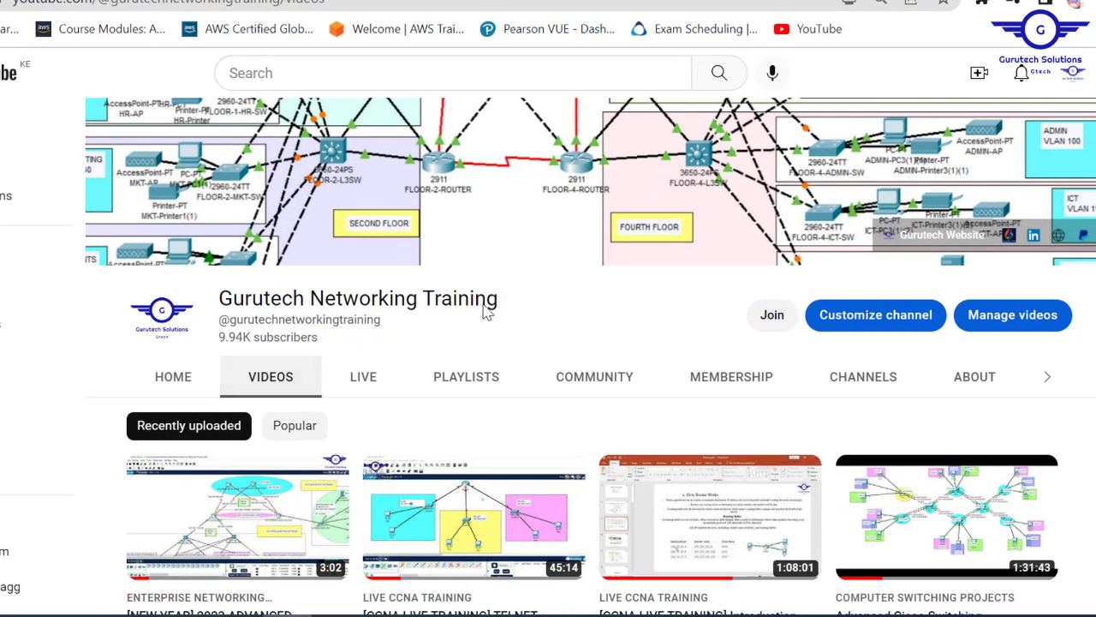
- From the Gurutech Networking Training channel's created playlists, play all of Enterprise Networking Projects
{"action": "left_click_drag", "start_coordinate": [515, 304], "coordinate": [236, 306]}
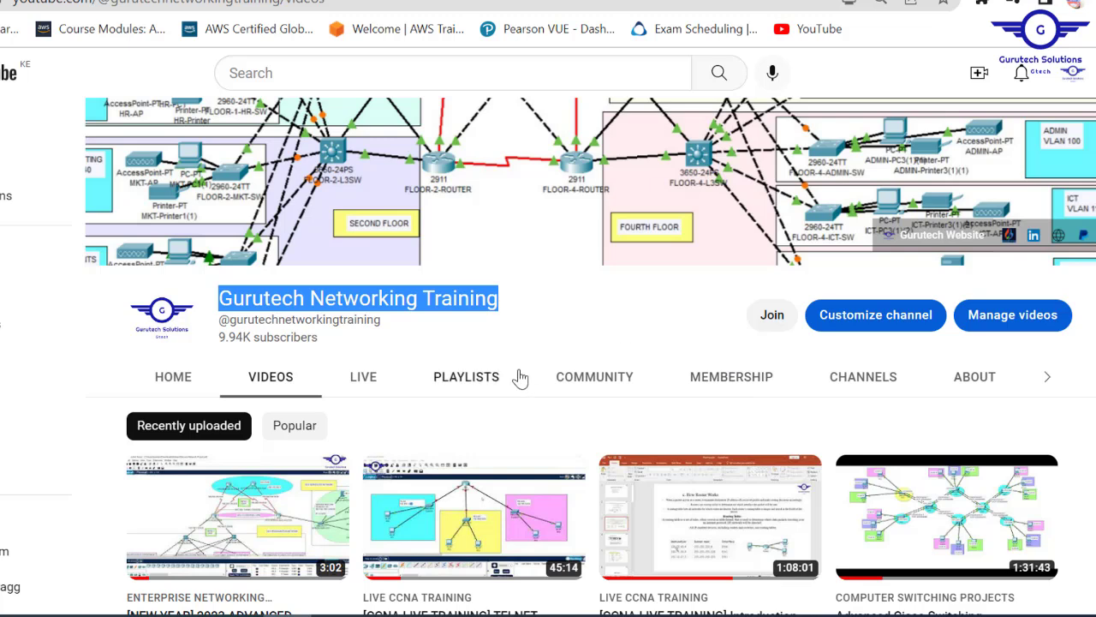
{"action": "left_click", "coordinate": [463, 392]}
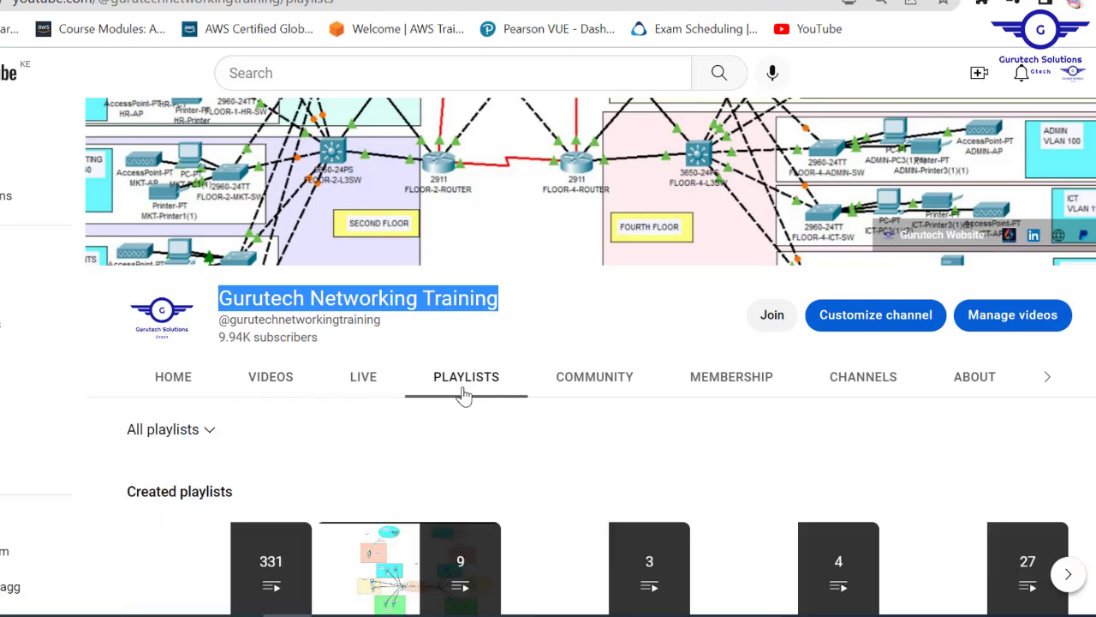
{"action": "scroll", "coordinate": [548, 355], "scroll_direction": "down", "scroll_amount": 3}
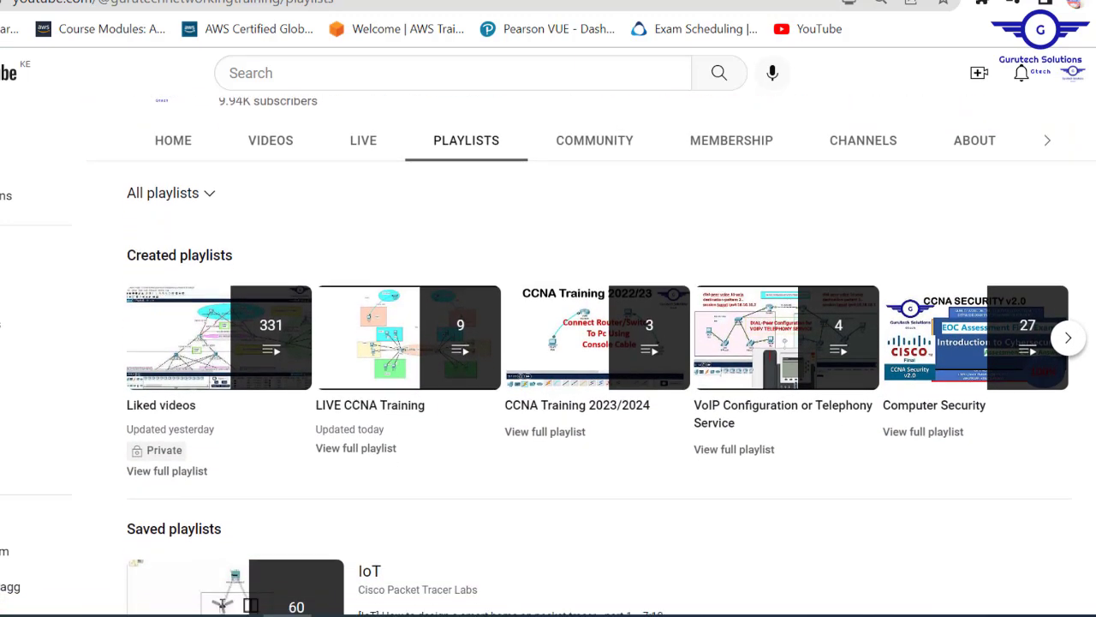
{"action": "left_click", "coordinate": [1068, 339]}
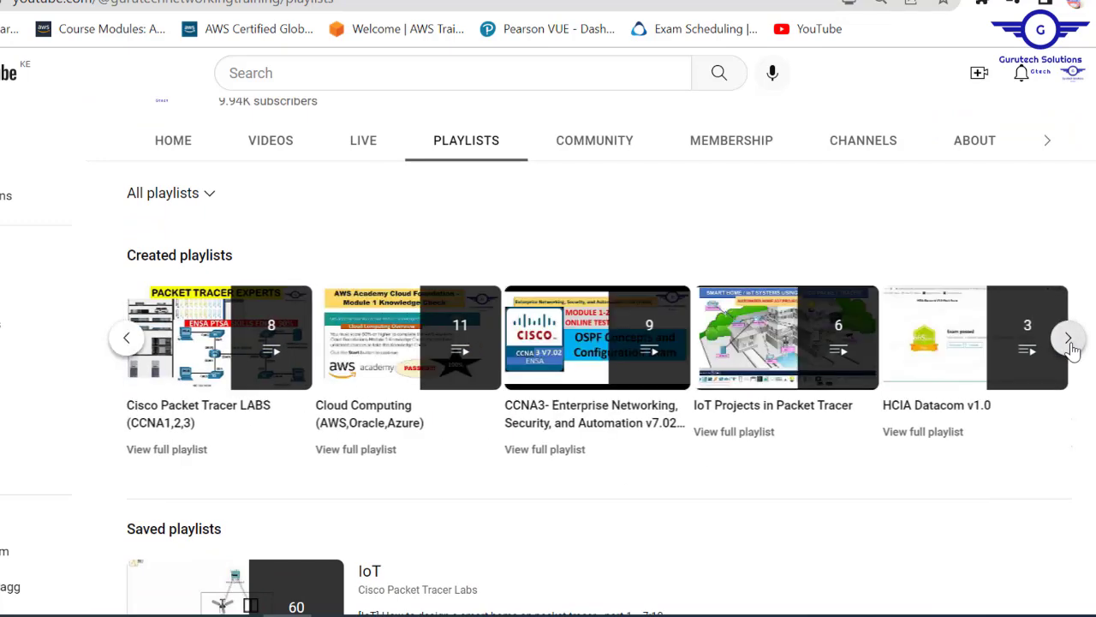
{"action": "left_click", "coordinate": [1070, 343]}
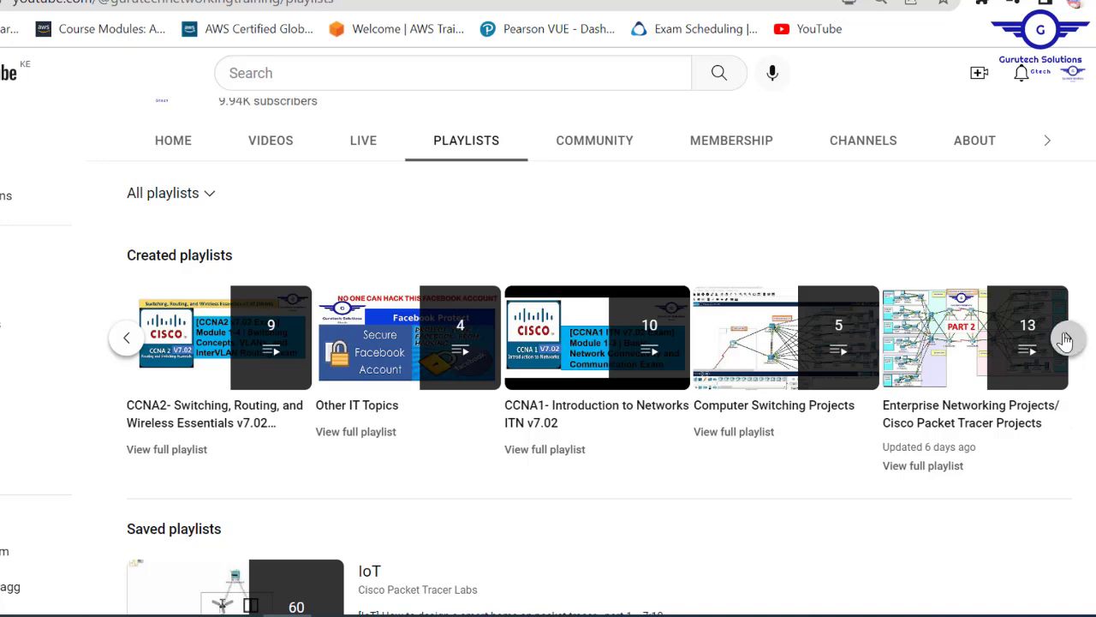
{"action": "left_click", "coordinate": [1069, 341]}
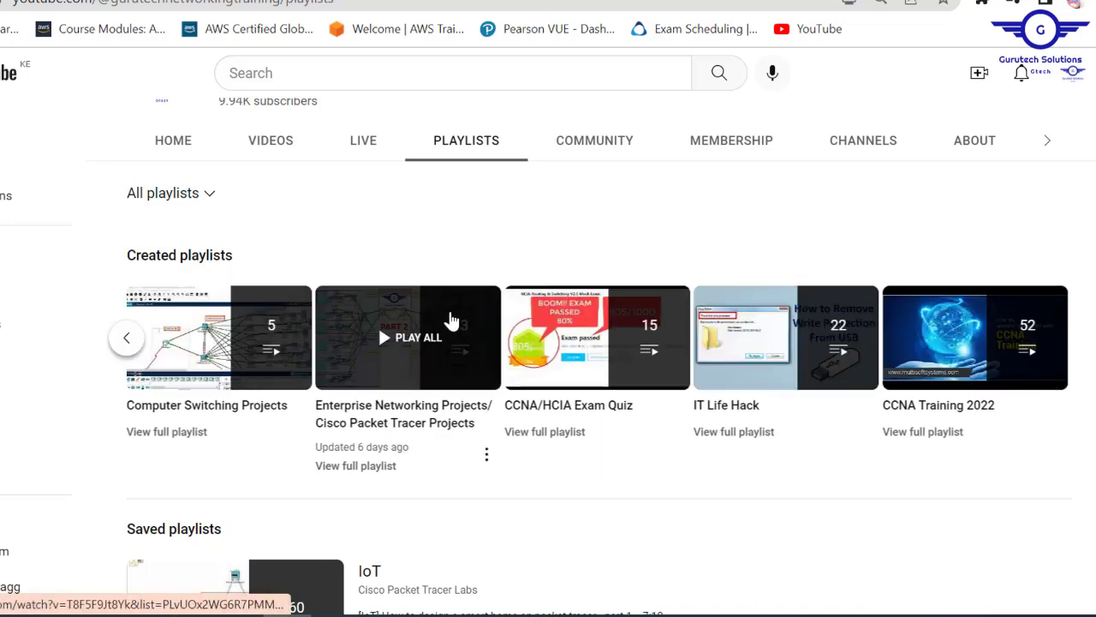
{"action": "left_click", "coordinate": [401, 317]}
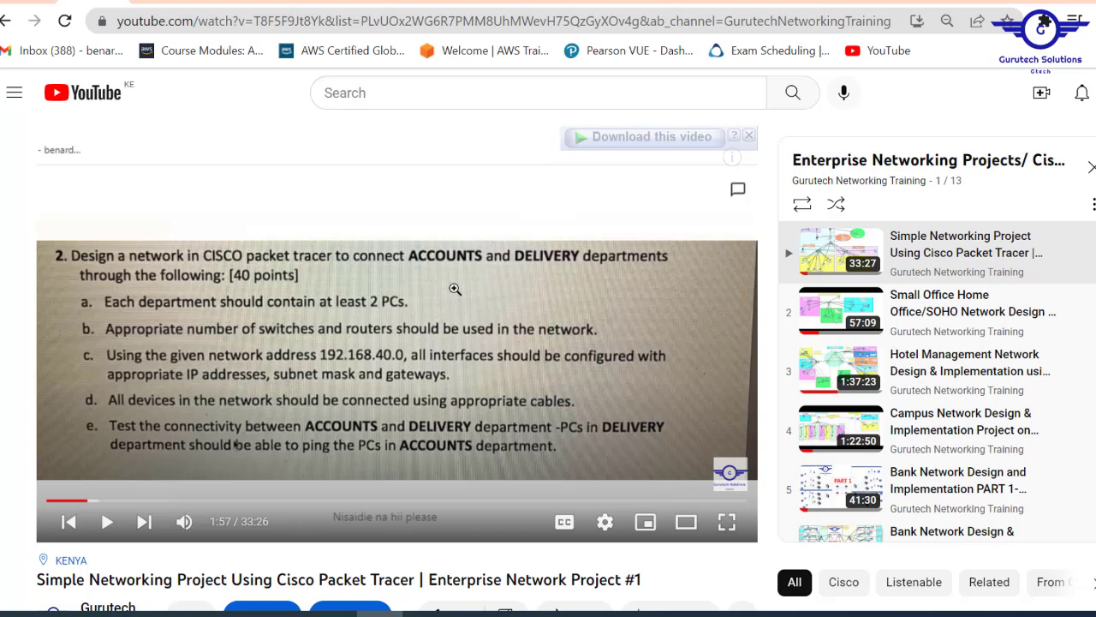
- Leave the playing video, return from Packet Tracer to Chrome, and open Your channel
{"action": "scroll", "coordinate": [937, 381], "scroll_direction": "down", "scroll_amount": 1}
{"action": "scroll", "coordinate": [937, 382], "scroll_direction": "up", "scroll_amount": 1}
{"action": "scroll", "coordinate": [936, 381], "scroll_direction": "down", "scroll_amount": 4}
{"action": "scroll", "coordinate": [936, 381], "scroll_direction": "down", "scroll_amount": 2}
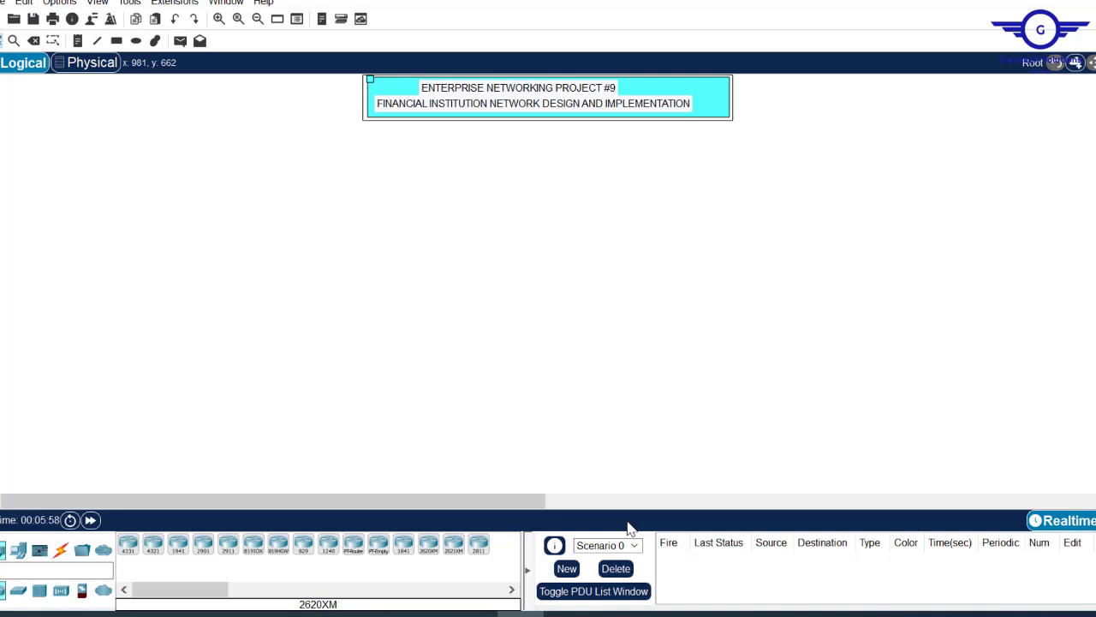
{"action": "left_click", "coordinate": [378, 614]}
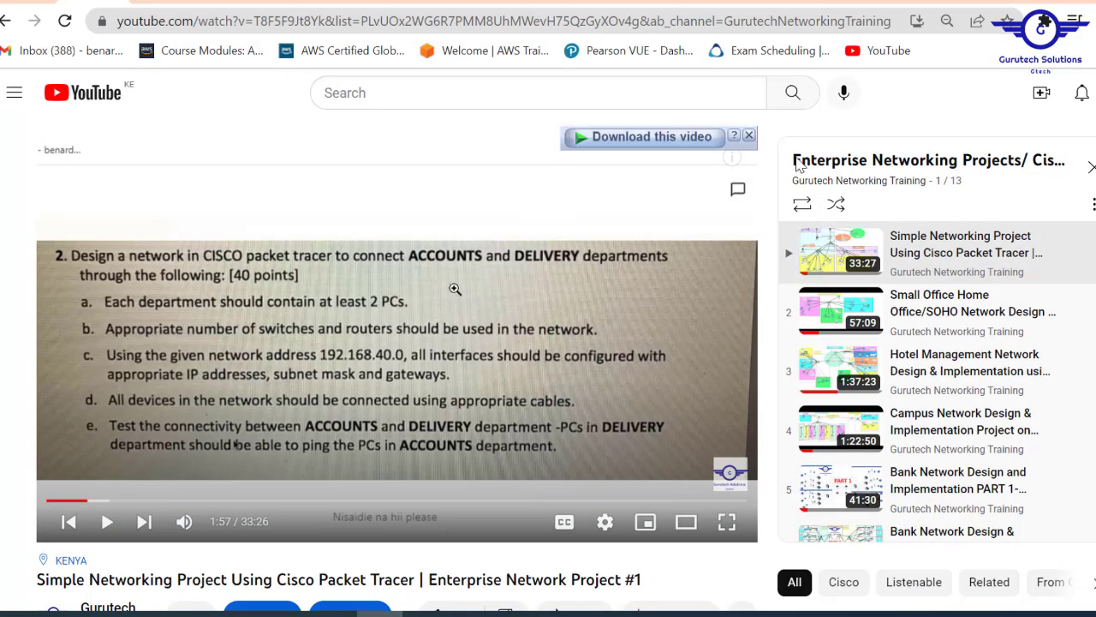
{"action": "left_click", "coordinate": [967, 167]}
- On the channel page, list the uploaded videos and open the Join membership offer
{"action": "left_click", "coordinate": [974, 193]}
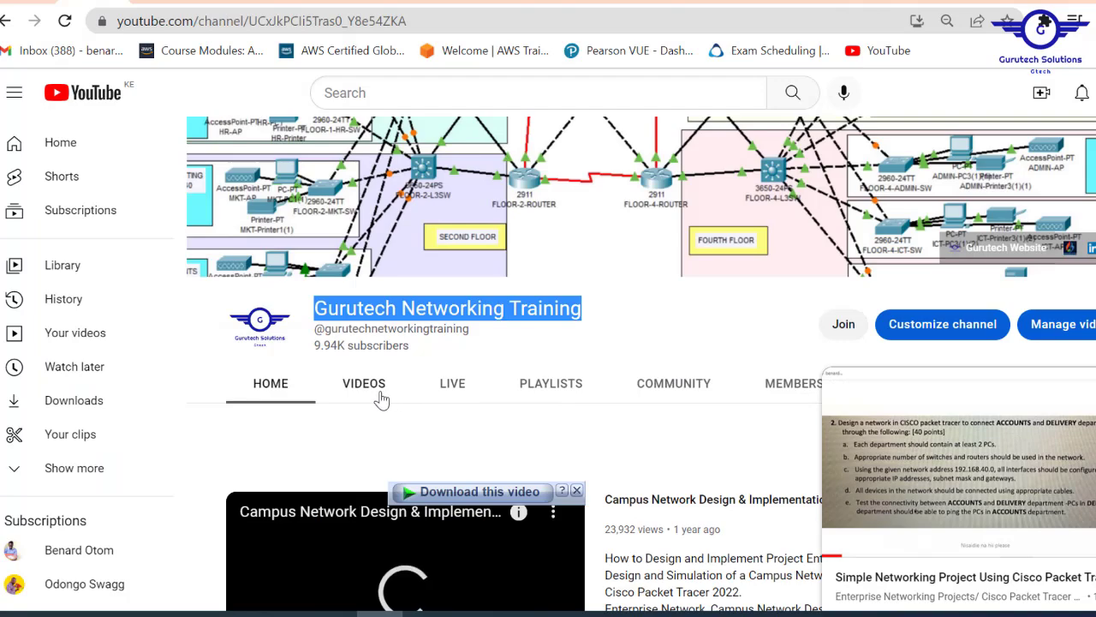
{"action": "left_click", "coordinate": [380, 396]}
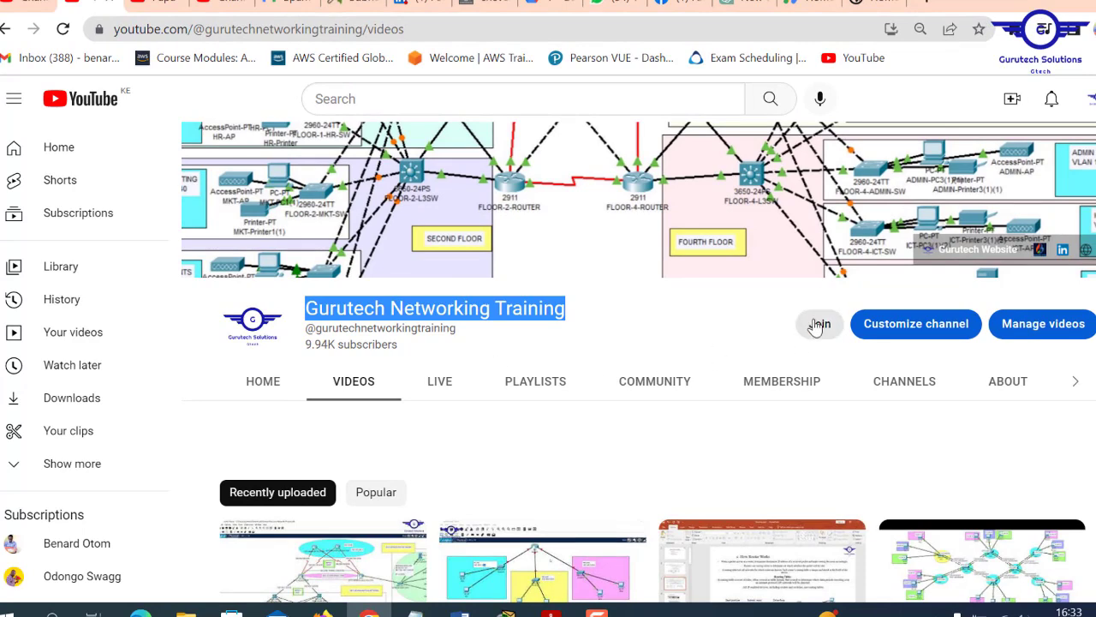
{"action": "left_click", "coordinate": [818, 326]}
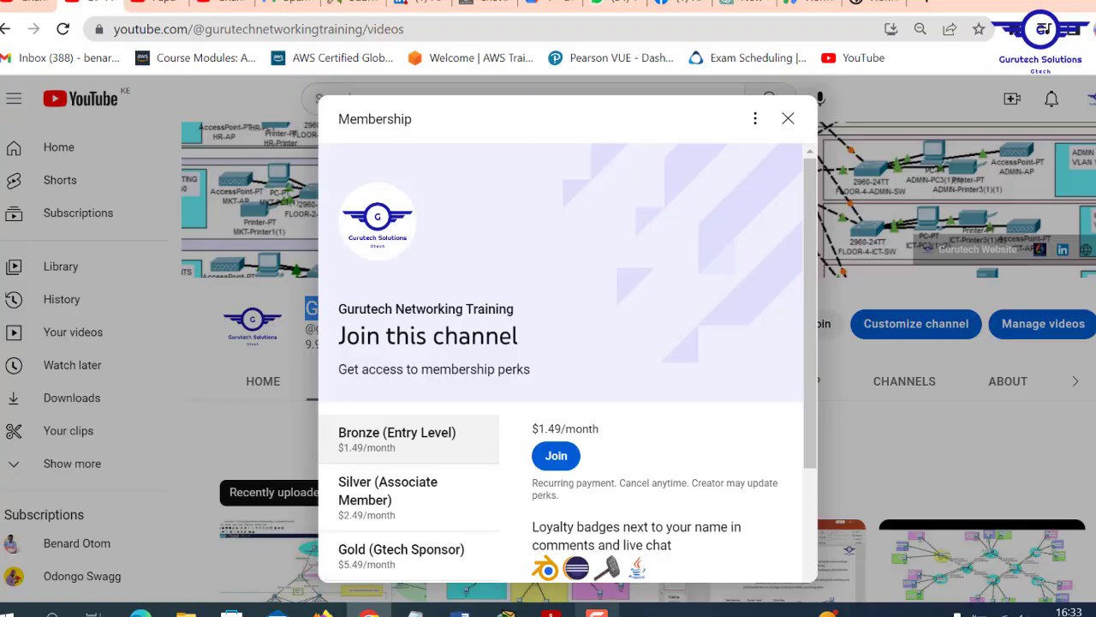
- Bring the Project9.pdf brief to the front and glance over it
{"action": "left_click", "coordinate": [551, 614]}
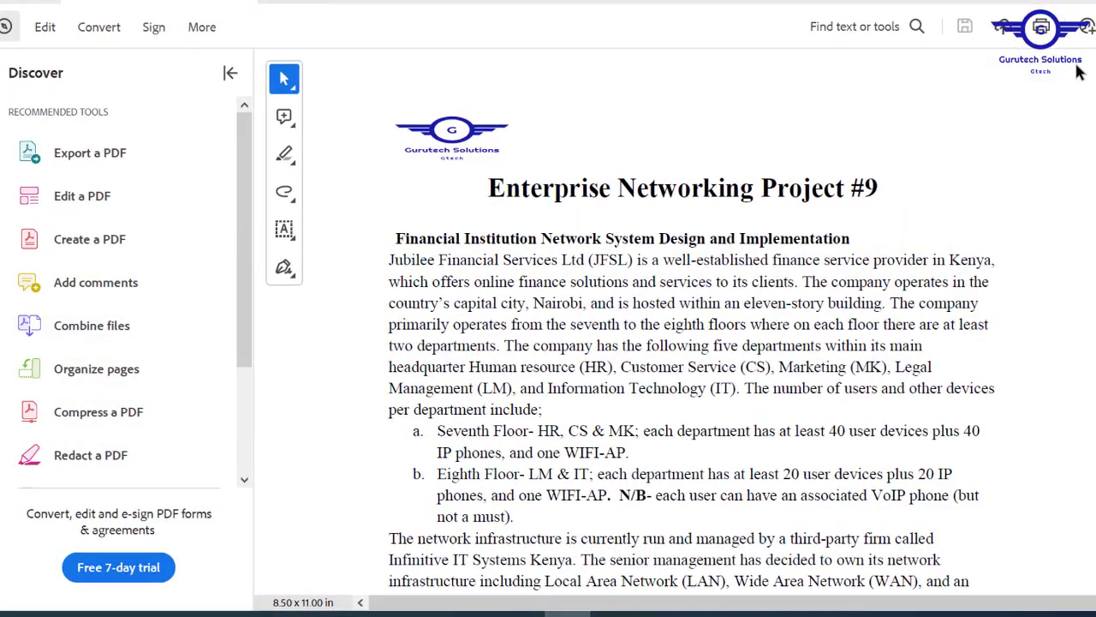
{"action": "scroll", "coordinate": [677, 342], "scroll_direction": "down", "scroll_amount": 15}
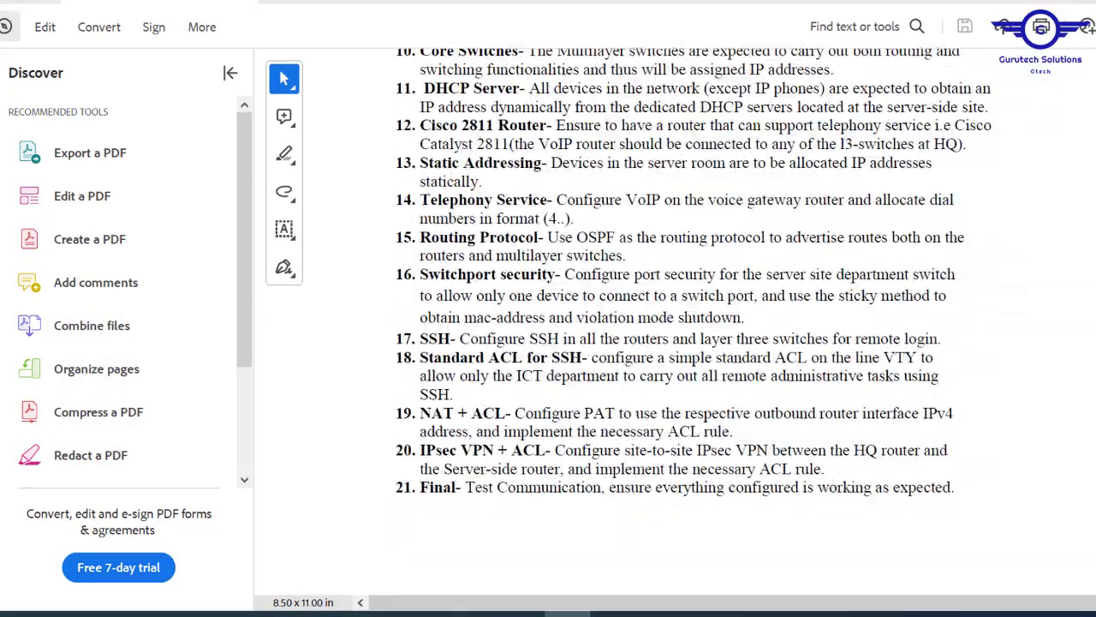
{"action": "scroll", "coordinate": [677, 342], "scroll_direction": "up", "scroll_amount": 15}
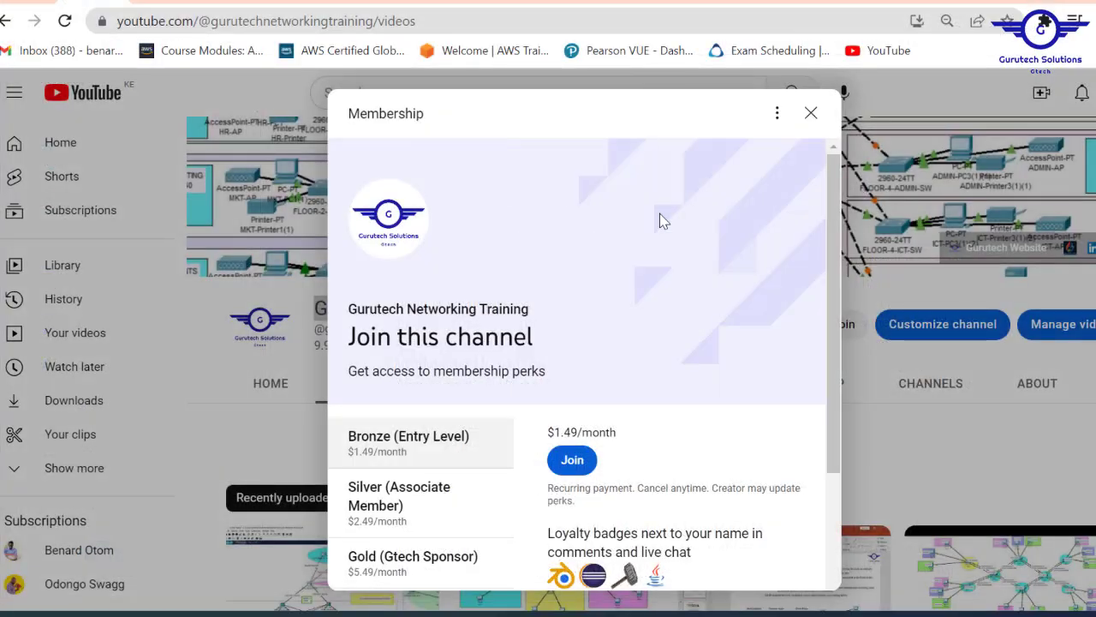
- In a new tab, go to the Gurutech Networks site's Projects page and dismiss the ad
{"action": "key", "text": "ctrl+t"}
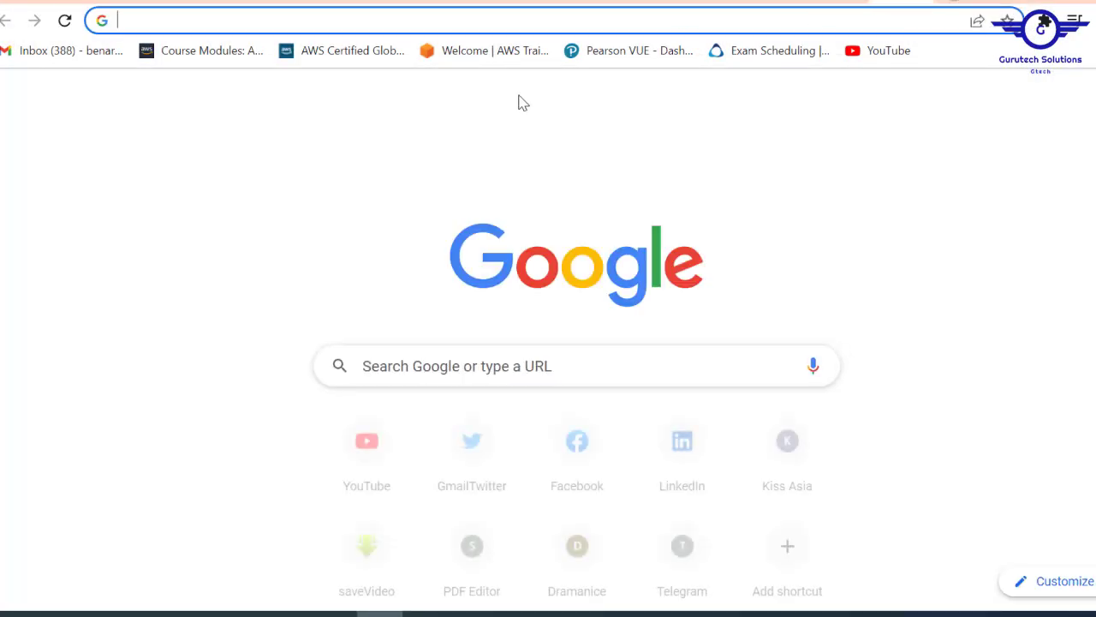
{"action": "type", "text": "GURutechnetworks.otombenard.com"}
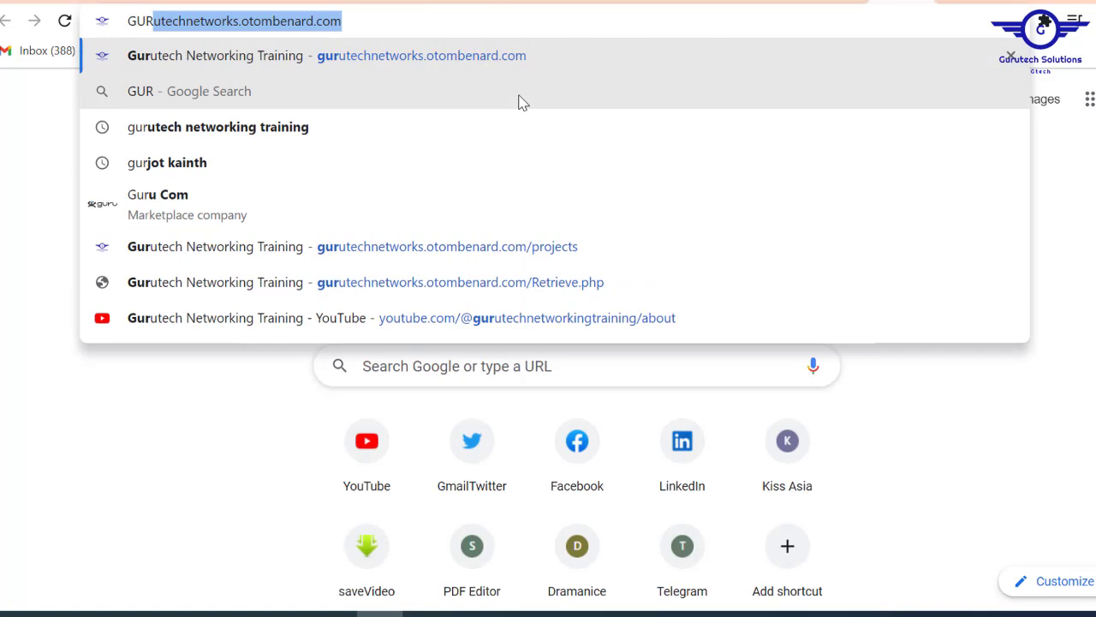
{"action": "key", "text": "Return"}
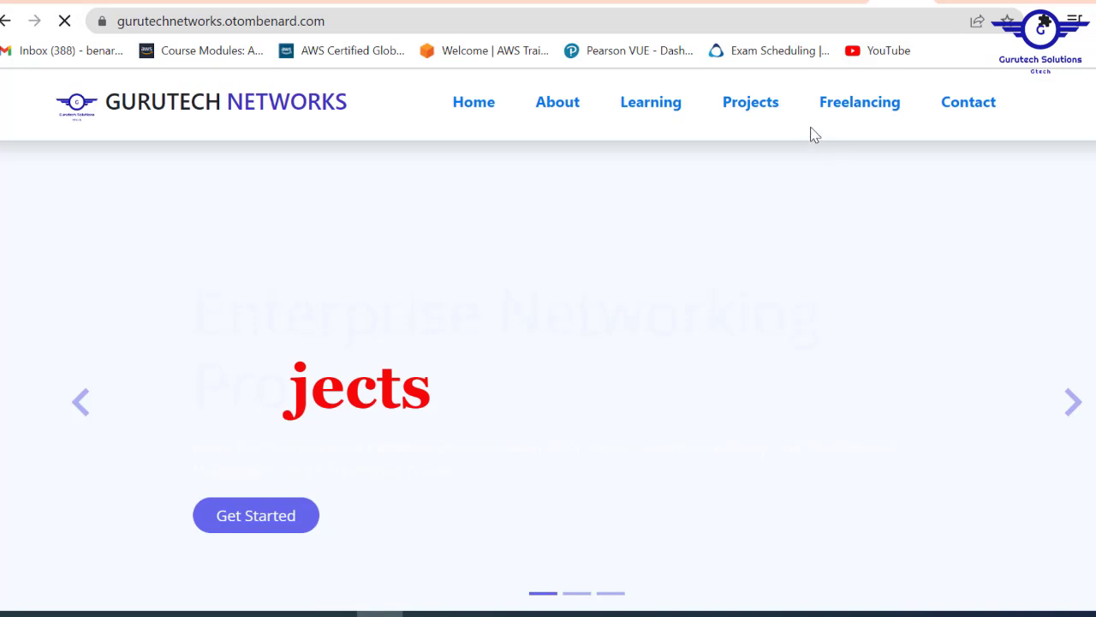
{"action": "left_click", "coordinate": [762, 110]}
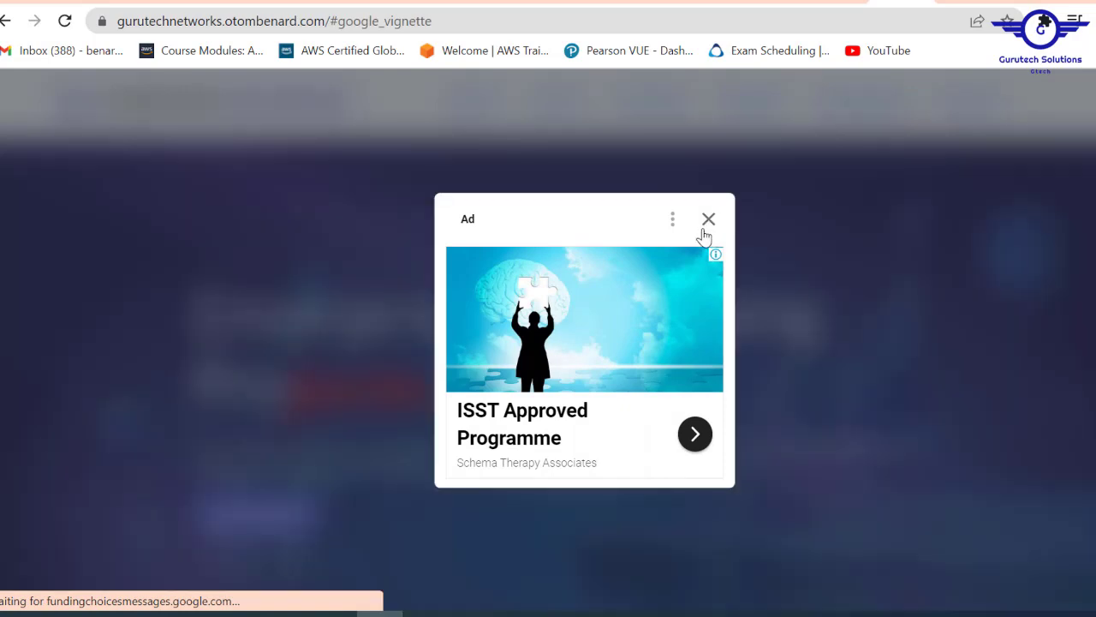
{"action": "left_click", "coordinate": [707, 224]}
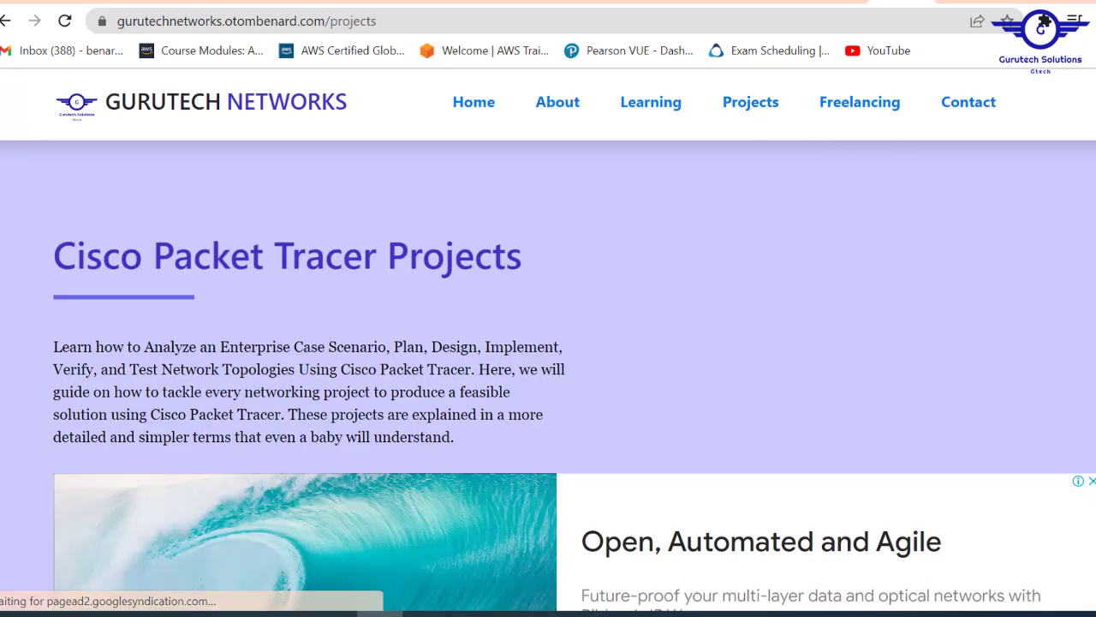
- Scroll down to the grid of Enterprise Networking Projects 4–9
{"action": "scroll", "coordinate": [548, 342], "scroll_direction": "down", "scroll_amount": 12}
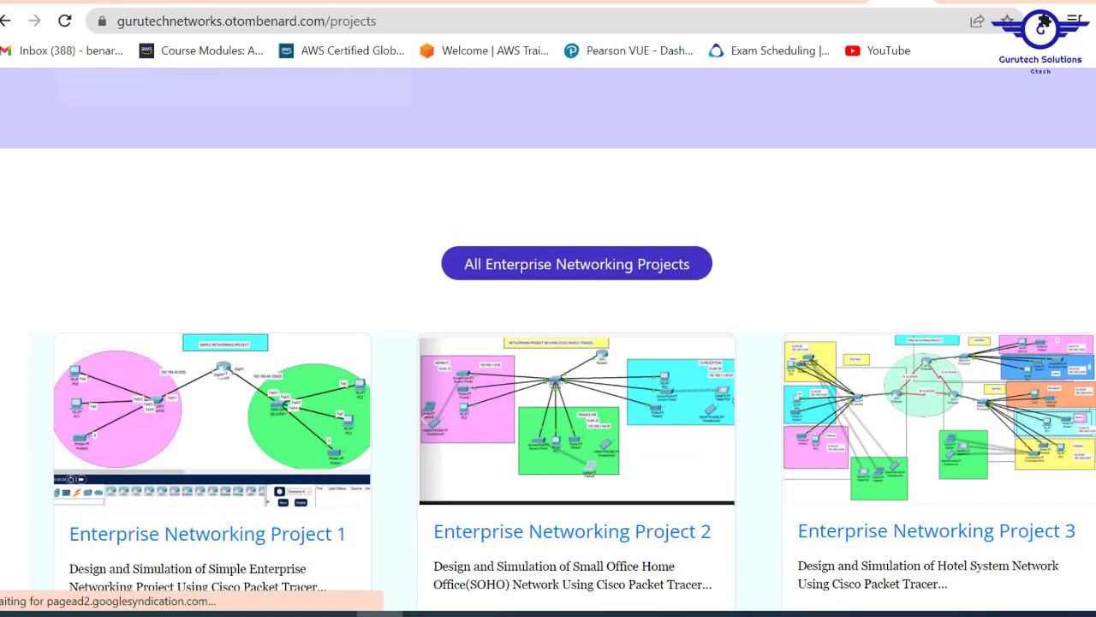
{"action": "scroll", "coordinate": [548, 343], "scroll_direction": "down", "scroll_amount": 5}
{"action": "scroll", "coordinate": [548, 342], "scroll_direction": "down", "scroll_amount": 2}
{"action": "scroll", "coordinate": [548, 343], "scroll_direction": "up", "scroll_amount": 7}
{"action": "scroll", "coordinate": [548, 342], "scroll_direction": "down", "scroll_amount": 1}
{"action": "scroll", "coordinate": [548, 343], "scroll_direction": "down", "scroll_amount": 3}
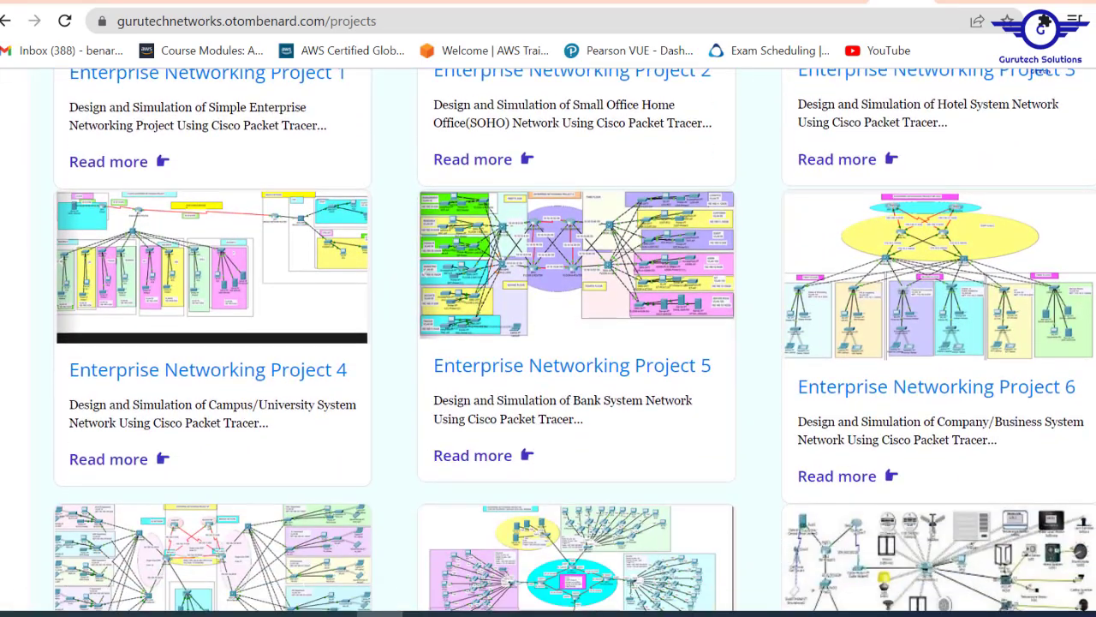
{"action": "scroll", "coordinate": [548, 342], "scroll_direction": "up", "scroll_amount": 4}
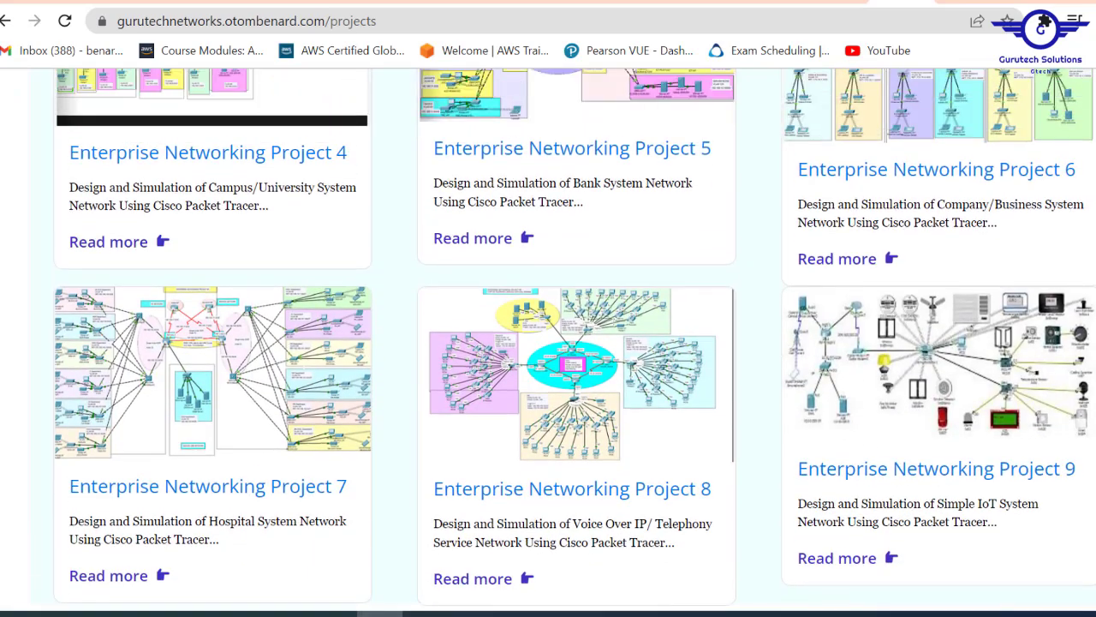
{"action": "scroll", "coordinate": [548, 343], "scroll_direction": "up", "scroll_amount": 2}
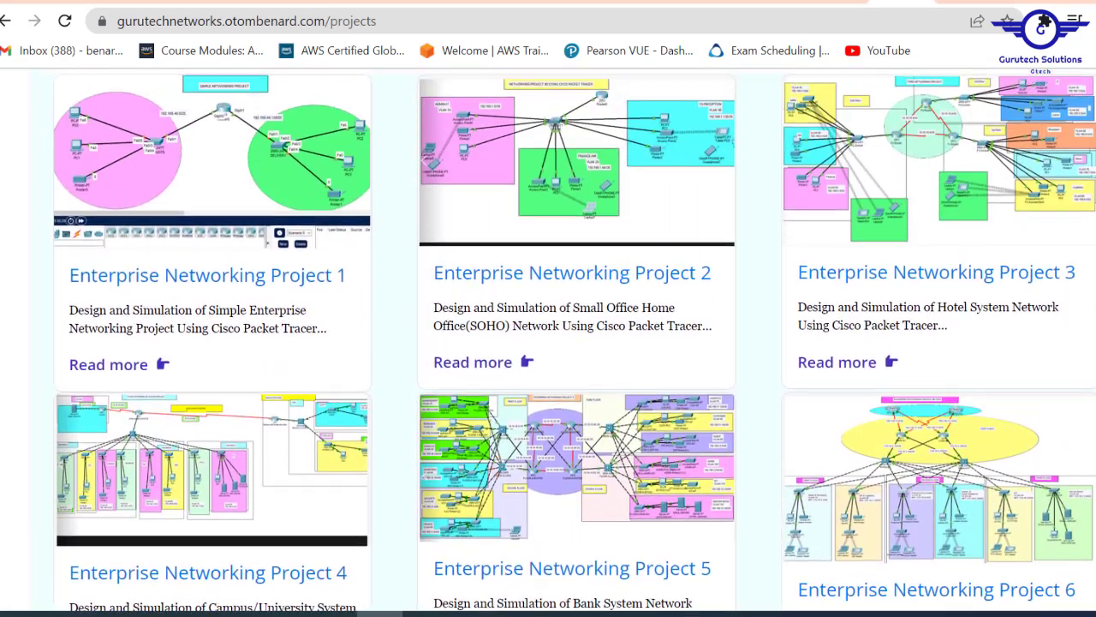
{"action": "scroll", "coordinate": [548, 343], "scroll_direction": "down", "scroll_amount": 3}
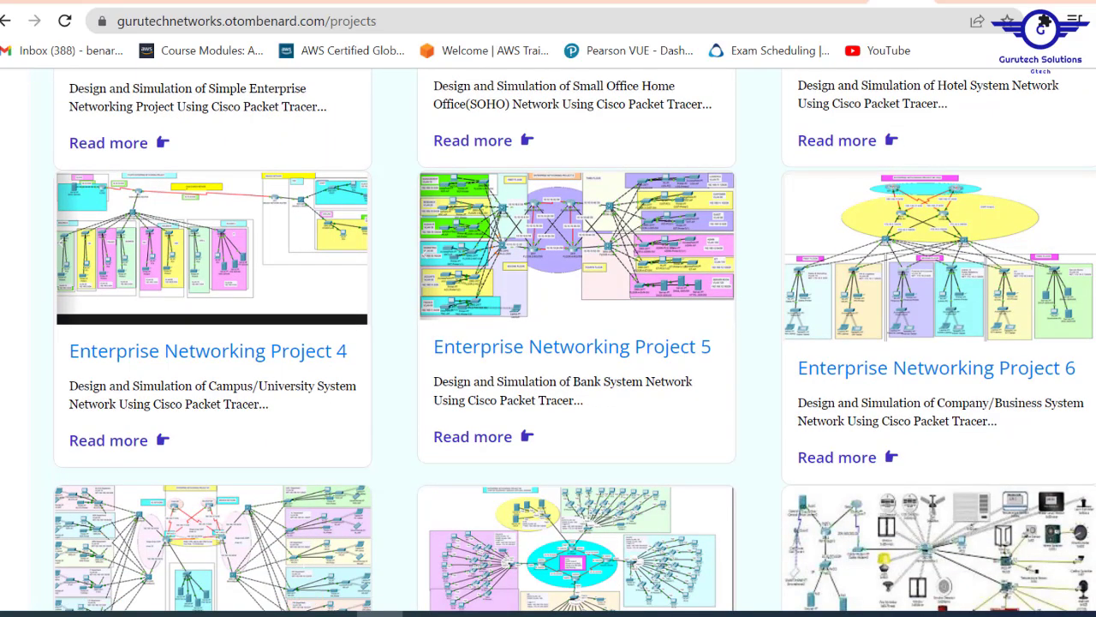
{"action": "scroll", "coordinate": [1031, 362], "scroll_direction": "down", "scroll_amount": 2}
{"action": "scroll", "coordinate": [548, 342], "scroll_direction": "down", "scroll_amount": 1}
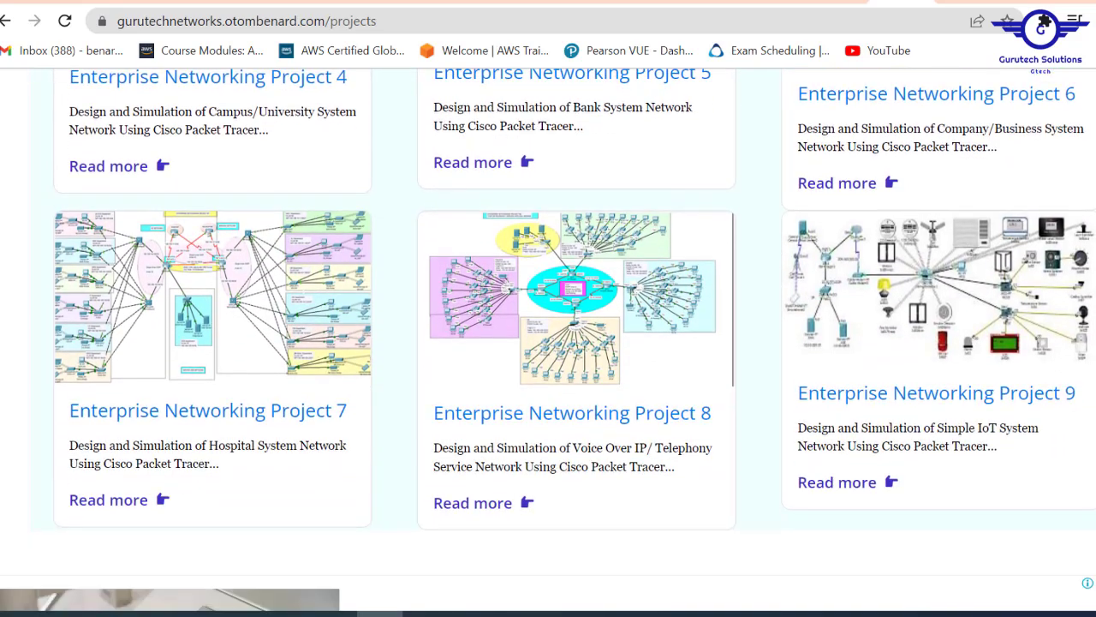
- Open Project 7's Read more page and follow its Join Now source-file link
{"action": "left_click", "coordinate": [158, 499]}
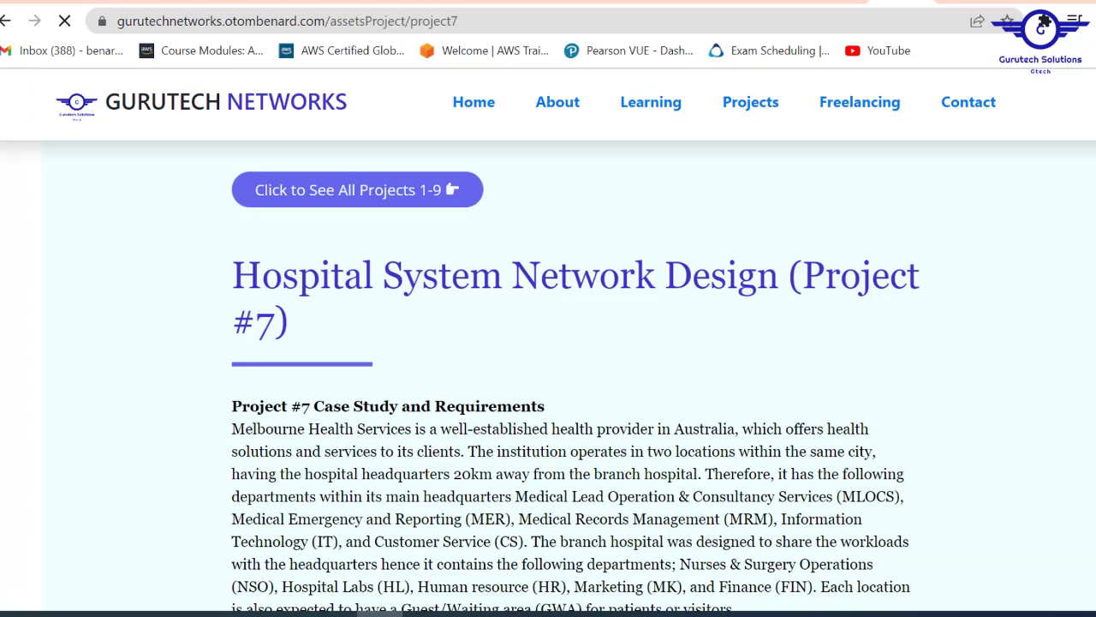
{"action": "scroll", "coordinate": [548, 343], "scroll_direction": "down", "scroll_amount": 15}
{"action": "scroll", "coordinate": [548, 343], "scroll_direction": "down", "scroll_amount": 14}
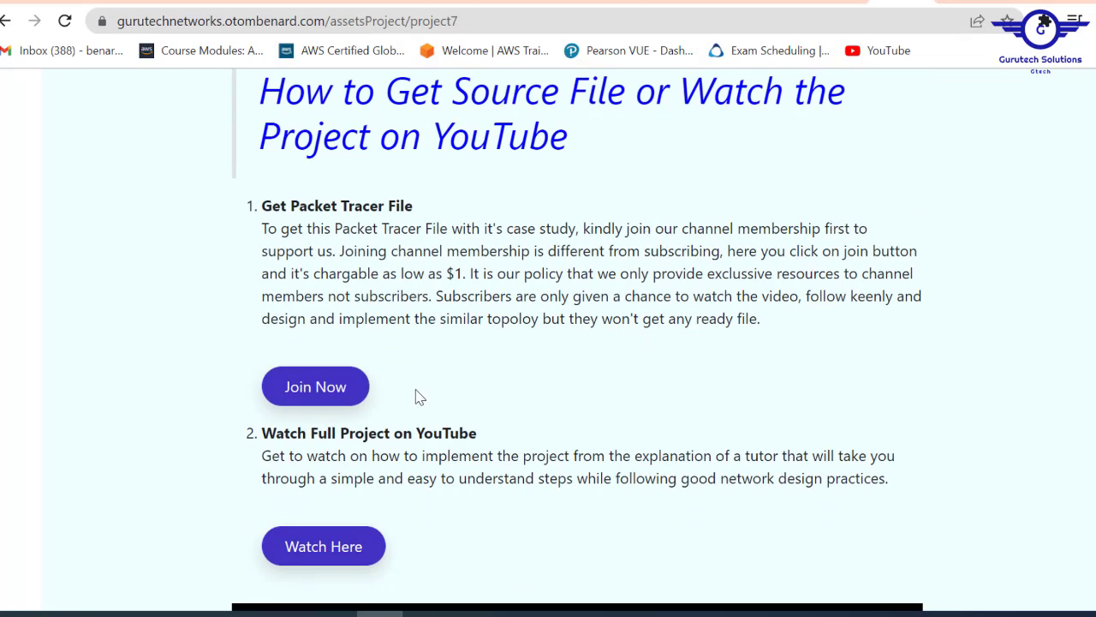
{"action": "left_click", "coordinate": [334, 388]}
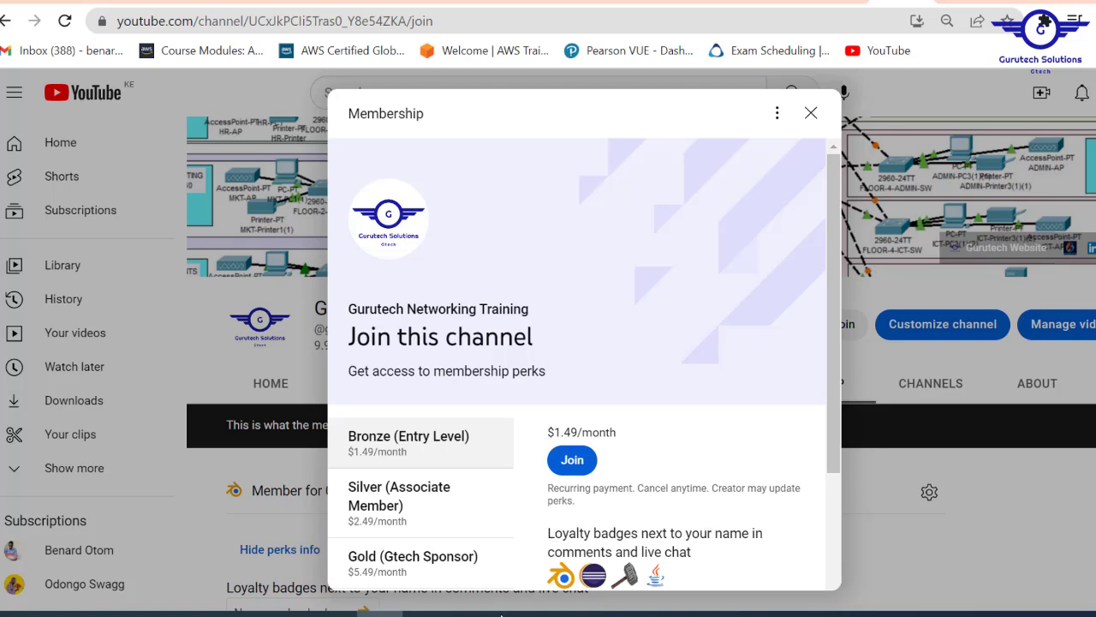
- Bring up the Enterprise Networking Project #9 Packet Tracer workspace, then switch to File Explorer
{"action": "mouse_move", "coordinate": [473, 614]}
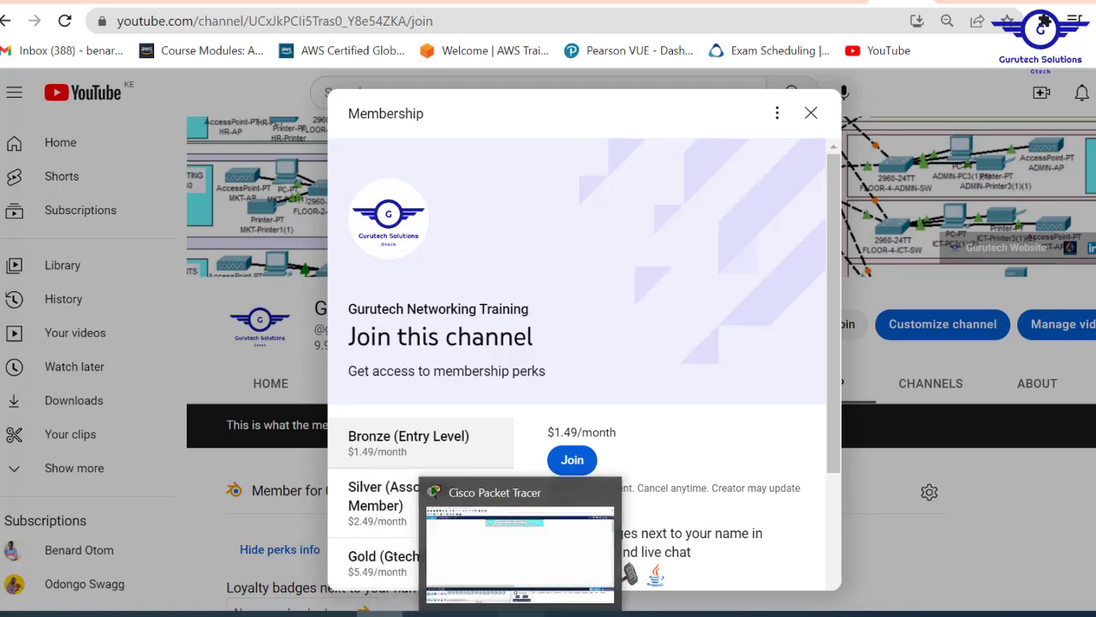
{"action": "left_click", "coordinate": [521, 613]}
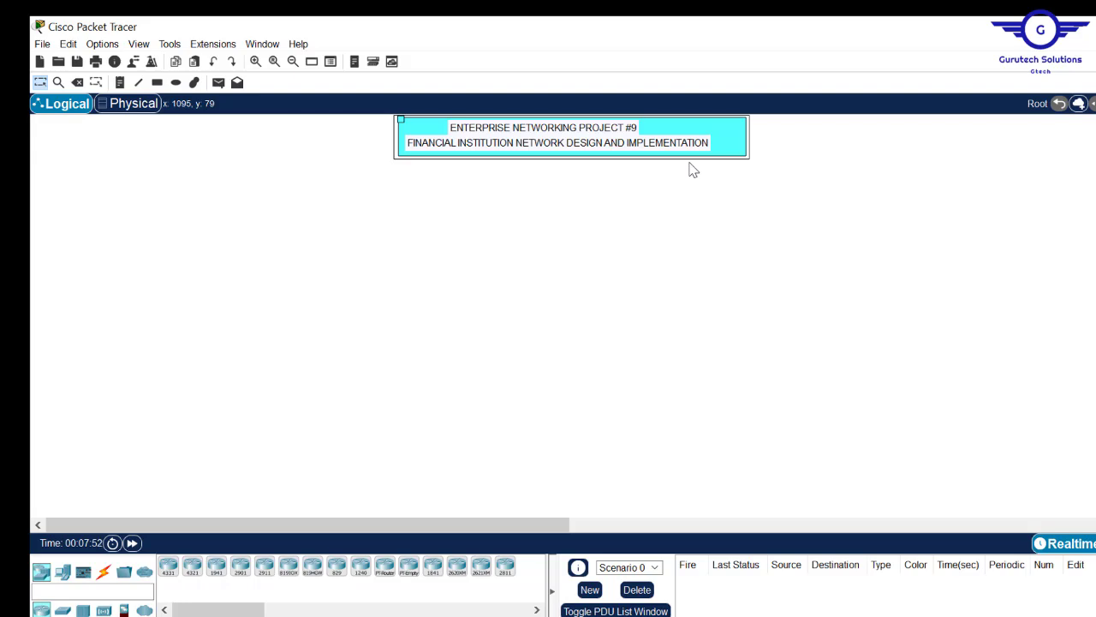
{"action": "left_click", "coordinate": [227, 616]}
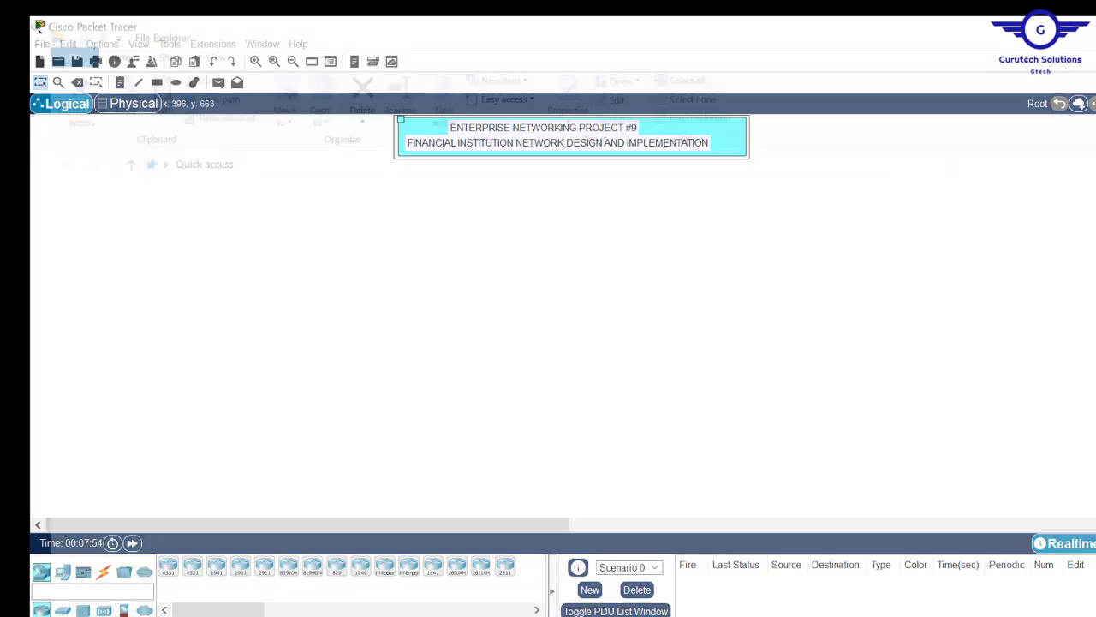
- Open Project9.pdf from Recent files in Acrobat with the tools sidebar collapsed
{"action": "left_click", "coordinate": [186, 334]}
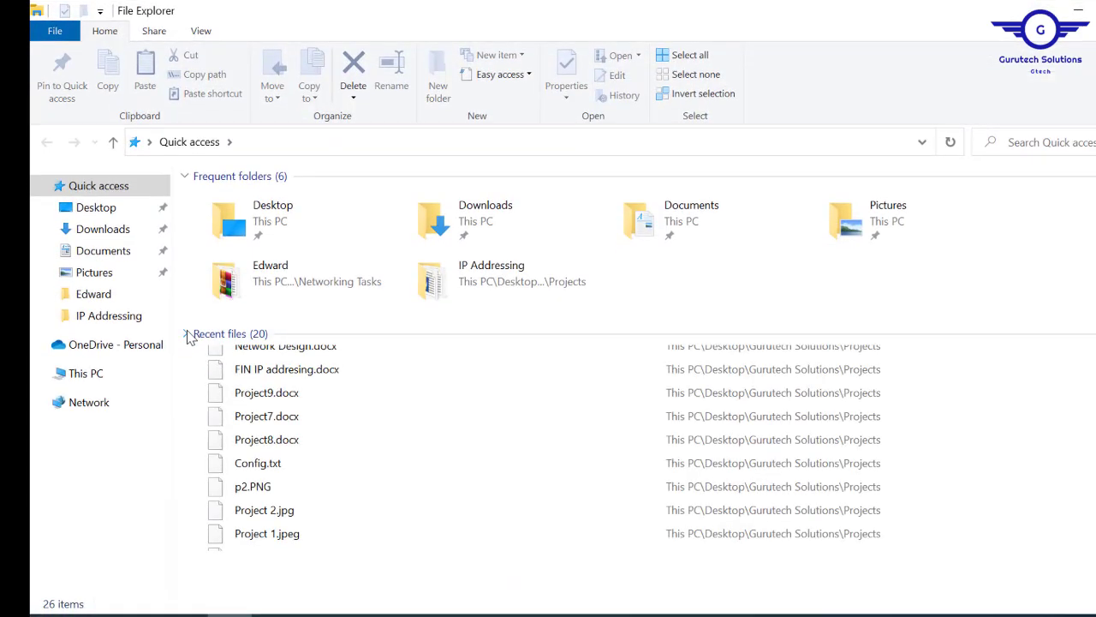
{"action": "double_click", "coordinate": [250, 367]}
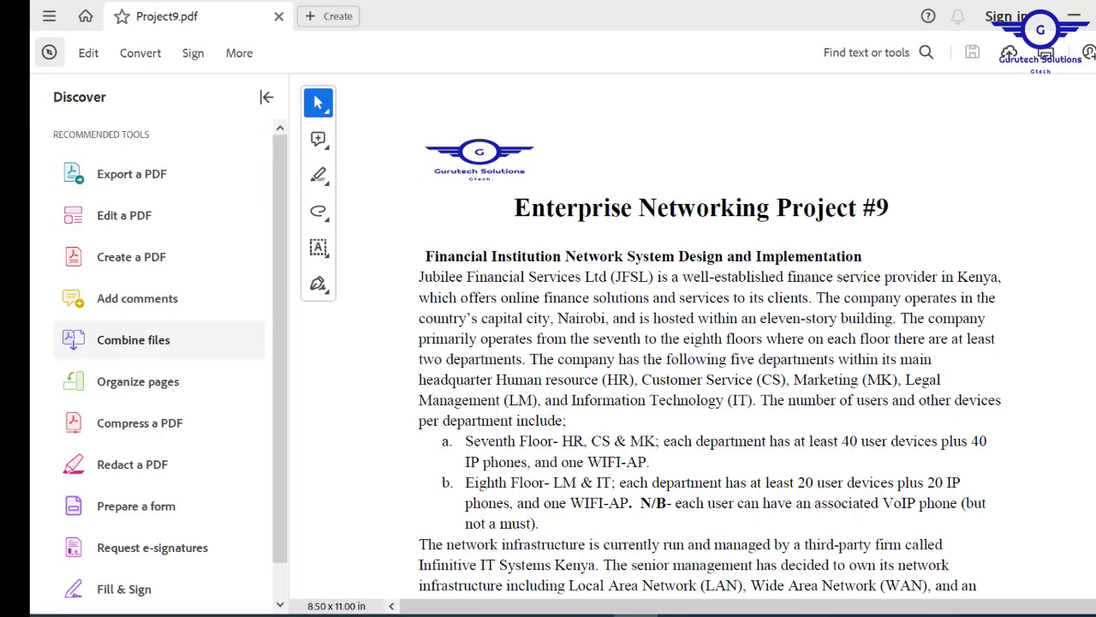
{"action": "left_click", "coordinate": [266, 98]}
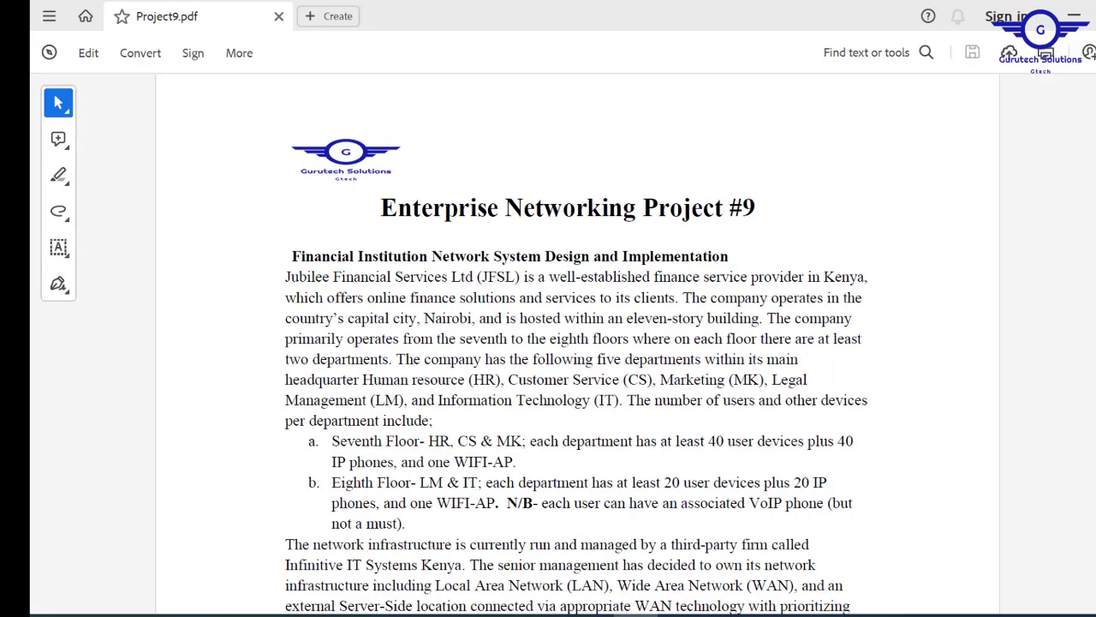
{"action": "scroll", "coordinate": [577, 342], "scroll_direction": "down", "scroll_amount": 1}
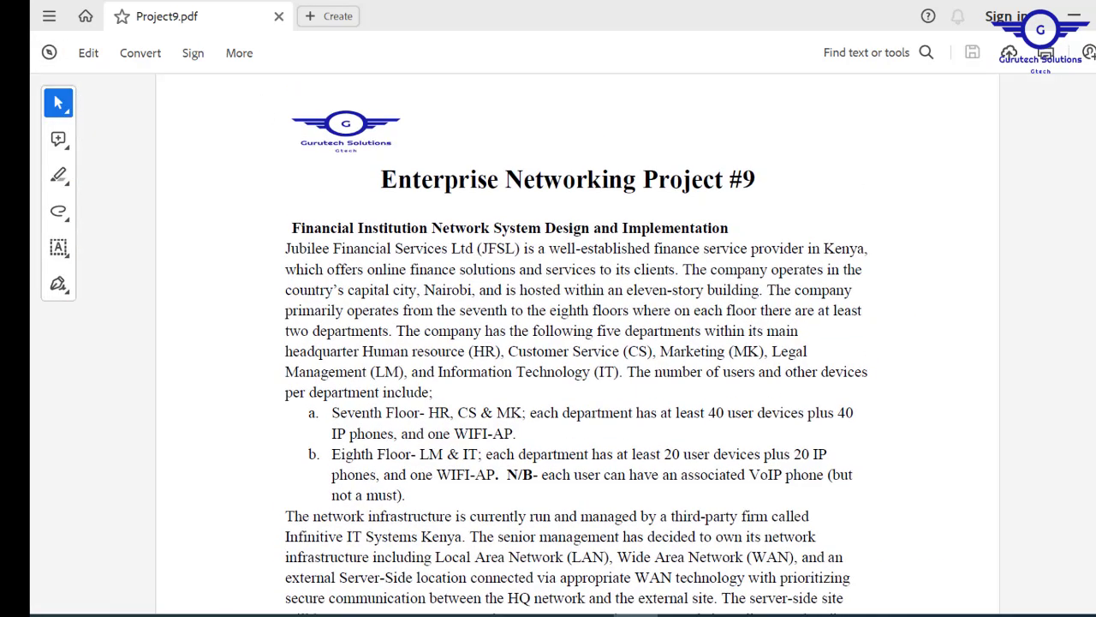
{"action": "left_click_drag", "start_coordinate": [765, 181], "coordinate": [435, 187]}
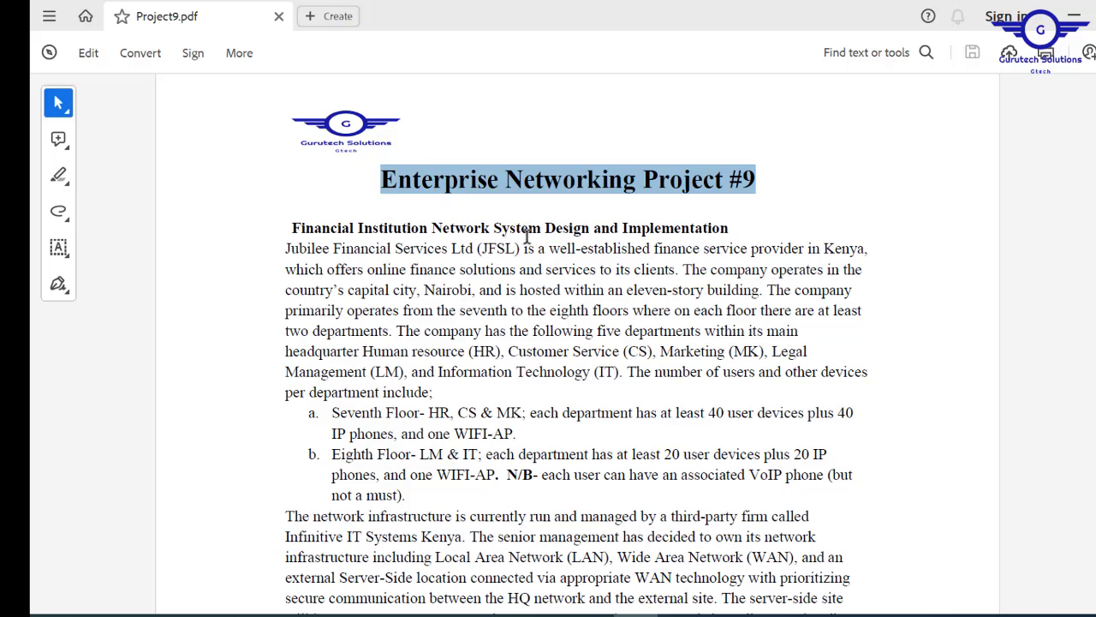
{"action": "left_click_drag", "start_coordinate": [745, 233], "coordinate": [304, 206]}
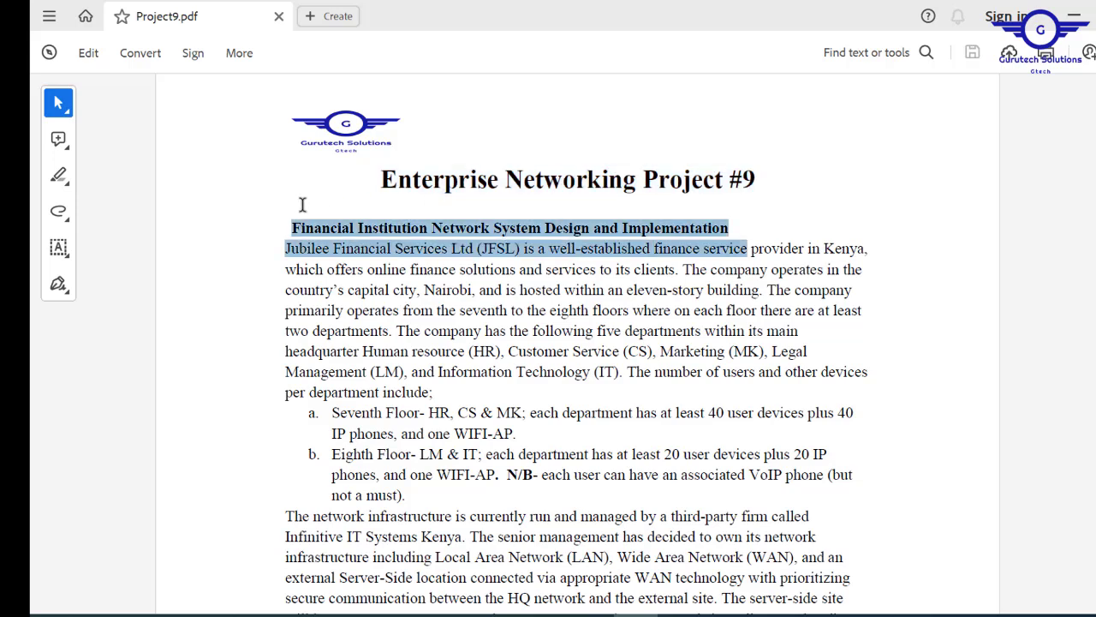
{"action": "left_click", "coordinate": [289, 228]}
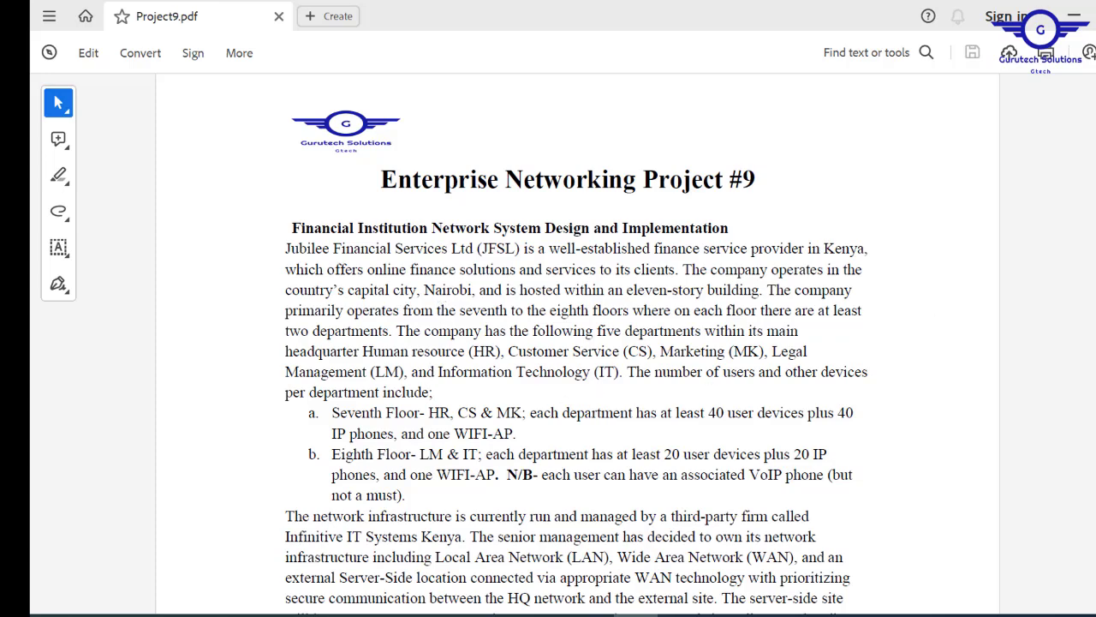
{"action": "scroll", "coordinate": [442, 338], "scroll_direction": "down", "scroll_amount": 10}
{"action": "scroll", "coordinate": [442, 339], "scroll_direction": "up", "scroll_amount": 11}
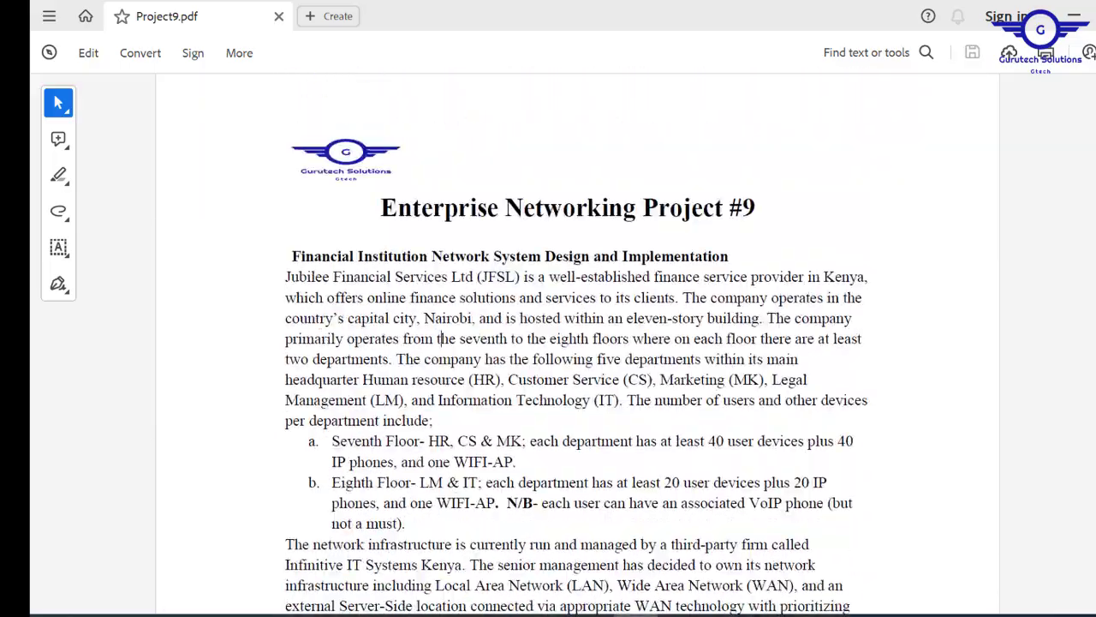
{"action": "scroll", "coordinate": [576, 343], "scroll_direction": "down", "scroll_amount": 10}
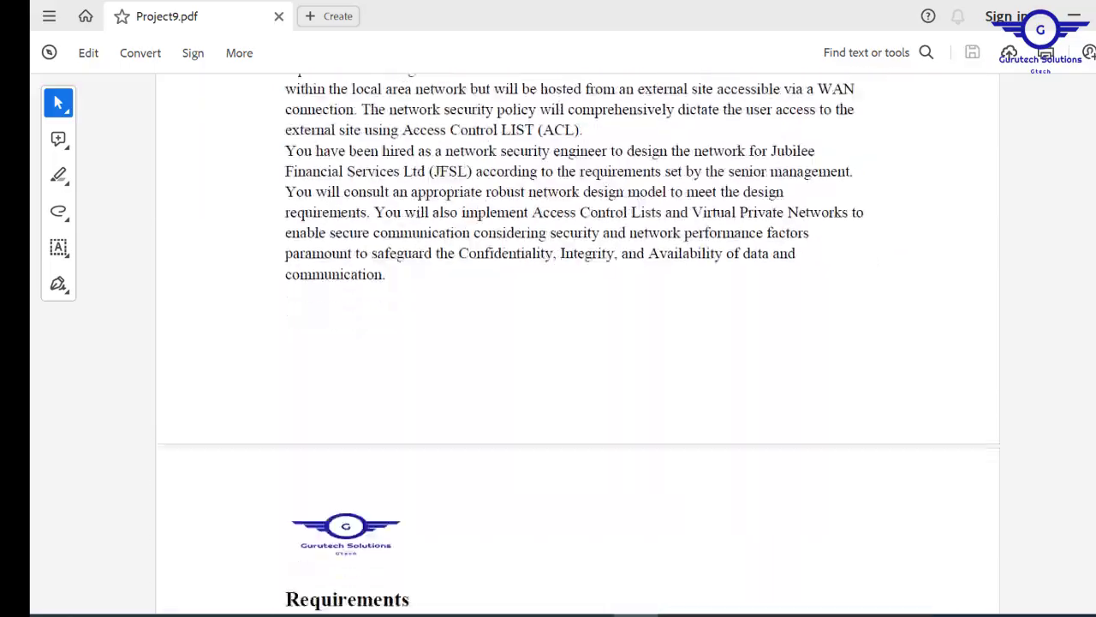
{"action": "scroll", "coordinate": [440, 338], "scroll_direction": "down", "scroll_amount": 7}
{"action": "scroll", "coordinate": [440, 338], "scroll_direction": "up", "scroll_amount": 17}
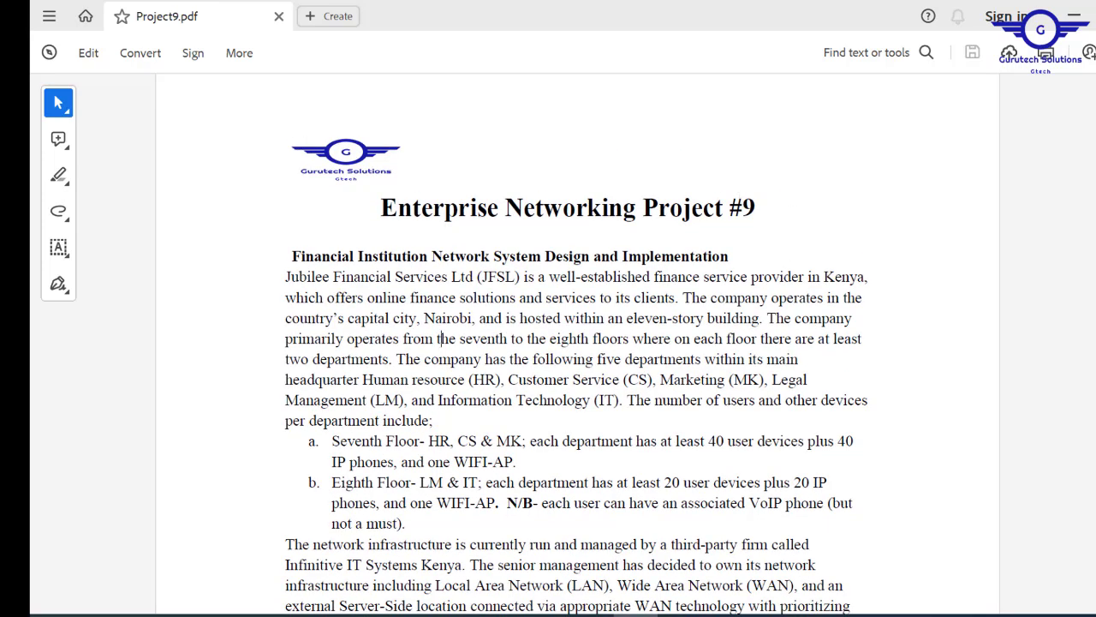
{"action": "scroll", "coordinate": [441, 338], "scroll_direction": "down", "scroll_amount": 2}
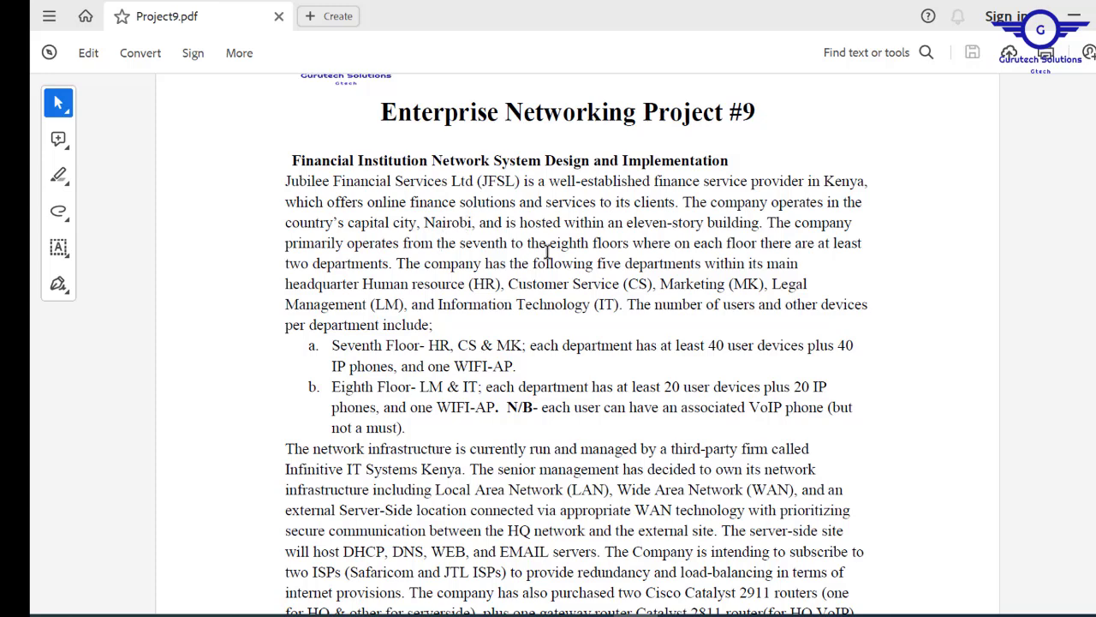
{"action": "left_click", "coordinate": [463, 246]}
{"action": "scroll", "coordinate": [576, 342], "scroll_direction": "down", "scroll_amount": 3}
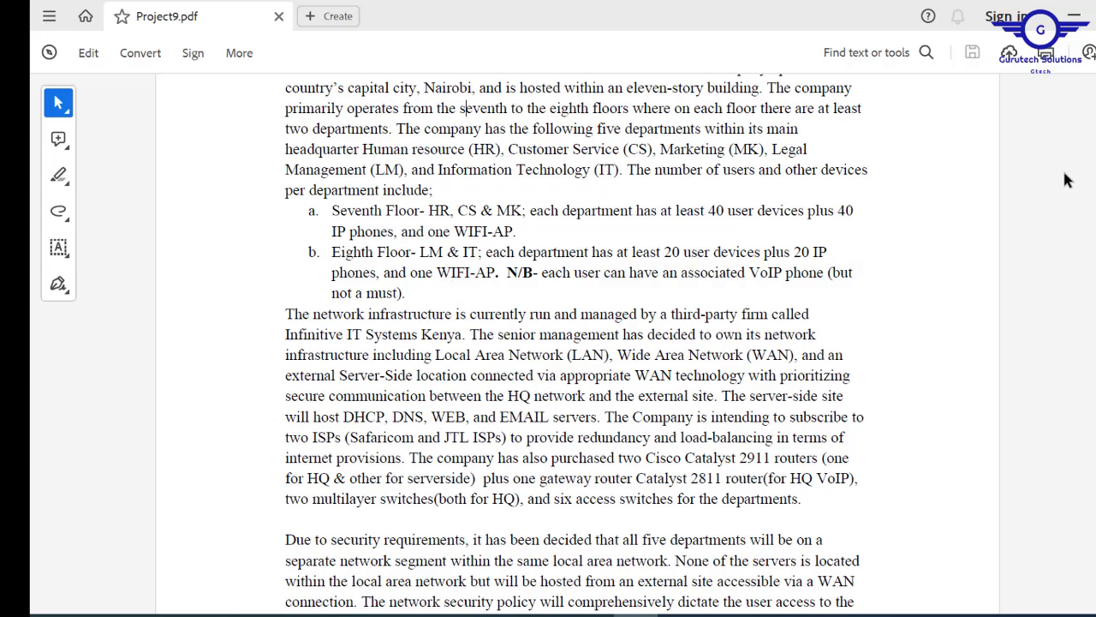
{"action": "scroll", "coordinate": [577, 342], "scroll_direction": "down", "scroll_amount": 2}
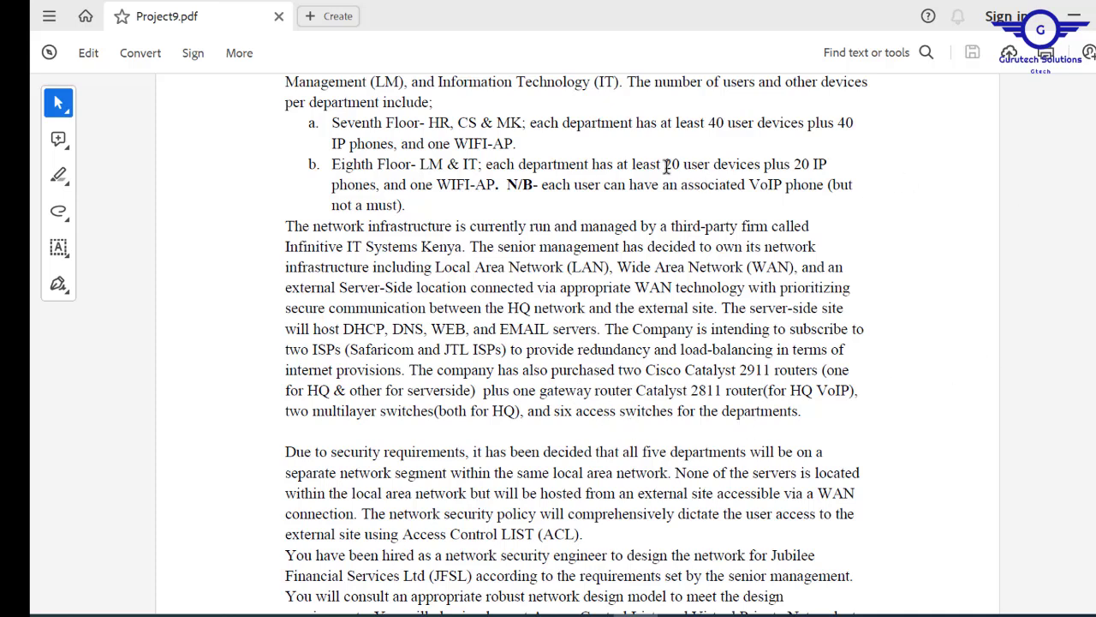
- Review the seventh and eighth floor device needs, then scroll to the Requirements section
{"action": "left_click_drag", "start_coordinate": [667, 165], "coordinate": [447, 128]}
{"action": "left_click", "coordinate": [538, 164]}
{"action": "scroll", "coordinate": [575, 338], "scroll_direction": "down", "scroll_amount": 5}
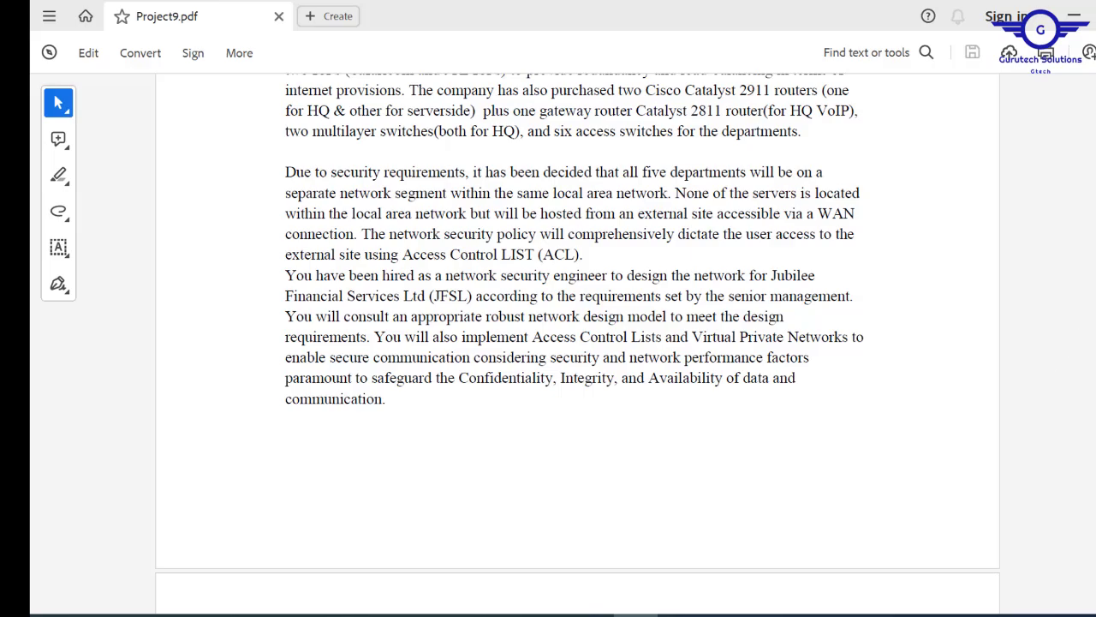
{"action": "scroll", "coordinate": [577, 343], "scroll_direction": "down", "scroll_amount": 3}
{"action": "scroll", "coordinate": [577, 342], "scroll_direction": "up", "scroll_amount": 7}
{"action": "scroll", "coordinate": [577, 343], "scroll_direction": "up", "scroll_amount": 5}
{"action": "scroll", "coordinate": [577, 343], "scroll_direction": "down", "scroll_amount": 12}
{"action": "scroll", "coordinate": [577, 343], "scroll_direction": "up", "scroll_amount": 3}
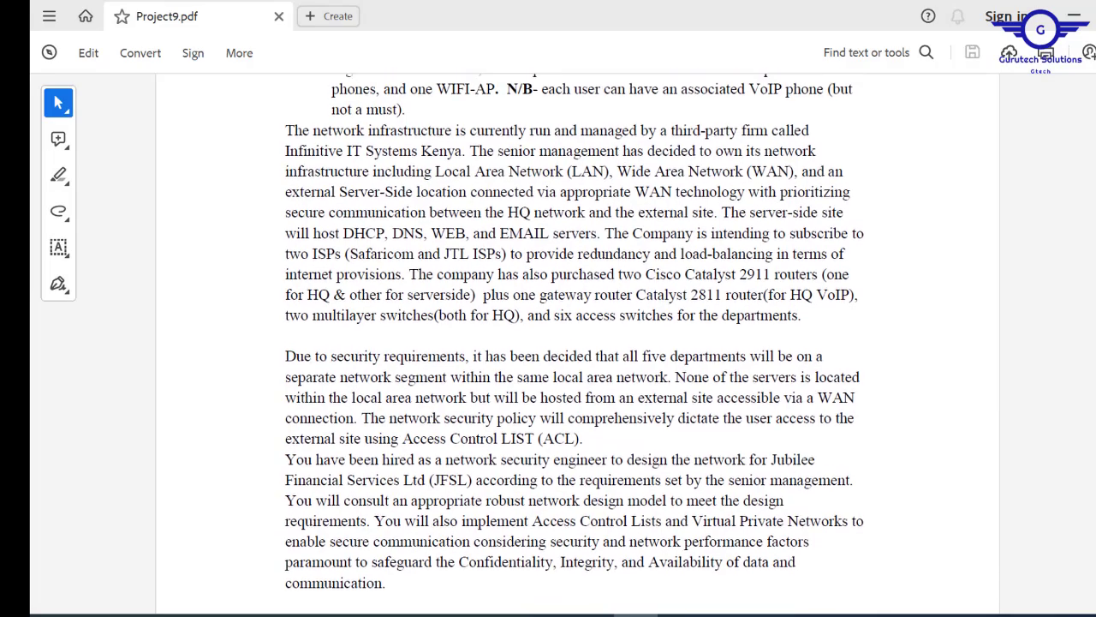
{"action": "scroll", "coordinate": [578, 343], "scroll_direction": "up", "scroll_amount": 5}
{"action": "scroll", "coordinate": [577, 343], "scroll_direction": "down", "scroll_amount": 15}
{"action": "scroll", "coordinate": [577, 343], "scroll_direction": "down", "scroll_amount": 10}
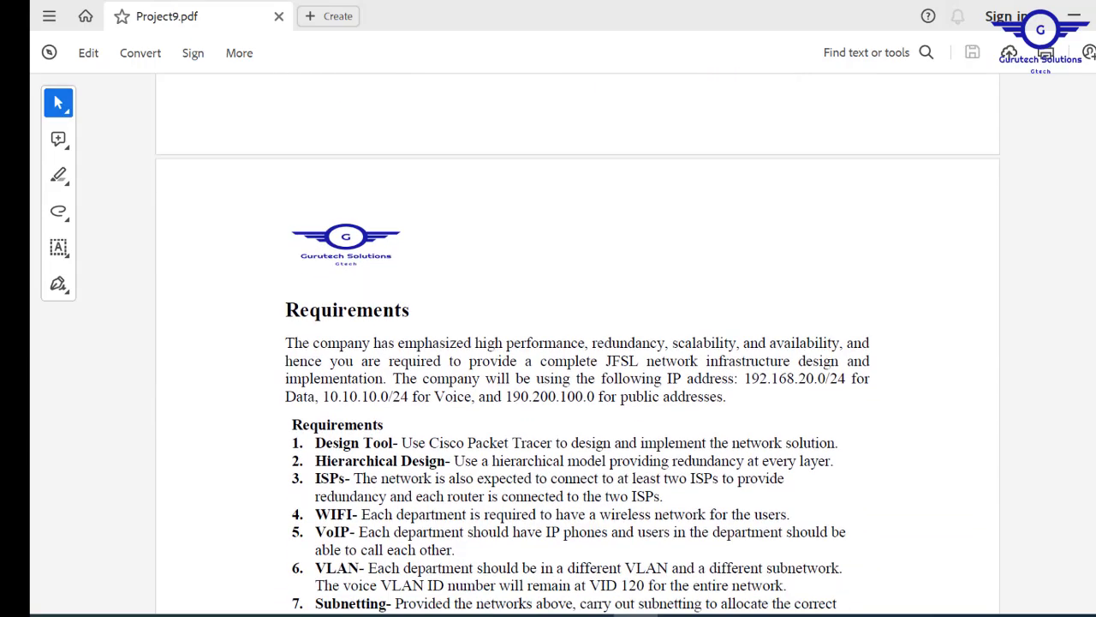
{"action": "scroll", "coordinate": [577, 343], "scroll_direction": "up", "scroll_amount": 10}
{"action": "scroll", "coordinate": [577, 342], "scroll_direction": "down", "scroll_amount": 12}
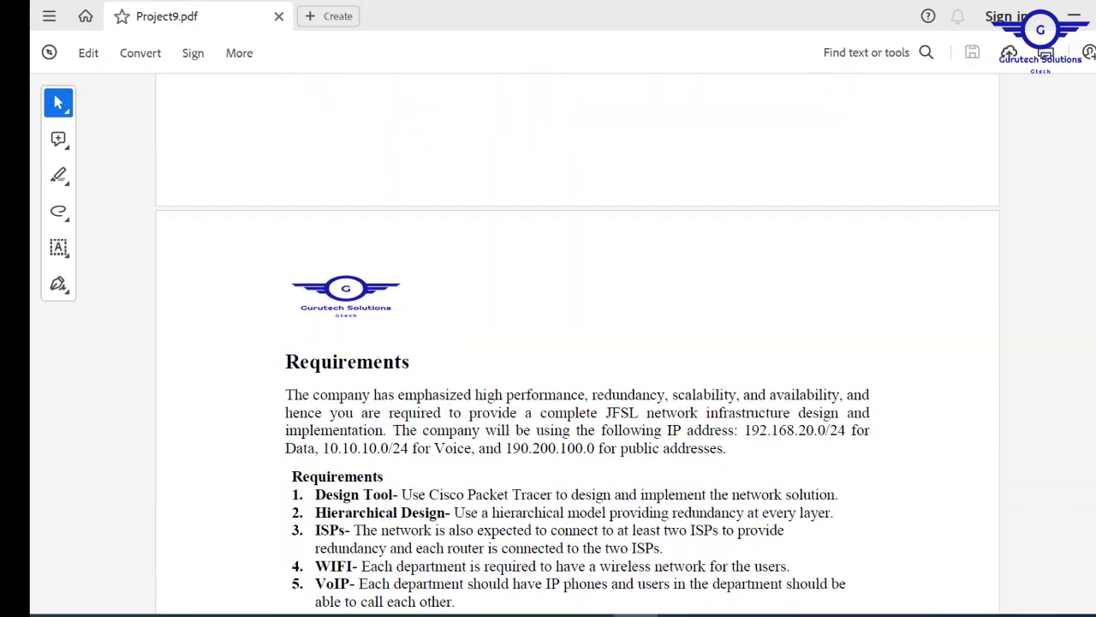
{"action": "scroll", "coordinate": [577, 342], "scroll_direction": "down", "scroll_amount": 5}
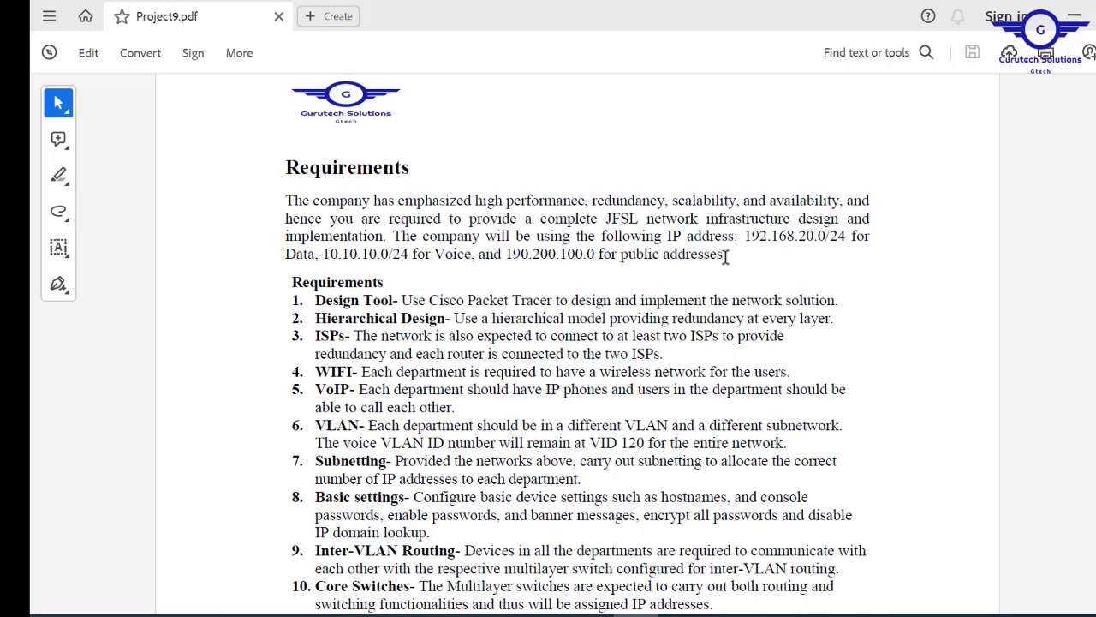
- Highlight the 190.200.100.0 public address in the Requirements paragraph
{"action": "left_click_drag", "start_coordinate": [503, 253], "coordinate": [617, 256]}
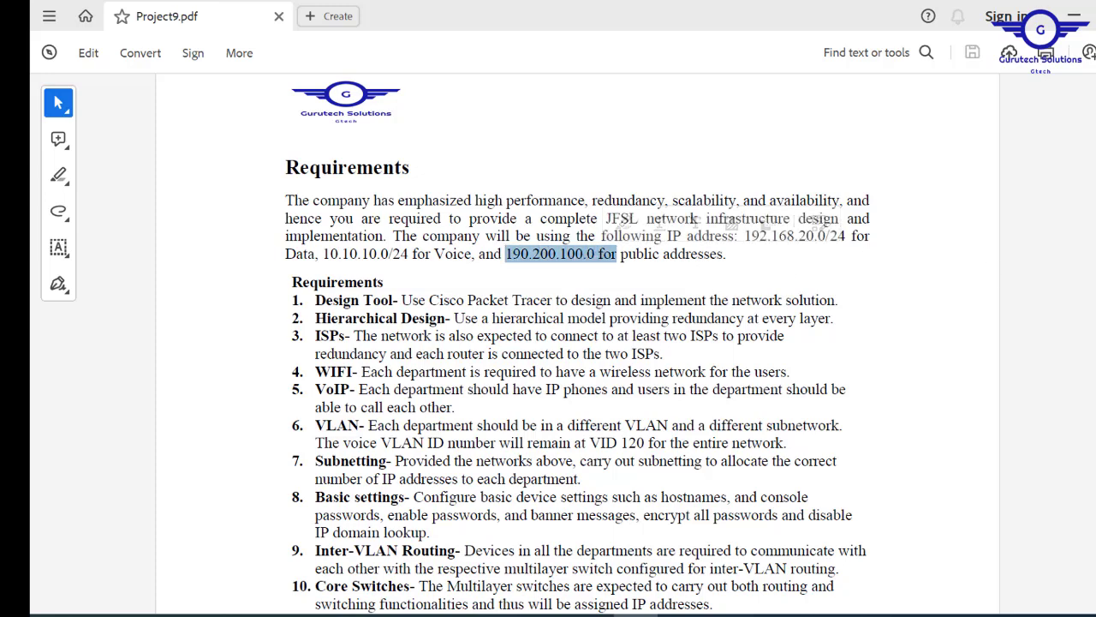
{"action": "scroll", "coordinate": [908, 233], "scroll_direction": "down", "scroll_amount": 3}
{"action": "scroll", "coordinate": [577, 342], "scroll_direction": "down", "scroll_amount": 2}
{"action": "scroll", "coordinate": [577, 342], "scroll_direction": "up", "scroll_amount": 1}
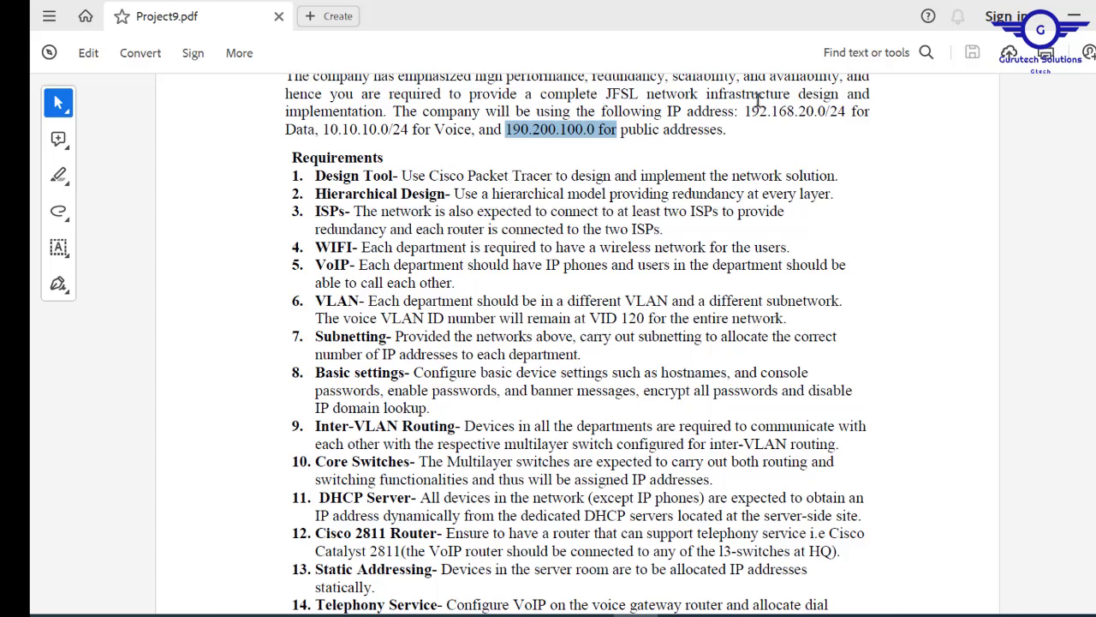
- Highlight the Data, Voice and public IP ranges, then scroll to requirement 6
{"action": "left_click_drag", "start_coordinate": [746, 110], "coordinate": [597, 130]}
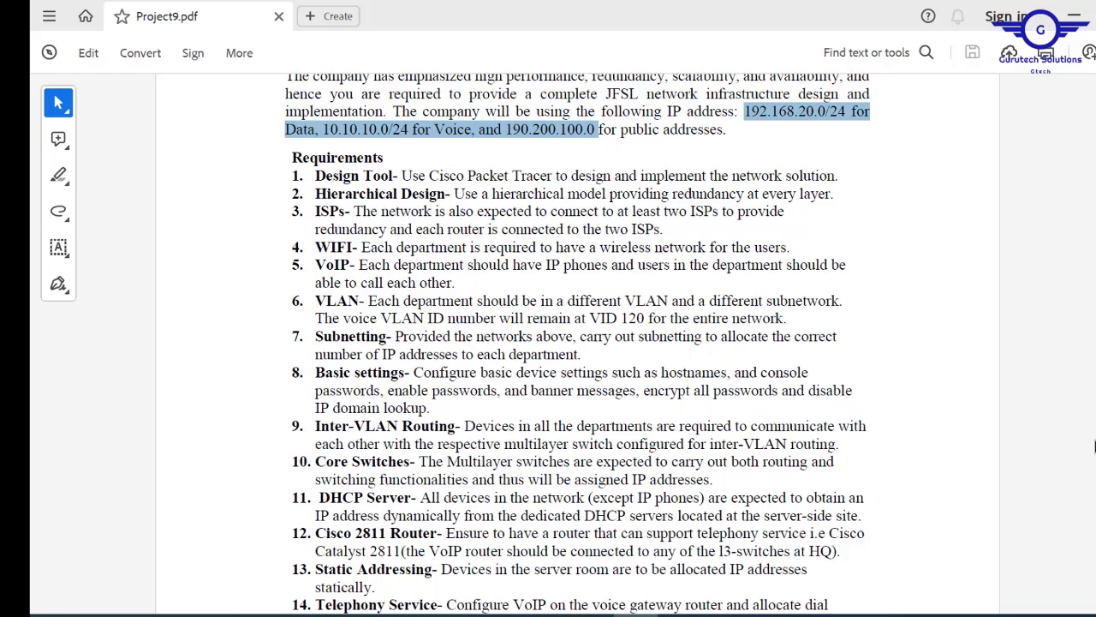
{"action": "scroll", "coordinate": [877, 402], "scroll_direction": "down", "scroll_amount": 5}
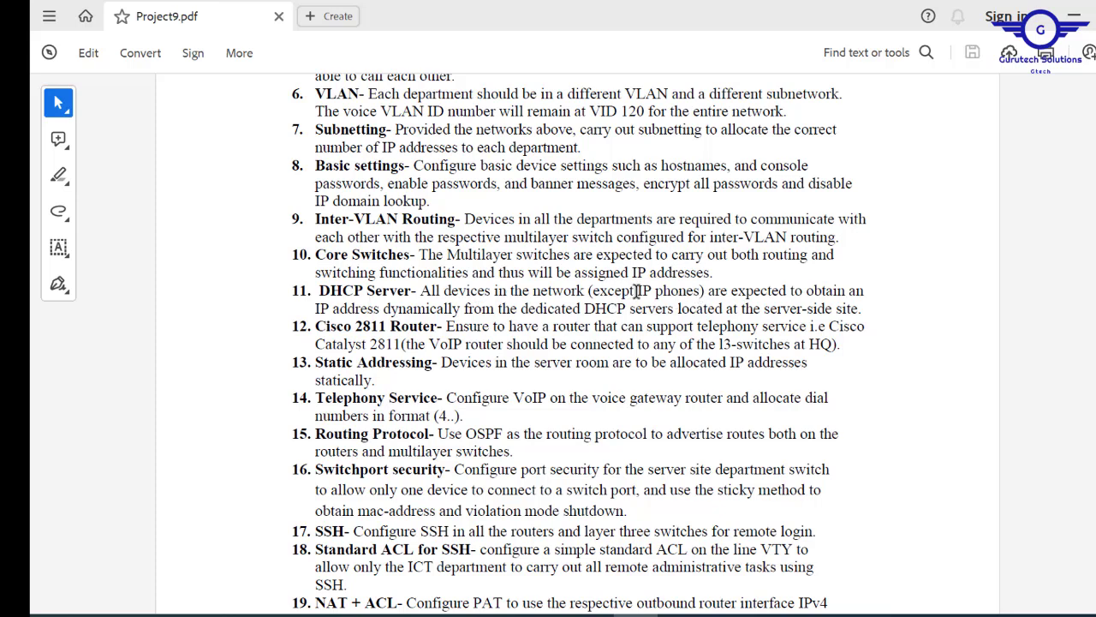
{"action": "left_click_drag", "start_coordinate": [637, 291], "coordinate": [693, 291]}
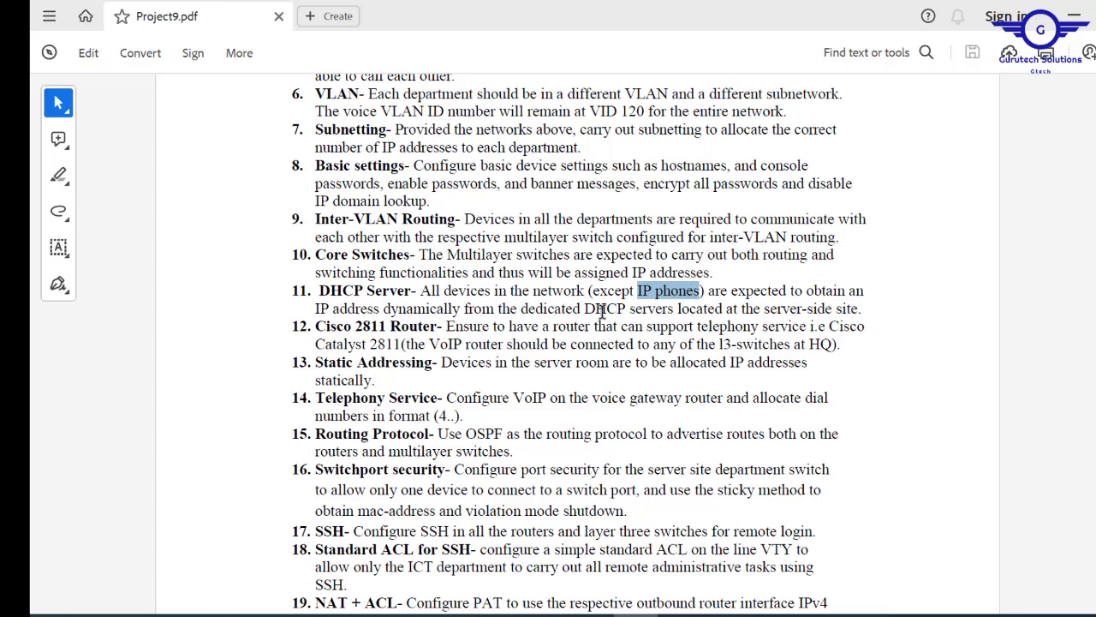
{"action": "left_click_drag", "start_coordinate": [520, 310], "coordinate": [660, 308]}
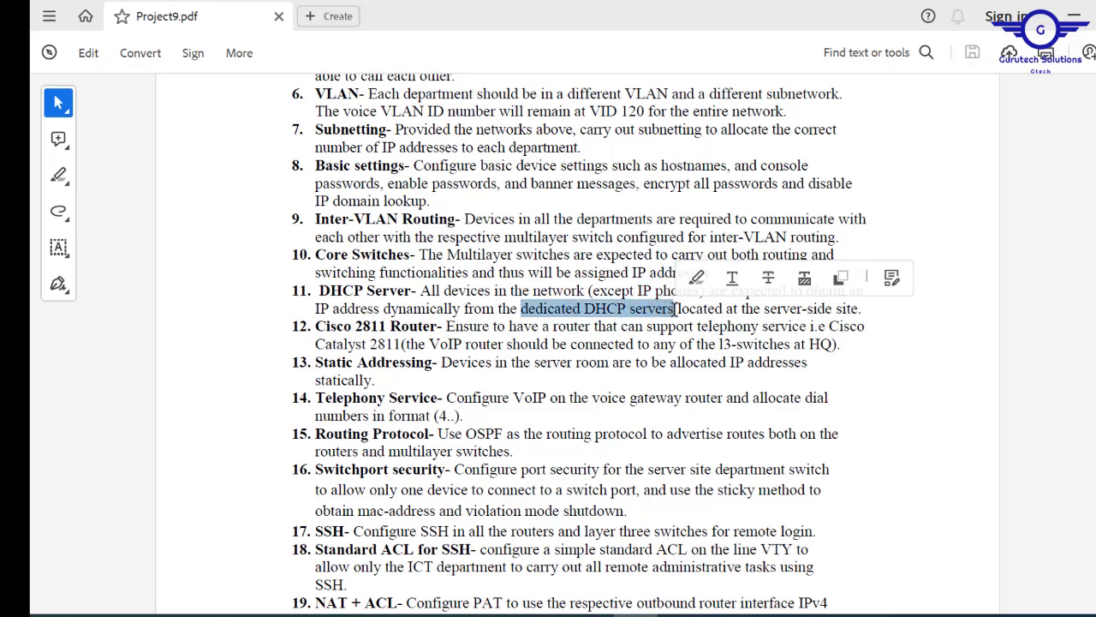
{"action": "left_click", "coordinate": [497, 339]}
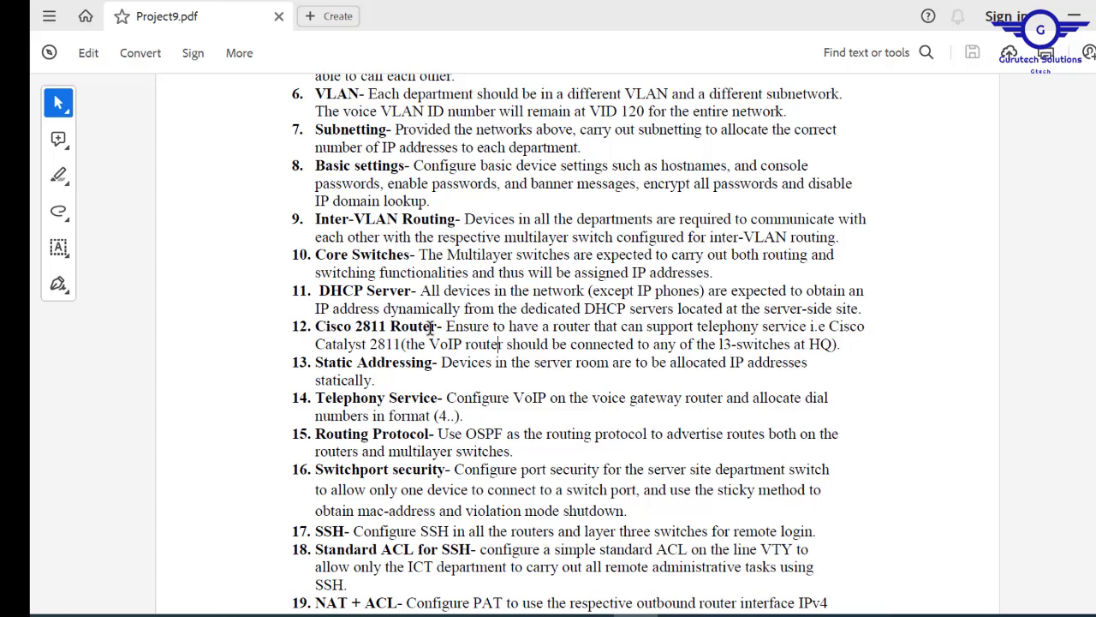
- Highlight the Cisco 2811 Router requirement, then scroll on through items 20–21
{"action": "left_click_drag", "start_coordinate": [442, 326], "coordinate": [345, 330]}
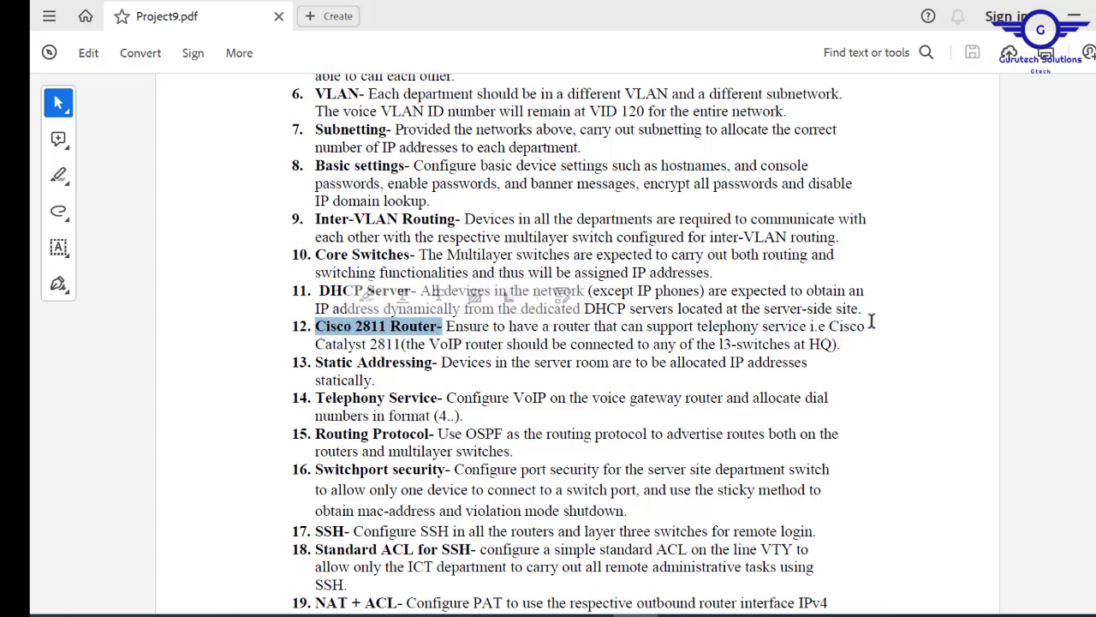
{"action": "left_click", "coordinate": [431, 343]}
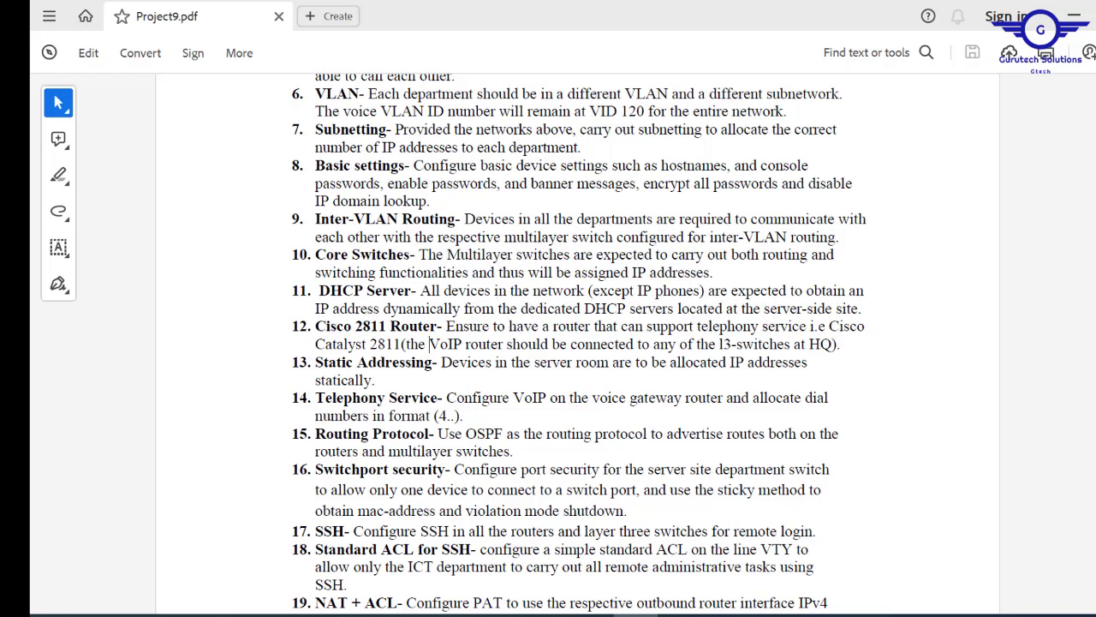
{"action": "scroll", "coordinate": [372, 521], "scroll_direction": "down", "scroll_amount": 3}
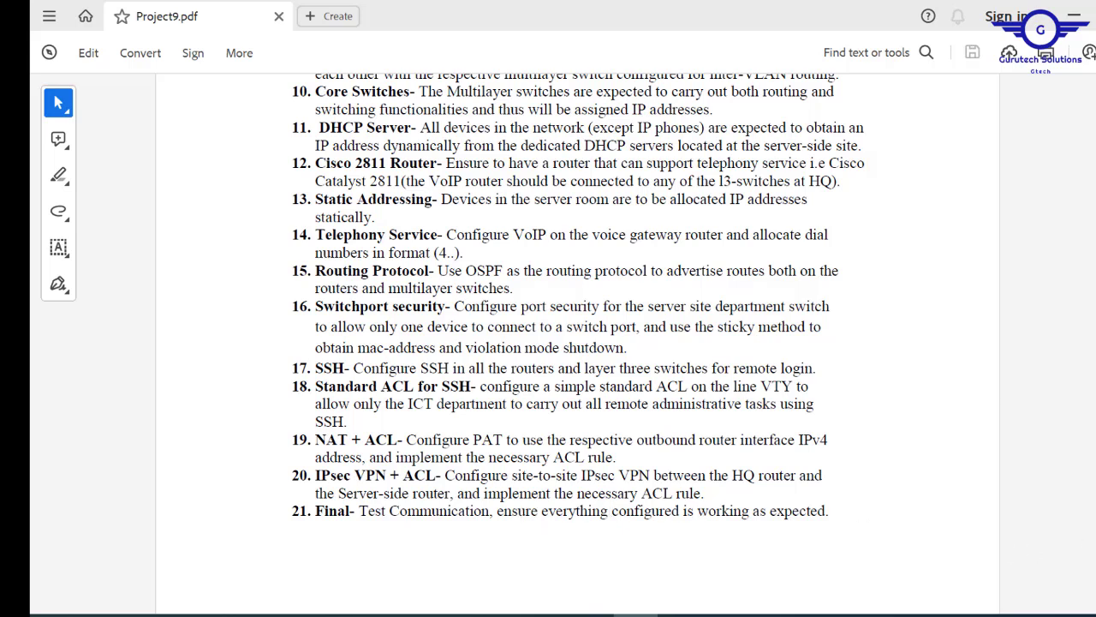
- Scroll back up through the brief to the Enterprise Networking Project #9 title page
{"action": "scroll", "coordinate": [430, 181], "scroll_direction": "up", "scroll_amount": 10}
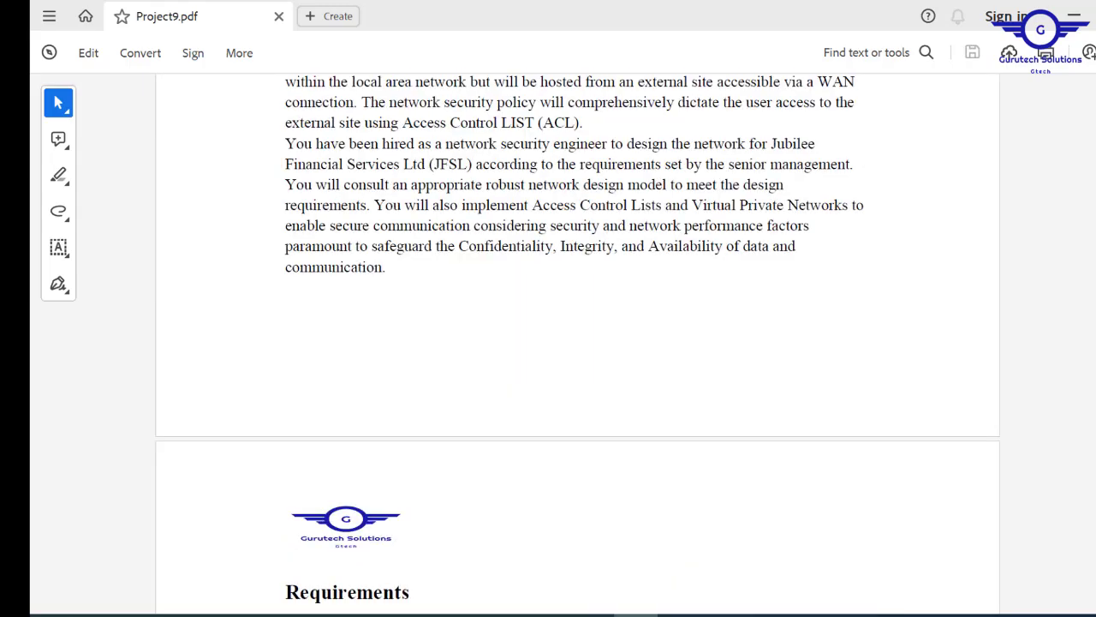
{"action": "scroll", "coordinate": [574, 342], "scroll_direction": "up", "scroll_amount": 8}
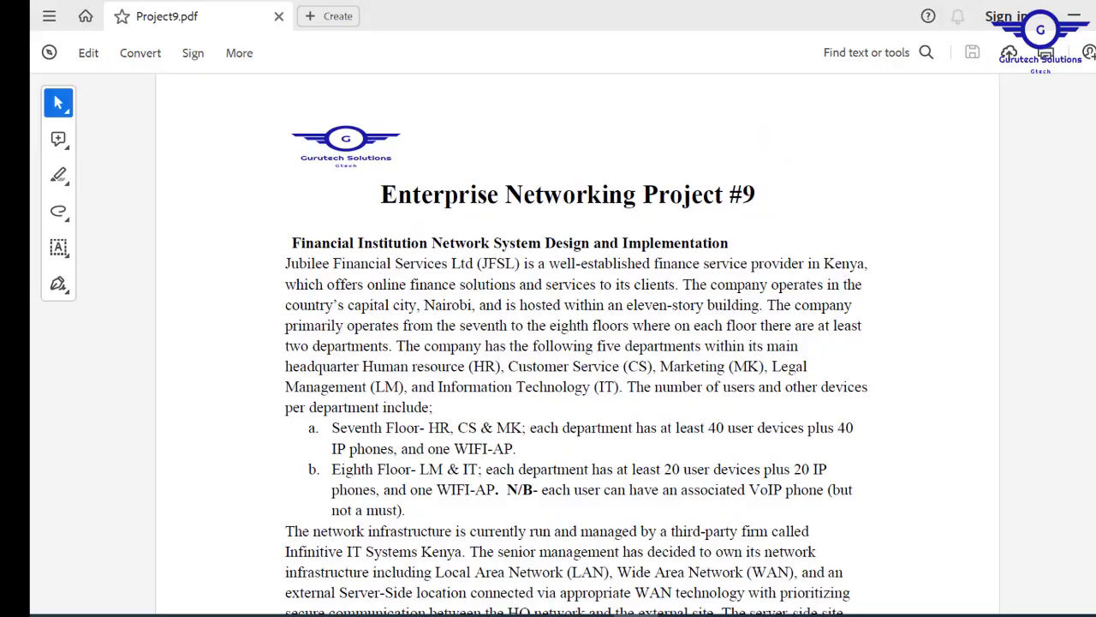
{"action": "scroll", "coordinate": [575, 343], "scroll_direction": "down", "scroll_amount": 18}
{"action": "scroll", "coordinate": [575, 342], "scroll_direction": "up", "scroll_amount": 18}
{"action": "scroll", "coordinate": [574, 343], "scroll_direction": "down", "scroll_amount": 10}
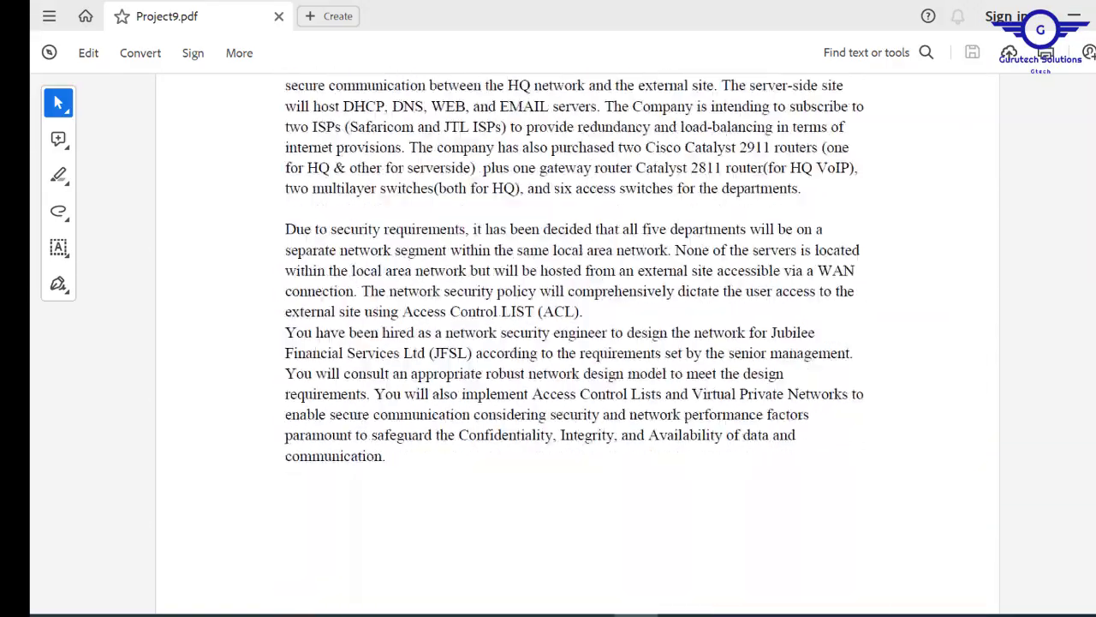
{"action": "scroll", "coordinate": [574, 343], "scroll_direction": "up", "scroll_amount": 6}
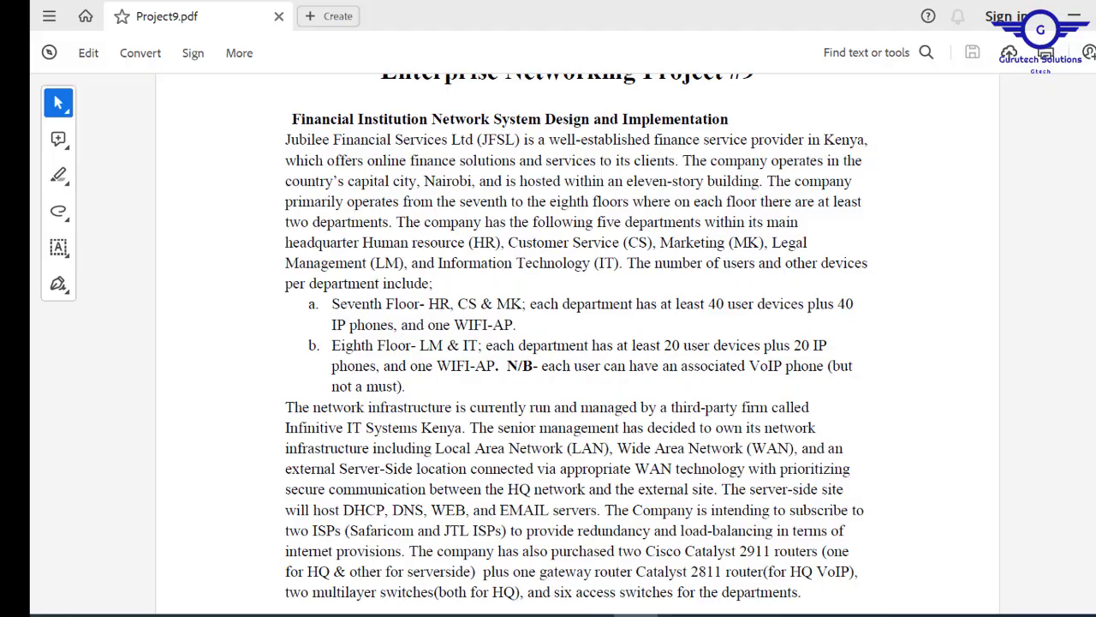
{"action": "scroll", "coordinate": [429, 220], "scroll_direction": "down", "scroll_amount": 15}
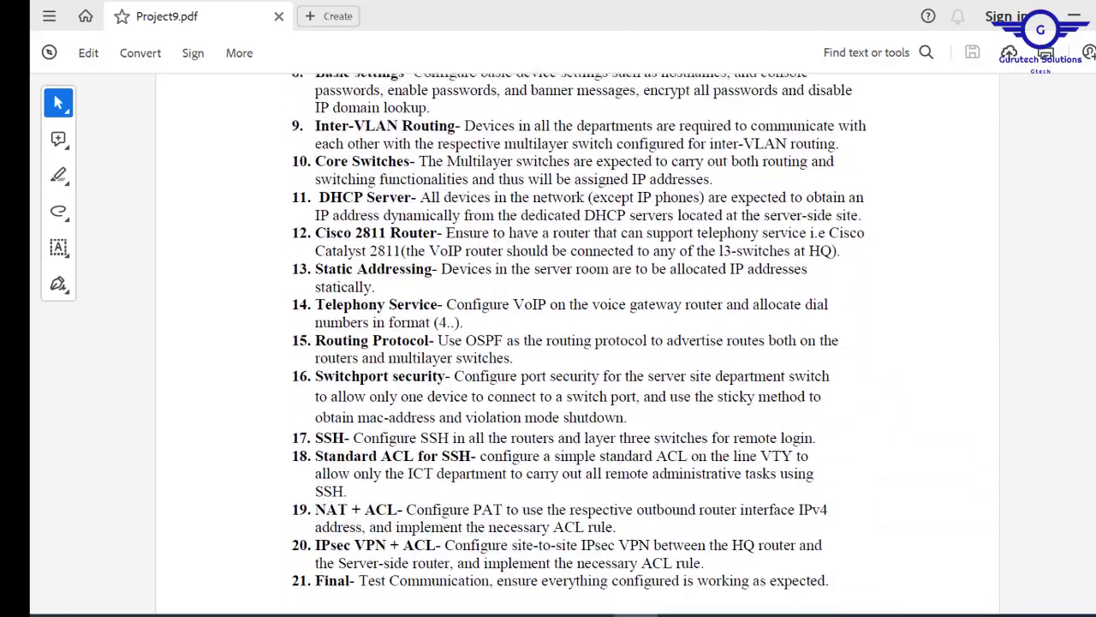
{"action": "scroll", "coordinate": [429, 220], "scroll_direction": "up", "scroll_amount": 12}
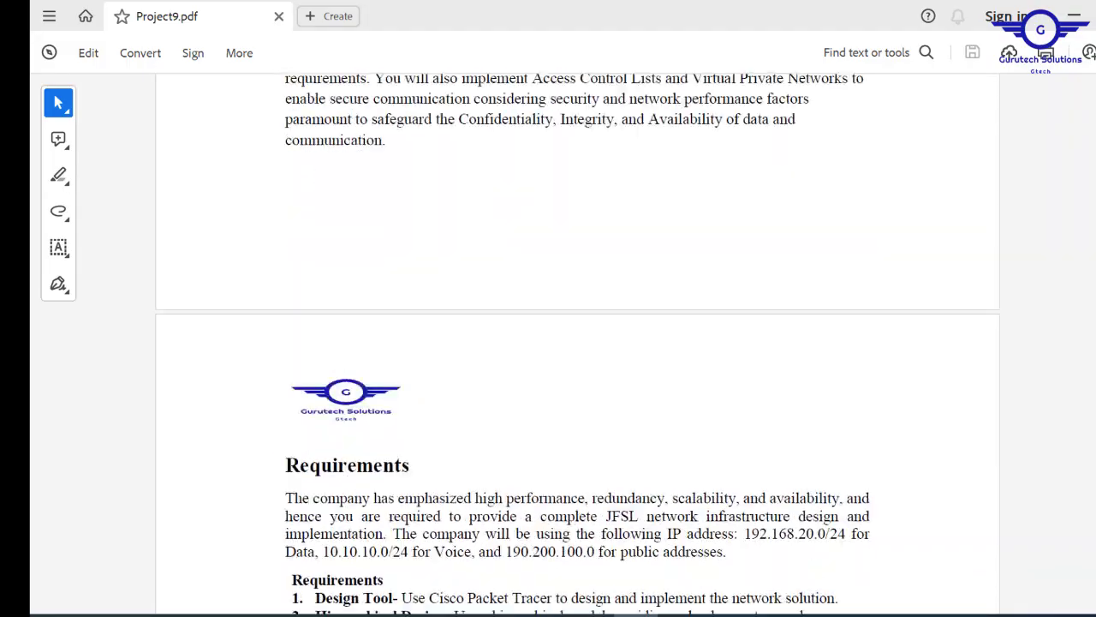
{"action": "scroll", "coordinate": [577, 344], "scroll_direction": "up", "scroll_amount": 3}
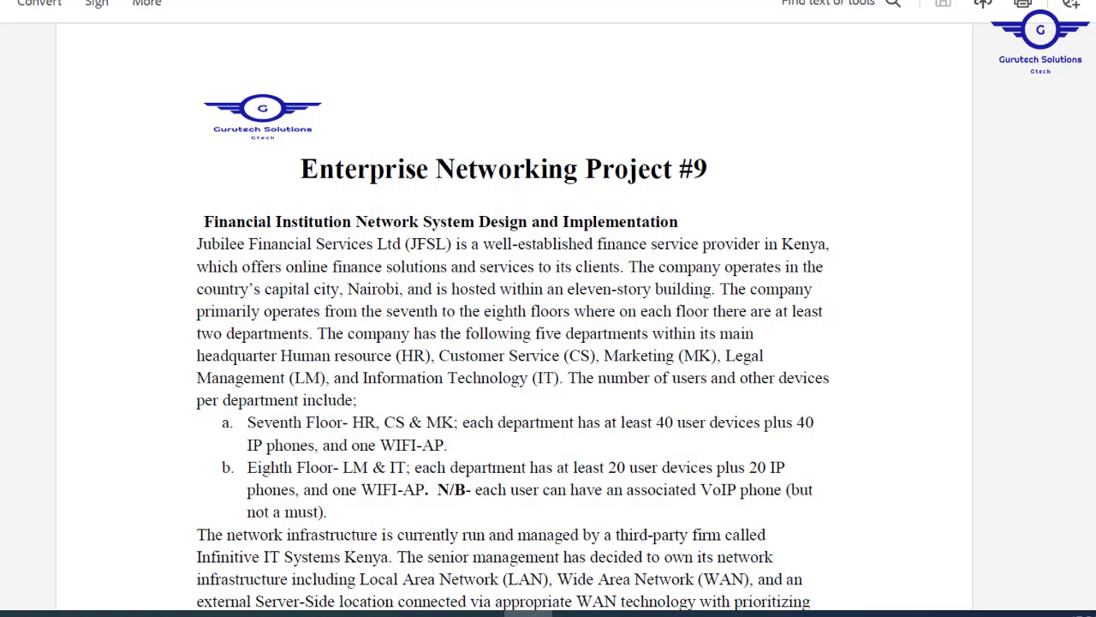
- Highlight 'two Cisco Catalyst 2911 routers' and 'plus one gateway router Catalyst' in the equipment paragraph
{"action": "scroll", "coordinate": [512, 317], "scroll_direction": "down", "scroll_amount": 5}
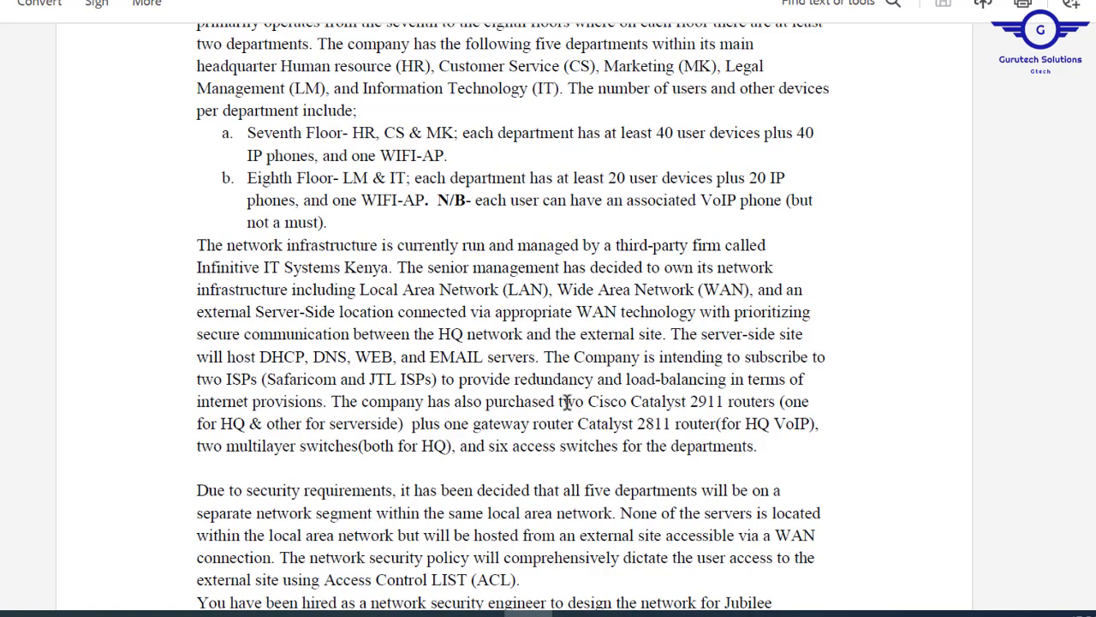
{"action": "left_click_drag", "start_coordinate": [560, 401], "coordinate": [776, 401]}
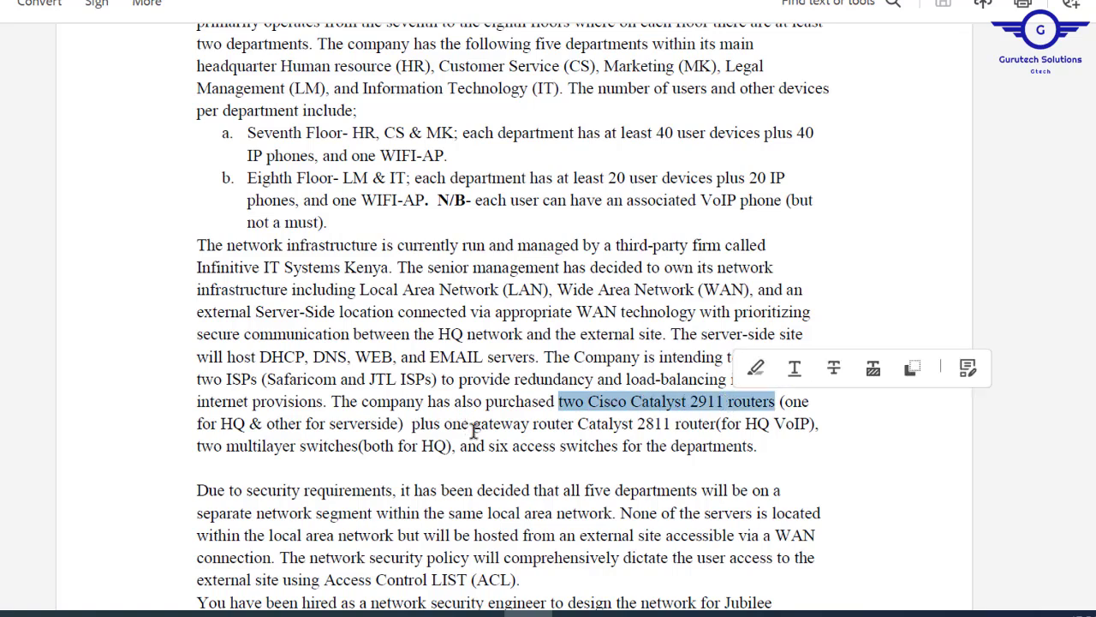
{"action": "left_click_drag", "start_coordinate": [414, 423], "coordinate": [583, 426]}
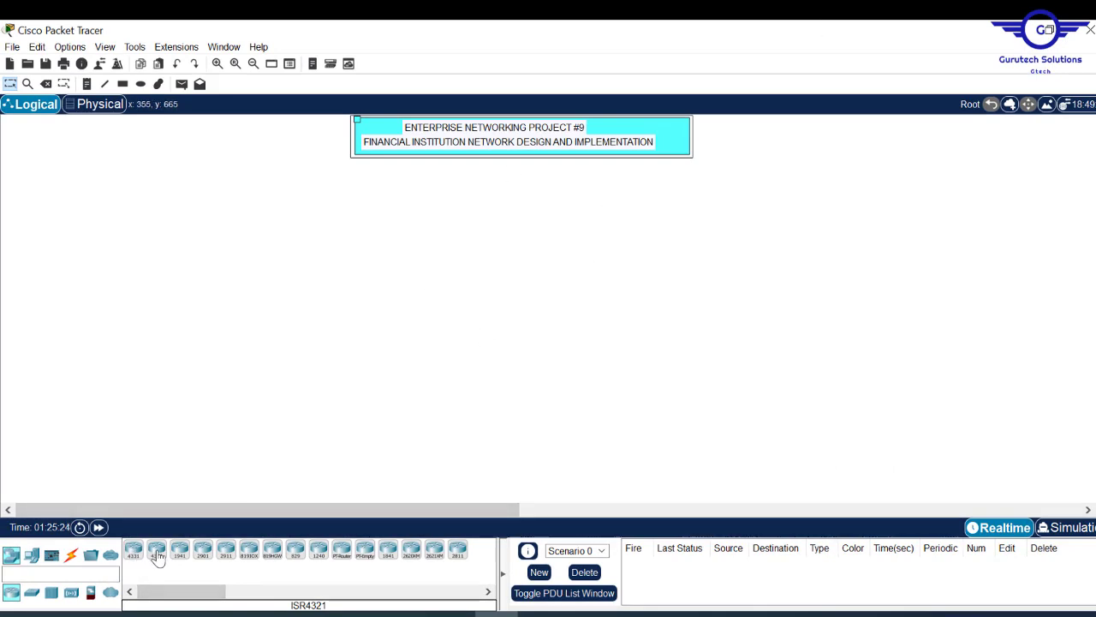
- Place two 2911 routers, Router0 and Router1, on the canvas below the title
{"action": "left_click", "coordinate": [225, 556]}
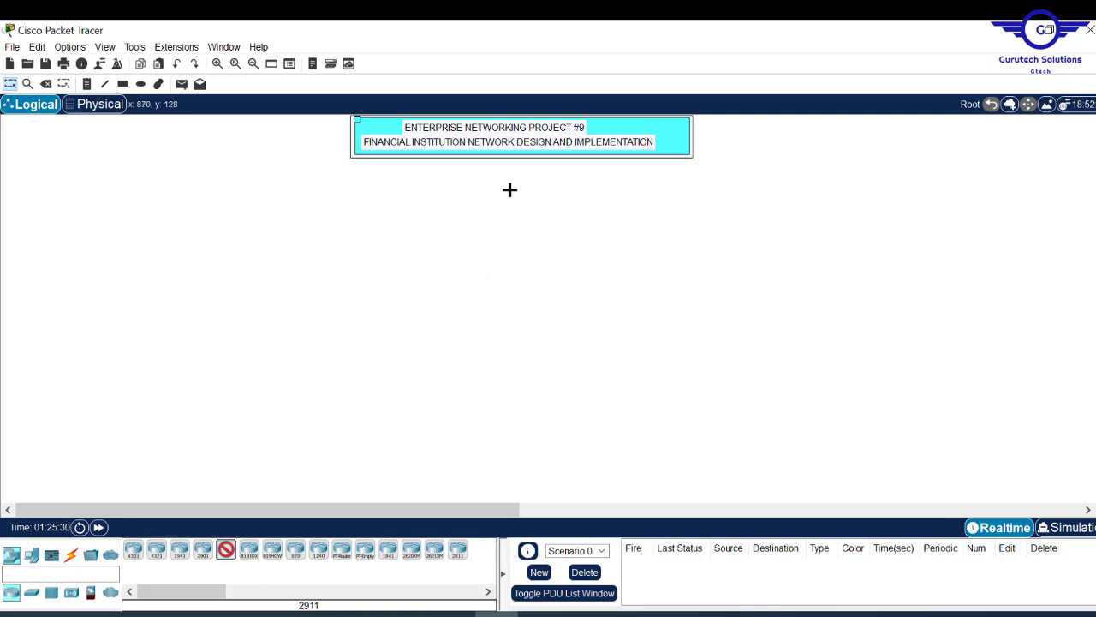
{"action": "left_click", "coordinate": [558, 199]}
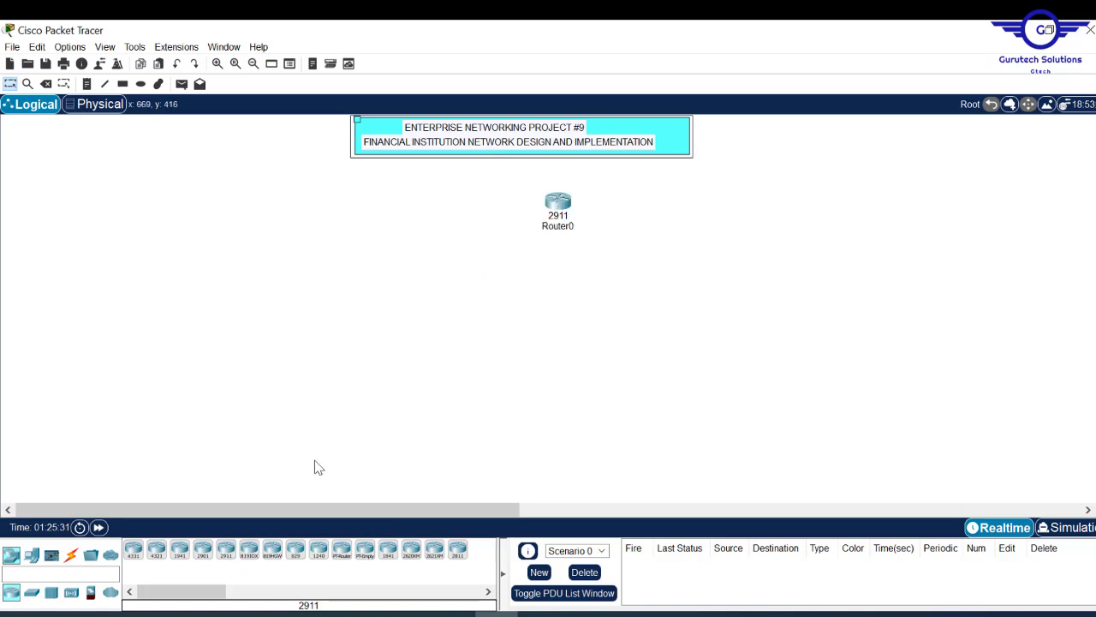
{"action": "left_click", "coordinate": [225, 556]}
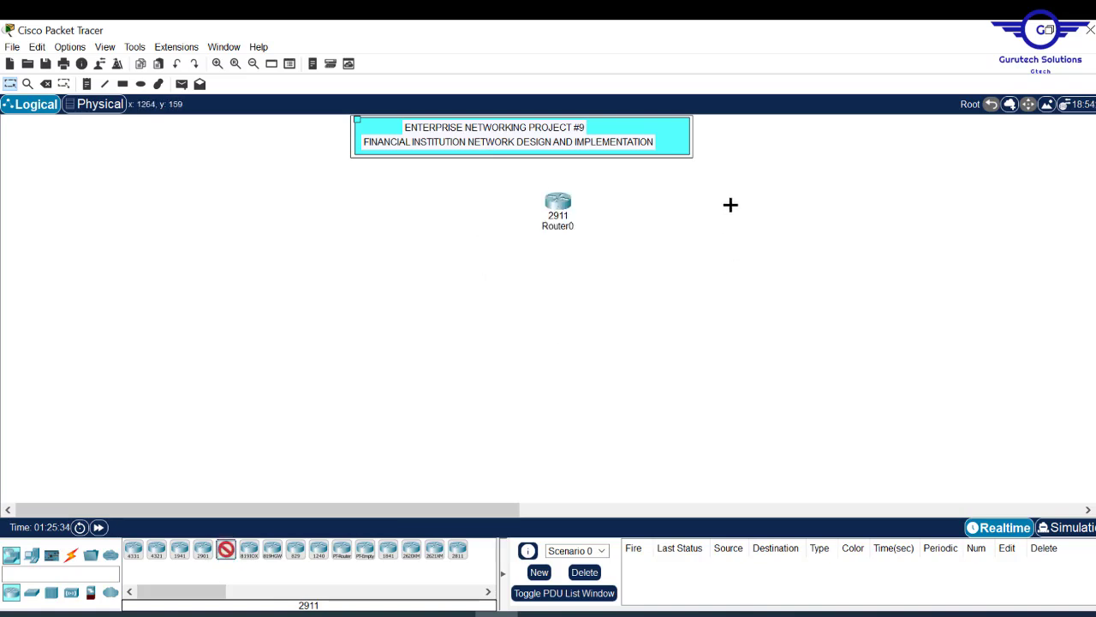
{"action": "left_click", "coordinate": [788, 206]}
- Nudge Router0 and Router1 into line, then bring up the Project9.pdf brief
{"action": "left_click_drag", "start_coordinate": [790, 209], "coordinate": [783, 196]}
{"action": "left_click_drag", "start_coordinate": [559, 218], "coordinate": [562, 214]}
{"action": "left_click_drag", "start_coordinate": [783, 202], "coordinate": [766, 200]}
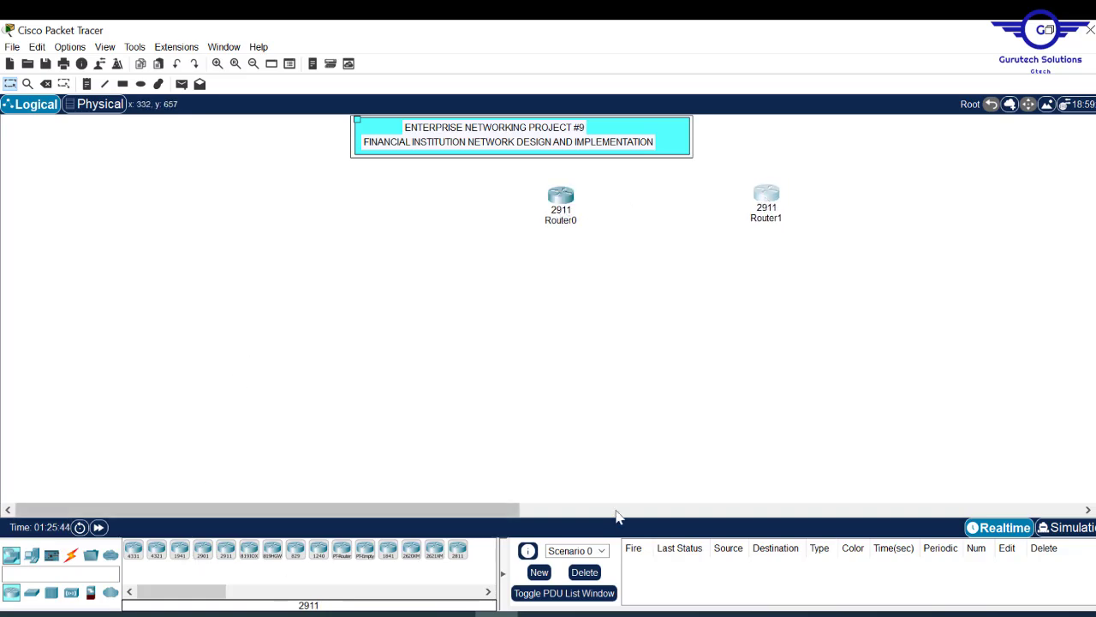
{"action": "left_click", "coordinate": [540, 614]}
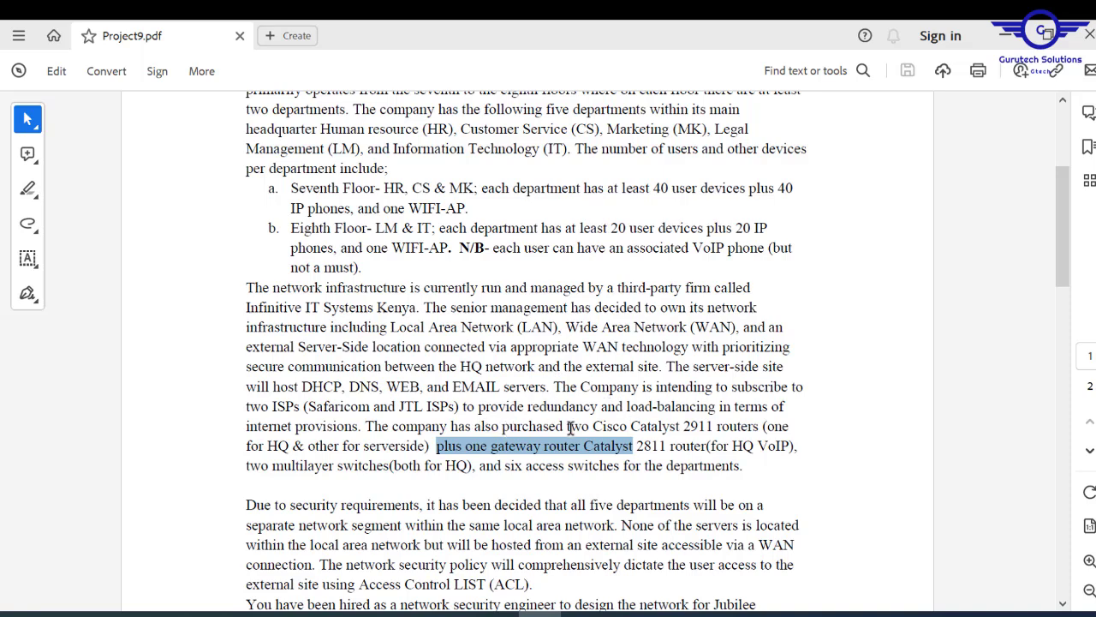
- Highlight 'two Cisco Catalyst 2911 routers (one for HQ & other for serverside)' in the brief
{"action": "left_click_drag", "start_coordinate": [566, 425], "coordinate": [426, 447]}
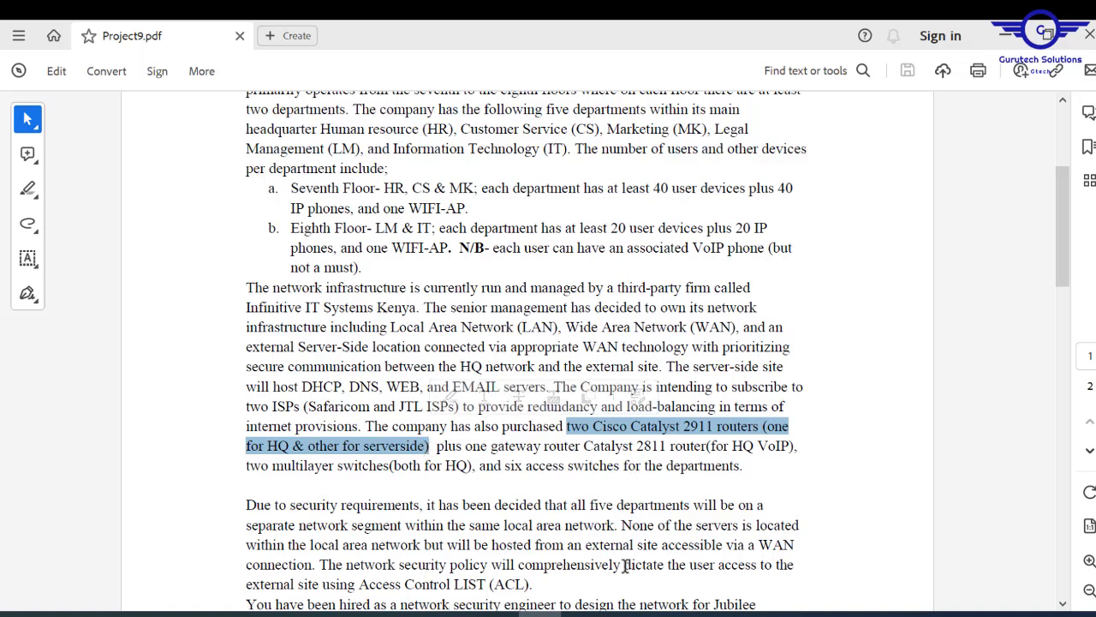
- Back in Packet Tracer, add two more 2911 routers, Router2 and Router3, below the first pair
{"action": "left_click", "coordinate": [497, 613]}
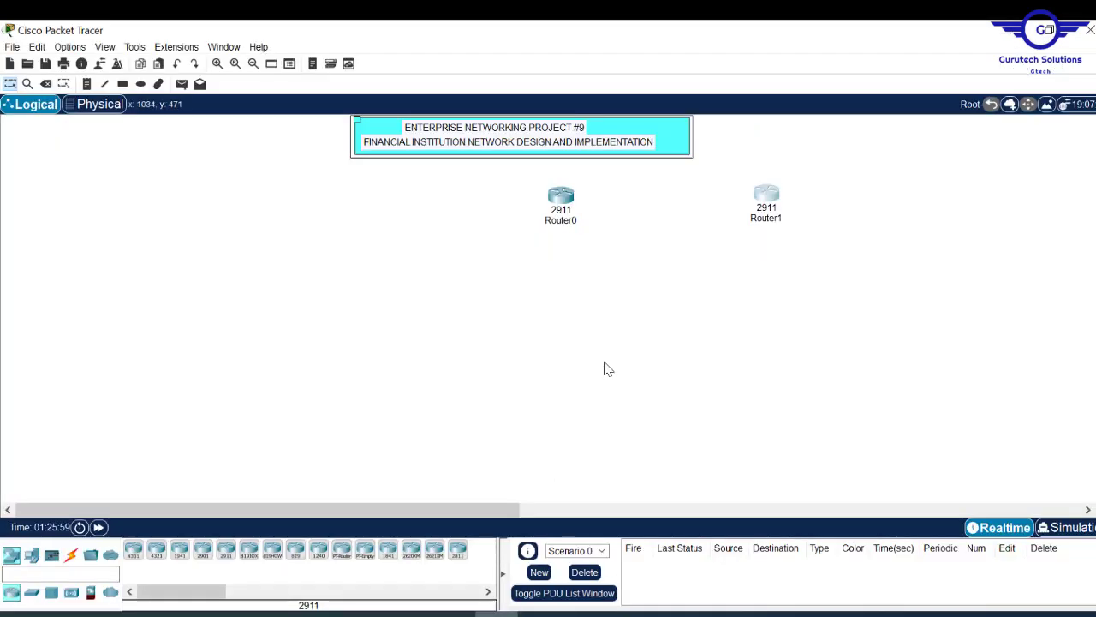
{"action": "left_click", "coordinate": [226, 551]}
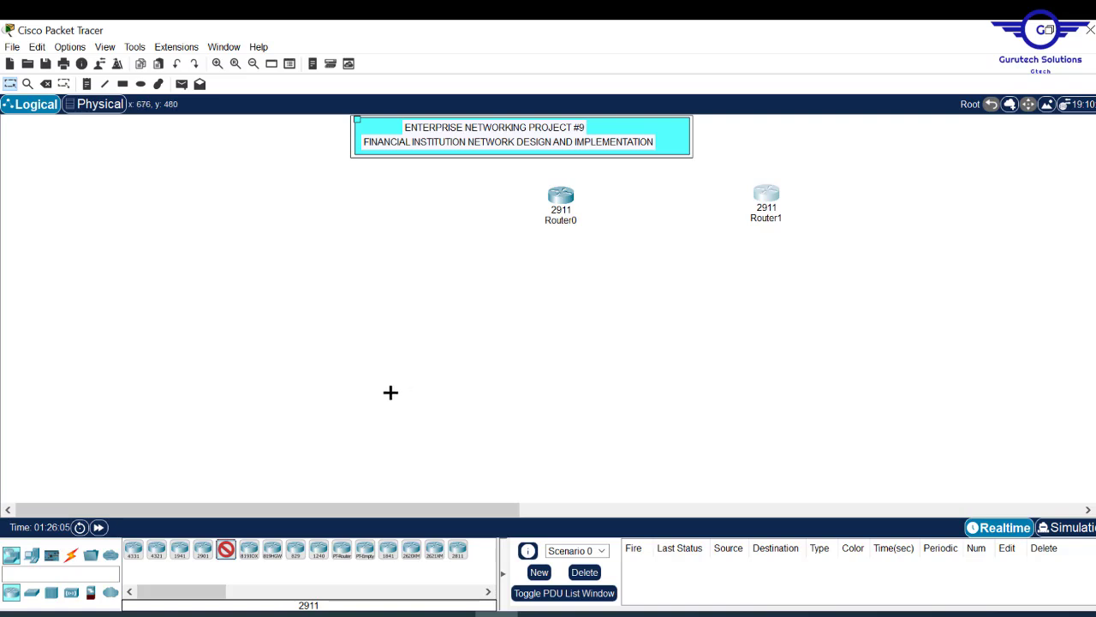
{"action": "left_click", "coordinate": [408, 394]}
{"action": "left_click", "coordinate": [226, 552]}
{"action": "left_click", "coordinate": [782, 349]}
- Arrange Router2 and Router3 into a tidier row, then bring the project PDF back up
{"action": "left_click_drag", "start_coordinate": [794, 352], "coordinate": [1023, 378]}
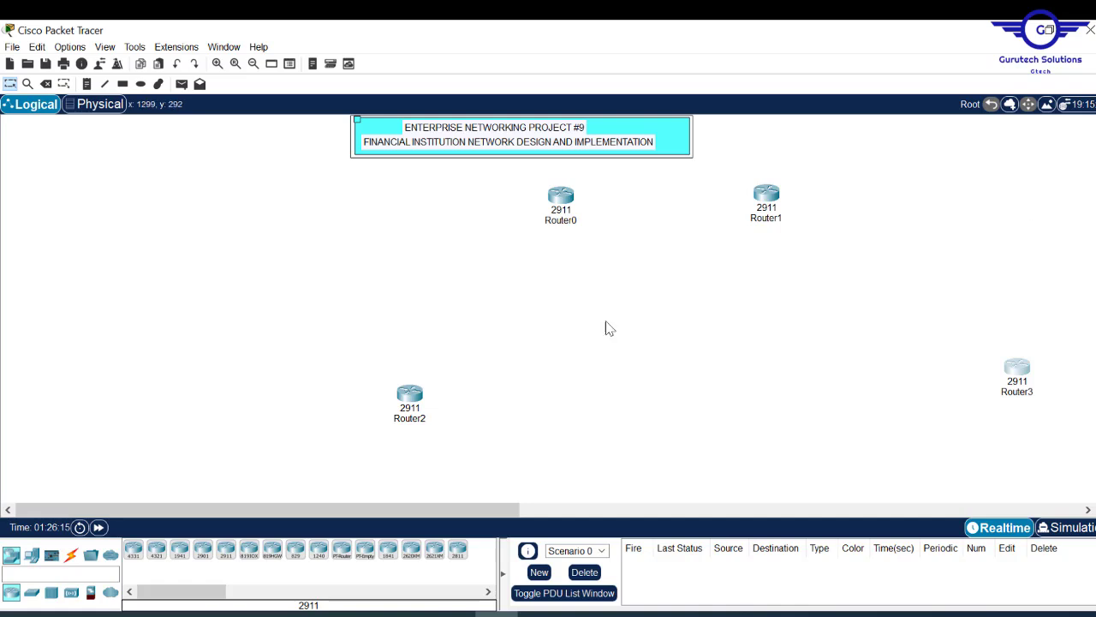
{"action": "left_click_drag", "start_coordinate": [413, 406], "coordinate": [470, 359]}
{"action": "left_click_drag", "start_coordinate": [1019, 375], "coordinate": [891, 357]}
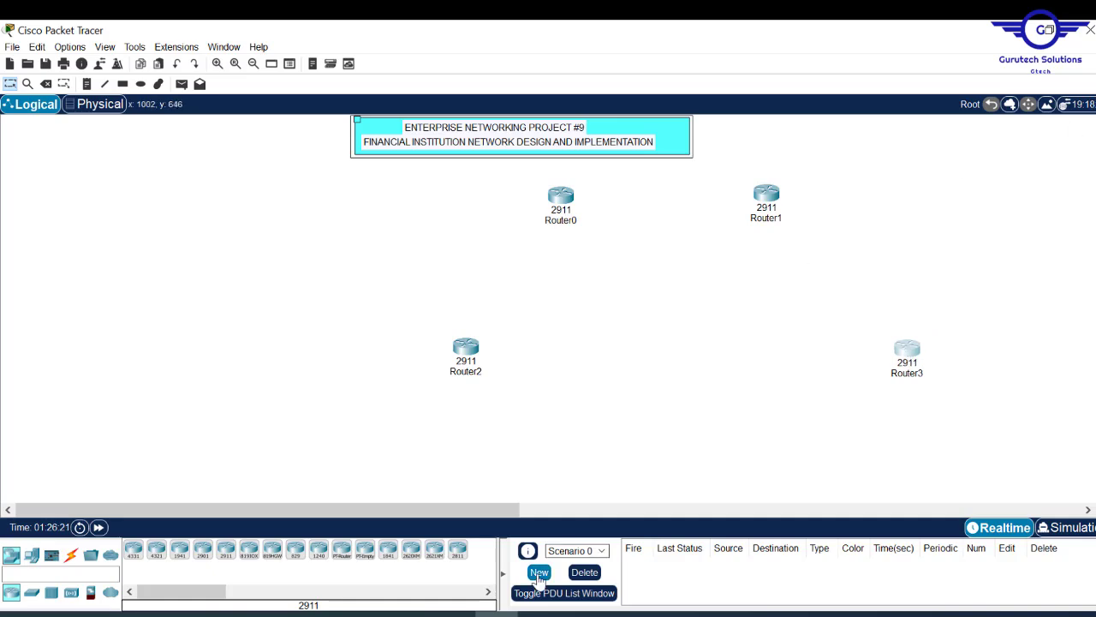
{"action": "left_click", "coordinate": [540, 614]}
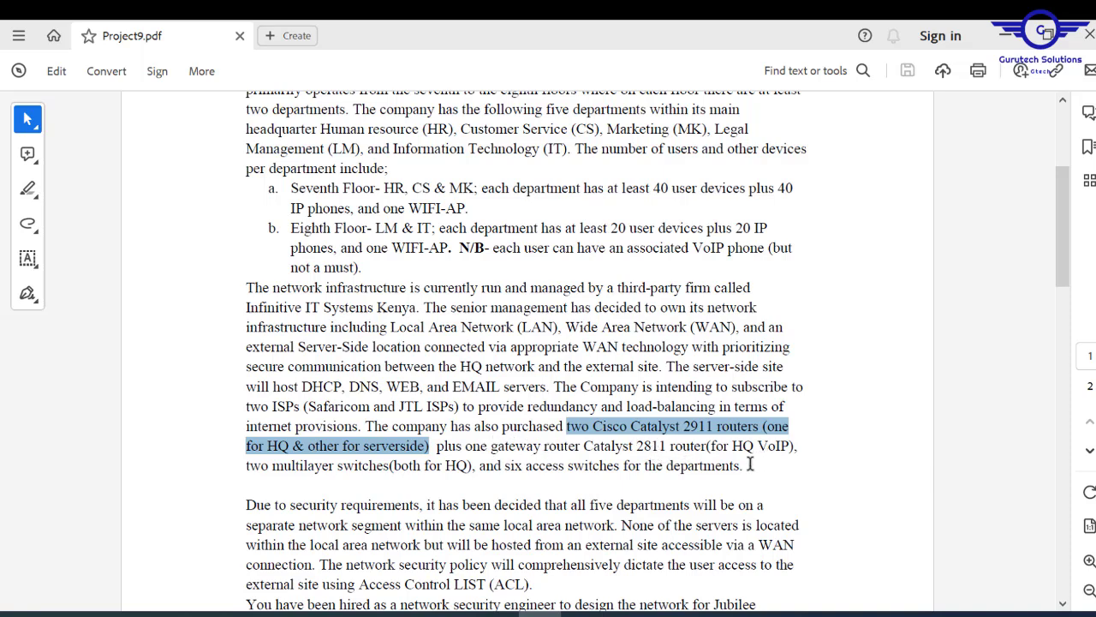
- Highlight '2811' and 'two multilayer switches(both for HQ)' in the brief, then minimize Acrobat
{"action": "left_click_drag", "start_coordinate": [667, 446], "coordinate": [641, 447]}
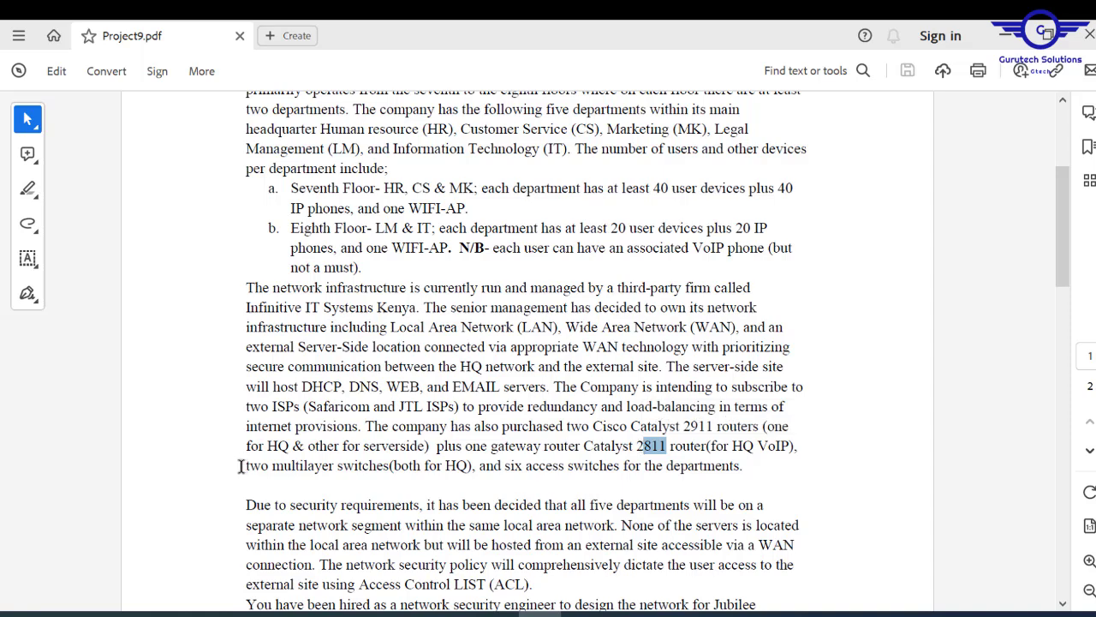
{"action": "left_click_drag", "start_coordinate": [241, 466], "coordinate": [468, 474]}
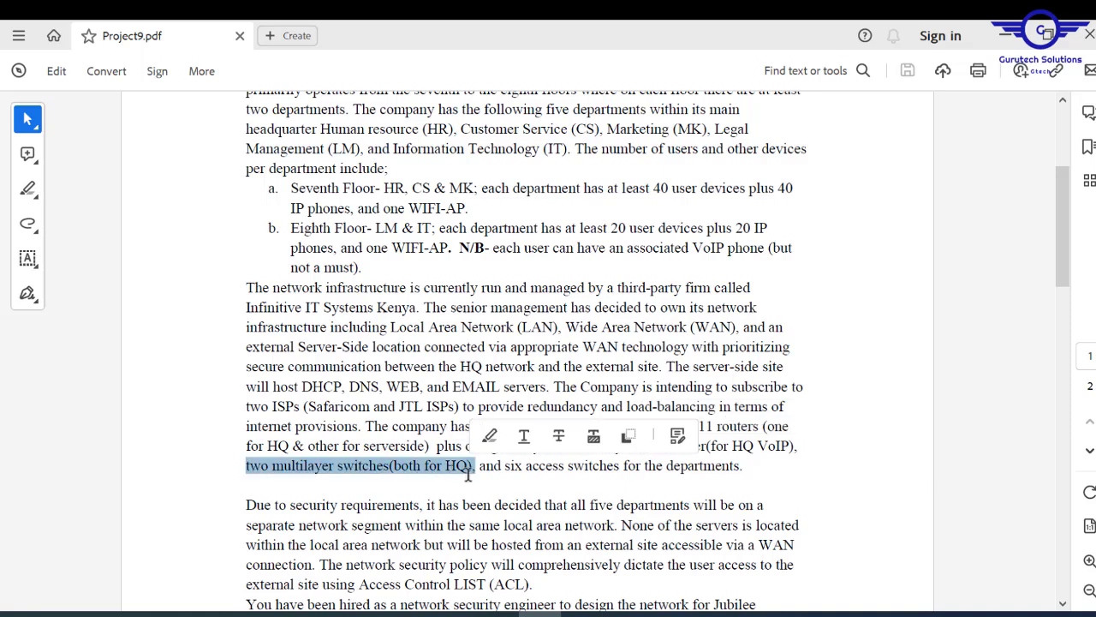
{"action": "left_click", "coordinate": [1004, 36]}
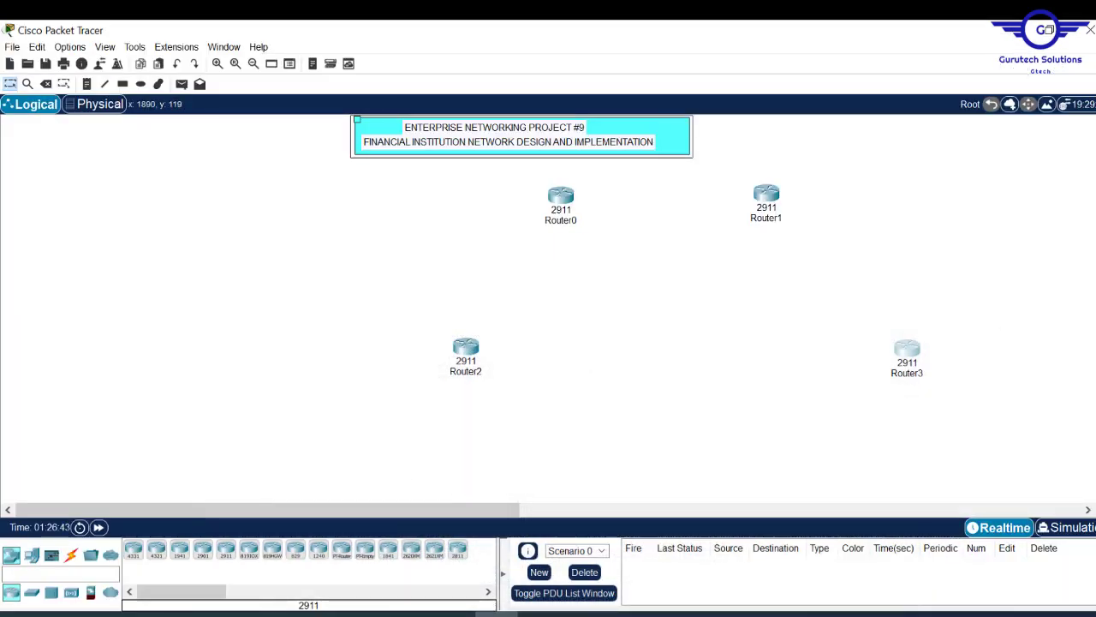
- Add a 3650-24PS and a 3560-24PS multilayer switch below the routers, Multilayer Switch0 and Switch1
{"action": "scroll", "coordinate": [345, 328], "scroll_direction": "down", "scroll_amount": 3}
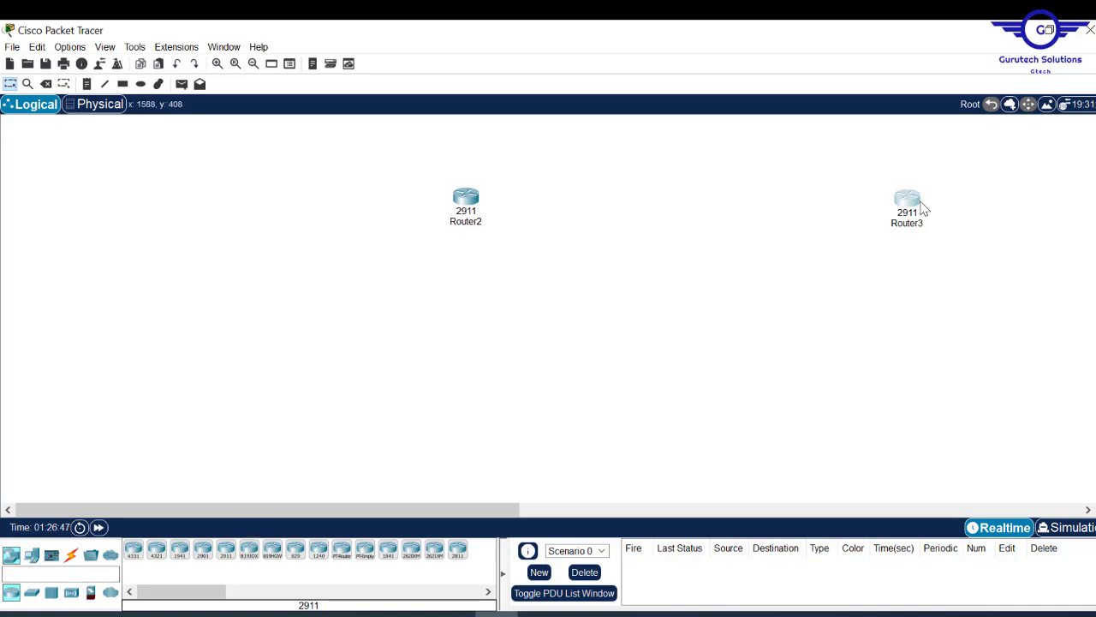
{"action": "left_click_drag", "start_coordinate": [922, 210], "coordinate": [923, 202]}
{"action": "left_click", "coordinate": [31, 592]}
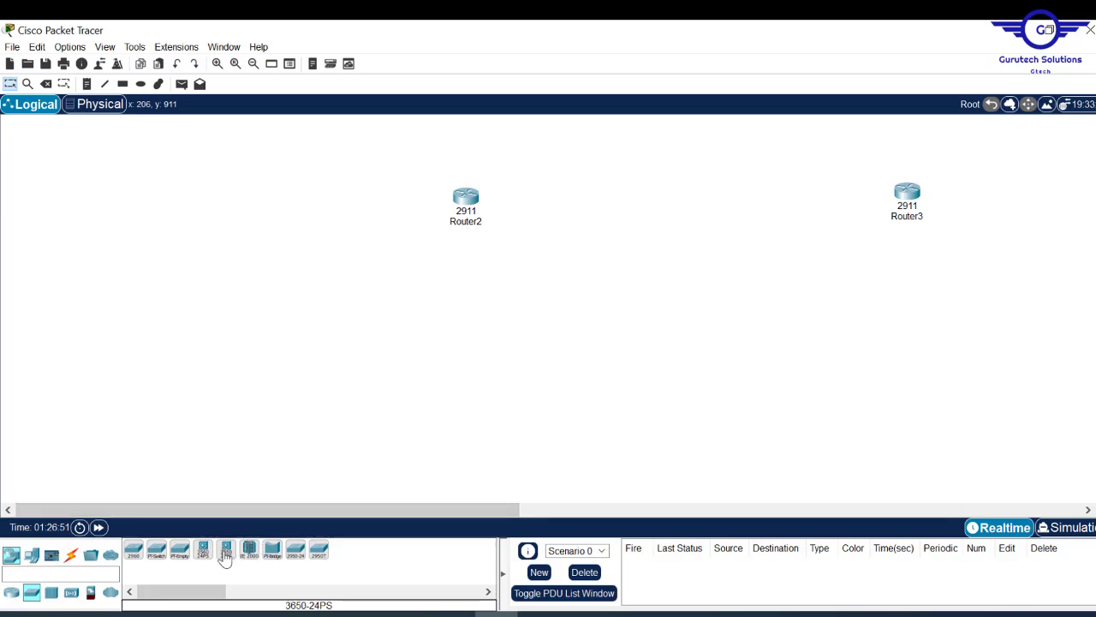
{"action": "left_click", "coordinate": [224, 554]}
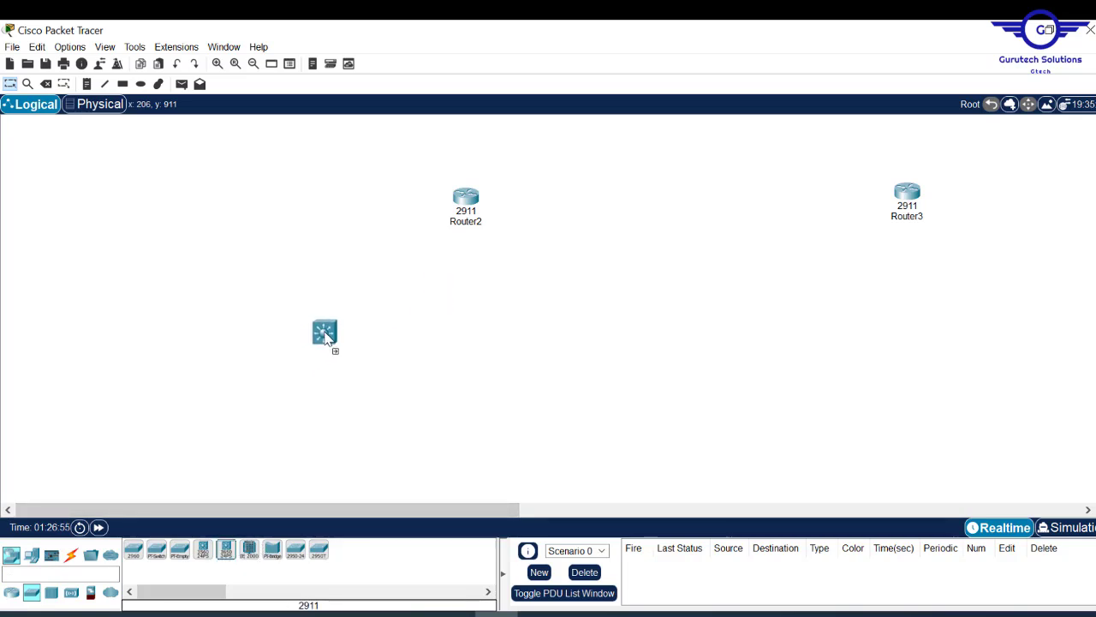
{"action": "left_click", "coordinate": [324, 337]}
{"action": "left_click", "coordinate": [203, 553]}
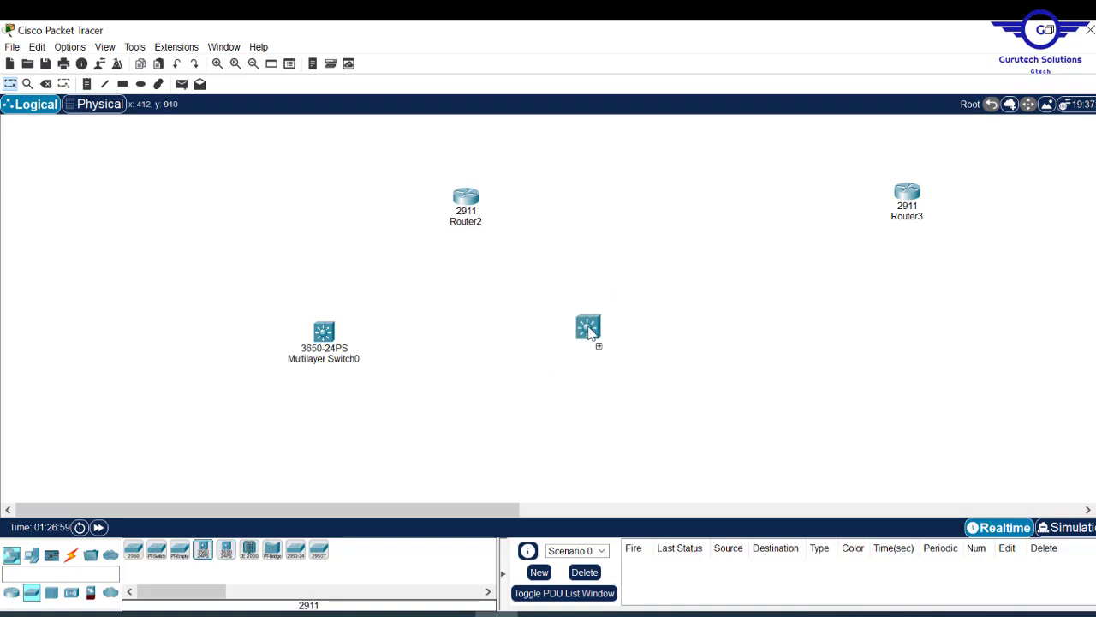
{"action": "left_click", "coordinate": [588, 340]}
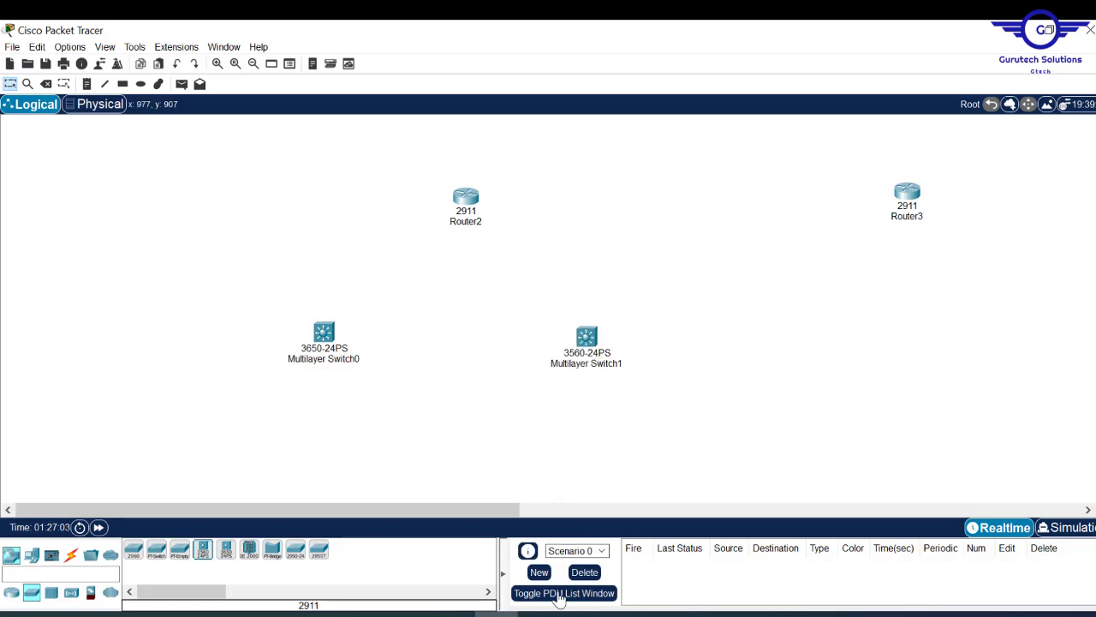
- Check the project PDF, then minimize it to return to the topology
{"action": "left_click", "coordinate": [542, 614]}
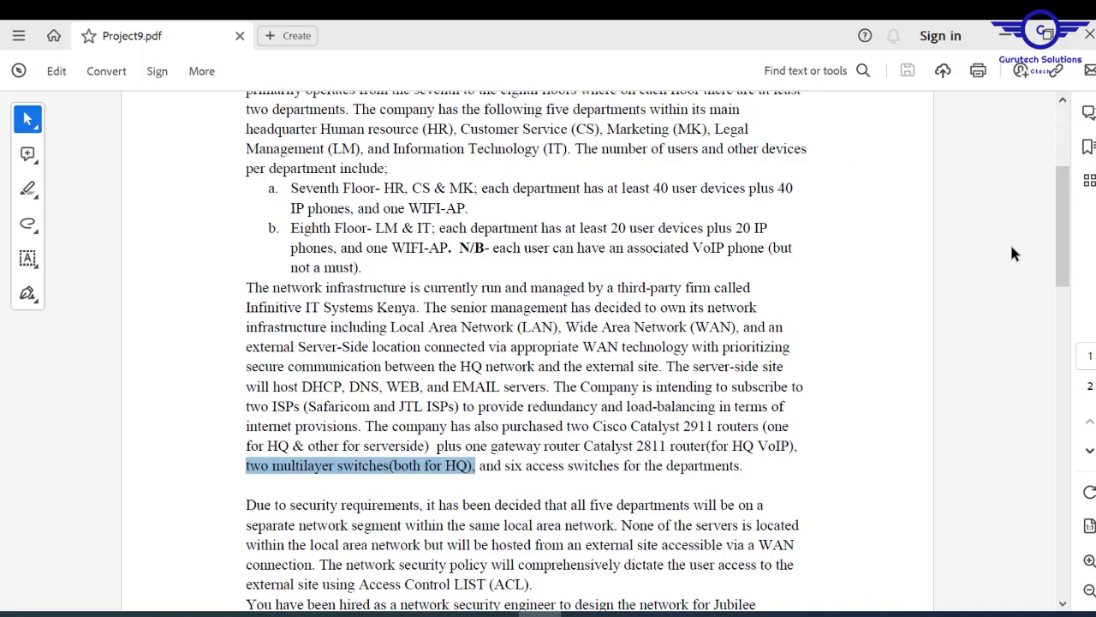
{"action": "left_click", "coordinate": [1003, 32]}
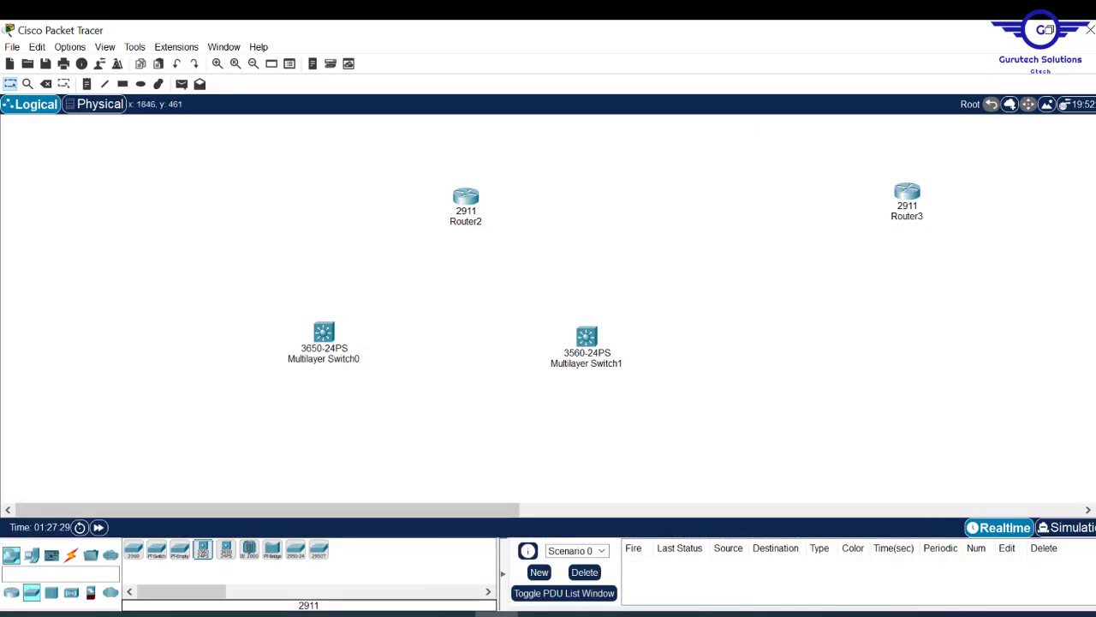
{"action": "scroll", "coordinate": [476, 417], "scroll_direction": "down", "scroll_amount": 4}
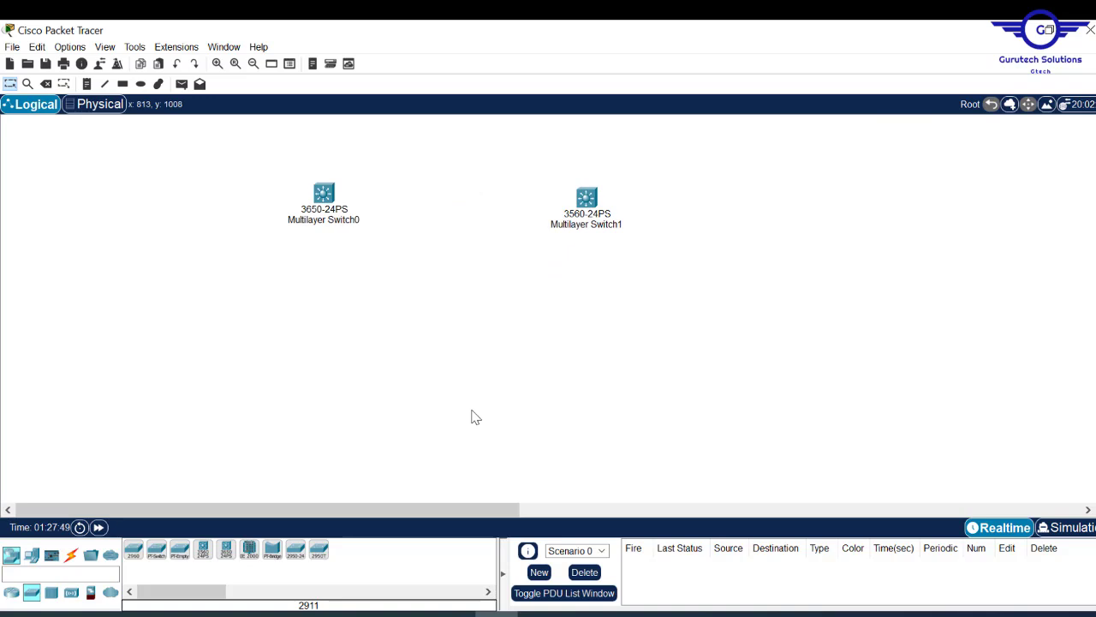
- Place a row of 2960-24TT access switches starting with Switch2 across the canvas
{"action": "left_click", "coordinate": [135, 553]}
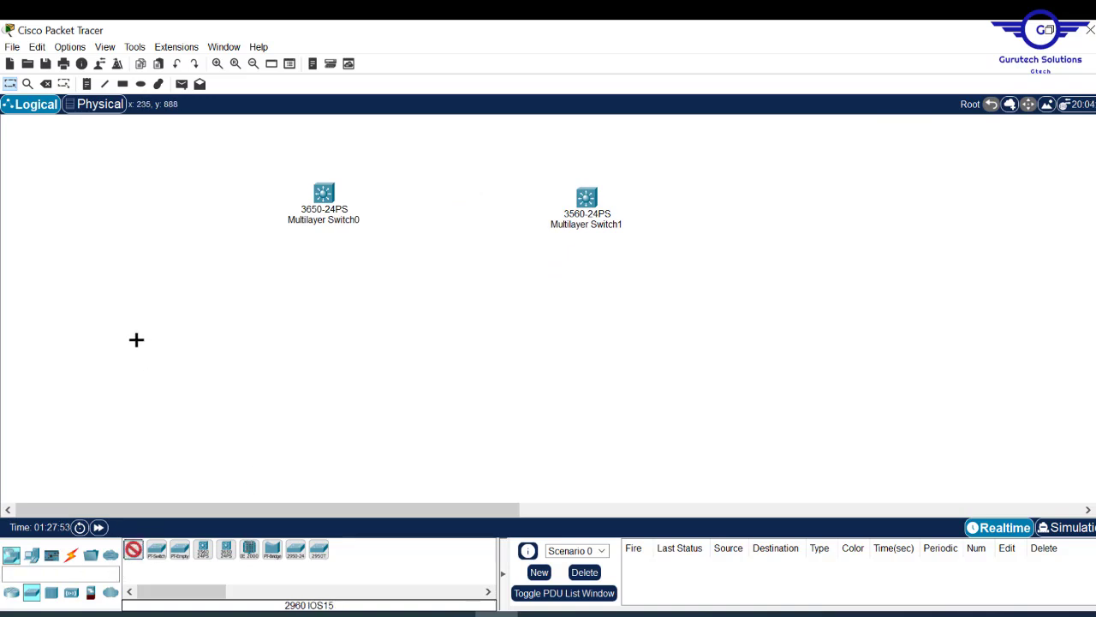
{"action": "left_click", "coordinate": [136, 341]}
{"action": "left_click_drag", "start_coordinate": [134, 552], "coordinate": [673, 334]}
{"action": "left_click", "coordinate": [134, 552]}
{"action": "left_click", "coordinate": [509, 336]}
{"action": "left_click", "coordinate": [135, 553]}
{"action": "left_click", "coordinate": [803, 329]}
- Shift the access switches left and add one more 2960-24TT, Switch7
{"action": "left_click_drag", "start_coordinate": [139, 347], "coordinate": [117, 347]}
{"action": "left_click_drag", "start_coordinate": [326, 336], "coordinate": [288, 337]}
{"action": "left_click_drag", "start_coordinate": [509, 337], "coordinate": [455, 340]}
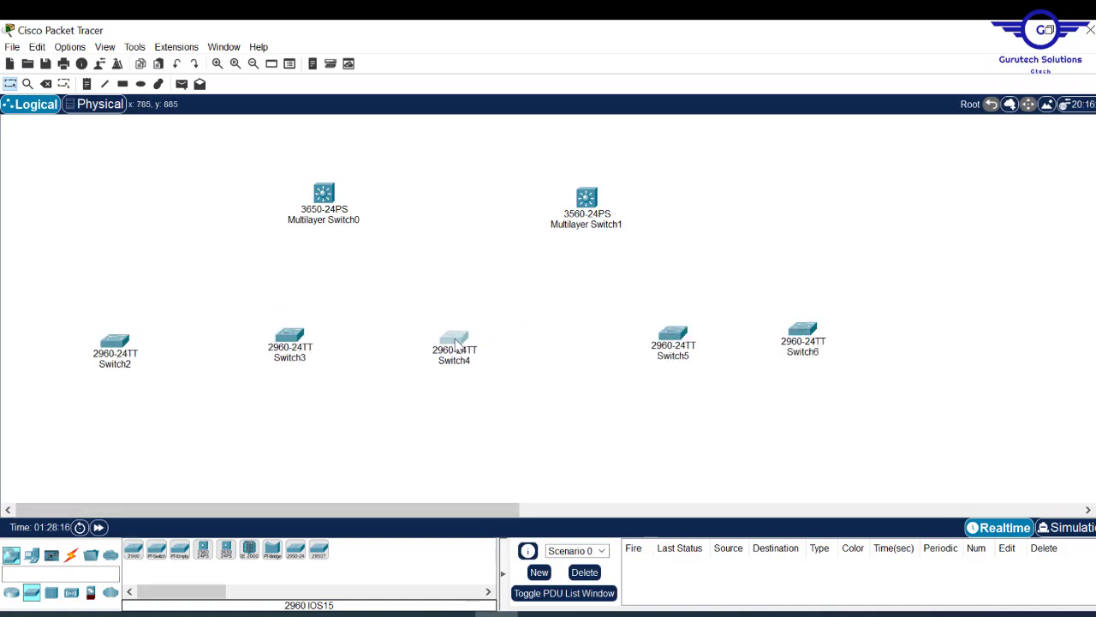
{"action": "left_click_drag", "start_coordinate": [673, 334], "coordinate": [636, 331]}
{"action": "left_click_drag", "start_coordinate": [809, 331], "coordinate": [796, 329]}
{"action": "left_click_drag", "start_coordinate": [411, 510], "coordinate": [588, 510]}
{"action": "left_click", "coordinate": [134, 553]}
{"action": "left_click", "coordinate": [720, 265]}
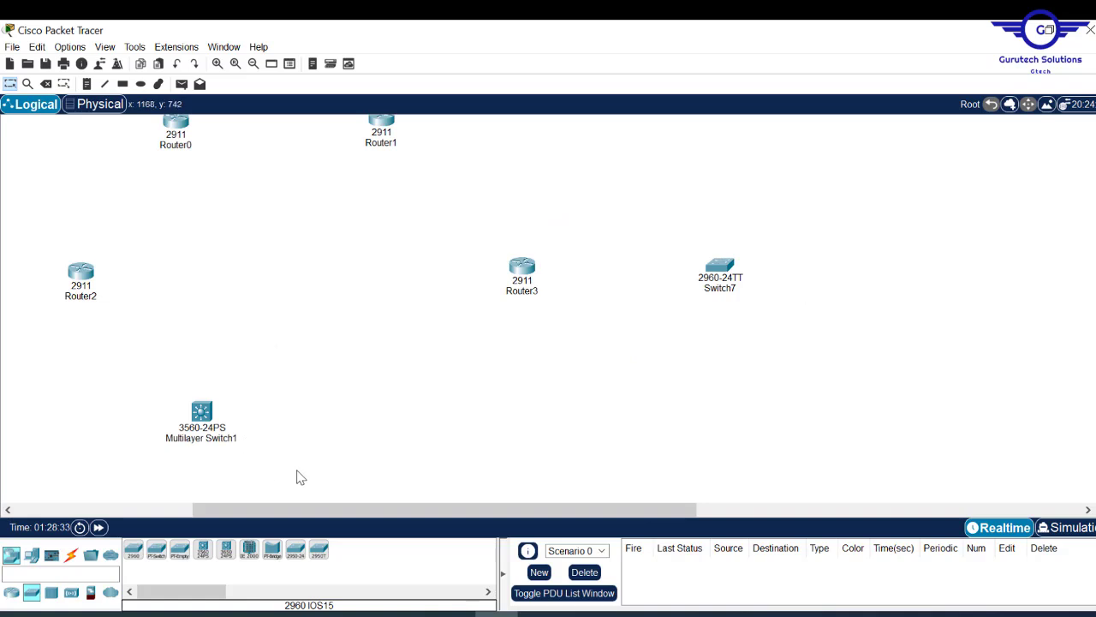
{"action": "left_click_drag", "start_coordinate": [282, 509], "coordinate": [101, 509]}
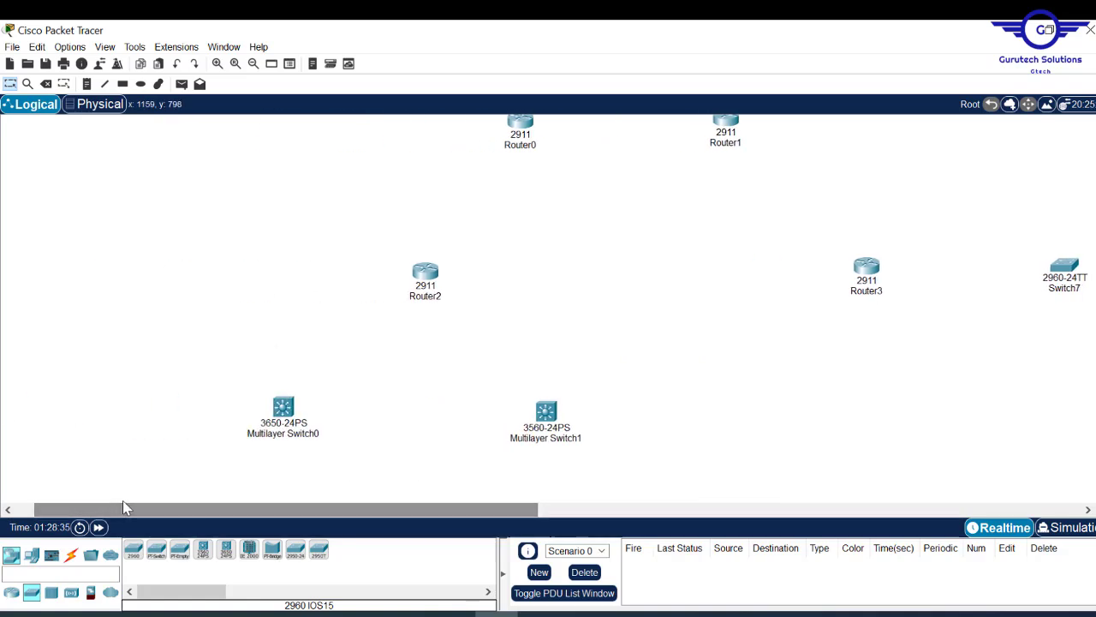
- Scroll to review the topology, then return to the project PDF
{"action": "scroll", "coordinate": [548, 308], "scroll_direction": "up", "scroll_amount": 3}
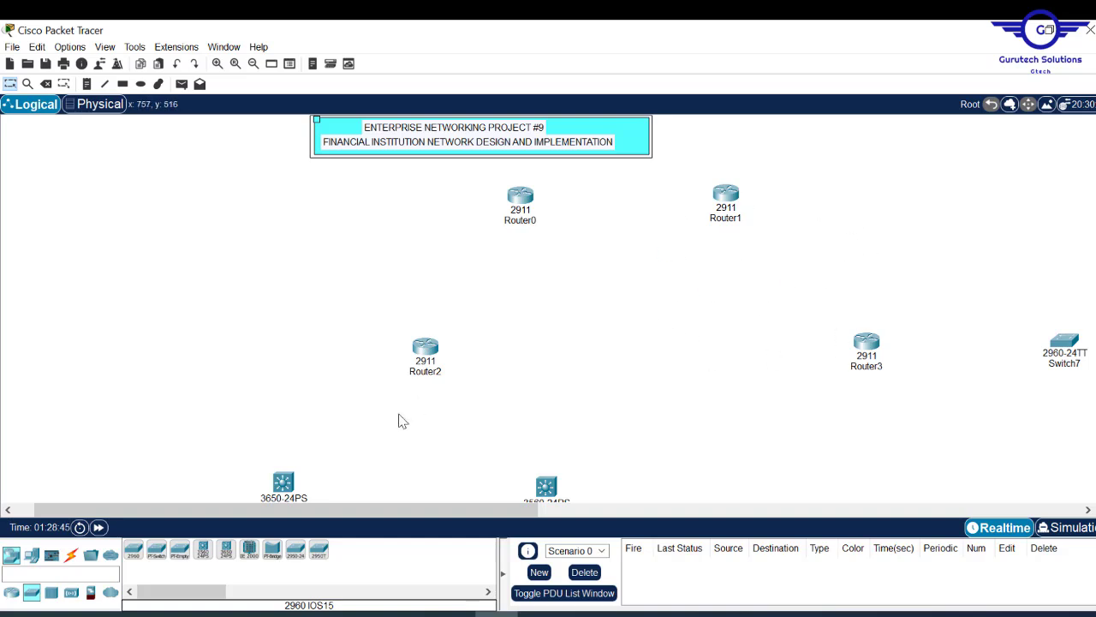
{"action": "scroll", "coordinate": [1051, 202], "scroll_direction": "down", "scroll_amount": 5}
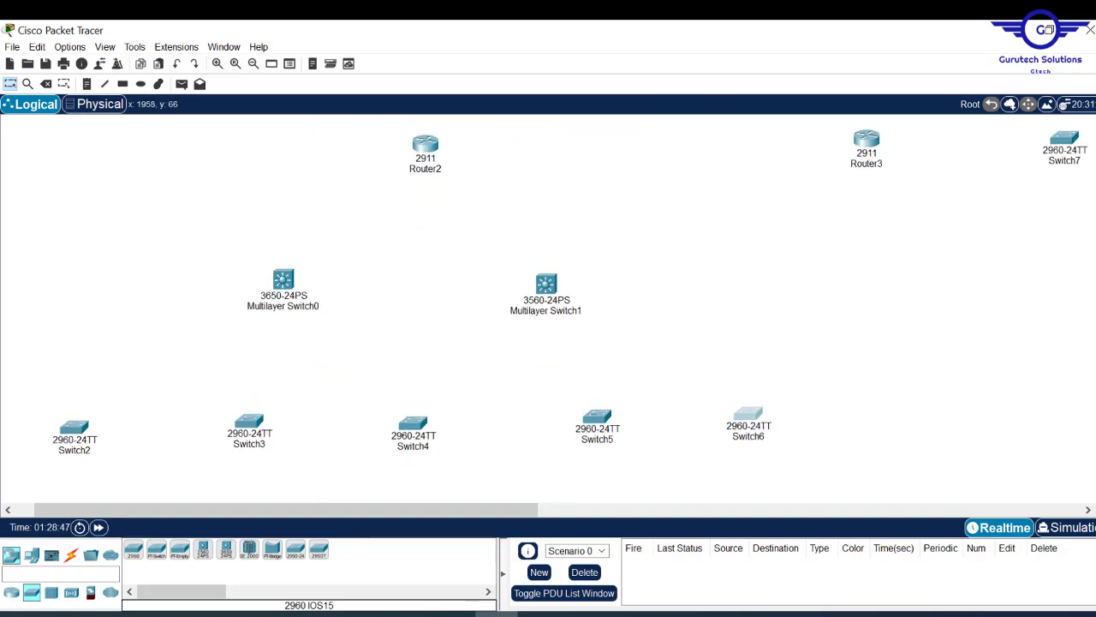
{"action": "scroll", "coordinate": [1051, 202], "scroll_direction": "up", "scroll_amount": 1}
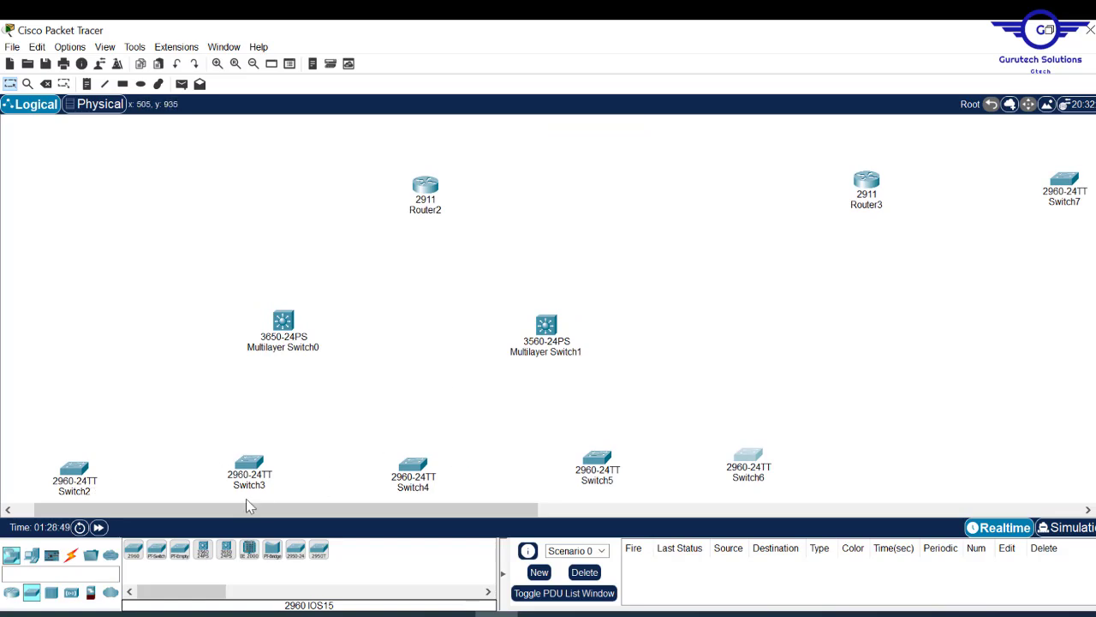
{"action": "left_click", "coordinate": [540, 614]}
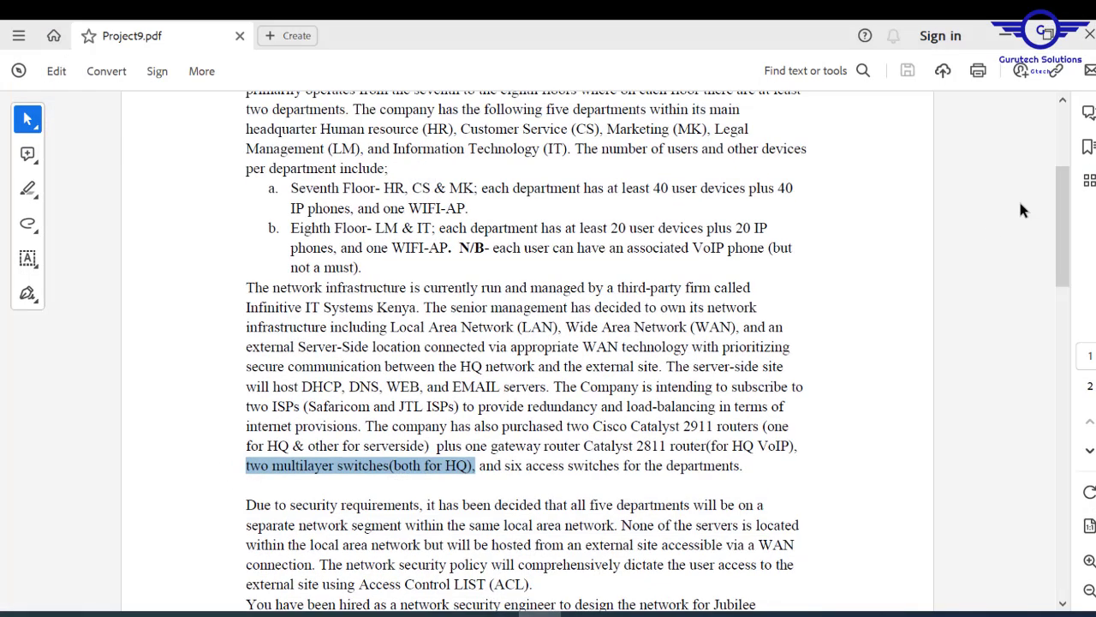
- Scroll the brief down to the Requirements section, then minimize Acrobat
{"action": "left_click_drag", "start_coordinate": [1066, 218], "coordinate": [1069, 441]}
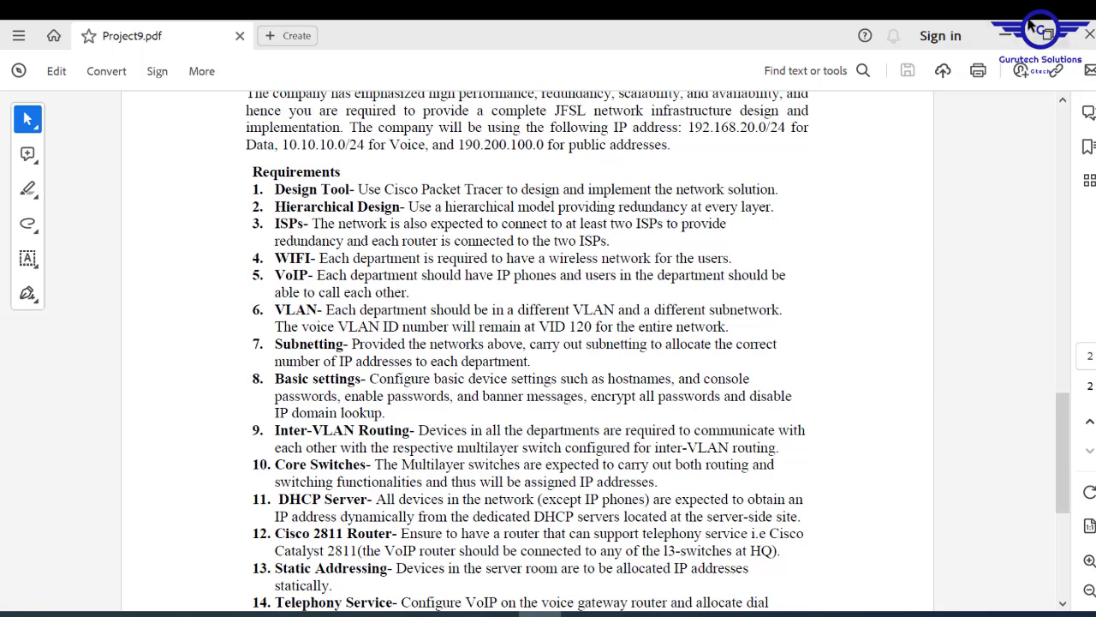
{"action": "left_click", "coordinate": [1006, 34]}
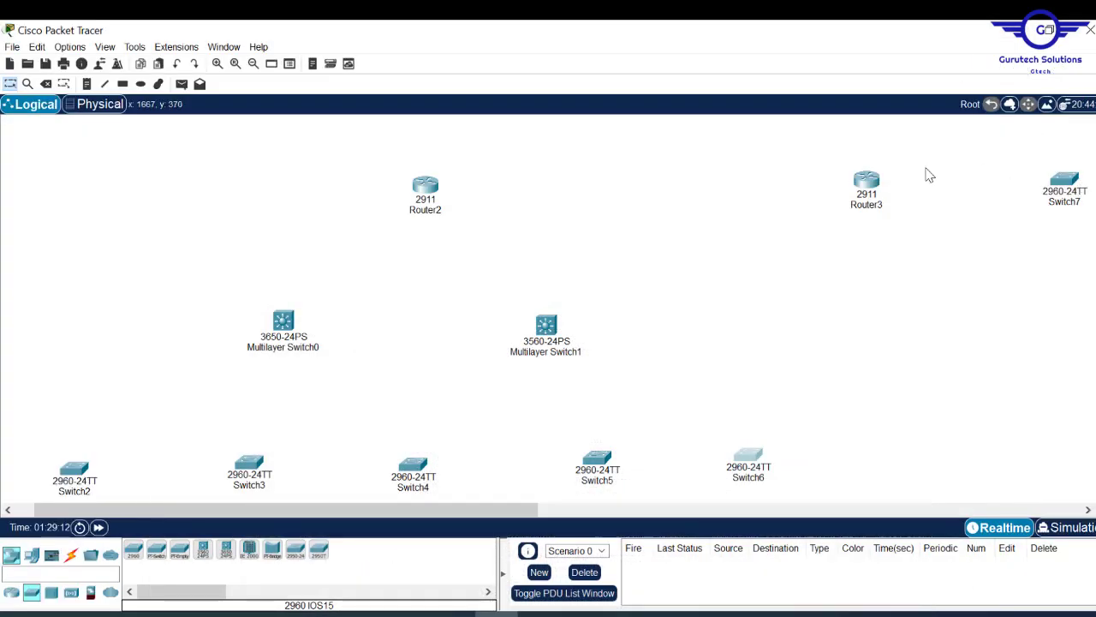
- Scroll up to the routers and confirm Router2's GigabitEthernet0/0–0/2 ports are down and unaddressed
{"action": "scroll", "coordinate": [548, 308], "scroll_direction": "up", "scroll_amount": 3}
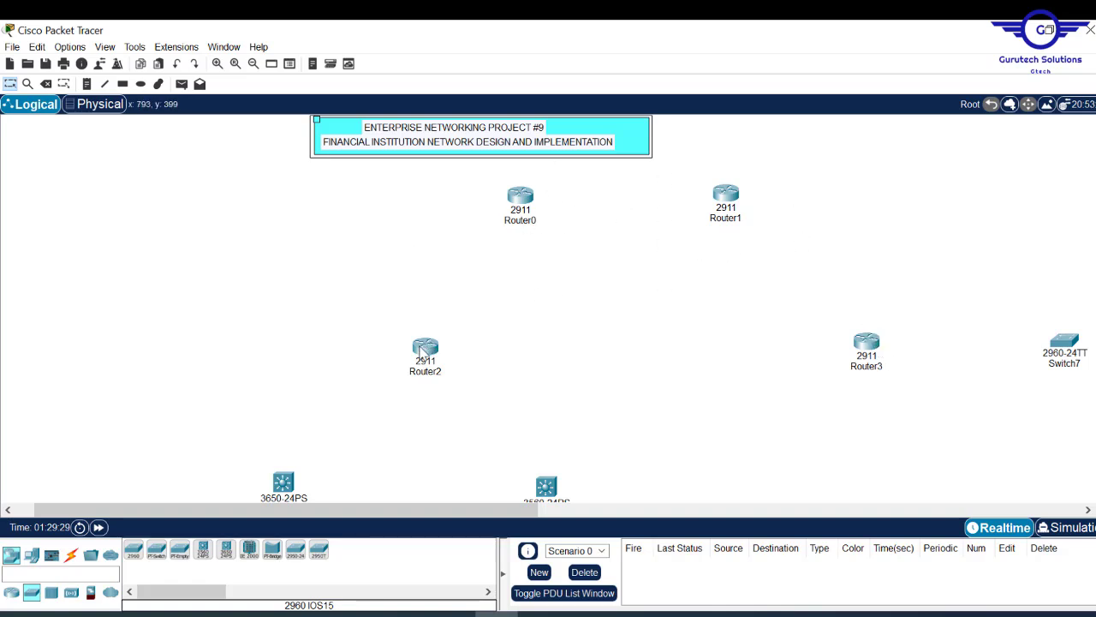
{"action": "mouse_move", "coordinate": [421, 352]}
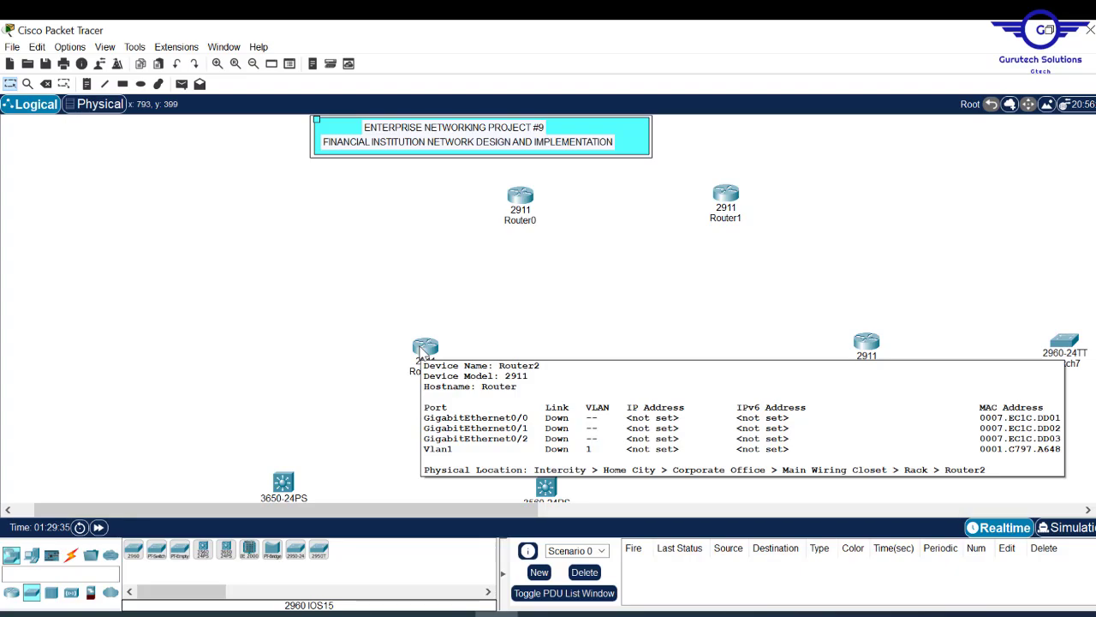
- Power off Router2 and install an HWIC-2T serial module in a free slot
{"action": "left_click", "coordinate": [420, 349]}
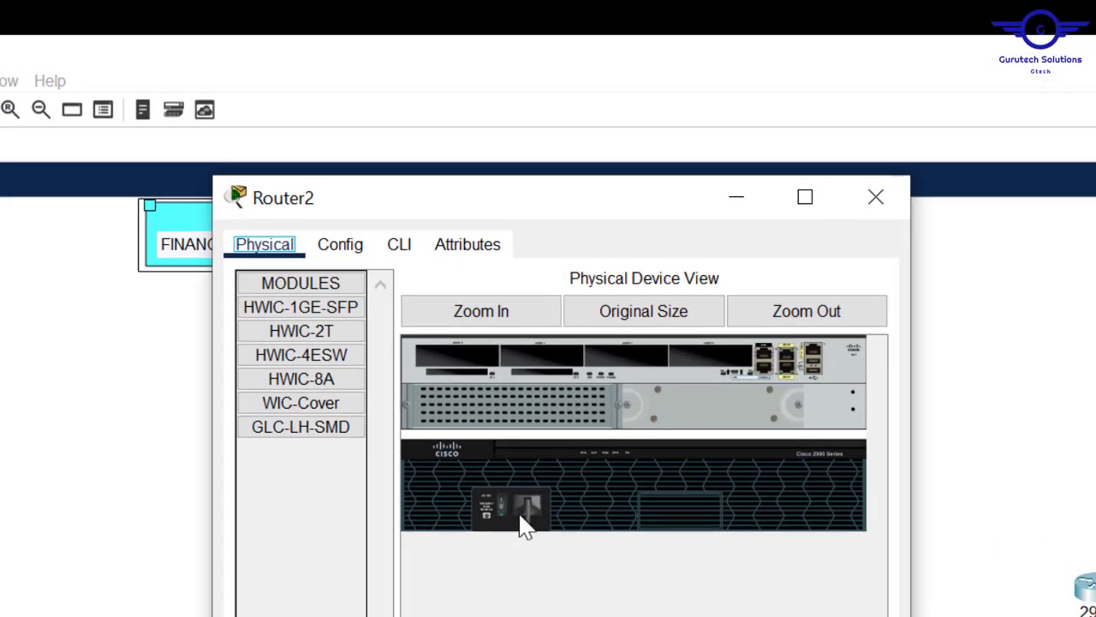
{"action": "left_click", "coordinate": [502, 509]}
{"action": "left_click", "coordinate": [305, 330]}
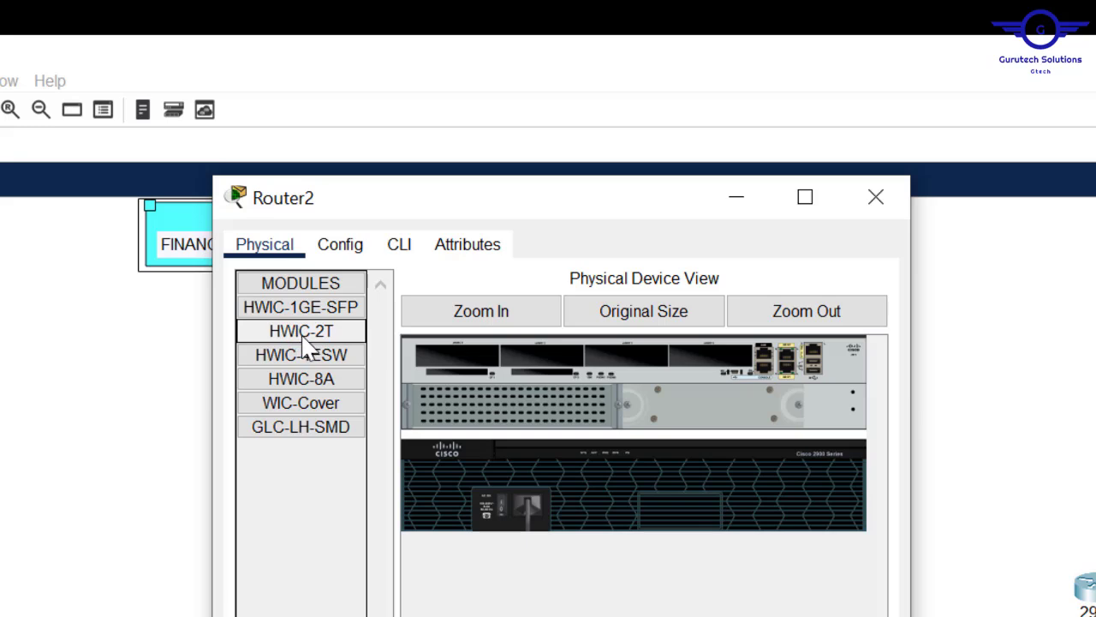
{"action": "left_click_drag", "start_coordinate": [305, 340], "coordinate": [543, 353]}
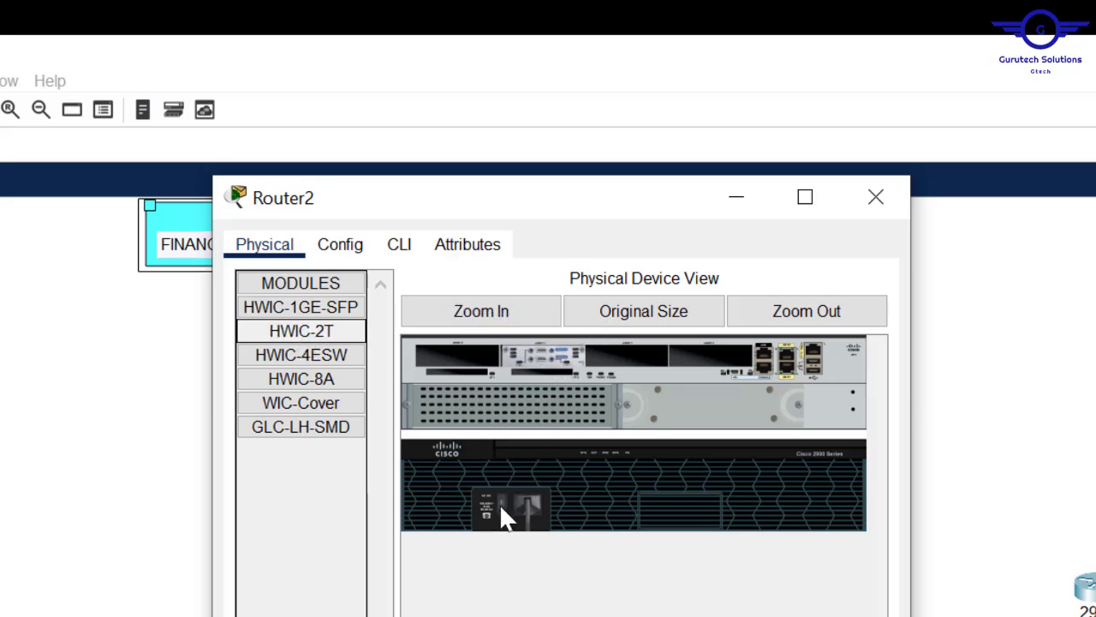
{"action": "left_click", "coordinate": [875, 198]}
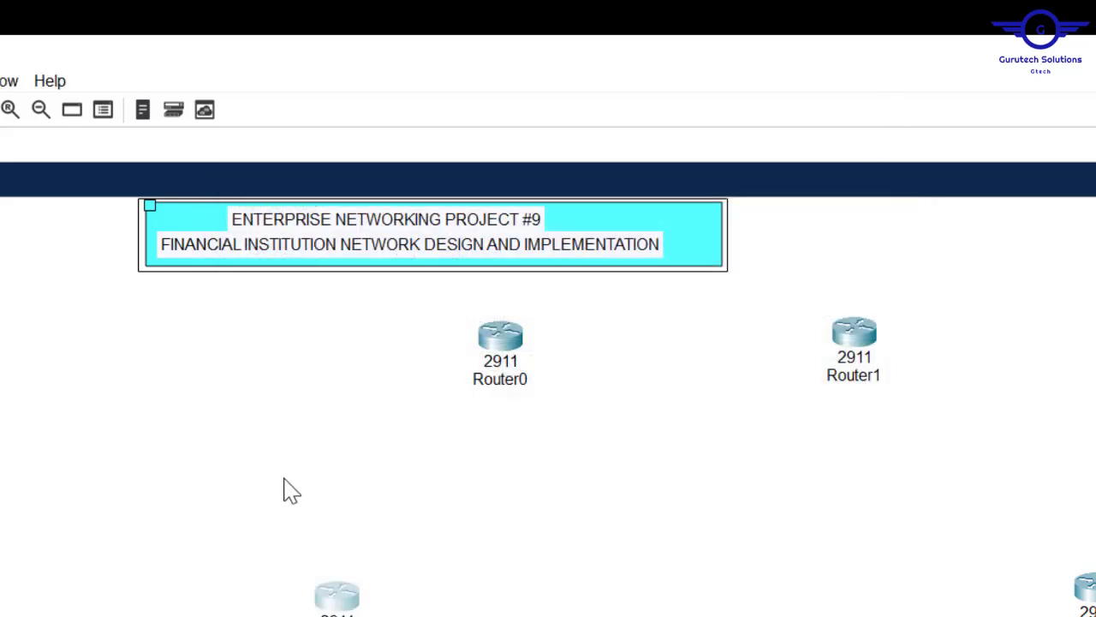
- Install an HWIC-2T serial module in Router1 as well
{"action": "left_click", "coordinate": [495, 349]}
{"action": "left_click_drag", "start_coordinate": [404, 192], "coordinate": [537, 199]}
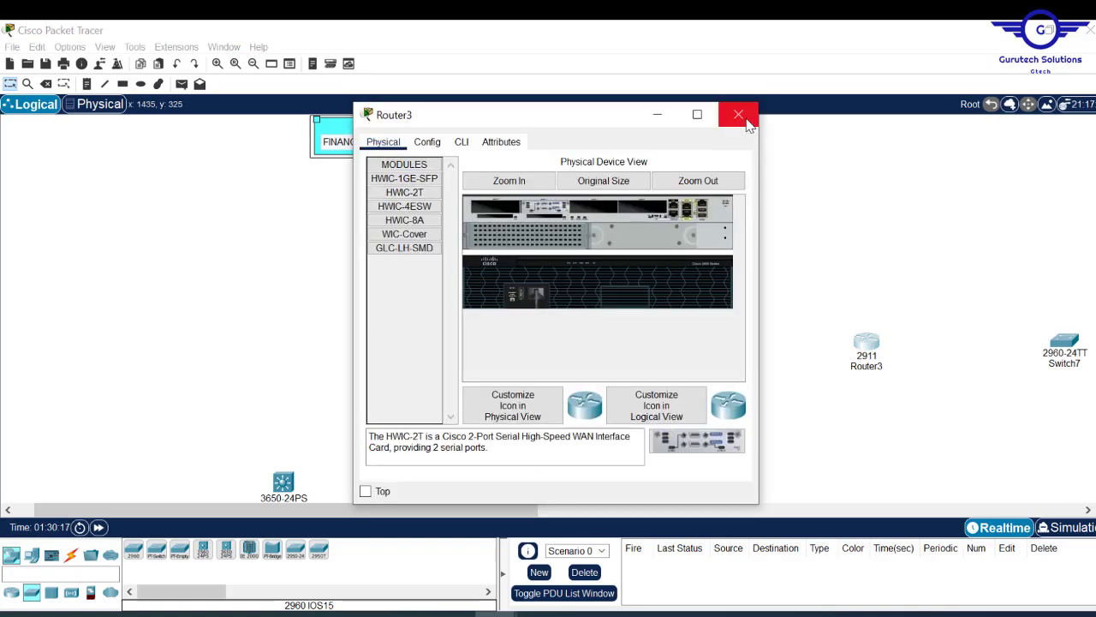
{"action": "left_click", "coordinate": [738, 114]}
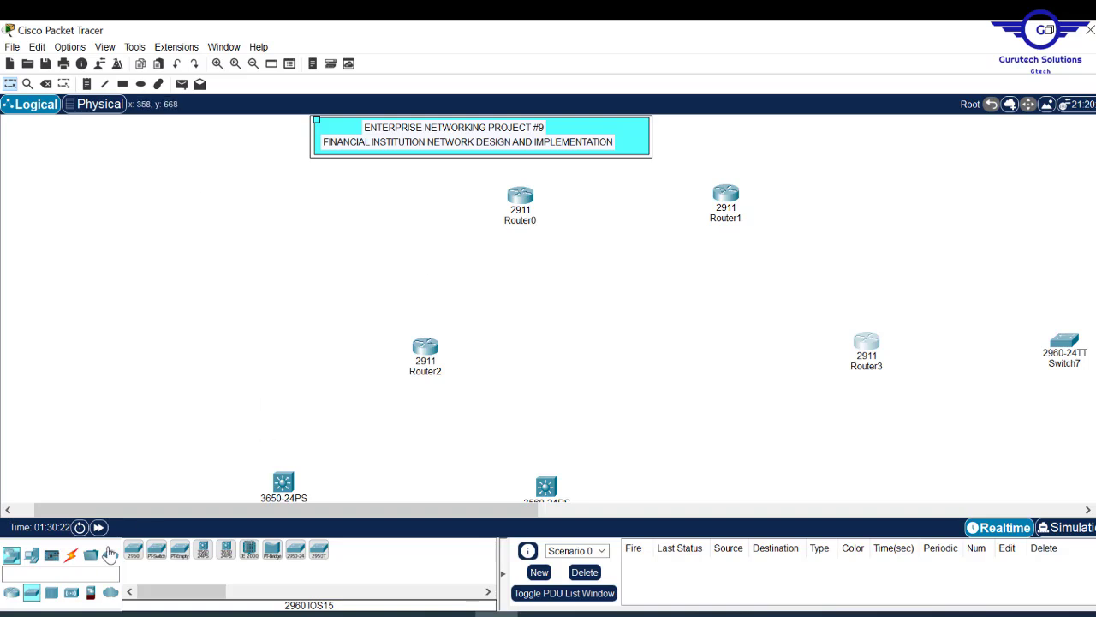
- Serially link Router2 to Router0 and to Router1 using the automatic connection type
{"action": "left_click", "coordinate": [71, 554]}
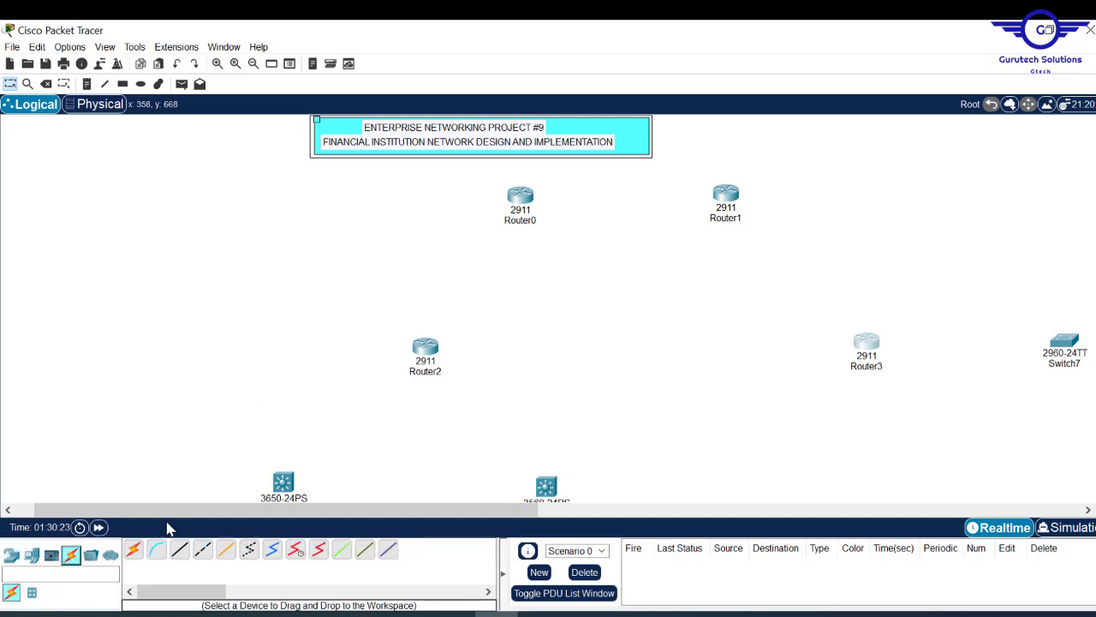
{"action": "left_click", "coordinate": [133, 555]}
{"action": "left_click", "coordinate": [427, 347]}
{"action": "left_click", "coordinate": [533, 186]}
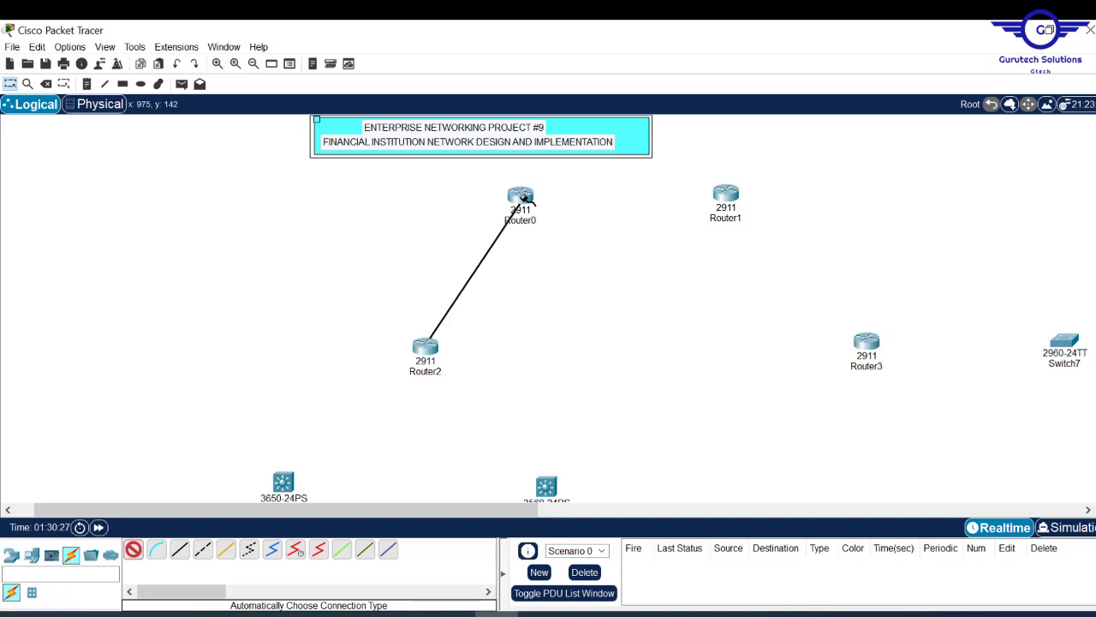
{"action": "left_click", "coordinate": [524, 197]}
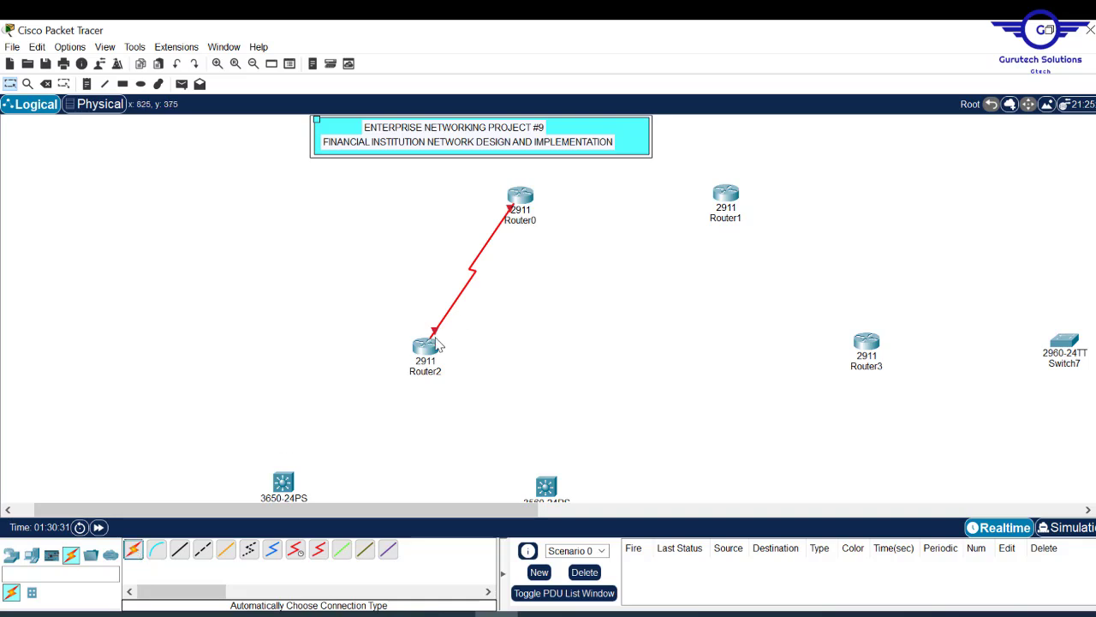
{"action": "left_click", "coordinate": [133, 550]}
{"action": "left_click", "coordinate": [428, 347]}
{"action": "left_click", "coordinate": [739, 194]}
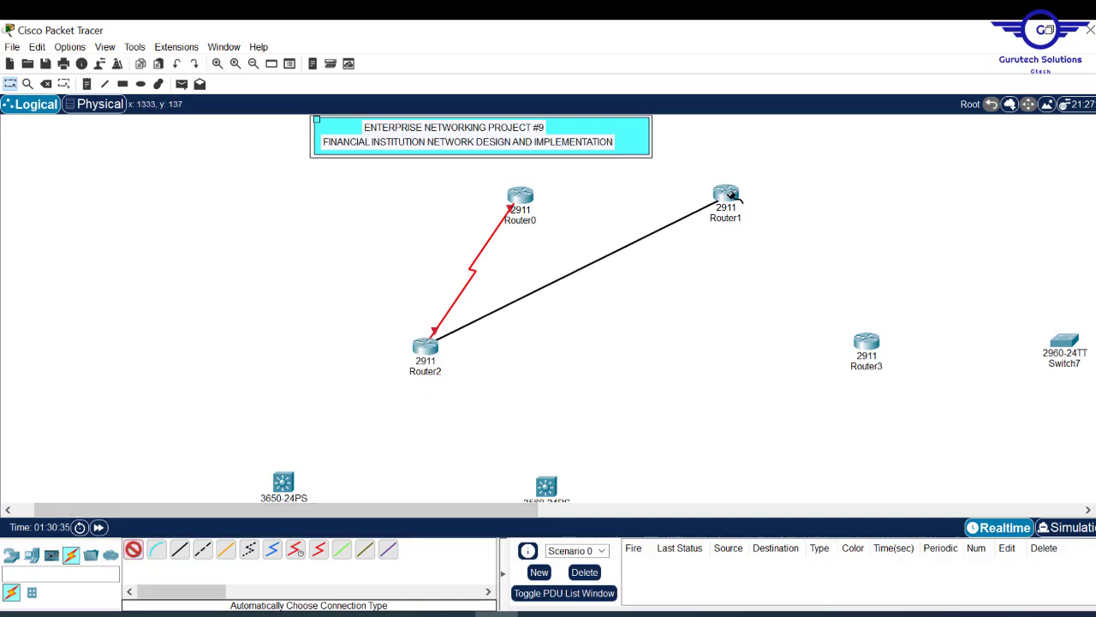
{"action": "left_click", "coordinate": [739, 193]}
- Serially link Router3 to Router0 and to Router1
{"action": "left_click", "coordinate": [133, 550]}
{"action": "left_click", "coordinate": [867, 345]}
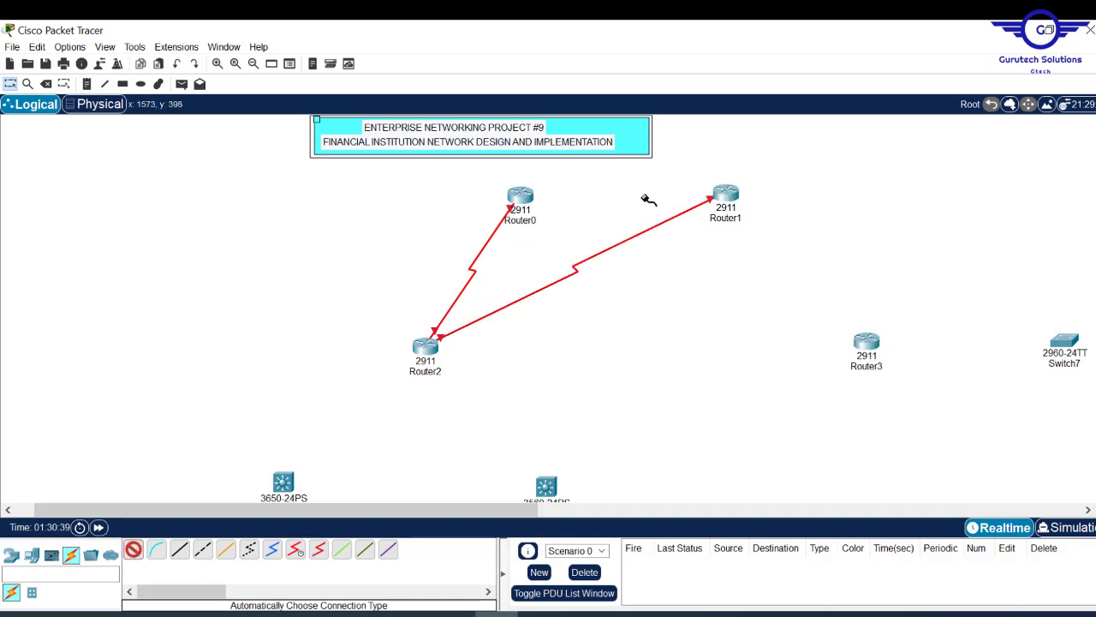
{"action": "left_click", "coordinate": [519, 197]}
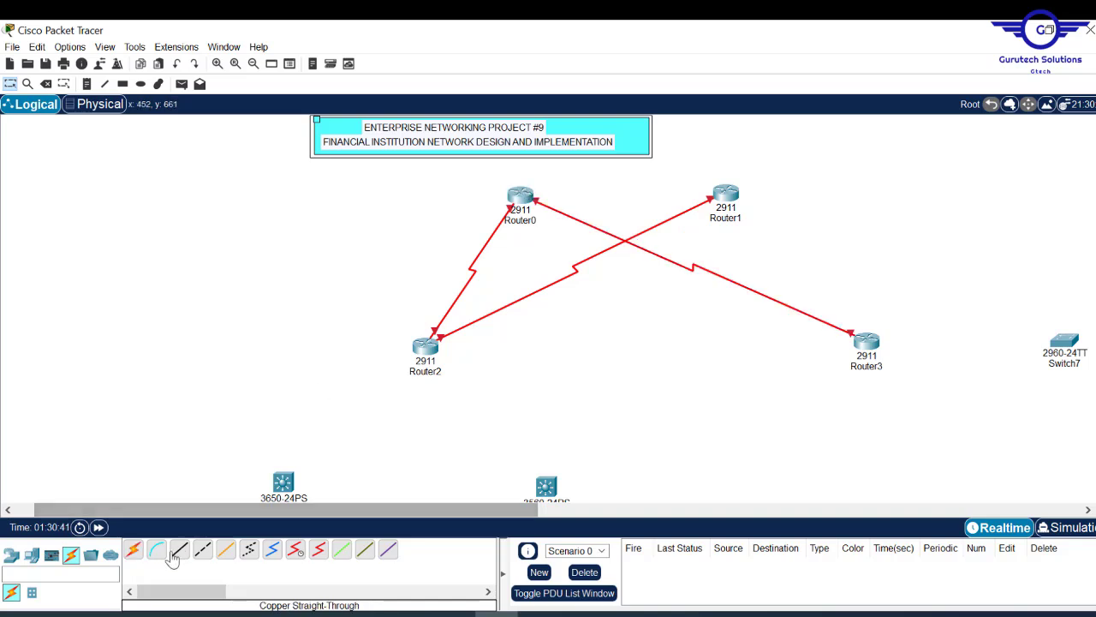
{"action": "left_click", "coordinate": [133, 549]}
{"action": "left_click", "coordinate": [855, 337]}
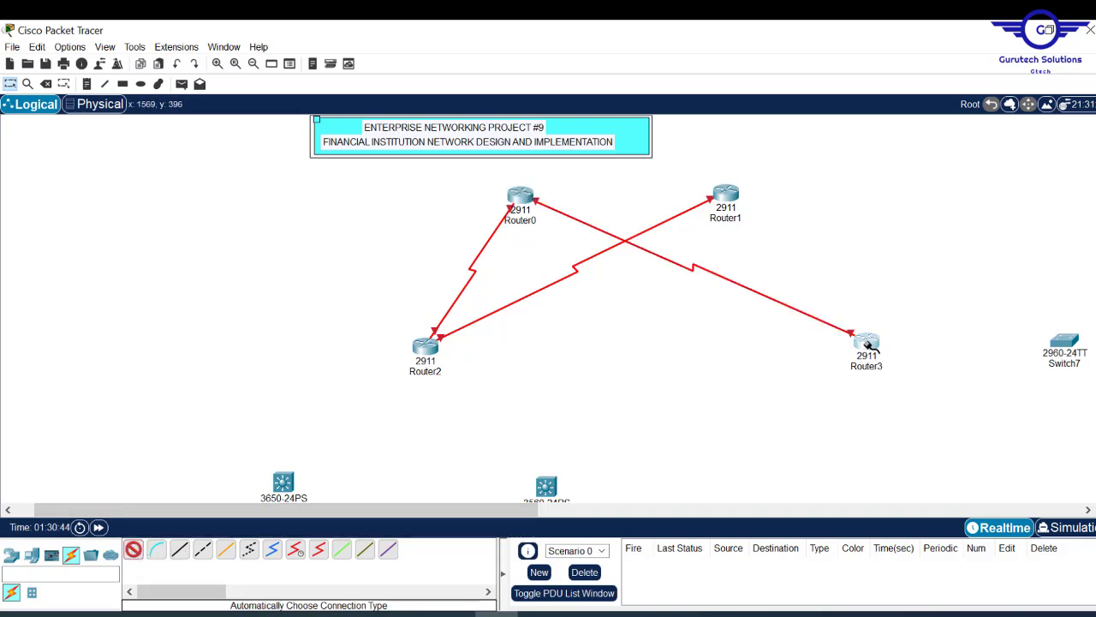
{"action": "left_click", "coordinate": [729, 200]}
- Cable Router2 to Multilayer Switch0 and Multilayer Switch1 with automatic connections
{"action": "scroll", "coordinate": [758, 155], "scroll_direction": "down", "scroll_amount": 4}
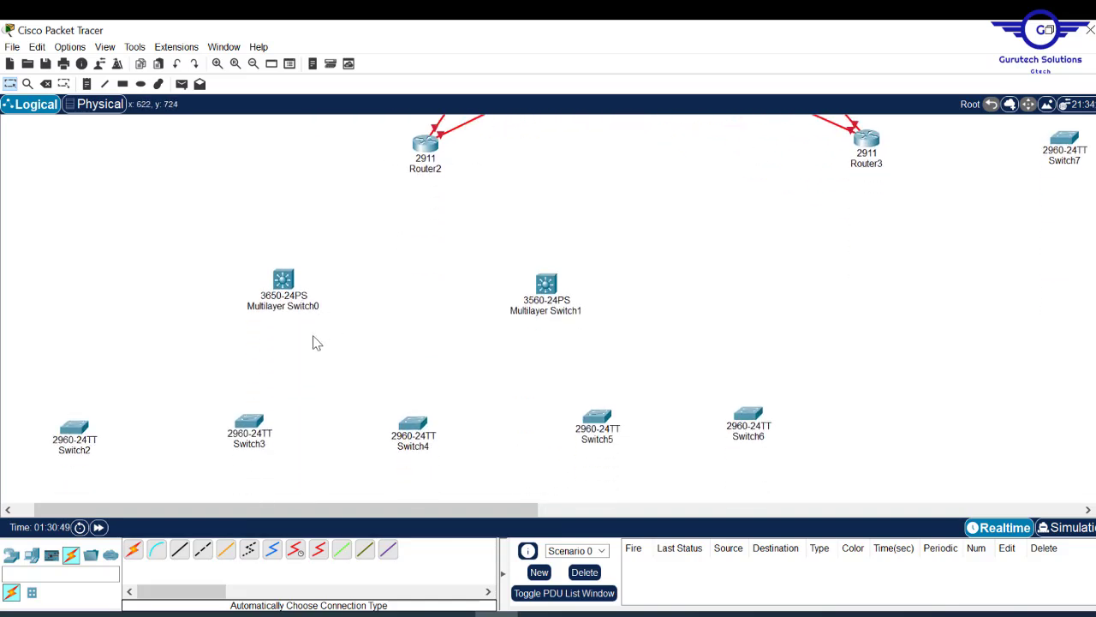
{"action": "left_click", "coordinate": [133, 549]}
{"action": "left_click", "coordinate": [426, 143]}
{"action": "left_click", "coordinate": [285, 281]}
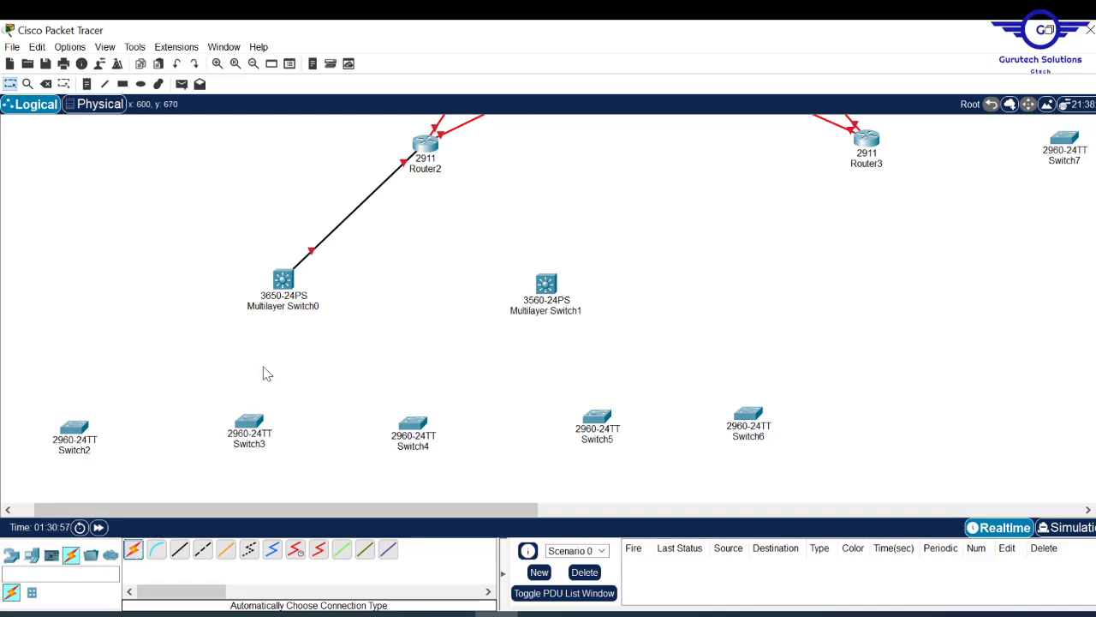
{"action": "left_click", "coordinate": [133, 549]}
{"action": "left_click", "coordinate": [426, 143]}
{"action": "left_click", "coordinate": [546, 283]}
- Cable Multilayer Switch0 to each access switch in the row from Switch2 onward
{"action": "left_click", "coordinate": [133, 549]}
{"action": "left_click", "coordinate": [285, 280]}
{"action": "left_click", "coordinate": [75, 427]}
{"action": "left_click", "coordinate": [133, 549]}
{"action": "left_click", "coordinate": [284, 280]}
{"action": "left_click", "coordinate": [253, 424]}
{"action": "left_click", "coordinate": [133, 549]}
{"action": "left_click", "coordinate": [283, 280]}
{"action": "left_click", "coordinate": [413, 423]}
{"action": "left_click", "coordinate": [133, 549]}
{"action": "left_click", "coordinate": [284, 280]}
{"action": "left_click", "coordinate": [597, 416]}
- Cable Multilayer Switch1 to the access switches, ending at Switch6
{"action": "left_click", "coordinate": [133, 549]}
{"action": "left_click", "coordinate": [77, 430]}
{"action": "left_click", "coordinate": [133, 549]}
{"action": "left_click", "coordinate": [546, 283]}
{"action": "left_click", "coordinate": [250, 423]}
{"action": "left_click", "coordinate": [133, 549]}
{"action": "left_click", "coordinate": [546, 283]}
{"action": "left_click", "coordinate": [413, 423]}
{"action": "left_click", "coordinate": [132, 549]}
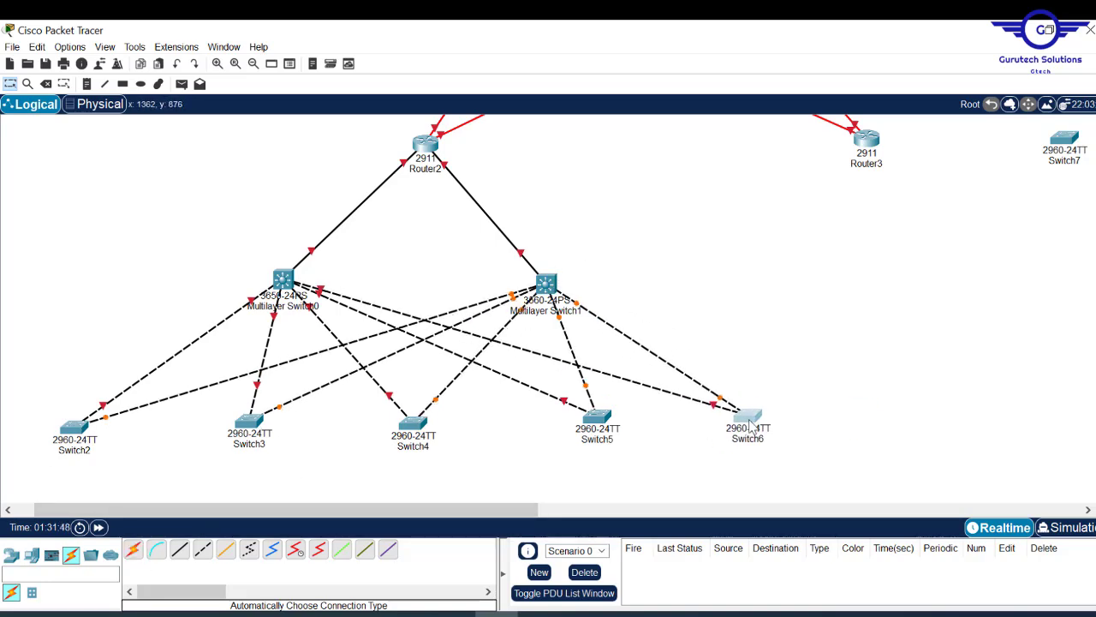
- Nudge both multilayer switches and Router2 to tidy the layout
{"action": "left_click_drag", "start_coordinate": [284, 279], "coordinate": [268, 270]}
{"action": "left_click_drag", "start_coordinate": [546, 283], "coordinate": [563, 268]}
{"action": "left_click_drag", "start_coordinate": [426, 143], "coordinate": [409, 143]}
{"action": "scroll", "coordinate": [1089, 308], "scroll_direction": "down", "scroll_amount": 1}
{"action": "scroll", "coordinate": [1089, 308], "scroll_direction": "up", "scroll_amount": 4}
- Link Router3 to Switch7 and review the finished cabling
{"action": "left_click", "coordinate": [133, 549]}
{"action": "left_click", "coordinate": [868, 284]}
{"action": "left_click", "coordinate": [1064, 284]}
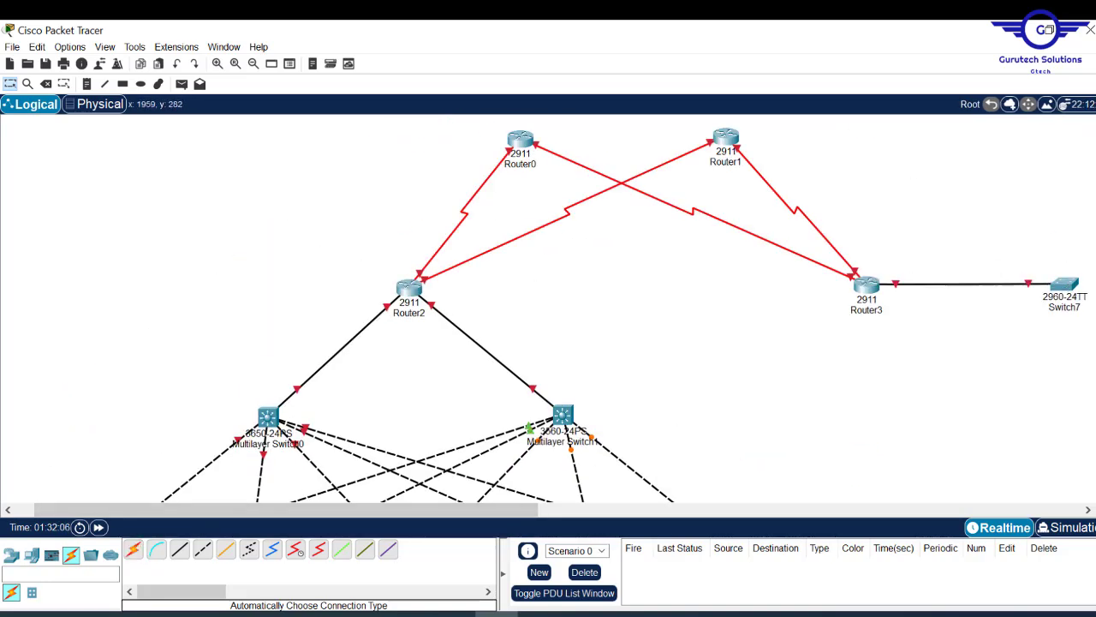
{"action": "scroll", "coordinate": [570, 308], "scroll_direction": "down", "scroll_amount": 3}
{"action": "scroll", "coordinate": [570, 308], "scroll_direction": "up", "scroll_amount": 4}
{"action": "scroll", "coordinate": [570, 308], "scroll_direction": "down", "scroll_amount": 4}
{"action": "scroll", "coordinate": [569, 309], "scroll_direction": "up", "scroll_amount": 4}
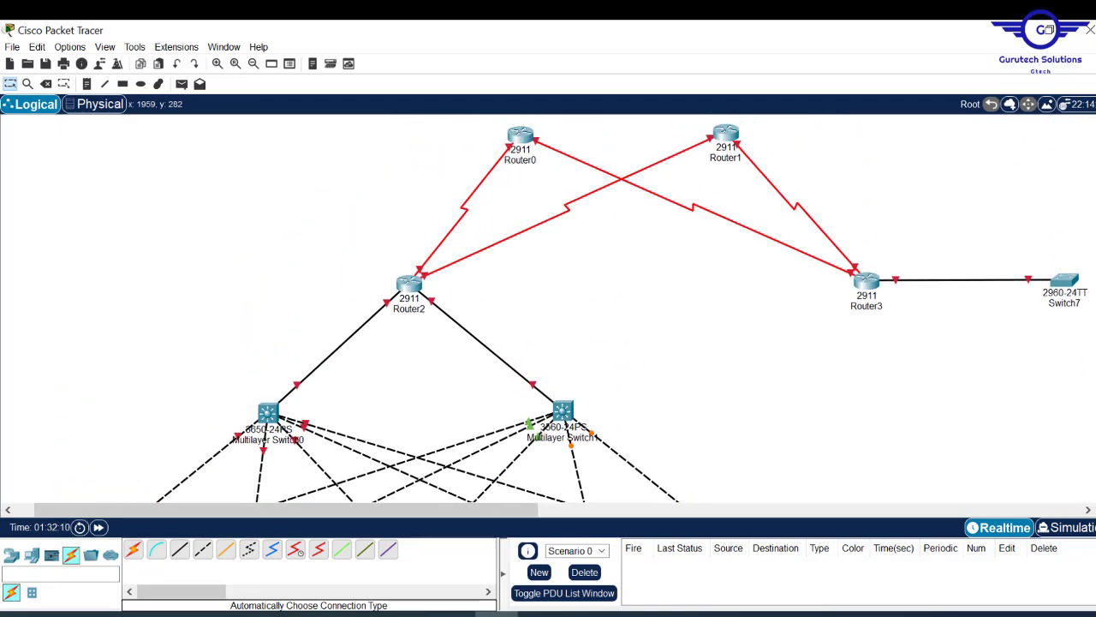
{"action": "scroll", "coordinate": [570, 308], "scroll_direction": "down", "scroll_amount": 4}
{"action": "scroll", "coordinate": [569, 308], "scroll_direction": "up", "scroll_amount": 1}
{"action": "scroll", "coordinate": [570, 309], "scroll_direction": "up", "scroll_amount": 4}
{"action": "scroll", "coordinate": [1094, 176], "scroll_direction": "down", "scroll_amount": 4}
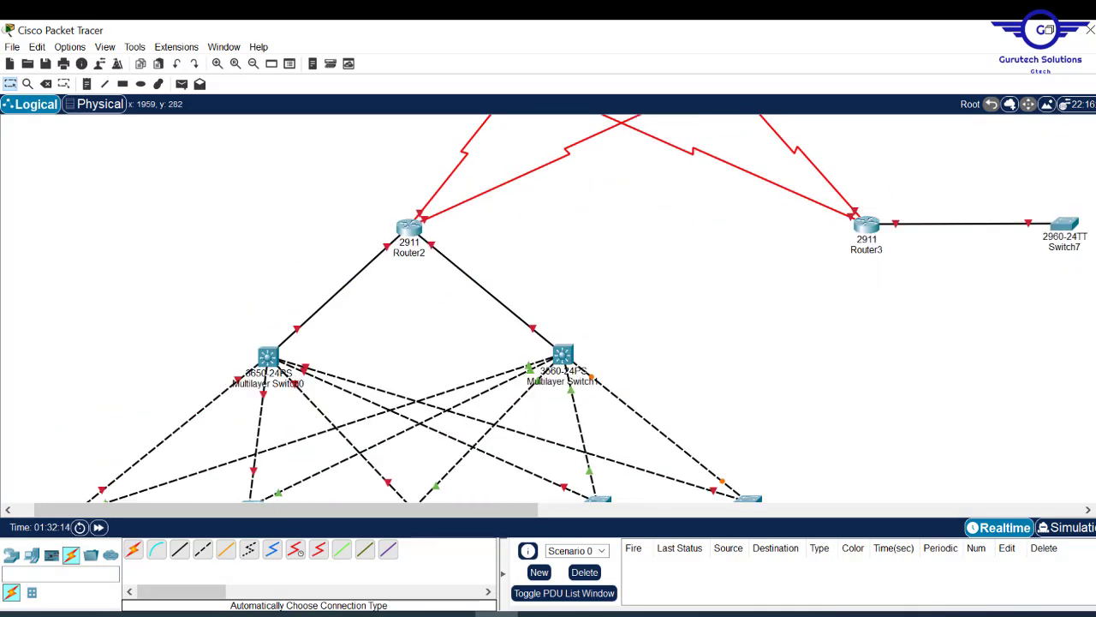
{"action": "scroll", "coordinate": [1094, 175], "scroll_direction": "up", "scroll_amount": 3}
{"action": "scroll", "coordinate": [1093, 176], "scroll_direction": "up", "scroll_amount": 1}
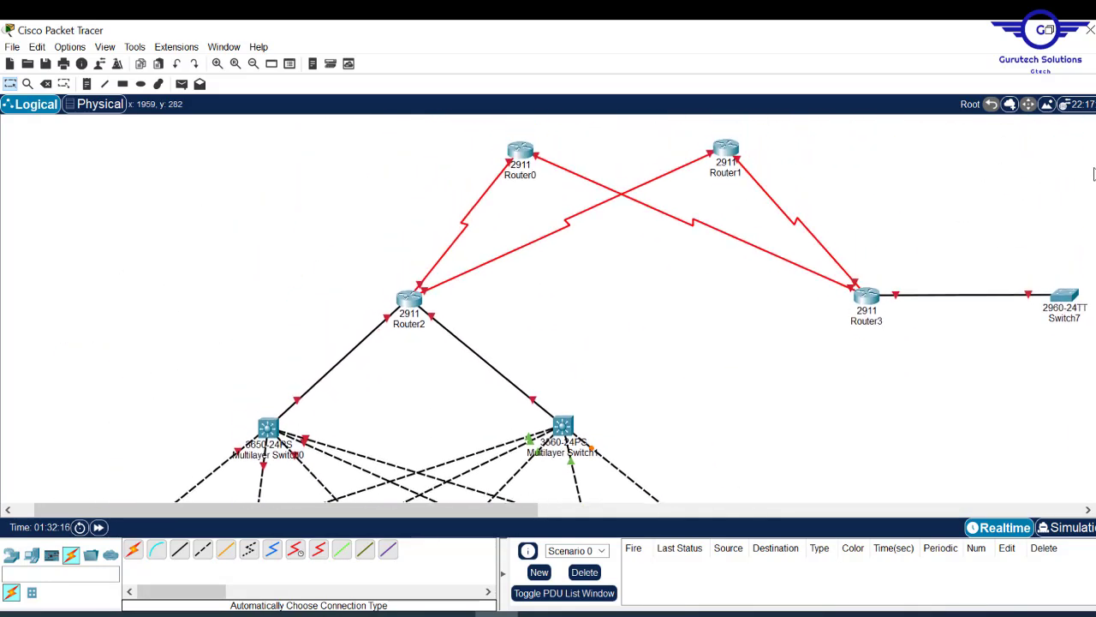
- In Project9.pdf, highlight the Catalyst 2811 gateway router sentence and scroll to requirements 5–18
{"action": "left_click", "coordinate": [539, 614]}
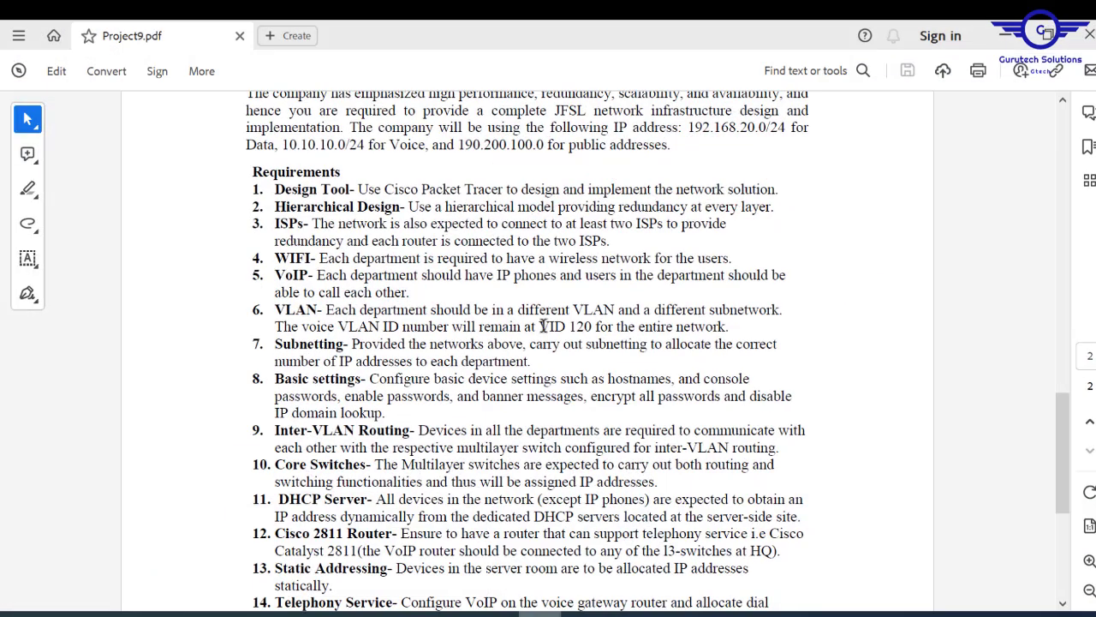
{"action": "left_click_drag", "start_coordinate": [1060, 431], "coordinate": [1063, 214]}
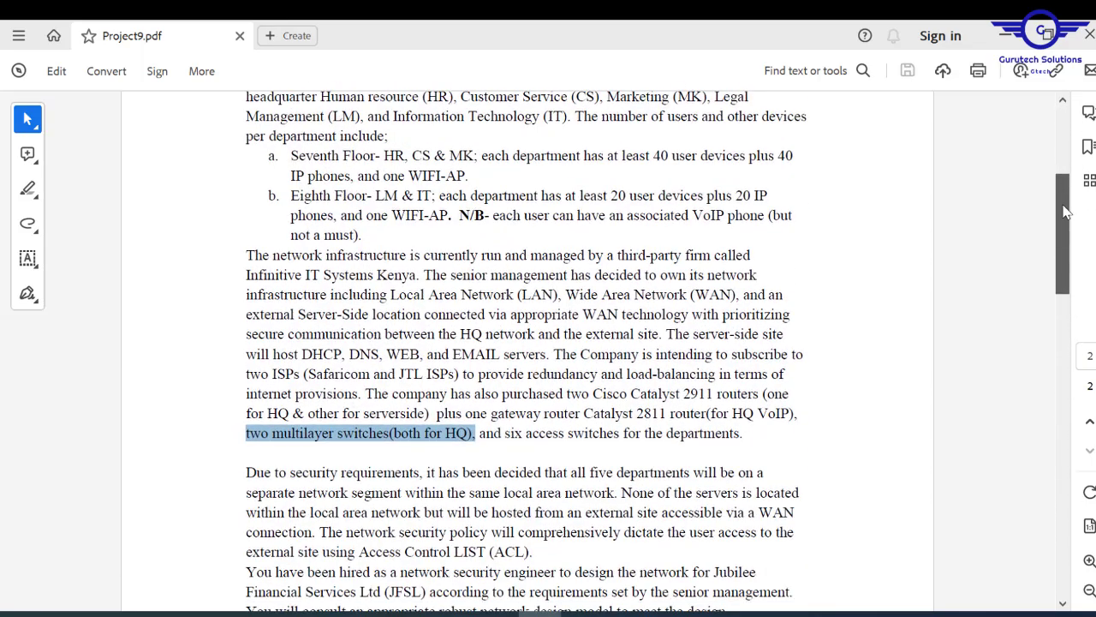
{"action": "left_click_drag", "start_coordinate": [466, 415], "coordinate": [697, 415]}
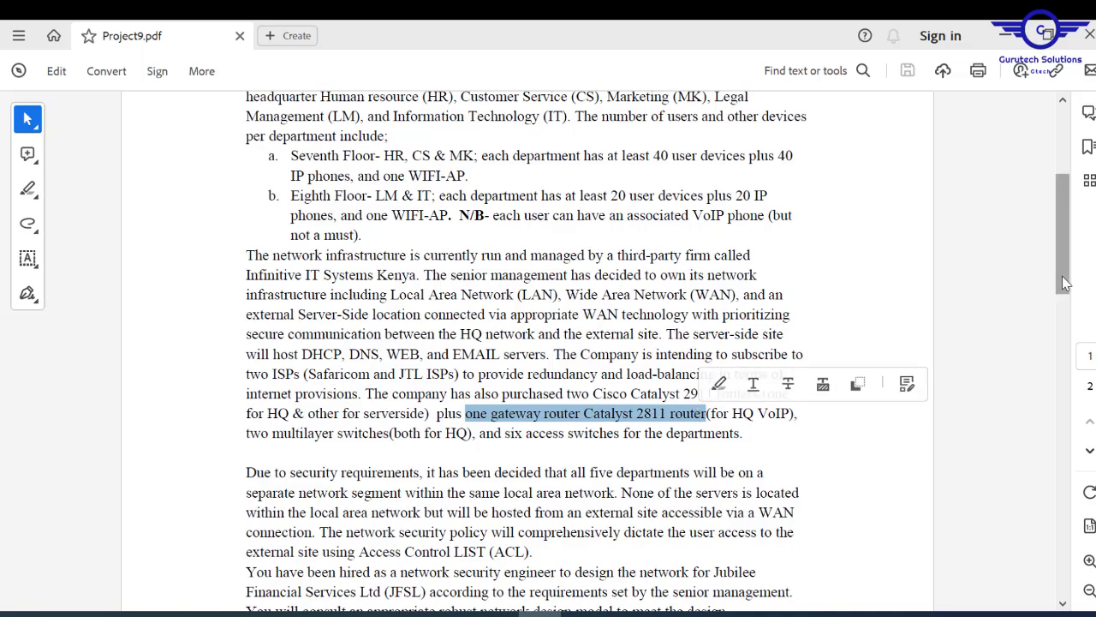
{"action": "left_click_drag", "start_coordinate": [1062, 272], "coordinate": [1066, 301]}
{"action": "left_click_drag", "start_coordinate": [1062, 339], "coordinate": [1031, 531]}
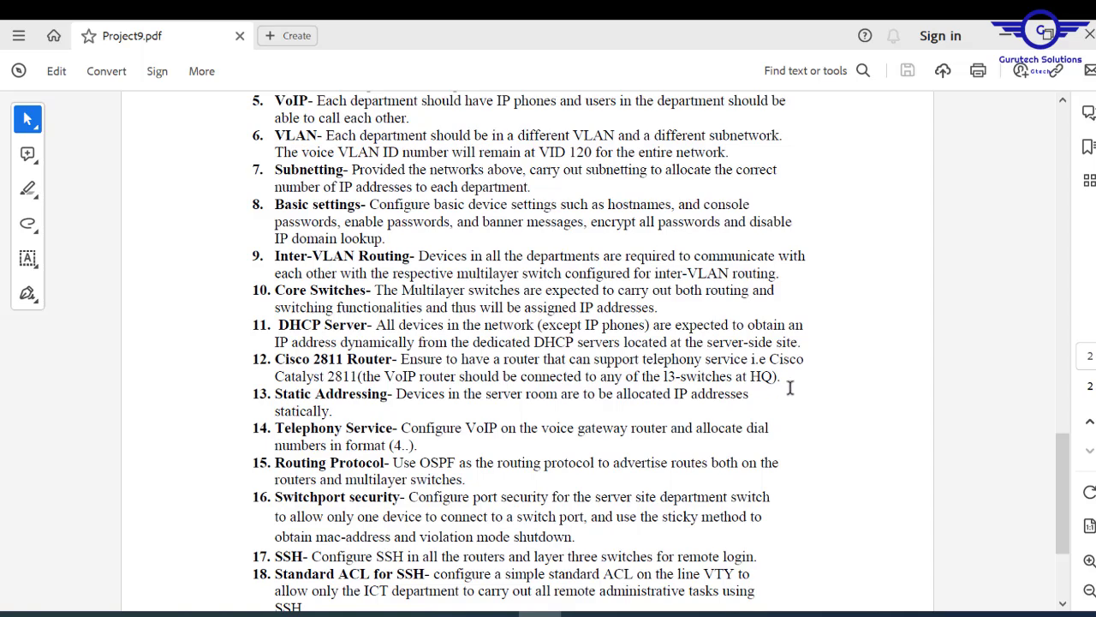
- Drop a 2811 router, Router4, onto the left side of the canvas
{"action": "left_click", "coordinate": [497, 613]}
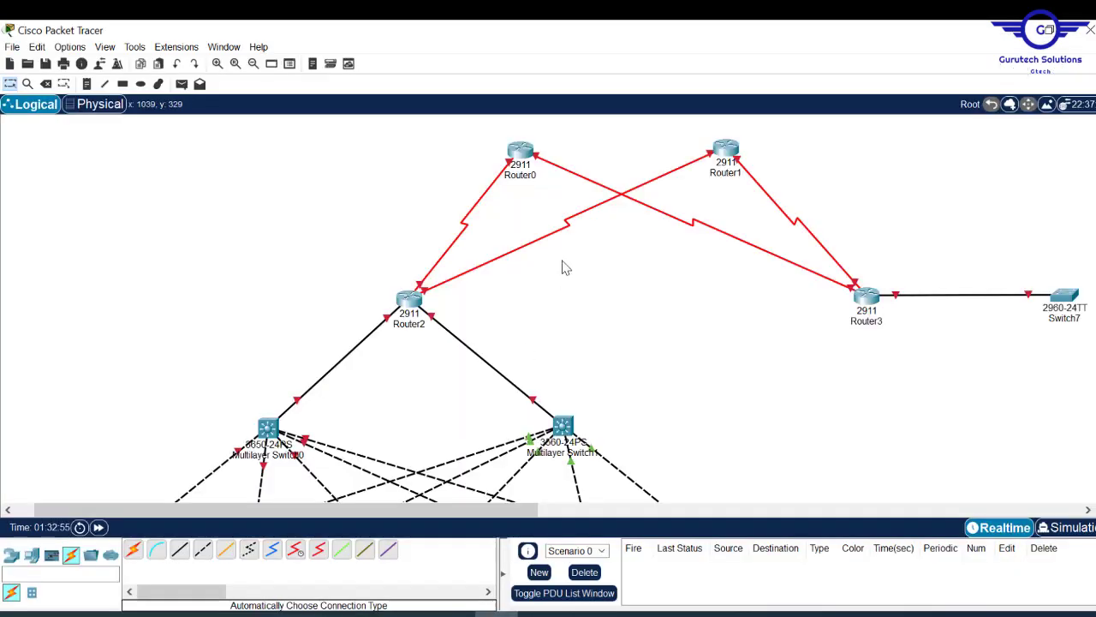
{"action": "scroll", "coordinate": [548, 308], "scroll_direction": "down", "scroll_amount": 5}
{"action": "scroll", "coordinate": [548, 308], "scroll_direction": "up", "scroll_amount": 5}
{"action": "scroll", "coordinate": [548, 308], "scroll_direction": "down", "scroll_amount": 3}
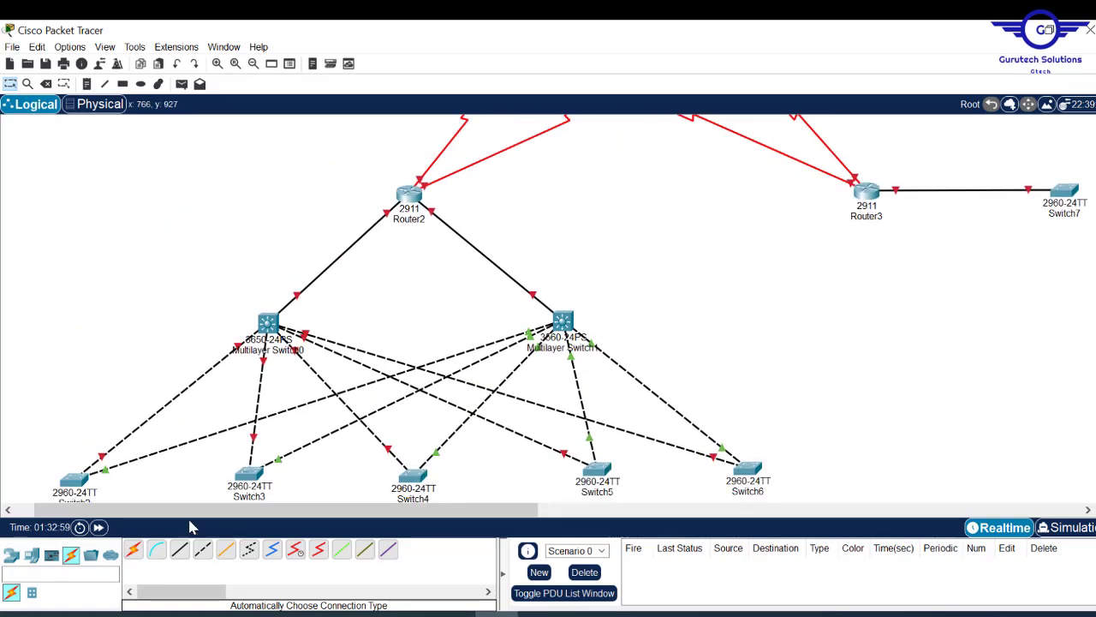
{"action": "left_click", "coordinate": [10, 556]}
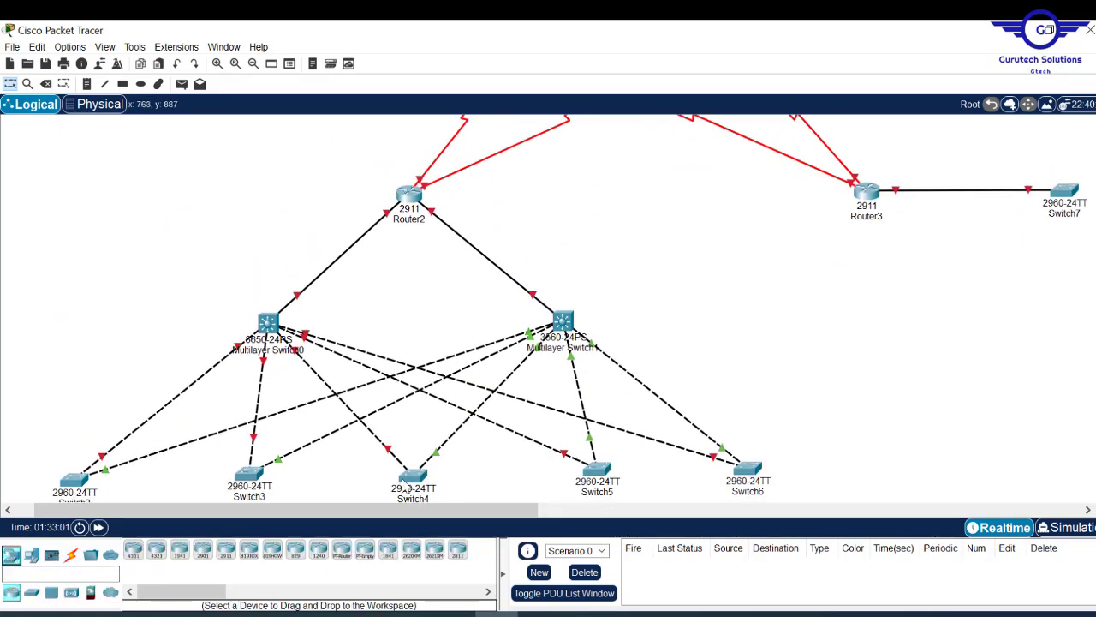
{"action": "left_click_drag", "start_coordinate": [457, 549], "coordinate": [134, 252]}
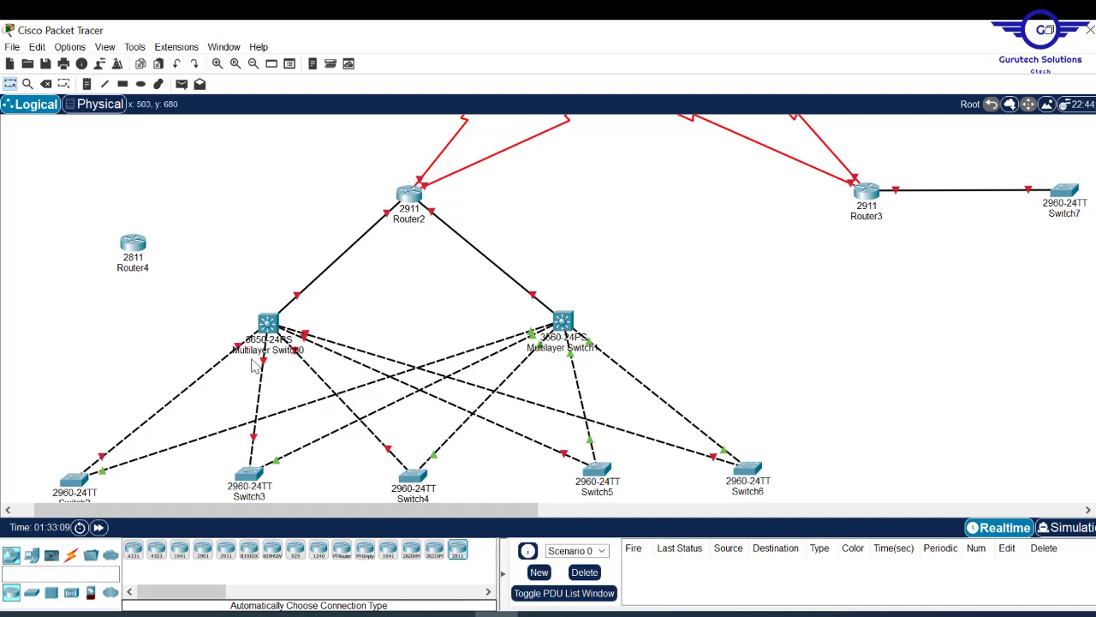
- Auto-cable Router4 to Multilayer Switch0, leaving Router4 at the upper left
{"action": "left_click", "coordinate": [72, 557]}
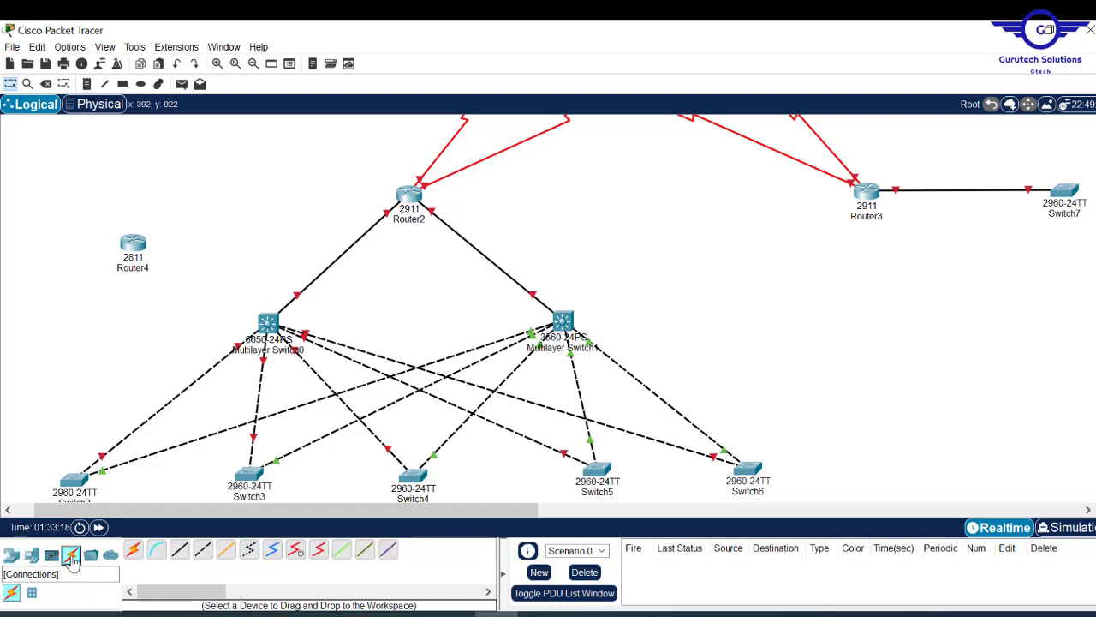
{"action": "left_click", "coordinate": [133, 548]}
{"action": "left_click", "coordinate": [132, 245]}
{"action": "left_click", "coordinate": [269, 326]}
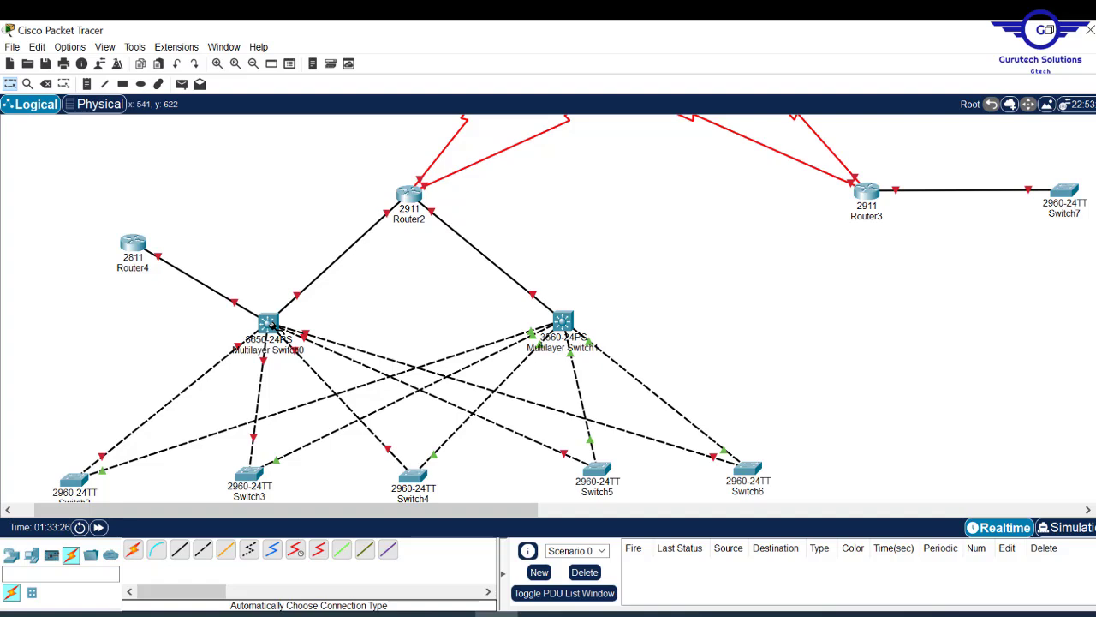
{"action": "left_click_drag", "start_coordinate": [145, 252], "coordinate": [430, 301]}
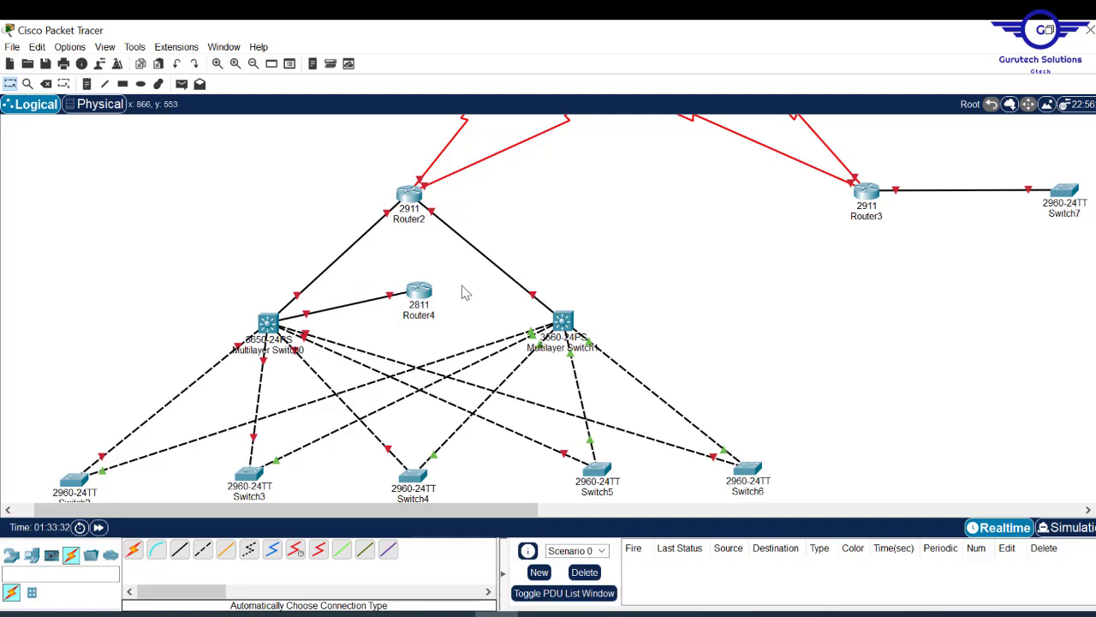
{"action": "left_click_drag", "start_coordinate": [431, 300], "coordinate": [176, 262]}
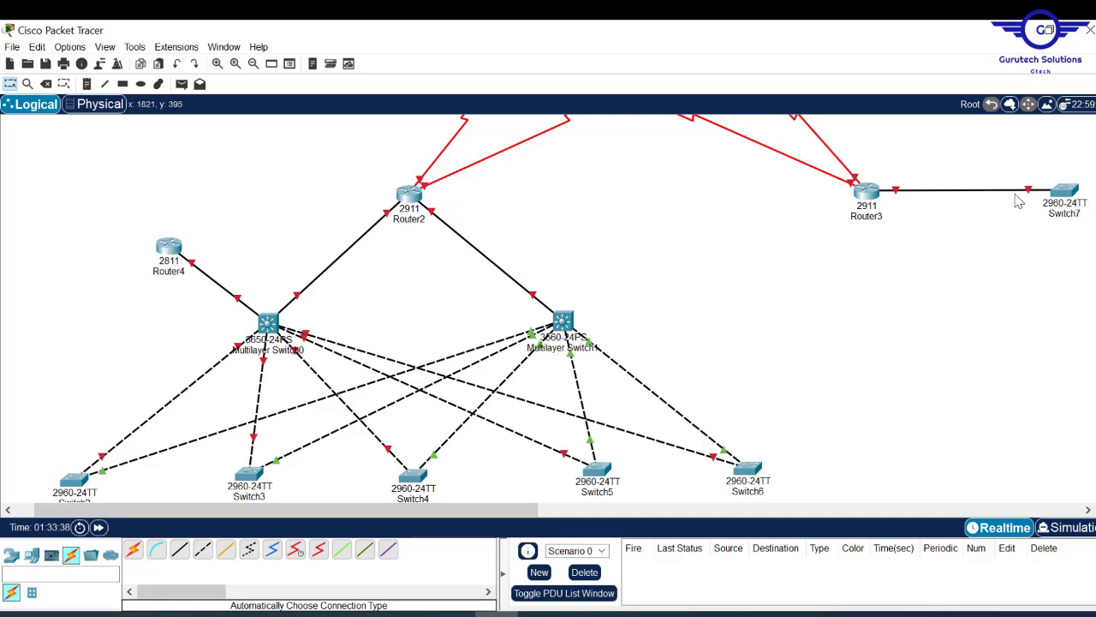
- Place a 3650-24PS from the Switches list on the canvas beside Multilayer Switch1
{"action": "scroll", "coordinate": [548, 308], "scroll_direction": "up", "scroll_amount": 3}
{"action": "scroll", "coordinate": [548, 309], "scroll_direction": "down", "scroll_amount": 8}
{"action": "scroll", "coordinate": [548, 308], "scroll_direction": "up", "scroll_amount": 6}
{"action": "scroll", "coordinate": [548, 309], "scroll_direction": "up", "scroll_amount": 1}
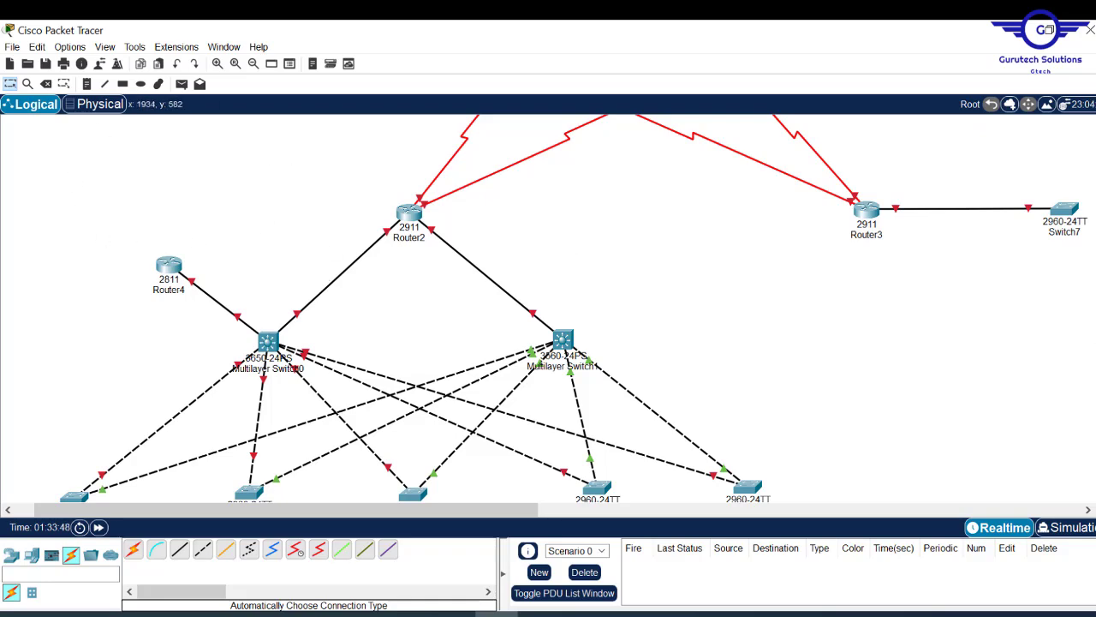
{"action": "scroll", "coordinate": [548, 308], "scroll_direction": "up", "scroll_amount": 3}
{"action": "scroll", "coordinate": [548, 308], "scroll_direction": "down", "scroll_amount": 3}
{"action": "scroll", "coordinate": [548, 309], "scroll_direction": "up", "scroll_amount": 3}
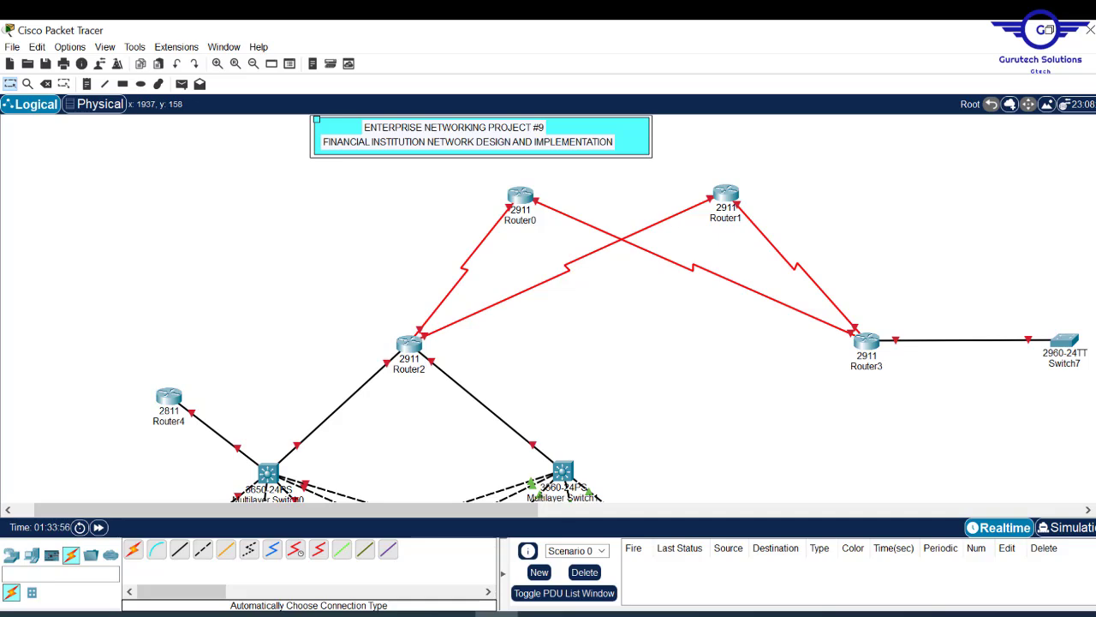
{"action": "scroll", "coordinate": [548, 308], "scroll_direction": "down", "scroll_amount": 4}
{"action": "scroll", "coordinate": [548, 308], "scroll_direction": "up", "scroll_amount": 1}
{"action": "scroll", "coordinate": [548, 308], "scroll_direction": "down", "scroll_amount": 3}
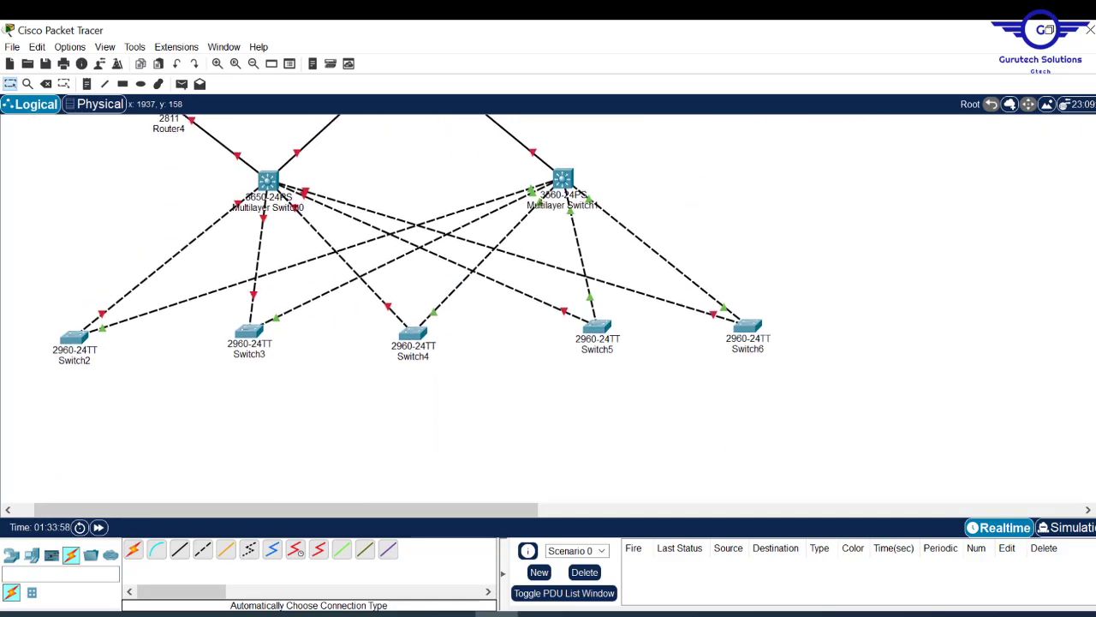
{"action": "scroll", "coordinate": [548, 308], "scroll_direction": "up", "scroll_amount": 3}
{"action": "scroll", "coordinate": [548, 308], "scroll_direction": "up", "scroll_amount": 4}
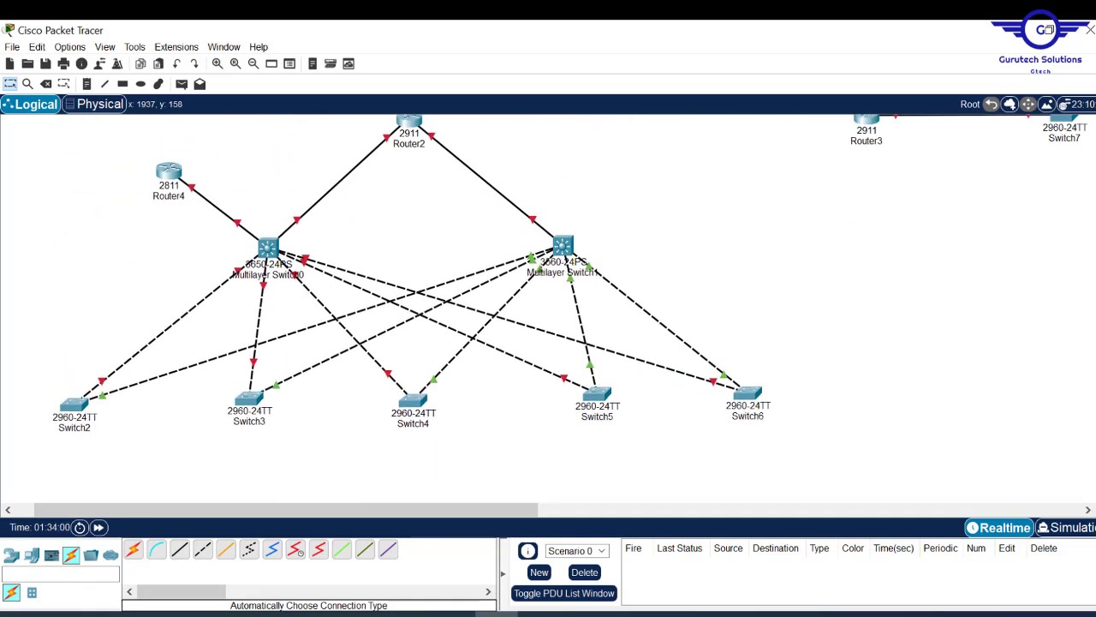
{"action": "scroll", "coordinate": [548, 308], "scroll_direction": "down", "scroll_amount": 2}
{"action": "scroll", "coordinate": [548, 309], "scroll_direction": "down", "scroll_amount": 1}
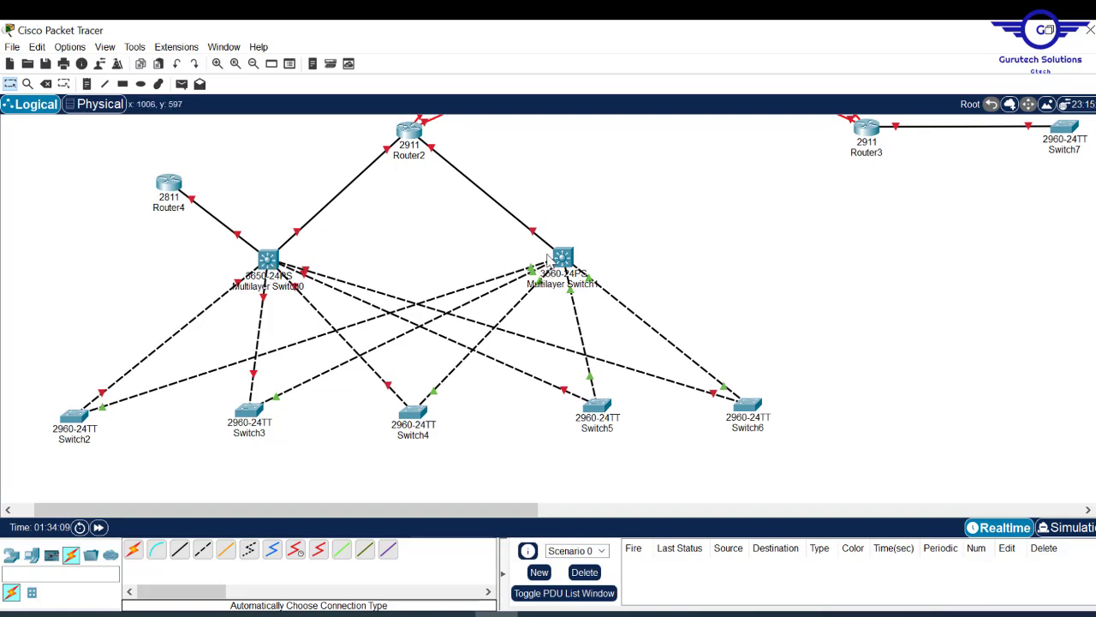
{"action": "left_click", "coordinate": [31, 559]}
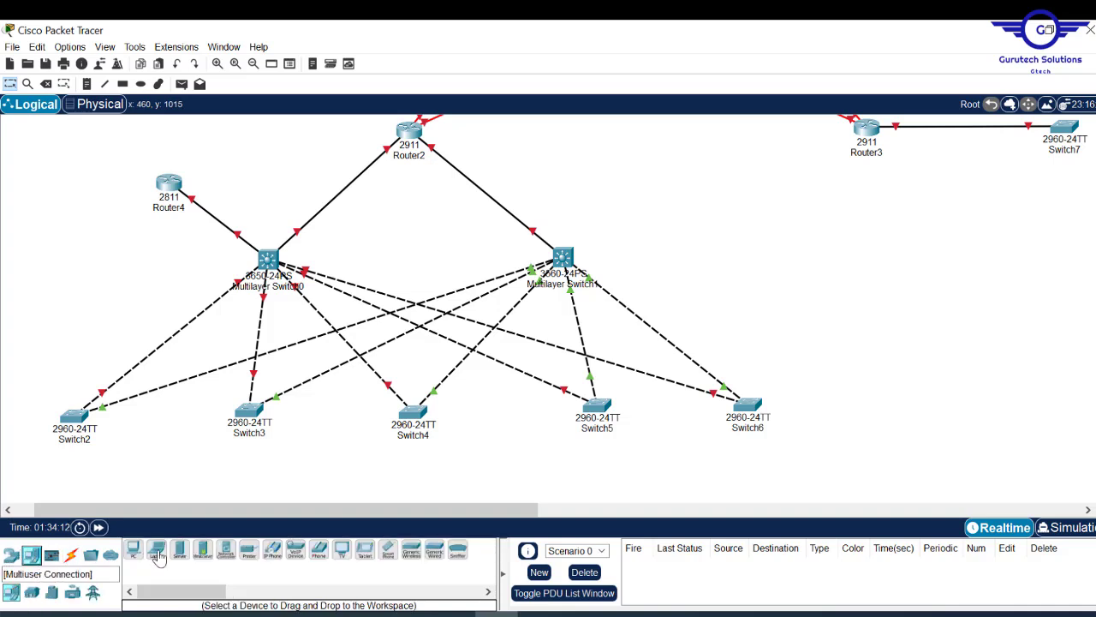
{"action": "left_click", "coordinate": [13, 556]}
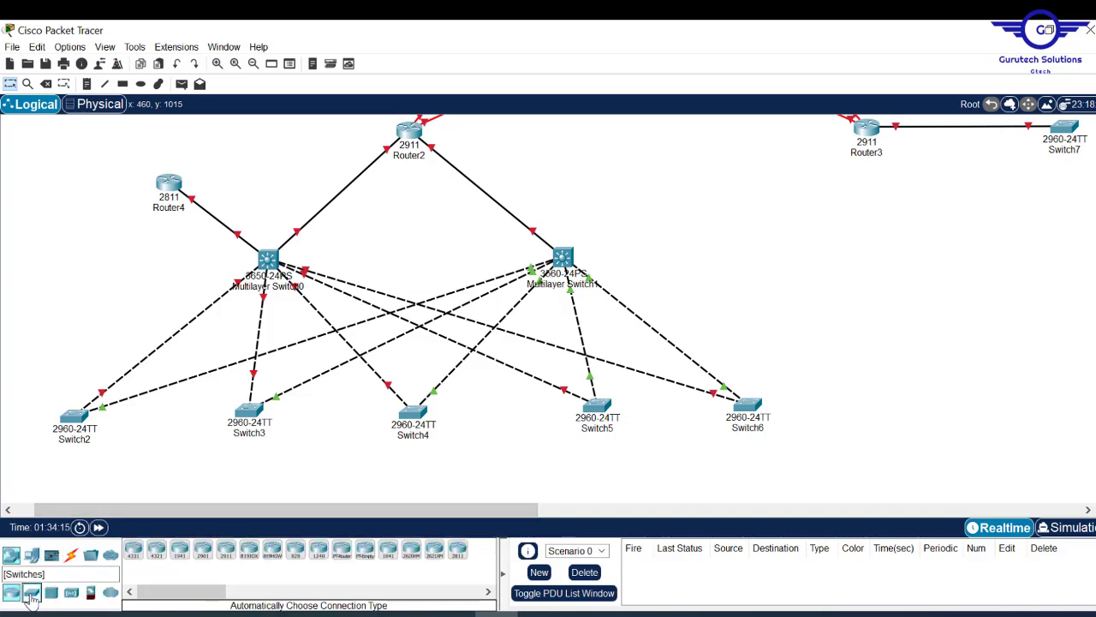
{"action": "left_click", "coordinate": [31, 593]}
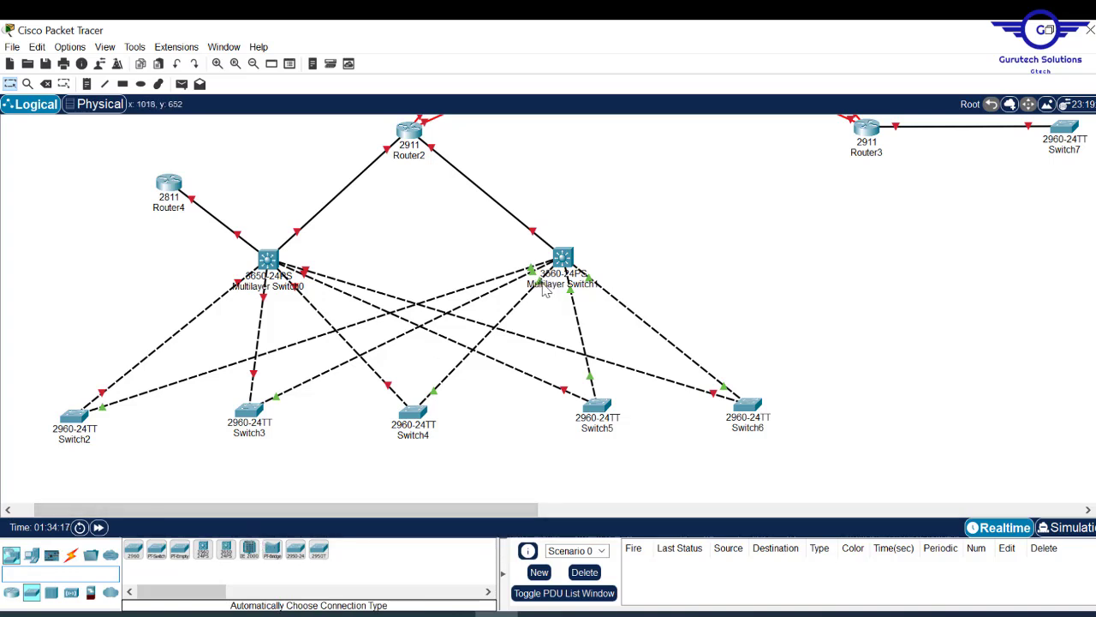
{"action": "left_click", "coordinate": [227, 556]}
{"action": "left_click", "coordinate": [518, 246]}
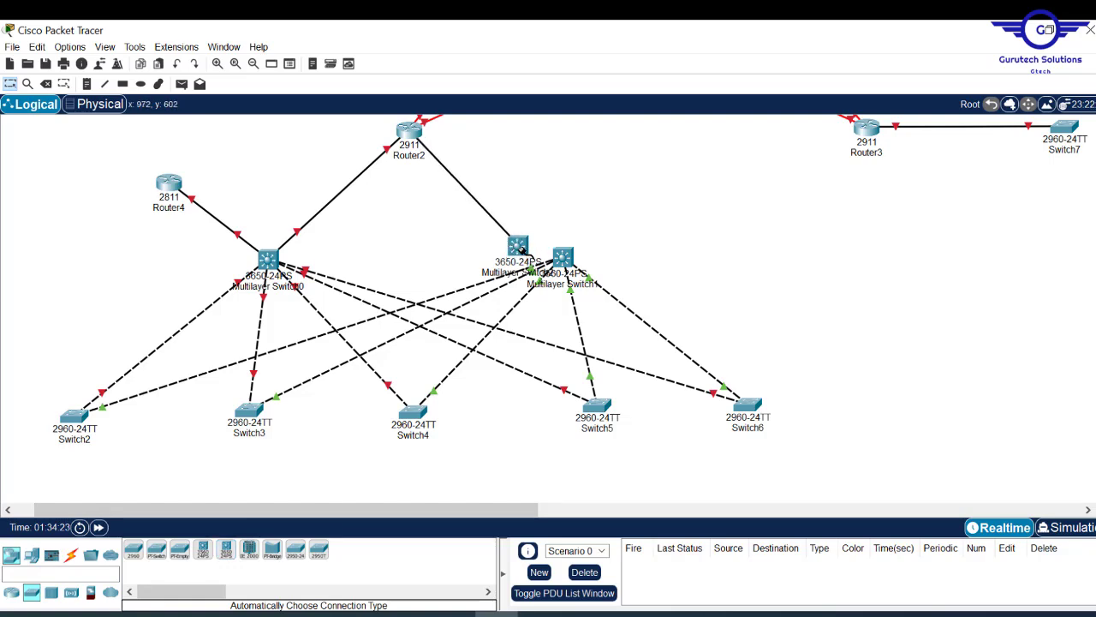
- Link Router2 to the new switch's GigabitEthernet1/0/1 and delete Multilayer Switch1
{"action": "left_click", "coordinate": [517, 246]}
{"action": "left_click", "coordinate": [610, 67]}
{"action": "key", "text": "Delete"}
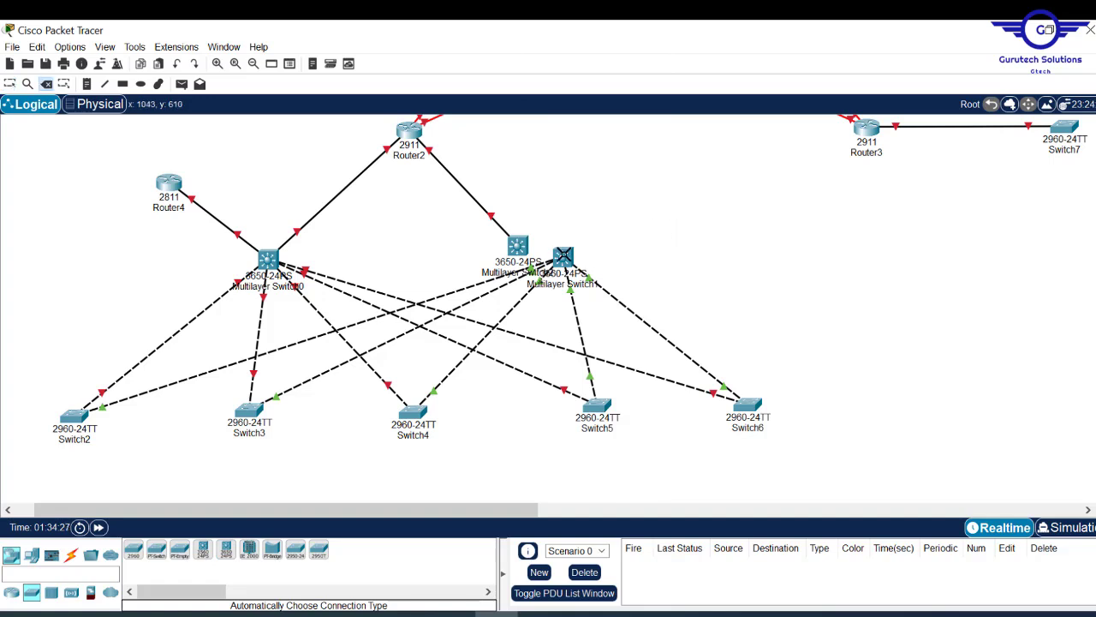
{"action": "left_click", "coordinate": [562, 255]}
{"action": "key", "text": "Return"}
{"action": "key", "text": "Escape"}
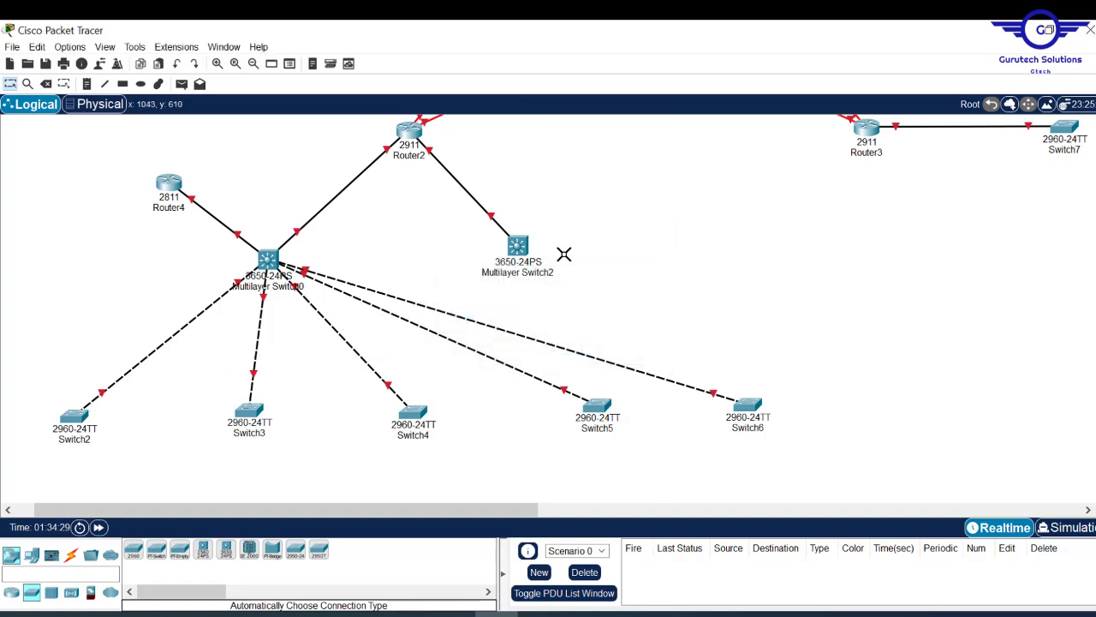
- Auto-cable Multilayer Switch2 to Switch2, Switch3 and Switch4
{"action": "left_click", "coordinate": [71, 554]}
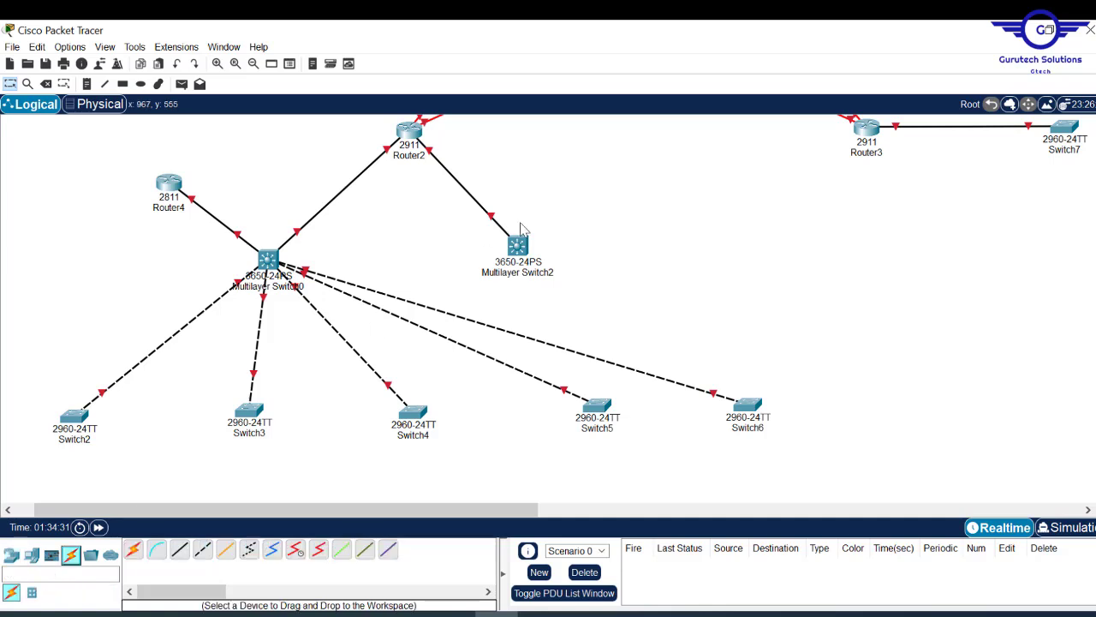
{"action": "left_click", "coordinate": [133, 549]}
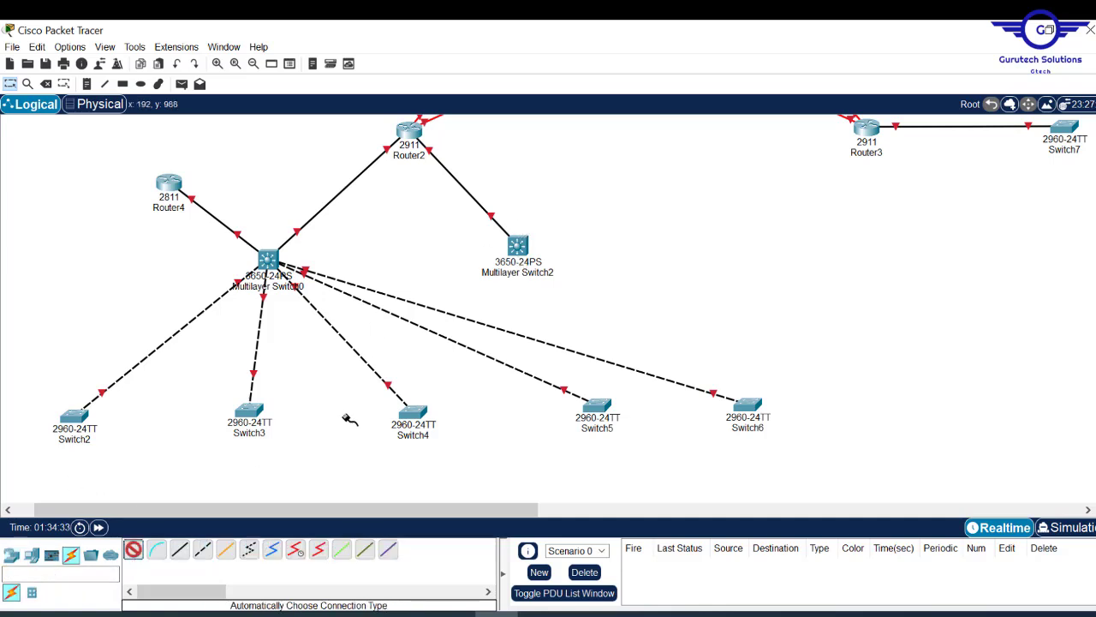
{"action": "left_click", "coordinate": [516, 250]}
{"action": "left_click", "coordinate": [83, 416]}
{"action": "left_click", "coordinate": [133, 548]}
{"action": "left_click", "coordinate": [516, 249]}
{"action": "left_click", "coordinate": [250, 411]}
{"action": "left_click", "coordinate": [133, 549]}
{"action": "left_click", "coordinate": [516, 250]}
{"action": "left_click", "coordinate": [413, 415]}
- Connect Multilayer Switch2 to Switch5 and Switch6, then reposition both multilayer switches
{"action": "left_click", "coordinate": [132, 549]}
{"action": "left_click", "coordinate": [518, 249]}
{"action": "left_click", "coordinate": [597, 407]}
{"action": "left_click", "coordinate": [135, 552]}
{"action": "left_click", "coordinate": [517, 249]}
{"action": "left_click", "coordinate": [747, 406]}
{"action": "left_click_drag", "start_coordinate": [519, 249], "coordinate": [540, 257]}
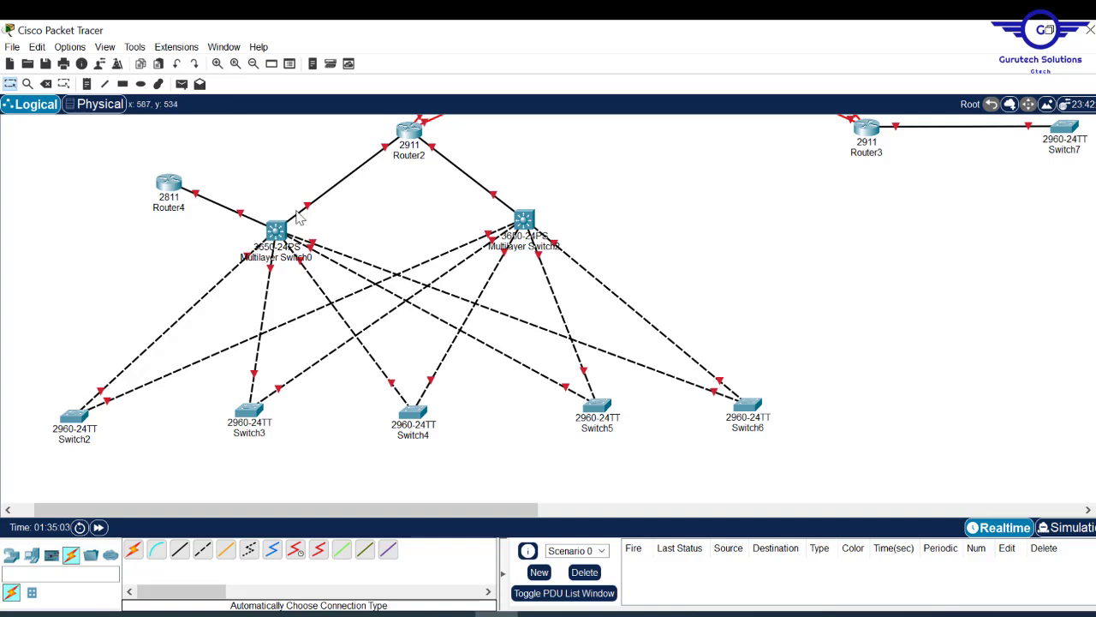
{"action": "left_click_drag", "start_coordinate": [282, 238], "coordinate": [285, 234]}
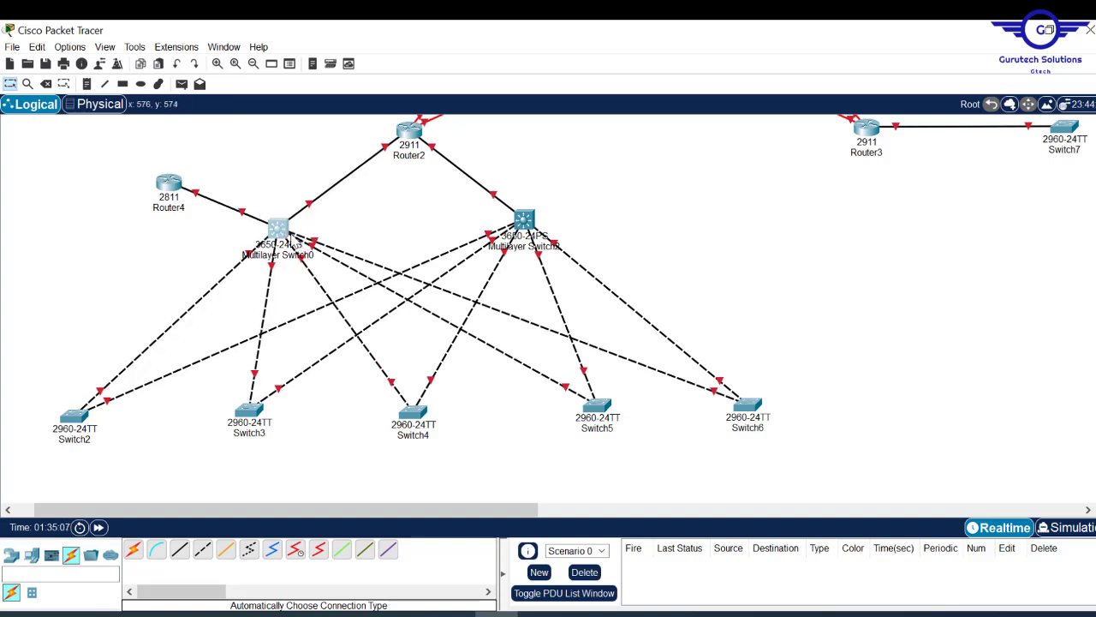
- Install the AC-POWER-SUPPLY module in Multilayer Switch0 and Multilayer Switch2
{"action": "left_click", "coordinate": [282, 240]}
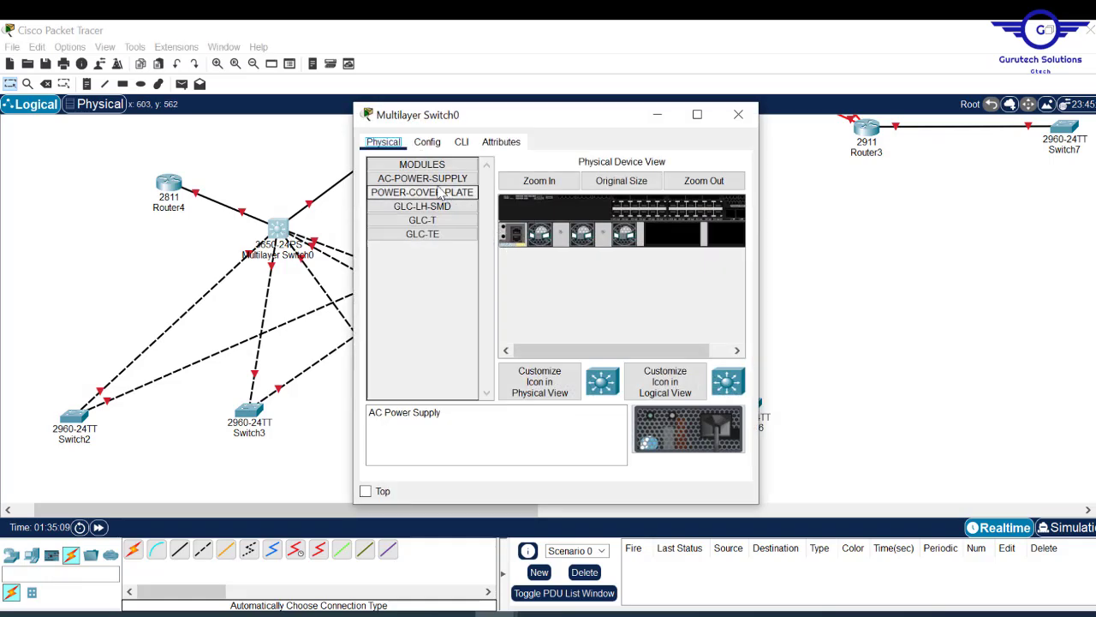
{"action": "left_click_drag", "start_coordinate": [431, 187], "coordinate": [673, 235]}
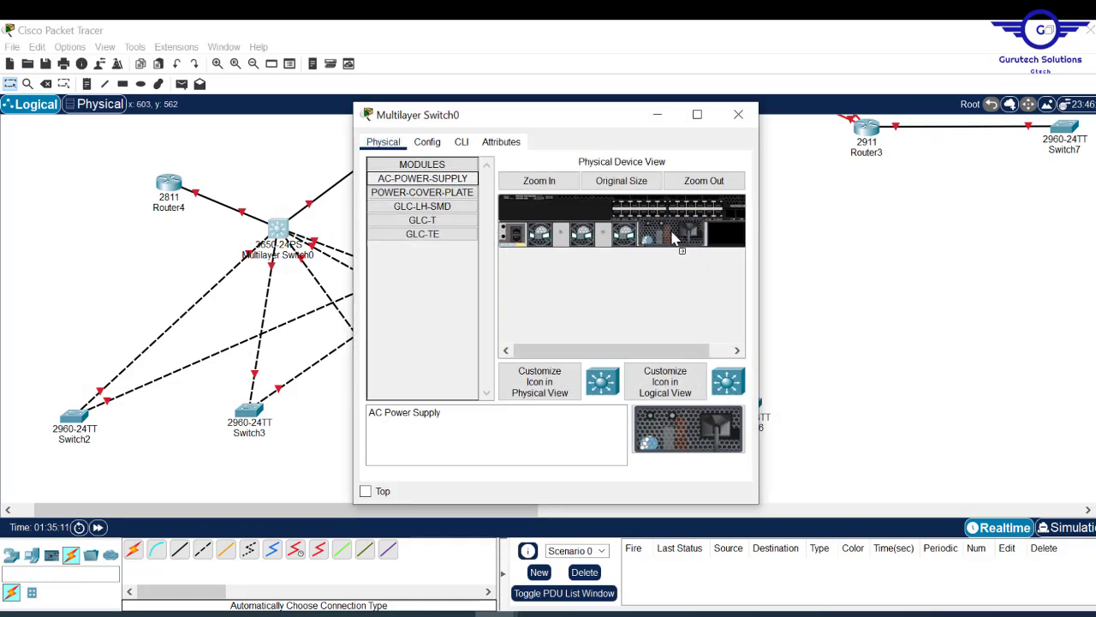
{"action": "left_click", "coordinate": [738, 113]}
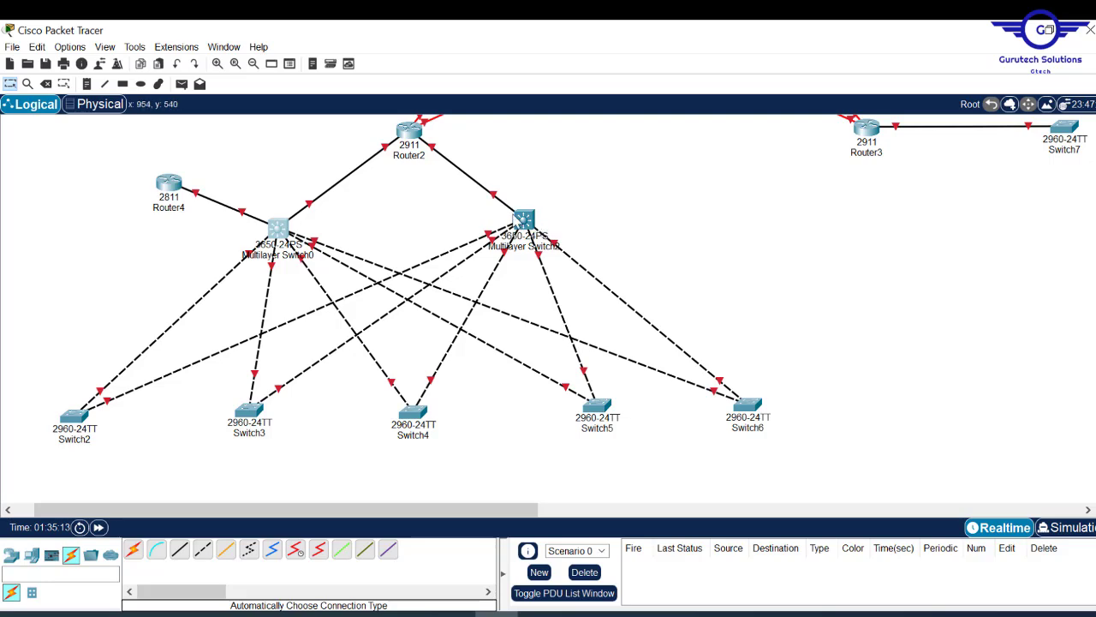
{"action": "left_click", "coordinate": [527, 221]}
{"action": "left_click_drag", "start_coordinate": [435, 184], "coordinate": [672, 234]}
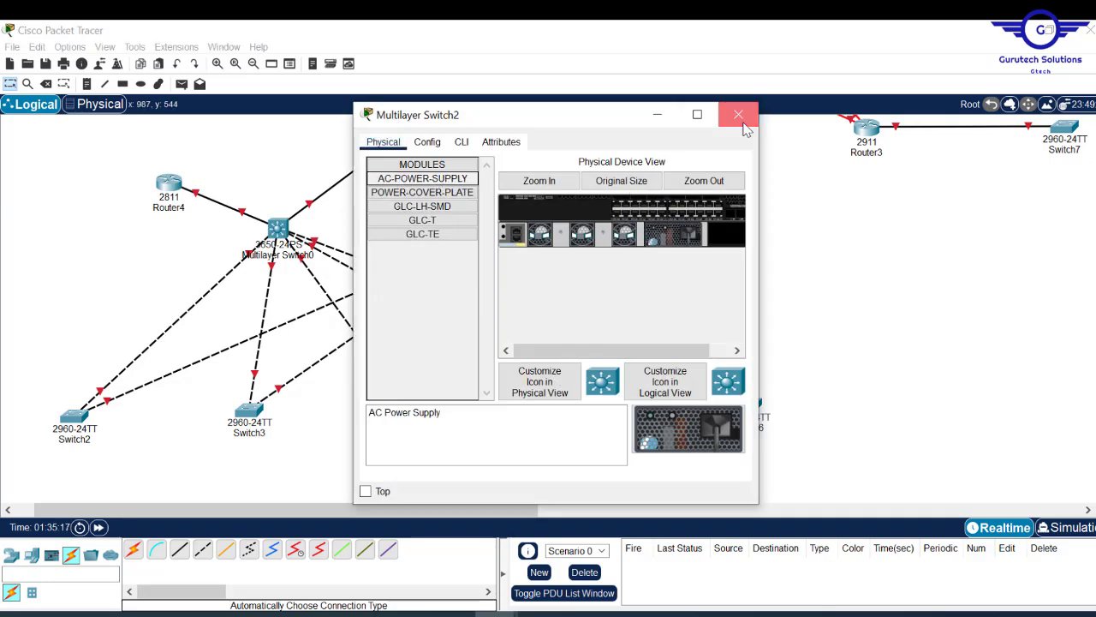
{"action": "left_click", "coordinate": [738, 115]}
- Shift Router0 and Router1 slightly higher, and move Router3 left and up into line
{"action": "scroll", "coordinate": [548, 308], "scroll_direction": "up", "scroll_amount": 5}
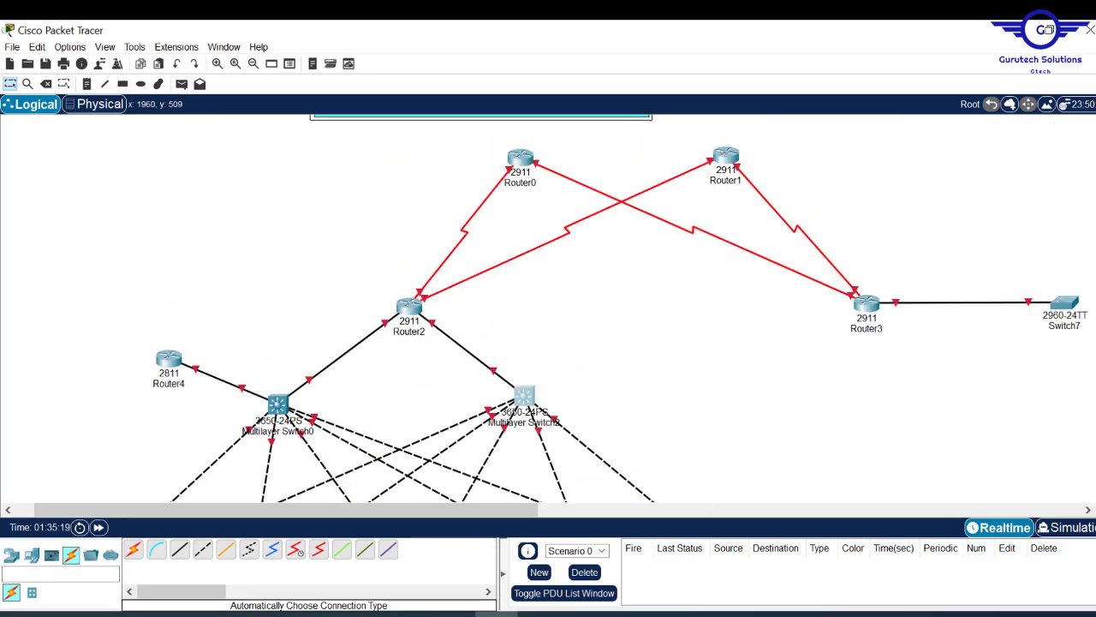
{"action": "scroll", "coordinate": [548, 309], "scroll_direction": "down", "scroll_amount": 3}
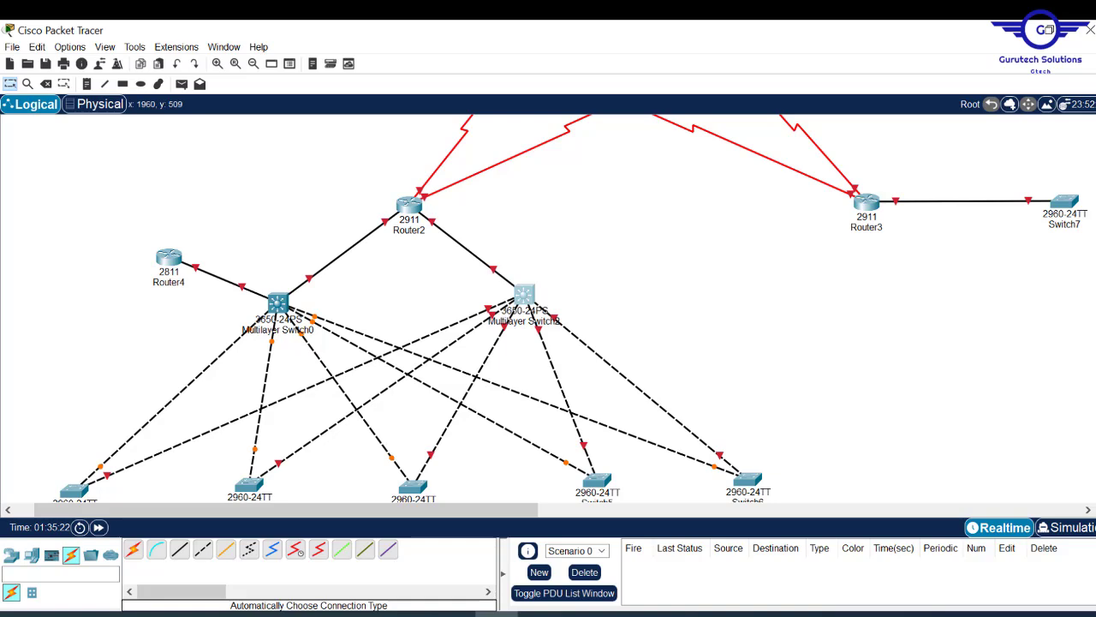
{"action": "scroll", "coordinate": [548, 308], "scroll_direction": "up", "scroll_amount": 3}
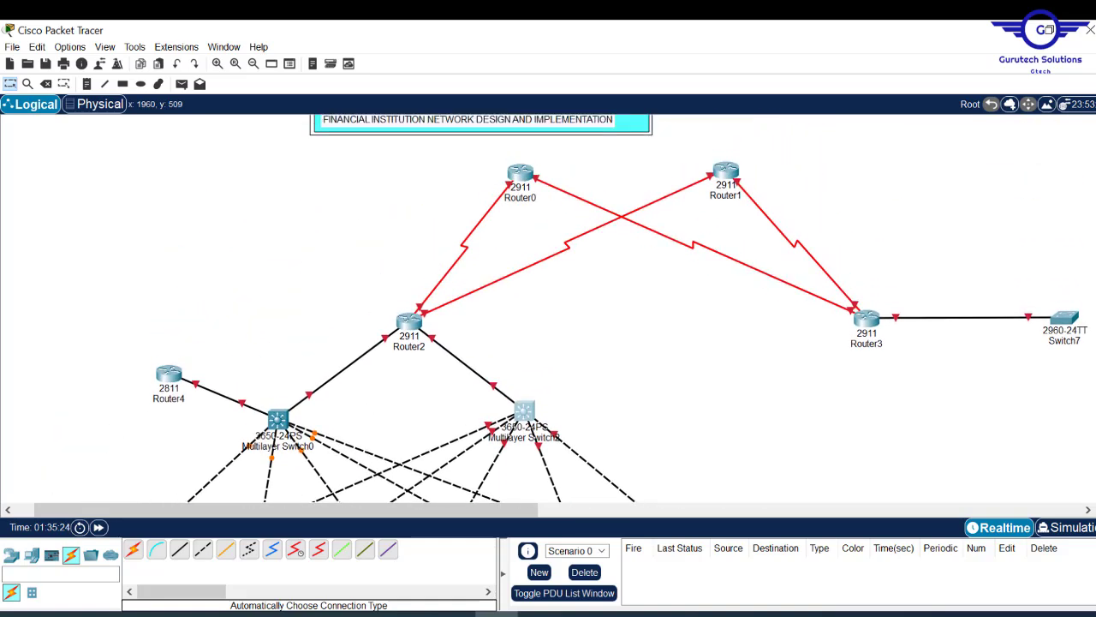
{"action": "left_click_drag", "start_coordinate": [527, 174], "coordinate": [532, 159]}
{"action": "left_click_drag", "start_coordinate": [871, 320], "coordinate": [823, 319]}
{"action": "left_click_drag", "start_coordinate": [729, 173], "coordinate": [690, 158]}
{"action": "left_click_drag", "start_coordinate": [411, 323], "coordinate": [415, 318]}
{"action": "left_click_drag", "start_coordinate": [822, 318], "coordinate": [819, 298]}
- Check Router1's device window, then return to the access switch area
{"action": "left_click", "coordinate": [688, 158]}
{"action": "left_click", "coordinate": [747, 117]}
{"action": "scroll", "coordinate": [548, 309], "scroll_direction": "down", "scroll_amount": 5}
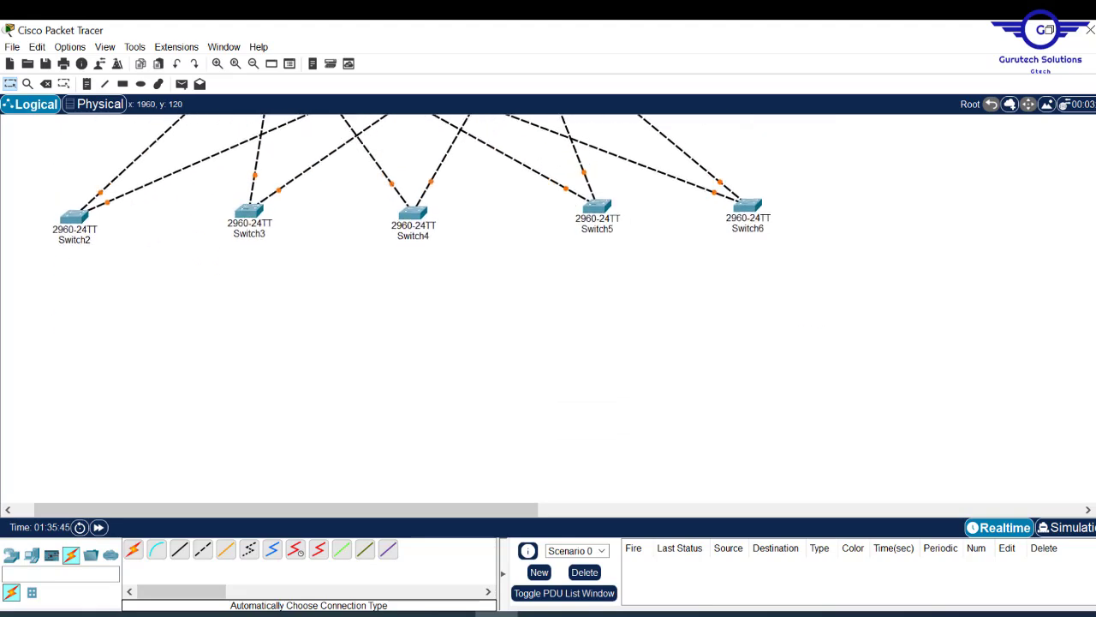
{"action": "scroll", "coordinate": [548, 308], "scroll_direction": "up", "scroll_amount": 2}
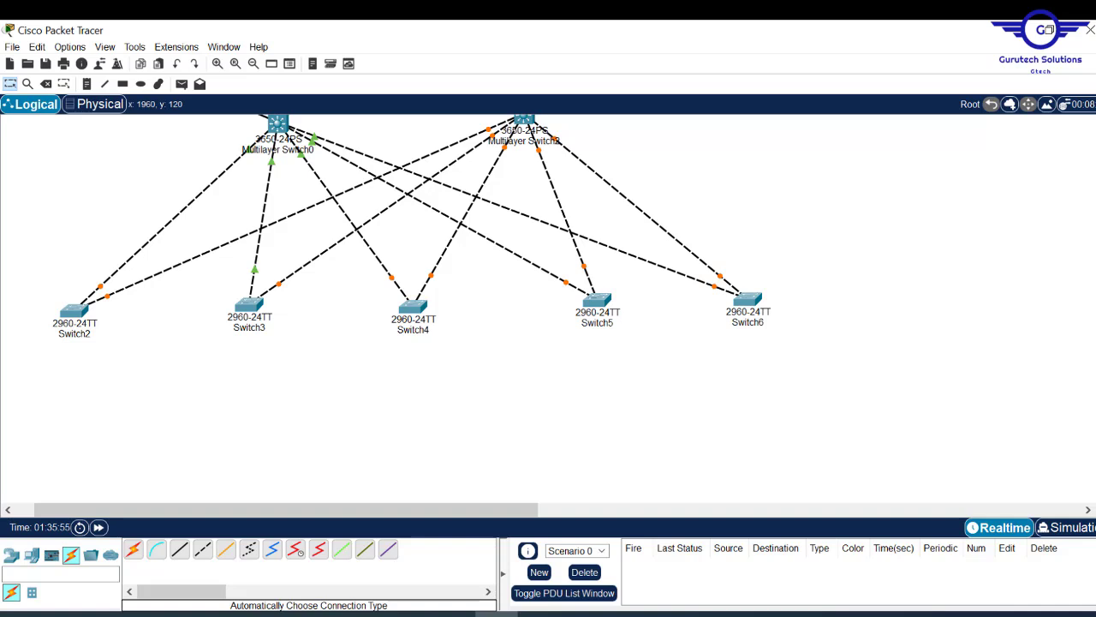
{"action": "scroll", "coordinate": [514, 257], "scroll_direction": "down", "scroll_amount": 2}
{"action": "scroll", "coordinate": [411, 257], "scroll_direction": "down", "scroll_amount": 1}
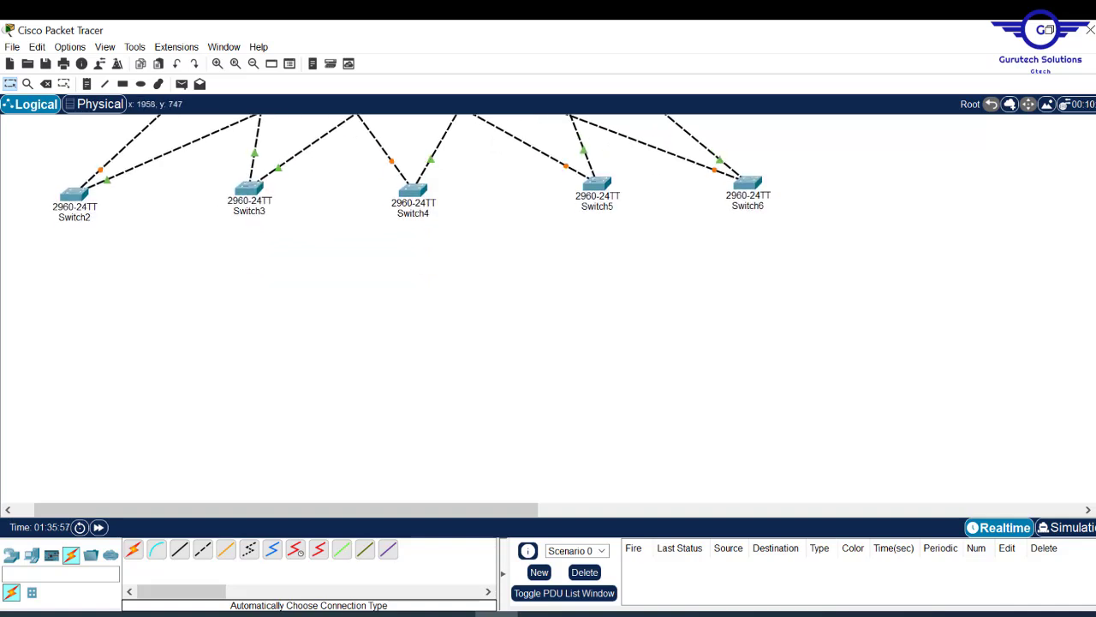
- Add PC0 and PC1 below the switches, aligned side by side
{"action": "left_click", "coordinate": [33, 556]}
{"action": "left_click_drag", "start_coordinate": [135, 552], "coordinate": [37, 326]}
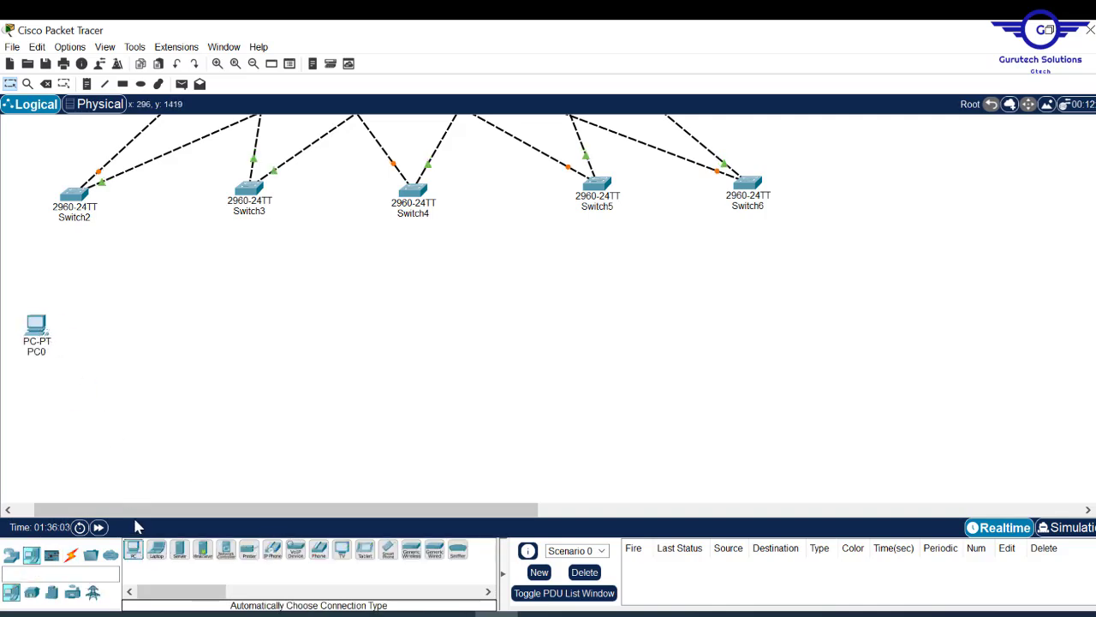
{"action": "left_click_drag", "start_coordinate": [134, 550], "coordinate": [28, 302]}
{"action": "left_click_drag", "start_coordinate": [94, 318], "coordinate": [95, 292]}
{"action": "left_click_drag", "start_coordinate": [29, 308], "coordinate": [98, 290]}
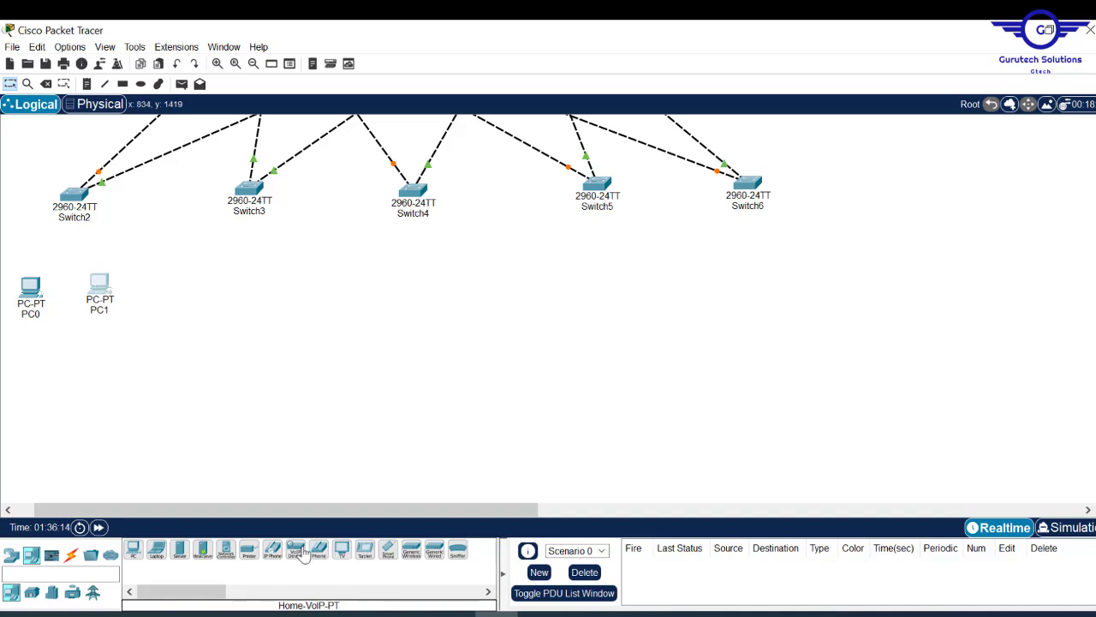
- Place IP Phone0 below PC0 and IP Phone1 beside it
{"action": "left_click", "coordinate": [272, 549]}
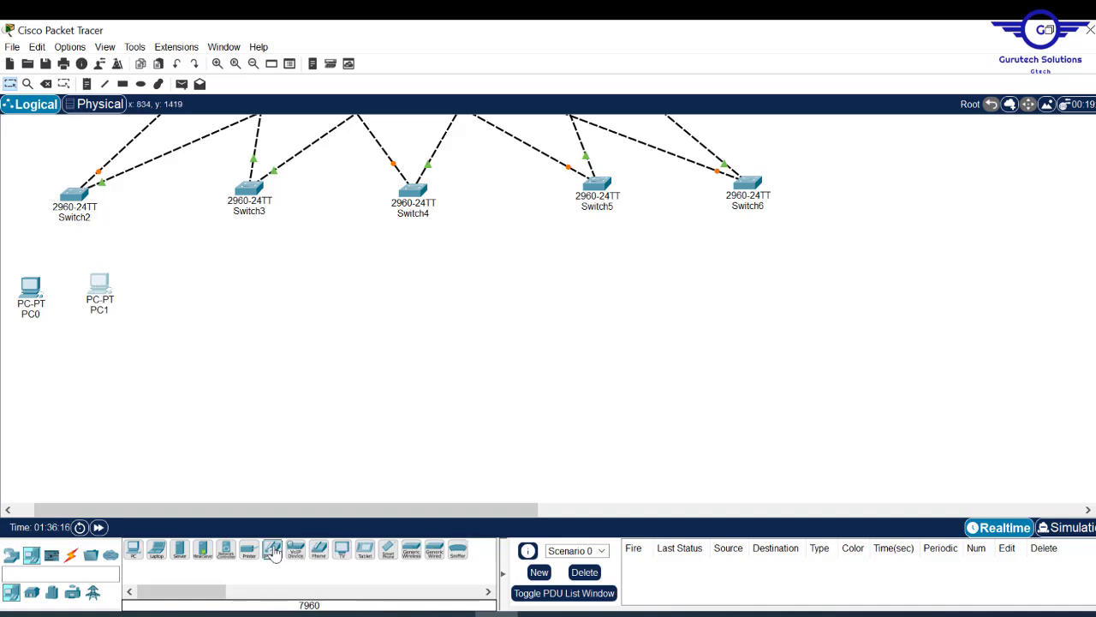
{"action": "left_click", "coordinate": [38, 348]}
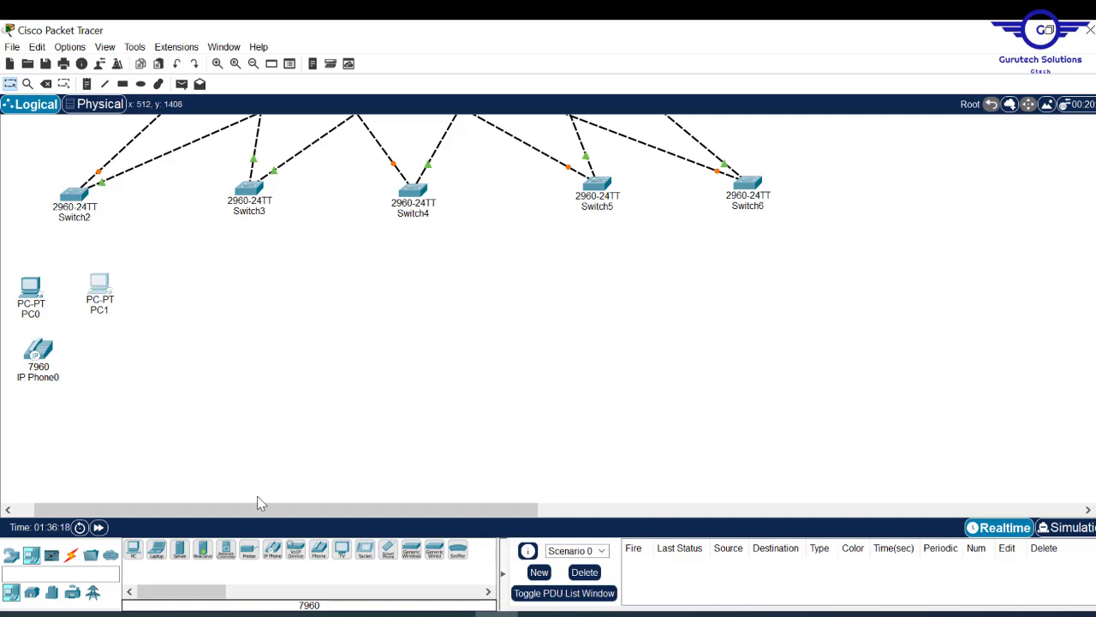
{"action": "left_click", "coordinate": [271, 548]}
{"action": "left_click", "coordinate": [72, 354]}
{"action": "left_click_drag", "start_coordinate": [72, 354], "coordinate": [81, 357]}
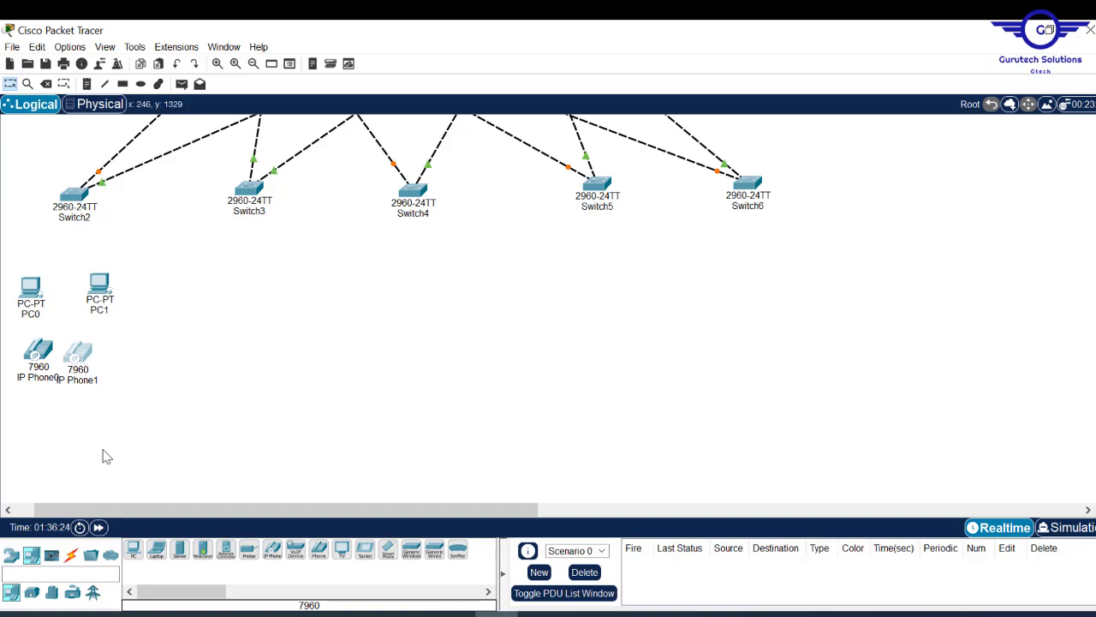
- Place PC2 under IP Phone0 and PC3 beside PC2
{"action": "left_click", "coordinate": [133, 549]}
{"action": "left_click", "coordinate": [38, 410]}
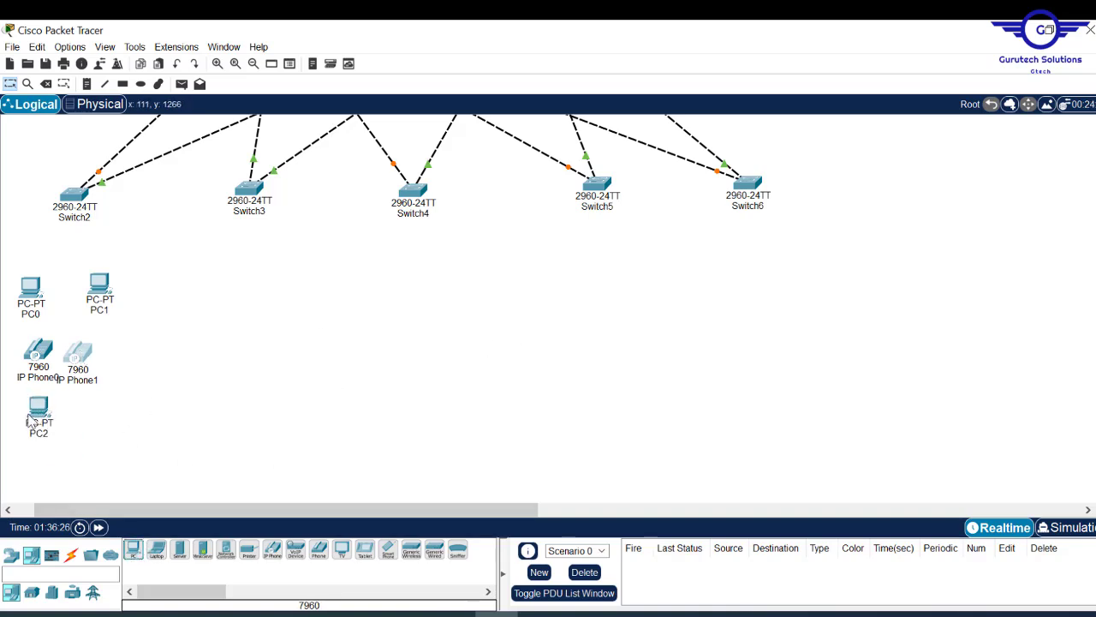
{"action": "left_click_drag", "start_coordinate": [44, 420], "coordinate": [36, 419]}
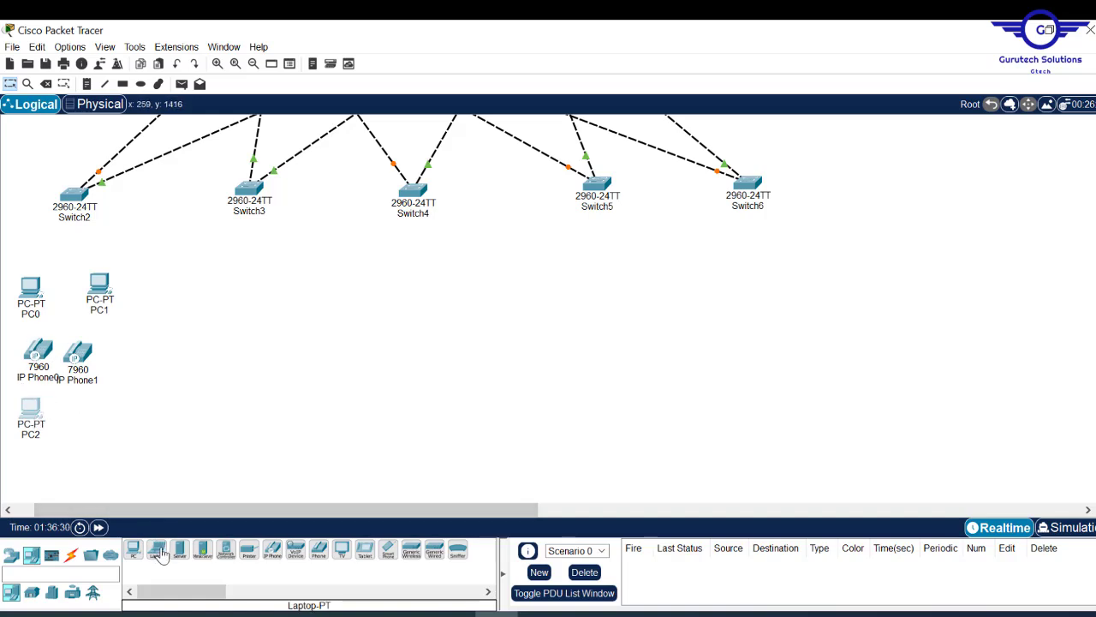
{"action": "left_click", "coordinate": [89, 406]}
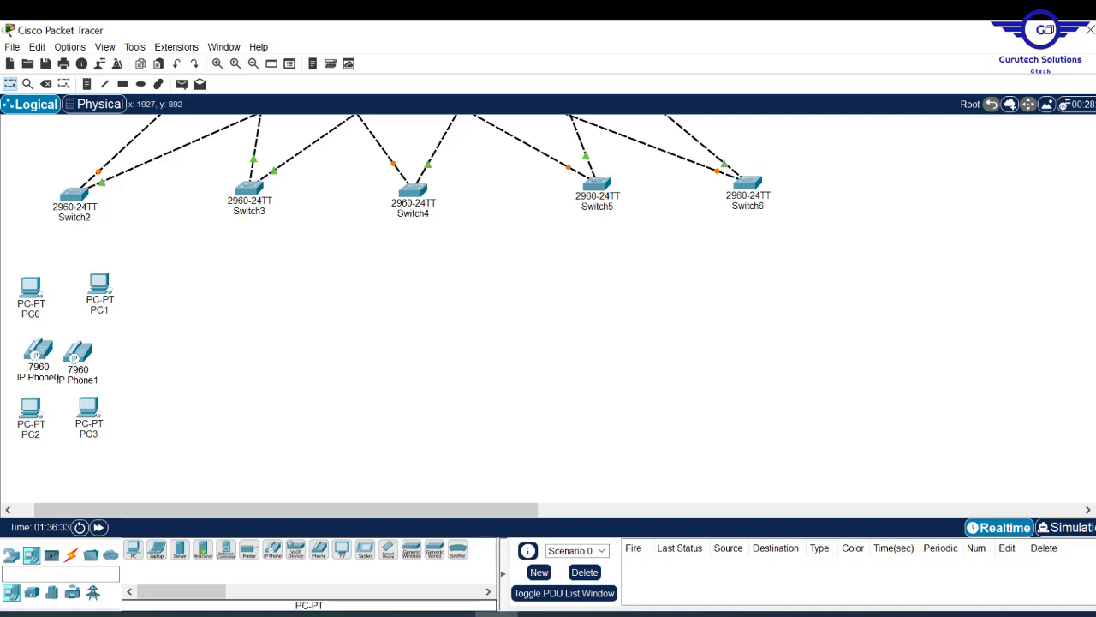
{"action": "scroll", "coordinate": [394, 274], "scroll_direction": "down", "scroll_amount": 3}
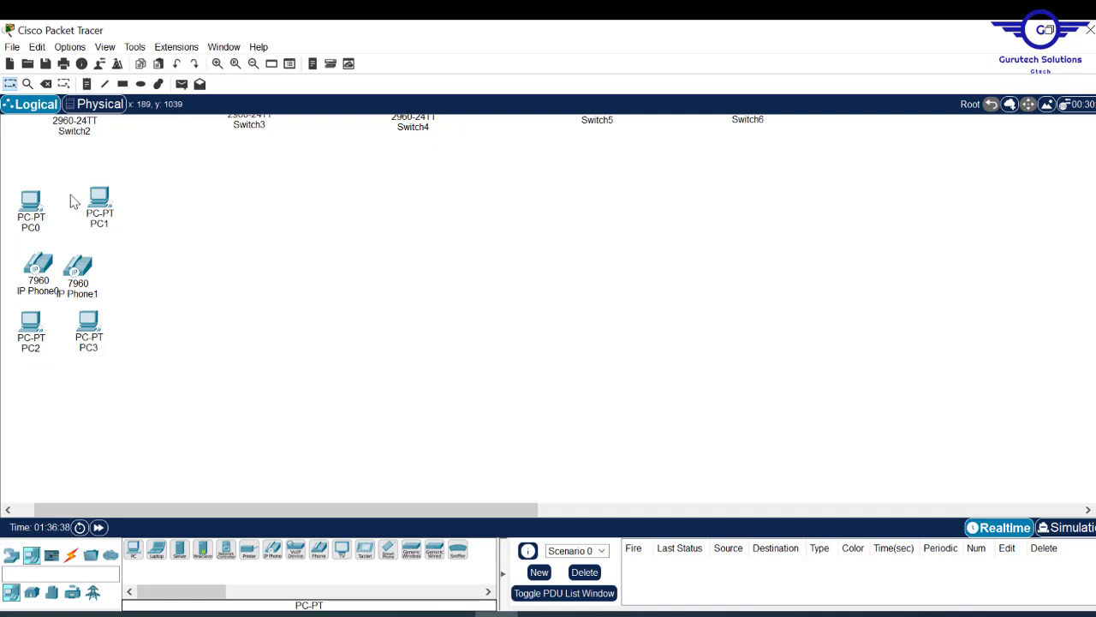
- Delete PC1 from the topology
{"action": "left_click_drag", "start_coordinate": [83, 193], "coordinate": [135, 220]}
{"action": "key", "text": "Delete"}
{"action": "key", "text": "Return"}
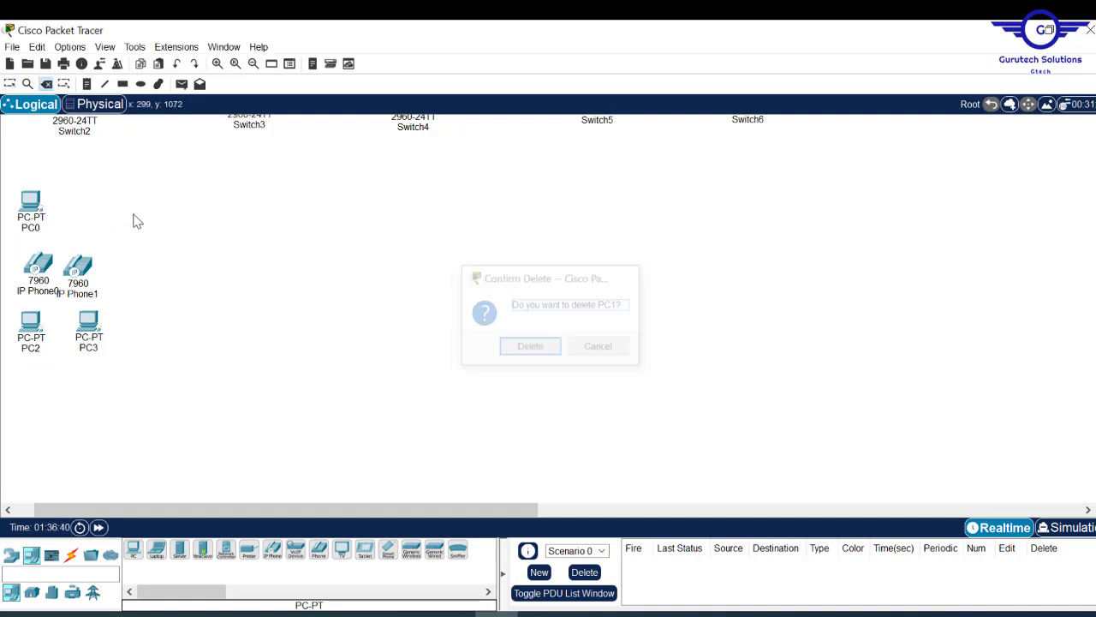
{"action": "key", "text": "Escape"}
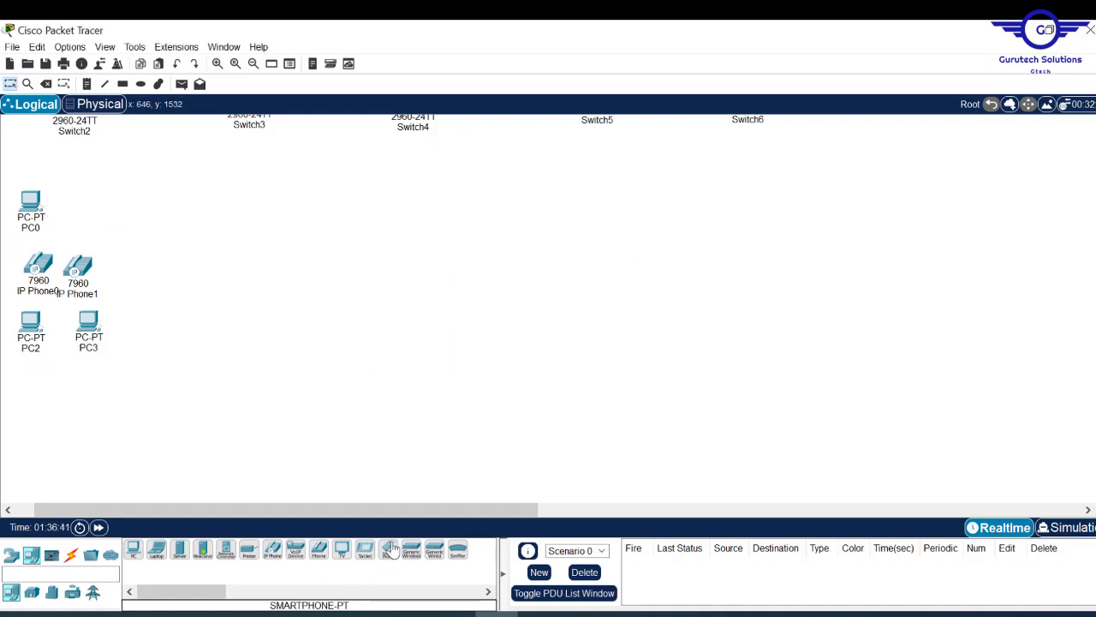
- Place Printer0 (Printer-PT) where PC1 was and align it with IP Phone1
{"action": "left_click", "coordinate": [248, 549]}
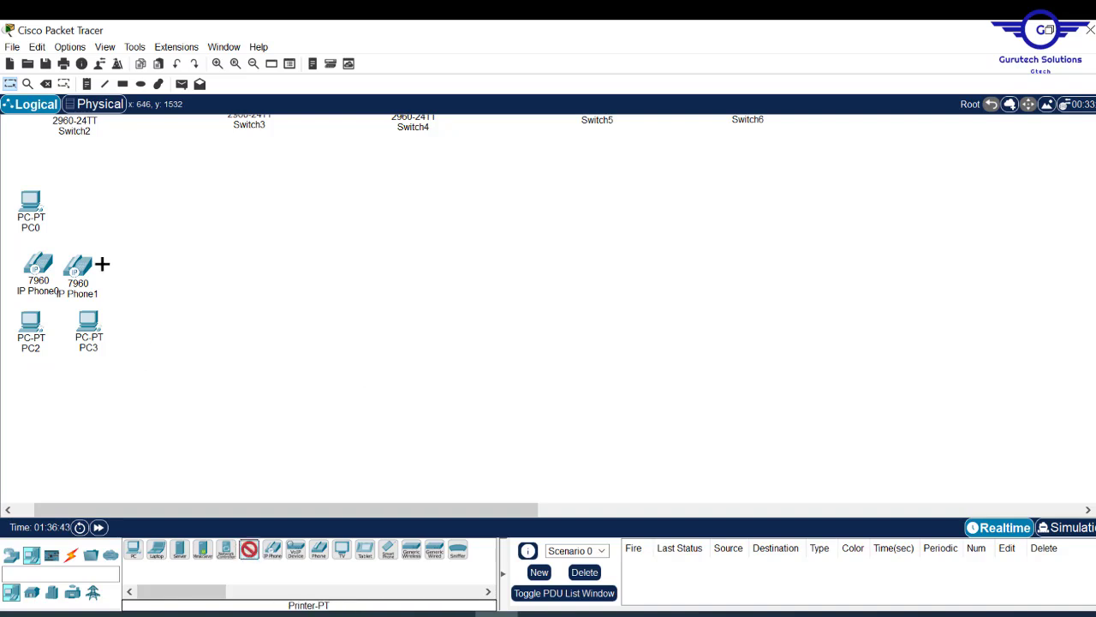
{"action": "left_click", "coordinate": [75, 203]}
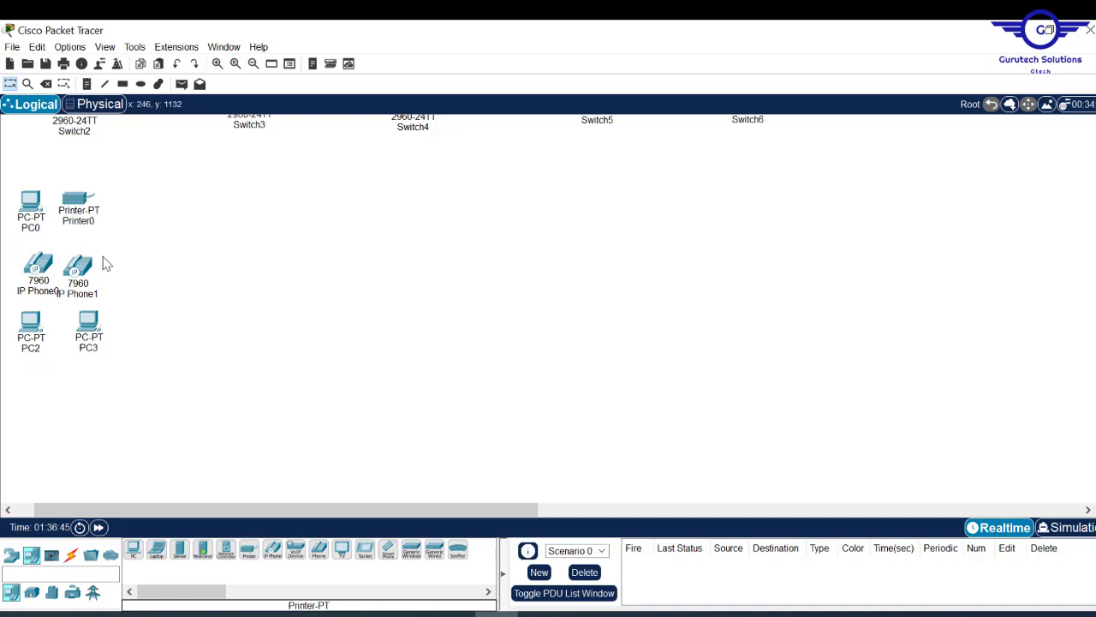
{"action": "mouse_move", "coordinate": [89, 272]}
{"action": "left_mouse_down"}
{"action": "mouse_move", "coordinate": [34, 270]}
{"action": "mouse_move", "coordinate": [86, 270]}
{"action": "left_mouse_up"}
{"action": "left_click_drag", "start_coordinate": [76, 206], "coordinate": [82, 202]}
{"action": "left_click", "coordinate": [309, 243]}
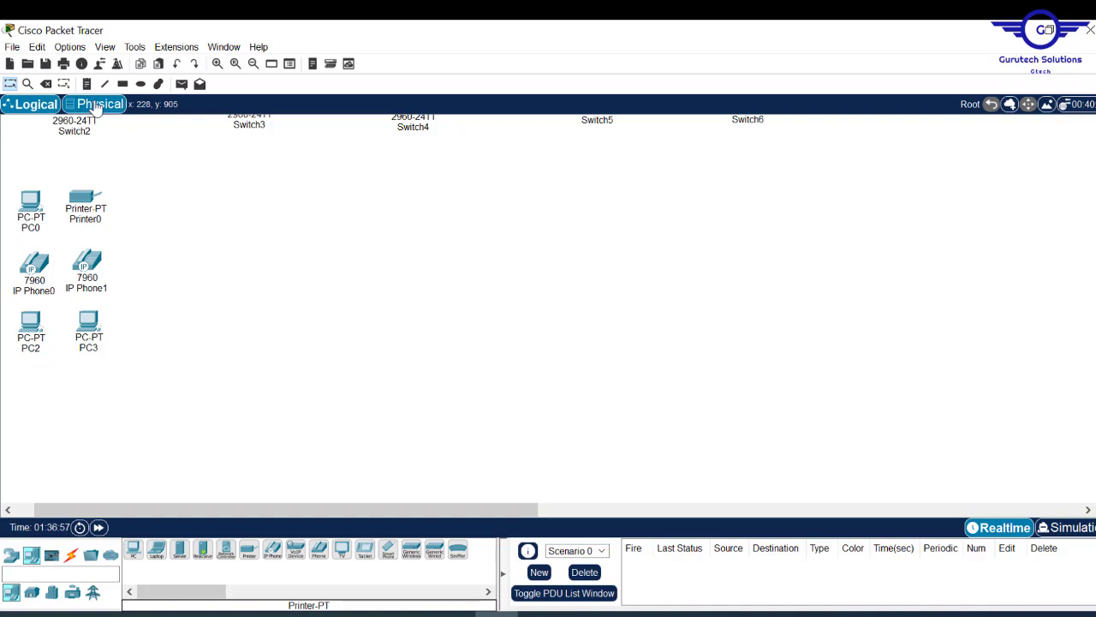
{"action": "scroll", "coordinate": [407, 347], "scroll_direction": "up", "scroll_amount": 5}
{"action": "scroll", "coordinate": [407, 347], "scroll_direction": "down", "scroll_amount": 2}
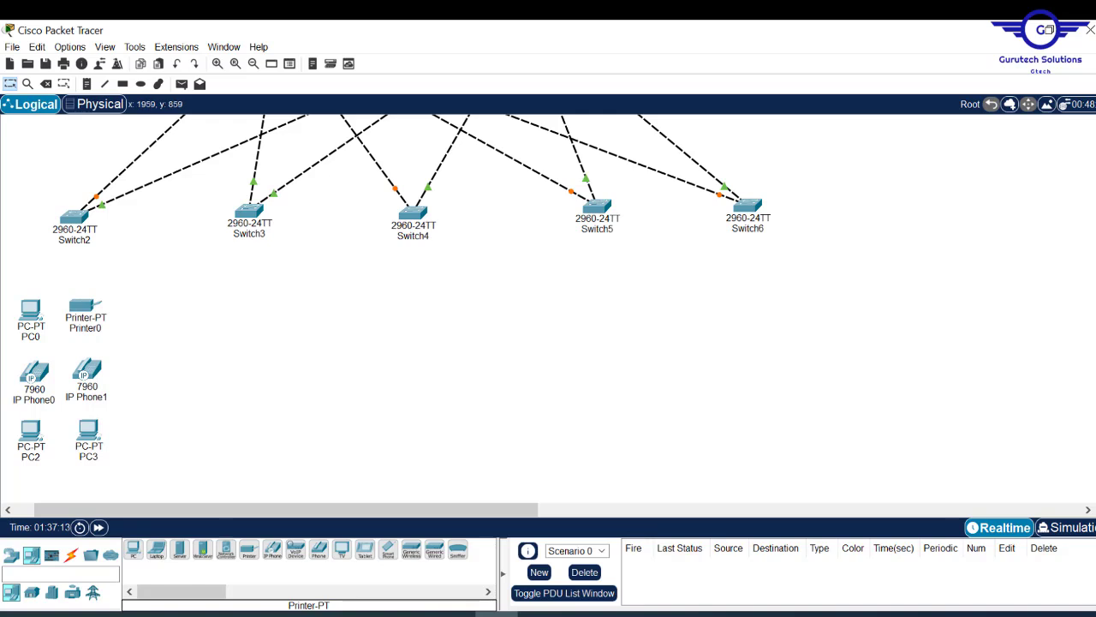
- Place a Laptop, a Tablet and a Smart Phone below the floor's devices
{"action": "scroll", "coordinate": [548, 308], "scroll_direction": "down", "scroll_amount": 3}
{"action": "scroll", "coordinate": [548, 309], "scroll_direction": "up", "scroll_amount": 2}
{"action": "scroll", "coordinate": [548, 308], "scroll_direction": "down", "scroll_amount": 3}
{"action": "scroll", "coordinate": [548, 309], "scroll_direction": "down", "scroll_amount": 1}
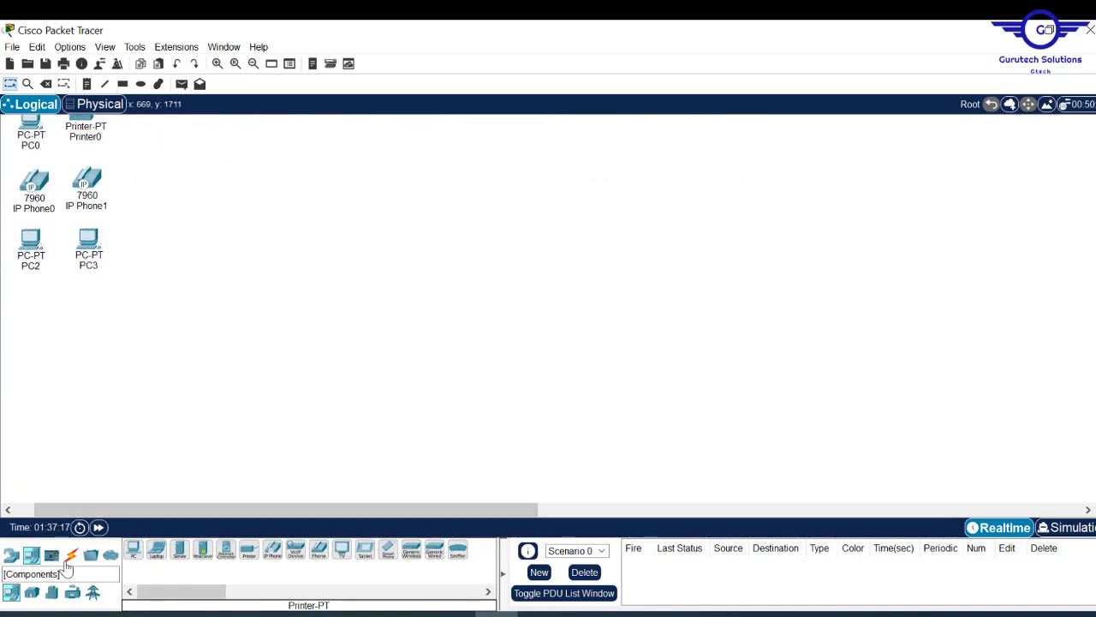
{"action": "left_click_drag", "start_coordinate": [157, 550], "coordinate": [32, 392]}
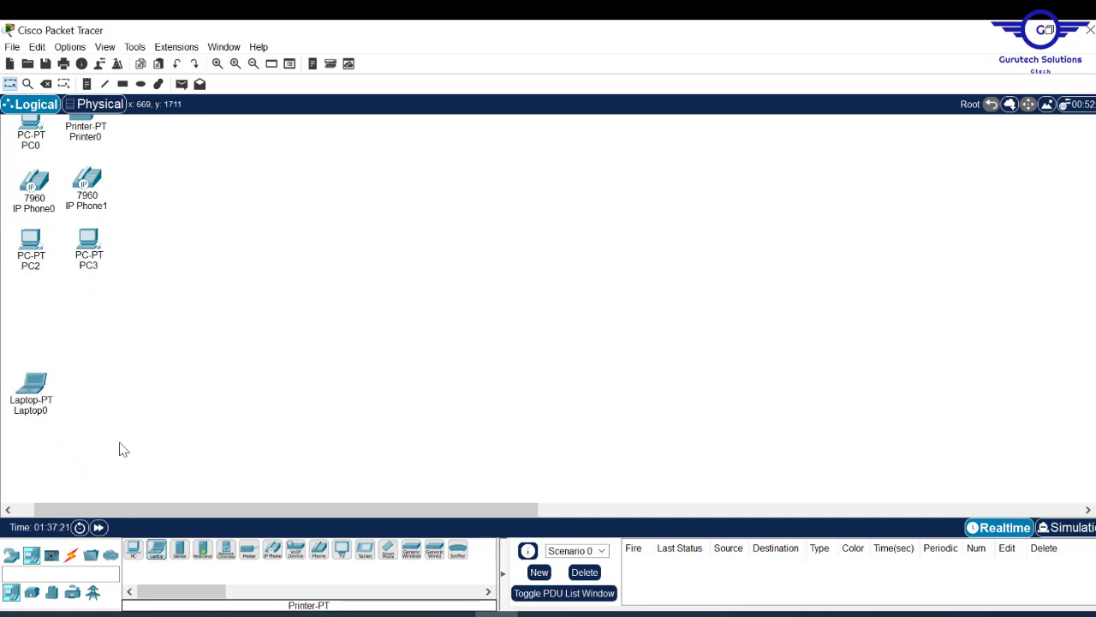
{"action": "left_click_drag", "start_coordinate": [365, 549], "coordinate": [69, 449]}
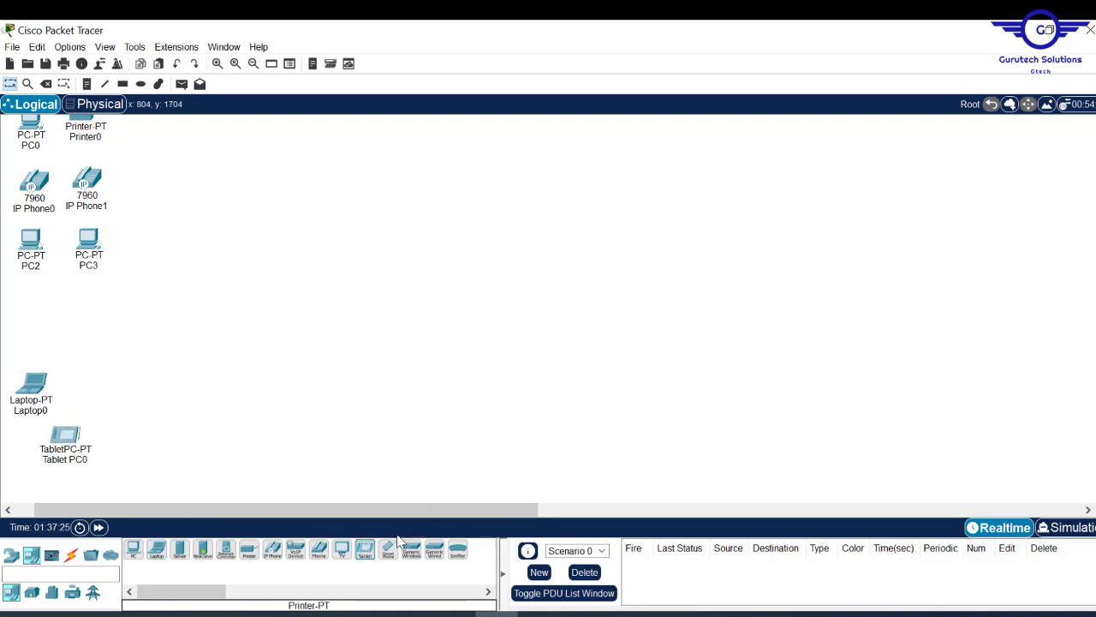
{"action": "left_click_drag", "start_coordinate": [387, 549], "coordinate": [94, 392]}
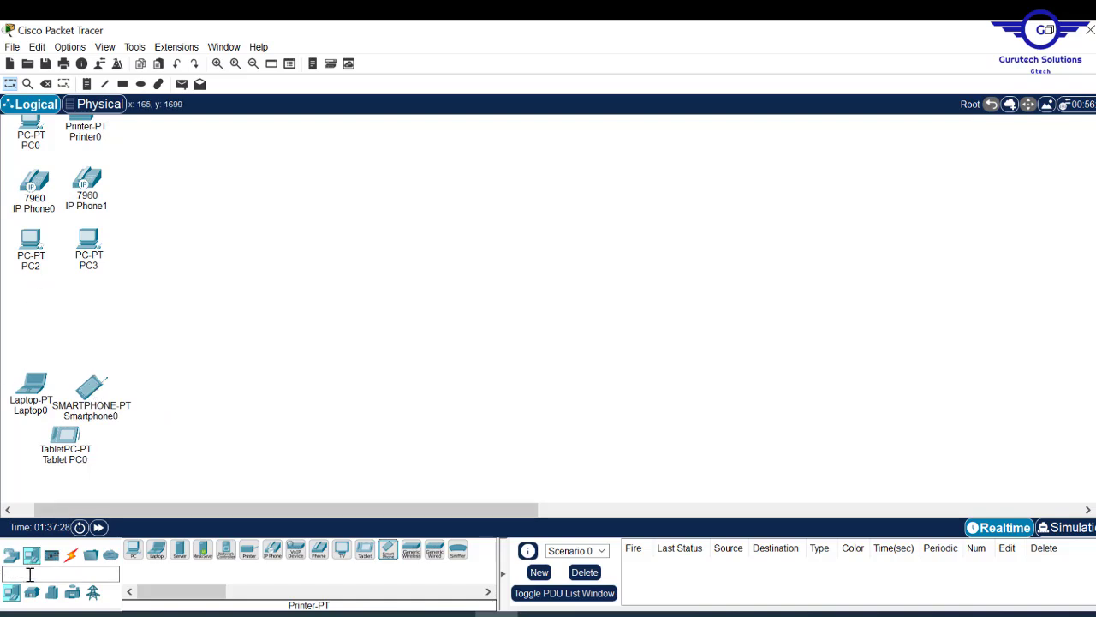
- Add an AccessPoint-PT from Wireless Devices below the PCs
{"action": "left_click", "coordinate": [11, 555]}
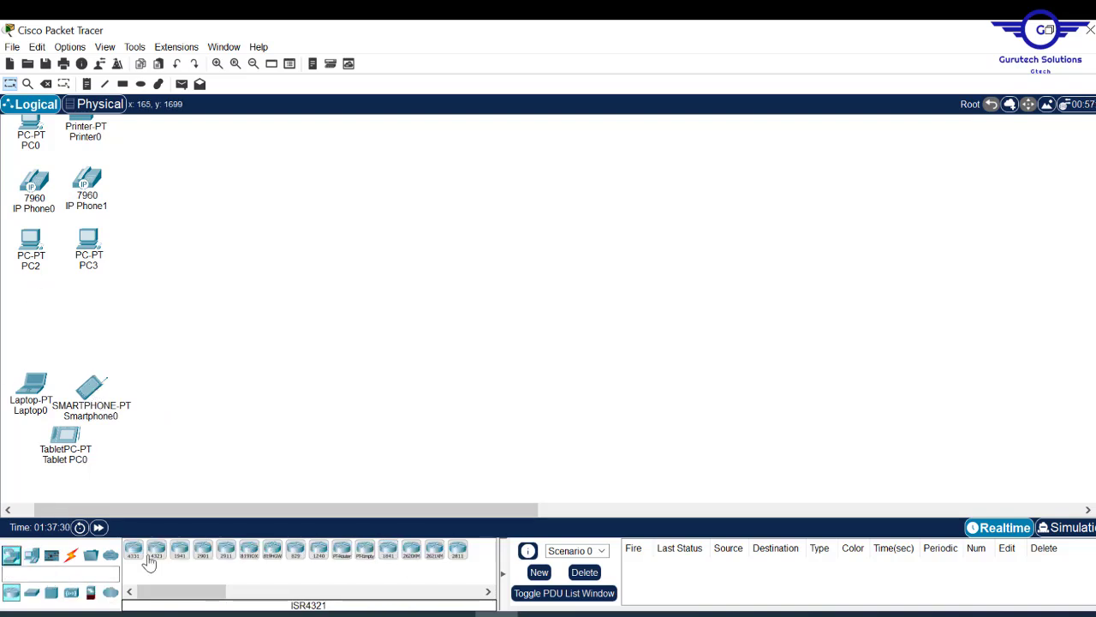
{"action": "left_click", "coordinate": [72, 593]}
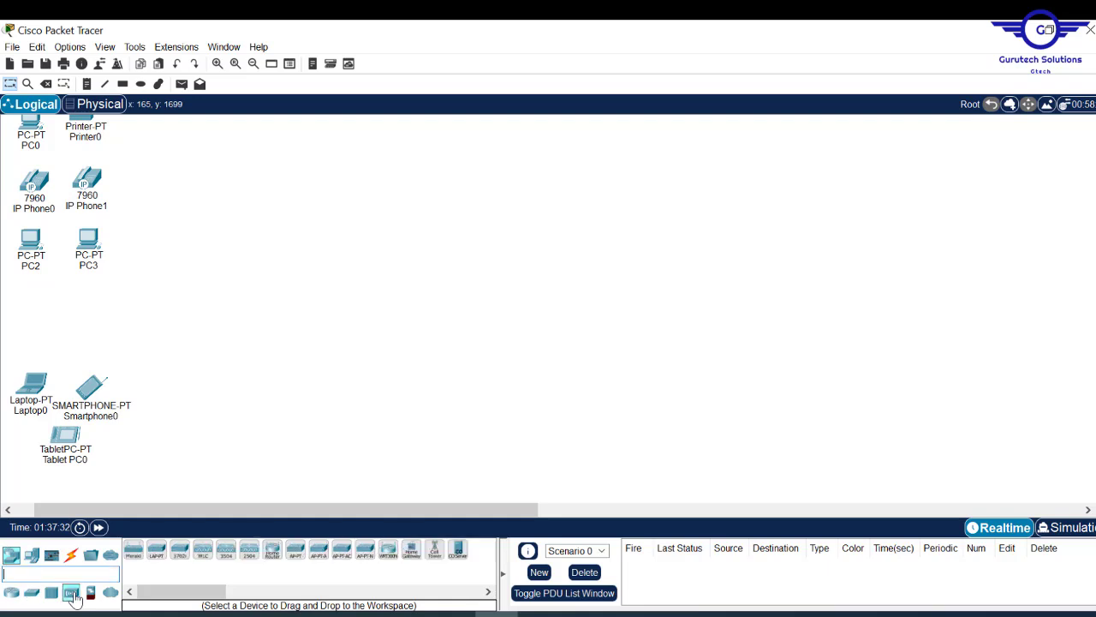
{"action": "left_click", "coordinate": [294, 557]}
{"action": "left_click", "coordinate": [57, 302]}
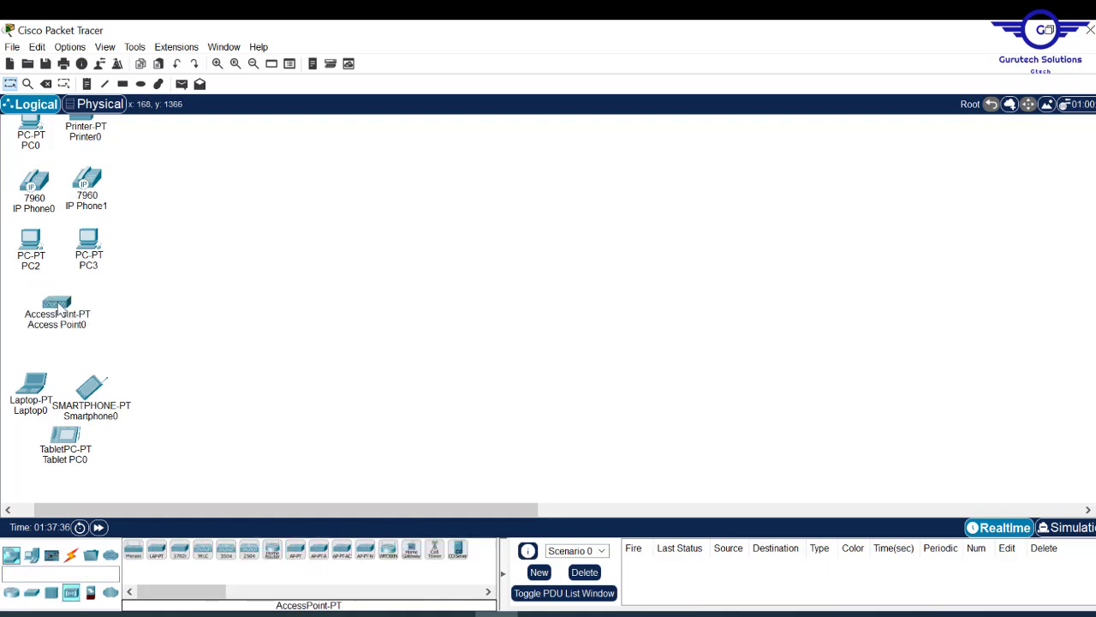
{"action": "left_click_drag", "start_coordinate": [1095, 292], "coordinate": [1094, 253]}
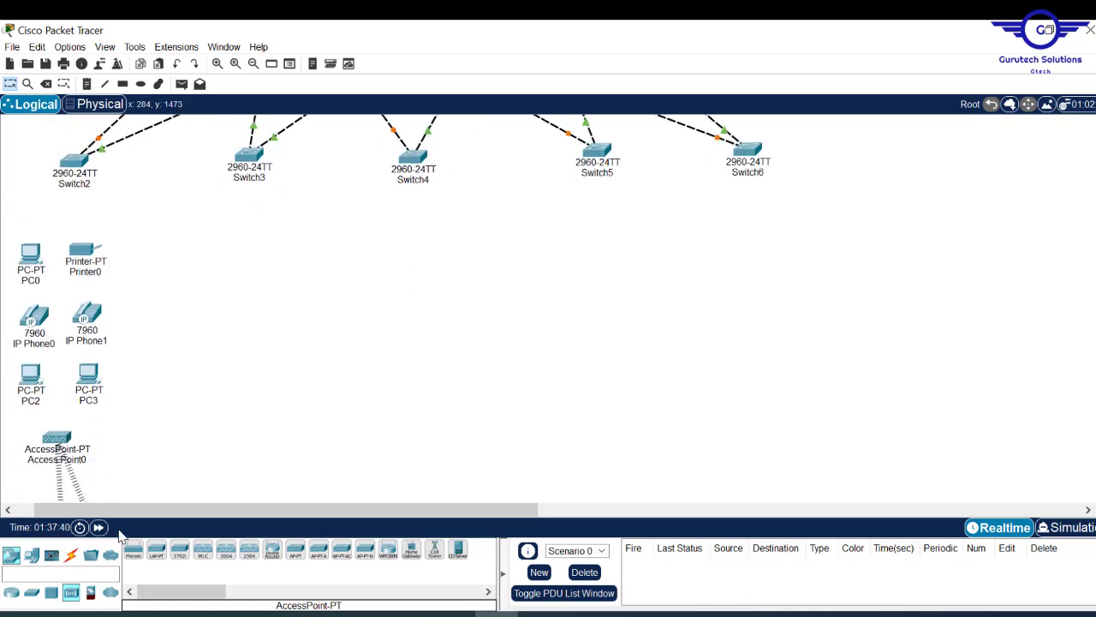
- With automatic cable type, connect Switch2 to PC0 after dismissing a connection error
{"action": "left_click", "coordinate": [71, 554]}
{"action": "left_click", "coordinate": [137, 552]}
{"action": "left_click", "coordinate": [74, 163]}
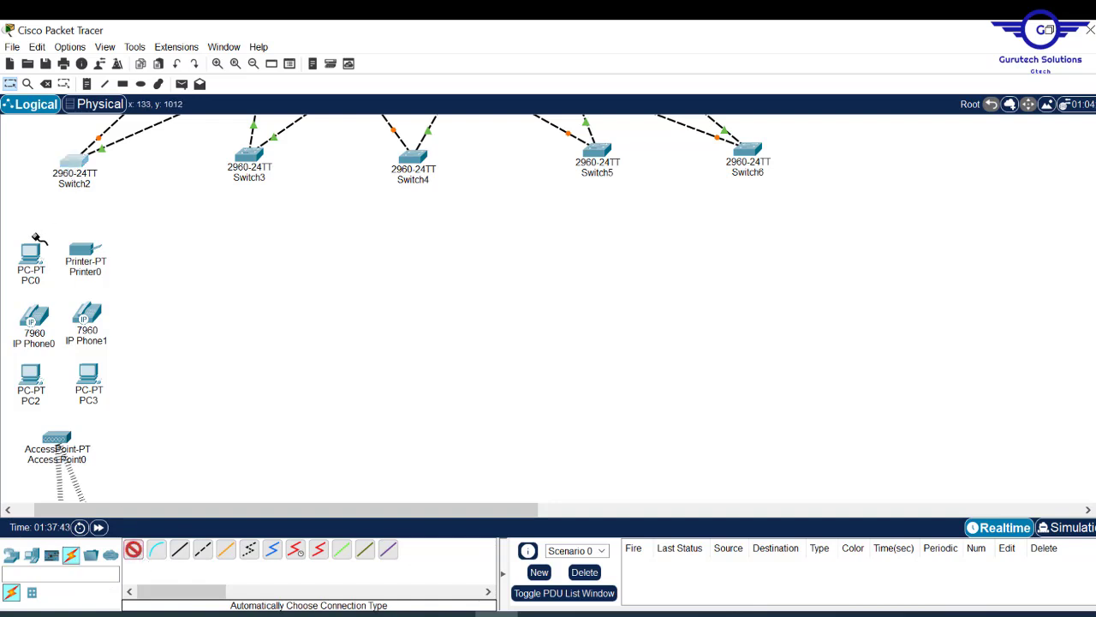
{"action": "left_click", "coordinate": [73, 163]}
{"action": "left_click", "coordinate": [625, 348]}
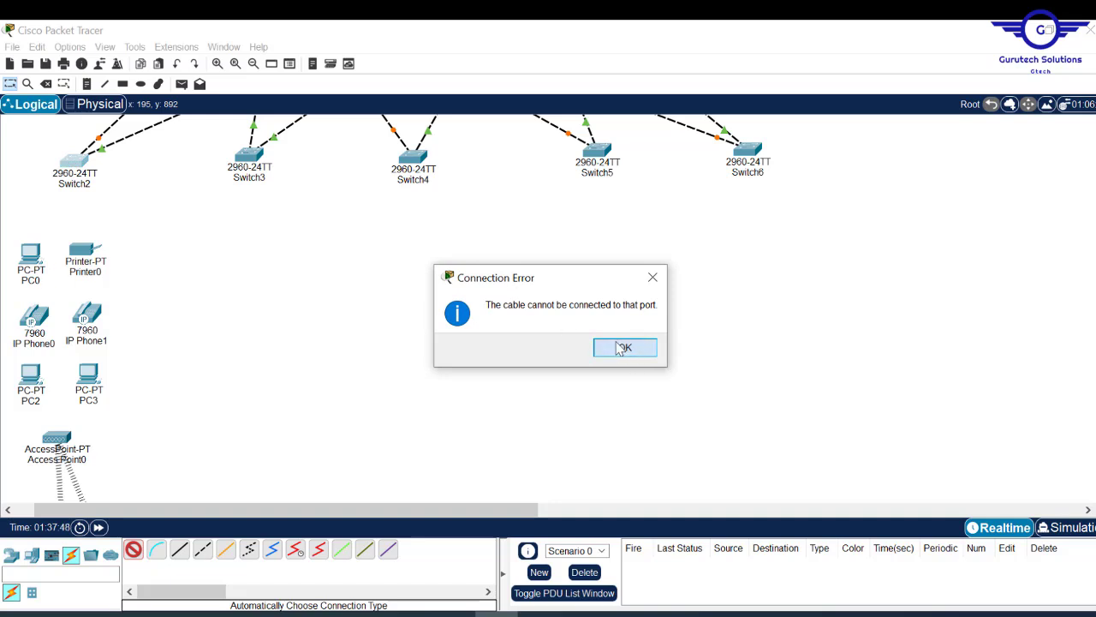
{"action": "left_click", "coordinate": [625, 347]}
{"action": "left_click", "coordinate": [31, 254]}
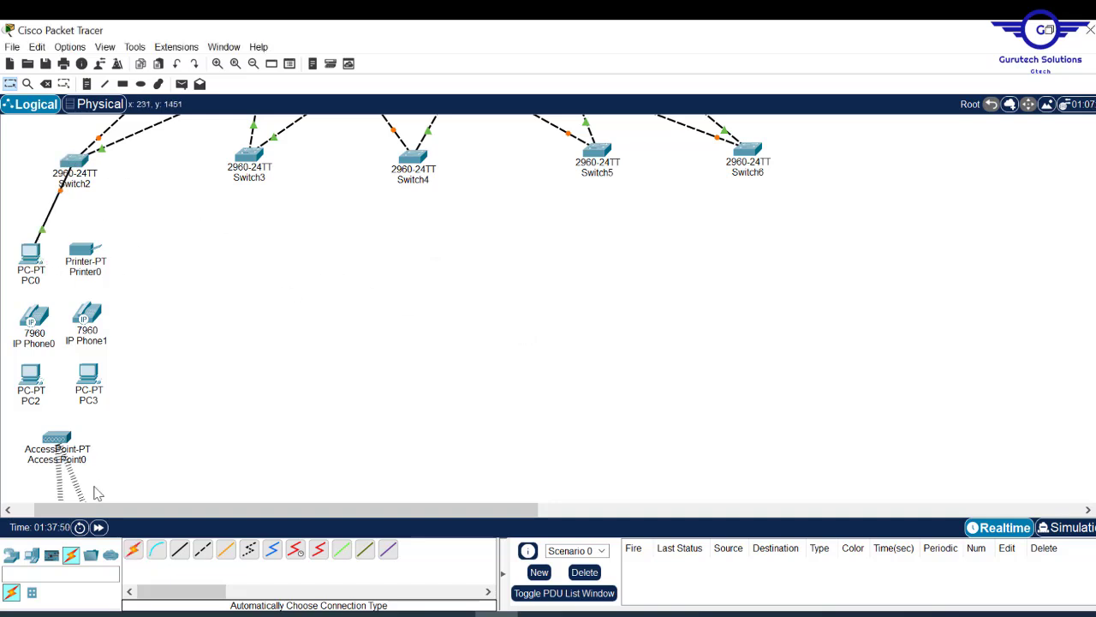
- Cable Switch2 to Printer0, both IP phones and Access Point0, and link PC2 and PC3 to the phones
{"action": "left_click", "coordinate": [135, 552]}
{"action": "left_click", "coordinate": [74, 161]}
{"action": "left_click", "coordinate": [83, 249]}
{"action": "left_click", "coordinate": [135, 551]}
{"action": "left_click", "coordinate": [75, 161]}
{"action": "left_click", "coordinate": [34, 316]}
{"action": "left_click", "coordinate": [134, 552]}
{"action": "left_click", "coordinate": [74, 161]}
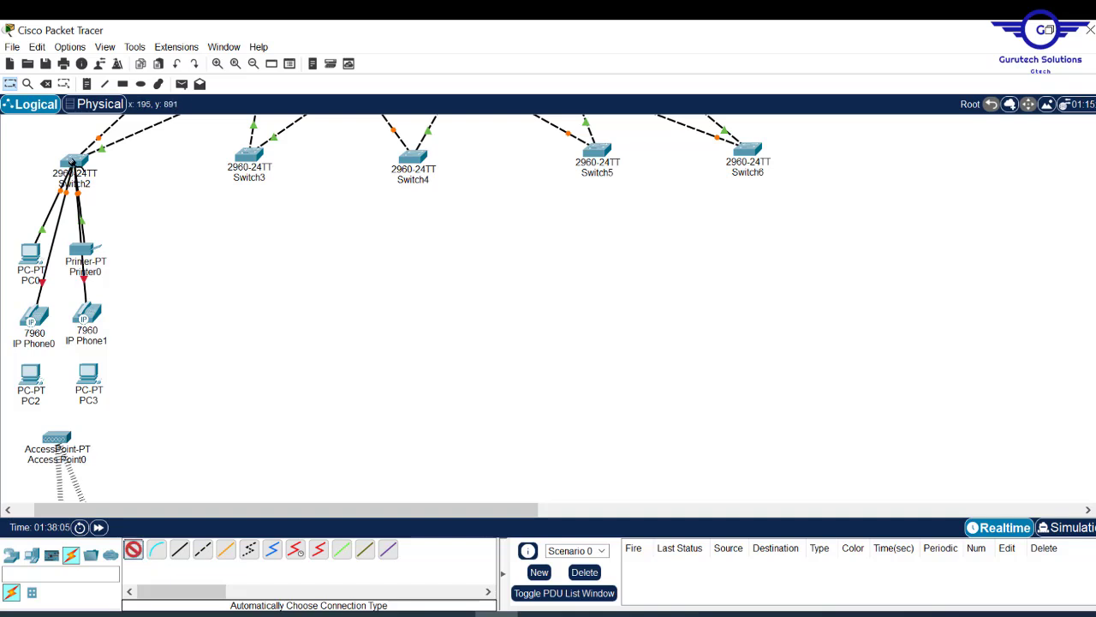
{"action": "left_click", "coordinate": [36, 319]}
{"action": "left_click", "coordinate": [134, 551]}
{"action": "left_click", "coordinate": [88, 374]}
{"action": "left_click", "coordinate": [86, 314]}
- Spread the PCs, phones and printer apart to tidy the layout
{"action": "left_click_drag", "start_coordinate": [30, 374], "coordinate": [29, 391]}
{"action": "left_click_drag", "start_coordinate": [88, 374], "coordinate": [92, 384]}
{"action": "left_click_drag", "start_coordinate": [83, 249], "coordinate": [105, 248]}
{"action": "left_click_drag", "start_coordinate": [86, 314], "coordinate": [104, 308]}
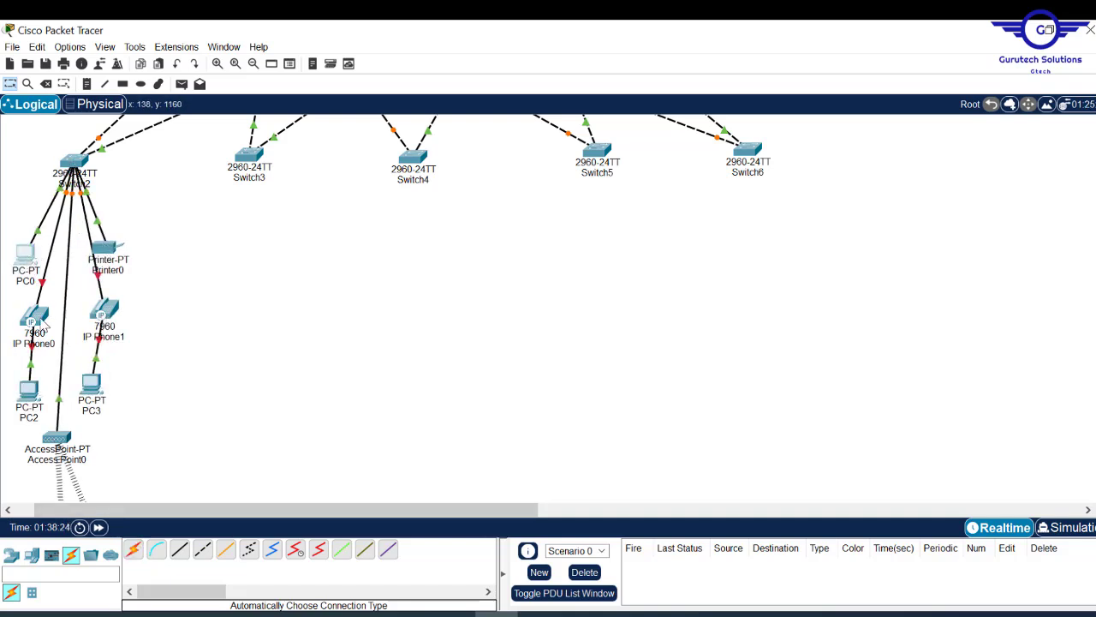
{"action": "left_click_drag", "start_coordinate": [28, 391], "coordinate": [32, 378]}
{"action": "left_click_drag", "start_coordinate": [92, 384], "coordinate": [81, 382]}
{"action": "scroll", "coordinate": [83, 382], "scroll_direction": "down", "scroll_amount": 3}
{"action": "left_click_drag", "start_coordinate": [39, 320], "coordinate": [35, 314]}
{"action": "left_click", "coordinate": [163, 284]}
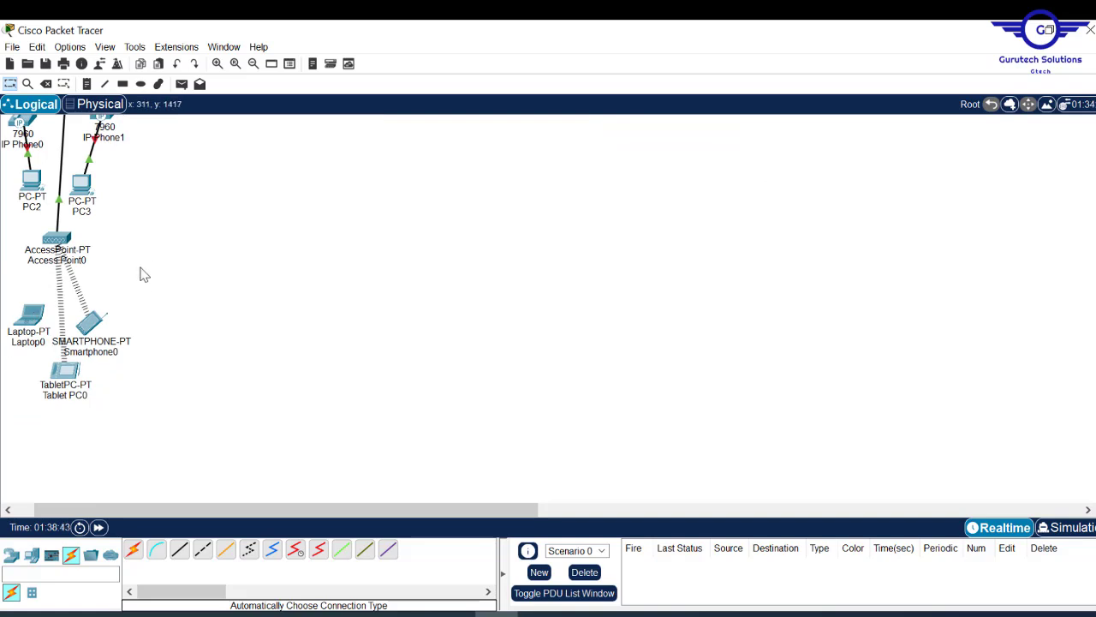
- Power off Laptop0, replace its module with a WPC300N, and power it back on
{"action": "left_click", "coordinate": [34, 331]}
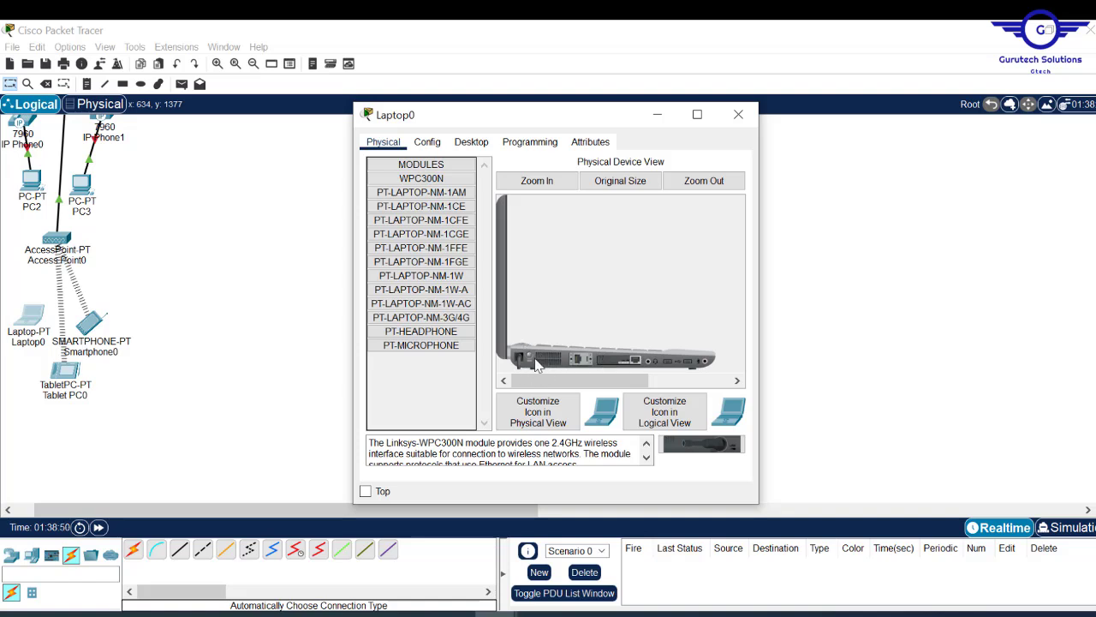
{"action": "left_click_drag", "start_coordinate": [634, 360], "coordinate": [442, 372]}
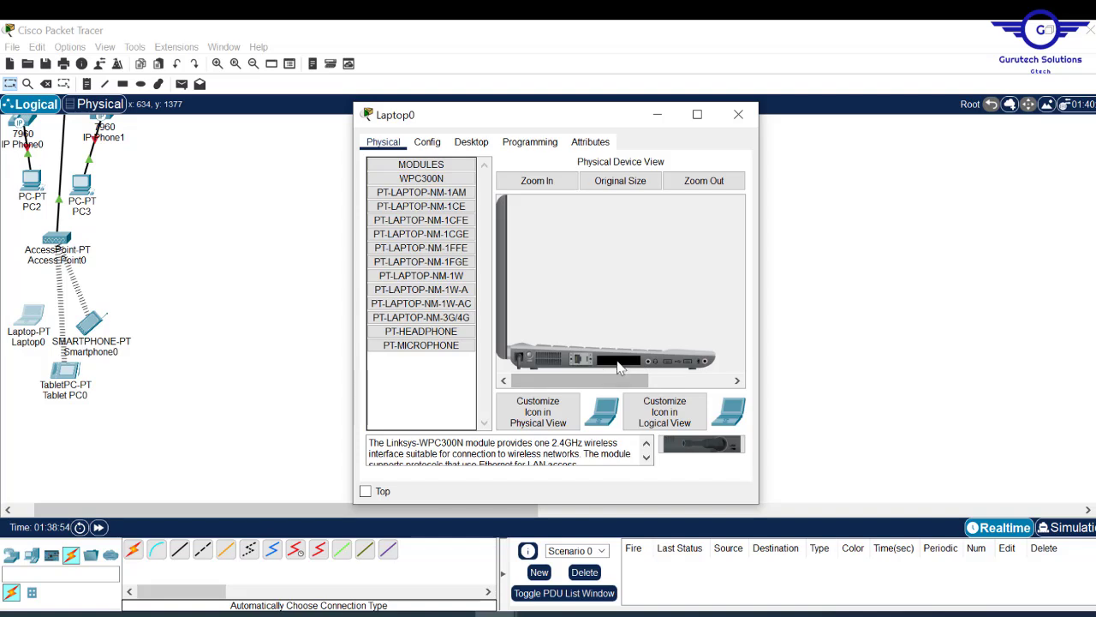
{"action": "left_click", "coordinate": [436, 180]}
{"action": "left_click_drag", "start_coordinate": [435, 180], "coordinate": [620, 364]}
{"action": "left_click", "coordinate": [532, 362]}
{"action": "left_click", "coordinate": [739, 120]}
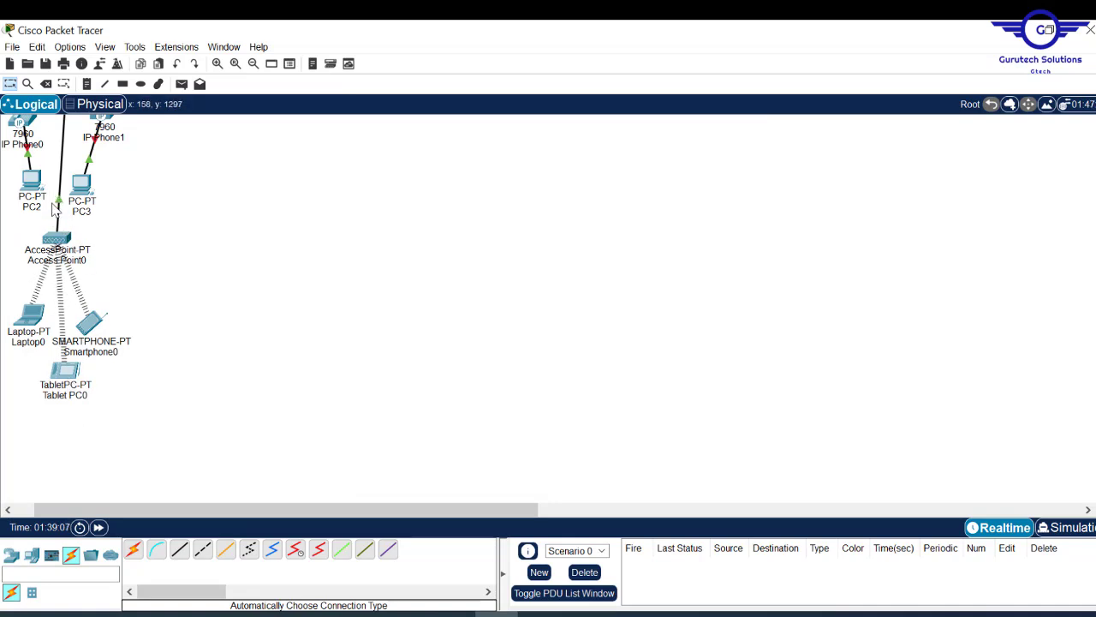
- Change Access Point0's Port 1 SSID to Default2
{"action": "left_click", "coordinate": [57, 239]}
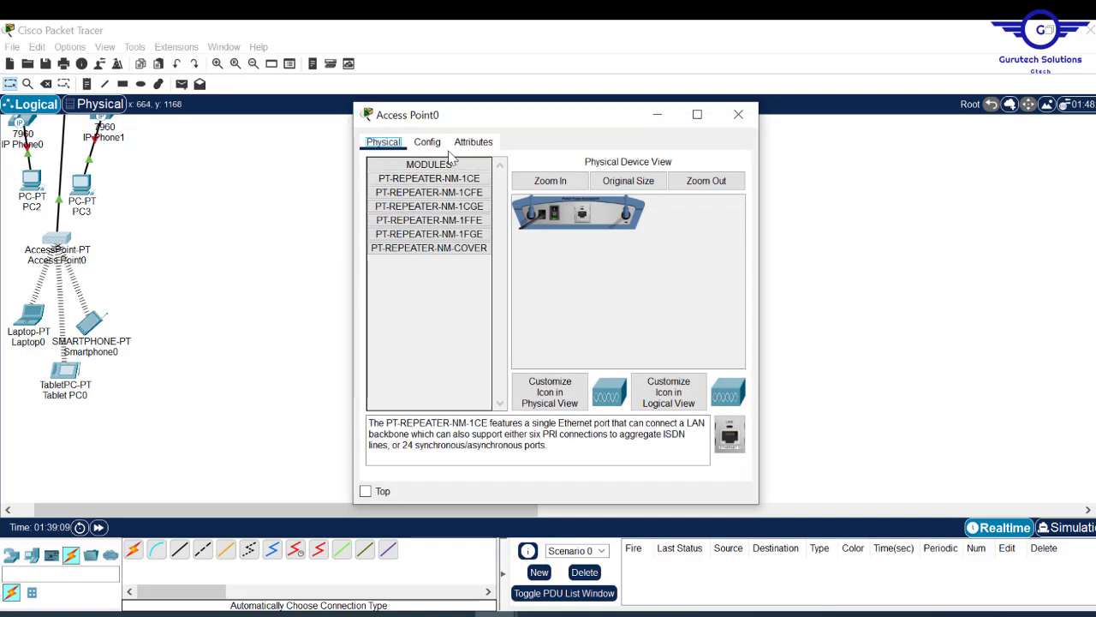
{"action": "left_click", "coordinate": [427, 143]}
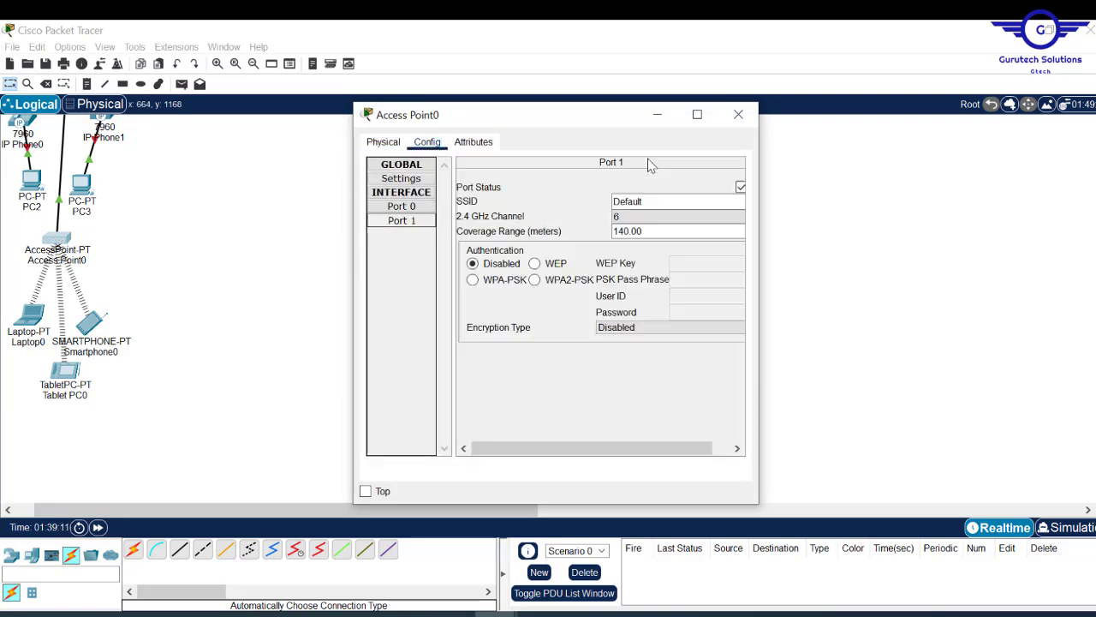
{"action": "left_click", "coordinate": [649, 199]}
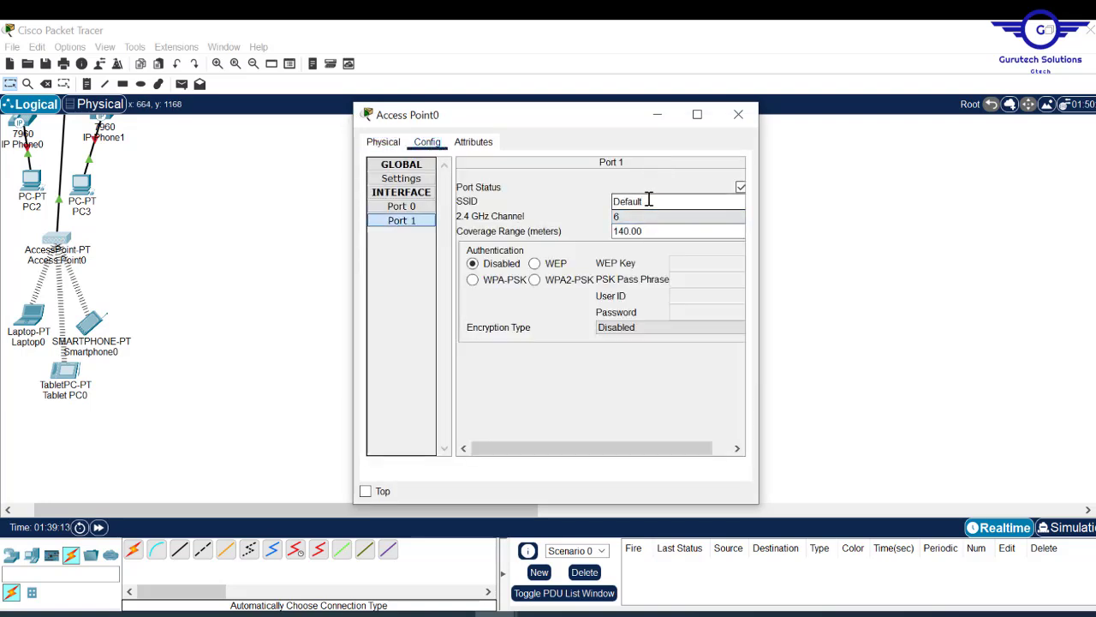
{"action": "type", "text": "2"}
{"action": "left_click", "coordinate": [668, 230]}
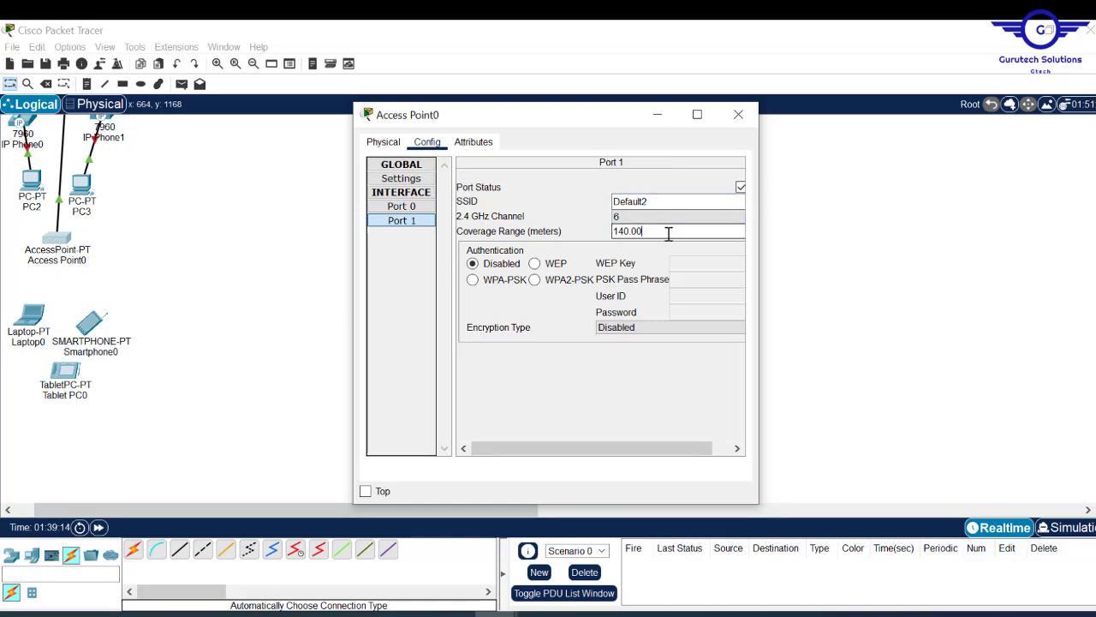
{"action": "left_click", "coordinate": [738, 118]}
- Plug an IP_PHONE_POWER_ADAPTER into IP Phone0
{"action": "scroll", "coordinate": [548, 309], "scroll_direction": "up", "scroll_amount": 8}
{"action": "scroll", "coordinate": [548, 308], "scroll_direction": "down", "scroll_amount": 7}
{"action": "scroll", "coordinate": [548, 308], "scroll_direction": "up", "scroll_amount": 7}
{"action": "scroll", "coordinate": [548, 308], "scroll_direction": "down", "scroll_amount": 4}
{"action": "scroll", "coordinate": [548, 308], "scroll_direction": "up", "scroll_amount": 4}
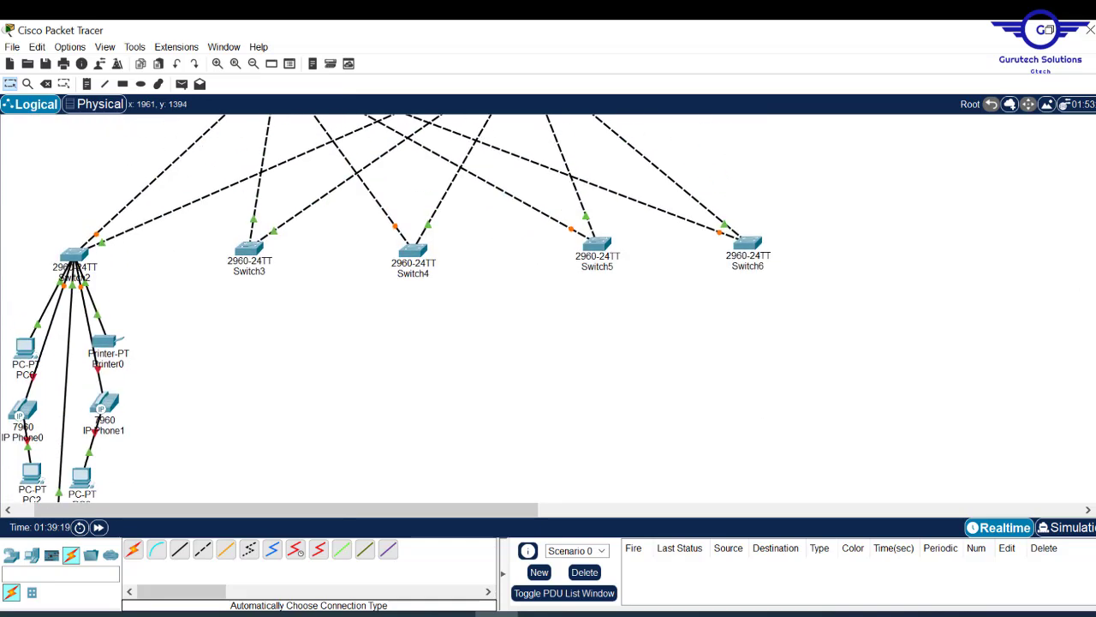
{"action": "scroll", "coordinate": [548, 308], "scroll_direction": "down", "scroll_amount": 7}
{"action": "scroll", "coordinate": [548, 308], "scroll_direction": "up", "scroll_amount": 7}
{"action": "scroll", "coordinate": [548, 308], "scroll_direction": "down", "scroll_amount": 1}
{"action": "scroll", "coordinate": [548, 309], "scroll_direction": "down", "scroll_amount": 3}
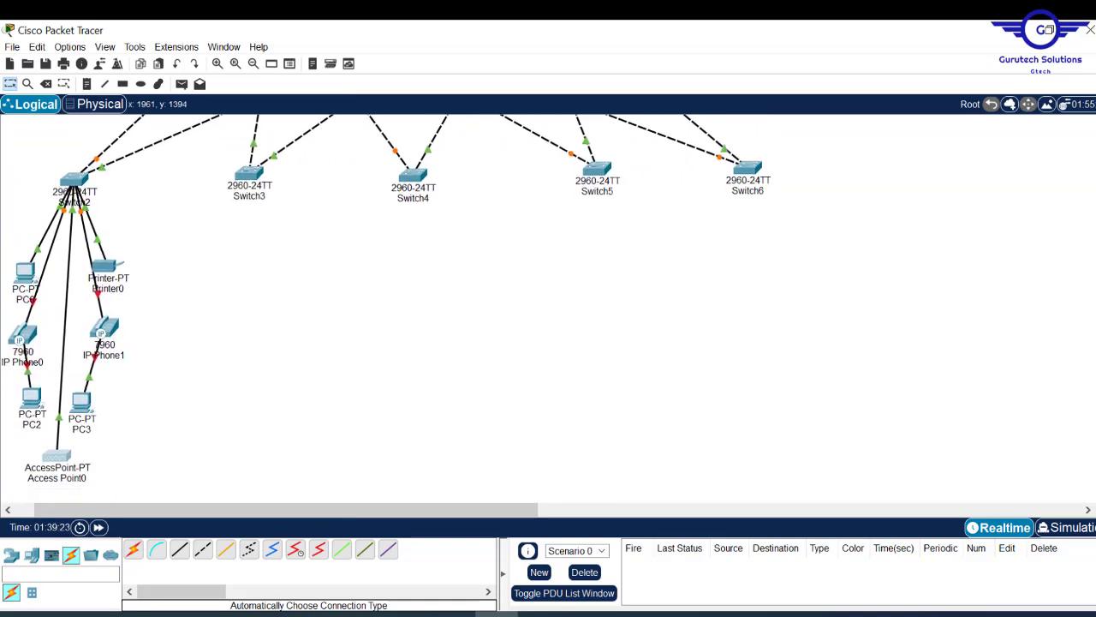
{"action": "scroll", "coordinate": [548, 308], "scroll_direction": "up", "scroll_amount": 4}
{"action": "scroll", "coordinate": [374, 176], "scroll_direction": "down", "scroll_amount": 1}
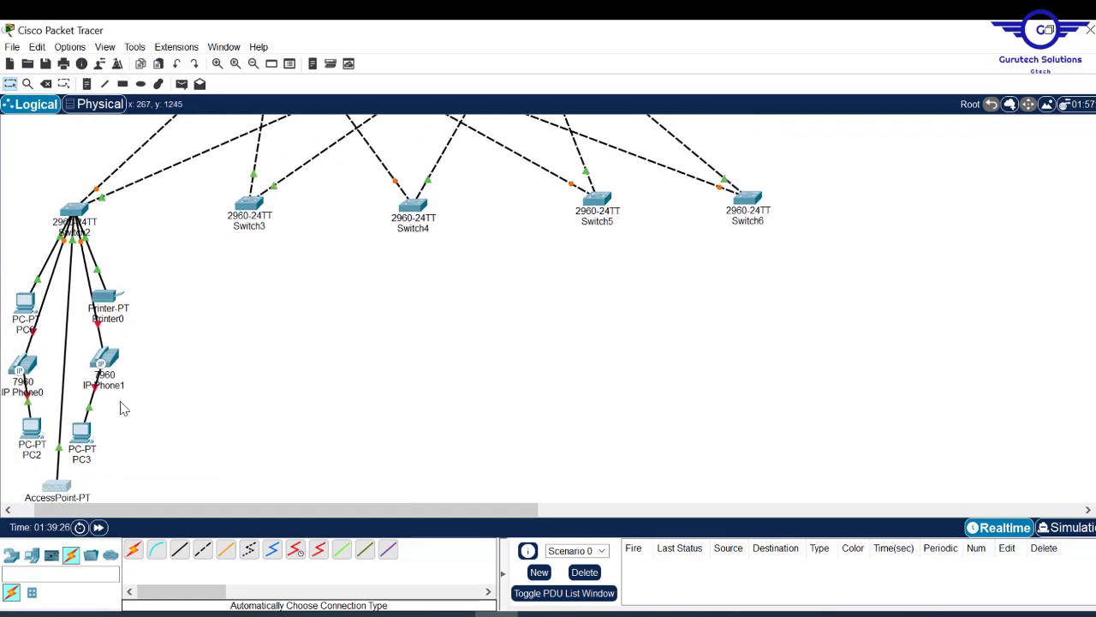
{"action": "scroll", "coordinate": [454, 216], "scroll_direction": "down", "scroll_amount": 4}
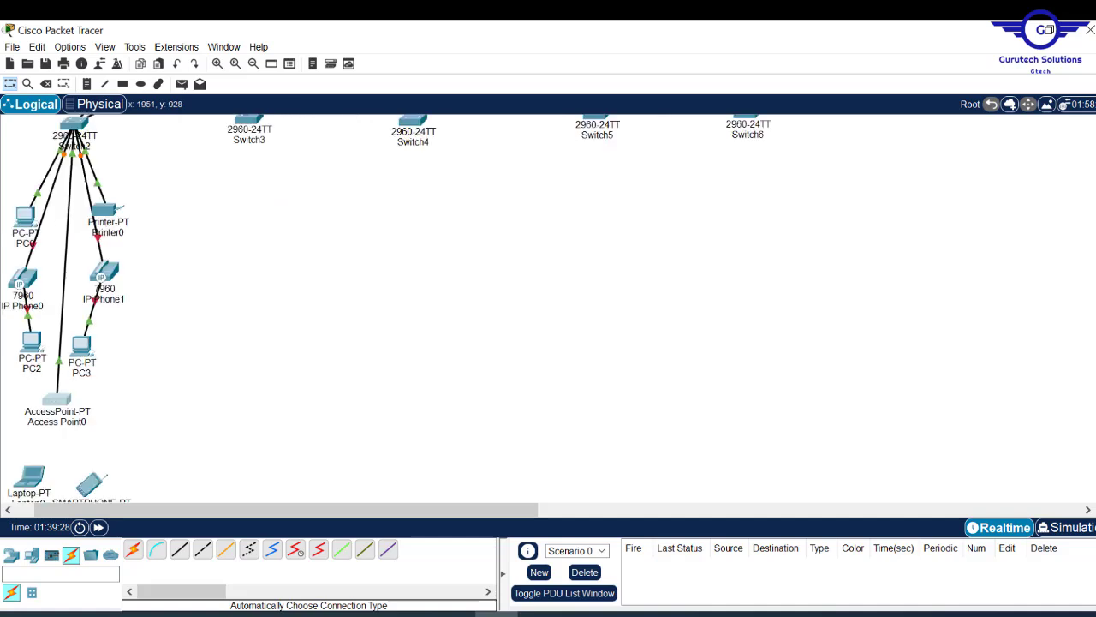
{"action": "scroll", "coordinate": [454, 217], "scroll_direction": "up", "scroll_amount": 5}
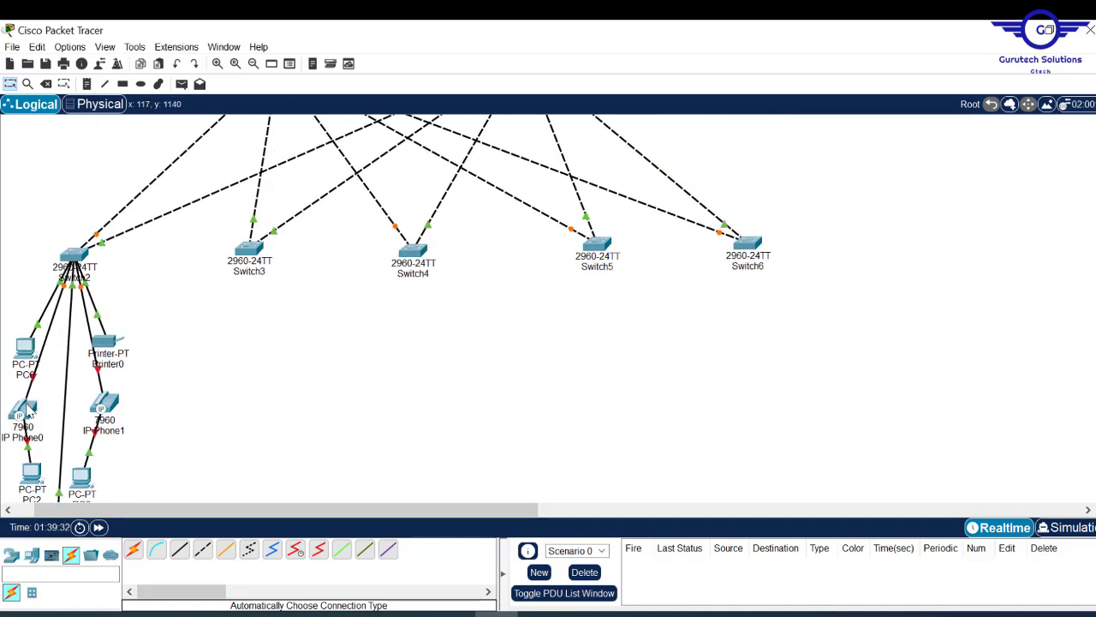
{"action": "left_click", "coordinate": [25, 408]}
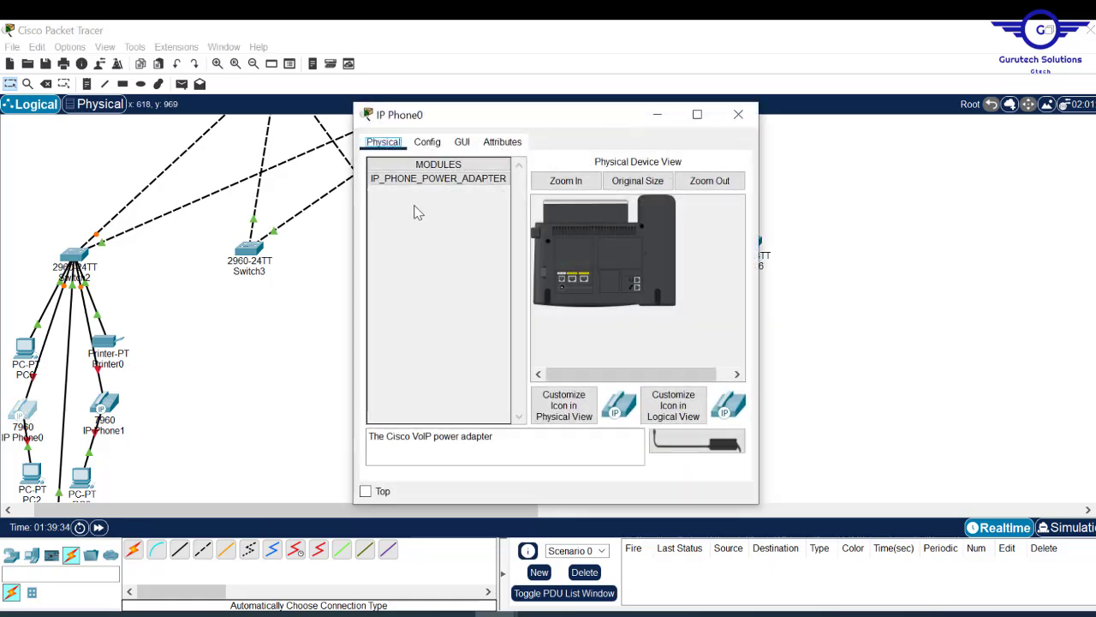
{"action": "left_click_drag", "start_coordinate": [412, 193], "coordinate": [569, 294]}
{"action": "left_click", "coordinate": [741, 120]}
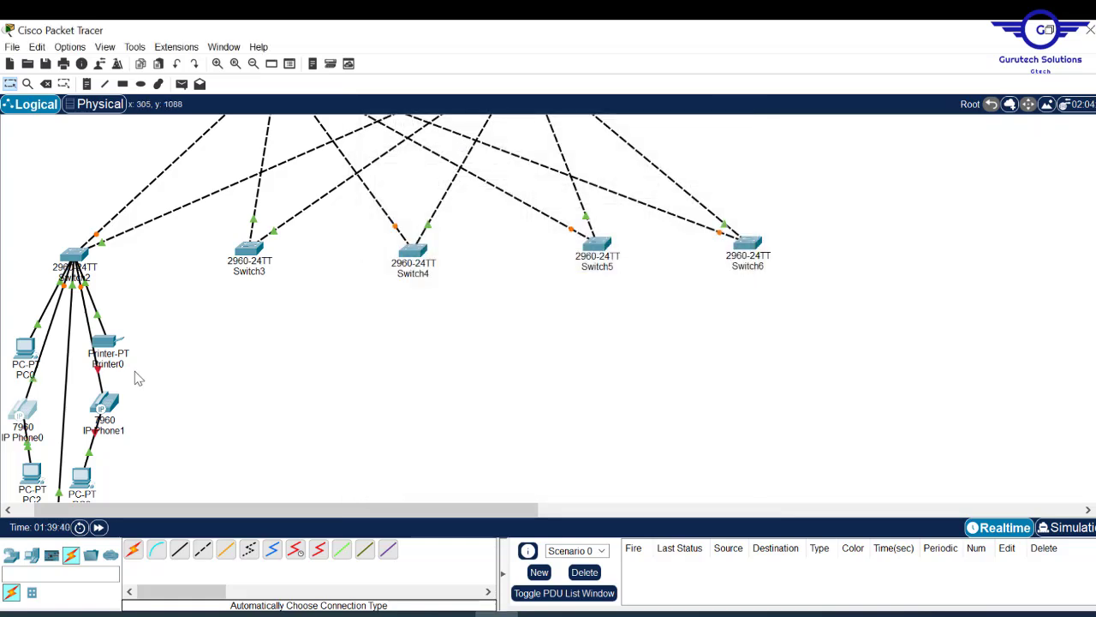
- Plug an IP_PHONE_POWER_ADAPTER into IP Phone1
{"action": "left_click", "coordinate": [109, 400]}
{"action": "left_click_drag", "start_coordinate": [450, 180], "coordinate": [568, 295]}
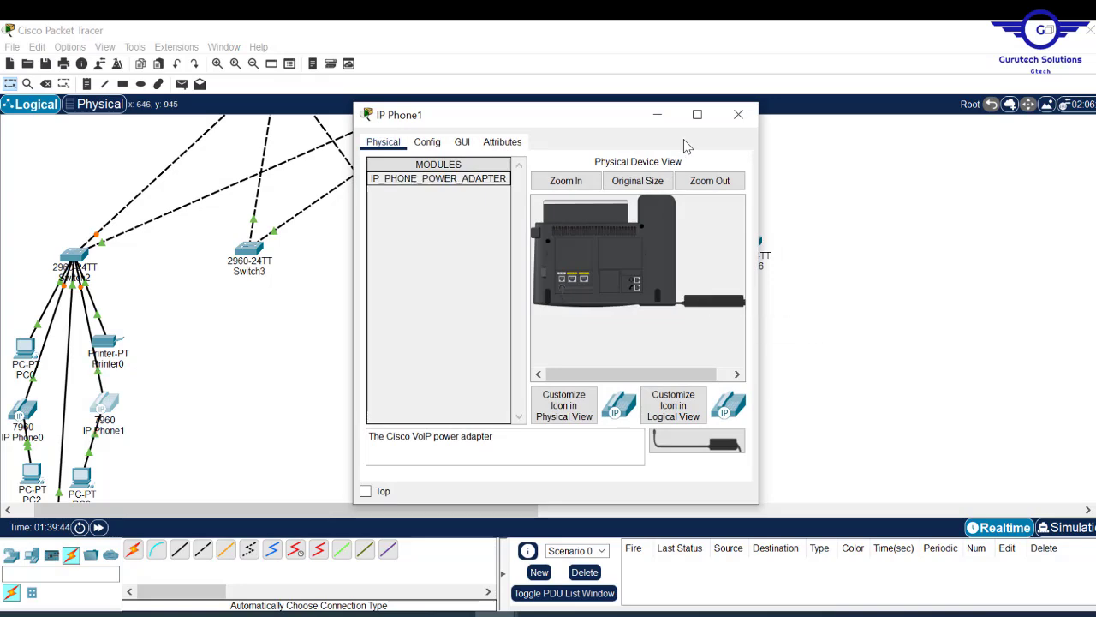
{"action": "left_click", "coordinate": [738, 114]}
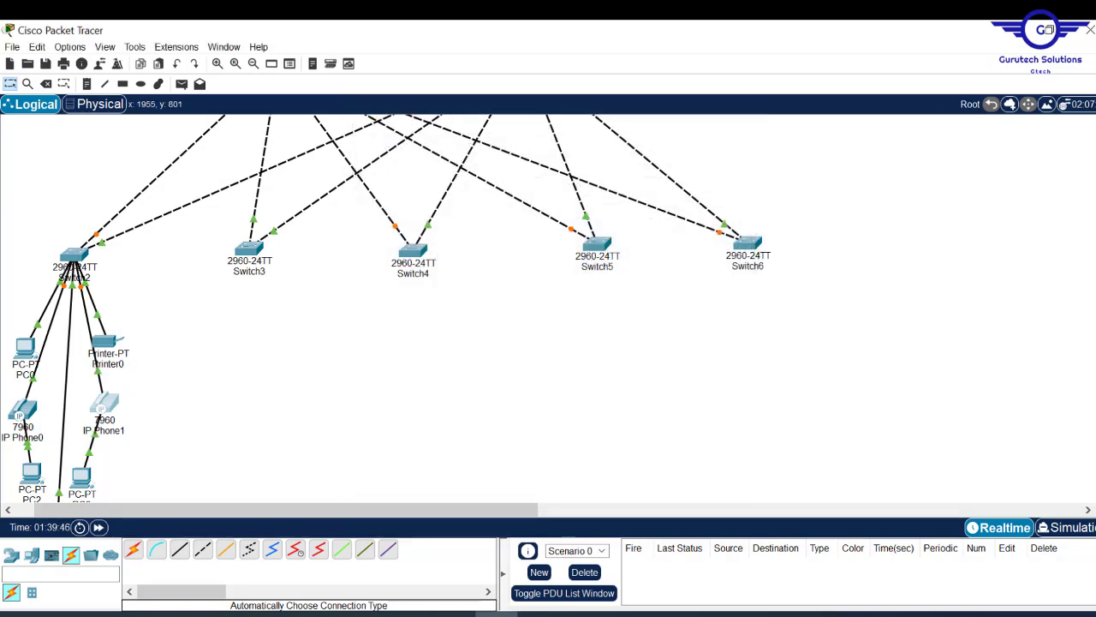
{"action": "scroll", "coordinate": [385, 308], "scroll_direction": "down", "scroll_amount": 5}
{"action": "scroll", "coordinate": [386, 309], "scroll_direction": "up", "scroll_amount": 4}
{"action": "scroll", "coordinate": [385, 308], "scroll_direction": "down", "scroll_amount": 1}
{"action": "scroll", "coordinate": [385, 308], "scroll_direction": "down", "scroll_amount": 1}
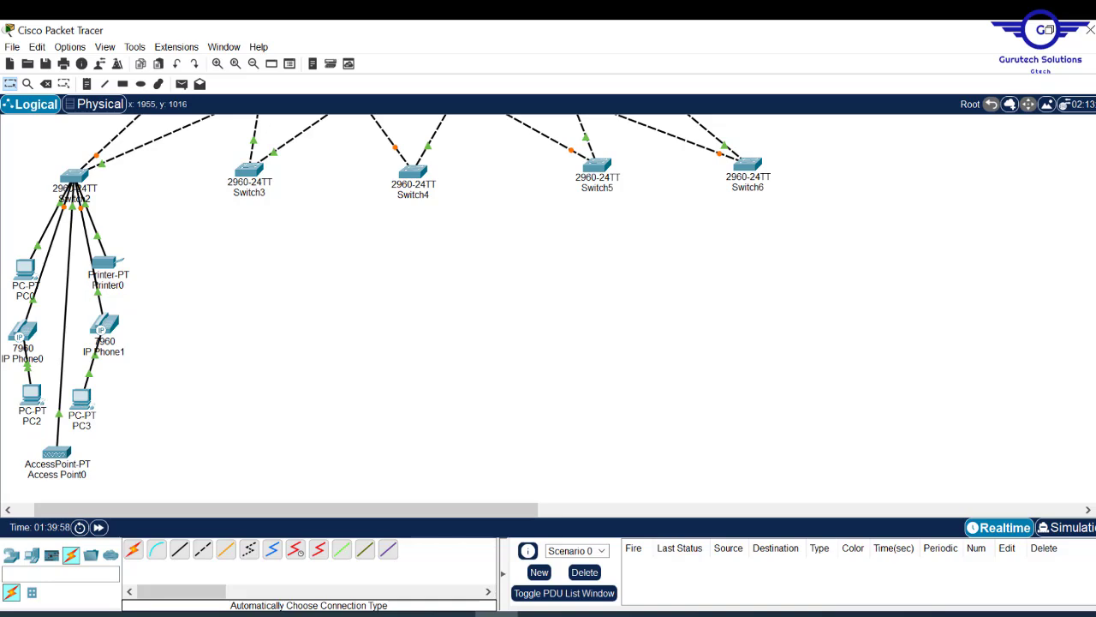
- Select the department's PCs, phones and access point, and paste a copy under Switch3
{"action": "scroll", "coordinate": [549, 308], "scroll_direction": "down", "scroll_amount": 3}
{"action": "scroll", "coordinate": [548, 308], "scroll_direction": "up", "scroll_amount": 9}
{"action": "scroll", "coordinate": [548, 309], "scroll_direction": "down", "scroll_amount": 5}
{"action": "scroll", "coordinate": [548, 309], "scroll_direction": "up", "scroll_amount": 1}
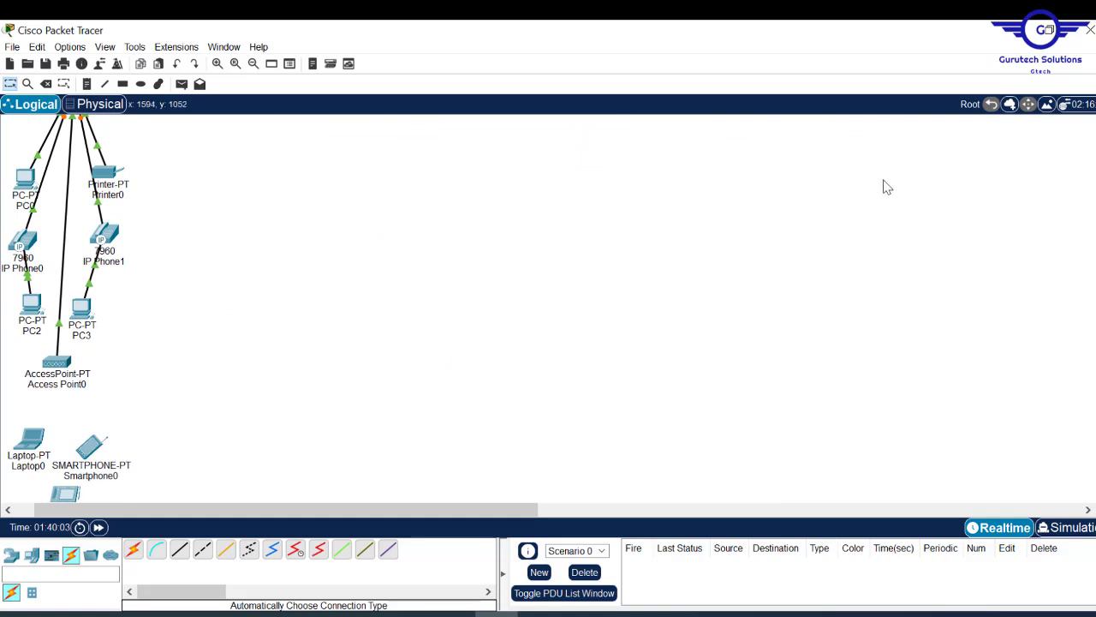
{"action": "left_click_drag", "start_coordinate": [2, 156], "coordinate": [180, 511]}
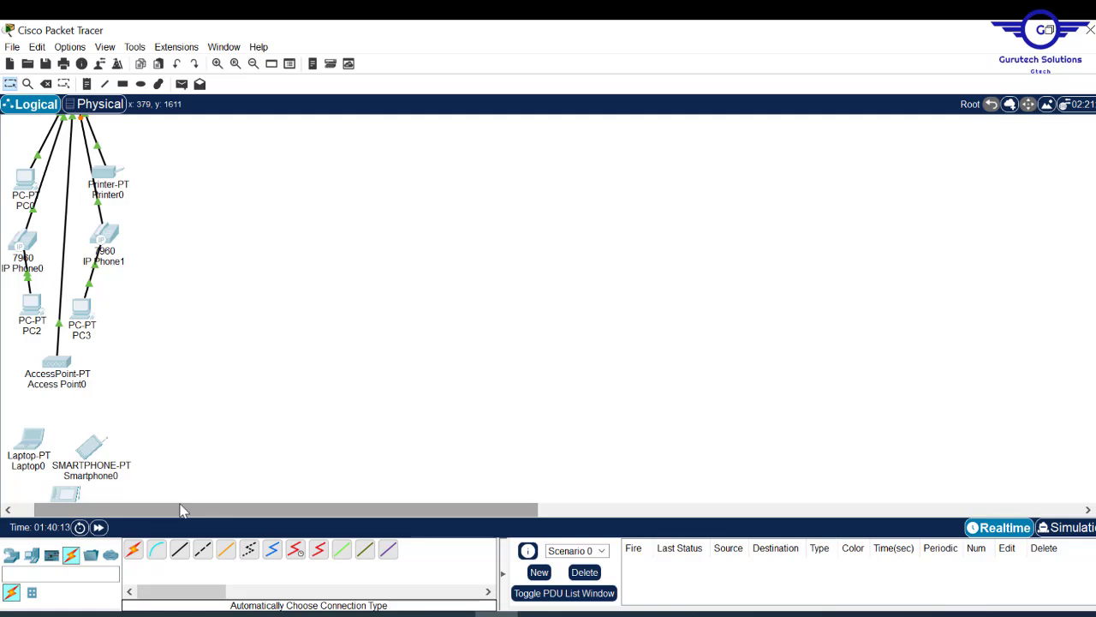
{"action": "key", "text": "ctrl+v"}
{"action": "left_click_drag", "start_coordinate": [105, 150], "coordinate": [325, 150]}
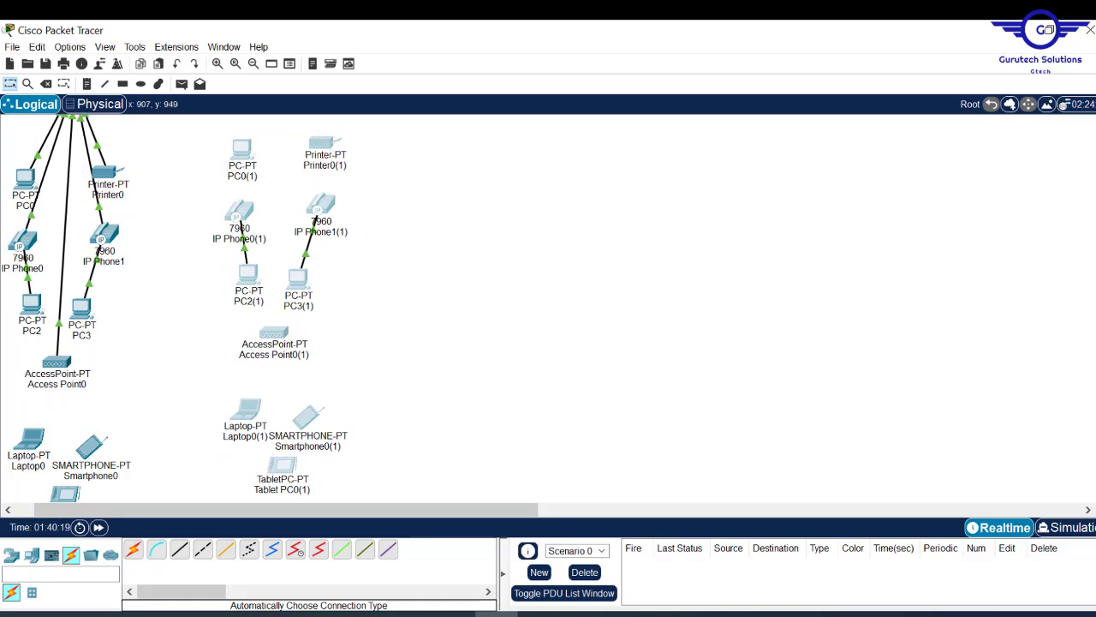
{"action": "scroll", "coordinate": [385, 309], "scroll_direction": "up", "scroll_amount": 5}
{"action": "scroll", "coordinate": [386, 308], "scroll_direction": "down", "scroll_amount": 4}
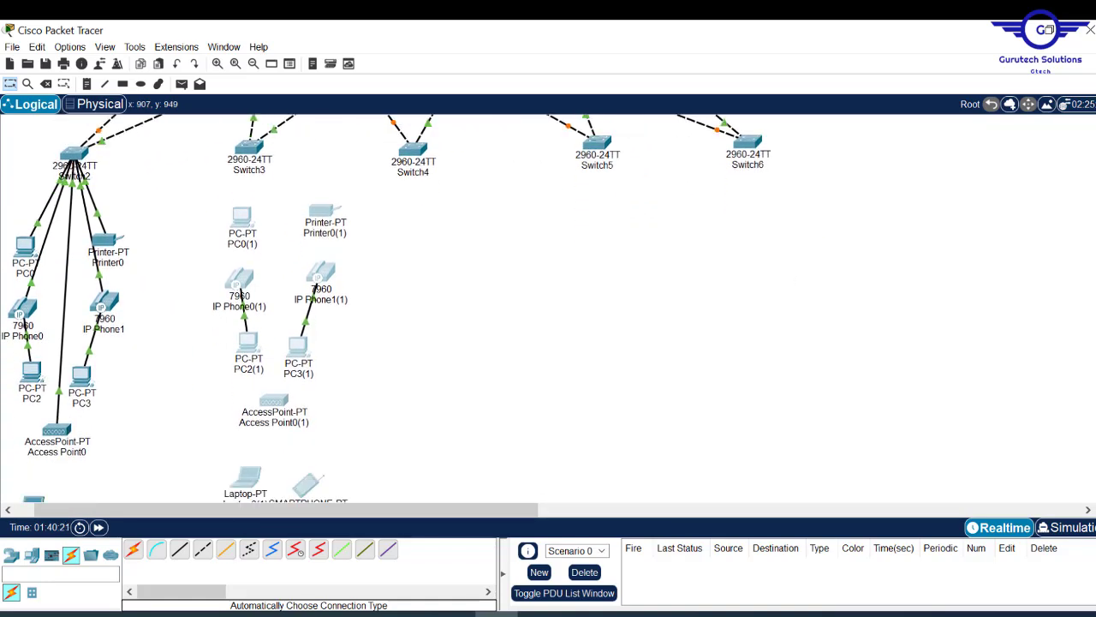
{"action": "left_click_drag", "start_coordinate": [330, 216], "coordinate": [305, 239]}
- Copy and paste the device group again for the remaining switches
{"action": "key", "text": "ctrl+c"}
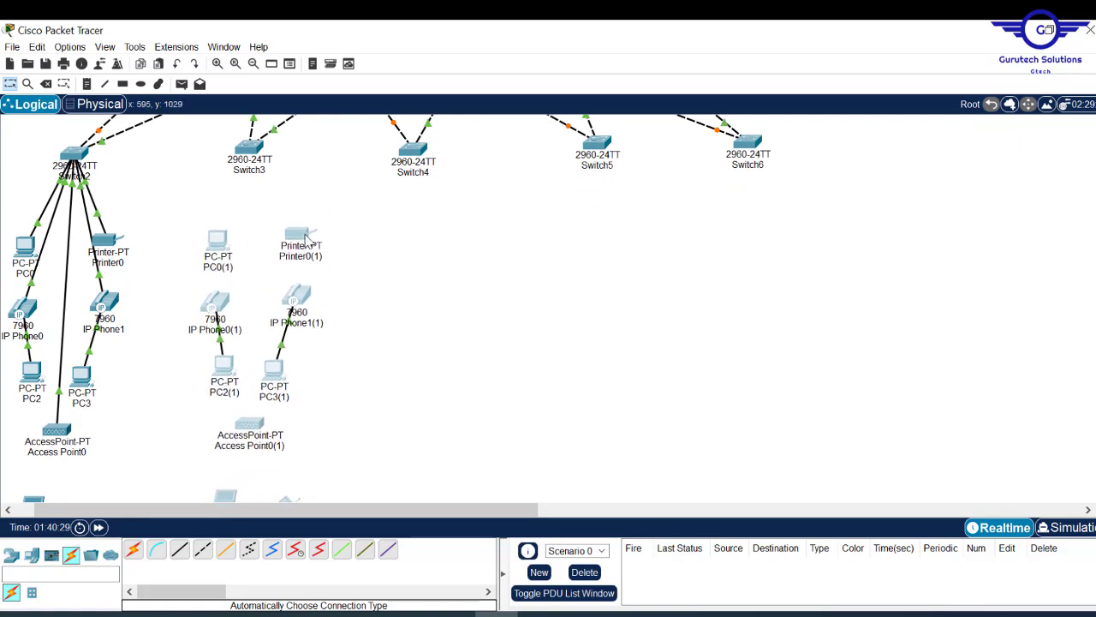
{"action": "key", "text": "ctrl+v"}
{"action": "key", "text": "ctrl+v"}
{"action": "key", "text": "ctrl+v"}
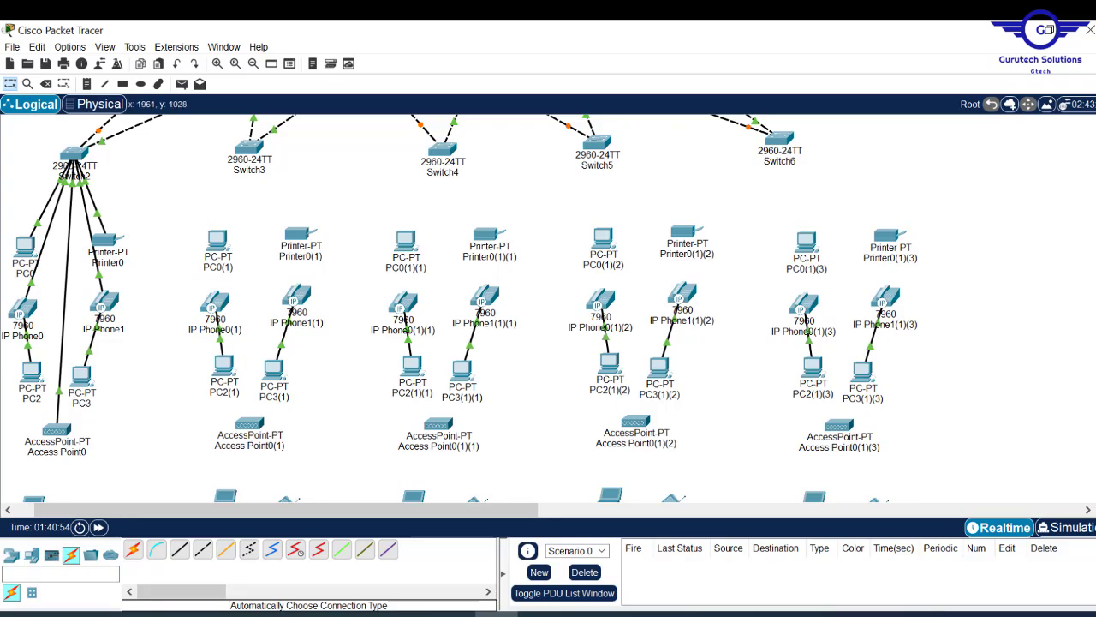
{"action": "scroll", "coordinate": [548, 309], "scroll_direction": "down", "scroll_amount": 5}
{"action": "scroll", "coordinate": [548, 308], "scroll_direction": "up", "scroll_amount": 5}
{"action": "scroll", "coordinate": [548, 308], "scroll_direction": "down", "scroll_amount": 7}
{"action": "scroll", "coordinate": [548, 309], "scroll_direction": "up", "scroll_amount": 7}
{"action": "scroll", "coordinate": [548, 309], "scroll_direction": "down", "scroll_amount": 5}
{"action": "scroll", "coordinate": [548, 308], "scroll_direction": "down", "scroll_amount": 2}
{"action": "scroll", "coordinate": [548, 308], "scroll_direction": "up", "scroll_amount": 5}
{"action": "scroll", "coordinate": [548, 308], "scroll_direction": "down", "scroll_amount": 3}
{"action": "scroll", "coordinate": [548, 308], "scroll_direction": "up", "scroll_amount": 2}
{"action": "scroll", "coordinate": [548, 308], "scroll_direction": "up", "scroll_amount": 2}
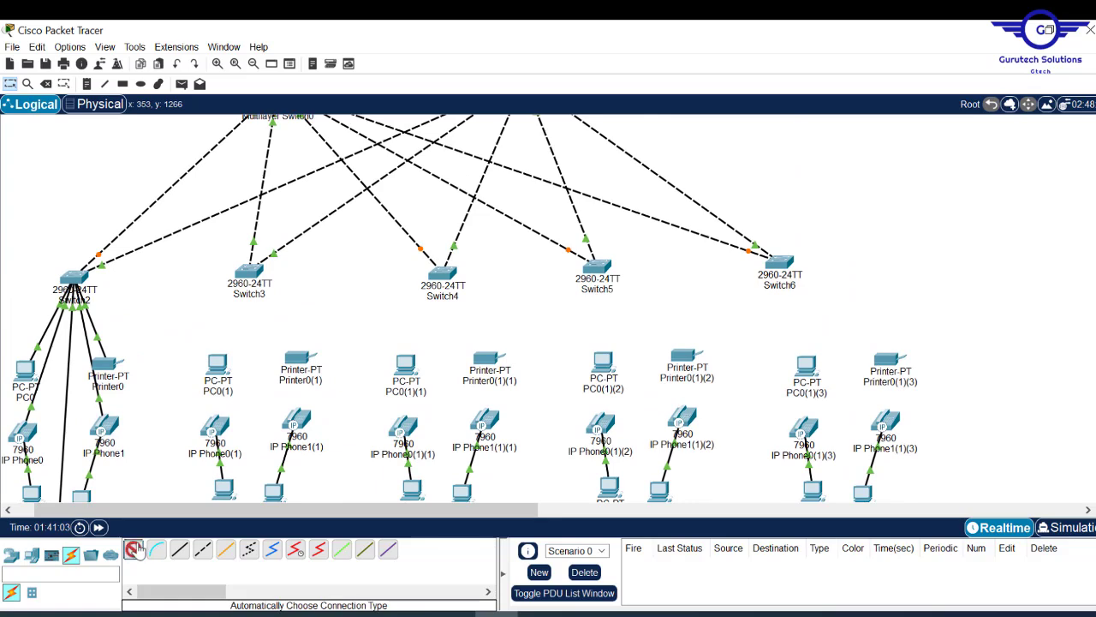
- Cable Switch3 to PC0(1), Printer0(1), both IP phones and Access Point0(1)
{"action": "left_click", "coordinate": [249, 276]}
{"action": "left_click", "coordinate": [216, 367]}
{"action": "left_click", "coordinate": [249, 274]}
{"action": "left_click", "coordinate": [297, 358]}
{"action": "left_click", "coordinate": [249, 274]}
{"action": "left_click", "coordinate": [295, 419]}
{"action": "left_click", "coordinate": [249, 274]}
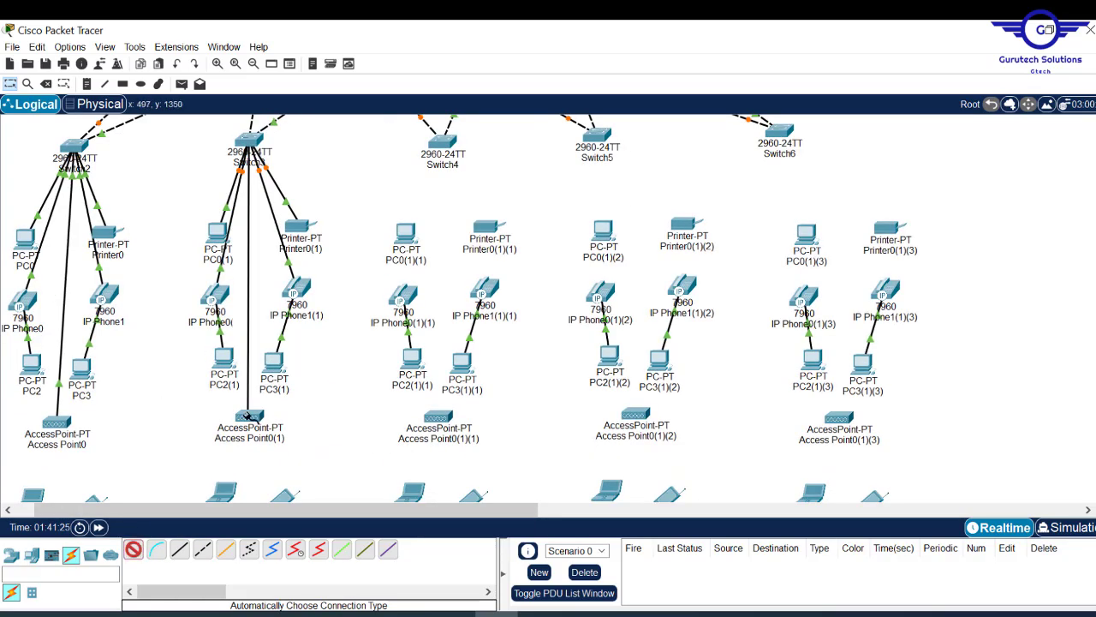
{"action": "left_click", "coordinate": [249, 418]}
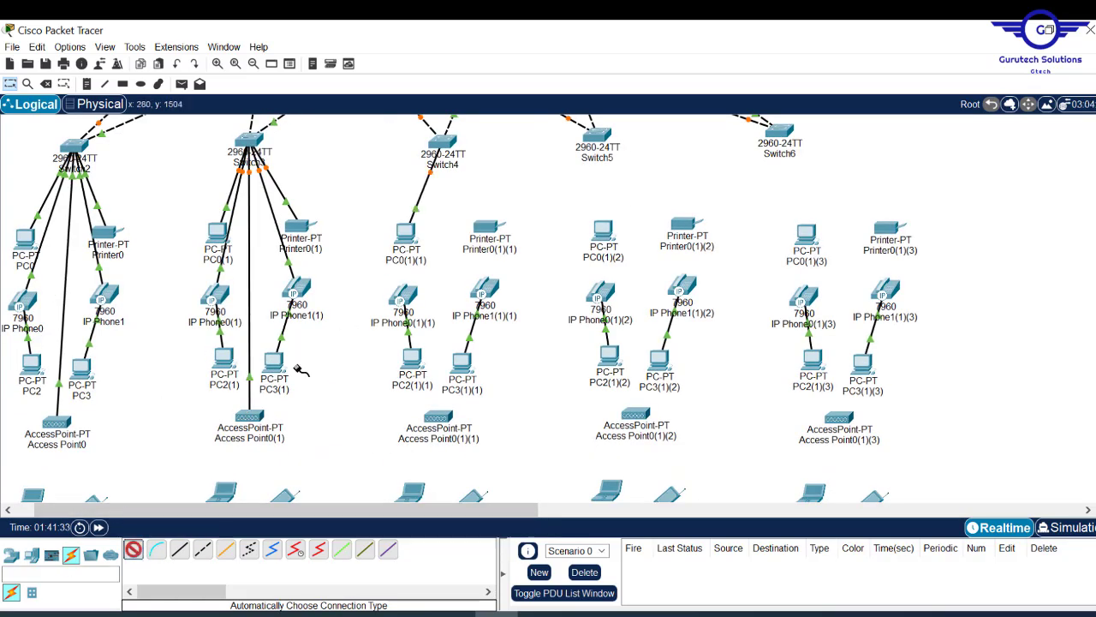
- Cable Switch4 to its access point and Switch5 to its PCs, printer, IP phones and access point
{"action": "left_click", "coordinate": [134, 552]}
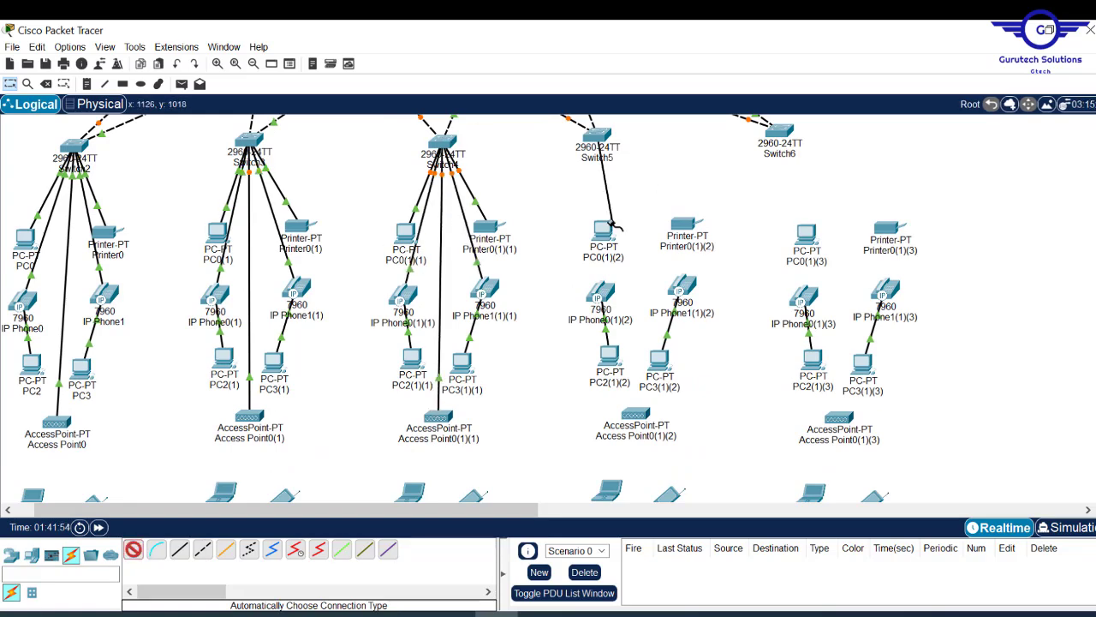
{"action": "left_click", "coordinate": [134, 552]}
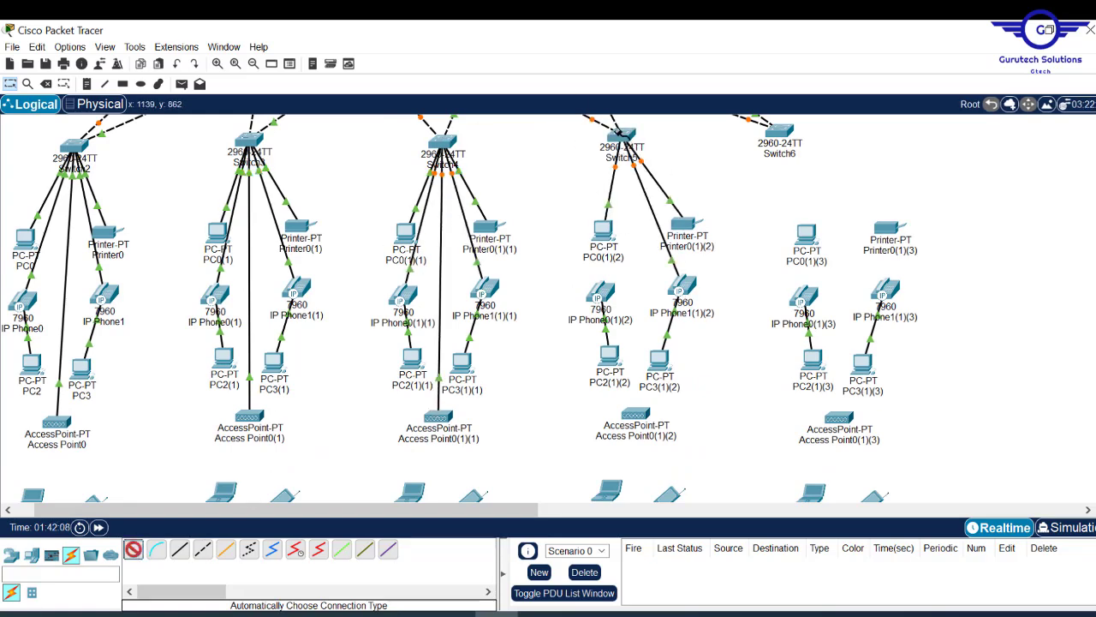
{"action": "left_click", "coordinate": [621, 142]}
{"action": "left_click", "coordinate": [603, 231]}
{"action": "left_click_drag", "start_coordinate": [610, 293], "coordinate": [598, 295]}
{"action": "left_click", "coordinate": [134, 550]}
- Cable Switch6 to its PC, printer, IP phones and PC3(1)(3)
{"action": "left_click", "coordinate": [621, 137]}
{"action": "left_click", "coordinate": [635, 414]}
{"action": "left_click", "coordinate": [134, 550]}
{"action": "left_click", "coordinate": [779, 132]}
{"action": "left_click", "coordinate": [807, 234]}
{"action": "left_click", "coordinate": [888, 229]}
{"action": "left_click", "coordinate": [852, 380]}
{"action": "scroll", "coordinate": [852, 380], "scroll_direction": "up", "scroll_amount": 3}
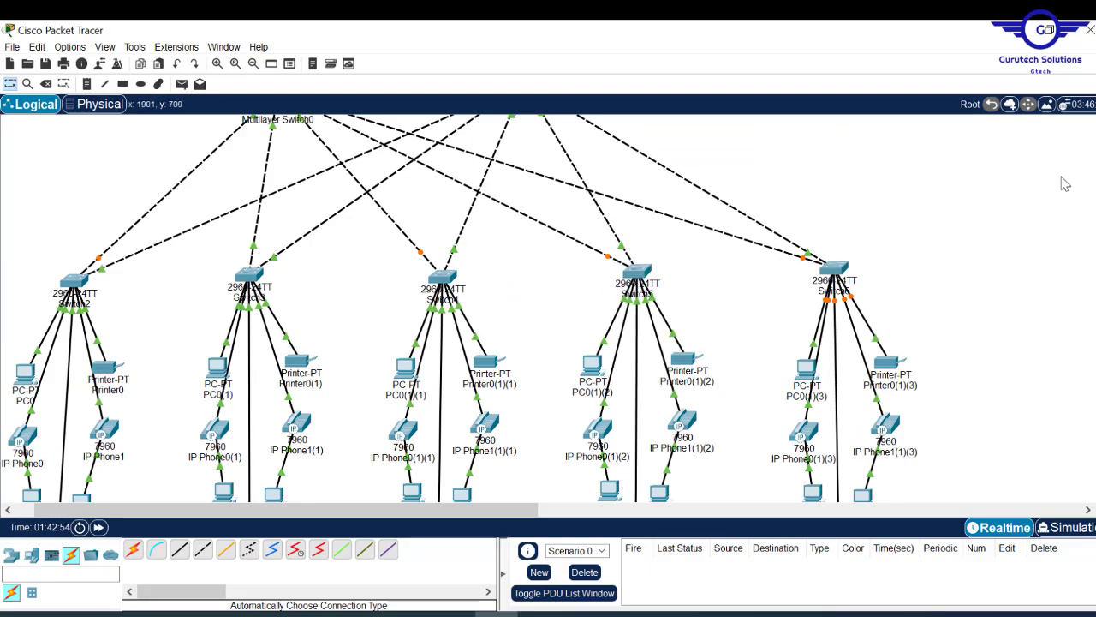
{"action": "scroll", "coordinate": [548, 309], "scroll_direction": "down", "scroll_amount": 5}
{"action": "scroll", "coordinate": [548, 309], "scroll_direction": "up", "scroll_amount": 6}
{"action": "scroll", "coordinate": [548, 308], "scroll_direction": "up", "scroll_amount": 3}
{"action": "scroll", "coordinate": [548, 309], "scroll_direction": "down", "scroll_amount": 8}
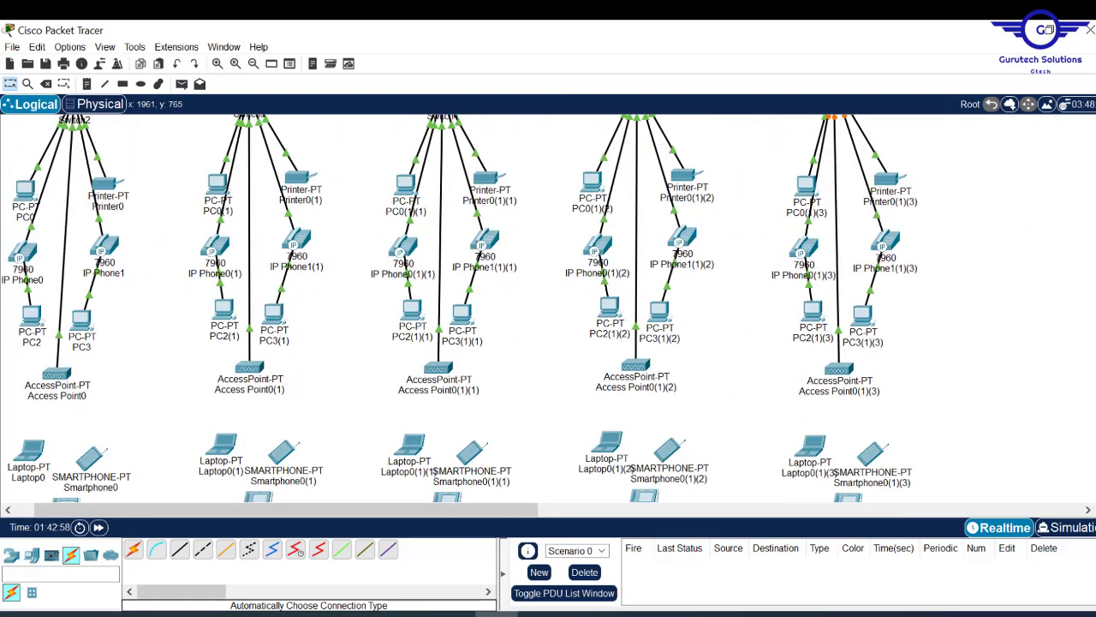
{"action": "scroll", "coordinate": [1093, 212], "scroll_direction": "up", "scroll_amount": 5}
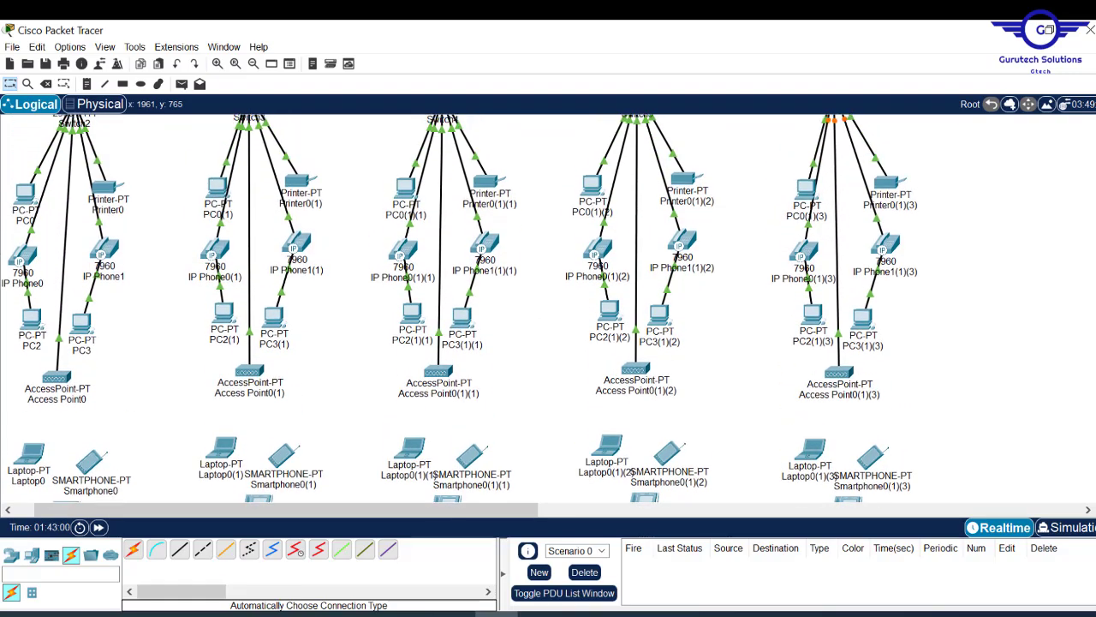
{"action": "scroll", "coordinate": [1093, 213], "scroll_direction": "down", "scroll_amount": 4}
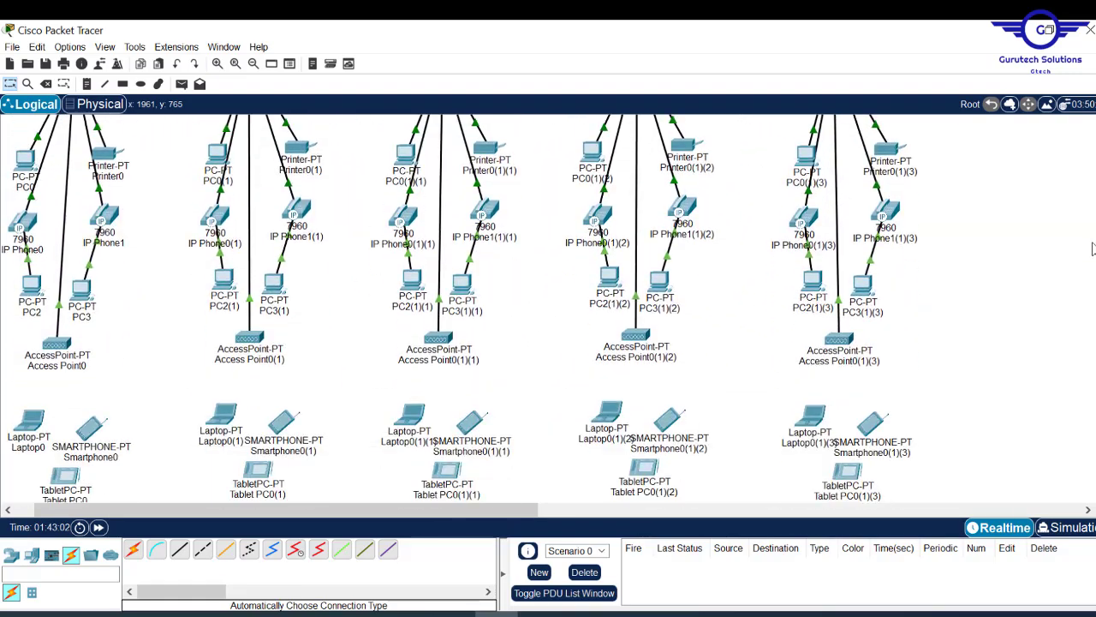
{"action": "scroll", "coordinate": [1092, 248], "scroll_direction": "up", "scroll_amount": 6}
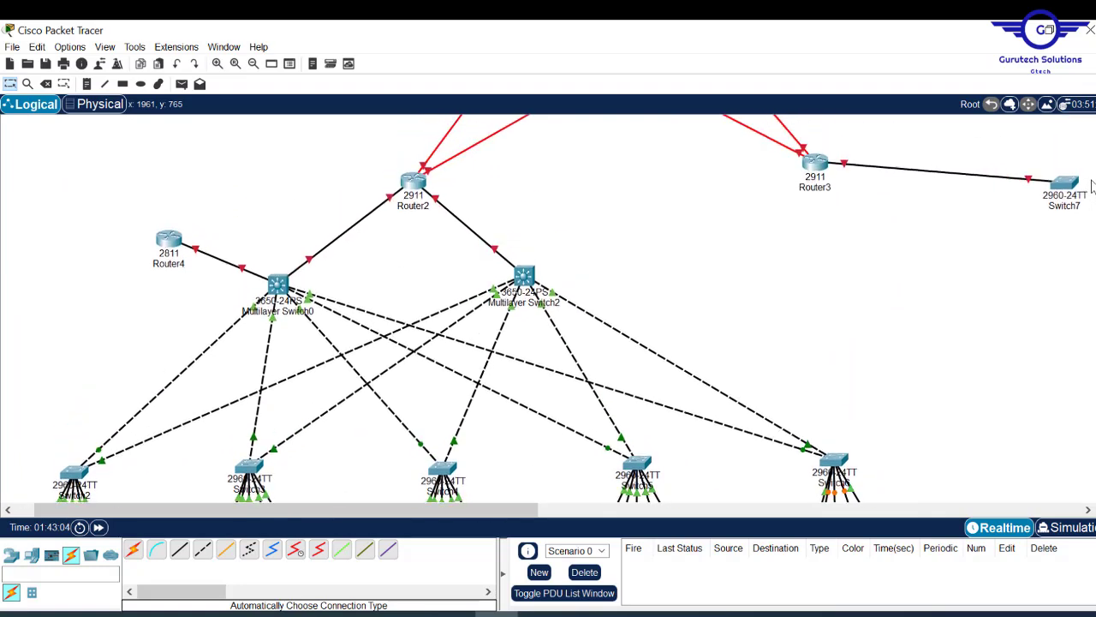
{"action": "scroll", "coordinate": [1091, 182], "scroll_direction": "up", "scroll_amount": 1}
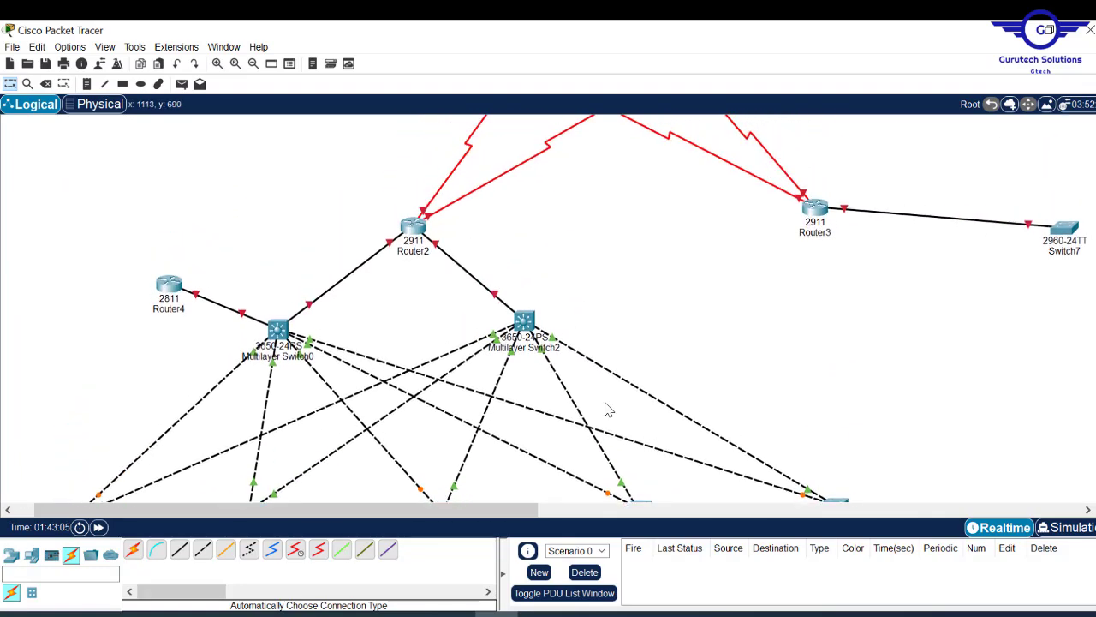
{"action": "left_click_drag", "start_coordinate": [489, 510], "coordinate": [698, 509]}
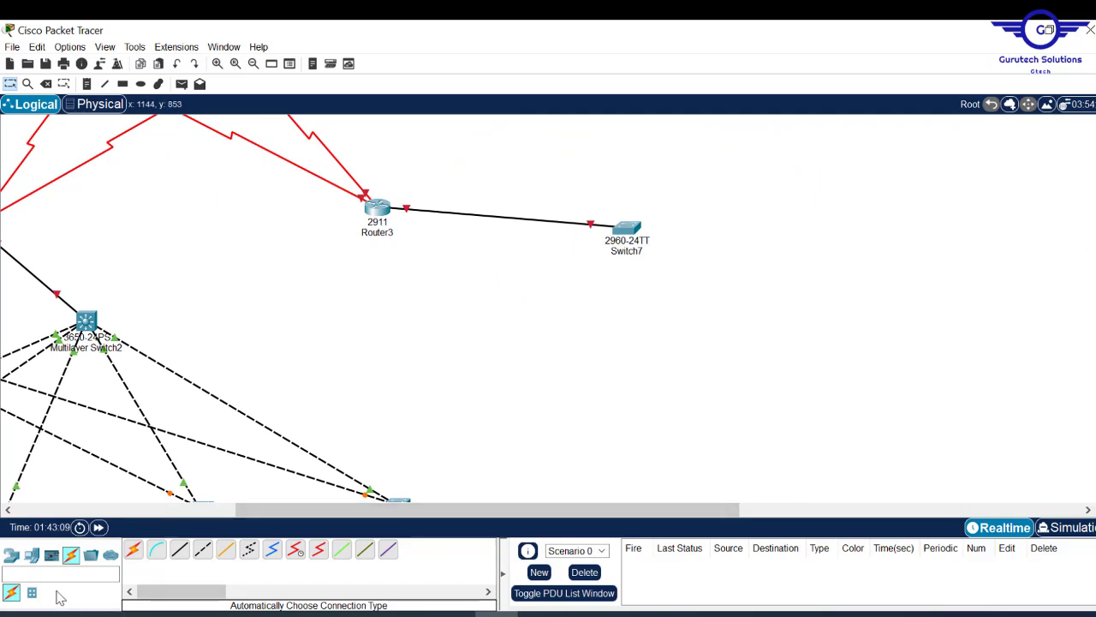
- Place four Server-PT servers beside Switch7 and cable each one to Switch7
{"action": "left_click", "coordinate": [31, 556]}
{"action": "left_click", "coordinate": [179, 549]}
{"action": "left_click", "coordinate": [740, 188]}
{"action": "left_click", "coordinate": [179, 549]}
{"action": "left_click", "coordinate": [762, 262]}
{"action": "left_click", "coordinate": [179, 549]}
{"action": "left_click", "coordinate": [753, 357]}
{"action": "left_click", "coordinate": [179, 549]}
{"action": "left_click", "coordinate": [681, 399]}
- Tighten the layout by moving Switch7 and Servers 0–3 closer together and nudging Router3
{"action": "left_click_drag", "start_coordinate": [762, 262], "coordinate": [773, 254]}
{"action": "left_click_drag", "start_coordinate": [740, 184], "coordinate": [742, 160]}
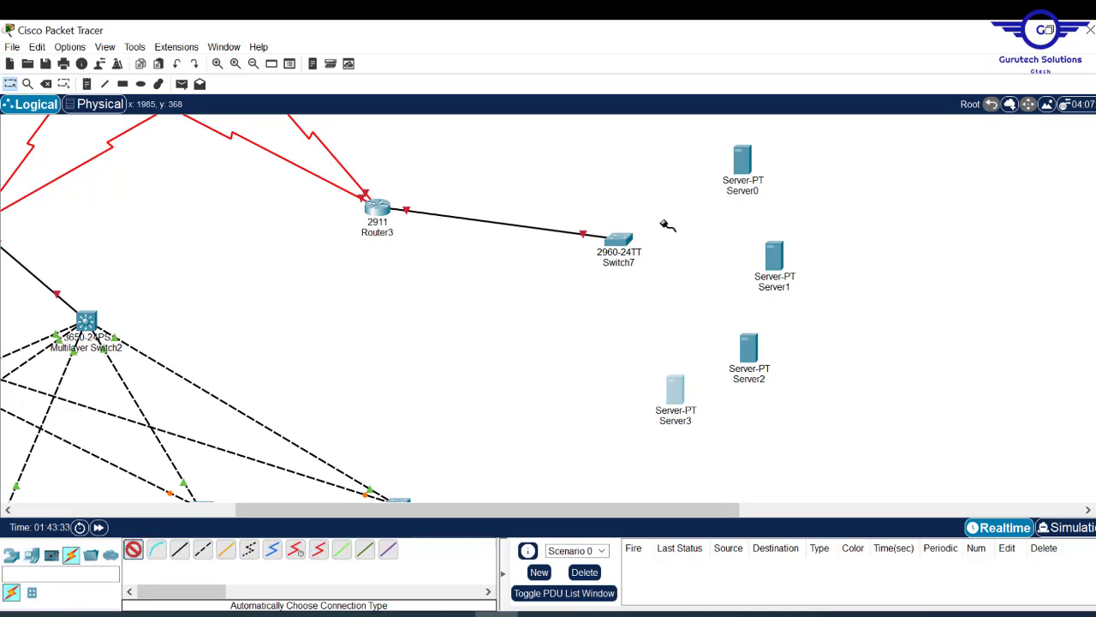
{"action": "left_click_drag", "start_coordinate": [614, 240], "coordinate": [603, 192]}
{"action": "left_click_drag", "start_coordinate": [742, 160], "coordinate": [737, 145]}
{"action": "left_click_drag", "start_coordinate": [774, 255], "coordinate": [759, 216]}
{"action": "left_click_drag", "start_coordinate": [750, 347], "coordinate": [739, 291]}
{"action": "left_click_drag", "start_coordinate": [678, 389], "coordinate": [648, 320]}
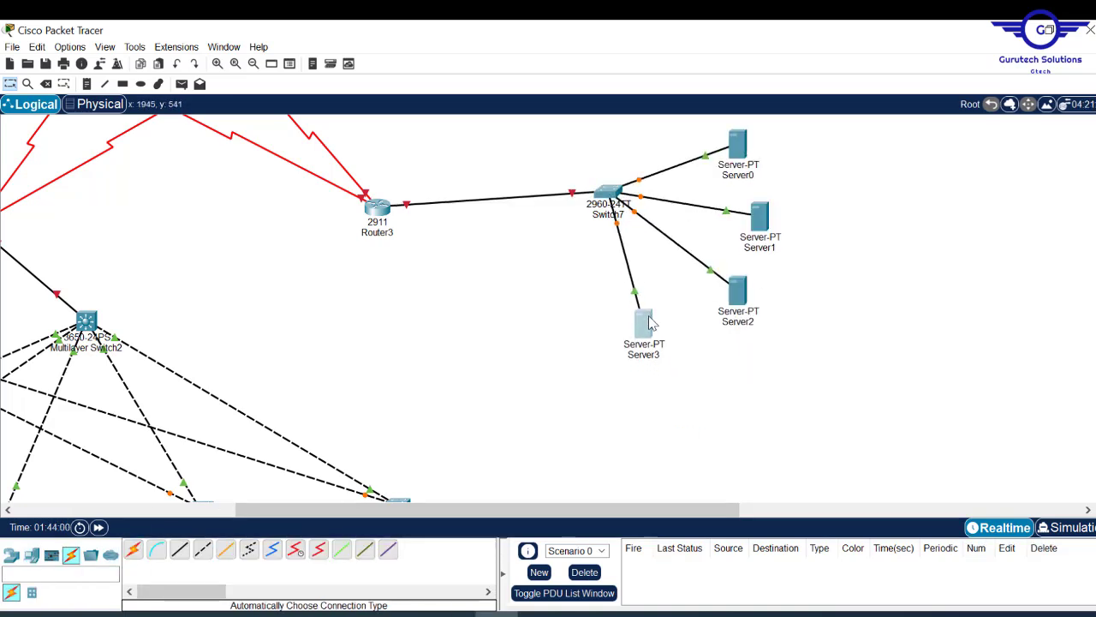
{"action": "left_click", "coordinate": [953, 226]}
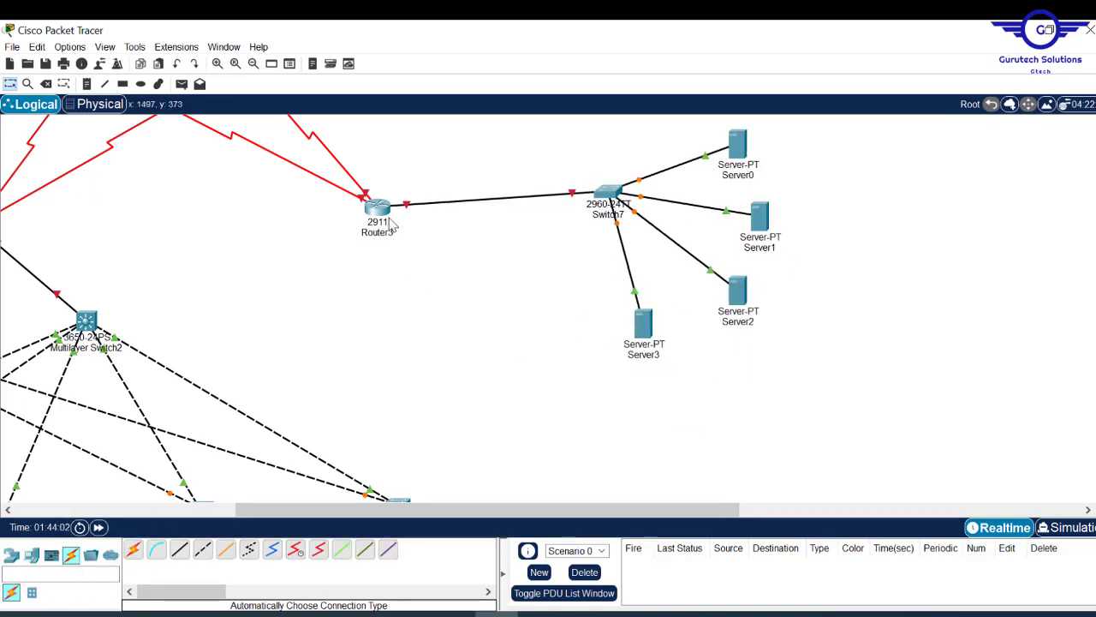
{"action": "left_click_drag", "start_coordinate": [381, 219], "coordinate": [385, 226]}
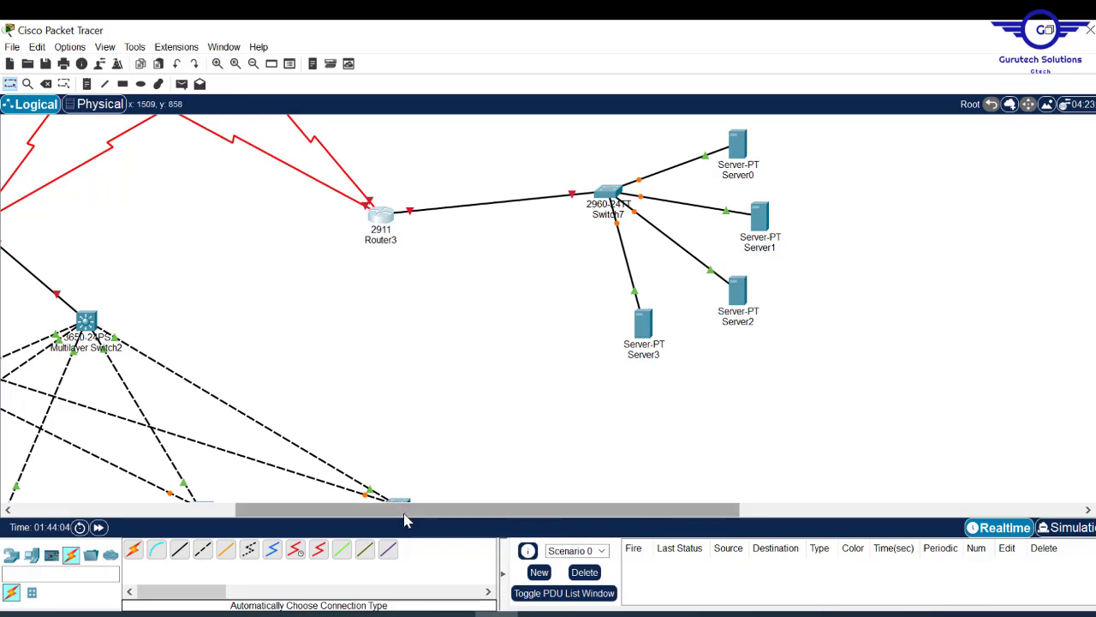
{"action": "left_click_drag", "start_coordinate": [406, 510], "coordinate": [90, 548]}
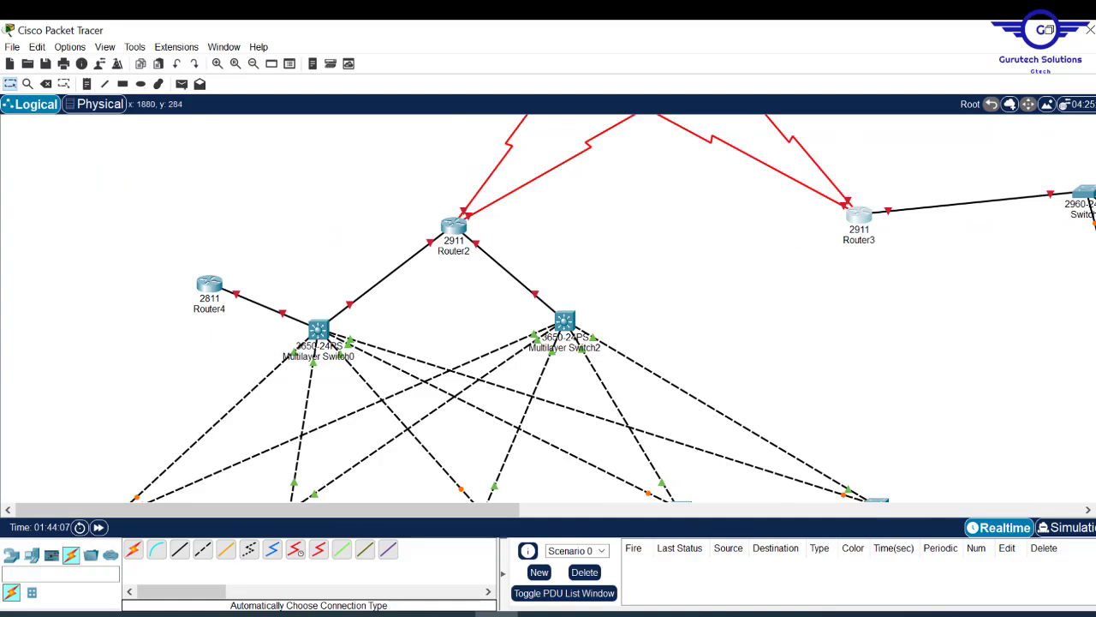
- Rename Router0 to begin with 'Safaricom-' for the Safaricom-ISP router
{"action": "scroll", "coordinate": [548, 309], "scroll_direction": "up", "scroll_amount": 2}
{"action": "scroll", "coordinate": [548, 308], "scroll_direction": "down", "scroll_amount": 15}
{"action": "scroll", "coordinate": [548, 308], "scroll_direction": "up", "scroll_amount": 9}
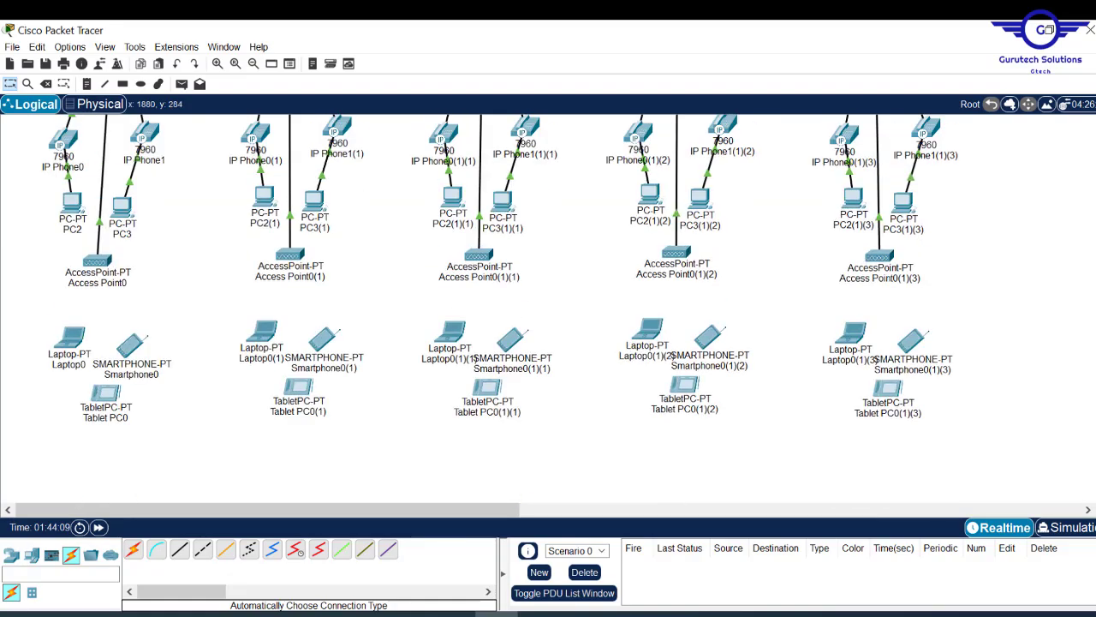
{"action": "scroll", "coordinate": [548, 308], "scroll_direction": "up", "scroll_amount": 8}
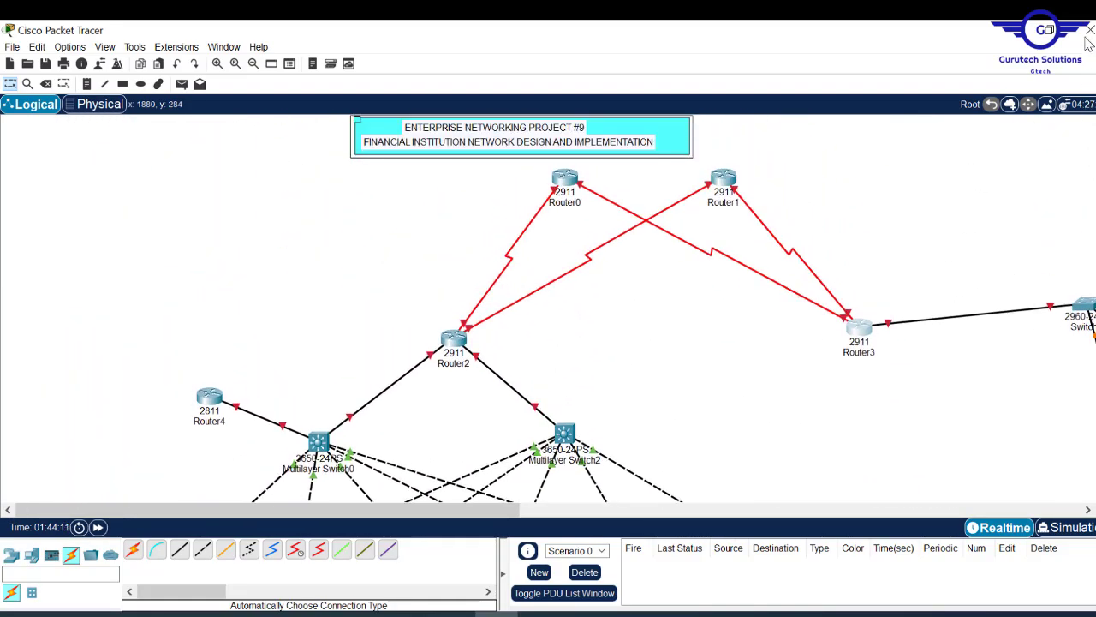
{"action": "scroll", "coordinate": [548, 308], "scroll_direction": "down", "scroll_amount": 9}
{"action": "scroll", "coordinate": [548, 308], "scroll_direction": "down", "scroll_amount": 3}
{"action": "scroll", "coordinate": [548, 309], "scroll_direction": "up", "scroll_amount": 12}
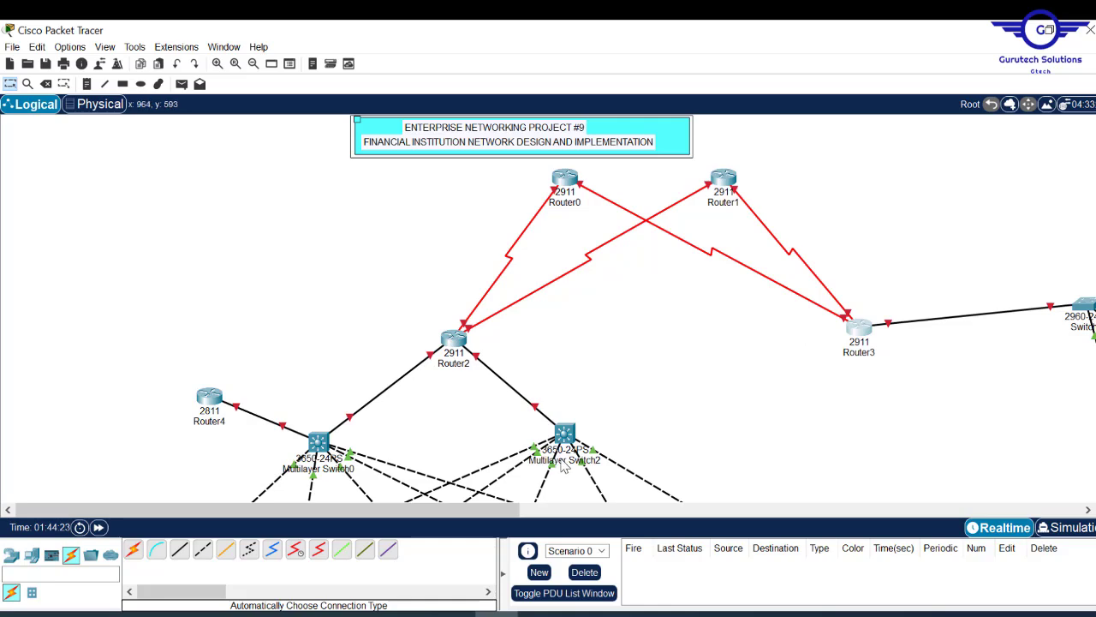
{"action": "left_click", "coordinate": [570, 203]}
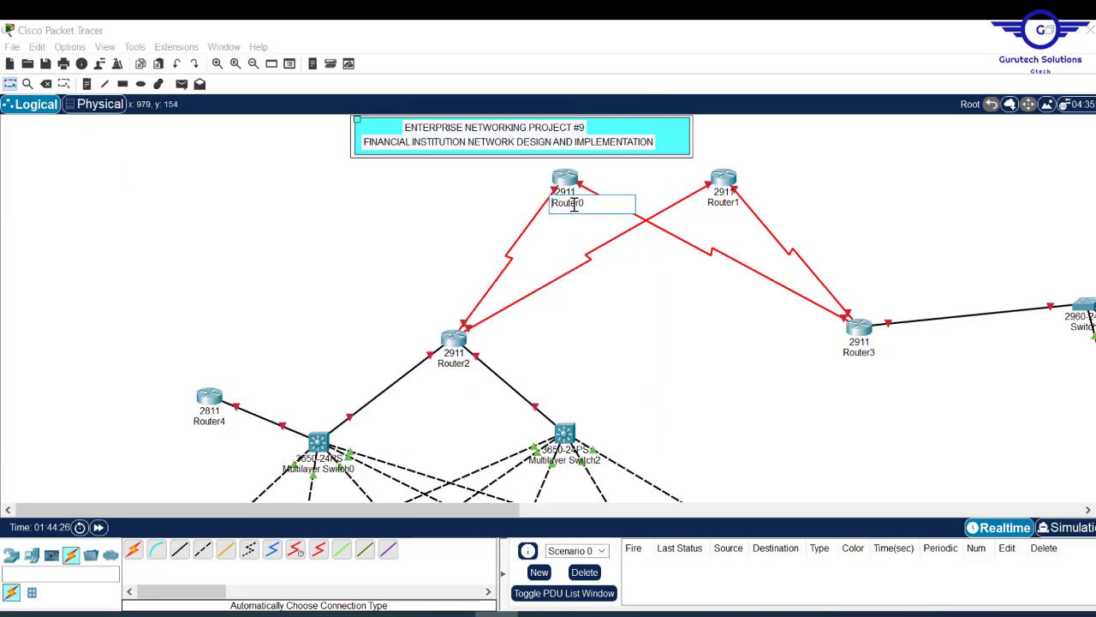
{"action": "left_click_drag", "start_coordinate": [588, 204], "coordinate": [462, 195]}
{"action": "type", "text": "S"}
{"action": "type", "text": "afaricom-"}
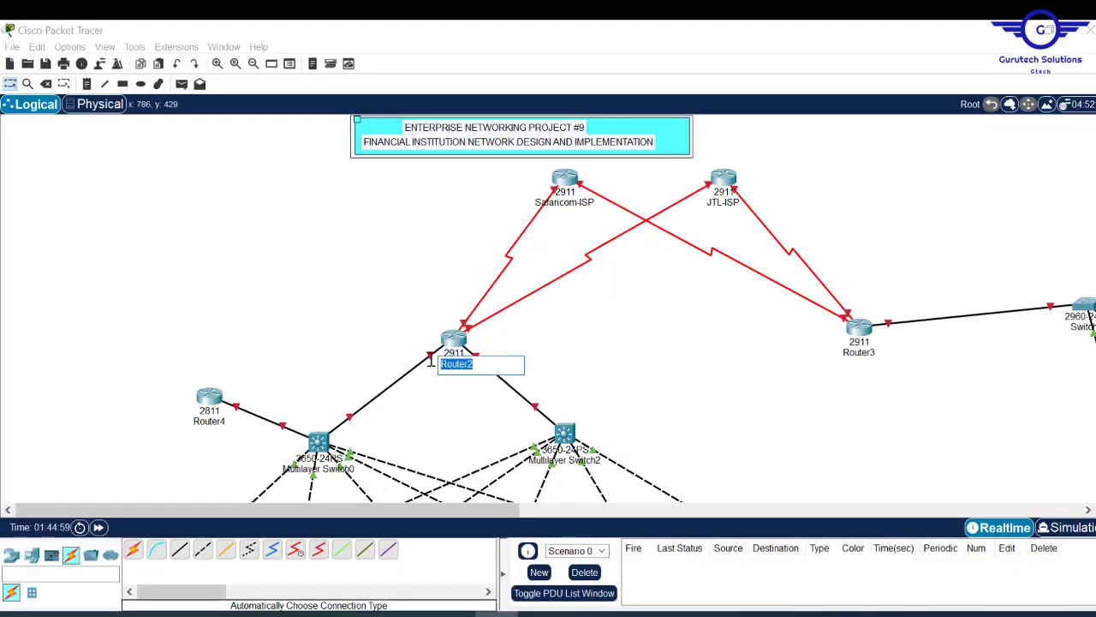
- Name the remaining routers HQ-Router and Server-Side-Router
{"action": "type", "text": "HQ-Router"}
{"action": "left_click", "coordinate": [861, 353]}
{"action": "type", "text": "Server-Side-Router"}
{"action": "left_click", "coordinate": [948, 341]}
- Rename Multilayer Switch0 with the HQ prefix and Router4 to HQ-VoIP Router
{"action": "scroll", "coordinate": [947, 341], "scroll_direction": "down", "scroll_amount": 5}
{"action": "left_click", "coordinate": [329, 197]}
{"action": "type", "text": "HQ"}
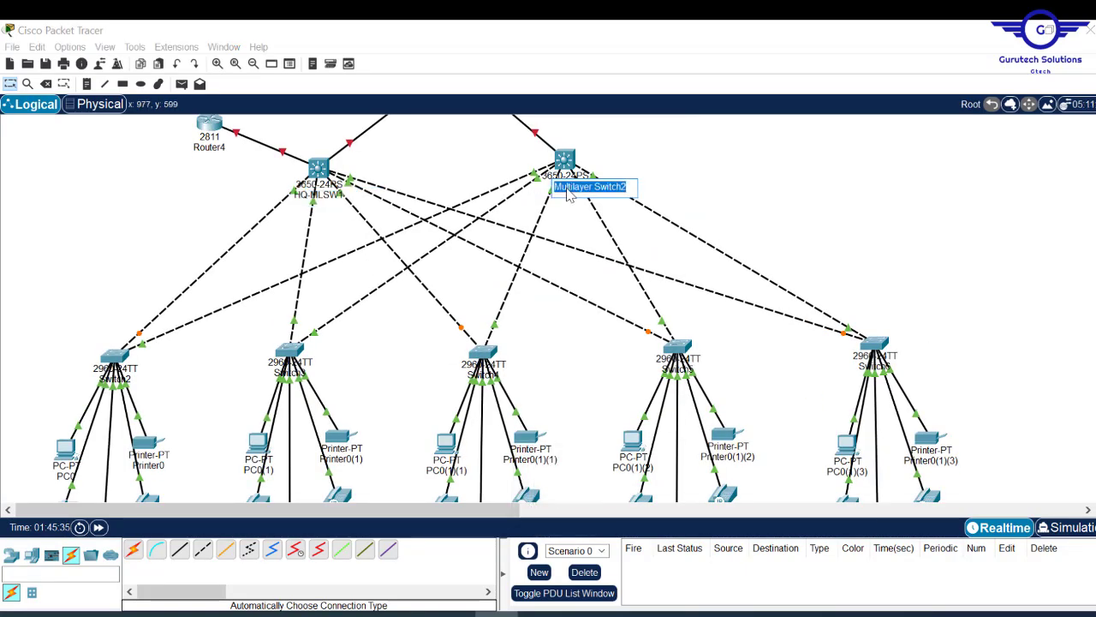
{"action": "left_click", "coordinate": [209, 146]}
{"action": "type", "text": "HQ"}
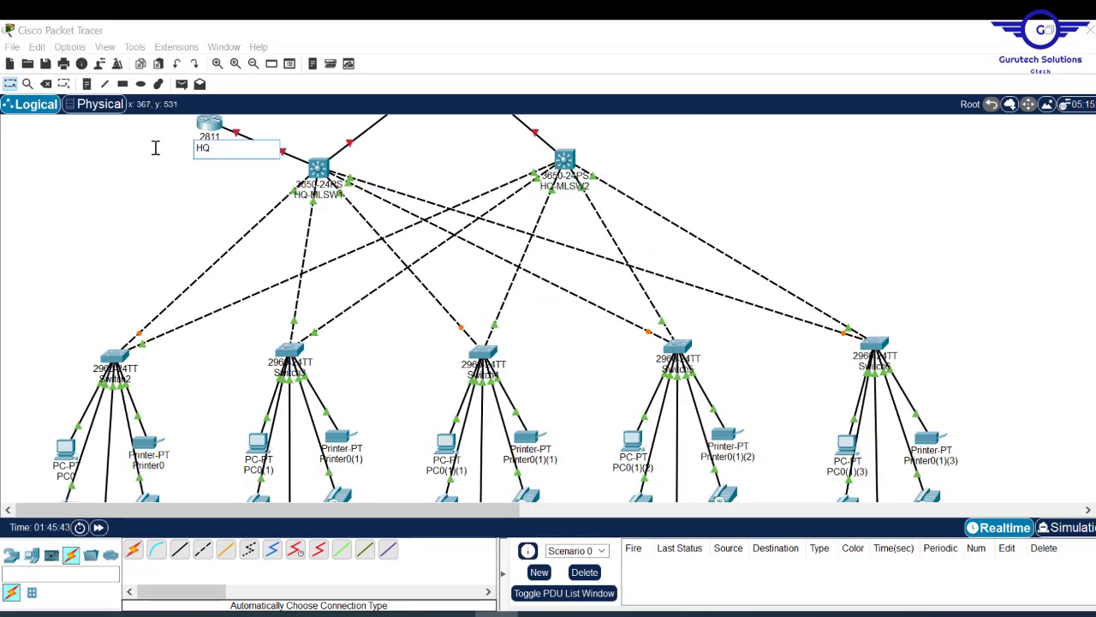
{"action": "type", "text": "-VoIP R"}
{"action": "type", "text": "outer"}
{"action": "left_click", "coordinate": [116, 378]}
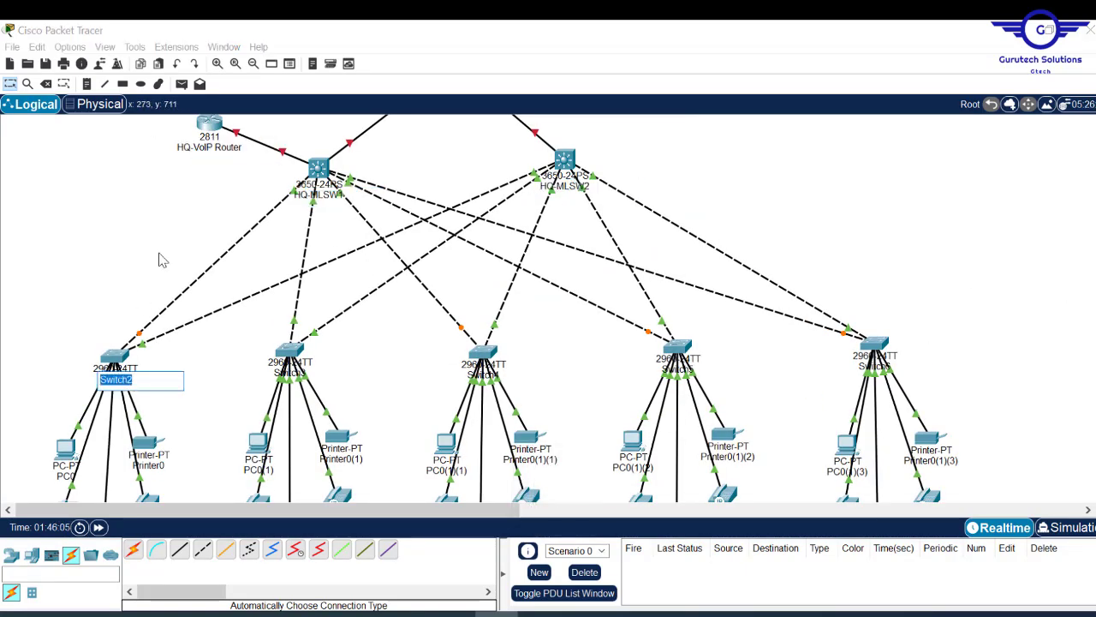
- Rename Switch2 to HR-SW
{"action": "left_click", "coordinate": [160, 256]}
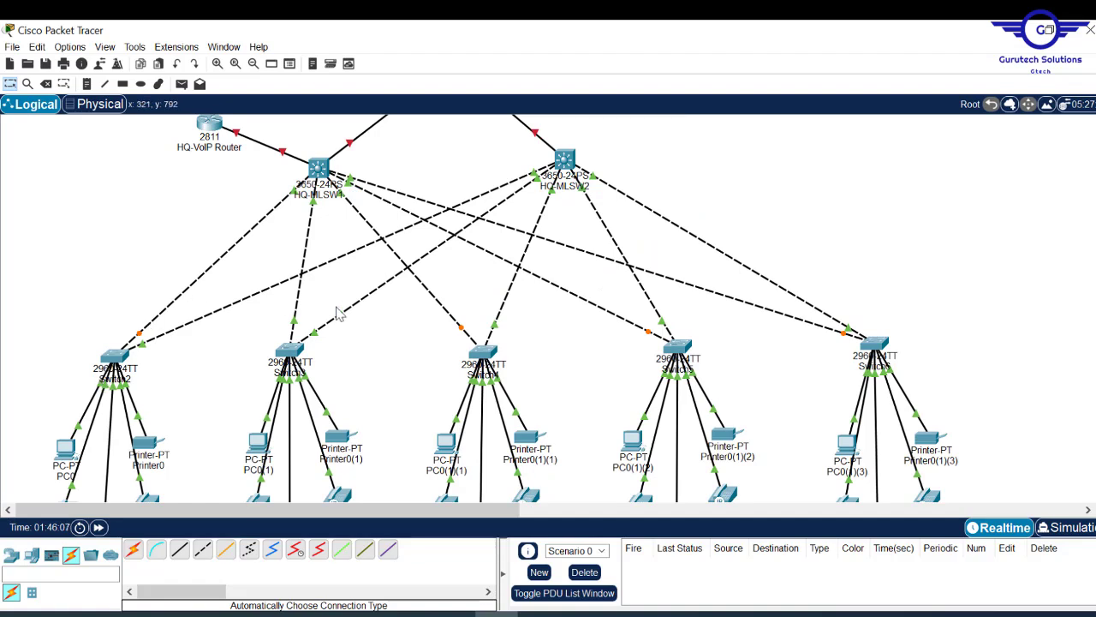
{"action": "left_click", "coordinate": [120, 386]}
{"action": "double_click", "coordinate": [97, 380]}
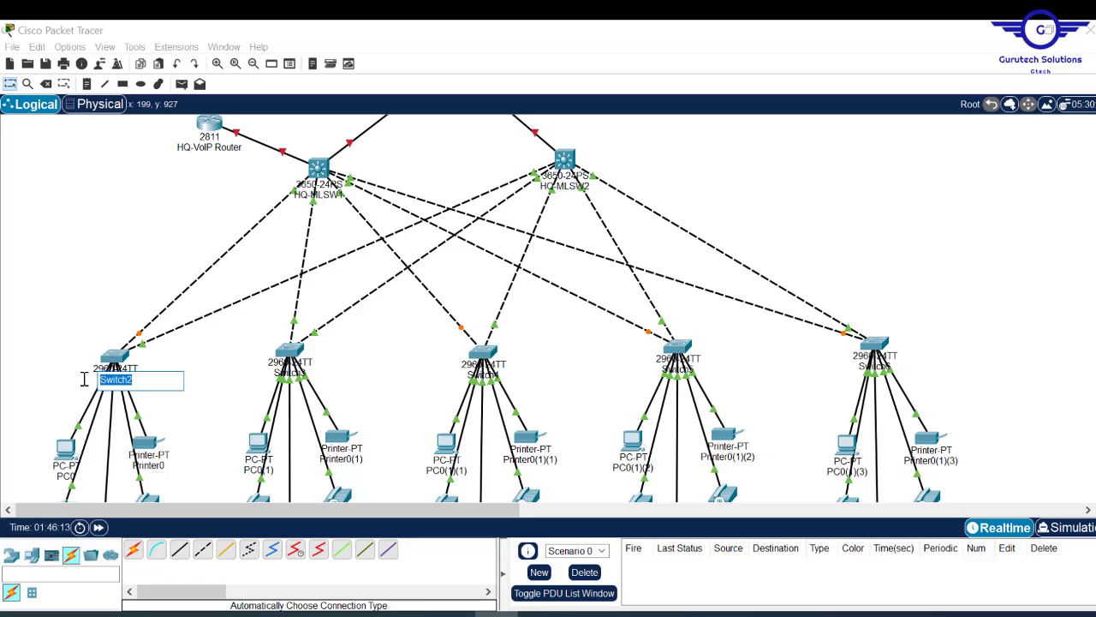
{"action": "type", "text": "H"}
{"action": "key", "text": "ctrl+a"}
{"action": "key", "text": "ctrl+c"}
- Give Switches 3–6 department names such as CS-SW and LM-SW
{"action": "left_click", "coordinate": [289, 373]}
{"action": "type", "text": "CS"}
{"action": "left_click", "coordinate": [483, 375]}
{"action": "key", "text": "ctrl+v"}
{"action": "left_click", "coordinate": [678, 369]}
{"action": "type", "text": "LM"}
{"action": "left_click", "coordinate": [875, 366]}
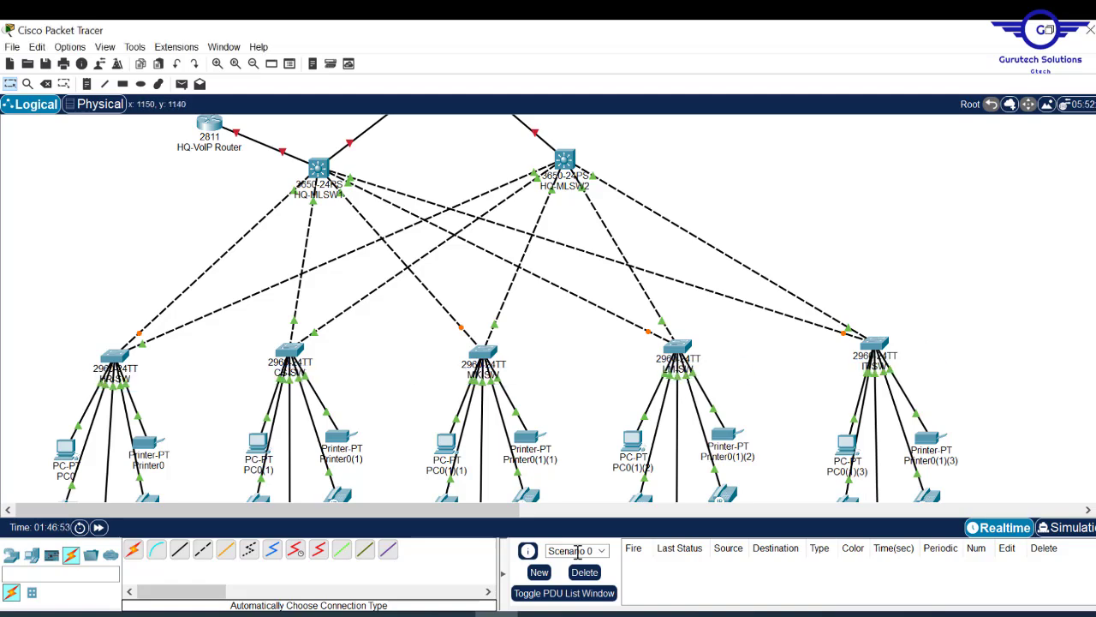
{"action": "scroll", "coordinate": [896, 277], "scroll_direction": "up", "scroll_amount": 5}
- Name Switch7 Server-Side-SW and the servers EMAIL SERVER, WEB SERVER and DNS SERVER
{"action": "left_click", "coordinate": [900, 326]}
{"action": "type", "text": "Server-Side-SW"}
{"action": "left_click", "coordinate": [1029, 288]}
{"action": "type", "text": "EMAIL SERVER"}
{"action": "left_click", "coordinate": [1052, 359]}
{"action": "type", "text": "WEB SERVER"}
{"action": "left_click", "coordinate": [1029, 435]}
{"action": "type", "text": "DNS SERVER"}
{"action": "left_click", "coordinate": [938, 467]}
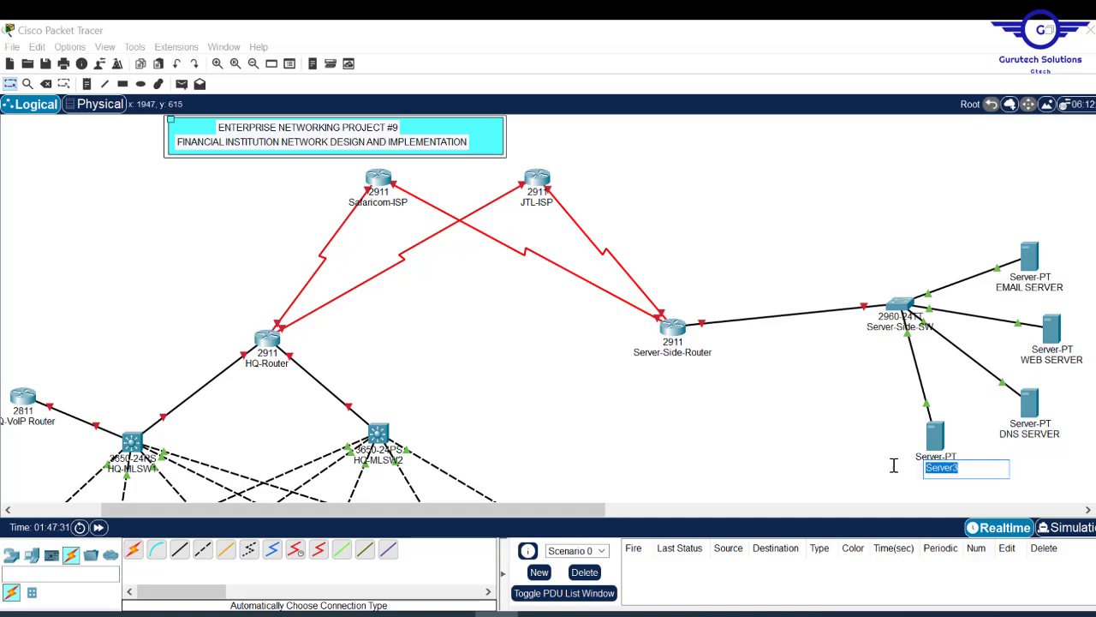
- Label the PC, printer and IP phone as IT-PC1, IT-Printer and IT-Phone1
{"action": "scroll", "coordinate": [896, 377], "scroll_direction": "down", "scroll_amount": 6}
{"action": "left_click_drag", "start_coordinate": [506, 510], "coordinate": [420, 510]}
{"action": "left_click", "coordinate": [67, 310]}
{"action": "left_click", "coordinate": [163, 302]}
{"action": "type", "text": "IT-Printer"}
{"action": "left_click", "coordinate": [73, 375]}
{"action": "type", "text": "IT-Phone1"}
{"action": "left_click", "coordinate": [176, 365]}
{"action": "left_click", "coordinate": [75, 437]}
{"action": "left_click", "coordinate": [125, 441]}
- Name the laptop, tablet and smartphone IT-Laptop, IT-Tablet and IT-Smartphone
{"action": "scroll", "coordinate": [95, 381], "scroll_direction": "down", "scroll_amount": 4}
{"action": "left_click", "coordinate": [95, 380]}
{"action": "type", "text": "IT-Laptop"}
{"action": "left_click", "coordinate": [107, 433]}
{"action": "type", "text": "IT-Tablet"}
{"action": "left_click", "coordinate": [145, 390]}
{"action": "type", "text": "IT-Smartphone"}
{"action": "scroll", "coordinate": [112, 421], "scroll_direction": "up", "scroll_amount": 5}
{"action": "left_click", "coordinate": [250, 351]}
- Change these devices' IT prefix to HR, e.g. HR-PC1, HR-Printer, HR-Tablet
{"action": "left_click", "coordinate": [58, 360]}
{"action": "type", "text": "HR"}
{"action": "left_click", "coordinate": [135, 350]}
{"action": "left_click", "coordinate": [139, 416]}
{"action": "left_click", "coordinate": [53, 423]}
{"action": "left_click", "coordinate": [65, 485]}
{"action": "scroll", "coordinate": [172, 446], "scroll_direction": "down", "scroll_amount": 5}
{"action": "left_click", "coordinate": [88, 295]}
{"action": "left_click", "coordinate": [70, 431]}
{"action": "type", "text": "HR"}
{"action": "left_click", "coordinate": [105, 380]}
{"action": "scroll", "coordinate": [172, 386], "scroll_direction": "up", "scroll_amount": 5}
- Start naming CS-department devices: CS- PC, CS-Printer and CS-Phone1
{"action": "left_click", "coordinate": [239, 293]}
{"action": "type", "text": "CS-"}
{"action": "left_click", "coordinate": [330, 284]}
{"action": "left_click", "coordinate": [245, 357]}
{"action": "left_click", "coordinate": [334, 350]}
- Rename the CS department devices with the CS- prefix, through to CS-Smartphone
{"action": "type", "text": "CS-"}
{"action": "left_click", "coordinate": [274, 418]}
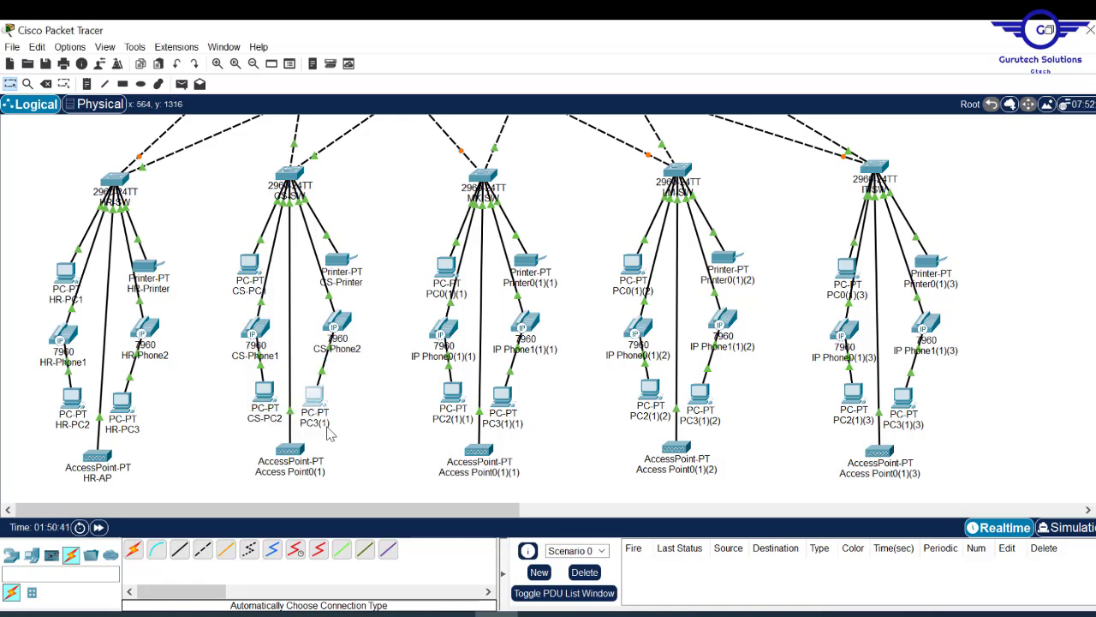
{"action": "left_click", "coordinate": [321, 422]}
{"action": "scroll", "coordinate": [351, 436], "scroll_direction": "down", "scroll_amount": 4}
{"action": "left_click", "coordinate": [296, 271]}
{"action": "left_click", "coordinate": [290, 355]}
{"action": "left_click", "coordinate": [314, 407]}
{"action": "left_click", "coordinate": [375, 366]}
{"action": "key", "text": "BackSpace"}
{"action": "key", "text": "BackSpace"}
{"action": "key", "text": "BackSpace"}
{"action": "key", "text": "BackSpace"}
{"action": "left_click", "coordinate": [308, 375]}
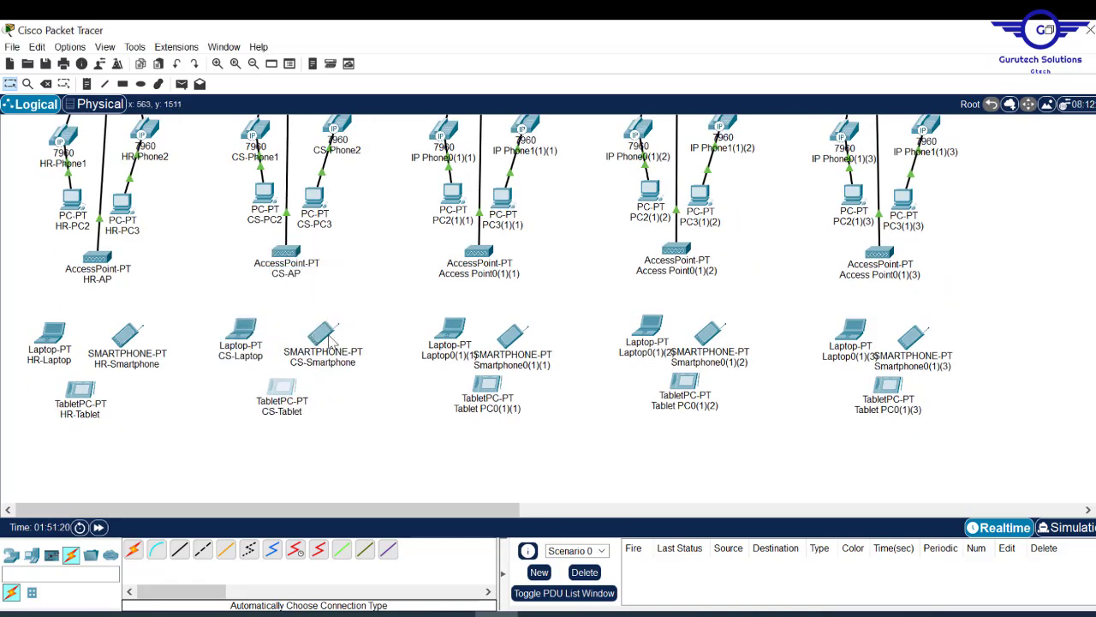
{"action": "scroll", "coordinate": [360, 377], "scroll_direction": "up", "scroll_amount": 4}
- Rename the marketing PCs, printer and phones with the MK- prefix, e.g. MK-PC1 and MK-PC3
{"action": "left_click", "coordinate": [453, 291]}
{"action": "type", "text": "MK-"}
{"action": "key", "text": "BackSpace"}
{"action": "key", "text": "BackSpace"}
{"action": "key", "text": "BackSpace"}
{"action": "key", "text": "BackSpace"}
{"action": "key", "text": "BackSpace"}
{"action": "key", "text": "BackSpace"}
{"action": "key", "text": "BackSpace"}
{"action": "type", "text": "1"}
{"action": "left_click", "coordinate": [524, 280]}
{"action": "type", "text": "MK-"}
{"action": "left_click", "coordinate": [438, 353]}
{"action": "left_click", "coordinate": [522, 346]}
{"action": "left_click", "coordinate": [452, 416]}
{"action": "left_click", "coordinate": [502, 420]}
{"action": "left_click", "coordinate": [479, 468]}
- Rename the marketing access point, laptop, smartphone and tablet with MK- prefixes and tidy their labels
{"action": "scroll", "coordinate": [540, 445], "scroll_direction": "down", "scroll_amount": 4}
{"action": "left_click", "coordinate": [458, 375]}
{"action": "left_click", "coordinate": [513, 383]}
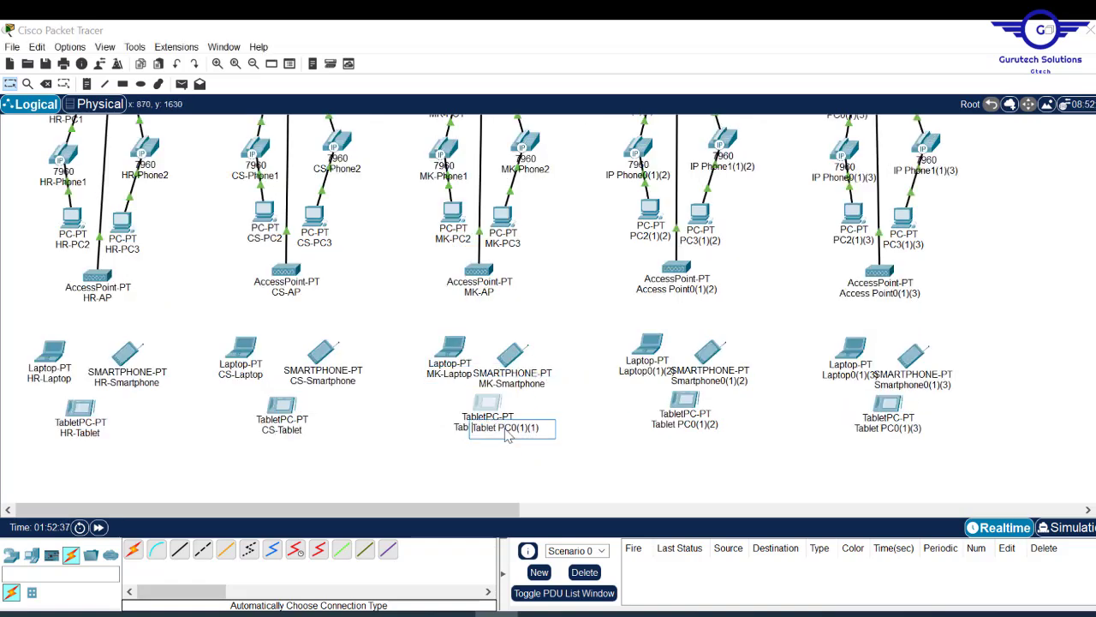
{"action": "left_click", "coordinate": [510, 429]}
{"action": "left_click_drag", "start_coordinate": [454, 349], "coordinate": [442, 349]}
{"action": "left_click_drag", "start_coordinate": [509, 354], "coordinate": [524, 353]}
{"action": "left_click_drag", "start_coordinate": [488, 402], "coordinate": [475, 403]}
{"action": "scroll", "coordinate": [1028, 238], "scroll_direction": "up", "scroll_amount": 4}
- Rename the LM PCs, printer and phones with the LM- prefix, e.g. LM-Phone2 and LM-PC2
{"action": "left_click", "coordinate": [633, 340]}
{"action": "type", "text": "LM-"}
{"action": "left_click_drag", "start_coordinate": [637, 339], "coordinate": [608, 340]}
{"action": "left_click", "coordinate": [728, 329]}
{"action": "left_click", "coordinate": [639, 404]}
{"action": "left_click", "coordinate": [724, 396]}
{"action": "type", "text": "2"}
{"action": "left_click", "coordinate": [650, 464]}
{"action": "left_click", "coordinate": [700, 469]}
- Rename LM-PC3, the access point to LM-AP, and the LM laptop, smartphone and tablet
{"action": "scroll", "coordinate": [751, 467], "scroll_direction": "down", "scroll_amount": 4}
{"action": "left_click", "coordinate": [688, 282]}
{"action": "type", "text": "LM-AP"}
{"action": "left_click", "coordinate": [648, 363]}
{"action": "left_click", "coordinate": [714, 373]}
{"action": "left_click", "coordinate": [685, 416]}
{"action": "left_click_drag", "start_coordinate": [709, 350], "coordinate": [722, 350]}
{"action": "scroll", "coordinate": [822, 428], "scroll_direction": "up", "scroll_amount": 4}
{"action": "left_click_drag", "start_coordinate": [267, 509], "coordinate": [323, 509]}
- Rename the IT switch, first PC, printer (IT-Printer) and phones with the IT- prefix
{"action": "left_click", "coordinate": [753, 298]}
{"action": "left_click", "coordinate": [709, 401]}
{"action": "left_click", "coordinate": [809, 393]}
{"action": "type", "text": "IT-Printer"}
{"action": "left_click", "coordinate": [722, 467]}
{"action": "left_click", "coordinate": [824, 461]}
- Rename IT-PC2, IT-PC3, the IT access point, laptop, smartphone and IT-Tablet
{"action": "scroll", "coordinate": [822, 428], "scroll_direction": "down", "scroll_amount": 4}
{"action": "left_click", "coordinate": [732, 281]}
{"action": "left_click", "coordinate": [786, 286]}
{"action": "left_click", "coordinate": [757, 334]}
{"action": "left_click", "coordinate": [727, 418]}
{"action": "left_click", "coordinate": [791, 427]}
{"action": "left_click", "coordinate": [773, 471]}
{"action": "type", "text": "IT-Tablet"}
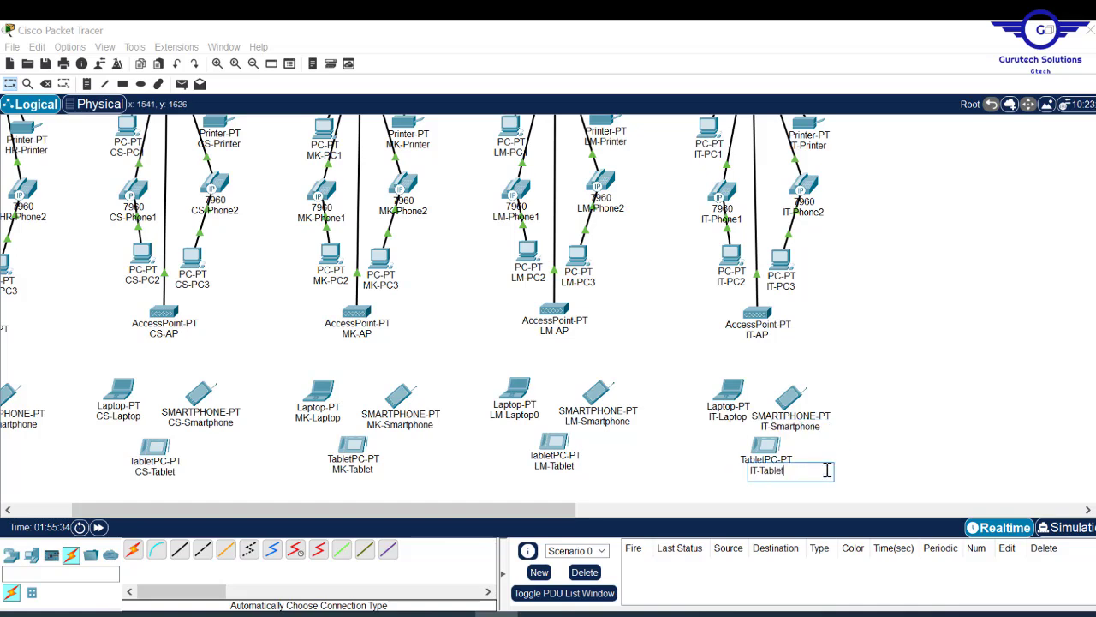
- Nudge IT-Smartphone slightly up-right, then open and close the IT-Tablet device window
{"action": "left_click_drag", "start_coordinate": [787, 406], "coordinate": [800, 401]}
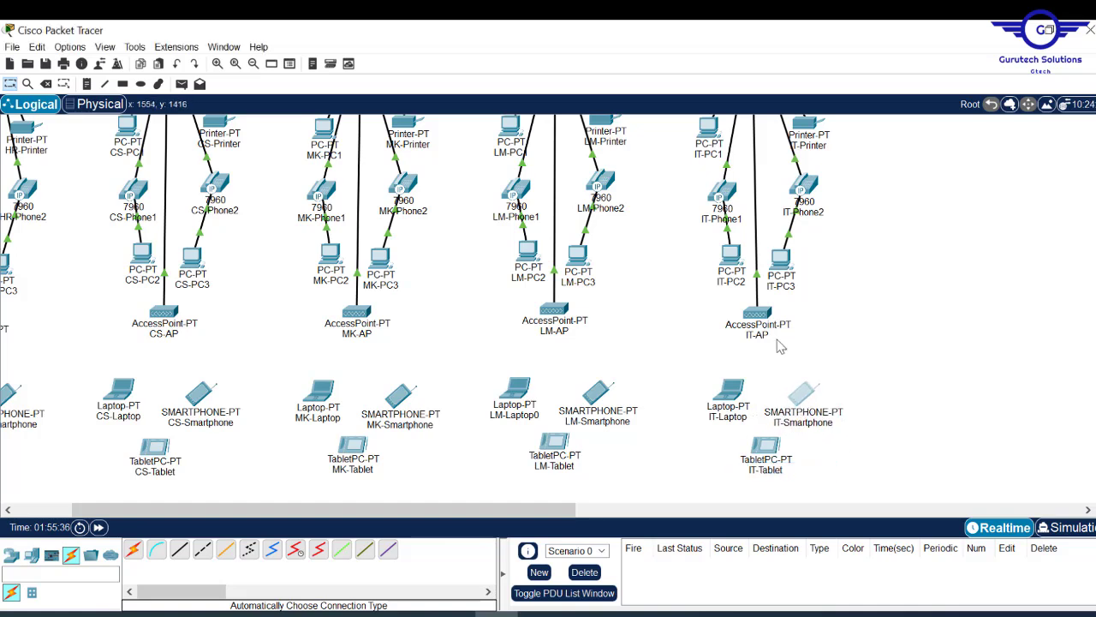
{"action": "left_click", "coordinate": [775, 452]}
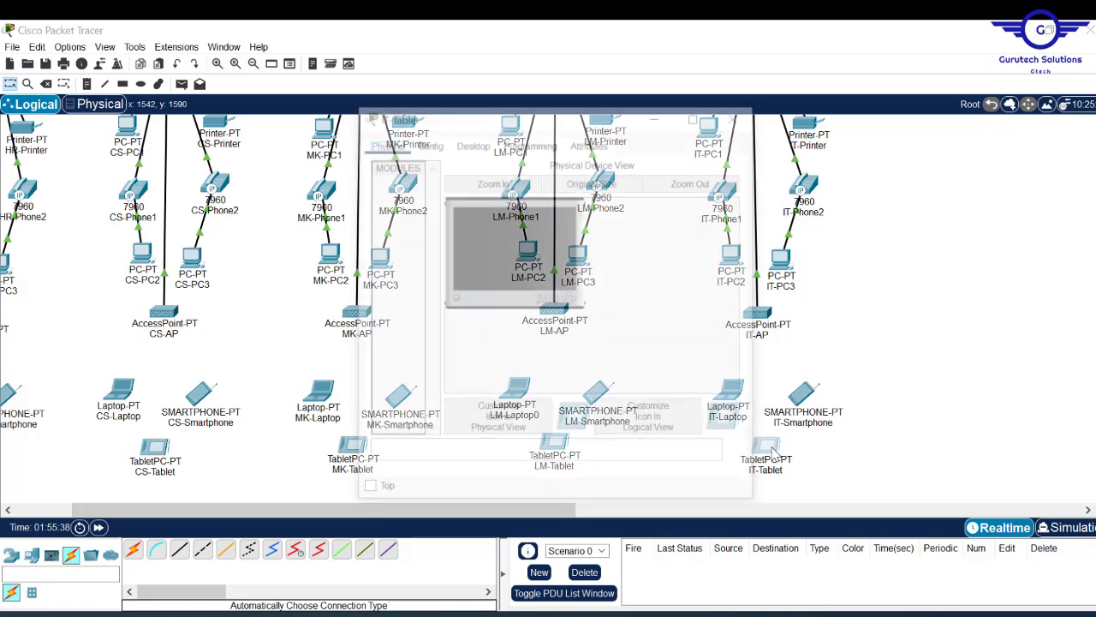
{"action": "left_click", "coordinate": [736, 113]}
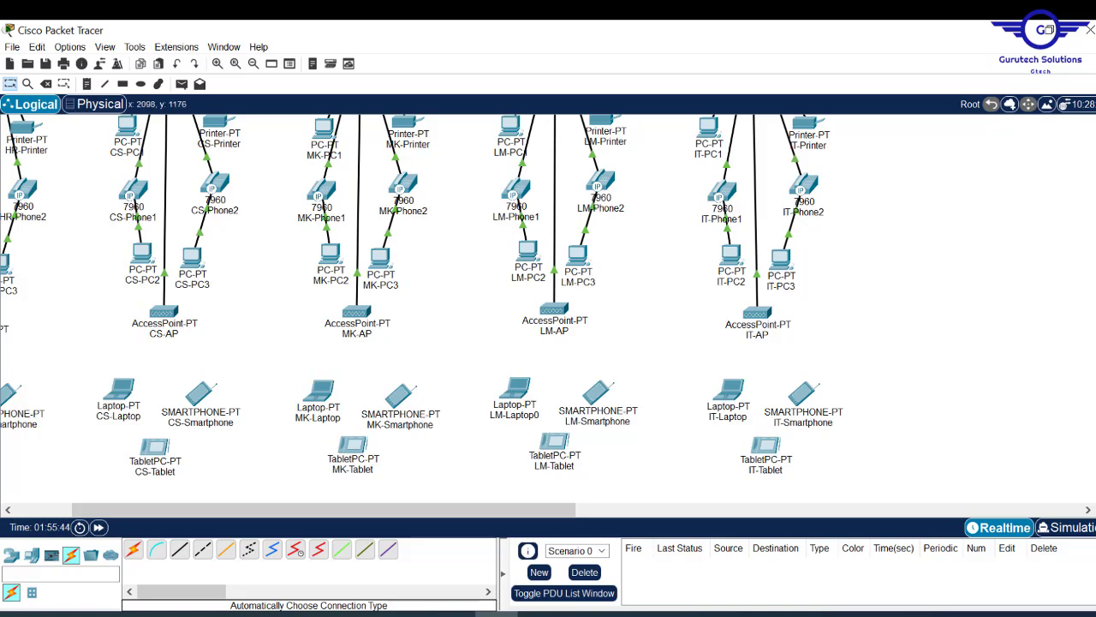
{"action": "scroll", "coordinate": [548, 309], "scroll_direction": "up", "scroll_amount": 10}
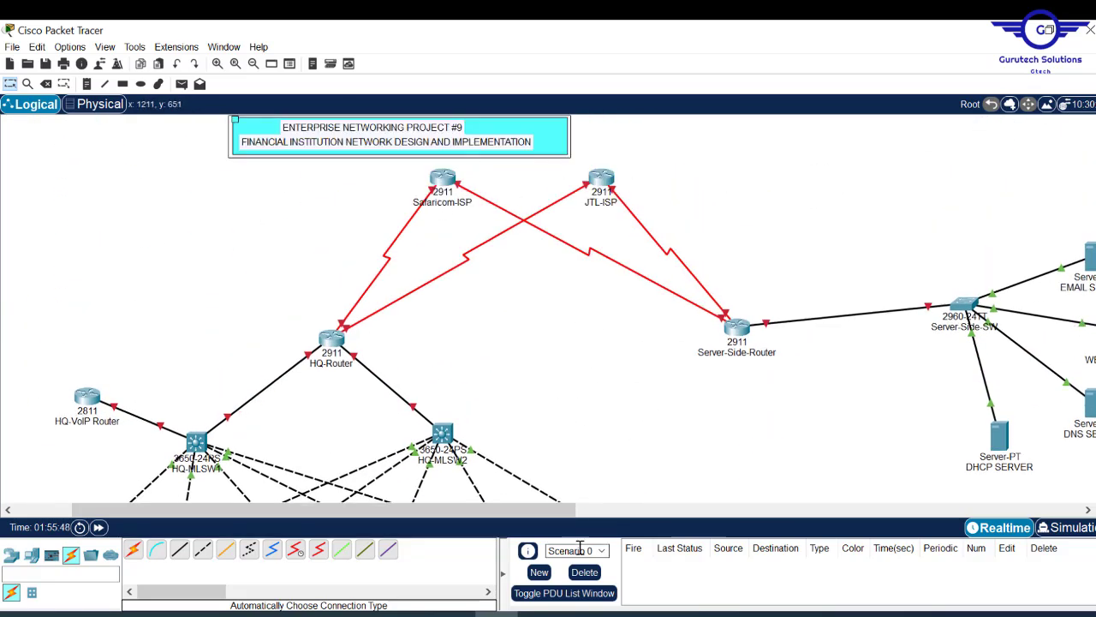
- Check the project PDF and scroll around to review the labelled topology
{"action": "key", "text": "alt+Tab"}
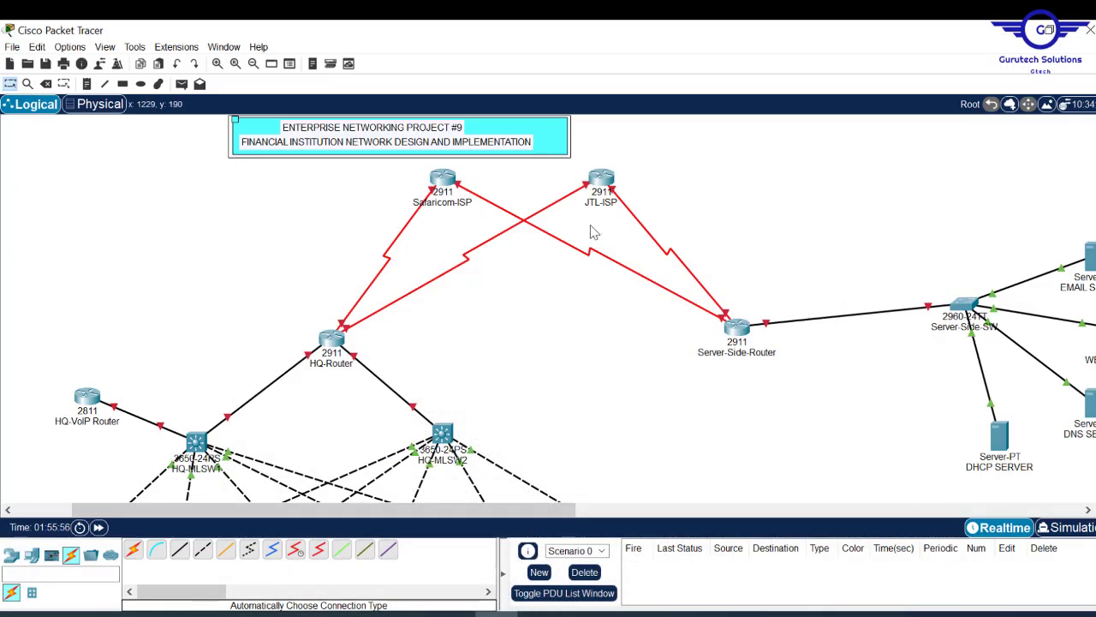
{"action": "scroll", "coordinate": [486, 189], "scroll_direction": "down", "scroll_amount": 5}
{"action": "scroll", "coordinate": [486, 188], "scroll_direction": "up", "scroll_amount": 3}
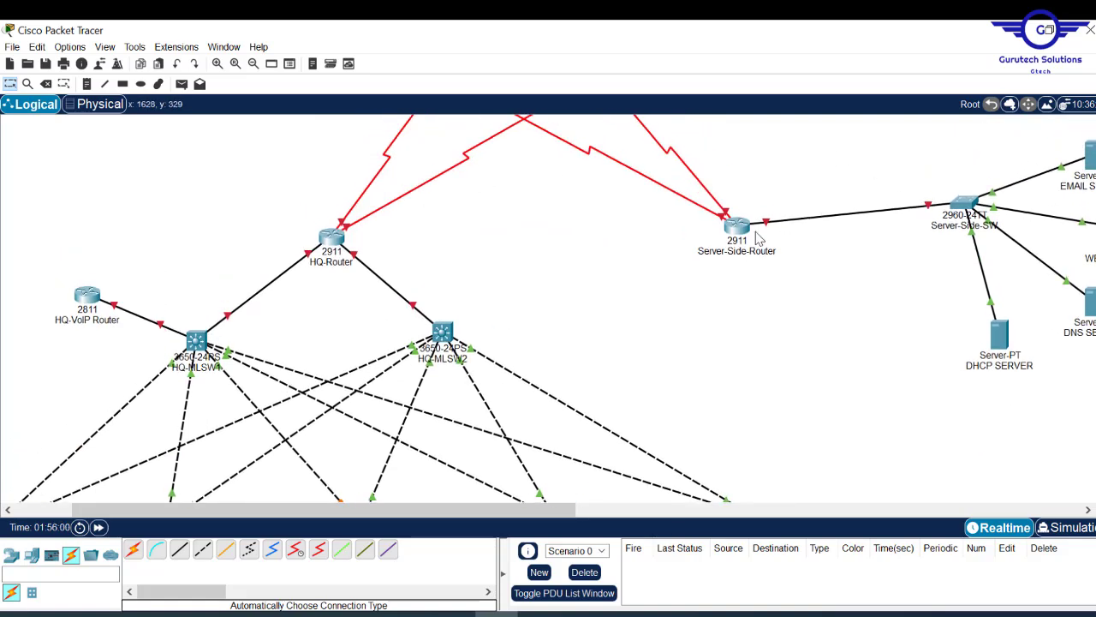
{"action": "scroll", "coordinate": [328, 219], "scroll_direction": "down", "scroll_amount": 3}
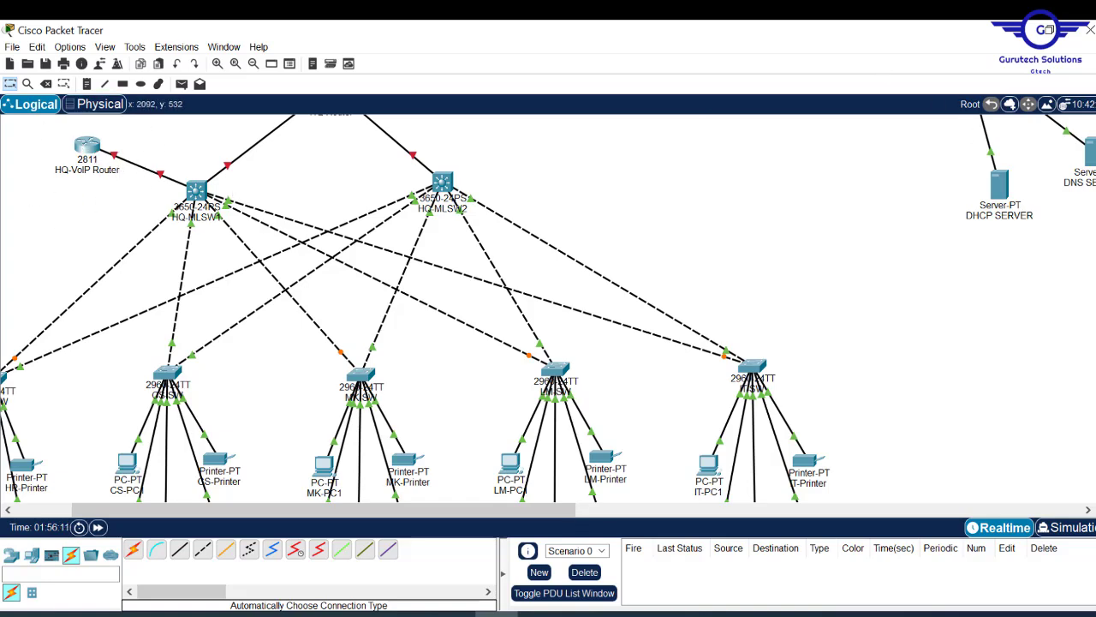
{"action": "scroll", "coordinate": [548, 308], "scroll_direction": "up", "scroll_amount": 5}
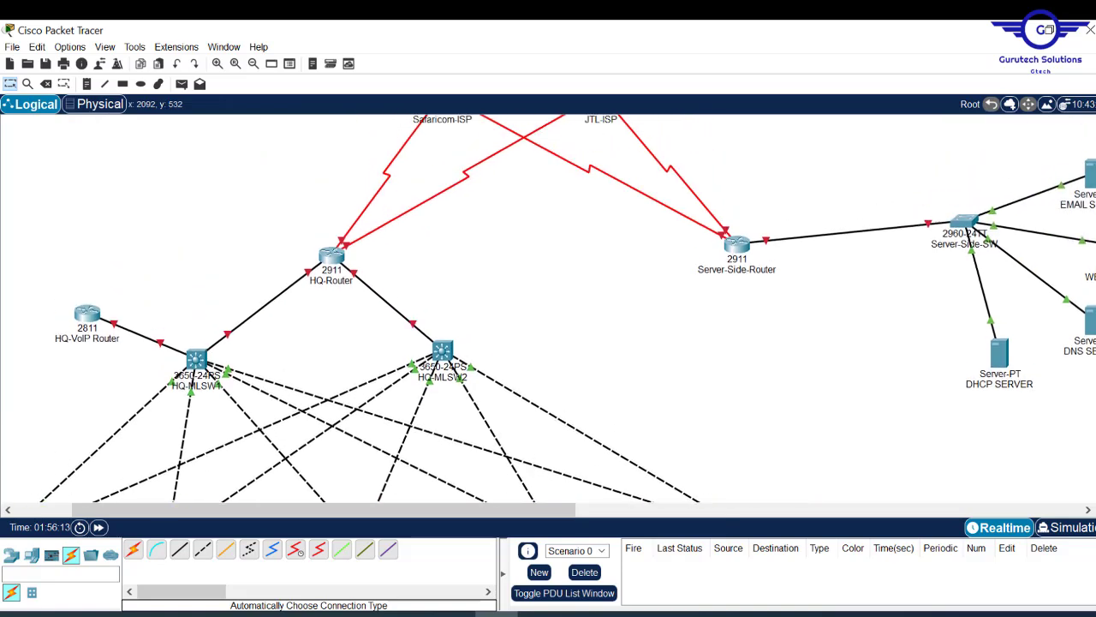
{"action": "scroll", "coordinate": [548, 309], "scroll_direction": "up", "scroll_amount": 2}
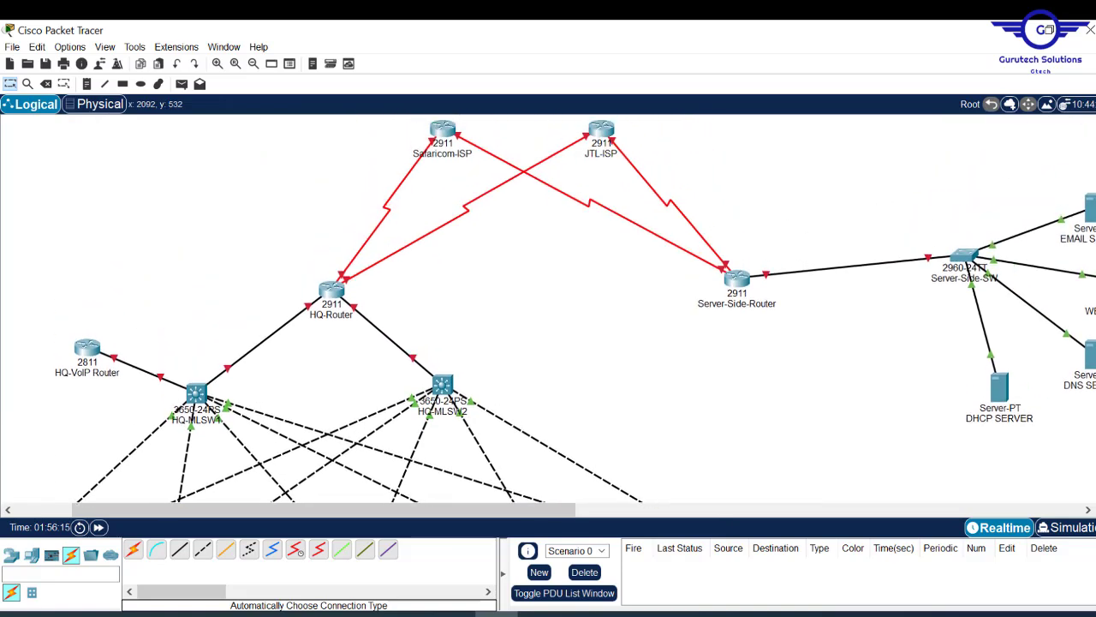
{"action": "scroll", "coordinate": [548, 308], "scroll_direction": "down", "scroll_amount": 8}
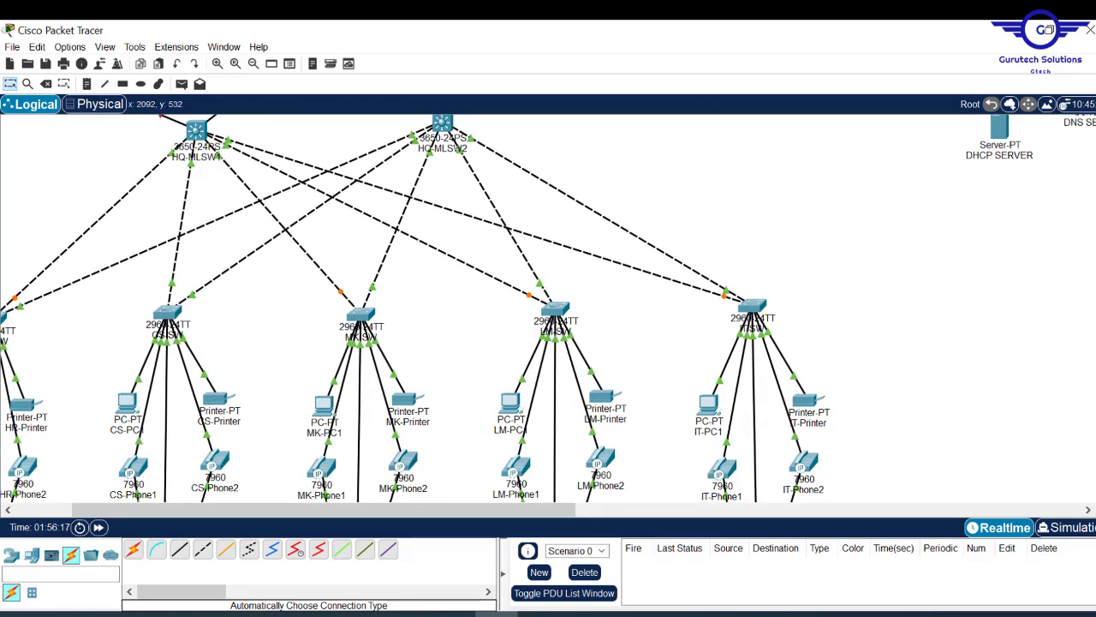
{"action": "scroll", "coordinate": [416, 308], "scroll_direction": "down", "scroll_amount": 3}
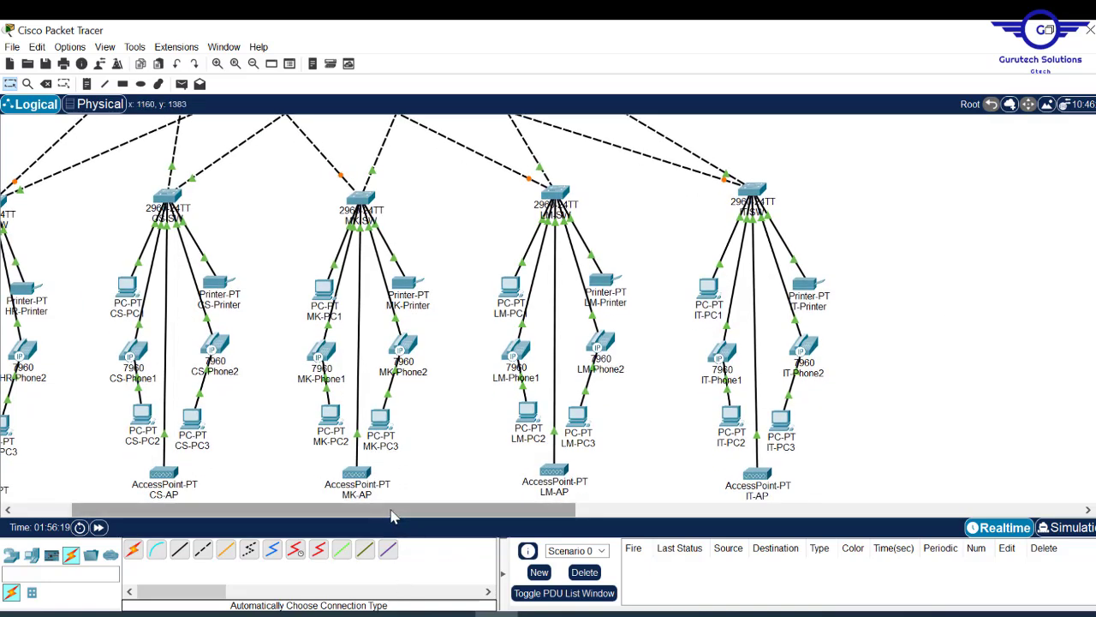
{"action": "scroll", "coordinate": [395, 510], "scroll_direction": "left", "scroll_amount": 3}
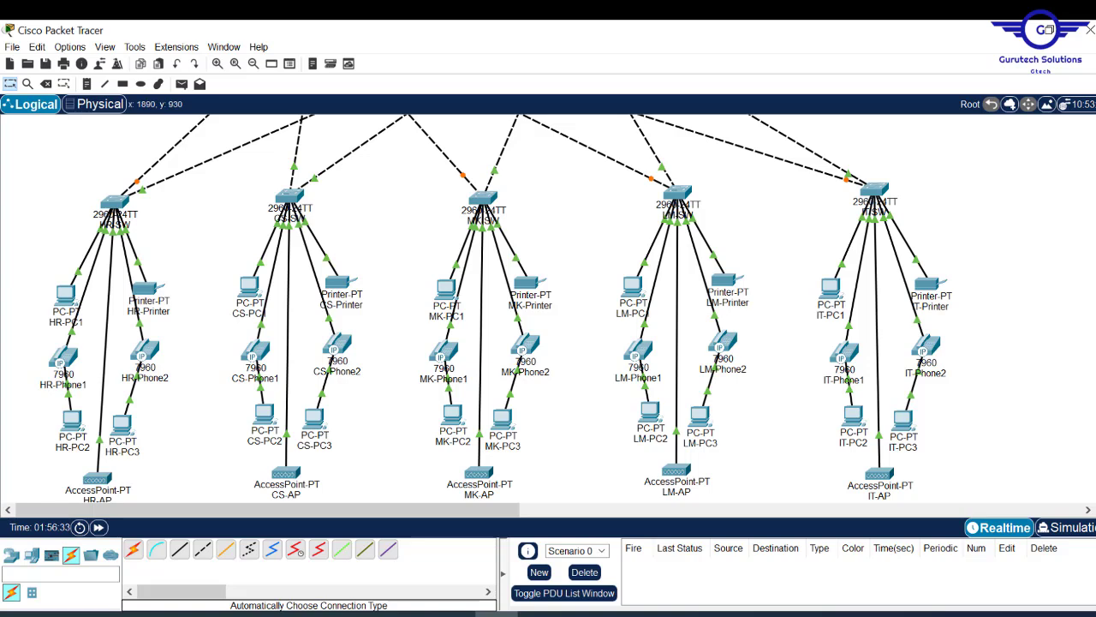
- Move the Server-Side-Router slightly up and to the right, its links following
{"action": "scroll", "coordinate": [548, 308], "scroll_direction": "down", "scroll_amount": 3}
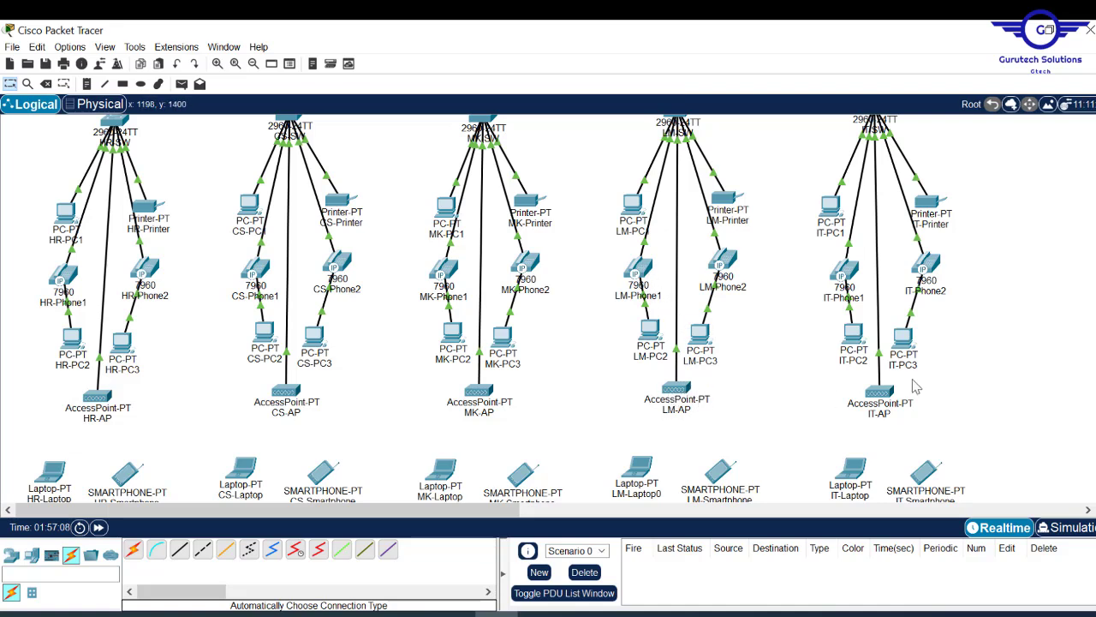
{"action": "scroll", "coordinate": [548, 309], "scroll_direction": "down", "scroll_amount": 3}
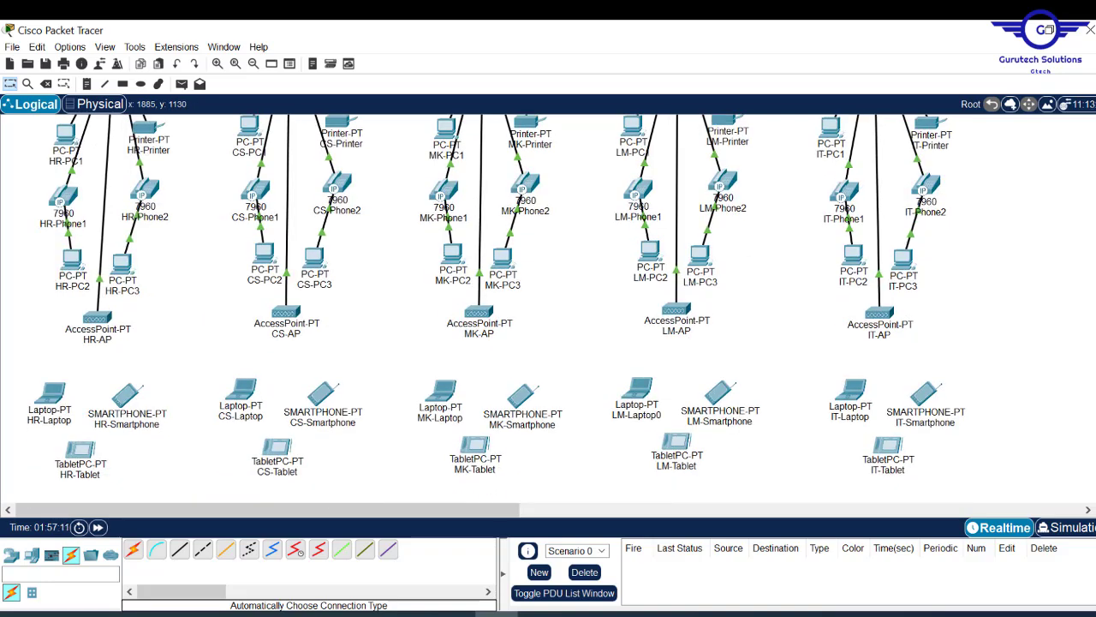
{"action": "scroll", "coordinate": [548, 308], "scroll_direction": "up", "scroll_amount": 3}
{"action": "scroll", "coordinate": [548, 308], "scroll_direction": "down", "scroll_amount": 3}
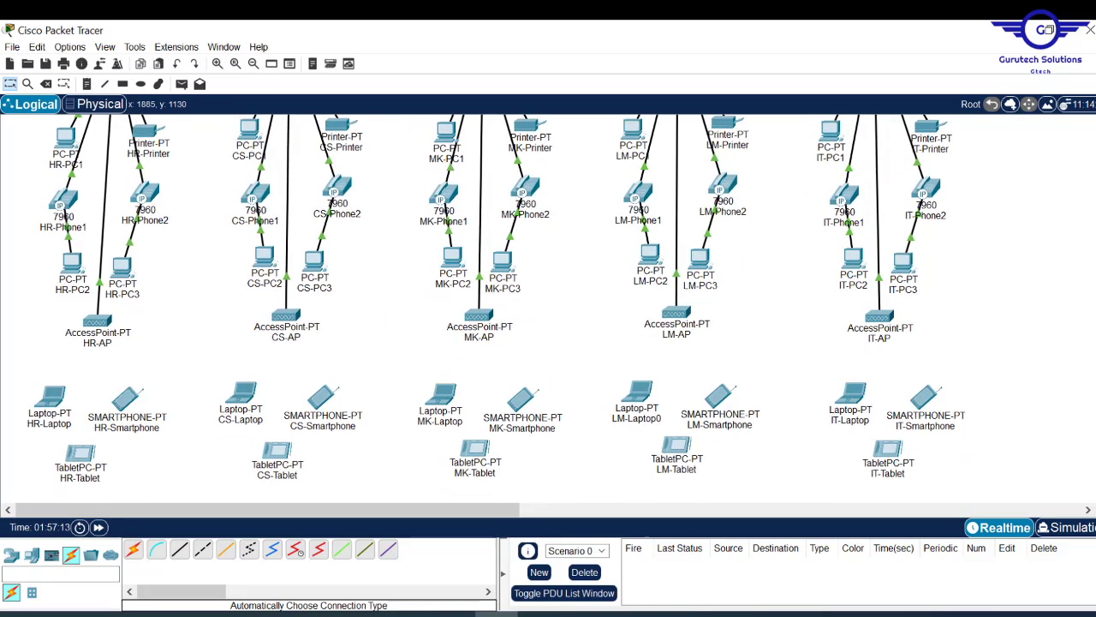
{"action": "scroll", "coordinate": [548, 309], "scroll_direction": "down", "scroll_amount": 2}
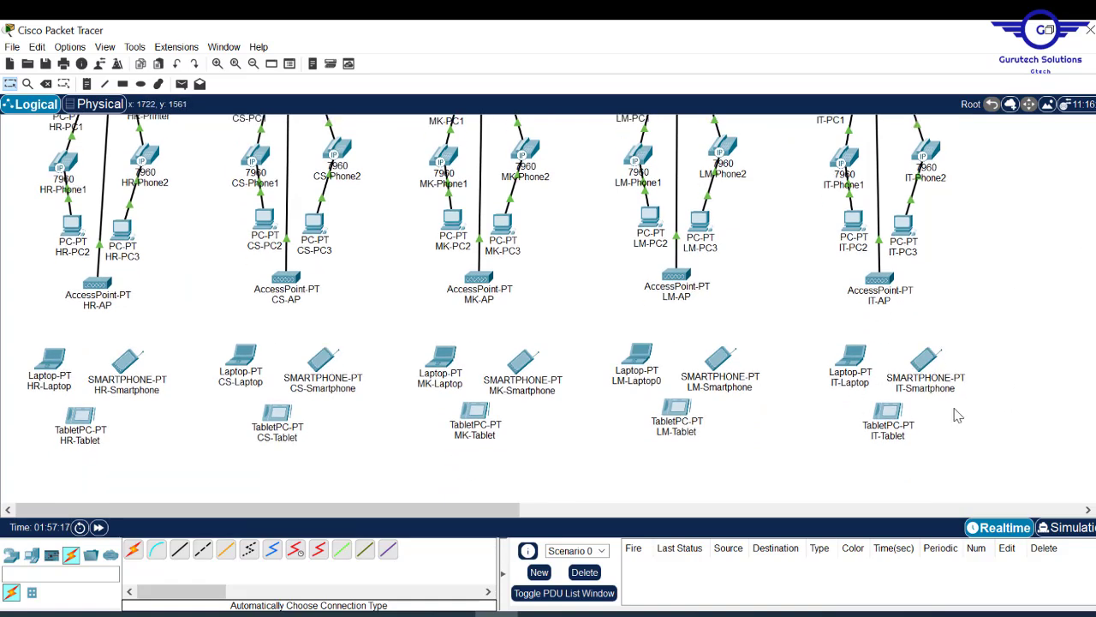
{"action": "left_click_drag", "start_coordinate": [1095, 240], "coordinate": [1095, 171]}
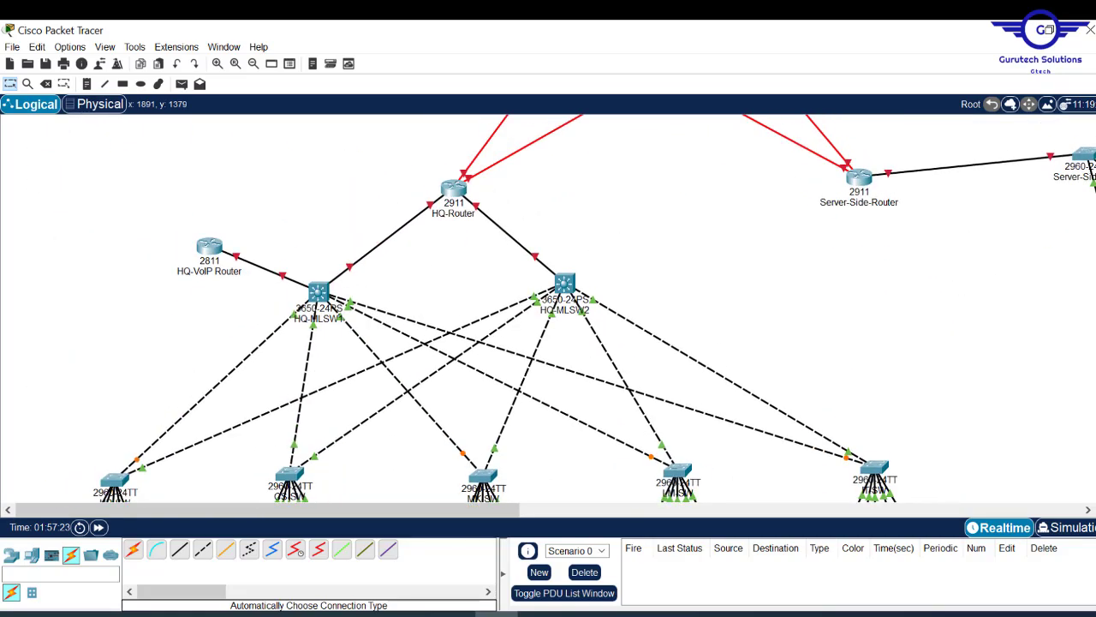
{"action": "left_click_drag", "start_coordinate": [868, 186], "coordinate": [889, 178]}
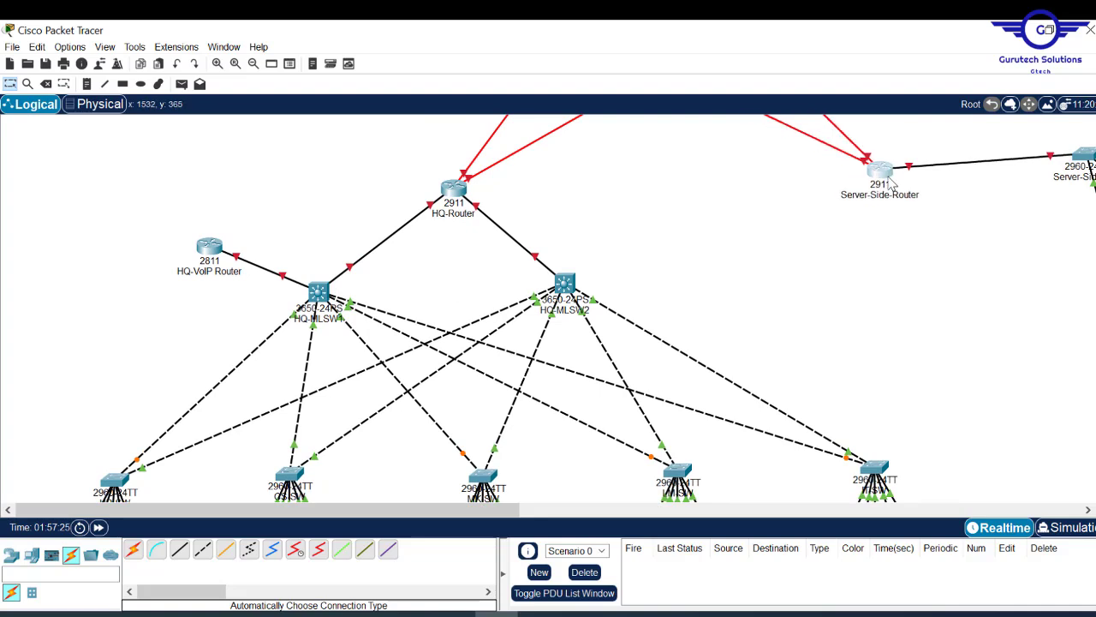
- Drag JTL-ISP and Safaricom-ISP a little left and Server-Side-Router further left toward JTL-ISP
{"action": "left_click_drag", "start_coordinate": [1095, 162], "coordinate": [1095, 126]}
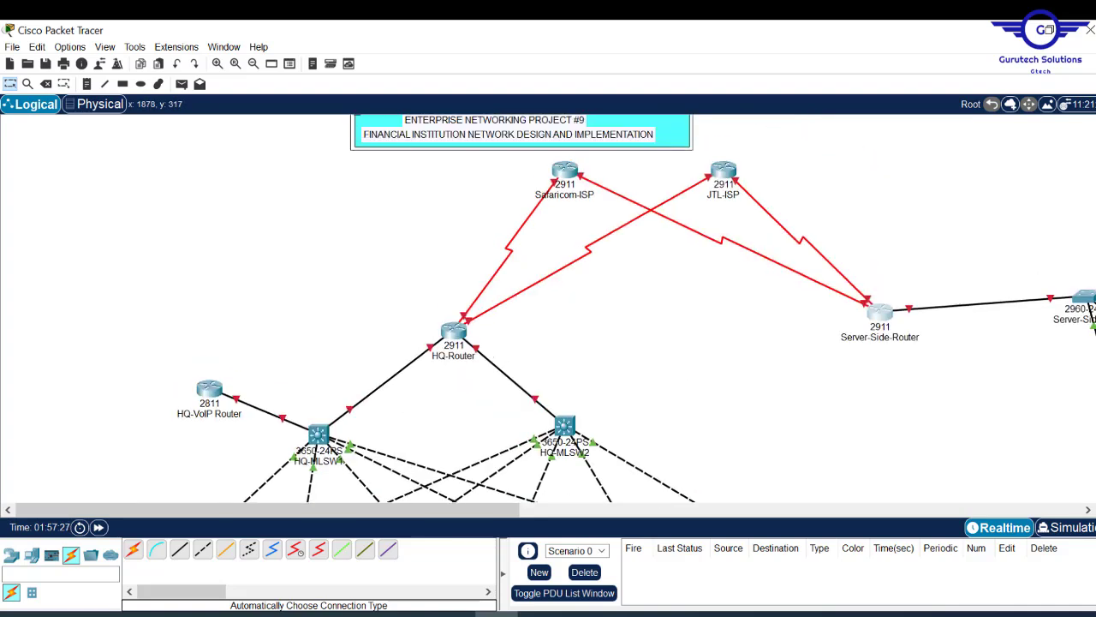
{"action": "left_click_drag", "start_coordinate": [704, 172], "coordinate": [671, 170]}
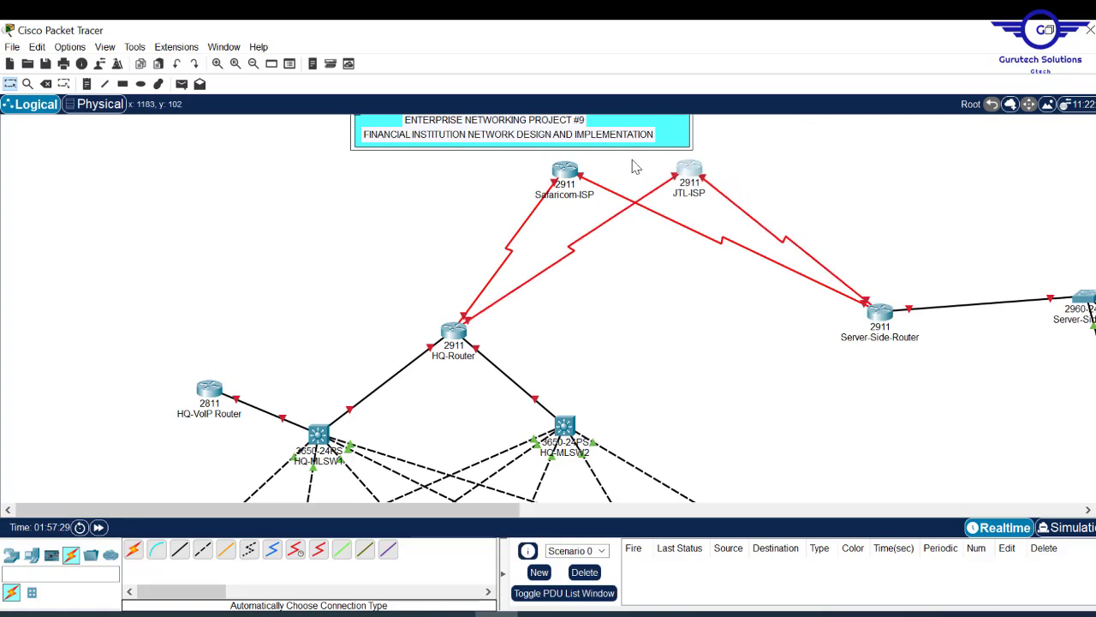
{"action": "mouse_move", "coordinate": [578, 175]}
{"action": "left_mouse_down"}
{"action": "mouse_move", "coordinate": [567, 177]}
{"action": "mouse_move", "coordinate": [582, 173]}
{"action": "left_mouse_up"}
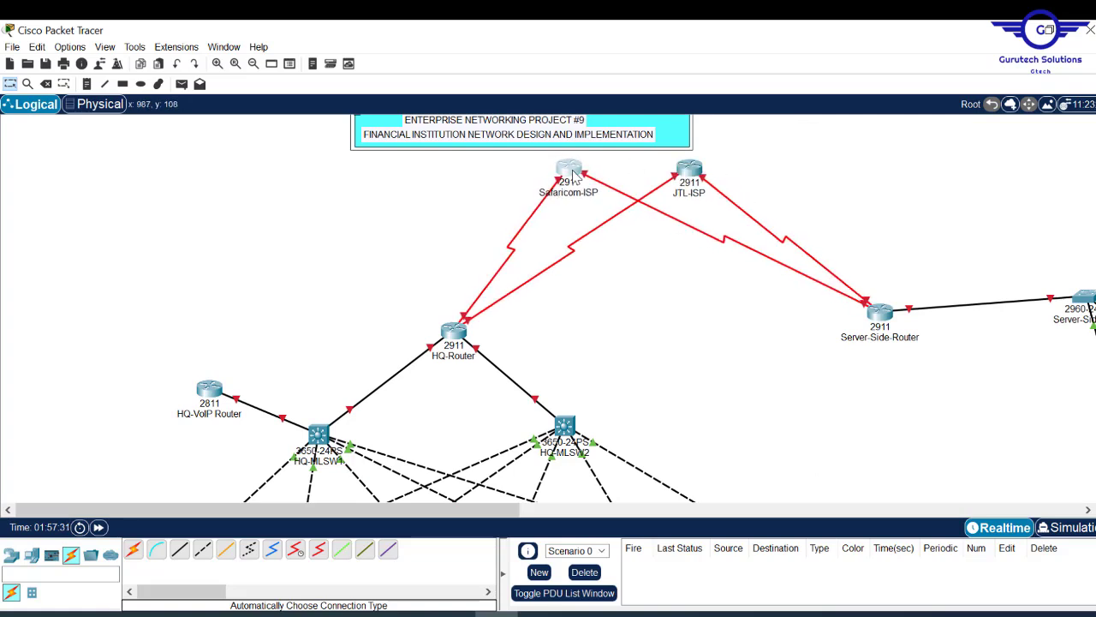
{"action": "left_click_drag", "start_coordinate": [894, 312], "coordinate": [835, 313]}
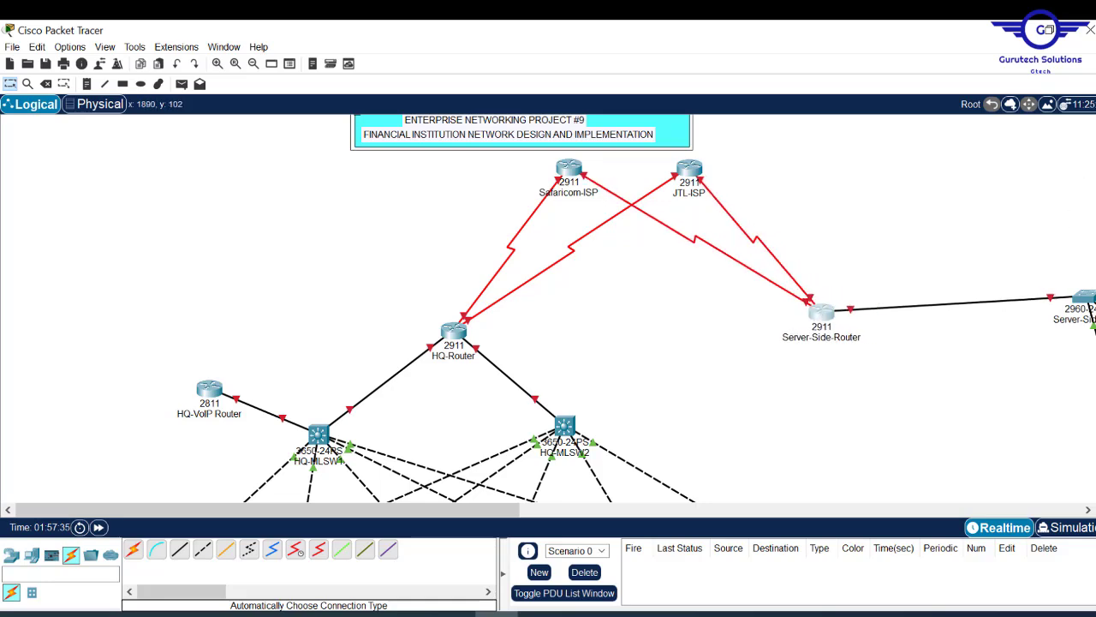
{"action": "scroll", "coordinate": [548, 309], "scroll_direction": "down", "scroll_amount": 4}
{"action": "scroll", "coordinate": [548, 308], "scroll_direction": "up", "scroll_amount": 2}
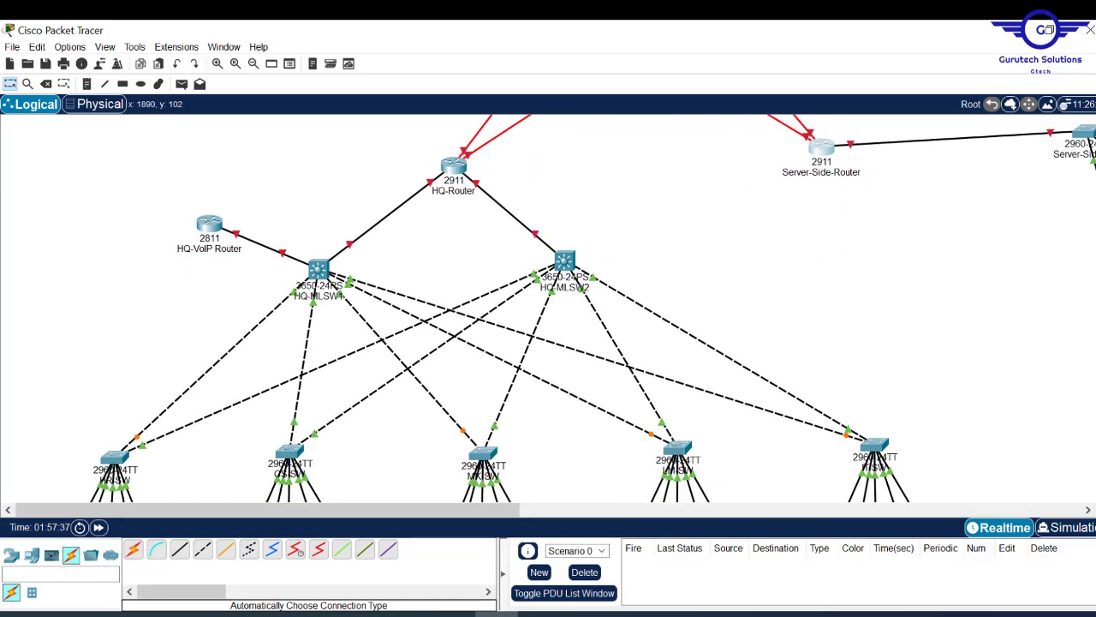
{"action": "scroll", "coordinate": [548, 308], "scroll_direction": "down", "scroll_amount": 2}
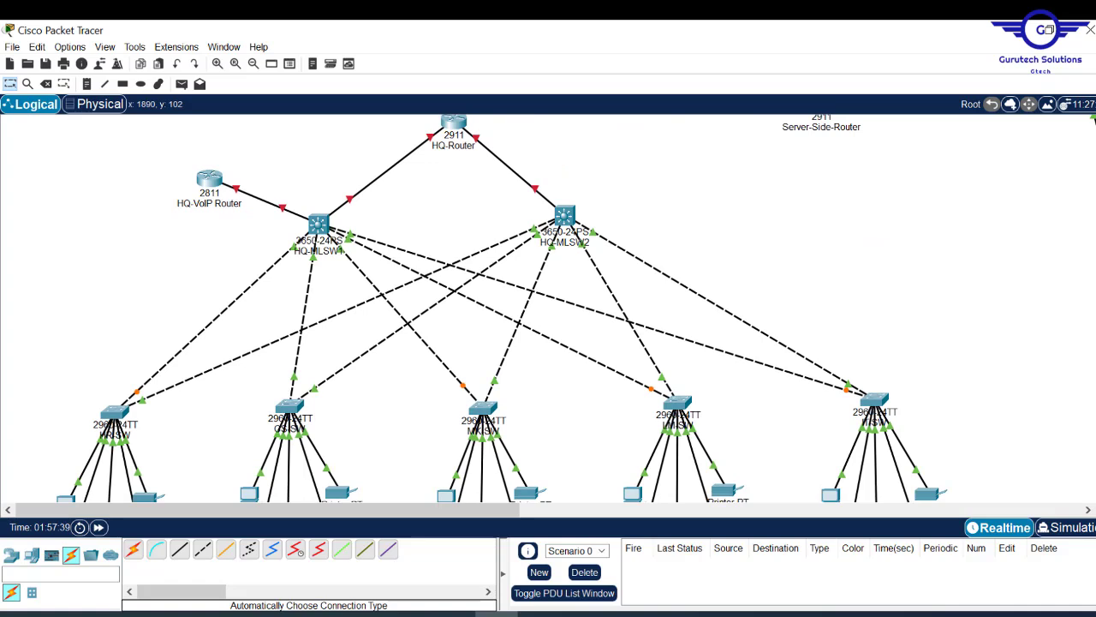
{"action": "scroll", "coordinate": [548, 308], "scroll_direction": "up", "scroll_amount": 1}
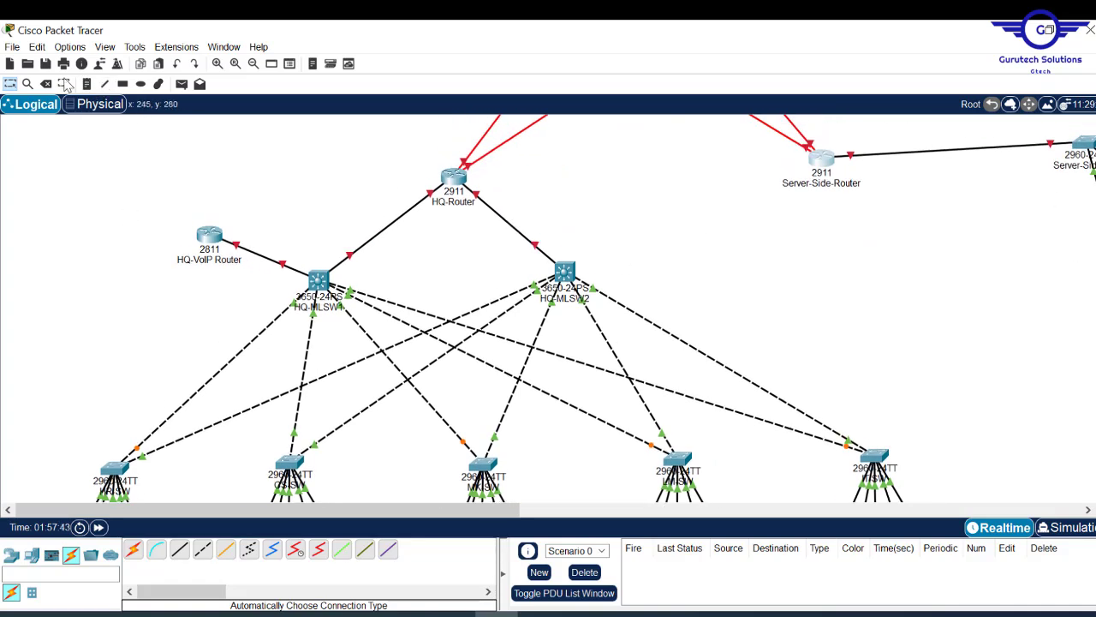
- Set the Rectangle tool to No Fill and zoom out to view the whole topology
{"action": "left_click", "coordinate": [123, 83]}
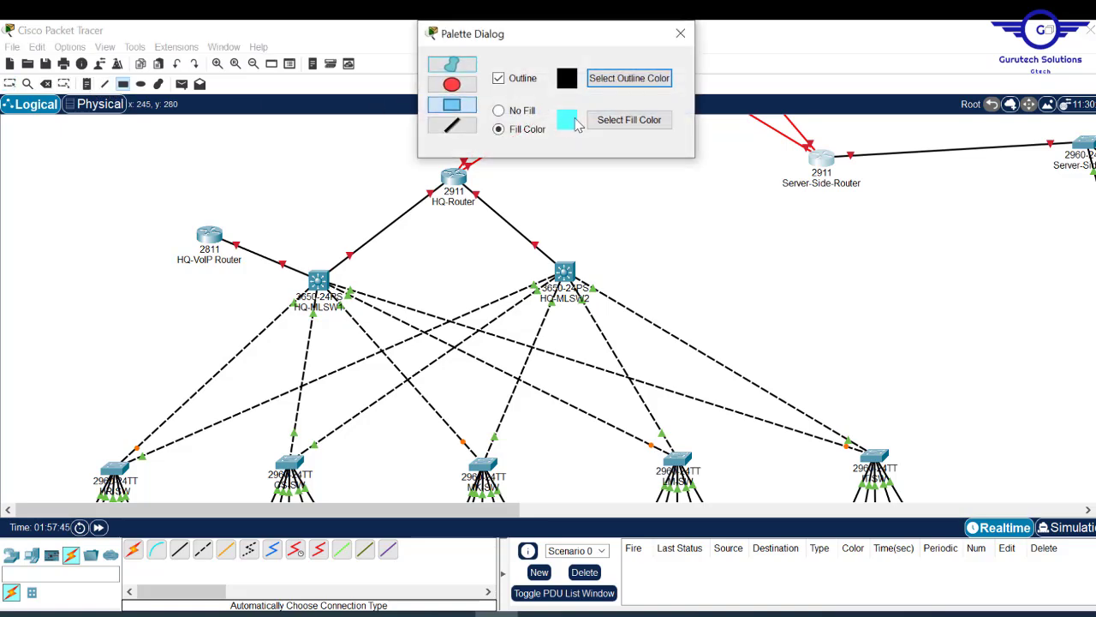
{"action": "left_click", "coordinate": [253, 64]}
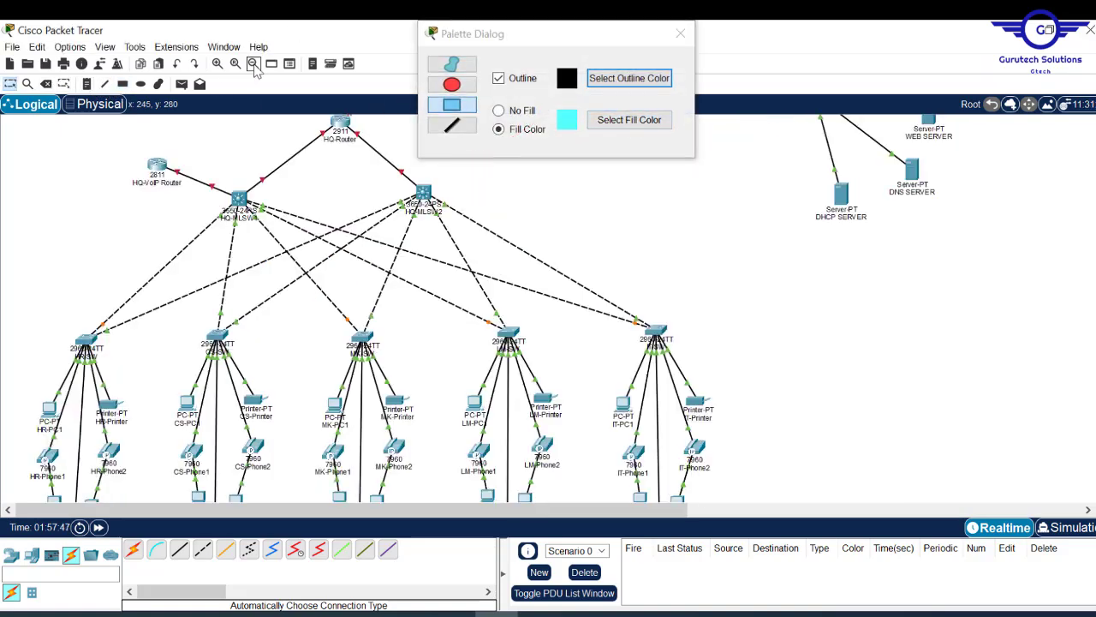
{"action": "left_click", "coordinate": [254, 65]}
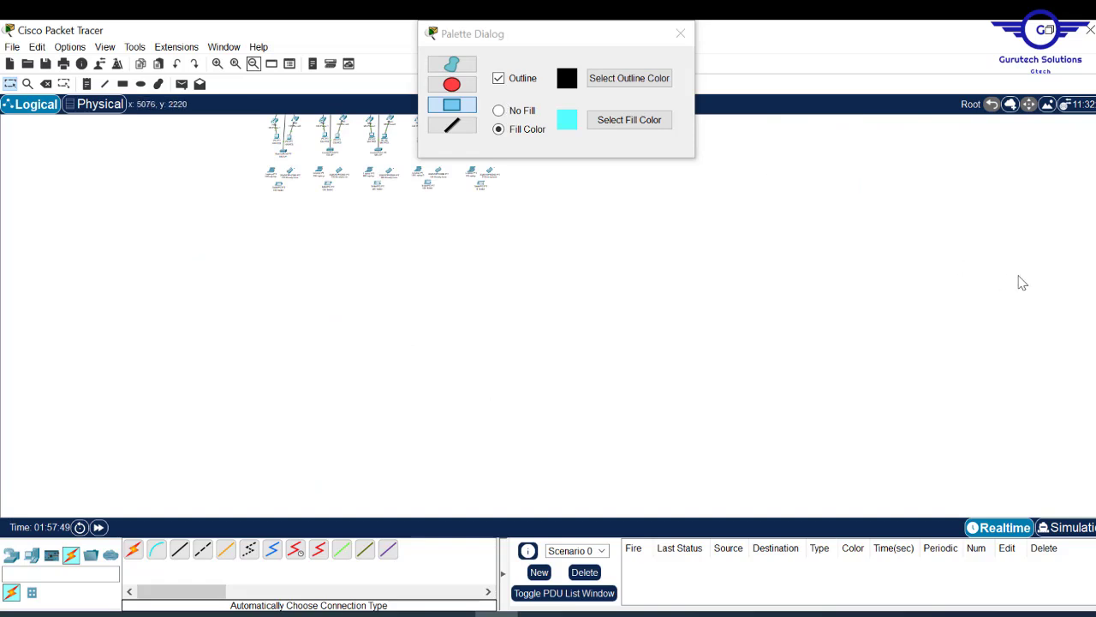
{"action": "scroll", "coordinate": [1079, 141], "scroll_direction": "up", "scroll_amount": 5}
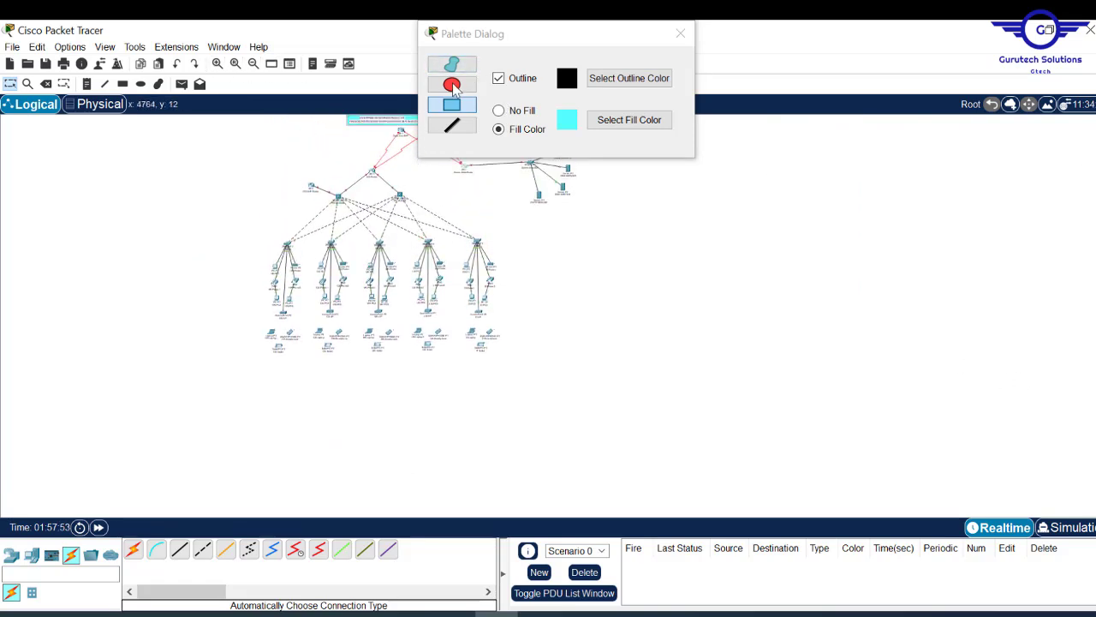
{"action": "left_click", "coordinate": [512, 115]}
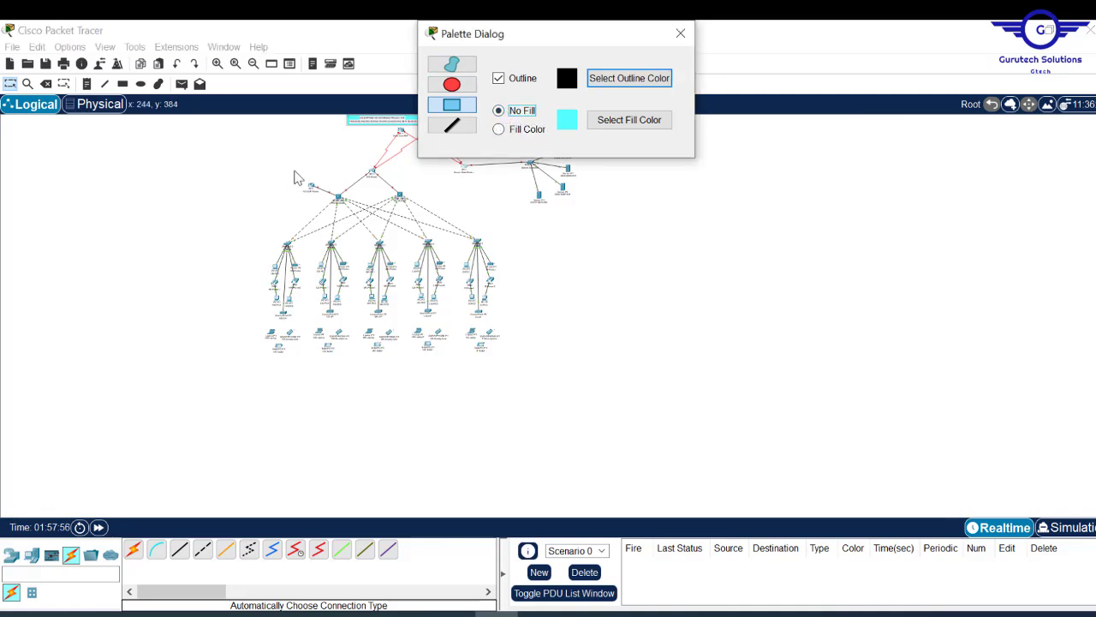
{"action": "left_click", "coordinate": [681, 32]}
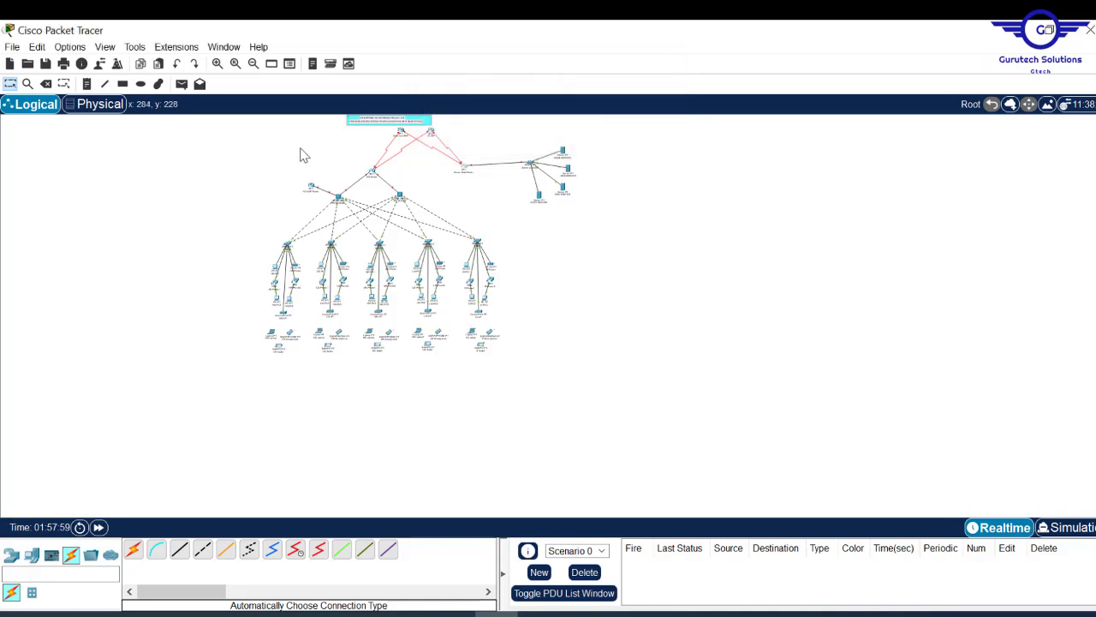
{"action": "left_click", "coordinate": [217, 65]}
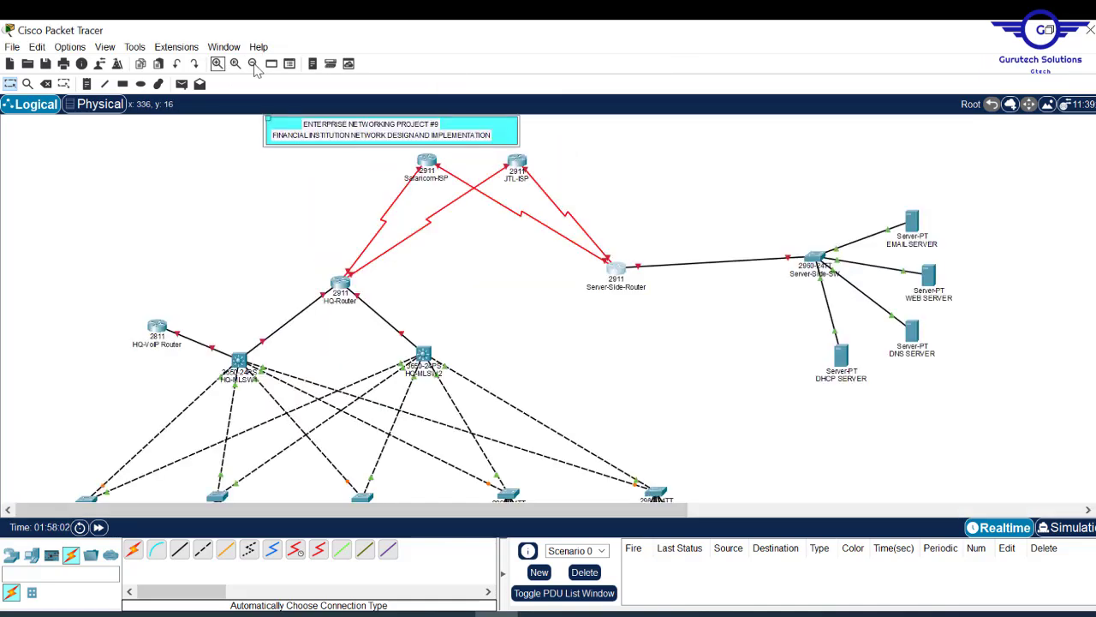
{"action": "scroll", "coordinate": [548, 308], "scroll_direction": "down", "scroll_amount": 5}
{"action": "scroll", "coordinate": [548, 308], "scroll_direction": "up", "scroll_amount": 4}
{"action": "scroll", "coordinate": [548, 308], "scroll_direction": "down", "scroll_amount": 5}
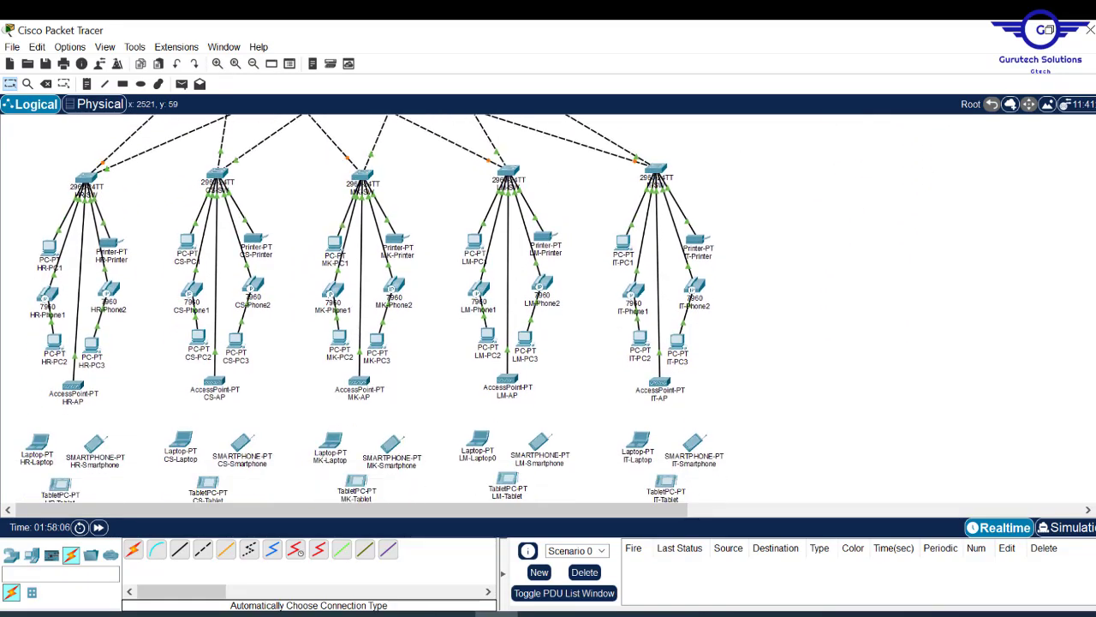
{"action": "scroll", "coordinate": [1091, 121], "scroll_direction": "up", "scroll_amount": 5}
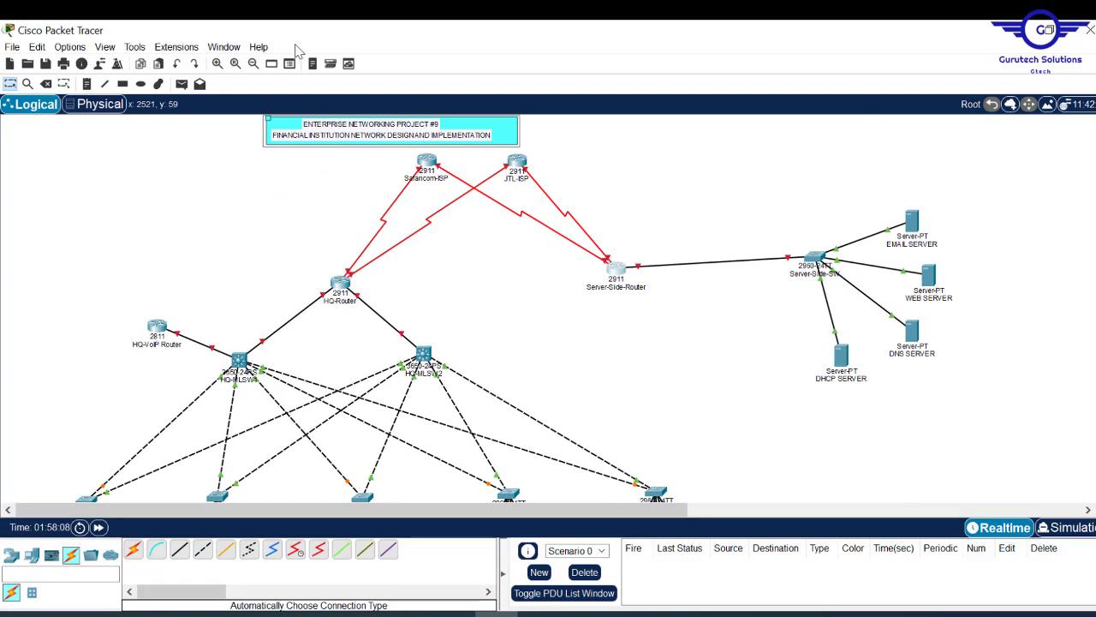
{"action": "left_click", "coordinate": [253, 63]}
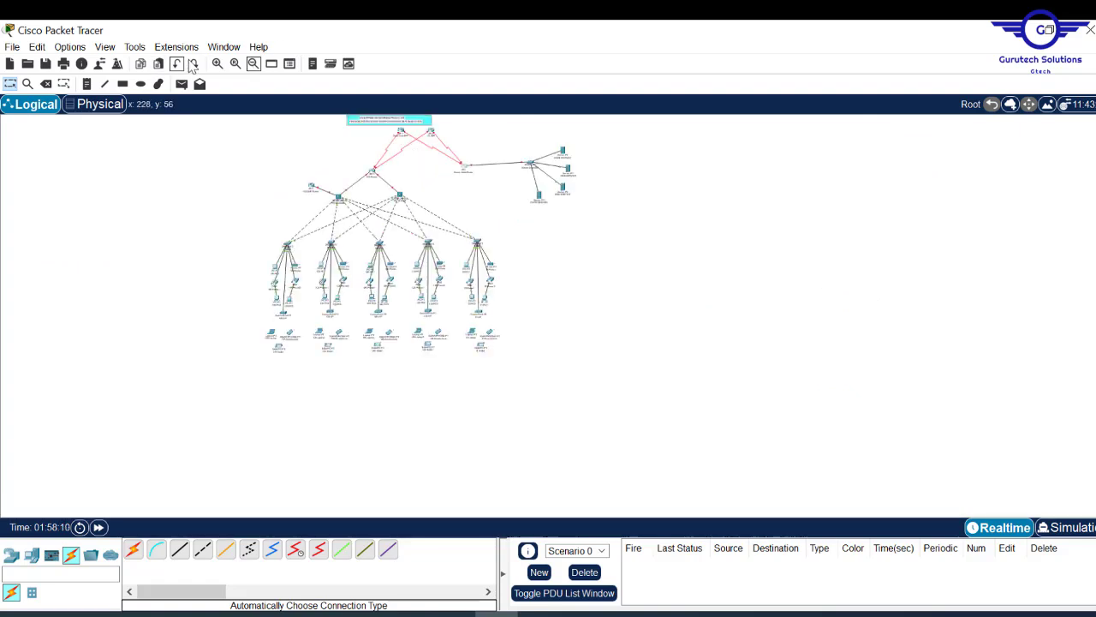
- Draw unfilled rectangles around the HQ department devices and the Switch7 server group
{"action": "left_click", "coordinate": [122, 83]}
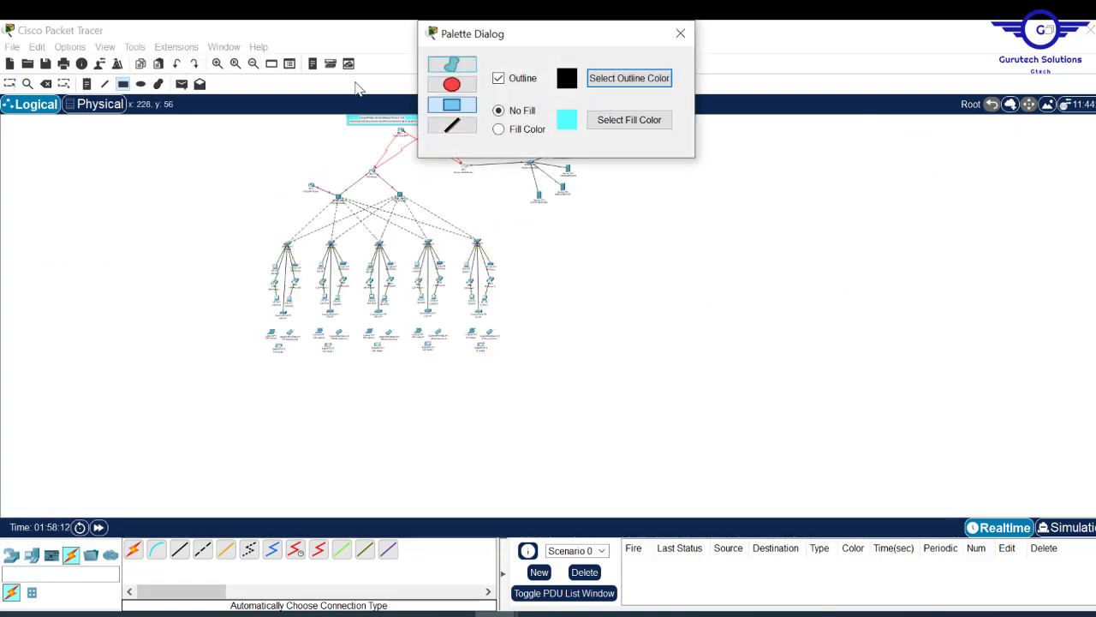
{"action": "left_click", "coordinate": [280, 168]}
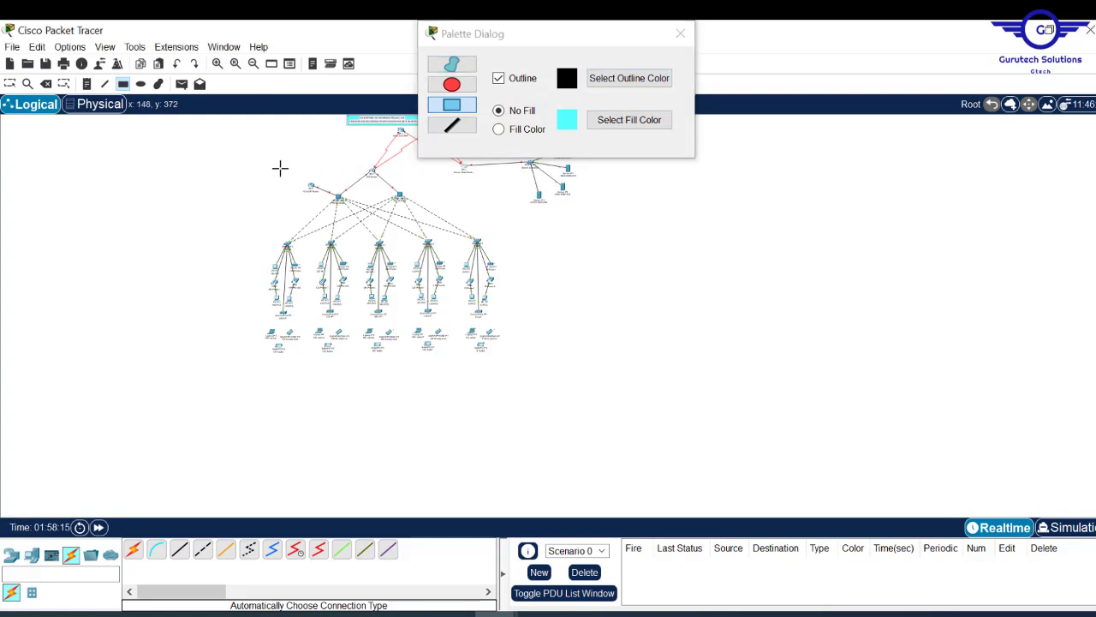
{"action": "left_click_drag", "start_coordinate": [280, 168], "coordinate": [502, 370]}
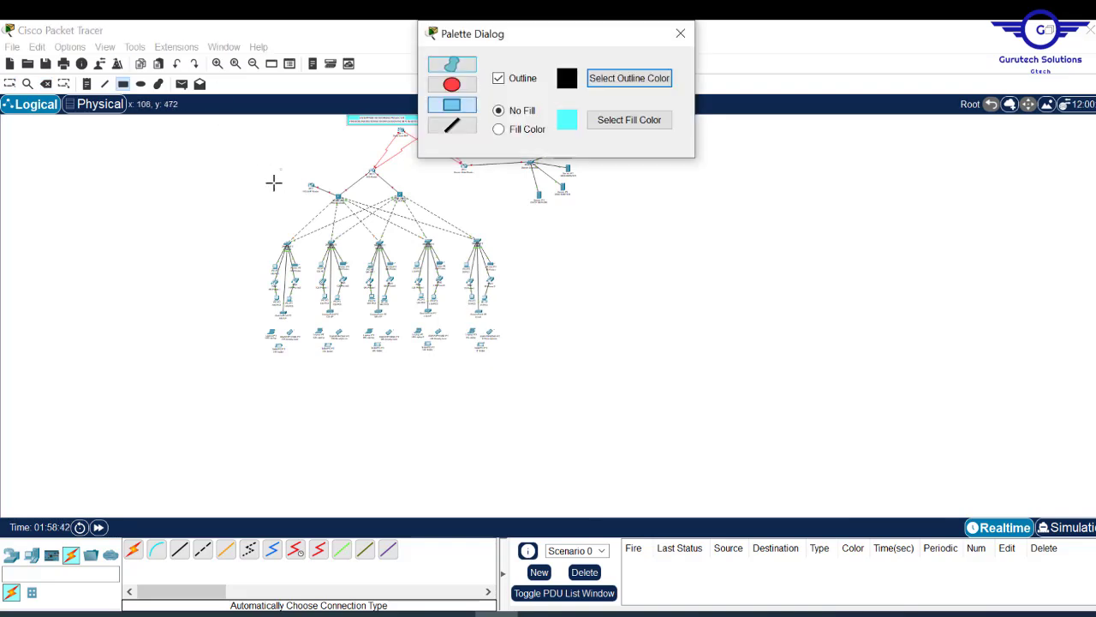
{"action": "left_click_drag", "start_coordinate": [273, 182], "coordinate": [509, 367]}
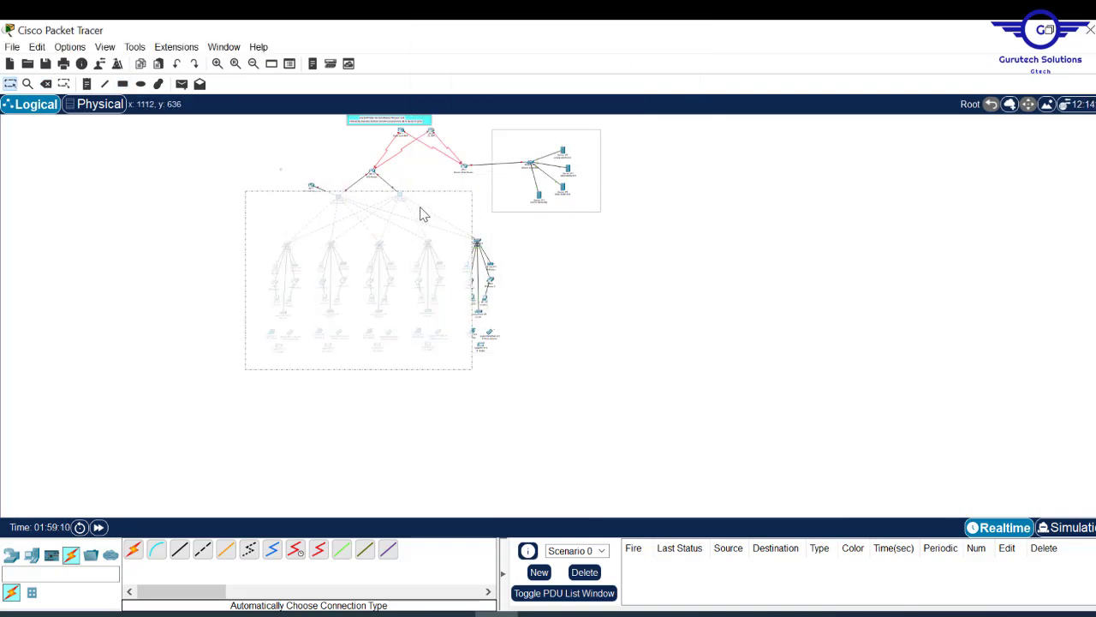
{"action": "left_click_drag", "start_coordinate": [419, 213], "coordinate": [440, 213]}
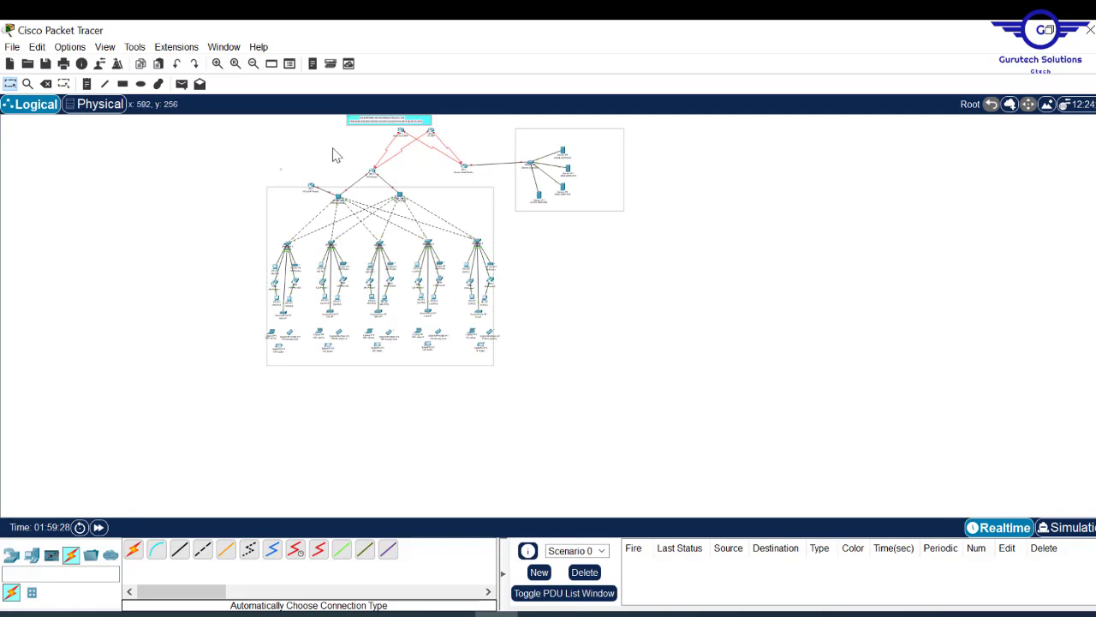
{"action": "left_click", "coordinate": [235, 64]}
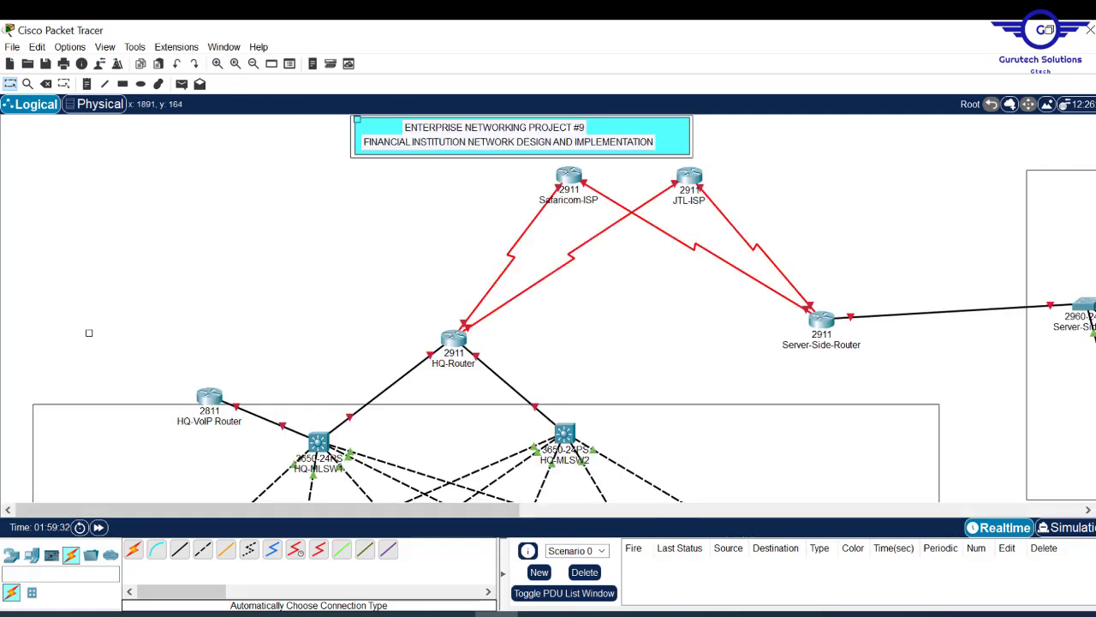
- Drag the HQ-VoIP Router down and left into the HQ network rectangle
{"action": "scroll", "coordinate": [1092, 244], "scroll_direction": "down", "scroll_amount": 12}
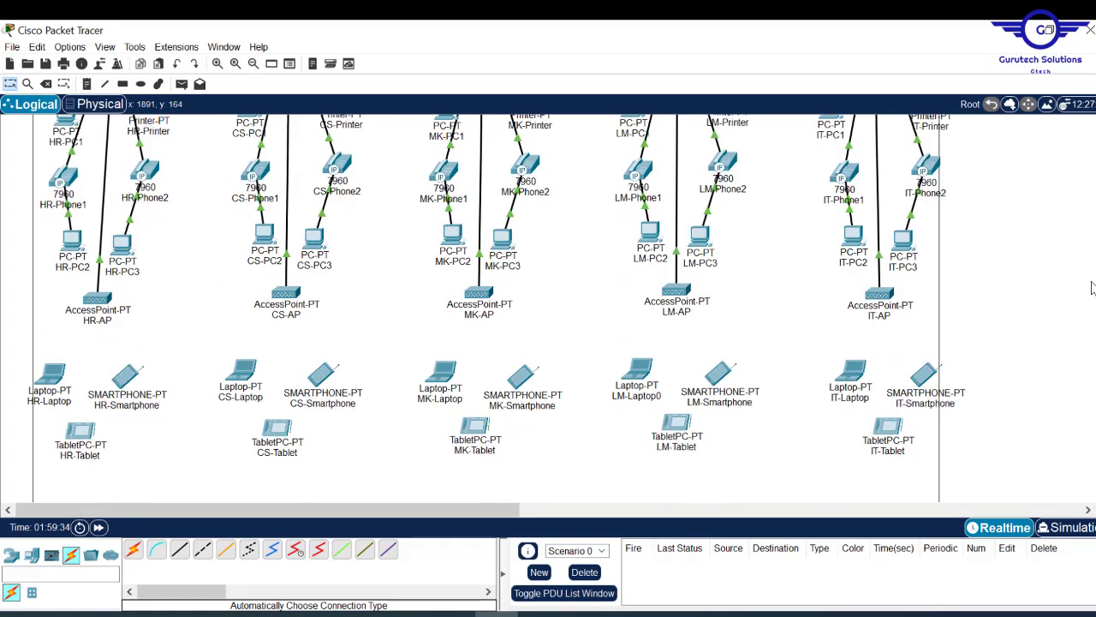
{"action": "scroll", "coordinate": [1092, 244], "scroll_direction": "up", "scroll_amount": 6}
{"action": "scroll", "coordinate": [1092, 244], "scroll_direction": "up", "scroll_amount": 5}
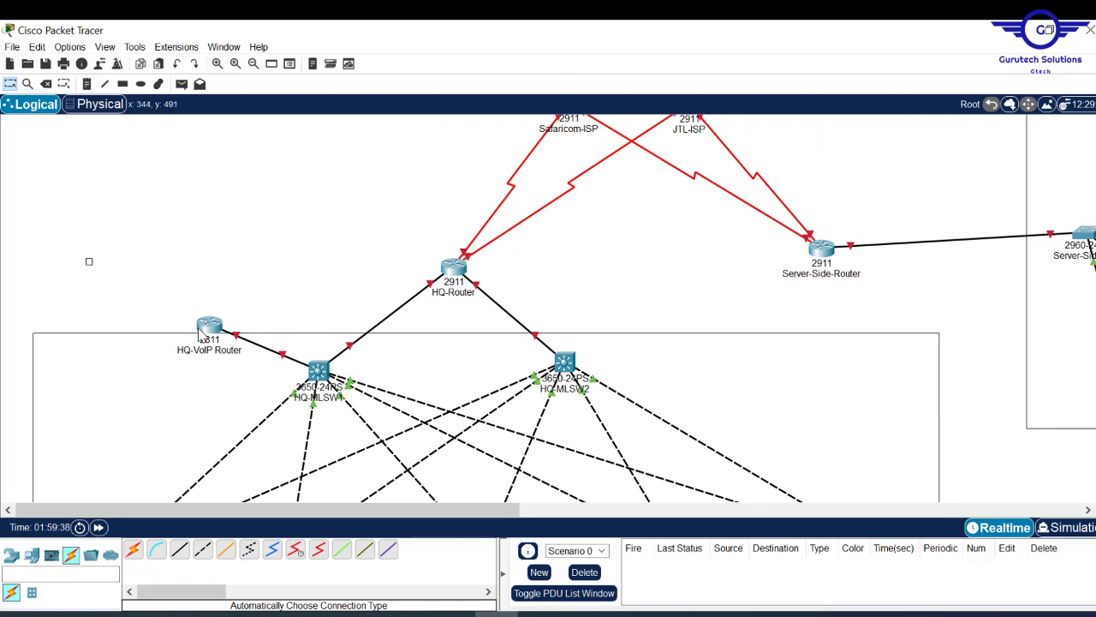
{"action": "left_click_drag", "start_coordinate": [211, 328], "coordinate": [193, 350]}
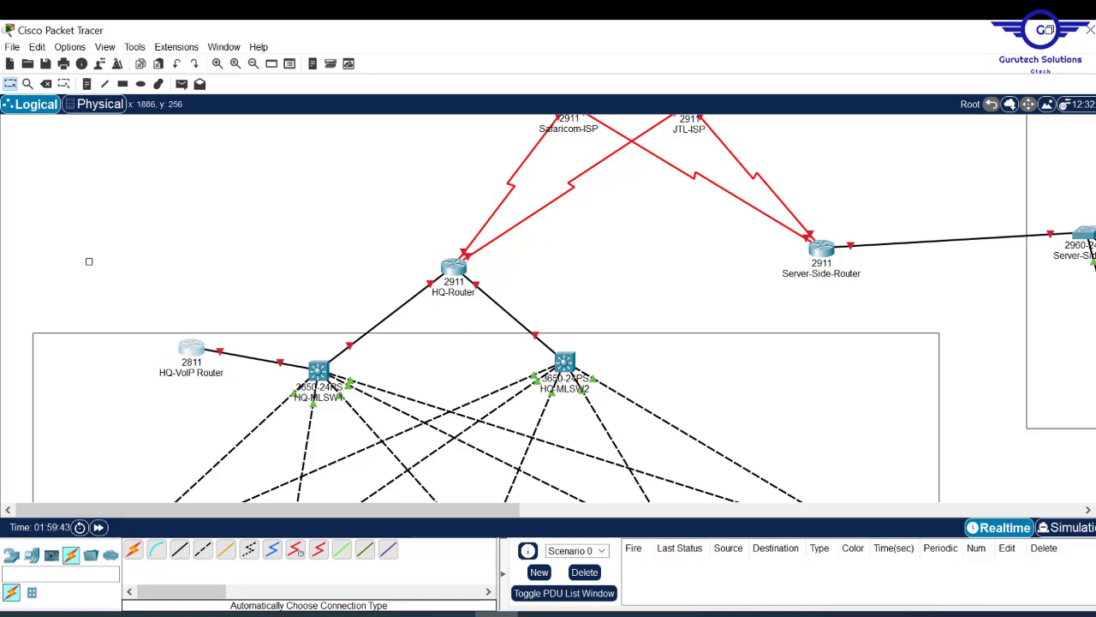
{"action": "scroll", "coordinate": [548, 308], "scroll_direction": "down", "scroll_amount": 6}
{"action": "scroll", "coordinate": [548, 309], "scroll_direction": "up", "scroll_amount": 3}
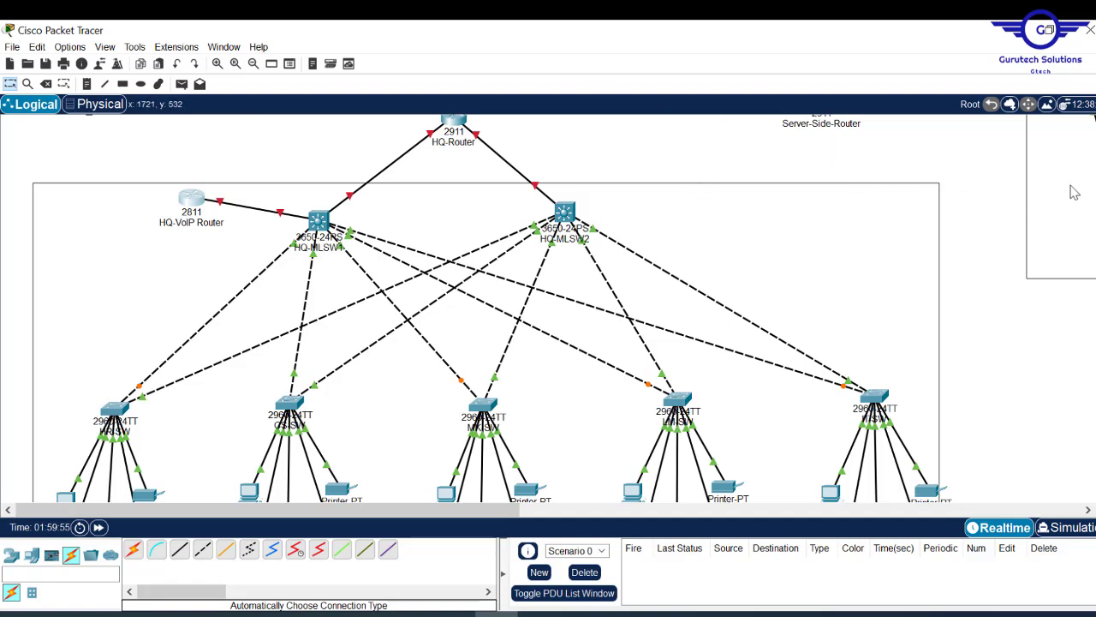
{"action": "scroll", "coordinate": [565, 322], "scroll_direction": "up", "scroll_amount": 3}
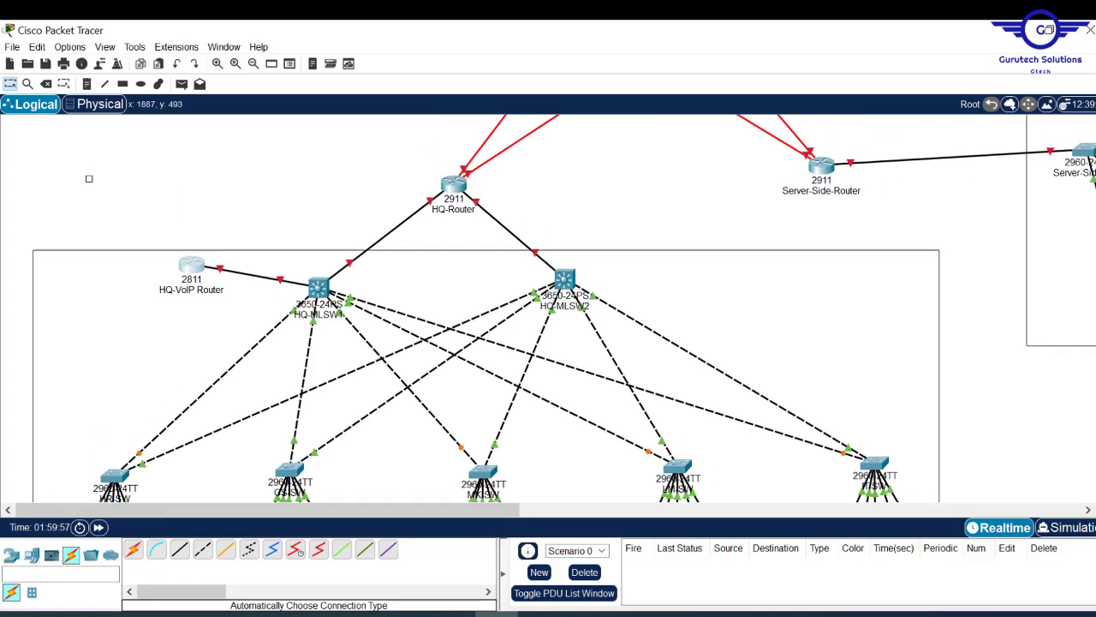
{"action": "left_click", "coordinate": [86, 83]}
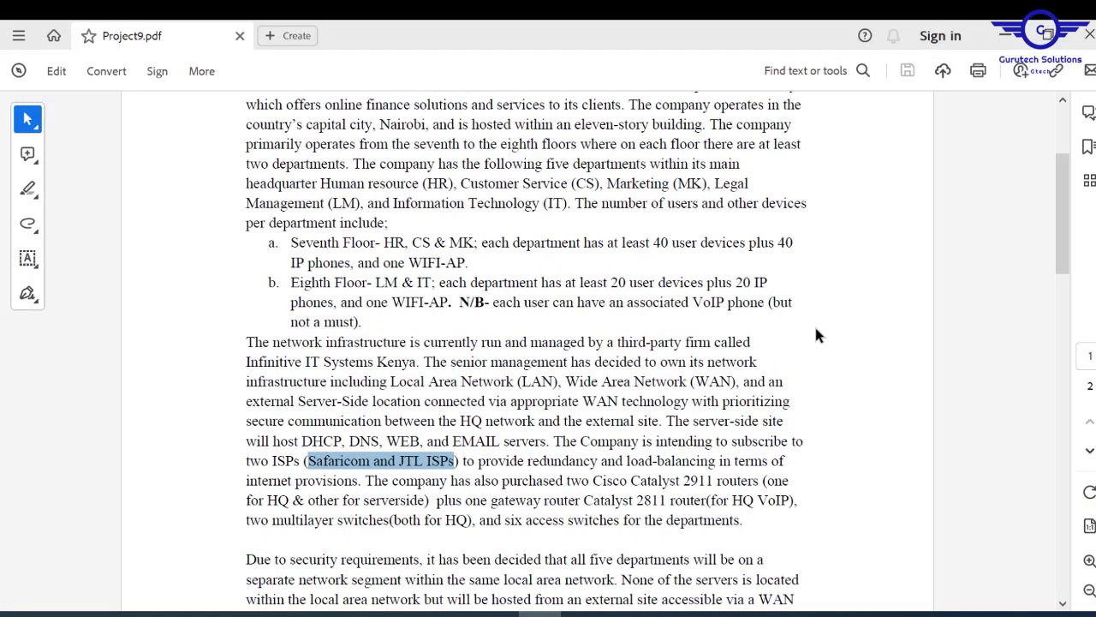
- Scroll Project9.pdf back up to its title, then minimize Acrobat
{"action": "scroll", "coordinate": [1066, 137], "scroll_direction": "up", "scroll_amount": 3}
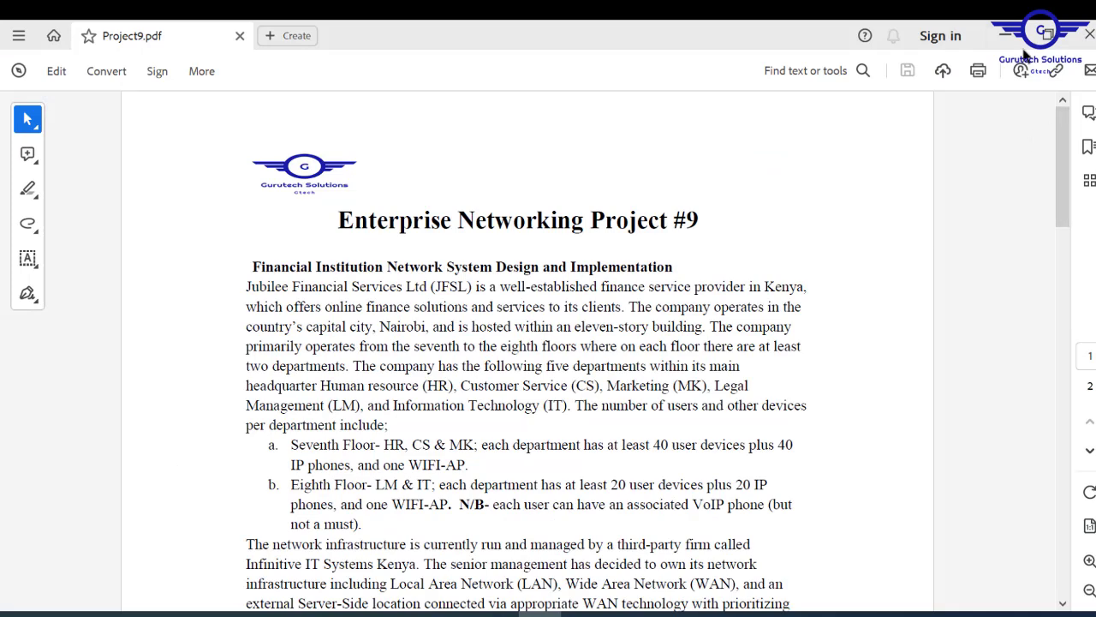
{"action": "left_click", "coordinate": [1006, 36]}
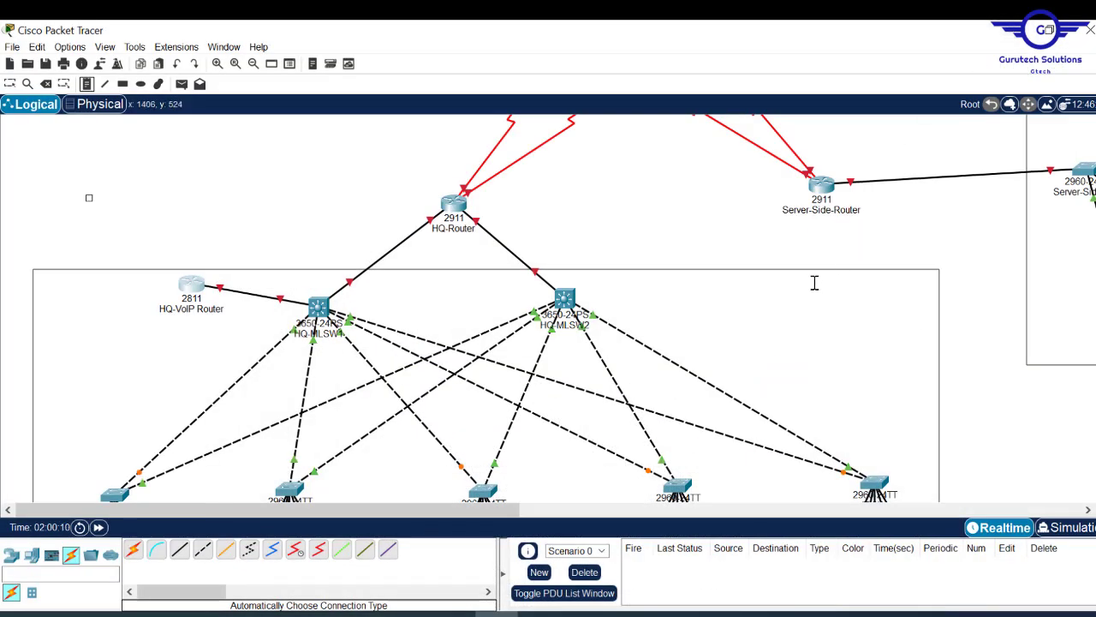
- Add a text note reading 'JFSL HQ NETWORK' inside the HQ rectangle
{"action": "left_click", "coordinate": [770, 265]}
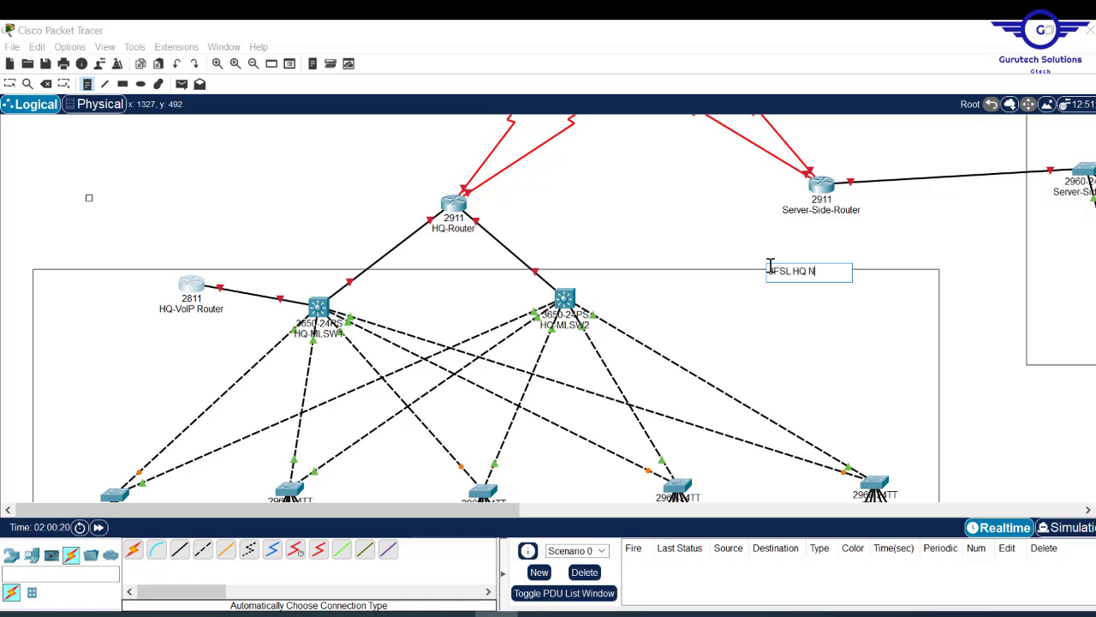
{"action": "type", "text": "FSL HQ NETWORK"}
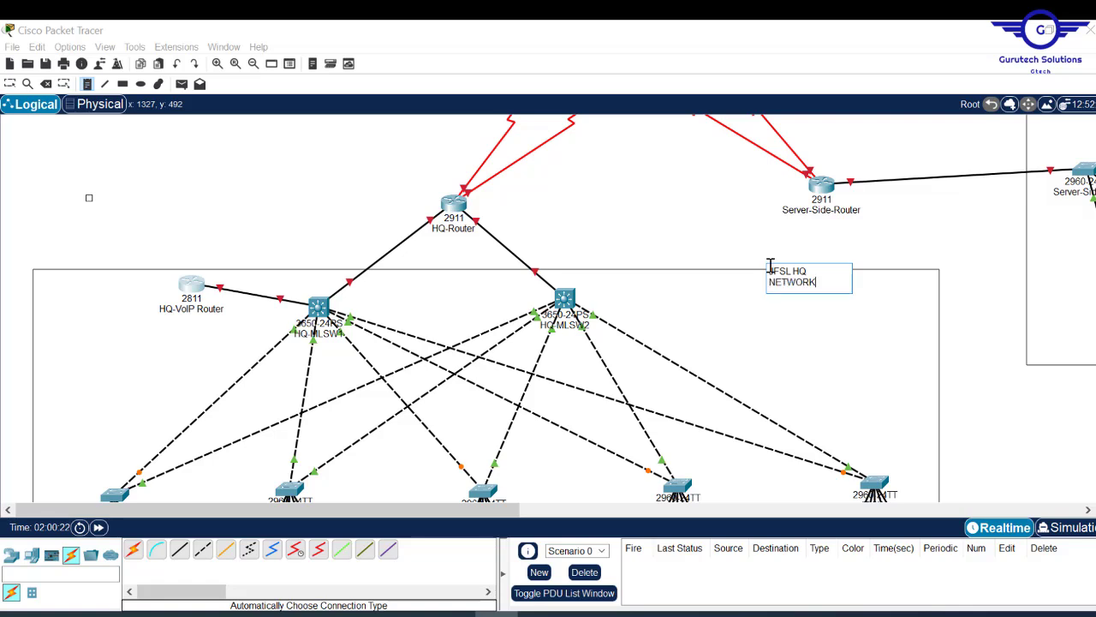
{"action": "scroll", "coordinate": [565, 308], "scroll_direction": "up", "scroll_amount": 3}
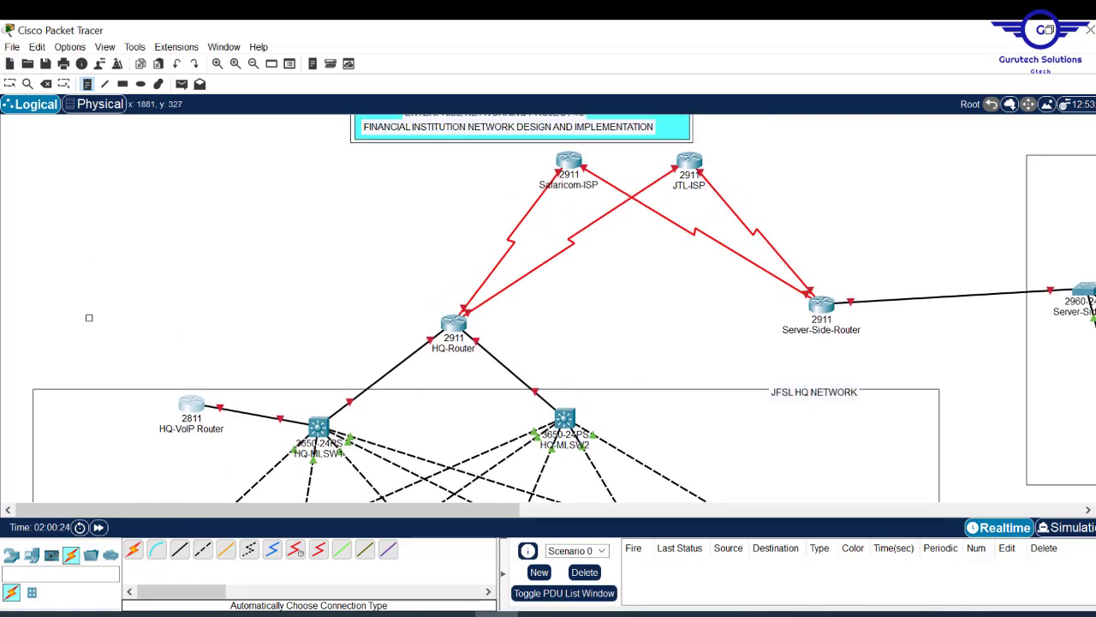
- Label the server-side rectangle 'JFSL SERVER-SIDE NETWORK' and move the HQ label onto its border
{"action": "left_click", "coordinate": [1017, 164]}
{"action": "type", "text": "JFSL SERVER"}
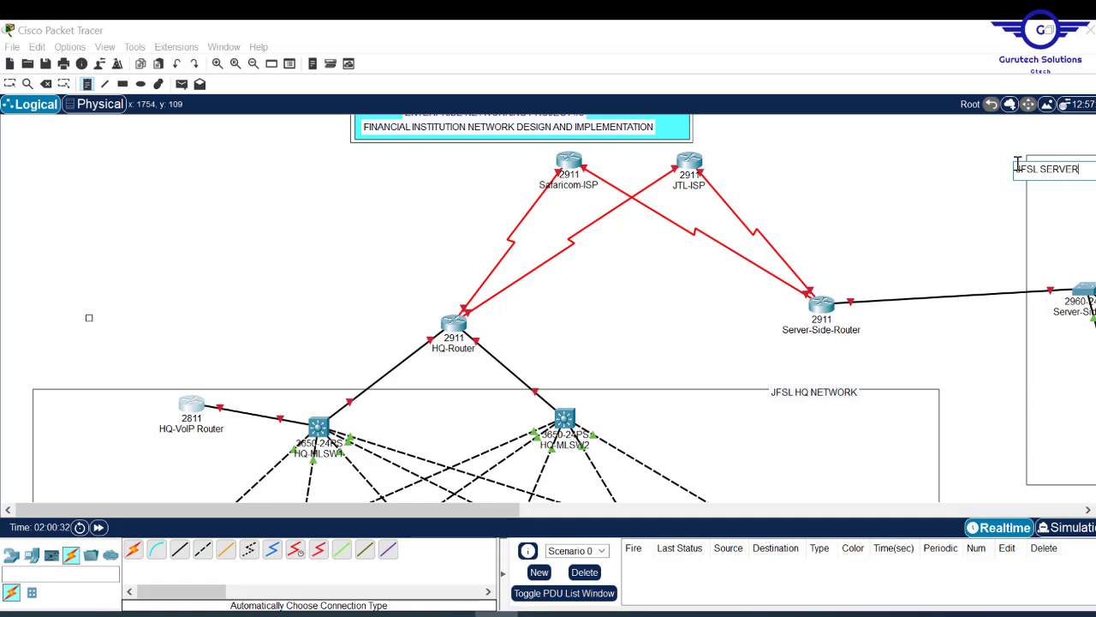
{"action": "type", "text": "-SIDE NETWORK"}
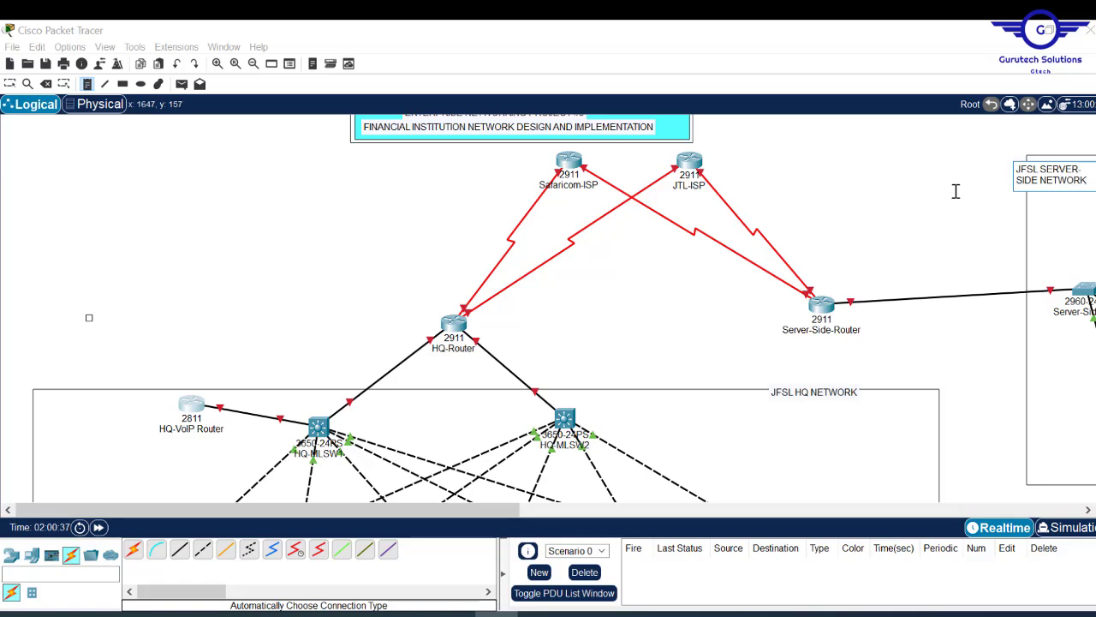
{"action": "key", "text": "Escape"}
{"action": "left_click_drag", "start_coordinate": [874, 392], "coordinate": [904, 387]}
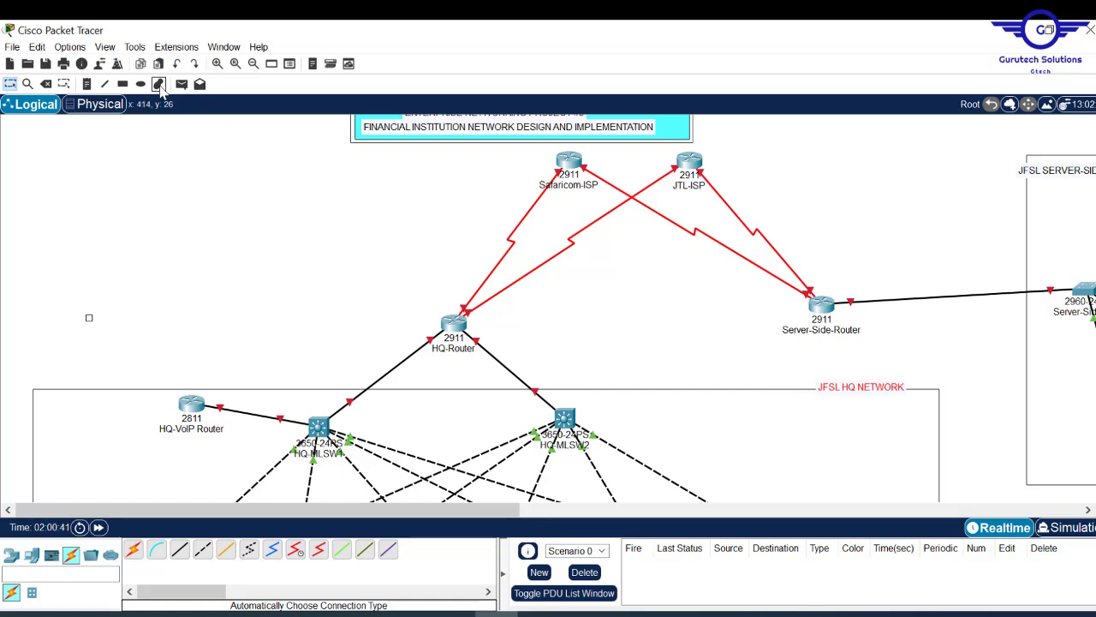
- Draw yellow-filled rectangles behind both network labels and close the Palette Dialog
{"action": "left_click", "coordinate": [123, 84]}
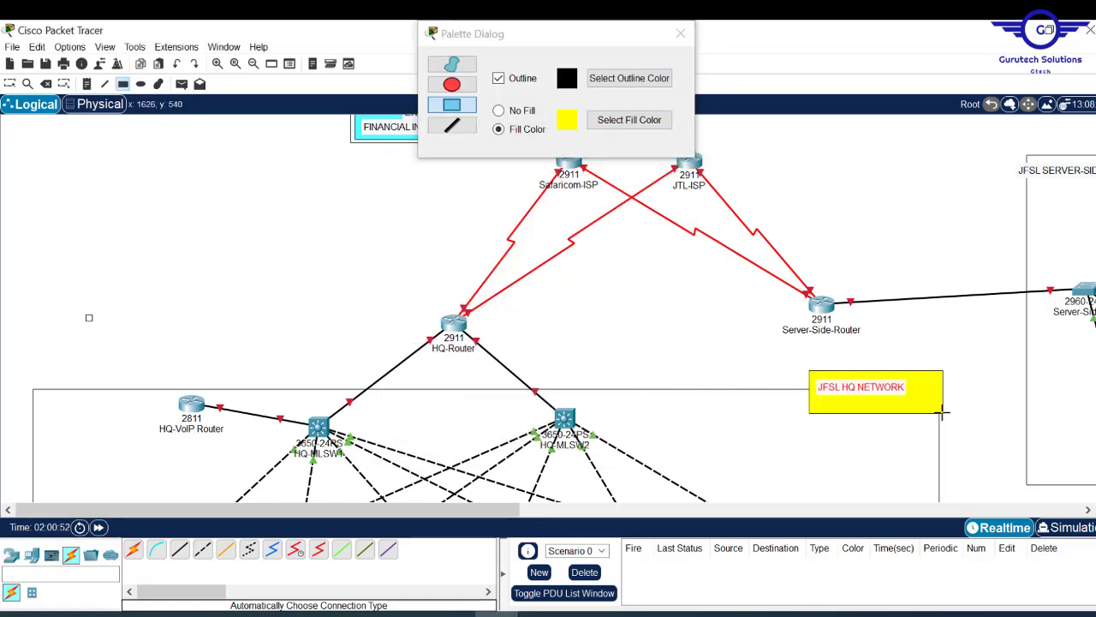
{"action": "left_click", "coordinate": [681, 35]}
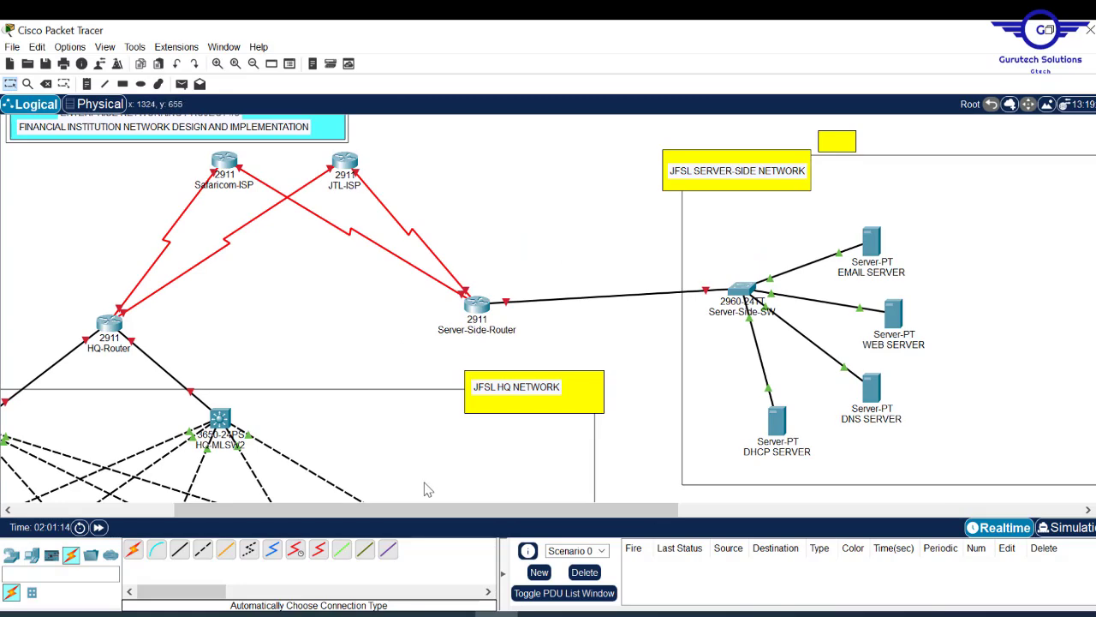
{"action": "left_click_drag", "start_coordinate": [419, 510], "coordinate": [368, 510]}
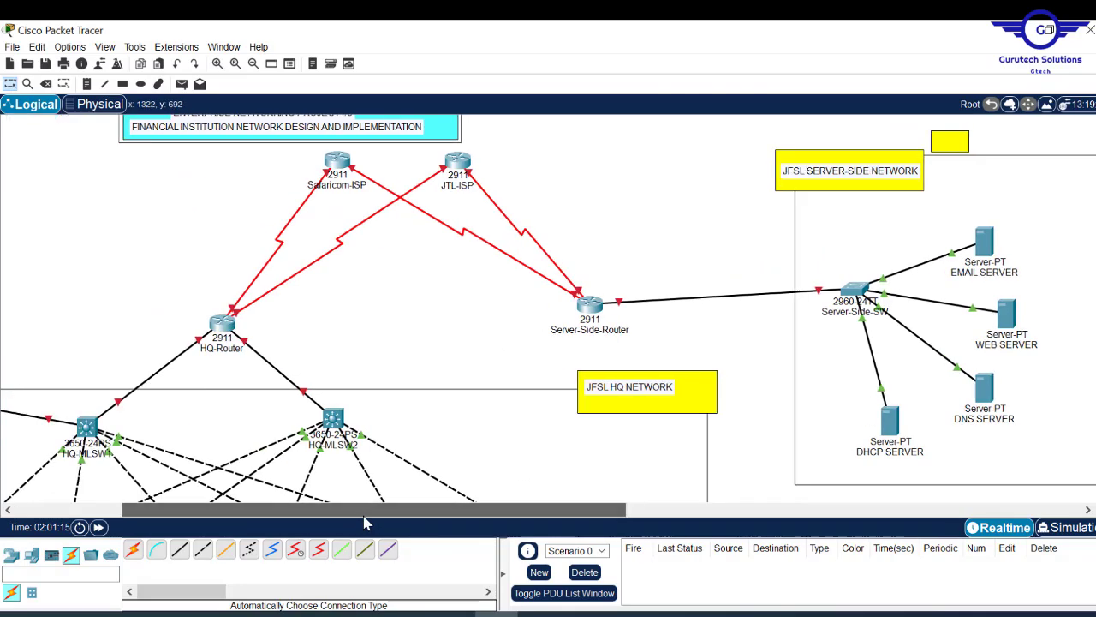
{"action": "scroll", "coordinate": [548, 308], "scroll_direction": "down", "scroll_amount": 5}
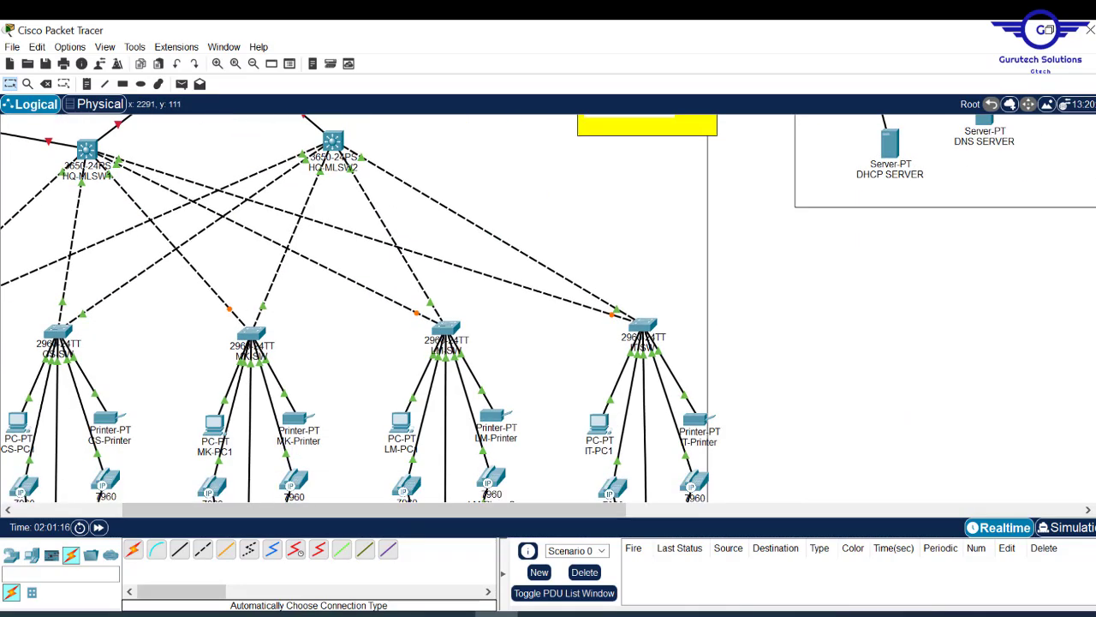
- Zoom out and draw an unfilled outline rectangle around the HR, CS and MK department groups
{"action": "left_click_drag", "start_coordinate": [346, 514], "coordinate": [240, 514]}
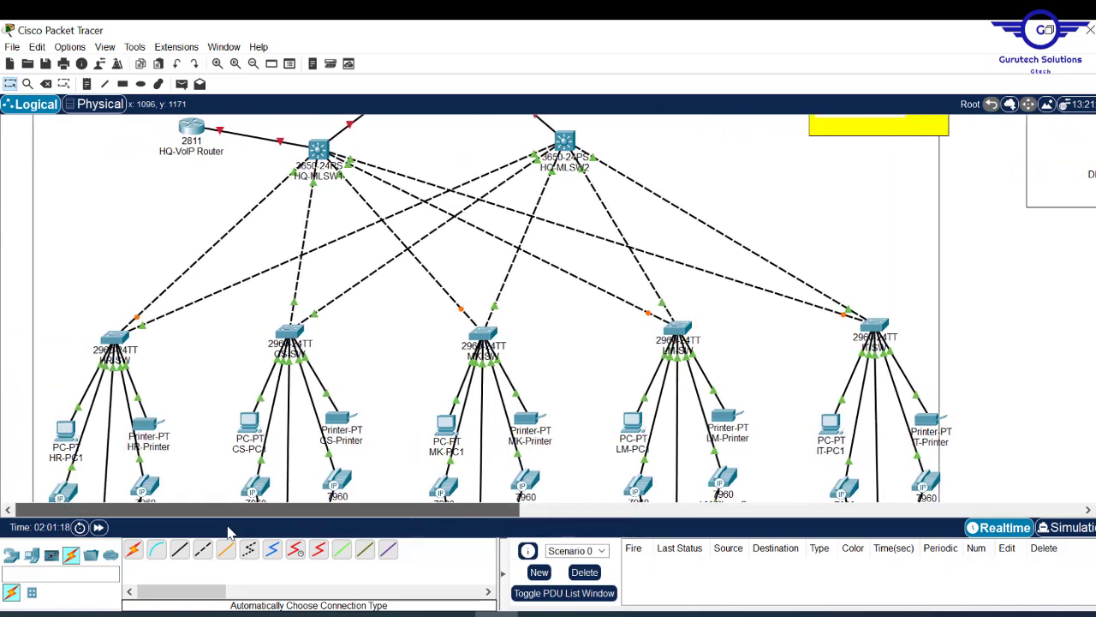
{"action": "scroll", "coordinate": [548, 309], "scroll_direction": "up", "scroll_amount": 4}
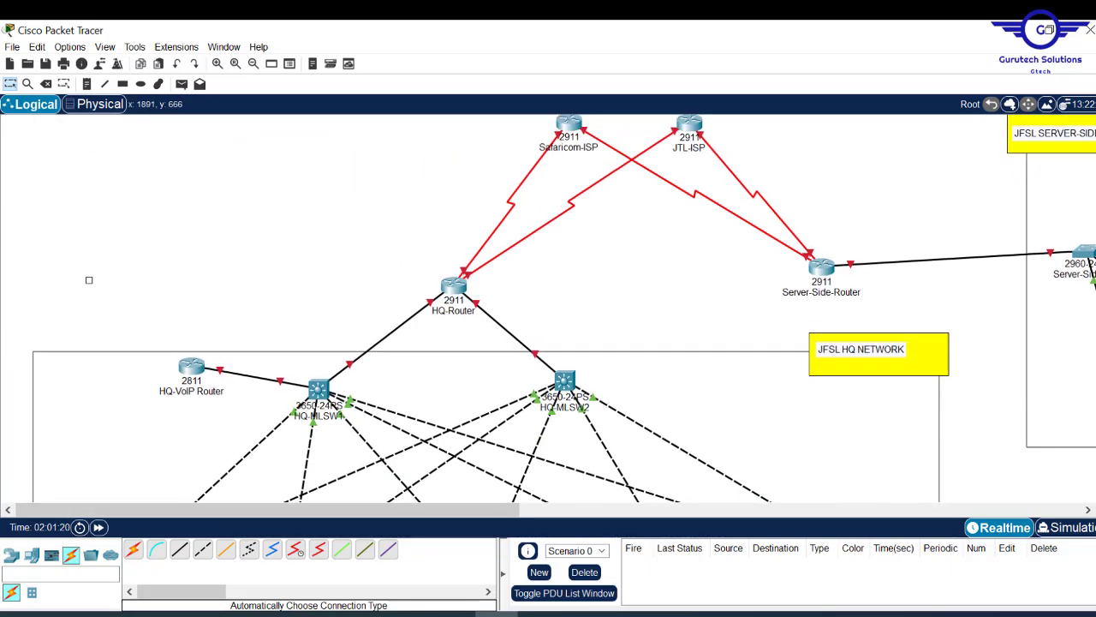
{"action": "scroll", "coordinate": [548, 309], "scroll_direction": "down", "scroll_amount": 2}
{"action": "scroll", "coordinate": [548, 309], "scroll_direction": "up", "scroll_amount": 1}
{"action": "scroll", "coordinate": [548, 308], "scroll_direction": "down", "scroll_amount": 1}
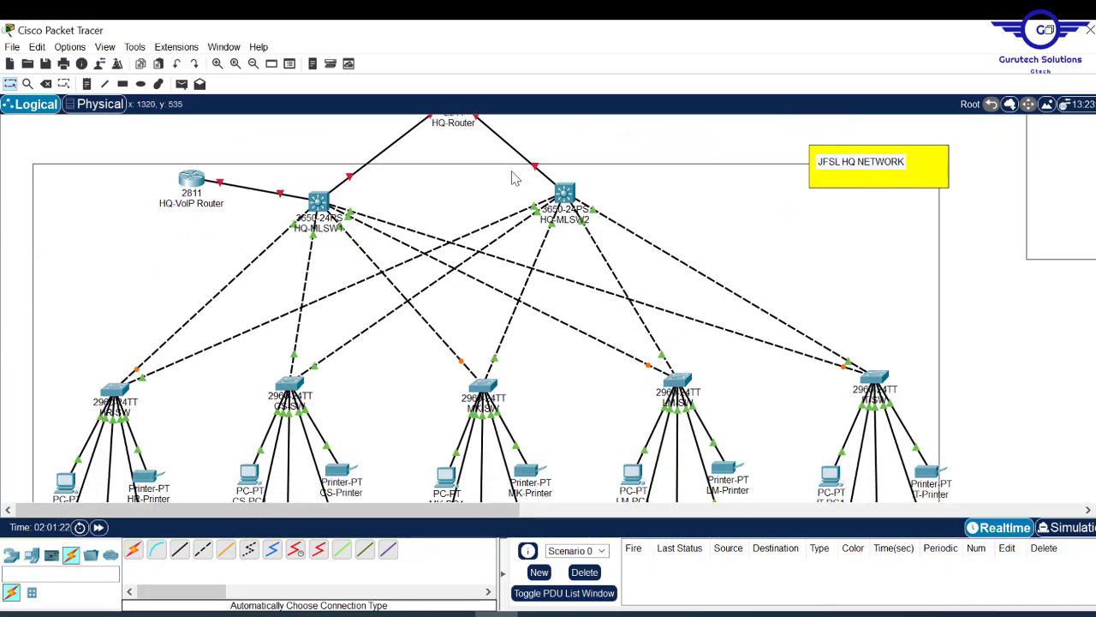
{"action": "left_click", "coordinate": [254, 65]}
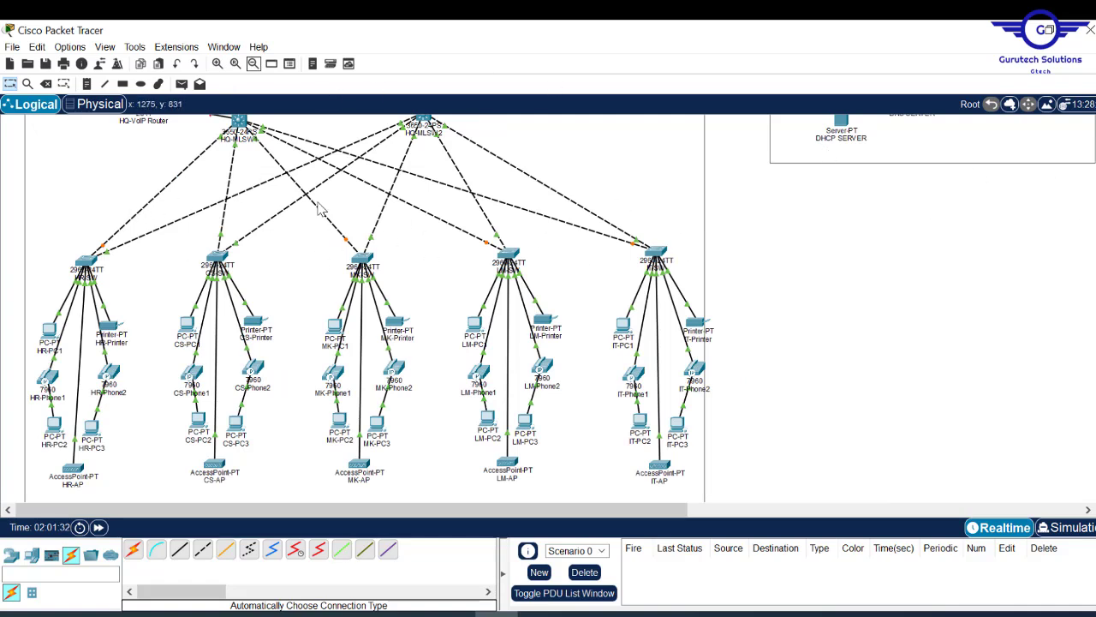
{"action": "left_click", "coordinate": [122, 83]}
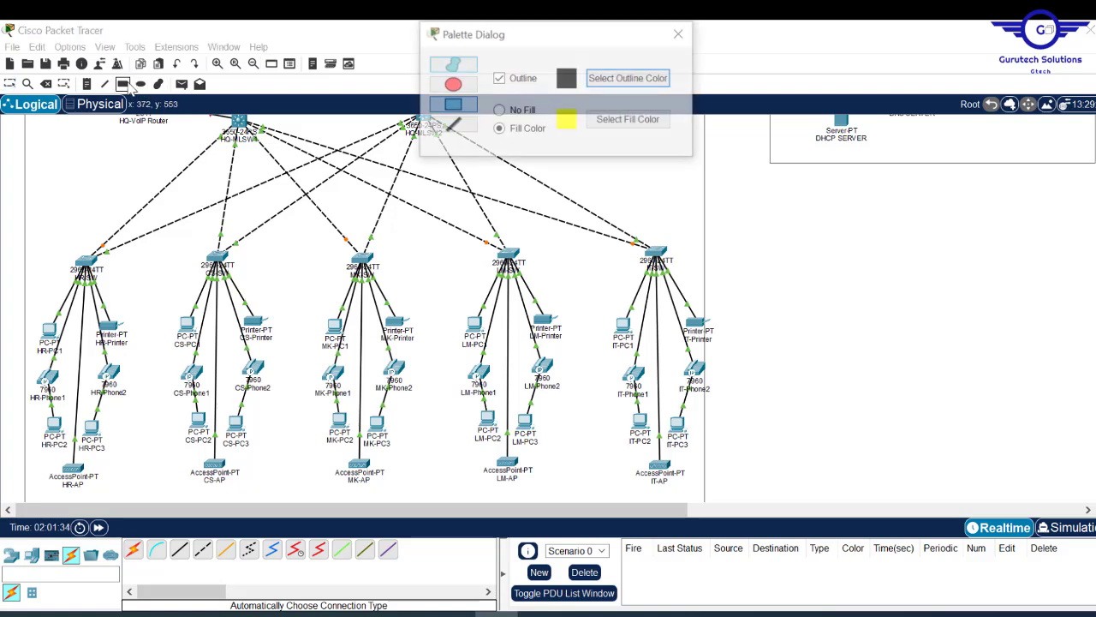
{"action": "left_click", "coordinate": [501, 111]}
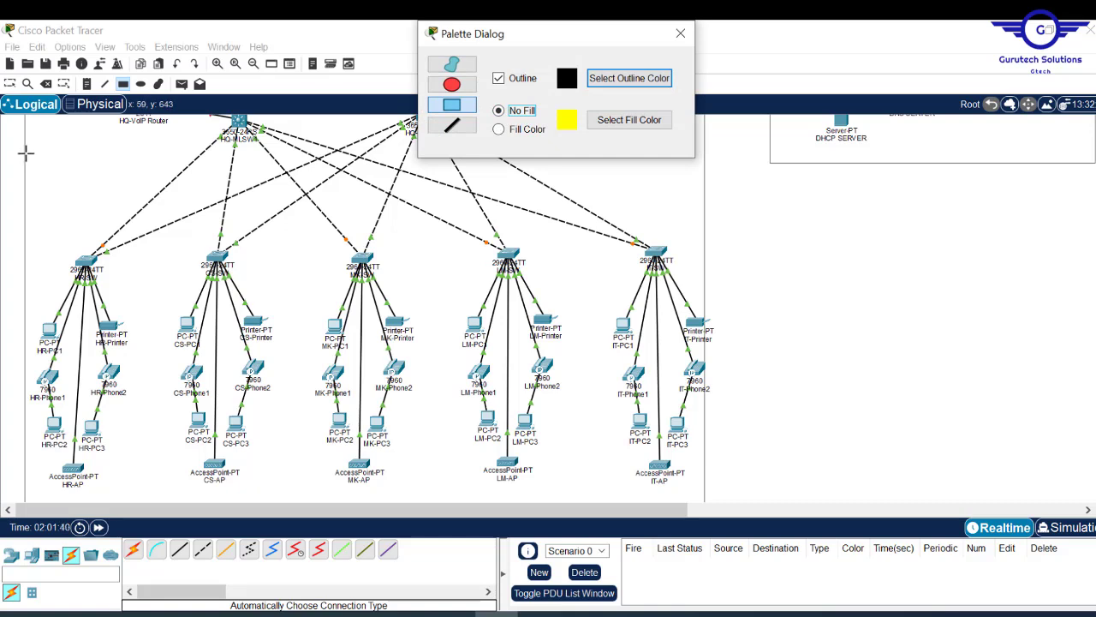
{"action": "left_click_drag", "start_coordinate": [28, 149], "coordinate": [387, 446]}
{"action": "mouse_move", "coordinate": [418, 470]}
{"action": "left_mouse_down"}
{"action": "mouse_move", "coordinate": [440, 499]}
{"action": "mouse_move", "coordinate": [420, 510]}
{"action": "left_mouse_up"}
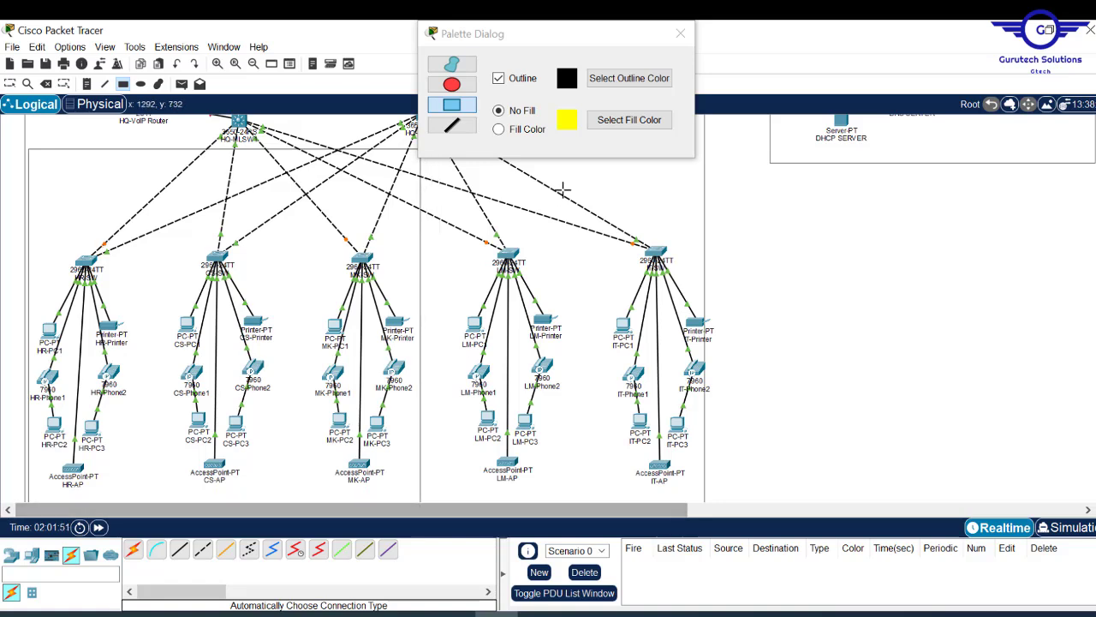
- Draw a second unfilled outline rectangle around the LM and IT department groups
{"action": "left_click_drag", "start_coordinate": [596, 37], "coordinate": [296, 171]}
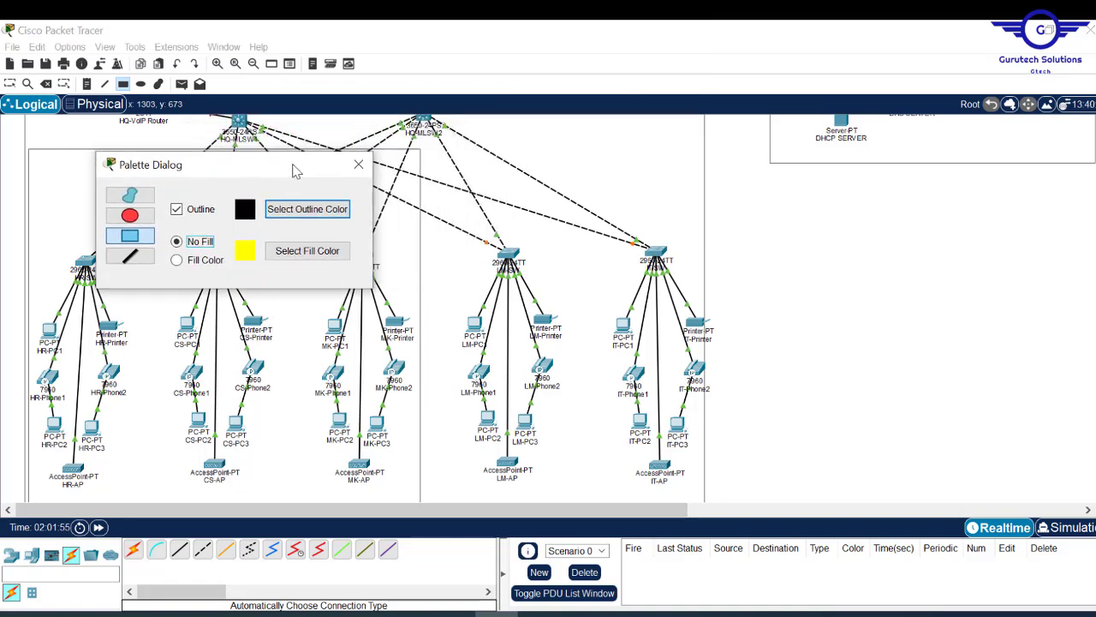
{"action": "left_click_drag", "start_coordinate": [429, 147], "coordinate": [700, 507]}
{"action": "scroll", "coordinate": [548, 308], "scroll_direction": "down", "scroll_amount": 3}
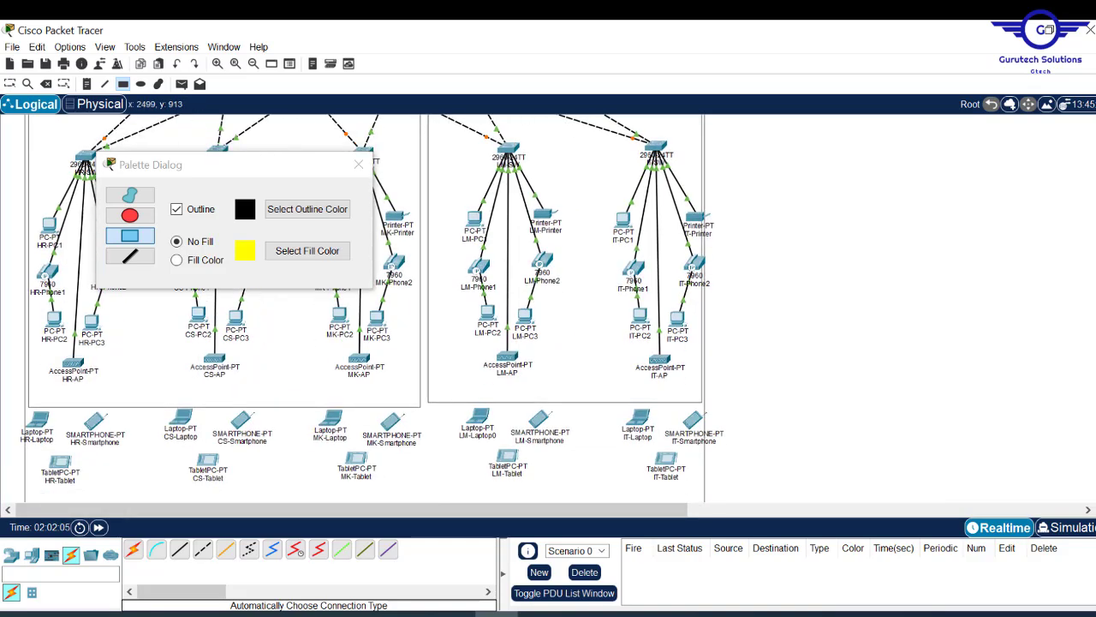
{"action": "scroll", "coordinate": [548, 308], "scroll_direction": "up", "scroll_amount": 3}
{"action": "scroll", "coordinate": [368, 309], "scroll_direction": "up", "scroll_amount": 1}
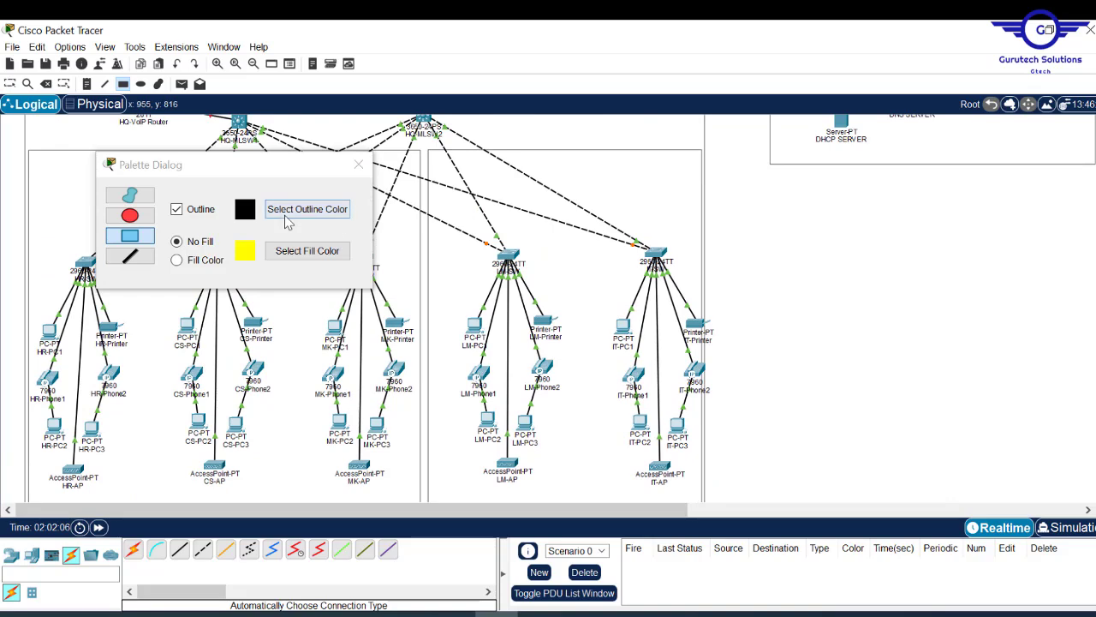
{"action": "left_click", "coordinate": [363, 165]}
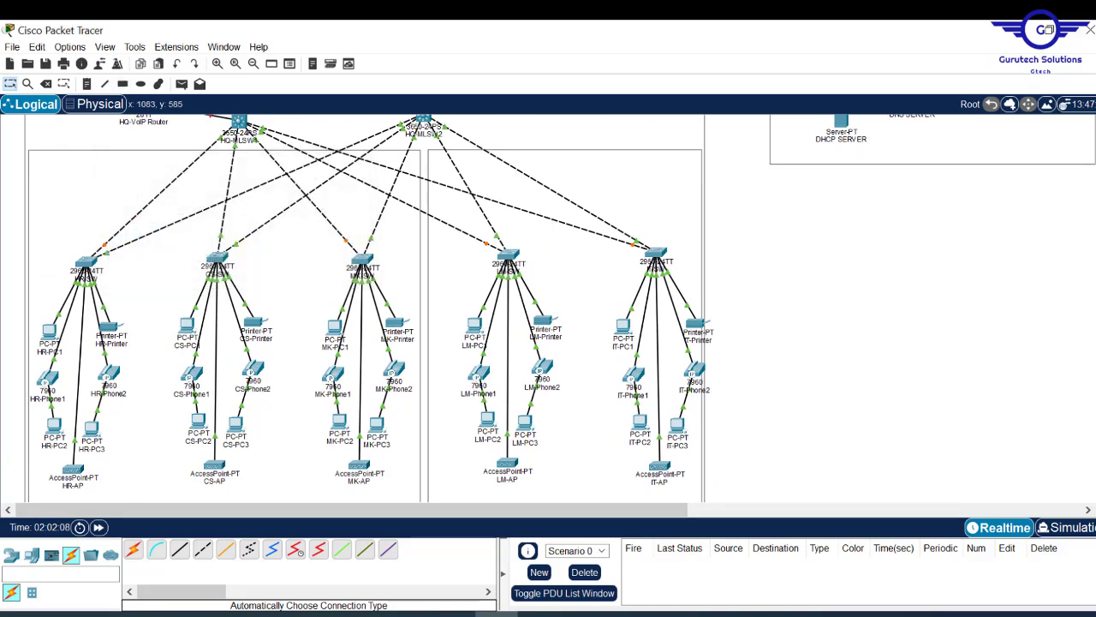
- Add a 'JFSL 7TH FLOOR' note above the left department box
{"action": "scroll", "coordinate": [368, 309], "scroll_direction": "up", "scroll_amount": 6}
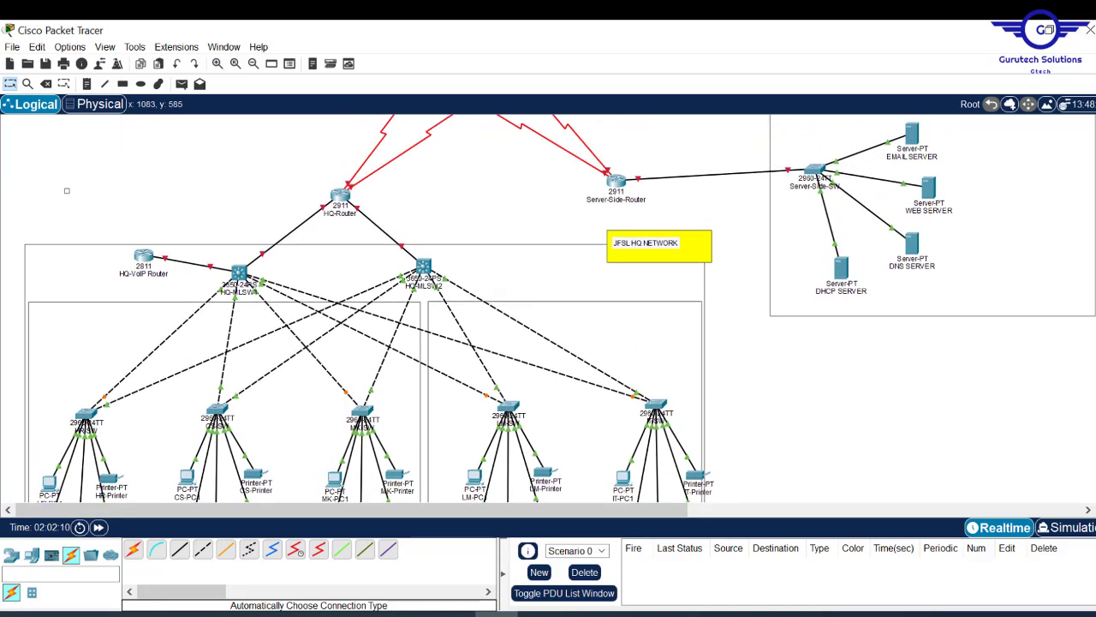
{"action": "scroll", "coordinate": [1086, 196], "scroll_direction": "down", "scroll_amount": 3}
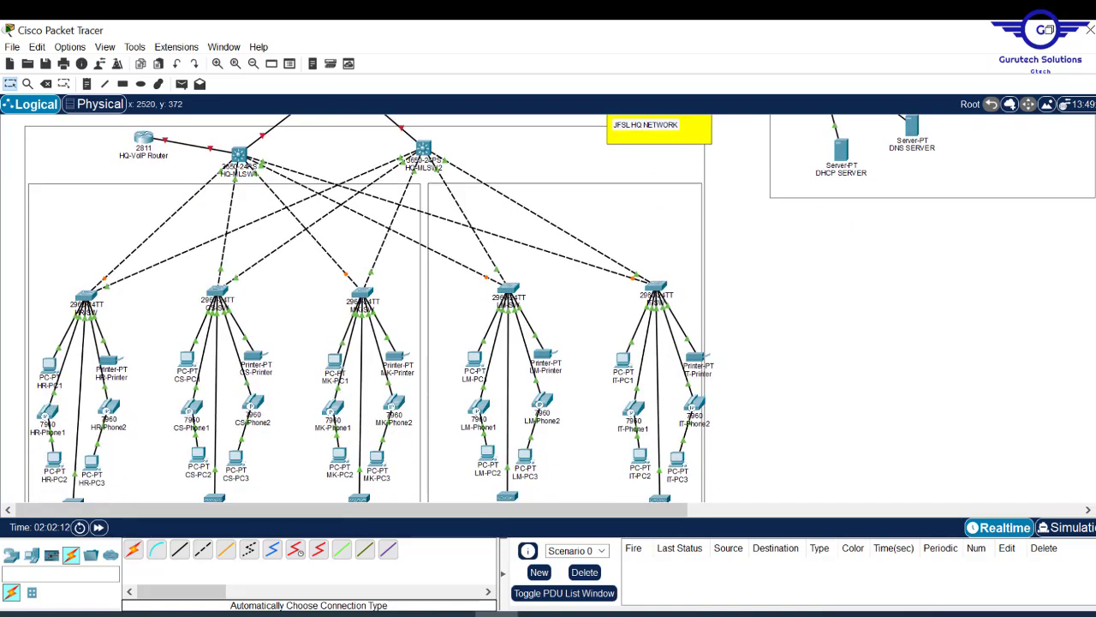
{"action": "scroll", "coordinate": [368, 308], "scroll_direction": "up", "scroll_amount": 1}
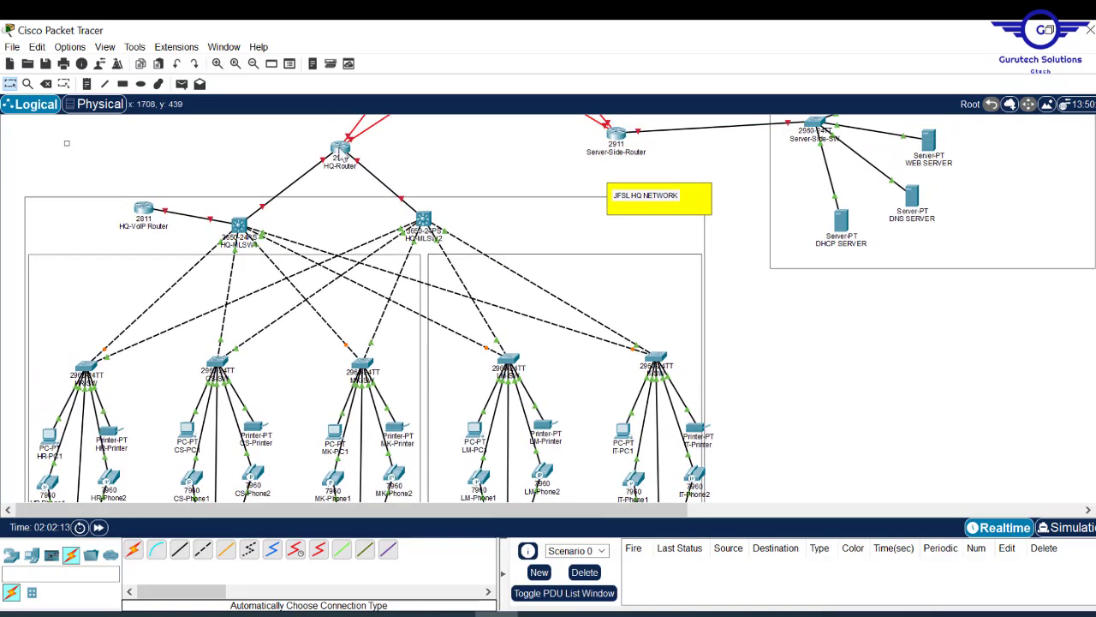
{"action": "left_click", "coordinate": [90, 83]}
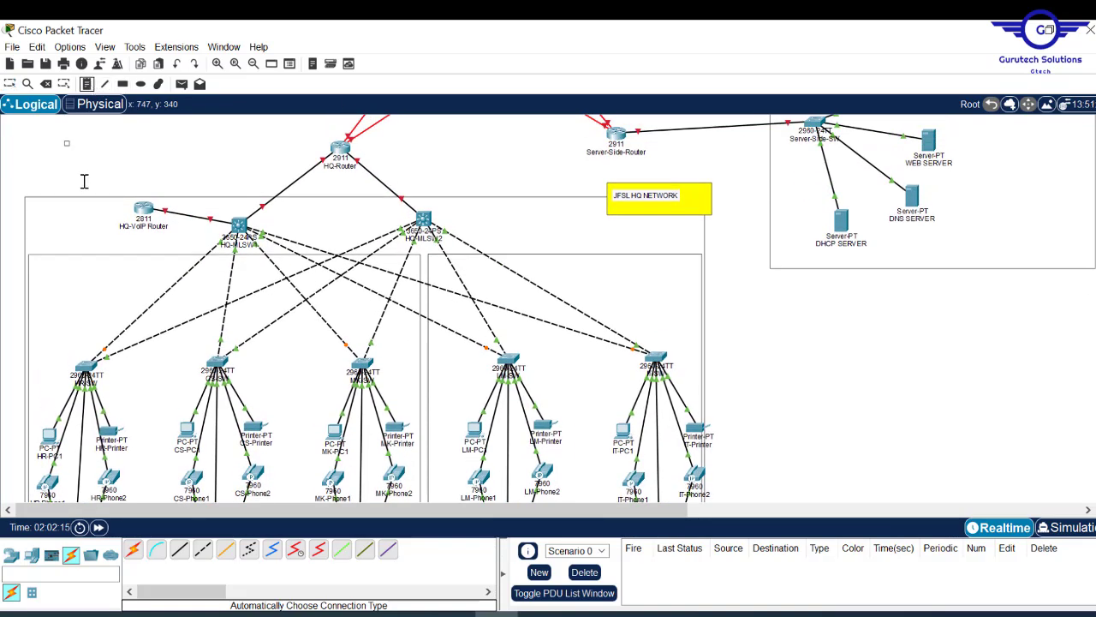
{"action": "left_click", "coordinate": [55, 256]}
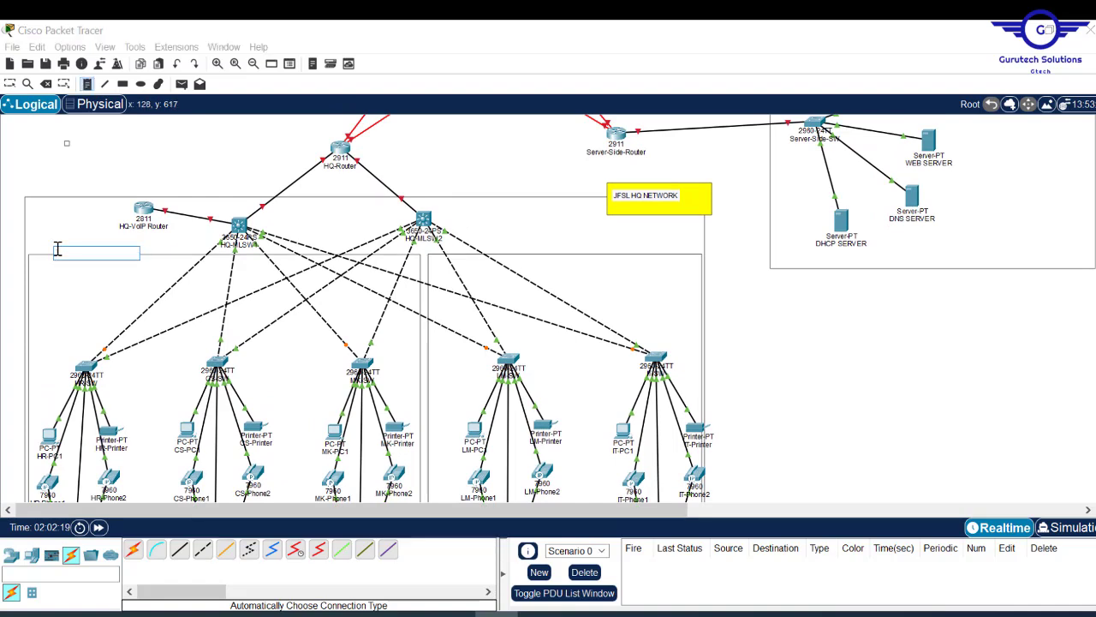
{"action": "type", "text": "1"}
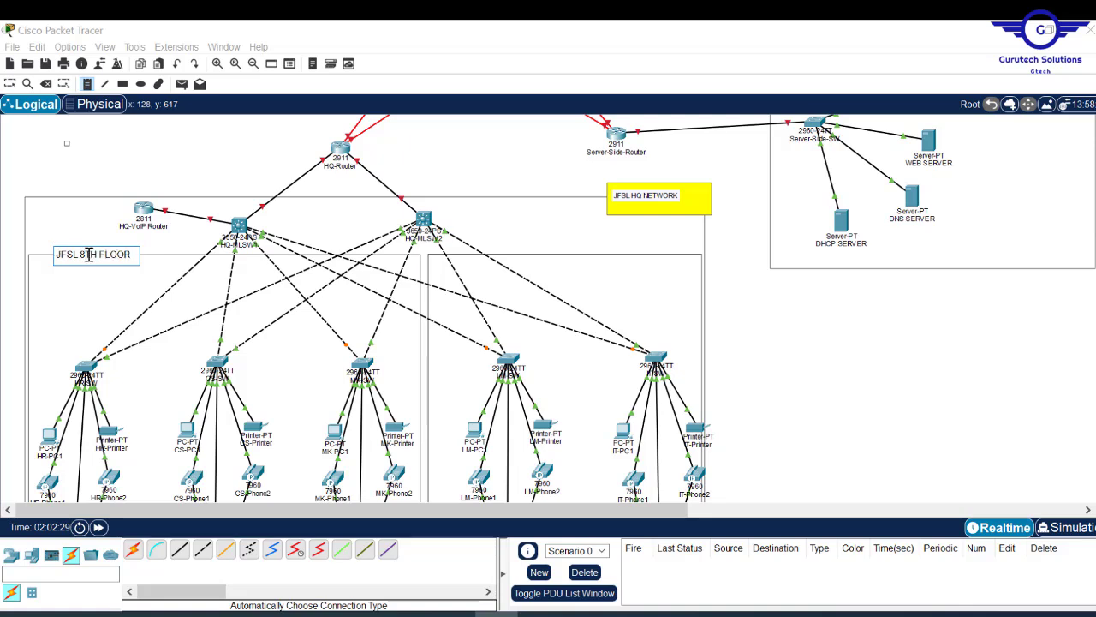
{"action": "key", "text": "ctrl+a"}
{"action": "key", "text": "ctrl+c"}
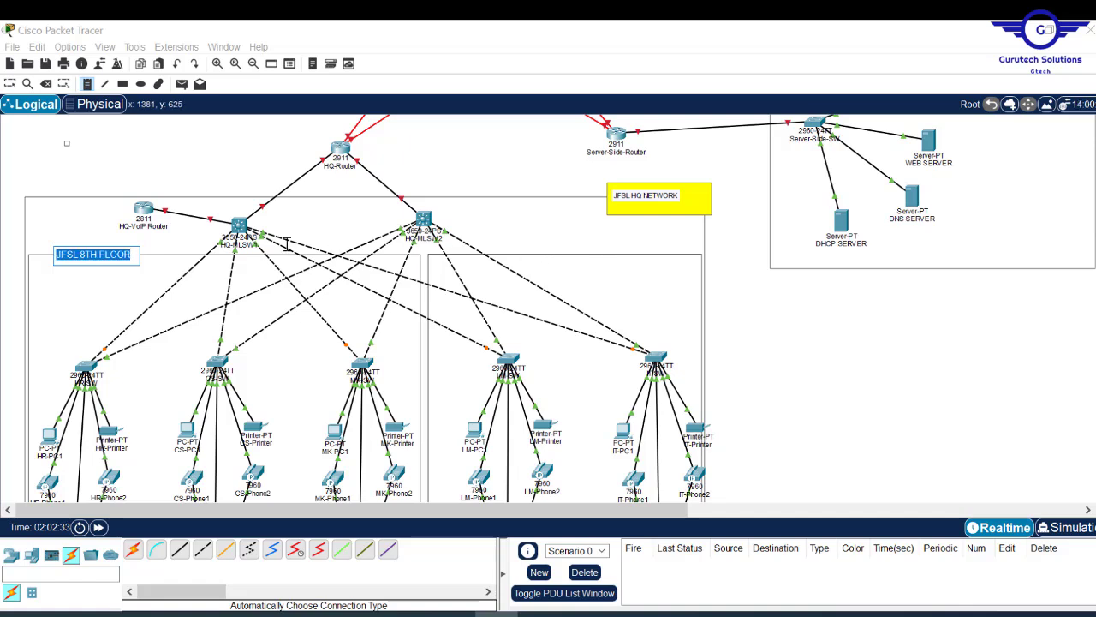
{"action": "left_click", "coordinate": [87, 257]}
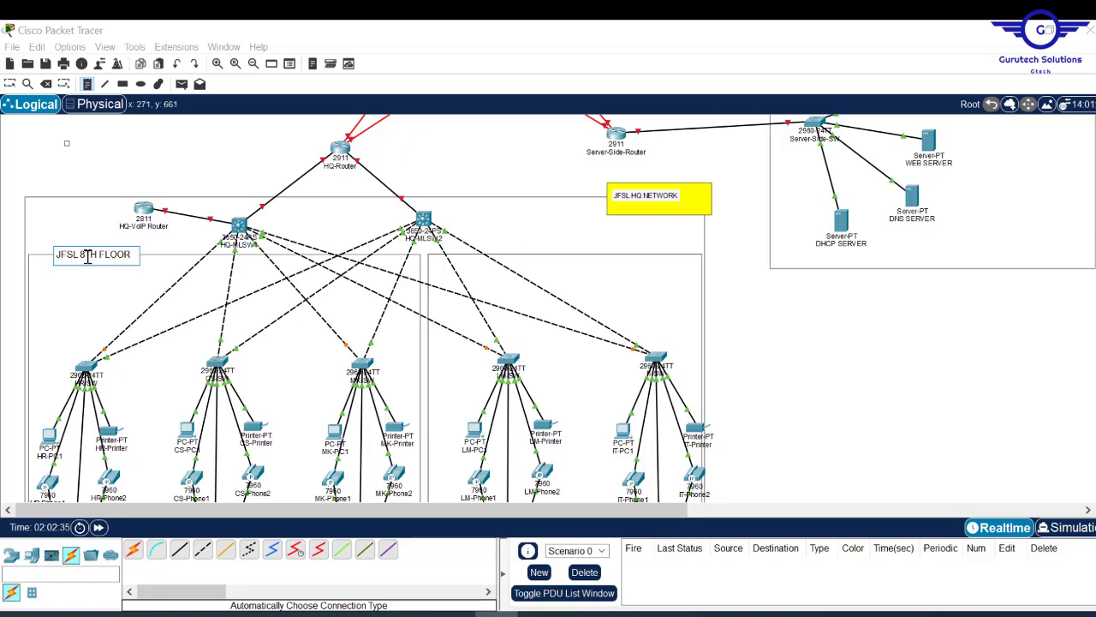
{"action": "key", "text": "BackSpace"}
{"action": "type", "text": "7"}
- Paste a 'JFSL 8TH FLOOR' note above the right department box
{"action": "left_click", "coordinate": [589, 253]}
{"action": "key", "text": "ctrl+v"}
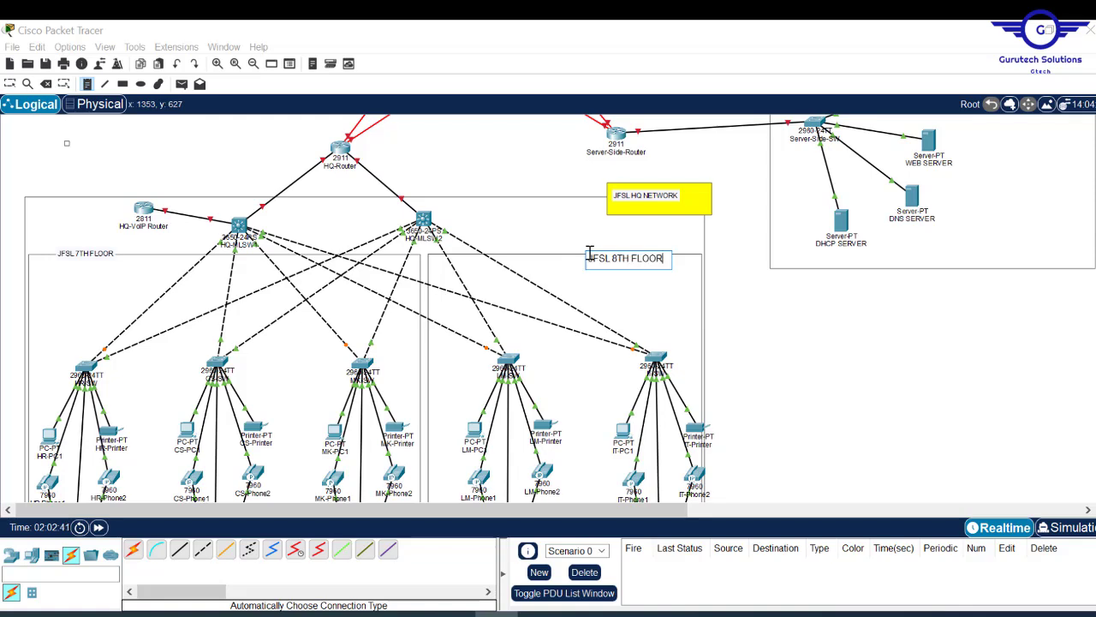
{"action": "left_click", "coordinate": [746, 316]}
{"action": "key", "text": "Escape"}
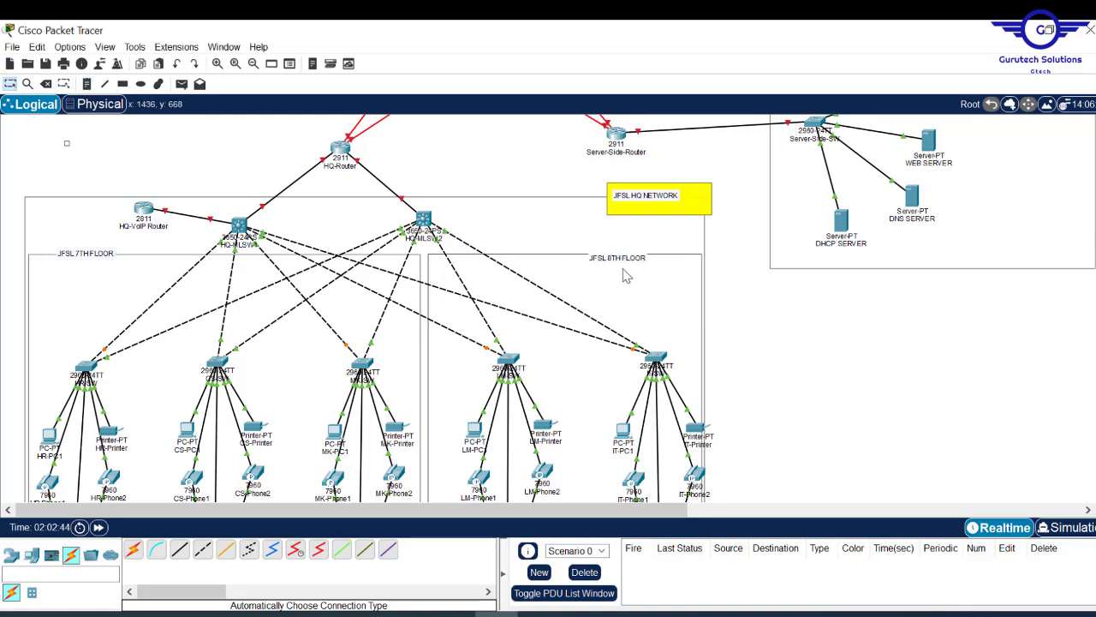
- Draw light-cyan filled rectangles behind the JFSL 8TH FLOOR and JFSL 7TH FLOOR labels
{"action": "left_click_drag", "start_coordinate": [615, 259], "coordinate": [614, 254]}
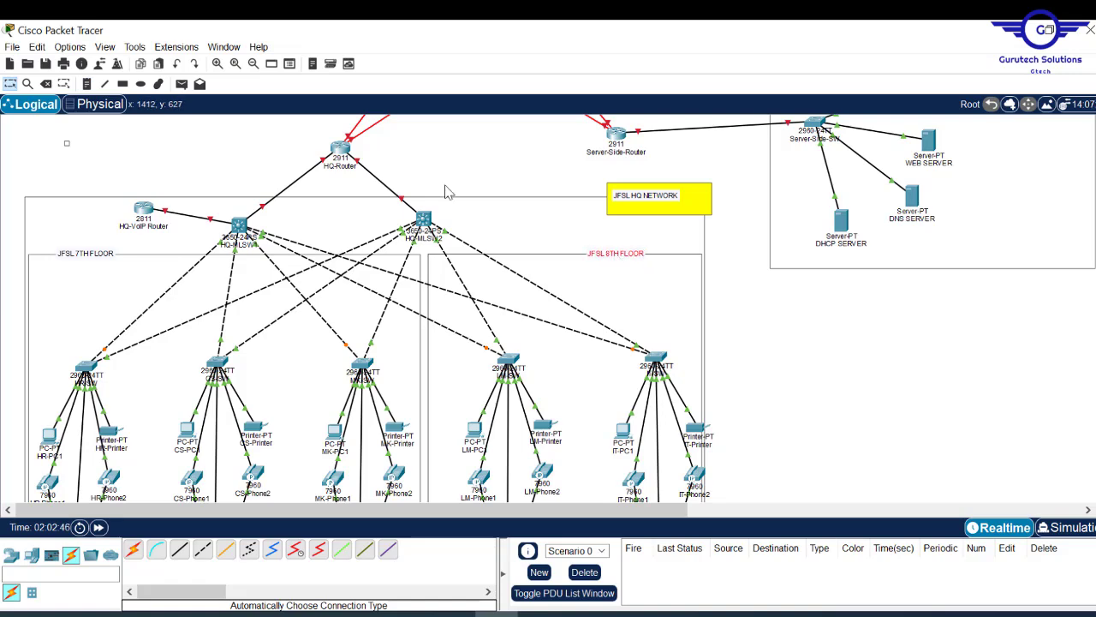
{"action": "left_click", "coordinate": [123, 84]}
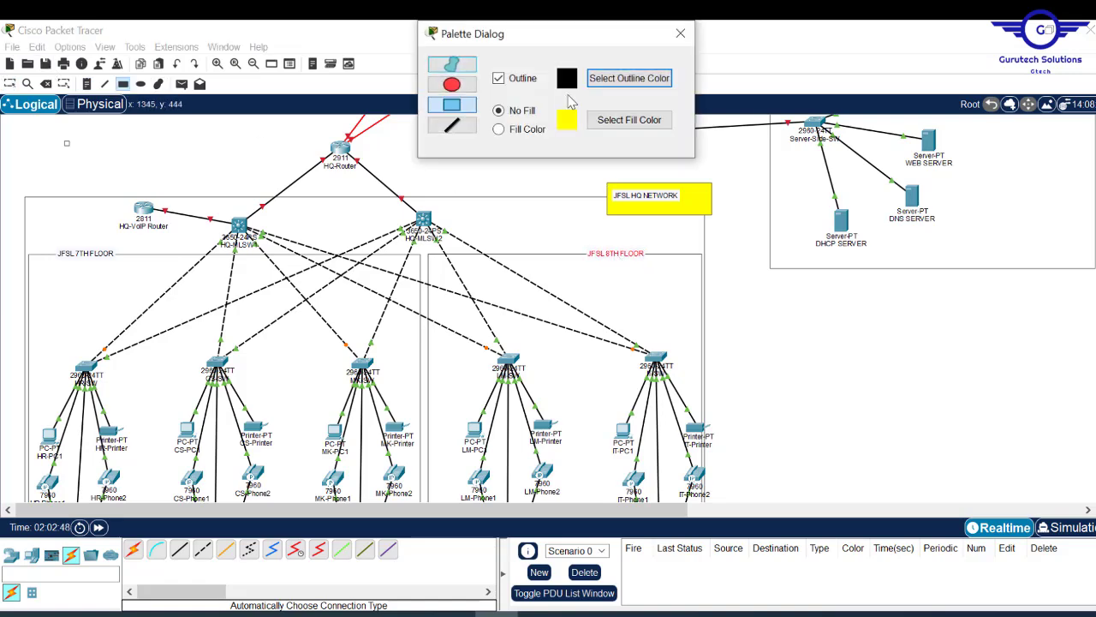
{"action": "left_click", "coordinate": [628, 121]}
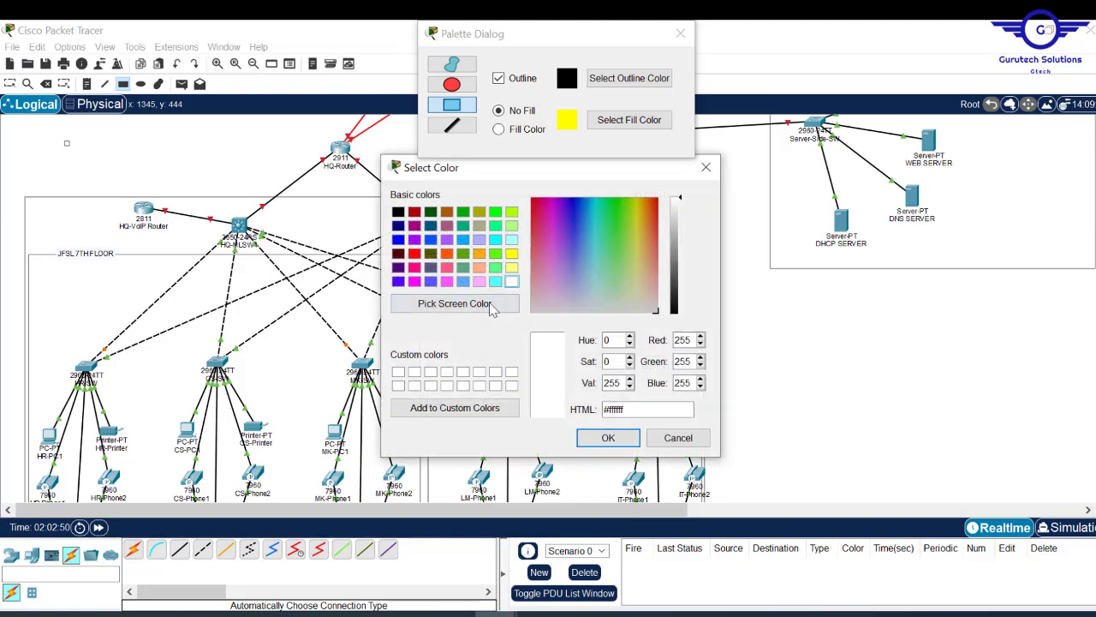
{"action": "left_click", "coordinate": [495, 281]}
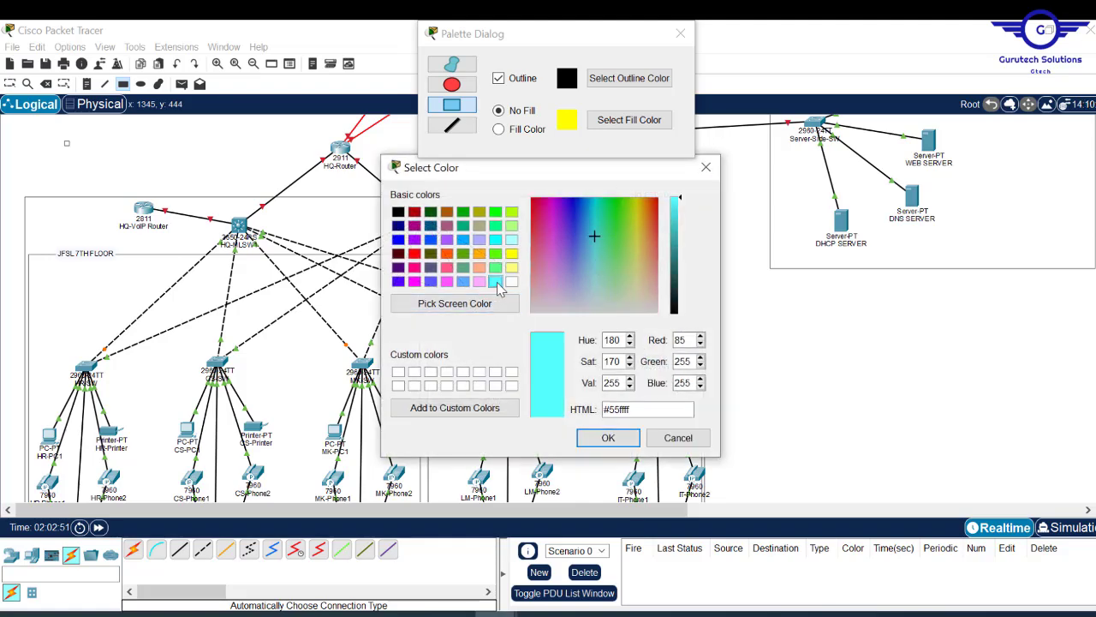
{"action": "left_click", "coordinate": [608, 438]}
{"action": "left_click_drag", "start_coordinate": [582, 248], "coordinate": [660, 269]}
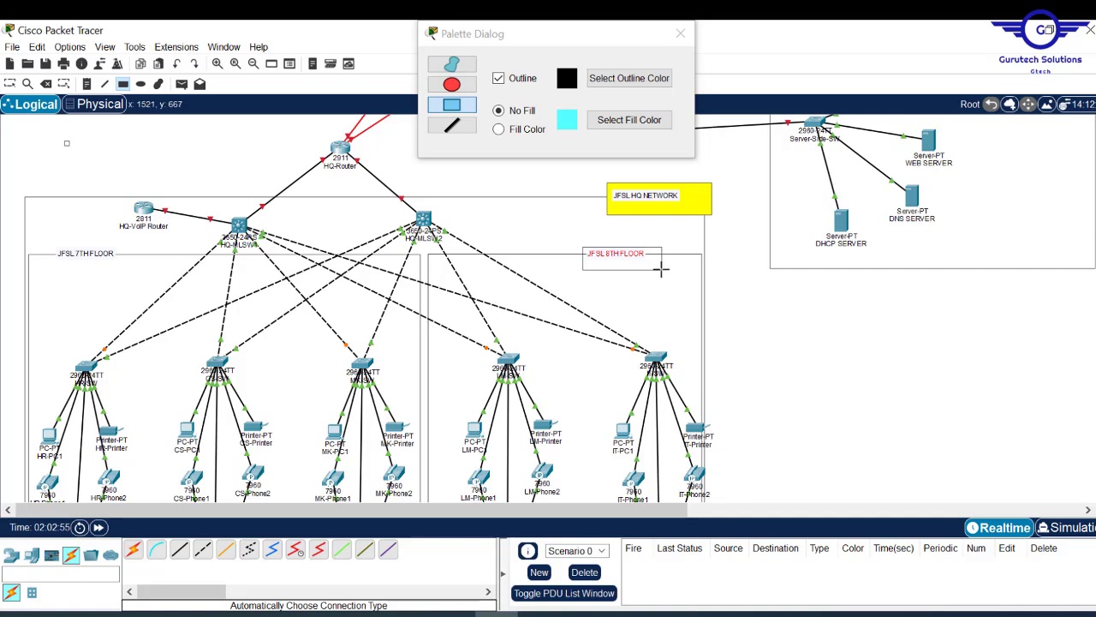
{"action": "left_click", "coordinate": [516, 137]}
{"action": "left_click_drag", "start_coordinate": [580, 239], "coordinate": [667, 271]}
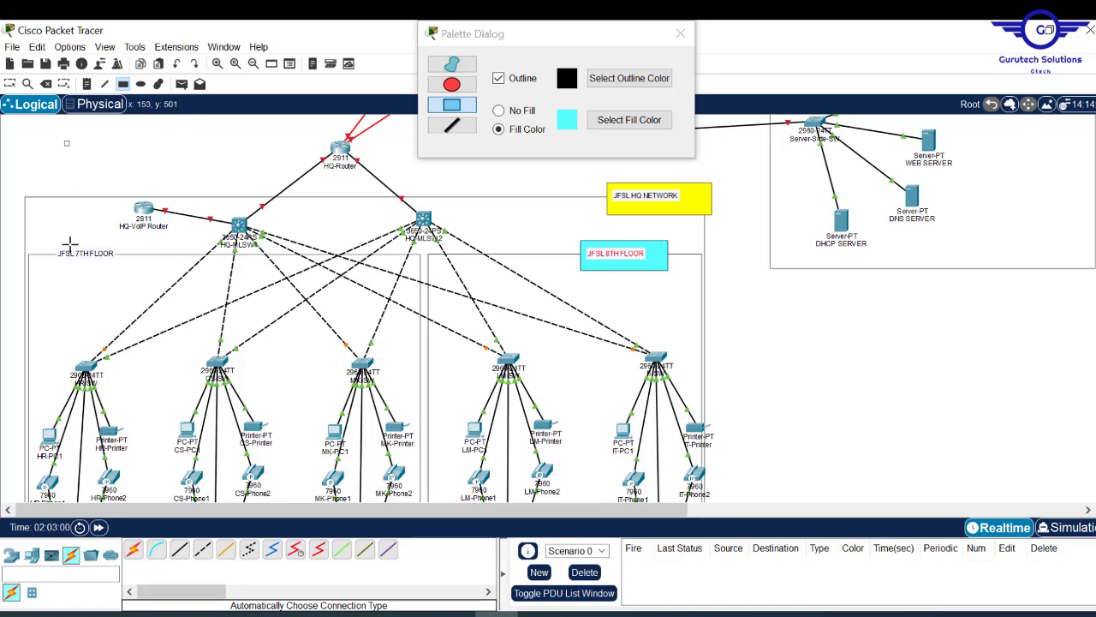
{"action": "left_click_drag", "start_coordinate": [49, 243], "coordinate": [134, 272]}
{"action": "left_click", "coordinate": [681, 35]}
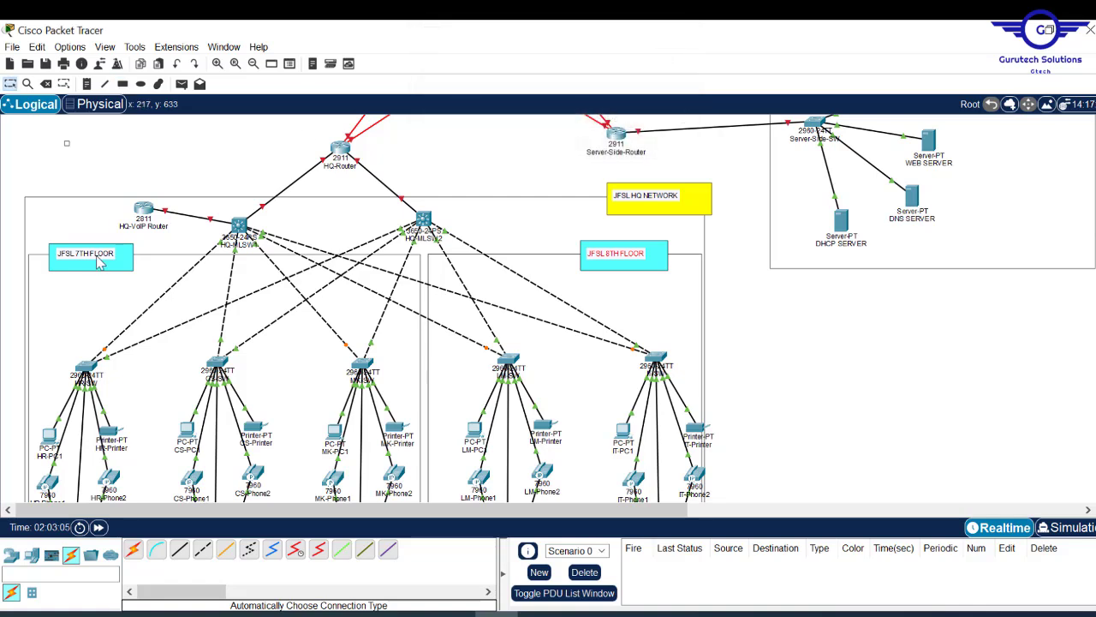
- Nudge the JFSL 7TH FLOOR label down inside its cyan box
{"action": "left_click_drag", "start_coordinate": [106, 254], "coordinate": [110, 260]}
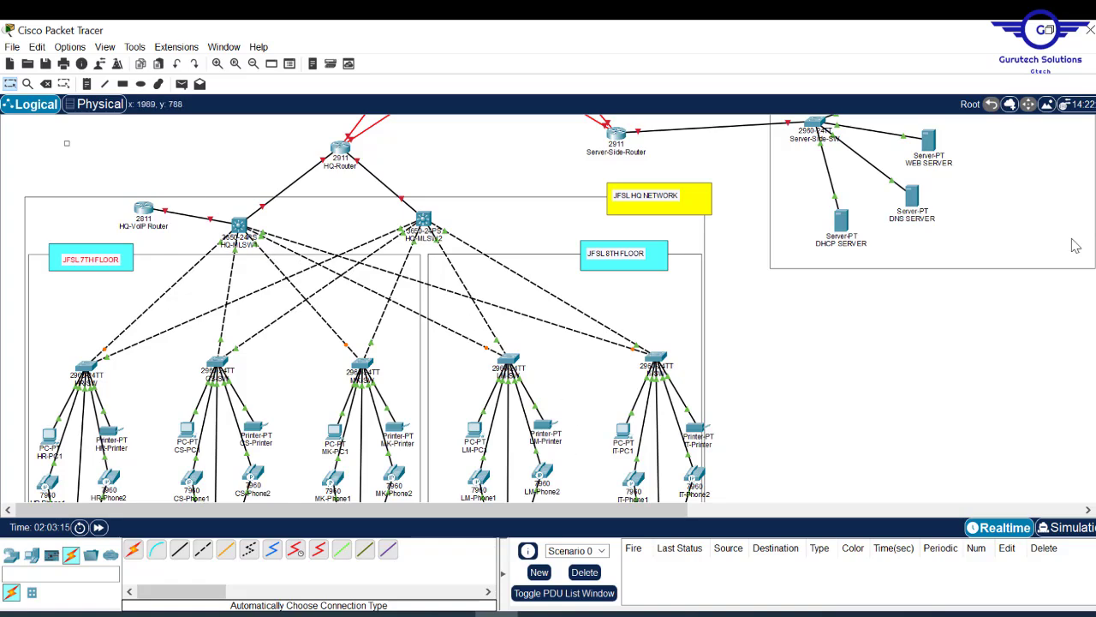
{"action": "scroll", "coordinate": [561, 308], "scroll_direction": "down", "scroll_amount": 3}
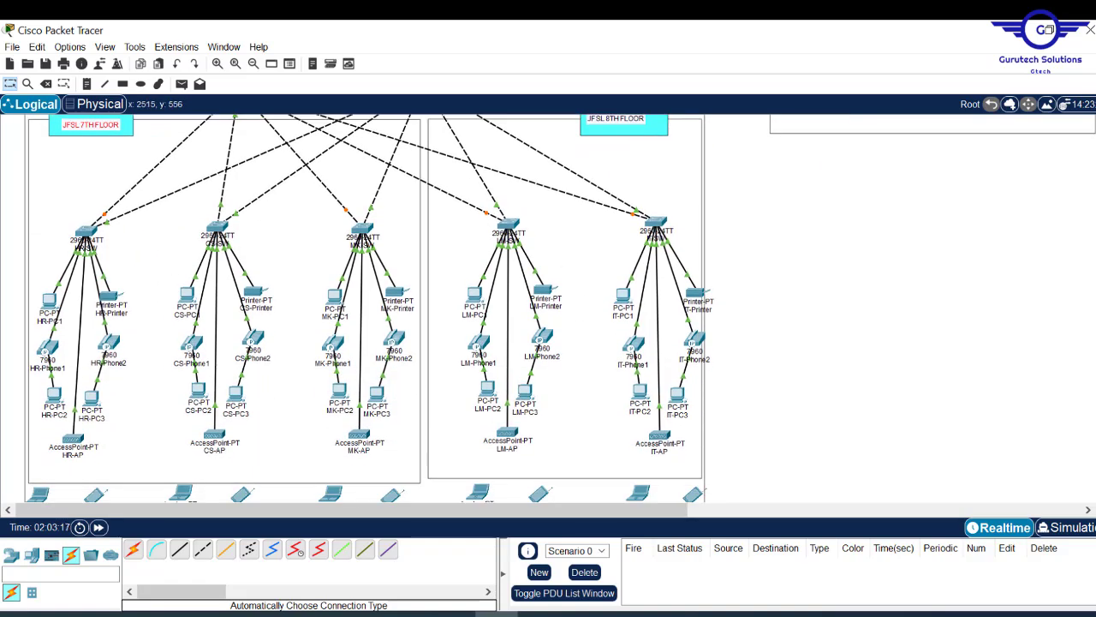
{"action": "scroll", "coordinate": [561, 309], "scroll_direction": "down", "scroll_amount": 1}
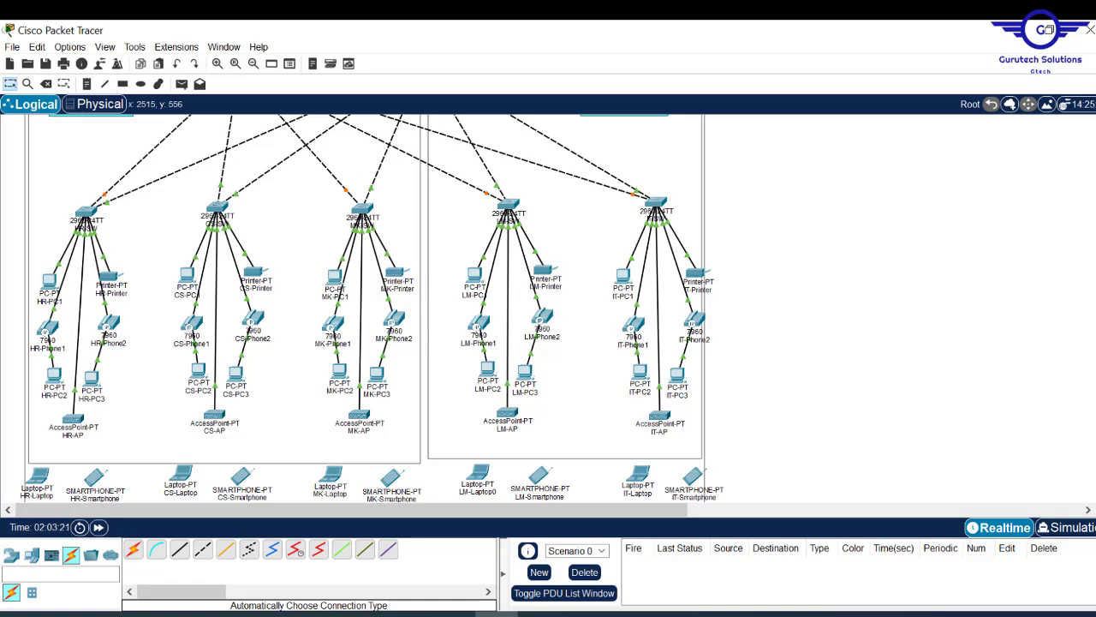
{"action": "scroll", "coordinate": [364, 309], "scroll_direction": "down", "scroll_amount": 1}
{"action": "scroll", "coordinate": [364, 308], "scroll_direction": "up", "scroll_amount": 3}
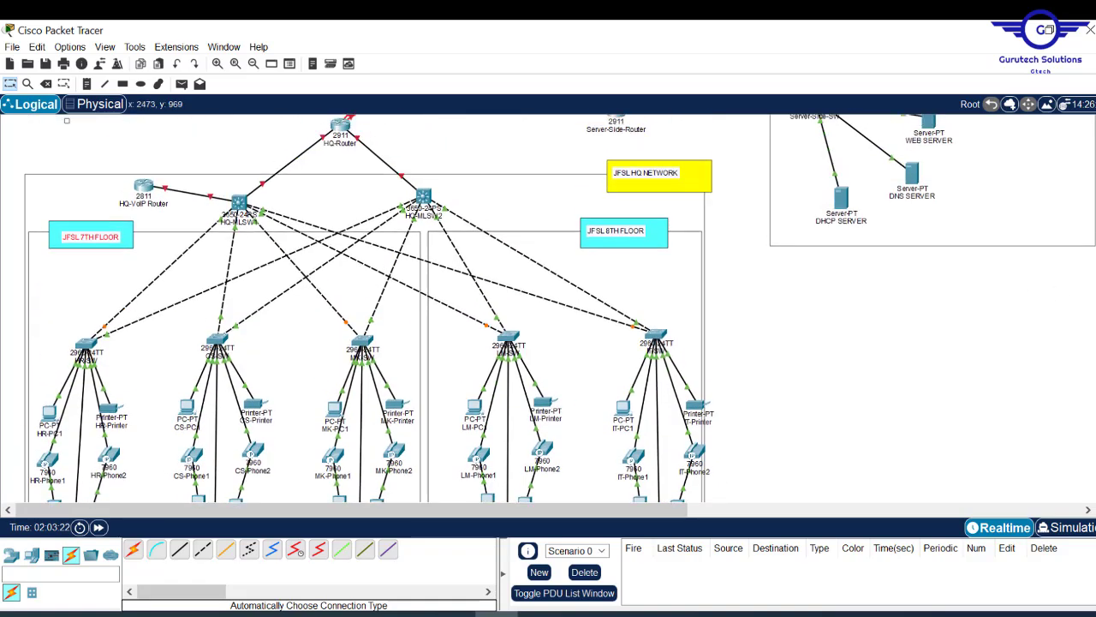
{"action": "scroll", "coordinate": [364, 308], "scroll_direction": "down", "scroll_amount": 4}
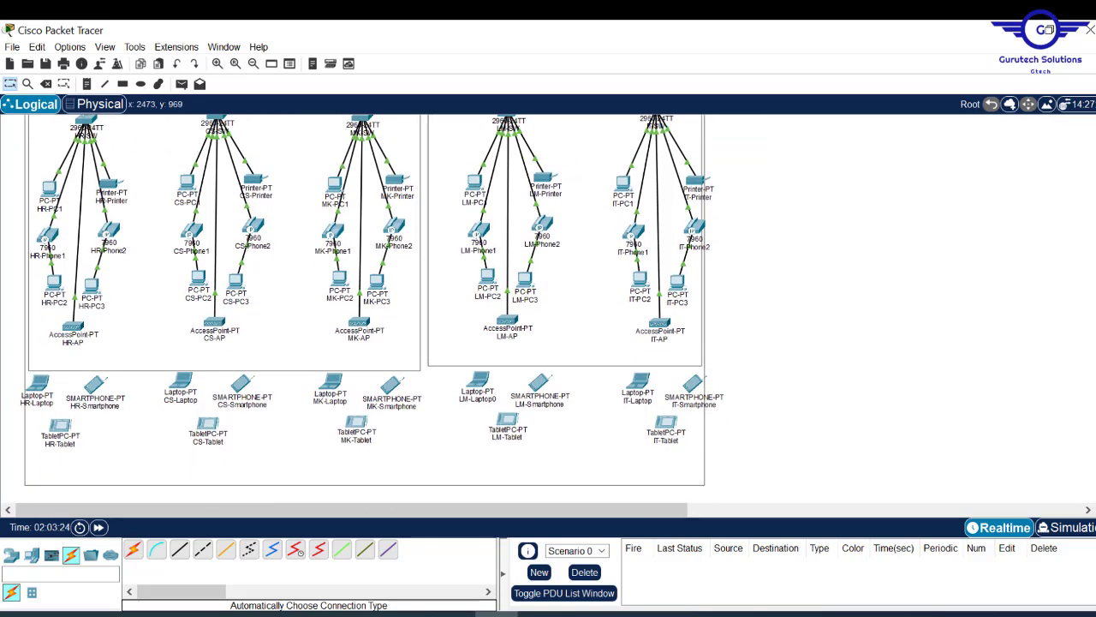
{"action": "scroll", "coordinate": [364, 309], "scroll_direction": "up", "scroll_amount": 2}
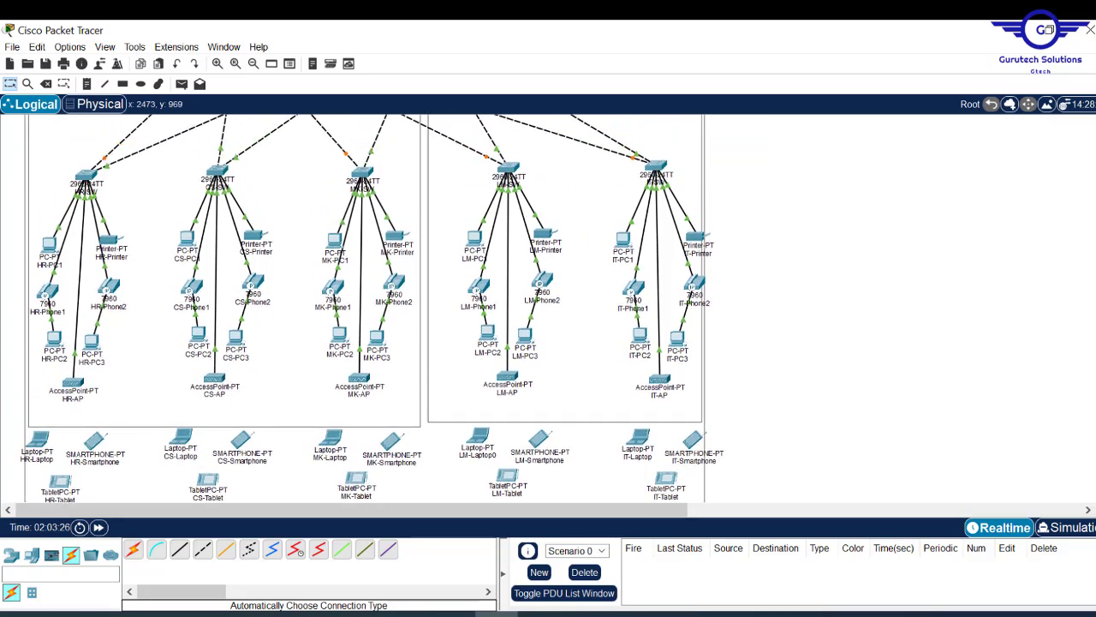
{"action": "scroll", "coordinate": [364, 308], "scroll_direction": "down", "scroll_amount": 1}
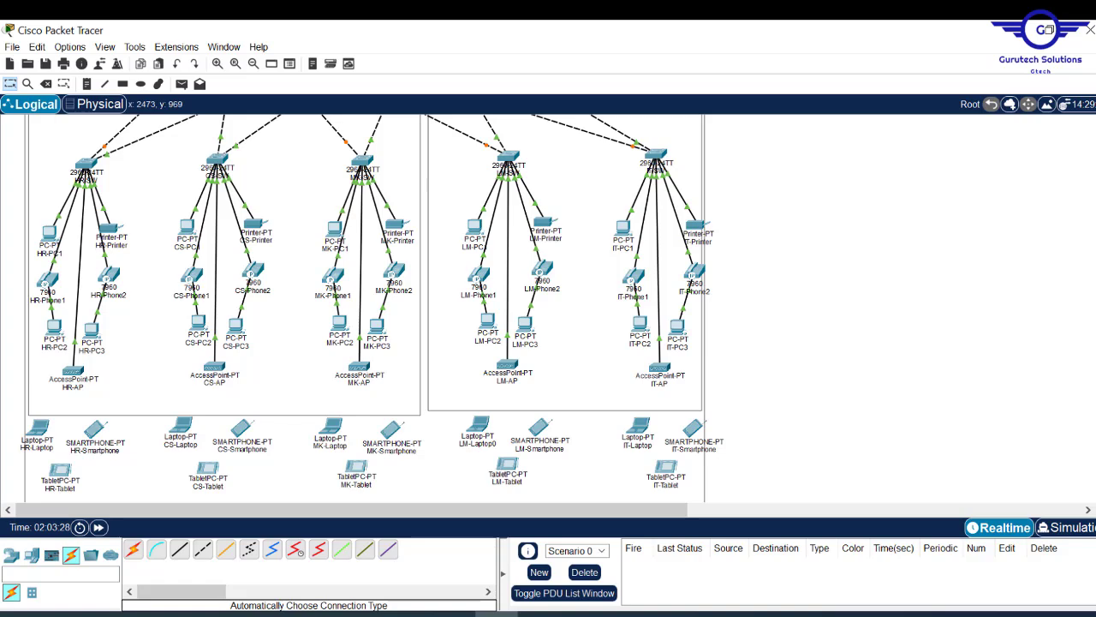
{"action": "scroll", "coordinate": [363, 308], "scroll_direction": "up", "scroll_amount": 3}
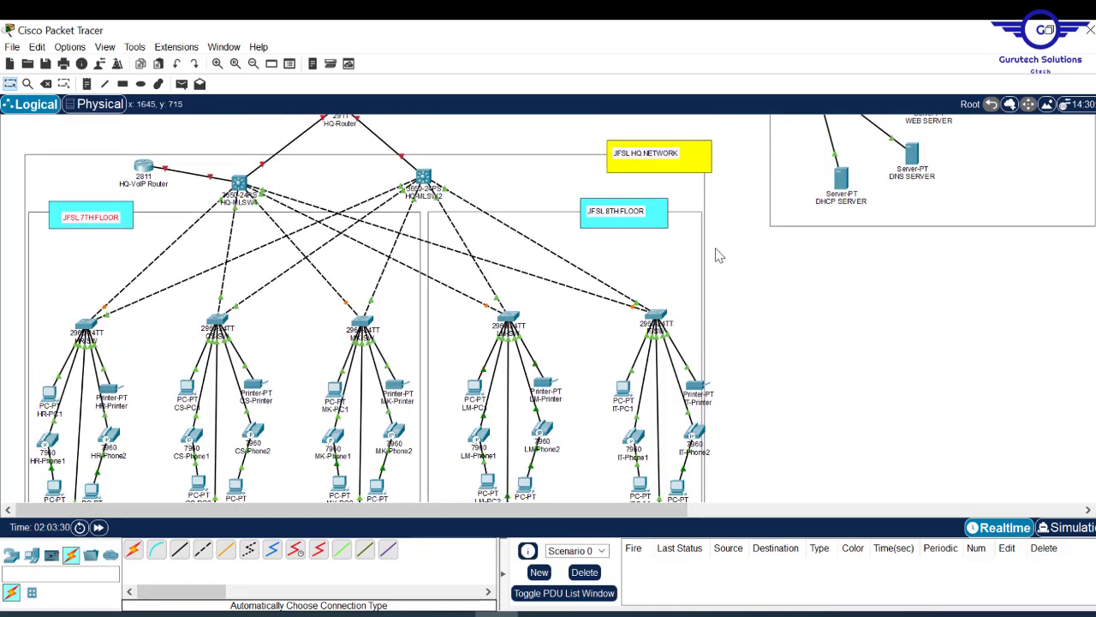
- Move the 8th-floor area and its devices to line up with the 7th-floor area
{"action": "left_click_drag", "start_coordinate": [680, 259], "coordinate": [684, 319]}
{"action": "scroll", "coordinate": [548, 308], "scroll_direction": "down", "scroll_amount": 7}
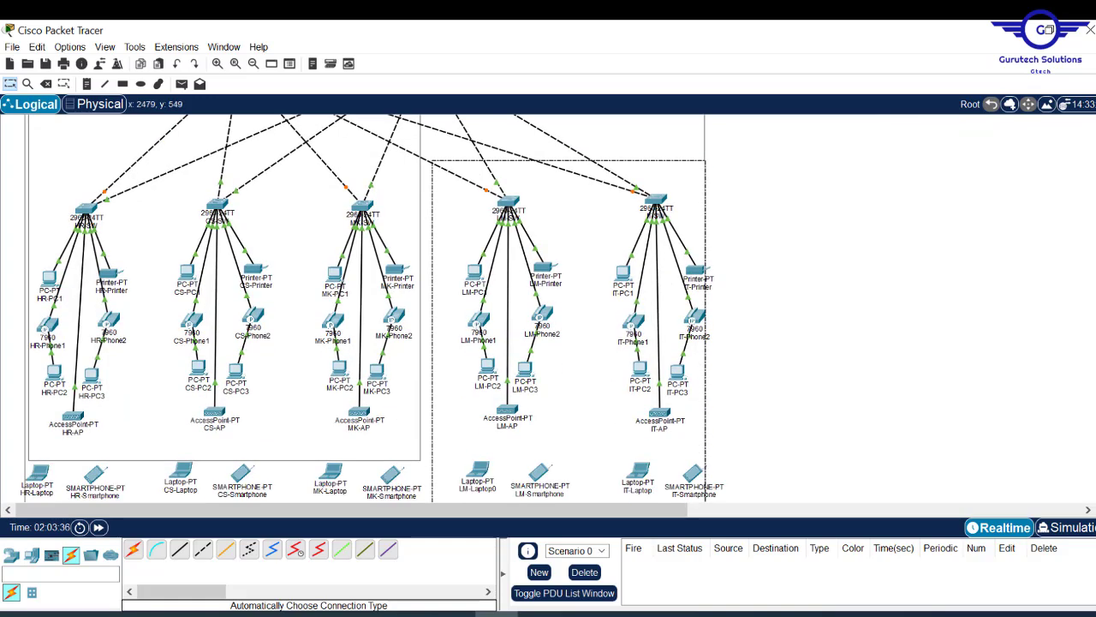
{"action": "scroll", "coordinate": [548, 309], "scroll_direction": "up", "scroll_amount": 4}
{"action": "scroll", "coordinate": [368, 308], "scroll_direction": "up", "scroll_amount": 5}
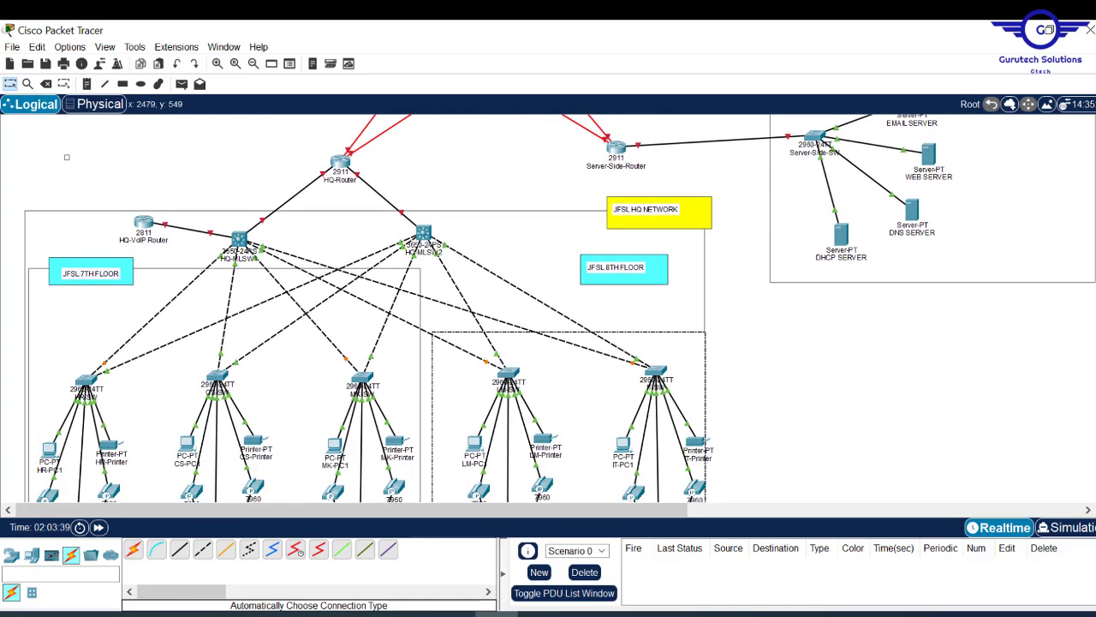
{"action": "left_click_drag", "start_coordinate": [685, 339], "coordinate": [679, 289]}
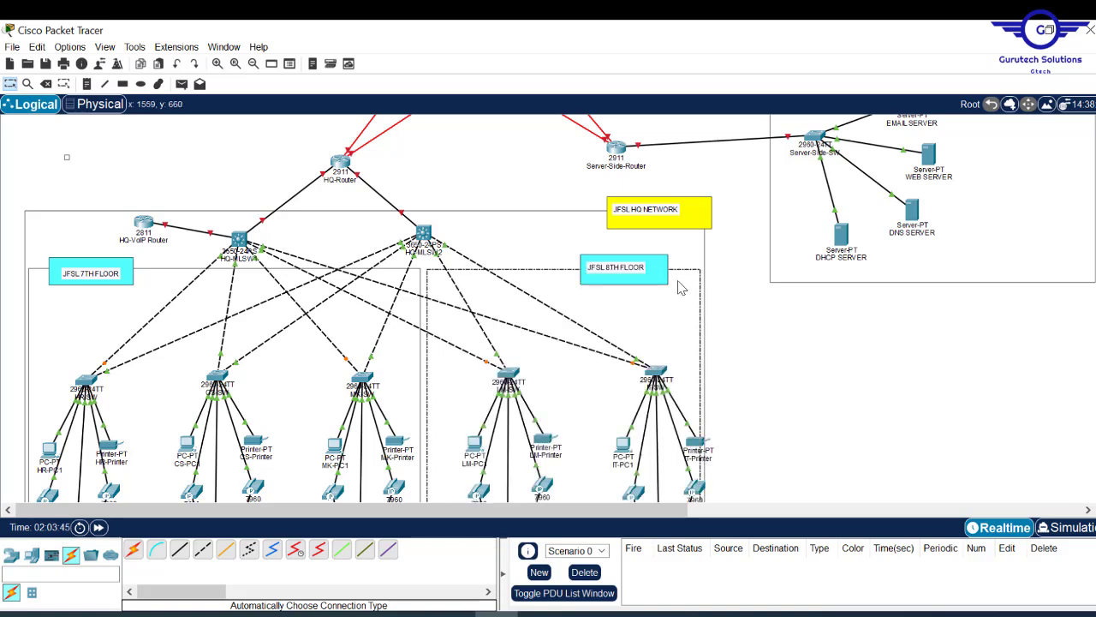
{"action": "scroll", "coordinate": [616, 398], "scroll_direction": "down", "scroll_amount": 3}
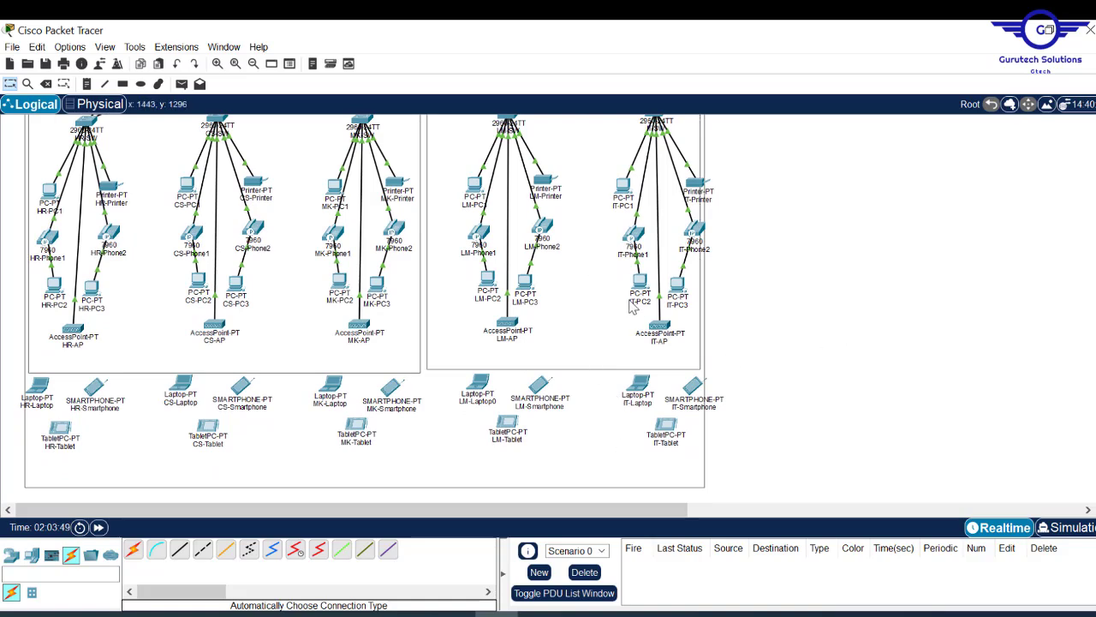
{"action": "scroll", "coordinate": [517, 251], "scroll_direction": "up", "scroll_amount": 4}
{"action": "scroll", "coordinate": [517, 251], "scroll_direction": "down", "scroll_amount": 1}
{"action": "scroll", "coordinate": [516, 251], "scroll_direction": "up", "scroll_amount": 1}
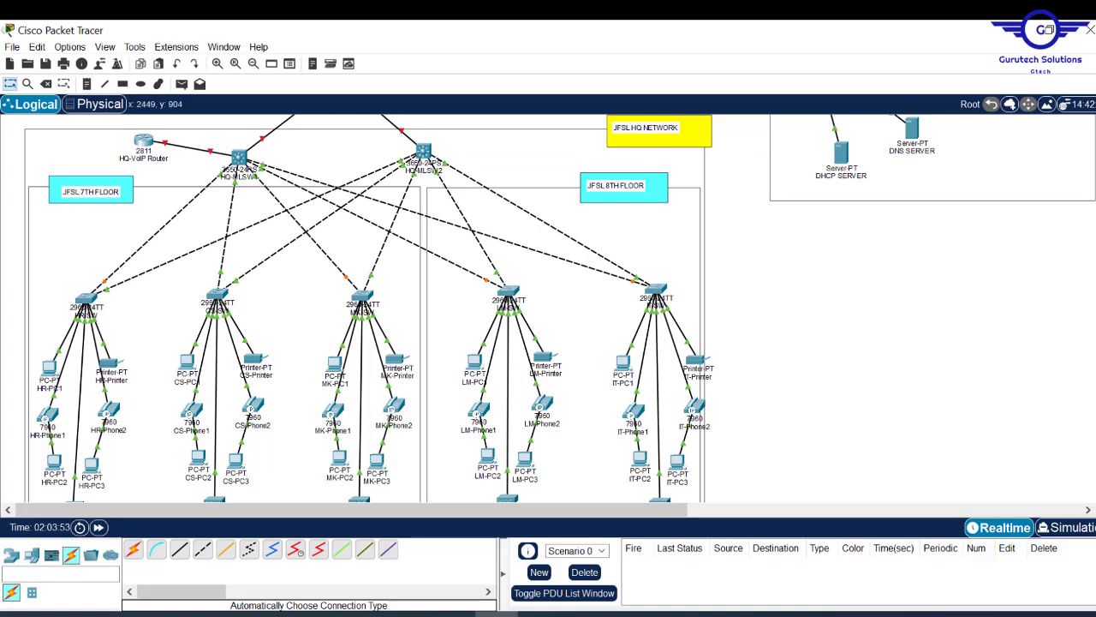
{"action": "scroll", "coordinate": [373, 309], "scroll_direction": "down", "scroll_amount": 3}
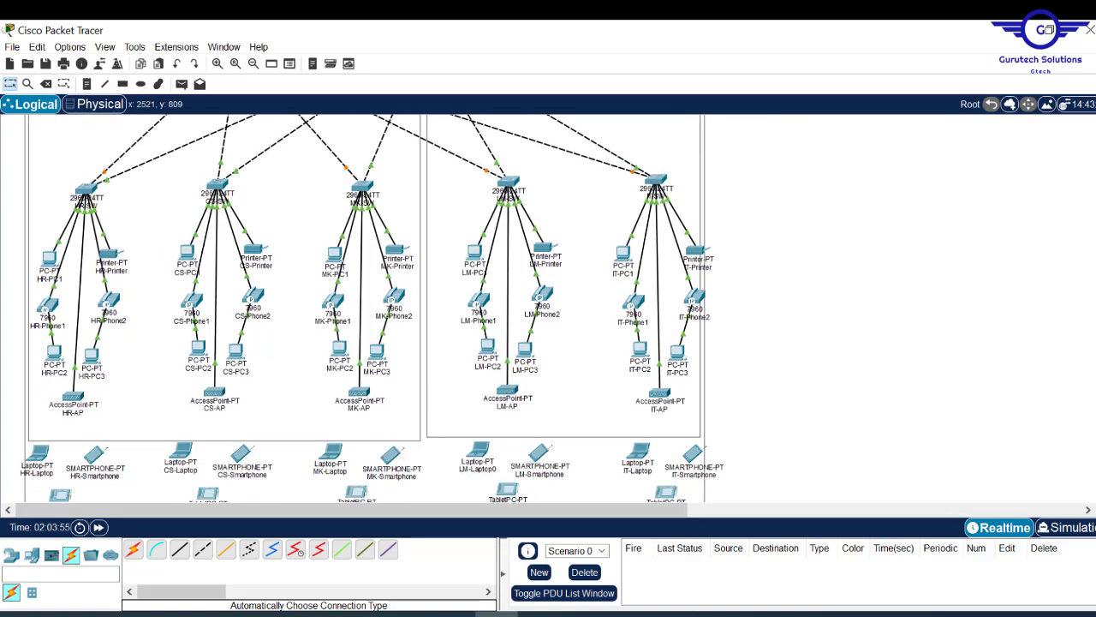
{"action": "scroll", "coordinate": [372, 309], "scroll_direction": "down", "scroll_amount": 1}
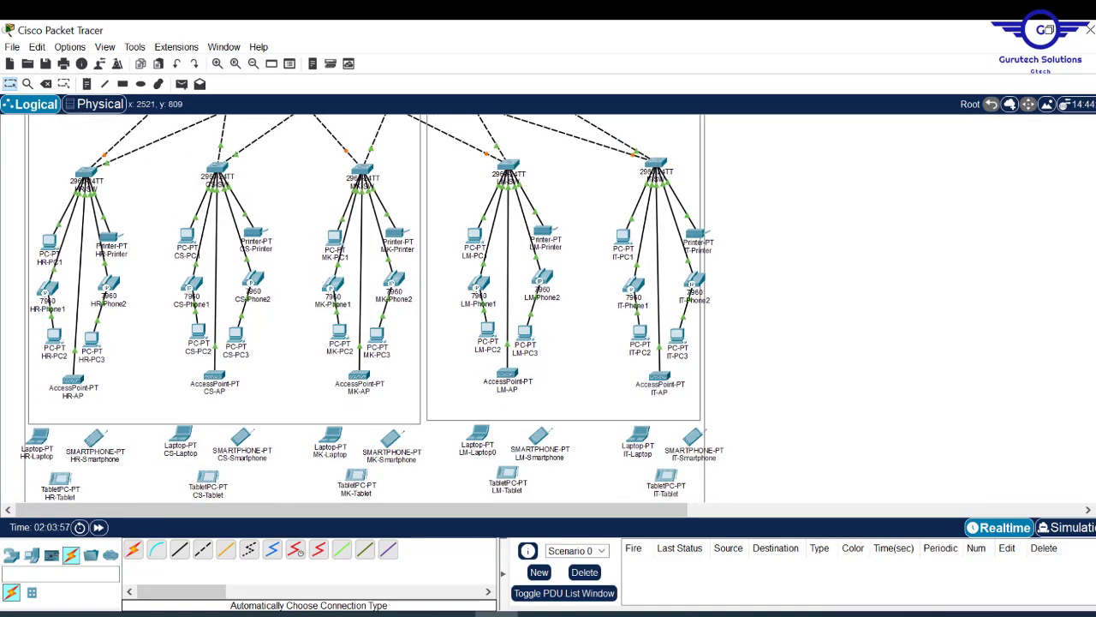
{"action": "scroll", "coordinate": [373, 308], "scroll_direction": "down", "scroll_amount": 1}
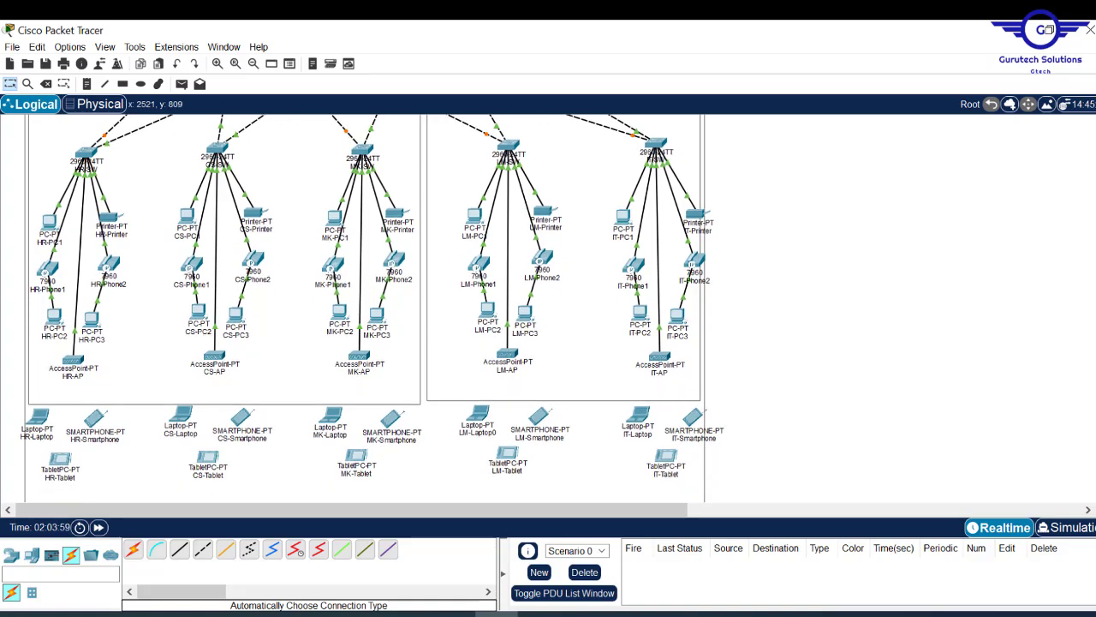
{"action": "scroll", "coordinate": [372, 308], "scroll_direction": "up", "scroll_amount": 1}
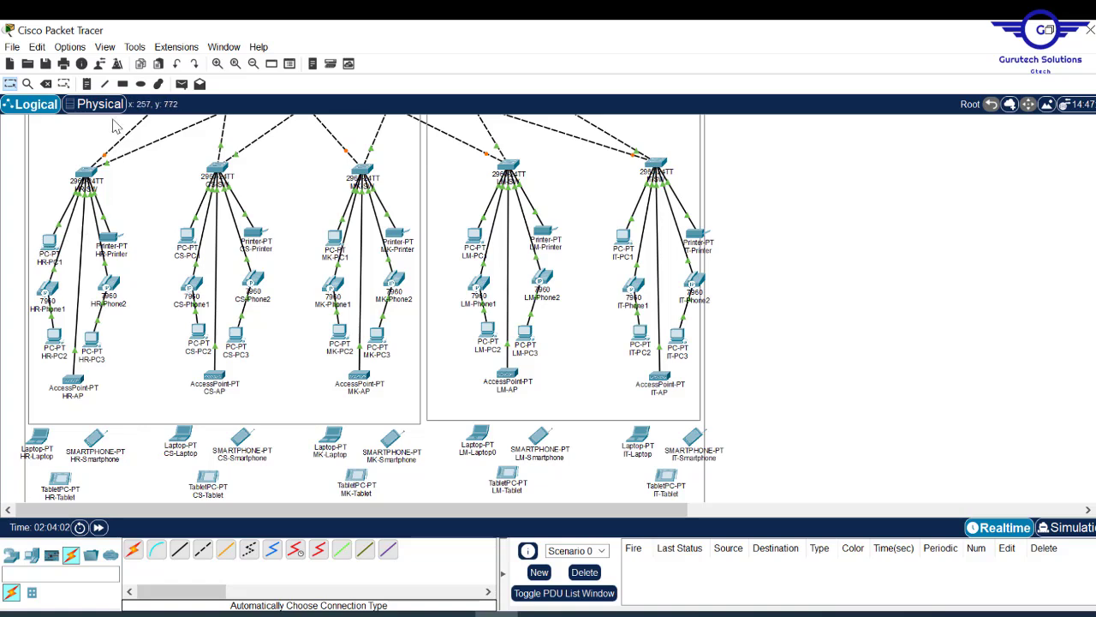
- Draw a light-blue filled rectangle around the HR department devices
{"action": "left_click", "coordinate": [123, 83]}
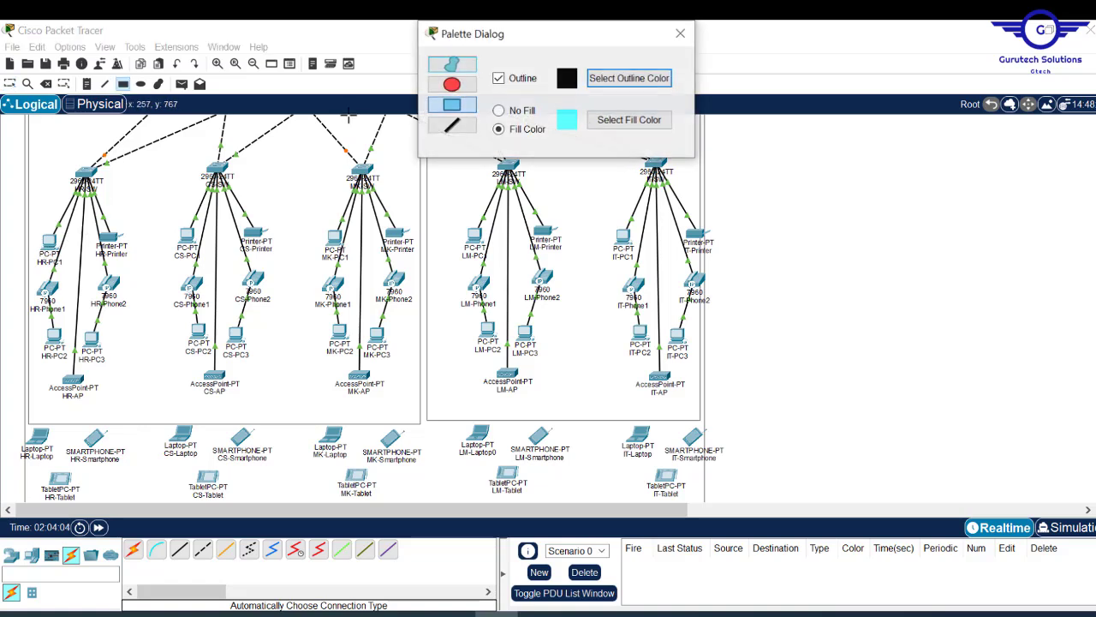
{"action": "left_click", "coordinate": [618, 120]}
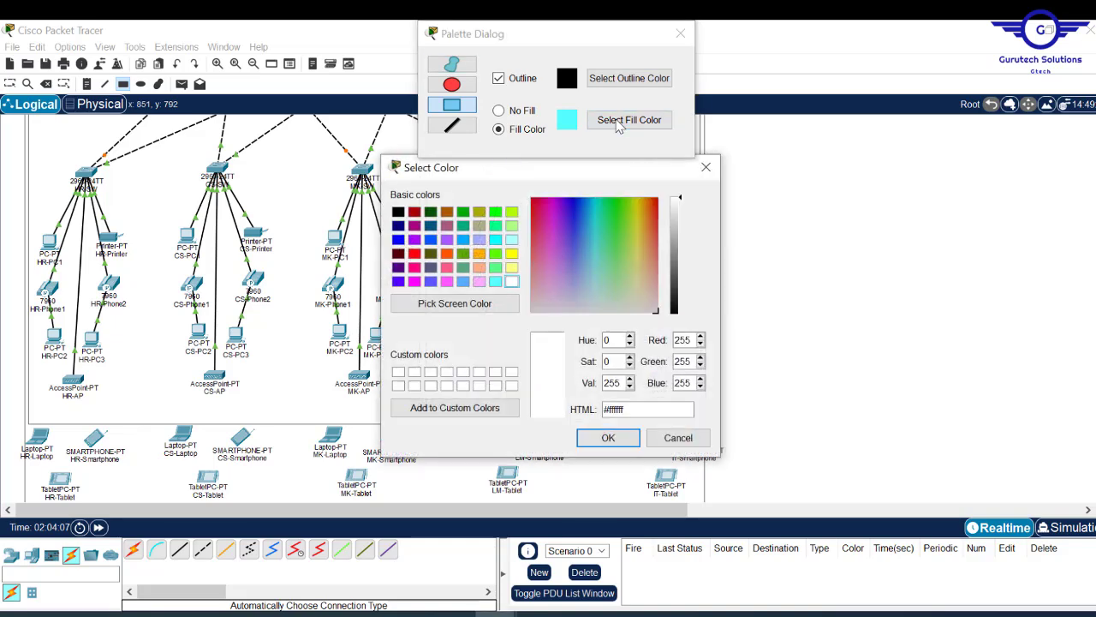
{"action": "left_click", "coordinate": [584, 297]}
{"action": "left_click", "coordinate": [608, 439]}
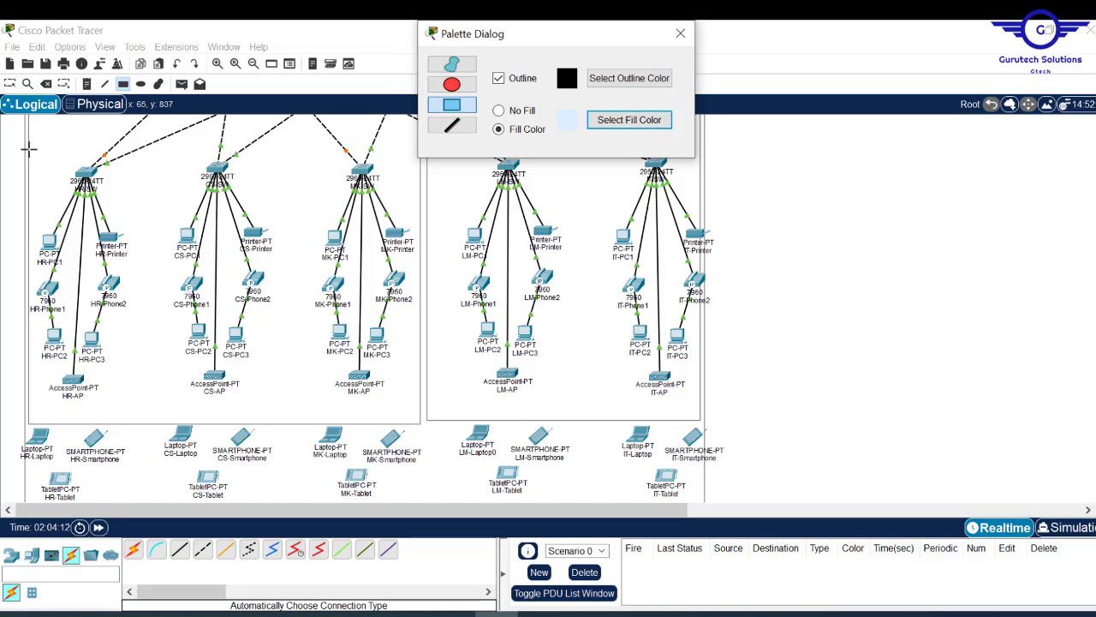
{"action": "left_click_drag", "start_coordinate": [29, 149], "coordinate": [154, 514]}
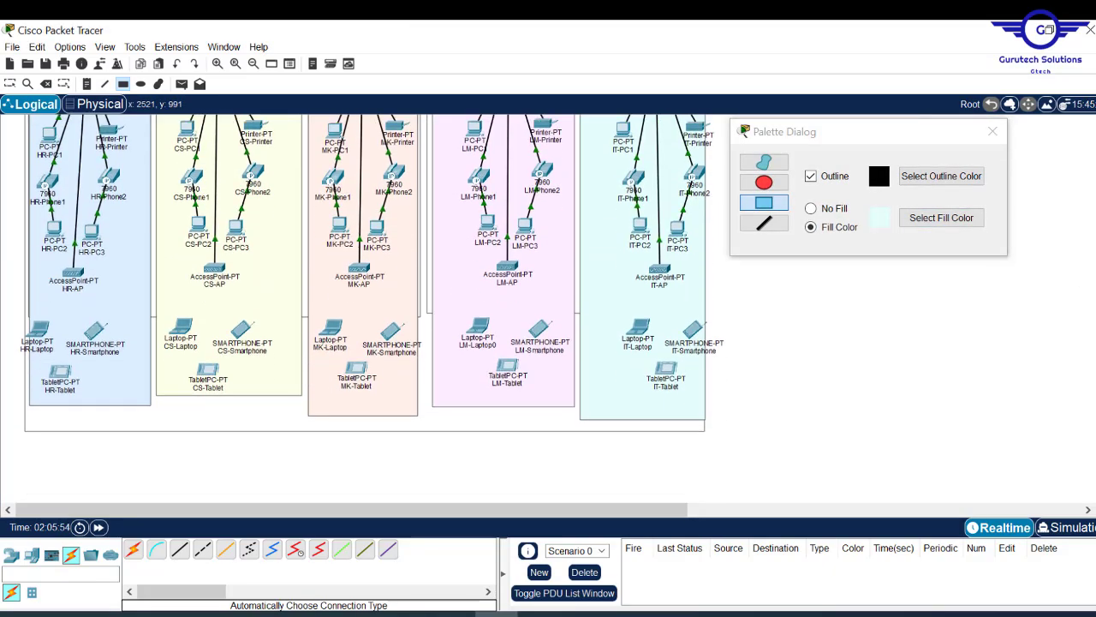
- Scroll and pan the canvas right to bring the JFSL SERVER-SIDE NETWORK area into view
{"action": "scroll", "coordinate": [372, 308], "scroll_direction": "up", "scroll_amount": 5}
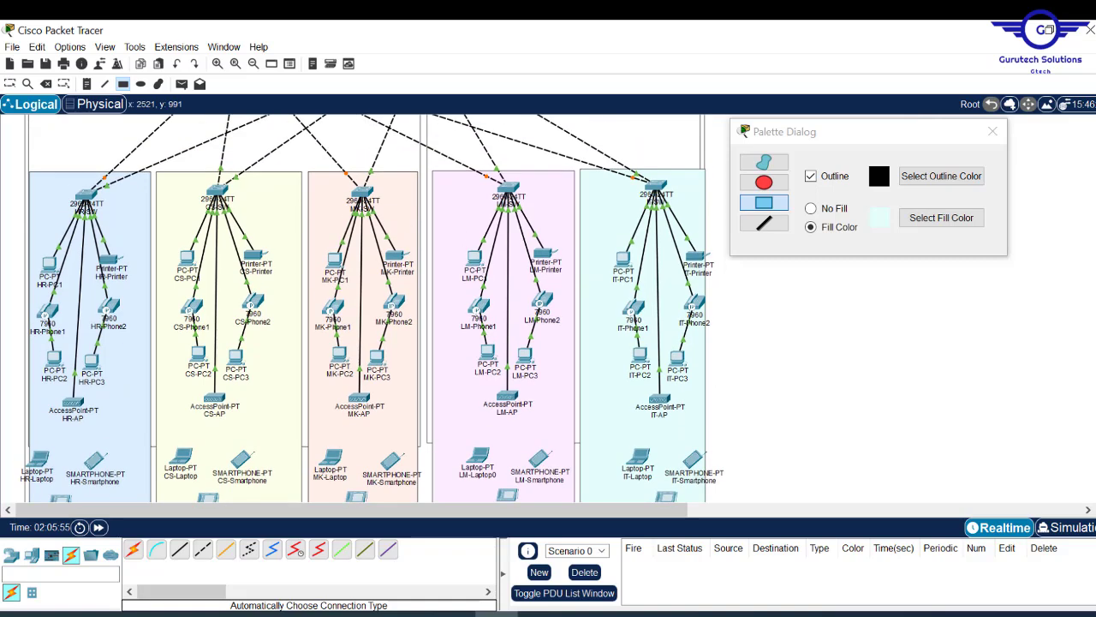
{"action": "scroll", "coordinate": [372, 309], "scroll_direction": "up", "scroll_amount": 3}
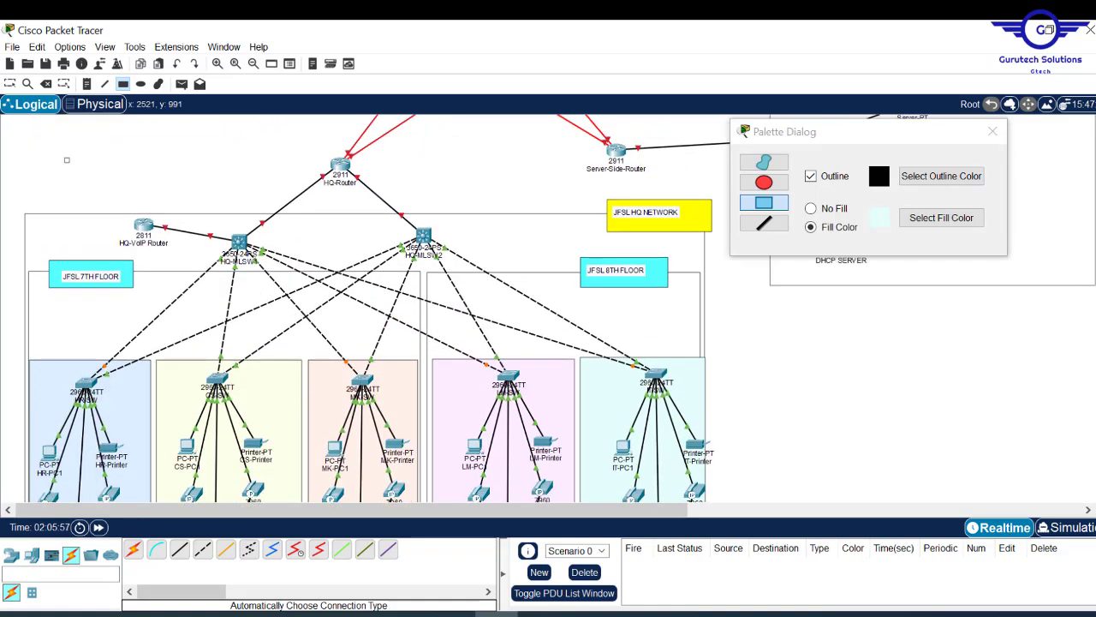
{"action": "scroll", "coordinate": [373, 309], "scroll_direction": "down", "scroll_amount": 5}
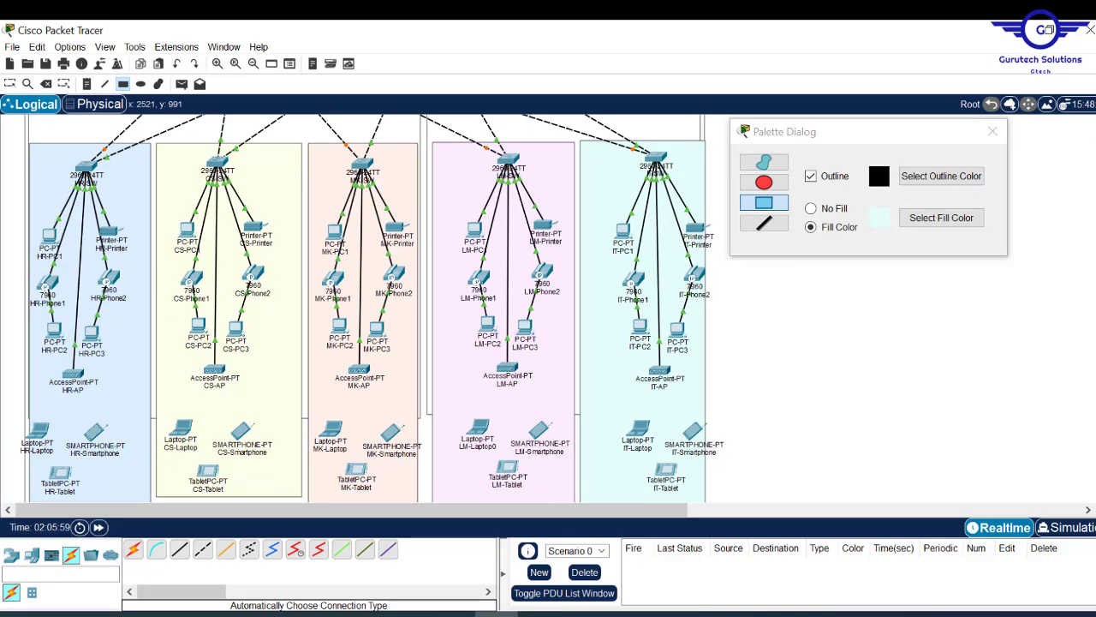
{"action": "scroll", "coordinate": [372, 309], "scroll_direction": "up", "scroll_amount": 2}
{"action": "scroll", "coordinate": [372, 308], "scroll_direction": "up", "scroll_amount": 3}
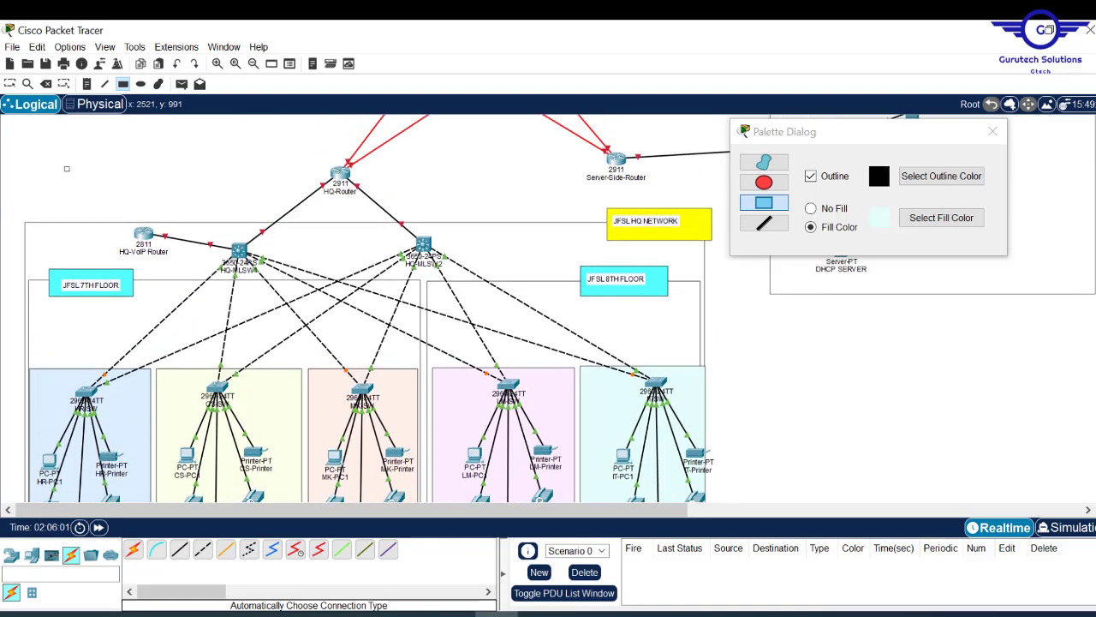
{"action": "scroll", "coordinate": [373, 308], "scroll_direction": "down", "scroll_amount": 5}
{"action": "scroll", "coordinate": [372, 308], "scroll_direction": "up", "scroll_amount": 4}
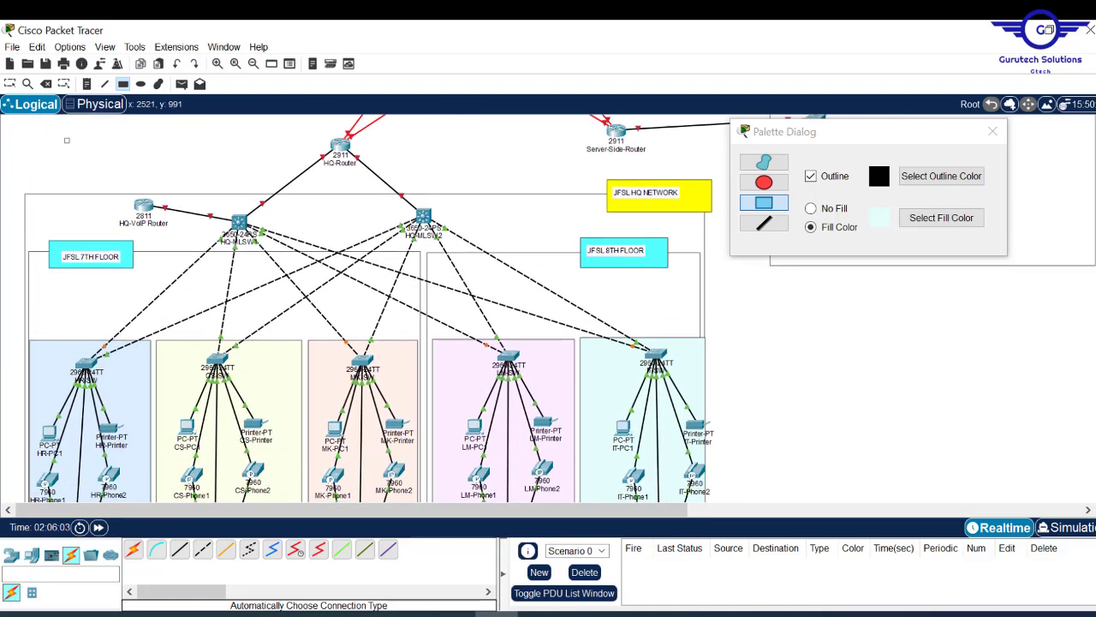
{"action": "scroll", "coordinate": [372, 308], "scroll_direction": "up", "scroll_amount": 3}
{"action": "scroll", "coordinate": [372, 308], "scroll_direction": "down", "scroll_amount": 7}
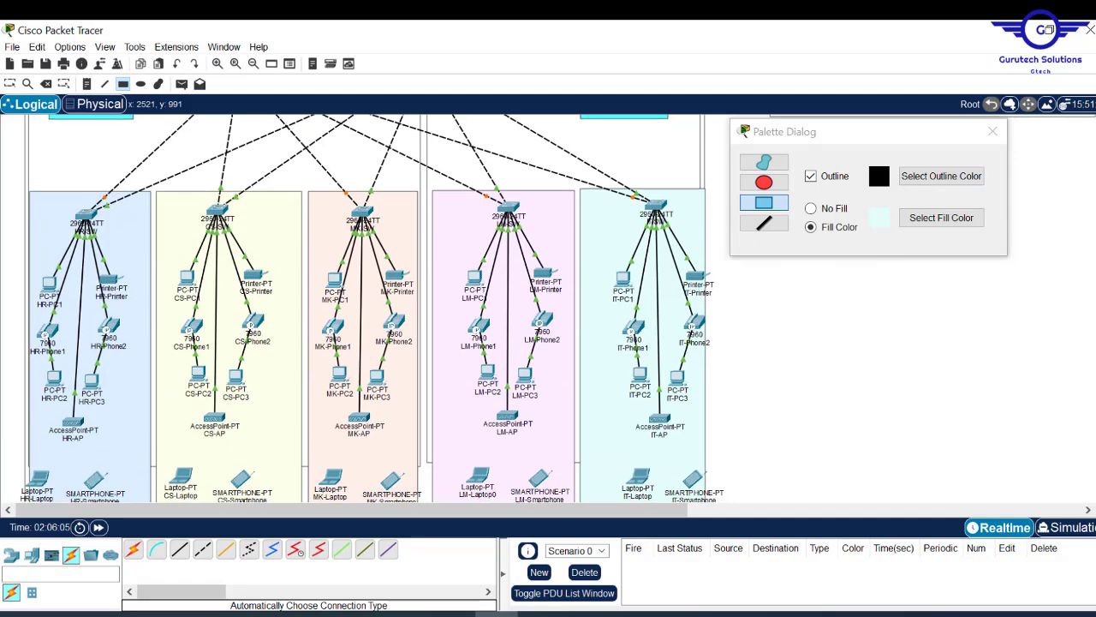
{"action": "scroll", "coordinate": [372, 308], "scroll_direction": "up", "scroll_amount": 3}
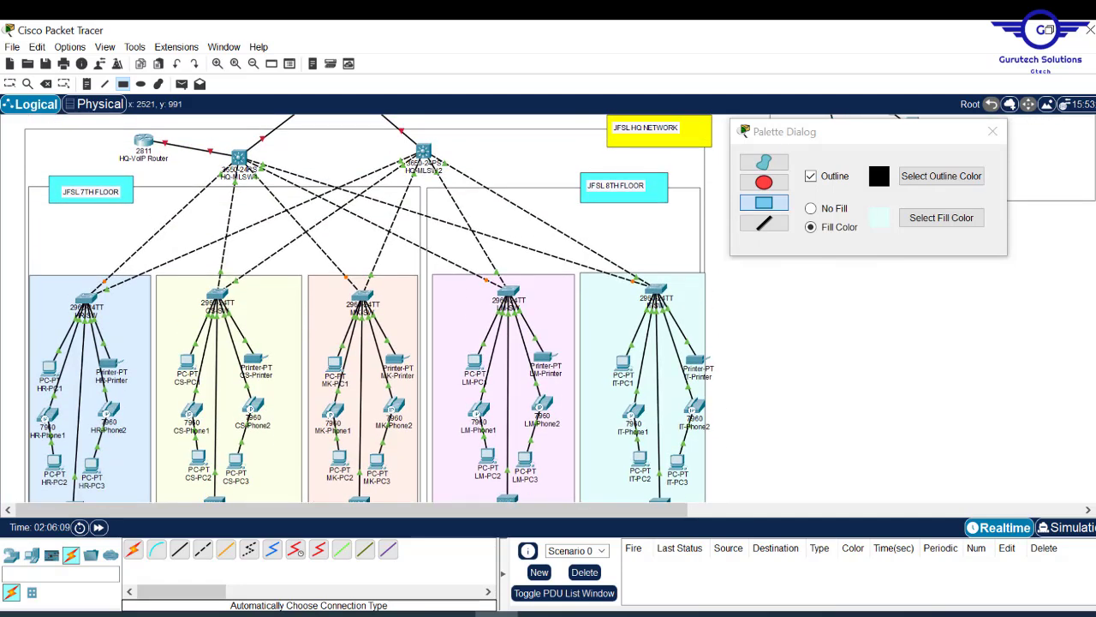
{"action": "scroll", "coordinate": [372, 308], "scroll_direction": "up", "scroll_amount": 2}
{"action": "left_click_drag", "start_coordinate": [470, 514], "coordinate": [783, 505]}
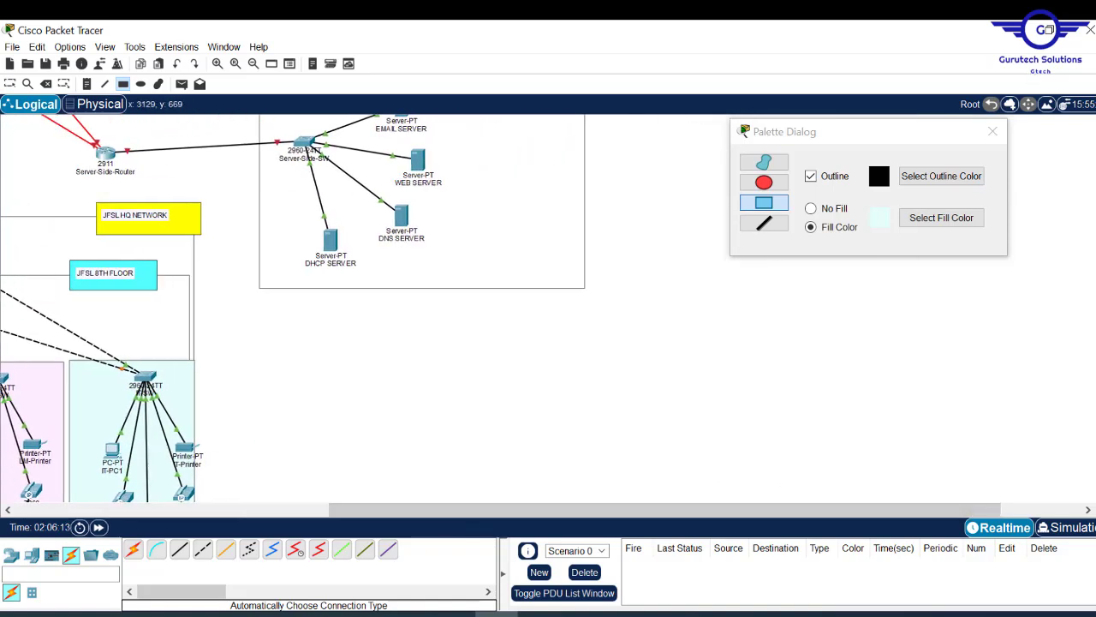
{"action": "scroll", "coordinate": [293, 308], "scroll_direction": "up", "scroll_amount": 3}
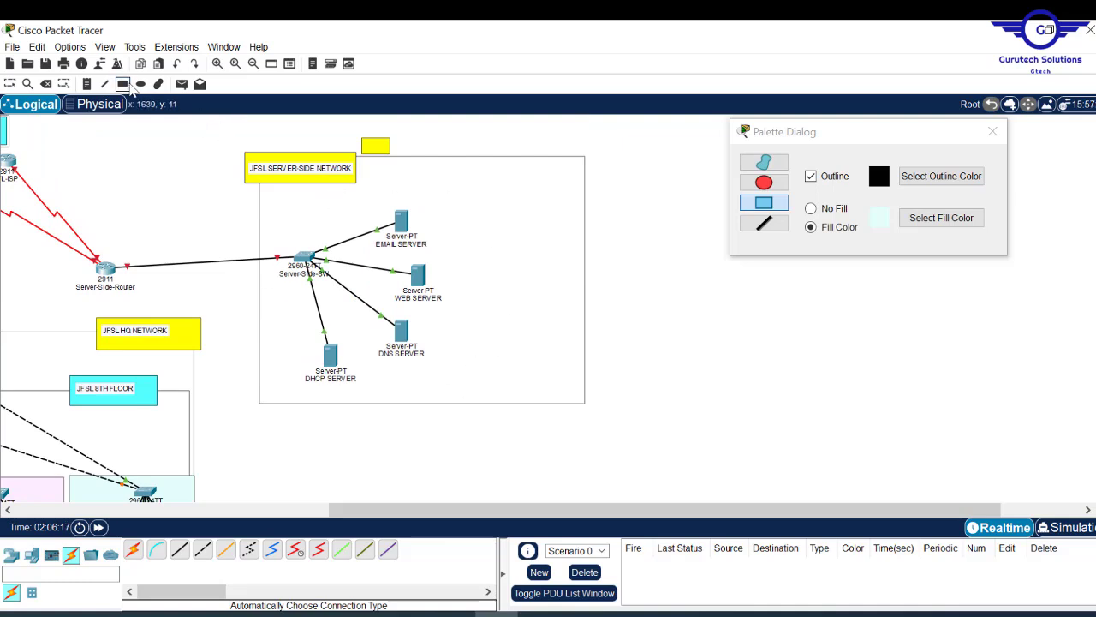
- Draw a pale-green (#c1ffcd) filled ellipse over the server switch and EMAIL, WEB, DNS, DHCP servers
{"action": "left_click", "coordinate": [140, 83]}
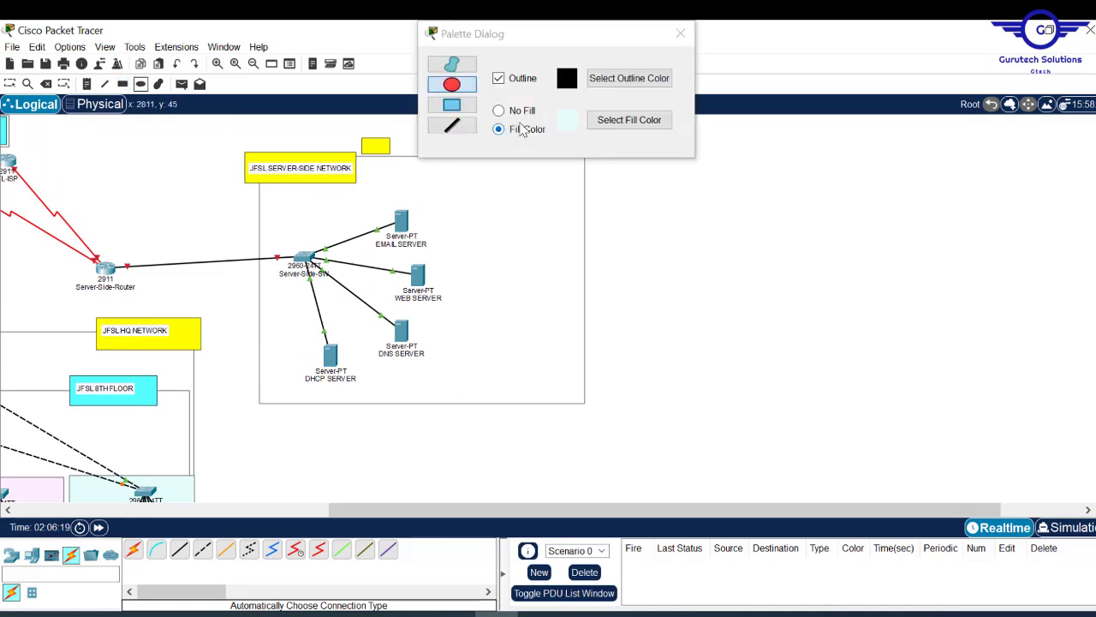
{"action": "left_click", "coordinate": [608, 122]}
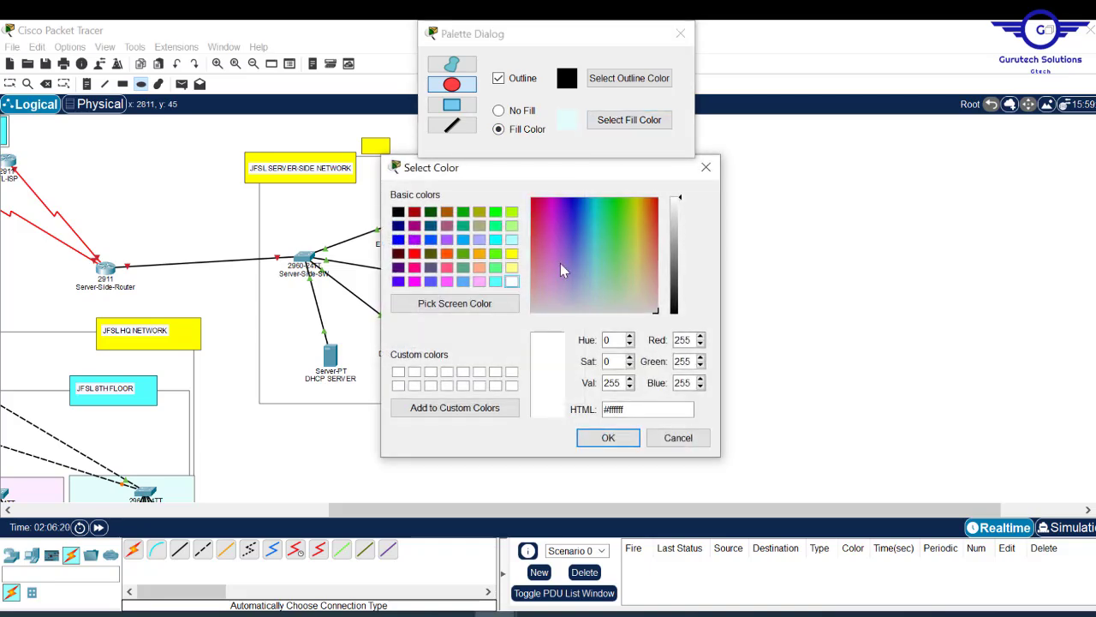
{"action": "left_click", "coordinate": [495, 267]}
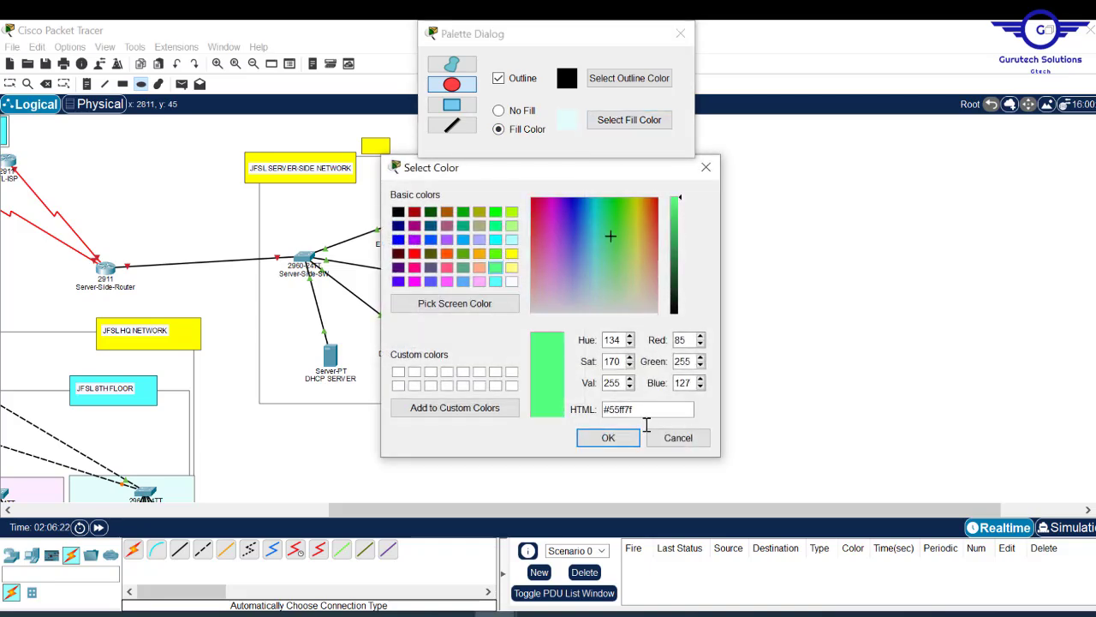
{"action": "left_click", "coordinate": [604, 438]}
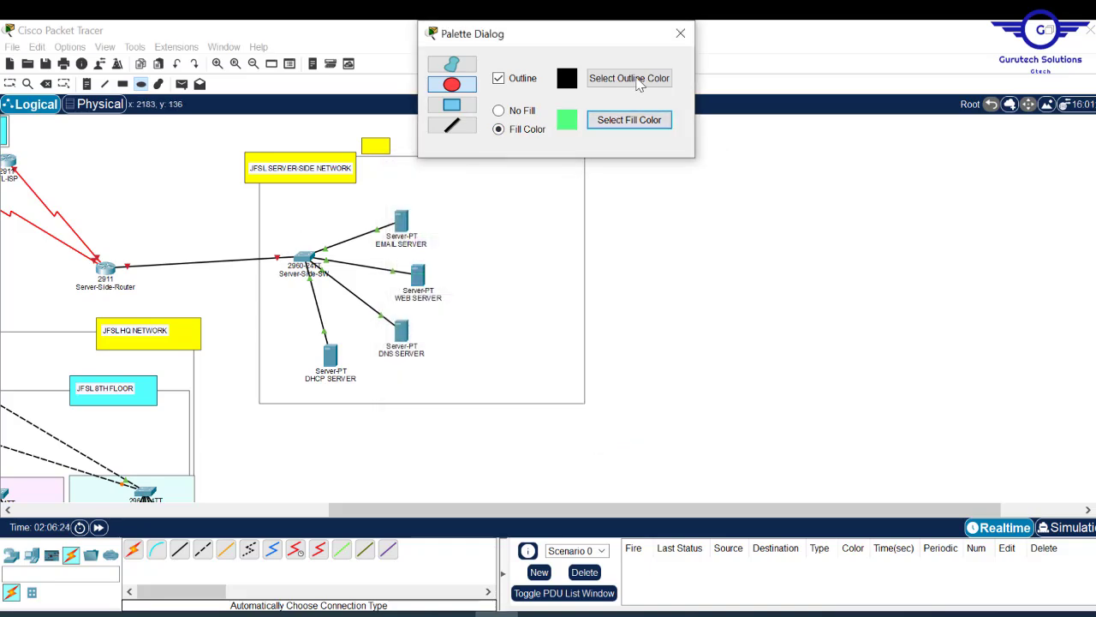
{"action": "left_click", "coordinate": [628, 122]}
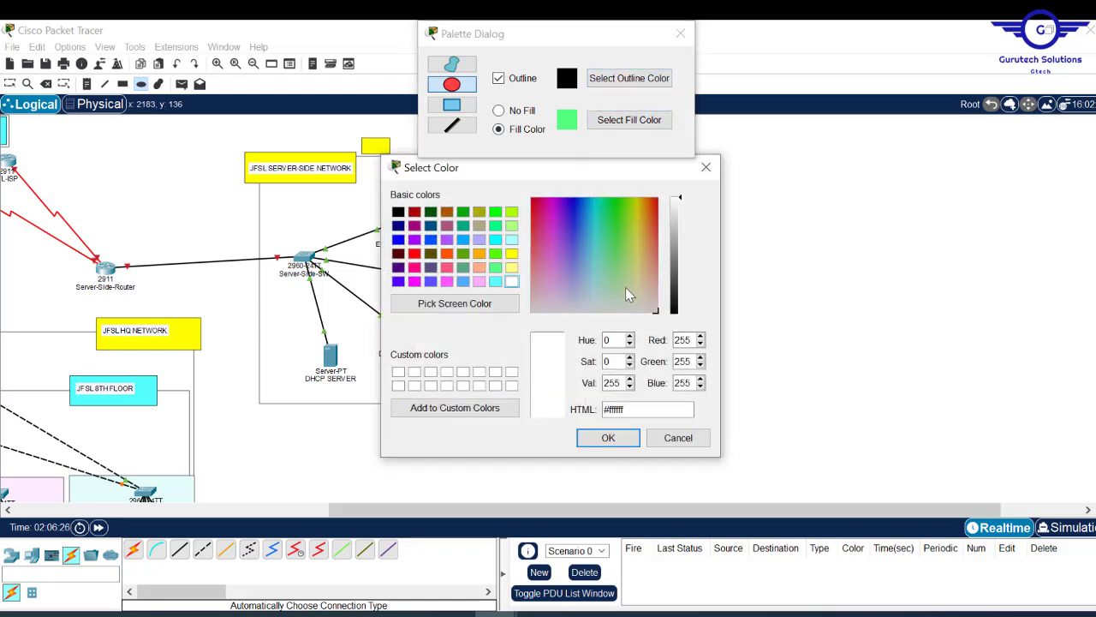
{"action": "left_click", "coordinate": [612, 285]}
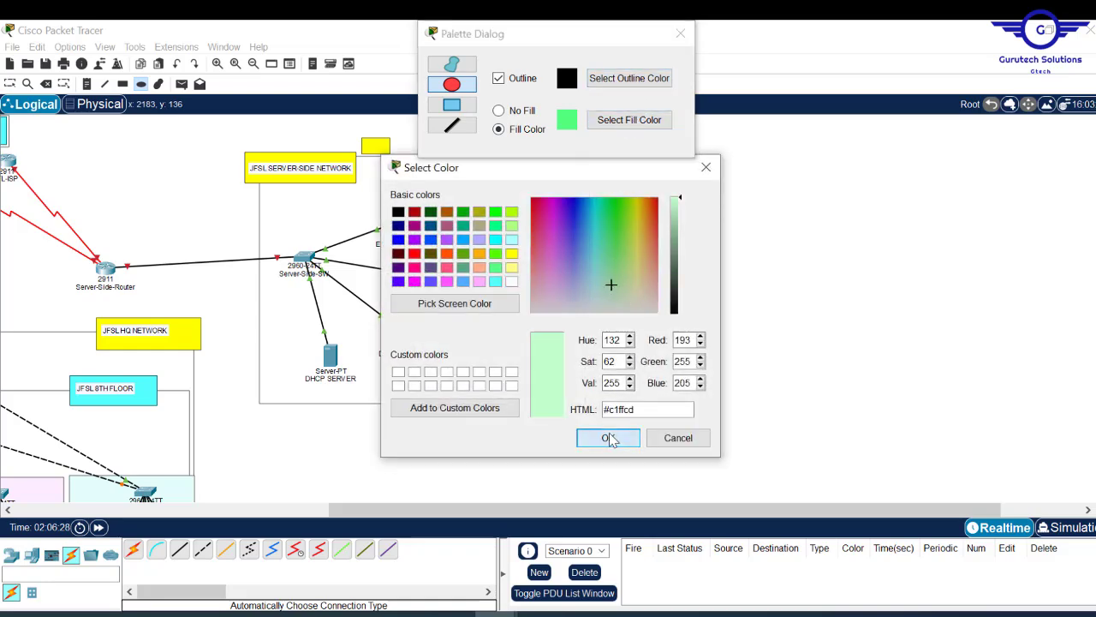
{"action": "left_click", "coordinate": [608, 437]}
{"action": "left_click_drag", "start_coordinate": [271, 198], "coordinate": [544, 410]}
{"action": "key", "text": "Escape"}
{"action": "left_click_drag", "start_coordinate": [500, 290], "coordinate": [497, 304]}
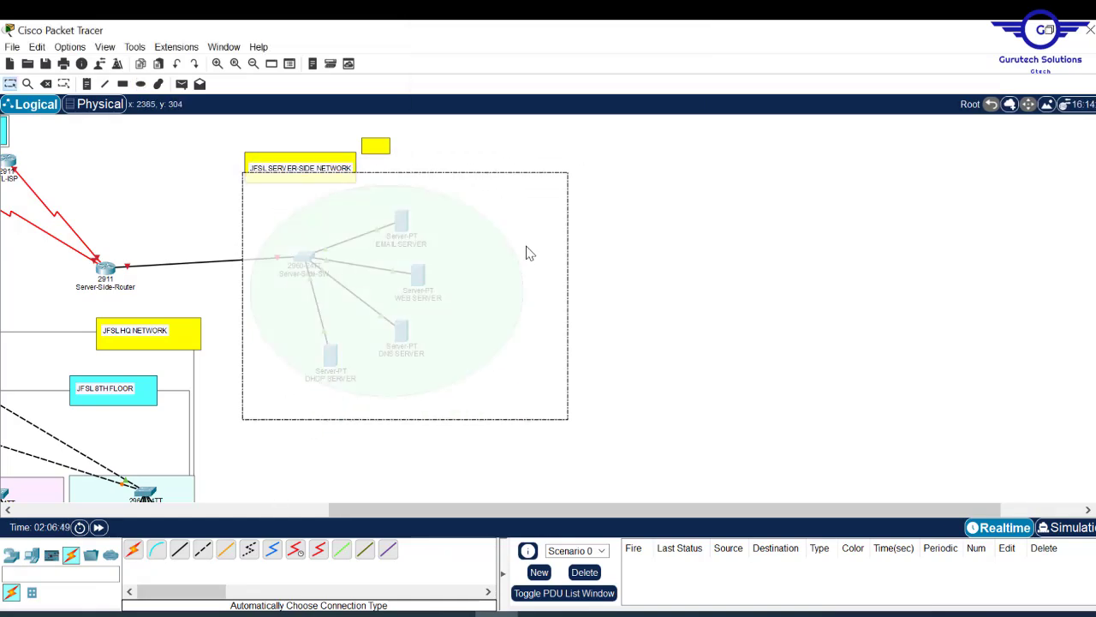
{"action": "left_click_drag", "start_coordinate": [529, 255], "coordinate": [529, 249]}
{"action": "left_click_drag", "start_coordinate": [454, 509], "coordinate": [176, 511]}
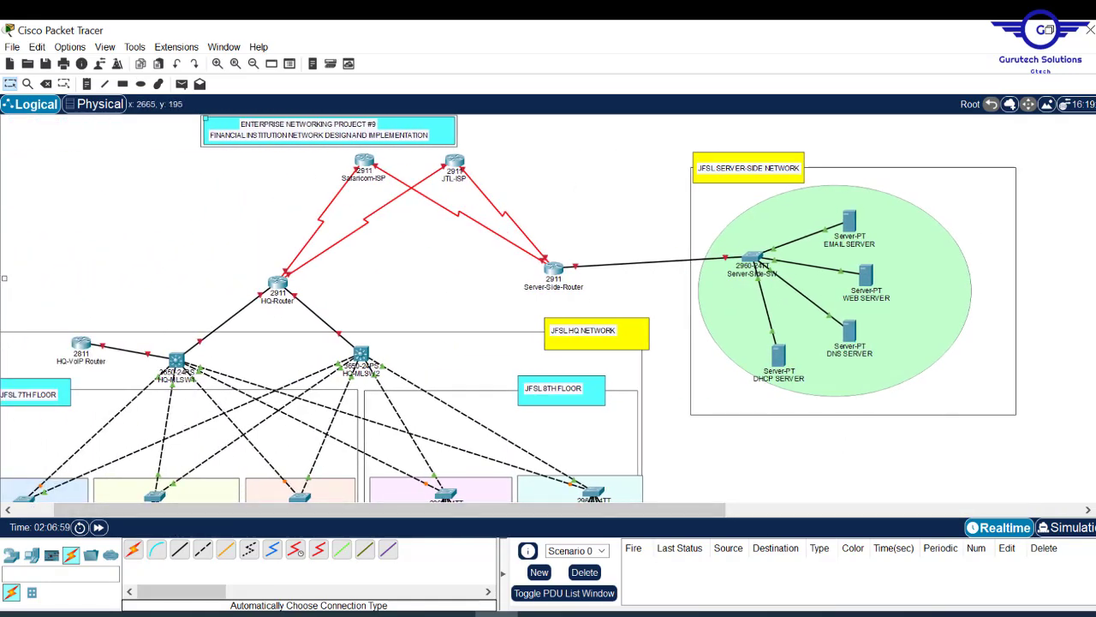
- Shift the HR, CS, MK, LM and IT floor switches slightly right within their areas
{"action": "scroll", "coordinate": [509, 308], "scroll_direction": "down", "scroll_amount": 5}
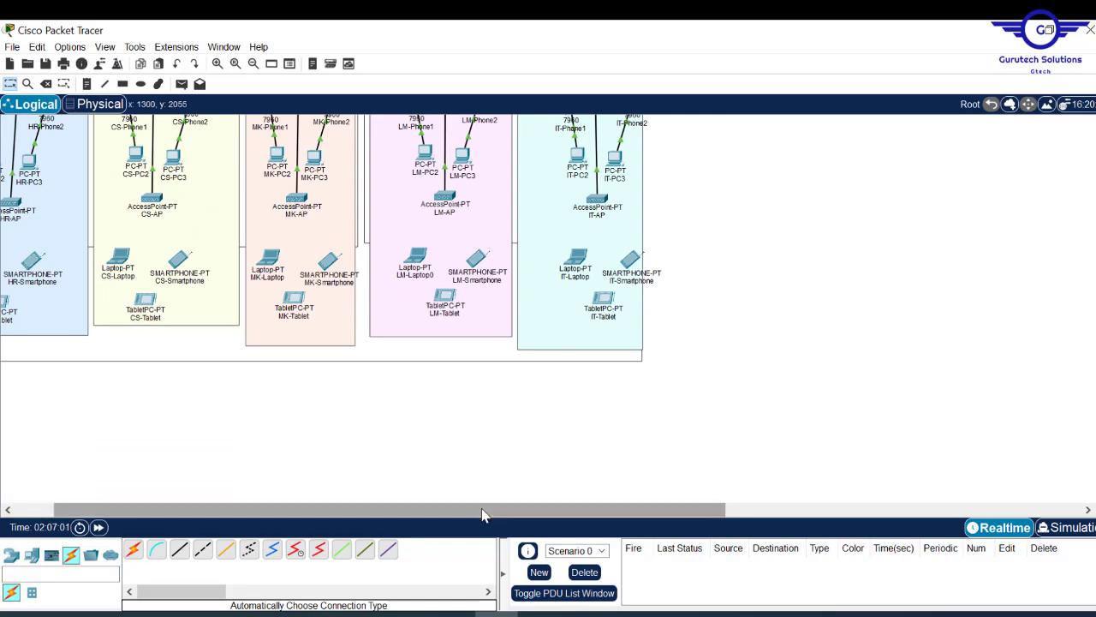
{"action": "left_click_drag", "start_coordinate": [482, 514], "coordinate": [337, 517]}
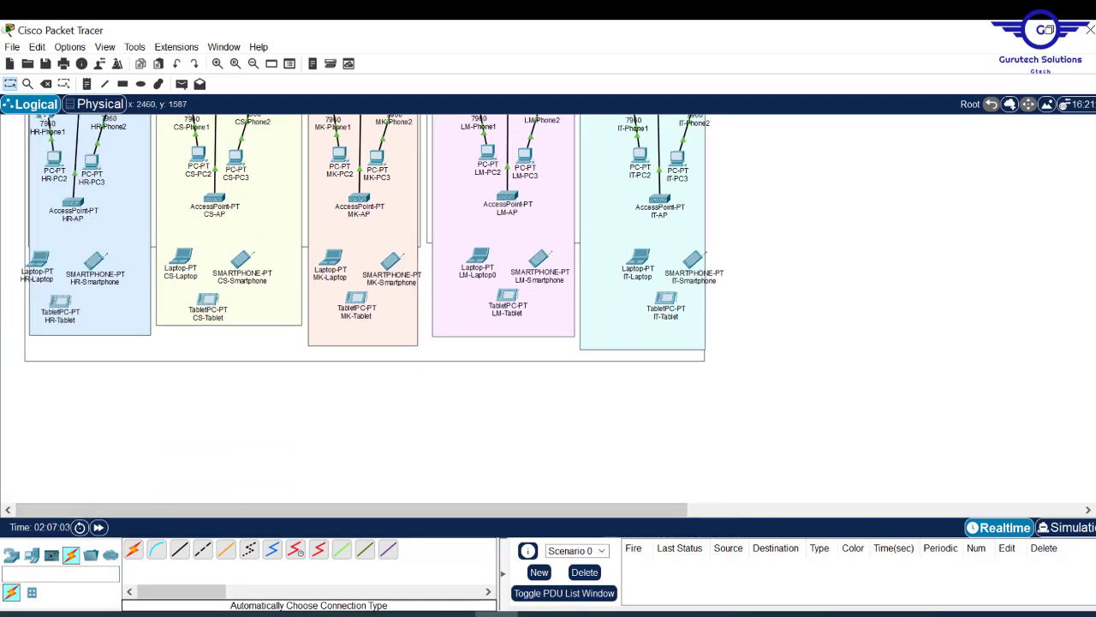
{"action": "scroll", "coordinate": [372, 308], "scroll_direction": "up", "scroll_amount": 5}
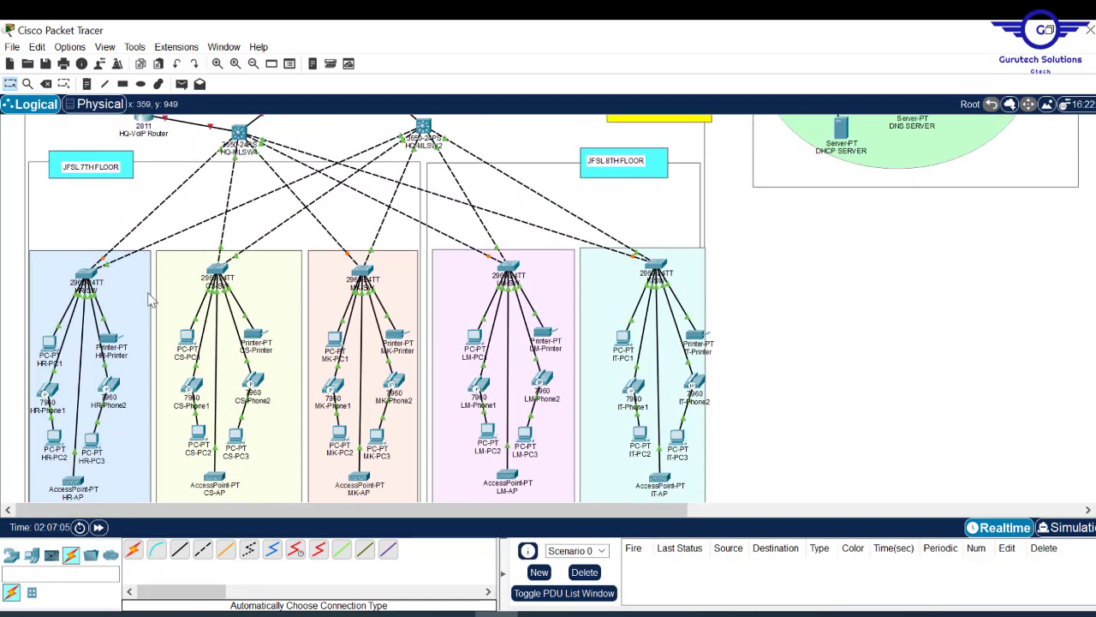
{"action": "left_click_drag", "start_coordinate": [90, 273], "coordinate": [111, 269]}
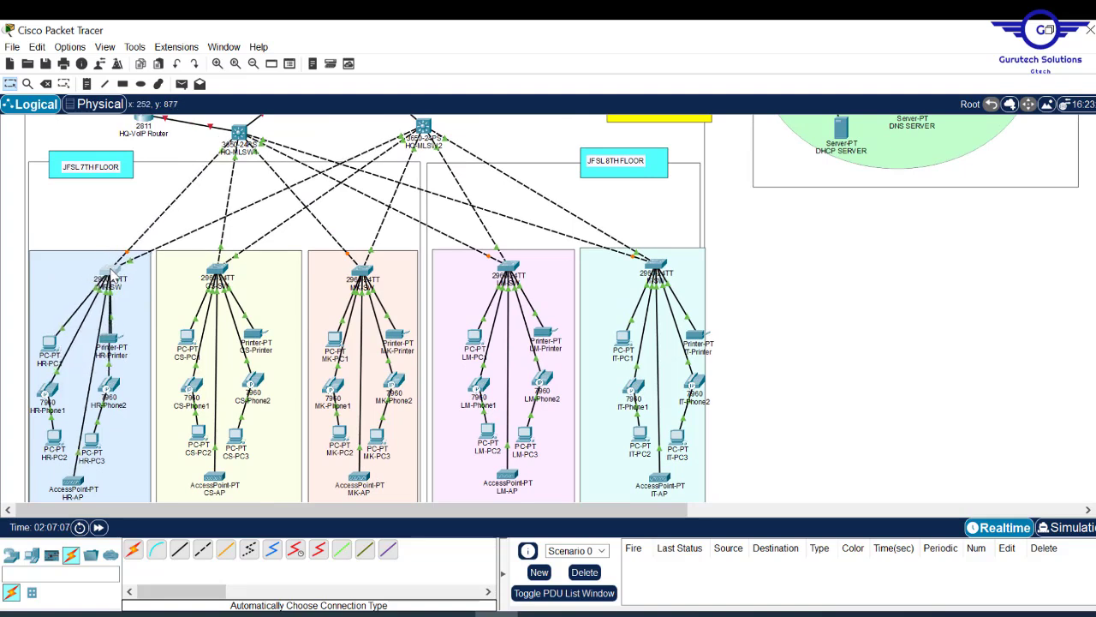
{"action": "left_click_drag", "start_coordinate": [238, 273], "coordinate": [276, 279]}
{"action": "left_click_drag", "start_coordinate": [363, 272], "coordinate": [393, 273]}
{"action": "left_click_drag", "start_coordinate": [510, 272], "coordinate": [529, 272]}
{"action": "left_click_drag", "start_coordinate": [666, 269], "coordinate": [681, 268]}
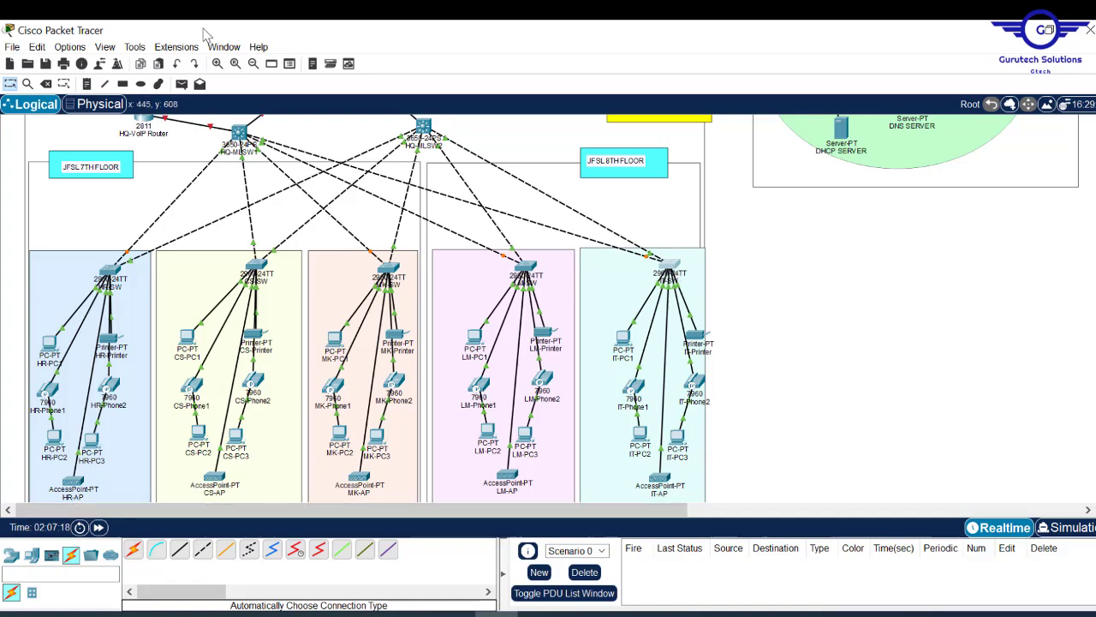
- Zoom in and nudge HR-Printer and the HR-SW switch slightly to the right
{"action": "left_click", "coordinate": [243, 68]}
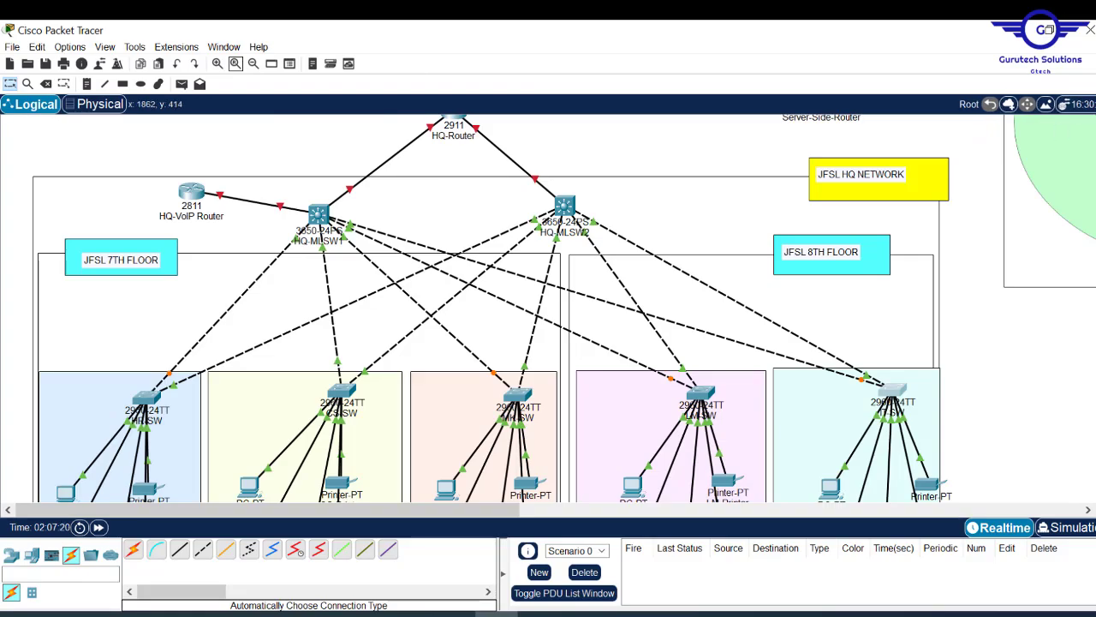
{"action": "scroll", "coordinate": [88, 257], "scroll_direction": "down", "scroll_amount": 4}
{"action": "scroll", "coordinate": [88, 257], "scroll_direction": "up", "scroll_amount": 7}
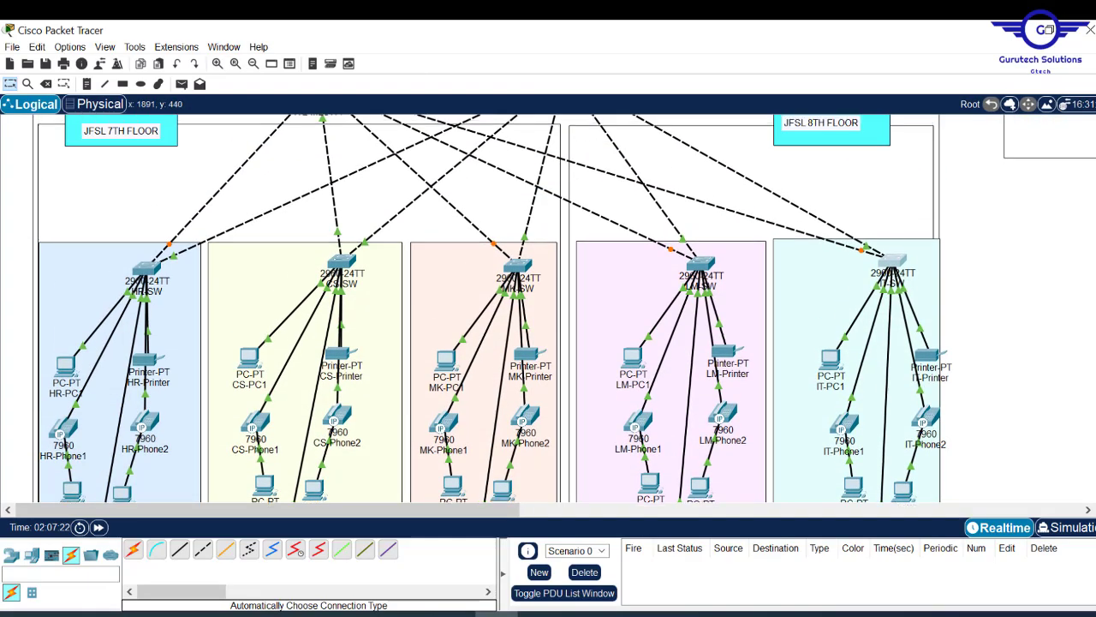
{"action": "scroll", "coordinate": [88, 257], "scroll_direction": "down", "scroll_amount": 8}
{"action": "scroll", "coordinate": [88, 257], "scroll_direction": "up", "scroll_amount": 5}
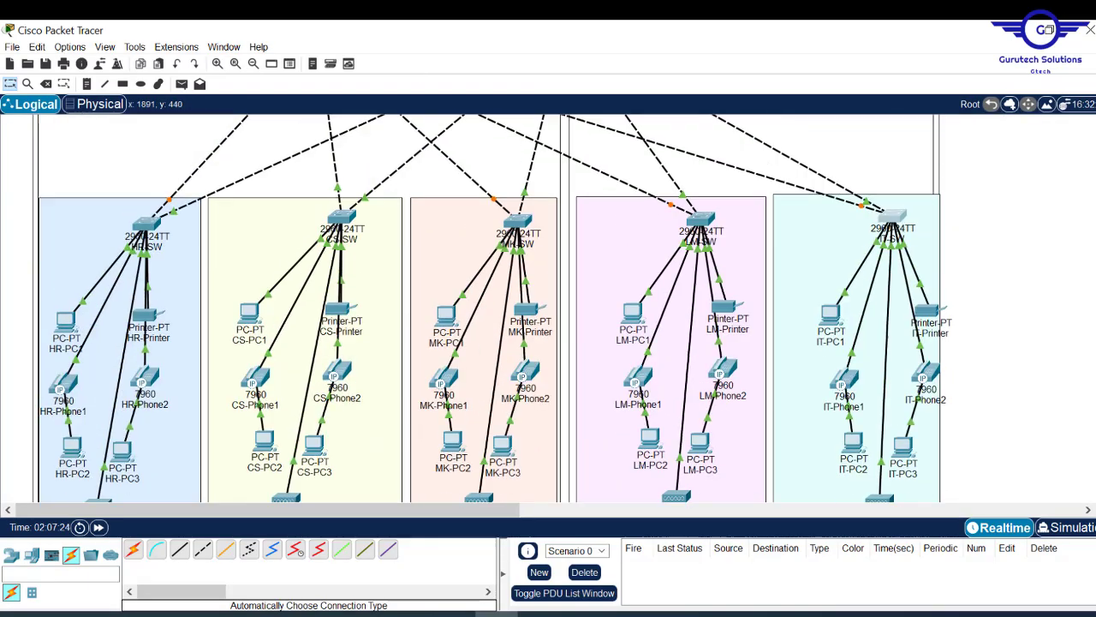
{"action": "scroll", "coordinate": [784, 234], "scroll_direction": "up", "scroll_amount": 1}
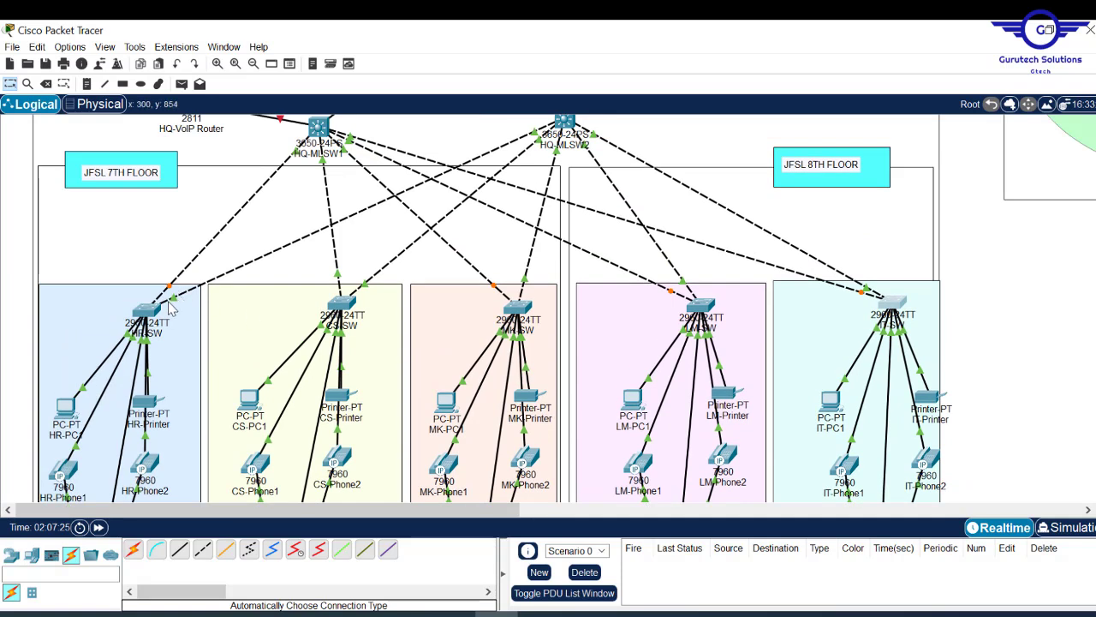
{"action": "left_click_drag", "start_coordinate": [147, 401], "coordinate": [168, 399]}
{"action": "left_click_drag", "start_coordinate": [147, 312], "coordinate": [156, 308]}
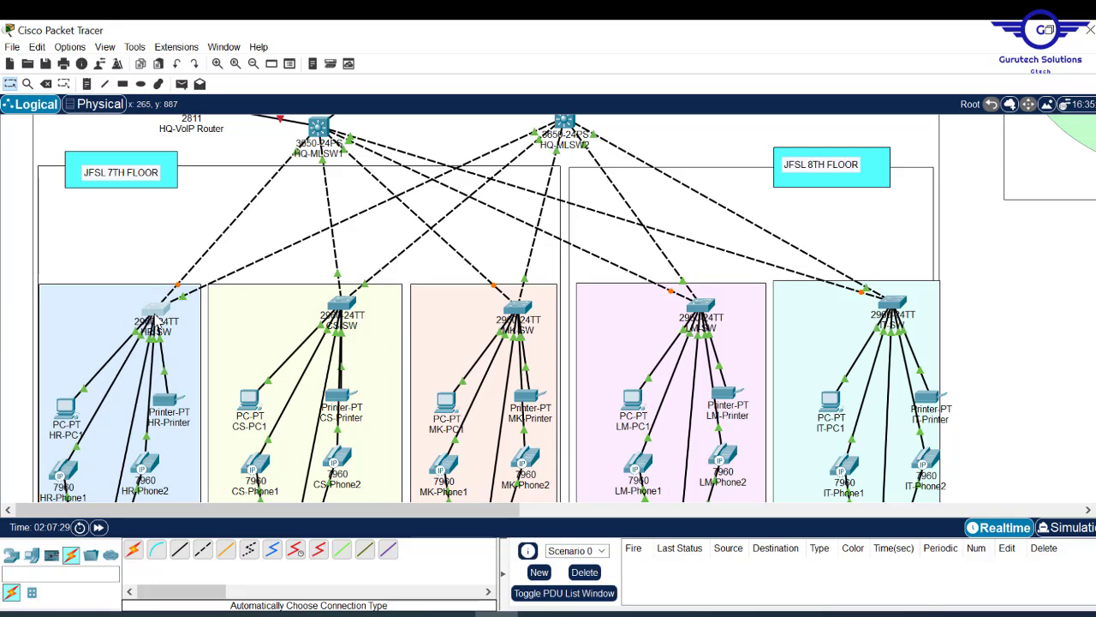
- Nudge the CS, MK, LM and IT switches and printers right to match
{"action": "left_click_drag", "start_coordinate": [344, 393], "coordinate": [369, 391]}
{"action": "left_click_drag", "start_coordinate": [341, 303], "coordinate": [357, 304]}
{"action": "left_click_drag", "start_coordinate": [528, 396], "coordinate": [538, 394]}
{"action": "left_click_drag", "start_coordinate": [517, 307], "coordinate": [531, 307]}
{"action": "mouse_move", "coordinate": [700, 305]}
{"action": "left_mouse_down"}
{"action": "mouse_move", "coordinate": [722, 319]}
{"action": "mouse_move", "coordinate": [720, 303]}
{"action": "left_mouse_up"}
{"action": "left_click_drag", "start_coordinate": [726, 393], "coordinate": [740, 392]}
{"action": "left_click_drag", "start_coordinate": [893, 302], "coordinate": [903, 302]}
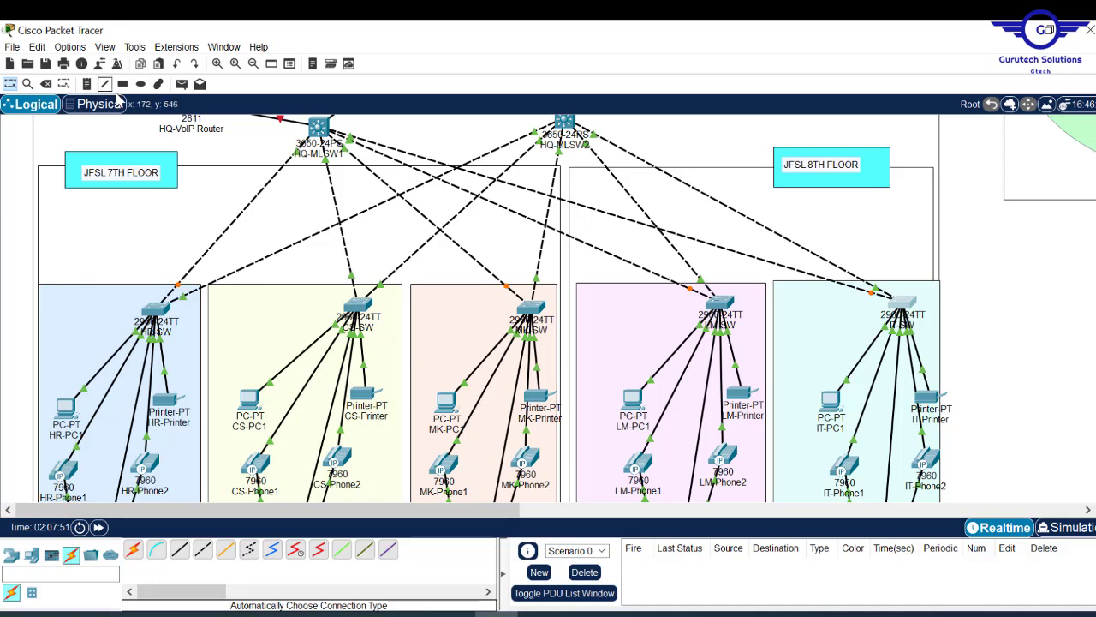
- Label the HR area 'HR DEPARTMENT' and the CS area 'CS DEPARTMENT'
{"action": "left_click", "coordinate": [86, 84]}
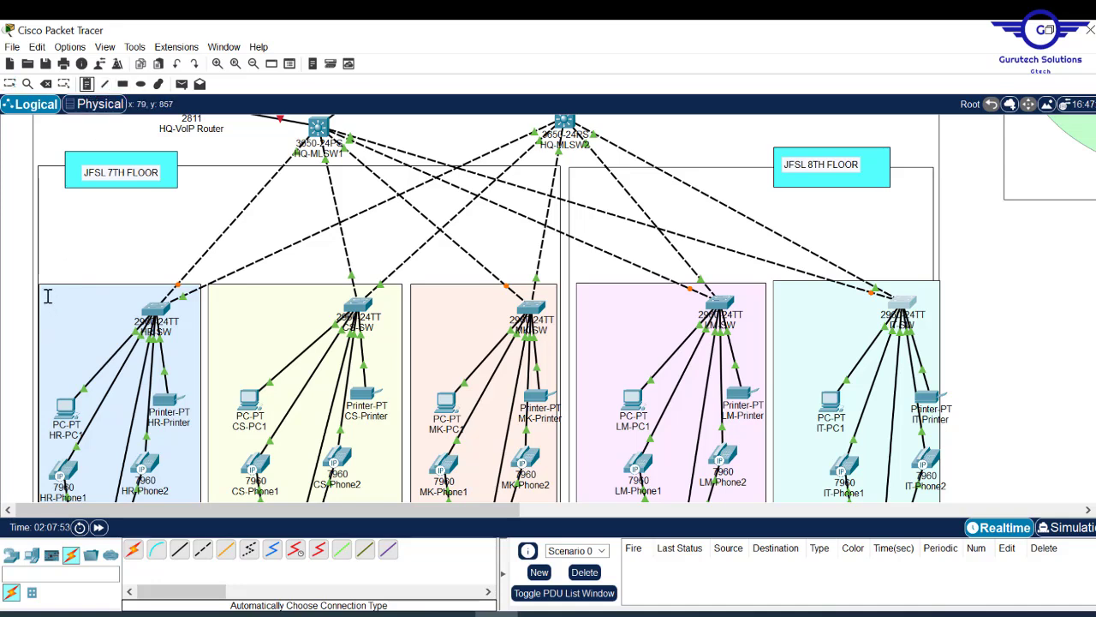
{"action": "left_click", "coordinate": [47, 293]}
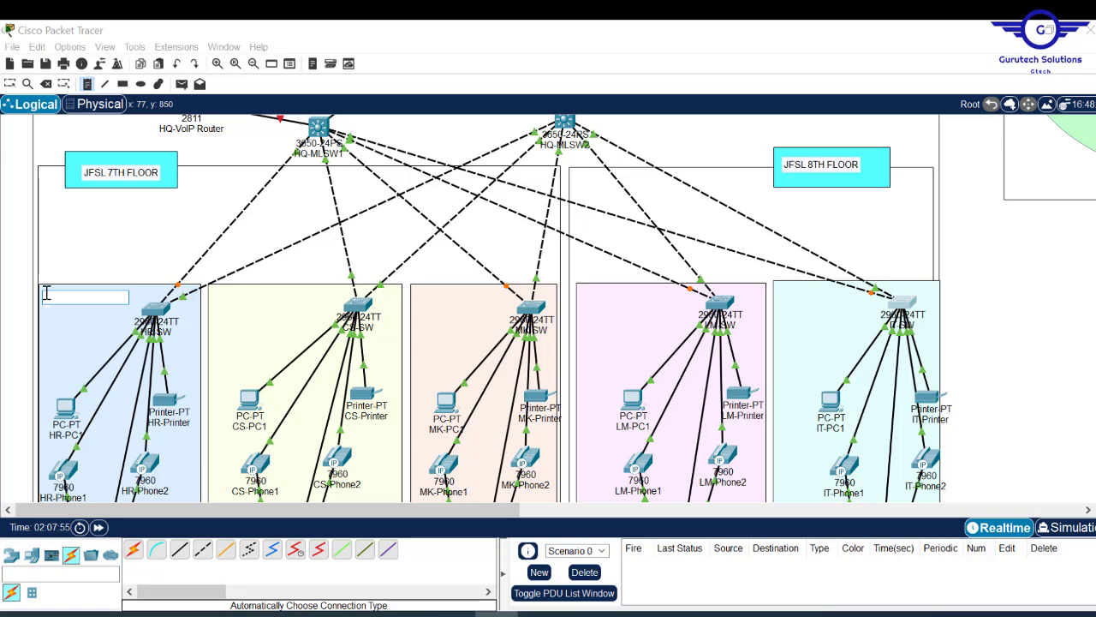
{"action": "type", "text": "HR DEPARTMENT"}
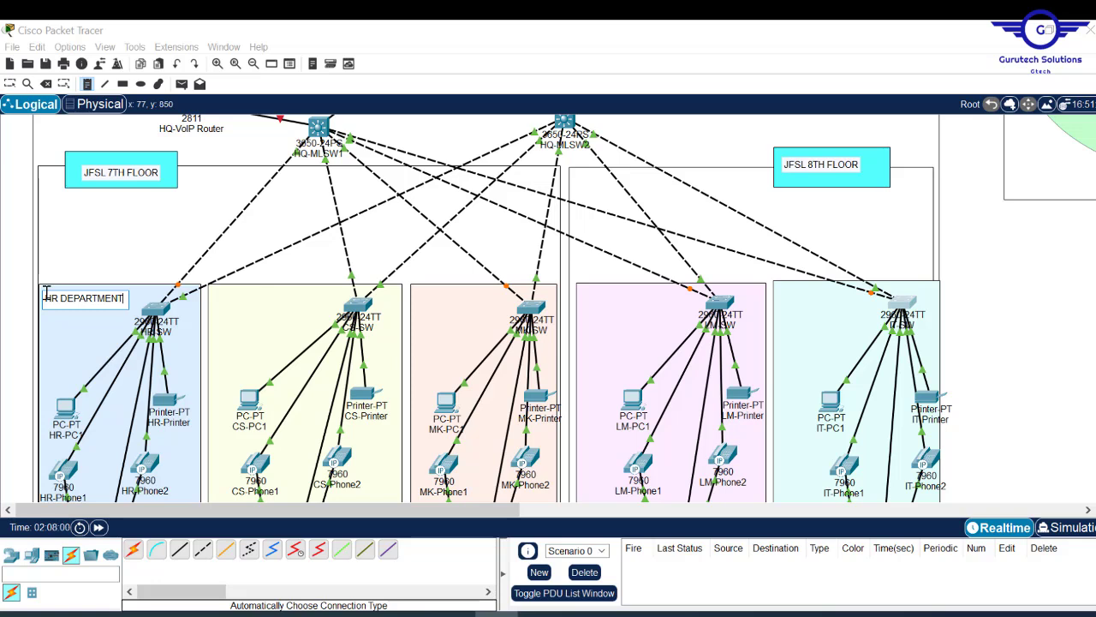
{"action": "key", "text": "ctrl+a"}
{"action": "key", "text": "ctrl+c"}
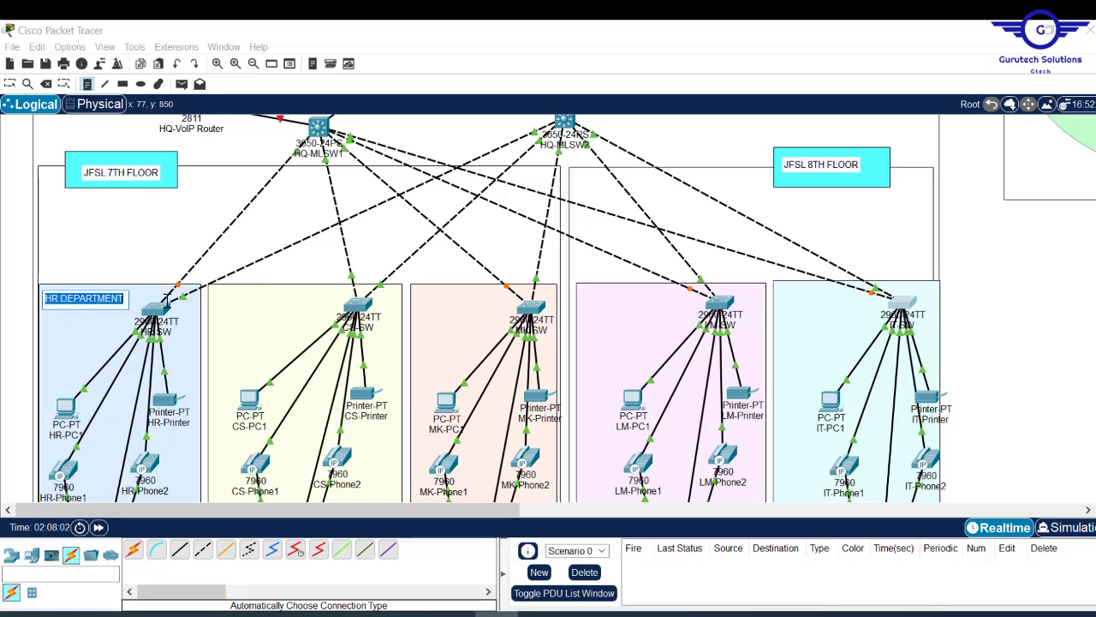
{"action": "left_click", "coordinate": [218, 296]}
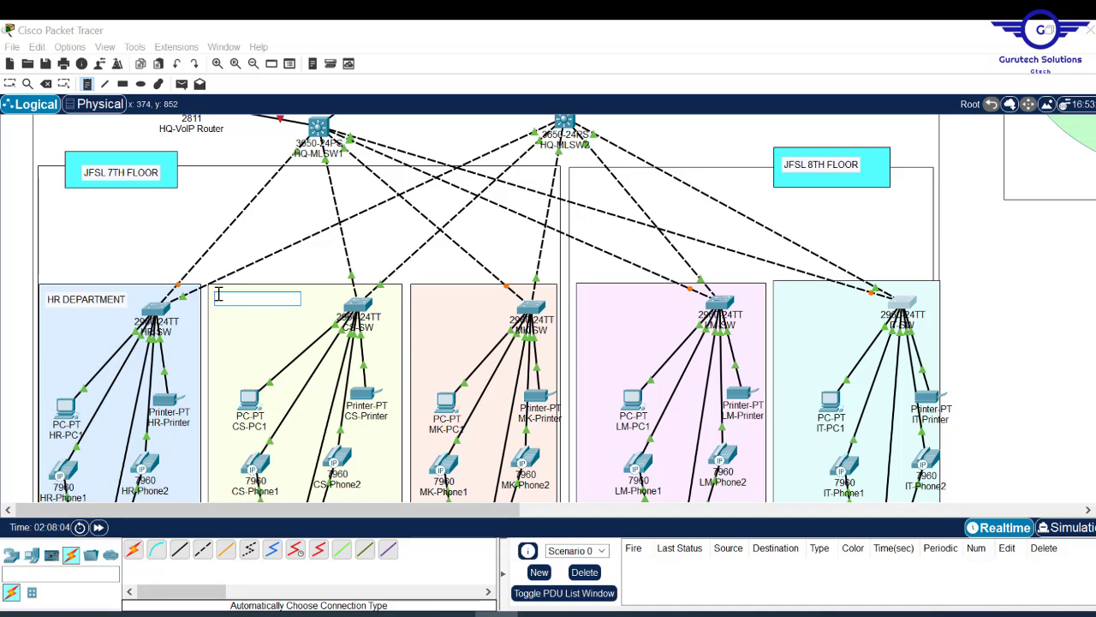
{"action": "key", "text": "ctrl+v"}
{"action": "left_click_drag", "start_coordinate": [231, 302], "coordinate": [211, 296]}
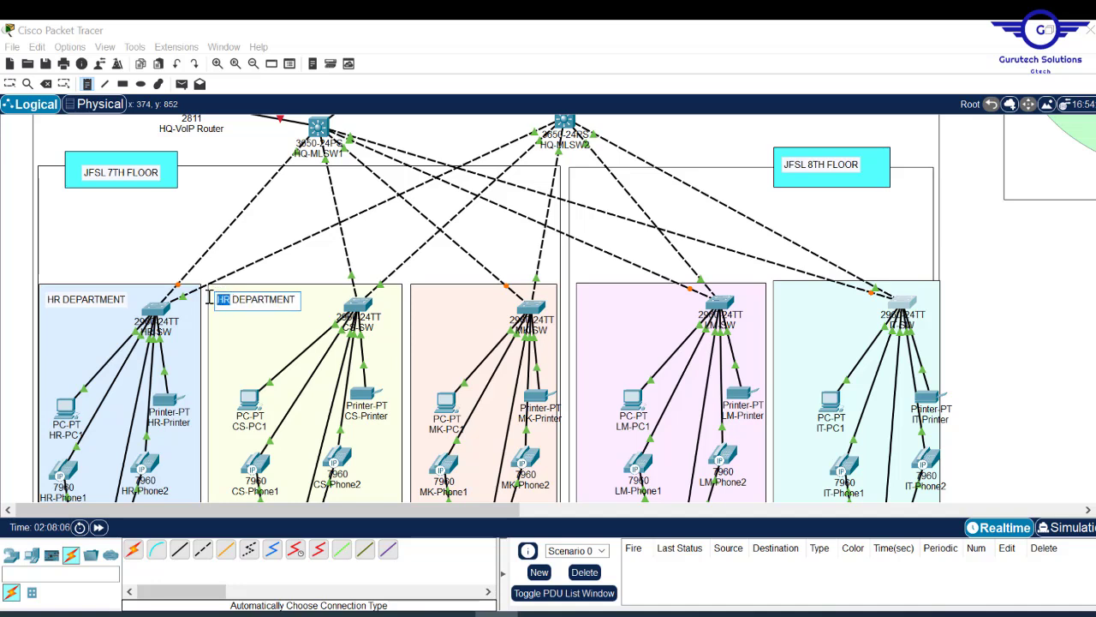
{"action": "type", "text": "CS"}
- Add 'MK DEPARTMENT', 'LM DEPARTMENT' and 'IT DEPARTMENT' labels to the remaining department areas
{"action": "left_click", "coordinate": [416, 293]}
{"action": "key", "text": "ctrl+v"}
{"action": "left_click_drag", "start_coordinate": [429, 299], "coordinate": [385, 299]}
{"action": "type", "text": "MK"}
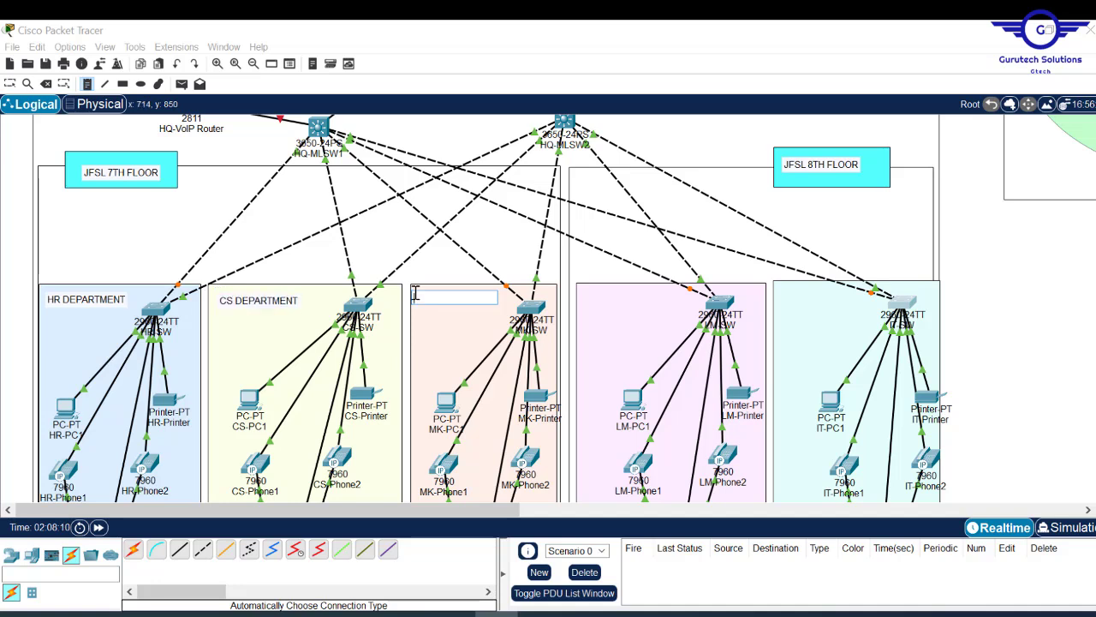
{"action": "left_click", "coordinate": [588, 295]}
{"action": "key", "text": "ctrl+v"}
{"action": "left_click_drag", "start_coordinate": [601, 300], "coordinate": [568, 298]}
{"action": "type", "text": "LM"}
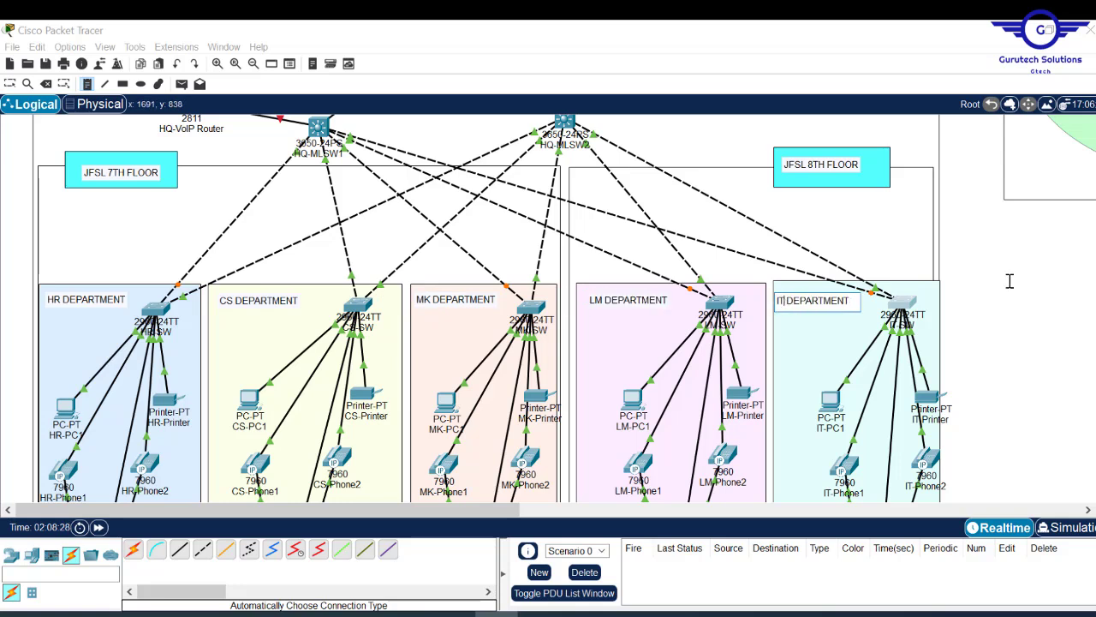
{"action": "key", "text": "Escape"}
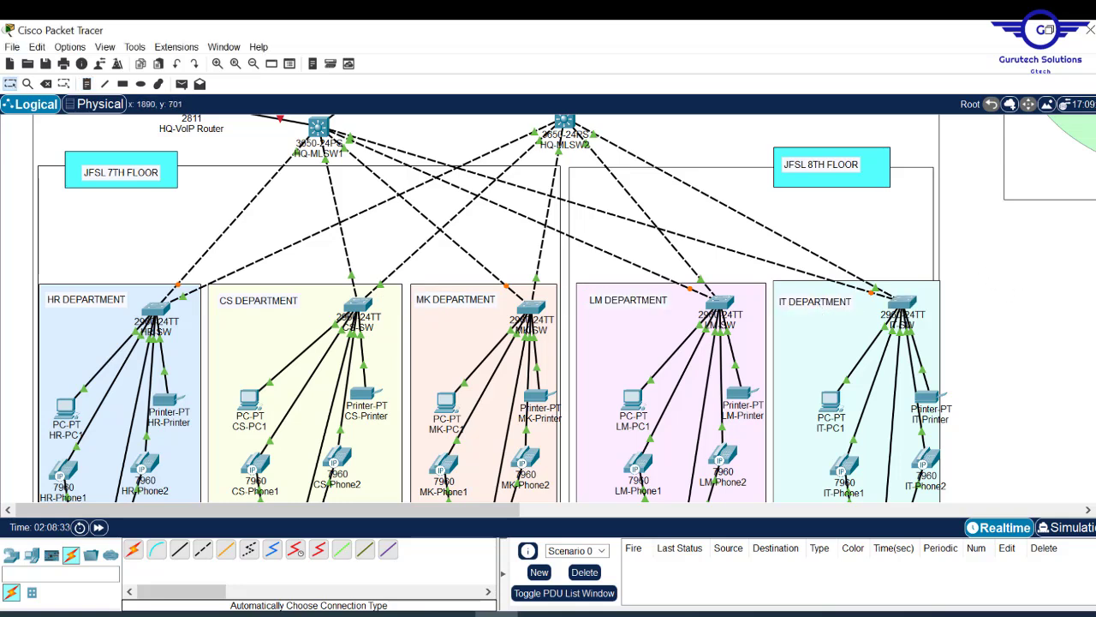
{"action": "scroll", "coordinate": [488, 309], "scroll_direction": "down", "scroll_amount": 5}
{"action": "scroll", "coordinate": [488, 308], "scroll_direction": "up", "scroll_amount": 5}
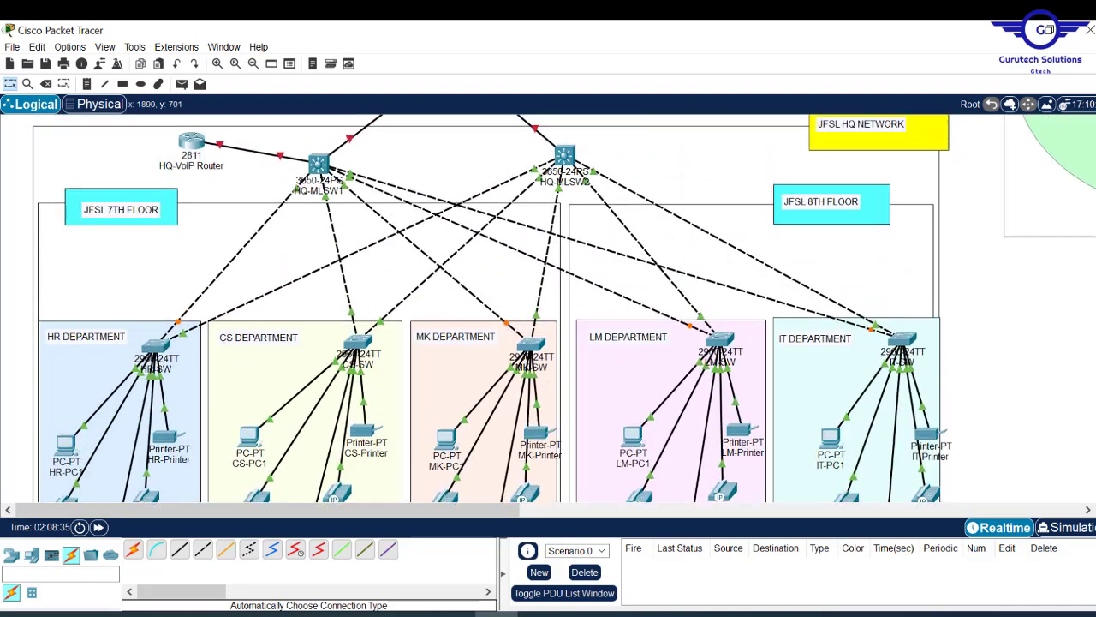
{"action": "scroll", "coordinate": [89, 252], "scroll_direction": "up", "scroll_amount": 5}
- Add a 'SERVER-SIDE LAN' text note inside the green ellipse beside the servers
{"action": "left_click_drag", "start_coordinate": [477, 516], "coordinate": [692, 482]}
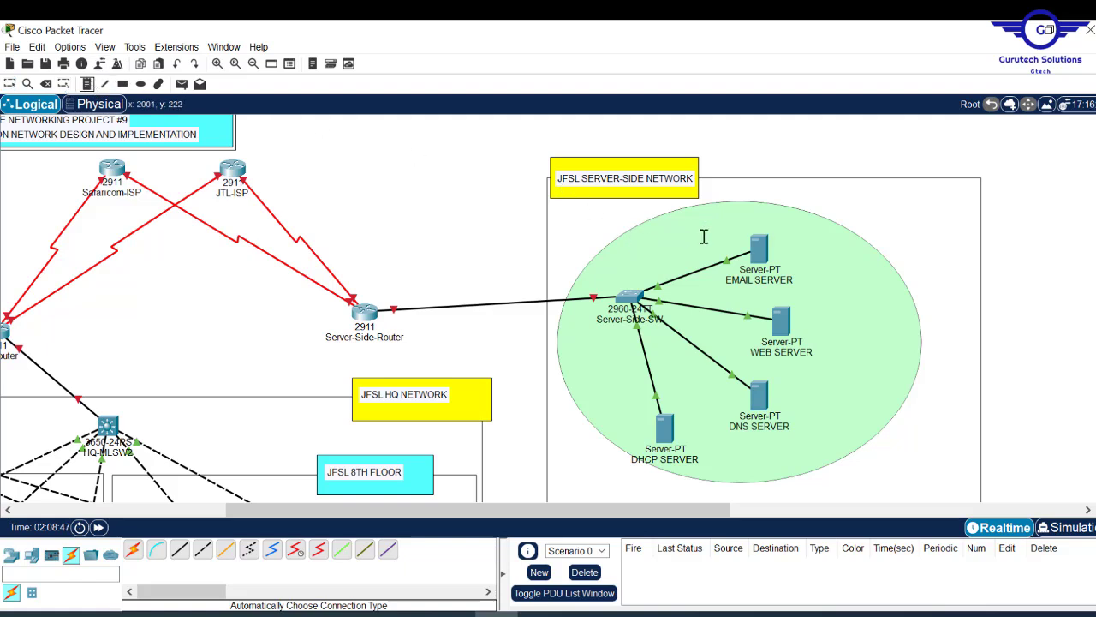
{"action": "left_click", "coordinate": [826, 299]}
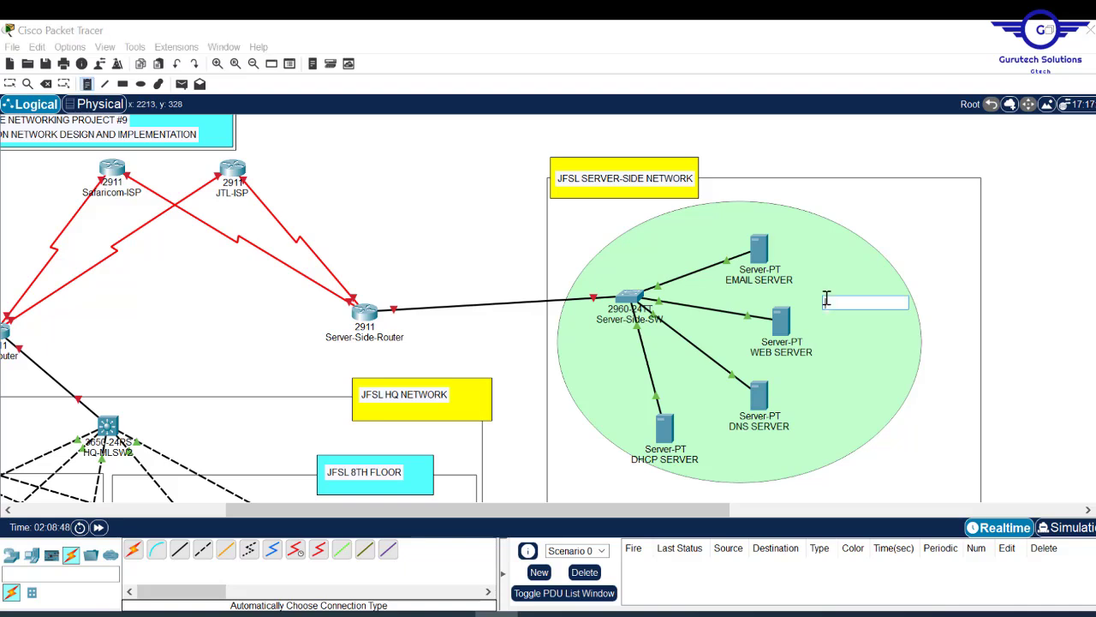
{"action": "type", "text": "SERVER"}
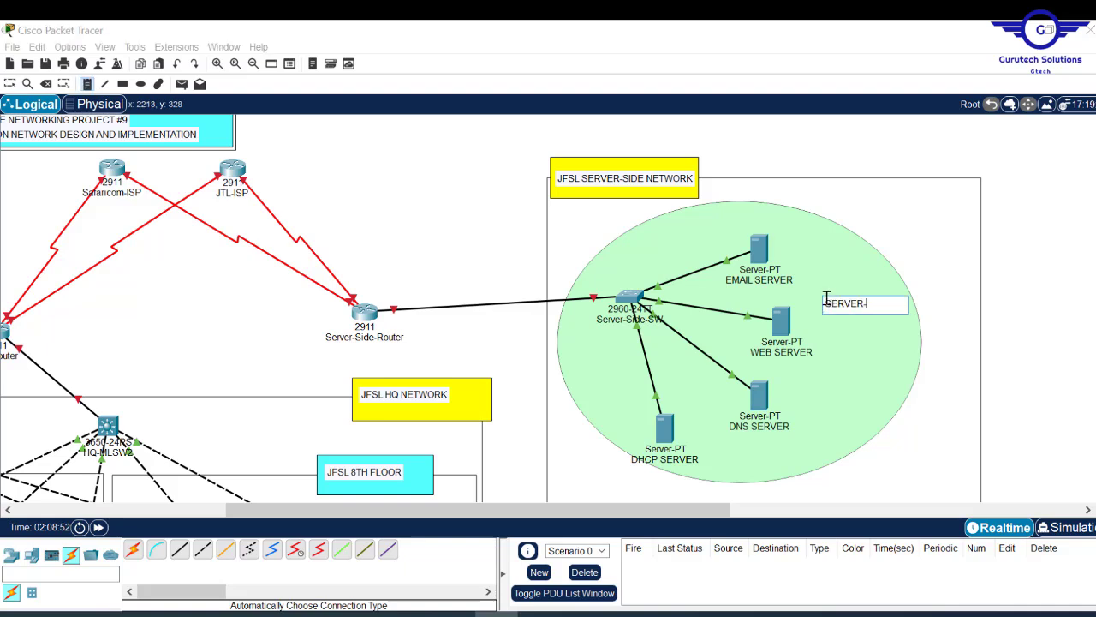
{"action": "type", "text": "-SIDE LAN"}
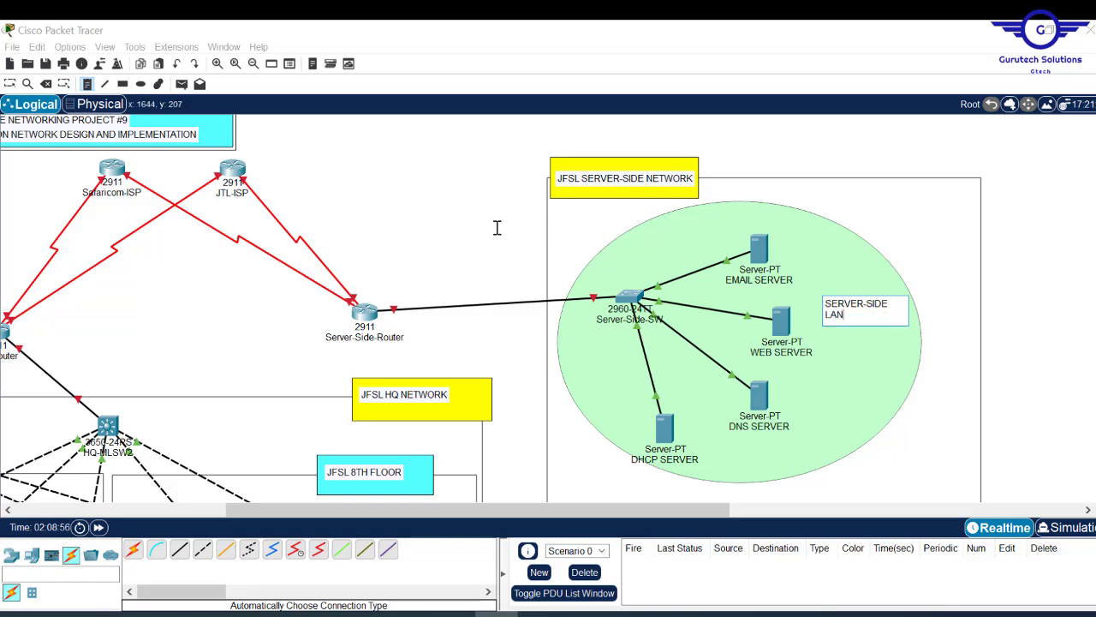
{"action": "key", "text": "Escape"}
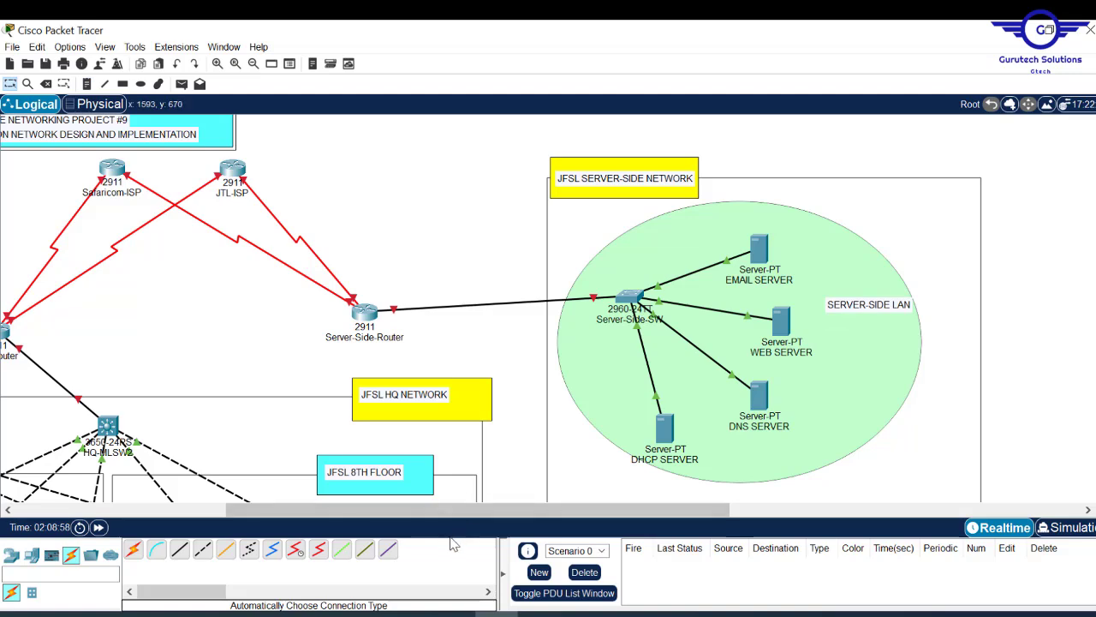
{"action": "left_click_drag", "start_coordinate": [443, 517], "coordinate": [275, 517]}
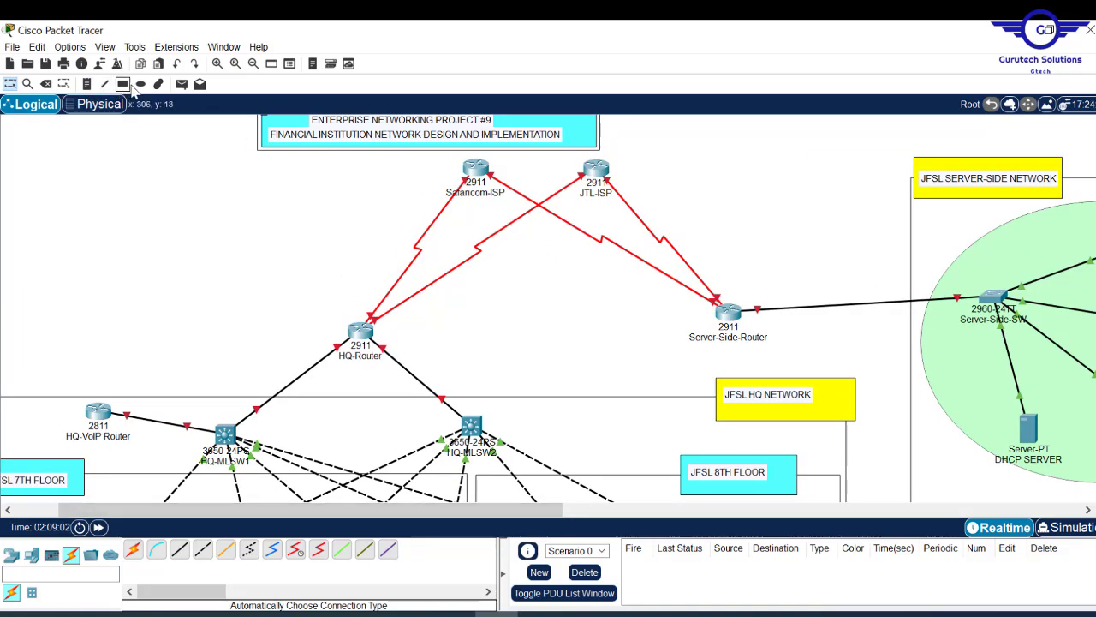
- Draw a light yellow filled ellipse around the two ISP routers
{"action": "left_click", "coordinate": [141, 83]}
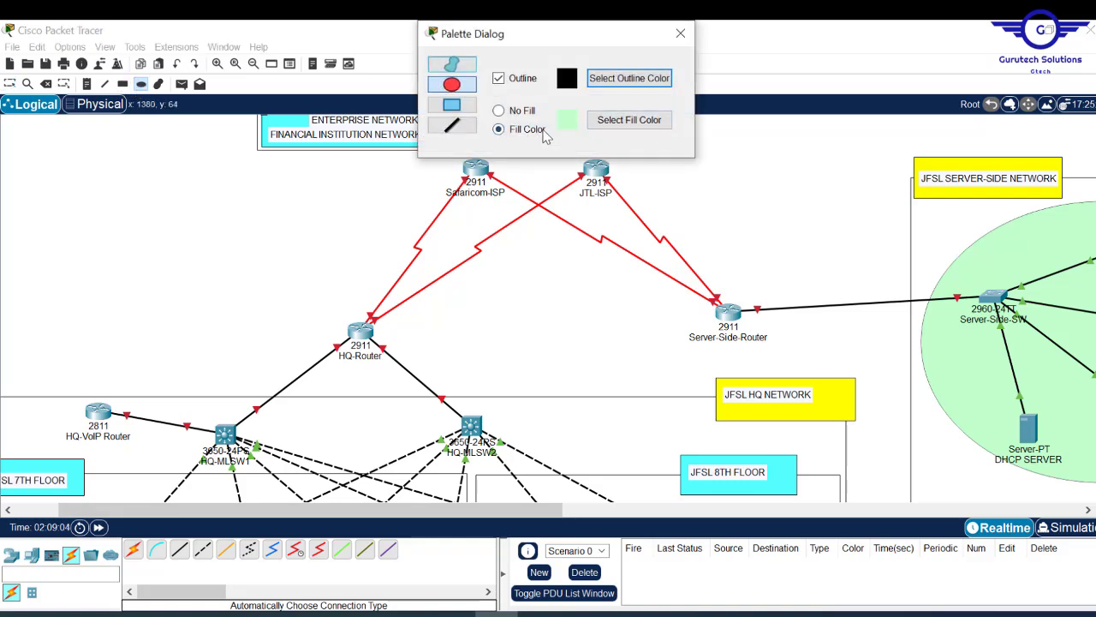
{"action": "left_click", "coordinate": [611, 122]}
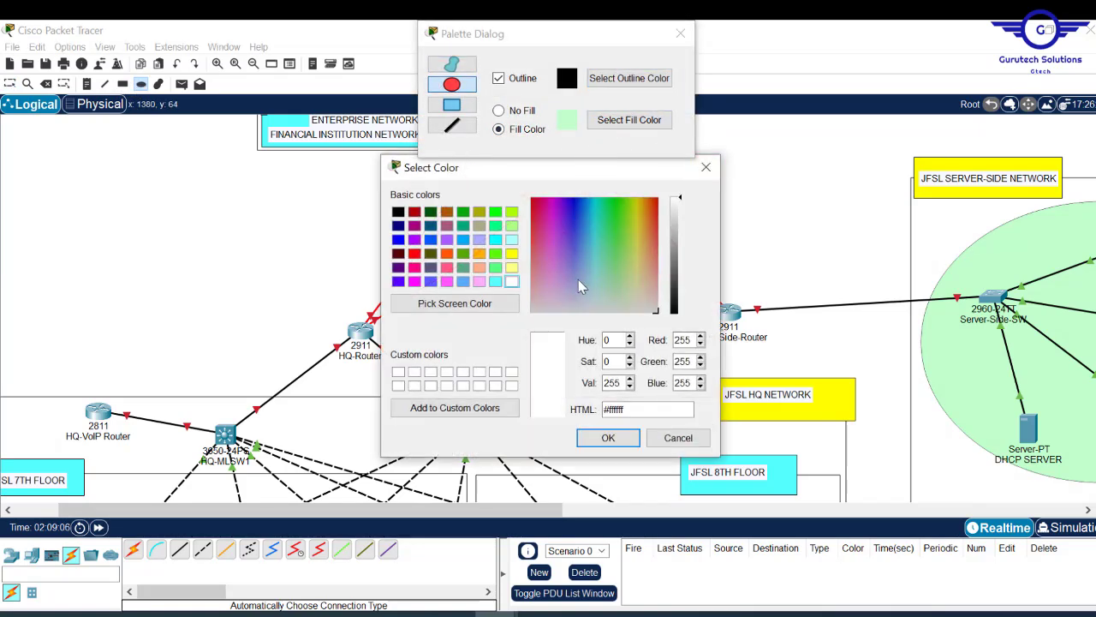
{"action": "left_click", "coordinate": [625, 289]}
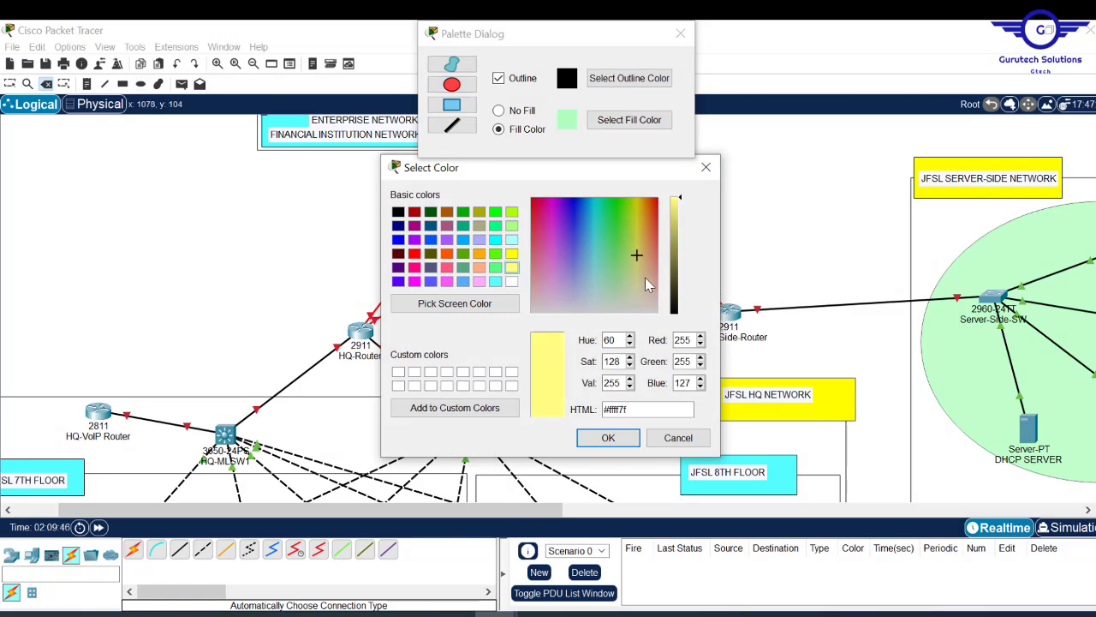
{"action": "left_click", "coordinate": [608, 438]}
{"action": "left_click", "coordinate": [141, 84]}
{"action": "left_click", "coordinate": [141, 84]}
{"action": "left_click_drag", "start_coordinate": [390, 157], "coordinate": [750, 263]}
{"action": "key", "text": "Escape"}
{"action": "left_click_drag", "start_coordinate": [774, 155], "coordinate": [759, 147]}
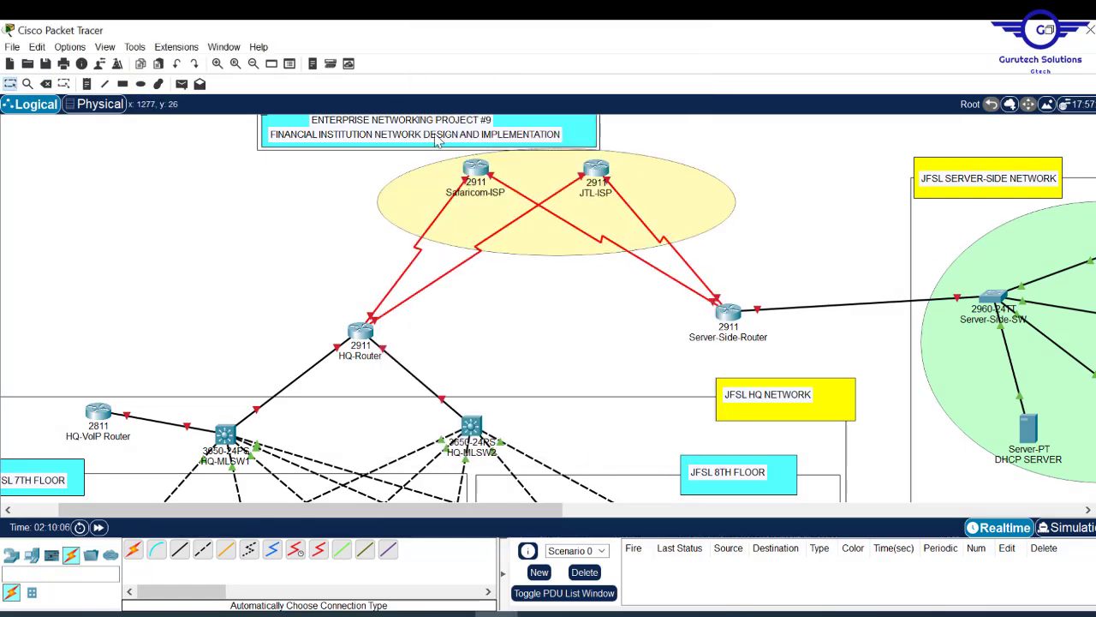
- Place an 'ISP AREA' text note beside the JTL-ISP router
{"action": "left_click", "coordinate": [87, 84]}
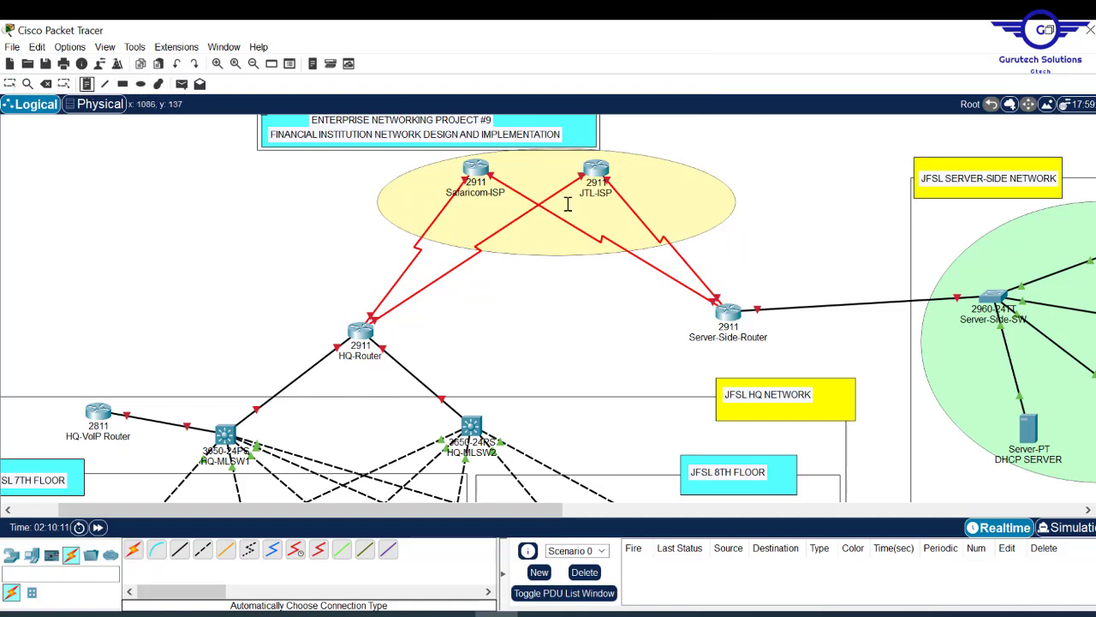
{"action": "left_click", "coordinate": [624, 175]}
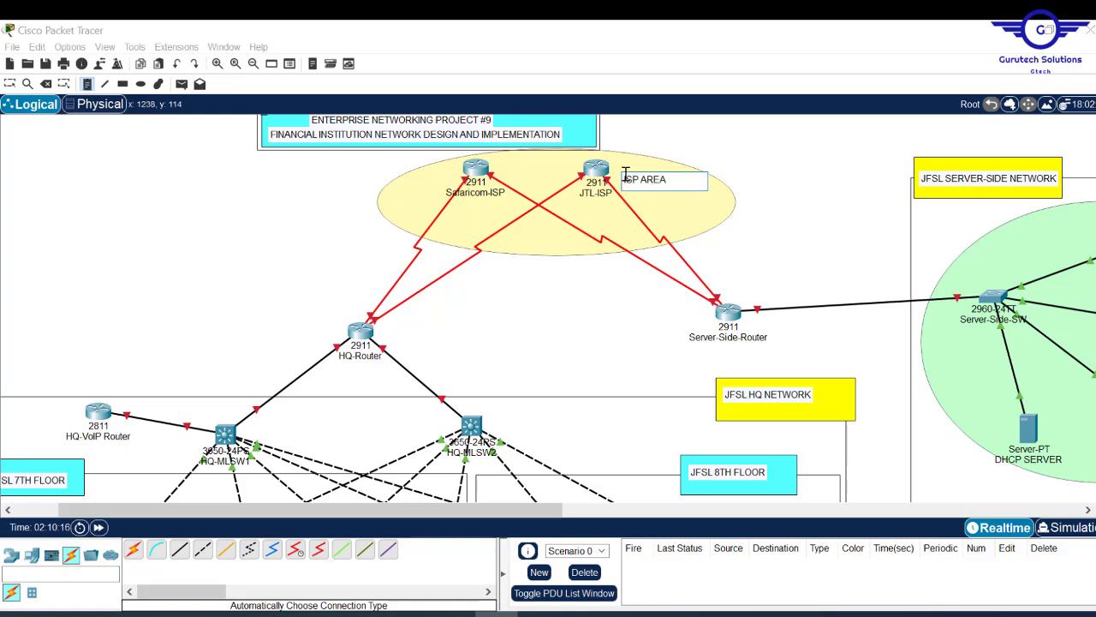
{"action": "key", "text": "Escape"}
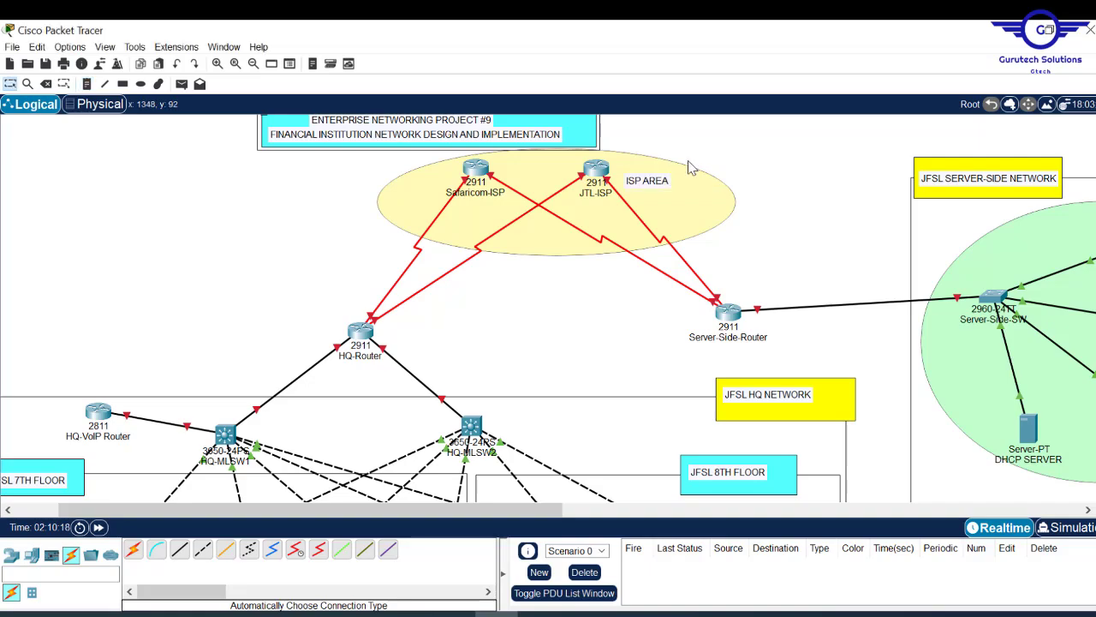
- Drag the JFSL server-side network area slightly lower-left
{"action": "scroll", "coordinate": [548, 308], "scroll_direction": "down", "scroll_amount": 10}
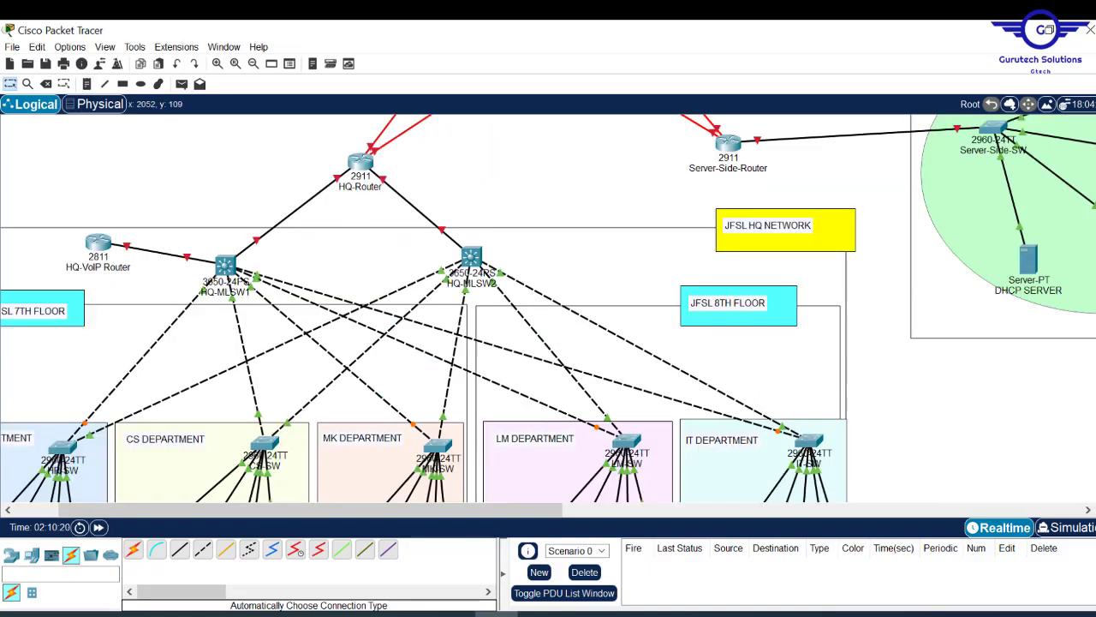
{"action": "scroll", "coordinate": [548, 308], "scroll_direction": "up", "scroll_amount": 10}
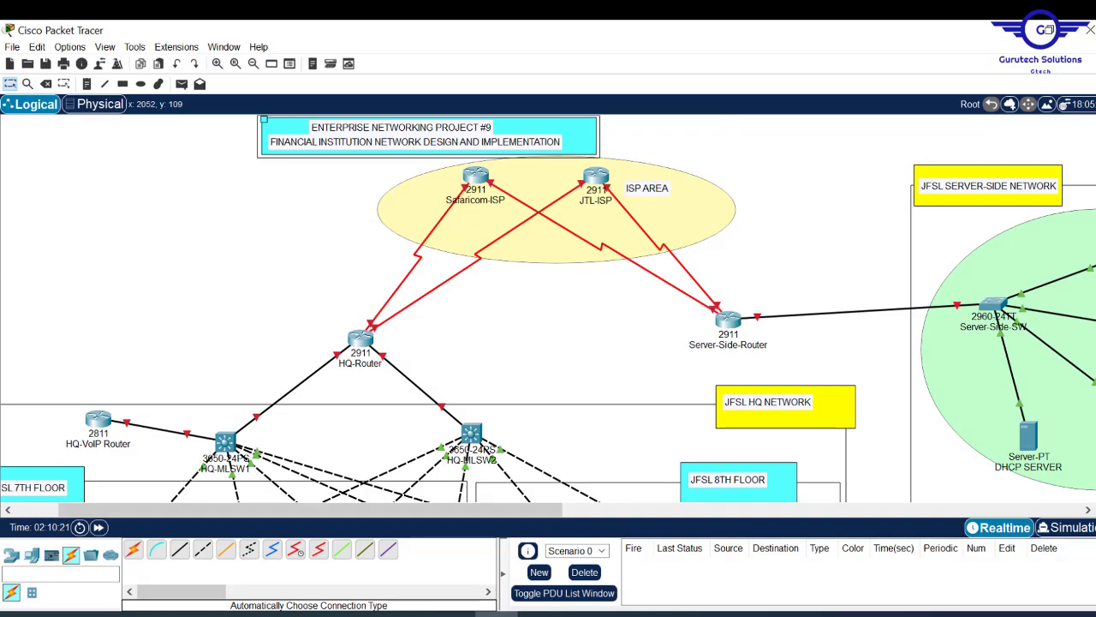
{"action": "scroll", "coordinate": [549, 308], "scroll_direction": "down", "scroll_amount": 10}
{"action": "scroll", "coordinate": [548, 308], "scroll_direction": "up", "scroll_amount": 10}
{"action": "scroll", "coordinate": [548, 308], "scroll_direction": "down", "scroll_amount": 8}
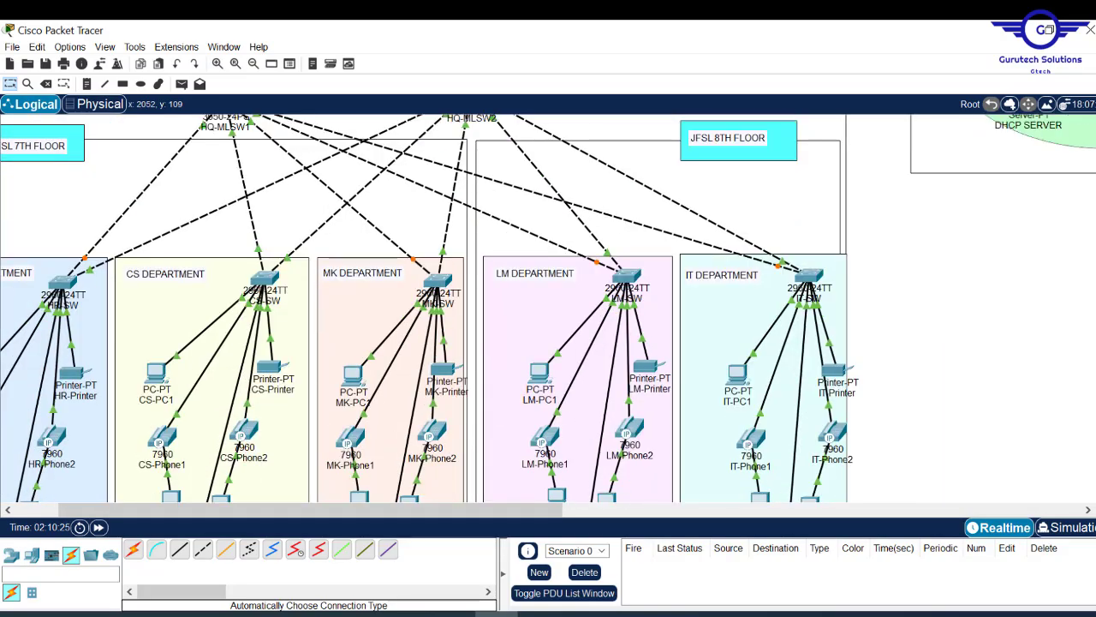
{"action": "scroll", "coordinate": [548, 308], "scroll_direction": "up", "scroll_amount": 4}
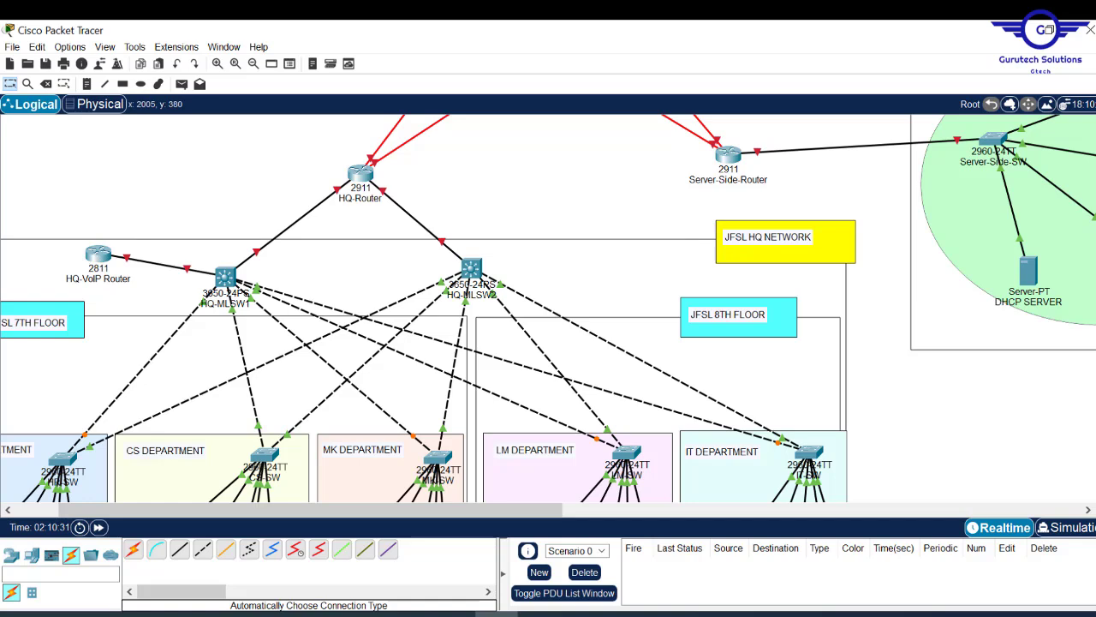
{"action": "left_click_drag", "start_coordinate": [1075, 260], "coordinate": [1075, 247]}
{"action": "left_click_drag", "start_coordinate": [1095, 165], "coordinate": [1084, 172]}
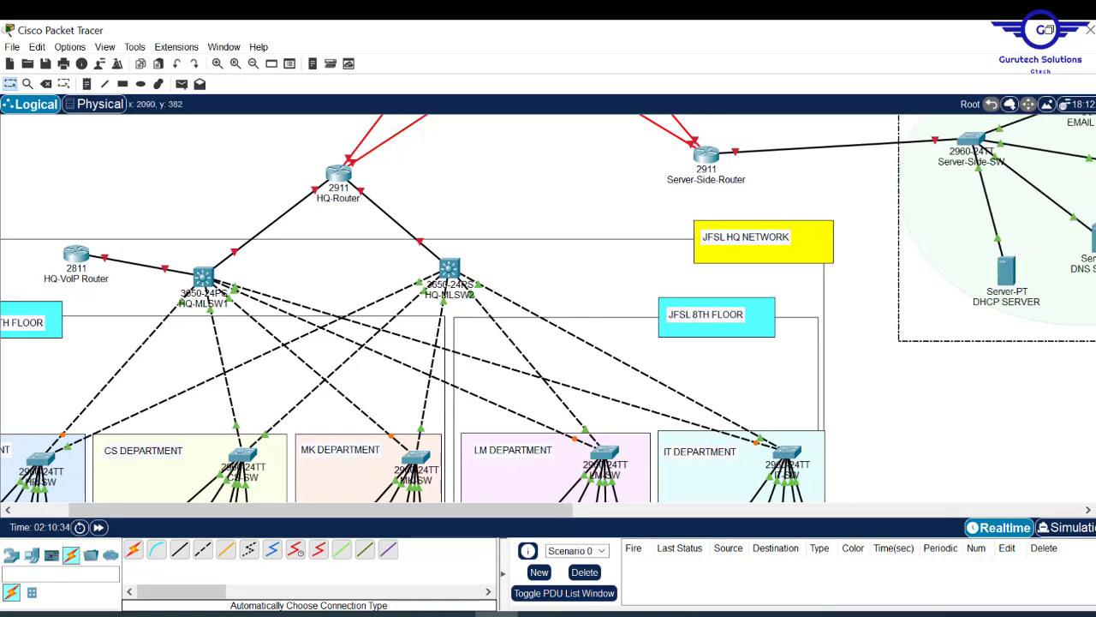
- Shift the server-side network area a little further left and check the layout
{"action": "scroll", "coordinate": [548, 308], "scroll_direction": "up", "scroll_amount": 5}
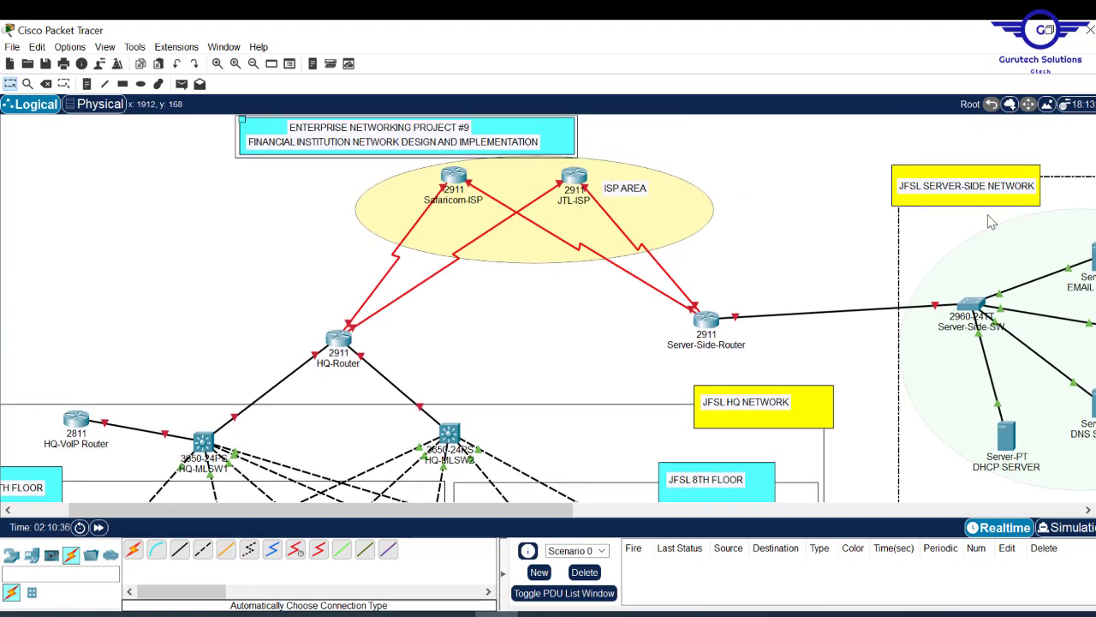
{"action": "left_click", "coordinate": [843, 228]}
{"action": "left_click_drag", "start_coordinate": [917, 238], "coordinate": [898, 252]}
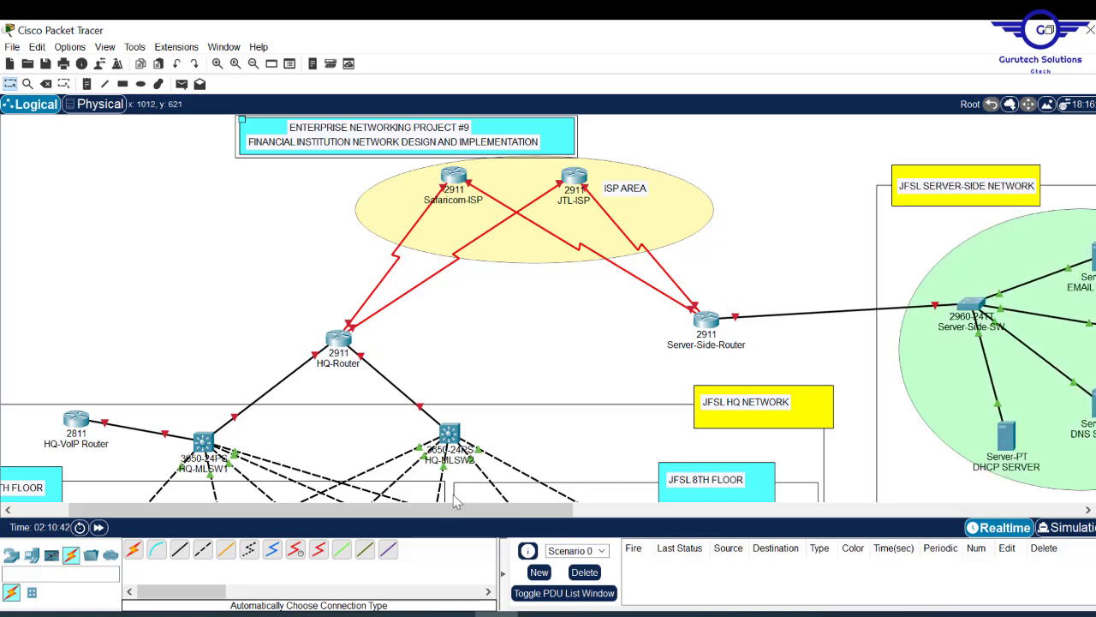
{"action": "left_click_drag", "start_coordinate": [435, 511], "coordinate": [382, 510]}
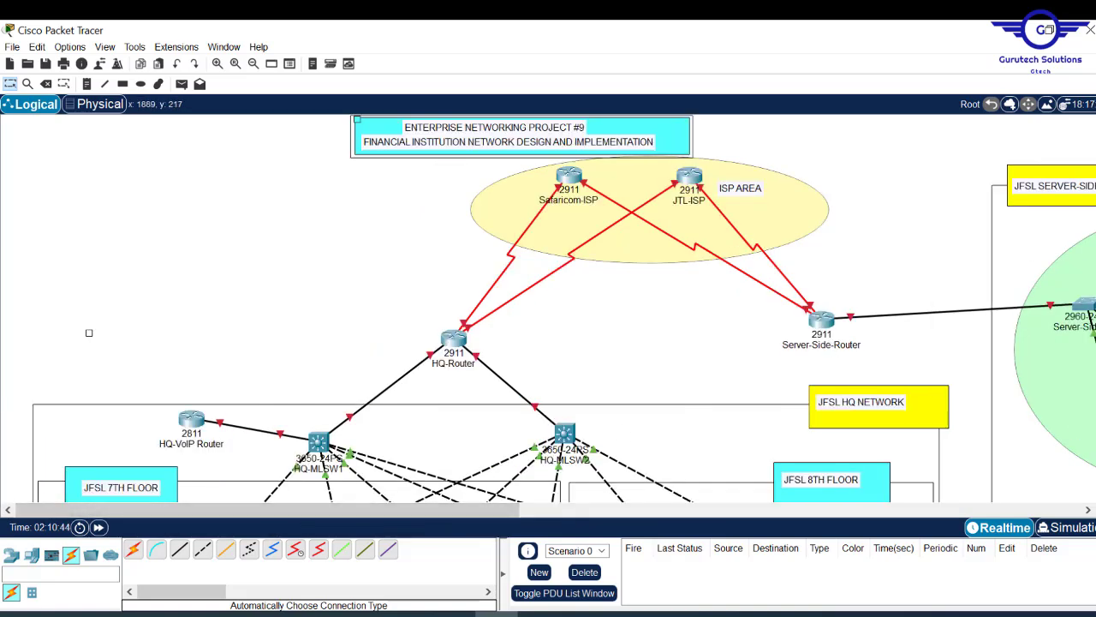
{"action": "scroll", "coordinate": [548, 308], "scroll_direction": "down", "scroll_amount": 10}
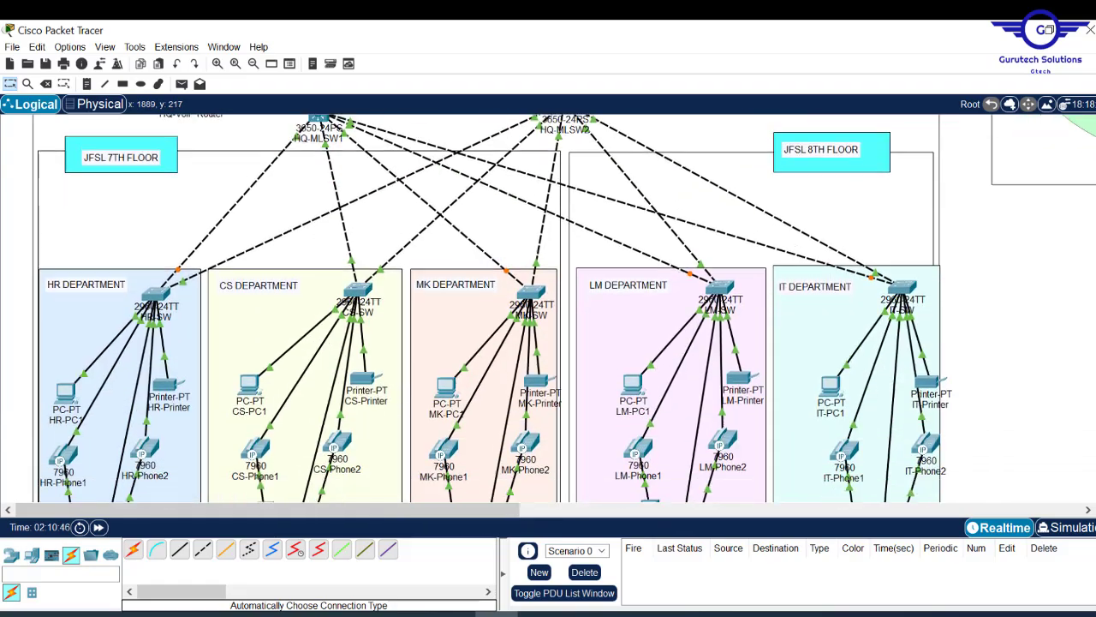
{"action": "scroll", "coordinate": [548, 309], "scroll_direction": "up", "scroll_amount": 3}
{"action": "scroll", "coordinate": [548, 309], "scroll_direction": "down", "scroll_amount": 8}
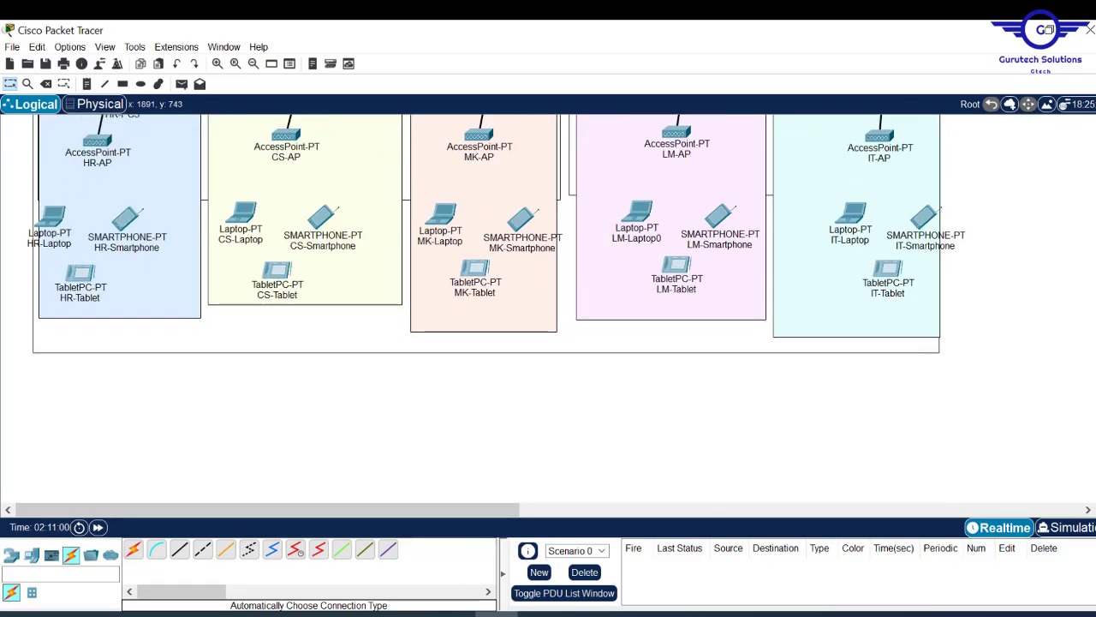
{"action": "scroll", "coordinate": [548, 308], "scroll_direction": "up", "scroll_amount": 8}
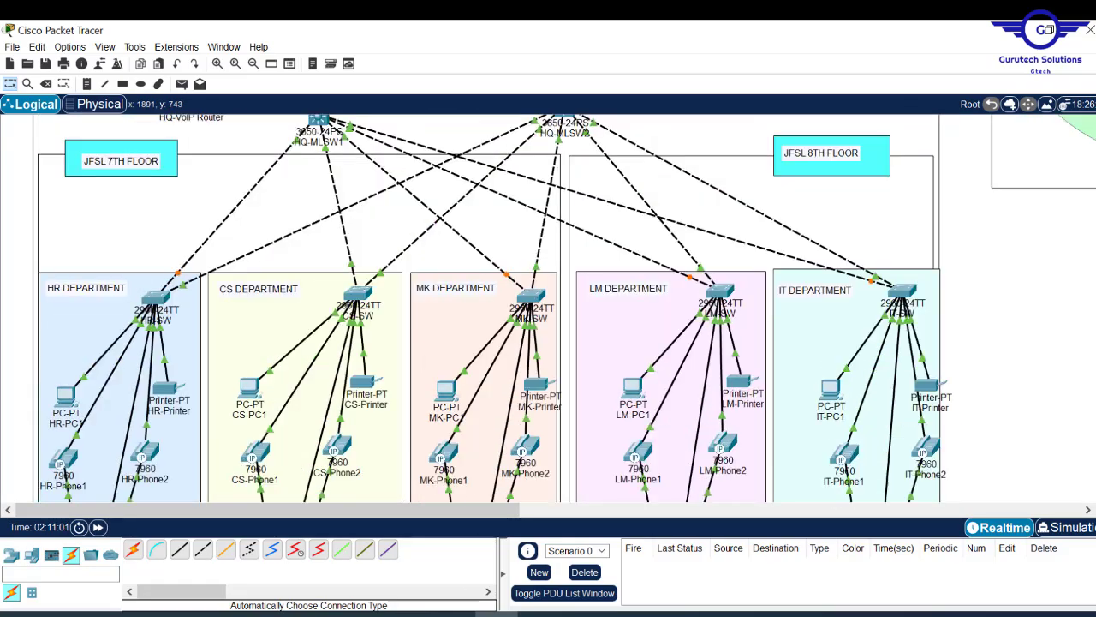
{"action": "scroll", "coordinate": [655, 330], "scroll_direction": "up", "scroll_amount": 3}
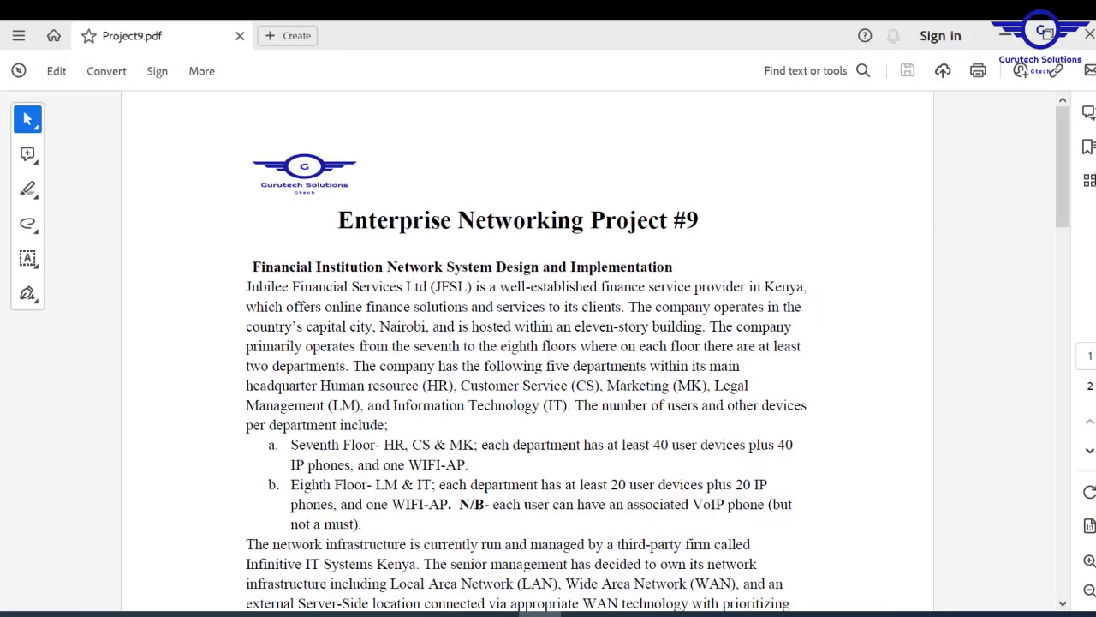
- Scroll Project9.pdf page 1, view Config.txt, then minimize Acrobat and Notepad
{"action": "mouse_move", "coordinate": [1065, 203]}
{"action": "left_mouse_down"}
{"action": "mouse_move", "coordinate": [1052, 360]}
{"action": "mouse_move", "coordinate": [1056, 146]}
{"action": "mouse_move", "coordinate": [1041, 461]}
{"action": "mouse_move", "coordinate": [1065, 214]}
{"action": "left_mouse_up"}
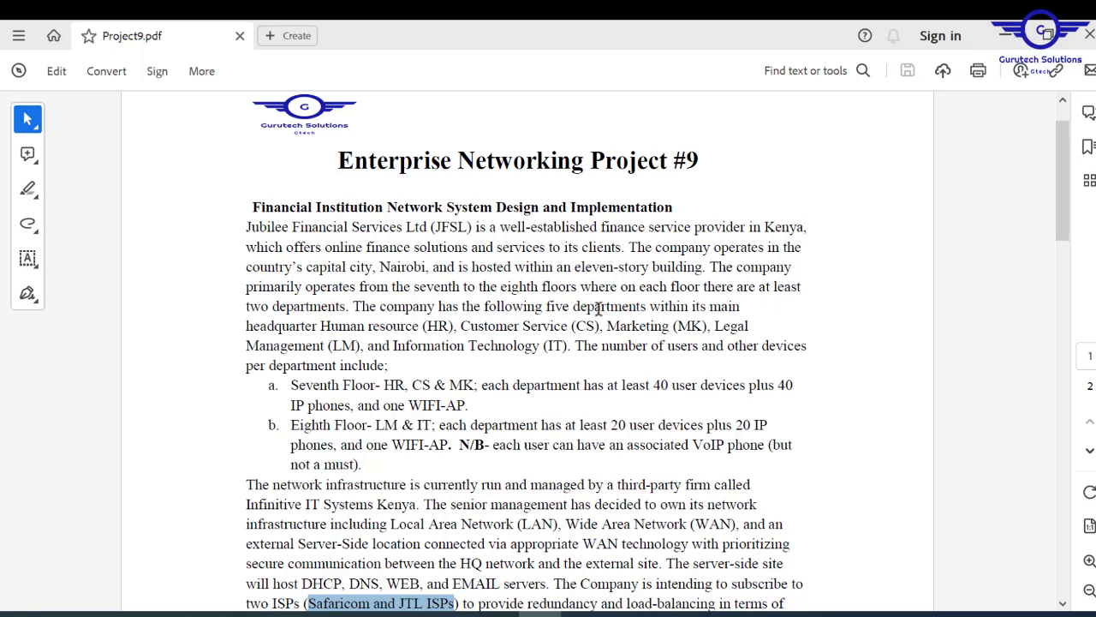
{"action": "left_click", "coordinate": [411, 613]}
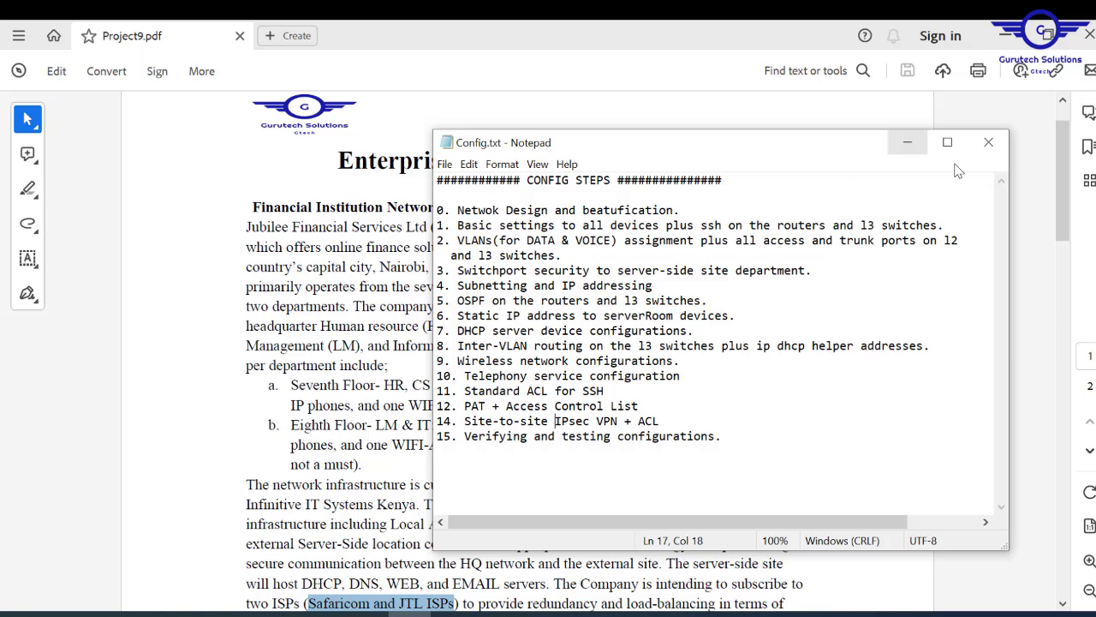
{"action": "left_click", "coordinate": [1017, 40]}
{"action": "left_click", "coordinate": [1010, 36]}
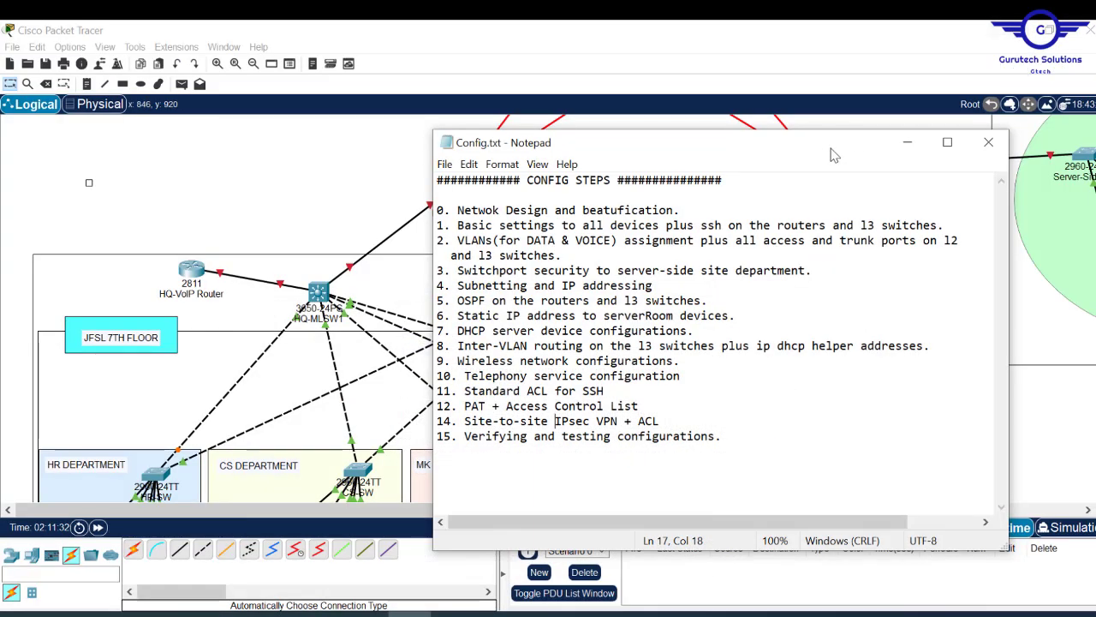
{"action": "left_click", "coordinate": [905, 141]}
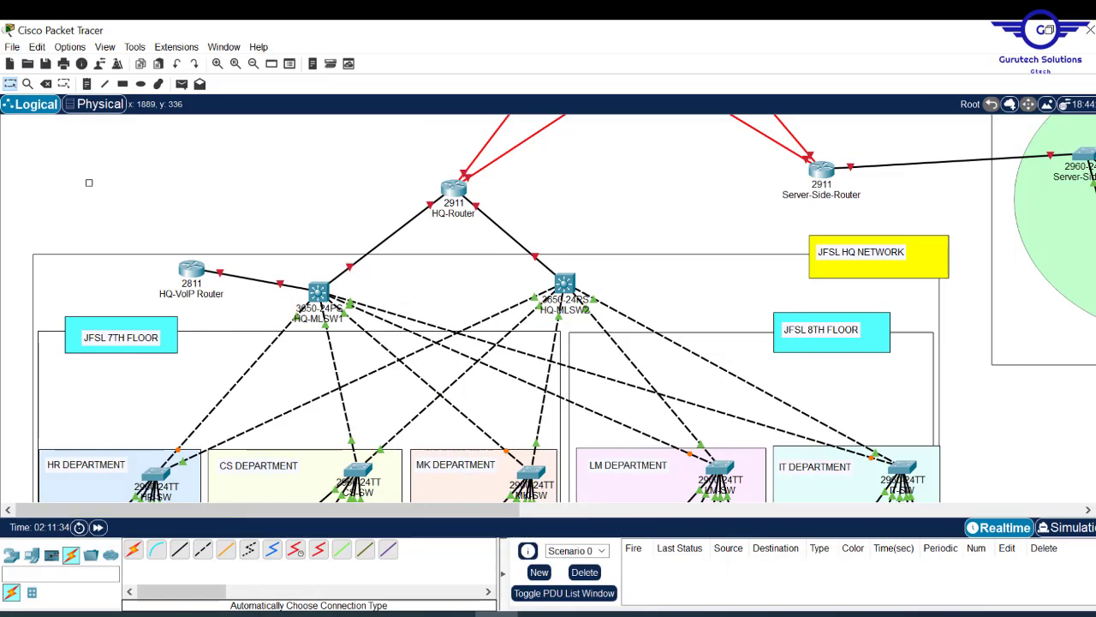
- Scroll around the canvas to inspect the finished topology layout
{"action": "scroll", "coordinate": [548, 308], "scroll_direction": "up", "scroll_amount": 3}
{"action": "scroll", "coordinate": [549, 308], "scroll_direction": "down", "scroll_amount": 8}
{"action": "scroll", "coordinate": [548, 308], "scroll_direction": "down", "scroll_amount": 4}
{"action": "scroll", "coordinate": [548, 308], "scroll_direction": "up", "scroll_amount": 10}
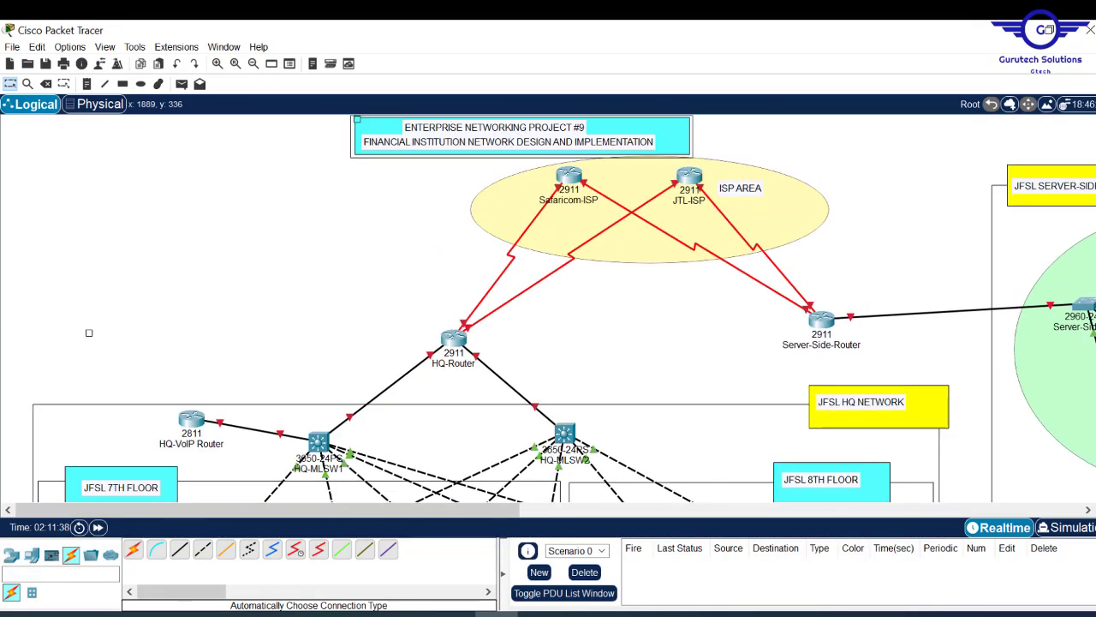
{"action": "mouse_move", "coordinate": [548, 511]}
{"action": "left_mouse_down"}
{"action": "mouse_move", "coordinate": [673, 509]}
{"action": "mouse_move", "coordinate": [604, 509]}
{"action": "mouse_move", "coordinate": [578, 532]}
{"action": "mouse_move", "coordinate": [663, 531]}
{"action": "mouse_move", "coordinate": [551, 531]}
{"action": "left_mouse_up"}
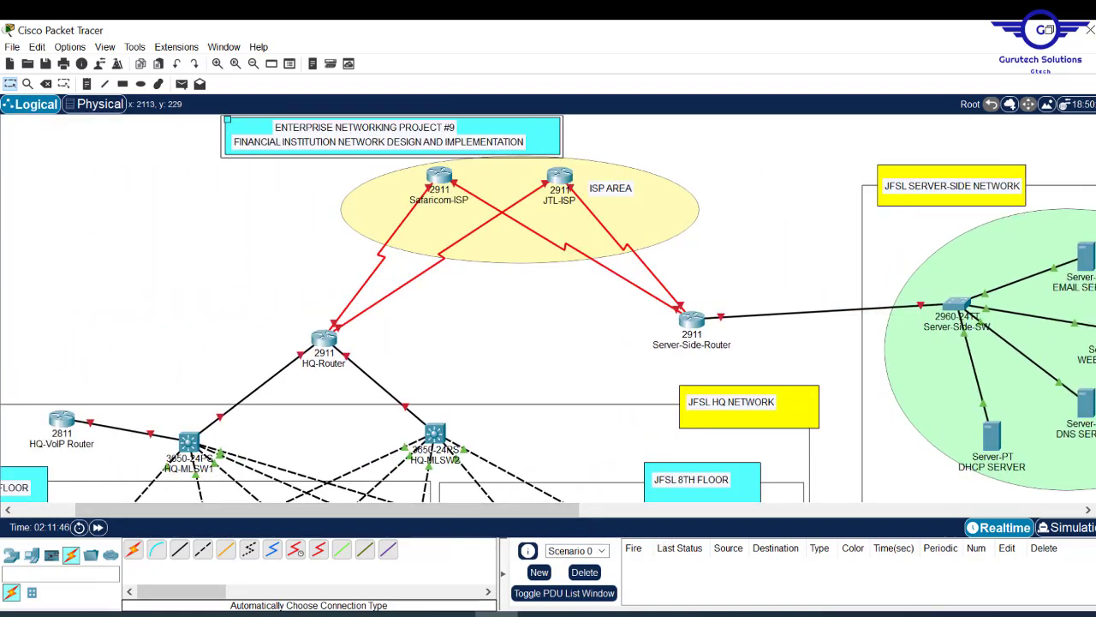
{"action": "scroll", "coordinate": [548, 309], "scroll_direction": "down", "scroll_amount": 6}
{"action": "scroll", "coordinate": [548, 309], "scroll_direction": "up", "scroll_amount": 3}
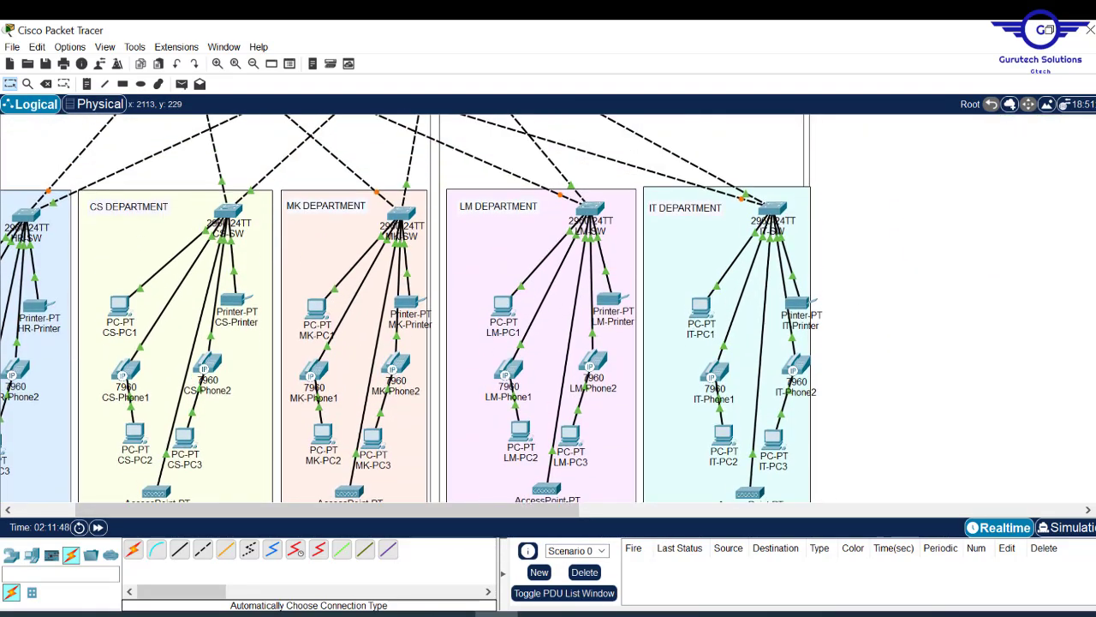
{"action": "scroll", "coordinate": [558, 405], "scroll_direction": "up", "scroll_amount": 3}
{"action": "scroll", "coordinate": [557, 405], "scroll_direction": "down", "scroll_amount": 1}
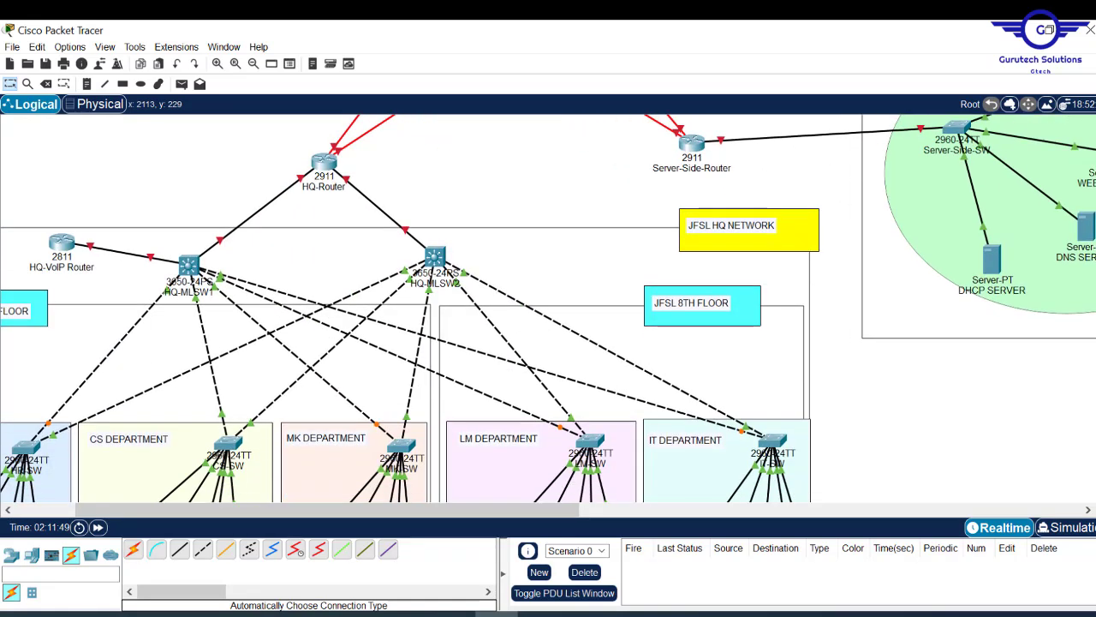
{"action": "scroll", "coordinate": [523, 509], "scroll_direction": "left", "scroll_amount": 2}
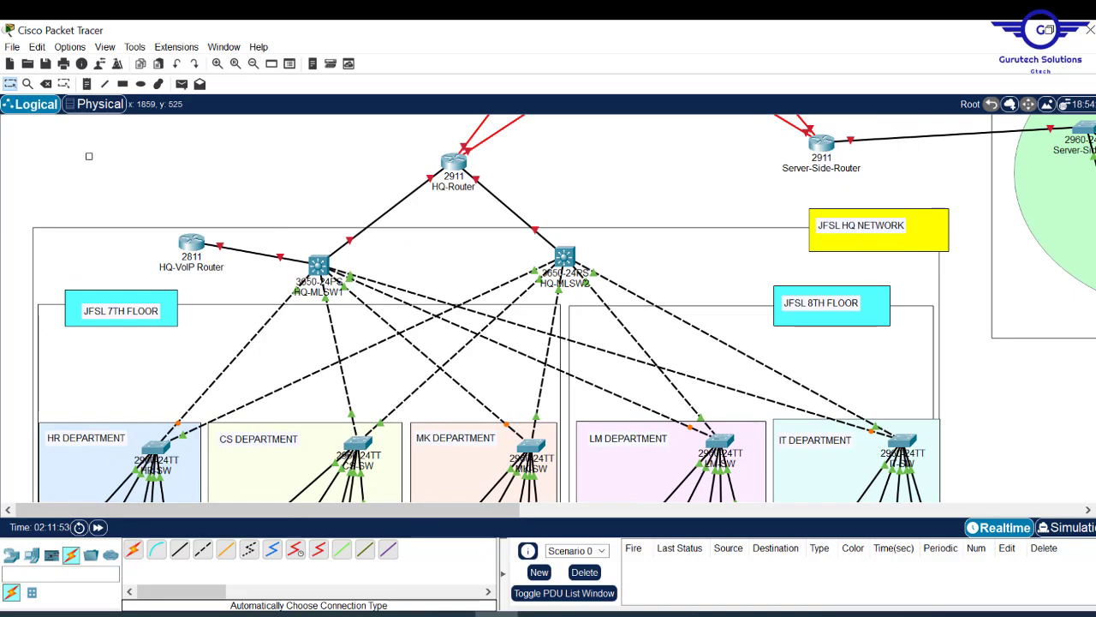
{"action": "scroll", "coordinate": [567, 308], "scroll_direction": "down", "scroll_amount": 3}
{"action": "scroll", "coordinate": [567, 309], "scroll_direction": "up", "scroll_amount": 4}
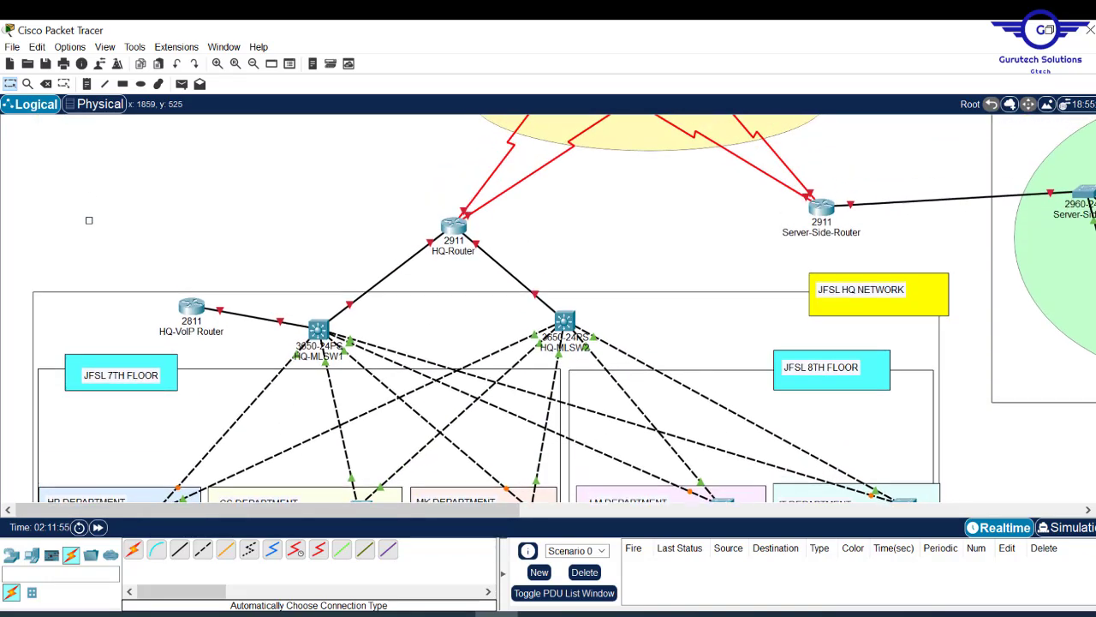
{"action": "scroll", "coordinate": [564, 308], "scroll_direction": "up", "scroll_amount": 3}
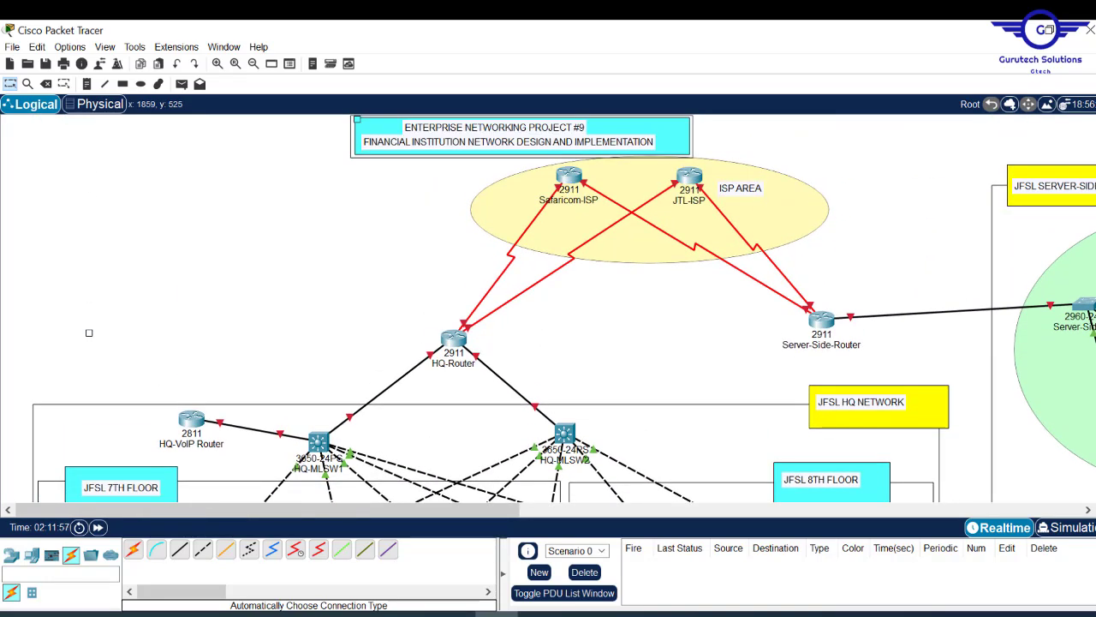
{"action": "scroll", "coordinate": [564, 308], "scroll_direction": "down", "scroll_amount": 3}
{"action": "scroll", "coordinate": [564, 308], "scroll_direction": "up", "scroll_amount": 3}
- View Config.txt, then bring back Project9.pdf scrolled to its Requirements section
{"action": "left_click", "coordinate": [411, 613]}
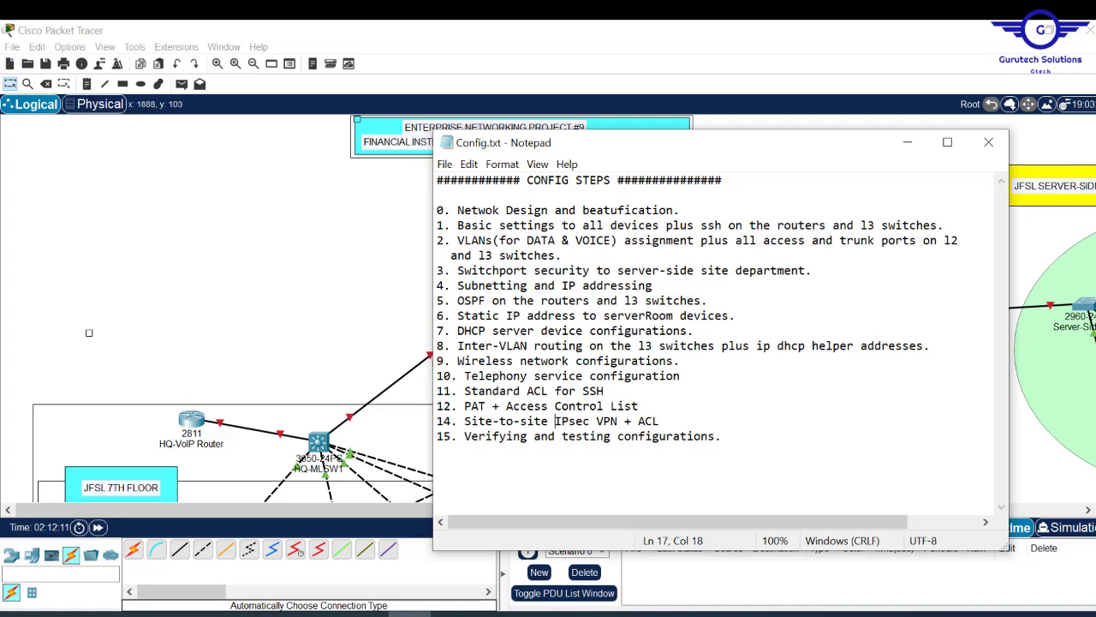
{"action": "left_click", "coordinate": [540, 613]}
{"action": "left_click_drag", "start_coordinate": [1060, 209], "coordinate": [1085, 462]}
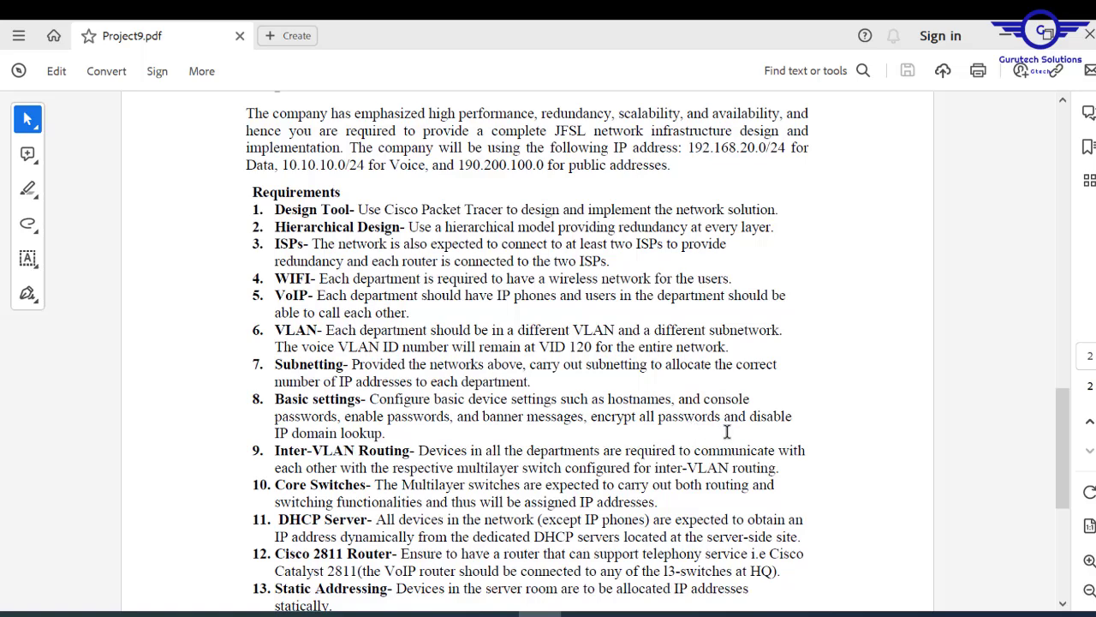
- Review Config.txt's configuration steps 0 to 15 alongside the network topology
{"action": "left_click", "coordinate": [1005, 37]}
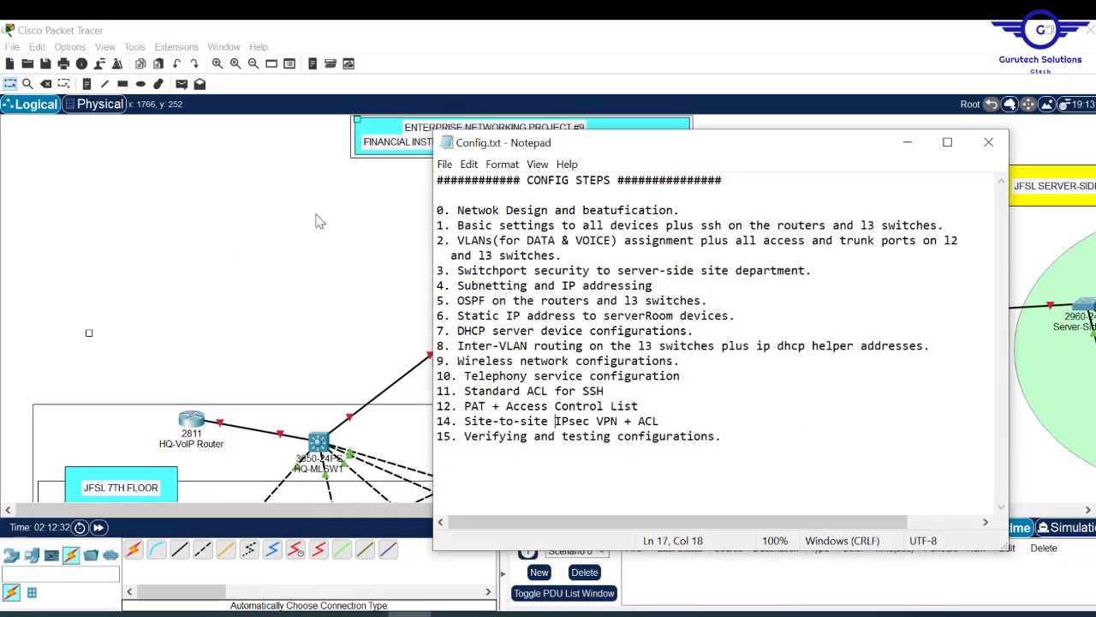
{"action": "left_click", "coordinate": [219, 230]}
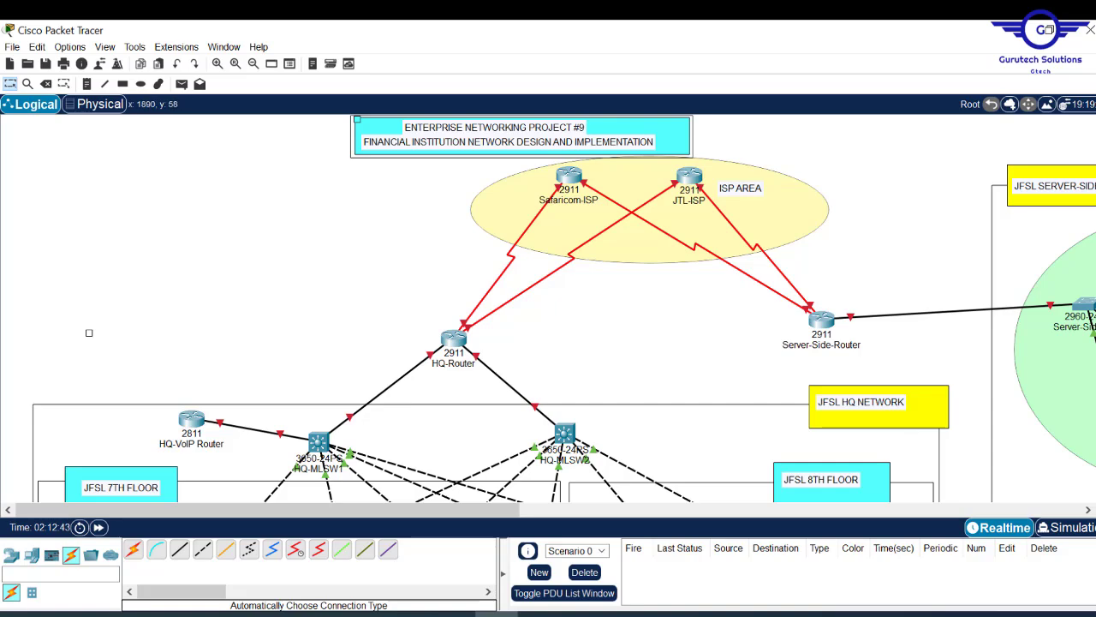
- Scroll the canvas to the department rows and glance over Project9.pdf's requirements list
{"action": "scroll", "coordinate": [548, 308], "scroll_direction": "down", "scroll_amount": 5}
{"action": "scroll", "coordinate": [549, 308], "scroll_direction": "up", "scroll_amount": 3}
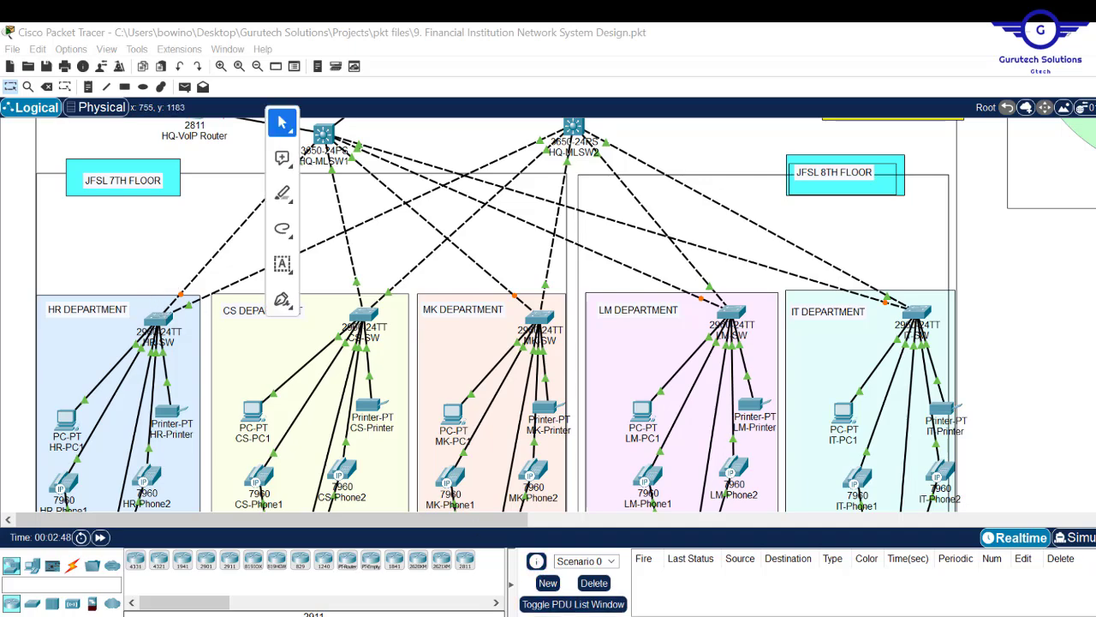
{"action": "key", "text": "alt+Tab"}
{"action": "left_click_drag", "start_coordinate": [1080, 163], "coordinate": [1080, 467]}
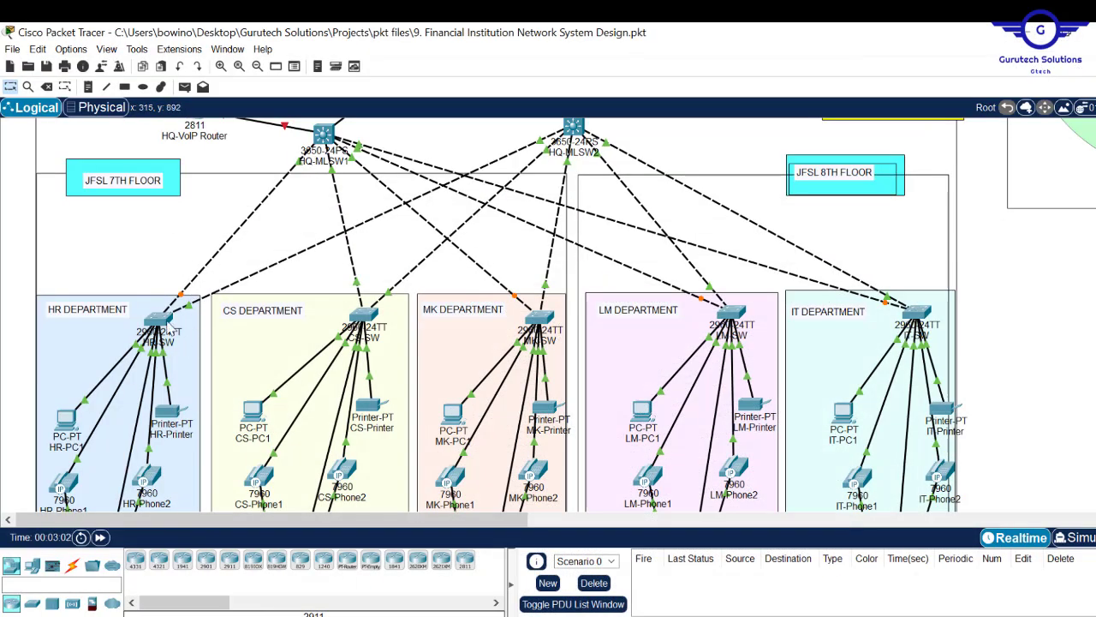
- In the HR switch's CLI, enter global configuration mode and set hostname HR-SW
{"action": "left_click", "coordinate": [158, 323]}
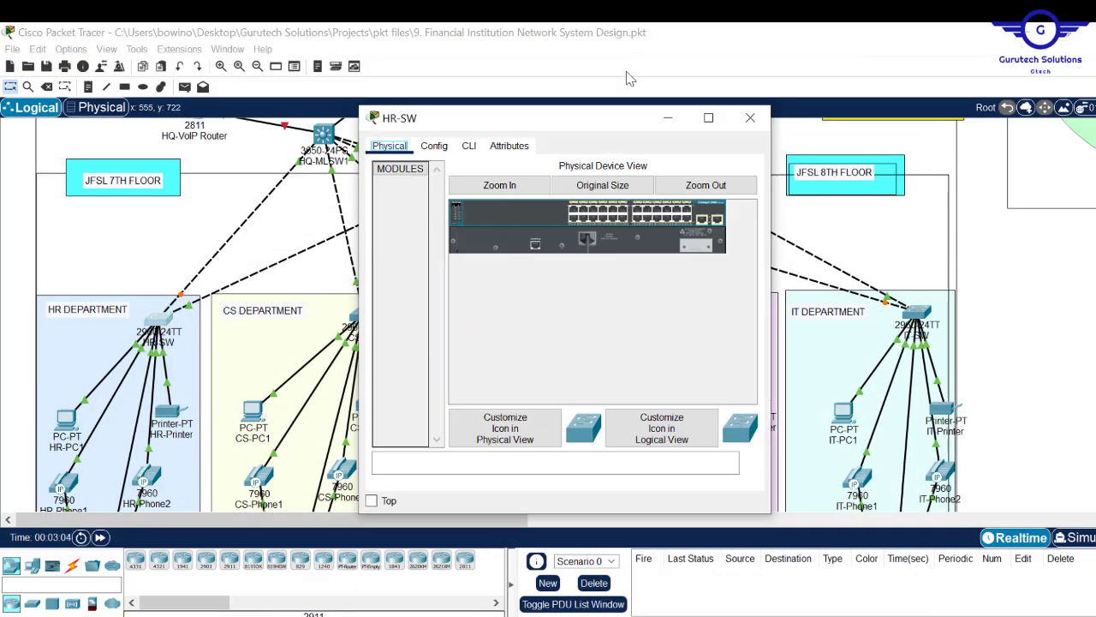
{"action": "left_click", "coordinate": [469, 145]}
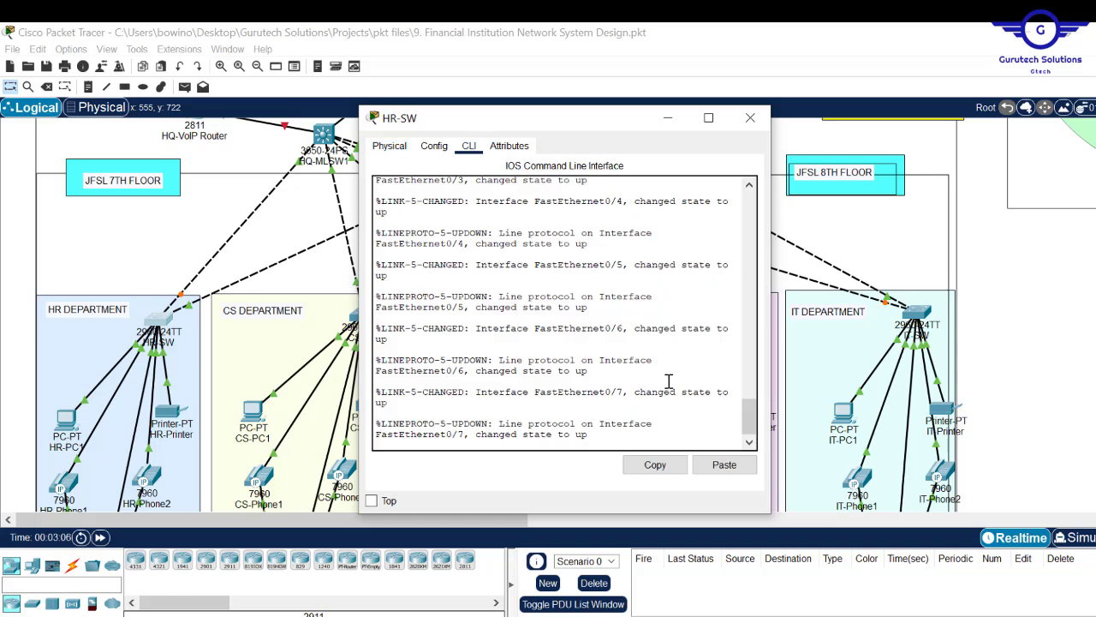
{"action": "key", "text": "Return"}
{"action": "key", "text": "Return"}
{"action": "key", "text": "Return"}
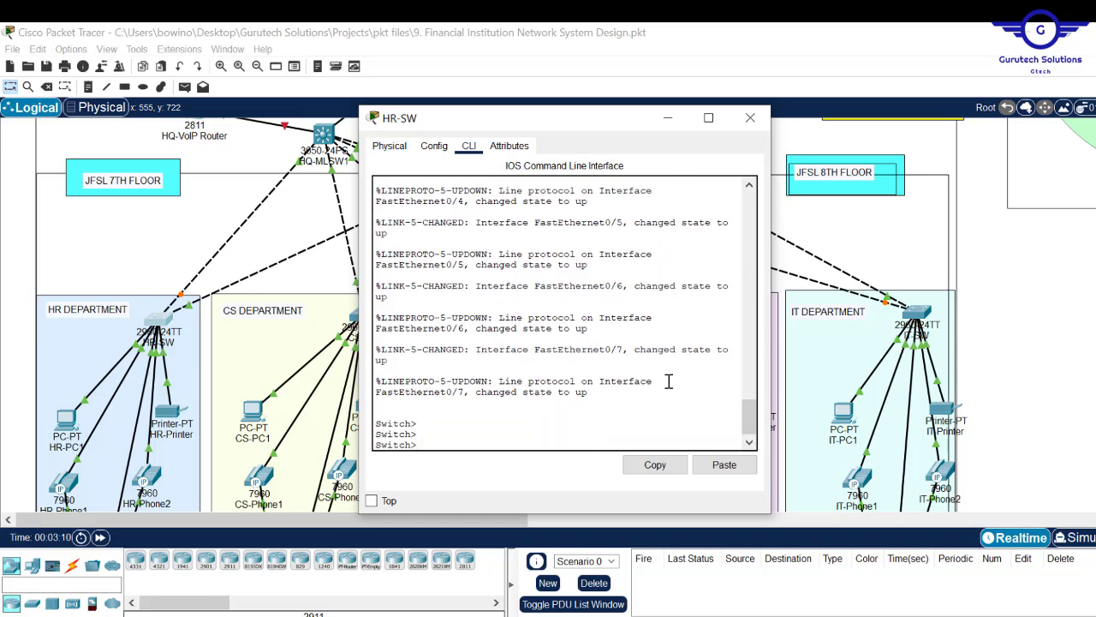
{"action": "type", "text": "en"}
{"action": "key", "text": "Return"}
{"action": "type", "text": "conf t"}
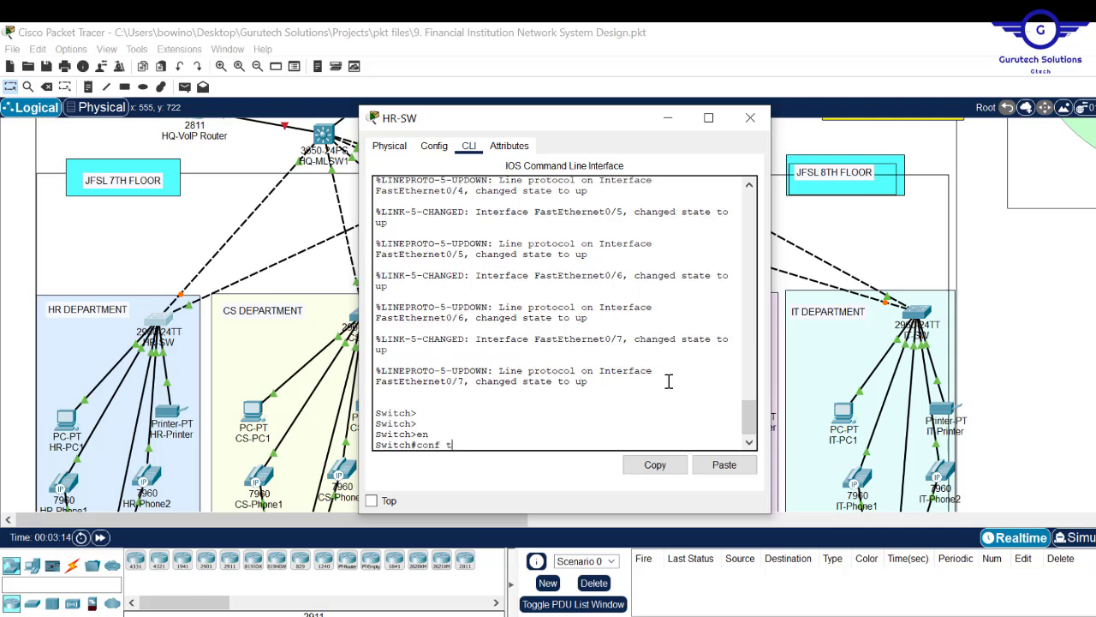
{"action": "key", "text": "Return"}
{"action": "key", "text": "Return"}
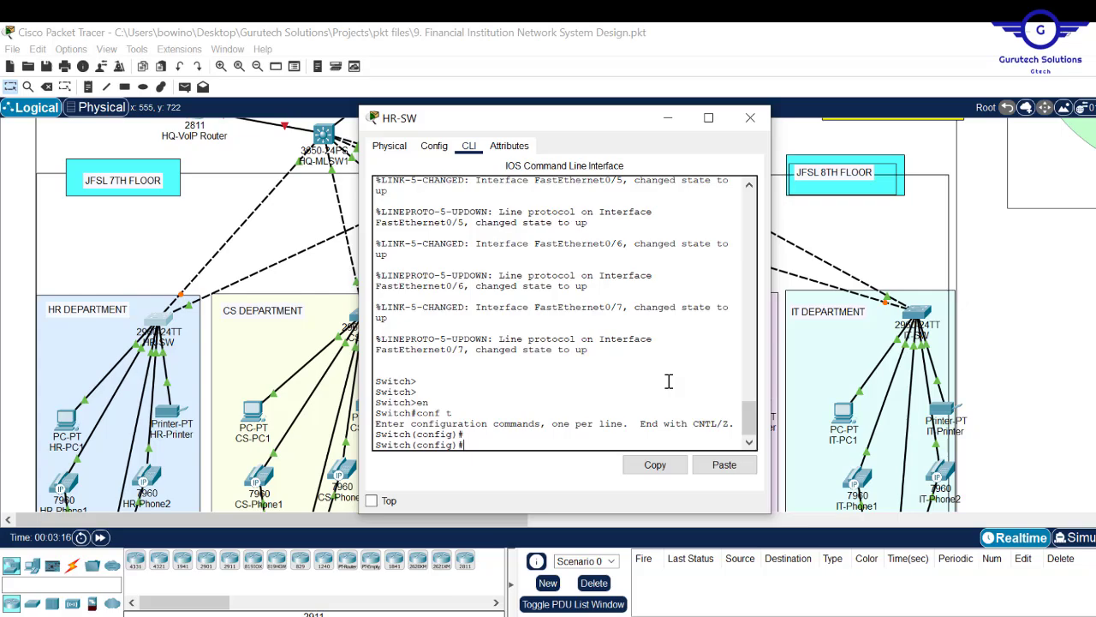
{"action": "type", "text": "hostname"}
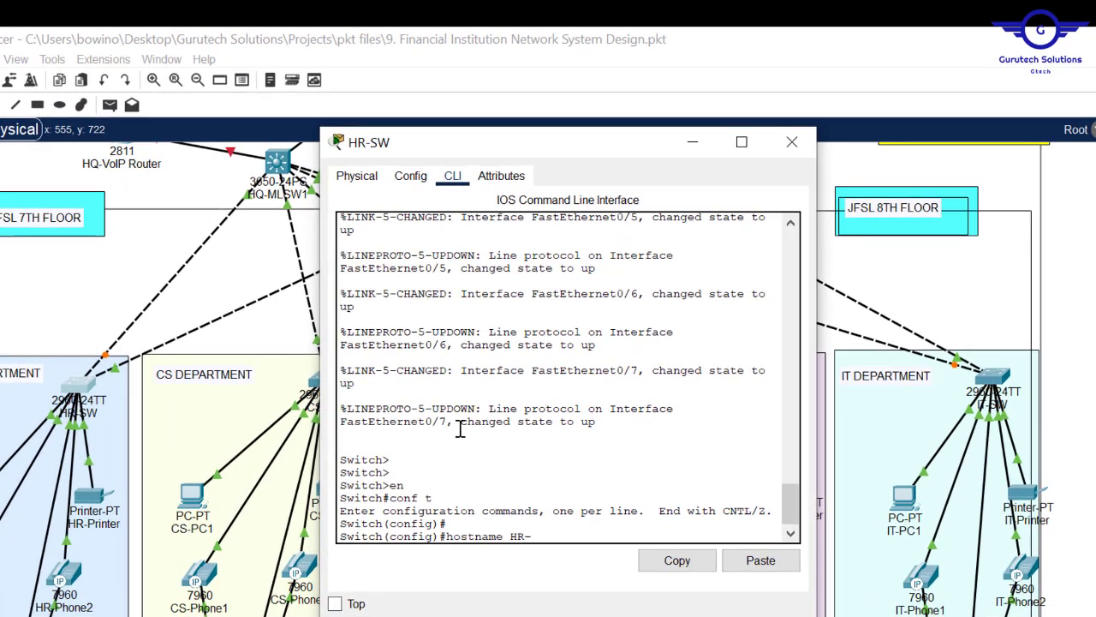
{"action": "type", "text": "HR-SW"}
{"action": "key", "text": "Return"}
{"action": "key", "text": "Return"}
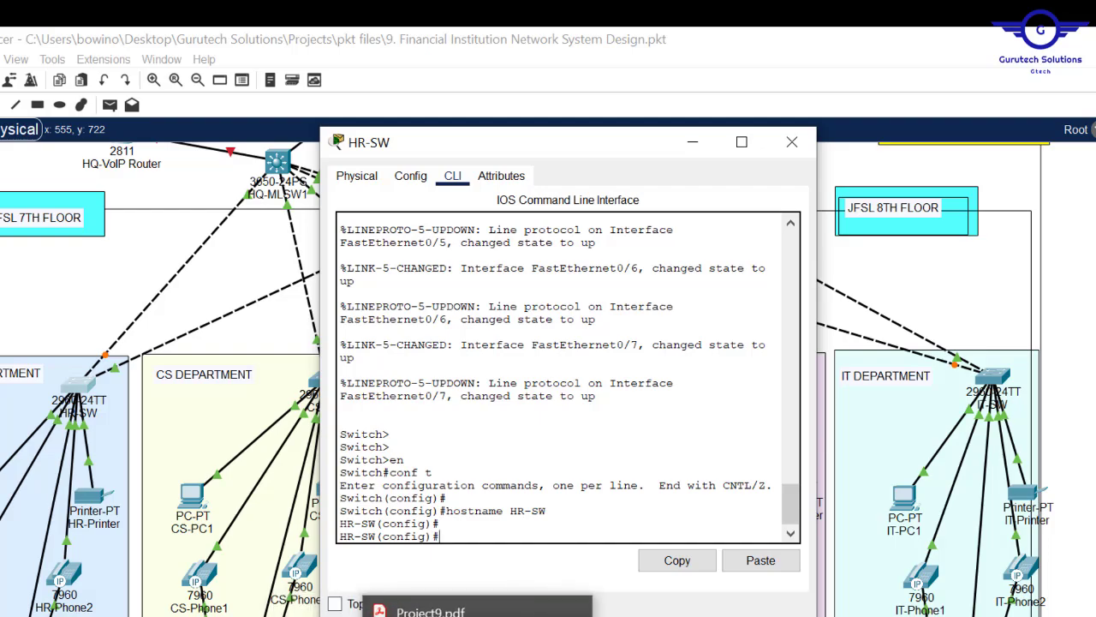
{"action": "left_click", "coordinate": [477, 614]}
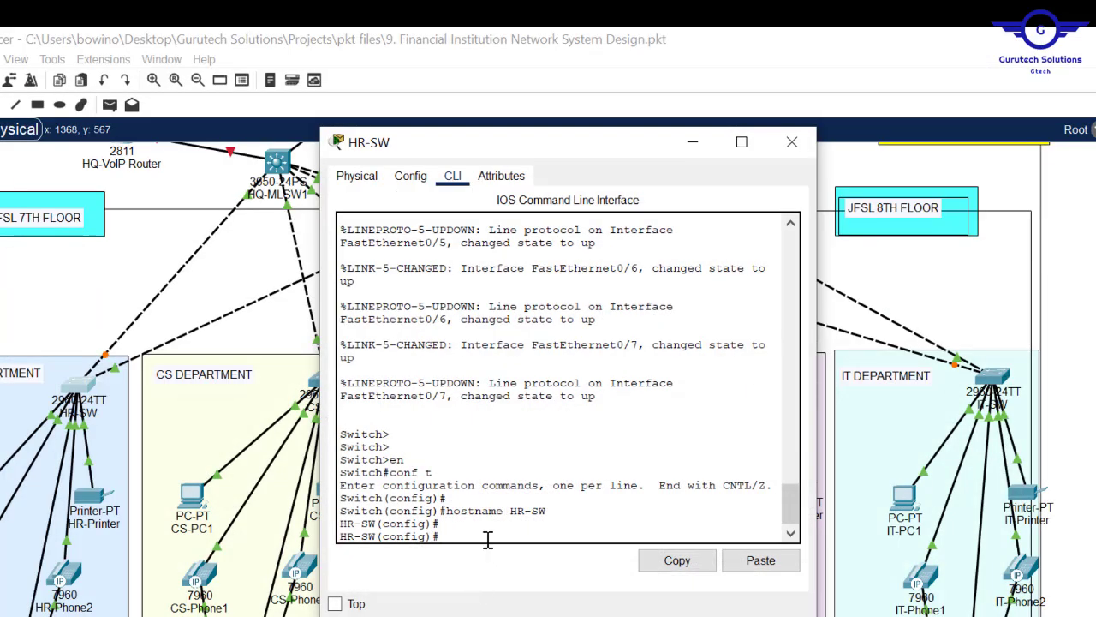
{"action": "type", "text": "na"}
{"action": "key", "text": "Tab"}
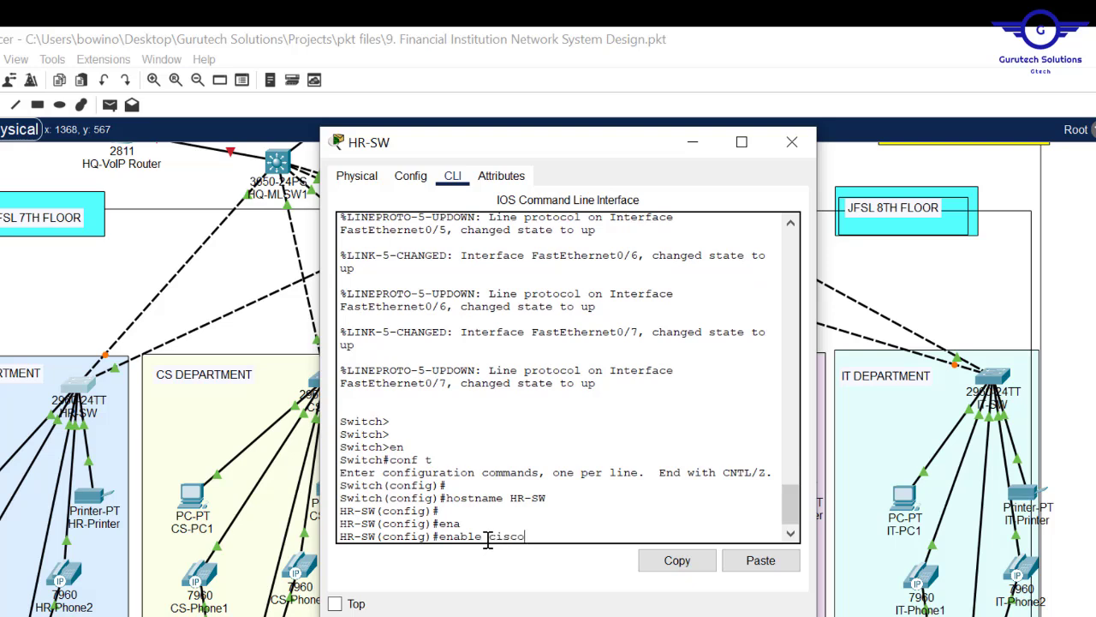
{"action": "key", "text": "Return"}
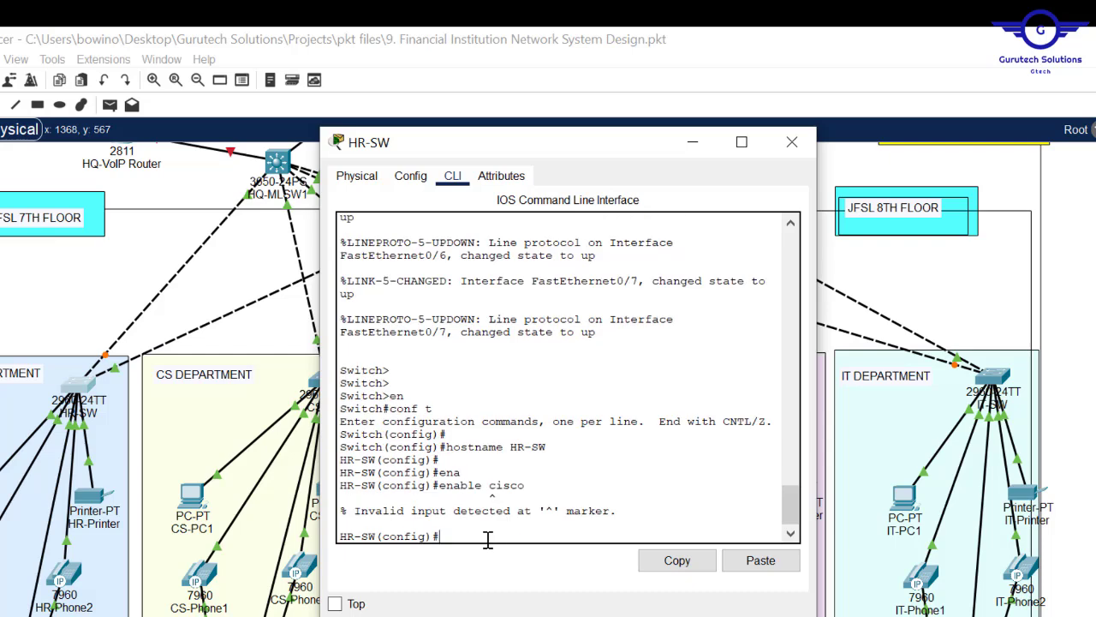
{"action": "key", "text": "Up"}
{"action": "key", "text": "BackSpace"}
{"action": "key", "text": "BackSpace"}
{"action": "key", "text": "BackSpace"}
{"action": "key", "text": "BackSpace"}
{"action": "type", "text": "pass"}
{"action": "key", "text": "Tab"}
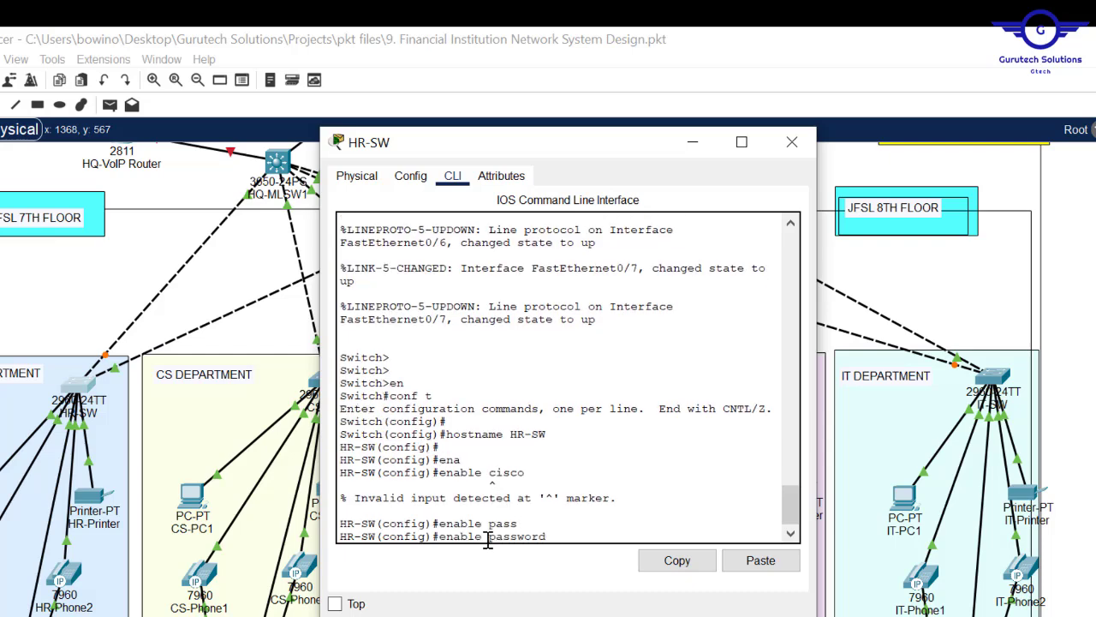
{"action": "type", "text": "cisco"}
{"action": "key", "text": "Return"}
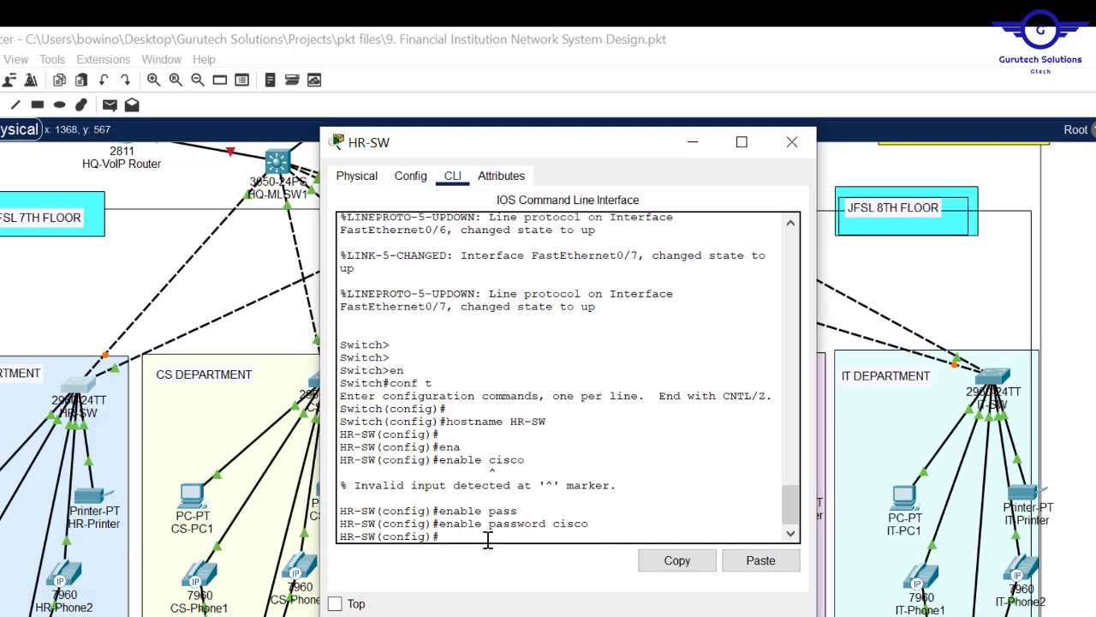
{"action": "key", "text": "Return"}
{"action": "type", "text": "\\"}
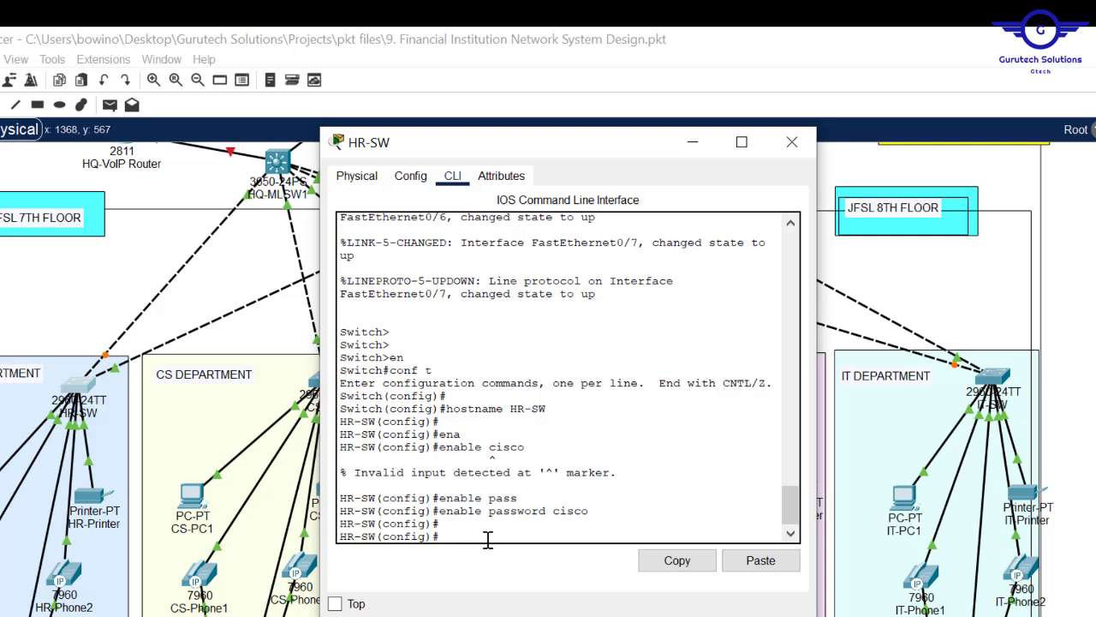
{"action": "type", "text": "ine console 0"}
{"action": "key", "text": "Return"}
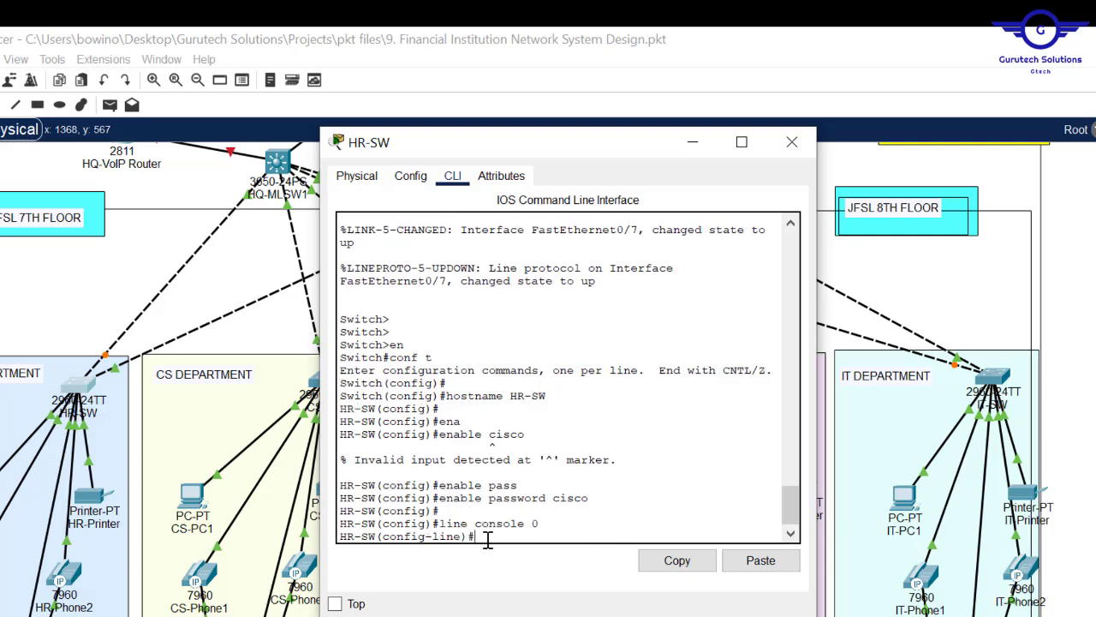
{"action": "type", "text": "pass"}
{"action": "key", "text": "Tab"}
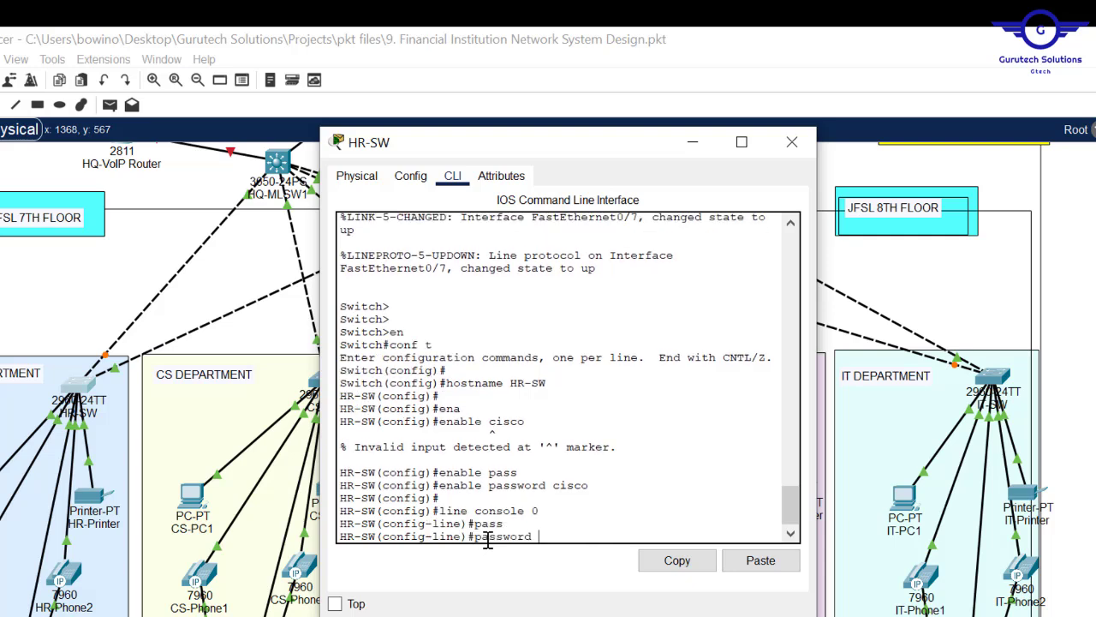
{"action": "type", "text": "cisco"}
{"action": "key", "text": "Return"}
{"action": "type", "text": "login"}
{"action": "key", "text": "Return"}
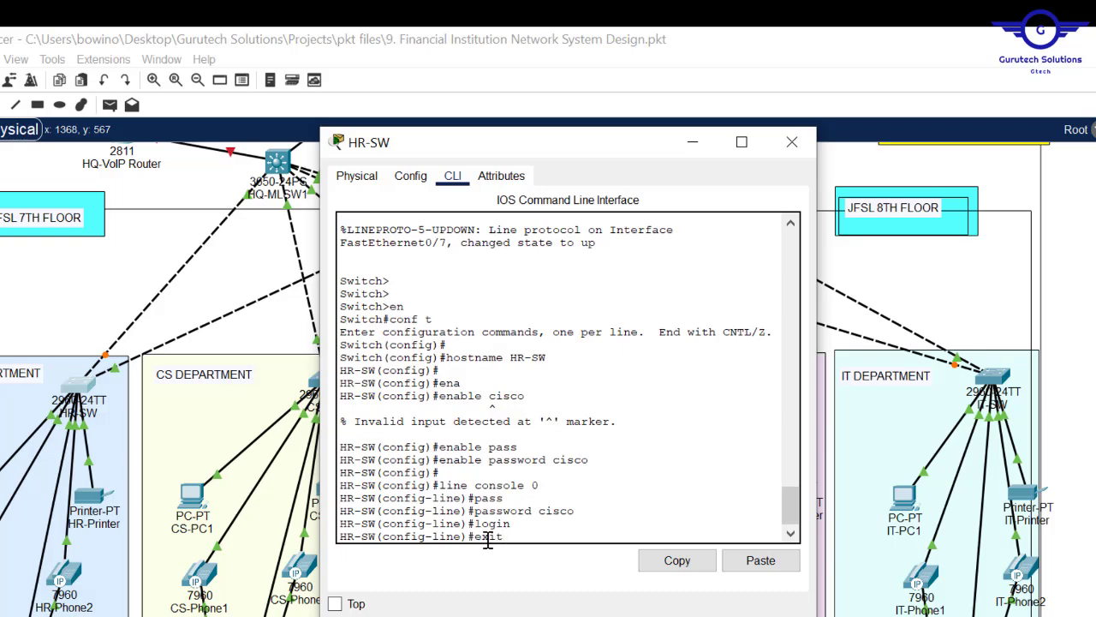
- Add the MOTD banner 'NO UNAUTHORISED ACCESS!!!!' to HR-SW
{"action": "key", "text": "alt+Tab"}
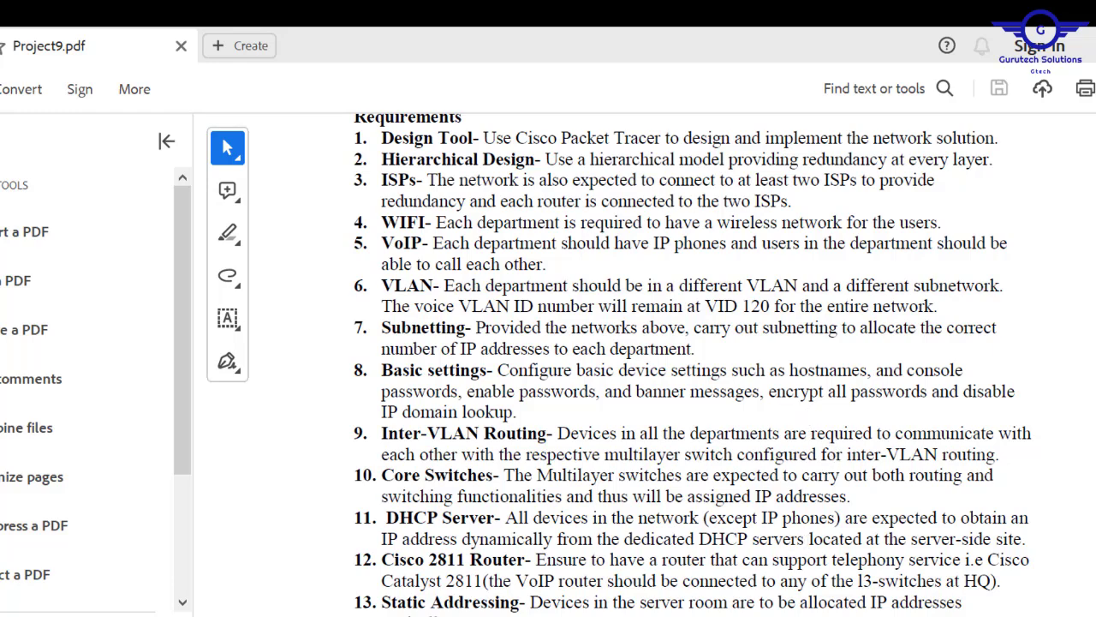
{"action": "key", "text": "alt+Tab"}
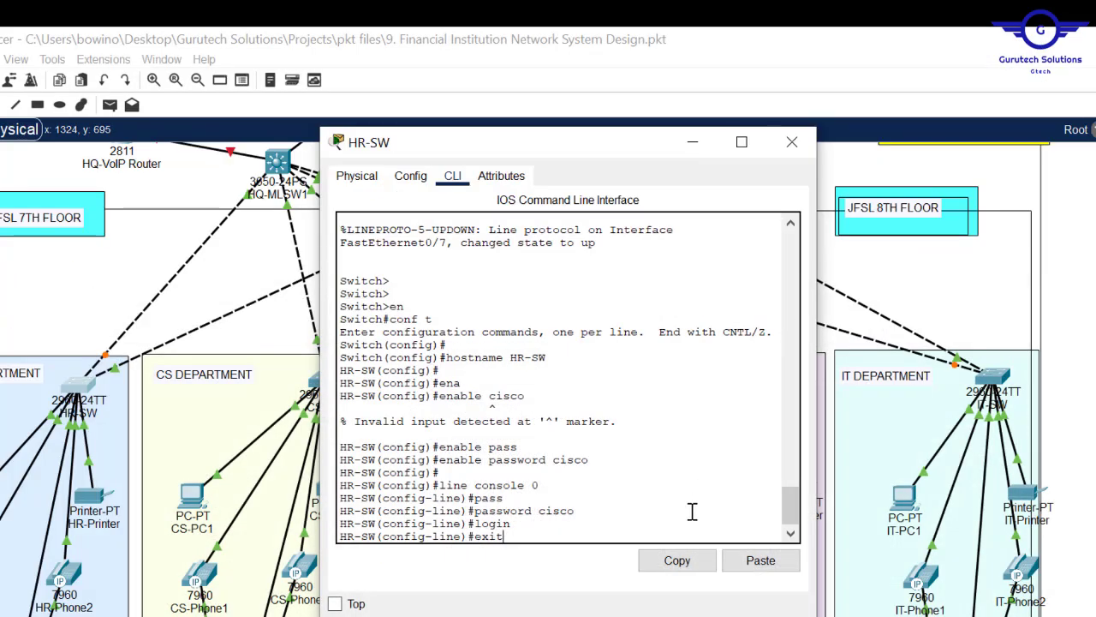
{"action": "key", "text": "Return"}
{"action": "key", "text": "Return"}
{"action": "key", "text": "Return"}
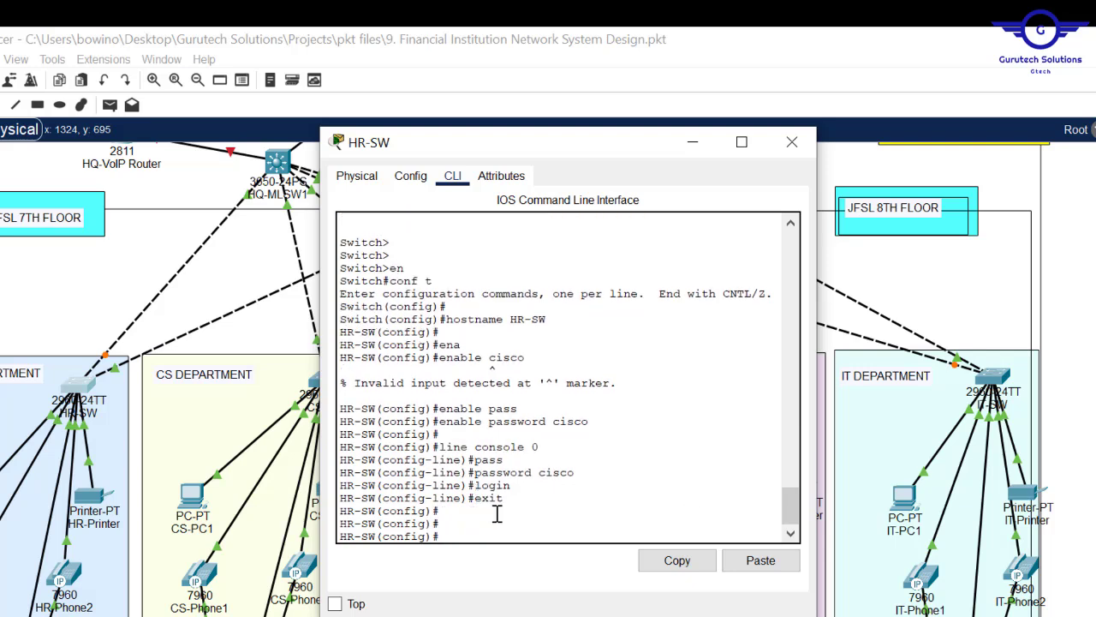
{"action": "type", "text": "banner mo"}
{"action": "type", "text": "td ##"}
{"action": "key", "text": "Caps_Lock"}
{"action": "type", "text": "NO "}
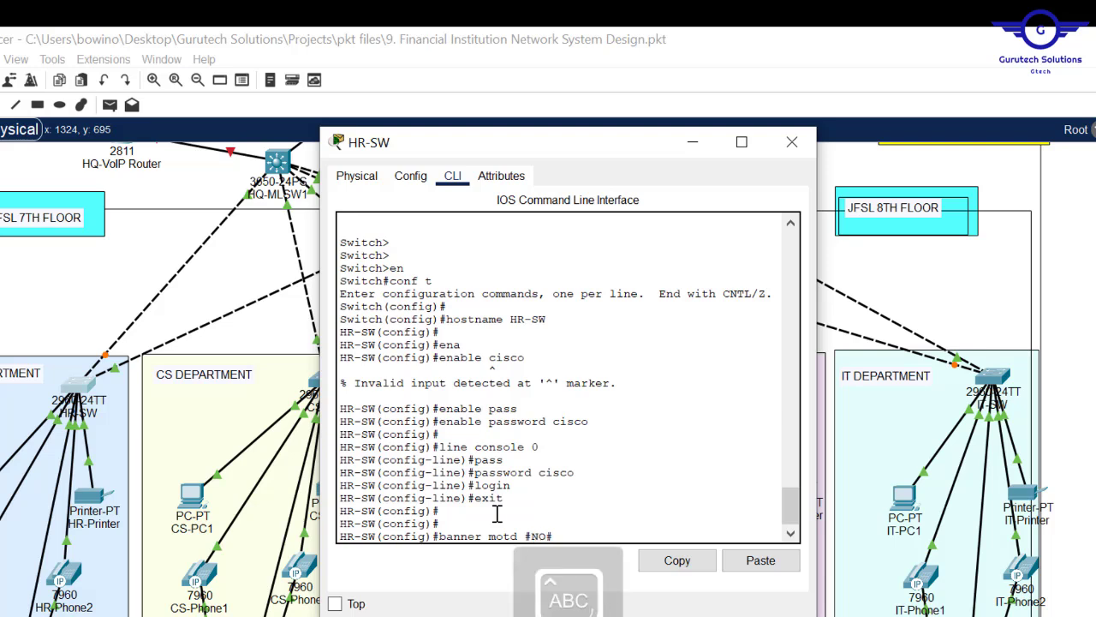
{"action": "type", "text": "UNAUTHO"}
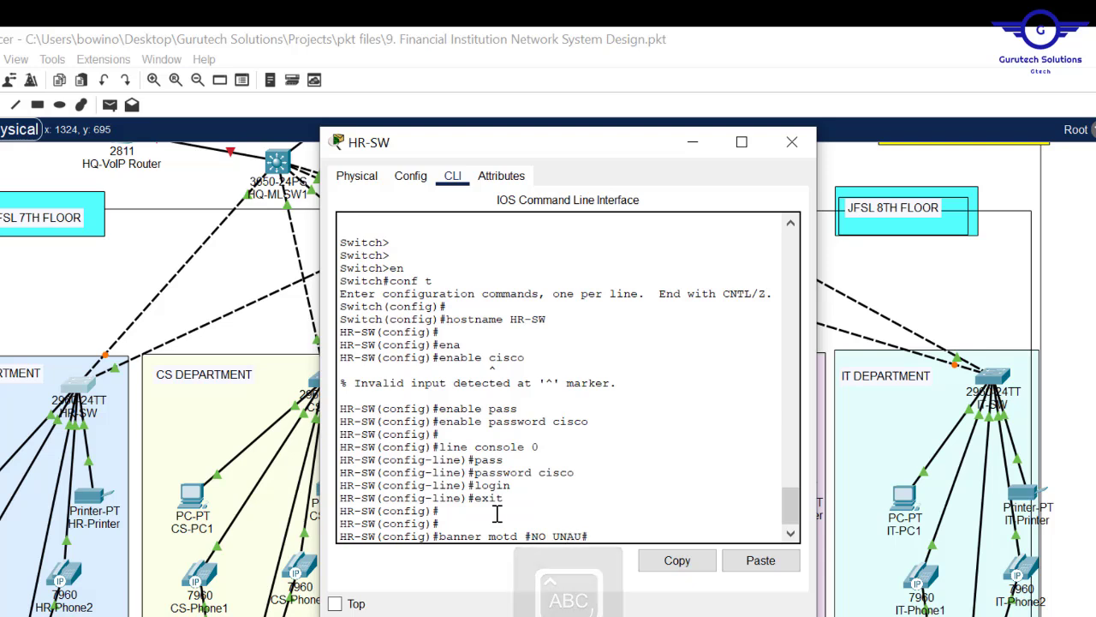
{"action": "type", "text": "RISED"}
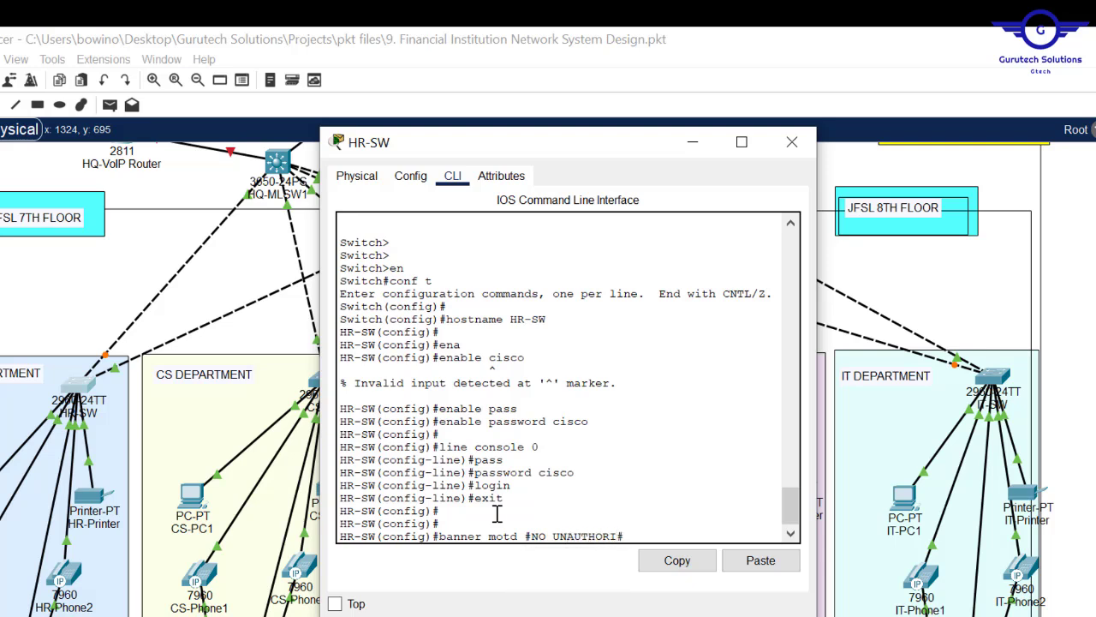
{"action": "type", "text": " ACCESS!!!!"}
{"action": "key", "text": "Return"}
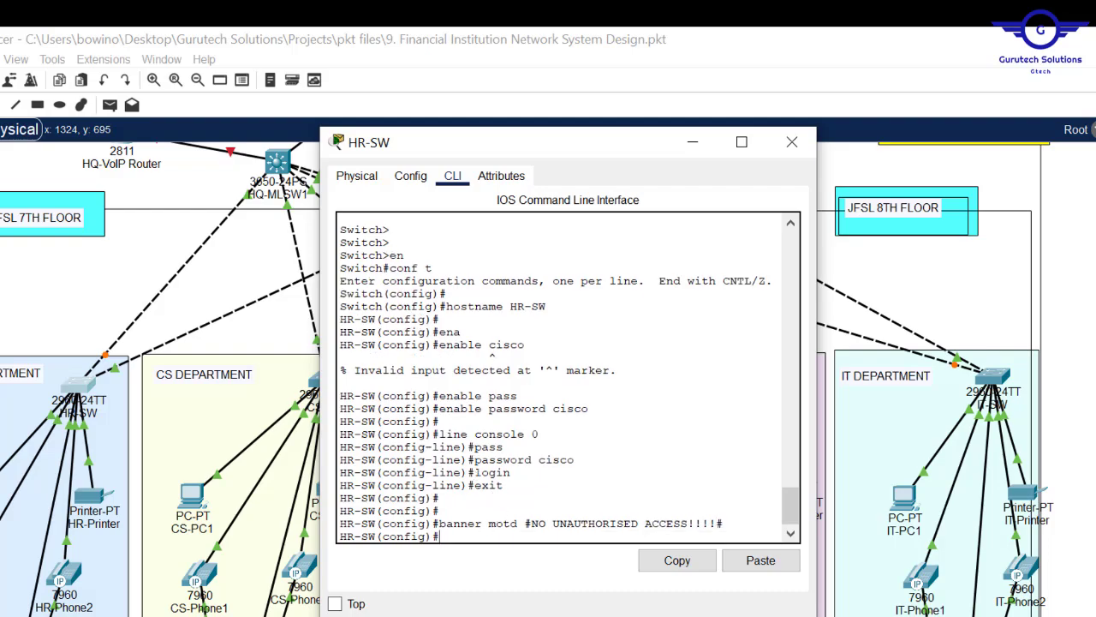
{"action": "key", "text": "alt+Tab"}
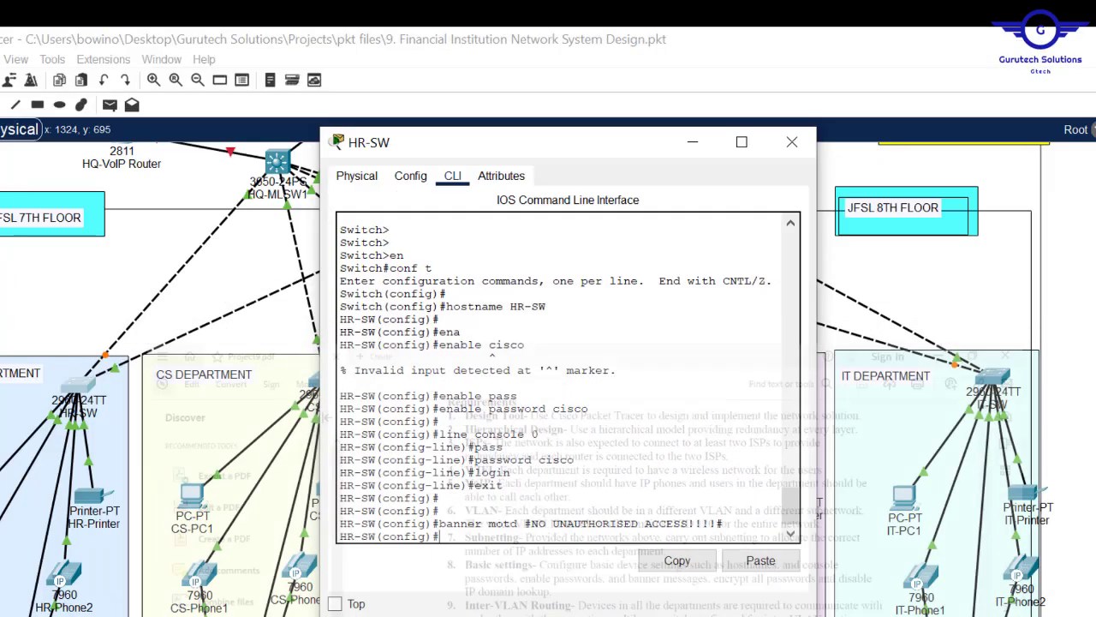
- Disable IP domain lookup, enable service password-encryption, and save HR-SW with do wr
{"action": "type", "text": "IP "}
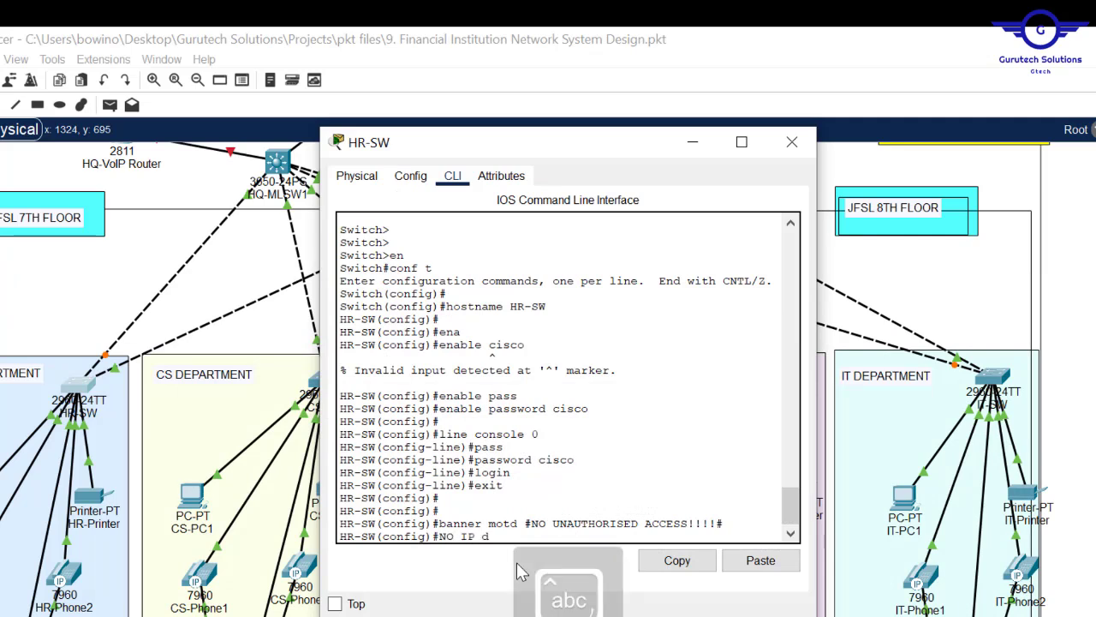
{"action": "type", "text": "domain-l"}
{"action": "key", "text": "Tab"}
{"action": "key", "text": "Return"}
{"action": "key", "text": "Return"}
{"action": "key", "text": "Return"}
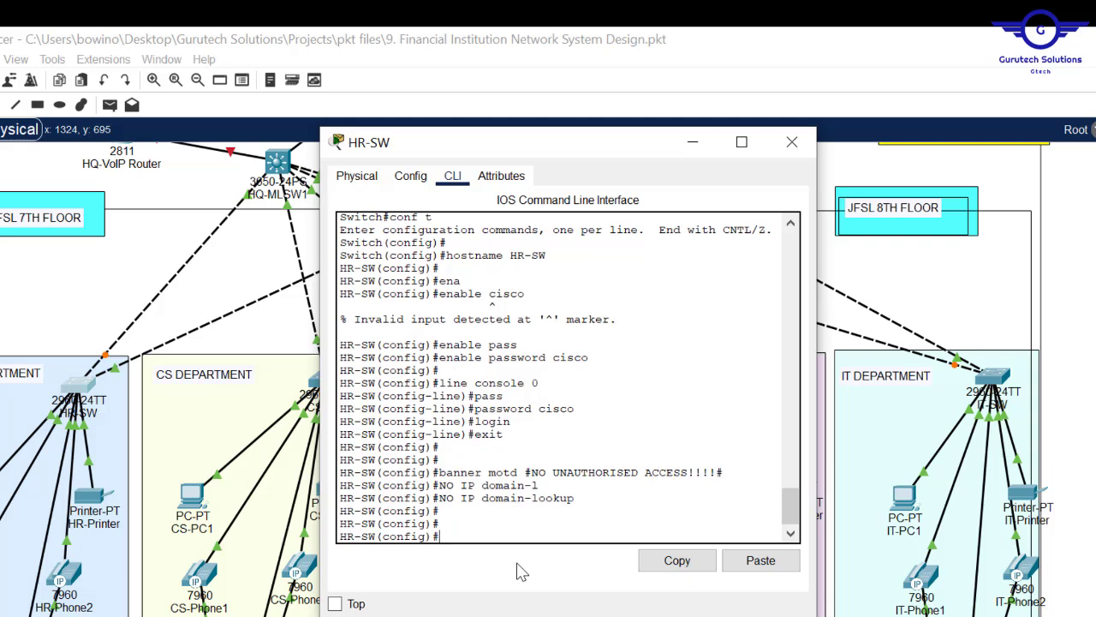
{"action": "type", "text": "service pass"}
{"action": "key", "text": "Tab"}
{"action": "key", "text": "Return"}
{"action": "key", "text": "Return"}
{"action": "key", "text": "Return"}
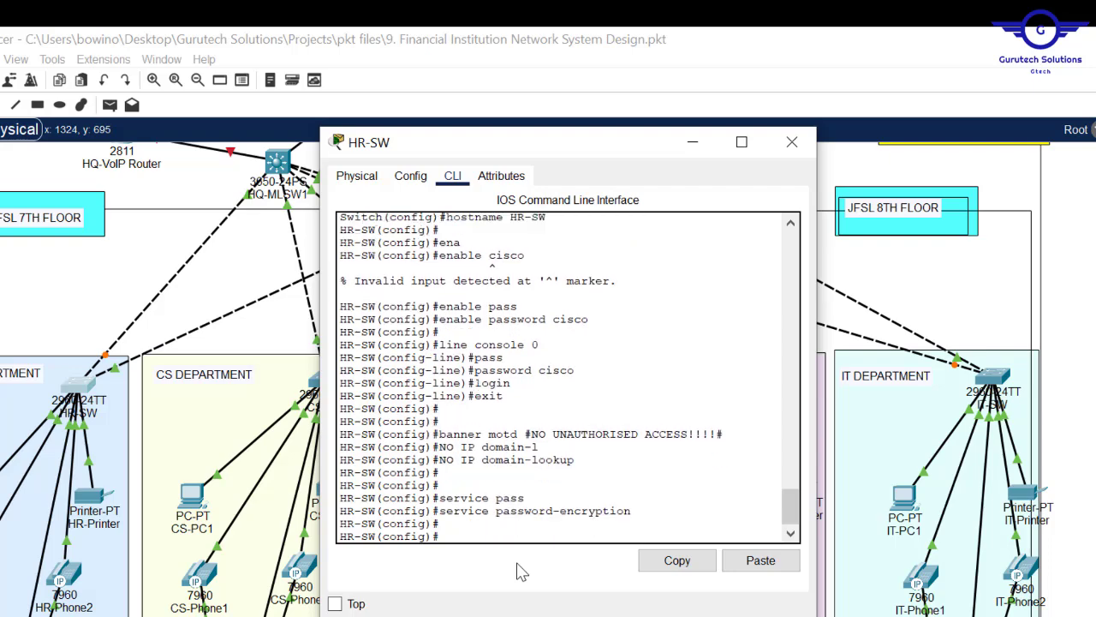
{"action": "key", "text": "alt+Tab"}
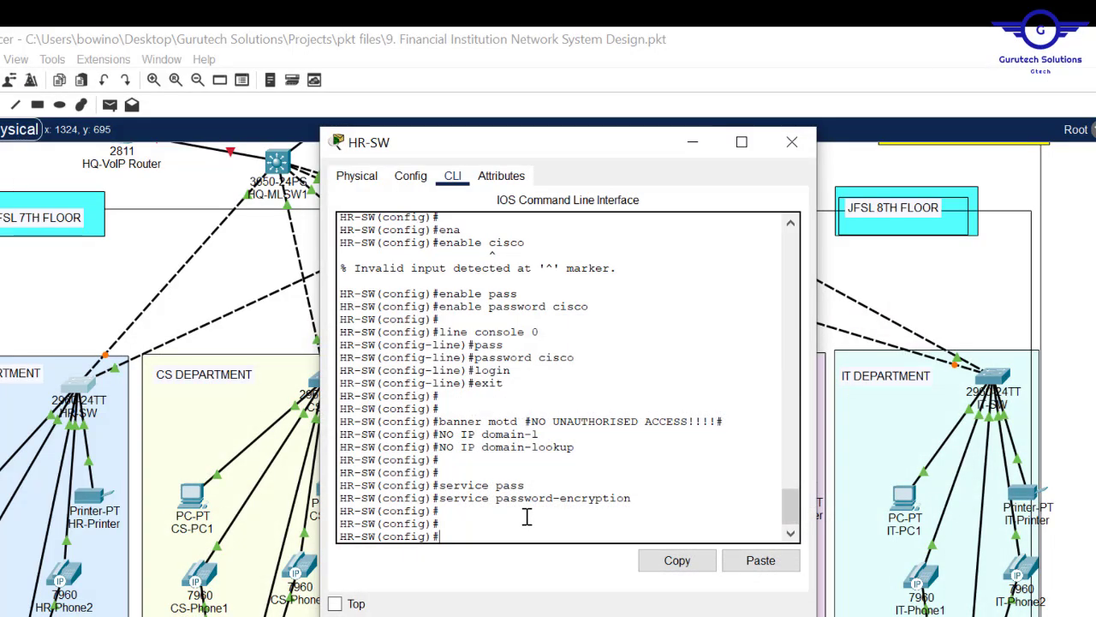
{"action": "type", "text": "o wr"}
{"action": "key", "text": "Return"}
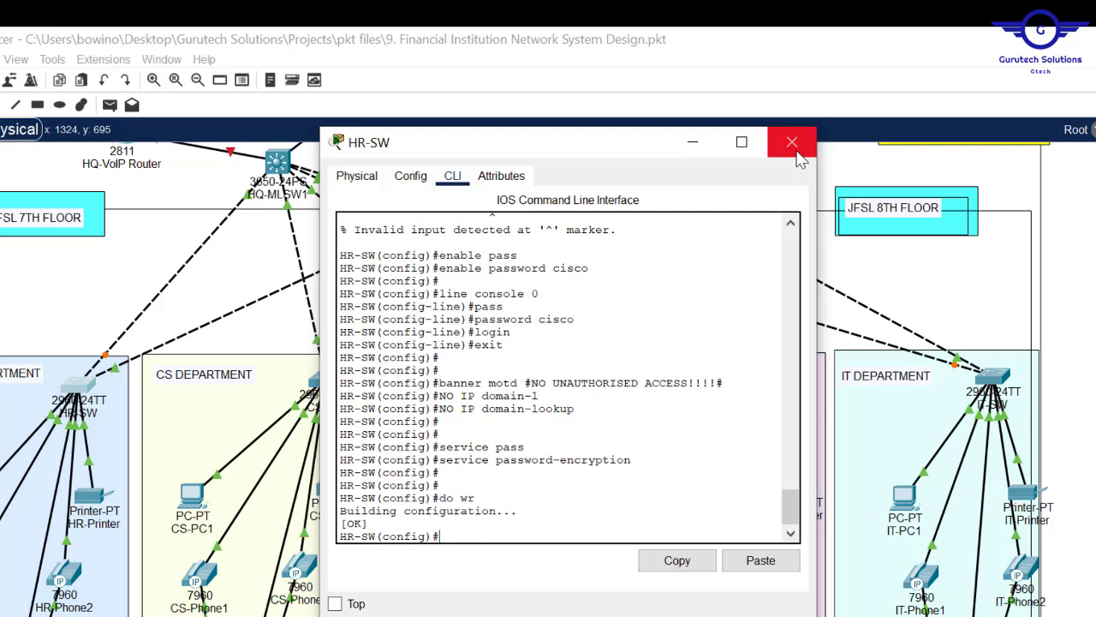
- Copy HR-SW's banner message text and close the switch window
{"action": "left_click_drag", "start_coordinate": [726, 383], "coordinate": [517, 378]}
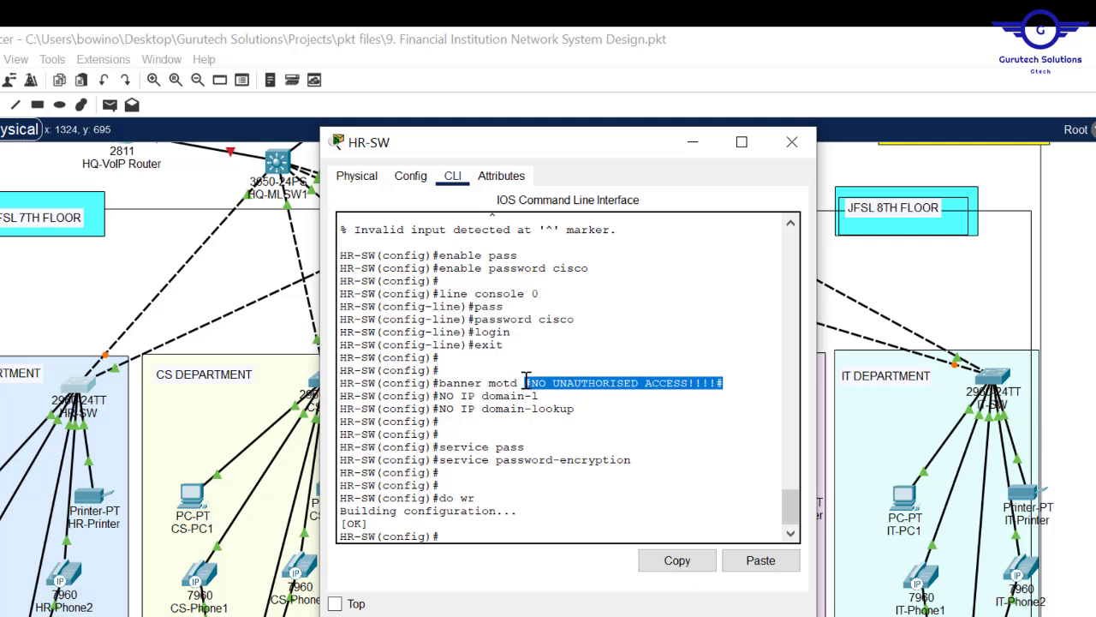
{"action": "left_click", "coordinate": [530, 383]}
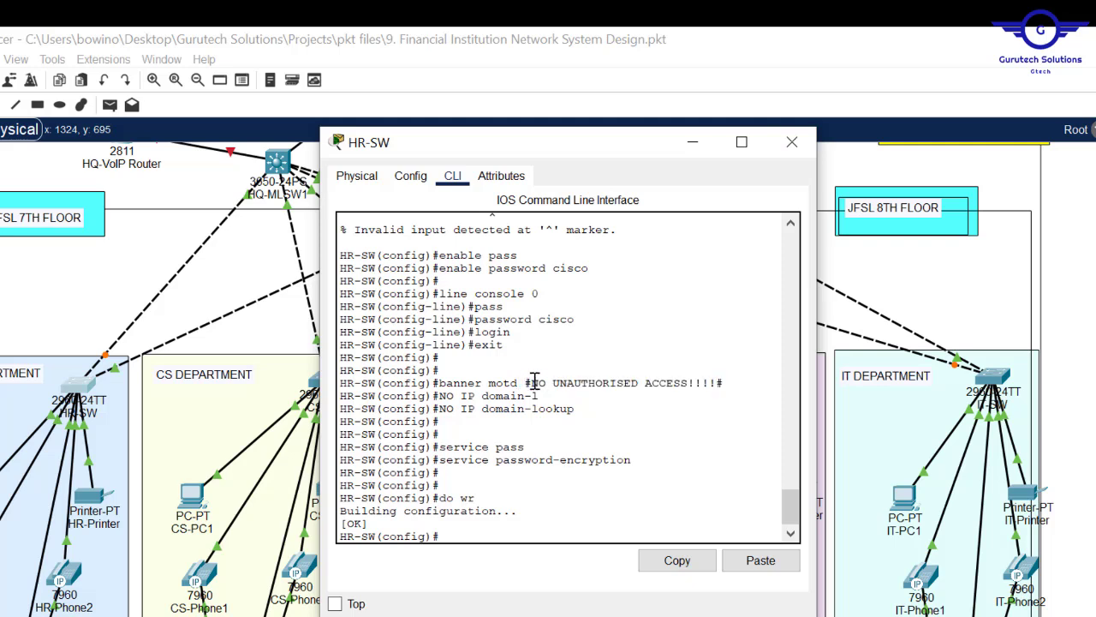
{"action": "left_click_drag", "start_coordinate": [533, 383], "coordinate": [717, 382]}
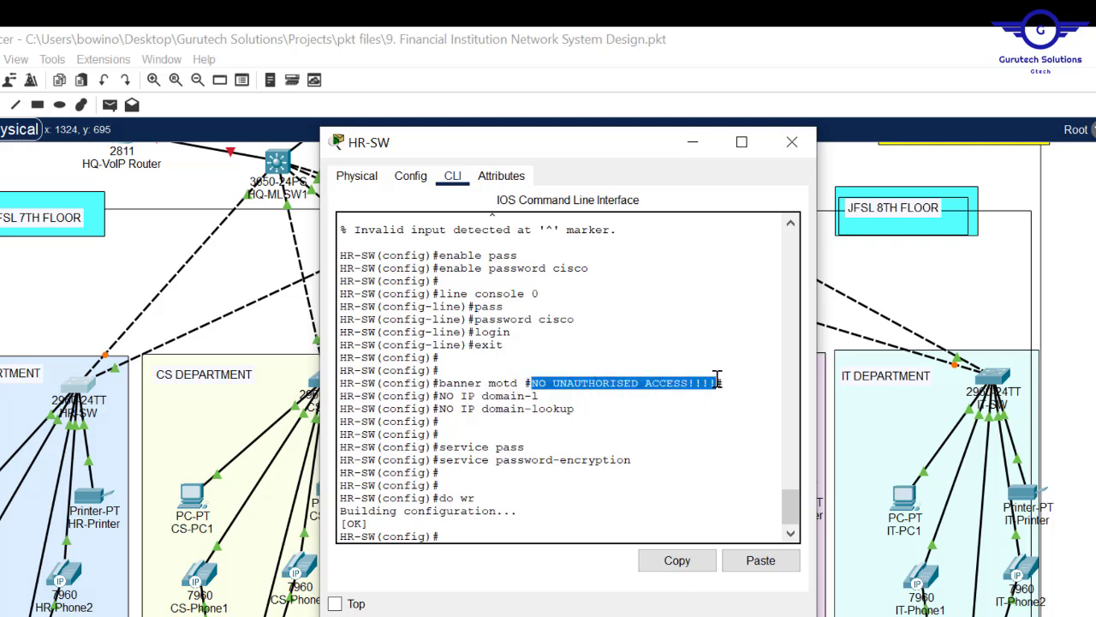
{"action": "left_click", "coordinate": [677, 560]}
{"action": "left_click", "coordinate": [792, 143]}
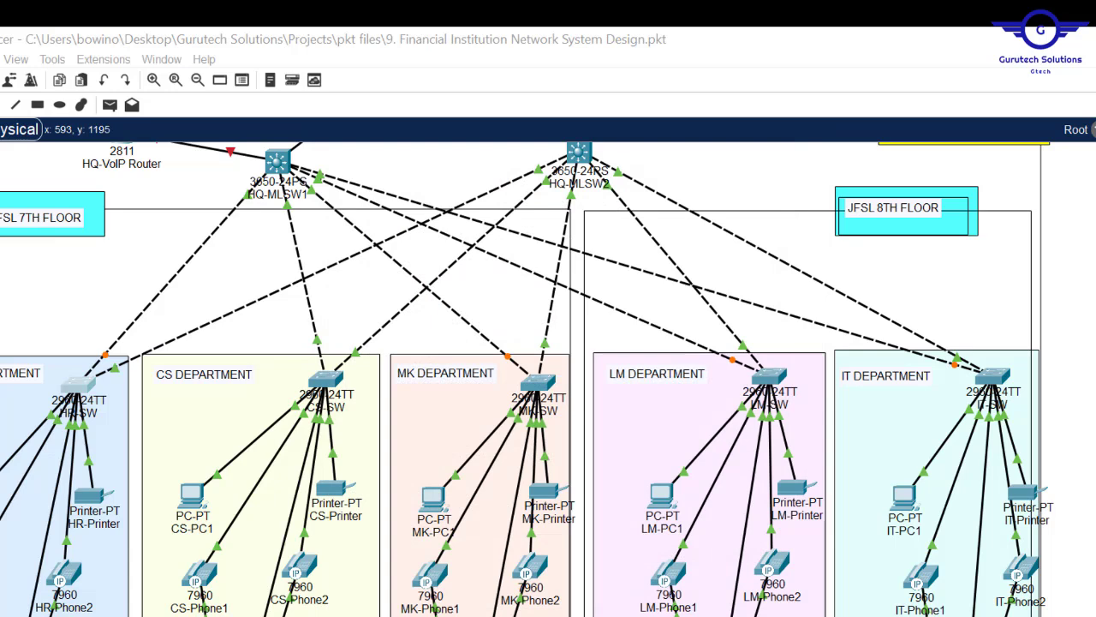
{"action": "key", "text": "super"}
{"action": "type", "text": "note"}
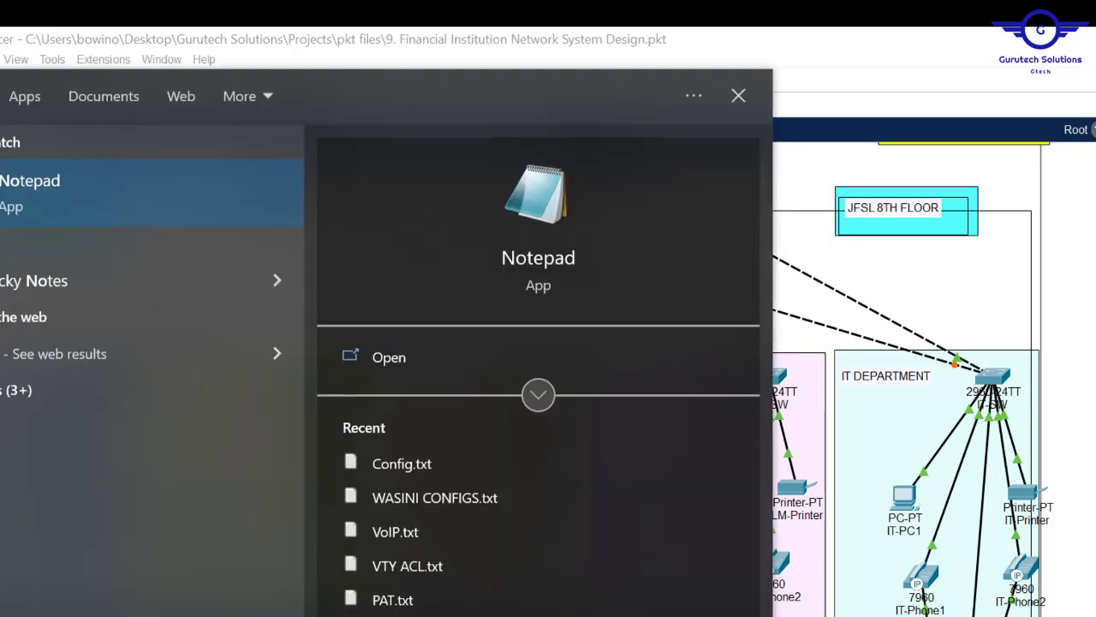
{"action": "key", "text": "Return"}
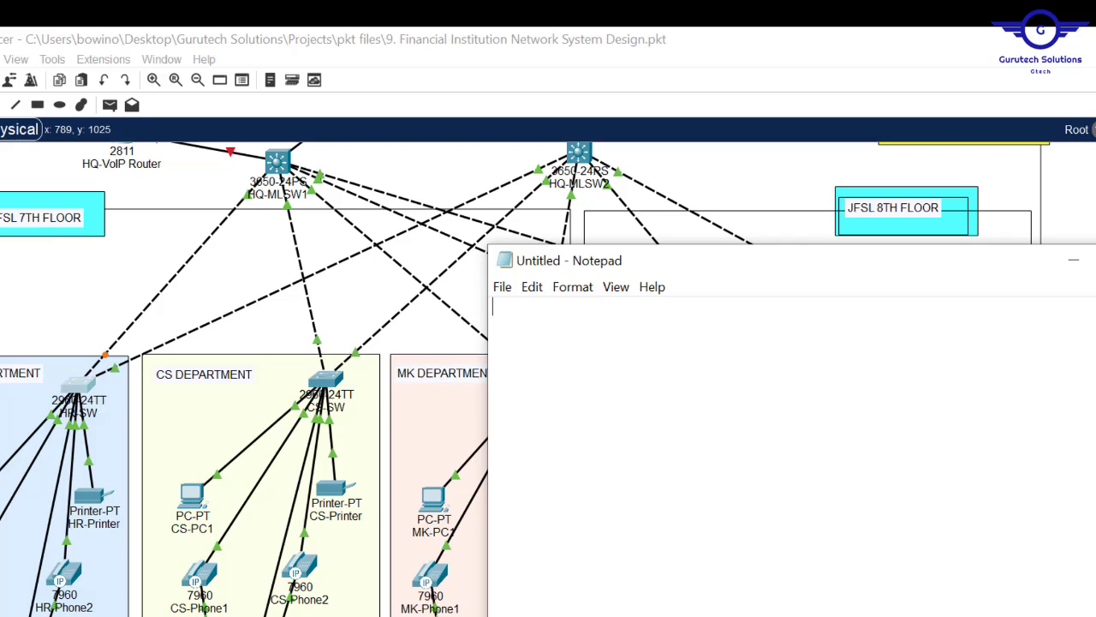
{"action": "type", "text": "en"}
{"action": "key", "text": "Return"}
{"action": "type", "text": "conf t  "}
{"action": "type", "text": "hostnam"}
{"action": "type", "text": "e "}
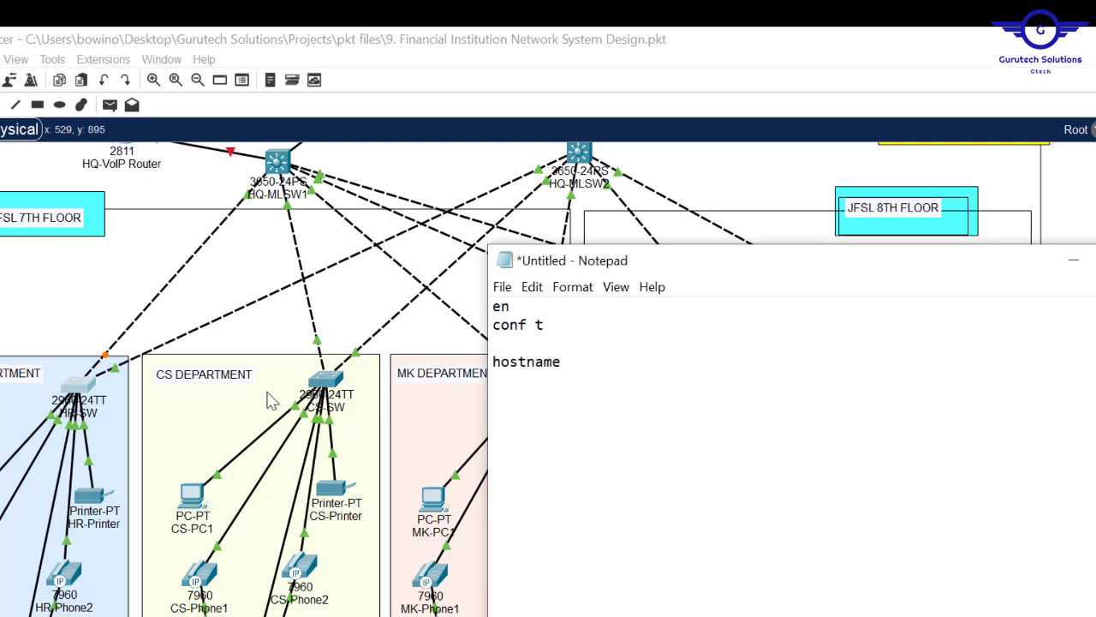
{"action": "type", "text": "CS-SW"}
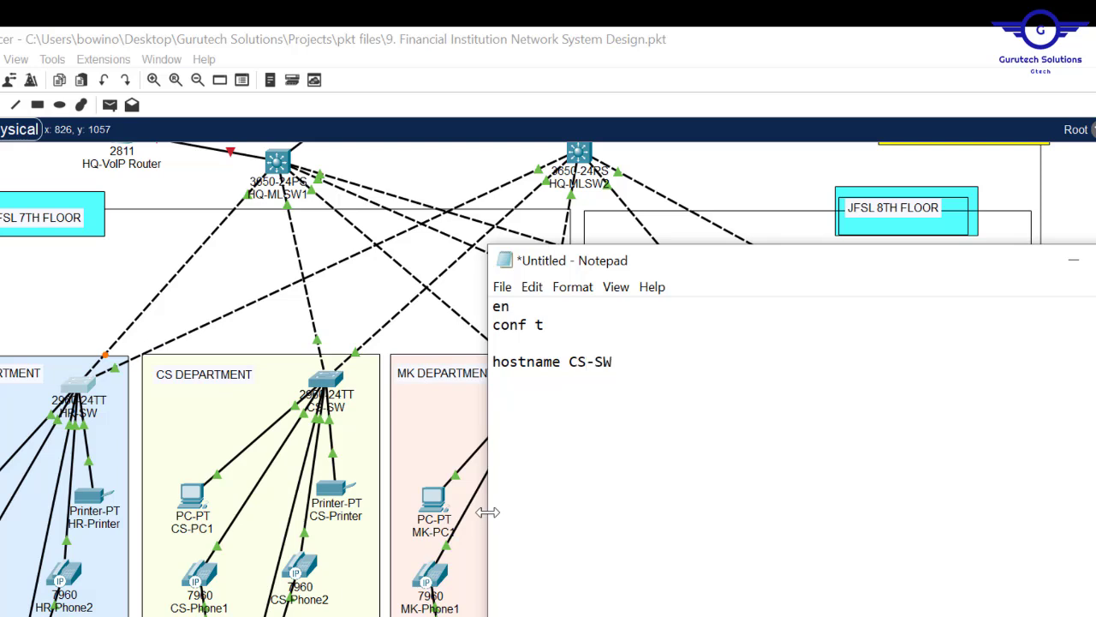
{"action": "key", "text": "Return"}
{"action": "key", "text": "Return"}
{"action": "type", "text": "enable password"}
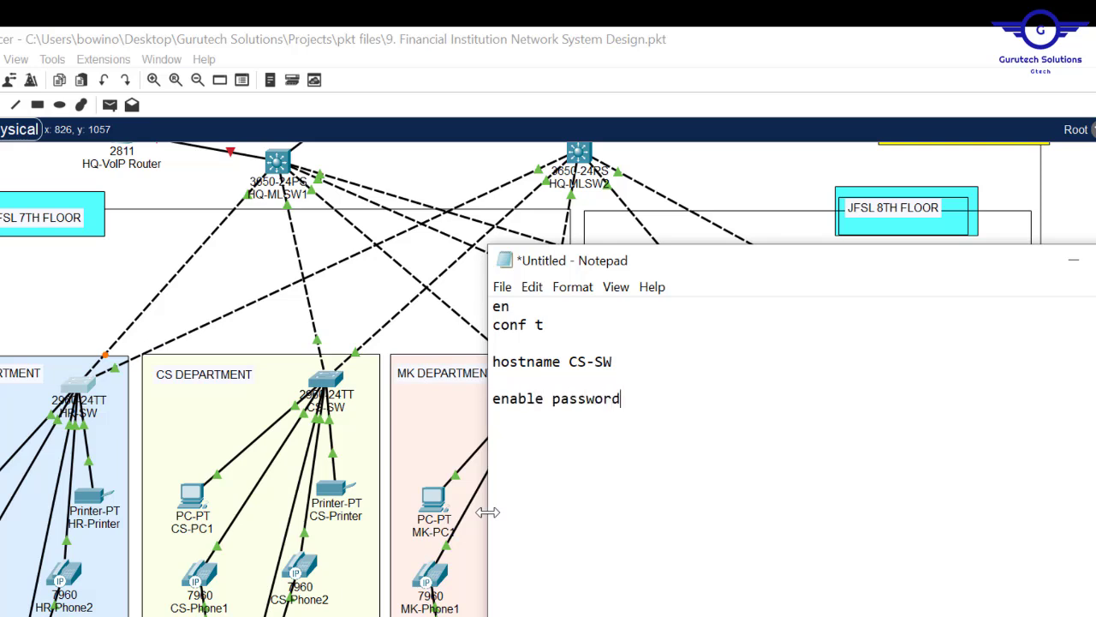
{"action": "type", "text": " cisco  line "}
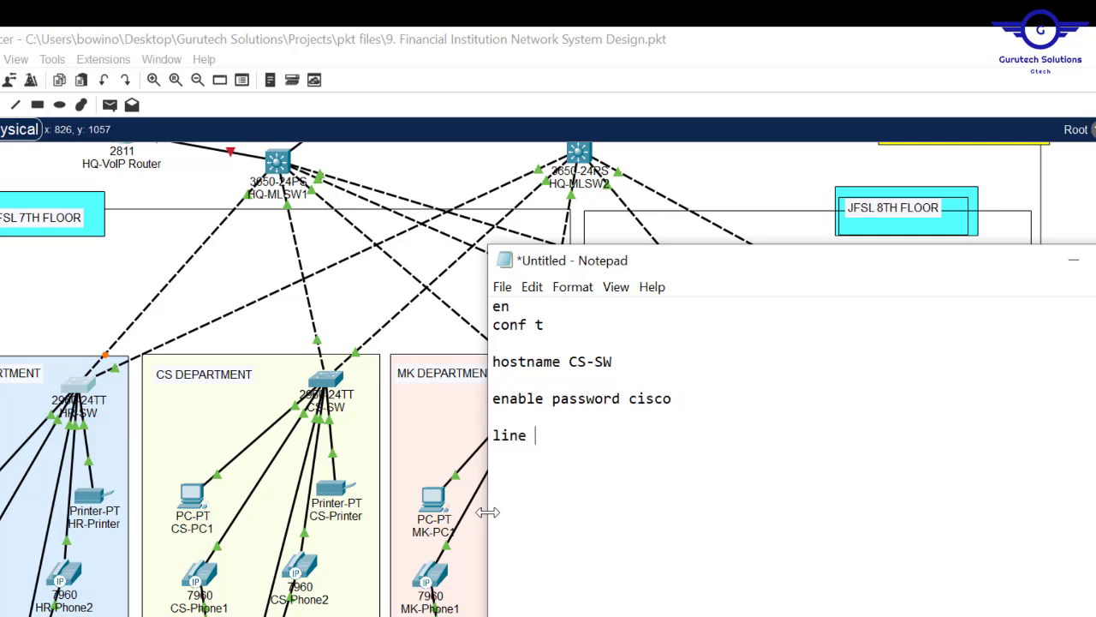
{"action": "type", "text": "console 0 "}
{"action": "type", "text": "passw"}
{"action": "type", "text": "or"}
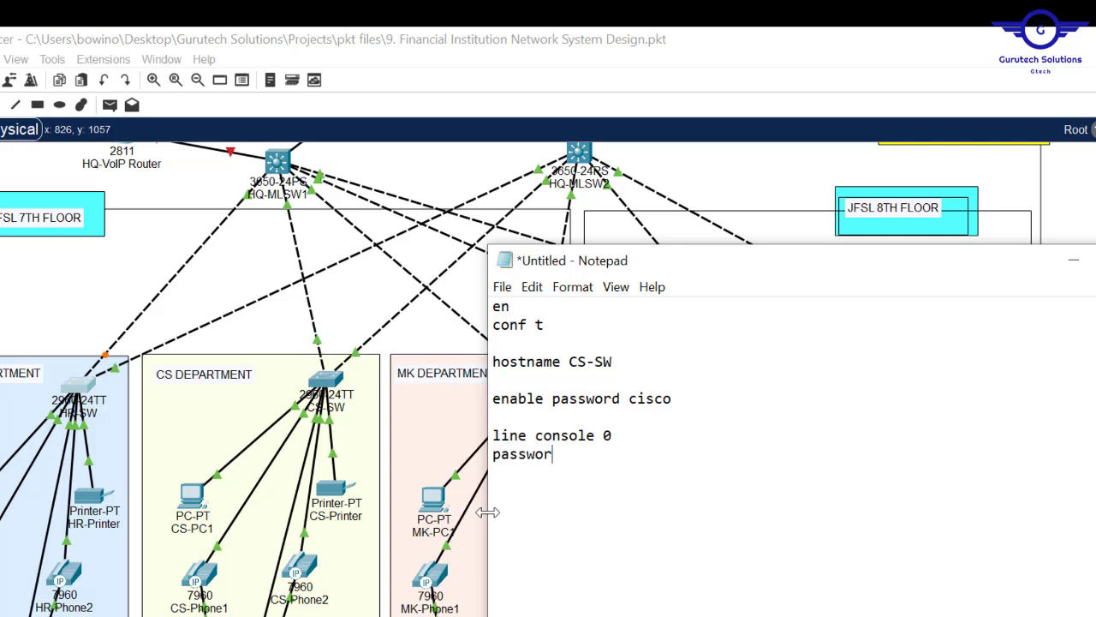
{"action": "type", "text": "d cisco"}
{"action": "key", "text": "Return"}
- Add login, exit, the NO UNAUTHORISED ACCESS!!!! banner, no ip domain lookup, service password-encryption and do wr
{"action": "type", "text": "logi"}
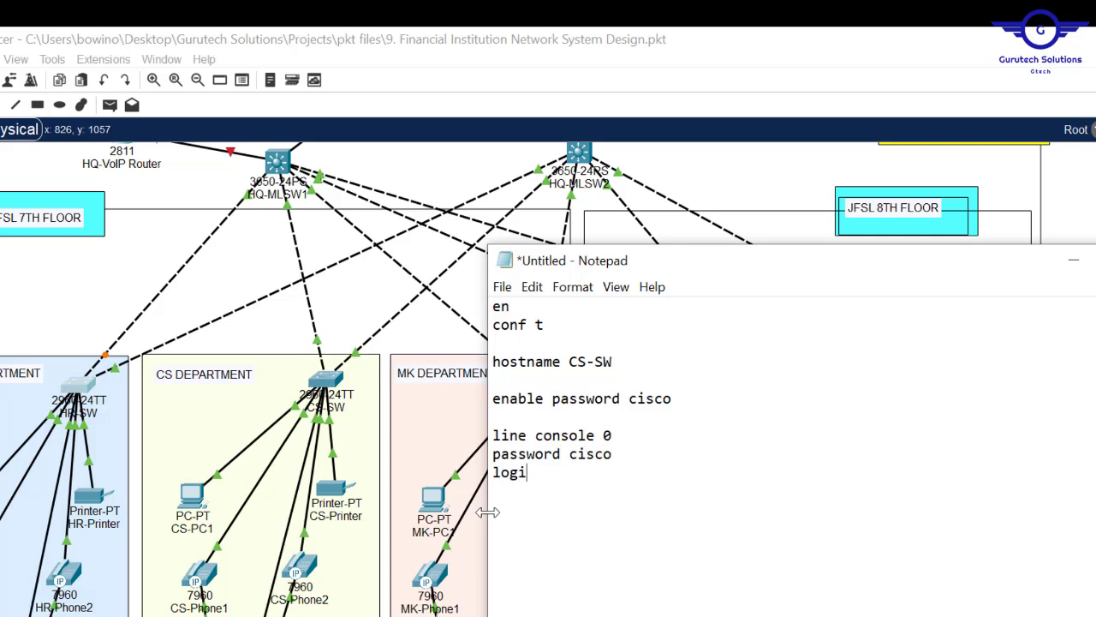
{"action": "type", "text": "n exit   ba"}
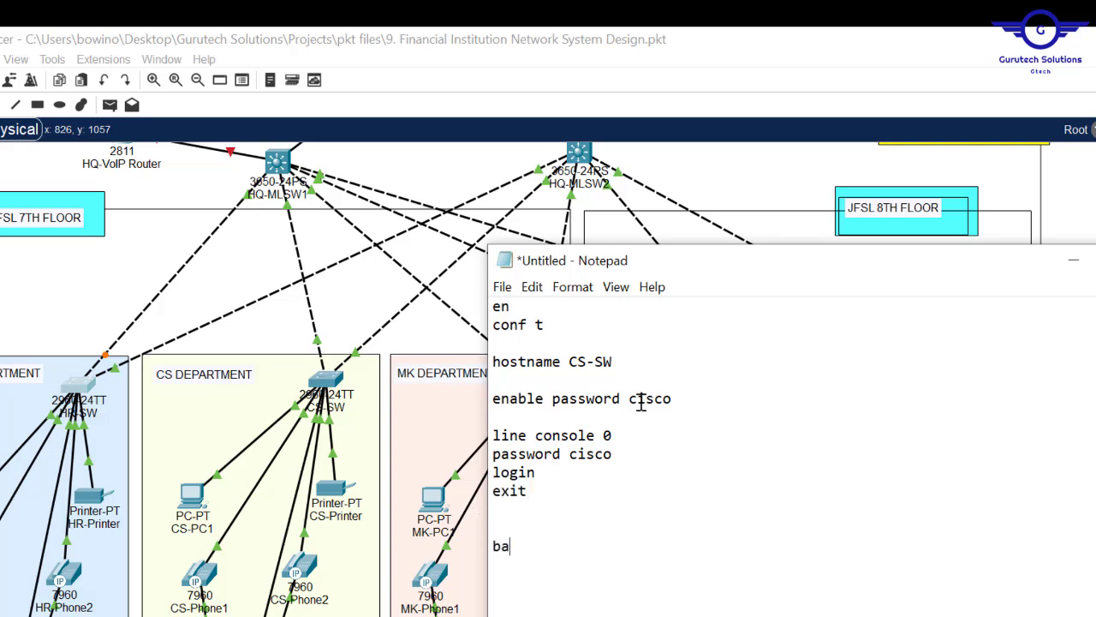
{"action": "type", "text": "nner motd ##"}
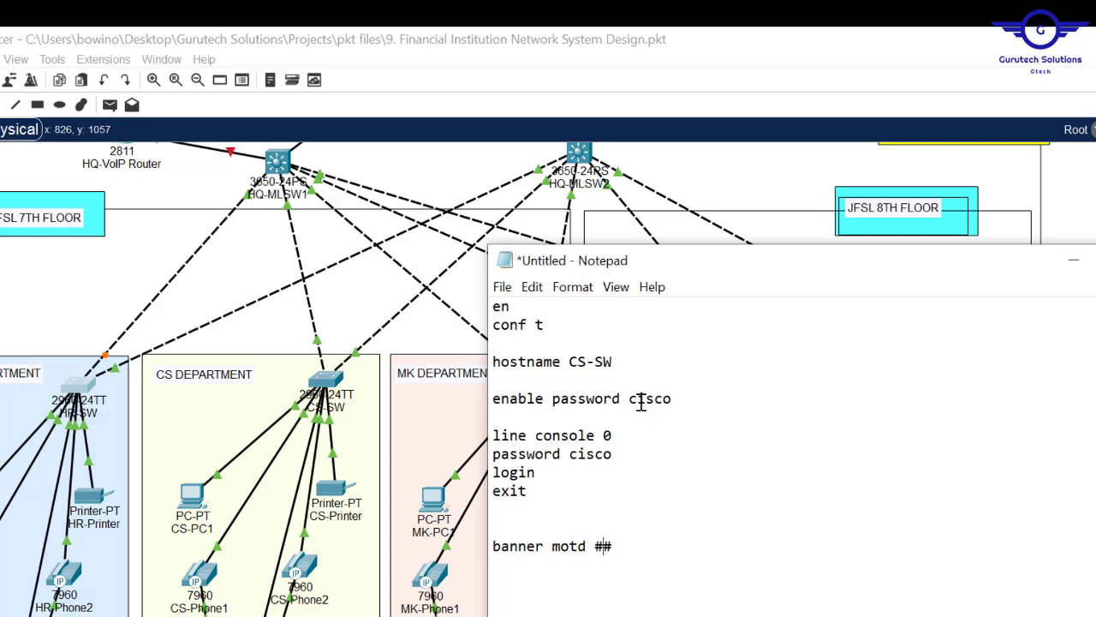
{"action": "key", "text": "Left"}
{"action": "type", "text": "NO UNAUTHORISED ACCESS!!!!"}
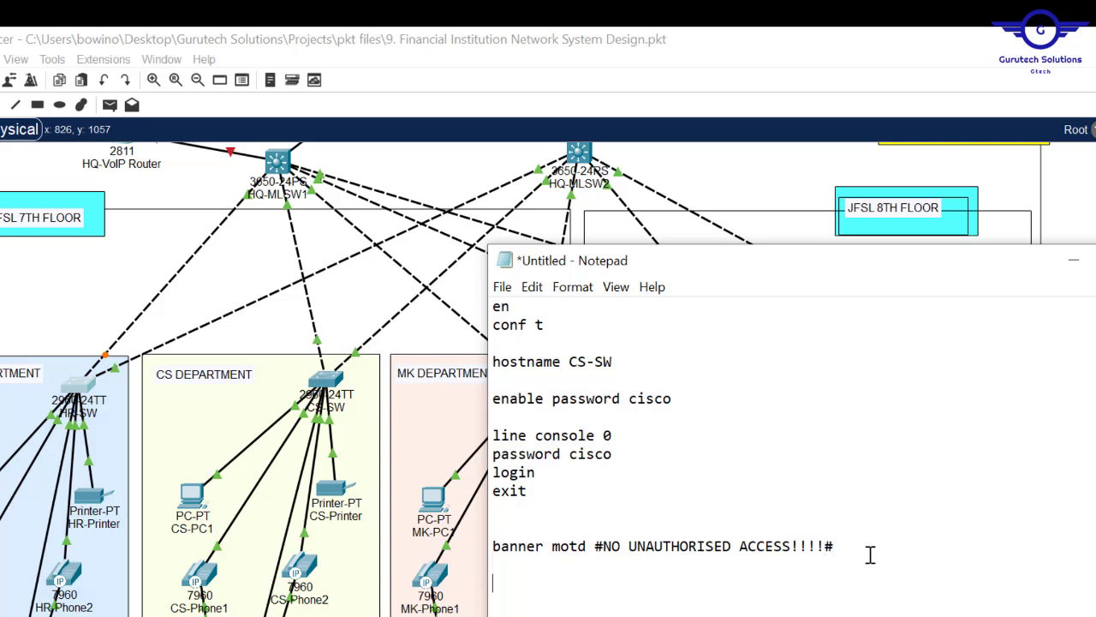
{"action": "type", "text": "no ip domain"}
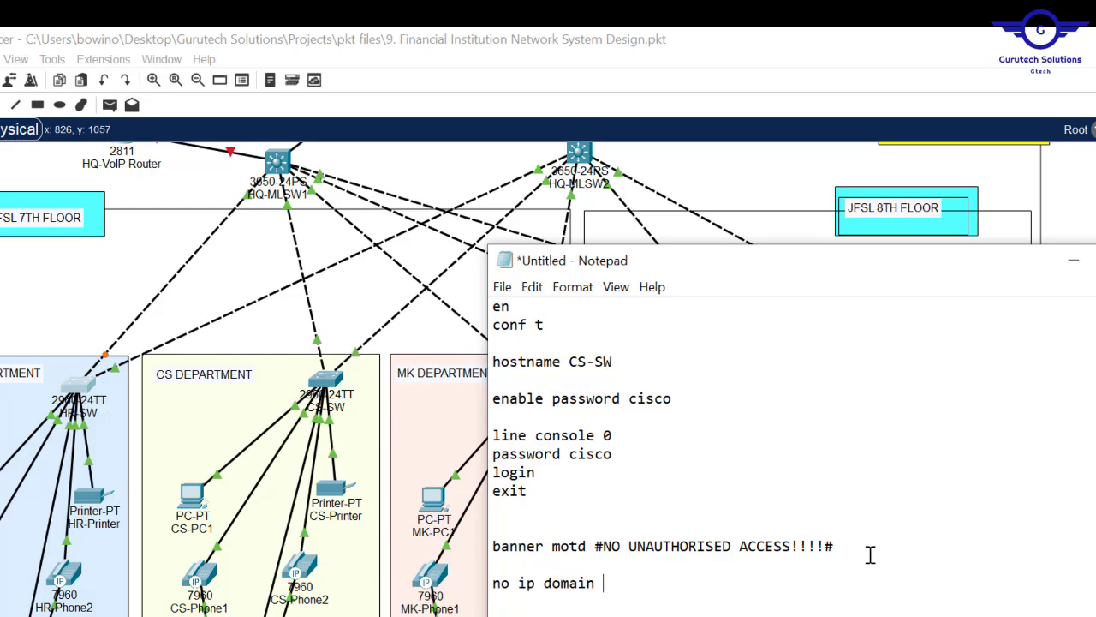
{"action": "type", "text": " loo"}
{"action": "key", "text": "BackSpace"}
{"action": "key", "text": "BackSpace"}
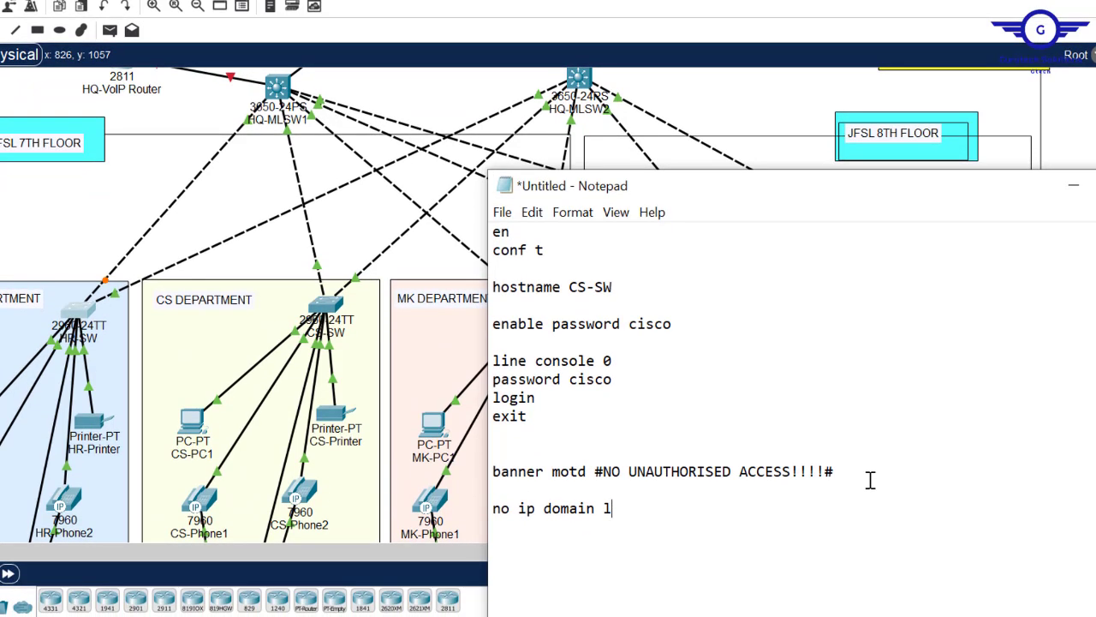
{"action": "type", "text": "ookup"}
{"action": "key", "text": "alt+Tab"}
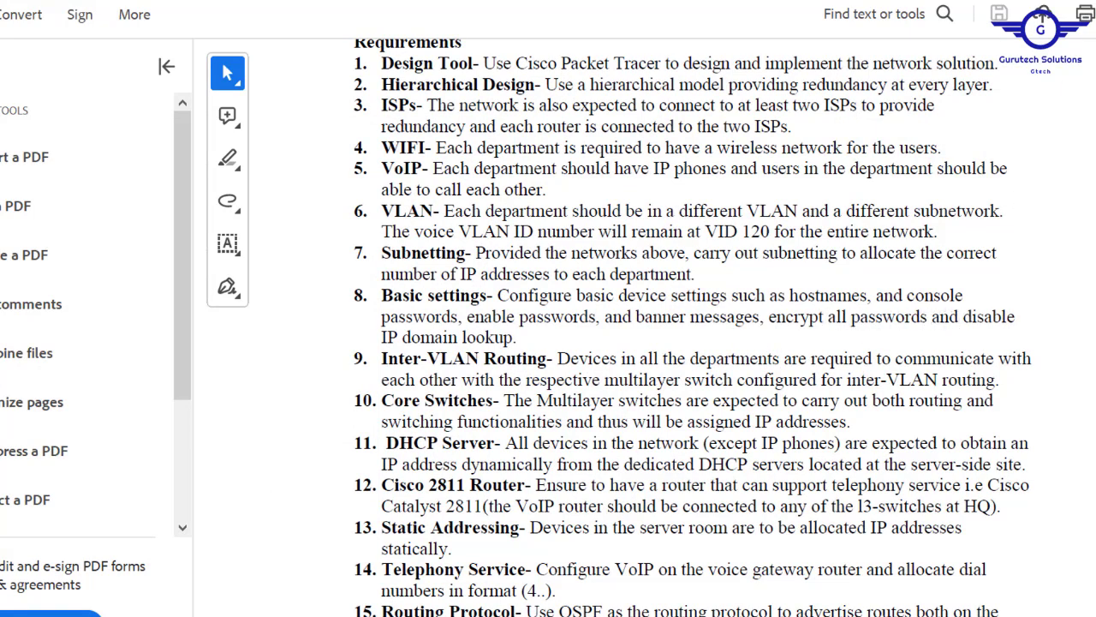
{"action": "key", "text": "alt+Tab"}
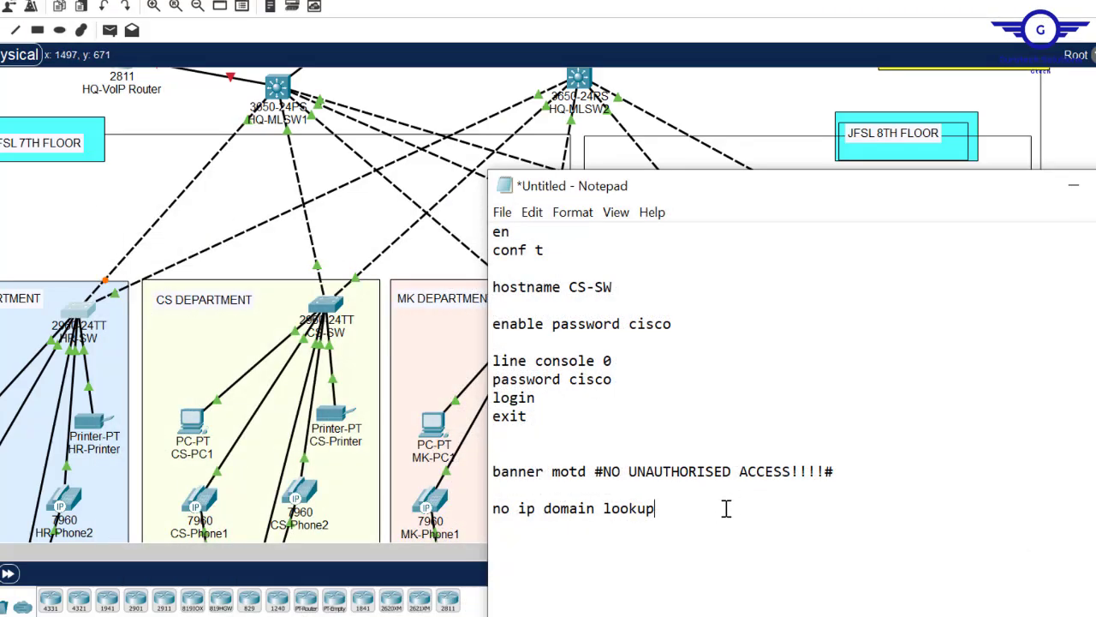
{"action": "type", "text": "service pa"}
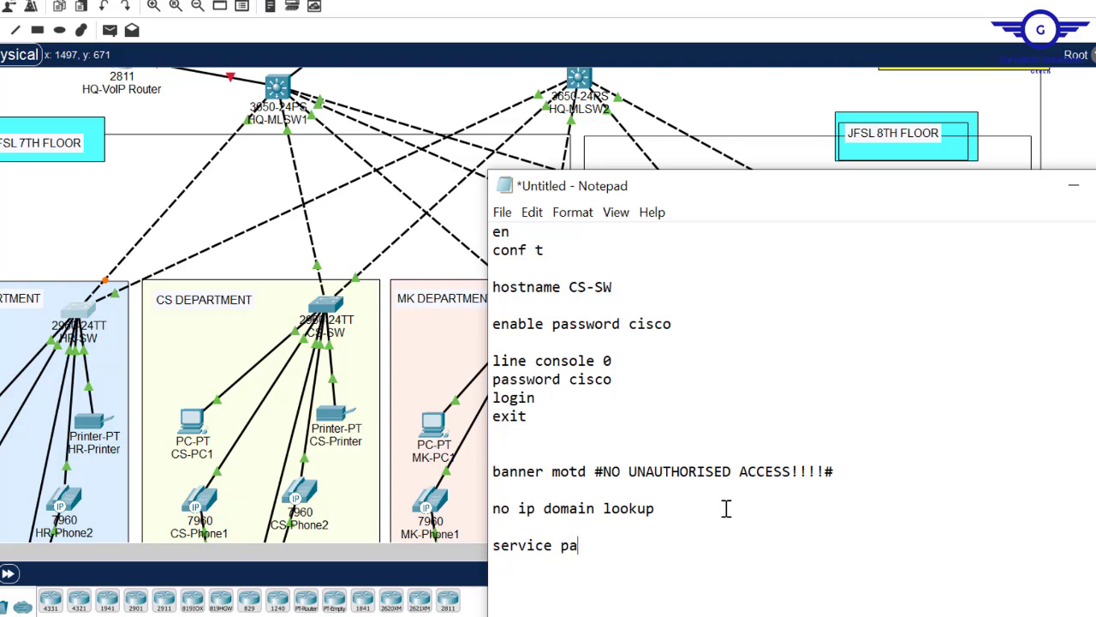
{"action": "type", "text": "ssword-encryption"}
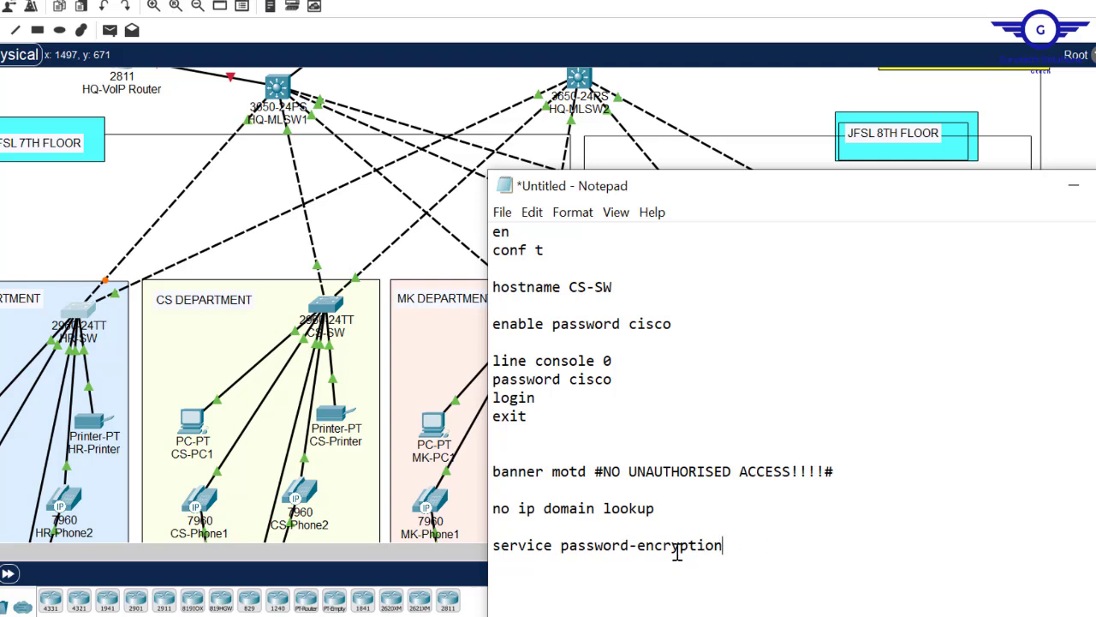
{"action": "key", "text": "Return"}
{"action": "type", "text": "do wr"}
{"action": "key", "text": "ctrl+a"}
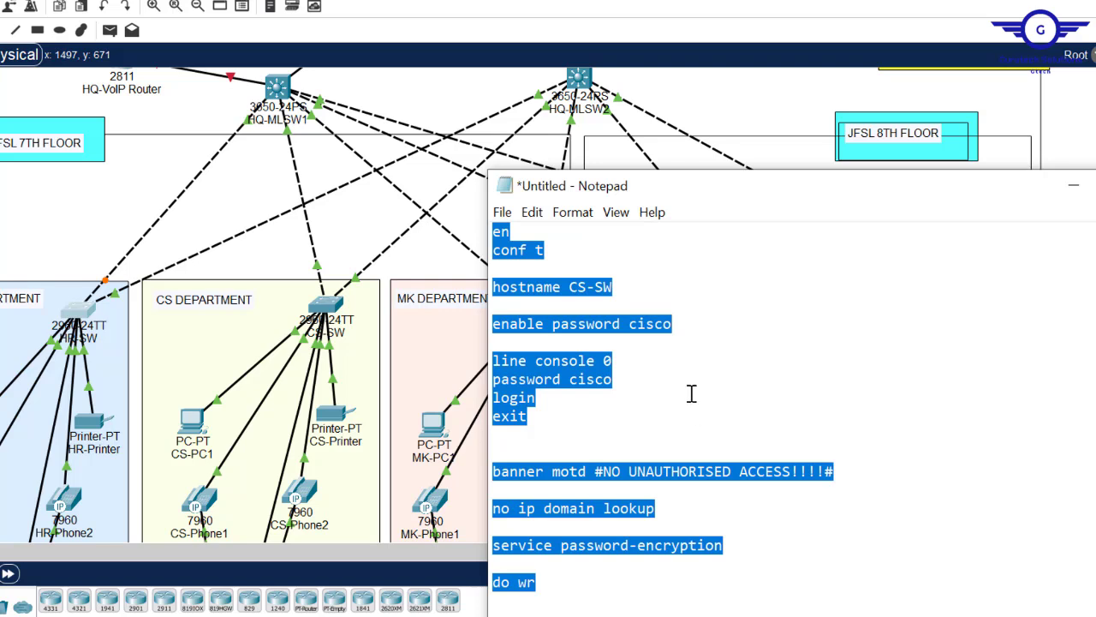
- Paste the whole drafted script into CS-SW's CLI, then close the Server-Side-SW window
{"action": "left_click", "coordinate": [624, 295]}
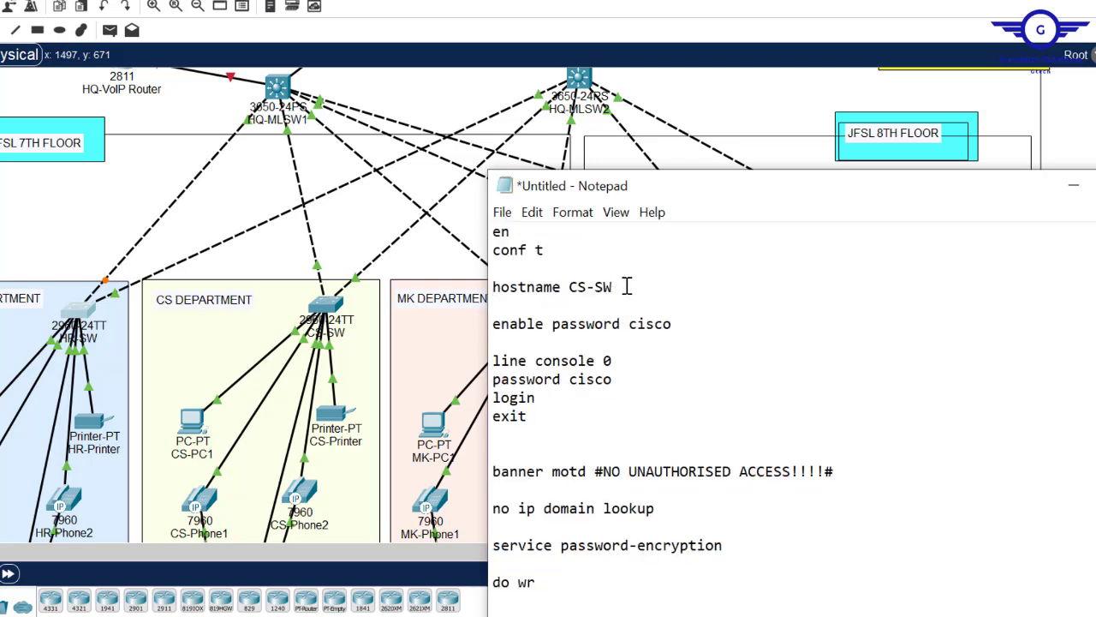
{"action": "left_click_drag", "start_coordinate": [614, 291], "coordinate": [570, 291]}
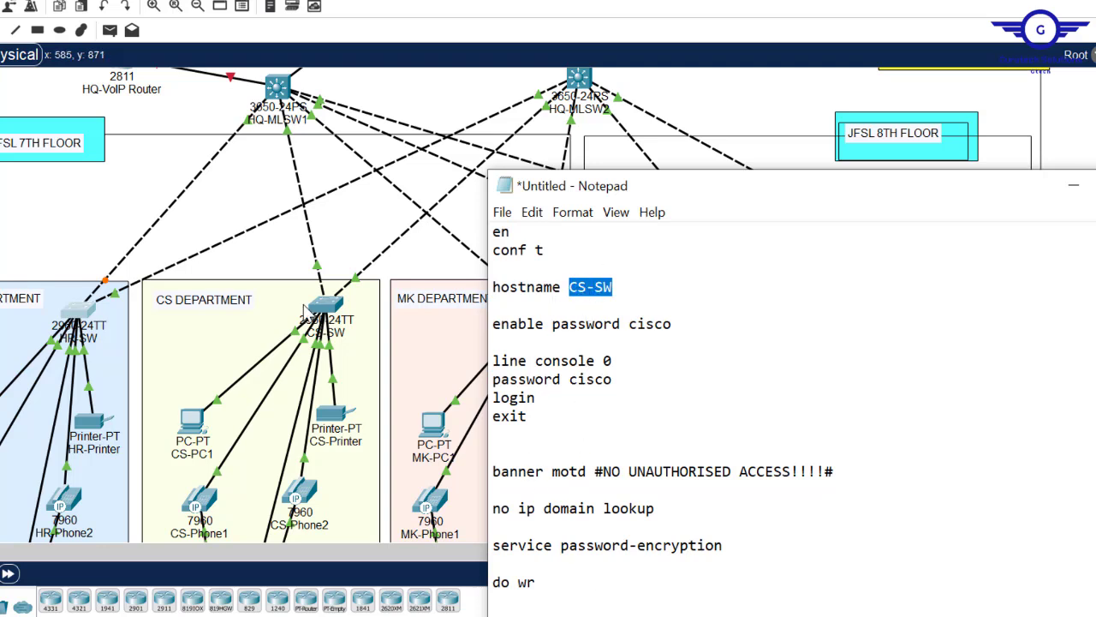
{"action": "key", "text": "ctrl+a"}
{"action": "key", "text": "ctrl+c"}
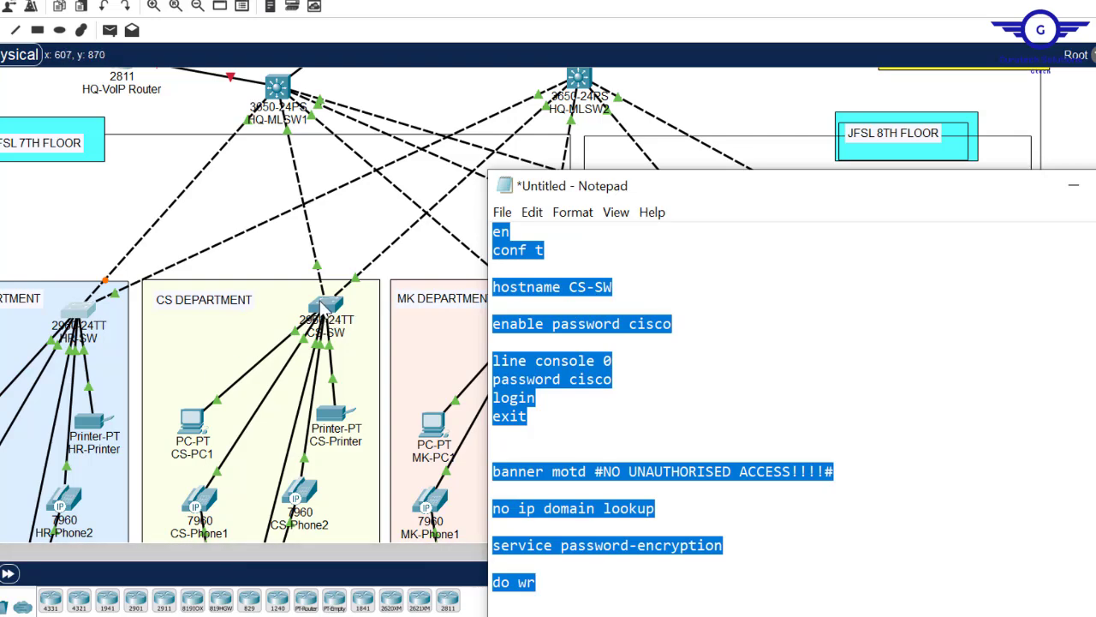
{"action": "left_click", "coordinate": [325, 310]}
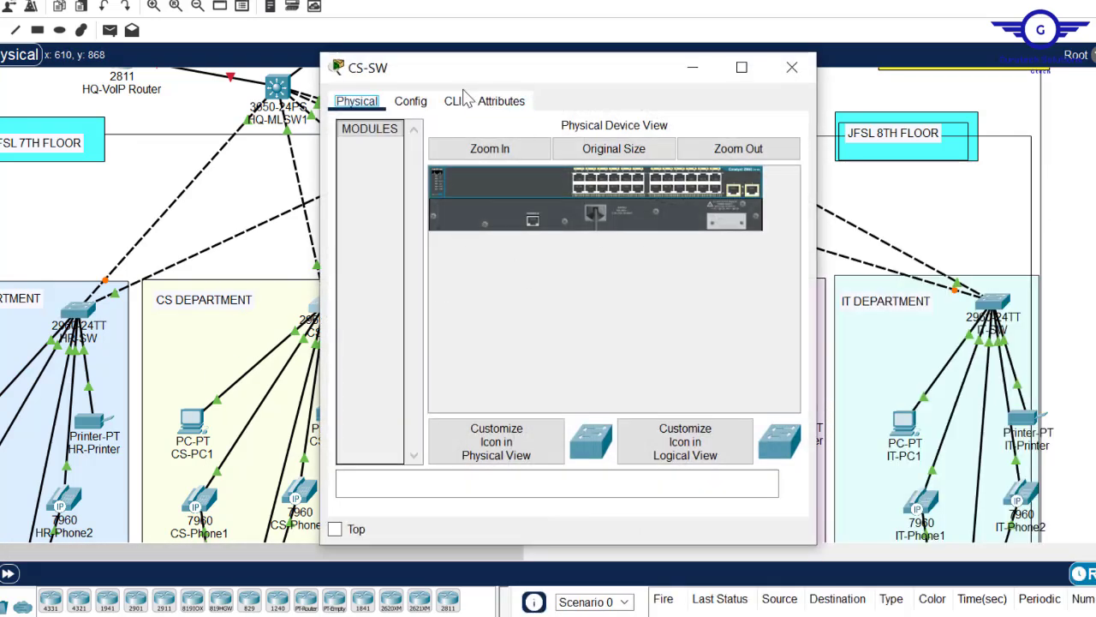
{"action": "left_click", "coordinate": [453, 101]}
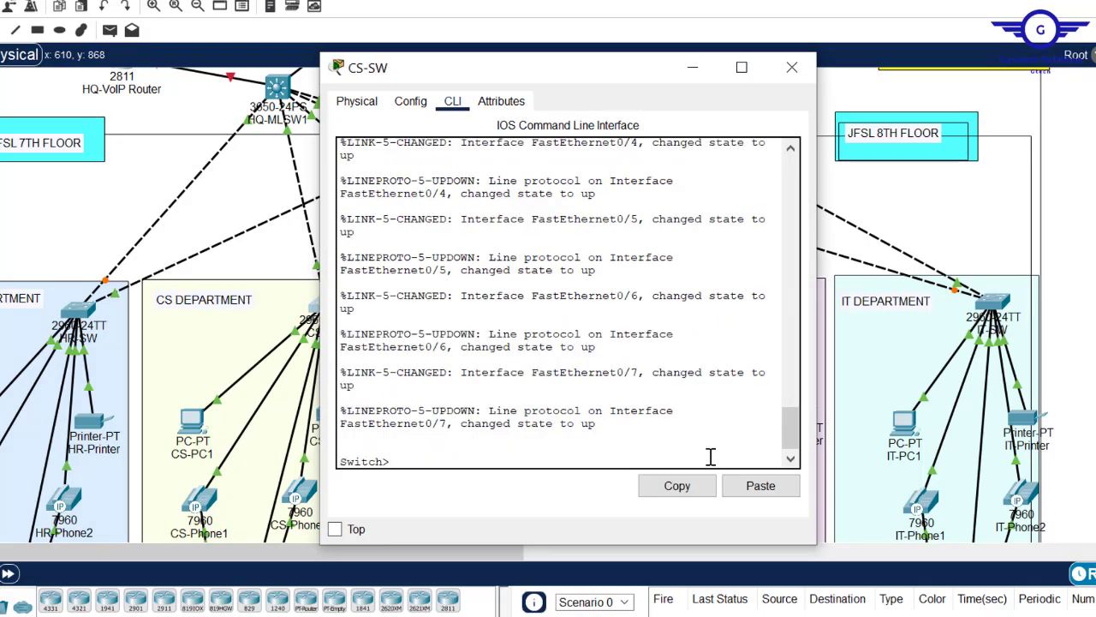
{"action": "left_click", "coordinate": [759, 485]}
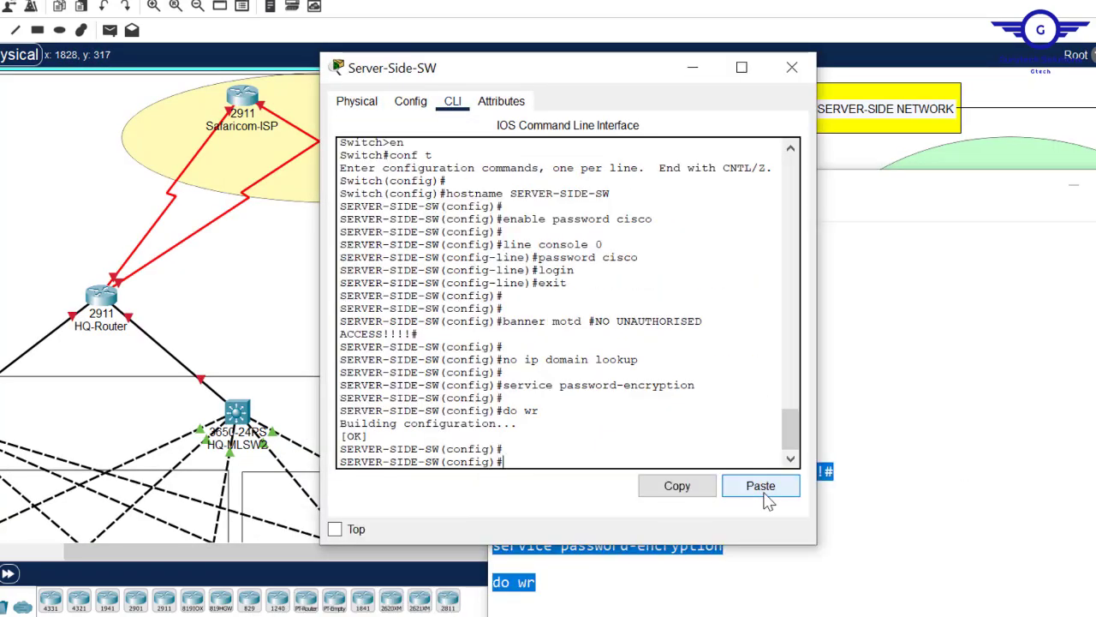
{"action": "left_click", "coordinate": [792, 68]}
{"action": "left_click", "coordinate": [676, 103]}
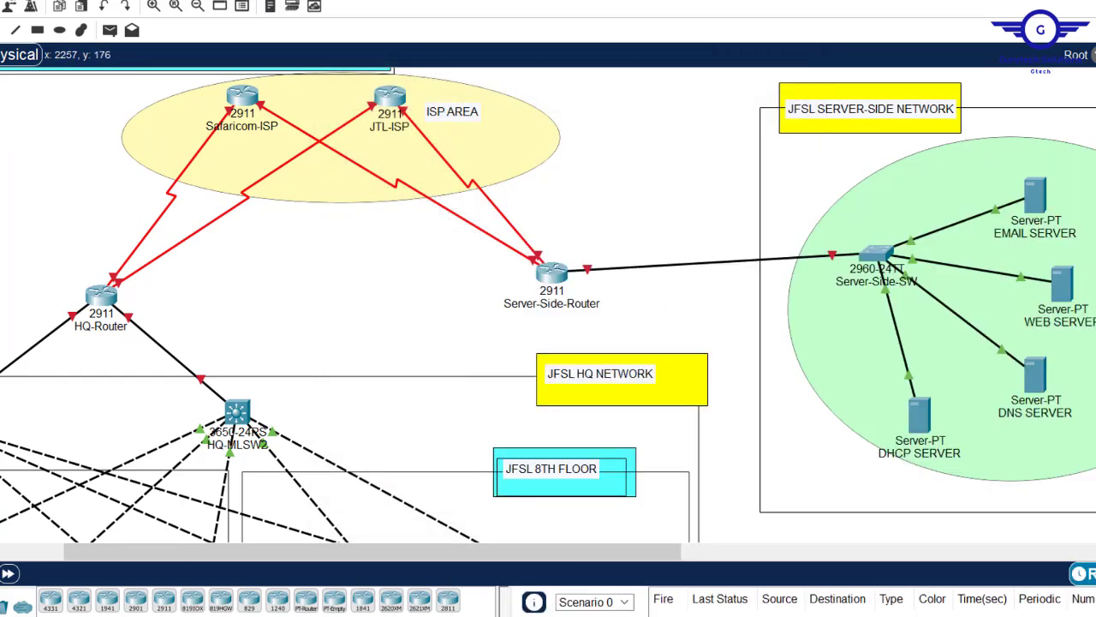
- Highlight the SSH requirement in Config.txt step 1, then bring back the untitled command draft
{"action": "scroll", "coordinate": [548, 305], "scroll_direction": "down", "scroll_amount": 3}
{"action": "scroll", "coordinate": [548, 305], "scroll_direction": "up", "scroll_amount": 1}
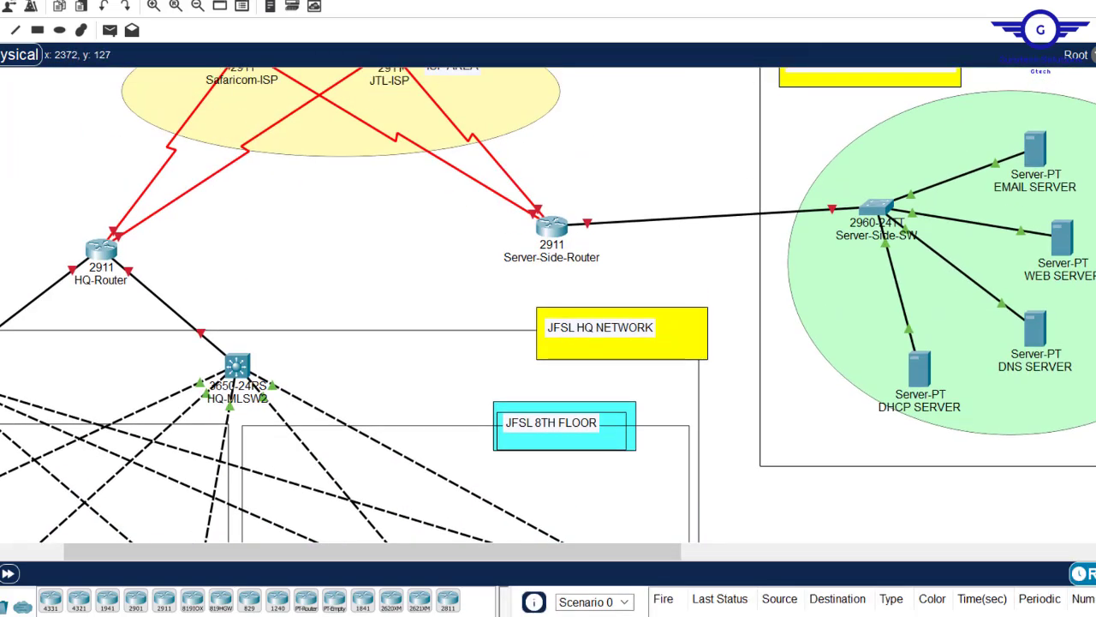
{"action": "left_click_drag", "start_coordinate": [423, 552], "coordinate": [195, 545]}
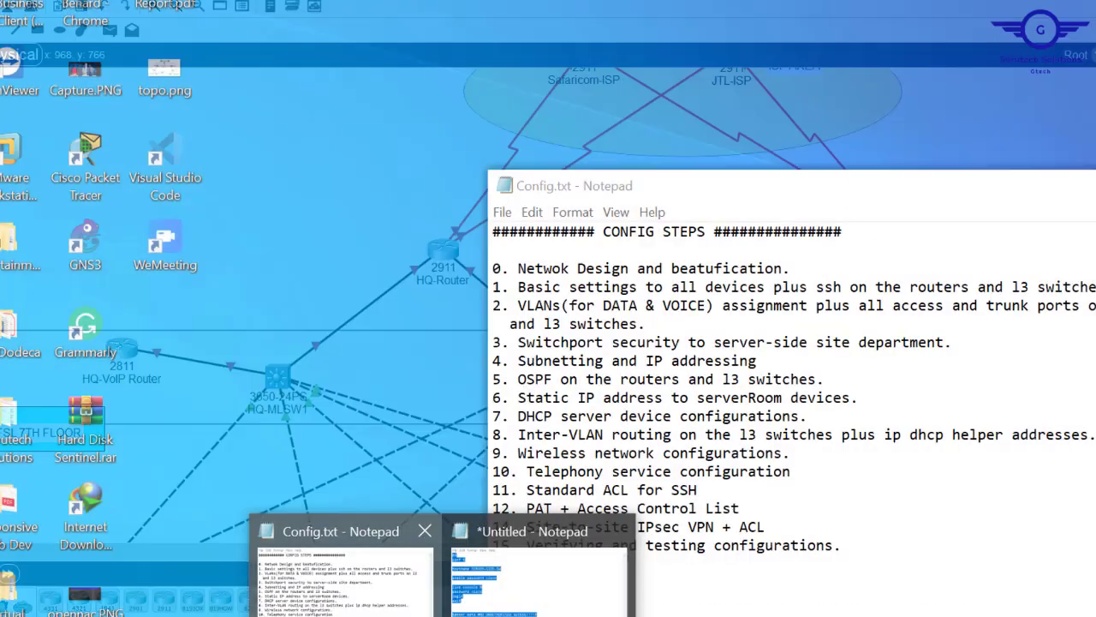
{"action": "left_click", "coordinate": [348, 568]}
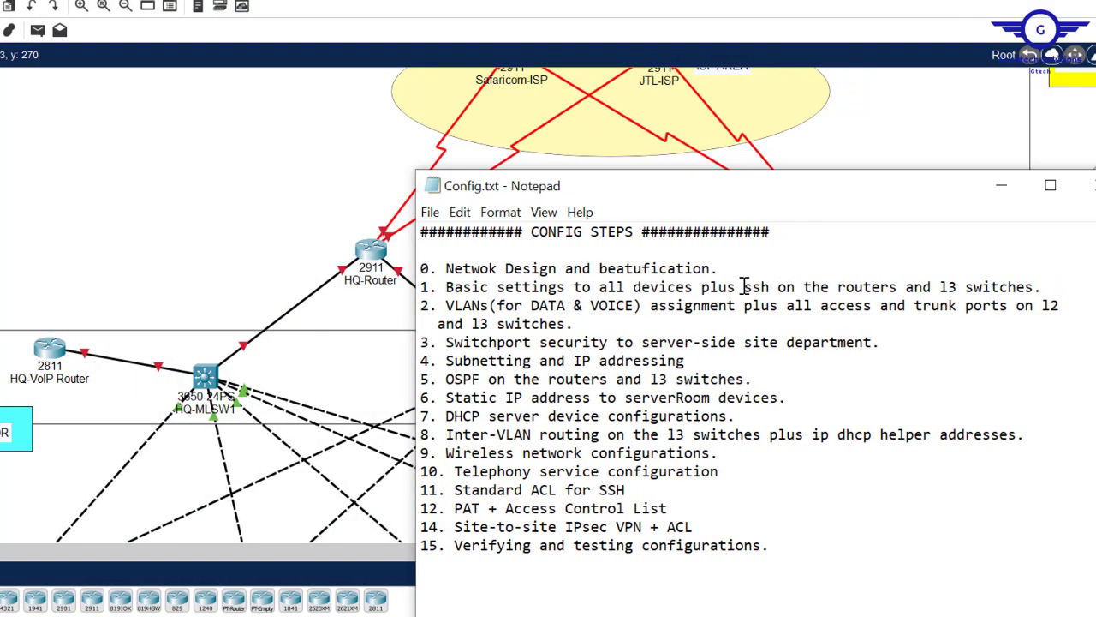
{"action": "left_click_drag", "start_coordinate": [743, 286], "coordinate": [1027, 283]}
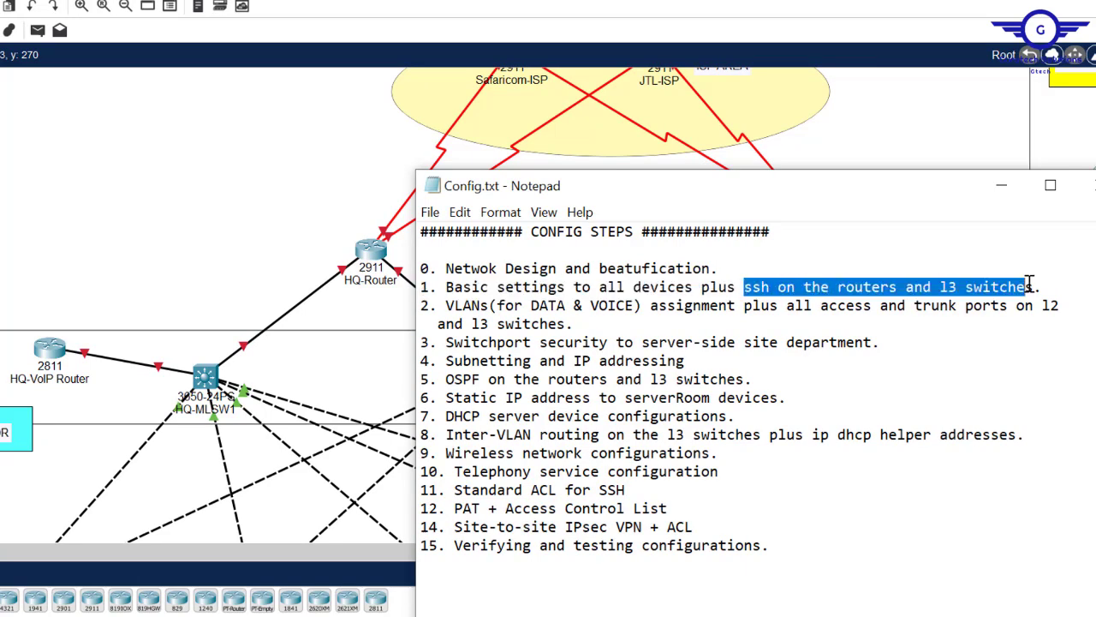
{"action": "left_click", "coordinate": [123, 243]}
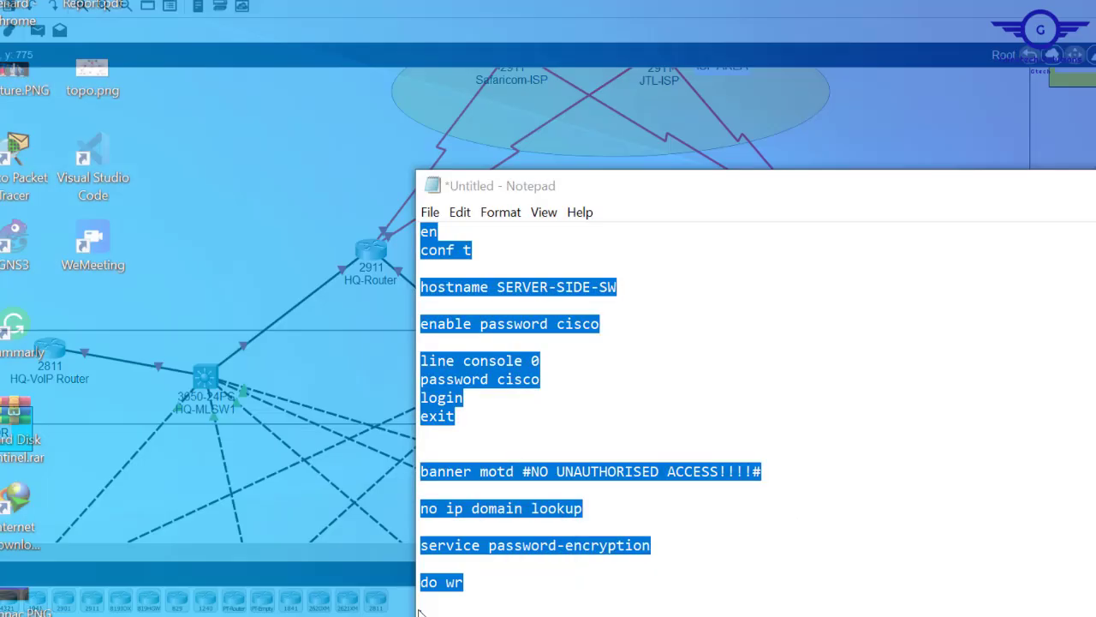
{"action": "left_click", "coordinate": [465, 570]}
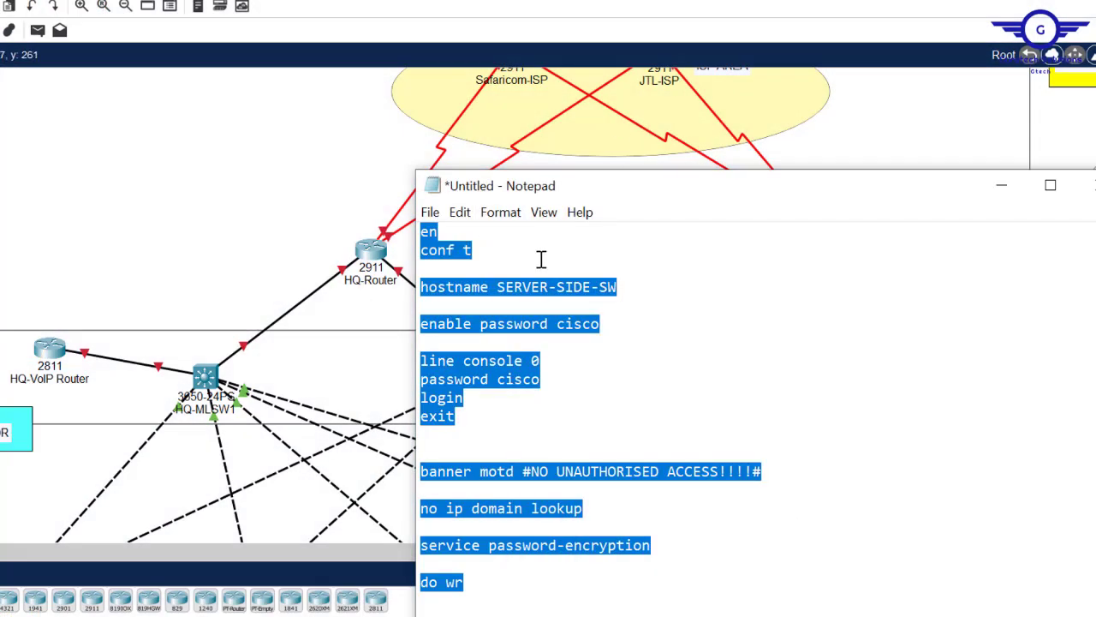
- Change the draft's hostname line to HQ-MLSW1 and copy the whole script
{"action": "left_click", "coordinate": [589, 294]}
{"action": "key", "text": "BackSpace"}
{"action": "key", "text": "BackSpace"}
{"action": "key", "text": "BackSpace"}
{"action": "key", "text": "BackSpace"}
{"action": "key", "text": "BackSpace"}
{"action": "key", "text": "BackSpace"}
{"action": "key", "text": "BackSpace"}
{"action": "key", "text": "BackSpace"}
{"action": "key", "text": "BackSpace"}
{"action": "key", "text": "BackSpace"}
{"action": "key", "text": "BackSpace"}
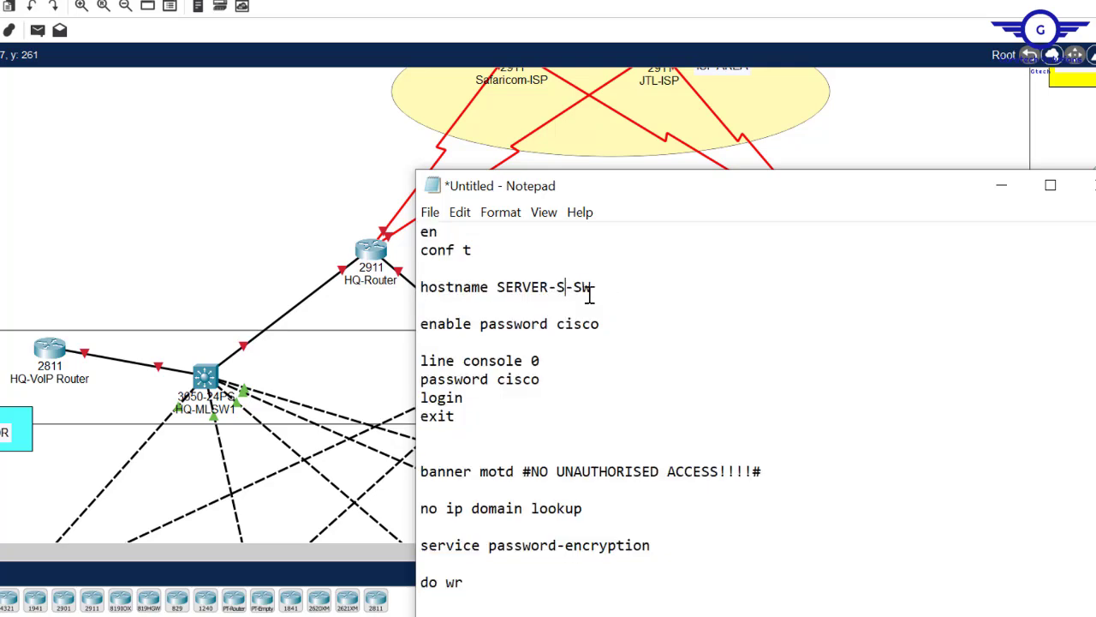
{"action": "type", "text": "HQ"}
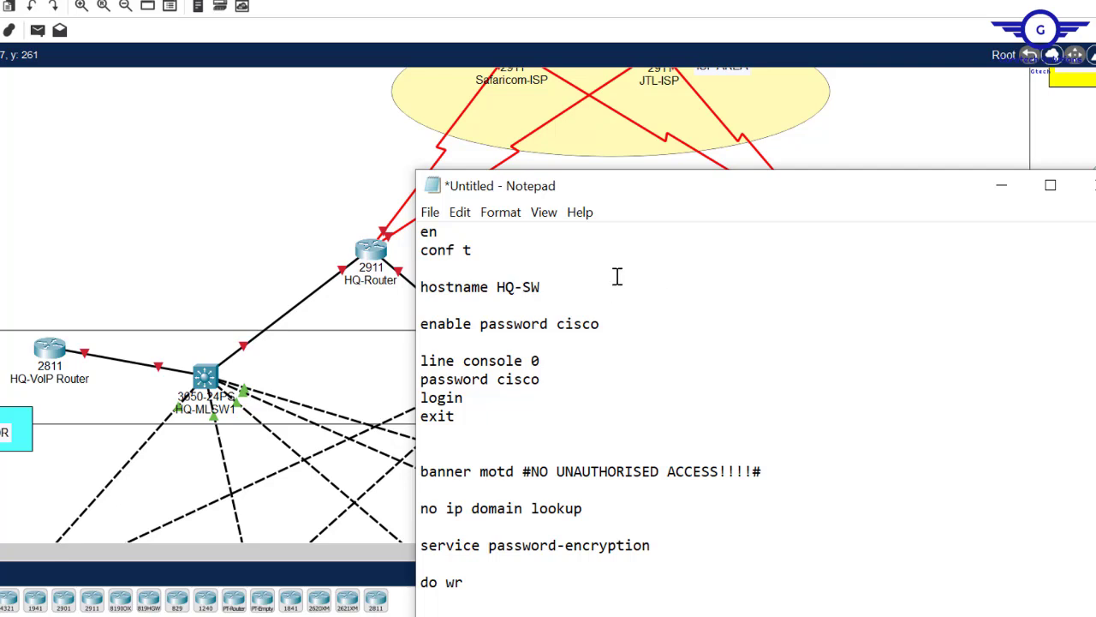
{"action": "left_click", "coordinate": [524, 287]}
{"action": "type", "text": "ML"}
{"action": "left_click", "coordinate": [582, 291]}
{"action": "type", "text": "1"}
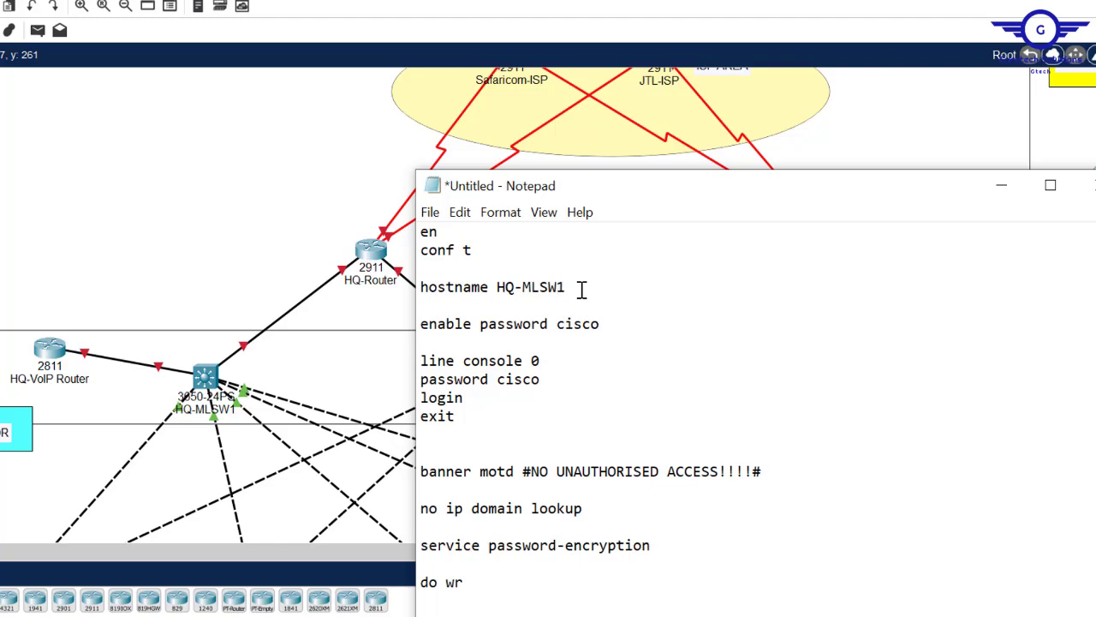
{"action": "key", "text": "ctrl+a"}
{"action": "key", "text": "ctrl+c"}
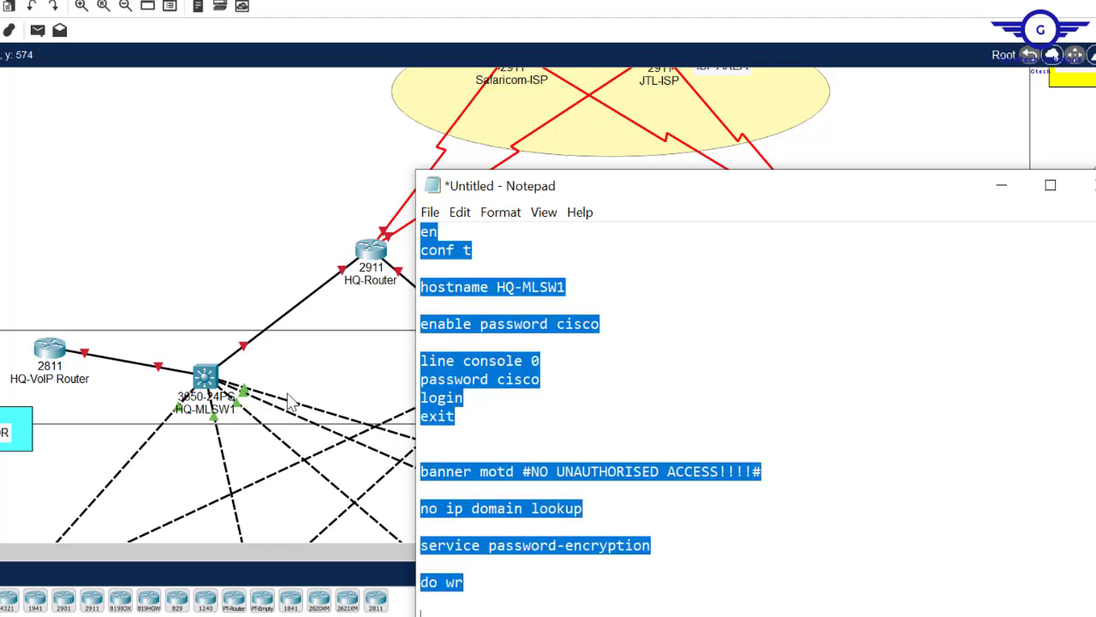
- Paste the script into HQ-MLSW1's CLI and confirm the new hostname in the prompt
{"action": "left_click", "coordinate": [210, 382]}
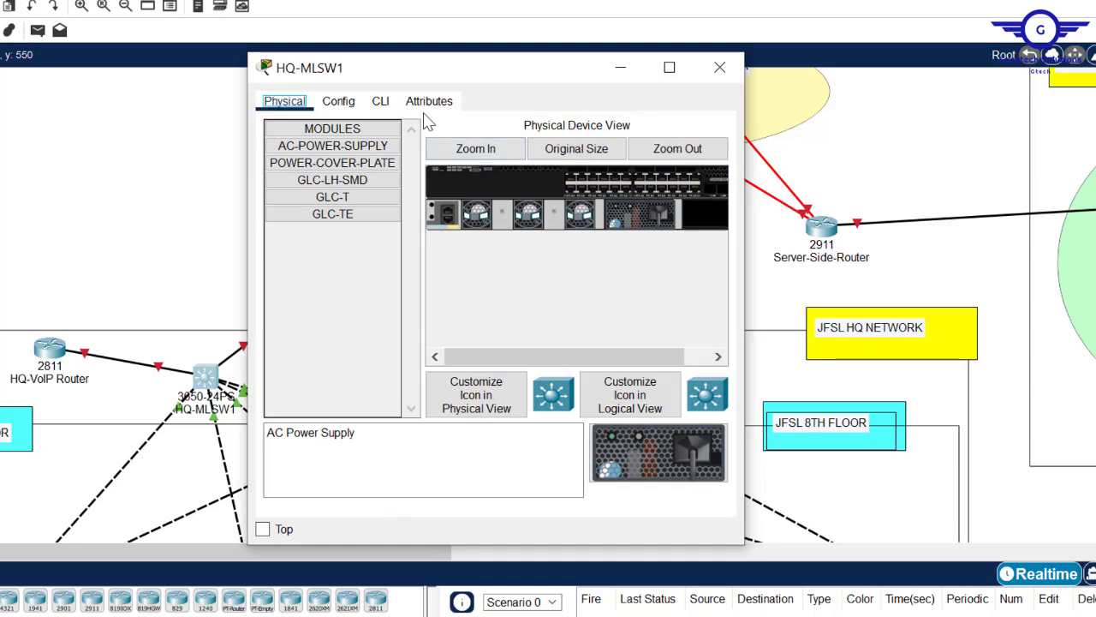
{"action": "left_click", "coordinate": [380, 101]}
{"action": "key", "text": "Return"}
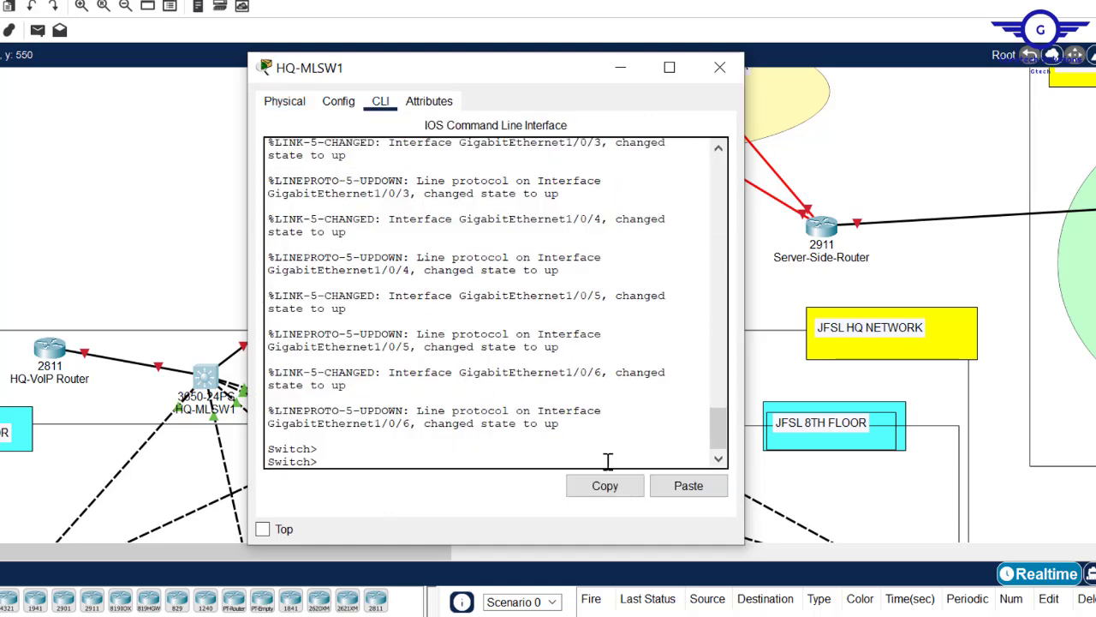
{"action": "left_click", "coordinate": [689, 485]}
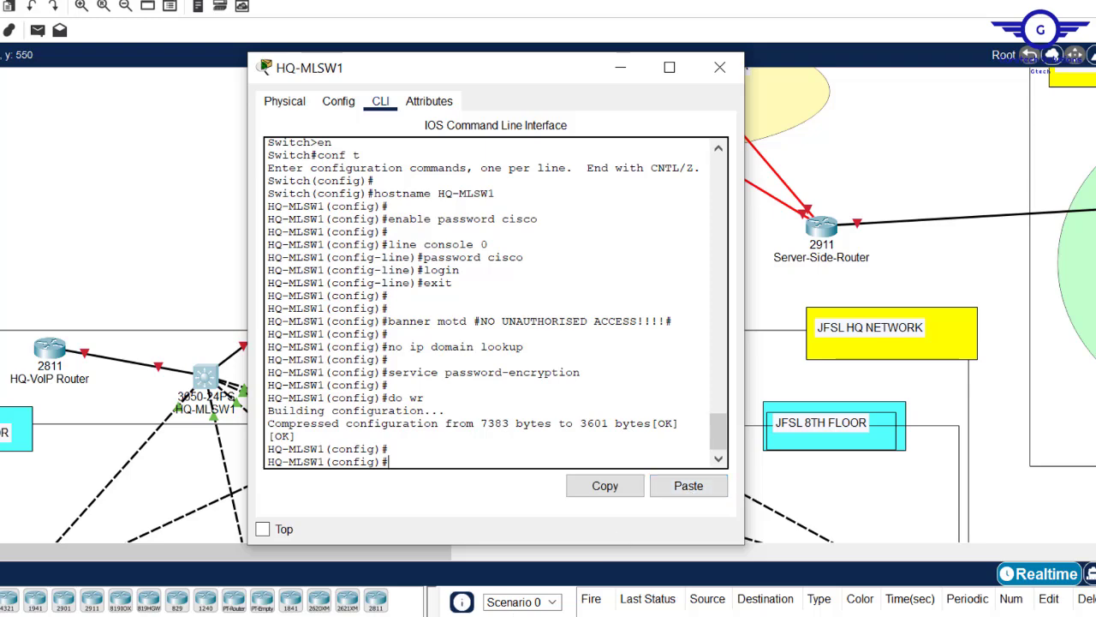
{"action": "mouse_move", "coordinate": [309, 589]}
{"action": "left_click_drag", "start_coordinate": [323, 400], "coordinate": [258, 398]}
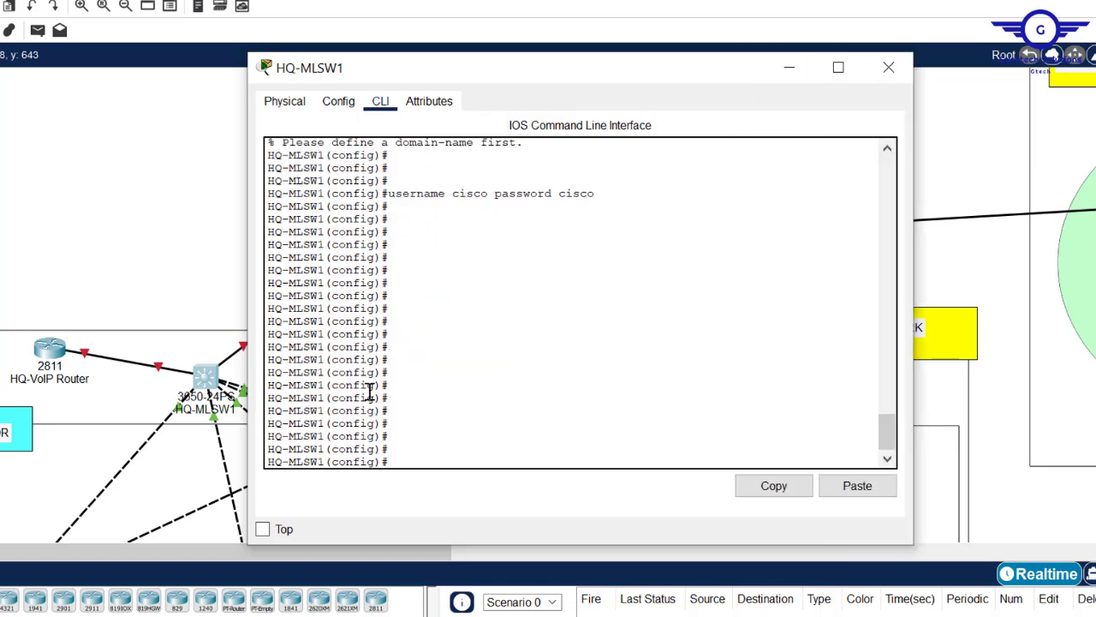
{"action": "key", "text": "Return"}
{"action": "key", "text": "Return"}
{"action": "key", "text": "Return"}
{"action": "key", "text": "Return"}
{"action": "key", "text": "Return"}
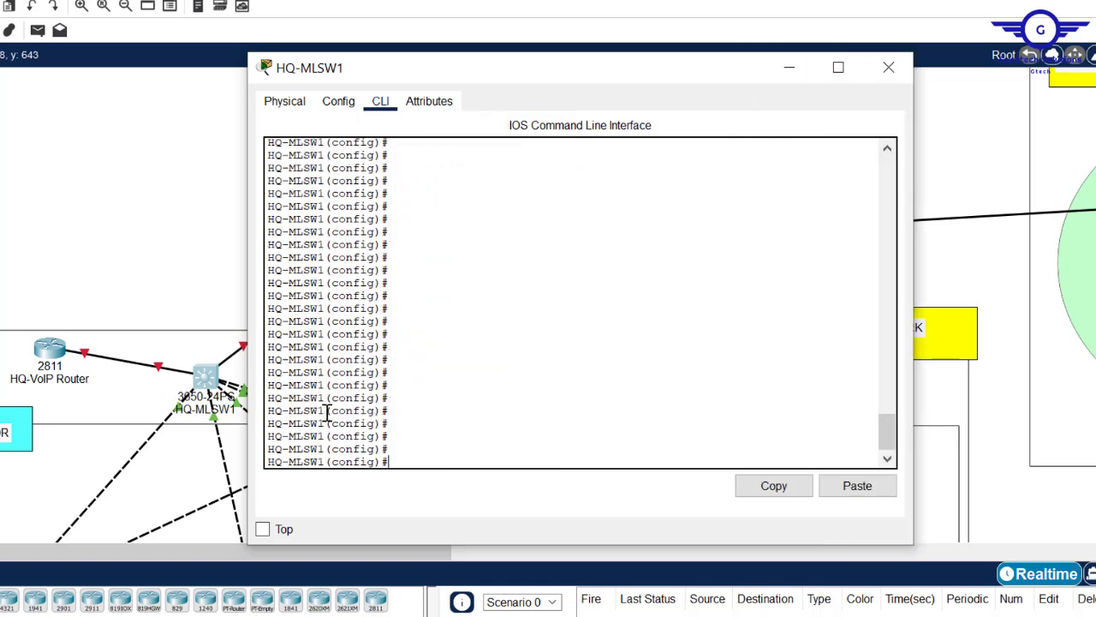
- Create the local user account and set ip domain-name cisco.com on HQ-MLSW1
{"action": "left_click_drag", "start_coordinate": [324, 411], "coordinate": [266, 412]}
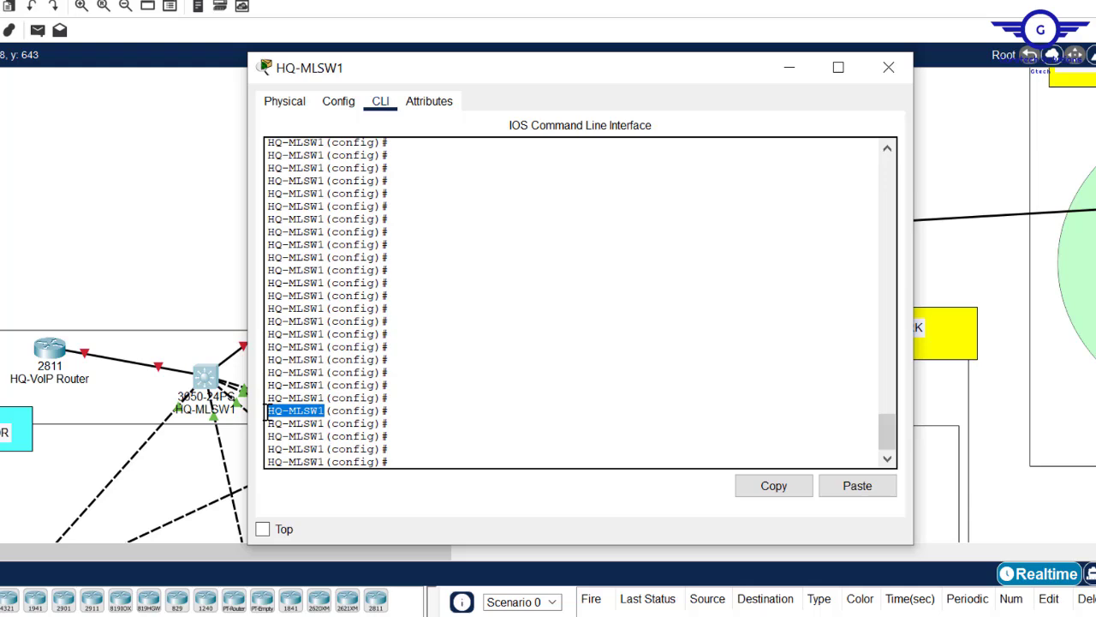
{"action": "left_click", "coordinate": [415, 447]}
{"action": "key", "text": "ctrl+v"}
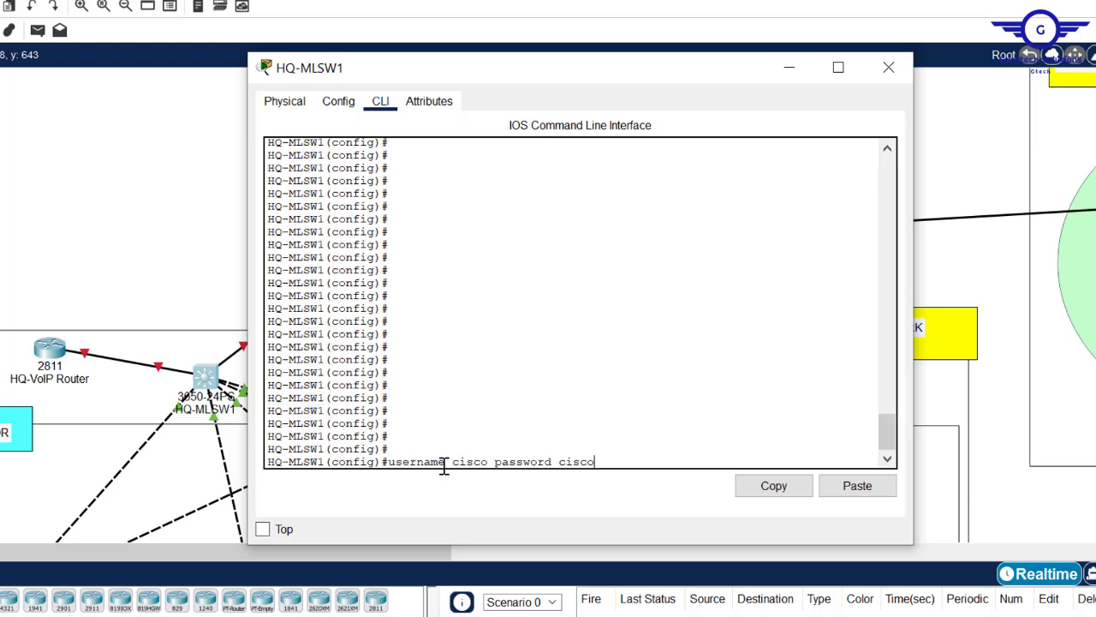
{"action": "key", "text": "Return"}
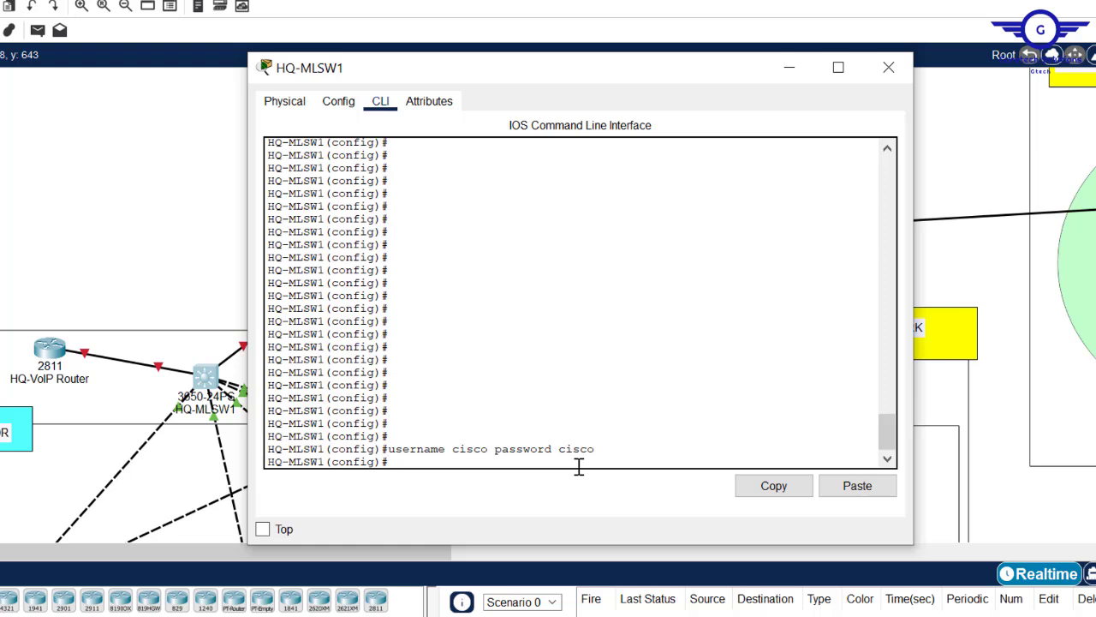
{"action": "type", "text": "ip domain-n"}
{"action": "key", "text": "Tab"}
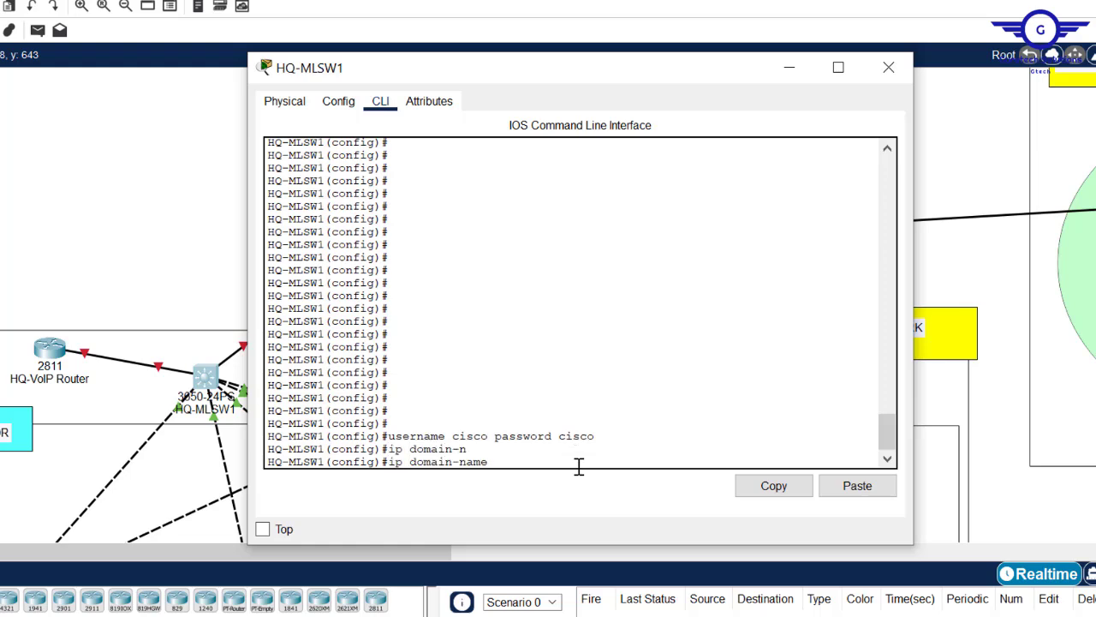
{"action": "type", "text": "cisco.com"}
{"action": "key", "text": "Return"}
{"action": "key", "text": "Return"}
{"action": "key", "text": "Return"}
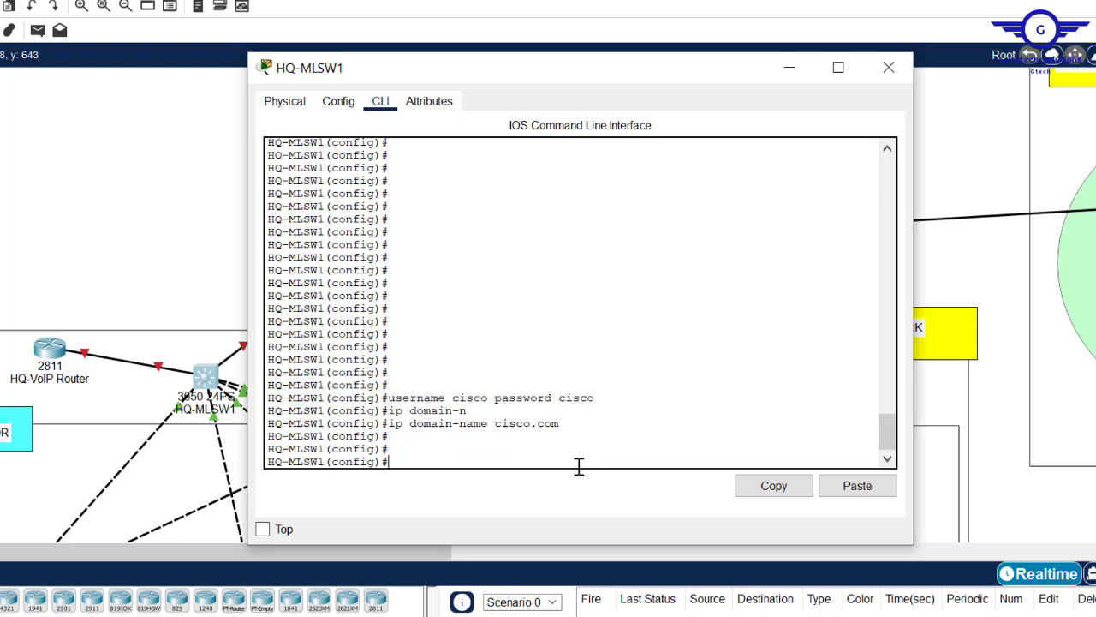
- Generate 1024-bit RSA keys with crypto key generate rsa
{"action": "type", "text": "cryp"}
{"action": "key", "text": "Tab"}
{"action": "type", "text": "k"}
{"action": "key", "text": "Tab"}
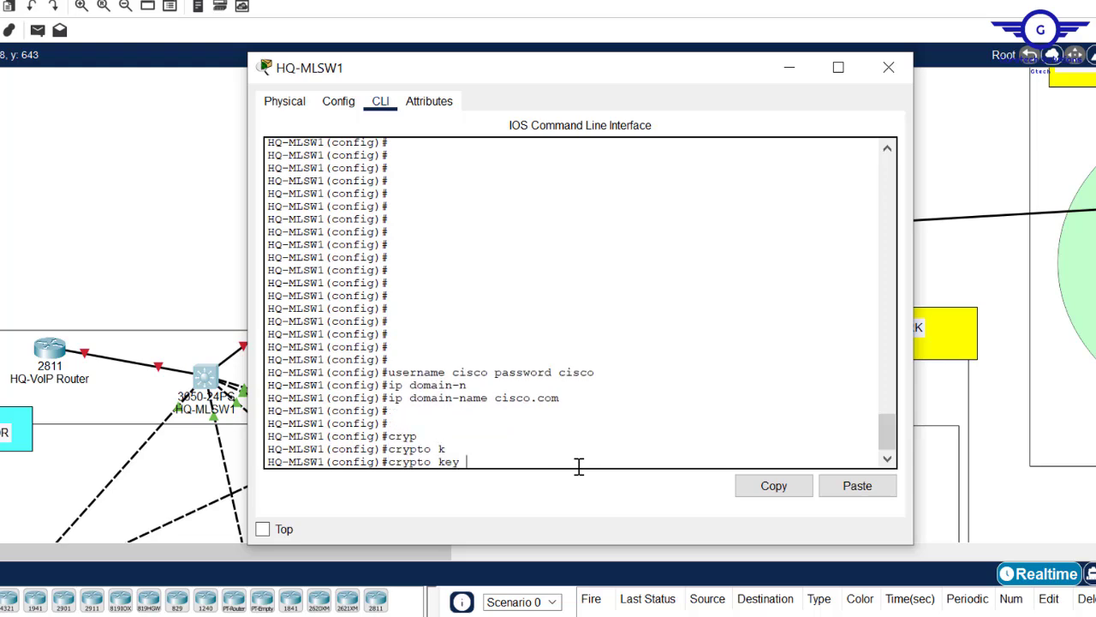
{"action": "type", "text": "g"}
{"action": "key", "text": "Tab"}
{"action": "type", "text": "r"}
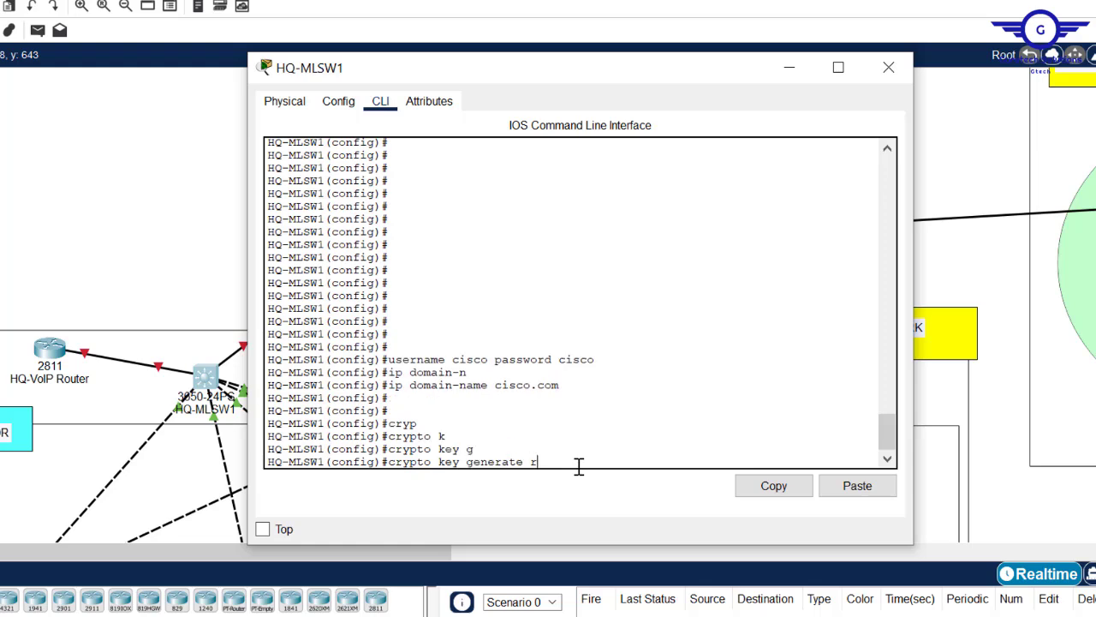
{"action": "key", "text": "Tab"}
{"action": "key", "text": "Return"}
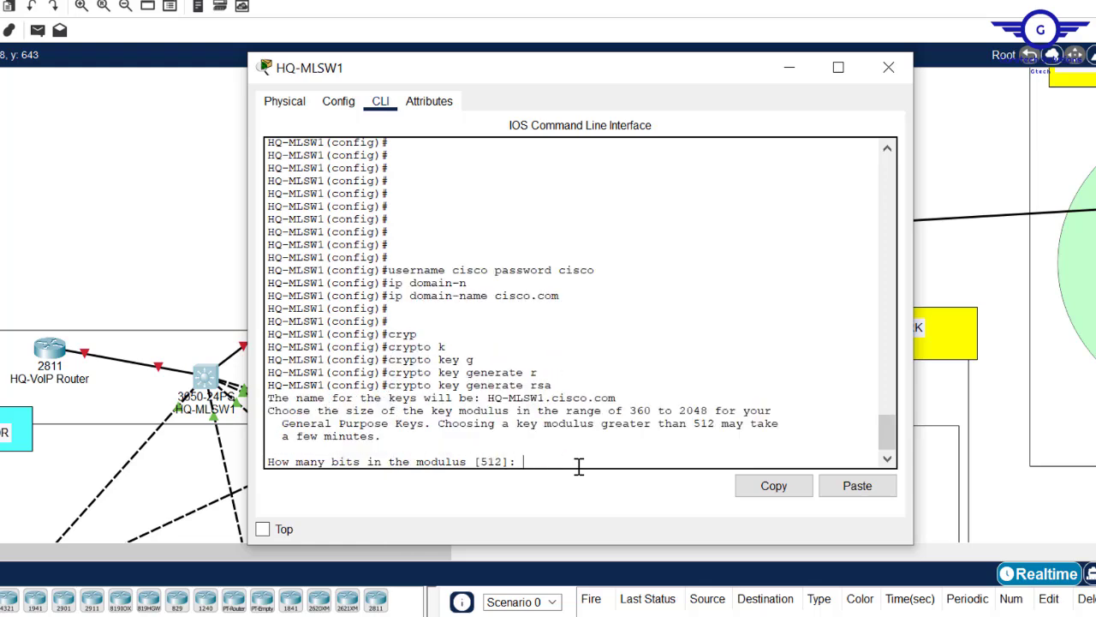
{"action": "type", "text": "1024"}
{"action": "left_click_drag", "start_coordinate": [558, 296], "coordinate": [499, 298]}
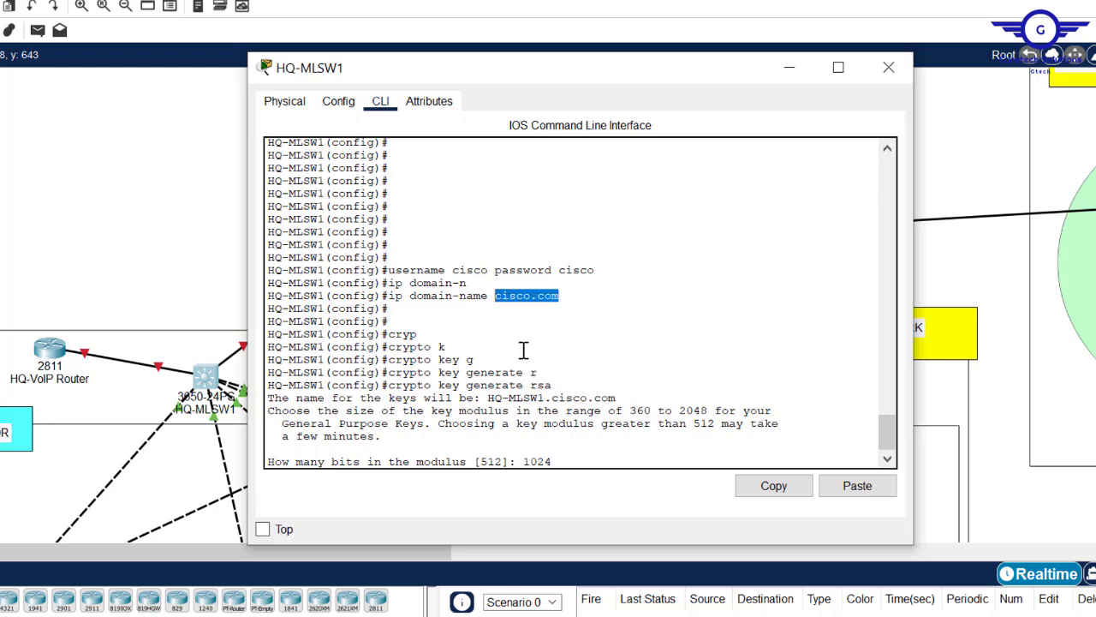
{"action": "left_click", "coordinate": [569, 455]}
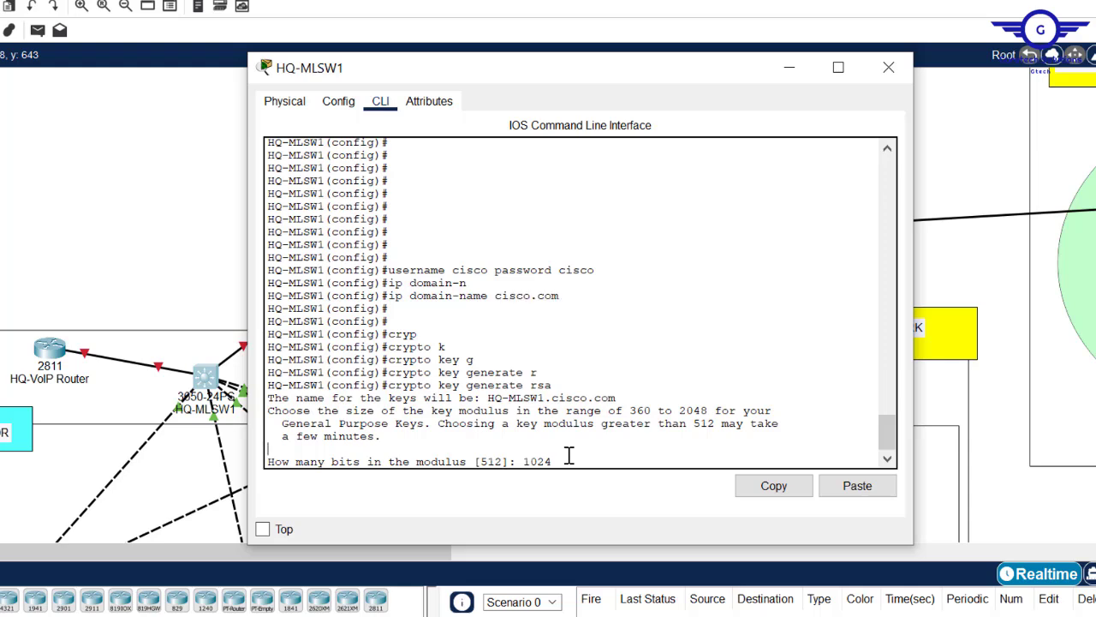
{"action": "type", "text": "1024"}
{"action": "key", "text": "Return"}
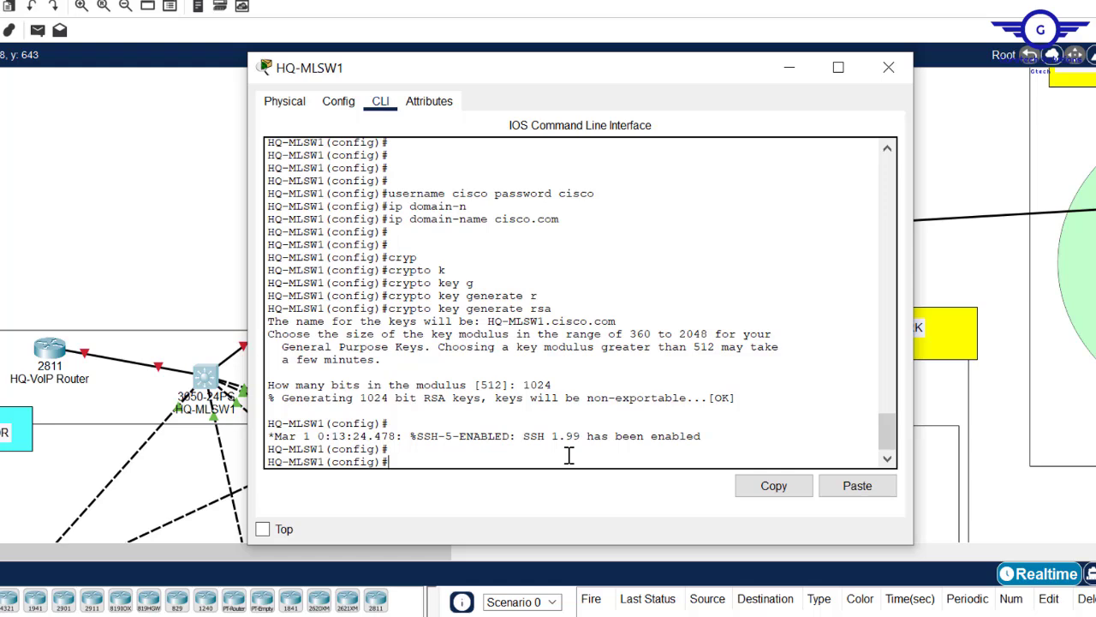
{"action": "type", "text": "ip ssh v2"}
- Correct the mistyped command to set ip ssh version 2 on HQ-MLSW1, then begin line vty 0 15
{"action": "key", "text": "Return"}
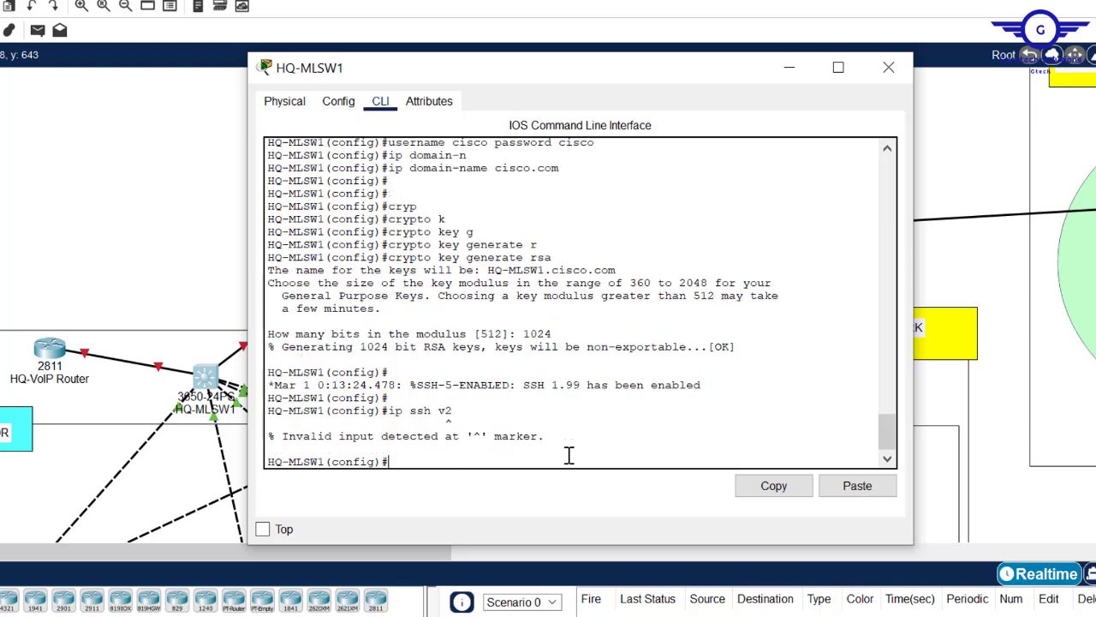
{"action": "key", "text": "Up"}
{"action": "key", "text": "BackSpace"}
{"action": "key", "text": "BackSpace"}
{"action": "type", "text": "?"}
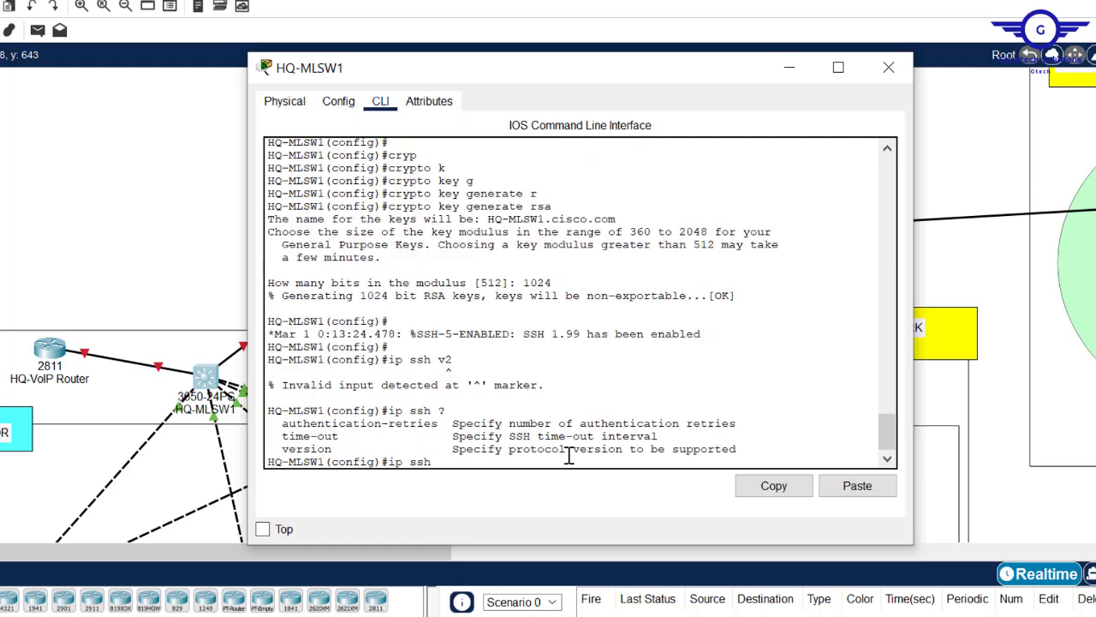
{"action": "type", "text": "v"}
{"action": "key", "text": "Tab"}
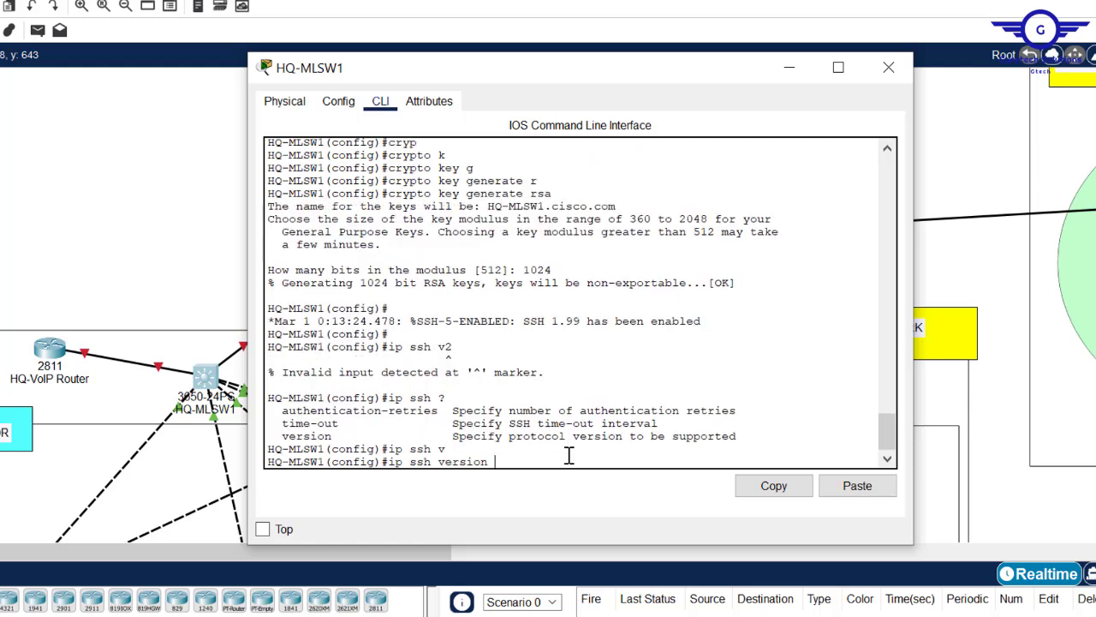
{"action": "type", "text": "2"}
{"action": "key", "text": "Return"}
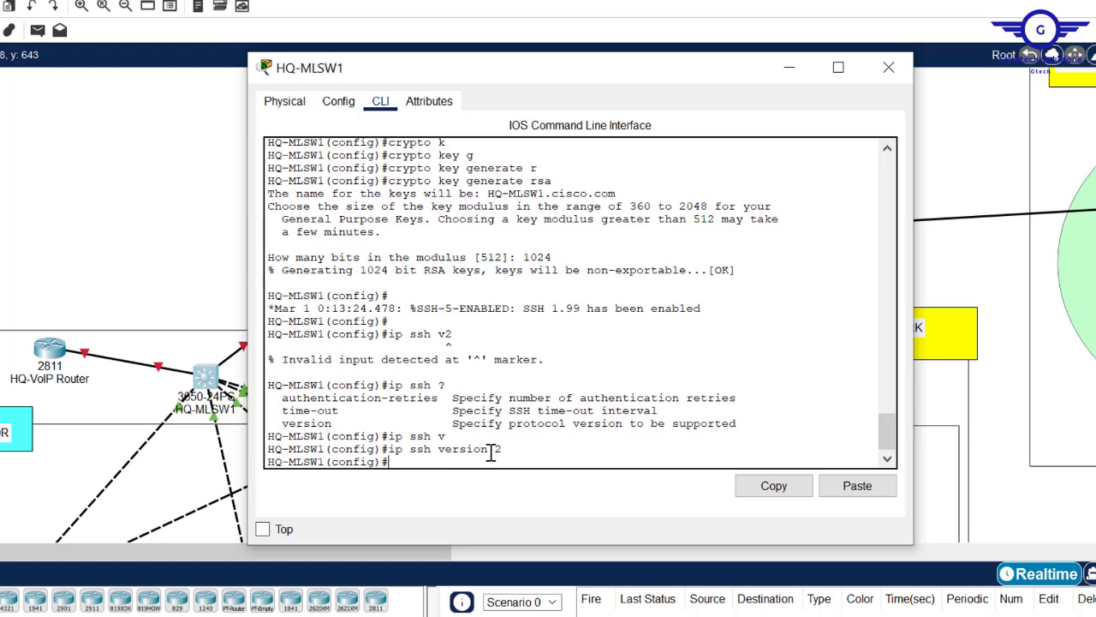
{"action": "key", "text": "Return"}
{"action": "key", "text": "Return"}
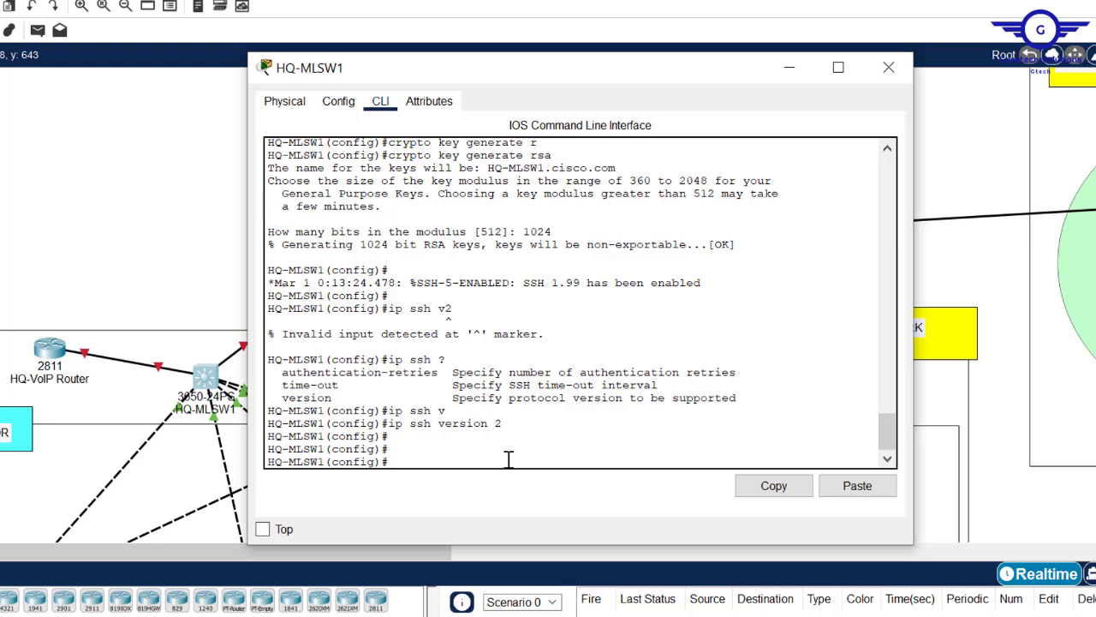
{"action": "type", "text": "ine vty 0 15"}
- Apply login local and transport input ssh to HQ-MLSW1's vty lines 0–15
{"action": "key", "text": "Return"}
{"action": "key", "text": "Return"}
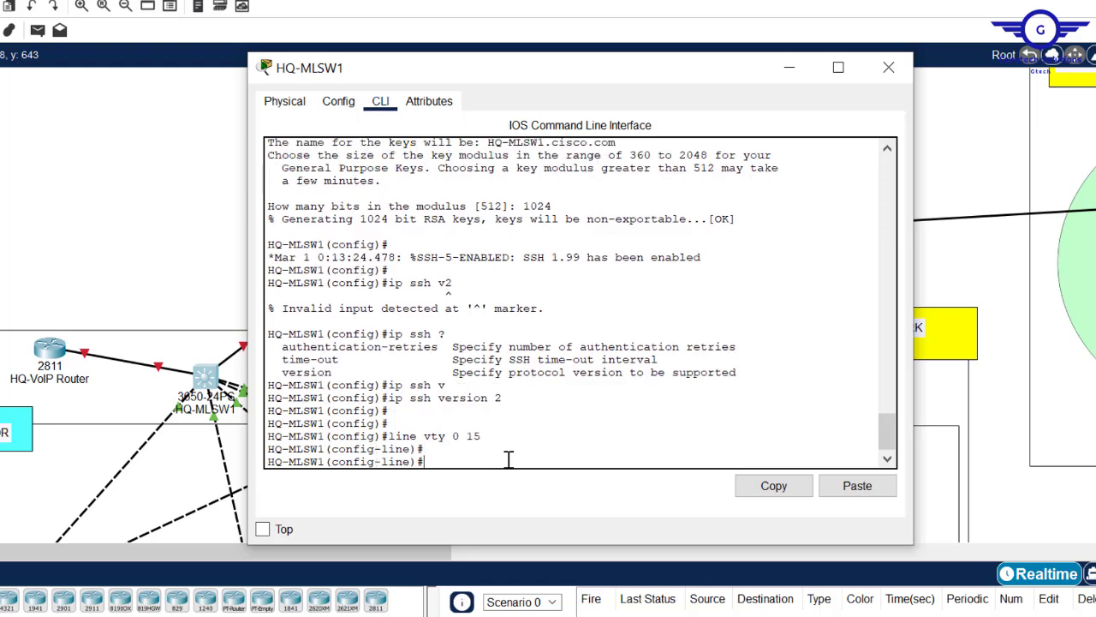
{"action": "type", "text": "logic"}
{"action": "key", "text": "Tab"}
{"action": "key", "text": "BackSpace"}
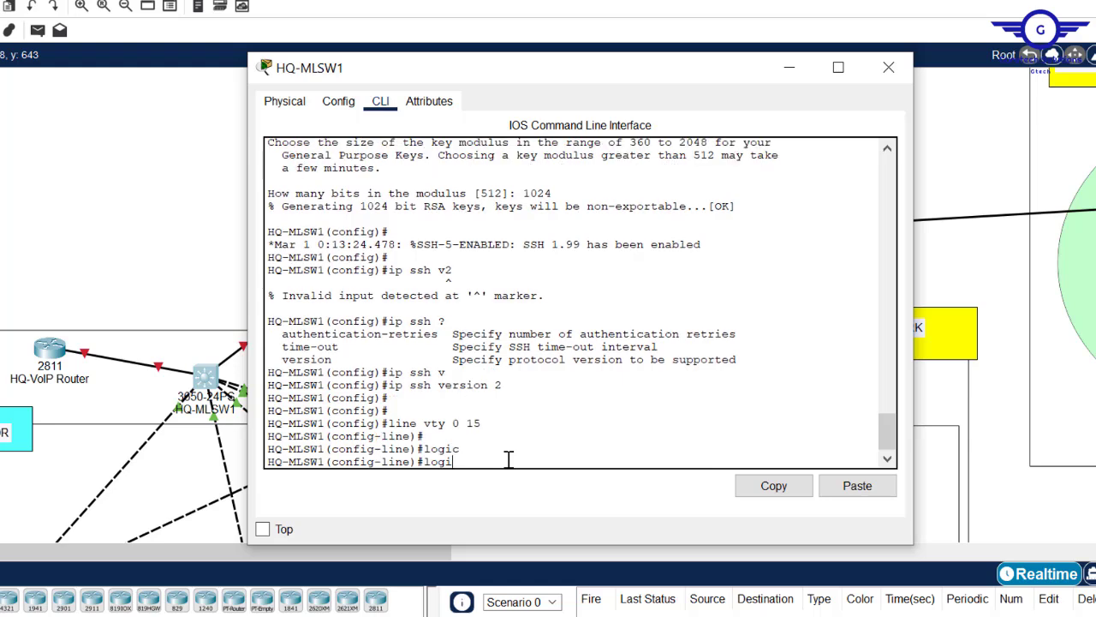
{"action": "type", "text": "n"}
{"action": "key", "text": "Tab"}
{"action": "type", "text": "loc"}
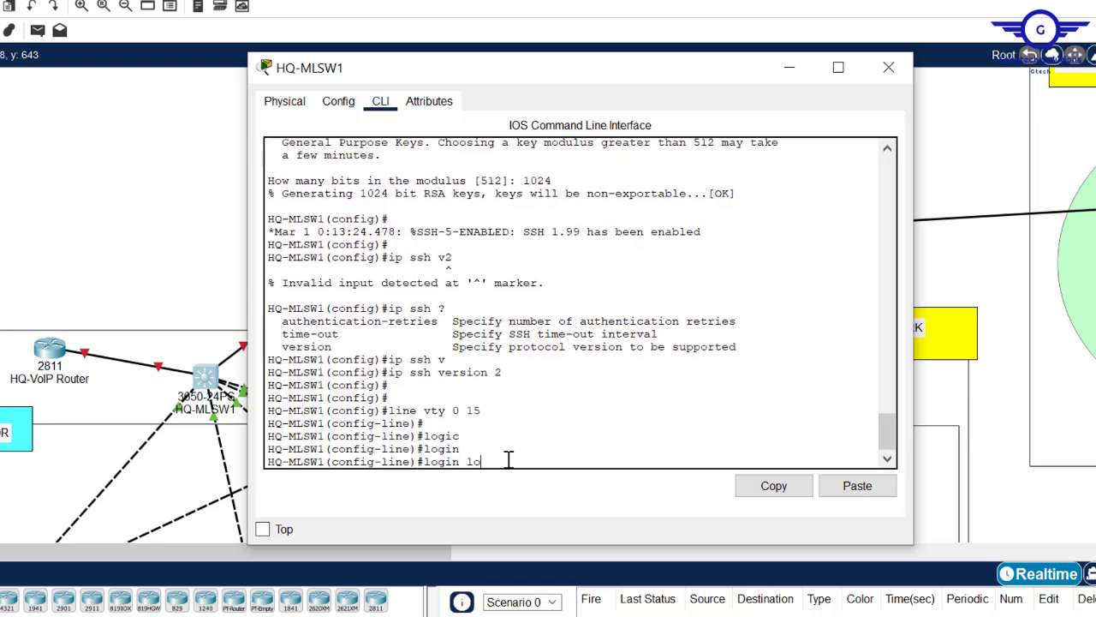
{"action": "key", "text": "Tab"}
{"action": "key", "text": "Return"}
{"action": "key", "text": "Return"}
{"action": "type", "text": "tran"}
{"action": "key", "text": "Tab"}
{"action": "type", "text": "in"}
{"action": "key", "text": "Tab"}
{"action": "type", "text": "ssh"}
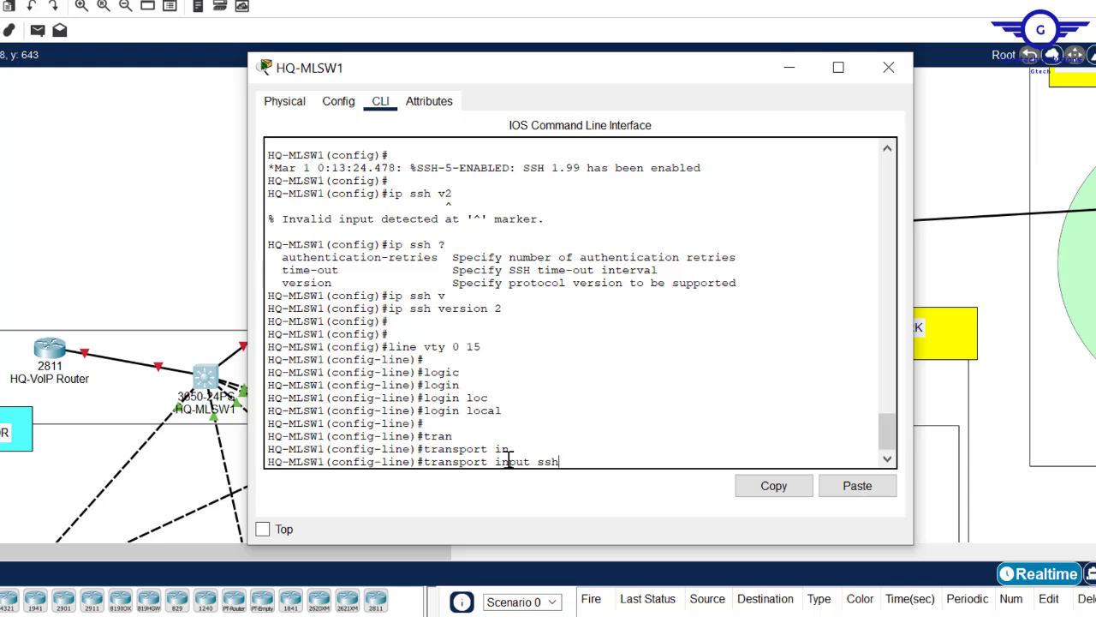
{"action": "key", "text": "Return"}
- Exit line configuration, save with do wr, and close the HQ-MLSW1 window
{"action": "type", "text": "e)#e"}
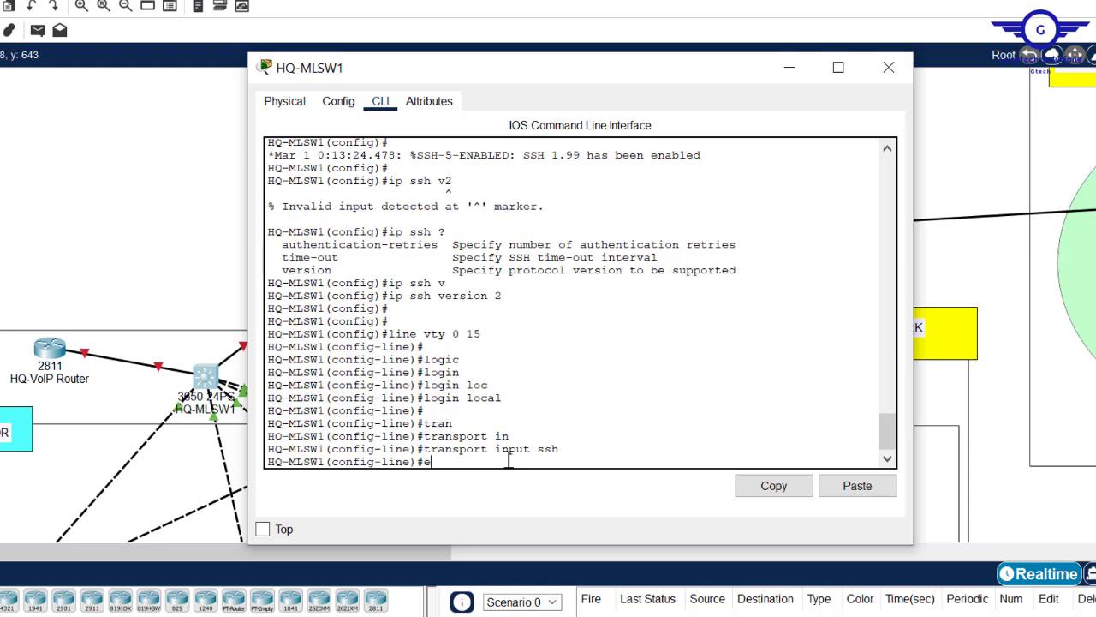
{"action": "type", "text": "xit"}
{"action": "key", "text": "Return"}
{"action": "key", "text": "Return"}
{"action": "key", "text": "Return"}
{"action": "key", "text": "Return"}
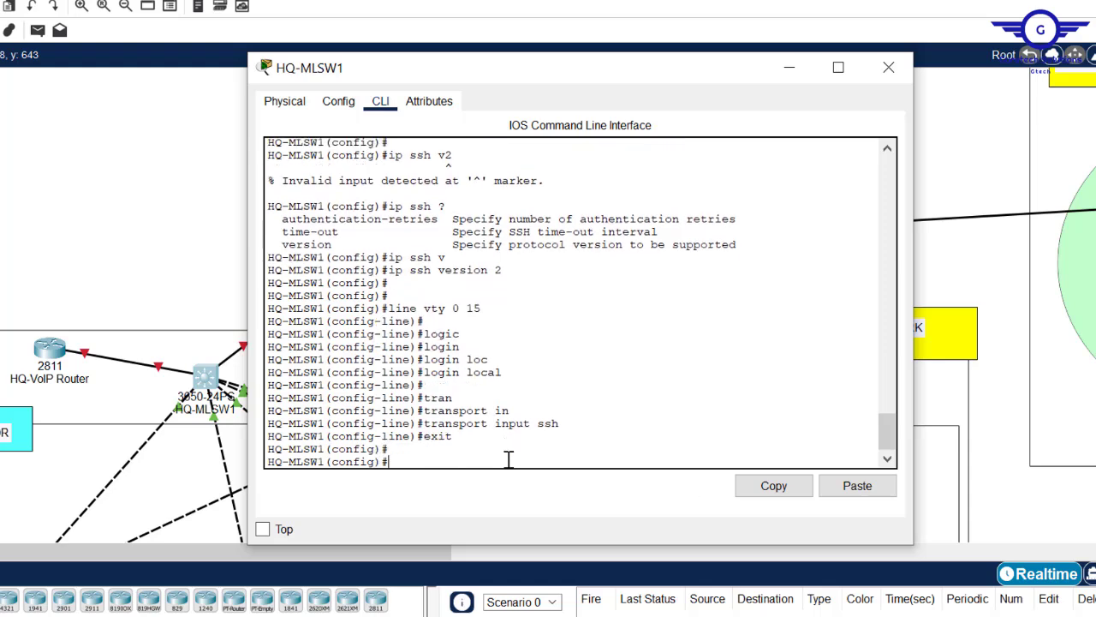
{"action": "type", "text": "do wr"}
{"action": "key", "text": "Return"}
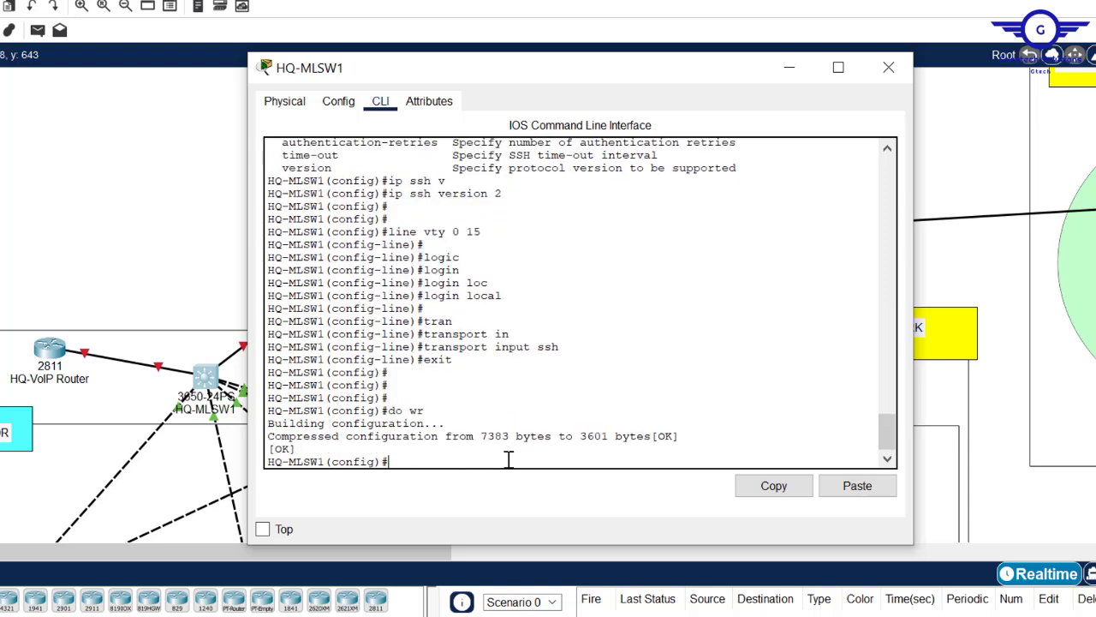
{"action": "left_click", "coordinate": [889, 68]}
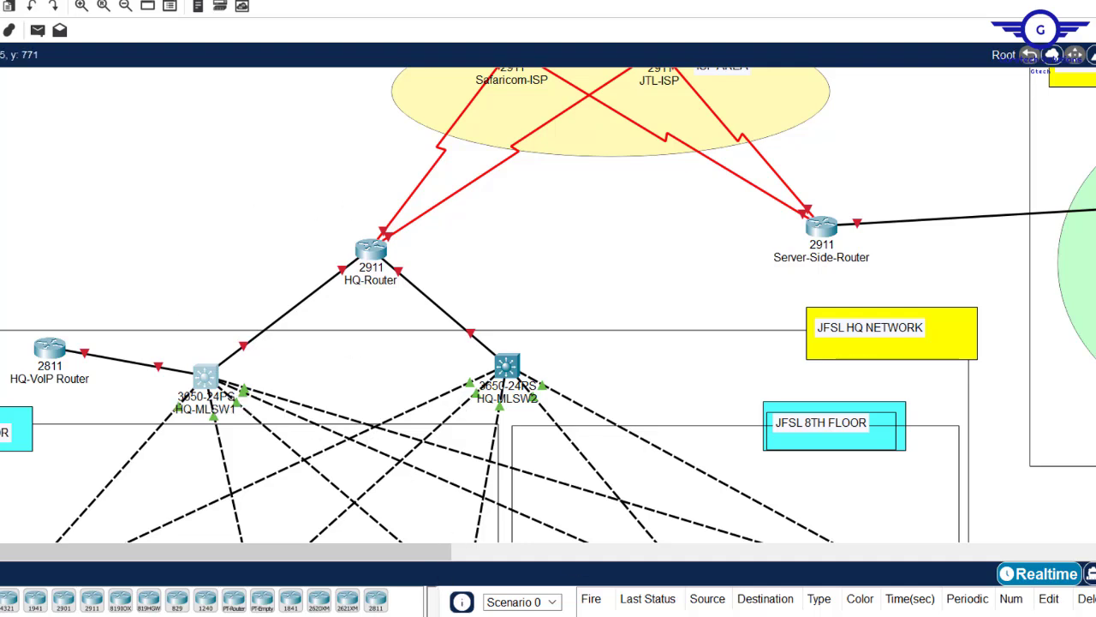
- In the Untitled Notepad script, change the hostname from HQ-MLSW1 to HQ-MLSW2
{"action": "left_click", "coordinate": [438, 598]}
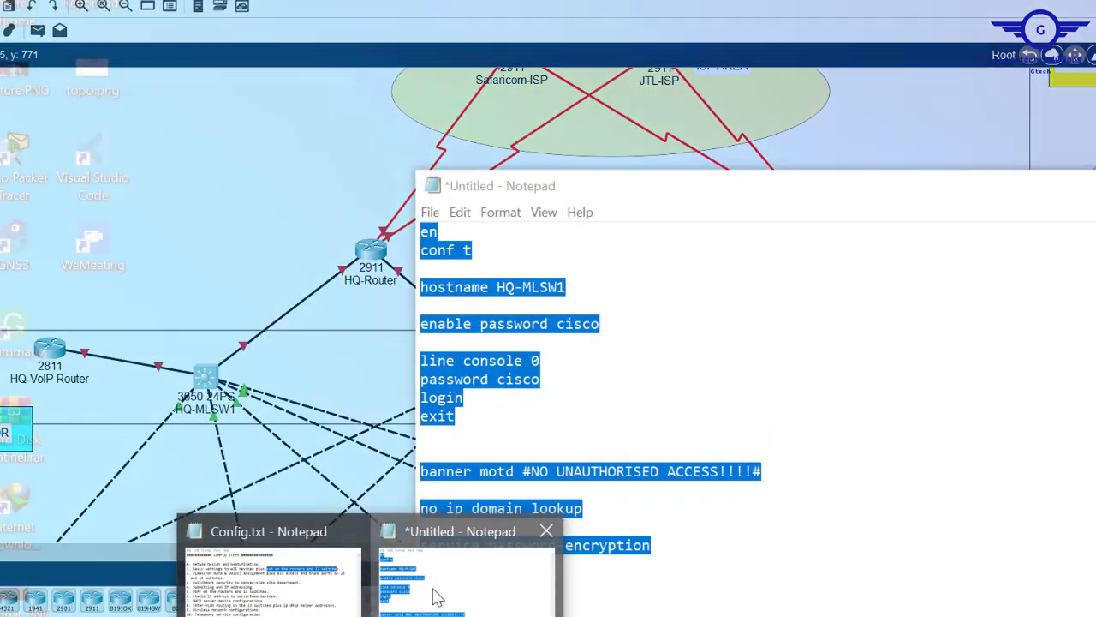
{"action": "left_click", "coordinate": [874, 330]}
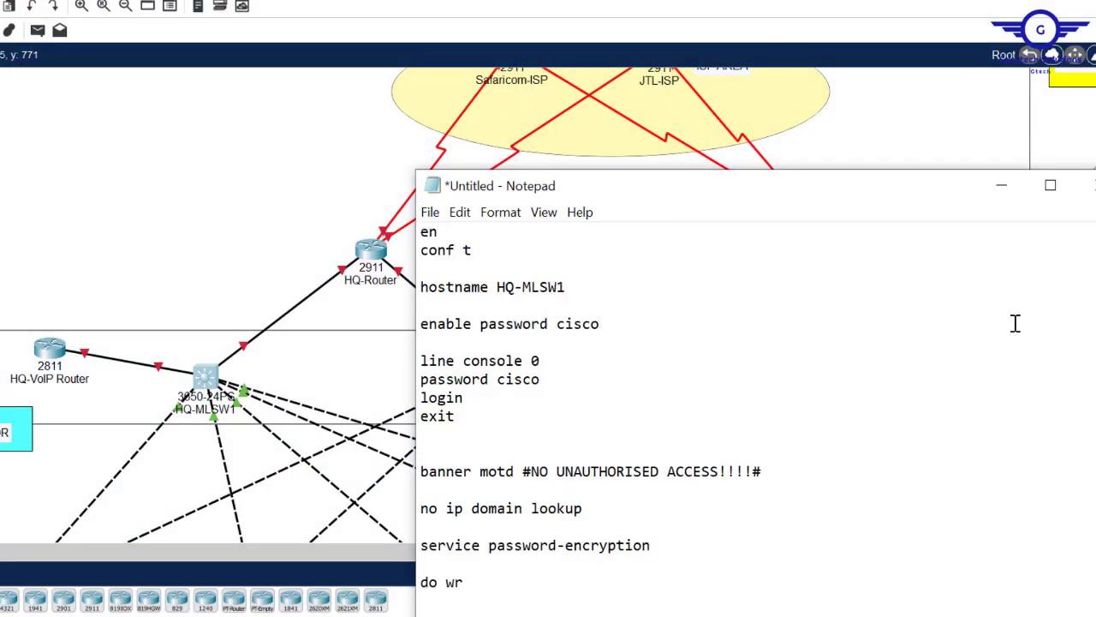
{"action": "left_click", "coordinate": [579, 289]}
{"action": "key", "text": "BackSpace"}
{"action": "type", "text": "2"}
- Insert blank lines after the password-encryption line, above do wr
{"action": "left_click_drag", "start_coordinate": [627, 197], "coordinate": [447, 58]}
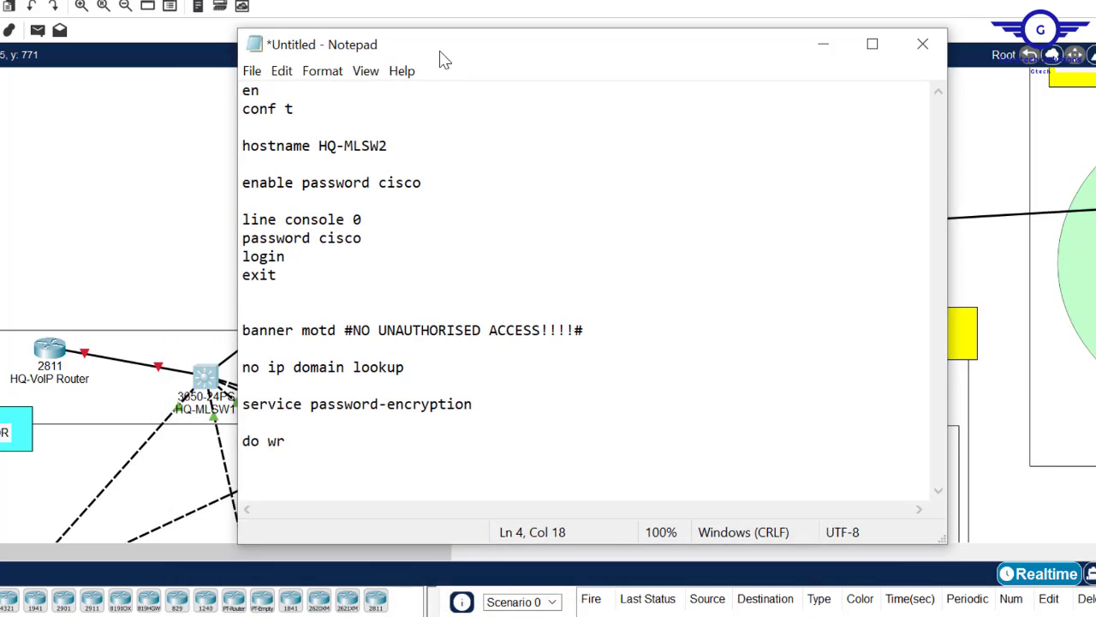
{"action": "left_click", "coordinate": [530, 399]}
{"action": "key", "text": "Return"}
{"action": "key", "text": "Return"}
{"action": "key", "text": "Return"}
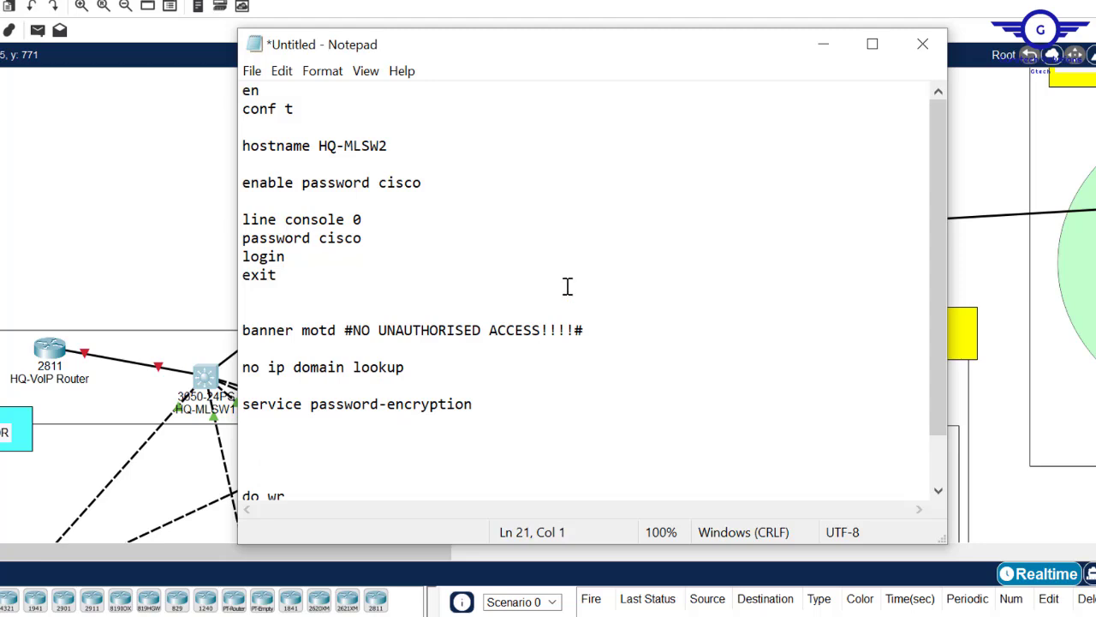
{"action": "left_click_drag", "start_coordinate": [391, 145], "coordinate": [319, 147]}
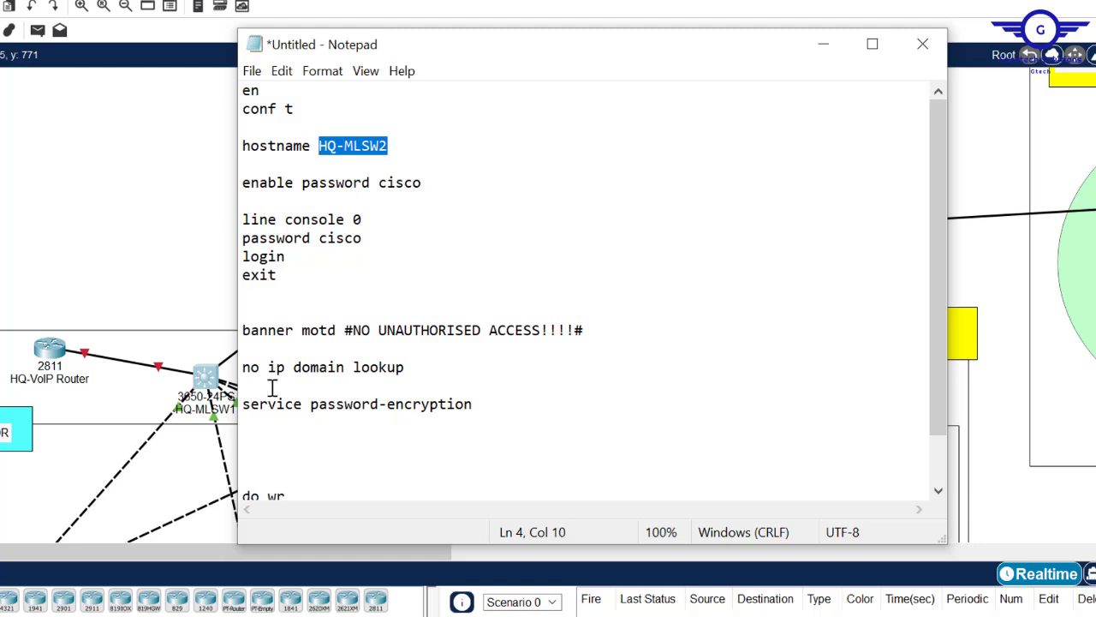
- Add a local username/password line and ip domain-name cisco.com to the script
{"action": "left_click", "coordinate": [250, 445]}
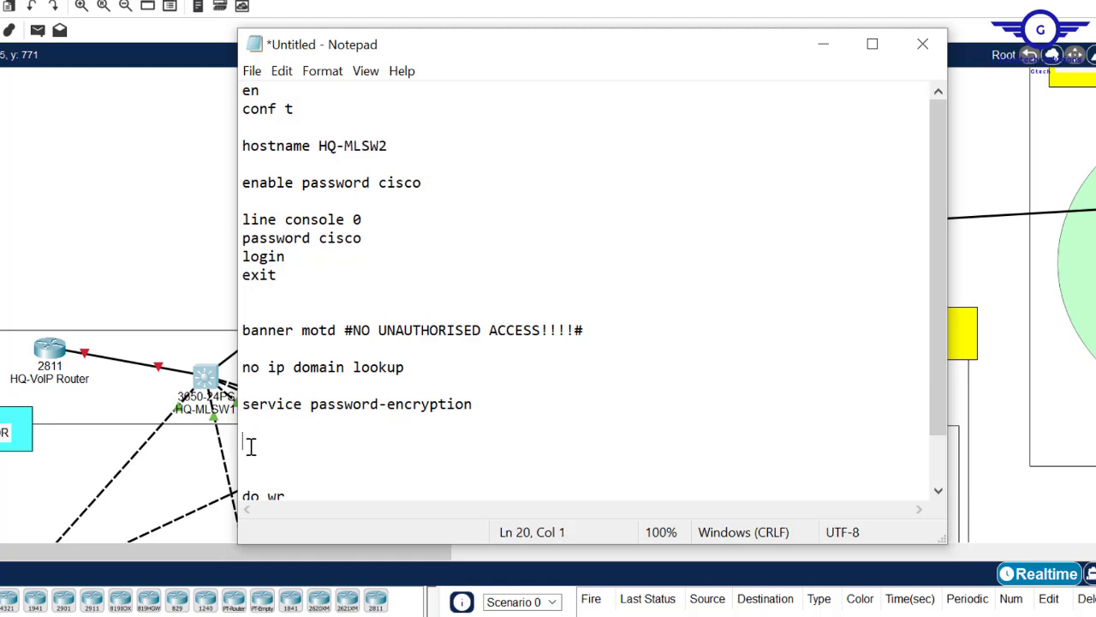
{"action": "type", "text": "username cisco passw"}
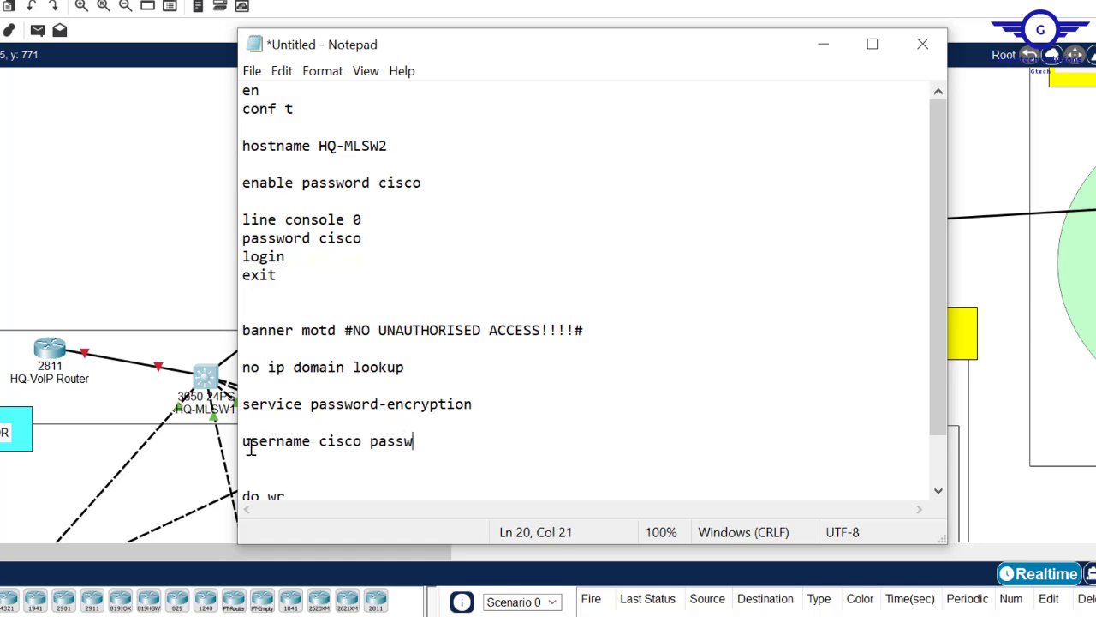
{"action": "type", "text": "ord cisco"}
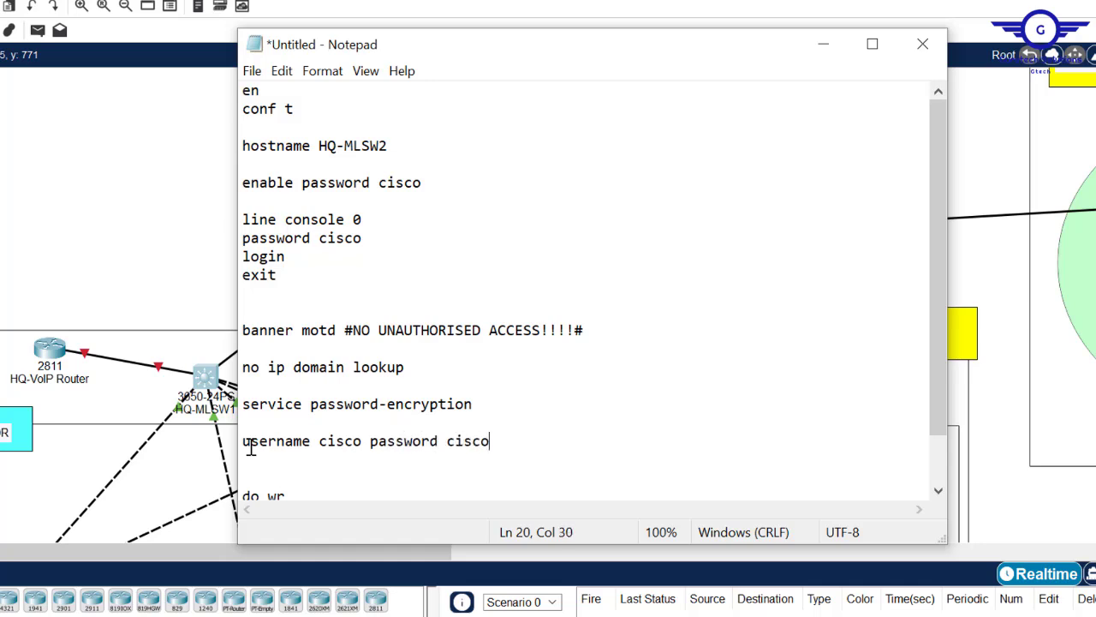
{"action": "key", "text": "Return"}
{"action": "type", "text": "ip domain-"}
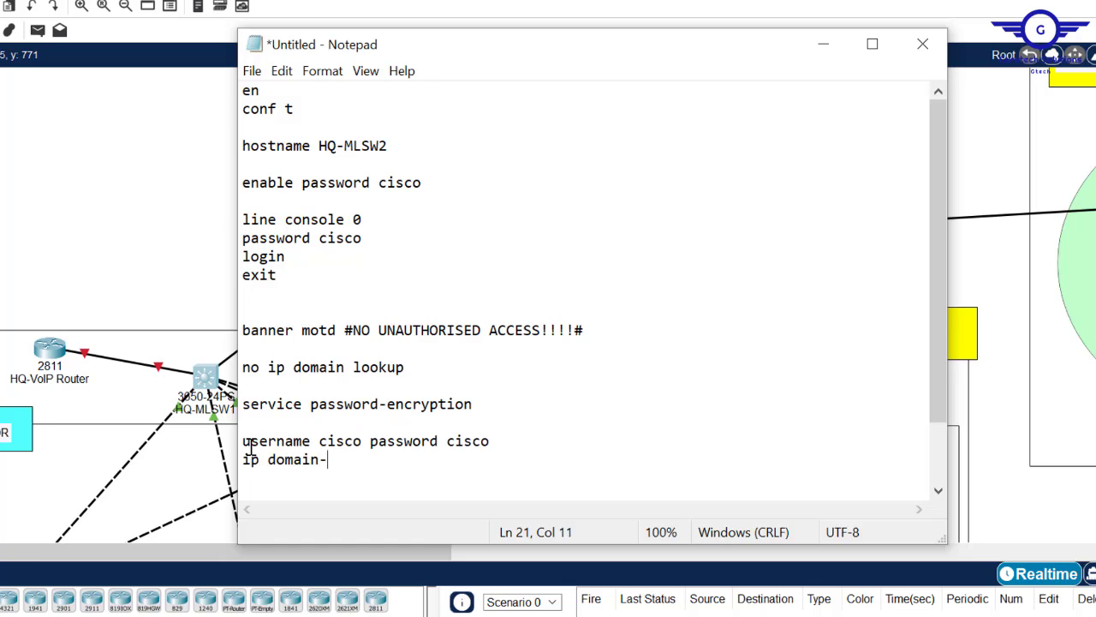
{"action": "type", "text": "name cisco.co"}
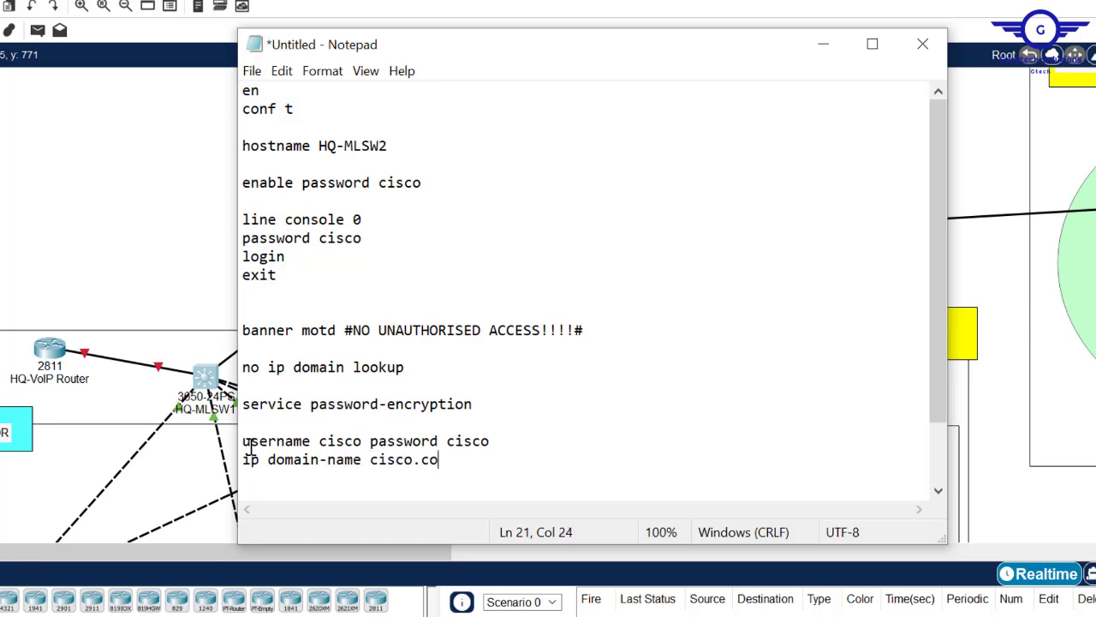
{"action": "type", "text": "m"}
{"action": "key", "text": "Return"}
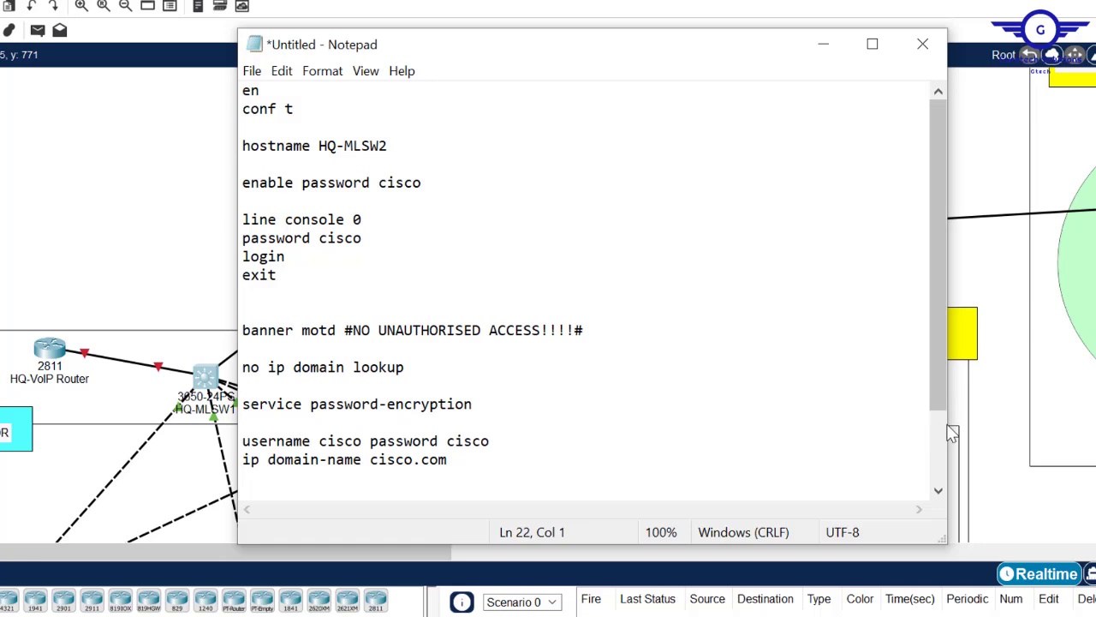
{"action": "left_click_drag", "start_coordinate": [937, 376], "coordinate": [942, 488]}
- Add crypto key generate rsa with 1024 bits and ip ssh version 2 lines
{"action": "type", "text": "crypto key"}
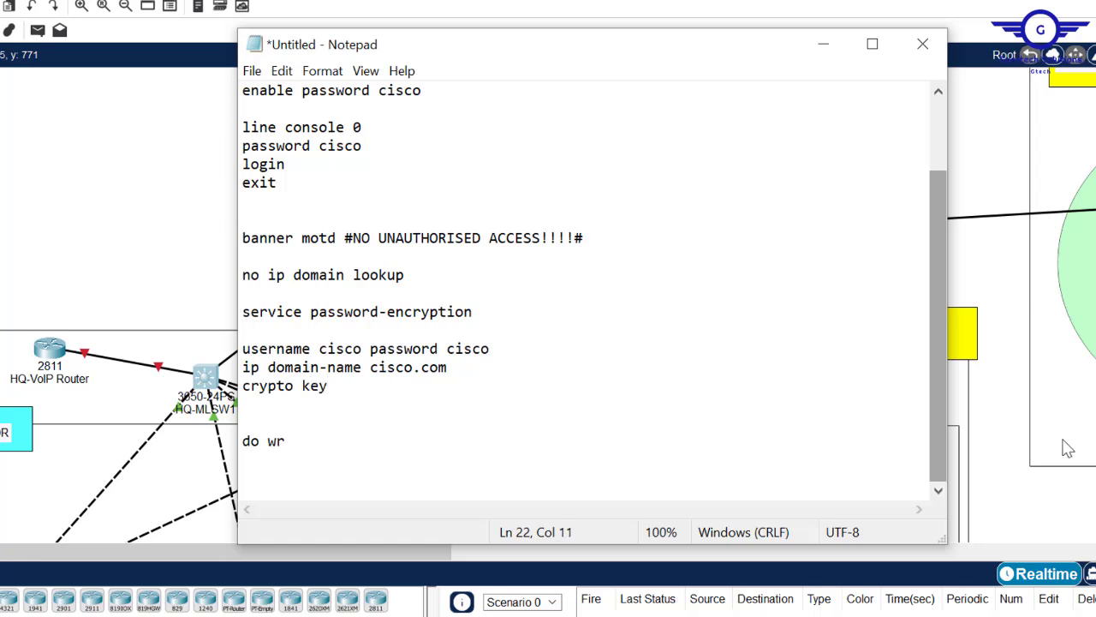
{"action": "left_click", "coordinate": [491, 374]}
{"action": "key", "text": "Return"}
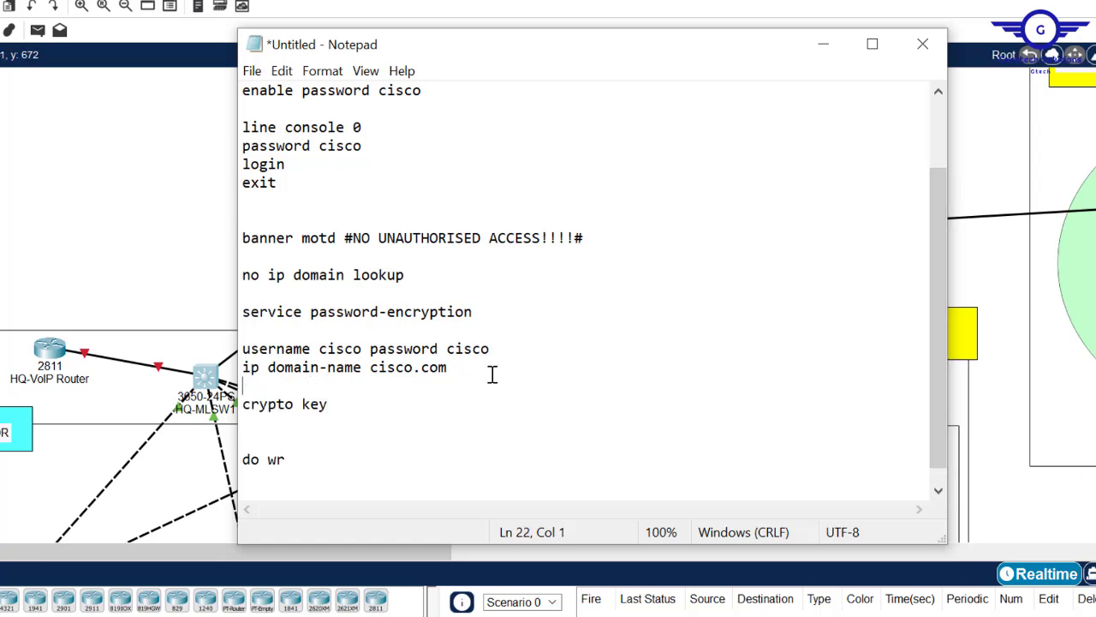
{"action": "left_click", "coordinate": [352, 404]}
{"action": "type", "text": "generate"}
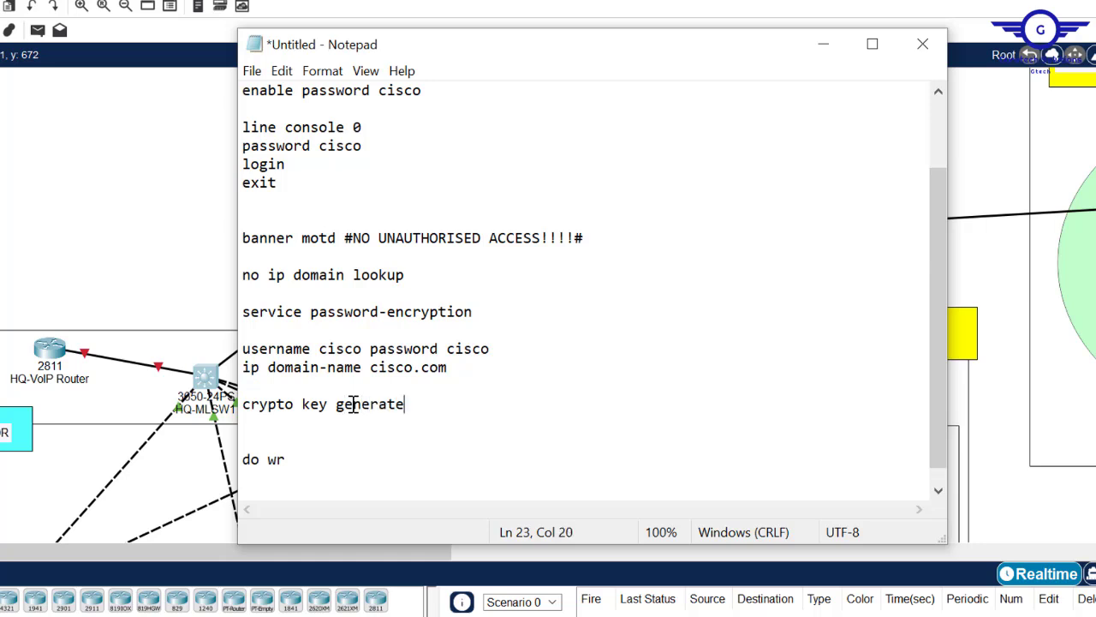
{"action": "type", "text": " rsa"}
{"action": "key", "text": "Return"}
{"action": "type", "text": "1024"}
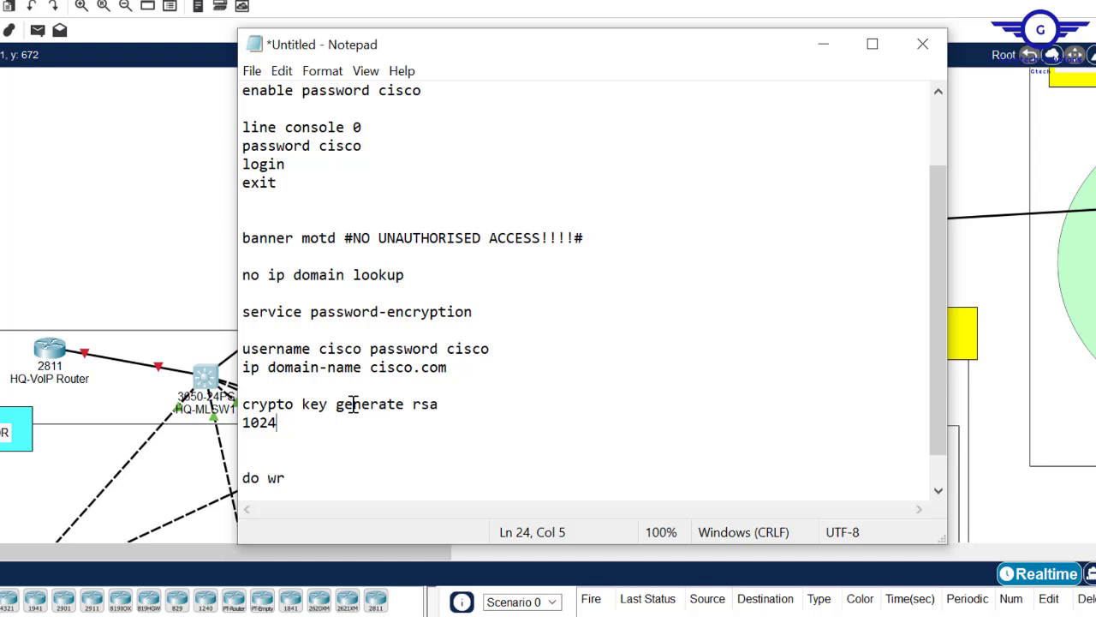
{"action": "key", "text": "Return"}
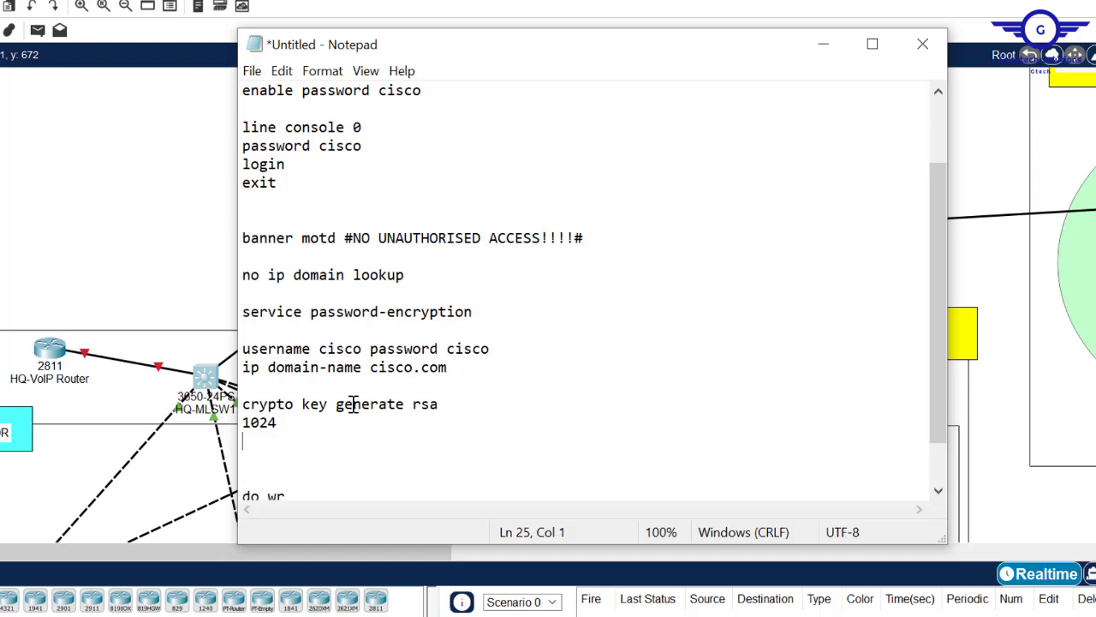
{"action": "key", "text": "Return"}
{"action": "type", "text": "ip shh"}
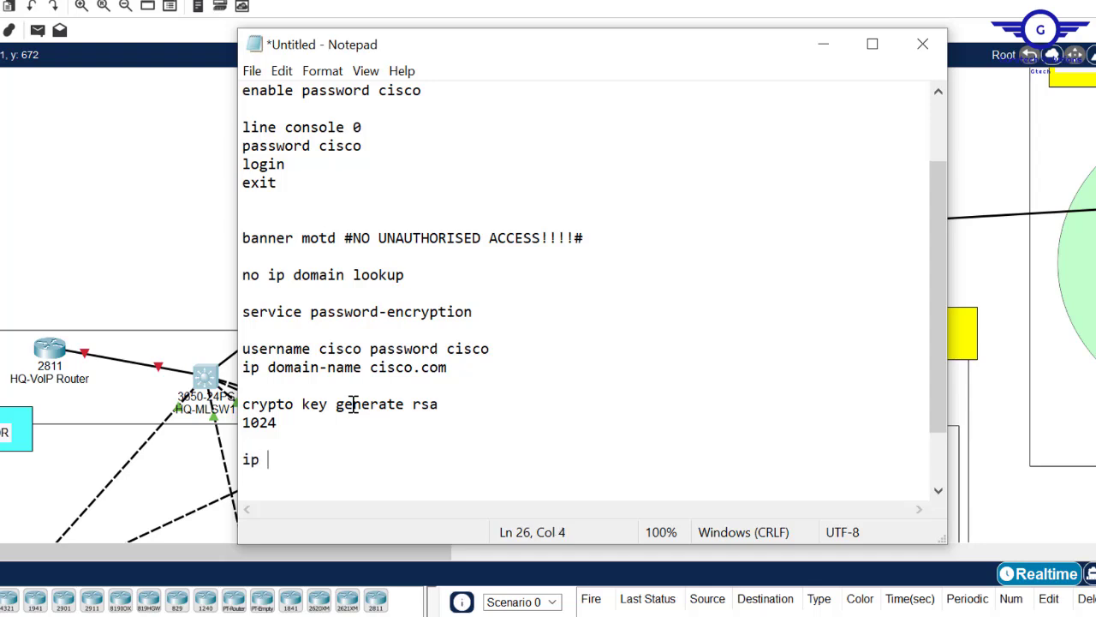
{"action": "key", "text": "BackSpace"}
{"action": "key", "text": "BackSpace"}
{"action": "type", "text": "sh version 2"}
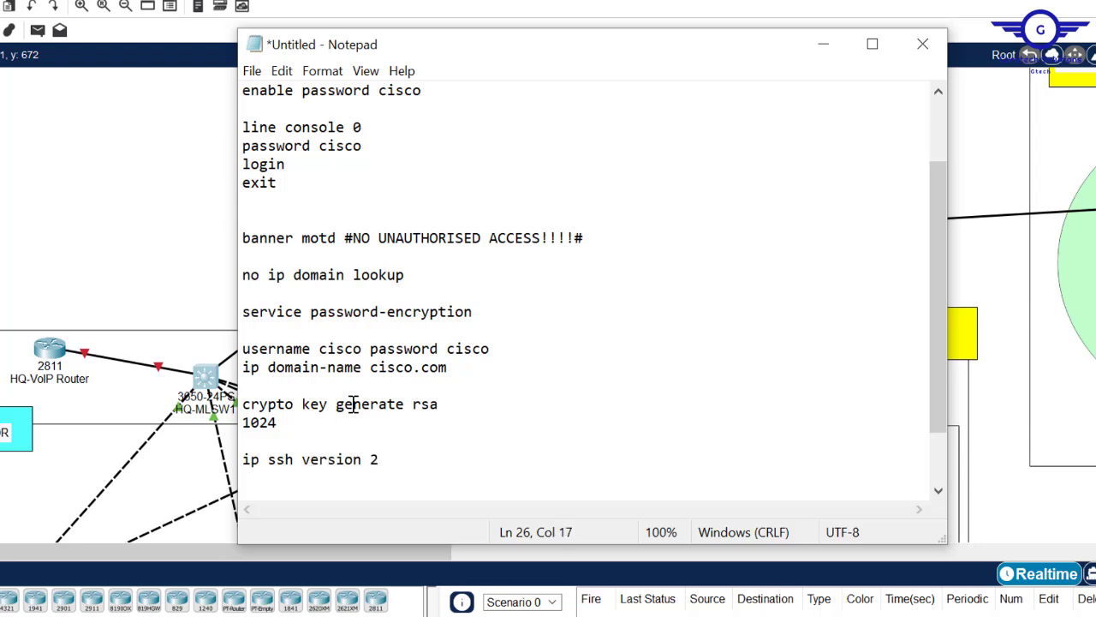
{"action": "left_click_drag", "start_coordinate": [936, 270], "coordinate": [939, 336]}
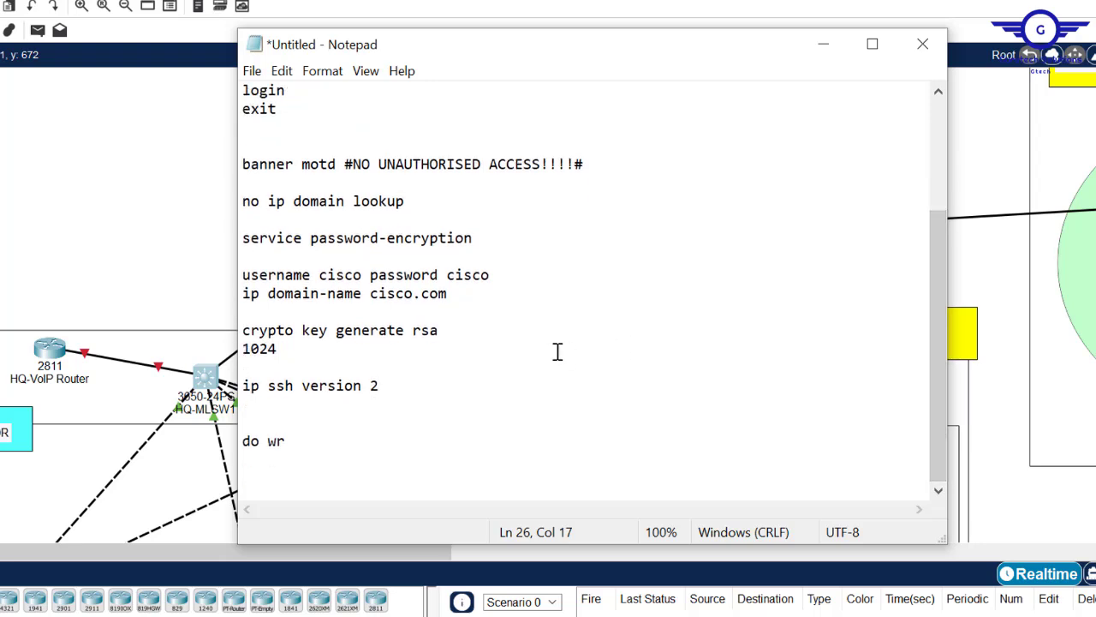
- Add line vty 0 15, login local, transport input ssh and exit to the script
{"action": "key", "text": "Return"}
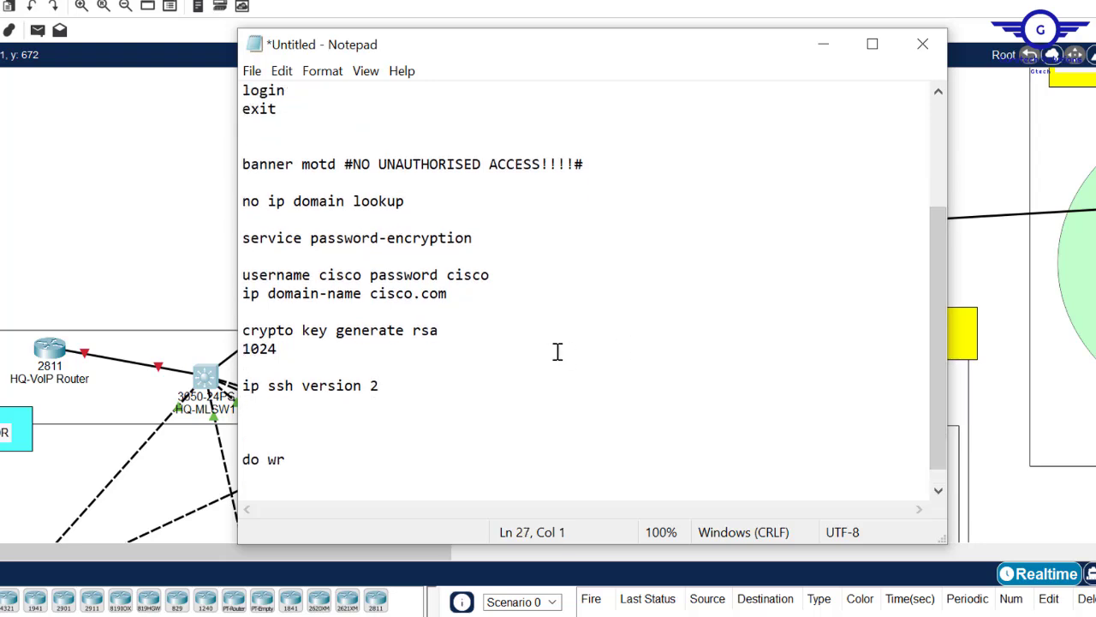
{"action": "key", "text": "Return"}
{"action": "type", "text": "line vty 0 15"}
{"action": "key", "text": "Return"}
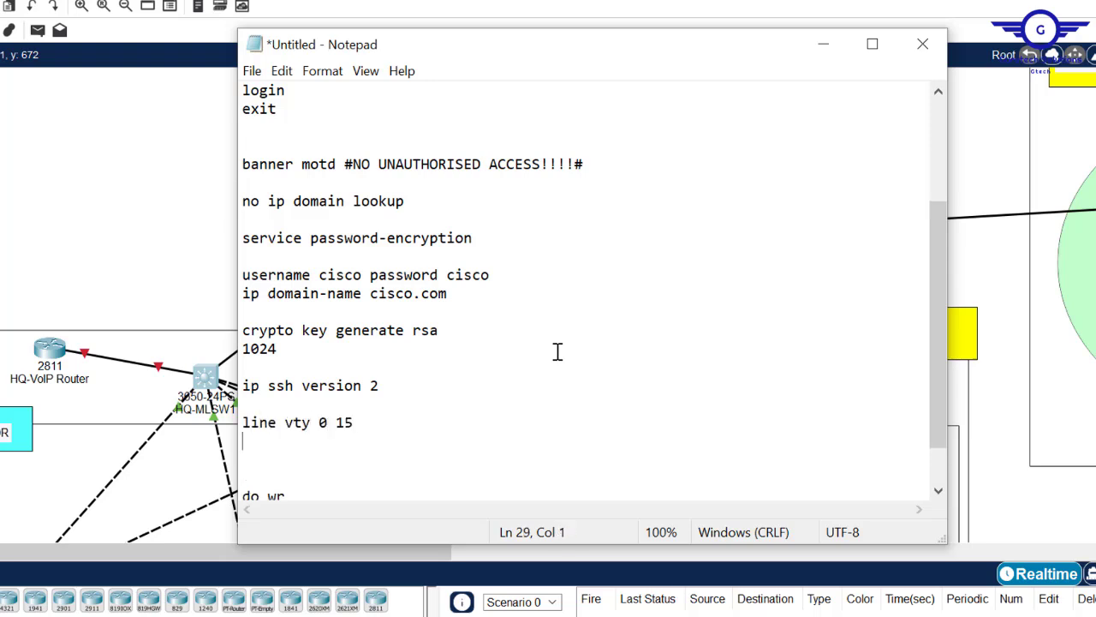
{"action": "type", "text": "login local"}
{"action": "key", "text": "Return"}
{"action": "type", "text": "transport input ssh"}
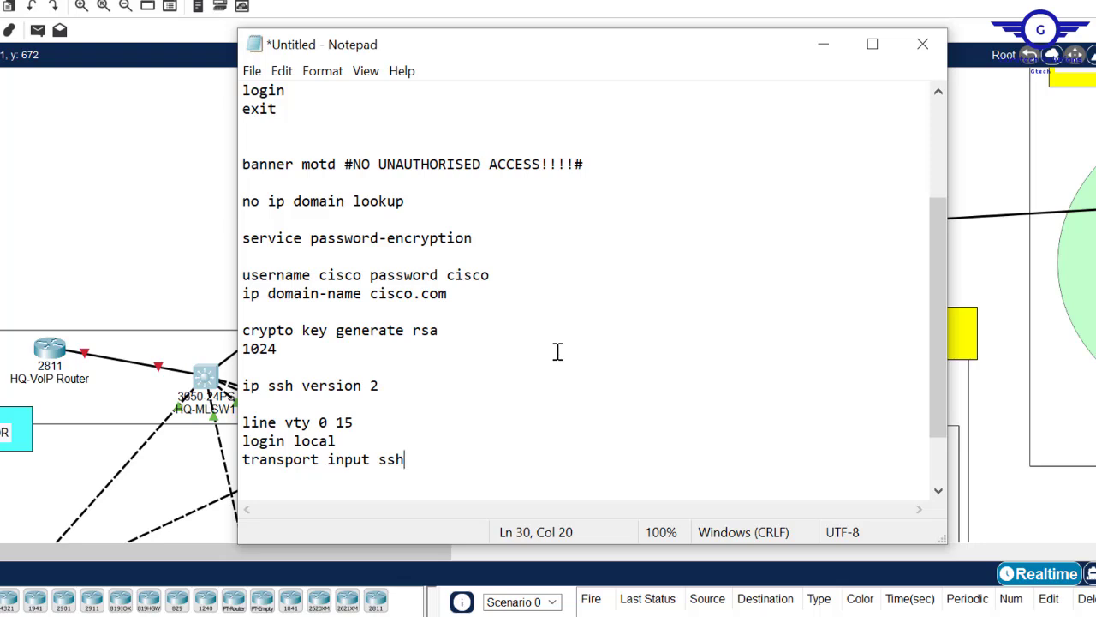
{"action": "key", "text": "Return"}
{"action": "type", "text": "exit"}
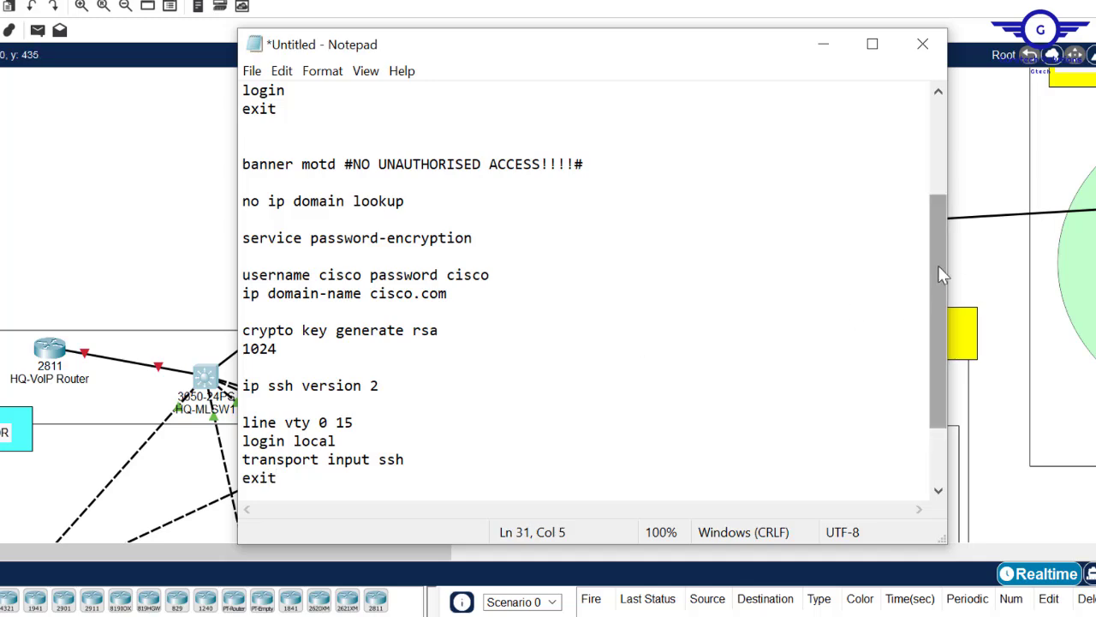
- Copy the whole Notepad script and paste it into HQ-MLSW2's CLI
{"action": "left_click_drag", "start_coordinate": [938, 265], "coordinate": [941, 419]}
{"action": "left_click_drag", "start_coordinate": [925, 313], "coordinate": [927, 109]}
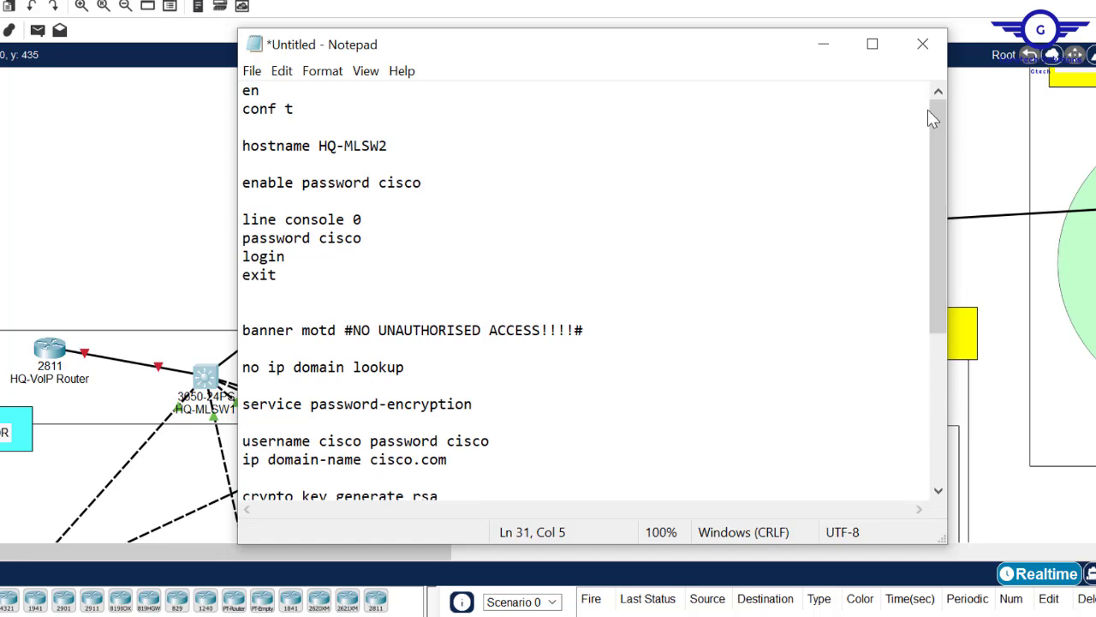
{"action": "key", "text": "ctrl+a"}
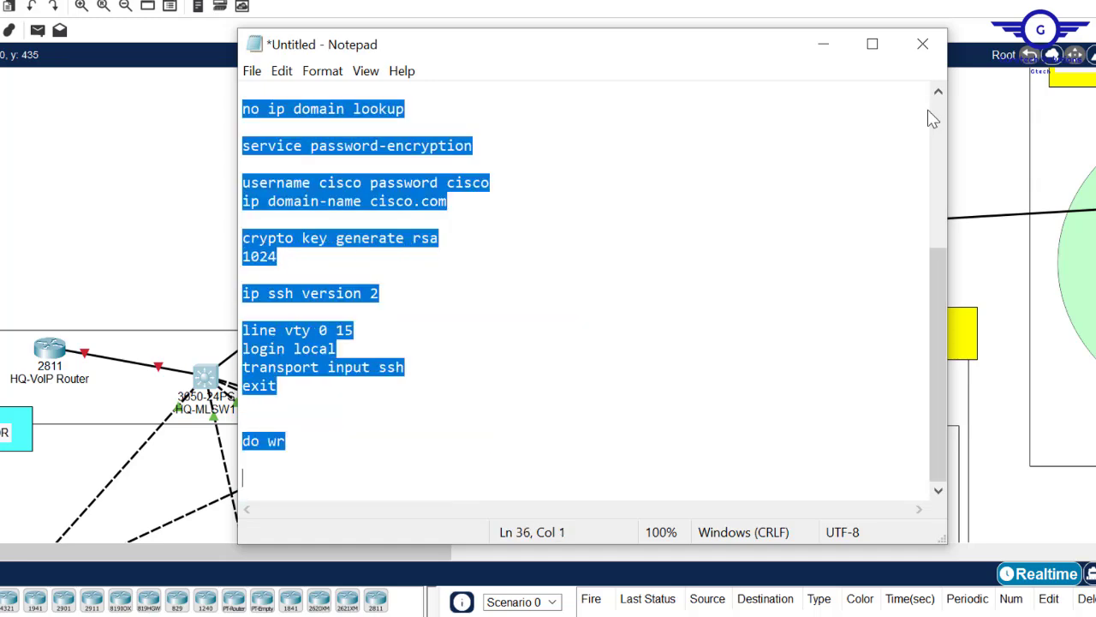
{"action": "left_click_drag", "start_coordinate": [941, 267], "coordinate": [950, 116]}
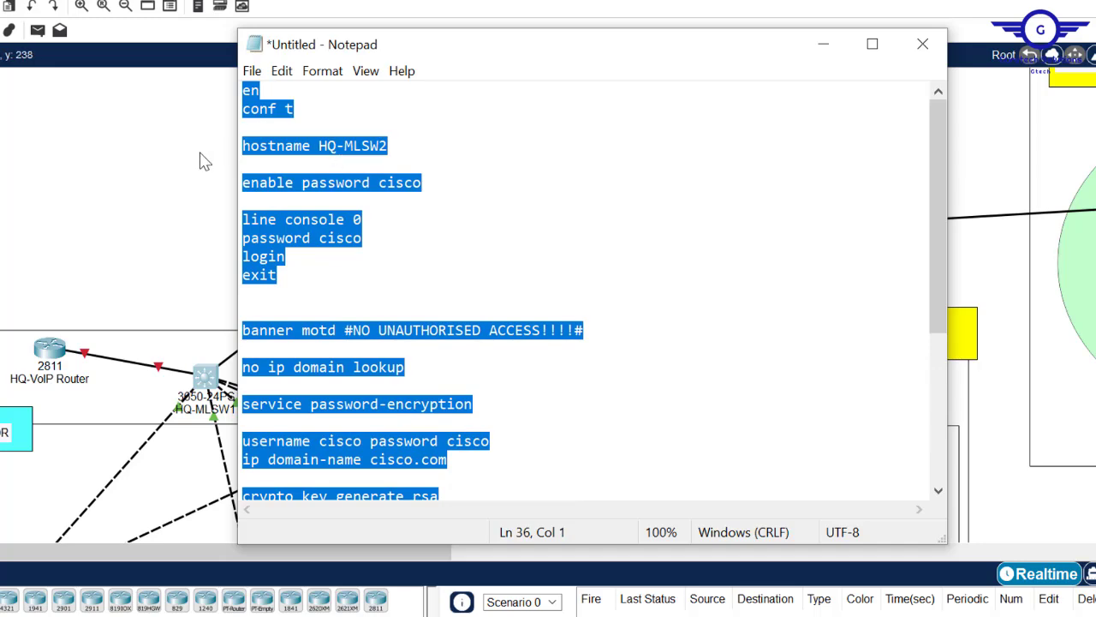
{"action": "left_click", "coordinate": [112, 212]}
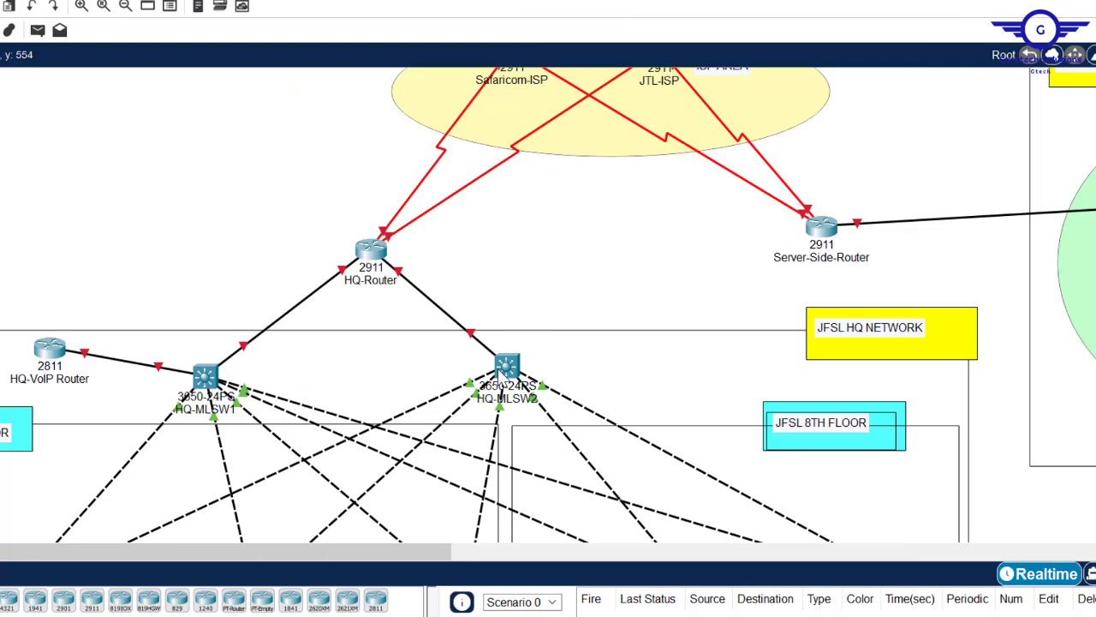
{"action": "left_click", "coordinate": [500, 370]}
{"action": "left_click", "coordinate": [381, 102]}
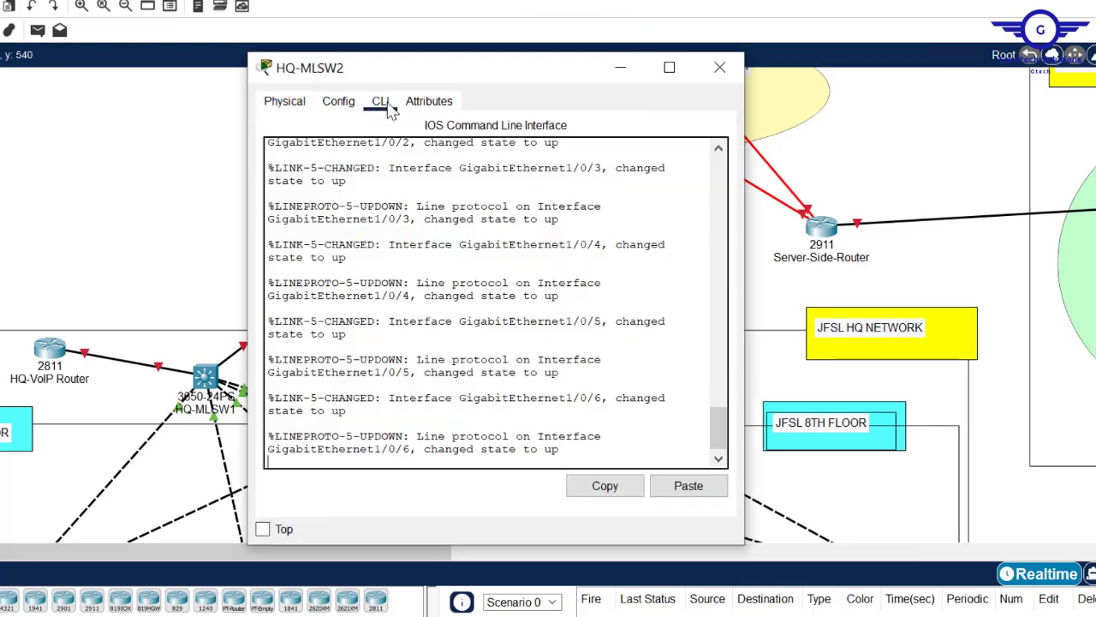
{"action": "key", "text": "Return"}
{"action": "key", "text": "Return"}
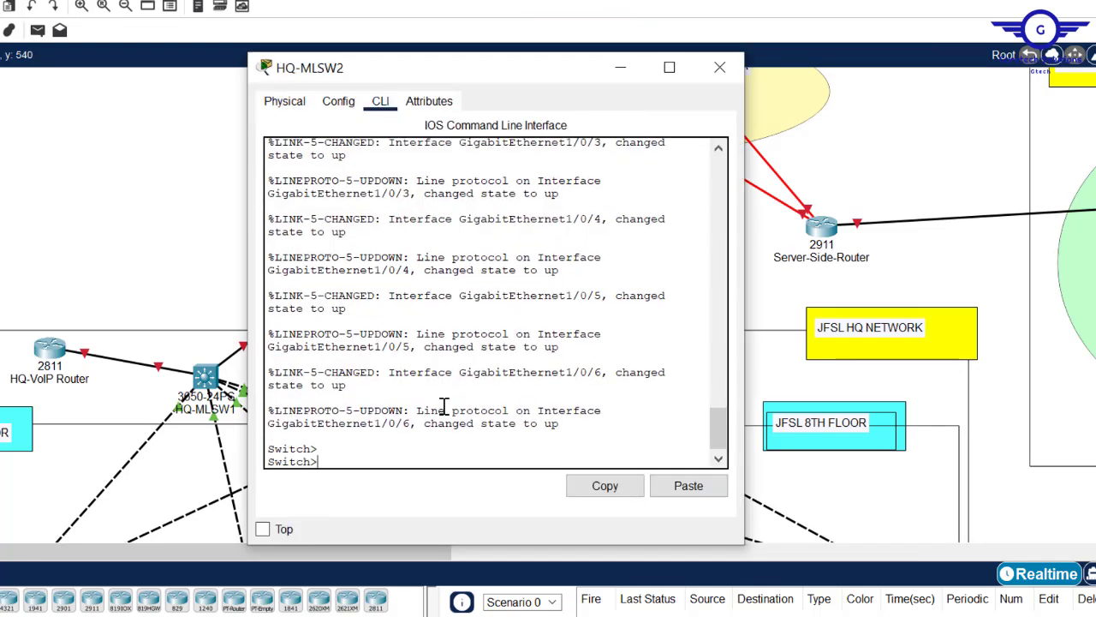
{"action": "left_click", "coordinate": [701, 493]}
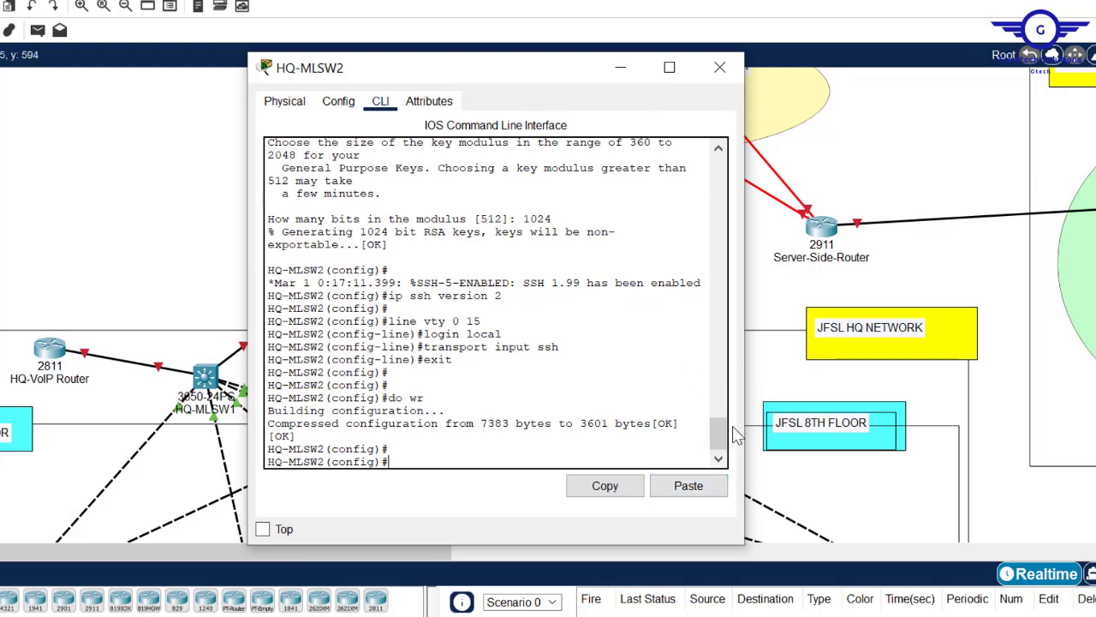
- Check the pasted output, then close the HQ-MLSW2 and JTL-ISP device windows
{"action": "scroll", "coordinate": [722, 445], "scroll_direction": "up", "scroll_amount": 7}
{"action": "scroll", "coordinate": [722, 445], "scroll_direction": "down", "scroll_amount": 7}
{"action": "left_click_drag", "start_coordinate": [722, 446], "coordinate": [718, 419]}
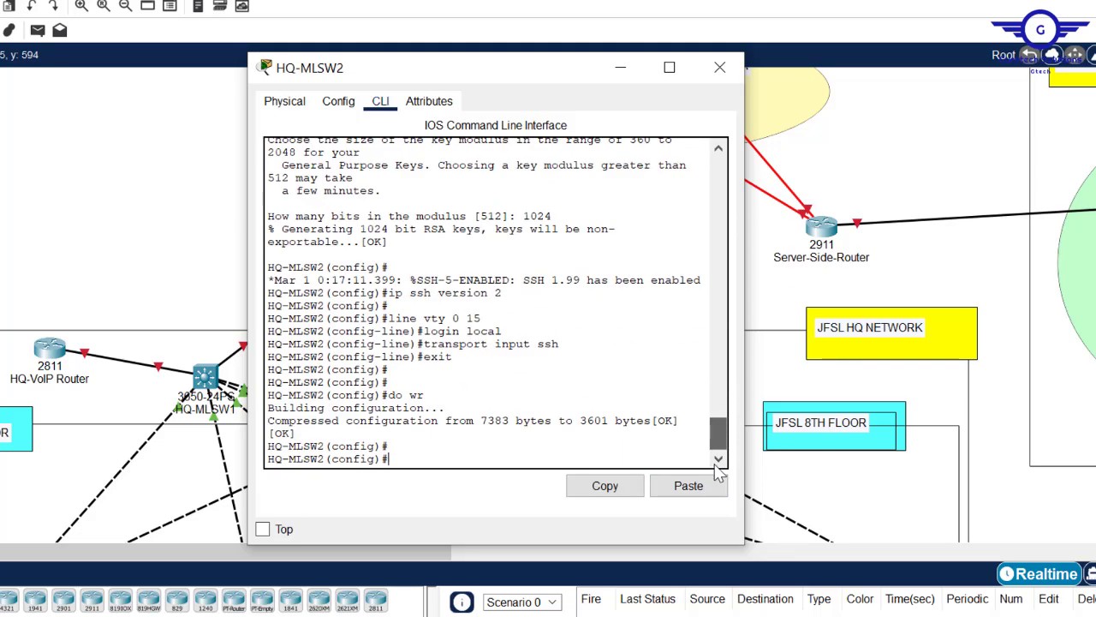
{"action": "left_click", "coordinate": [720, 68]}
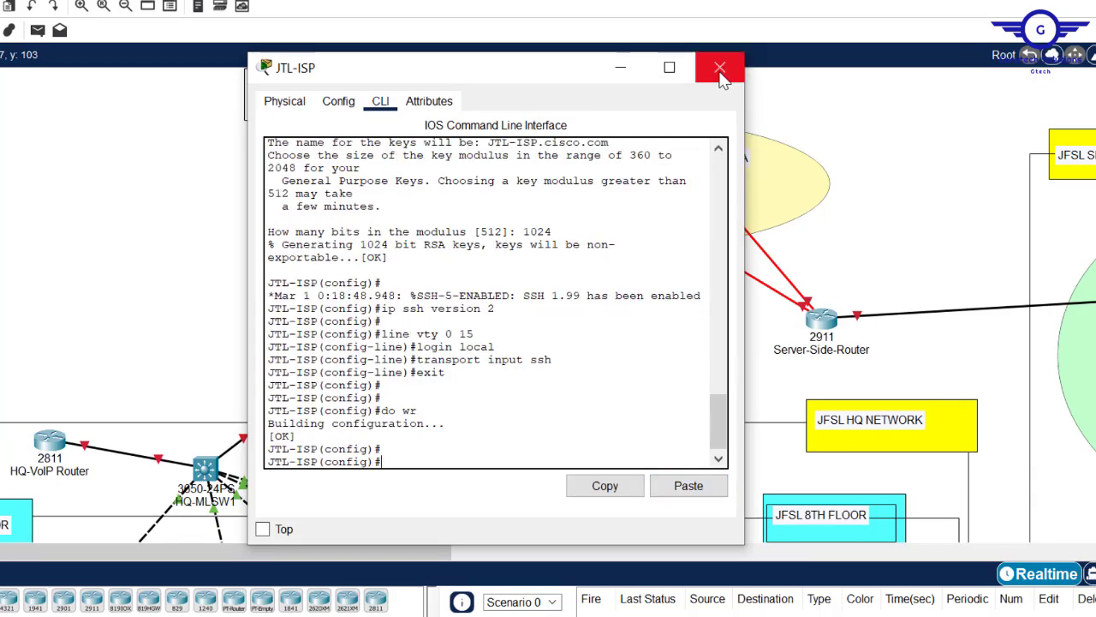
{"action": "left_click", "coordinate": [719, 67]}
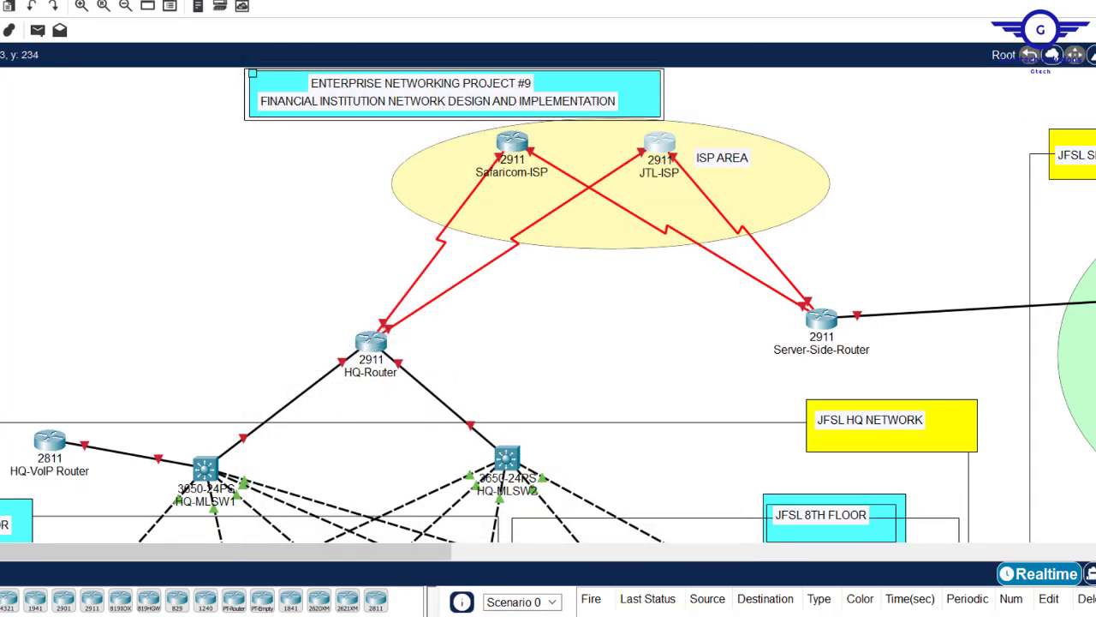
- Bring up Config.txt in Notepad and review its list of configuration steps
{"action": "scroll", "coordinate": [548, 305], "scroll_direction": "down", "scroll_amount": 10}
{"action": "scroll", "coordinate": [548, 305], "scroll_direction": "up", "scroll_amount": 6}
{"action": "scroll", "coordinate": [548, 304], "scroll_direction": "up", "scroll_amount": 5}
{"action": "scroll", "coordinate": [548, 305], "scroll_direction": "down", "scroll_amount": 5}
{"action": "scroll", "coordinate": [548, 305], "scroll_direction": "up", "scroll_amount": 3}
{"action": "scroll", "coordinate": [548, 305], "scroll_direction": "up", "scroll_amount": 1}
{"action": "scroll", "coordinate": [548, 305], "scroll_direction": "up", "scroll_amount": 5}
{"action": "mouse_move", "coordinate": [370, 616]}
{"action": "left_click", "coordinate": [270, 578]}
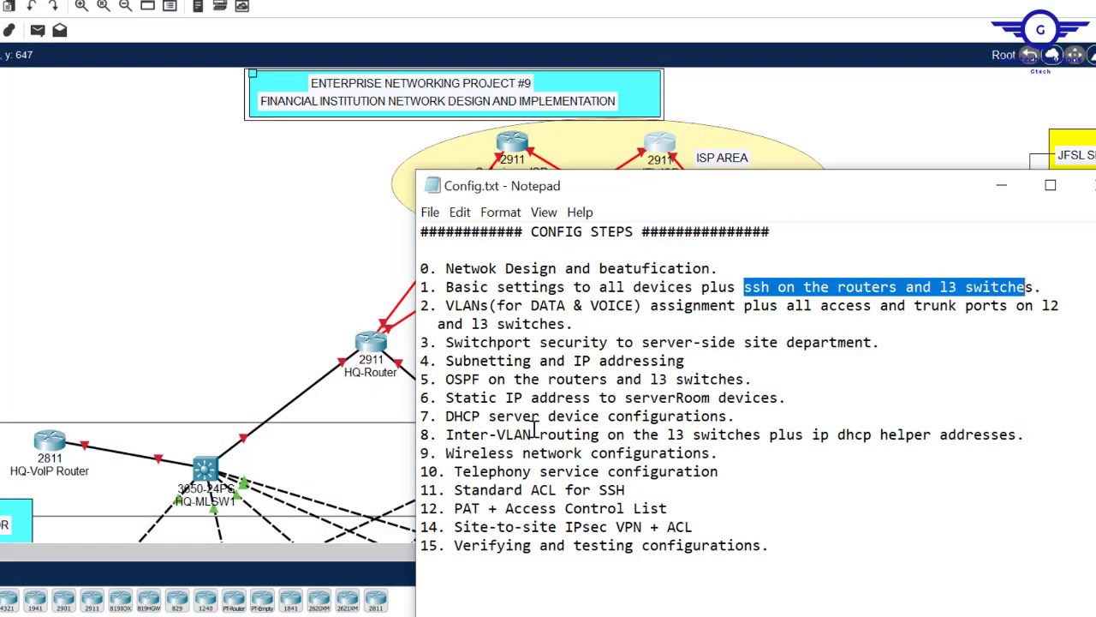
{"action": "left_click", "coordinate": [573, 341]}
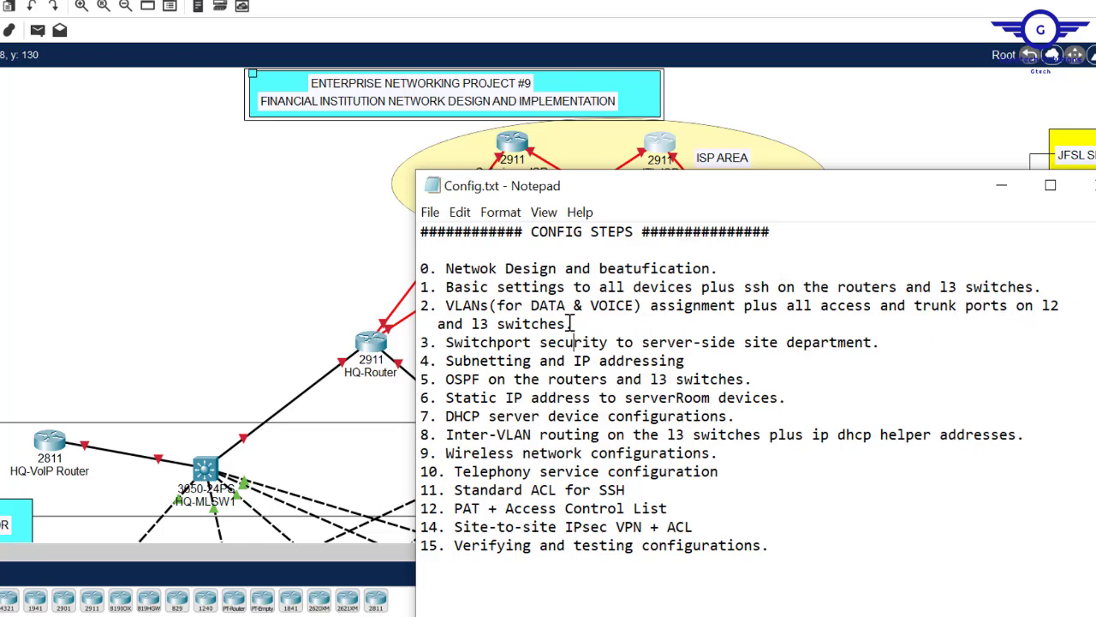
- Return briefly to the Packet Tracer topology, then switch to the project requirements PDF
{"action": "left_click", "coordinate": [267, 230]}
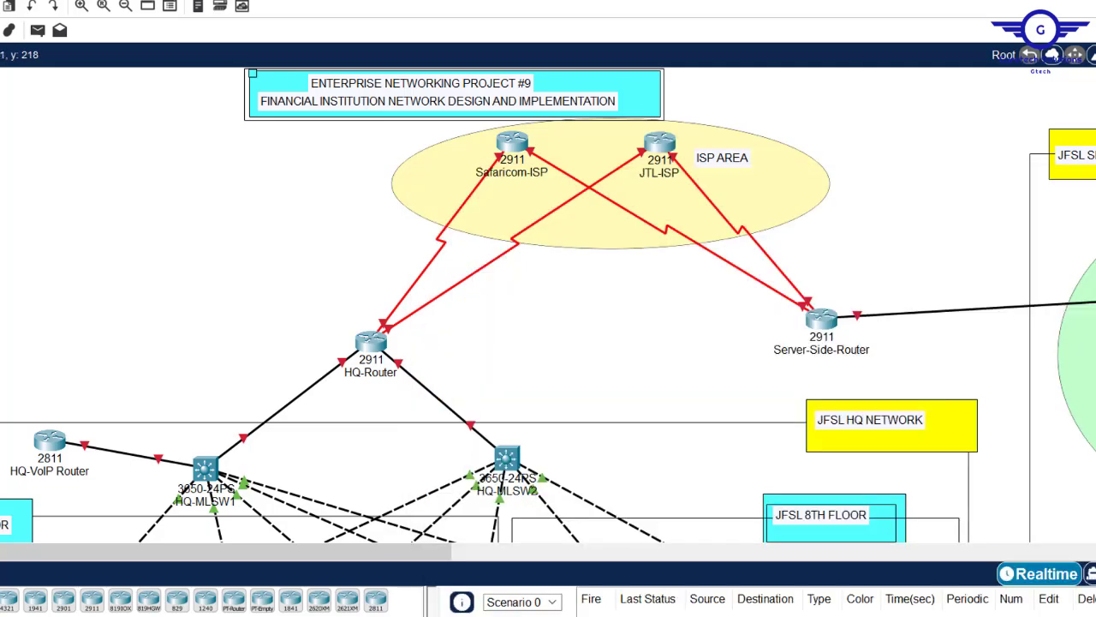
{"action": "scroll", "coordinate": [548, 305], "scroll_direction": "down", "scroll_amount": 10}
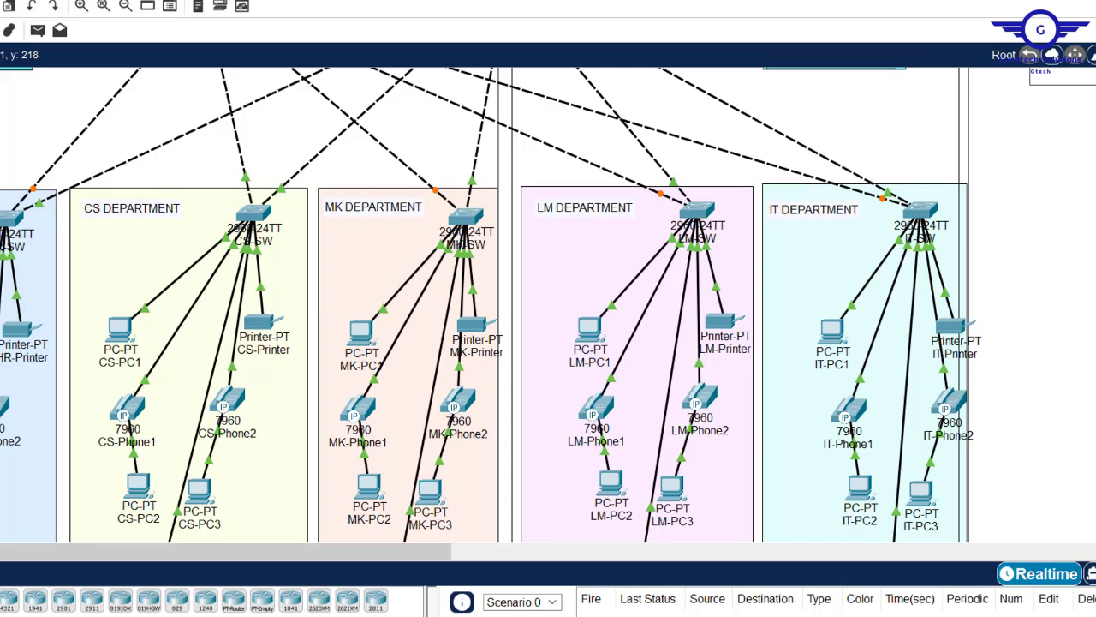
{"action": "scroll", "coordinate": [548, 304], "scroll_direction": "up", "scroll_amount": 2}
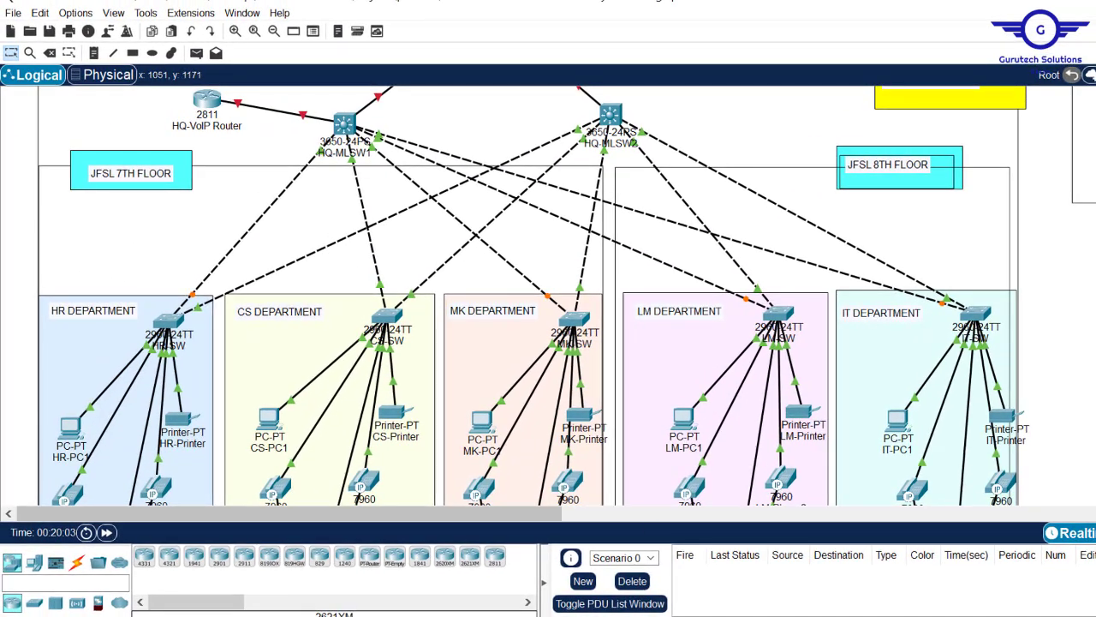
{"action": "key", "text": "alt+Tab"}
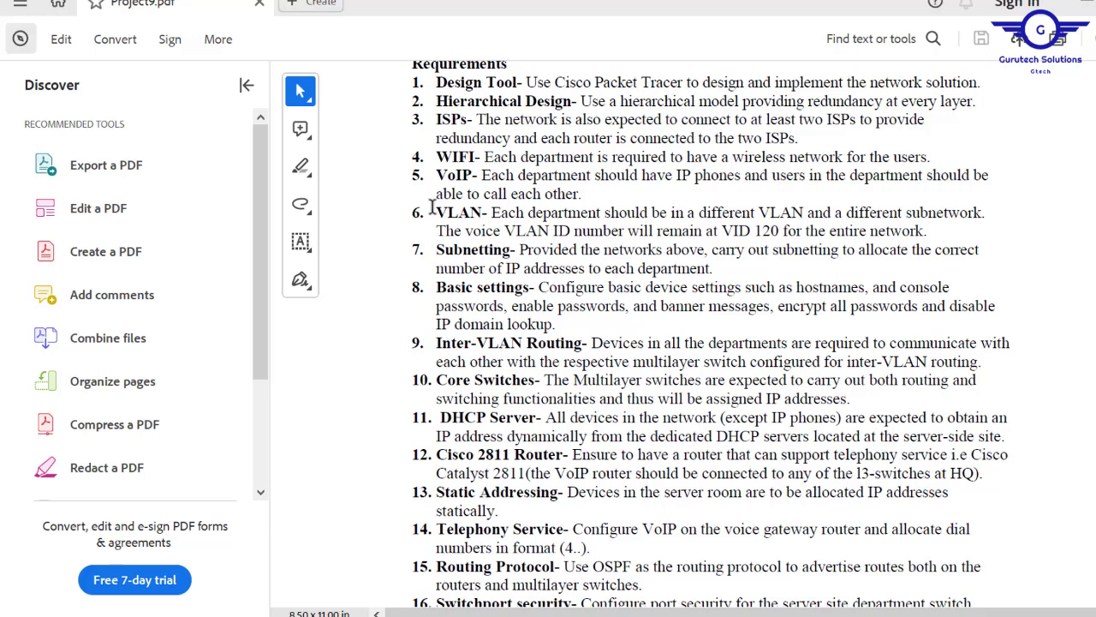
- Highlight requirement 6 and its 'voice VLAN ID … VID 120' phrase in the PDF
{"action": "left_click_drag", "start_coordinate": [434, 213], "coordinate": [931, 227]}
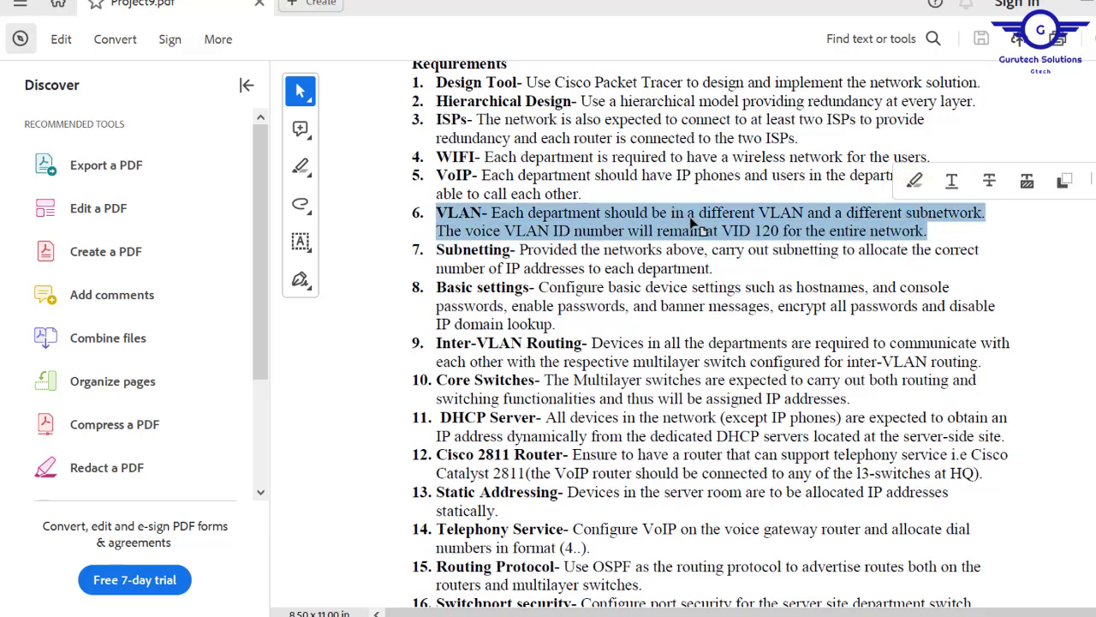
{"action": "left_click", "coordinate": [894, 249]}
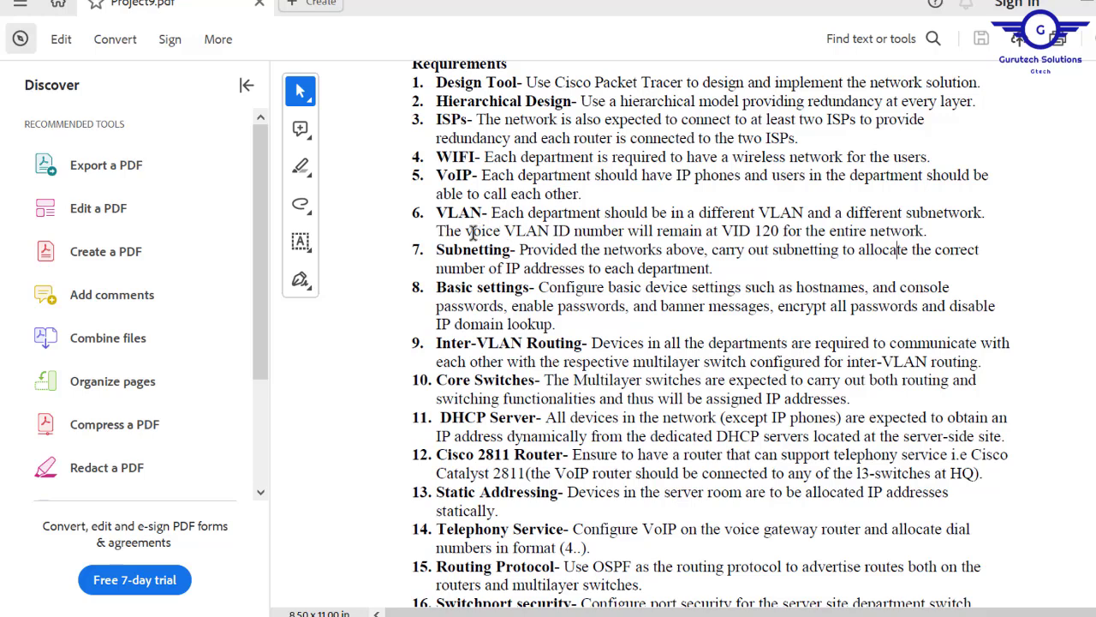
{"action": "left_click_drag", "start_coordinate": [466, 231], "coordinate": [777, 230]}
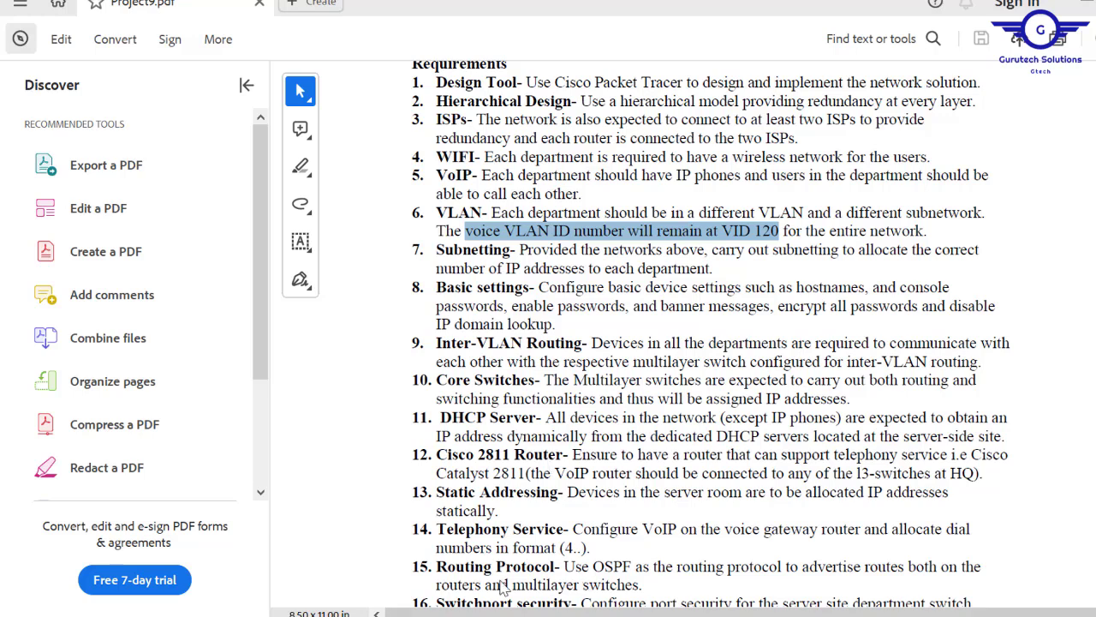
{"action": "mouse_move", "coordinate": [485, 612]}
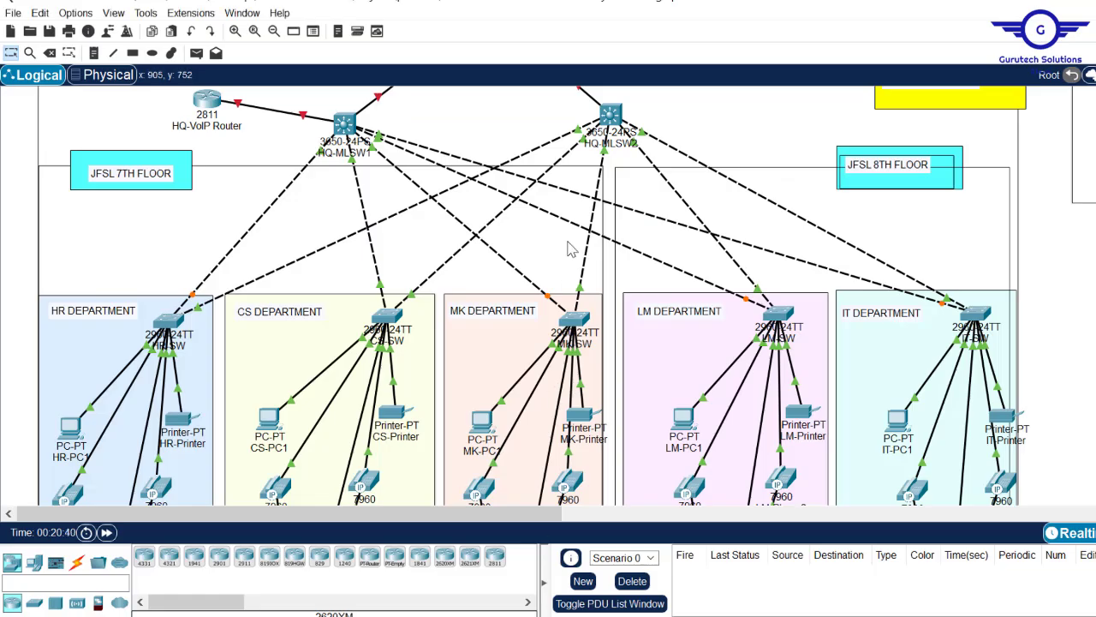
- Add a note under HR DEPARTMENT reading VLAN, DATA= 10 and VOICE= 120
{"action": "scroll", "coordinate": [548, 295], "scroll_direction": "down", "scroll_amount": 6}
{"action": "scroll", "coordinate": [548, 296], "scroll_direction": "up", "scroll_amount": 3}
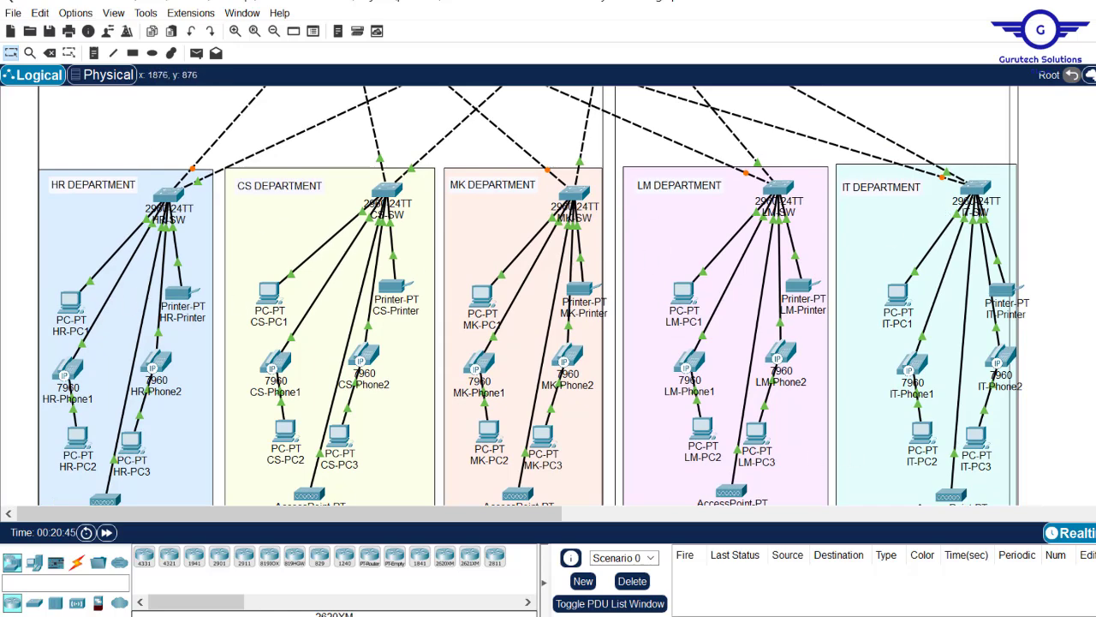
{"action": "scroll", "coordinate": [548, 295], "scroll_direction": "up", "scroll_amount": 5}
{"action": "scroll", "coordinate": [548, 296], "scroll_direction": "down", "scroll_amount": 8}
{"action": "scroll", "coordinate": [548, 295], "scroll_direction": "up", "scroll_amount": 4}
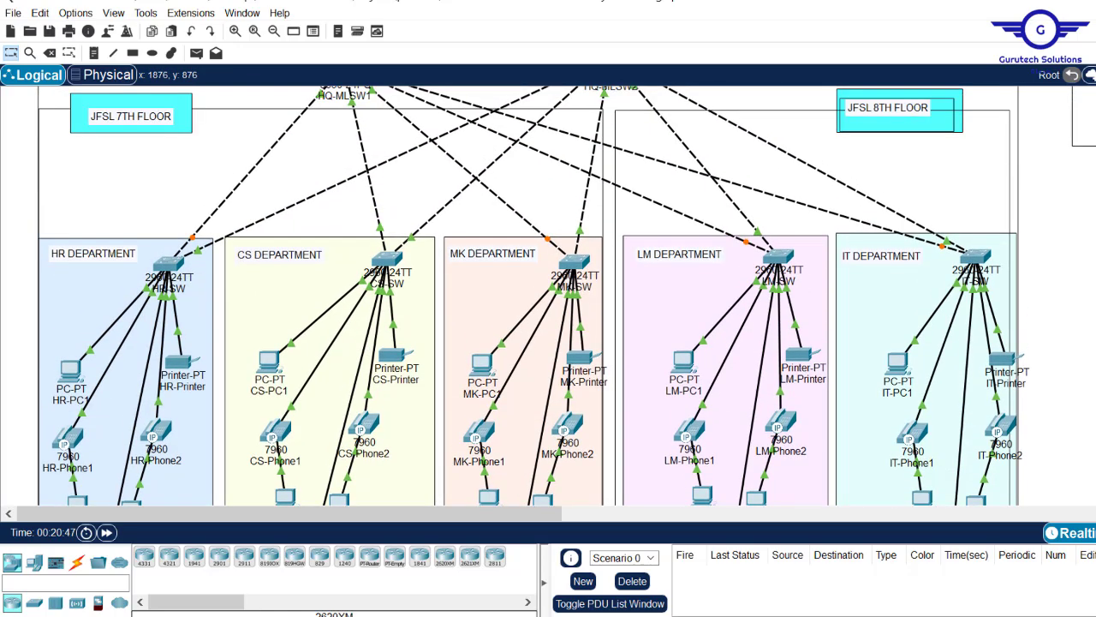
{"action": "left_click", "coordinate": [94, 53]}
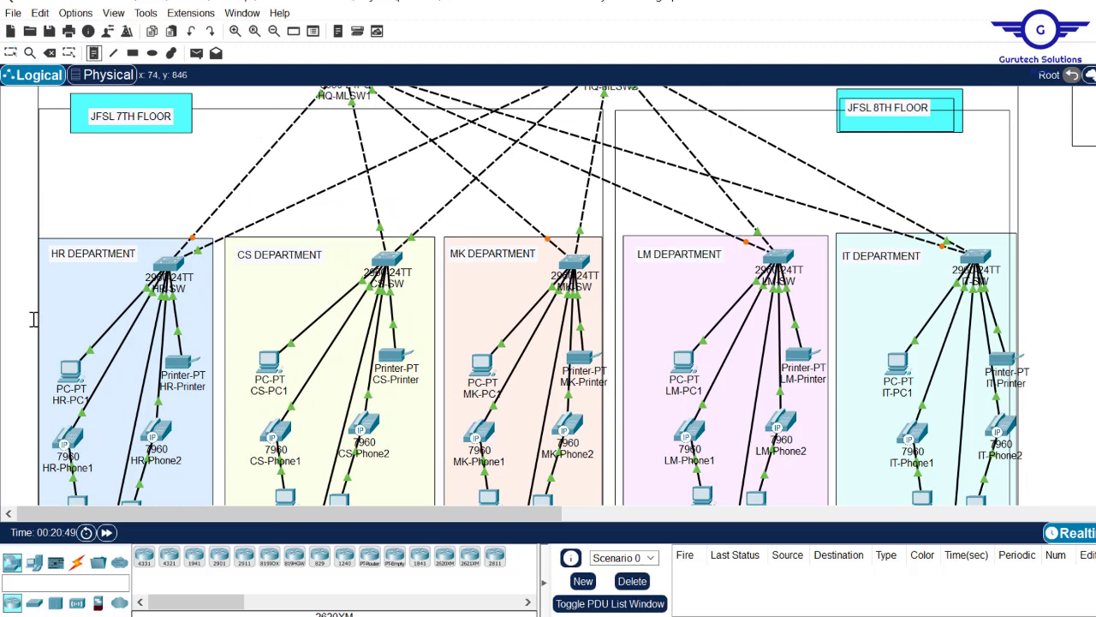
{"action": "left_click", "coordinate": [54, 267]}
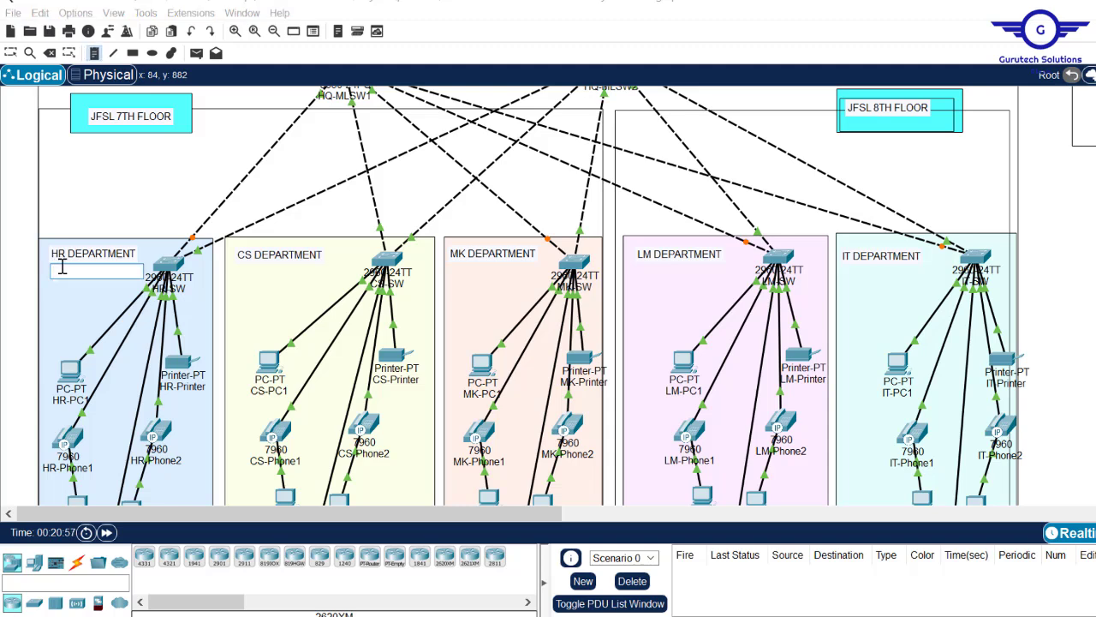
{"action": "type", "text": "N"}
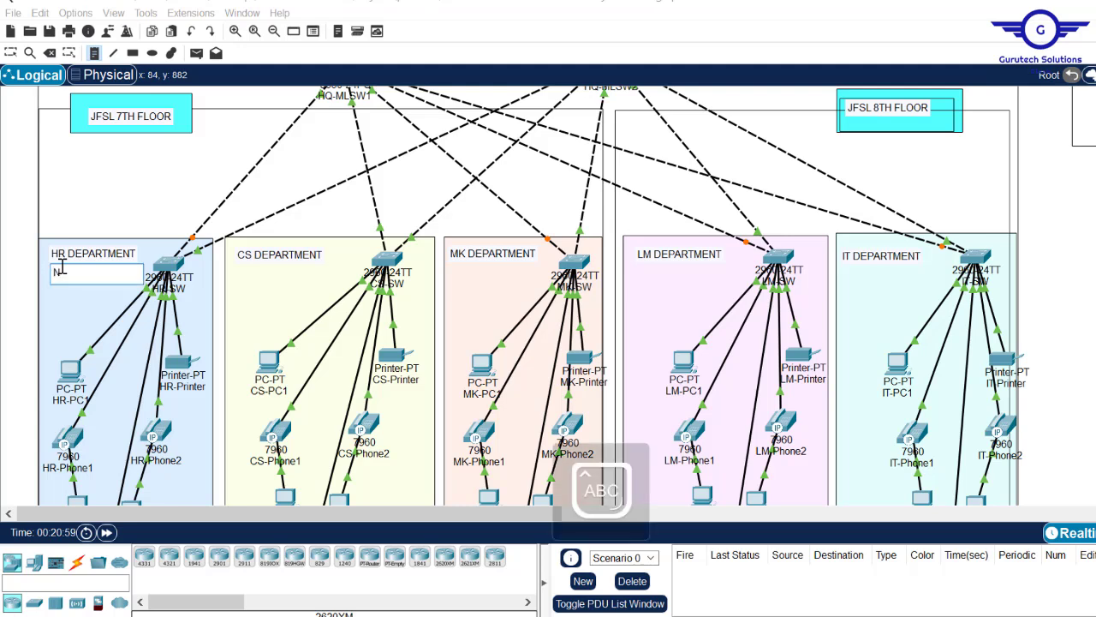
{"action": "type", "text": "VLA"}
{"action": "key", "text": "Return"}
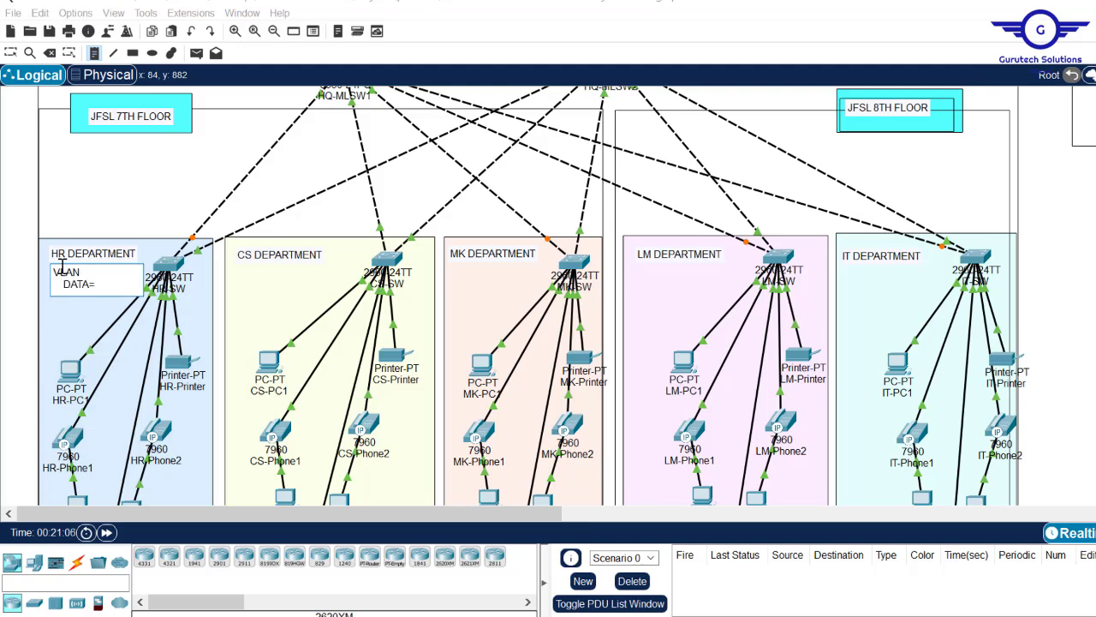
{"action": "key", "text": "Return"}
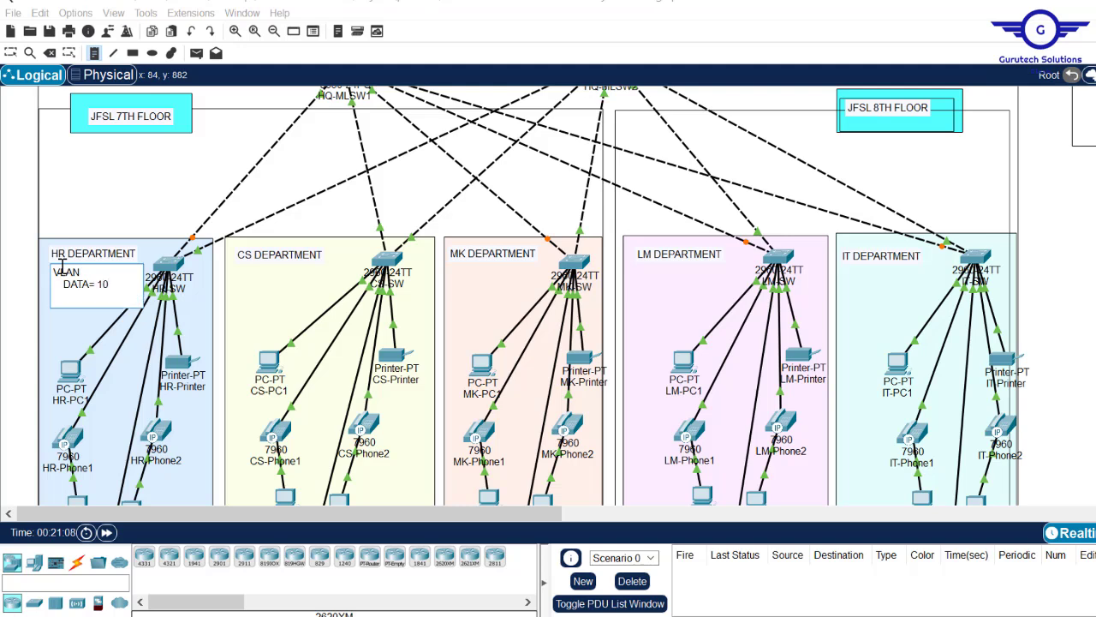
{"action": "type", "text": "VOICE= 120"}
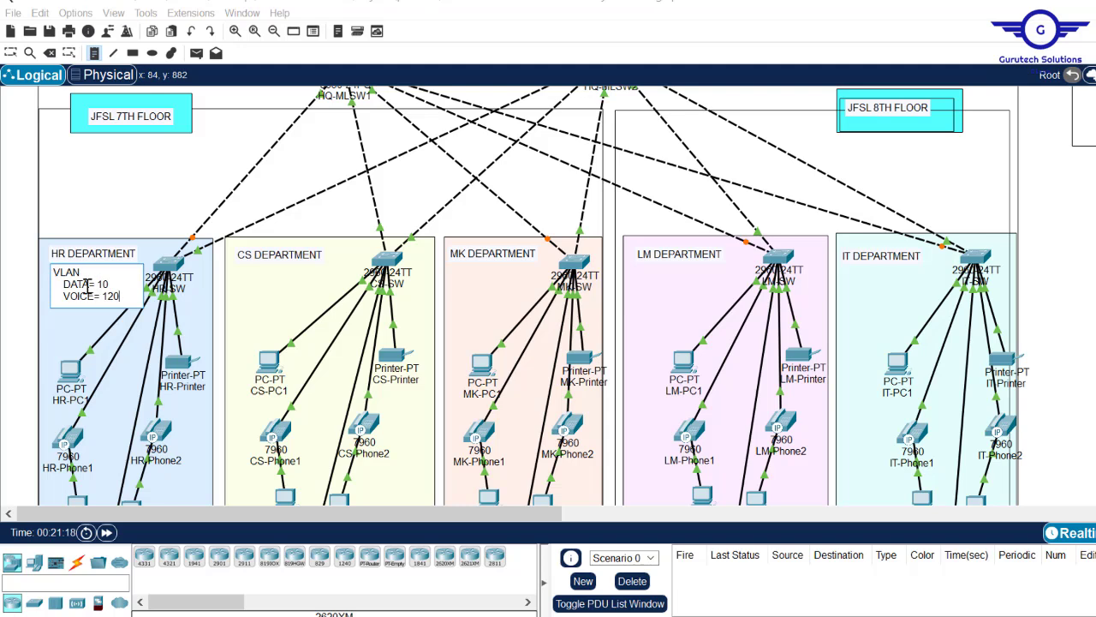
{"action": "key", "text": "ctrl+a"}
{"action": "key", "text": "ctrl+c"}
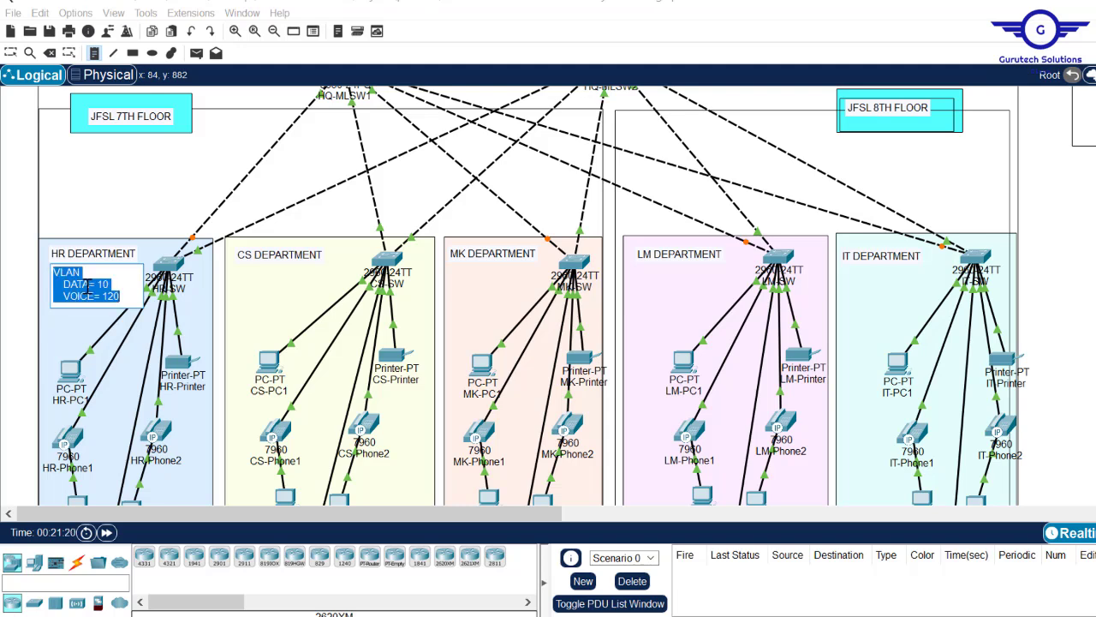
- Paste the VLAN note for CS, MK, LM and IT with data VLANs 20, 30, 40, 50
{"action": "left_click", "coordinate": [252, 266]}
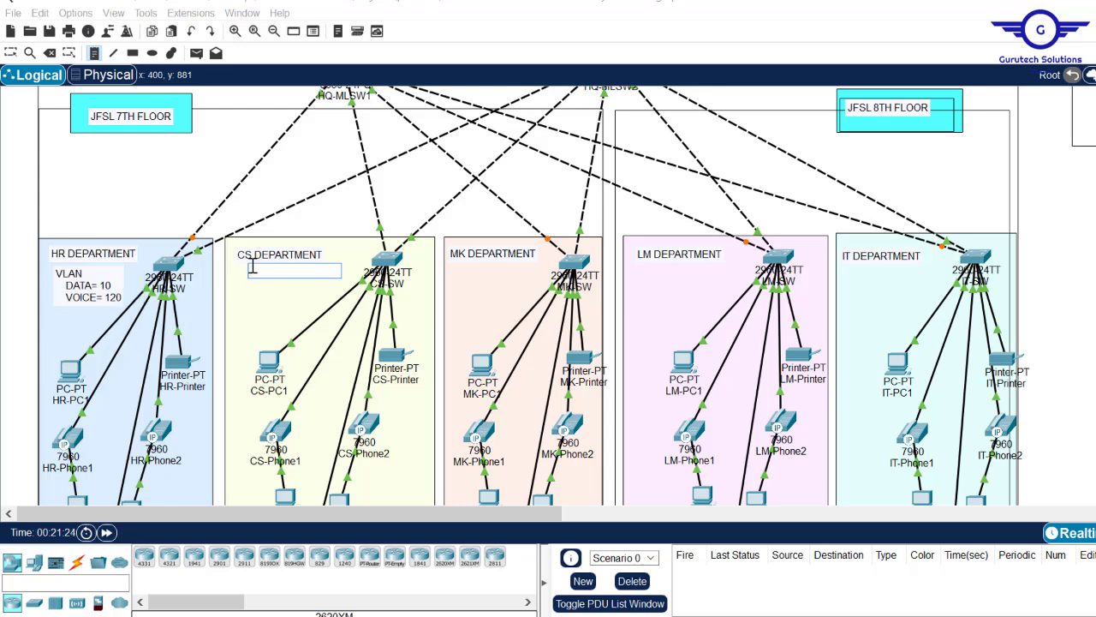
{"action": "key", "text": "ctrl+v"}
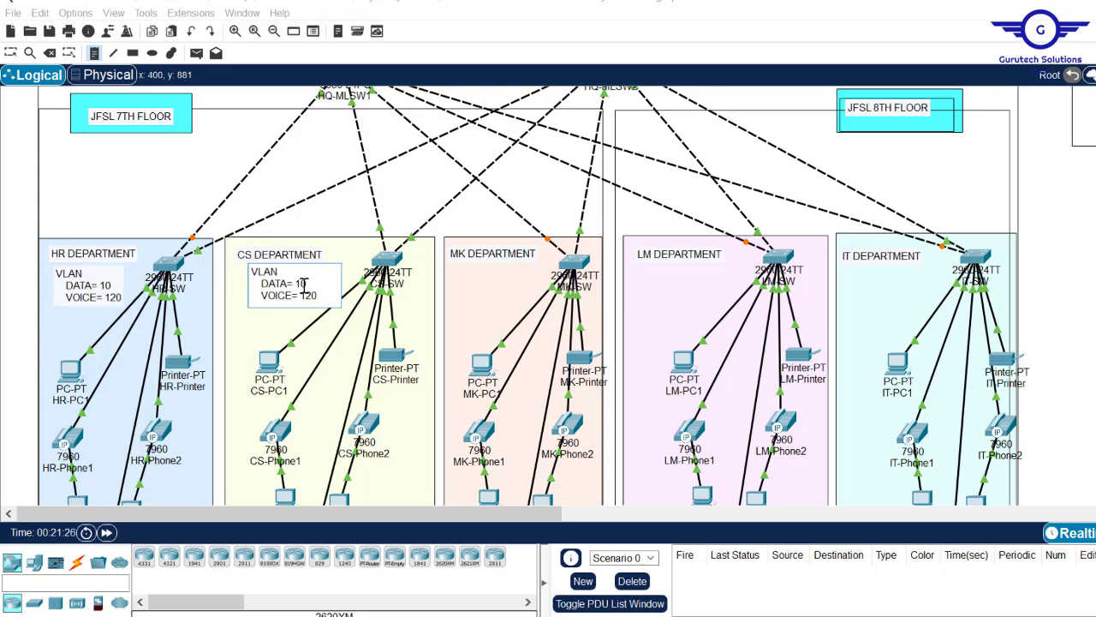
{"action": "type", "text": "2"}
{"action": "left_click", "coordinate": [459, 268]}
{"action": "key", "text": "ctrl+v"}
{"action": "left_click", "coordinate": [650, 266]}
{"action": "key", "text": "ctrl+v"}
{"action": "left_click", "coordinate": [858, 267]}
{"action": "key", "text": "ctrl+v"}
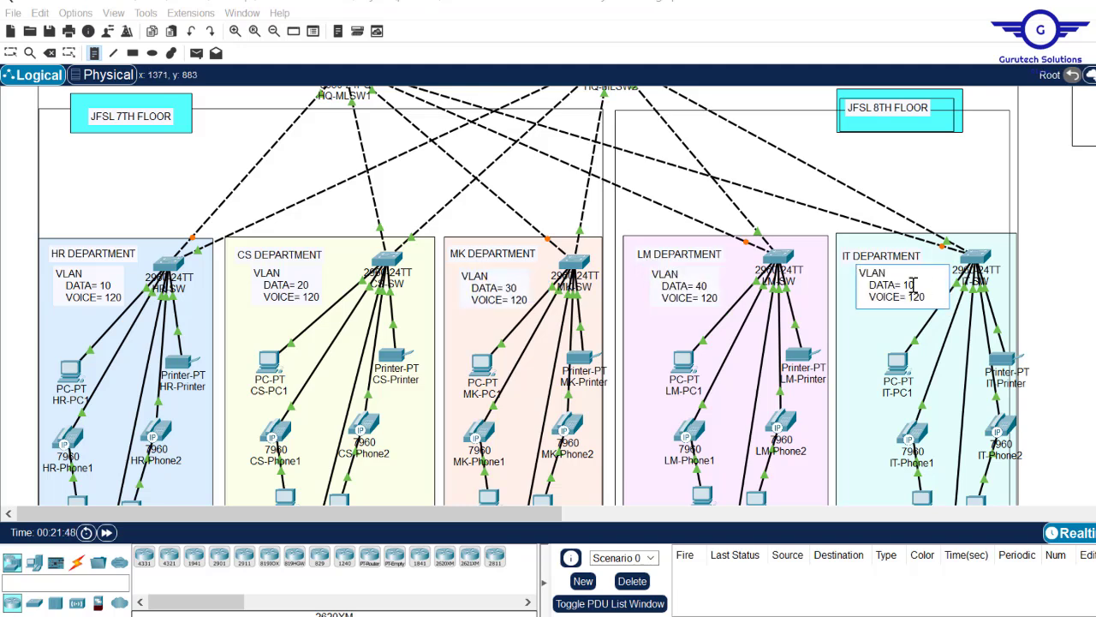
{"action": "type", "text": "5"}
{"action": "left_click", "coordinate": [948, 282]}
- Nudge the IT, MK, CS and HR VLAN notes into alignment
{"action": "left_click_drag", "start_coordinate": [909, 287], "coordinate": [903, 286]}
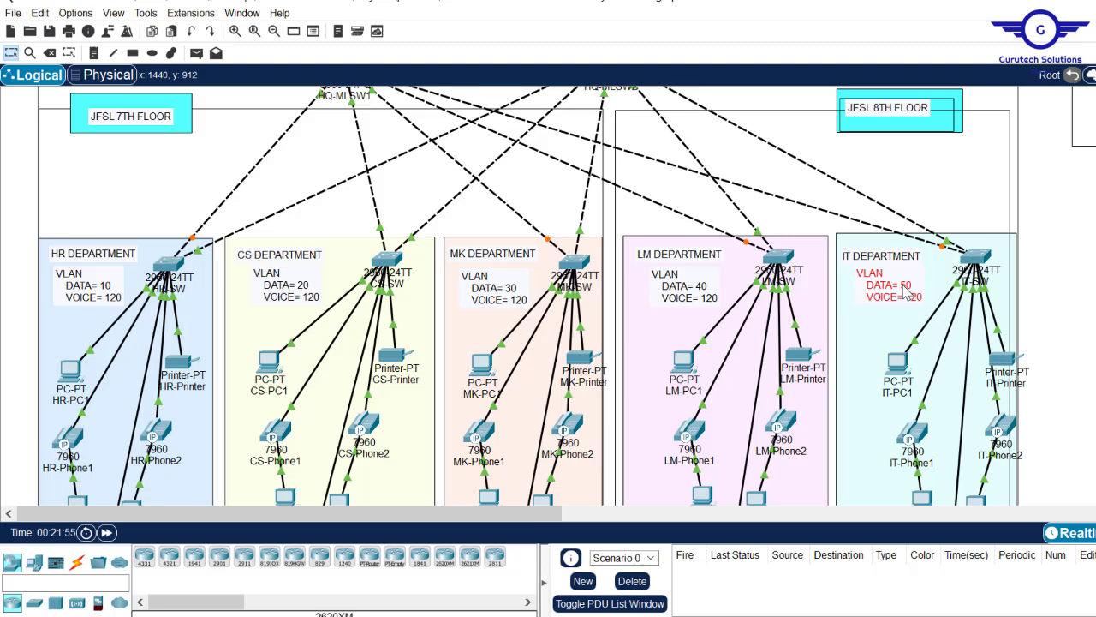
{"action": "left_click_drag", "start_coordinate": [501, 294], "coordinate": [498, 287]}
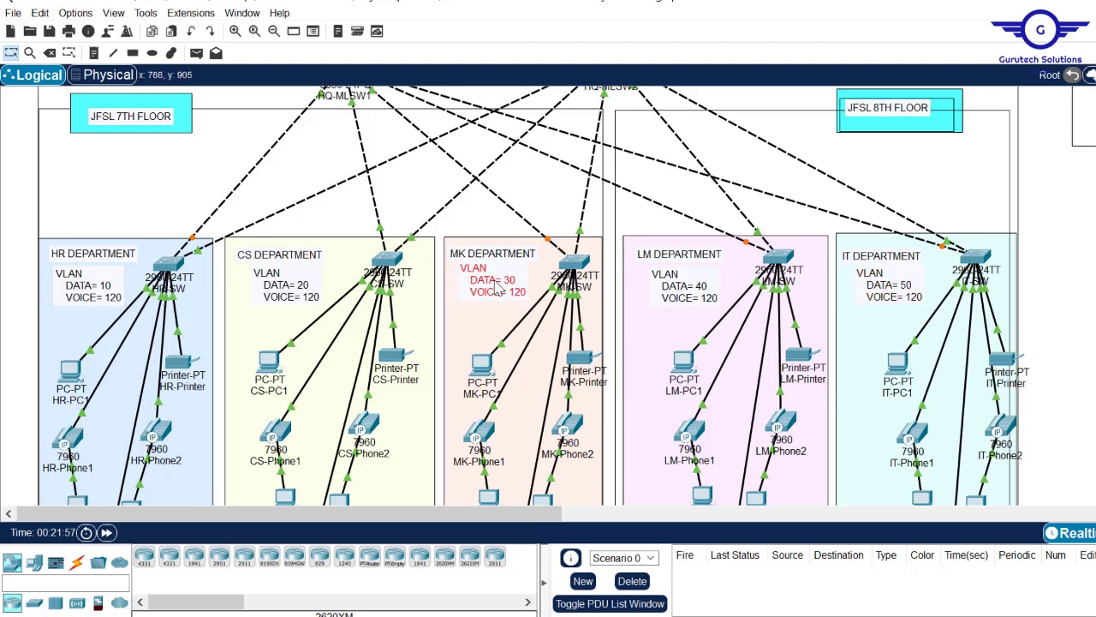
{"action": "left_click_drag", "start_coordinate": [302, 296], "coordinate": [296, 293]}
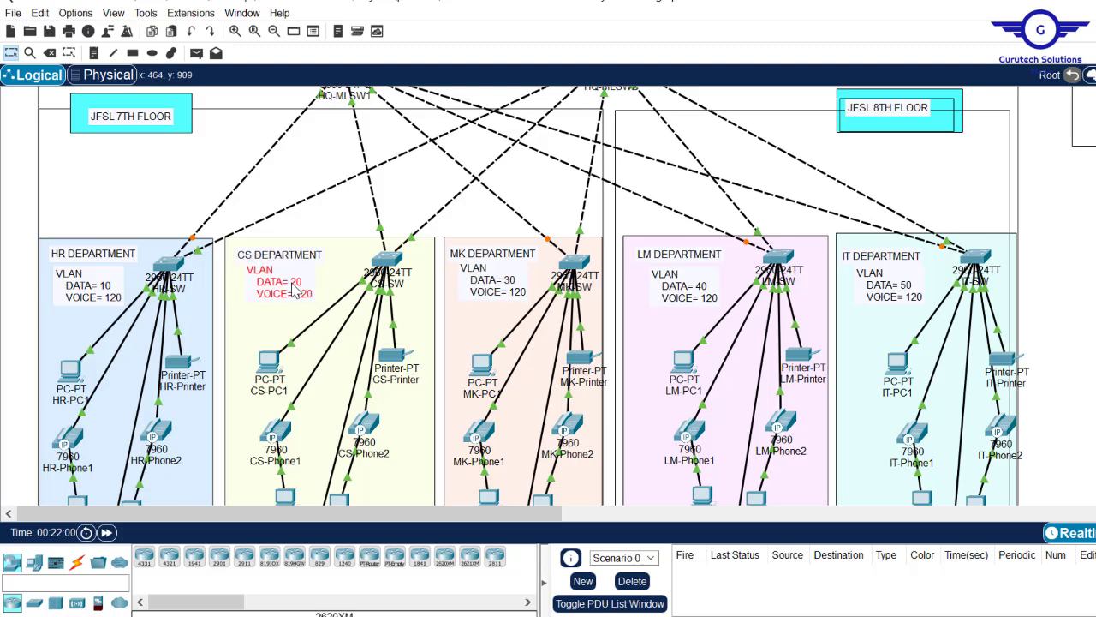
{"action": "left_click_drag", "start_coordinate": [73, 276], "coordinate": [76, 281]}
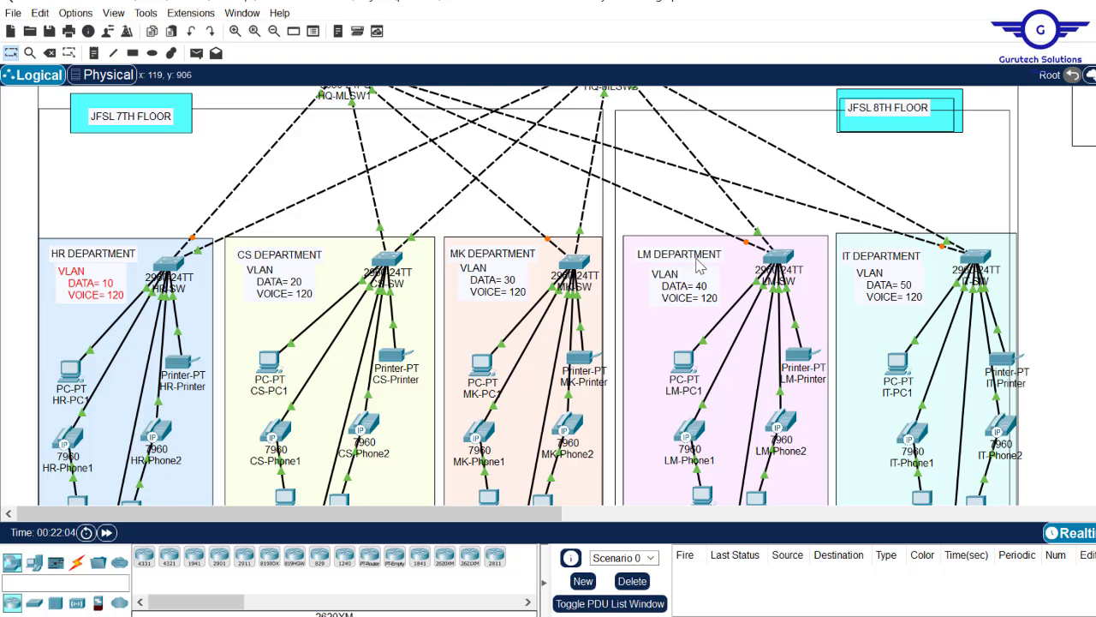
{"action": "left_click", "coordinate": [1077, 284]}
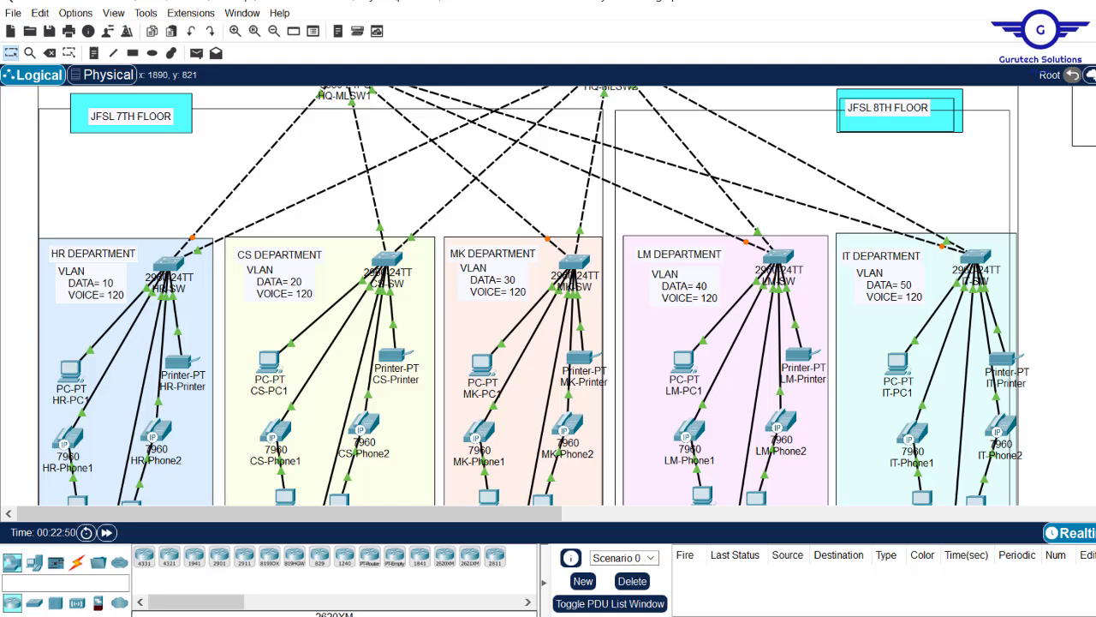
{"action": "scroll", "coordinate": [548, 296], "scroll_direction": "up", "scroll_amount": 3}
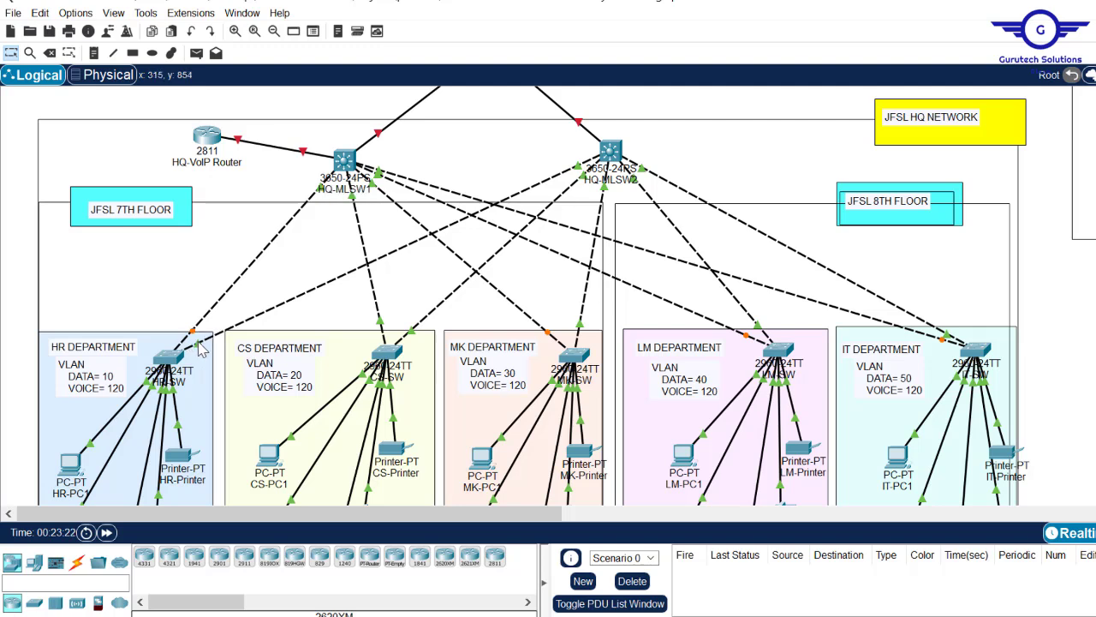
- Log into HR-SW, check FastEthernet0/4's settings, and exit back to global configuration mode
{"action": "mouse_move", "coordinate": [380, 320]}
{"action": "left_click", "coordinate": [163, 364]}
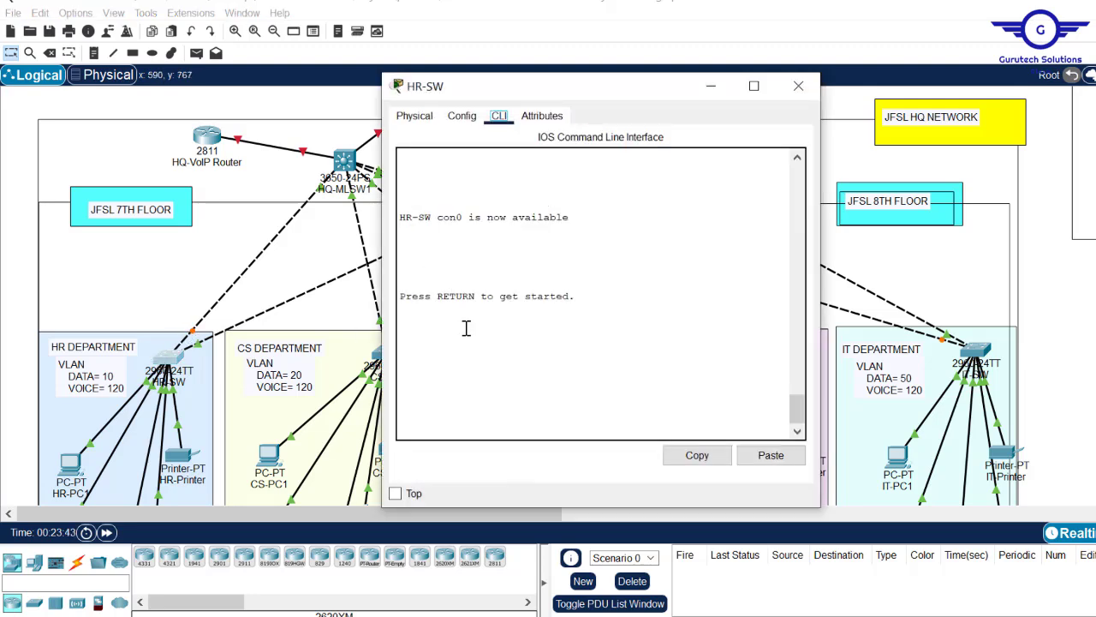
{"action": "key", "text": "Return"}
{"action": "key", "text": "Return"}
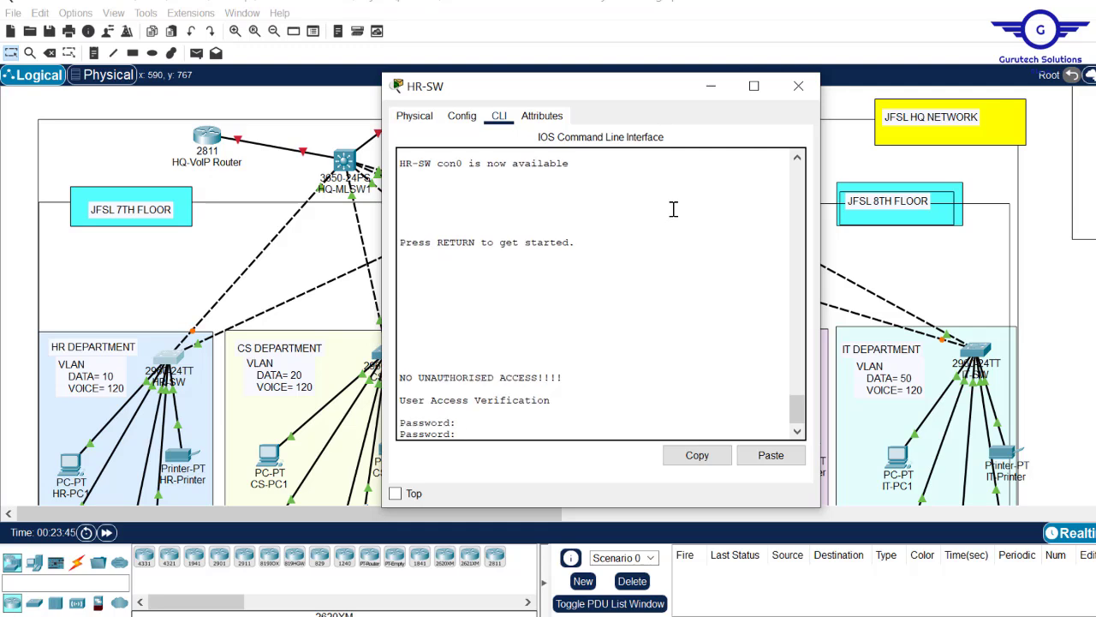
{"action": "key", "text": "Return"}
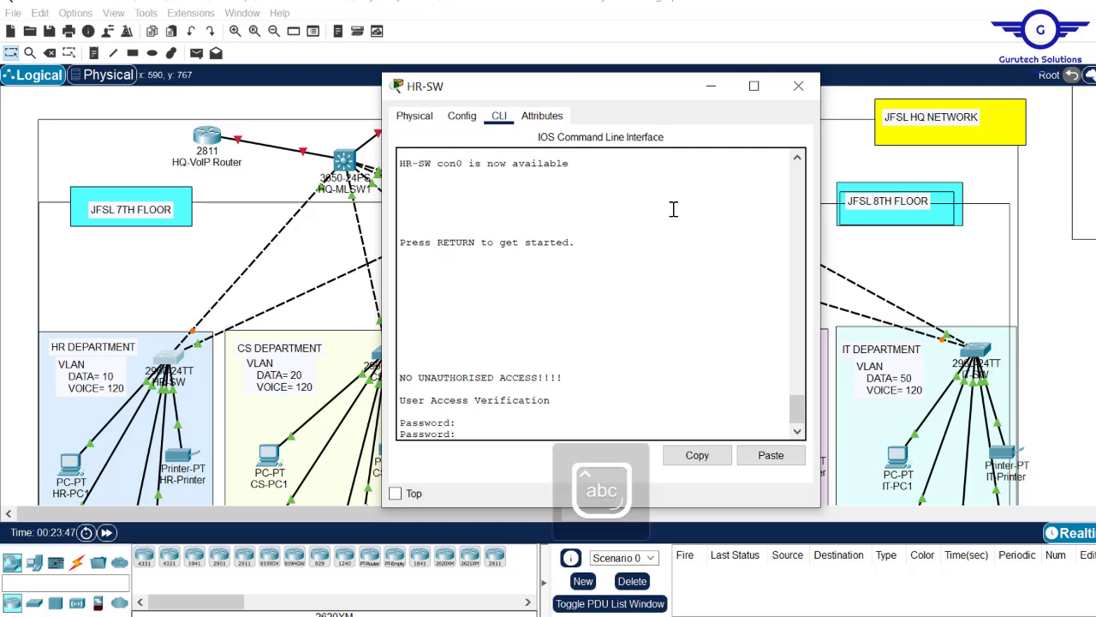
{"action": "left_click", "coordinate": [461, 116]}
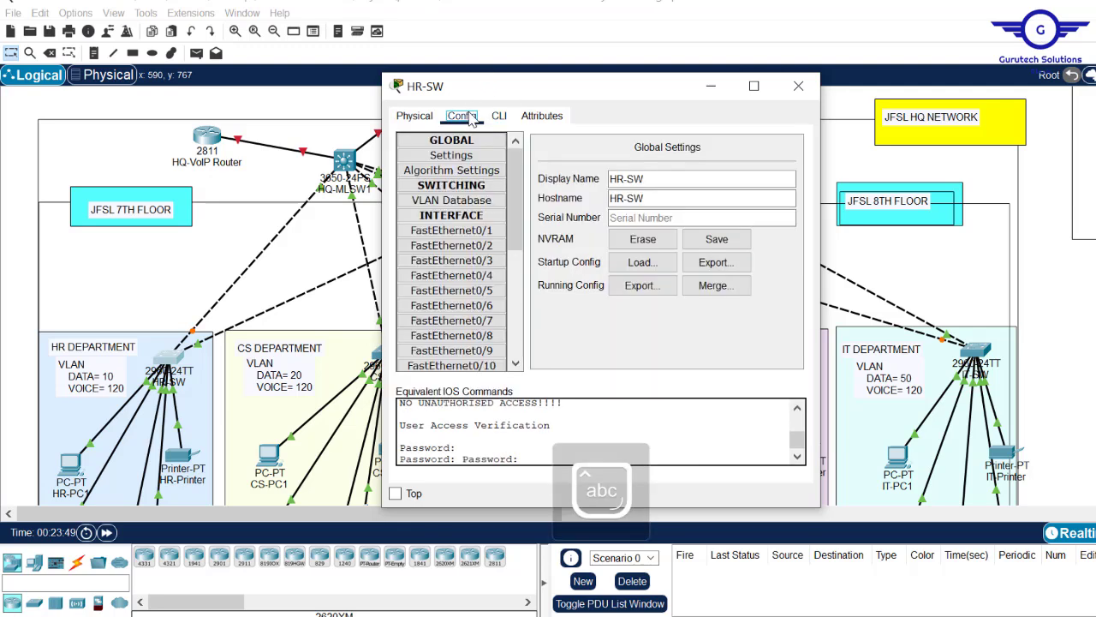
{"action": "left_click", "coordinate": [462, 276]}
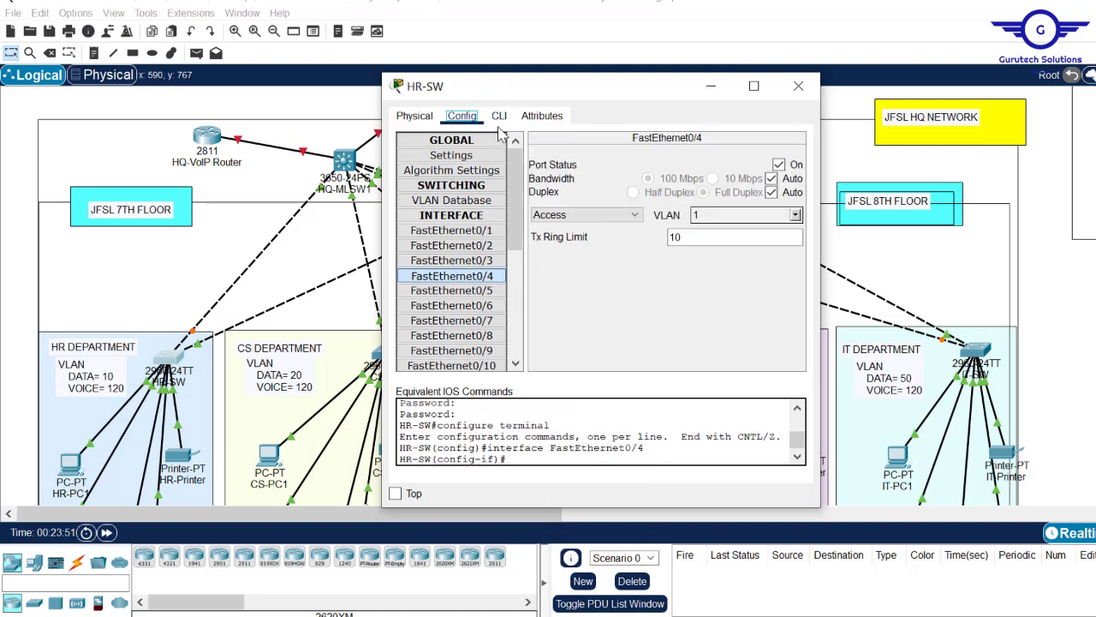
{"action": "left_click", "coordinate": [498, 117]}
{"action": "key", "text": "Return"}
{"action": "key", "text": "Return"}
{"action": "type", "text": "exit"}
{"action": "key", "text": "Return"}
{"action": "key", "text": "Return"}
{"action": "key", "text": "Return"}
{"action": "key", "text": "Return"}
{"action": "key", "text": "Return"}
{"action": "key", "text": "Return"}
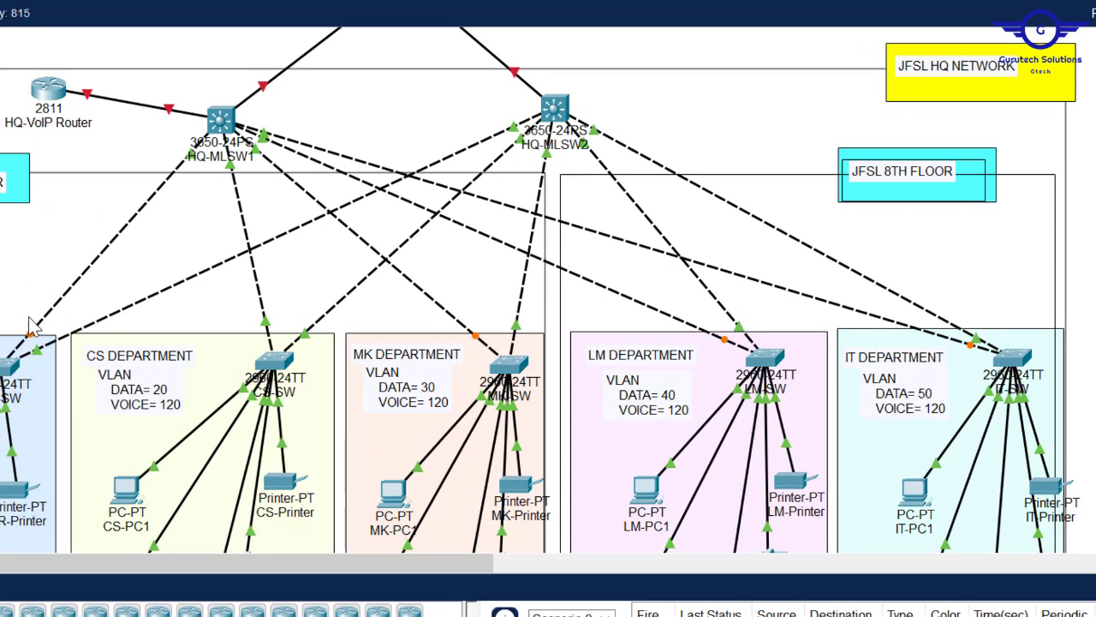
- Create VLAN 10 named DATA in HR-SW's CLI
{"action": "left_click", "coordinate": [10, 367]}
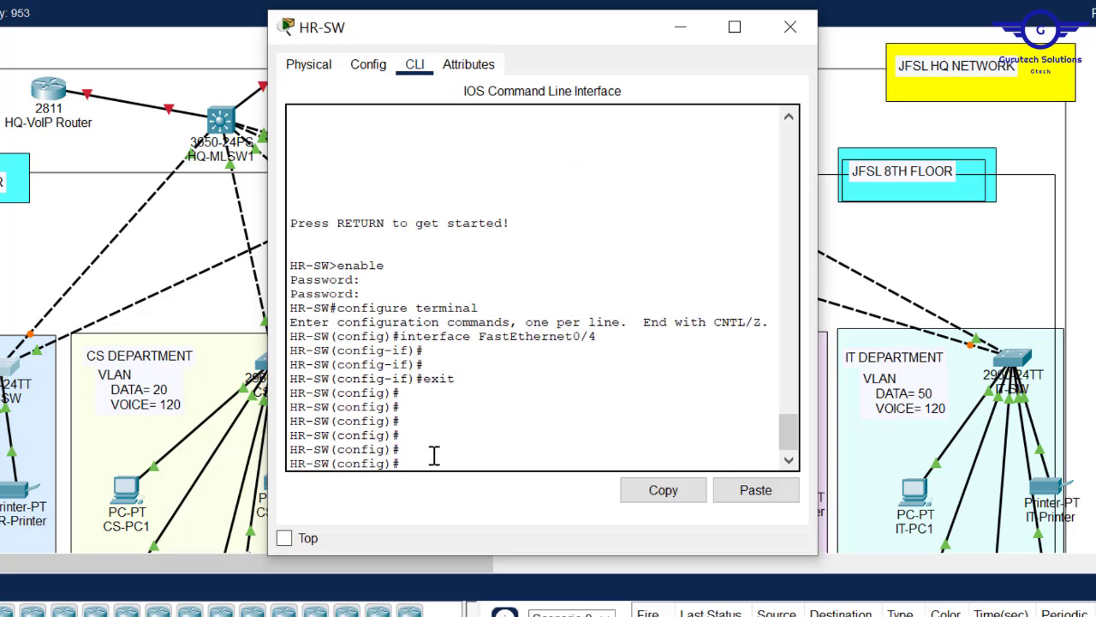
{"action": "type", "text": "vlan 10"}
{"action": "key", "text": "Return"}
{"action": "type", "text": "name DATA"}
{"action": "key", "text": "Return"}
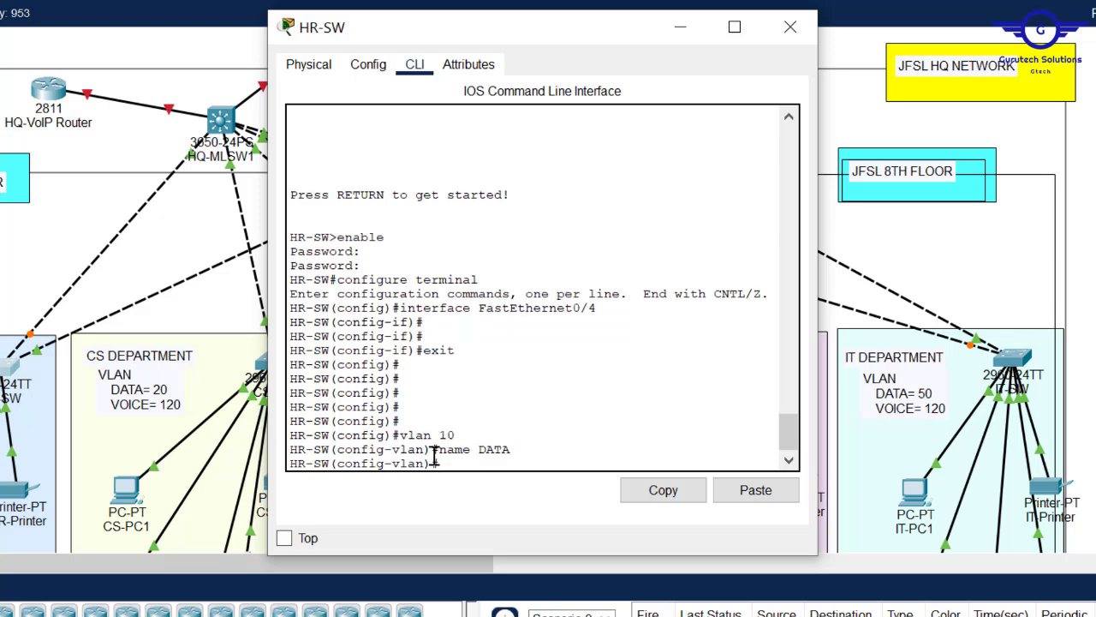
- Create VLAN 120 named VOICE, then exit back to global configuration
{"action": "key", "text": "Up"}
{"action": "key", "text": "Up"}
{"action": "type", "text": "2"}
{"action": "key", "text": "Return"}
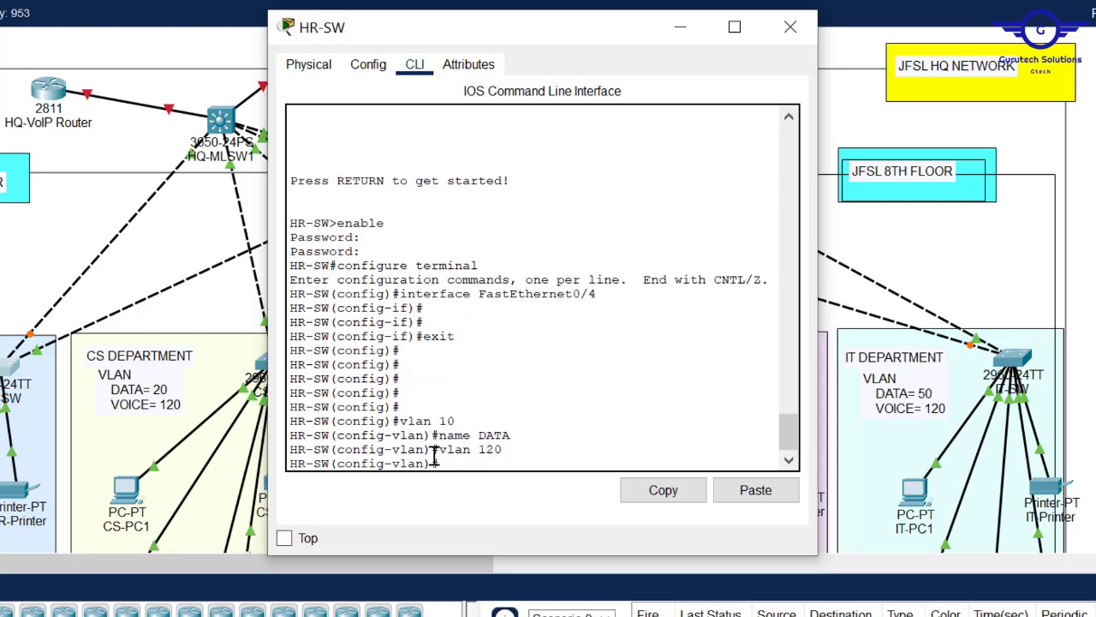
{"action": "key", "text": "Up"}
{"action": "key", "text": "Up"}
{"action": "key", "text": "BackSpace"}
{"action": "key", "text": "BackSpace"}
{"action": "key", "text": "BackSpace"}
{"action": "type", "text": "VOICE"}
{"action": "key", "text": "Return"}
{"action": "type", "text": "exit"}
{"action": "key", "text": "Return"}
{"action": "key", "text": "Return"}
{"action": "key", "text": "Return"}
{"action": "key", "text": "Return"}
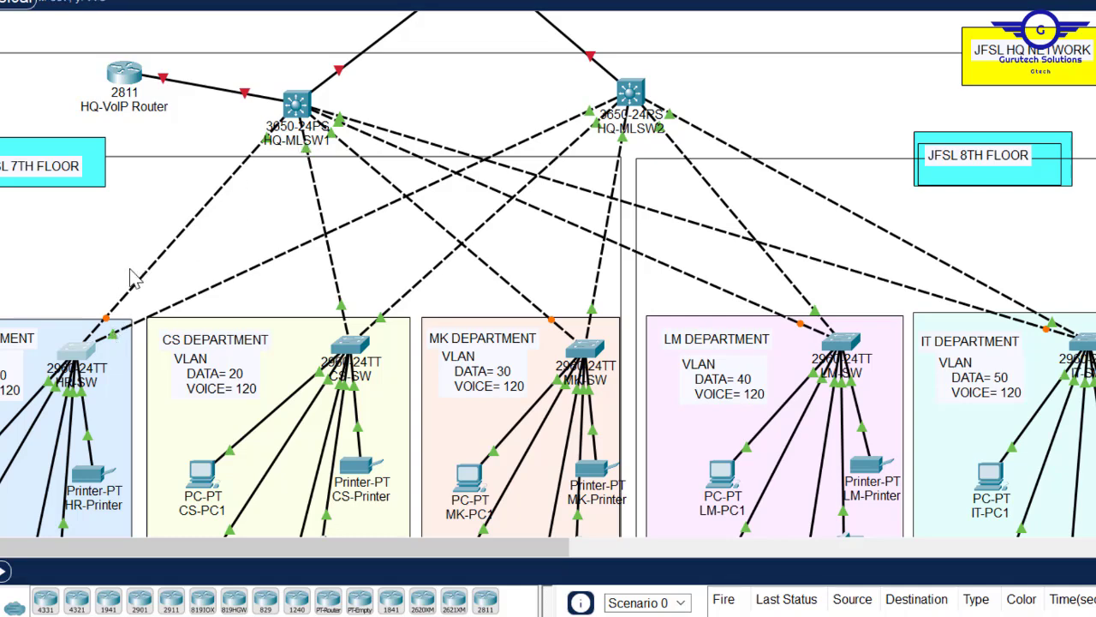
- Set HR-SW ports Fa0/1–Fa0/2 to switchport mode trunk, then exit the interface range
{"action": "left_click", "coordinate": [75, 352]}
{"action": "type", "text": "ig)#int"}
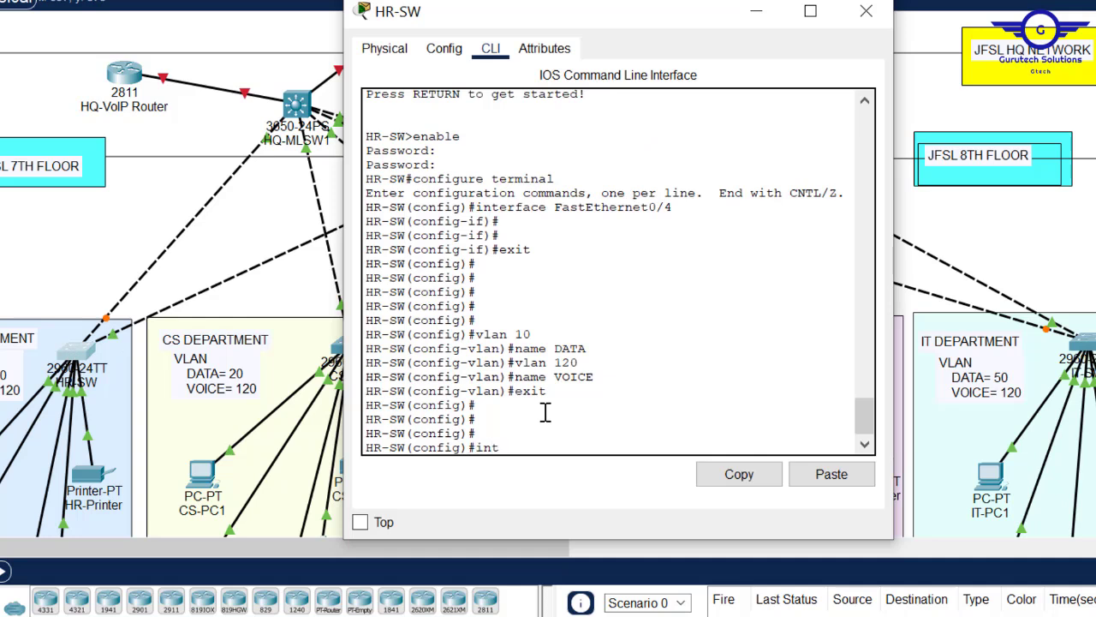
{"action": "type", "text": " range fa0/1-2"}
{"action": "key", "text": "Return"}
{"action": "type", "text": "switc"}
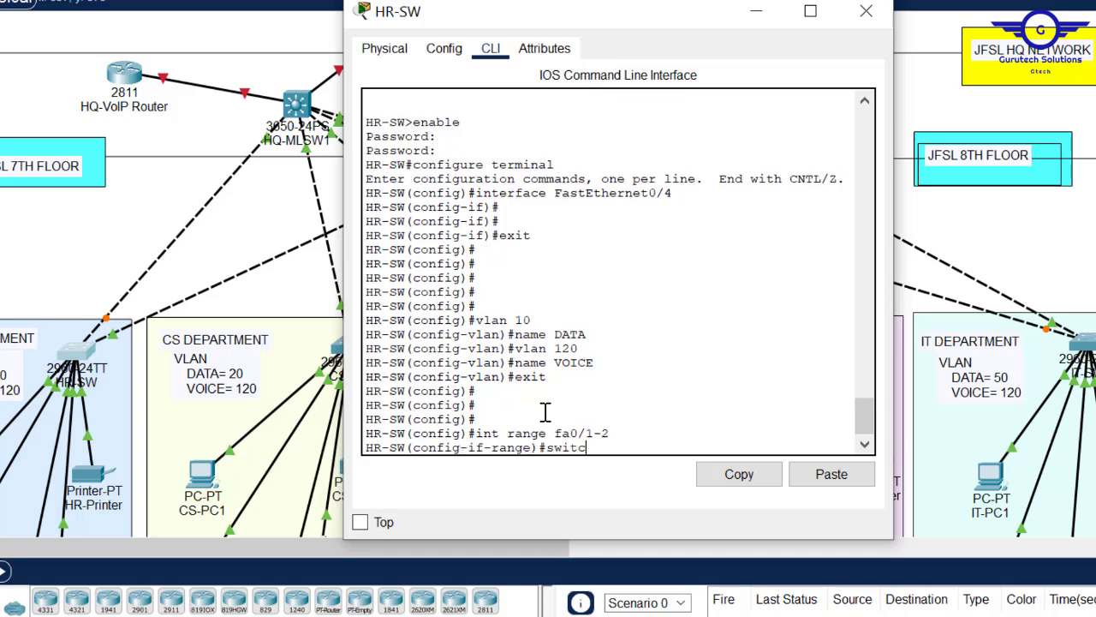
{"action": "key", "text": "Tab"}
{"action": "type", "text": "mo"}
{"action": "key", "text": "Tab"}
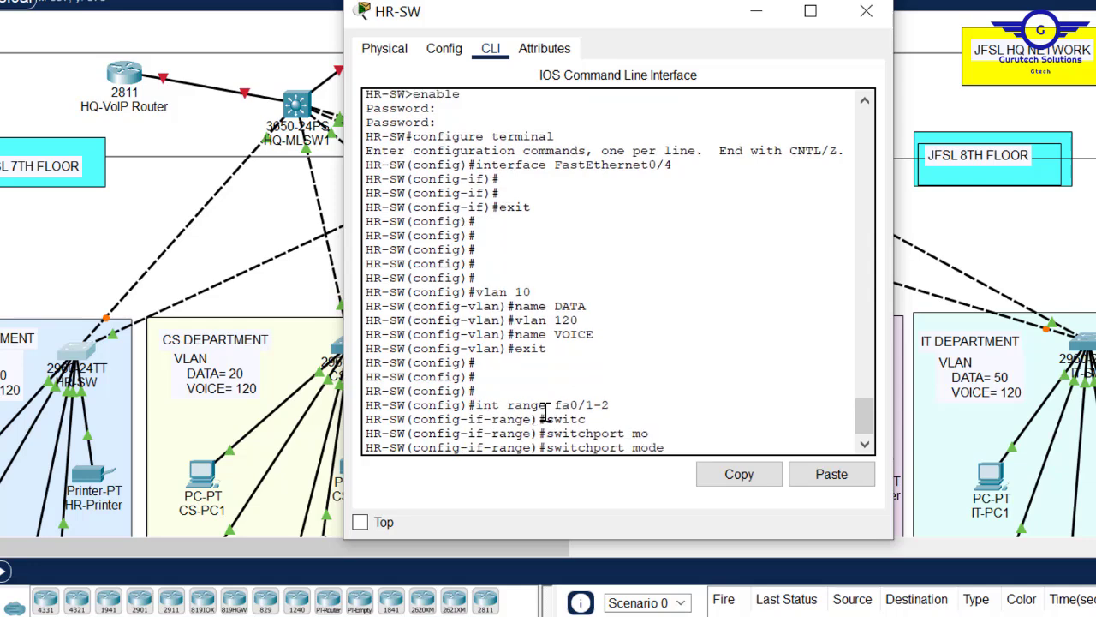
{"action": "type", "text": "tr"}
{"action": "key", "text": "Tab"}
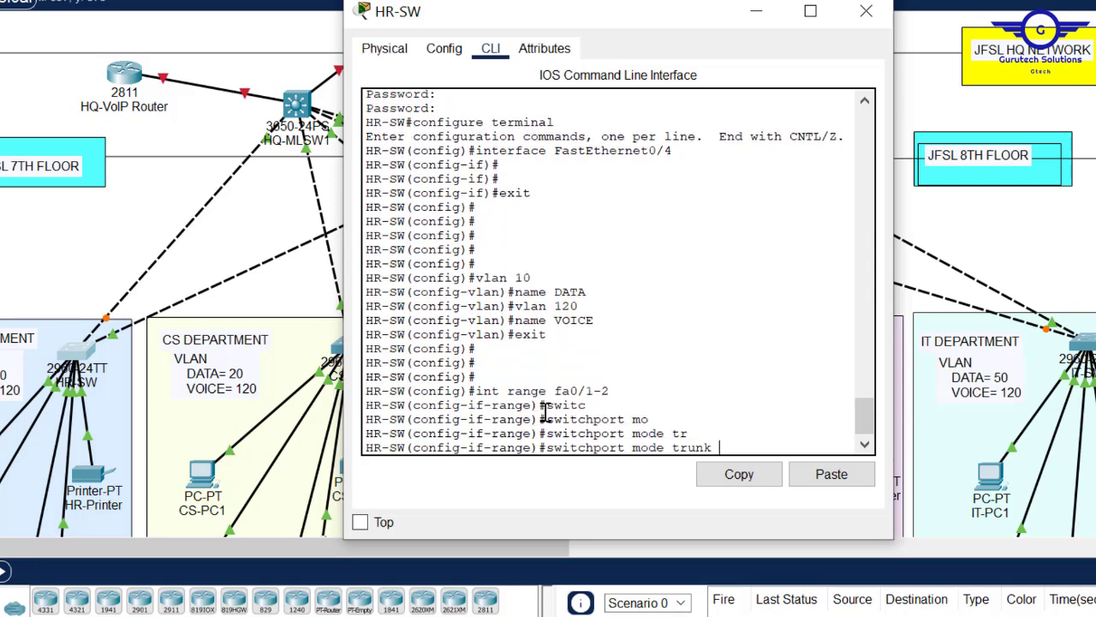
{"action": "key", "text": "Return"}
{"action": "key", "text": "Return"}
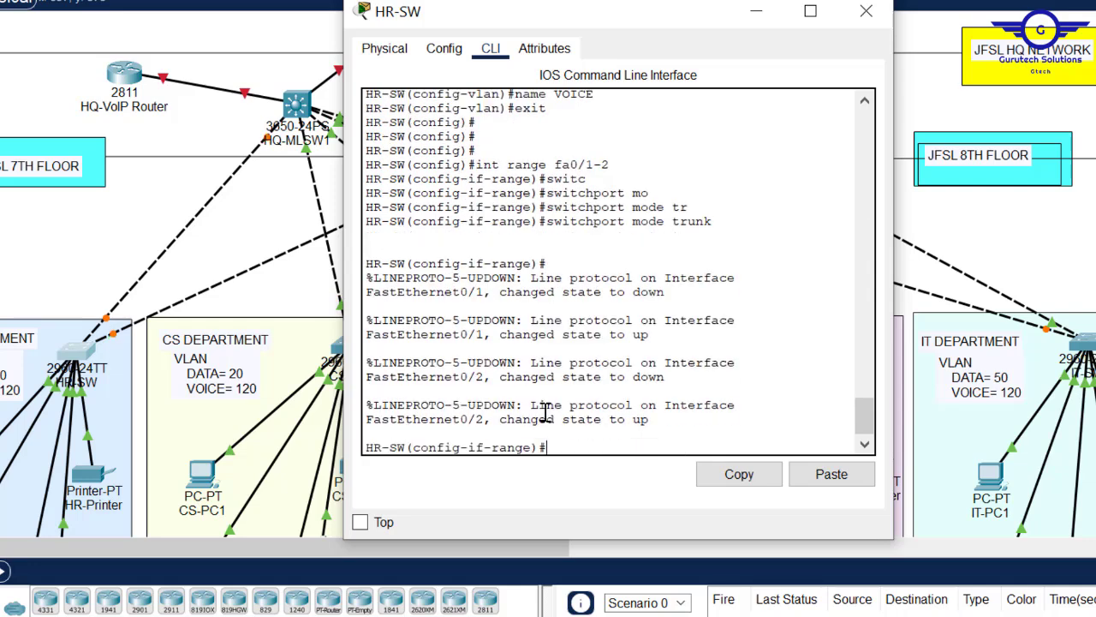
{"action": "type", "text": "exit"}
{"action": "key", "text": "Return"}
{"action": "key", "text": "Return"}
{"action": "key", "text": "Return"}
{"action": "key", "text": "Return"}
{"action": "key", "text": "Return"}
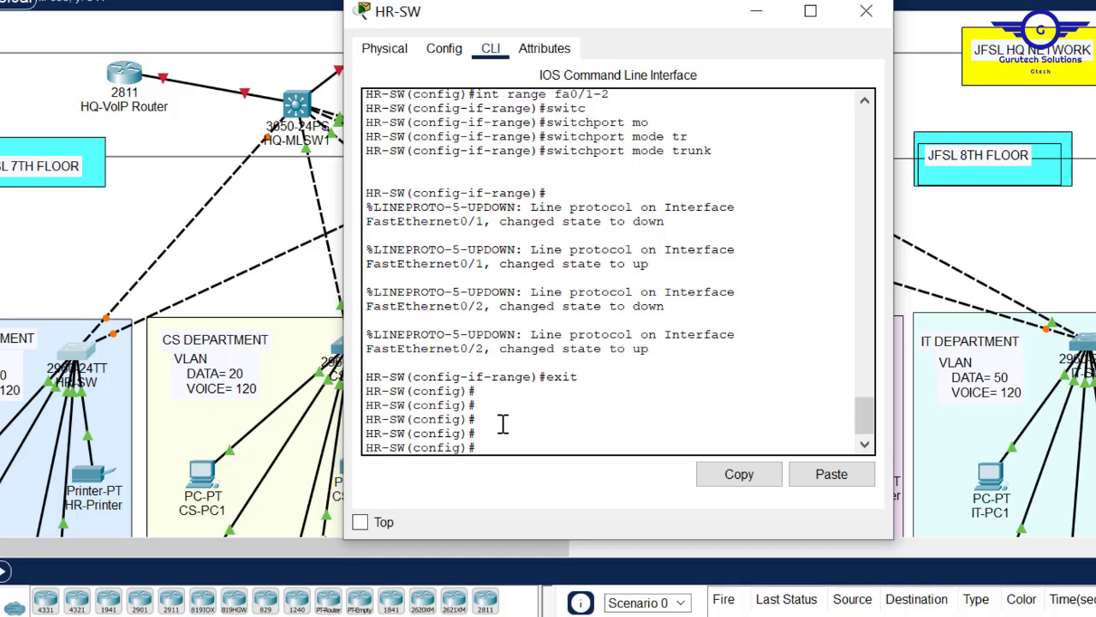
- Select the interface range Fa0/3–24 and make those ports access ports
{"action": "key", "text": "Up"}
{"action": "key", "text": "Up"}
{"action": "key", "text": "Up"}
{"action": "key", "text": "BackSpace"}
{"action": "type", "text": "2-24"}
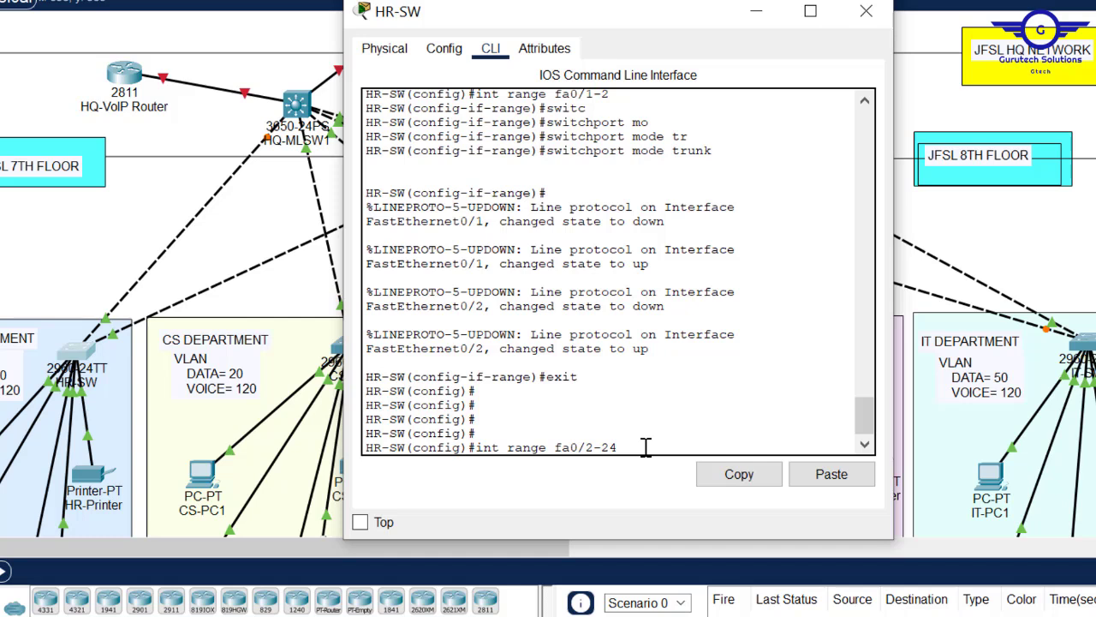
{"action": "key", "text": "BackSpace"}
{"action": "type", "text": "3"}
{"action": "key", "text": "Return"}
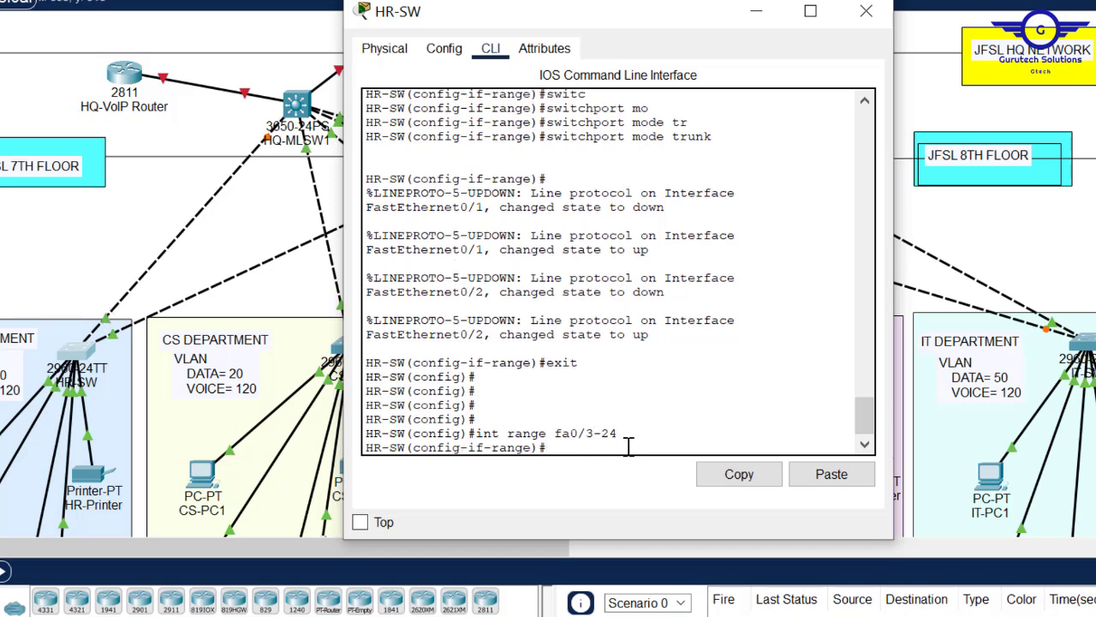
{"action": "type", "text": "swit"}
{"action": "key", "text": "Tab"}
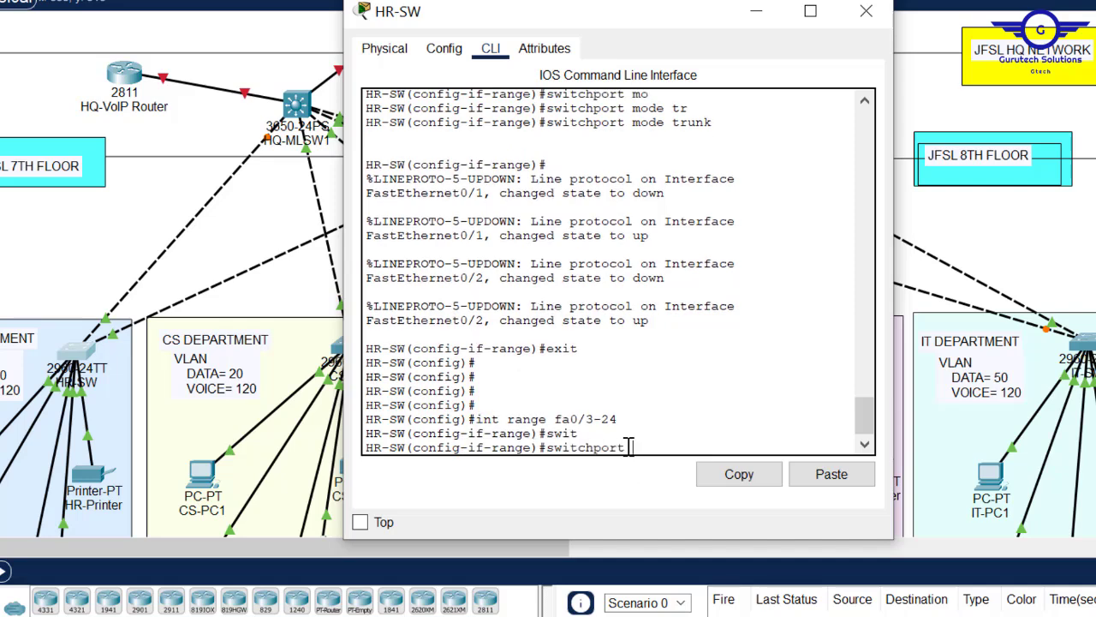
{"action": "type", "text": "m"}
{"action": "key", "text": "Tab"}
{"action": "type", "text": "ac"}
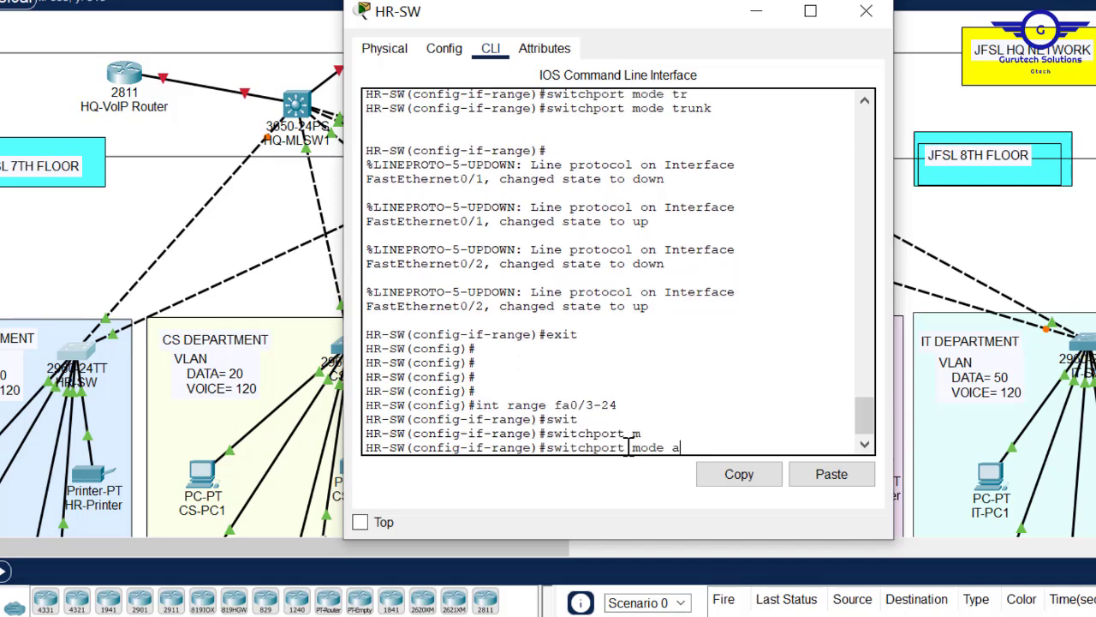
{"action": "key", "text": "Tab"}
{"action": "key", "text": "Return"}
{"action": "key", "text": "Return"}
{"action": "key", "text": "Return"}
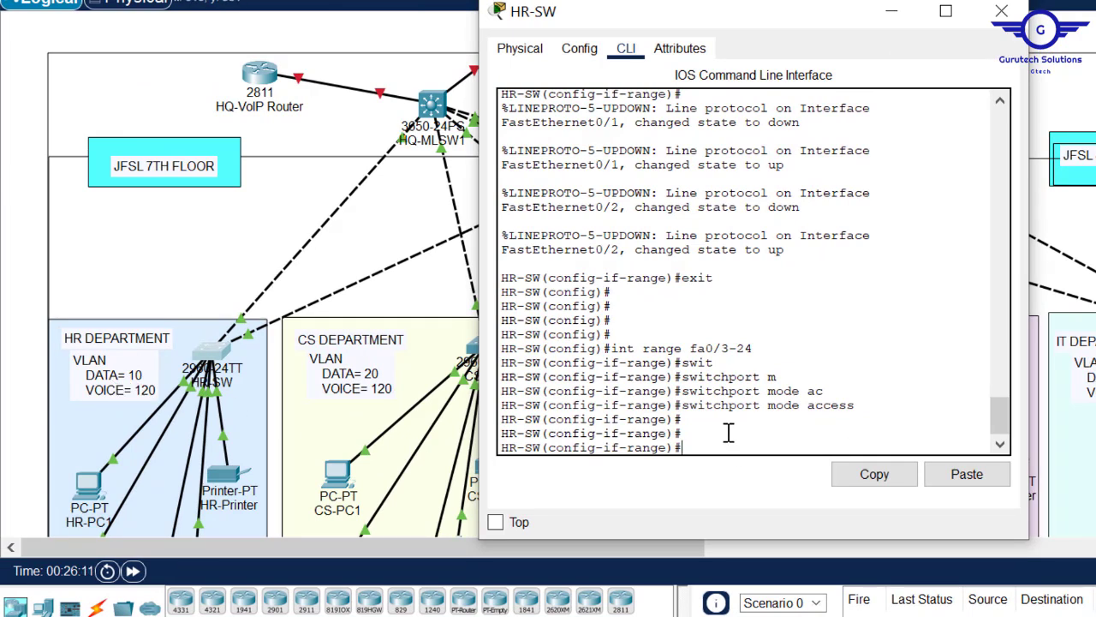
- Assign ports Fa0/3–24 to data VLAN 10
{"action": "type", "text": "swi"}
{"action": "key", "text": "Tab"}
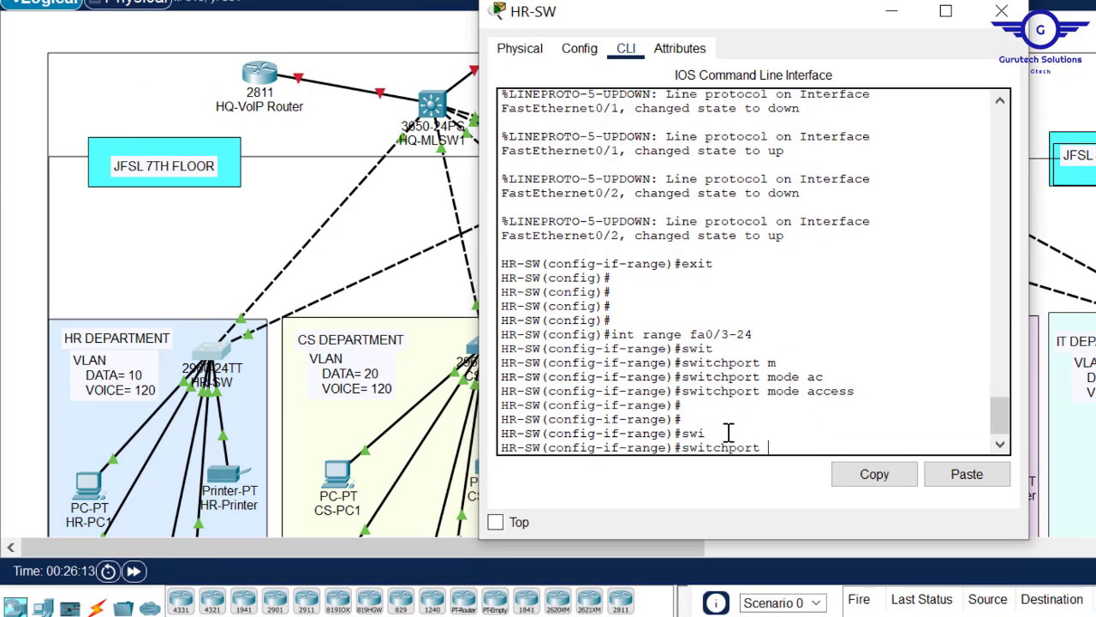
{"action": "type", "text": "a"}
{"action": "key", "text": "Tab"}
{"action": "type", "text": "v"}
{"action": "key", "text": "Tab"}
{"action": "type", "text": "10"}
{"action": "key", "text": "Return"}
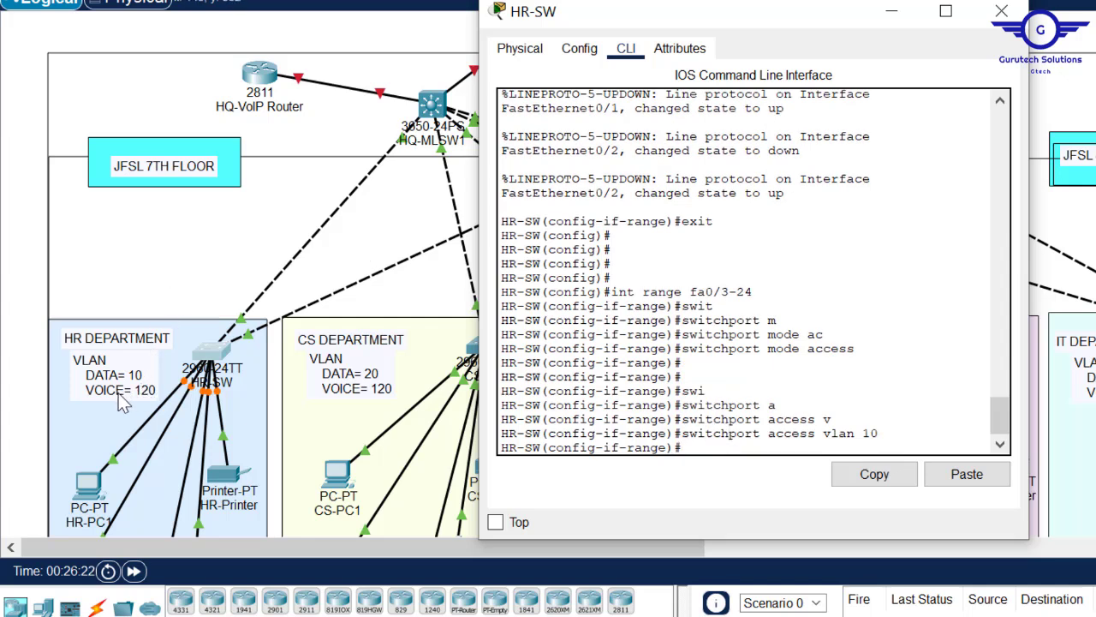
- Set voice VLAN 120 on the Fa0/3–24 port range
{"action": "type", "text": "wi"}
{"action": "key", "text": "Tab"}
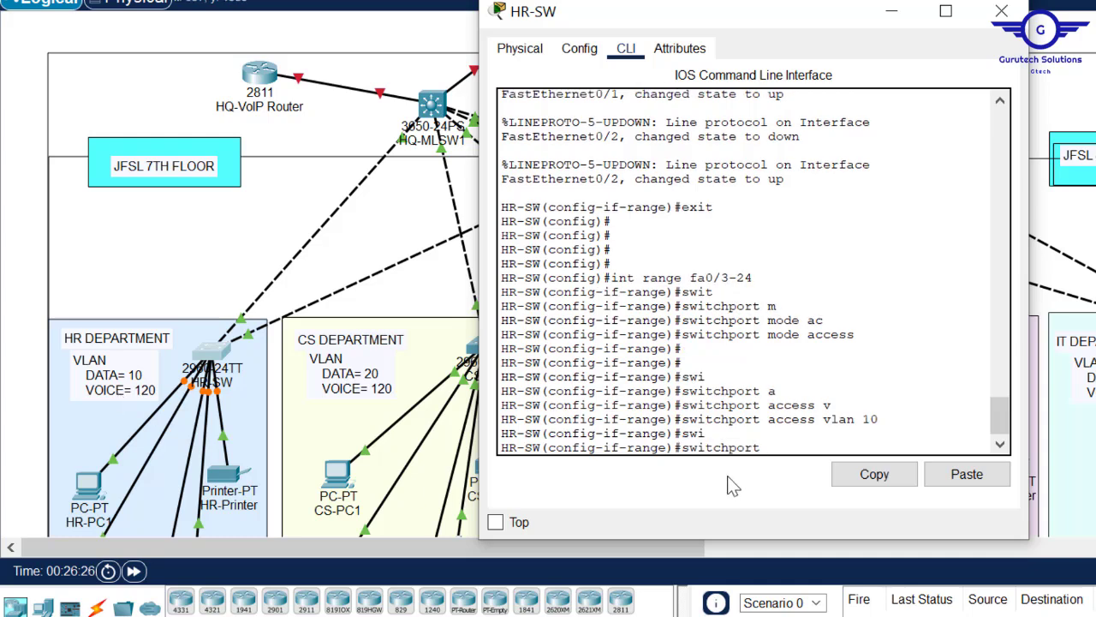
{"action": "type", "text": "voice"}
{"action": "key", "text": "Tab"}
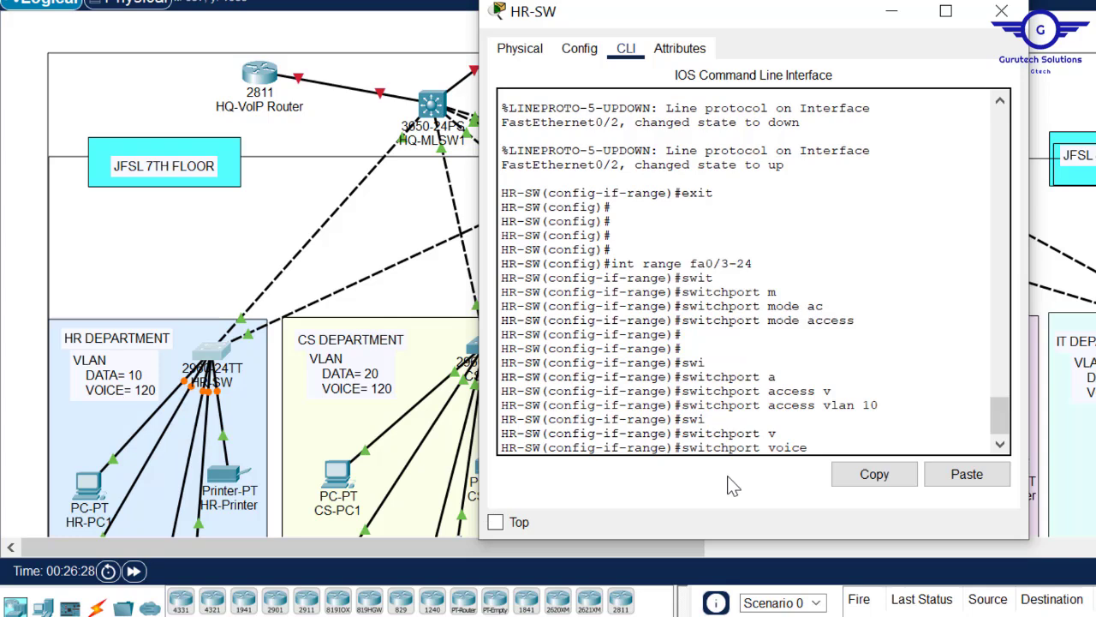
{"action": "type", "text": "v"}
{"action": "key", "text": "Tab"}
{"action": "type", "text": "12"}
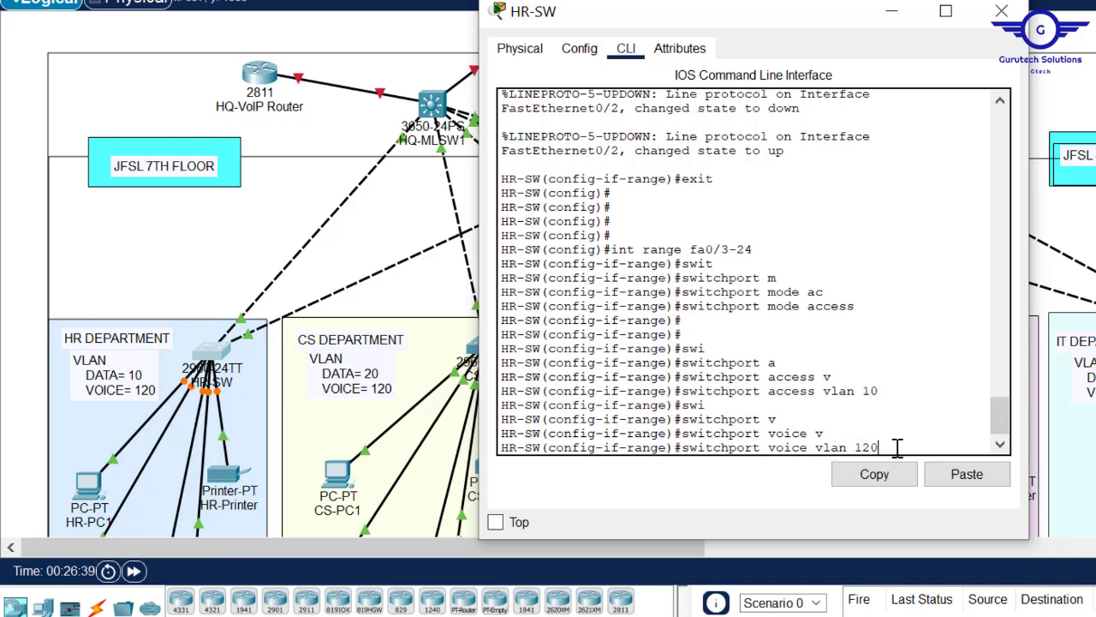
{"action": "key", "text": "Return"}
- Exit interface configuration and save the running configuration with 'do wr'
{"action": "type", "text": "exit"}
{"action": "key", "text": "Return"}
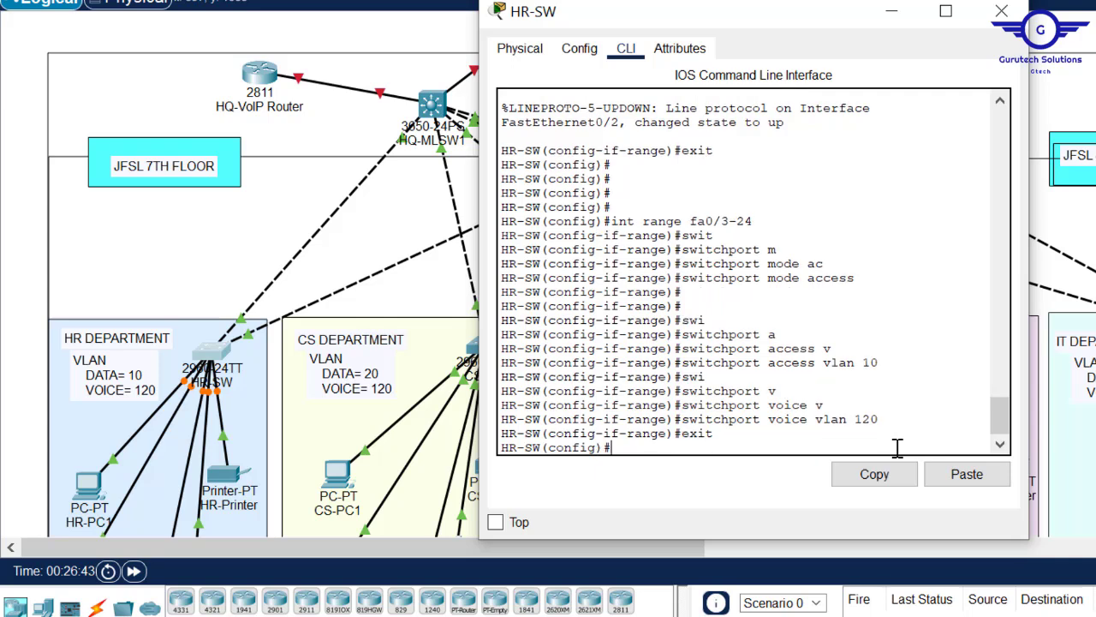
{"action": "key", "text": "Return"}
{"action": "key", "text": "Return"}
{"action": "type", "text": "do wr"}
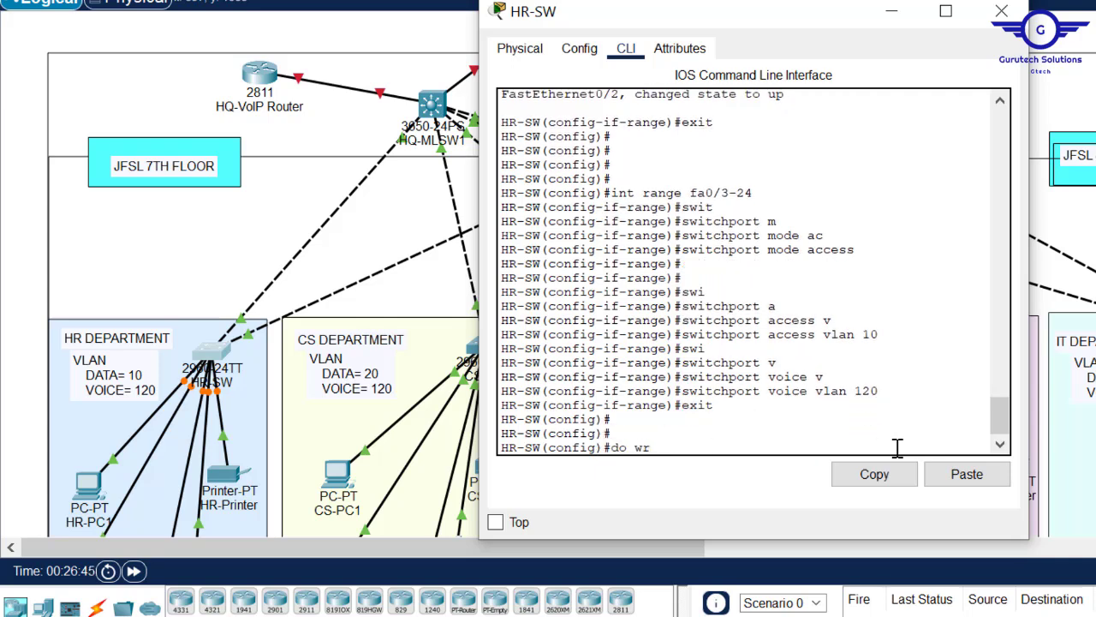
{"action": "key", "text": "Return"}
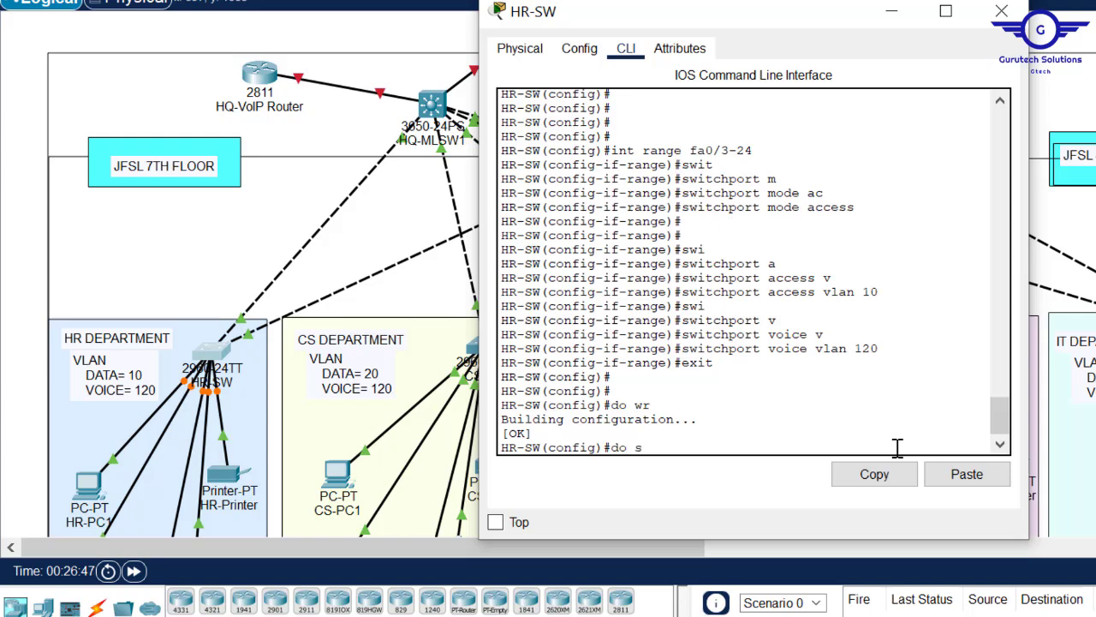
- Check HR-SW's startup config for the Fa0/1–2 trunk and Fa0/3 access/voice settings, then close the window
{"action": "type", "text": "tart"}
{"action": "key", "text": "Return"}
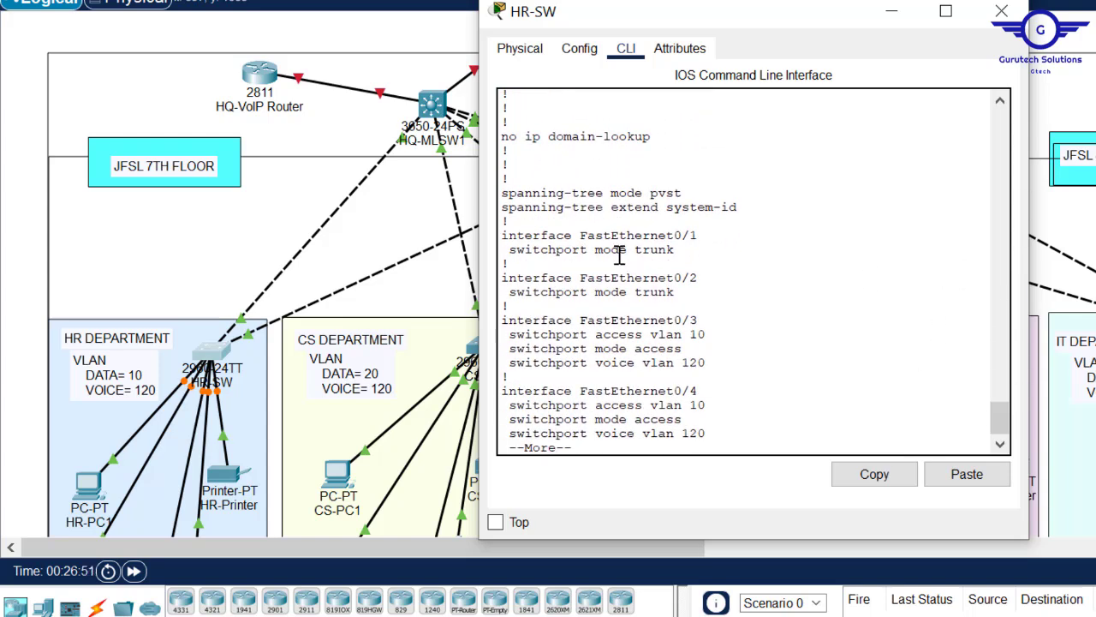
{"action": "left_click", "coordinate": [686, 297]}
{"action": "left_click_drag", "start_coordinate": [656, 286], "coordinate": [493, 225]}
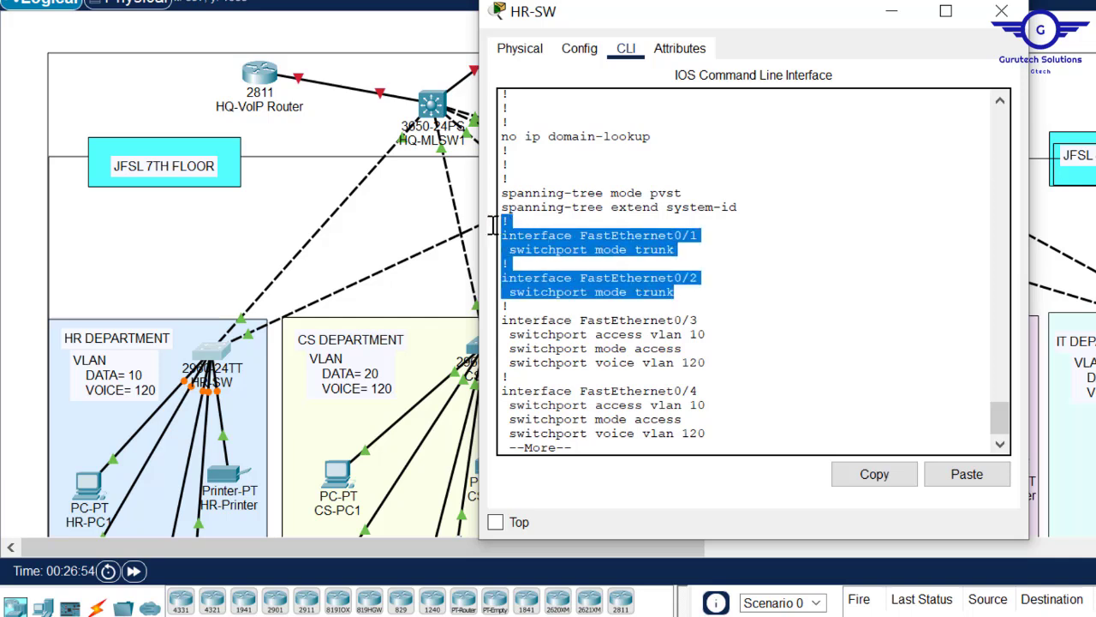
{"action": "key", "text": "Return"}
{"action": "key", "text": "Return"}
{"action": "key", "text": "Return"}
{"action": "key", "text": "Return"}
{"action": "key", "text": "Return"}
{"action": "key", "text": "Return"}
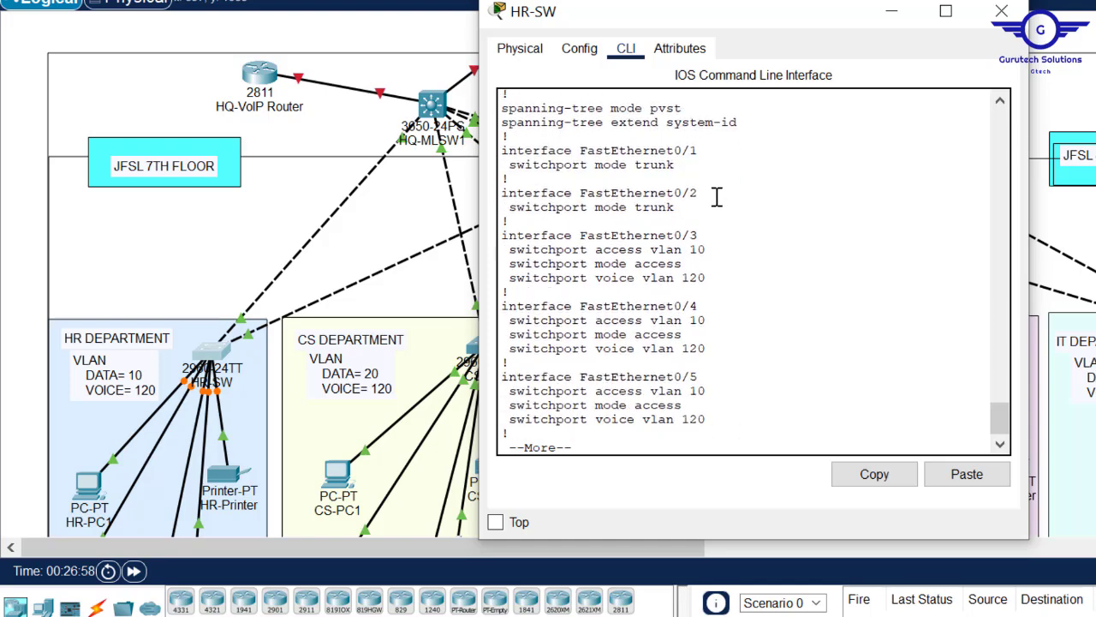
{"action": "left_click_drag", "start_coordinate": [503, 233], "coordinate": [699, 283]}
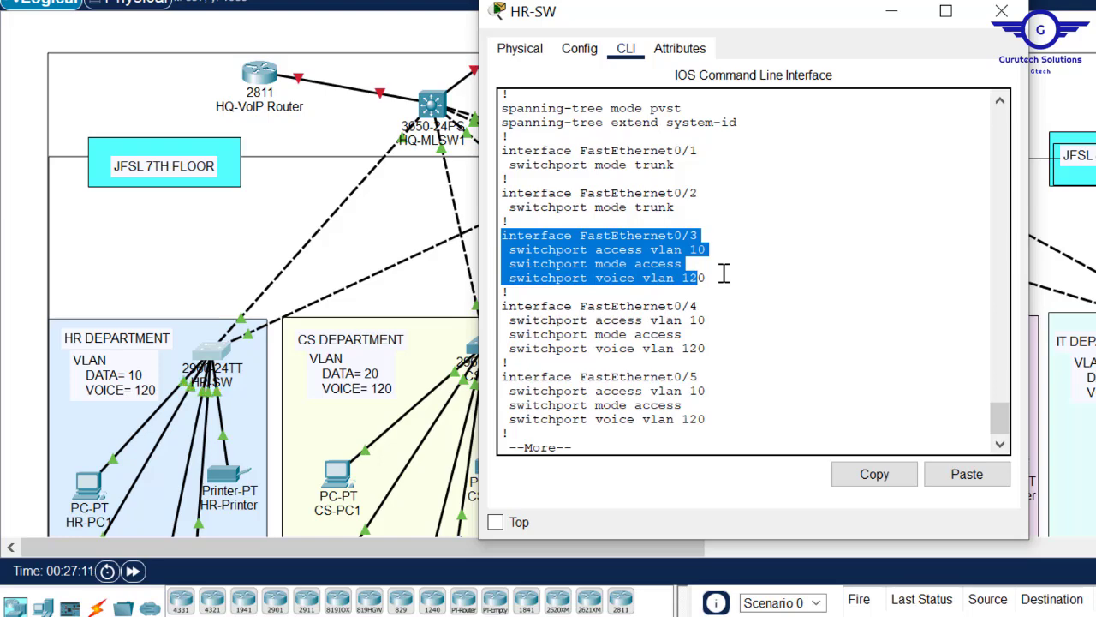
{"action": "left_click", "coordinate": [1001, 10]}
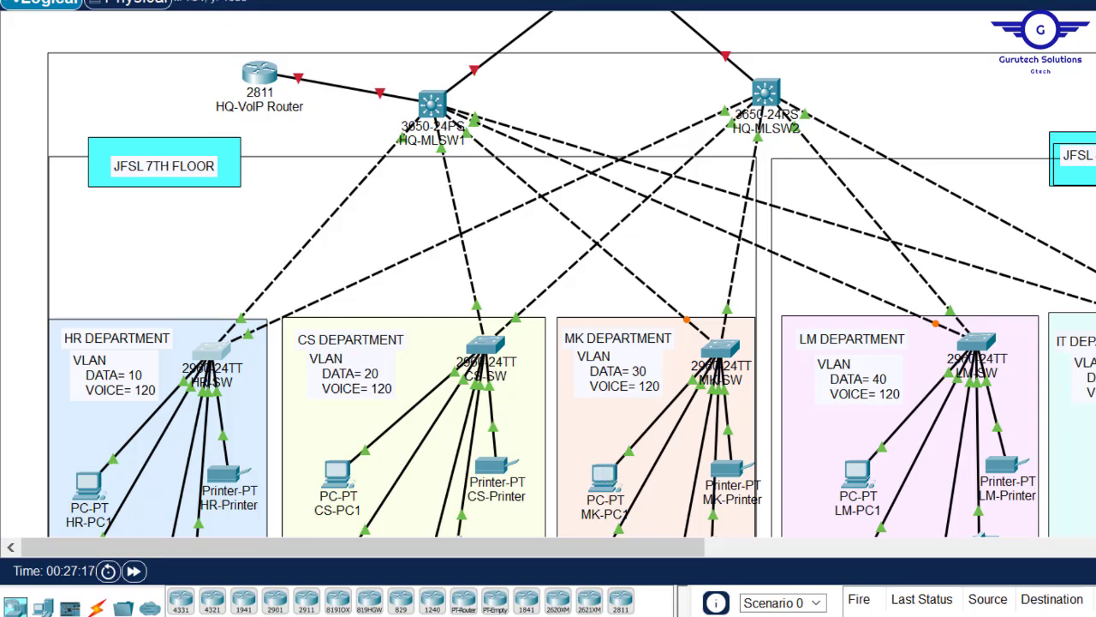
- In the untitled Notepad draft, write 'vlan 20' with 'name DATA'
{"action": "mouse_move", "coordinate": [616, 615]}
{"action": "left_click", "coordinate": [725, 574]}
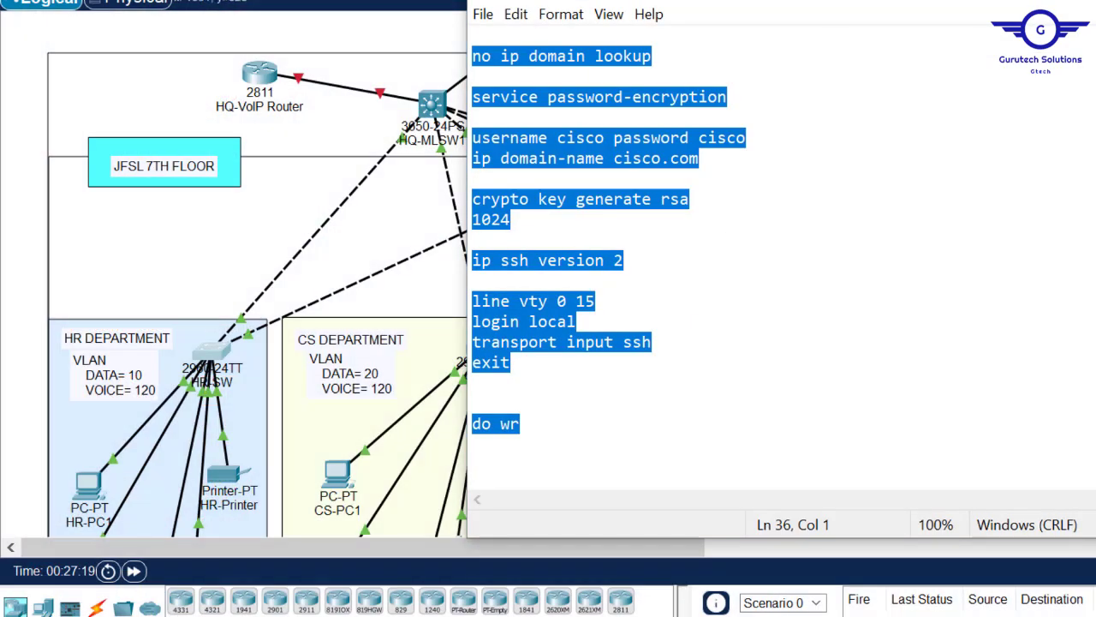
{"action": "scroll", "coordinate": [779, 257], "scroll_direction": "up", "scroll_amount": 5}
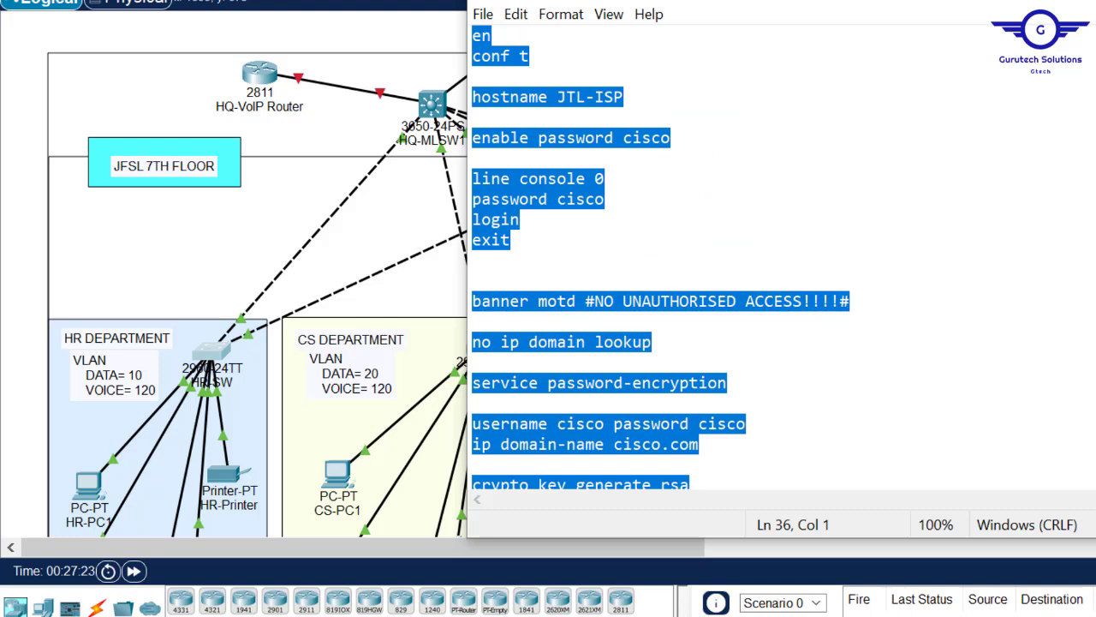
{"action": "type", "text": "vlan"}
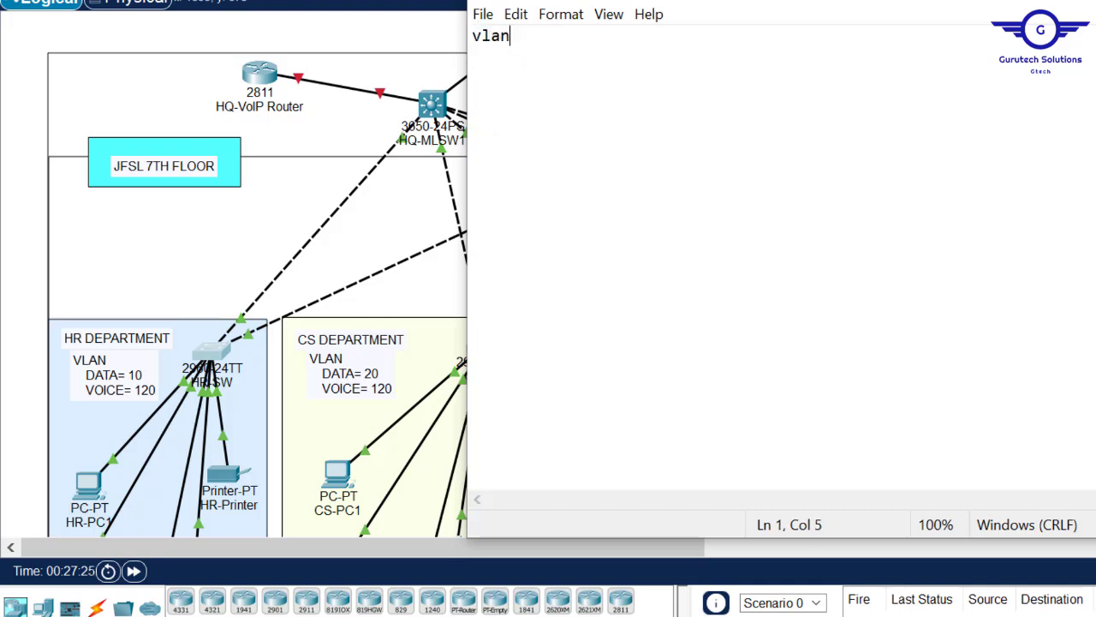
{"action": "left_click_drag", "start_coordinate": [867, 4], "coordinate": [946, 53]}
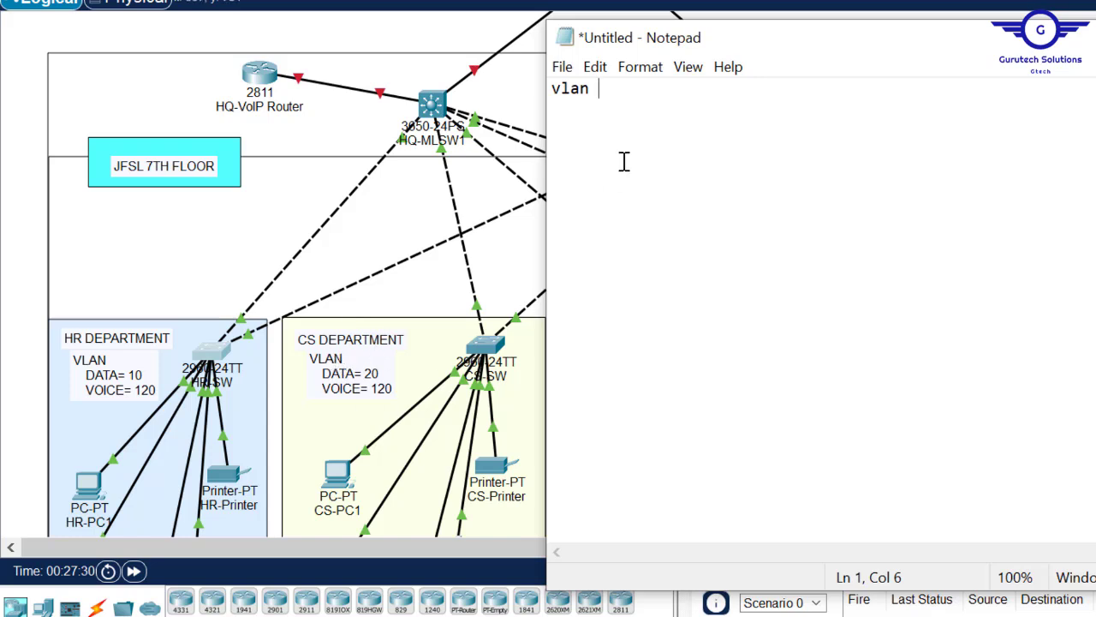
{"action": "type", "text": "20"}
{"action": "key", "text": "Return"}
{"action": "type", "text": "name DATA"}
{"action": "key", "text": "Return"}
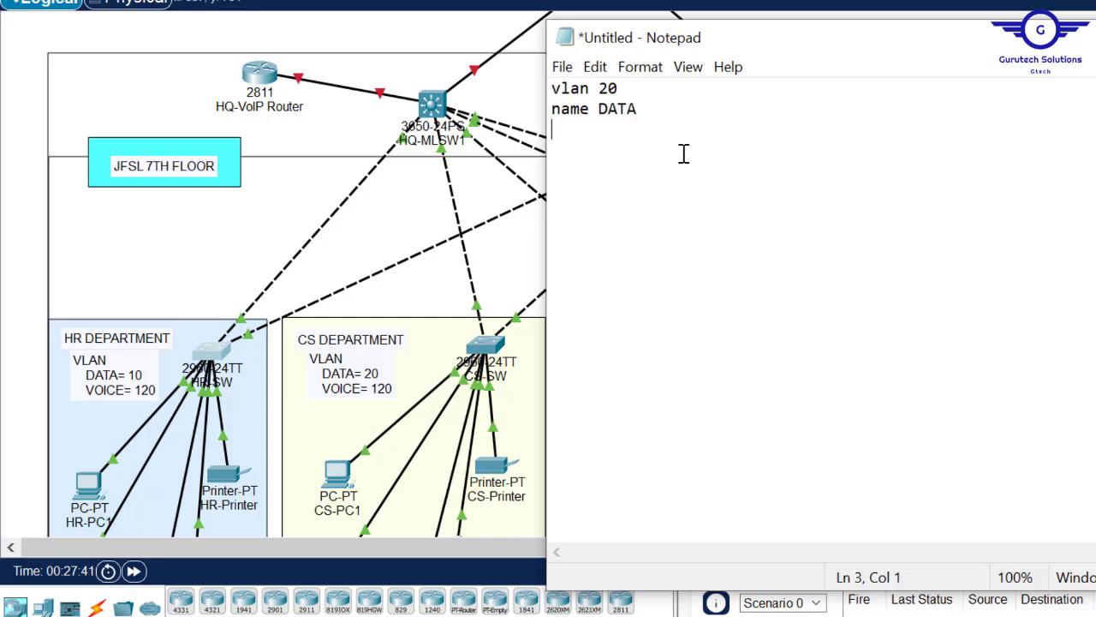
- Add 'vlan 120' with 'name VOICE', followed by 'exit'
{"action": "type", "text": "vlan 120"}
{"action": "key", "text": "Return"}
{"action": "type", "text": "name VOICE"}
{"action": "key", "text": "Return"}
{"action": "key", "text": "Return"}
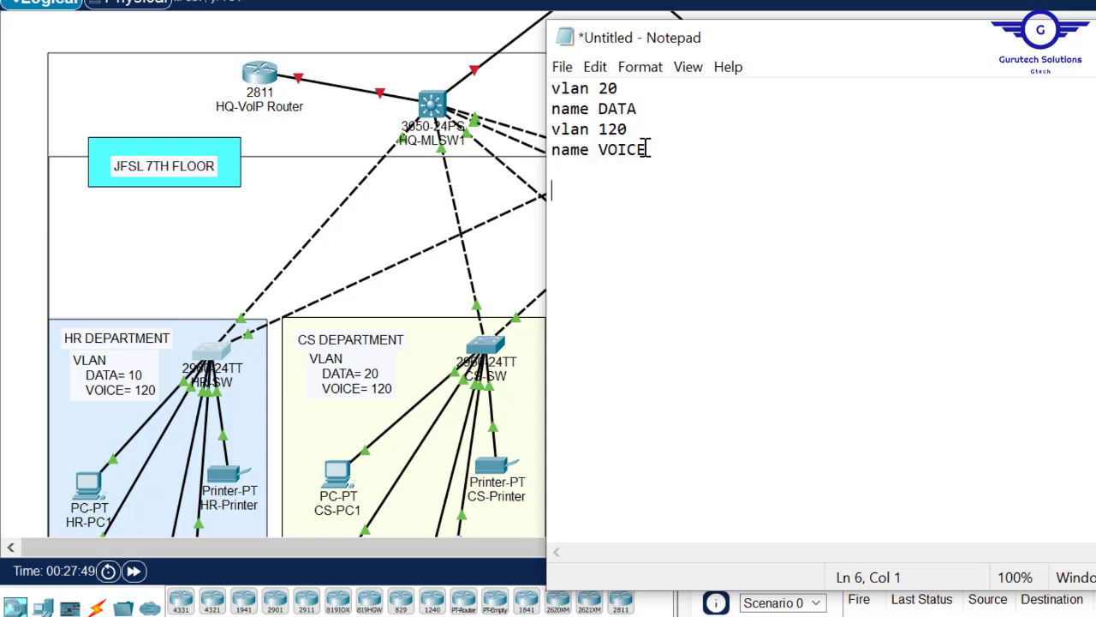
{"action": "key", "text": "BackSpace"}
{"action": "type", "text": "exit"}
{"action": "key", "text": "Return"}
{"action": "key", "text": "Return"}
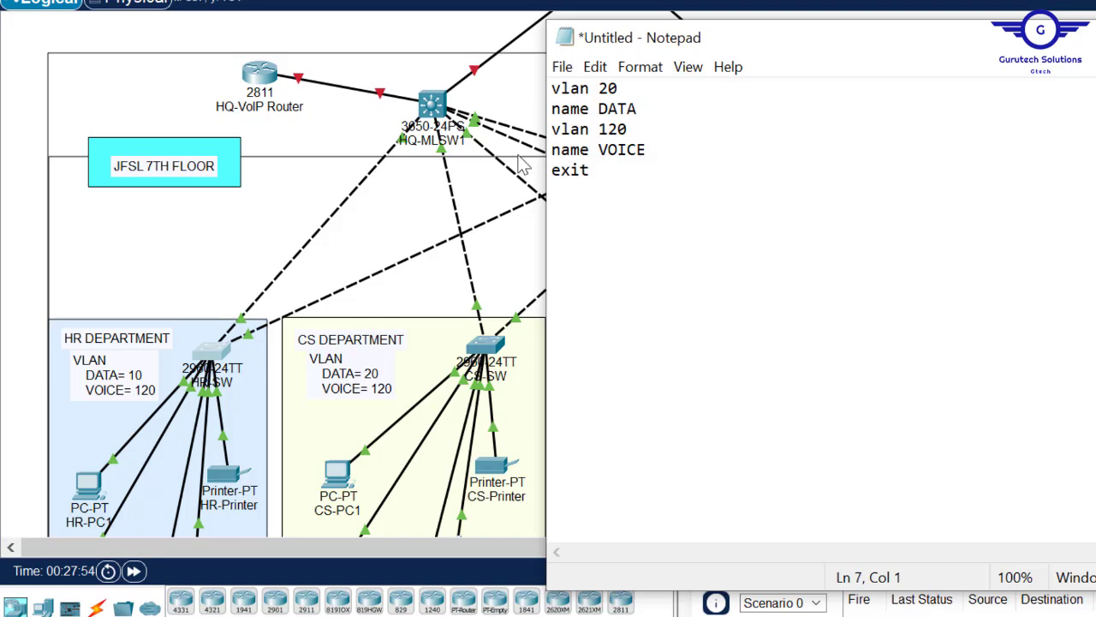
- Add 'int range fa0/1-2', 'switchport mode trunk' and 'exit' to the draft
{"action": "left_click", "coordinate": [23, 126]}
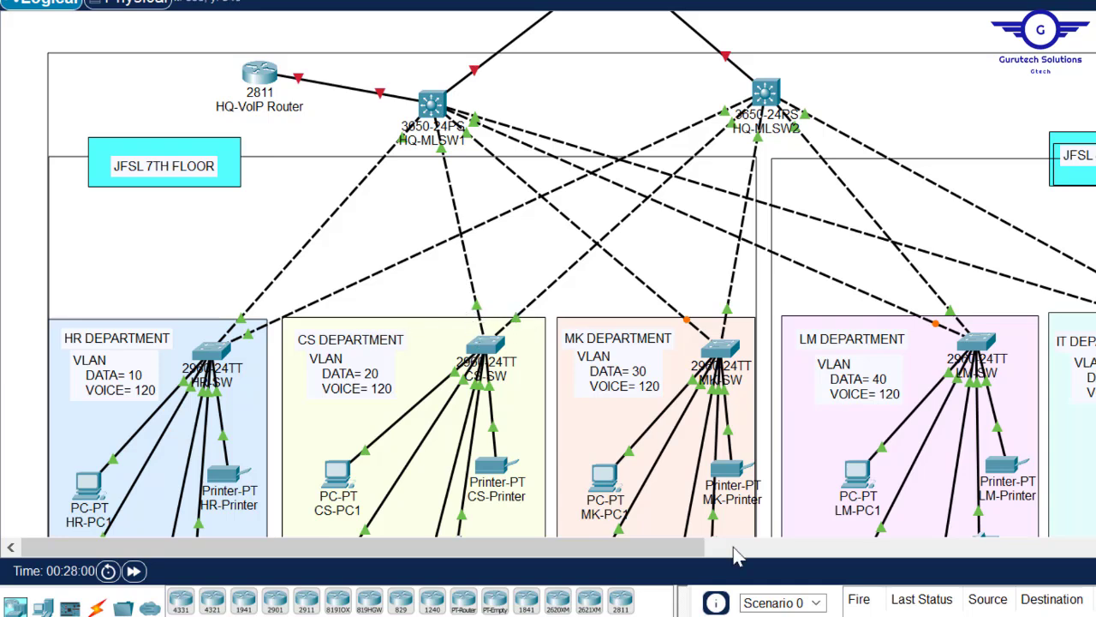
{"action": "mouse_move", "coordinate": [614, 616]}
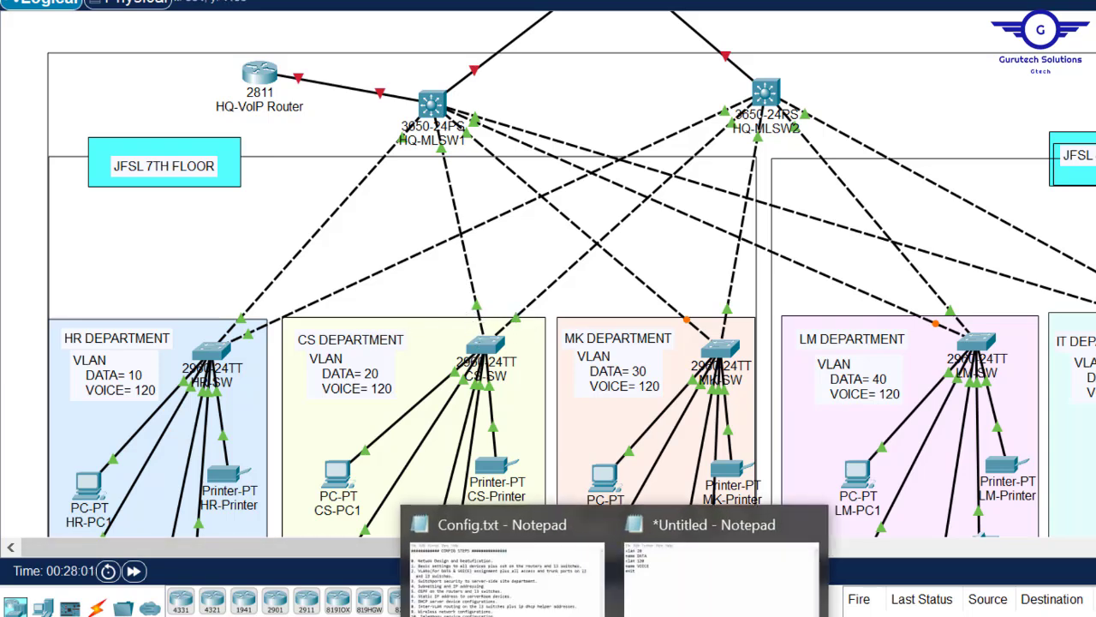
{"action": "left_click", "coordinate": [720, 599]}
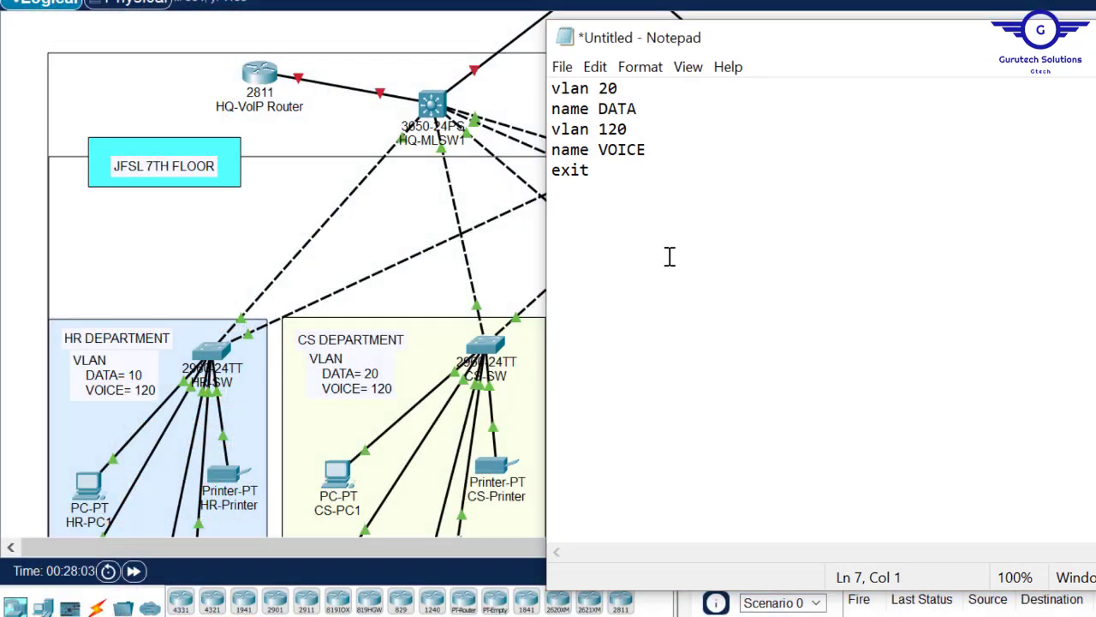
{"action": "type", "text": "int range f"}
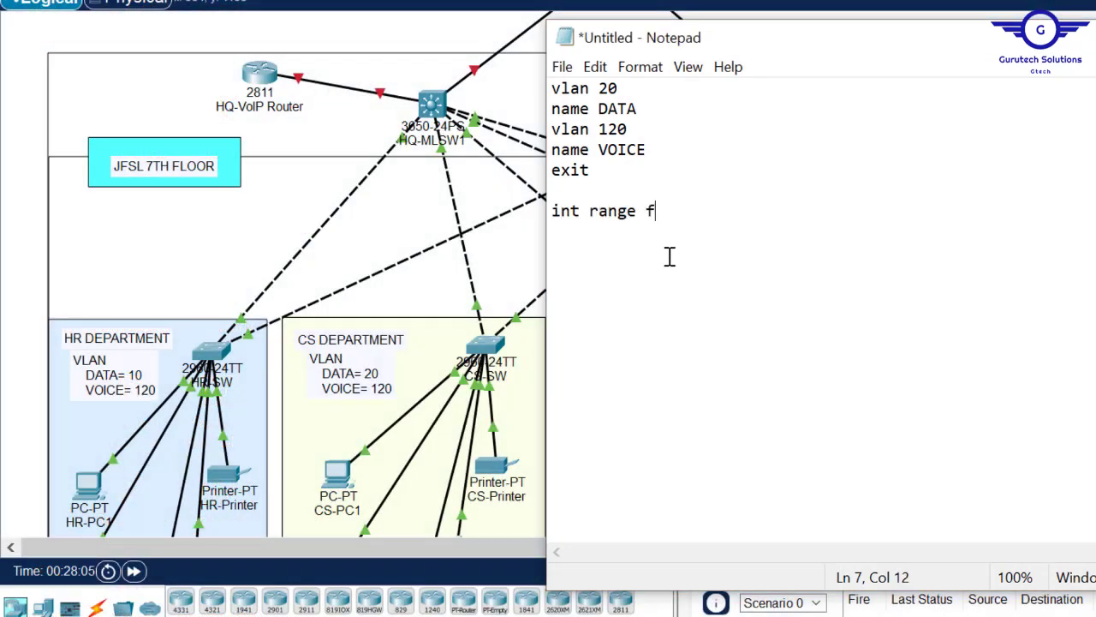
{"action": "type", "text": "a0/1-2"}
{"action": "key", "text": "Return"}
{"action": "type", "text": "swi"}
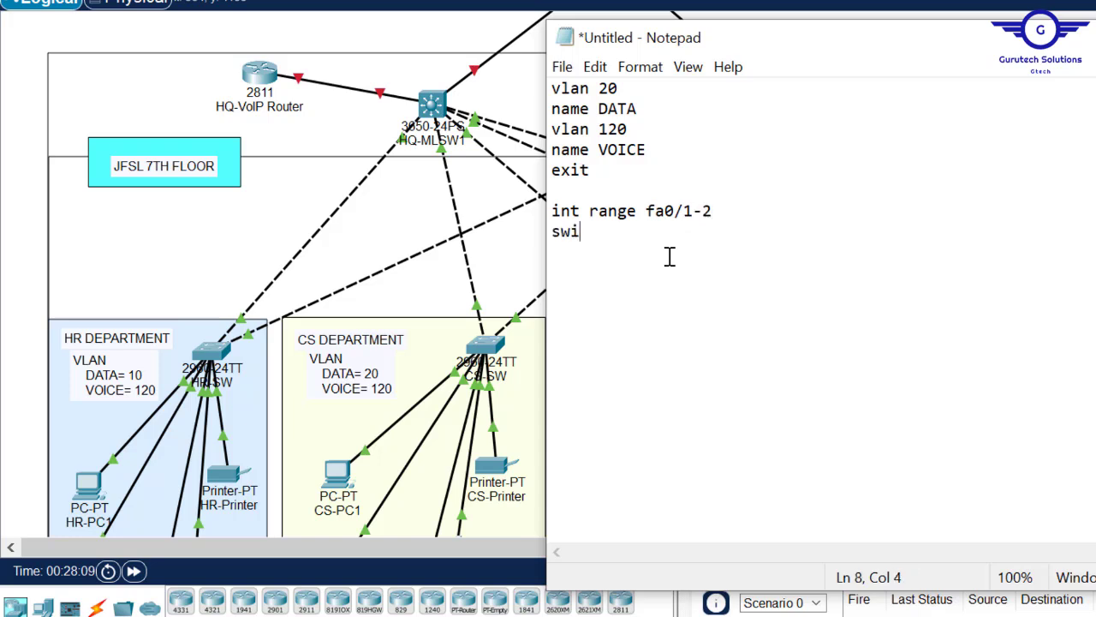
{"action": "type", "text": "tchport "}
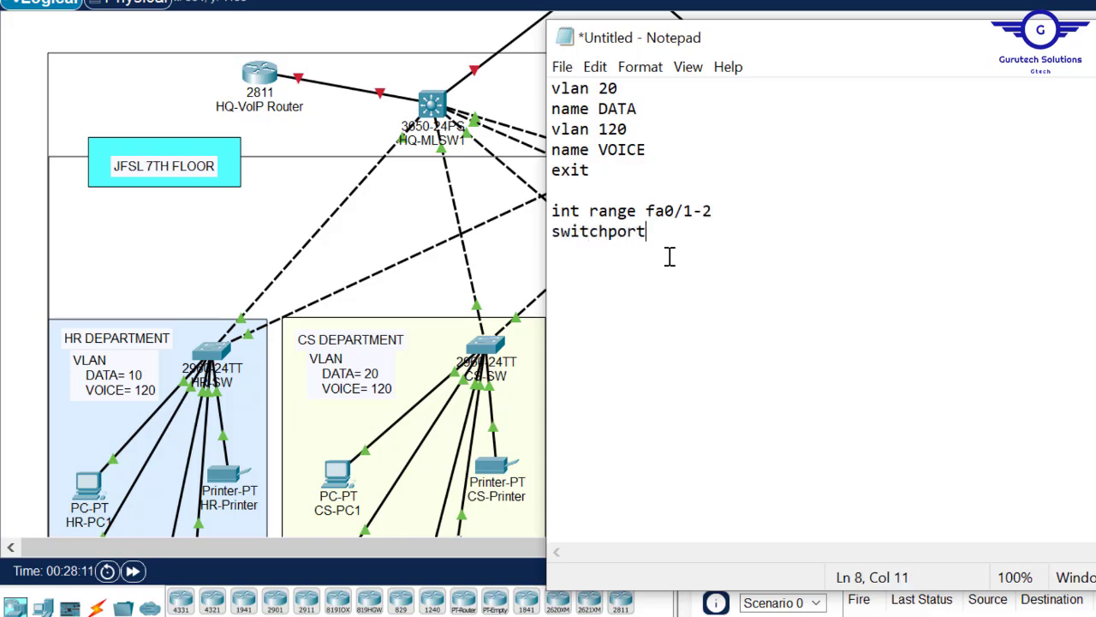
{"action": "type", "text": "mod"}
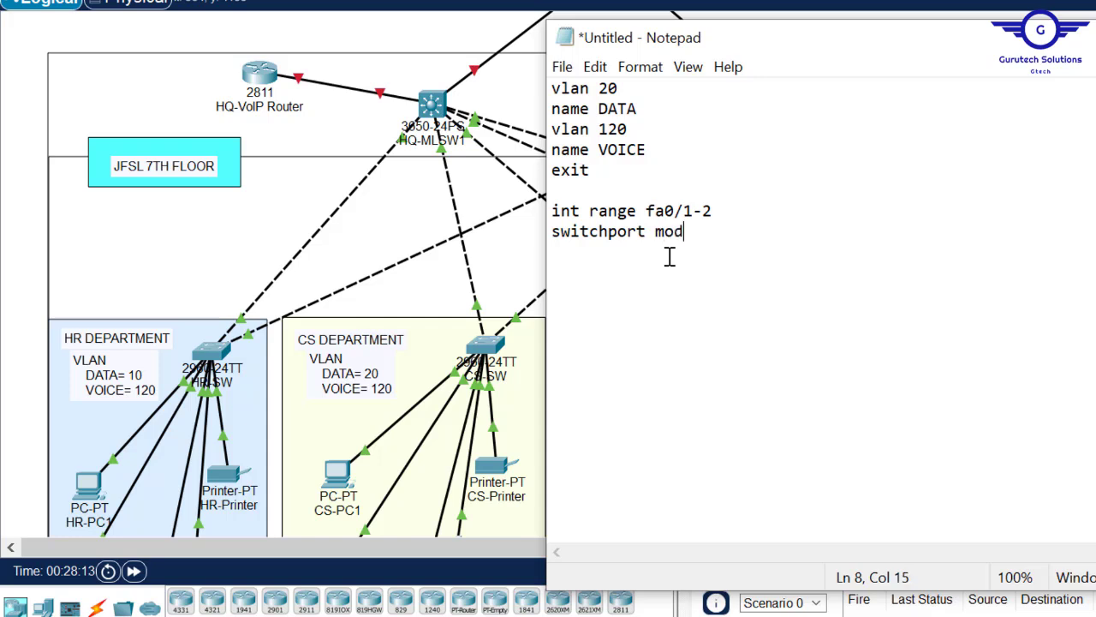
{"action": "type", "text": "e trunk"}
{"action": "key", "text": "Return"}
{"action": "type", "text": "exit"}
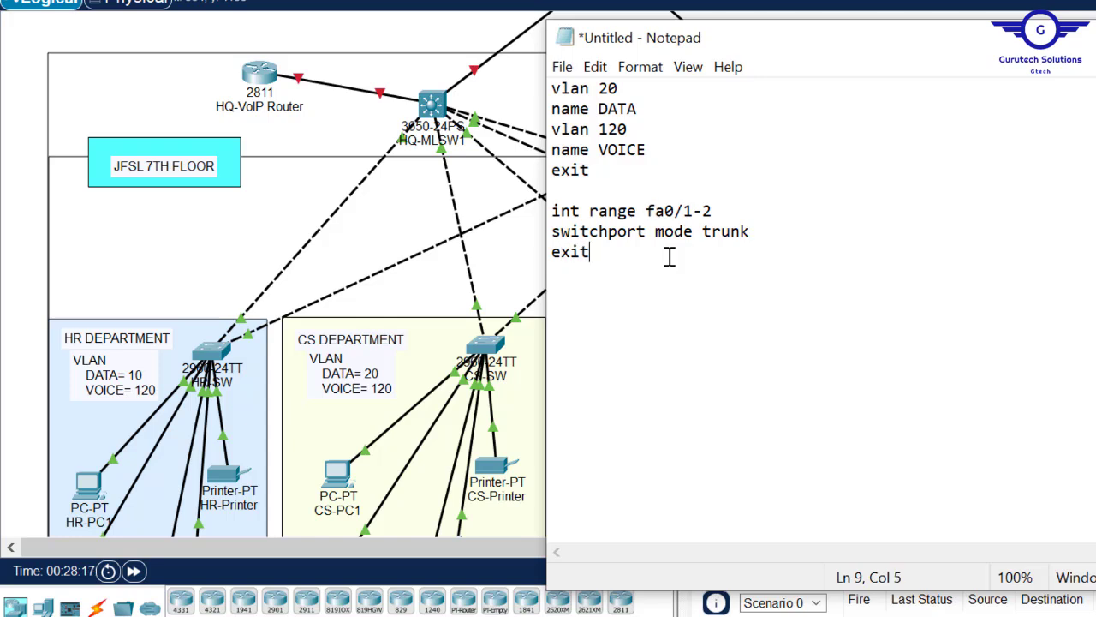
{"action": "key", "text": "Return"}
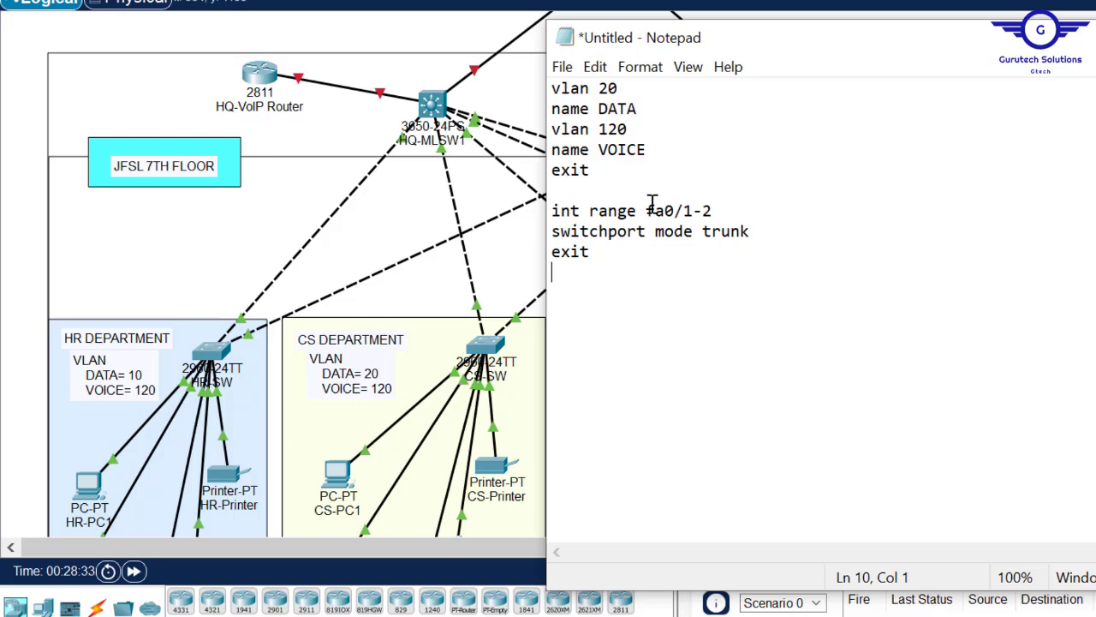
- Paste a copy of the fa0/1-2 trunk-port block below the existing script
{"action": "key", "text": "Return"}
{"action": "left_click", "coordinate": [598, 265]}
{"action": "left_click_drag", "start_coordinate": [597, 265], "coordinate": [548, 214]}
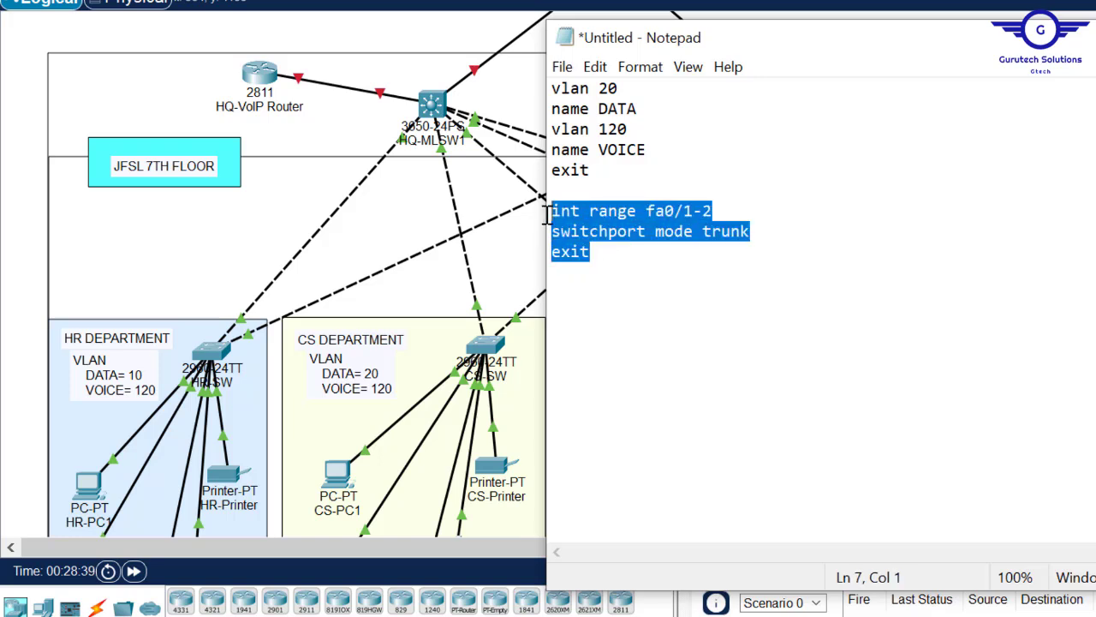
{"action": "left_click", "coordinate": [20, 257]}
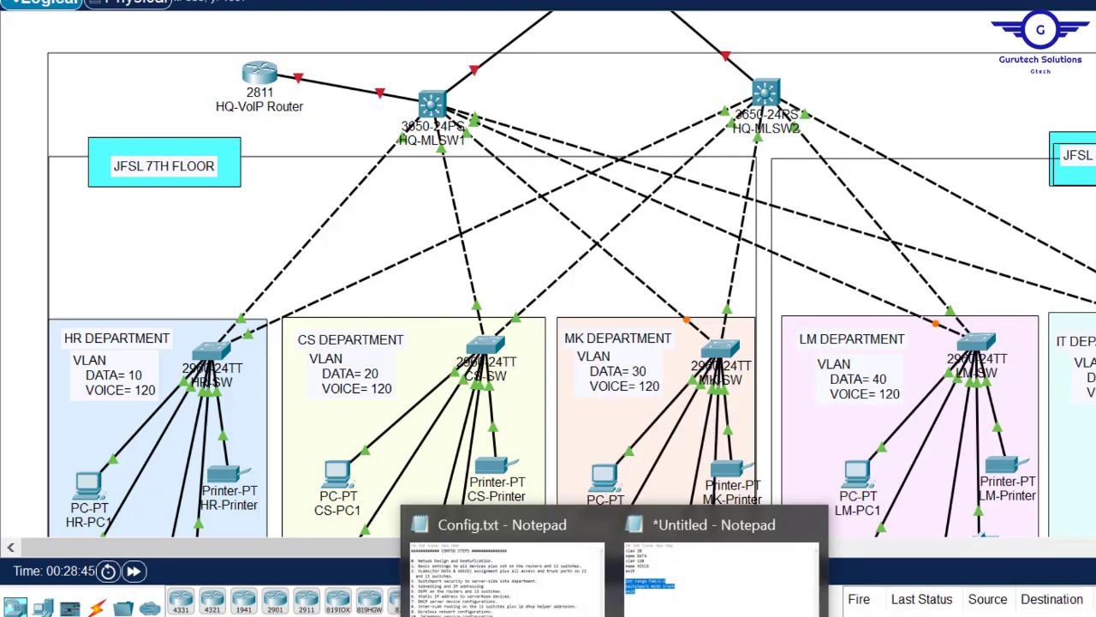
{"action": "left_click", "coordinate": [720, 570]}
{"action": "left_click", "coordinate": [615, 263]}
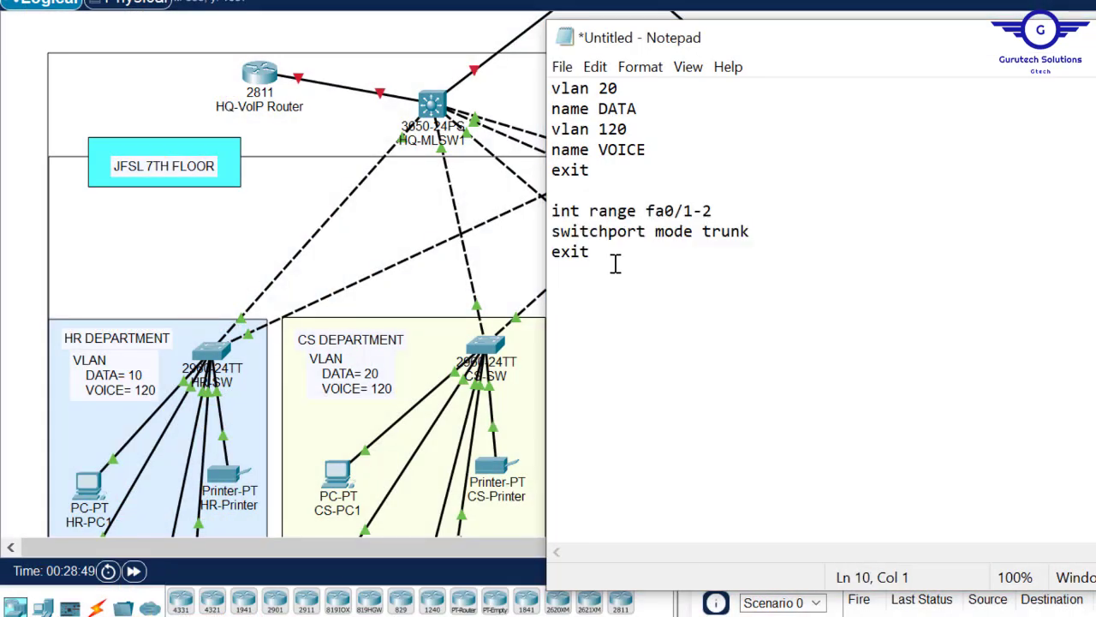
{"action": "key", "text": "Return"}
{"action": "left_click_drag", "start_coordinate": [751, 232], "coordinate": [551, 208]}
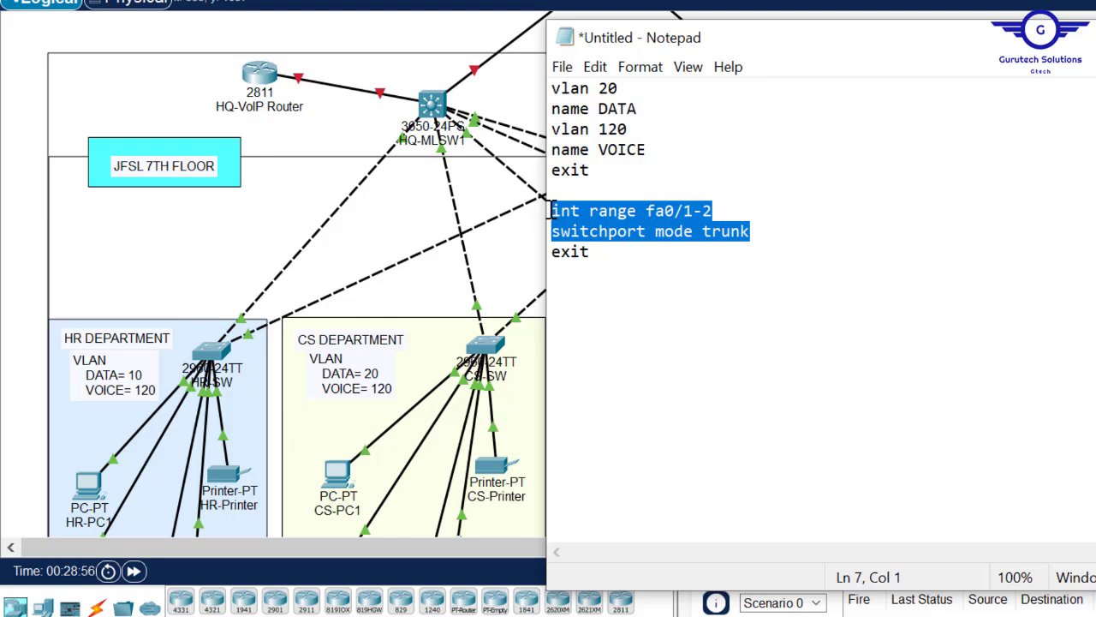
{"action": "left_click", "coordinate": [601, 255]}
{"action": "left_click_drag", "start_coordinate": [601, 255], "coordinate": [557, 219]}
{"action": "key", "text": "ctrl+c"}
{"action": "left_click", "coordinate": [634, 265]}
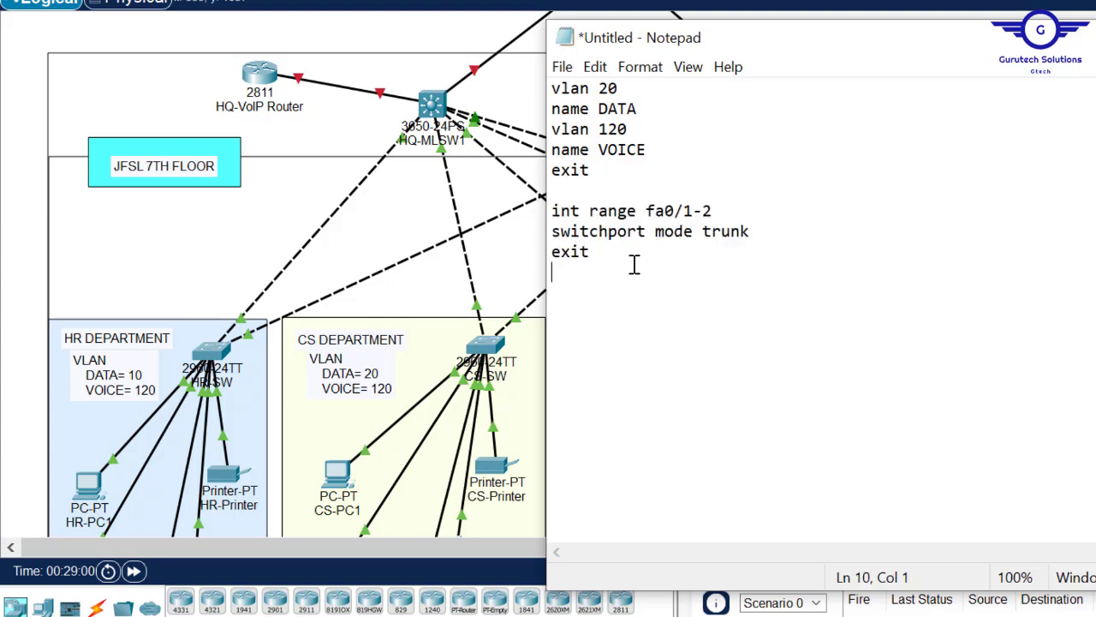
{"action": "key", "text": "ctrl+v"}
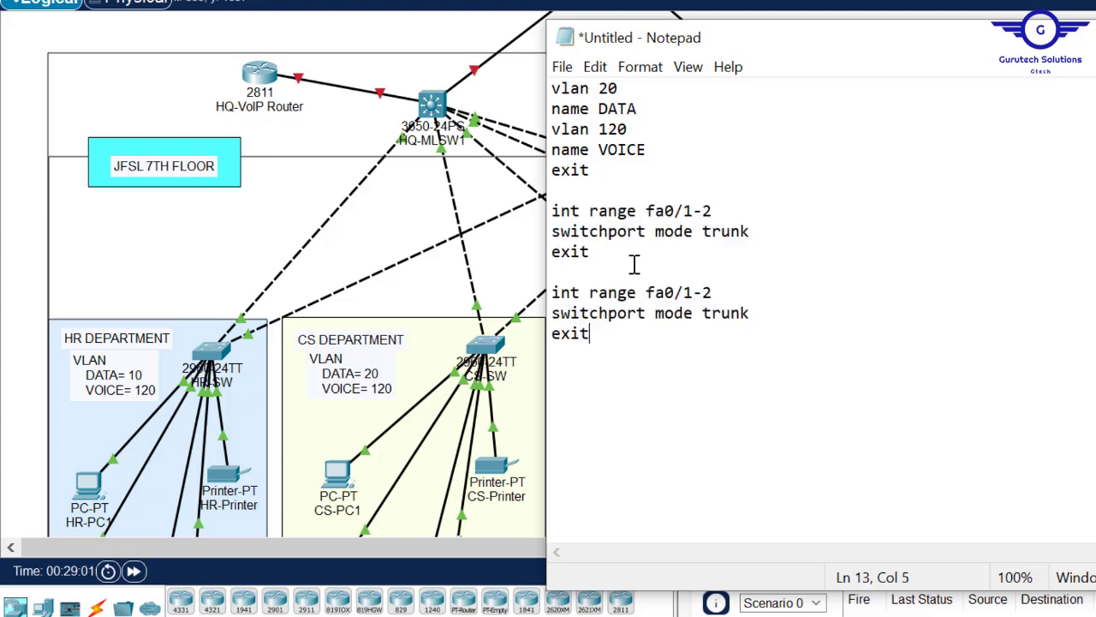
- Change the copied block to 'int range fa0/3-24' with 'switchport mode access'
{"action": "left_click", "coordinate": [692, 294]}
{"action": "key", "text": "BackSpace"}
{"action": "type", "text": "3"}
{"action": "key", "text": "End"}
{"action": "type", "text": "4"}
{"action": "left_click", "coordinate": [762, 315]}
{"action": "key", "text": "BackSpace"}
{"action": "key", "text": "BackSpace"}
{"action": "key", "text": "BackSpace"}
{"action": "key", "text": "BackSpace"}
{"action": "key", "text": "BackSpace"}
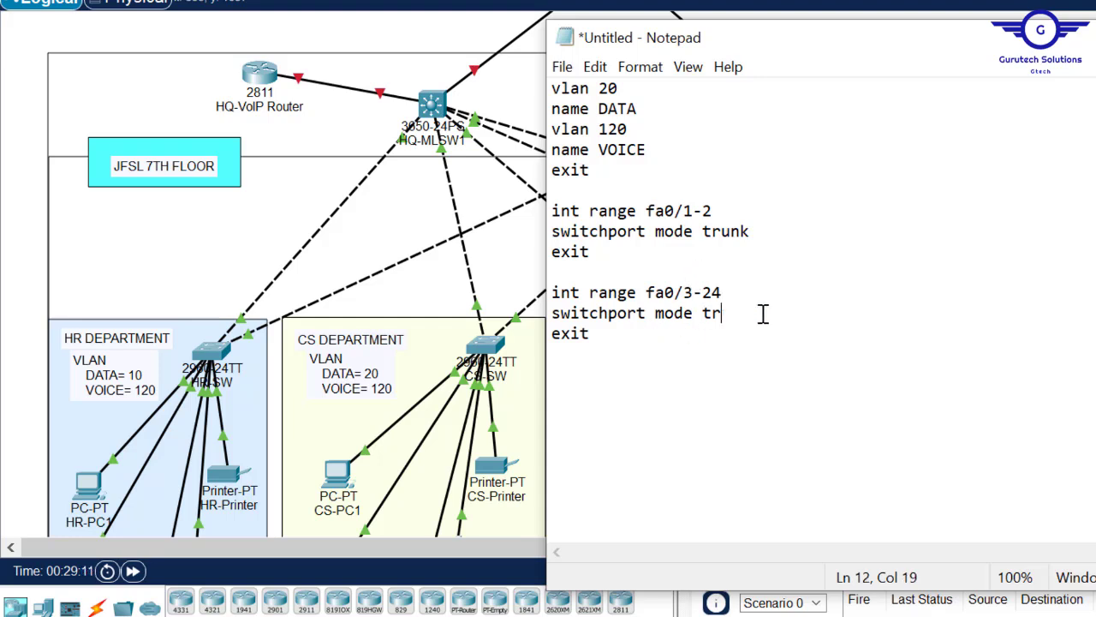
{"action": "type", "text": "access"}
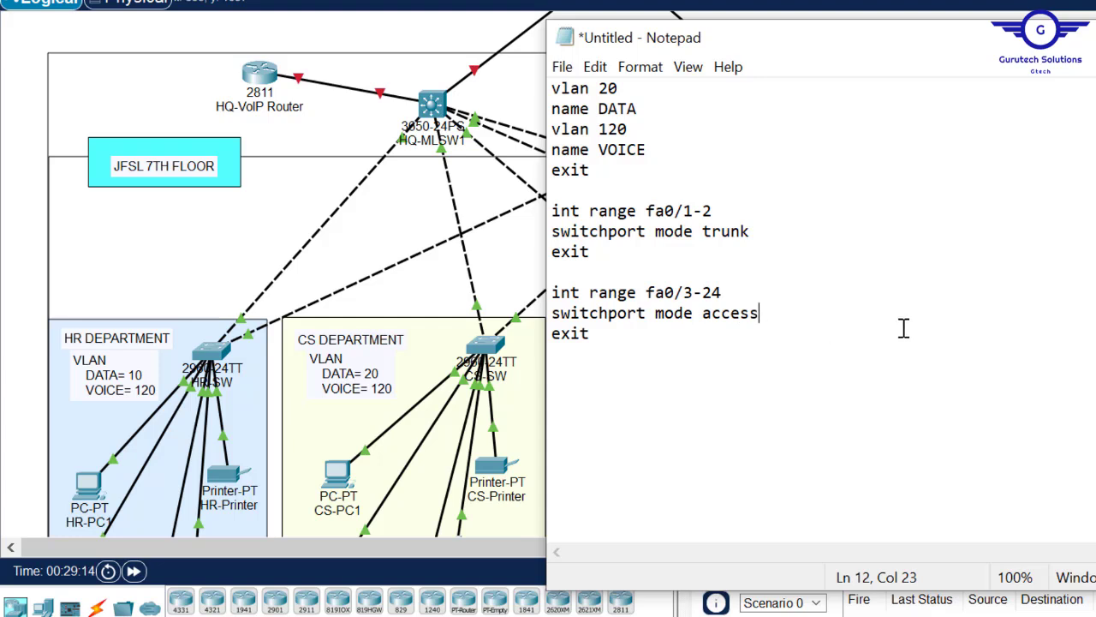
{"action": "key", "text": "Return"}
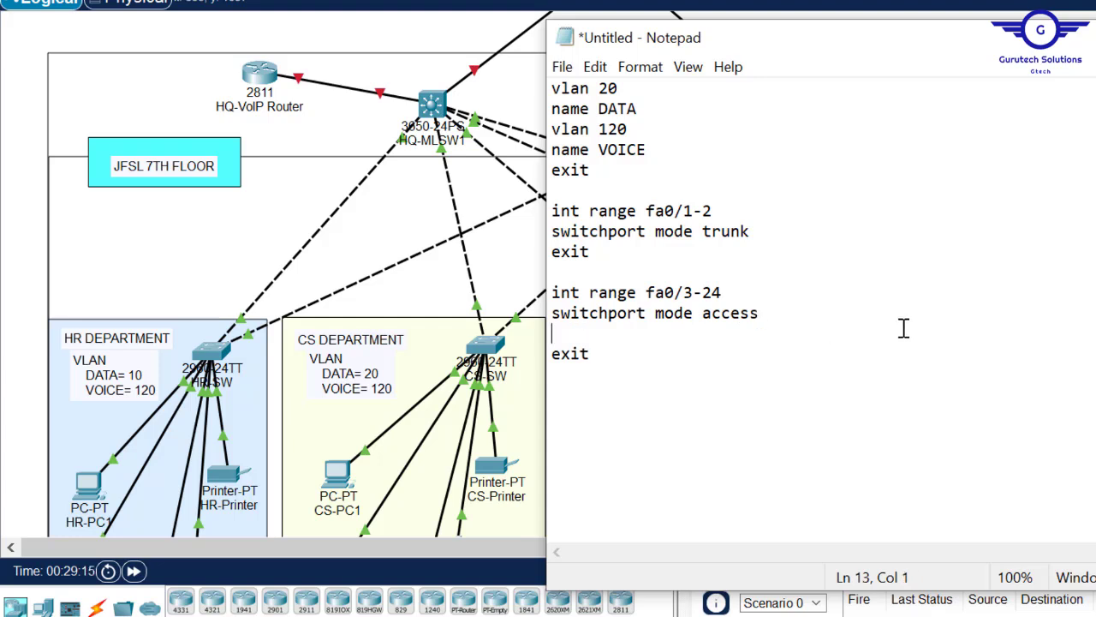
- Add 'switchport access vlan 20' and 'switchport voice vlan 120' to the block
{"action": "type", "text": "switchport a"}
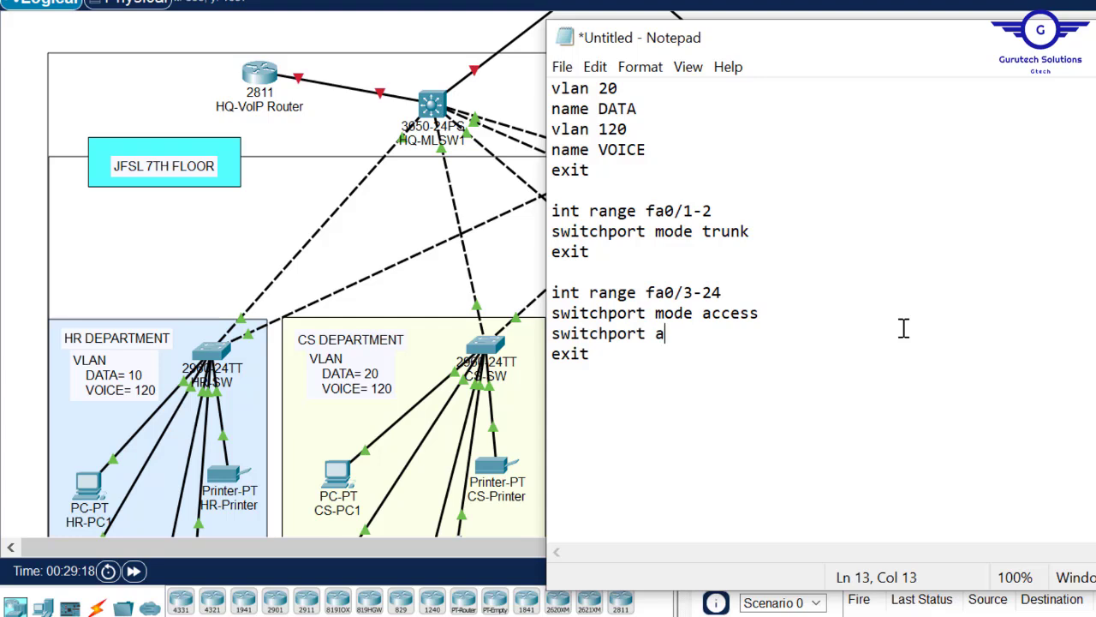
{"action": "type", "text": "ccess vlan 20"}
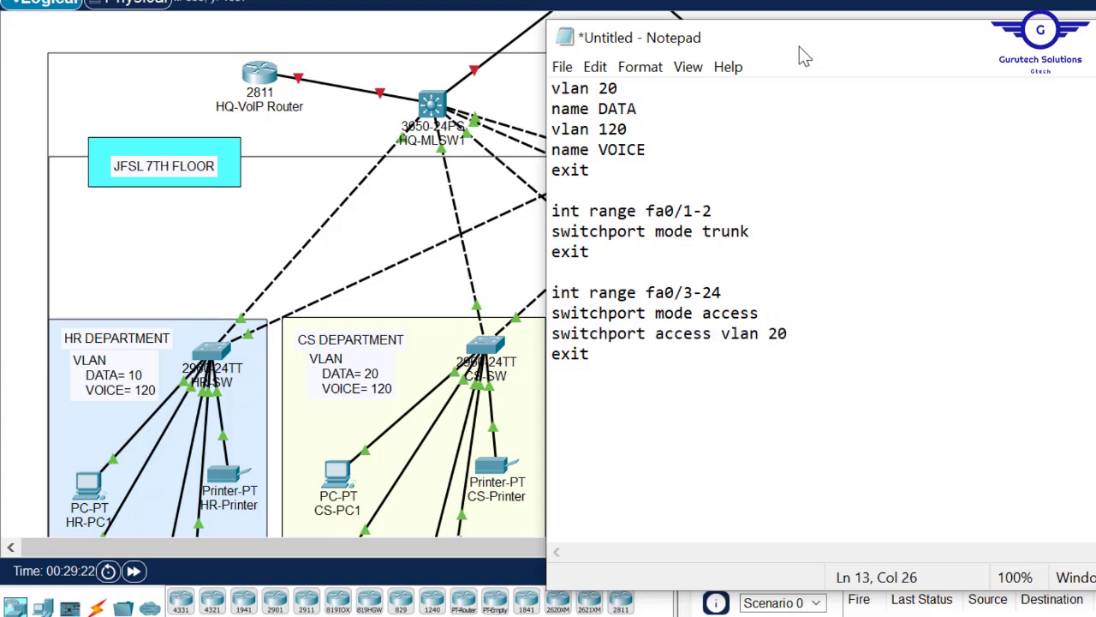
{"action": "left_click_drag", "start_coordinate": [618, 91], "coordinate": [599, 92]}
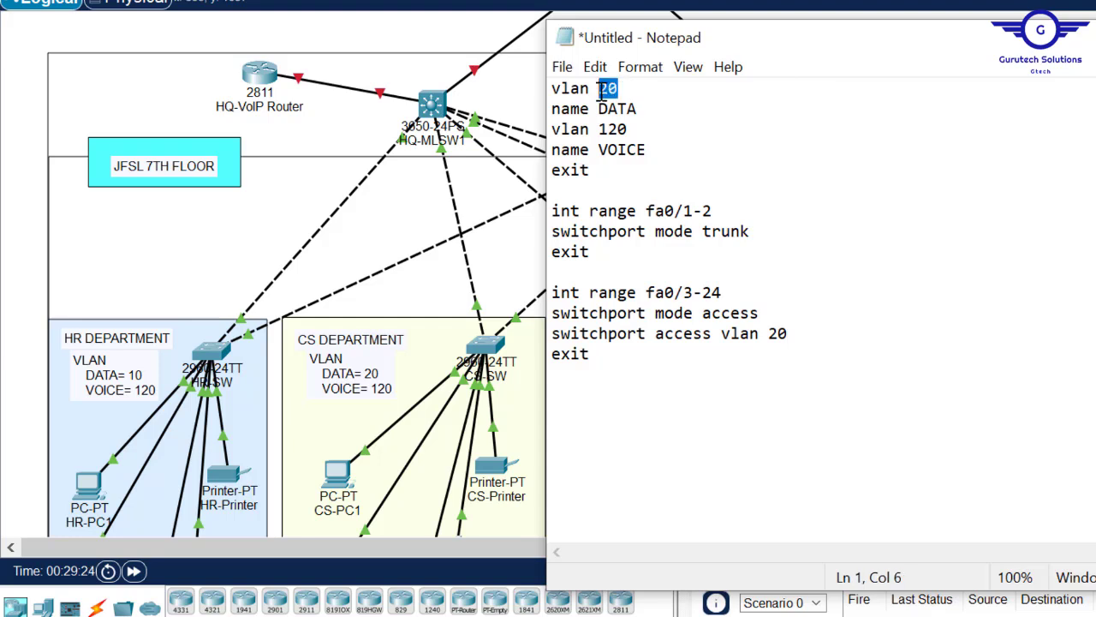
{"action": "left_click", "coordinate": [808, 333]}
{"action": "key", "text": "Return"}
{"action": "type", "text": "switchport voice vlan 120"}
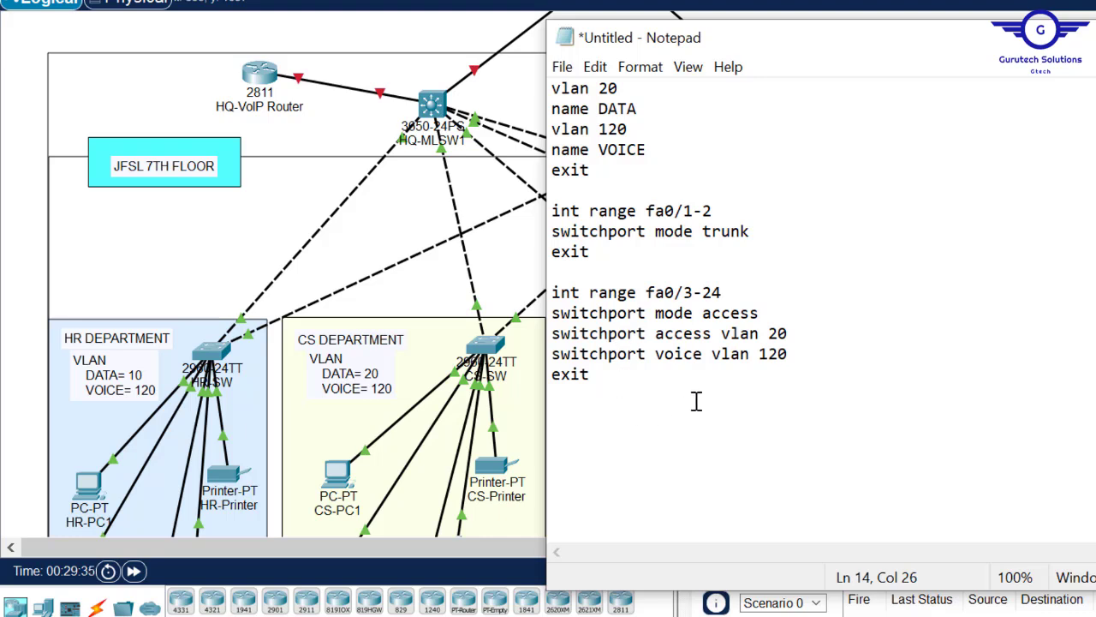
- End the script with 'do wr' and select the entire script
{"action": "left_click", "coordinate": [606, 380]}
{"action": "key", "text": "Return"}
{"action": "key", "text": "Return"}
{"action": "type", "text": "do wr"}
{"action": "key", "text": "Return"}
{"action": "key", "text": "Return"}
{"action": "key", "text": "Return"}
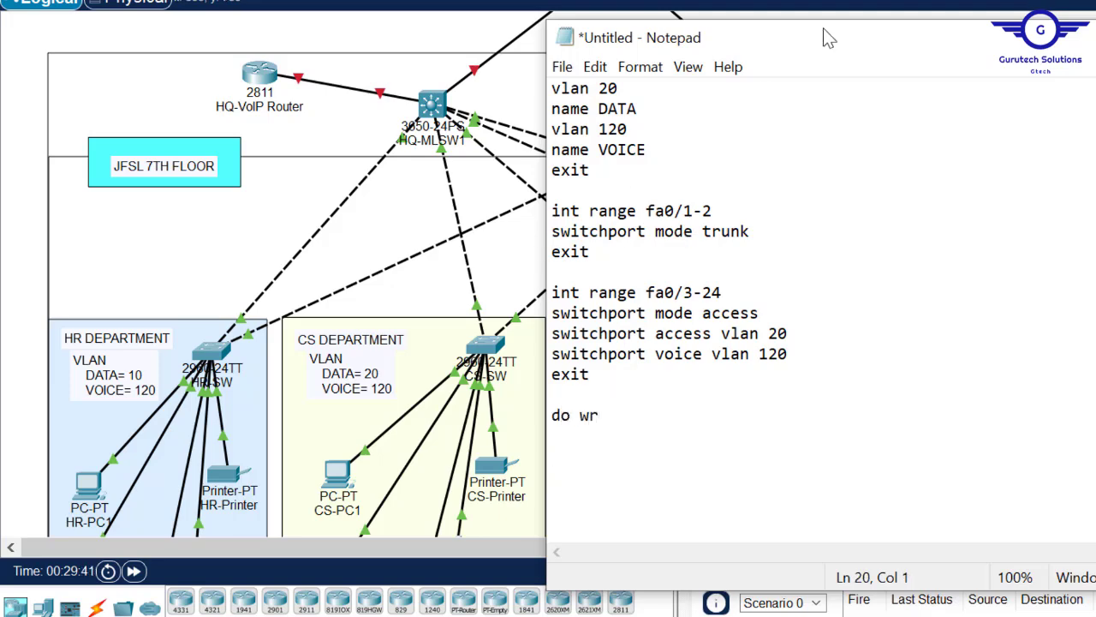
{"action": "left_click_drag", "start_coordinate": [800, 45], "coordinate": [685, 73]}
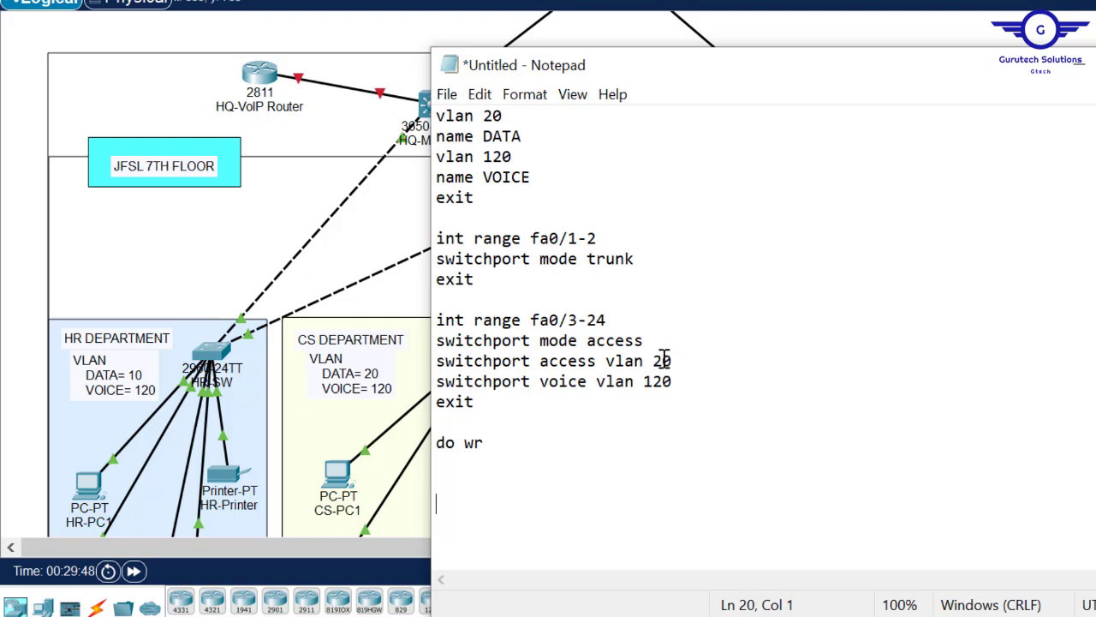
{"action": "key", "text": "ctrl+a"}
{"action": "key", "text": "ctrl+c"}
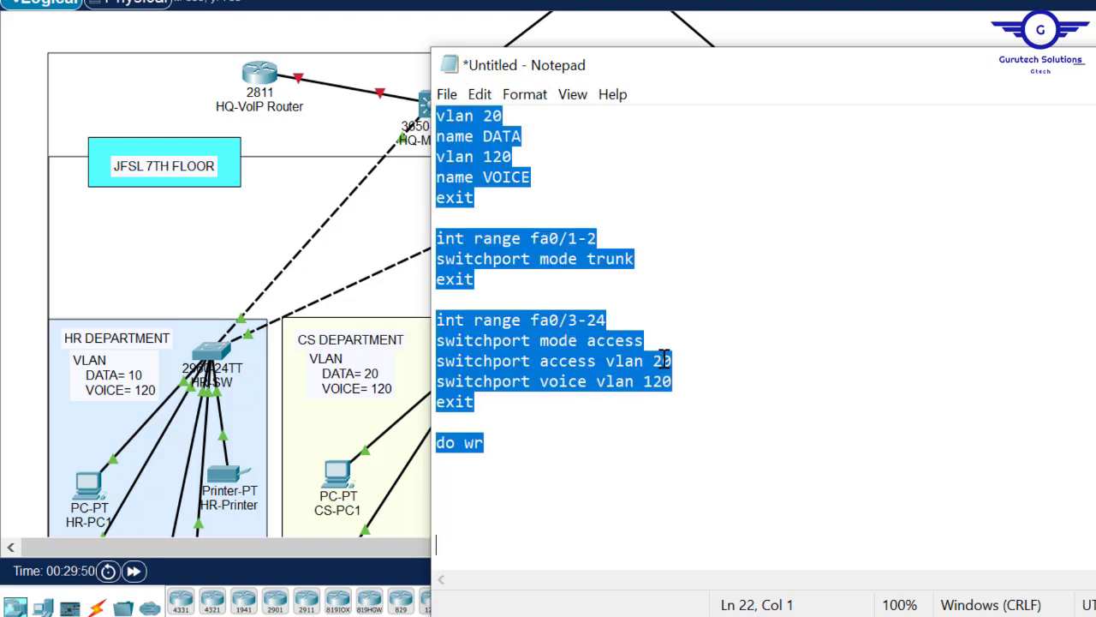
- In CS-SW's CLI, exit to global configuration and paste the VLAN 20 script
{"action": "left_click", "coordinate": [341, 34]}
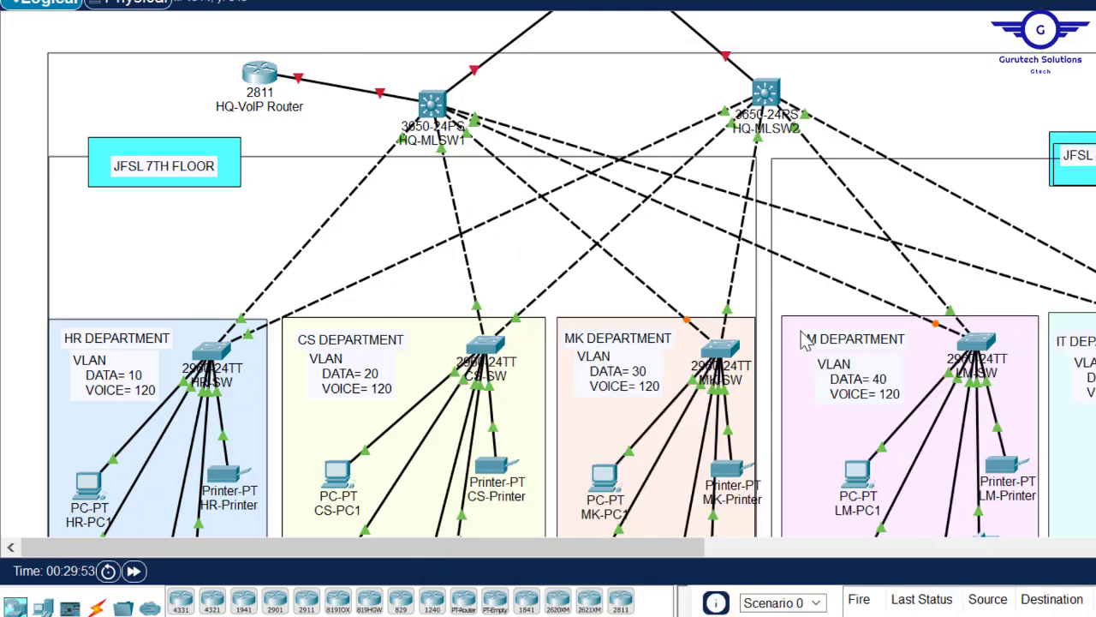
{"action": "left_click", "coordinate": [486, 351]}
{"action": "left_click", "coordinate": [578, 51]}
{"action": "left_click", "coordinate": [587, 231]}
{"action": "left_click", "coordinate": [626, 49]}
{"action": "type", "text": "ex"}
{"action": "key", "text": "Return"}
{"action": "key", "text": "Return"}
{"action": "key", "text": "Return"}
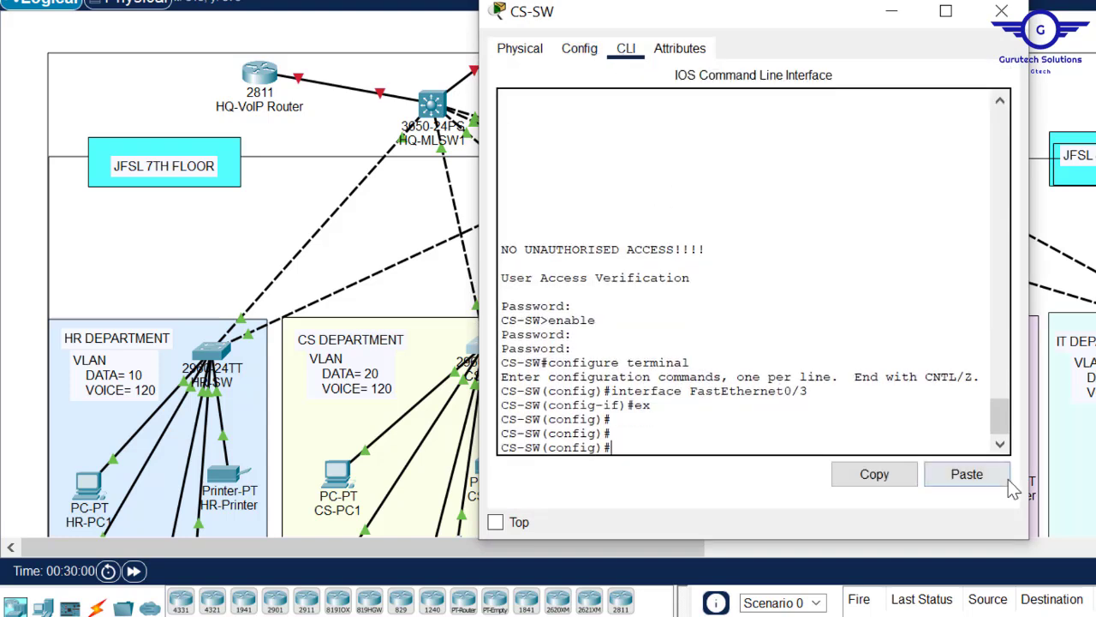
{"action": "left_click", "coordinate": [967, 475]}
{"action": "left_click_drag", "start_coordinate": [1000, 419], "coordinate": [1006, 394]}
{"action": "left_click", "coordinate": [1002, 11]}
- Change the script's data VLAN to 30 and paste it into MK-SW
{"action": "left_click", "coordinate": [496, 117]}
{"action": "left_click", "coordinate": [663, 363]}
{"action": "type", "text": "3"}
{"action": "key", "text": "ctrl+a"}
{"action": "key", "text": "ctrl+c"}
{"action": "left_click", "coordinate": [626, 49]}
{"action": "left_click", "coordinate": [967, 474]}
{"action": "left_click", "coordinate": [1001, 12]}
- Change the script's data VLAN to 40 and paste it into LM-SW
{"action": "left_click", "coordinate": [494, 116]}
{"action": "type", "text": "4"}
{"action": "left_click", "coordinate": [663, 363]}
{"action": "type", "text": "4"}
{"action": "key", "text": "ctrl+a"}
{"action": "left_click", "coordinate": [976, 347]}
{"action": "left_click", "coordinate": [967, 473]}
- Change the script's data VLAN to 50 and paste it into IT-SW
{"action": "left_click", "coordinate": [494, 117]}
{"action": "type", "text": "5"}
{"action": "left_click", "coordinate": [663, 363]}
{"action": "type", "text": "5"}
{"action": "key", "text": "ctrl+a"}
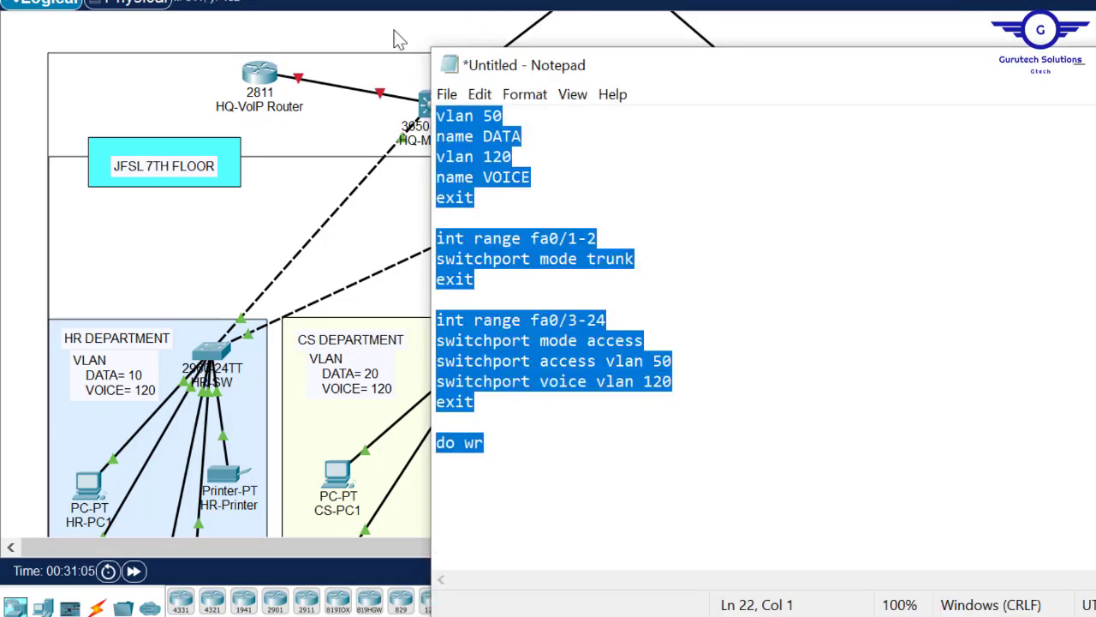
{"action": "key", "text": "ctrl+c"}
{"action": "left_click", "coordinate": [629, 51]}
{"action": "left_click", "coordinate": [967, 474]}
{"action": "left_click", "coordinate": [1002, 11]}
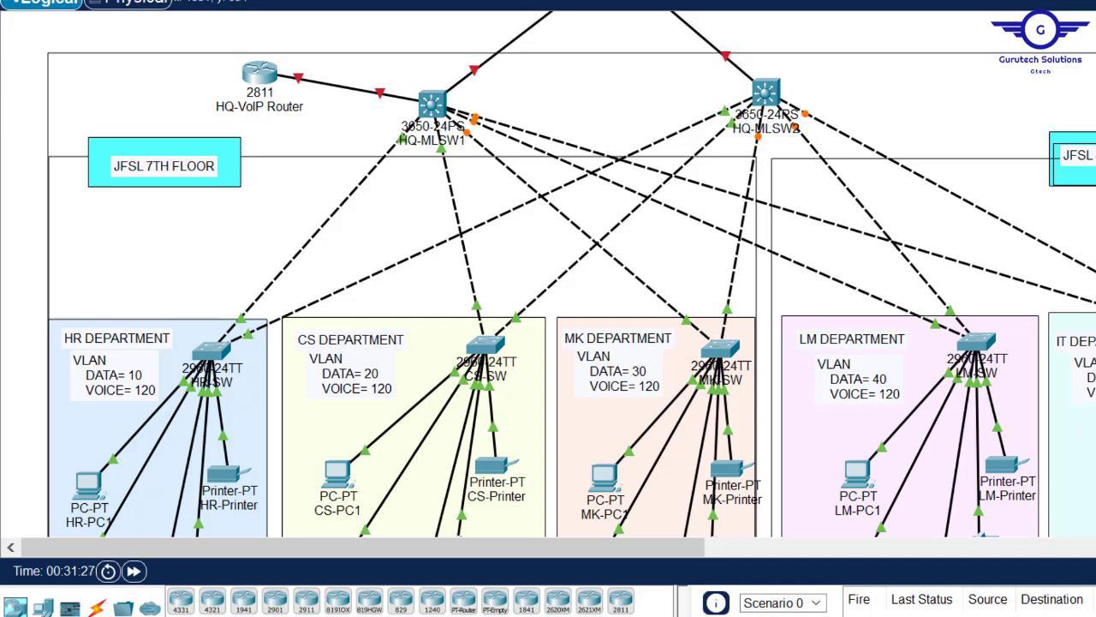
{"action": "scroll", "coordinate": [548, 274], "scroll_direction": "up", "scroll_amount": 3}
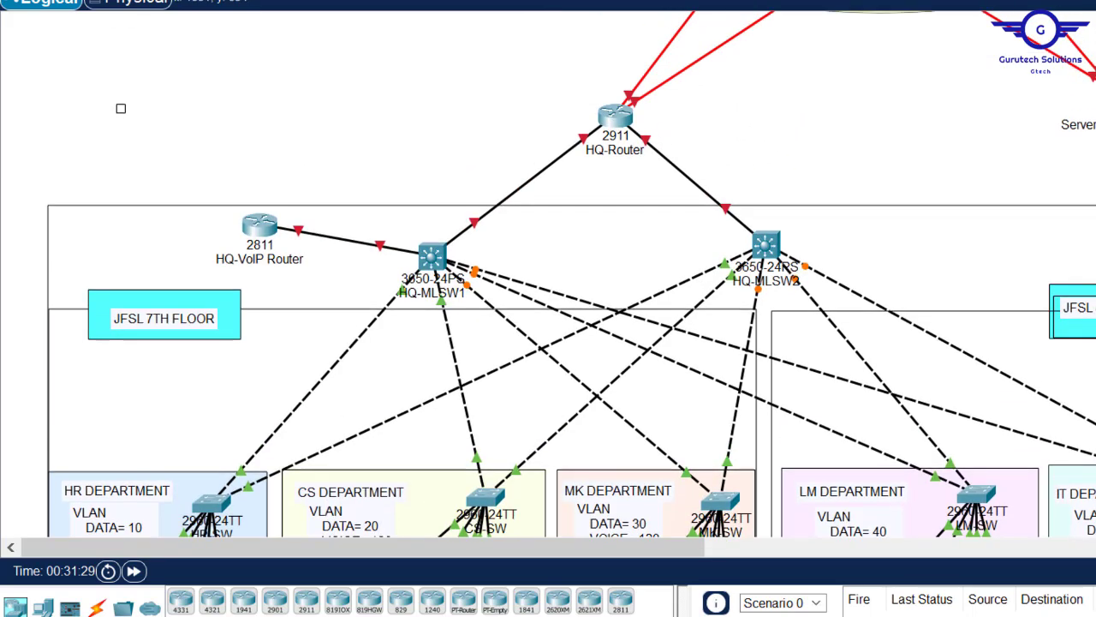
{"action": "scroll", "coordinate": [548, 274], "scroll_direction": "down", "scroll_amount": 6}
{"action": "scroll", "coordinate": [548, 274], "scroll_direction": "up", "scroll_amount": 3}
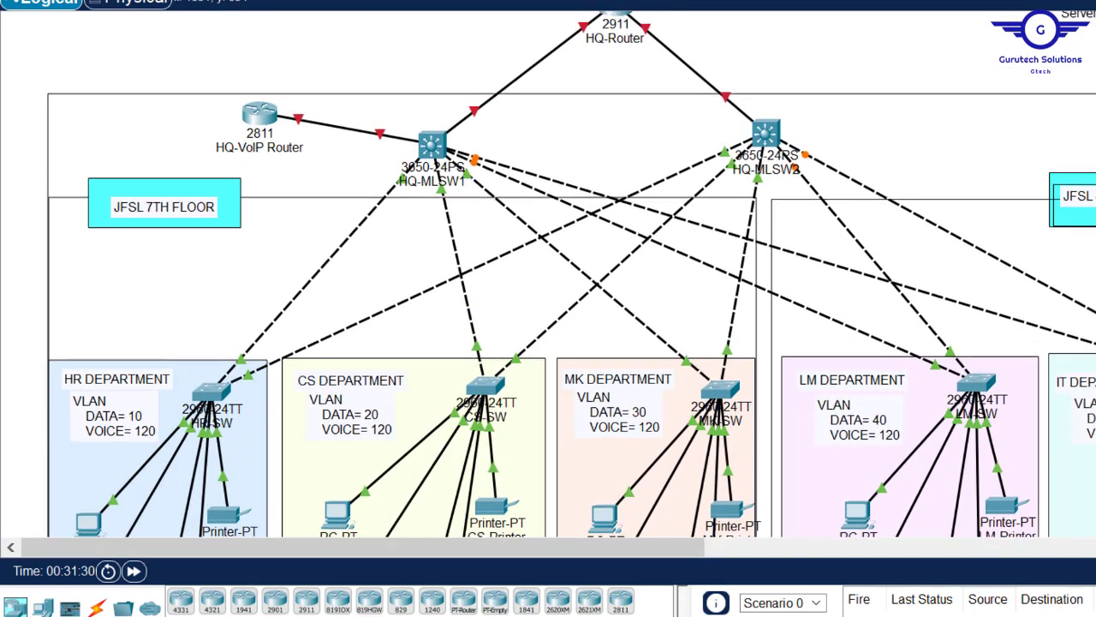
{"action": "mouse_move", "coordinate": [613, 615]}
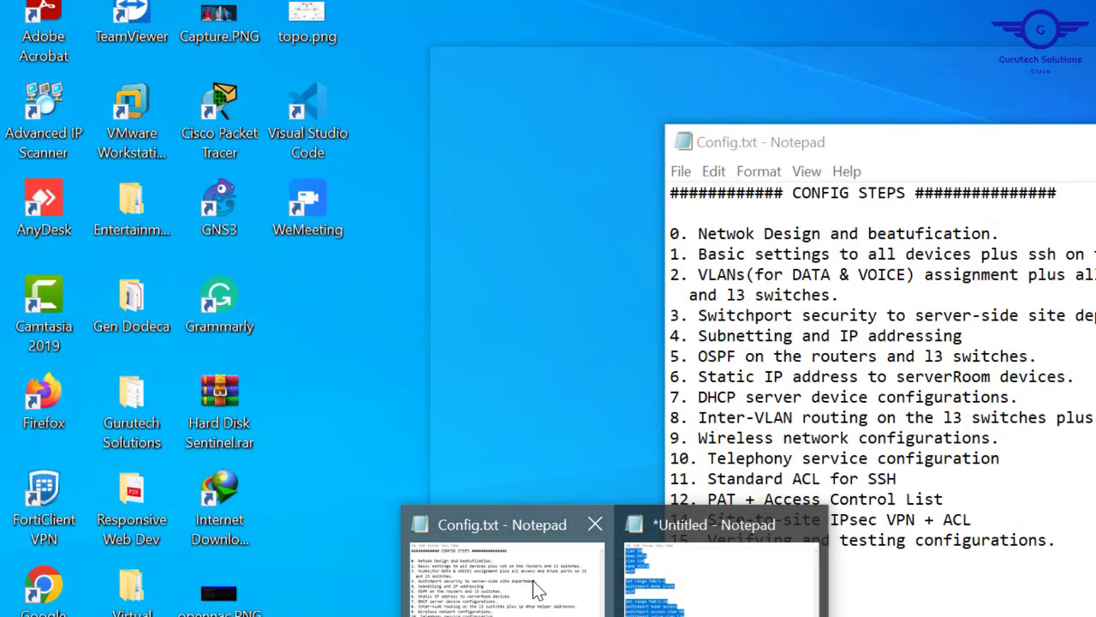
{"action": "left_click", "coordinate": [537, 589]}
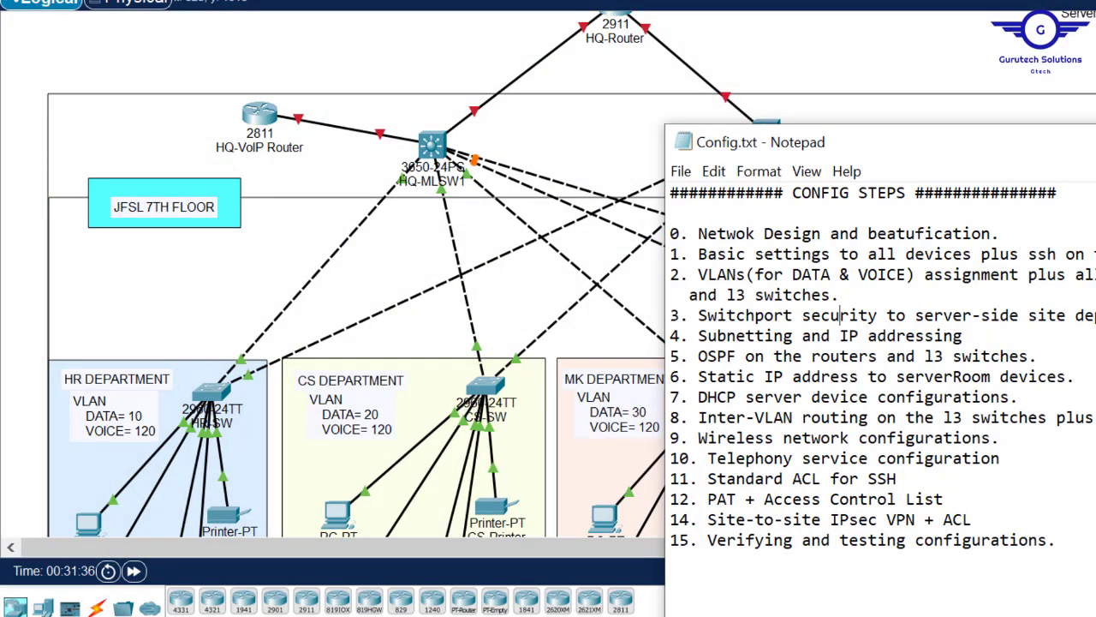
{"action": "left_click_drag", "start_coordinate": [727, 296], "coordinate": [838, 295]}
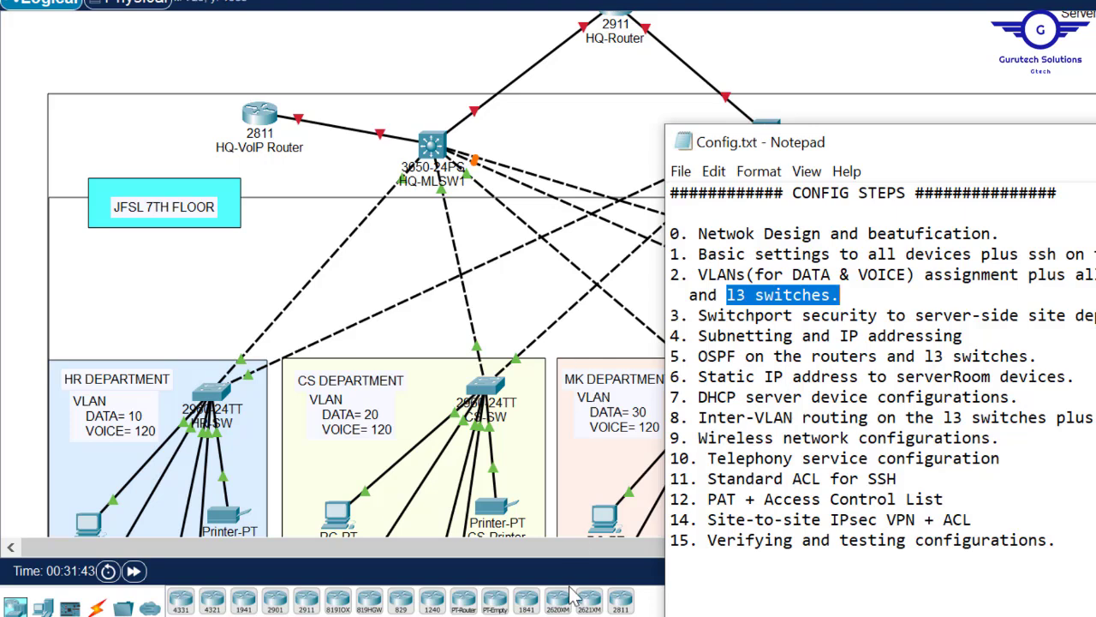
{"action": "mouse_move", "coordinate": [610, 613]}
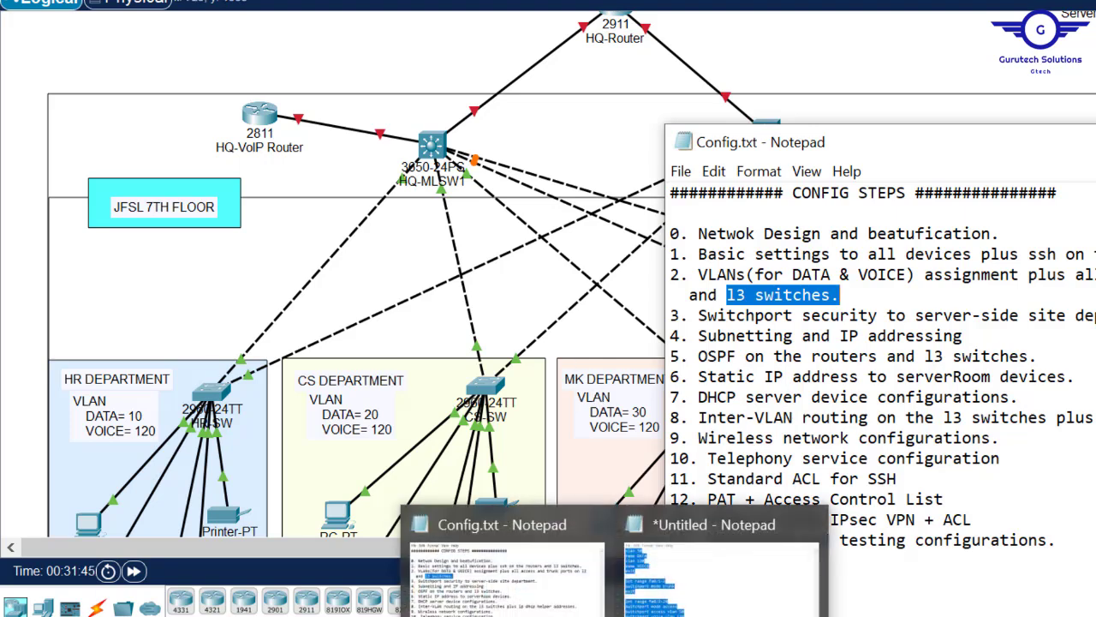
{"action": "left_click", "coordinate": [438, 56]}
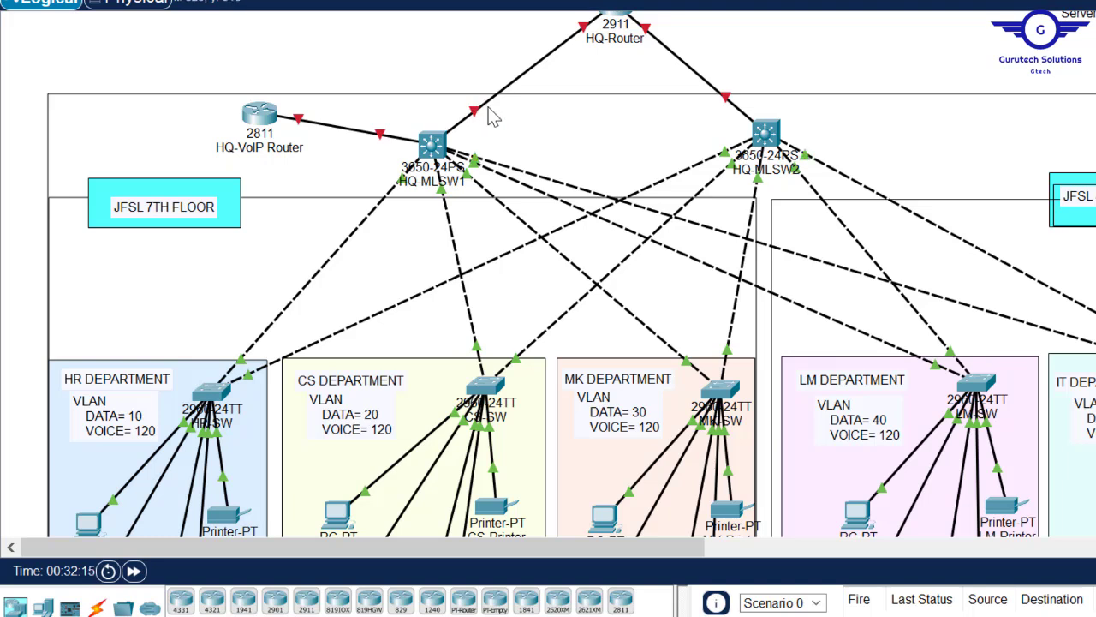
- On HQ-MLSW1's CLI, select the interface range gig1/0/2-7
{"action": "mouse_move", "coordinate": [477, 120]}
{"action": "mouse_move", "coordinate": [258, 120]}
{"action": "mouse_move", "coordinate": [434, 147]}
{"action": "left_click", "coordinate": [435, 149]}
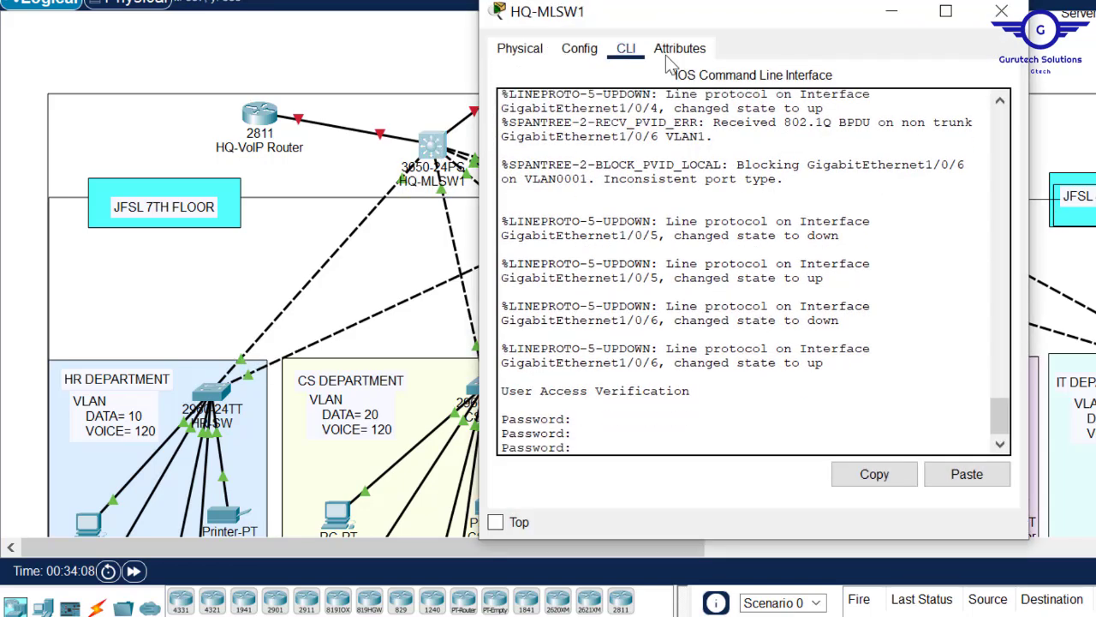
{"action": "left_click", "coordinate": [578, 48]}
{"action": "left_click", "coordinate": [577, 324]}
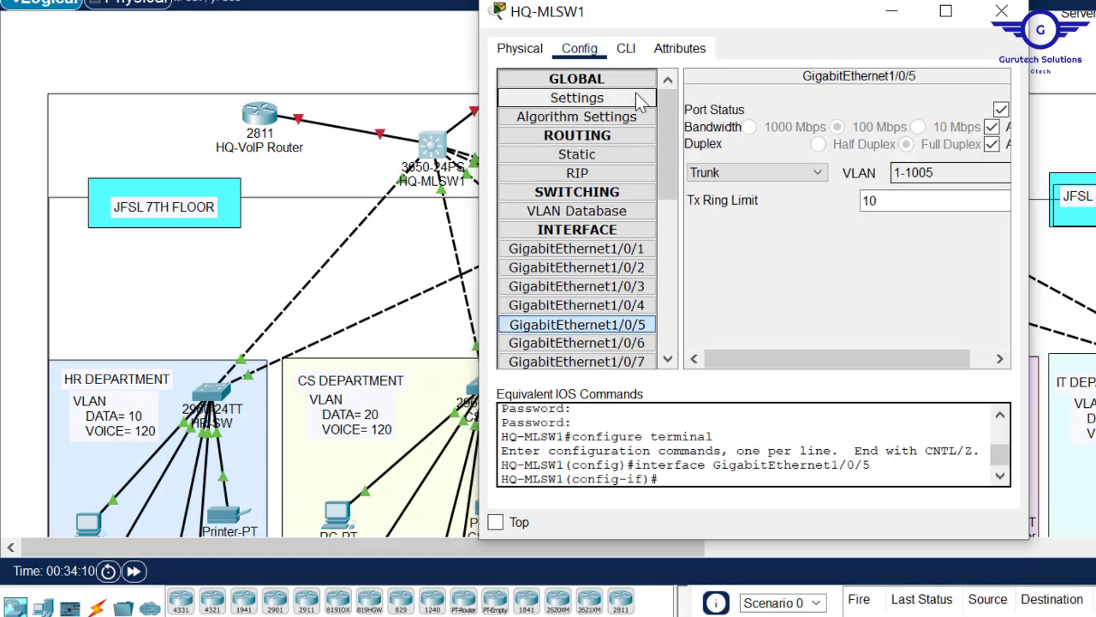
{"action": "left_click", "coordinate": [627, 48]}
{"action": "key", "text": "Return"}
{"action": "key", "text": "Return"}
{"action": "key", "text": "Return"}
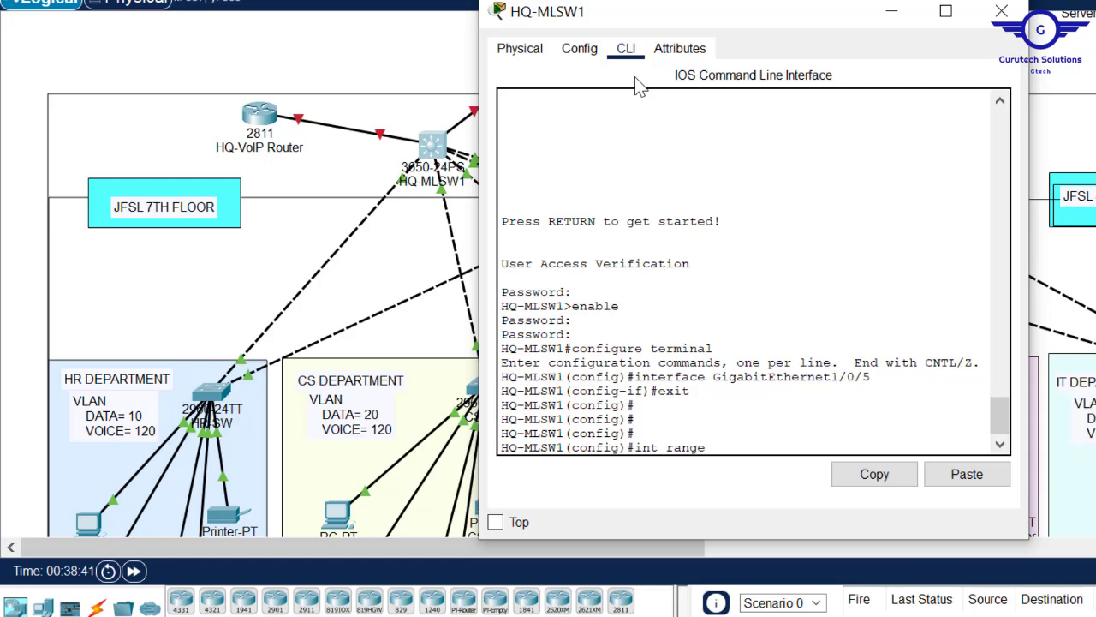
{"action": "left_click", "coordinate": [373, 51]}
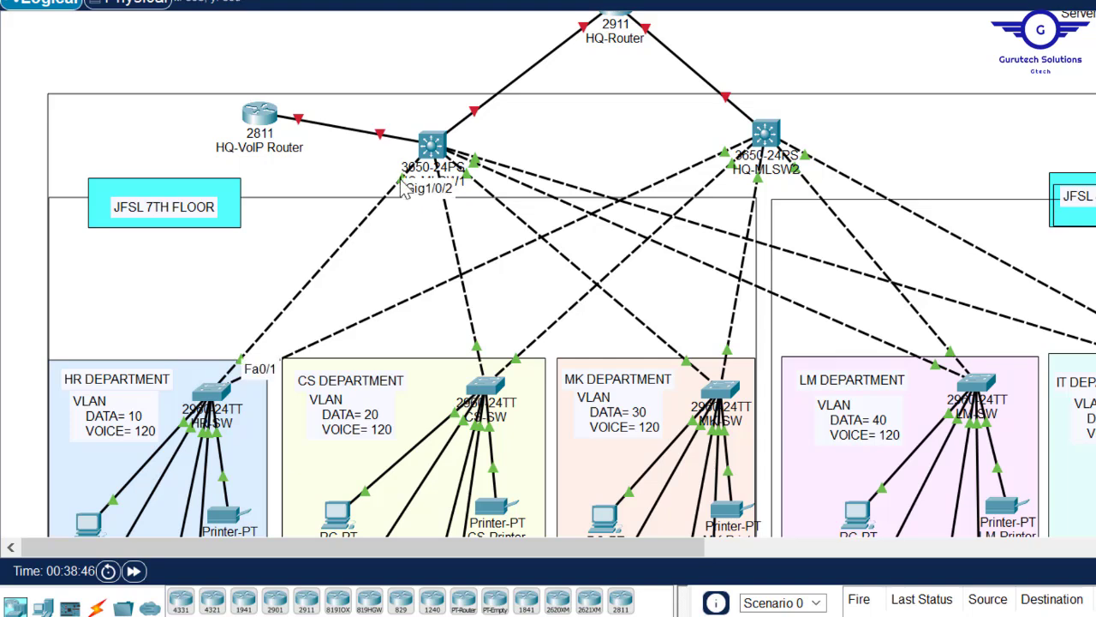
{"action": "left_click", "coordinate": [433, 147]}
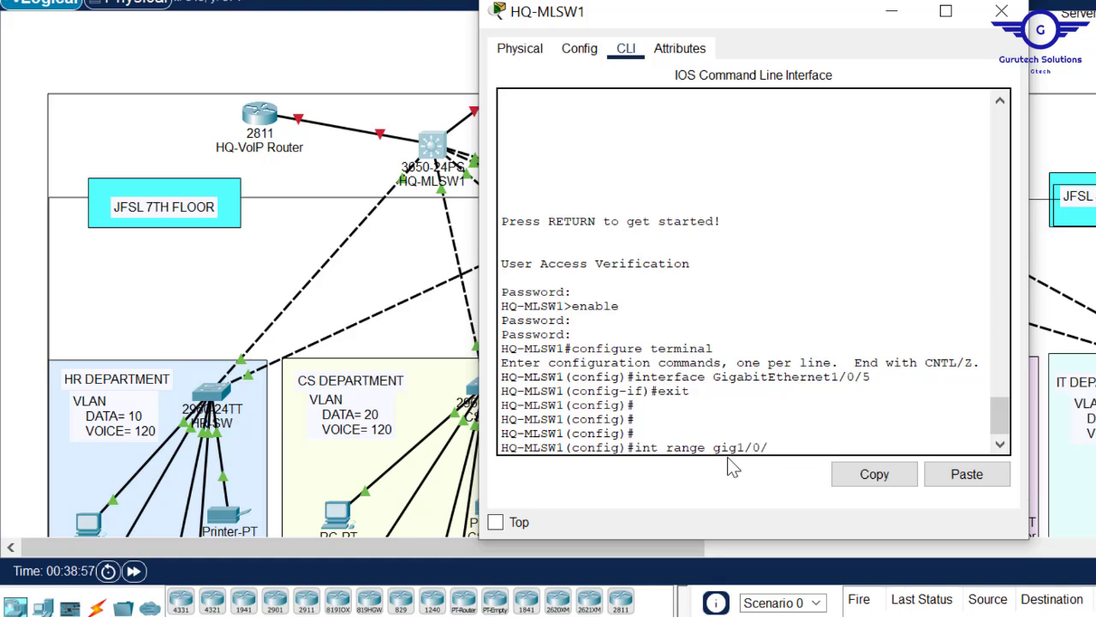
{"action": "key", "text": "Return"}
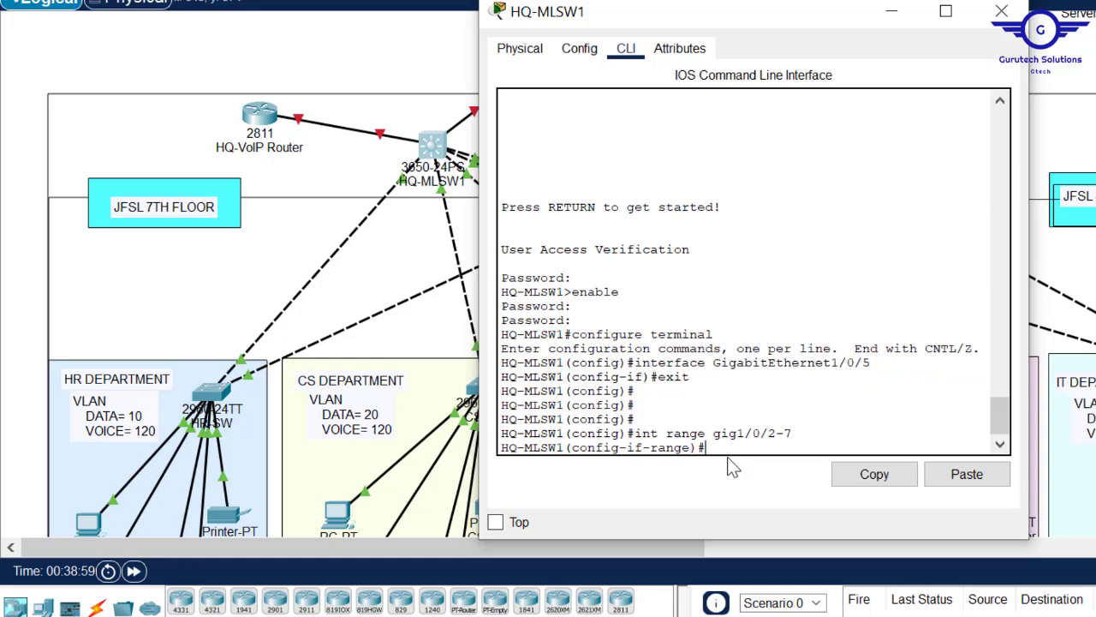
{"action": "key", "text": "Return"}
{"action": "key", "text": "Return"}
{"action": "key", "text": "Return"}
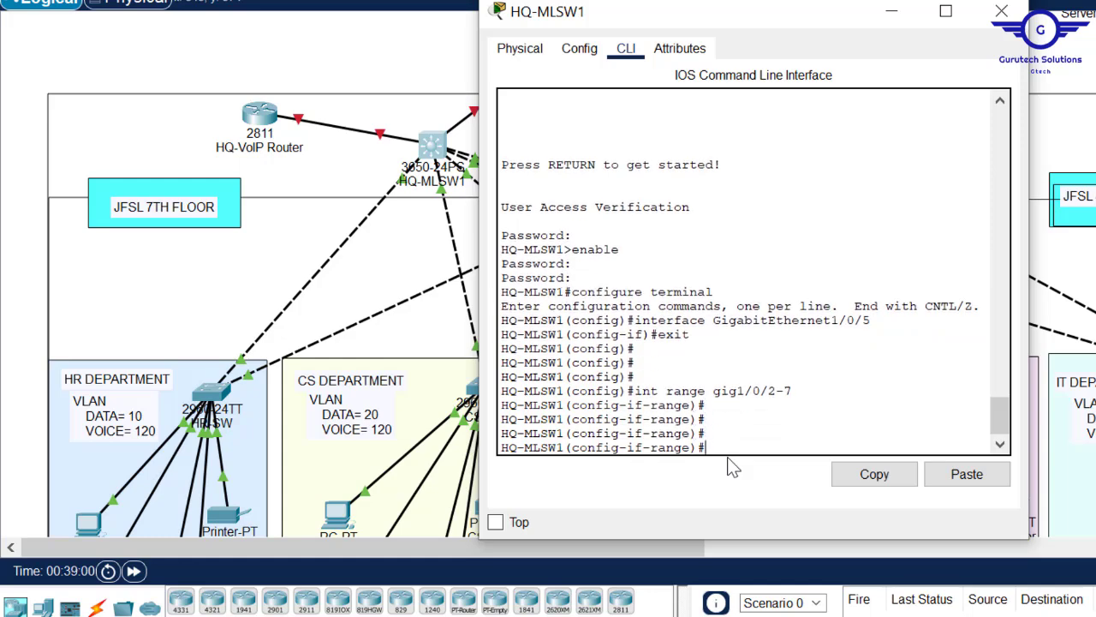
- Set the Gig1/0/2-7 ports to 'switchport mode trunk' and exit the range
{"action": "left_click", "coordinate": [408, 70]}
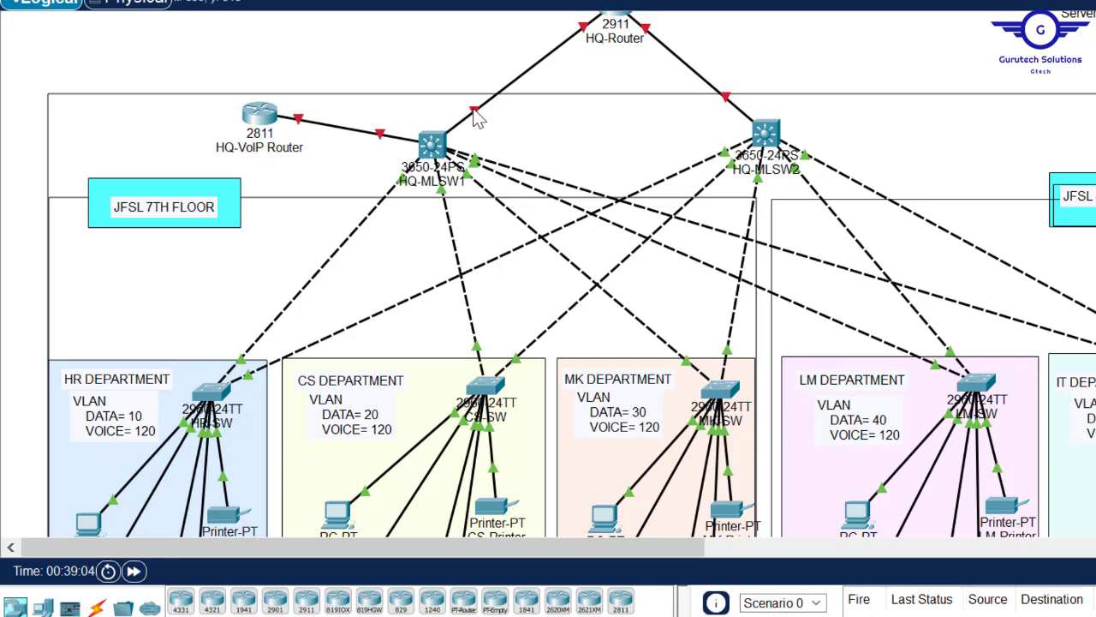
{"action": "left_click", "coordinate": [432, 144]}
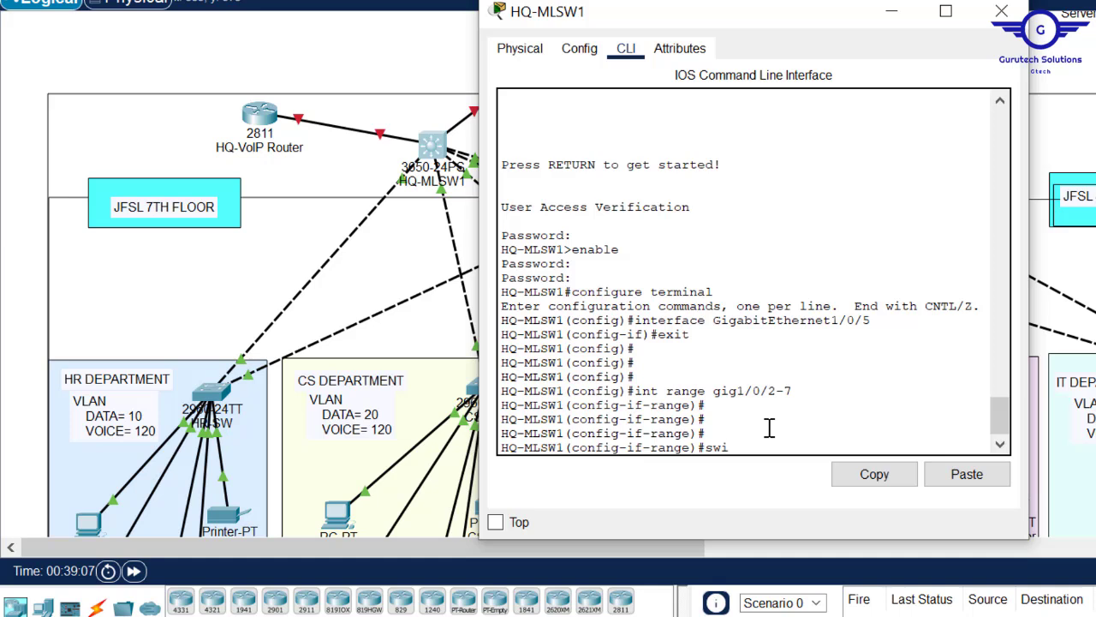
{"action": "type", "text": "switc"}
{"action": "key", "text": "Tab"}
{"action": "type", "text": "m"}
{"action": "key", "text": "Tab"}
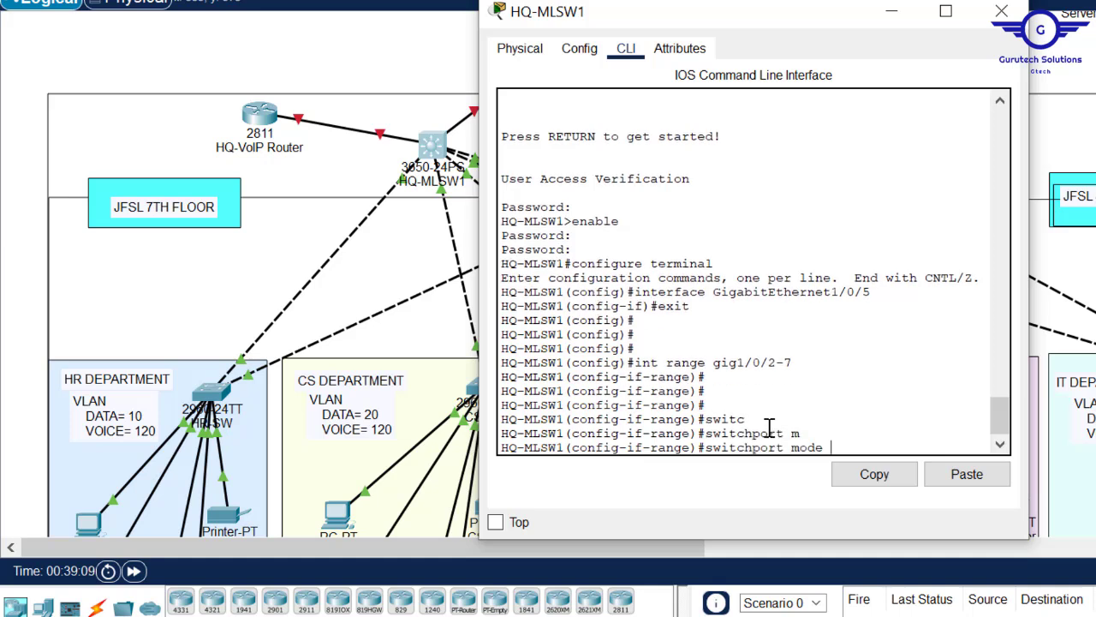
{"action": "type", "text": "tr"}
{"action": "key", "text": "Tab"}
{"action": "key", "text": "Return"}
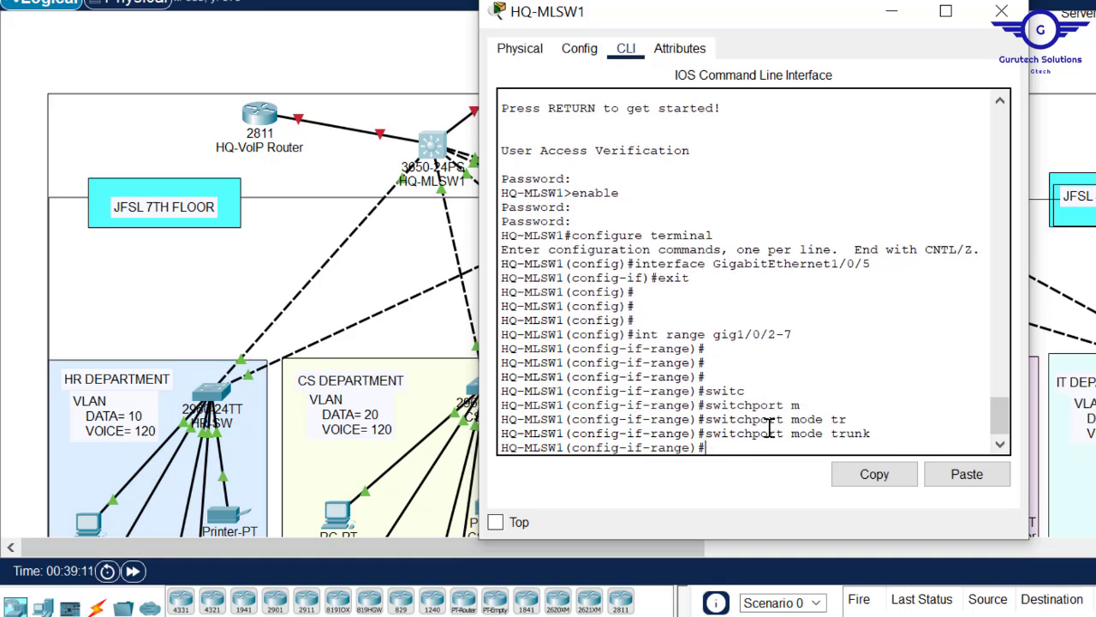
{"action": "type", "text": "exit"}
{"action": "key", "text": "Return"}
{"action": "key", "text": "Return"}
{"action": "key", "text": "Return"}
{"action": "key", "text": "Return"}
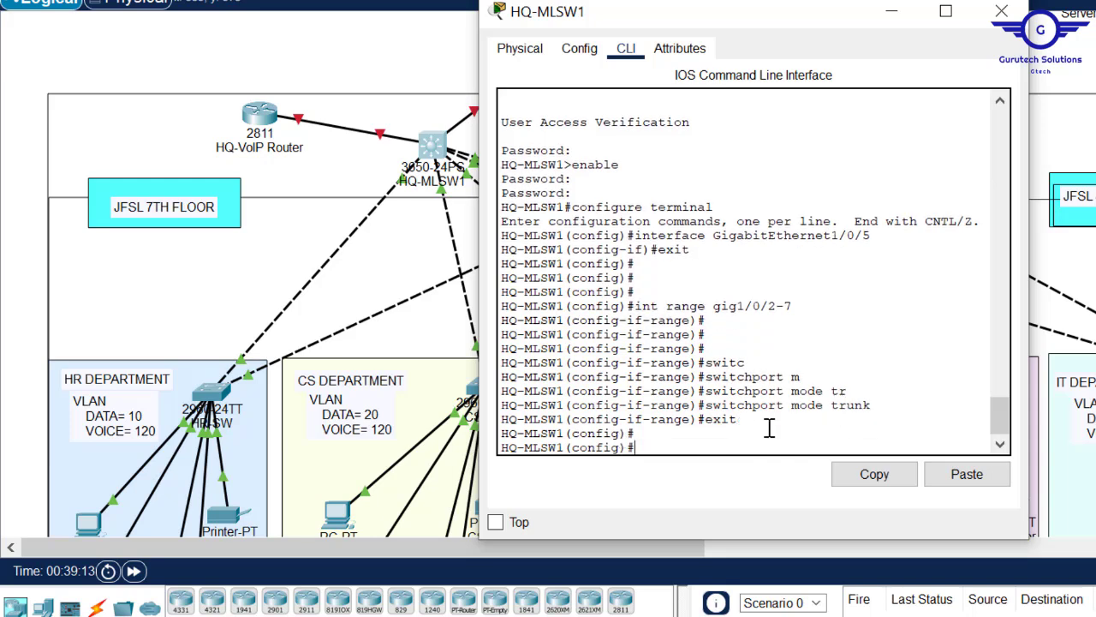
{"action": "left_click", "coordinate": [391, 61]}
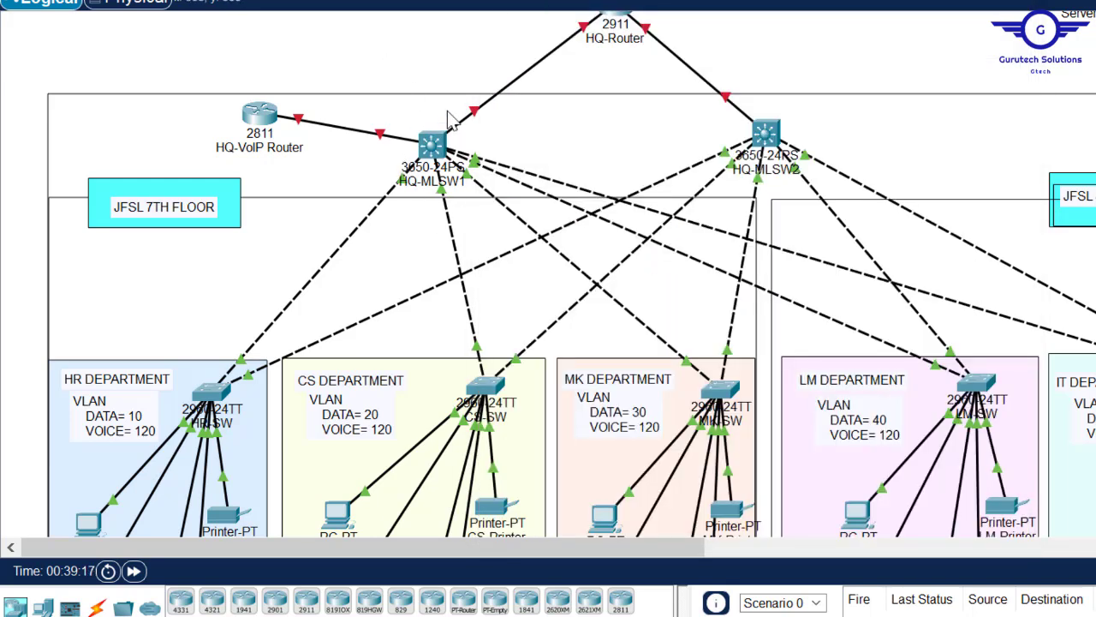
- Insert a blank line at the top of the Untitled Notepad script
{"action": "mouse_move", "coordinate": [617, 615]}
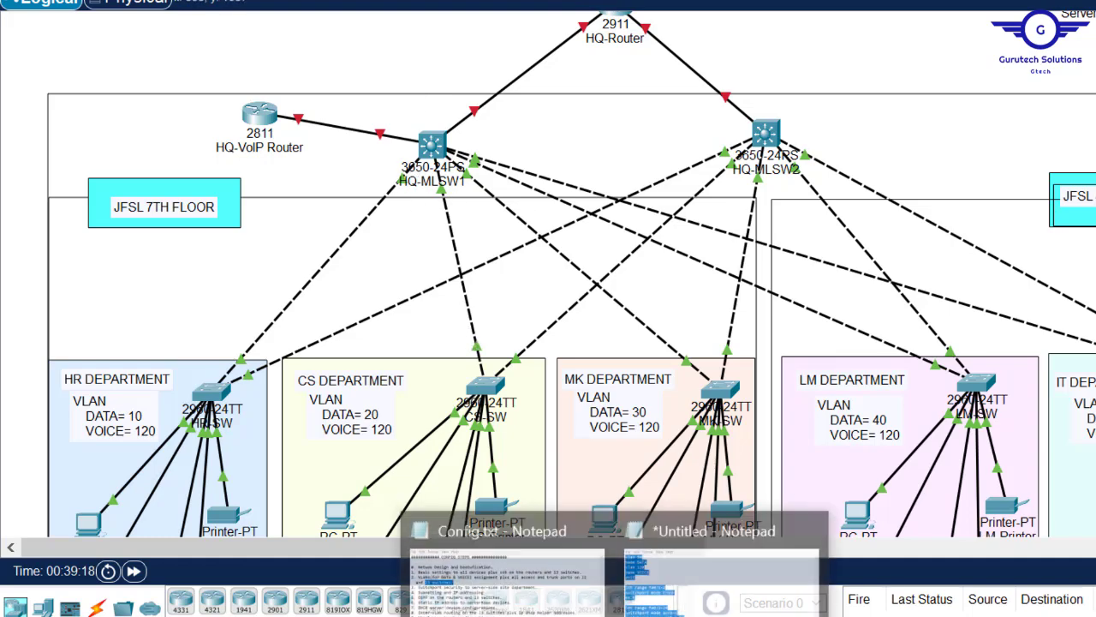
{"action": "left_click", "coordinate": [668, 587]}
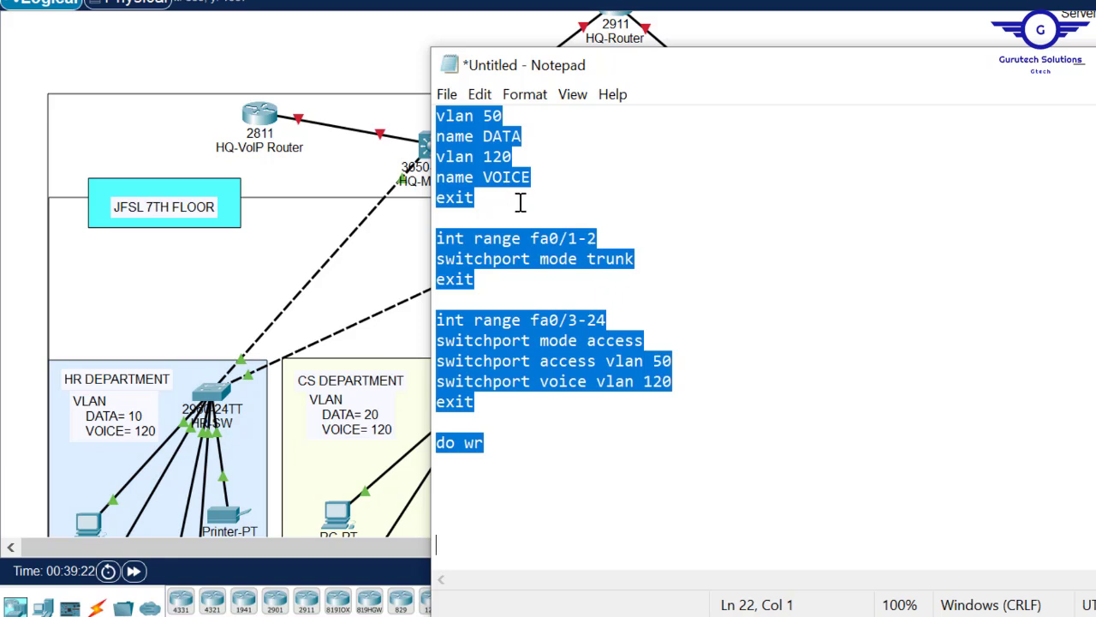
{"action": "left_click", "coordinate": [493, 204]}
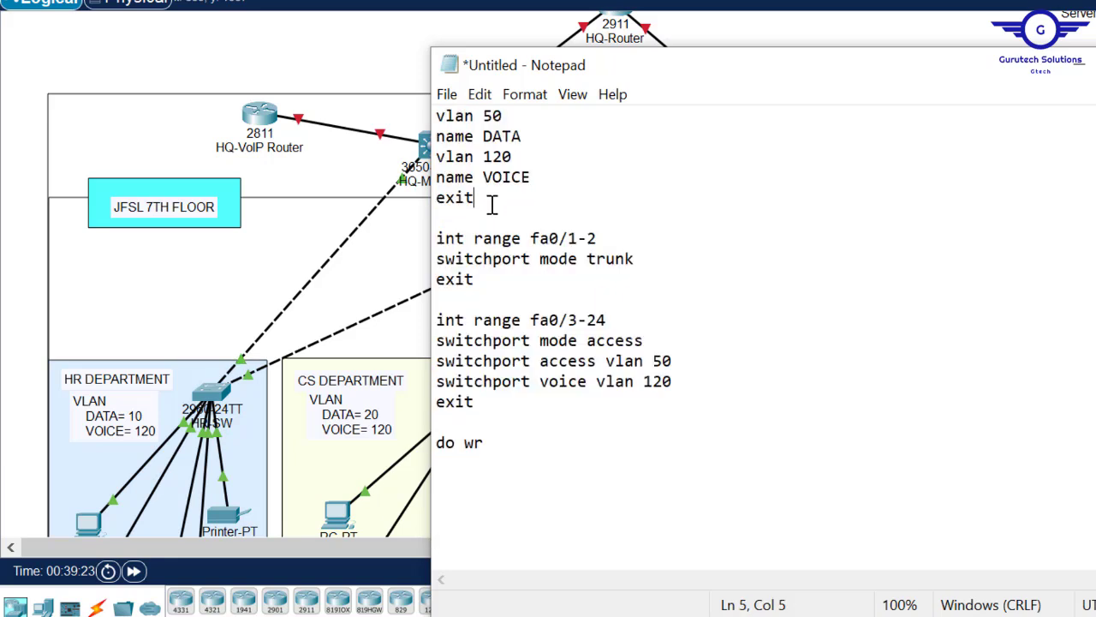
{"action": "left_click", "coordinate": [443, 116]}
{"action": "key", "text": "Return"}
{"action": "key", "text": "BackSpace"}
{"action": "left_click", "coordinate": [355, 60]}
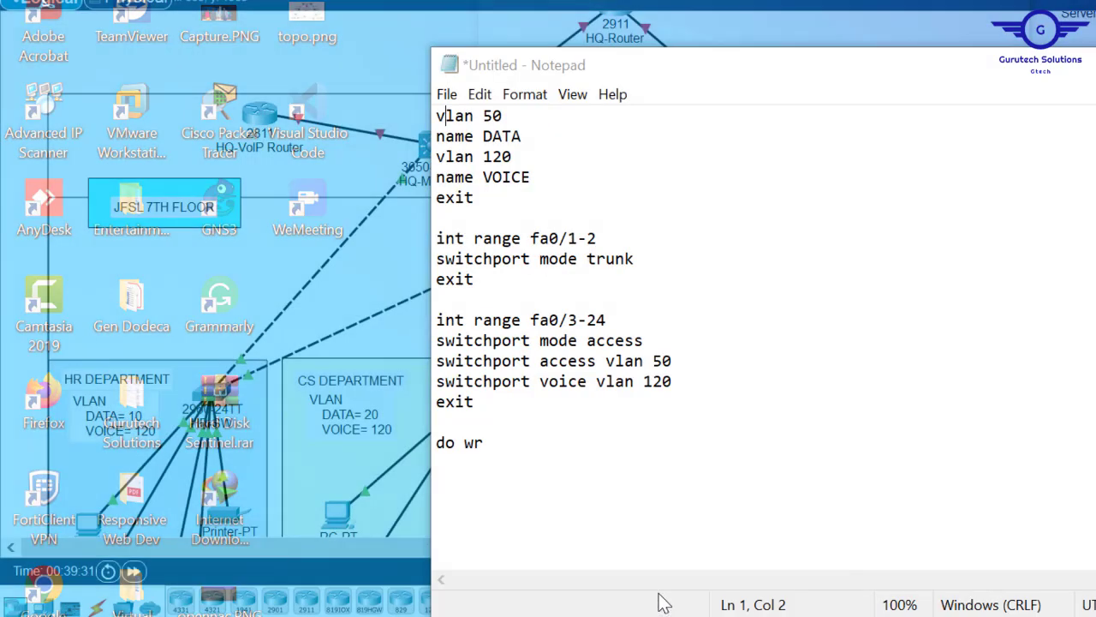
{"action": "left_click", "coordinate": [661, 597]}
{"action": "left_click", "coordinate": [438, 116]}
{"action": "key", "text": "Return"}
{"action": "key", "text": "Return"}
{"action": "key", "text": "Return"}
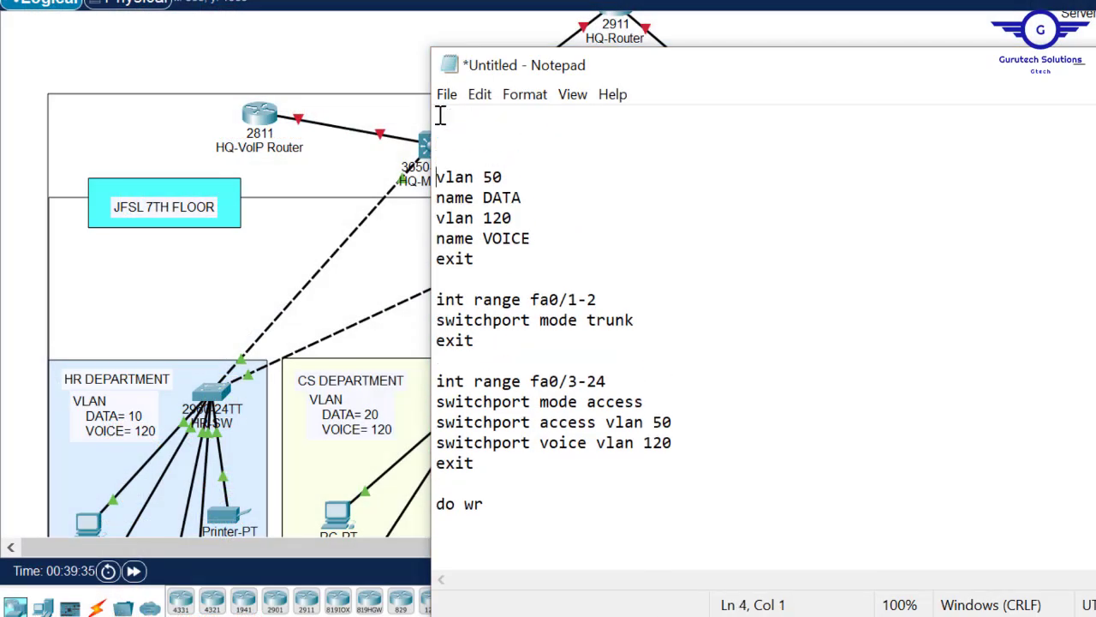
- Add 'vlan 10' named HR and 'vlan 20' named CS
{"action": "type", "text": "vlan 10"}
{"action": "key", "text": "Return"}
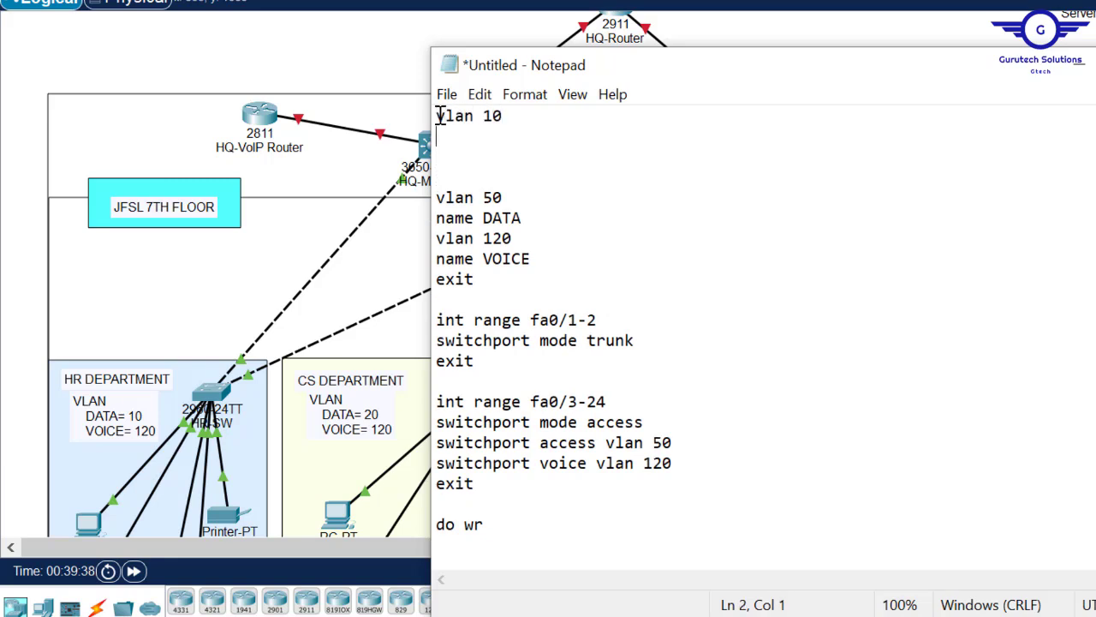
{"action": "type", "text": "name HR"}
{"action": "key", "text": "Return"}
{"action": "type", "text": "vlan 20"}
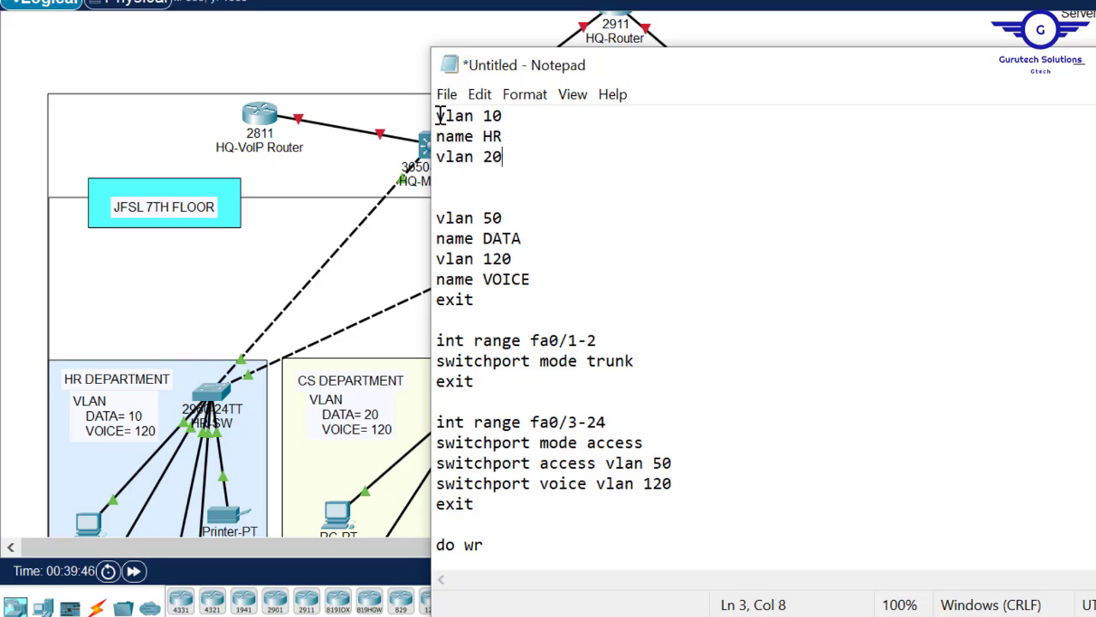
{"action": "key", "text": "Return"}
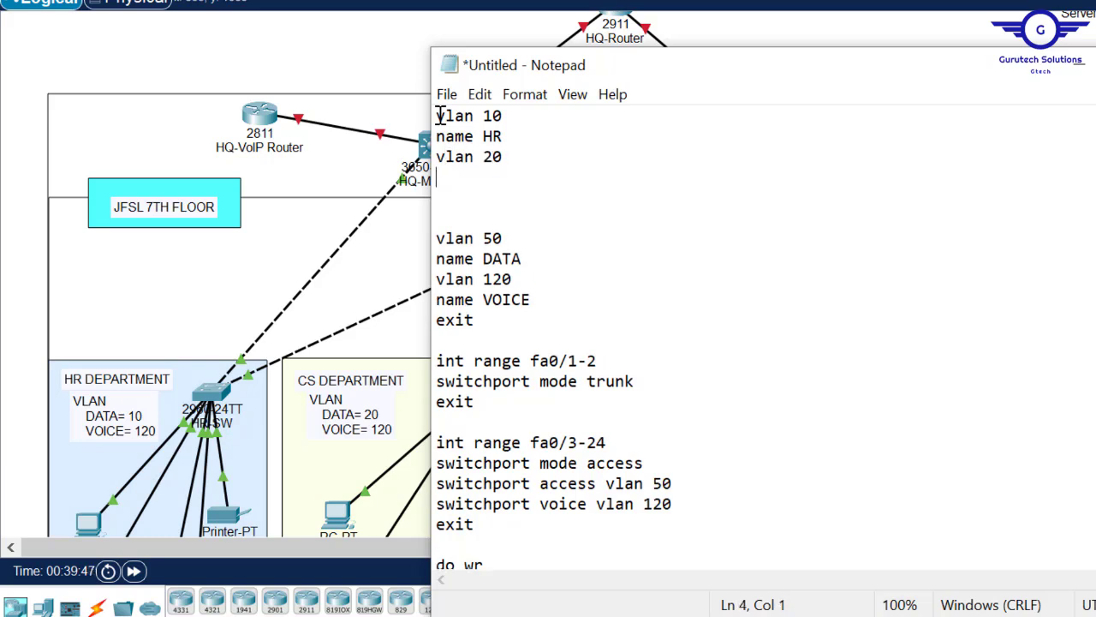
{"action": "type", "text": "name CS"}
{"action": "key", "text": "Return"}
- Add 'vlan 30' named MK and 'vlan 40' named LM above vlan 50
{"action": "type", "text": "n"}
{"action": "key", "text": "BackSpace"}
{"action": "type", "text": "vla"}
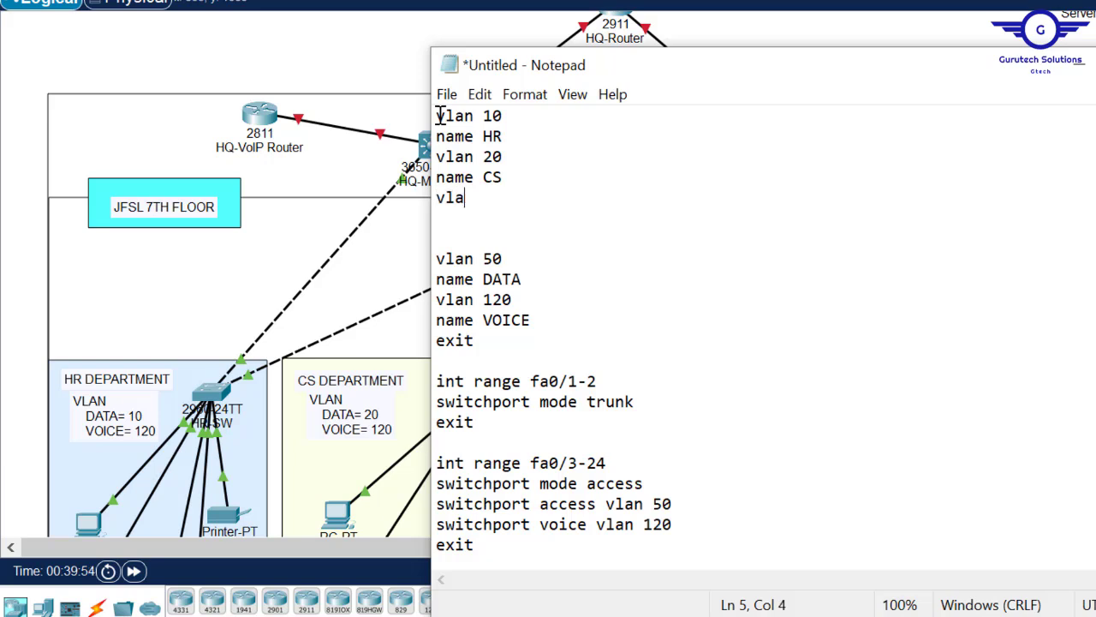
{"action": "type", "text": "n 30"}
{"action": "key", "text": "Return"}
{"action": "mouse_move", "coordinate": [678, 75]}
{"action": "left_mouse_down"}
{"action": "mouse_move", "coordinate": [966, 90]}
{"action": "mouse_move", "coordinate": [668, 72]}
{"action": "left_mouse_up"}
{"action": "type", "text": "name MK"}
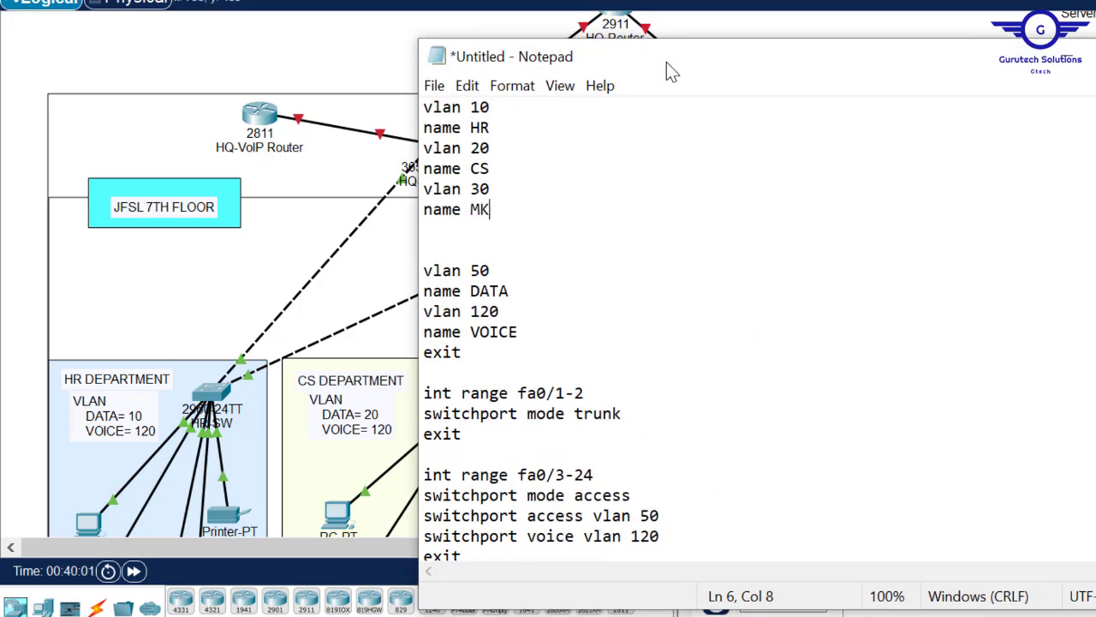
{"action": "key", "text": "Return"}
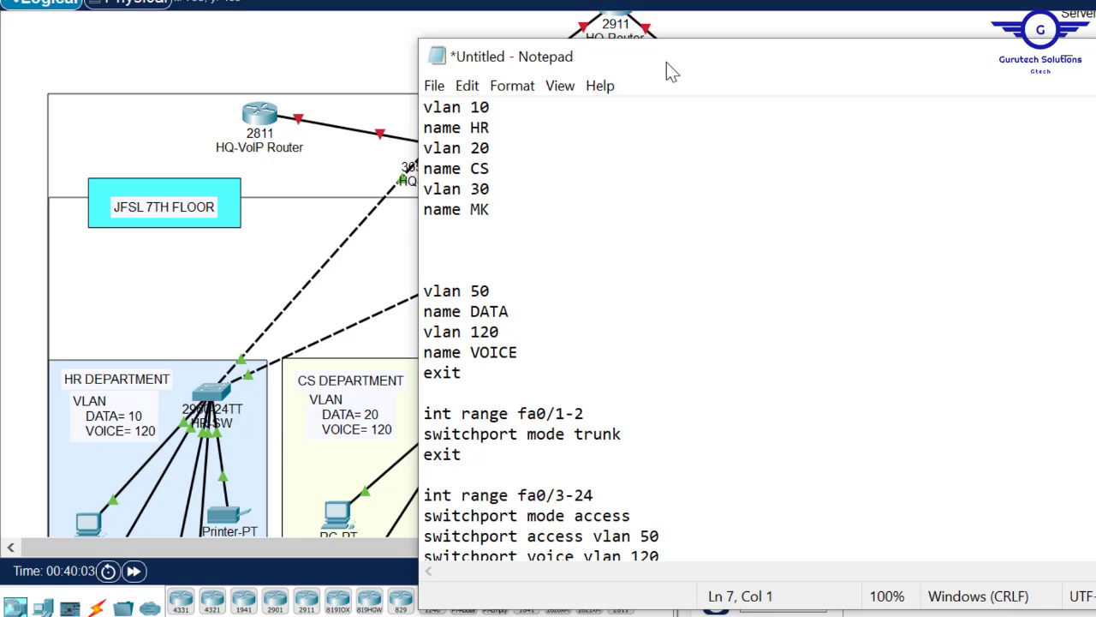
{"action": "type", "text": "vlan 40"}
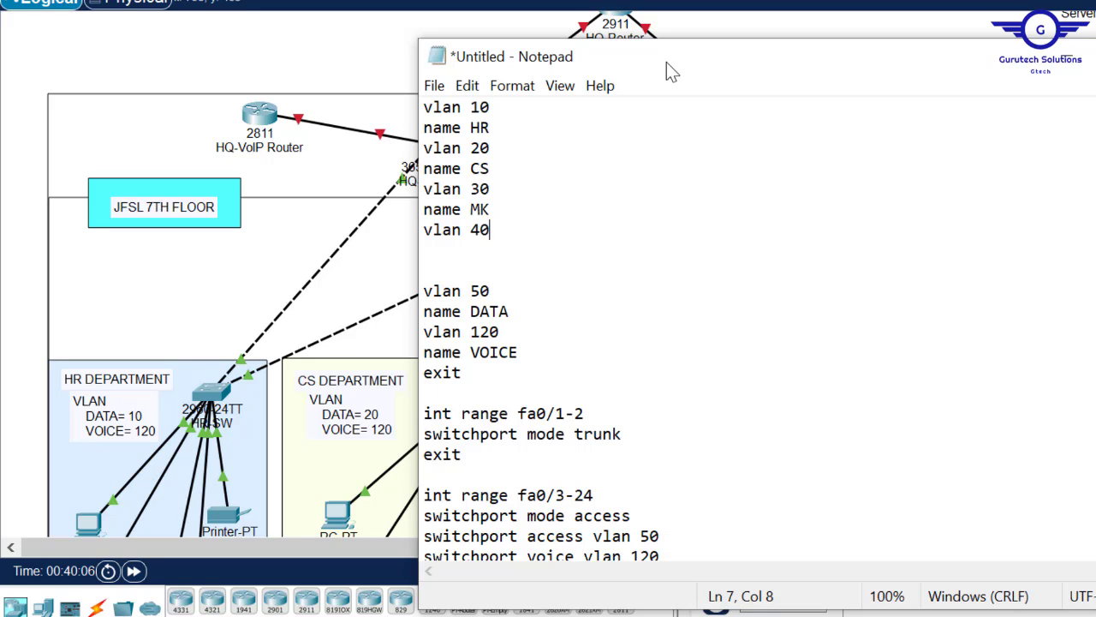
{"action": "key", "text": "Return"}
{"action": "type", "text": "name"}
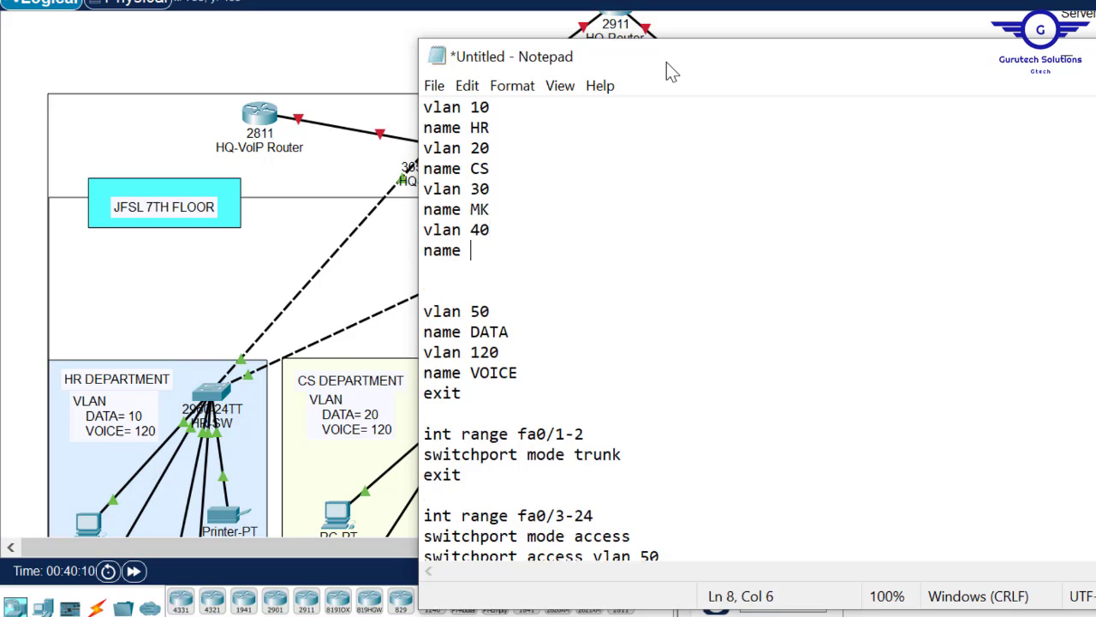
{"action": "type", "text": " LM"}
{"action": "key", "text": "Return"}
{"action": "key", "text": "Delete"}
{"action": "key", "text": "Delete"}
{"action": "key", "text": "Delete"}
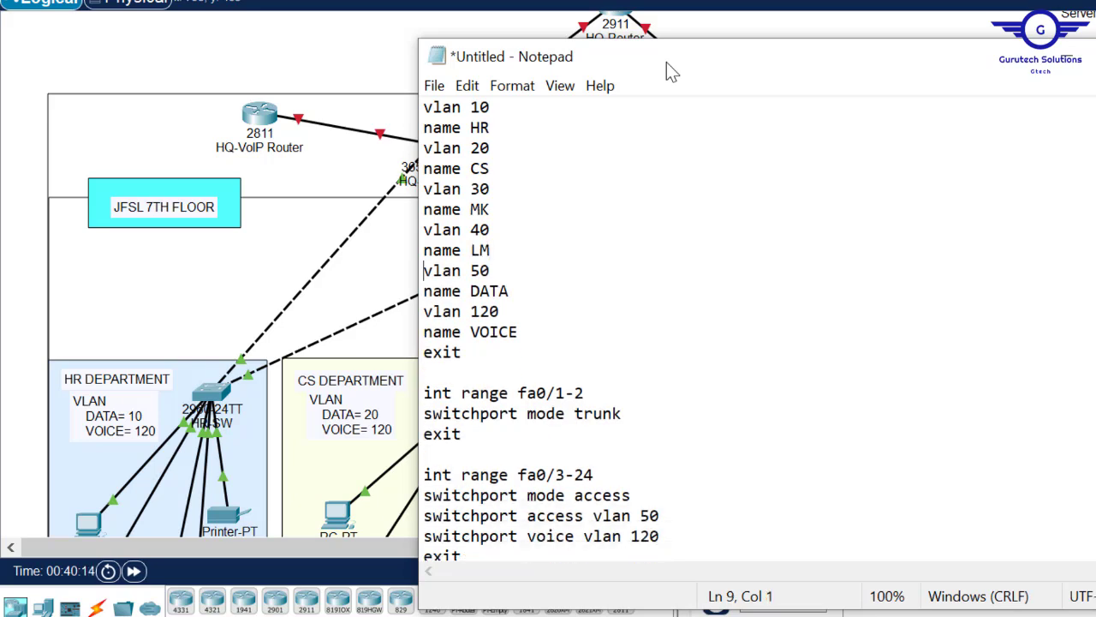
- Rename VLAN 50 from DATA to IT and select the VLAN definition block
{"action": "left_click", "coordinate": [510, 291]}
{"action": "key", "text": "BackSpace"}
{"action": "key", "text": "BackSpace"}
{"action": "key", "text": "BackSpace"}
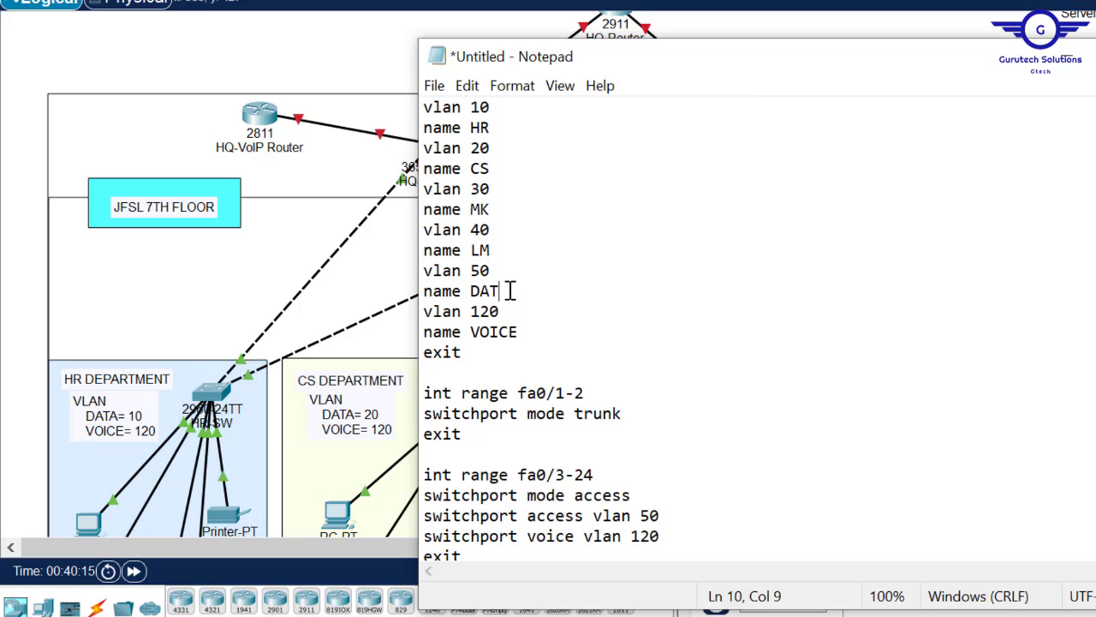
{"action": "key", "text": "BackSpace"}
{"action": "type", "text": "IT"}
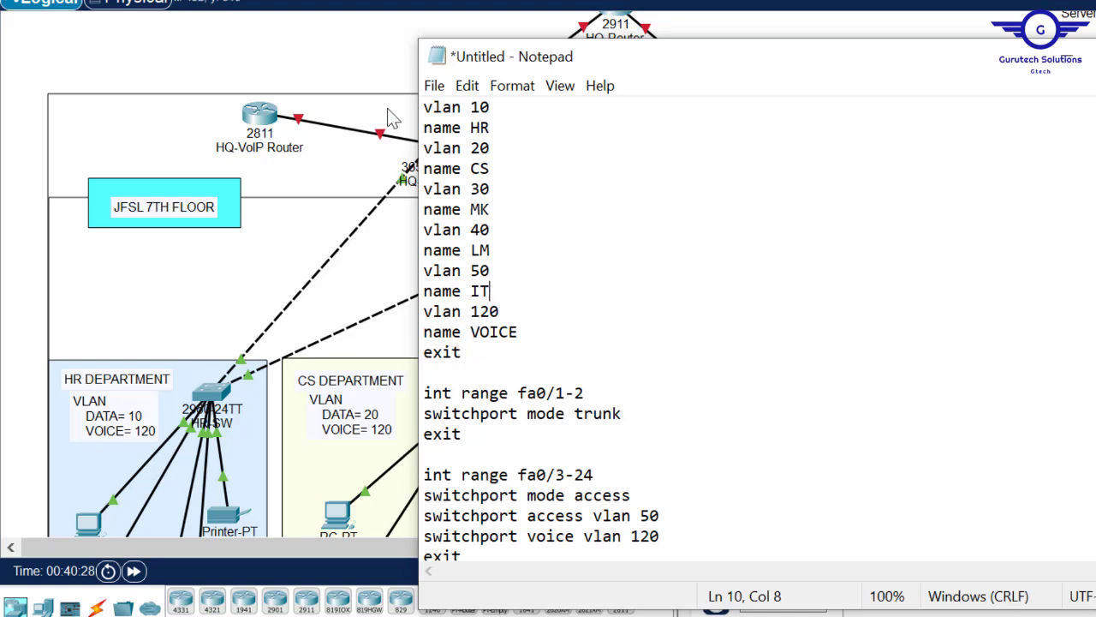
{"action": "left_click_drag", "start_coordinate": [462, 352], "coordinate": [404, 109]}
{"action": "key", "text": "ctrl+c"}
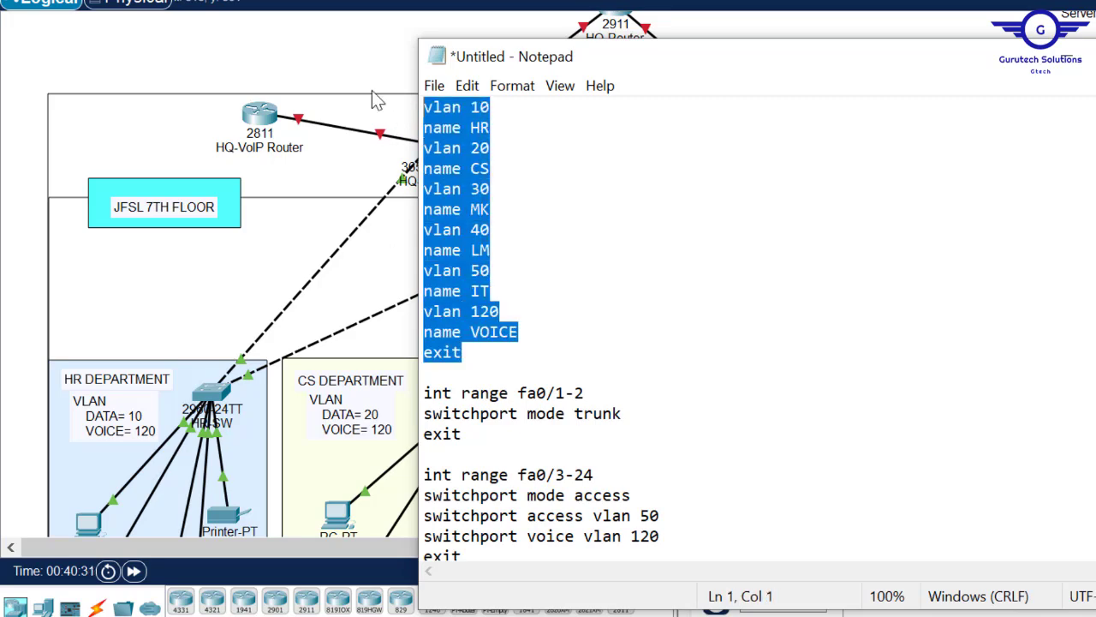
- Paste the VLAN 10–50 and 120 name lines plus 'do wr' into HQ-MLSW1's CLI
{"action": "left_click", "coordinate": [321, 62]}
{"action": "left_click", "coordinate": [434, 148]}
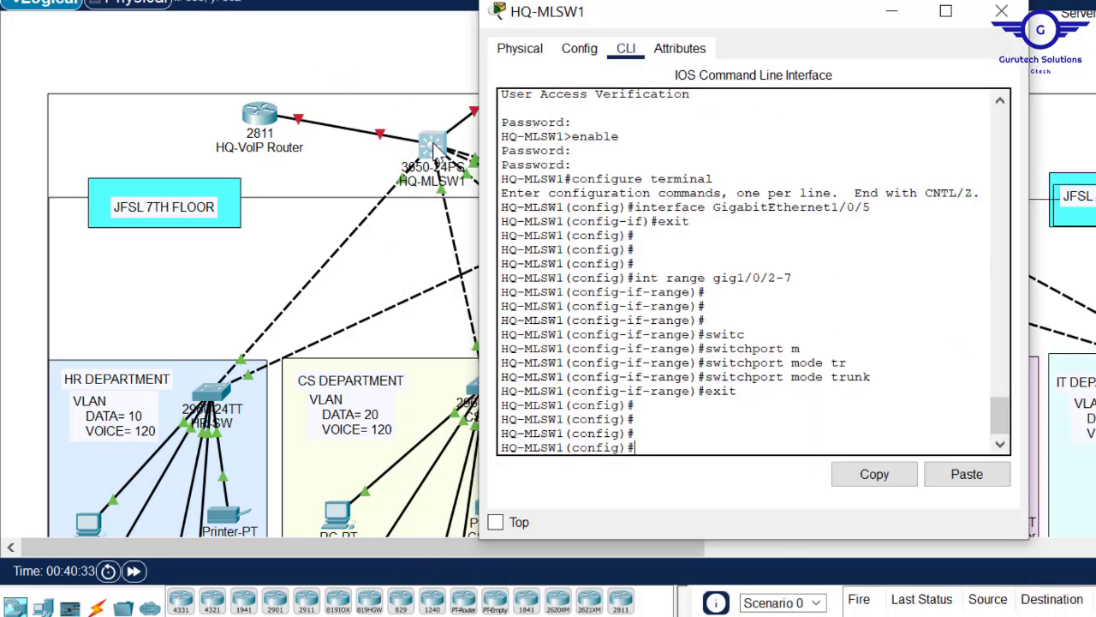
{"action": "left_click", "coordinate": [965, 478]}
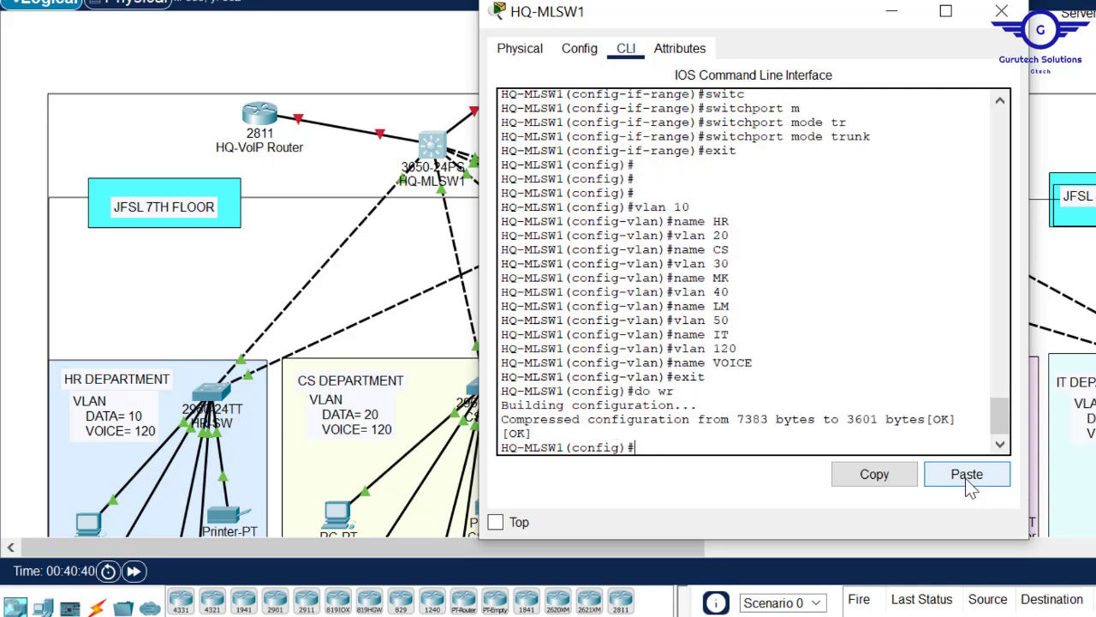
{"action": "left_click", "coordinate": [1002, 11]}
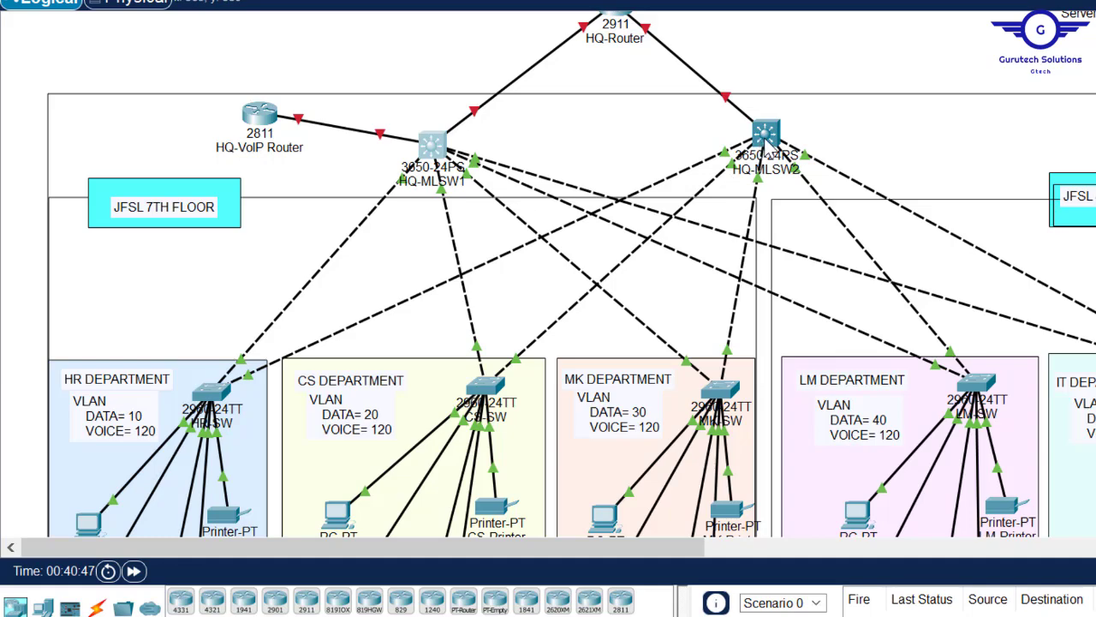
- Open HQ-MLSW2, view its GigabitEthernet1/0/2 settings, and exit interface configuration mode
{"action": "left_click", "coordinate": [765, 134]}
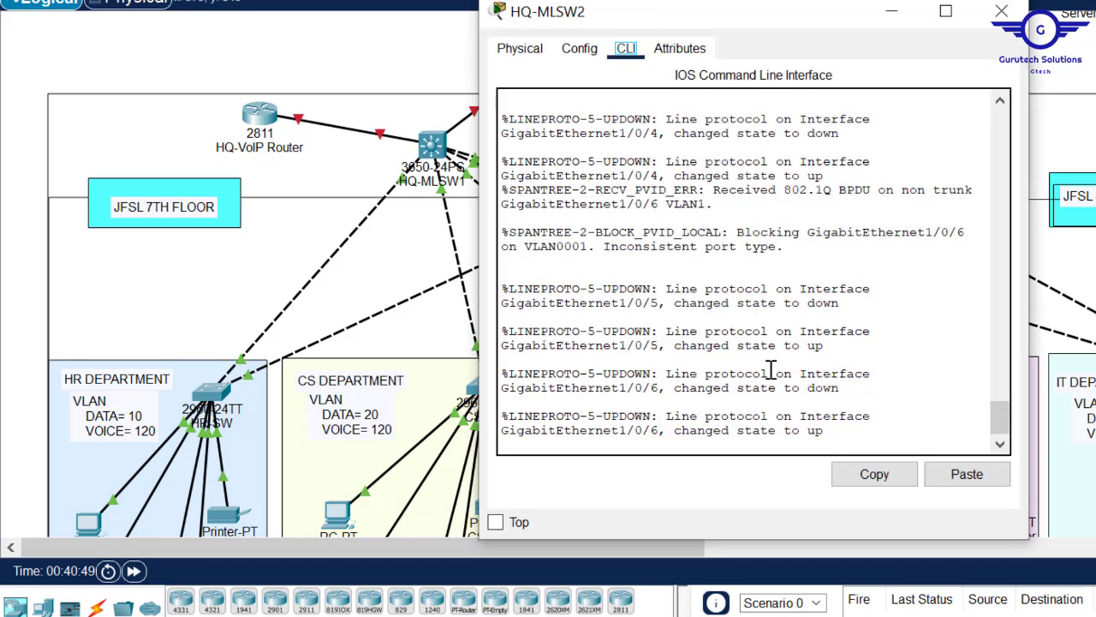
{"action": "left_click", "coordinate": [574, 51]}
{"action": "left_click", "coordinate": [589, 272]}
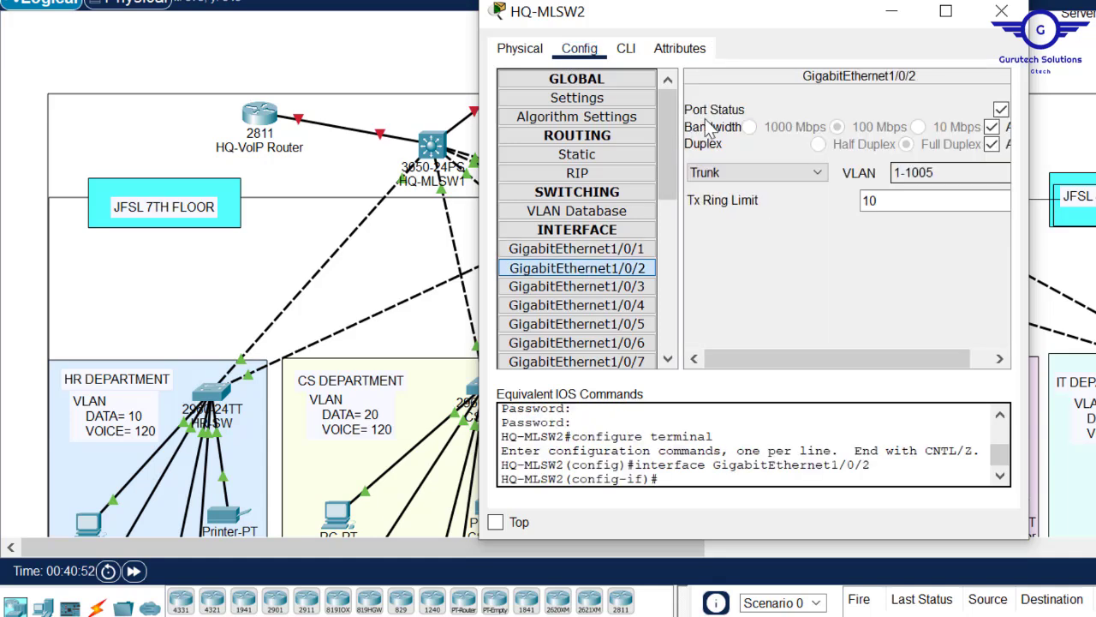
{"action": "left_click", "coordinate": [629, 50]}
{"action": "key", "text": "Return"}
{"action": "key", "text": "Return"}
{"action": "key", "text": "Return"}
{"action": "type", "text": "exi"}
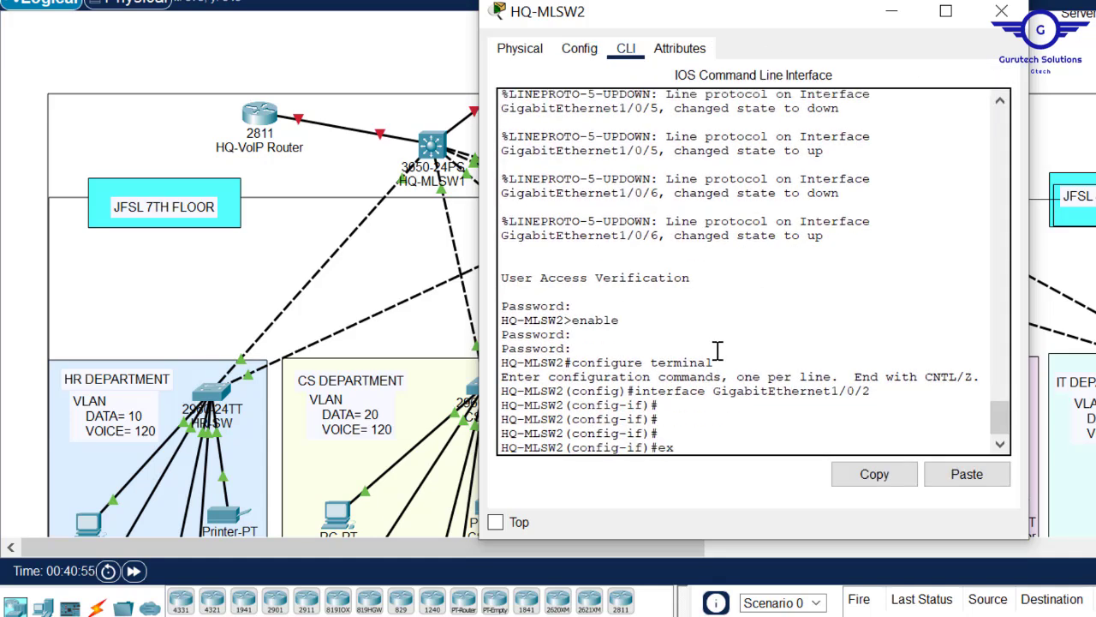
{"action": "key", "text": "Return"}
{"action": "key", "text": "Return"}
{"action": "key", "text": "Return"}
{"action": "key", "text": "Return"}
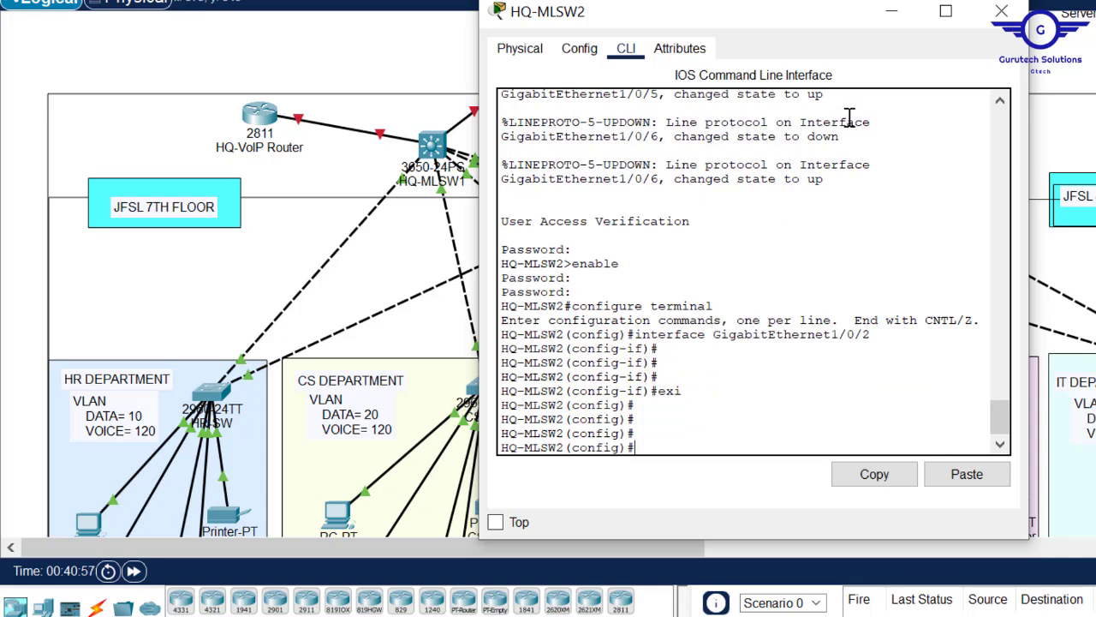
{"action": "left_click", "coordinate": [891, 16]}
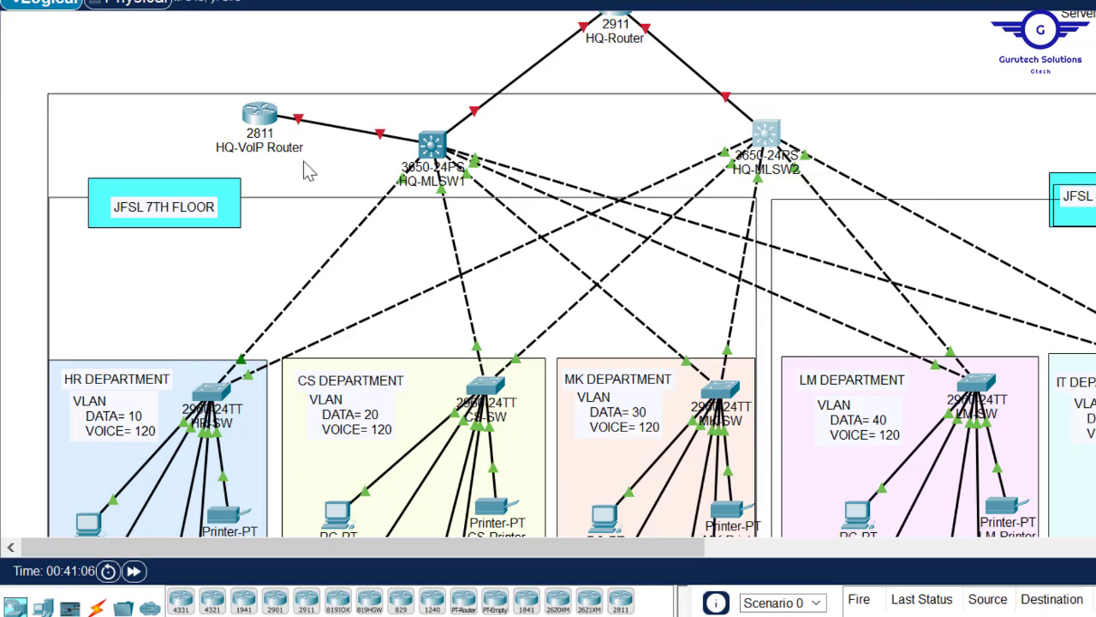
- Make HQ-MLSW2's interfaces Gig1/0/2–6 trunk ports with switchport mode trunk
{"action": "left_click", "coordinate": [767, 135]}
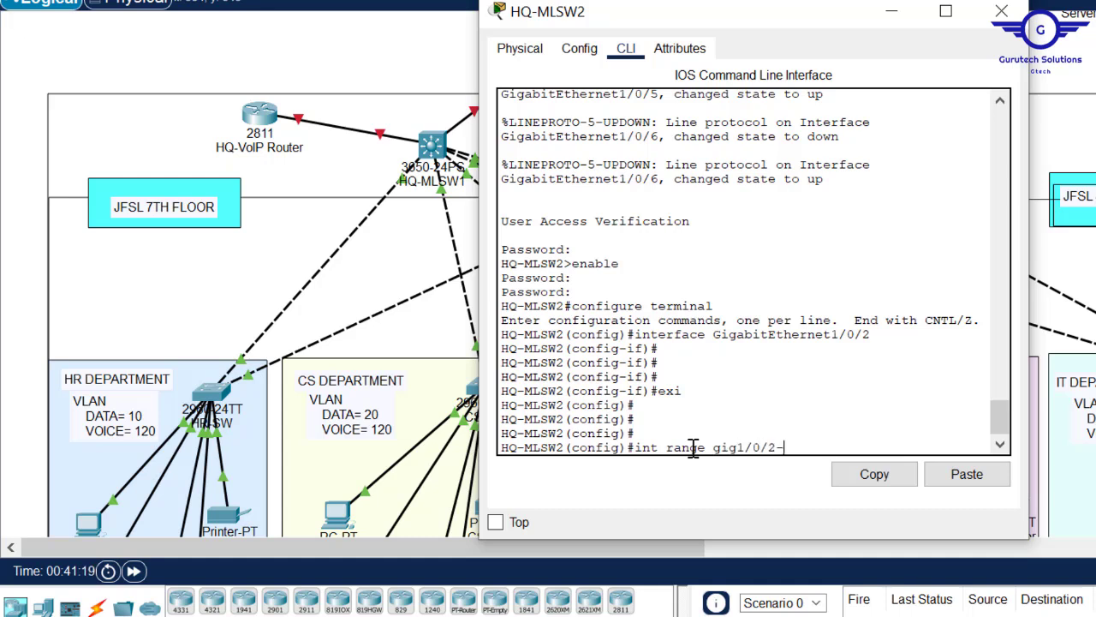
{"action": "type", "text": "6"}
{"action": "key", "text": "Return"}
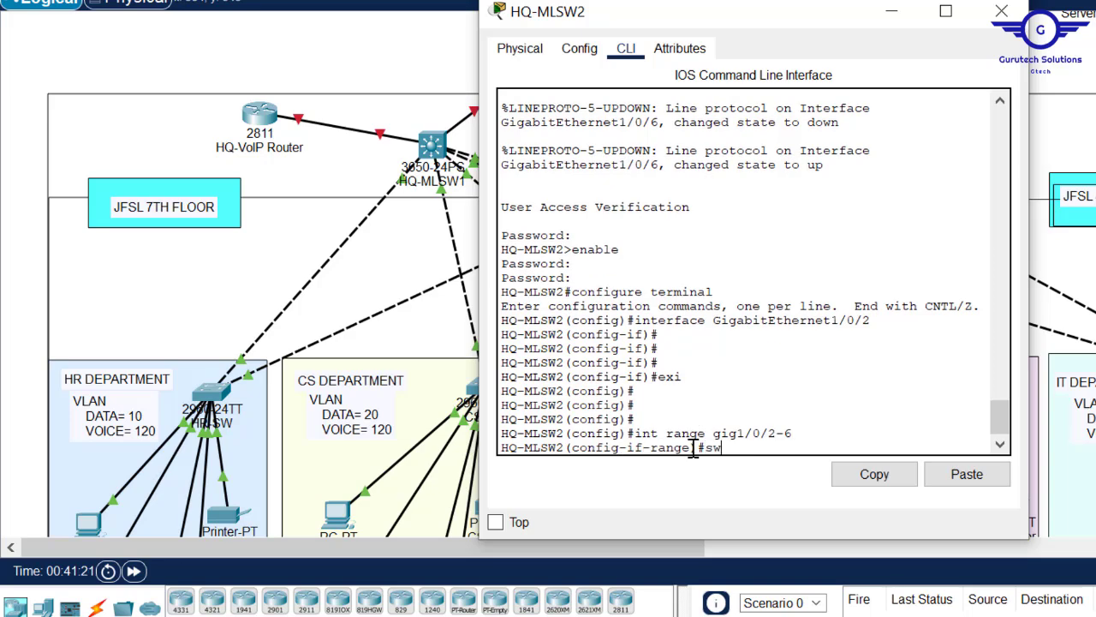
{"action": "type", "text": "swit"}
{"action": "key", "text": "Tab"}
{"action": "type", "text": "m"}
{"action": "key", "text": "Tab"}
{"action": "type", "text": "tr"}
{"action": "key", "text": "Tab"}
{"action": "key", "text": "Return"}
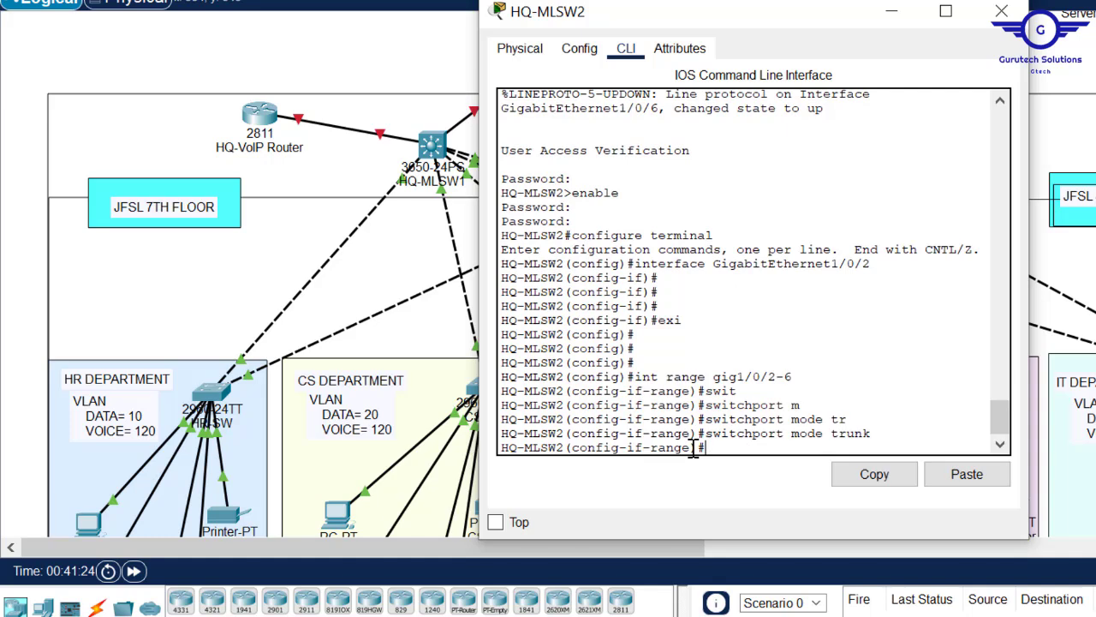
{"action": "key", "text": "Return"}
{"action": "key", "text": "Return"}
{"action": "key", "text": "Return"}
{"action": "key", "text": "Return"}
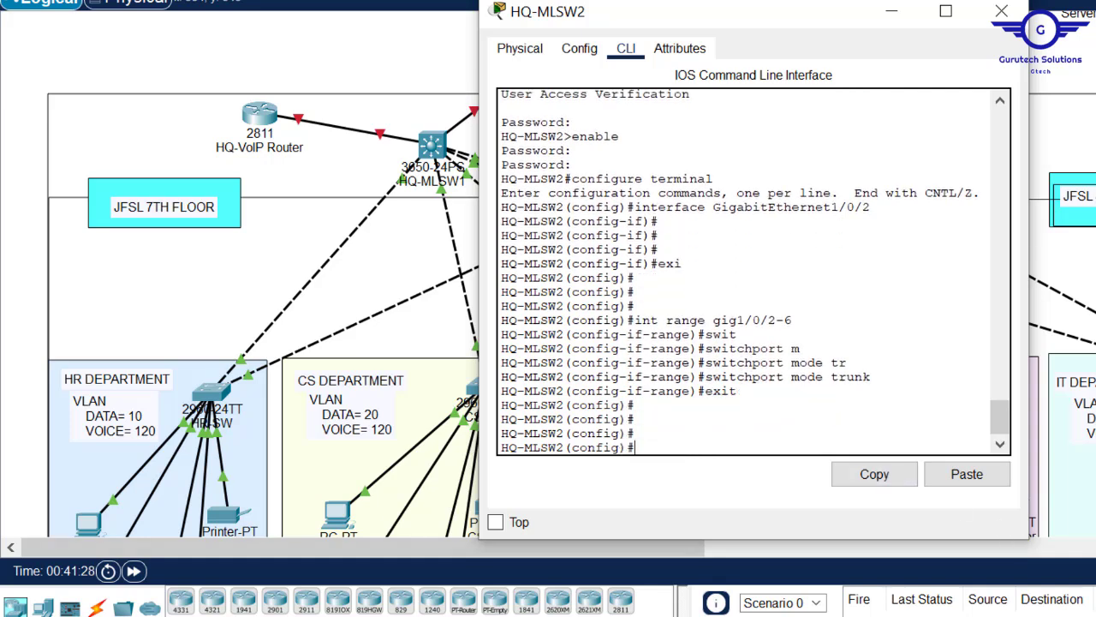
- Paste the named VLAN 10–50 and 120 lines with do wr to save HQ-MLSW2
{"action": "mouse_move", "coordinate": [667, 573]}
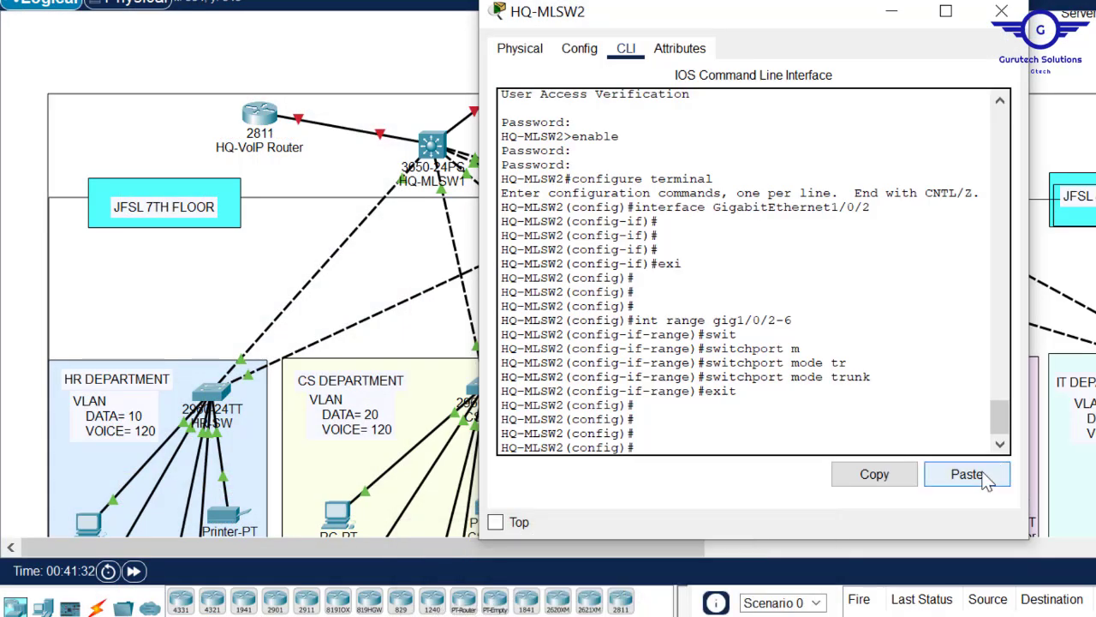
{"action": "left_click", "coordinate": [975, 476]}
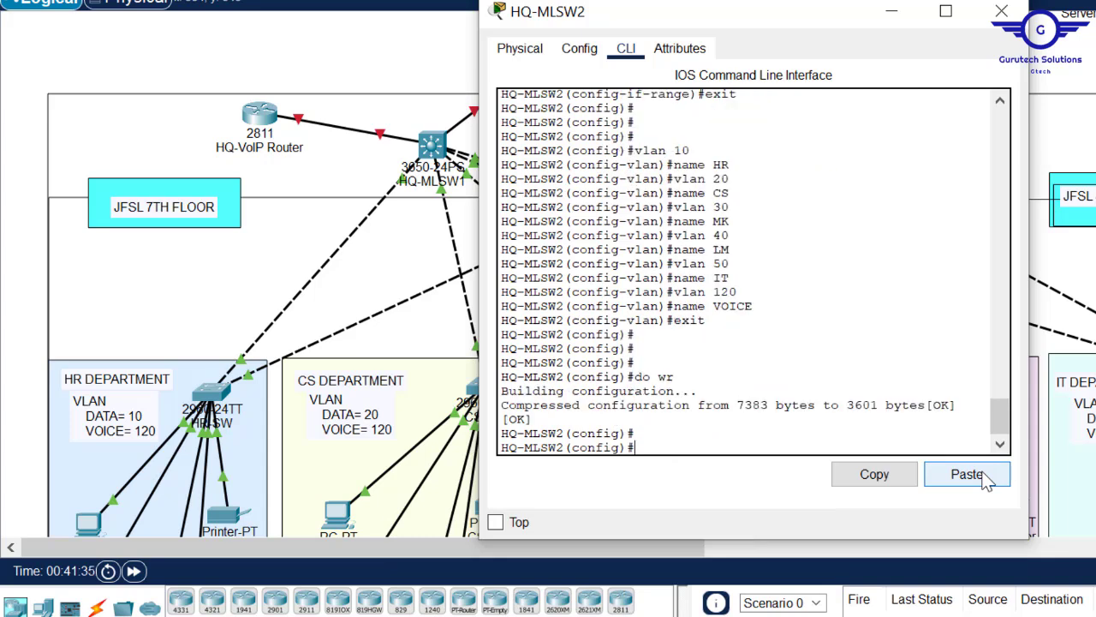
{"action": "left_click", "coordinate": [1002, 12]}
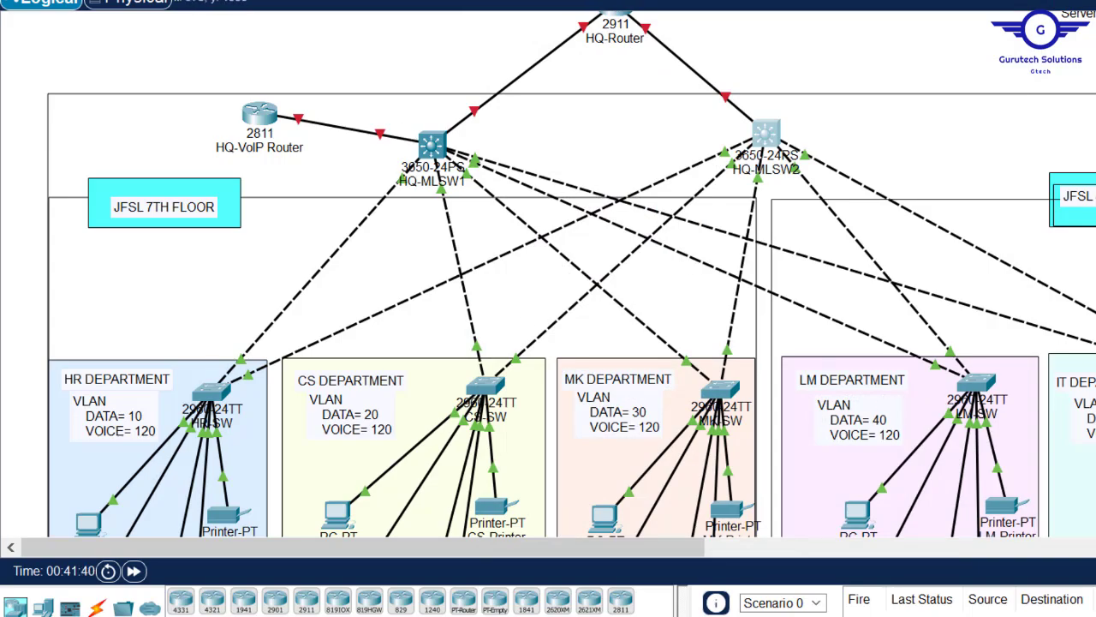
- Bring Config.txt forward and select step 3 on server-side switchport security
{"action": "left_click", "coordinate": [505, 565]}
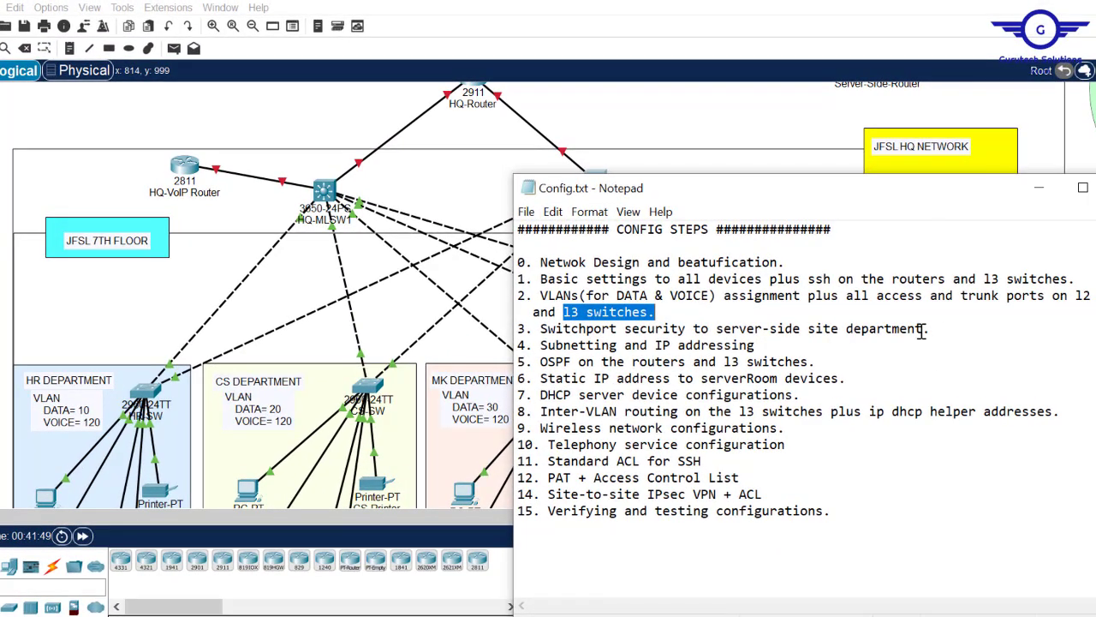
{"action": "left_click_drag", "start_coordinate": [922, 332], "coordinate": [538, 334]}
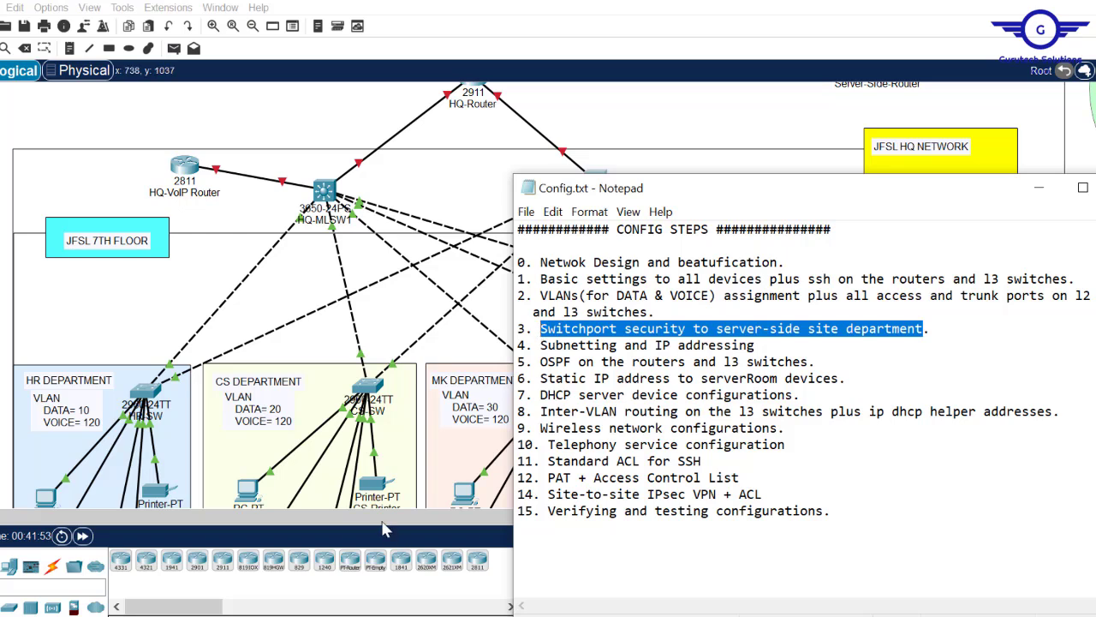
{"action": "left_click_drag", "start_coordinate": [500, 514], "coordinate": [645, 515]}
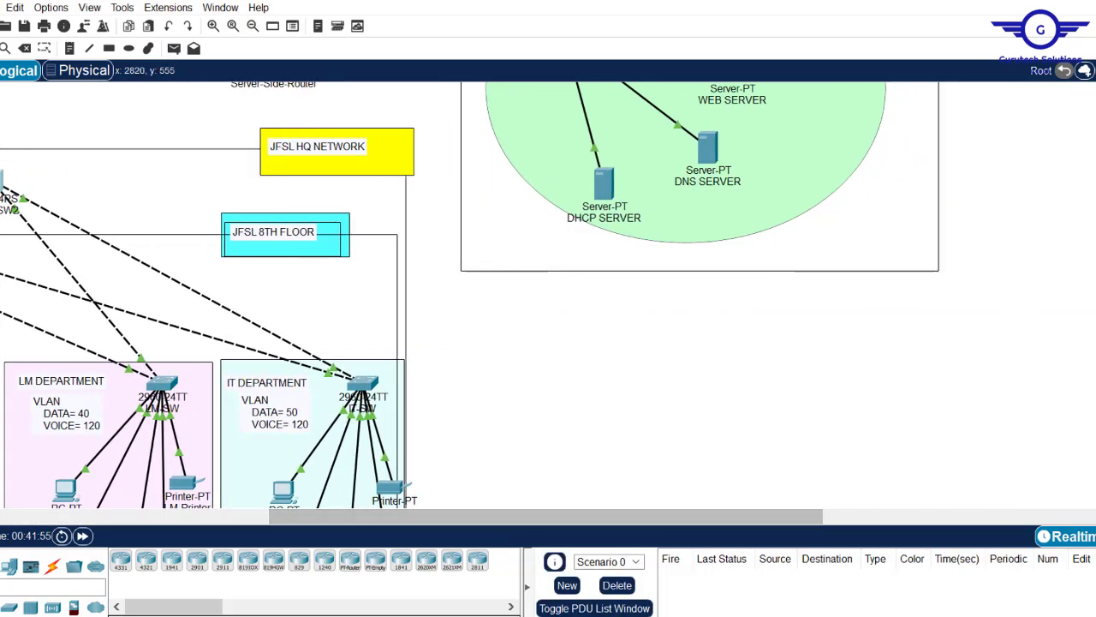
- Scroll the Packet Tracer workspace up to the server-side LAN with Server-Side-SW
{"action": "scroll", "coordinate": [471, 296], "scroll_direction": "up", "scroll_amount": 3}
{"action": "scroll", "coordinate": [471, 296], "scroll_direction": "up", "scroll_amount": 1}
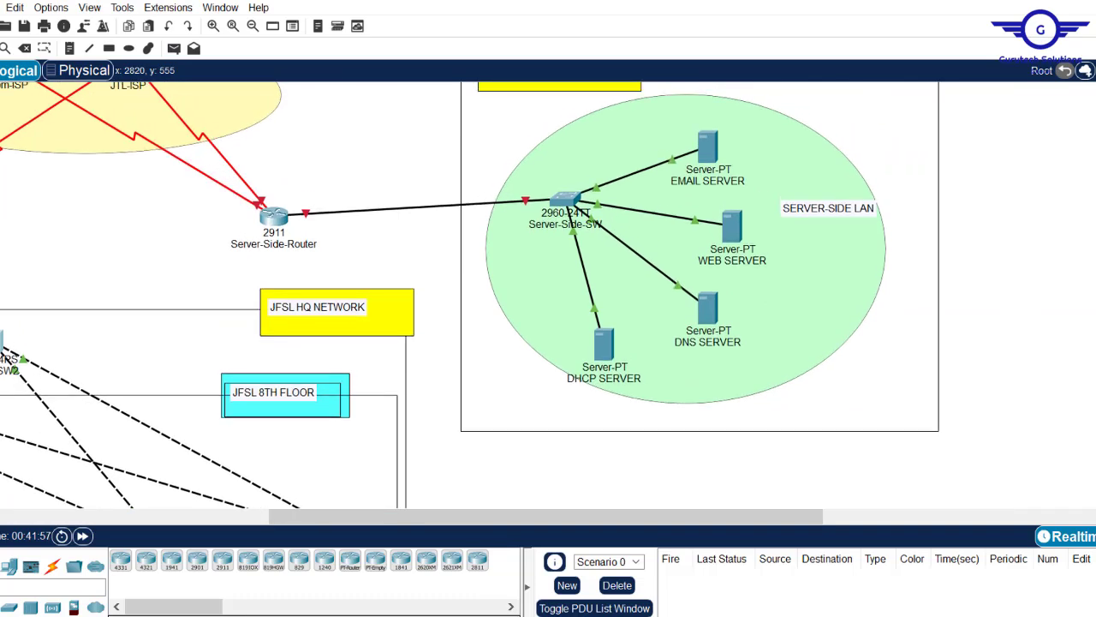
{"action": "scroll", "coordinate": [471, 295], "scroll_direction": "up", "scroll_amount": 1}
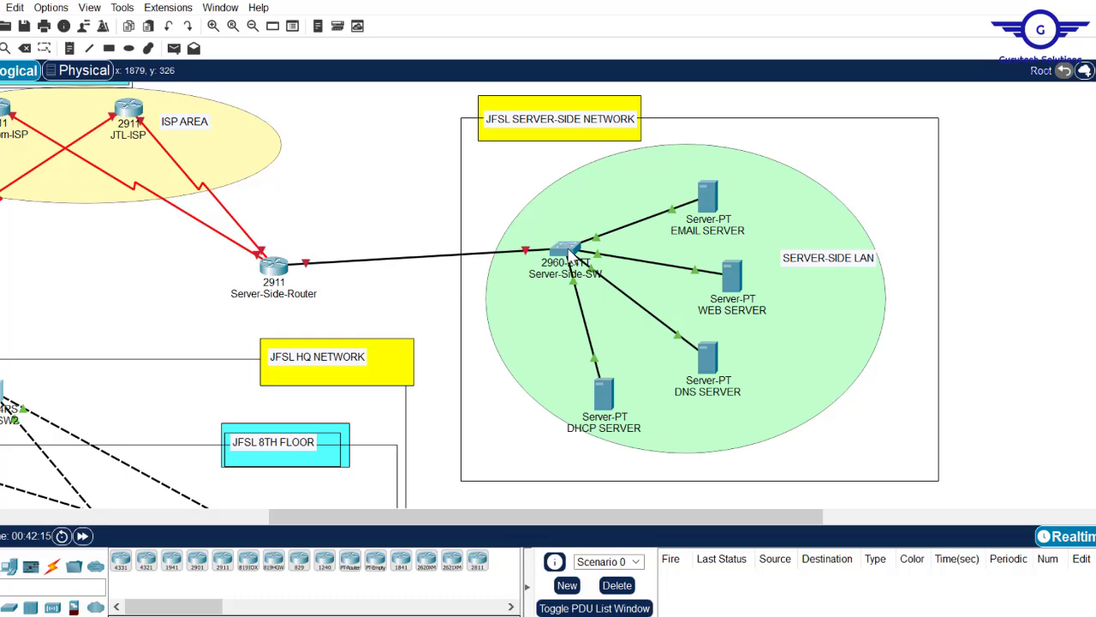
- Open Server-Side-SW, view FastEthernet0/3's settings, and exit to global configuration in the CLI
{"action": "mouse_move", "coordinate": [569, 252]}
{"action": "left_click", "coordinate": [567, 248]}
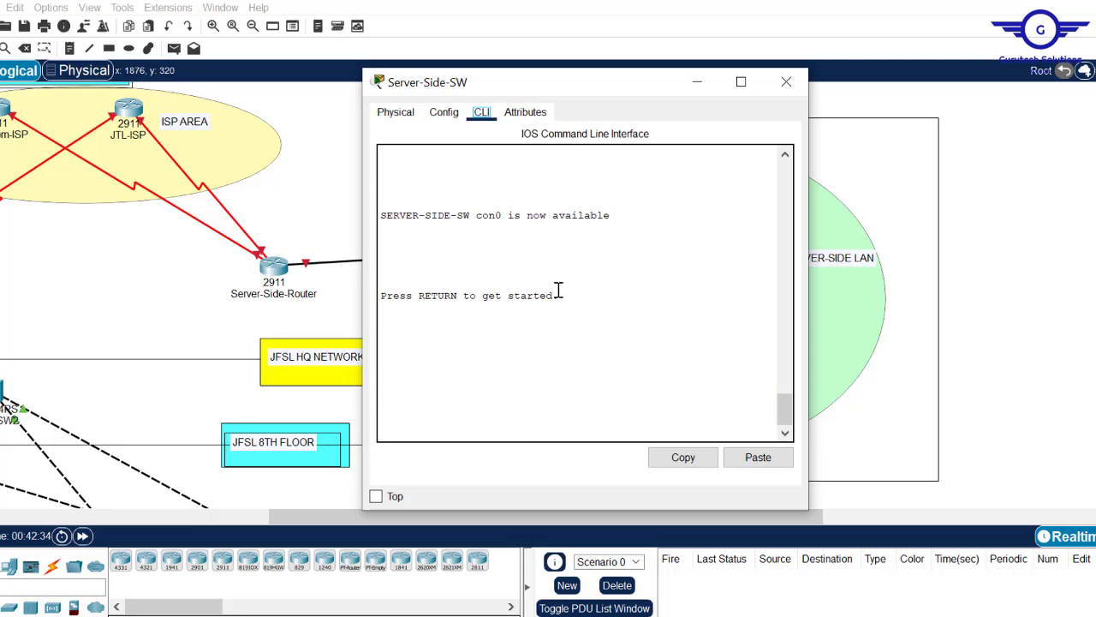
{"action": "left_click", "coordinate": [445, 114]}
{"action": "left_click", "coordinate": [433, 258]}
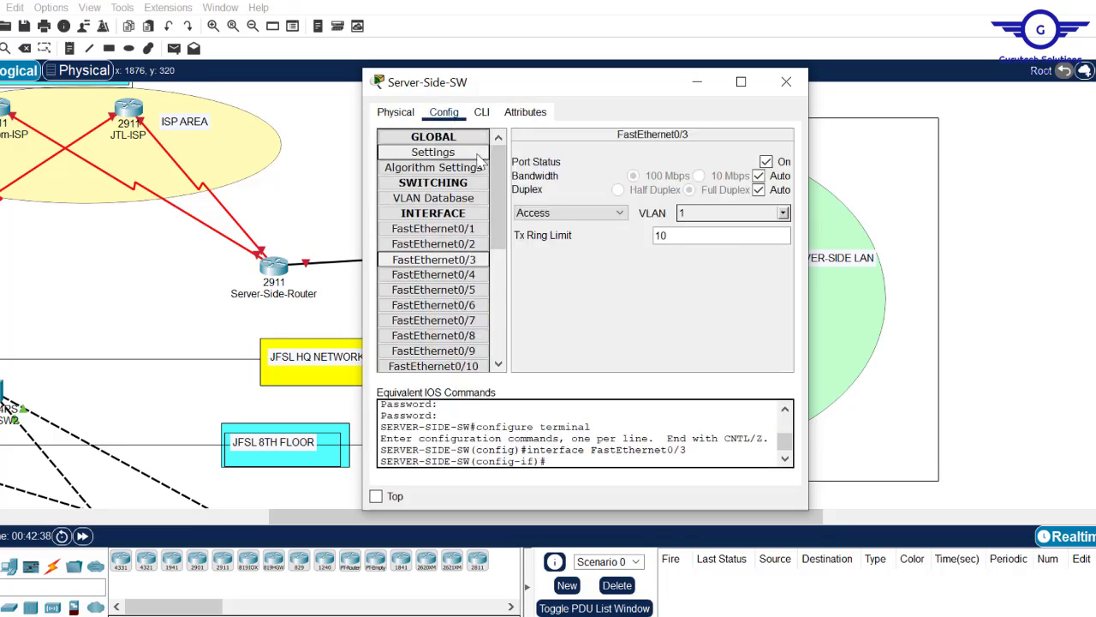
{"action": "left_click", "coordinate": [482, 112]}
{"action": "key", "text": "Return"}
{"action": "key", "text": "Return"}
{"action": "key", "text": "Return"}
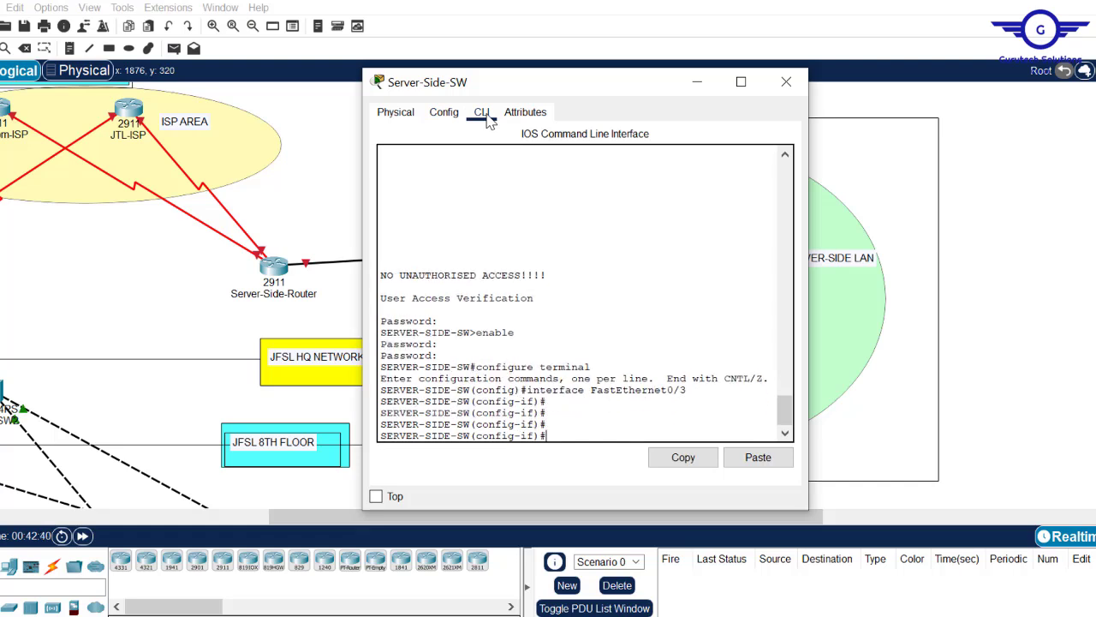
{"action": "type", "text": "exit"}
{"action": "key", "text": "Return"}
{"action": "key", "text": "Return"}
{"action": "key", "text": "Return"}
{"action": "key", "text": "Return"}
{"action": "key", "text": "Return"}
{"action": "key", "text": "Return"}
{"action": "key", "text": "Return"}
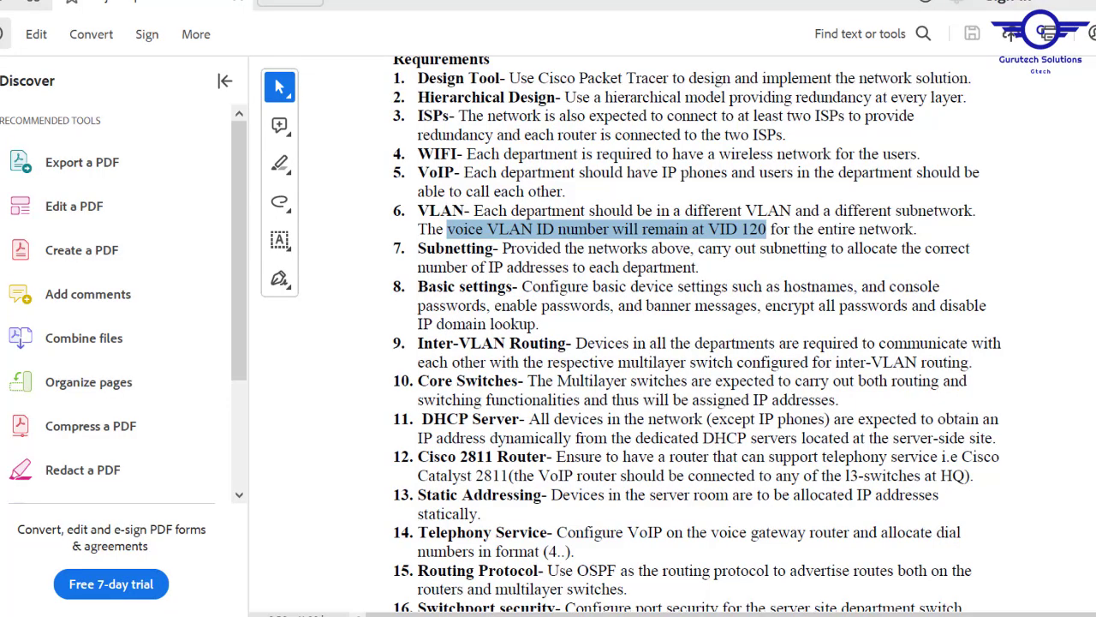
- Scroll the requirements PDF to item 16 and highlight its port security text
{"action": "scroll", "coordinate": [697, 334], "scroll_direction": "down", "scroll_amount": 5}
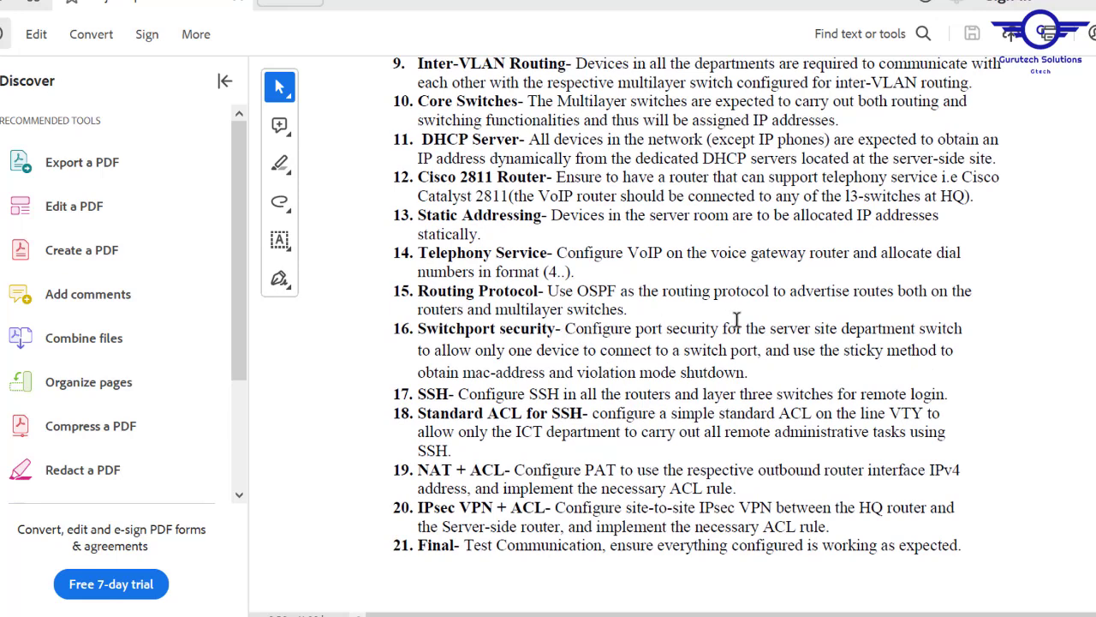
{"action": "left_click_drag", "start_coordinate": [418, 327], "coordinate": [752, 367]}
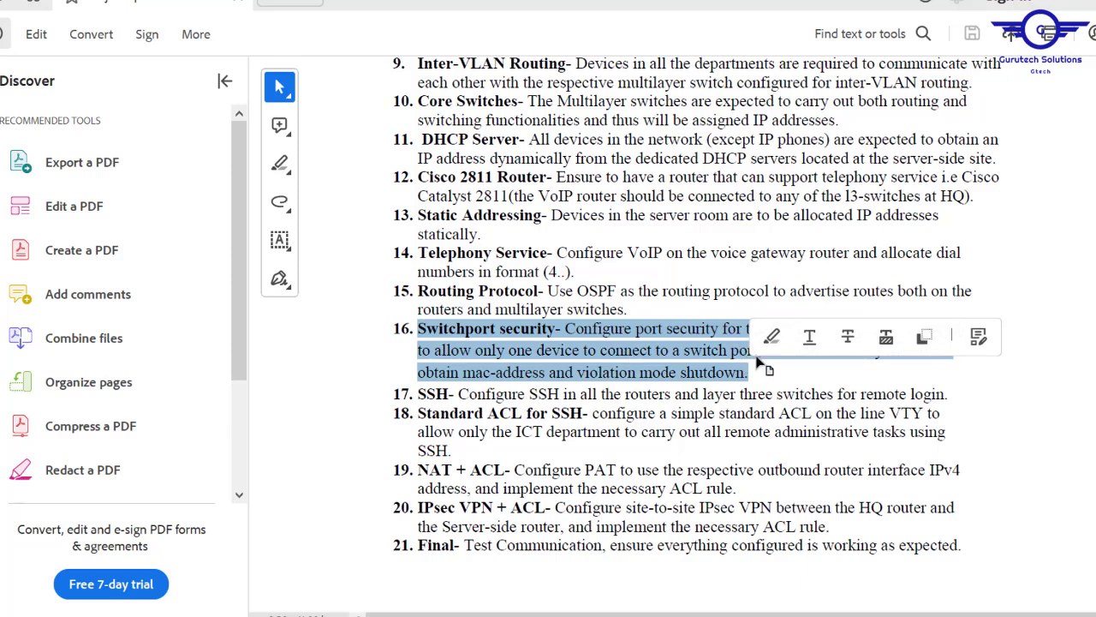
{"action": "left_click", "coordinate": [757, 364]}
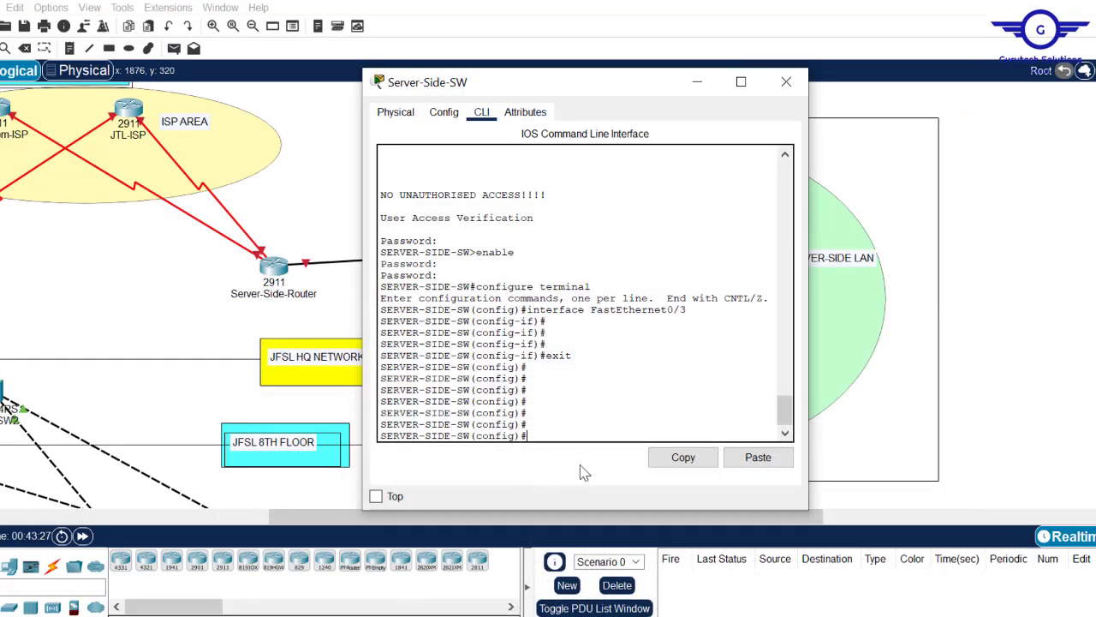
- Type int in Server-Side-SW's CLI, then close its window to show the server-side network
{"action": "type", "text": "int"}
{"action": "left_click", "coordinate": [1025, 247]}
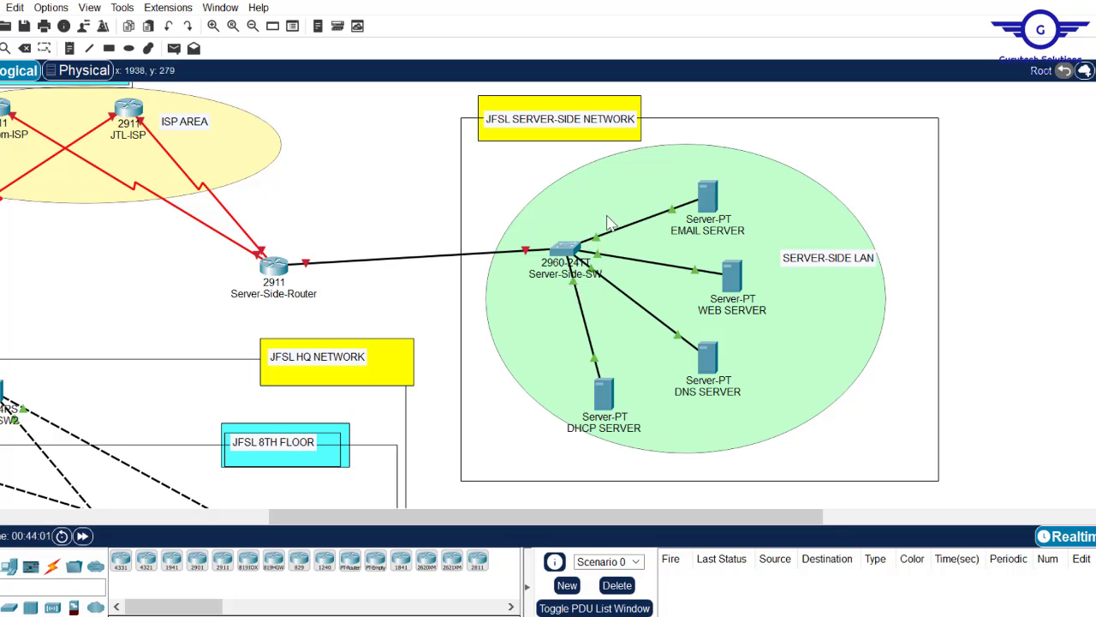
{"action": "left_click", "coordinate": [565, 250]}
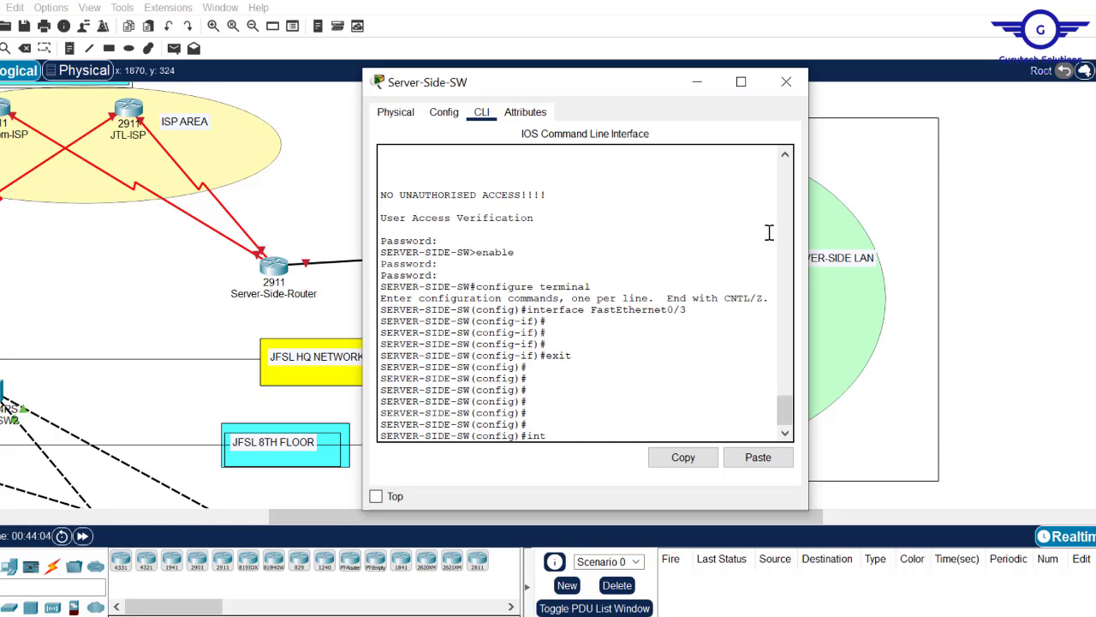
{"action": "left_click", "coordinate": [1032, 227]}
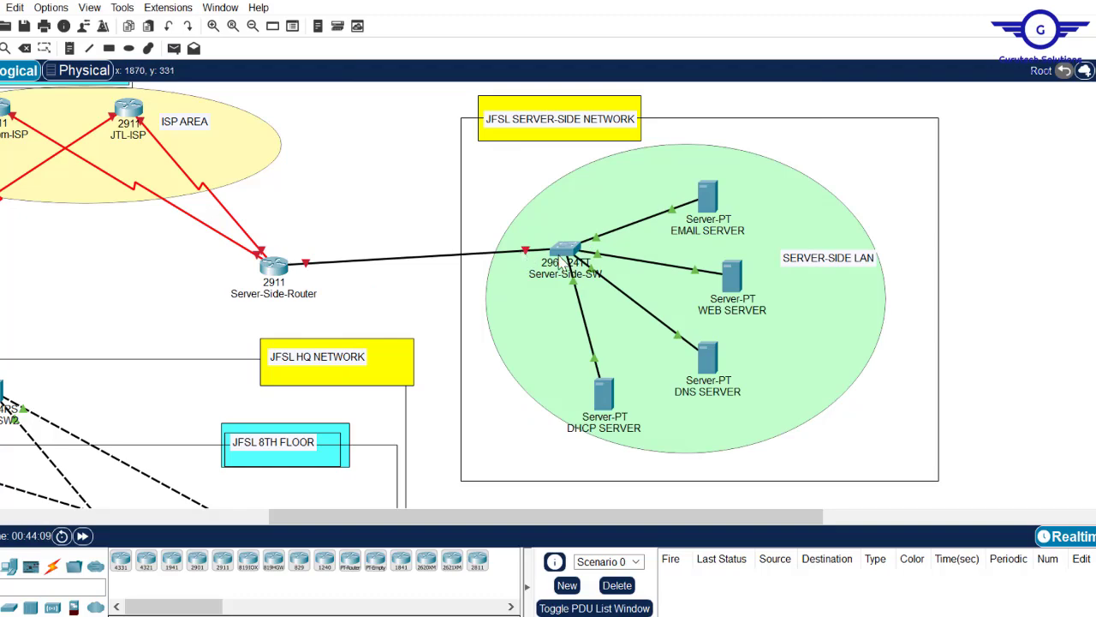
- Select Server-Side-SW ports Fa0/2–5 with int range and set them to switchport mode access
{"action": "left_click", "coordinate": [565, 255]}
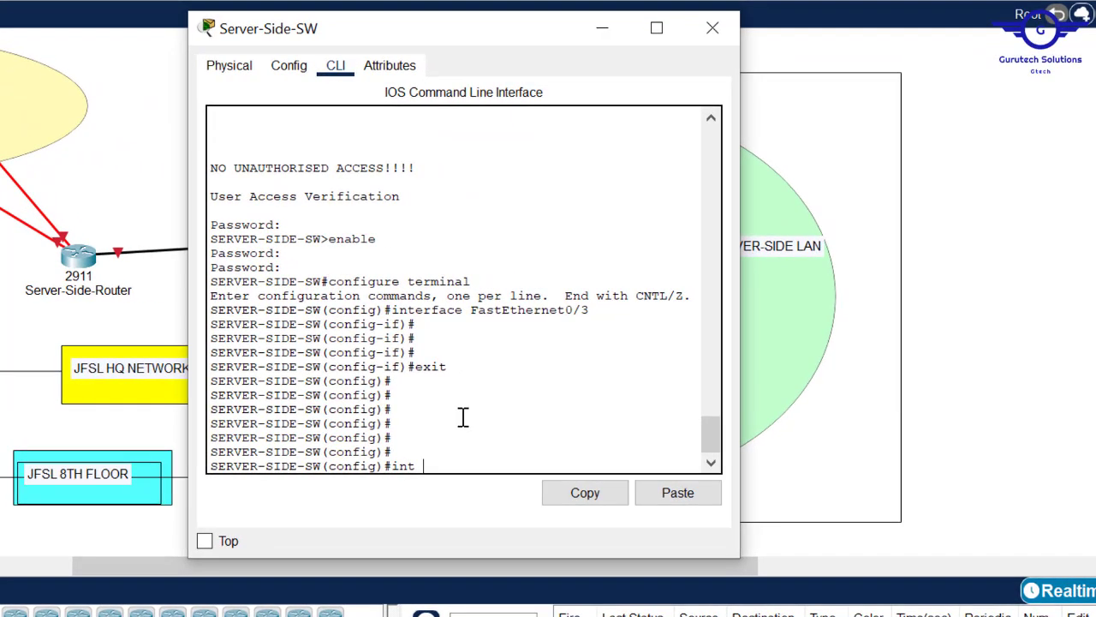
{"action": "type", "text": "range fa0/2-5"}
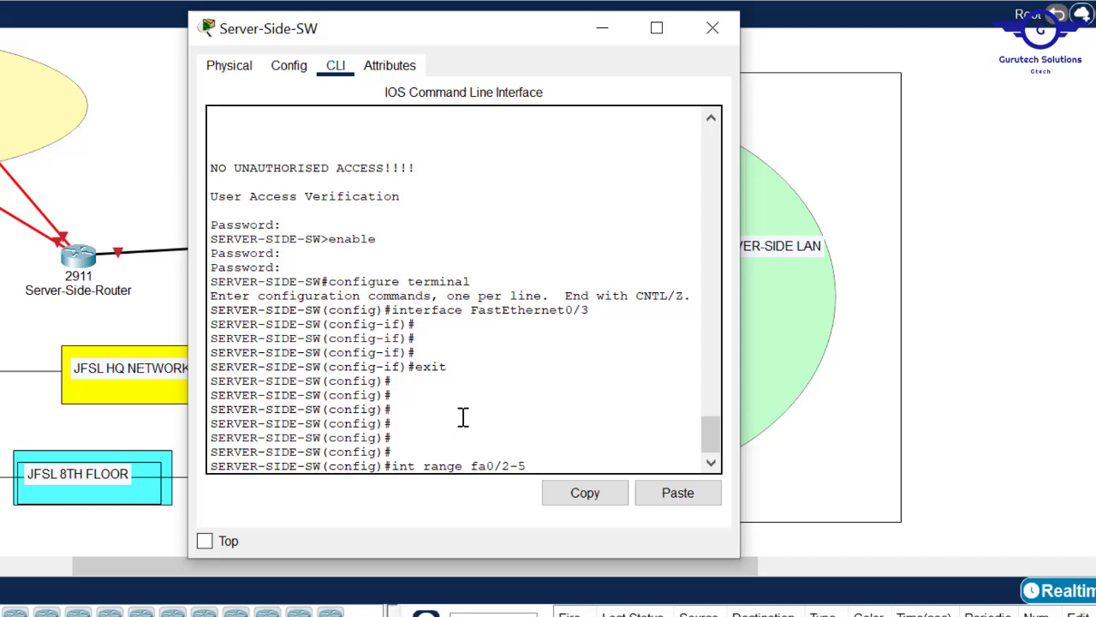
{"action": "key", "text": "Return"}
{"action": "key", "text": "Return"}
{"action": "key", "text": "Return"}
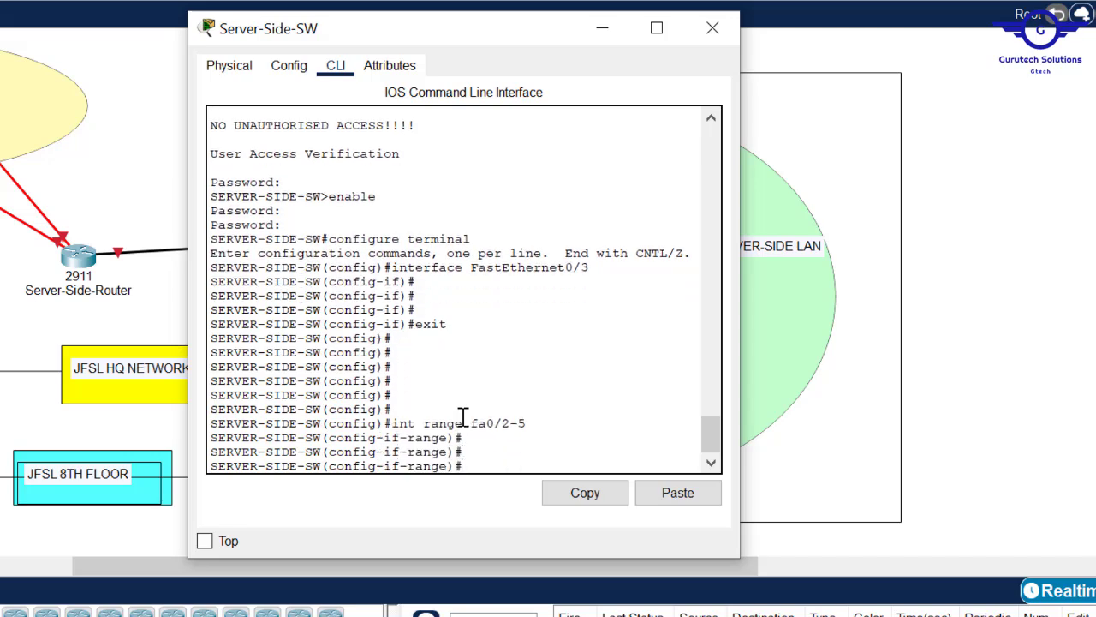
{"action": "type", "text": "t"}
{"action": "key", "text": "Tab"}
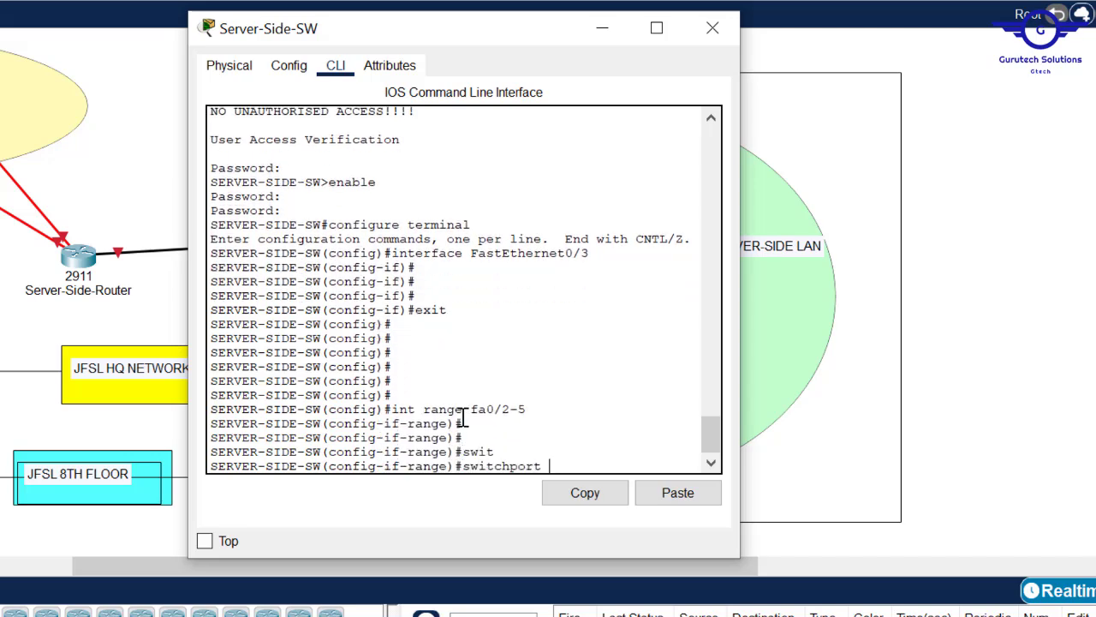
{"action": "type", "text": "m"}
{"action": "key", "text": "Tab"}
{"action": "type", "text": "ac"}
{"action": "key", "text": "Tab"}
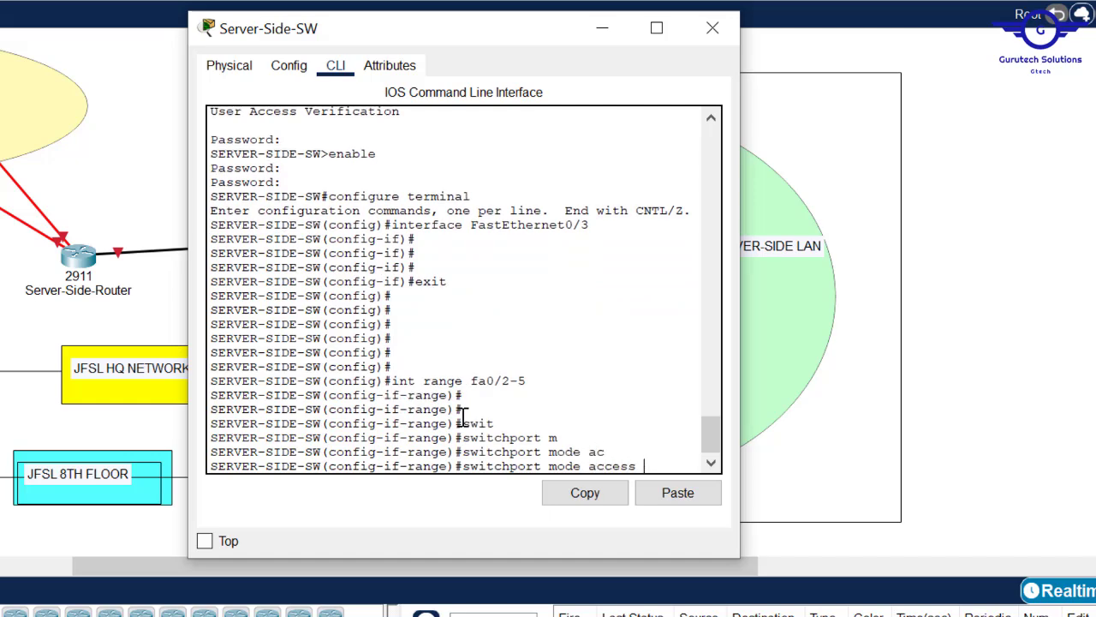
{"action": "key", "text": "Return"}
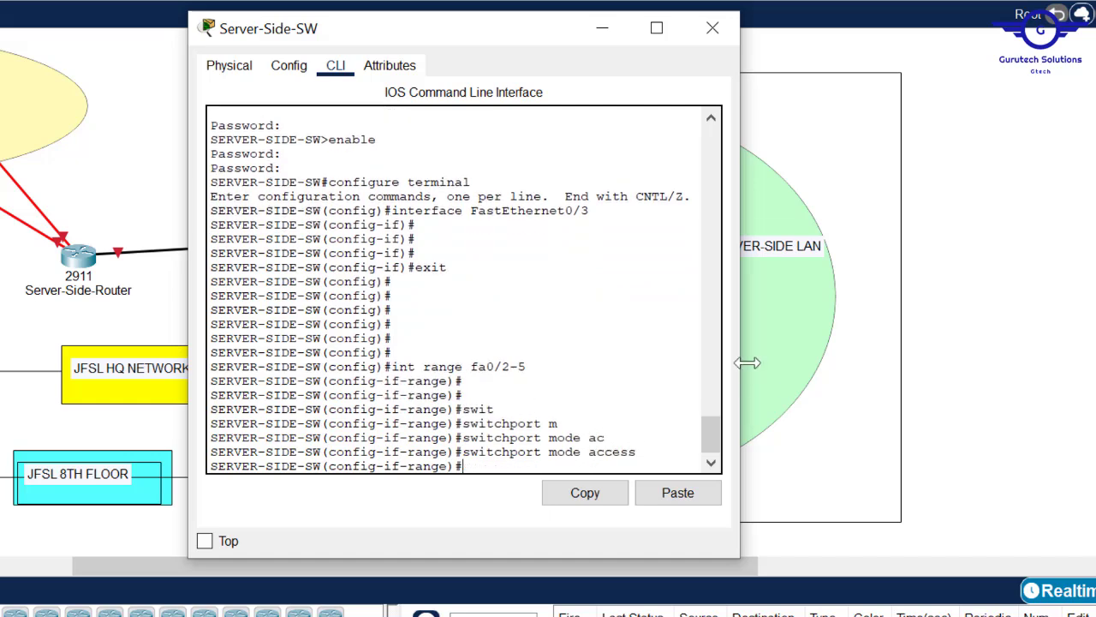
{"action": "left_click_drag", "start_coordinate": [740, 360], "coordinate": [912, 371]}
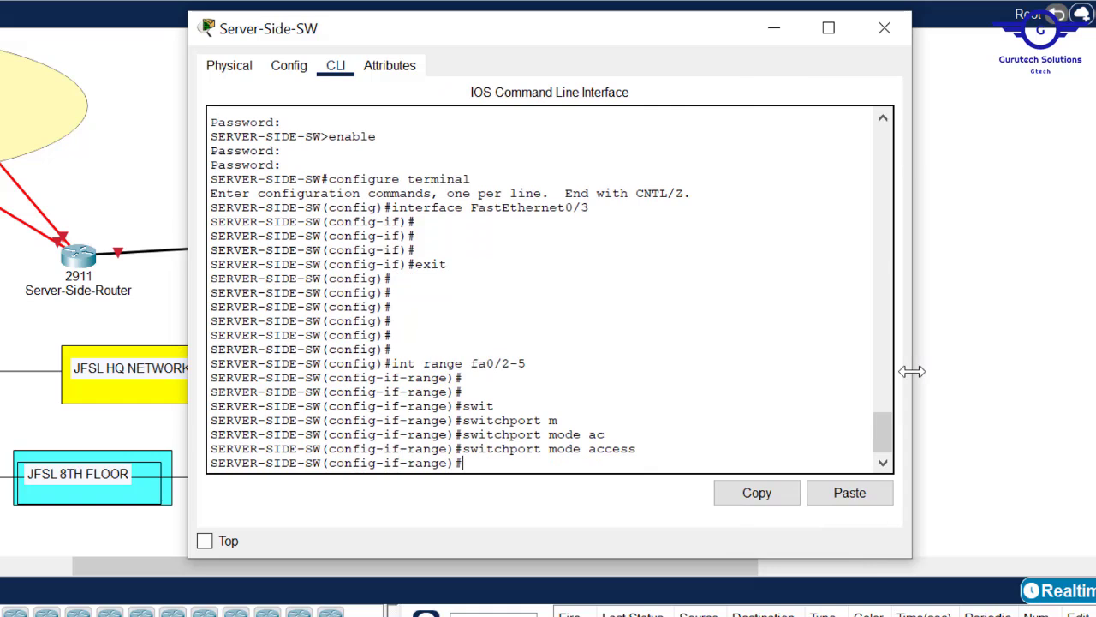
{"action": "key", "text": "Return"}
{"action": "key", "text": "Return"}
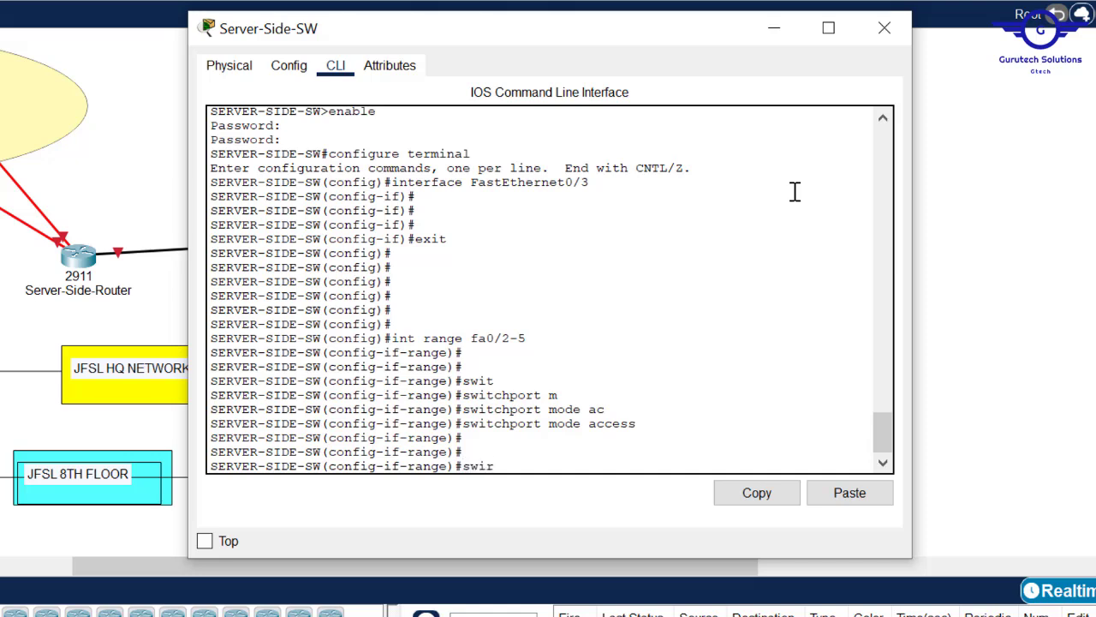
- Enable port security on Fa0/2–5 with a maximum of 1 MAC address per port
{"action": "key", "text": "Tab"}
{"action": "key", "text": "Tab"}
{"action": "type", "text": "p"}
{"action": "key", "text": "Tab"}
{"action": "type", "text": "o"}
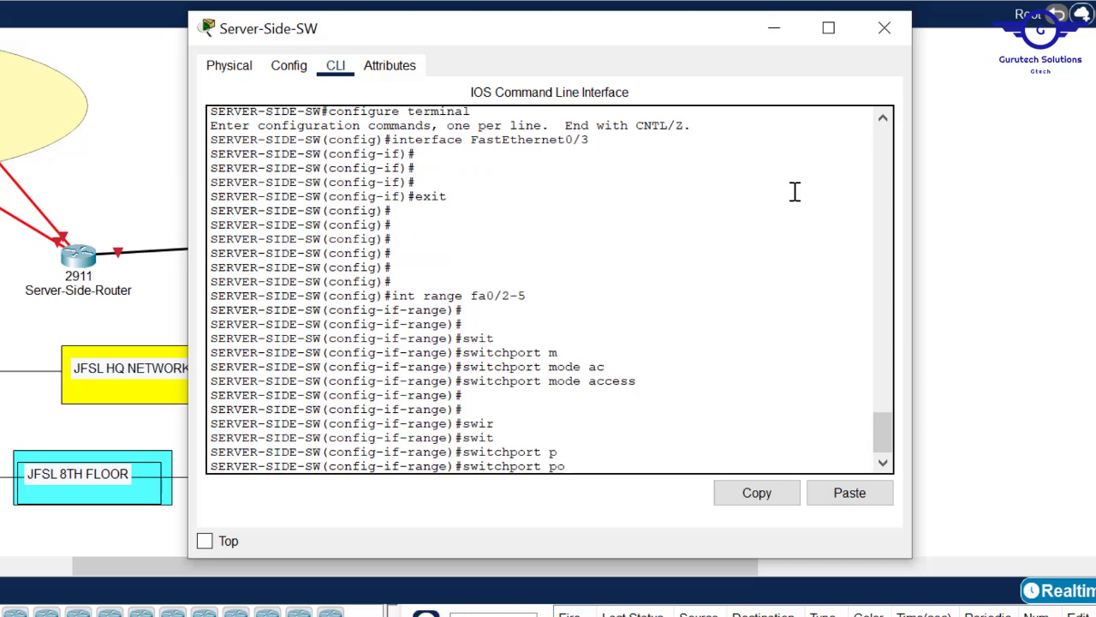
{"action": "type", "text": "rt"}
{"action": "key", "text": "Tab"}
{"action": "key", "text": "Return"}
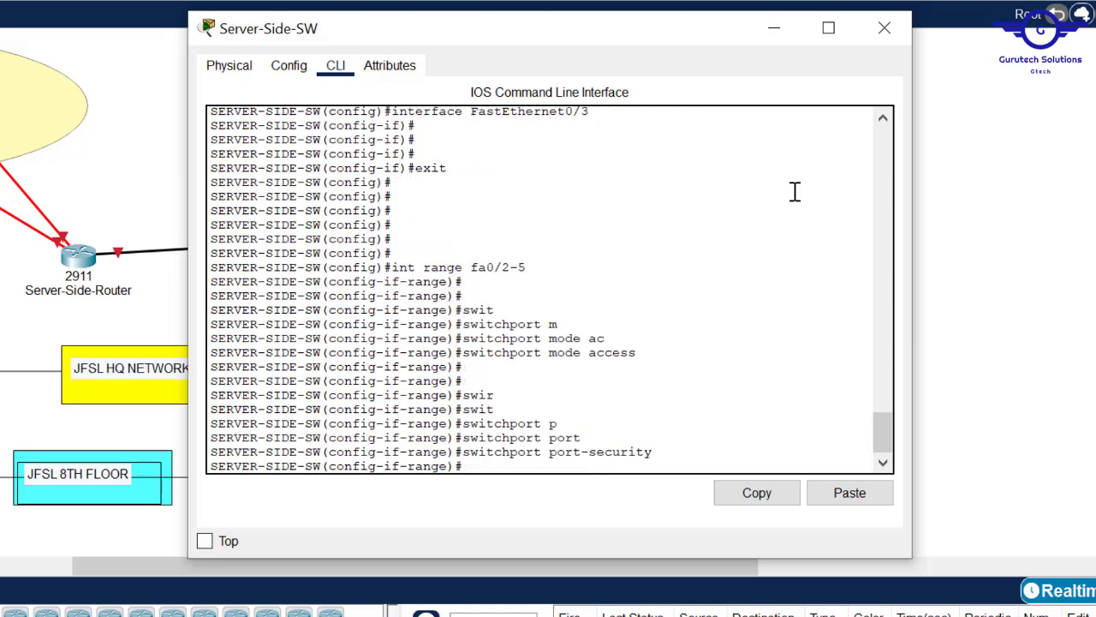
{"action": "key", "text": "Up"}
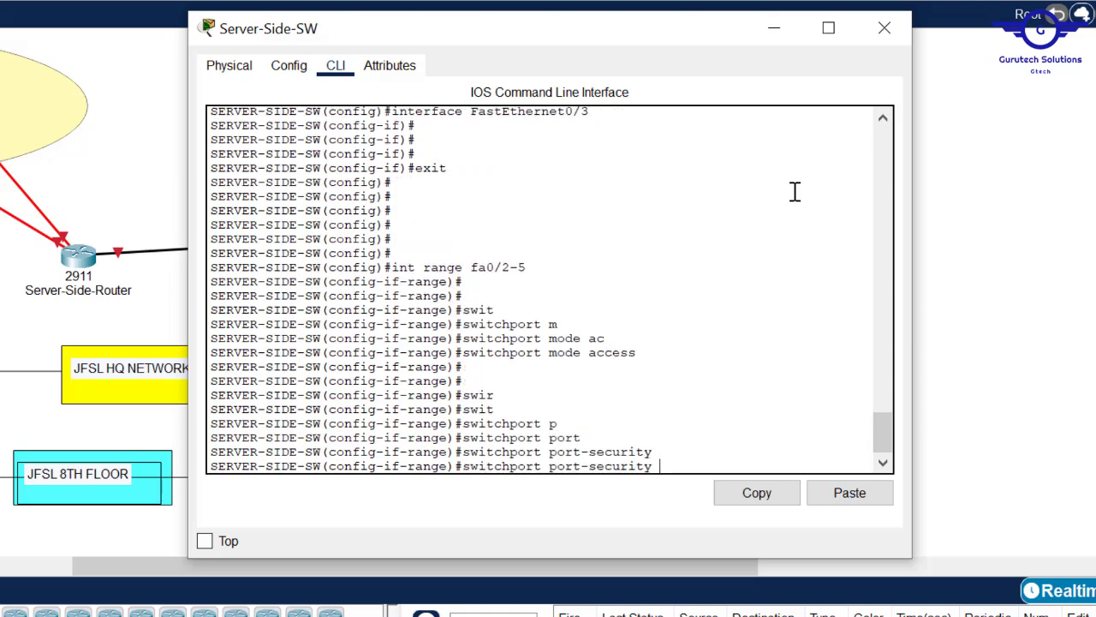
{"action": "type", "text": "max"}
{"action": "key", "text": "Tab"}
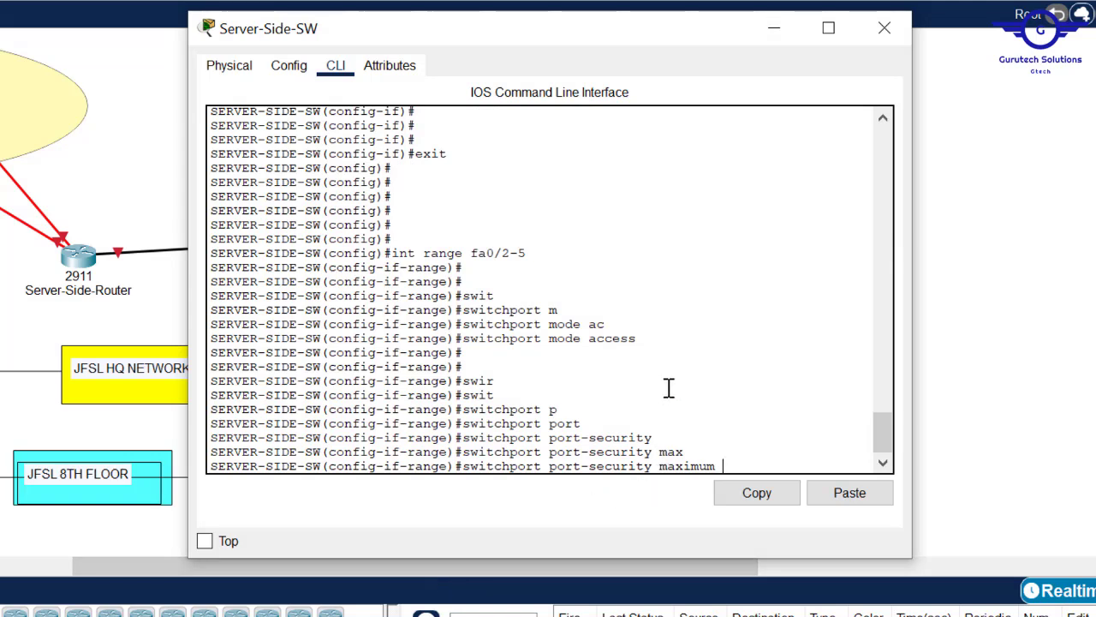
{"action": "key", "text": "Return"}
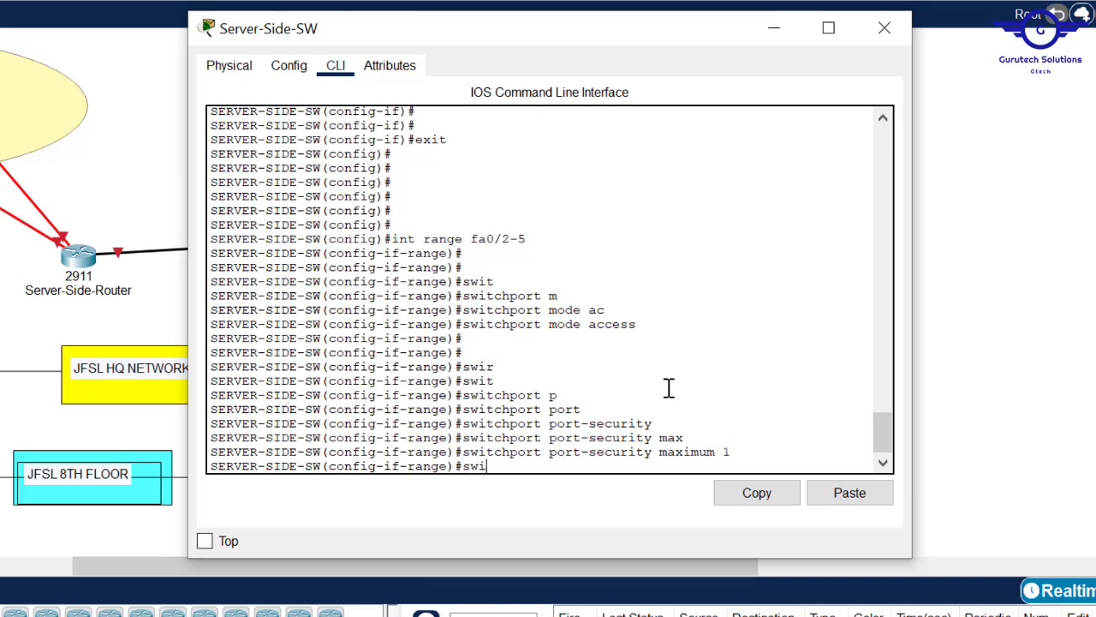
- Begin the switchport port-security mac-address command on the ports
{"action": "key", "text": "Tab"}
{"action": "type", "text": "p"}
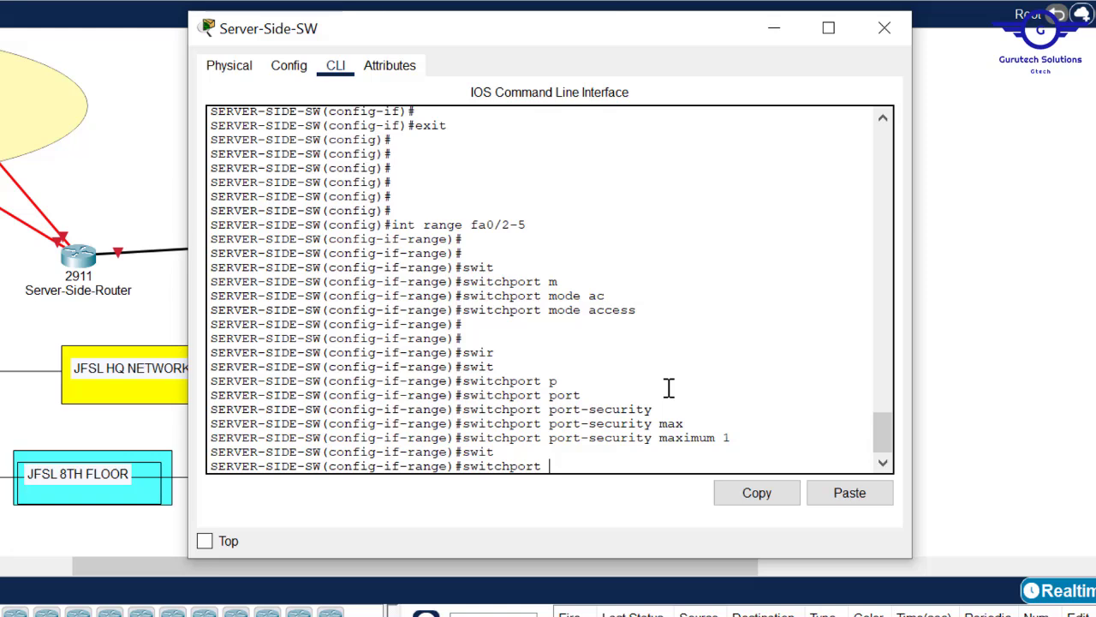
{"action": "key", "text": "Tab"}
{"action": "type", "text": "or"}
{"action": "key", "text": "Tab"}
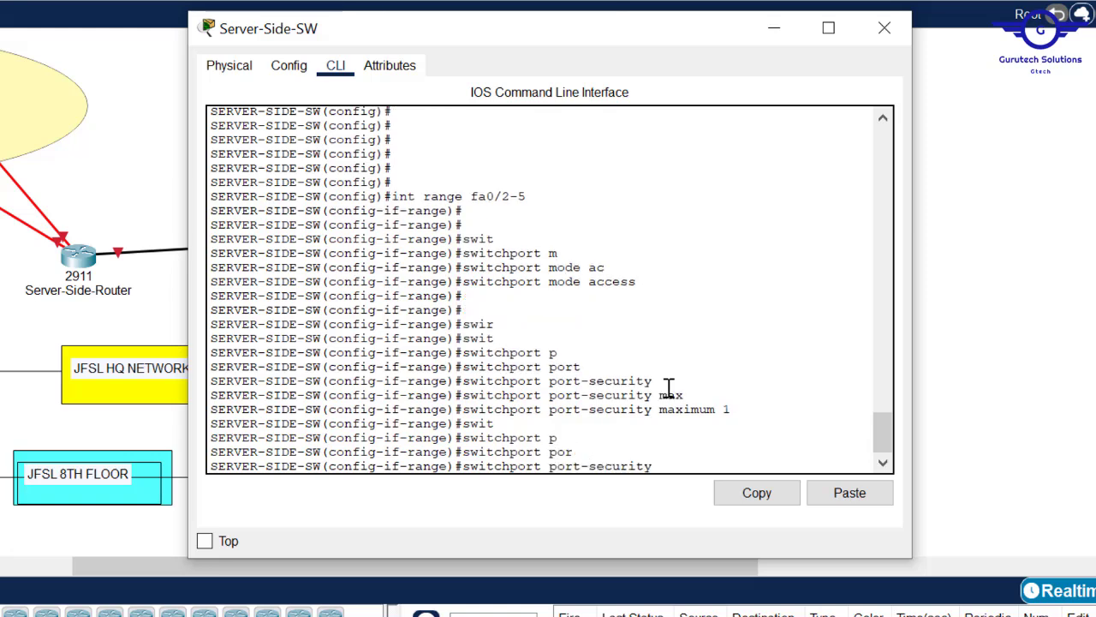
{"action": "type", "text": "mac"}
{"action": "key", "text": "Tab"}
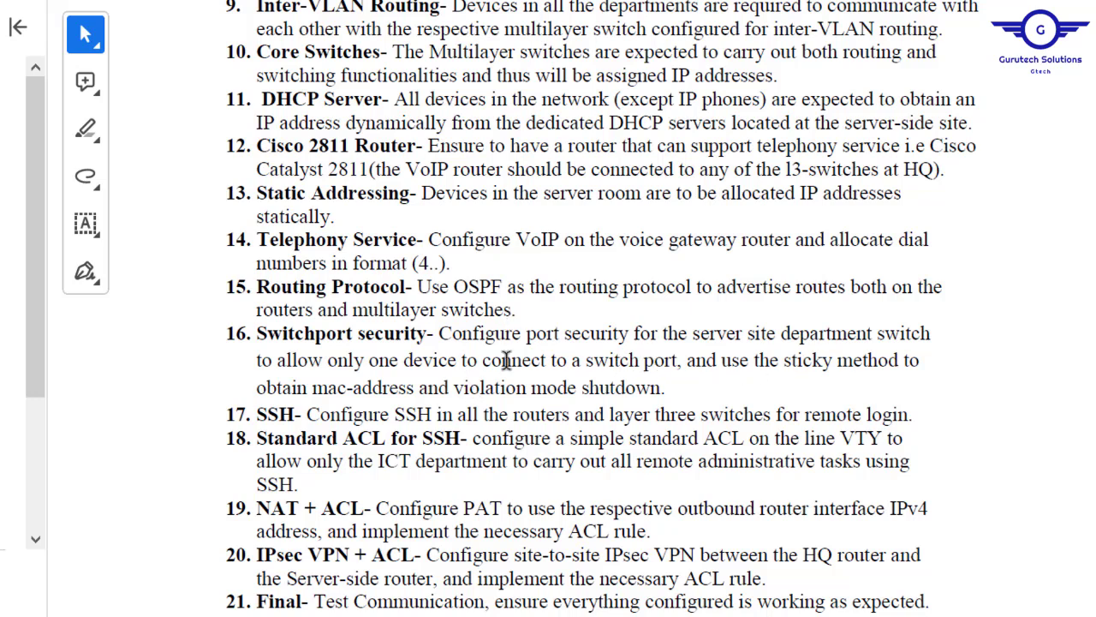
- Highlight requirement 16's one-device, sticky MAC and shutdown violation text in the PDF
{"action": "left_click_drag", "start_coordinate": [329, 359], "coordinate": [666, 387]}
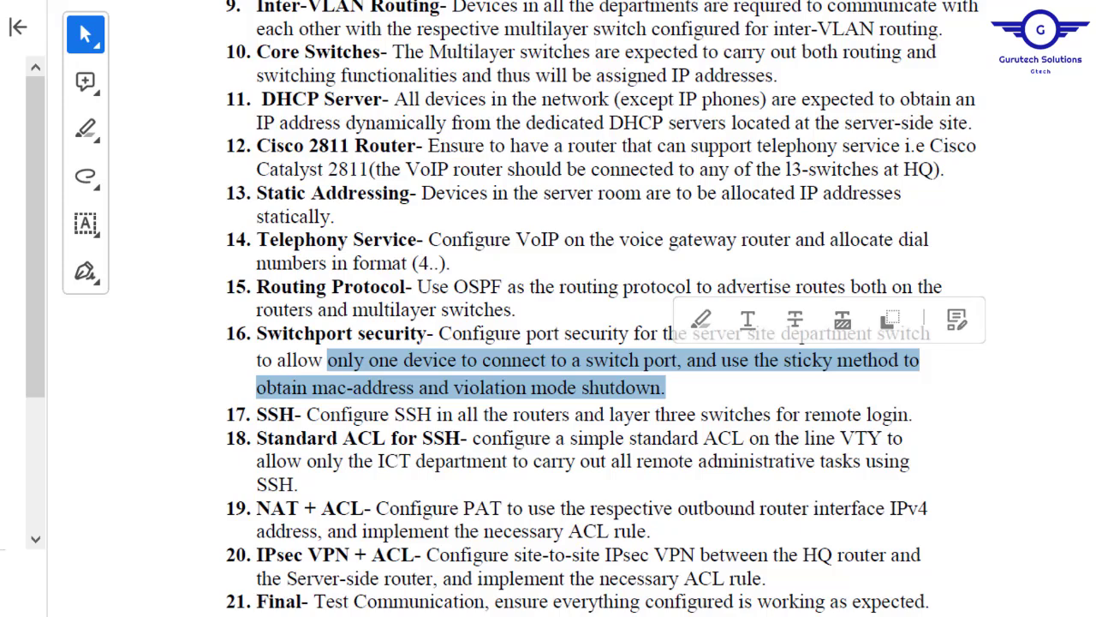
{"action": "left_click", "coordinate": [968, 1]}
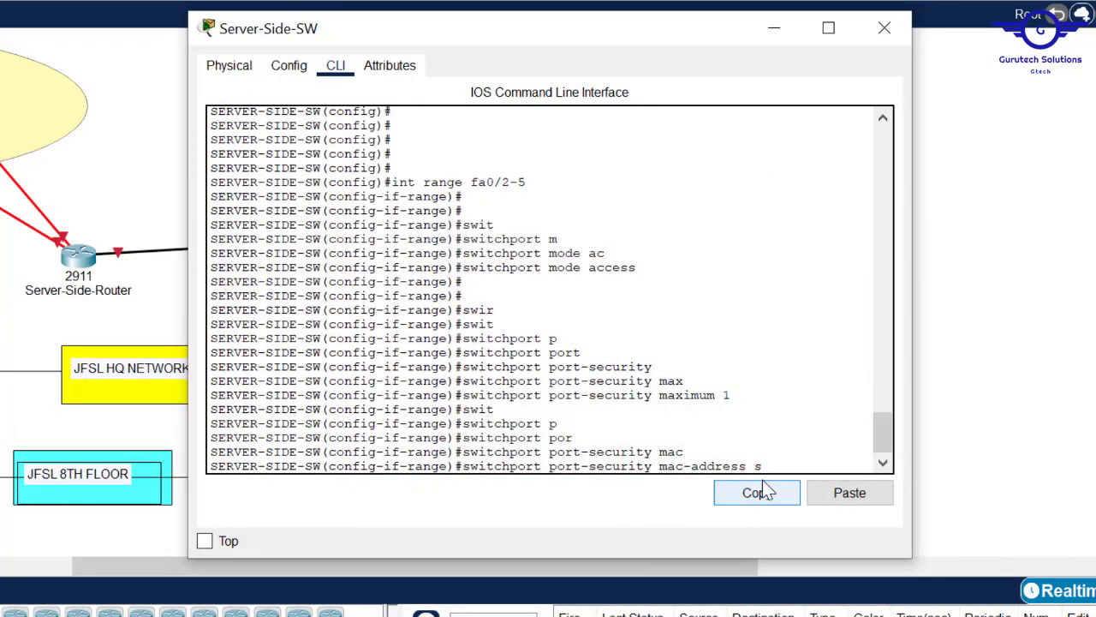
- Apply sticky MAC learning and shutdown violation mode to ports Fa0/2–5
{"action": "type", "text": "t"}
{"action": "key", "text": "Tab"}
{"action": "key", "text": "Return"}
{"action": "key", "text": "Return"}
{"action": "key", "text": "Return"}
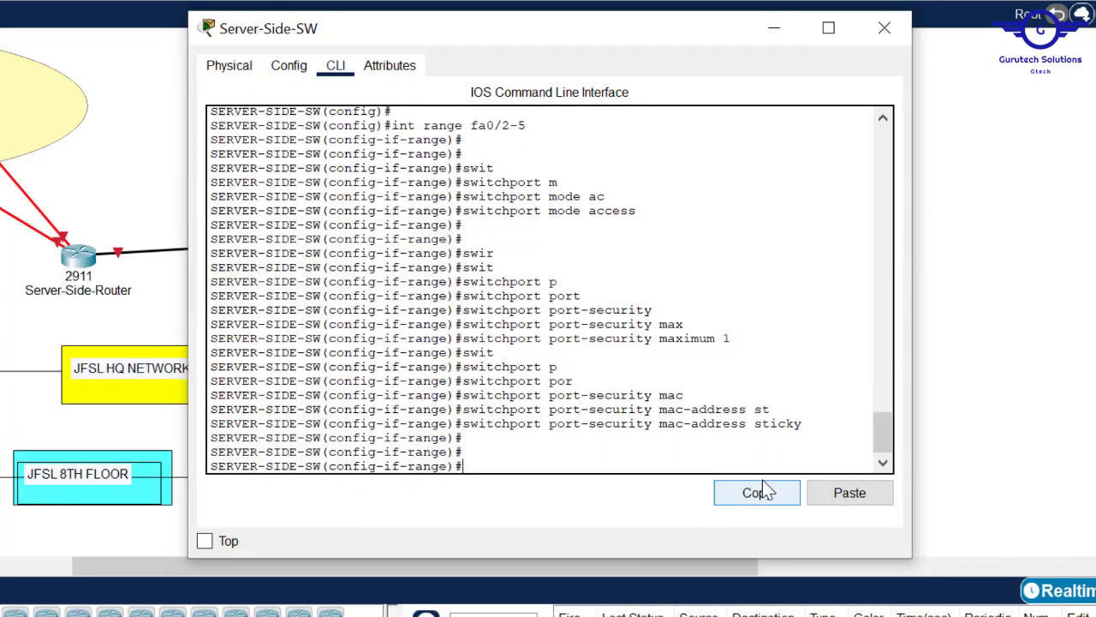
{"action": "key", "text": "Up"}
{"action": "key", "text": "Up"}
{"action": "key", "text": "BackSpace"}
{"action": "key", "text": "BackSpace"}
{"action": "key", "text": "BackSpace"}
{"action": "key", "text": "BackSpace"}
{"action": "key", "text": "BackSpace"}
{"action": "key", "text": "BackSpace"}
{"action": "key", "text": "BackSpace"}
{"action": "key", "text": "BackSpace"}
{"action": "key", "text": "BackSpace"}
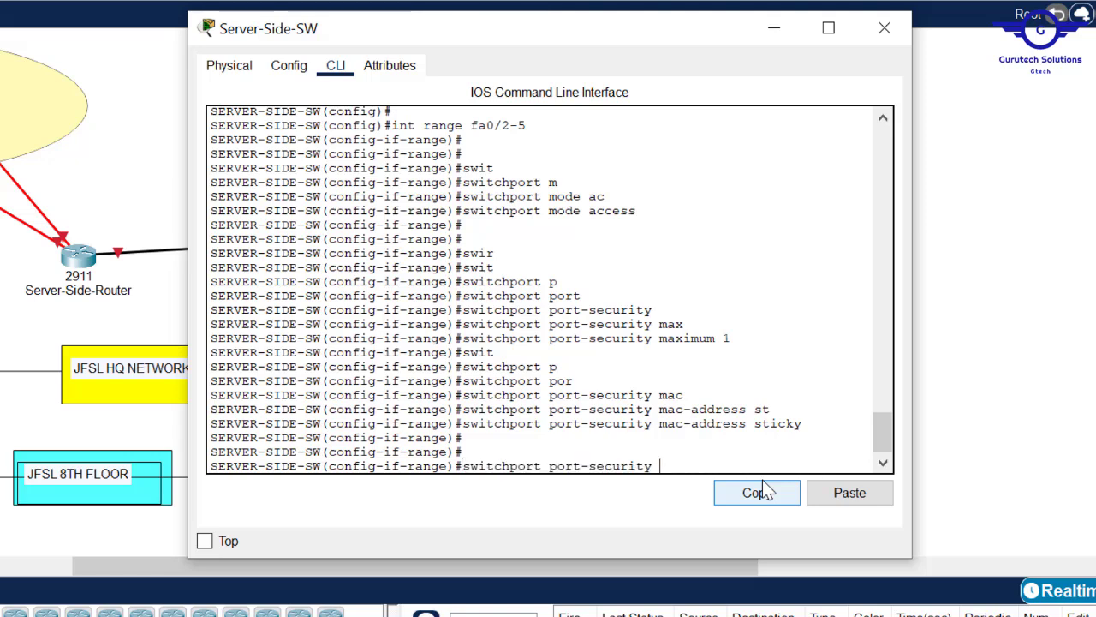
{"action": "type", "text": "vi"}
{"action": "key", "text": "Tab"}
{"action": "type", "text": "sh"}
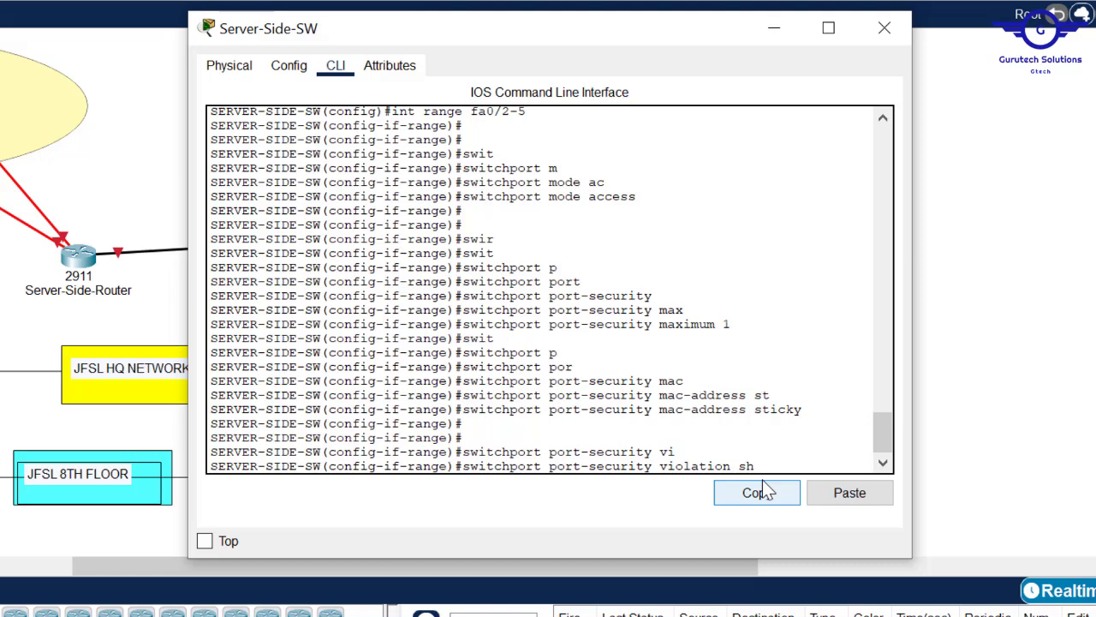
{"action": "key", "text": "Tab"}
{"action": "key", "text": "Return"}
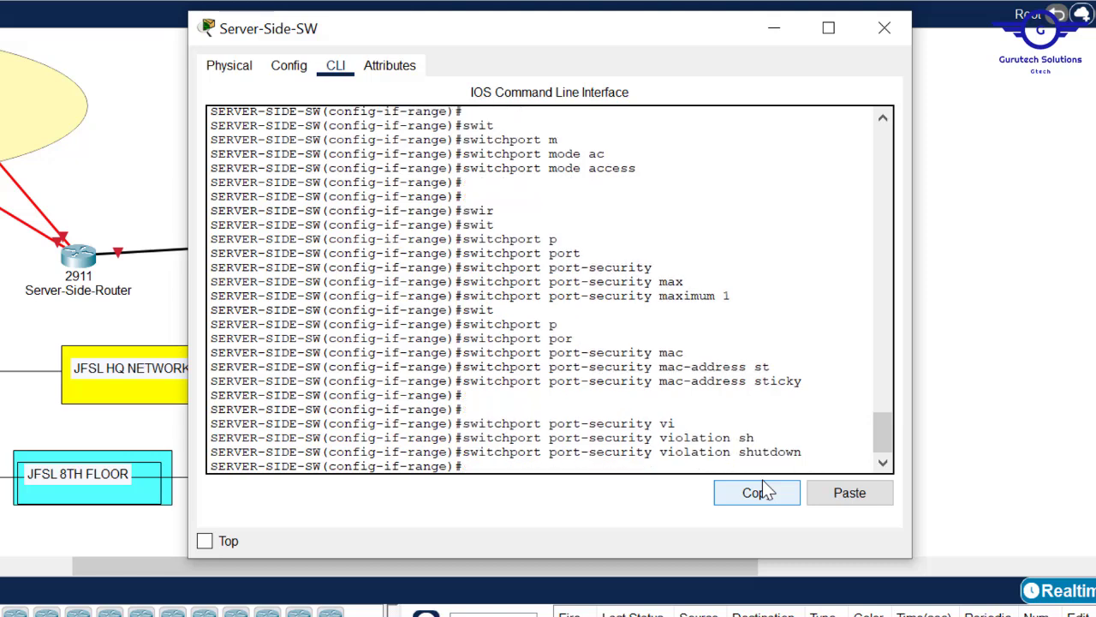
- Exit interface configuration and save Server-Side-SW's configuration with do wr
{"action": "type", "text": "exit"}
{"action": "key", "text": "Return"}
{"action": "key", "text": "Return"}
{"action": "key", "text": "Return"}
{"action": "key", "text": "Return"}
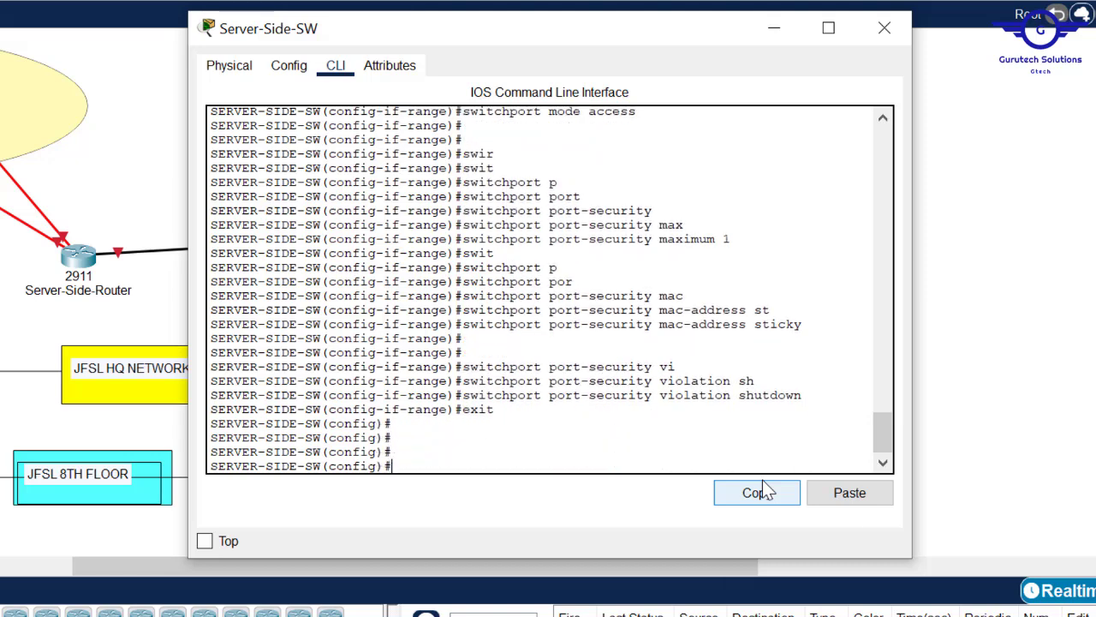
{"action": "type", "text": "do wr"}
{"action": "key", "text": "Return"}
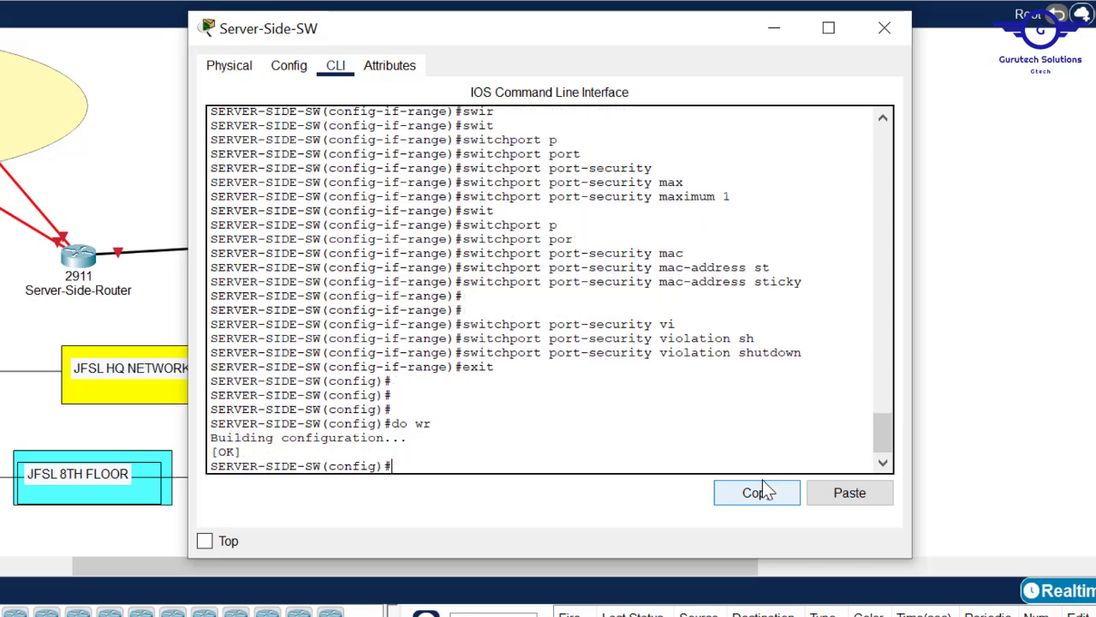
{"action": "left_click", "coordinate": [1000, 264]}
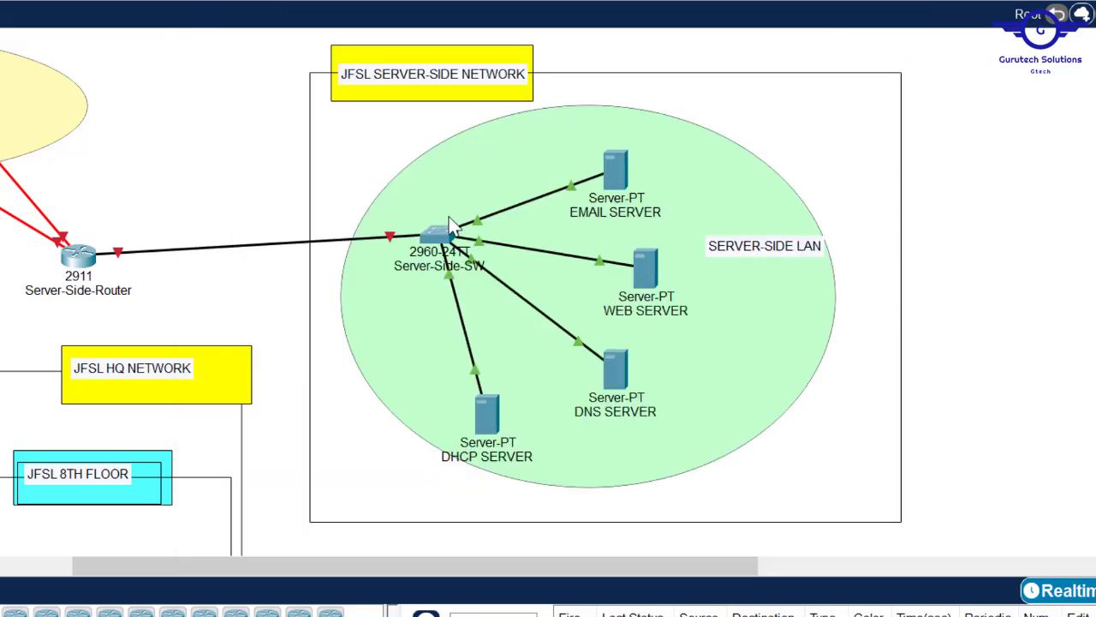
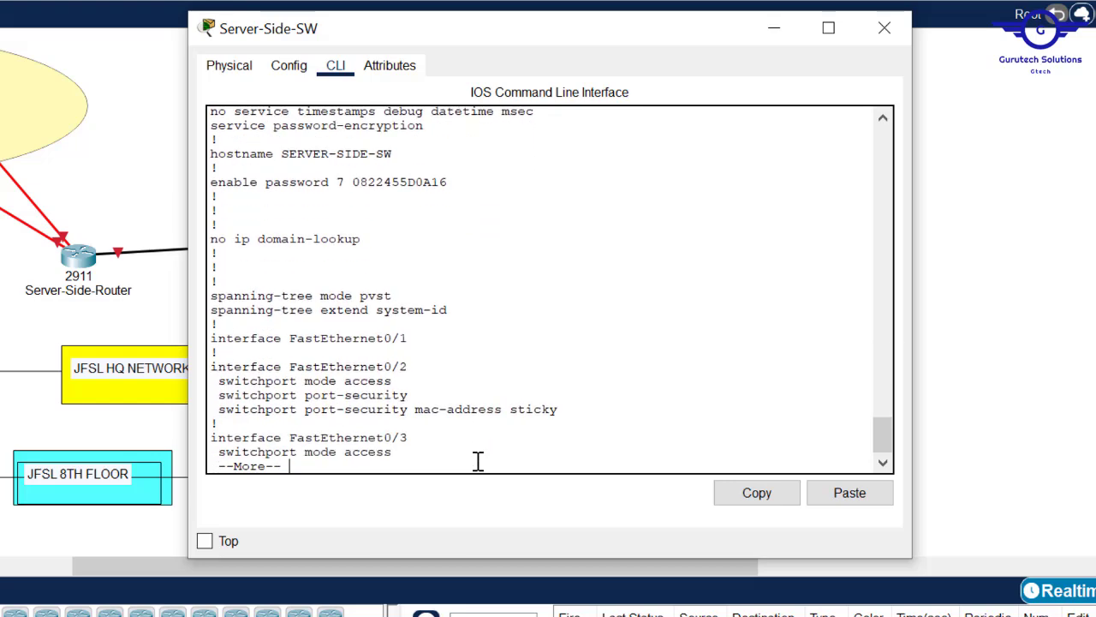
- Page through Server-Side-SW's saved startup-config and point out its two GigabitEthernet interfaces
{"action": "key", "text": "Return"}
{"action": "key", "text": "Return"}
{"action": "key", "text": "Return"}
{"action": "key", "text": "Return"}
{"action": "key", "text": "Return"}
{"action": "key", "text": "Return"}
{"action": "key", "text": "Return"}
{"action": "key", "text": "Return"}
{"action": "key", "text": "Return"}
{"action": "key", "text": "Return"}
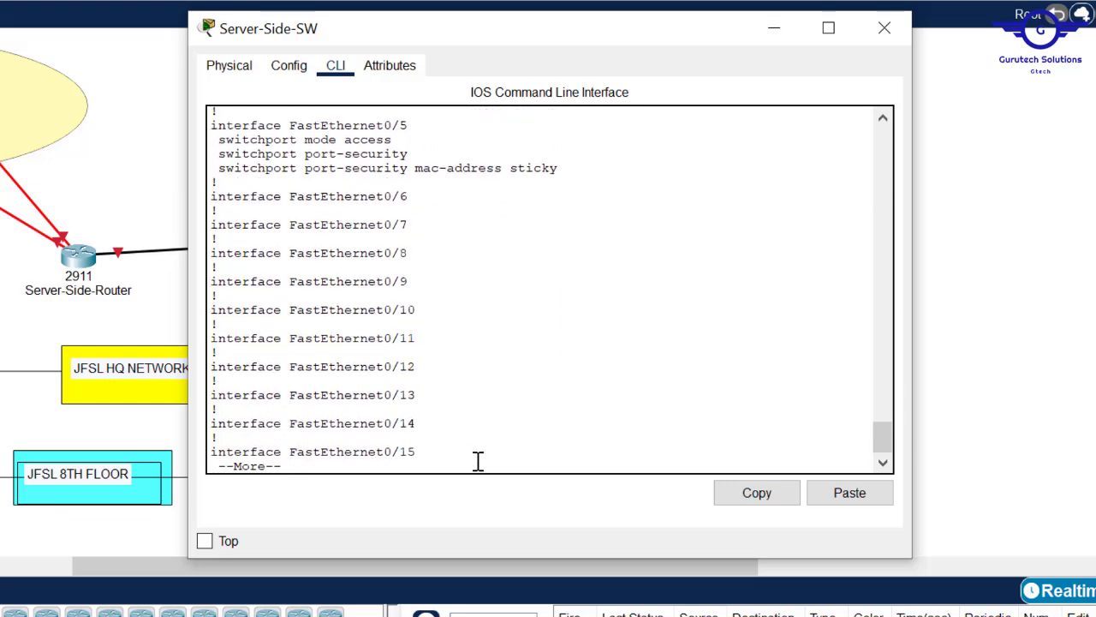
{"action": "key", "text": "Return"}
{"action": "key", "text": "Return"}
{"action": "key", "text": "Return"}
{"action": "key", "text": "Return"}
{"action": "key", "text": "Return"}
{"action": "key", "text": "Return"}
{"action": "key", "text": "Return"}
{"action": "key", "text": "Return"}
{"action": "key", "text": "Return"}
{"action": "key", "text": "Return"}
{"action": "key", "text": "Return"}
{"action": "key", "text": "Return"}
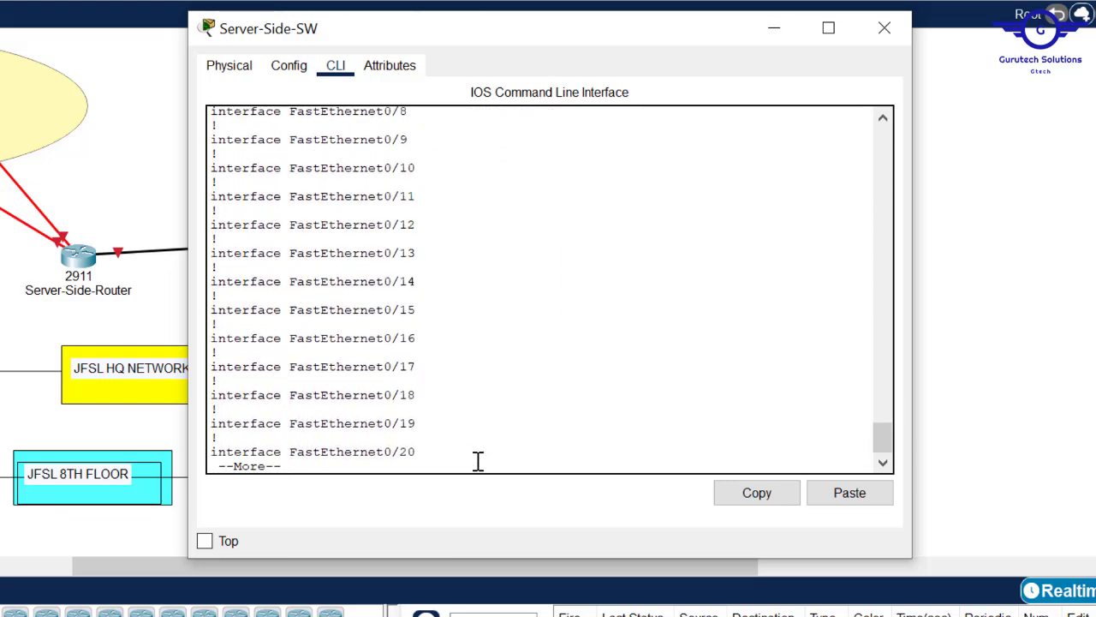
{"action": "key", "text": "Return"}
{"action": "key", "text": "Return"}
{"action": "key", "text": "Return"}
{"action": "key", "text": "Return"}
{"action": "key", "text": "Return"}
{"action": "key", "text": "Return"}
{"action": "key", "text": "Return"}
{"action": "key", "text": "Return"}
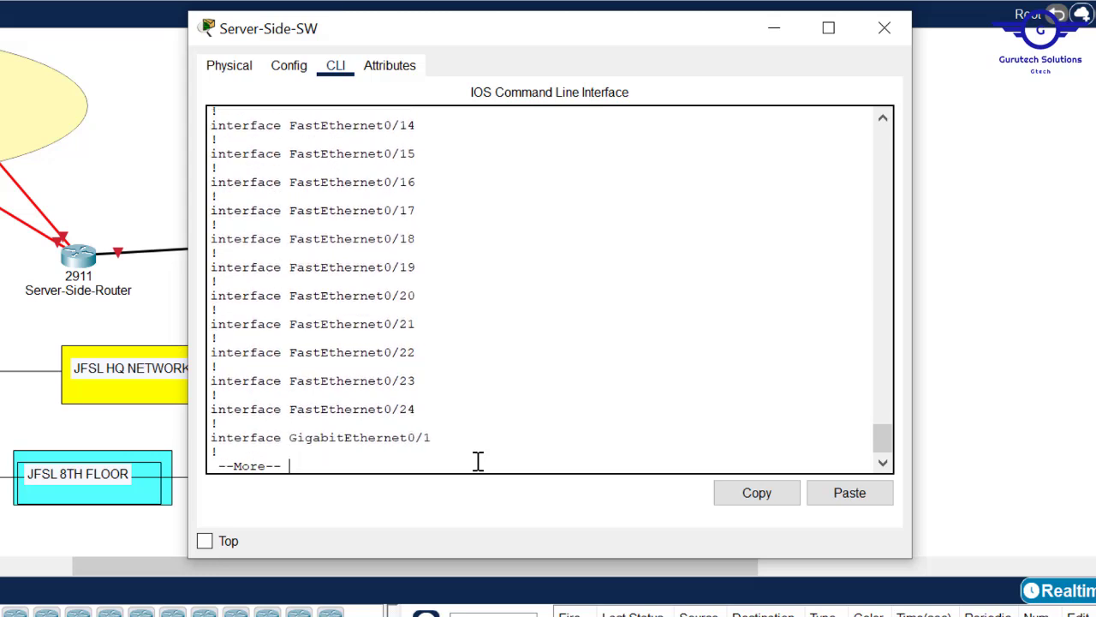
{"action": "left_click_drag", "start_coordinate": [442, 394], "coordinate": [197, 361]}
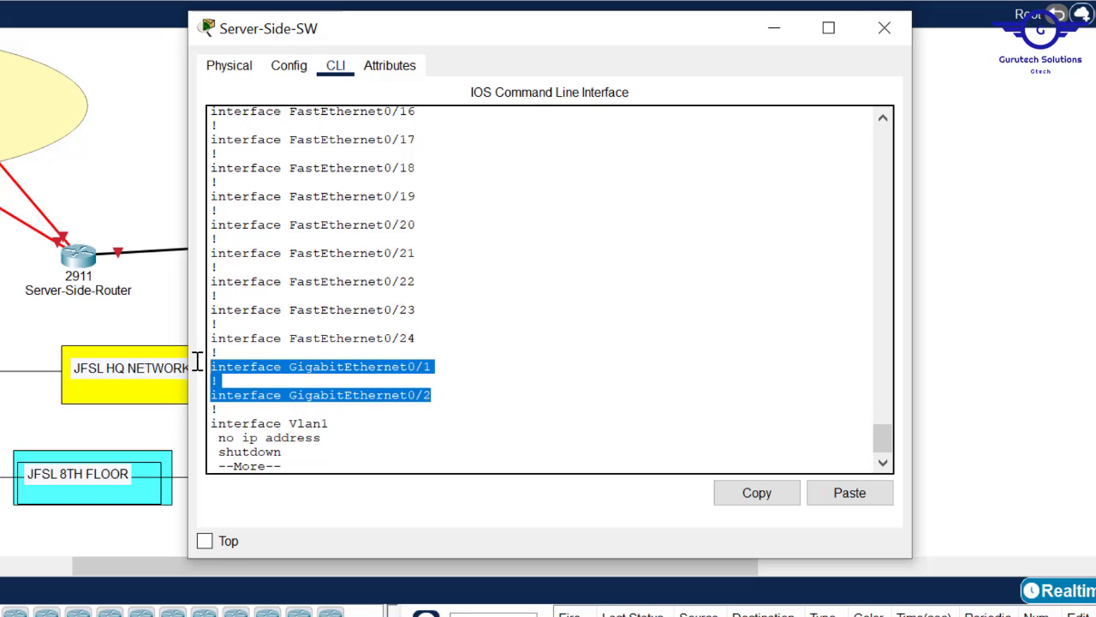
{"action": "left_click", "coordinate": [358, 443]}
- Type 'int range fa0/6-24, gig0/1-2' at the config prompt without entering it yet
{"action": "type", "text": "q"}
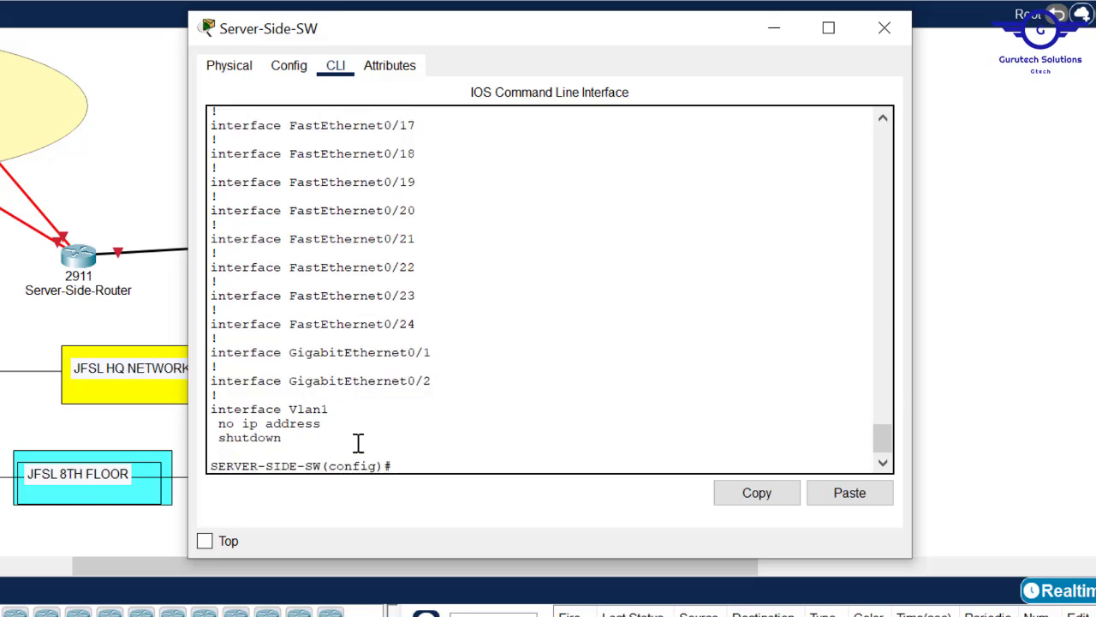
{"action": "type", "text": "do sh start"}
{"action": "key", "text": "BackSpace"}
{"action": "key", "text": "BackSpace"}
{"action": "key", "text": "BackSpace"}
{"action": "key", "text": "BackSpace"}
{"action": "key", "text": "BackSpace"}
{"action": "key", "text": "BackSpace"}
{"action": "key", "text": "BackSpace"}
{"action": "key", "text": "BackSpace"}
{"action": "key", "text": "BackSpace"}
{"action": "key", "text": "BackSpace"}
{"action": "key", "text": "BackSpace"}
{"action": "type", "text": "int range fa0/6"}
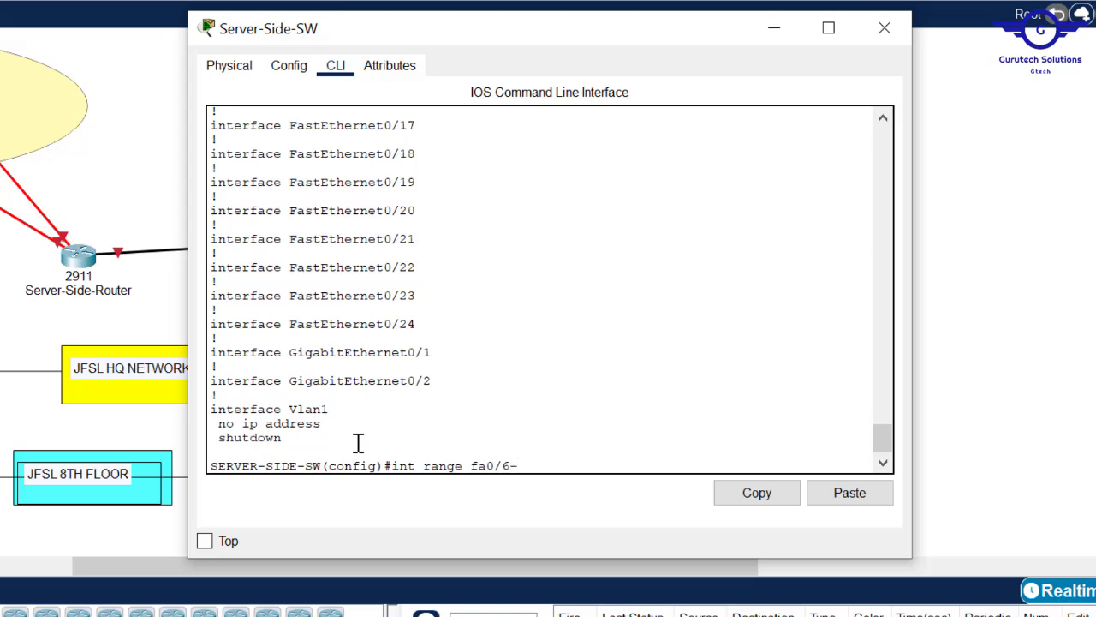
{"action": "type", "text": "-24, gig0/1-2"}
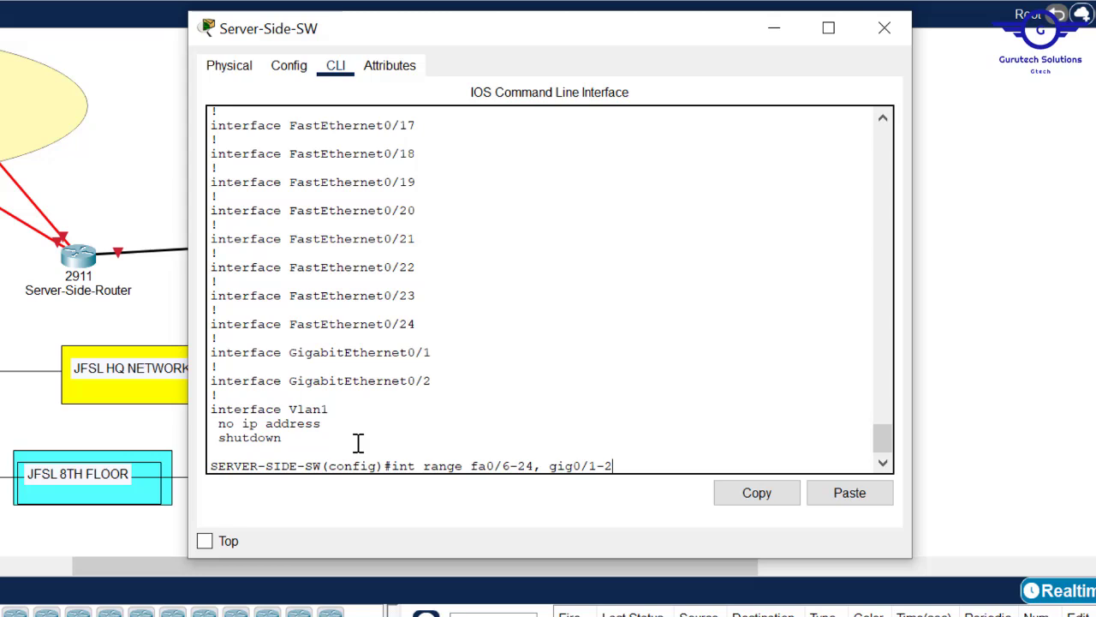
{"action": "left_click_drag", "start_coordinate": [433, 381], "coordinate": [212, 349]}
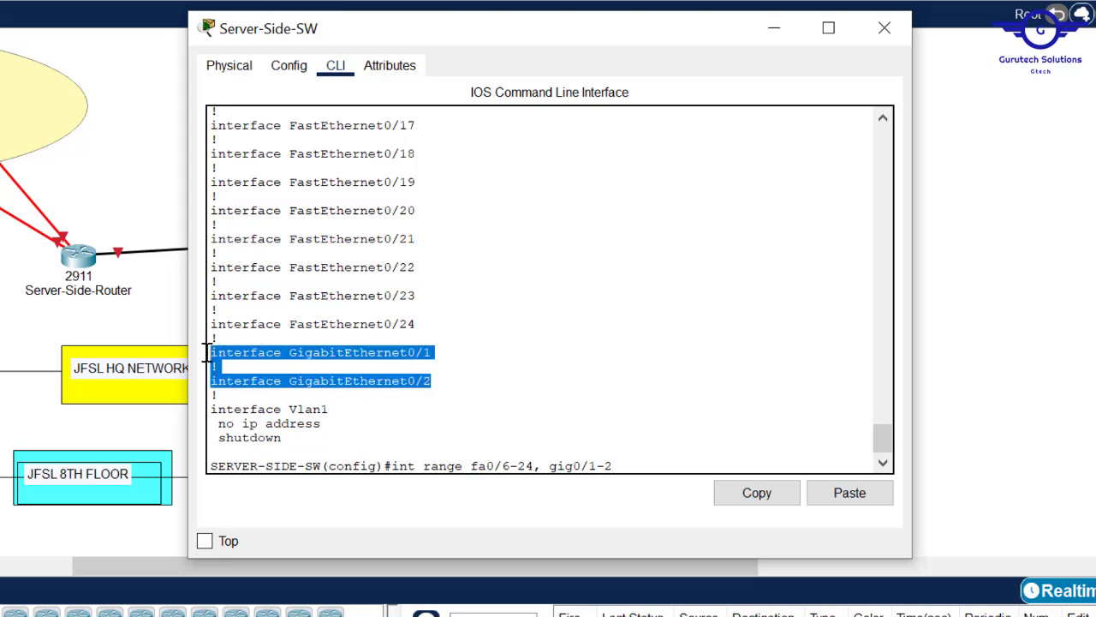
{"action": "left_click", "coordinate": [622, 461]}
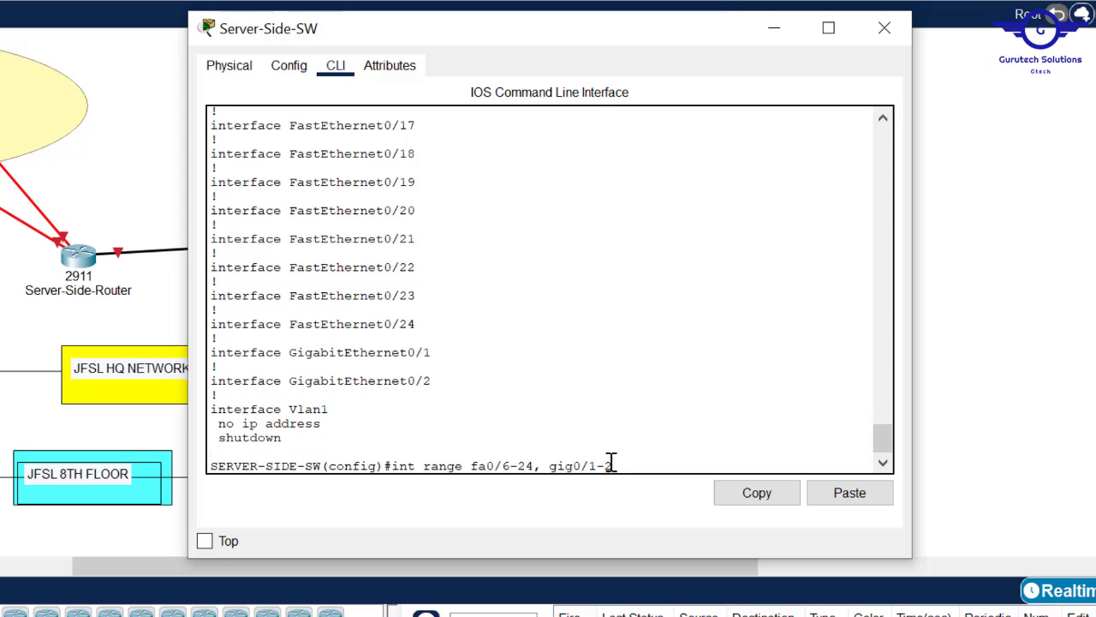
- Enter the Fa0/6-24 and Gig0/1-2 range and make the ports access ports
{"action": "key", "text": "Return"}
{"action": "type", "text": "swit"}
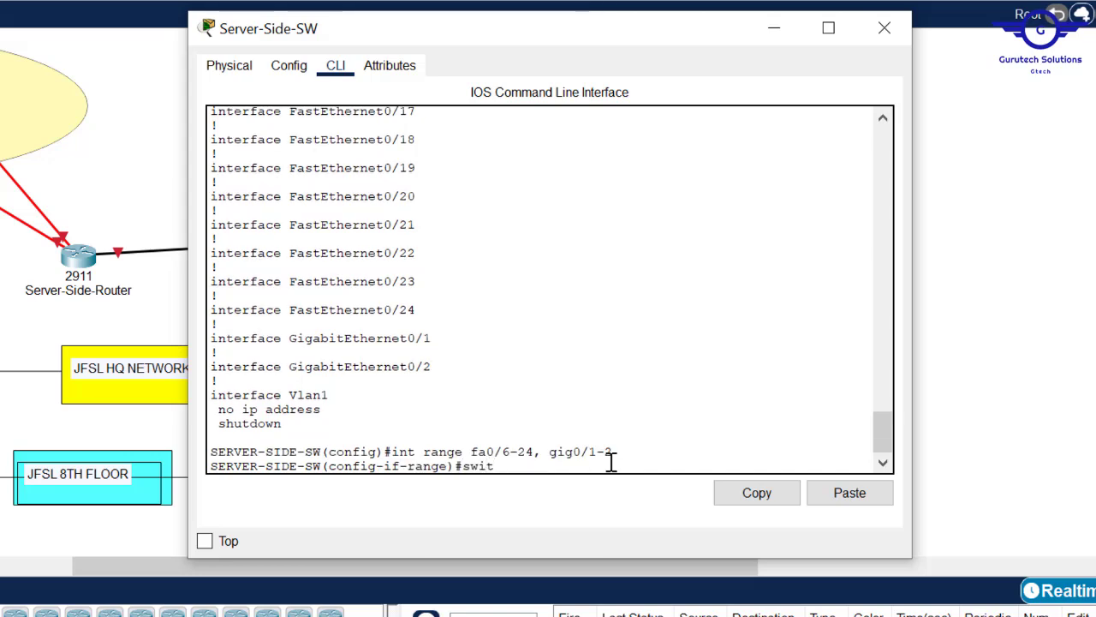
{"action": "type", "text": "c"}
{"action": "key", "text": "Tab"}
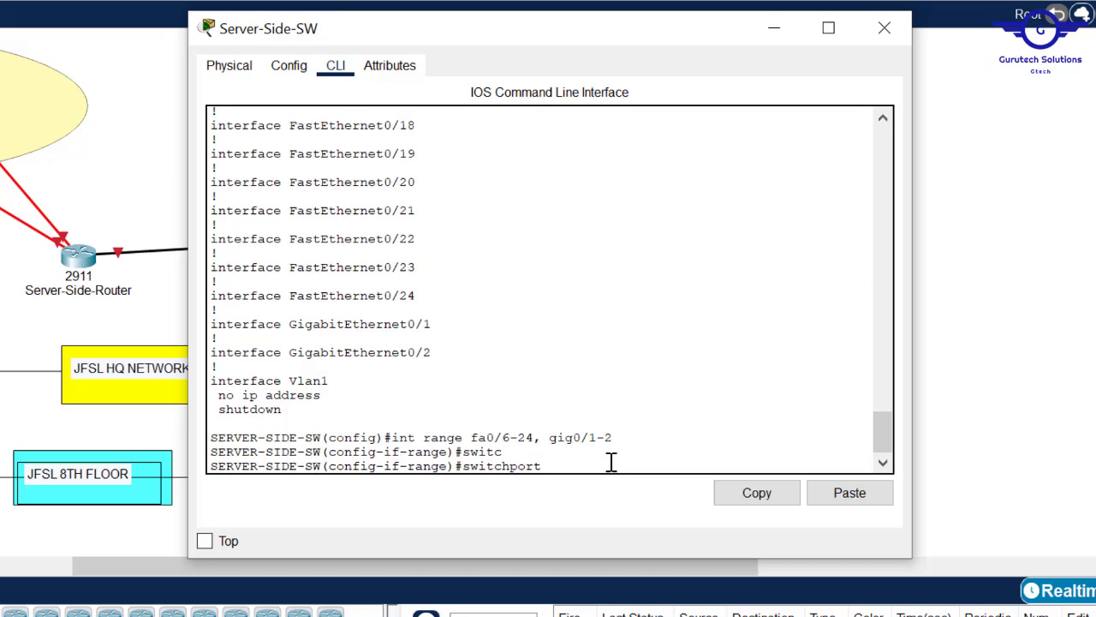
{"action": "type", "text": "mod"}
{"action": "key", "text": "Tab"}
{"action": "type", "text": "a"}
{"action": "key", "text": "Tab"}
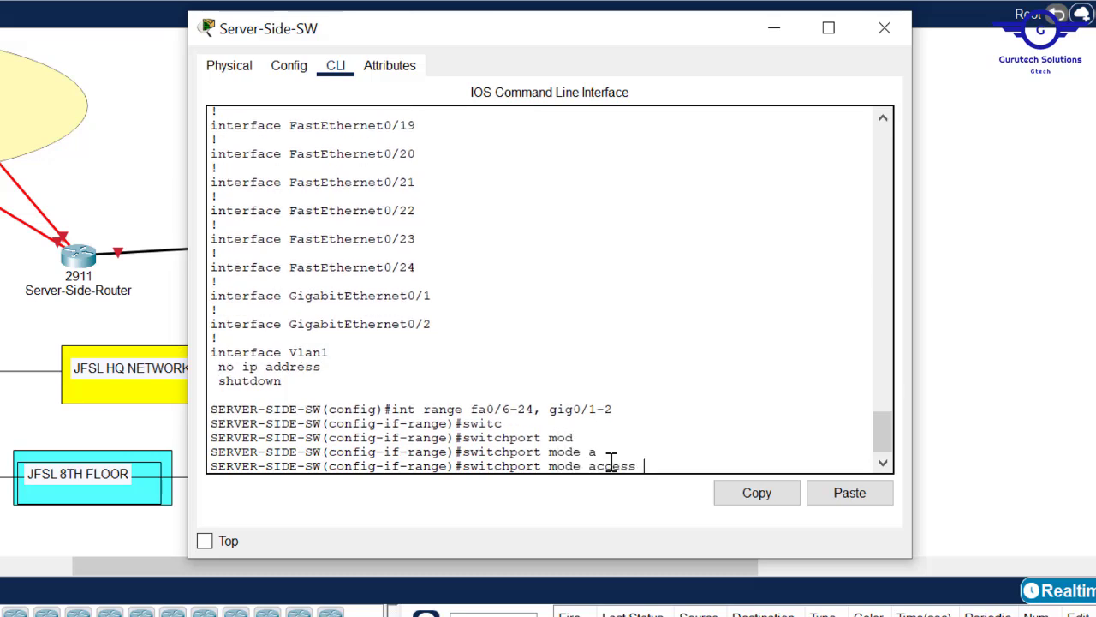
{"action": "key", "text": "Return"}
- Assign the unused port range to access VLAN 99
{"action": "type", "text": "switchport a"}
{"action": "key", "text": "Tab"}
{"action": "type", "text": "a"}
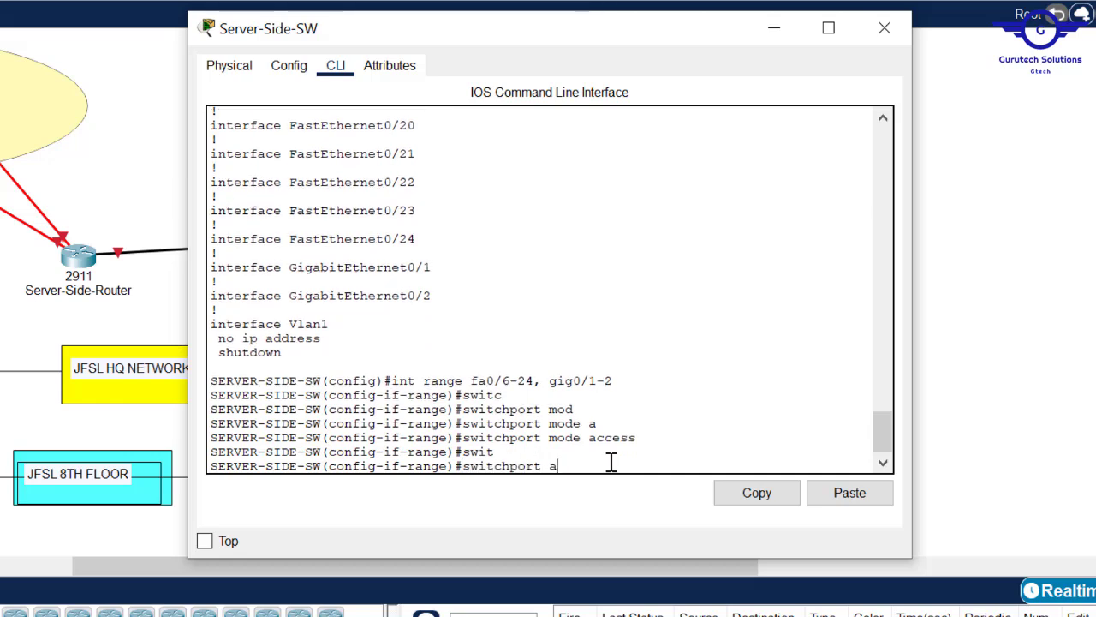
{"action": "type", "text": "c"}
{"action": "key", "text": "Tab"}
{"action": "type", "text": "v"}
{"action": "key", "text": "Tab"}
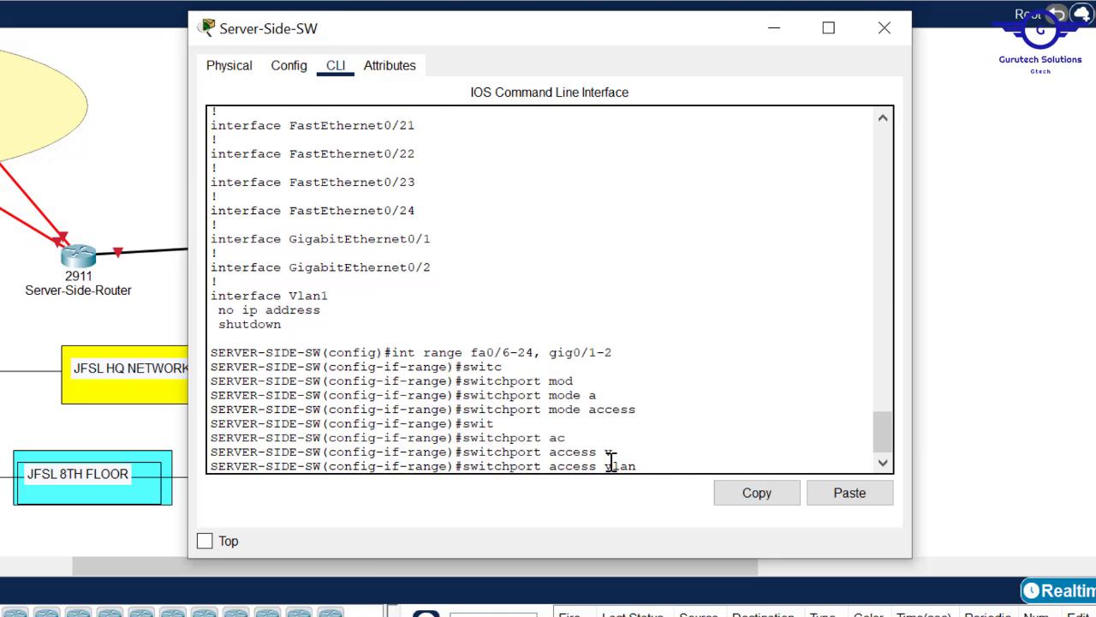
{"action": "type", "text": "9"}
{"action": "key", "text": "BackSpace"}
{"action": "type", "text": "1"}
{"action": "key", "text": "BackSpace"}
{"action": "type", "text": "99"}
{"action": "key", "text": "Return"}
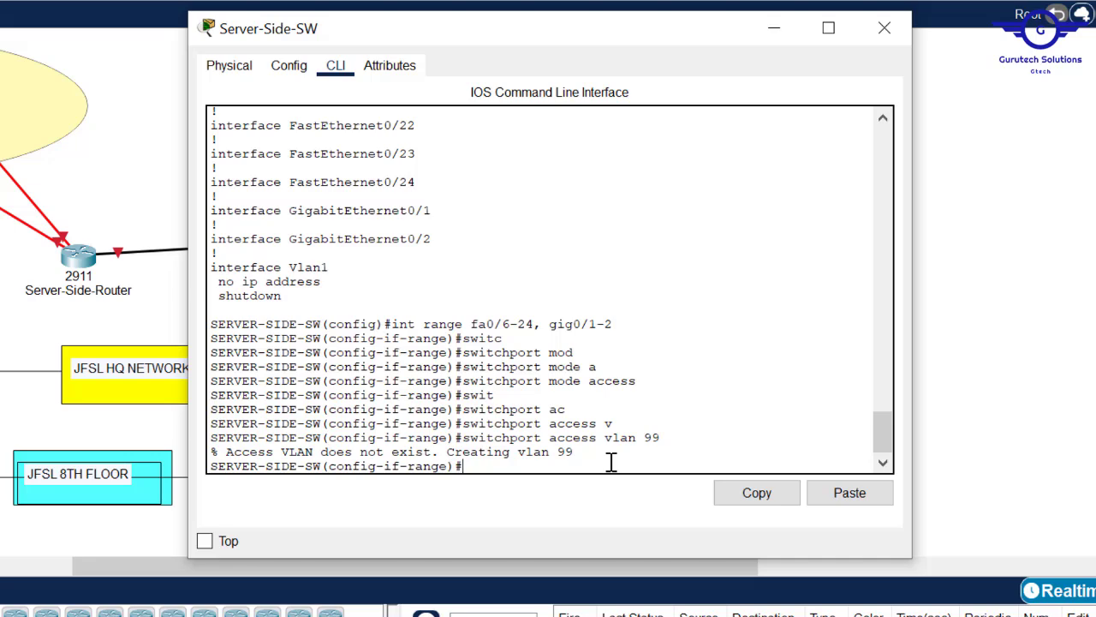
- Shut down the port range, exit, and save the configuration with do wr
{"action": "type", "text": "shut"}
{"action": "key", "text": "Return"}
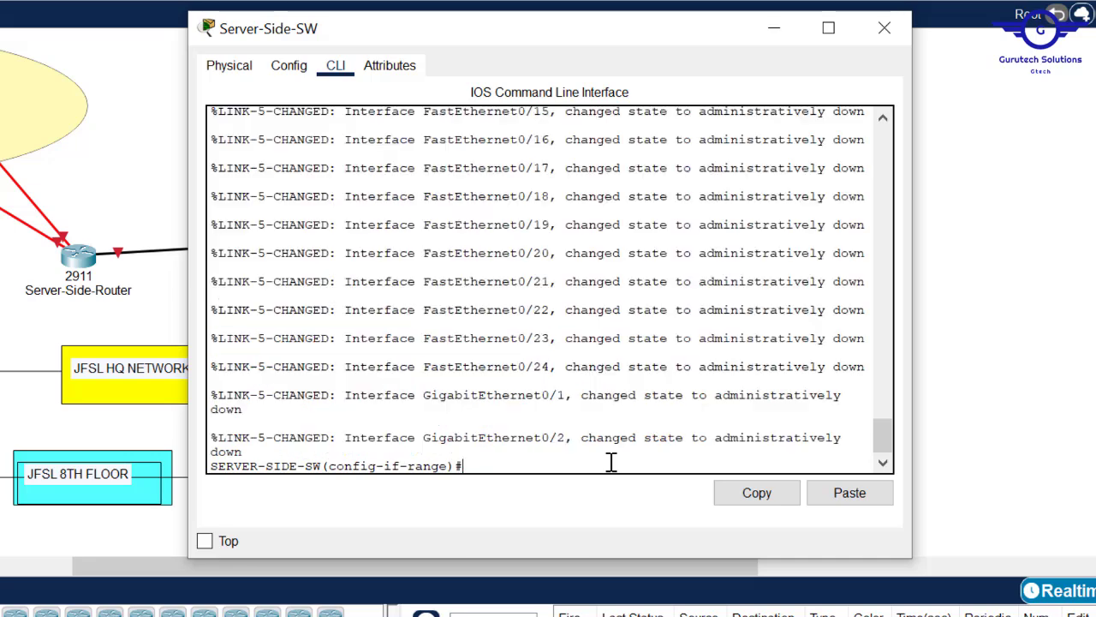
{"action": "type", "text": "exit"}
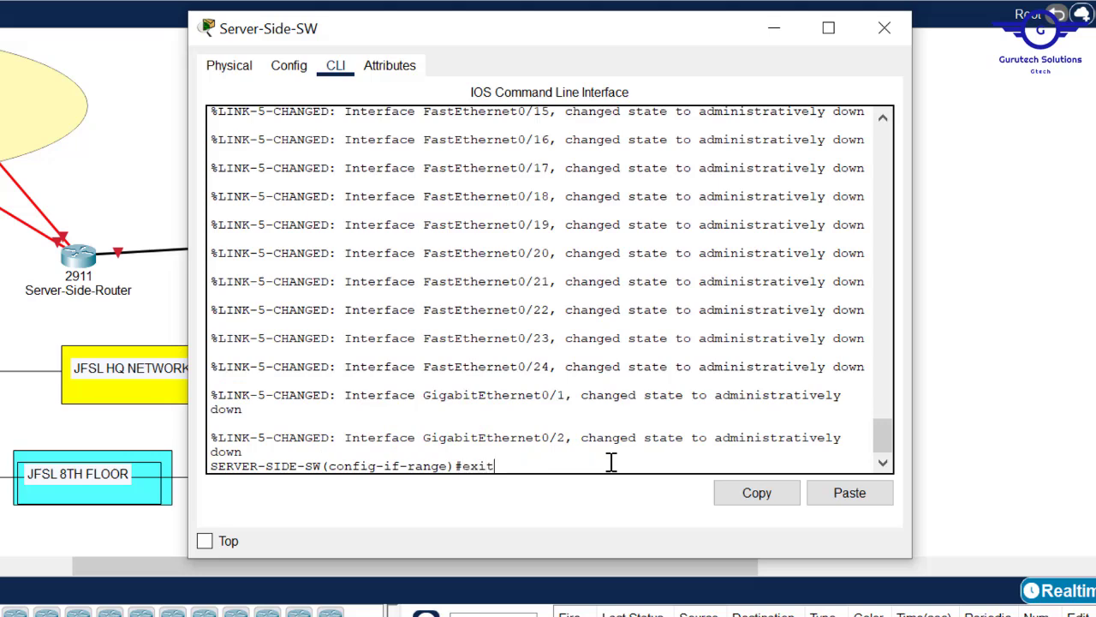
{"action": "key", "text": "Return"}
{"action": "key", "text": "Return"}
{"action": "key", "text": "Return"}
{"action": "type", "text": "do wr"}
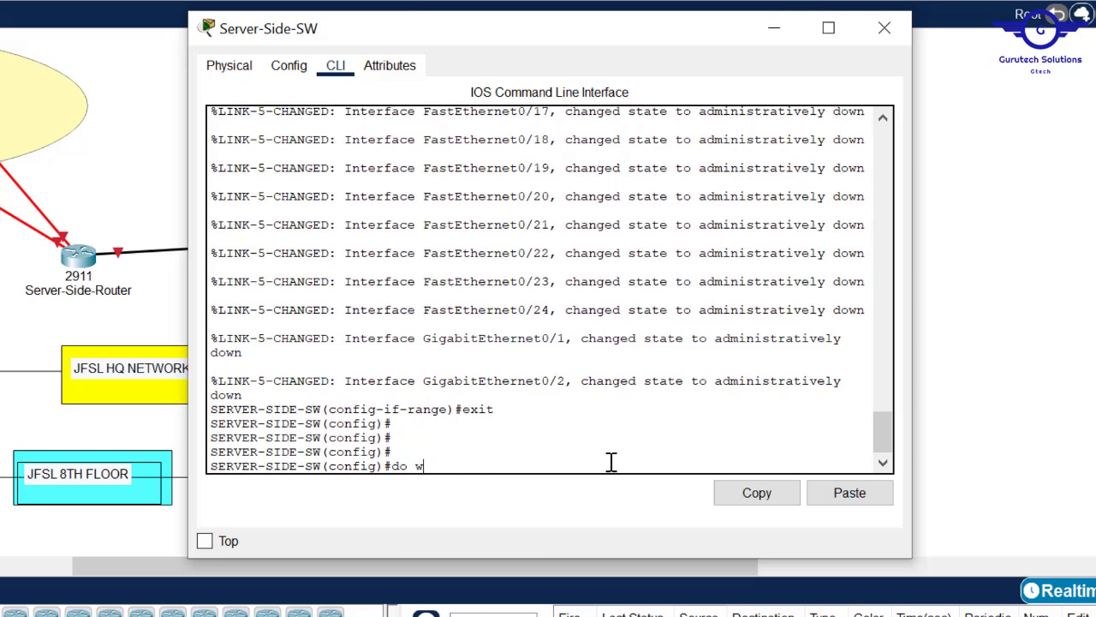
{"action": "key", "text": "Return"}
{"action": "type", "text": "do"}
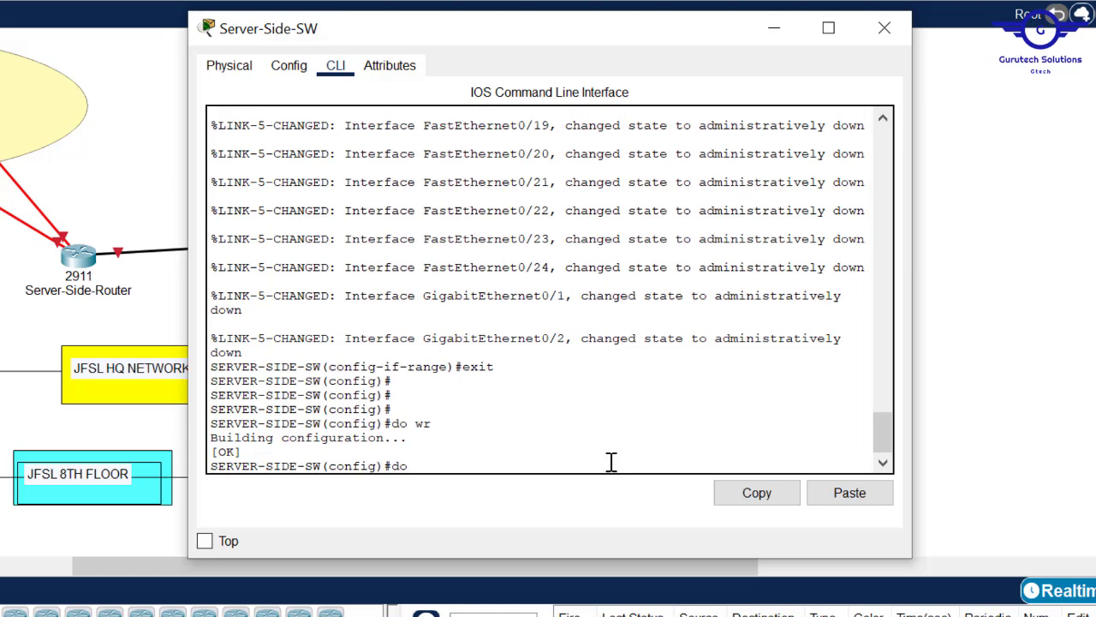
{"action": "type", "text": " shstart"}
- Show the startup-config and check that the unused ports are now in VLAN 99 and shut down
{"action": "key", "text": "BackSpace"}
{"action": "key", "text": "BackSpace"}
{"action": "key", "text": "BackSpace"}
{"action": "key", "text": "BackSpace"}
{"action": "key", "text": "BackSpace"}
{"action": "type", "text": "start"}
{"action": "key", "text": "Return"}
{"action": "key", "text": "Return"}
{"action": "key", "text": "Return"}
{"action": "key", "text": "Return"}
{"action": "key", "text": "Return"}
{"action": "key", "text": "Return"}
{"action": "key", "text": "Return"}
{"action": "key", "text": "Return"}
{"action": "key", "text": "Return"}
{"action": "key", "text": "Return"}
{"action": "key", "text": "Return"}
{"action": "key", "text": "Return"}
{"action": "key", "text": "Return"}
{"action": "key", "text": "Return"}
{"action": "key", "text": "Return"}
{"action": "key", "text": "Return"}
{"action": "key", "text": "Return"}
{"action": "key", "text": "Return"}
{"action": "key", "text": "Return"}
{"action": "key", "text": "Return"}
{"action": "key", "text": "Return"}
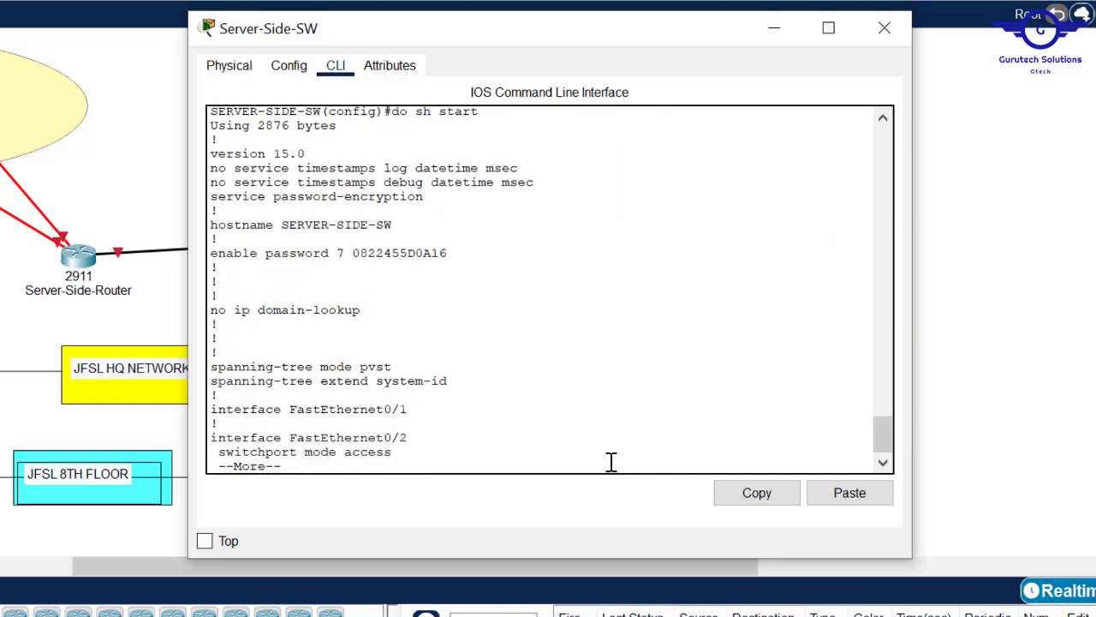
{"action": "key", "text": "Return"}
{"action": "key", "text": "Return"}
{"action": "key", "text": "Return"}
{"action": "key", "text": "Return"}
{"action": "key", "text": "Return"}
{"action": "key", "text": "Return"}
{"action": "key", "text": "Return"}
{"action": "key", "text": "Return"}
{"action": "key", "text": "Return"}
{"action": "key", "text": "Return"}
{"action": "key", "text": "Return"}
{"action": "key", "text": "Return"}
{"action": "key", "text": "Return"}
{"action": "key", "text": "Return"}
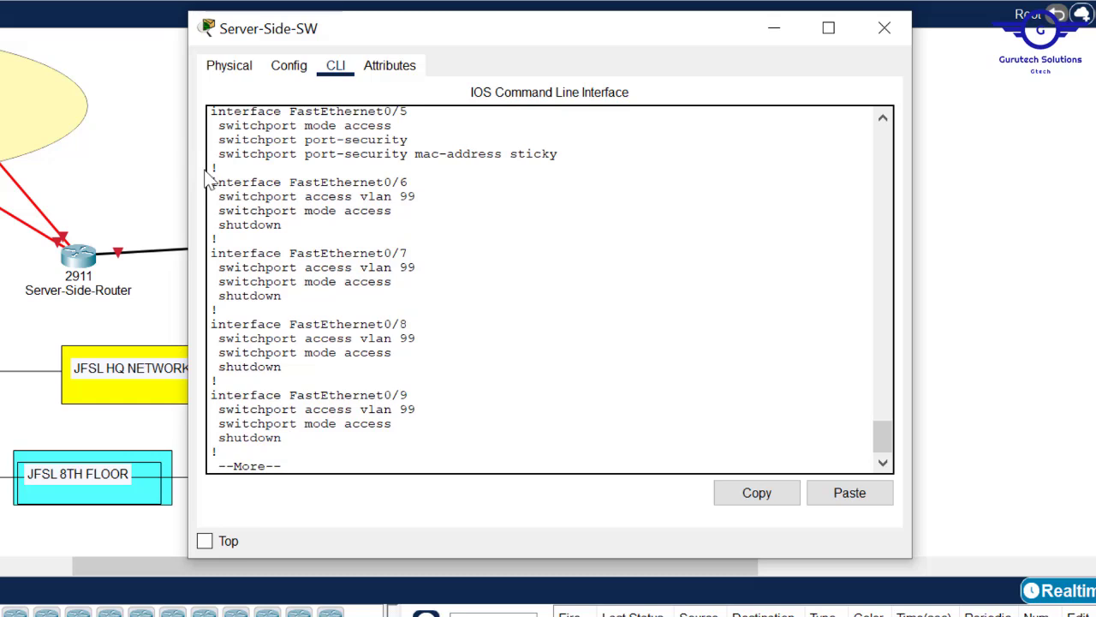
{"action": "left_click_drag", "start_coordinate": [210, 185], "coordinate": [357, 385]}
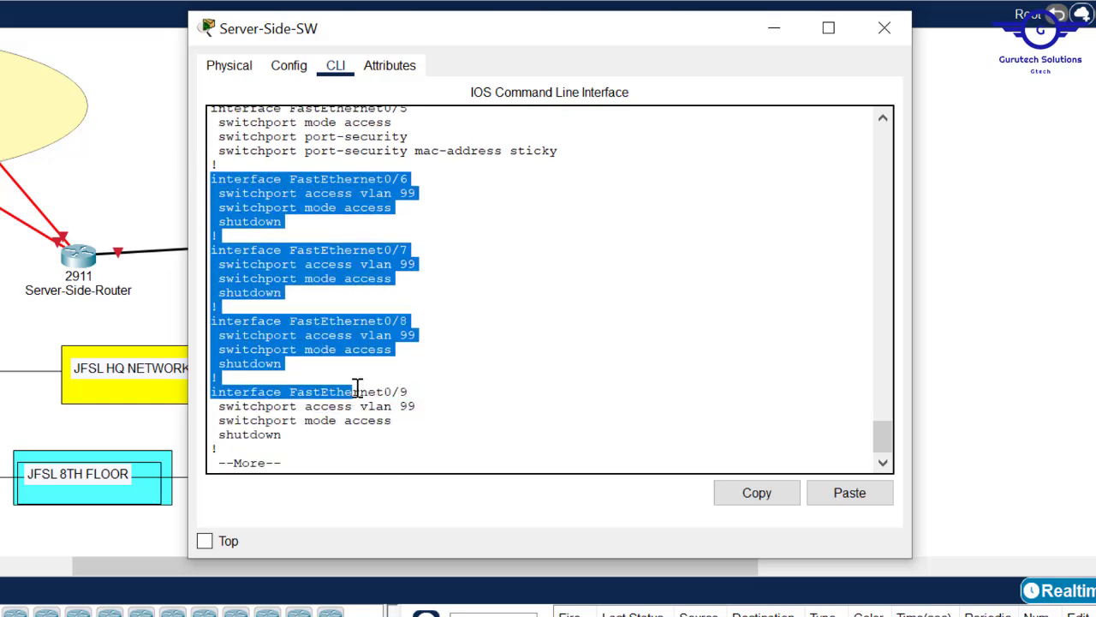
{"action": "key", "text": "Return"}
{"action": "key", "text": "Return"}
{"action": "key", "text": "Return"}
{"action": "key", "text": "Return"}
{"action": "key", "text": "Return"}
{"action": "key", "text": "Return"}
{"action": "key", "text": "Return"}
{"action": "key", "text": "Return"}
{"action": "key", "text": "Return"}
{"action": "key", "text": "Return"}
{"action": "key", "text": "Return"}
{"action": "key", "text": "Return"}
{"action": "key", "text": "Return"}
{"action": "key", "text": "Return"}
{"action": "key", "text": "Return"}
{"action": "key", "text": "Return"}
{"action": "key", "text": "Return"}
{"action": "key", "text": "Return"}
{"action": "key", "text": "Return"}
{"action": "key", "text": "Return"}
{"action": "key", "text": "Return"}
{"action": "key", "text": "Return"}
{"action": "key", "text": "Return"}
{"action": "key", "text": "Return"}
{"action": "key", "text": "Return"}
{"action": "key", "text": "Return"}
{"action": "key", "text": "Return"}
{"action": "key", "text": "Return"}
{"action": "key", "text": "Return"}
{"action": "key", "text": "Return"}
{"action": "key", "text": "Return"}
{"action": "key", "text": "Return"}
{"action": "key", "text": "Return"}
{"action": "key", "text": "Return"}
{"action": "key", "text": "Return"}
{"action": "key", "text": "Return"}
{"action": "key", "text": "Return"}
{"action": "key", "text": "Return"}
{"action": "key", "text": "Return"}
{"action": "key", "text": "Return"}
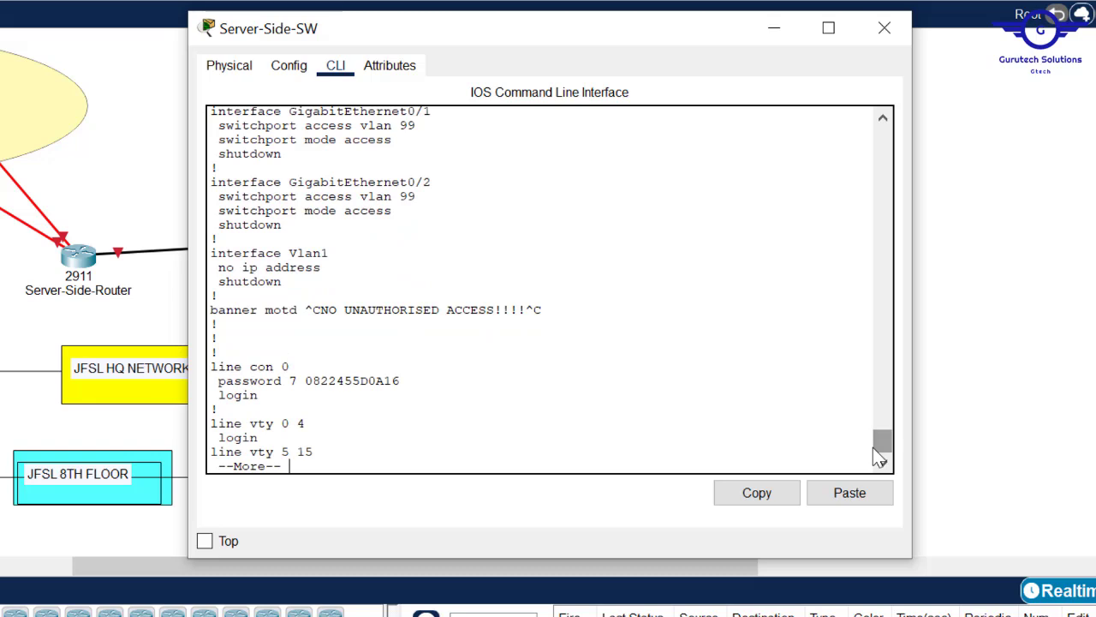
{"action": "left_click_drag", "start_coordinate": [873, 447], "coordinate": [872, 441]}
{"action": "left_click_drag", "start_coordinate": [283, 310], "coordinate": [220, 183]}
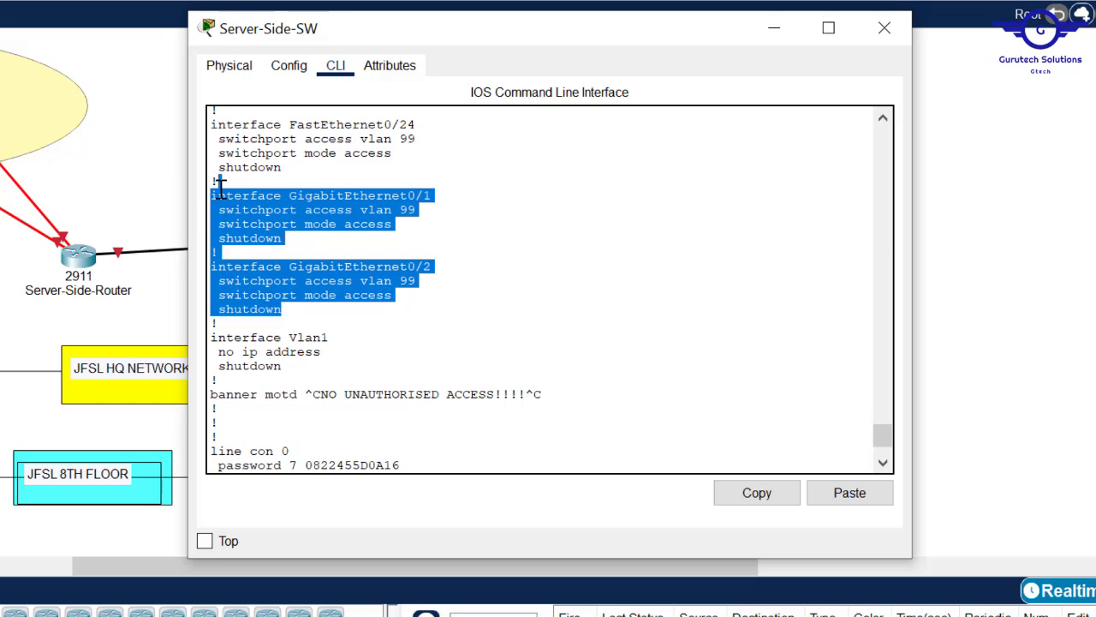
{"action": "left_click", "coordinate": [631, 203]}
- Reopen Server-Side-SW's CLI and review the sticky MAC settings on Fa0/2–Fa0/5
{"action": "left_click", "coordinate": [993, 271]}
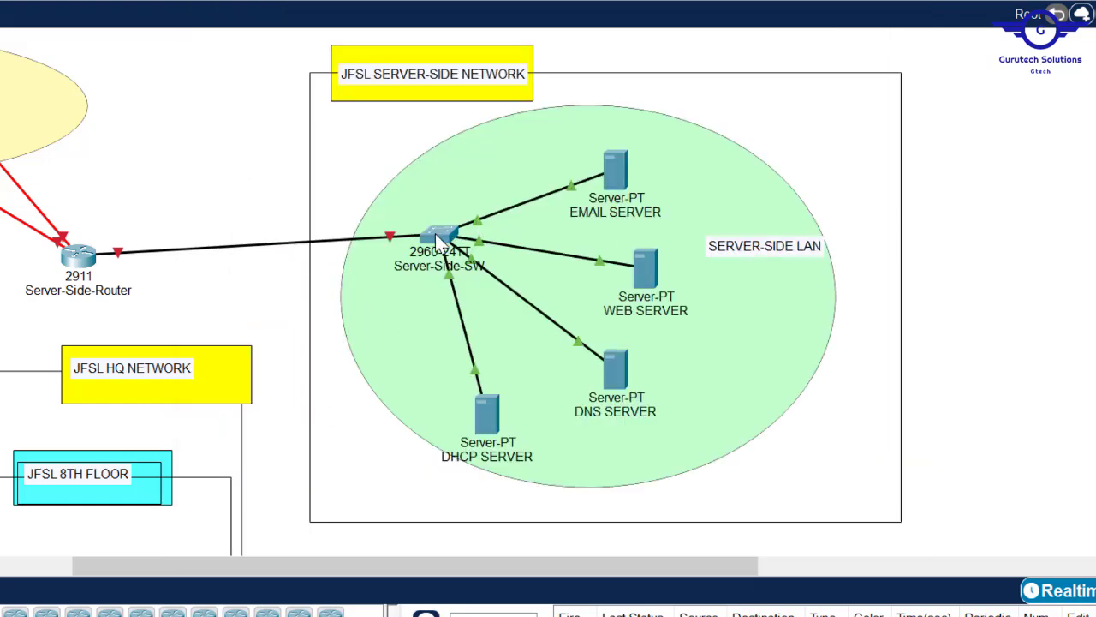
{"action": "mouse_move", "coordinate": [437, 236]}
{"action": "left_click", "coordinate": [432, 234]}
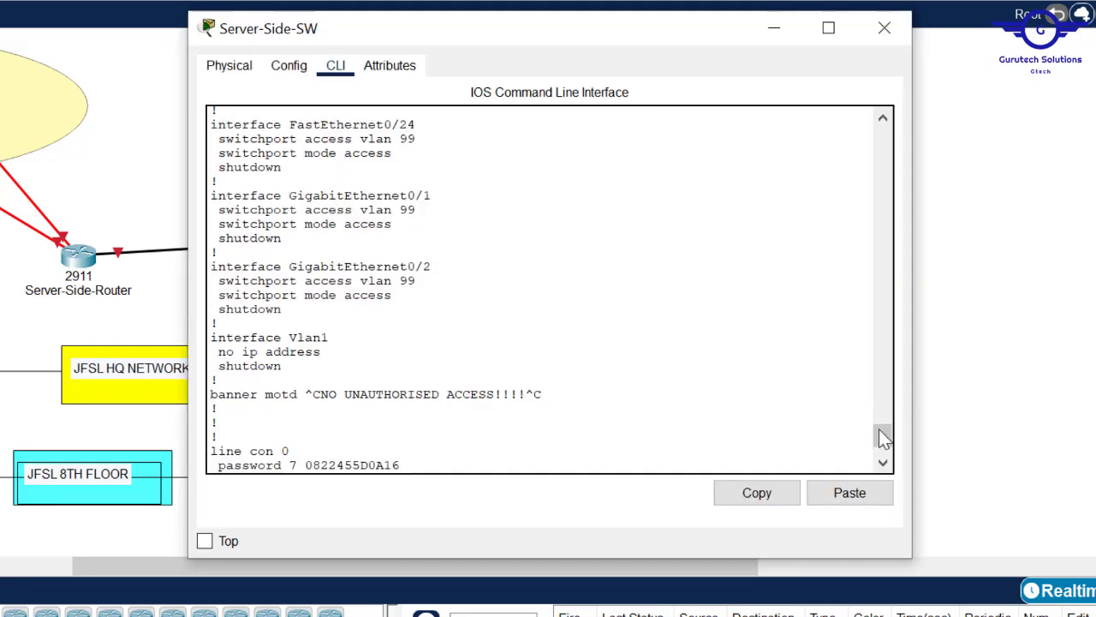
{"action": "left_click_drag", "start_coordinate": [885, 439], "coordinate": [888, 341]}
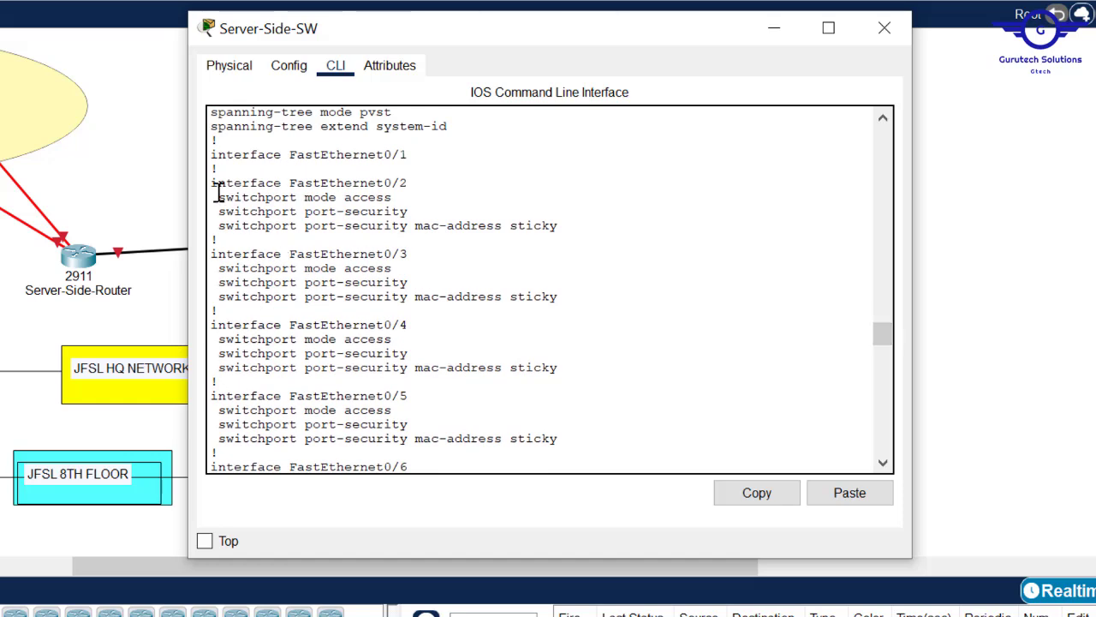
{"action": "left_click_drag", "start_coordinate": [212, 181], "coordinate": [441, 416]}
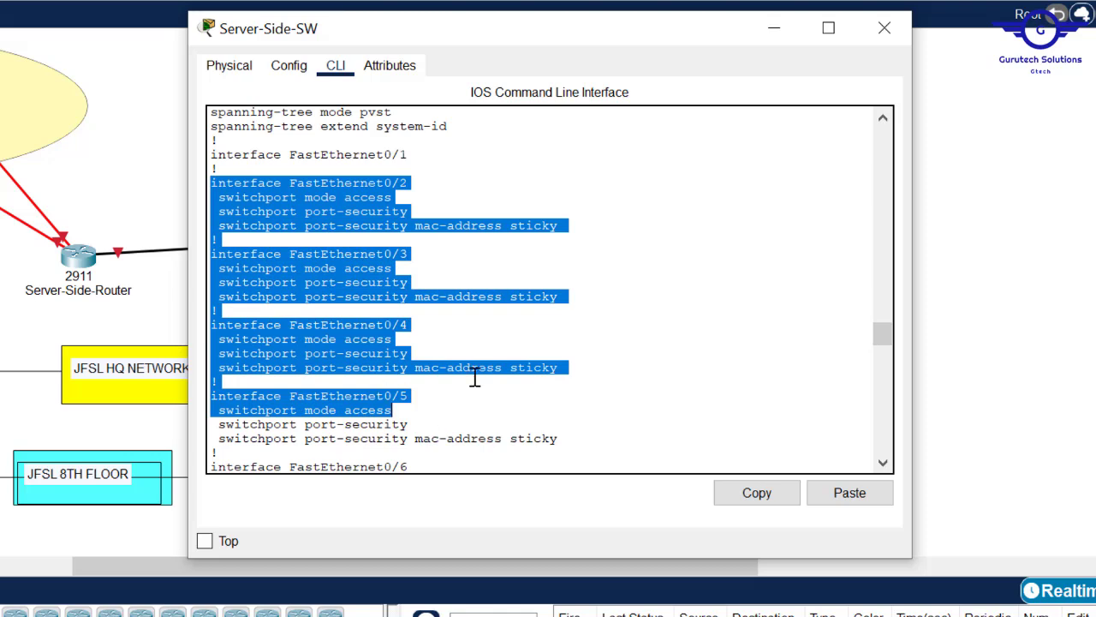
{"action": "left_click", "coordinate": [400, 291]}
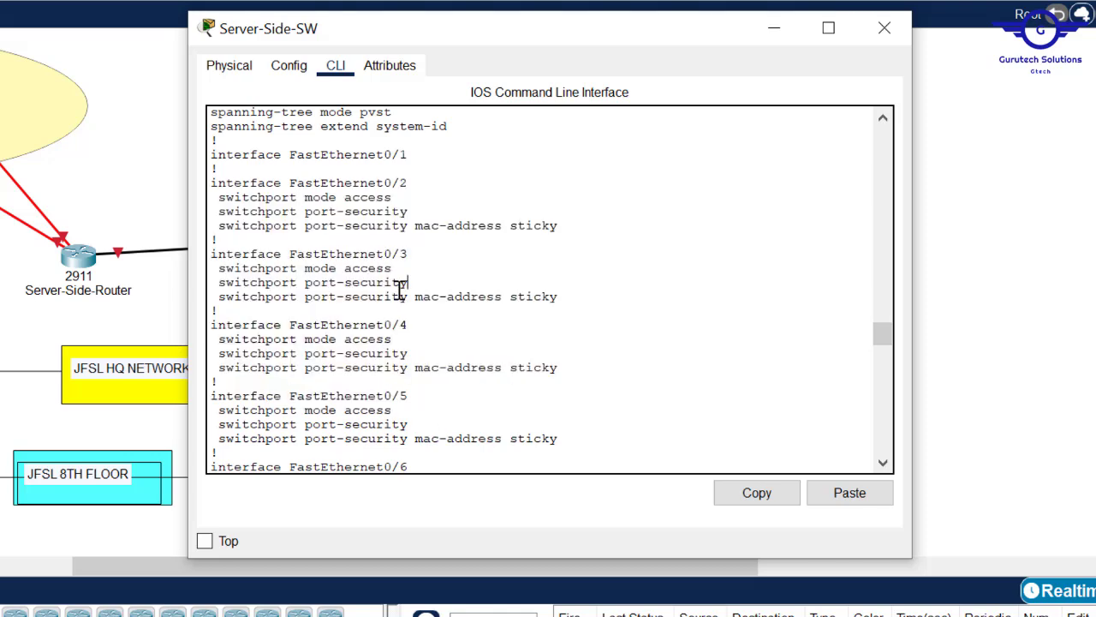
{"action": "left_click_drag", "start_coordinate": [565, 298], "coordinate": [210, 294]}
{"action": "left_click", "coordinate": [493, 356]}
{"action": "key", "text": "Return"}
{"action": "key", "text": "Return"}
{"action": "key", "text": "ctrl+c"}
- Run 'do sh port-security' and confirm the one-address limit and Shutdown action, then close the window
{"action": "type", "text": "do sh p"}
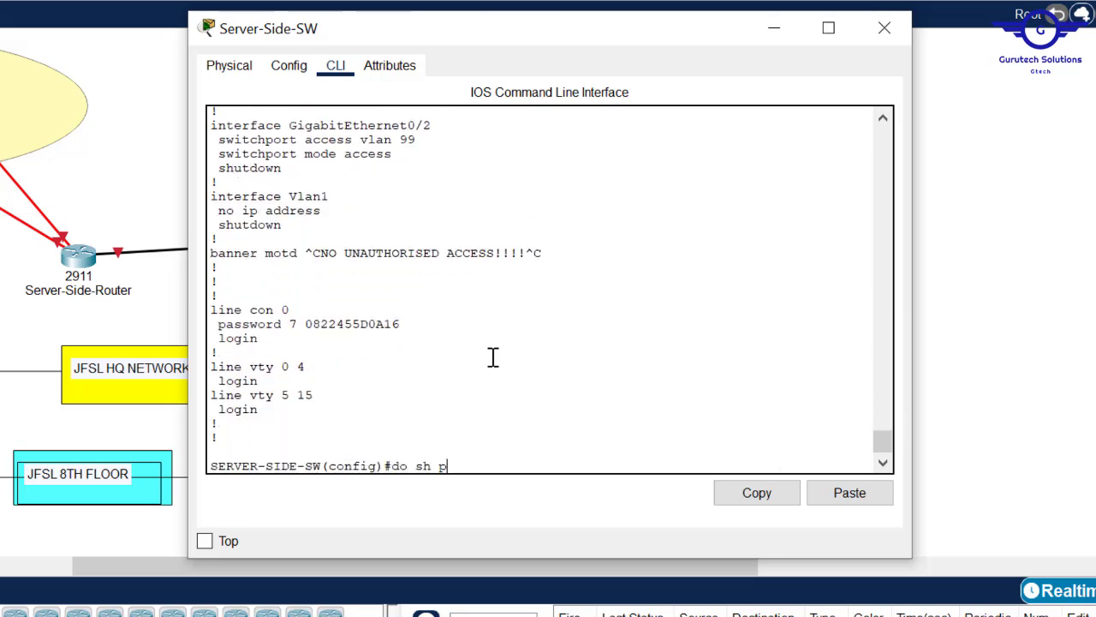
{"action": "type", "text": "ort-security"}
{"action": "key", "text": "Return"}
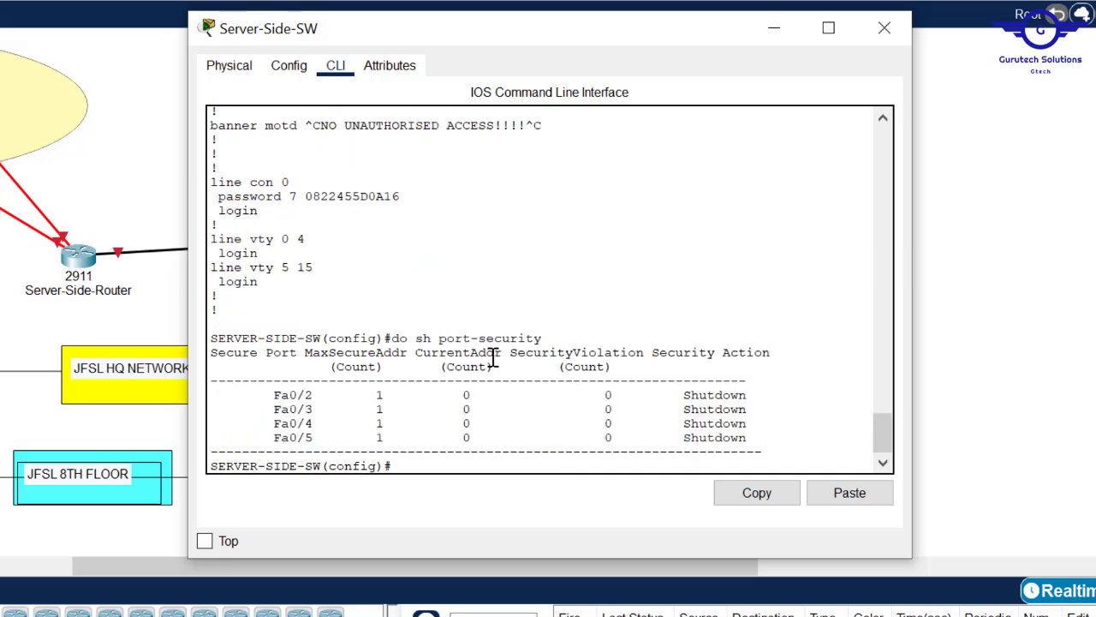
{"action": "key", "text": "Return"}
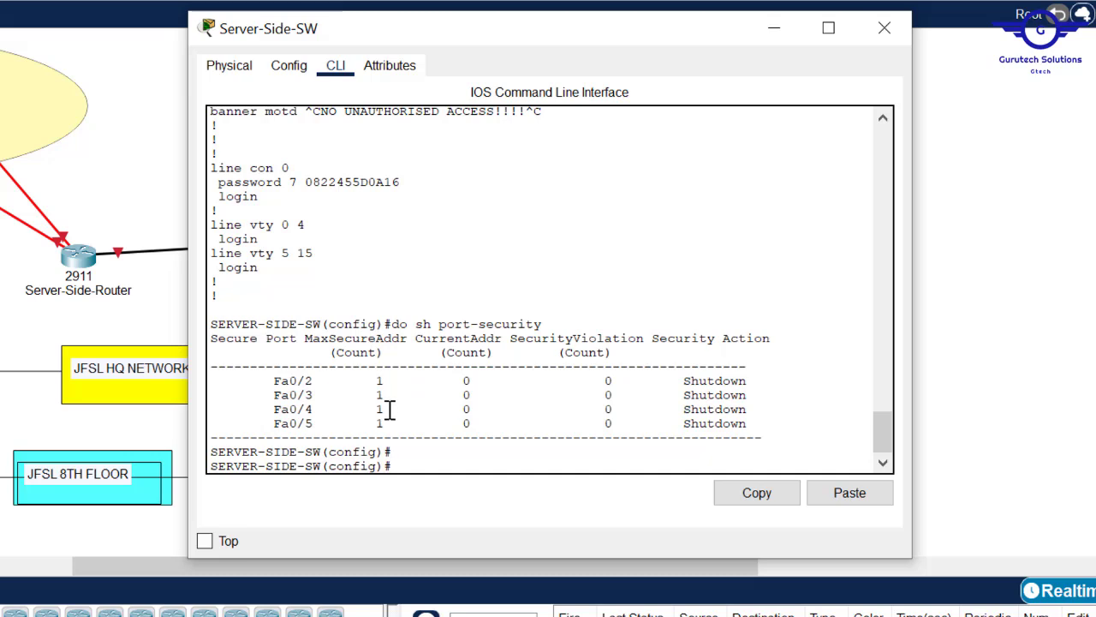
{"action": "mouse_move", "coordinate": [379, 409]}
{"action": "left_mouse_down"}
{"action": "mouse_move", "coordinate": [380, 423]}
{"action": "mouse_move", "coordinate": [382, 403]}
{"action": "mouse_move", "coordinate": [380, 414]}
{"action": "left_mouse_up"}
{"action": "left_click", "coordinate": [760, 382]}
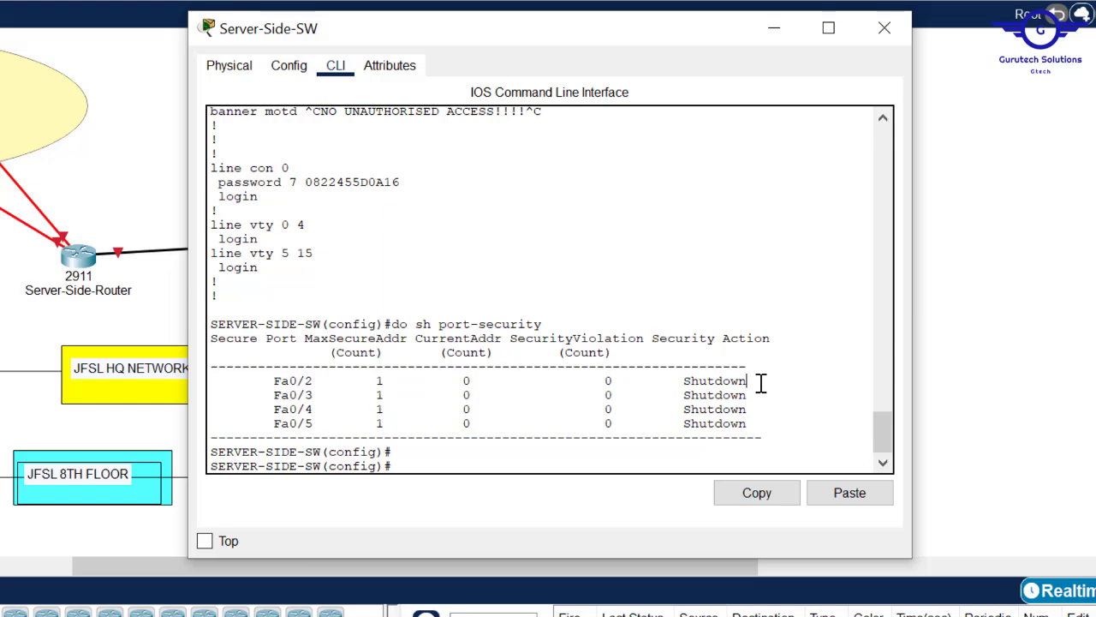
{"action": "left_click_drag", "start_coordinate": [759, 380], "coordinate": [694, 382]}
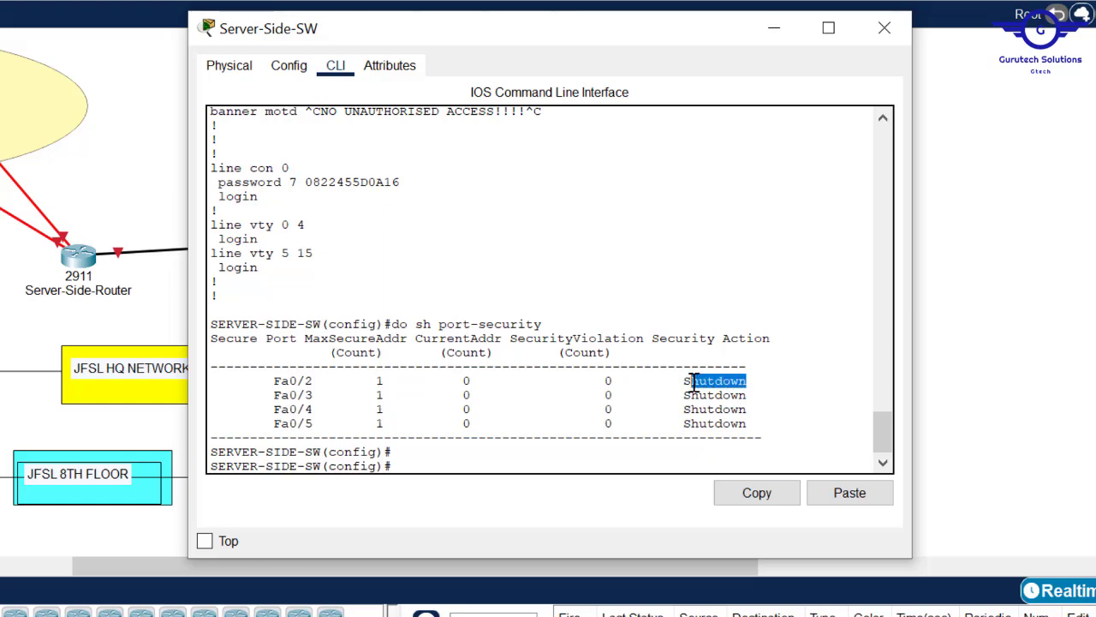
{"action": "left_click", "coordinate": [884, 28]}
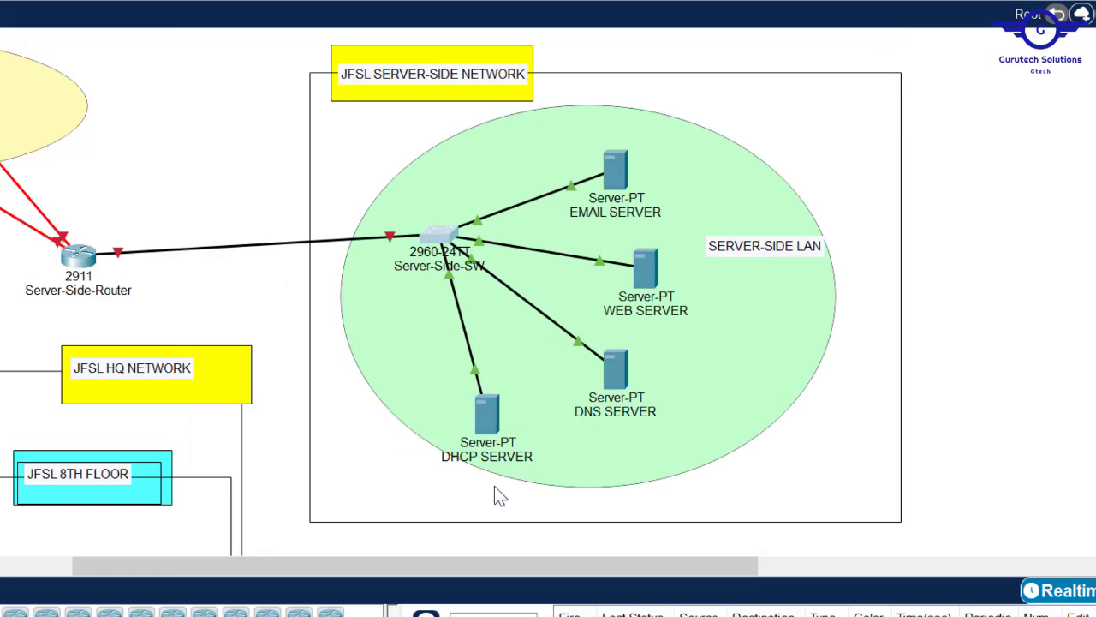
- Bring Notepad's Config.txt forward and mark step 4, Subnetting and IP addressing, as next
{"action": "left_click_drag", "start_coordinate": [435, 585], "coordinate": [137, 603]}
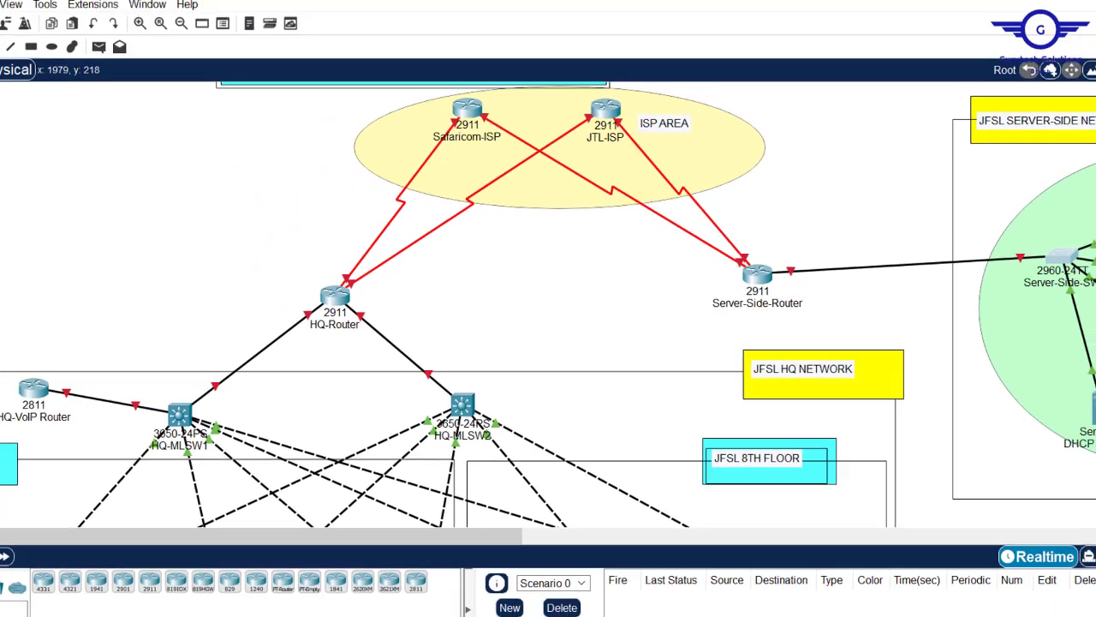
{"action": "scroll", "coordinate": [548, 308], "scroll_direction": "down", "scroll_amount": 8}
{"action": "scroll", "coordinate": [548, 308], "scroll_direction": "up", "scroll_amount": 3}
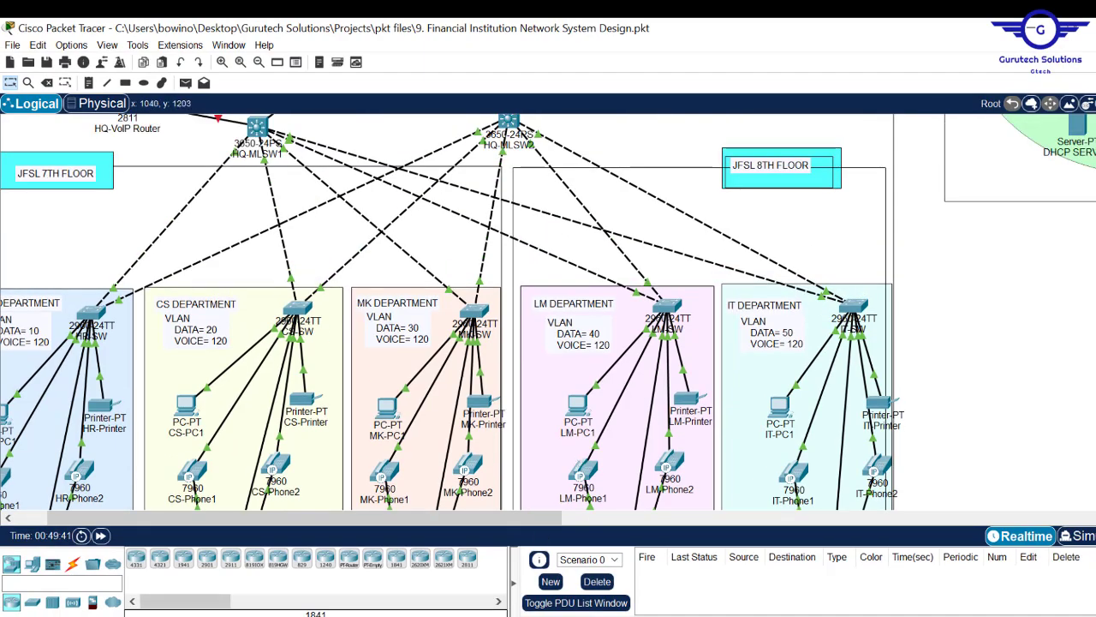
{"action": "mouse_move", "coordinate": [458, 603]}
{"action": "left_click", "coordinate": [397, 577]}
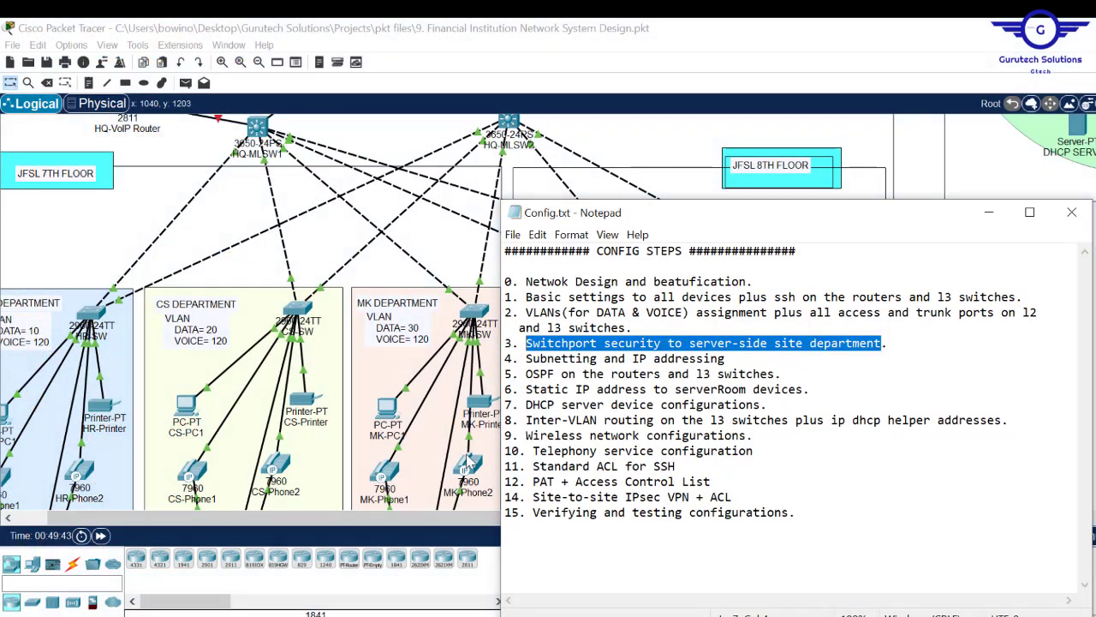
{"action": "left_click_drag", "start_coordinate": [735, 360], "coordinate": [525, 360]}
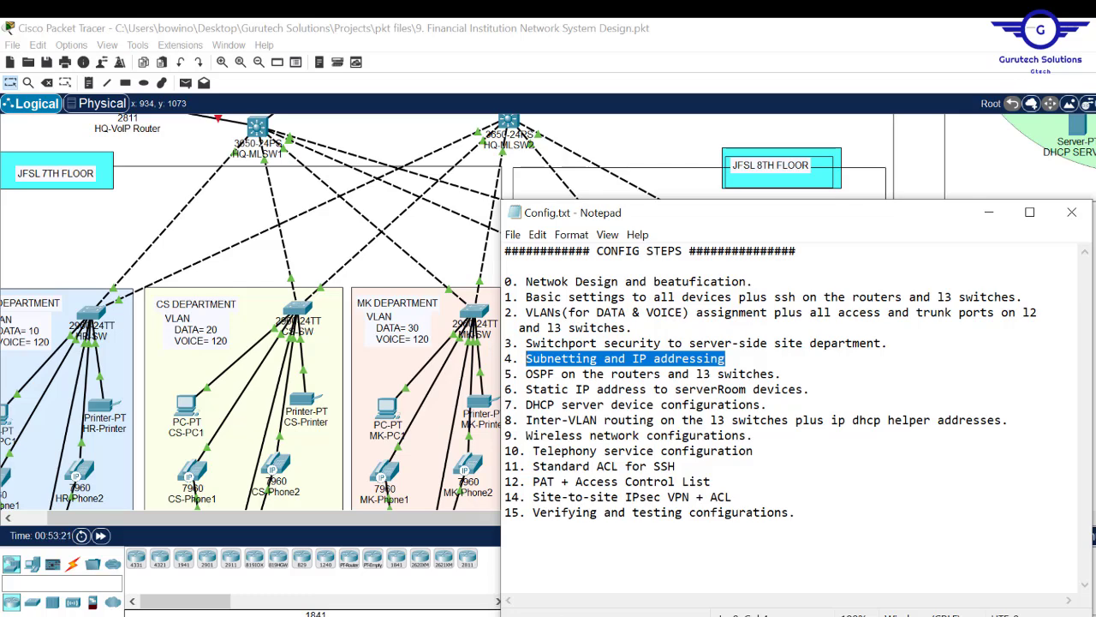
{"action": "key", "text": "alt+Tab"}
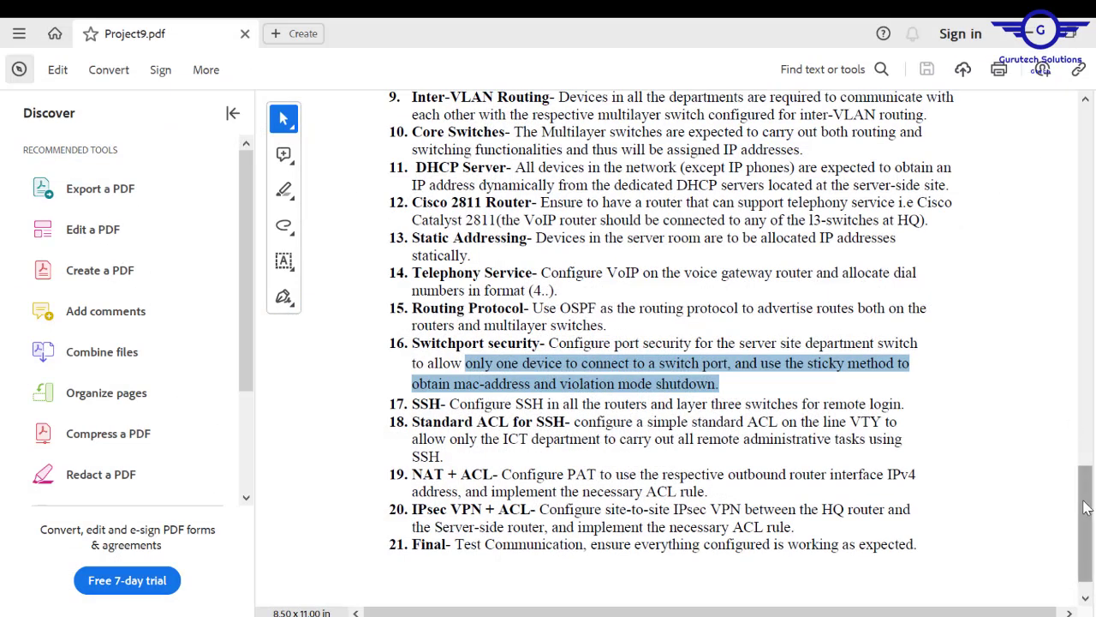
- Scroll Project9.pdf to Requirements and highlight Data 192.168.20.0/24, Voice 10.10.10.0/24 and public 190.200.100.0
{"action": "left_click_drag", "start_coordinate": [1088, 506], "coordinate": [1089, 370]}
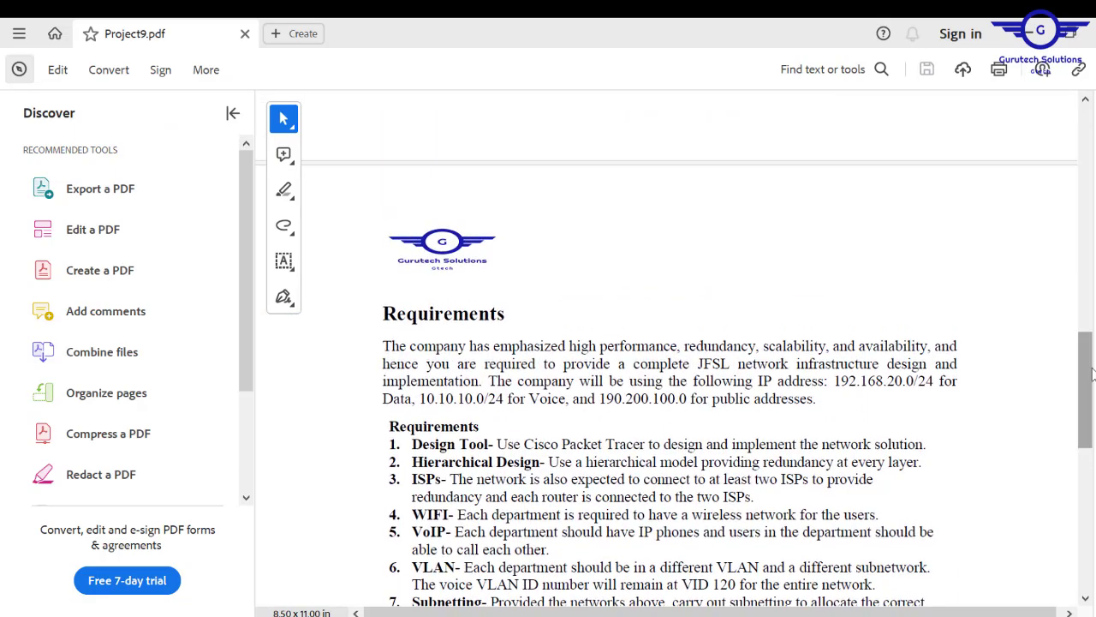
{"action": "left_click_drag", "start_coordinate": [835, 380], "coordinate": [933, 380]}
{"action": "left_click_drag", "start_coordinate": [421, 399], "coordinate": [533, 400]}
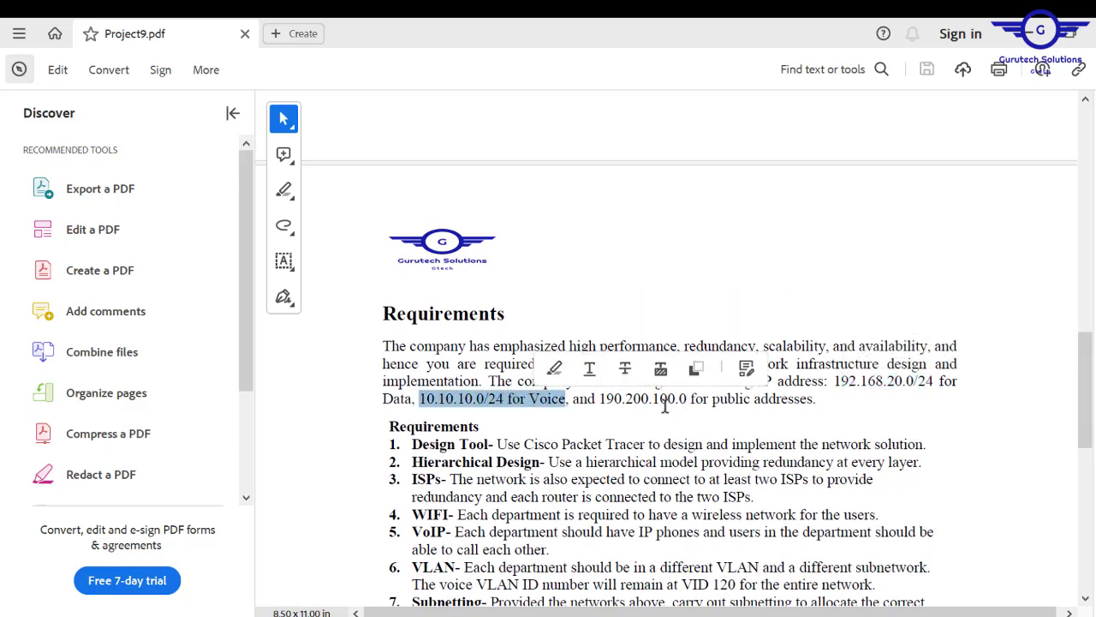
{"action": "left_click_drag", "start_coordinate": [598, 399], "coordinate": [814, 409]}
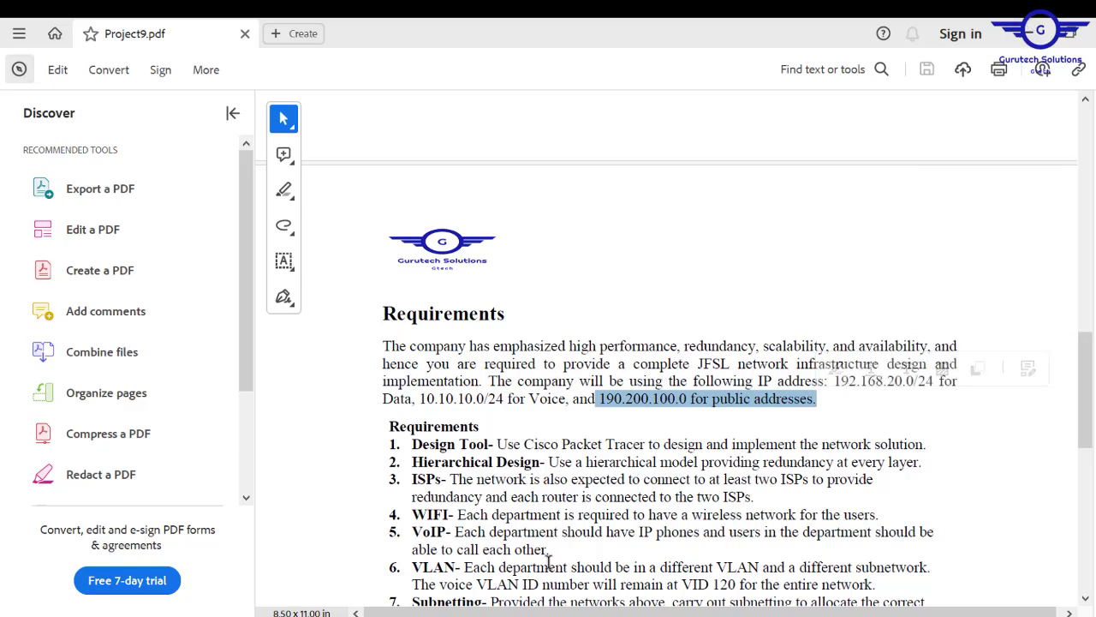
{"action": "mouse_move", "coordinate": [417, 616]}
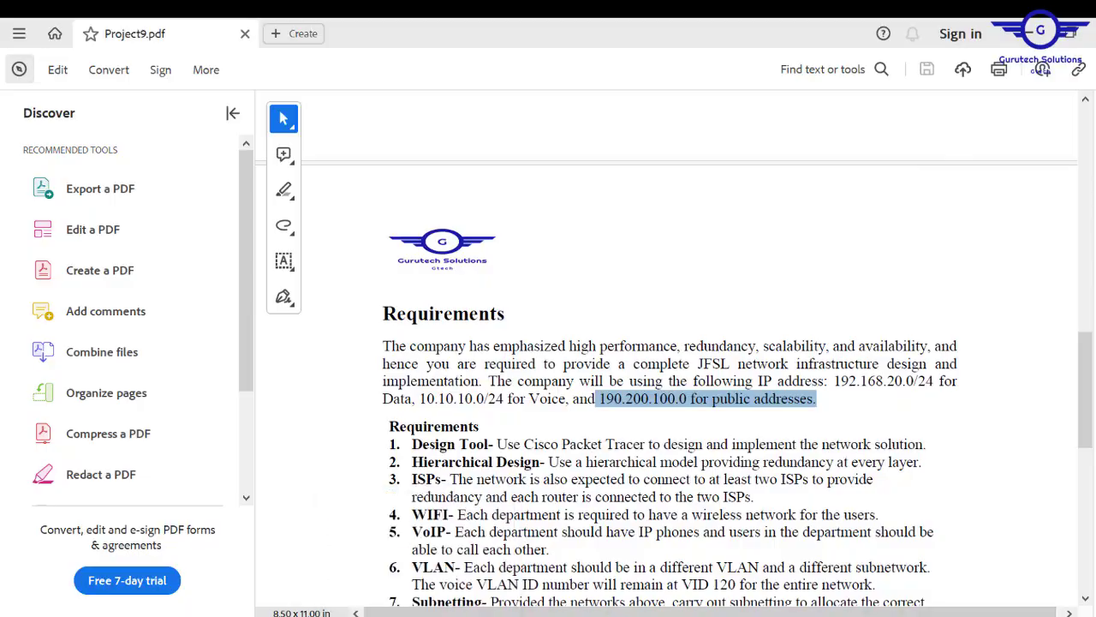
{"action": "left_click", "coordinate": [417, 564]}
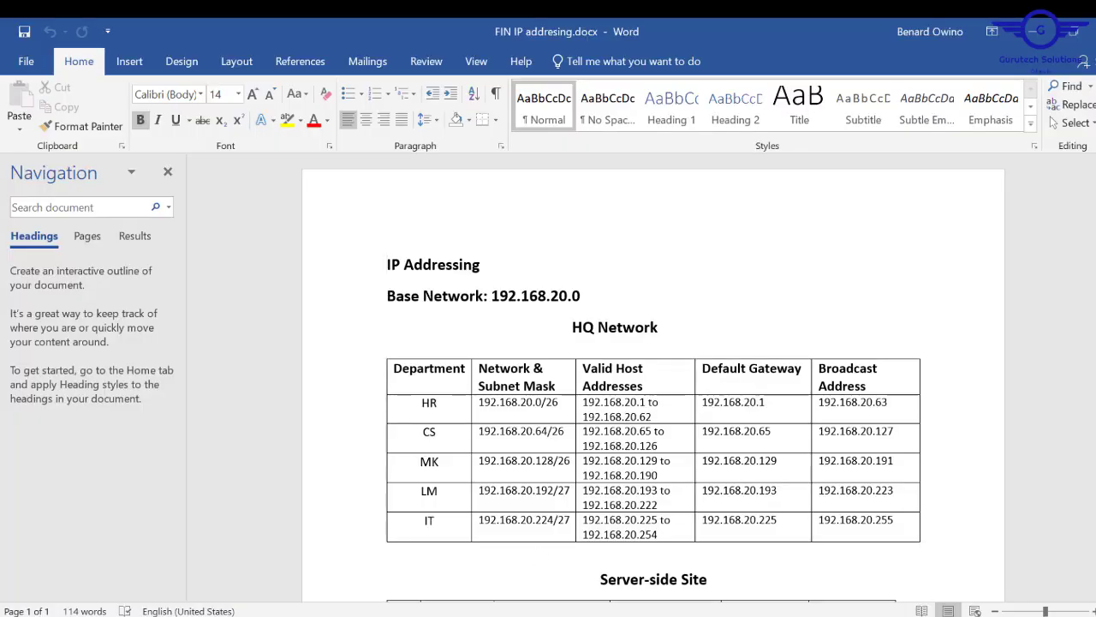
{"action": "scroll", "coordinate": [653, 377], "scroll_direction": "down", "scroll_amount": 2}
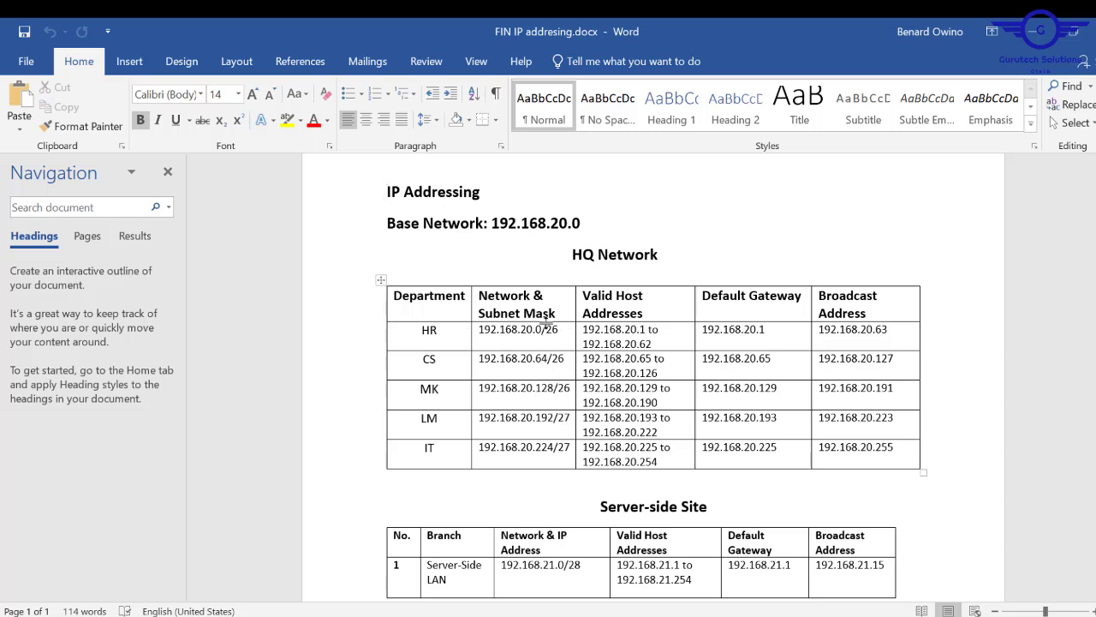
{"action": "left_click_drag", "start_coordinate": [560, 330], "coordinate": [480, 334]}
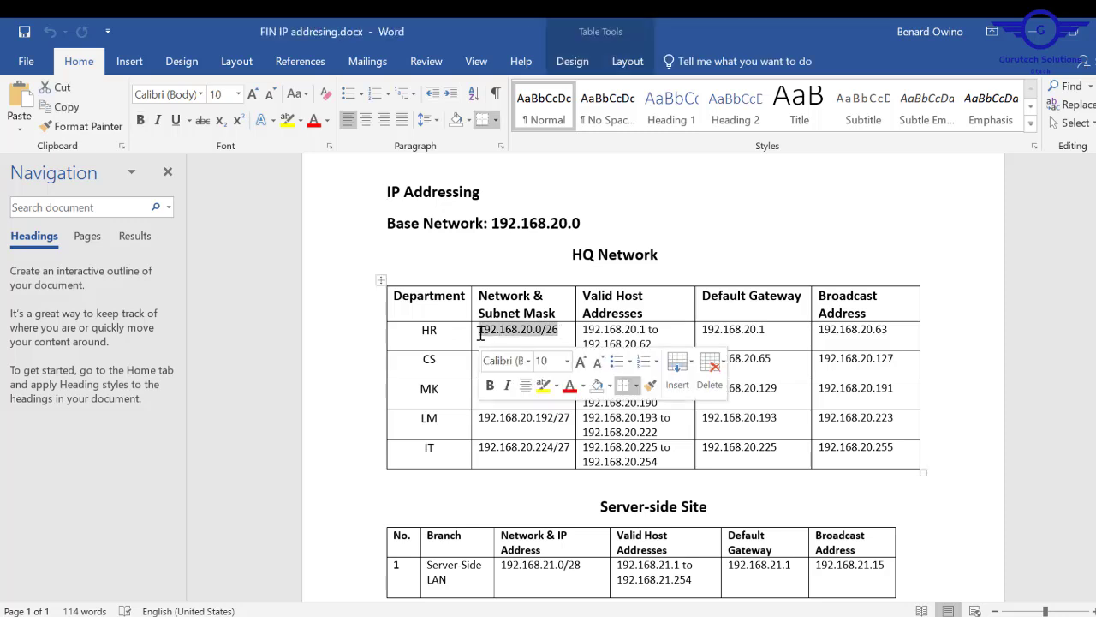
{"action": "left_click_drag", "start_coordinate": [585, 329], "coordinate": [653, 346]}
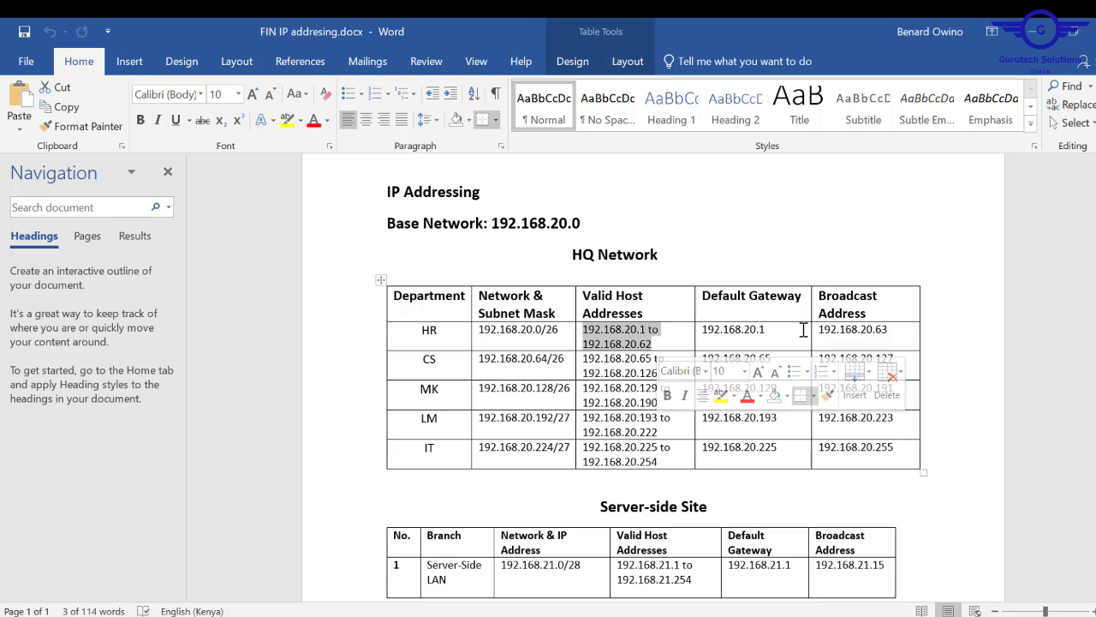
{"action": "left_click", "coordinate": [775, 332]}
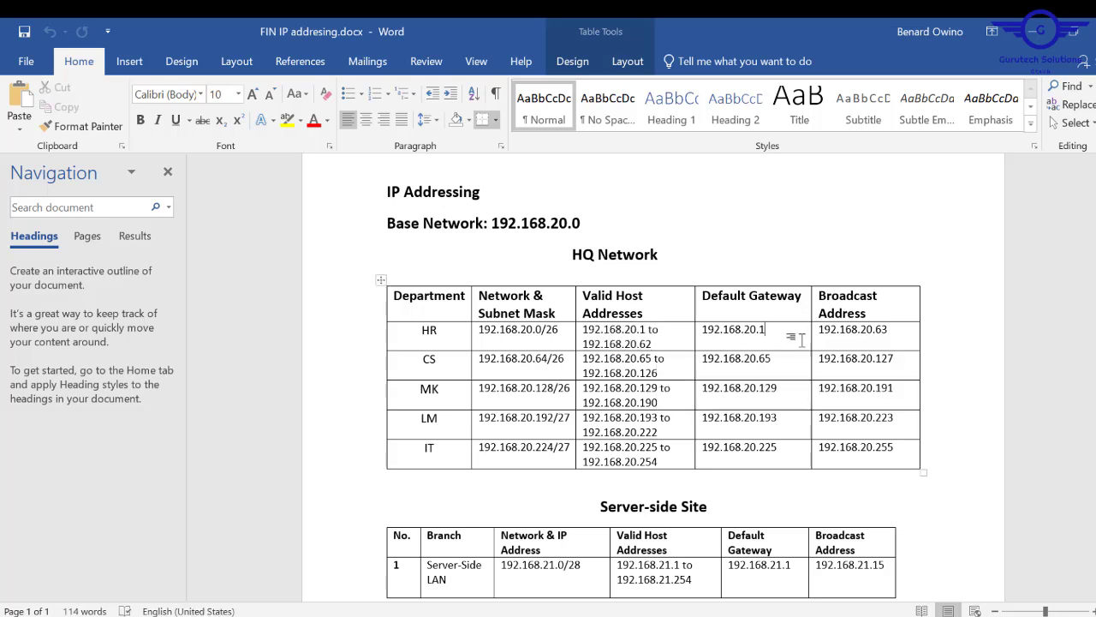
{"action": "left_click_drag", "start_coordinate": [895, 330], "coordinate": [821, 332]}
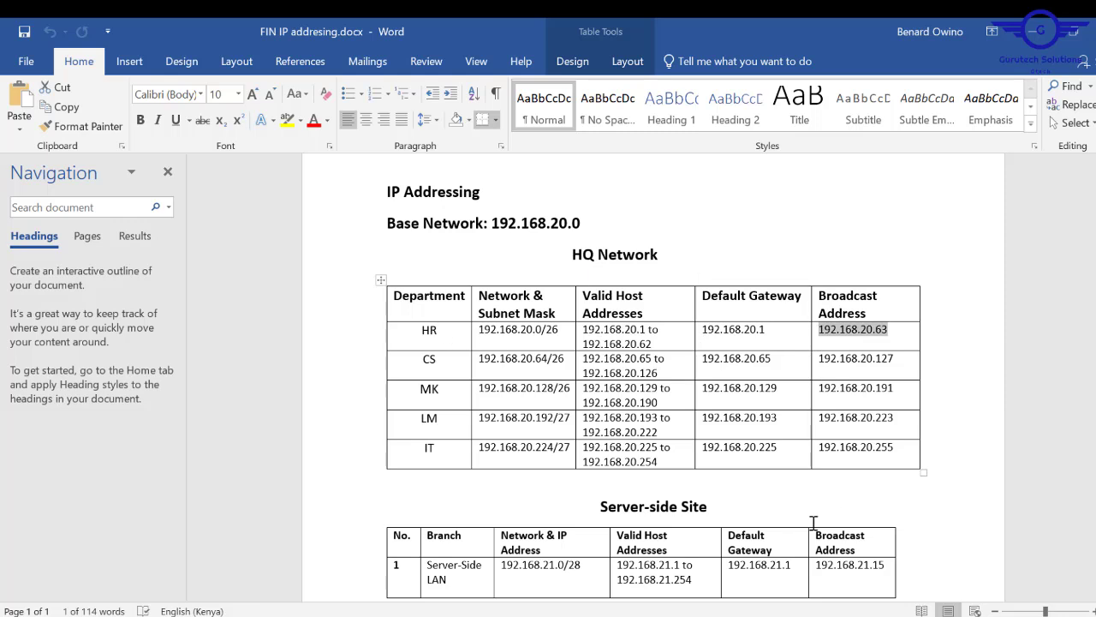
{"action": "left_click", "coordinate": [1012, 344]}
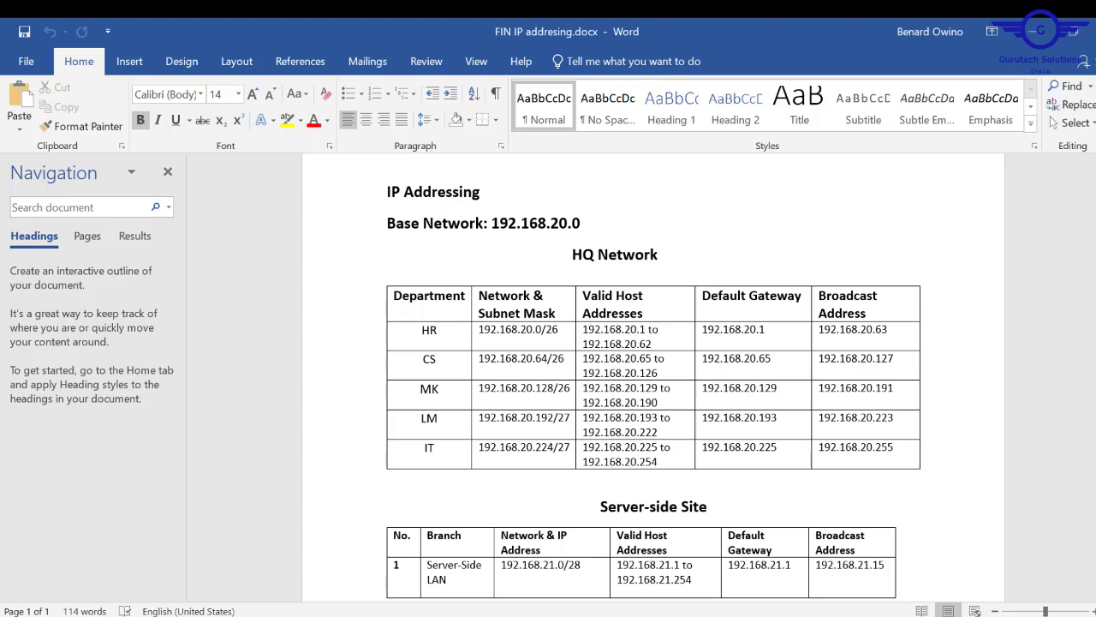
{"action": "scroll", "coordinate": [927, 354], "scroll_direction": "down", "scroll_amount": 3}
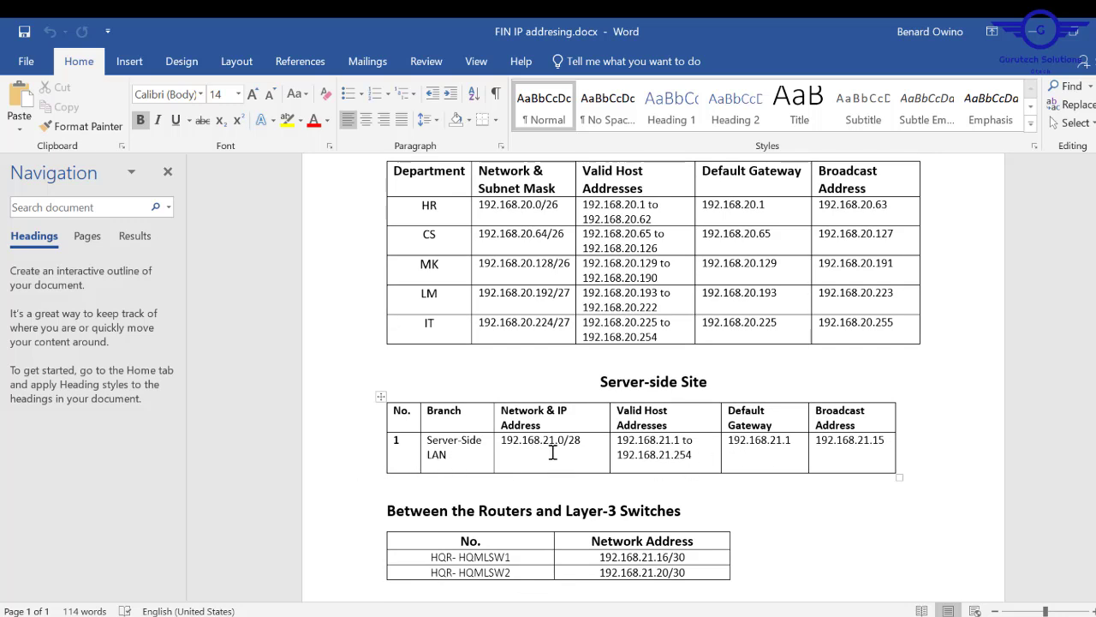
- Highlight the Server-Side LAN network and reword its header from 'IP Address' to 'Subnet Mask'
{"action": "left_click_drag", "start_coordinate": [589, 445], "coordinate": [507, 435]}
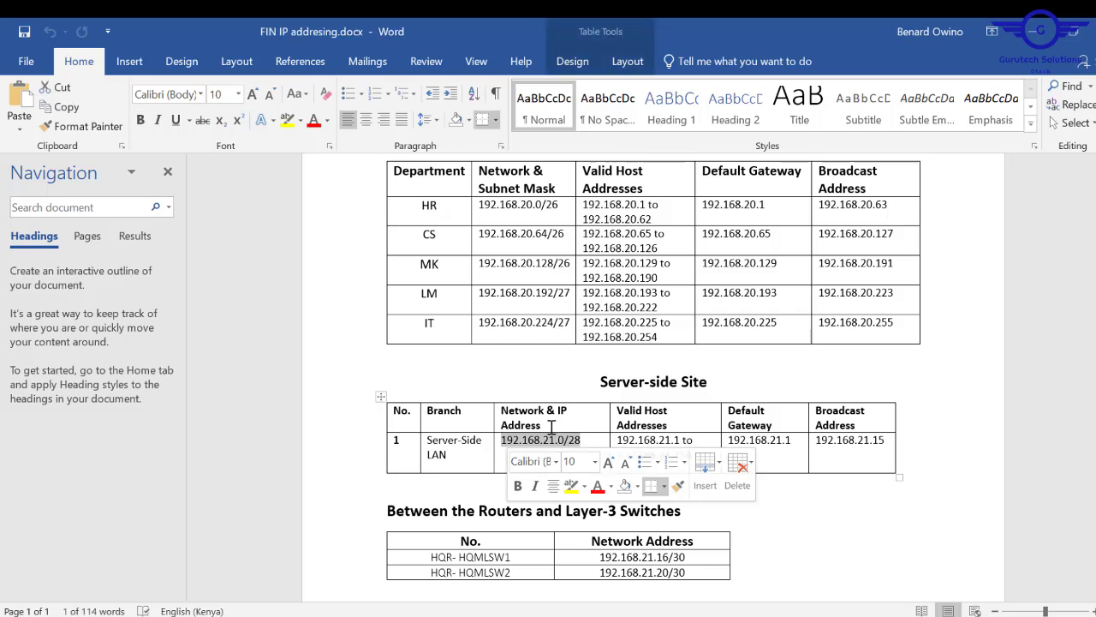
{"action": "left_click_drag", "start_coordinate": [552, 425], "coordinate": [561, 411]}
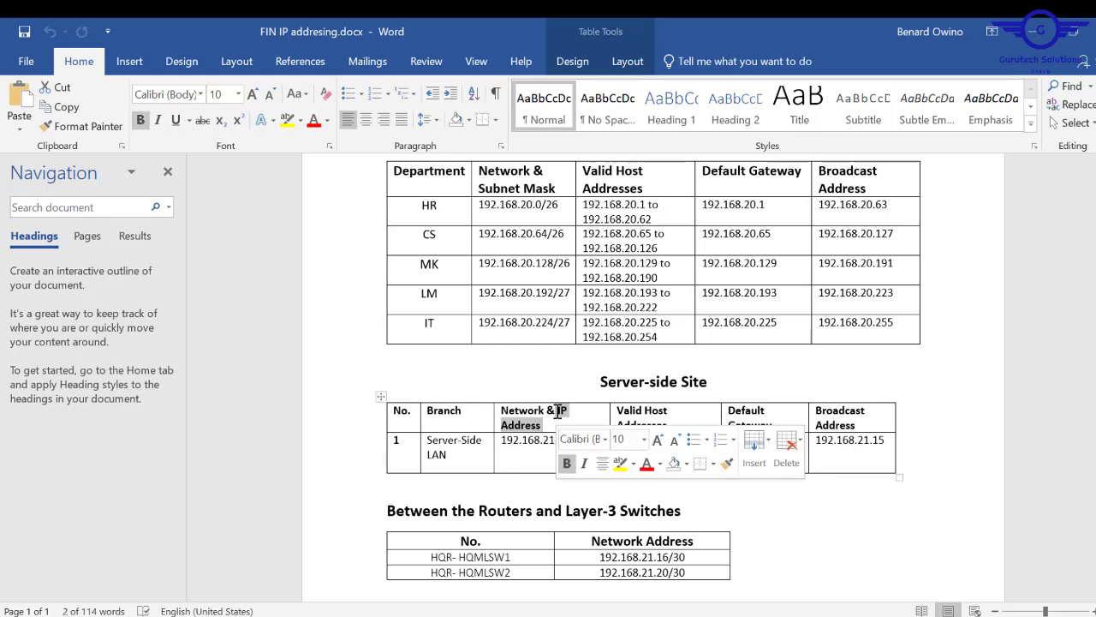
{"action": "type", "text": "Subnet"}
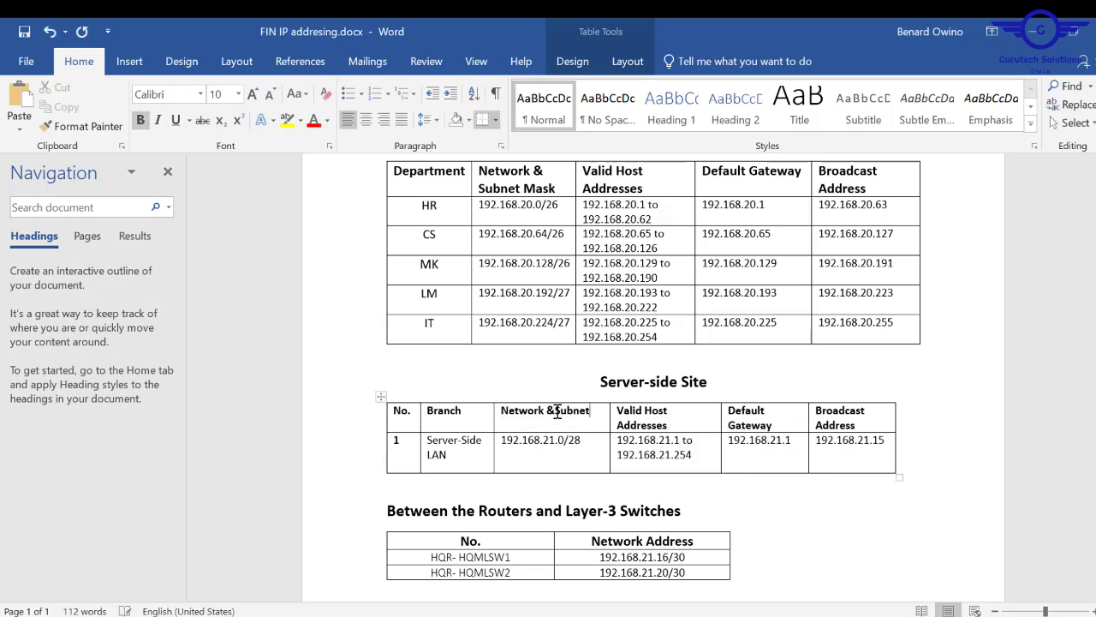
{"action": "type", "text": " Mask"}
{"action": "scroll", "coordinate": [602, 432], "scroll_direction": "down", "scroll_amount": 3}
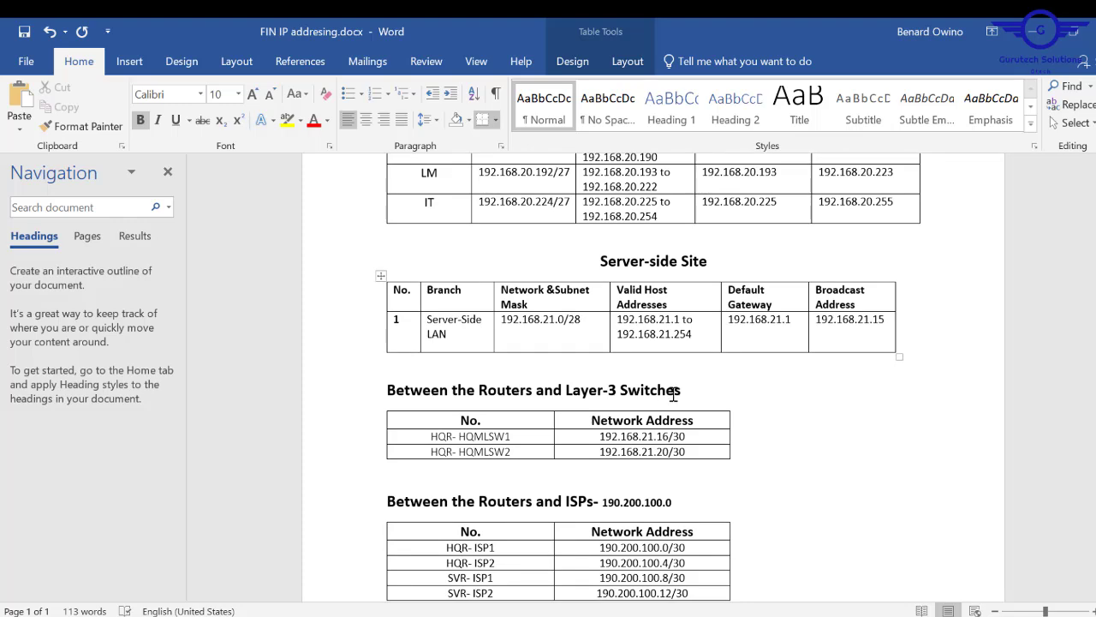
{"action": "key", "text": "ctrl+y"}
- Scroll back to the HQ Network table to review the department subnets
{"action": "scroll", "coordinate": [654, 377], "scroll_direction": "down", "scroll_amount": 2}
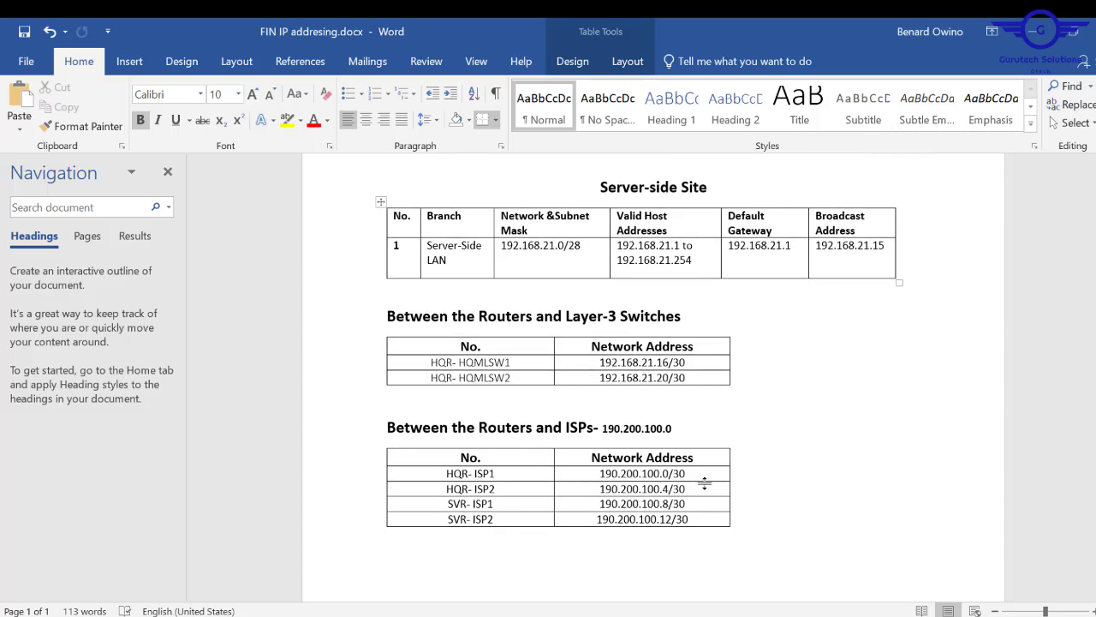
{"action": "scroll", "coordinate": [653, 377], "scroll_direction": "up", "scroll_amount": 10}
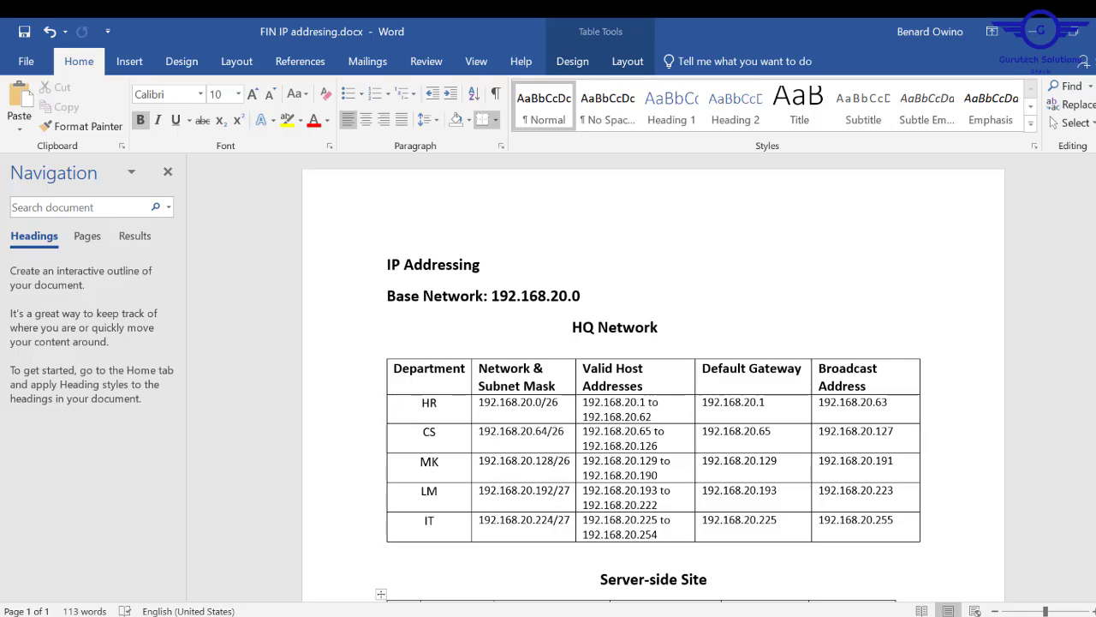
{"action": "scroll", "coordinate": [654, 385], "scroll_direction": "down", "scroll_amount": 6}
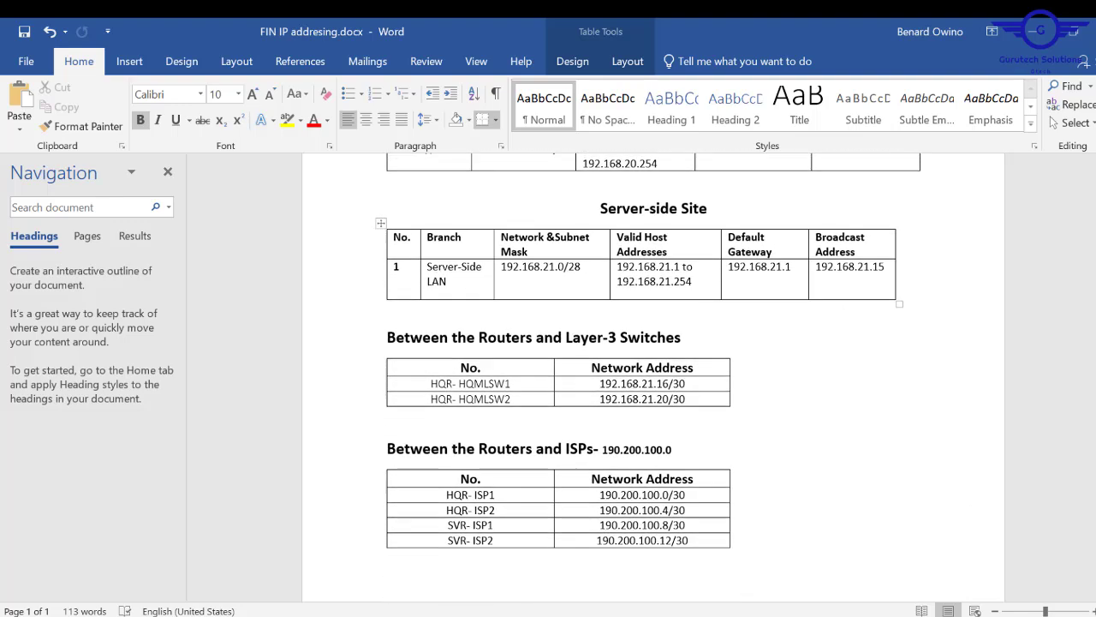
{"action": "scroll", "coordinate": [653, 386], "scroll_direction": "down", "scroll_amount": 1}
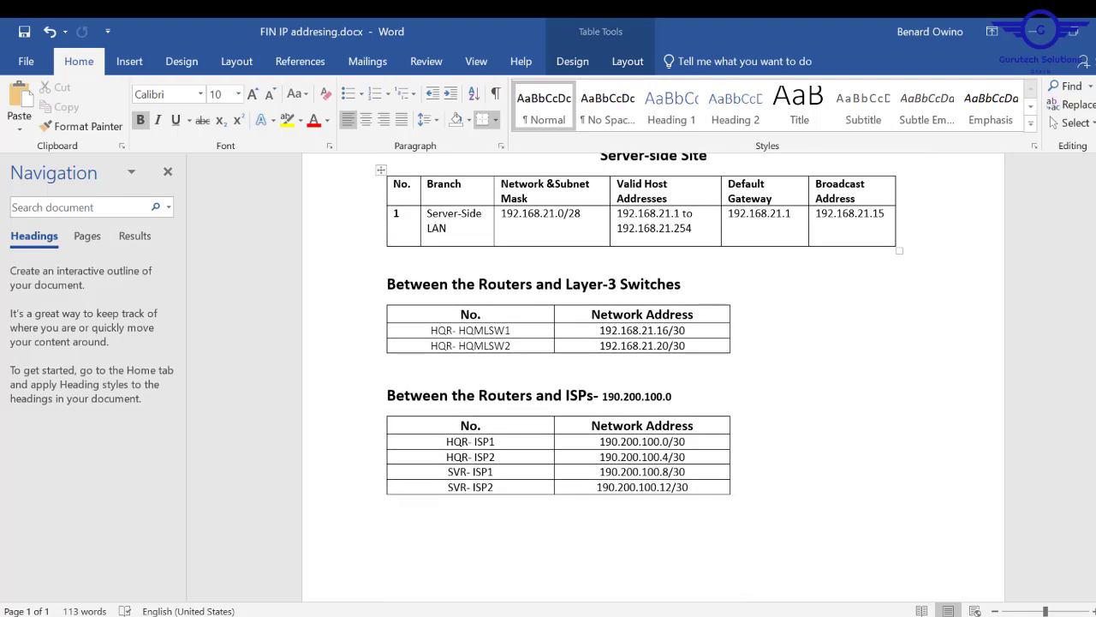
{"action": "scroll", "coordinate": [653, 385], "scroll_direction": "up", "scroll_amount": 5}
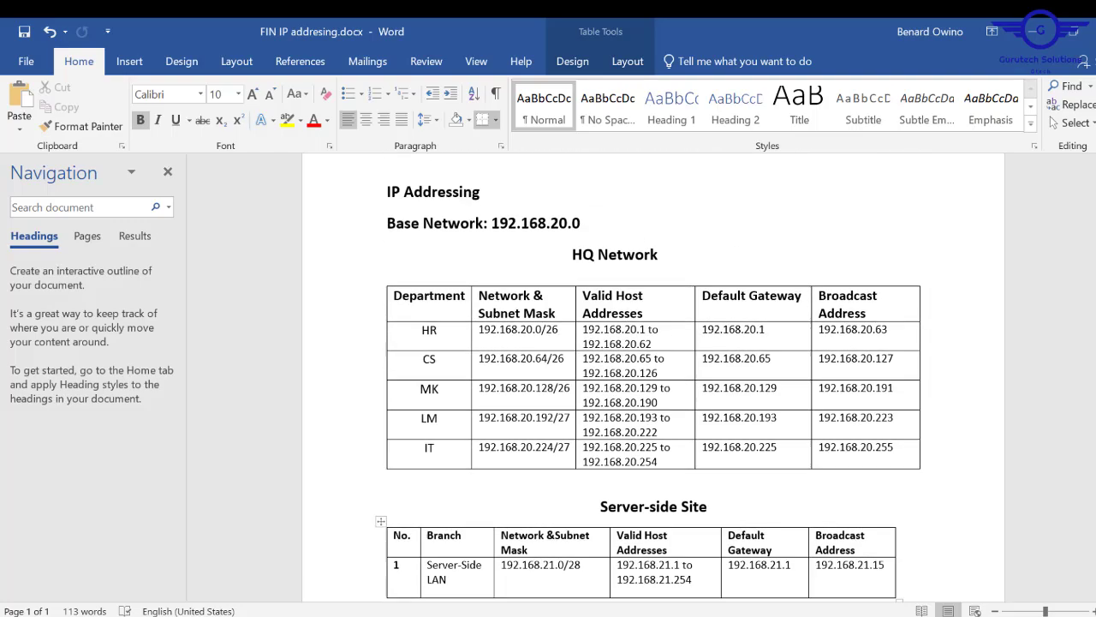
{"action": "scroll", "coordinate": [653, 385], "scroll_direction": "up", "scroll_amount": 1}
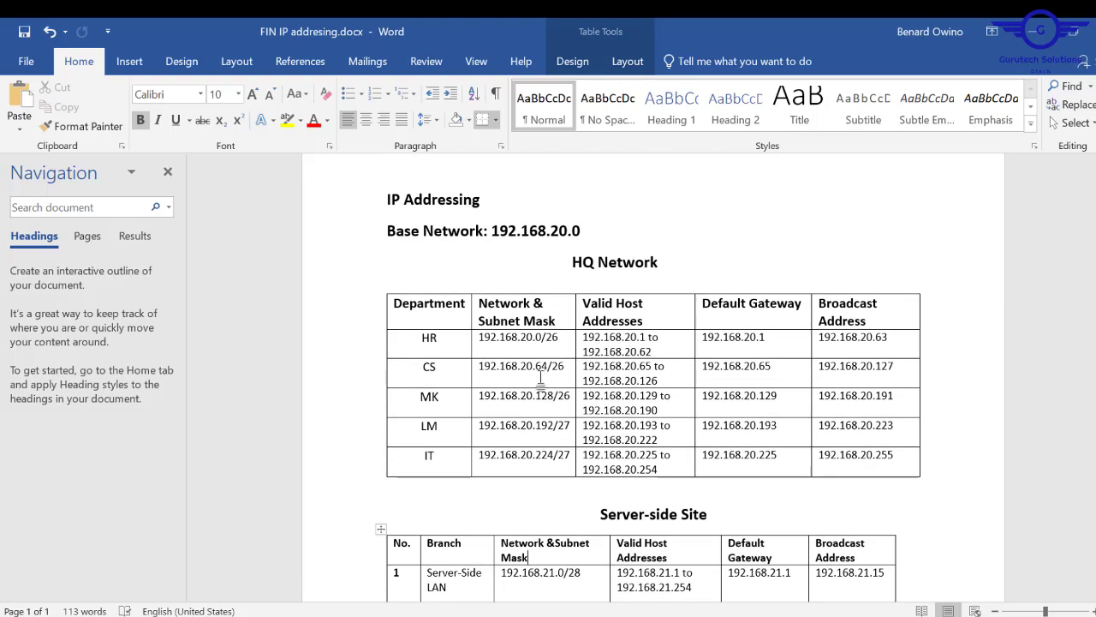
{"action": "key", "text": "alt+Tab"}
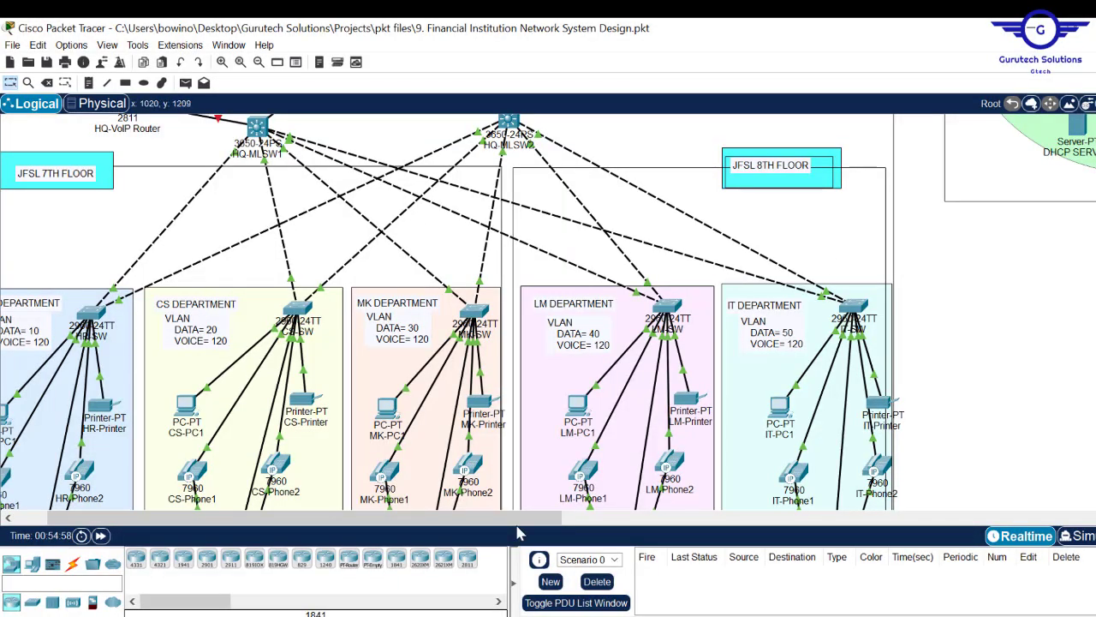
- Scroll the Logical workspace, glance back at the Word addressing document, then minimize Word
{"action": "scroll", "coordinate": [518, 518], "scroll_direction": "left", "scroll_amount": 1}
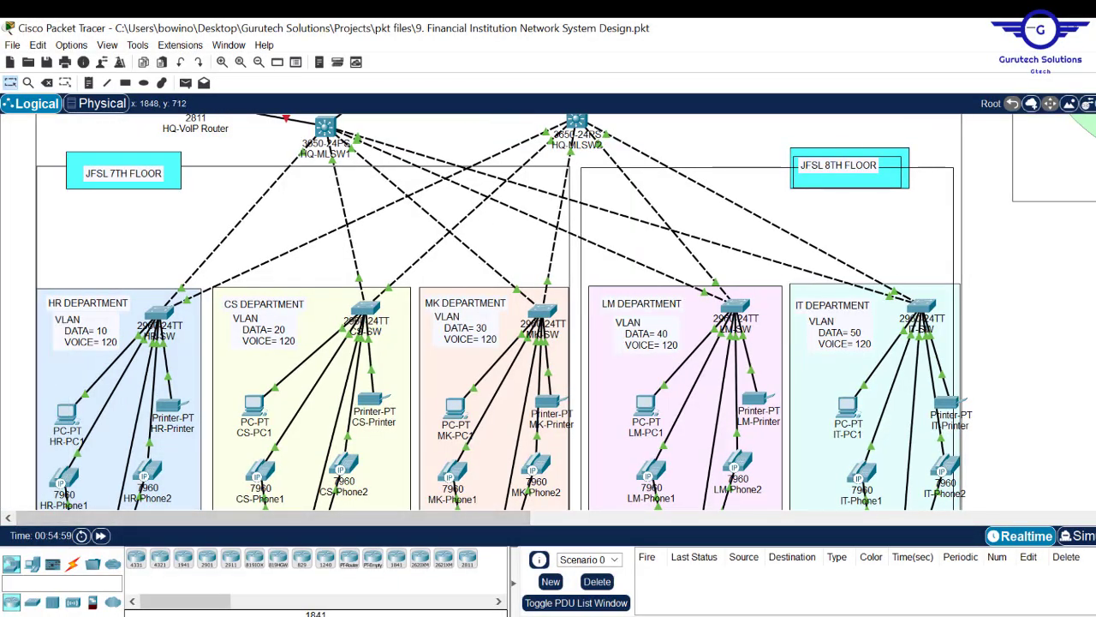
{"action": "scroll", "coordinate": [503, 311], "scroll_direction": "down", "scroll_amount": 1}
{"action": "scroll", "coordinate": [503, 312], "scroll_direction": "up", "scroll_amount": 2}
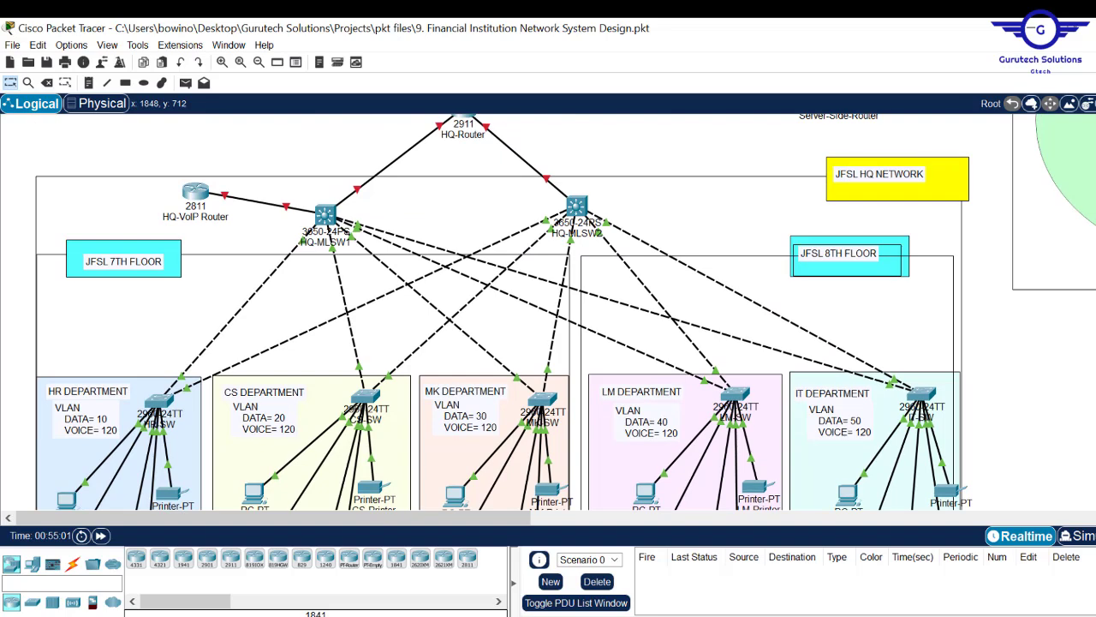
{"action": "scroll", "coordinate": [504, 312], "scroll_direction": "down", "scroll_amount": 1}
{"action": "scroll", "coordinate": [504, 312], "scroll_direction": "up", "scroll_amount": 1}
{"action": "scroll", "coordinate": [504, 312], "scroll_direction": "up", "scroll_amount": 1}
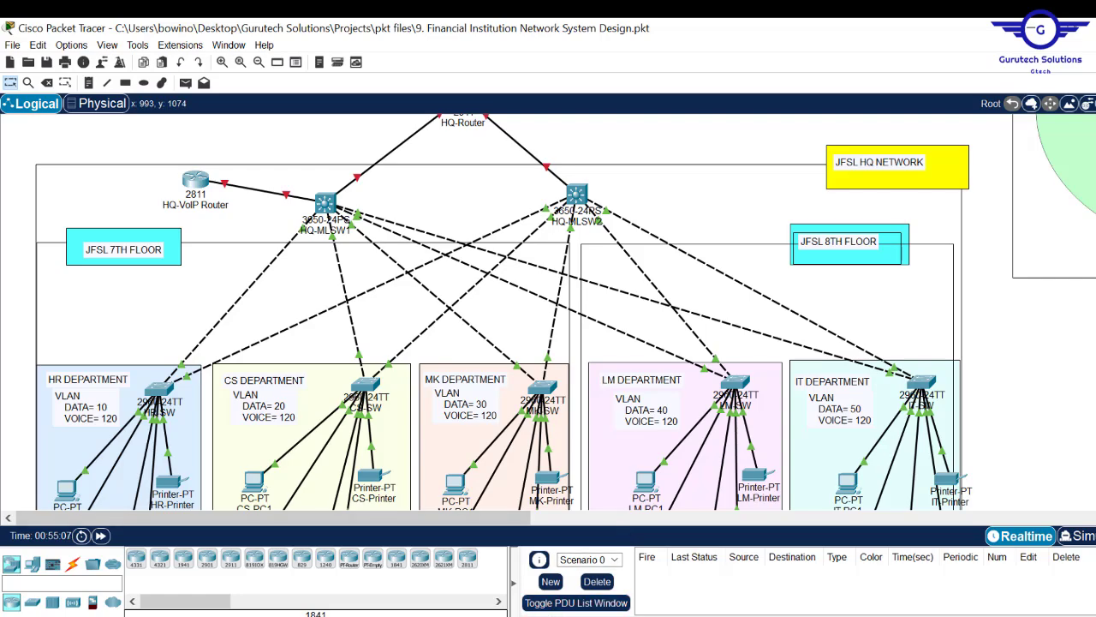
{"action": "key", "text": "alt+Tab"}
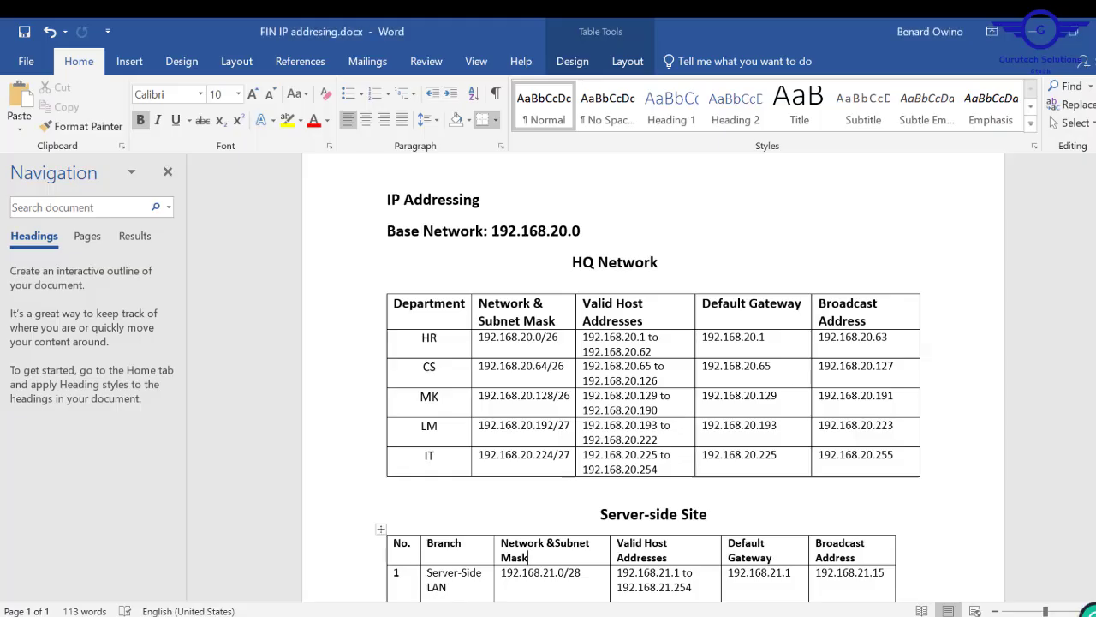
{"action": "scroll", "coordinate": [654, 383], "scroll_direction": "down", "scroll_amount": 8}
{"action": "scroll", "coordinate": [654, 384], "scroll_direction": "up", "scroll_amount": 9}
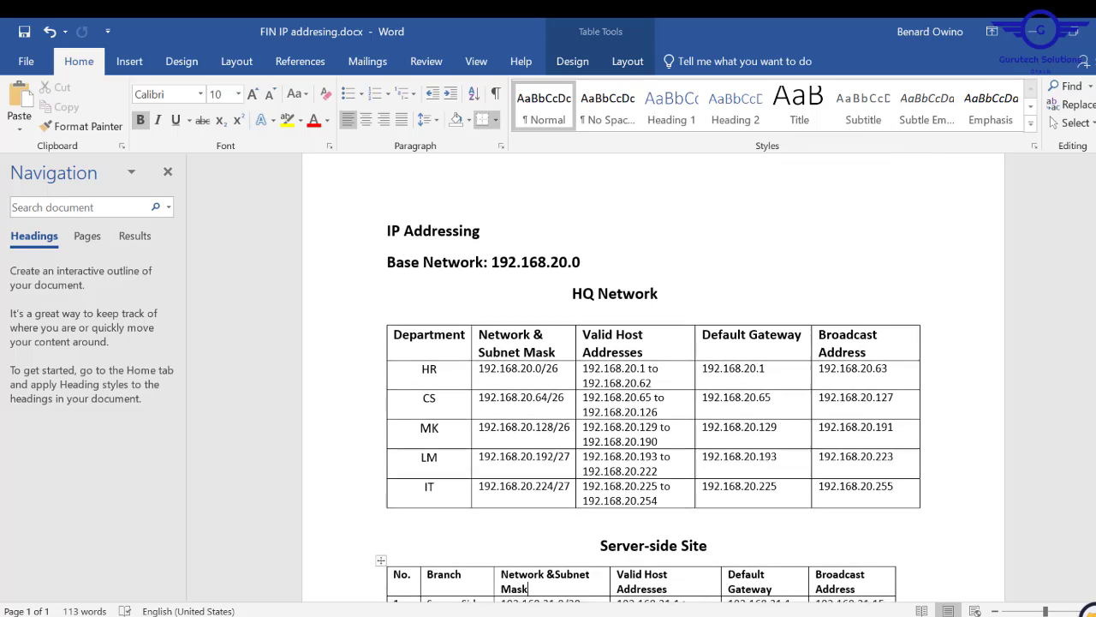
{"action": "left_click", "coordinate": [1031, 32]}
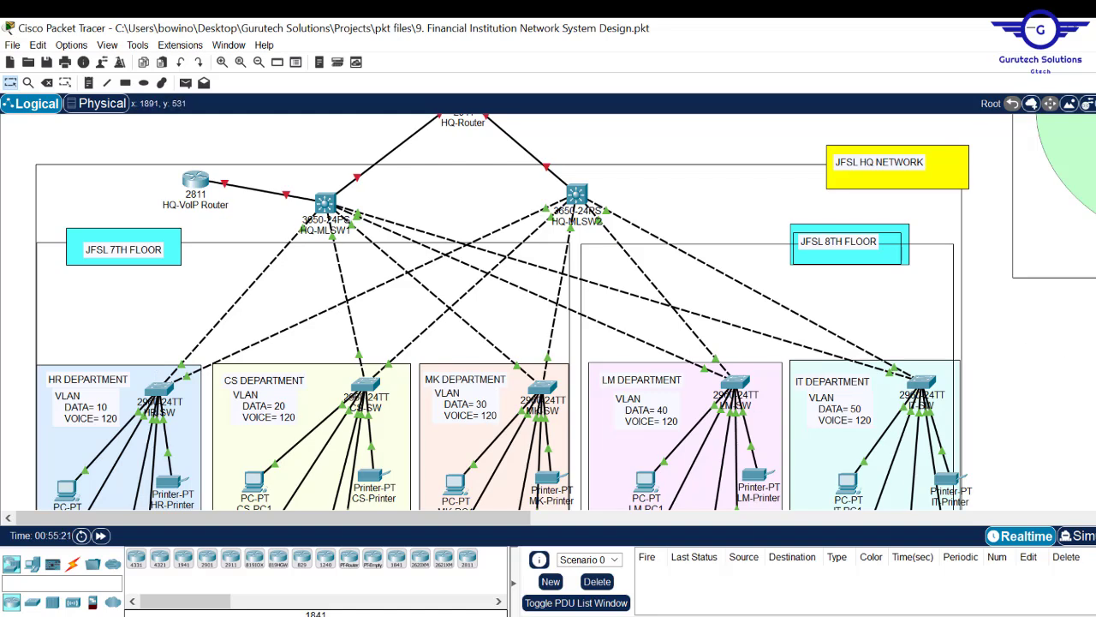
- Scroll the topology to view the HQ department switches and both floor areas
{"action": "scroll", "coordinate": [548, 312], "scroll_direction": "down", "scroll_amount": 5}
{"action": "scroll", "coordinate": [548, 311], "scroll_direction": "up", "scroll_amount": 3}
{"action": "scroll", "coordinate": [548, 311], "scroll_direction": "up", "scroll_amount": 4}
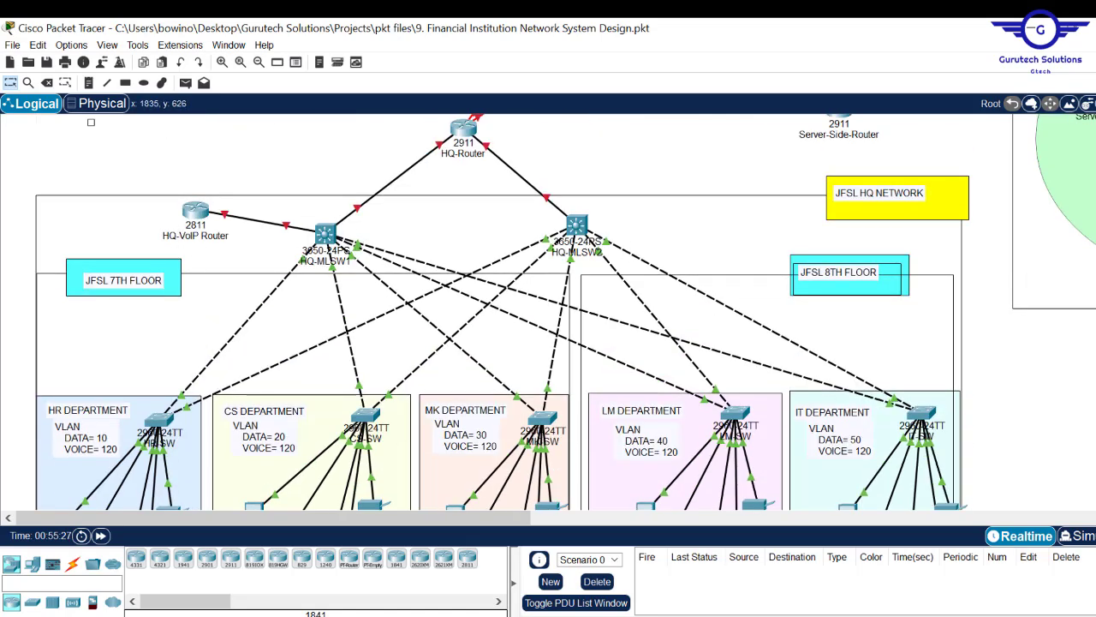
{"action": "scroll", "coordinate": [548, 312], "scroll_direction": "down", "scroll_amount": 1}
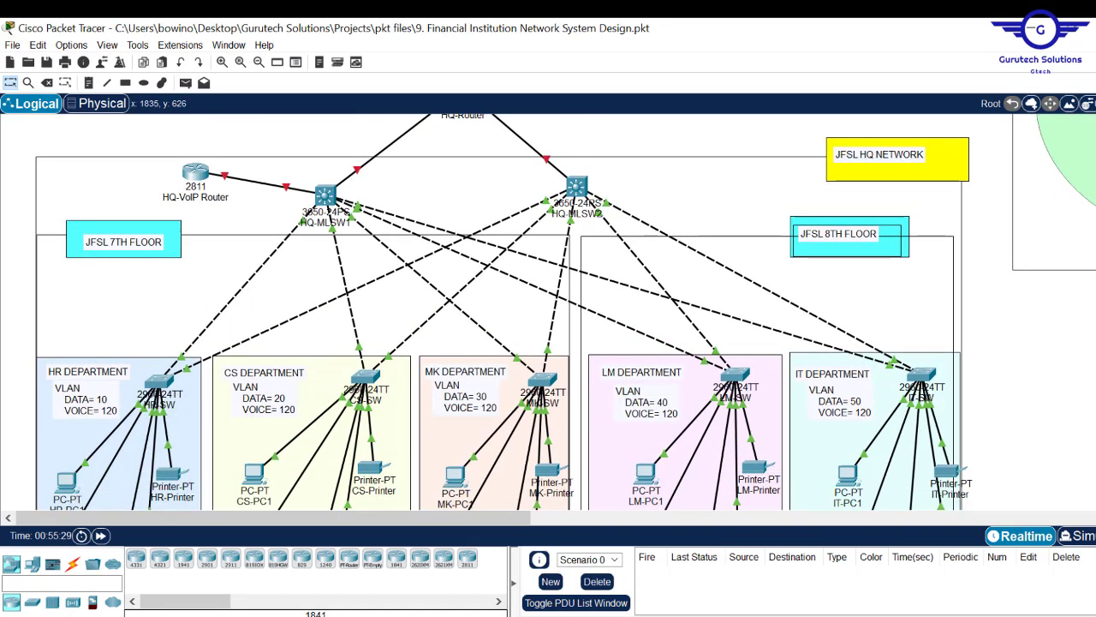
{"action": "scroll", "coordinate": [350, 375], "scroll_direction": "down", "scroll_amount": 4}
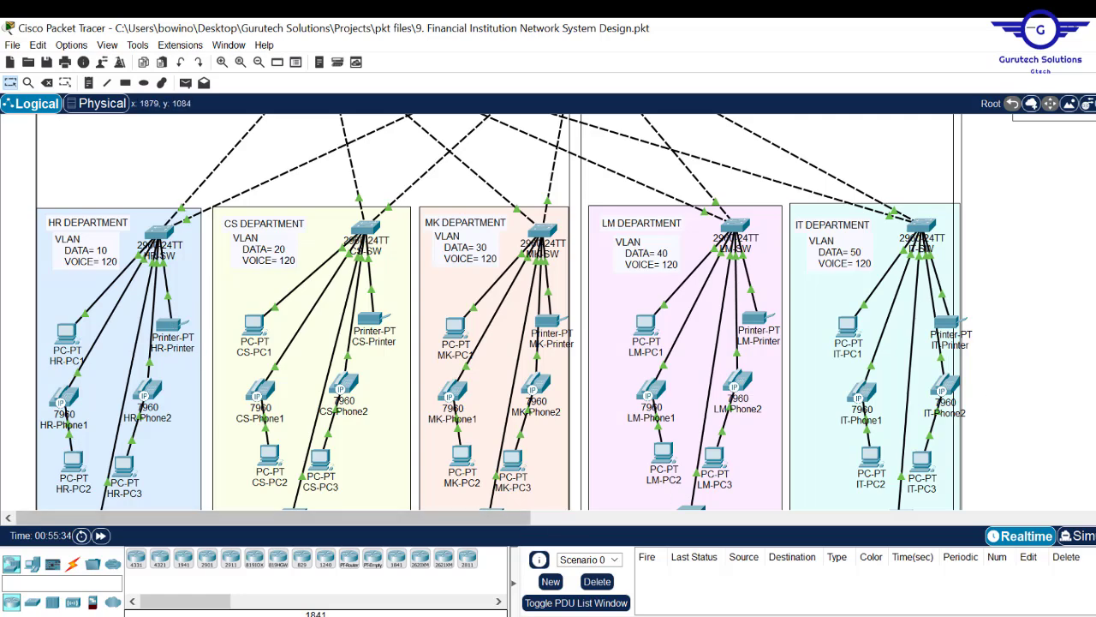
{"action": "scroll", "coordinate": [503, 311], "scroll_direction": "up", "scroll_amount": 2}
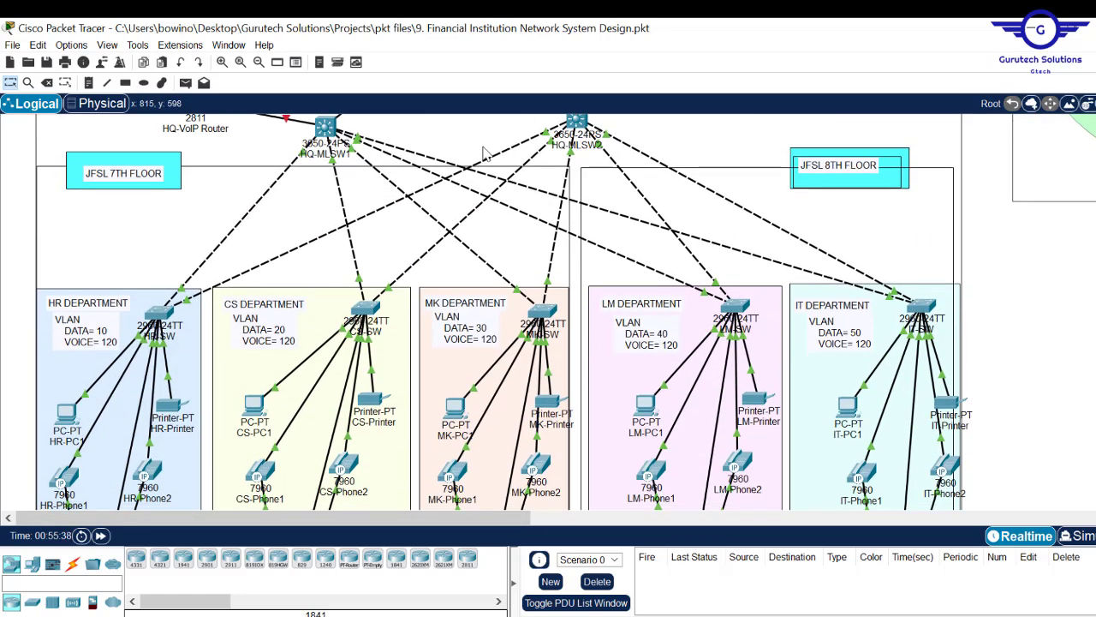
- Place a note reading 'Net 192.168.20.0/26' beside the HR Department switch
{"action": "left_click", "coordinate": [89, 85]}
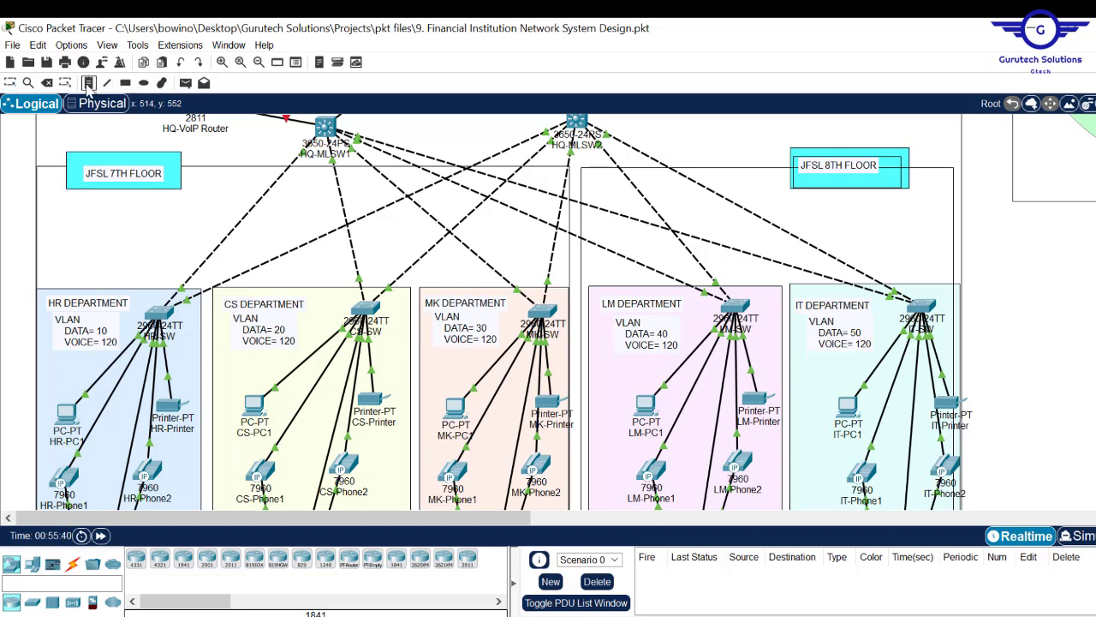
{"action": "left_click", "coordinate": [38, 358]}
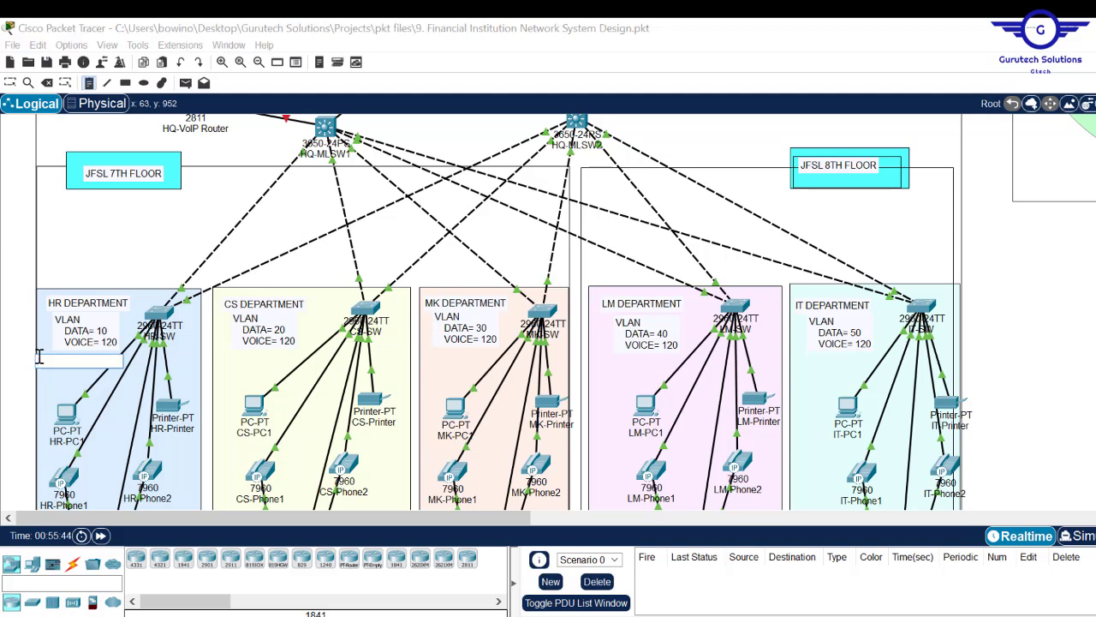
{"action": "type", "text": "Net"}
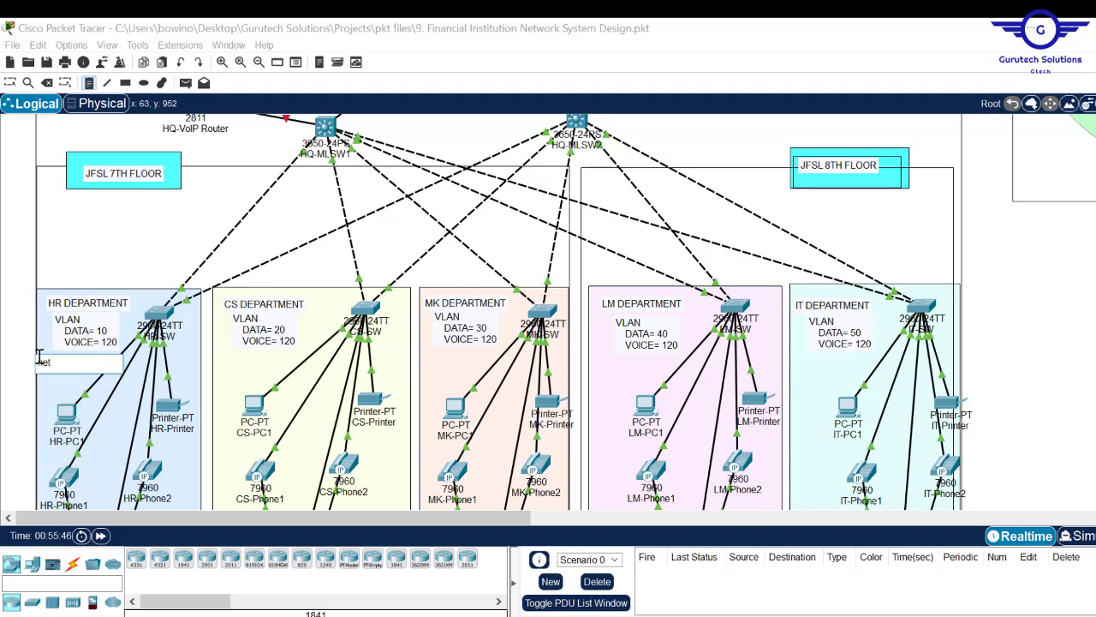
{"action": "type", "text": " 192.168.20.0/26"}
{"action": "key", "text": "ctrl+a"}
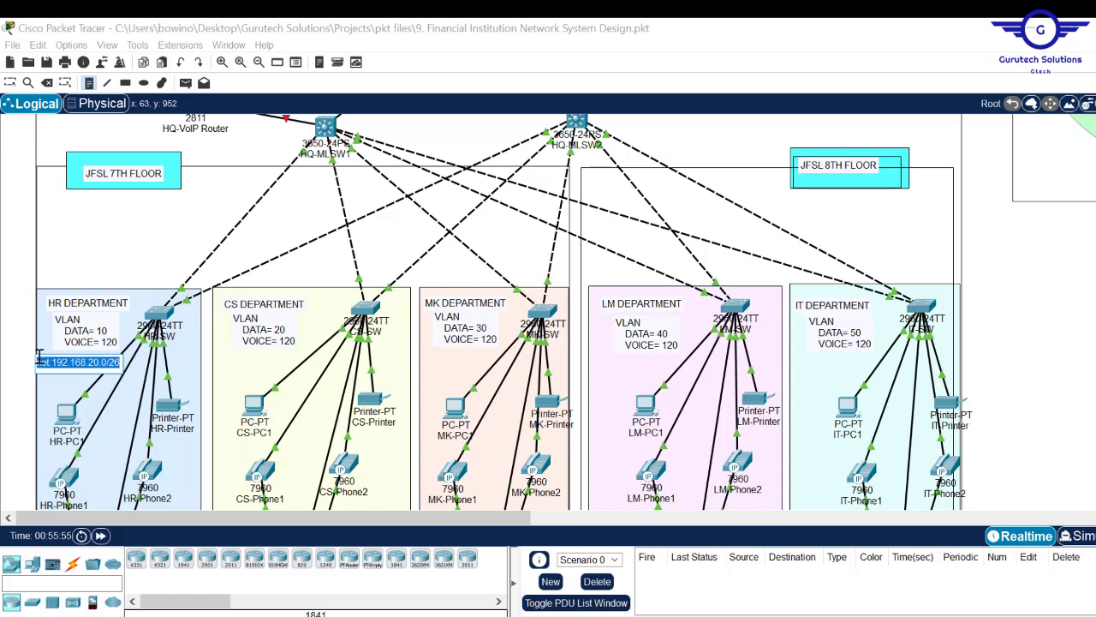
{"action": "left_click", "coordinate": [151, 257]}
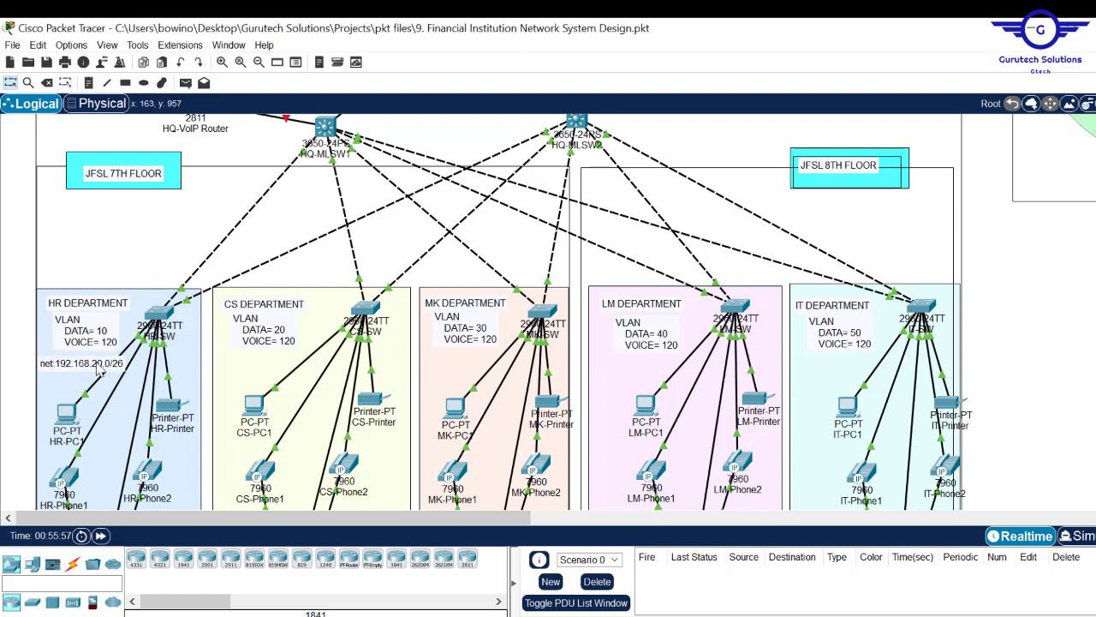
- Change the note to 'NET:192.168.20.0/26' and move it under the VOICE label
{"action": "left_click", "coordinate": [54, 361]}
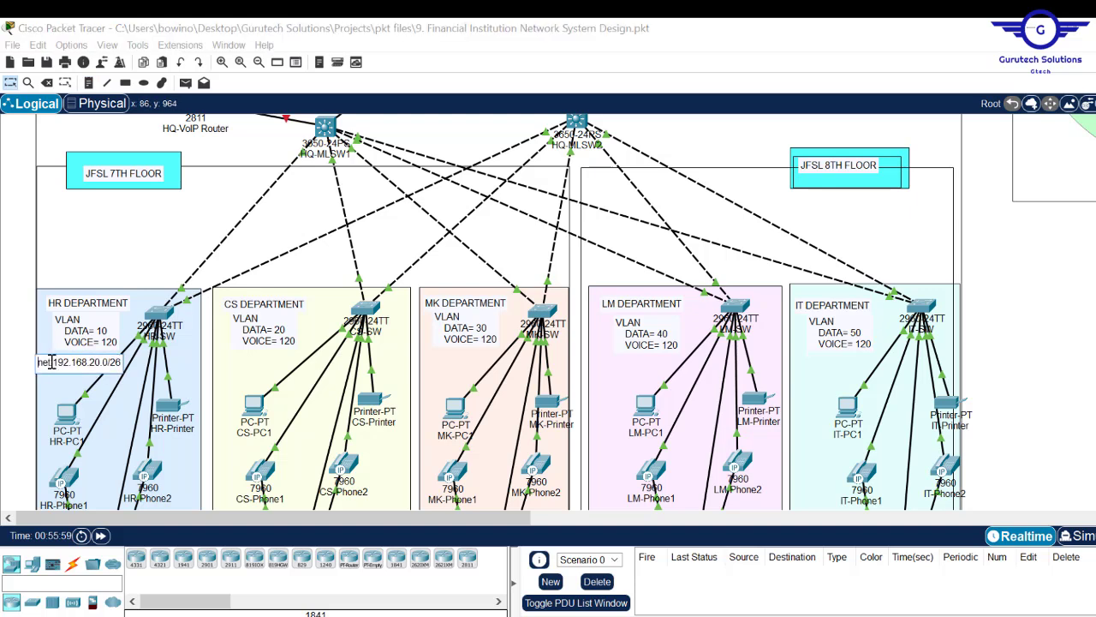
{"action": "left_click_drag", "start_coordinate": [51, 362], "coordinate": [30, 358]}
{"action": "key", "text": "Caps_Lock"}
{"action": "type", "text": "NET"}
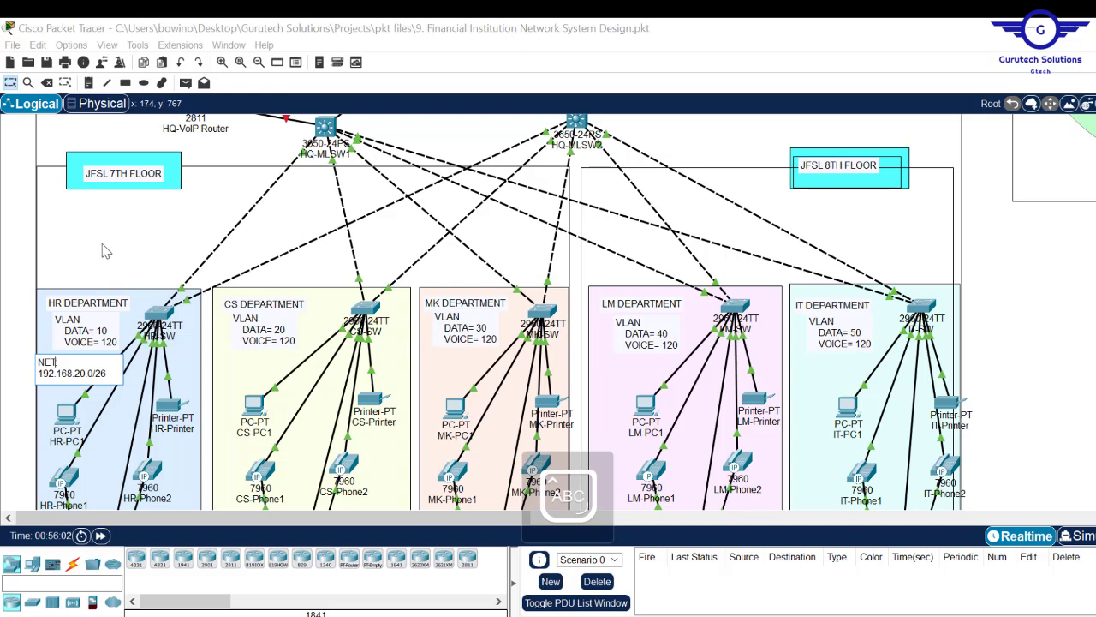
{"action": "left_click", "coordinate": [7, 273]}
{"action": "left_click_drag", "start_coordinate": [85, 363], "coordinate": [89, 353]}
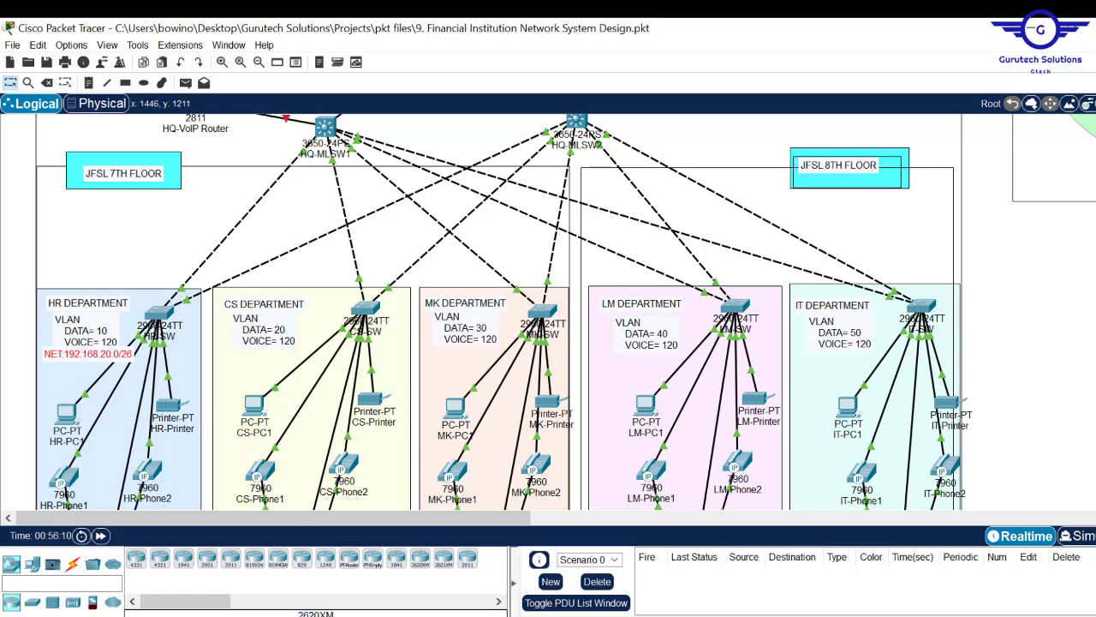
{"action": "key", "text": "alt+Tab"}
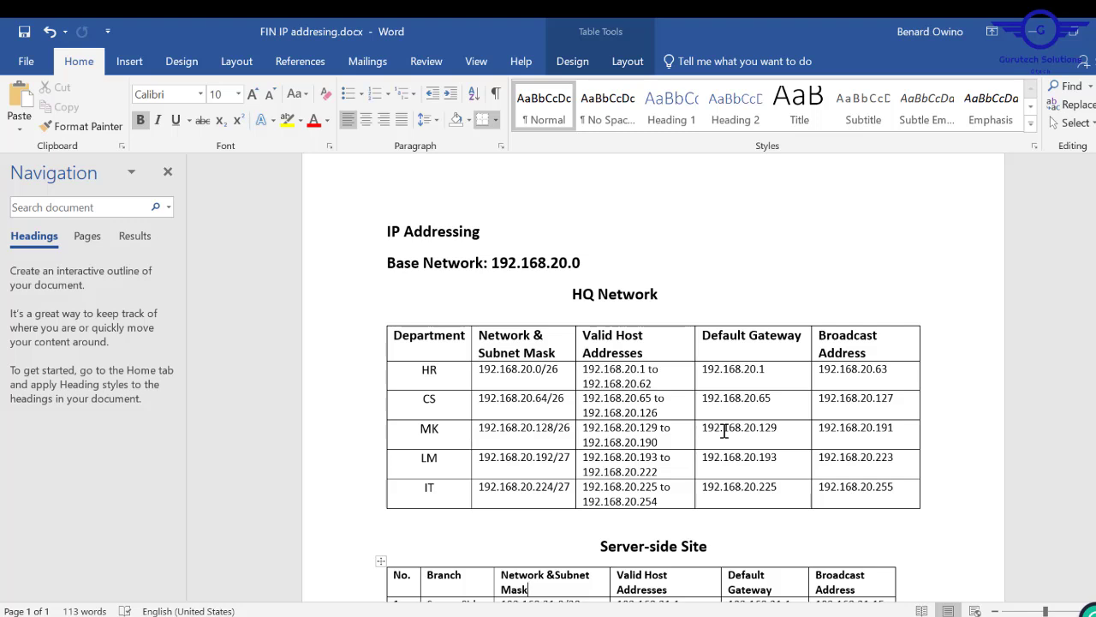
- Check the HR /26 mask in Word and copy the HR network note
{"action": "left_click_drag", "start_coordinate": [563, 372], "coordinate": [551, 372]}
{"action": "double_click", "coordinate": [552, 370]}
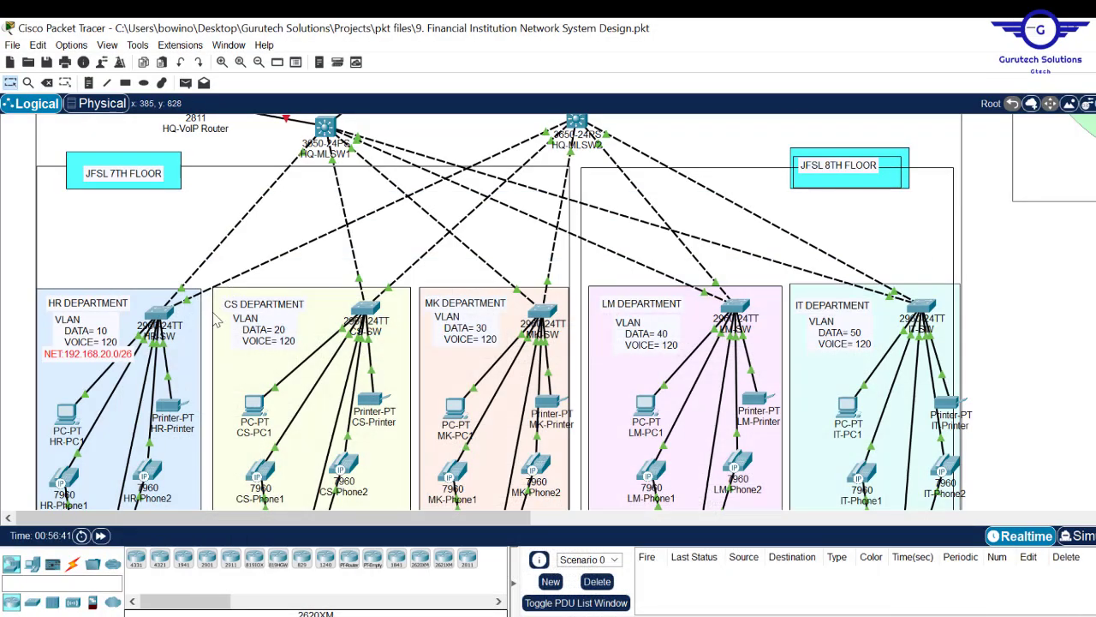
{"action": "double_click", "coordinate": [110, 363]}
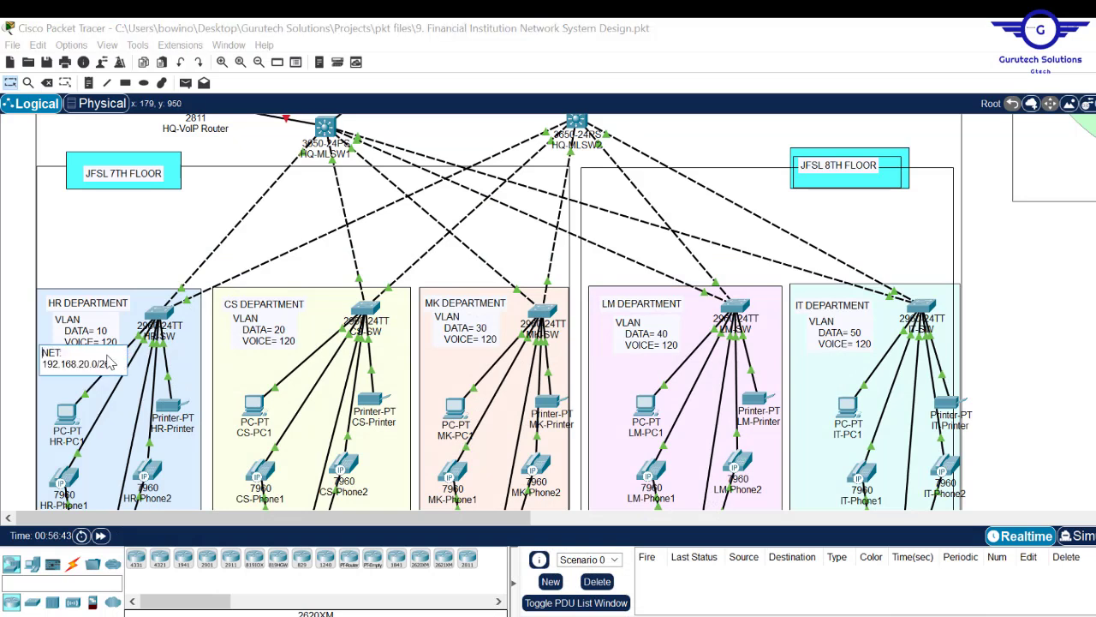
{"action": "key", "text": "ctrl+a"}
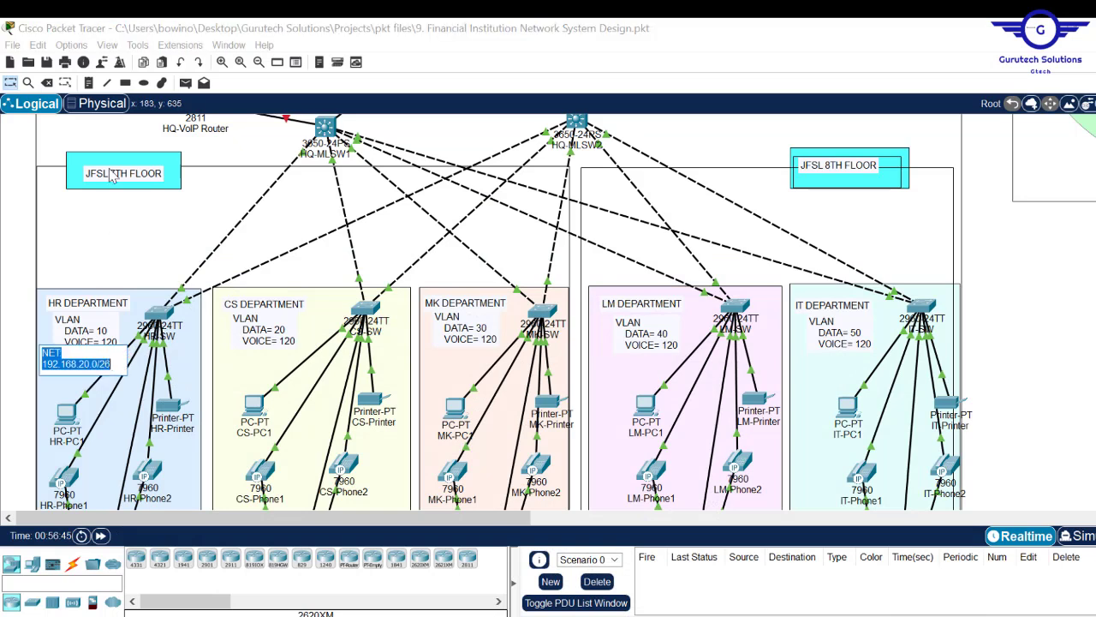
{"action": "left_click", "coordinate": [89, 83]}
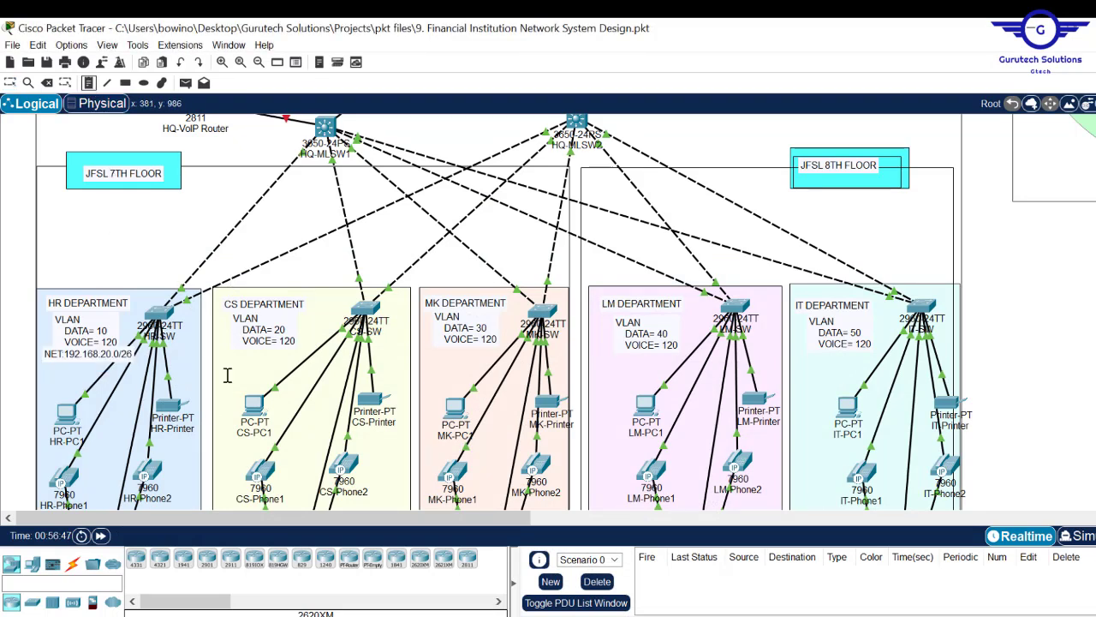
- Paste the note into CS Department and edit it to 192.168.20.64/26
{"action": "left_click", "coordinate": [217, 350]}
{"action": "type", "text": "NET:192.168.20.0/26"}
{"action": "left_click", "coordinate": [274, 368]}
{"action": "key", "text": "BackSpace"}
{"action": "type", "text": "64"}
{"action": "left_click", "coordinate": [422, 350]}
- Add notes for MK 192.168.20.128/26, LM 192.168.20.192/27 and IT 192.168.20.224/27
{"action": "type", "text": "NET:192.168.20.0/26"}
{"action": "left_click", "coordinate": [479, 369]}
{"action": "type", "text": "28"}
{"action": "left_click", "coordinate": [595, 355]}
{"action": "key", "text": "ctrl+v"}
{"action": "left_click", "coordinate": [650, 372]}
{"action": "key", "text": "BackSpace"}
{"action": "type", "text": "192"}
{"action": "left_click", "coordinate": [677, 371]}
{"action": "key", "text": "BackSpace"}
{"action": "key", "text": "BackSpace"}
{"action": "type", "text": "224"}
{"action": "left_click", "coordinate": [1065, 303]}
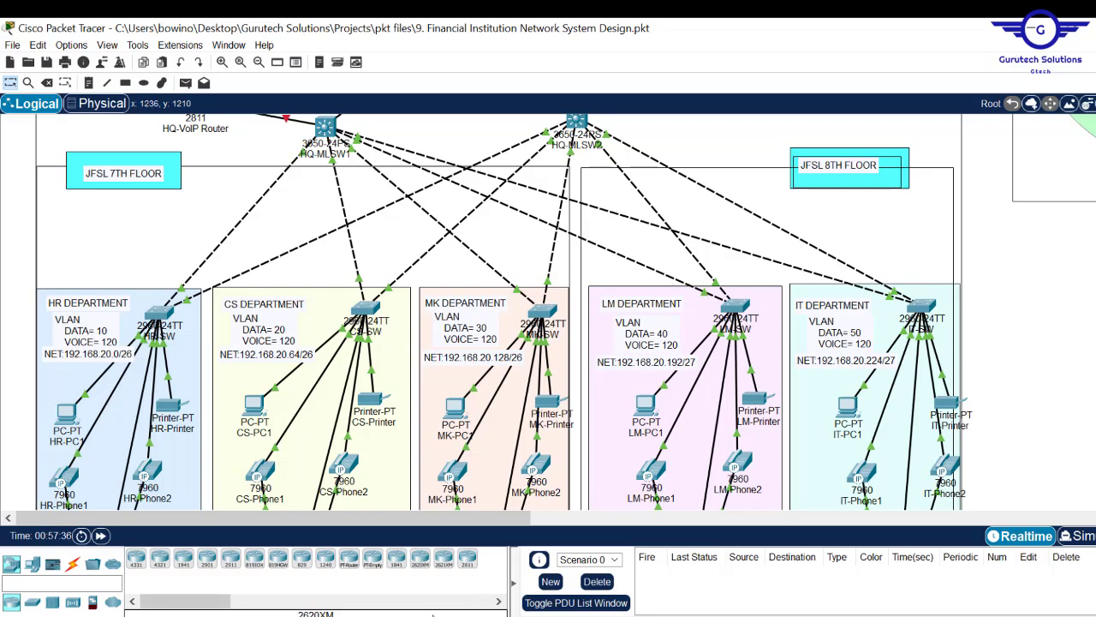
- Look up the Server-Side LAN network 192.168.21.0/28 in the Word addressing document, then minimize Word
{"action": "left_click", "coordinate": [418, 615]}
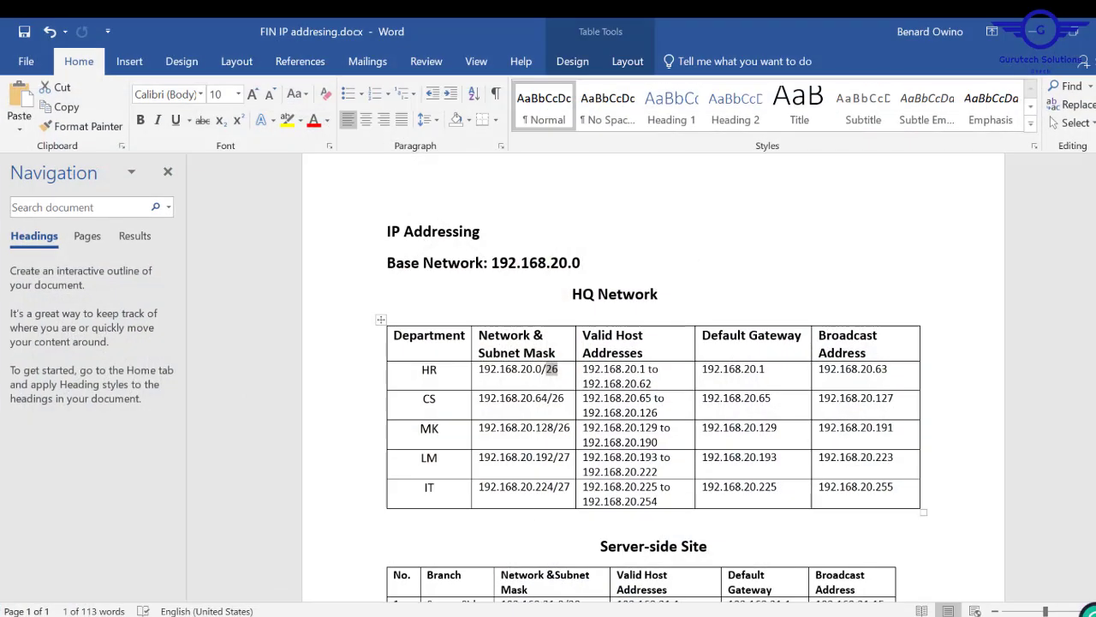
{"action": "scroll", "coordinate": [782, 328], "scroll_direction": "down", "scroll_amount": 5}
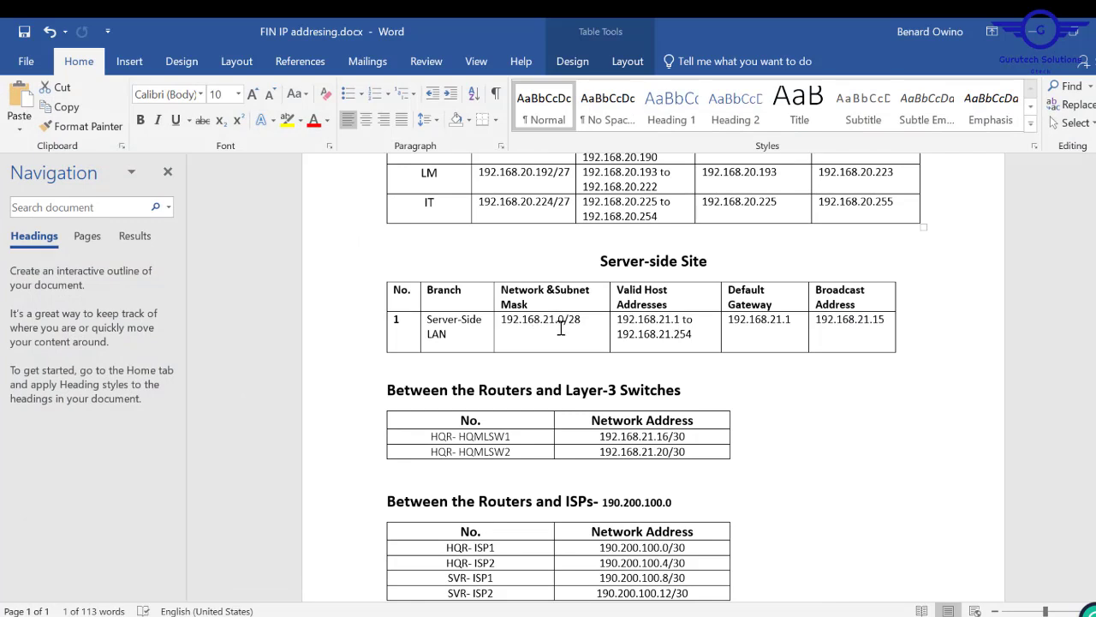
{"action": "left_click_drag", "start_coordinate": [587, 324], "coordinate": [509, 319]}
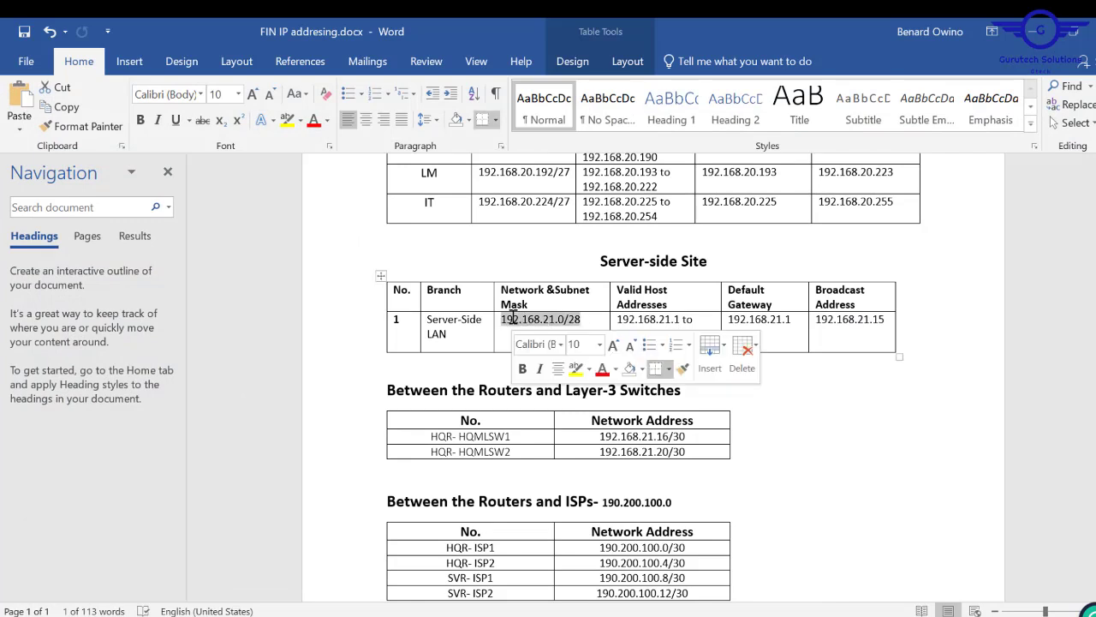
{"action": "left_click", "coordinate": [1032, 32]}
{"action": "left_click_drag", "start_coordinate": [482, 517], "coordinate": [666, 516]}
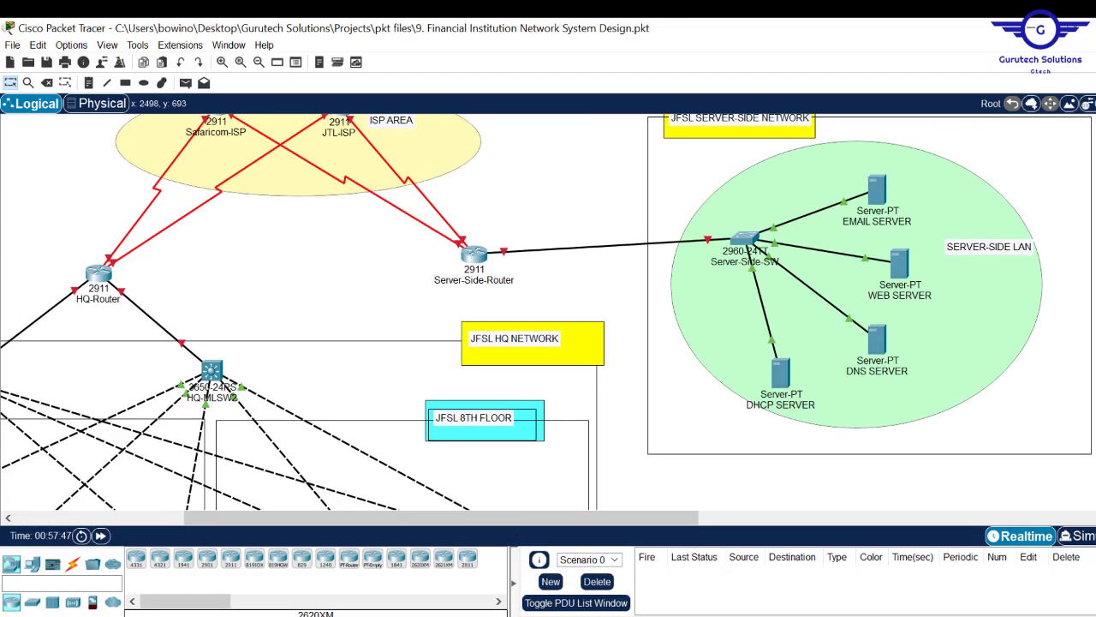
{"action": "scroll", "coordinate": [1019, 162], "scroll_direction": "up", "scroll_amount": 5}
{"action": "left_click", "coordinate": [89, 83]}
- Add a two-line note 'NET:' / '192.168.21.0/28' under SERVER-SIDE LAN, then return to Word
{"action": "left_click", "coordinate": [952, 285]}
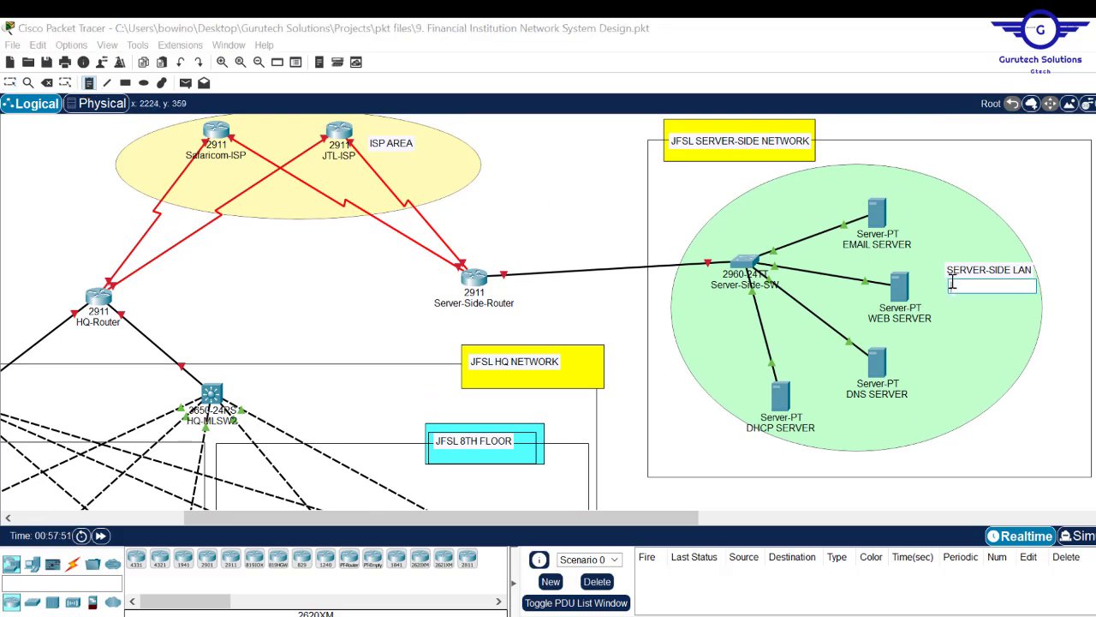
{"action": "type", "text": "NET"}
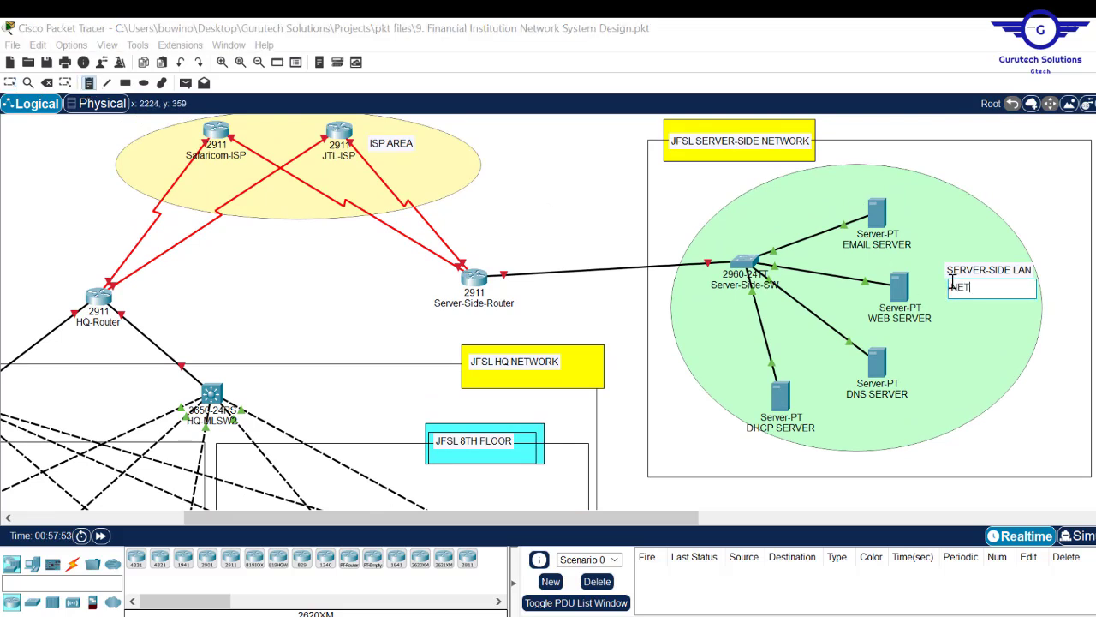
{"action": "type", "text": ":"}
{"action": "key", "text": "Return"}
{"action": "type", "text": "192.168.21.0/28"}
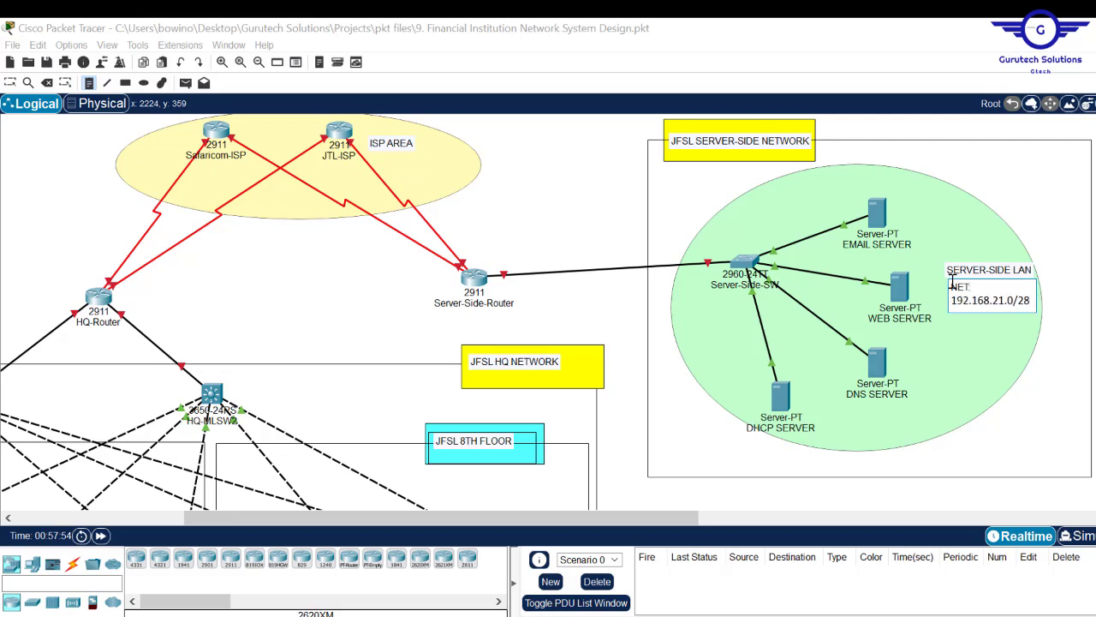
{"action": "key", "text": "Escape"}
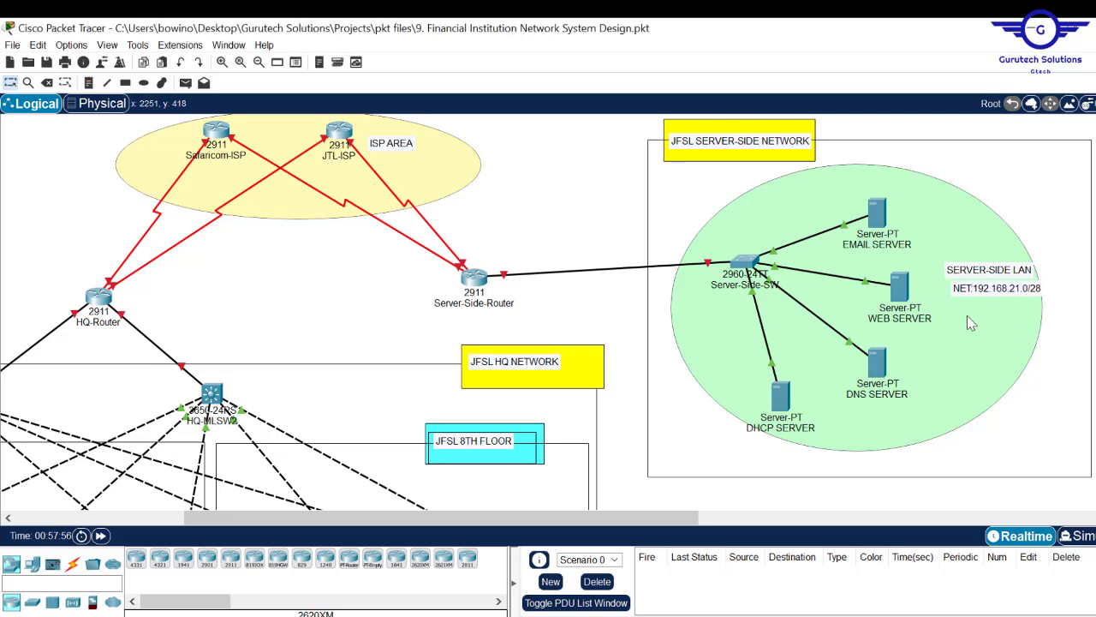
{"action": "key", "text": "alt+Tab"}
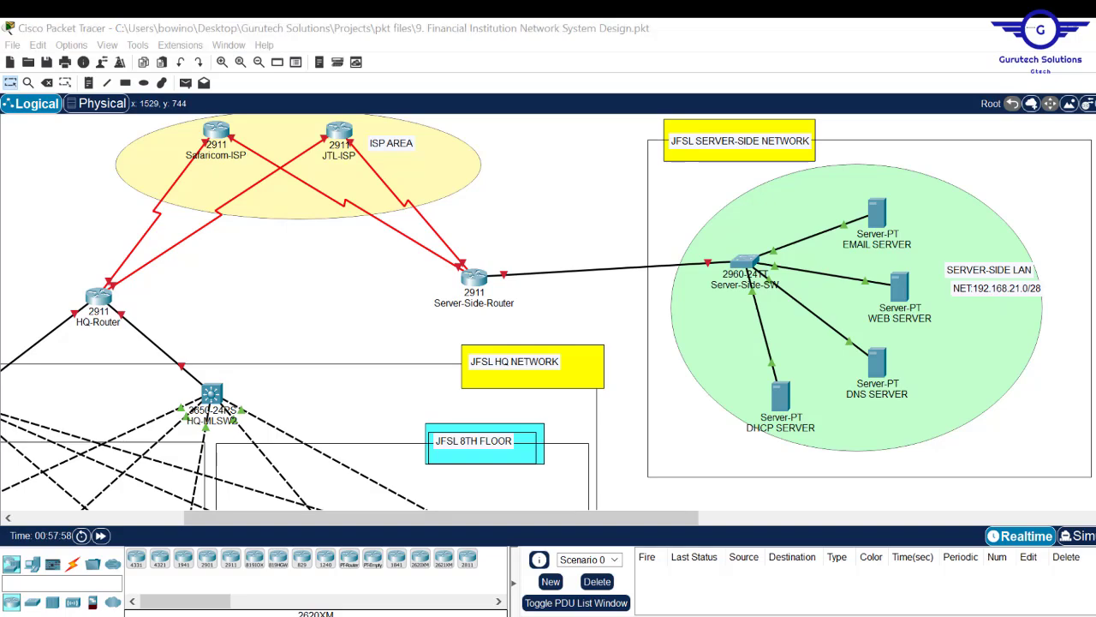
{"action": "scroll", "coordinate": [651, 377], "scroll_direction": "down", "scroll_amount": 2}
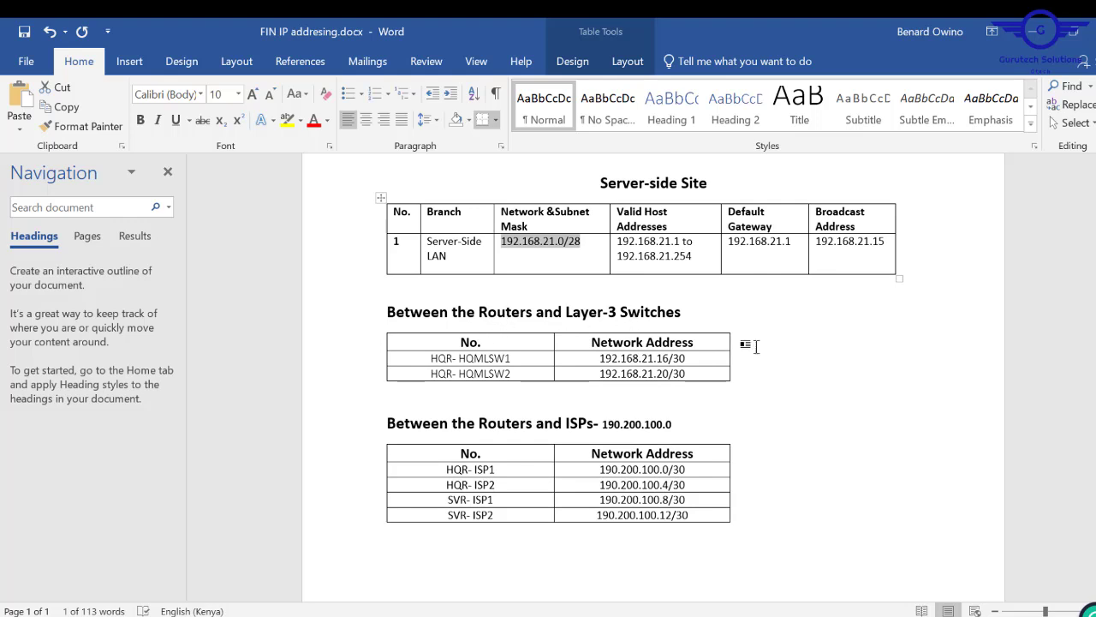
- Label the HQ-Router to layer-3 switch links 192.168.21.16/30 and 192.168.21.20/30
{"action": "left_click_drag", "start_coordinate": [690, 358], "coordinate": [602, 360]}
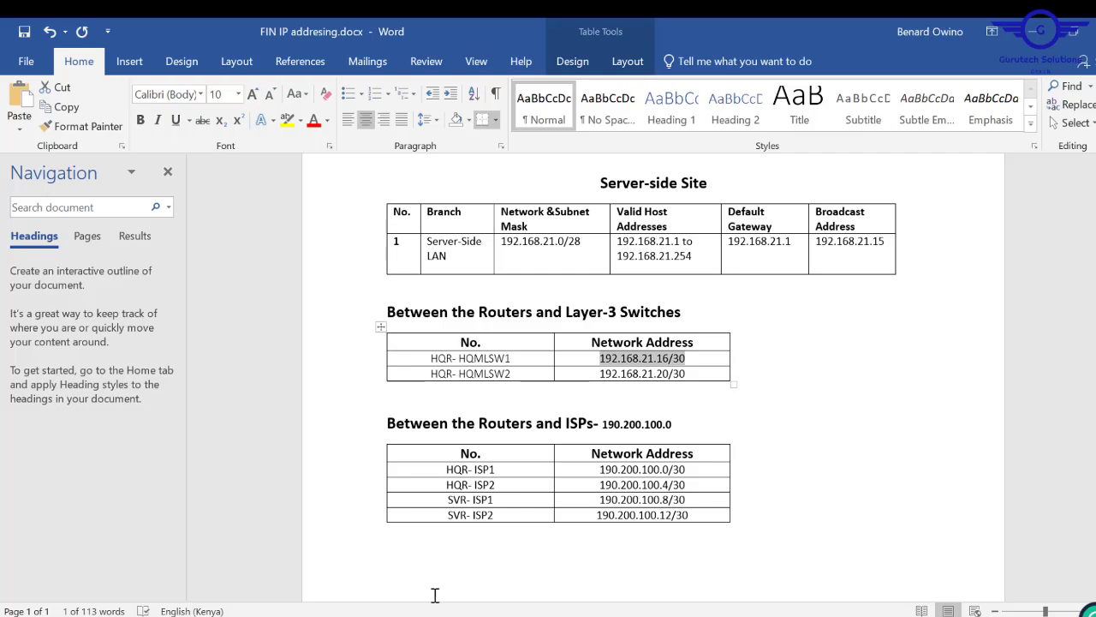
{"action": "key", "text": "alt+Tab"}
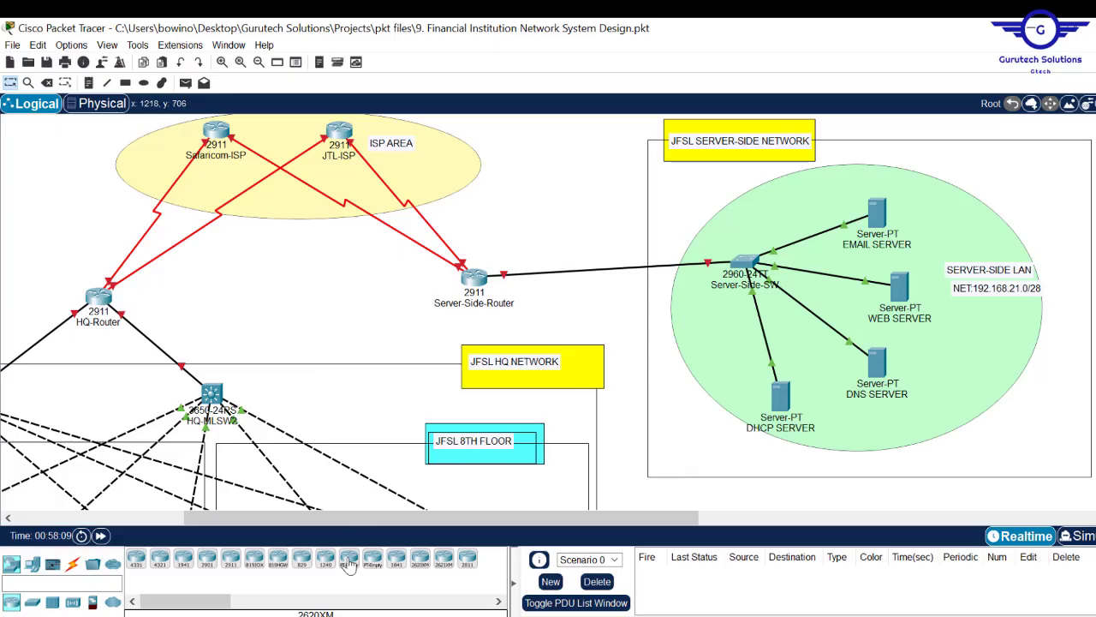
{"action": "left_click_drag", "start_coordinate": [339, 523], "coordinate": [219, 523]}
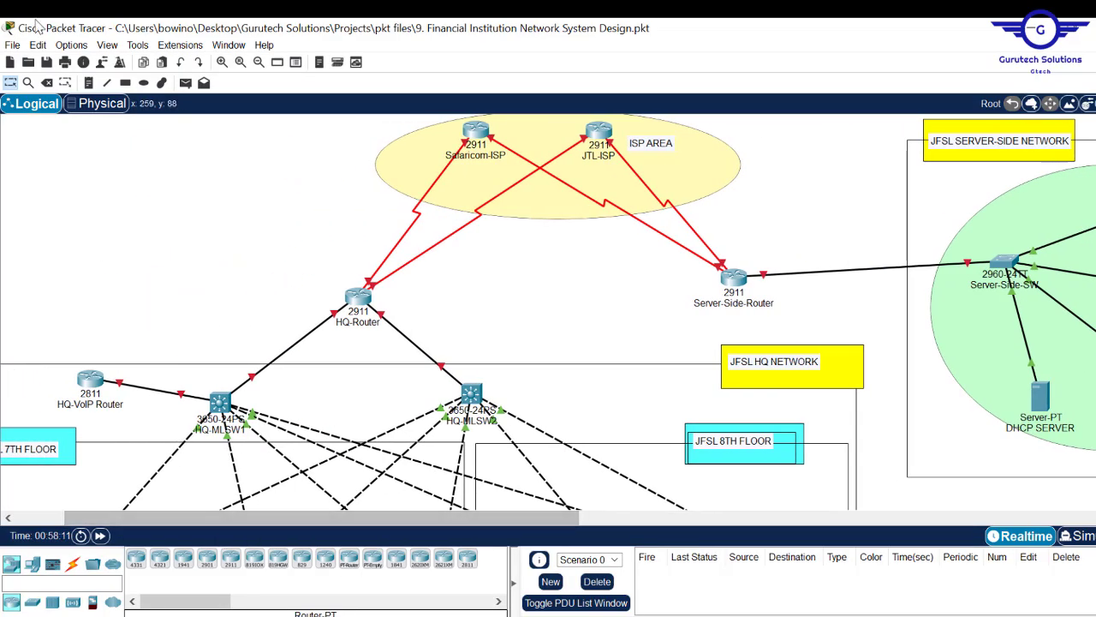
{"action": "left_click", "coordinate": [88, 84]}
{"action": "left_click", "coordinate": [249, 357]}
{"action": "key", "text": "ctrl+v"}
{"action": "left_click", "coordinate": [401, 345]}
{"action": "key", "text": "ctrl+v"}
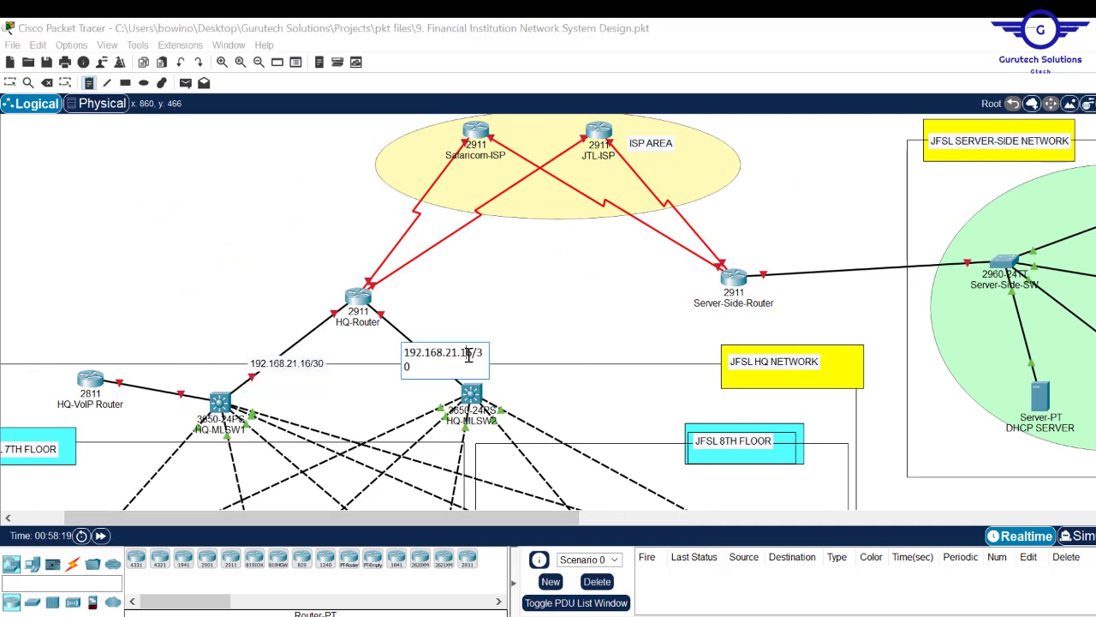
{"action": "left_click_drag", "start_coordinate": [467, 353], "coordinate": [458, 353]}
{"action": "type", "text": "20"}
{"action": "left_click_drag", "start_coordinate": [308, 366], "coordinate": [297, 353]}
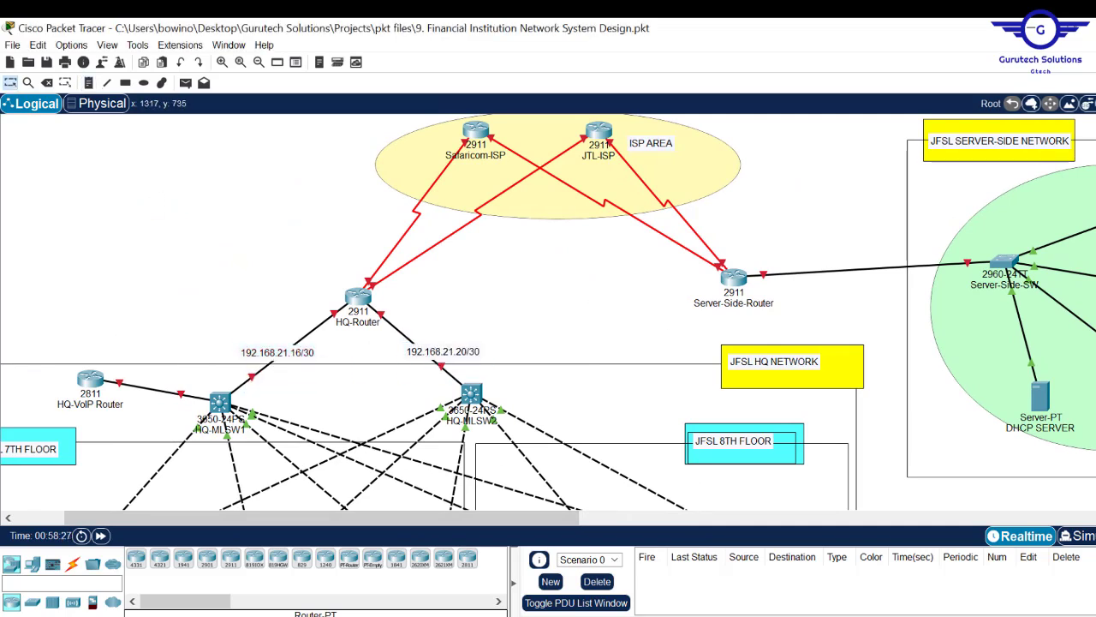
- Check the ISP addresses in Word and add a 190.200.100.0/30 note by an HQ-Router ISP link
{"action": "left_click", "coordinate": [428, 616]}
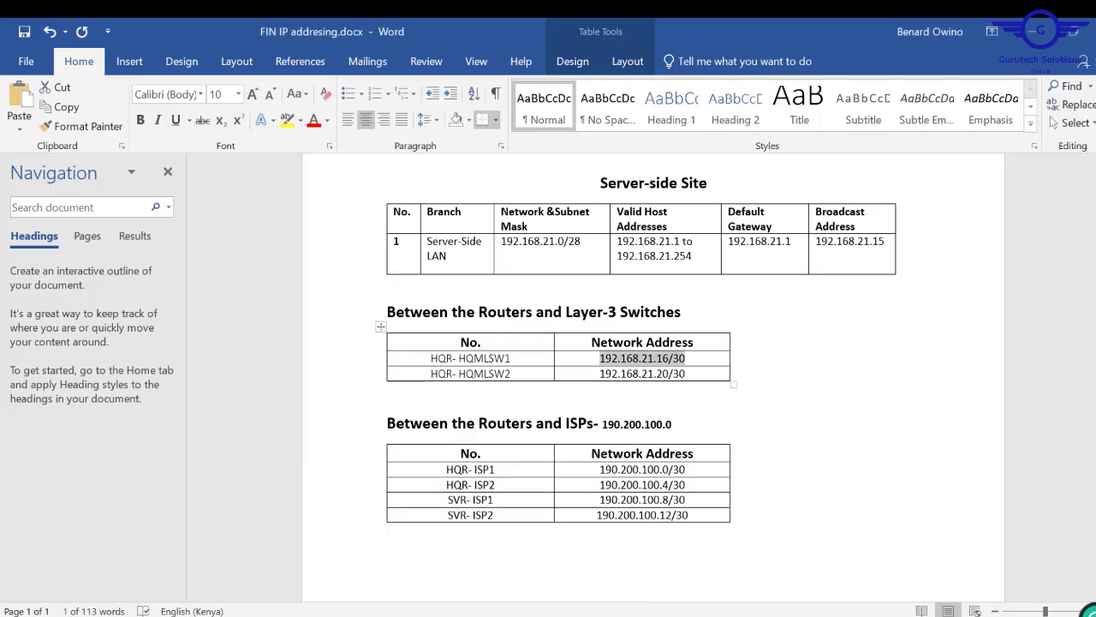
{"action": "scroll", "coordinate": [651, 376], "scroll_direction": "down", "scroll_amount": 3}
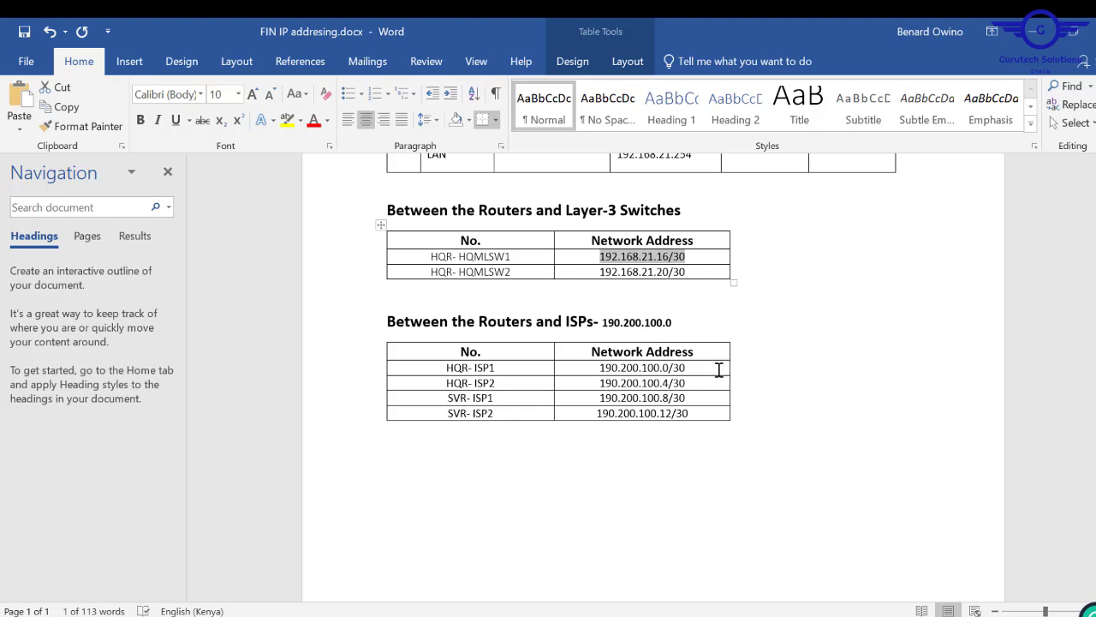
{"action": "left_click", "coordinate": [506, 615]}
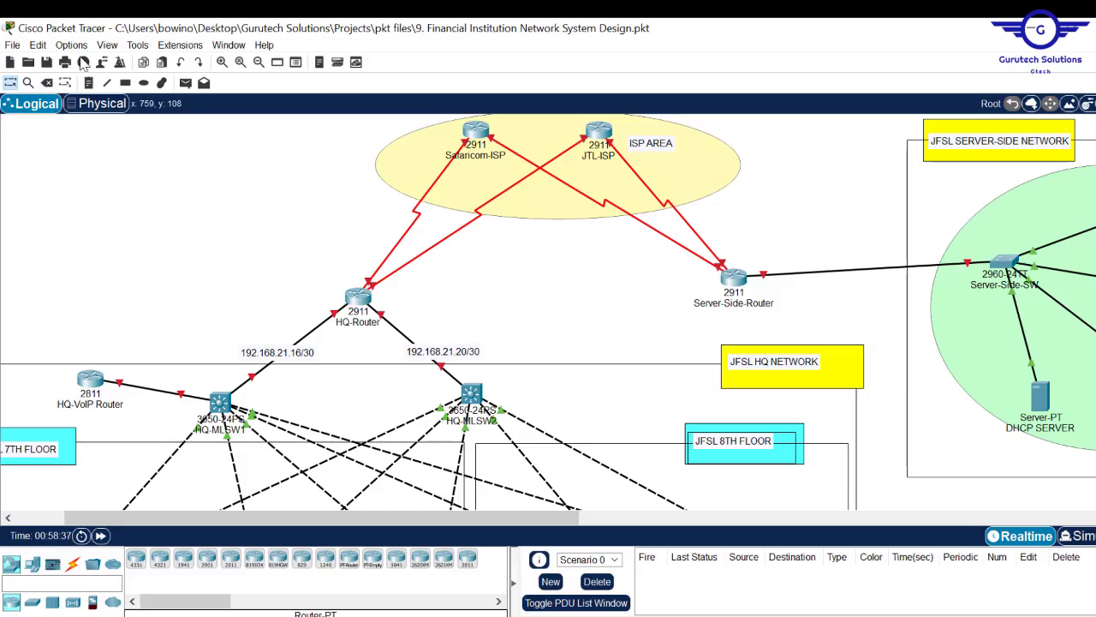
{"action": "left_click", "coordinate": [89, 83]}
{"action": "left_click", "coordinate": [375, 208]}
{"action": "type", "text": "190.200.100.0/30"}
{"action": "key", "text": "ctrl+a"}
{"action": "key", "text": "ctrl+c"}
- Duplicate the ISP note and edit the copies into 190.200.100.4/30 and 190.200.100.8/30
{"action": "left_click", "coordinate": [423, 254]}
{"action": "key", "text": "ctrl+v"}
{"action": "left_click", "coordinate": [490, 260]}
{"action": "key", "text": "BackSpace"}
{"action": "type", "text": "4"}
{"action": "left_click", "coordinate": [617, 217]}
{"action": "key", "text": "ctrl+v"}
{"action": "left_click", "coordinate": [688, 222]}
{"action": "key", "text": "BackSpace"}
{"action": "type", "text": "8"}
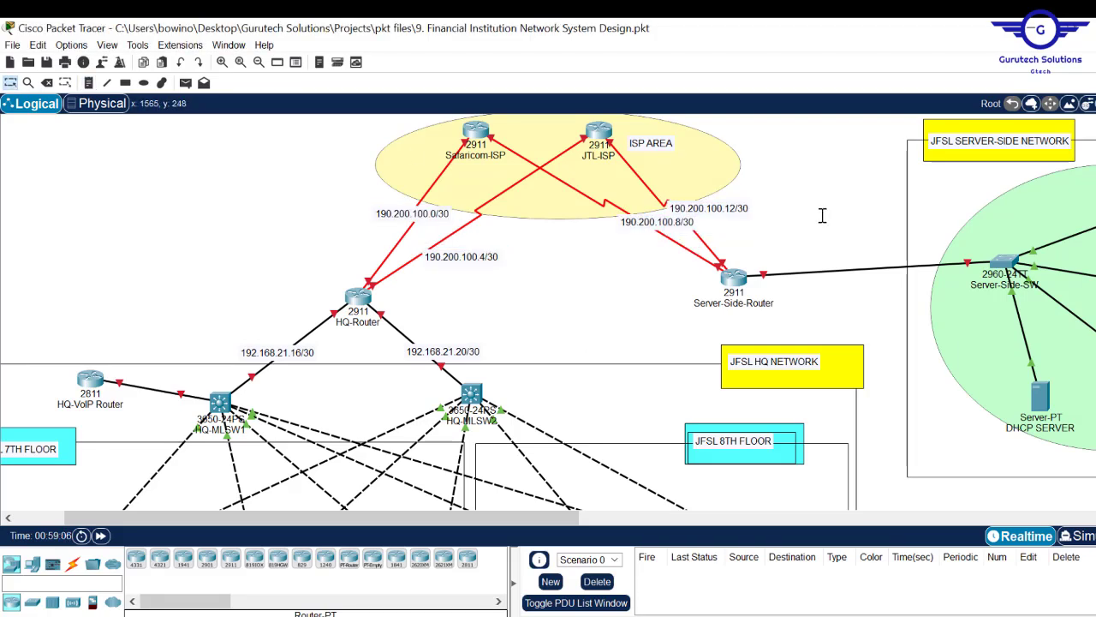
- Position the 190.200.100.0, .8 and .12/30 notes beside their ISP links and nudge the HQ-VoIP Router
{"action": "left_click_drag", "start_coordinate": [659, 226], "coordinate": [635, 239]}
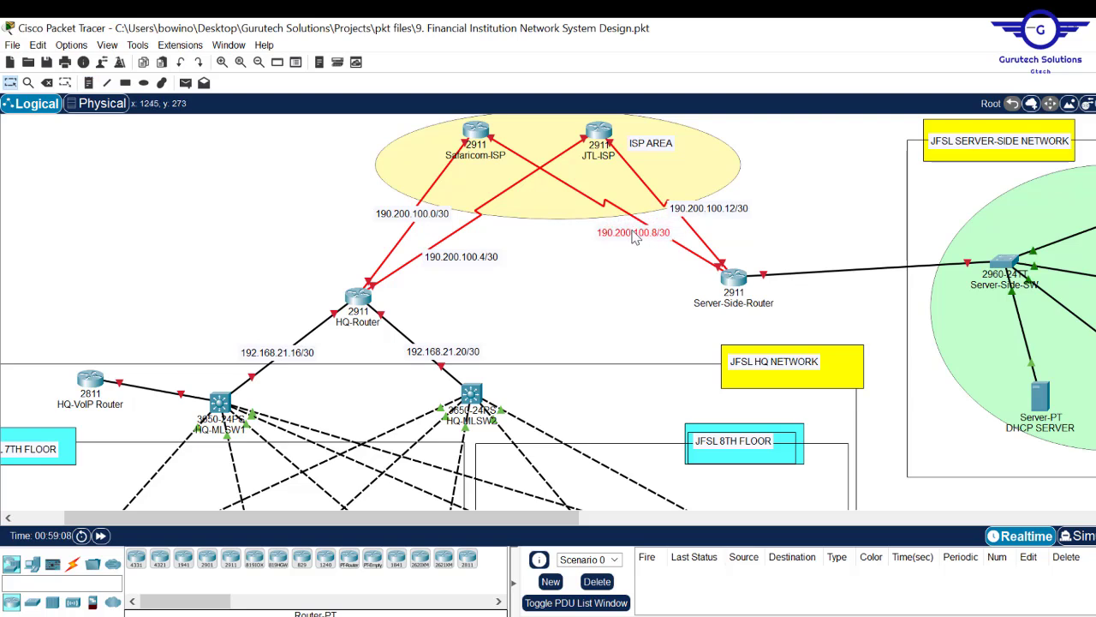
{"action": "left_click_drag", "start_coordinate": [690, 214], "coordinate": [702, 220]}
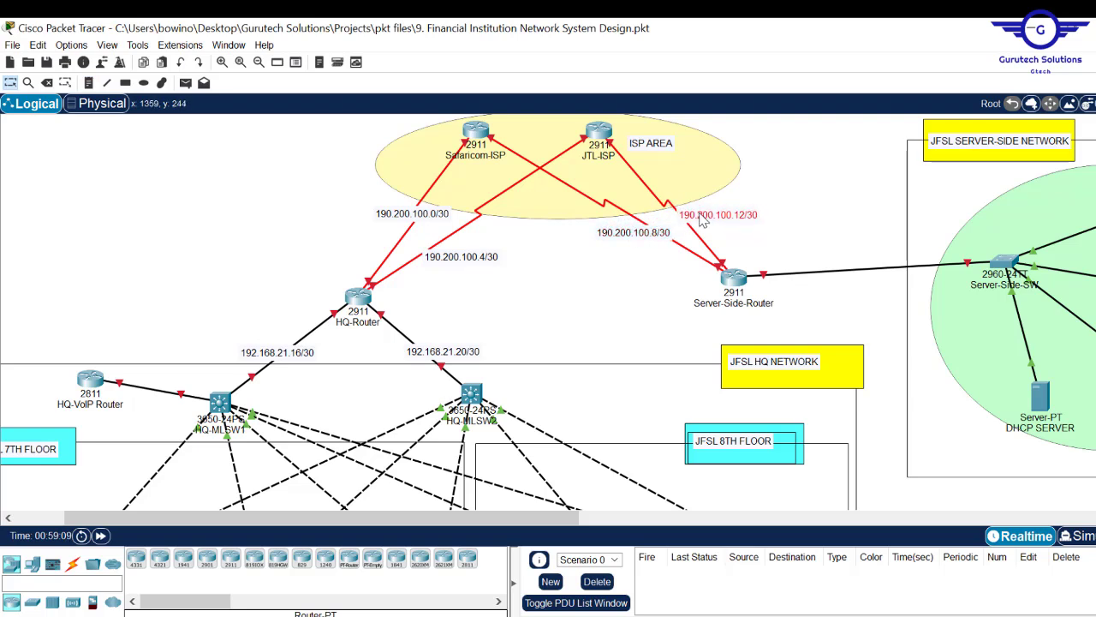
{"action": "left_click_drag", "start_coordinate": [431, 224], "coordinate": [445, 257]}
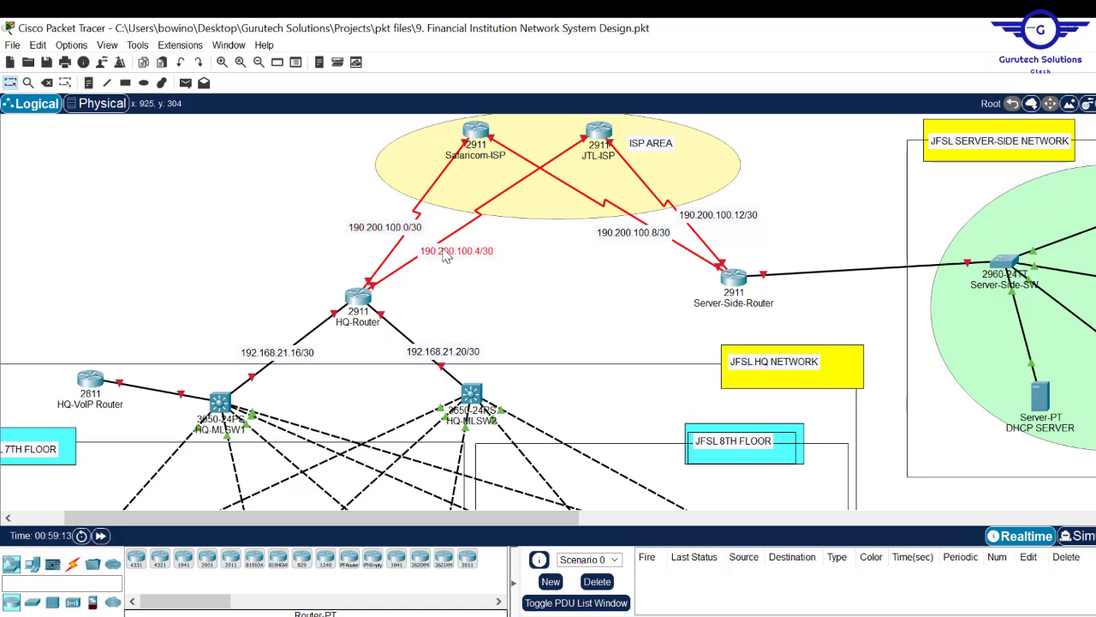
{"action": "left_click", "coordinate": [531, 283]}
{"action": "scroll", "coordinate": [531, 284], "scroll_direction": "down", "scroll_amount": 1}
{"action": "scroll", "coordinate": [94, 242], "scroll_direction": "down", "scroll_amount": 5}
{"action": "scroll", "coordinate": [94, 242], "scroll_direction": "up", "scroll_amount": 1}
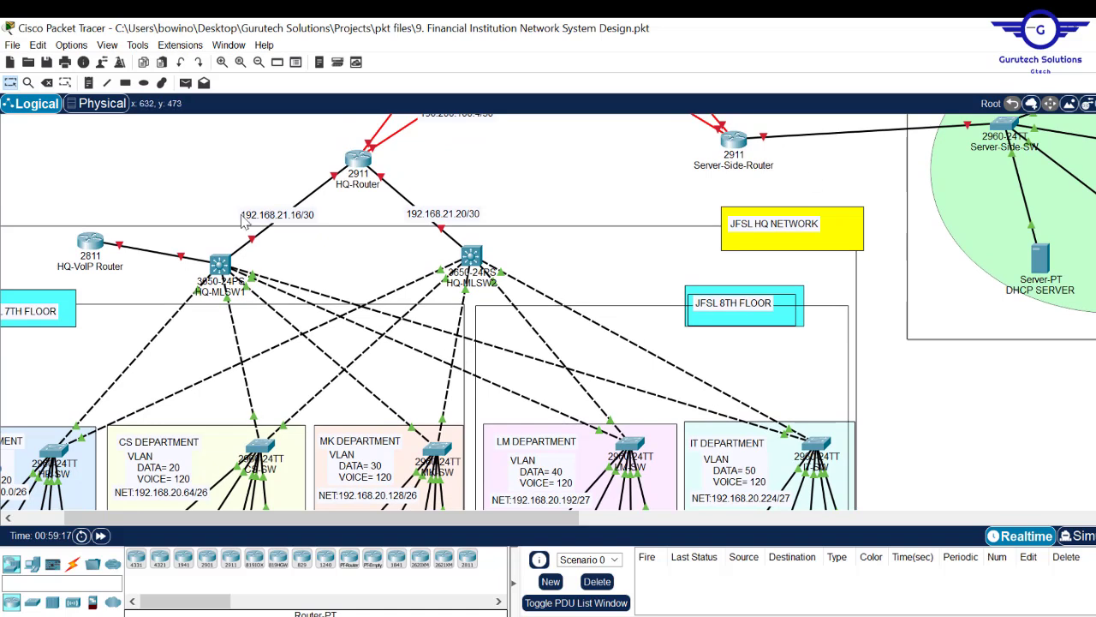
{"action": "left_click_drag", "start_coordinate": [94, 242], "coordinate": [81, 231]}
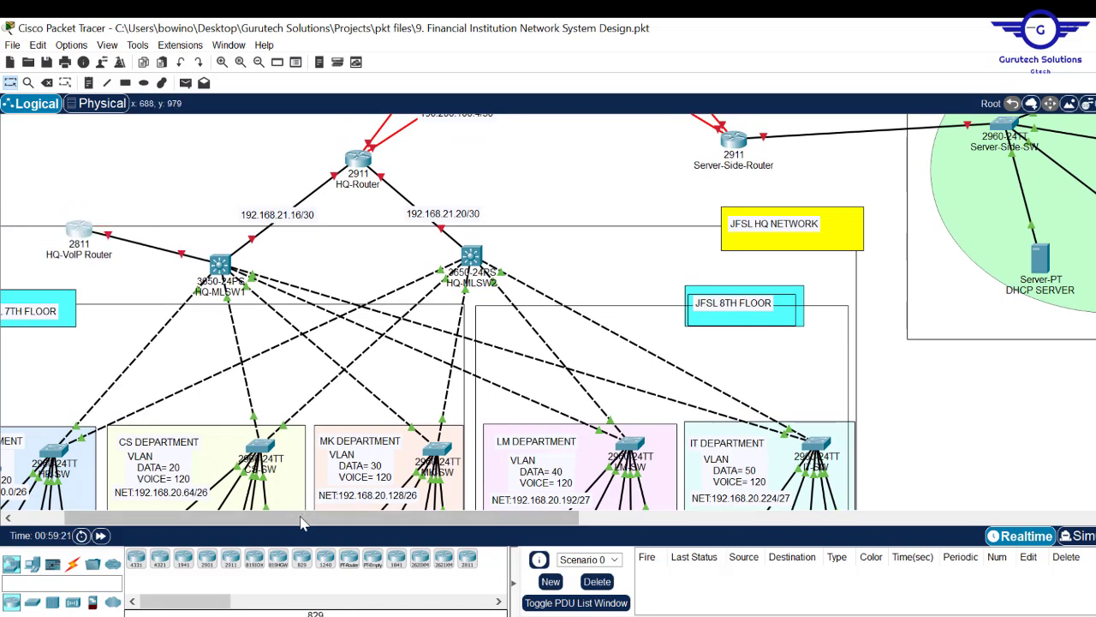
{"action": "left_click_drag", "start_coordinate": [290, 521], "coordinate": [242, 521]}
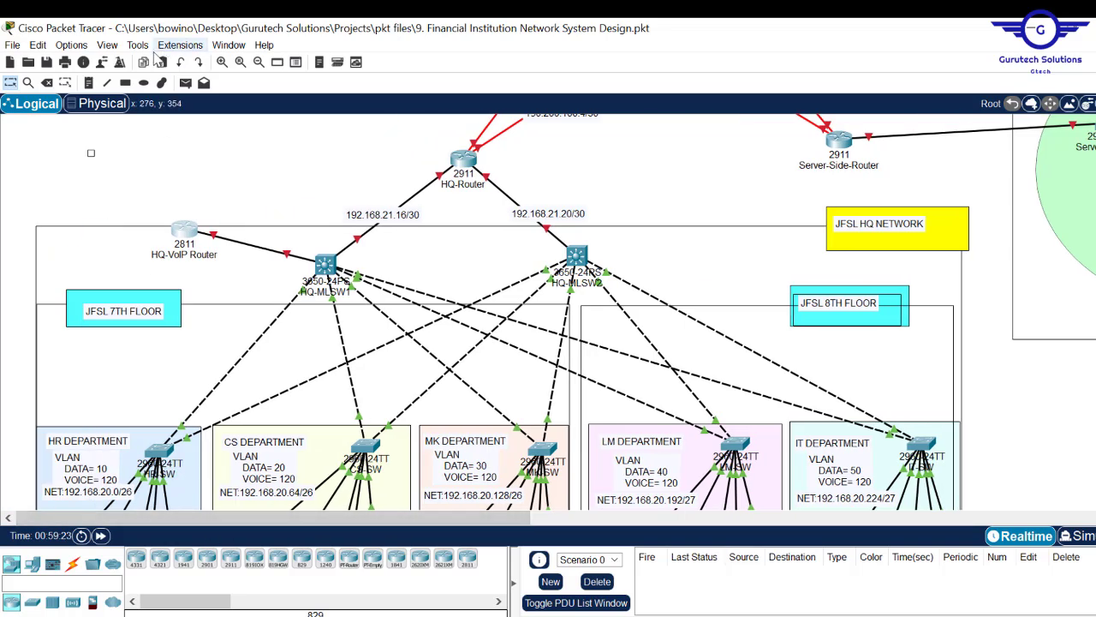
- Draw a pink-filled rectangle around the HQ-VoIP Router
{"action": "left_click", "coordinate": [125, 83]}
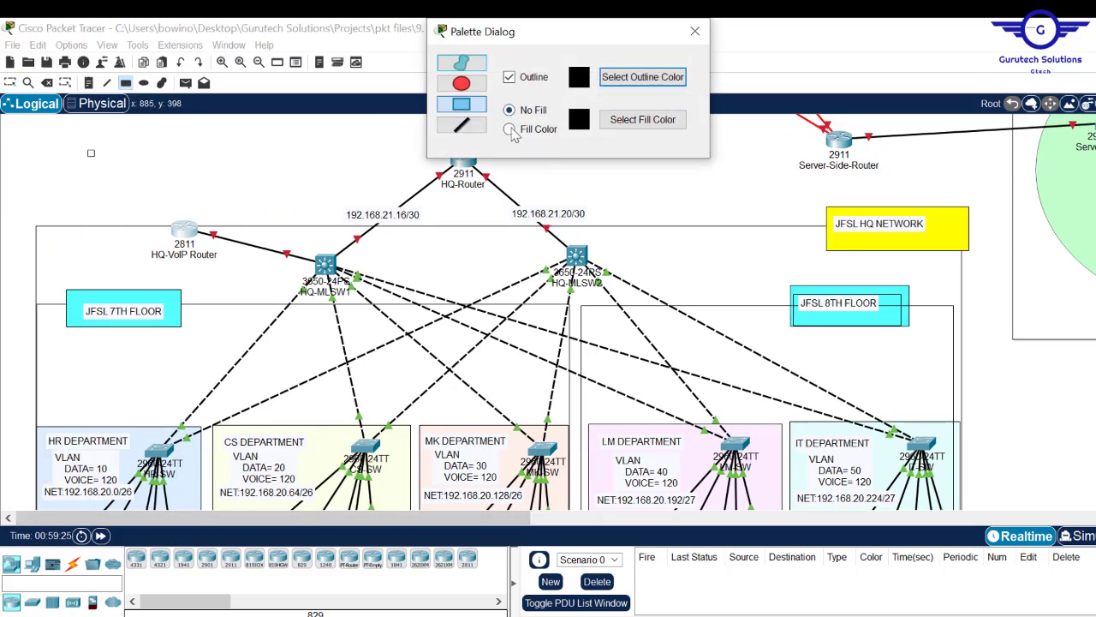
{"action": "left_click", "coordinate": [609, 123]}
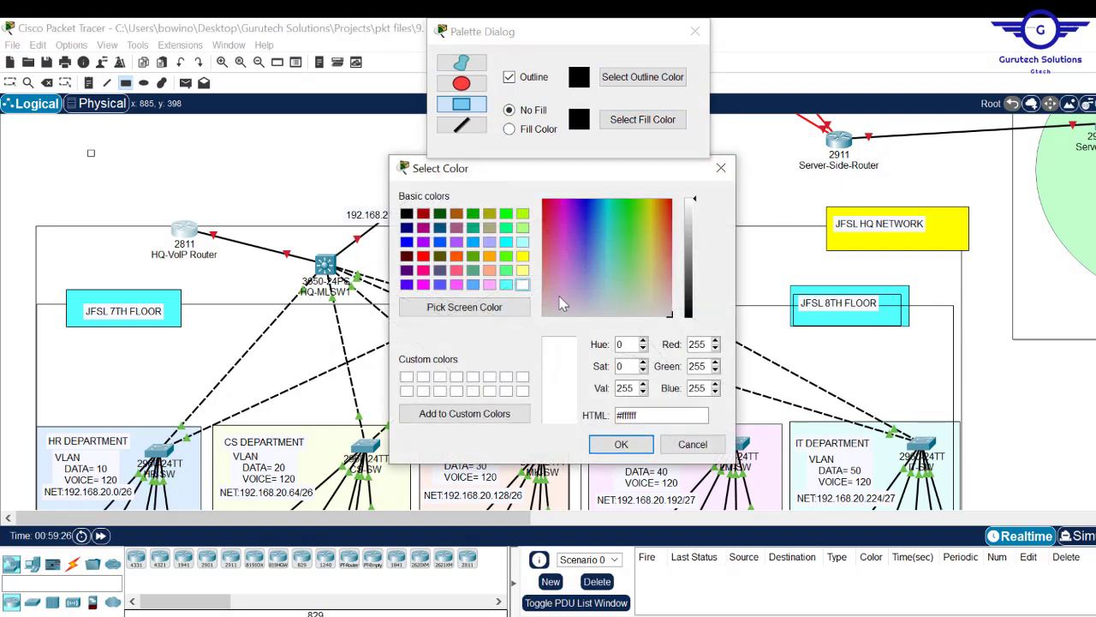
{"action": "left_click", "coordinate": [484, 281]}
{"action": "left_click", "coordinate": [620, 444]}
{"action": "mouse_move", "coordinate": [69, 182]}
{"action": "left_mouse_down"}
{"action": "mouse_move", "coordinate": [126, 227]}
{"action": "mouse_move", "coordinate": [289, 284]}
{"action": "left_mouse_up"}
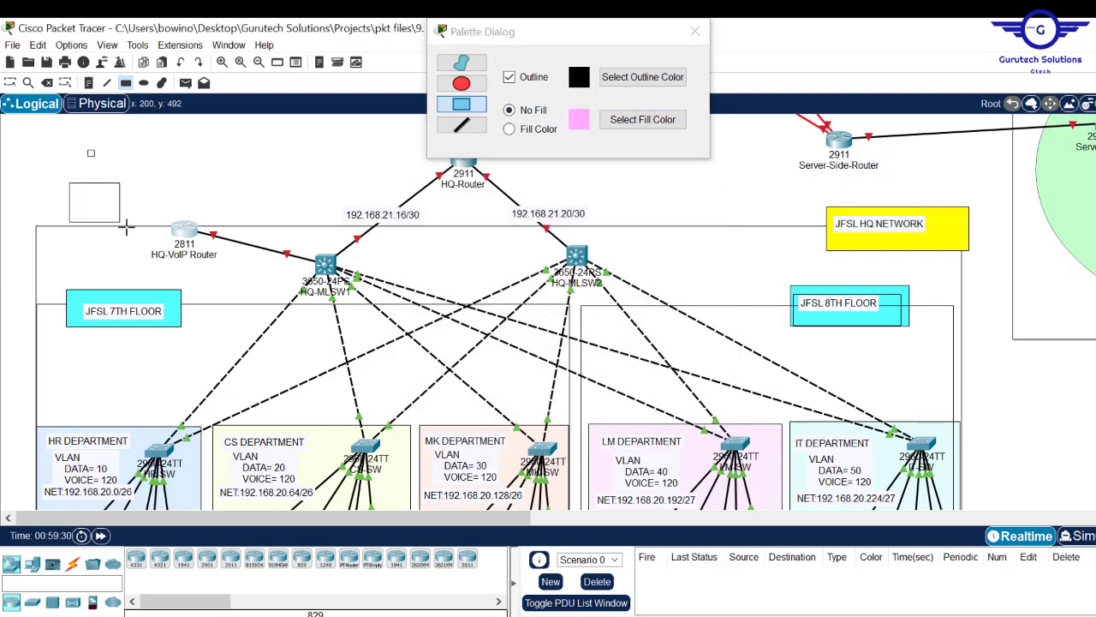
{"action": "left_click", "coordinate": [510, 129]}
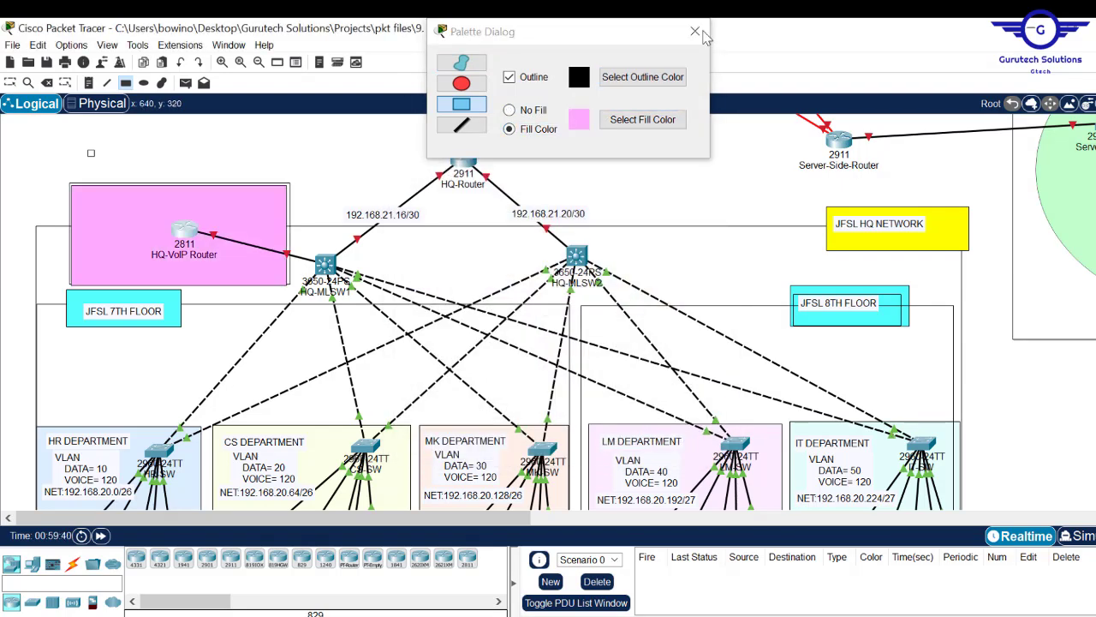
{"action": "left_click", "coordinate": [695, 31]}
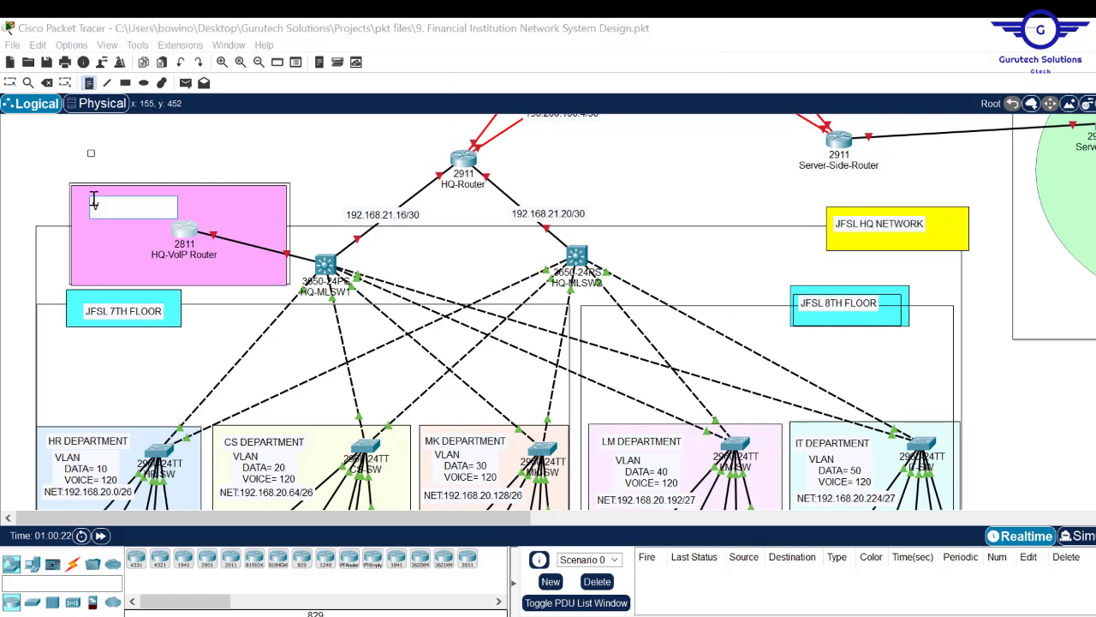
- Label the pink box with the note 'VOICE GATEWAY' / 'NET: 10.10.10.0/24'
{"action": "type", "text": "VOICE GATEWAY"}
{"action": "key", "text": "Return"}
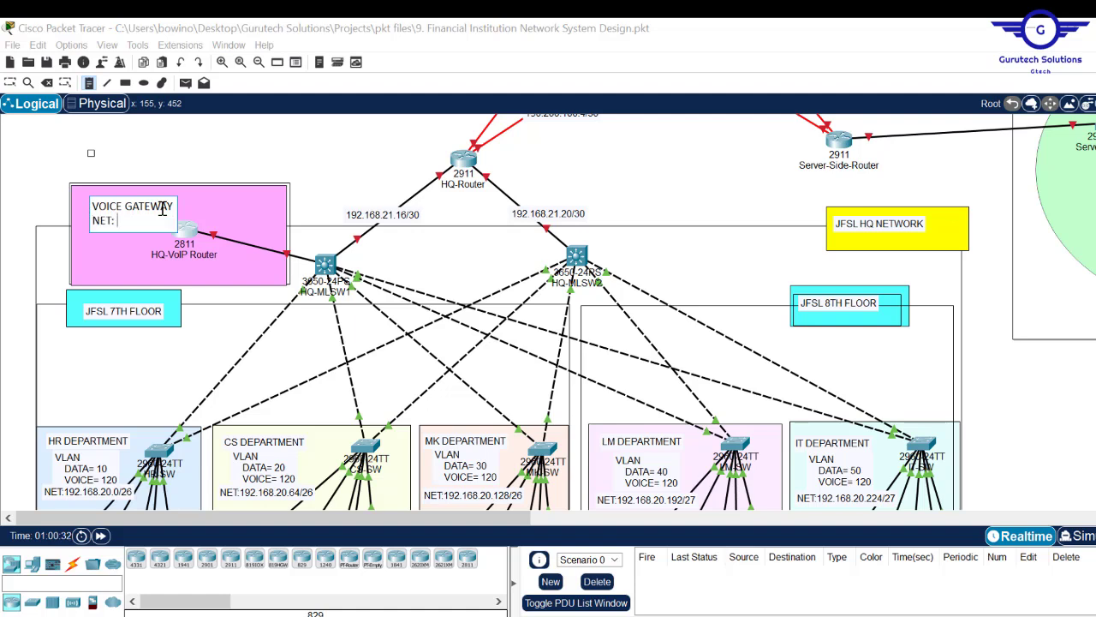
{"action": "type", "text": "NET: 10.10.10.0/24"}
{"action": "key", "text": "Escape"}
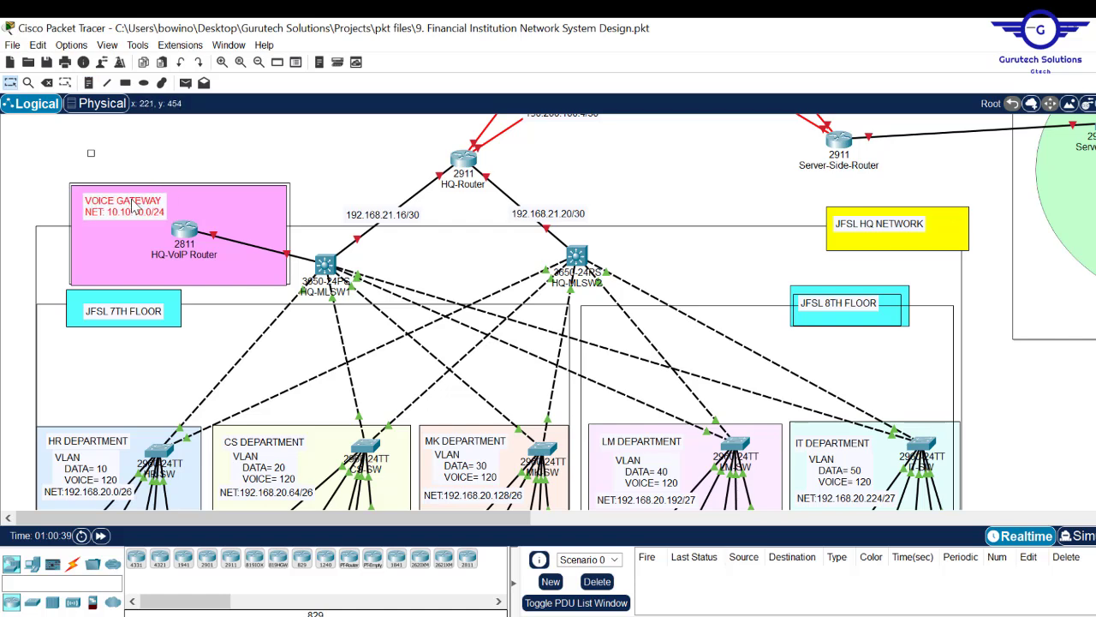
{"action": "left_click", "coordinate": [754, 150]}
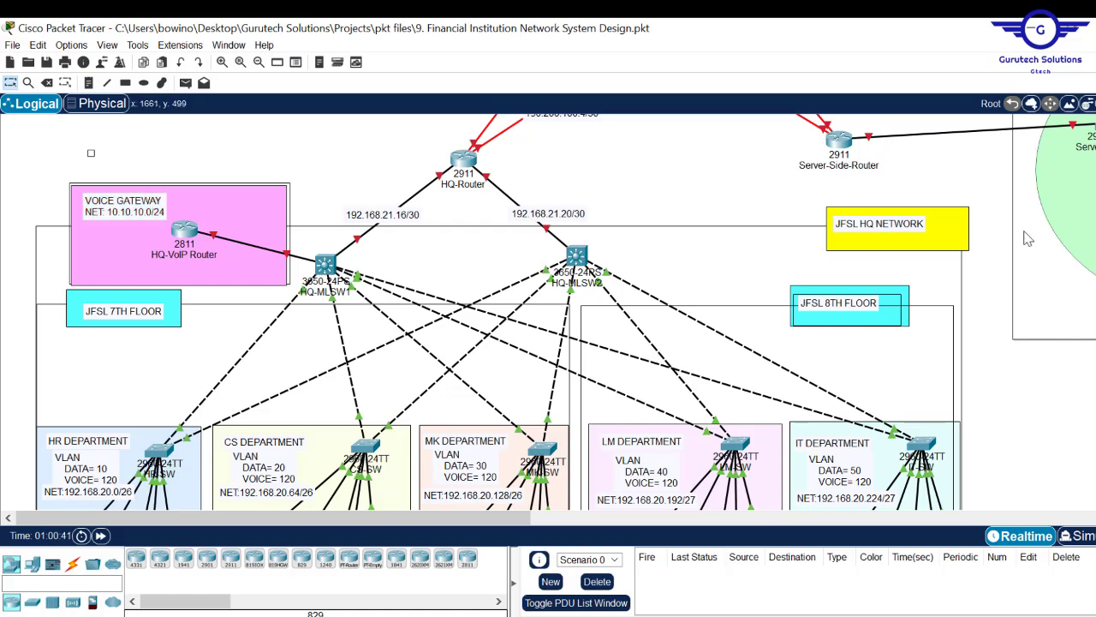
{"action": "scroll", "coordinate": [565, 312], "scroll_direction": "down", "scroll_amount": 8}
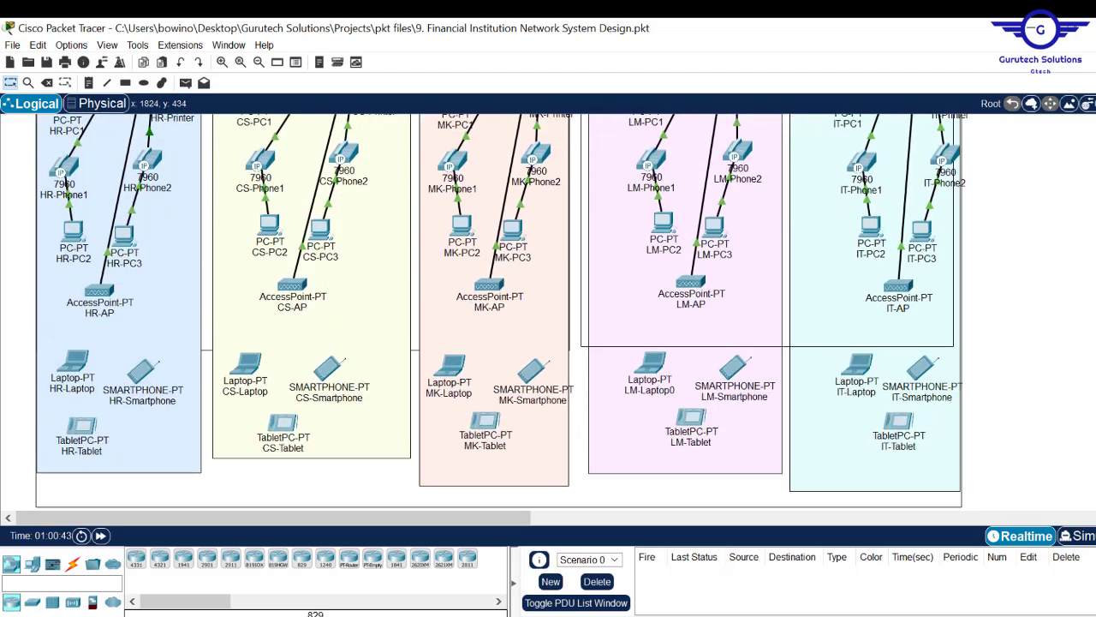
{"action": "scroll", "coordinate": [565, 311], "scroll_direction": "up", "scroll_amount": 12}
{"action": "scroll", "coordinate": [565, 312], "scroll_direction": "down", "scroll_amount": 1}
{"action": "scroll", "coordinate": [565, 312], "scroll_direction": "up", "scroll_amount": 1}
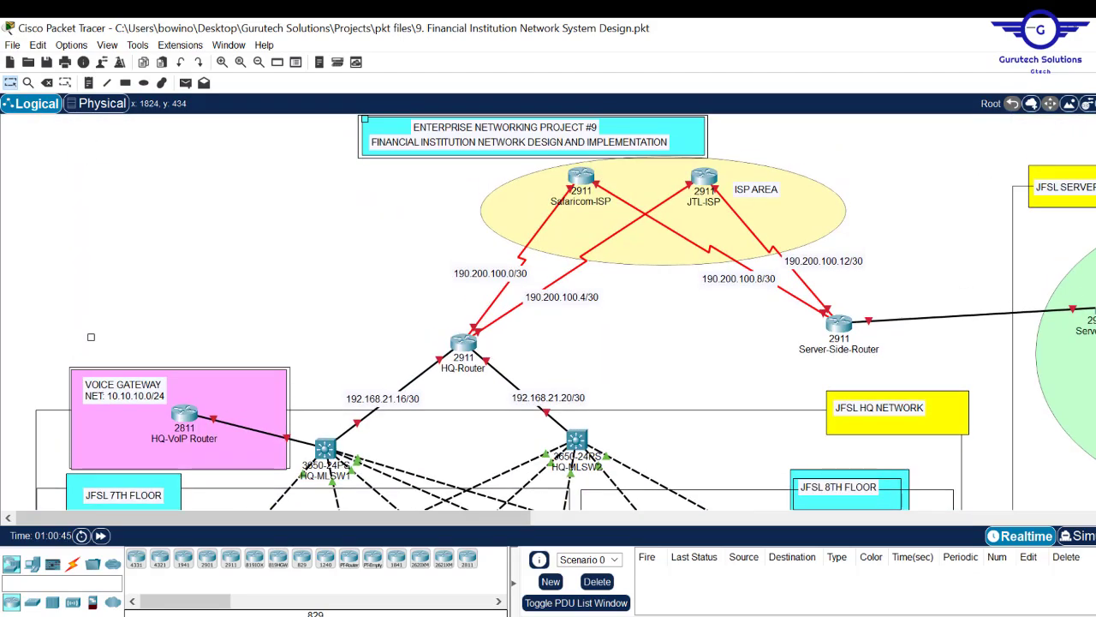
{"action": "scroll", "coordinate": [566, 312], "scroll_direction": "down", "scroll_amount": 6}
{"action": "scroll", "coordinate": [565, 312], "scroll_direction": "up", "scroll_amount": 6}
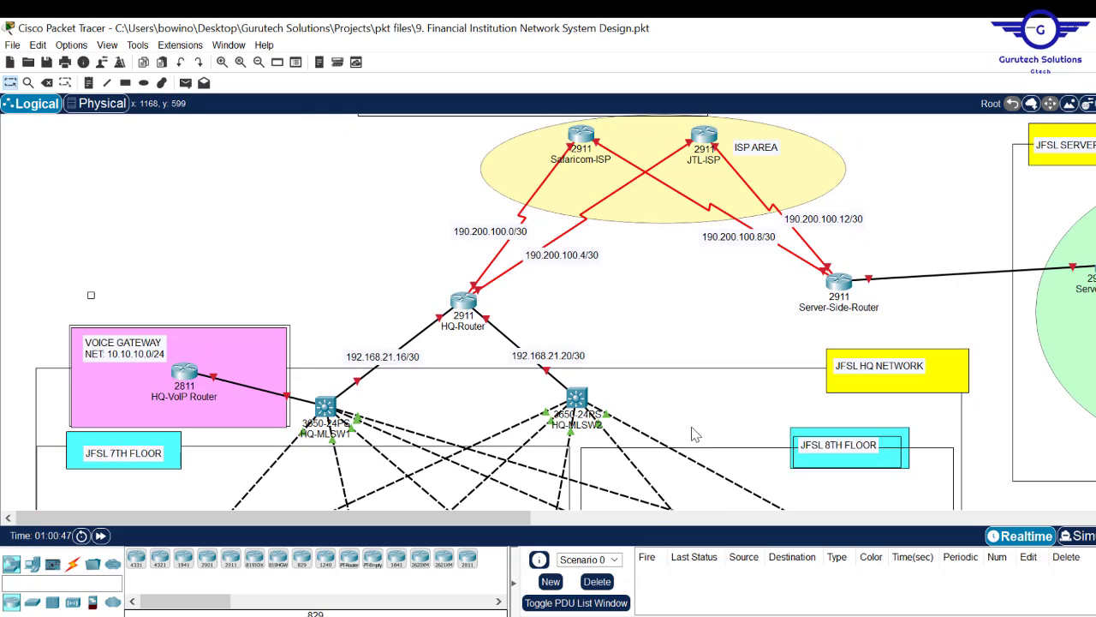
{"action": "left_click_drag", "start_coordinate": [517, 519], "coordinate": [685, 519]}
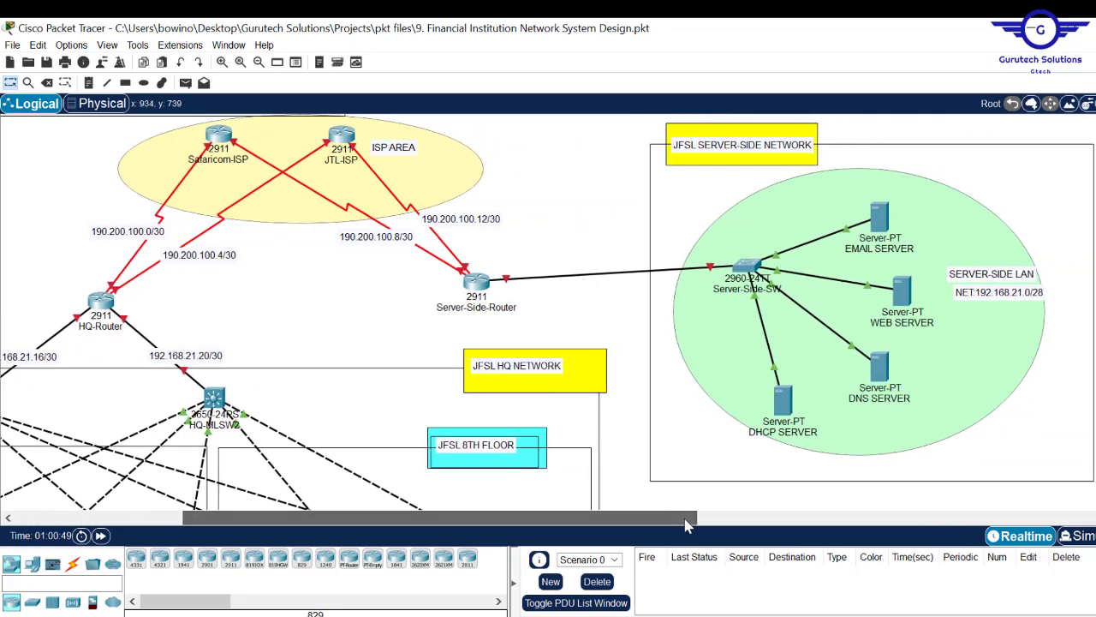
{"action": "key", "text": "alt+Tab"}
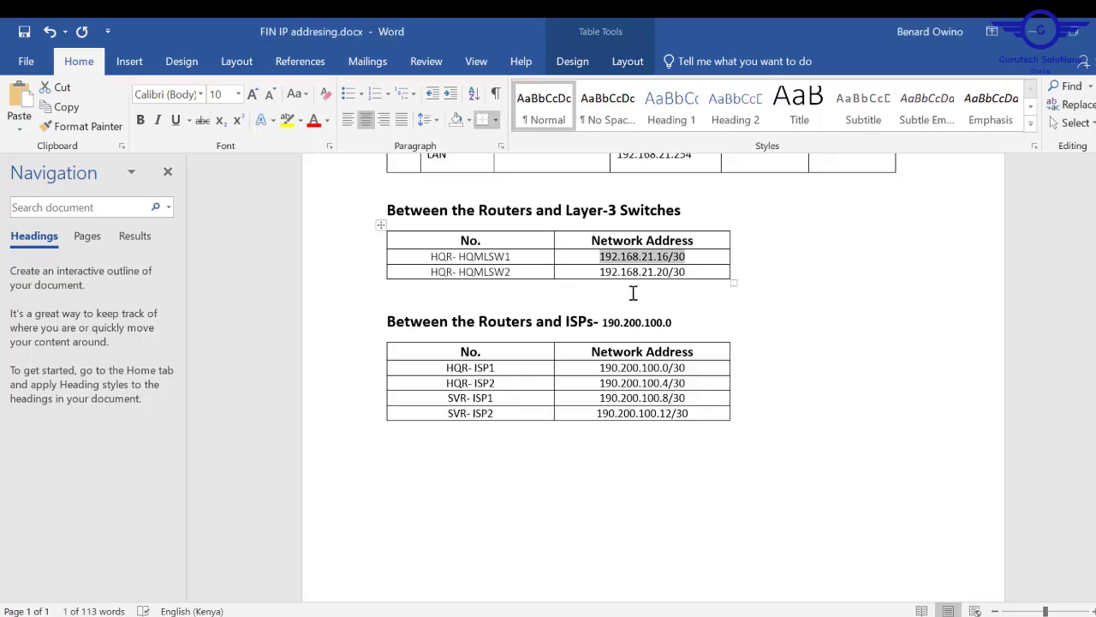
{"action": "scroll", "coordinate": [653, 385], "scroll_direction": "up", "scroll_amount": 10}
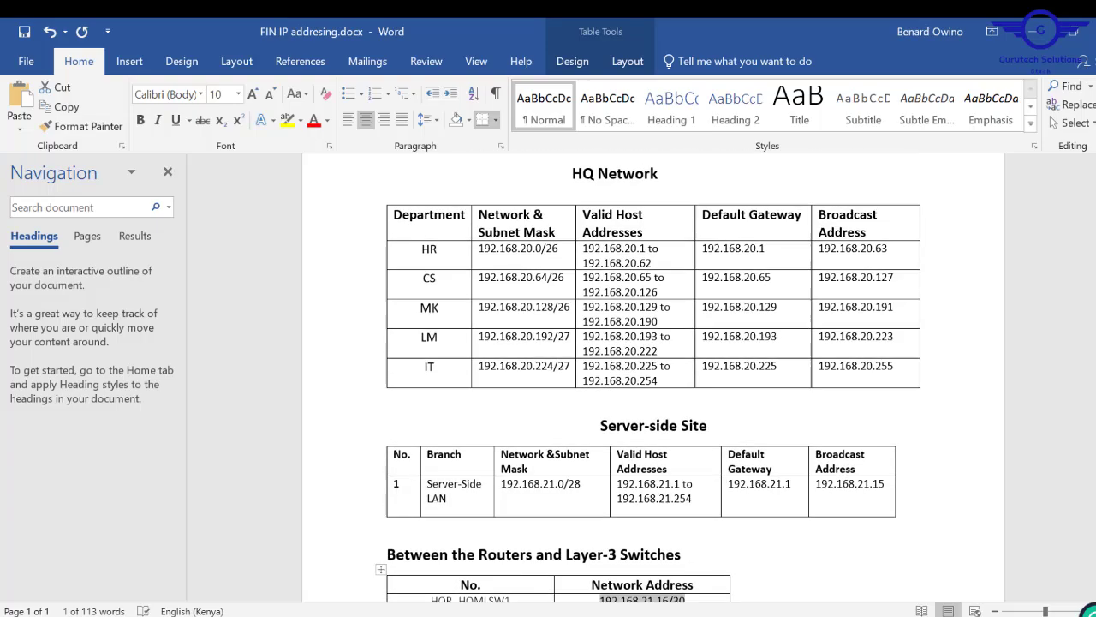
{"action": "left_click", "coordinate": [1047, 32]}
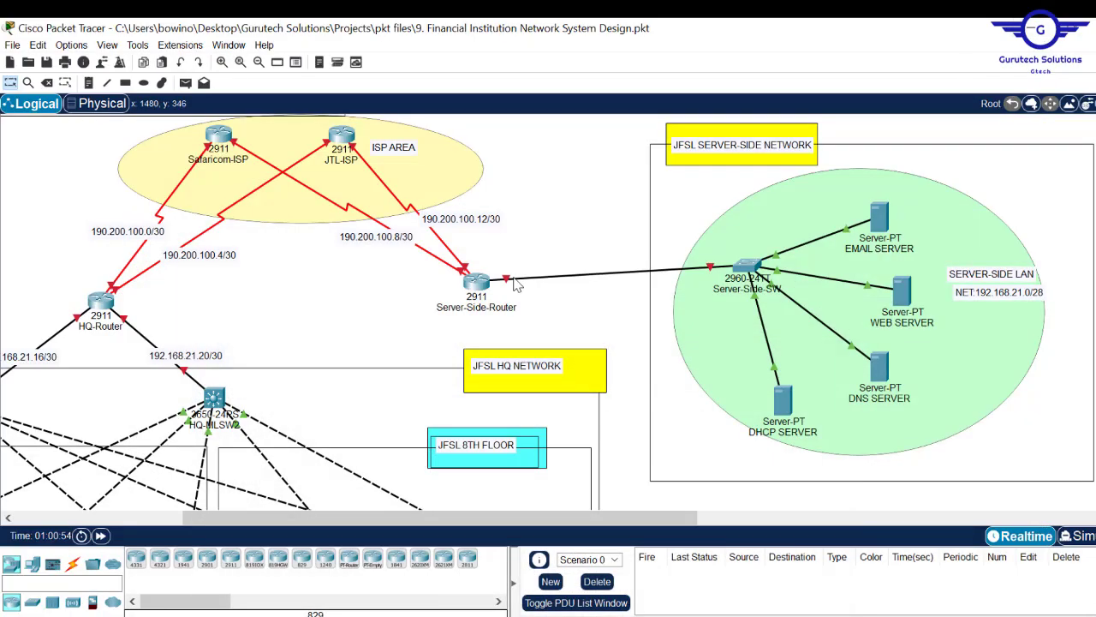
{"action": "left_click_drag", "start_coordinate": [495, 523], "coordinate": [302, 511]}
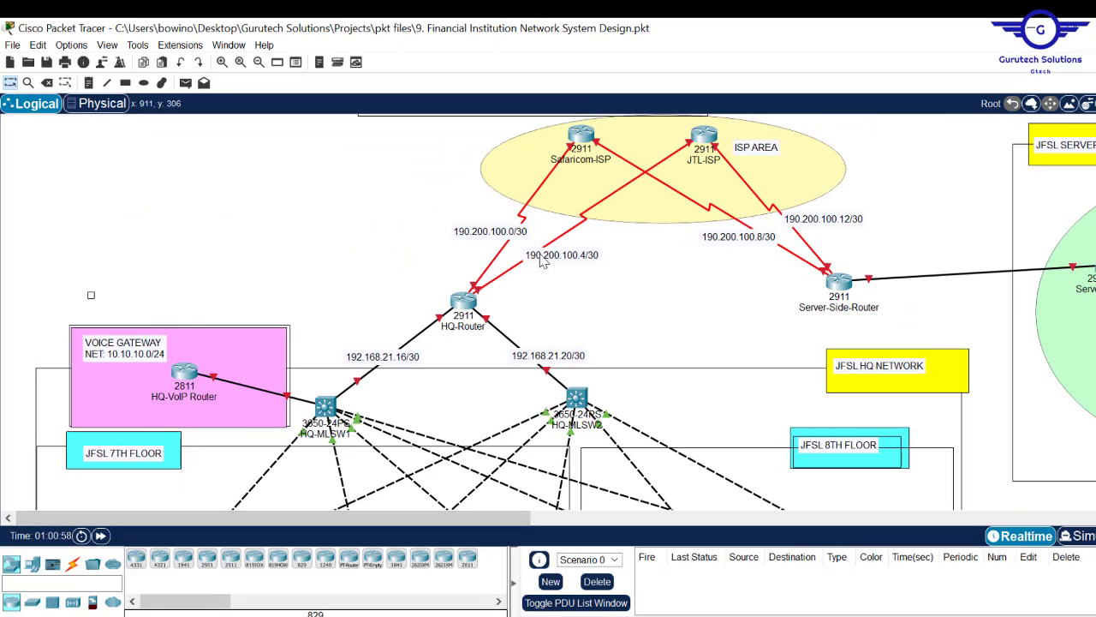
{"action": "scroll", "coordinate": [565, 312], "scroll_direction": "down", "scroll_amount": 5}
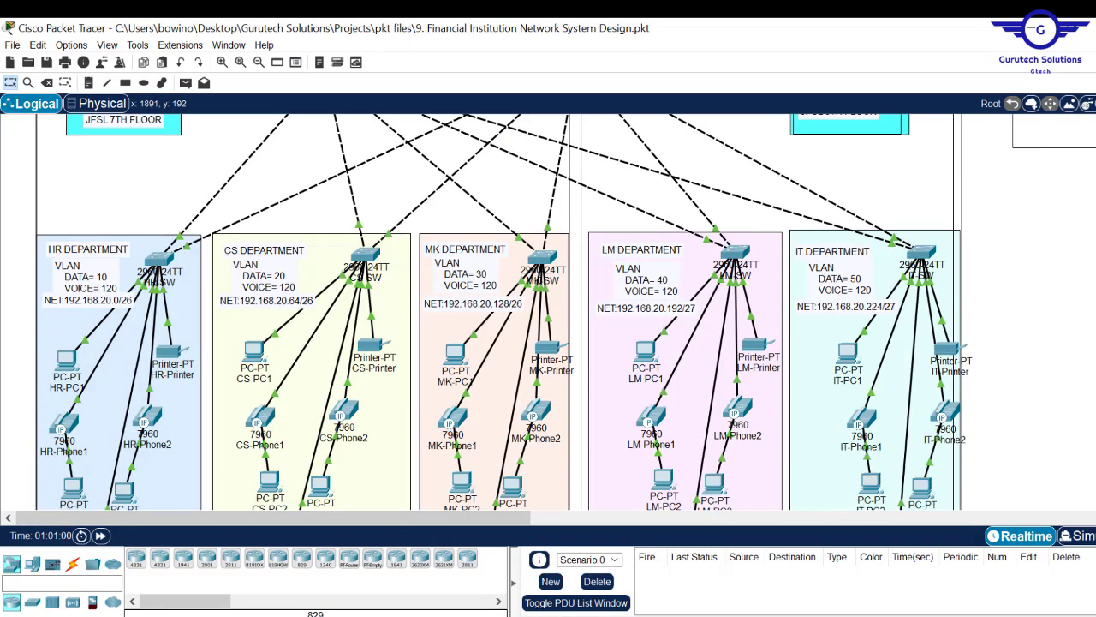
{"action": "scroll", "coordinate": [565, 312], "scroll_direction": "up", "scroll_amount": 5}
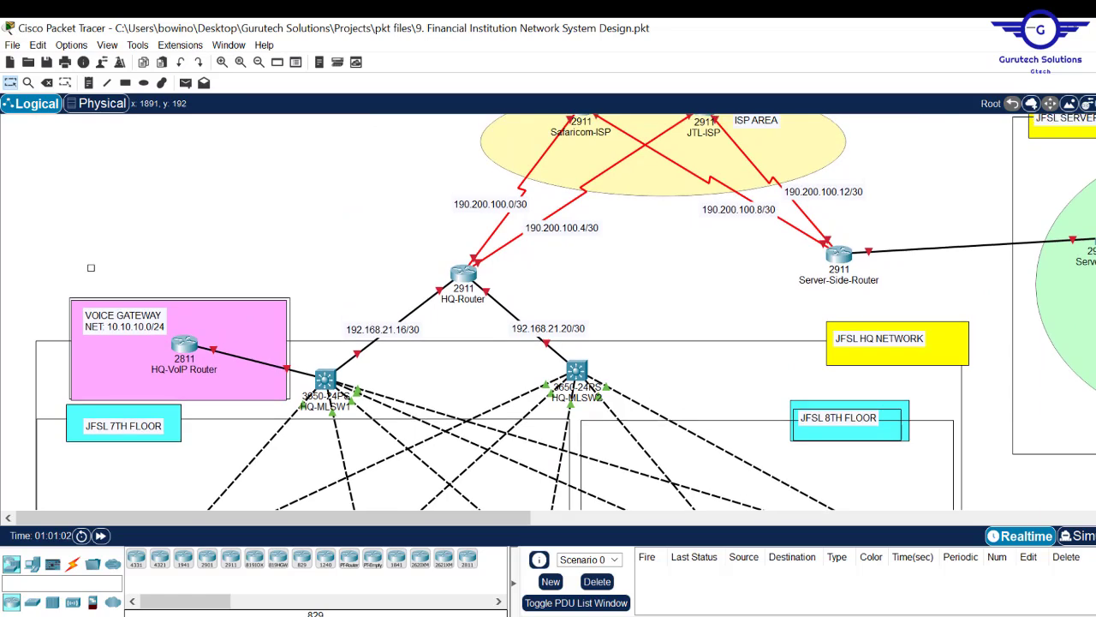
{"action": "scroll", "coordinate": [566, 312], "scroll_direction": "up", "scroll_amount": 3}
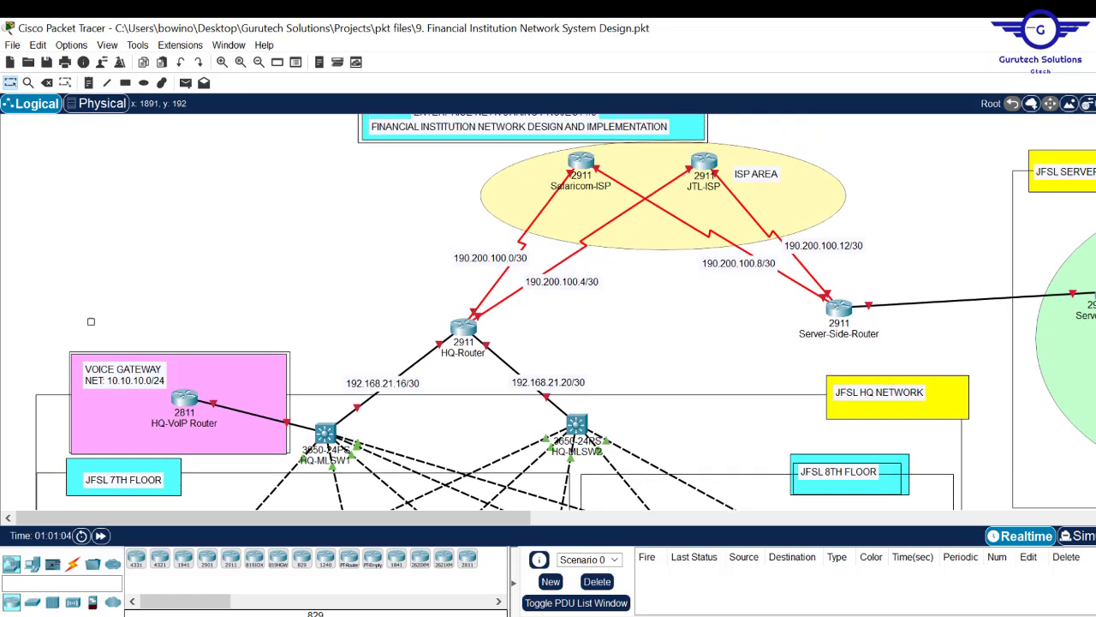
{"action": "scroll", "coordinate": [565, 312], "scroll_direction": "down", "scroll_amount": 5}
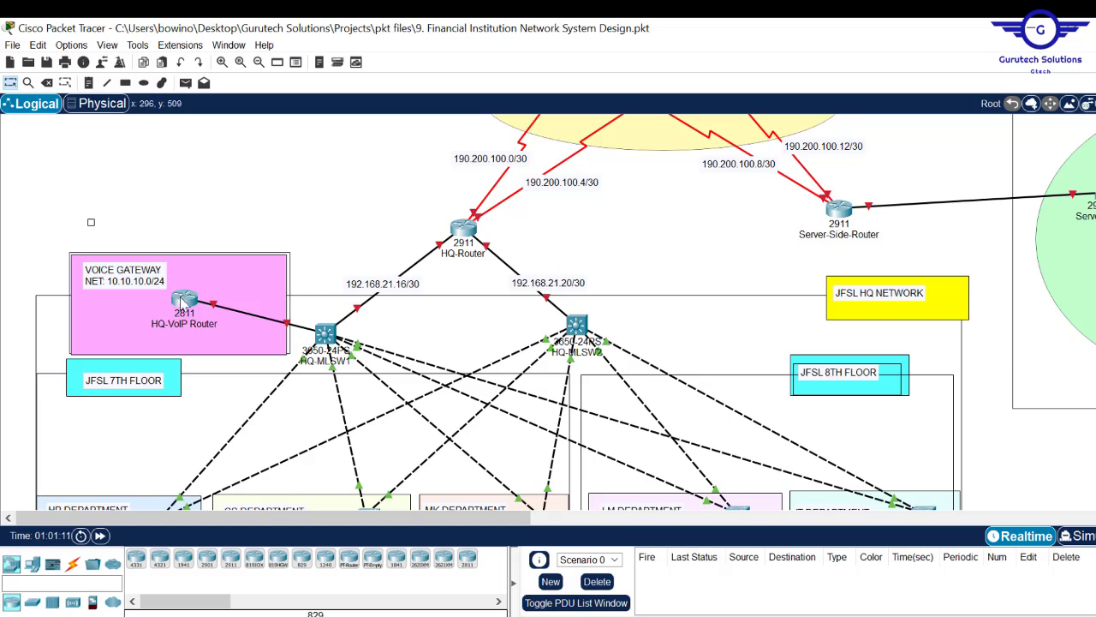
- Edit the VOICE GATEWAY note so NET: 10.10.10.0/24 sits on one line
{"action": "double_click", "coordinate": [145, 283]}
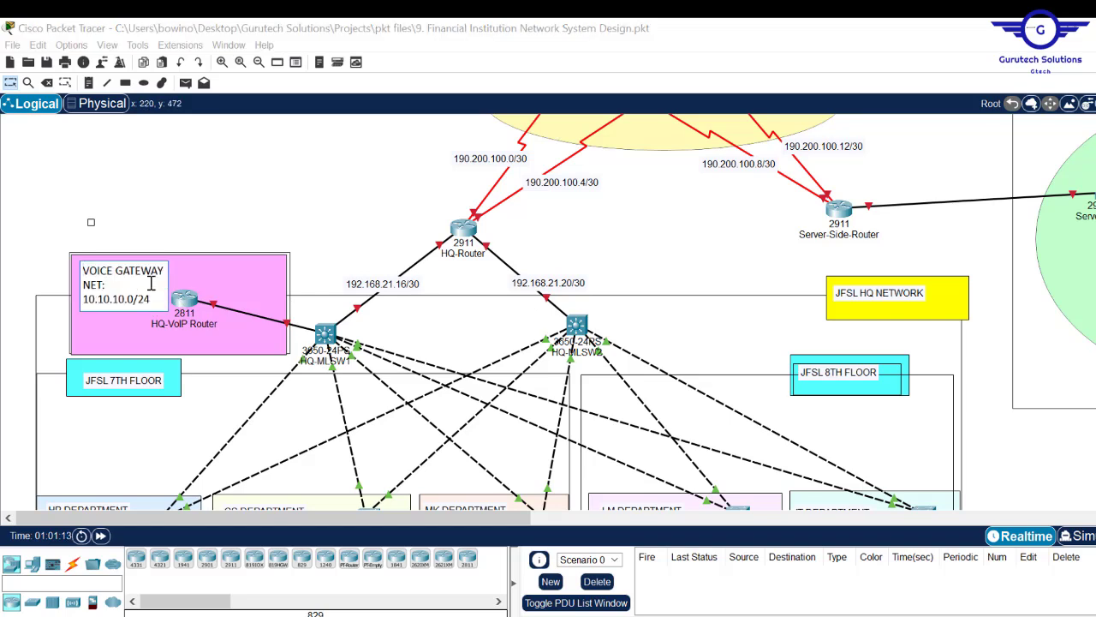
{"action": "left_click_drag", "start_coordinate": [133, 300], "coordinate": [84, 298]}
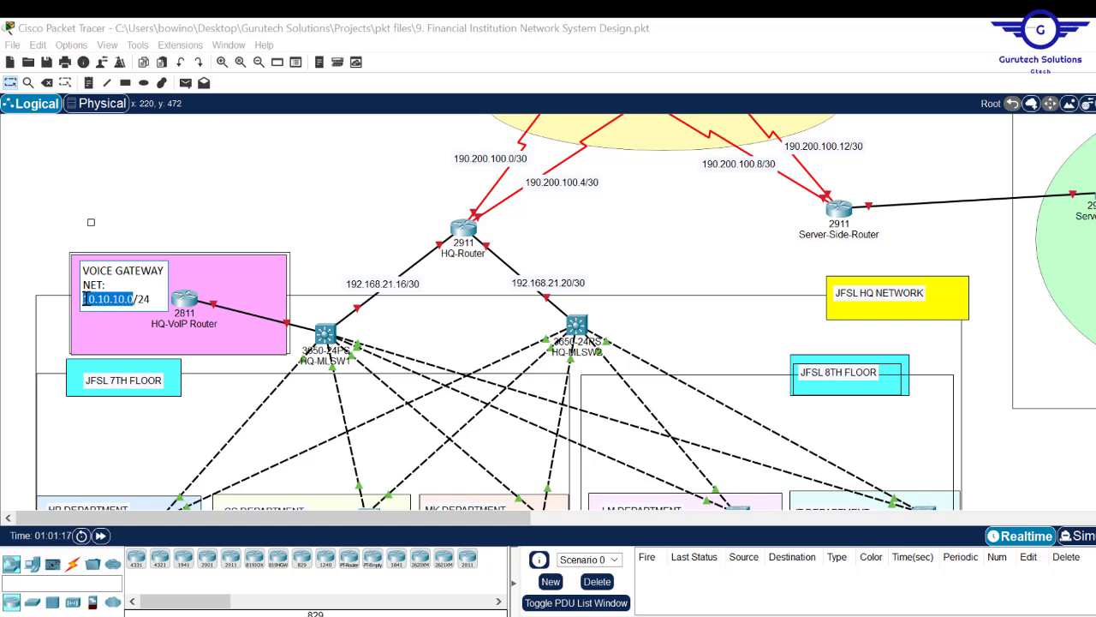
{"action": "left_click", "coordinate": [273, 224]}
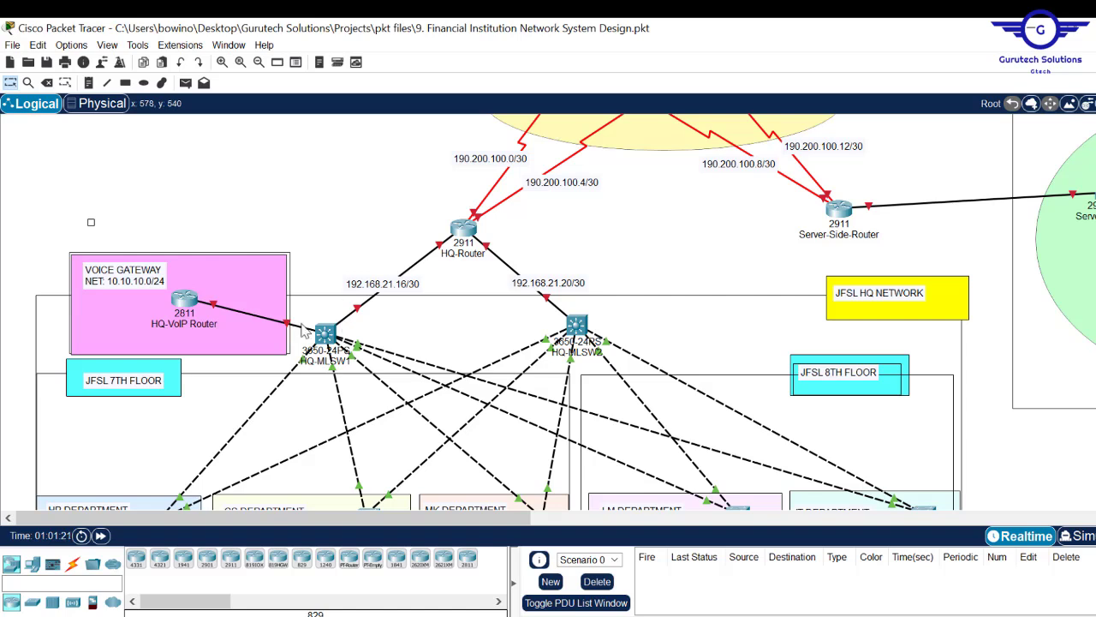
- Recable HQ-MLSW1 to HQ-VoIP Router's FastEthernet0/0 and open the router
{"action": "key", "text": "Delete"}
{"action": "left_click", "coordinate": [326, 333]}
{"action": "left_click", "coordinate": [185, 300]}
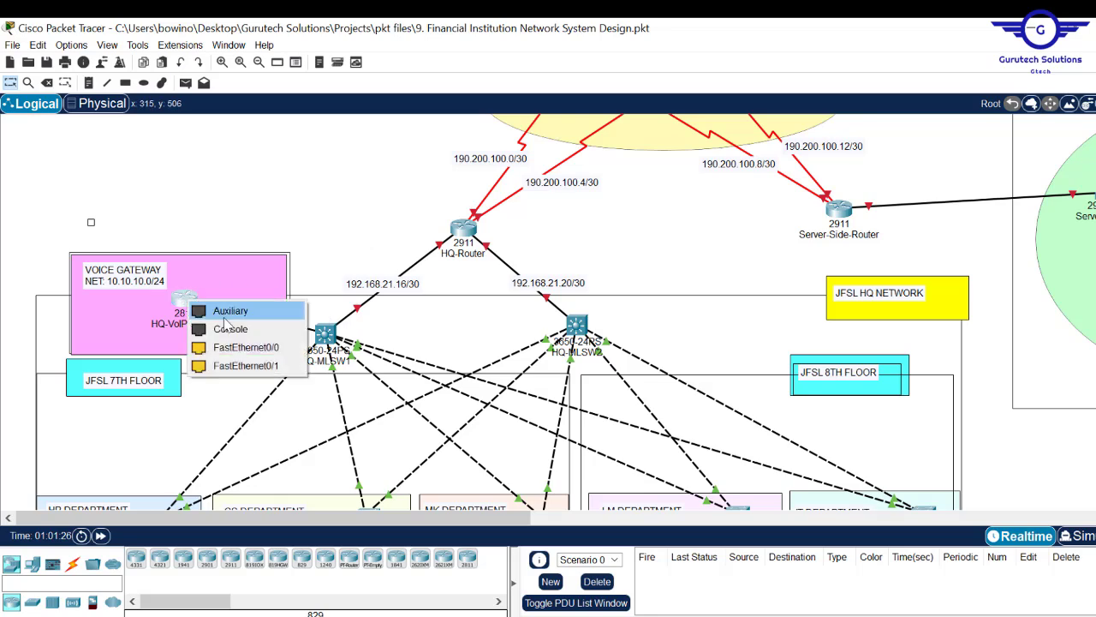
{"action": "left_click", "coordinate": [235, 345]}
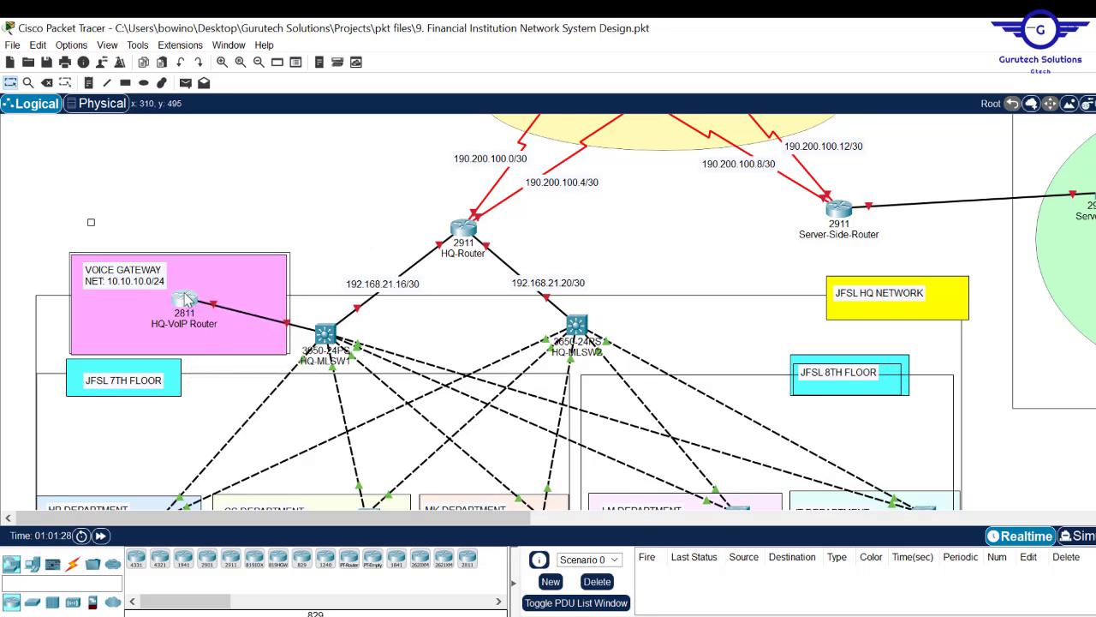
{"action": "left_click", "coordinate": [184, 298]}
- Enable HQ-VoIP Router's FastEthernet0/0 with address 10.10.10.1 255.255.255.0 via the CLI
{"action": "left_click", "coordinate": [442, 144]}
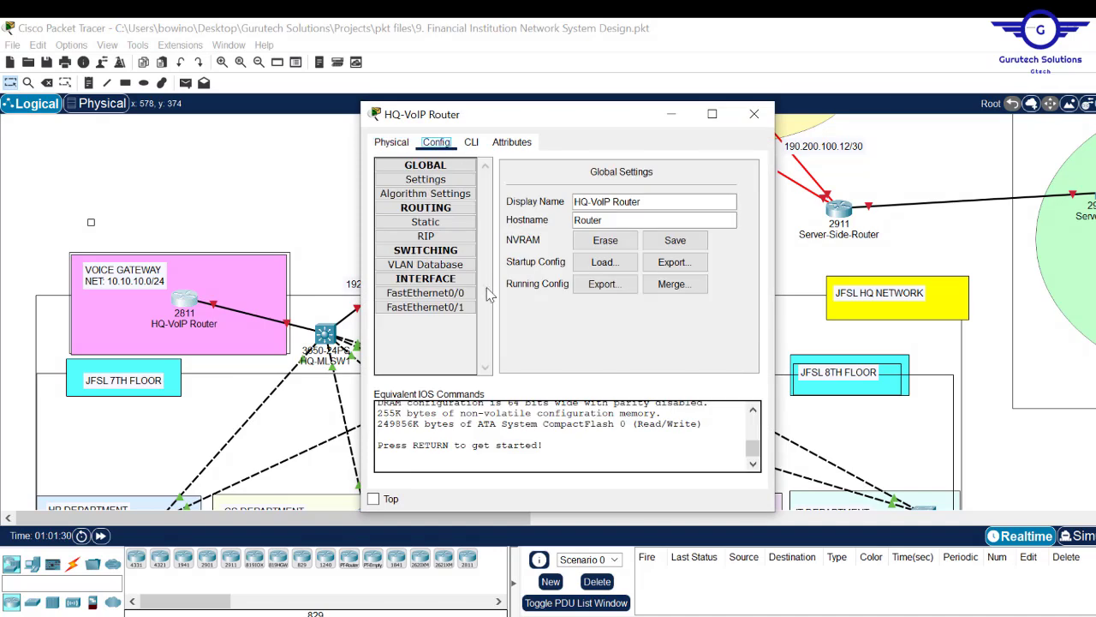
{"action": "left_click", "coordinate": [426, 293]}
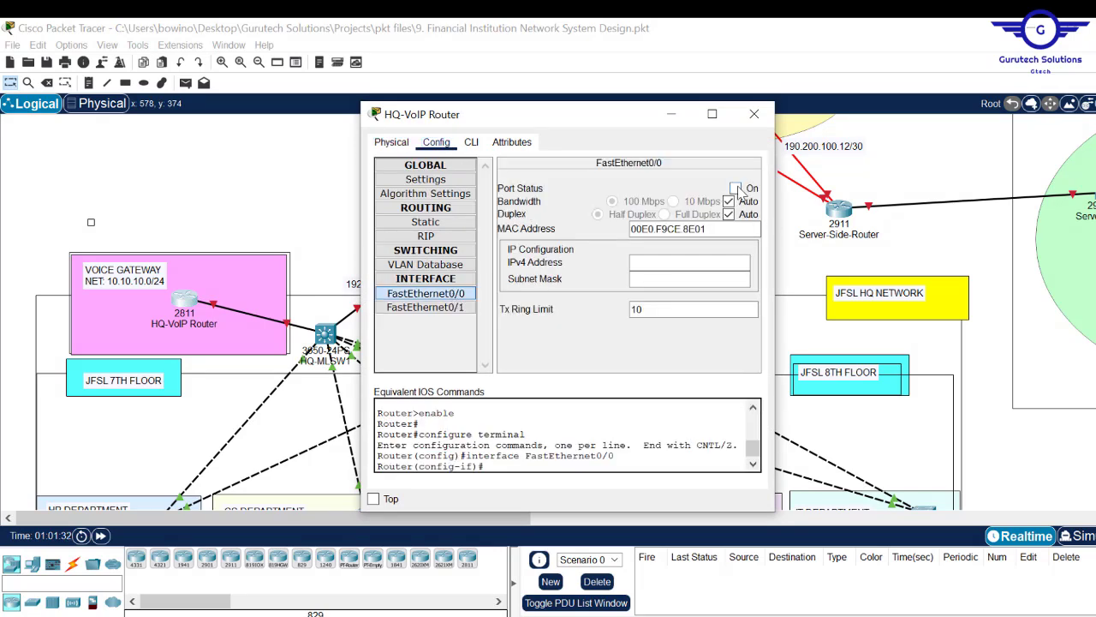
{"action": "left_click", "coordinate": [473, 151]}
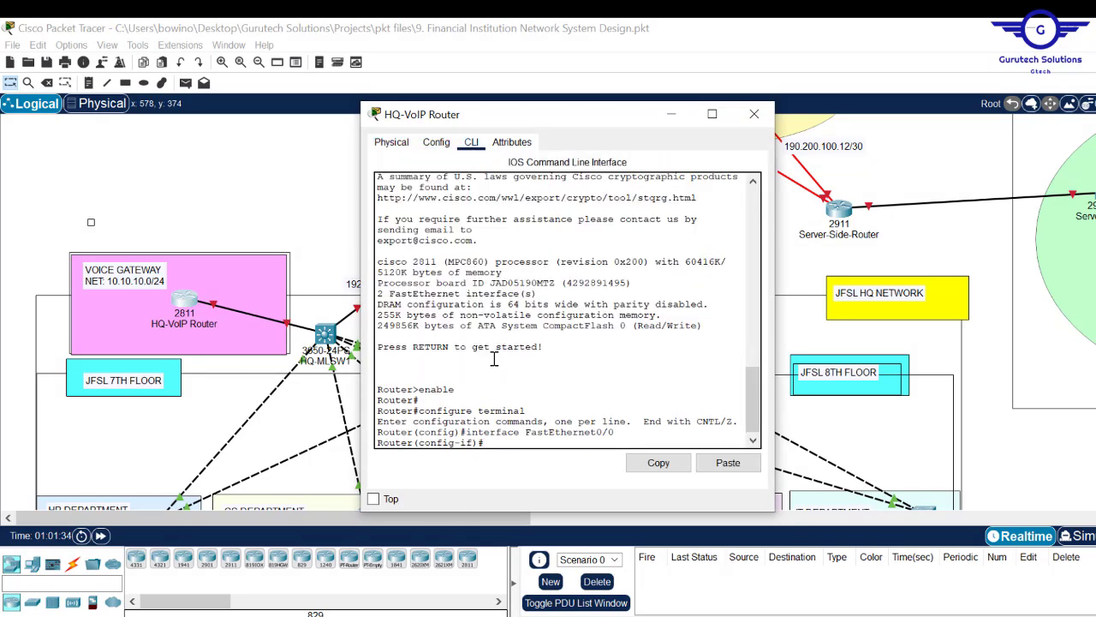
{"action": "type", "text": "no sh"}
{"action": "key", "text": "Return"}
{"action": "key", "text": "Return"}
{"action": "key", "text": "Return"}
{"action": "key", "text": "Return"}
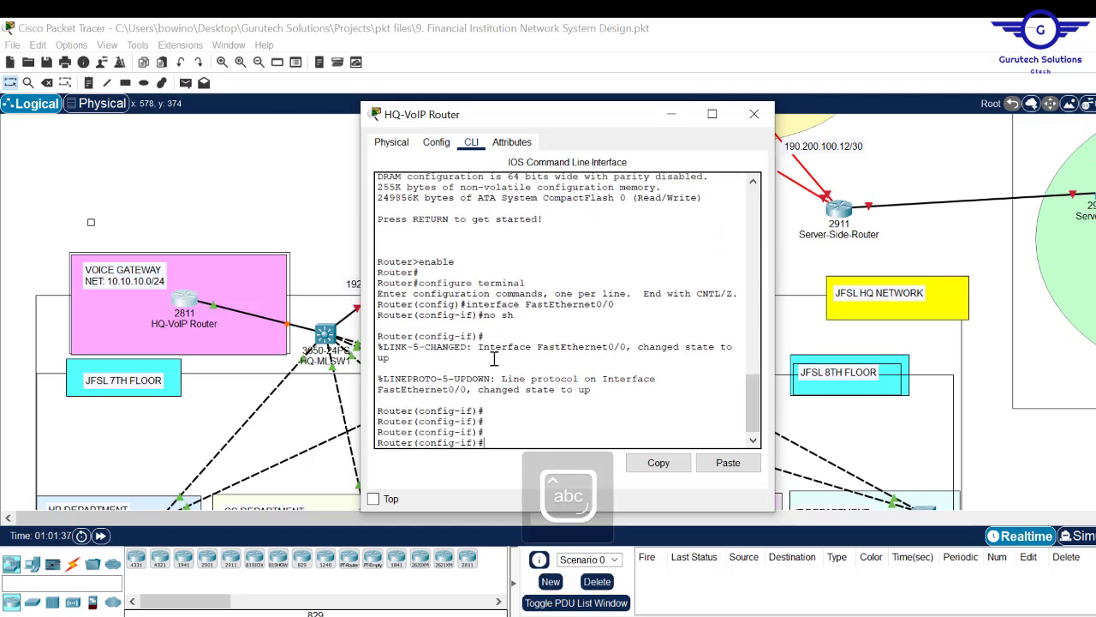
{"action": "type", "text": "ip add "}
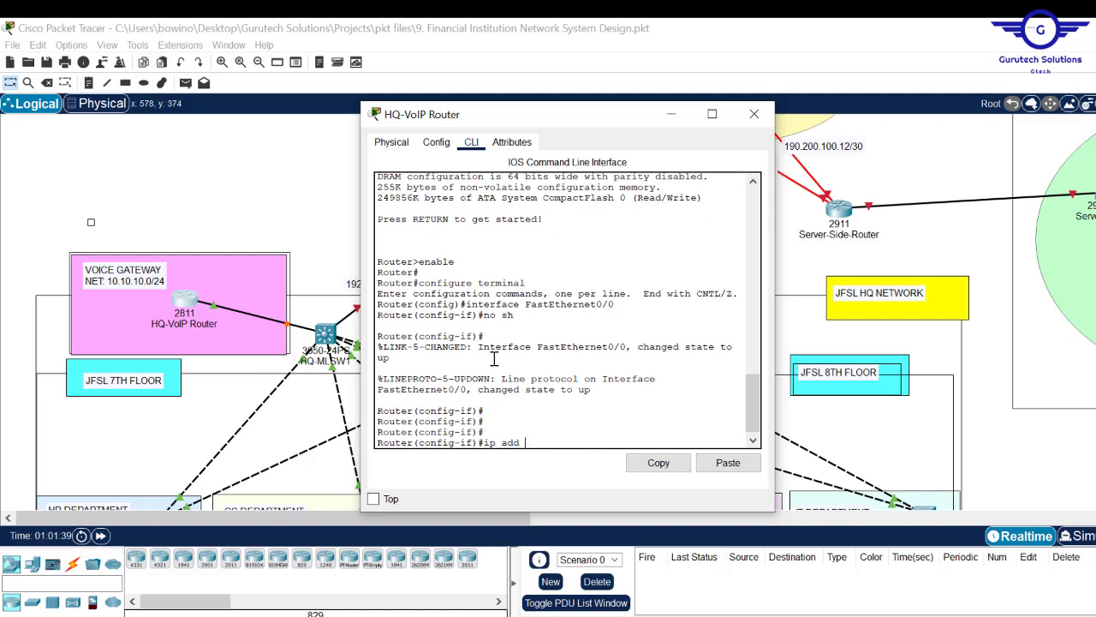
{"action": "type", "text": "10.10.10.0"}
{"action": "type", "text": " 255.255.255.0"}
{"action": "key", "text": "Return"}
{"action": "type", "text": "ex"}
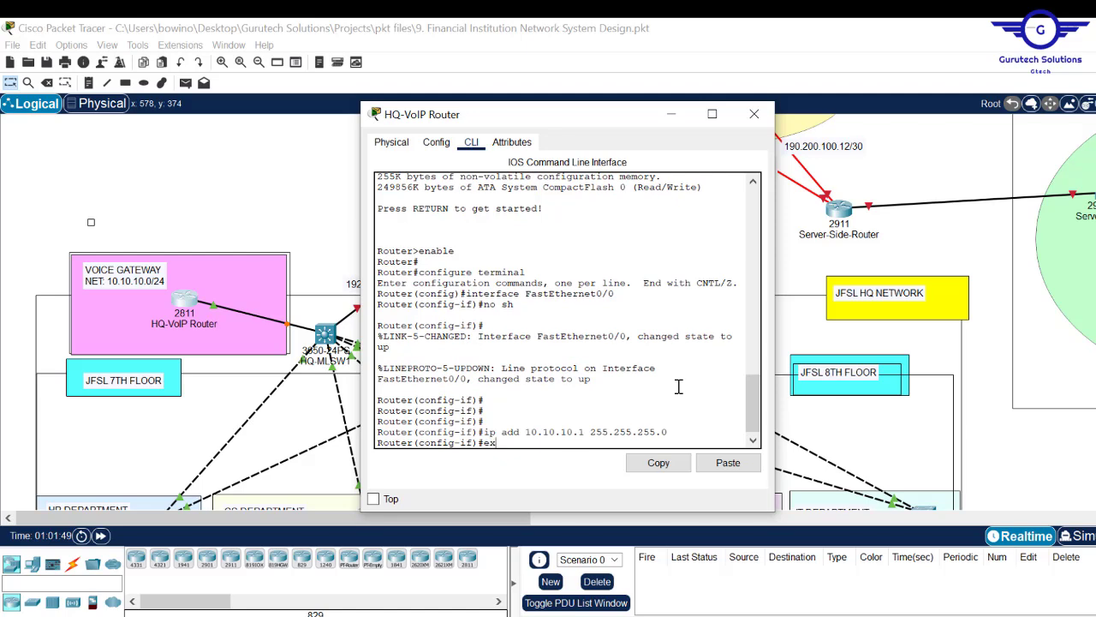
{"action": "type", "text": "it"}
{"action": "key", "text": "Return"}
{"action": "key", "text": "Return"}
{"action": "key", "text": "Return"}
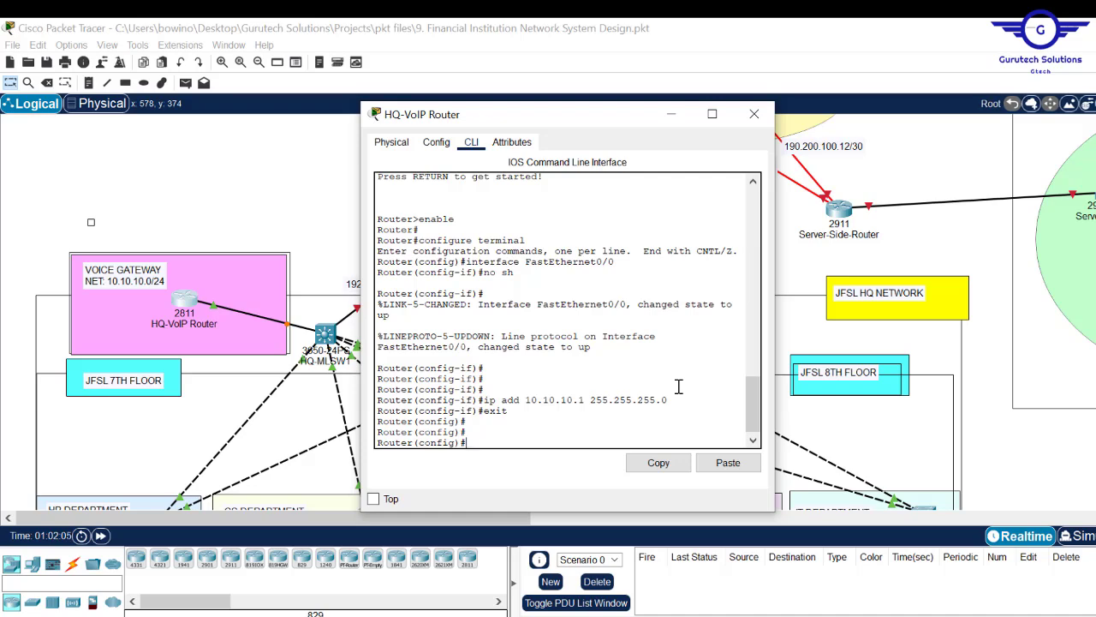
{"action": "left_click", "coordinate": [286, 190]}
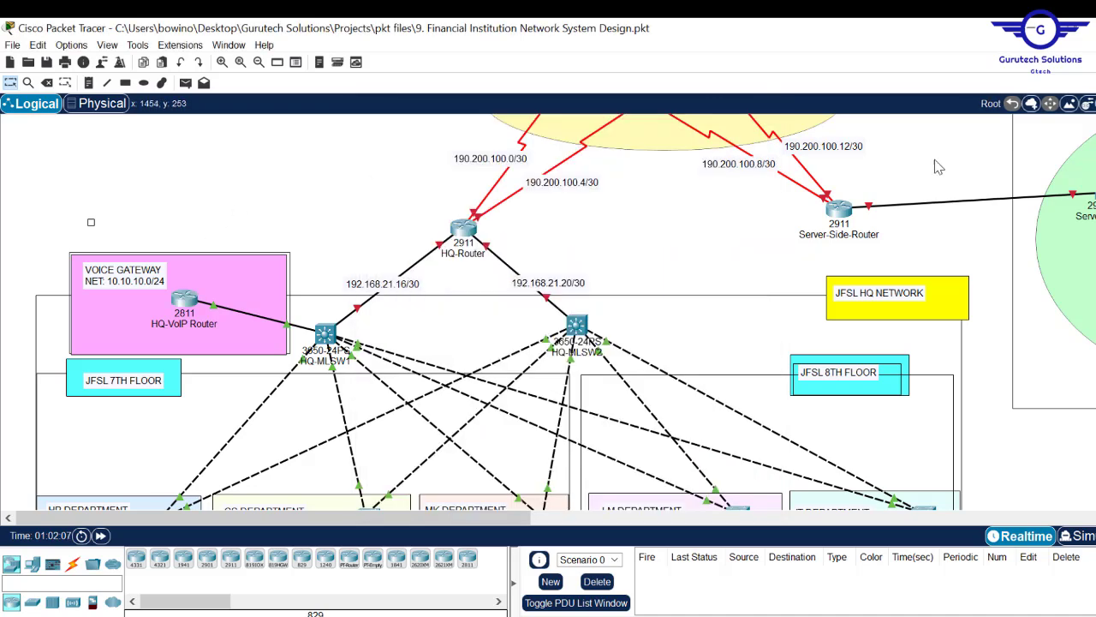
{"action": "scroll", "coordinate": [548, 312], "scroll_direction": "down", "scroll_amount": 5}
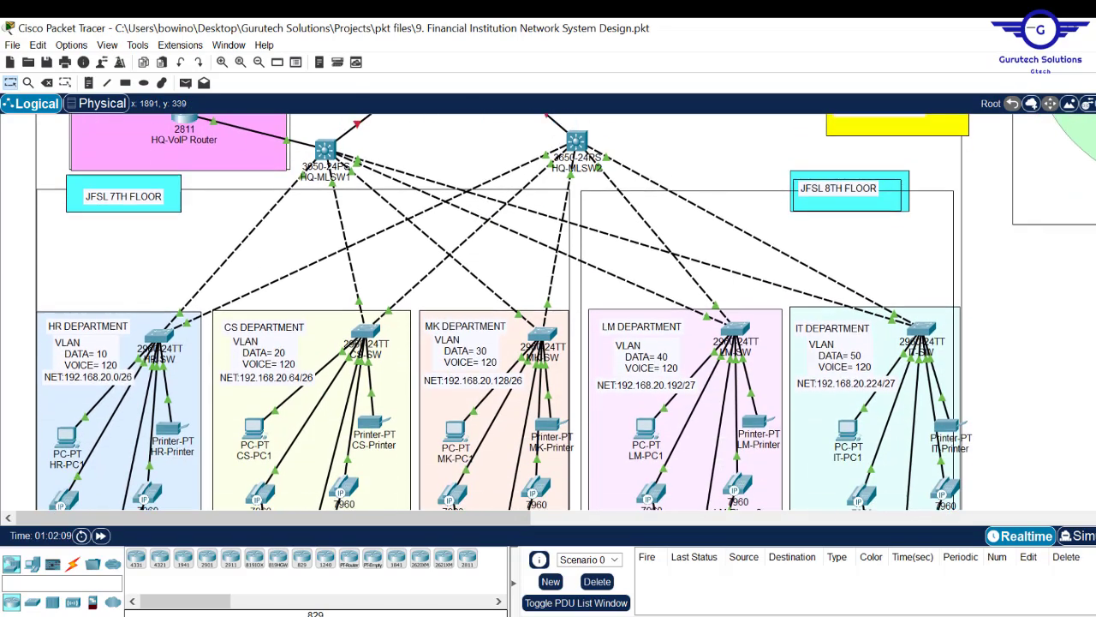
{"action": "scroll", "coordinate": [548, 312], "scroll_direction": "up", "scroll_amount": 3}
{"action": "scroll", "coordinate": [548, 312], "scroll_direction": "up", "scroll_amount": 1}
{"action": "scroll", "coordinate": [548, 312], "scroll_direction": "up", "scroll_amount": 1}
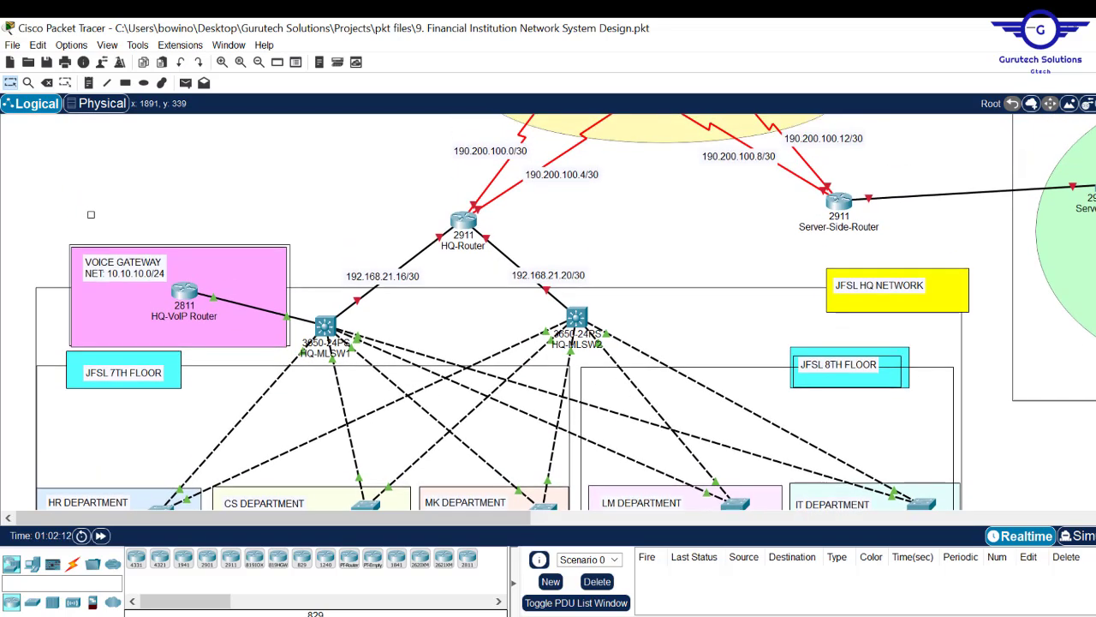
{"action": "scroll", "coordinate": [548, 312], "scroll_direction": "down", "scroll_amount": 3}
{"action": "scroll", "coordinate": [221, 255], "scroll_direction": "up", "scroll_amount": 3}
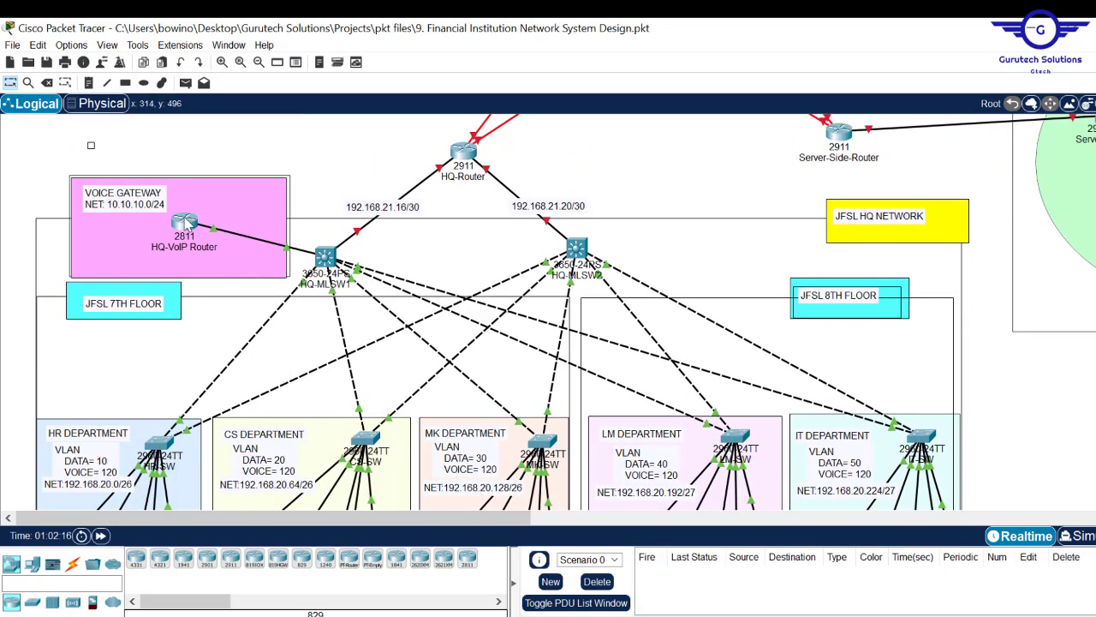
{"action": "mouse_move", "coordinate": [184, 225]}
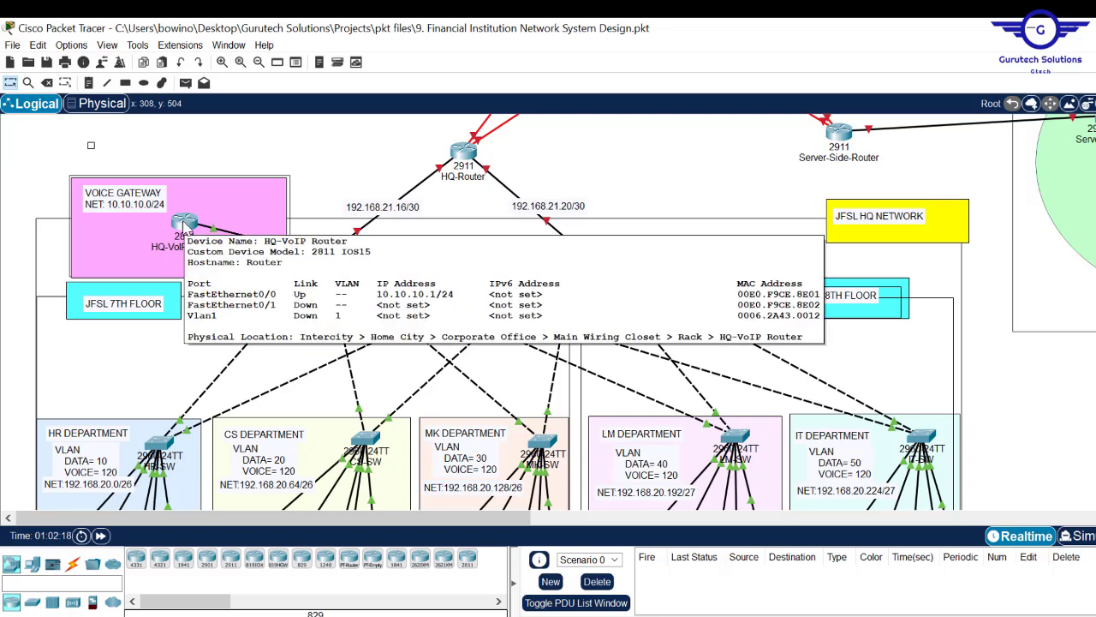
- Copy the address command and remove the IP address from HQ-VoIP Router's FastEthernet0/0
{"action": "left_click", "coordinate": [181, 225]}
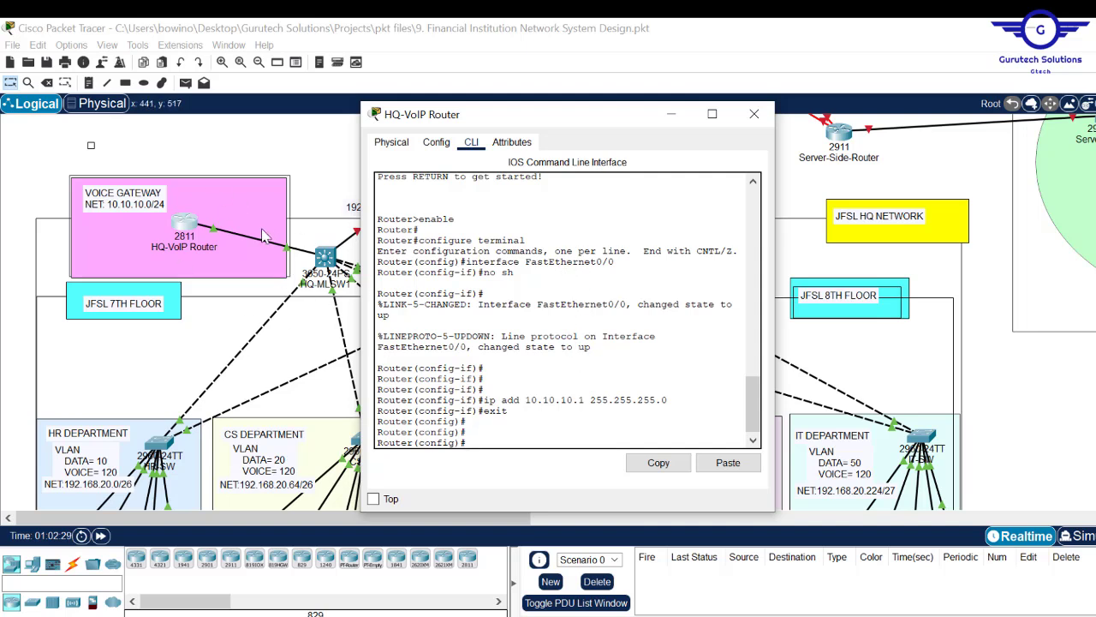
{"action": "left_click_drag", "start_coordinate": [683, 402], "coordinate": [487, 400]}
{"action": "left_click", "coordinate": [655, 464]}
{"action": "left_click_drag", "start_coordinate": [627, 303], "coordinate": [486, 310]}
{"action": "key", "text": "Up"}
{"action": "key", "text": "Up"}
{"action": "key", "text": "Up"}
- Create subinterface FastEthernet0/0.120 with encapsulation dot1Q 120
{"action": "key", "text": "Up"}
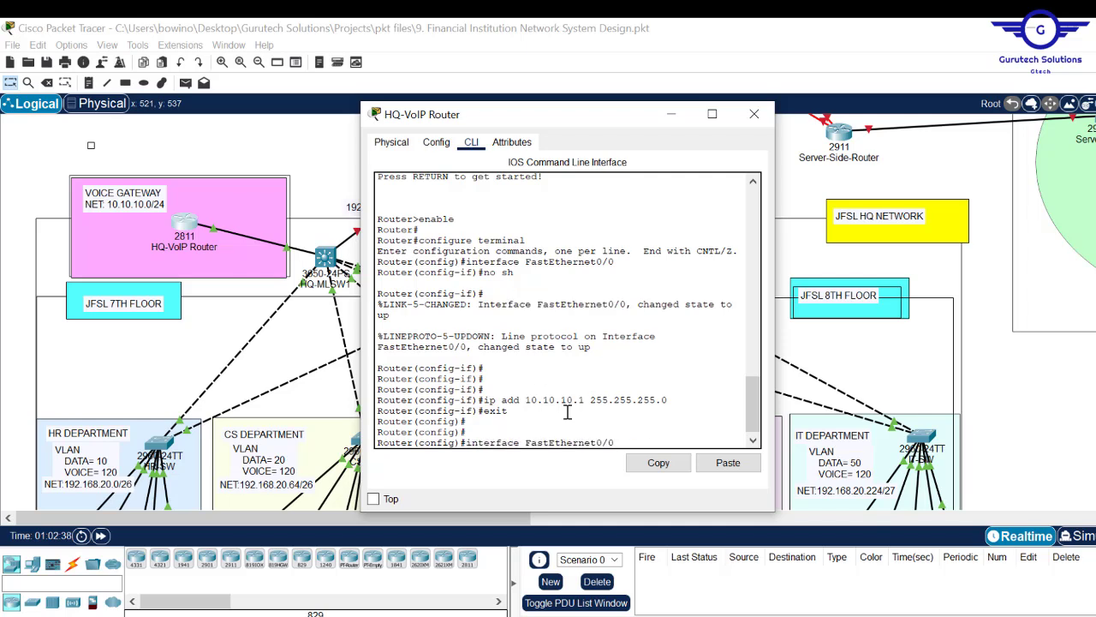
{"action": "key", "text": "Return"}
{"action": "type", "text": "no ip add"}
{"action": "key", "text": "Return"}
{"action": "key", "text": "Return"}
{"action": "key", "text": "Return"}
{"action": "key", "text": "Return"}
{"action": "key", "text": "Up"}
{"action": "key", "text": "Up"}
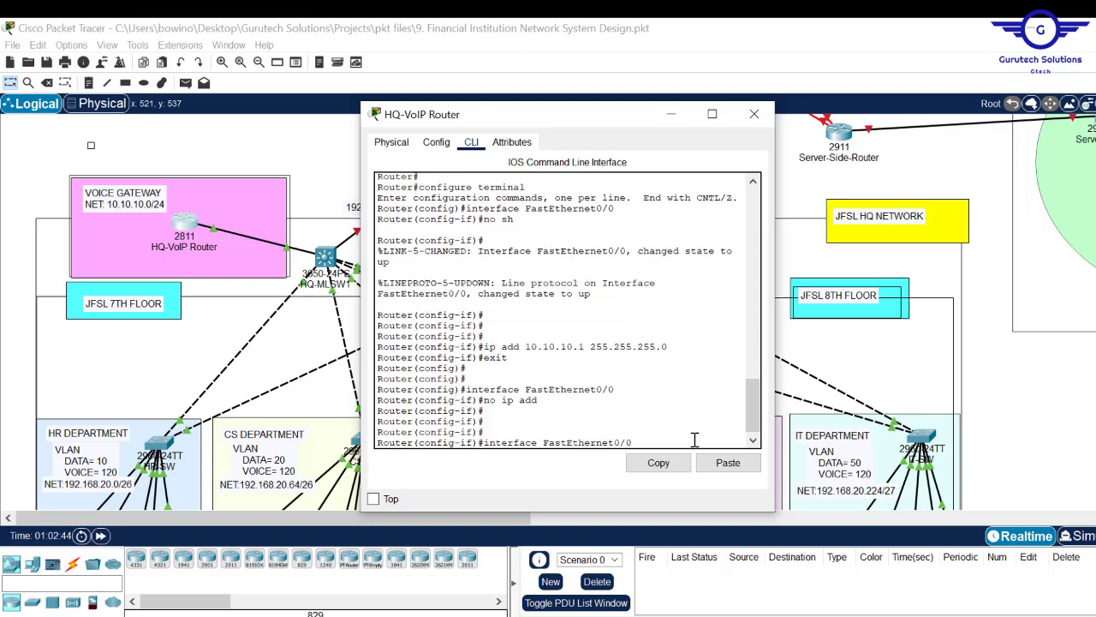
{"action": "type", "text": ".120"}
{"action": "key", "text": "Return"}
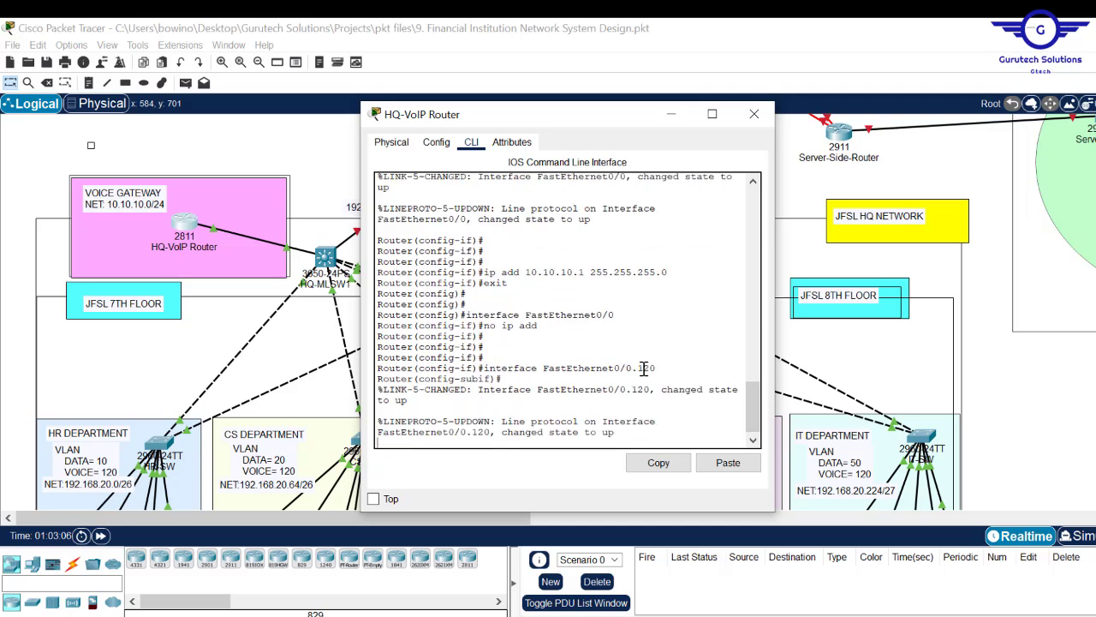
{"action": "key", "text": "Return"}
{"action": "key", "text": "Return"}
{"action": "key", "text": "Return"}
{"action": "type", "text": "enc"}
{"action": "key", "text": "Tab"}
{"action": "type", "text": "d"}
{"action": "key", "text": "Tab"}
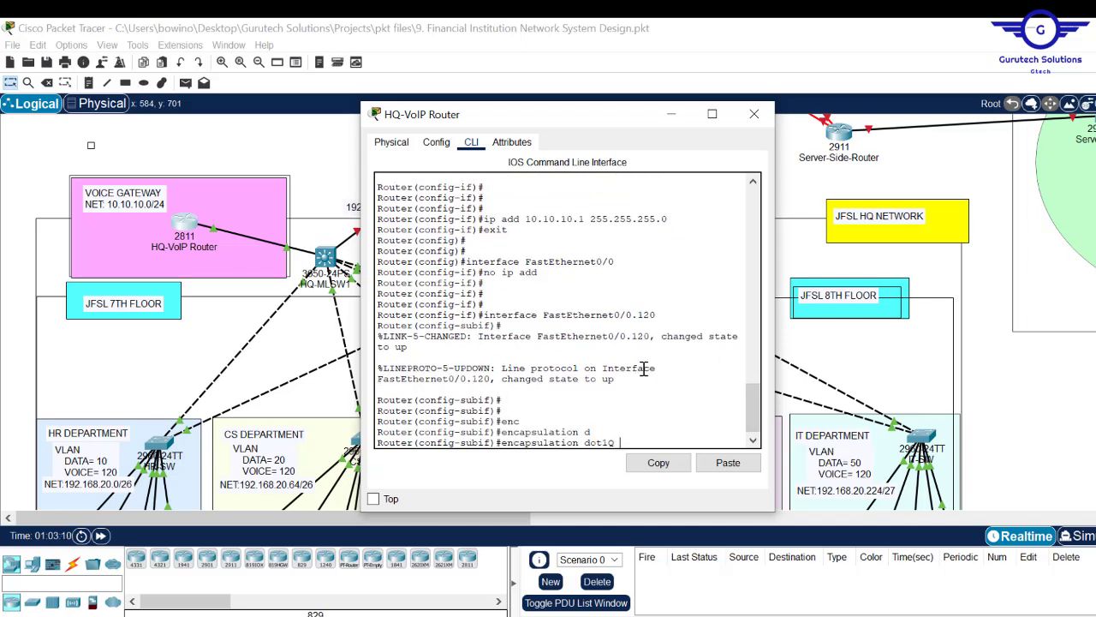
{"action": "type", "text": "120"}
{"action": "key", "text": "Return"}
- Assign 10.10.10.1 255.255.255.0 to Fa0/0.120, save with do wr, and close the router window
{"action": "left_click", "coordinate": [730, 465]}
{"action": "key", "text": "Return"}
{"action": "type", "text": "exit"}
{"action": "key", "text": "Return"}
{"action": "key", "text": "Return"}
{"action": "key", "text": "Return"}
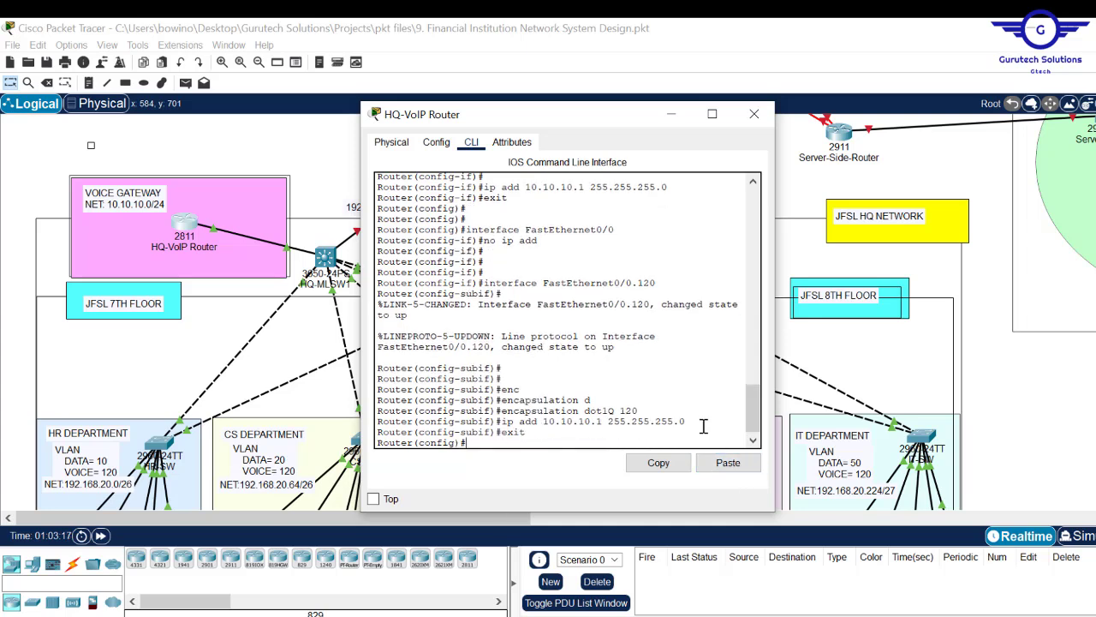
{"action": "type", "text": "do wr"}
{"action": "key", "text": "Return"}
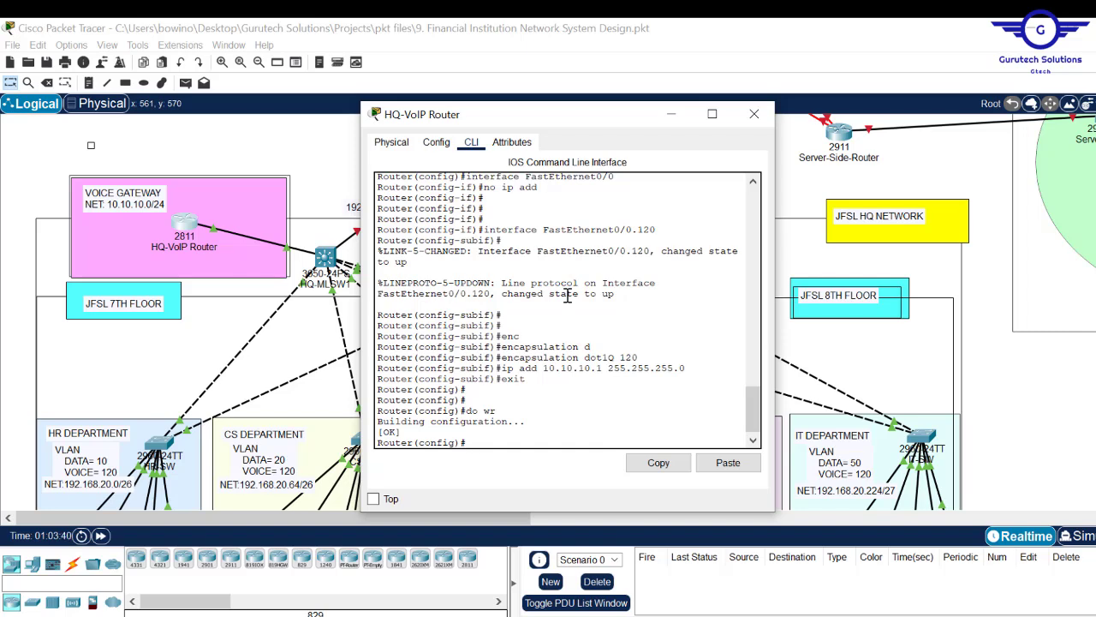
{"action": "double_click", "coordinate": [626, 360]}
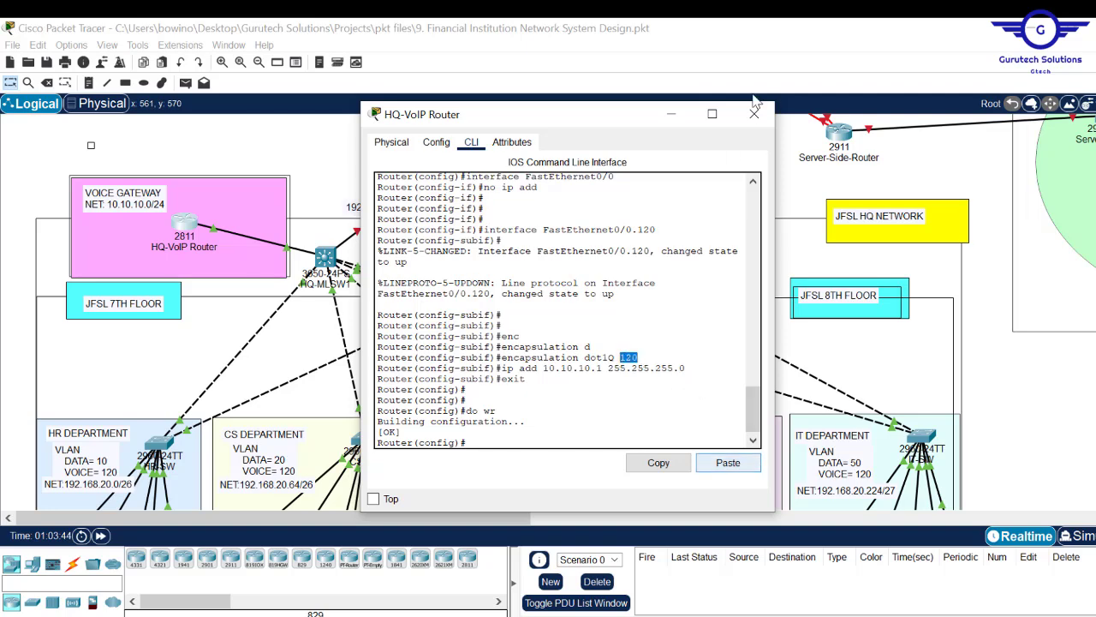
{"action": "left_click", "coordinate": [756, 115]}
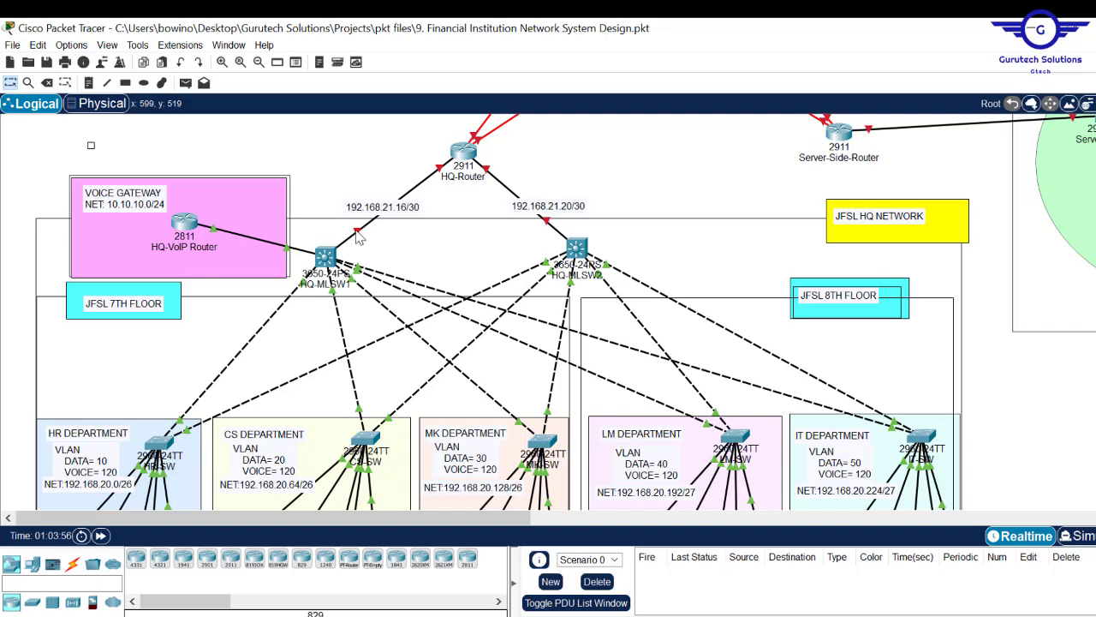
- Make HQ-MLSW1's GigabitEthernet1/0/1 a routed port with no switchport
{"action": "left_click", "coordinate": [326, 257]}
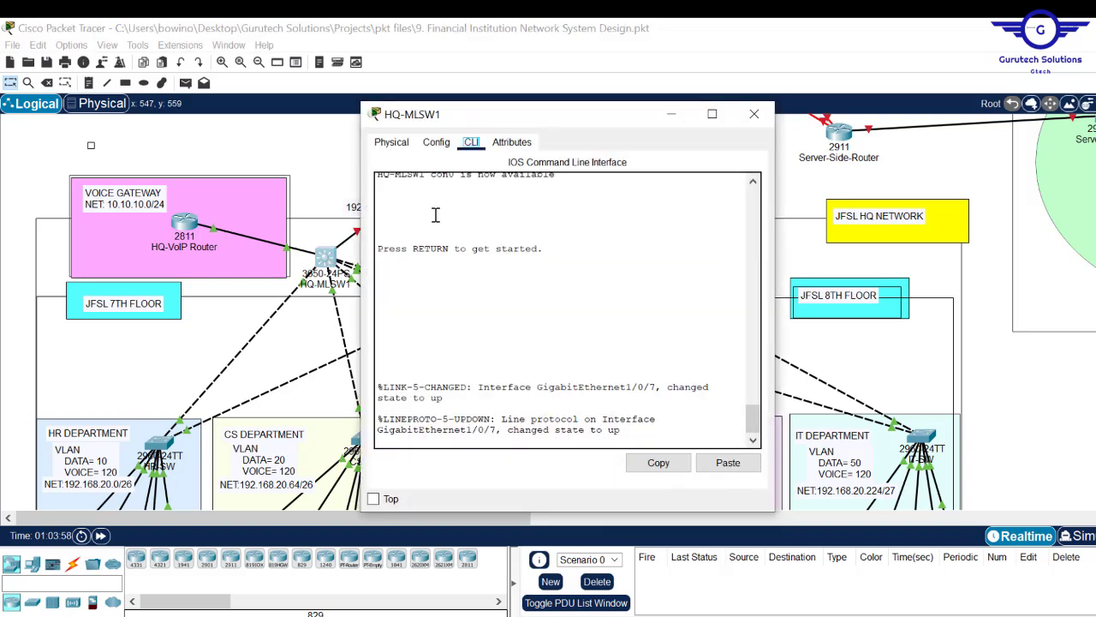
{"action": "left_click", "coordinate": [435, 145]}
{"action": "left_click", "coordinate": [434, 293]}
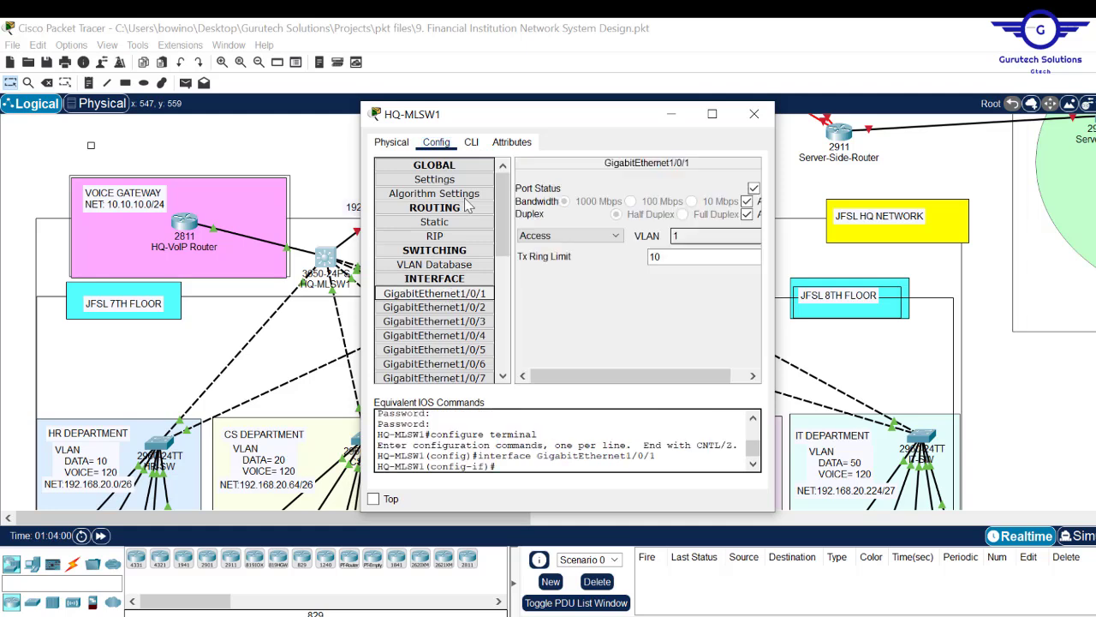
{"action": "left_click", "coordinate": [470, 143]}
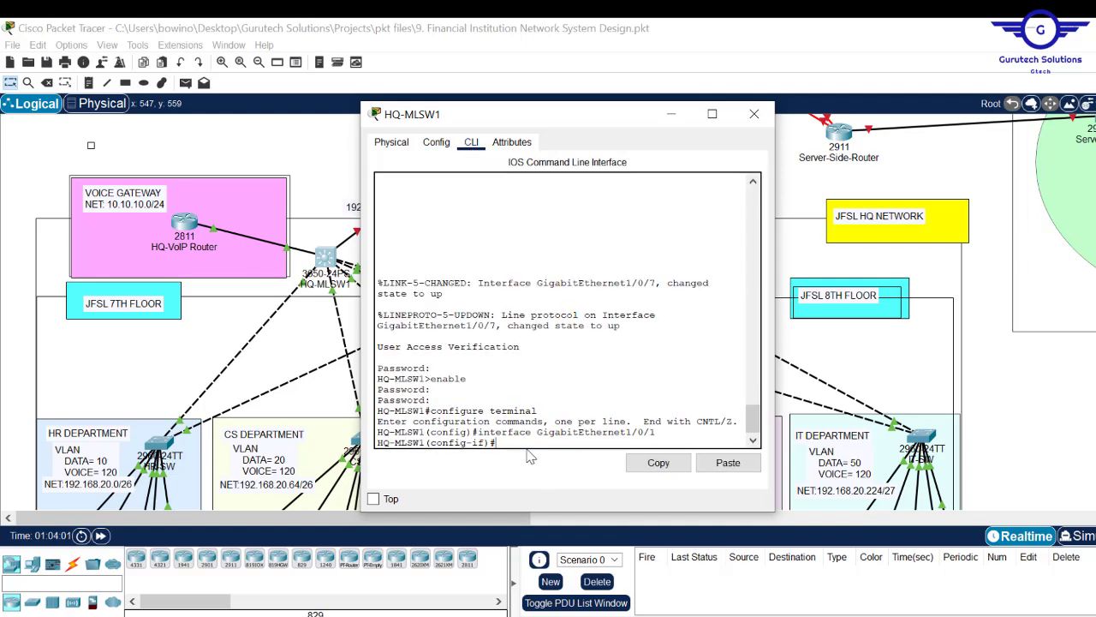
{"action": "key", "text": "Return"}
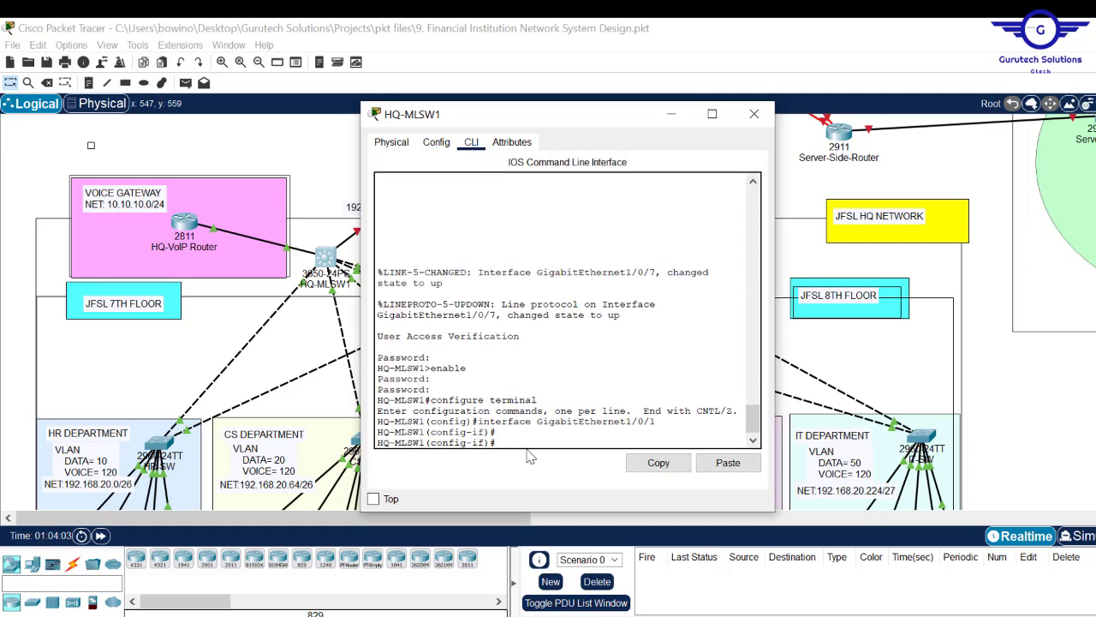
{"action": "type", "text": "ip ad"}
{"action": "key", "text": "BackSpace"}
{"action": "key", "text": "BackSpace"}
{"action": "key", "text": "BackSpace"}
{"action": "key", "text": "BackSpace"}
{"action": "key", "text": "BackSpace"}
{"action": "key", "text": "BackSpace"}
{"action": "left_click_drag", "start_coordinate": [589, 126], "coordinate": [788, 116]}
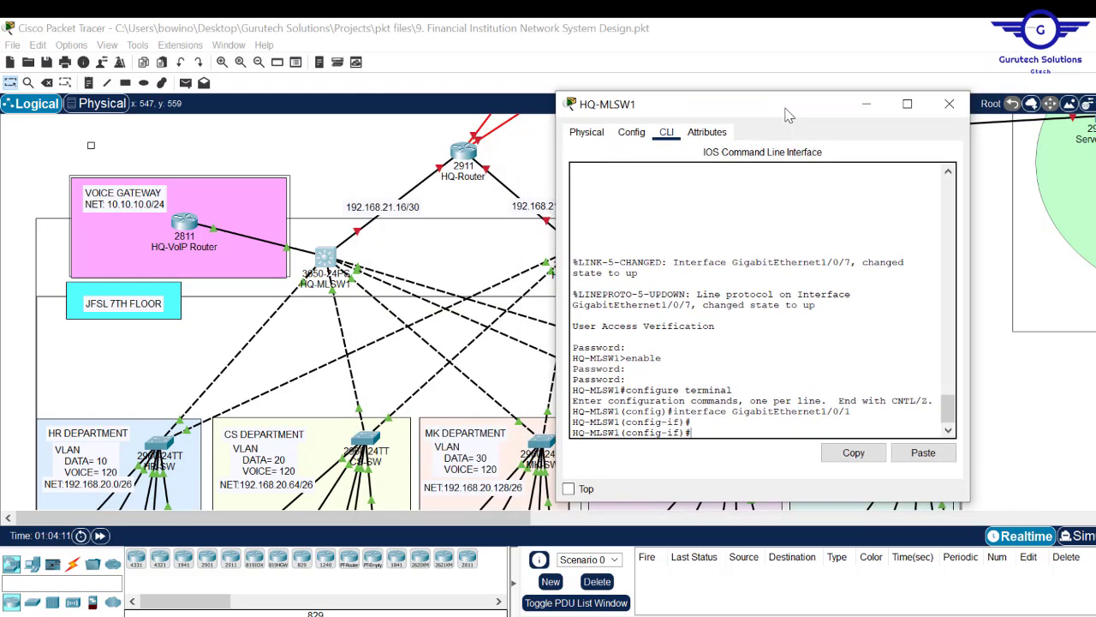
{"action": "type", "text": "no swit"}
{"action": "key", "text": "Tab"}
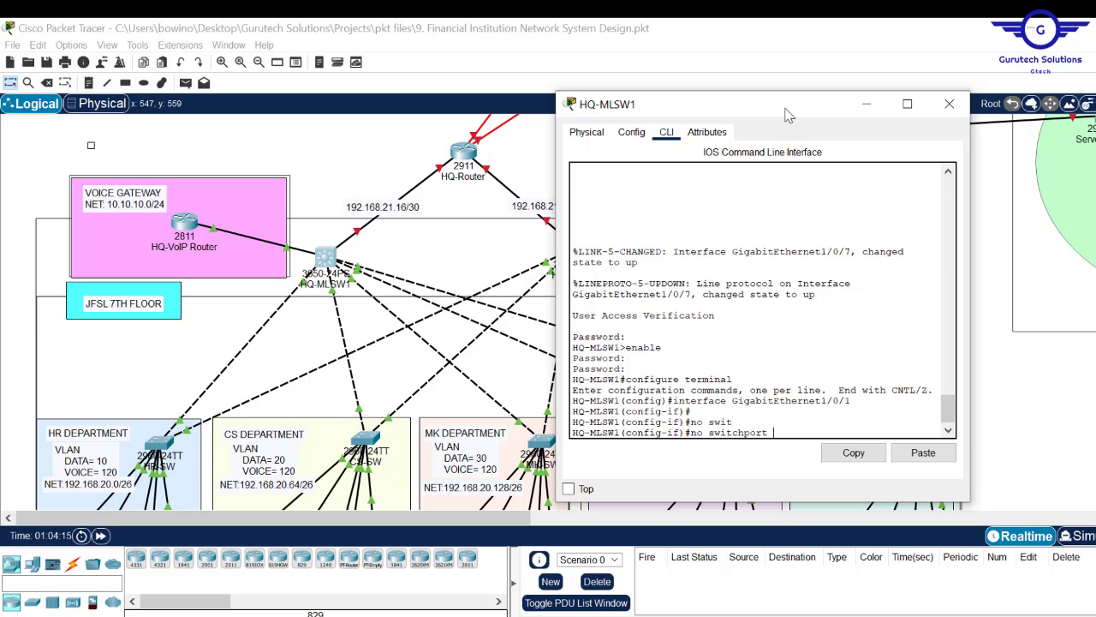
{"action": "key", "text": "Return"}
{"action": "key", "text": "Return"}
{"action": "key", "text": "Return"}
{"action": "key", "text": "Return"}
{"action": "key", "text": "Return"}
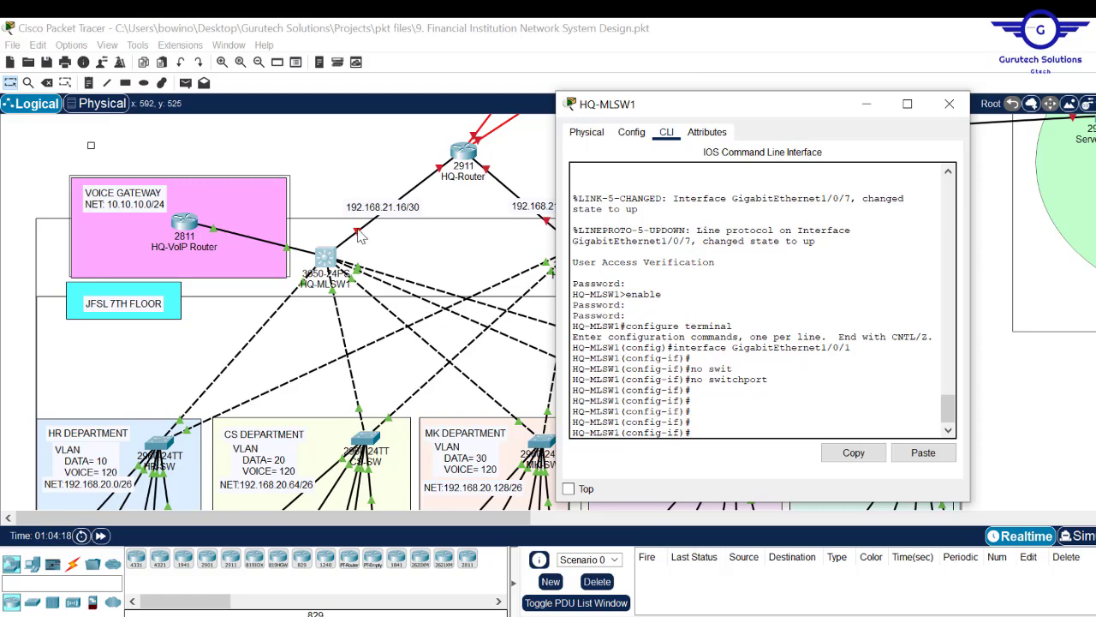
- Give Gi1/0/1 address 192.168.21.17 255.255.255.252, bring it up, save with do wr, and close the window
{"action": "left_click_drag", "start_coordinate": [761, 107], "coordinate": [676, 87]}
{"action": "type", "text": "92.168."}
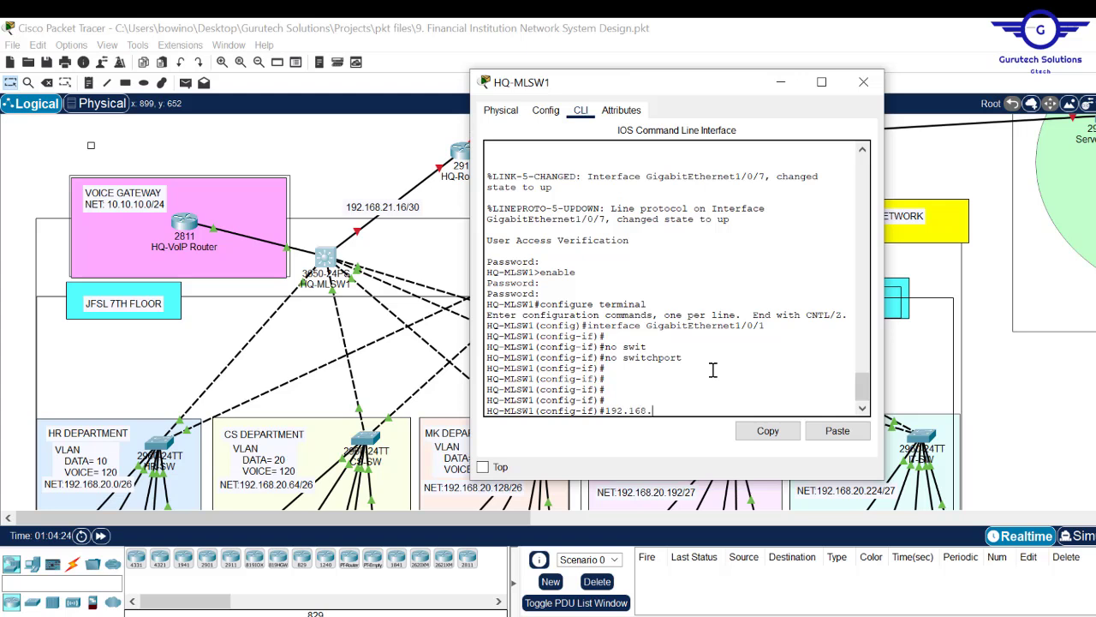
{"action": "type", "text": "21"}
{"action": "type", "text": ".1"}
{"action": "type", "text": "ip add"}
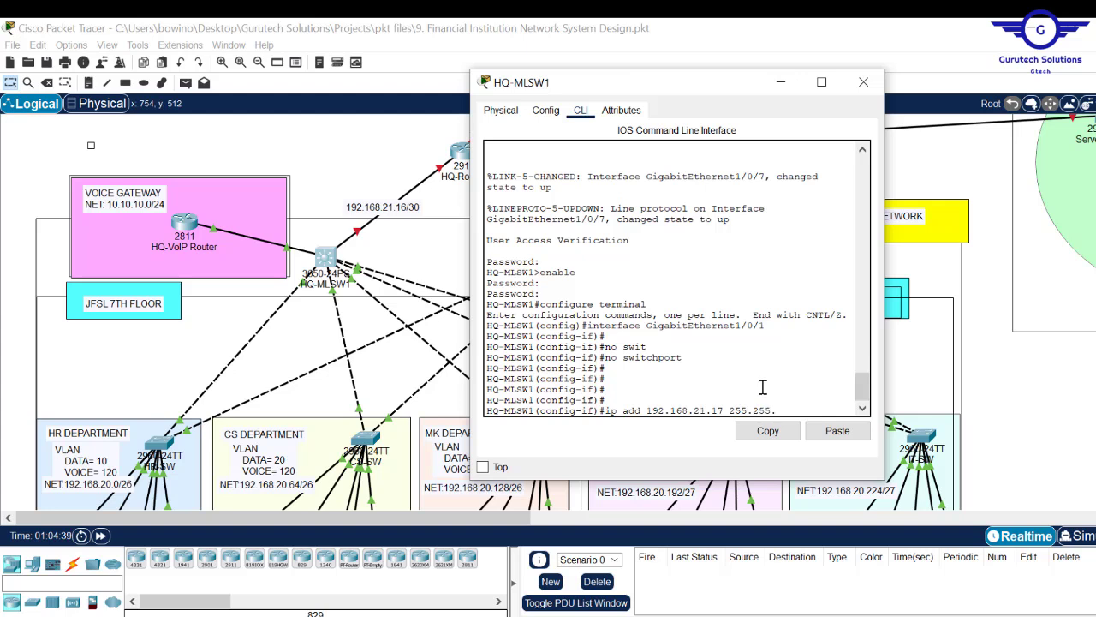
{"action": "type", "text": ".252"}
{"action": "key", "text": "Return"}
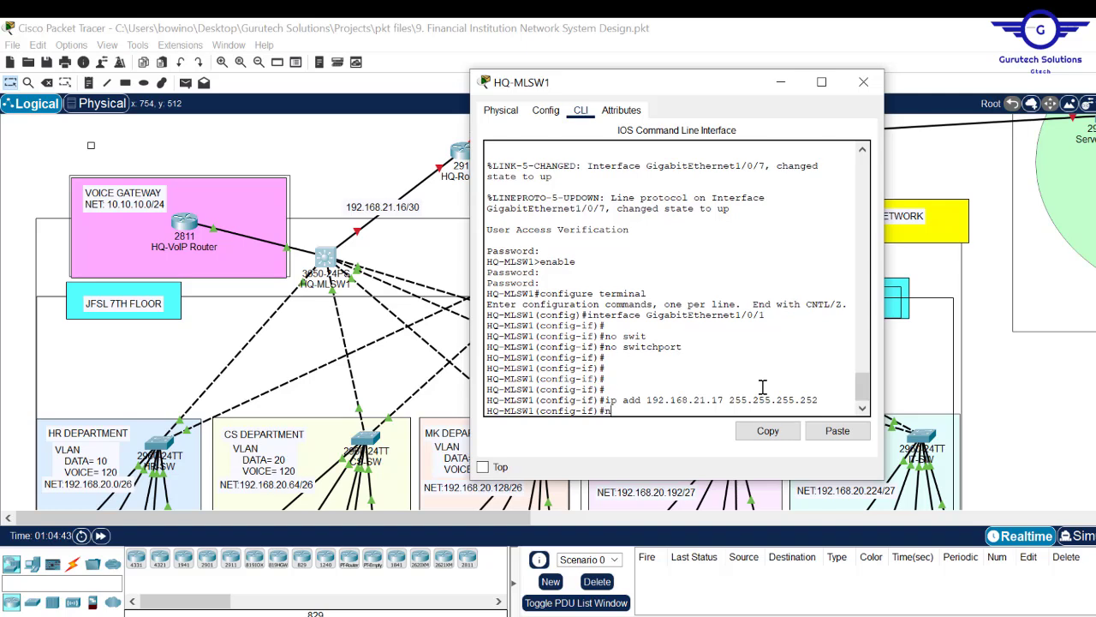
{"action": "type", "text": "no shut"}
{"action": "key", "text": "Return"}
{"action": "key", "text": "Return"}
{"action": "key", "text": "Return"}
{"action": "key", "text": "Return"}
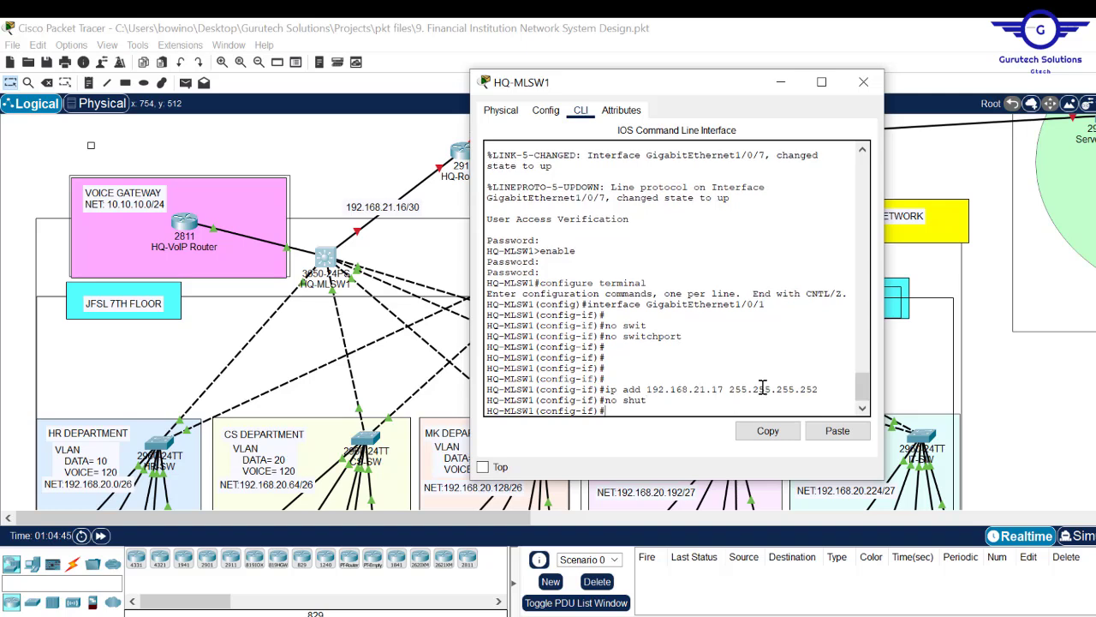
{"action": "type", "text": "do wr"}
{"action": "key", "text": "Return"}
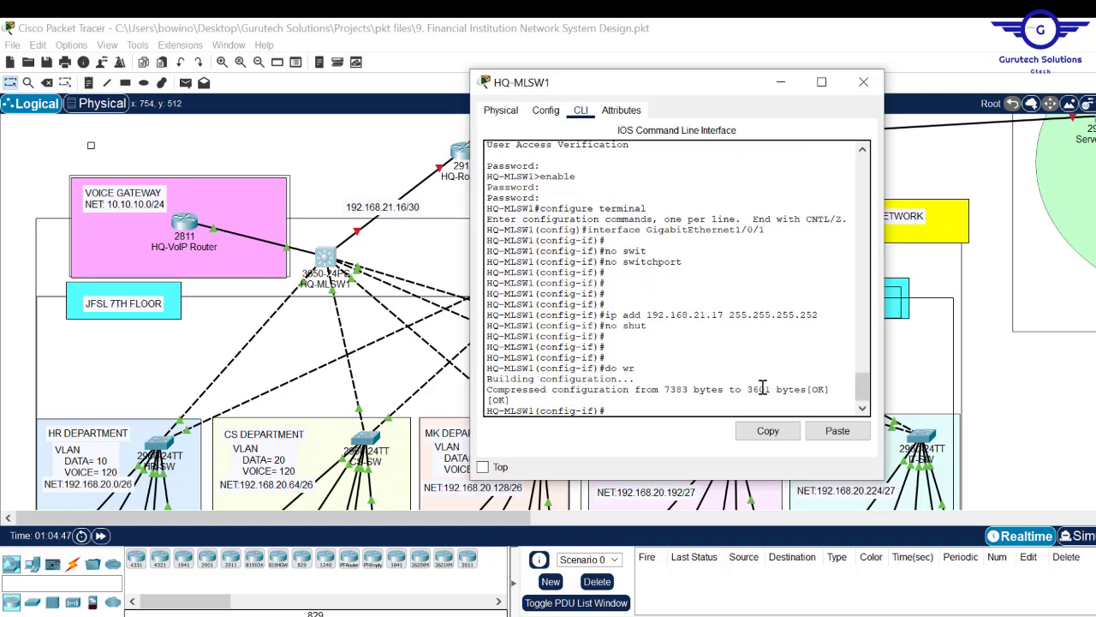
{"action": "left_click", "coordinate": [863, 82]}
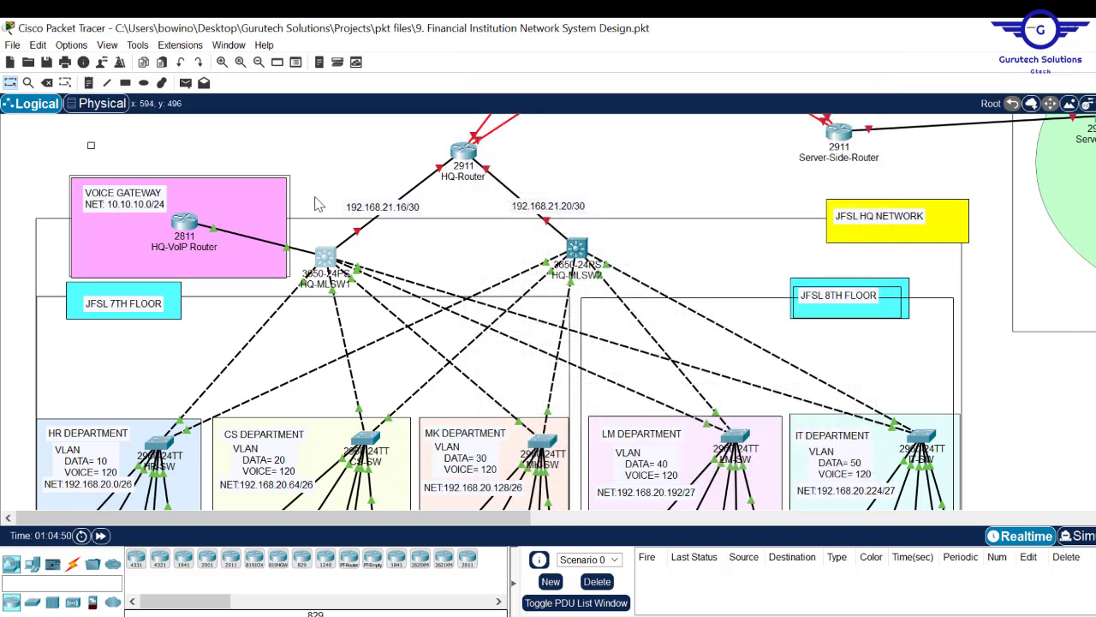
- Make HQ-MLSW2's GigabitEthernet1/0/1 a routed port with no switchport
{"action": "left_click", "coordinate": [577, 249]}
{"action": "left_click", "coordinate": [436, 144]}
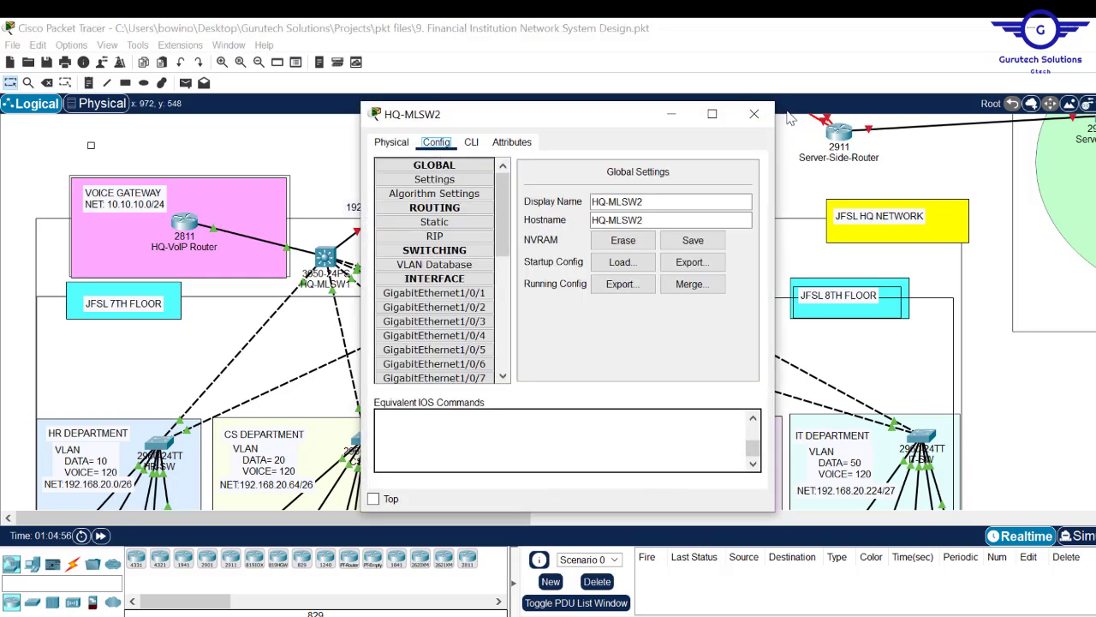
{"action": "left_click", "coordinate": [753, 114]}
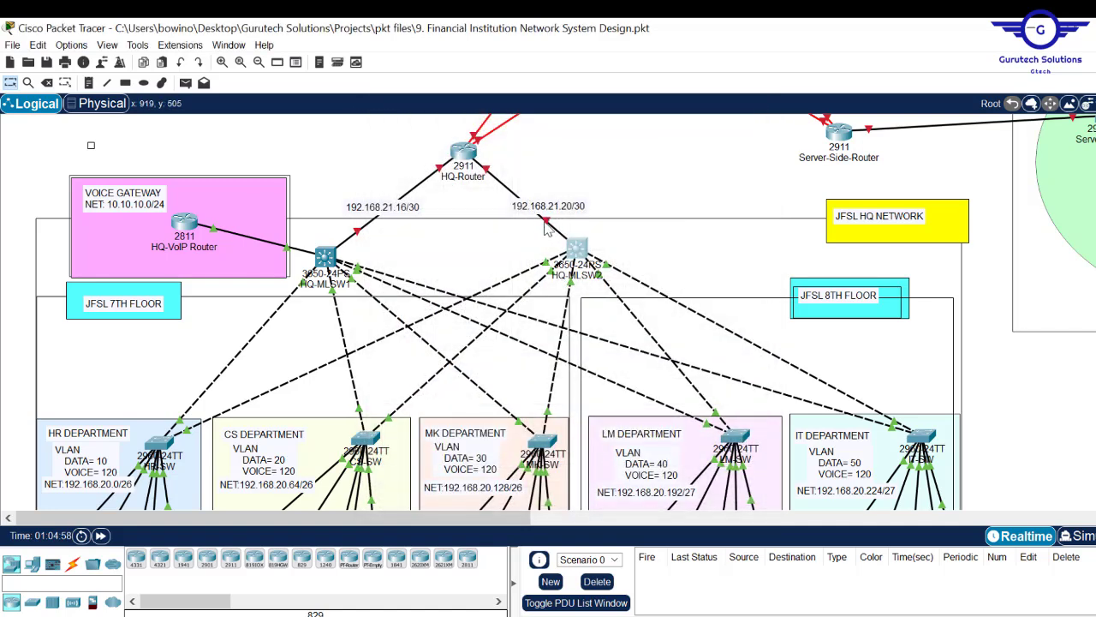
{"action": "left_click", "coordinate": [578, 250]}
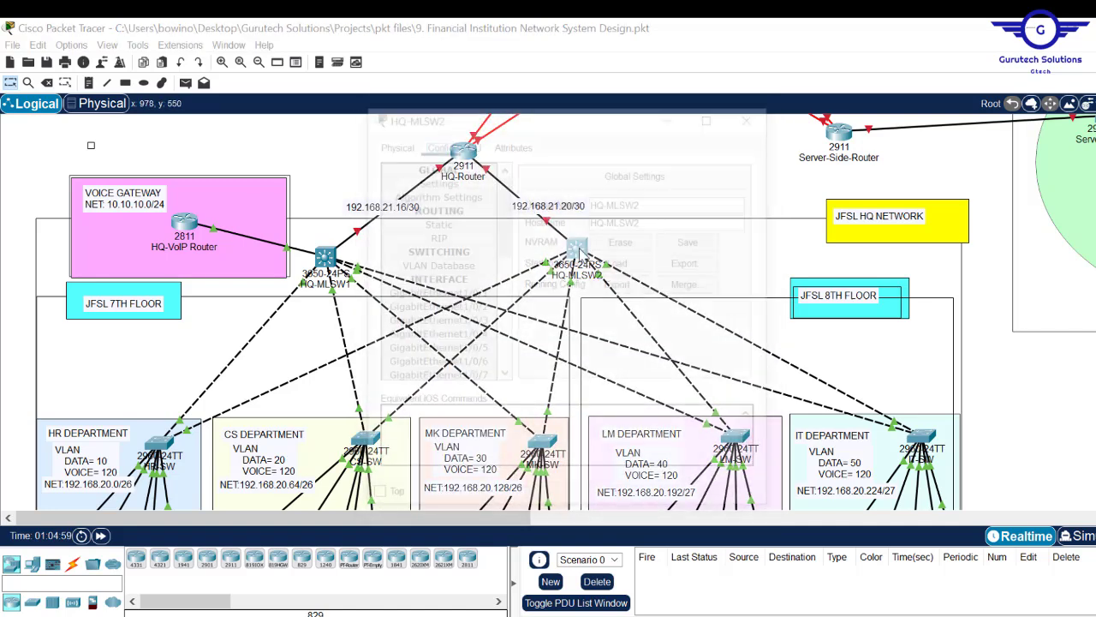
{"action": "left_click", "coordinate": [435, 293]}
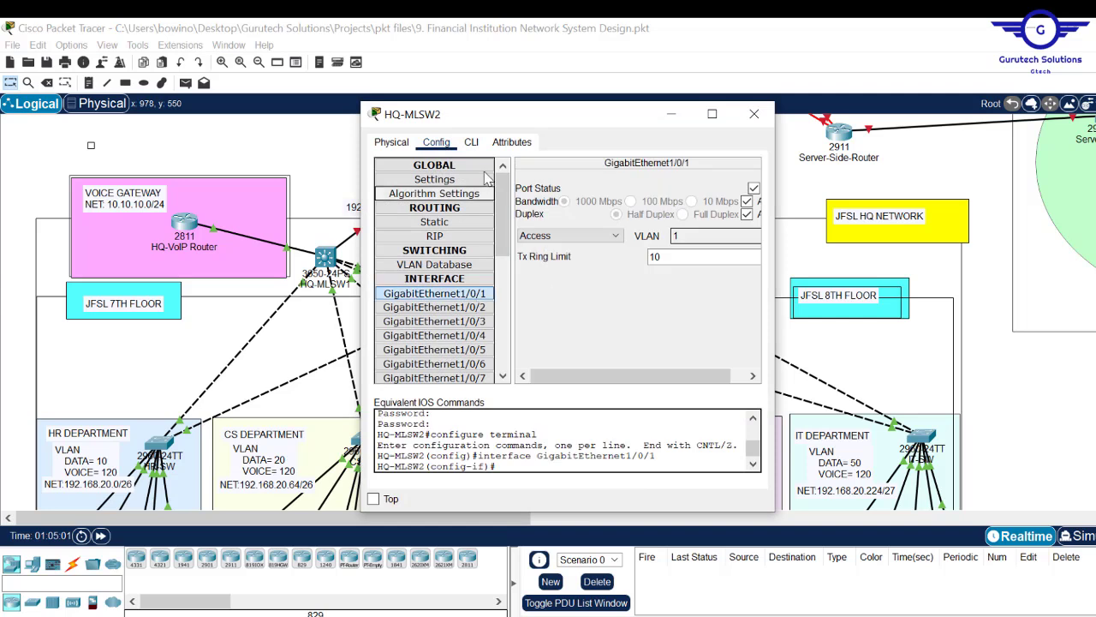
{"action": "left_click", "coordinate": [472, 142]}
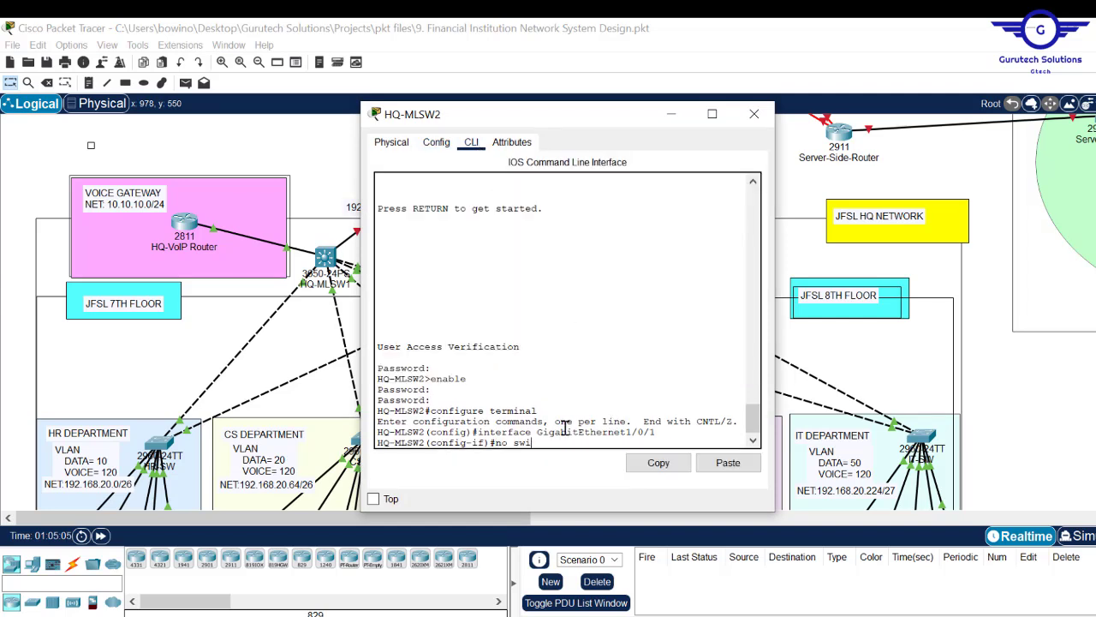
{"action": "type", "text": "c"}
{"action": "key", "text": "Tab"}
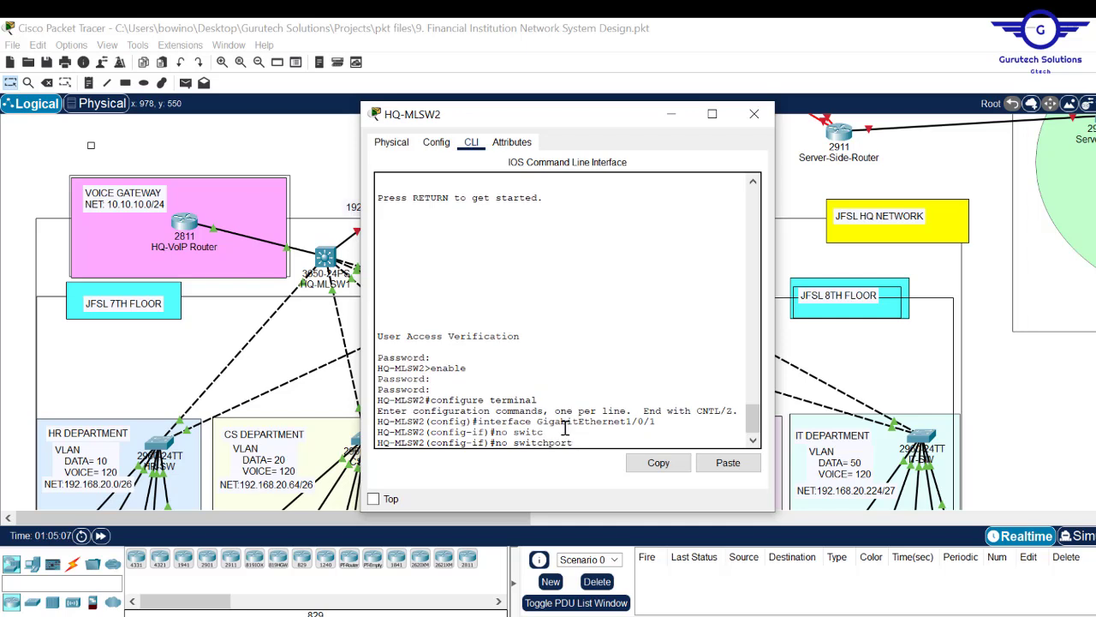
{"action": "key", "text": "Return"}
{"action": "key", "text": "Return"}
{"action": "key", "text": "Return"}
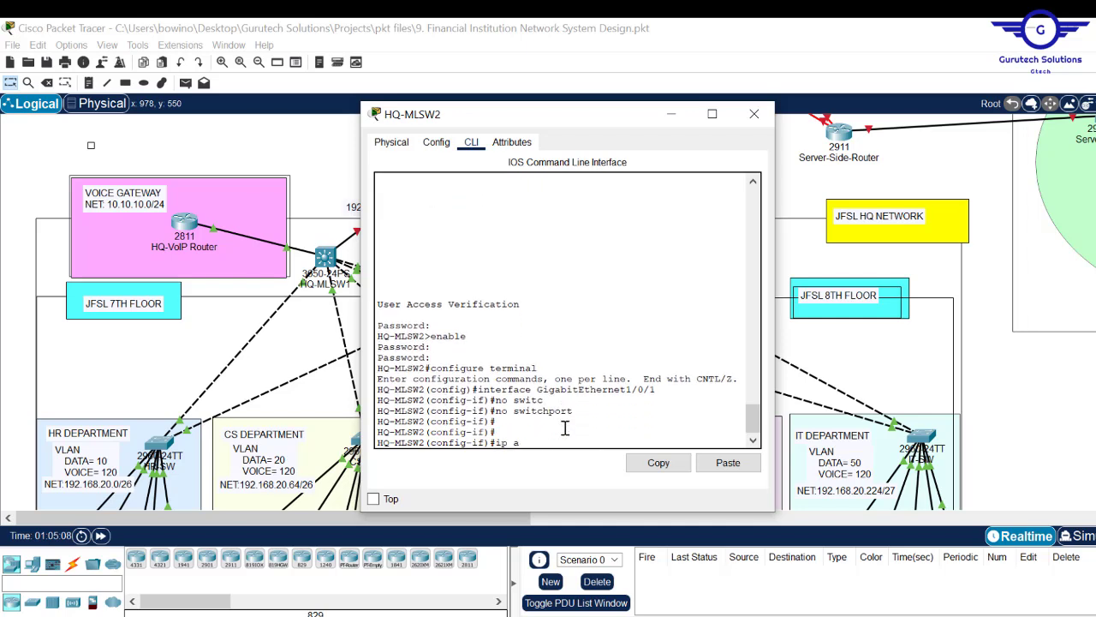
- Assign 192.168.21.21 255.255.255.252 to Gi1/0/1, enable it, save with do wr, and close the window
{"action": "type", "text": "ip add 192.168.21."}
{"action": "left_click_drag", "start_coordinate": [544, 127], "coordinate": [577, 162]}
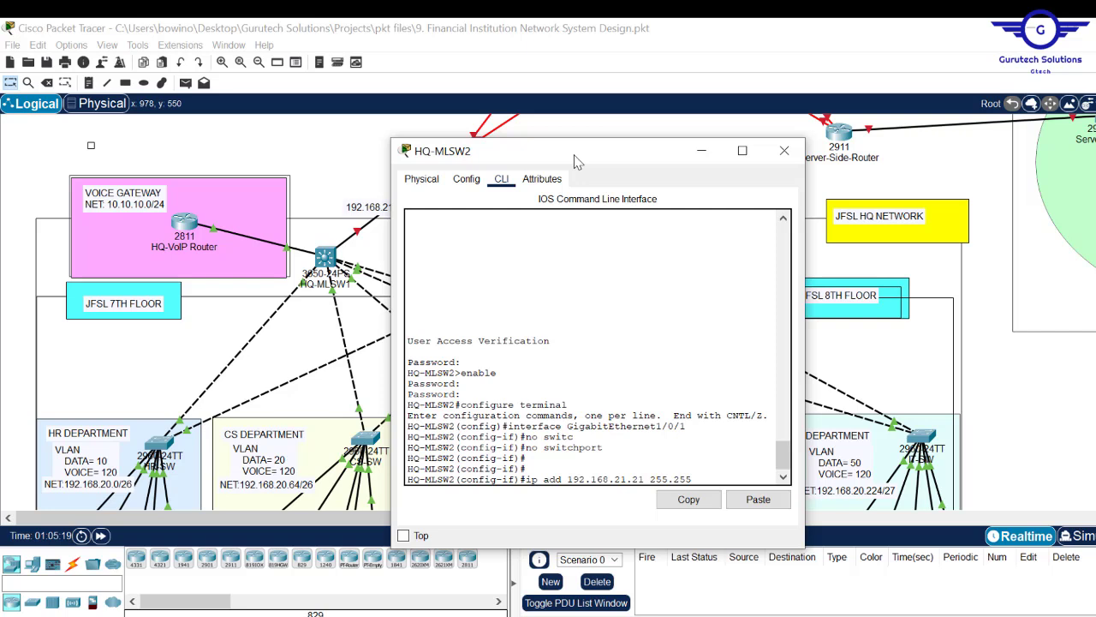
{"action": "type", "text": "55.252"}
{"action": "key", "text": "Return"}
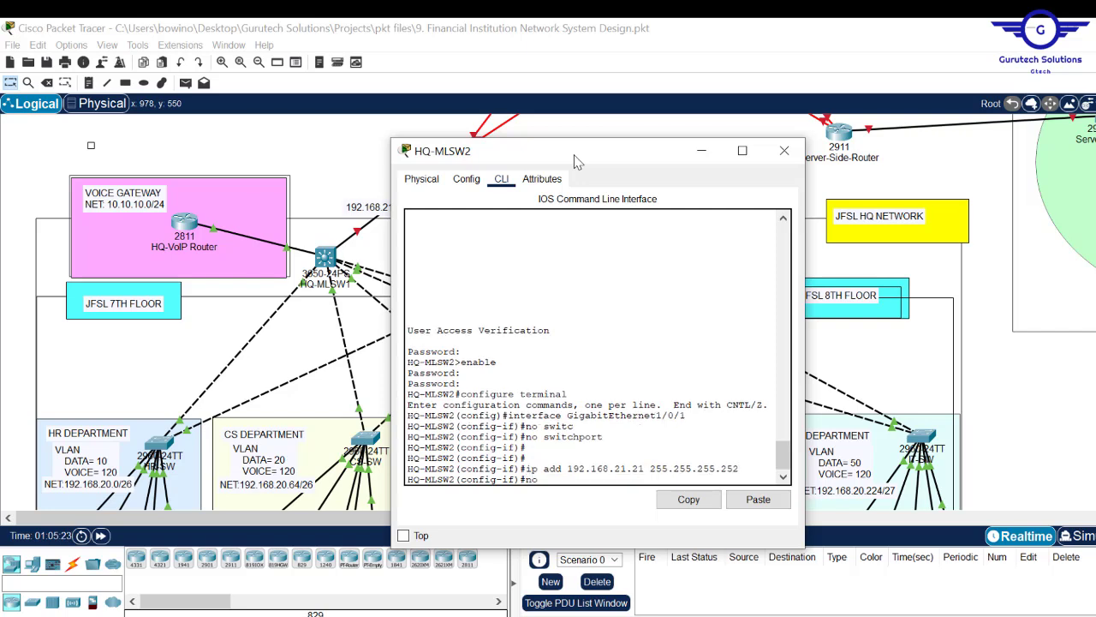
{"action": "type", "text": "no shut"}
{"action": "key", "text": "Return"}
{"action": "key", "text": "Return"}
{"action": "key", "text": "Return"}
{"action": "type", "text": "do w"}
{"action": "key", "text": "Return"}
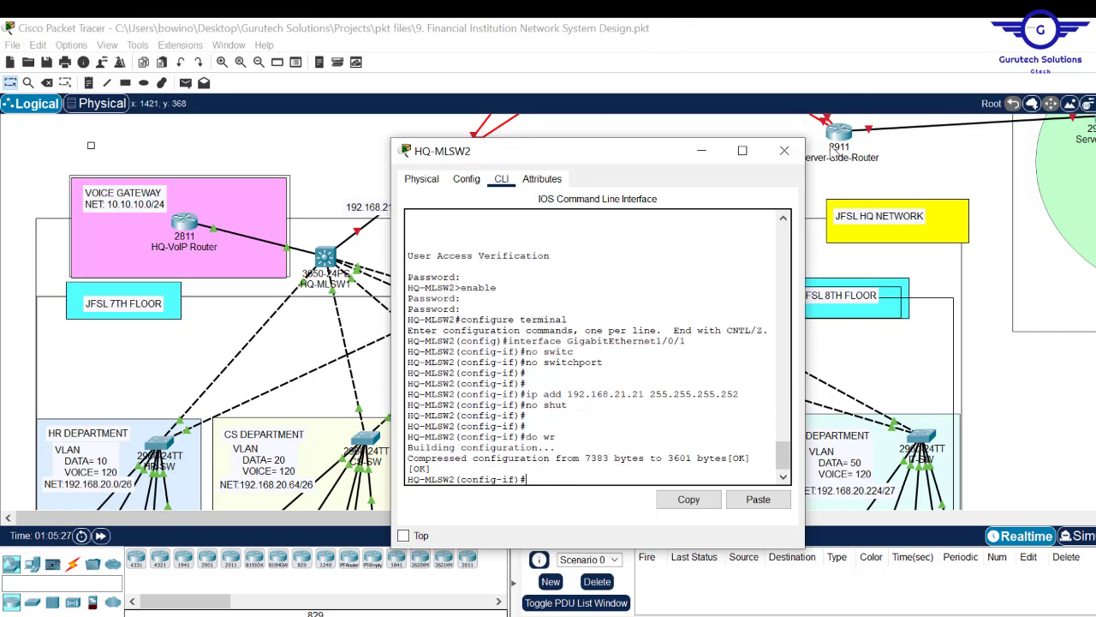
{"action": "left_click", "coordinate": [783, 150]}
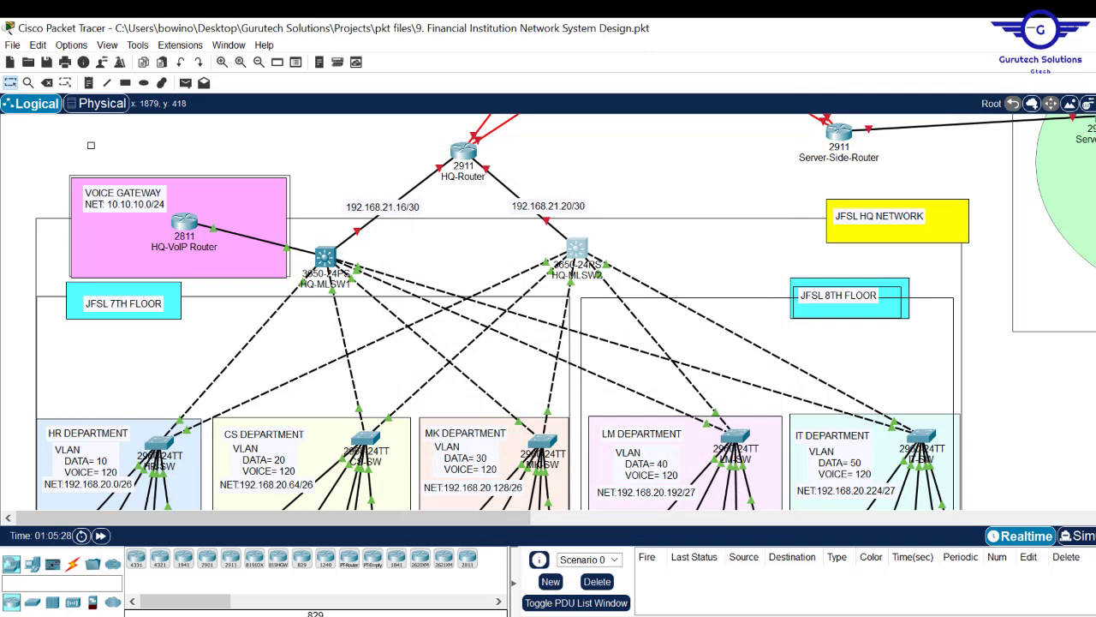
{"action": "scroll", "coordinate": [565, 312], "scroll_direction": "up", "scroll_amount": 5}
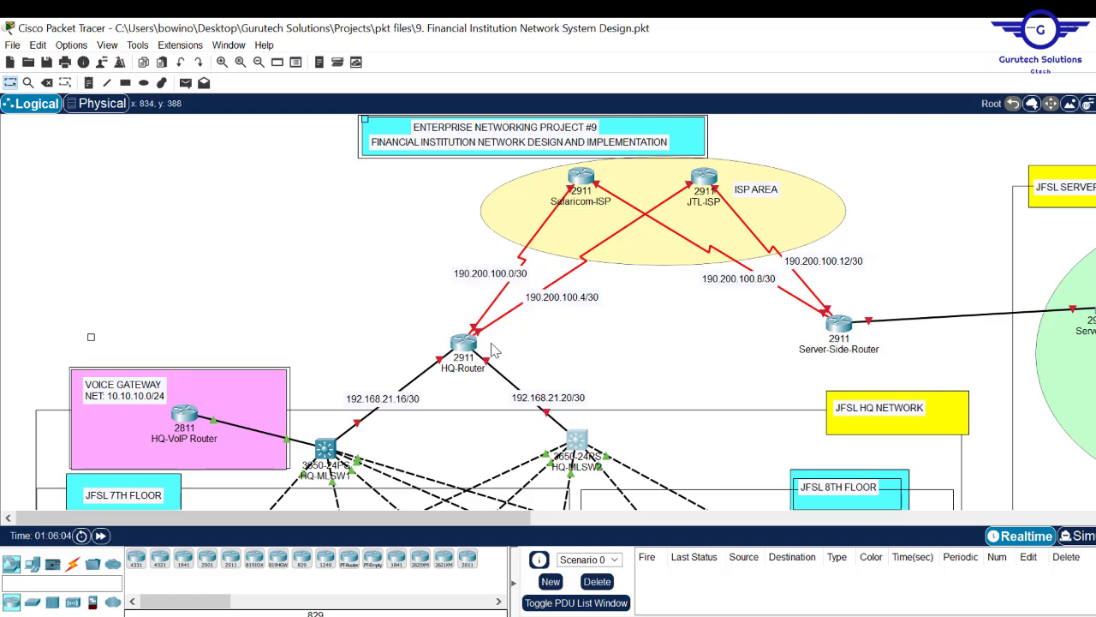
- Give HQ-Router's GigabitEthernet0/0 the address 192.168.21.18/30 and turn it on
{"action": "left_click", "coordinate": [464, 345]}
{"action": "left_click", "coordinate": [676, 262]}
{"action": "type", "text": "192.168.21."}
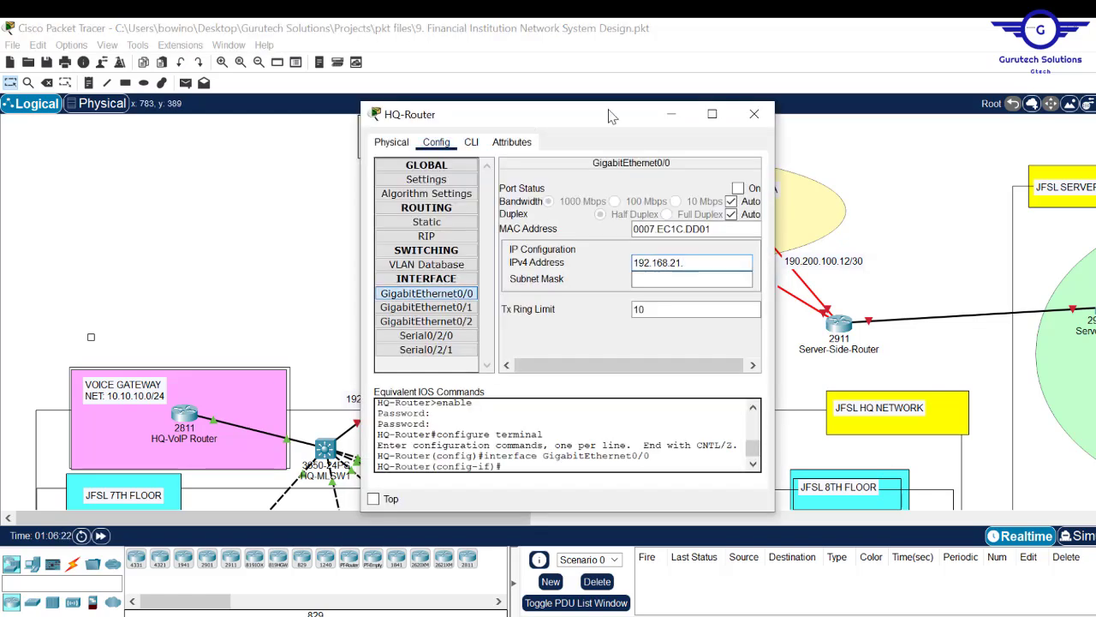
{"action": "type", "text": "18252"}
{"action": "left_click", "coordinate": [855, 195]}
{"action": "left_click", "coordinate": [543, 315]}
{"action": "left_click", "coordinate": [925, 278]}
- Address HQ-Router's serial links at 190.200.100.1 and 190.200.100.5 with 255.255.255.252, enabled
{"action": "type", "text": "192.168.21.22"}
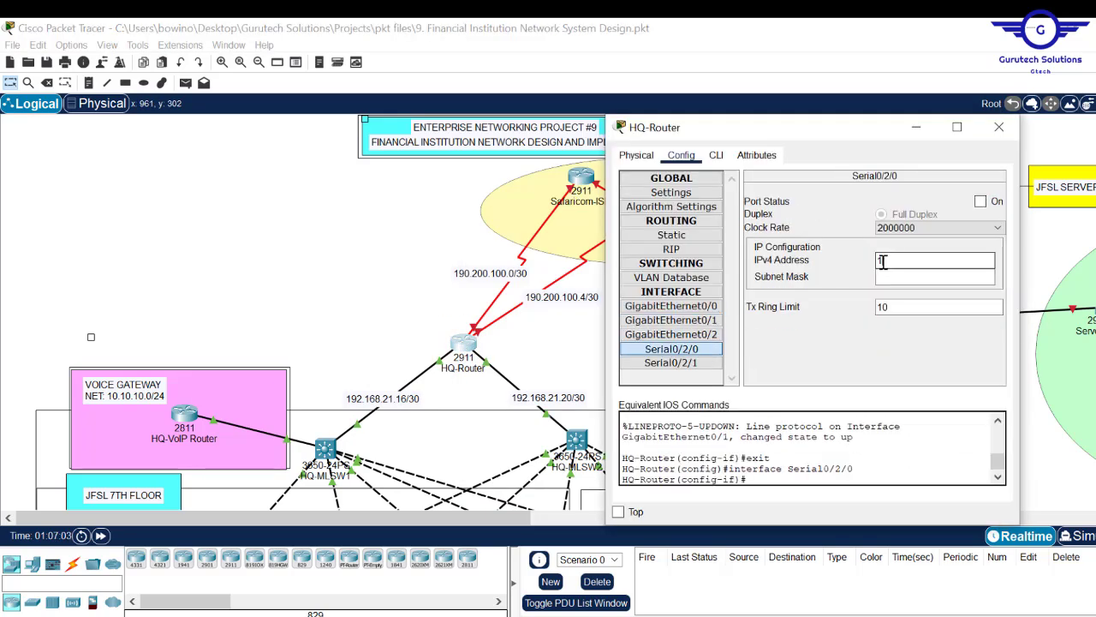
{"action": "type", "text": "190.200.100.1"}
{"action": "left_click", "coordinate": [925, 277]}
{"action": "type", "text": "255.255.255.252"}
{"action": "left_click", "coordinate": [981, 201]}
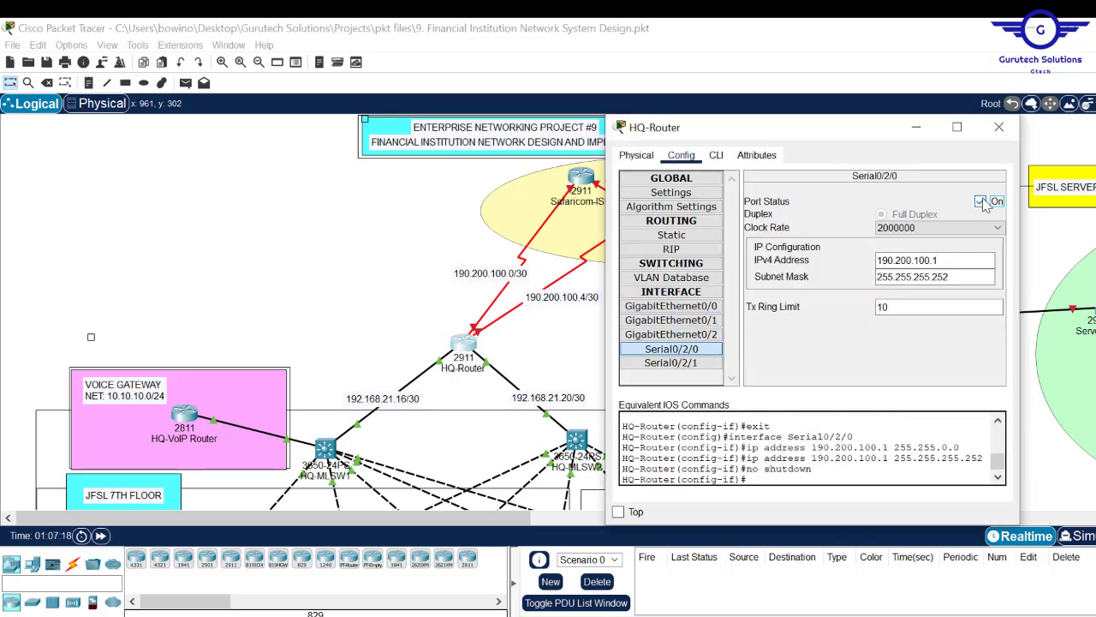
{"action": "left_click", "coordinate": [677, 363]}
{"action": "left_click", "coordinate": [896, 259]}
{"action": "type", "text": "190.200.100.5"}
{"action": "left_click", "coordinate": [981, 201]}
{"action": "left_click", "coordinate": [672, 348]}
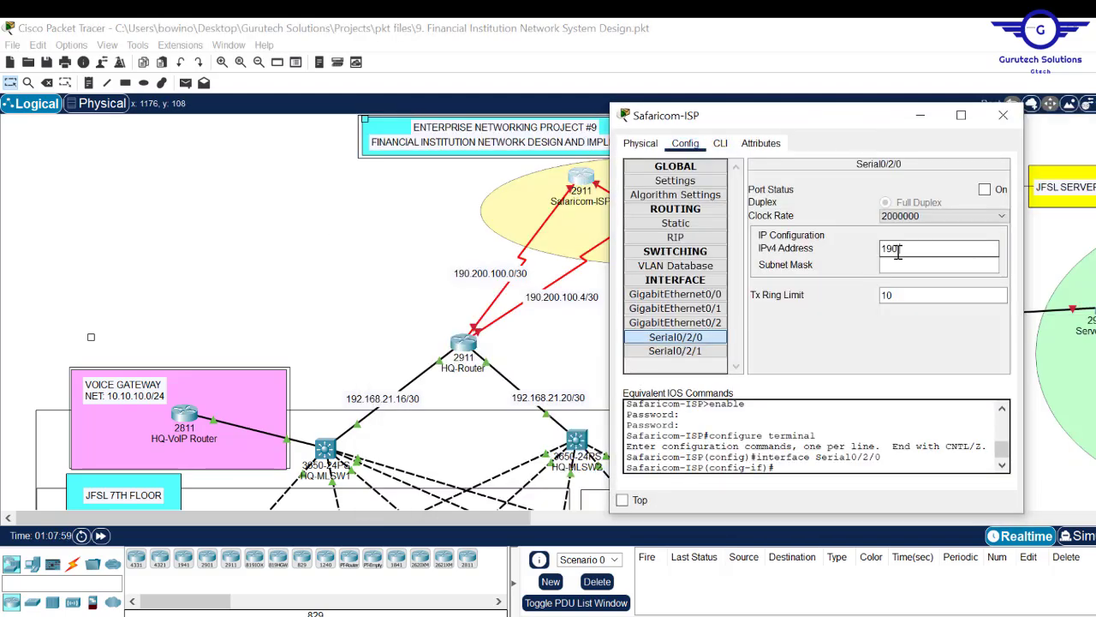
- Address the ISP serial links: Safaricom-ISP 190.200.100.2 and JTL-ISP 190.200.100.6 and 190.200.100.14, all /30
{"action": "type", "text": ".200.100.2"}
{"action": "left_click", "coordinate": [949, 266]}
{"action": "type", "text": "255.255."}
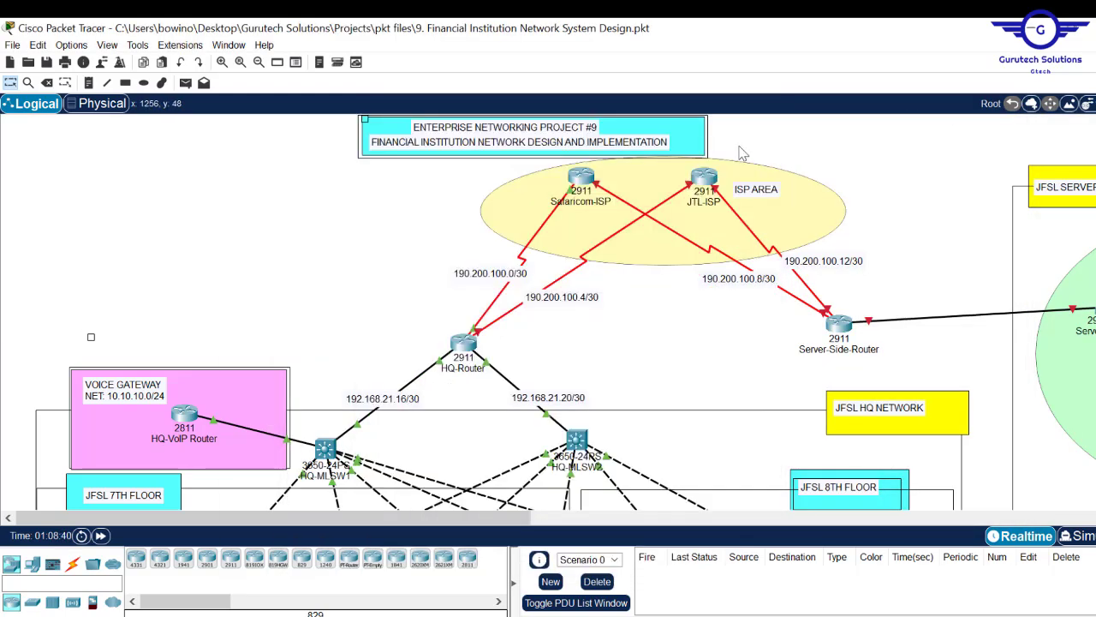
{"action": "left_click", "coordinate": [704, 178]}
{"action": "left_click", "coordinate": [437, 145]}
{"action": "left_click", "coordinate": [428, 339]}
{"action": "left_click_drag", "start_coordinate": [557, 121], "coordinate": [799, 131]}
{"action": "left_click", "coordinate": [889, 255]}
{"action": "type", "text": "190.200.100.6"}
{"action": "left_click", "coordinate": [926, 271]}
{"action": "type", "text": "255.25"}
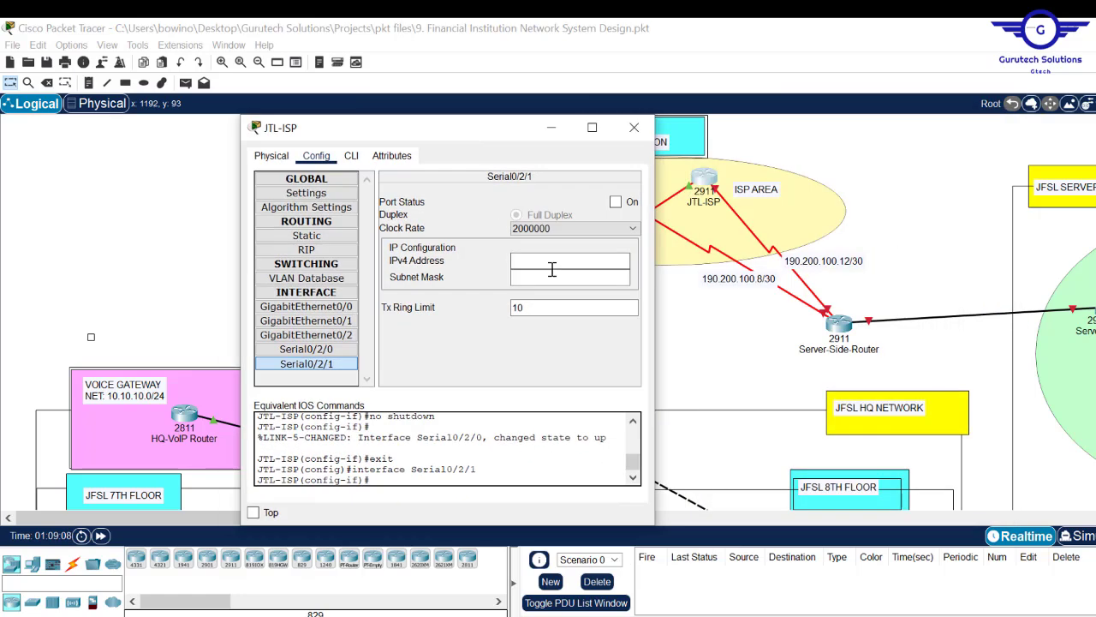
{"action": "type", "text": "190.200.100.14"}
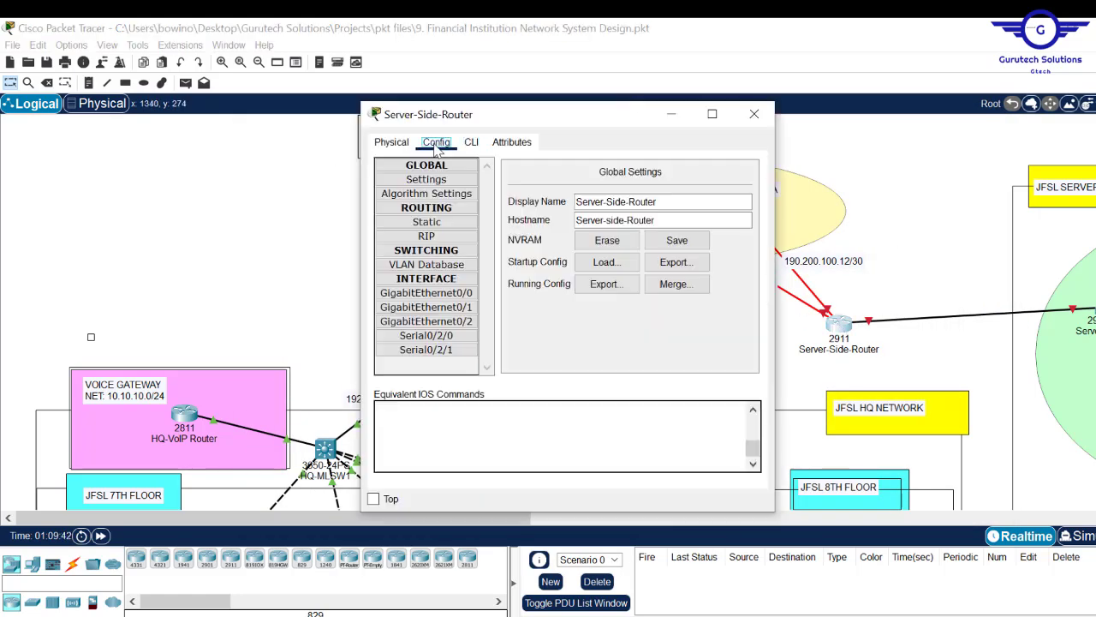
- Address Server-Side-Router's Serial0/2/0 at 190.200.100.9 and Serial0/2/1 at 190.200.100.13, both /30 and on
{"action": "left_click_drag", "start_coordinate": [480, 109], "coordinate": [308, 108]}
{"action": "left_click", "coordinate": [253, 329]}
{"action": "left_click", "coordinate": [518, 242]}
{"action": "type", "text": "190.200.100.9"}
{"action": "left_click", "coordinate": [506, 258]}
{"action": "key", "text": "BackSpace"}
{"action": "key", "text": "BackSpace"}
{"action": "type", "text": "255.252"}
{"action": "left_click", "coordinate": [563, 183]}
{"action": "left_click", "coordinate": [271, 345]}
{"action": "left_click", "coordinate": [494, 243]}
{"action": "type", "text": "190.200.100.13"}
{"action": "left_click", "coordinate": [510, 259]}
{"action": "type", "text": "255.255.255.252"}
{"action": "left_click", "coordinate": [564, 184]}
{"action": "left_click", "coordinate": [581, 110]}
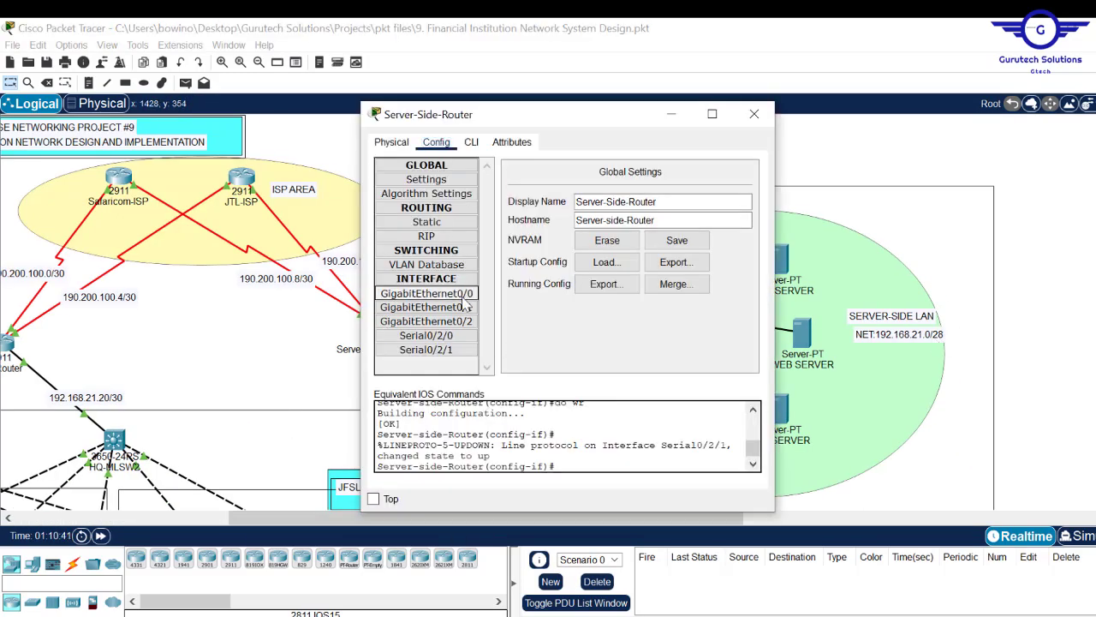
- Set Server-Side-Router's GigabitEthernet0/0 to 192.168.21.1 255.255.255.240 as the server LAN gateway
{"action": "left_click", "coordinate": [463, 297]}
{"action": "left_click", "coordinate": [665, 262]}
{"action": "type", "text": "192.168.21.1"}
{"action": "left_click", "coordinate": [690, 277]}
{"action": "key", "text": "BackSpace"}
{"action": "type", "text": "240"}
{"action": "left_click", "coordinate": [739, 186]}
{"action": "left_click", "coordinate": [471, 142]}
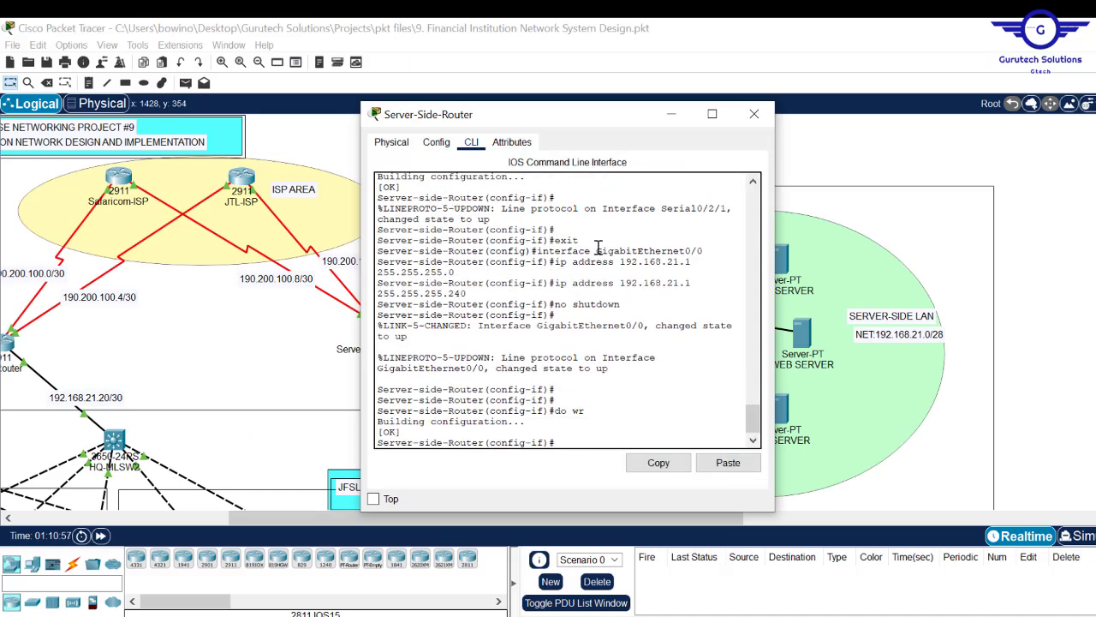
{"action": "left_click", "coordinate": [754, 114]}
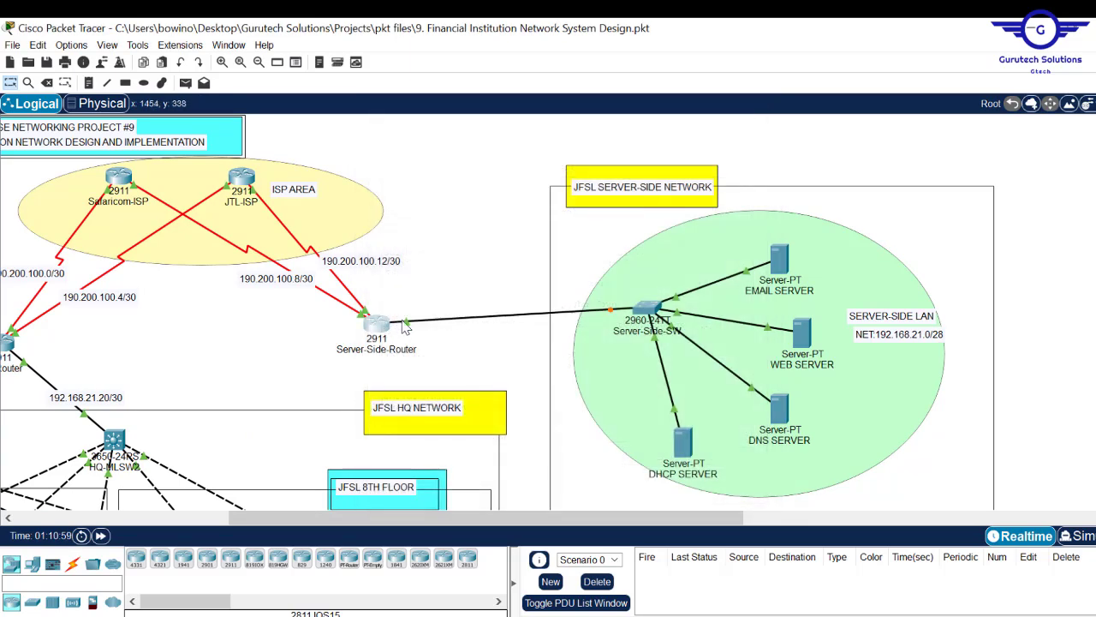
{"action": "mouse_move", "coordinate": [382, 323]}
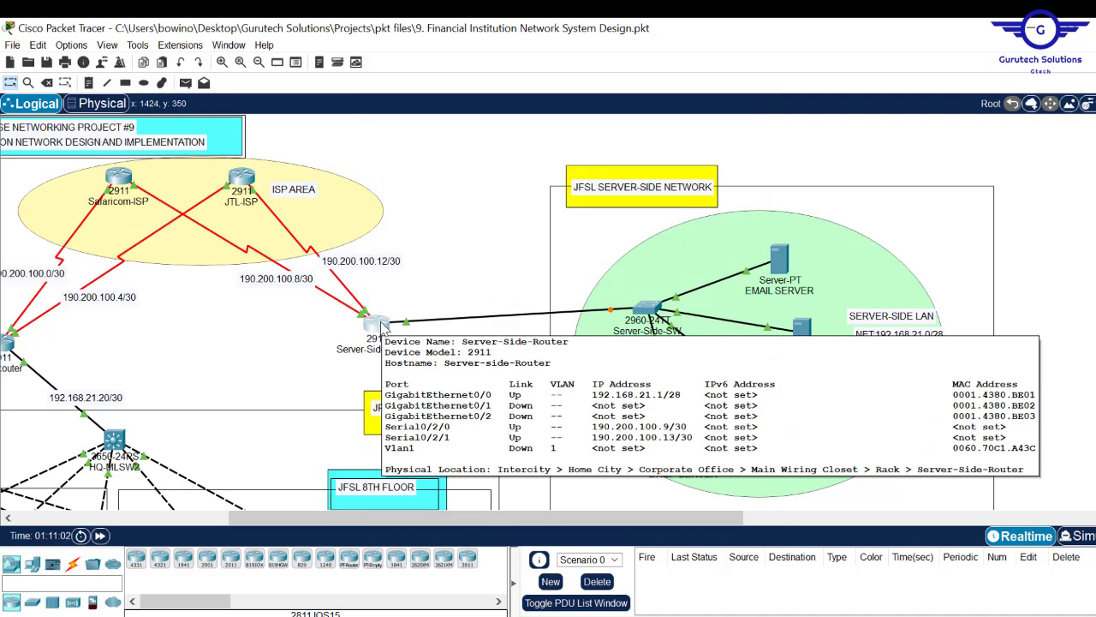
{"action": "mouse_move", "coordinate": [236, 178]}
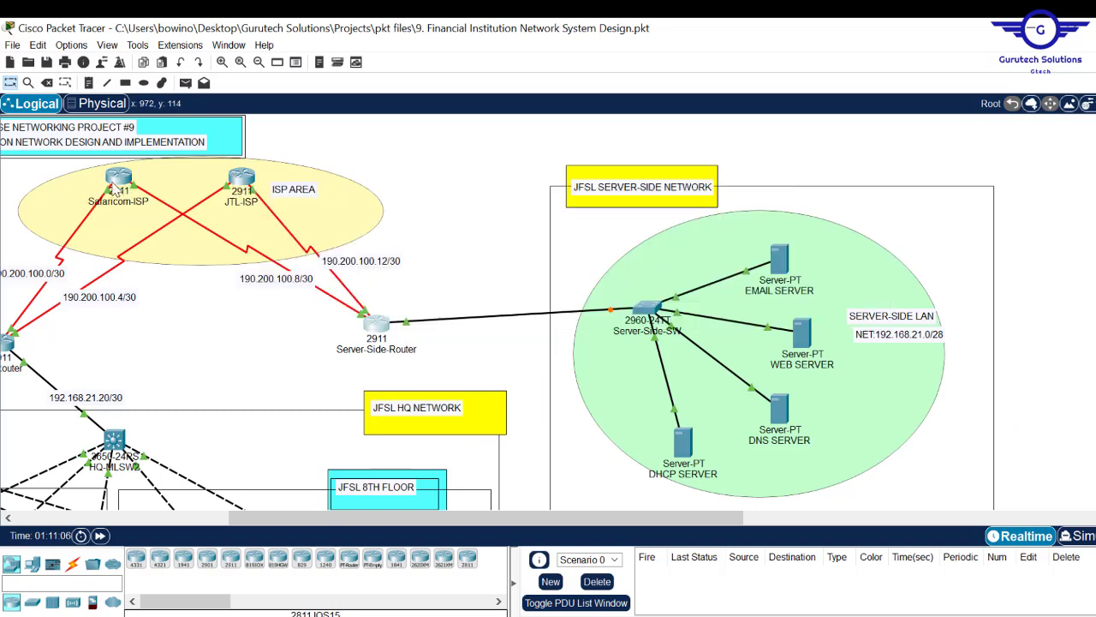
{"action": "mouse_move", "coordinate": [113, 189]}
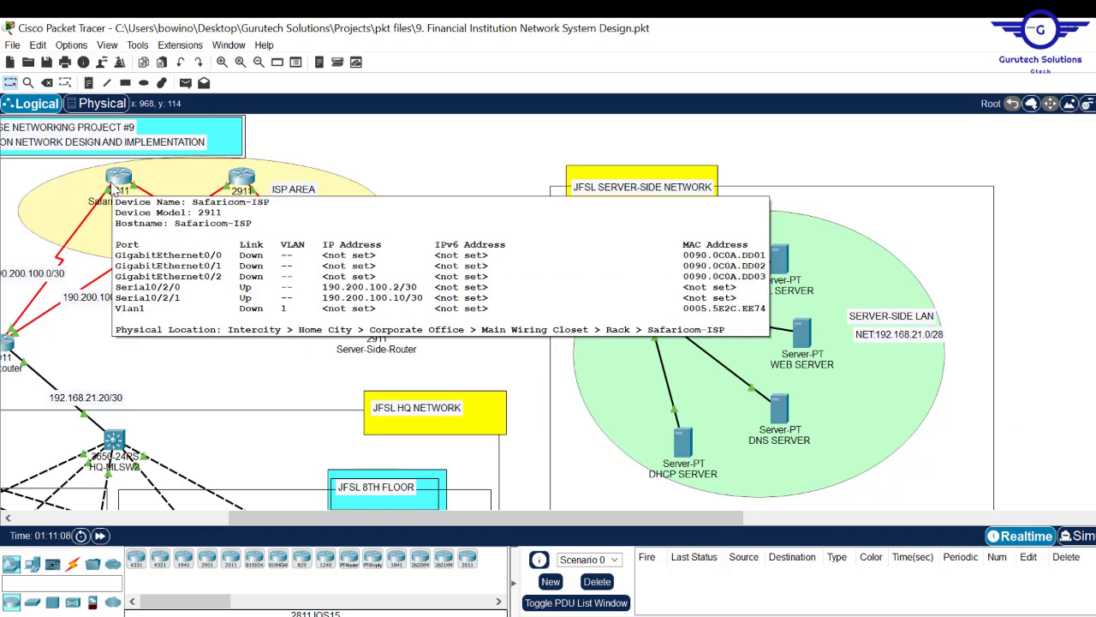
{"action": "left_click_drag", "start_coordinate": [334, 518], "coordinate": [120, 518]}
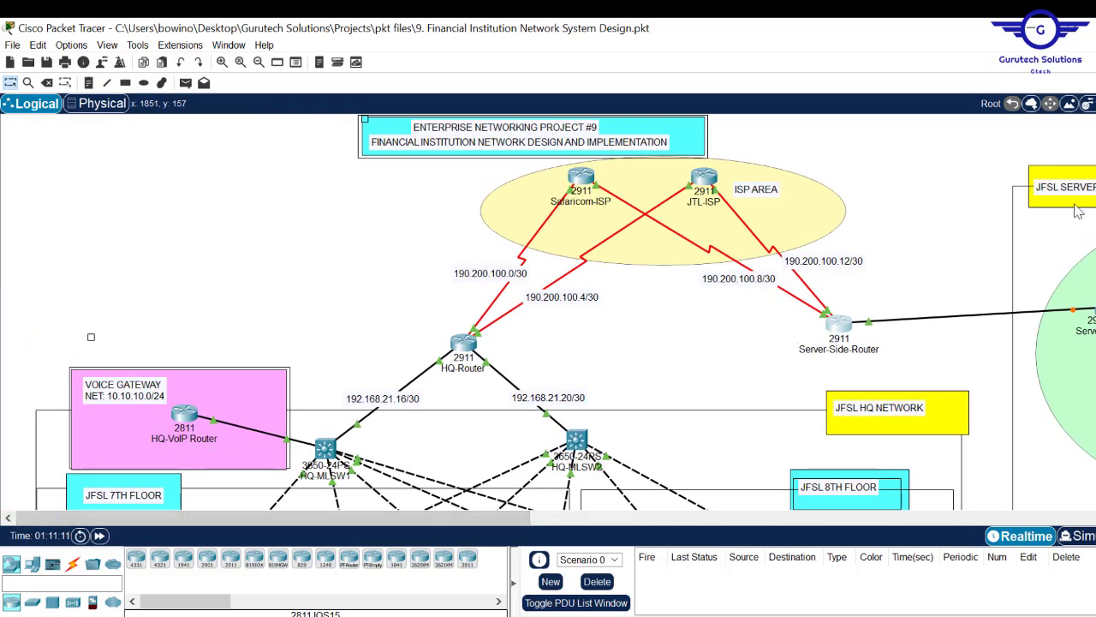
{"action": "scroll", "coordinate": [549, 312], "scroll_direction": "down", "scroll_amount": 5}
{"action": "scroll", "coordinate": [548, 312], "scroll_direction": "up", "scroll_amount": 2}
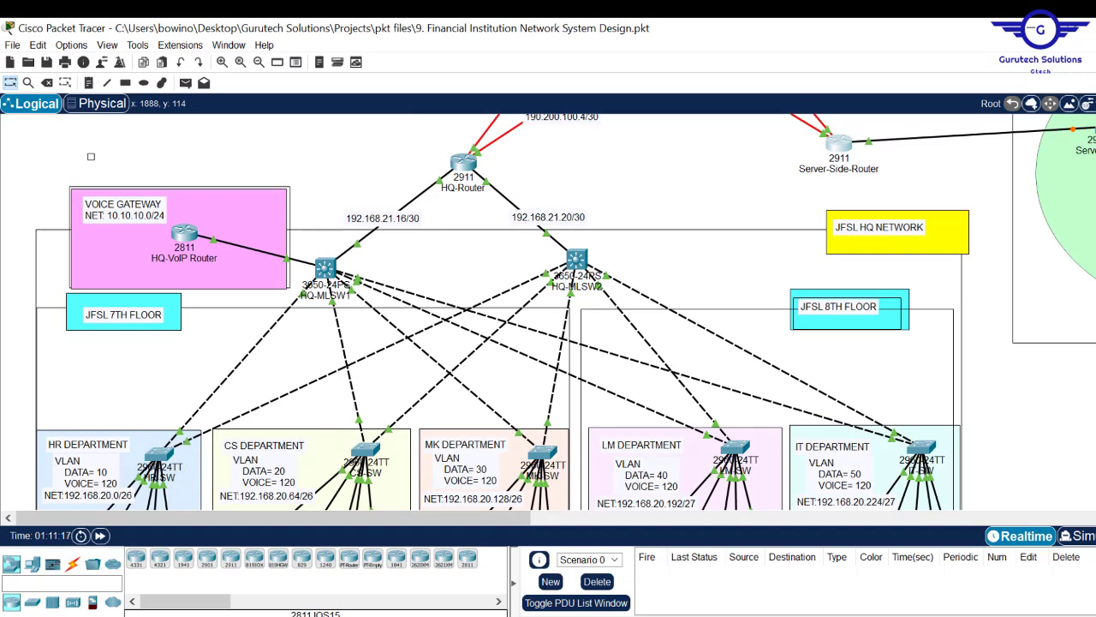
{"action": "scroll", "coordinate": [548, 311], "scroll_direction": "up", "scroll_amount": 4}
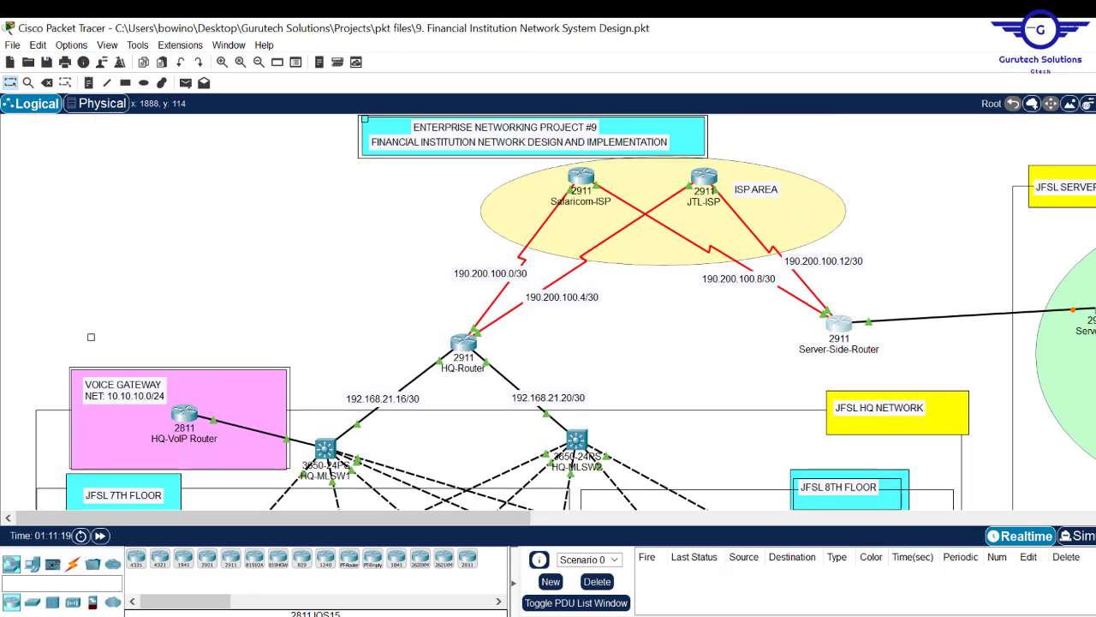
{"action": "mouse_move", "coordinate": [462, 615]}
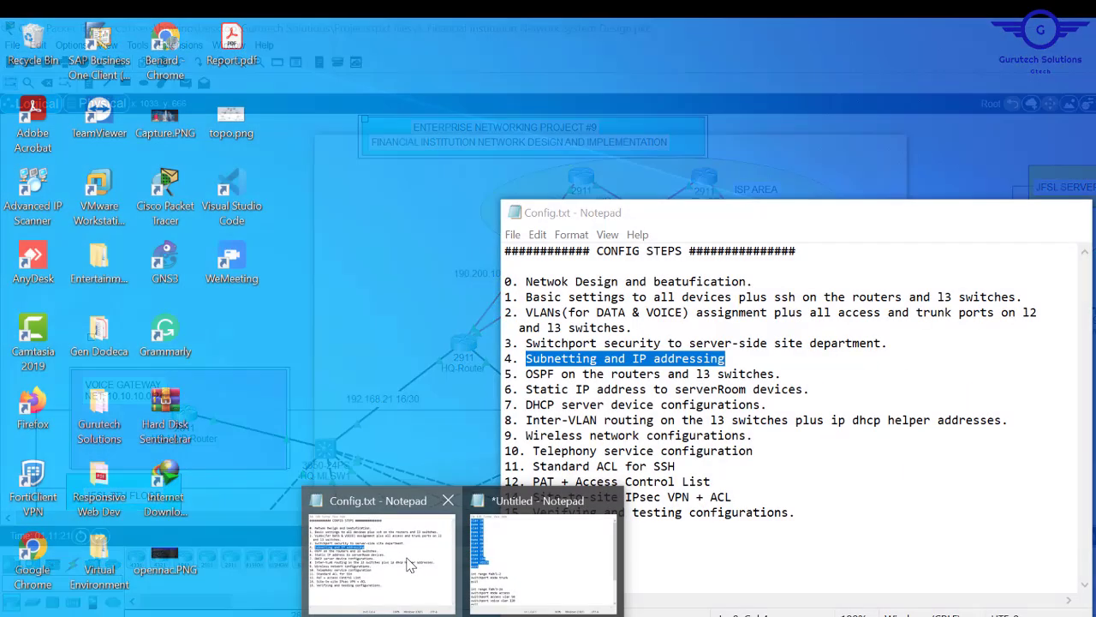
{"action": "left_click", "coordinate": [409, 565]}
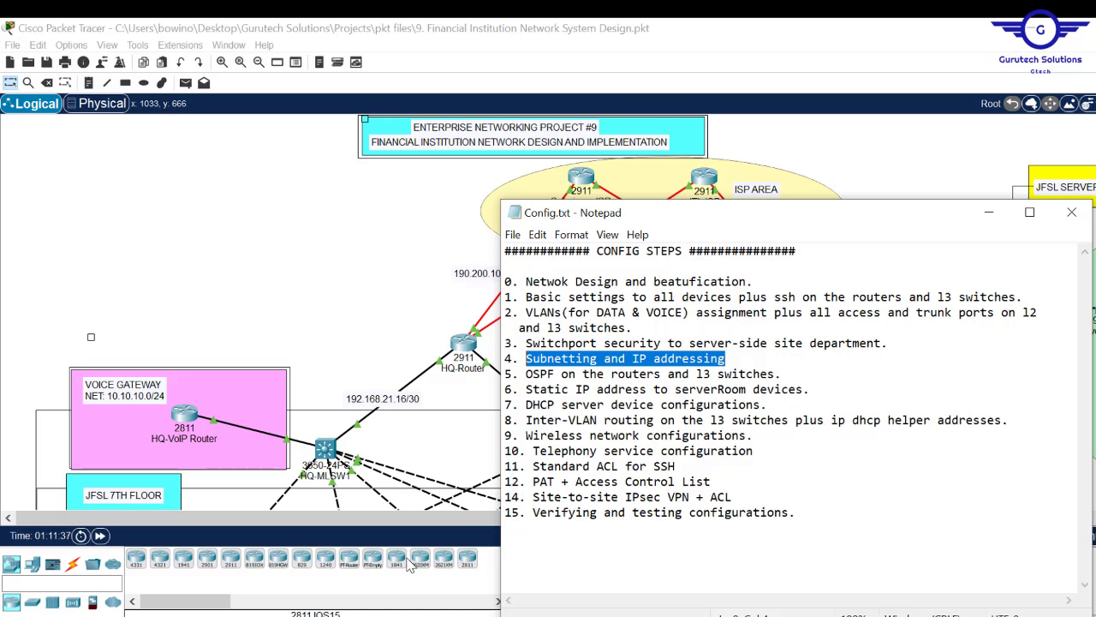
{"action": "left_click", "coordinate": [350, 268]}
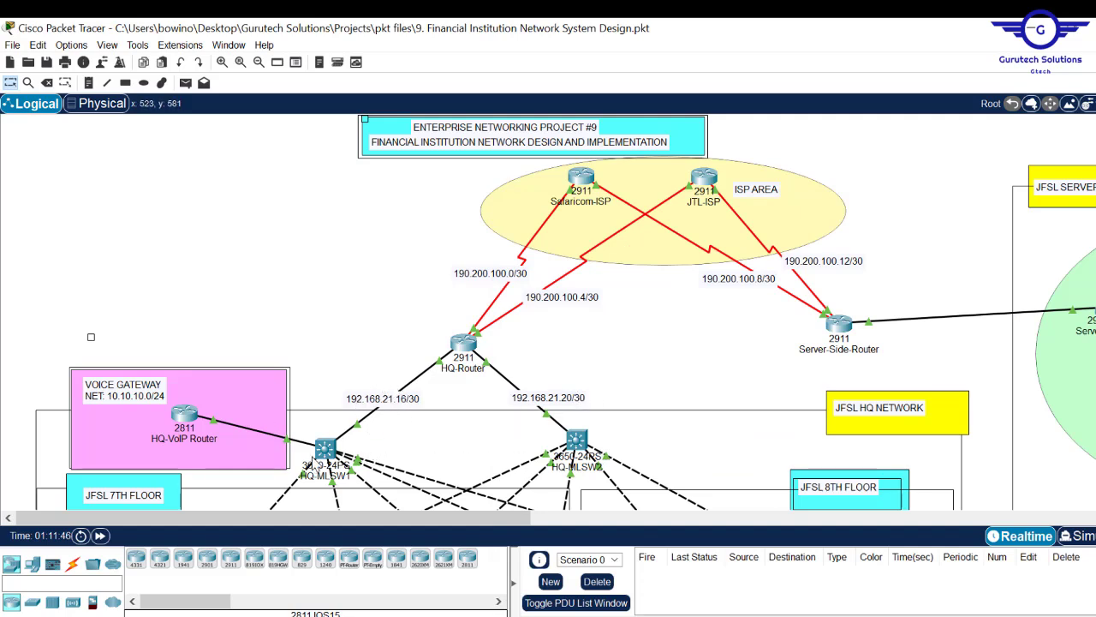
- Enable ip routing on HQ-MLSW1 from global configuration mode
{"action": "left_click", "coordinate": [325, 449]}
{"action": "key", "text": "Return"}
{"action": "key", "text": "Return"}
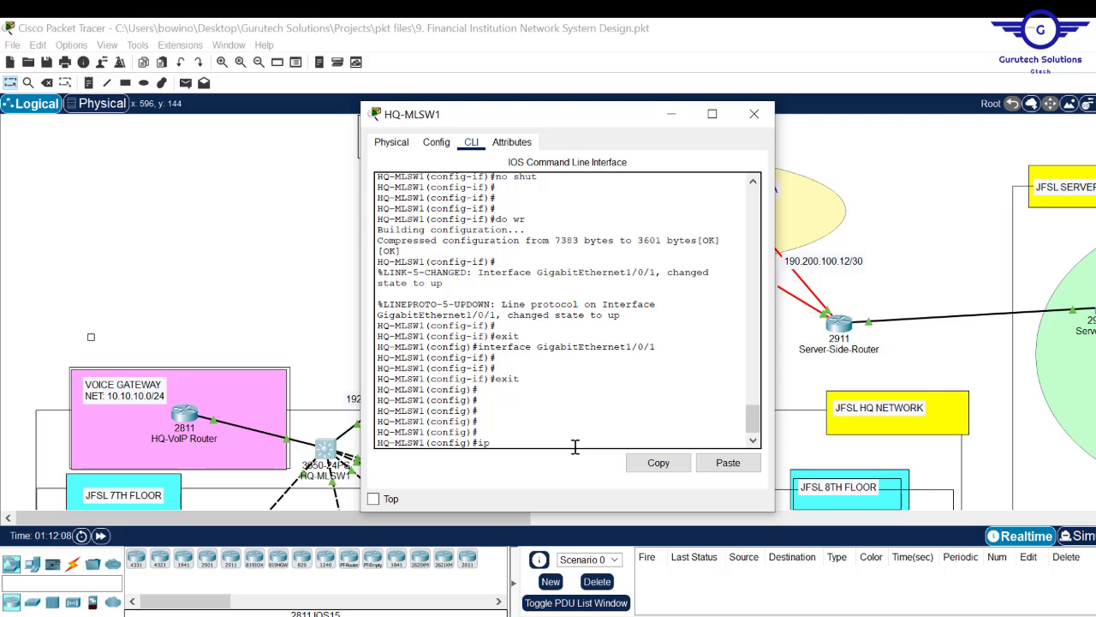
{"action": "type", "text": "ut"}
{"action": "key", "text": "Return"}
{"action": "key", "text": "Return"}
{"action": "key", "text": "Return"}
{"action": "left_click", "coordinate": [355, 280]}
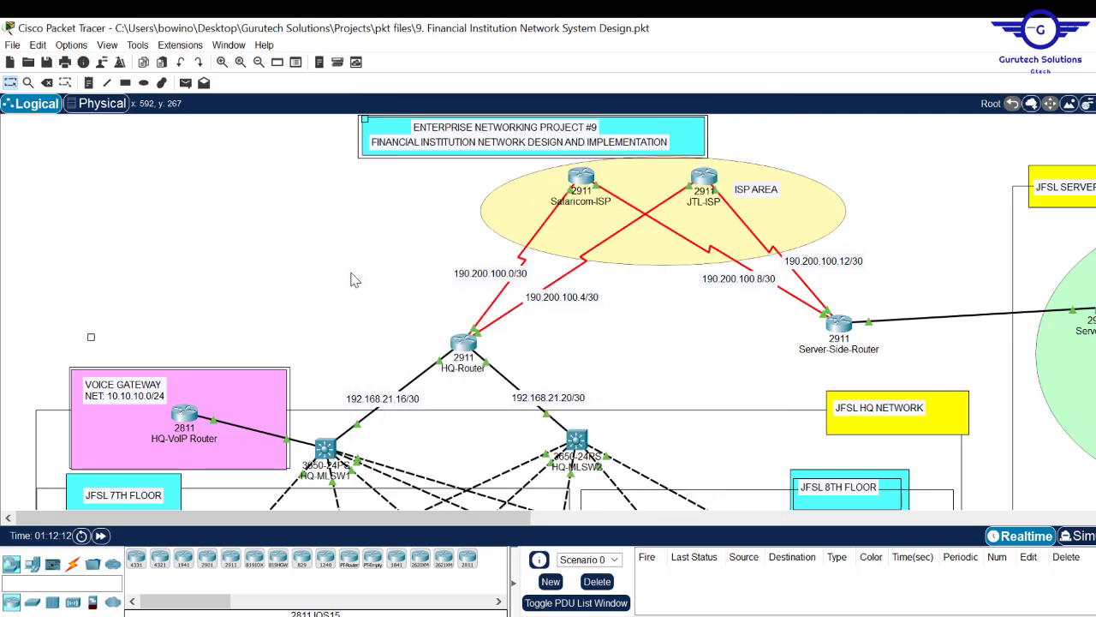
- Exit interface mode on HQ-MLSW2, enter ip routing, and close its window
{"action": "left_click", "coordinate": [576, 440]}
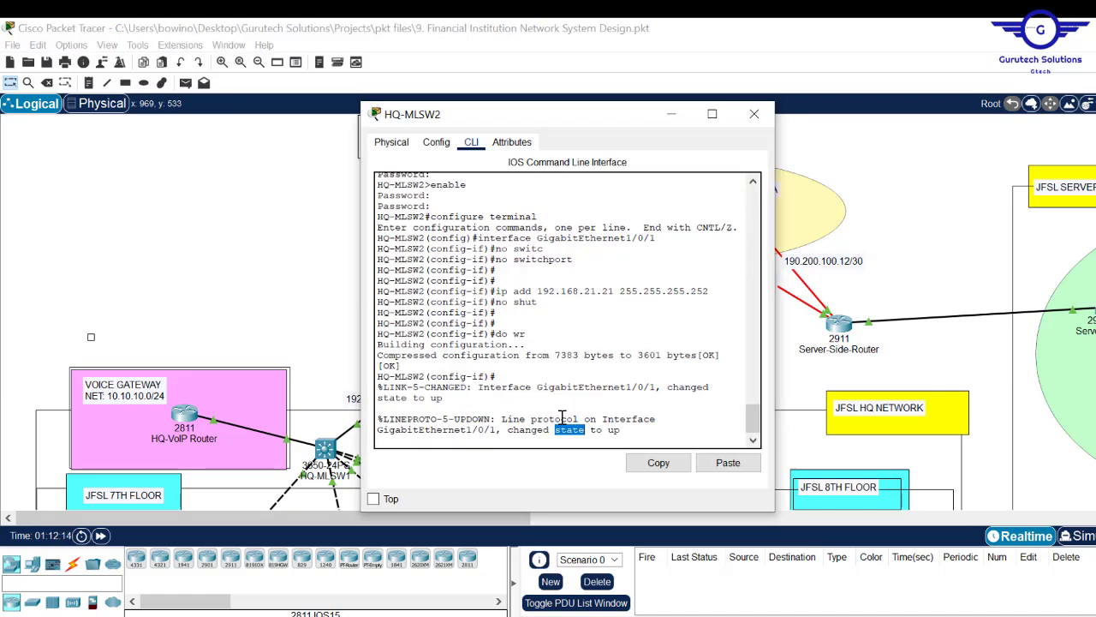
{"action": "key", "text": "Return"}
{"action": "key", "text": "Return"}
{"action": "key", "text": "Return"}
{"action": "type", "text": "ex"}
{"action": "key", "text": "Return"}
{"action": "key", "text": "Return"}
{"action": "key", "text": "Return"}
{"action": "key", "text": "Return"}
{"action": "type", "text": "ip routin"}
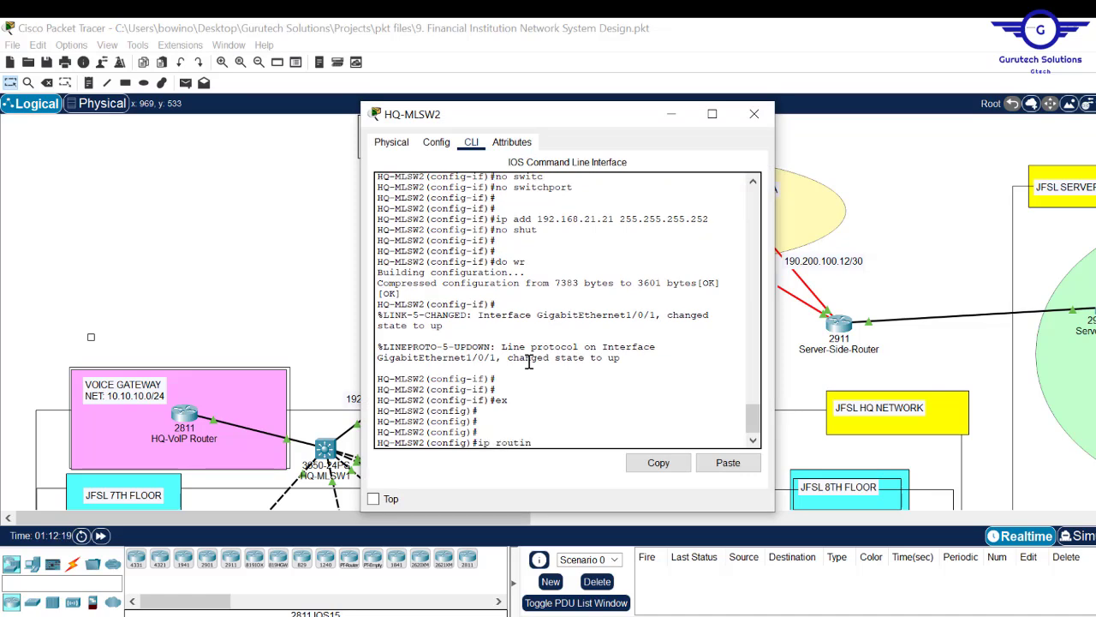
{"action": "type", "text": "g"}
{"action": "key", "text": "Return"}
{"action": "key", "text": "Return"}
{"action": "key", "text": "Return"}
{"action": "key", "text": "Return"}
{"action": "key", "text": "Return"}
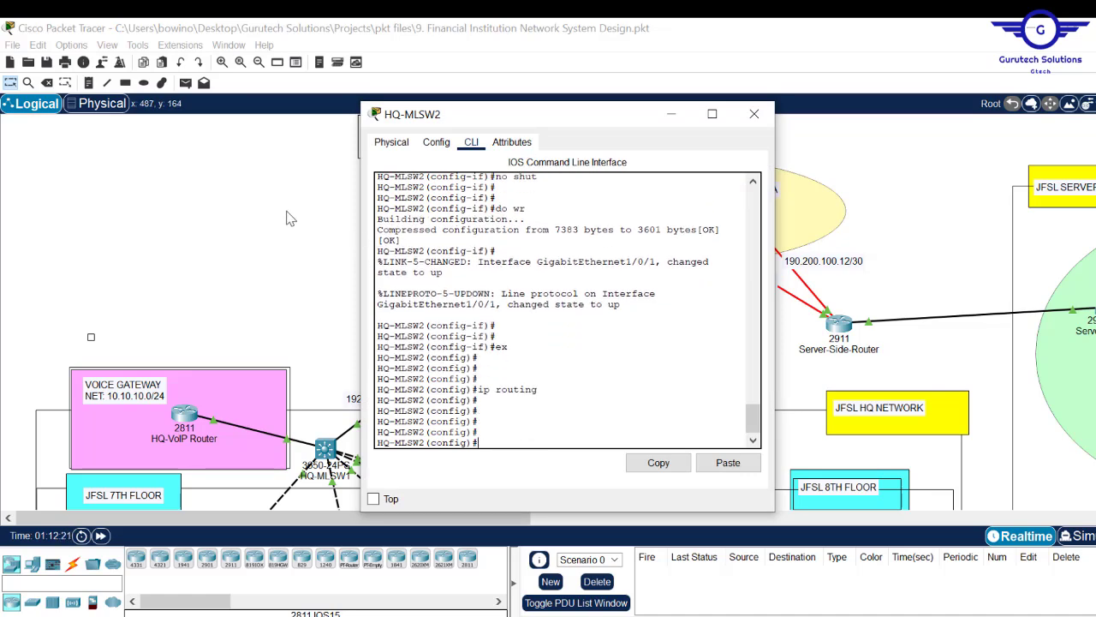
{"action": "left_click", "coordinate": [288, 219]}
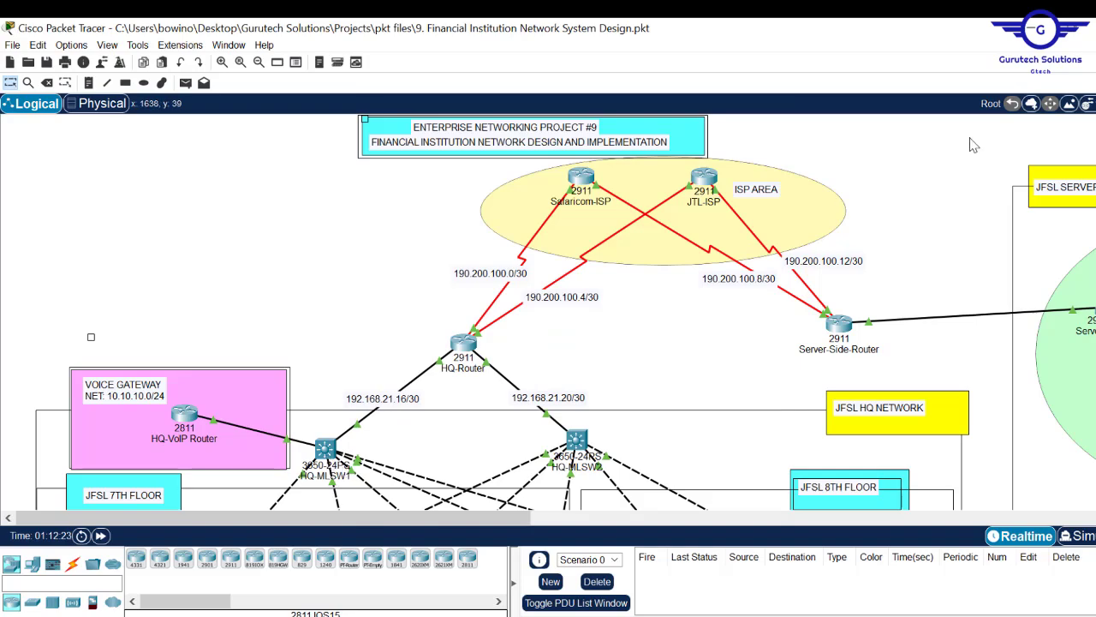
{"action": "scroll", "coordinate": [973, 145], "scroll_direction": "down", "scroll_amount": 6}
{"action": "scroll", "coordinate": [565, 311], "scroll_direction": "up", "scroll_amount": 2}
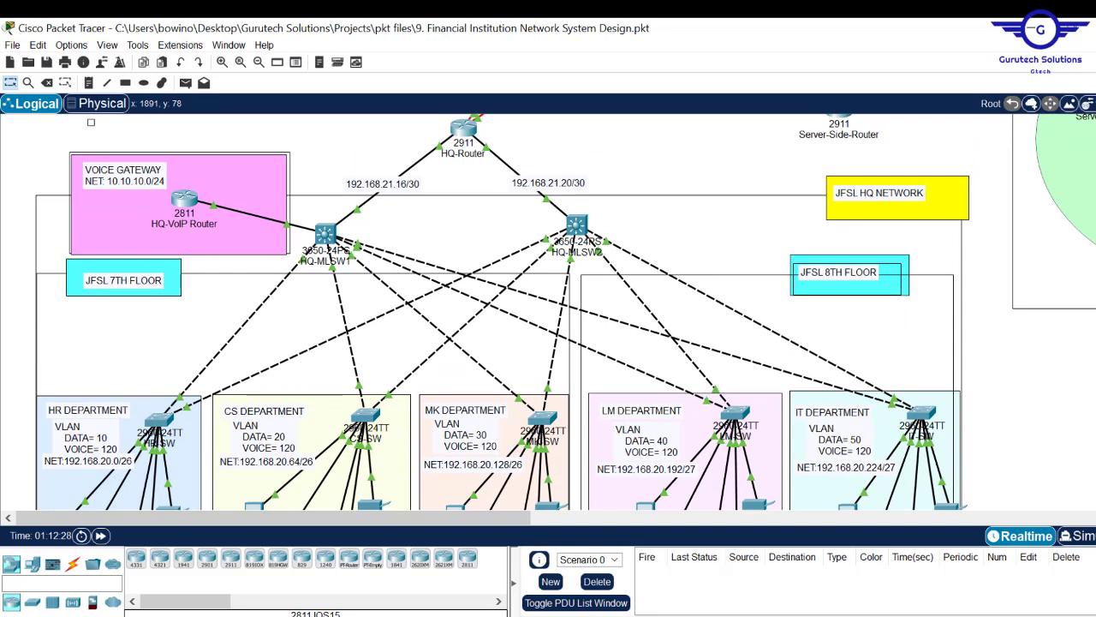
{"action": "scroll", "coordinate": [565, 311], "scroll_direction": "down", "scroll_amount": 1}
{"action": "scroll", "coordinate": [565, 311], "scroll_direction": "down", "scroll_amount": 1}
{"action": "scroll", "coordinate": [566, 311], "scroll_direction": "up", "scroll_amount": 2}
{"action": "scroll", "coordinate": [565, 311], "scroll_direction": "down", "scroll_amount": 1}
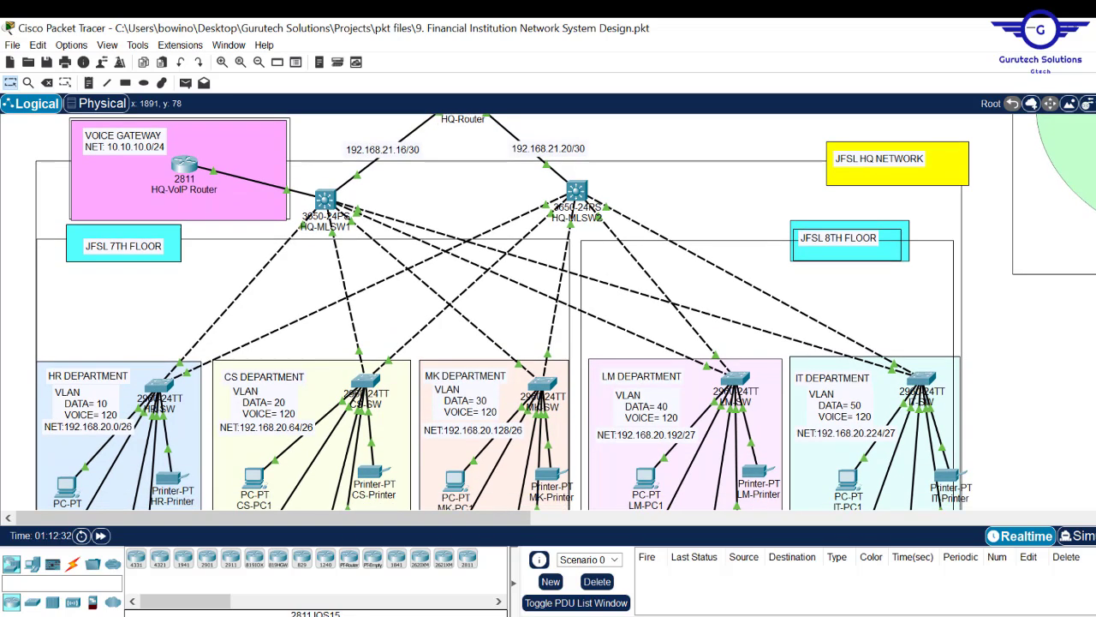
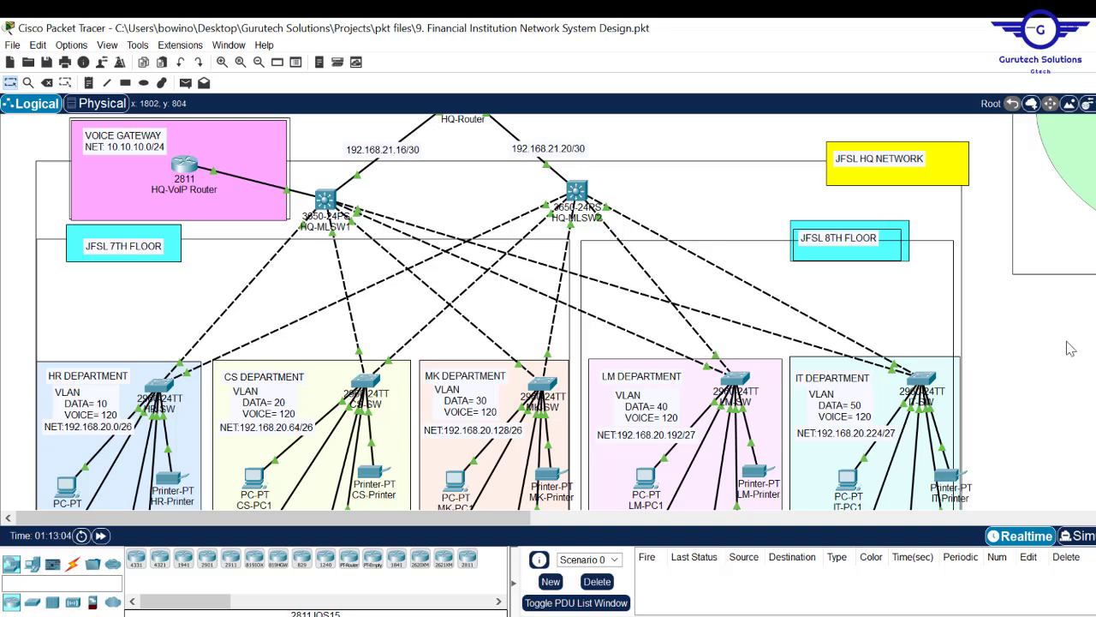
- Start OSPF process 10 on HQ-MLSW1 with router-id 1.1.1.1
{"action": "left_click", "coordinate": [325, 201]}
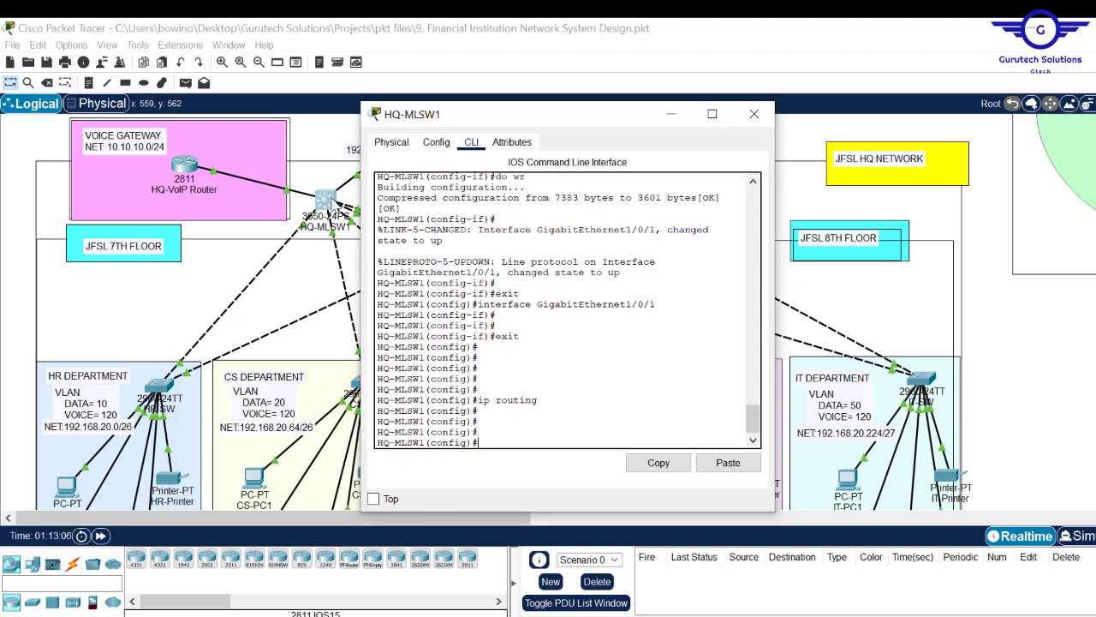
{"action": "type", "text": "nfig)#router"}
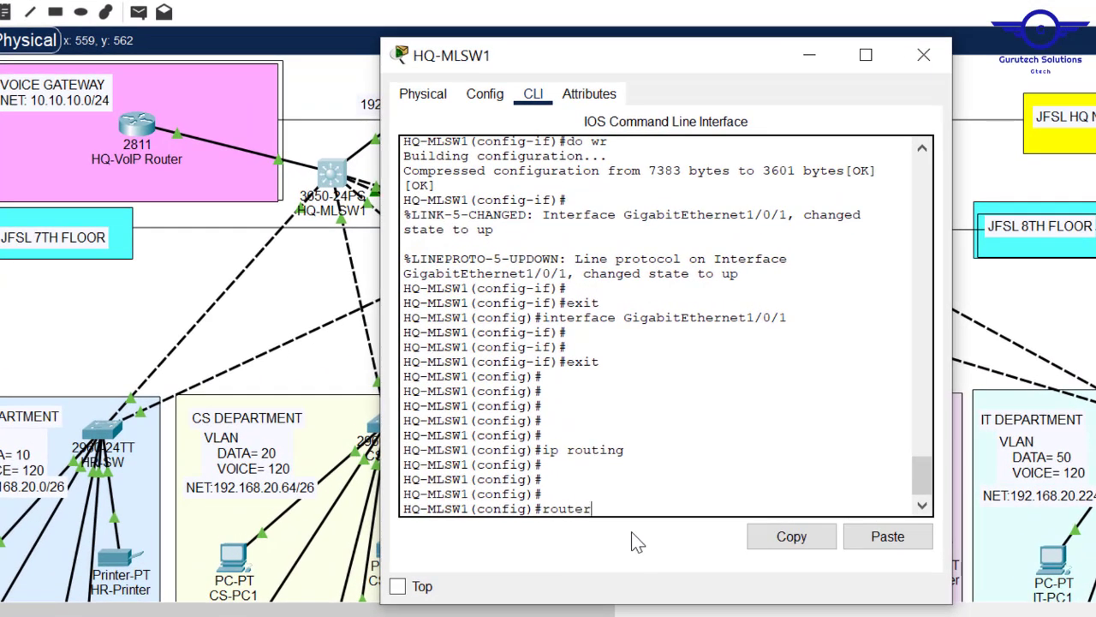
{"action": "key", "text": "Tab"}
{"action": "type", "text": "os"}
{"action": "key", "text": "Tab"}
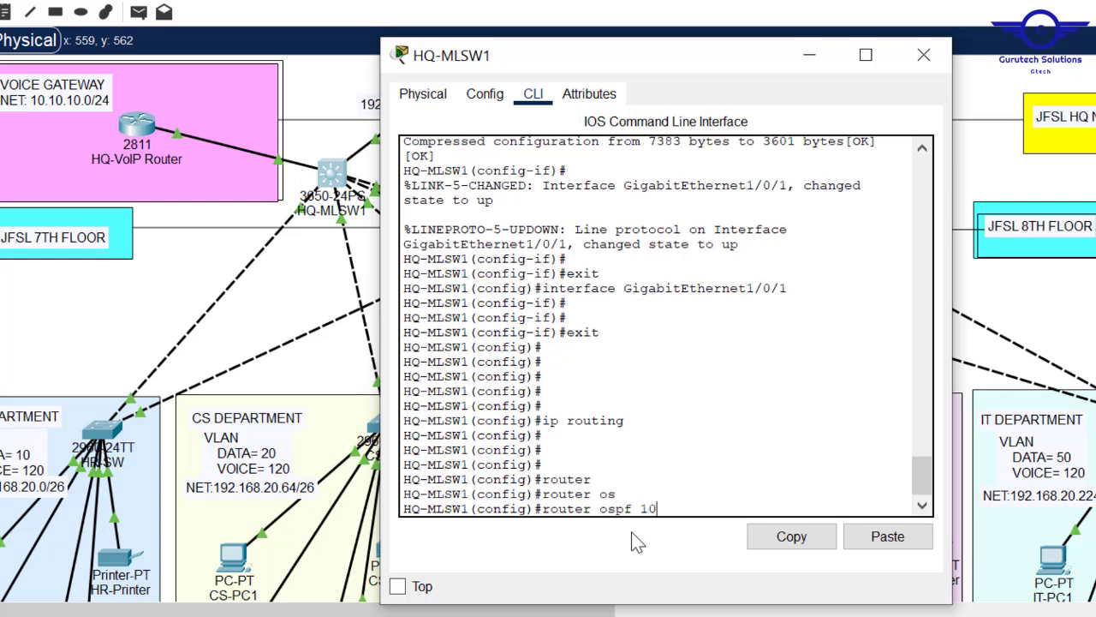
{"action": "key", "text": "Return"}
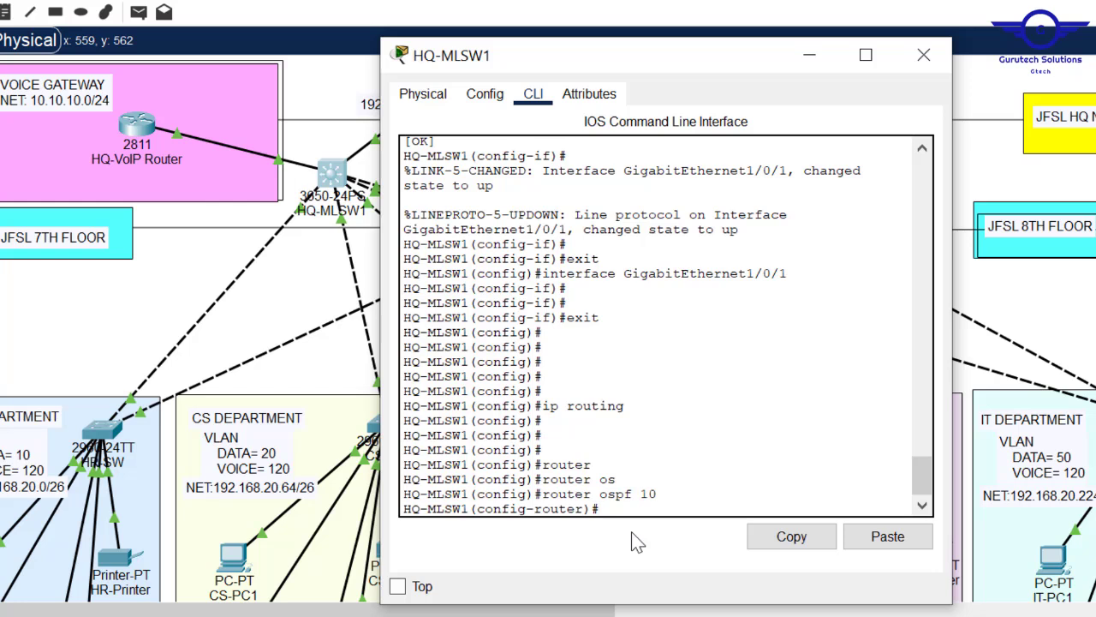
{"action": "type", "text": "rout"}
{"action": "key", "text": "Tab"}
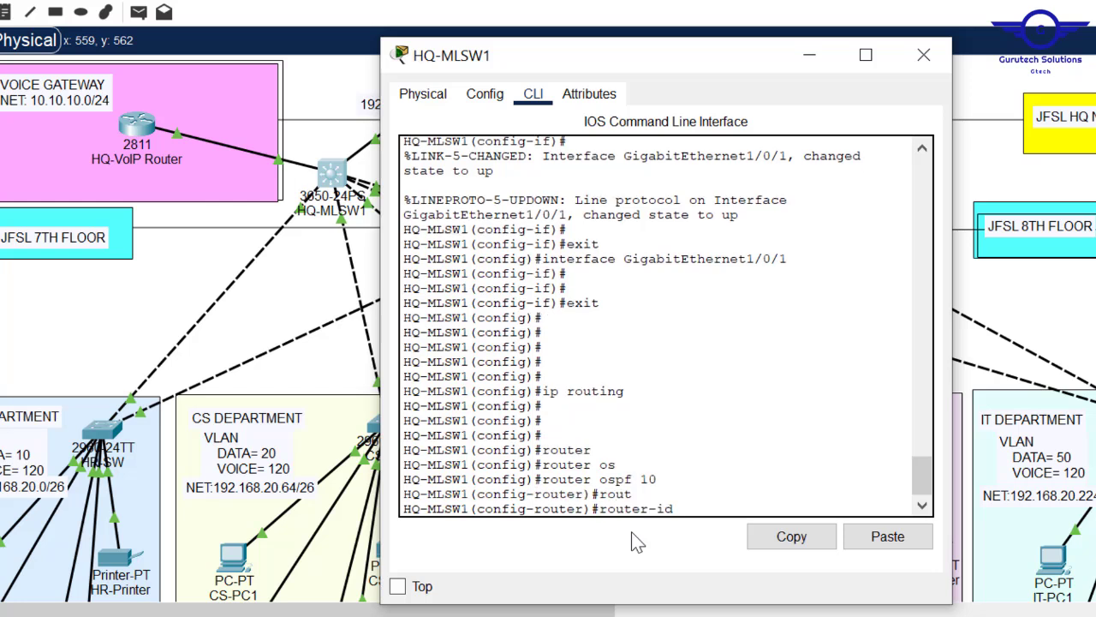
{"action": "type", "text": "1.1.1.1"}
{"action": "key", "text": "Return"}
{"action": "key", "text": "Return"}
{"action": "key", "text": "Return"}
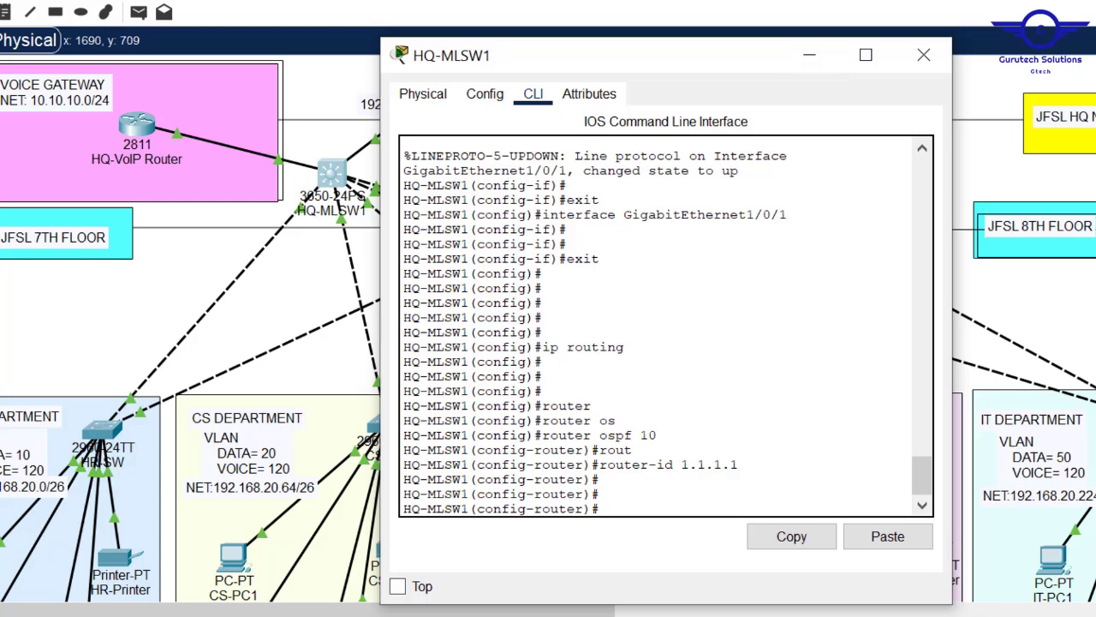
- Advertise network 10.10.10.0 0.0.0.3 in OSPF area 0 on HQ-MLSW1
{"action": "left_click", "coordinate": [1093, 358]}
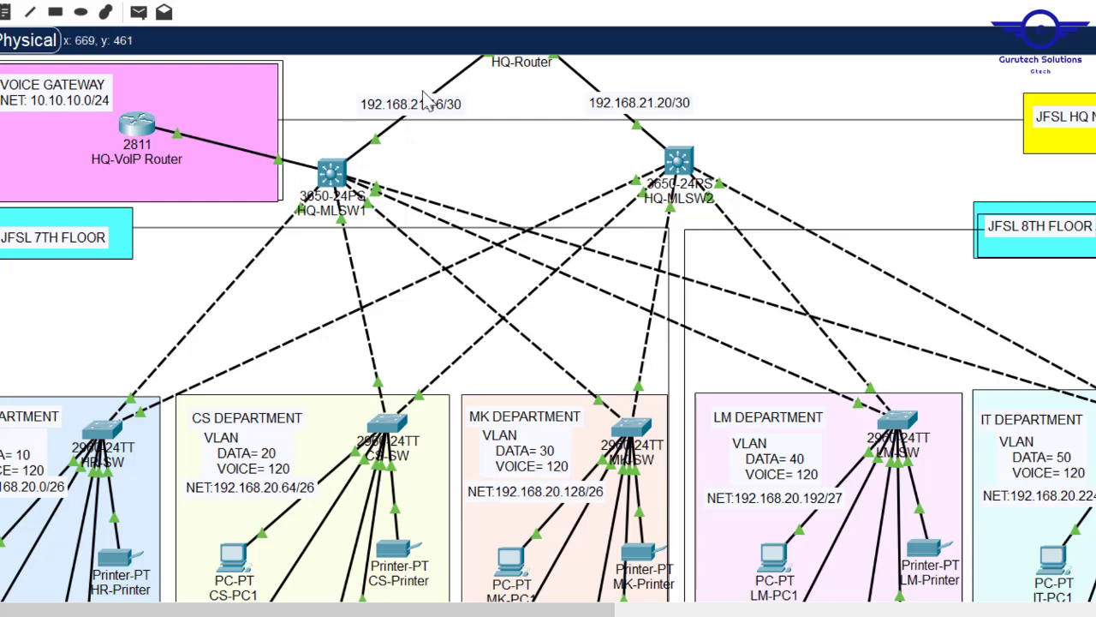
{"action": "left_click", "coordinate": [331, 174]}
{"action": "type", "text": "net"}
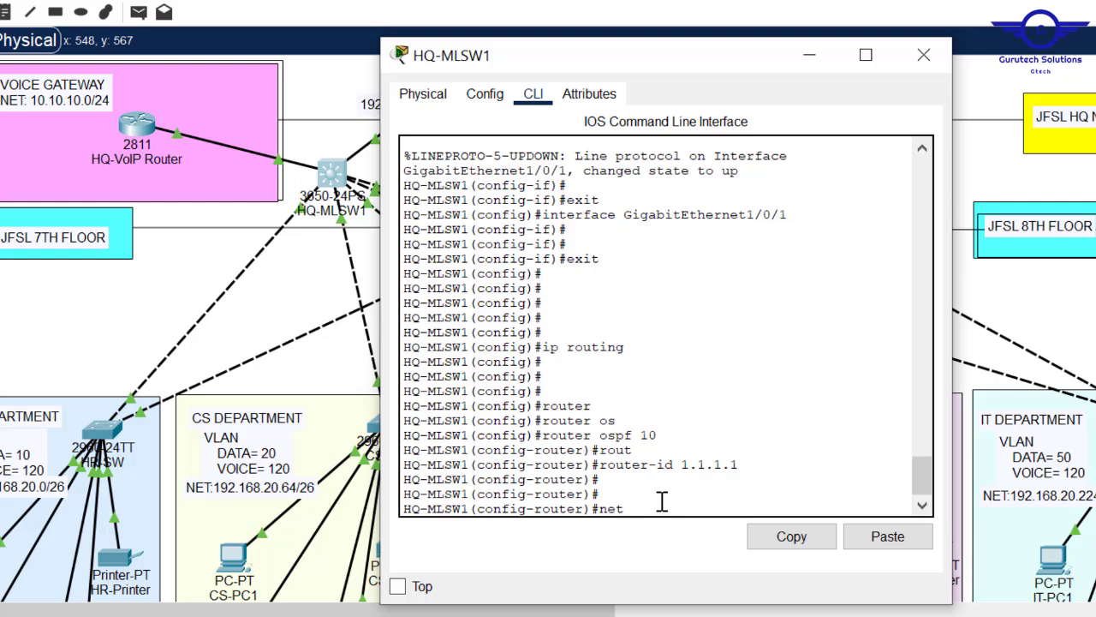
{"action": "key", "text": "Tab"}
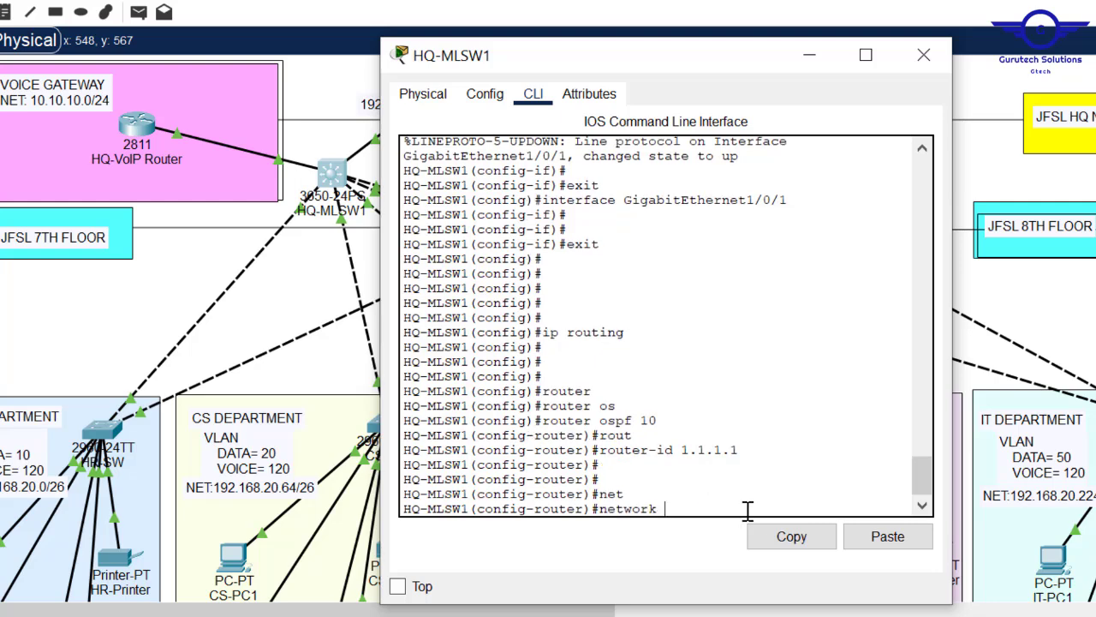
{"action": "type", "text": "10.10.10.0 0.0.0.3 ar"}
{"action": "key", "text": "Tab"}
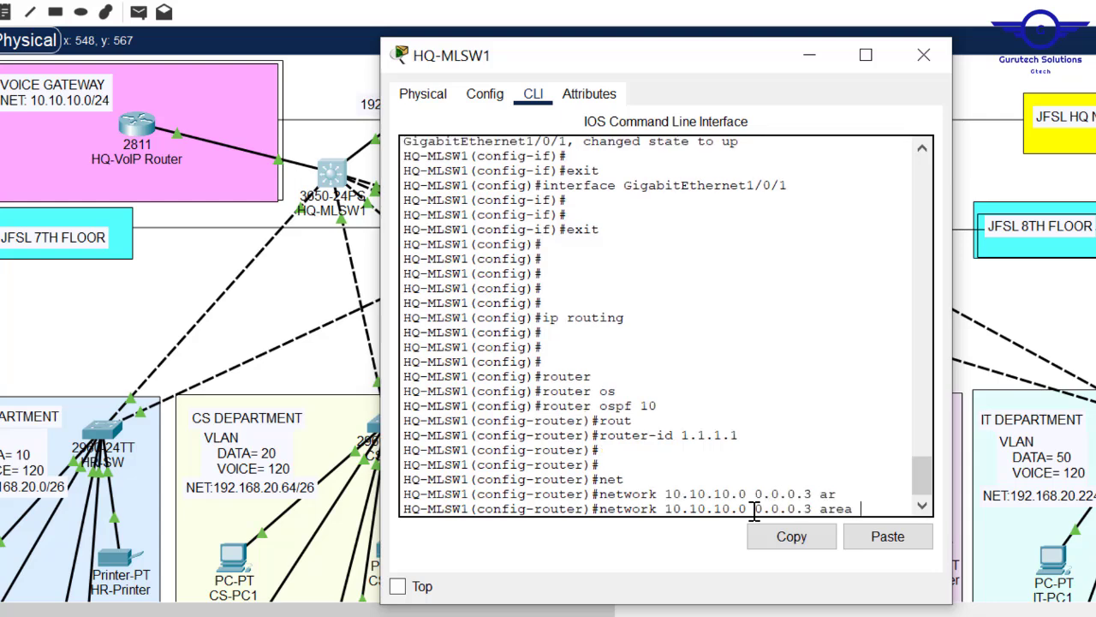
{"action": "type", "text": "0"}
{"action": "key", "text": "Return"}
{"action": "key", "text": "Return"}
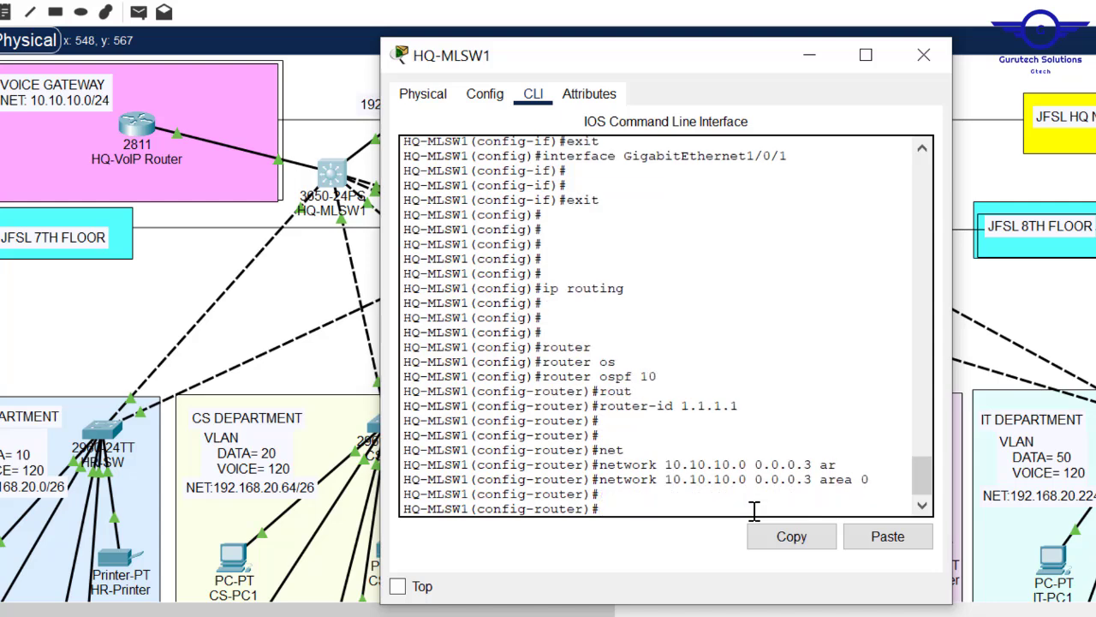
{"action": "left_click", "coordinate": [337, 98]}
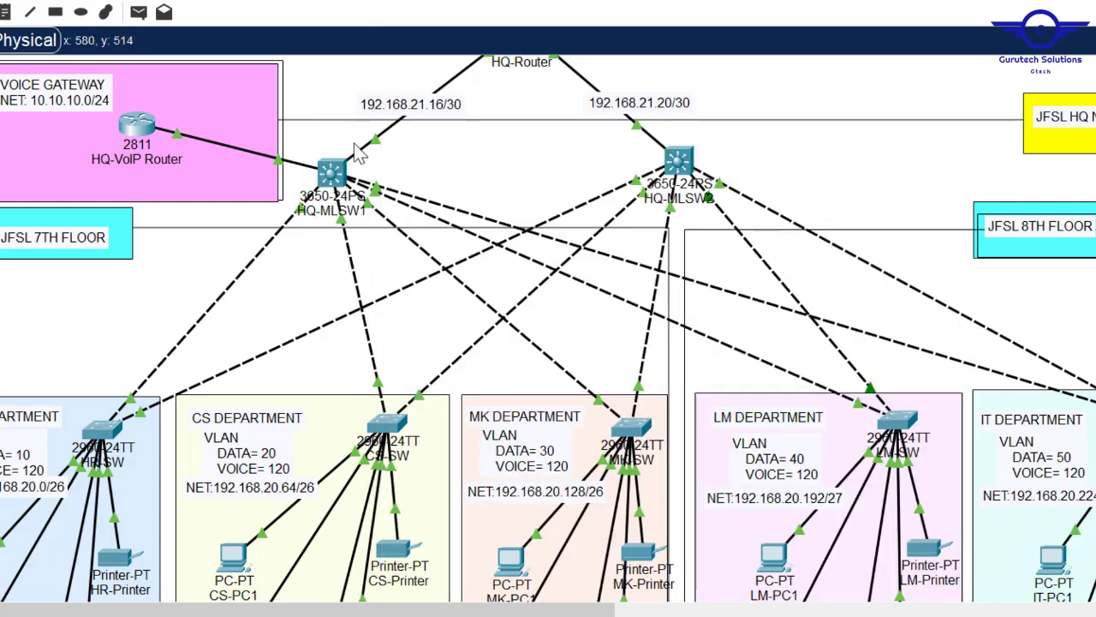
{"action": "left_click", "coordinate": [331, 175]}
- Advertise 192.168.21.16 0.0.0.3 in area 0 on HQ-MLSW1
{"action": "type", "text": "1"}
{"action": "key", "text": "BackSpace"}
{"action": "type", "text": "net"}
{"action": "key", "text": "Tab"}
{"action": "type", "text": "192.168.21.16 0.0.0.0"}
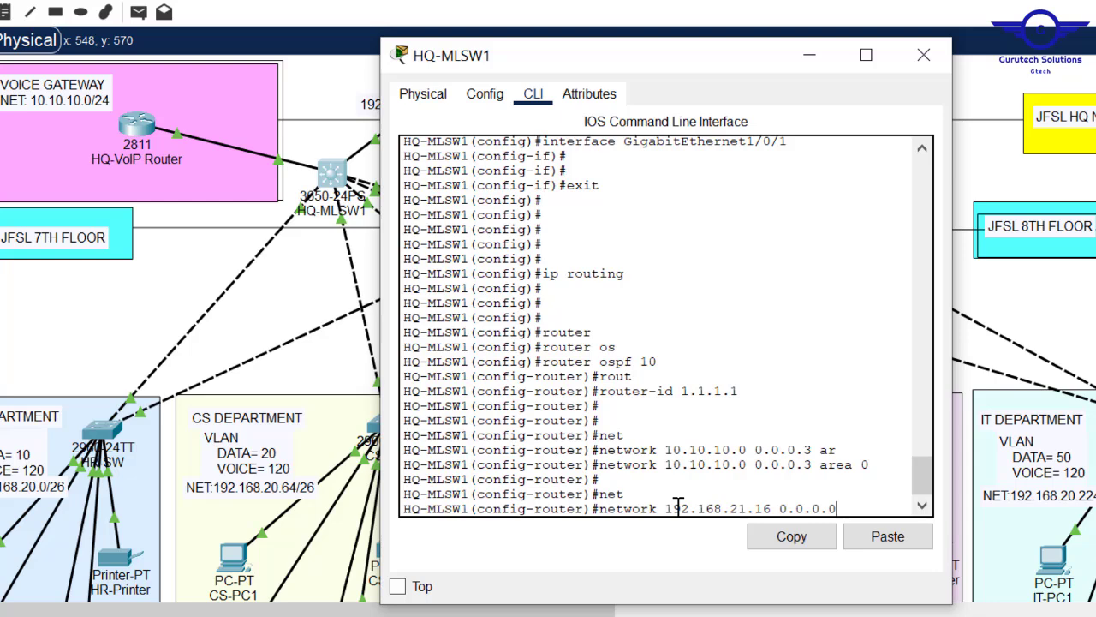
{"action": "key", "text": "BackSpace"}
{"action": "type", "text": "3 are"}
{"action": "key", "text": "Tab"}
{"action": "type", "text": "0"}
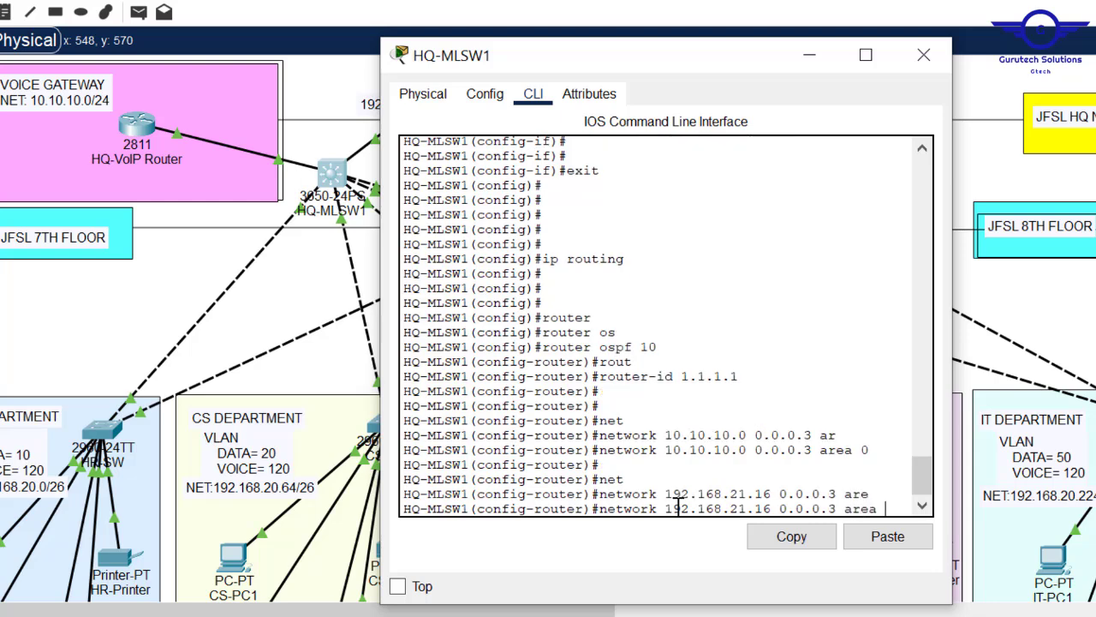
{"action": "key", "text": "Return"}
{"action": "key", "text": "Return"}
{"action": "key", "text": "Return"}
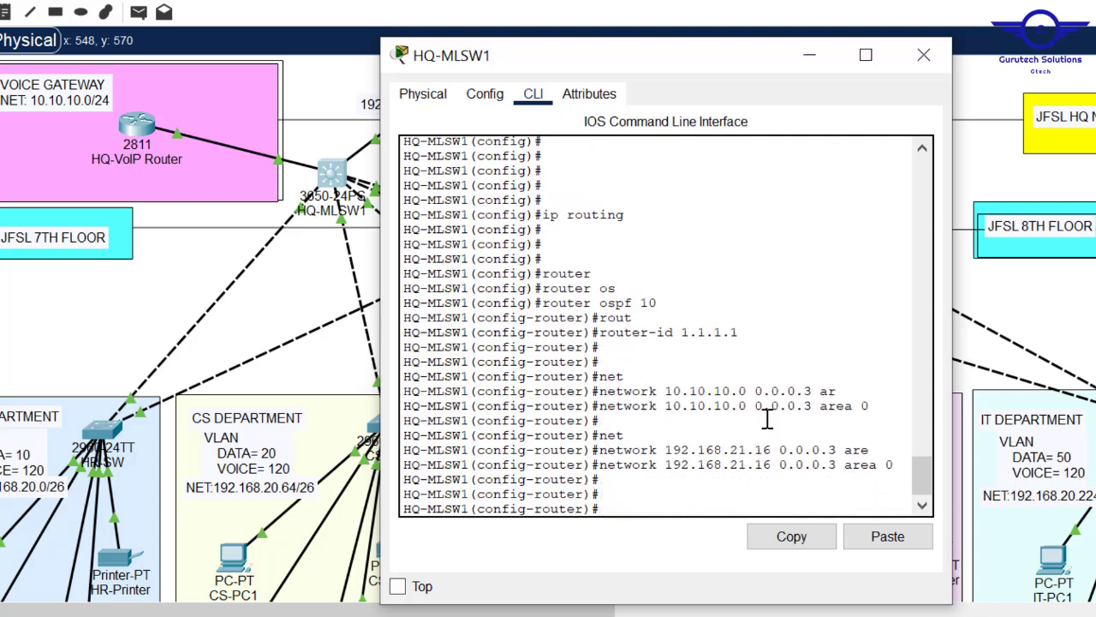
- Replace the 10.10.10.0 0.0.0.3 network statement with 10.10.10.0 0.0.0.255 in area 0
{"action": "left_click_drag", "start_coordinate": [879, 404], "coordinate": [598, 406]}
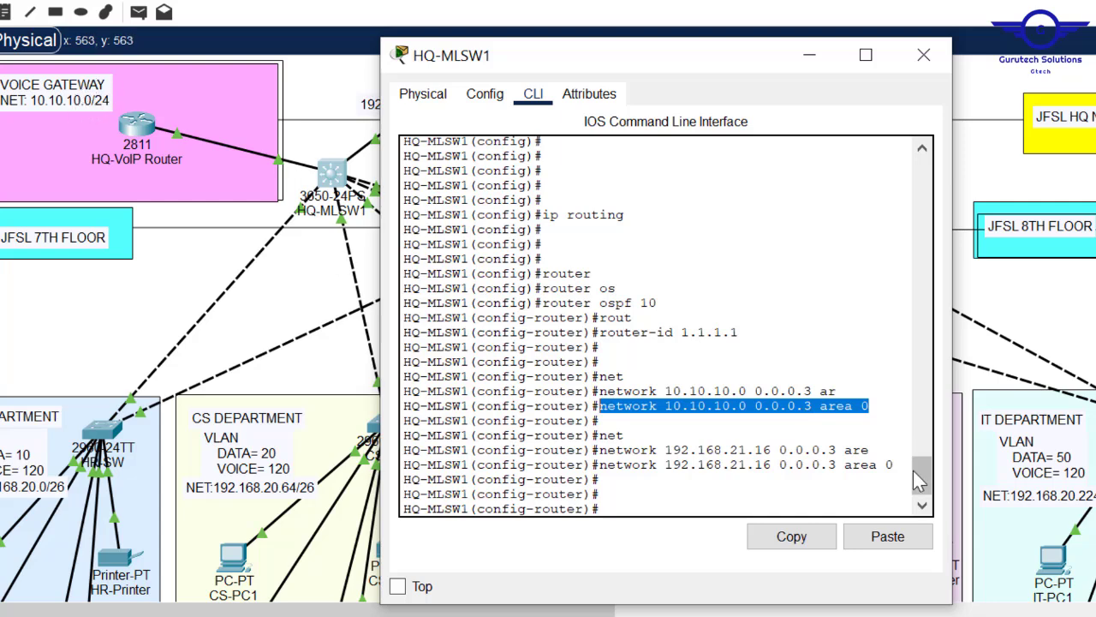
{"action": "key", "text": "Up"}
{"action": "key", "text": "Up"}
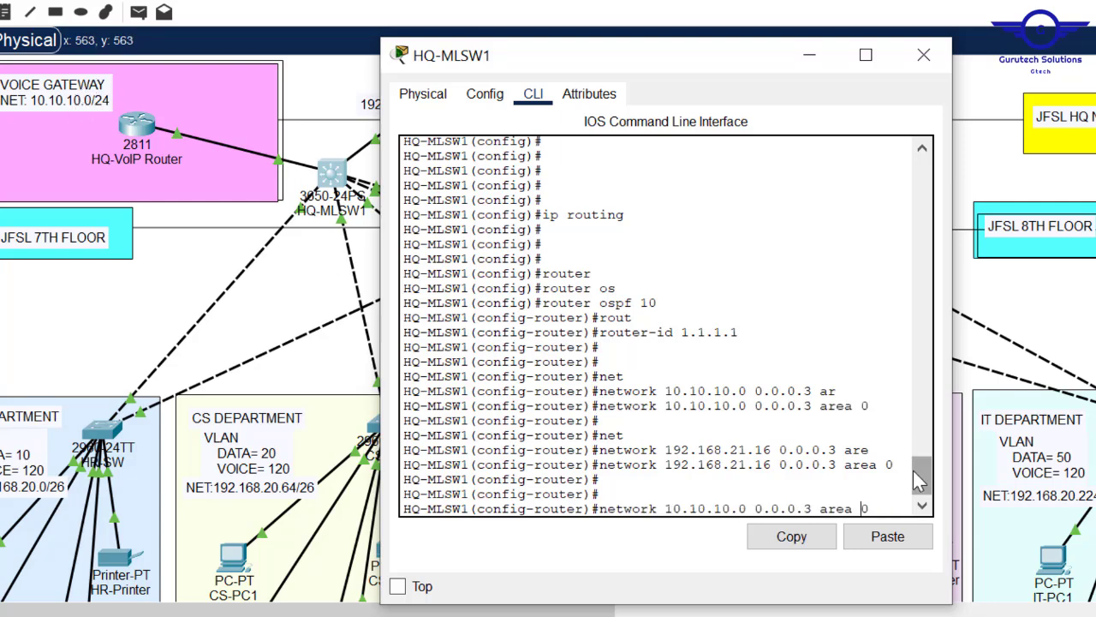
{"action": "key", "text": "Left"}
{"action": "key", "text": "Left"}
{"action": "key", "text": "Left"}
{"action": "key", "text": "Left"}
{"action": "key", "text": "Left"}
{"action": "key", "text": "Left"}
{"action": "key", "text": "Left"}
{"action": "key", "text": "Left"}
{"action": "key", "text": "Left"}
{"action": "key", "text": "Left"}
{"action": "key", "text": "Left"}
{"action": "key", "text": "Left"}
{"action": "key", "text": "Left"}
{"action": "key", "text": "Left"}
{"action": "key", "text": "Left"}
{"action": "key", "text": "Left"}
{"action": "type", "text": "no"}
{"action": "key", "text": "Return"}
{"action": "key", "text": "Up"}
{"action": "key", "text": "Up"}
{"action": "key", "text": "Up"}
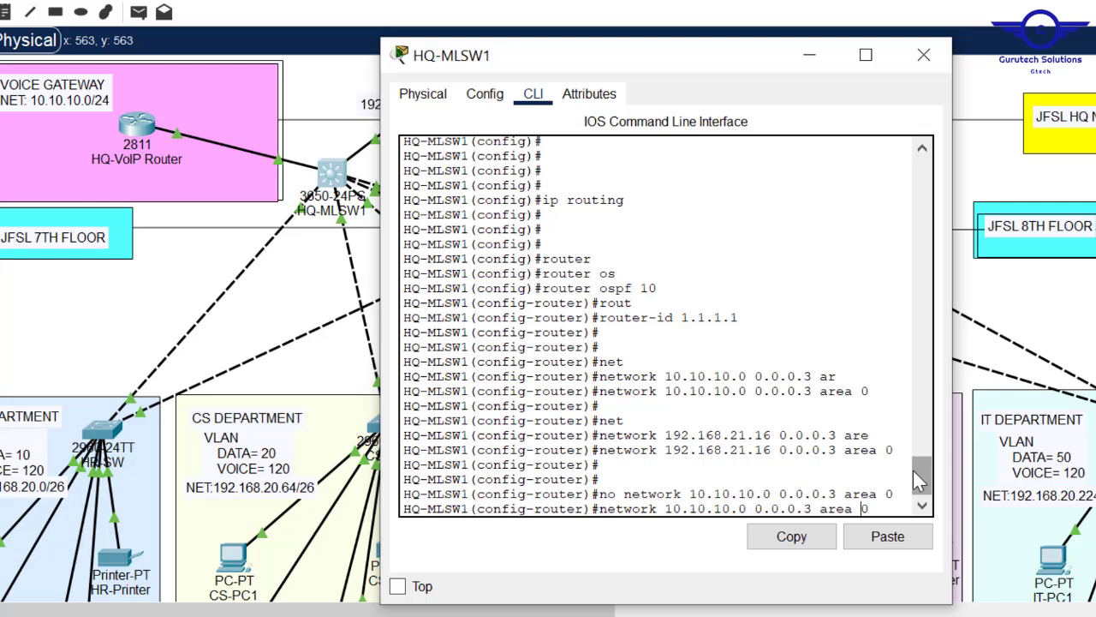
{"action": "key", "text": "Left"}
{"action": "key", "text": "Left"}
{"action": "key", "text": "Left"}
{"action": "key", "text": "BackSpace"}
{"action": "key", "text": "BackSpace"}
{"action": "type", "text": "255"}
{"action": "key", "text": "Return"}
{"action": "key", "text": "Return"}
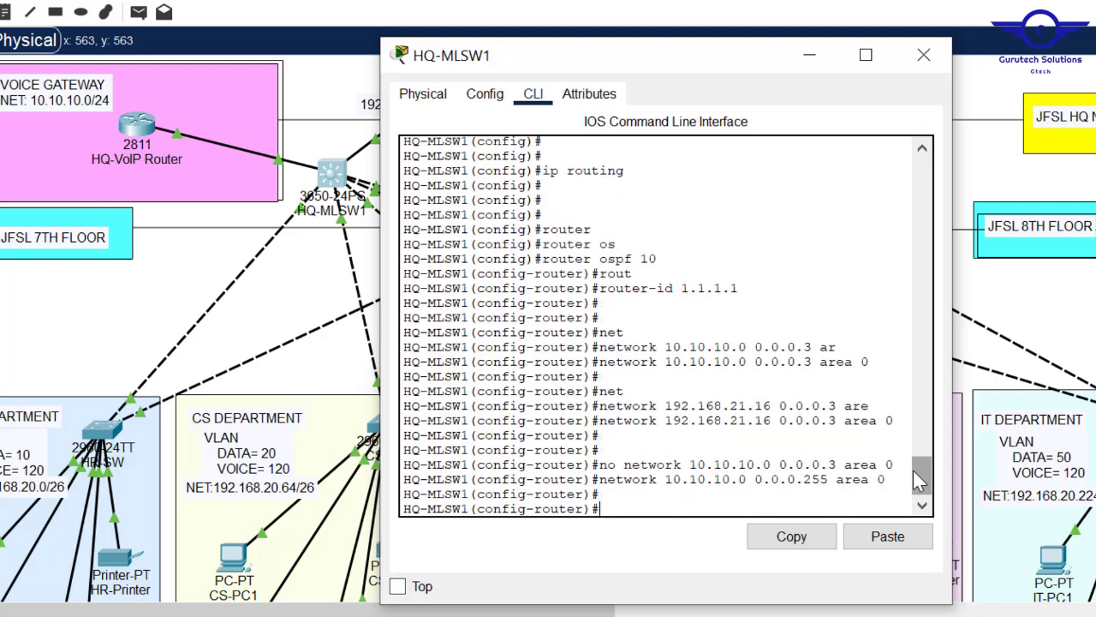
- Advertise 192.168.20.0 0.0.0.255 in area 0 on HQ-MLSW1
{"action": "left_click", "coordinate": [338, 90]}
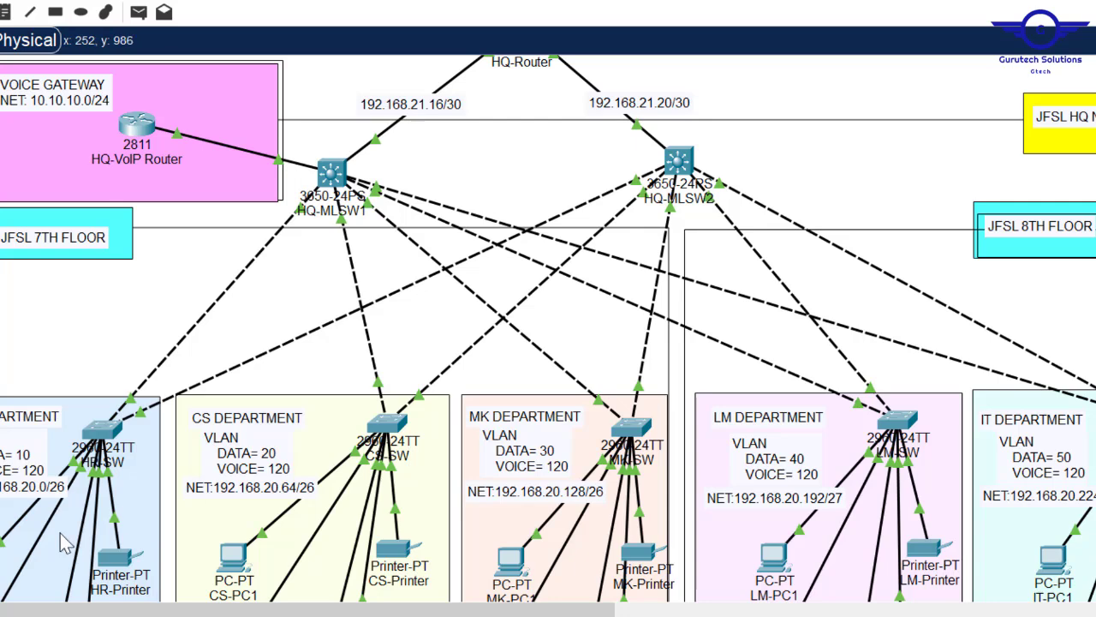
{"action": "left_click", "coordinate": [341, 174]}
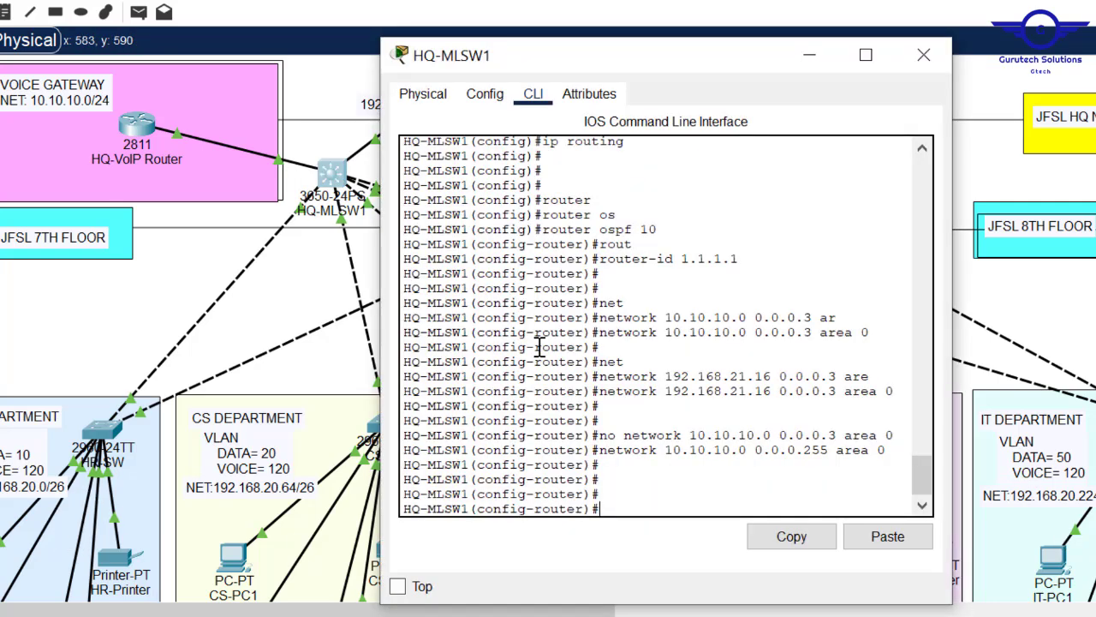
{"action": "key", "text": "Up"}
{"action": "key", "text": "Up"}
{"action": "key", "text": "Up"}
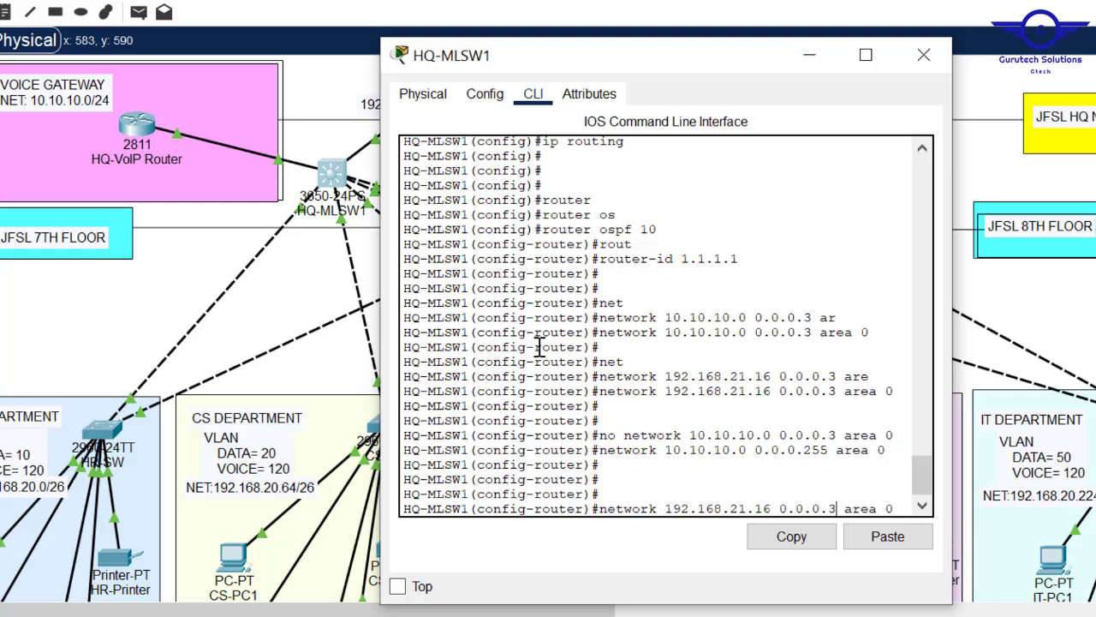
{"action": "key", "text": "BackSpace"}
{"action": "key", "text": "BackSpace"}
{"action": "key", "text": "BackSpace"}
{"action": "key", "text": "BackSpace"}
{"action": "key", "text": "BackSpace"}
{"action": "key", "text": "BackSpace"}
{"action": "key", "text": "BackSpace"}
{"action": "key", "text": "BackSpace"}
{"action": "key", "text": "BackSpace"}
{"action": "key", "text": "BackSpace"}
{"action": "key", "text": "BackSpace"}
{"action": "key", "text": "BackSpace"}
{"action": "key", "text": "BackSpace"}
{"action": "key", "text": "BackSpace"}
{"action": "key", "text": "BackSpace"}
{"action": "key", "text": "BackSpace"}
{"action": "key", "text": "BackSpace"}
{"action": "key", "text": "BackSpace"}
{"action": "key", "text": "BackSpace"}
{"action": "key", "text": "BackSpace"}
{"action": "key", "text": "BackSpace"}
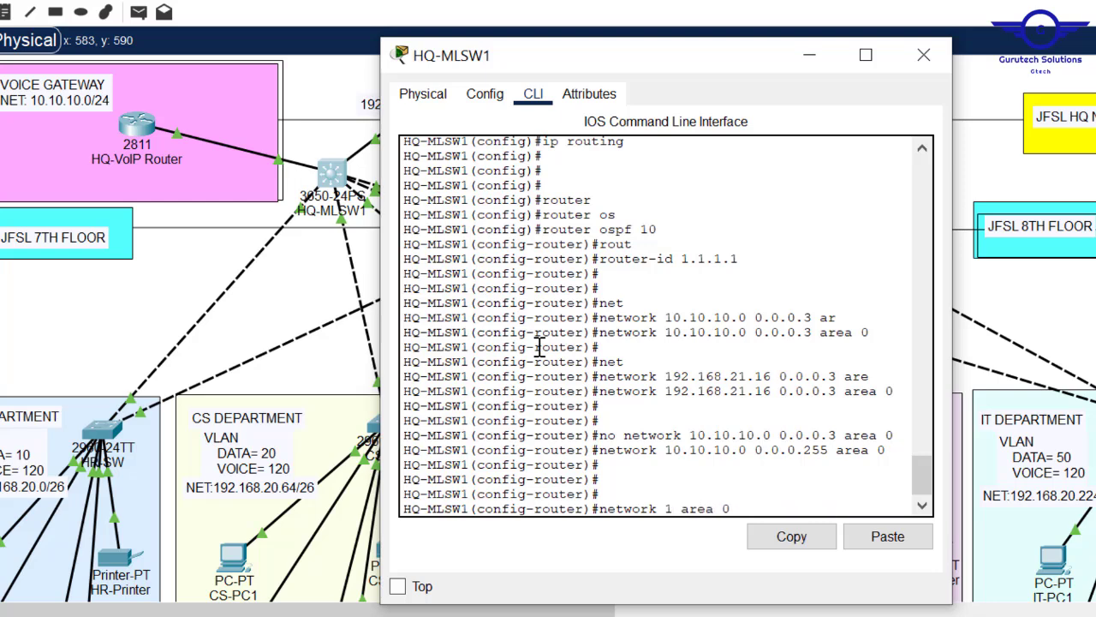
{"action": "type", "text": "192.168.20.0"}
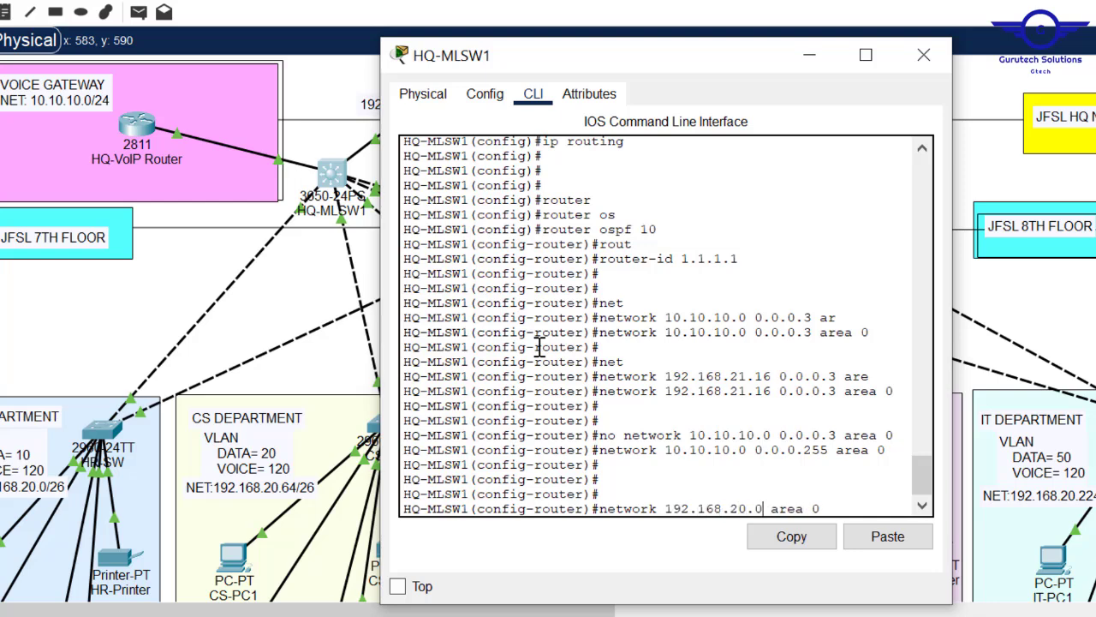
{"action": "type", "text": " 0.0.0.255"}
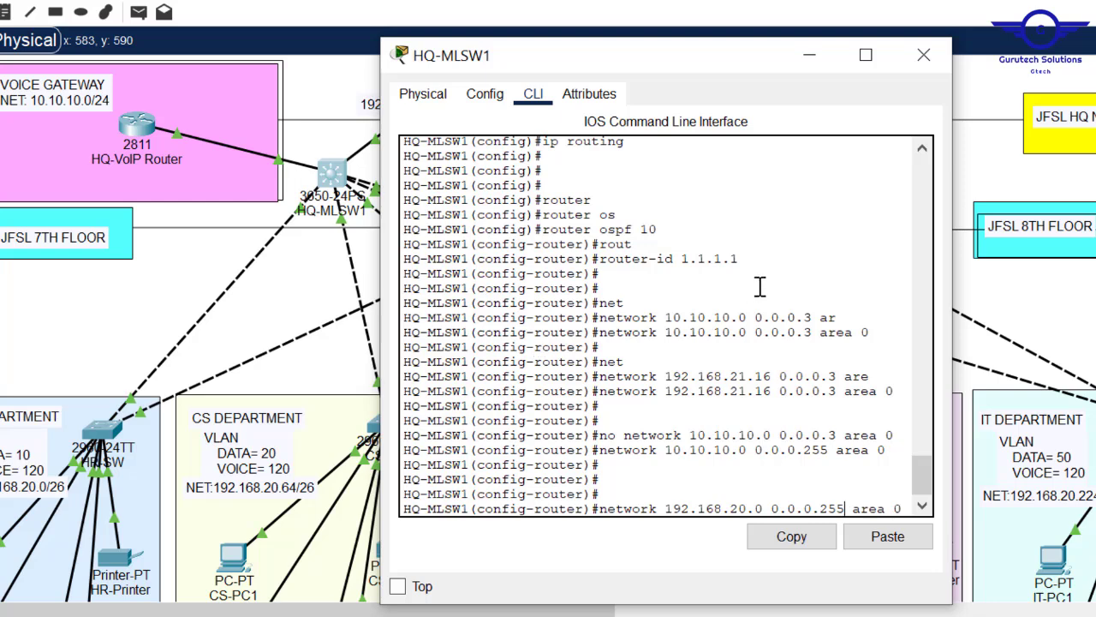
{"action": "left_click_drag", "start_coordinate": [951, 368], "coordinate": [1040, 367]}
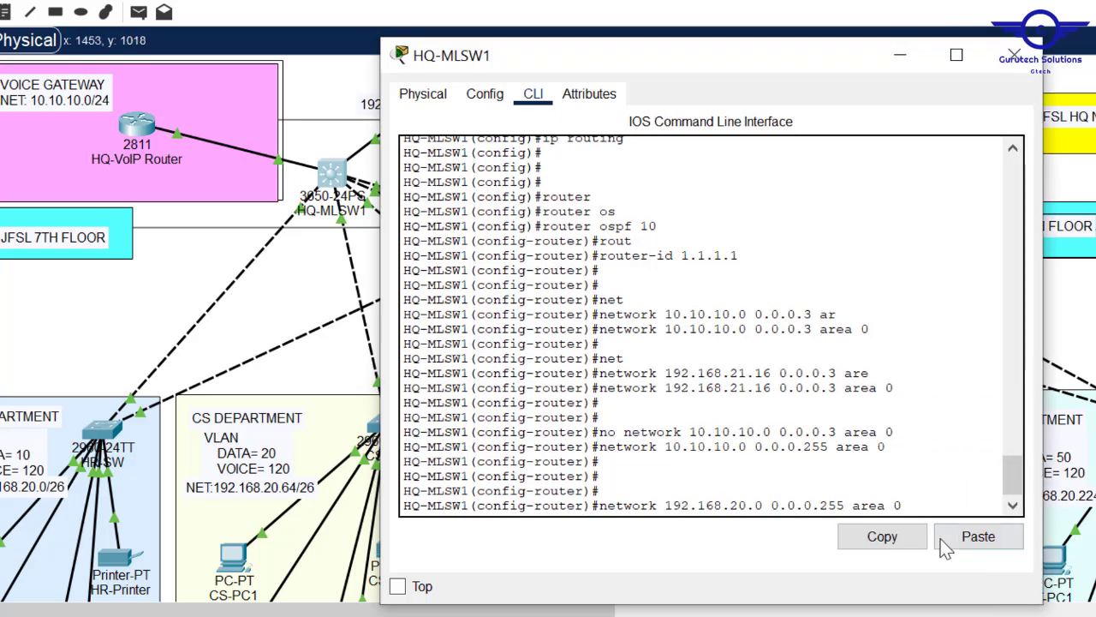
{"action": "left_click_drag", "start_coordinate": [844, 506], "coordinate": [604, 507]}
{"action": "key", "text": "Return"}
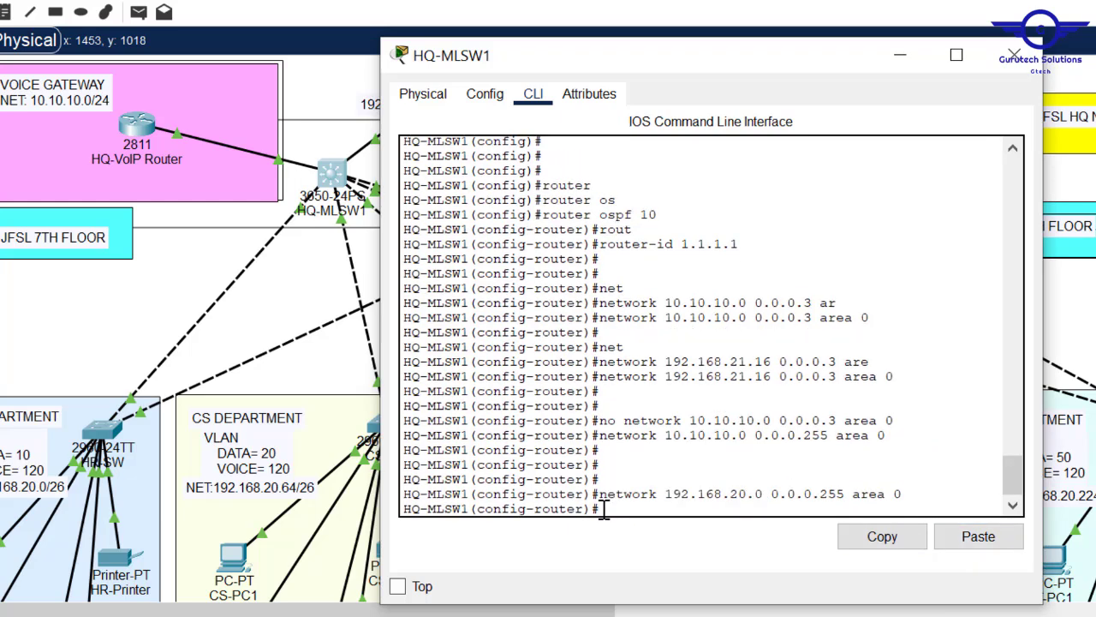
- Exit OSPF mode, save HQ-MLSW1's configuration with do wr and close its window
{"action": "type", "text": "exit"}
{"action": "key", "text": "Return"}
{"action": "key", "text": "Return"}
{"action": "key", "text": "Return"}
{"action": "type", "text": "do wr"}
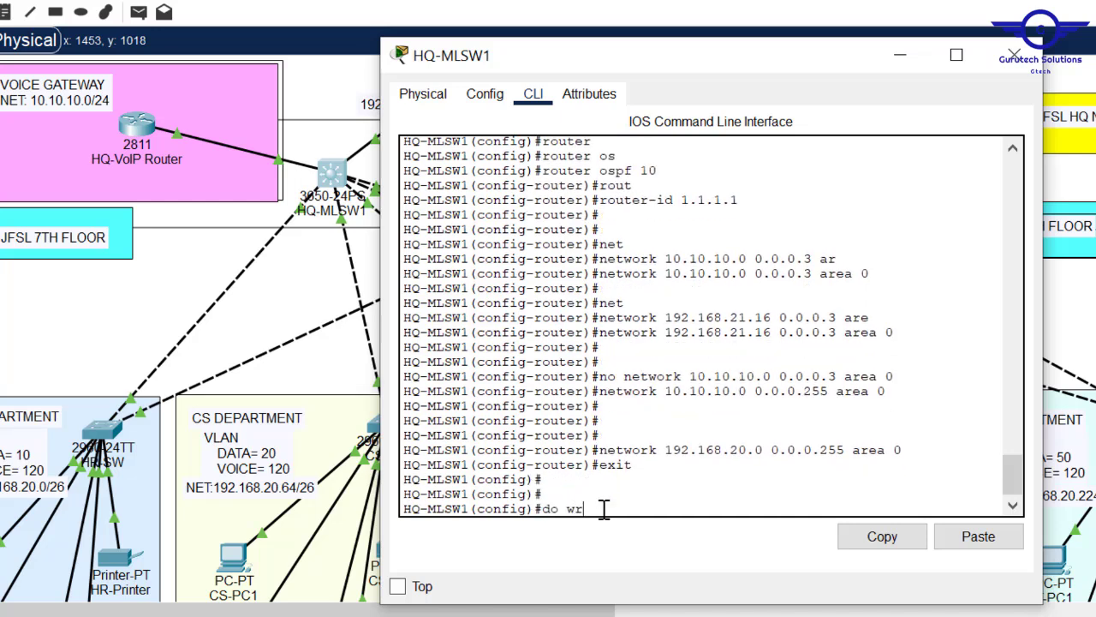
{"action": "key", "text": "Return"}
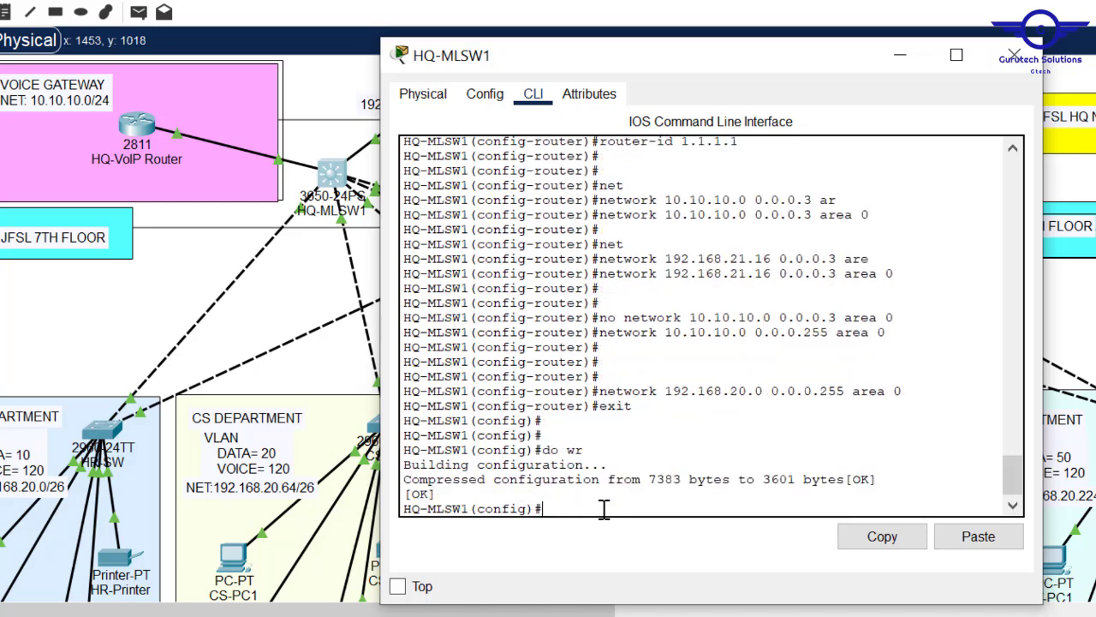
{"action": "left_click", "coordinate": [1013, 57]}
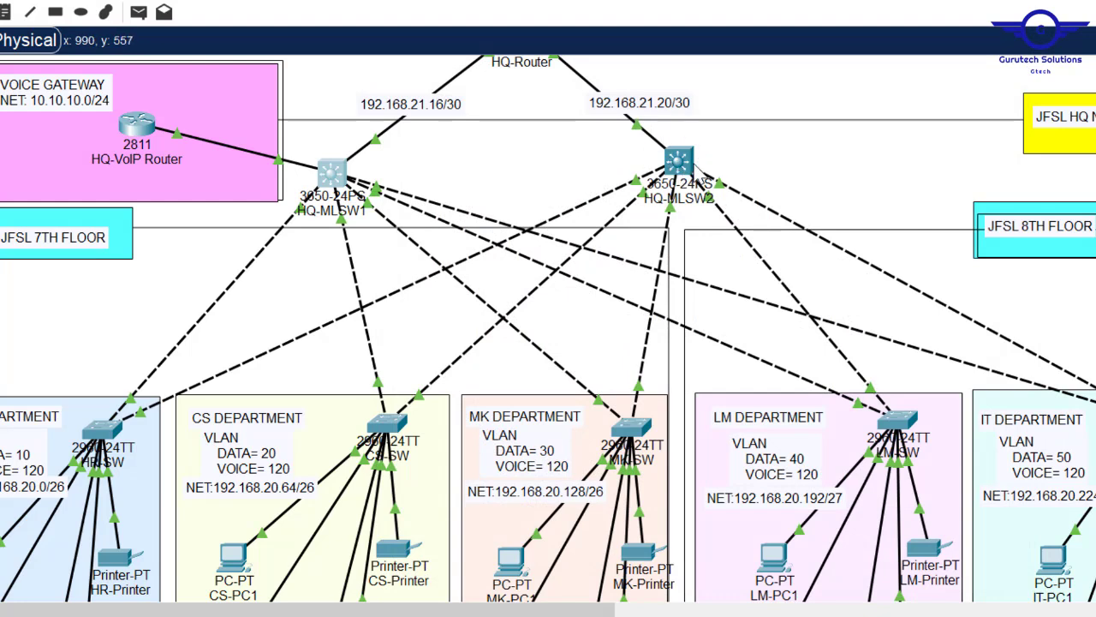
{"action": "left_click", "coordinate": [678, 161]}
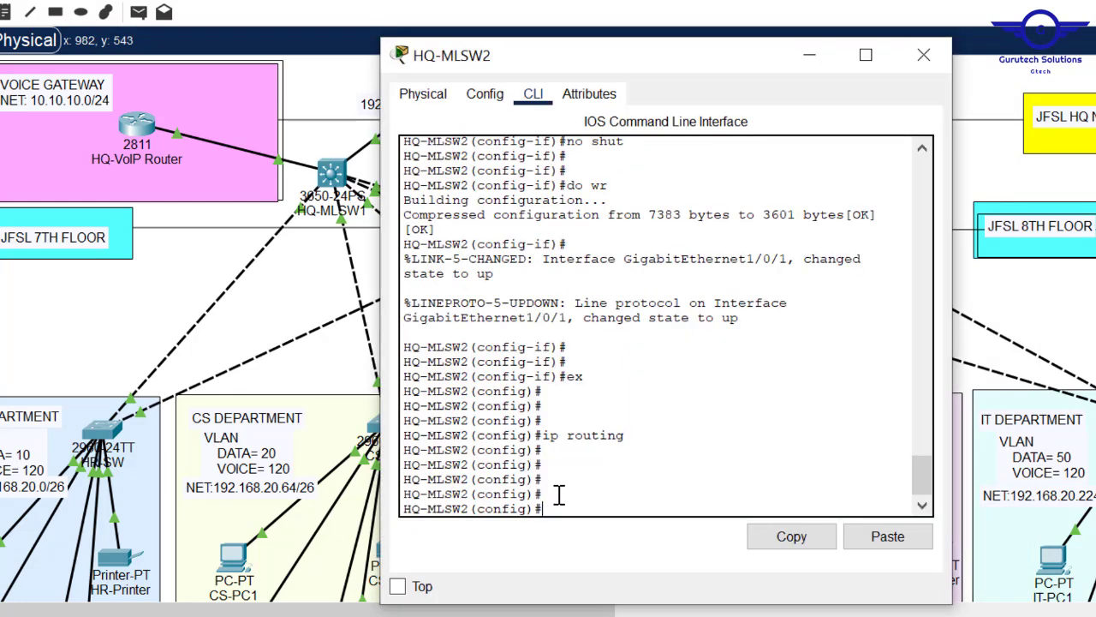
- Start OSPF process 10 on HQ-MLSW2 with router-id 2.2.2.2
{"action": "type", "text": "router os"}
{"action": "key", "text": "Tab"}
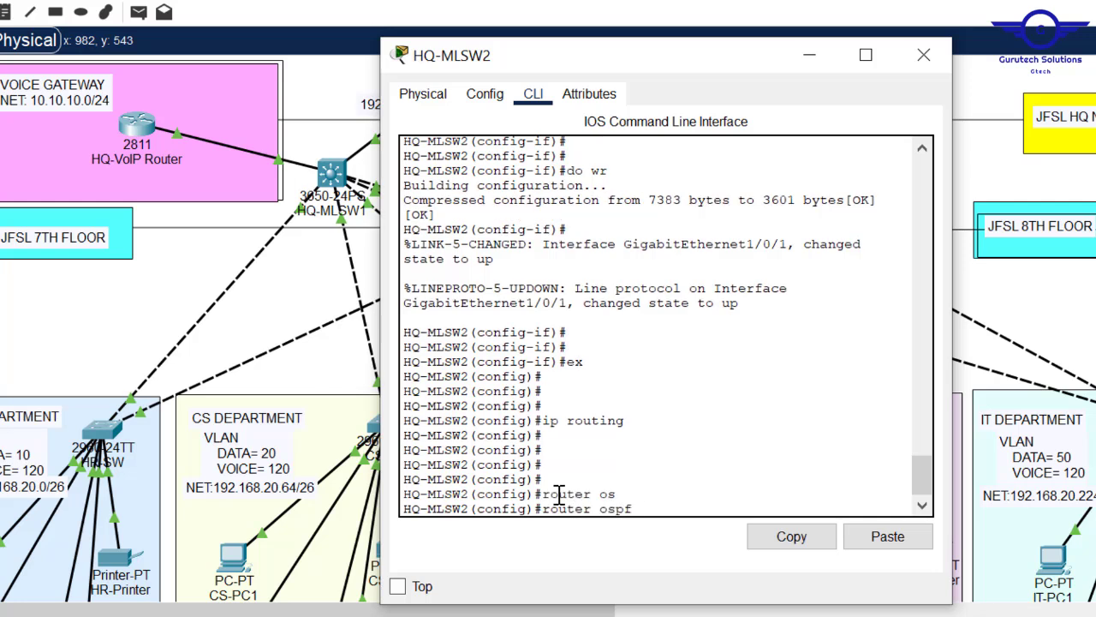
{"action": "type", "text": "10"}
{"action": "key", "text": "Return"}
{"action": "type", "text": "r"}
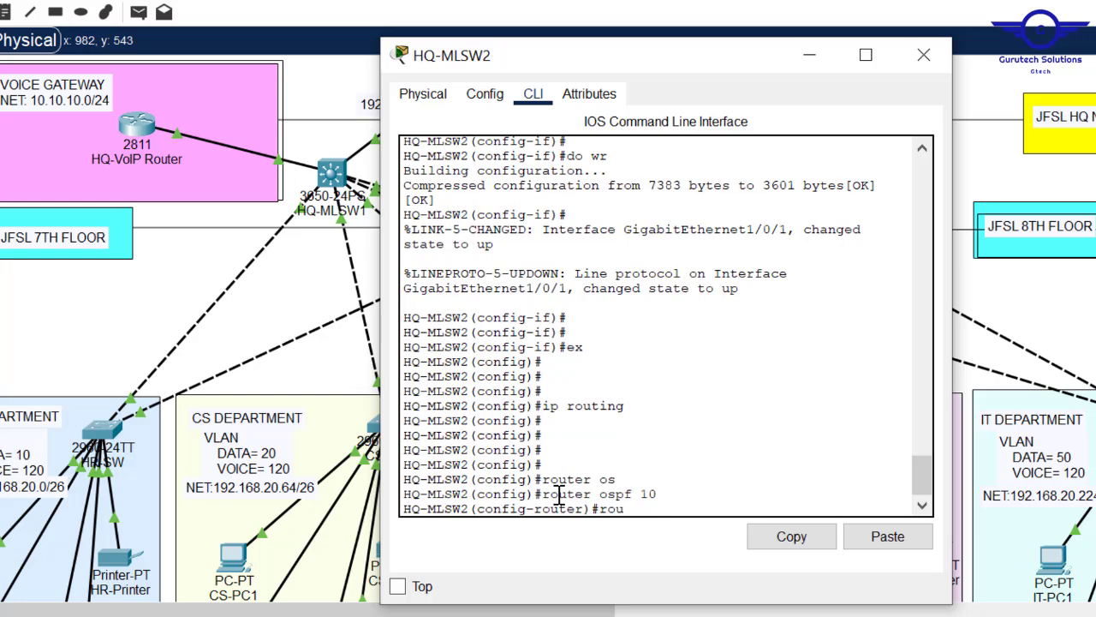
{"action": "type", "text": "out"}
{"action": "key", "text": "Tab"}
{"action": "type", "text": "2.2.2."}
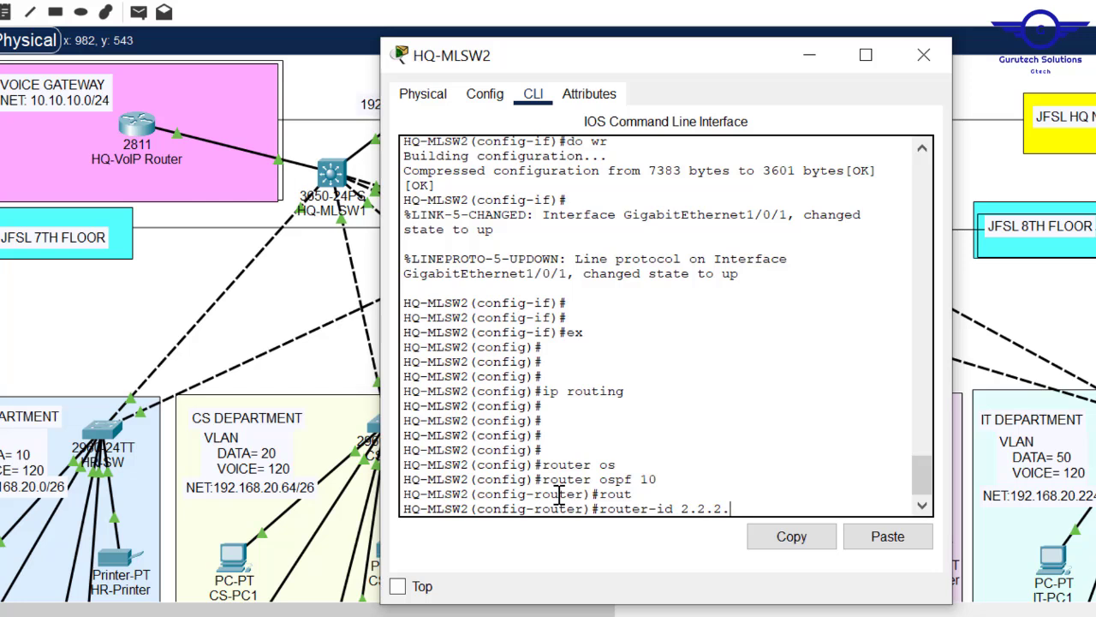
{"action": "type", "text": "2"}
{"action": "key", "text": "Return"}
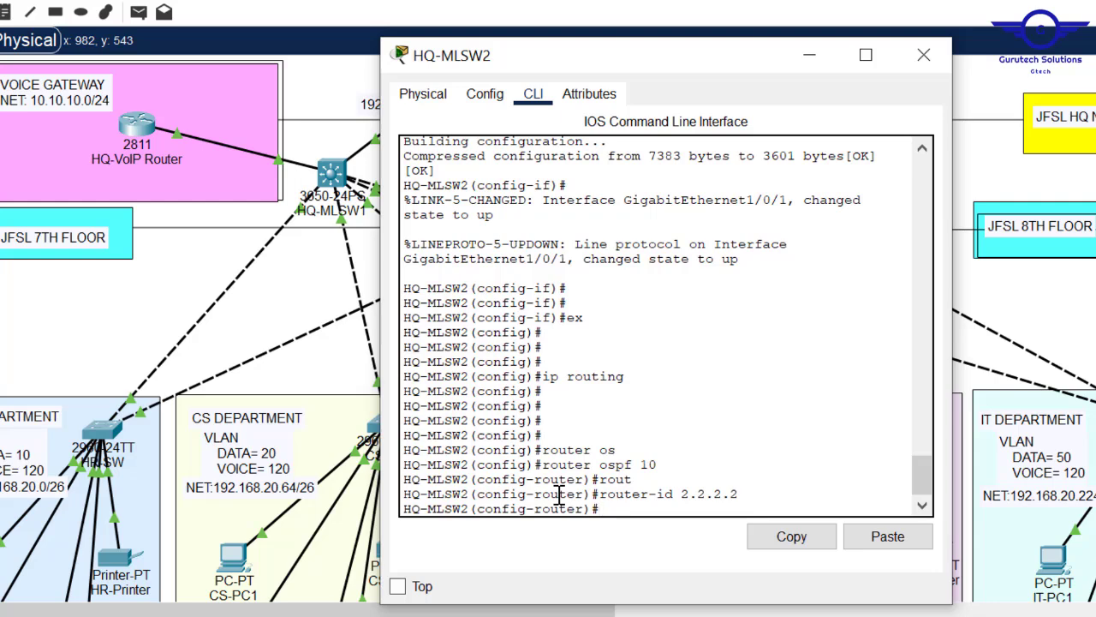
- Advertise 10.10.10.0 0.0.0.255 in area 0 on HQ-MLSW2
{"action": "type", "text": "net"}
{"action": "key", "text": "Tab"}
{"action": "type", "text": "10.10.10.0 "}
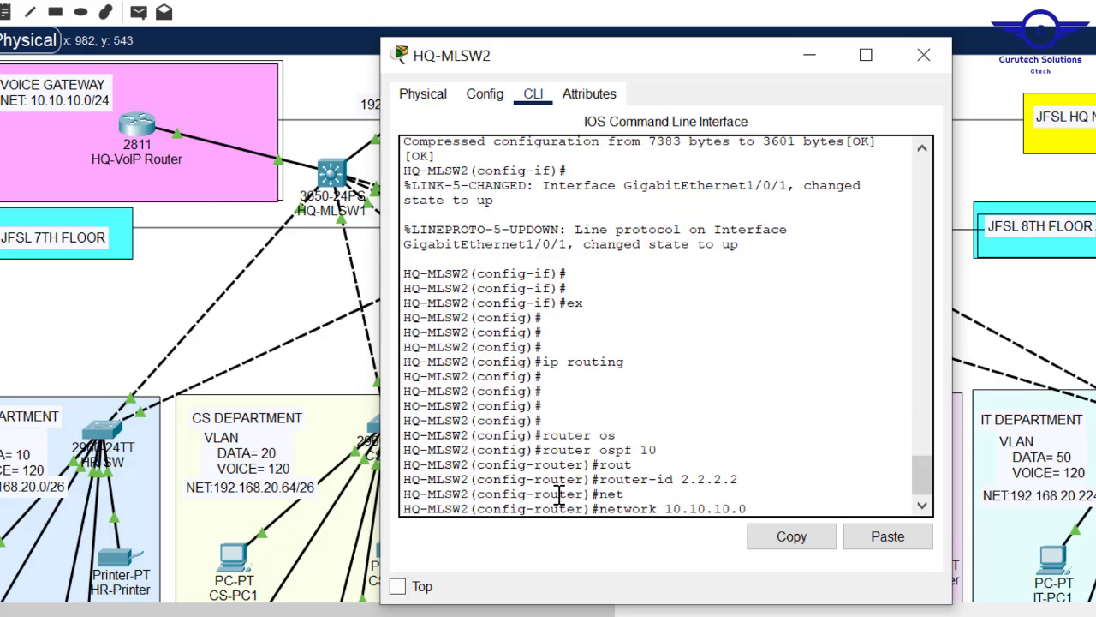
{"action": "type", "text": "0.0.0.255 ar"}
{"action": "key", "text": "Tab"}
{"action": "type", "text": "0"}
{"action": "key", "text": "Return"}
{"action": "key", "text": "Return"}
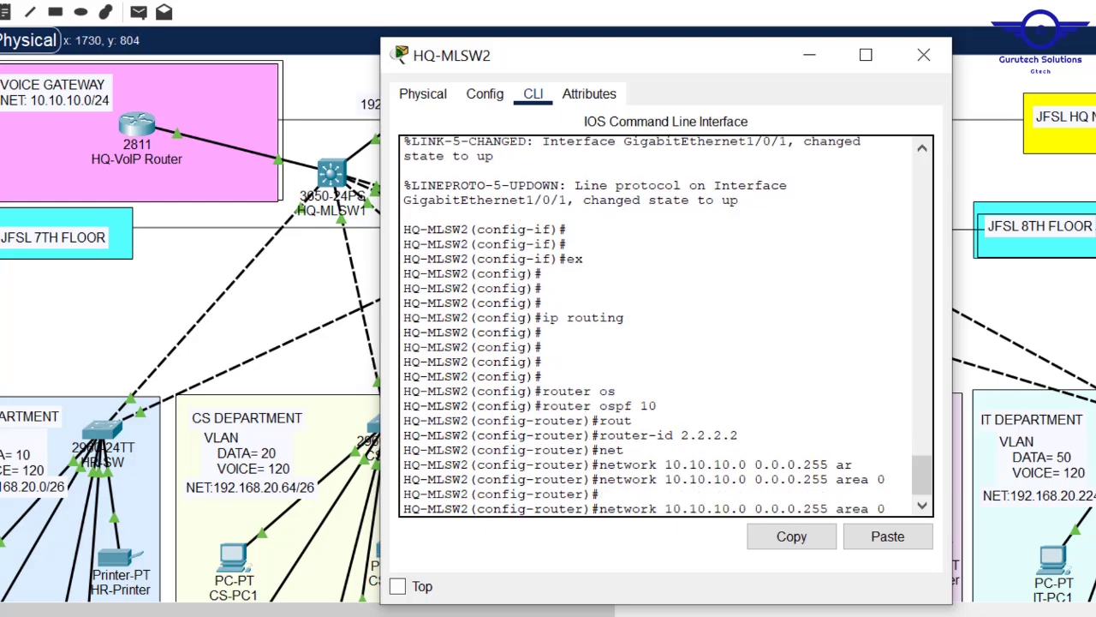
- Advertise the 192.168.21.20 0.0.0.3 link in area 0
{"action": "left_click", "coordinate": [850, 208]}
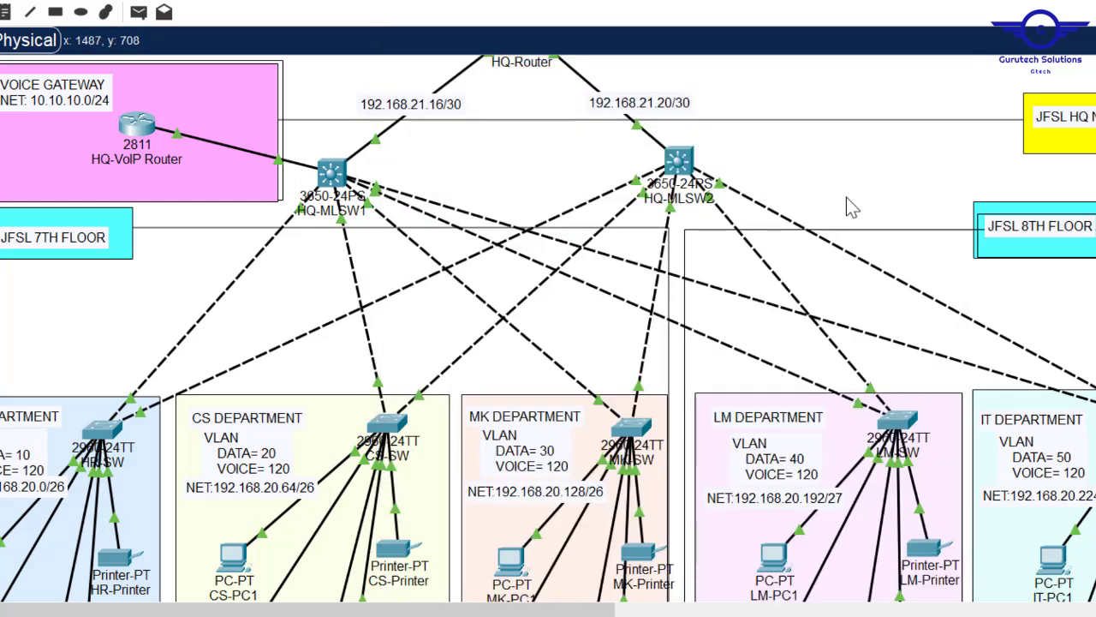
{"action": "left_click", "coordinate": [681, 162]}
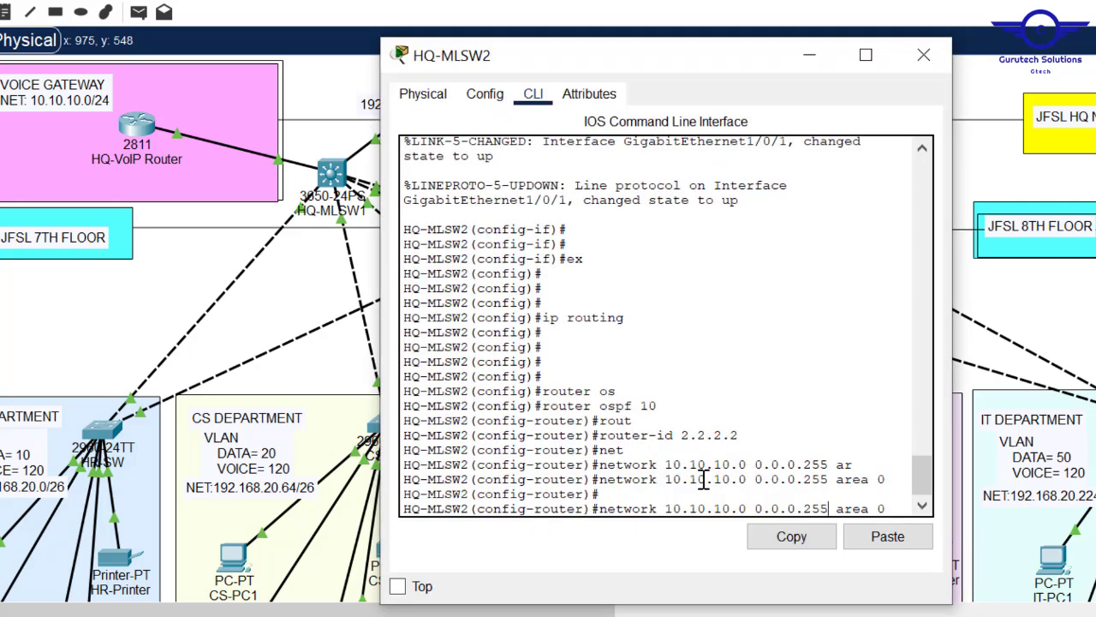
{"action": "key", "text": "BackSpace"}
{"action": "key", "text": "BackSpace"}
{"action": "key", "text": "BackSpace"}
{"action": "key", "text": "BackSpace"}
{"action": "key", "text": "BackSpace"}
{"action": "key", "text": "BackSpace"}
{"action": "key", "text": "BackSpace"}
{"action": "key", "text": "BackSpace"}
{"action": "key", "text": "BackSpace"}
{"action": "key", "text": "BackSpace"}
{"action": "key", "text": "BackSpace"}
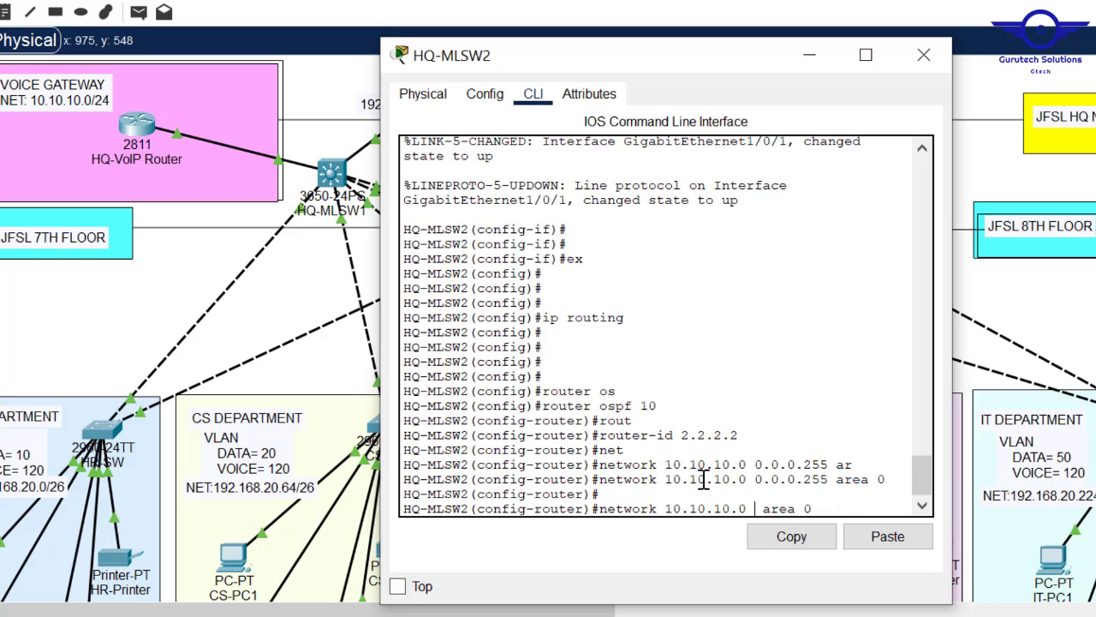
{"action": "key", "text": "BackSpace"}
{"action": "key", "text": "BackSpace"}
{"action": "key", "text": "BackSpace"}
{"action": "key", "text": "BackSpace"}
{"action": "key", "text": "BackSpace"}
{"action": "key", "text": "BackSpace"}
{"action": "key", "text": "BackSpace"}
{"action": "key", "text": "BackSpace"}
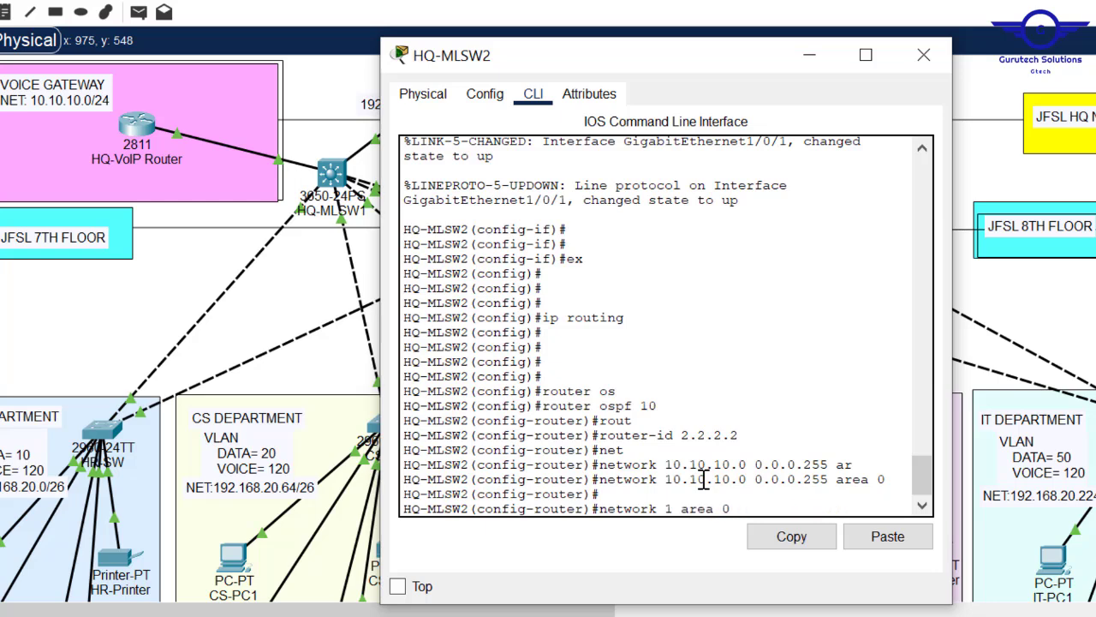
{"action": "type", "text": "92.168"}
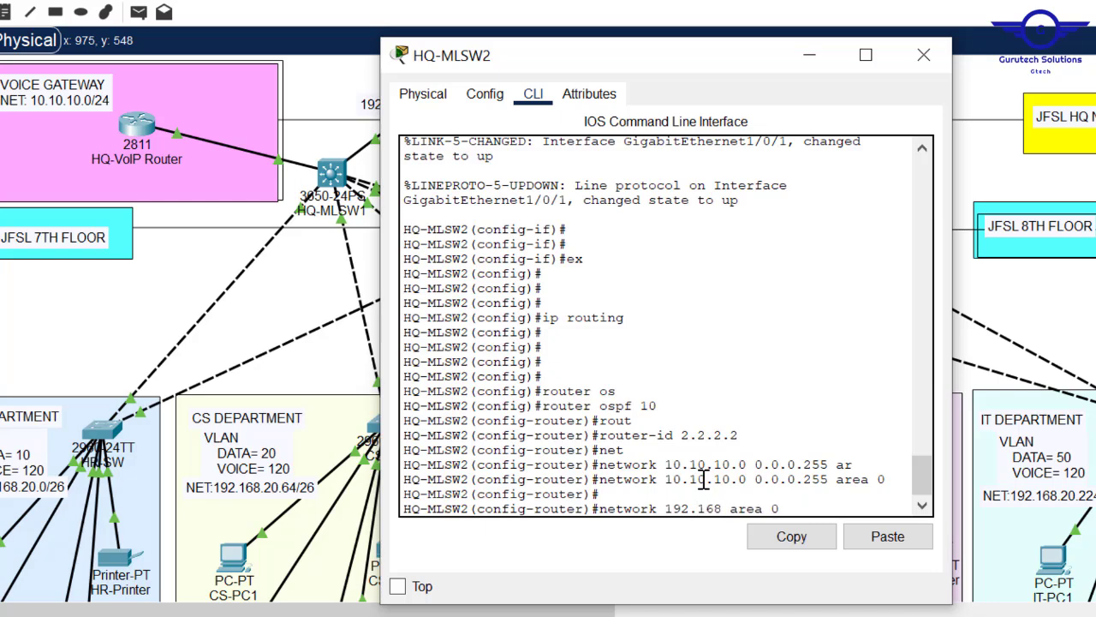
{"action": "type", "text": ".21.20"}
{"action": "type", "text": " 0"}
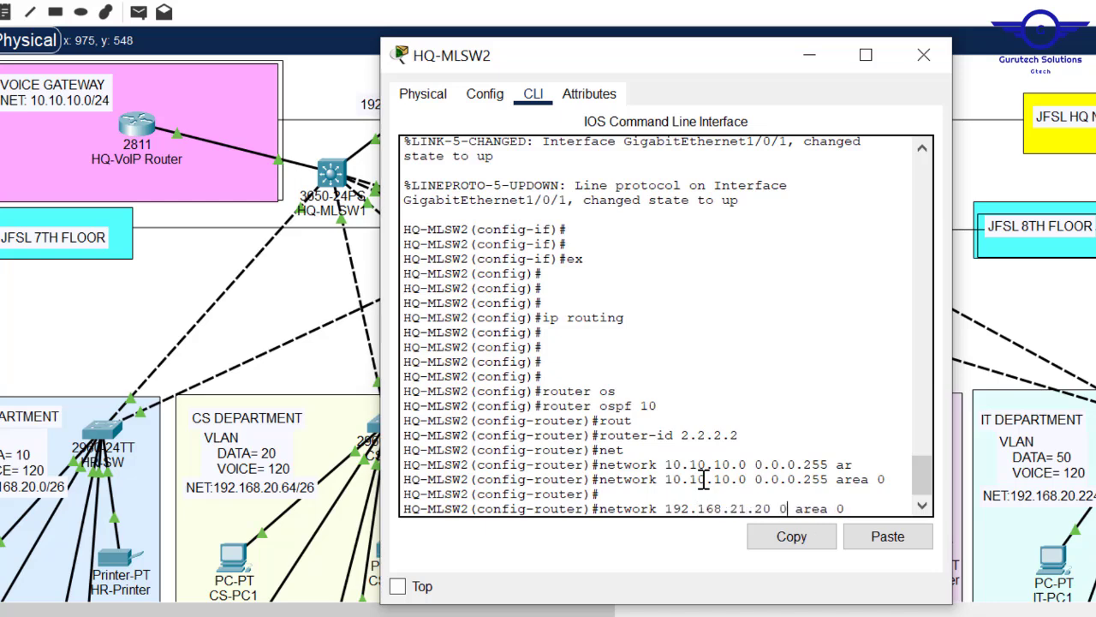
{"action": "type", "text": ".0.0.3"}
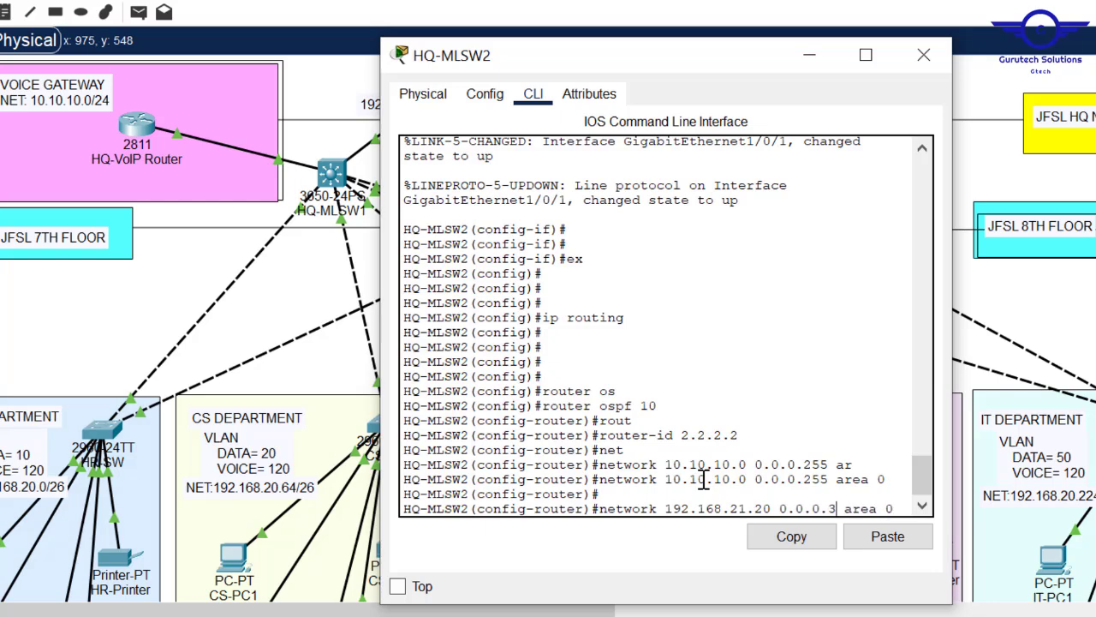
{"action": "key", "text": "Return"}
{"action": "key", "text": "Return"}
{"action": "key", "text": "Return"}
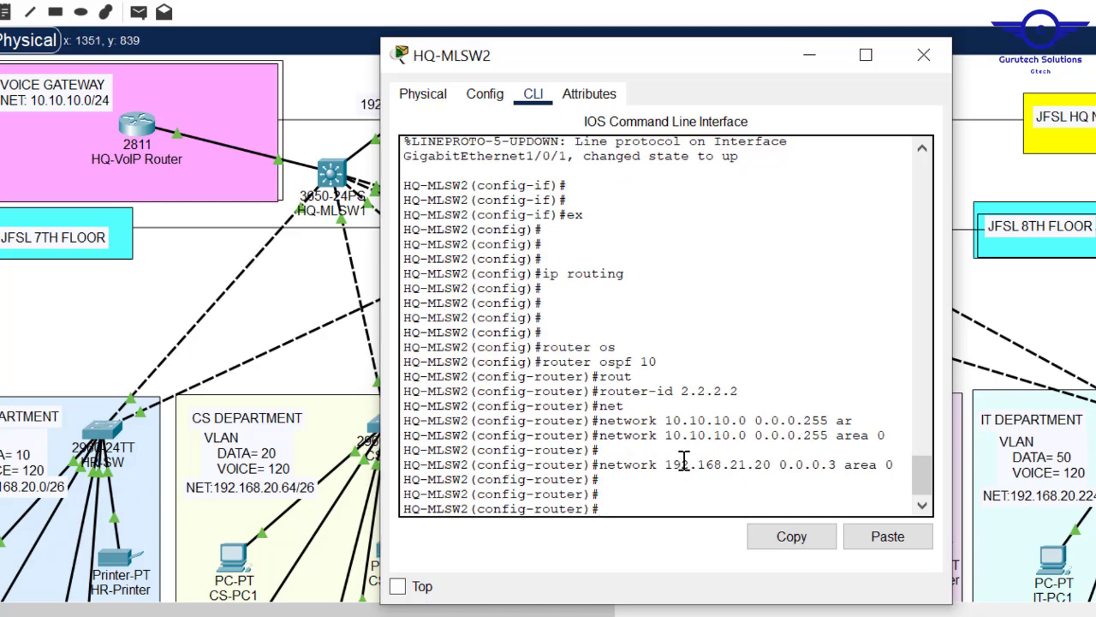
- Advertise 192.168.20.0 0.0.0.255 in area 0 by editing the recalled network command
{"action": "key", "text": "Up"}
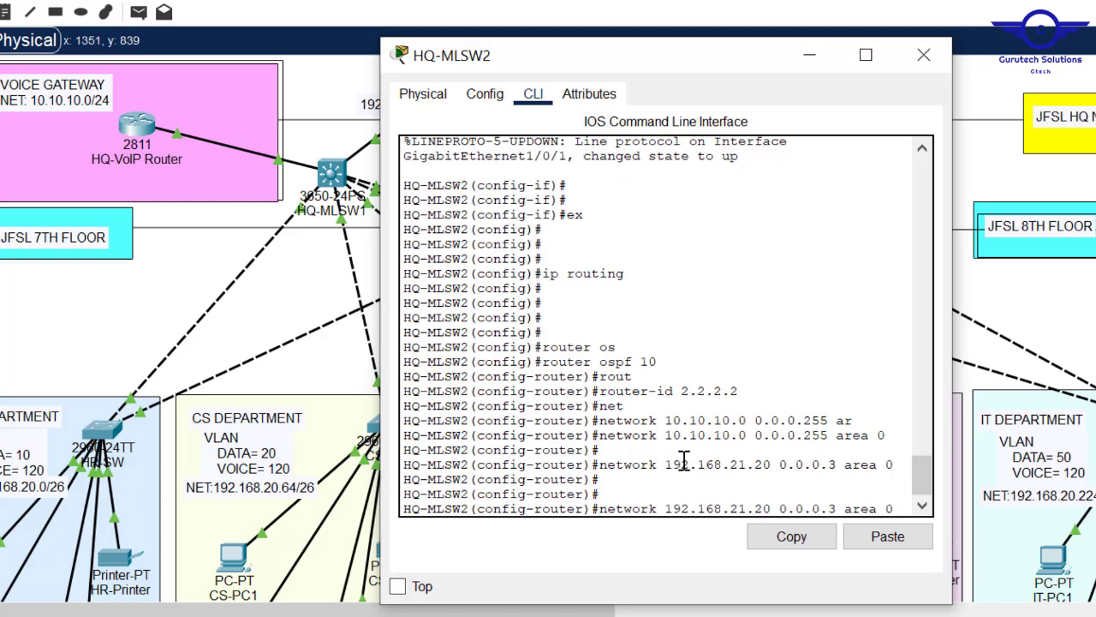
{"action": "key", "text": "Left"}
{"action": "key", "text": "Left"}
{"action": "key", "text": "Left"}
{"action": "key", "text": "Left"}
{"action": "key", "text": "Left"}
{"action": "key", "text": "Left"}
{"action": "key", "text": "Left"}
{"action": "key", "text": "BackSpace"}
{"action": "type", "text": "255"}
{"action": "key", "text": "Left"}
{"action": "key", "text": "Left"}
{"action": "key", "text": "BackSpace"}
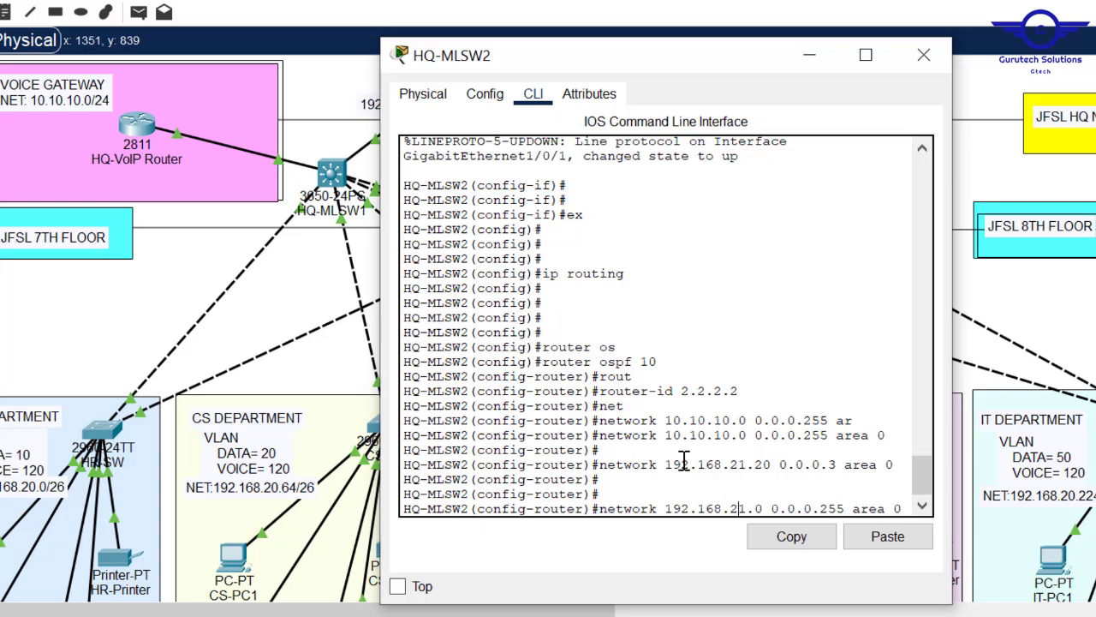
{"action": "key", "text": "Left"}
{"action": "key", "text": "BackSpace"}
{"action": "type", "text": "0"}
{"action": "key", "text": "Return"}
- Exit OSPF mode, save HQ-MLSW2's configuration with do wr and close its window
{"action": "type", "text": "ex"}
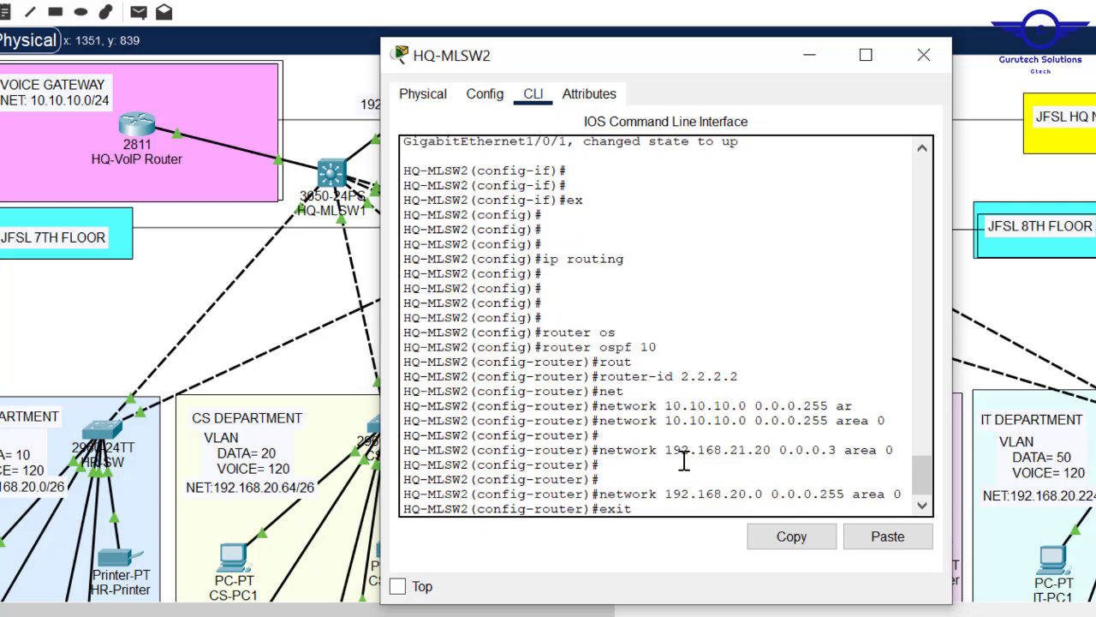
{"action": "type", "text": "it"}
{"action": "key", "text": "Return"}
{"action": "key", "text": "Return"}
{"action": "key", "text": "Return"}
{"action": "key", "text": "Return"}
{"action": "type", "text": "do wr"}
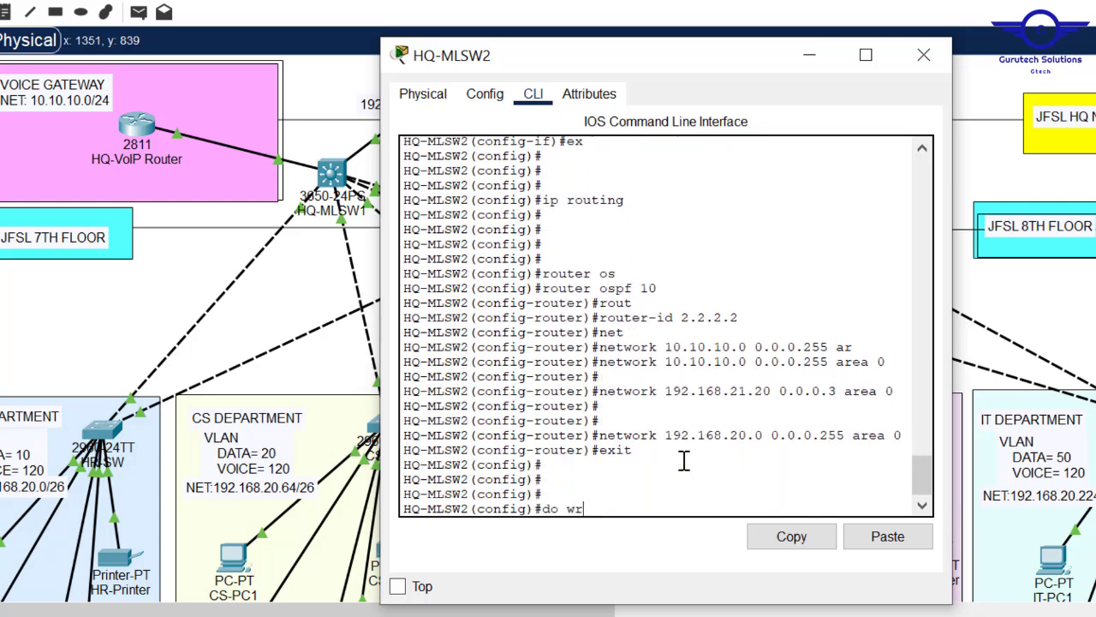
{"action": "key", "text": "Return"}
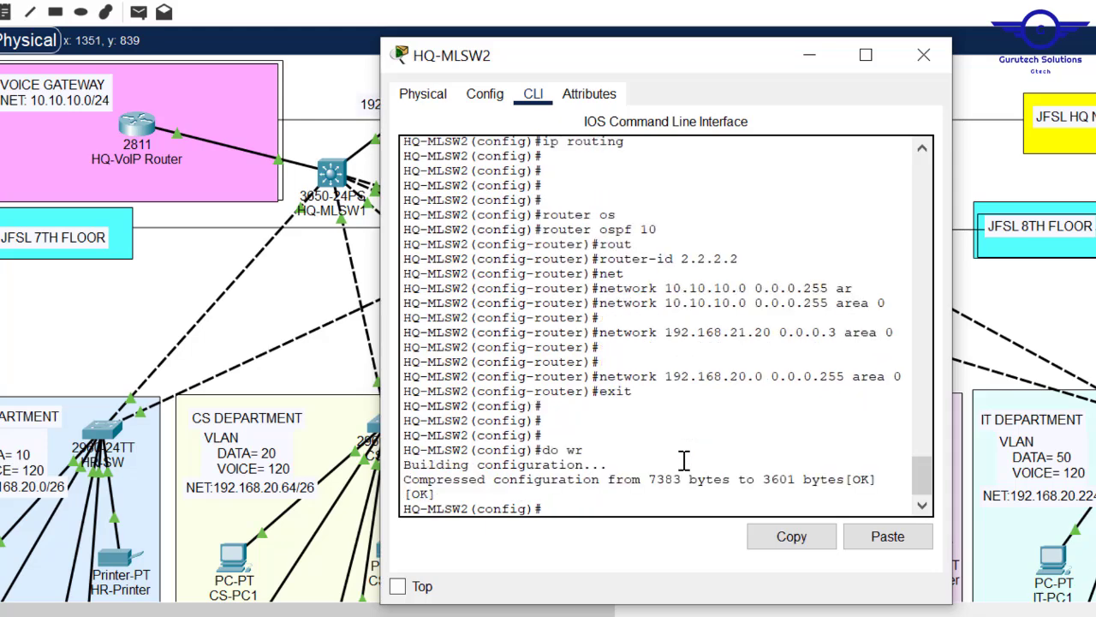
{"action": "left_click", "coordinate": [923, 56]}
- Check HQ-VoIP Router's FastEthernet0/0 settings, then leave interface configuration mode in its CLI
{"action": "left_click", "coordinate": [137, 141]}
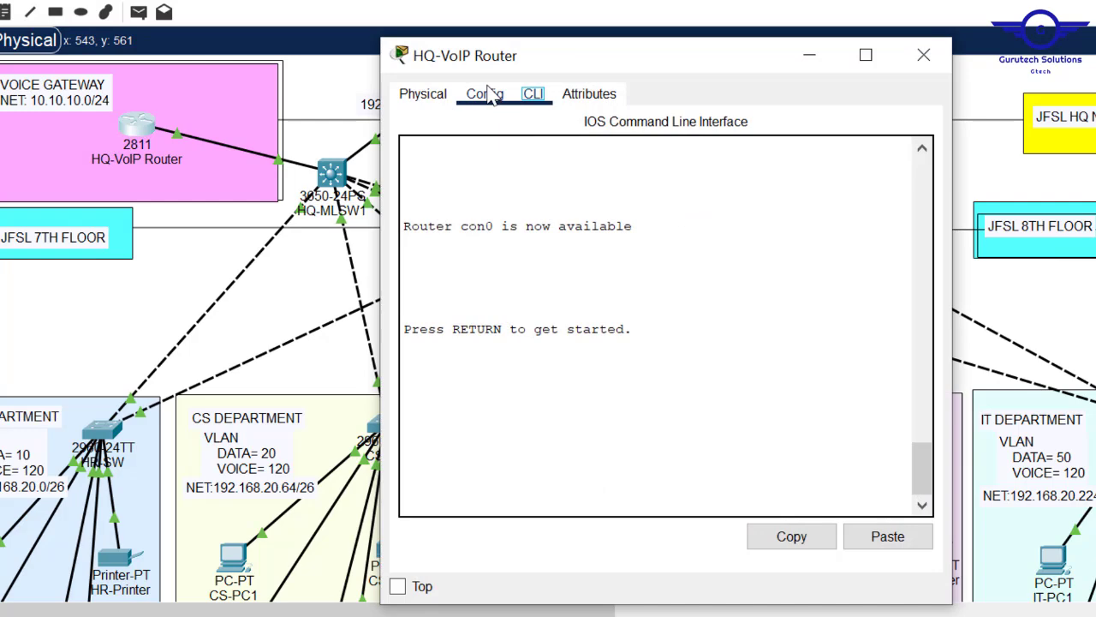
{"action": "left_click", "coordinate": [484, 94]}
{"action": "left_click", "coordinate": [501, 304]}
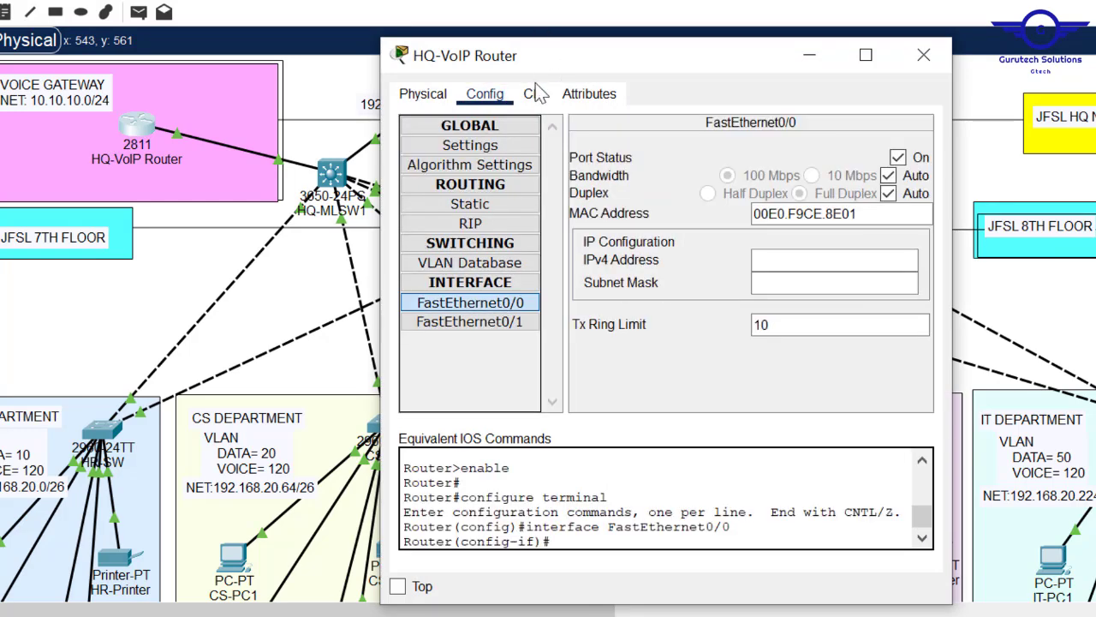
{"action": "left_click", "coordinate": [536, 97]}
{"action": "key", "text": "Return"}
{"action": "key", "text": "Return"}
{"action": "key", "text": "Return"}
{"action": "type", "text": "exit"}
{"action": "key", "text": "Return"}
{"action": "key", "text": "Return"}
{"action": "key", "text": "Return"}
{"action": "key", "text": "Return"}
- Start OSPF process 10 on HQ-VoIP Router with router-id 3.3.3.3
{"action": "type", "text": "ro"}
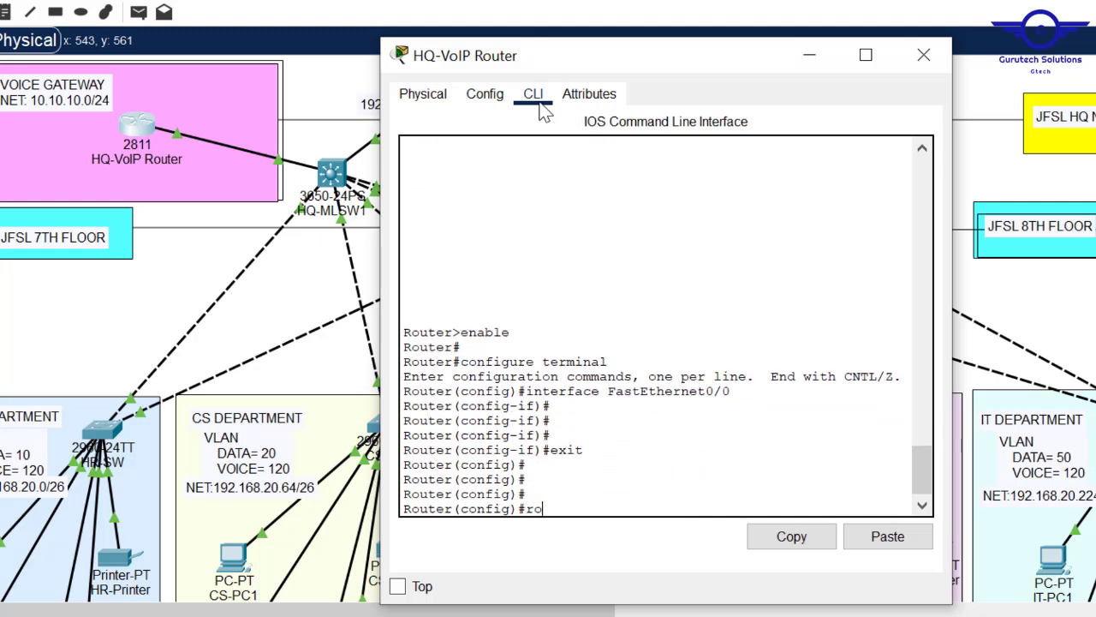
{"action": "type", "text": "ut"}
{"action": "key", "text": "Tab"}
{"action": "type", "text": "os"}
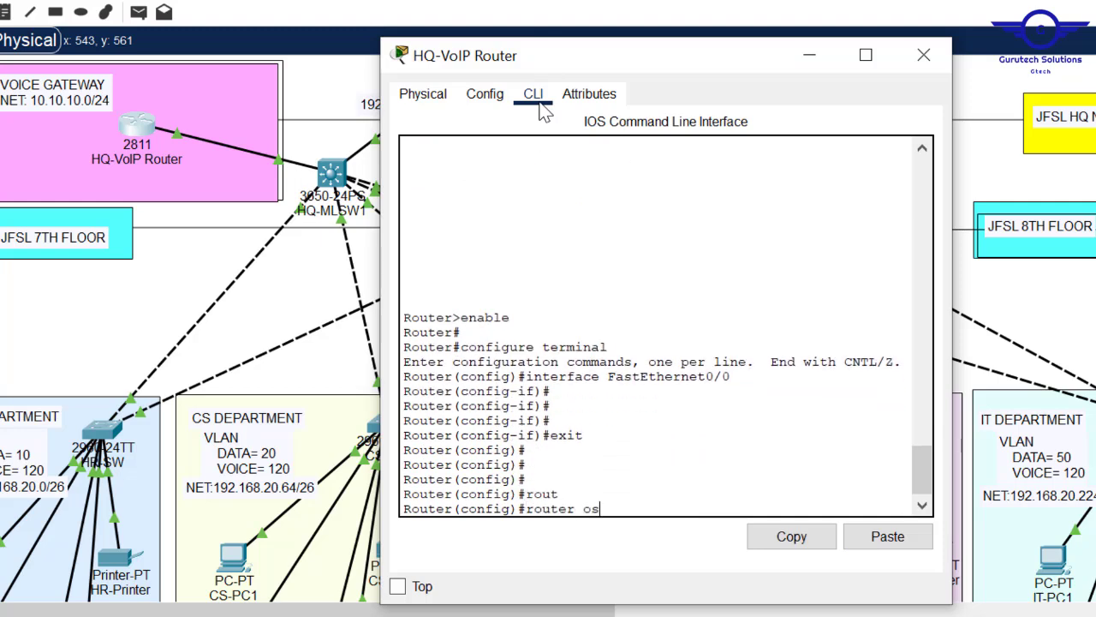
{"action": "key", "text": "Tab"}
{"action": "type", "text": "10"}
{"action": "key", "text": "Return"}
{"action": "type", "text": "rou"}
{"action": "key", "text": "Tab"}
{"action": "type", "text": "3.3.3"}
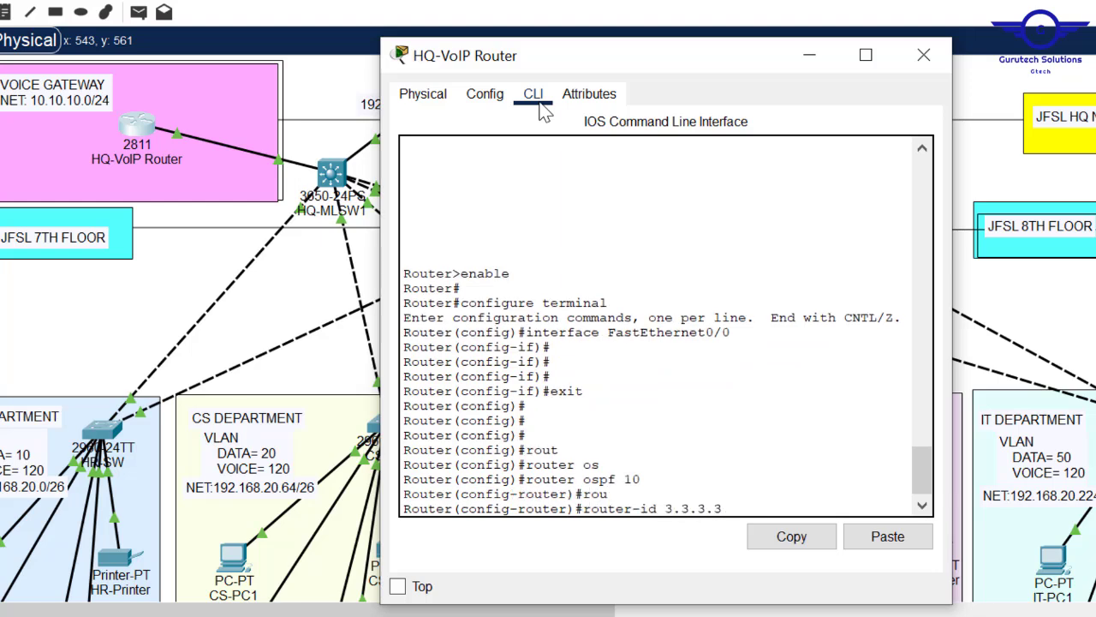
{"action": "type", "text": ".3"}
{"action": "key", "text": "Return"}
{"action": "key", "text": "Return"}
{"action": "key", "text": "Return"}
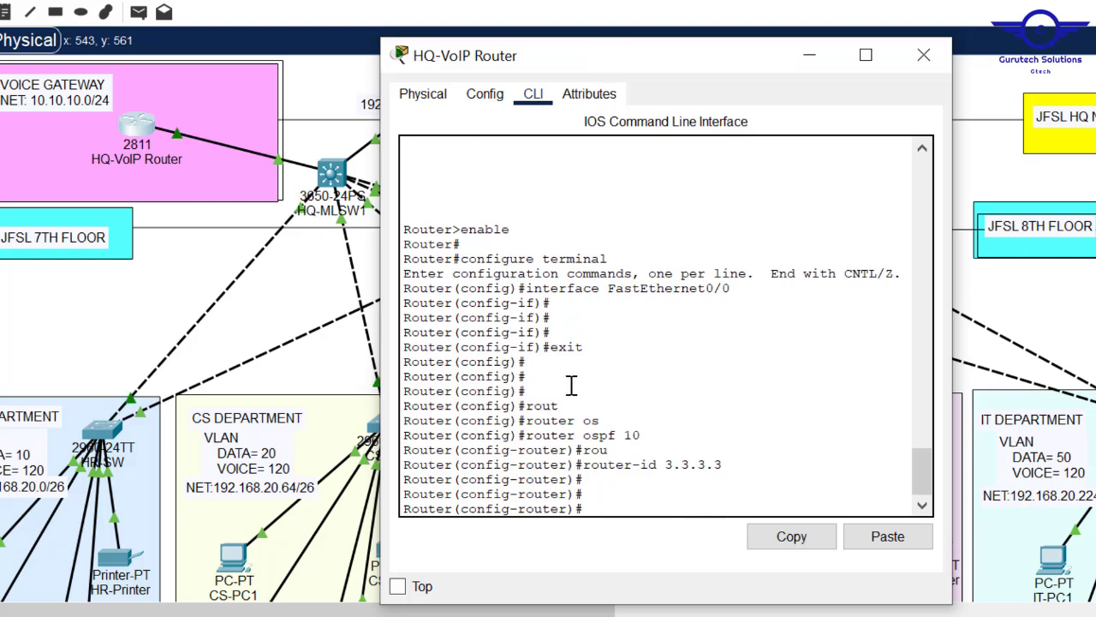
- Advertise 10.10.10.0 0.0.0.255 in area 0 on HQ-VoIP Router
{"action": "type", "text": "net"}
{"action": "key", "text": "Tab"}
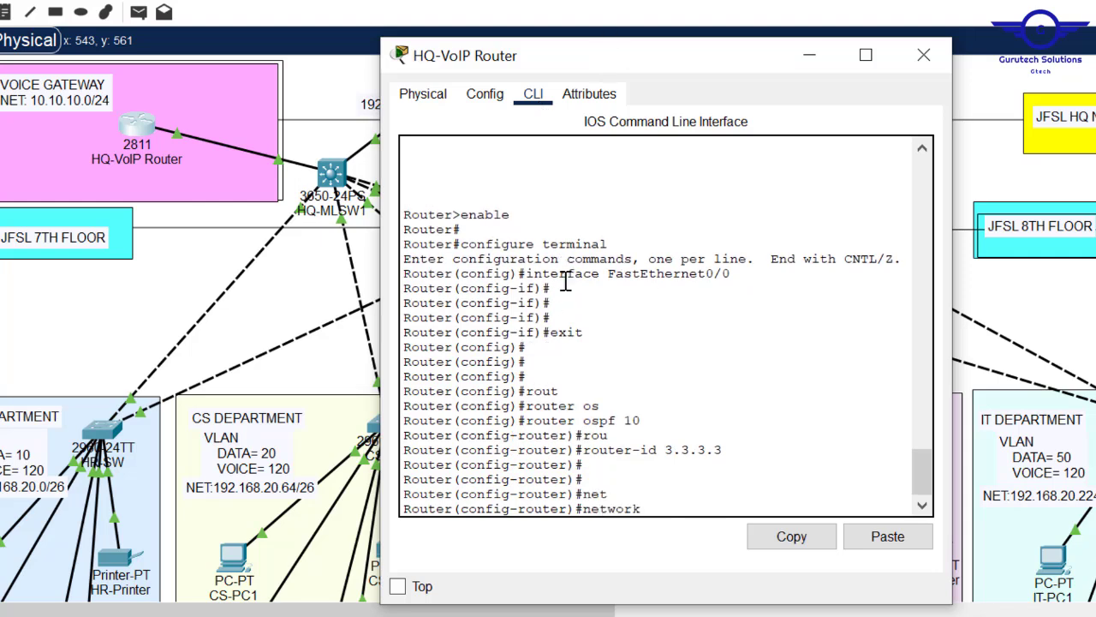
{"action": "type", "text": "10.10.10"}
{"action": "type", "text": ".10"}
{"action": "key", "text": "BackSpace"}
{"action": "key", "text": "BackSpace"}
{"action": "type", "text": "0 255.255.25"}
{"action": "key", "text": "BackSpace"}
{"action": "key", "text": "BackSpace"}
{"action": "key", "text": "BackSpace"}
{"action": "key", "text": "BackSpace"}
{"action": "key", "text": "BackSpace"}
{"action": "key", "text": "BackSpace"}
{"action": "key", "text": "BackSpace"}
{"action": "key", "text": "BackSpace"}
{"action": "key", "text": "BackSpace"}
{"action": "key", "text": "BackSpace"}
{"action": "key", "text": "BackSpace"}
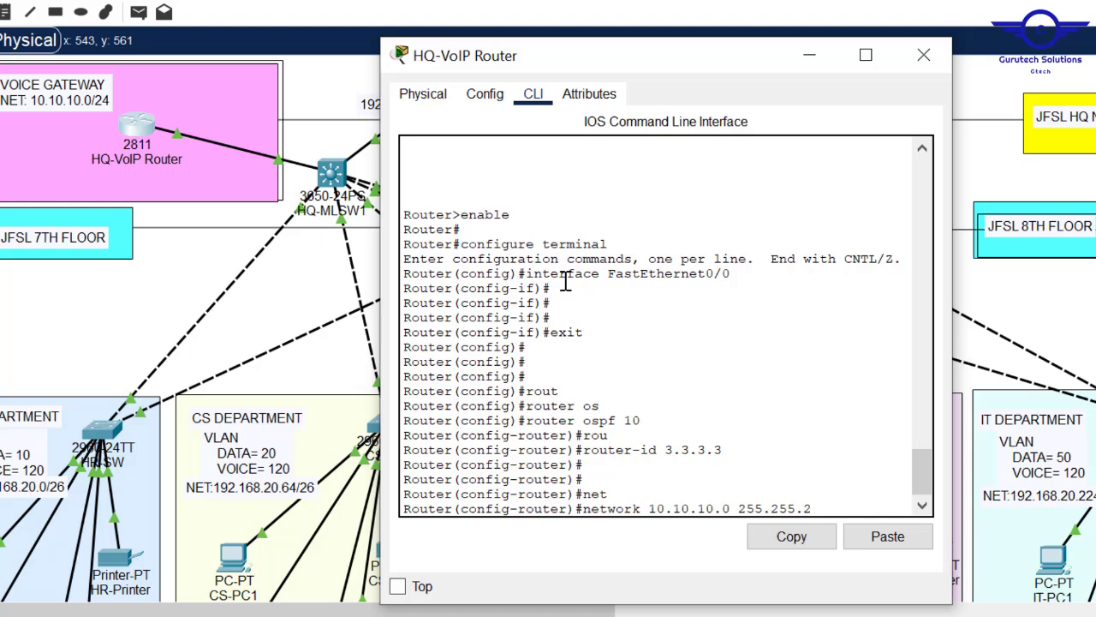
{"action": "type", "text": "0.0.0.255 ar"}
{"action": "key", "text": "Tab"}
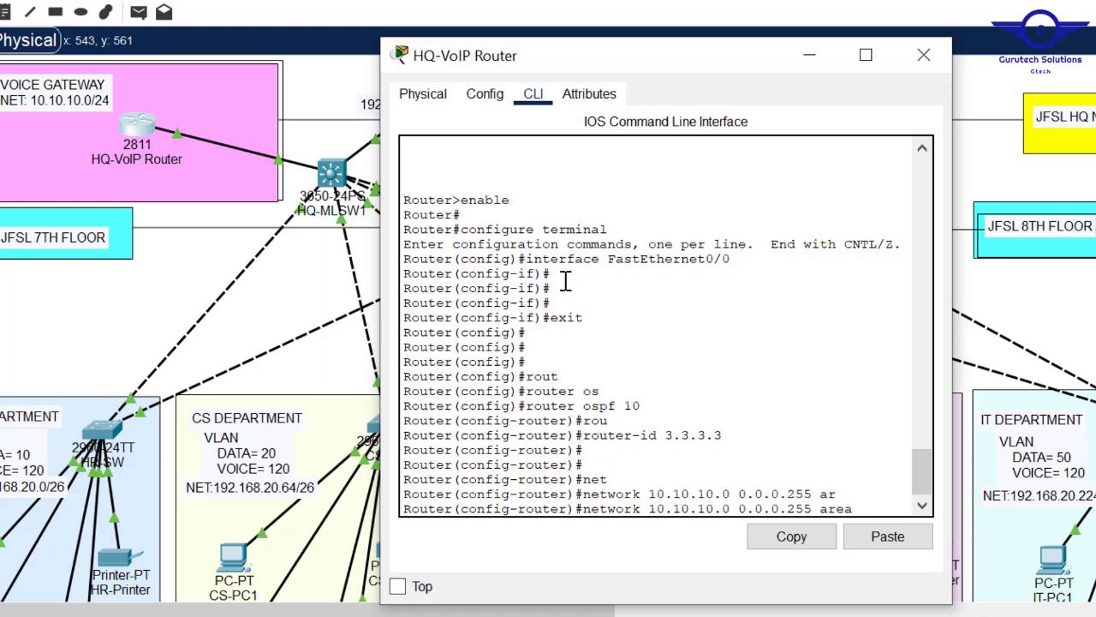
{"action": "type", "text": "0"}
{"action": "key", "text": "Return"}
- Exit OSPF mode, save the router's configuration with do wr and close its window
{"action": "type", "text": "exit"}
{"action": "key", "text": "Return"}
{"action": "key", "text": "Return"}
{"action": "key", "text": "Return"}
{"action": "key", "text": "Return"}
{"action": "type", "text": "do wr"}
{"action": "key", "text": "Return"}
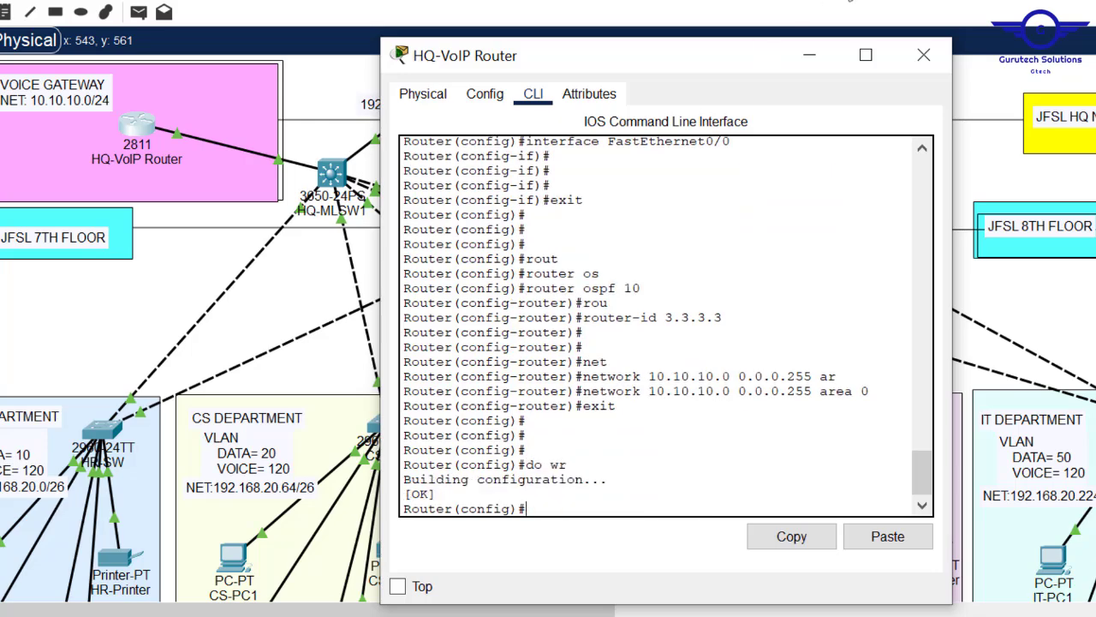
{"action": "left_click", "coordinate": [925, 54]}
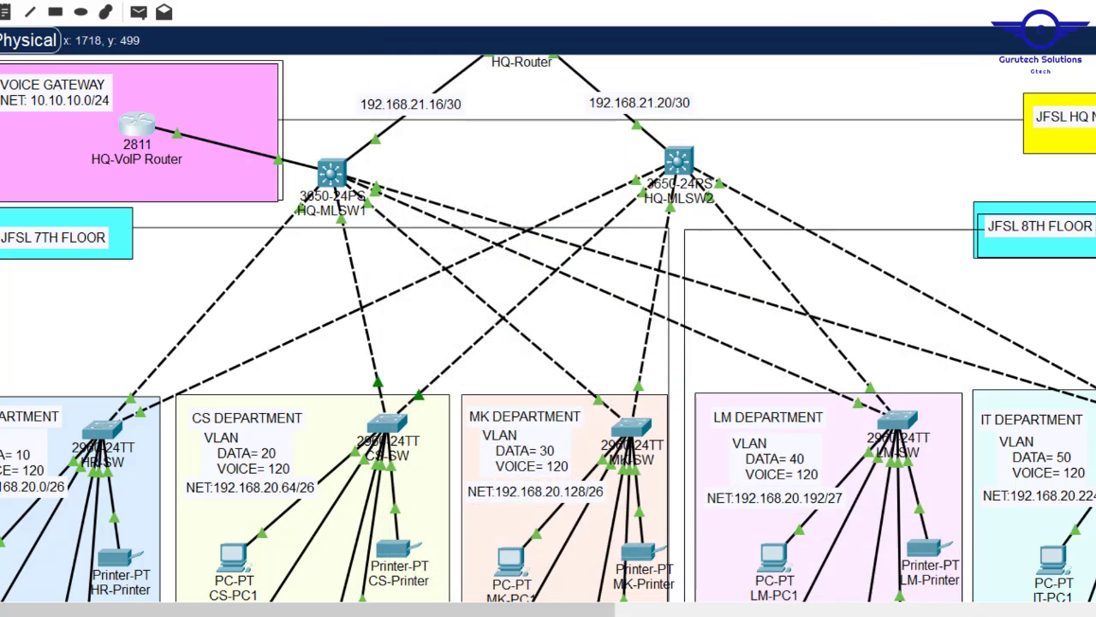
- Scroll the workspace up to show HQ-Router, Server-Side-Router and the ISP area
{"action": "scroll", "coordinate": [548, 329], "scroll_direction": "up", "scroll_amount": 3}
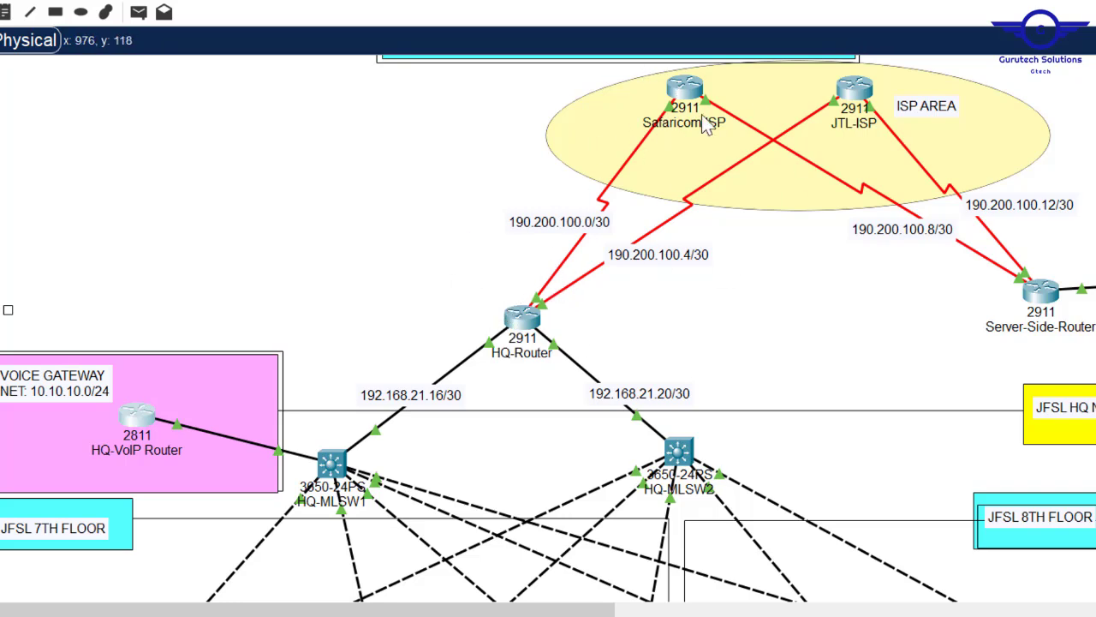
- On HQ-Router, start OSPF process 10 with router-id 4.4.4.4
{"action": "left_click", "coordinate": [523, 317]}
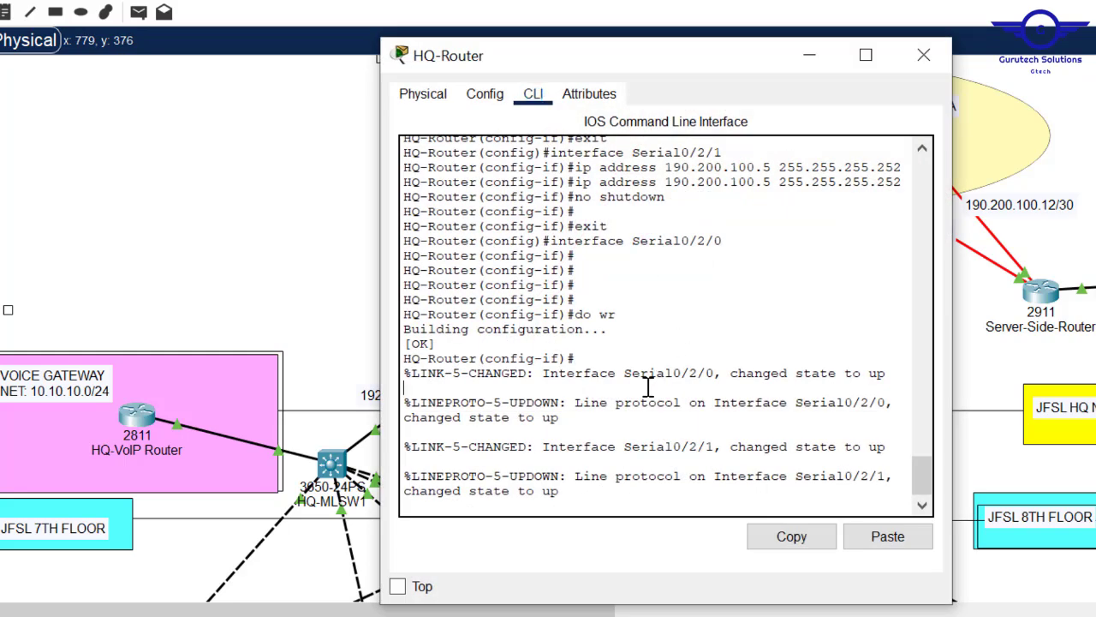
{"action": "key", "text": "Return"}
{"action": "key", "text": "Return"}
{"action": "key", "text": "Return"}
{"action": "type", "text": "exi"}
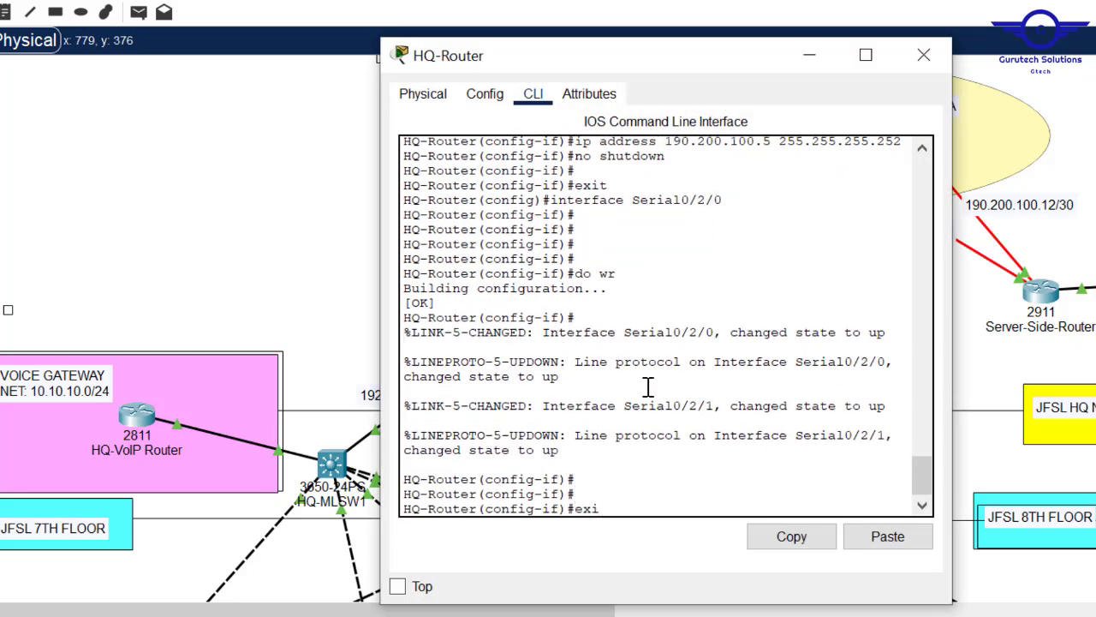
{"action": "key", "text": "Return"}
{"action": "key", "text": "Return"}
{"action": "key", "text": "Return"}
{"action": "key", "text": "Return"}
{"action": "type", "text": "ro"}
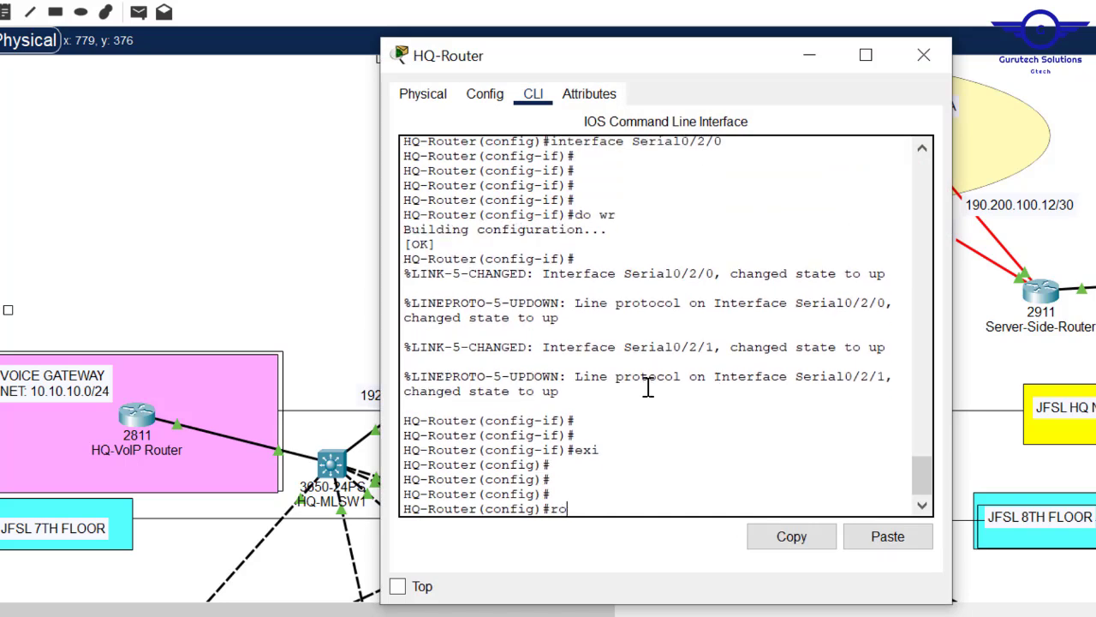
{"action": "type", "text": "yu"}
{"action": "key", "text": "Tab"}
{"action": "type", "text": "os"}
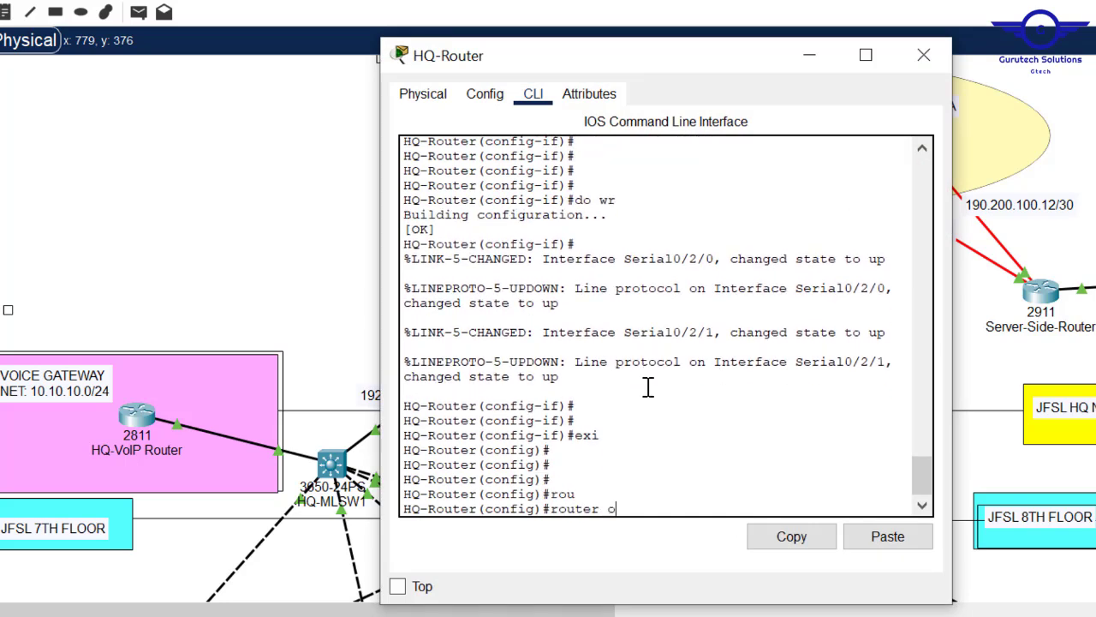
{"action": "key", "text": "Tab"}
{"action": "key", "text": "Return"}
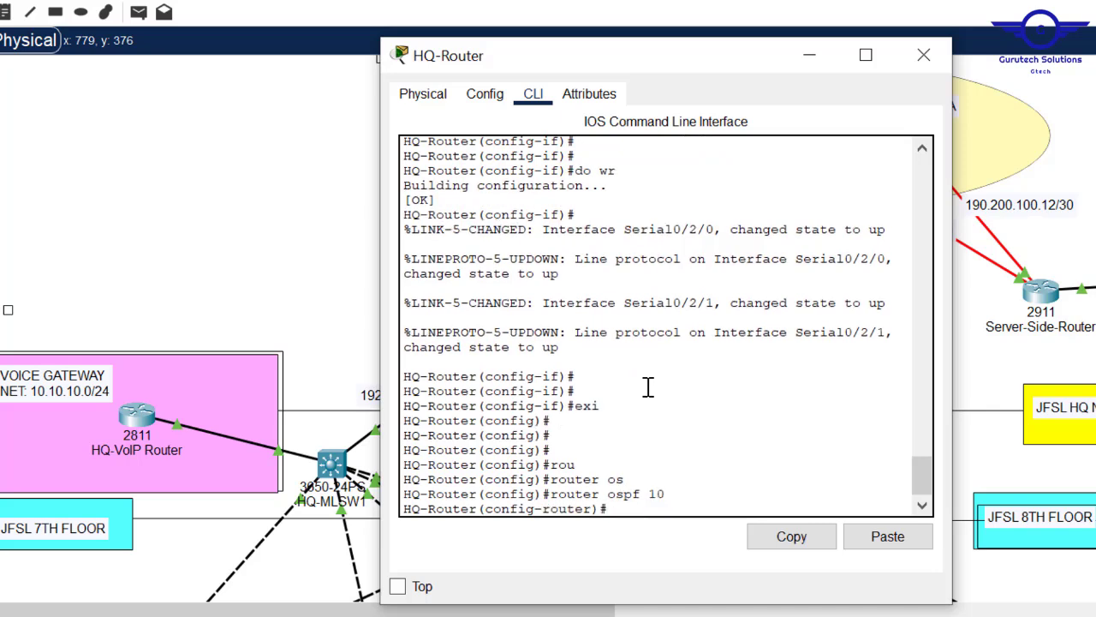
{"action": "type", "text": "rou"}
{"action": "key", "text": "Tab"}
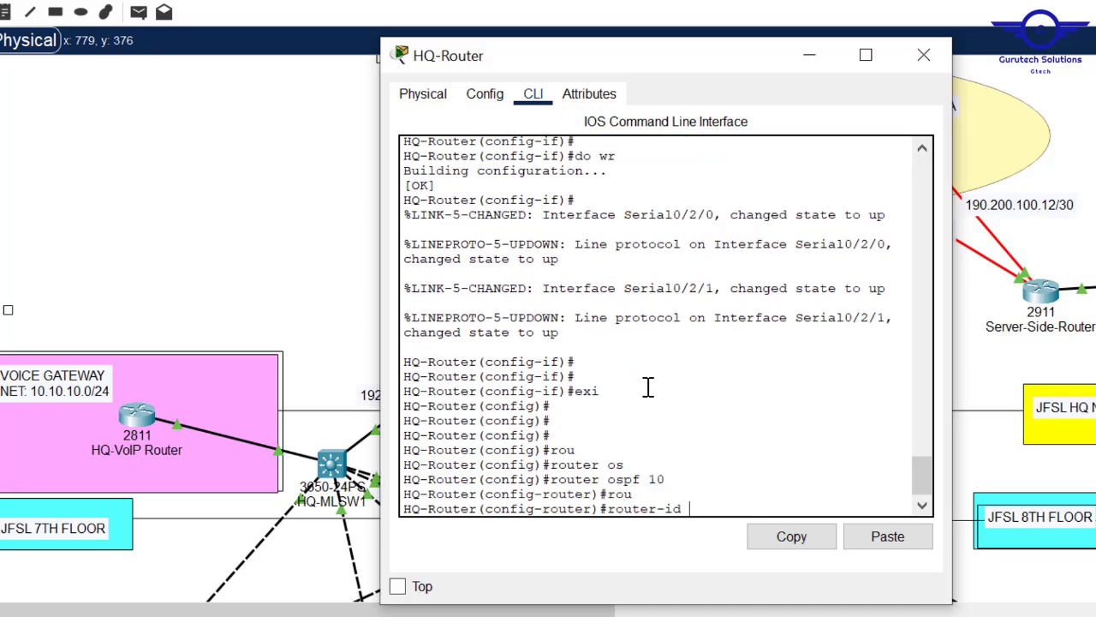
{"action": "type", "text": "4.4.4.4"}
{"action": "key", "text": "Return"}
{"action": "key", "text": "Return"}
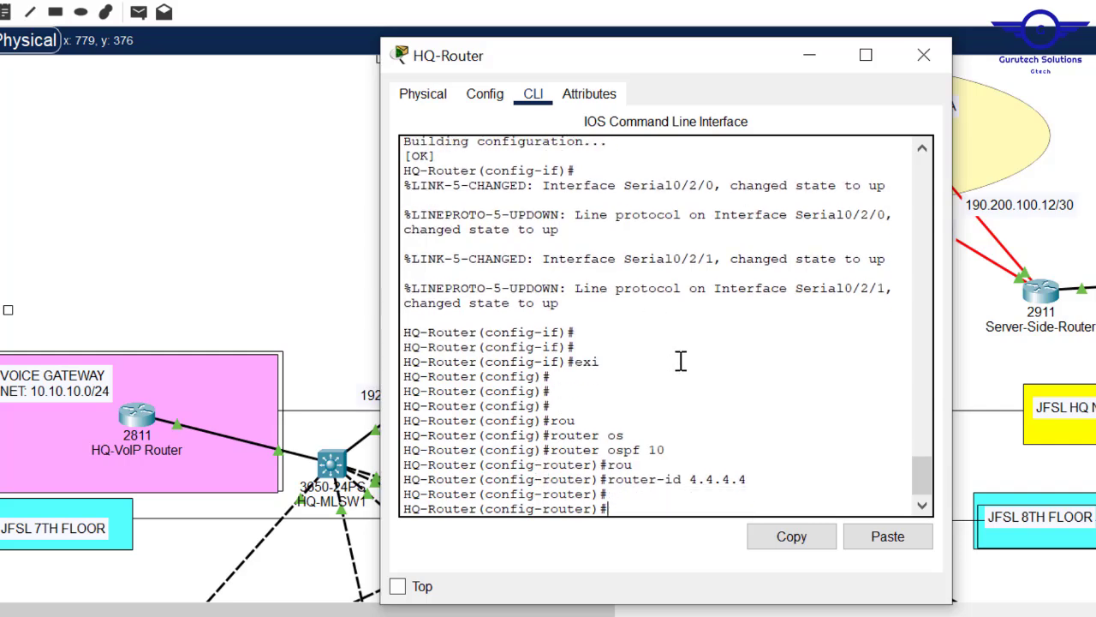
- Advertise networks 192.168.21.16 and 192.168.21.20 with wildcard 0.0.0.3 in area 0
{"action": "left_click", "coordinate": [308, 244]}
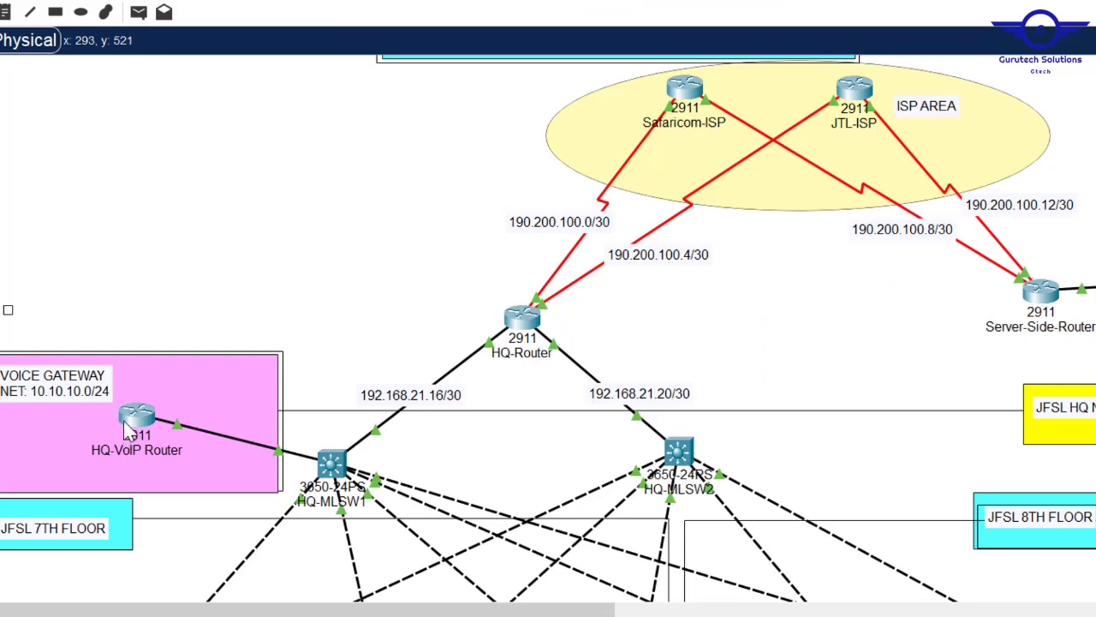
{"action": "left_click", "coordinate": [522, 319]}
{"action": "type", "text": "net"}
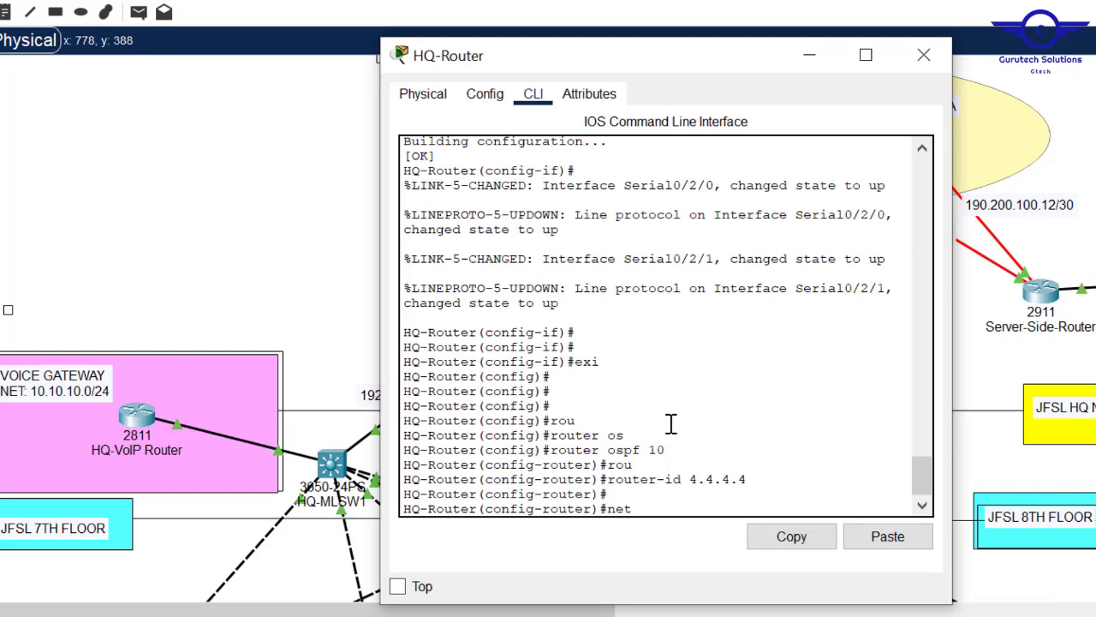
{"action": "key", "text": "Tab"}
{"action": "left_click", "coordinate": [342, 193]}
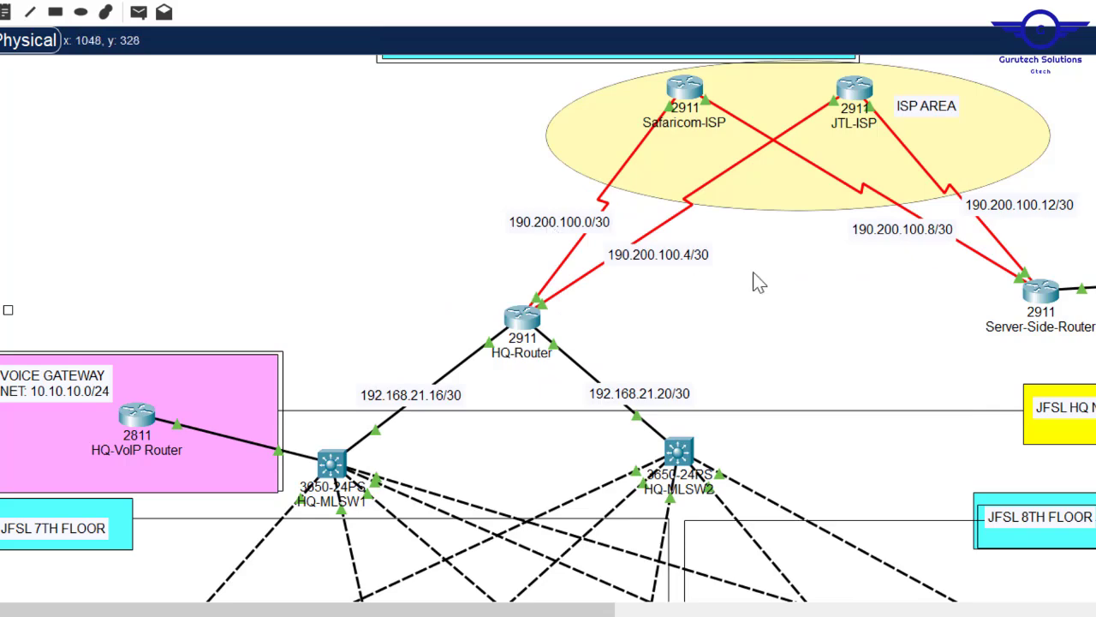
{"action": "left_click", "coordinate": [520, 322]}
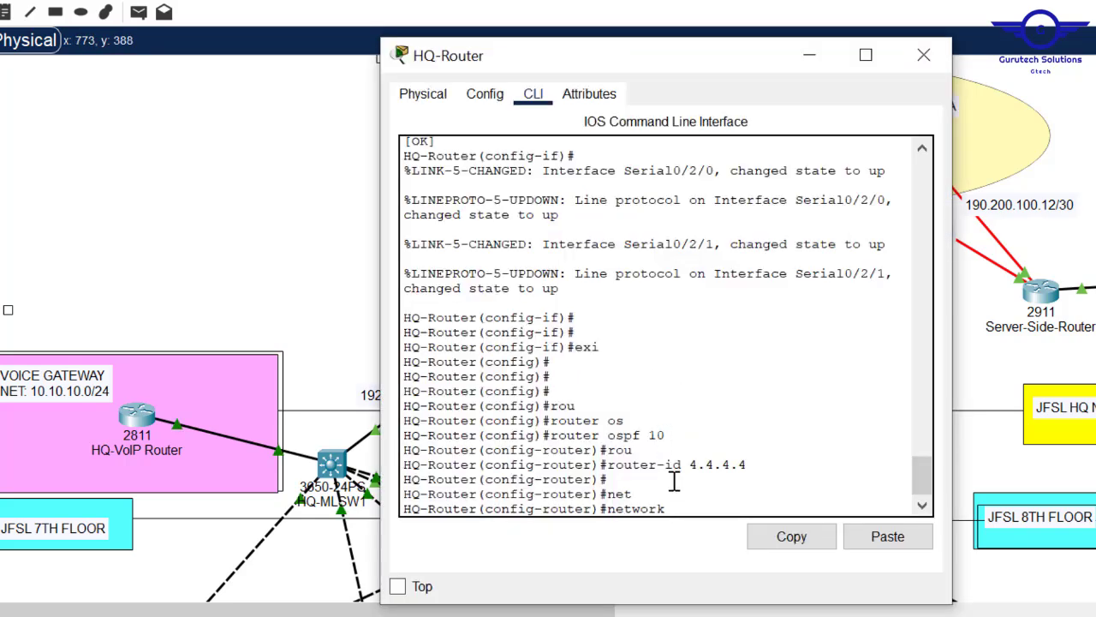
{"action": "type", "text": "92.168.21"}
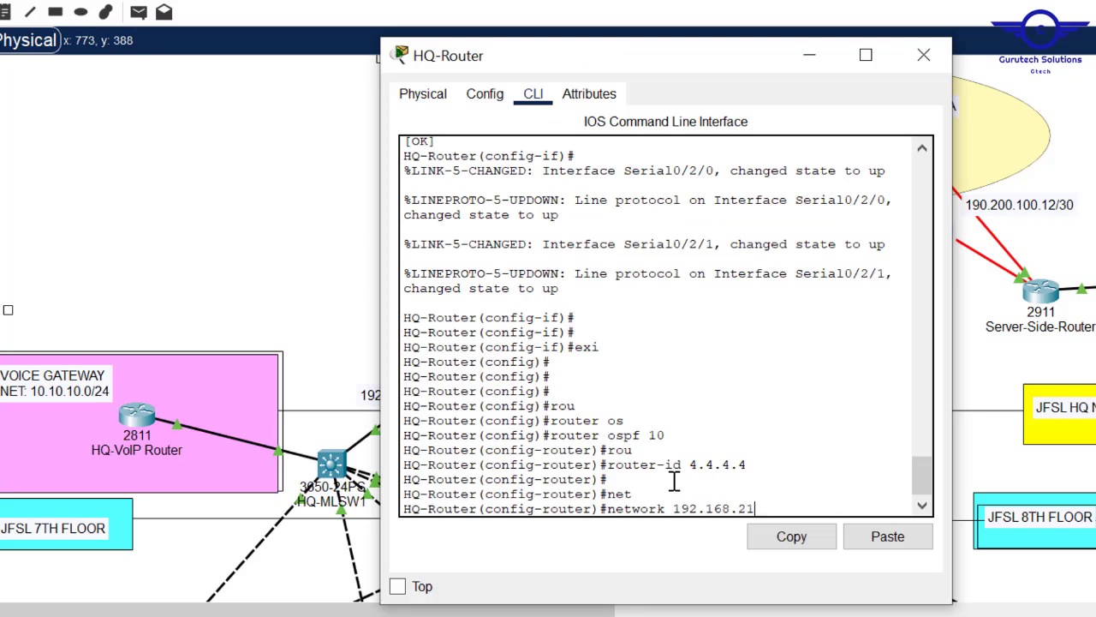
{"action": "type", "text": ".16 0.0.0.3 are"}
{"action": "key", "text": "Tab"}
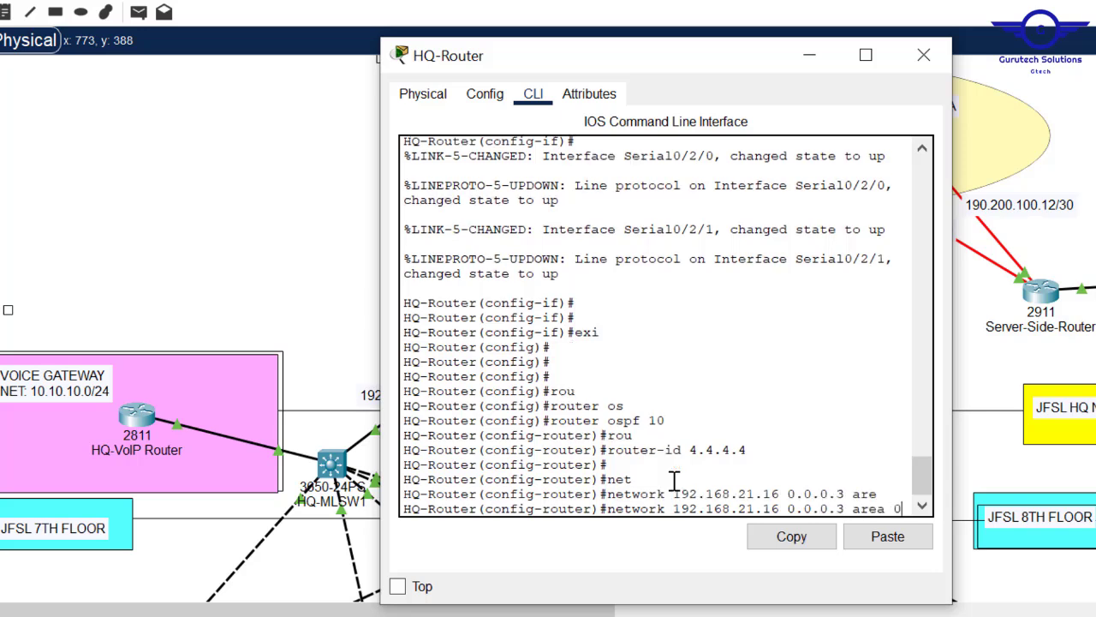
{"action": "key", "text": "Return"}
{"action": "key", "text": "Up"}
{"action": "key", "text": "Left"}
{"action": "key", "text": "Left"}
{"action": "key", "text": "Left"}
{"action": "key", "text": "Left"}
{"action": "key", "text": "Left"}
{"action": "key", "text": "Left"}
{"action": "key", "text": "Left"}
{"action": "key", "text": "Left"}
{"action": "key", "text": "Left"}
{"action": "key", "text": "Left"}
{"action": "key", "text": "Left"}
{"action": "key", "text": "Left"}
{"action": "key", "text": "Left"}
{"action": "key", "text": "Left"}
{"action": "key", "text": "BackSpace"}
{"action": "key", "text": "BackSpace"}
{"action": "key", "text": "BackSpace"}
{"action": "type", "text": "20"}
{"action": "key", "text": "Return"}
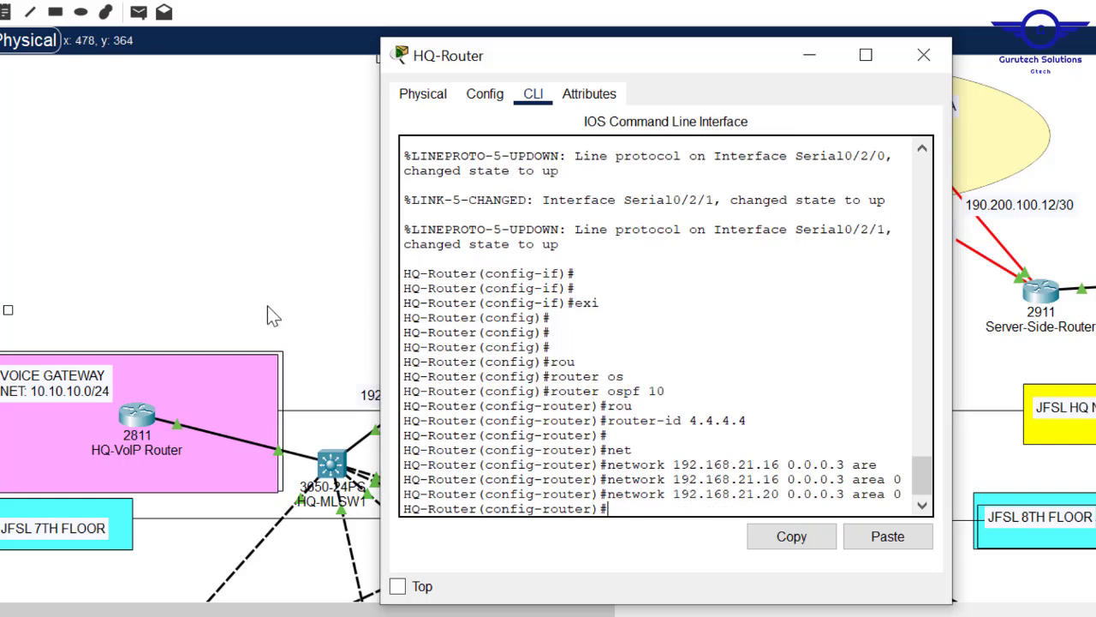
{"action": "left_click", "coordinate": [298, 256]}
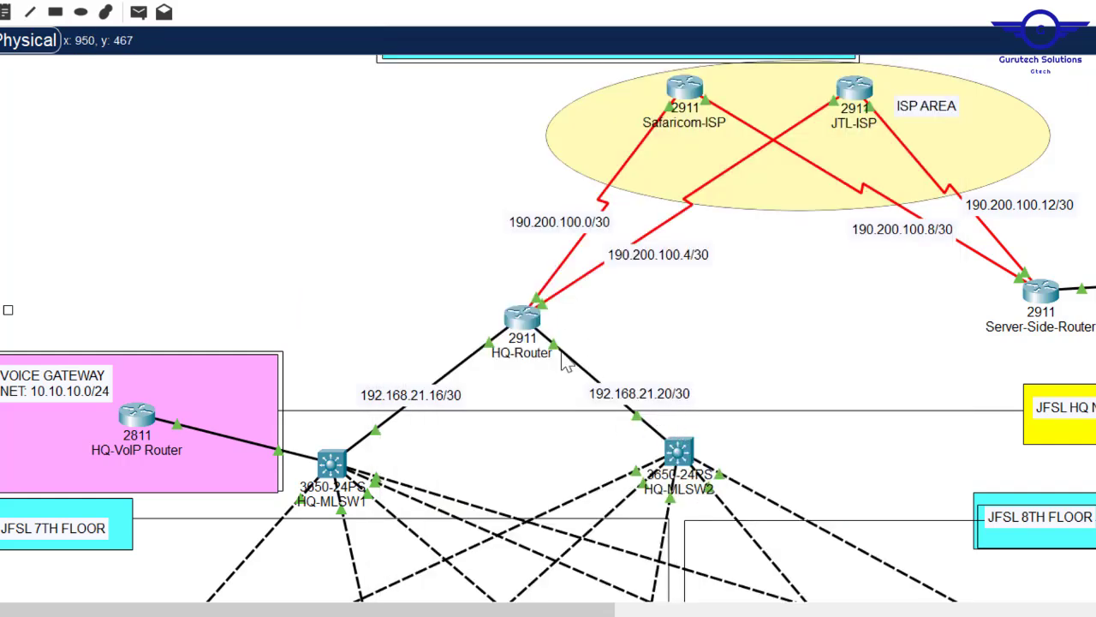
- Widen the HQ-Router console and review the OSPF adjacency messages for neighbours 1.1.1.1 and 2.2.2.2
{"action": "left_click", "coordinate": [524, 323]}
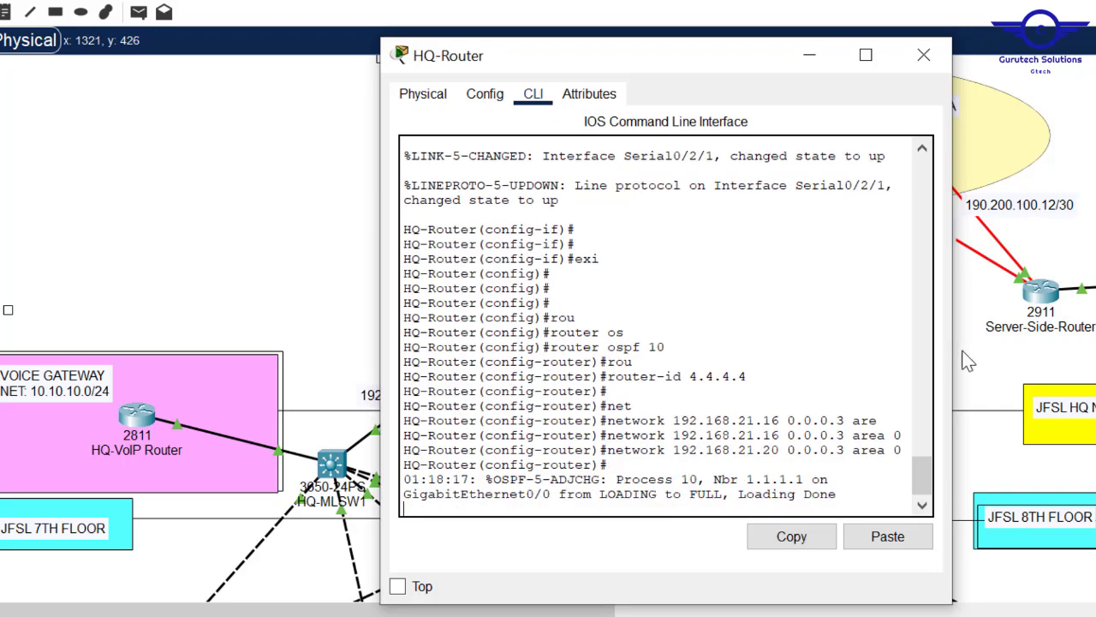
{"action": "left_click_drag", "start_coordinate": [953, 360], "coordinate": [1095, 360]}
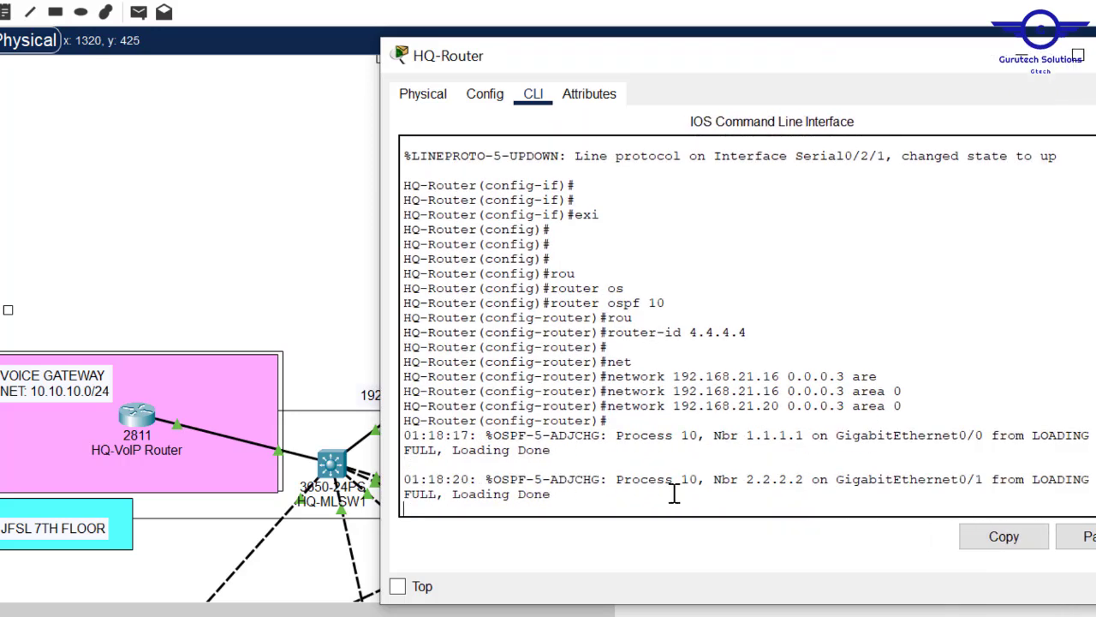
{"action": "key", "text": "Return"}
{"action": "key", "text": "Return"}
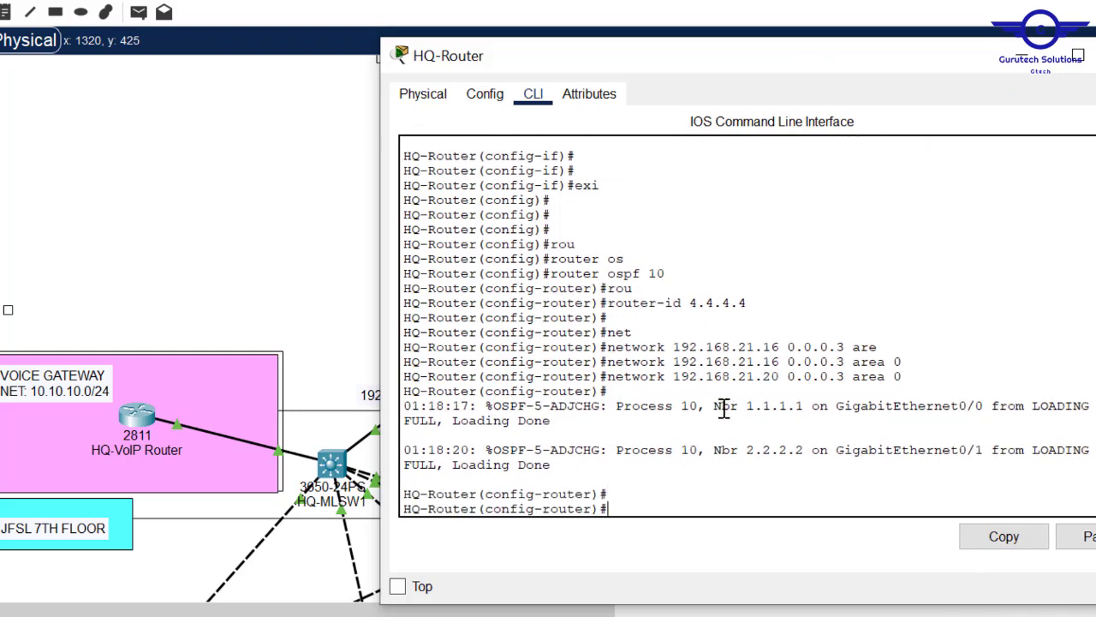
{"action": "left_click_drag", "start_coordinate": [723, 408], "coordinate": [812, 420]}
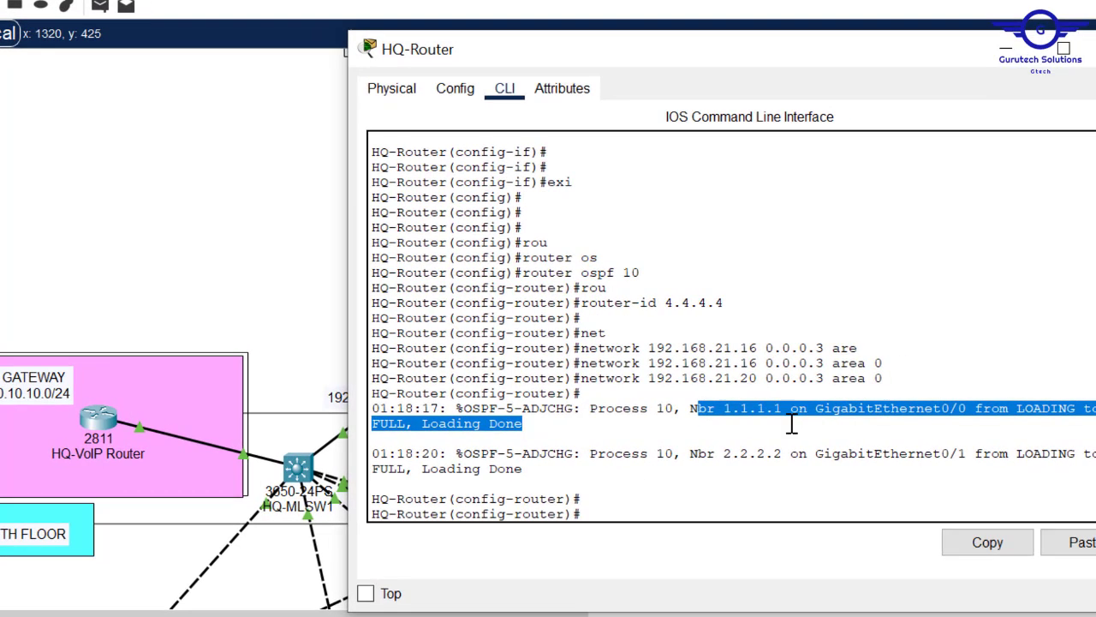
{"action": "left_click_drag", "start_coordinate": [741, 454], "coordinate": [789, 454]}
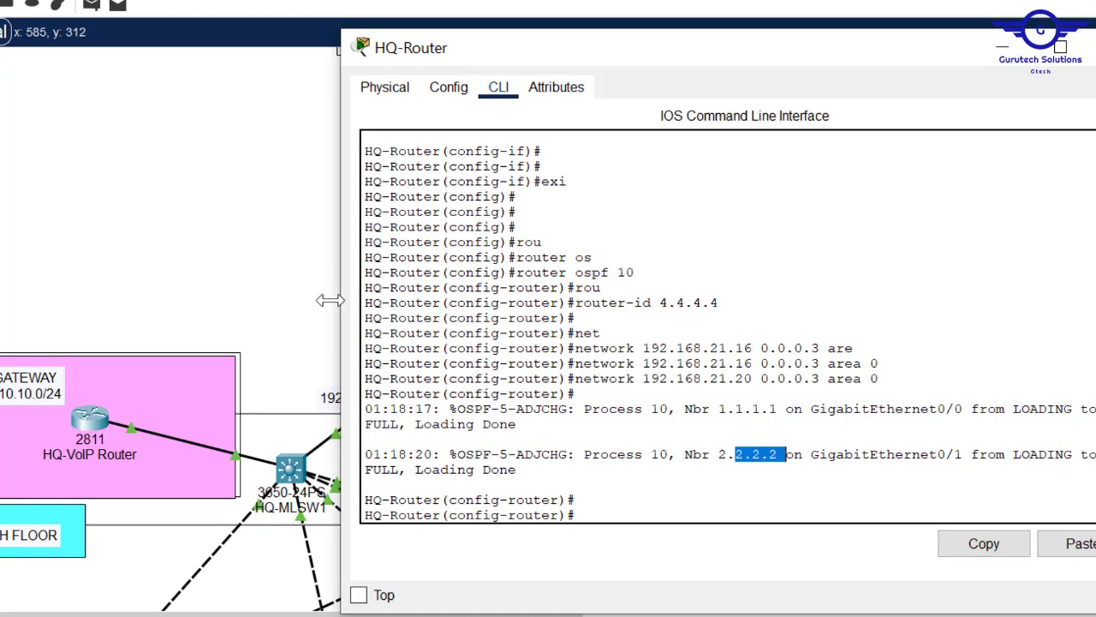
{"action": "left_click", "coordinate": [279, 276]}
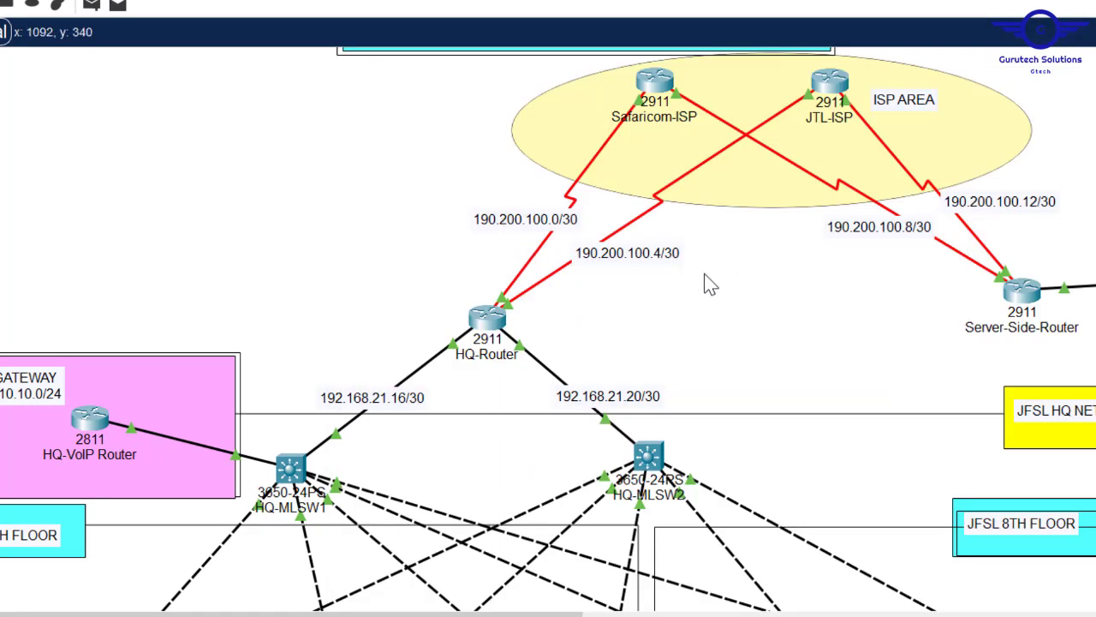
{"action": "left_click", "coordinate": [489, 323]}
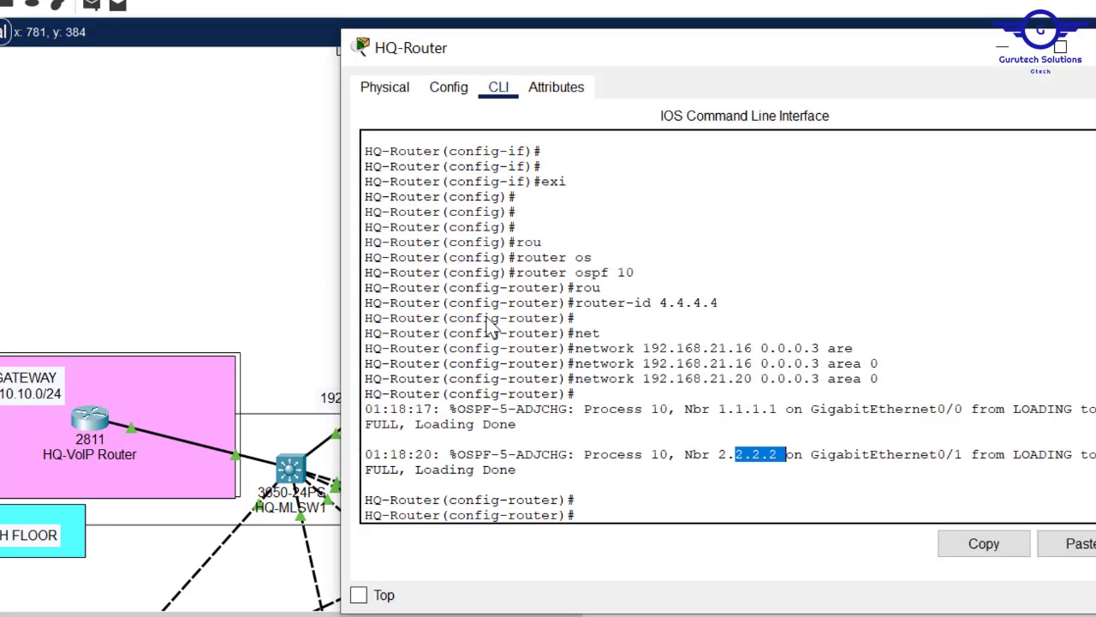
{"action": "left_click", "coordinate": [678, 489]}
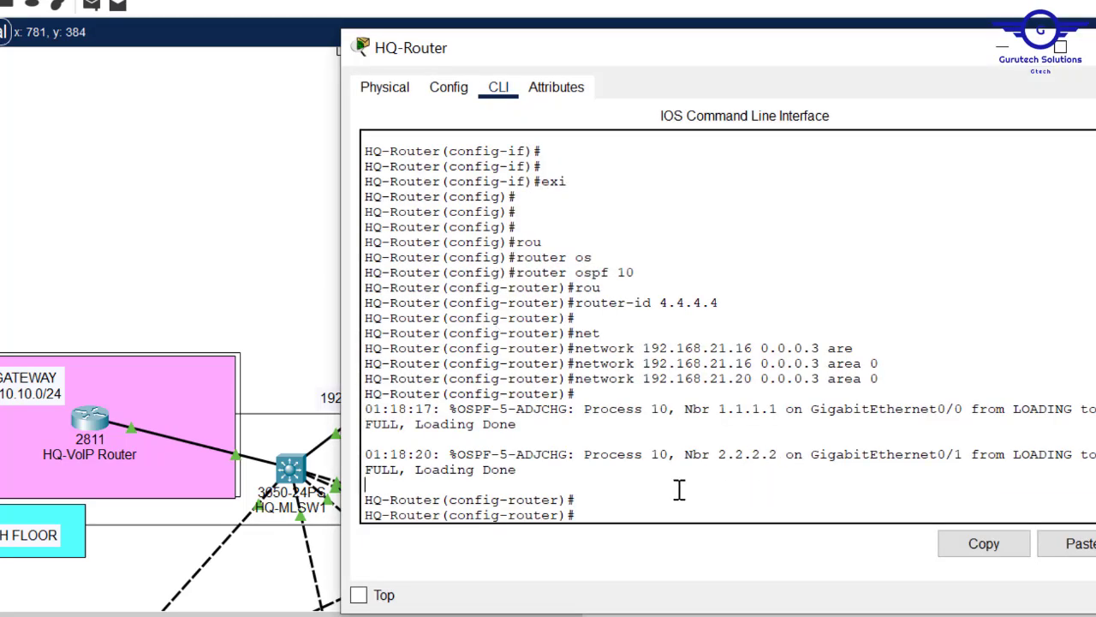
- Advertise 190.200.100.0/30 and 190.200.100.4/30 in OSPF area 0 on HQ-Router
{"action": "key", "text": "Up"}
{"action": "key", "text": "Left"}
{"action": "key", "text": "Left"}
{"action": "key", "text": "Left"}
{"action": "key", "text": "Left"}
{"action": "key", "text": "Left"}
{"action": "key", "text": "Left"}
{"action": "key", "text": "Left"}
{"action": "key", "text": "BackSpace"}
{"action": "key", "text": "BackSpace"}
{"action": "key", "text": "BackSpace"}
{"action": "key", "text": "BackSpace"}
{"action": "key", "text": "BackSpace"}
{"action": "key", "text": "BackSpace"}
{"action": "key", "text": "BackSpace"}
{"action": "key", "text": "BackSpace"}
{"action": "key", "text": "BackSpace"}
{"action": "key", "text": "BackSpace"}
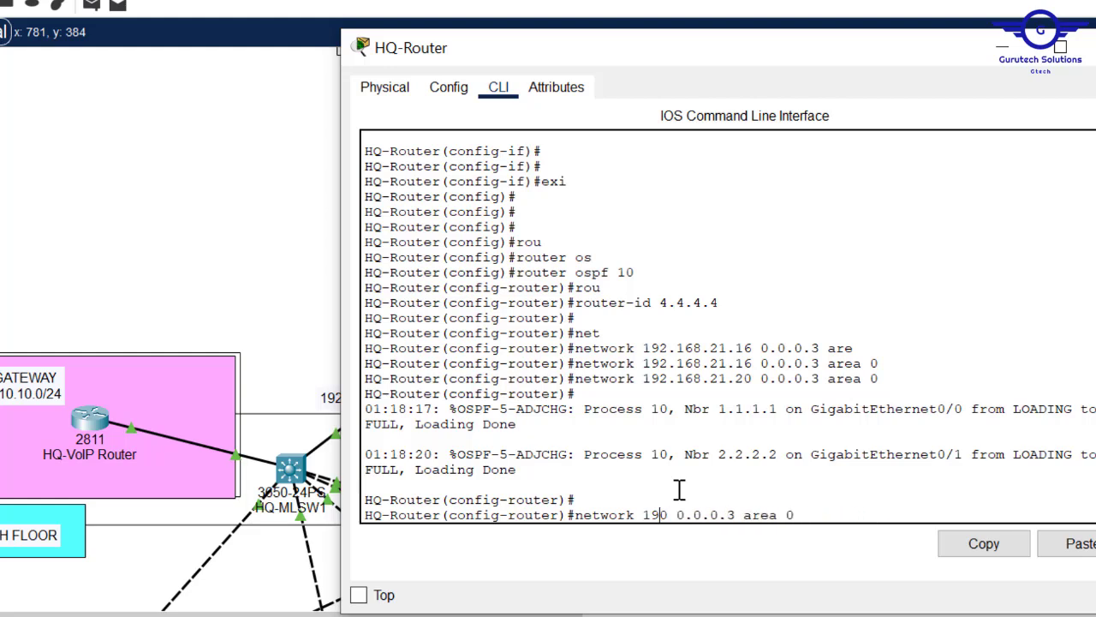
{"action": "type", "text": ".200.100."}
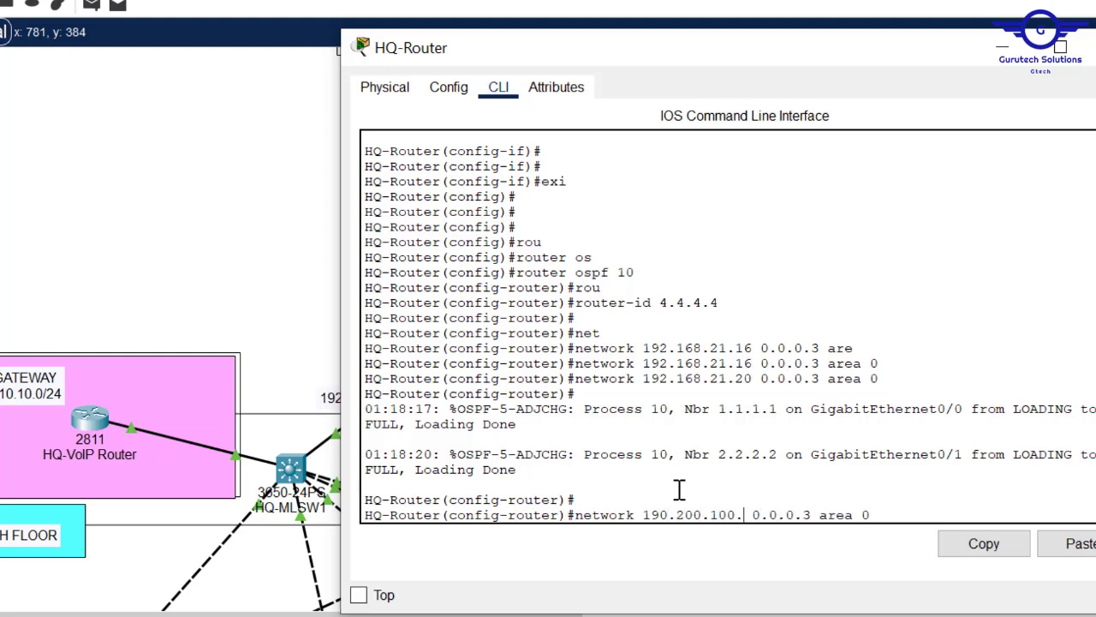
{"action": "type", "text": "0"}
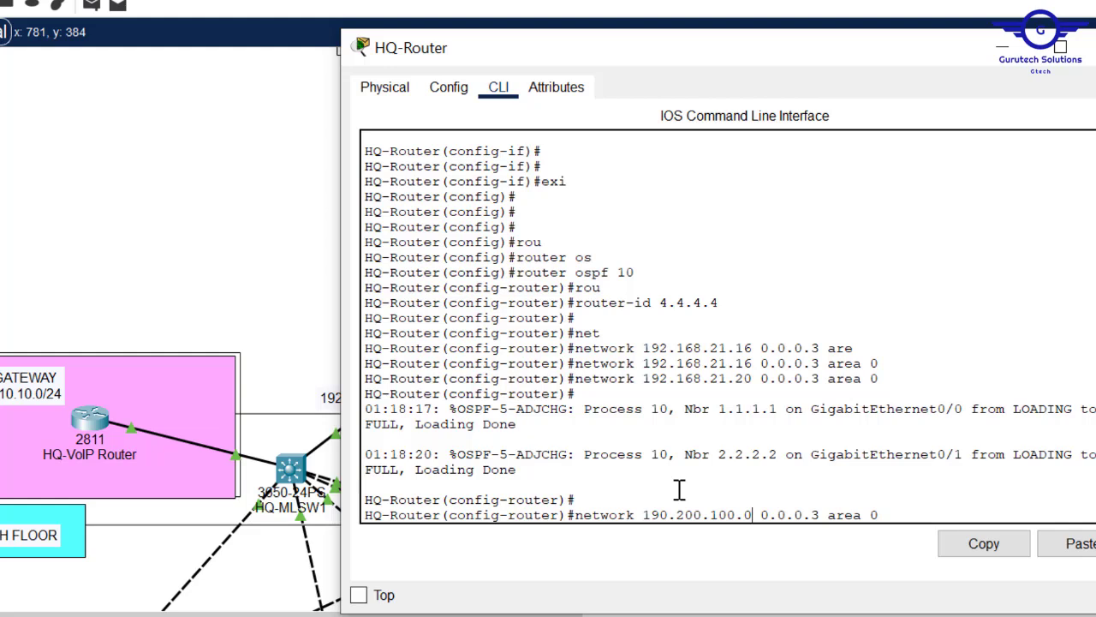
{"action": "key", "text": "Return"}
{"action": "key", "text": "Up"}
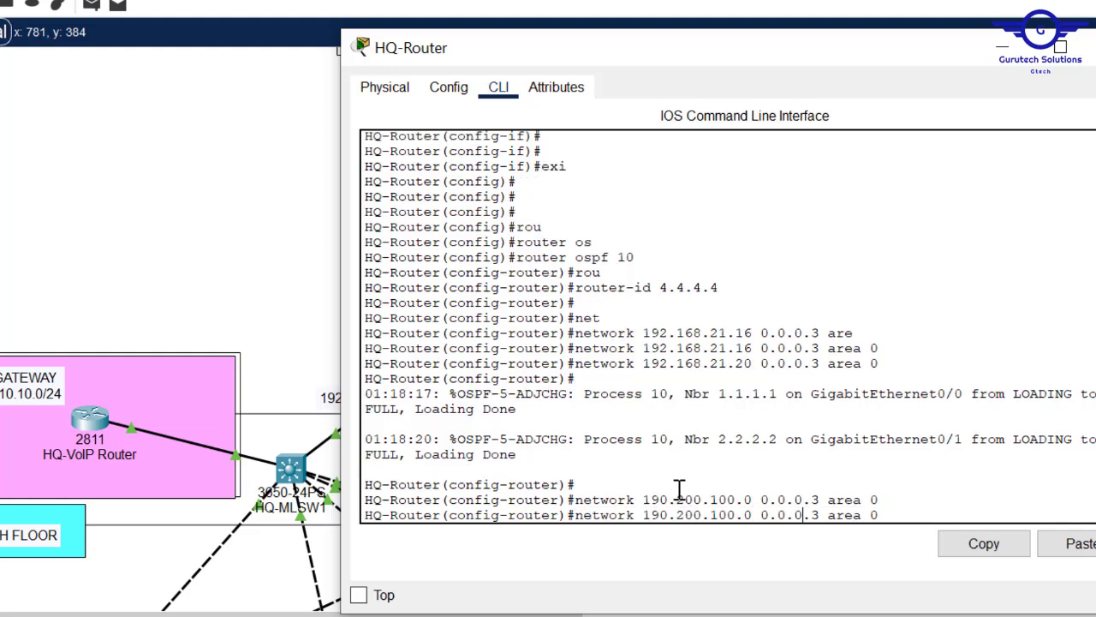
{"action": "key", "text": "Left"}
{"action": "key", "text": "Left"}
{"action": "key", "text": "Left"}
{"action": "key", "text": "Left"}
{"action": "key", "text": "Left"}
{"action": "key", "text": "Left"}
{"action": "key", "text": "Left"}
{"action": "key", "text": "Left"}
{"action": "key", "text": "Left"}
{"action": "key", "text": "Left"}
{"action": "key", "text": "Left"}
{"action": "key", "text": "Left"}
{"action": "key", "text": "Left"}
{"action": "key", "text": "Left"}
{"action": "key", "text": "Left"}
{"action": "key", "text": "BackSpace"}
{"action": "type", "text": "4"}
{"action": "key", "text": "Return"}
- Exit OSPF configuration and save HQ-Router's configuration with 'do wr'
{"action": "type", "text": "exi"}
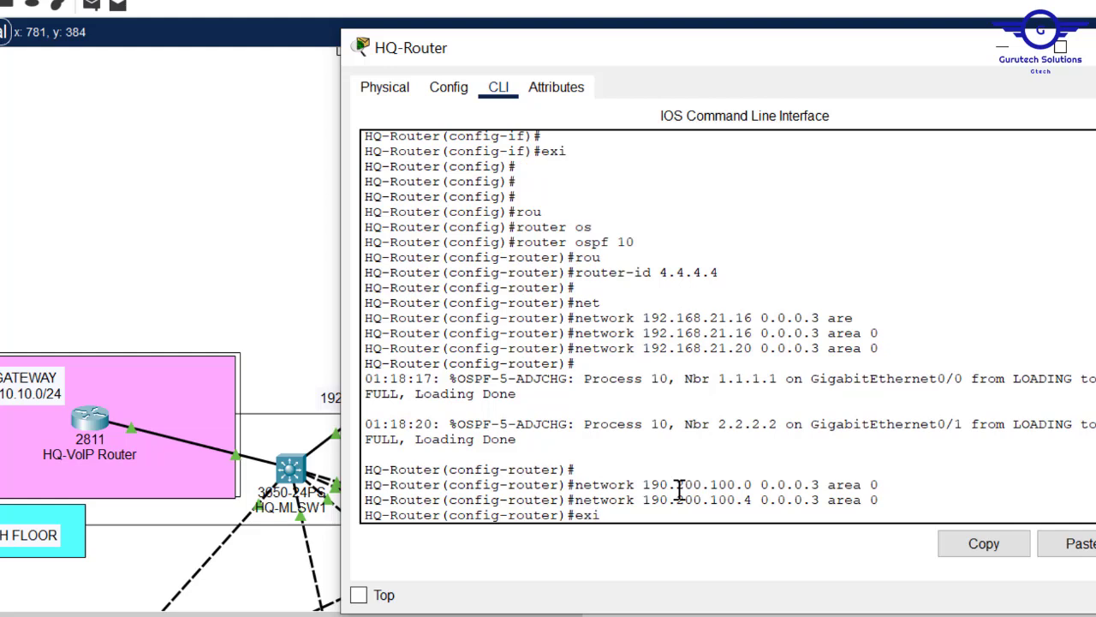
{"action": "type", "text": "t"}
{"action": "key", "text": "Return"}
{"action": "key", "text": "Return"}
{"action": "type", "text": "do wr"}
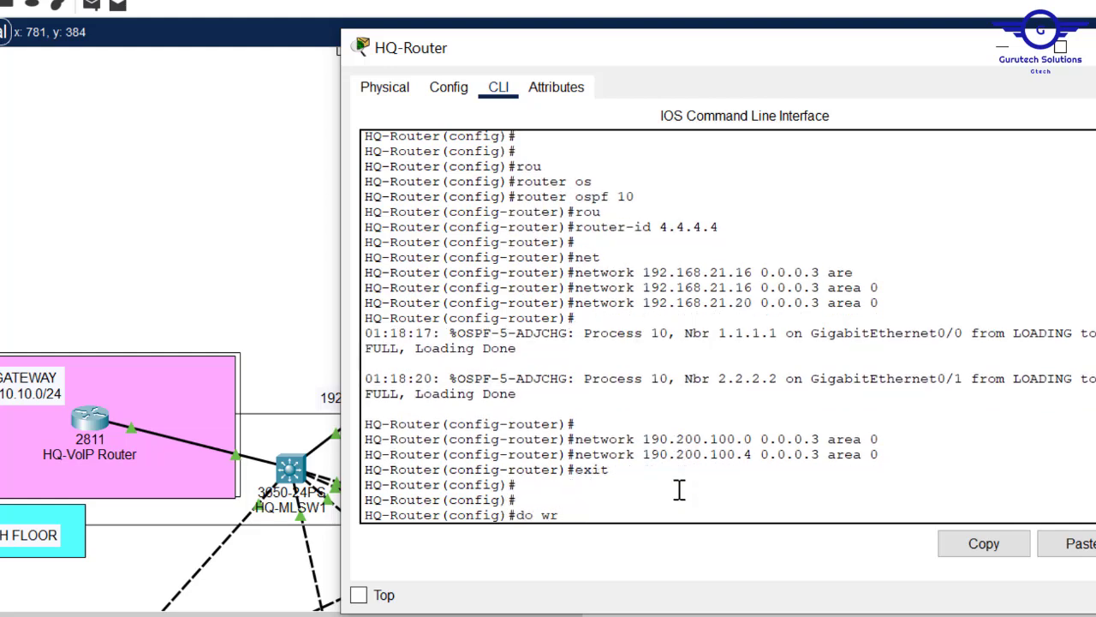
{"action": "key", "text": "Return"}
- Close HQ-Router and bring up Safaricom-ISP's CLI at the global configuration prompt
{"action": "left_click", "coordinate": [1094, 47]}
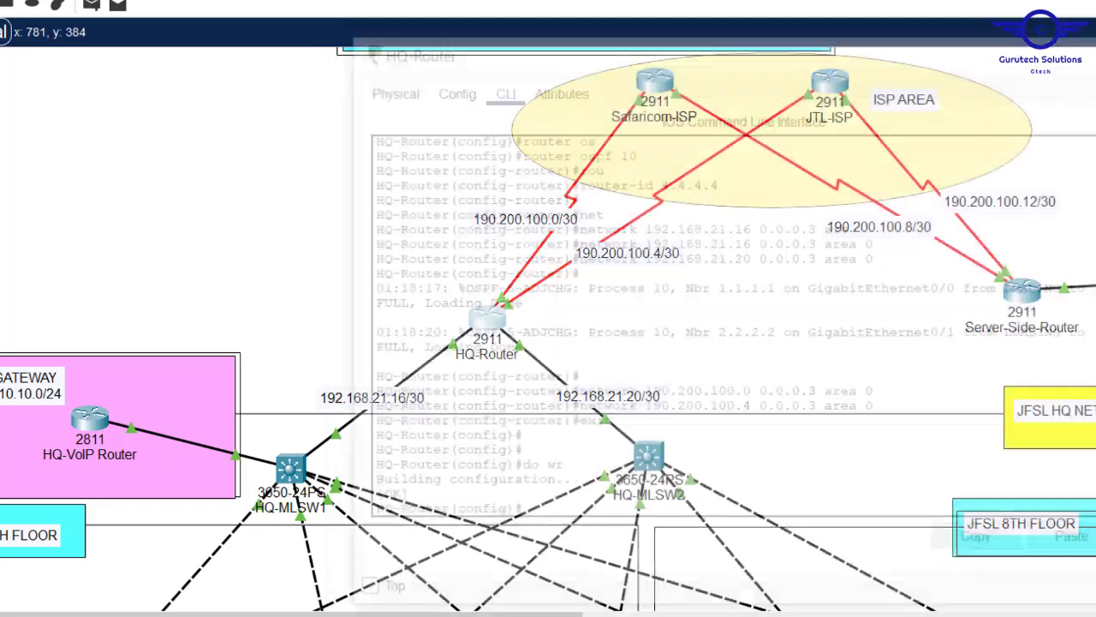
{"action": "scroll", "coordinate": [689, 137], "scroll_direction": "up", "scroll_amount": 1}
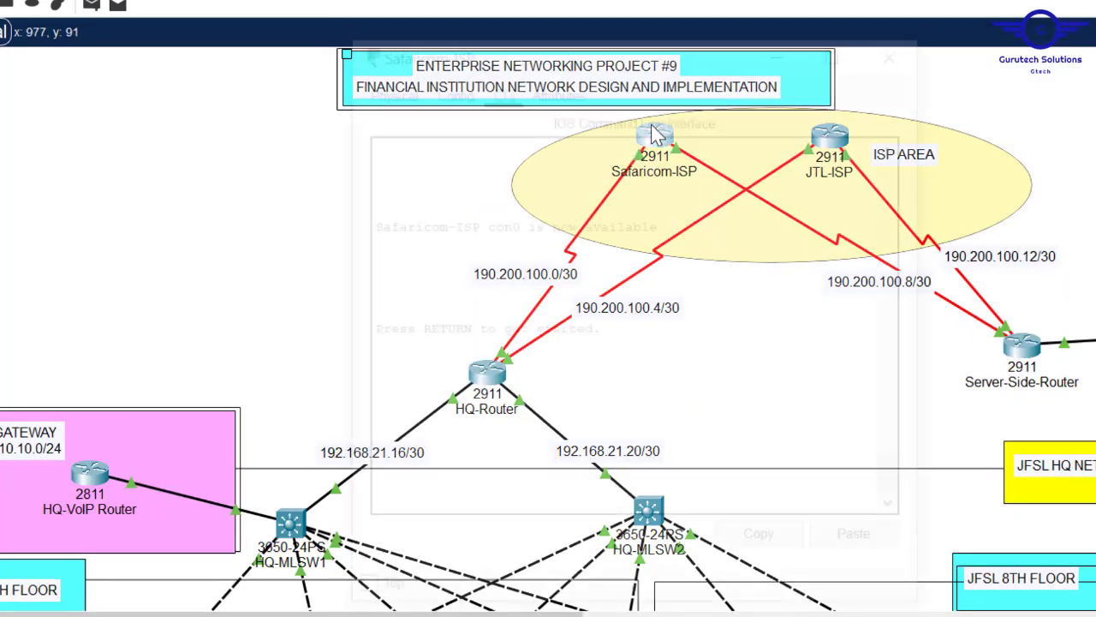
{"action": "left_click", "coordinate": [655, 135]}
{"action": "left_click", "coordinate": [449, 87]}
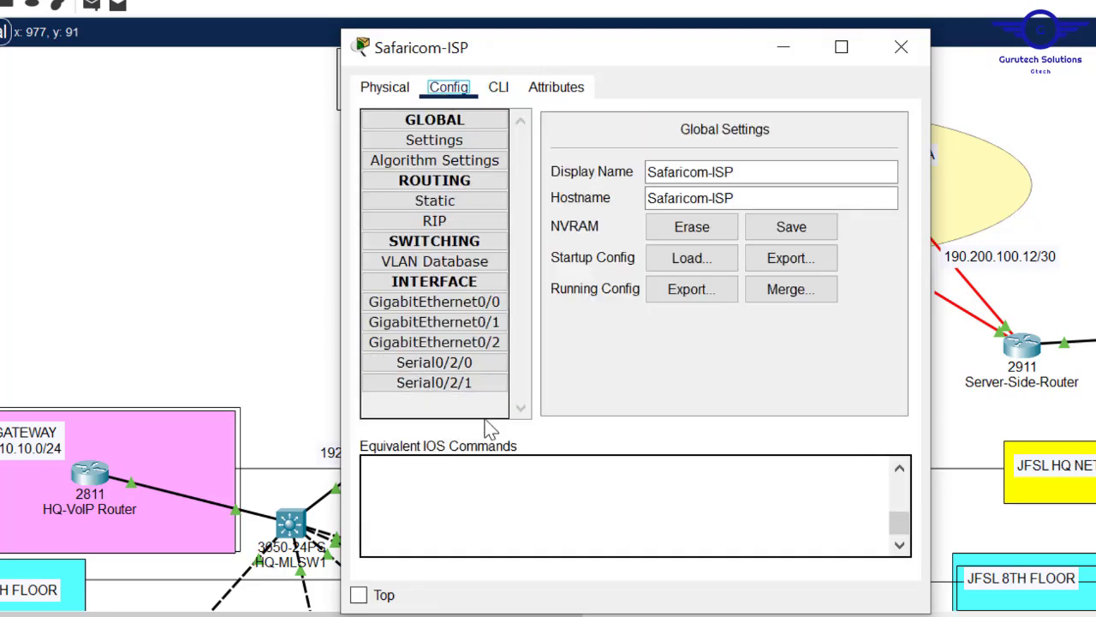
{"action": "left_click", "coordinate": [434, 363]}
{"action": "left_click", "coordinate": [498, 87]}
{"action": "type", "text": "exit"}
{"action": "key", "text": "Return"}
{"action": "key", "text": "Return"}
{"action": "key", "text": "Return"}
{"action": "key", "text": "Return"}
{"action": "key", "text": "Return"}
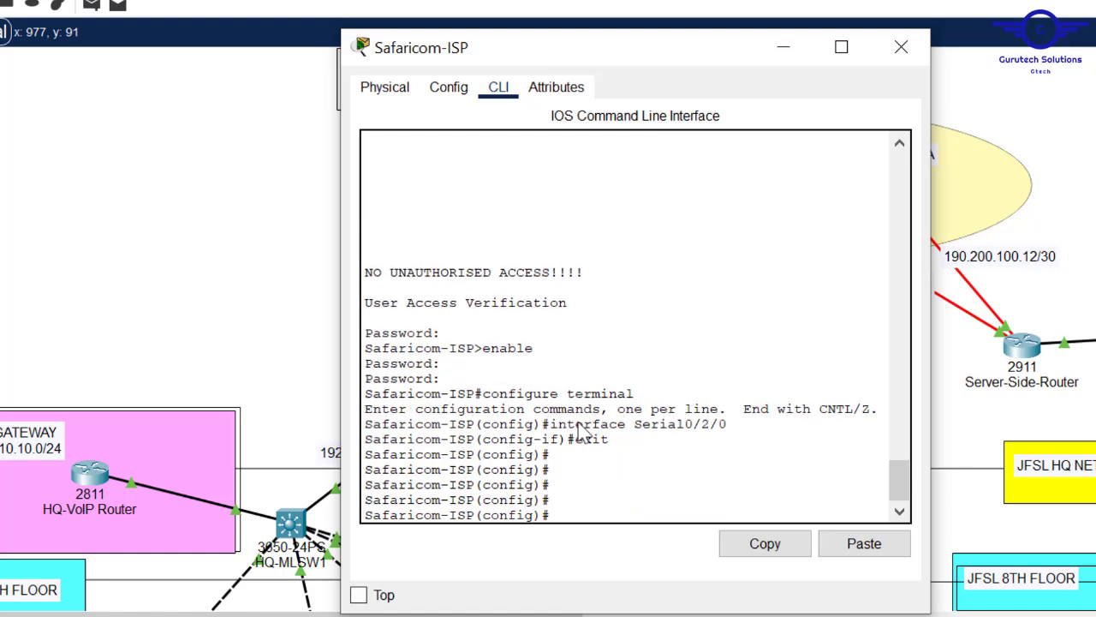
{"action": "key", "text": "Return"}
- Start OSPF process 10 on Safaricom-ISP with router-id 5.5.5.5
{"action": "type", "text": "router o"}
{"action": "key", "text": "Tab"}
{"action": "type", "text": "os"}
{"action": "key", "text": "Tab"}
{"action": "type", "text": "10"}
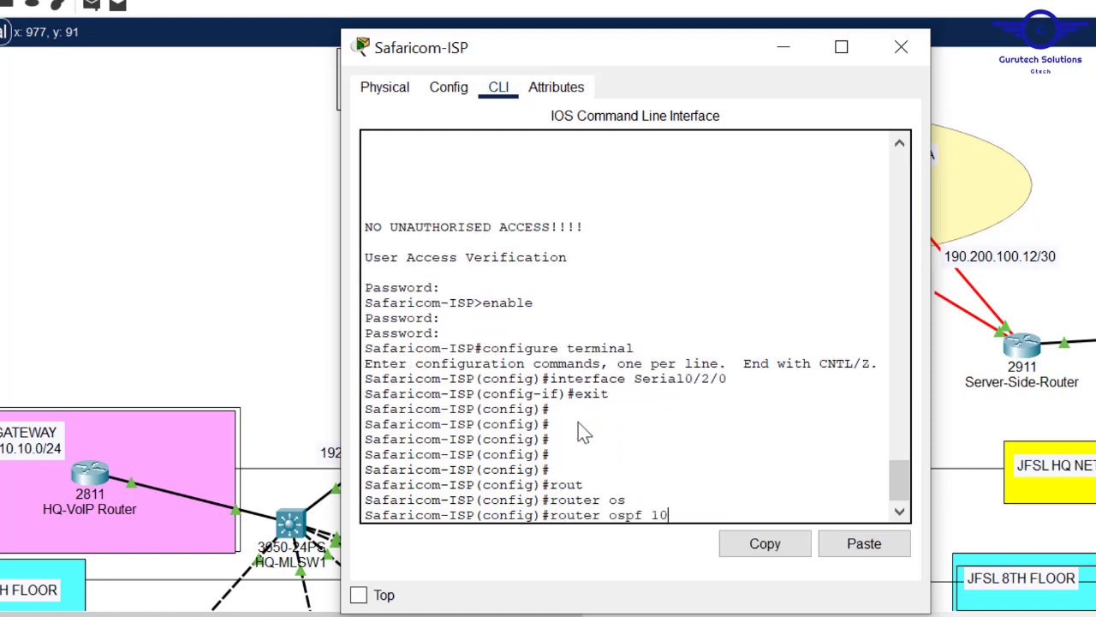
{"action": "key", "text": "Return"}
{"action": "type", "text": "rou"}
{"action": "key", "text": "Tab"}
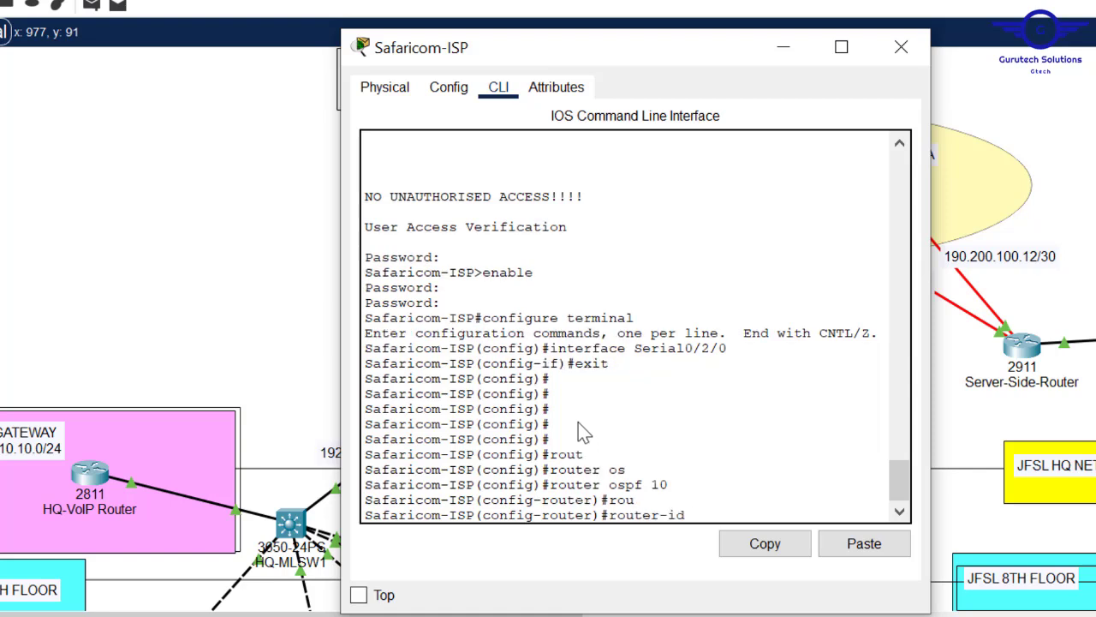
{"action": "type", "text": "5.5.5.5"}
{"action": "key", "text": "Return"}
{"action": "key", "text": "Return"}
- Begin a network statement for 190.200.100.0 on Safaricom-ISP
{"action": "type", "text": "net"}
{"action": "key", "text": "Tab"}
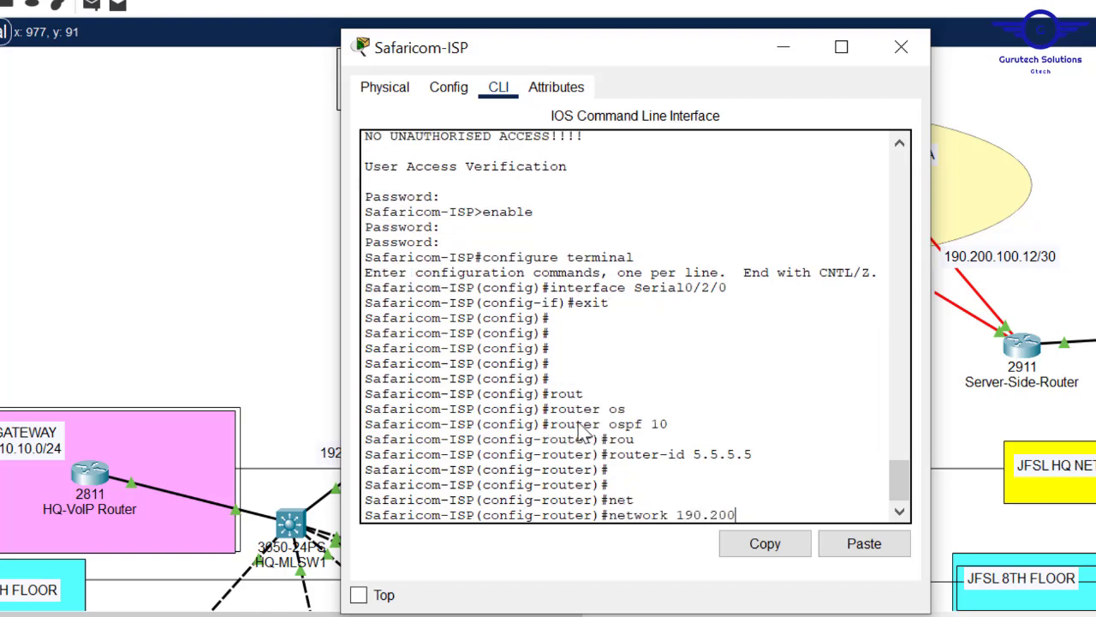
{"action": "type", "text": "190.200.100.0"}
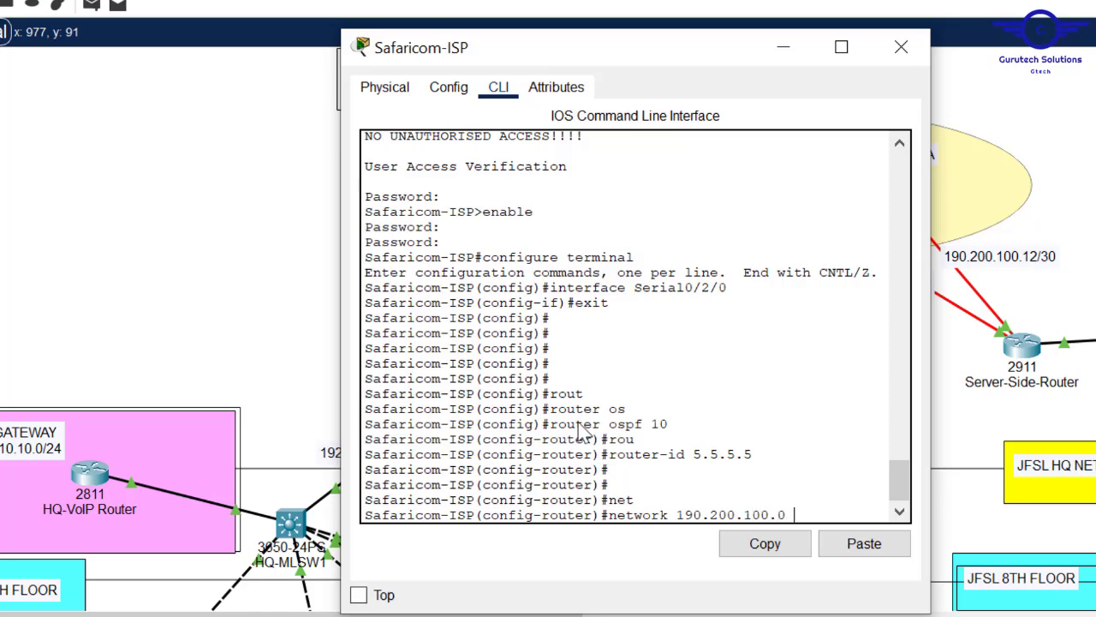
{"action": "left_click", "coordinate": [1062, 143]}
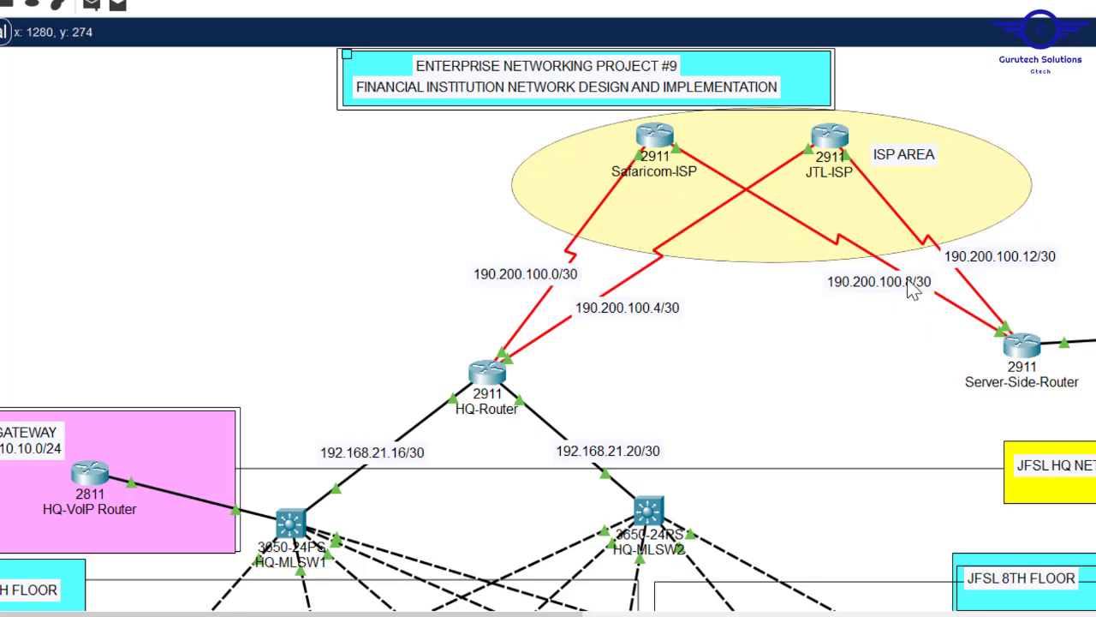
- Advertise 190.200.100.0 and 190.200.100.8 with wildcard 0.0.0.3 in area 0
{"action": "left_click", "coordinate": [655, 136]}
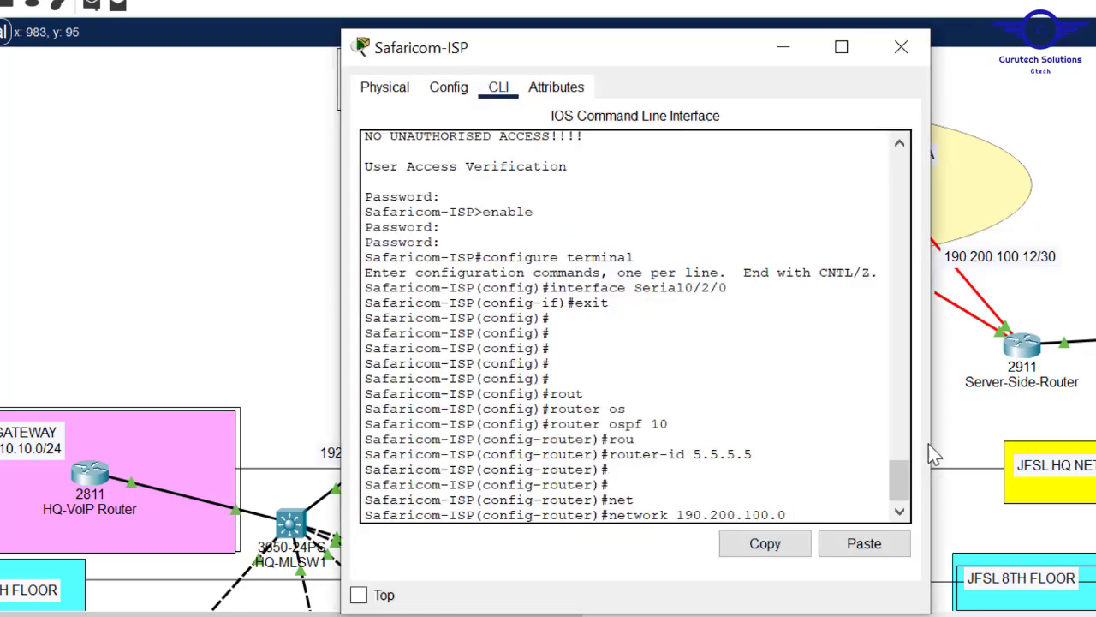
{"action": "left_click_drag", "start_coordinate": [931, 432], "coordinate": [1095, 433]}
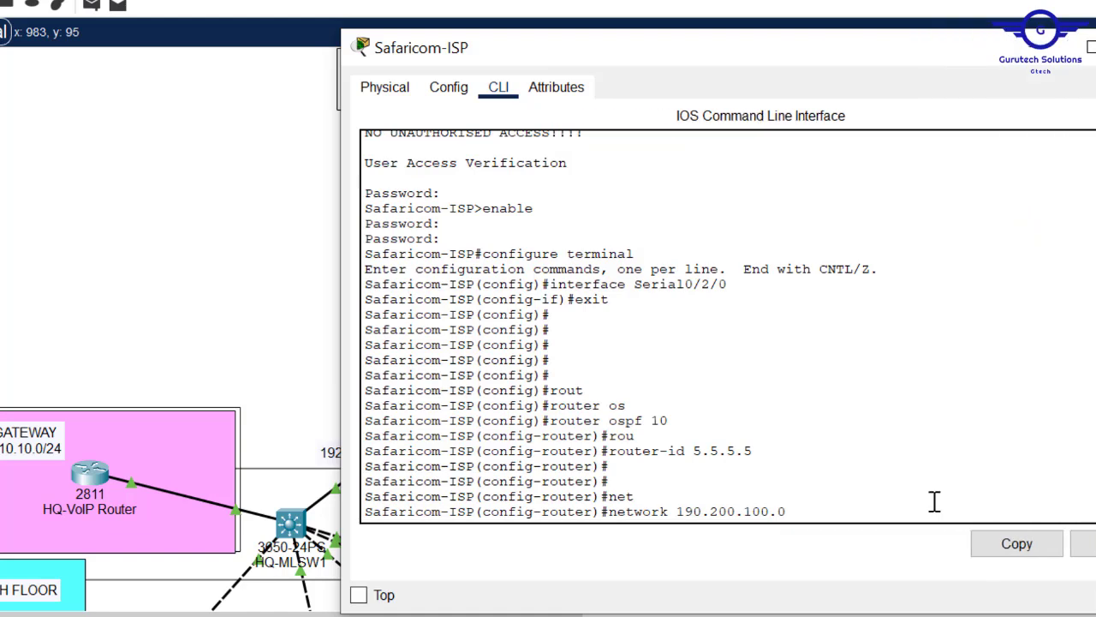
{"action": "type", "text": "0.0.0."}
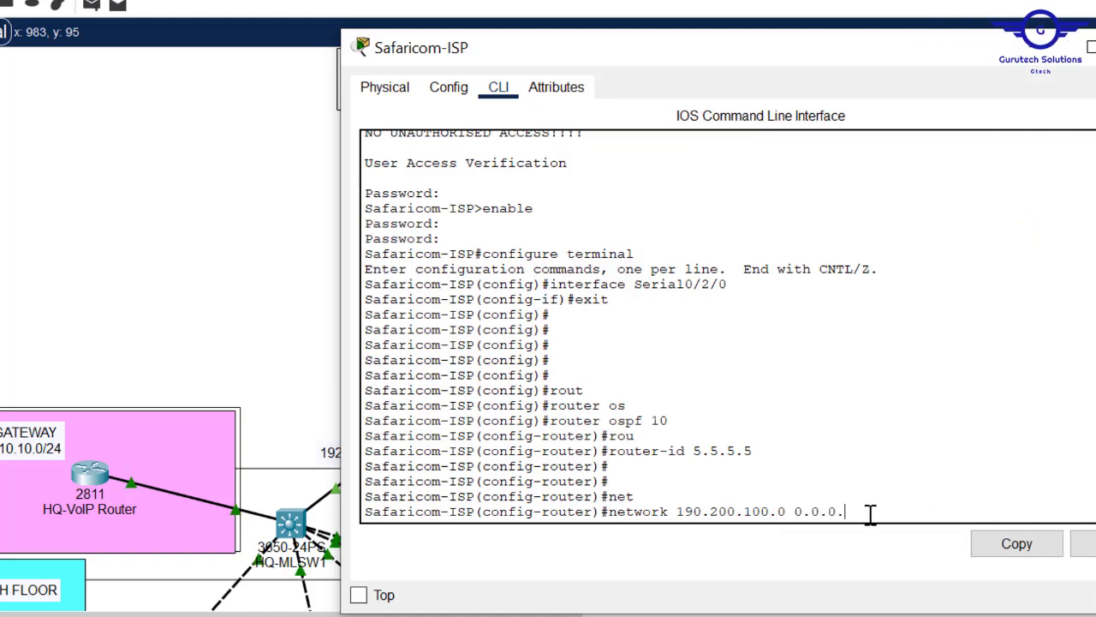
{"action": "type", "text": "3 are"}
{"action": "key", "text": "Tab"}
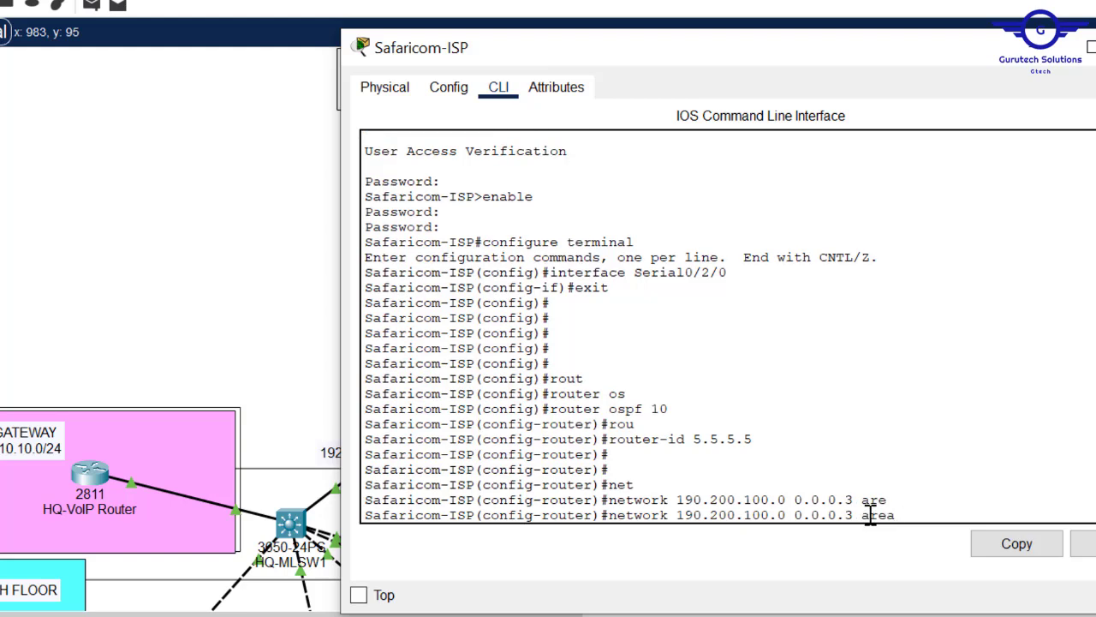
{"action": "type", "text": "0"}
{"action": "key", "text": "Return"}
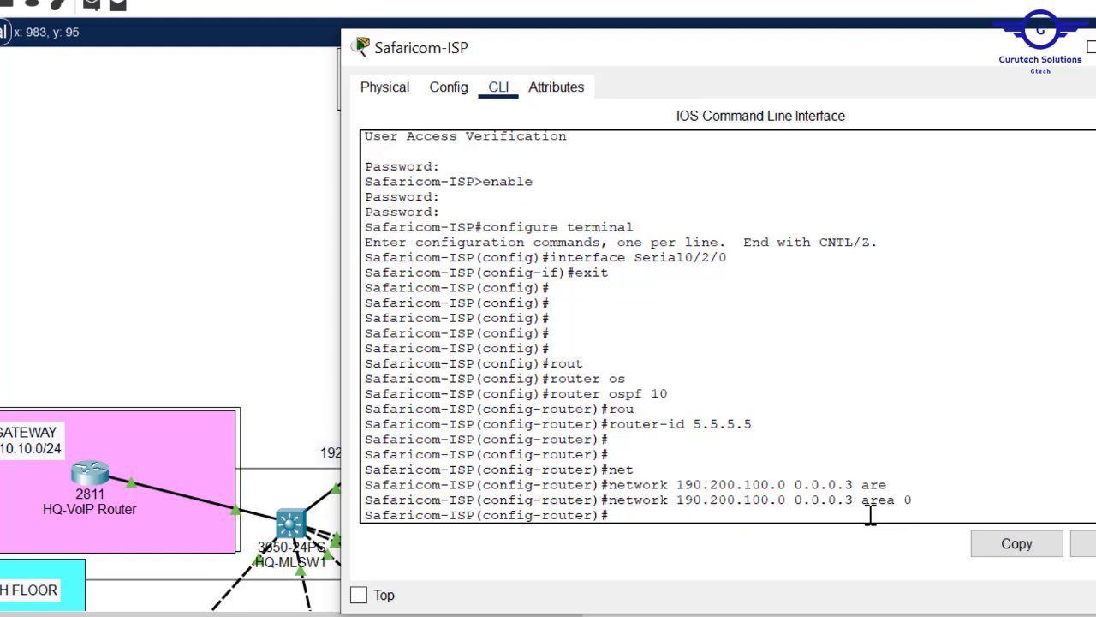
{"action": "key", "text": "Return"}
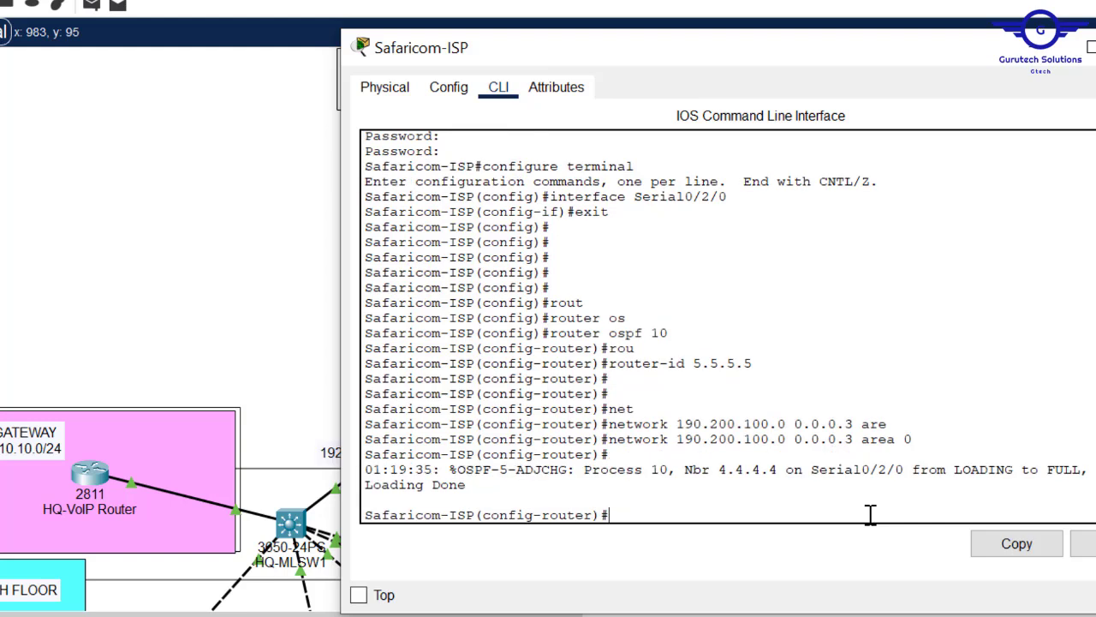
{"action": "key", "text": "Up"}
{"action": "key", "text": "Left"}
{"action": "key", "text": "Left"}
{"action": "key", "text": "Left"}
{"action": "key", "text": "Left"}
{"action": "key", "text": "Left"}
{"action": "key", "text": "Left"}
{"action": "key", "text": "Left"}
{"action": "key", "text": "BackSpace"}
{"action": "type", "text": "8"}
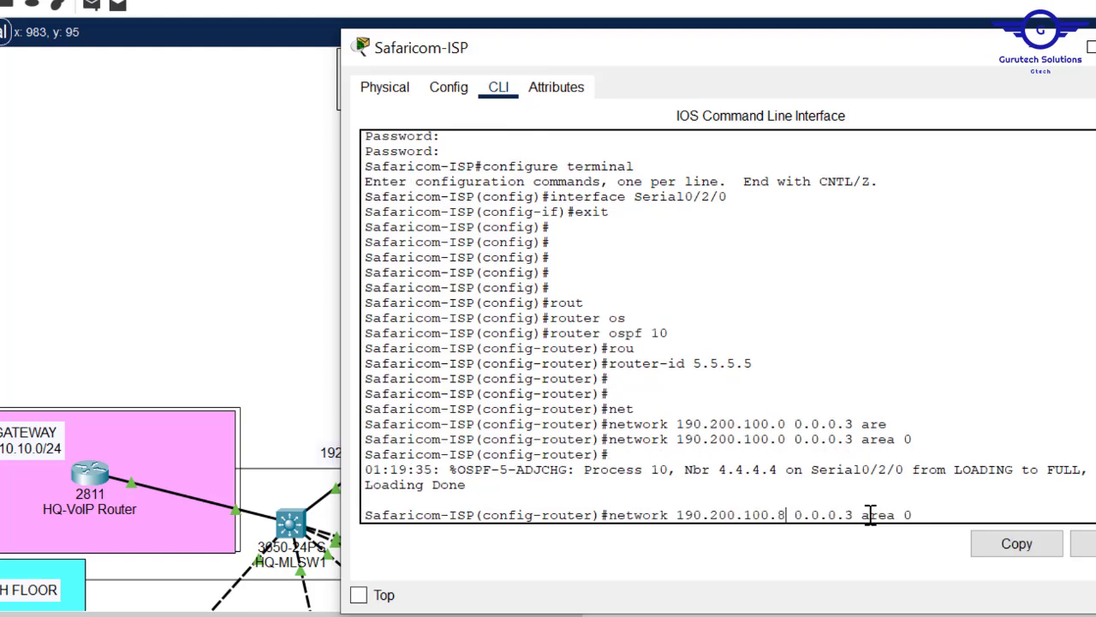
{"action": "key", "text": "Return"}
- Exit OSPF configuration and save Safaricom-ISP's configuration with 'do wr'
{"action": "type", "text": "exit"}
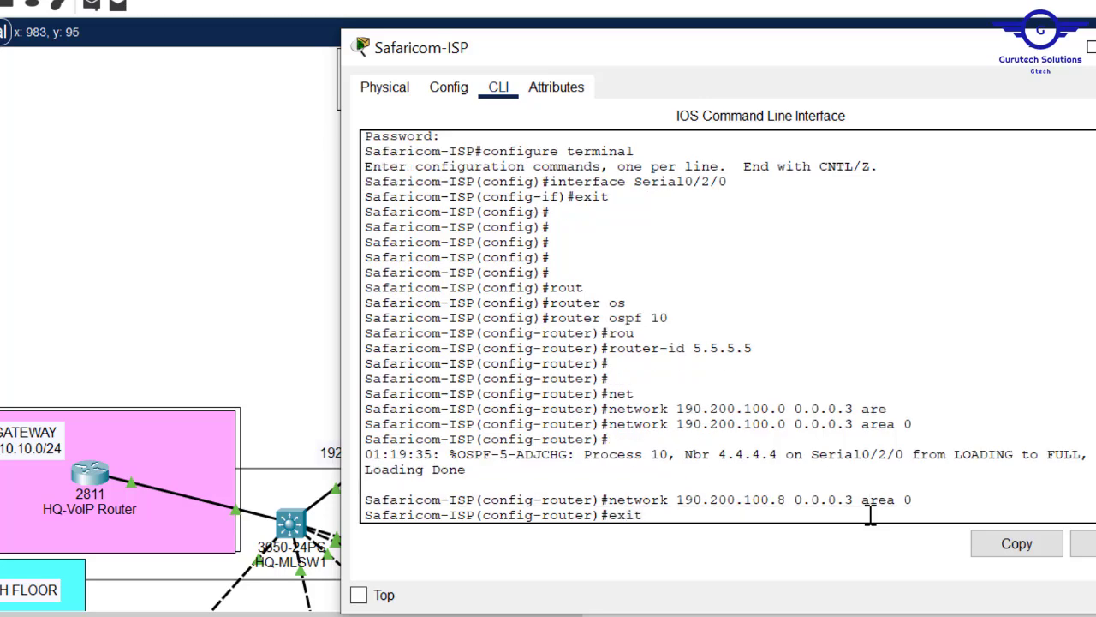
{"action": "key", "text": "Return"}
{"action": "key", "text": "Return"}
{"action": "key", "text": "Return"}
{"action": "type", "text": "do wr"}
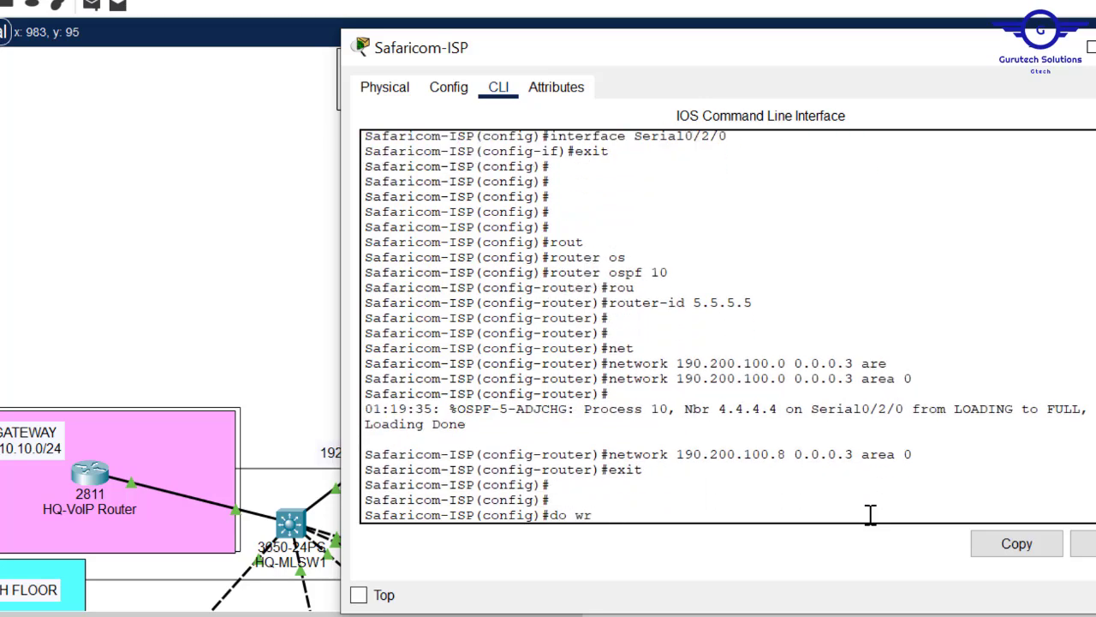
{"action": "key", "text": "Return"}
{"action": "left_click", "coordinate": [166, 246]}
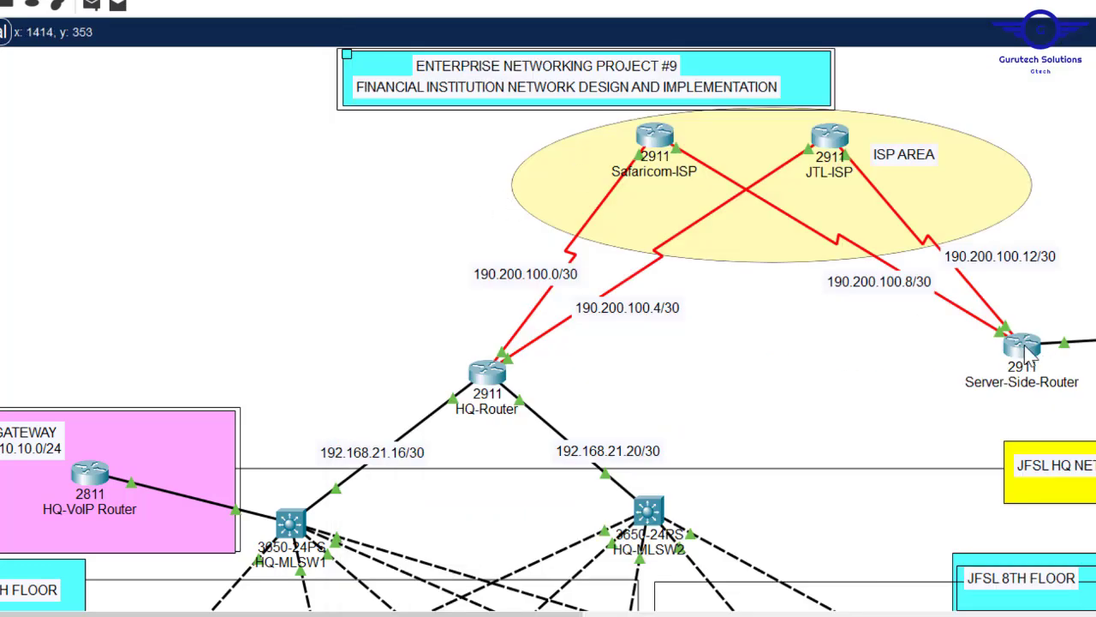
- Bring up JTL-ISP's CLI from its GigabitEthernet0/0 settings and exit to global configuration
{"action": "left_click", "coordinate": [828, 144]}
{"action": "left_click", "coordinate": [449, 89]}
{"action": "left_click", "coordinate": [477, 304]}
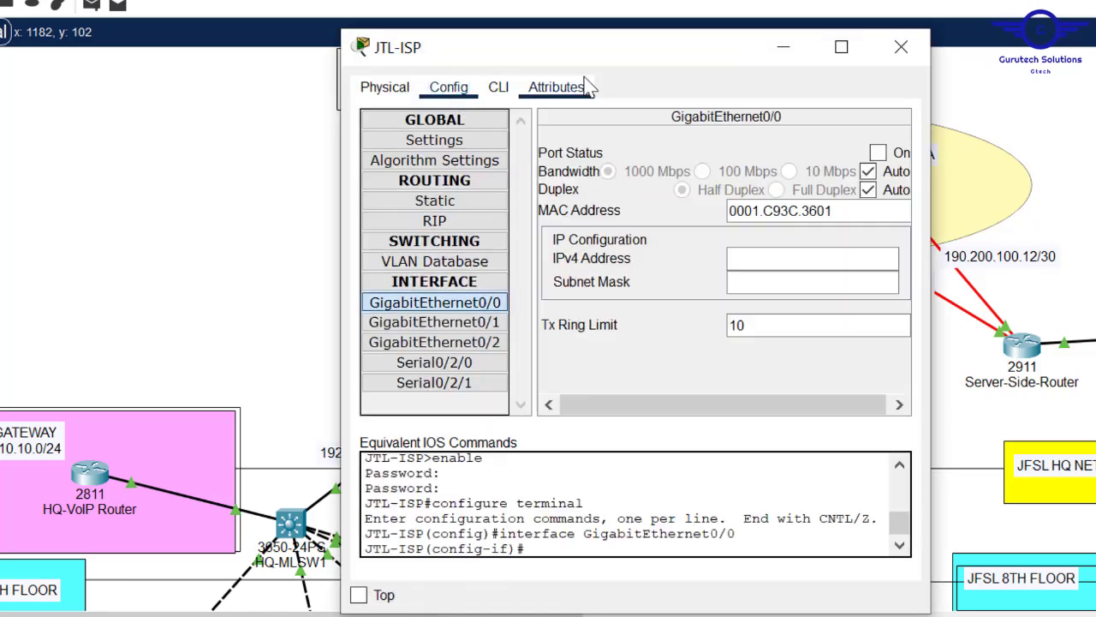
{"action": "left_click", "coordinate": [498, 88]}
{"action": "key", "text": "Return"}
{"action": "key", "text": "Return"}
{"action": "type", "text": "exit"}
{"action": "key", "text": "Return"}
{"action": "key", "text": "Return"}
{"action": "key", "text": "Return"}
{"action": "key", "text": "Return"}
{"action": "key", "text": "Return"}
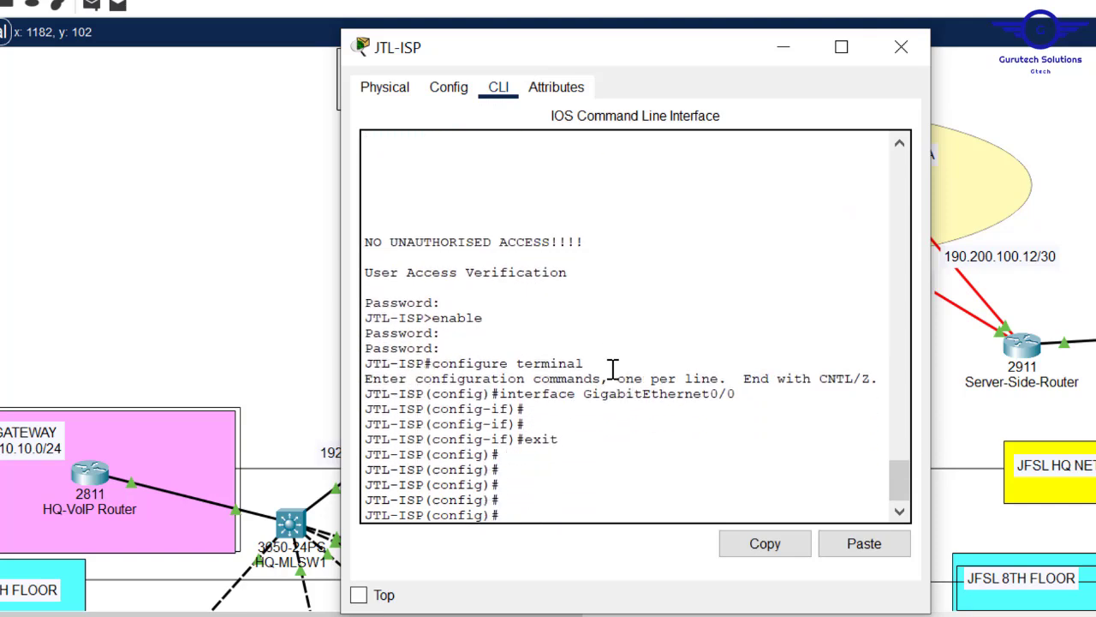
- Start OSPF process 10 on JTL-ISP with router-id 6.6.6.6
{"action": "type", "text": "rout"}
{"action": "key", "text": "Tab"}
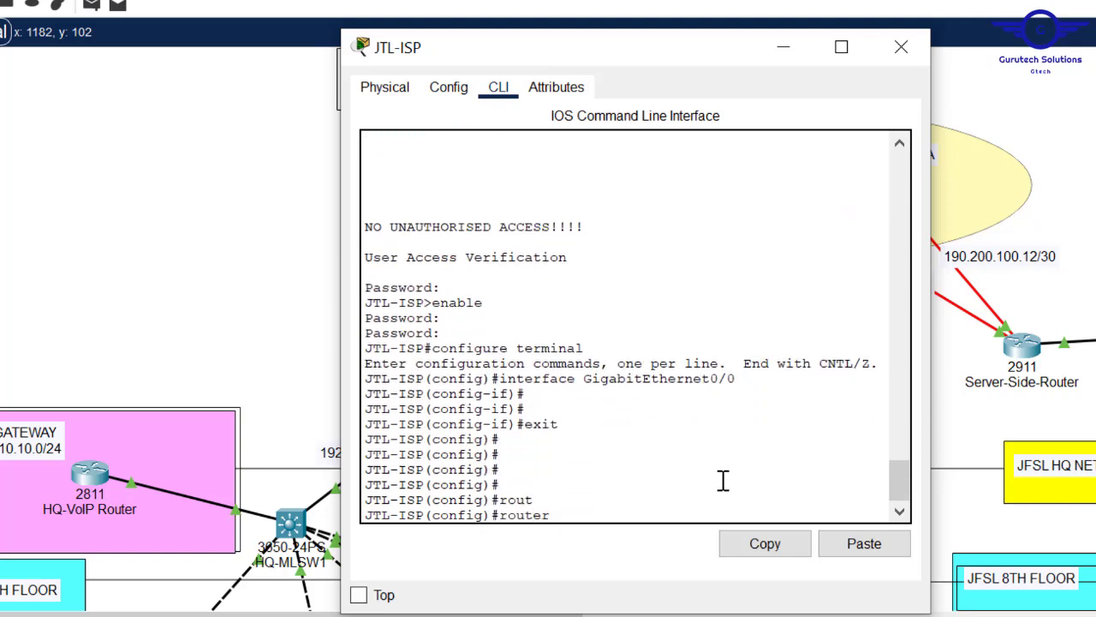
{"action": "type", "text": "o"}
{"action": "key", "text": "Tab"}
{"action": "type", "text": "10"}
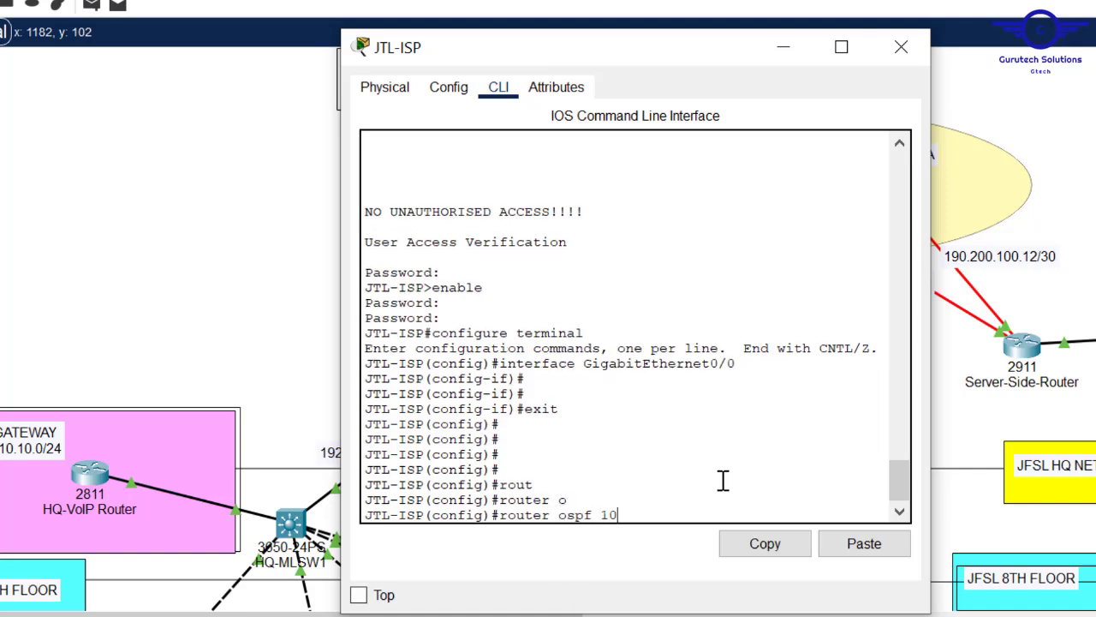
{"action": "key", "text": "Return"}
{"action": "type", "text": "rou"}
{"action": "key", "text": "Tab"}
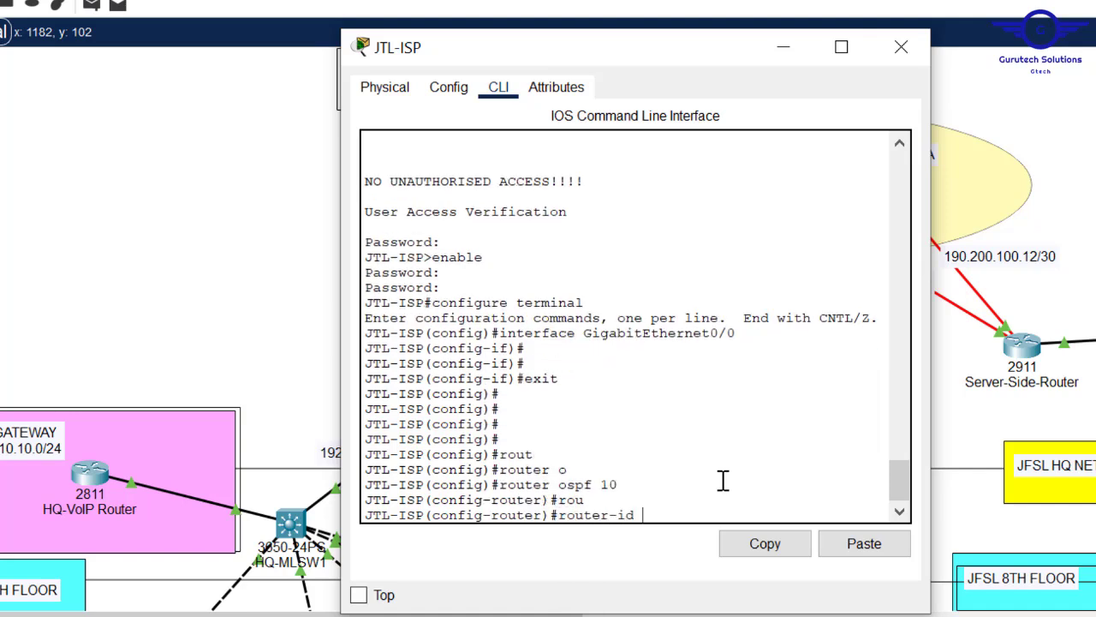
{"action": "type", "text": "6.6.6.6"}
{"action": "key", "text": "Return"}
{"action": "key", "text": "Return"}
{"action": "key", "text": "Return"}
- Begin a network statement for 190.200.100 on JTL-ISP
{"action": "type", "text": "net"}
{"action": "key", "text": "Tab"}
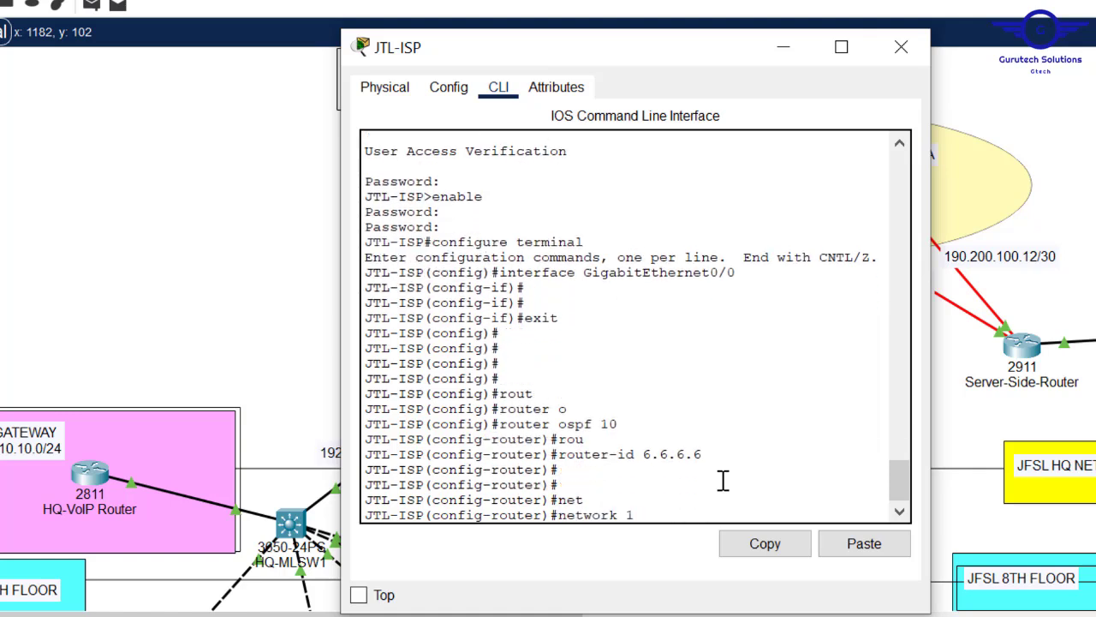
{"action": "type", "text": "190.200.100."}
{"action": "left_click", "coordinate": [1033, 205]}
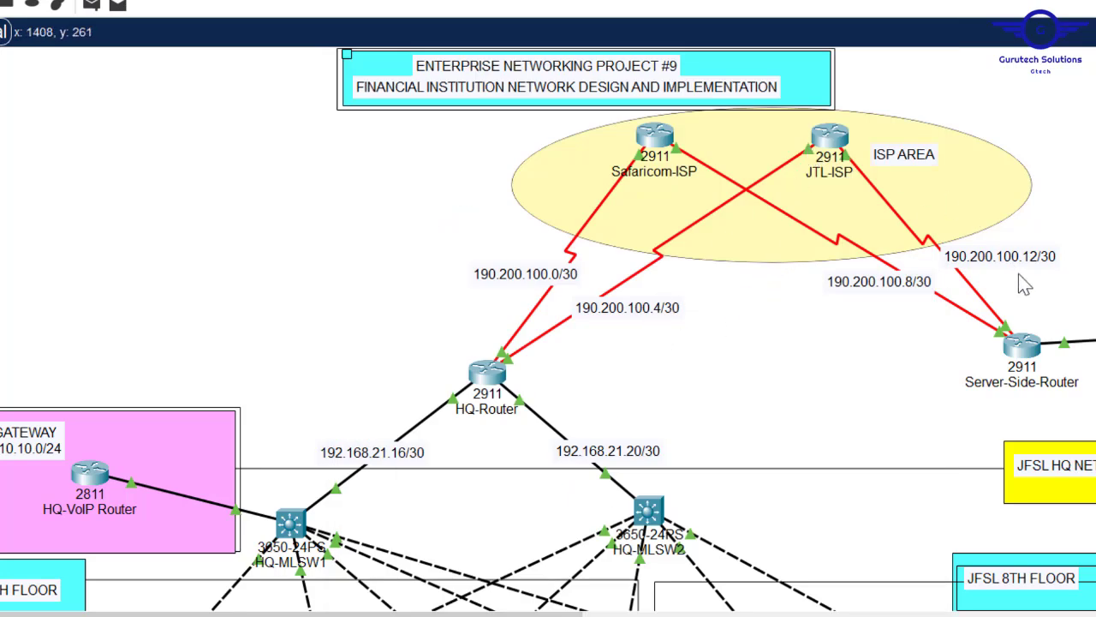
- Advertise 190.200.100.4/30 and 190.200.100.12/30 in OSPF area 0 on JTL-ISP
{"action": "left_click", "coordinate": [830, 140]}
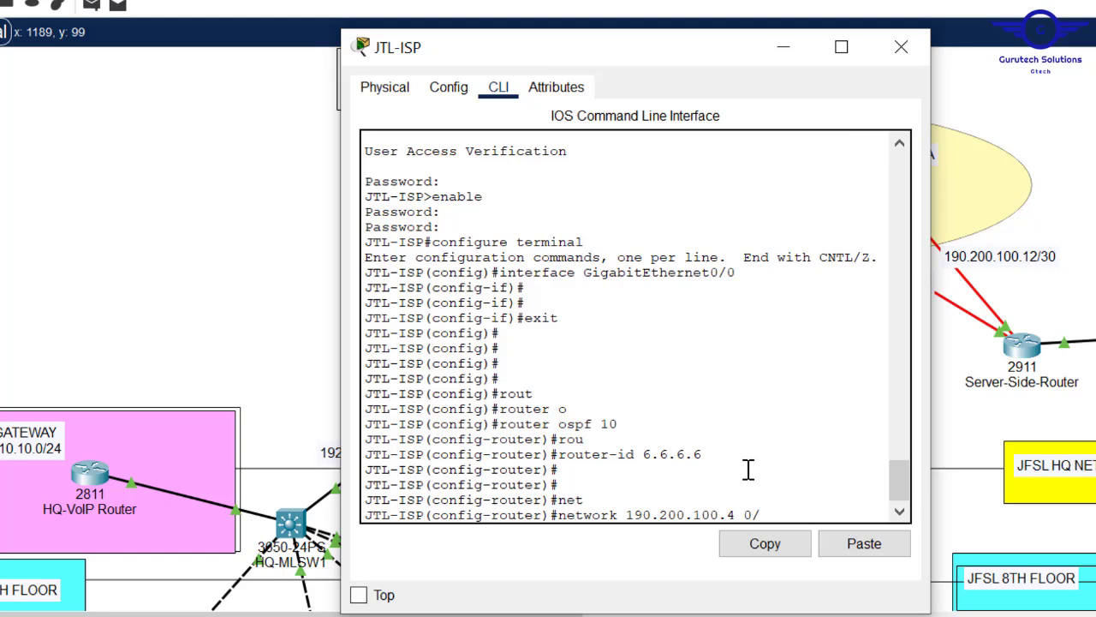
{"action": "type", "text": "0.0.3 ar"}
{"action": "key", "text": "Tab"}
{"action": "type", "text": "0"}
{"action": "key", "text": "Return"}
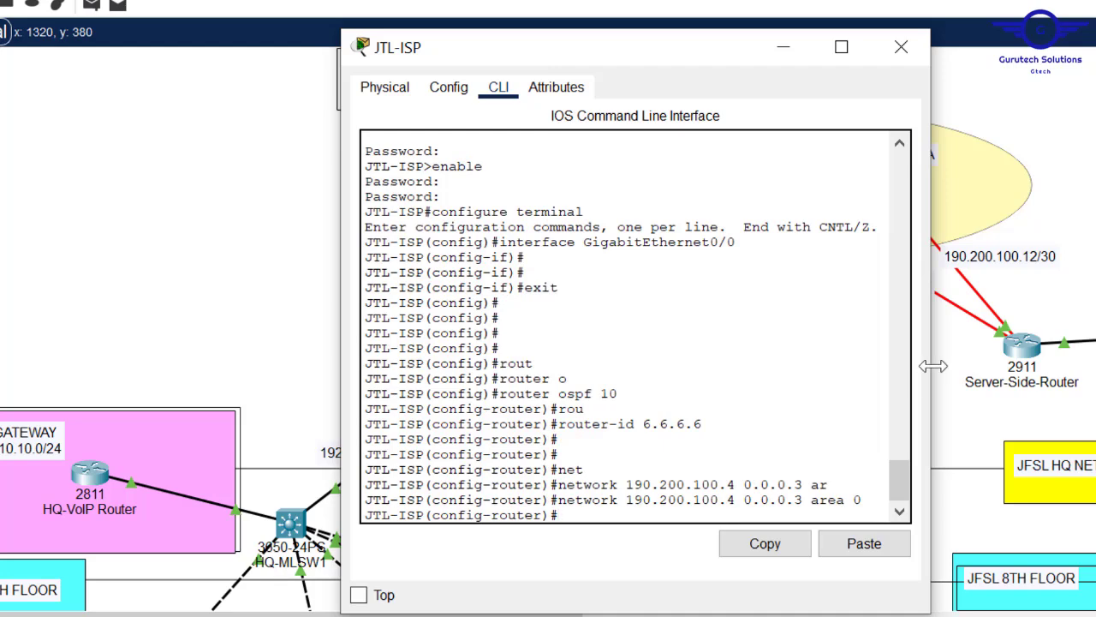
{"action": "left_click_drag", "start_coordinate": [933, 366], "coordinate": [1092, 368]}
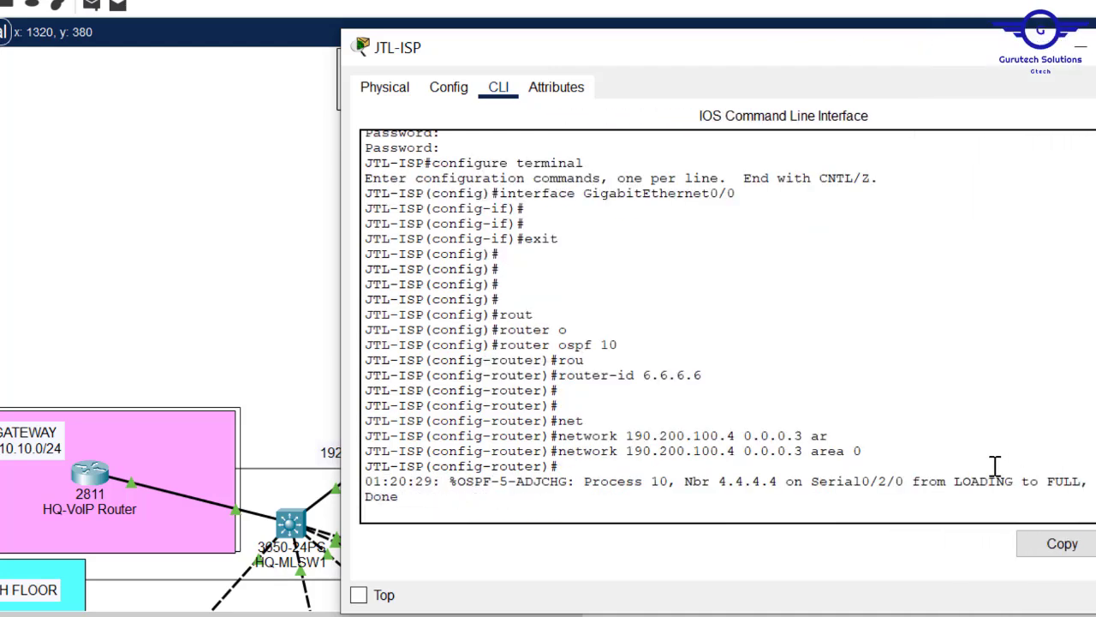
{"action": "key", "text": "Return"}
{"action": "key", "text": "Return"}
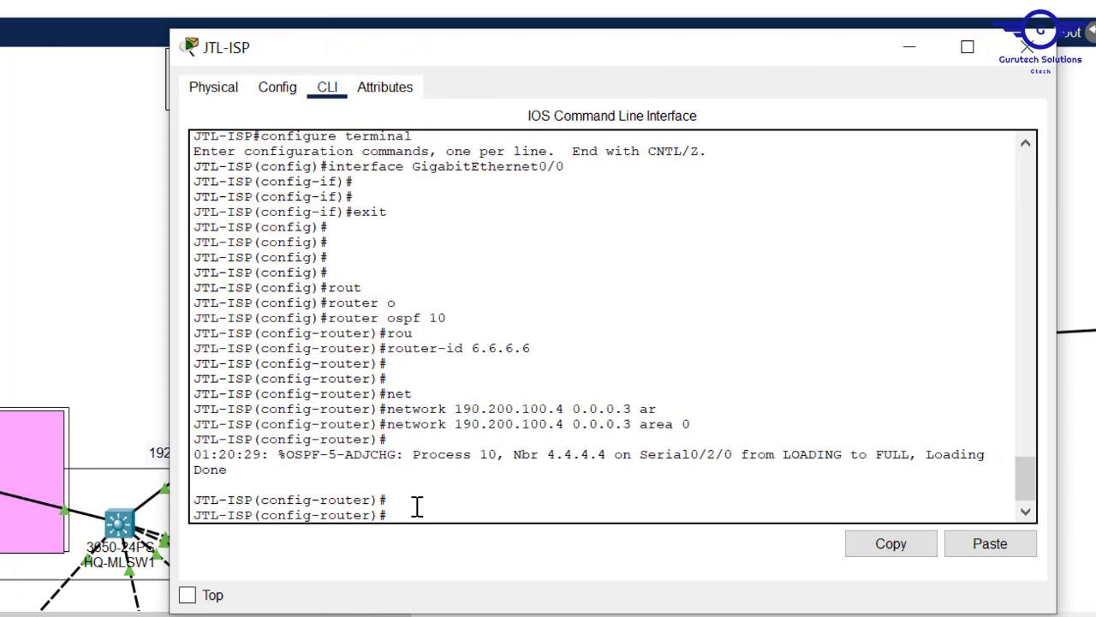
{"action": "key", "text": "Up"}
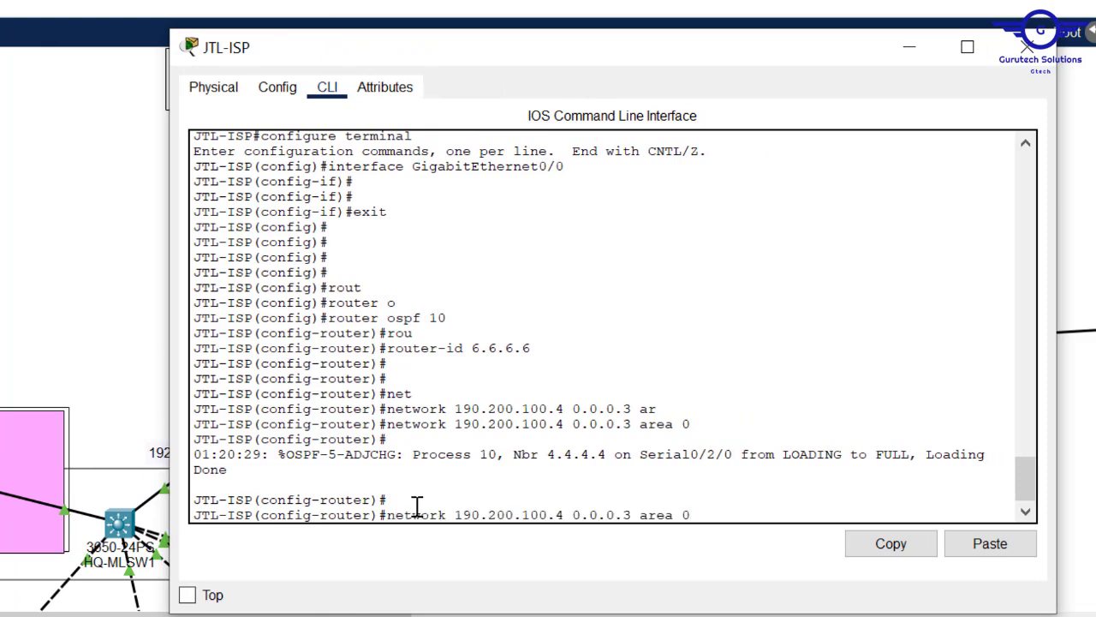
{"action": "key", "text": "BackSpace"}
{"action": "type", "text": "12"}
{"action": "key", "text": "Return"}
- Exit OSPF configuration, save with 'do wr', and close the JTL-ISP window
{"action": "type", "text": "exit]"}
{"action": "key", "text": "Return"}
{"action": "type", "text": "]"}
{"action": "key", "text": "Return"}
{"action": "type", "text": "]"}
{"action": "key", "text": "Return"}
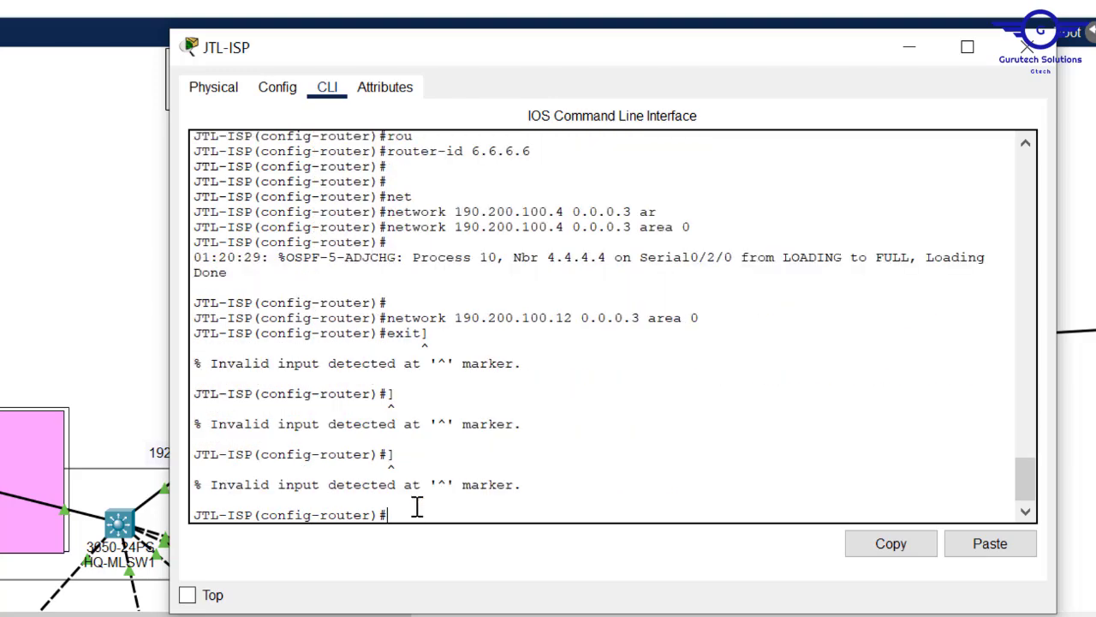
{"action": "type", "text": "exit"}
{"action": "key", "text": "Return"}
{"action": "key", "text": "Return"}
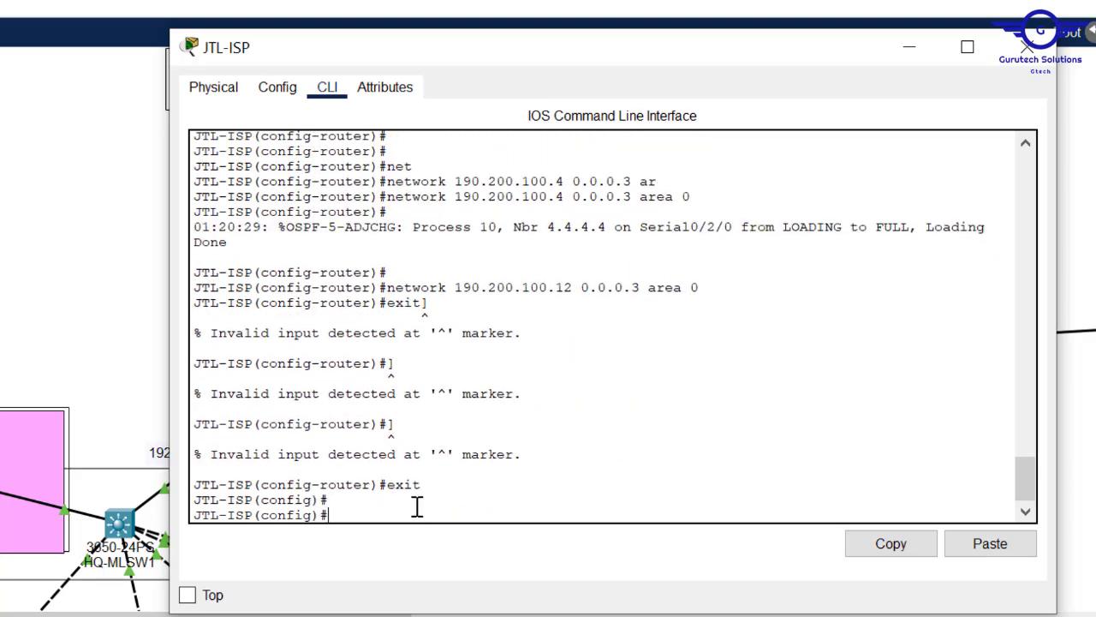
{"action": "key", "text": "Return"}
{"action": "key", "text": "Return"}
{"action": "type", "text": "do wr"}
{"action": "key", "text": "Return"}
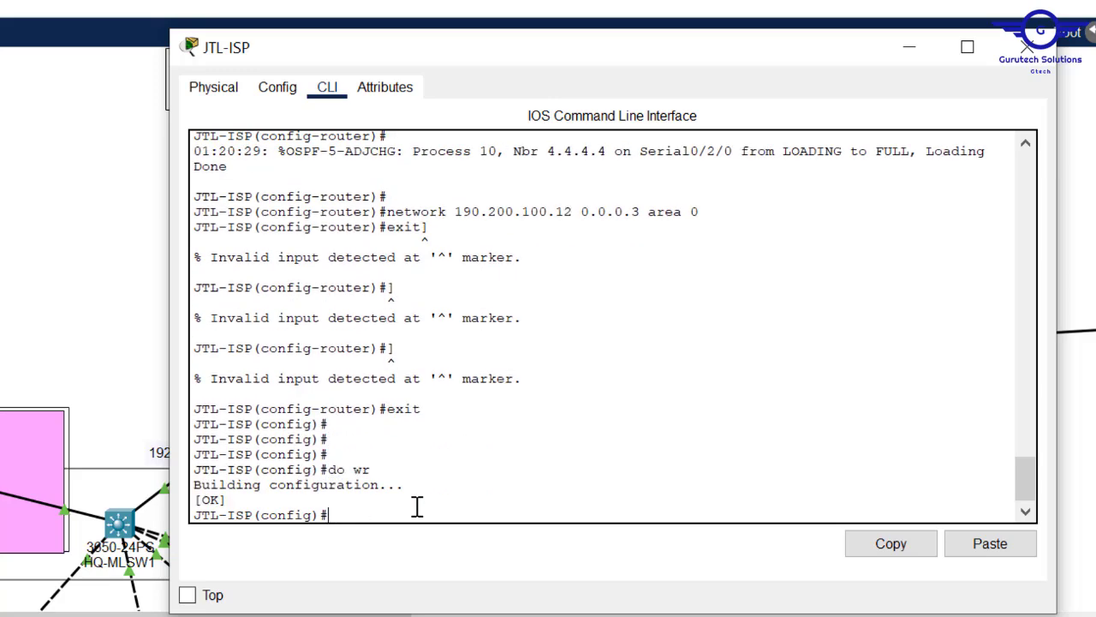
{"action": "left_click", "coordinate": [1030, 62]}
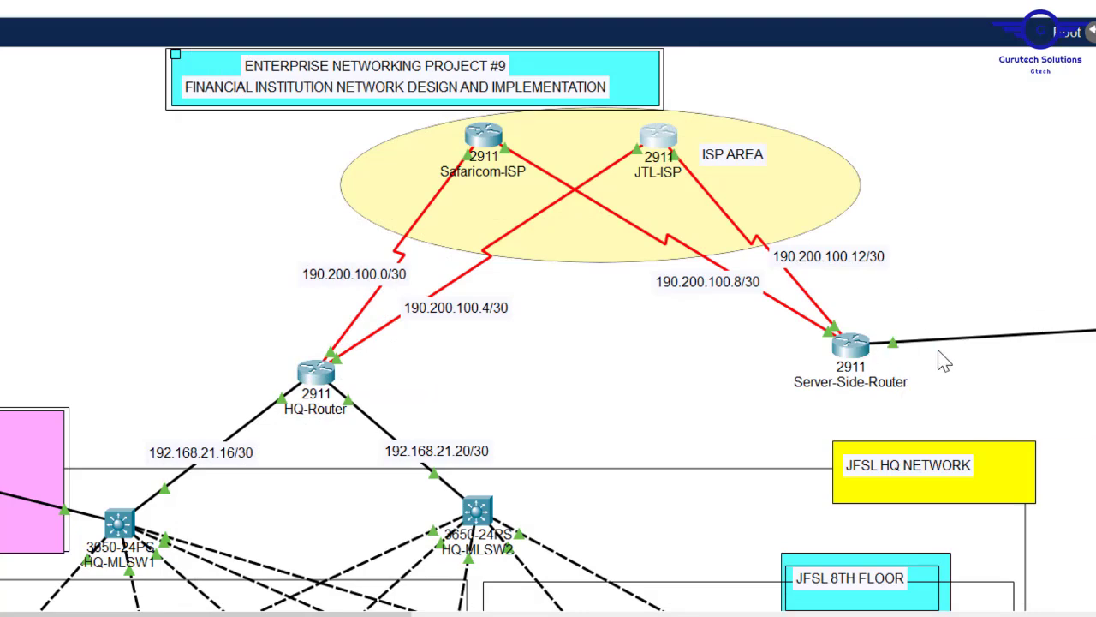
{"action": "scroll", "coordinate": [549, 333], "scroll_direction": "right", "scroll_amount": 5}
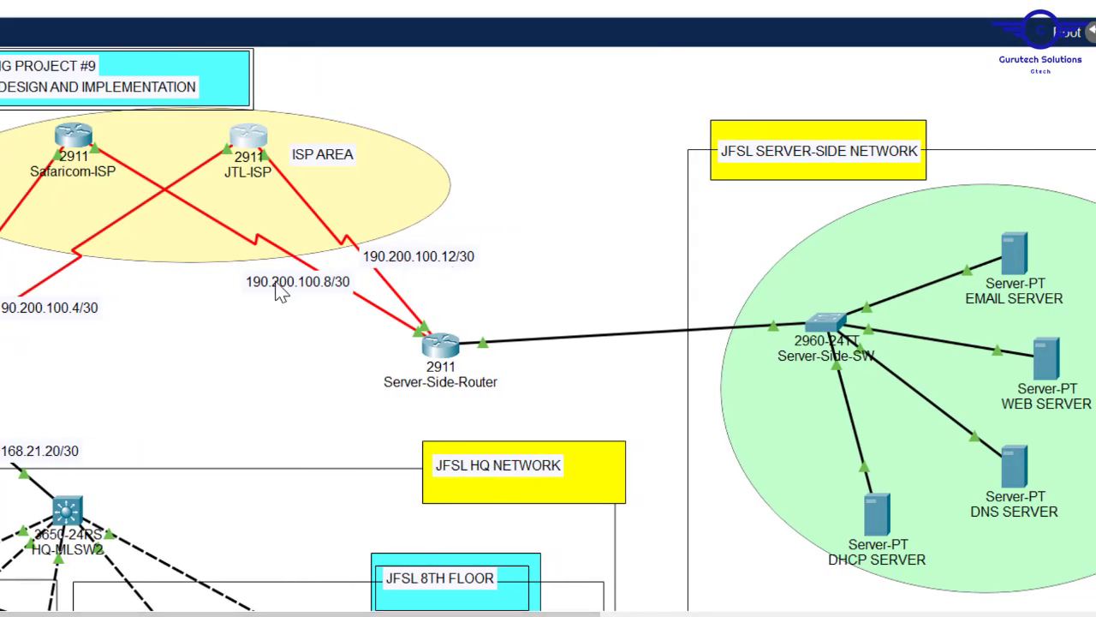
- In Server-Side-Router's CLI, leave interface configuration mode with 'exit'
{"action": "left_click", "coordinate": [441, 344]}
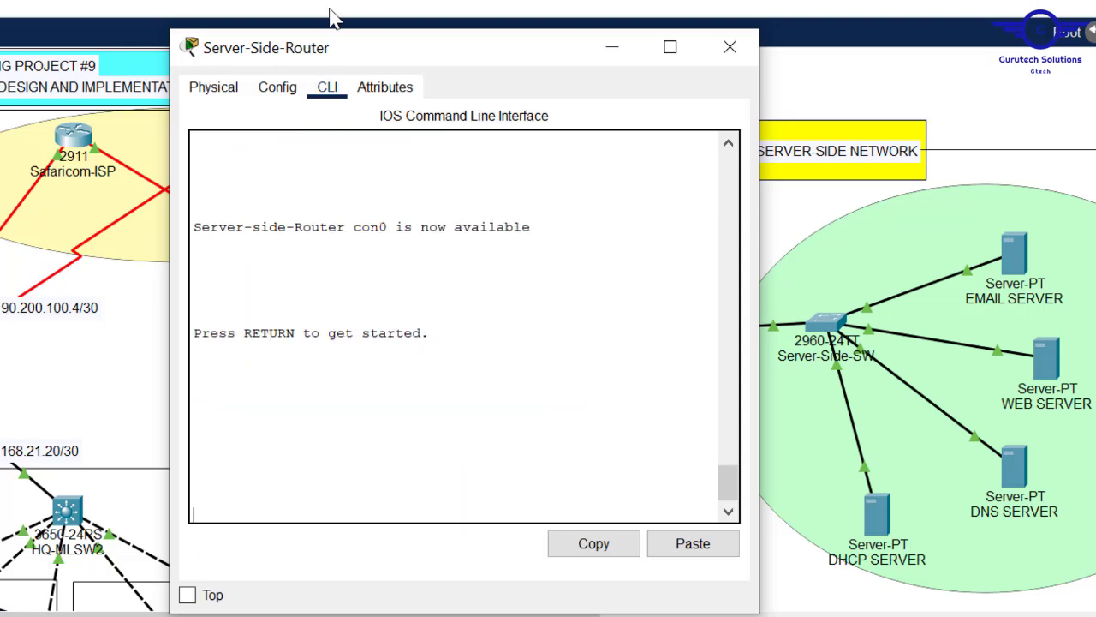
{"action": "left_click", "coordinate": [280, 87]}
{"action": "left_click", "coordinate": [279, 342]}
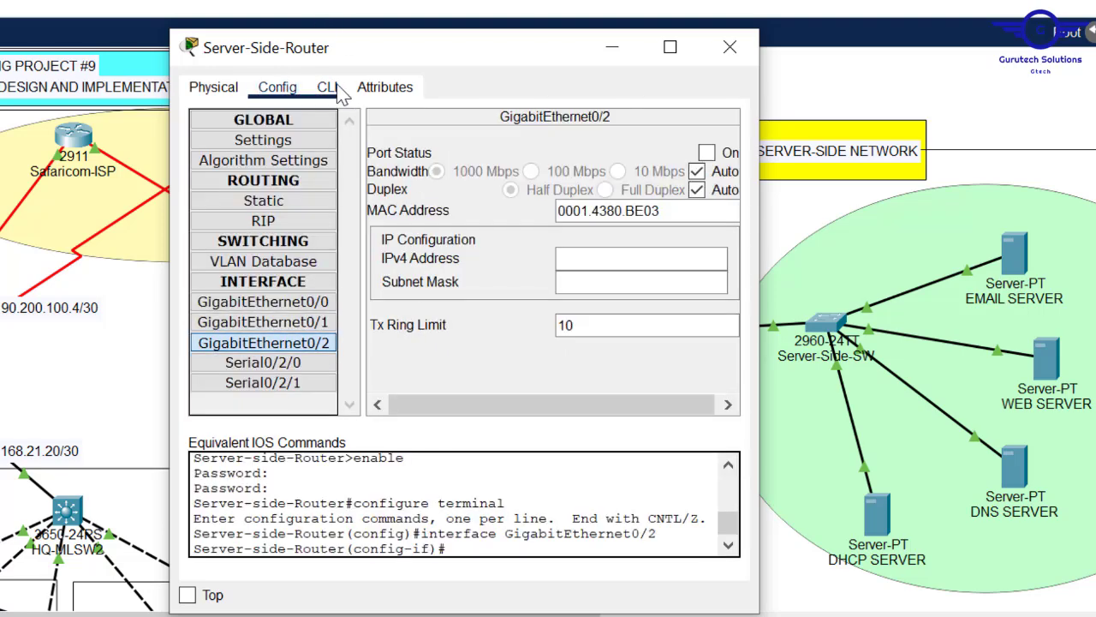
{"action": "left_click", "coordinate": [335, 89]}
{"action": "type", "text": "exi"}
{"action": "key", "text": "Return"}
{"action": "key", "text": "Return"}
{"action": "key", "text": "Return"}
{"action": "key", "text": "Return"}
{"action": "key", "text": "Return"}
{"action": "key", "text": "Return"}
{"action": "key", "text": "Return"}
{"action": "key", "text": "Return"}
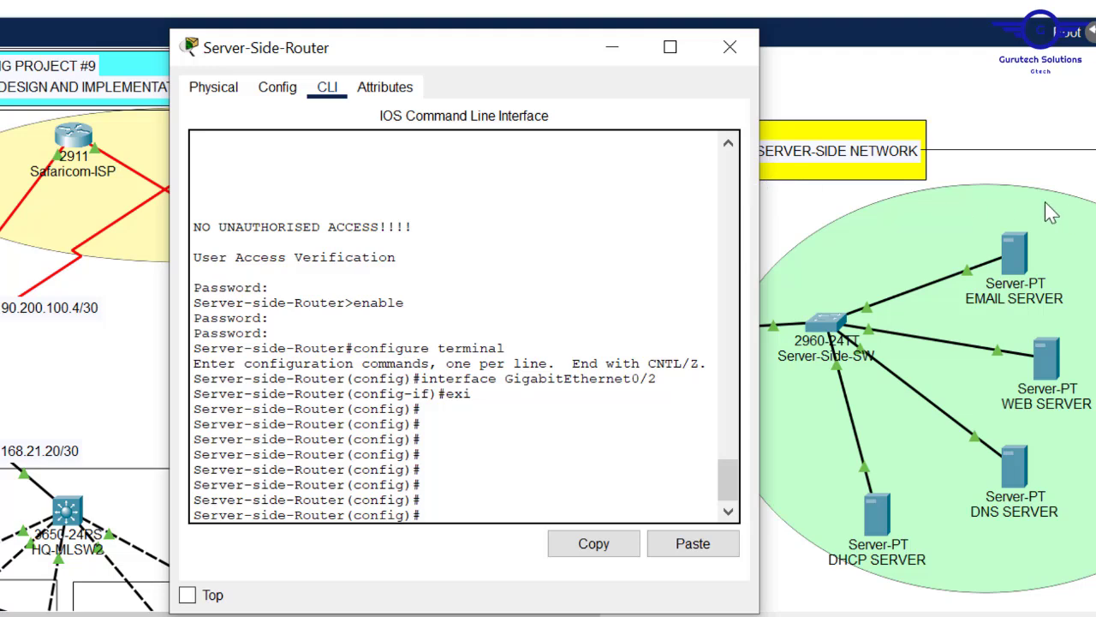
{"action": "left_click_drag", "start_coordinate": [759, 186], "coordinate": [1038, 186]}
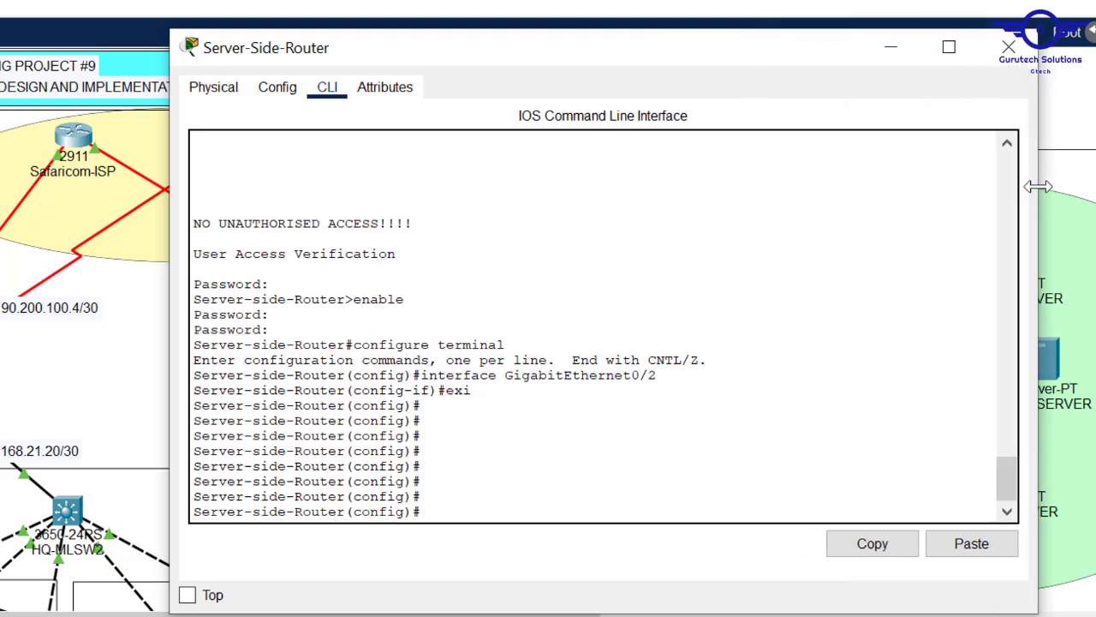
- Start OSPF process 10 with router-id 7.7.7.7
{"action": "key", "text": "Tab"}
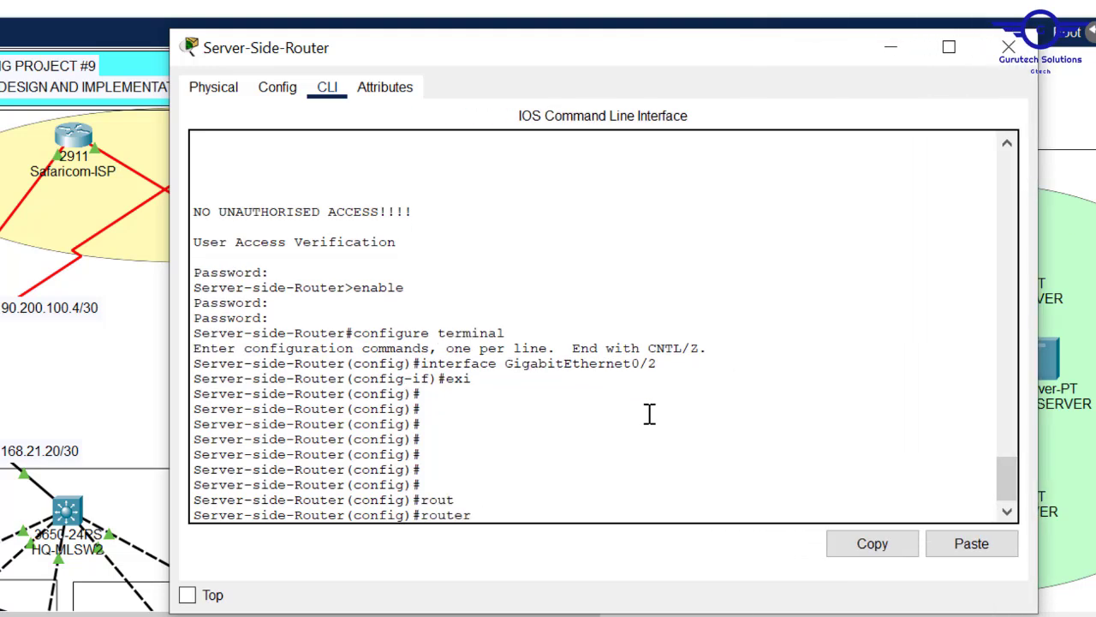
{"action": "type", "text": "o"}
{"action": "key", "text": "Tab"}
{"action": "type", "text": "10"}
{"action": "key", "text": "Return"}
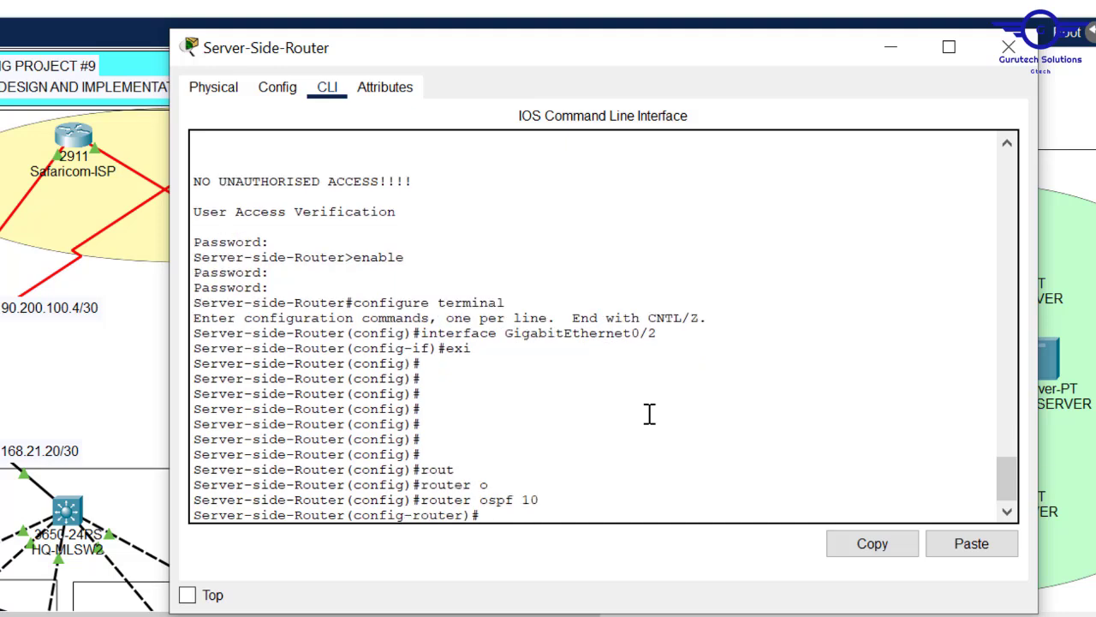
{"action": "type", "text": "ro"}
{"action": "key", "text": "Tab"}
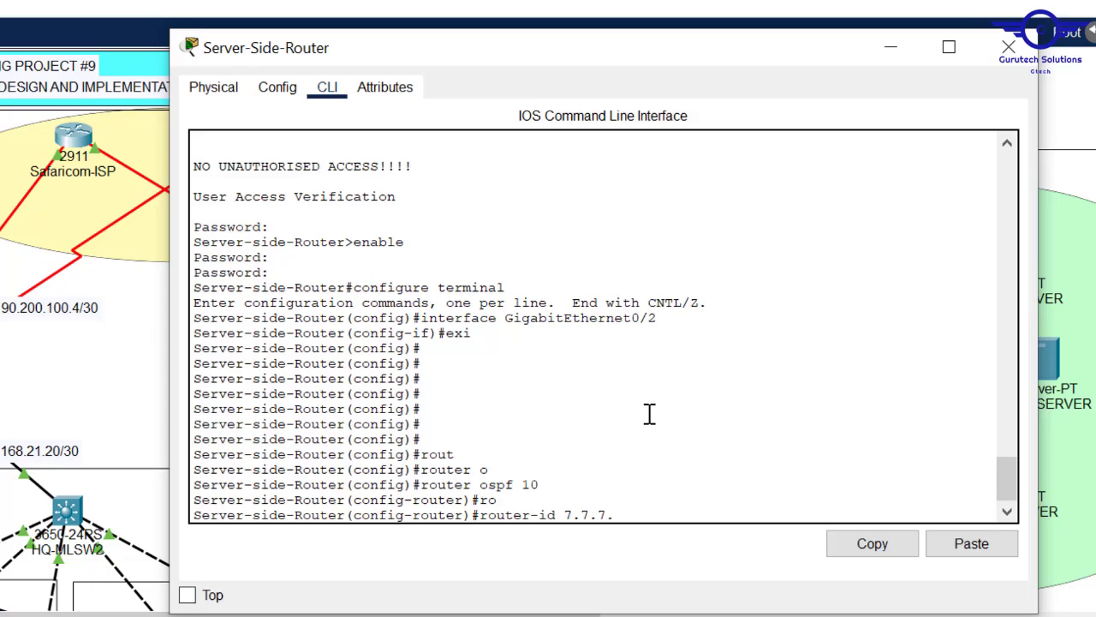
{"action": "type", "text": "7.7.7.7"}
{"action": "key", "text": "Return"}
{"action": "key", "text": "Return"}
- Advertise network 192.168.21.0 0.0.0.15 in OSPF area 0
{"action": "type", "text": "ne"}
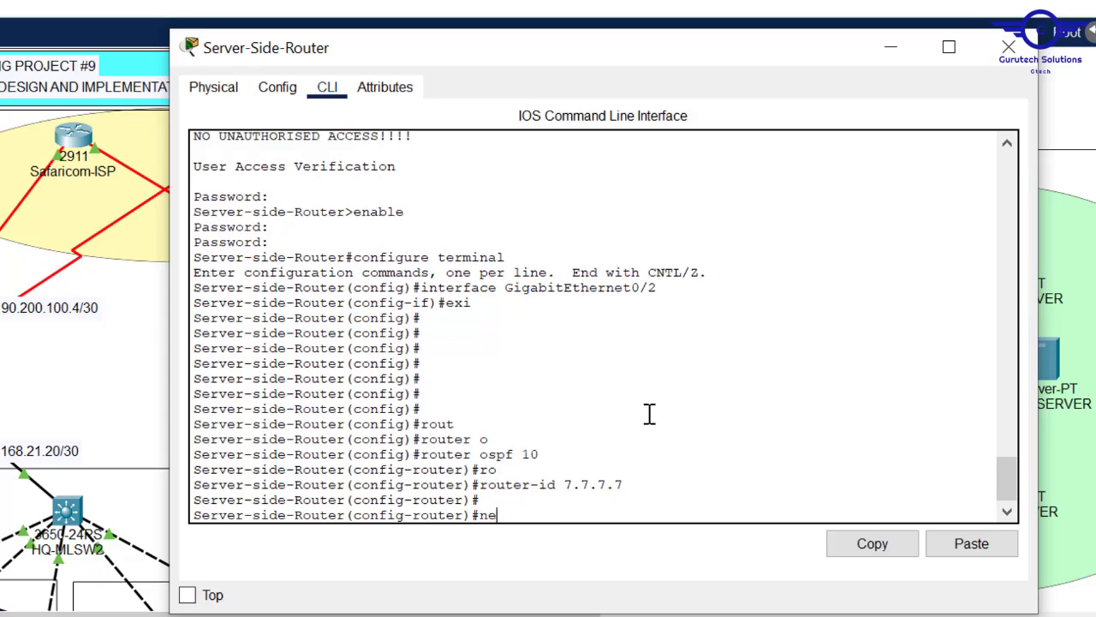
{"action": "type", "text": "t"}
{"action": "key", "text": "Tab"}
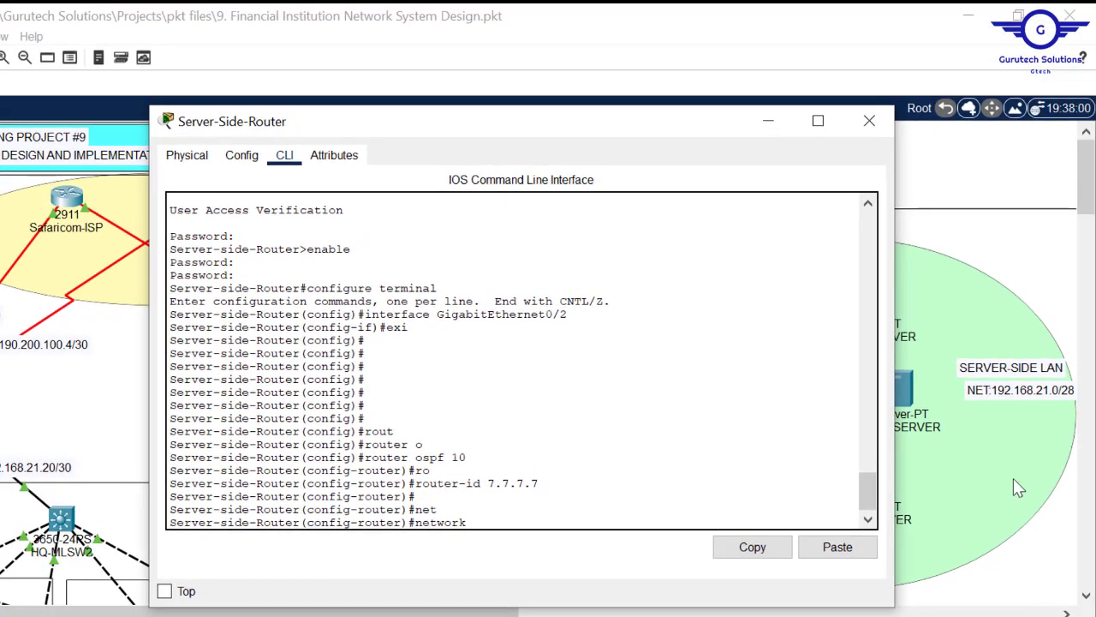
{"action": "type", "text": "192.168"}
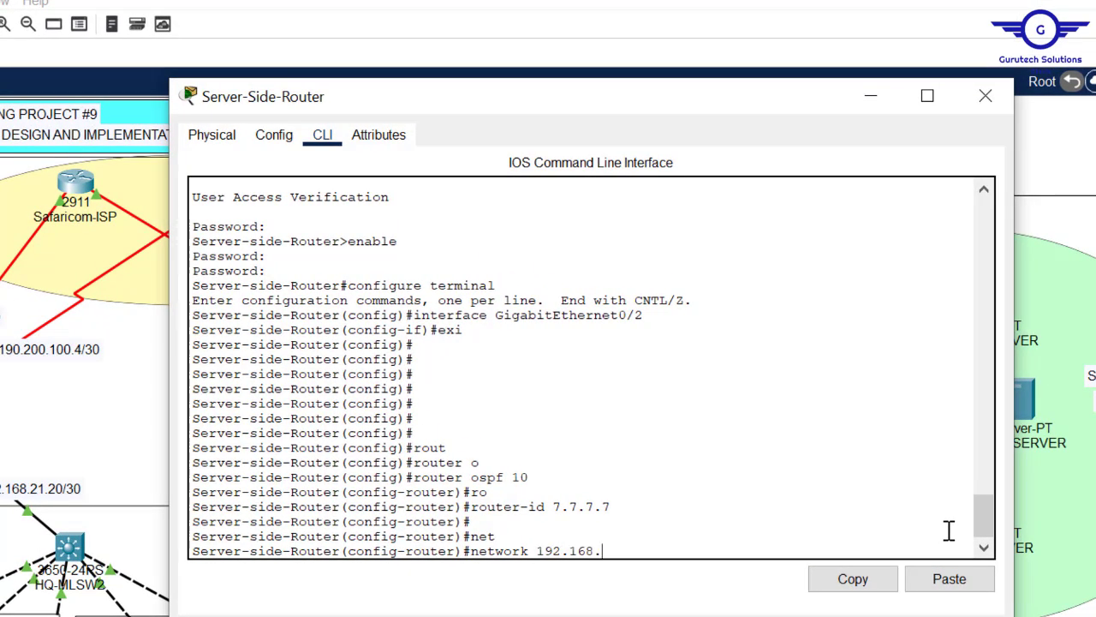
{"action": "type", "text": ".21.0"}
{"action": "type", "text": "0.0.0.15 ar"}
{"action": "key", "text": "Tab"}
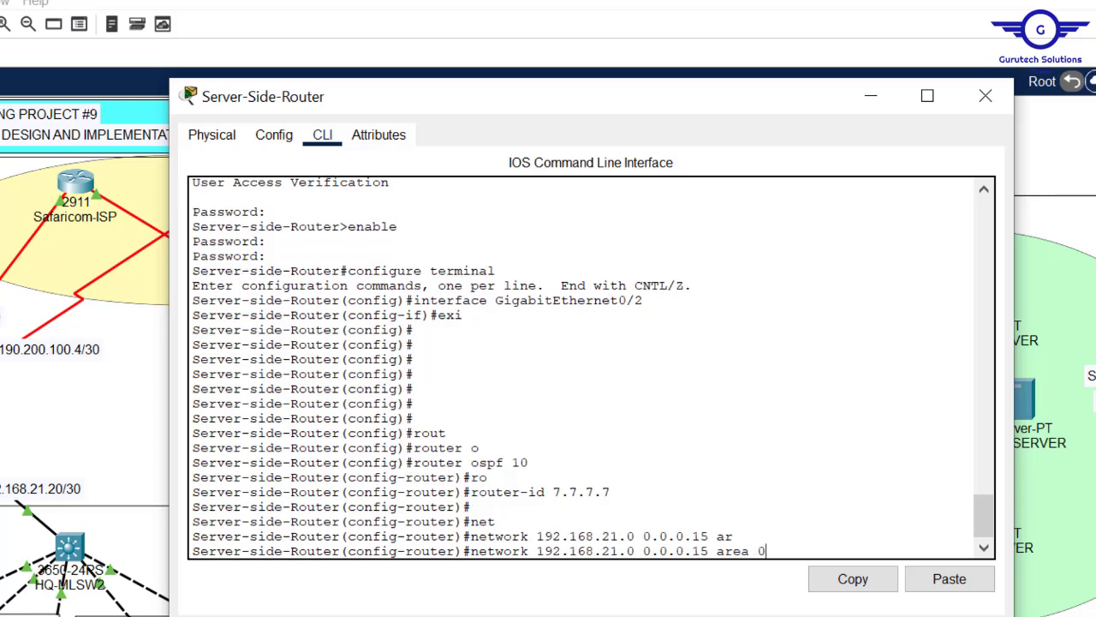
{"action": "type", "text": "0"}
{"action": "key", "text": "Return"}
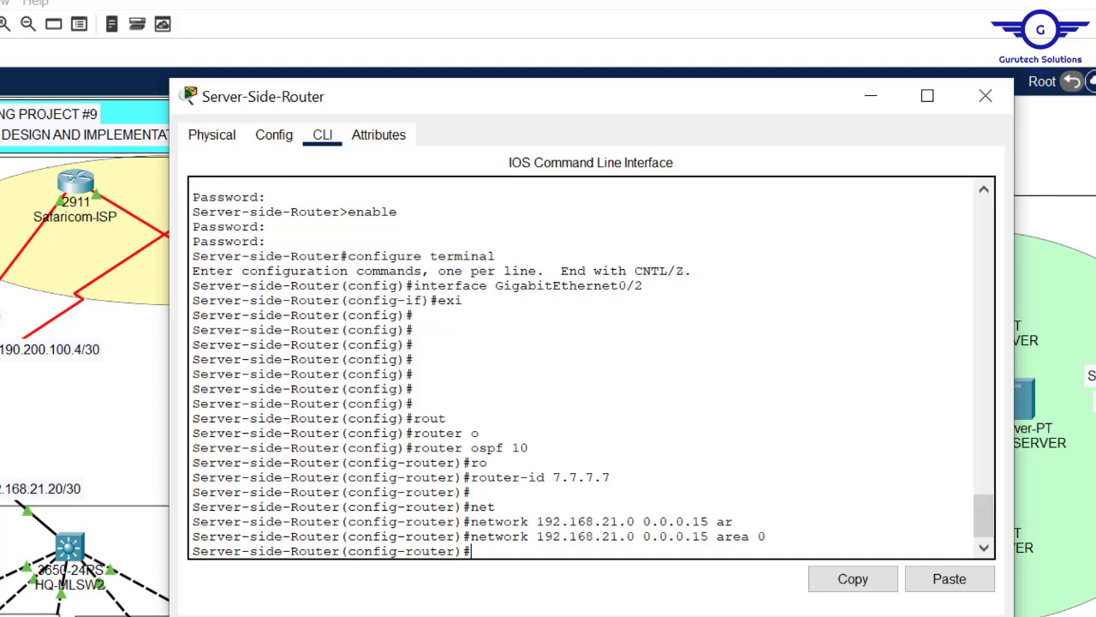
- Advertise network 190.200.100.8 0.0.0.3 in OSPF area 0
{"action": "left_click_drag", "start_coordinate": [698, 98], "coordinate": [441, 459]}
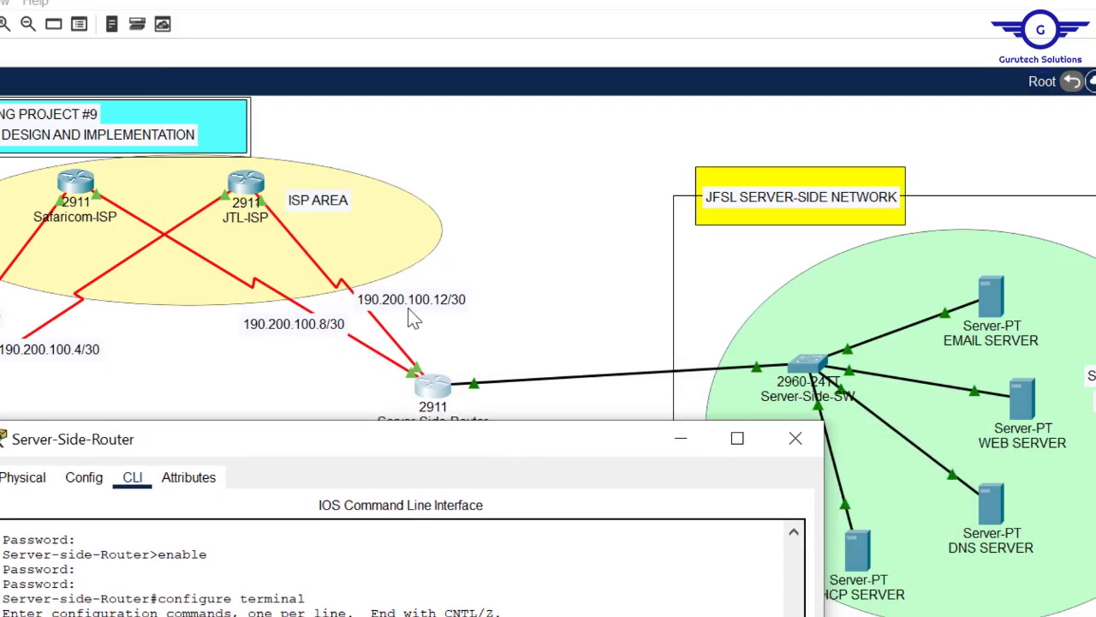
{"action": "left_click_drag", "start_coordinate": [393, 445], "coordinate": [561, 109]}
{"action": "type", "text": "ntet"}
{"action": "key", "text": "Tab"}
{"action": "type", "text": "19"}
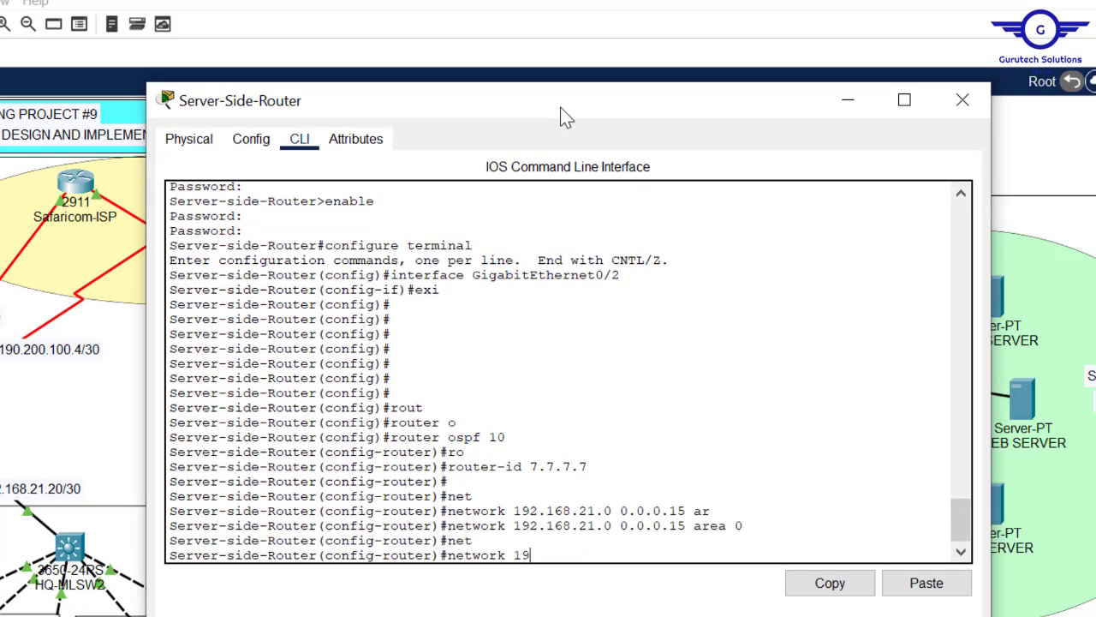
{"action": "type", "text": "0.200.100.8 0.0.0.3"}
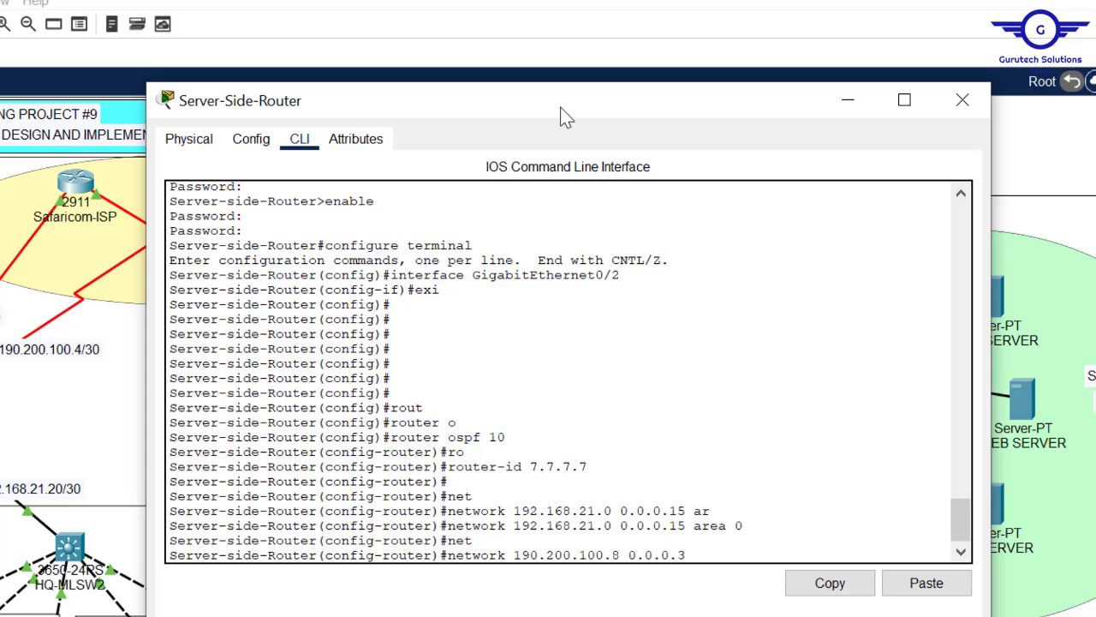
{"action": "type", "text": " are"}
{"action": "key", "text": "Tab"}
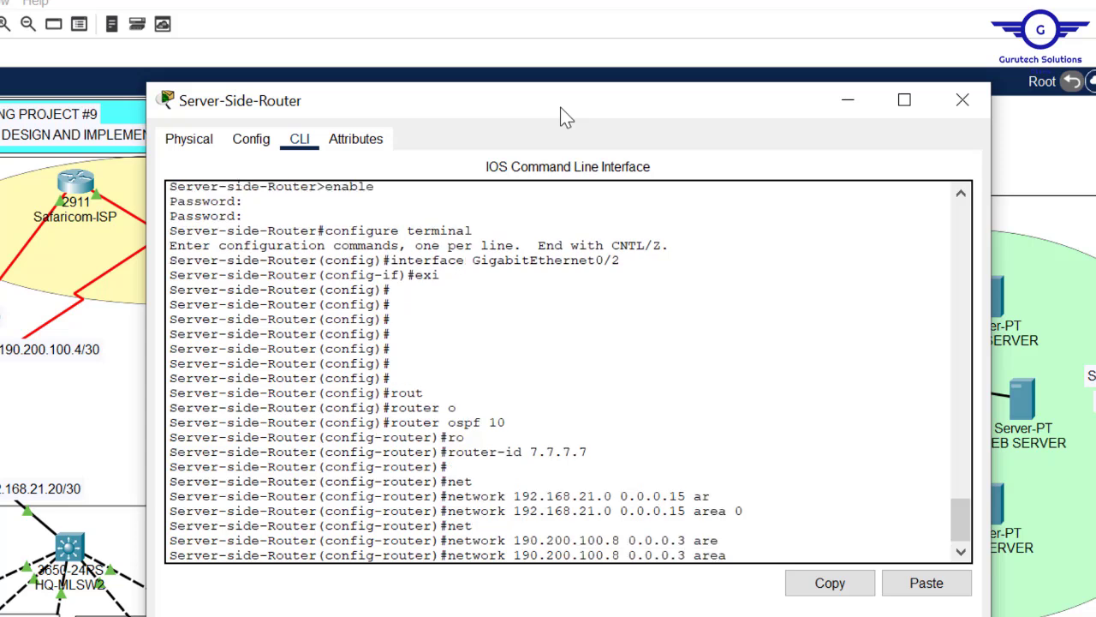
{"action": "type", "text": "0"}
{"action": "key", "text": "Return"}
- Also advertise 190.200.100.12 0.0.0.3 in area 0, then exit OSPF configuration
{"action": "key", "text": "Up"}
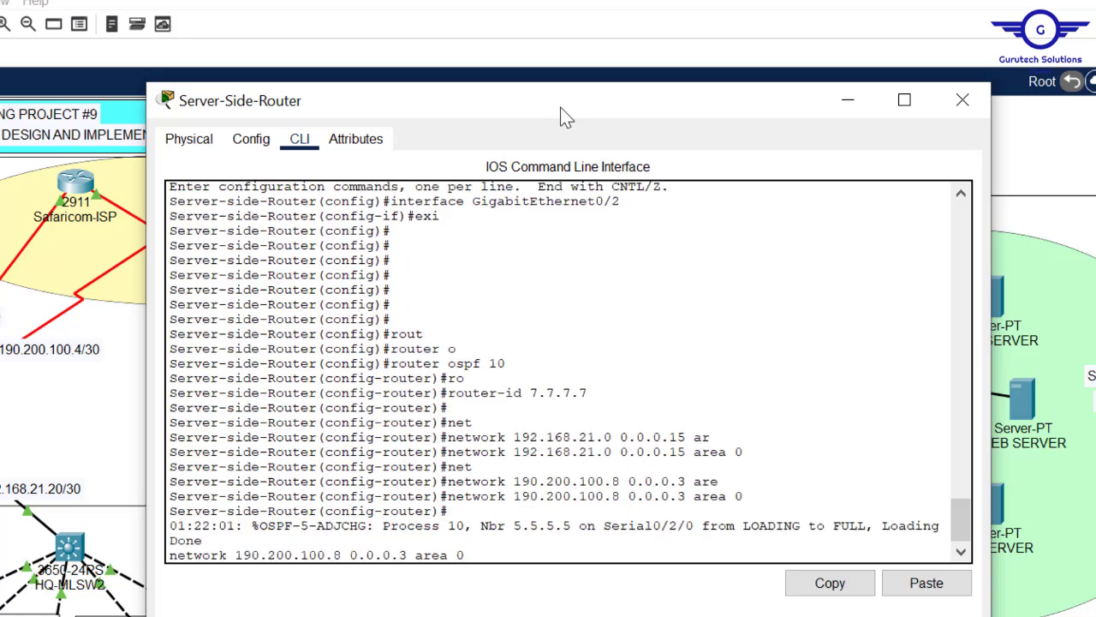
{"action": "key", "text": "Return"}
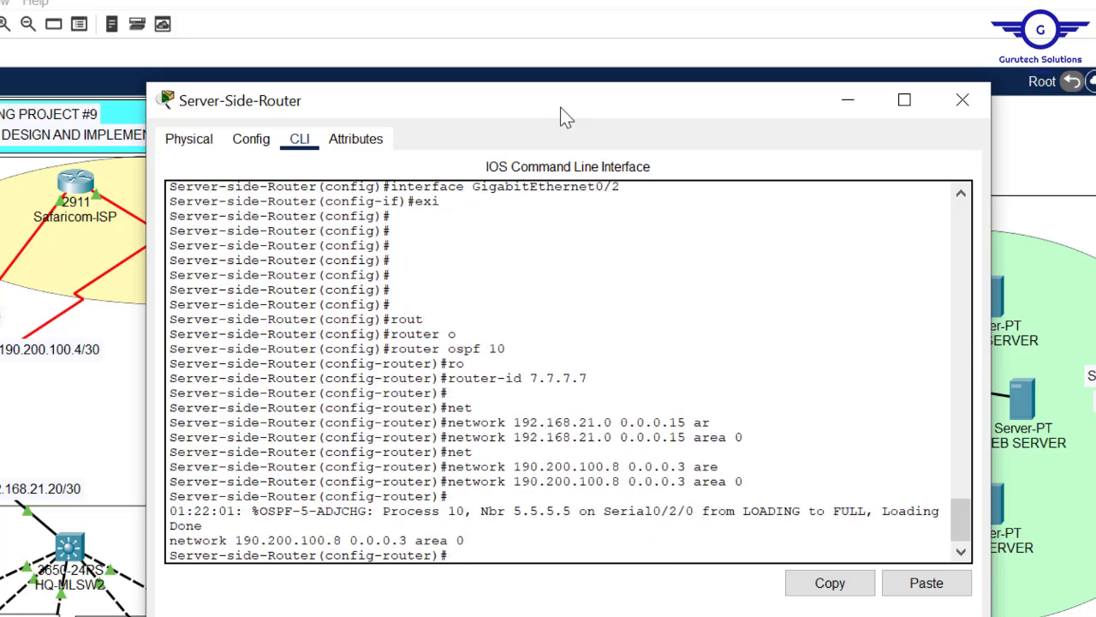
{"action": "key", "text": "Up"}
{"action": "key", "text": "Left"}
{"action": "key", "text": "Left"}
{"action": "key", "text": "Left"}
{"action": "key", "text": "Left"}
{"action": "key", "text": "Left"}
{"action": "key", "text": "Left"}
{"action": "key", "text": "Left"}
{"action": "key", "text": "Left"}
{"action": "key", "text": "Left"}
{"action": "key", "text": "Left"}
{"action": "key", "text": "Left"}
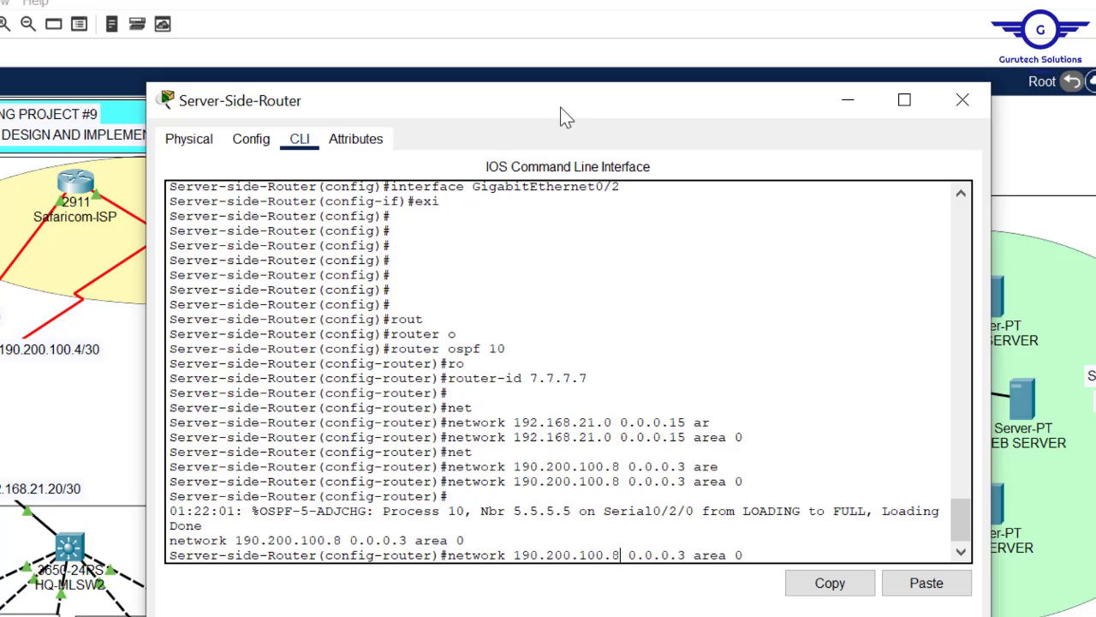
{"action": "key", "text": "BackSpace"}
{"action": "type", "text": "12"}
{"action": "key", "text": "Return"}
{"action": "key", "text": "Return"}
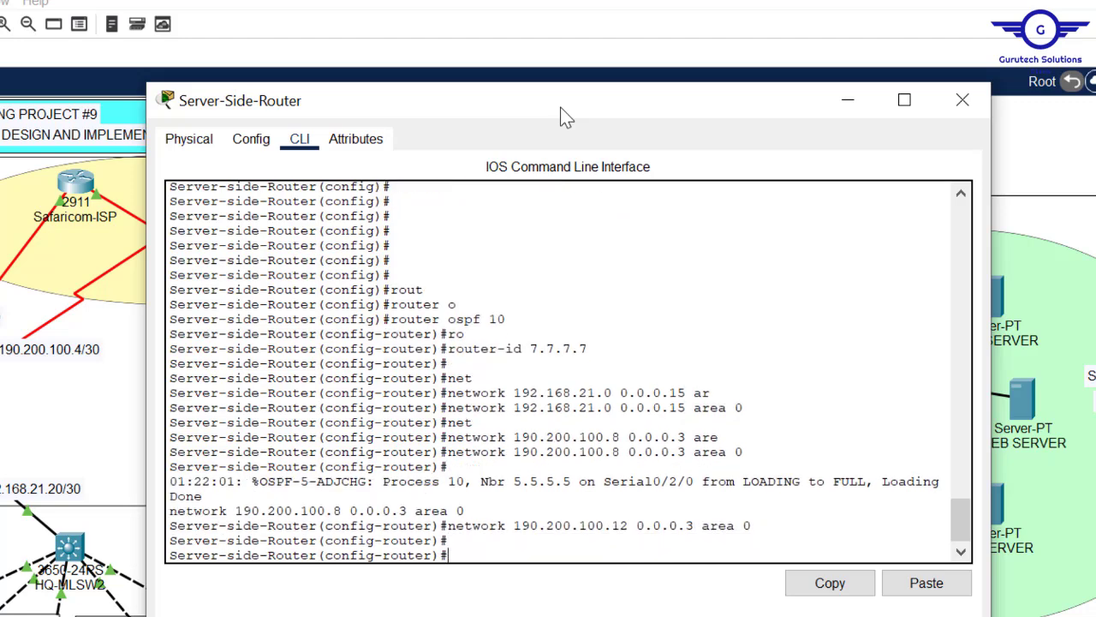
{"action": "type", "text": "exit"}
{"action": "key", "text": "Return"}
{"action": "key", "text": "Return"}
{"action": "key", "text": "Return"}
{"action": "key", "text": "Return"}
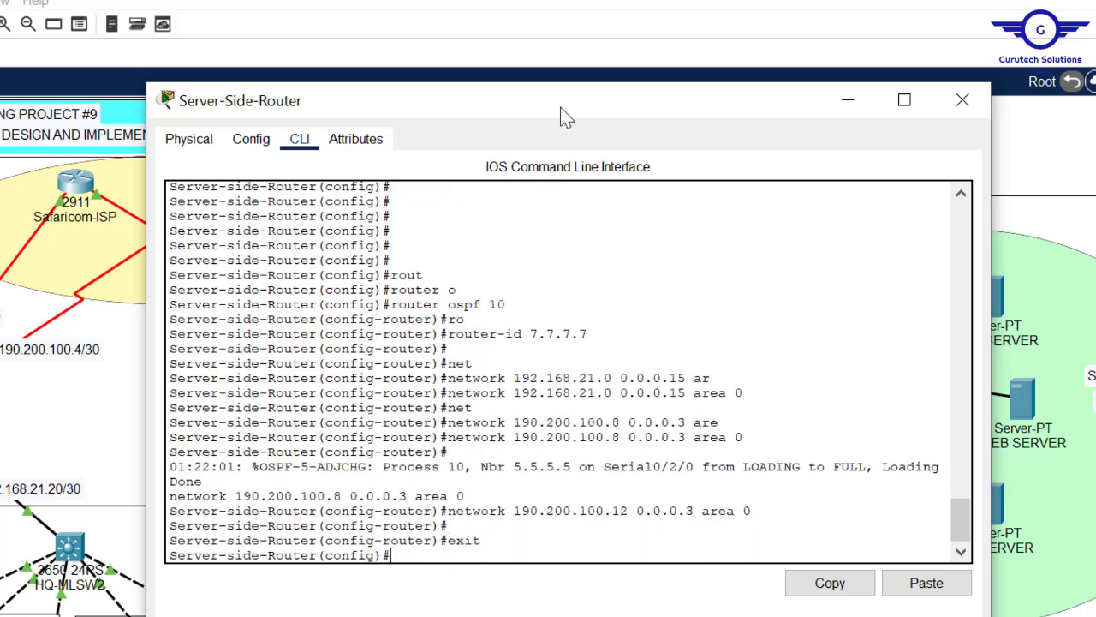
- Save the router configuration with 'do wr' and close the Server-Side-Router window
{"action": "type", "text": "d"}
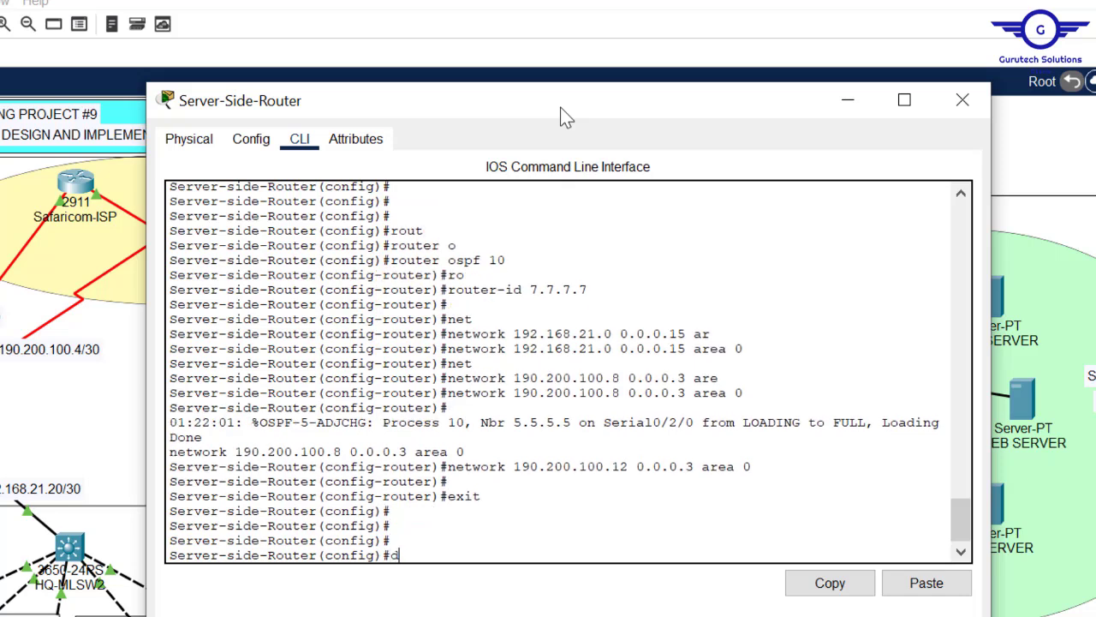
{"action": "type", "text": "o wr"}
{"action": "key", "text": "Return"}
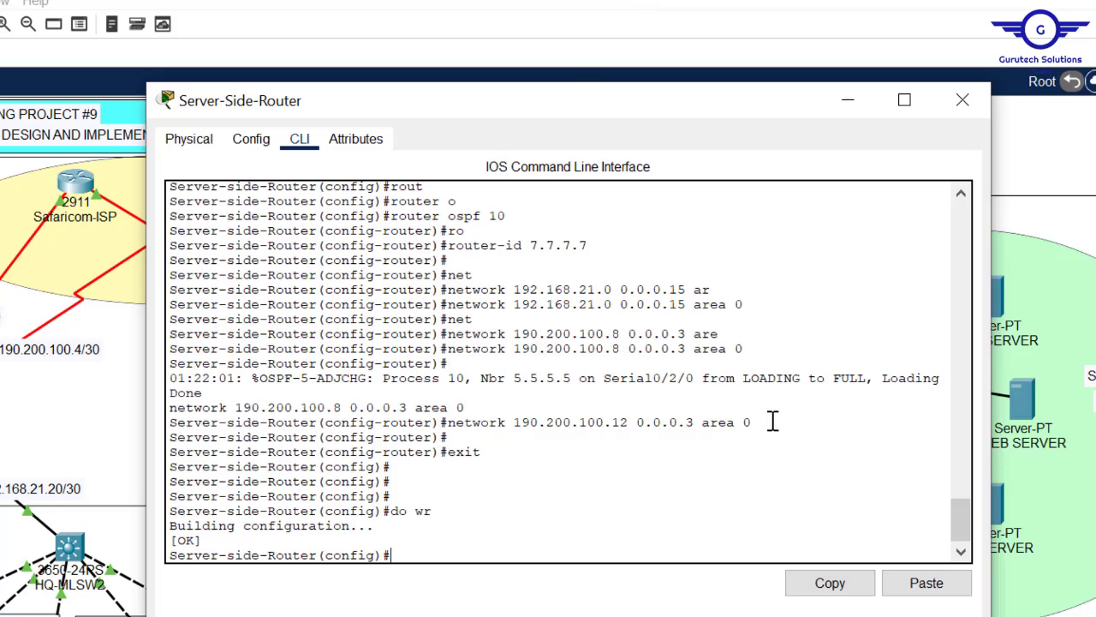
{"action": "left_click_drag", "start_coordinate": [755, 424], "coordinate": [480, 423]}
{"action": "left_click", "coordinate": [572, 510]}
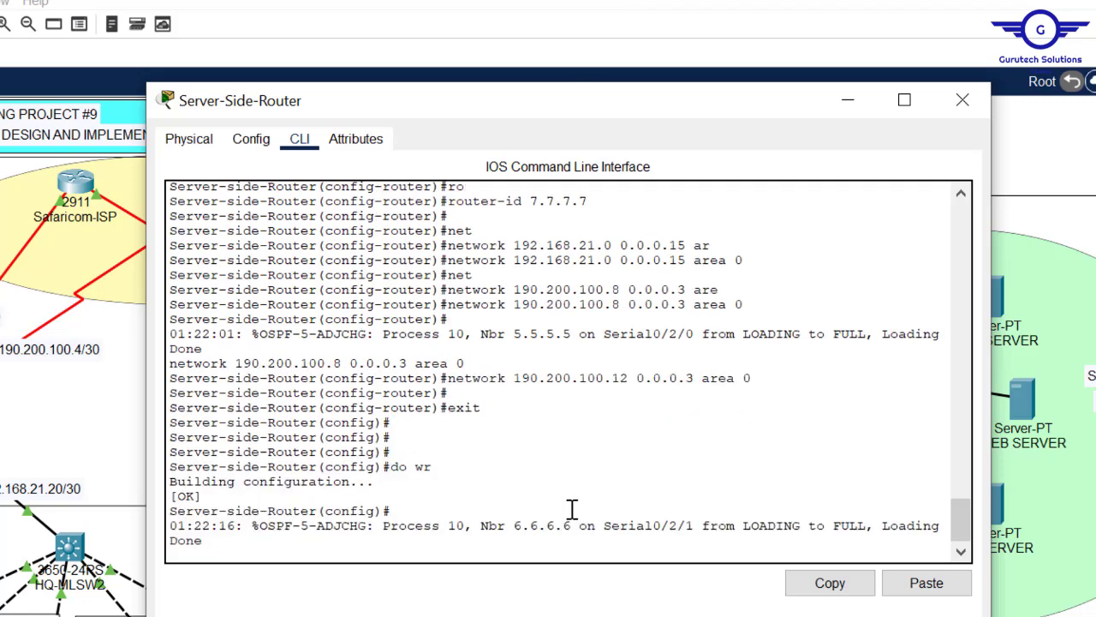
{"action": "key", "text": "Return"}
{"action": "key", "text": "Return"}
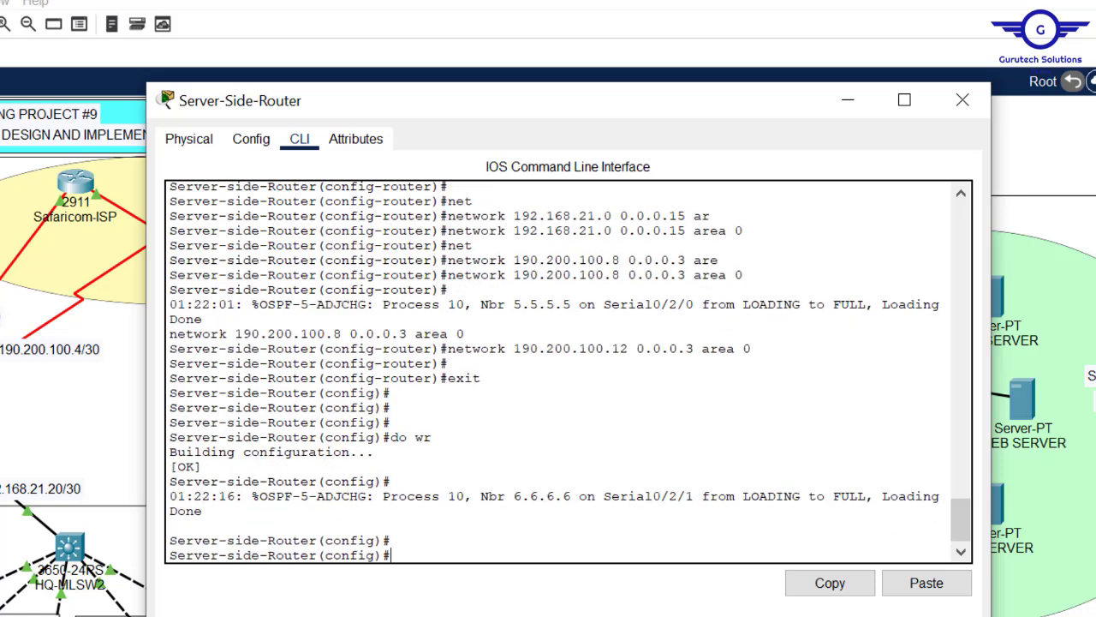
{"action": "type", "text": "do wr"}
{"action": "key", "text": "Return"}
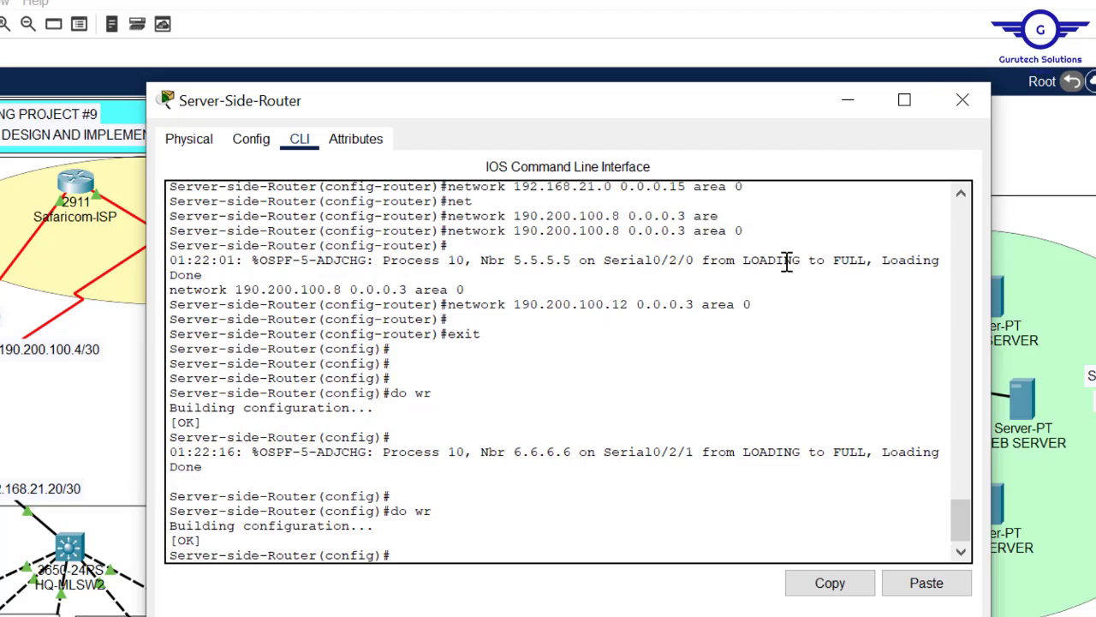
{"action": "left_click", "coordinate": [962, 102]}
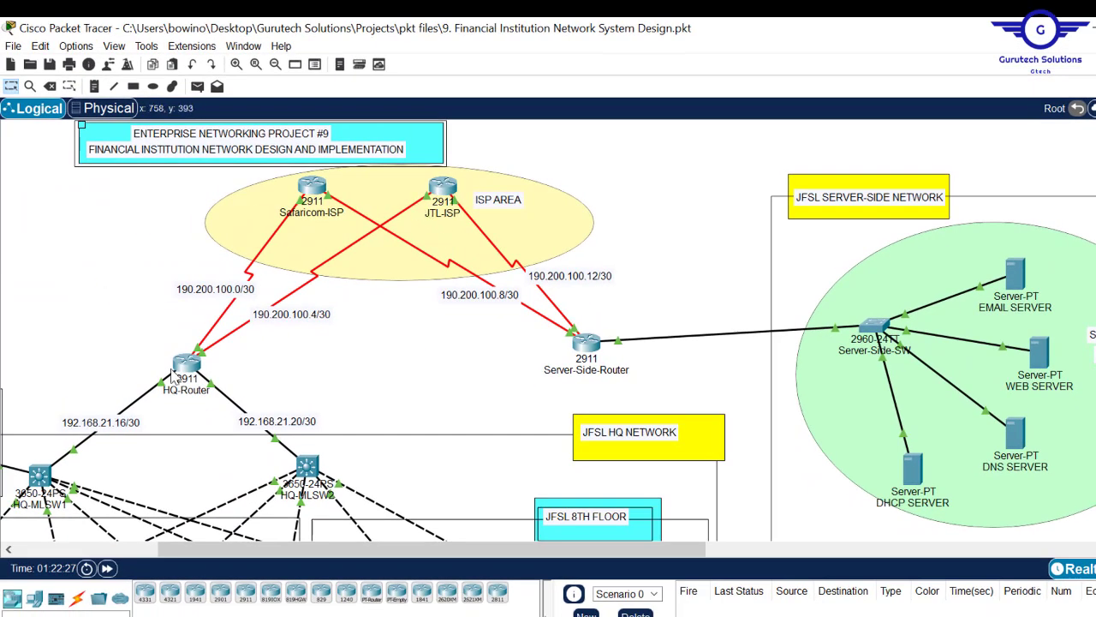
{"action": "left_click", "coordinate": [186, 364]}
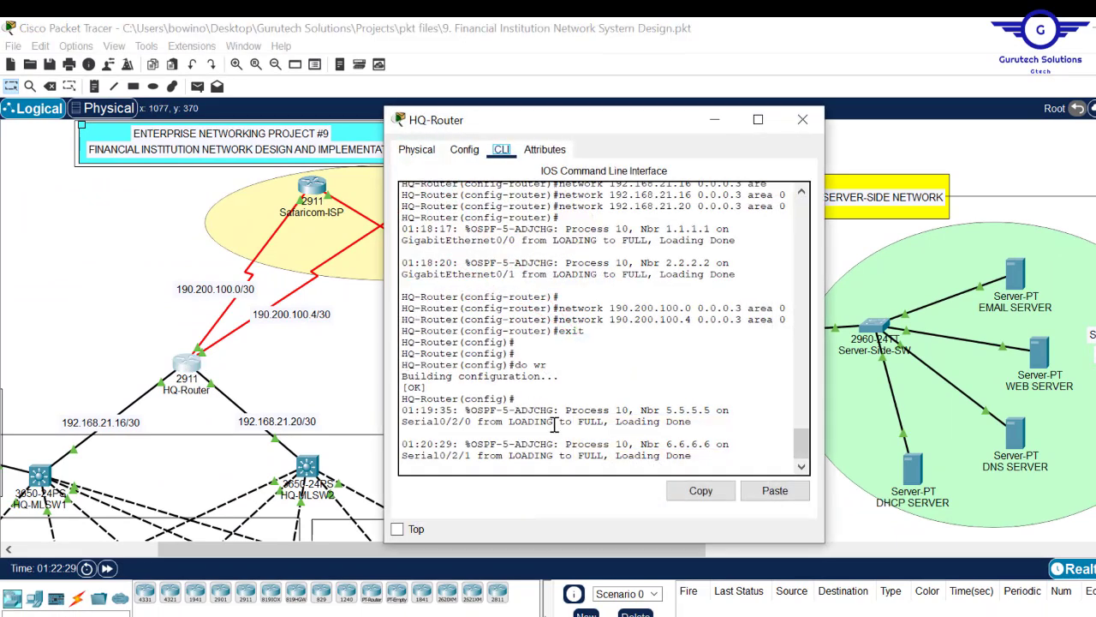
{"action": "key", "text": "Return"}
{"action": "key", "text": "Return"}
{"action": "type", "text": "do sh ip ospf neigh"}
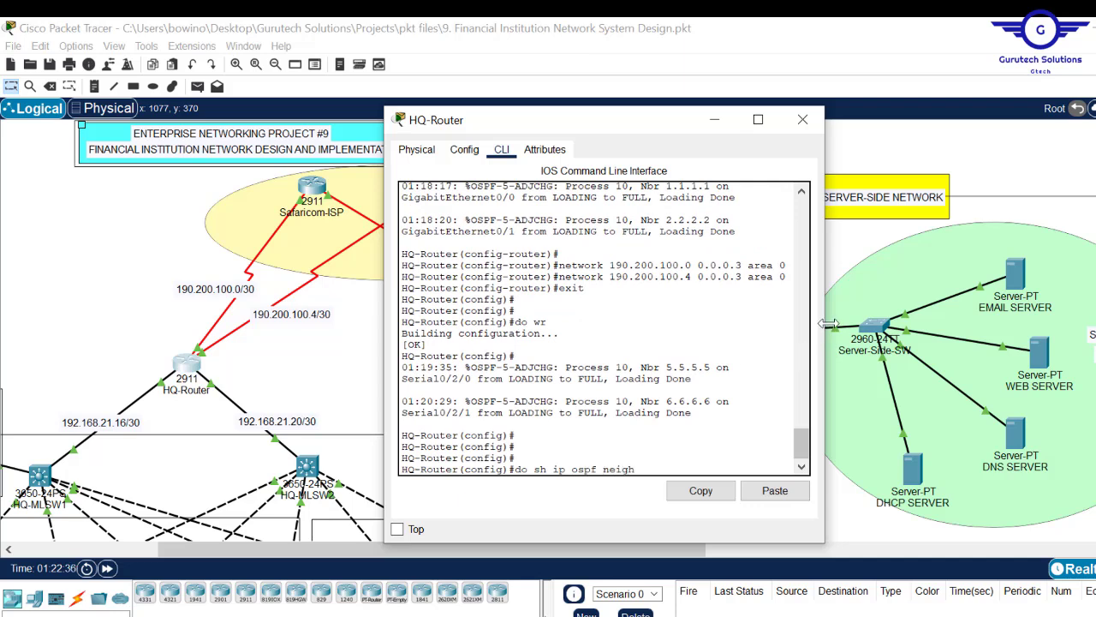
{"action": "left_click_drag", "start_coordinate": [825, 323], "coordinate": [1095, 324]}
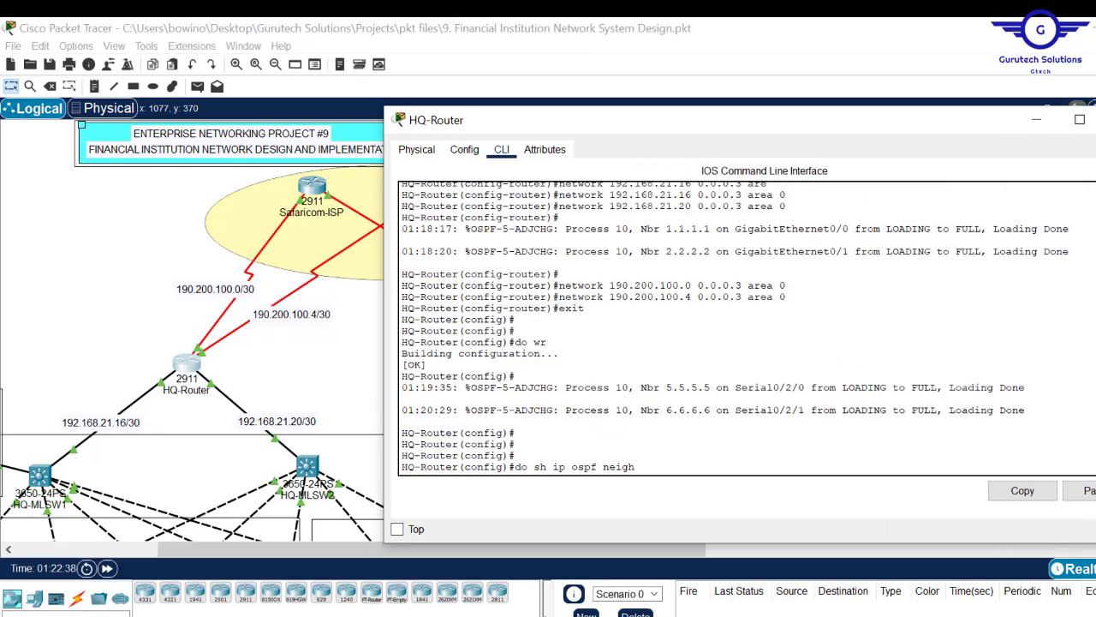
{"action": "key", "text": "Return"}
{"action": "key", "text": "Return"}
{"action": "key", "text": "Return"}
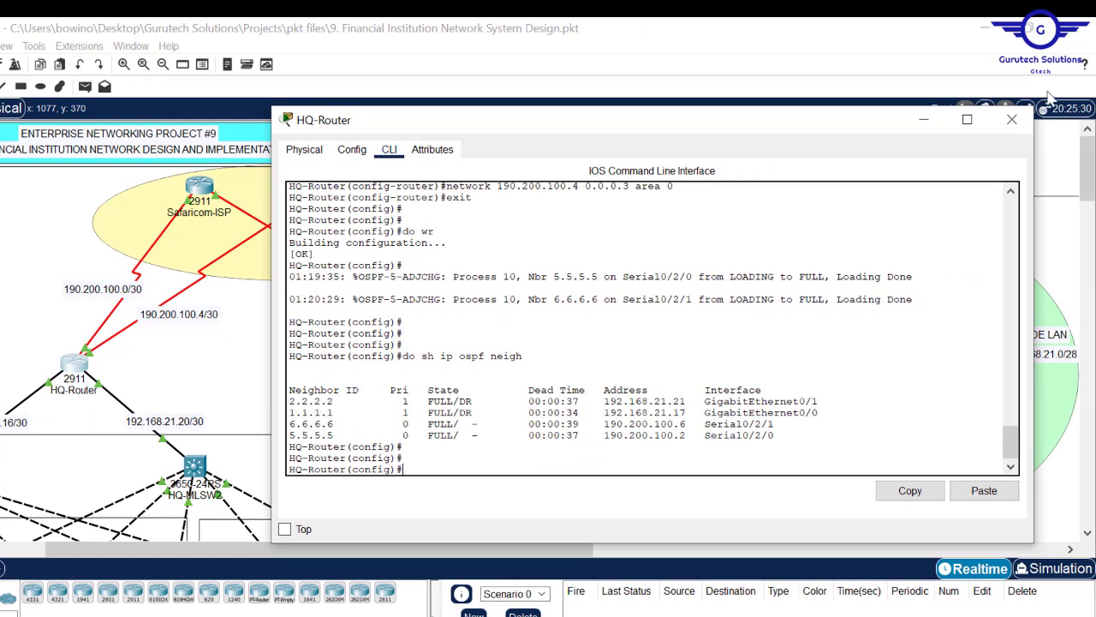
{"action": "left_click", "coordinate": [1012, 120]}
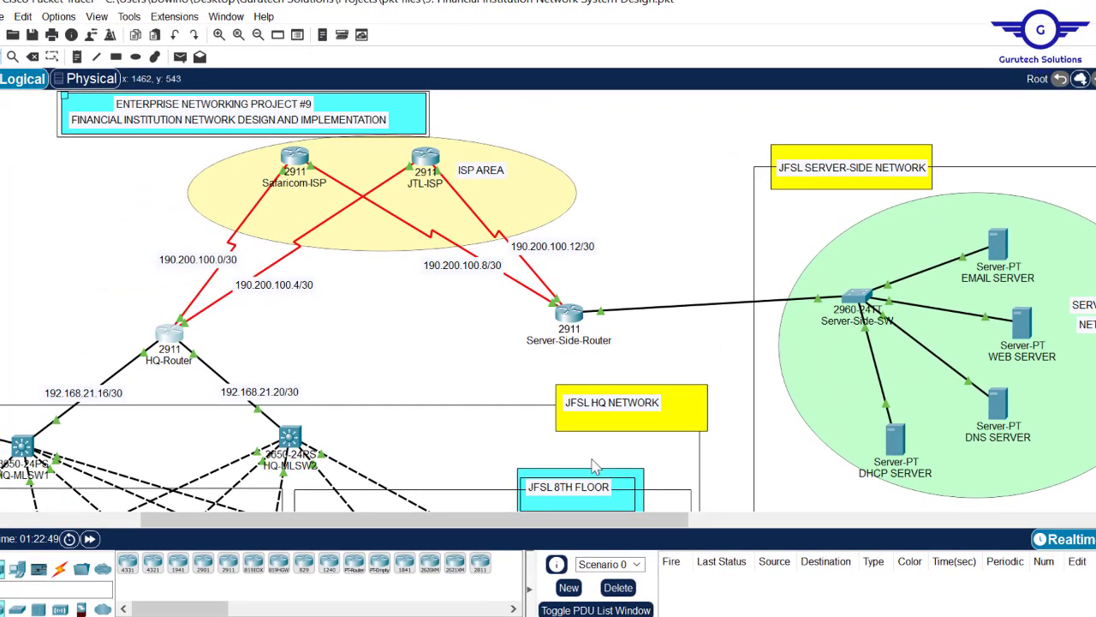
- Check step 6 of Config.txt (static server-room IPs), then pan Packet Tracer to the Server-Side LAN
{"action": "left_click_drag", "start_coordinate": [580, 524], "coordinate": [448, 519]}
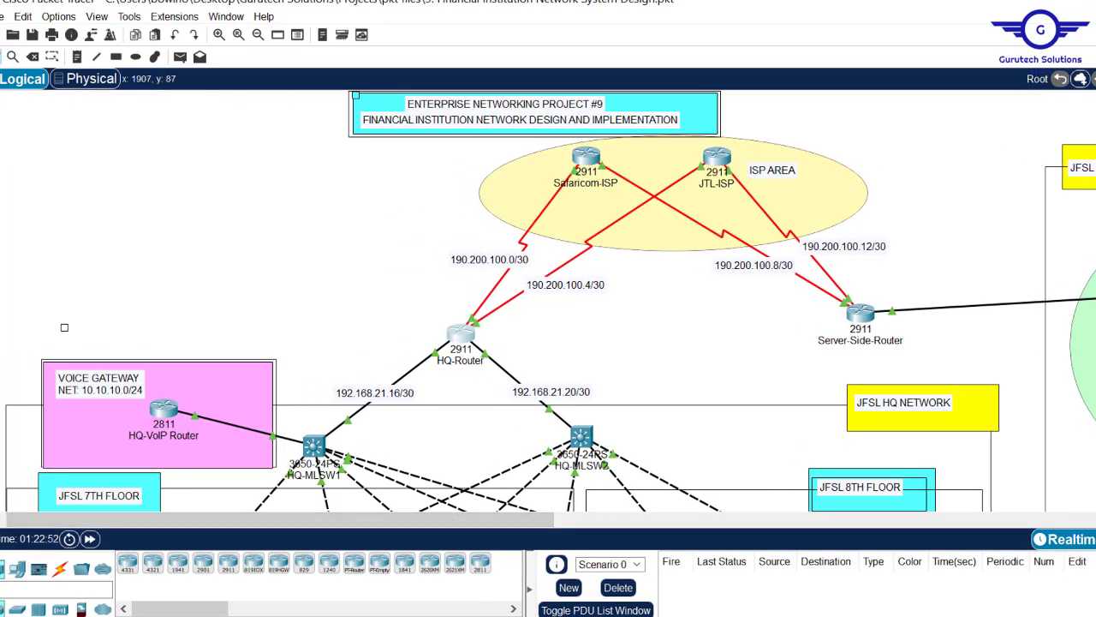
{"action": "scroll", "coordinate": [64, 327], "scroll_direction": "down", "scroll_amount": 5}
{"action": "scroll", "coordinate": [64, 327], "scroll_direction": "up", "scroll_amount": 5}
{"action": "scroll", "coordinate": [64, 327], "scroll_direction": "down", "scroll_amount": 5}
{"action": "scroll", "coordinate": [64, 184], "scroll_direction": "up", "scroll_amount": 1}
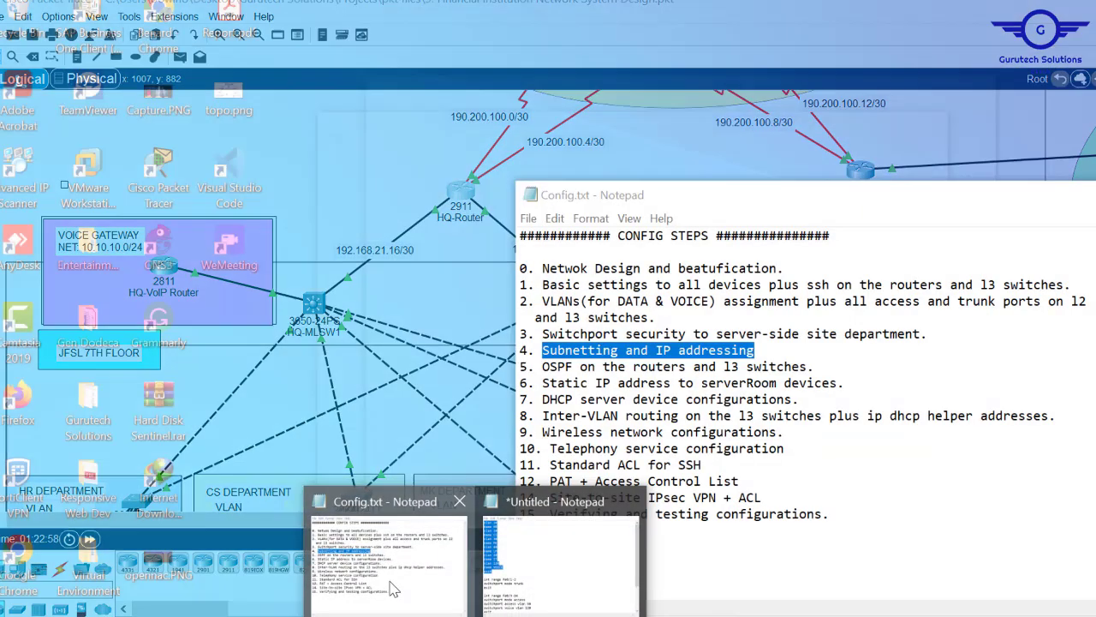
{"action": "left_click", "coordinate": [392, 587]}
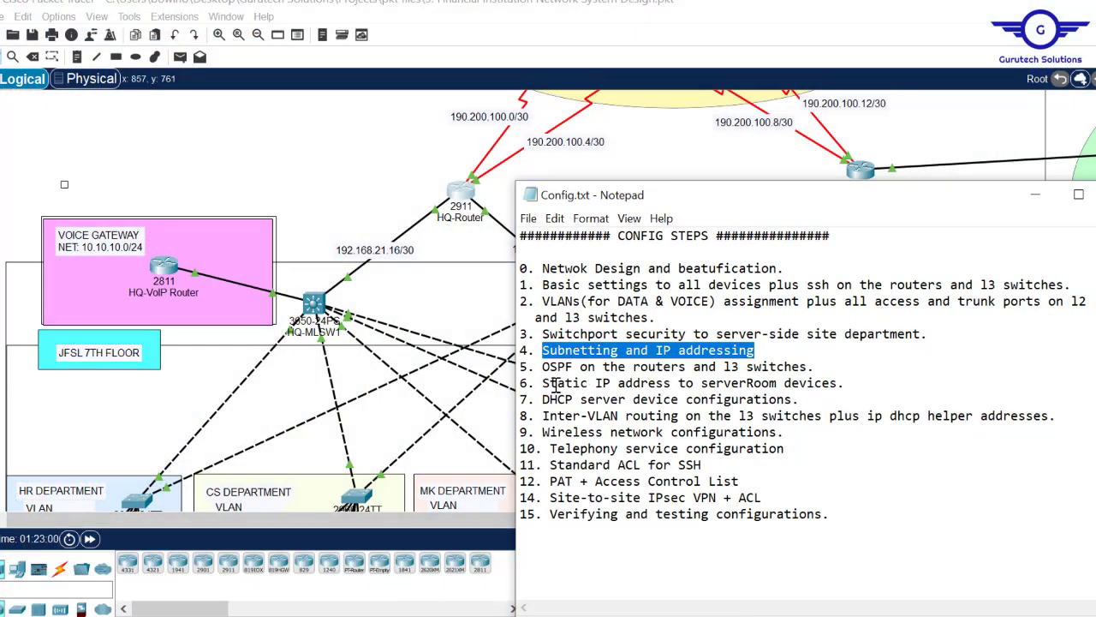
{"action": "left_click_drag", "start_coordinate": [543, 382], "coordinate": [831, 383]}
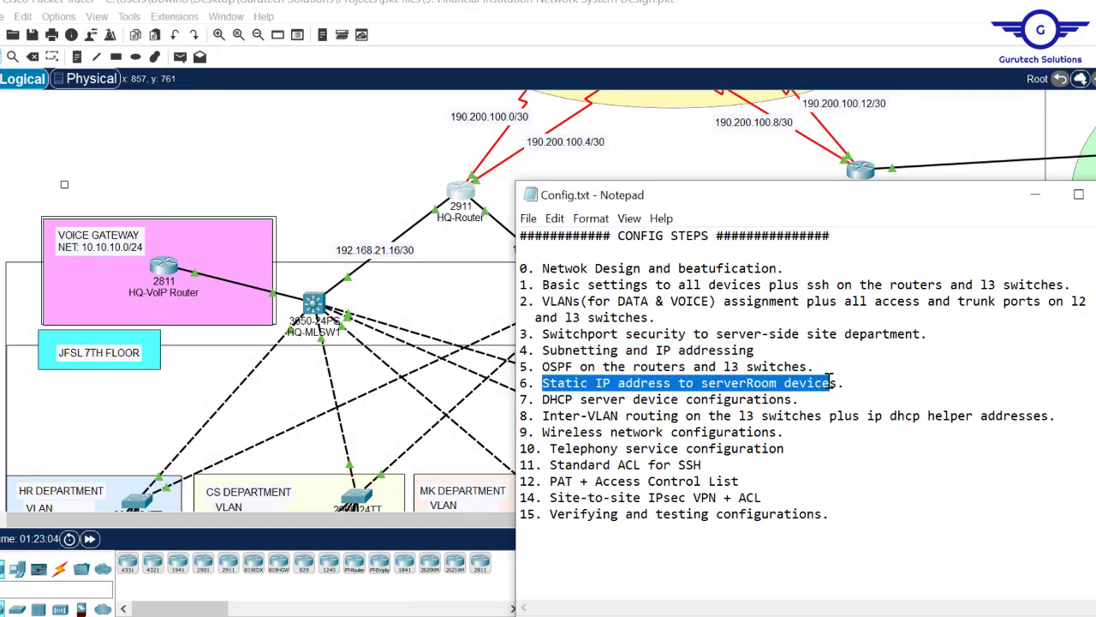
{"action": "left_click", "coordinate": [967, 137]}
{"action": "left_click_drag", "start_coordinate": [411, 520], "coordinate": [622, 523]}
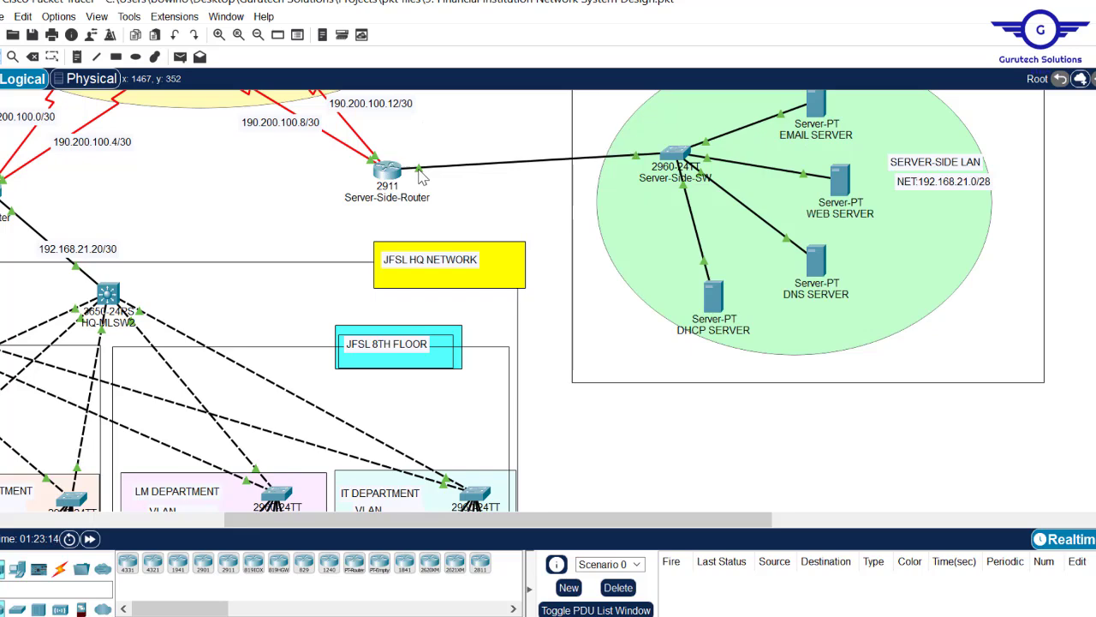
- Open the DHCP SERVER's IP Configuration on its Desktop
{"action": "mouse_move", "coordinate": [390, 171]}
{"action": "scroll", "coordinate": [805, 175], "scroll_direction": "up", "scroll_amount": 3}
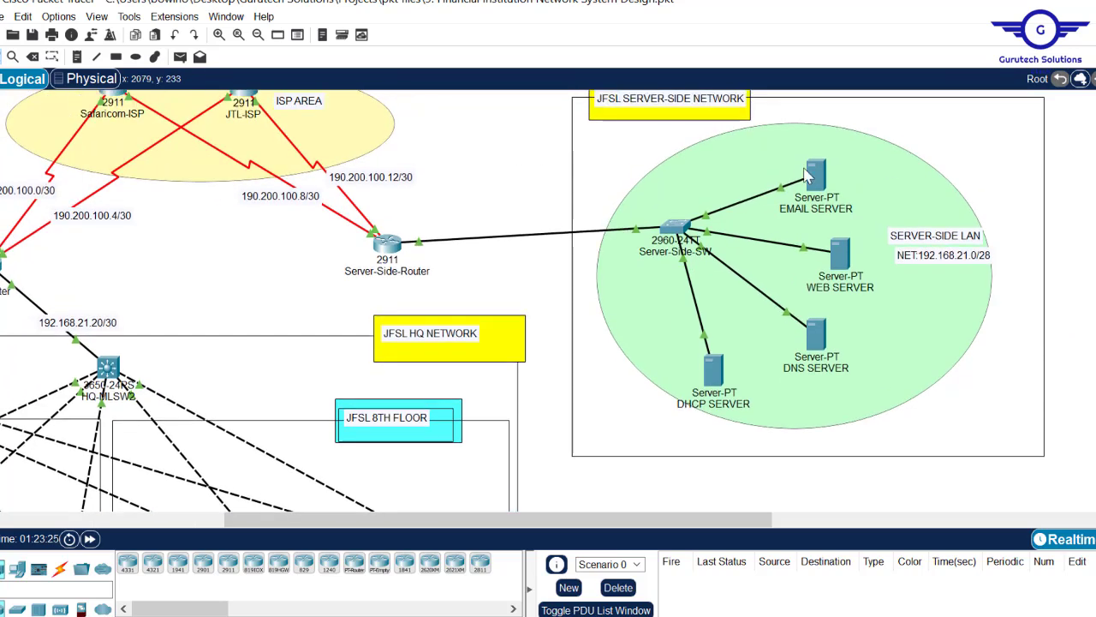
{"action": "left_click", "coordinate": [807, 174]}
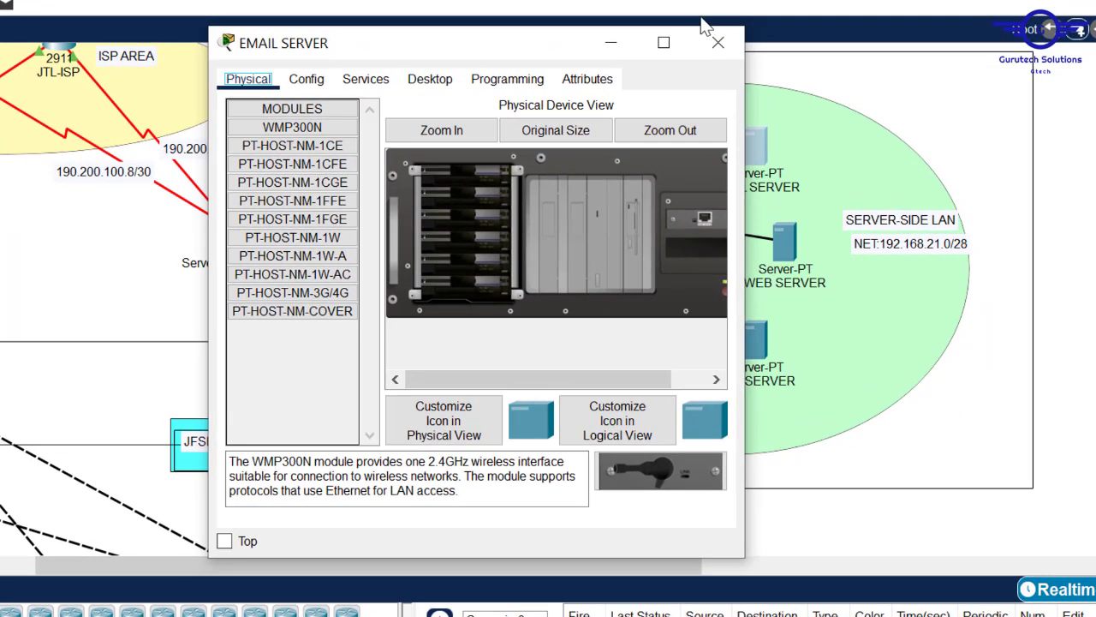
{"action": "left_click", "coordinate": [712, 39]}
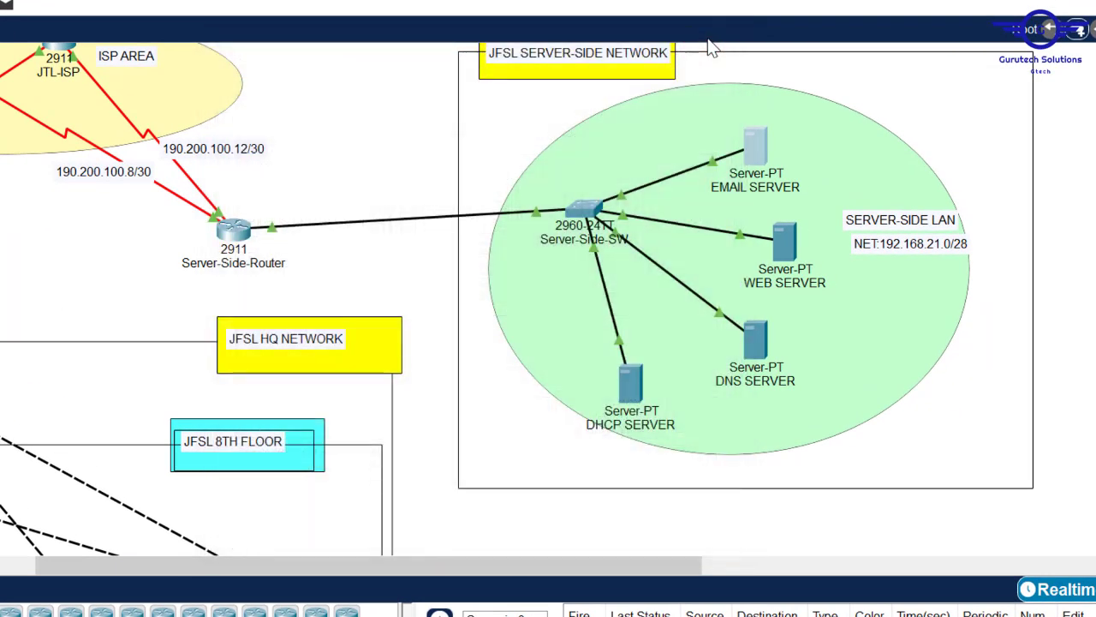
{"action": "left_click", "coordinate": [631, 371]}
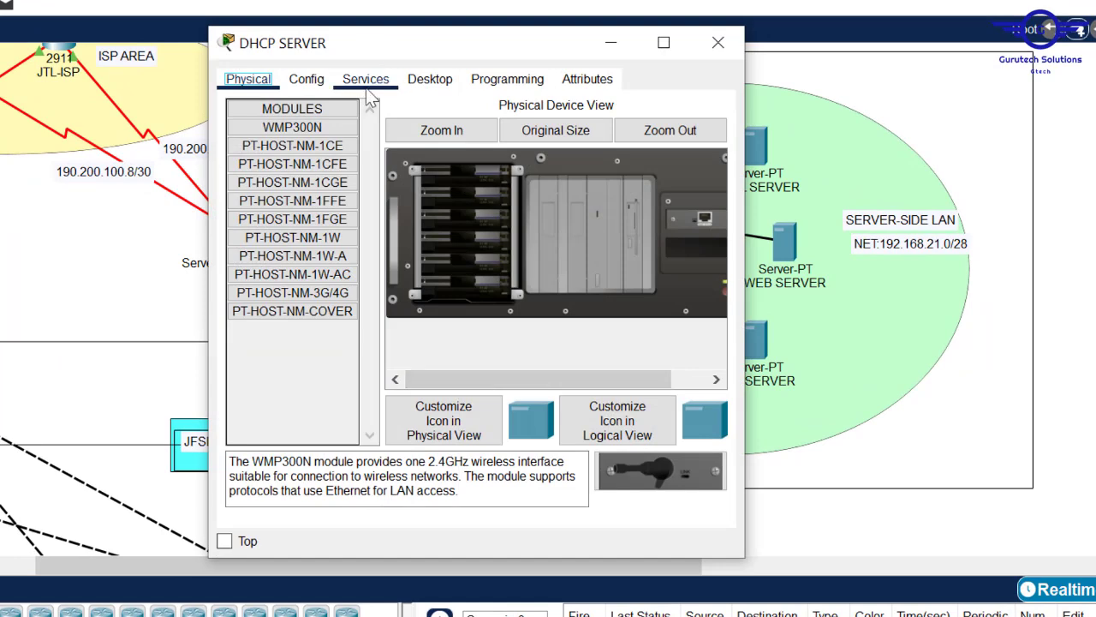
{"action": "left_click", "coordinate": [308, 80]}
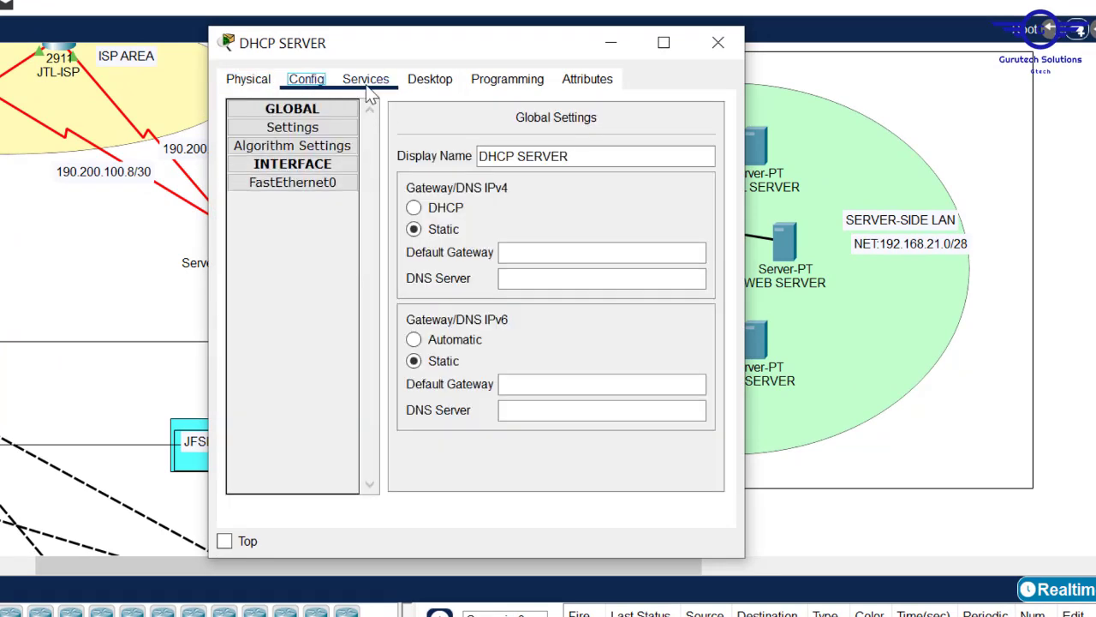
{"action": "left_click", "coordinate": [429, 79]}
{"action": "left_click", "coordinate": [256, 176]}
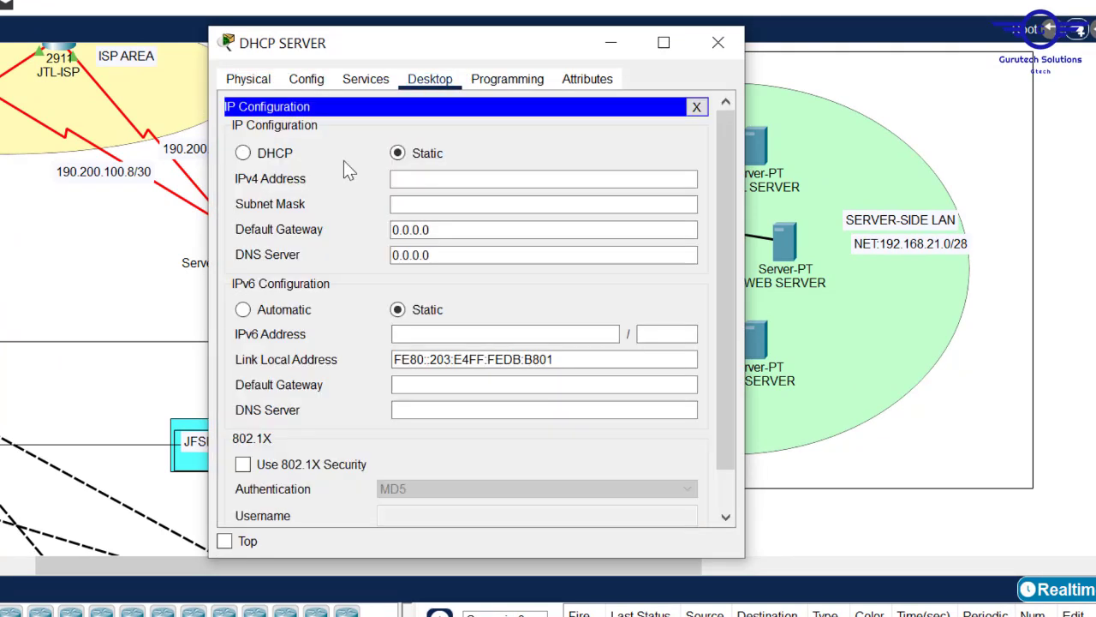
- Enter the DHCP server's IPv4 address, mask 255.255.255.240 and gateway 192.168.21.1
{"action": "left_click", "coordinate": [417, 174]}
{"action": "type", "text": "192.168.21"}
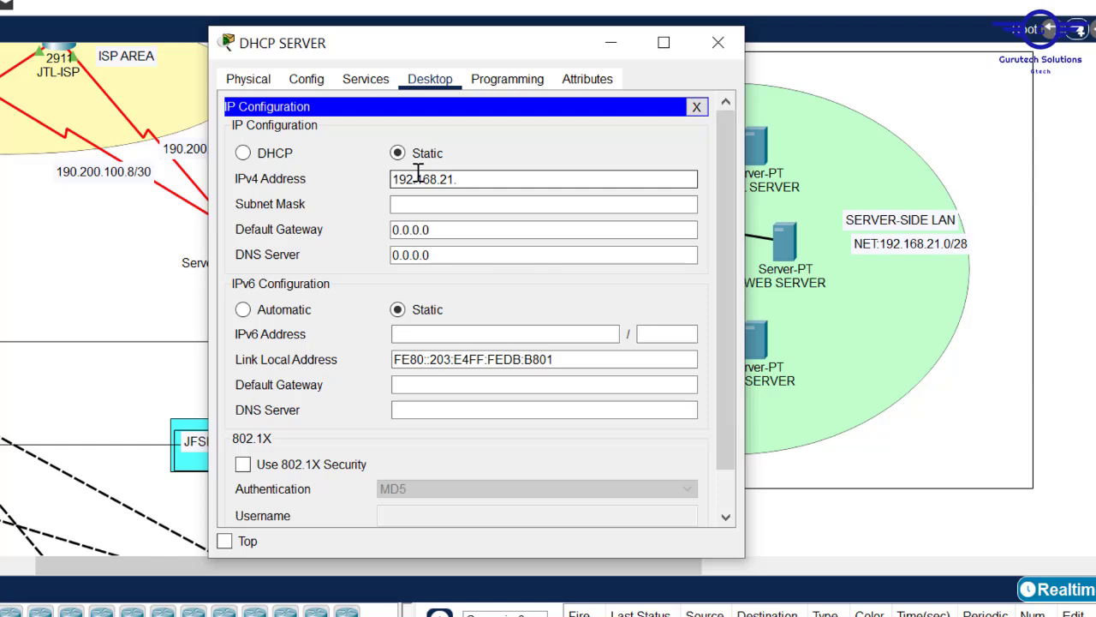
{"action": "type", "text": ".25"}
{"action": "left_click", "coordinate": [445, 210]}
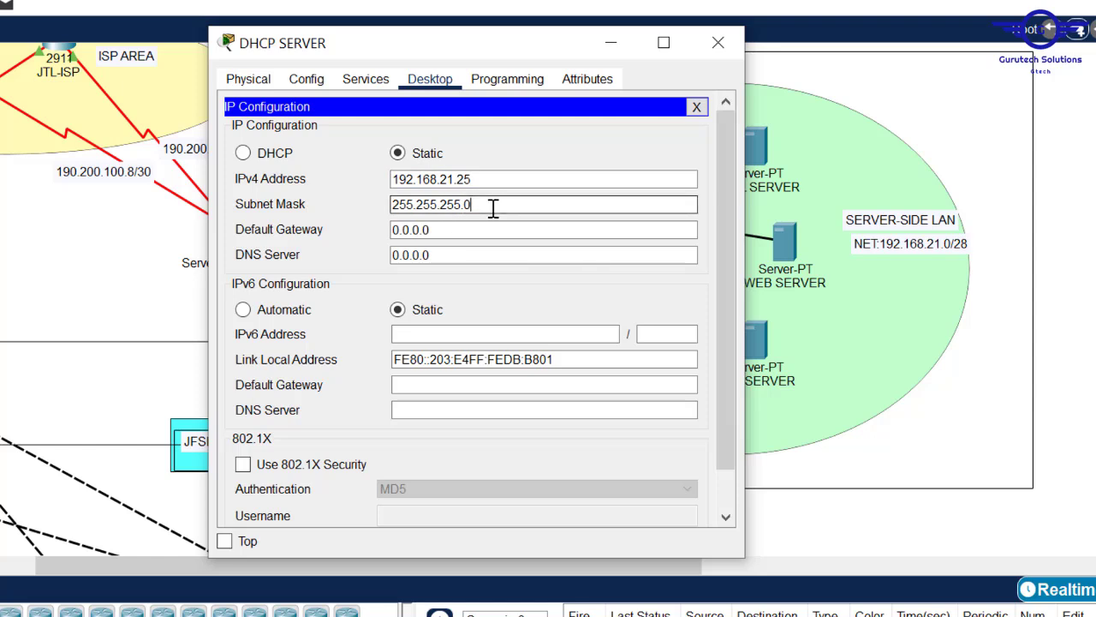
{"action": "key", "text": "BackSpace"}
{"action": "type", "text": "240"}
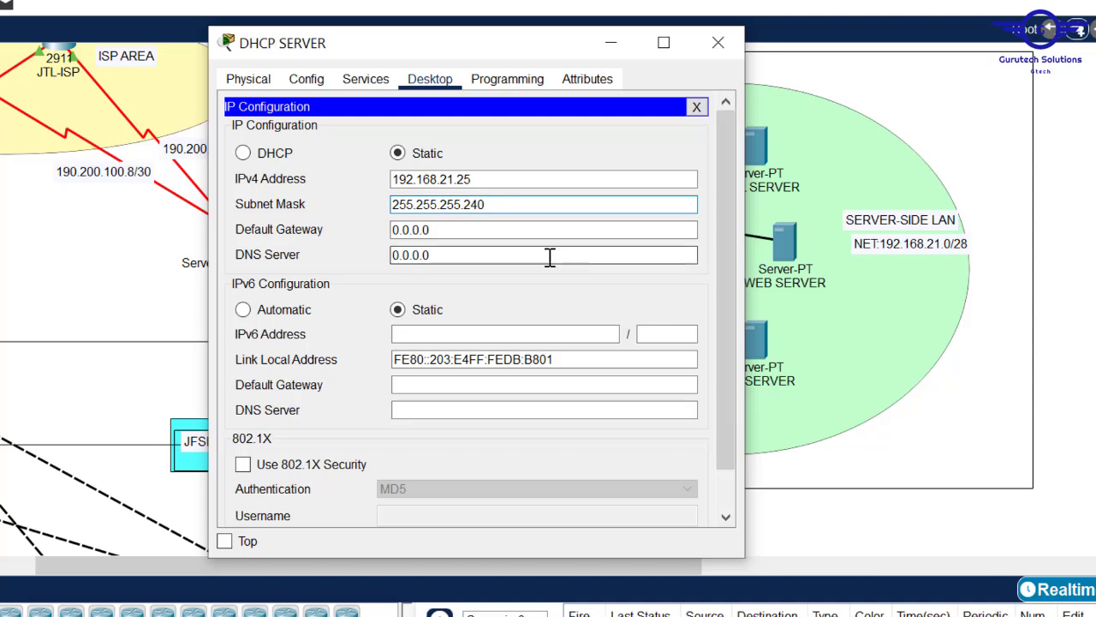
{"action": "left_click_drag", "start_coordinate": [482, 179], "coordinate": [356, 181]}
{"action": "key", "text": "ctrl+c"}
{"action": "left_click_drag", "start_coordinate": [455, 235], "coordinate": [341, 239]}
{"action": "key", "text": "ctrl+v"}
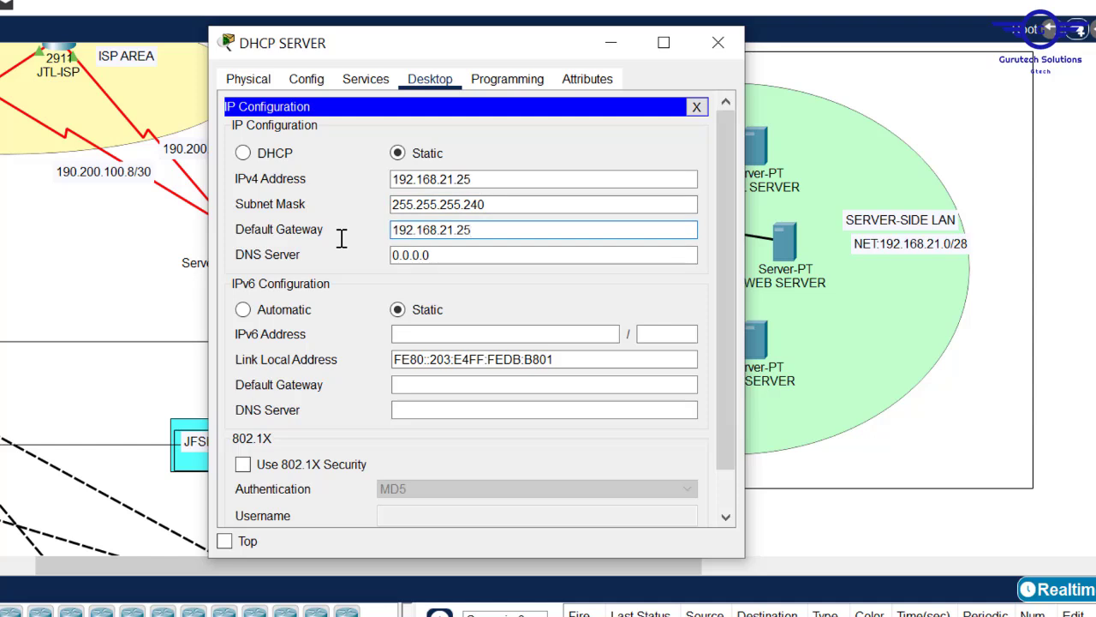
{"action": "key", "text": "BackSpace"}
{"action": "type", "text": "1"}
- Reopen the DHCP server's IP configuration and correct its address to 192.168.21.5
{"action": "double_click", "coordinate": [957, 127]}
{"action": "left_click", "coordinate": [363, 121]}
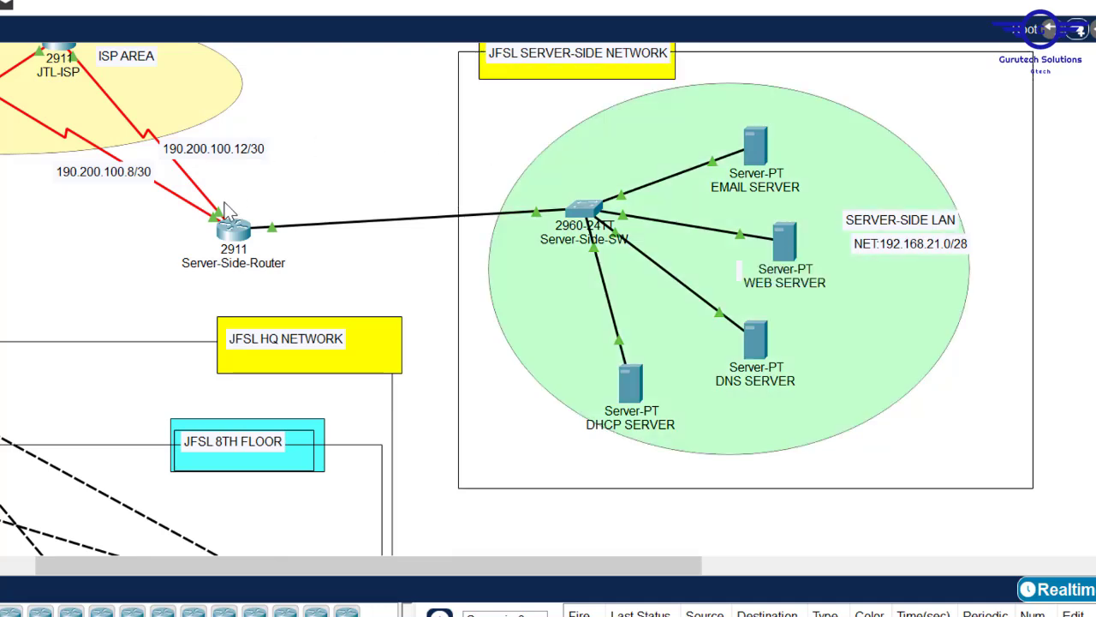
{"action": "mouse_move", "coordinate": [224, 240]}
{"action": "left_click", "coordinate": [633, 372]}
{"action": "left_click", "coordinate": [466, 178]}
{"action": "key", "text": "BackSpace"}
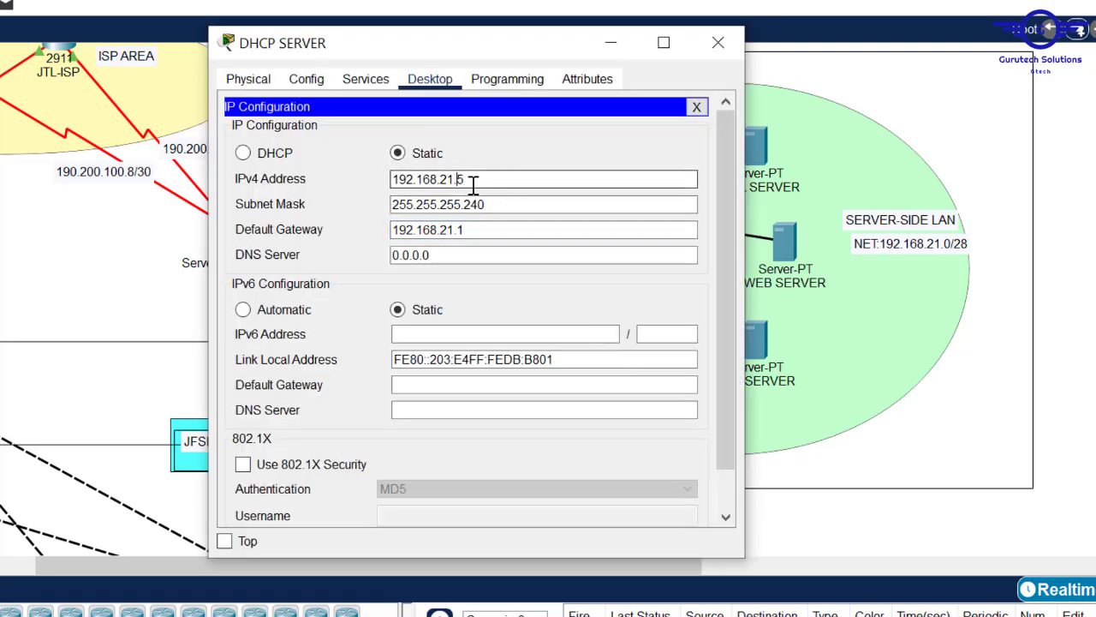
- Set the DHCP server's DNS server to 192.168.21.6
{"action": "left_click", "coordinate": [453, 252]}
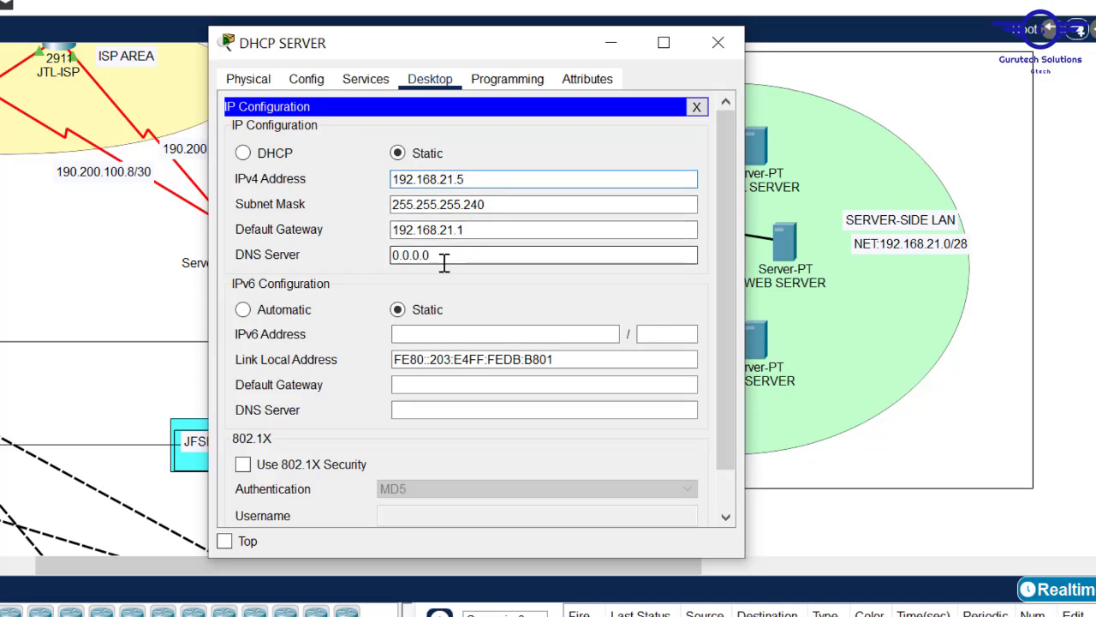
{"action": "left_click_drag", "start_coordinate": [445, 261], "coordinate": [390, 254]}
{"action": "type", "text": "192.168.21.25"}
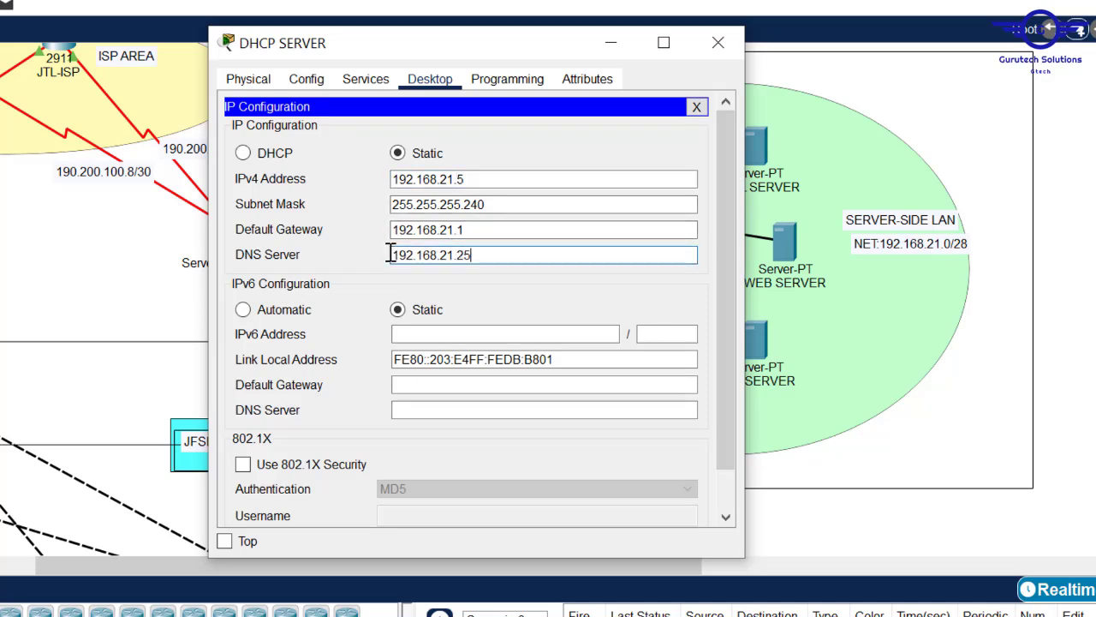
{"action": "key", "text": "BackSpace"}
{"action": "key", "text": "BackSpace"}
{"action": "key", "text": "BackSpace"}
{"action": "type", "text": ".6"}
{"action": "left_click_drag", "start_coordinate": [478, 226], "coordinate": [357, 232]}
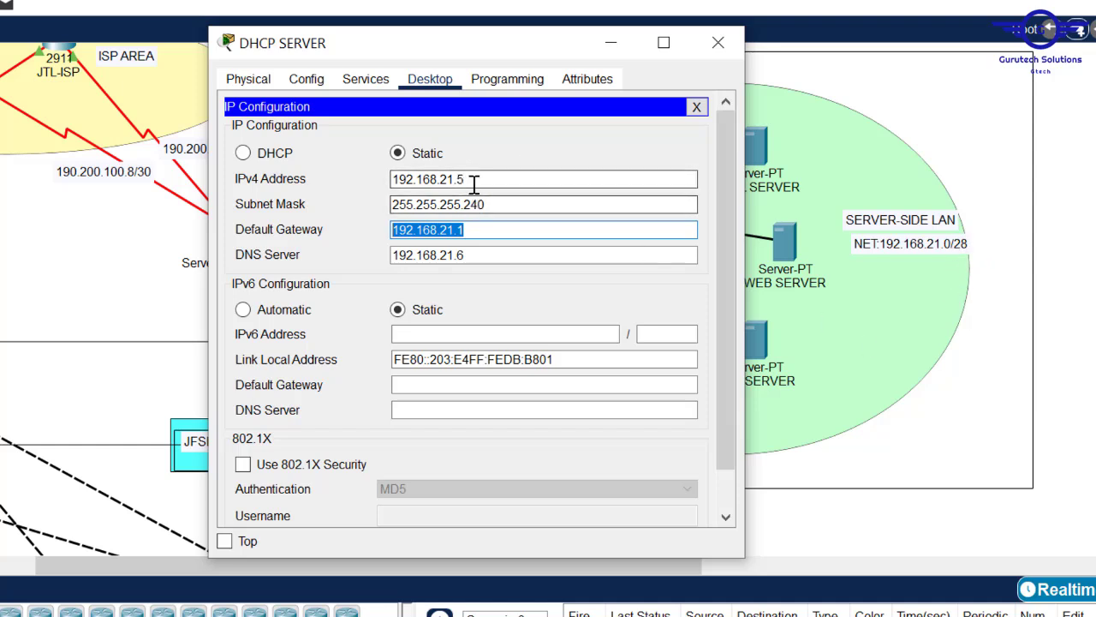
- Recheck the DHCP server's IP configuration and close its window
{"action": "left_click", "coordinate": [718, 42]}
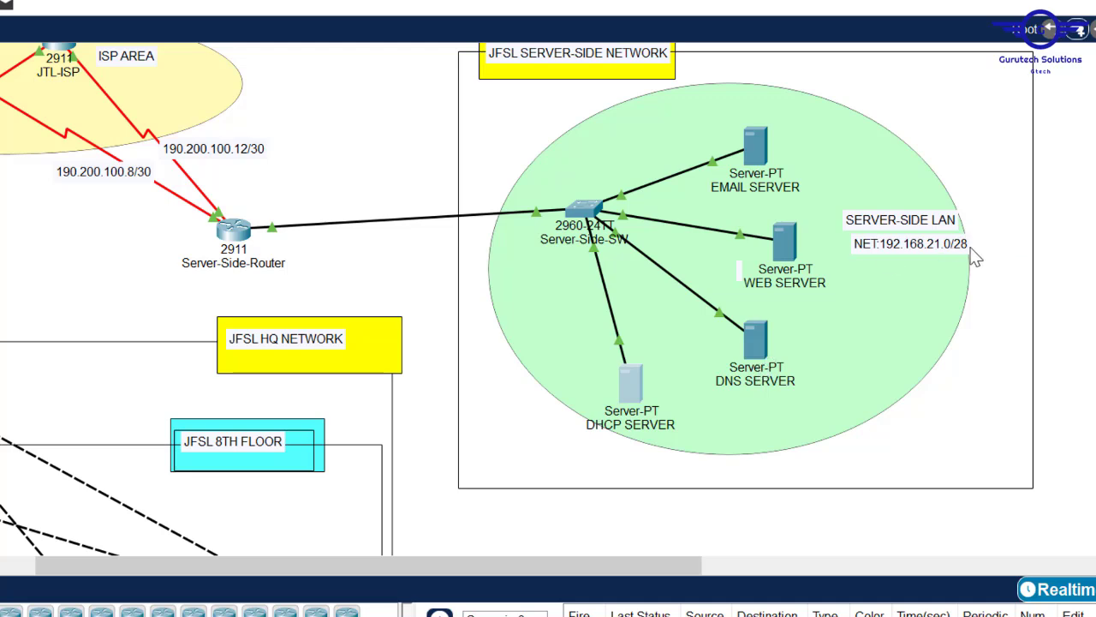
{"action": "left_click", "coordinate": [634, 384]}
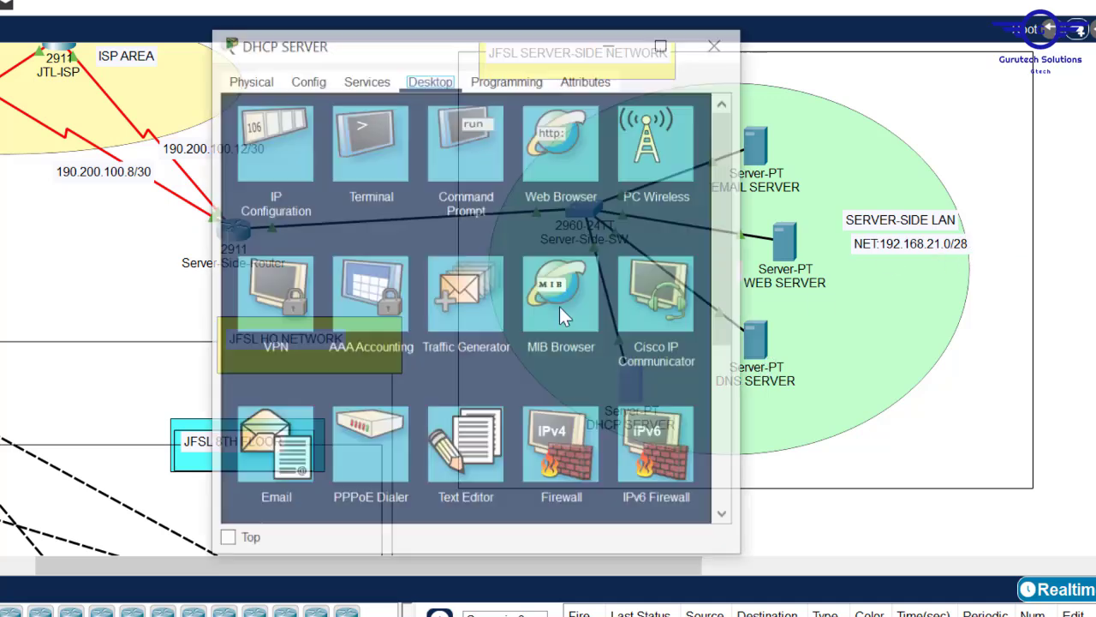
{"action": "left_click", "coordinate": [293, 135]}
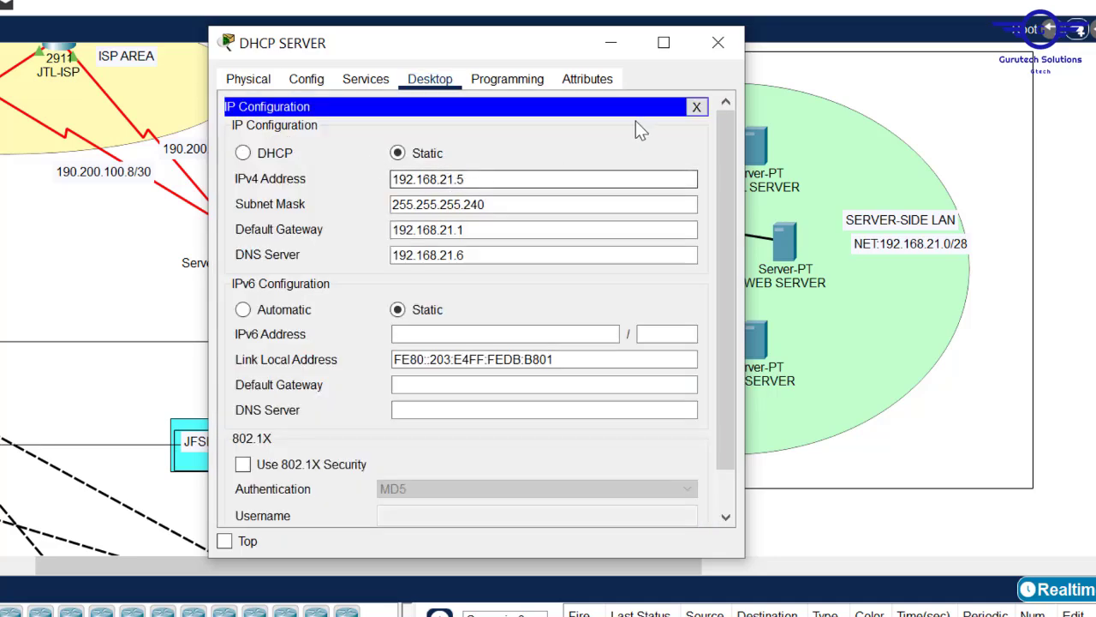
{"action": "left_click", "coordinate": [727, 50]}
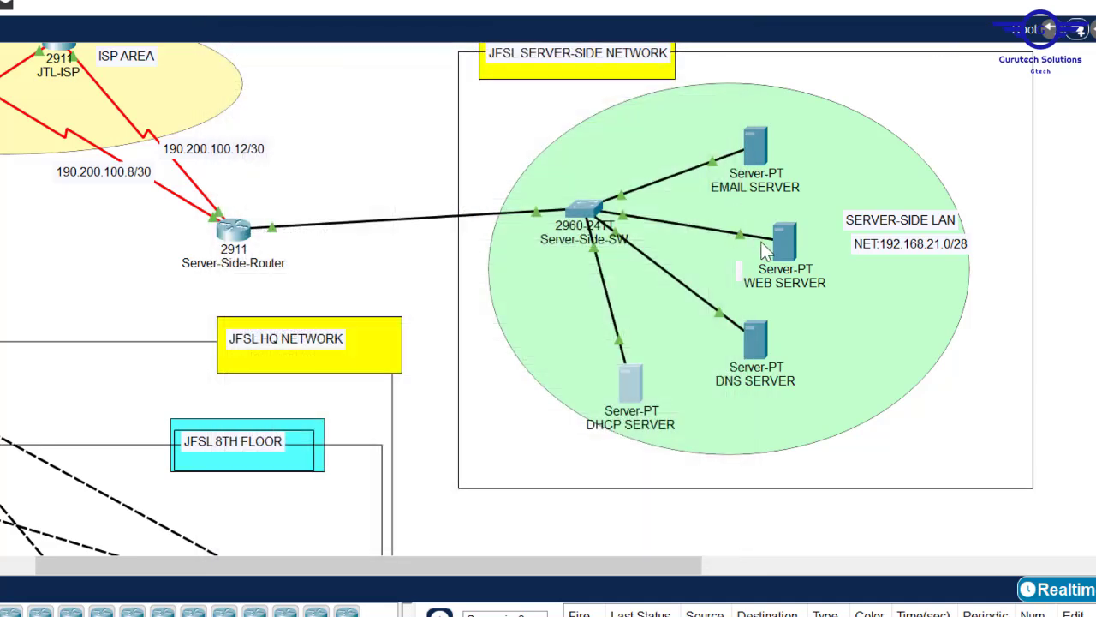
- Give the DNS SERVER 192.168.21.6, mask 255.255.255.240, gateway 192.168.21.1, DNS 192.168.21.6
{"action": "left_click", "coordinate": [754, 338]}
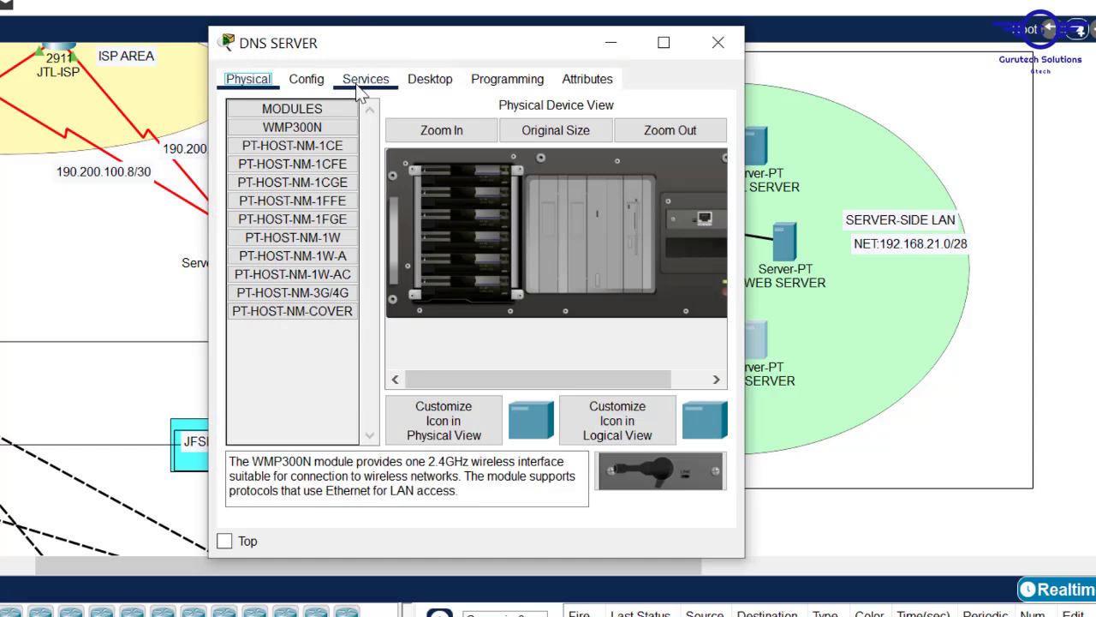
{"action": "left_click", "coordinate": [425, 85]}
{"action": "left_click", "coordinate": [258, 152]}
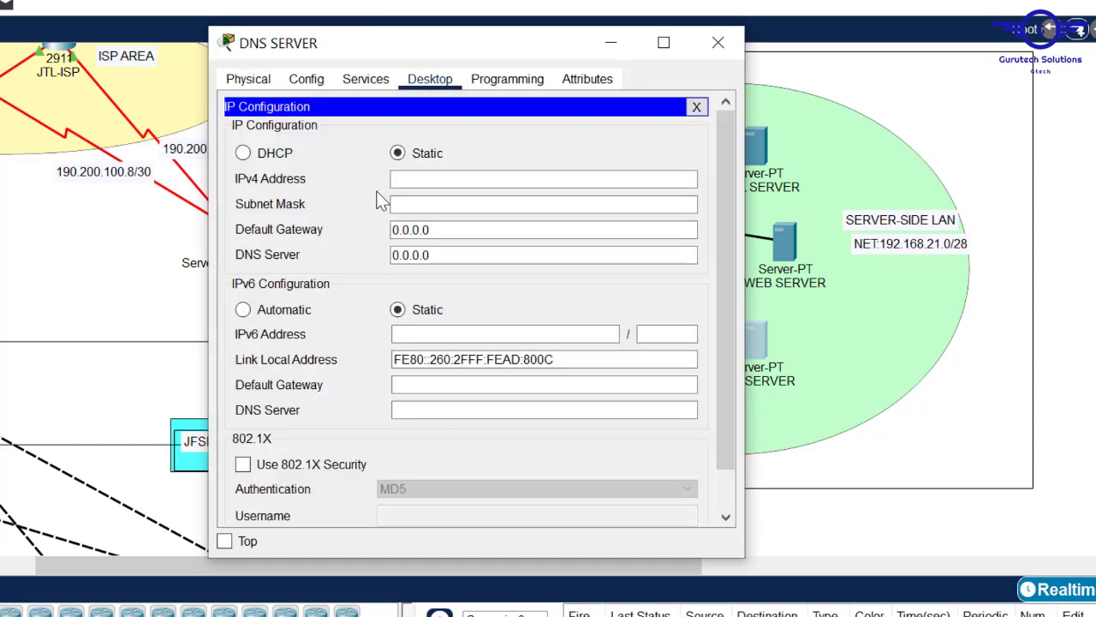
{"action": "type", "text": "192.168.21.1"}
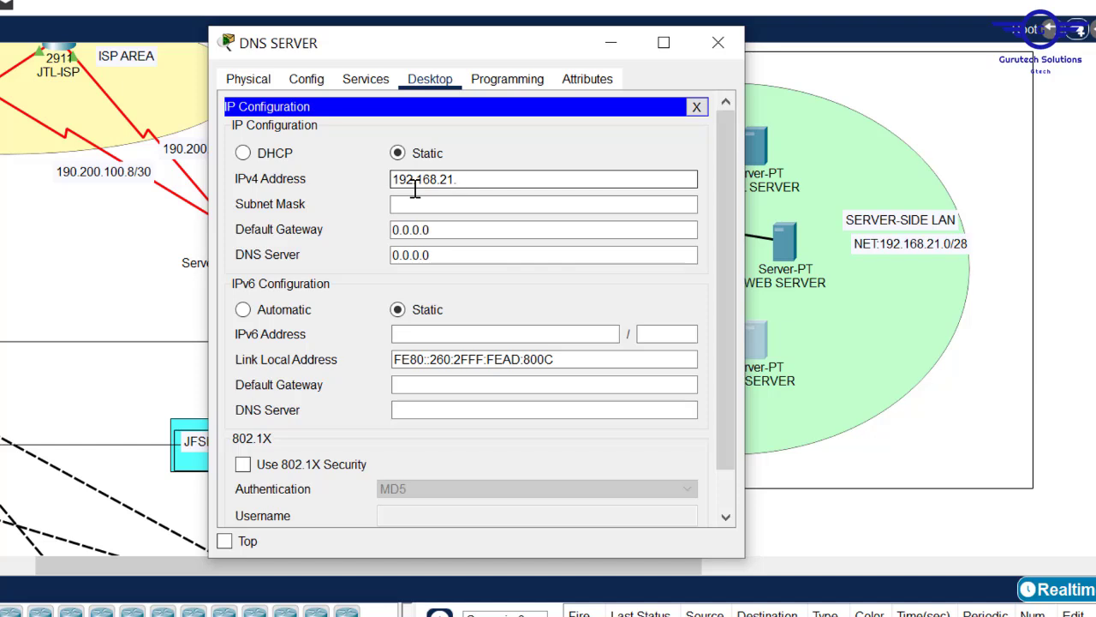
{"action": "left_click", "coordinate": [426, 203]}
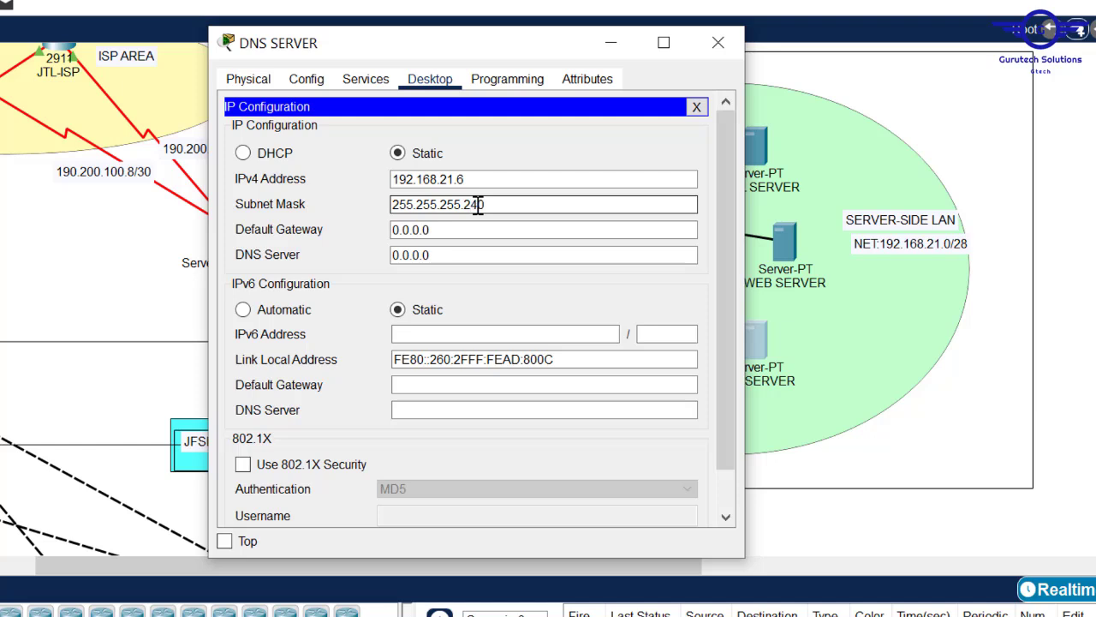
{"action": "left_click", "coordinate": [453, 233]}
{"action": "left_click_drag", "start_coordinate": [453, 231], "coordinate": [372, 215]}
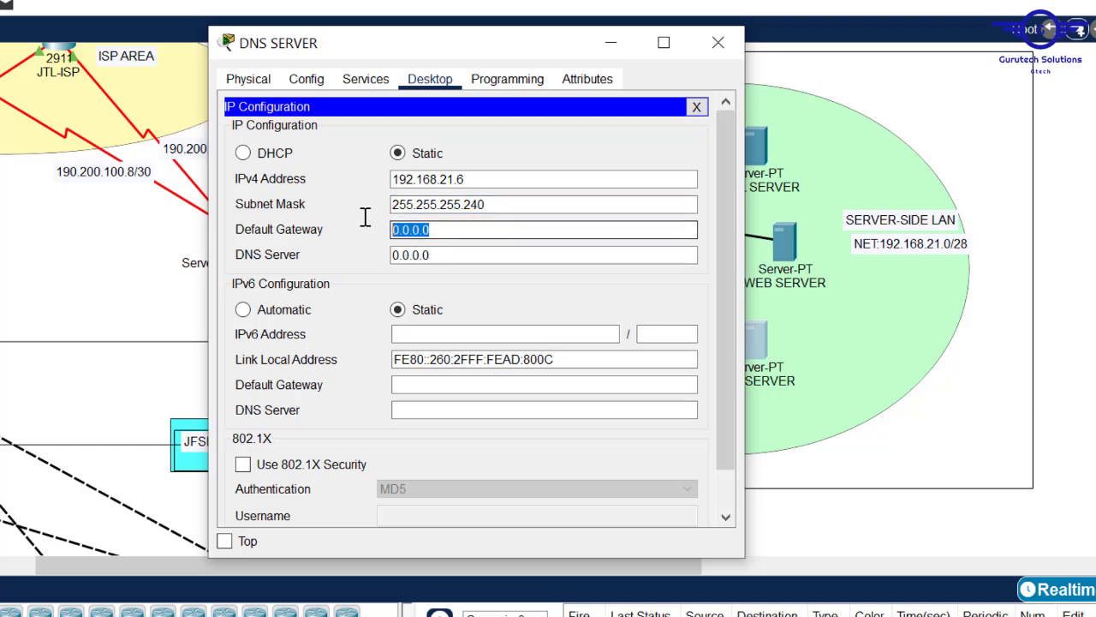
{"action": "type", "text": "192.168.21.1"}
{"action": "left_click", "coordinate": [461, 259]}
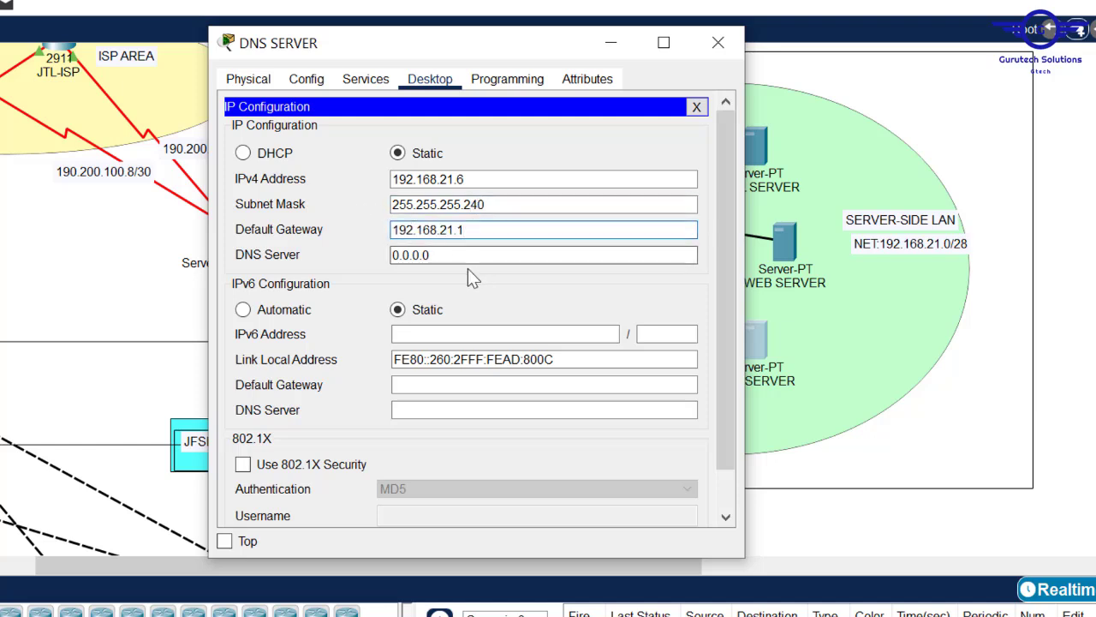
{"action": "left_click_drag", "start_coordinate": [442, 260], "coordinate": [350, 256]}
{"action": "type", "text": "192.168.21.6"}
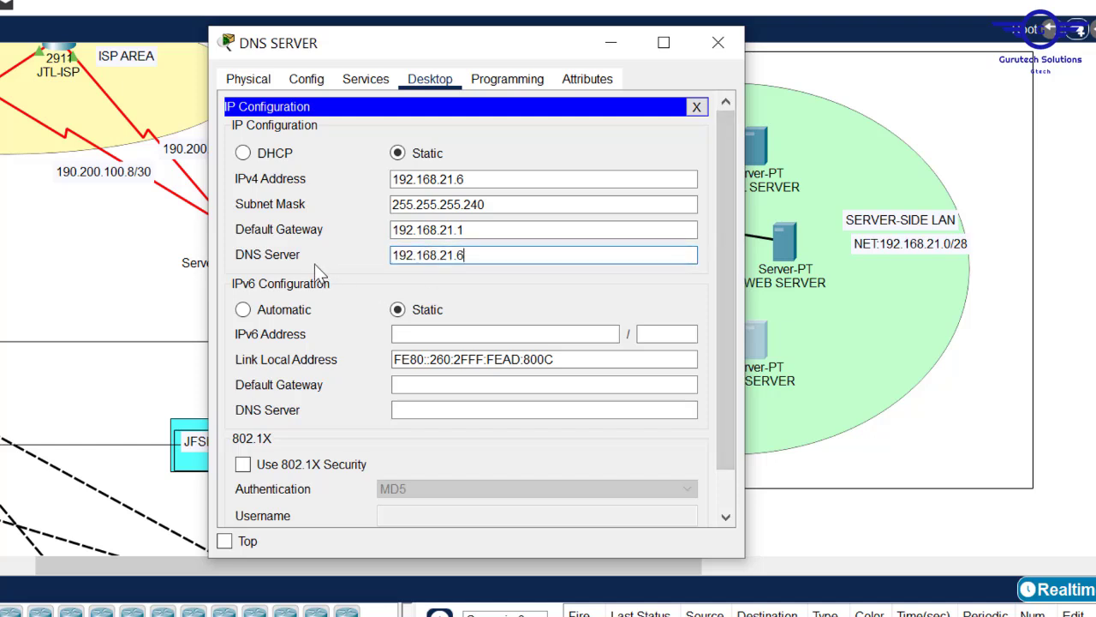
- Ping the gateway 192.168.21.1 from the DNS server's Command Prompt, then close it
{"action": "left_click", "coordinate": [696, 107]}
{"action": "left_click", "coordinate": [476, 168]}
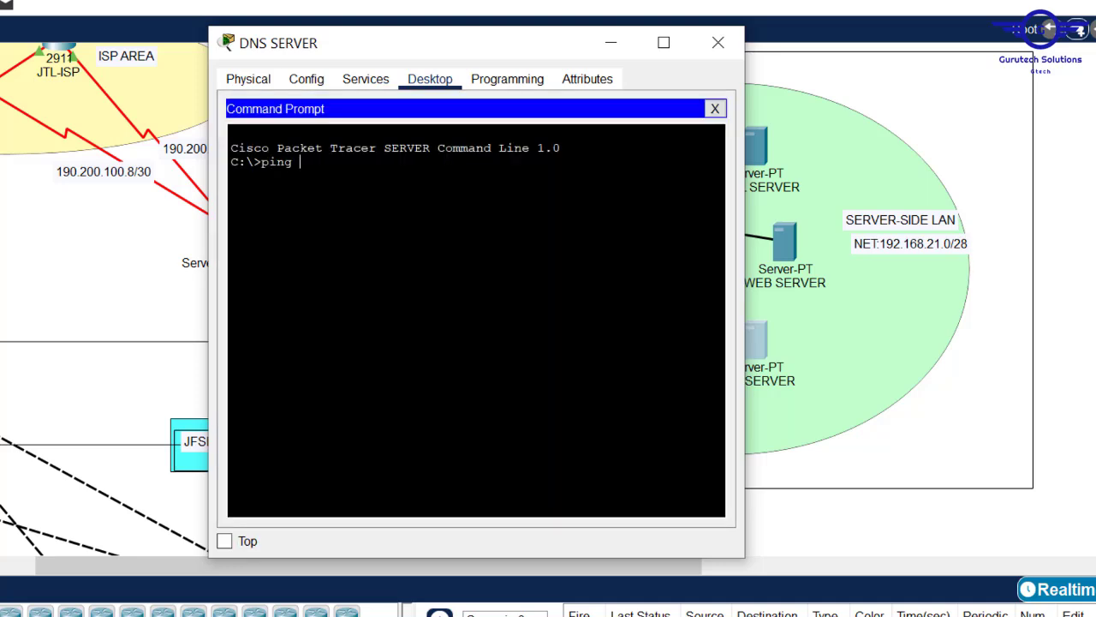
{"action": "type", "text": "ping"}
{"action": "right_click", "coordinate": [433, 202]}
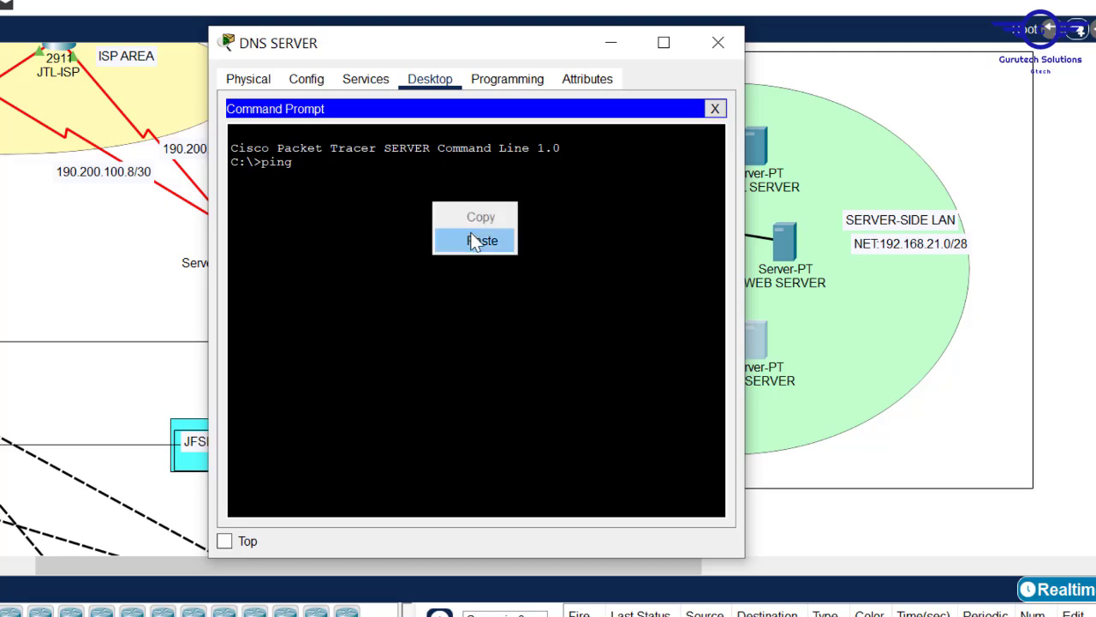
{"action": "left_click", "coordinate": [476, 243]}
{"action": "key", "text": "Return"}
{"action": "left_click", "coordinate": [715, 43]}
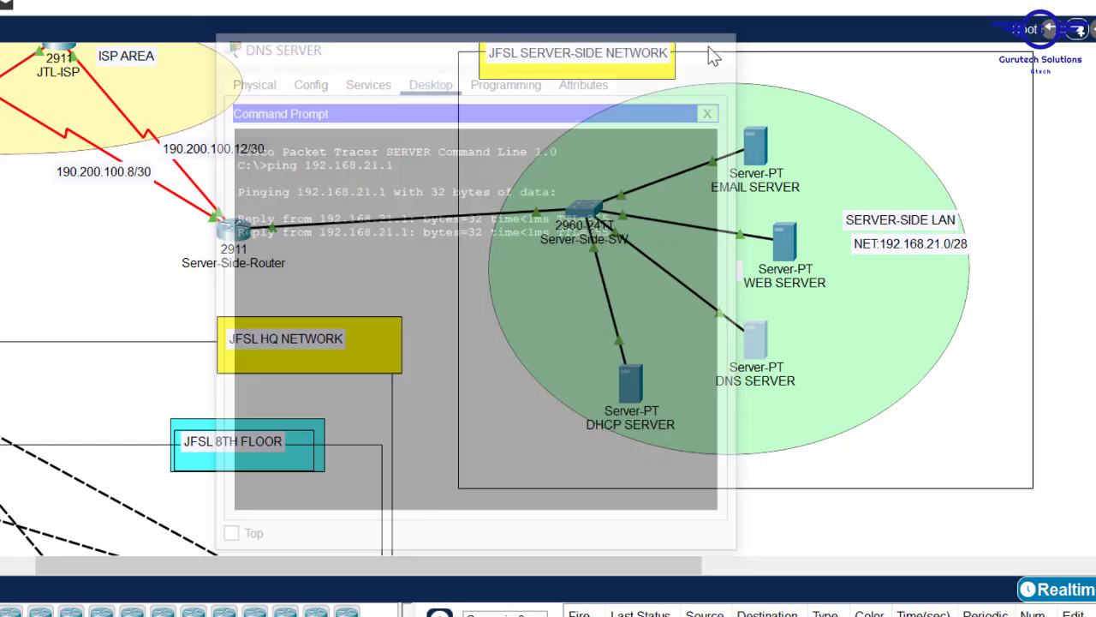
- Enter 192.168.21.7, mask 255.255.255.240, gateway 192.168.21.1 and DNS 192.168.21.6 on WEB SERVER
{"action": "left_click", "coordinate": [784, 248]}
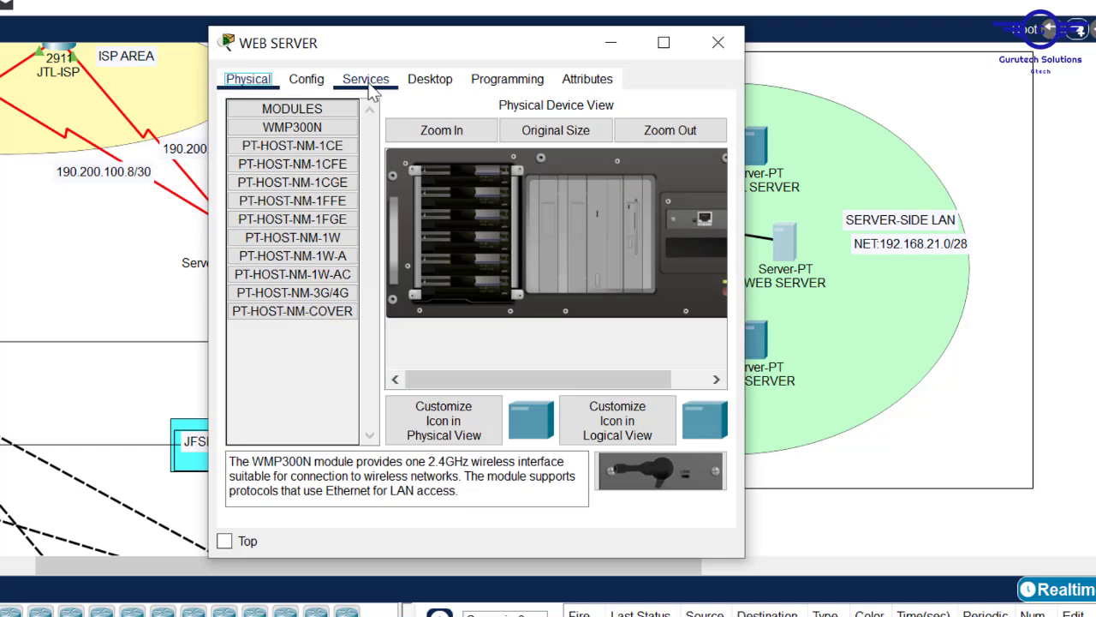
{"action": "left_click", "coordinate": [430, 79]}
{"action": "left_click", "coordinate": [279, 157]}
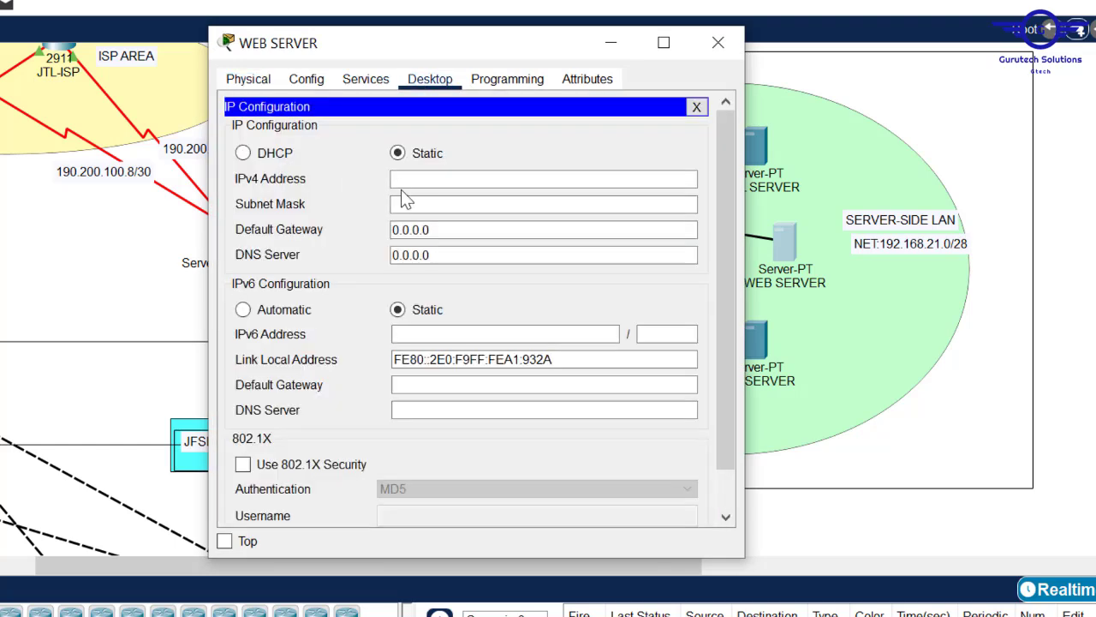
{"action": "type", "text": "192.168.21.1"}
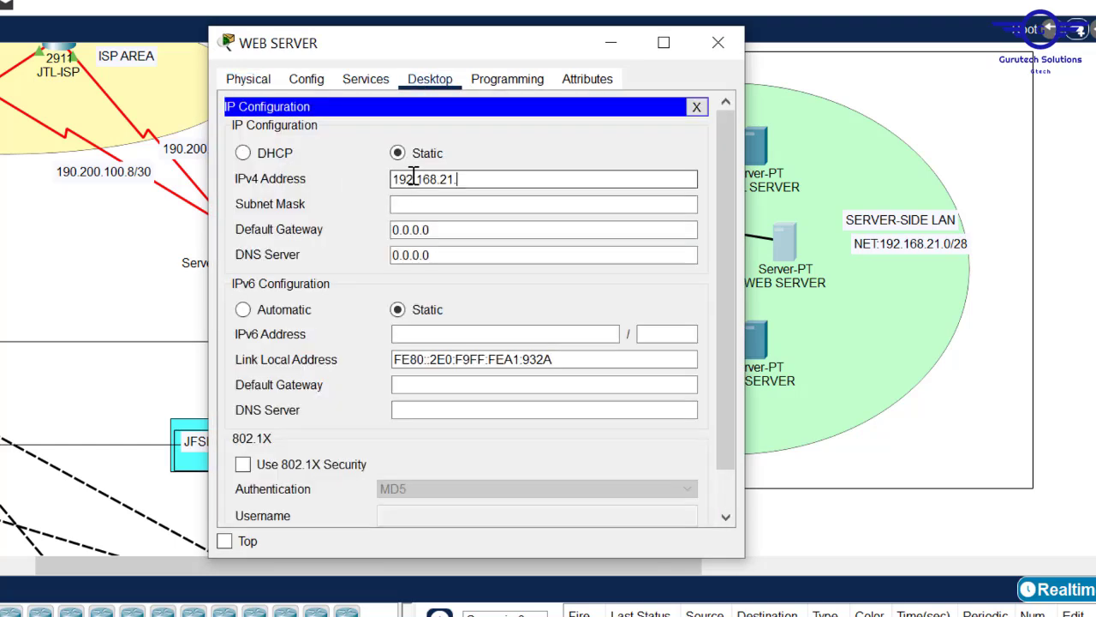
{"action": "left_click", "coordinate": [440, 204]}
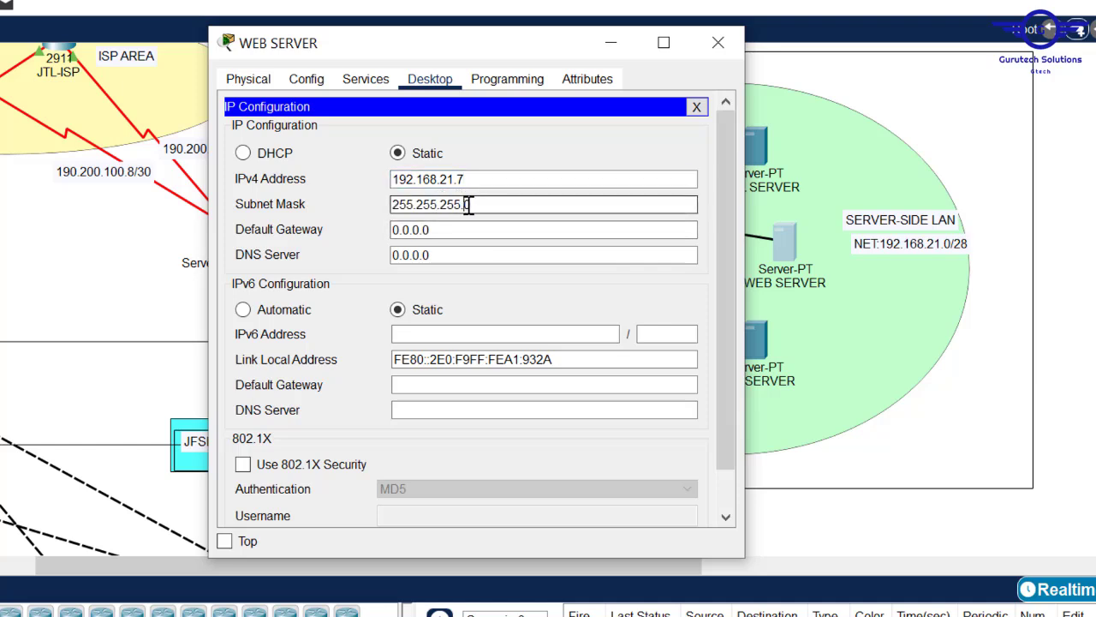
{"action": "left_click", "coordinate": [437, 230]}
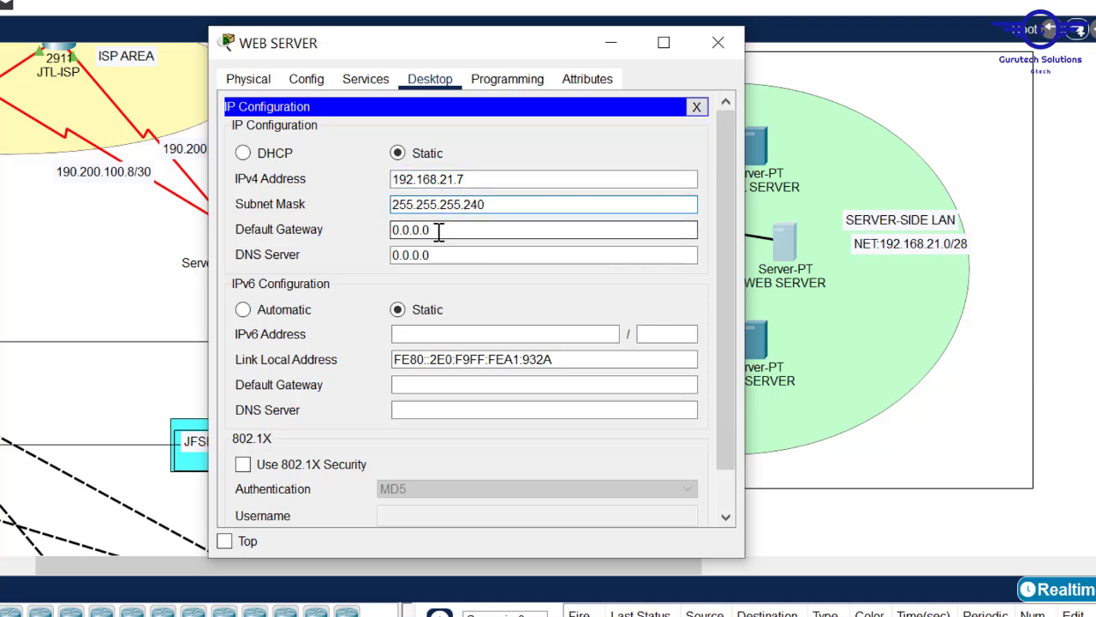
{"action": "left_click_drag", "start_coordinate": [437, 230], "coordinate": [337, 226]}
{"action": "type", "text": "192.168.21.1"}
{"action": "left_click", "coordinate": [399, 254]}
{"action": "left_click_drag", "start_coordinate": [448, 262], "coordinate": [345, 252]}
{"action": "type", "text": "192.168.21.1"}
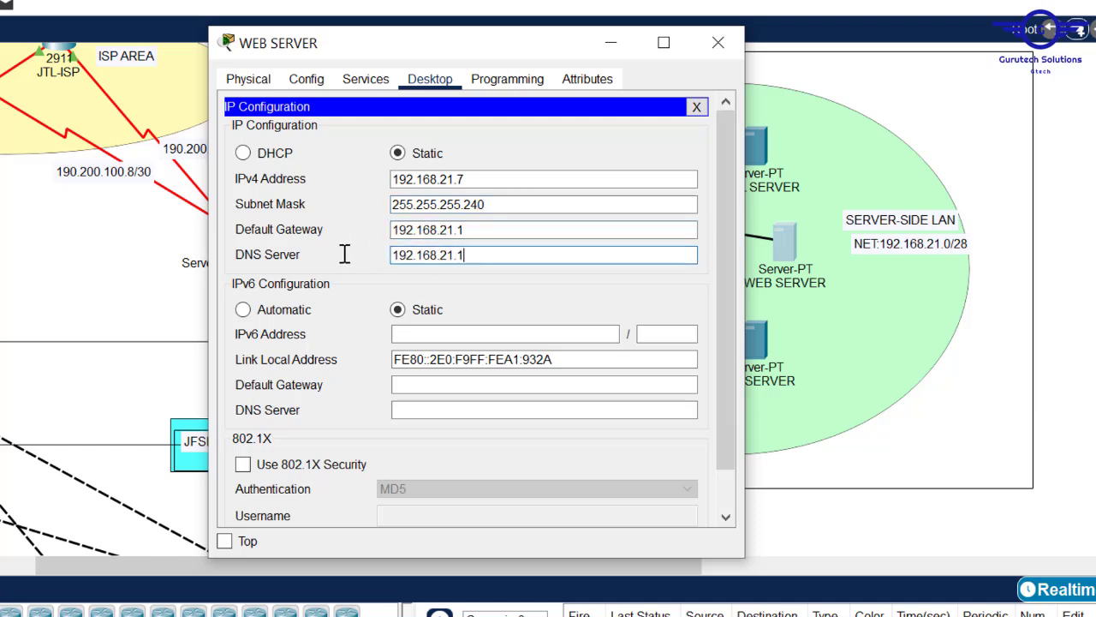
{"action": "left_click", "coordinate": [718, 42]}
- Enter the EMAIL SERVER's address 192.168.21.8 with mask 255.255.255.240
{"action": "left_click", "coordinate": [759, 146]}
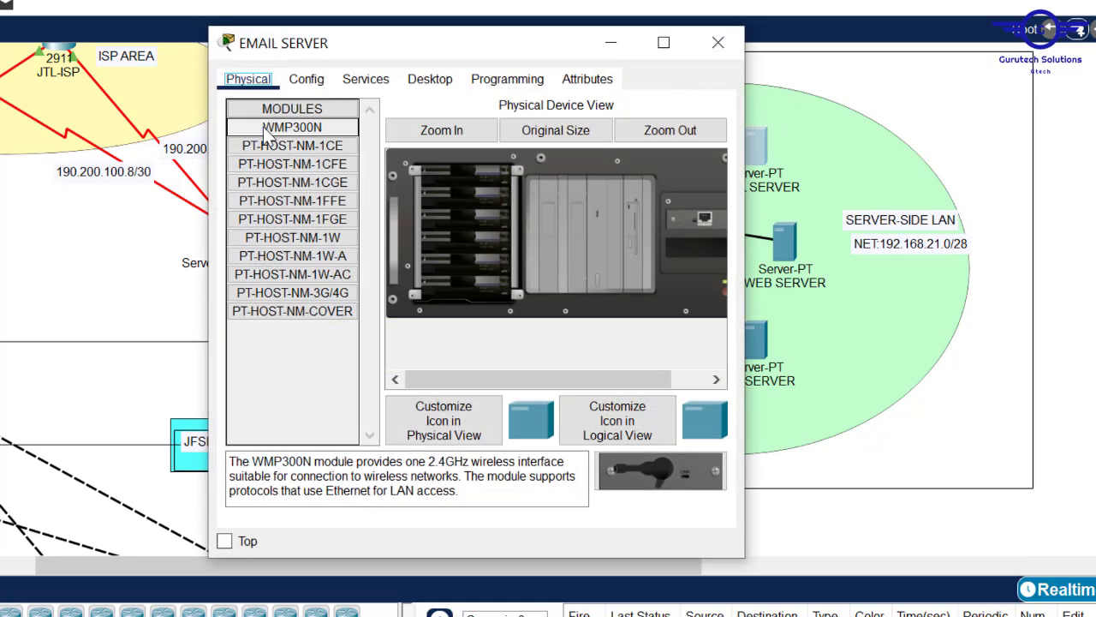
{"action": "left_click", "coordinate": [421, 81]}
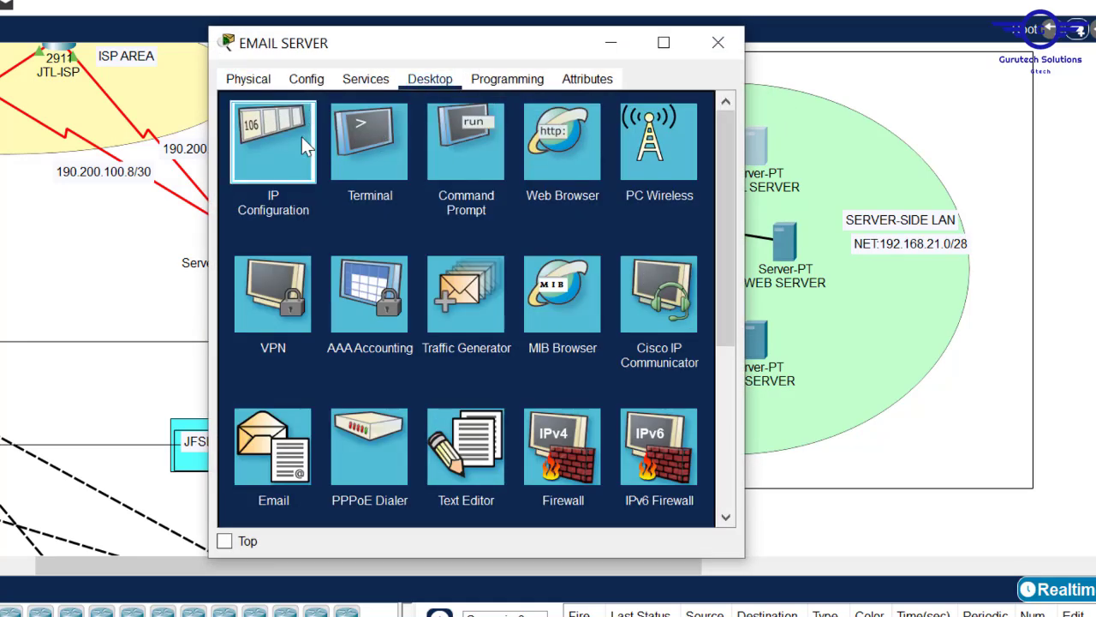
{"action": "left_click", "coordinate": [301, 137]}
{"action": "left_click", "coordinate": [436, 181]}
{"action": "type", "text": "192.168.21.1"}
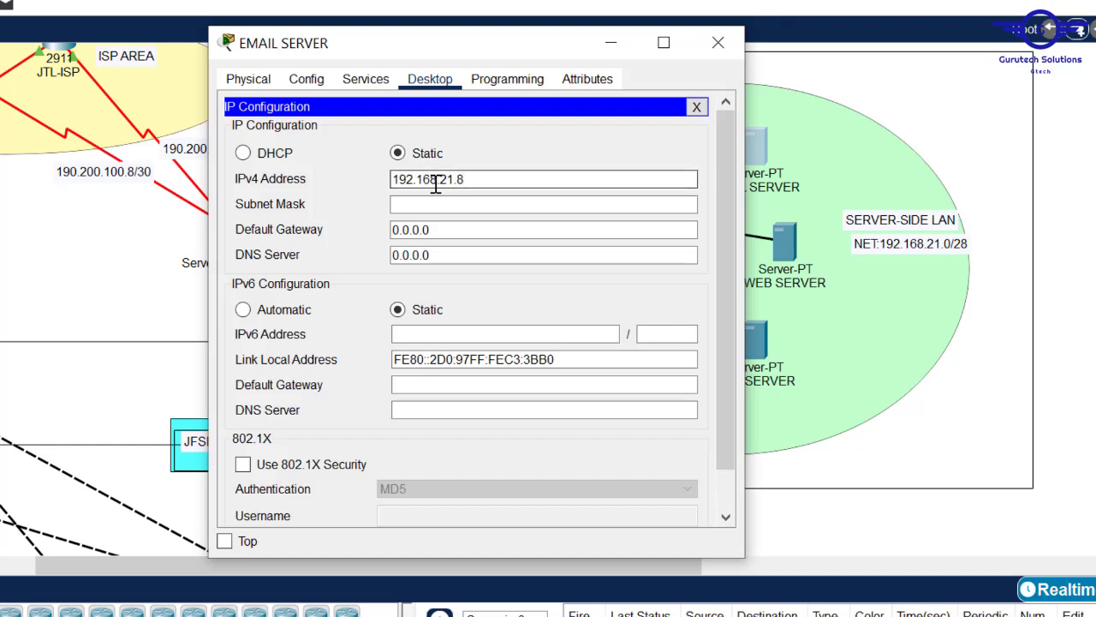
{"action": "left_click", "coordinate": [440, 205]}
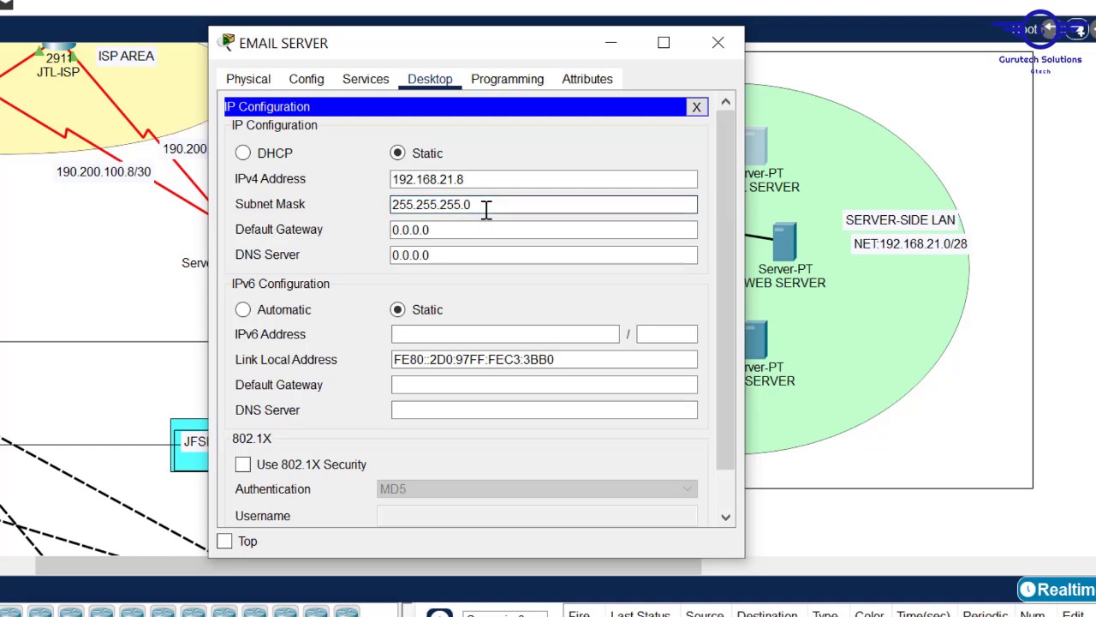
- Set its gateway 192.168.21.1 and DNS 192.168.21.6, then bring up the Config.txt notes
{"action": "left_click", "coordinate": [440, 229]}
{"action": "left_click_drag", "start_coordinate": [447, 229], "coordinate": [337, 220]}
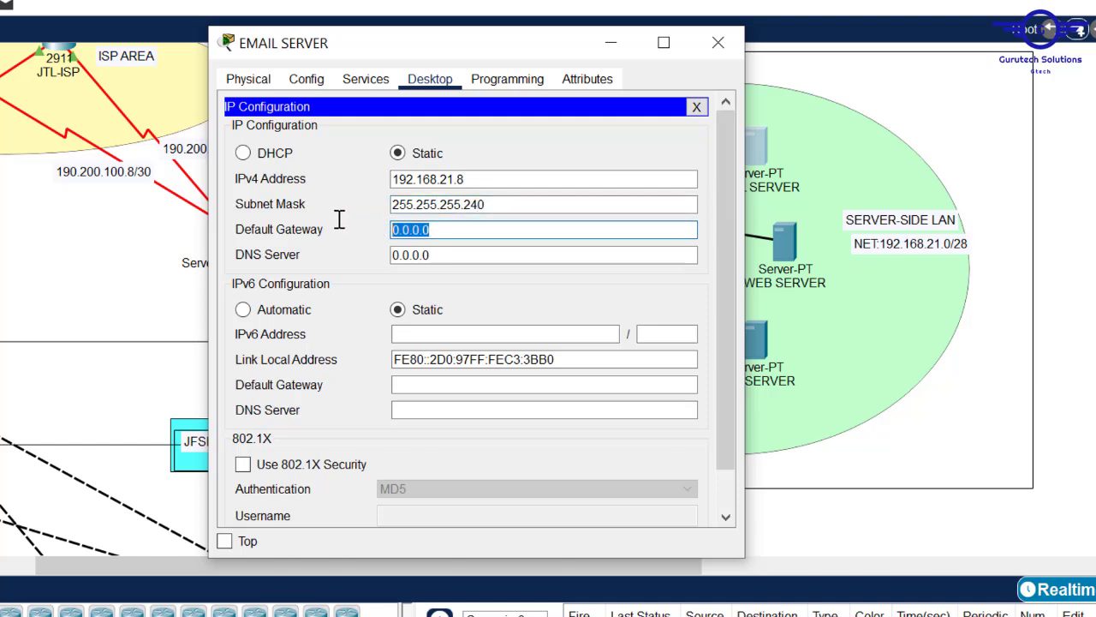
{"action": "type", "text": "192.168.21.1"}
{"action": "left_click", "coordinate": [426, 255]}
{"action": "left_click_drag", "start_coordinate": [441, 254], "coordinate": [318, 242]}
{"action": "type", "text": "192.168.21.1"}
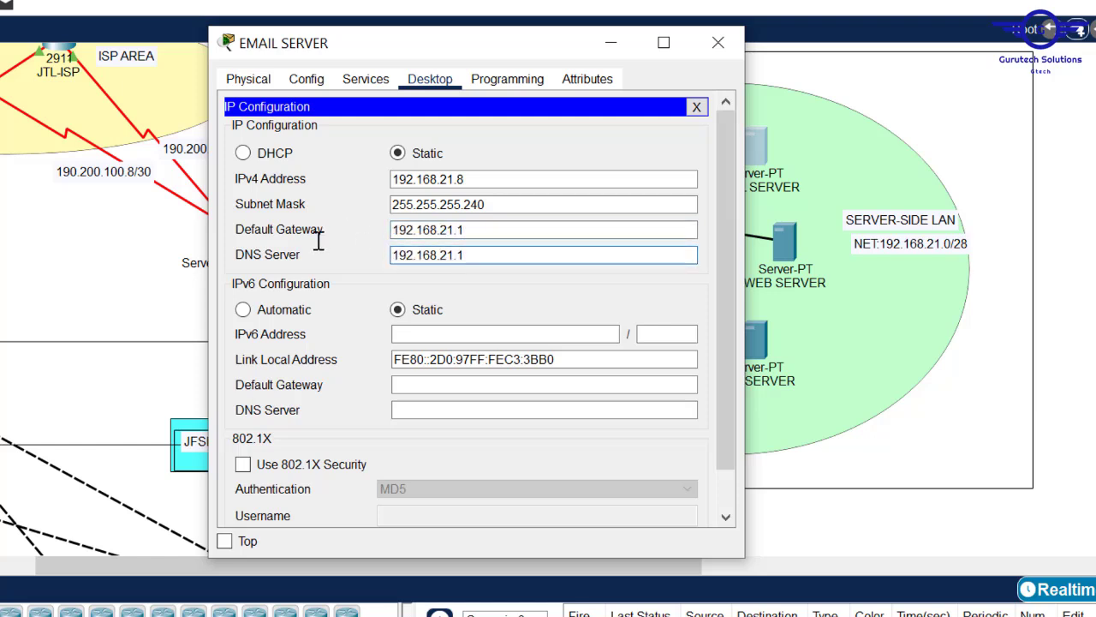
{"action": "left_click", "coordinate": [714, 55]}
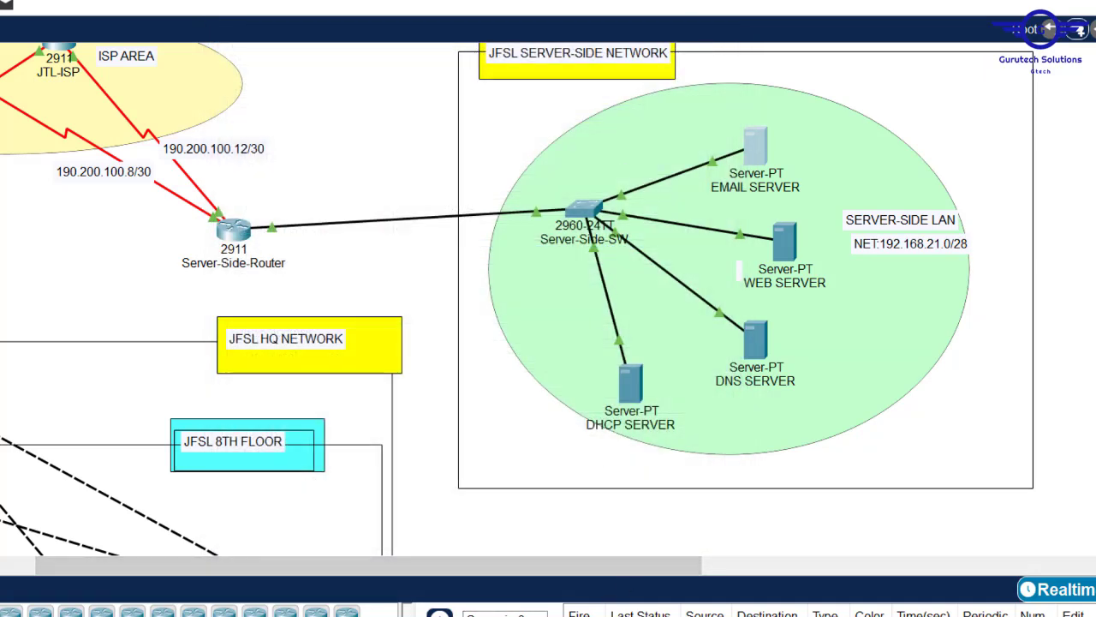
{"action": "left_click", "coordinate": [235, 578]}
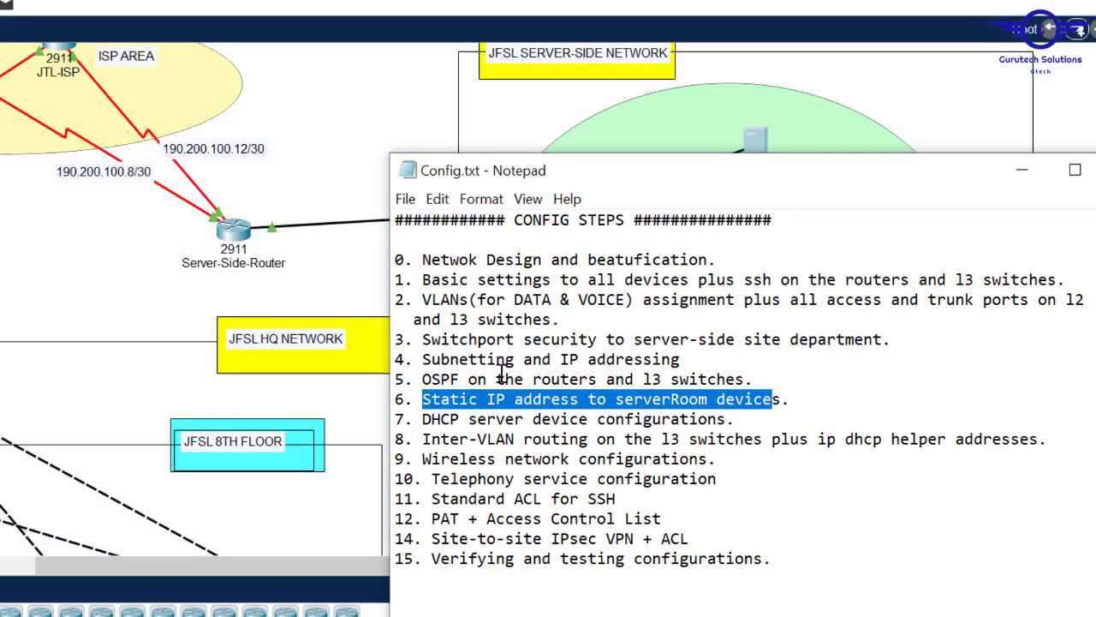
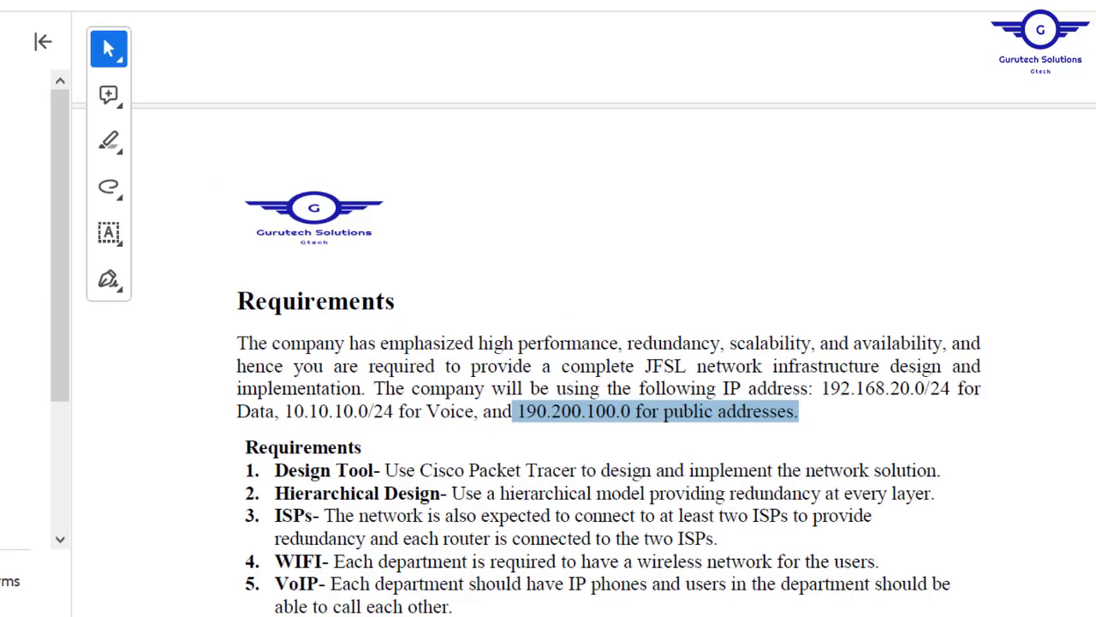
- Highlight item 11's IP-phone exception and dedicated DHCP server wording, then return to Packet Tracer
{"action": "scroll", "coordinate": [609, 343], "scroll_direction": "down", "scroll_amount": 5}
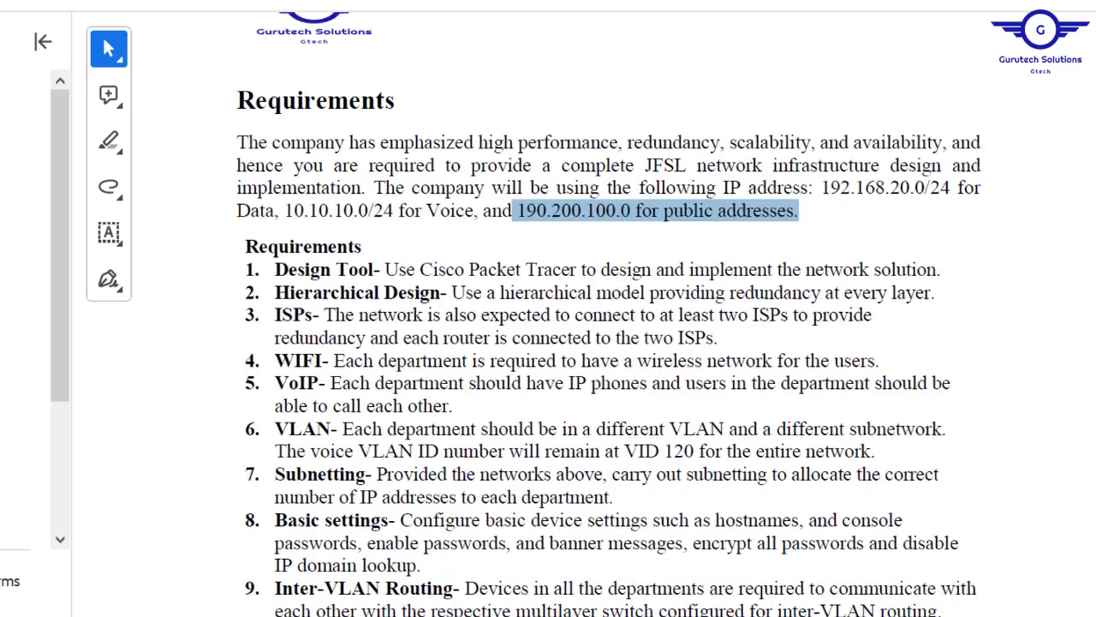
{"action": "scroll", "coordinate": [609, 342], "scroll_direction": "down", "scroll_amount": 1}
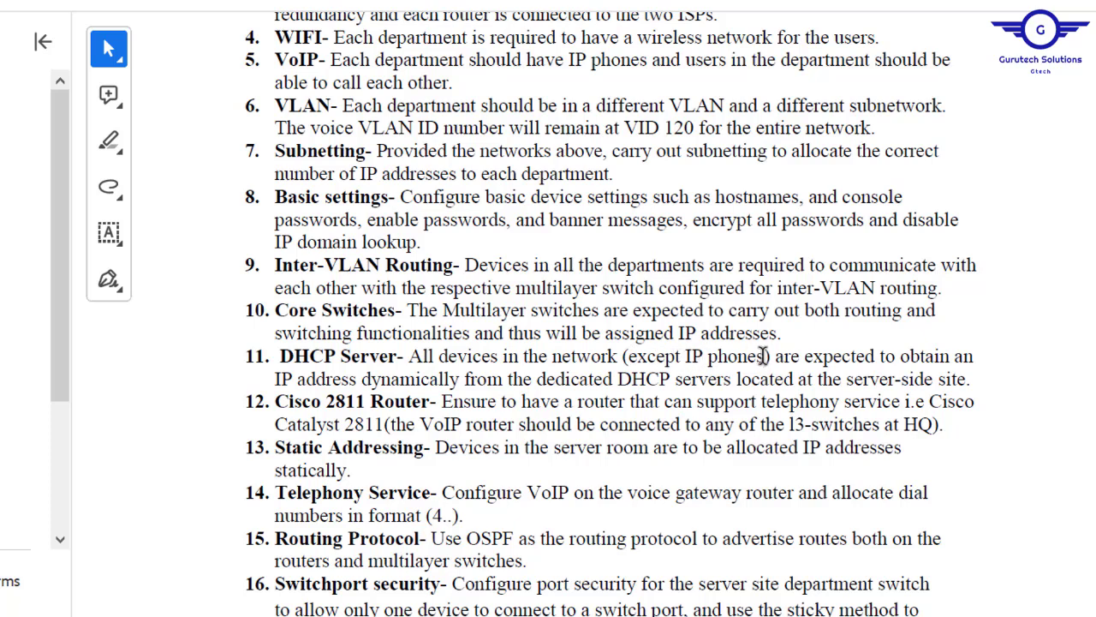
{"action": "left_click_drag", "start_coordinate": [770, 355], "coordinate": [627, 356]}
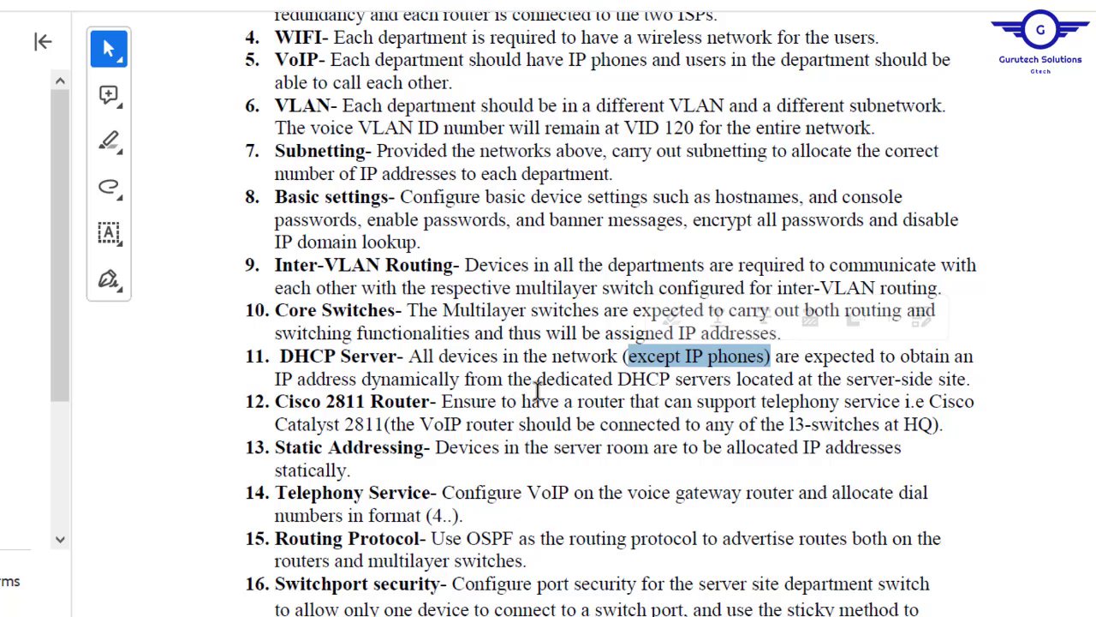
{"action": "left_click_drag", "start_coordinate": [537, 381], "coordinate": [966, 385]}
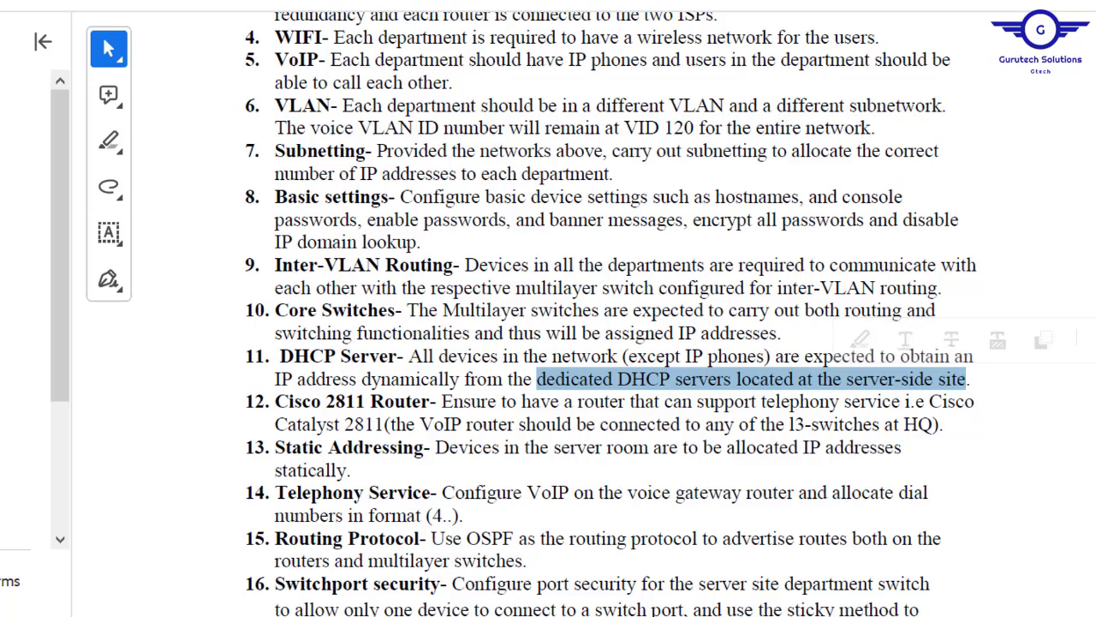
{"action": "scroll", "coordinate": [611, 342], "scroll_direction": "up", "scroll_amount": 5}
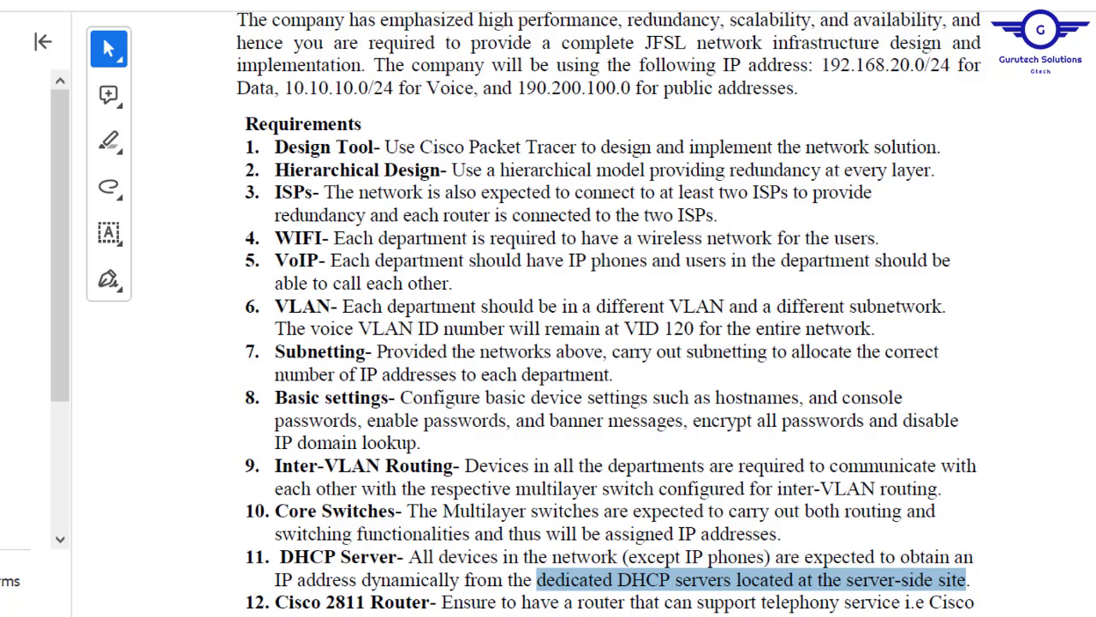
{"action": "mouse_move", "coordinate": [455, 615]}
{"action": "left_click", "coordinate": [342, 578]}
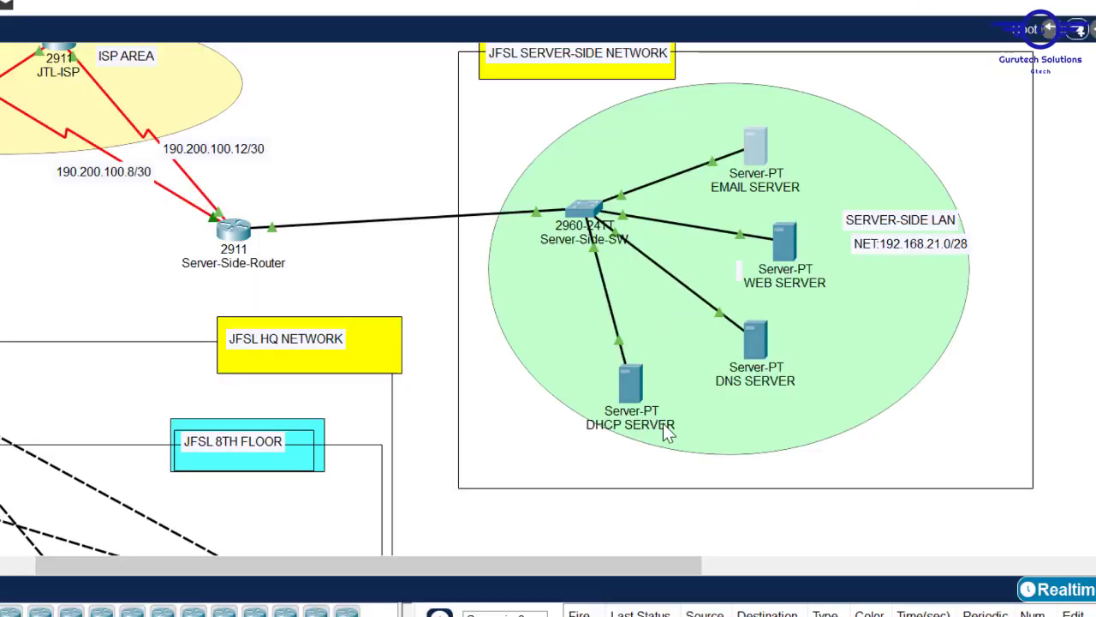
- Turn the DHCP service on for DHCP SERVER
{"action": "left_click_drag", "start_coordinate": [634, 383], "coordinate": [642, 371]}
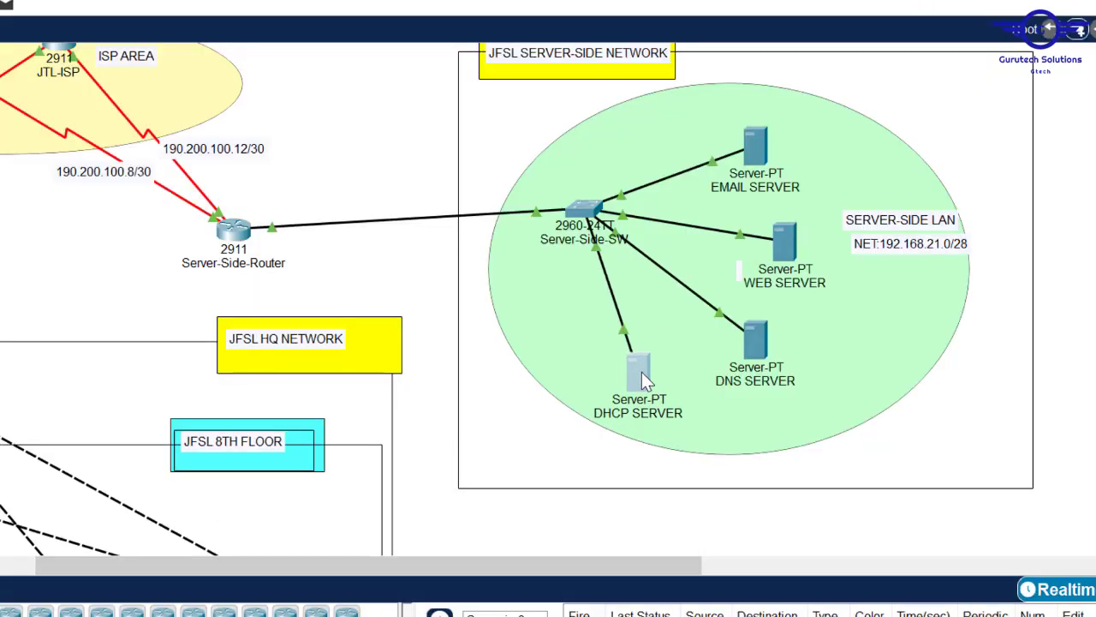
{"action": "left_click", "coordinate": [381, 161]}
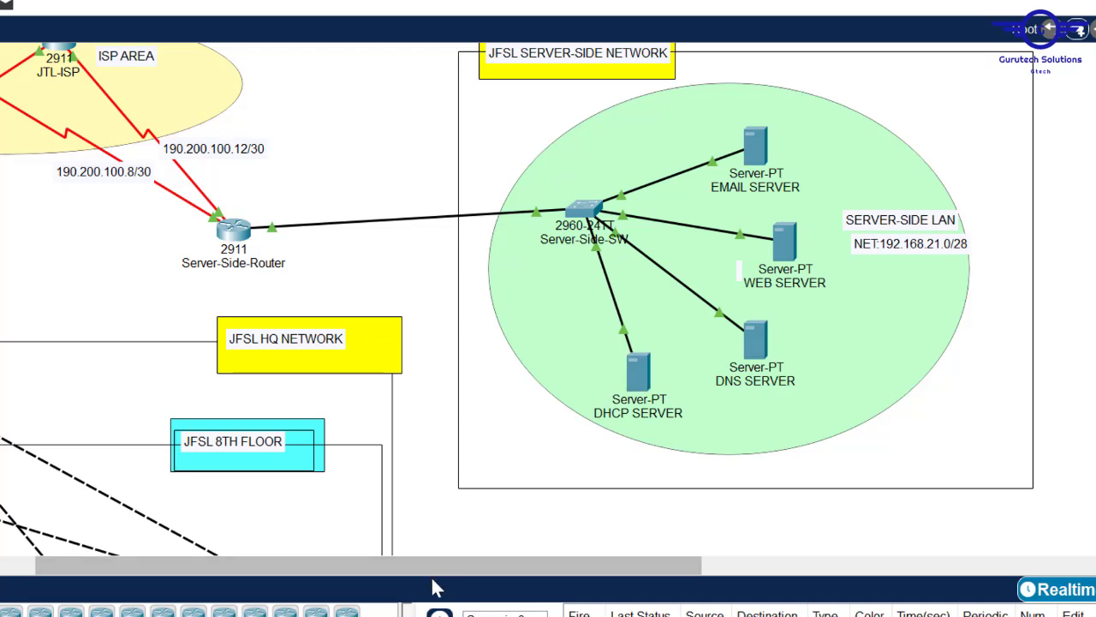
{"action": "left_click_drag", "start_coordinate": [415, 566], "coordinate": [382, 560]}
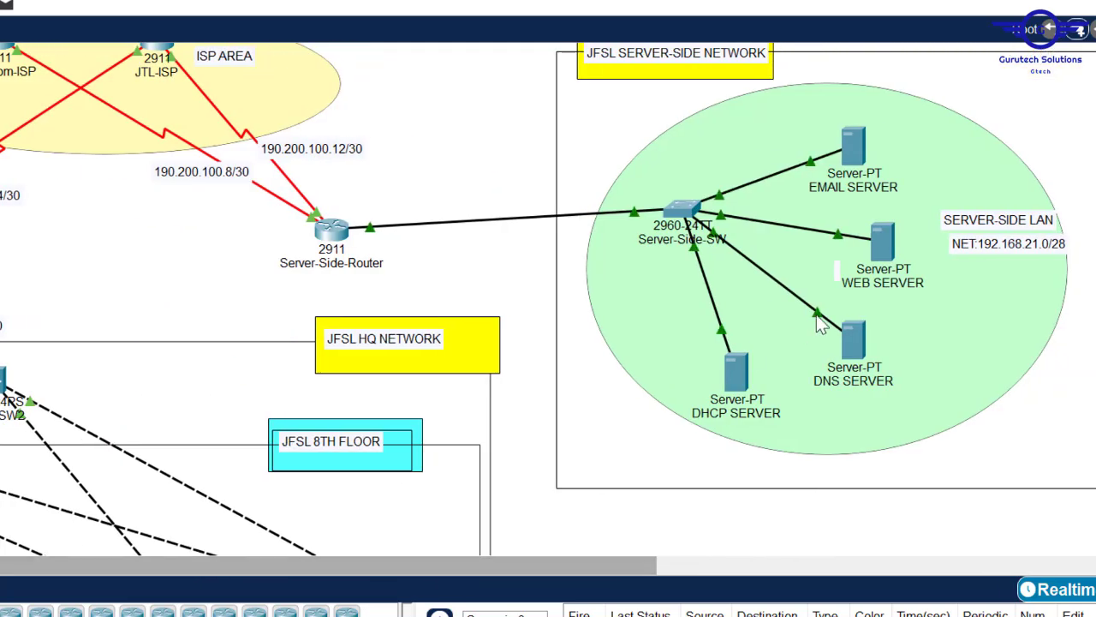
{"action": "left_click", "coordinate": [743, 373]}
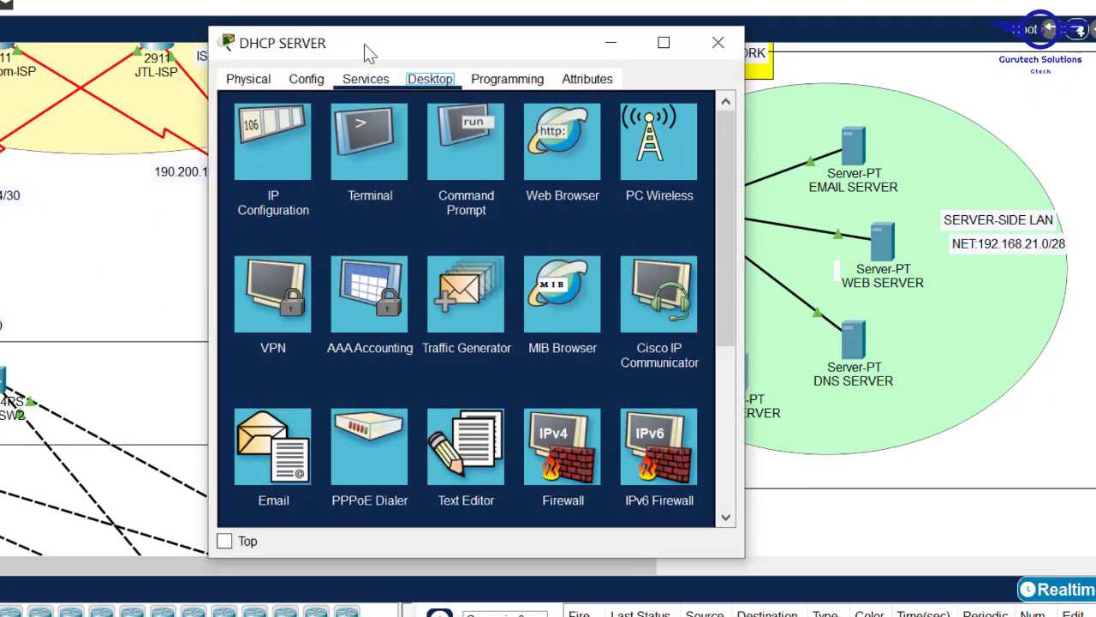
{"action": "left_click", "coordinate": [374, 85]}
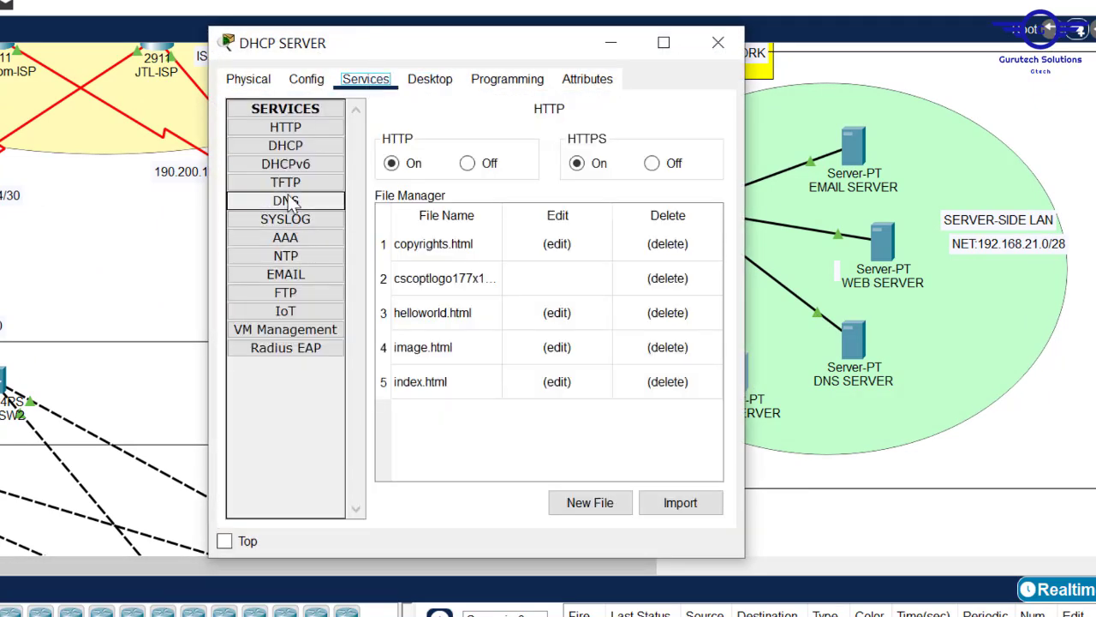
{"action": "left_click", "coordinate": [282, 147]}
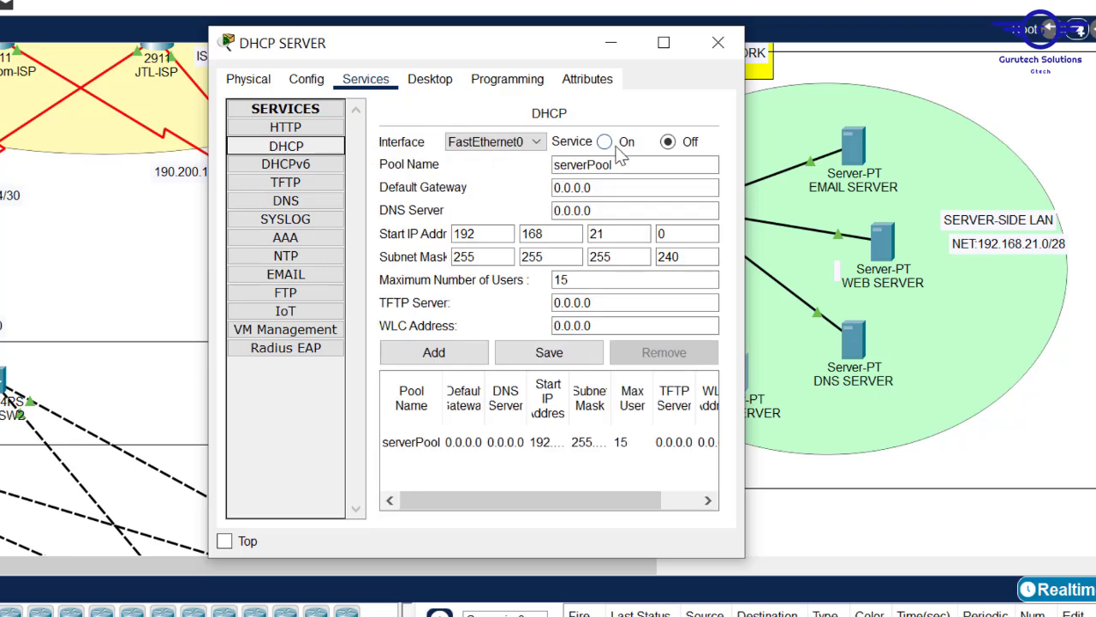
{"action": "left_click", "coordinate": [606, 143]}
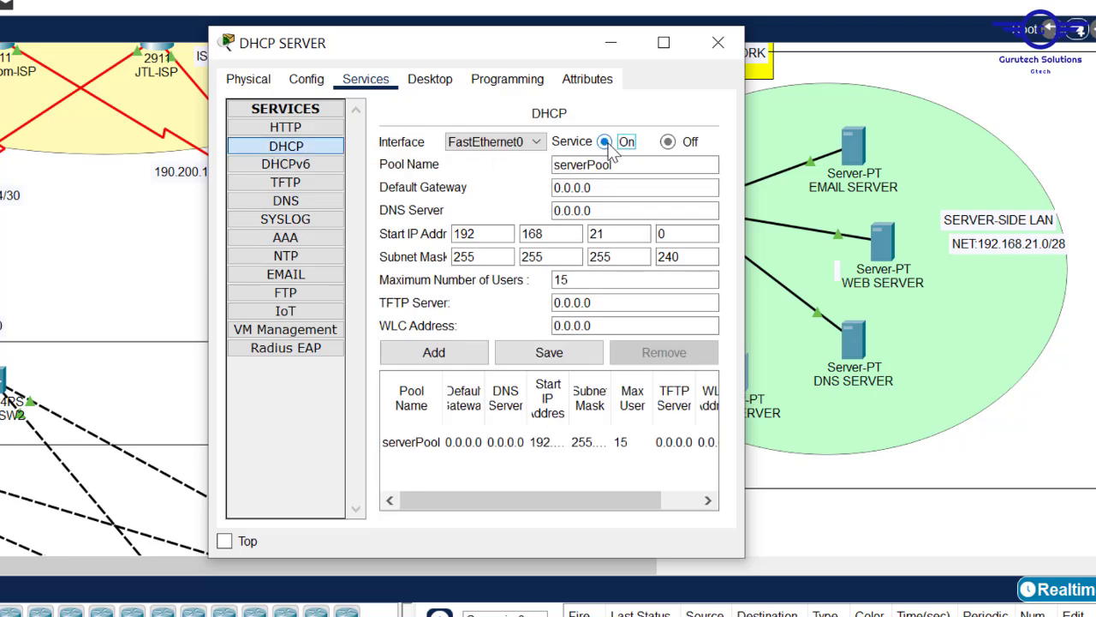
- Reset serverPool's start address to 0.0.0.0 and save it
{"action": "double_click", "coordinate": [615, 238]}
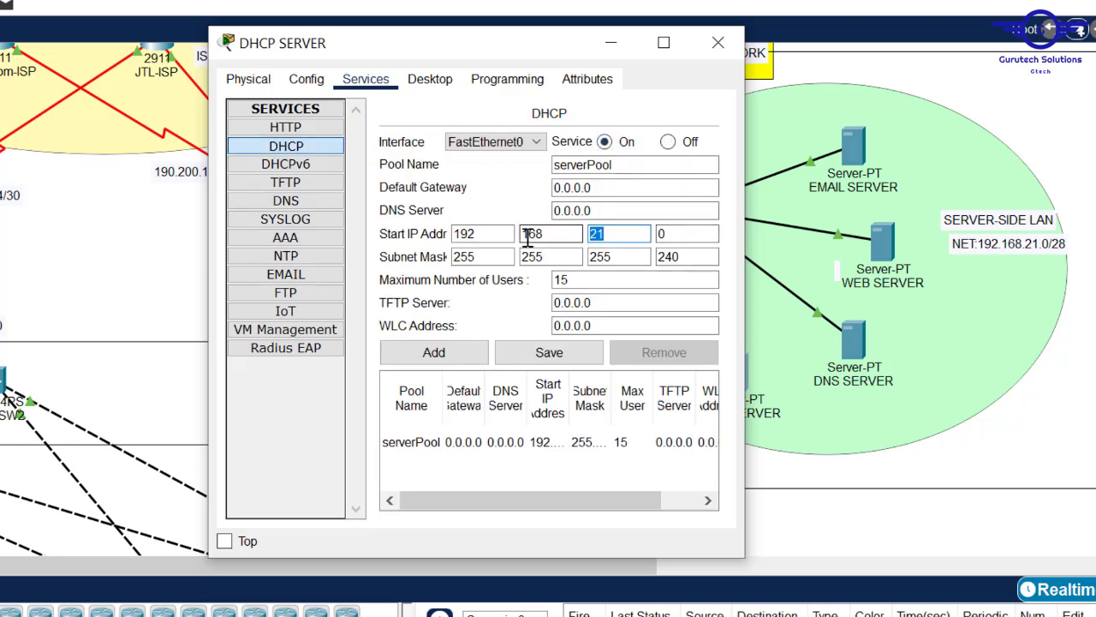
{"action": "double_click", "coordinate": [555, 237]}
{"action": "type", "text": "0"}
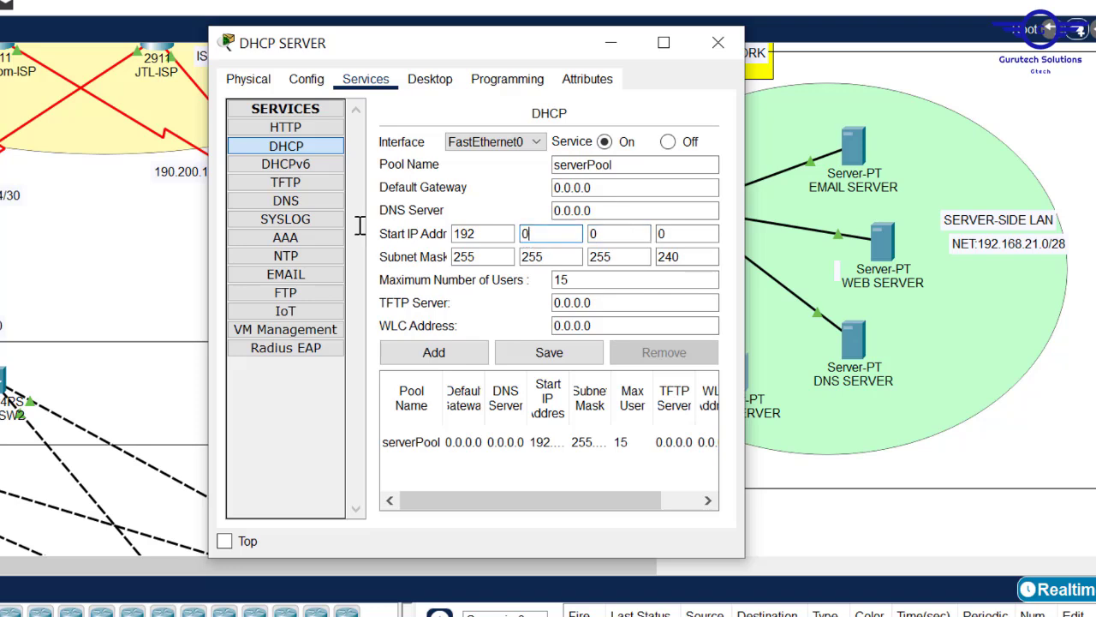
{"action": "double_click", "coordinate": [478, 234]}
{"action": "type", "text": "0"}
{"action": "left_click", "coordinate": [565, 352]}
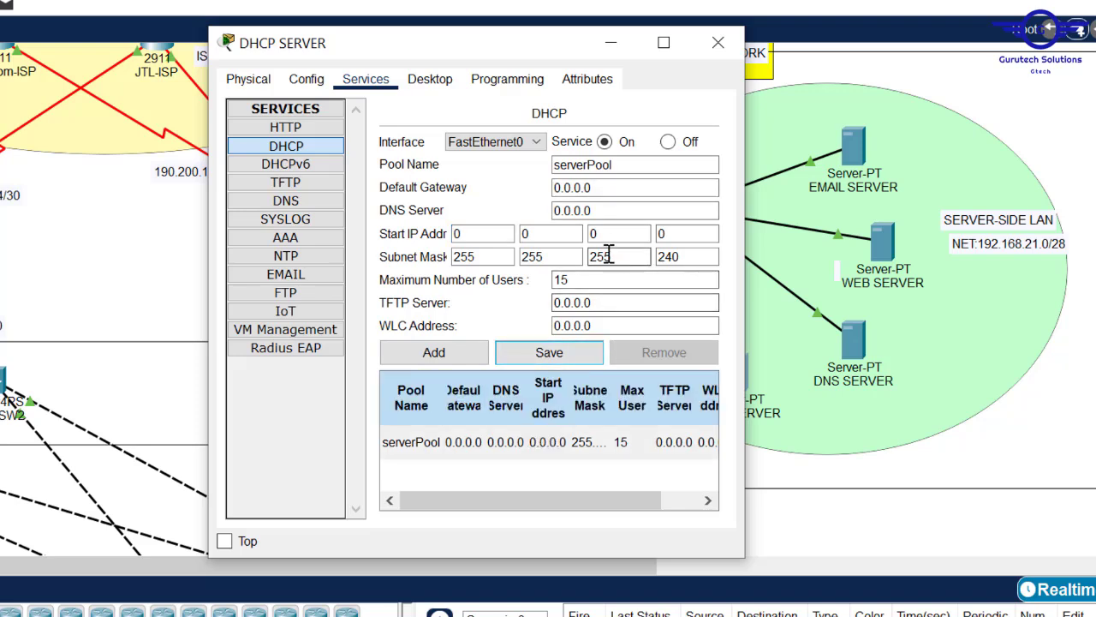
- Set serverPool's mask to 255.255.255.0 and maximum users to 0, then save
{"action": "double_click", "coordinate": [685, 256]}
{"action": "type", "text": "0"}
{"action": "double_click", "coordinate": [594, 280]}
{"action": "type", "text": "0"}
{"action": "left_click", "coordinate": [526, 349]}
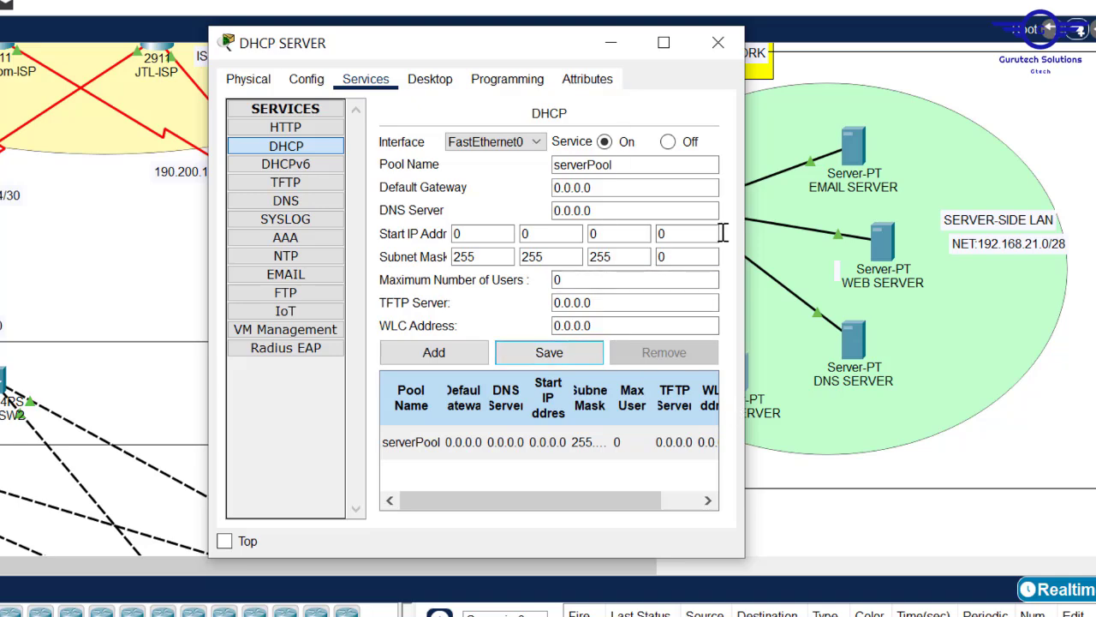
{"action": "left_click_drag", "start_coordinate": [168, 564], "coordinate": [0, 563]}
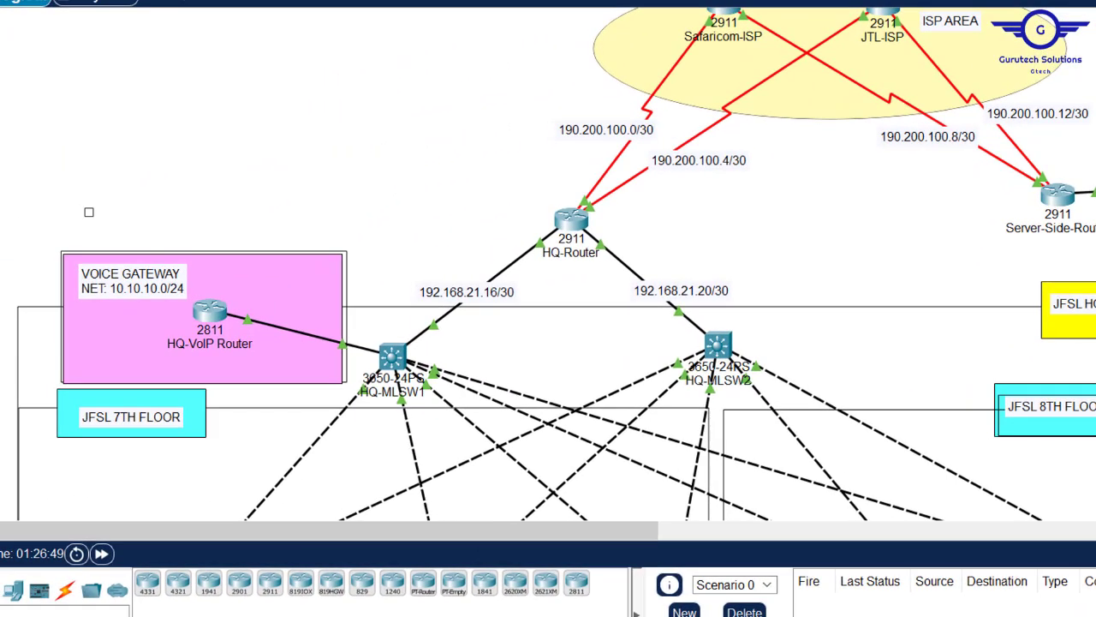
- Rename the DHCP pool to HRPool
{"action": "scroll", "coordinate": [966, 435], "scroll_direction": "down", "scroll_amount": 5}
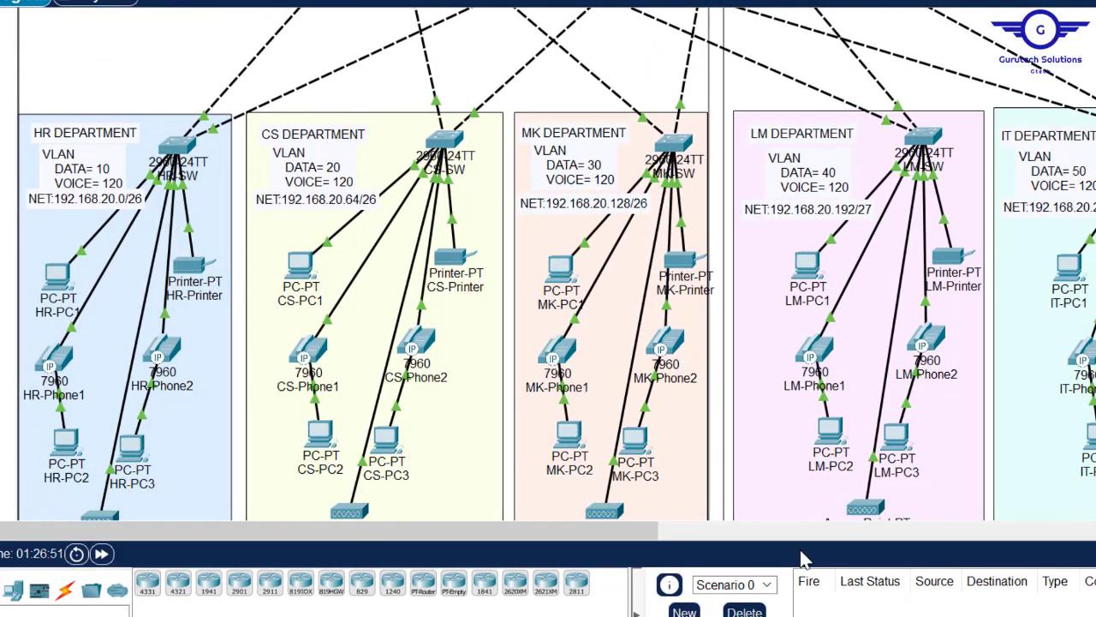
{"action": "mouse_move", "coordinate": [685, 615]}
{"action": "left_click", "coordinate": [911, 565]}
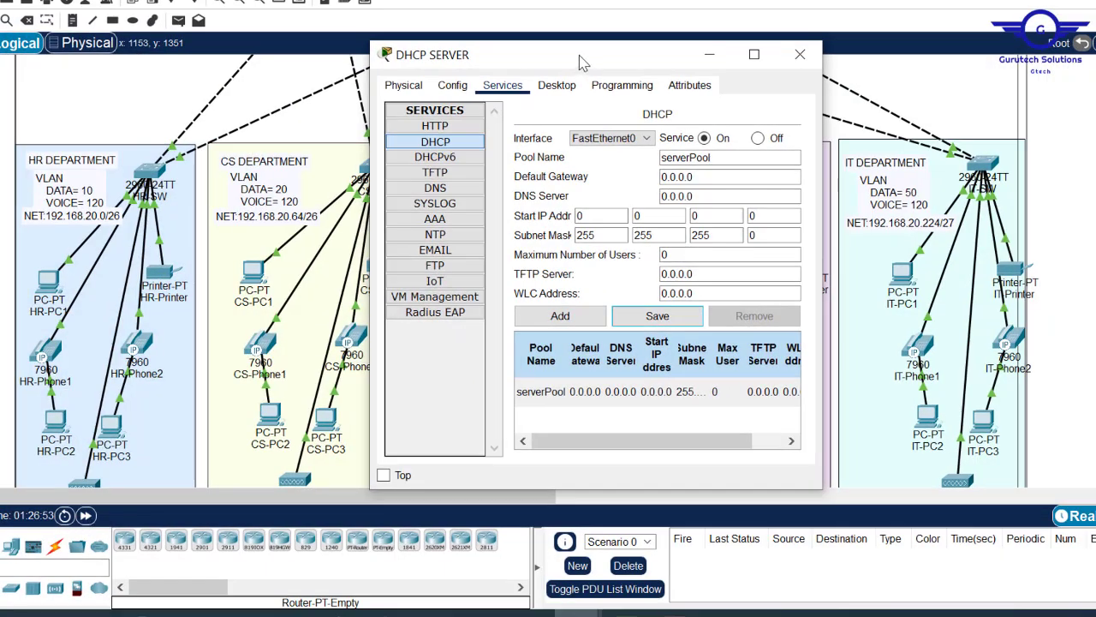
{"action": "left_click_drag", "start_coordinate": [578, 62], "coordinate": [464, 71]}
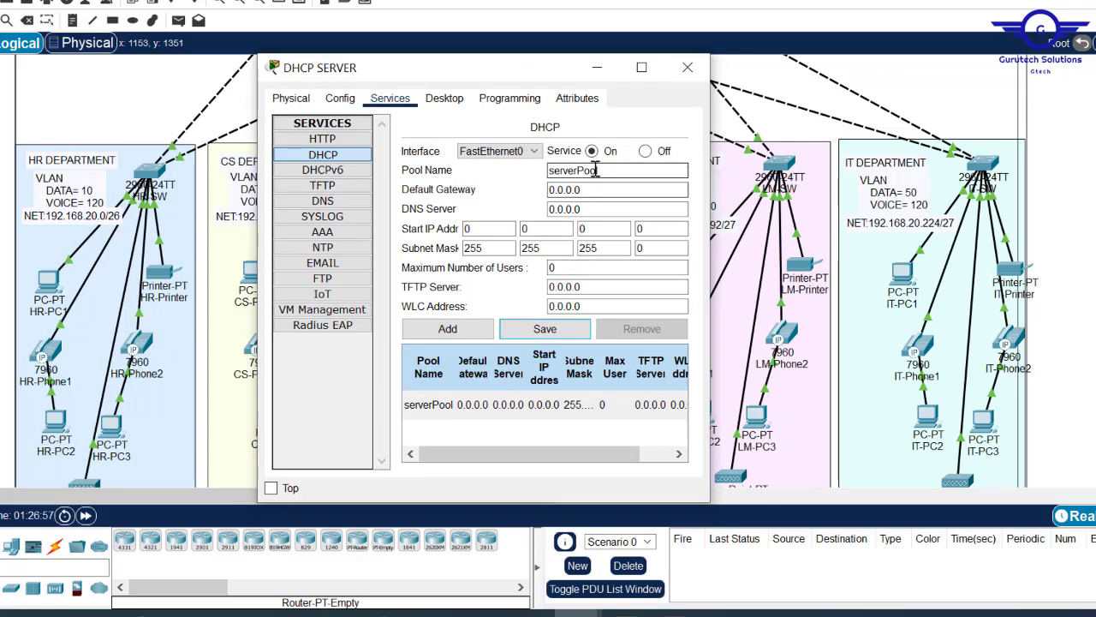
{"action": "left_click_drag", "start_coordinate": [602, 170], "coordinate": [506, 160]}
{"action": "left_click", "coordinate": [570, 167]}
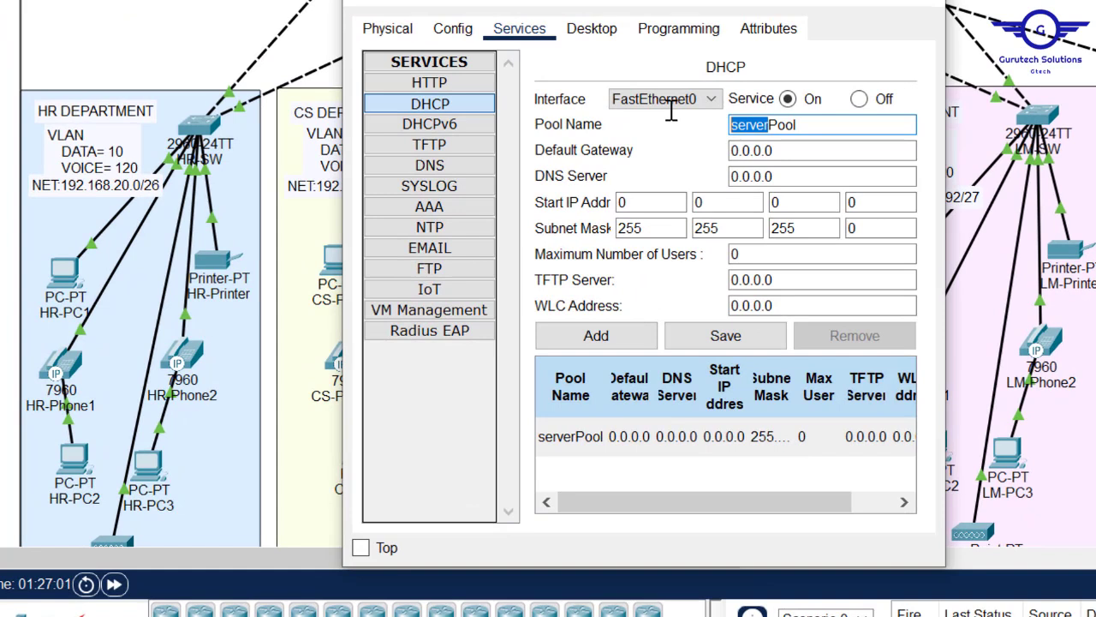
{"action": "key", "text": "Caps_Lock"}
{"action": "type", "text": "HR"}
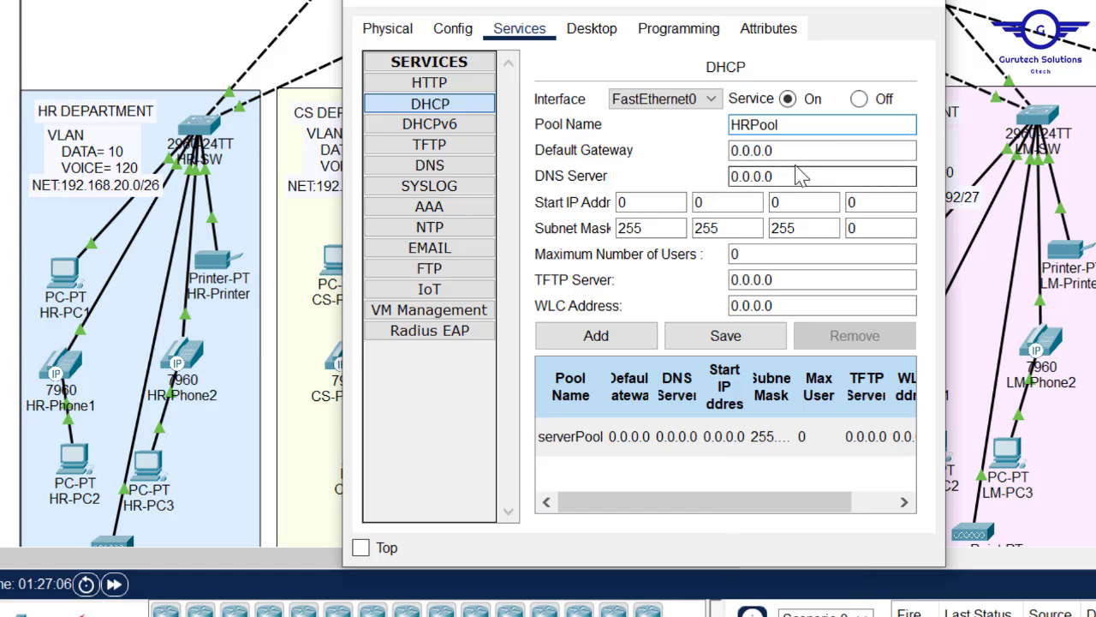
- Set HRPool's gateway to 192.168.20.1 and DNS server to 192.168.21.6
{"action": "left_click_drag", "start_coordinate": [862, 149], "coordinate": [660, 147]}
{"action": "type", "text": "192.168"}
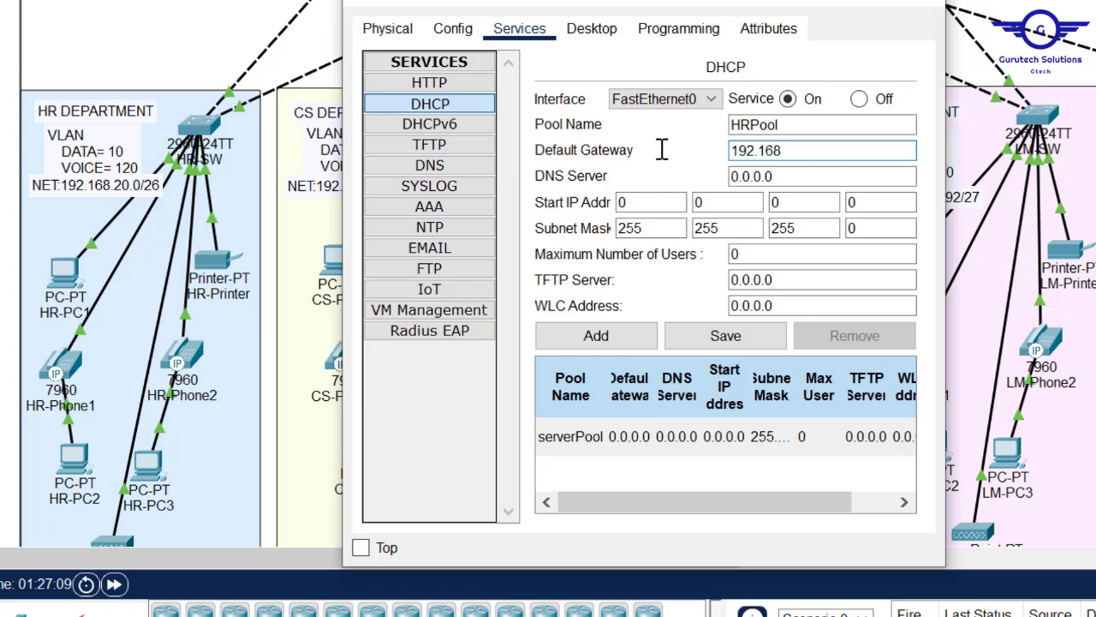
{"action": "type", "text": ".20.1"}
{"action": "left_click_drag", "start_coordinate": [796, 174], "coordinate": [700, 171]}
{"action": "type", "text": "192.168.21.1"}
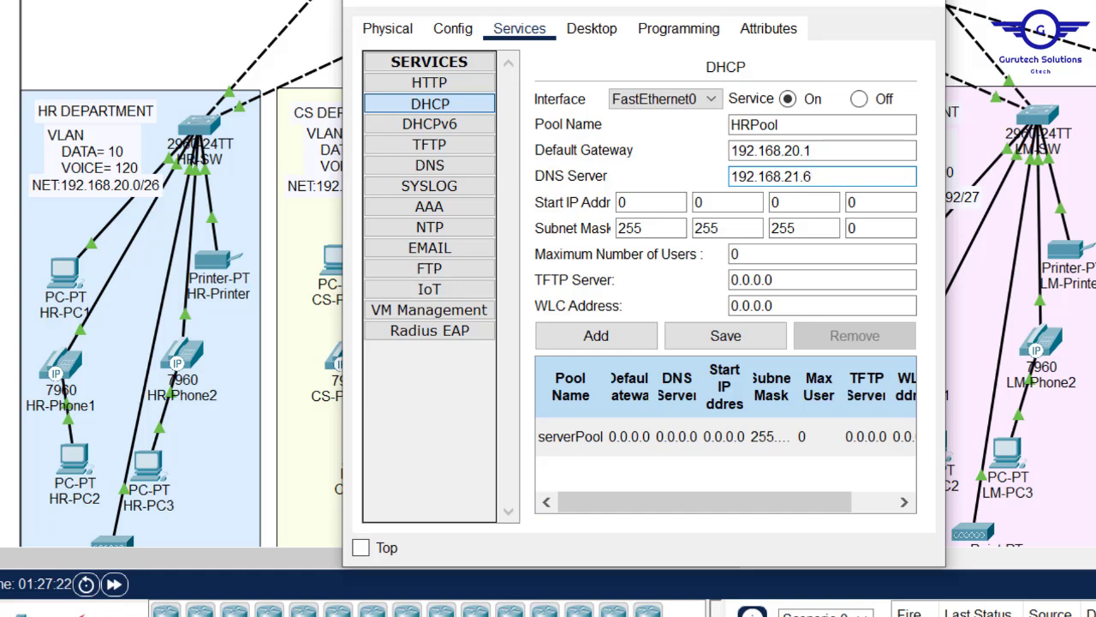
- Give HRPool start 192.168.20.5, mask 255.255.255.192, 59 users, and add it
{"action": "double_click", "coordinate": [631, 202]}
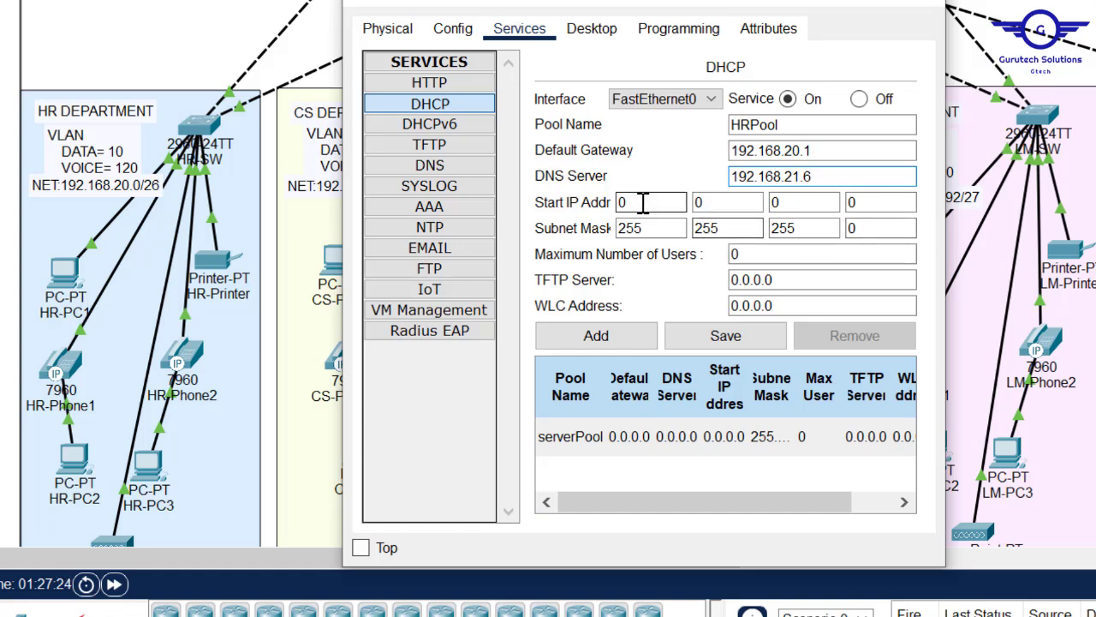
{"action": "type", "text": "1"}
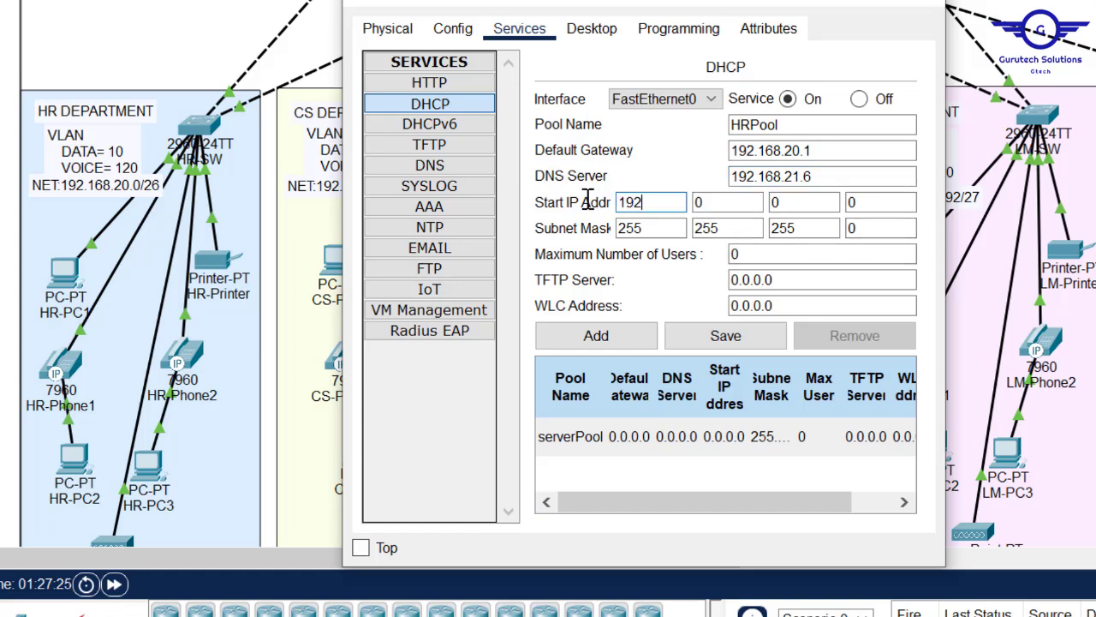
{"action": "type", "text": "92"}
{"action": "left_click", "coordinate": [728, 202]}
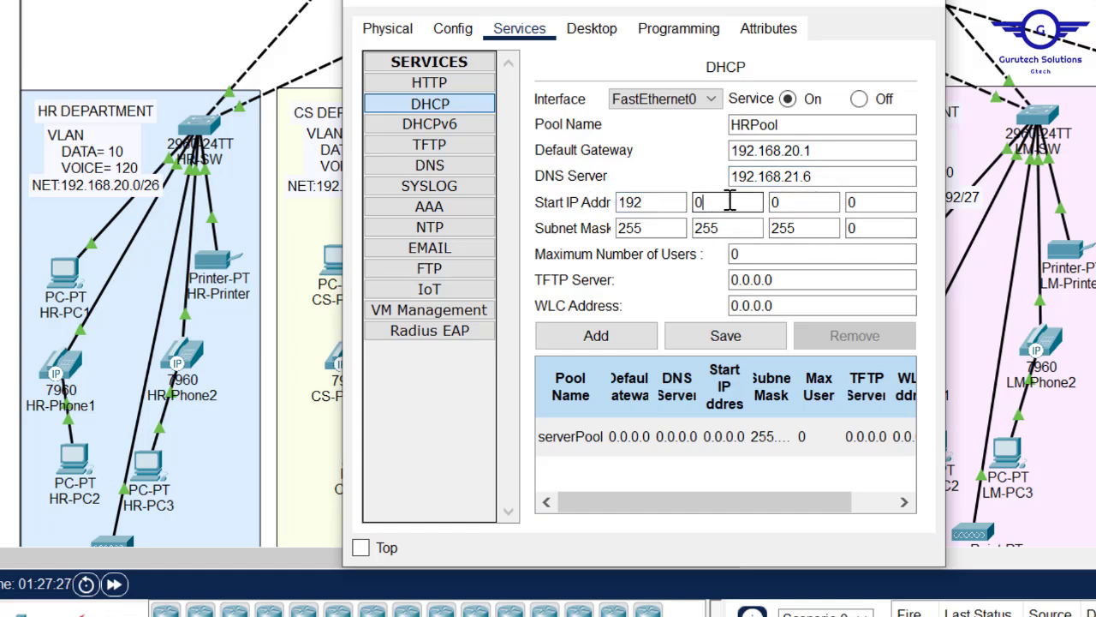
{"action": "left_click", "coordinate": [799, 204]}
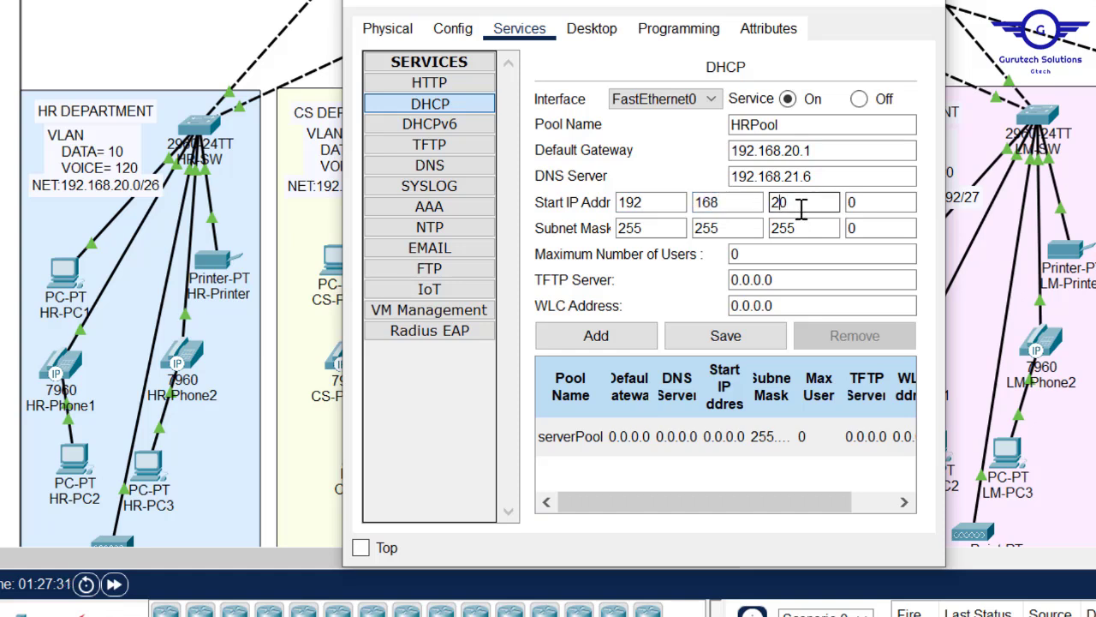
{"action": "type", "text": "2"}
{"action": "left_click", "coordinate": [873, 210]}
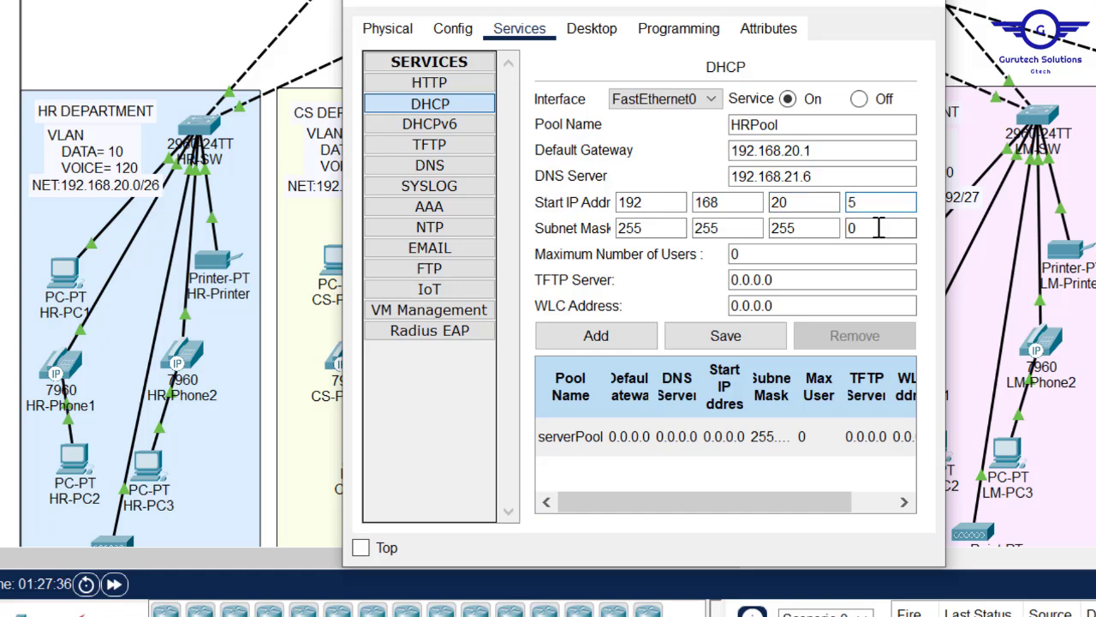
{"action": "left_click", "coordinate": [868, 230]}
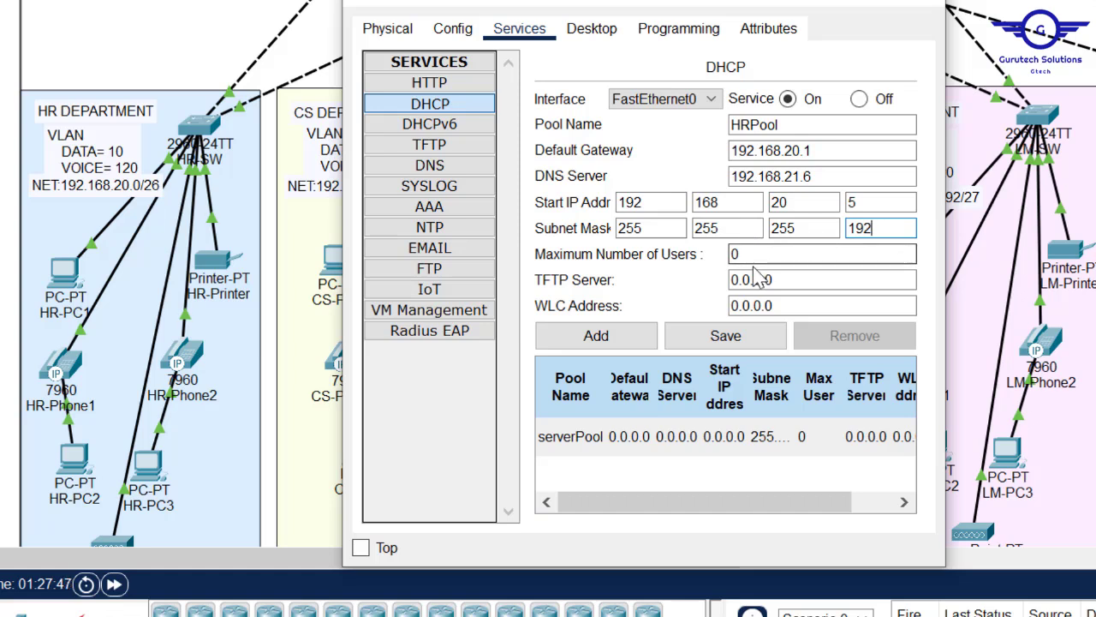
{"action": "key", "text": "Tab"}
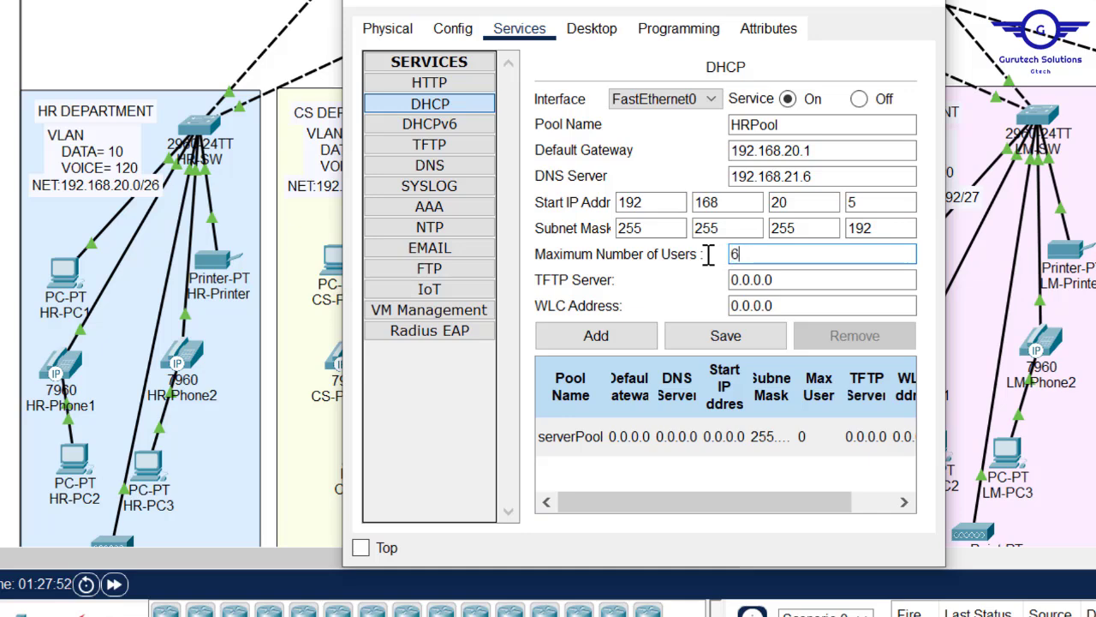
{"action": "left_click", "coordinate": [627, 343]}
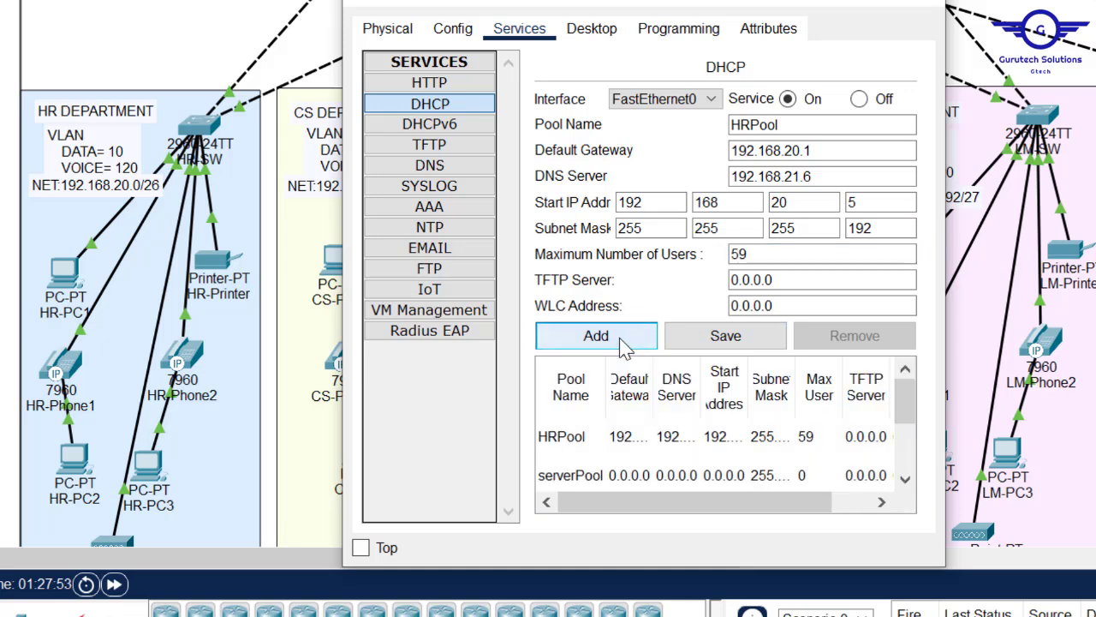
{"action": "left_click", "coordinate": [790, 432]}
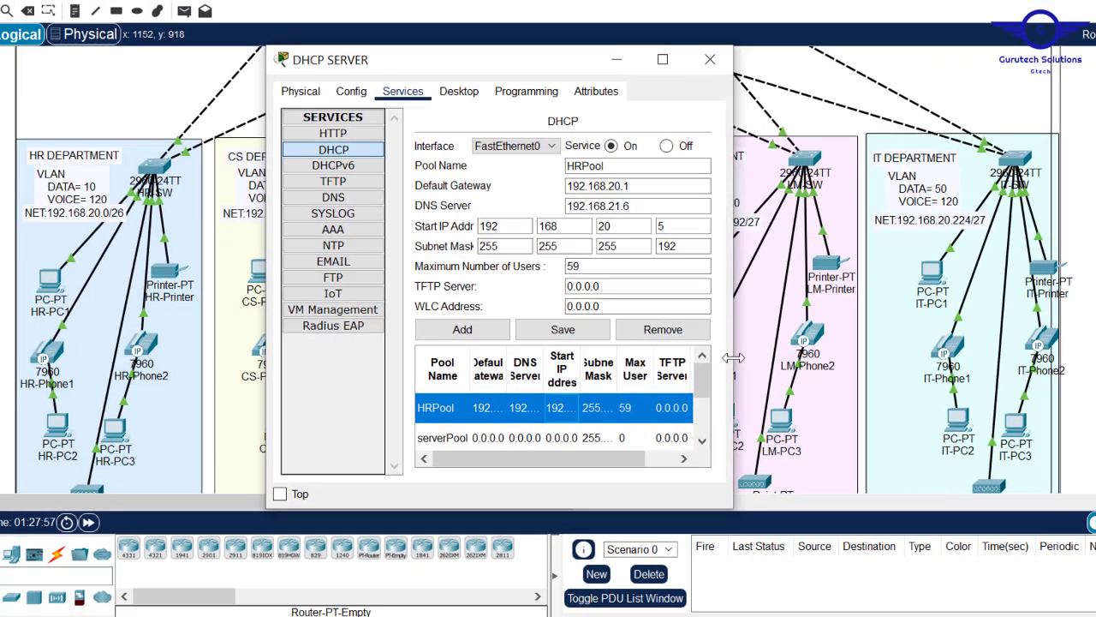
{"action": "left_click_drag", "start_coordinate": [894, 369], "coordinate": [1070, 369]}
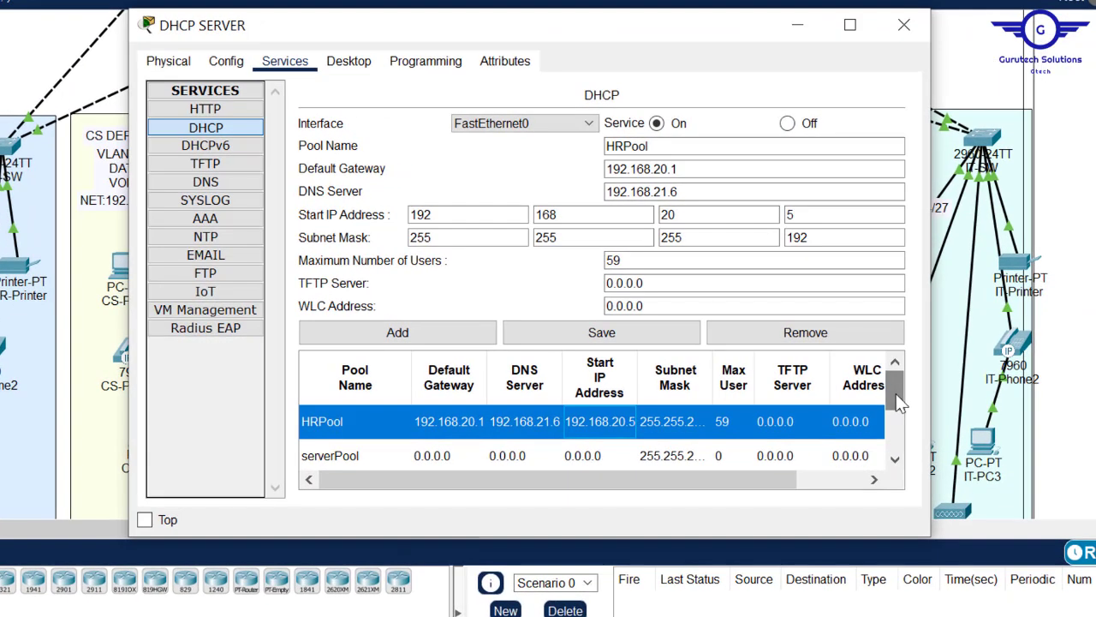
- Rename the pool from HRPool to CSPool
{"action": "left_click_drag", "start_coordinate": [903, 392], "coordinate": [905, 424]}
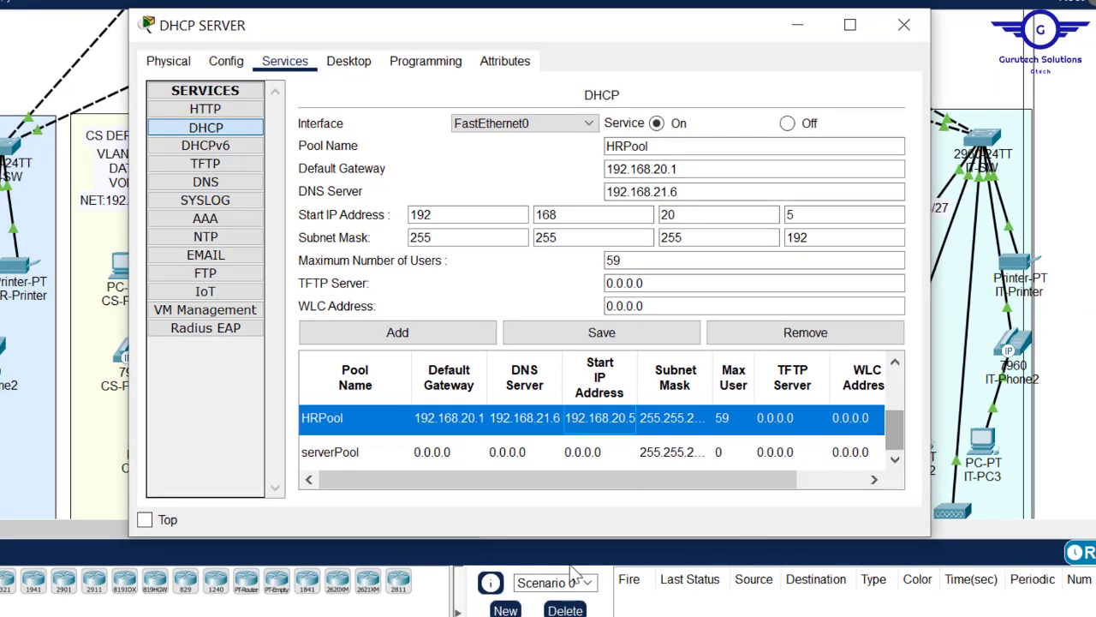
{"action": "left_click_drag", "start_coordinate": [552, 538], "coordinate": [552, 615]}
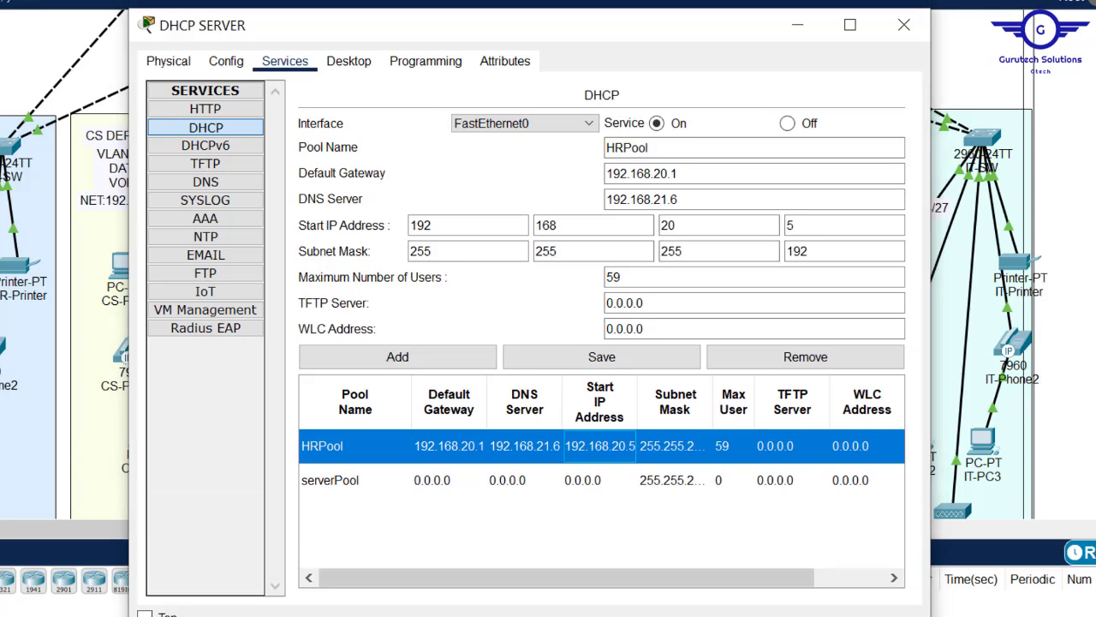
{"action": "left_click", "coordinate": [626, 269]}
{"action": "left_click_drag", "start_coordinate": [575, 28], "coordinate": [757, 34]}
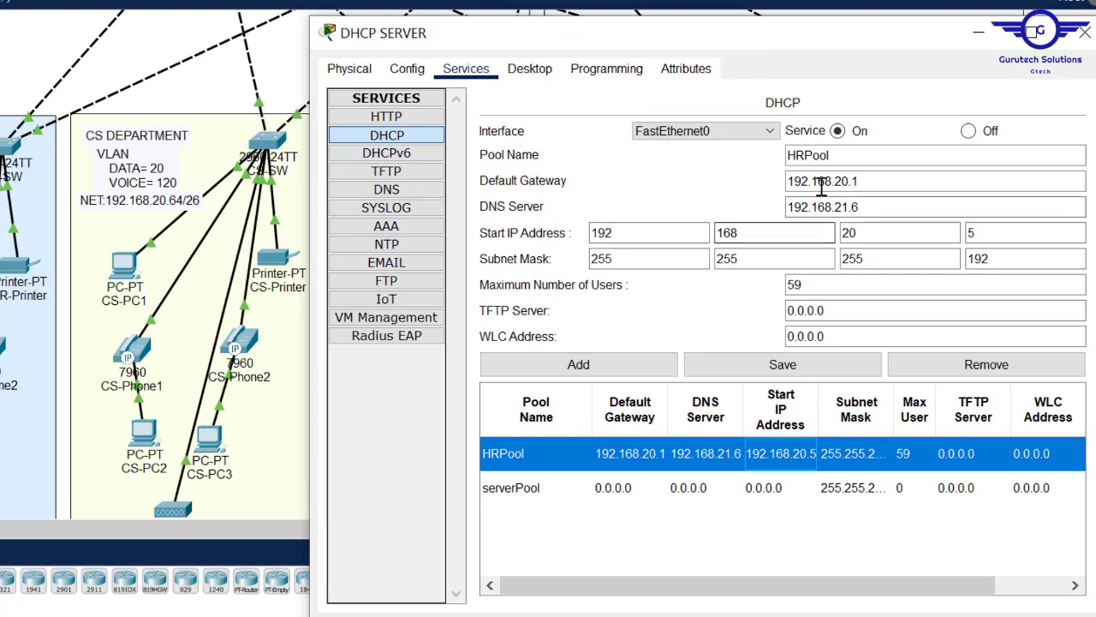
{"action": "left_click", "coordinate": [805, 155]}
{"action": "left_click_drag", "start_coordinate": [805, 155], "coordinate": [786, 155]}
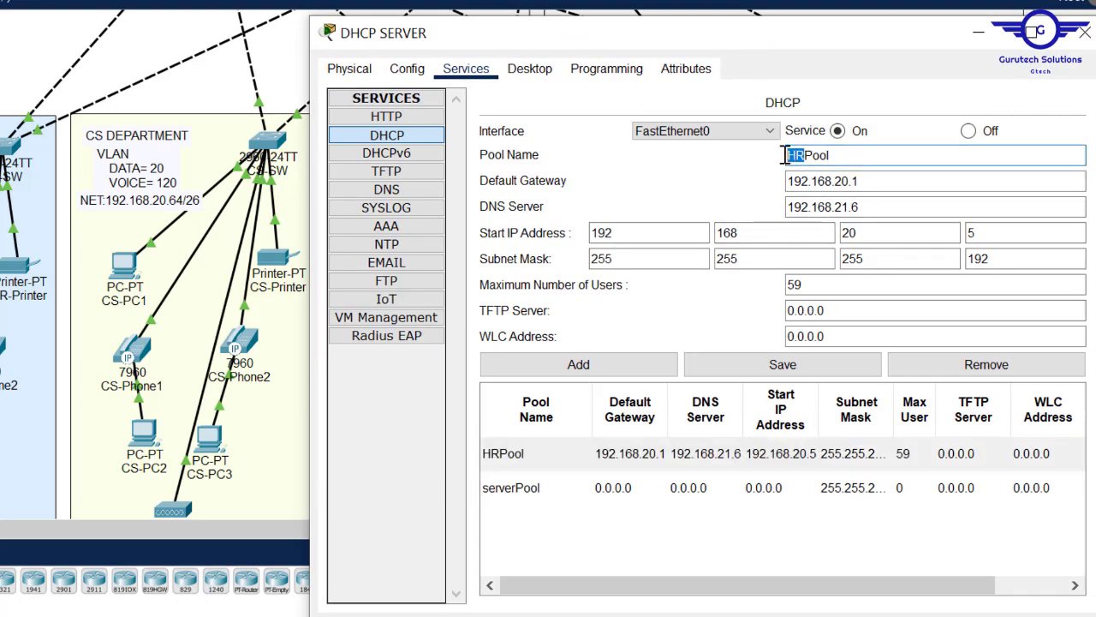
{"action": "type", "text": "CS"}
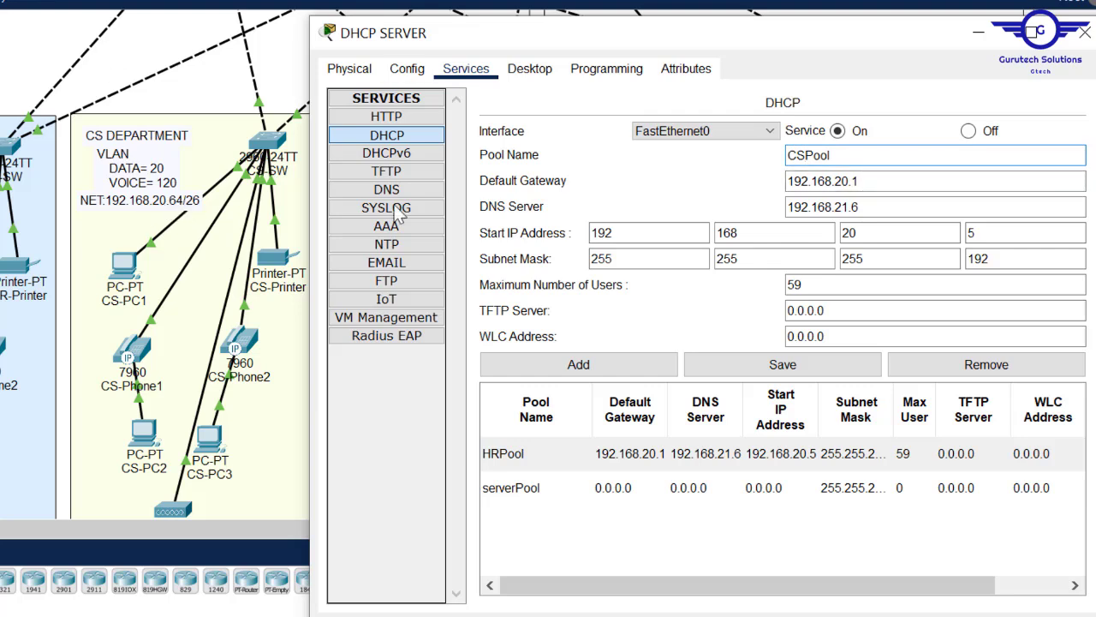
- Set CSPool's gateway 192.168.20.65 and start 192.168.20.70, and add it
{"action": "left_click", "coordinate": [878, 185]}
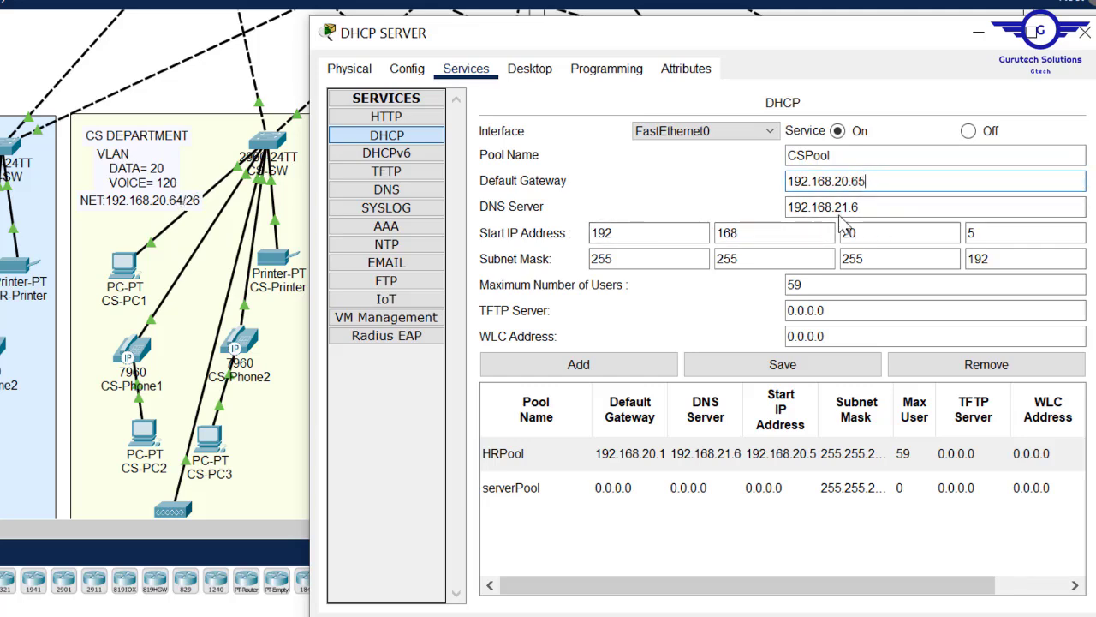
{"action": "left_click", "coordinate": [984, 234]}
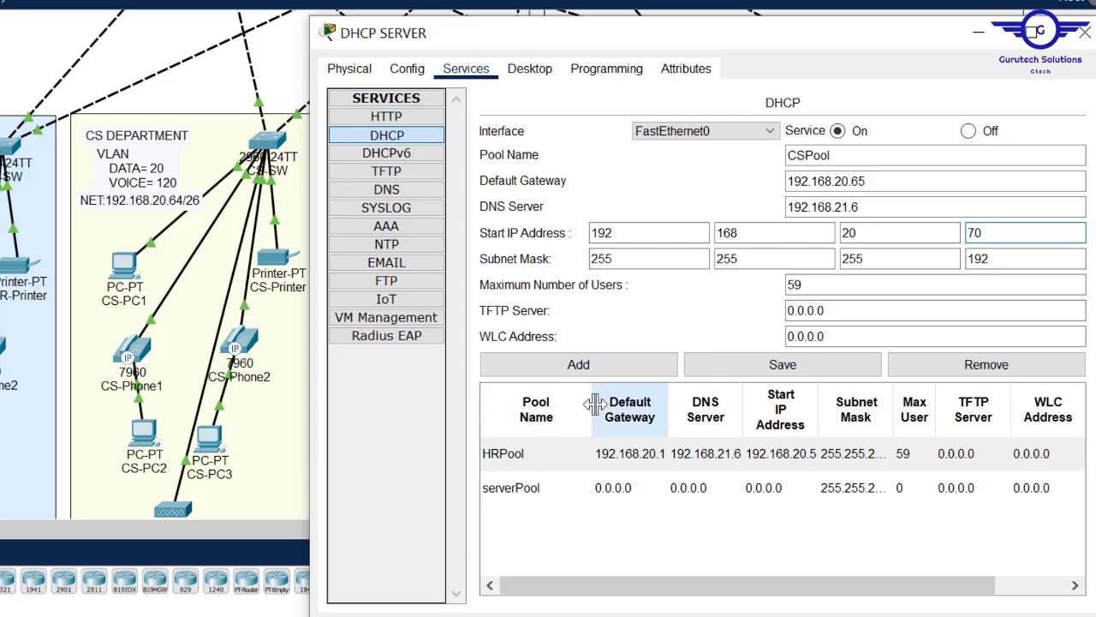
{"action": "left_click", "coordinate": [581, 381]}
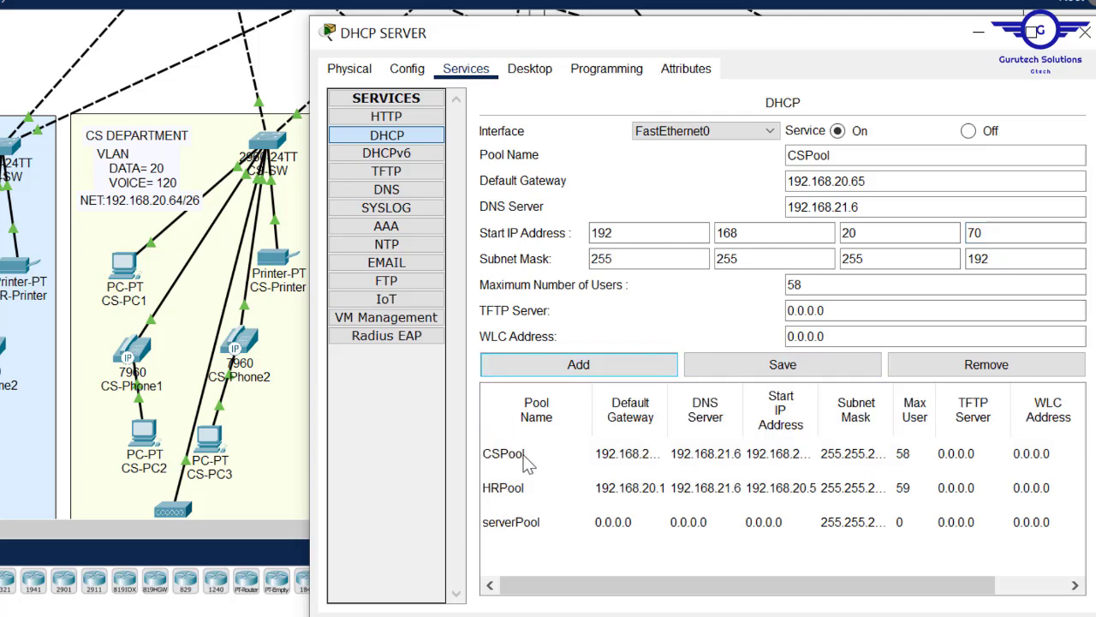
{"action": "left_click", "coordinate": [524, 459]}
- Rename the pool from CSPool to MKPool
{"action": "left_click", "coordinate": [540, 489]}
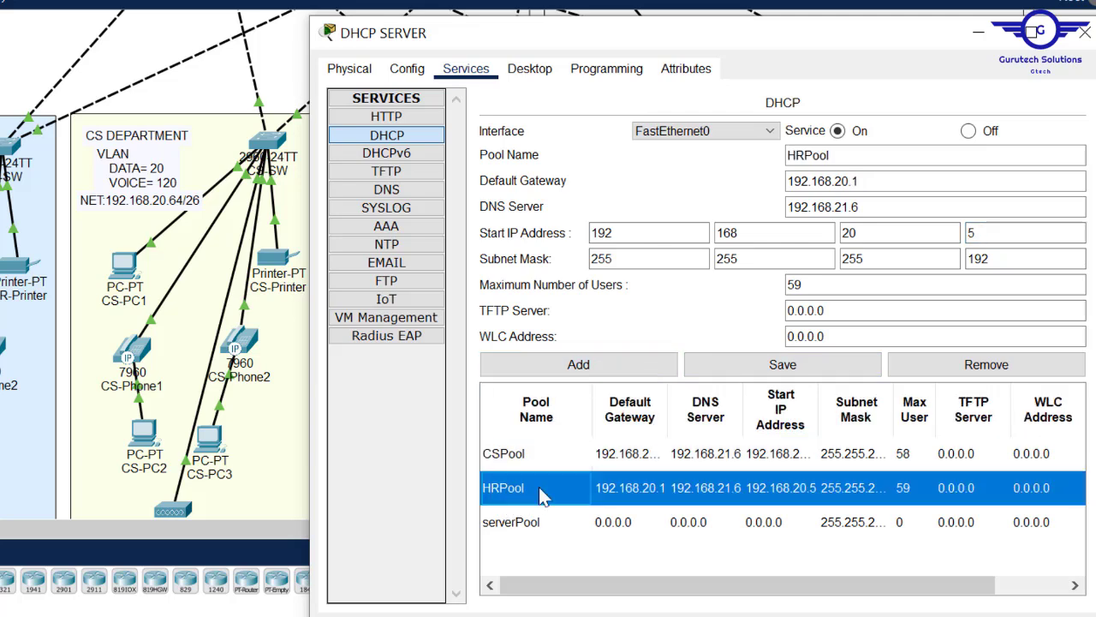
{"action": "left_click", "coordinate": [540, 456]}
{"action": "left_click_drag", "start_coordinate": [807, 155], "coordinate": [787, 155]}
{"action": "type", "text": "MK"}
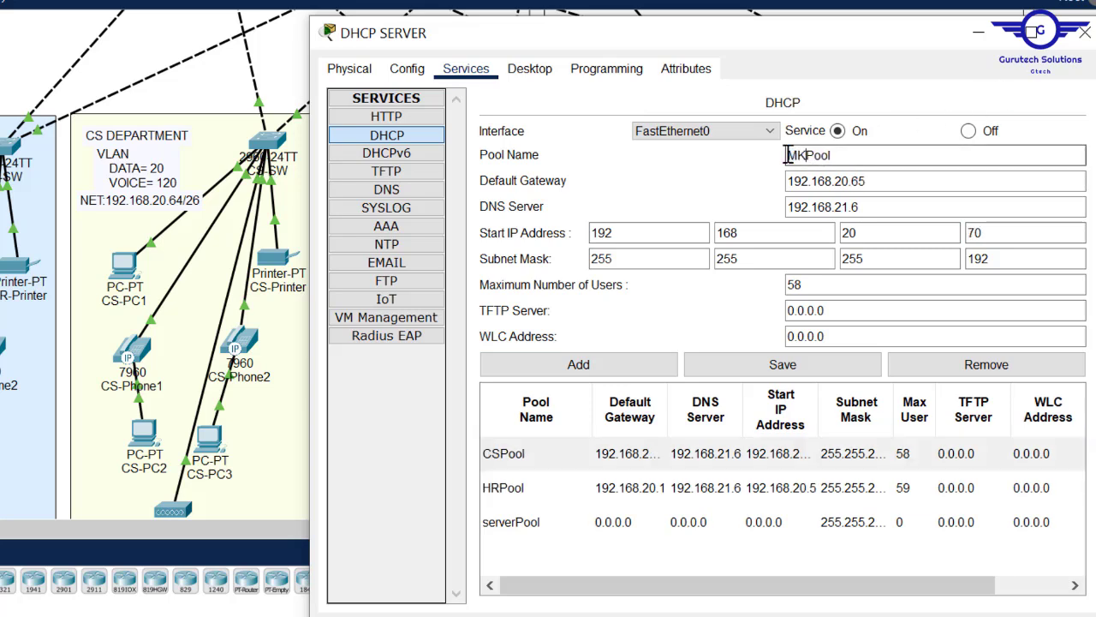
{"action": "left_click_drag", "start_coordinate": [784, 41], "coordinate": [564, 318]}
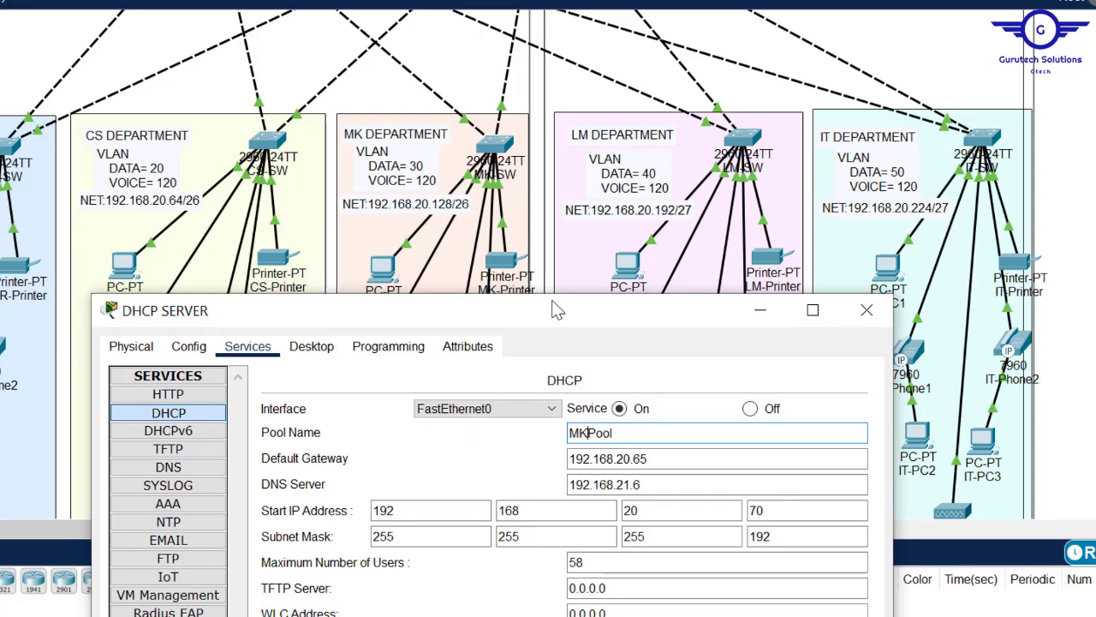
{"action": "left_click_drag", "start_coordinate": [564, 314], "coordinate": [669, 65]}
- Set MKPool's gateway 192.168.20.129 and start 192.168.20.135, and add it
{"action": "left_click", "coordinate": [760, 209]}
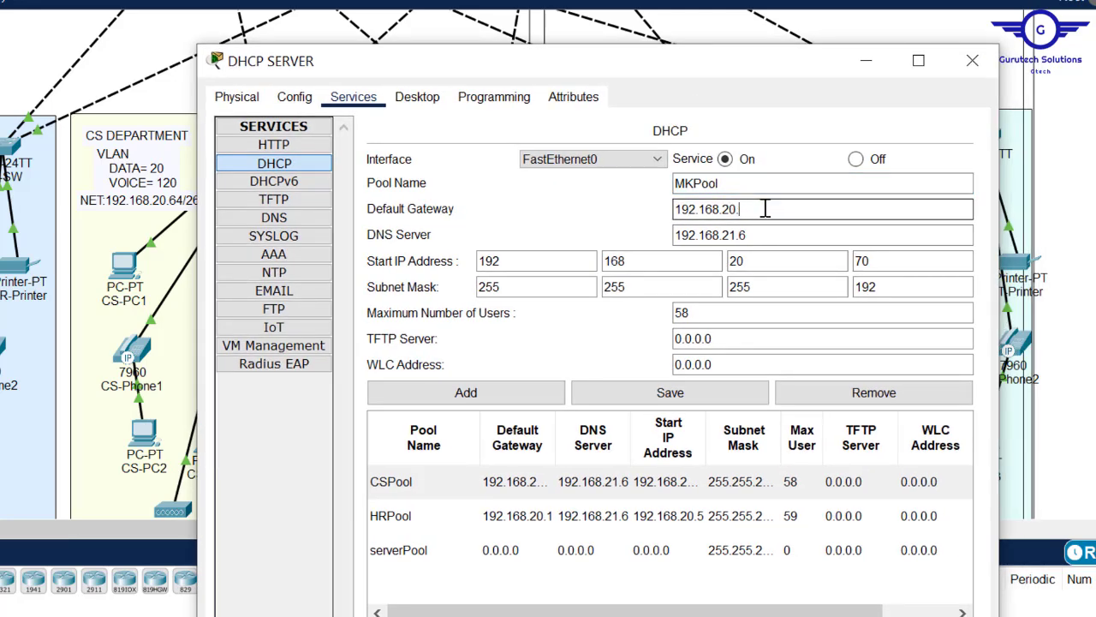
{"action": "left_click", "coordinate": [763, 236]}
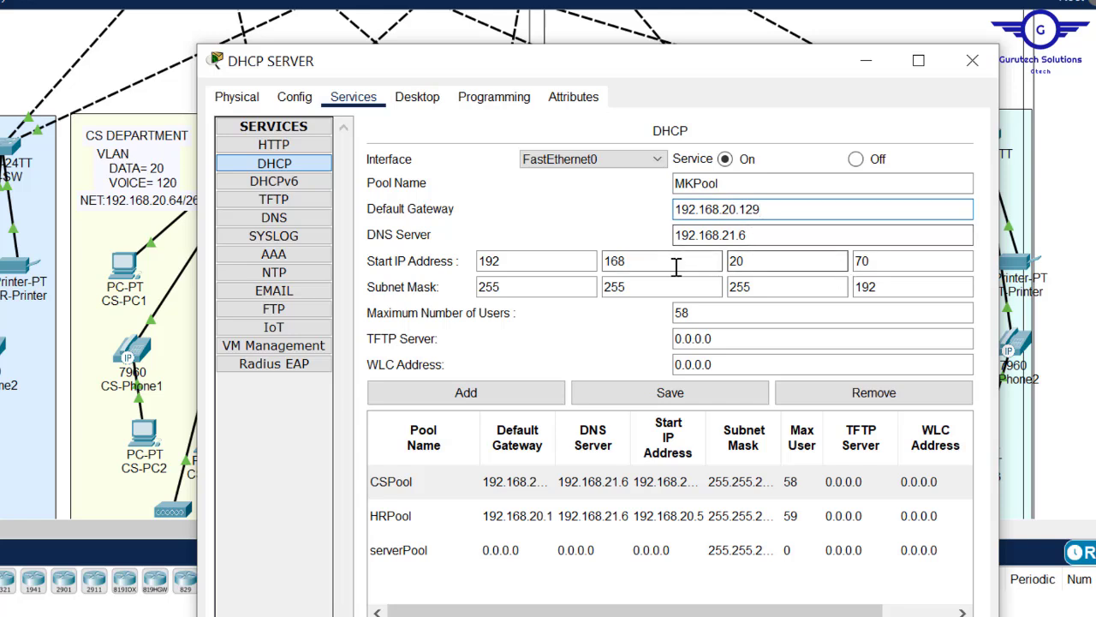
{"action": "left_click", "coordinate": [874, 261]}
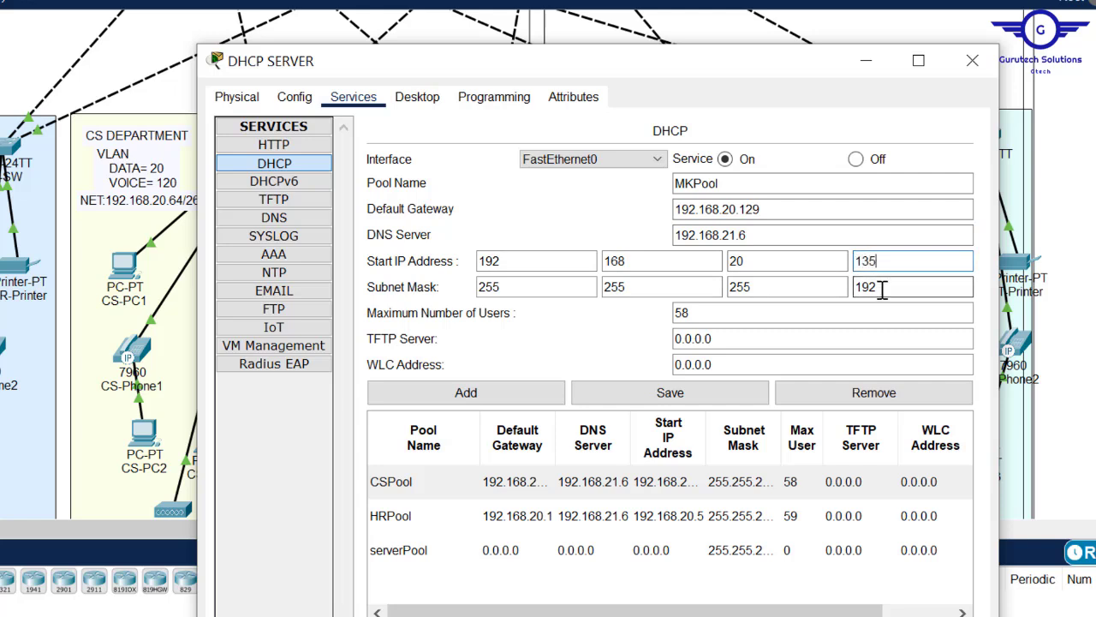
{"action": "left_click", "coordinate": [454, 395]}
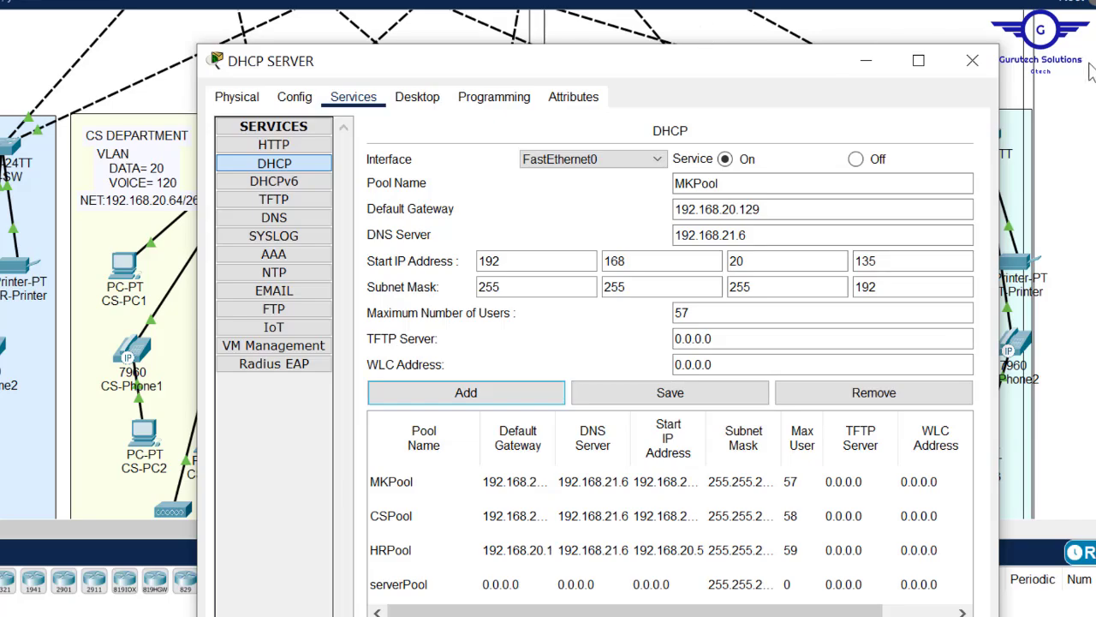
- Set the pool's gateway to 192.168.20.193 and start address to 192.168.20.196
{"action": "left_click_drag", "start_coordinate": [673, 62], "coordinate": [601, 277]}
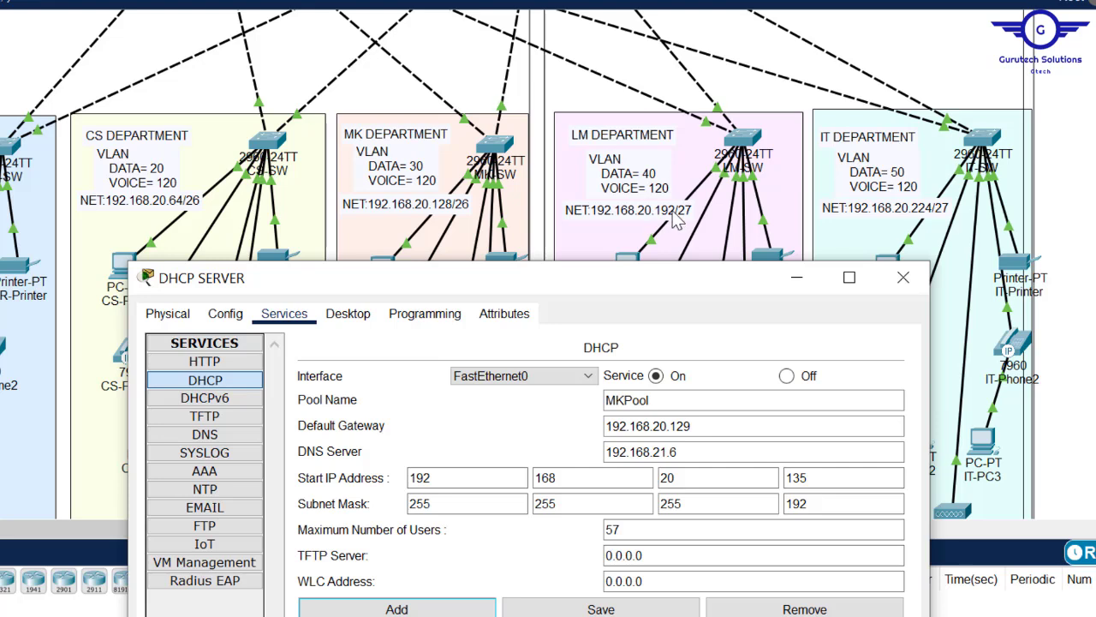
{"action": "left_click", "coordinate": [704, 425]}
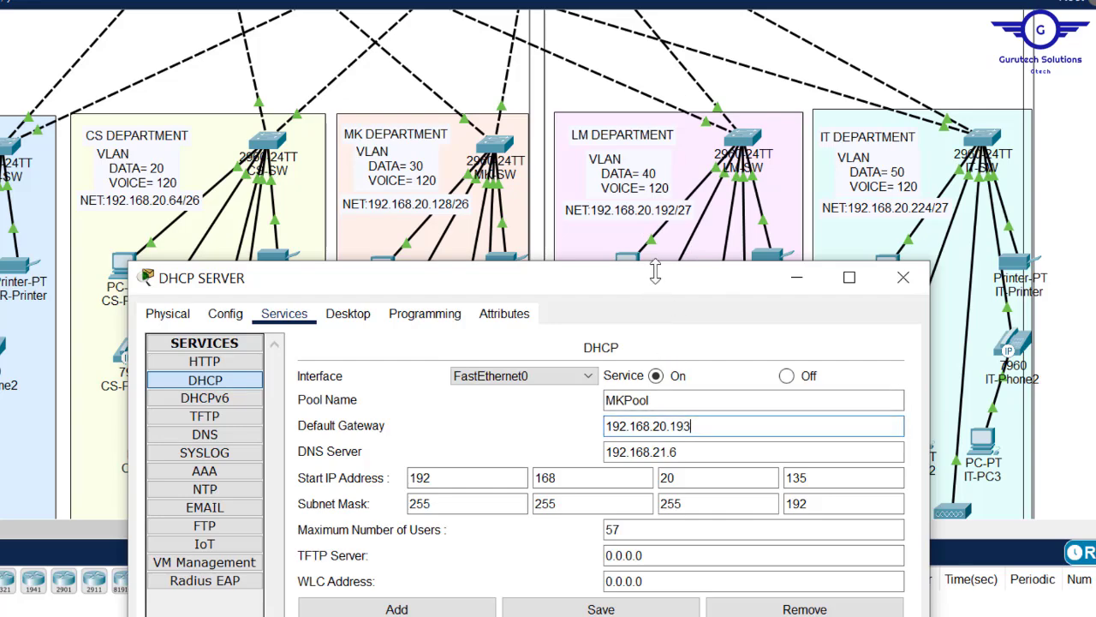
{"action": "left_click_drag", "start_coordinate": [597, 288], "coordinate": [627, 107]}
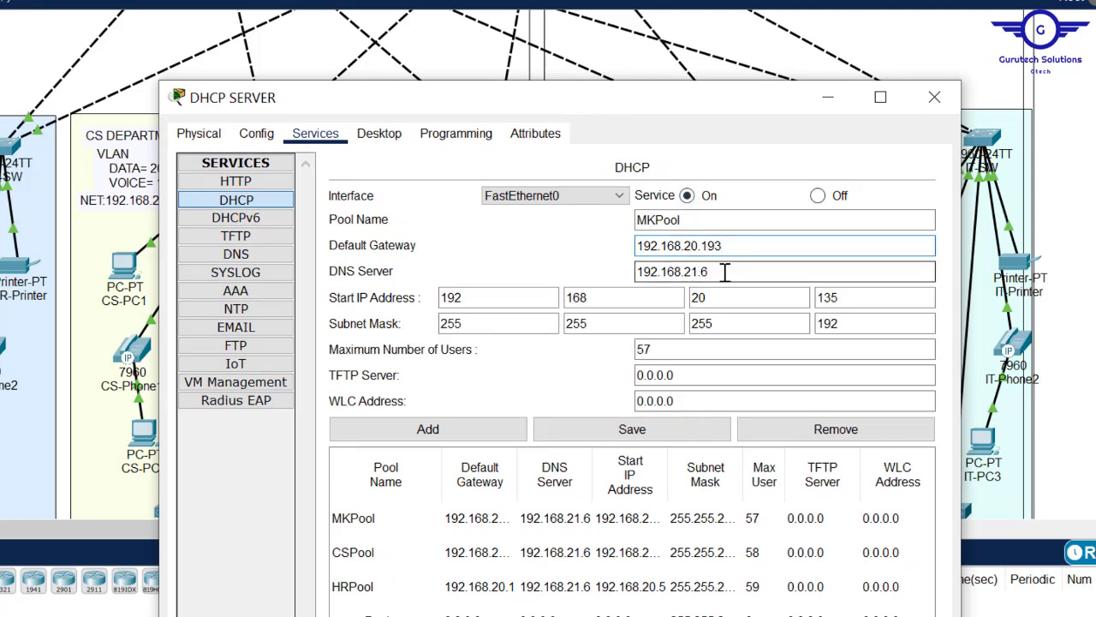
{"action": "left_click", "coordinate": [857, 299]}
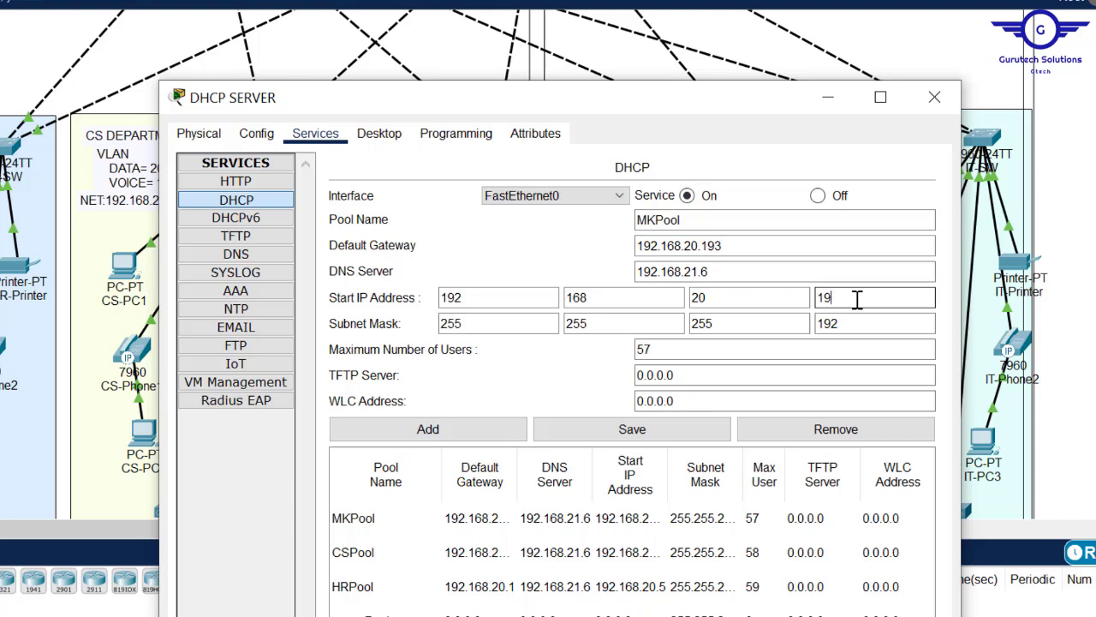
{"action": "type", "text": "196"}
{"action": "left_click", "coordinate": [857, 329]}
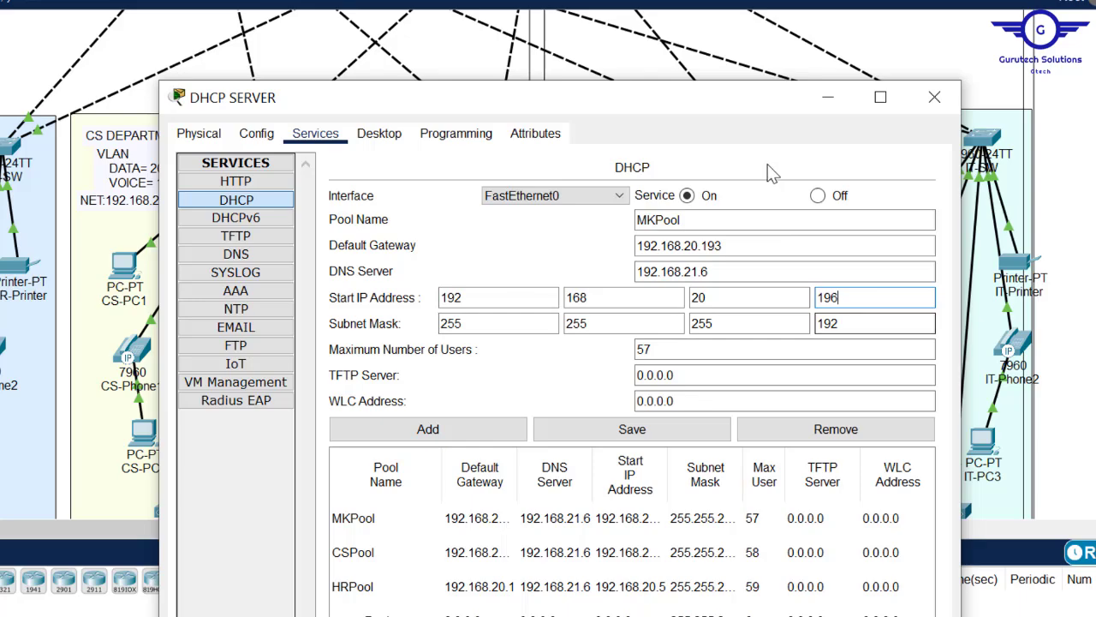
- Change the mask to 255.255.255.224, name the pool LMPool, and add it
{"action": "left_click_drag", "start_coordinate": [751, 101], "coordinate": [678, 223]}
{"action": "left_click_drag", "start_coordinate": [677, 272], "coordinate": [729, 54]}
{"action": "left_click", "coordinate": [846, 269]}
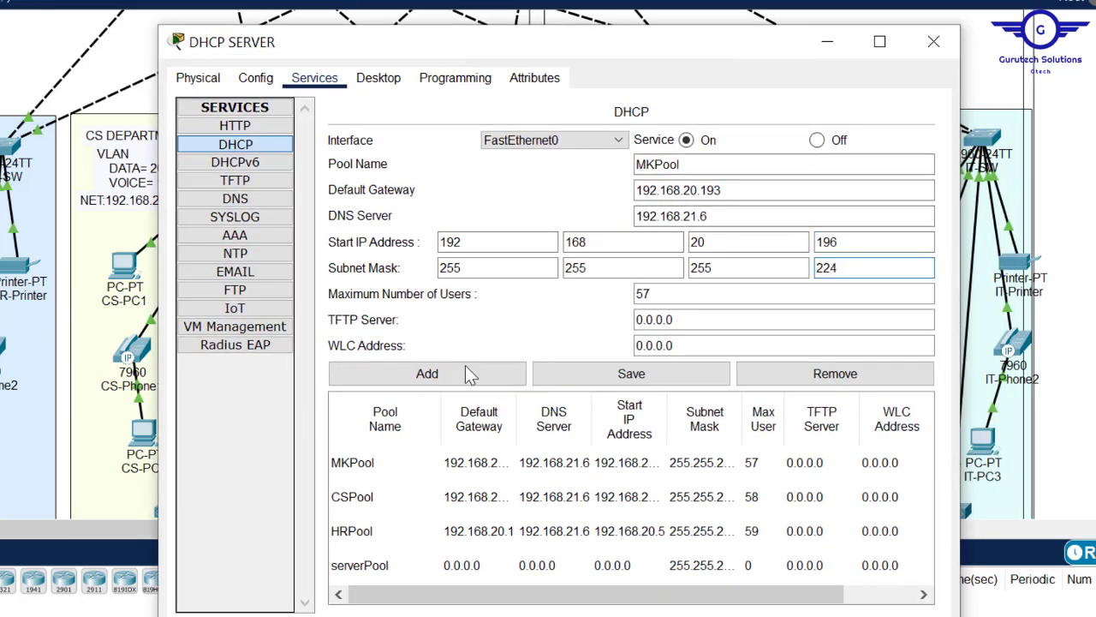
{"action": "left_click_drag", "start_coordinate": [654, 163], "coordinate": [625, 165]}
{"action": "type", "text": "LM"}
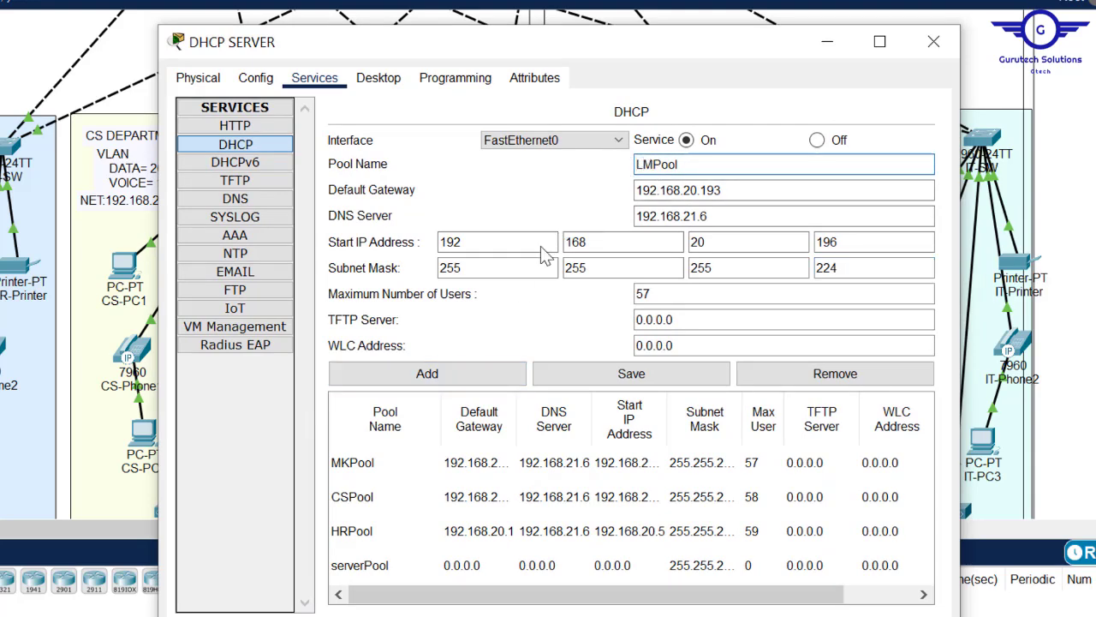
{"action": "left_click", "coordinate": [426, 374]}
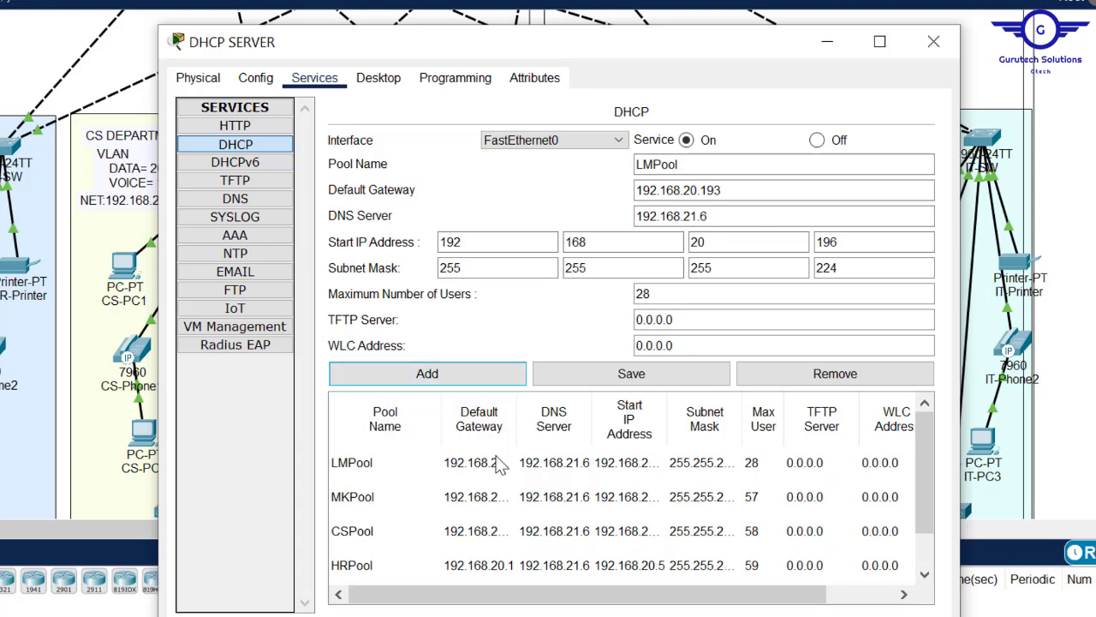
- Rename the pool to ITPool and set its gateway to 192.168.20.225
{"action": "left_click", "coordinate": [495, 461]}
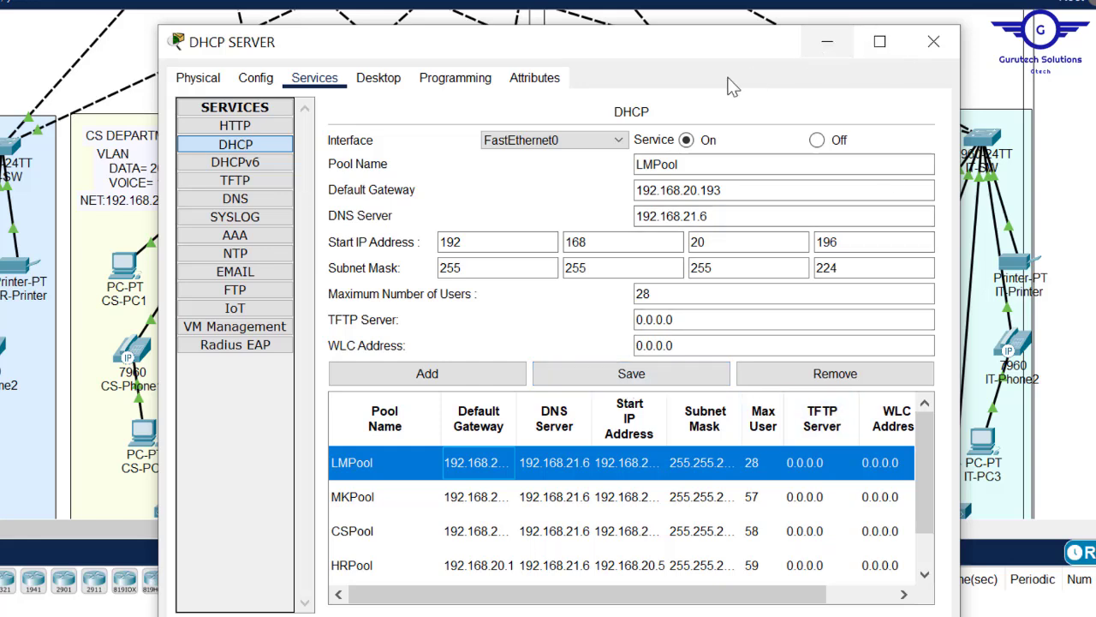
{"action": "left_click_drag", "start_coordinate": [654, 166], "coordinate": [613, 161]}
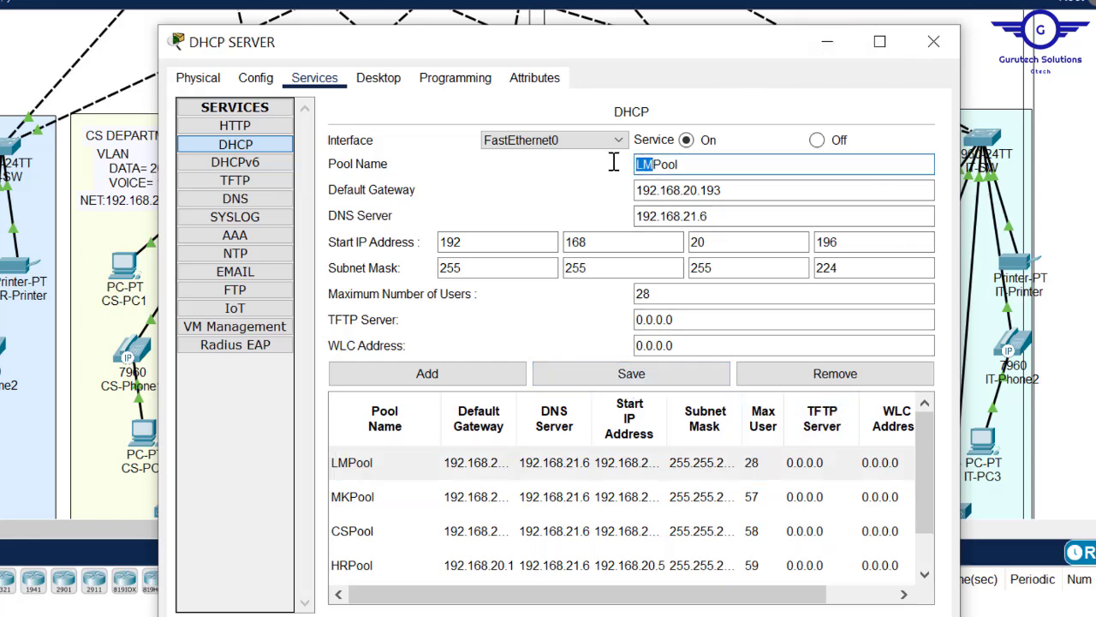
{"action": "type", "text": "IT"}
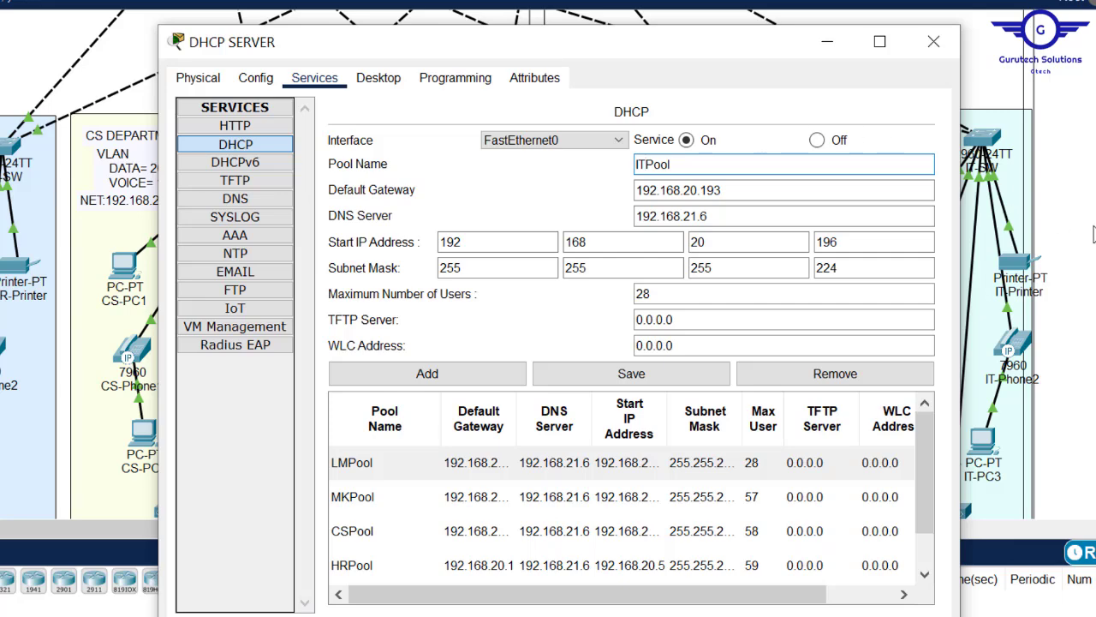
{"action": "left_click", "coordinate": [1093, 233]}
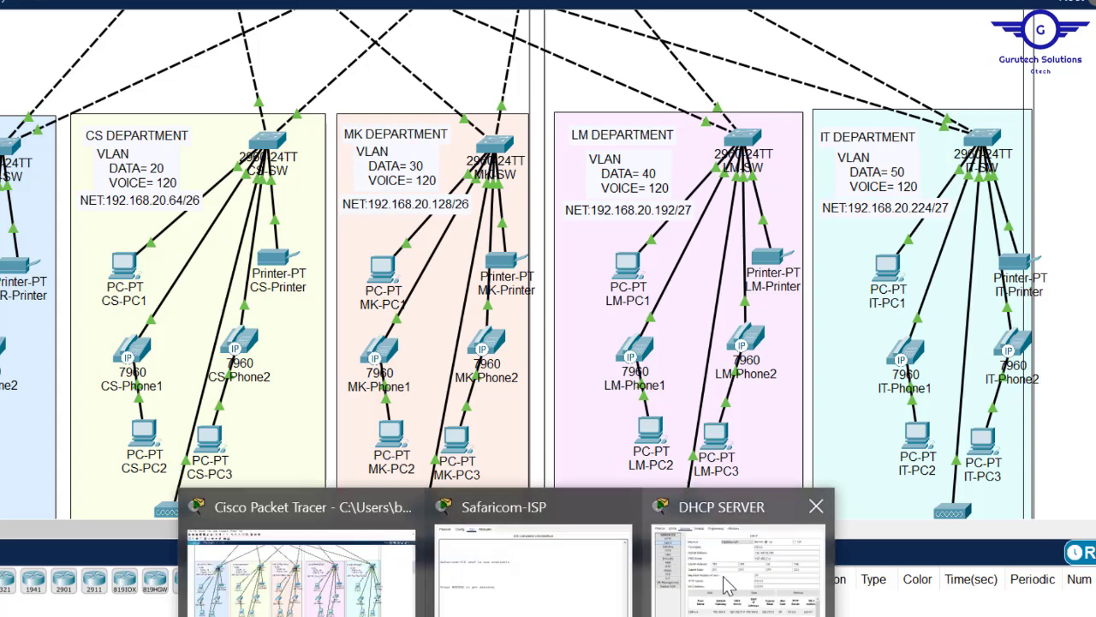
{"action": "left_click", "coordinate": [728, 585]}
{"action": "left_click", "coordinate": [733, 189]}
{"action": "key", "text": "BackSpace"}
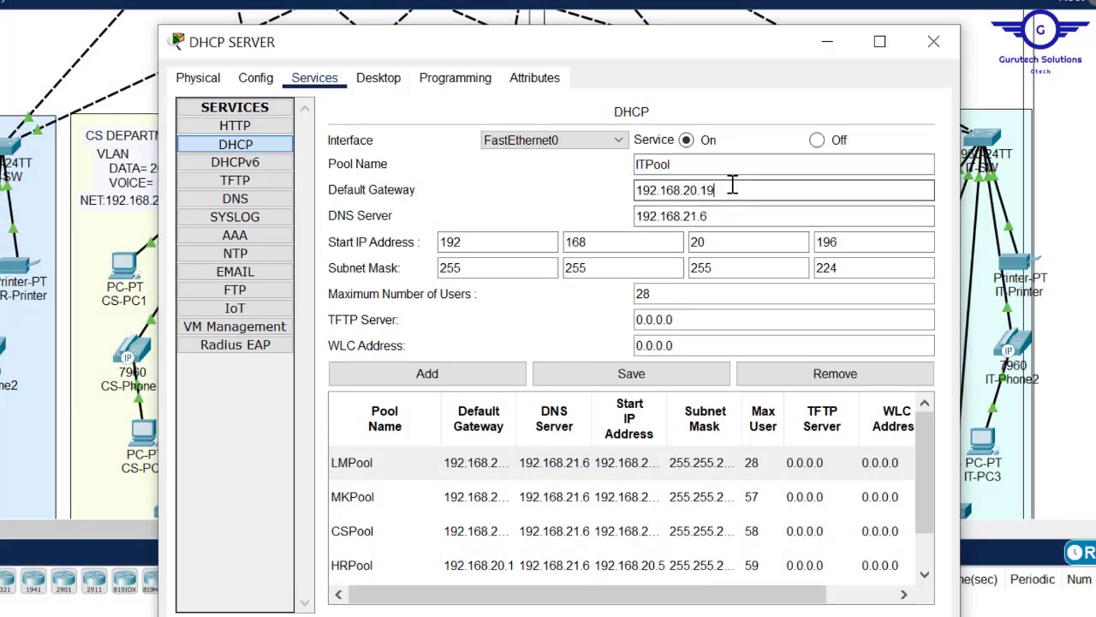
{"action": "type", "text": "2"}
- Set ITPool's start to 192.168.20.230, keep mask 255.255.255.224, add it, and close the window
{"action": "left_click", "coordinate": [874, 221]}
{"action": "left_click", "coordinate": [854, 240]}
{"action": "key", "text": "BackSpace"}
{"action": "key", "text": "BackSpace"}
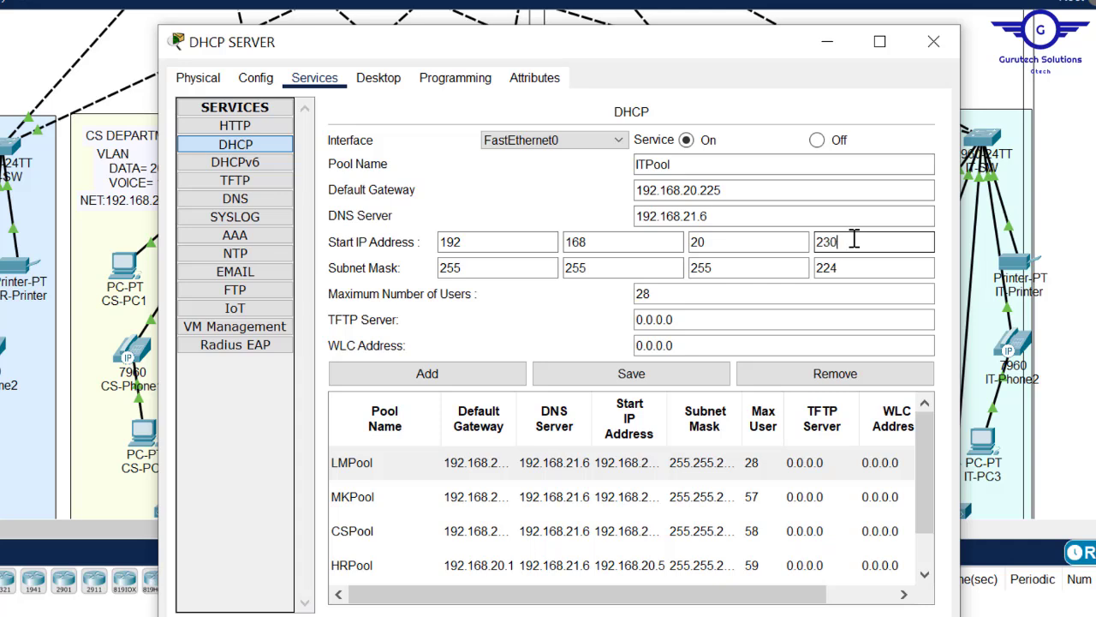
{"action": "left_click", "coordinate": [825, 268]}
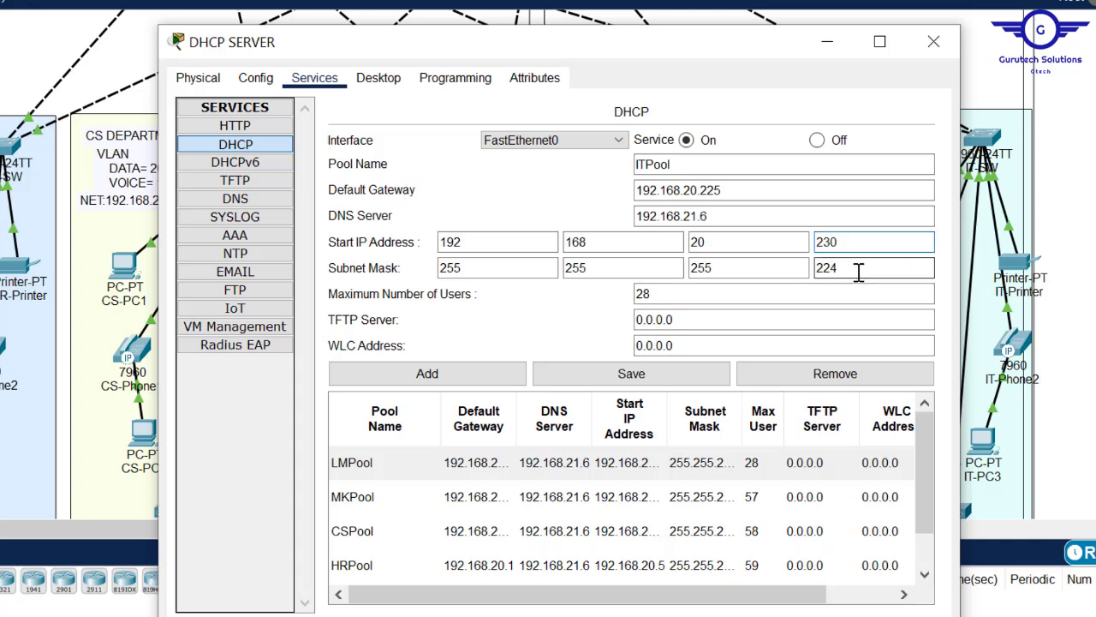
{"action": "left_click_drag", "start_coordinate": [857, 271], "coordinate": [816, 269]}
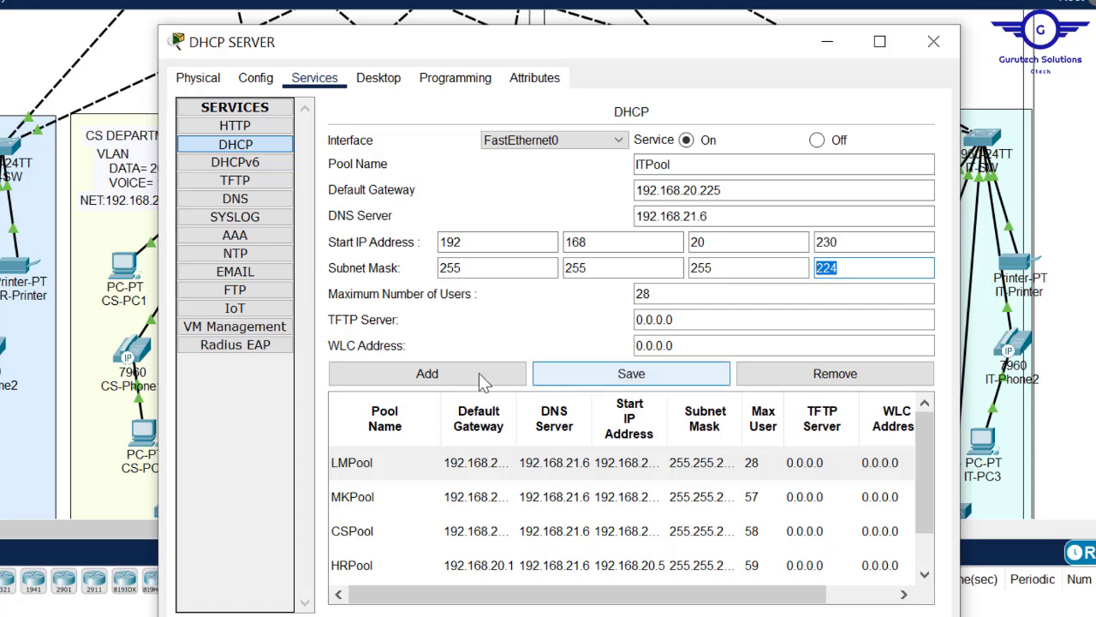
{"action": "left_click", "coordinate": [430, 379]}
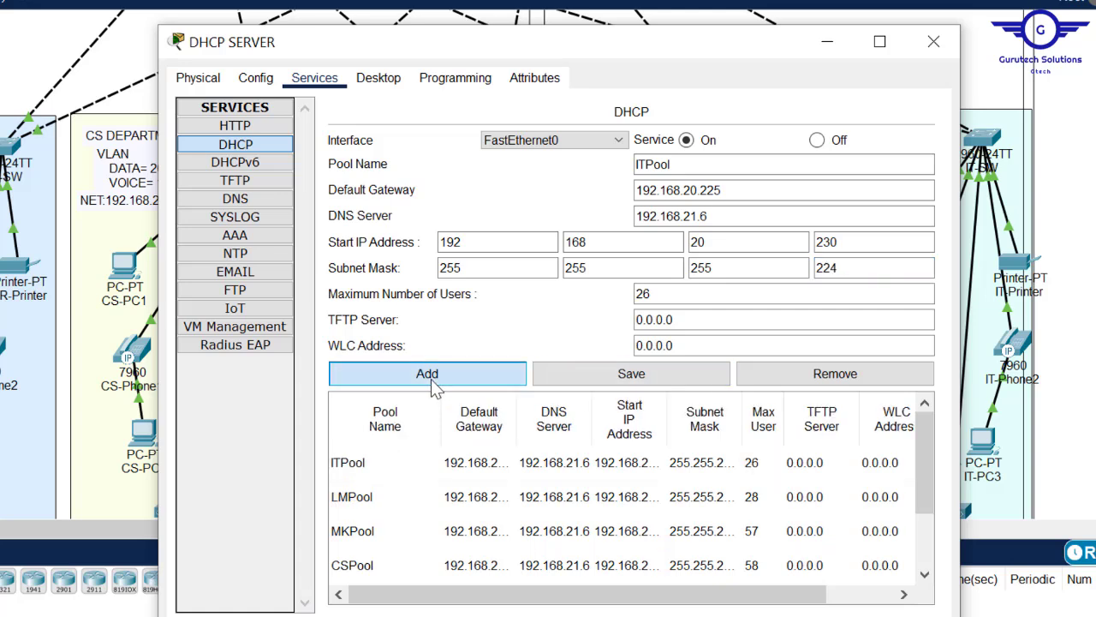
{"action": "left_click", "coordinate": [942, 54]}
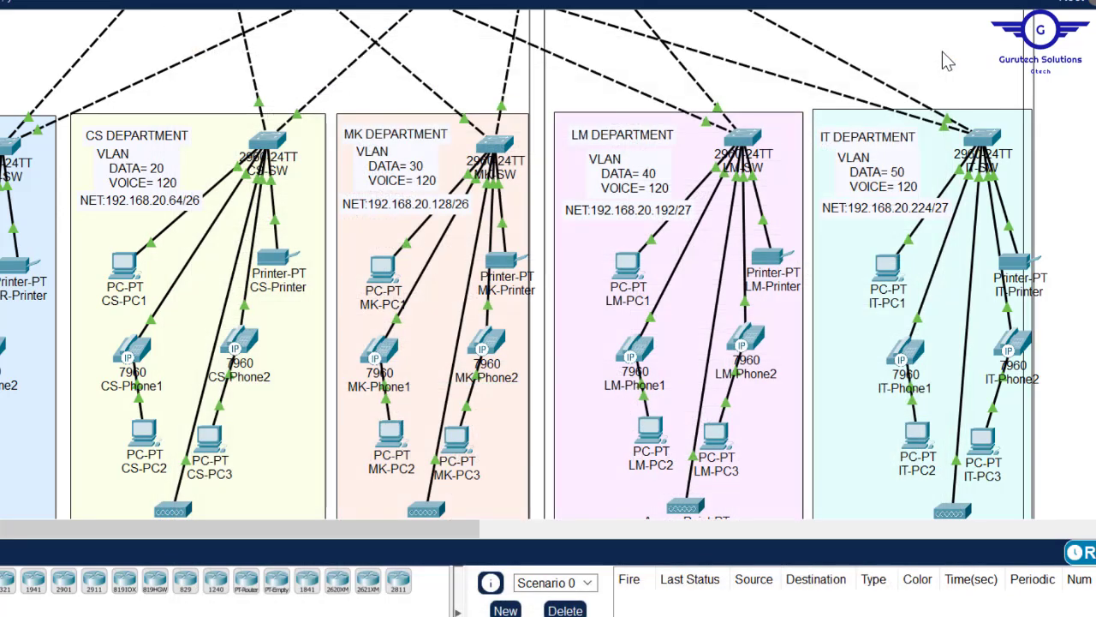
{"action": "scroll", "coordinate": [548, 265], "scroll_direction": "up", "scroll_amount": 5}
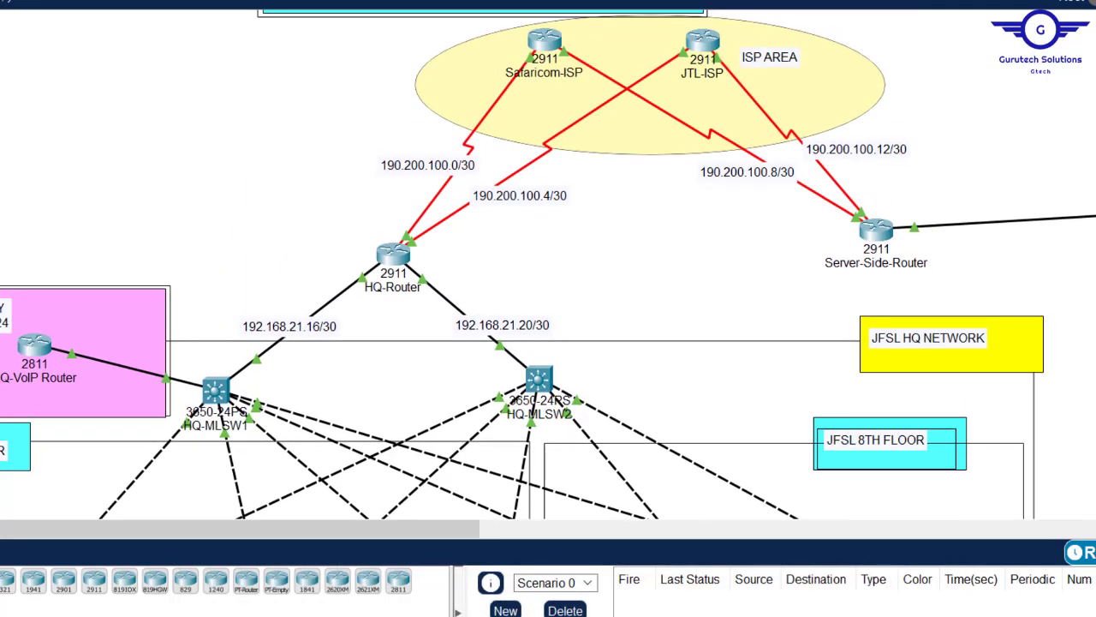
{"action": "scroll", "coordinate": [548, 264], "scroll_direction": "down", "scroll_amount": 1}
{"action": "scroll", "coordinate": [548, 265], "scroll_direction": "up", "scroll_amount": 4}
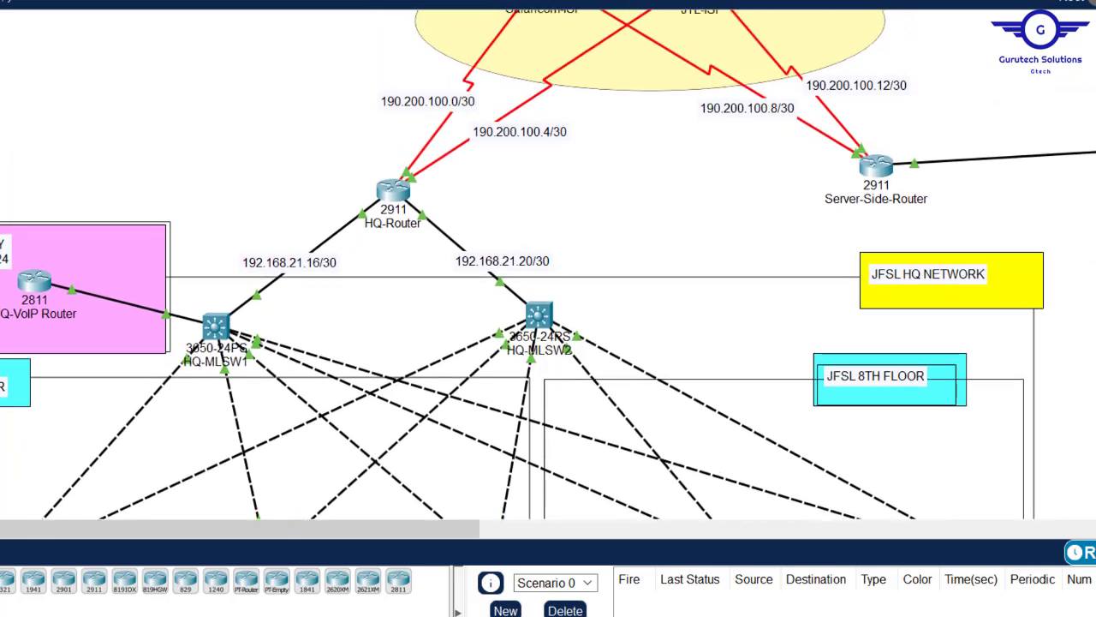
{"action": "scroll", "coordinate": [548, 265], "scroll_direction": "down", "scroll_amount": 4}
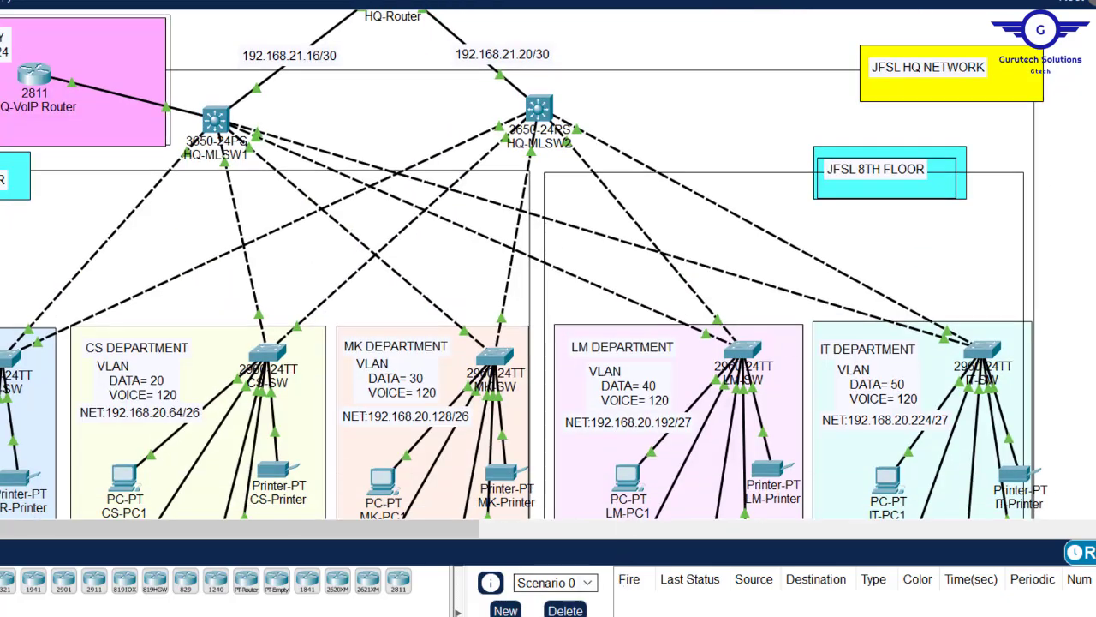
{"action": "left_click", "coordinate": [286, 598]}
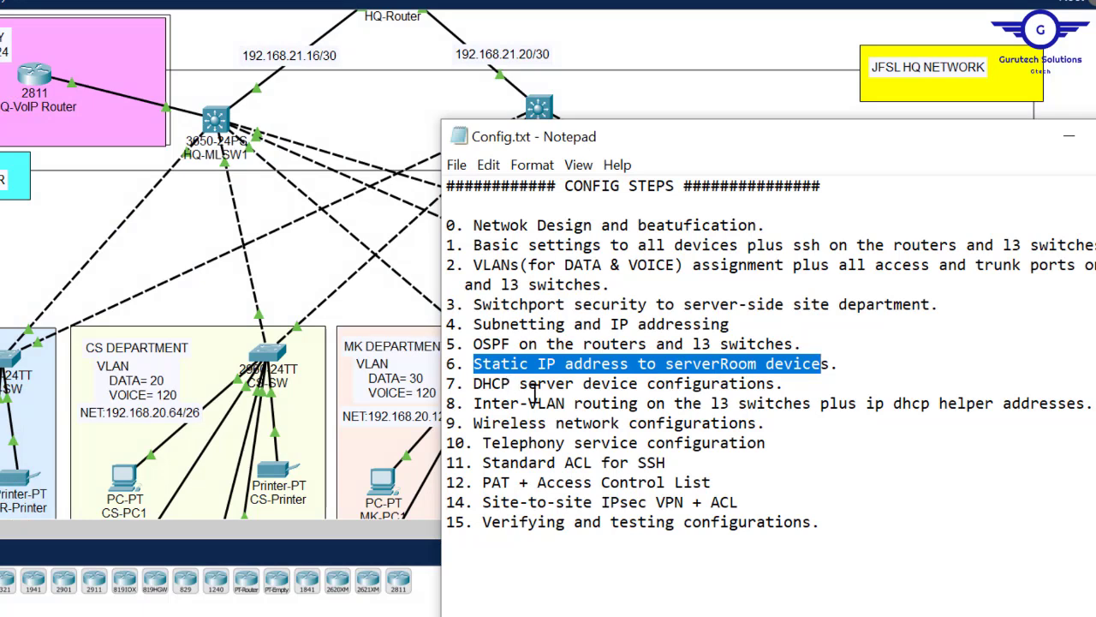
{"action": "left_click_drag", "start_coordinate": [474, 403], "coordinate": [1094, 404]}
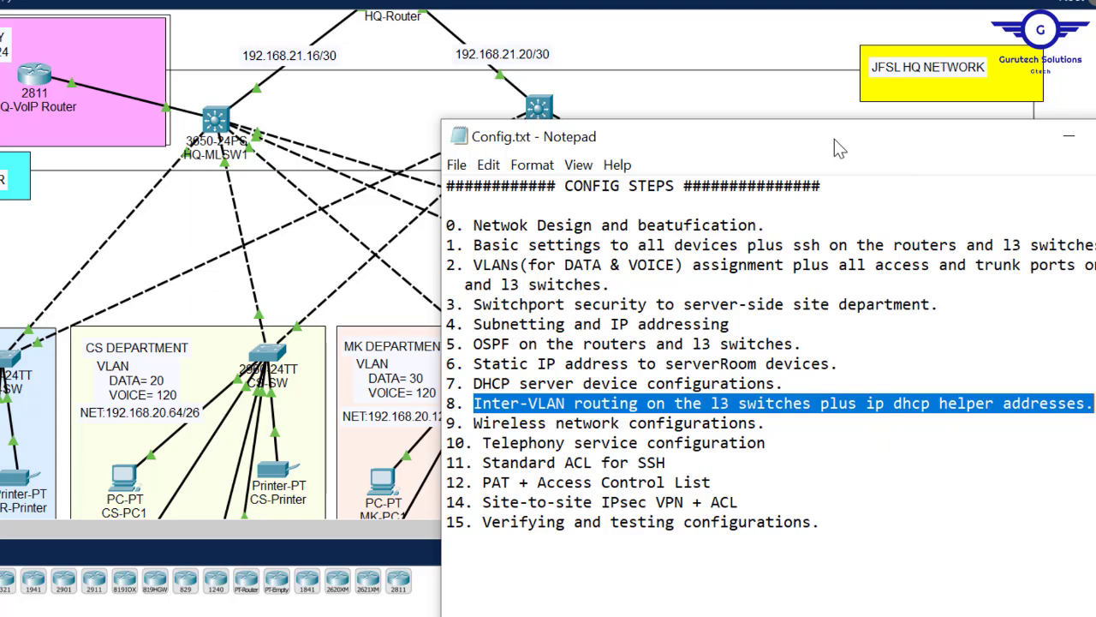
{"action": "left_click", "coordinate": [704, 49]}
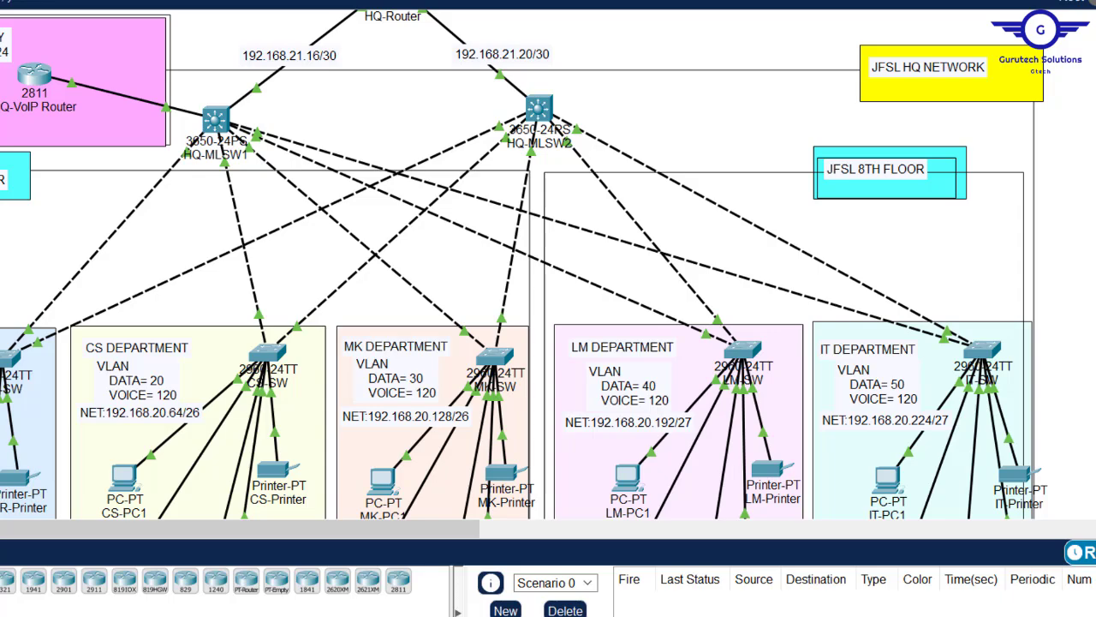
{"action": "scroll", "coordinate": [548, 265], "scroll_direction": "up", "scroll_amount": 5}
{"action": "mouse_move", "coordinate": [307, 534]}
{"action": "left_mouse_down"}
{"action": "mouse_move", "coordinate": [595, 523]}
{"action": "mouse_move", "coordinate": [302, 530]}
{"action": "left_mouse_up"}
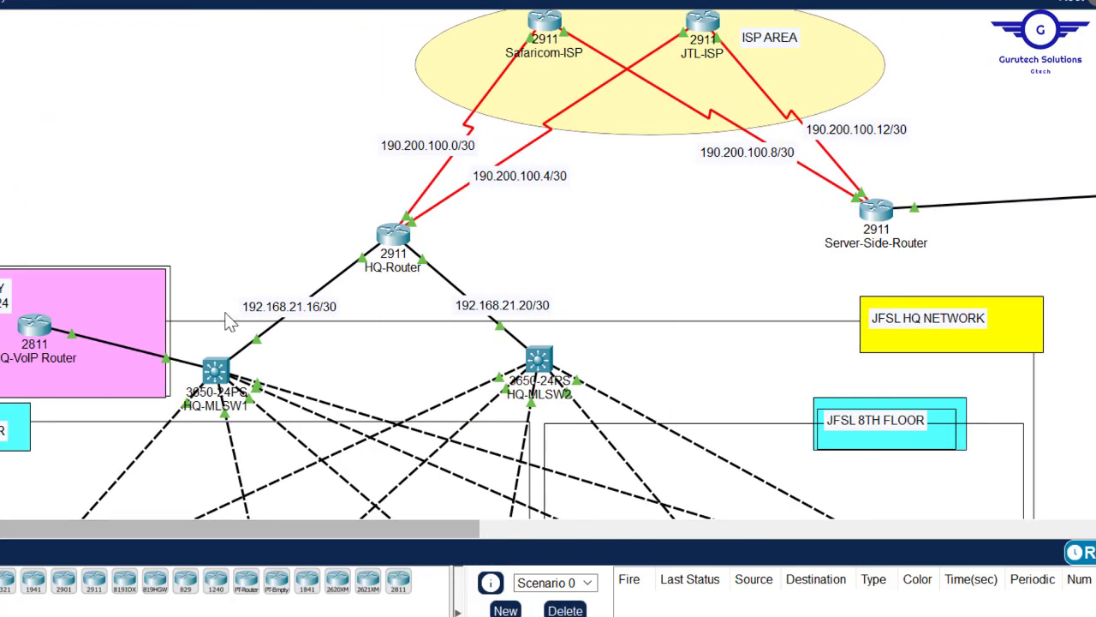
{"action": "scroll", "coordinate": [548, 145], "scroll_direction": "down", "scroll_amount": 5}
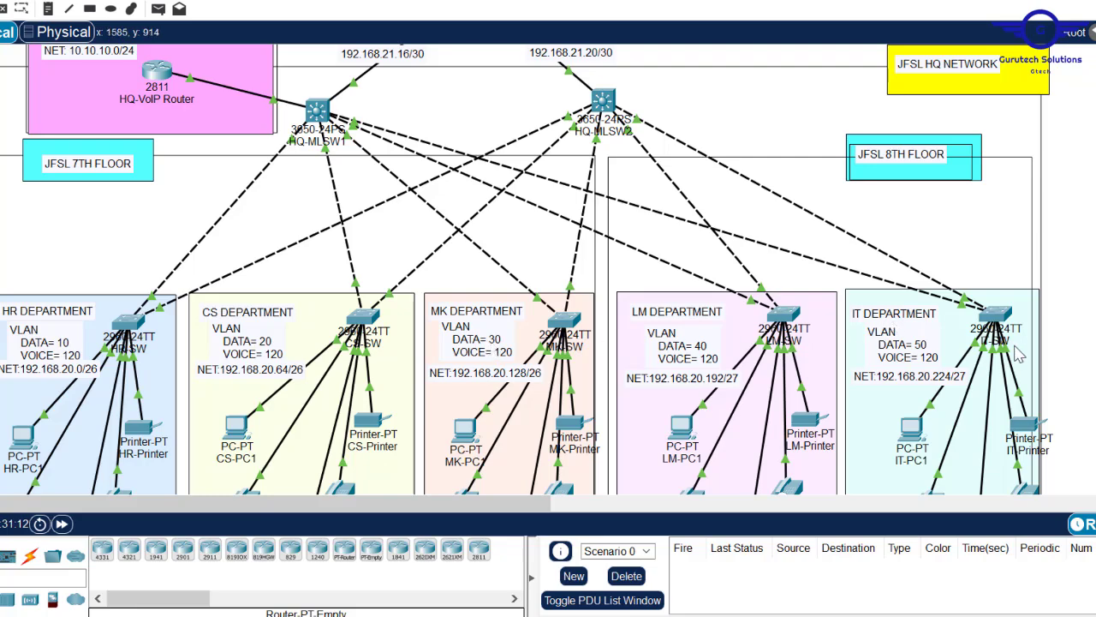
- Bring up HQ-MLSW1's command line in a widened window
{"action": "mouse_move", "coordinate": [319, 113]}
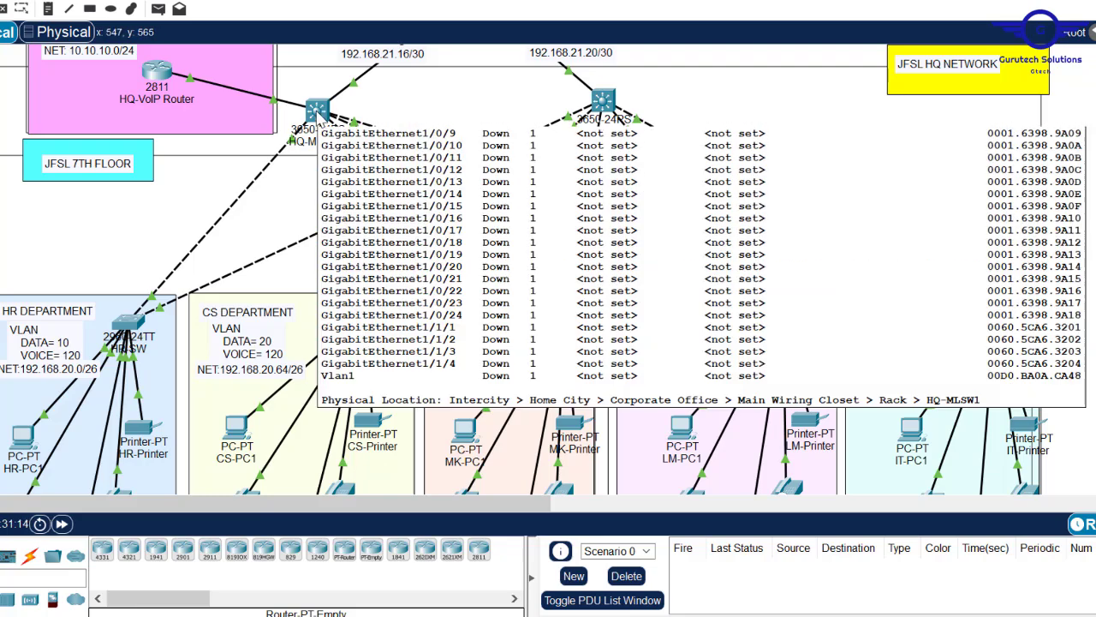
{"action": "left_click", "coordinate": [317, 111]}
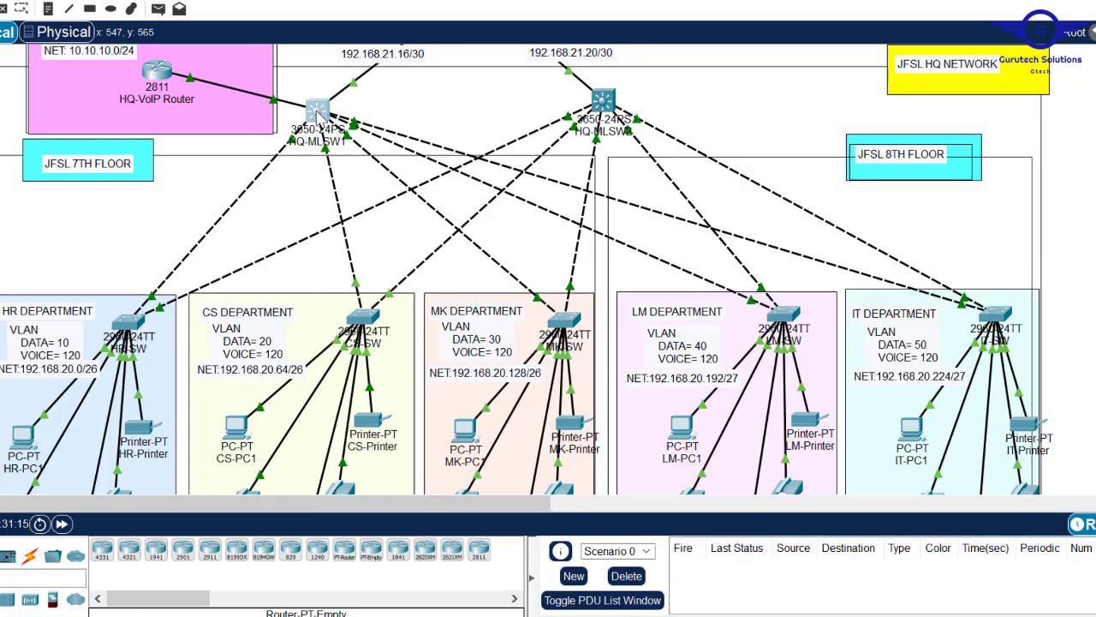
{"action": "left_click", "coordinate": [454, 78]}
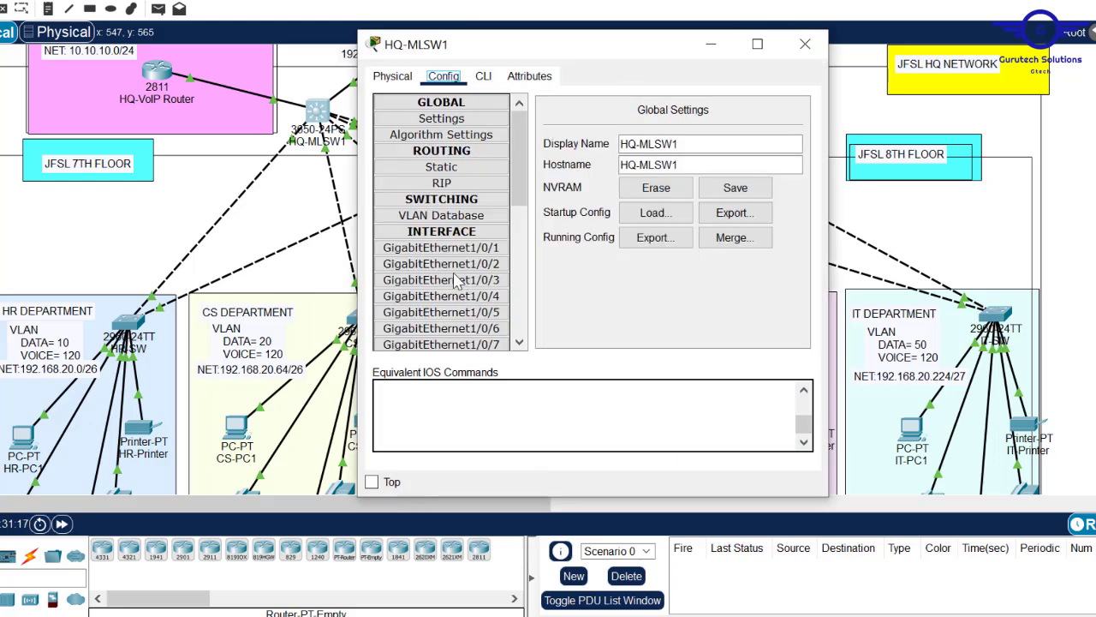
{"action": "left_click", "coordinate": [485, 79]}
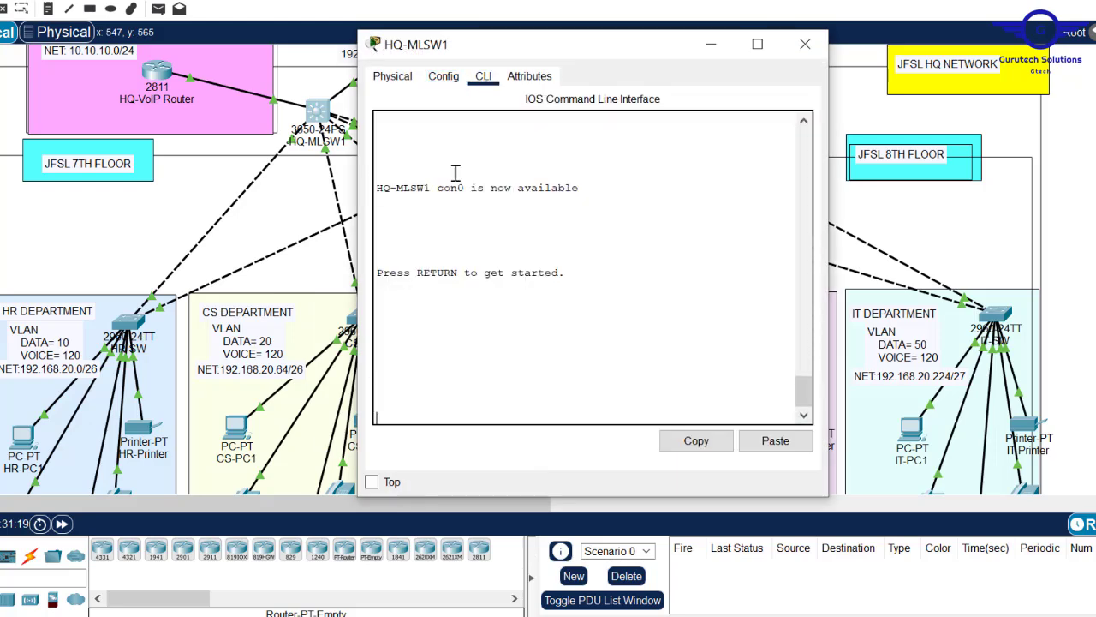
{"action": "left_click", "coordinate": [450, 78]}
{"action": "left_click", "coordinate": [448, 299]}
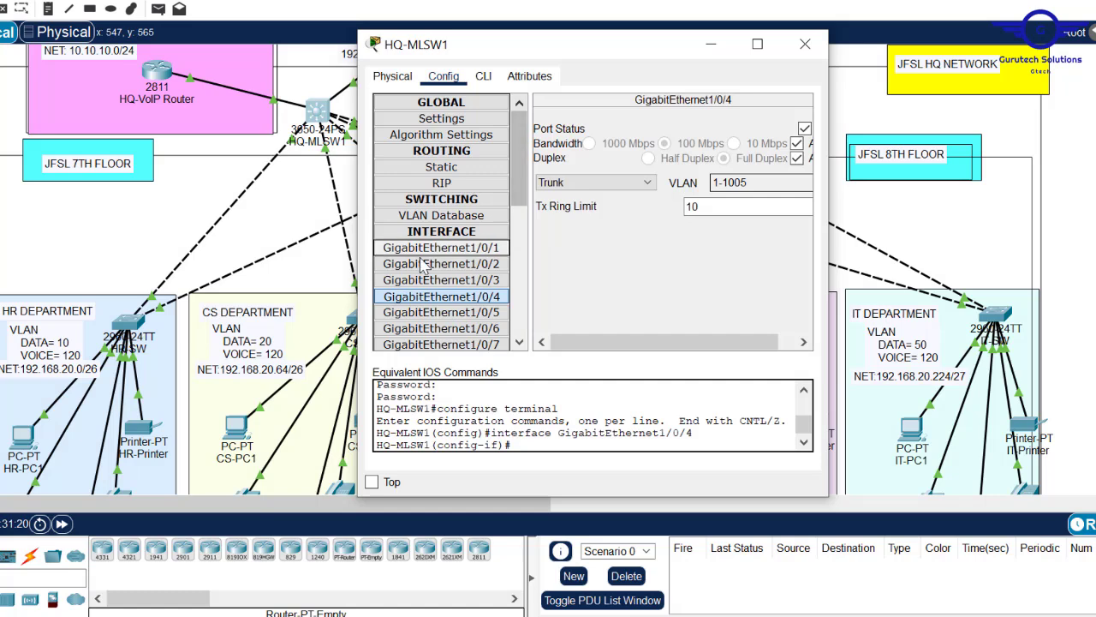
{"action": "left_click", "coordinate": [485, 77]}
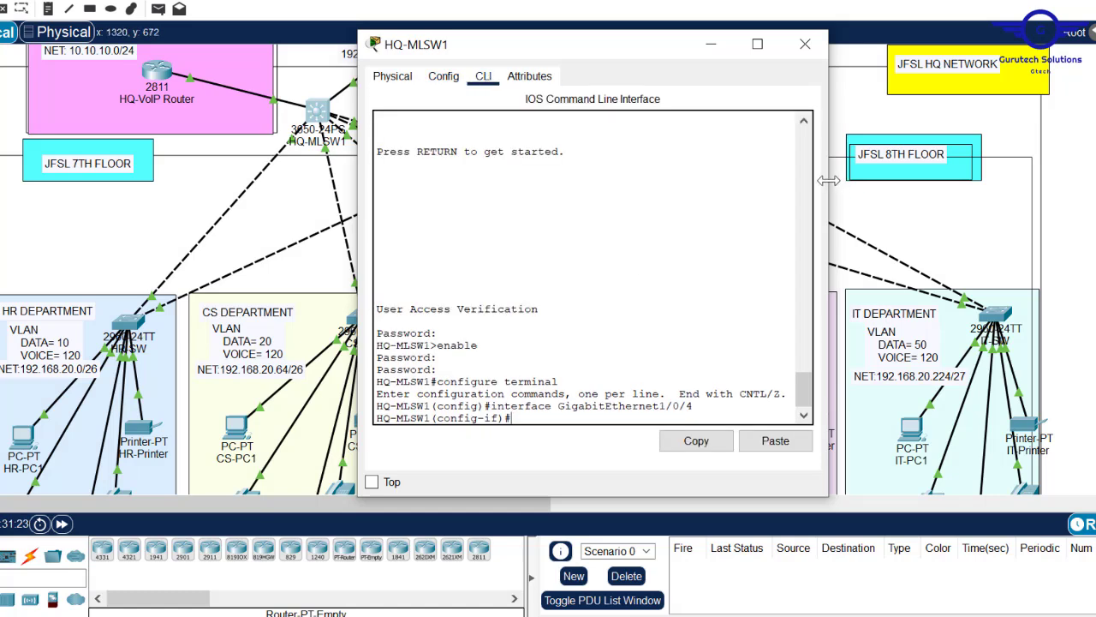
{"action": "left_click_drag", "start_coordinate": [828, 182], "coordinate": [1094, 182]}
- Exit interface mode and run 'do sh vlan' on HQ-MLSW1
{"action": "key", "text": "Return"}
{"action": "key", "text": "Return"}
{"action": "key", "text": "Return"}
{"action": "key", "text": "Return"}
{"action": "key", "text": "Return"}
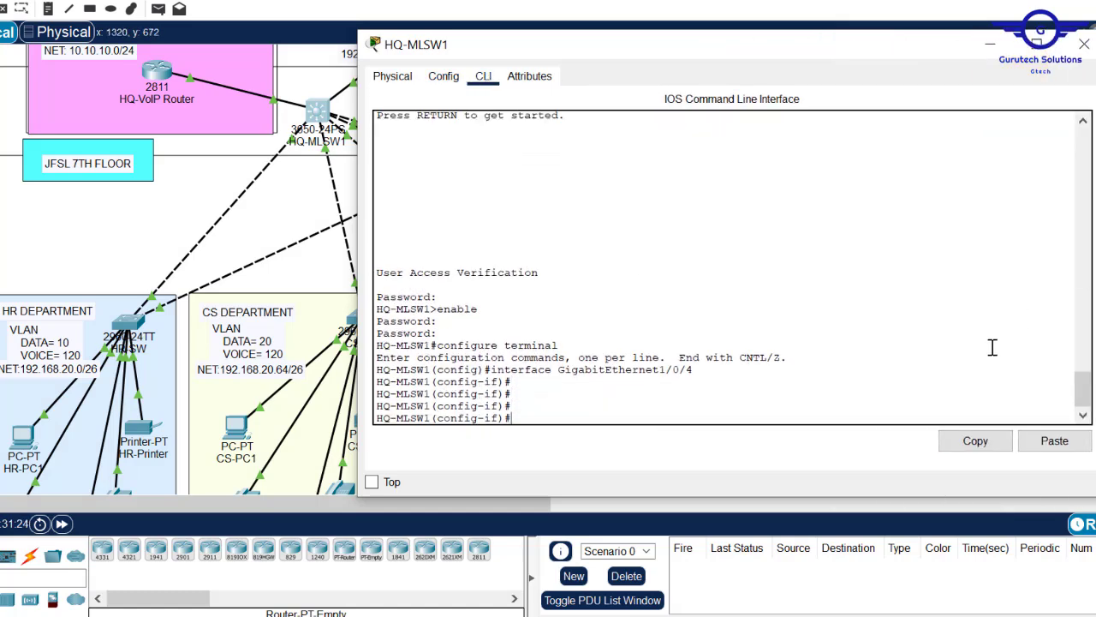
{"action": "type", "text": "EXI"}
{"action": "key", "text": "Return"}
{"action": "key", "text": "Return"}
{"action": "key", "text": "Return"}
{"action": "key", "text": "Return"}
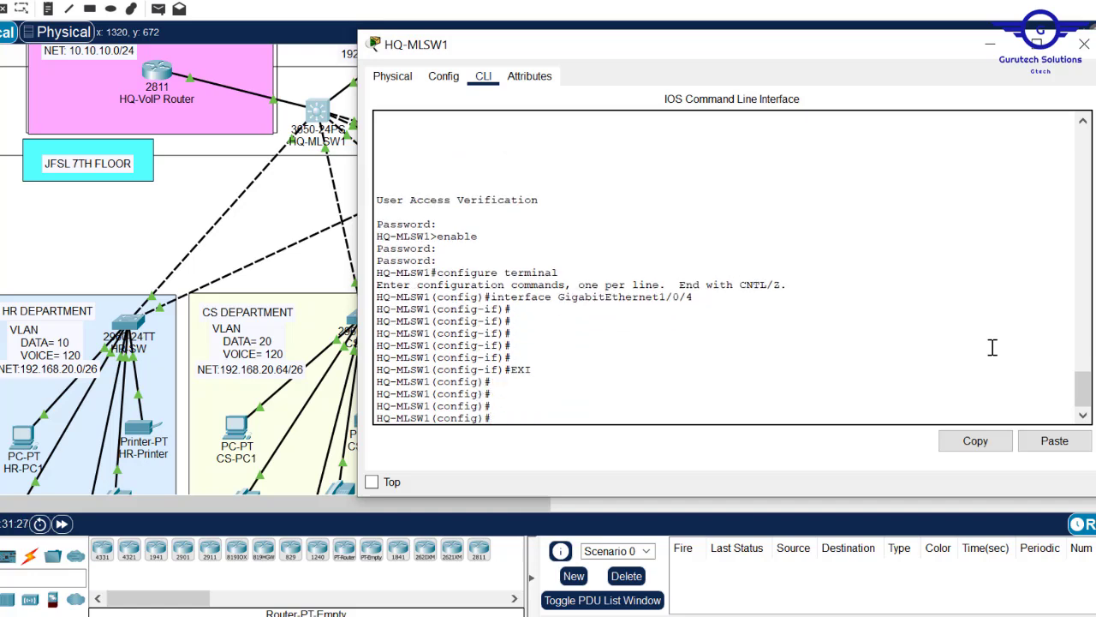
{"action": "key", "text": "Caps_Lock"}
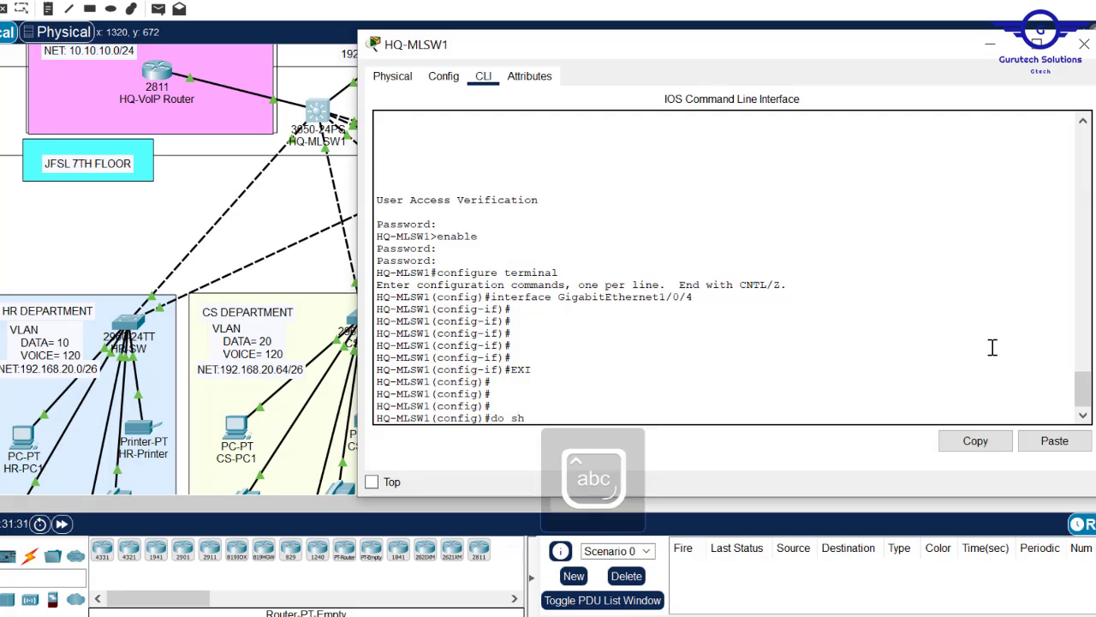
{"action": "type", "text": "do sh vlan"}
{"action": "key", "text": "Return"}
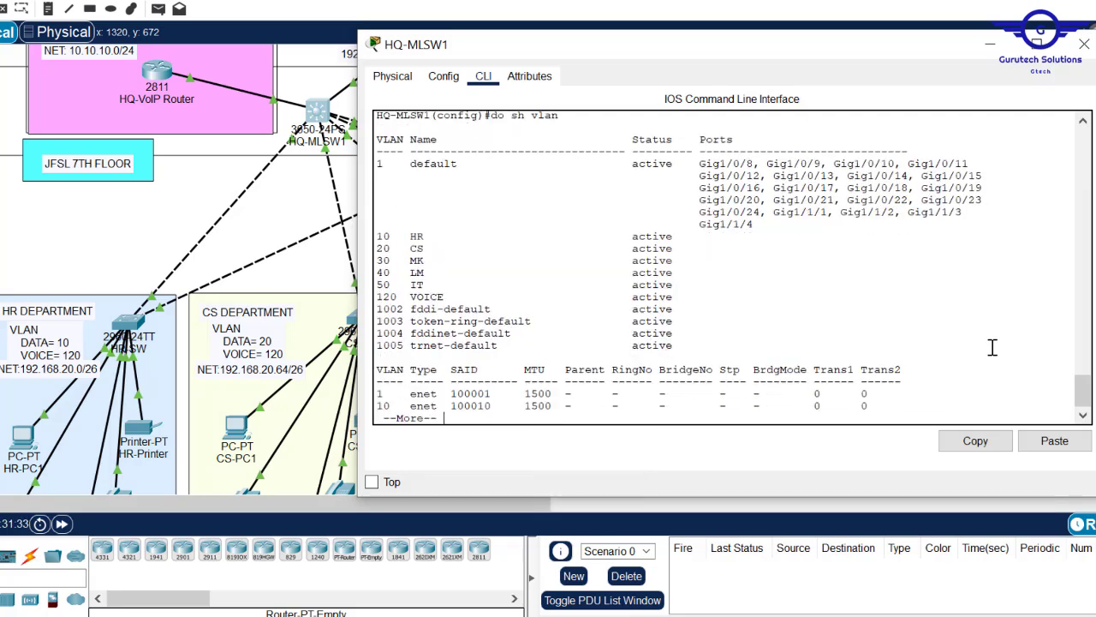
- Highlight the department VLANs HR 10 through IT 50 in the output
{"action": "left_click_drag", "start_coordinate": [381, 239], "coordinate": [376, 297]}
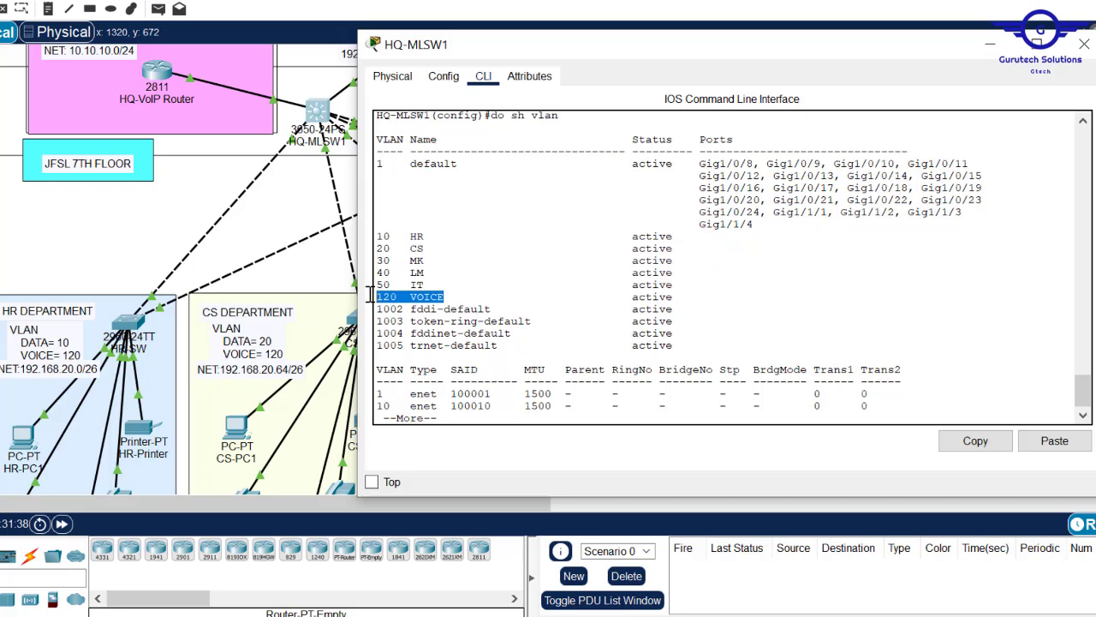
{"action": "left_click_drag", "start_coordinate": [379, 241], "coordinate": [426, 285]}
{"action": "left_click", "coordinate": [474, 394]}
{"action": "key", "text": "Return"}
{"action": "key", "text": "Return"}
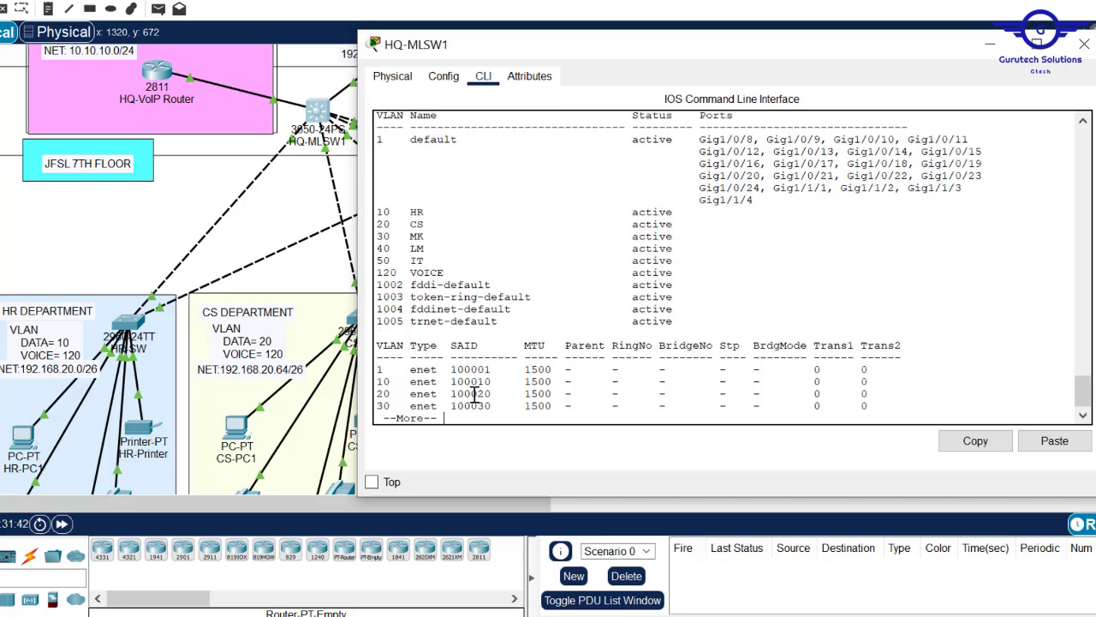
{"action": "key", "text": "ctrl+c"}
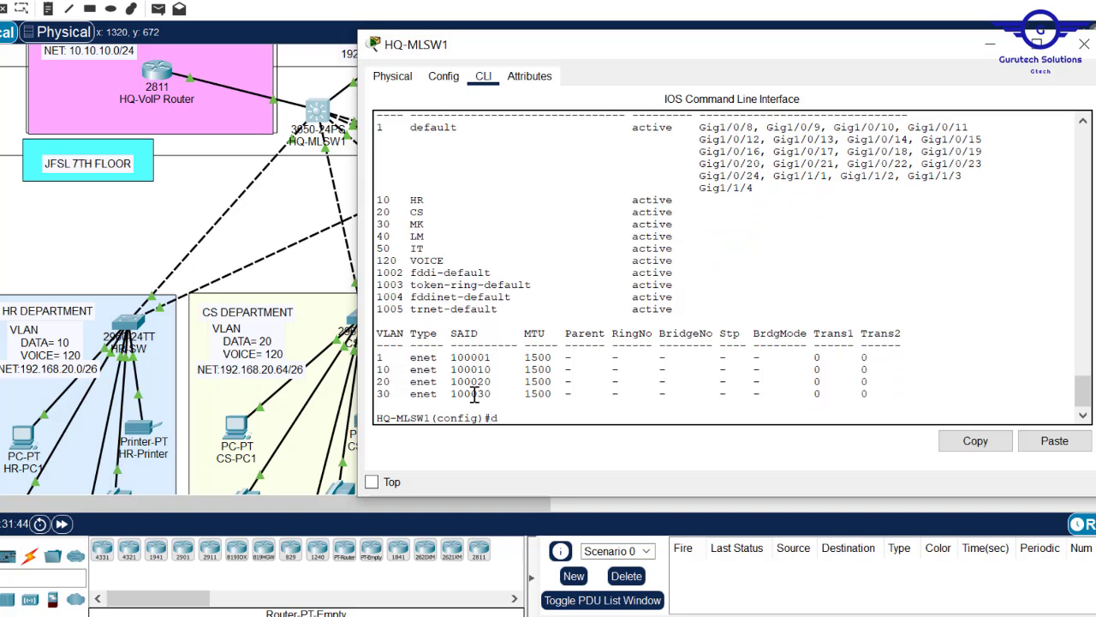
{"action": "key", "text": "BackSpace"}
{"action": "key", "text": "BackSpace"}
{"action": "left_click_drag", "start_coordinate": [382, 200], "coordinate": [423, 247]}
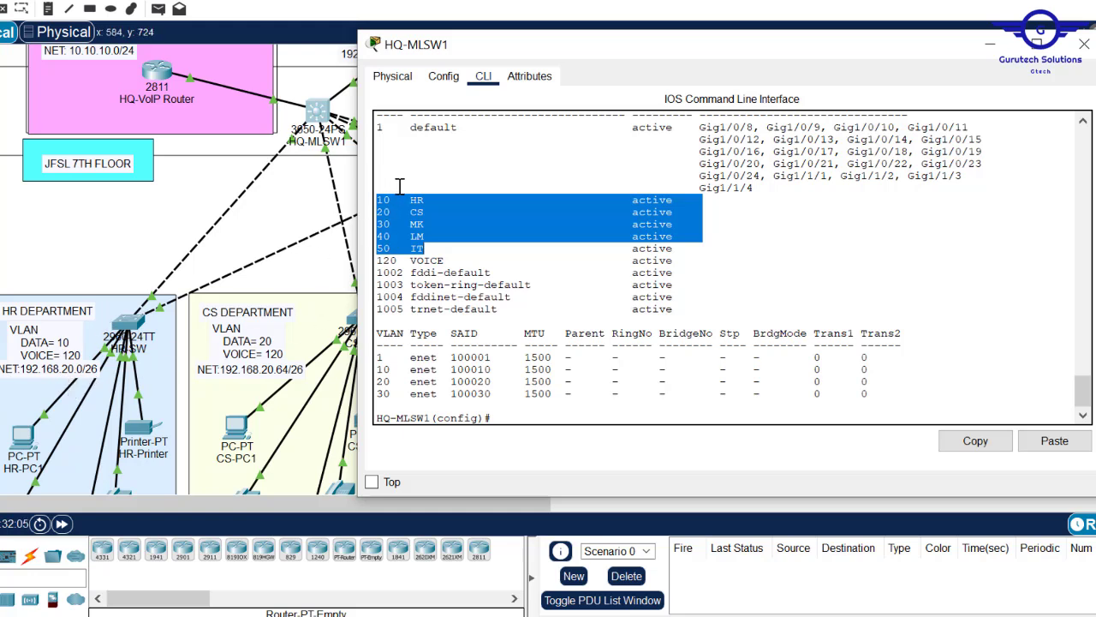
- Create interface Vlan10 and assign it 192.168.20.1 255.255.255.192
{"action": "left_click", "coordinate": [512, 418]}
{"action": "type", "text": "int vlan"}
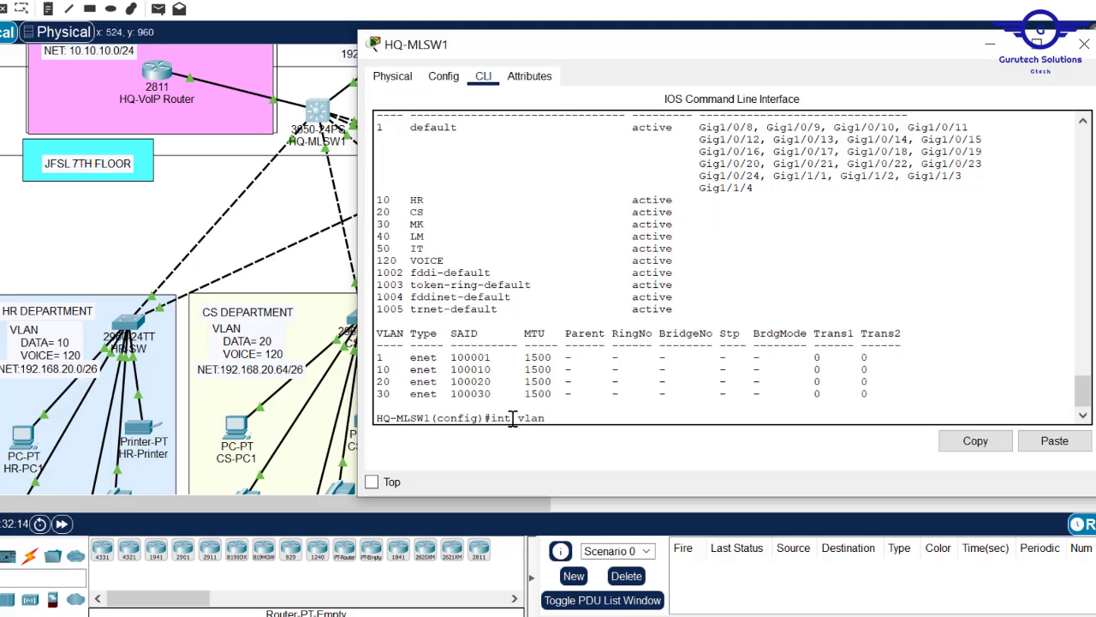
{"action": "type", "text": " 10"}
{"action": "key", "text": "Return"}
{"action": "key", "text": "Return"}
{"action": "key", "text": "Return"}
{"action": "key", "text": "Return"}
{"action": "key", "text": "Return"}
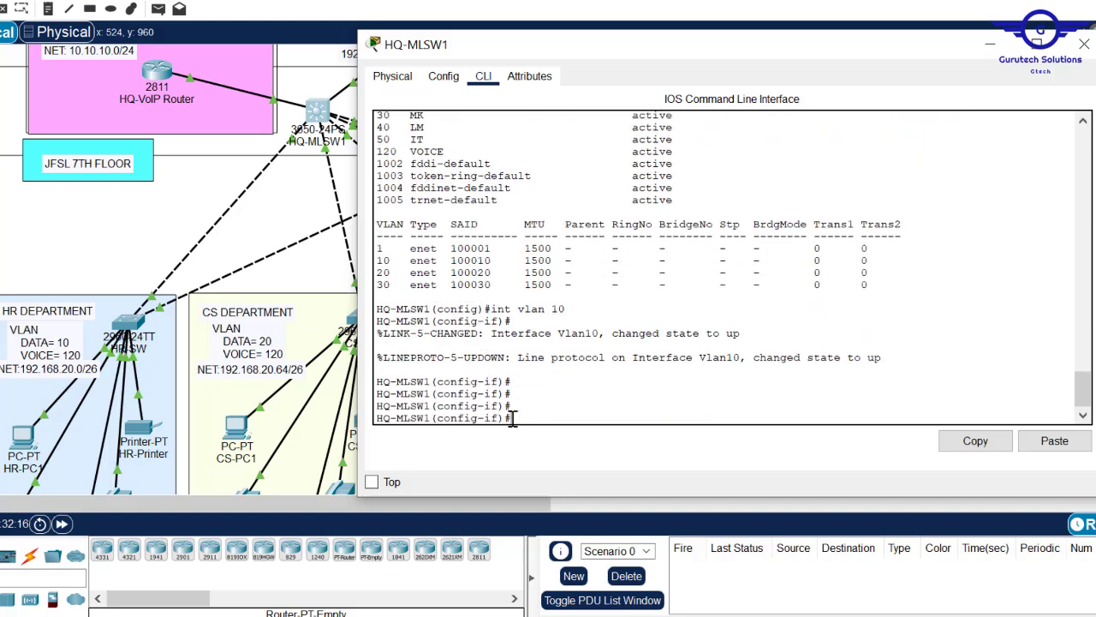
{"action": "type", "text": "ip add 19"}
{"action": "type", "text": "2.168.20.1 255"}
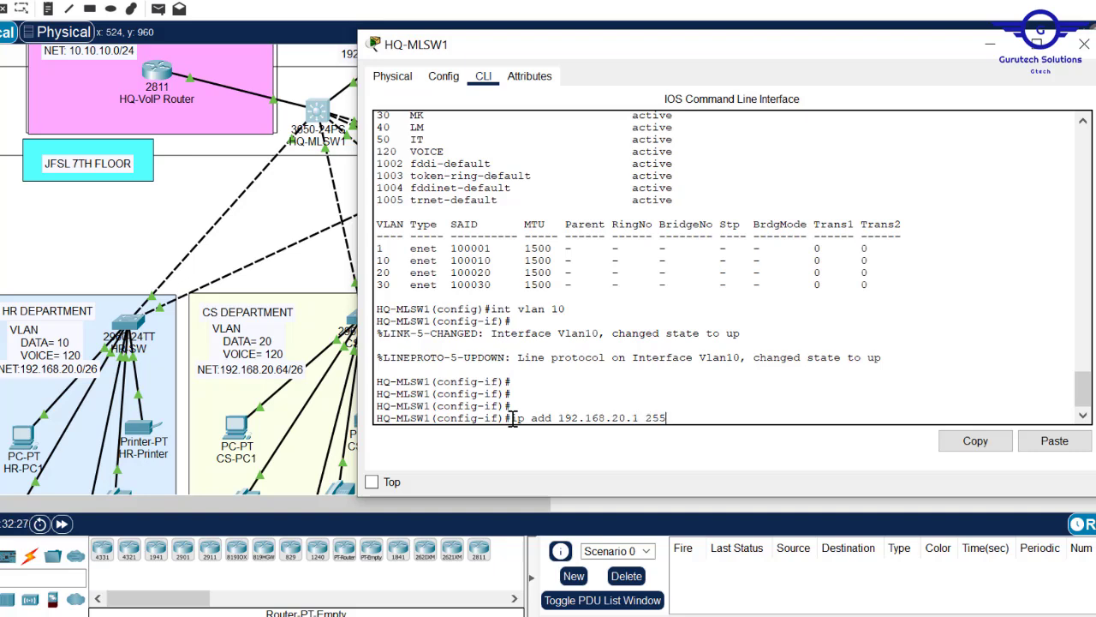
{"action": "type", "text": ".255.255."}
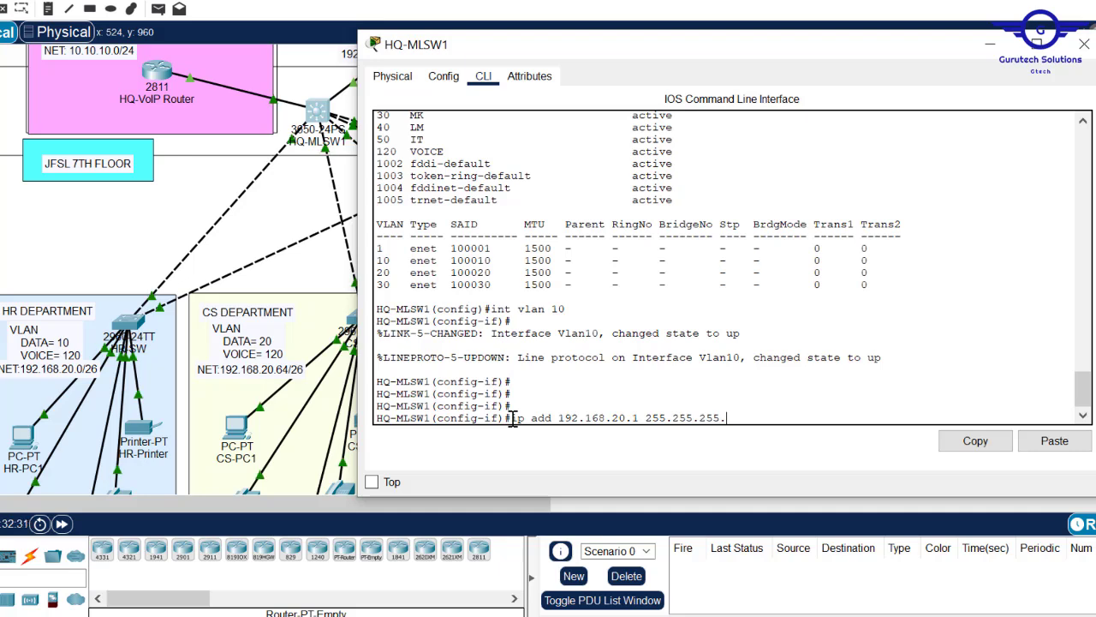
{"action": "type", "text": "192"}
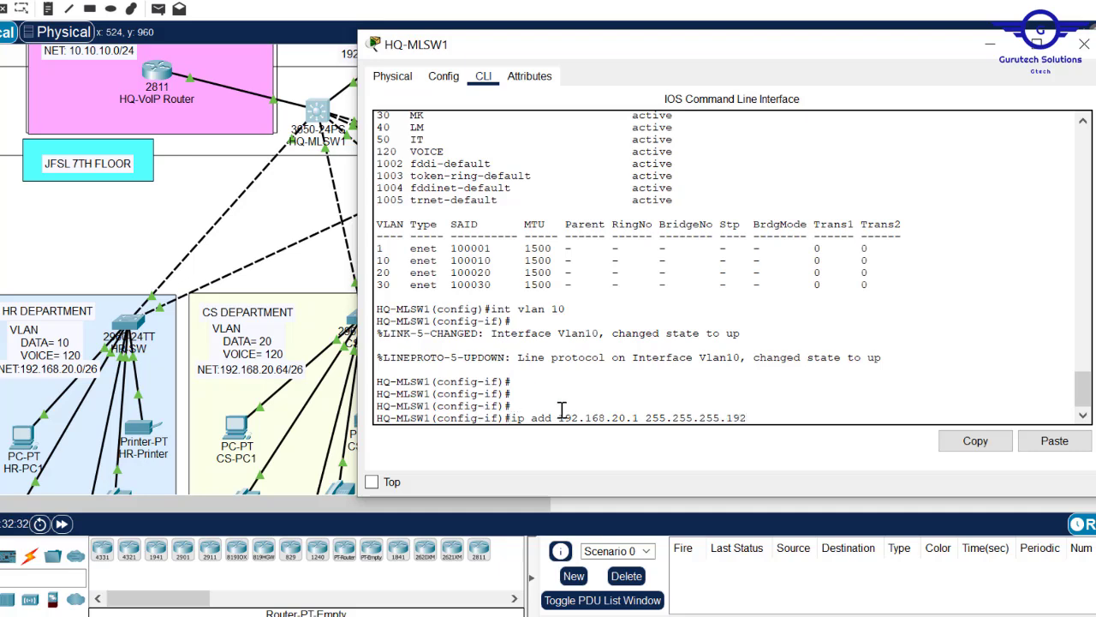
{"action": "key", "text": "Return"}
{"action": "key", "text": "Return"}
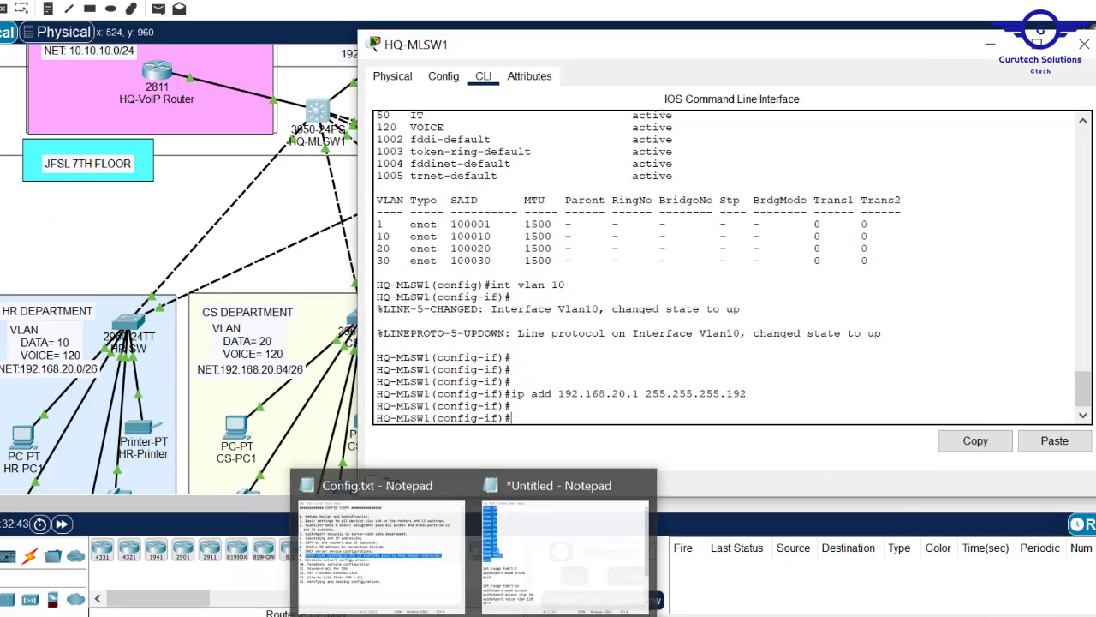
{"action": "left_click", "coordinate": [411, 566]}
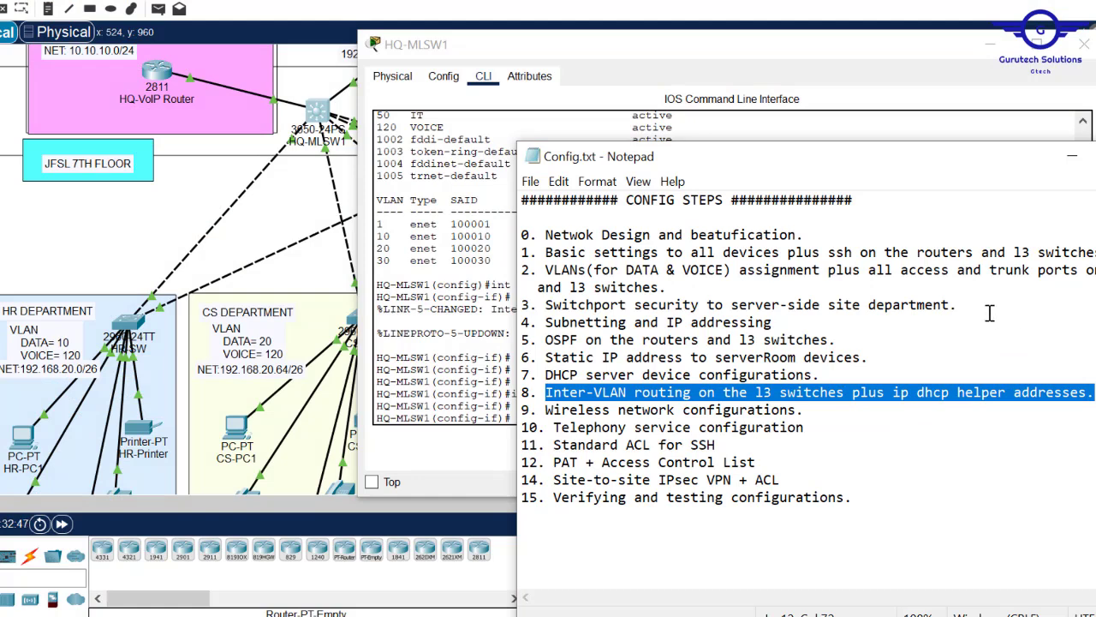
{"action": "left_click", "coordinate": [465, 370]}
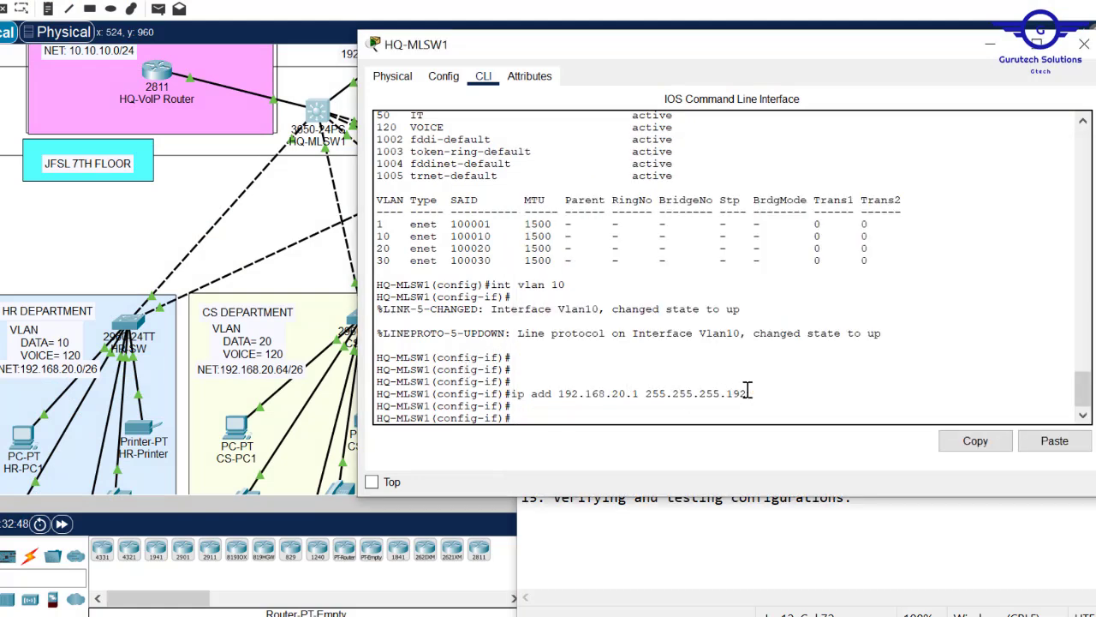
{"action": "left_click_drag", "start_coordinate": [759, 394], "coordinate": [518, 396]}
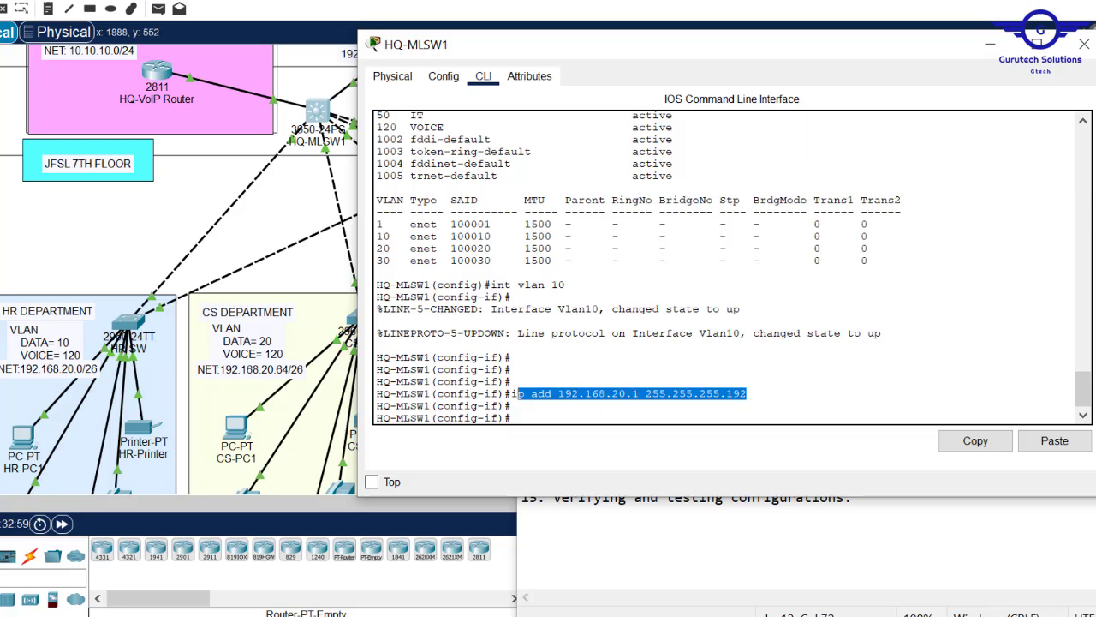
{"action": "left_click", "coordinate": [1095, 123]}
{"action": "scroll", "coordinate": [1095, 124], "scroll_direction": "up", "scroll_amount": 2}
{"action": "left_click_drag", "start_coordinate": [441, 503], "coordinate": [668, 503]}
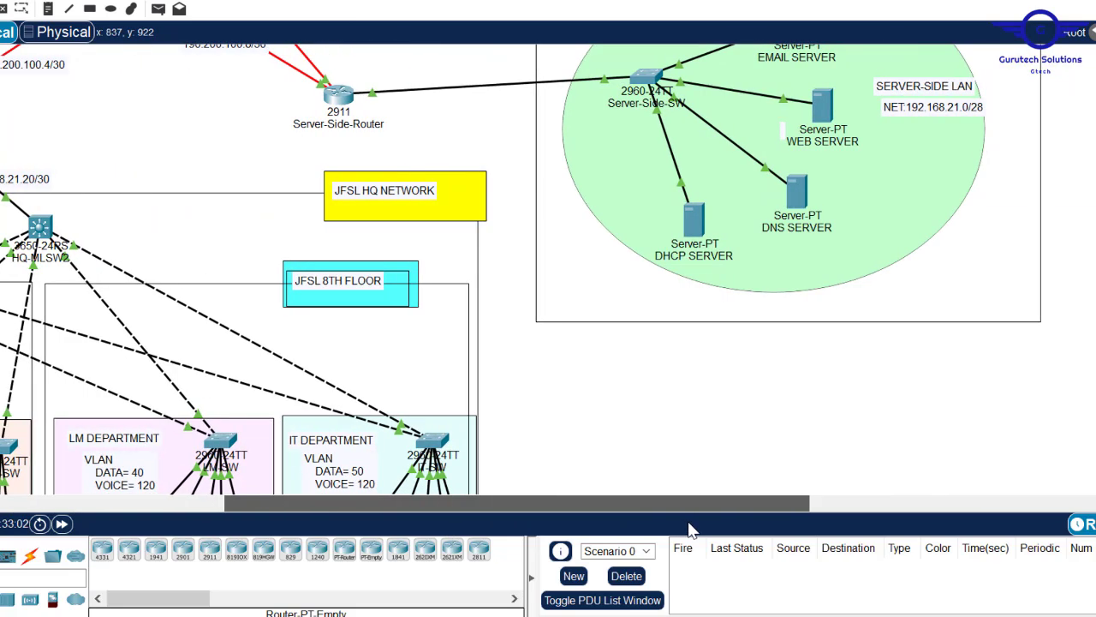
{"action": "left_click", "coordinate": [691, 225]}
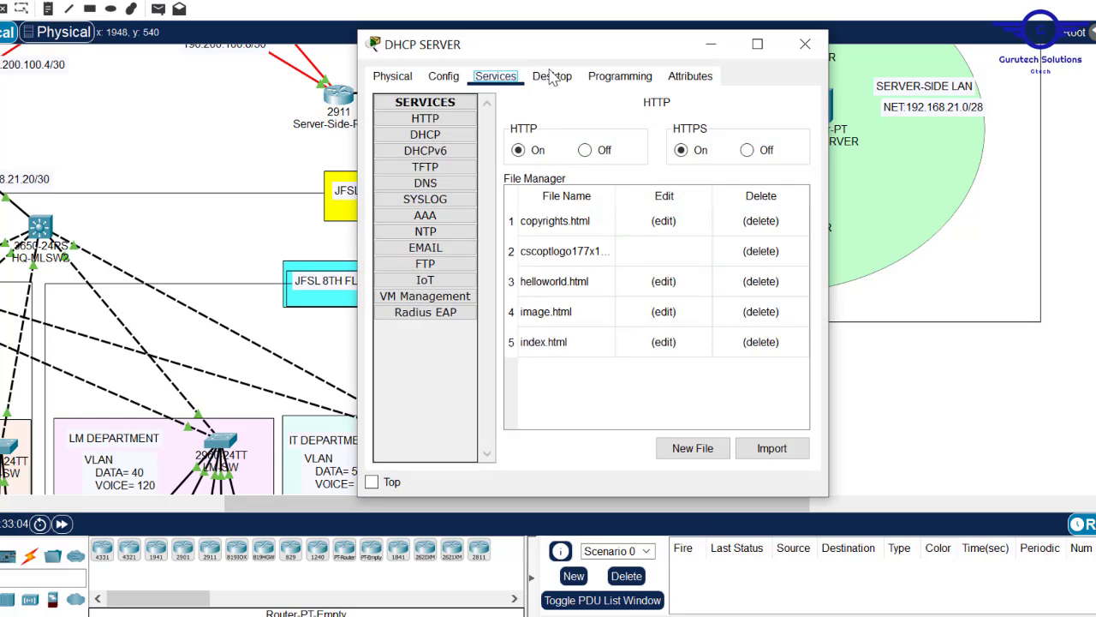
{"action": "left_click", "coordinate": [553, 76]}
{"action": "left_click", "coordinate": [403, 147]}
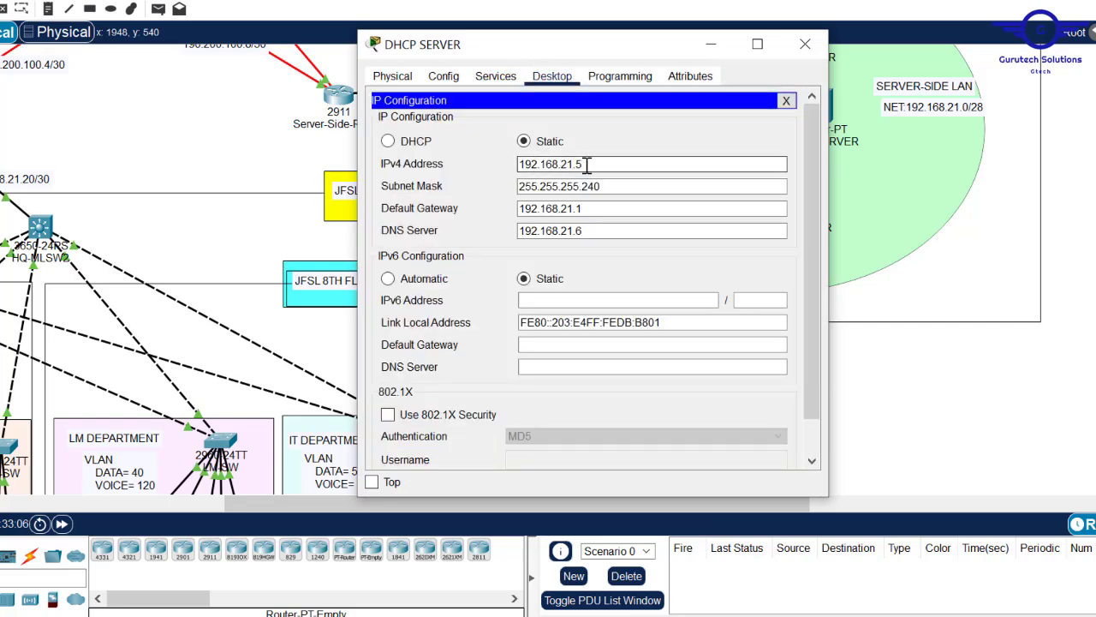
{"action": "double_click", "coordinate": [545, 165]}
{"action": "key", "text": "super+c"}
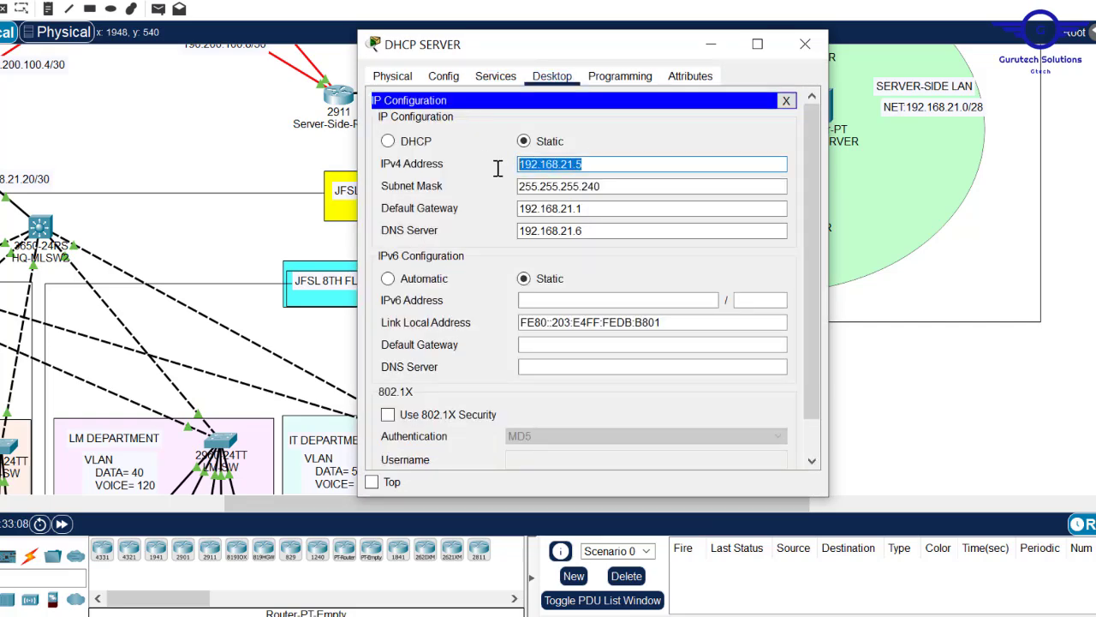
{"action": "left_click", "coordinate": [805, 44]}
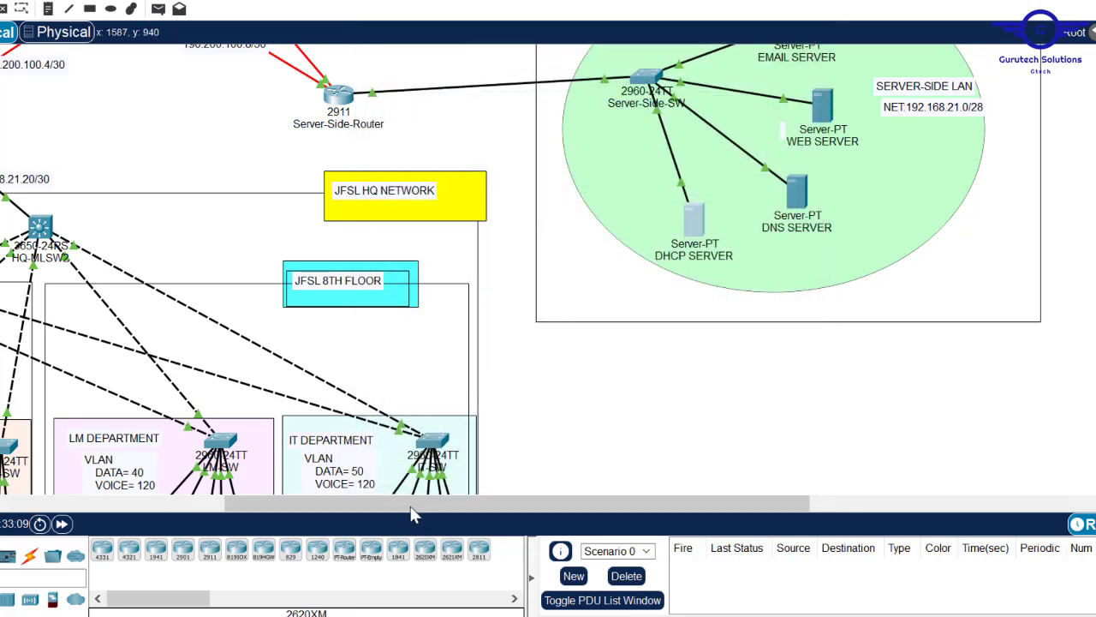
{"action": "left_click_drag", "start_coordinate": [401, 504], "coordinate": [171, 503]}
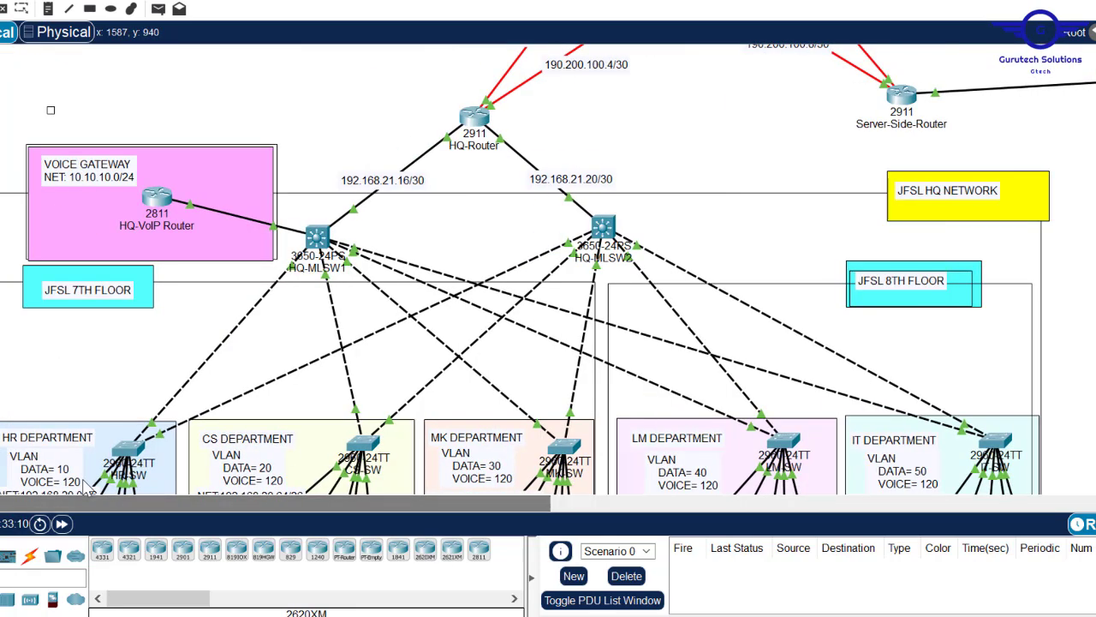
{"action": "left_click", "coordinate": [317, 238]}
{"action": "left_click_drag", "start_coordinate": [1095, 151], "coordinate": [1095, 210]}
{"action": "left_click", "coordinate": [318, 89]}
{"action": "left_click_drag", "start_coordinate": [747, 393], "coordinate": [518, 393]}
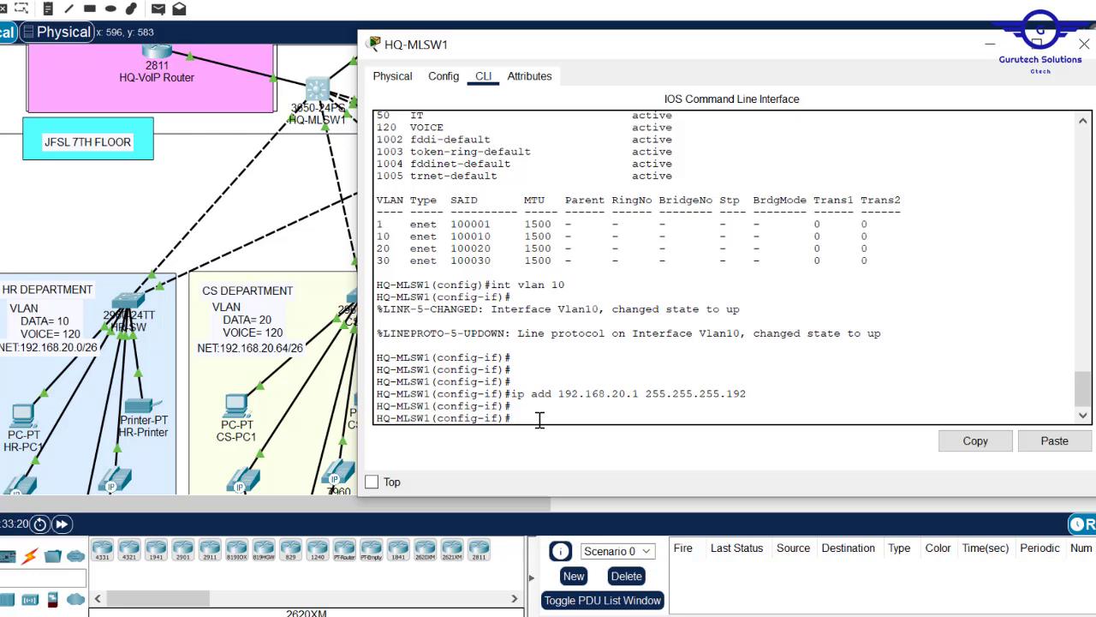
- Add DHCP helper address 192.168.21.5 to Vlan10 and exit the interface
{"action": "type", "text": "p hel"}
{"action": "key", "text": "Tab"}
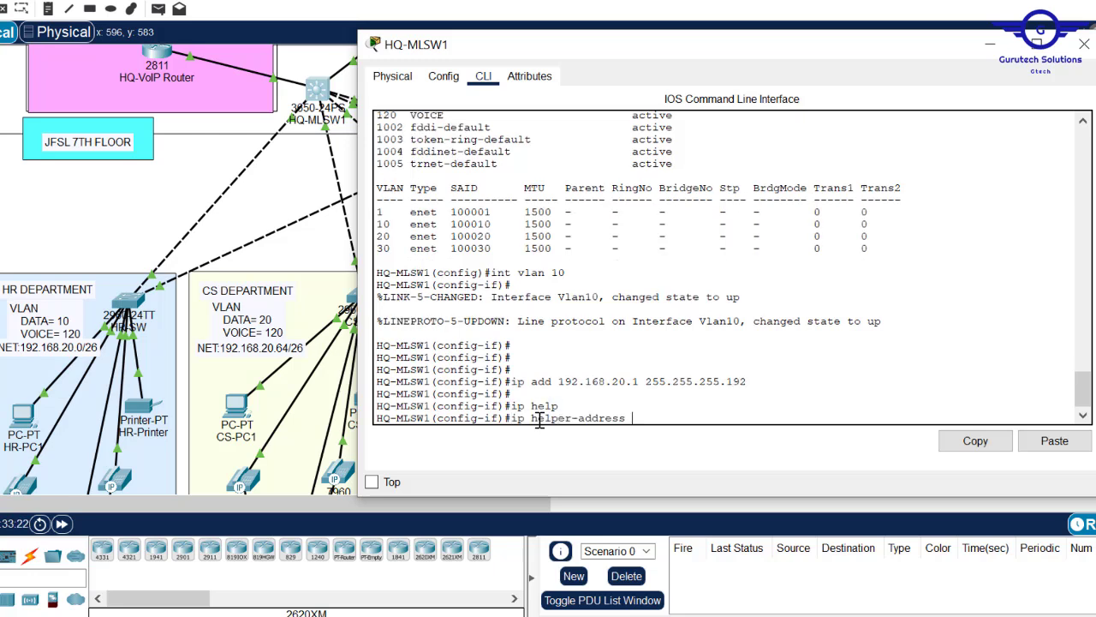
{"action": "left_click", "coordinate": [1054, 440]}
{"action": "key", "text": "Return"}
{"action": "type", "text": "exi"}
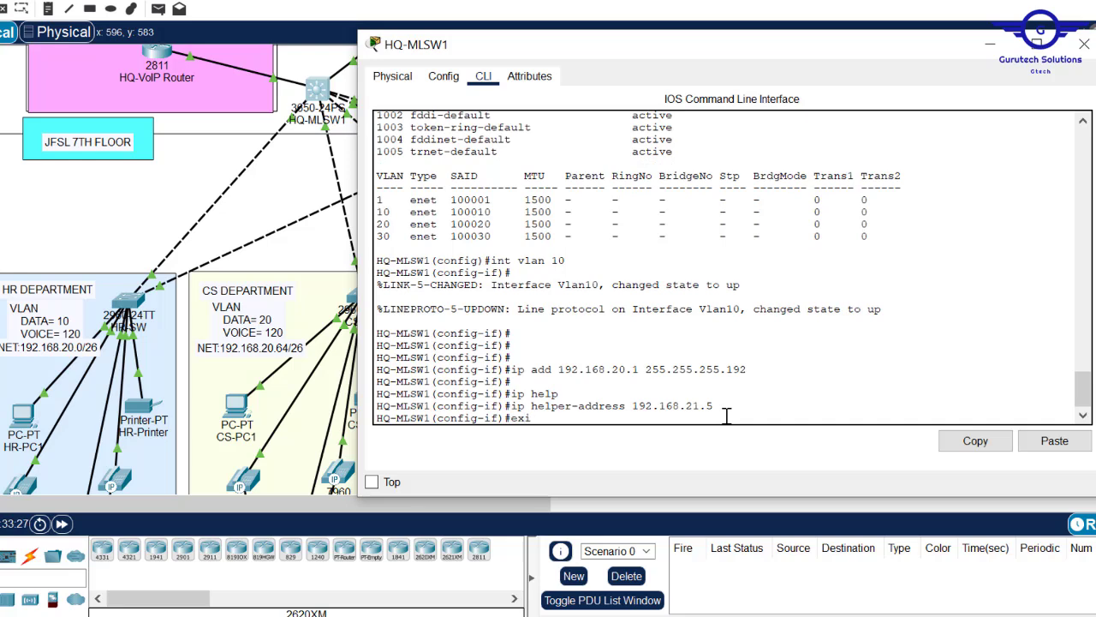
{"action": "type", "text": "t"}
{"action": "key", "text": "Return"}
{"action": "key", "text": "Return"}
{"action": "key", "text": "Return"}
{"action": "key", "text": "Return"}
- Give Vlan20 address 192.168.20.65 255.255.255.192 with helper 192.168.21.5, then exit
{"action": "key", "text": "Up"}
{"action": "key", "text": "Up"}
{"action": "key", "text": "Up"}
{"action": "key", "text": "Up"}
{"action": "key", "text": "Up"}
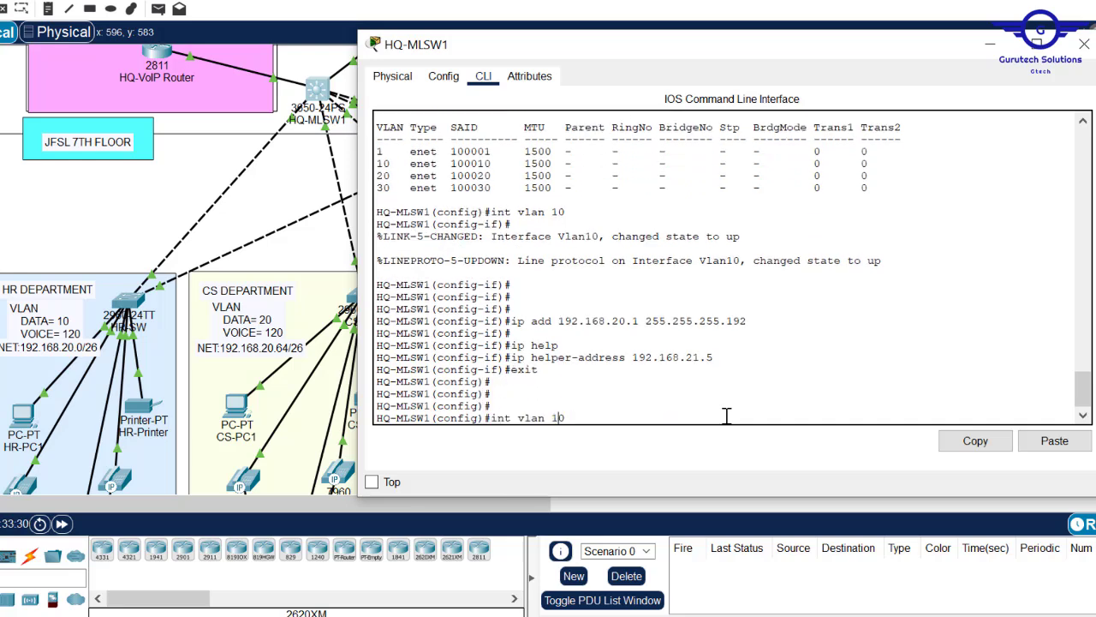
{"action": "key", "text": "Return"}
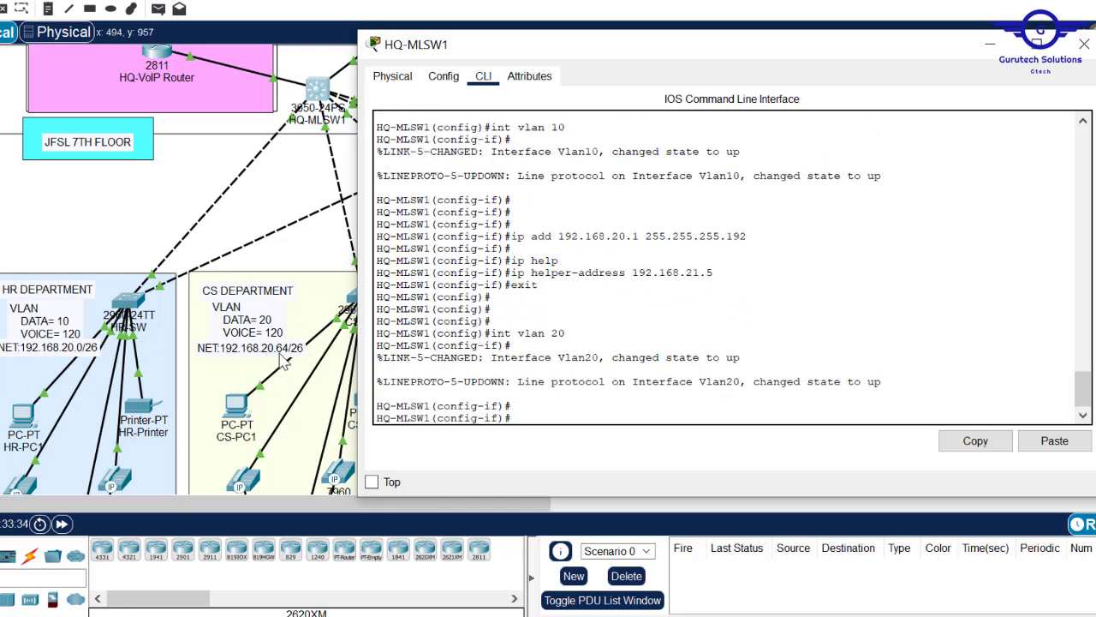
{"action": "key", "text": "Up"}
{"action": "key", "text": "Up"}
{"action": "key", "text": "Up"}
{"action": "key", "text": "Up"}
{"action": "key", "text": "Up"}
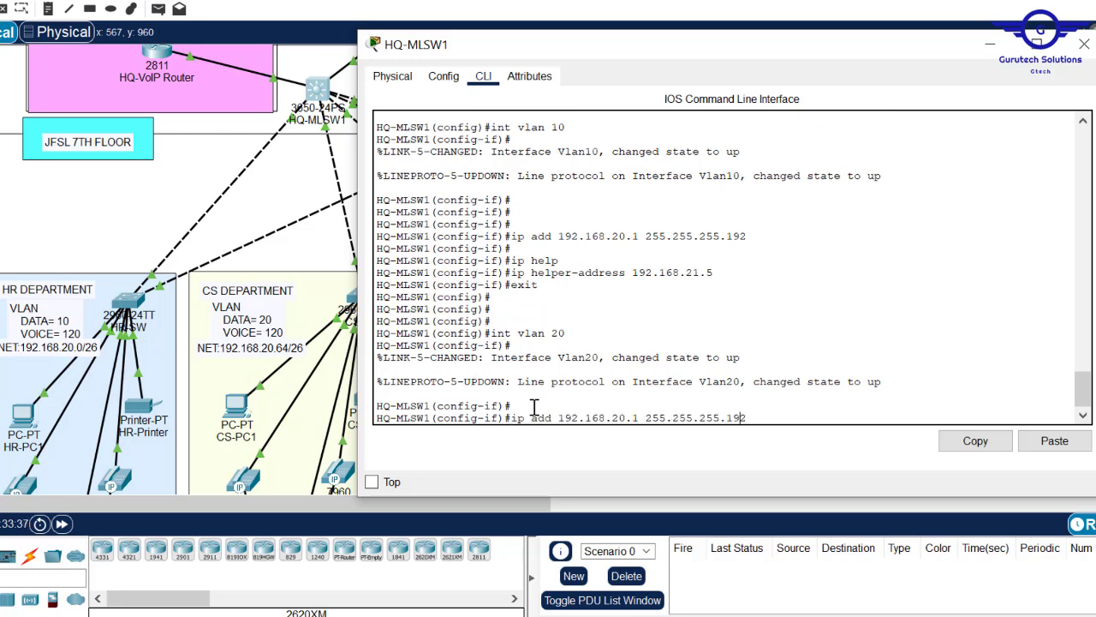
{"action": "key", "text": "Left"}
{"action": "key", "text": "Left"}
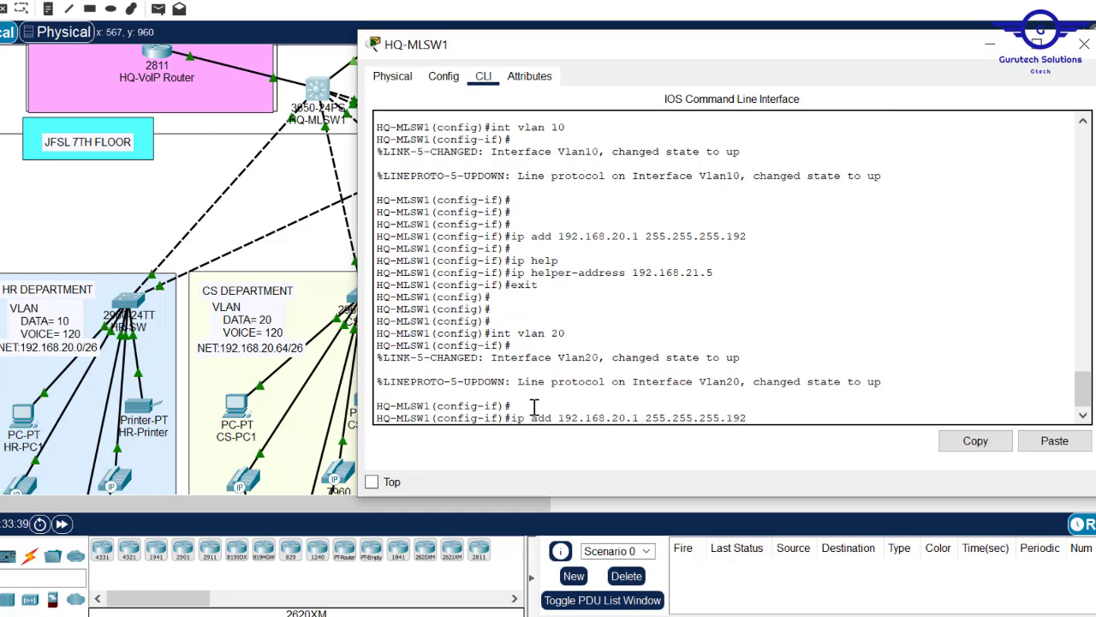
{"action": "key", "text": "BackSpace"}
{"action": "type", "text": "65"}
{"action": "key", "text": "Return"}
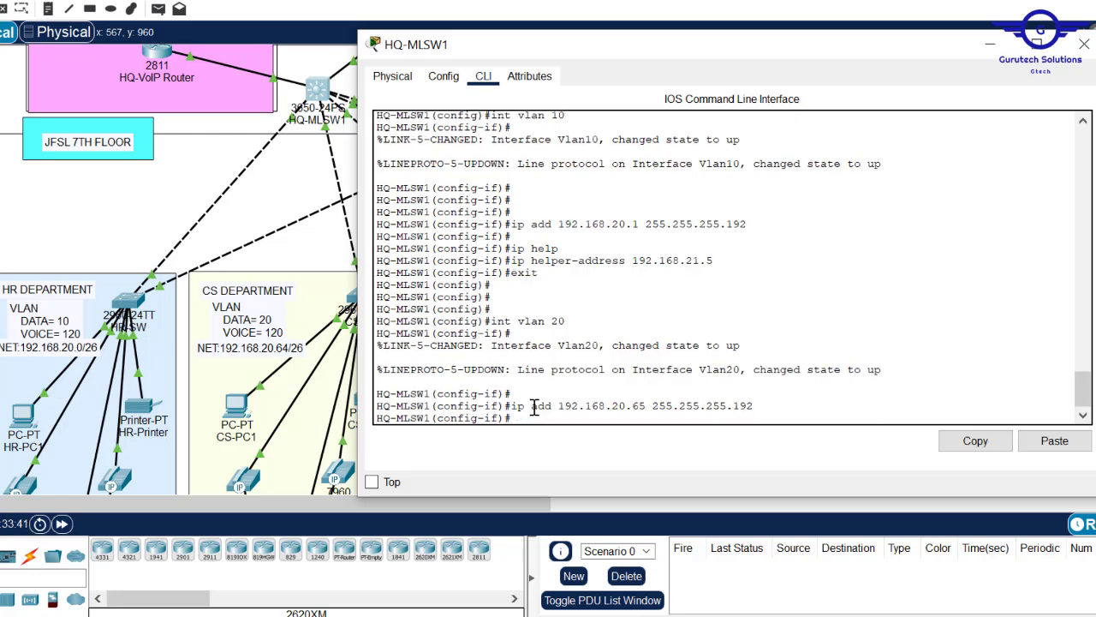
{"action": "key", "text": "Up"}
{"action": "key", "text": "Up"}
{"action": "key", "text": "Up"}
{"action": "key", "text": "Up"}
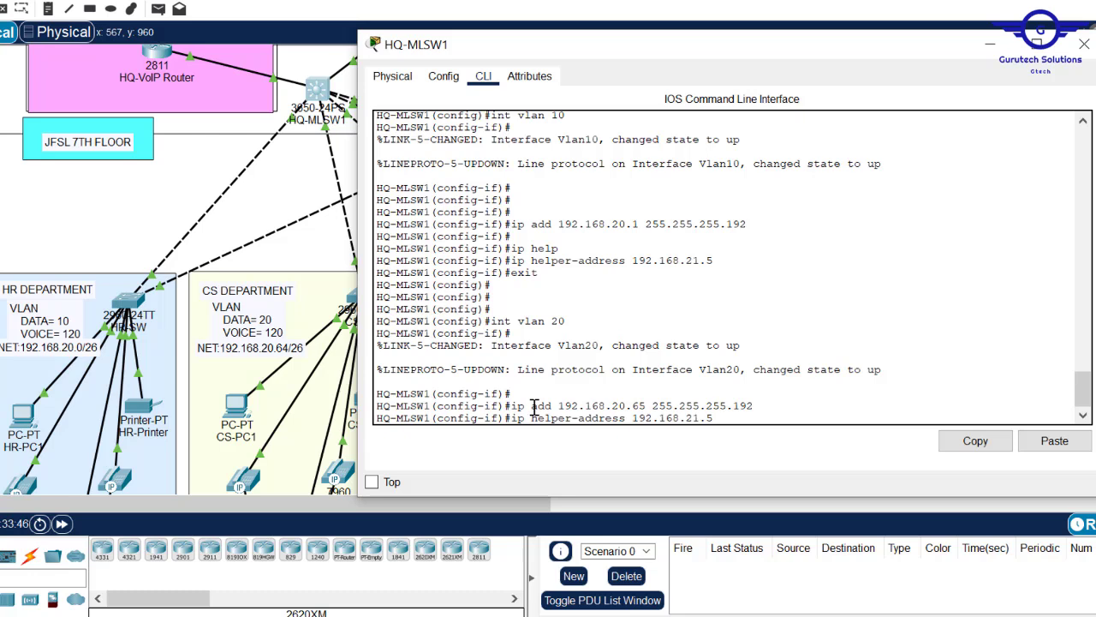
{"action": "key", "text": "Return"}
{"action": "type", "text": "exi"}
{"action": "key", "text": "Return"}
{"action": "key", "text": "Return"}
{"action": "key", "text": "Return"}
{"action": "key", "text": "Return"}
- Enter interface Vlan30 and recall the previous command for editing
{"action": "key", "text": "Up"}
{"action": "key", "text": "Up"}
{"action": "key", "text": "Up"}
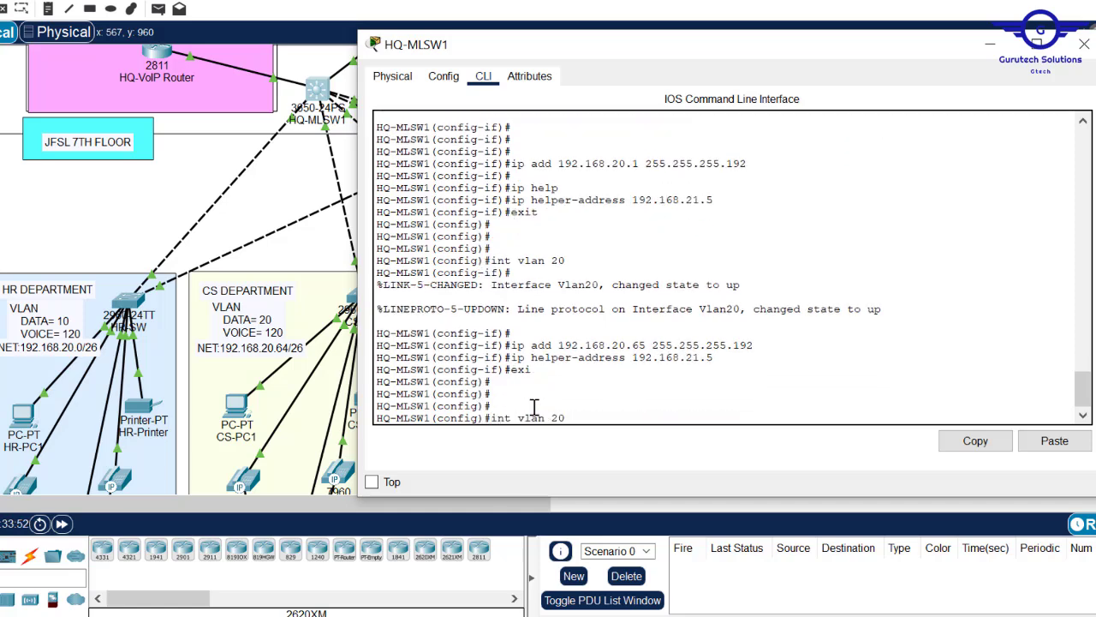
{"action": "key", "text": "Return"}
{"action": "key", "text": "Up"}
{"action": "key", "text": "Up"}
{"action": "key", "text": "Up"}
{"action": "key", "text": "Up"}
- Give Vlan30 address 192.168.20.129 255.255.255.192 with helper 192.168.21.5, then exit
{"action": "left_click_drag", "start_coordinate": [708, 52], "coordinate": [588, 128]}
{"action": "key", "text": "Left"}
{"action": "key", "text": "Left"}
{"action": "key", "text": "Left"}
{"action": "key", "text": "Left"}
{"action": "key", "text": "Left"}
{"action": "key", "text": "Left"}
{"action": "key", "text": "Left"}
{"action": "key", "text": "Left"}
{"action": "key", "text": "BackSpace"}
{"action": "key", "text": "BackSpace"}
{"action": "type", "text": "129"}
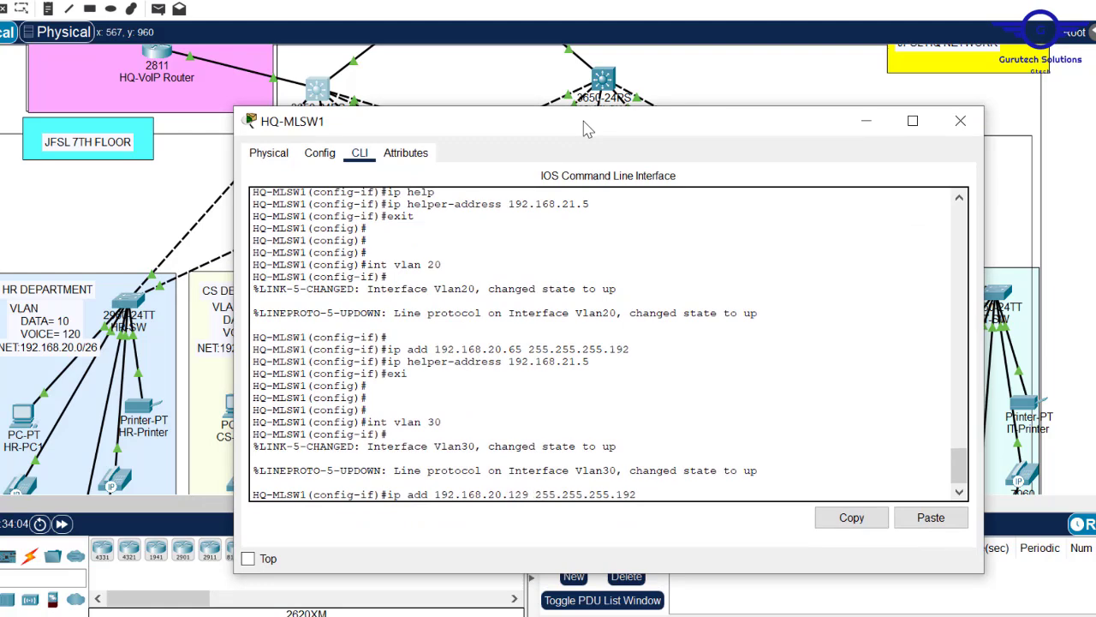
{"action": "key", "text": "Return"}
{"action": "key", "text": "Return"}
{"action": "key", "text": "Return"}
{"action": "key", "text": "Return"}
{"action": "type", "text": "exi"}
{"action": "key", "text": "Up"}
{"action": "key", "text": "Return"}
{"action": "type", "text": "exi"}
{"action": "key", "text": "Return"}
{"action": "key", "text": "Return"}
{"action": "key", "text": "Return"}
{"action": "key", "text": "Return"}
- Give Vlan40 address 192.168.20.193 255.255.255.224 with helper 192.168.21.5, then exit
{"action": "key", "text": "Up"}
{"action": "key", "text": "Up"}
{"action": "key", "text": "Up"}
{"action": "key", "text": "Up"}
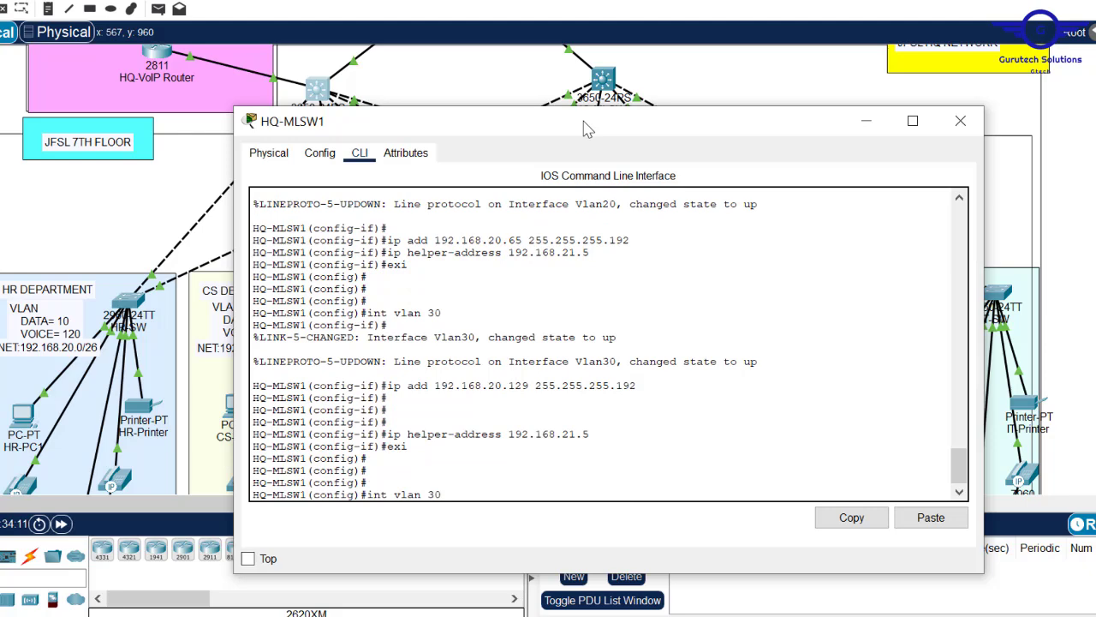
{"action": "type", "text": "4"}
{"action": "key", "text": "Return"}
{"action": "key", "text": "Return"}
{"action": "key", "text": "Return"}
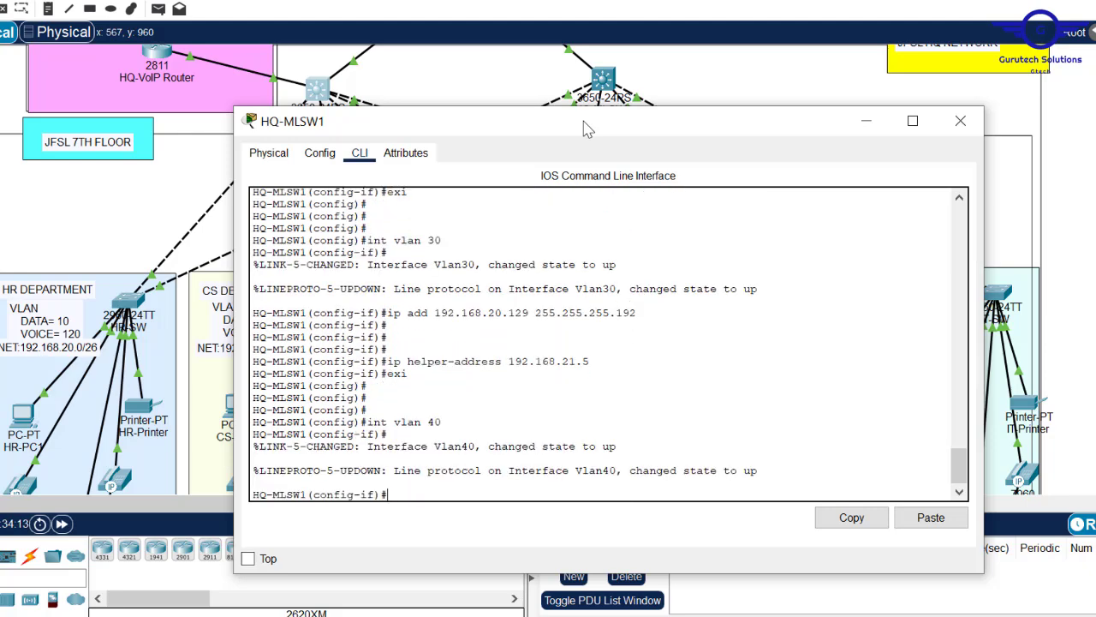
{"action": "key", "text": "Up"}
{"action": "key", "text": "Up"}
{"action": "key", "text": "Up"}
{"action": "key", "text": "Up"}
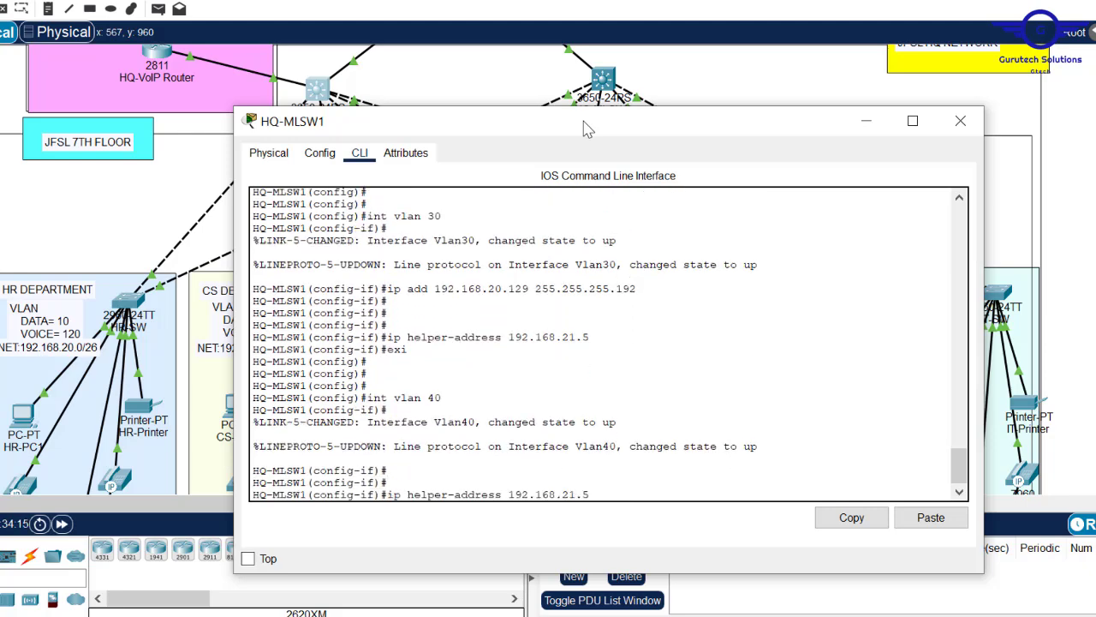
{"action": "left_click_drag", "start_coordinate": [730, 128], "coordinate": [621, 455]}
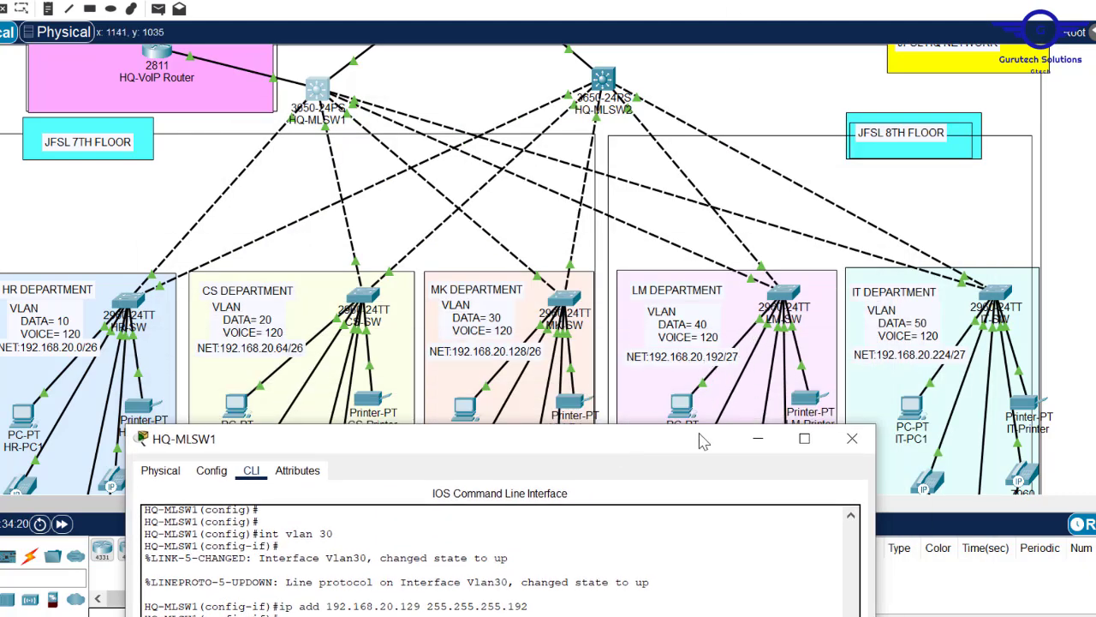
{"action": "left_click_drag", "start_coordinate": [684, 435], "coordinate": [768, 143]}
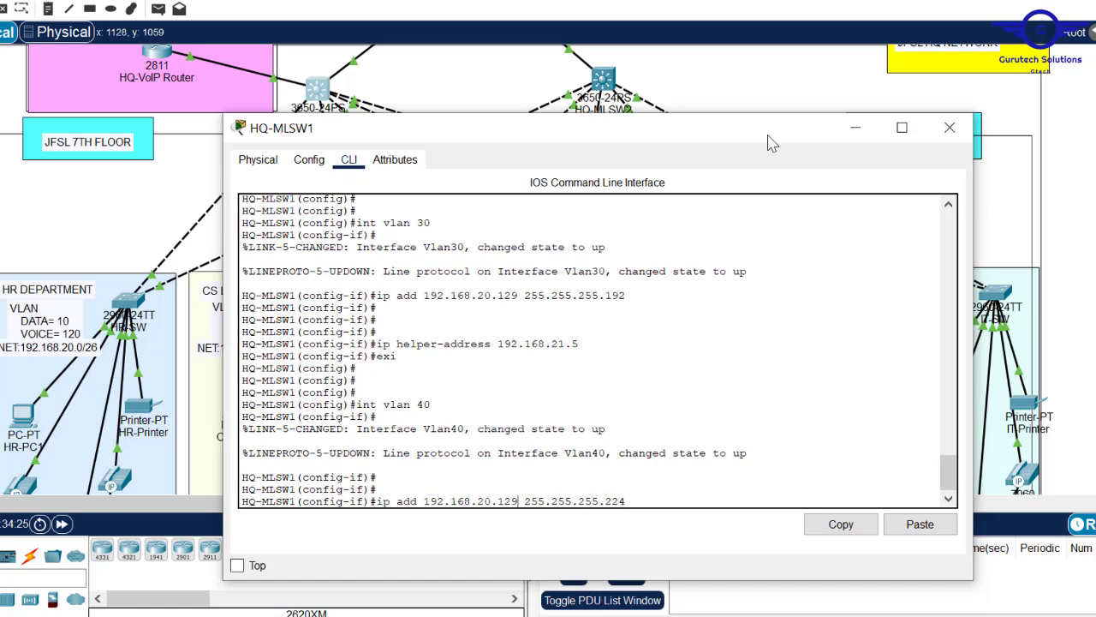
{"action": "key", "text": "BackSpace"}
{"action": "key", "text": "BackSpace"}
{"action": "type", "text": "93"}
{"action": "key", "text": "Return"}
{"action": "key", "text": "Up"}
{"action": "key", "text": "Up"}
{"action": "key", "text": "Up"}
{"action": "key", "text": "Up"}
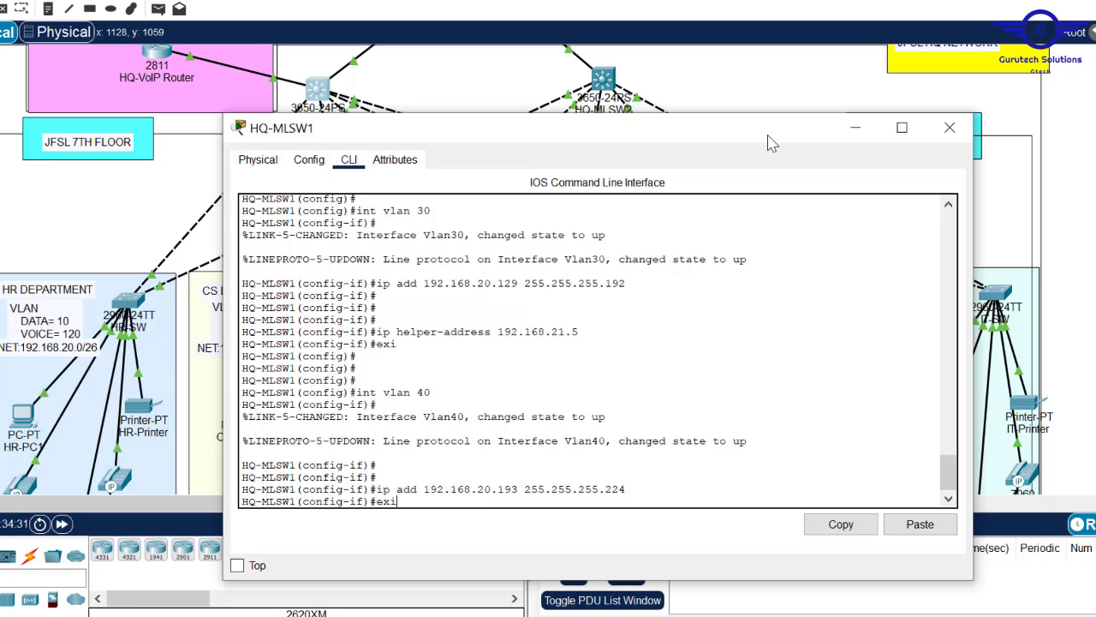
{"action": "key", "text": "Return"}
{"action": "type", "text": "exit"}
{"action": "key", "text": "Return"}
{"action": "key", "text": "Return"}
{"action": "key", "text": "Return"}
{"action": "key", "text": "Return"}
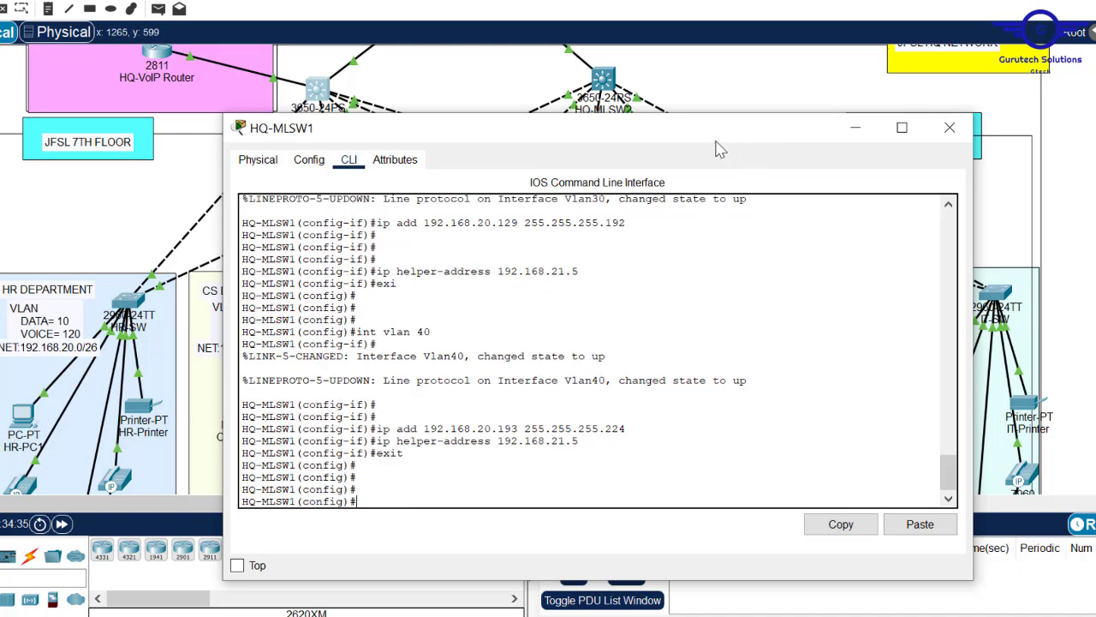
- Give Vlan50 address 192.168.20.225 255.255.255.224 with helper 192.168.21.5, then exit
{"action": "left_click_drag", "start_coordinate": [758, 132], "coordinate": [648, 120]}
{"action": "key", "text": "Up"}
{"action": "key", "text": "Up"}
{"action": "key", "text": "Up"}
{"action": "key", "text": "BackSpace"}
{"action": "key", "text": "BackSpace"}
{"action": "type", "text": "50"}
{"action": "key", "text": "Return"}
{"action": "key", "text": "Up"}
{"action": "key", "text": "Up"}
{"action": "key", "text": "Up"}
{"action": "key", "text": "Up"}
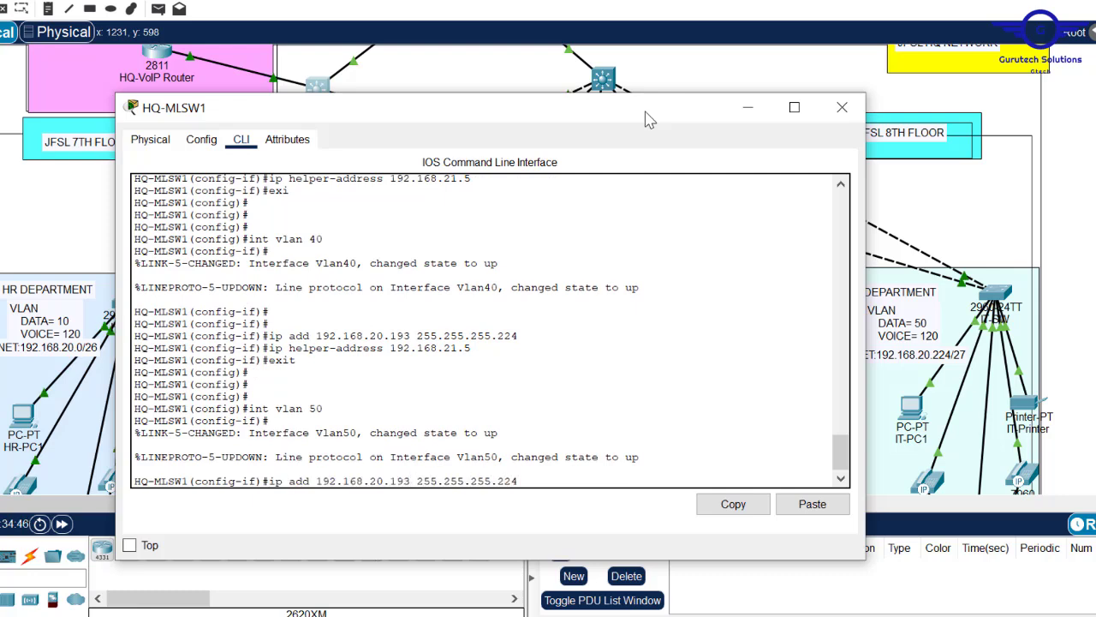
{"action": "key", "text": "Left"}
{"action": "key", "text": "Left"}
{"action": "key", "text": "Left"}
{"action": "key", "text": "Left"}
{"action": "key", "text": "Left"}
{"action": "key", "text": "Left"}
{"action": "key", "text": "Left"}
{"action": "key", "text": "Left"}
{"action": "key", "text": "Left"}
{"action": "key", "text": "Left"}
{"action": "key", "text": "Left"}
{"action": "key", "text": "Left"}
{"action": "key", "text": "Left"}
{"action": "key", "text": "Left"}
{"action": "key", "text": "Left"}
{"action": "key", "text": "Left"}
{"action": "key", "text": "BackSpace"}
{"action": "key", "text": "BackSpace"}
{"action": "key", "text": "BackSpace"}
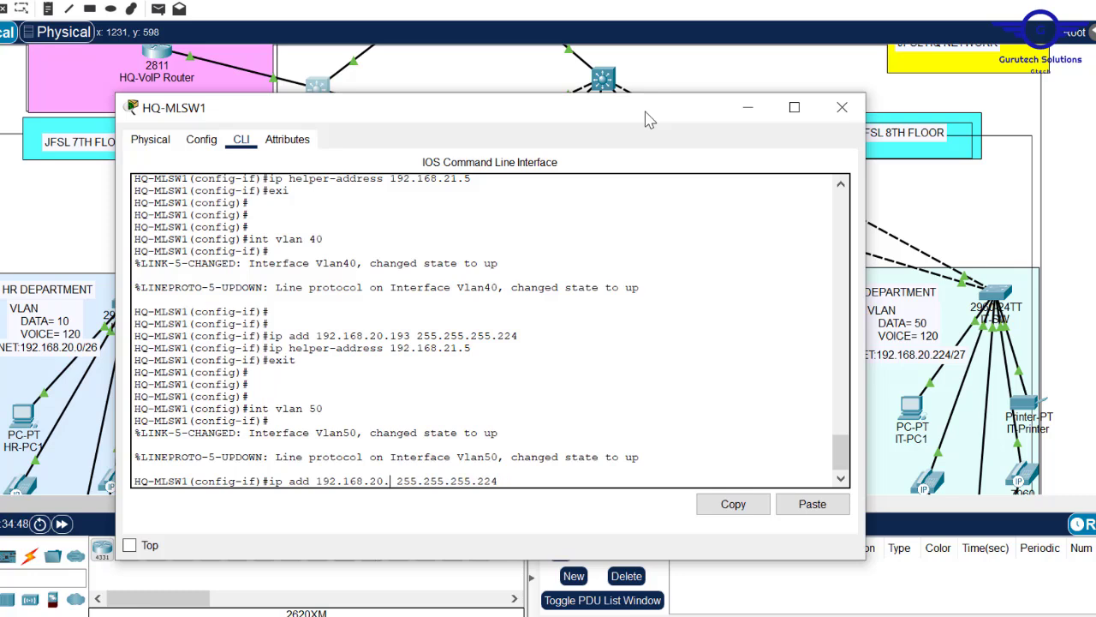
{"action": "type", "text": "225"}
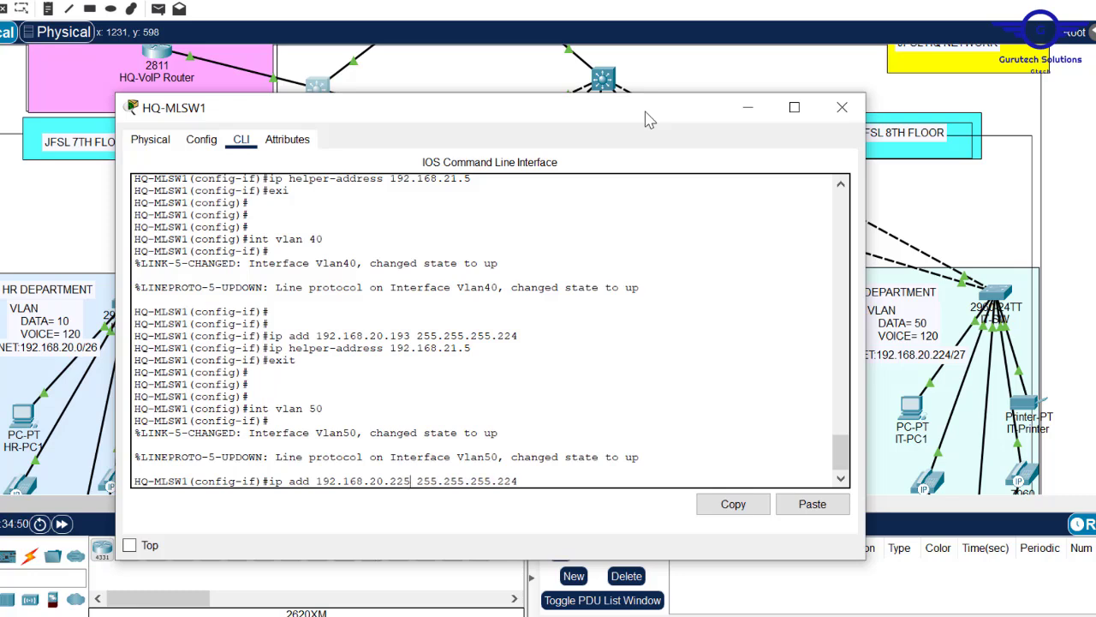
{"action": "key", "text": "Return"}
{"action": "key", "text": "Up"}
{"action": "key", "text": "Up"}
{"action": "key", "text": "Up"}
{"action": "key", "text": "Up"}
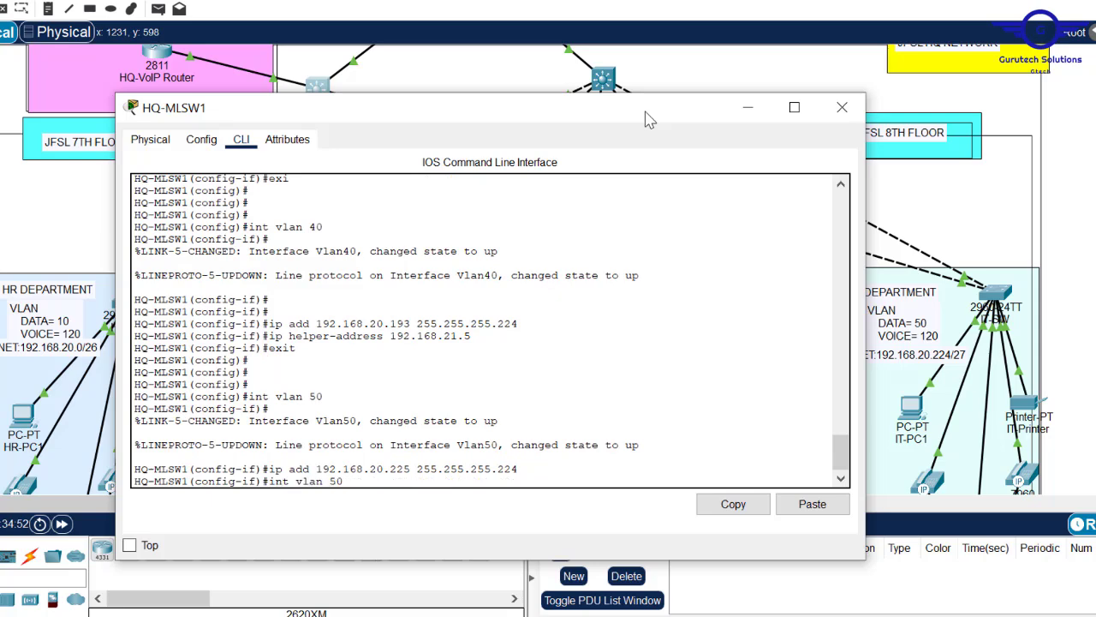
{"action": "key", "text": "Return"}
{"action": "type", "text": "exit"}
{"action": "key", "text": "Return"}
{"action": "key", "text": "Return"}
{"action": "key", "text": "Return"}
{"action": "key", "text": "Return"}
- Save the switch configuration with 'do wr' and copy the Vlan20 address and helper lines
{"action": "type", "text": "do wr"}
{"action": "key", "text": "Return"}
{"action": "key", "text": "Return"}
{"action": "key", "text": "Return"}
{"action": "key", "text": "Return"}
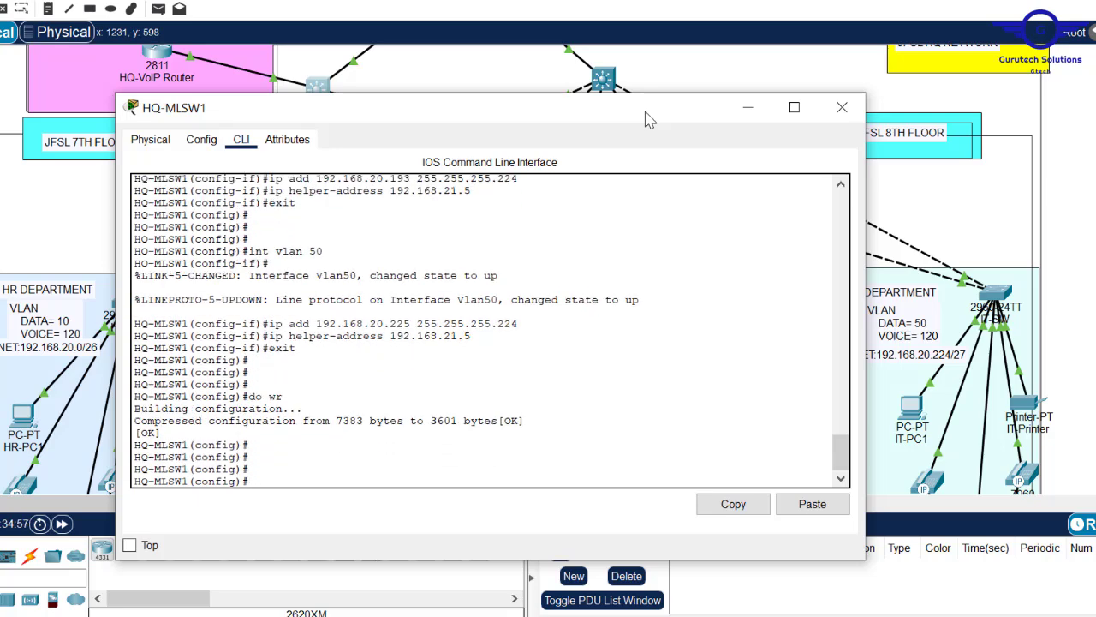
{"action": "left_click", "coordinate": [842, 108]}
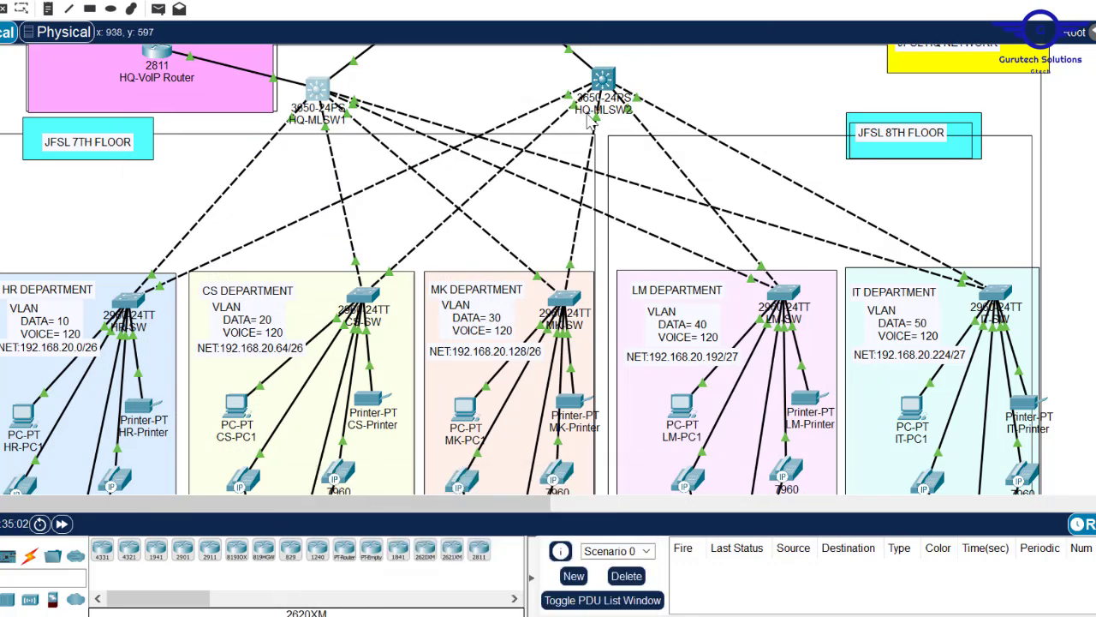
{"action": "left_click", "coordinate": [319, 89]}
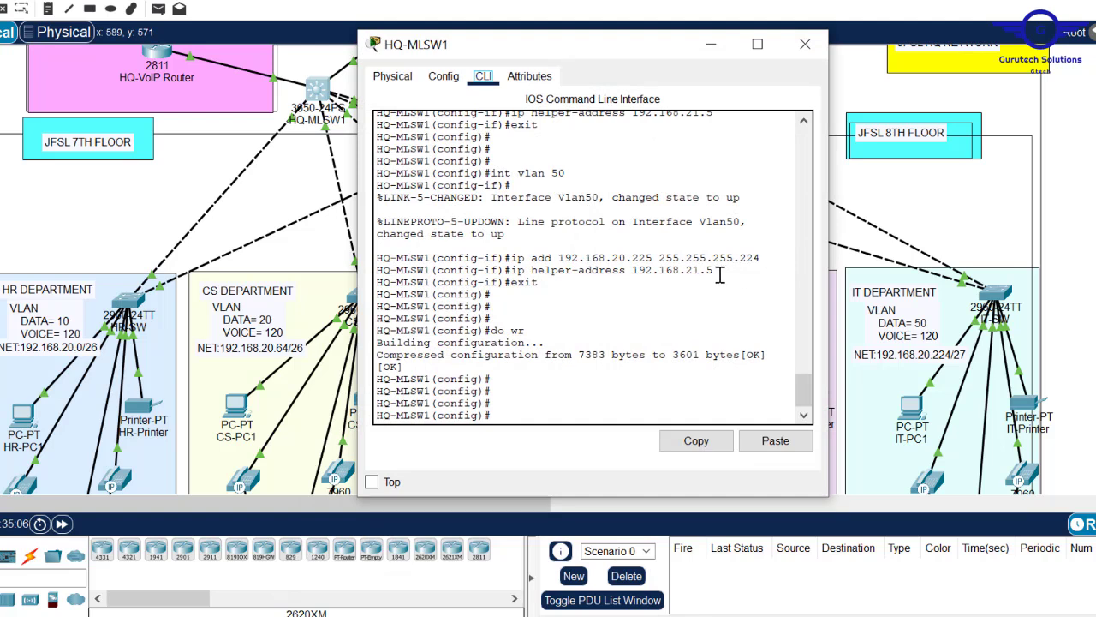
{"action": "left_click_drag", "start_coordinate": [714, 271], "coordinate": [514, 264]}
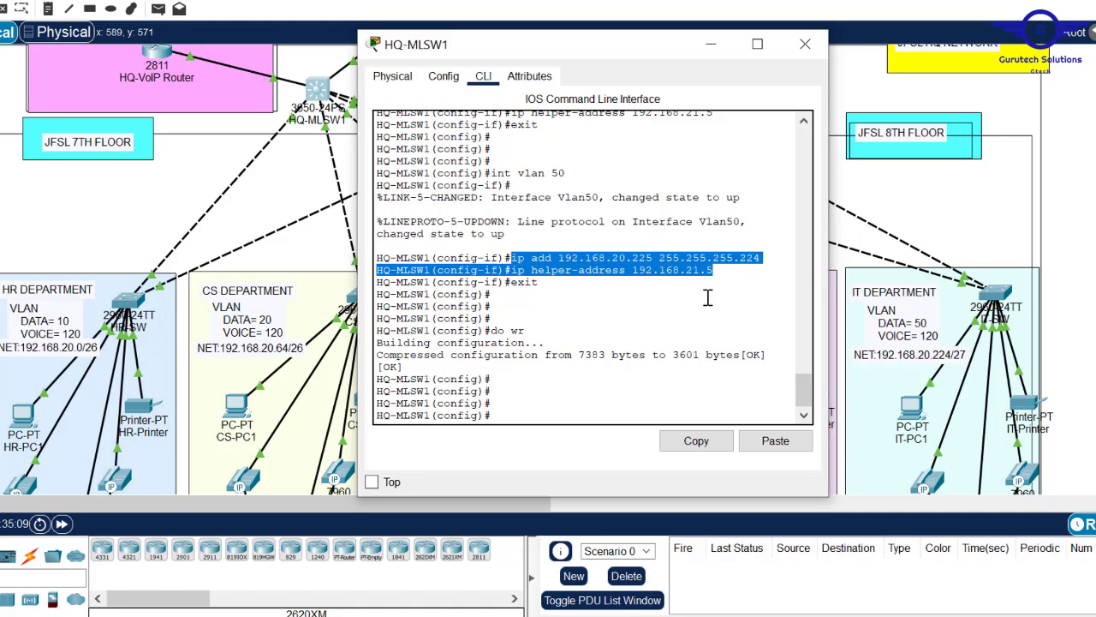
{"action": "left_click_drag", "start_coordinate": [805, 389], "coordinate": [808, 341]}
{"action": "left_click_drag", "start_coordinate": [720, 242], "coordinate": [512, 230]}
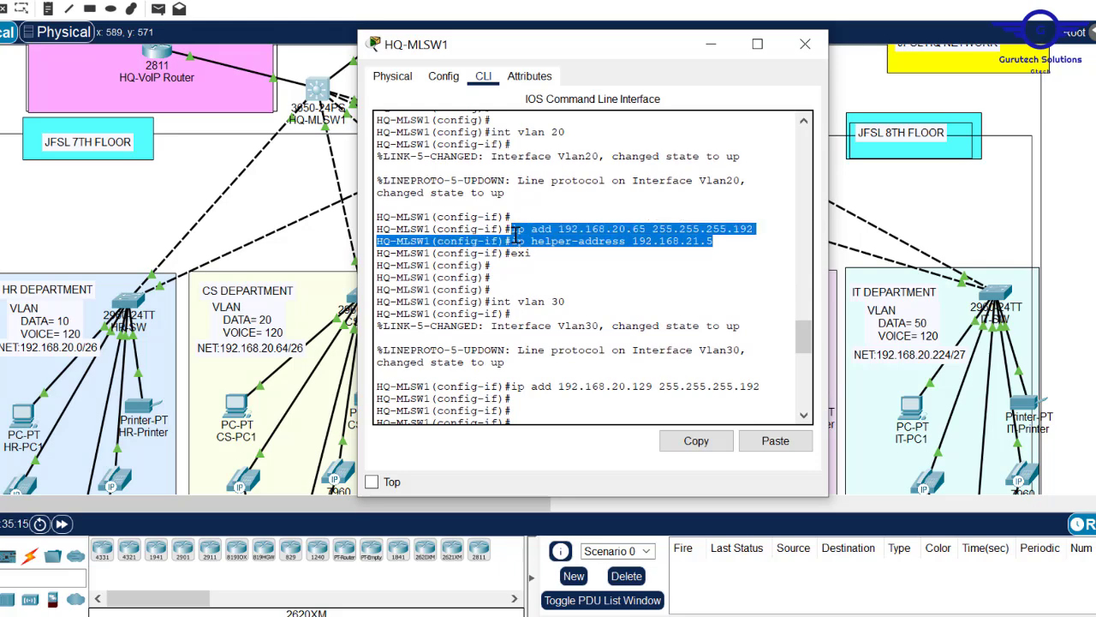
{"action": "left_click", "coordinate": [696, 440]}
- Replace the note's contents with an int vlan 10 block at 192.168.20.1 with helper 192.168.21.5
{"action": "left_click", "coordinate": [514, 586]}
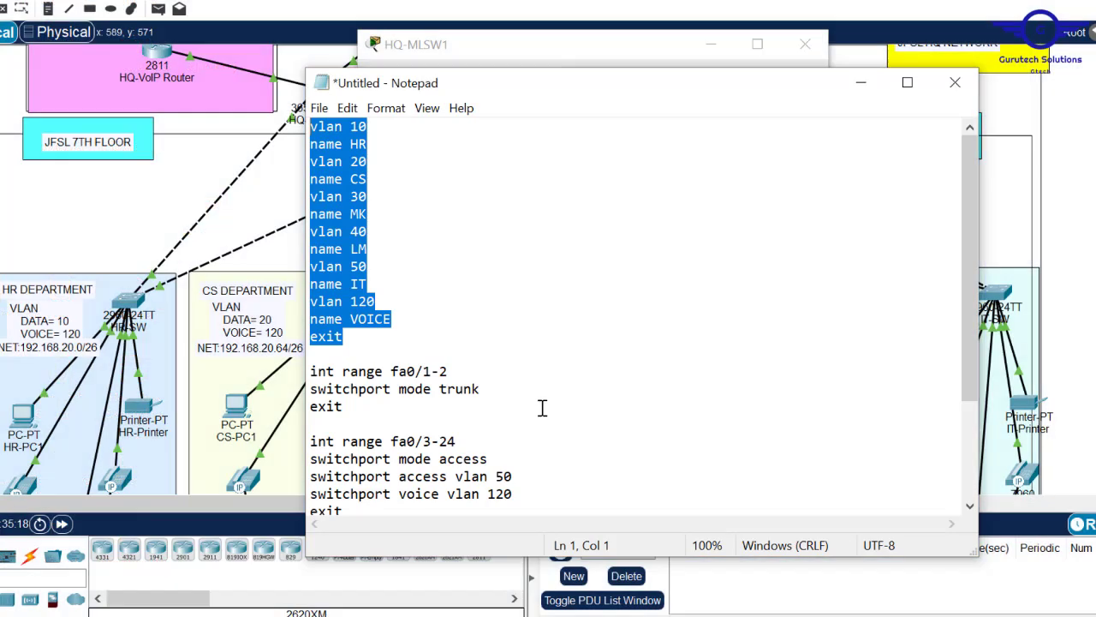
{"action": "key", "text": "ctrl+a"}
{"action": "key", "text": "Delete"}
{"action": "key", "text": "Return"}
{"action": "type", "text": "int vlan"}
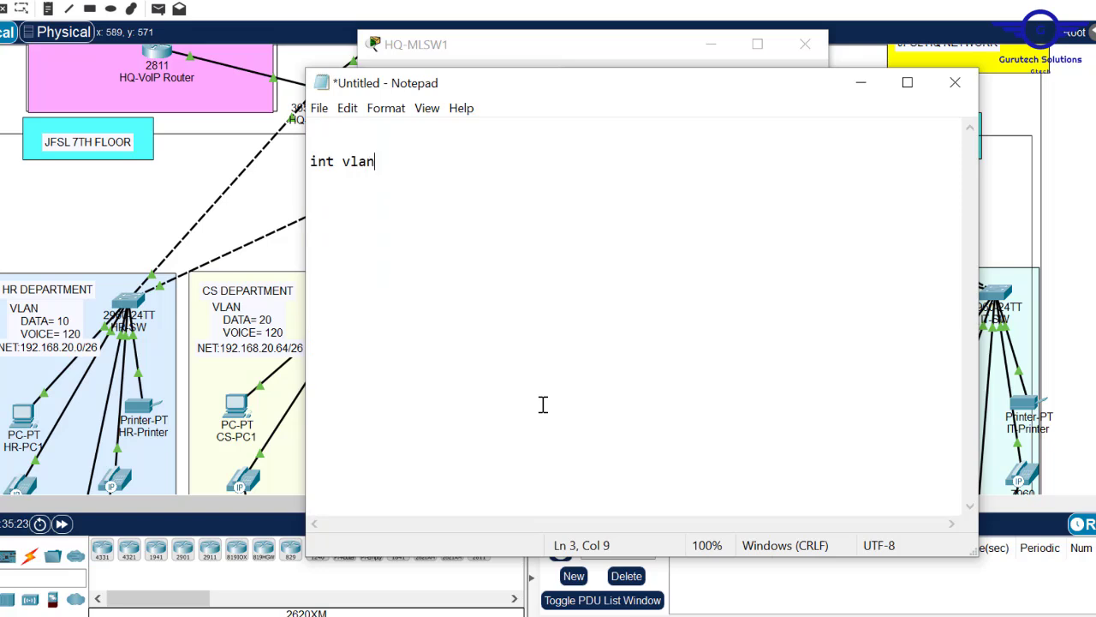
{"action": "type", "text": " 10"}
{"action": "key", "text": "Return"}
{"action": "key", "text": "ctrl+v"}
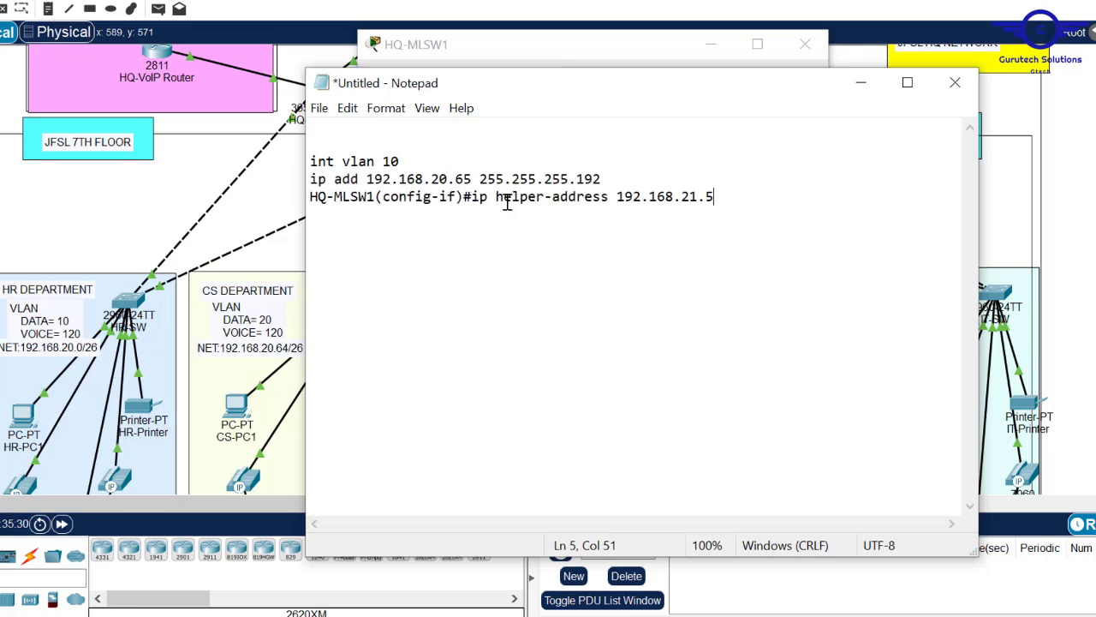
{"action": "left_click_drag", "start_coordinate": [472, 197], "coordinate": [273, 219]}
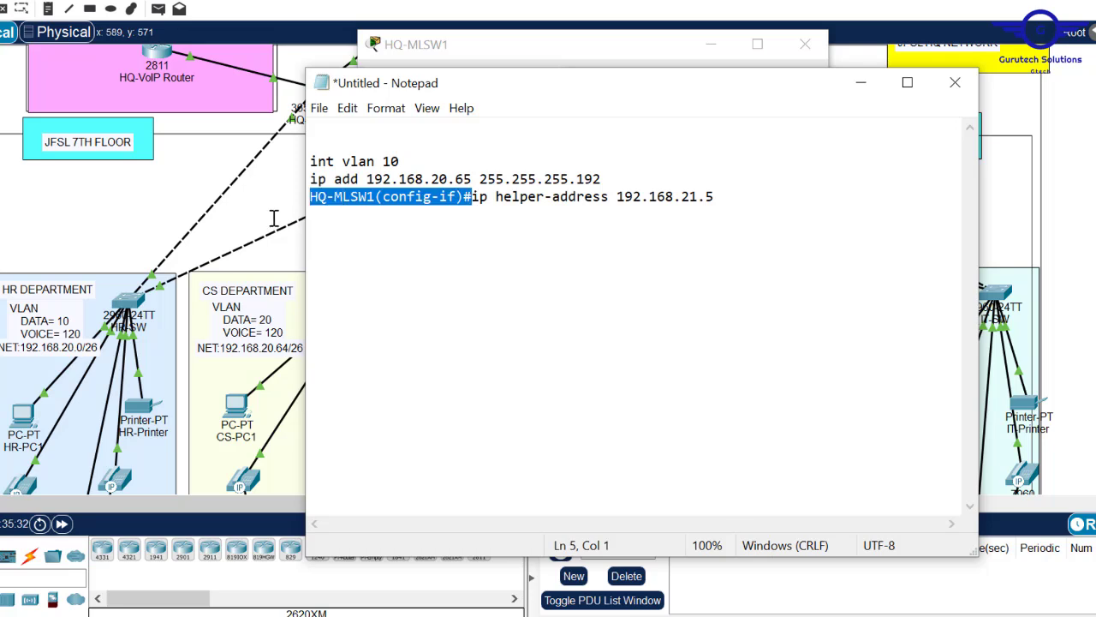
{"action": "key", "text": "Delete"}
{"action": "left_click", "coordinate": [479, 178]}
{"action": "key", "text": "BackSpace"}
{"action": "key", "text": "BackSpace"}
{"action": "type", "text": "1"}
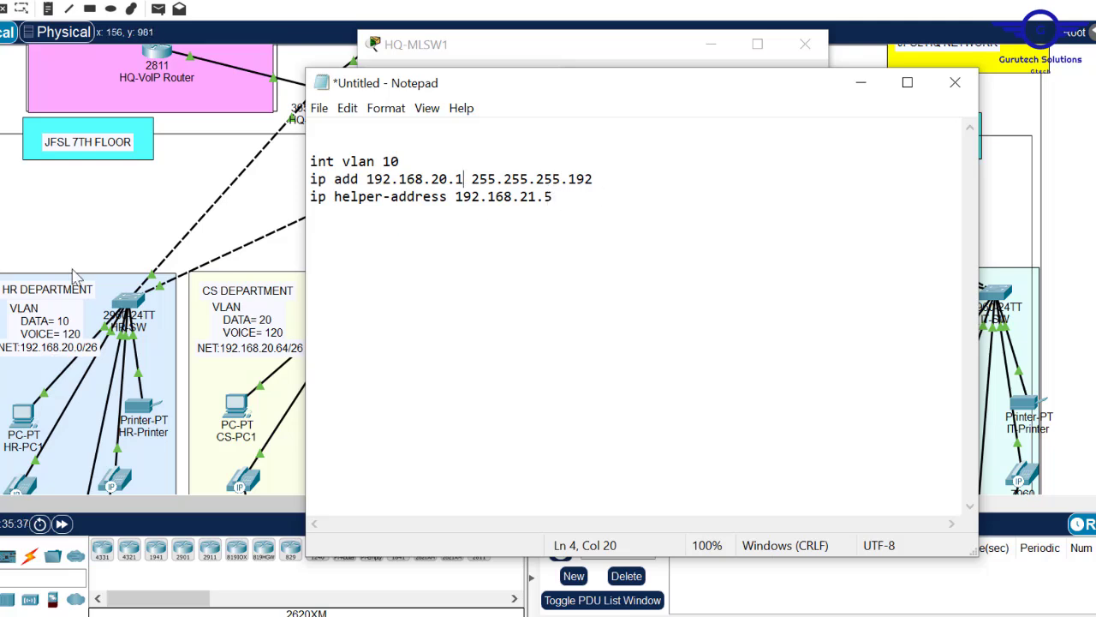
- Duplicate the block as int vlan 20 with address 192.168.20.65
{"action": "left_click_drag", "start_coordinate": [573, 198], "coordinate": [281, 159]}
{"action": "key", "text": "ctrl+c"}
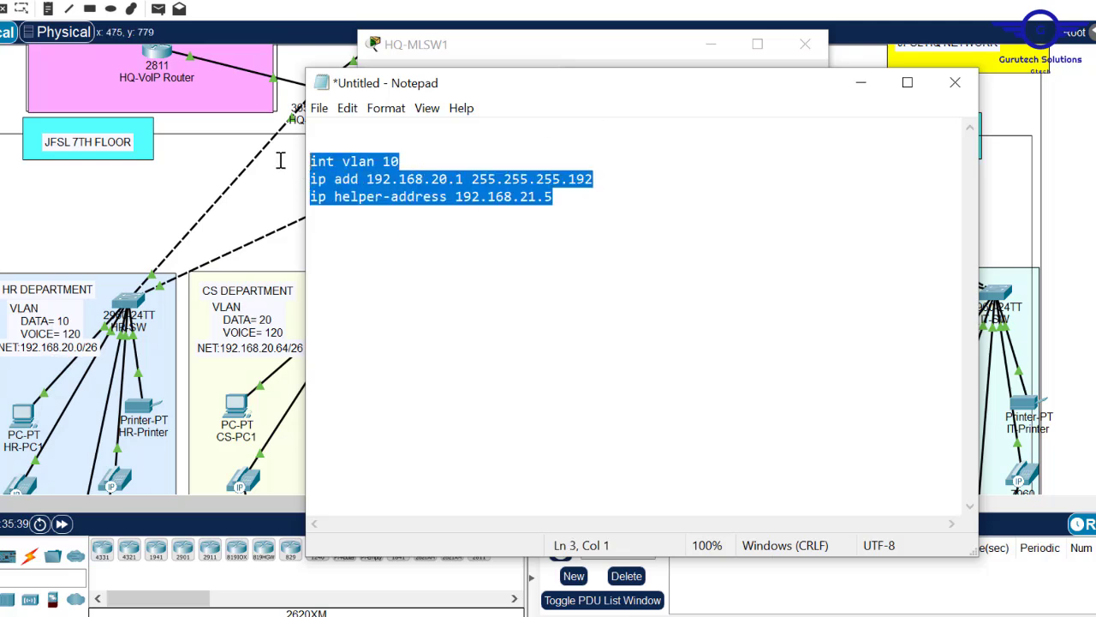
{"action": "left_click", "coordinate": [580, 206]}
{"action": "key", "text": "Return"}
{"action": "type", "text": "ex"}
{"action": "key", "text": "Return"}
{"action": "key", "text": "Return"}
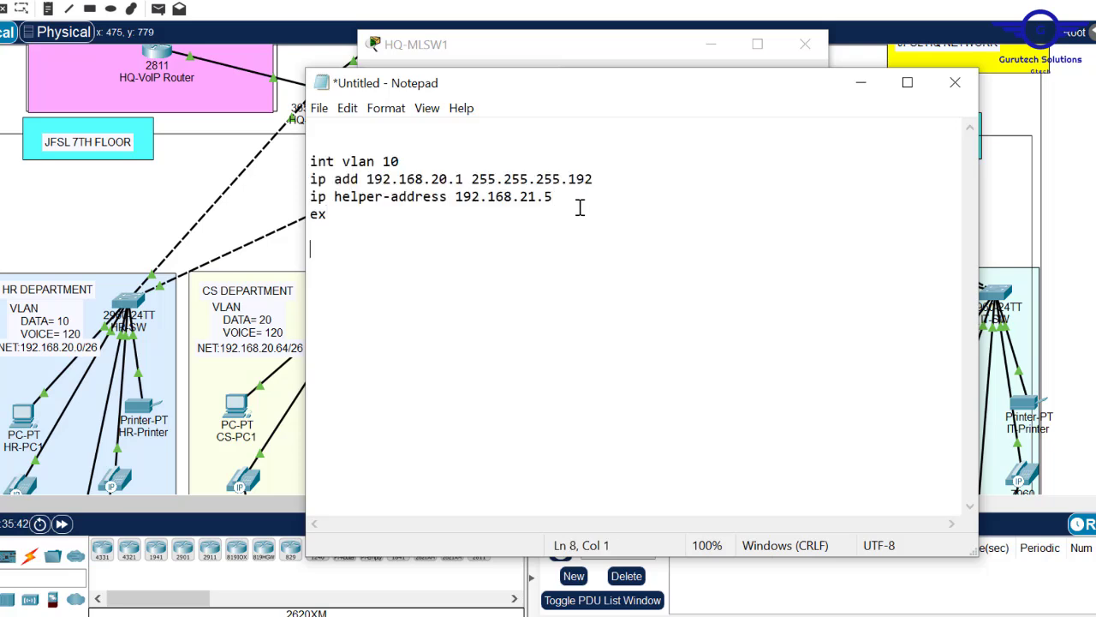
{"action": "key", "text": "ctrl+v"}
{"action": "left_click", "coordinate": [387, 250]}
{"action": "key", "text": "BackSpace"}
{"action": "type", "text": "2"}
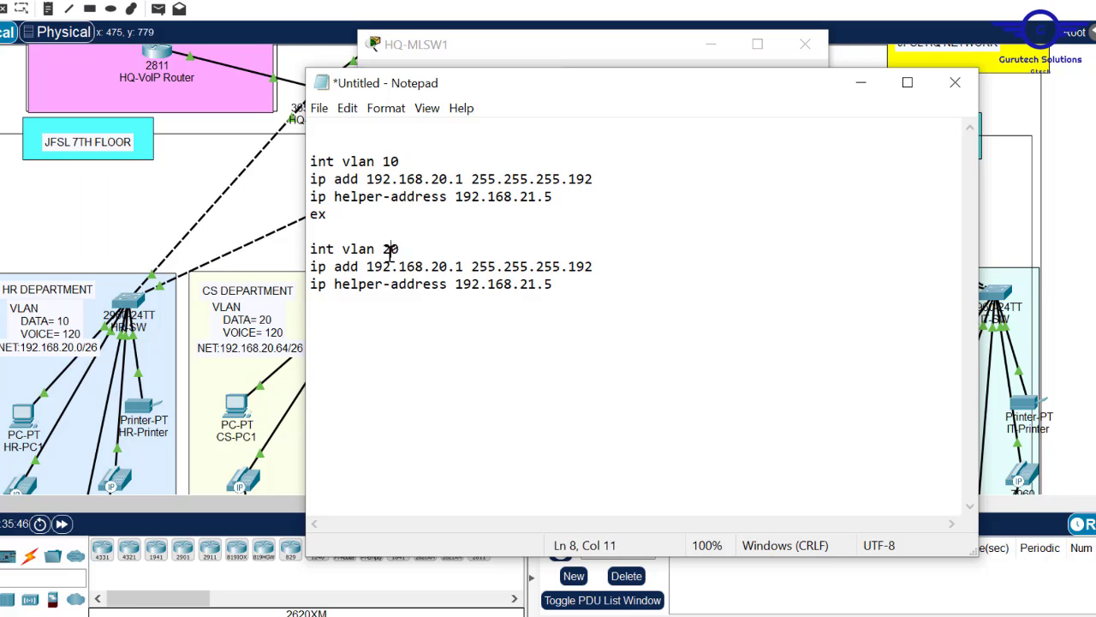
{"action": "key", "text": "BackSpace"}
{"action": "type", "text": "65"}
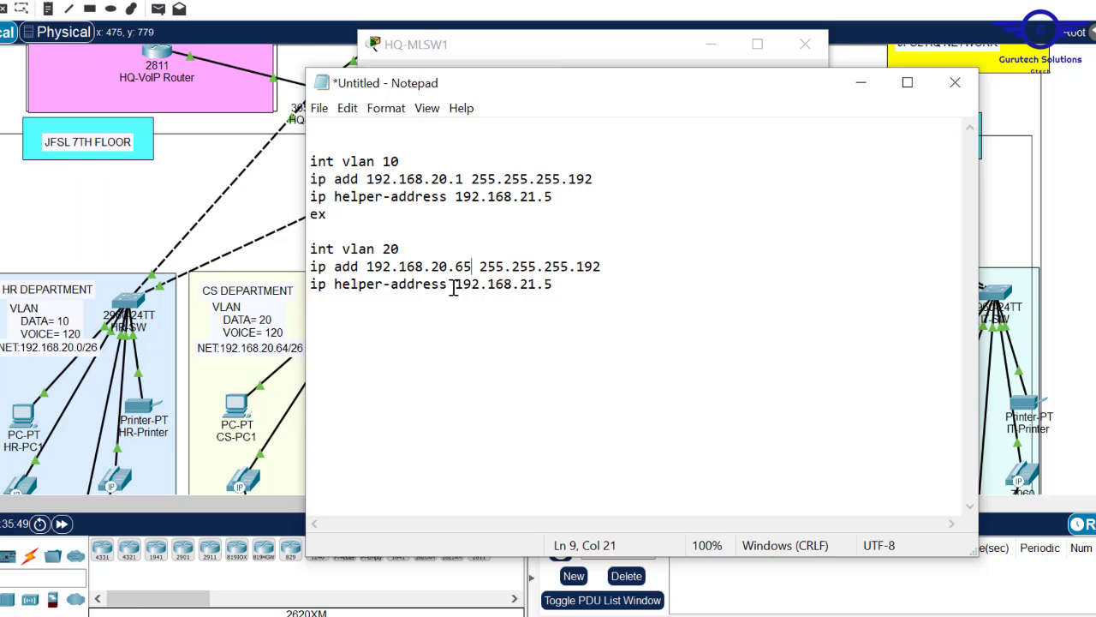
- Add a third copy as int vlan 30 with address 192.168.20.129
{"action": "left_click", "coordinate": [574, 285]}
{"action": "key", "text": "Return"}
{"action": "type", "text": "ex"}
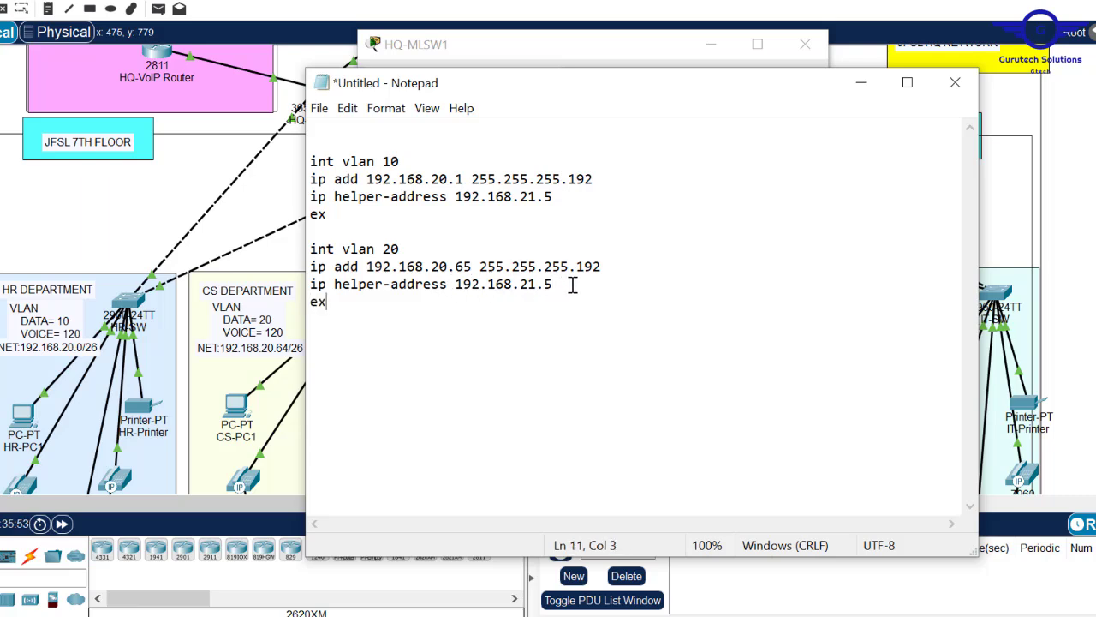
{"action": "key", "text": "ctrl+v"}
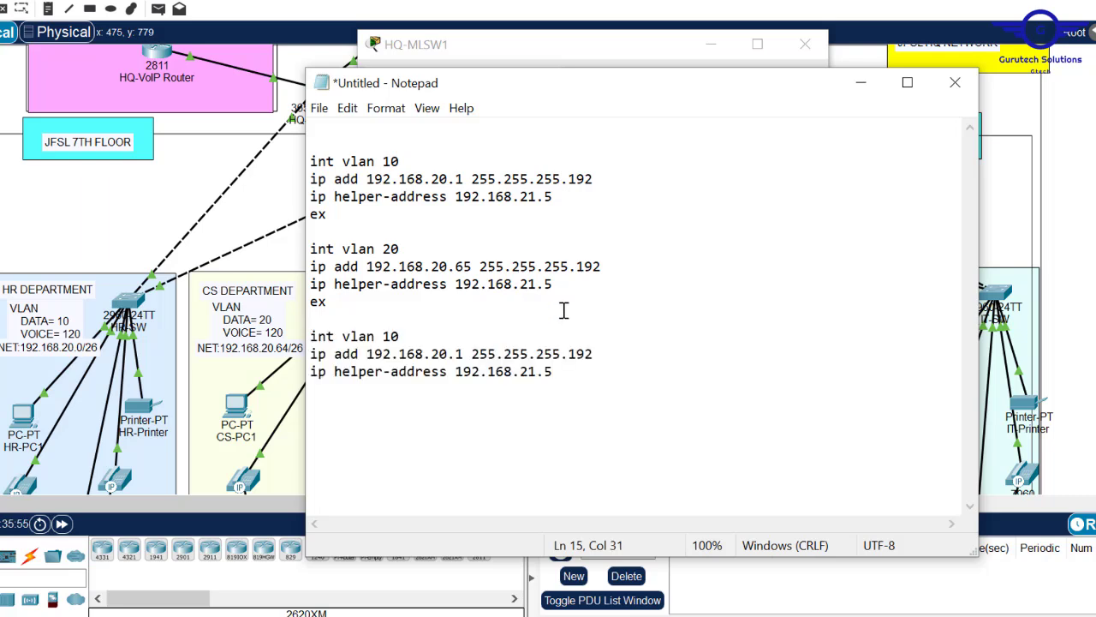
{"action": "left_click", "coordinate": [394, 326]}
{"action": "left_click", "coordinate": [392, 337]}
{"action": "key", "text": "BackSpace"}
{"action": "type", "text": "3"}
{"action": "left_click", "coordinate": [461, 353]}
{"action": "type", "text": "29"}
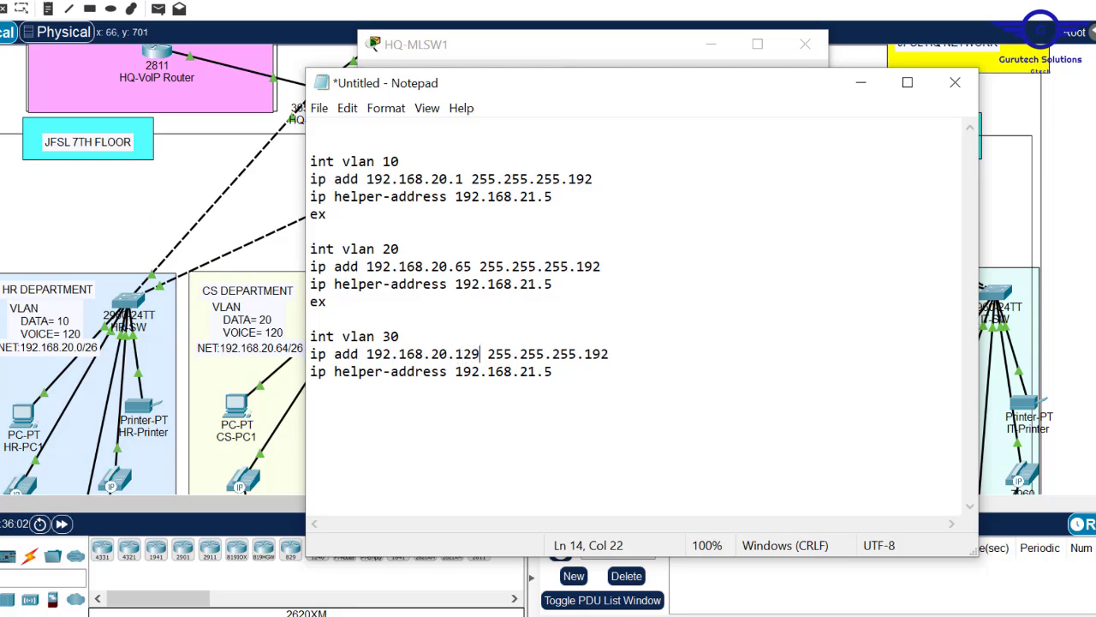
{"action": "left_click", "coordinate": [59, 206]}
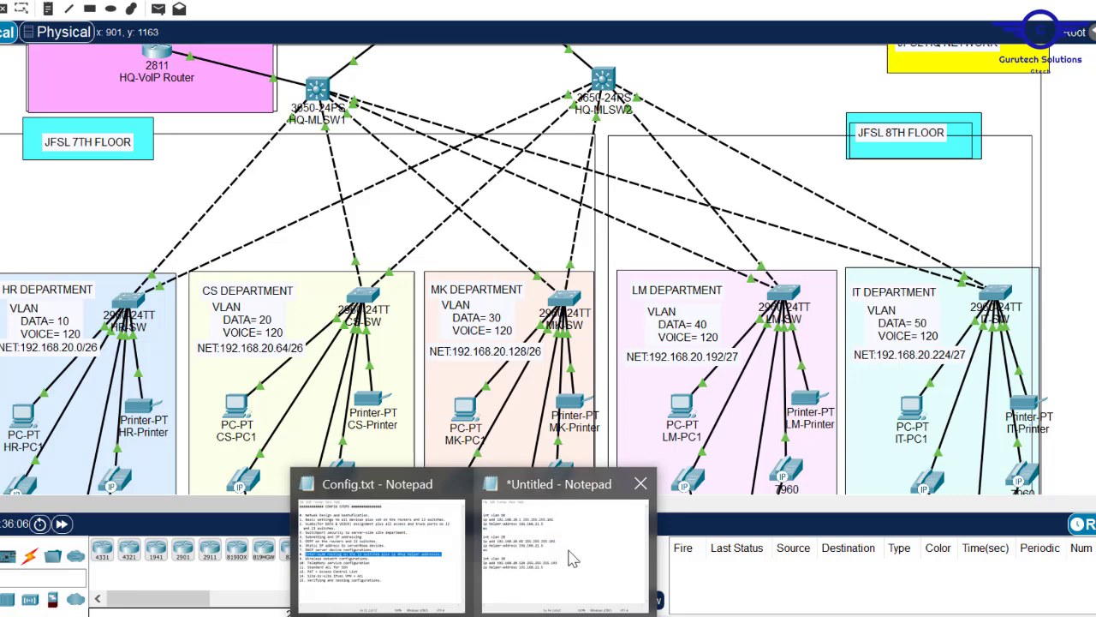
- Paste another copy of the VLAN block after the VLAN 30 block, separated by an exit line
{"action": "left_click", "coordinate": [578, 557]}
{"action": "left_click_drag", "start_coordinate": [574, 377], "coordinate": [384, 346]}
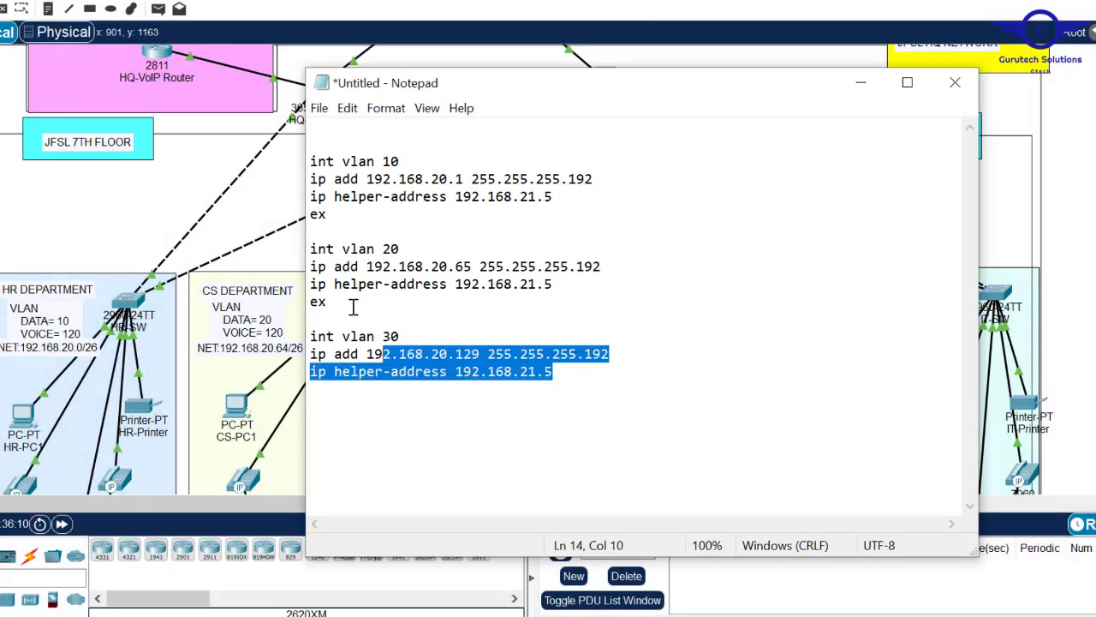
{"action": "left_click", "coordinate": [580, 374]}
{"action": "key", "text": "Return"}
{"action": "type", "text": "ex"}
{"action": "key", "text": "Return"}
{"action": "key", "text": "ctrl+v"}
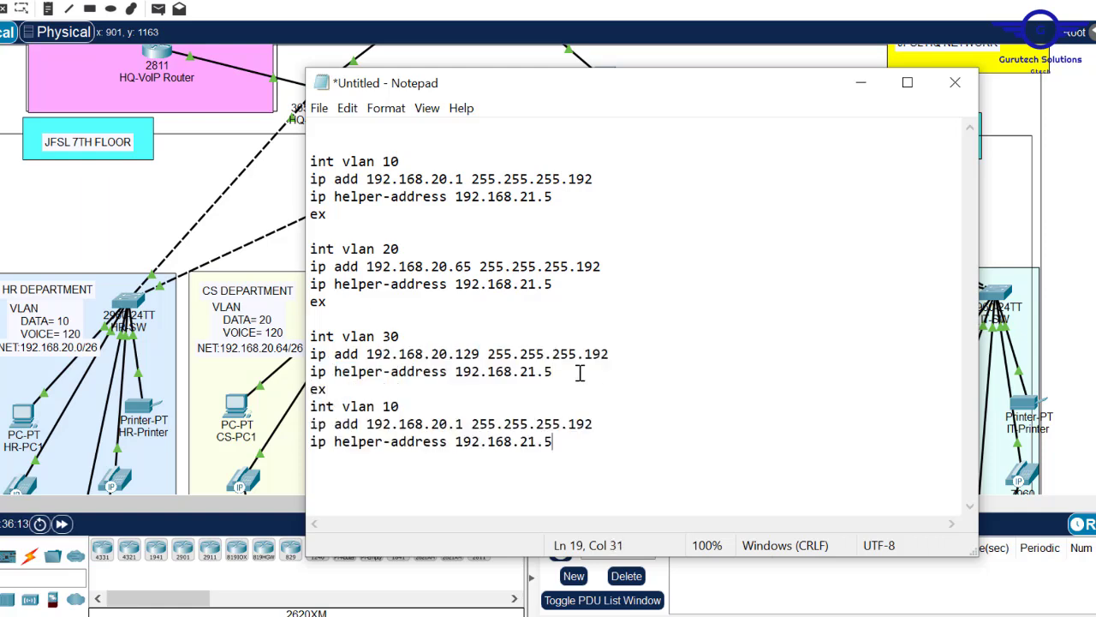
{"action": "left_click", "coordinate": [341, 392]}
{"action": "key", "text": "Return"}
- Make the fourth block int vlan 40 with 192.168.20.193 and mask 255.255.255.224
{"action": "left_click", "coordinate": [390, 423]}
{"action": "key", "text": "BackSpace"}
{"action": "type", "text": "4"}
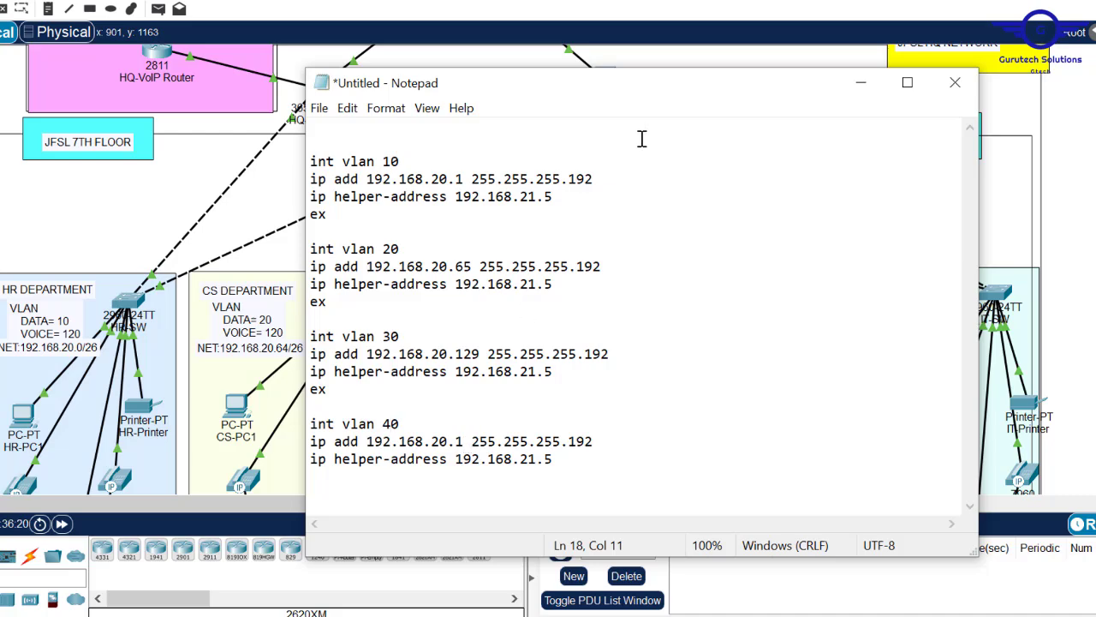
{"action": "left_click_drag", "start_coordinate": [529, 94], "coordinate": [524, 158]}
{"action": "left_click", "coordinate": [460, 500]}
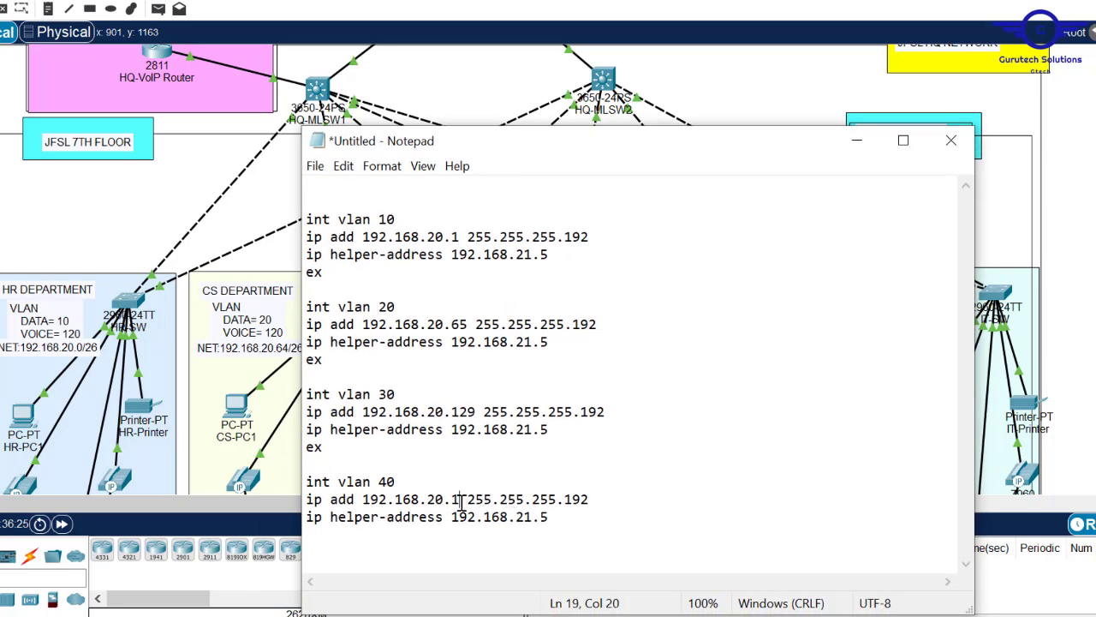
{"action": "type", "text": "93"}
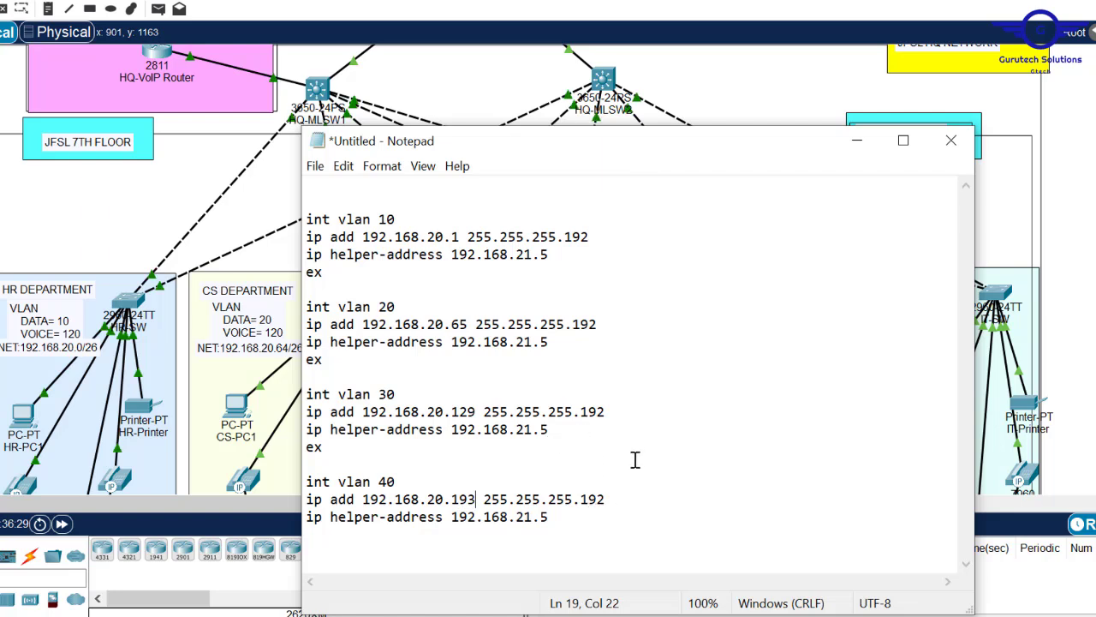
{"action": "key", "text": "BackSpace"}
{"action": "key", "text": "BackSpace"}
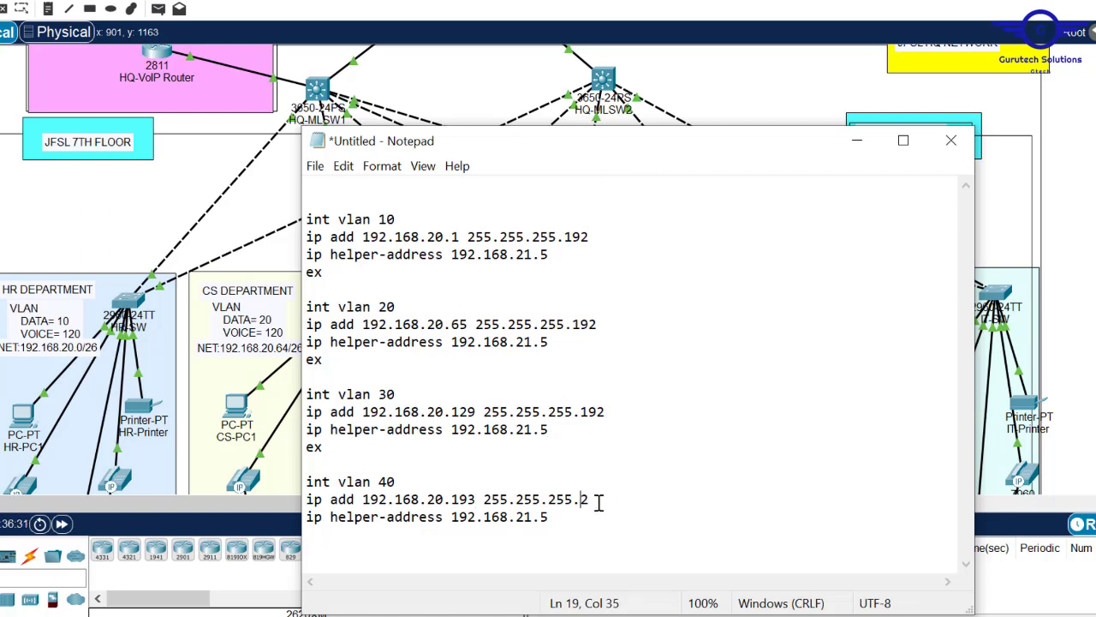
{"action": "type", "text": "24"}
- Copy the VLAN 40 block below itself and renumber it int vlan 50
{"action": "left_click_drag", "start_coordinate": [560, 526], "coordinate": [302, 483]}
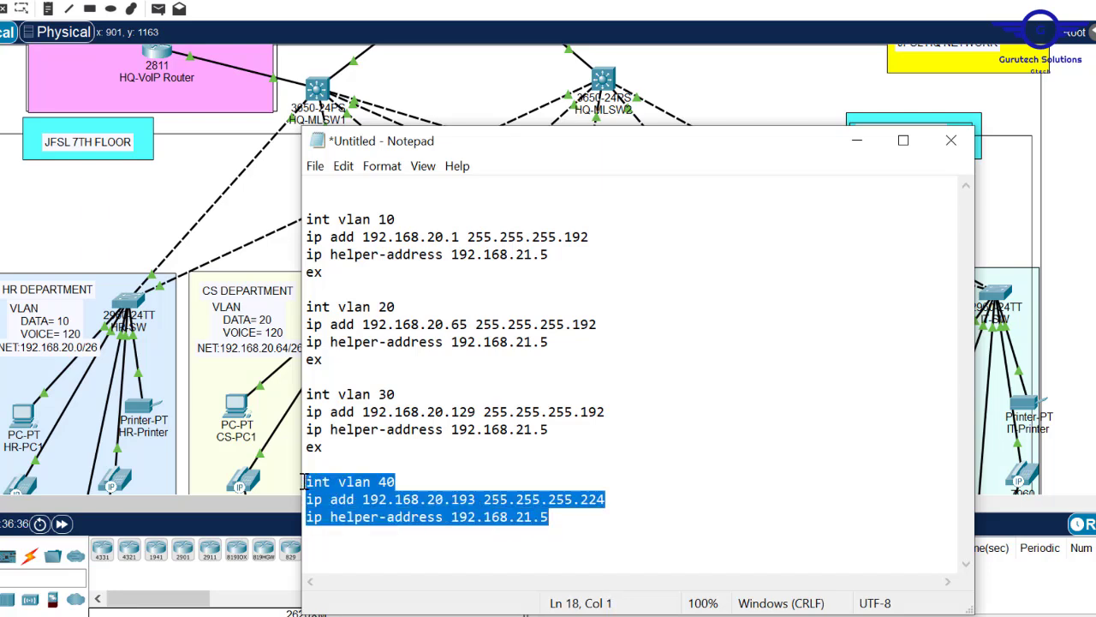
{"action": "left_click", "coordinate": [560, 519]}
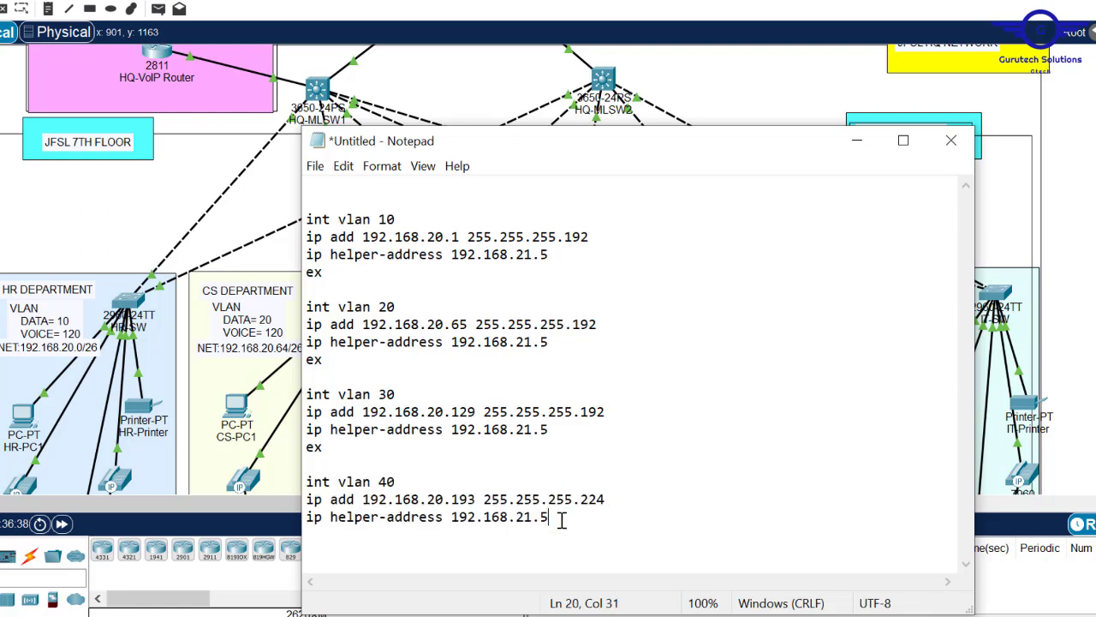
{"action": "left_click_drag", "start_coordinate": [560, 519], "coordinate": [306, 446]}
{"action": "key", "text": "ctrl+c"}
{"action": "left_click", "coordinate": [582, 522]}
{"action": "key", "text": "Return"}
{"action": "key", "text": "ctrl+v"}
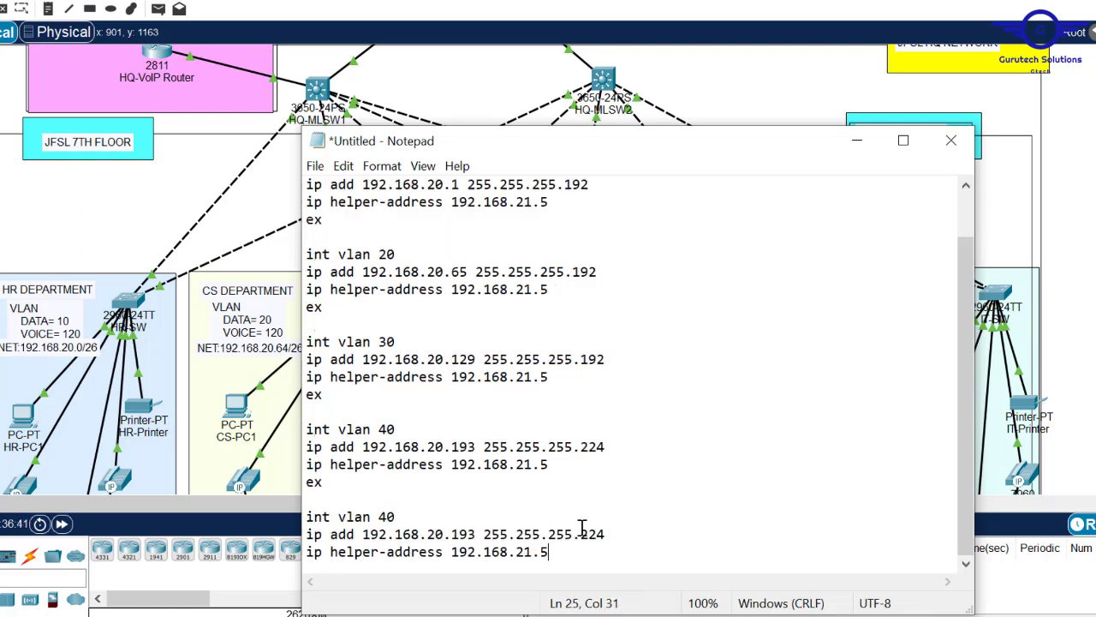
{"action": "left_click", "coordinate": [384, 517]}
{"action": "key", "text": "BackSpace"}
{"action": "type", "text": "5"}
- Change vlan 50's address to 192.168.20.225 and select the whole script
{"action": "left_click_drag", "start_coordinate": [702, 154], "coordinate": [596, 131]}
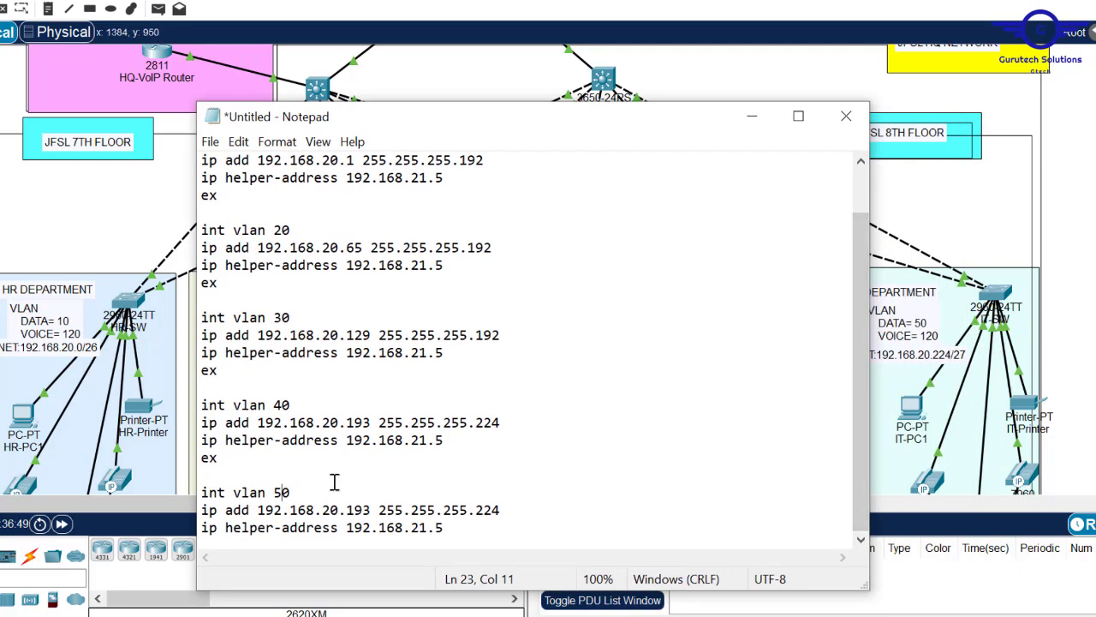
{"action": "key", "text": "BackSpace"}
{"action": "key", "text": "Delete"}
{"action": "key", "text": "BackSpace"}
{"action": "type", "text": "225"}
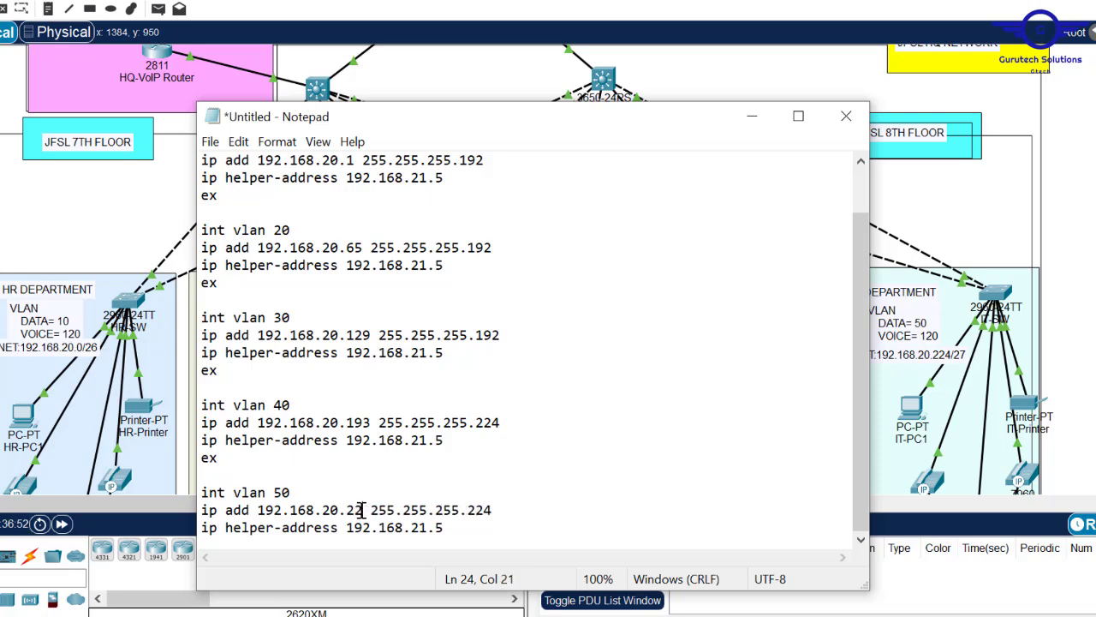
{"action": "key", "text": "ctrl+a"}
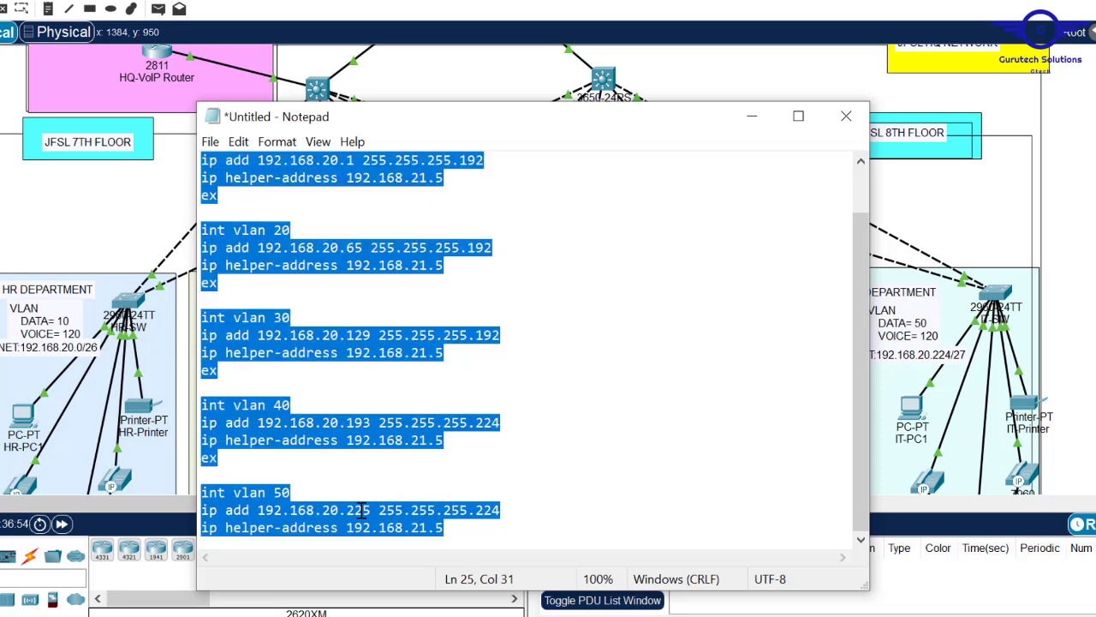
- Open HQ-MLSW2's command line and leave interface configuration mode
{"action": "left_click", "coordinate": [603, 79]}
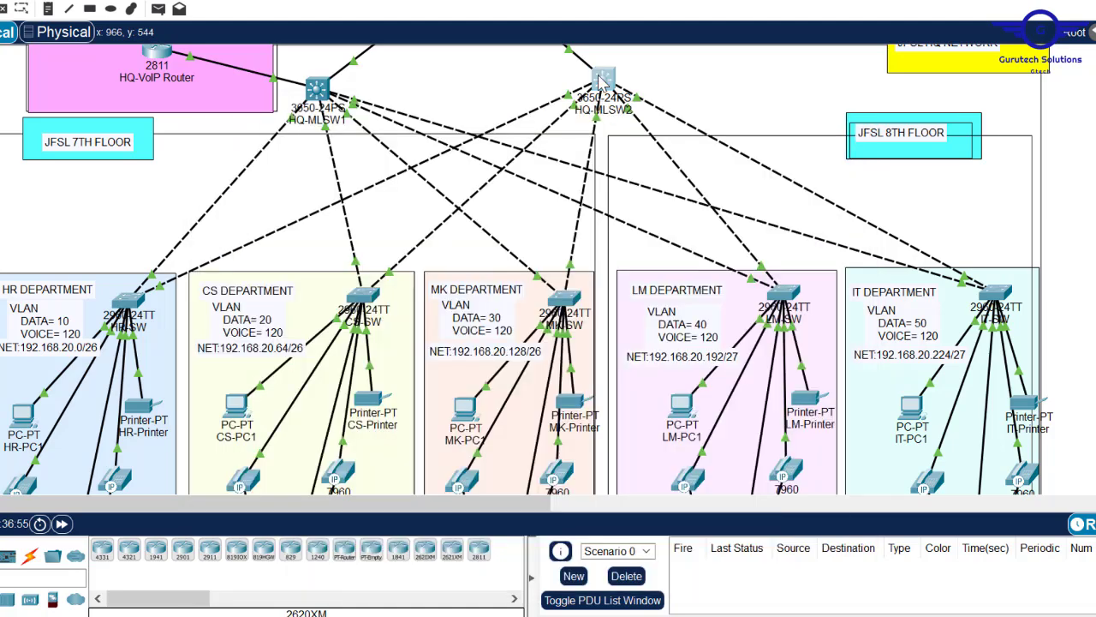
{"action": "left_click", "coordinate": [603, 79]}
{"action": "left_click", "coordinate": [447, 78]}
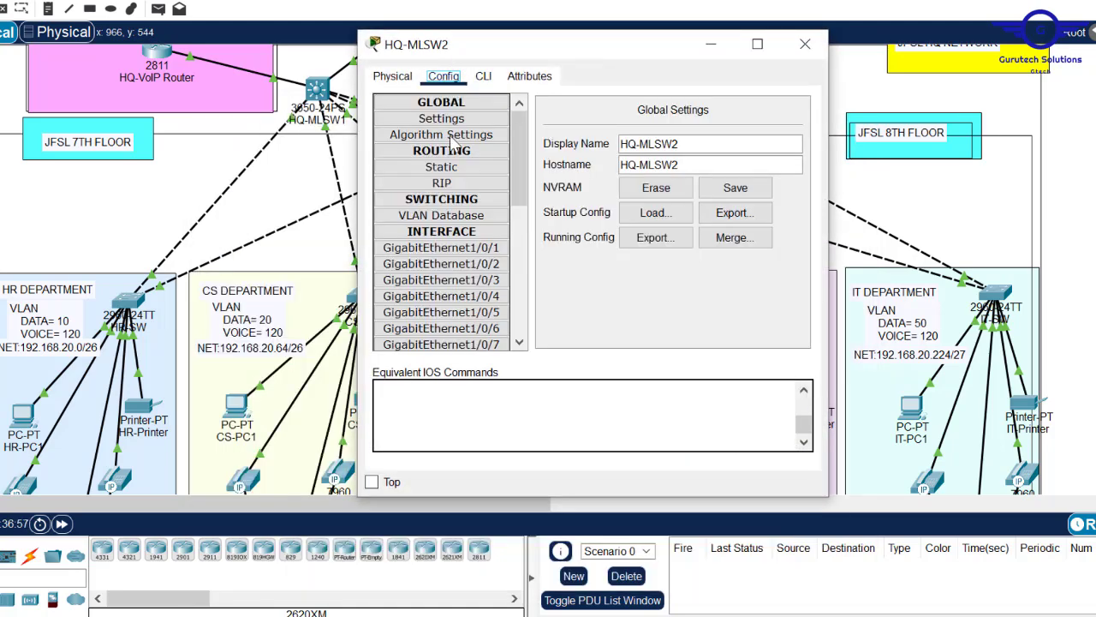
{"action": "left_click", "coordinate": [441, 279]}
{"action": "left_click", "coordinate": [483, 76]}
{"action": "type", "text": "ex"}
{"action": "key", "text": "Return"}
{"action": "key", "text": "Return"}
{"action": "key", "text": "Return"}
{"action": "key", "text": "Return"}
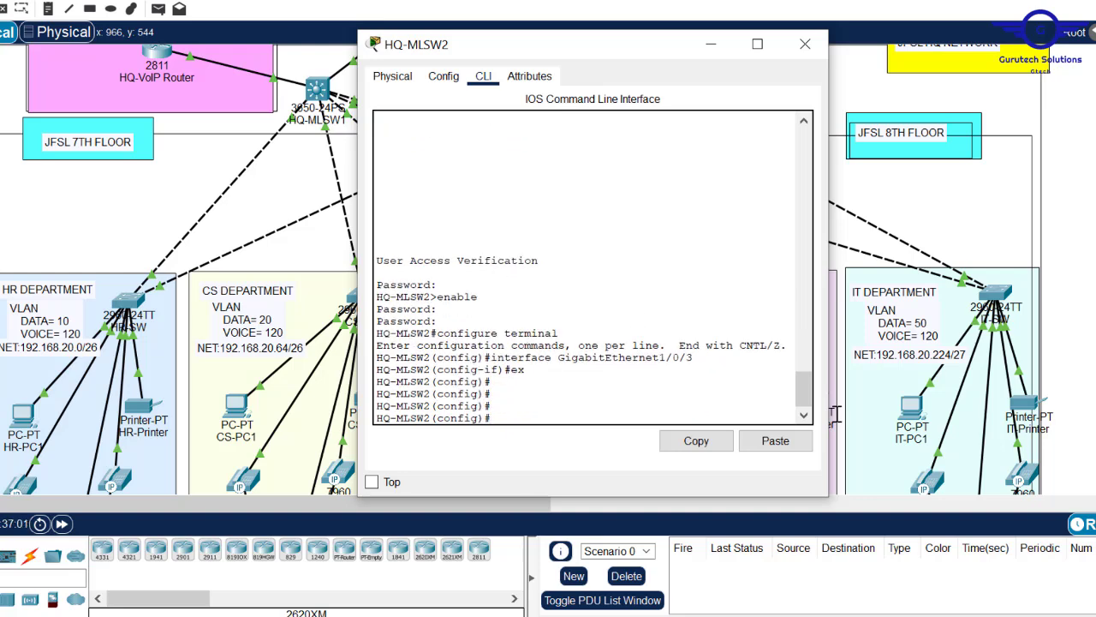
- Paste the VLAN 10–50 interface script with helper address 192.168.21.5 and exit interface mode
{"action": "left_click", "coordinate": [775, 440]}
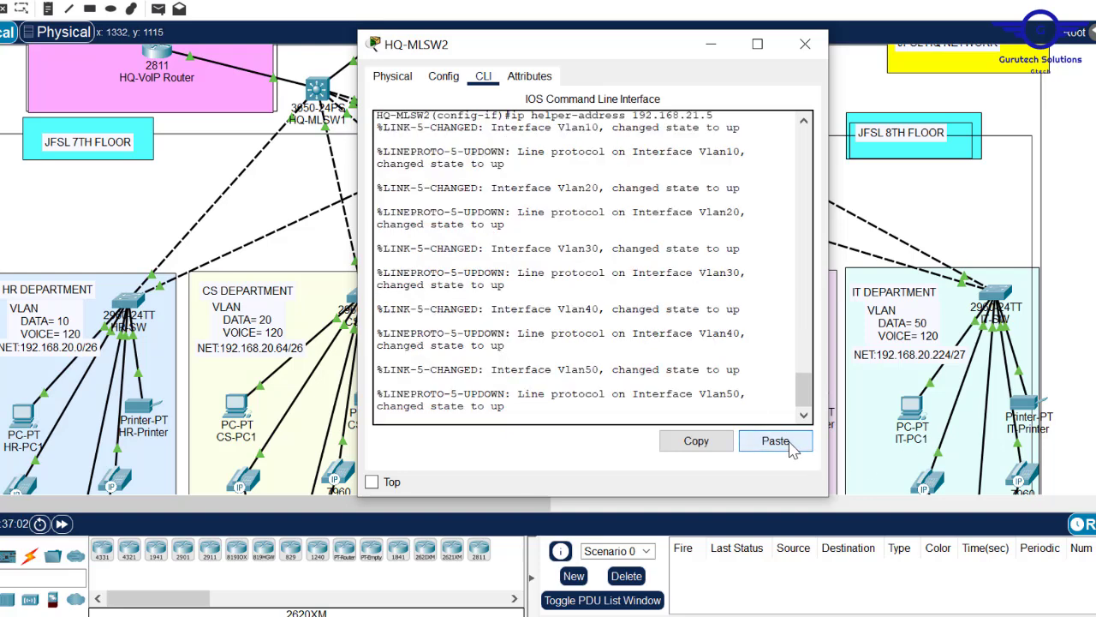
{"action": "key", "text": "Return"}
{"action": "key", "text": "Return"}
{"action": "key", "text": "Return"}
{"action": "type", "text": "ex"}
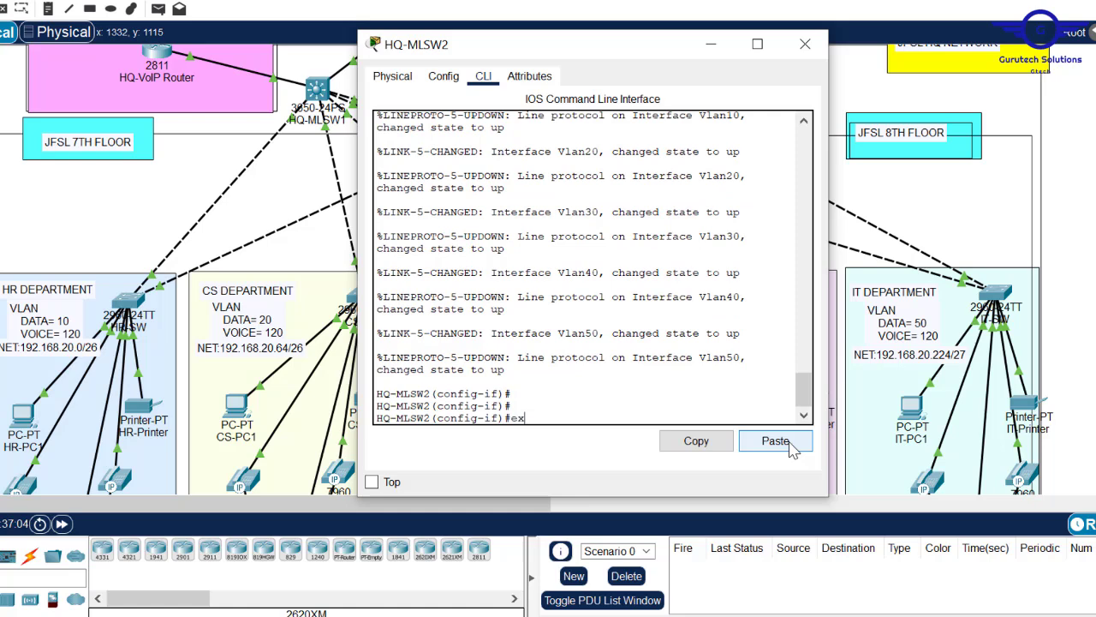
{"action": "key", "text": "Return"}
{"action": "type", "text": "\\do wr"}
{"action": "key", "text": "Return"}
{"action": "key", "text": "Return"}
- Save HQ-MLSW2's configuration with 'do wr' and close its window
{"action": "type", "text": "\\"}
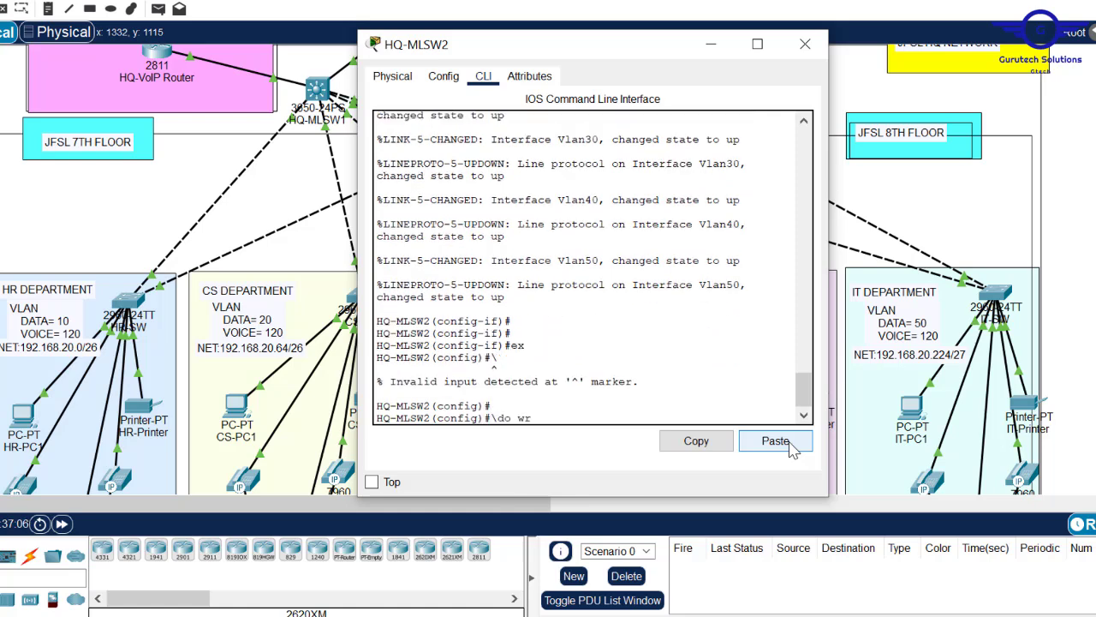
{"action": "type", "text": "do wr"}
{"action": "key", "text": "Return"}
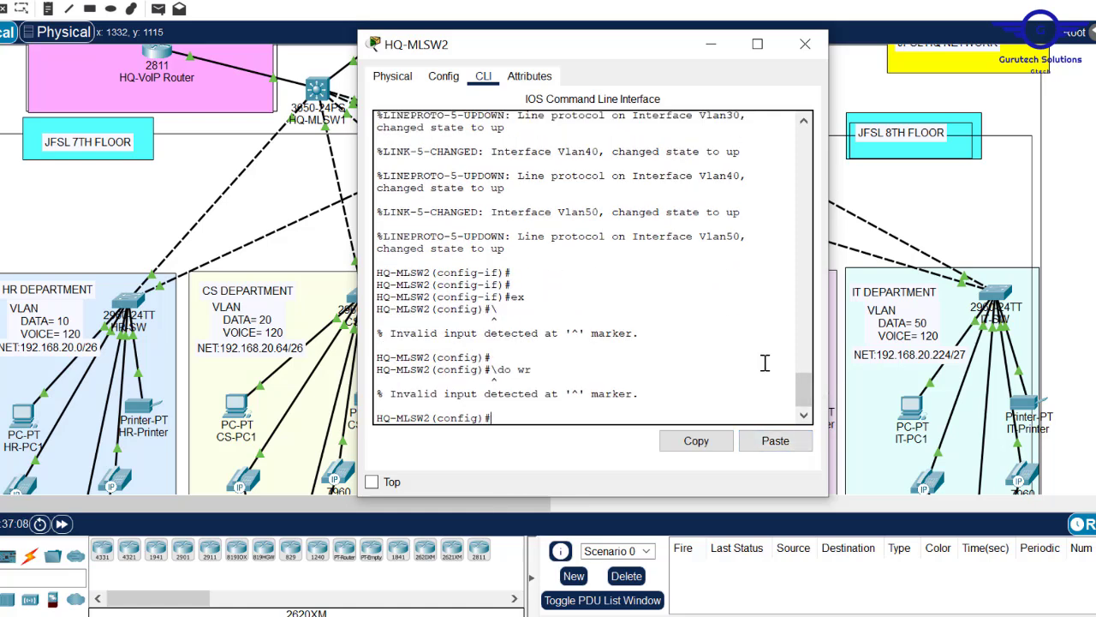
{"action": "type", "text": "do wr"}
{"action": "key", "text": "Return"}
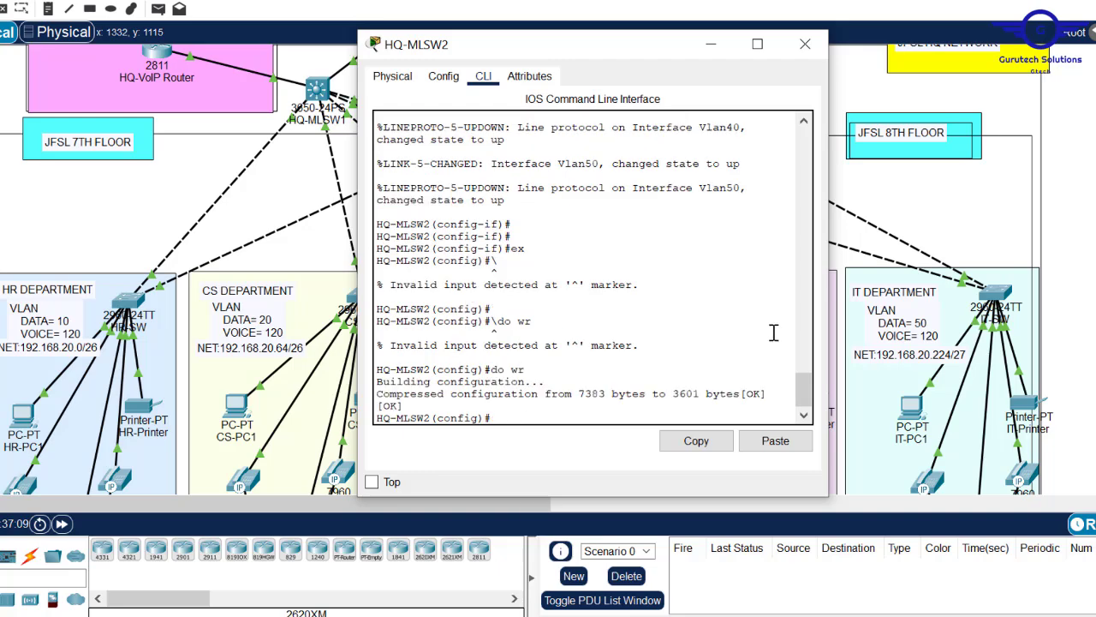
{"action": "left_click", "coordinate": [805, 44]}
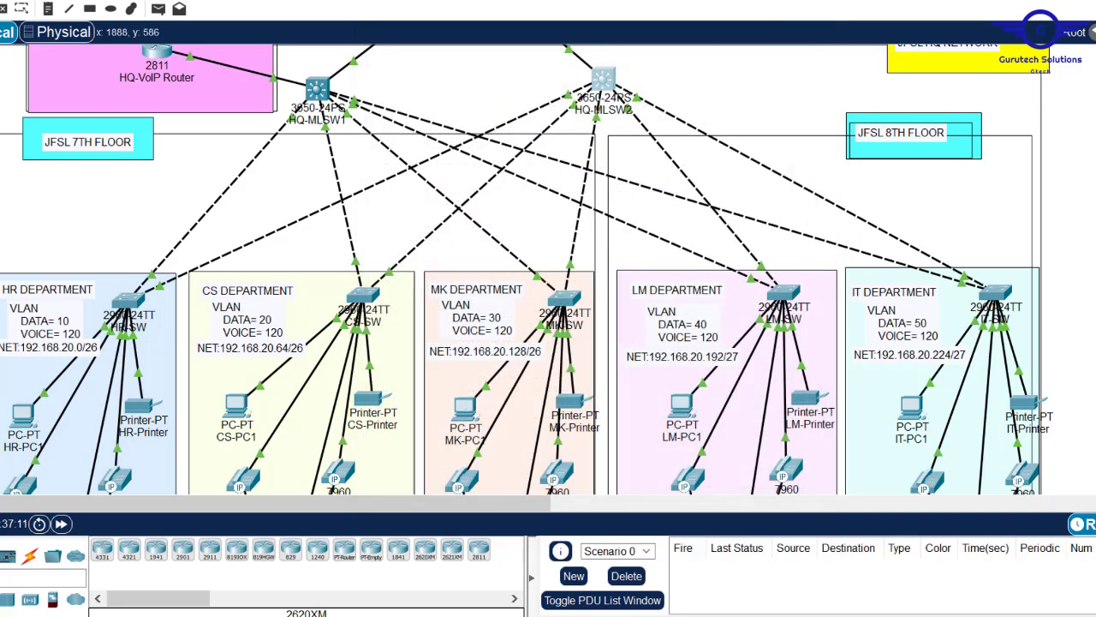
- Switch HR-PC1's IP settings from static to DHCP
{"action": "scroll", "coordinate": [381, 276], "scroll_direction": "down", "scroll_amount": 10}
{"action": "scroll", "coordinate": [381, 276], "scroll_direction": "up", "scroll_amount": 7}
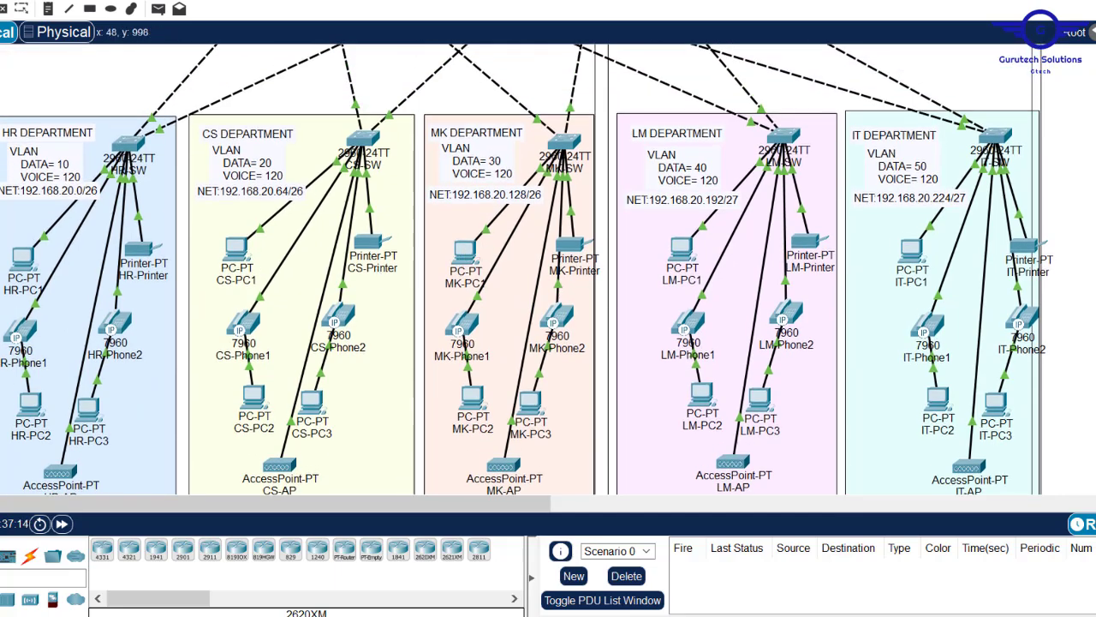
{"action": "left_click", "coordinate": [24, 258]}
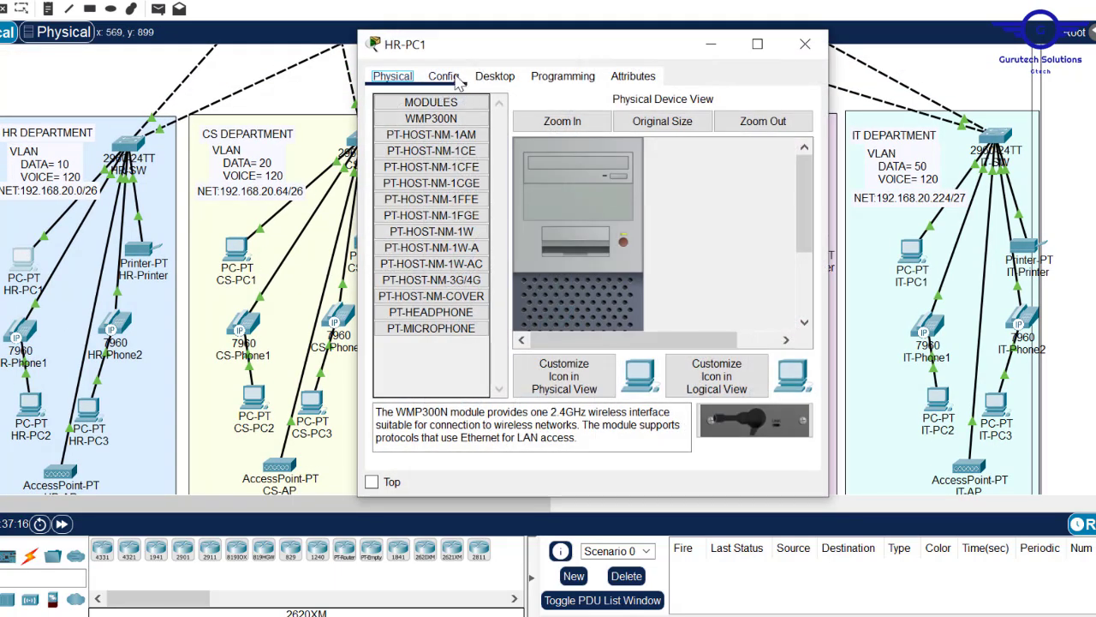
{"action": "left_click", "coordinate": [444, 76]}
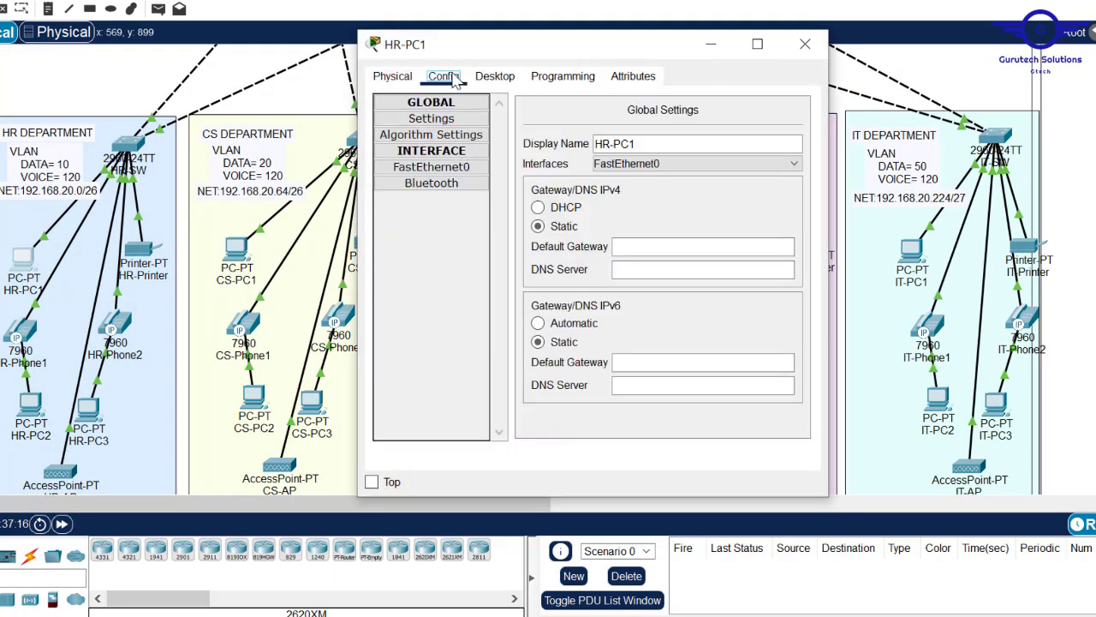
{"action": "left_click", "coordinate": [538, 207]}
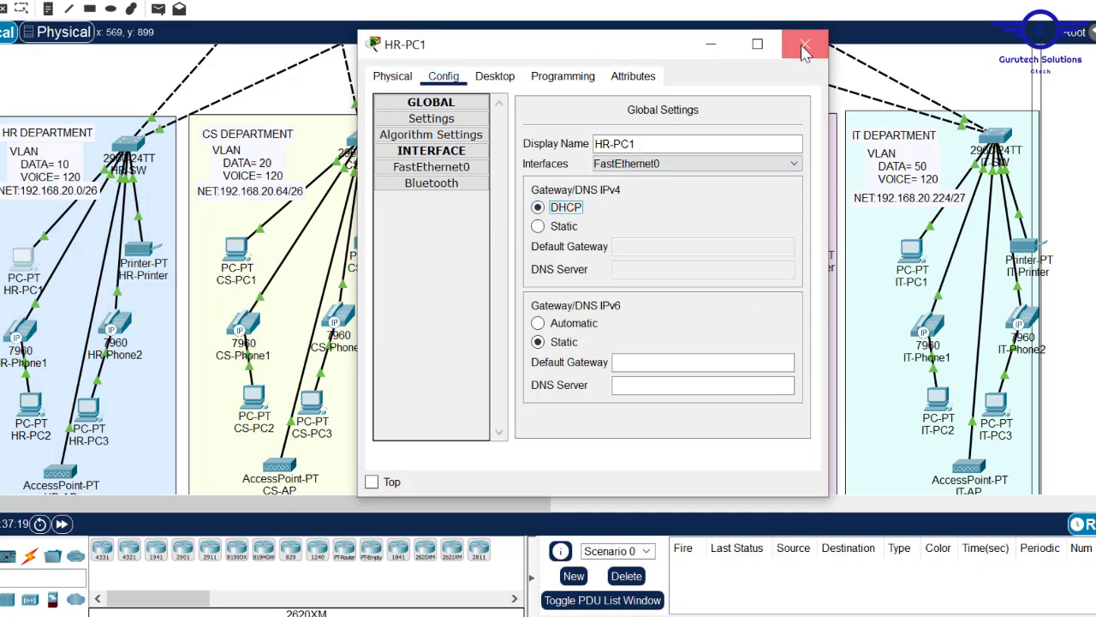
{"action": "left_click", "coordinate": [805, 44]}
- Review HR-Printer's configuration settings, then bring up HR-PC2
{"action": "left_click", "coordinate": [140, 248]}
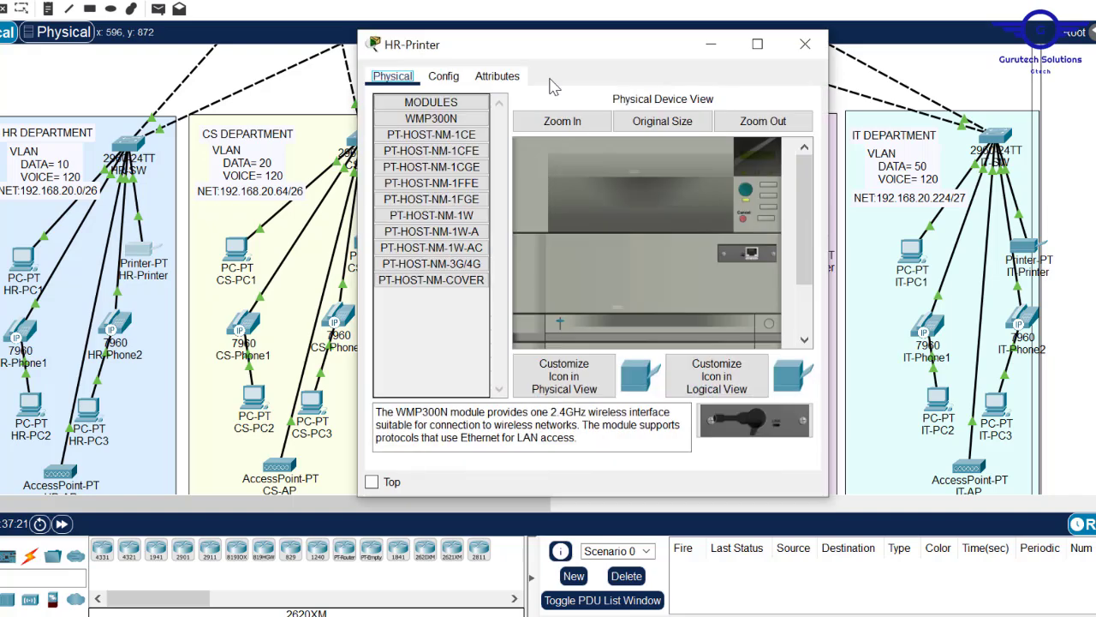
{"action": "left_click", "coordinate": [442, 77]}
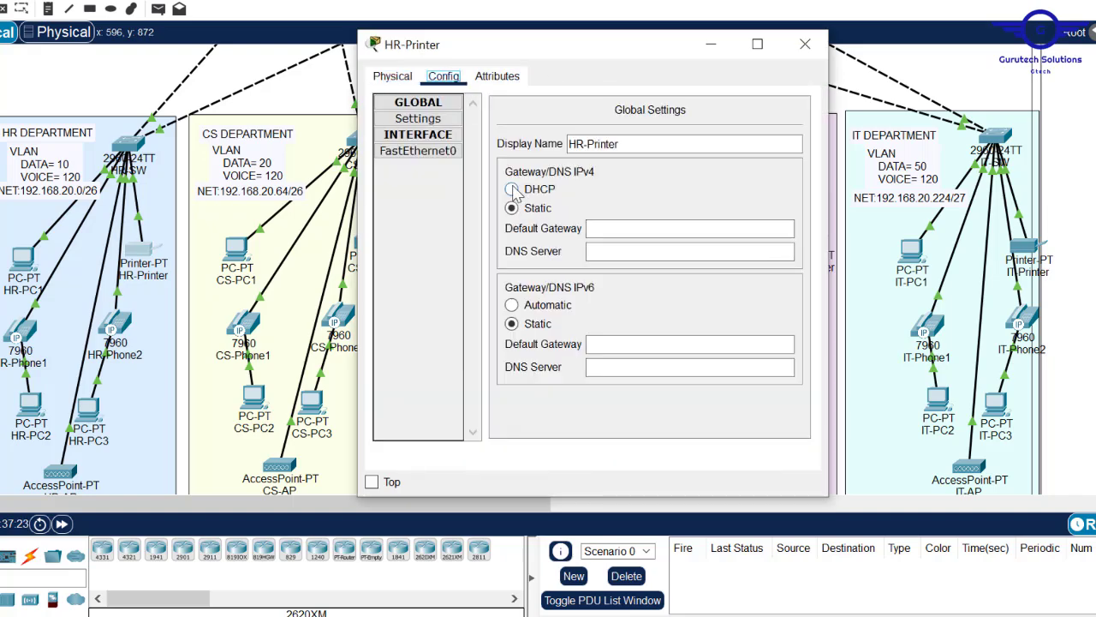
{"action": "left_click", "coordinate": [805, 47]}
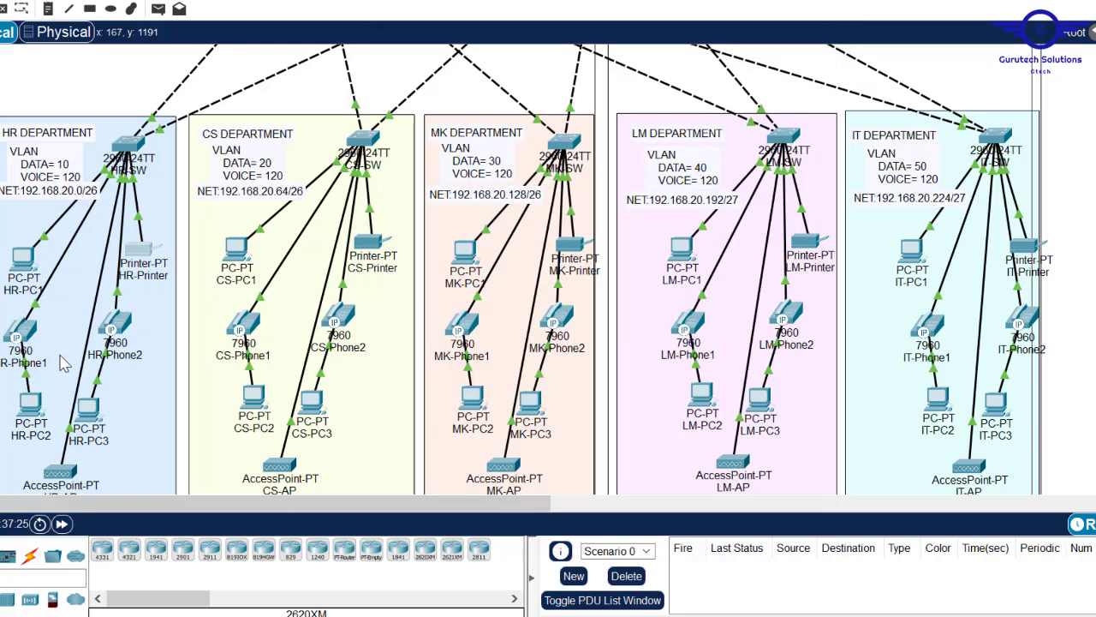
{"action": "left_click", "coordinate": [31, 406]}
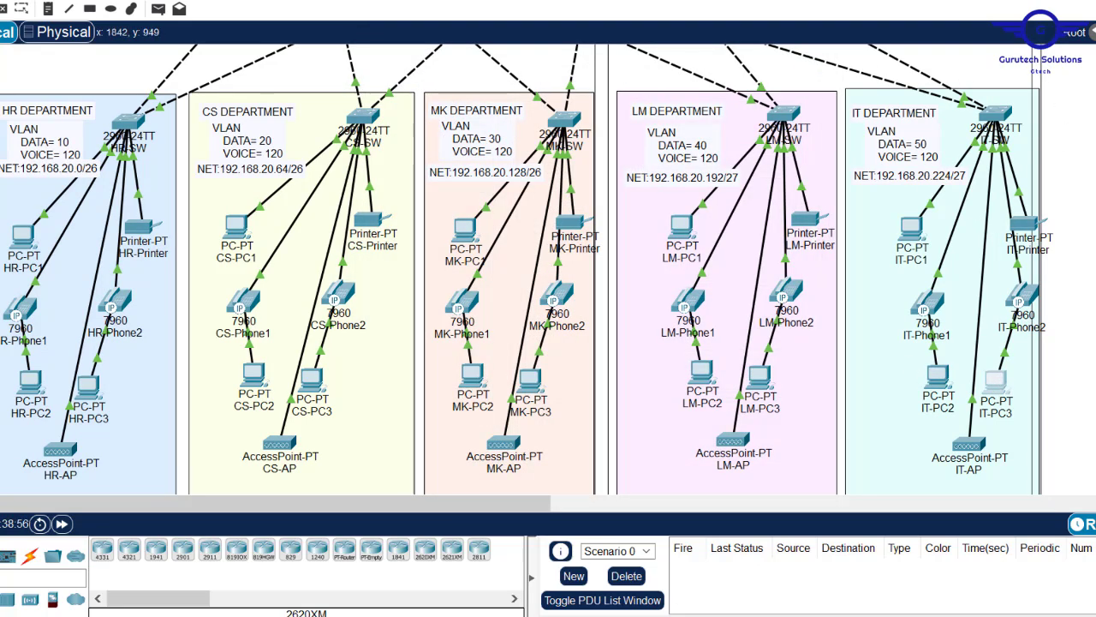
{"action": "scroll", "coordinate": [548, 269], "scroll_direction": "up", "scroll_amount": 7}
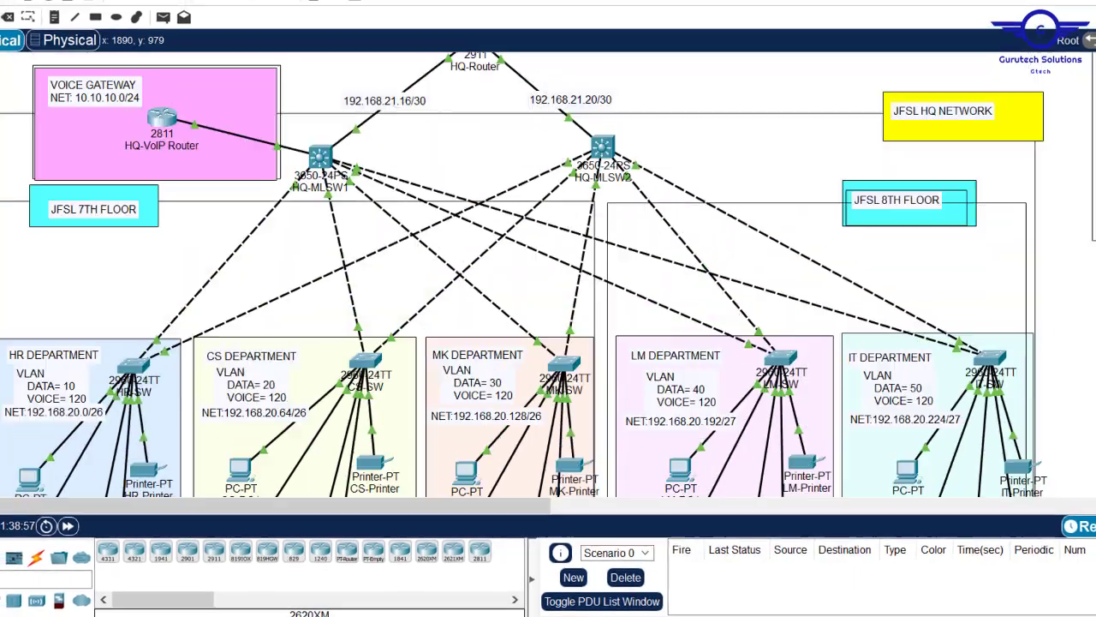
{"action": "scroll", "coordinate": [548, 269], "scroll_direction": "down", "scroll_amount": 5}
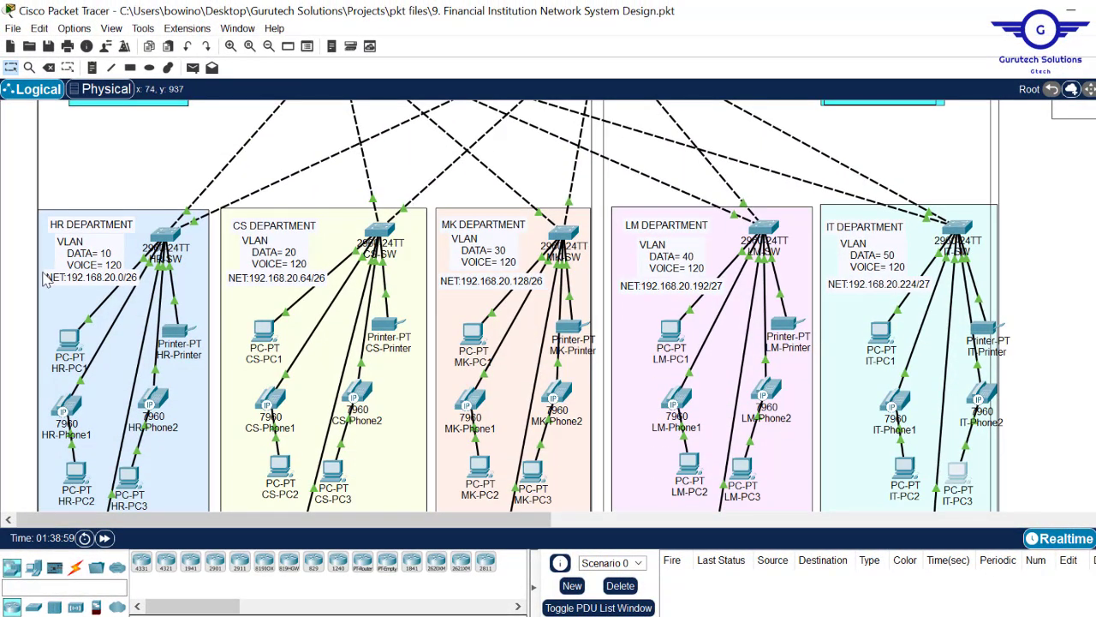
{"action": "mouse_move", "coordinate": [78, 346]}
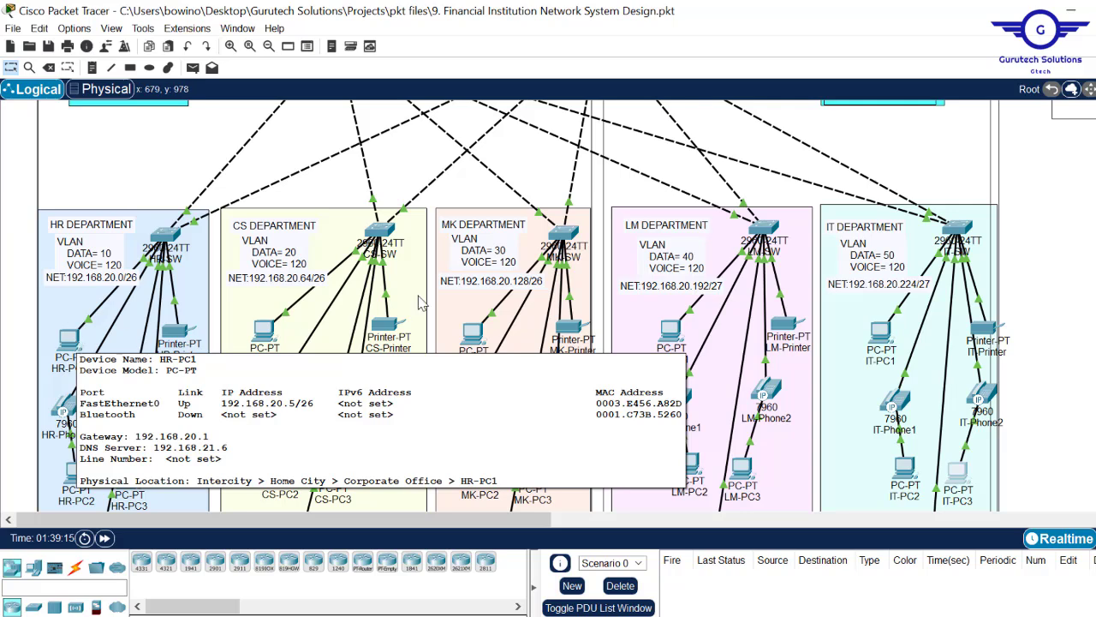
{"action": "mouse_move", "coordinate": [257, 344]}
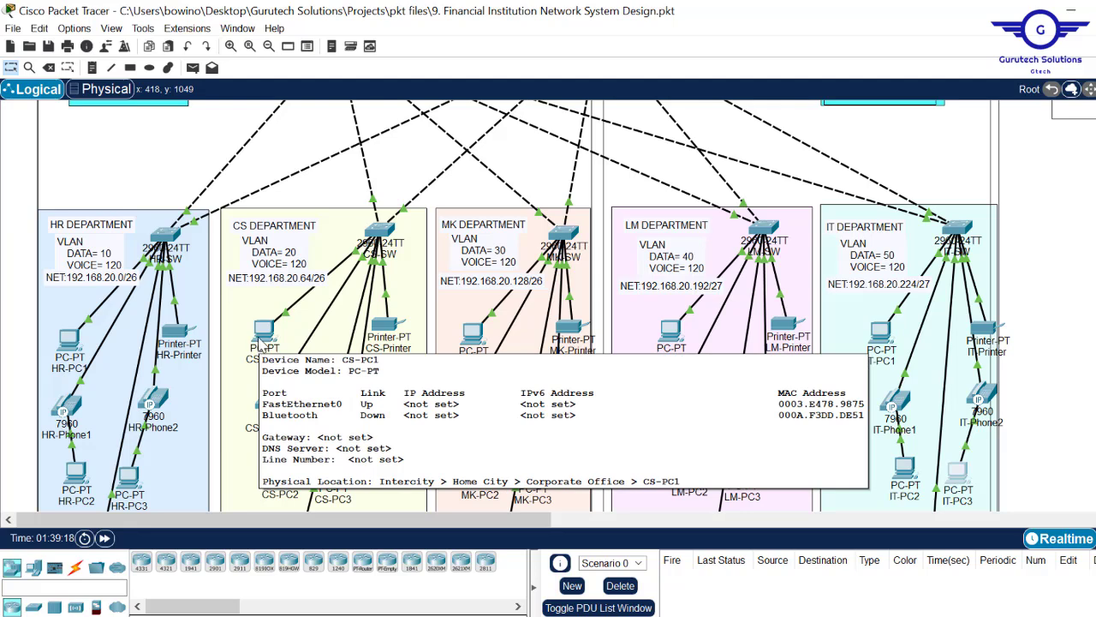
- Set CS-PC1 to DHCP and confirm it received 192.168.20.75, gateway 192.168.20.65, DNS 192.168.21.6
{"action": "left_click", "coordinate": [258, 346]}
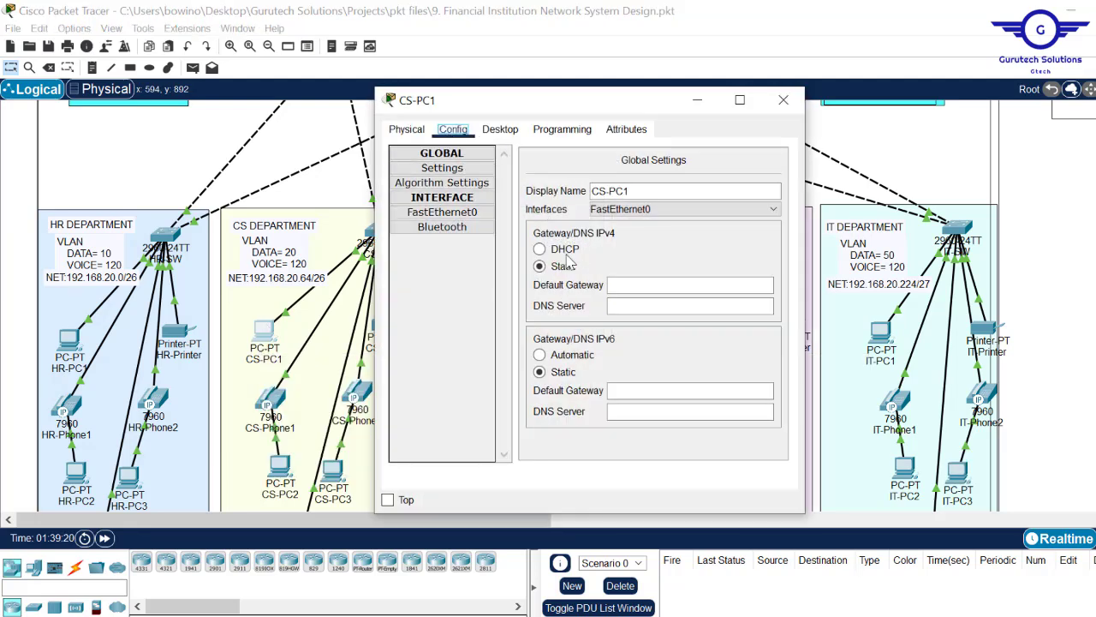
{"action": "left_click", "coordinate": [578, 255]}
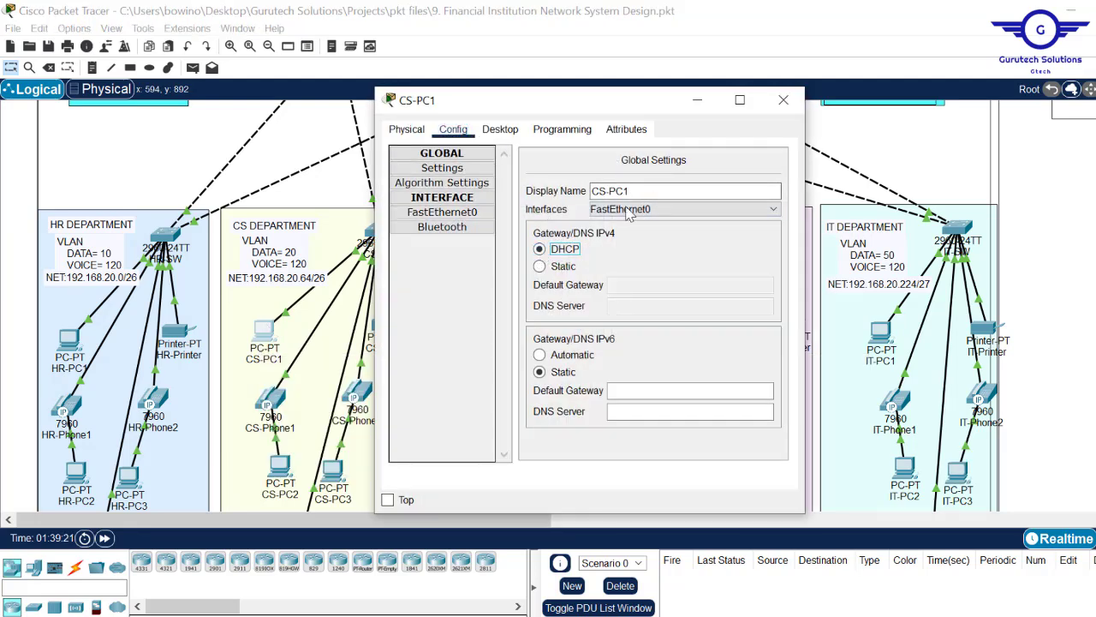
{"action": "left_click", "coordinate": [498, 130]}
{"action": "left_click", "coordinate": [430, 184]}
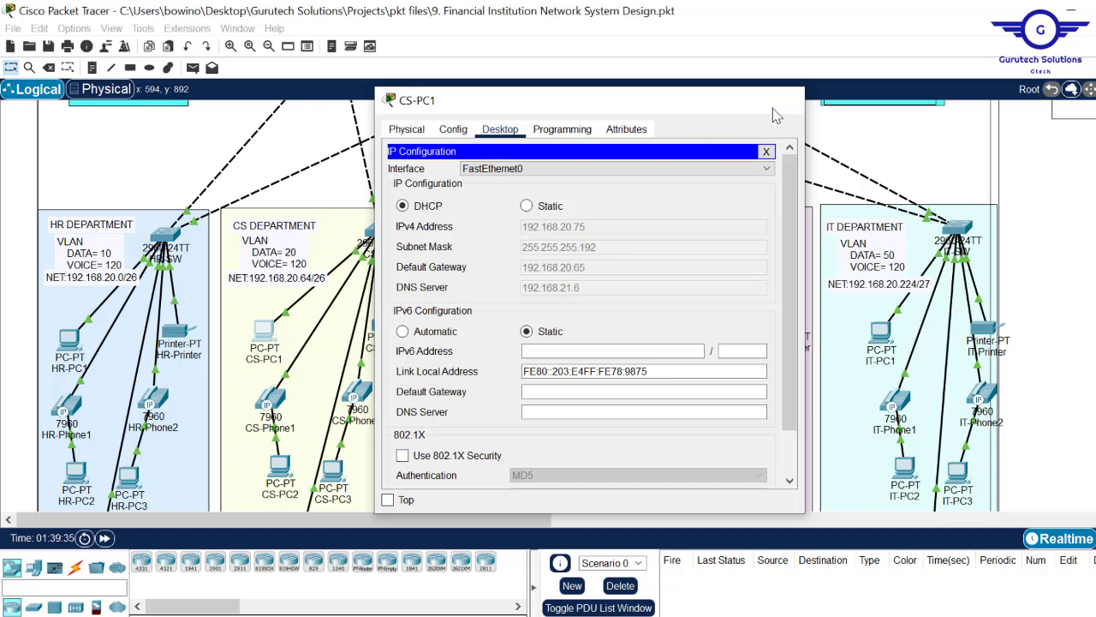
{"action": "left_click", "coordinate": [773, 103]}
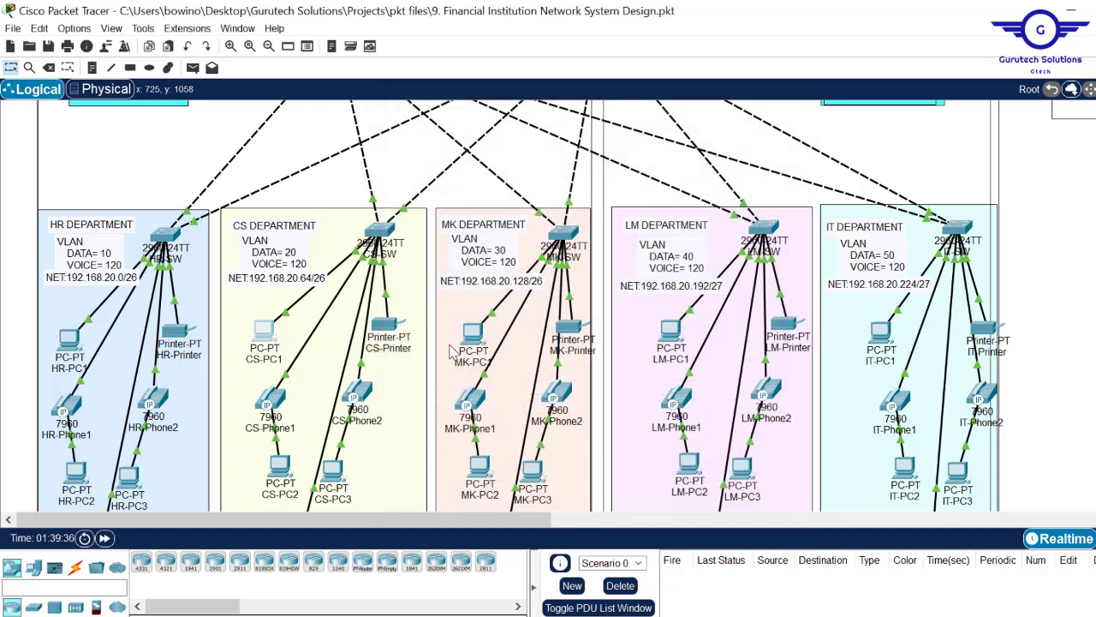
- Toggle IT-PC1 from Static back to DHCP so it obtains 192.168.20.230 with gateway 192.168.20.225
{"action": "mouse_move", "coordinate": [472, 338]}
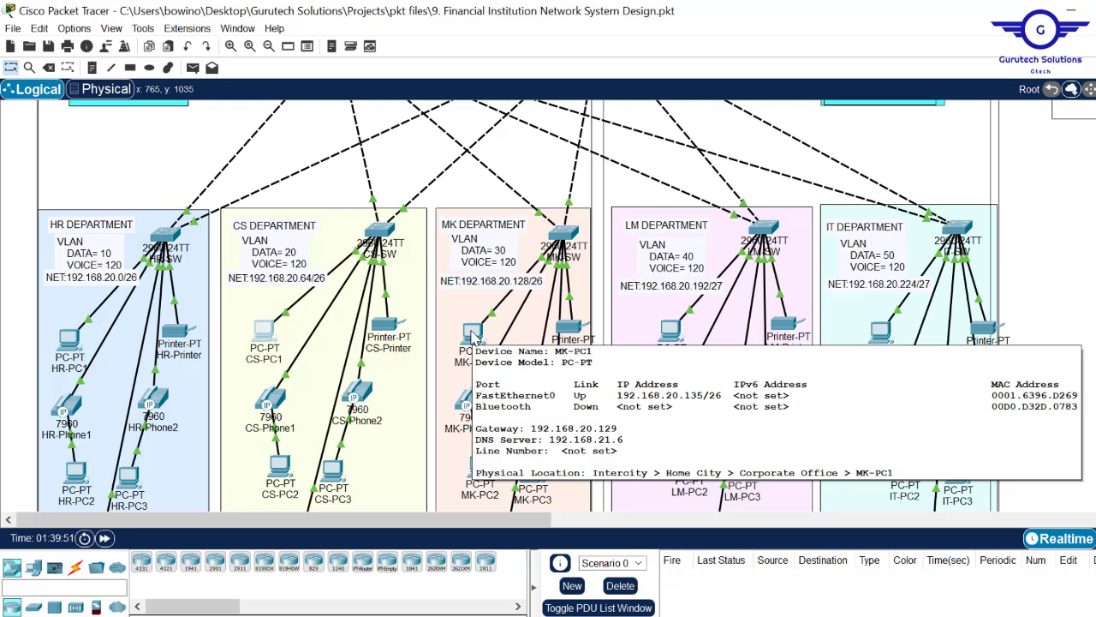
{"action": "mouse_move", "coordinate": [669, 328]}
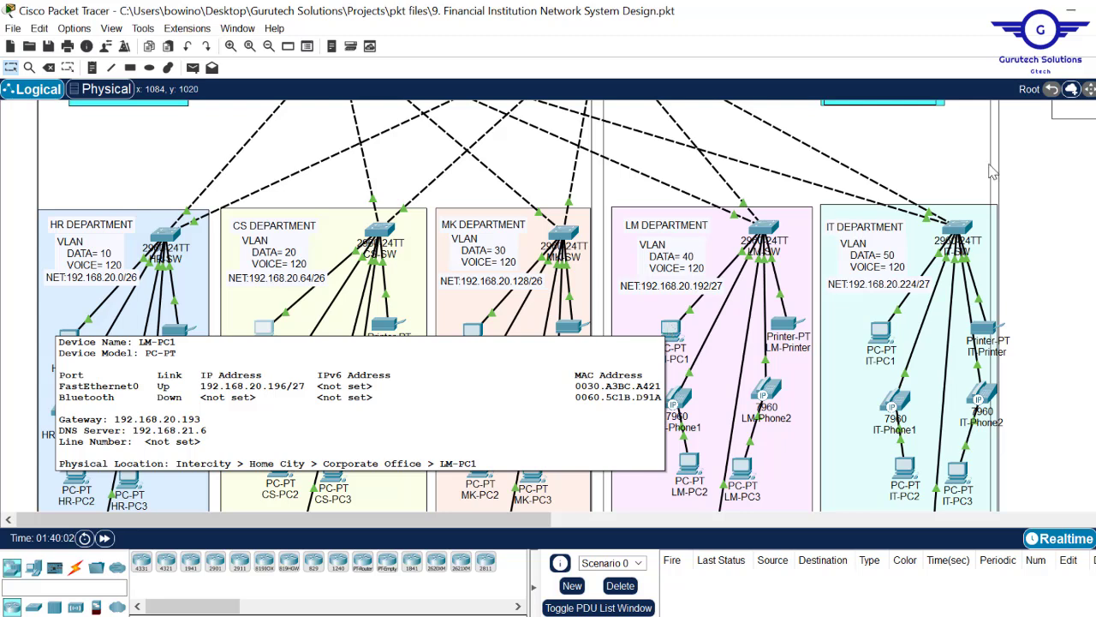
{"action": "mouse_move", "coordinate": [886, 345]}
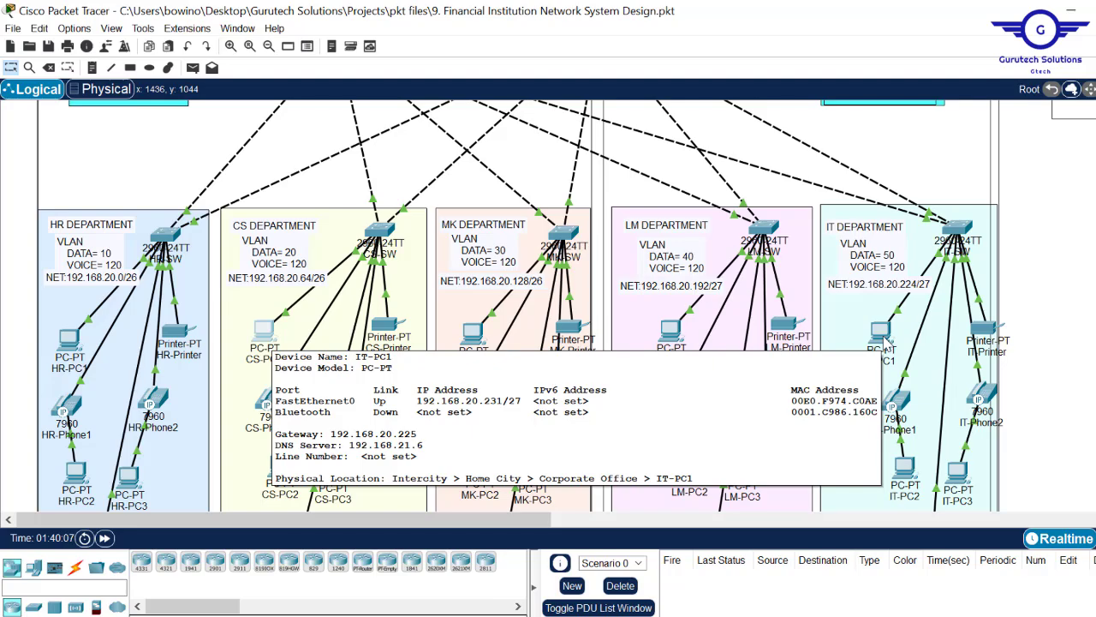
{"action": "left_click", "coordinate": [884, 339]}
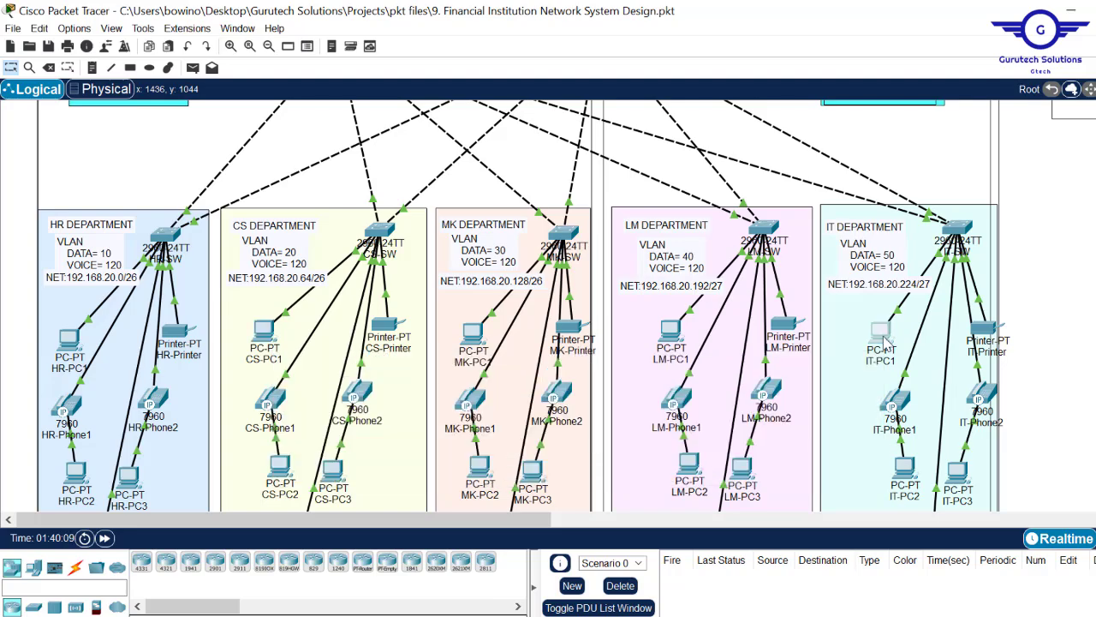
{"action": "left_click", "coordinate": [498, 135]}
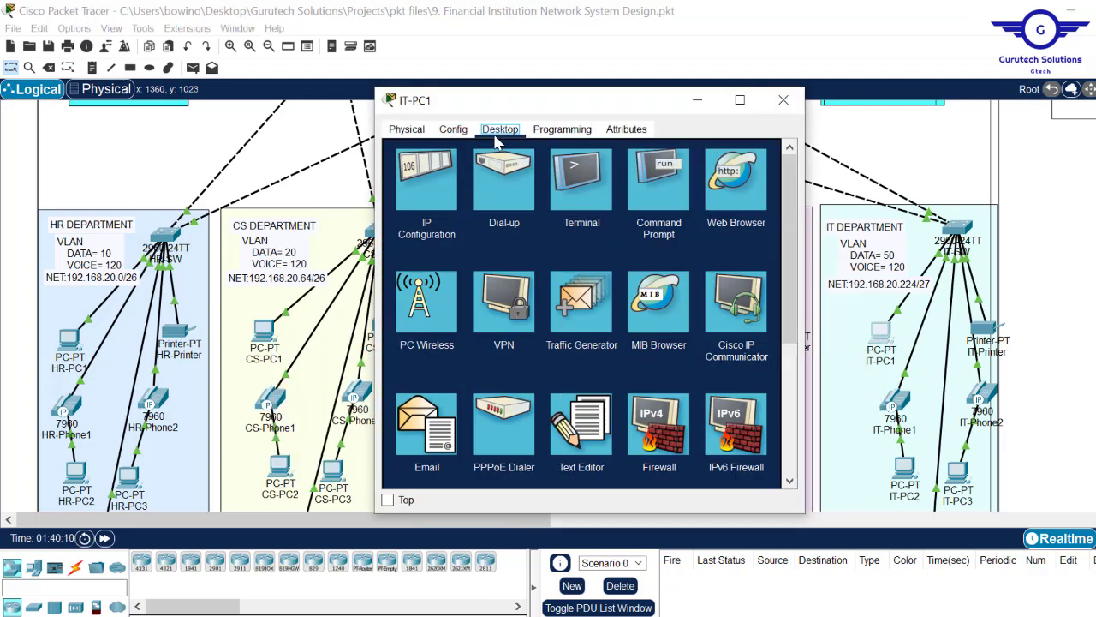
{"action": "left_click", "coordinate": [456, 184]}
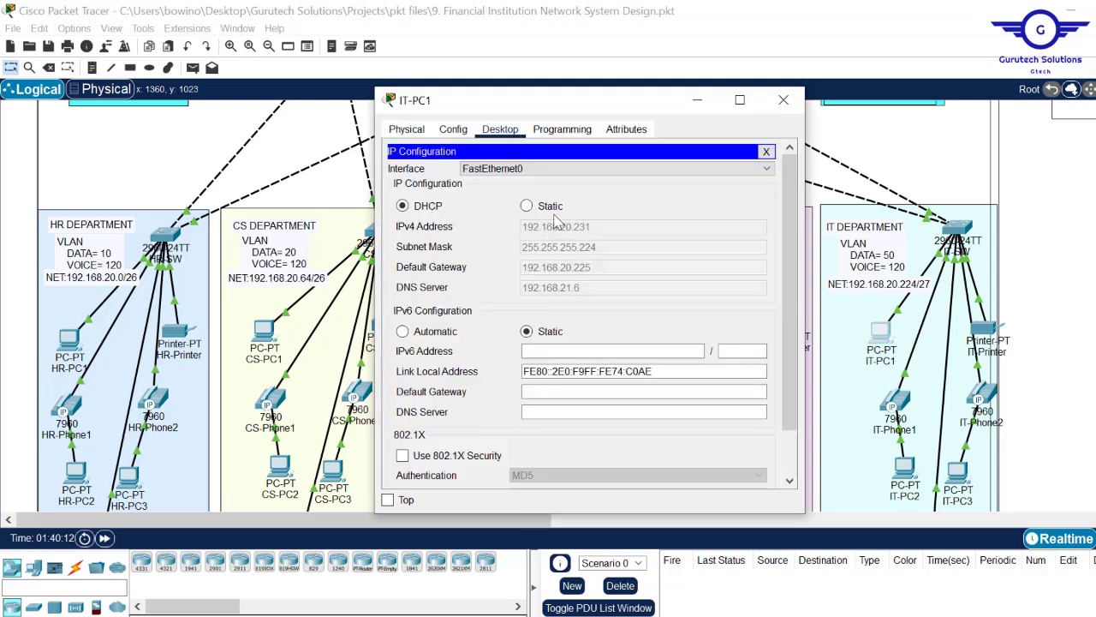
{"action": "left_click", "coordinate": [527, 207]}
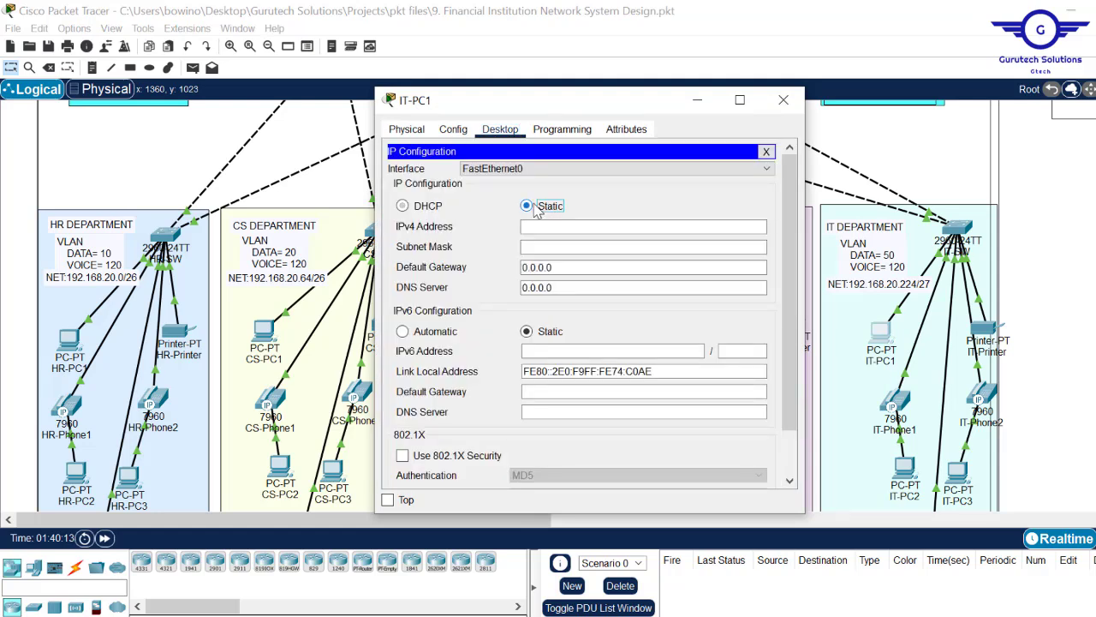
{"action": "left_click", "coordinate": [427, 209]}
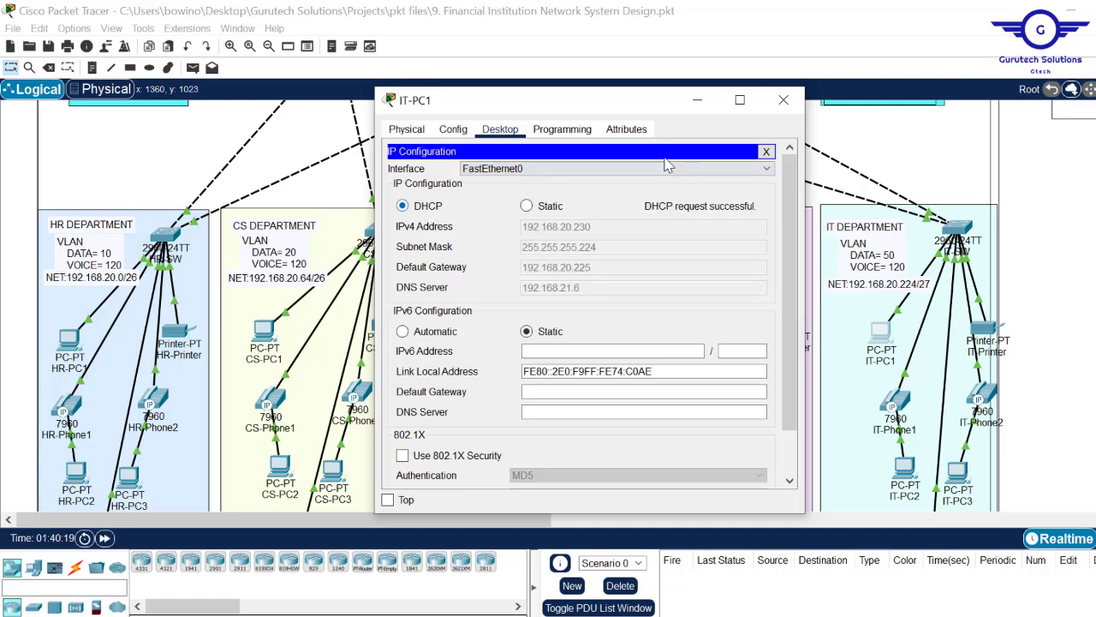
{"action": "left_click", "coordinate": [783, 101]}
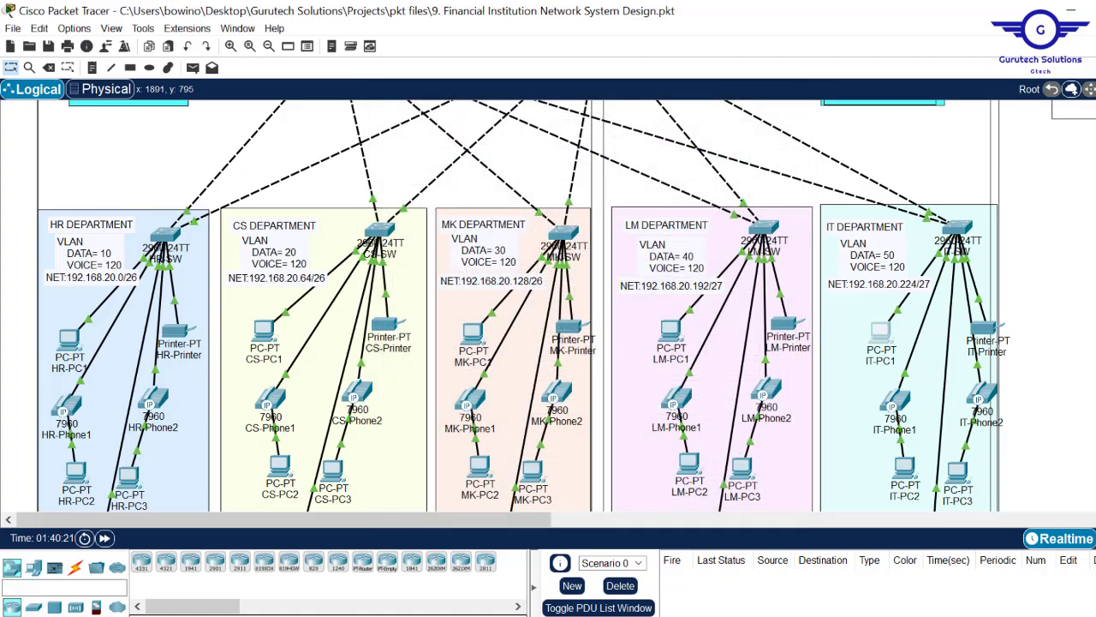
- Check the next steps in Config.txt, then scroll to the HR wireless devices and open HR-AP
{"action": "scroll", "coordinate": [780, 111], "scroll_direction": "down", "scroll_amount": 5}
{"action": "scroll", "coordinate": [523, 306], "scroll_direction": "up", "scroll_amount": 5}
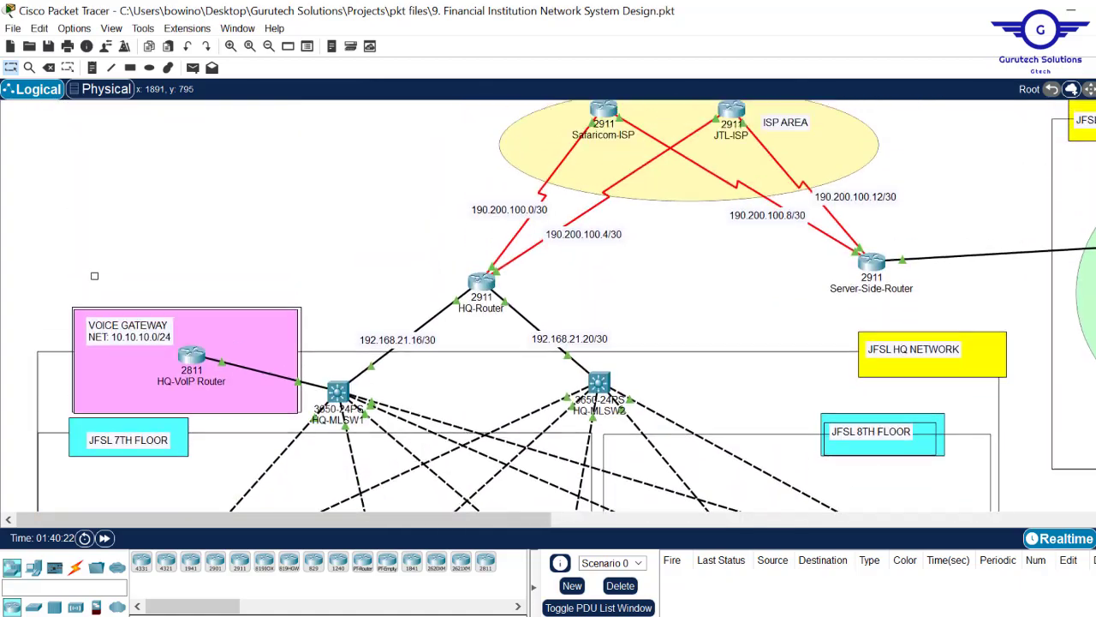
{"action": "scroll", "coordinate": [522, 305], "scroll_direction": "down", "scroll_amount": 8}
{"action": "scroll", "coordinate": [523, 306], "scroll_direction": "up", "scroll_amount": 6}
{"action": "scroll", "coordinate": [95, 272], "scroll_direction": "up", "scroll_amount": 5}
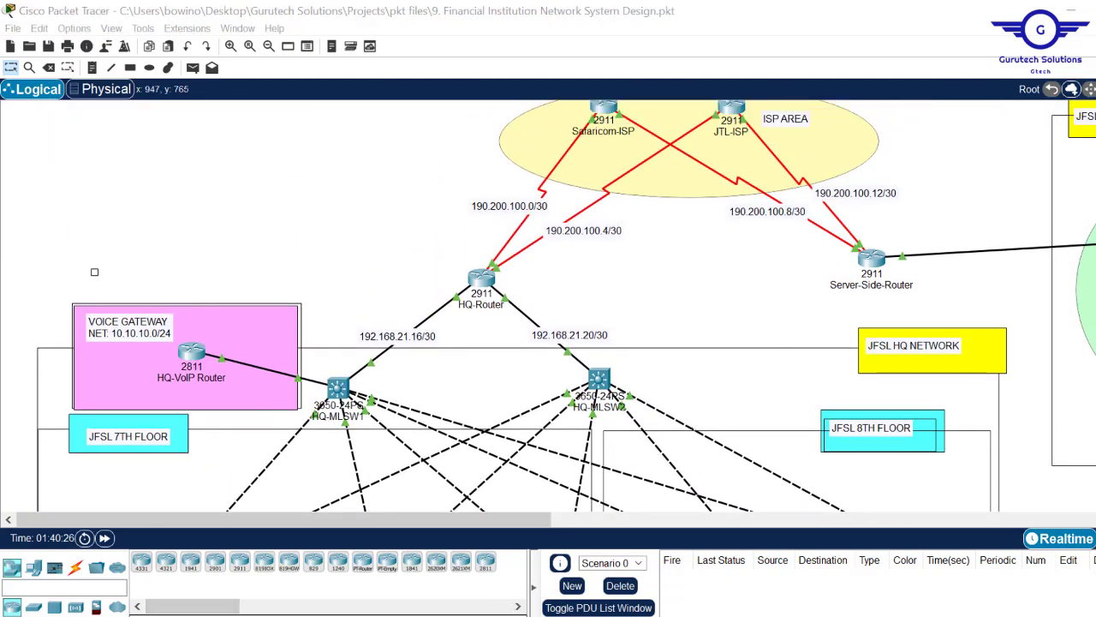
{"action": "mouse_move", "coordinate": [438, 610]}
{"action": "left_click", "coordinate": [405, 584]}
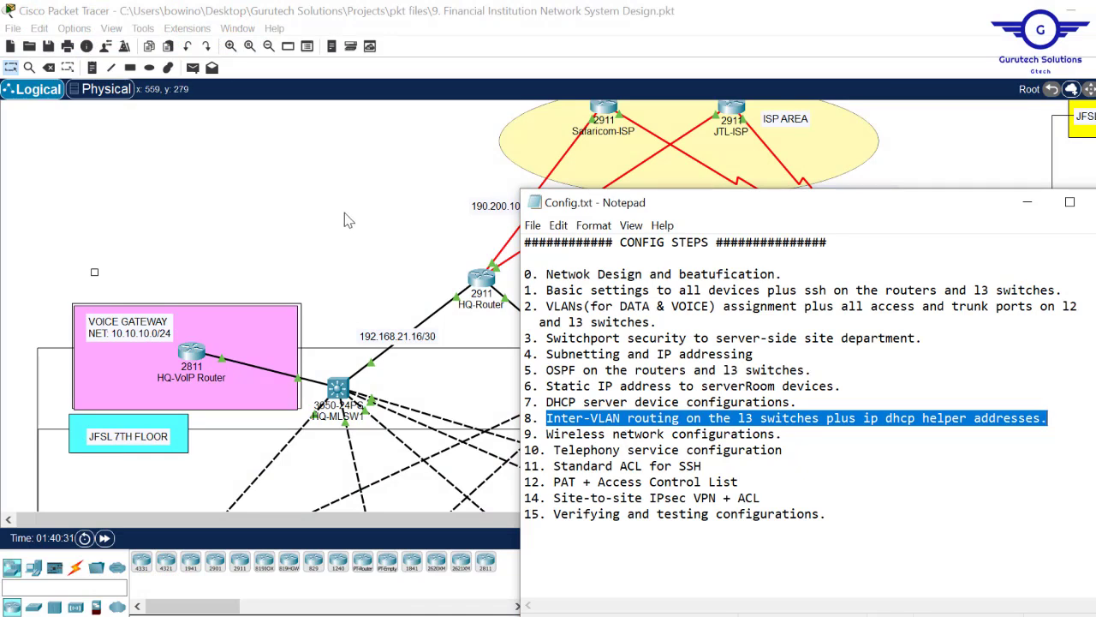
{"action": "left_click", "coordinate": [992, 157]}
{"action": "scroll", "coordinate": [94, 271], "scroll_direction": "down", "scroll_amount": 10}
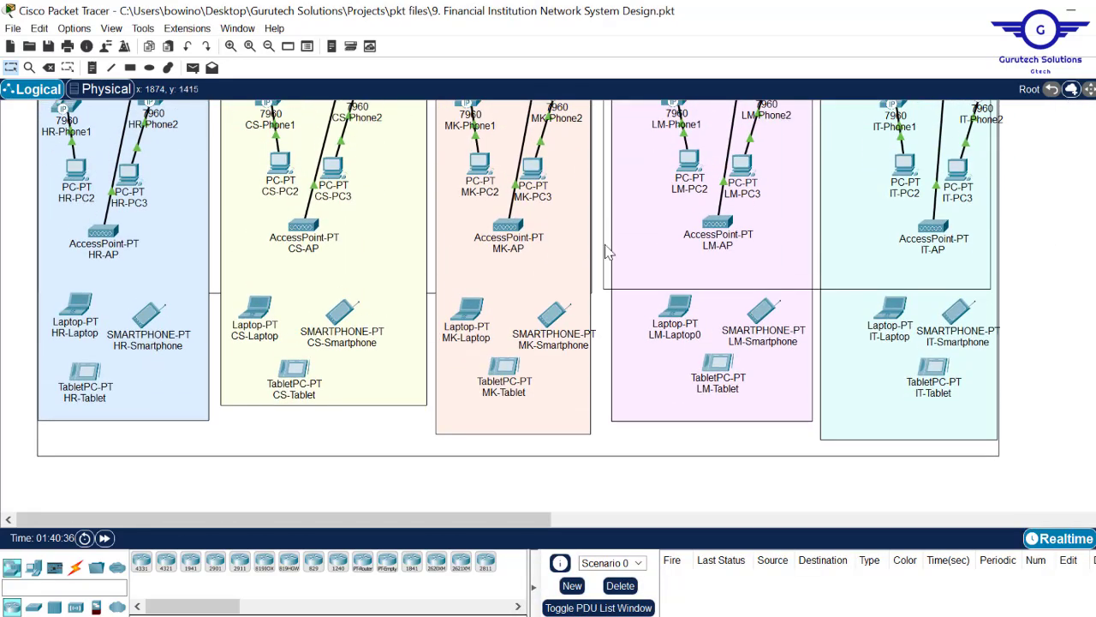
{"action": "left_click", "coordinate": [101, 233]}
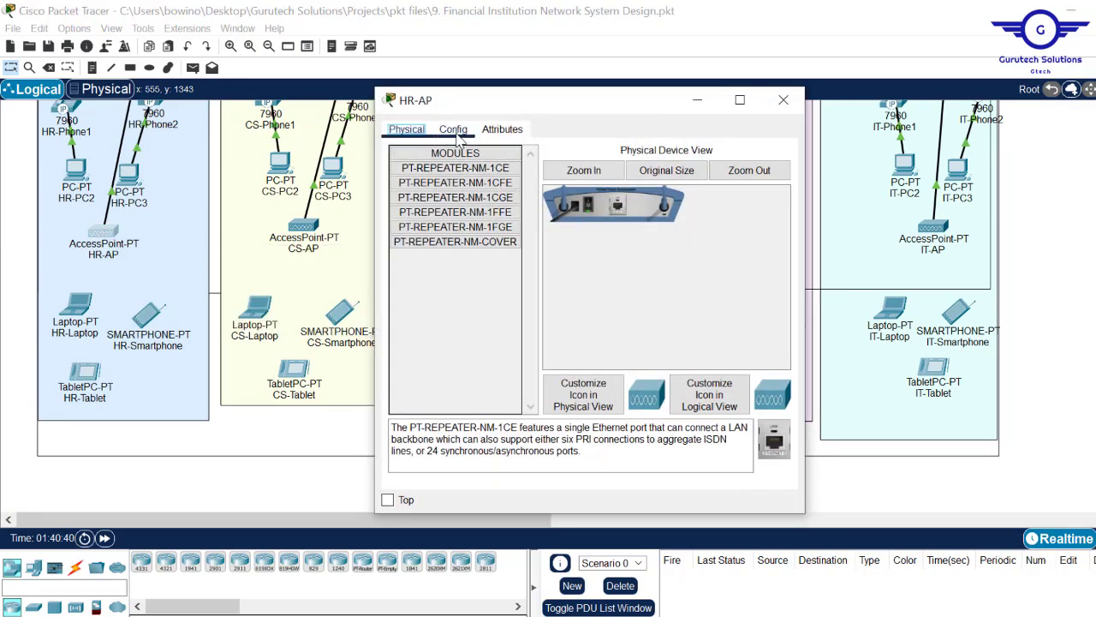
- Change HR-AP's Port 1 SSID from Default2 to HR
{"action": "left_click", "coordinate": [455, 133]}
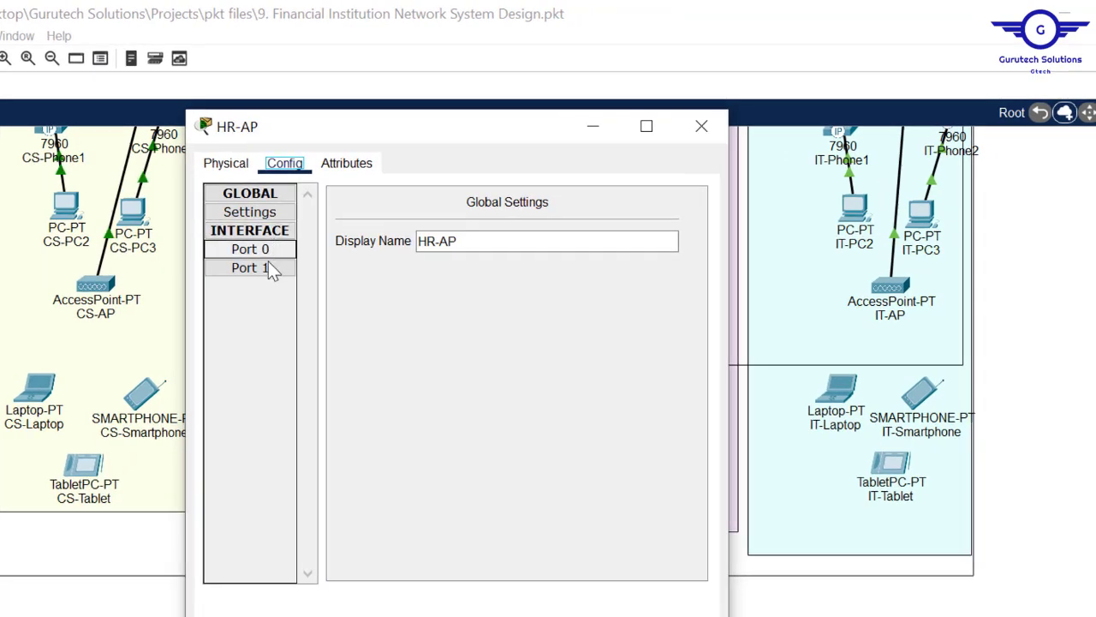
{"action": "left_click", "coordinate": [265, 265]}
{"action": "left_click", "coordinate": [553, 243]}
{"action": "double_click", "coordinate": [552, 243]}
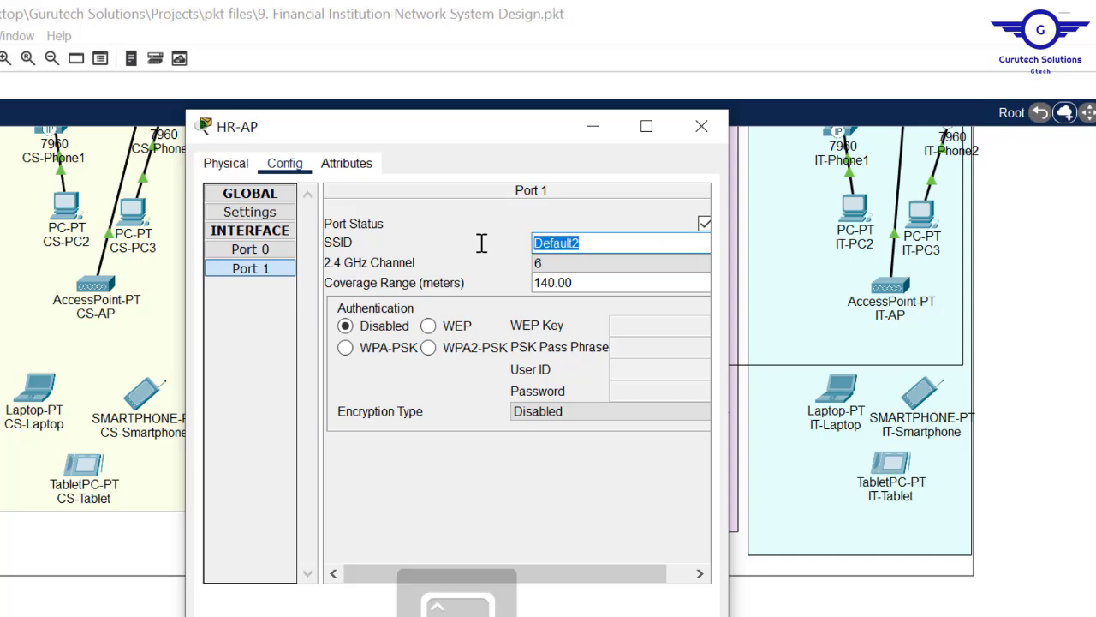
{"action": "type", "text": "HR"}
{"action": "left_click", "coordinate": [580, 266]}
{"action": "key", "text": "ctrl+a"}
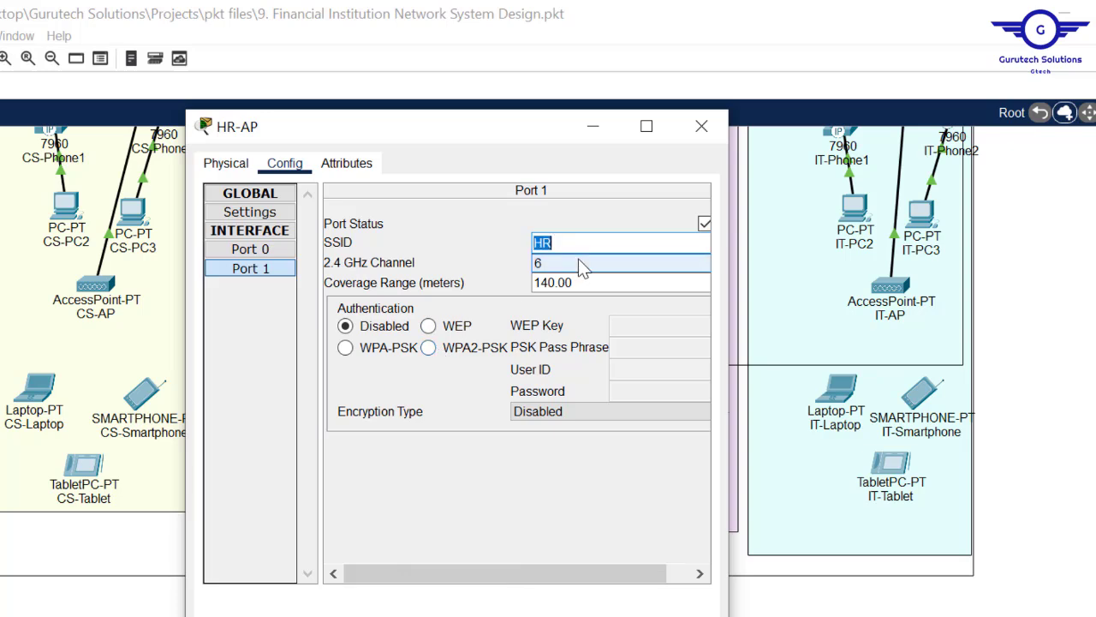
- Secure HR-AP's wireless port with WPA2-PSK and a pass phrase, then open HR-Laptop
{"action": "left_click", "coordinate": [460, 349]}
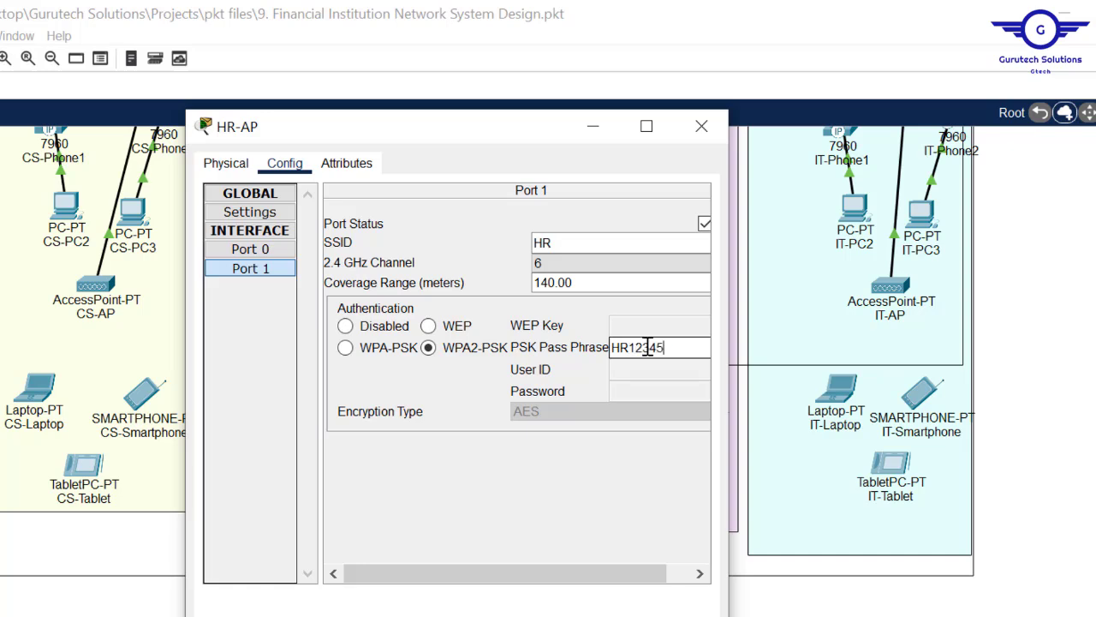
{"action": "type", "text": "6"}
{"action": "double_click", "coordinate": [647, 347]}
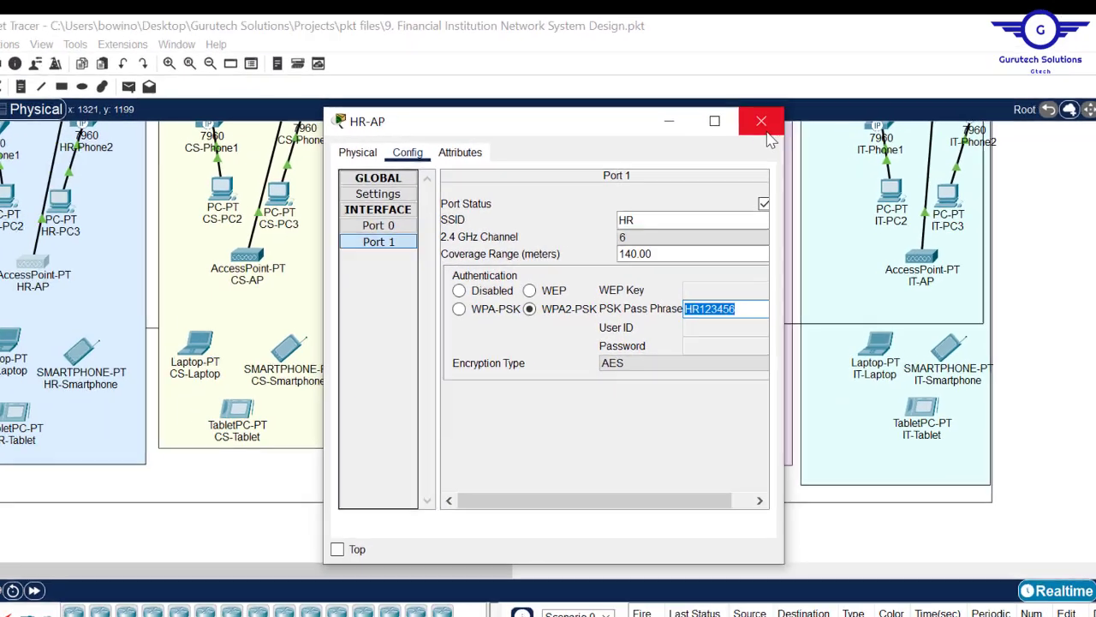
{"action": "left_click", "coordinate": [702, 126]}
{"action": "left_click", "coordinate": [49, 332]}
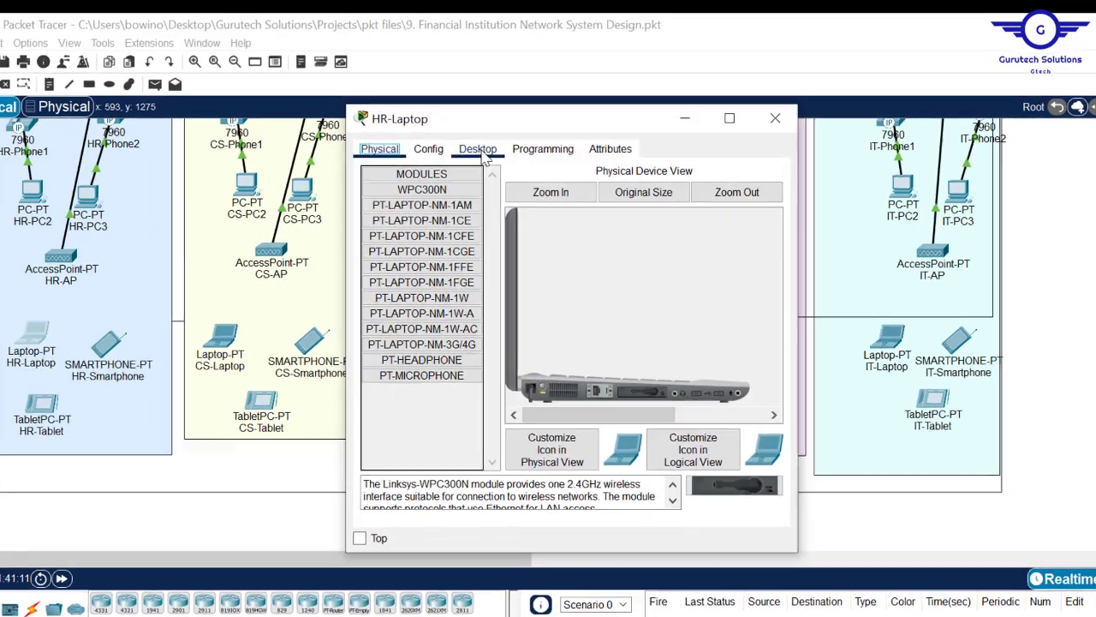
- Connect HR-Laptop's Wireless0 to SSID HR using WPA2-PSK and the shared pass phrase
{"action": "left_click", "coordinate": [478, 150]}
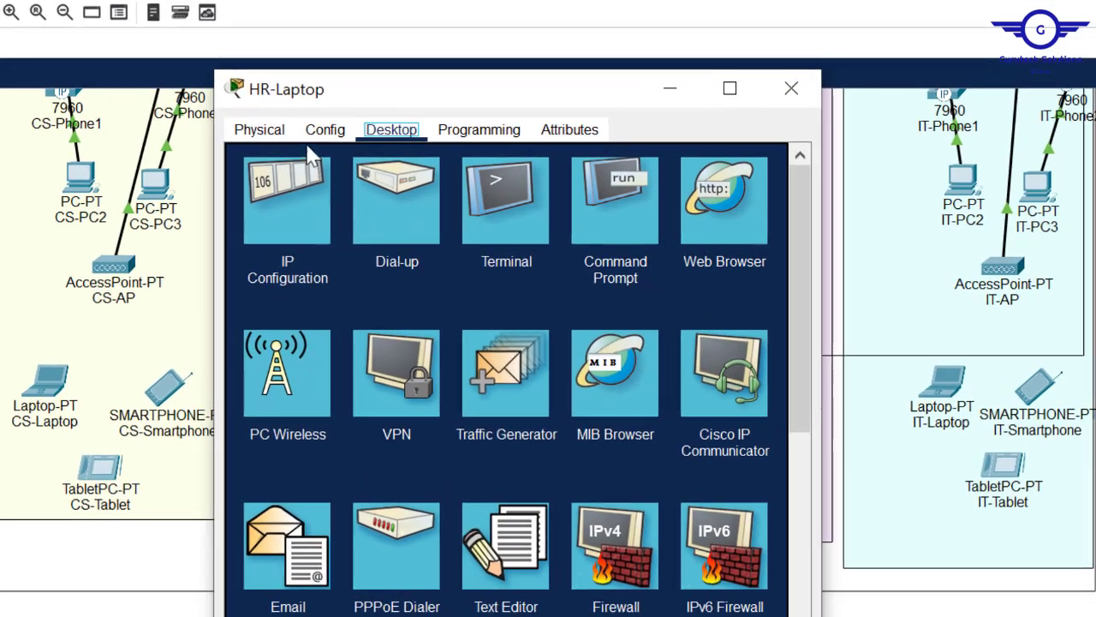
{"action": "left_click", "coordinate": [428, 149]}
{"action": "left_click", "coordinate": [338, 247]}
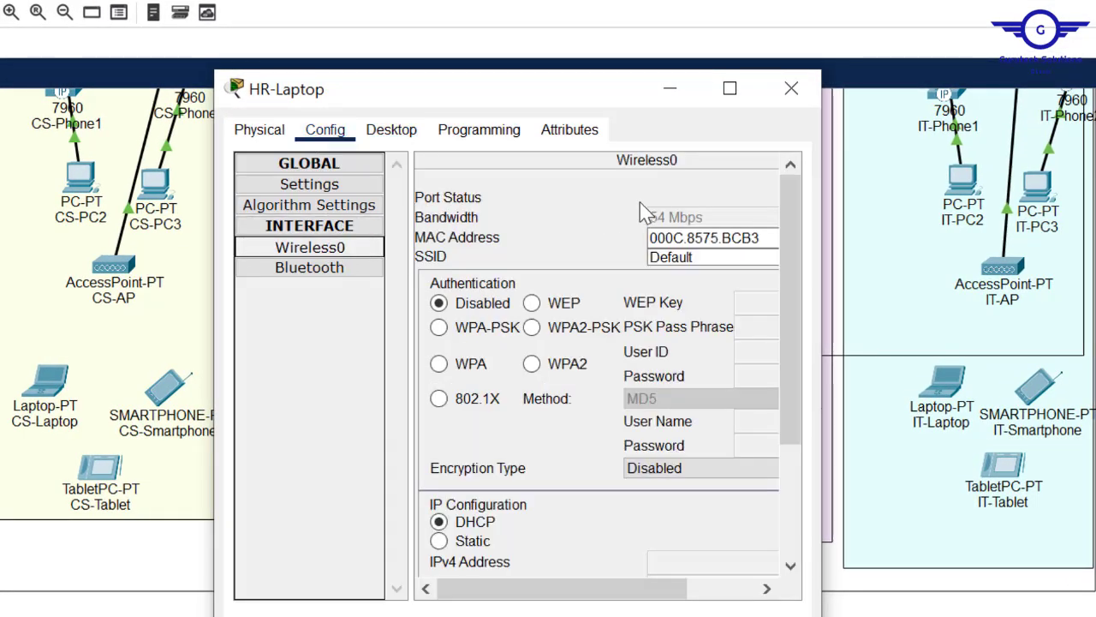
{"action": "double_click", "coordinate": [715, 259]}
{"action": "type", "text": "HR"}
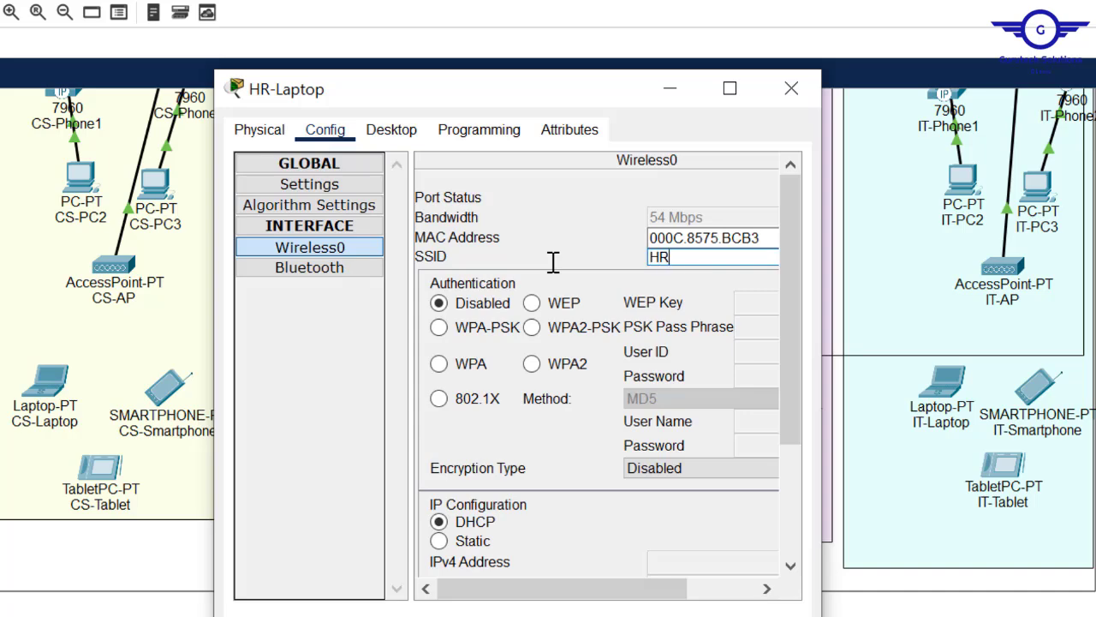
{"action": "left_click", "coordinate": [557, 334]}
{"action": "left_click", "coordinate": [773, 334]}
{"action": "type", "text": "HR123"}
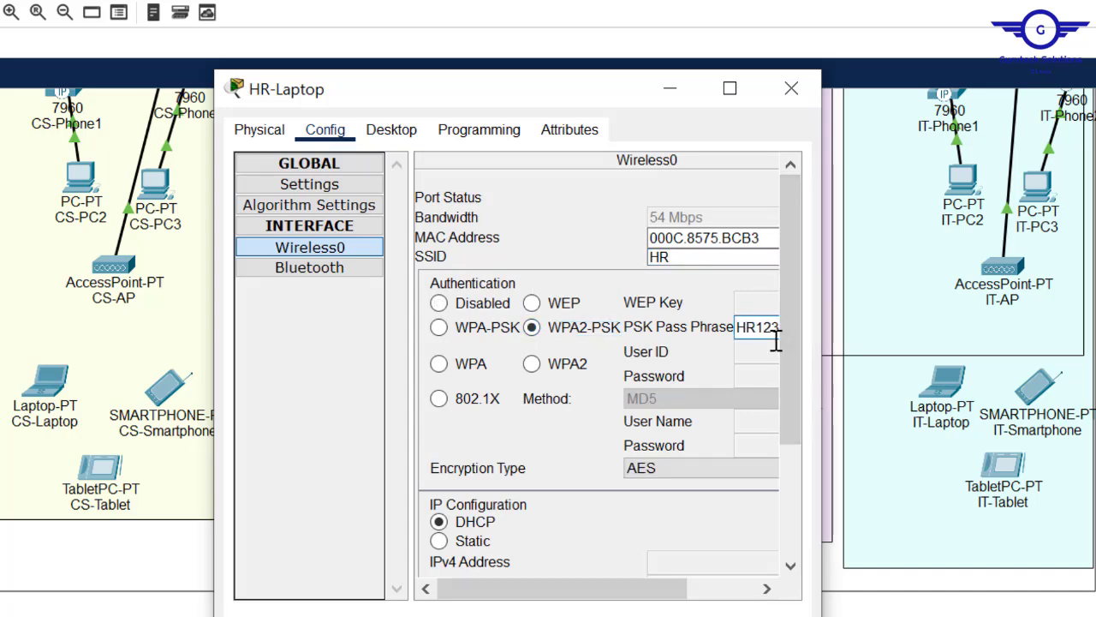
{"action": "left_click", "coordinate": [791, 89]}
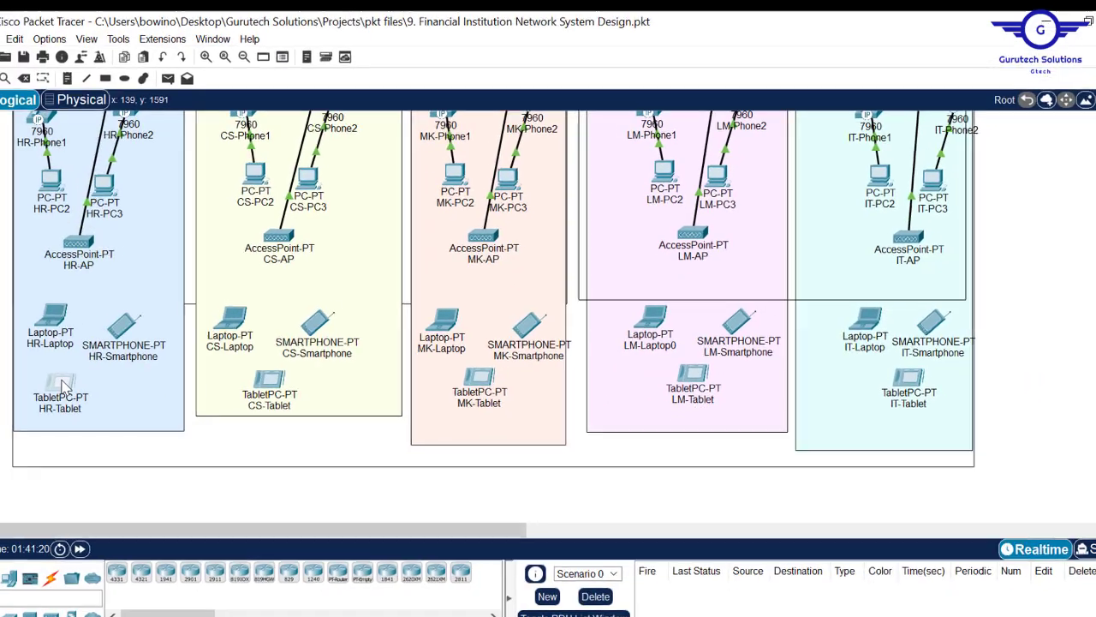
- Configure HR-Tablet's Wireless0 with SSID HR, WPA2-PSK and the pasted pass phrase
{"action": "left_click", "coordinate": [60, 383]}
{"action": "left_click", "coordinate": [445, 143]}
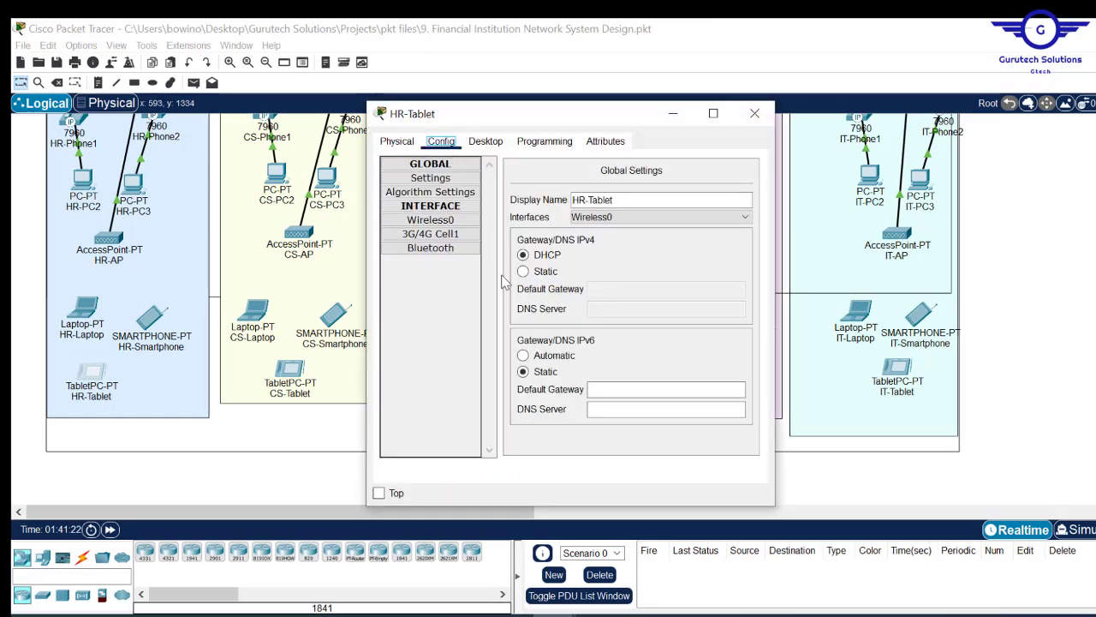
{"action": "left_click", "coordinate": [437, 220]}
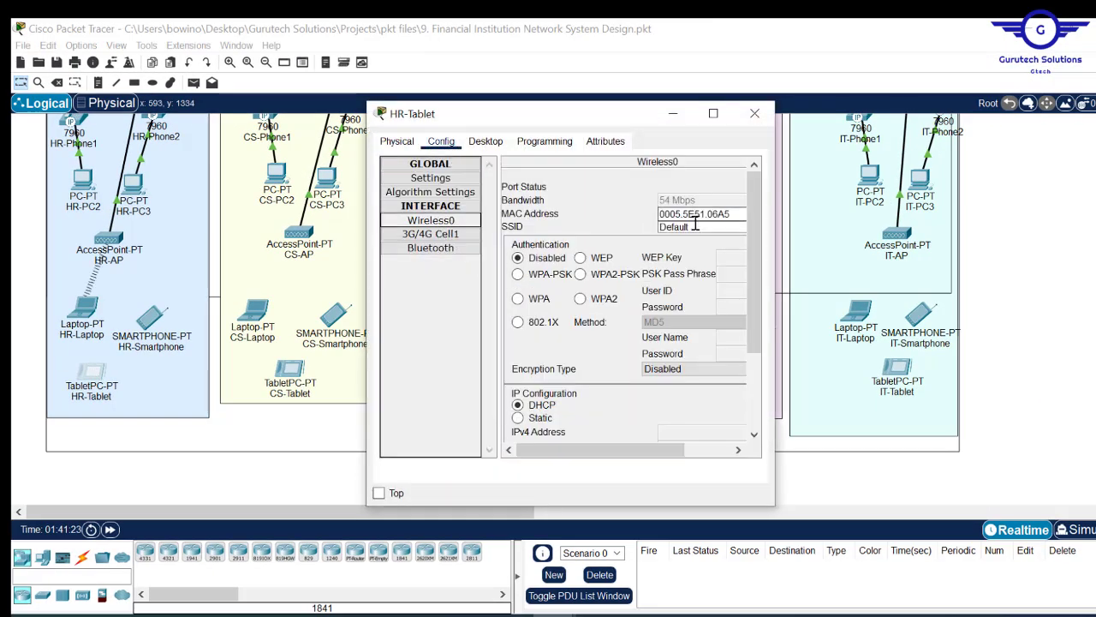
{"action": "type", "text": "HR"}
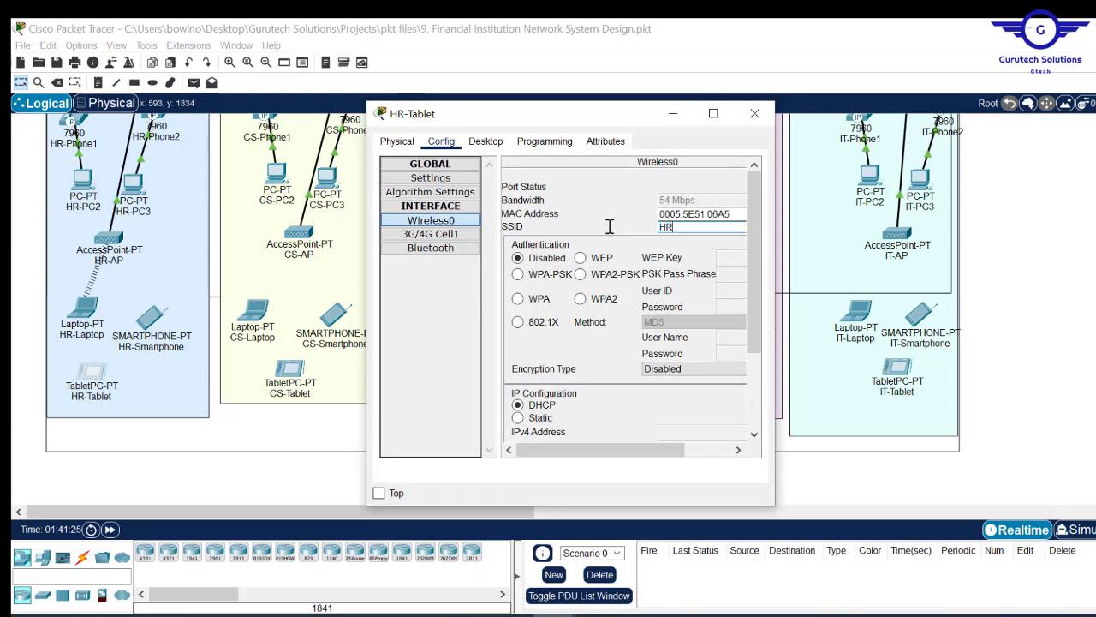
{"action": "left_click", "coordinate": [588, 275]}
{"action": "key", "text": "ctrl+v"}
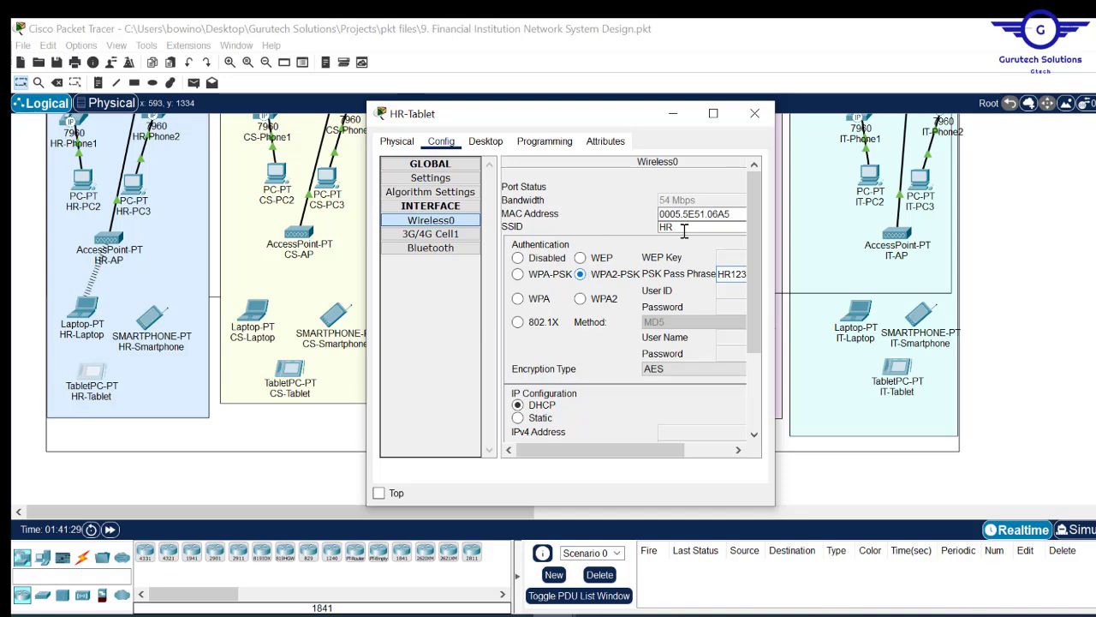
{"action": "left_click", "coordinate": [757, 117]}
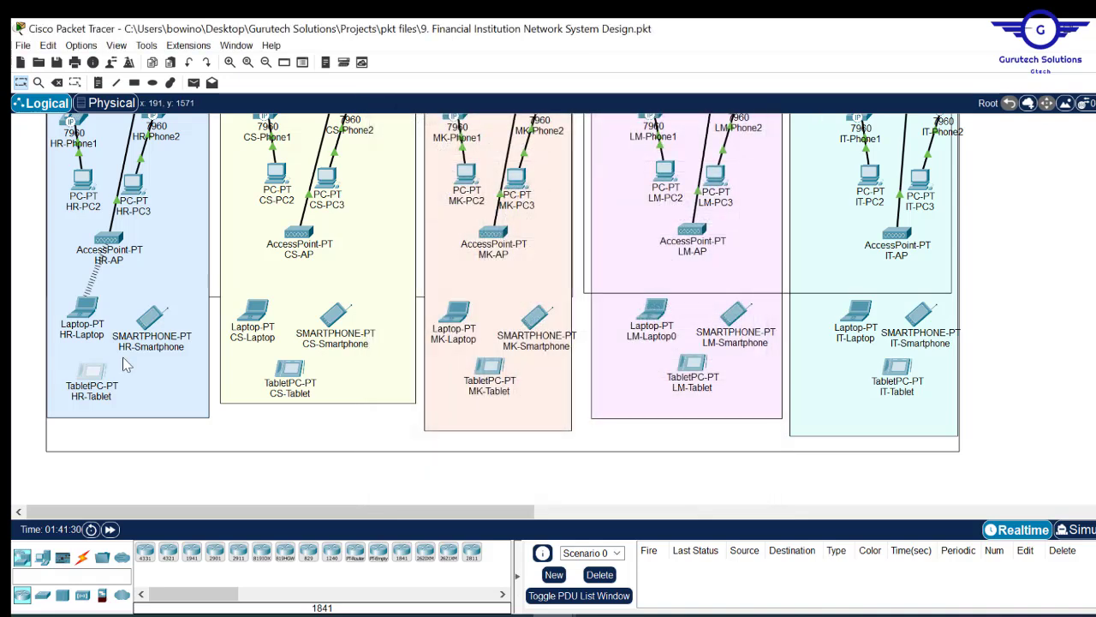
- Verify HR-Smartphone's and HR-Tablet's wireless settings, then open CS-AP's Port 1 settings
{"action": "left_click", "coordinate": [152, 317]}
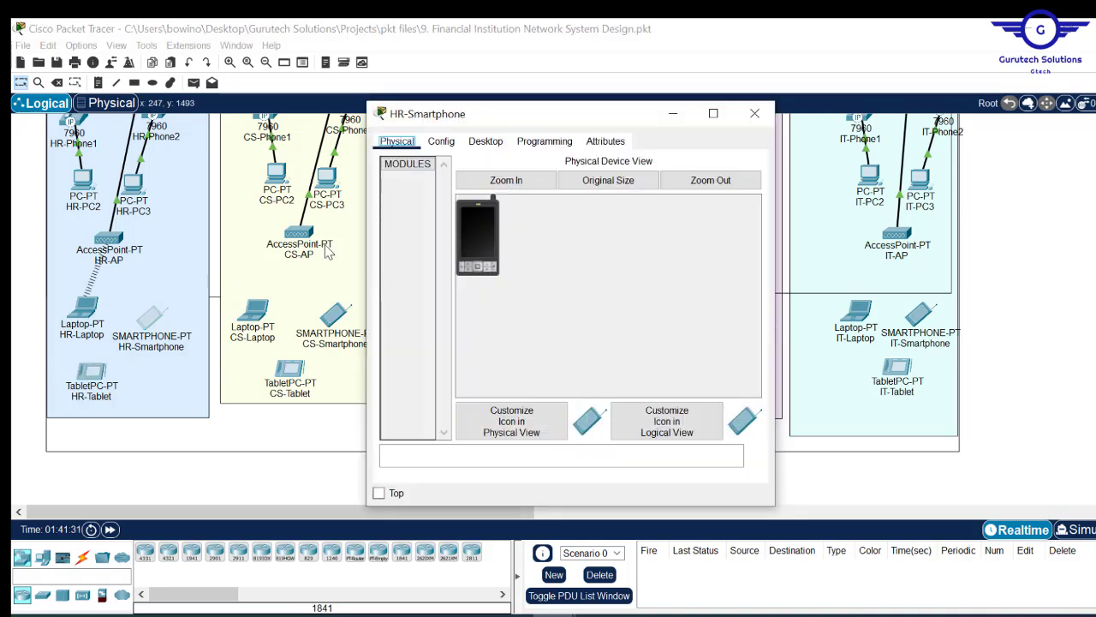
{"action": "left_click", "coordinate": [443, 143]}
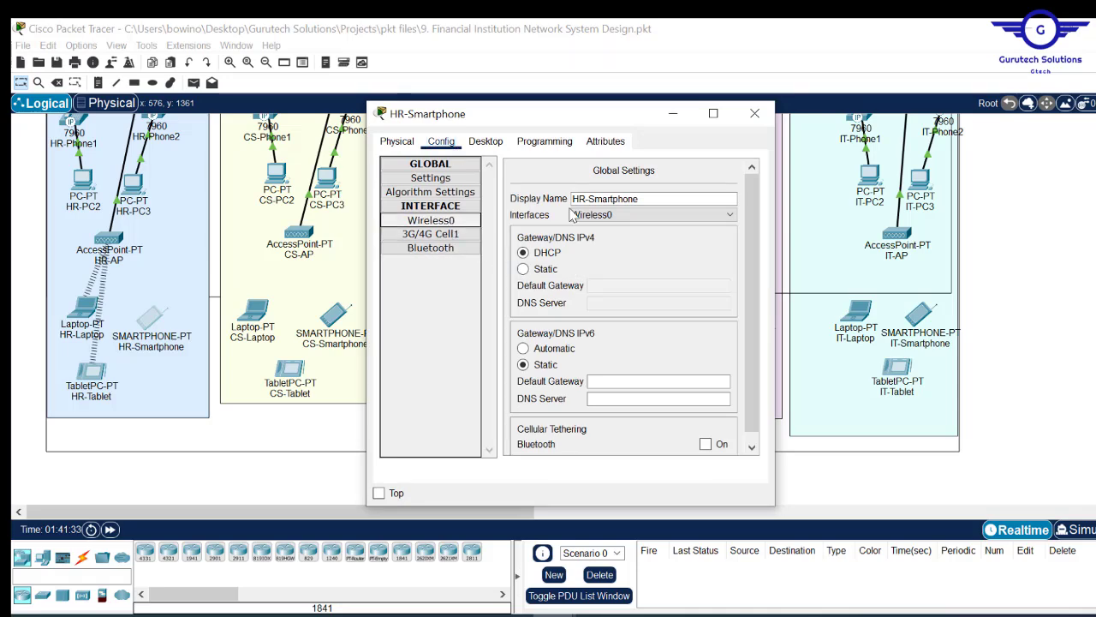
{"action": "left_click", "coordinate": [430, 220]}
{"action": "left_click", "coordinate": [754, 113]}
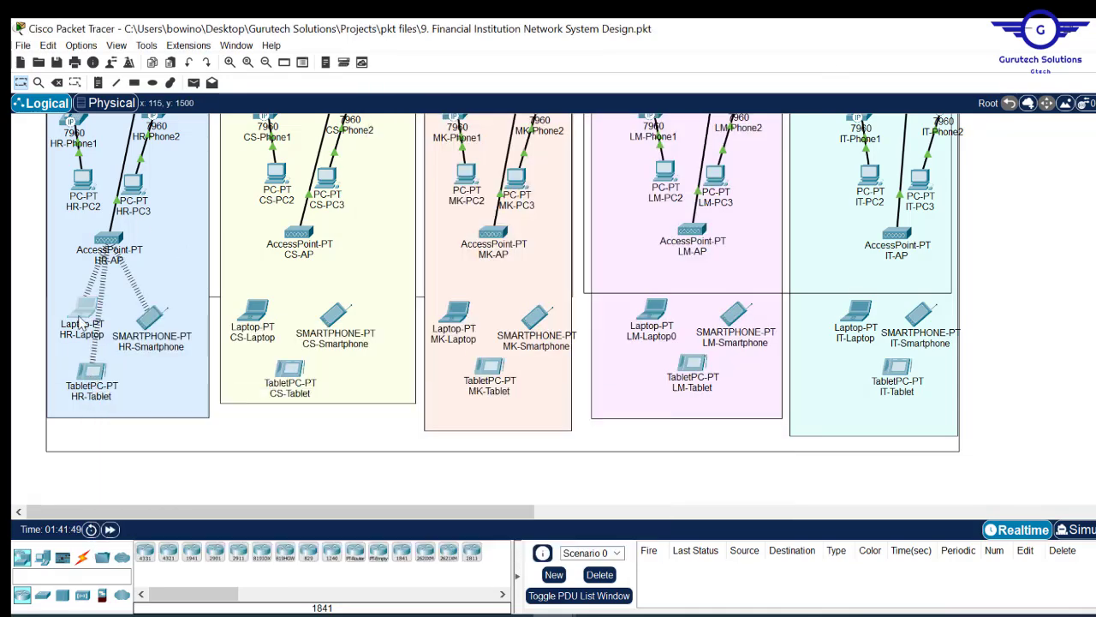
{"action": "left_click", "coordinate": [91, 371]}
{"action": "left_click", "coordinate": [754, 113]}
{"action": "left_click", "coordinate": [299, 234]}
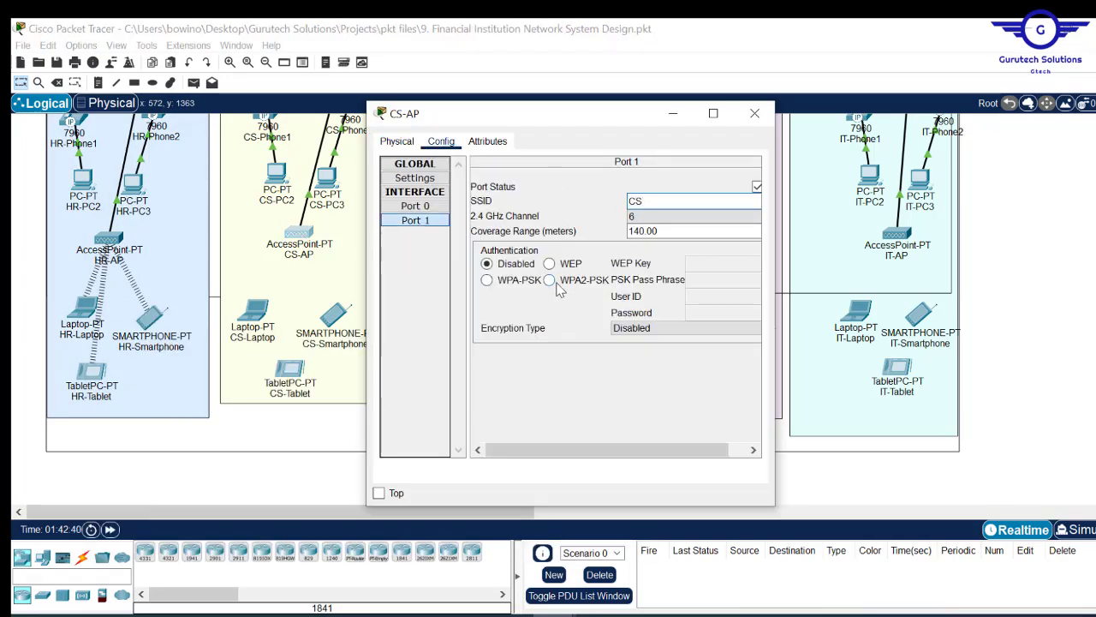
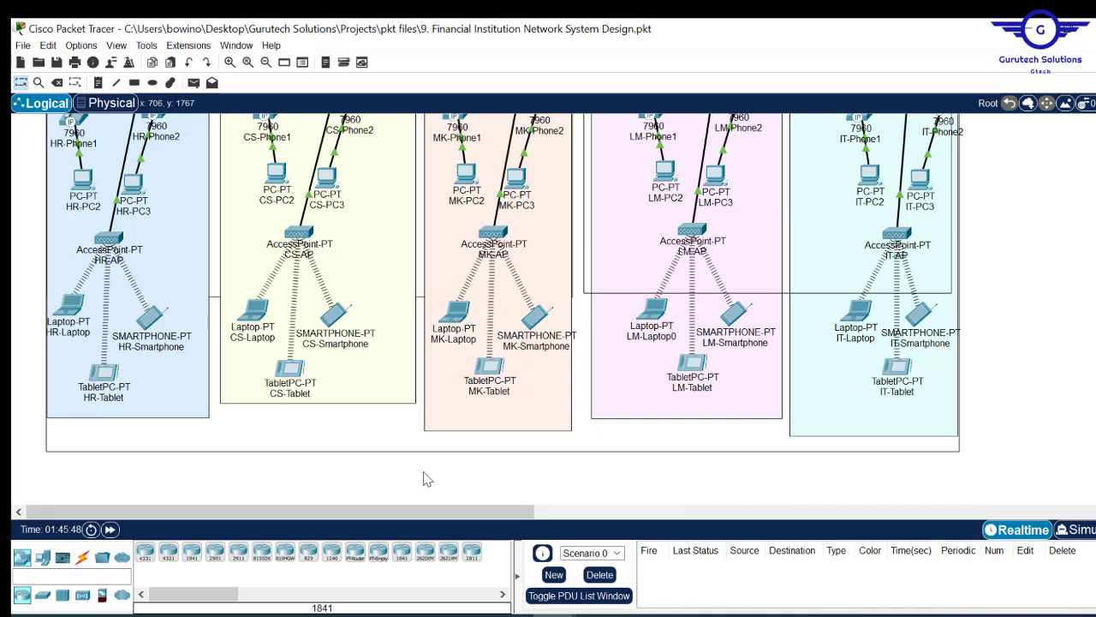
- Review the Config.txt list of steps, then return to the network topology
{"action": "mouse_move", "coordinate": [457, 325]}
{"action": "mouse_move", "coordinate": [656, 326]}
{"action": "scroll", "coordinate": [548, 308], "scroll_direction": "up", "scroll_amount": 10}
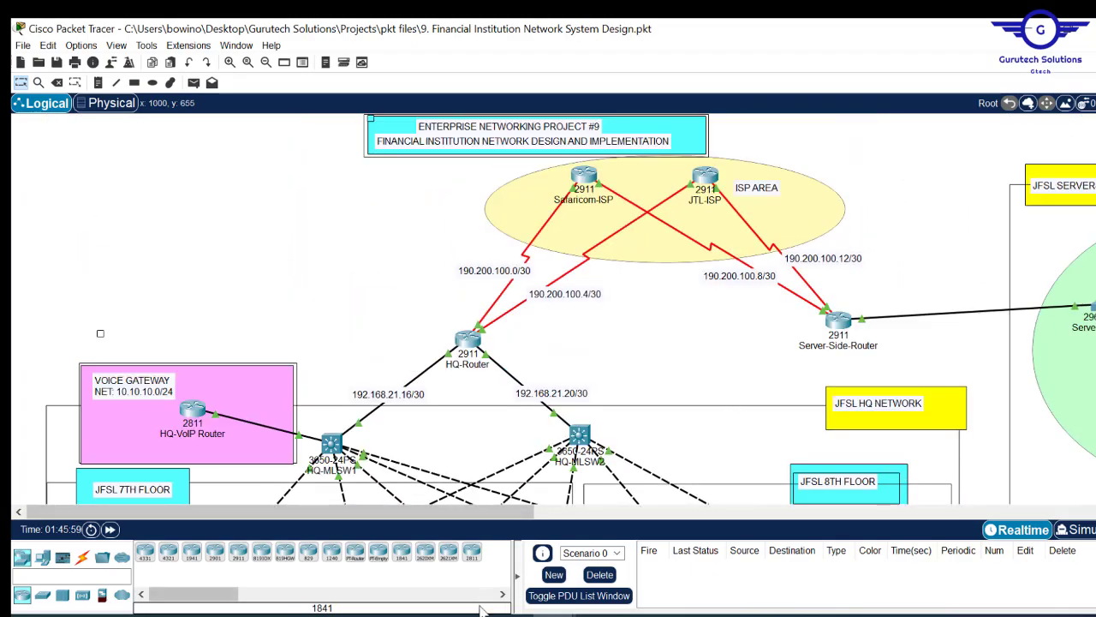
{"action": "mouse_move", "coordinate": [470, 610]}
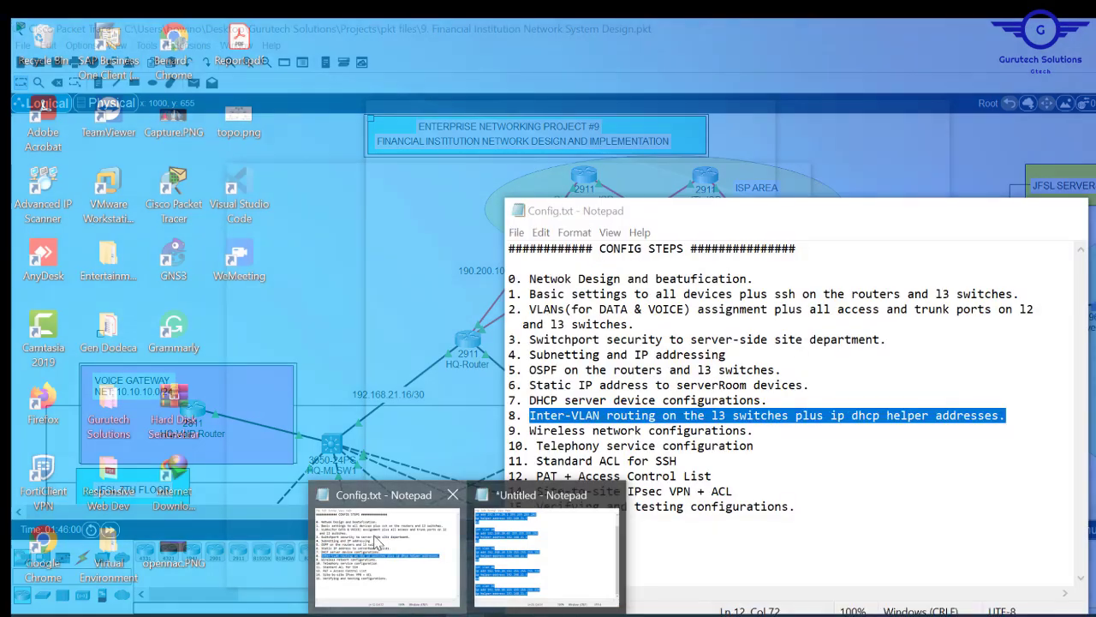
{"action": "left_click", "coordinate": [421, 579]}
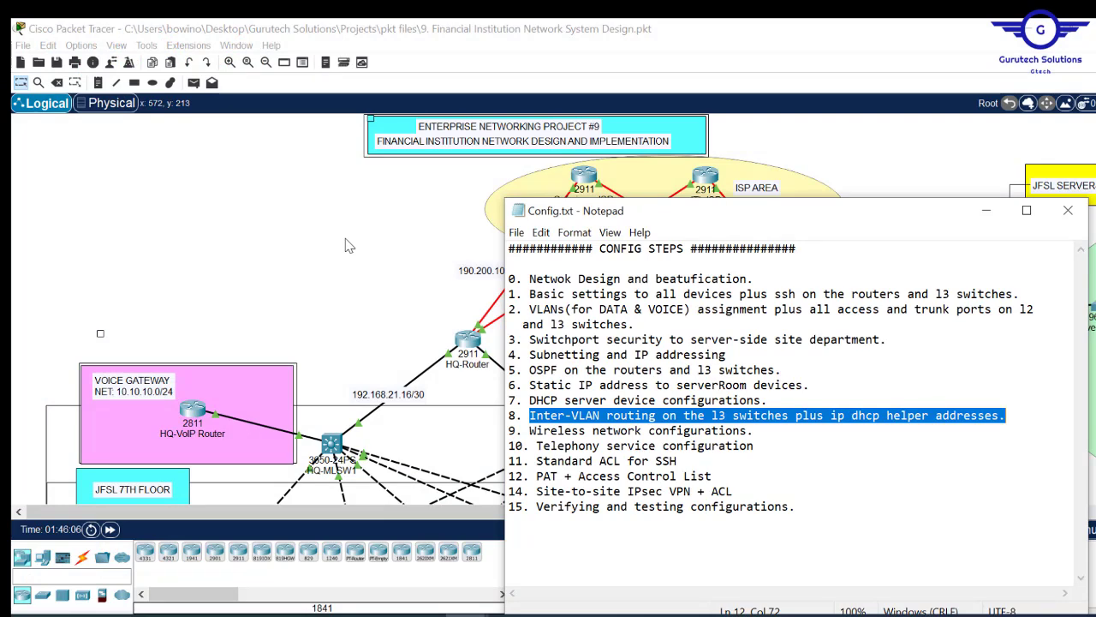
{"action": "left_click", "coordinate": [241, 296]}
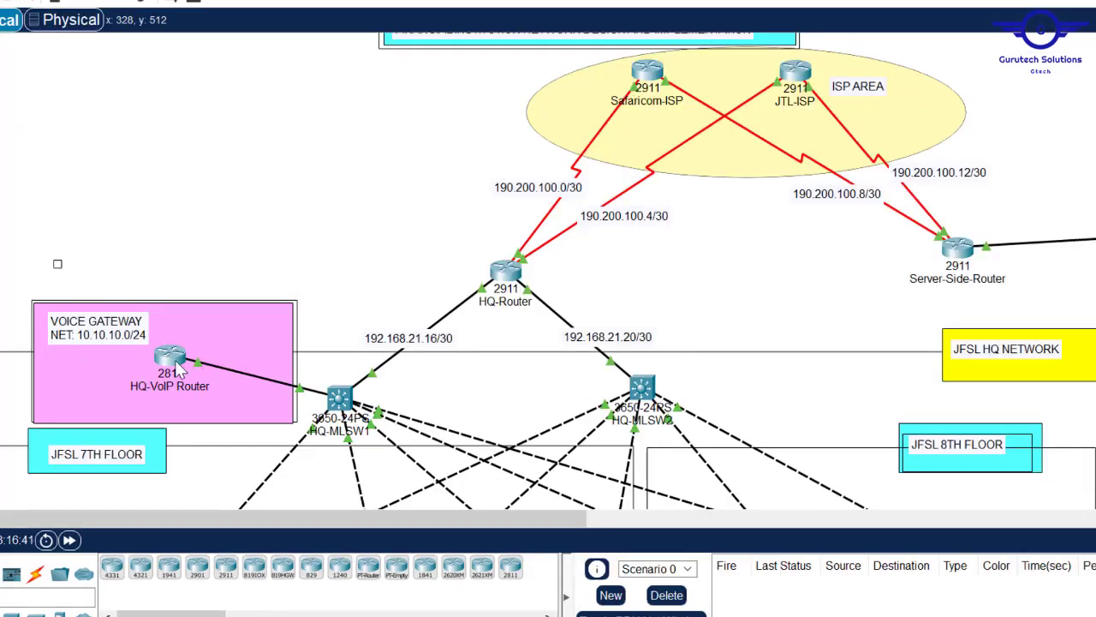
- Check HQ-VoIP Router's FastEthernet0/0 settings, then exit the CLI to global configuration
{"action": "left_click", "coordinate": [171, 362]}
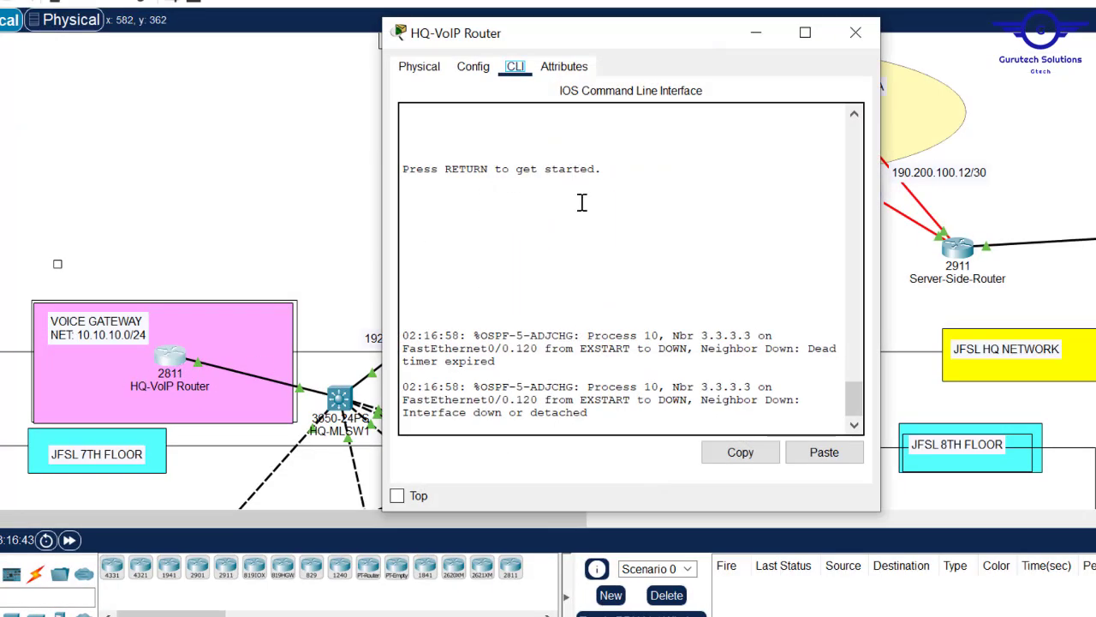
{"action": "left_click", "coordinate": [472, 66]}
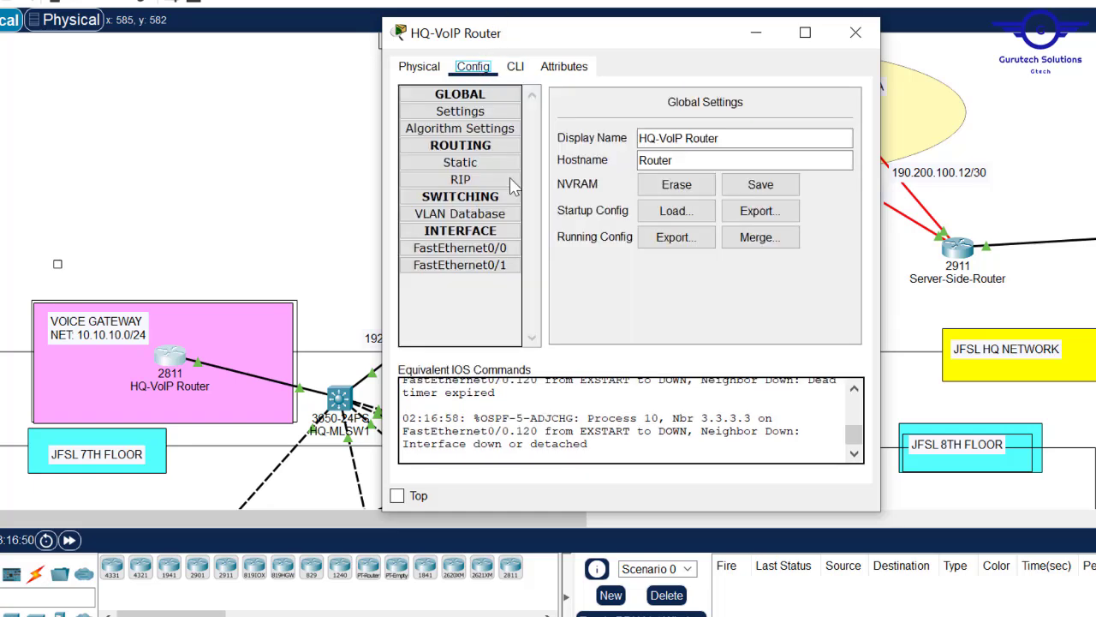
{"action": "left_click", "coordinate": [483, 248]}
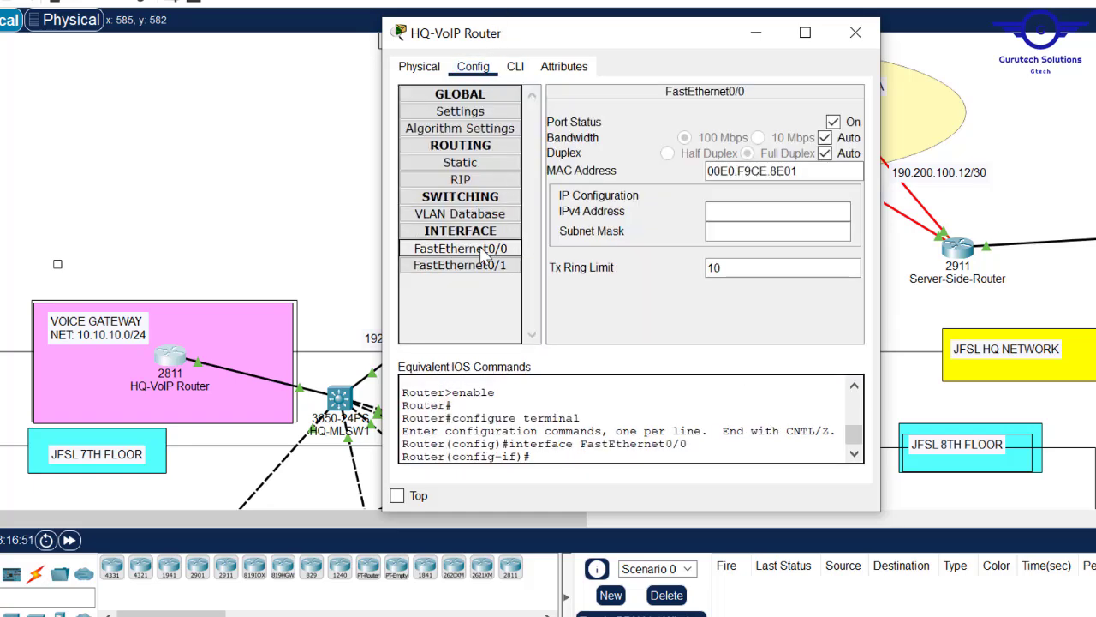
{"action": "left_click", "coordinate": [515, 66]}
{"action": "key", "text": "Return"}
{"action": "type", "text": "er(config-if)#exi"}
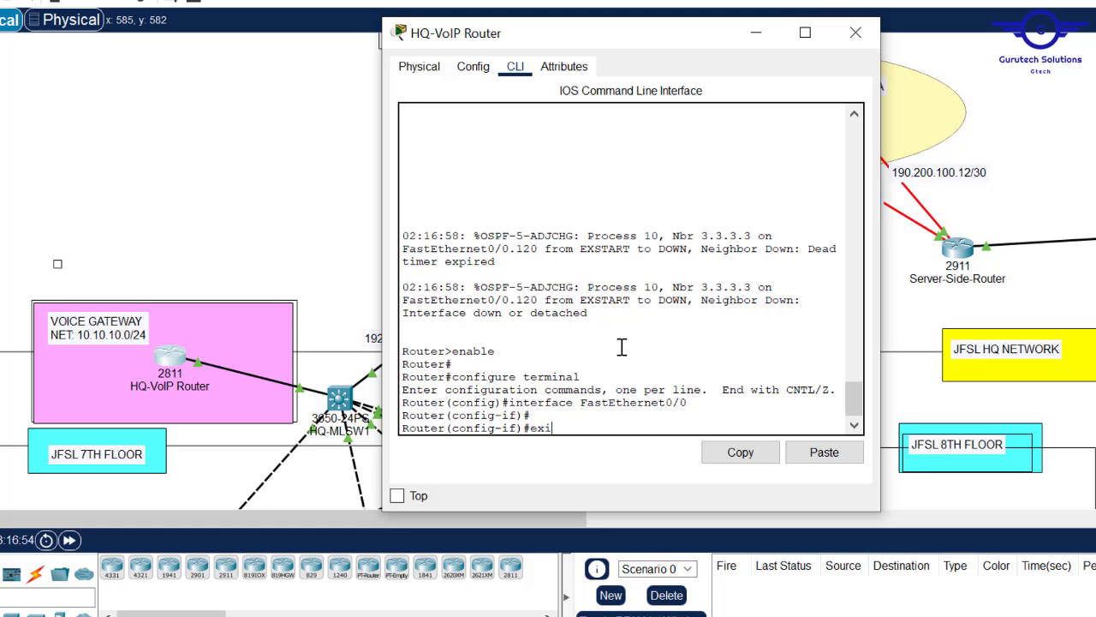
{"action": "type", "text": "t"}
{"action": "key", "text": "Return"}
{"action": "key", "text": "Return"}
{"action": "key", "text": "Return"}
{"action": "key", "text": "Return"}
{"action": "key", "text": "Return"}
{"action": "key", "text": "Return"}
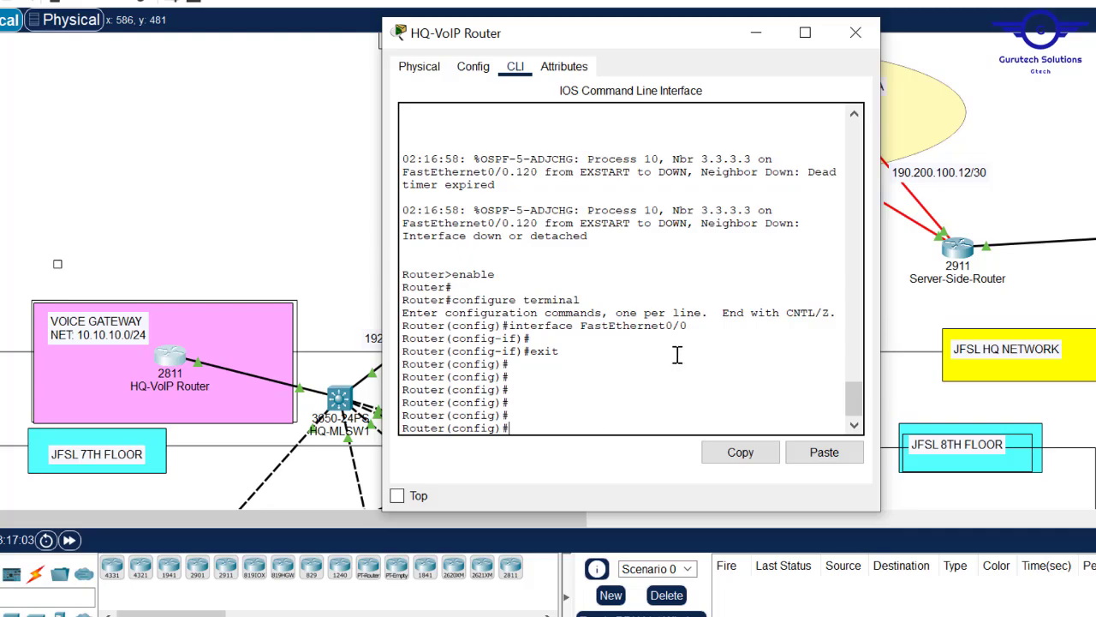
- Reopen the HQ-VoIP Router command line and begin entering service dhcp
{"action": "mouse_move", "coordinate": [1095, 172]}
{"action": "left_mouse_down"}
{"action": "mouse_move", "coordinate": [1095, 304]}
{"action": "mouse_move", "coordinate": [1095, 187]}
{"action": "left_mouse_up"}
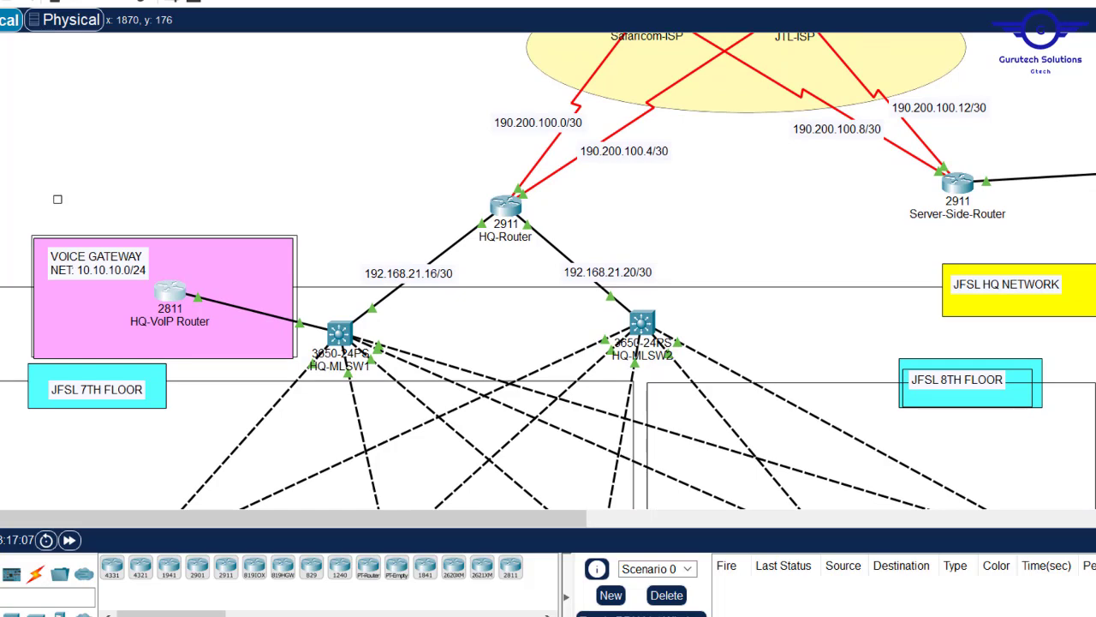
{"action": "left_click", "coordinate": [175, 298]}
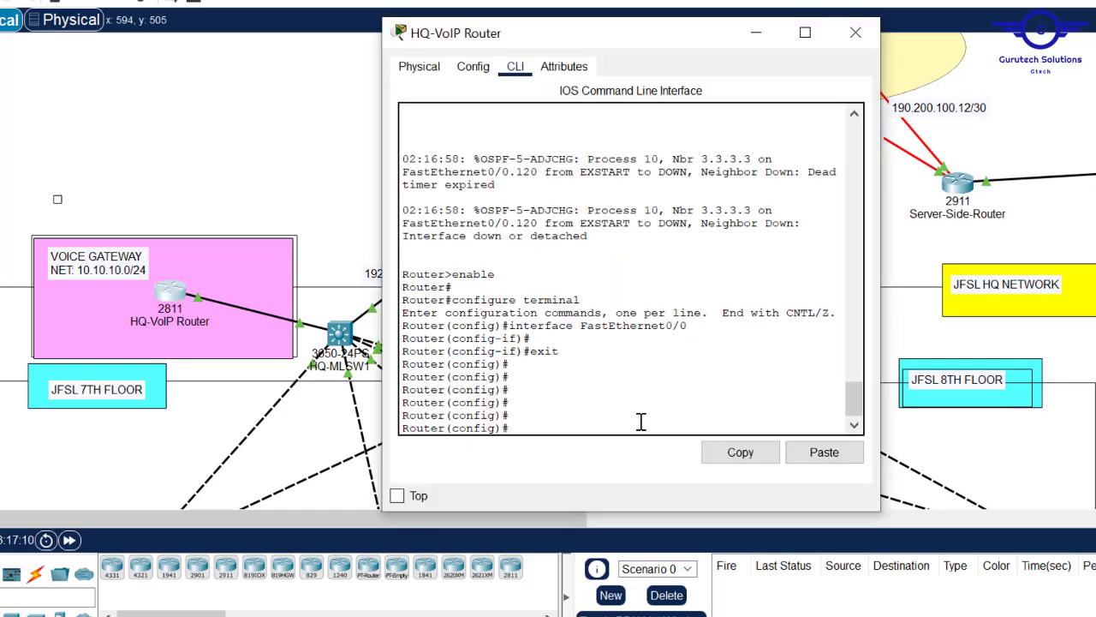
{"action": "type", "text": "service d"}
- Enable service dhcp and create the DHCP pool VOICE
{"action": "key", "text": "Tab"}
{"action": "key", "text": "Return"}
{"action": "key", "text": "Return"}
{"action": "key", "text": "Return"}
{"action": "type", "text": "ip dh"}
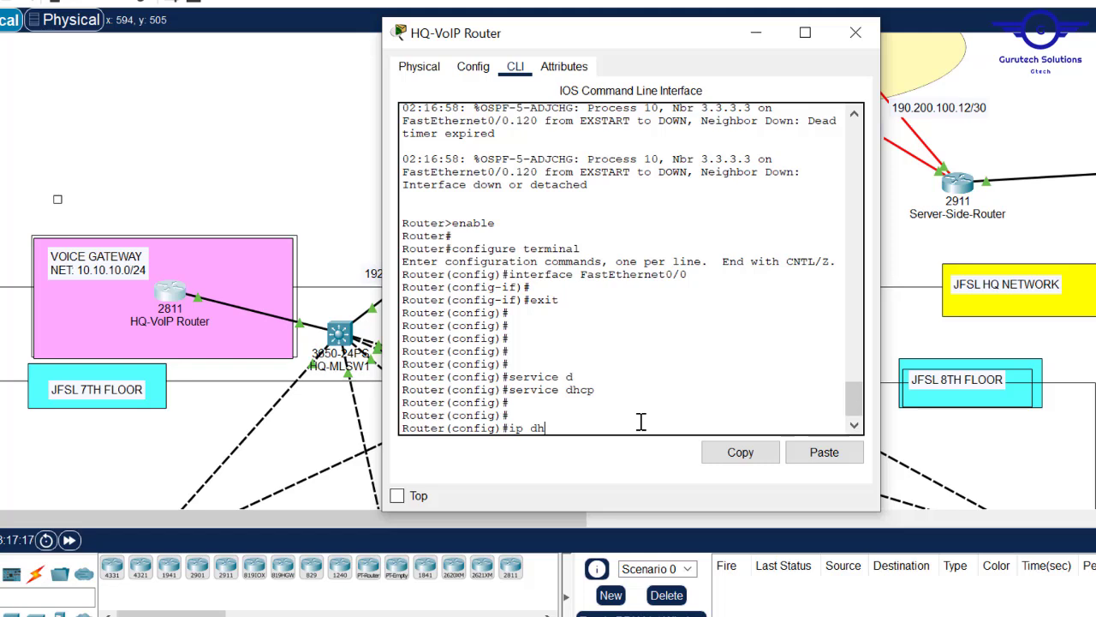
{"action": "type", "text": "c"}
{"action": "key", "text": "Tab"}
{"action": "type", "text": "po"}
{"action": "key", "text": "Tab"}
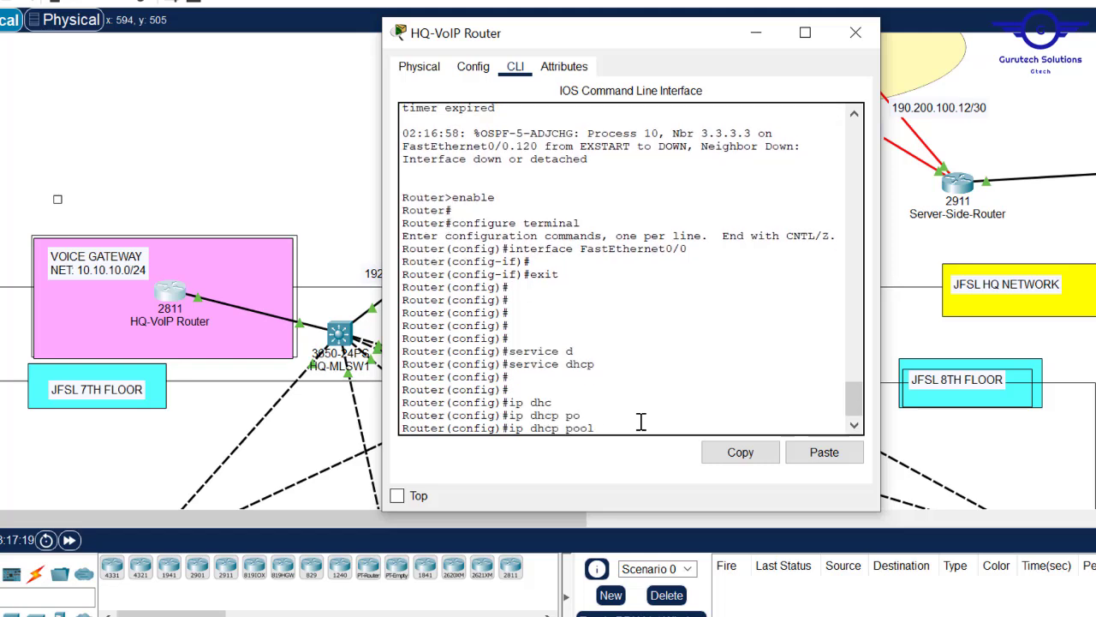
{"action": "type", "text": "VOICE"}
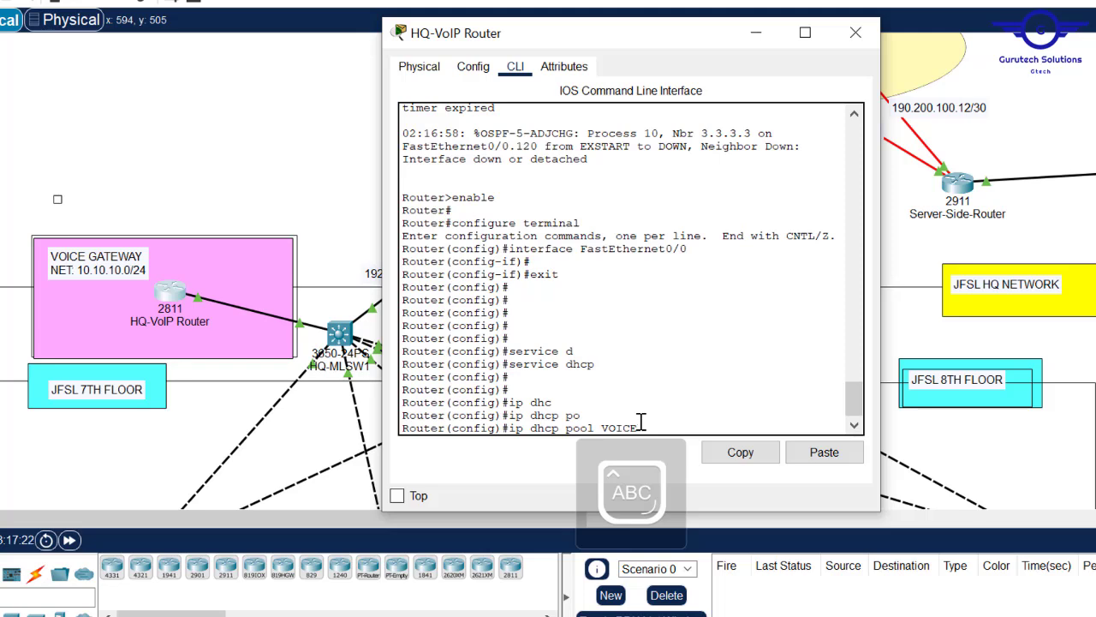
{"action": "key", "text": "Return"}
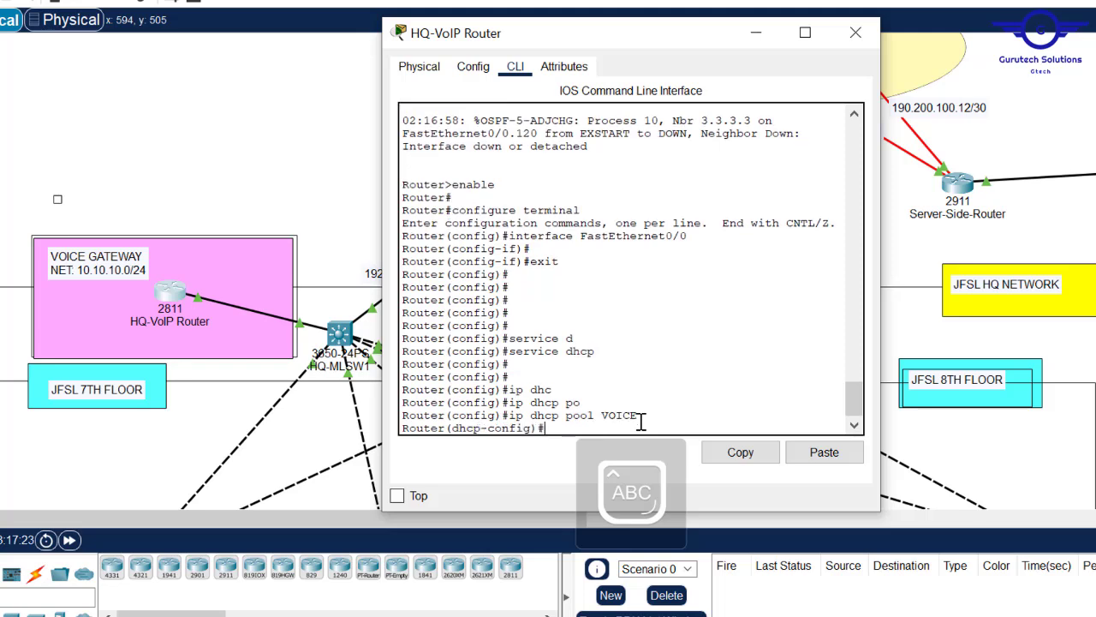
- Set the VOICE pool network to 10.10.10.0 255.255.255.0 and start the default-router command
{"action": "key", "text": "Caps_Lock"}
{"action": "type", "text": "netw"}
{"action": "key", "text": "Tab"}
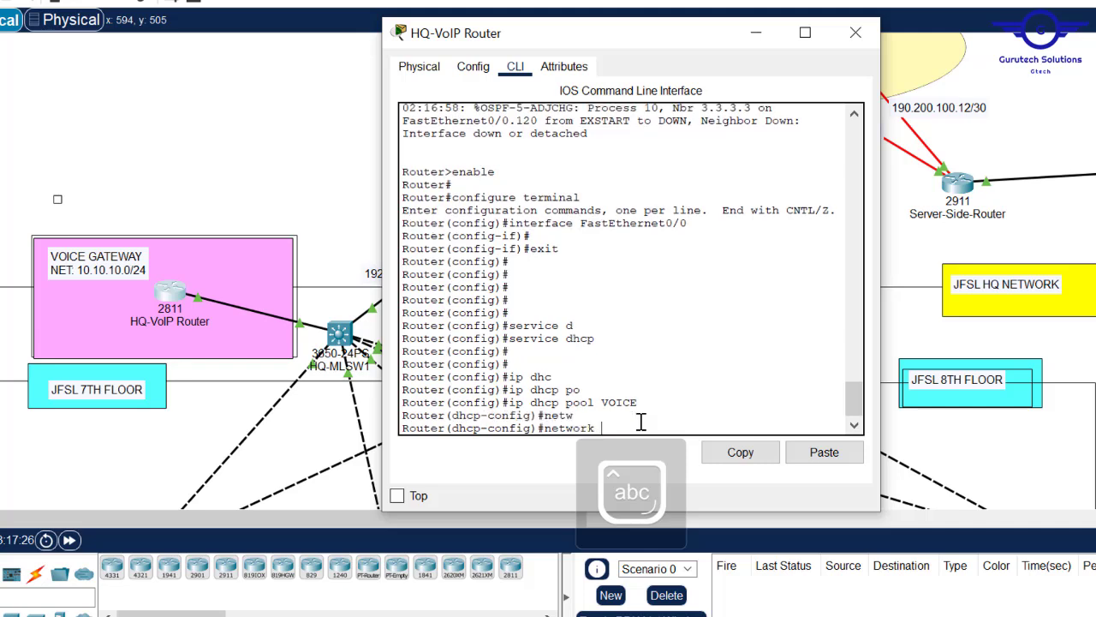
{"action": "type", "text": "10.1"}
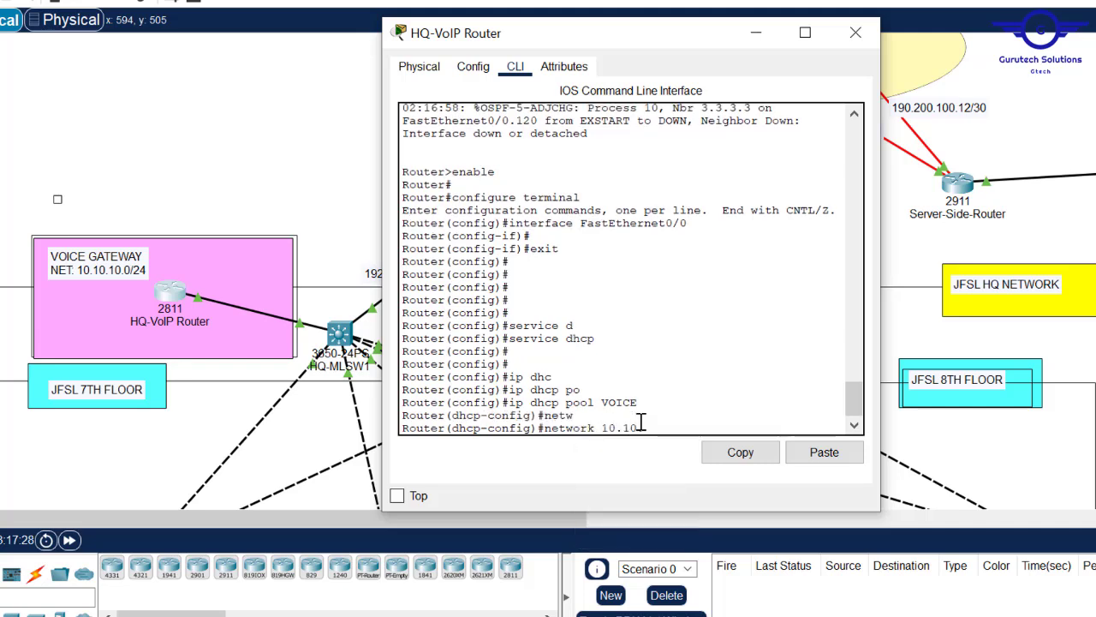
{"action": "type", "text": "0.10."}
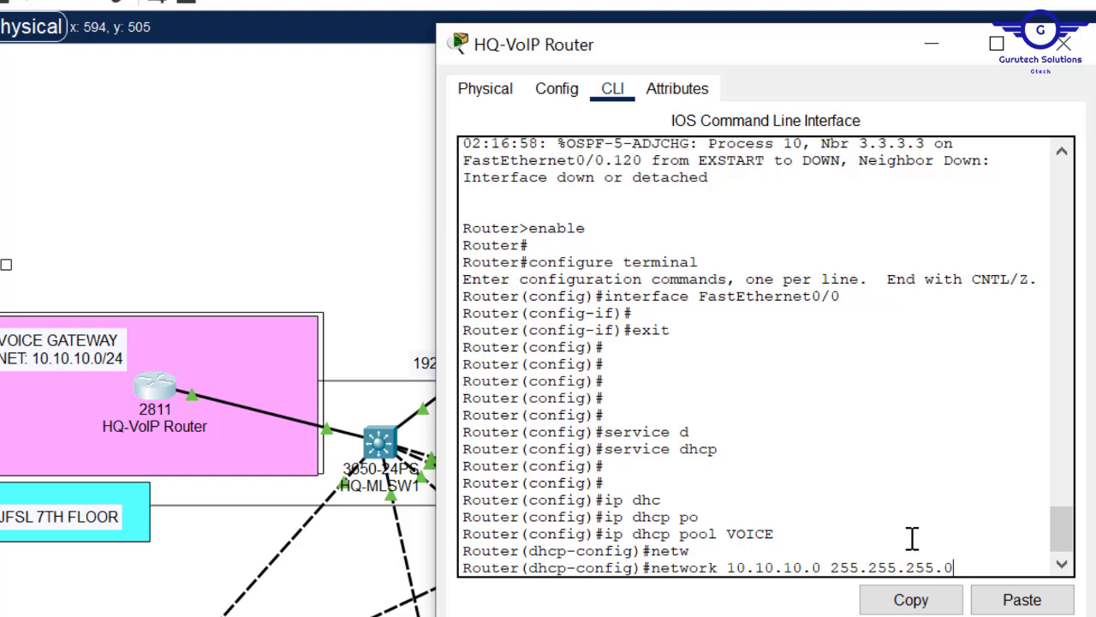
{"action": "key", "text": "Return"}
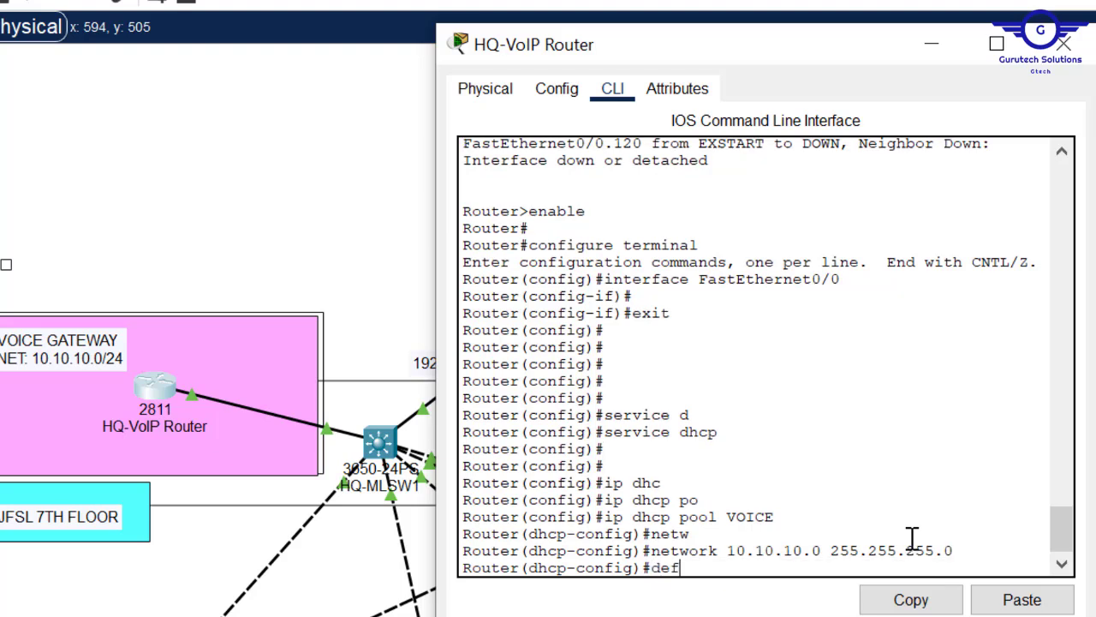
{"action": "type", "text": "def"}
{"action": "key", "text": "Tab"}
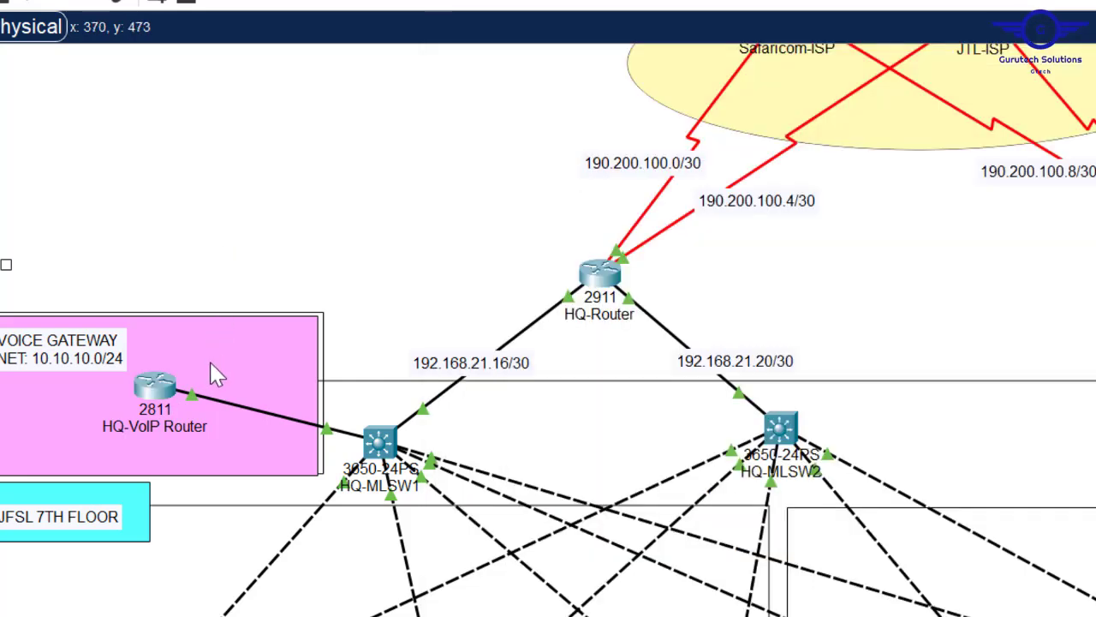
{"action": "mouse_move", "coordinate": [157, 396]}
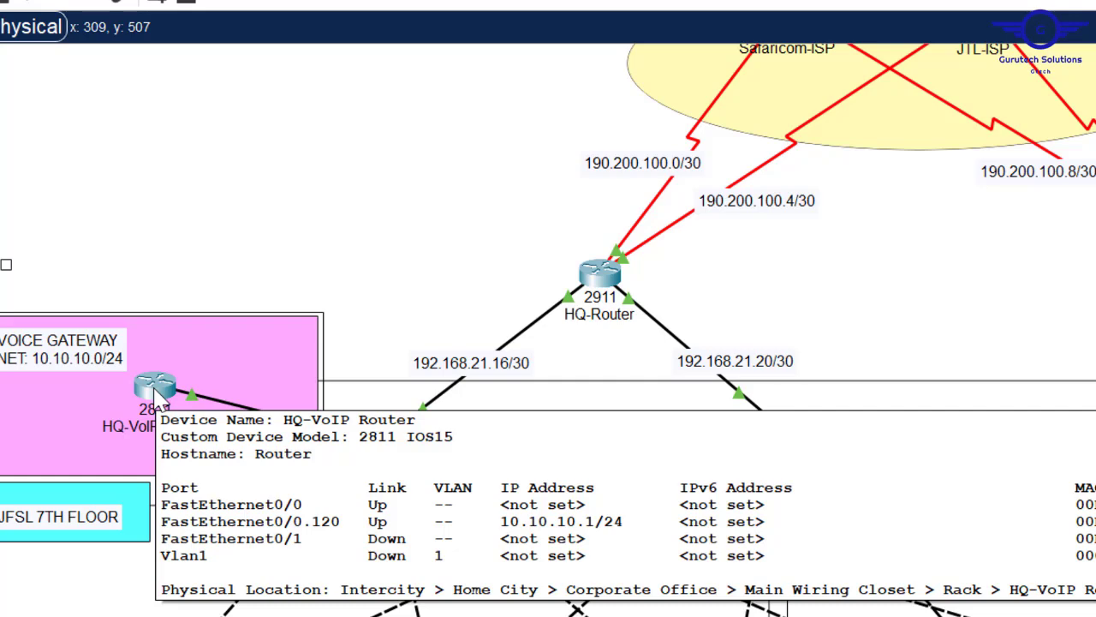
- Set the VOICE pool's default-router to 10.10.10.1
{"action": "left_click", "coordinate": [156, 390]}
{"action": "type", "text": "10.10.1"}
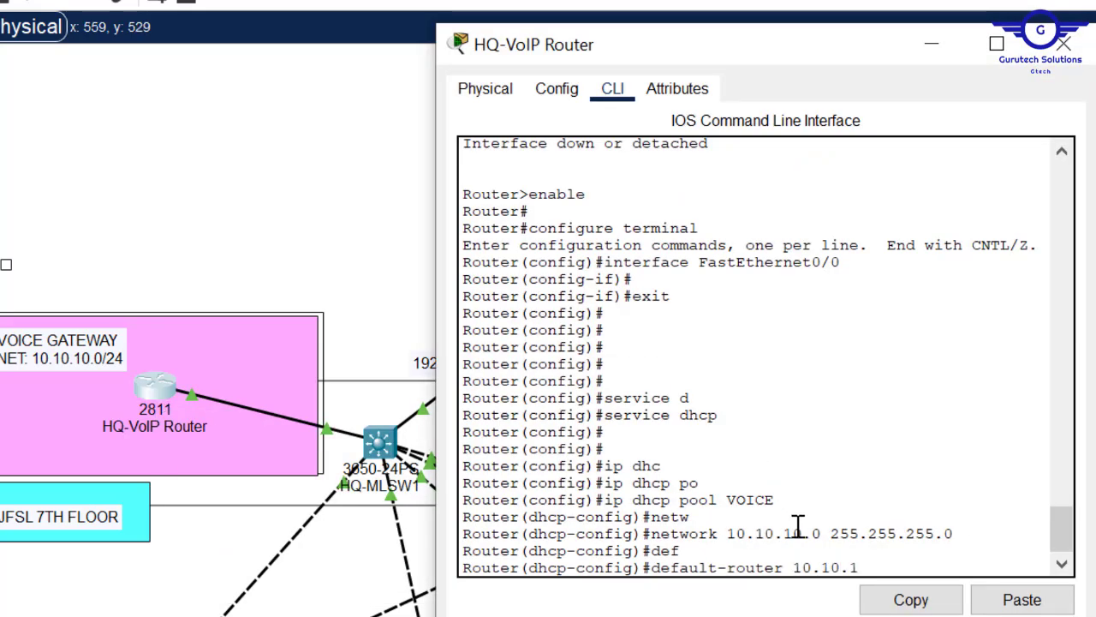
{"action": "type", "text": "0.1"}
{"action": "key", "text": "Return"}
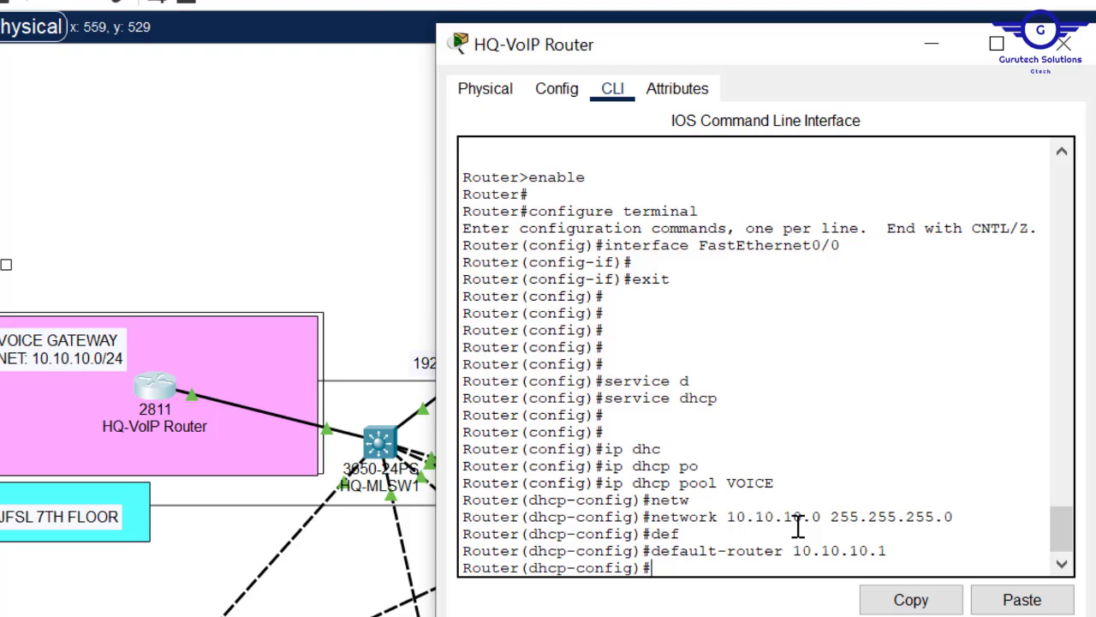
{"action": "key", "text": "Return"}
- Enter option 150 with the copied gateway address 10.10.10.1
{"action": "type", "text": "op"}
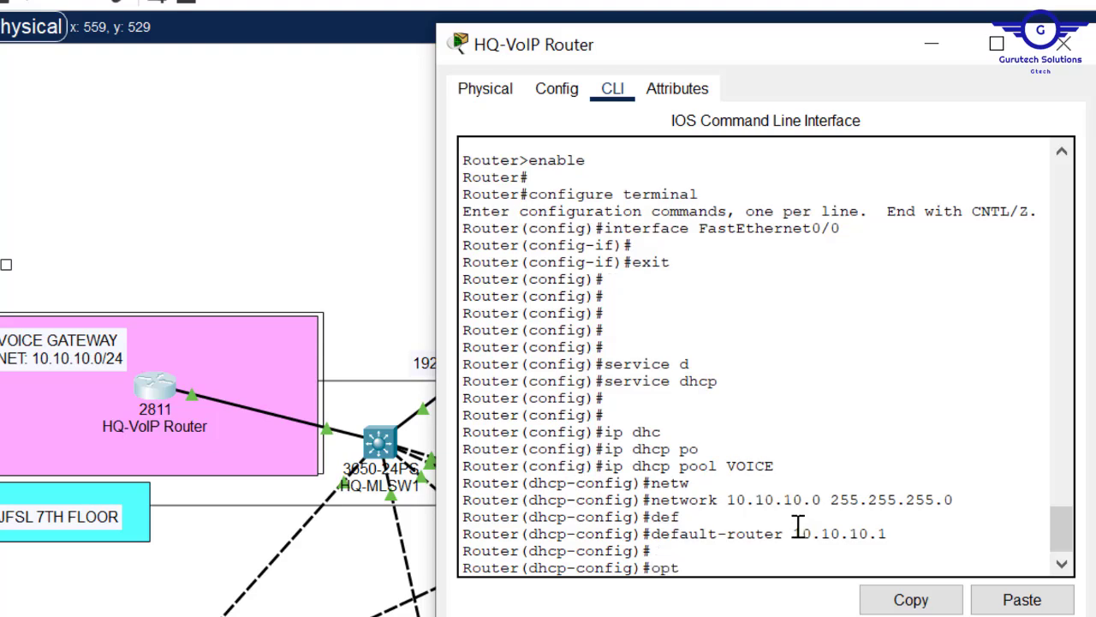
{"action": "type", "text": "t"}
{"action": "key", "text": "Tab"}
{"action": "type", "text": "190"}
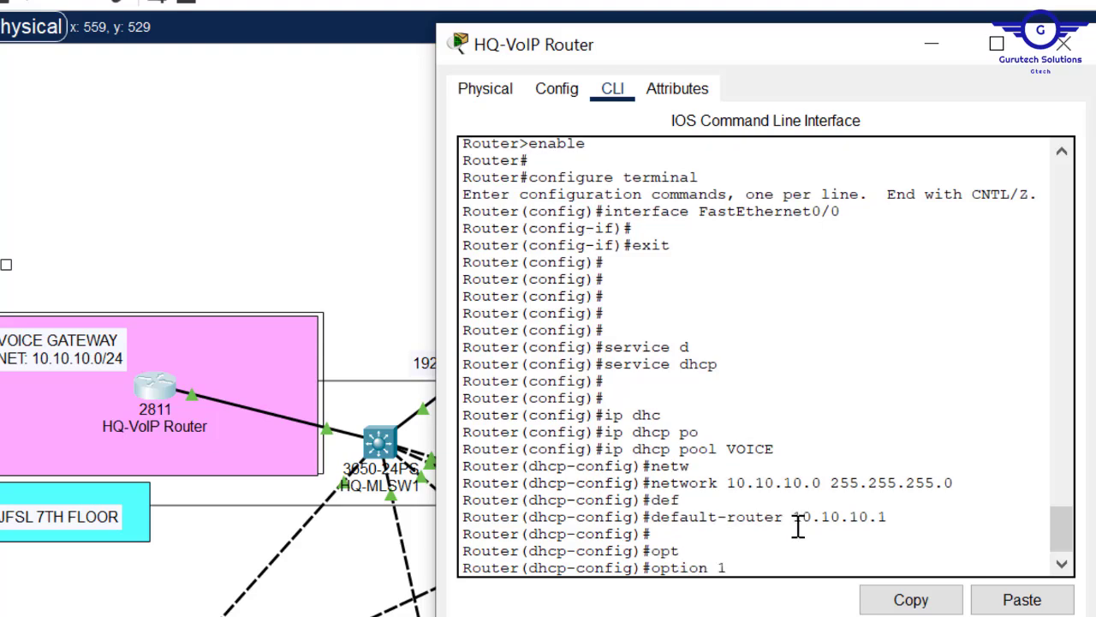
{"action": "key", "text": "BackSpace"}
{"action": "key", "text": "BackSpace"}
{"action": "type", "text": "50"}
{"action": "double_click", "coordinate": [797, 521]}
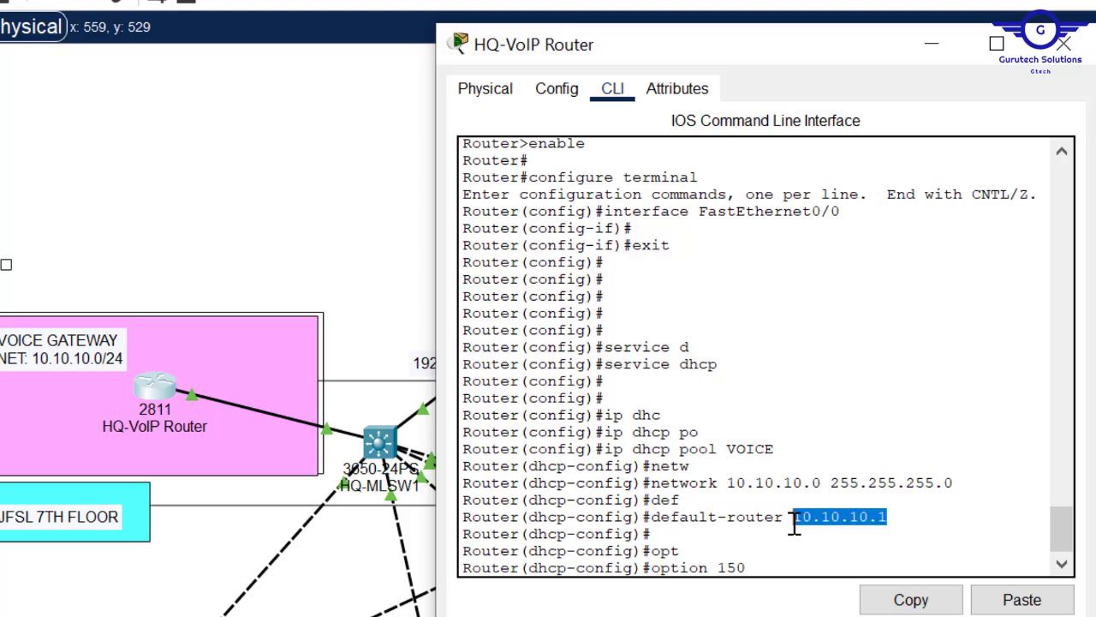
{"action": "left_click", "coordinate": [891, 601]}
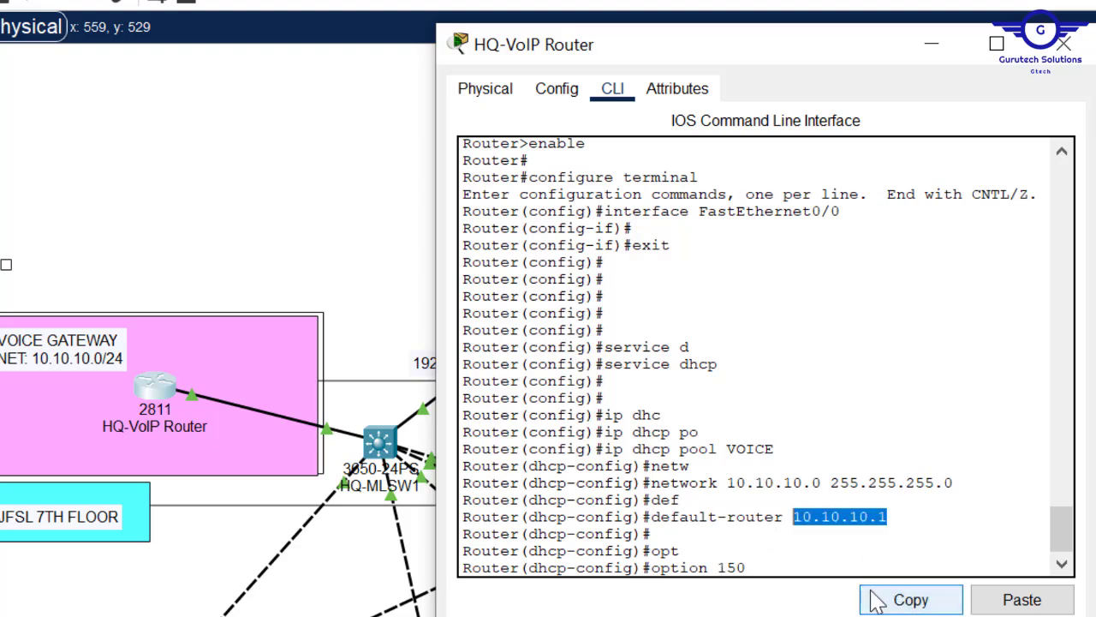
{"action": "left_click", "coordinate": [796, 570]}
{"action": "left_click", "coordinate": [1015, 601]}
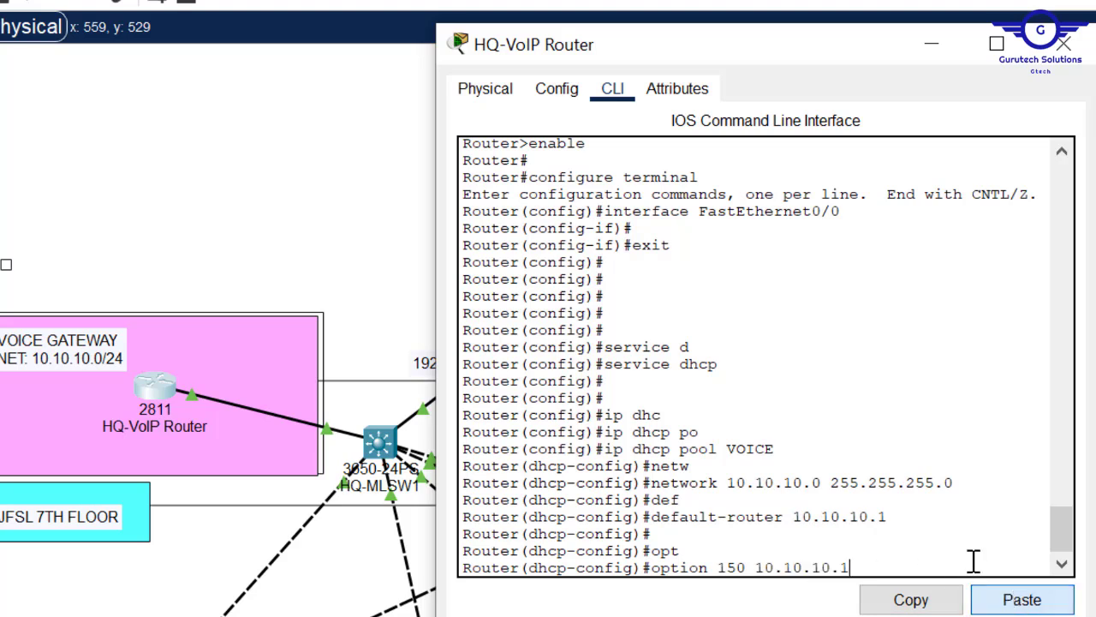
{"action": "key", "text": "Return"}
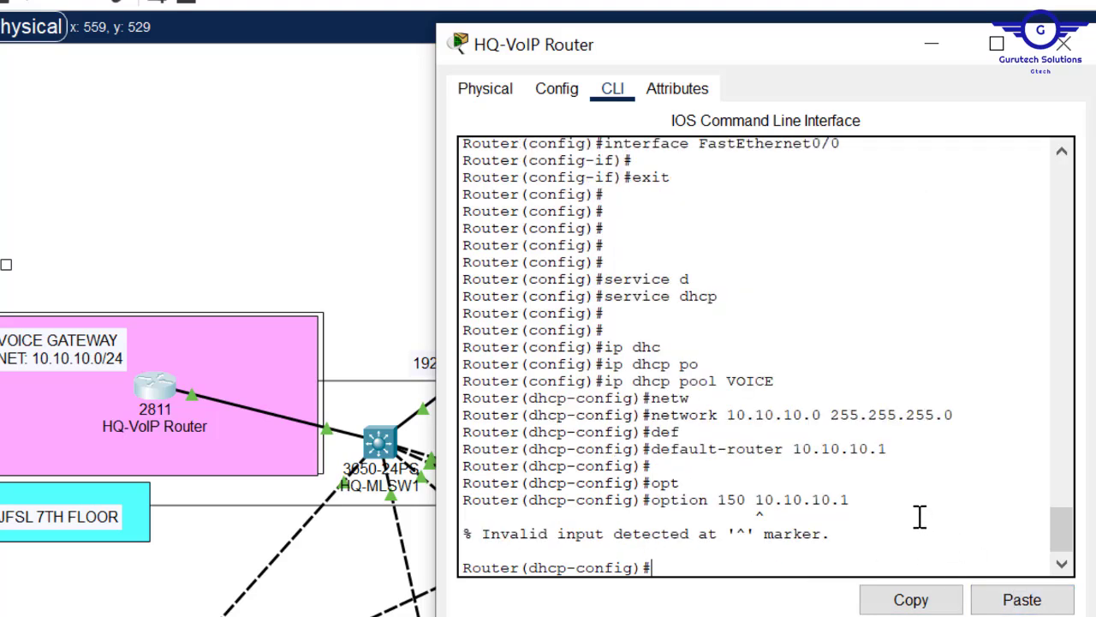
- Correct the command to option 150 ip 10.10.10.1 and submit it
{"action": "key", "text": "Up"}
{"action": "key", "text": "BackSpace"}
{"action": "key", "text": "BackSpace"}
{"action": "key", "text": "BackSpace"}
{"action": "key", "text": "BackSpace"}
{"action": "key", "text": "BackSpace"}
{"action": "key", "text": "BackSpace"}
{"action": "key", "text": "BackSpace"}
{"action": "key", "text": "BackSpace"}
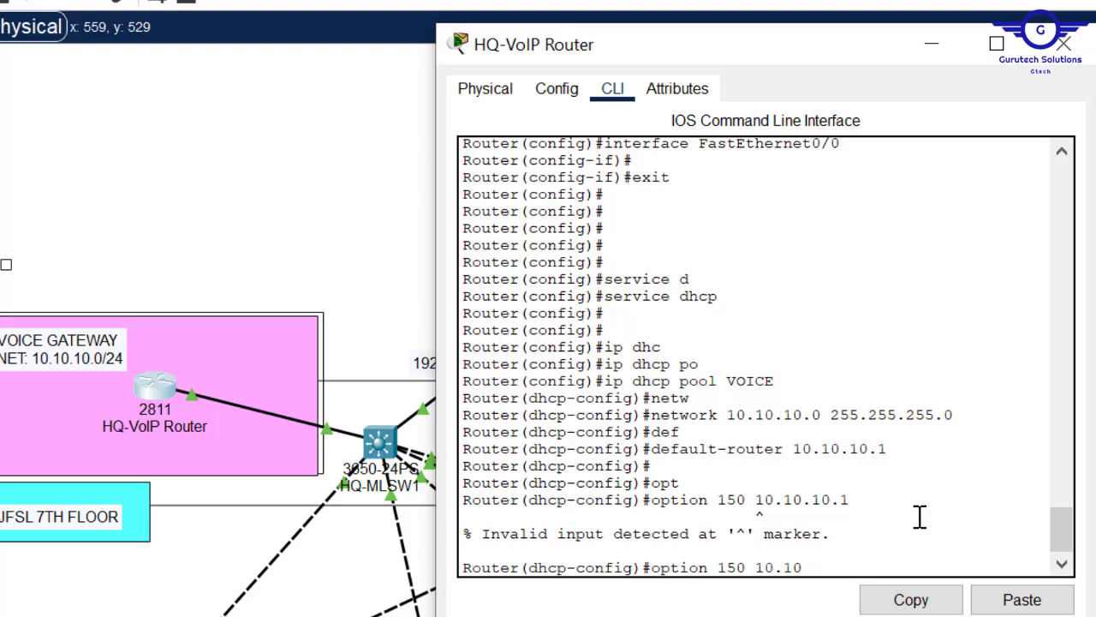
{"action": "key", "text": "BackSpace"}
{"action": "key", "text": "BackSpace"}
{"action": "type", "text": "?"}
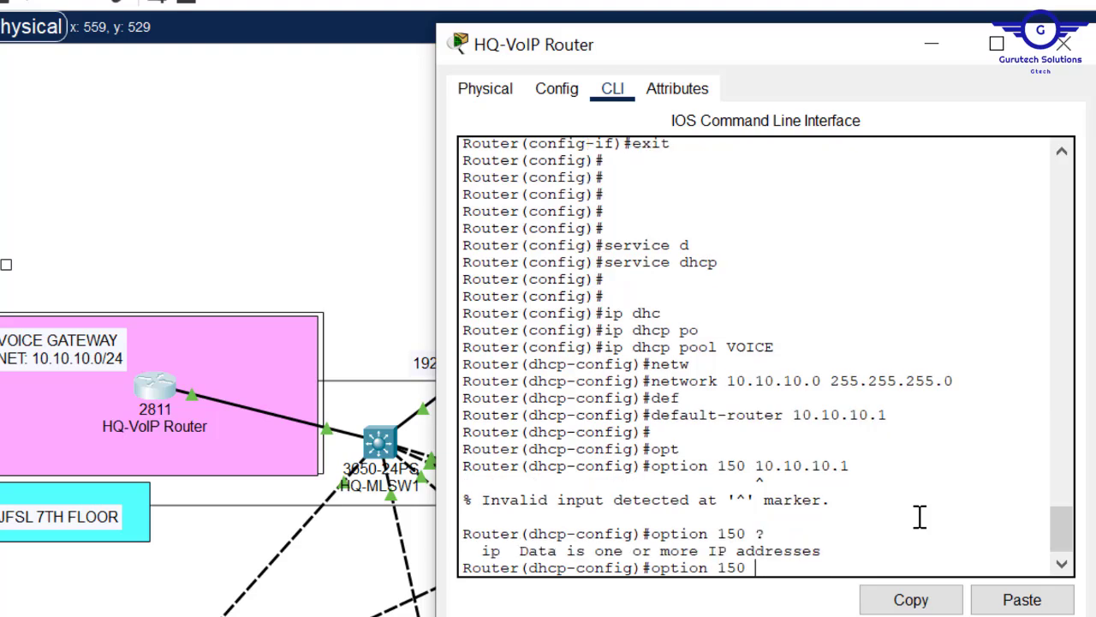
{"action": "type", "text": "ip"}
{"action": "left_click", "coordinate": [1023, 599]}
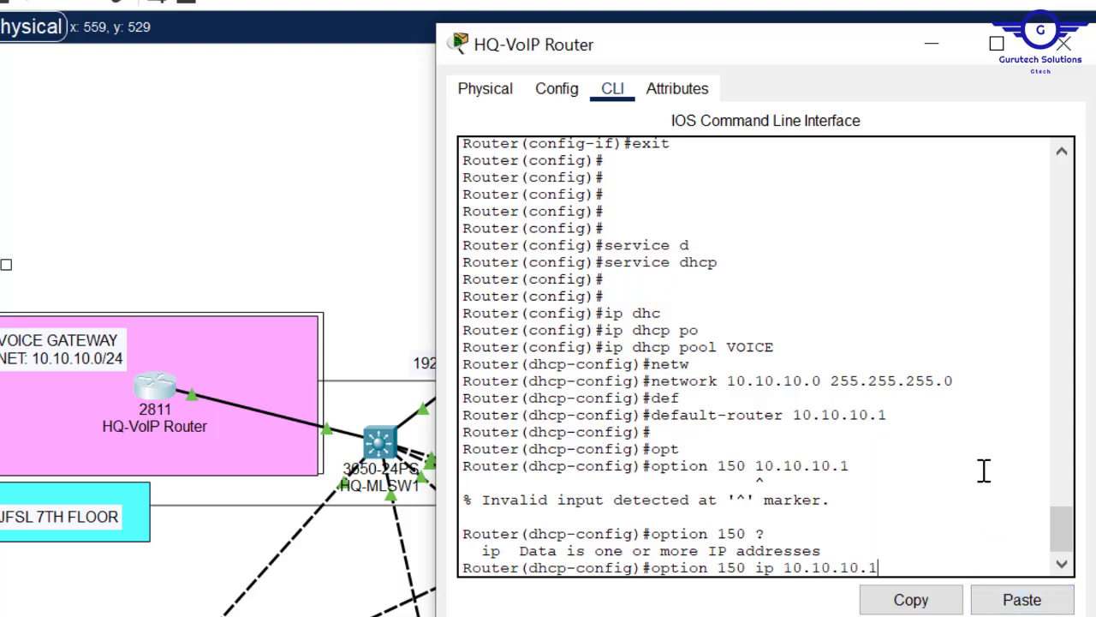
{"action": "key", "text": "Return"}
- Add dns-server 10.10.10.1 to the VOICE pool and exit the pool
{"action": "type", "text": "exi"}
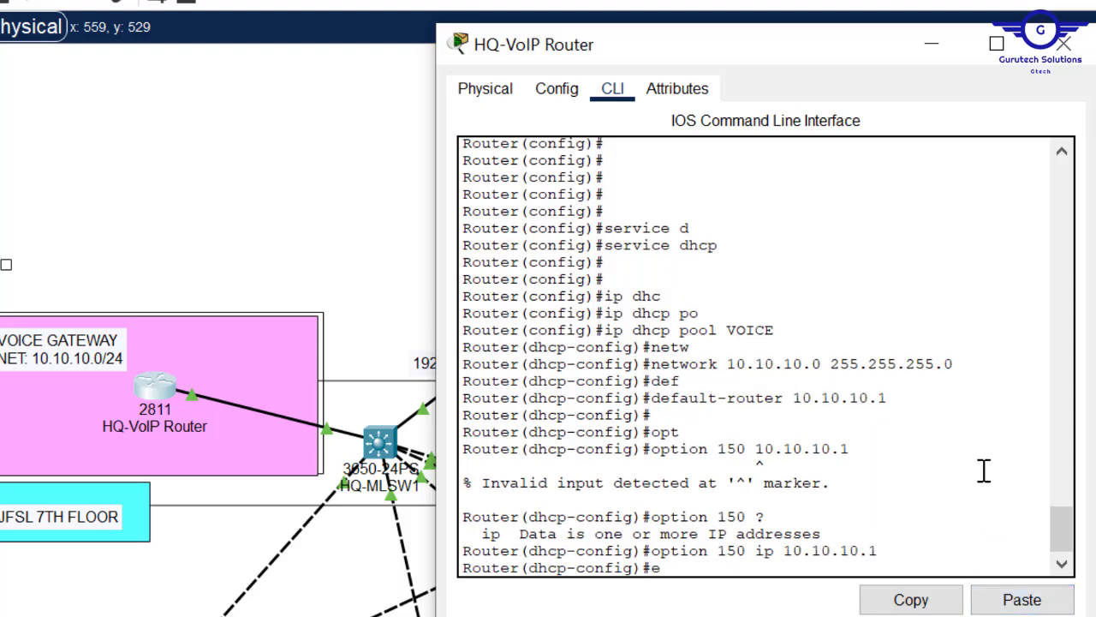
{"action": "key", "text": "BackSpace"}
{"action": "key", "text": "BackSpace"}
{"action": "key", "text": "BackSpace"}
{"action": "key", "text": "Return"}
{"action": "key", "text": "Return"}
{"action": "type", "text": "dns"}
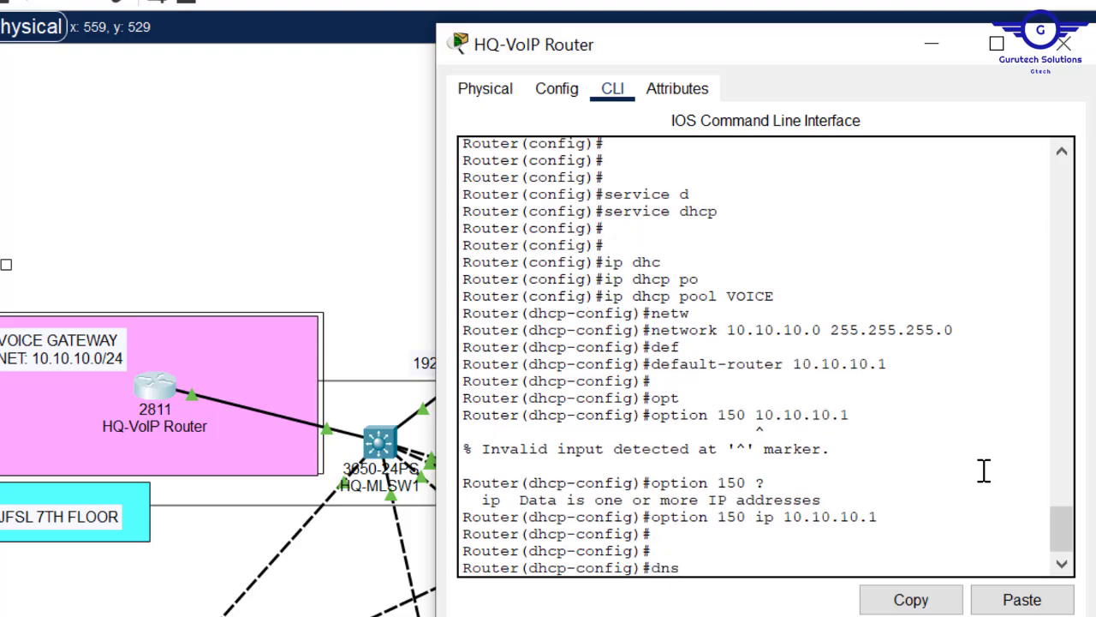
{"action": "key", "text": "Tab"}
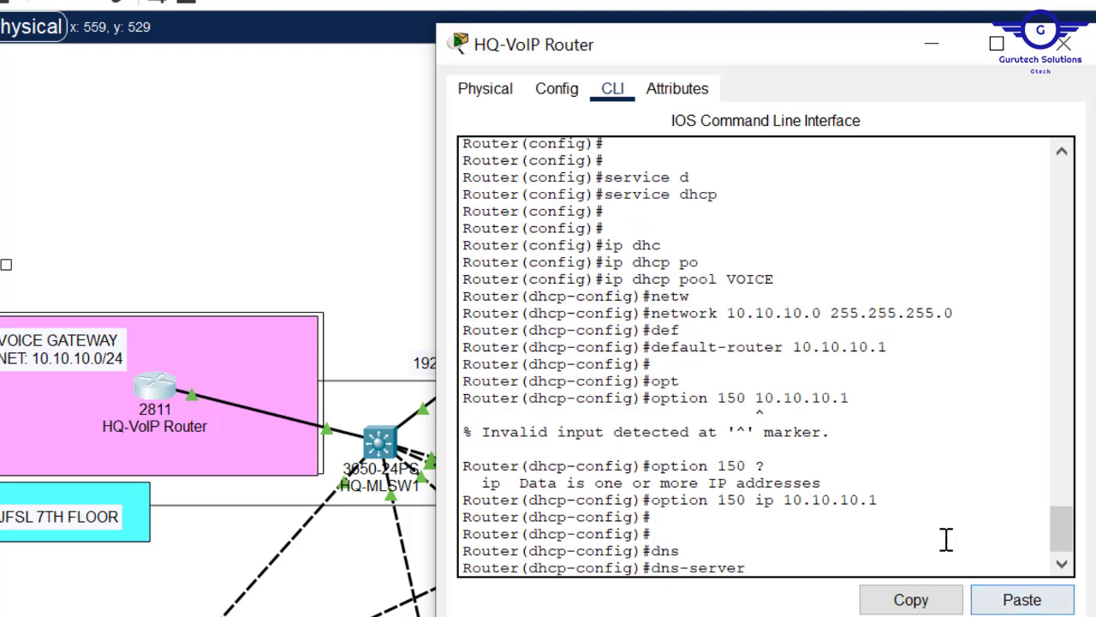
{"action": "type", "text": "10.10.10.1"}
{"action": "key", "text": "Return"}
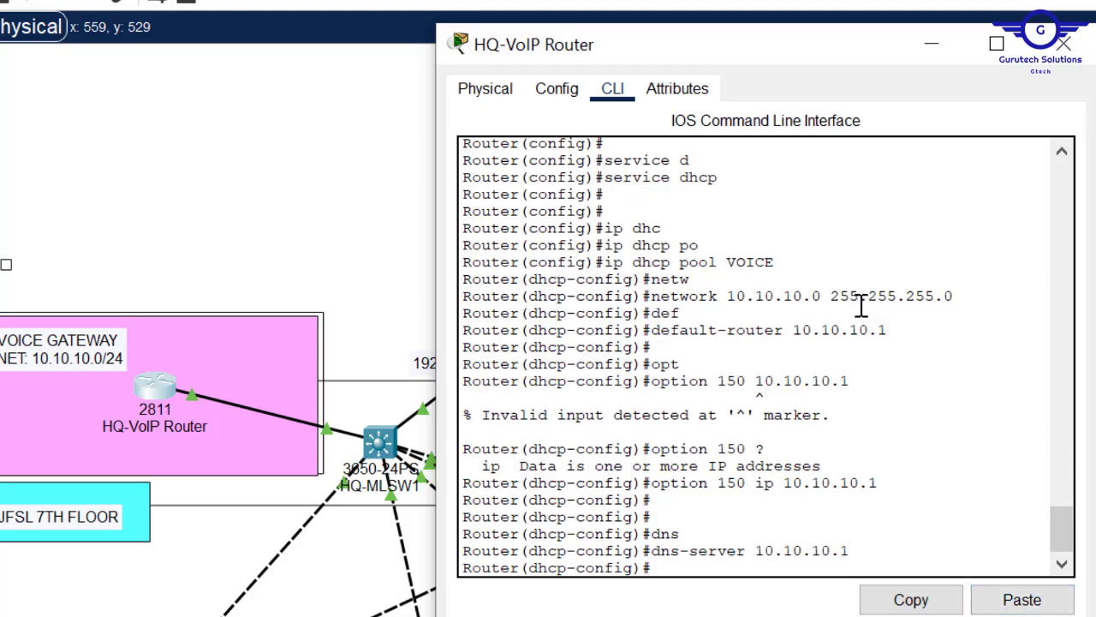
{"action": "type", "text": "exit"}
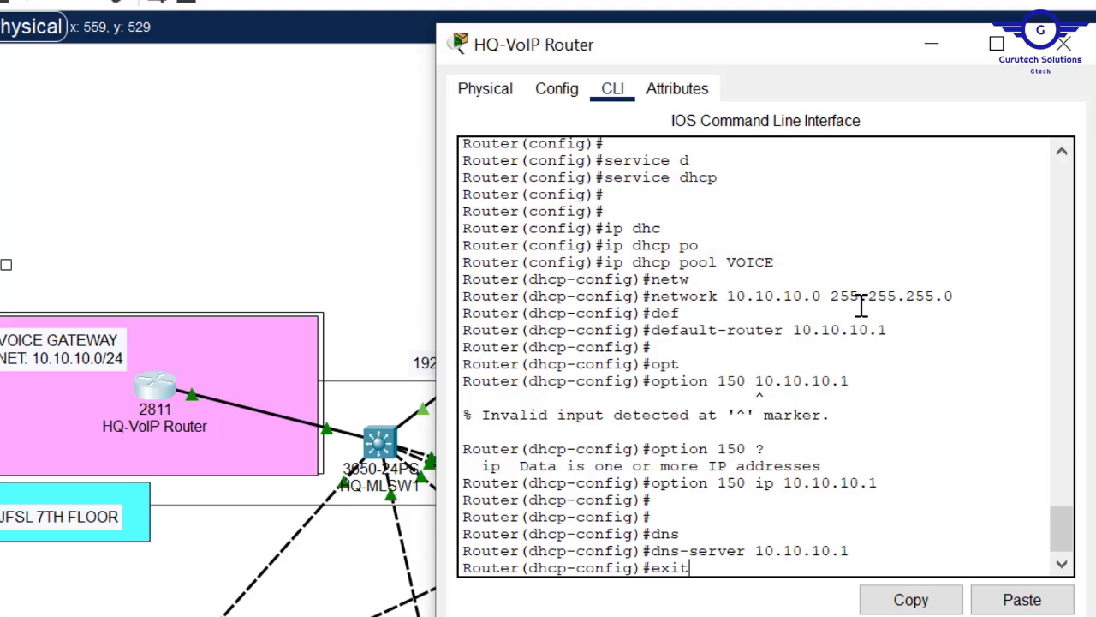
{"action": "key", "text": "Return"}
{"action": "key", "text": "Return"}
{"action": "key", "text": "Return"}
{"action": "key", "text": "Return"}
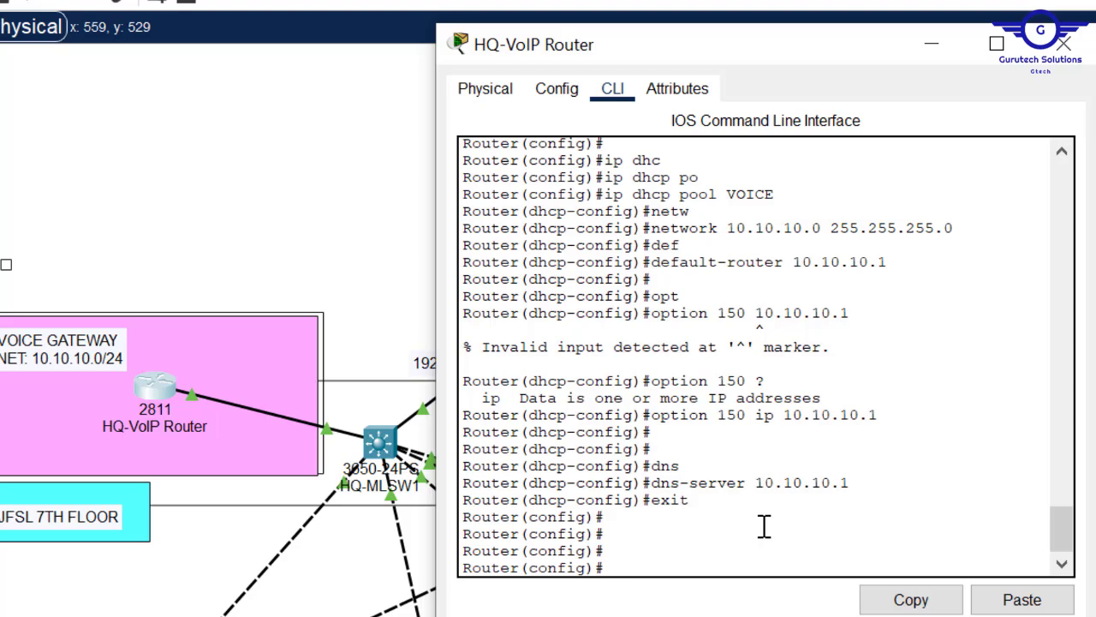
- Exclude 10.10.10.1 from DHCP with ip dhcp excluded-address 10.10.10.1
{"action": "type", "text": "ip dhc"}
{"action": "key", "text": "Tab"}
{"action": "type", "text": "ex"}
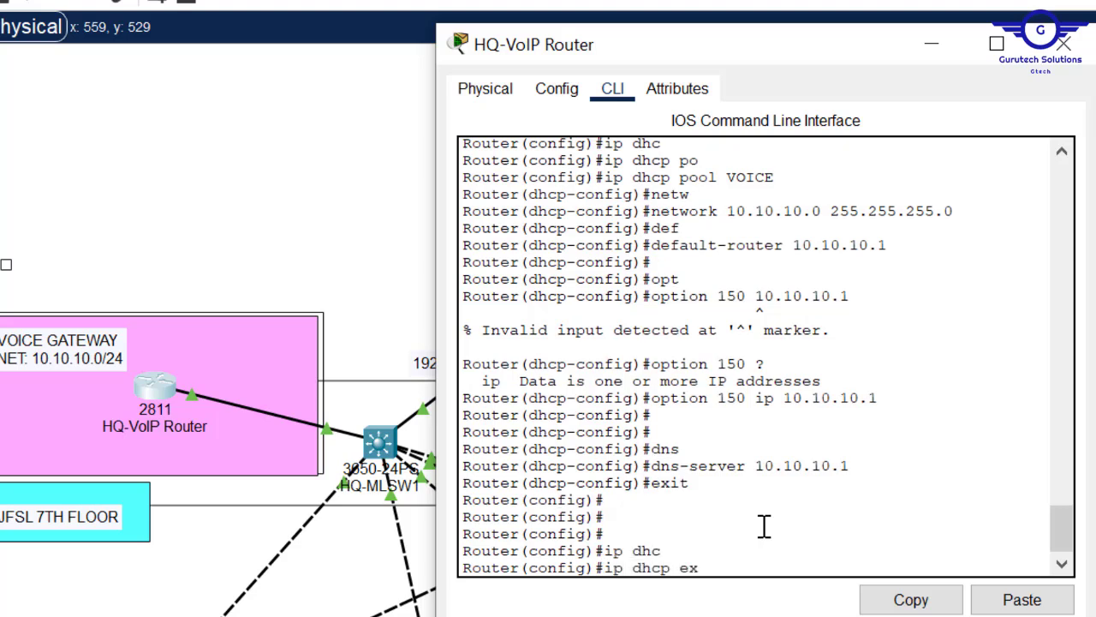
{"action": "key", "text": "Tab"}
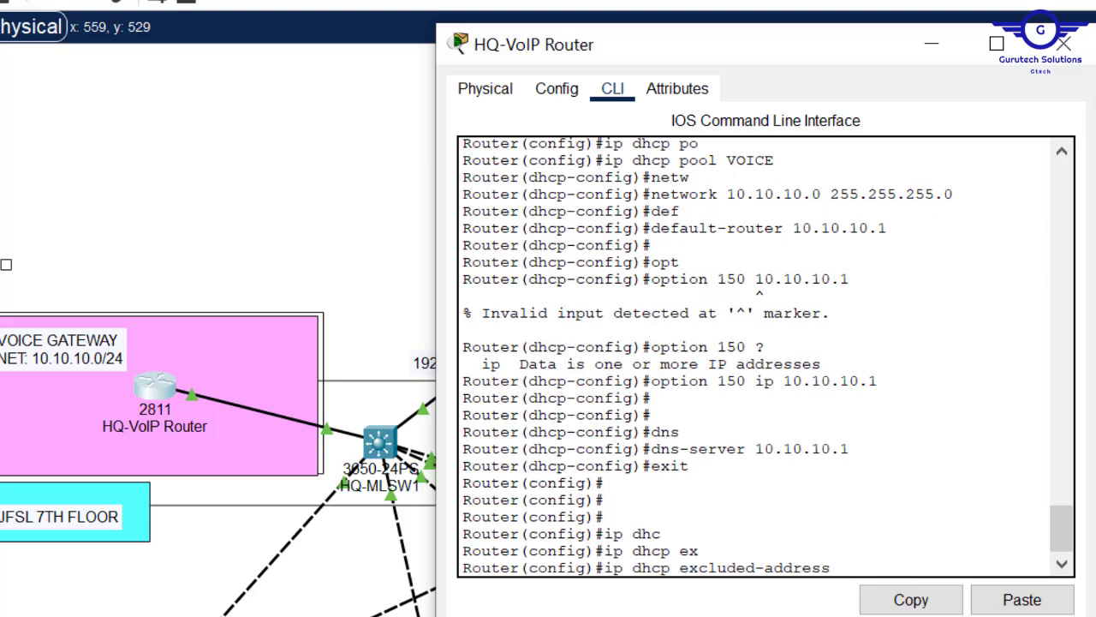
{"action": "left_click", "coordinate": [1028, 602]}
{"action": "left_click_drag", "start_coordinate": [949, 567], "coordinate": [845, 567]}
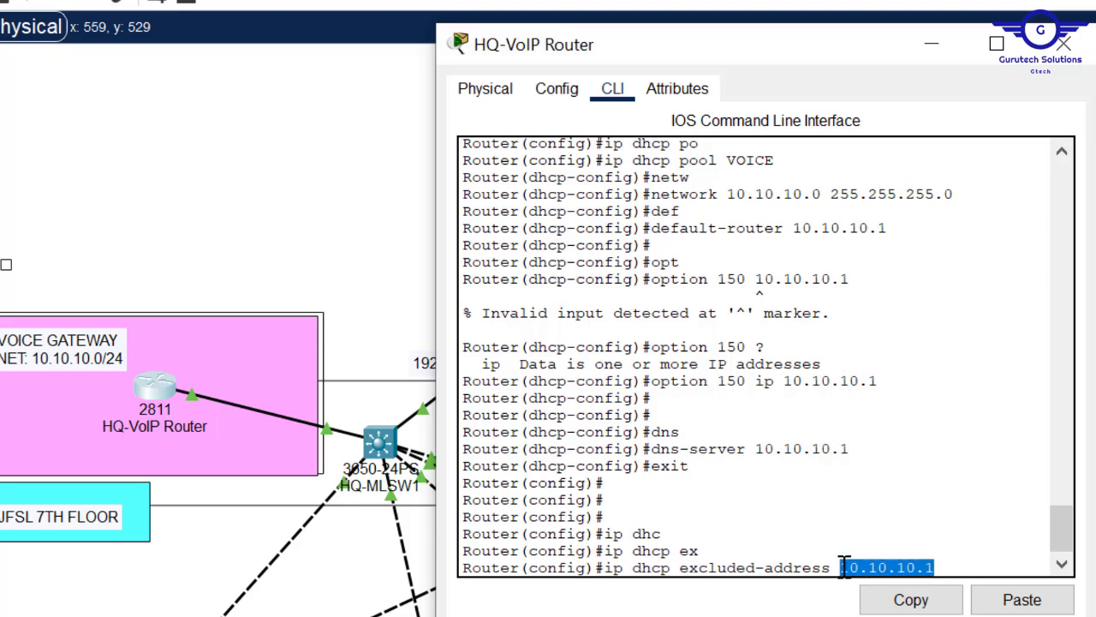
{"action": "key", "text": "Return"}
{"action": "key", "text": "Return"}
{"action": "key", "text": "Return"}
{"action": "key", "text": "Return"}
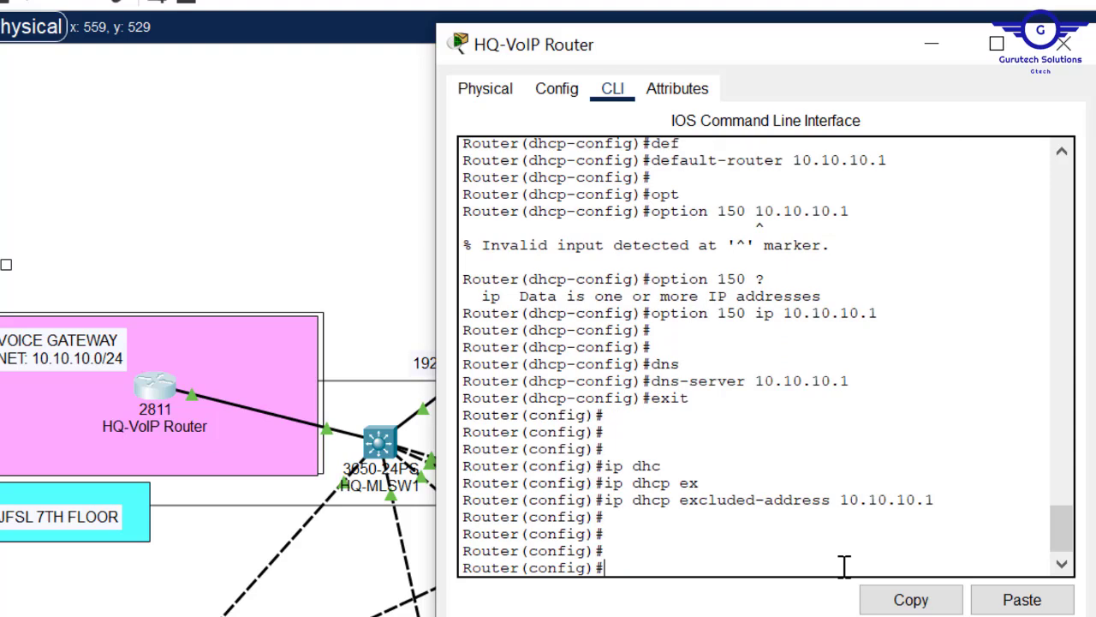
- Enter telephony-service and set max-ephones to 20
{"action": "type", "text": "teleph"}
{"action": "key", "text": "Tab"}
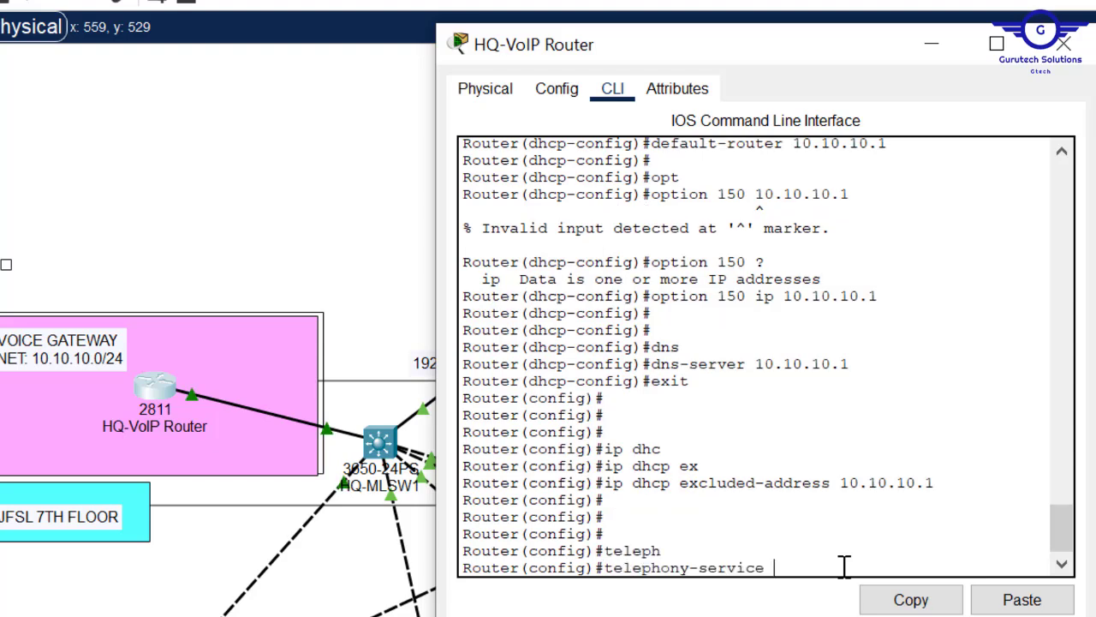
{"action": "key", "text": "Return"}
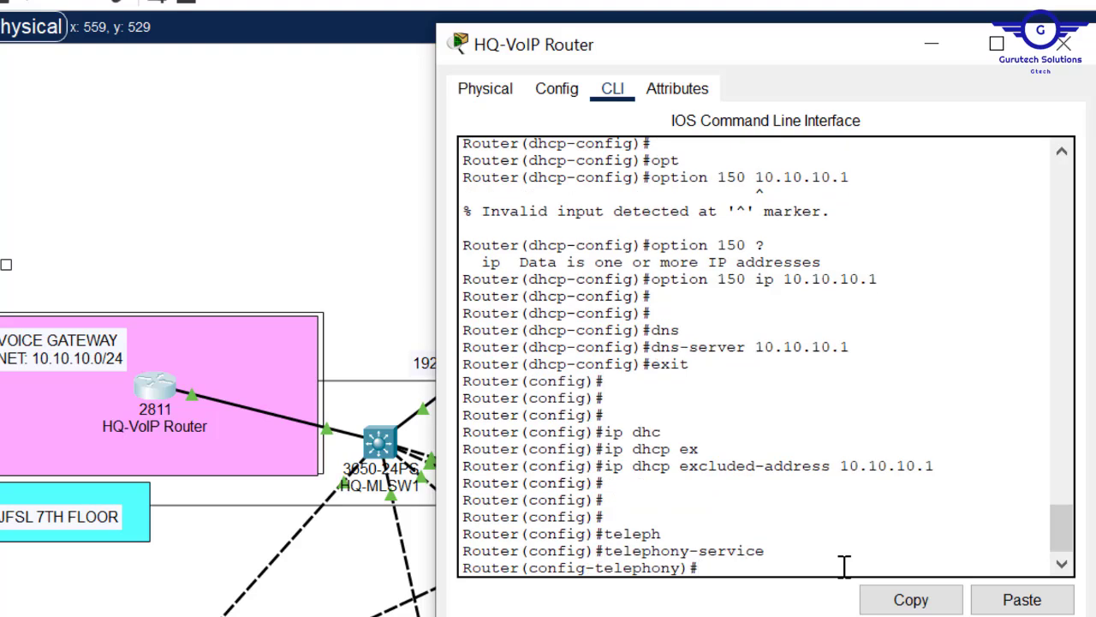
{"action": "key", "text": "Return"}
{"action": "type", "text": "max-"}
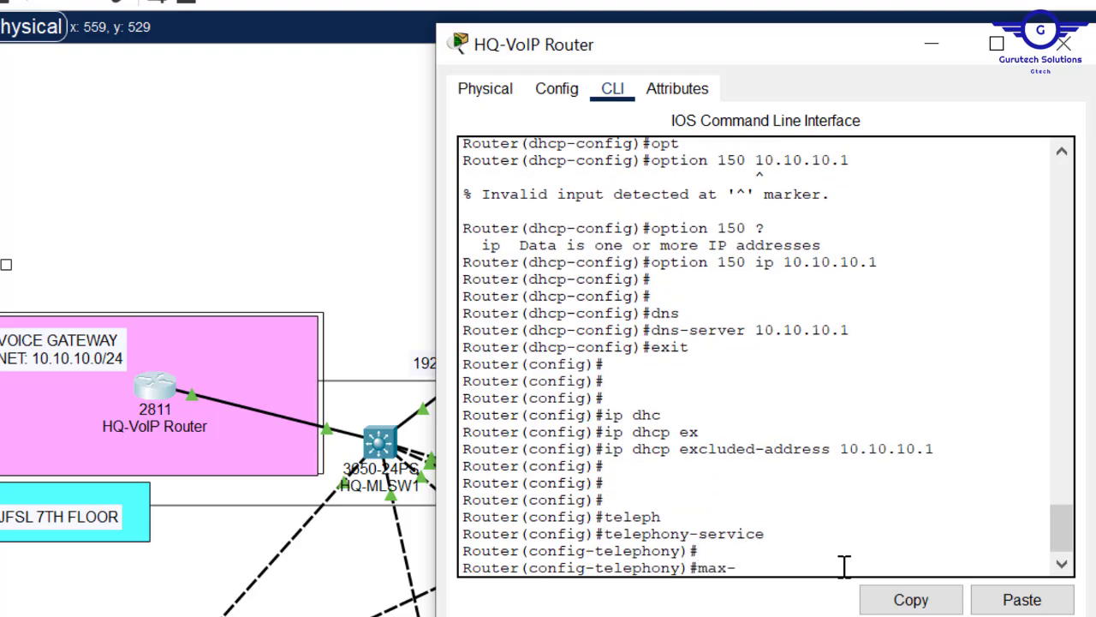
{"action": "type", "text": "e"}
{"action": "key", "text": "Tab"}
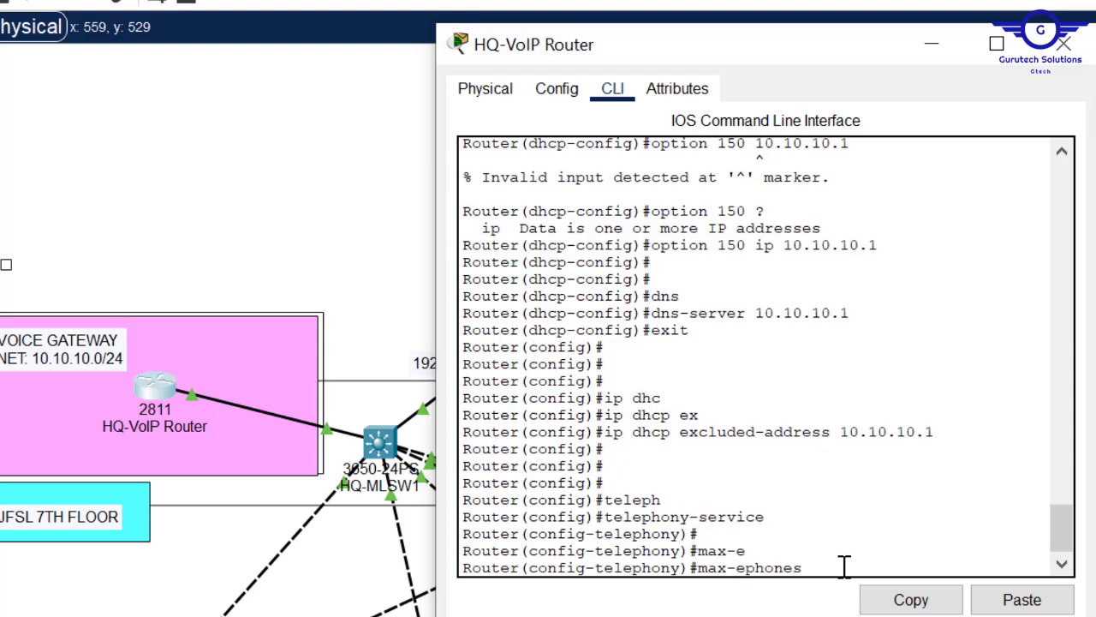
{"action": "type", "text": "30"}
{"action": "key", "text": "BackSpace"}
{"action": "key", "text": "BackSpace"}
{"action": "type", "text": "20"}
{"action": "key", "text": "Return"}
- Set max-dn to 20 under telephony-service
{"action": "type", "text": "max-"}
{"action": "key", "text": "Tab"}
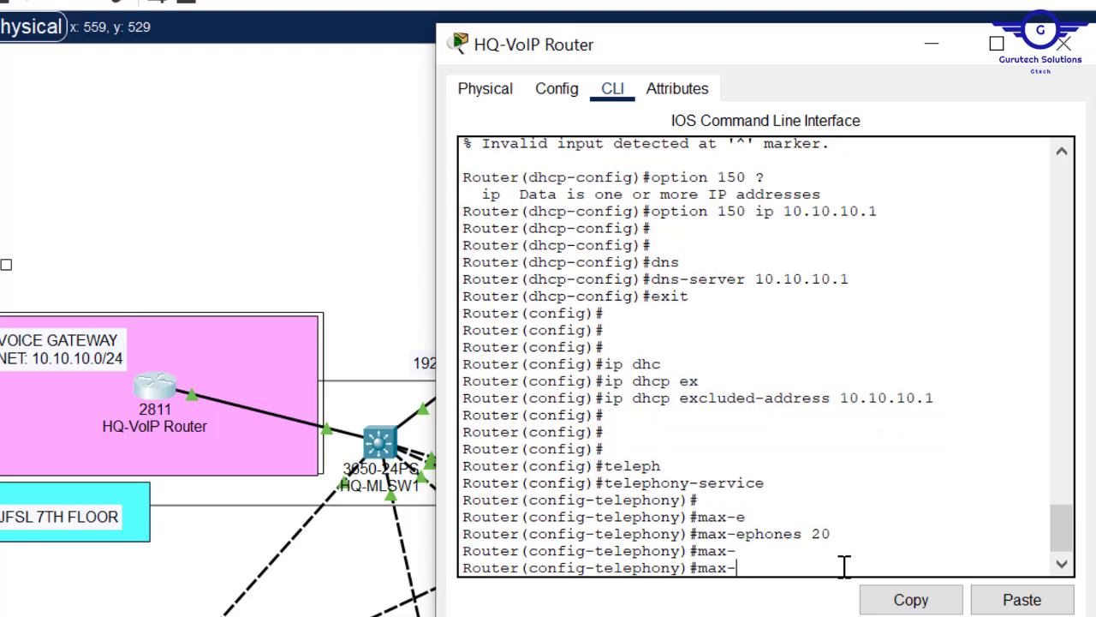
{"action": "type", "text": "dn"}
{"action": "key", "text": "Tab"}
{"action": "type", "text": "20"}
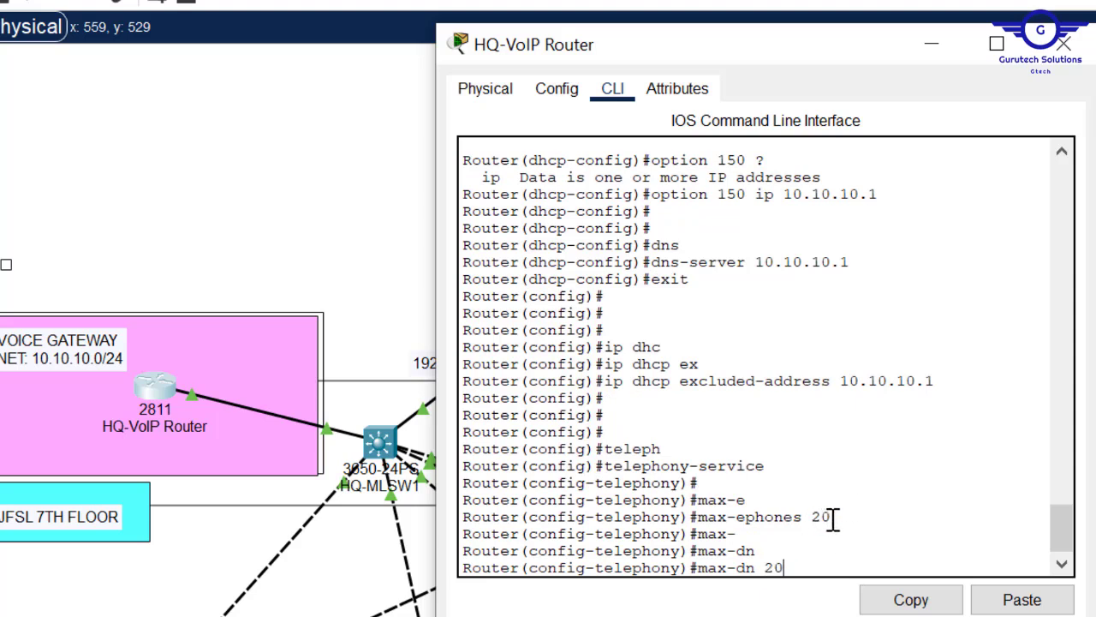
{"action": "left_click_drag", "start_coordinate": [841, 518], "coordinate": [690, 517]}
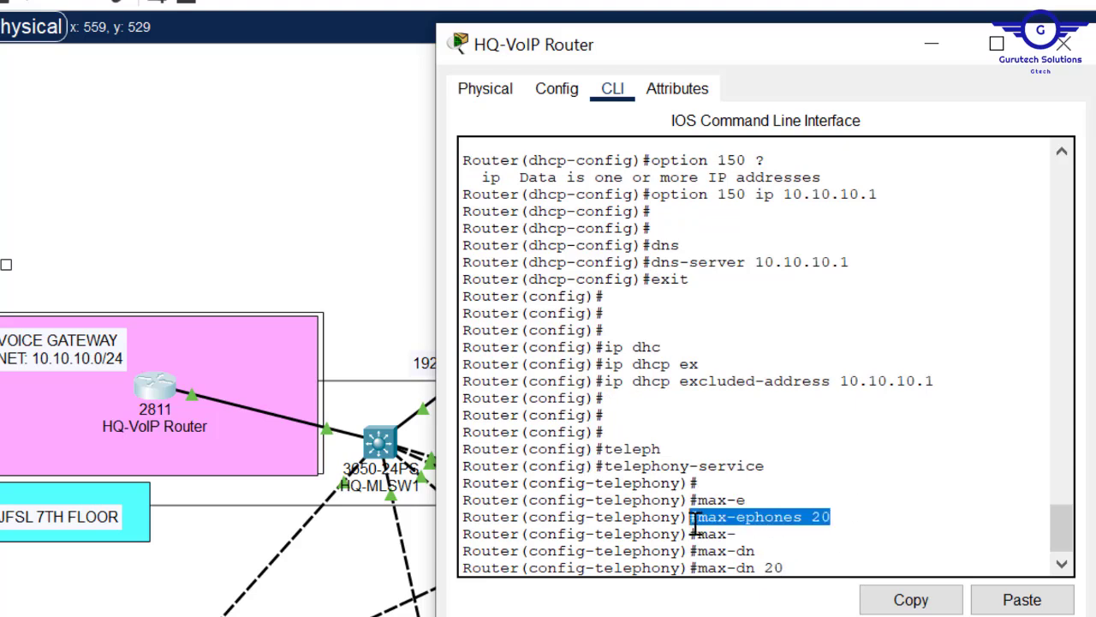
{"action": "left_click", "coordinate": [847, 518]}
{"action": "left_click_drag", "start_coordinate": [783, 568], "coordinate": [700, 574]}
{"action": "key", "text": "Return"}
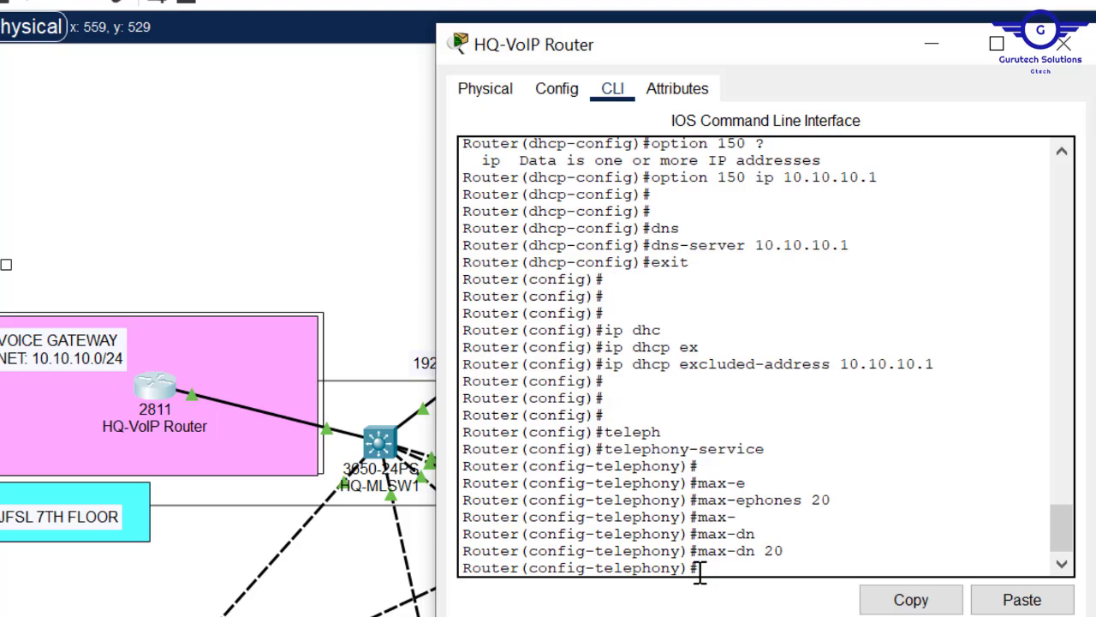
{"action": "key", "text": "Return"}
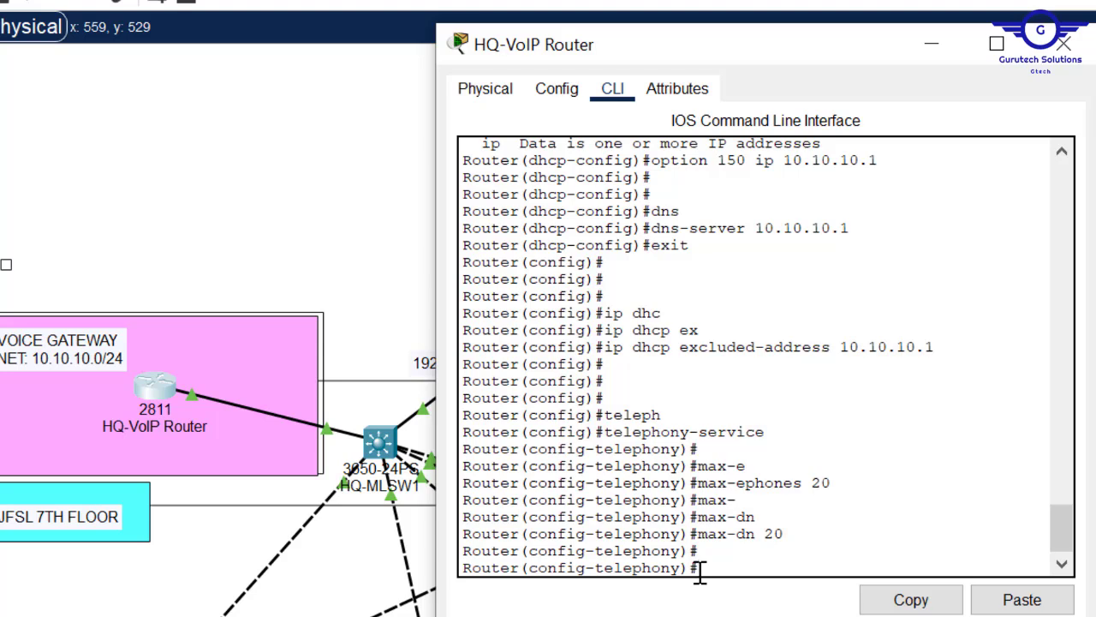
- Set the telephony ip source-address to 10.10.10.1 port 2000
{"action": "type", "text": "ip sour"}
{"action": "key", "text": "Tab"}
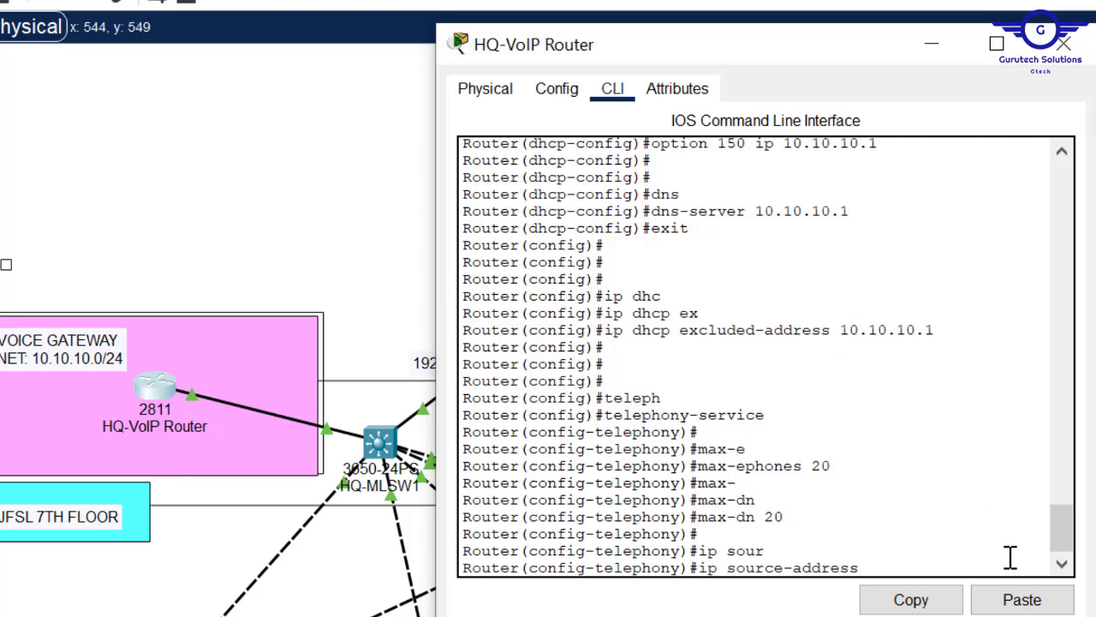
{"action": "left_click", "coordinate": [1024, 601]}
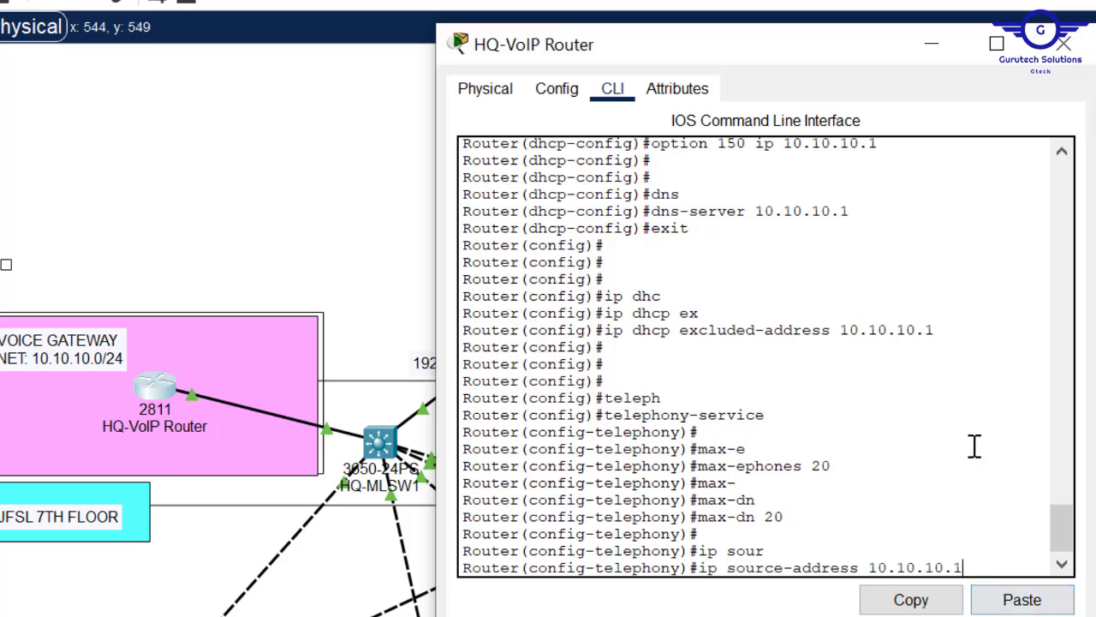
{"action": "type", "text": "por"}
{"action": "key", "text": "Tab"}
{"action": "type", "text": "2000"}
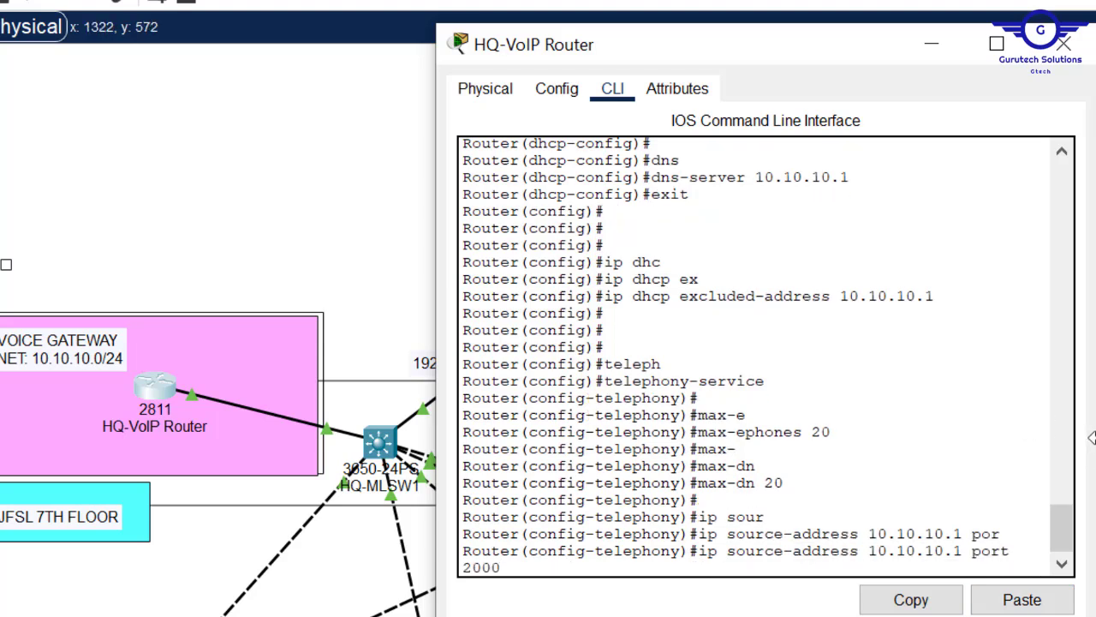
{"action": "left_click_drag", "start_coordinate": [1090, 420], "coordinate": [1095, 421]}
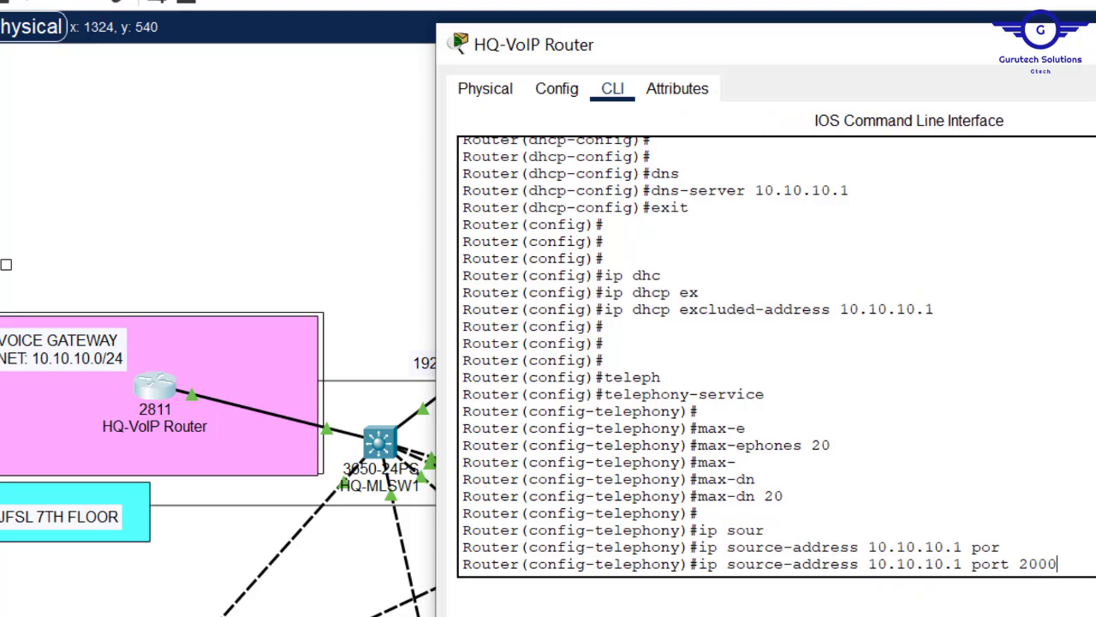
{"action": "key", "text": "Return"}
- Auto-assign directory numbers 1 to 20, then exit telephony-service
{"action": "type", "text": "aut"}
{"action": "key", "text": "Tab"}
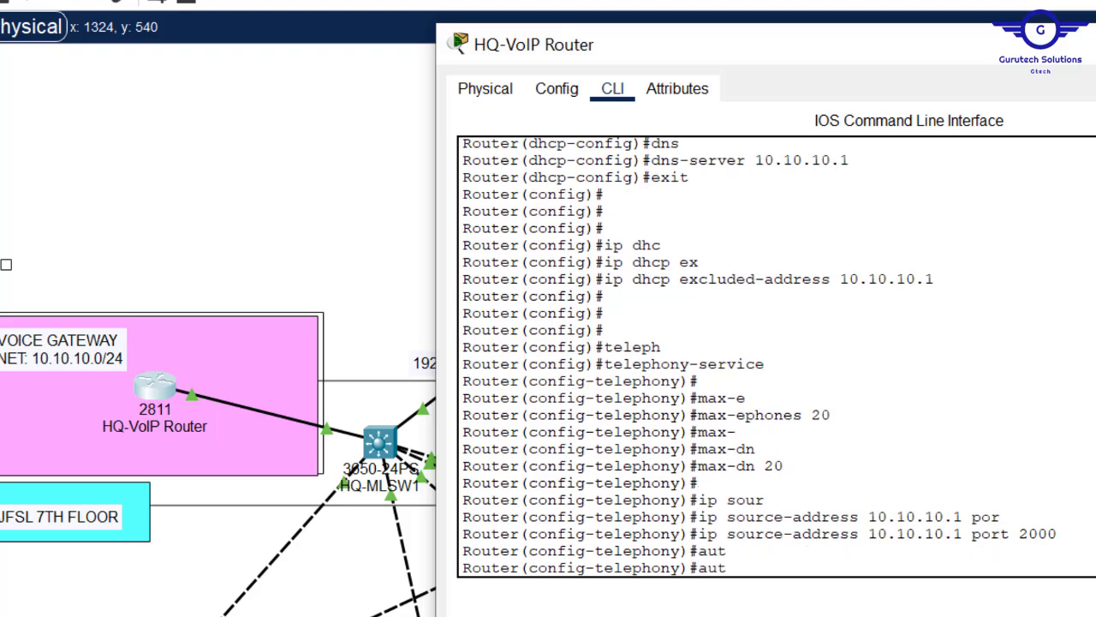
{"action": "type", "text": "o-a"}
{"action": "key", "text": "Tab"}
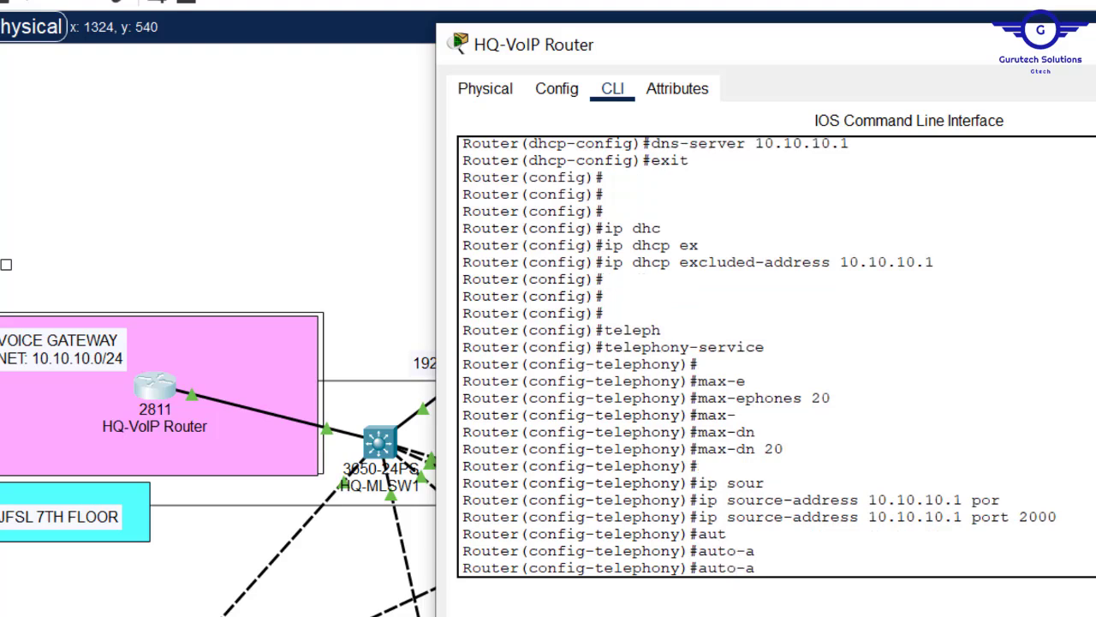
{"action": "key", "text": "BackSpace"}
{"action": "type", "text": "ass"}
{"action": "key", "text": "Tab"}
{"action": "type", "text": "1"}
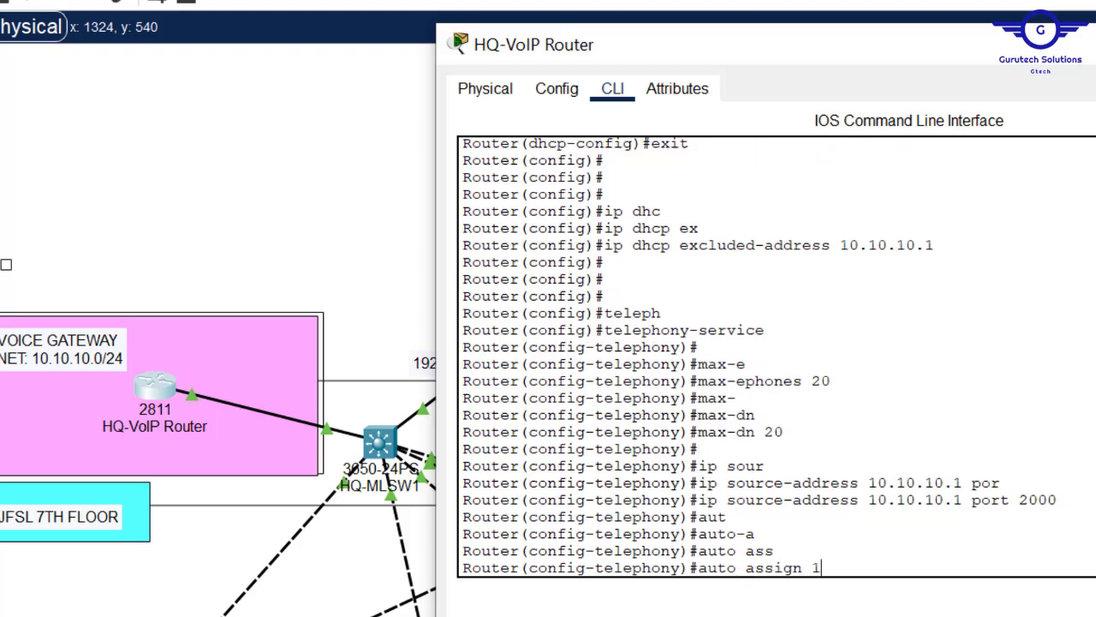
{"action": "type", "text": " to 20"}
{"action": "key", "text": "Return"}
{"action": "type", "text": "exit"}
{"action": "key", "text": "Return"}
{"action": "key", "text": "Return"}
{"action": "key", "text": "Return"}
{"action": "key", "text": "Return"}
{"action": "key", "text": "Return"}
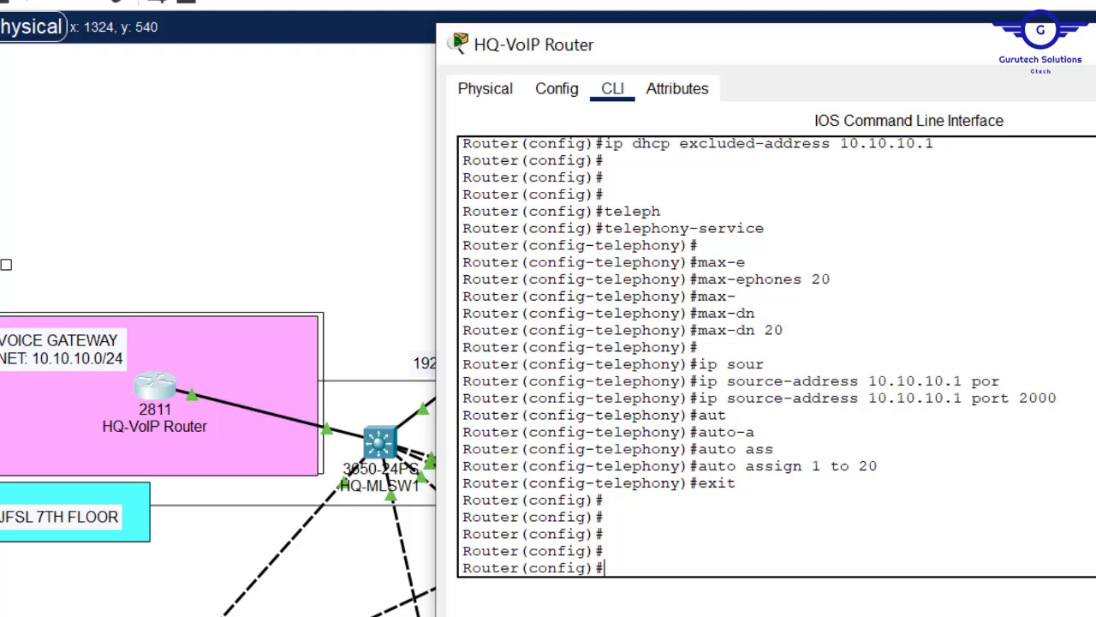
- Create ephone-dn 1 and begin entering its number command
{"action": "type", "text": "ephone"}
{"action": "type", "text": "-d"}
{"action": "key", "text": "Tab"}
{"action": "type", "text": "1"}
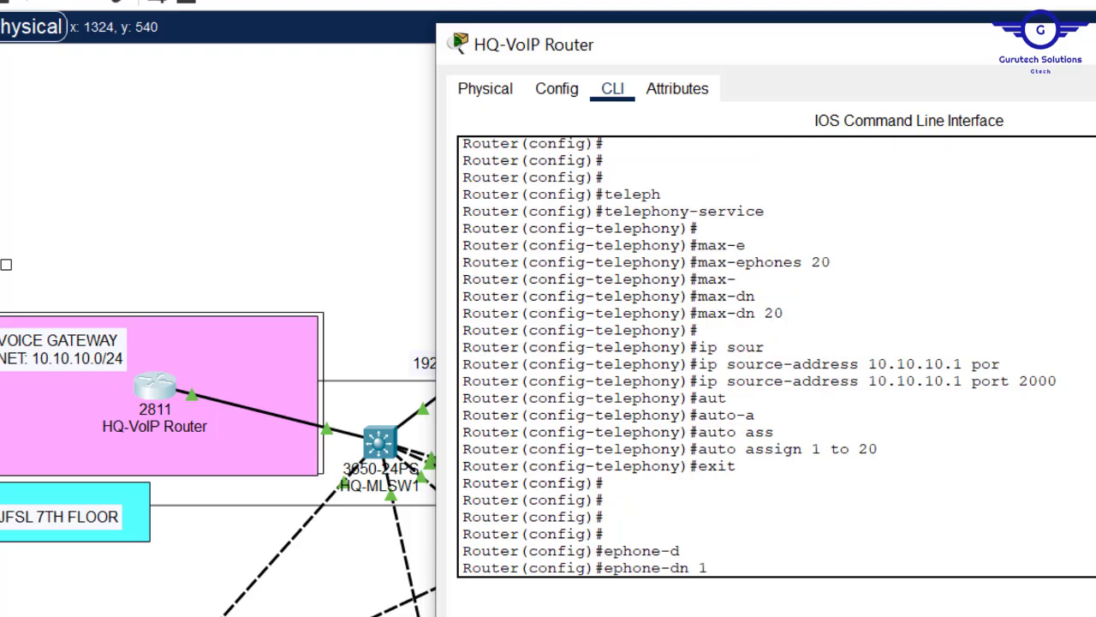
{"action": "key", "text": "Return"}
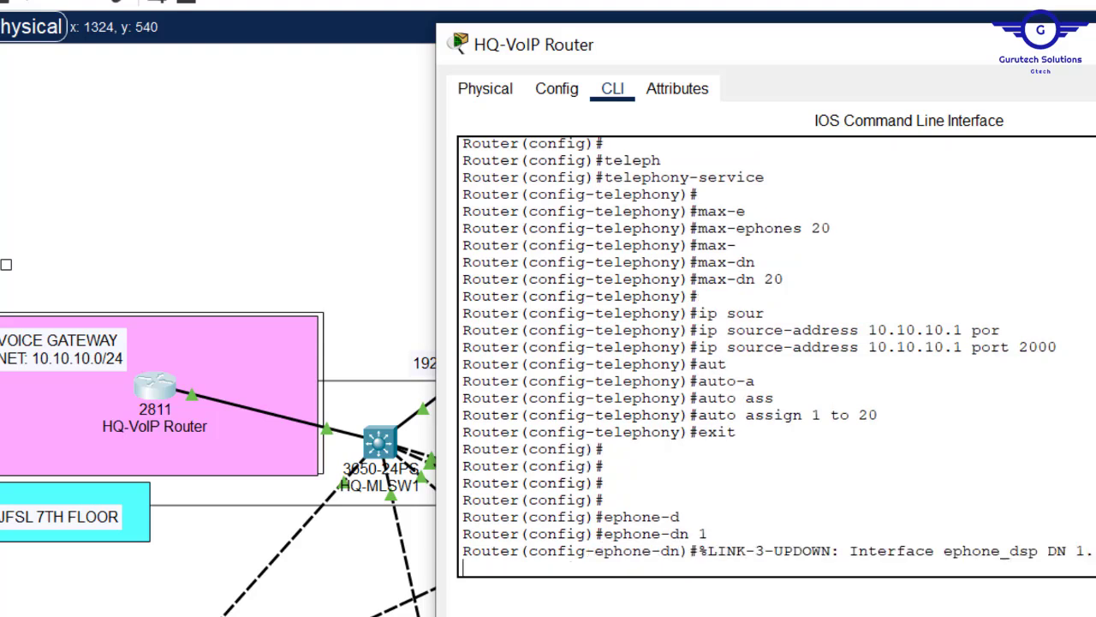
{"action": "key", "text": "Return"}
{"action": "key", "text": "Return"}
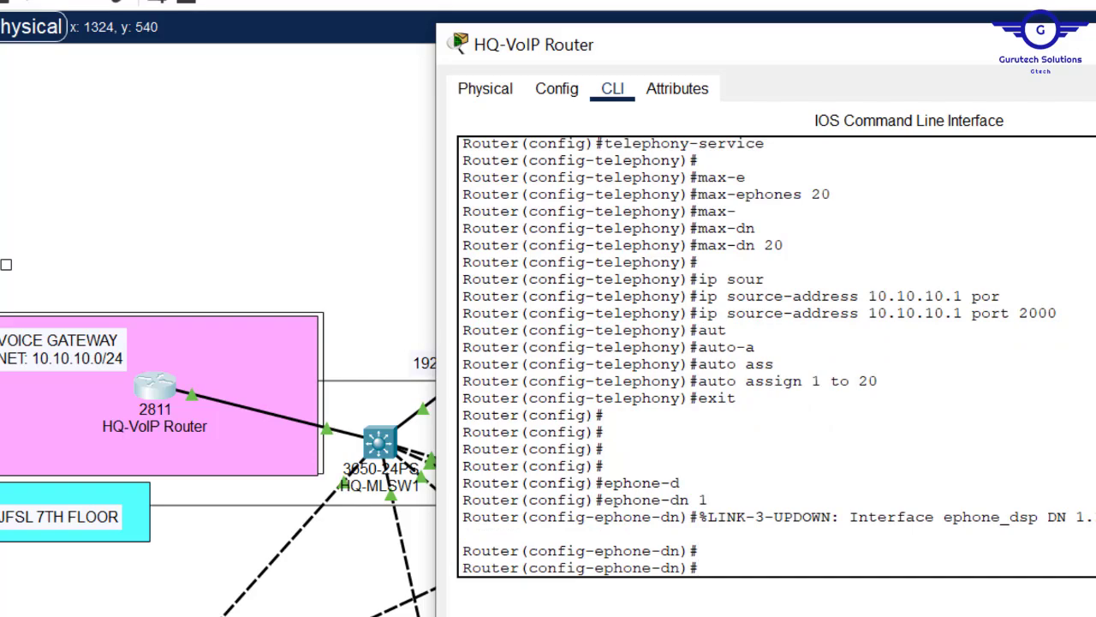
{"action": "type", "text": "numb"}
{"action": "key", "text": "Tab"}
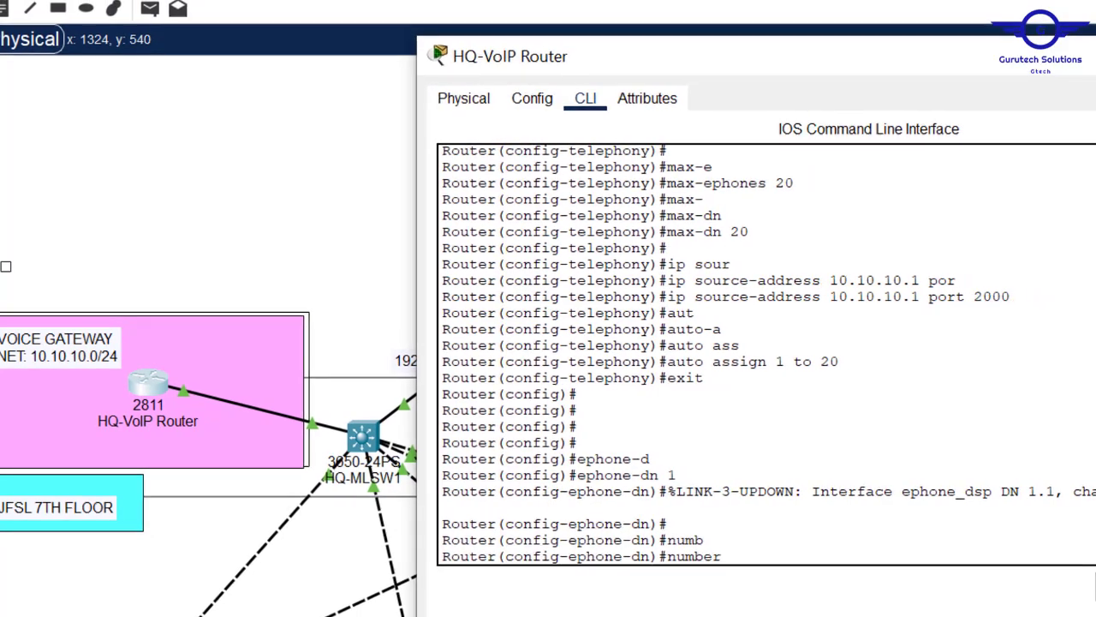
{"action": "left_click", "coordinate": [598, 615]}
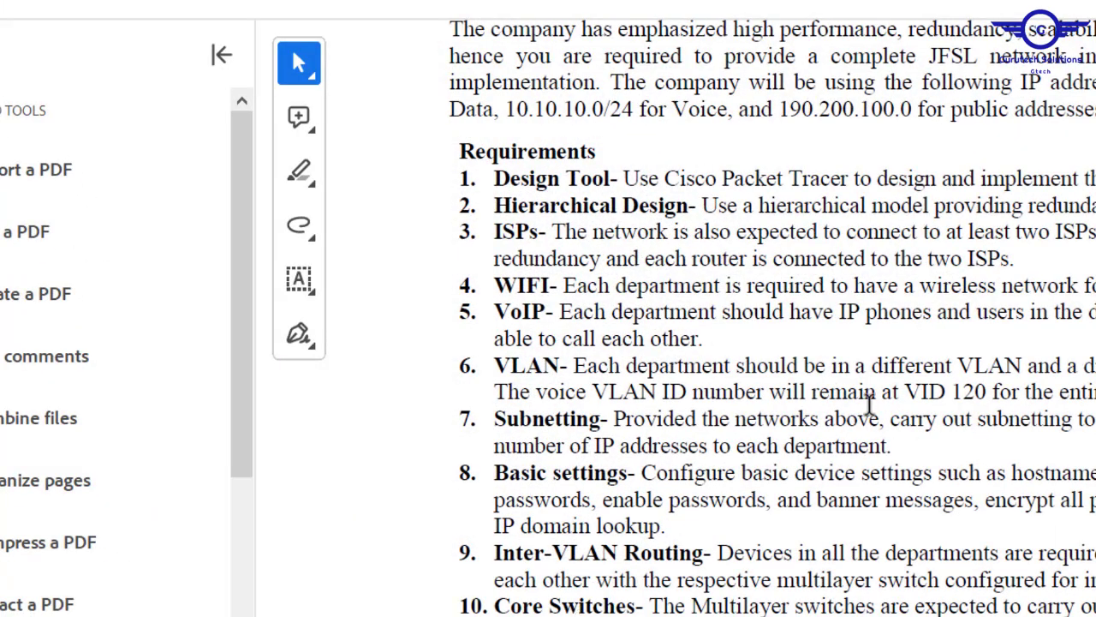
- Scroll the requirements PDF to item 14's (4..) number format, then return to Packet Tracer
{"action": "scroll", "coordinate": [872, 509], "scroll_direction": "down", "scroll_amount": 10}
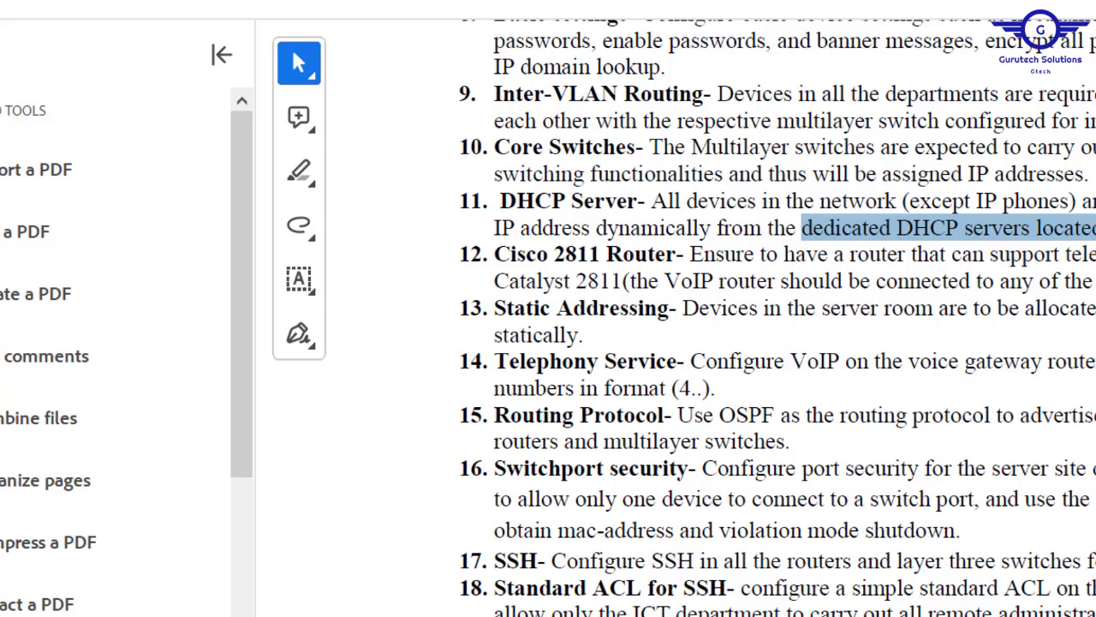
{"action": "key", "text": "alt+Tab"}
- Give directory number 1 extension 401 and directory number 2 extension 402
{"action": "type", "text": "401"}
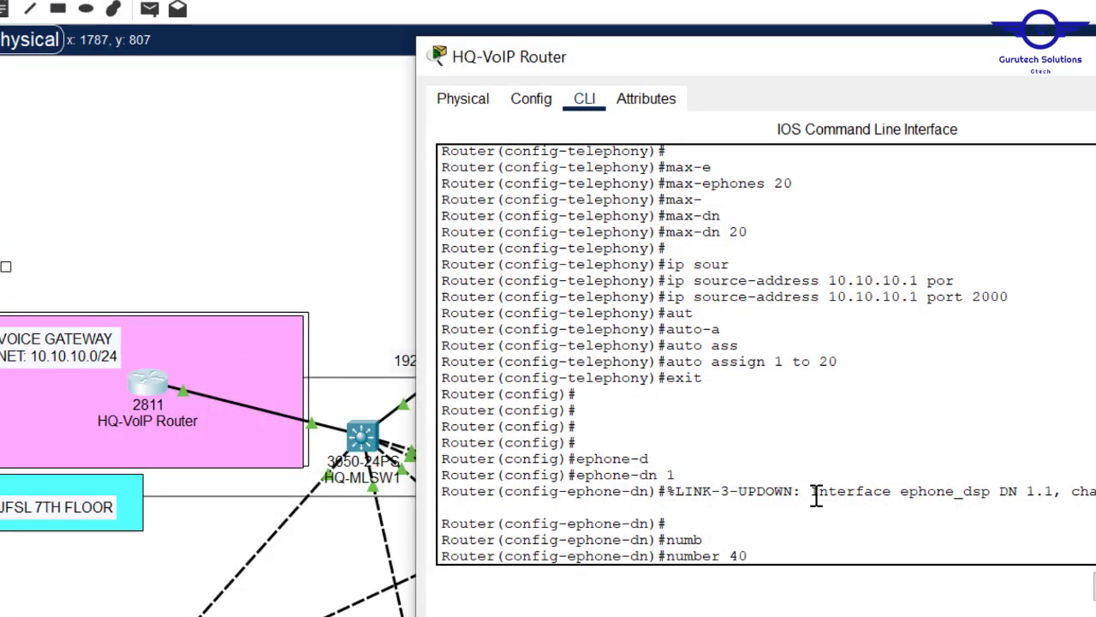
{"action": "key", "text": "Return"}
{"action": "type", "text": "ex"}
{"action": "key", "text": "Return"}
{"action": "type", "text": "ex"}
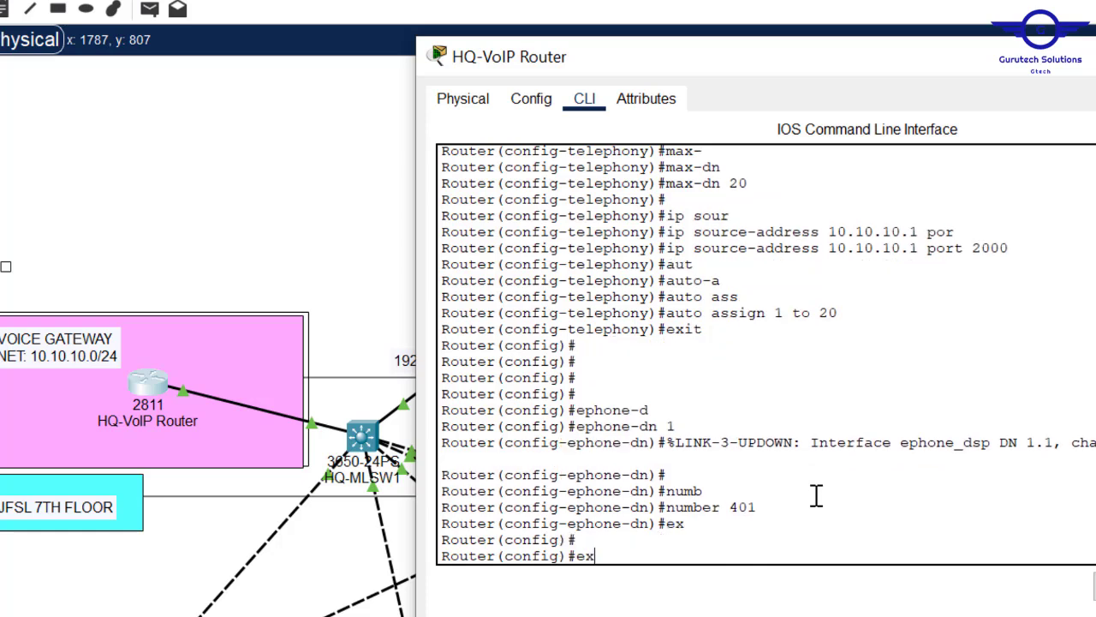
{"action": "key", "text": "Up"}
{"action": "key", "text": "Up"}
{"action": "key", "text": "Up"}
{"action": "key", "text": "BackSpace"}
{"action": "type", "text": "2"}
{"action": "key", "text": "Return"}
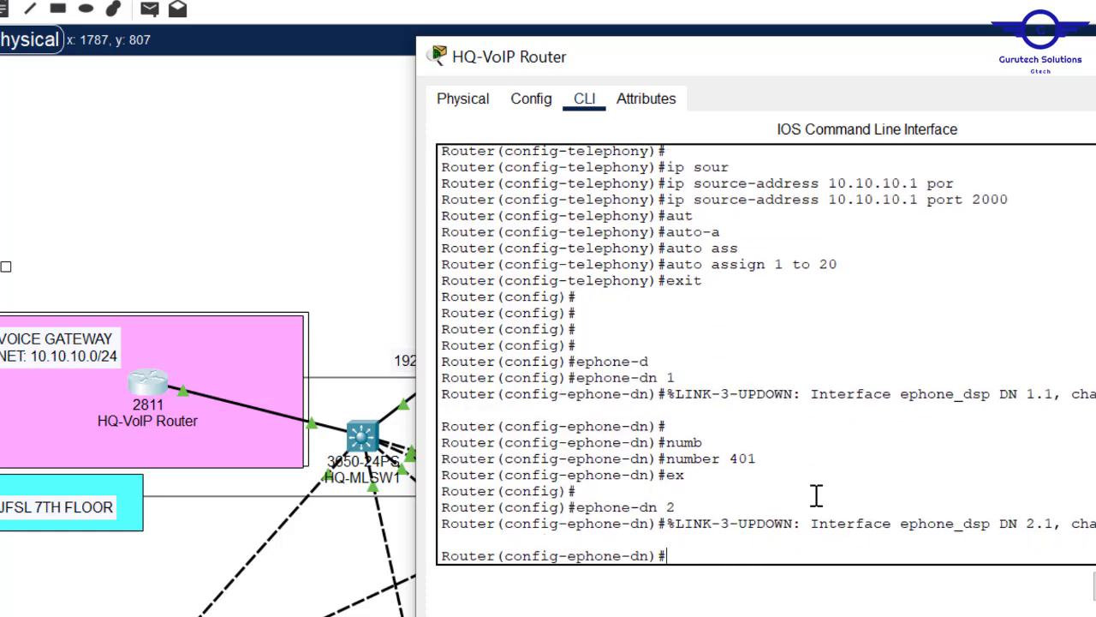
{"action": "key", "text": "Up"}
{"action": "key", "text": "Up"}
{"action": "key", "text": "Up"}
{"action": "key", "text": "BackSpace"}
{"action": "type", "text": "2"}
{"action": "key", "text": "Return"}
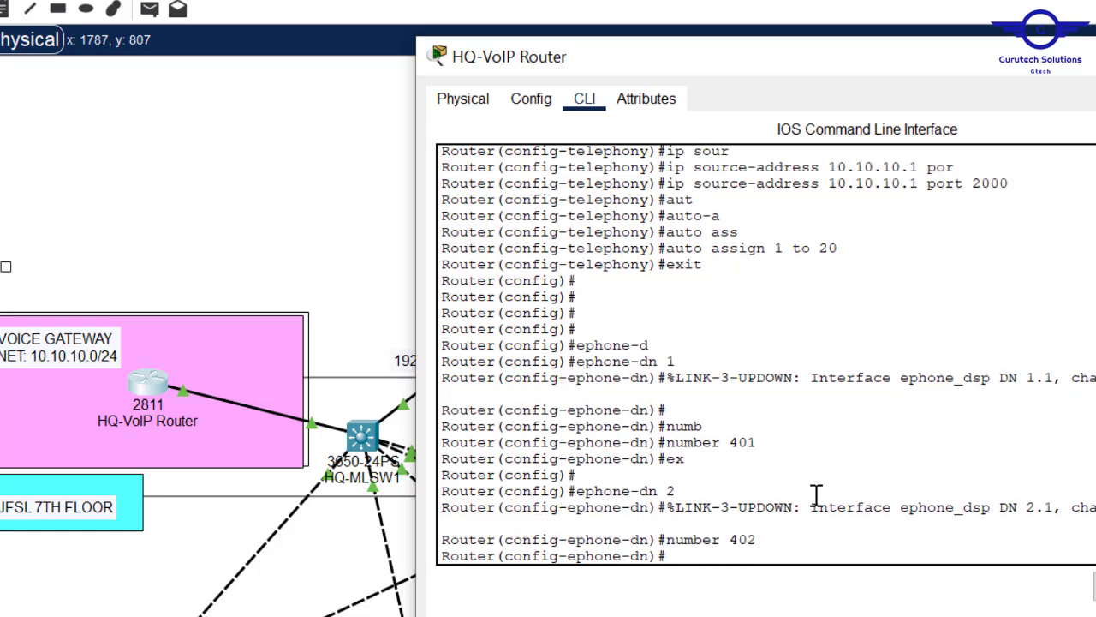
{"action": "type", "text": "ex"}
{"action": "key", "text": "Return"}
{"action": "key", "text": "Return"}
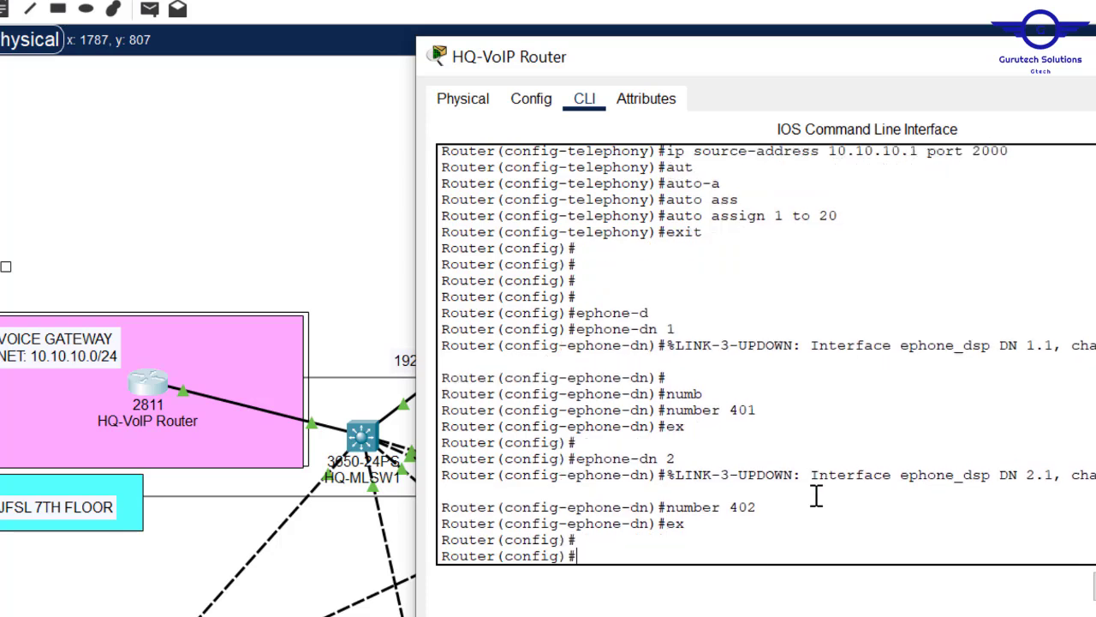
- Create ephone-dn 3 with number 403 by editing recalled commands
{"action": "key", "text": "Up"}
{"action": "key", "text": "Up"}
{"action": "key", "text": "Up"}
{"action": "key", "text": "BackSpace"}
{"action": "type", "text": "3"}
{"action": "key", "text": "Return"}
{"action": "key", "text": "Up"}
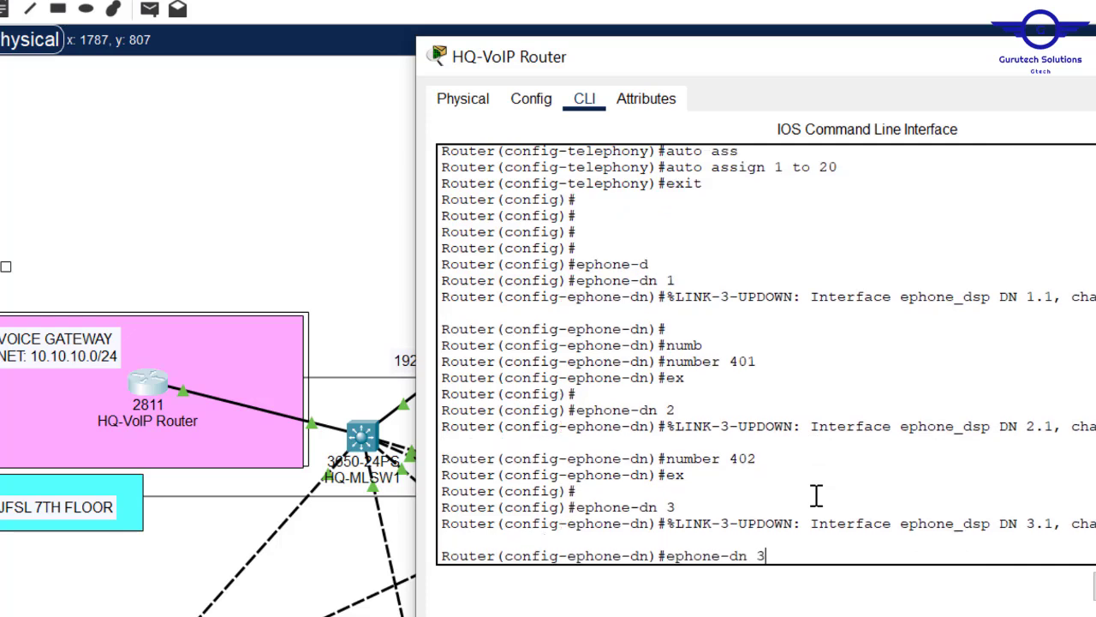
{"action": "key", "text": "Up"}
{"action": "key", "text": "Up"}
{"action": "key", "text": "BackSpace"}
{"action": "type", "text": "3"}
{"action": "key", "text": "Return"}
{"action": "type", "text": "ex"}
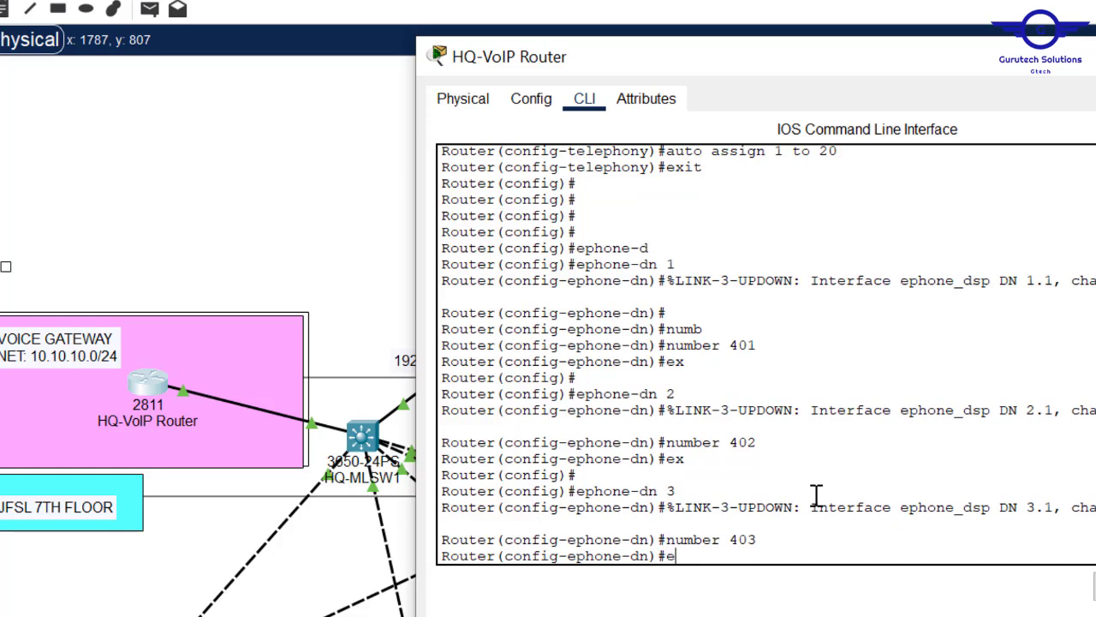
{"action": "key", "text": "Return"}
{"action": "key", "text": "Return"}
{"action": "key", "text": "Return"}
- Create ephone-dn 4 with number 404
{"action": "key", "text": "Up"}
{"action": "key", "text": "Up"}
{"action": "key", "text": "Up"}
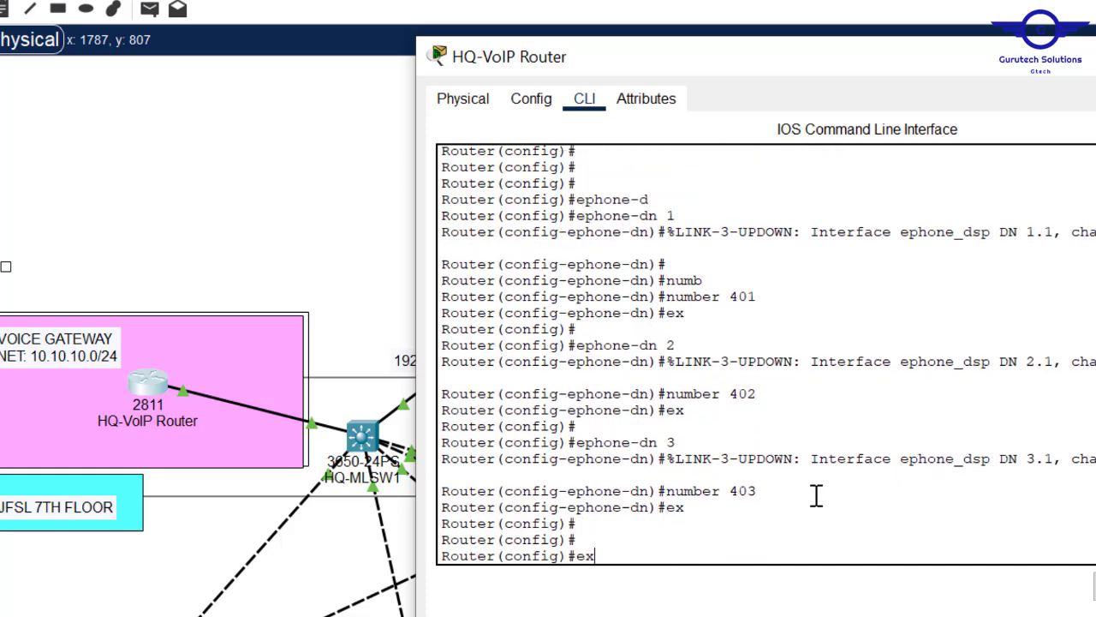
{"action": "key", "text": "BackSpace"}
{"action": "type", "text": "4"}
{"action": "key", "text": "Return"}
{"action": "key", "text": "Return"}
{"action": "key", "text": "Up"}
{"action": "key", "text": "Up"}
{"action": "key", "text": "Up"}
{"action": "key", "text": "BackSpace"}
{"action": "type", "text": "4"}
{"action": "key", "text": "Return"}
{"action": "type", "text": "ex"}
- Create ephone-dn 5 with number 405
{"action": "key", "text": "Return"}
{"action": "key", "text": "Return"}
{"action": "key", "text": "Return"}
{"action": "key", "text": "Up"}
{"action": "key", "text": "Up"}
{"action": "key", "text": "Up"}
{"action": "key", "text": "BackSpace"}
{"action": "type", "text": "5"}
{"action": "key", "text": "Return"}
{"action": "key", "text": "Up"}
{"action": "key", "text": "Up"}
{"action": "key", "text": "Up"}
{"action": "key", "text": "BackSpace"}
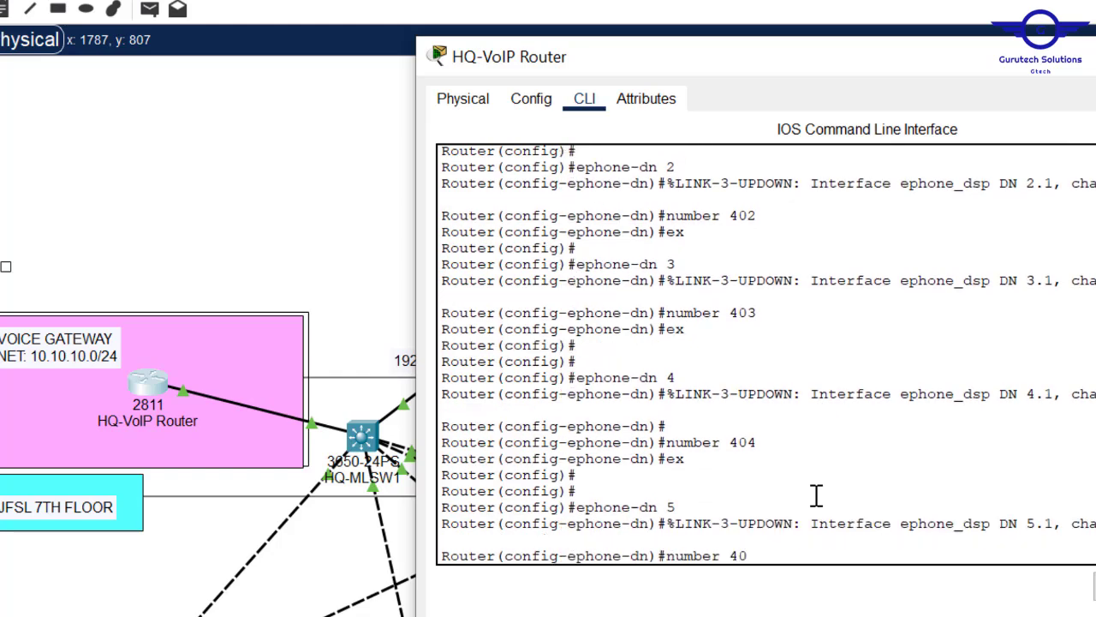
{"action": "type", "text": "5"}
{"action": "key", "text": "Return"}
{"action": "key", "text": "Up"}
{"action": "key", "text": "Up"}
{"action": "key", "text": "Up"}
{"action": "key", "text": "Return"}
{"action": "key", "text": "Return"}
- Create ephone-dn 6 and 7 with numbers 406 and 407
{"action": "key", "text": "Up"}
{"action": "key", "text": "Up"}
{"action": "key", "text": "Up"}
{"action": "key", "text": "BackSpace"}
{"action": "type", "text": "6"}
{"action": "key", "text": "Return"}
{"action": "key", "text": "Up"}
{"action": "key", "text": "Up"}
{"action": "key", "text": "Up"}
{"action": "key", "text": "Up"}
{"action": "key", "text": "Down"}
{"action": "key", "text": "BackSpace"}
{"action": "type", "text": "6"}
{"action": "key", "text": "Return"}
{"action": "key", "text": "Up"}
{"action": "key", "text": "Up"}
{"action": "key", "text": "Up"}
{"action": "key", "text": "Return"}
{"action": "key", "text": "Return"}
{"action": "key", "text": "Return"}
- Create ephone-dn 8 and 9 with numbers 408 and 409
{"action": "key", "text": "Up"}
{"action": "key", "text": "Up"}
{"action": "key", "text": "Up"}
{"action": "key", "text": "BackSpace"}
{"action": "type", "text": "7"}
{"action": "key", "text": "Return"}
{"action": "key", "text": "Return"}
{"action": "key", "text": "Up"}
{"action": "key", "text": "Up"}
{"action": "key", "text": "Up"}
{"action": "key", "text": "BackSpace"}
{"action": "key", "text": "7"}
{"action": "key", "text": "Return"}
{"action": "key", "text": "Up"}
{"action": "key", "text": "Up"}
{"action": "key", "text": "Up"}
{"action": "key", "text": "Return"}
{"action": "key", "text": "Up"}
{"action": "key", "text": "Up"}
{"action": "key", "text": "Up"}
{"action": "key", "text": "BackSpace"}
{"action": "type", "text": "8"}
{"action": "key", "text": "Return"}
{"action": "key", "text": "Return"}
{"action": "key", "text": "Up"}
{"action": "key", "text": "Up"}
{"action": "key", "text": "Up"}
{"action": "key", "text": "BackSpace"}
{"action": "type", "text": "8"}
{"action": "key", "text": "Return"}
{"action": "key", "text": "Return"}
{"action": "key", "text": "Up"}
{"action": "key", "text": "Up"}
{"action": "key", "text": "Up"}
- Give ephone-dn 10 number 410, exit, and save with do wr
{"action": "key", "text": "Return"}
{"action": "key", "text": "Return"}
{"action": "key", "text": "Up"}
{"action": "key", "text": "Up"}
{"action": "key", "text": "Up"}
{"action": "key", "text": "BackSpace"}
{"action": "type", "text": "9"}
{"action": "key", "text": "Return"}
{"action": "key", "text": "Return"}
{"action": "key", "text": "Up"}
{"action": "key", "text": "Up"}
{"action": "key", "text": "Up"}
{"action": "key", "text": "BackSpace"}
{"action": "key", "text": "9"}
{"action": "key", "text": "Return"}
{"action": "key", "text": "Return"}
{"action": "key", "text": "Up"}
{"action": "key", "text": "Up"}
{"action": "key", "text": "Up"}
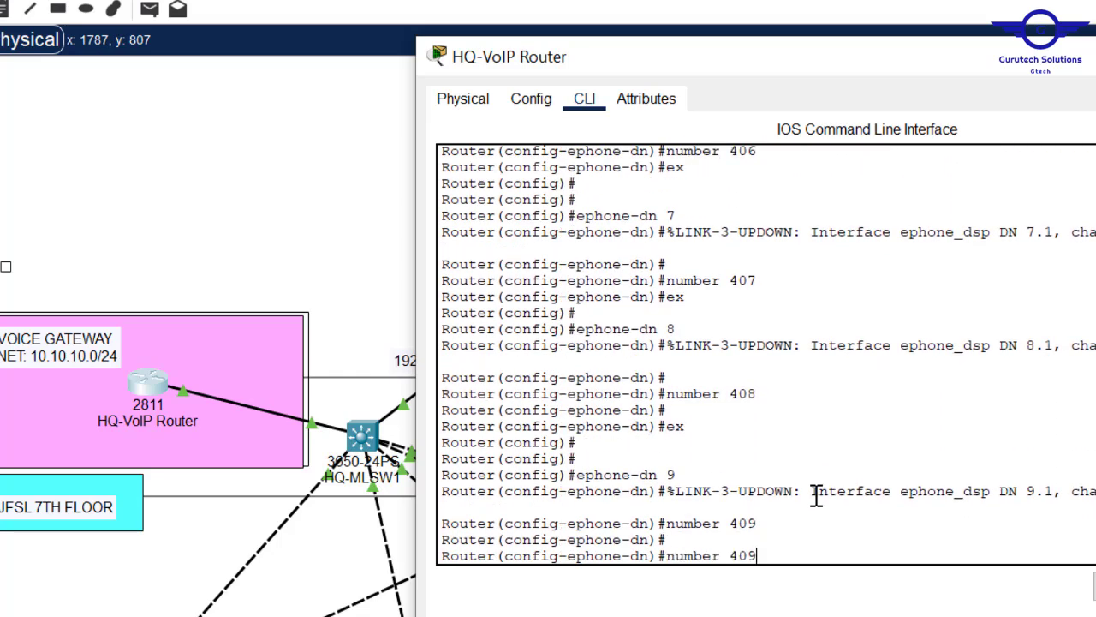
{"action": "key", "text": "Up"}
{"action": "key", "text": "BackSpace"}
{"action": "type", "text": "10"}
{"action": "key", "text": "Return"}
{"action": "key", "text": "Up"}
{"action": "key", "text": "Up"}
{"action": "key", "text": "Up"}
{"action": "key", "text": "BackSpace"}
{"action": "key", "text": "BackSpace"}
{"action": "type", "text": "10"}
{"action": "key", "text": "Return"}
{"action": "key", "text": "Return"}
{"action": "key", "text": "Return"}
{"action": "type", "text": "exit"}
{"action": "key", "text": "Return"}
{"action": "key", "text": "Return"}
{"action": "key", "text": "Return"}
{"action": "key", "text": "Return"}
{"action": "key", "text": "Return"}
{"action": "type", "text": "do "}
{"action": "type", "text": "wr"}
{"action": "key", "text": "Return"}
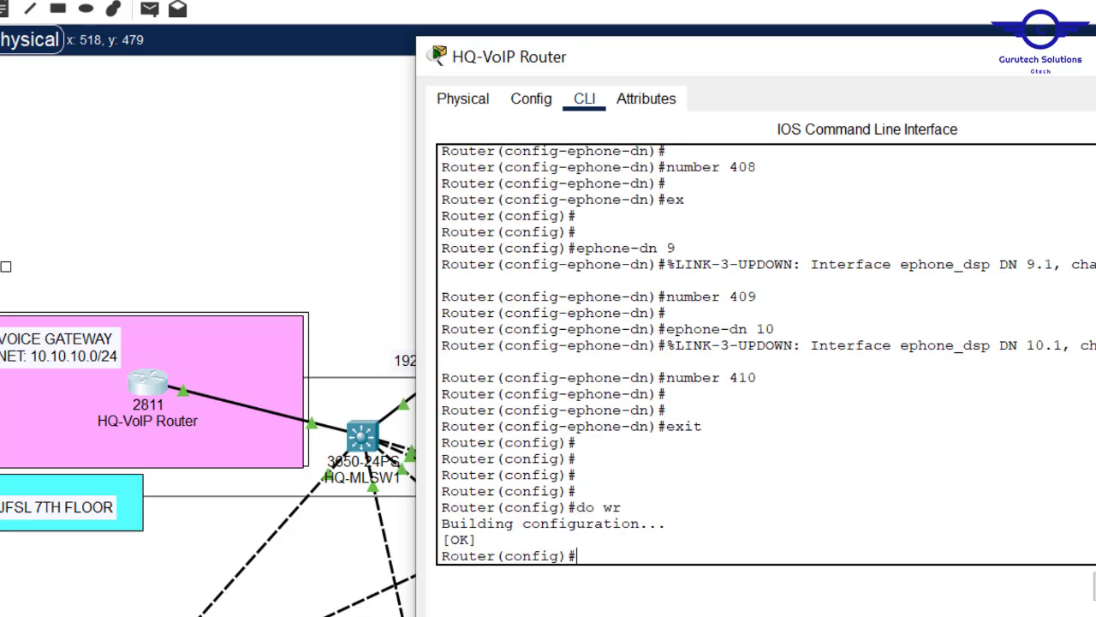
- Close the HQ-VoIP Router window and check the IP phones in the topology
{"action": "left_click", "coordinate": [1095, 57]}
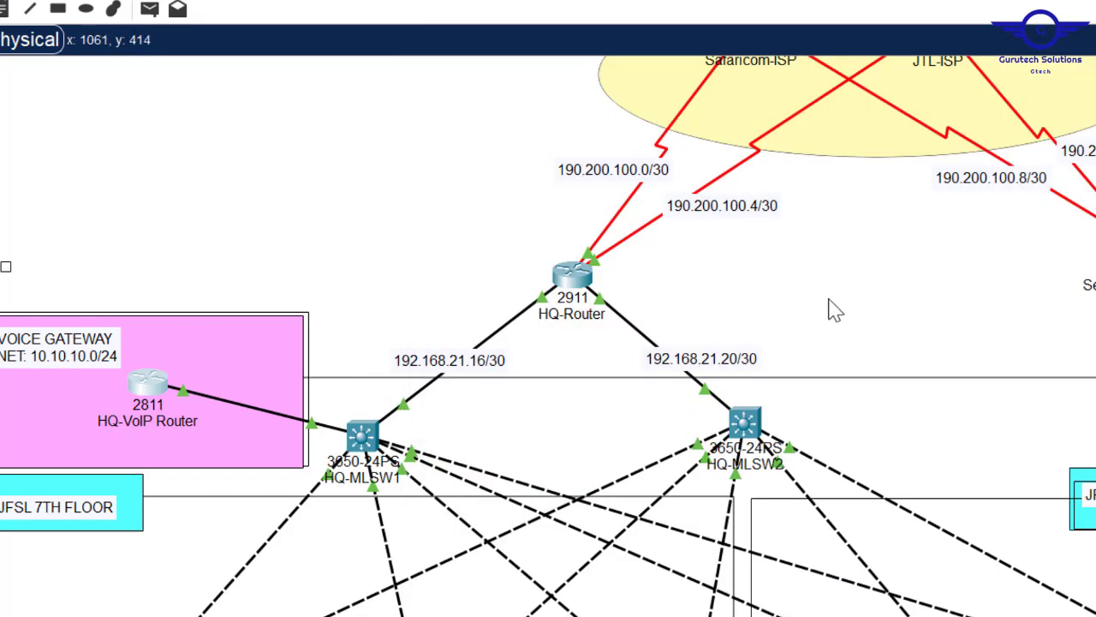
{"action": "scroll", "coordinate": [548, 336], "scroll_direction": "down", "scroll_amount": 5}
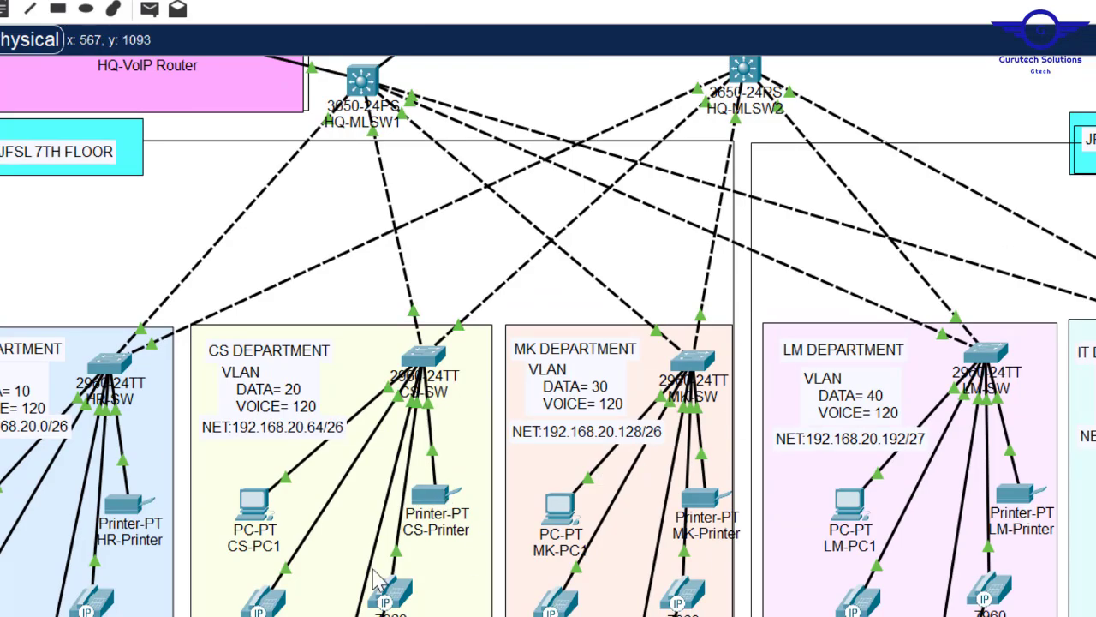
{"action": "mouse_move", "coordinate": [389, 593]}
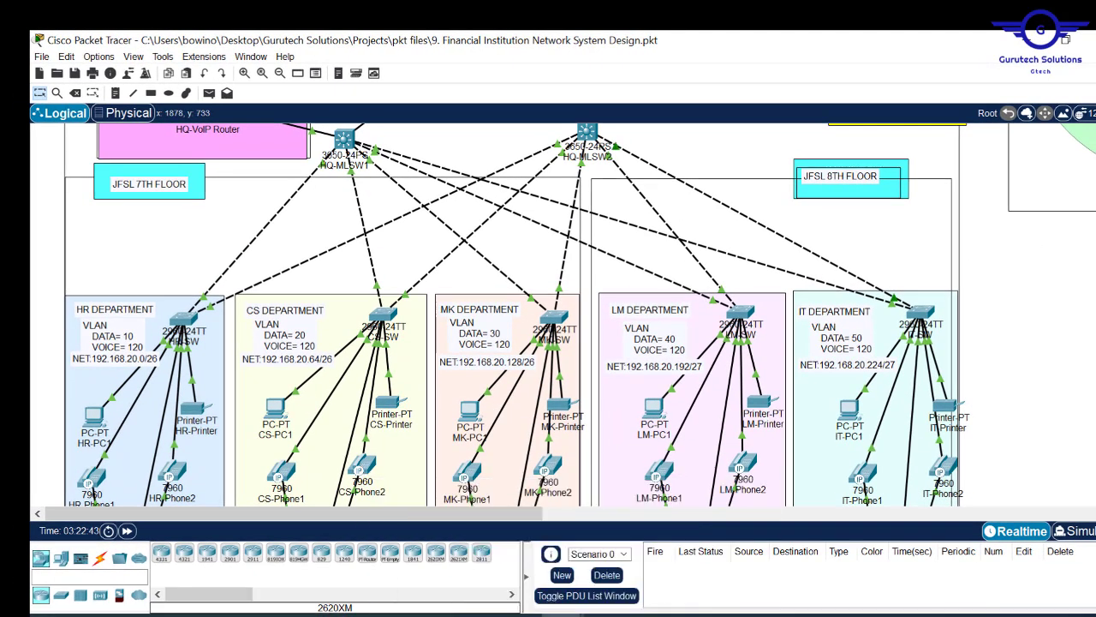
{"action": "scroll", "coordinate": [132, 329], "scroll_direction": "down", "scroll_amount": 3}
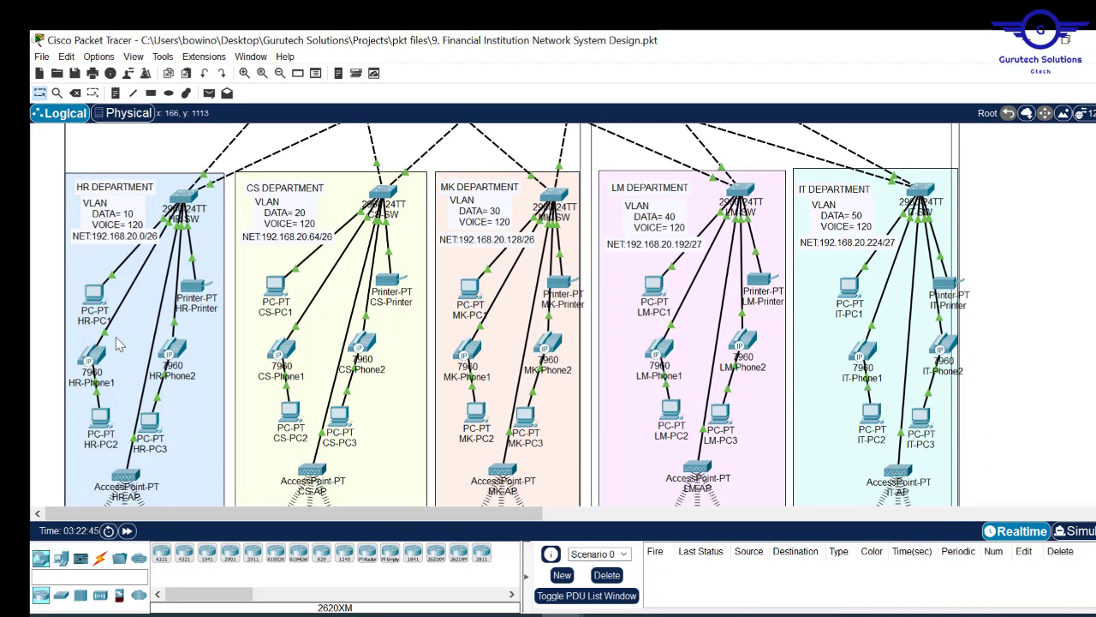
{"action": "mouse_move", "coordinate": [90, 364]}
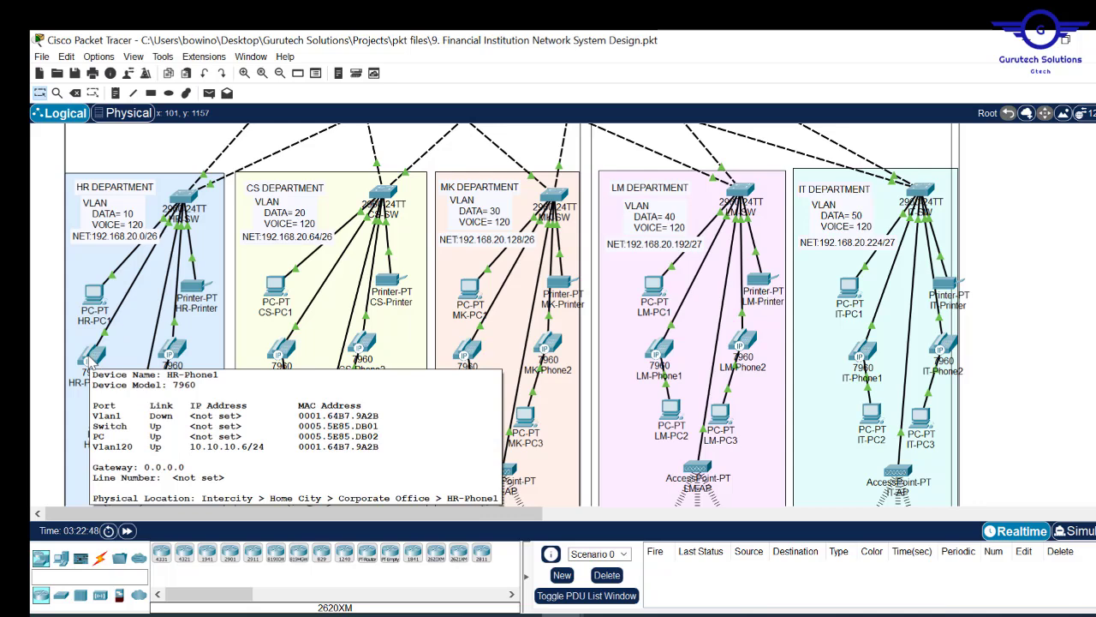
{"action": "mouse_move", "coordinate": [169, 351]}
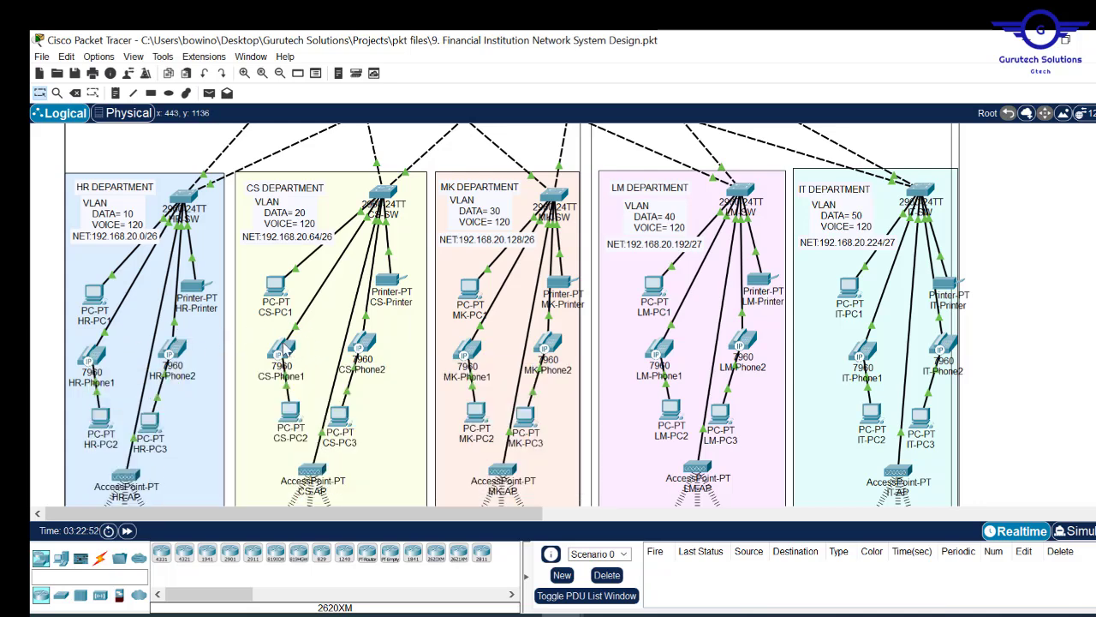
{"action": "mouse_move", "coordinate": [285, 346]}
{"action": "scroll", "coordinate": [548, 317], "scroll_direction": "up", "scroll_amount": 5}
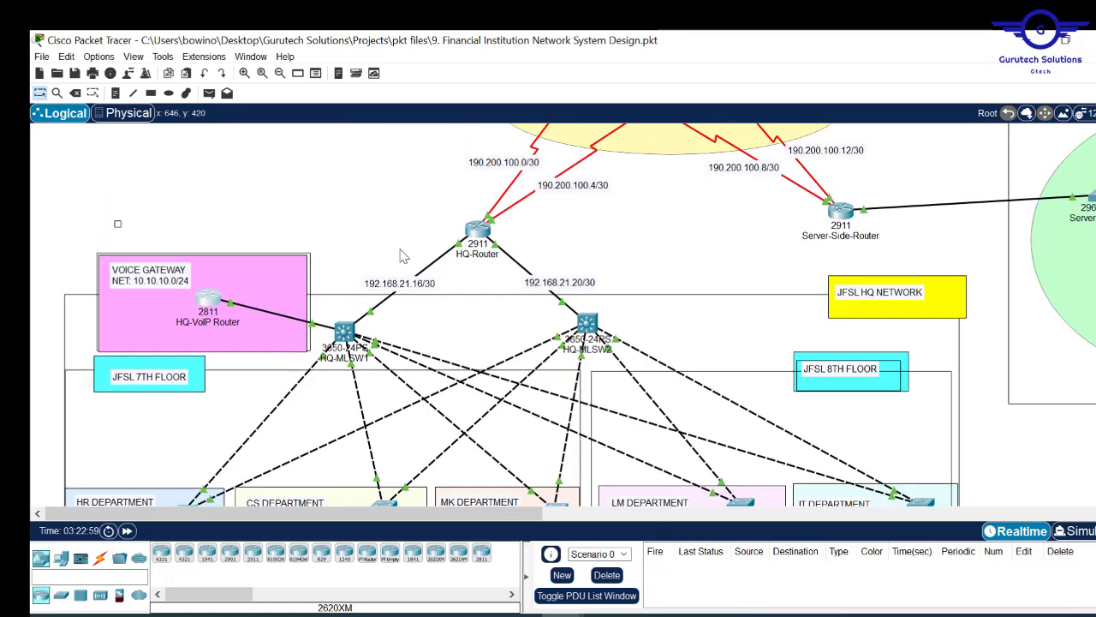
- Reopen and close HQ-VoIP Router, then bring the Config.txt notes forward
{"action": "left_click", "coordinate": [208, 301]}
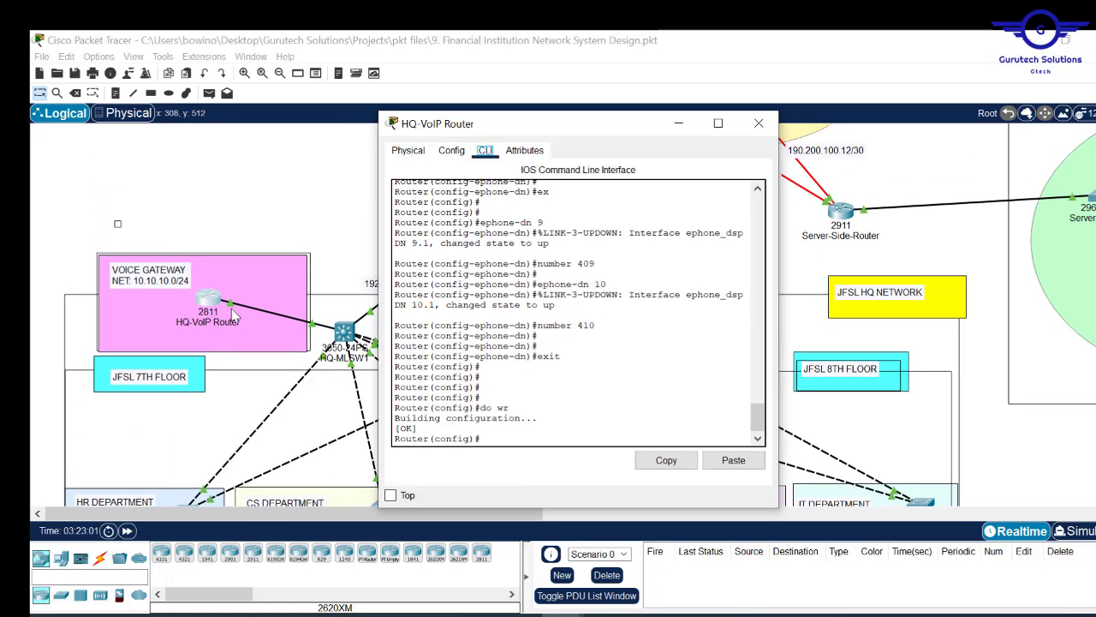
{"action": "left_click", "coordinate": [758, 125]}
{"action": "scroll", "coordinate": [758, 128], "scroll_direction": "down", "scroll_amount": 3}
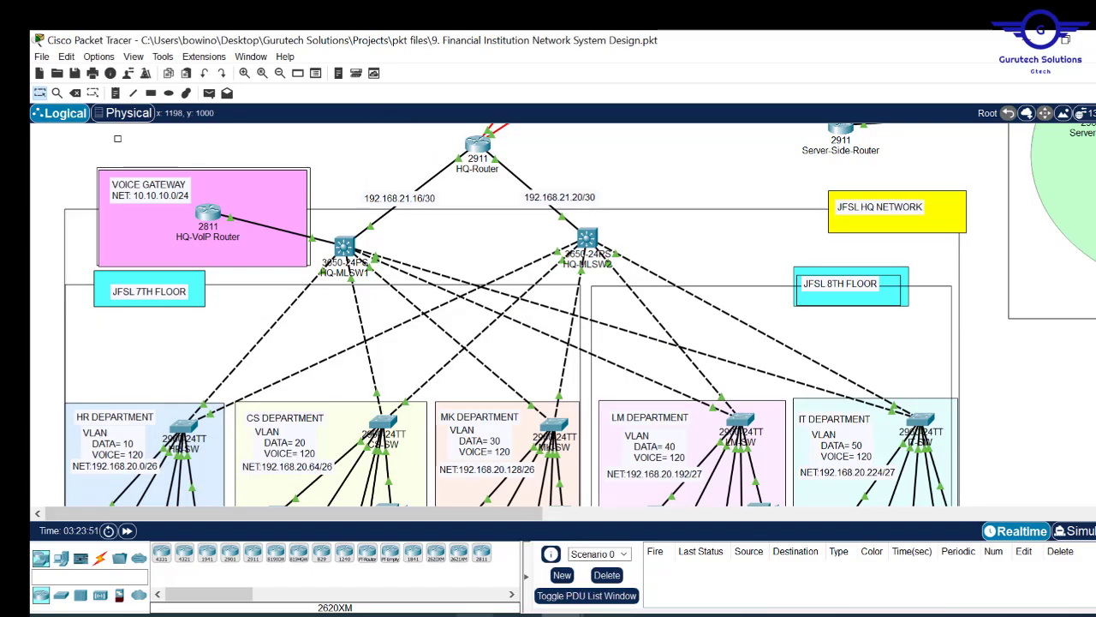
{"action": "left_click", "coordinate": [426, 584]}
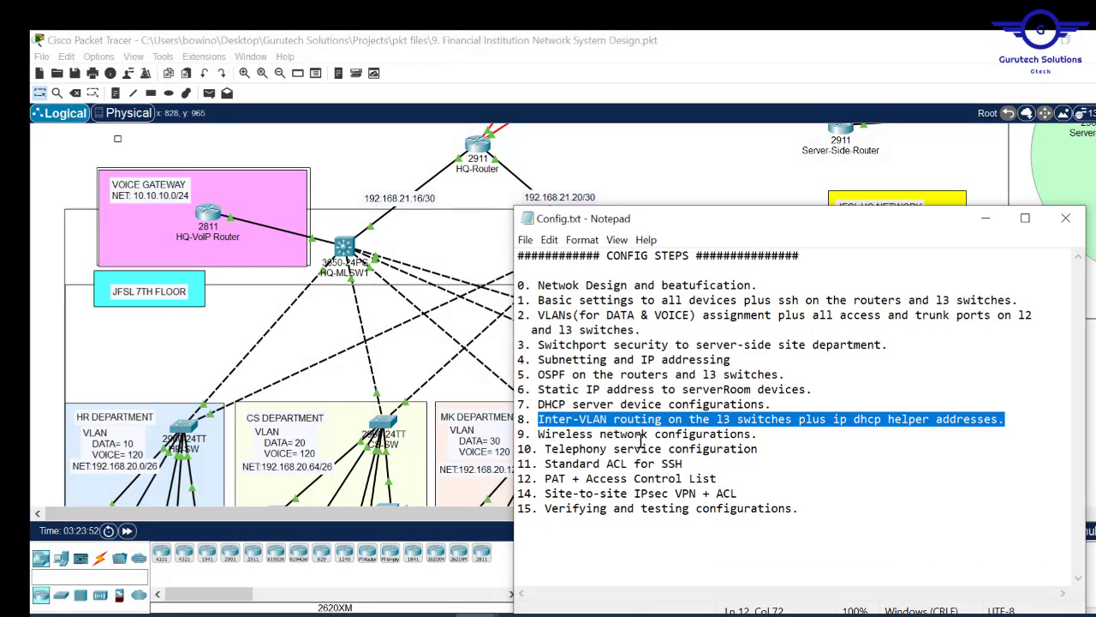
- Highlight step 11, 'Standard ACL for SSH', in Config.txt and return to the topology
{"action": "left_click_drag", "start_coordinate": [683, 463], "coordinate": [543, 463]}
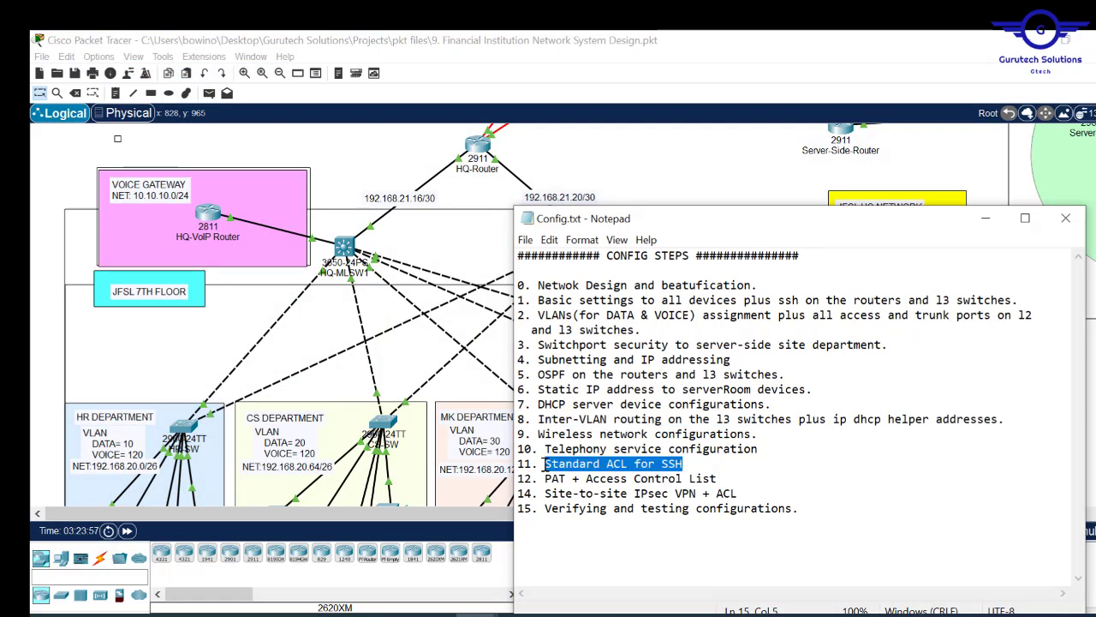
{"action": "left_click", "coordinate": [649, 179]}
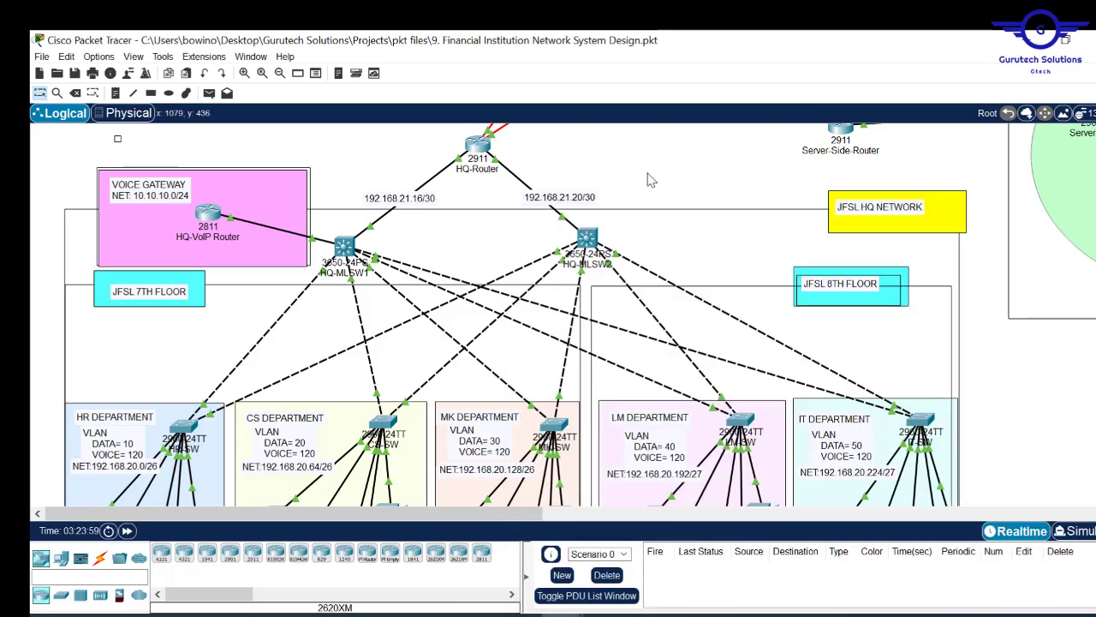
- Scroll the logical workspace to view the HR, CS, MK, LM and IT subnets
{"action": "scroll", "coordinate": [649, 180], "scroll_direction": "down", "scroll_amount": 5}
{"action": "scroll", "coordinate": [742, 191], "scroll_direction": "up", "scroll_amount": 8}
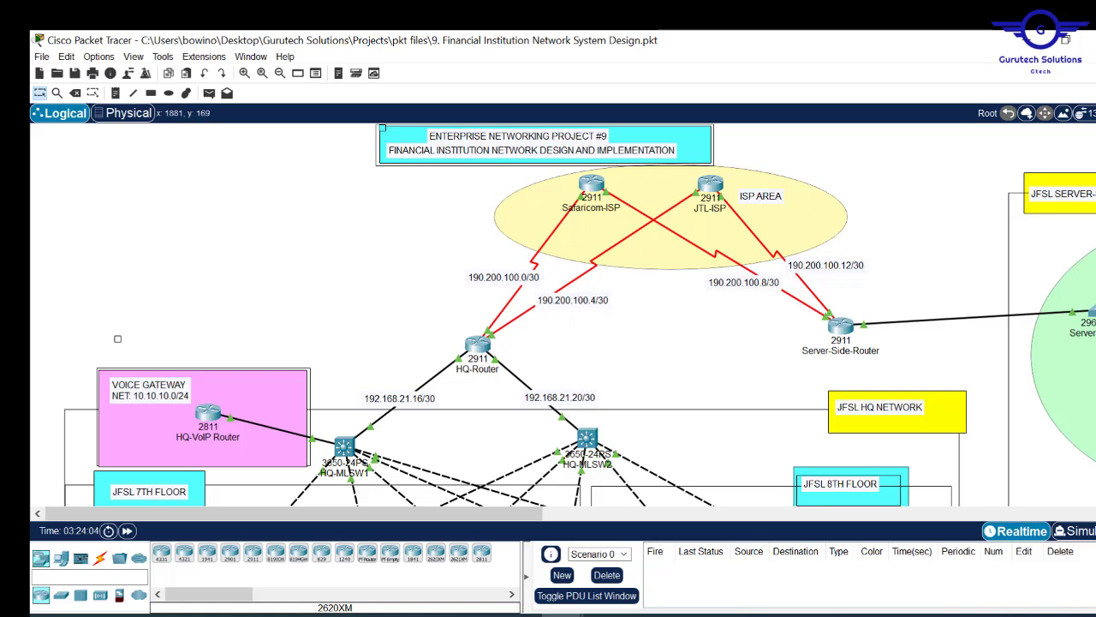
{"action": "scroll", "coordinate": [911, 349], "scroll_direction": "down", "scroll_amount": 2}
{"action": "scroll", "coordinate": [517, 315], "scroll_direction": "down", "scroll_amount": 5}
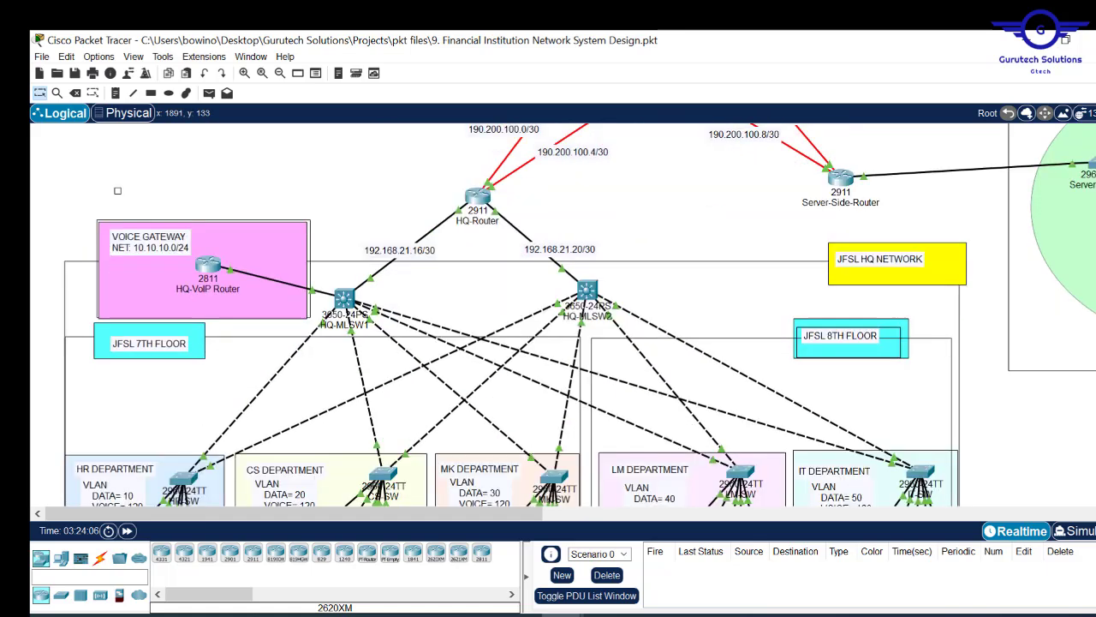
{"action": "scroll", "coordinate": [794, 174], "scroll_direction": "up", "scroll_amount": 3}
{"action": "scroll", "coordinate": [794, 174], "scroll_direction": "down", "scroll_amount": 2}
{"action": "scroll", "coordinate": [794, 174], "scroll_direction": "up", "scroll_amount": 6}
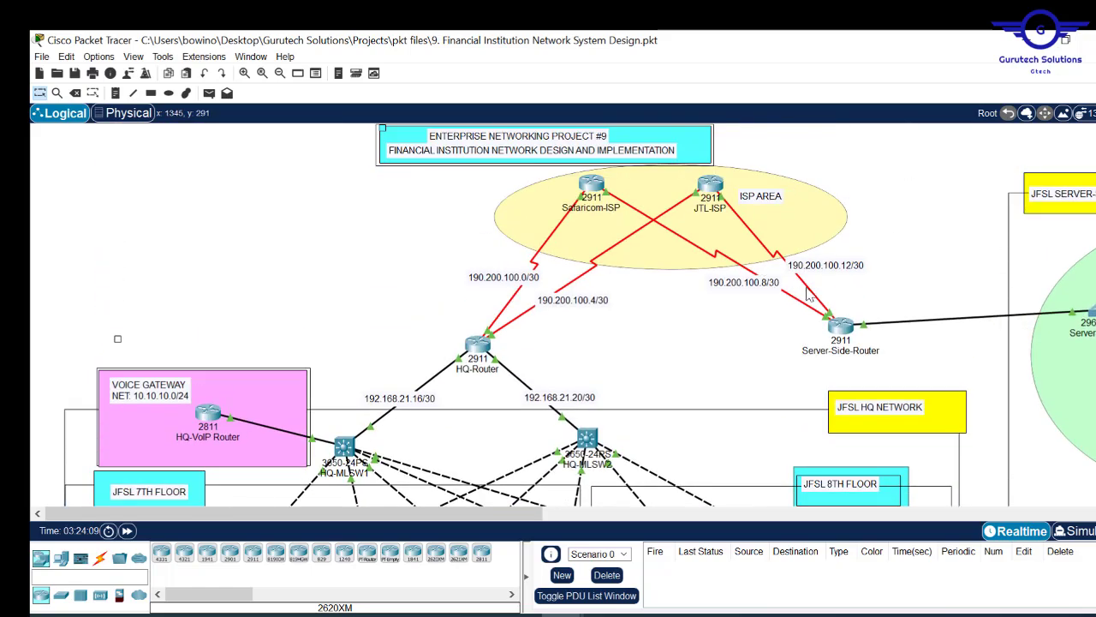
{"action": "mouse_move", "coordinate": [837, 327]}
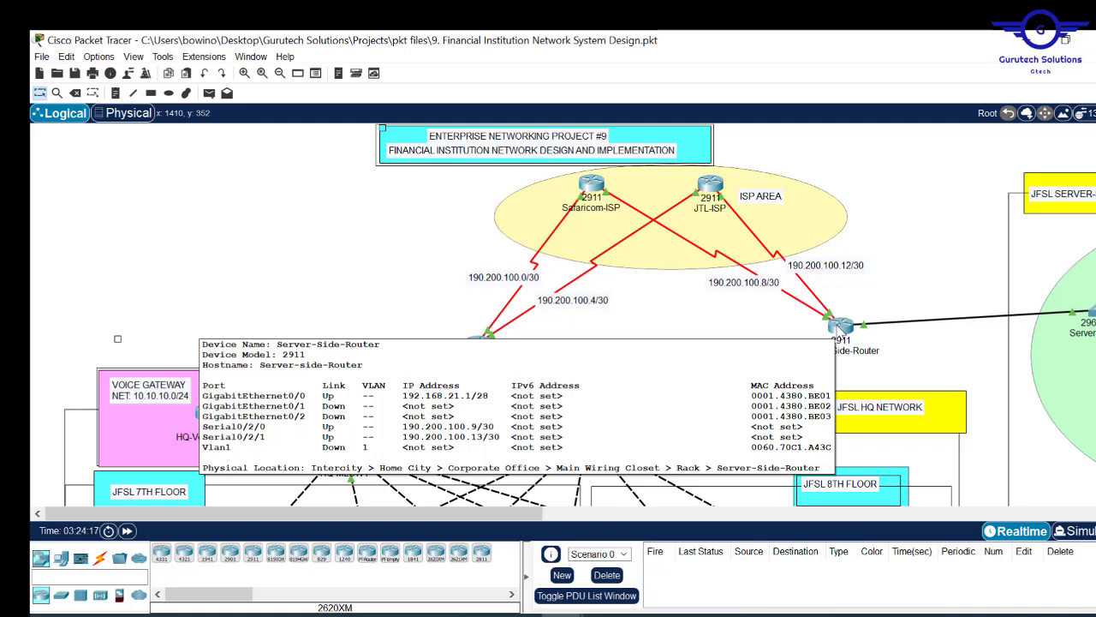
{"action": "scroll", "coordinate": [838, 327], "scroll_direction": "down", "scroll_amount": 10}
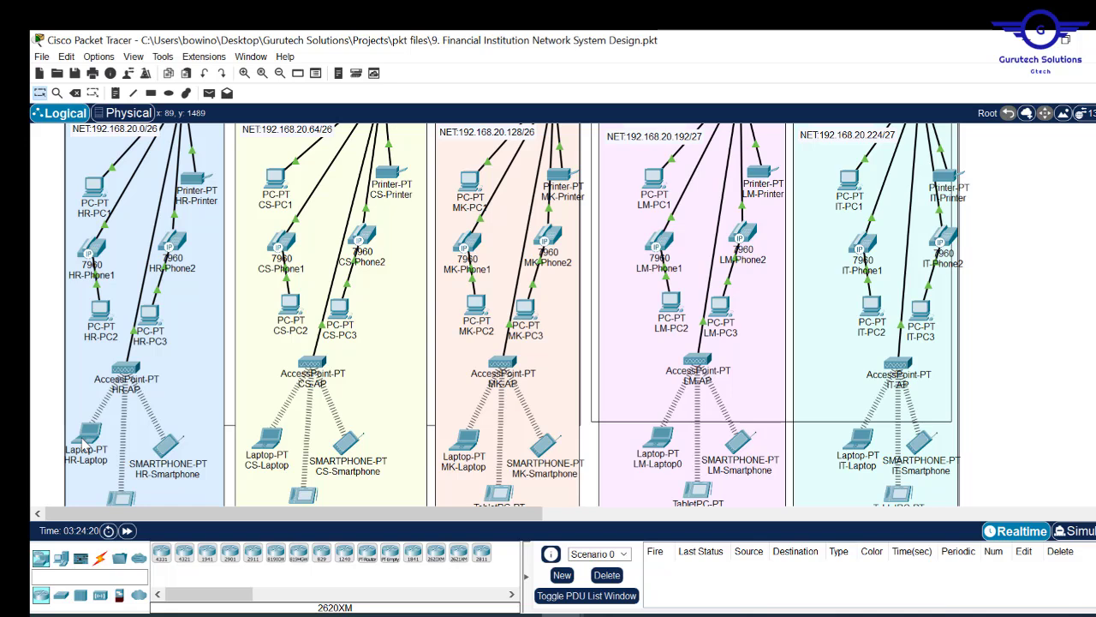
- Open the Command Prompt on HR-Laptop
{"action": "left_click", "coordinate": [86, 438]}
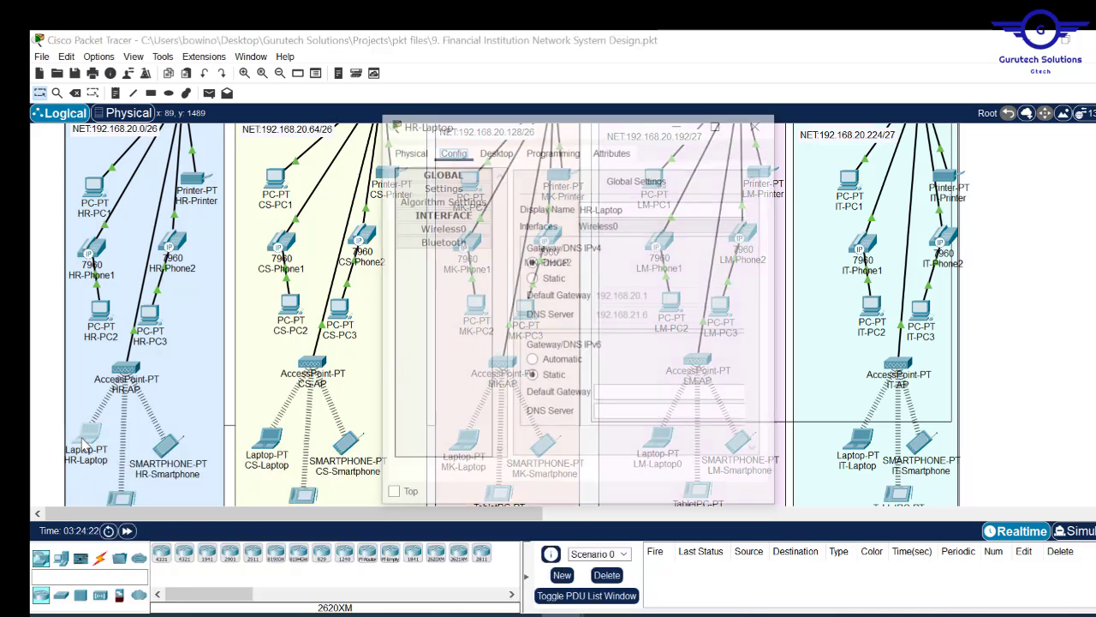
{"action": "left_click", "coordinate": [497, 151]}
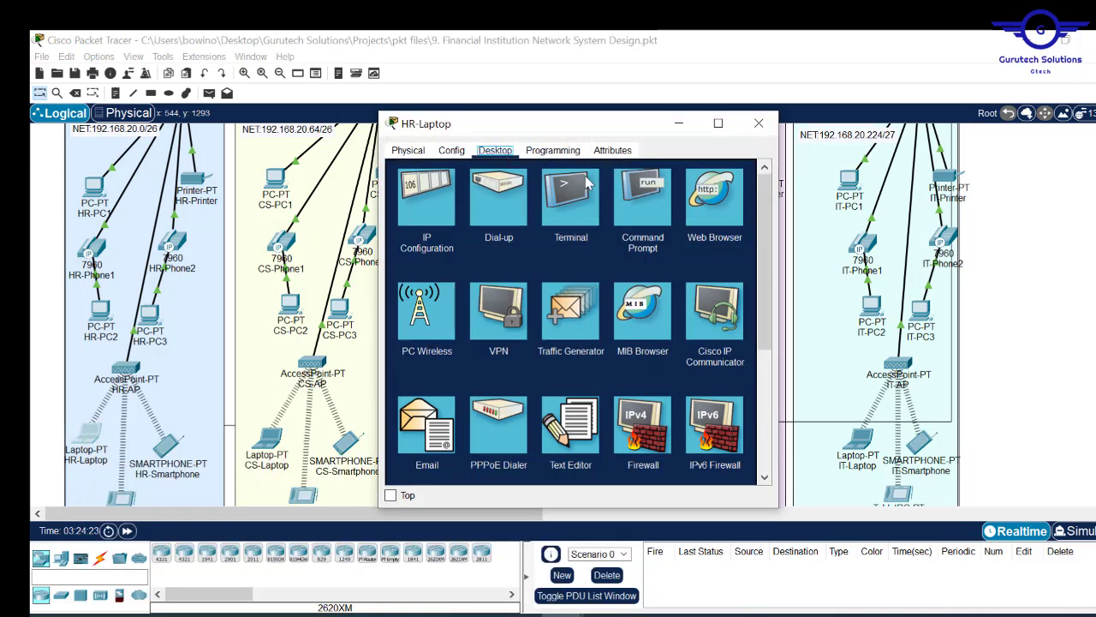
{"action": "left_click", "coordinate": [644, 205]}
{"action": "key", "text": "Return"}
{"action": "key", "text": "Return"}
- Run ssh -l cisco 192.168.21.1, log in to Server-side-Router, then close the laptop window
{"action": "type", "text": "ssh -l"}
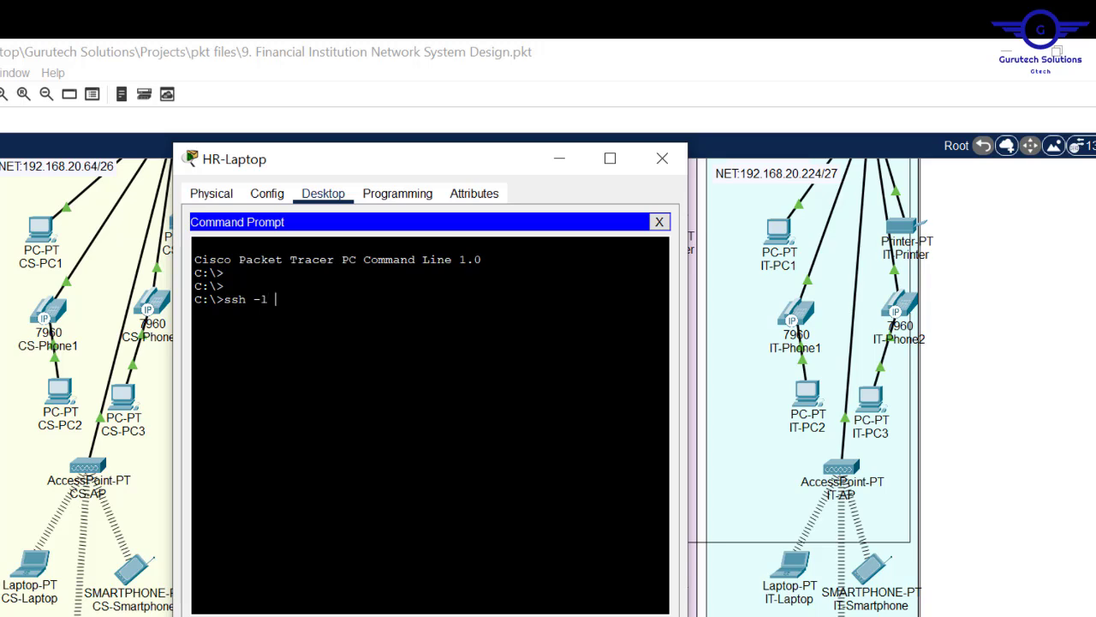
{"action": "type", "text": "cisco"}
{"action": "right_click", "coordinate": [416, 340]}
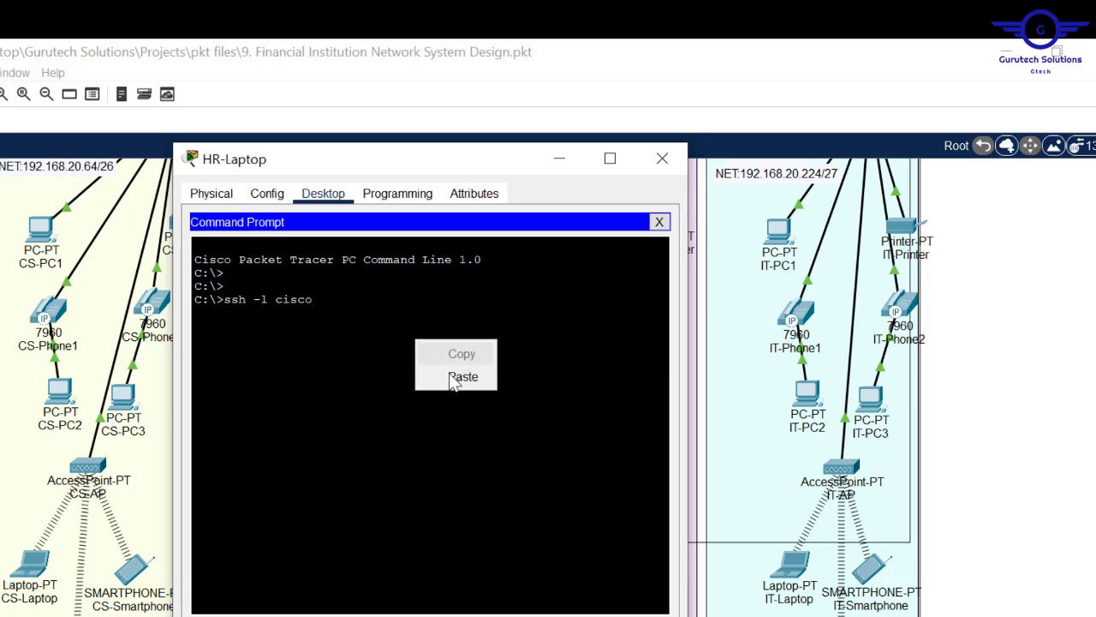
{"action": "left_click", "coordinate": [454, 378]}
{"action": "key", "text": "BackSpace"}
{"action": "key", "text": "BackSpace"}
{"action": "key", "text": "BackSpace"}
{"action": "key", "text": "BackSpace"}
{"action": "key", "text": "BackSpace"}
{"action": "key", "text": "BackSpace"}
{"action": "key", "text": "BackSpace"}
{"action": "key", "text": "BackSpace"}
{"action": "key", "text": "BackSpace"}
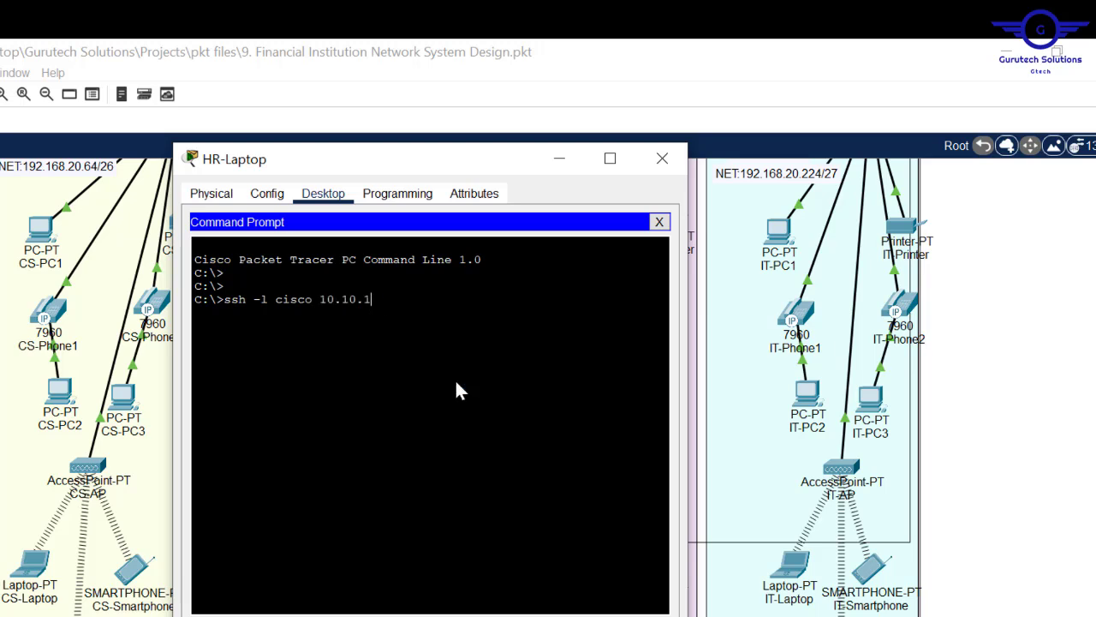
{"action": "type", "text": "92.168.21.1"}
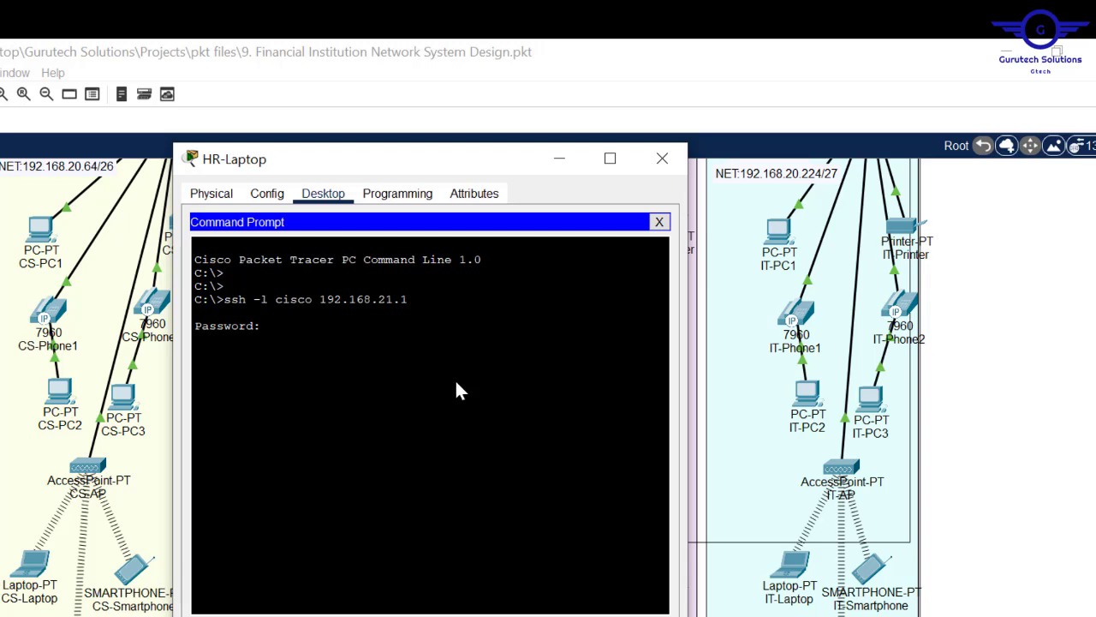
{"action": "key", "text": "Return"}
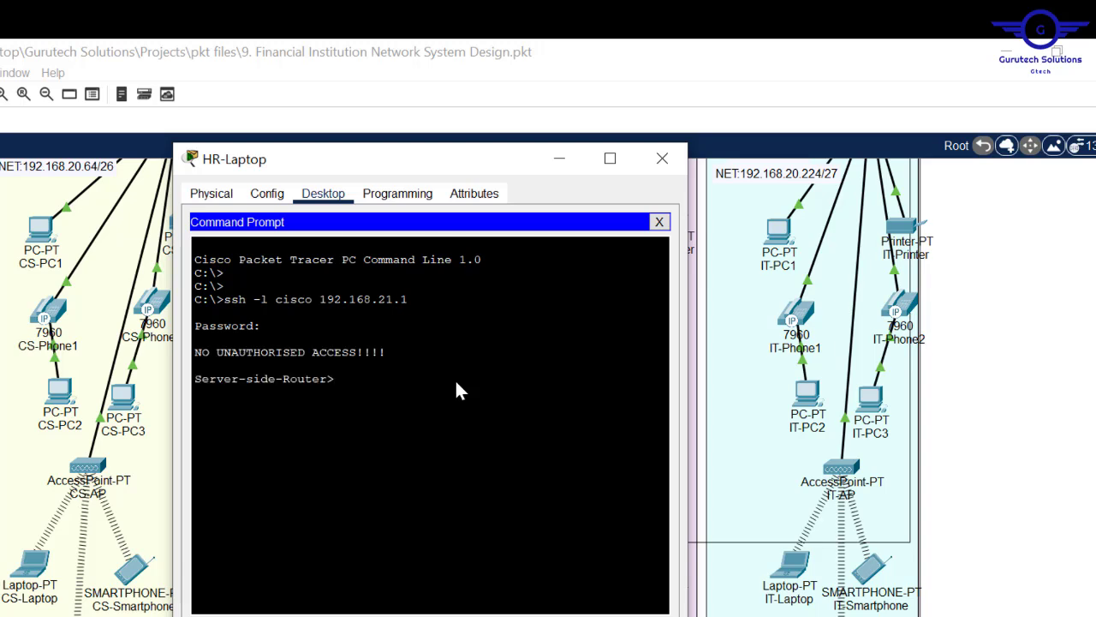
{"action": "left_click_drag", "start_coordinate": [200, 378], "coordinate": [328, 378]}
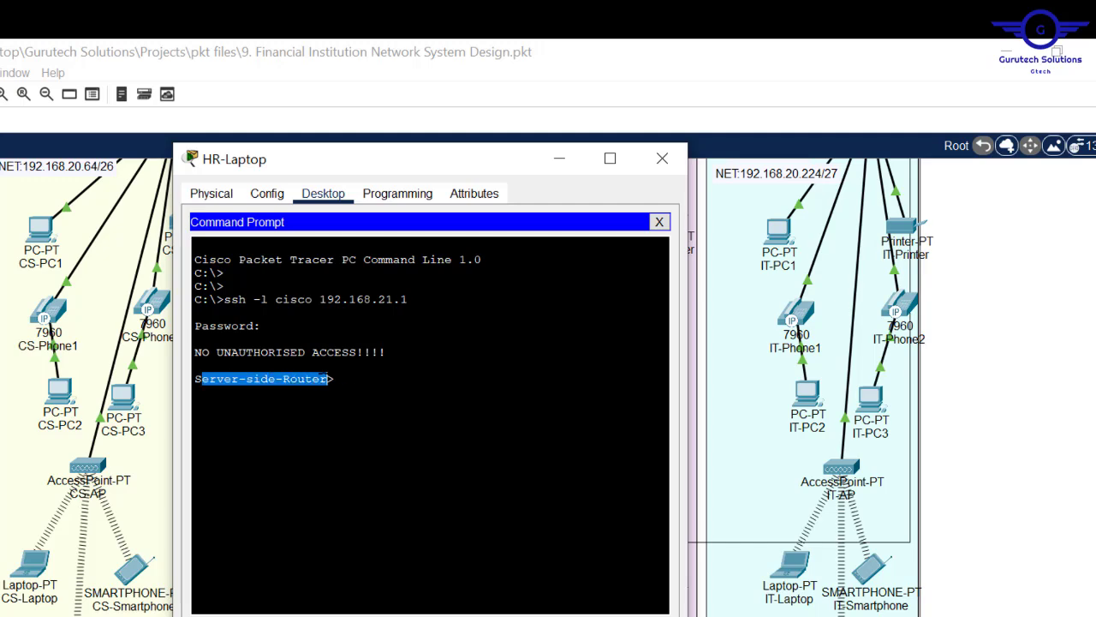
{"action": "left_click", "coordinate": [662, 158]}
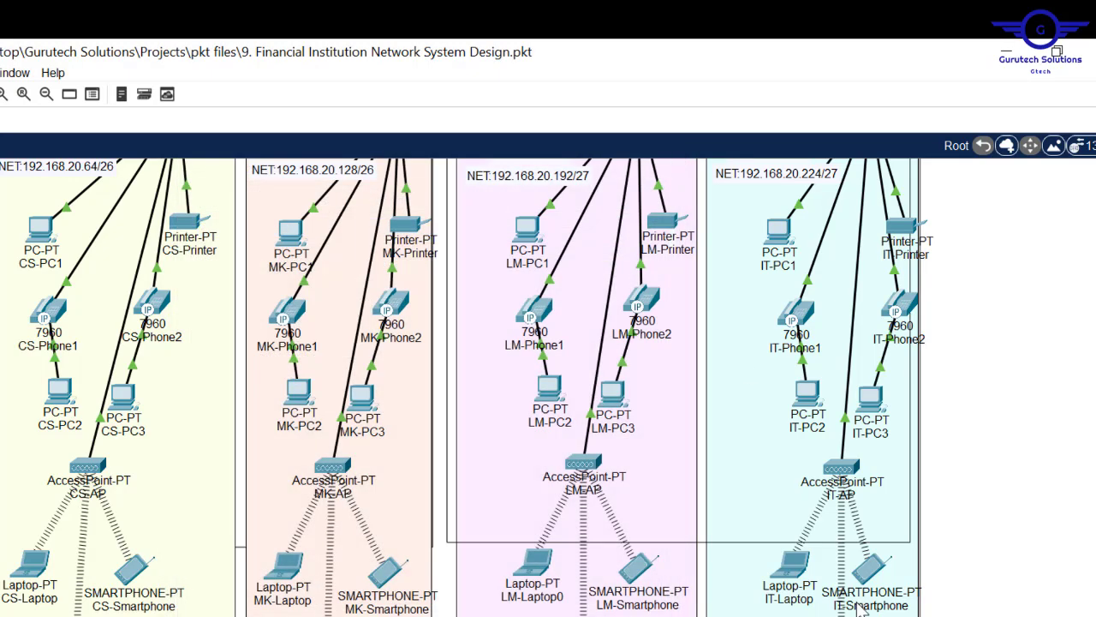
- From IT-Laptop's Command Prompt, run ssh -l cisco 192.168.21.1, which times out
{"action": "left_click", "coordinate": [786, 581]}
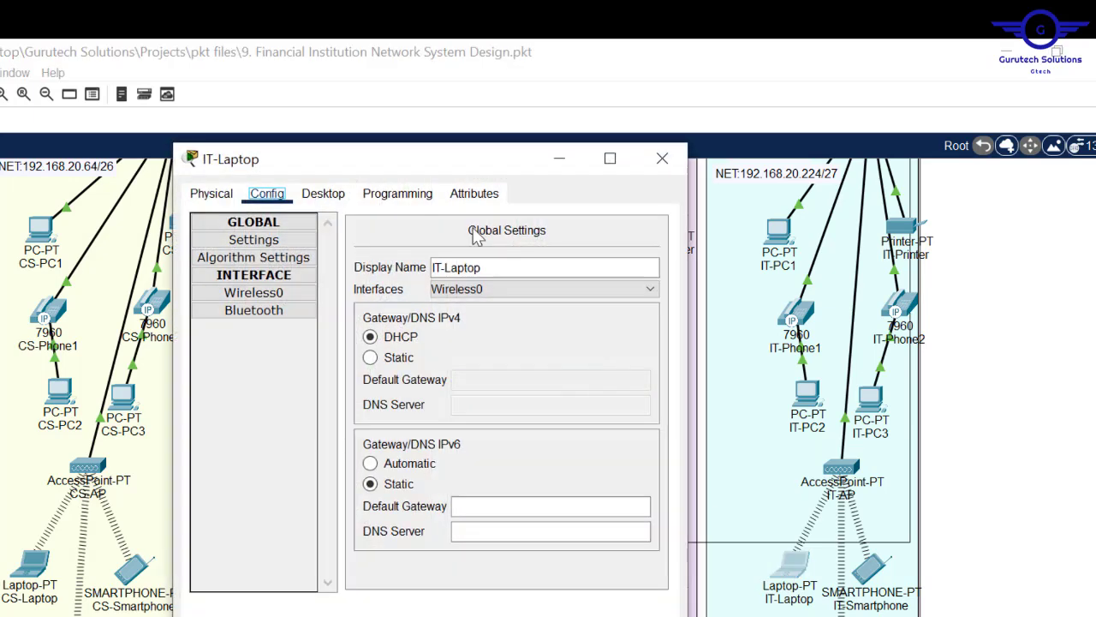
{"action": "left_click", "coordinate": [326, 194]}
{"action": "left_click", "coordinate": [520, 271]}
{"action": "key", "text": "Return"}
{"action": "key", "text": "Return"}
{"action": "type", "text": "ssh"}
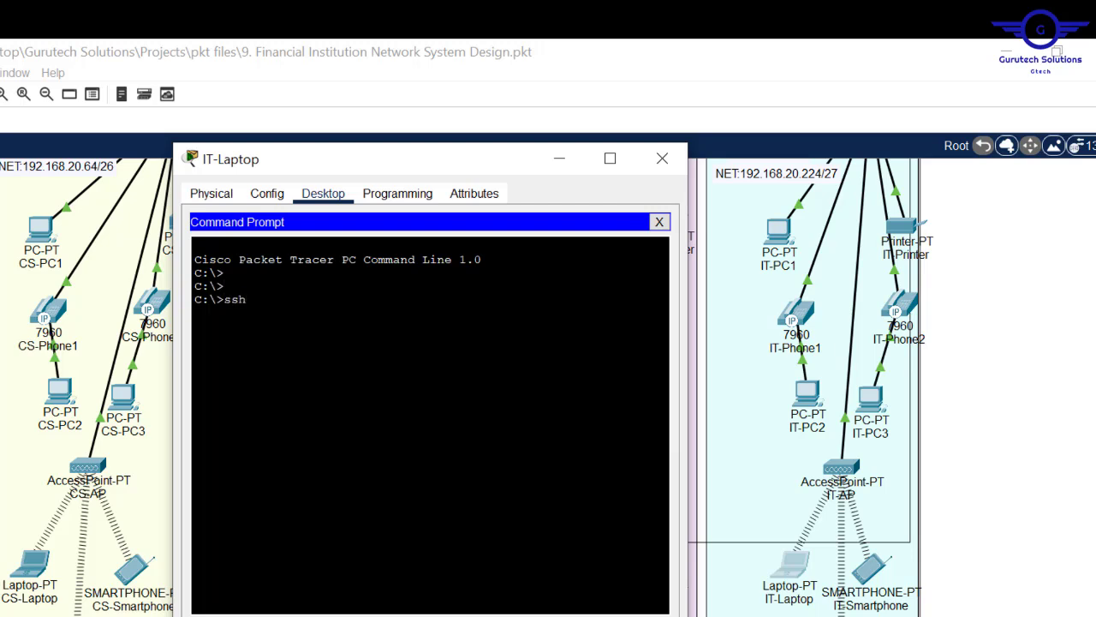
{"action": "type", "text": " -l cisco 192.168."}
{"action": "type", "text": "1"}
{"action": "key", "text": "BackSpace"}
{"action": "key", "text": "BackSpace"}
{"action": "type", "text": "1.1"}
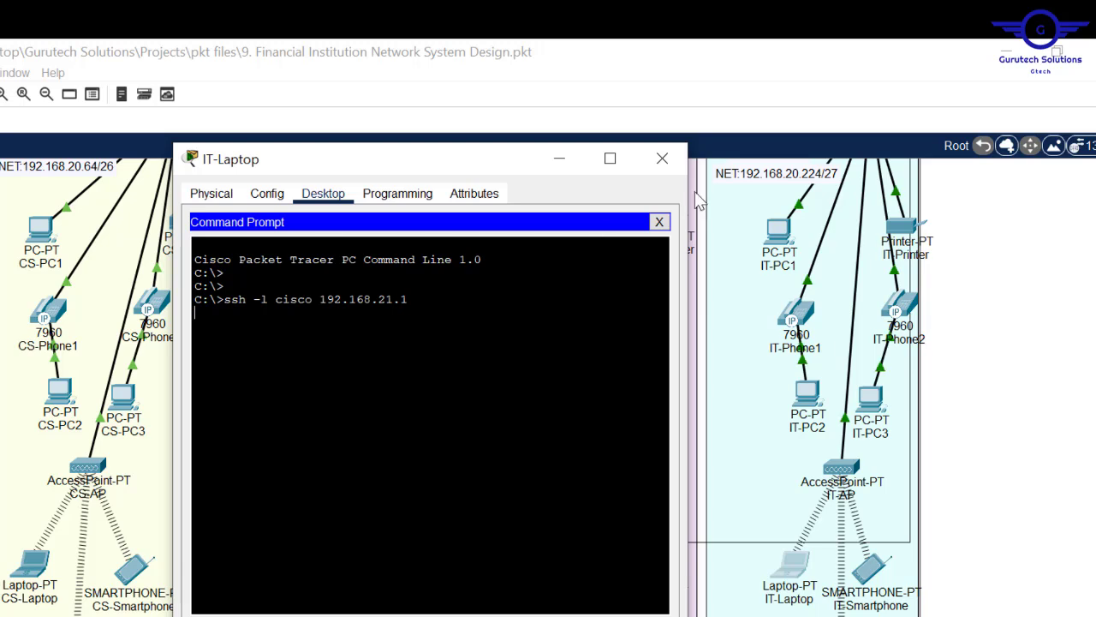
{"action": "key", "text": "Return"}
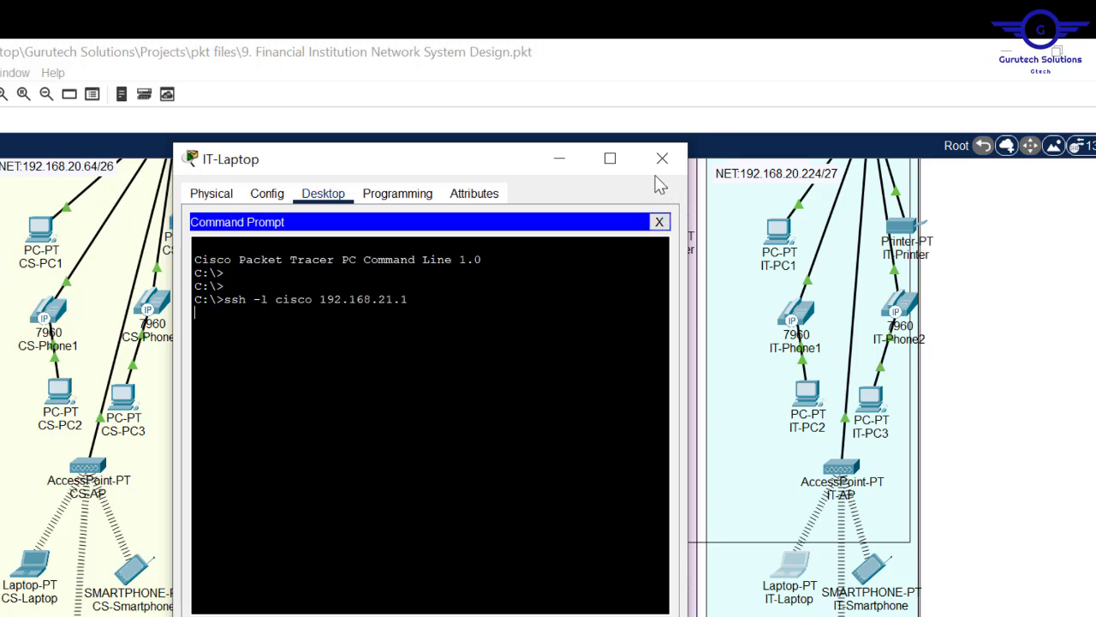
- Copy the ssh -l cisco 192.168.21.1 command from IT-Laptop's prompt and close its window
{"action": "left_click_drag", "start_coordinate": [407, 300], "coordinate": [225, 299]}
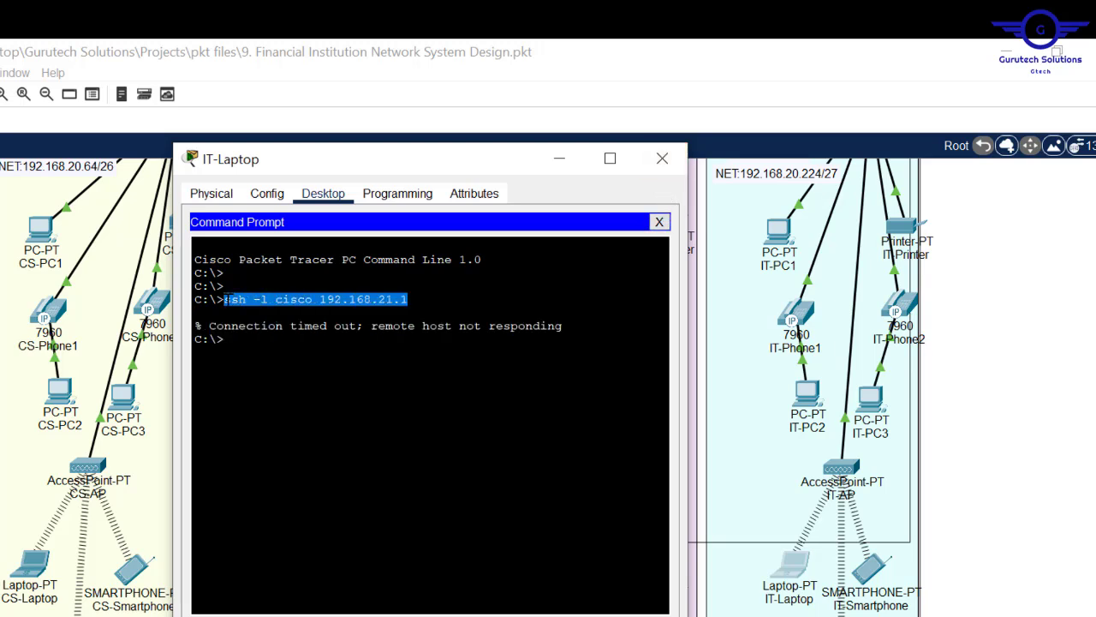
{"action": "key", "text": "ctrl+c"}
{"action": "key", "text": "ctrl+v"}
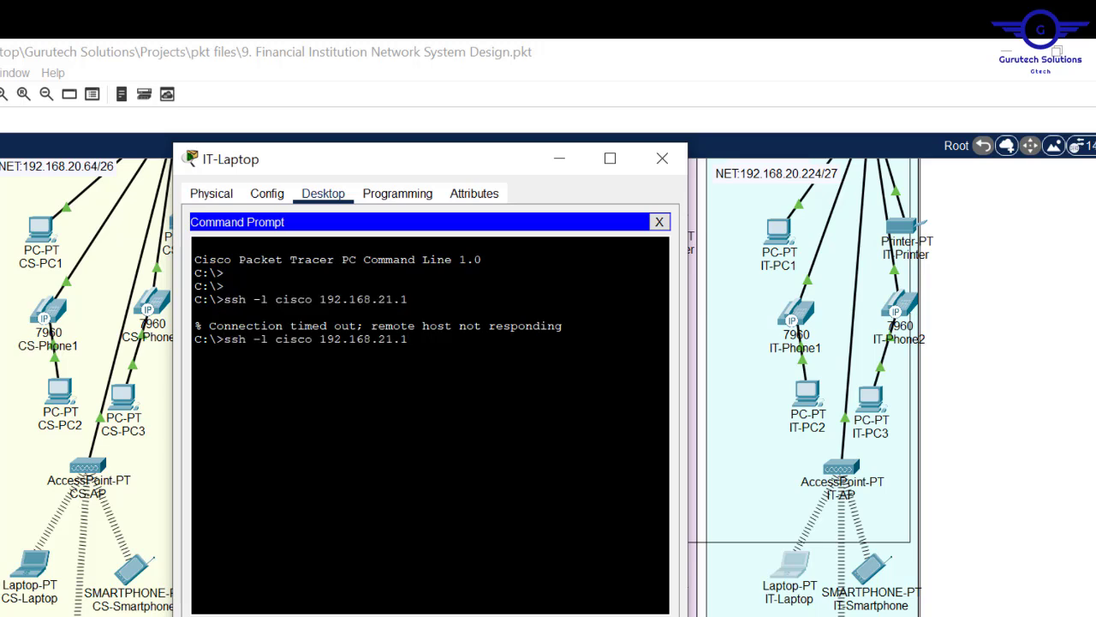
{"action": "left_click_drag", "start_coordinate": [407, 300], "coordinate": [225, 299]}
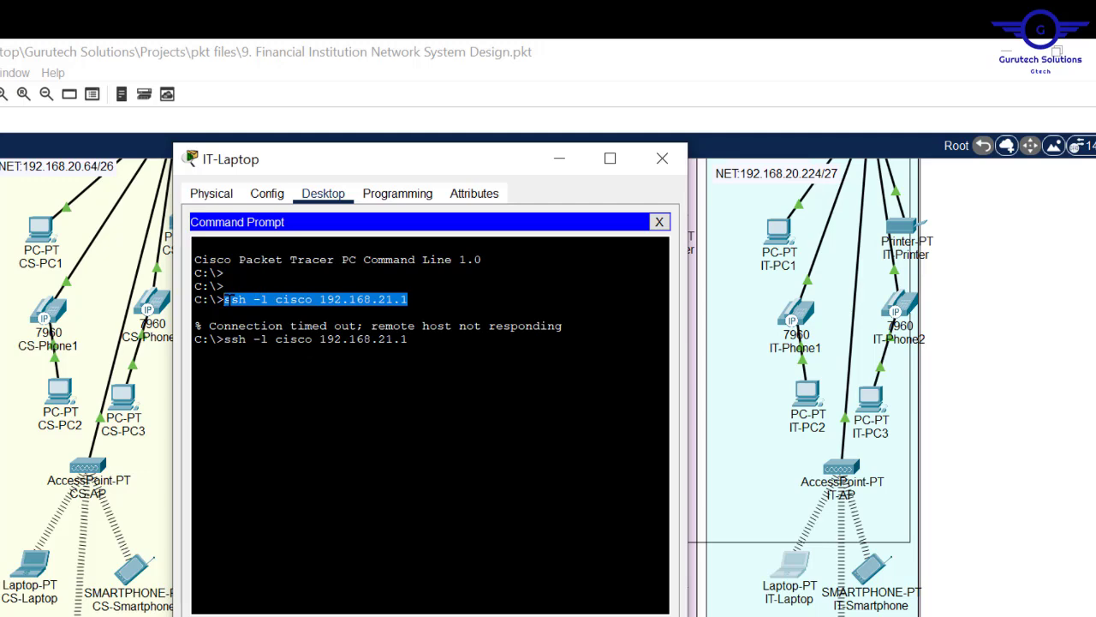
{"action": "right_click", "coordinate": [227, 306]}
{"action": "left_click", "coordinate": [264, 320]}
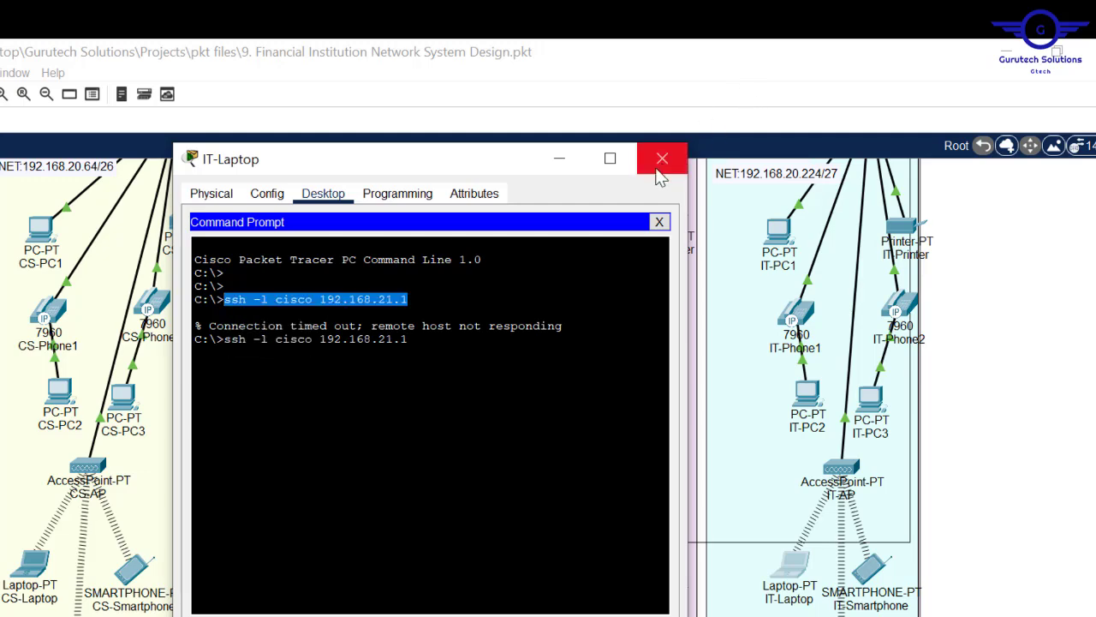
{"action": "left_click", "coordinate": [660, 158]}
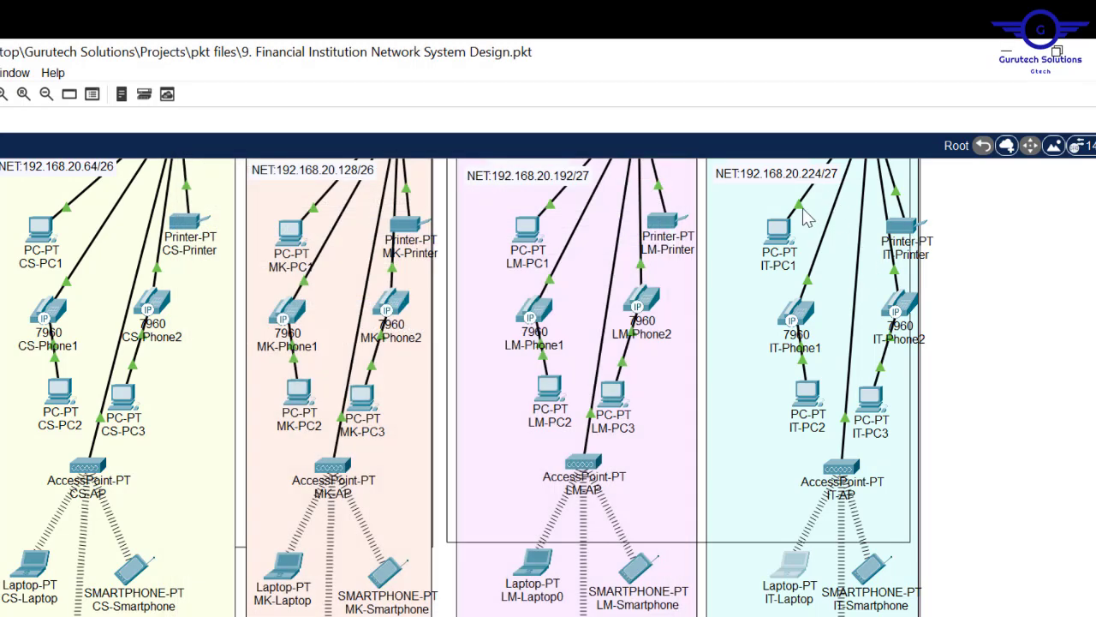
- Paste and run the ssh command on IT-PC1, logging in to the Server-side-Router prompt
{"action": "left_click", "coordinate": [786, 231]}
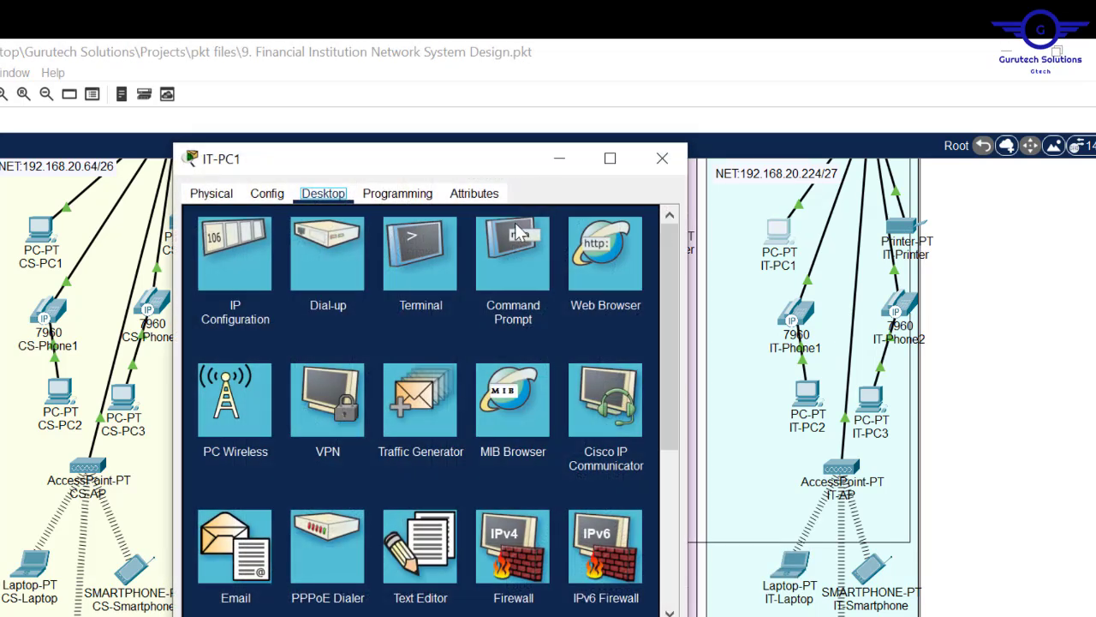
{"action": "left_click", "coordinate": [494, 266]}
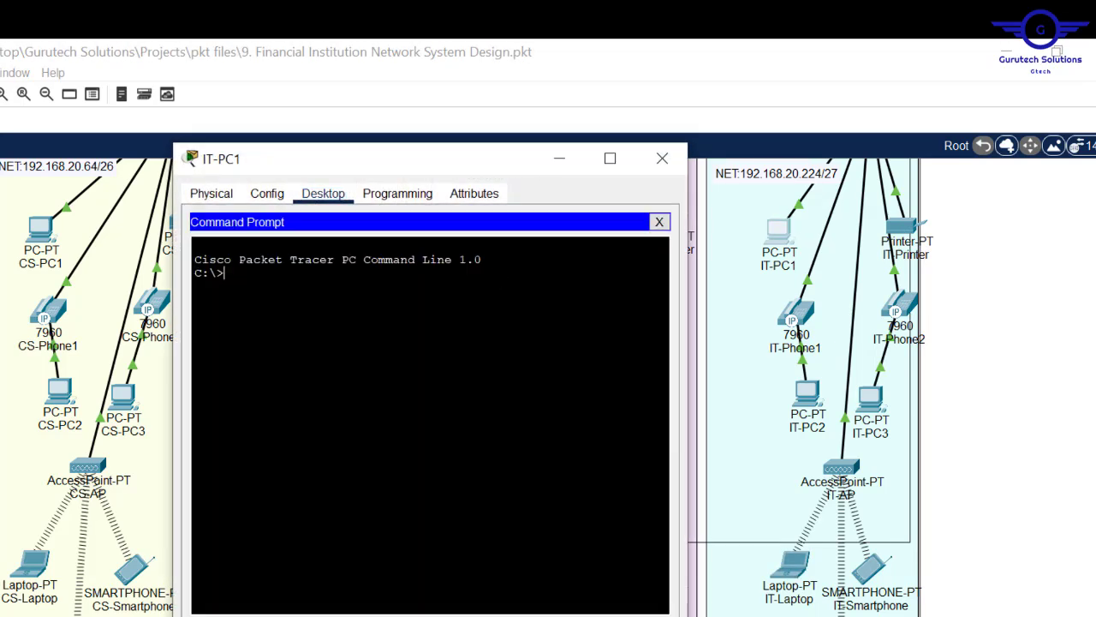
{"action": "right_click", "coordinate": [361, 274]}
{"action": "left_click", "coordinate": [418, 316]}
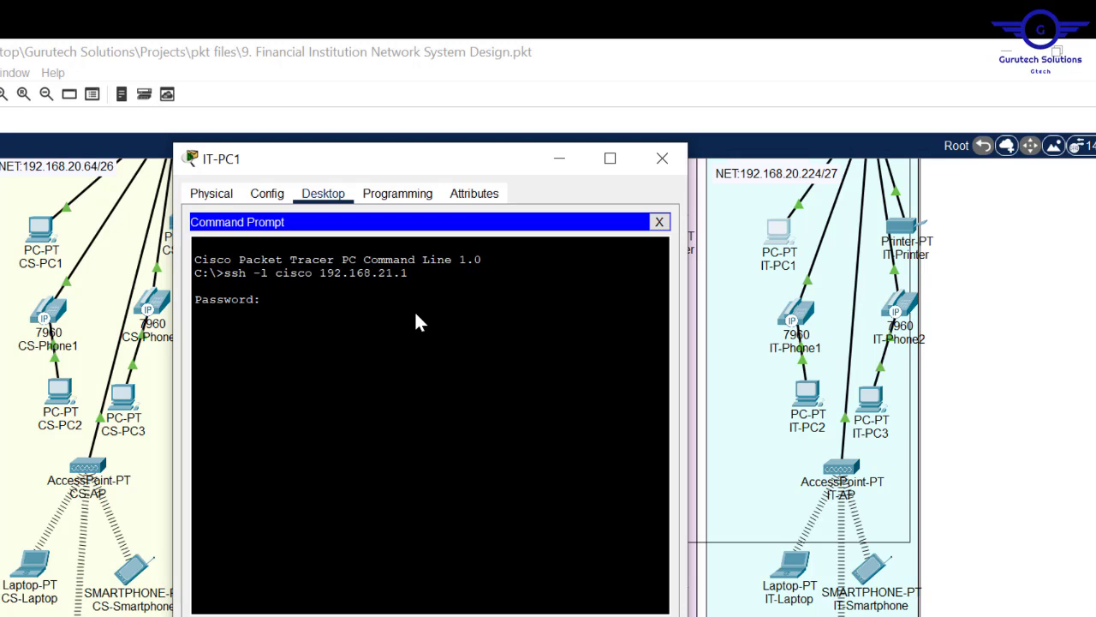
{"action": "key", "text": "Return"}
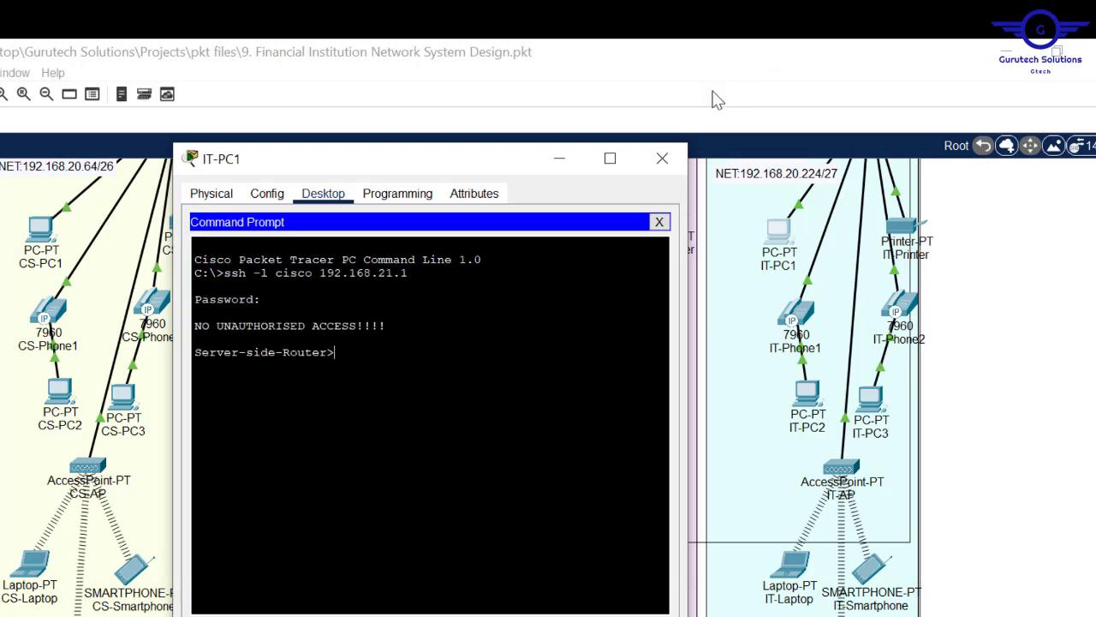
{"action": "left_click", "coordinate": [662, 157]}
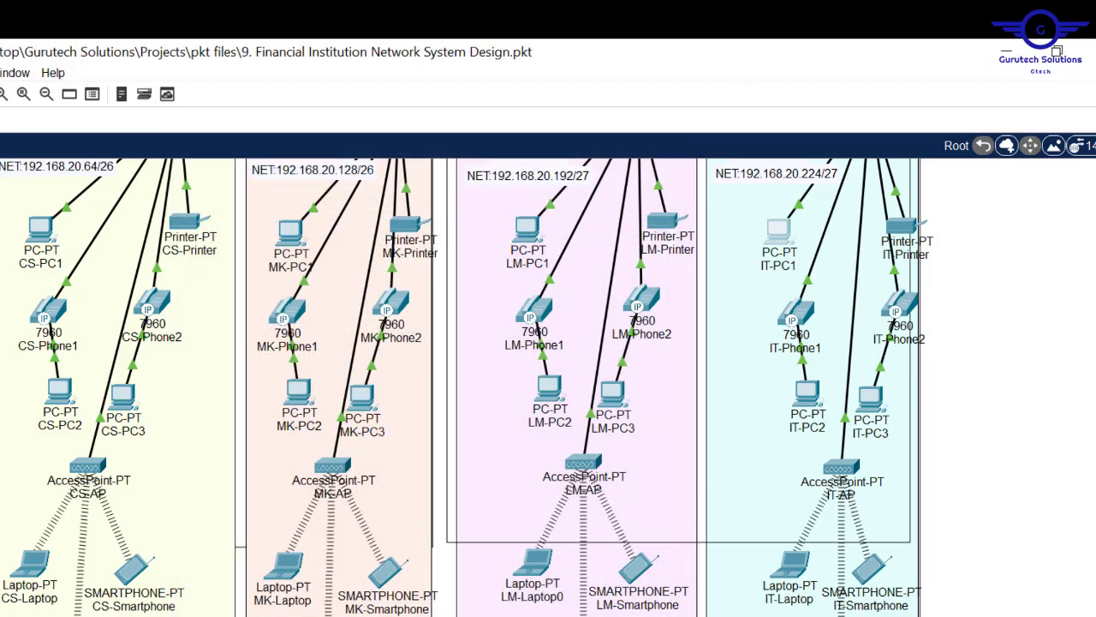
{"action": "scroll", "coordinate": [548, 386], "scroll_direction": "up", "scroll_amount": 5}
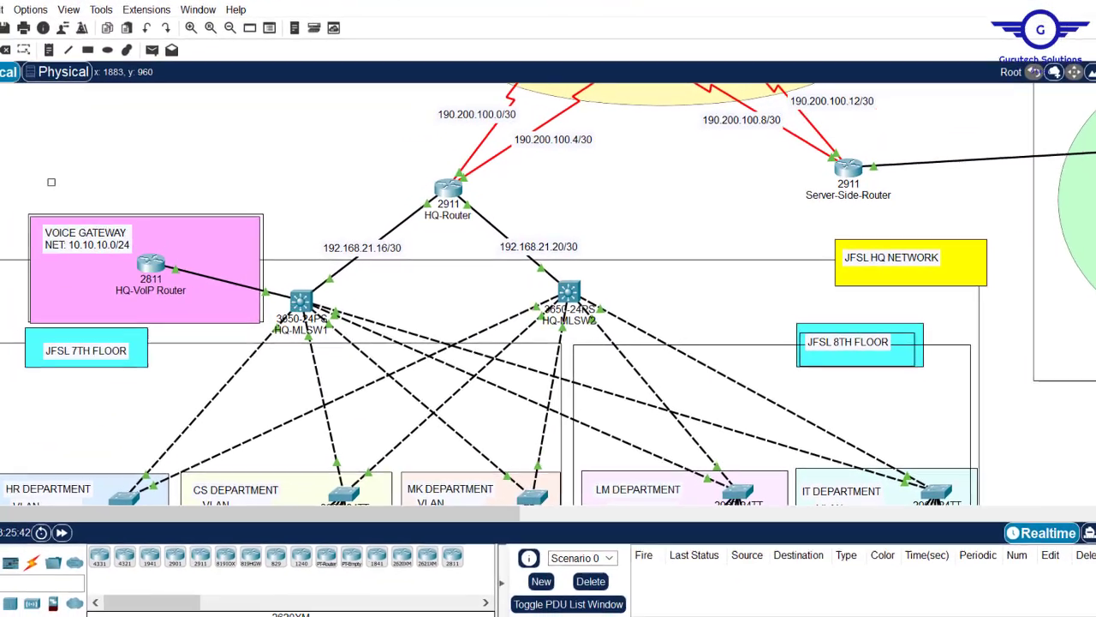
- Reload the HQ-VoIP Router from its CLI, confirming with y
{"action": "scroll", "coordinate": [548, 292], "scroll_direction": "up", "scroll_amount": 3}
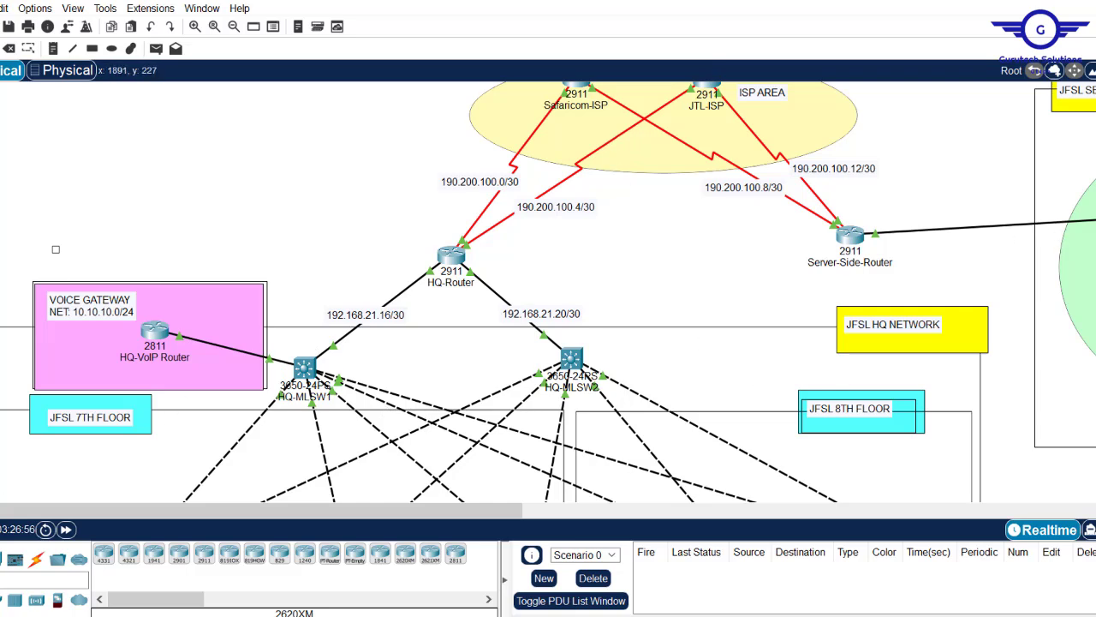
{"action": "left_click", "coordinate": [313, 387]}
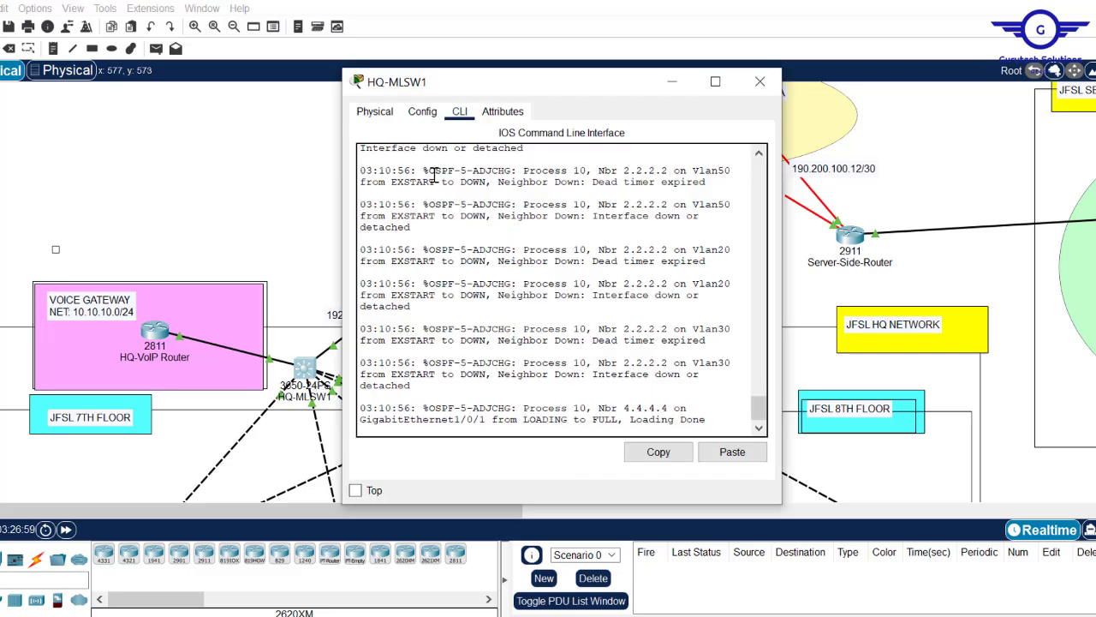
{"action": "left_click", "coordinate": [760, 81]}
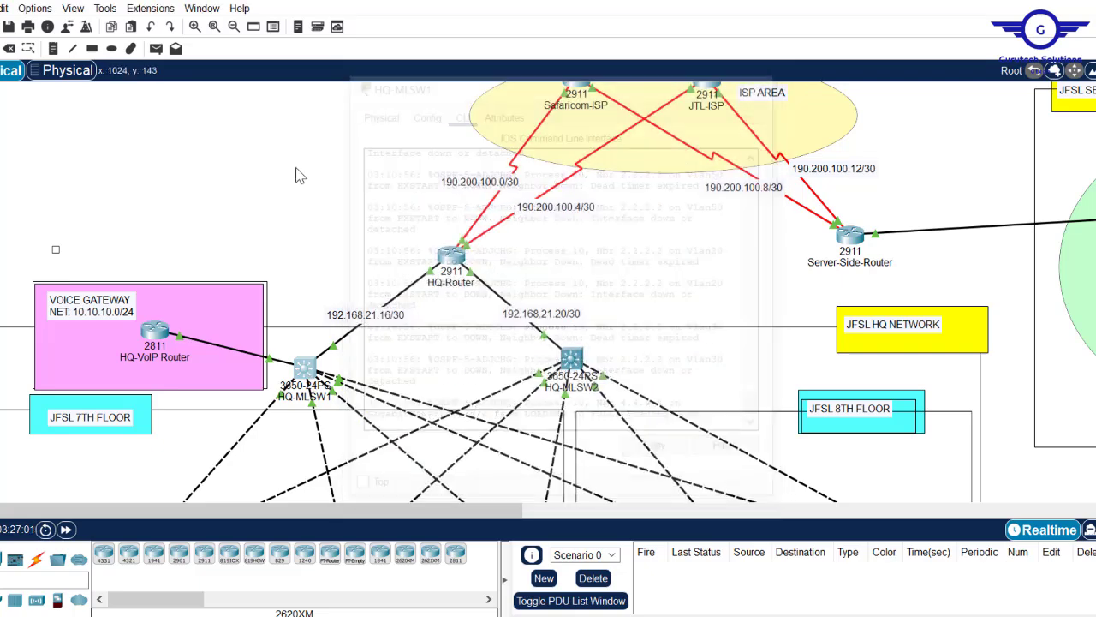
{"action": "left_click", "coordinate": [152, 332]}
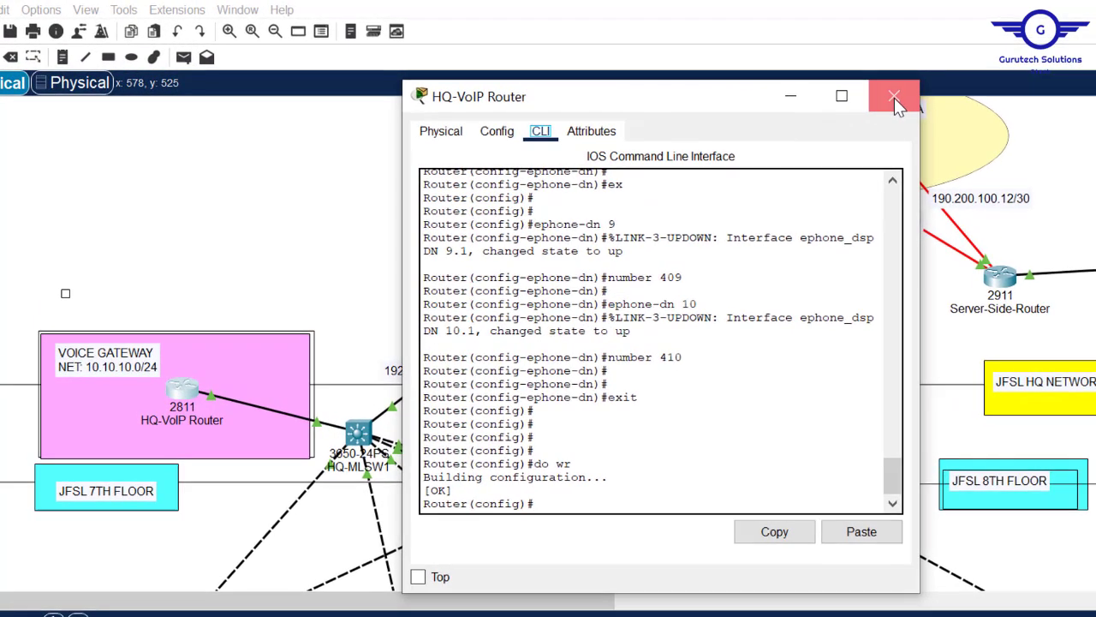
{"action": "left_click", "coordinate": [819, 88]}
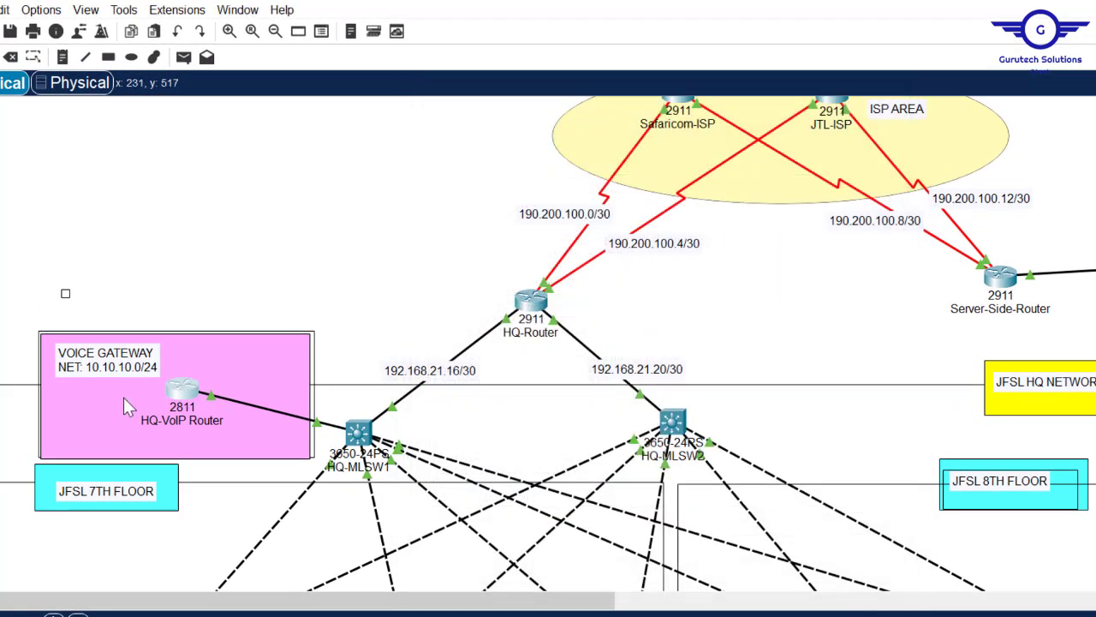
{"action": "left_click", "coordinate": [178, 406]}
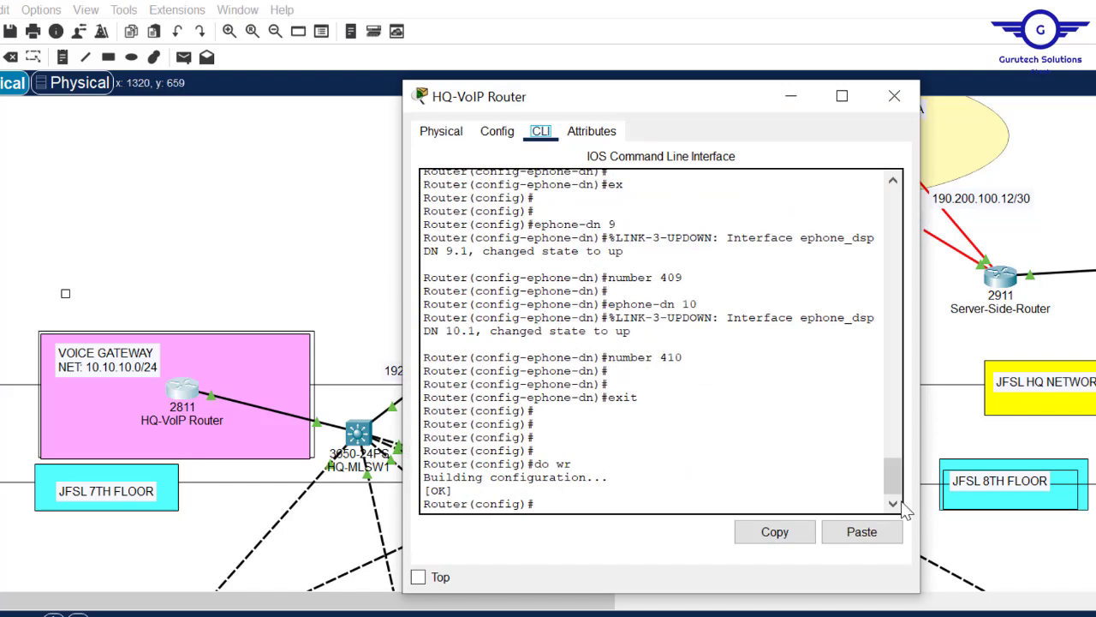
{"action": "left_click_drag", "start_coordinate": [892, 482], "coordinate": [892, 394]}
{"action": "scroll", "coordinate": [843, 484], "scroll_direction": "down", "scroll_amount": 10}
{"action": "type", "text": "oad"}
{"action": "key", "text": "Return"}
{"action": "type", "text": "ySystem Bootstrap, Version"}
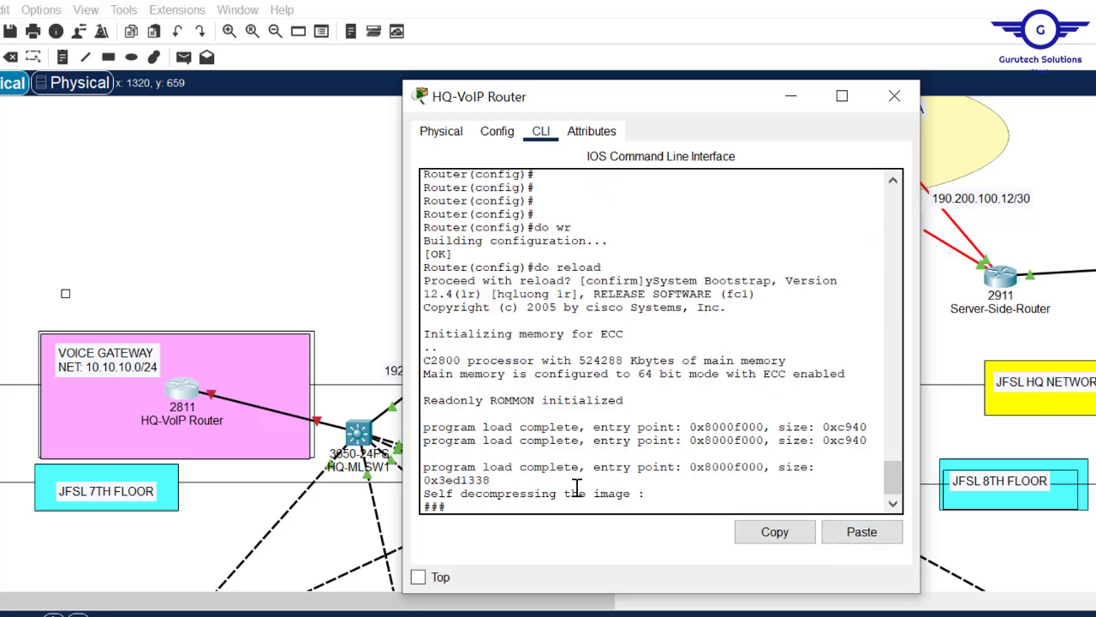
{"action": "left_click", "coordinate": [894, 97]}
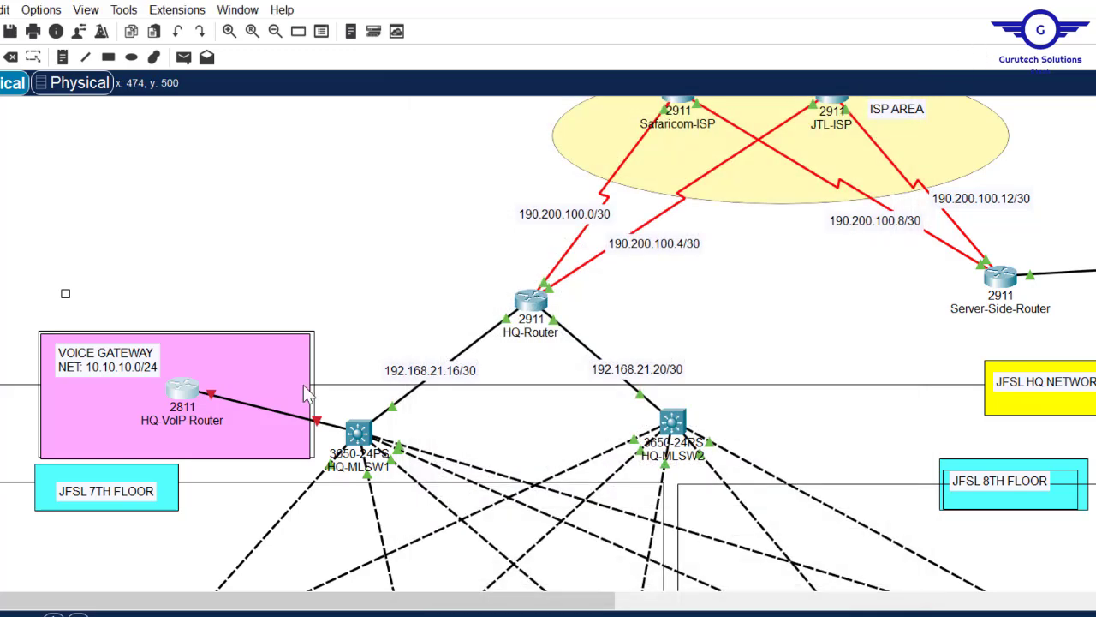
- Check HQ-MLSW1's GigabitEthernet1/0/3 in Config, then exit to global configuration in the CLI
{"action": "left_click", "coordinate": [365, 438]}
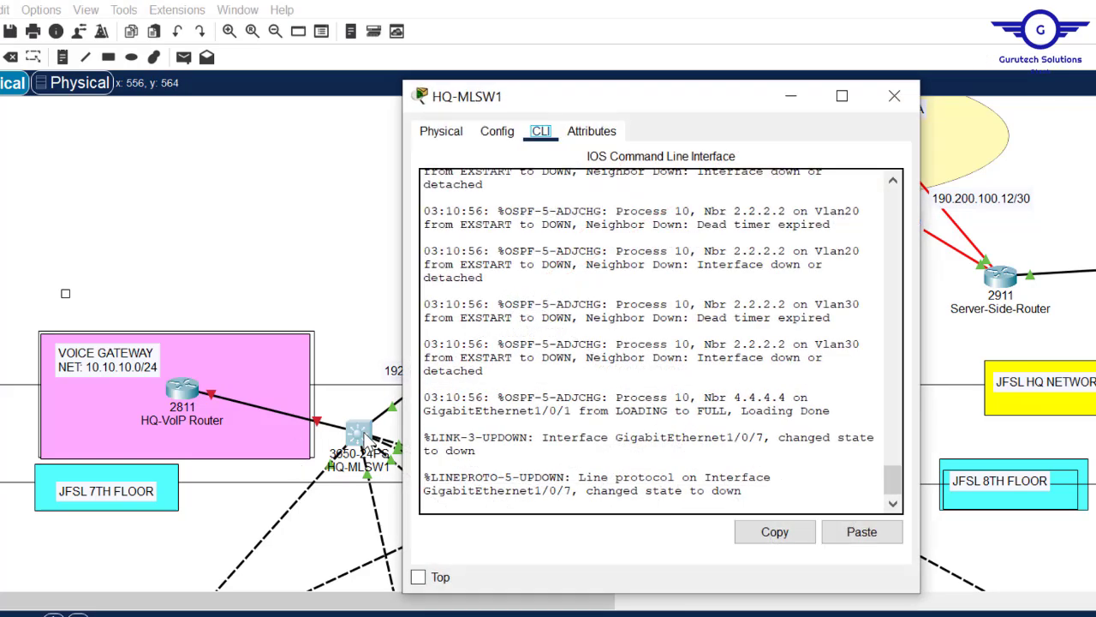
{"action": "left_click", "coordinate": [500, 135]}
{"action": "left_click", "coordinate": [517, 357]}
{"action": "left_click", "coordinate": [543, 137]}
{"action": "key", "text": "Return"}
{"action": "key", "text": "Return"}
{"action": "key", "text": "Return"}
{"action": "type", "text": "exit"}
{"action": "key", "text": "Return"}
{"action": "key", "text": "Return"}
{"action": "key", "text": "Return"}
{"action": "key", "text": "Return"}
{"action": "key", "text": "Return"}
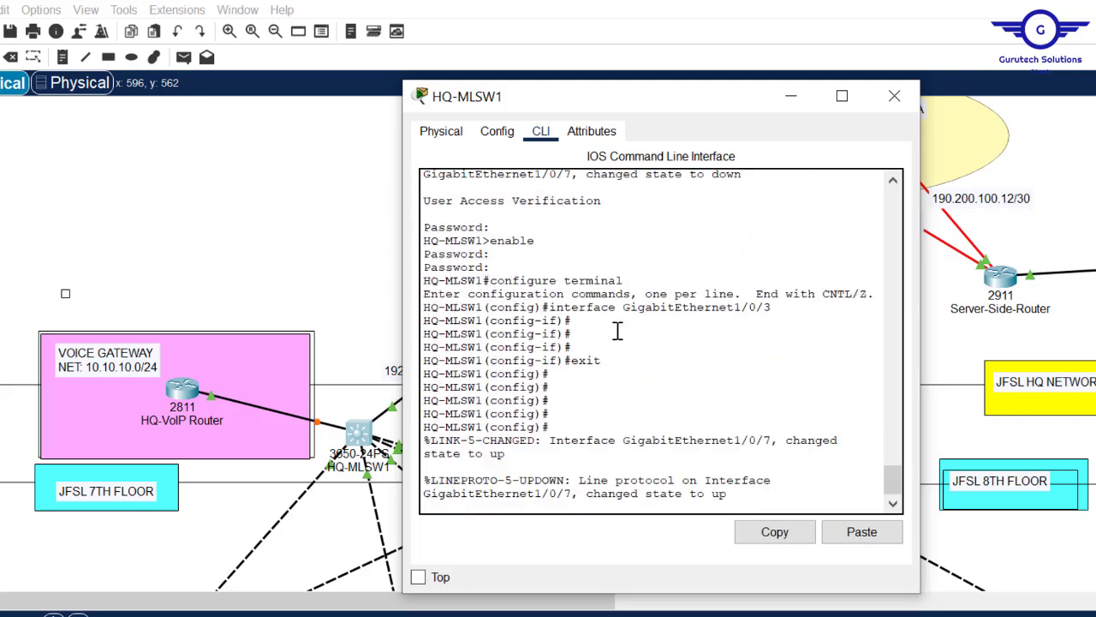
{"action": "key", "text": "Return"}
{"action": "key", "text": "Return"}
{"action": "key", "text": "Return"}
{"action": "key", "text": "Return"}
{"action": "key", "text": "Return"}
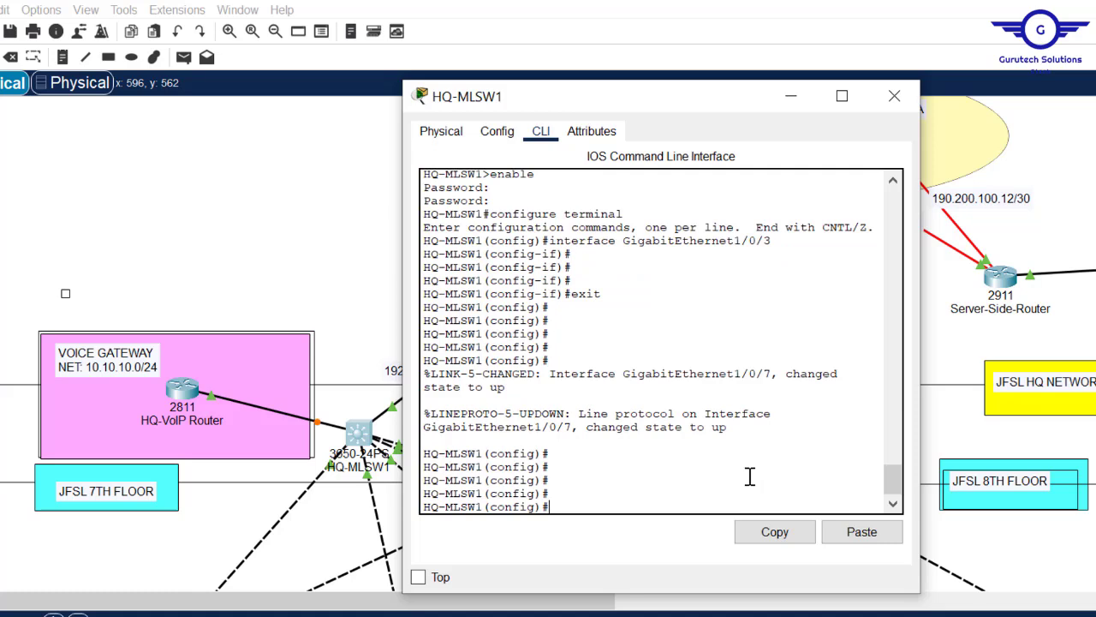
- Enter access-list 10 permit 192.168.20.224 0.0.0.31 on HQ-MLSW1, widening the console
{"action": "type", "text": "acc"}
{"action": "key", "text": "Tab"}
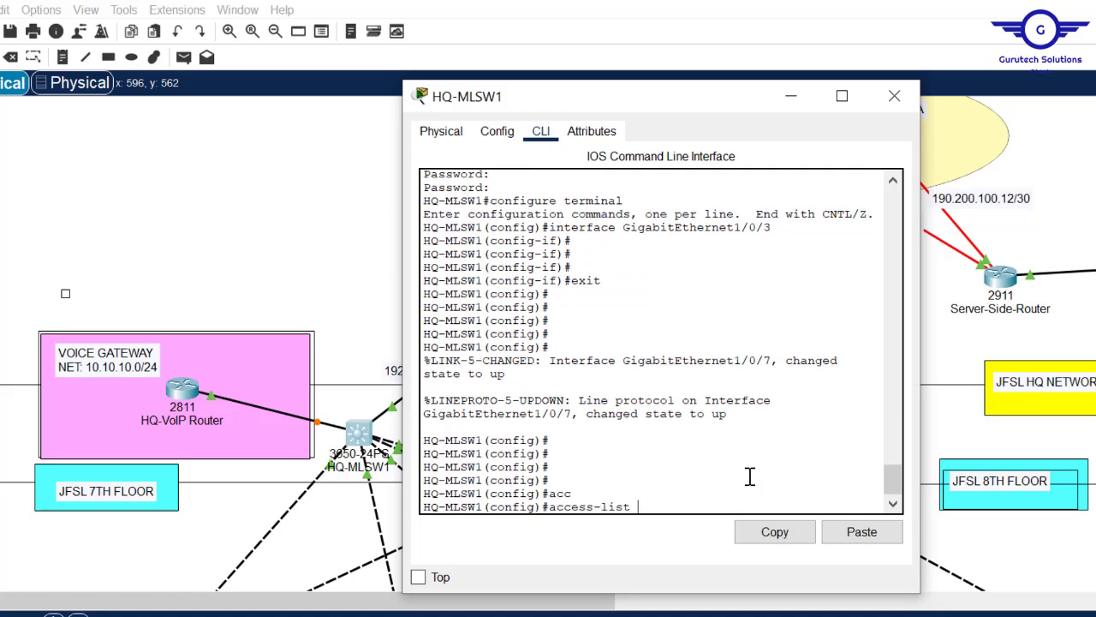
{"action": "type", "text": "10 per"}
{"action": "key", "text": "Tab"}
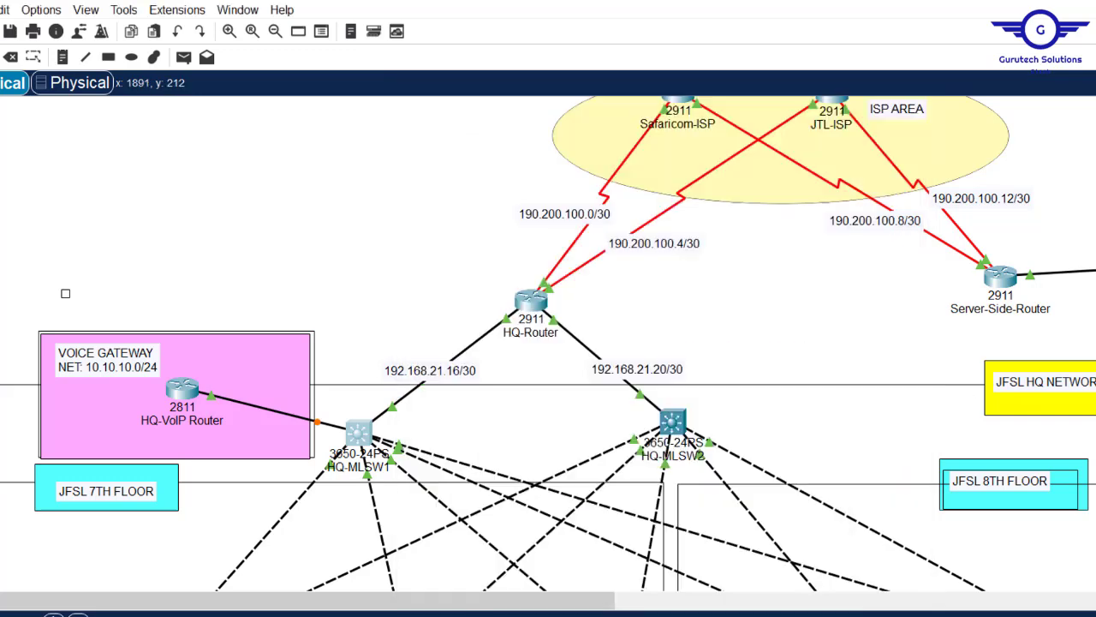
{"action": "scroll", "coordinate": [548, 343], "scroll_direction": "down", "scroll_amount": 5}
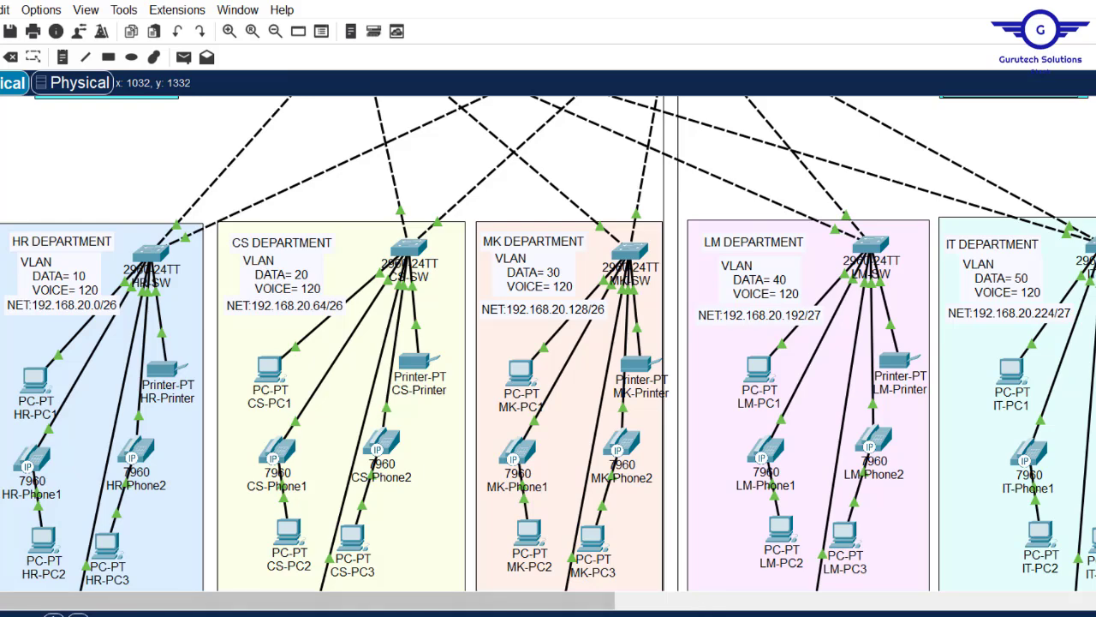
{"action": "mouse_move", "coordinate": [641, 614]}
{"action": "left_click", "coordinate": [861, 591]}
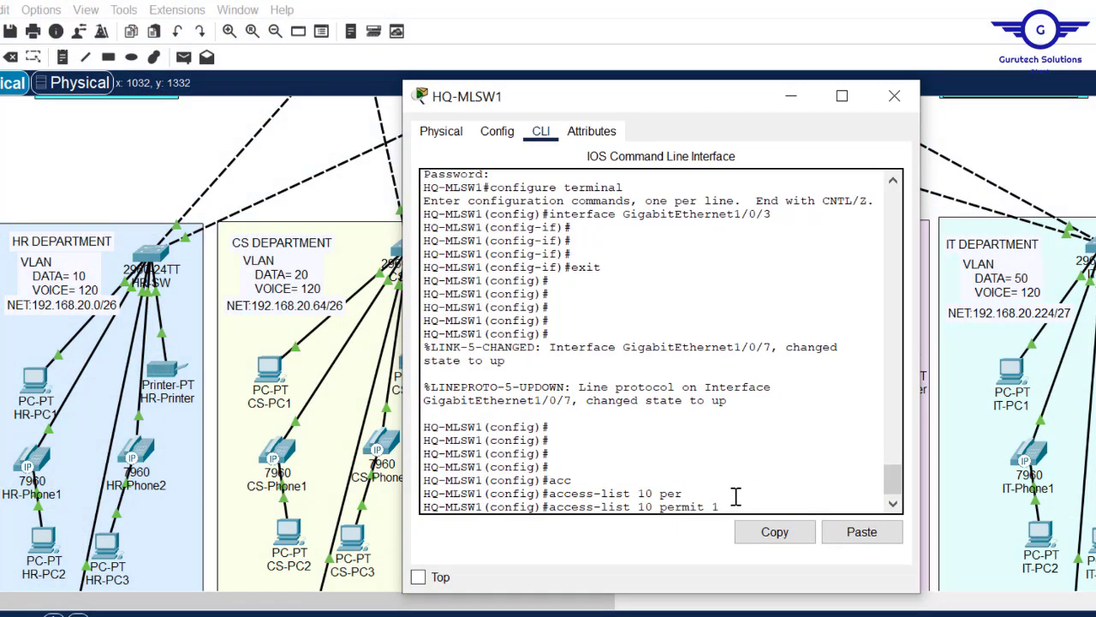
{"action": "type", "text": "?"}
{"action": "type", "text": "192."}
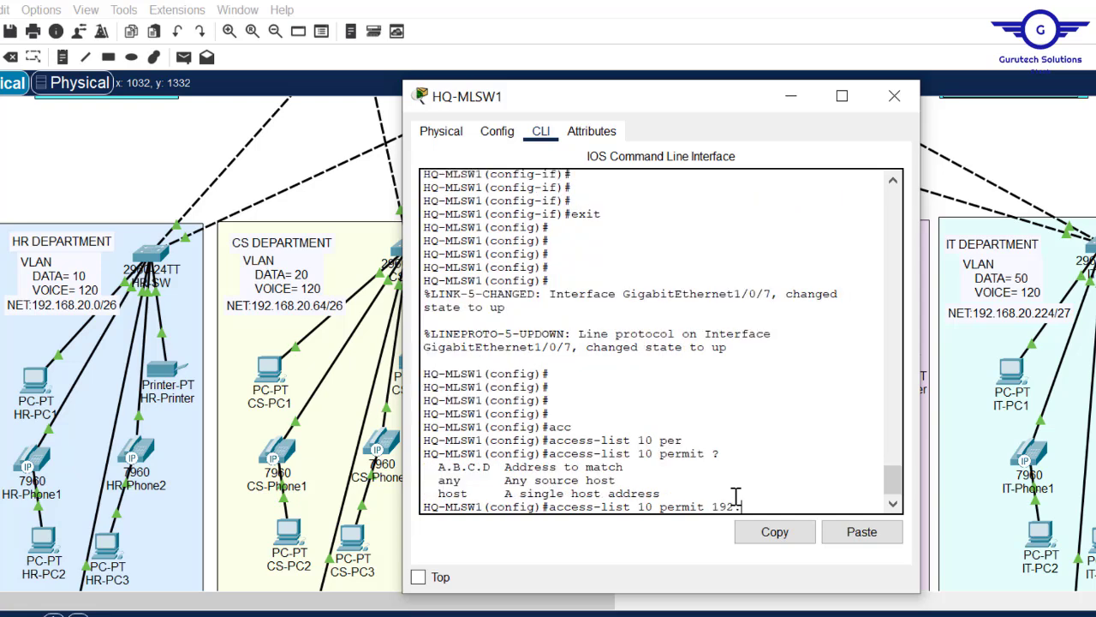
{"action": "left_click_drag", "start_coordinate": [678, 106], "coordinate": [506, 110]}
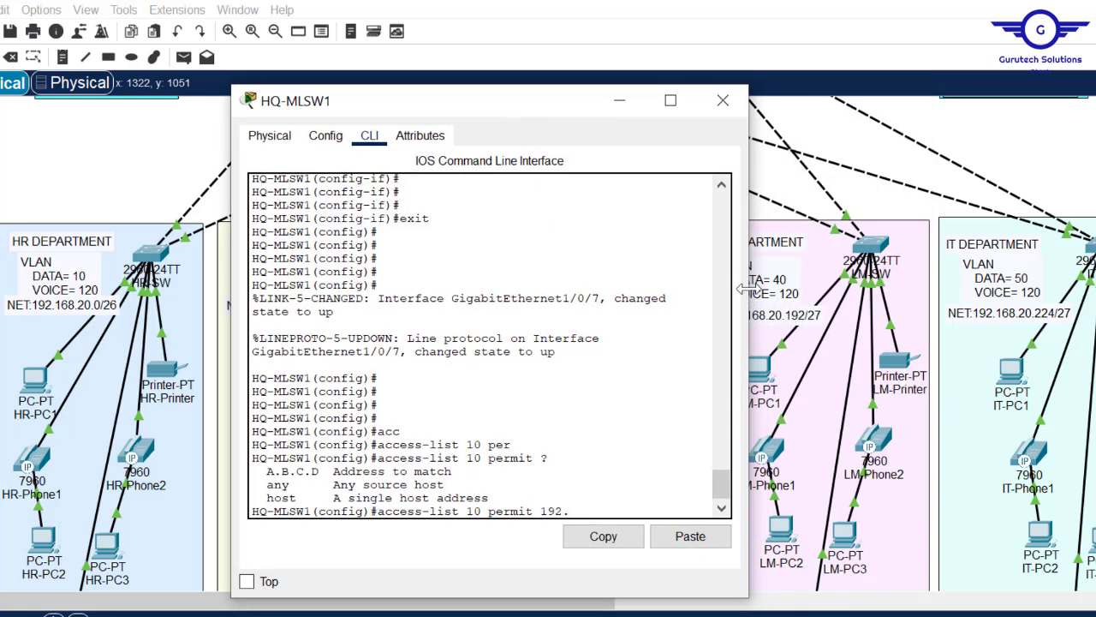
{"action": "left_click_drag", "start_coordinate": [747, 296], "coordinate": [933, 316]}
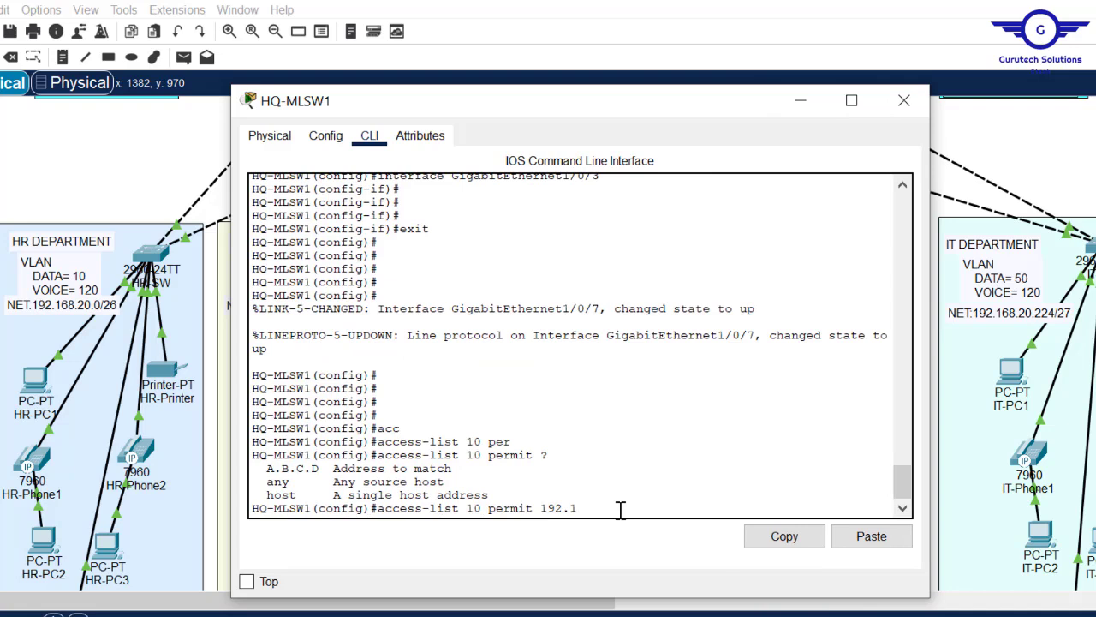
{"action": "type", "text": "8.20.224"}
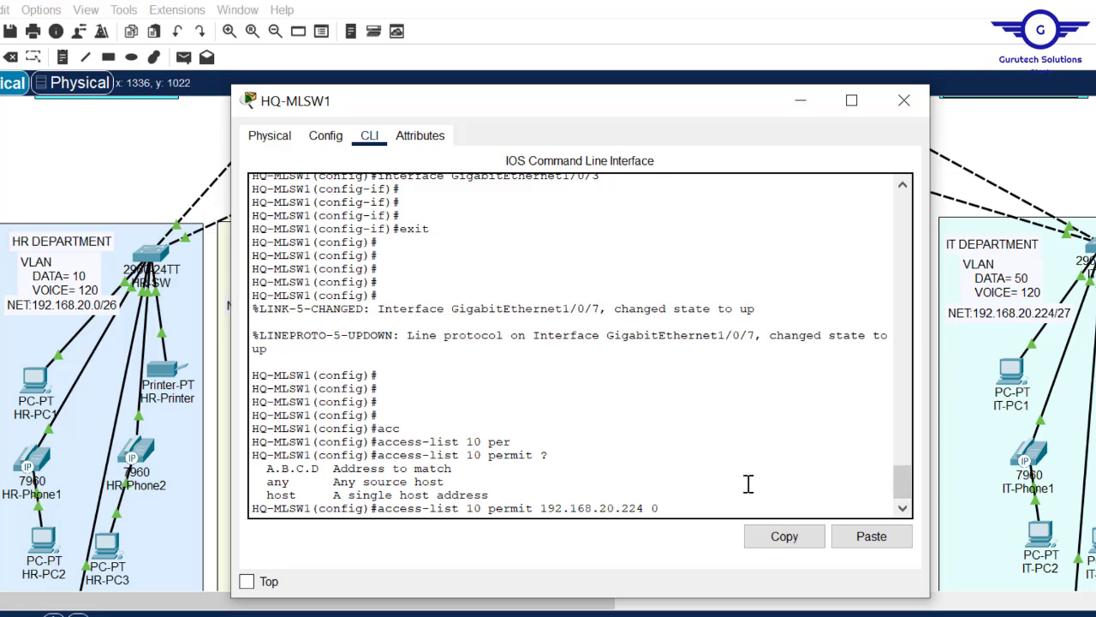
{"action": "type", "text": "0.31"}
{"action": "key", "text": "Return"}
- Add access-list 10 deny any, review the permit rule, and return to the topology
{"action": "type", "text": "acc"}
{"action": "key", "text": "Tab"}
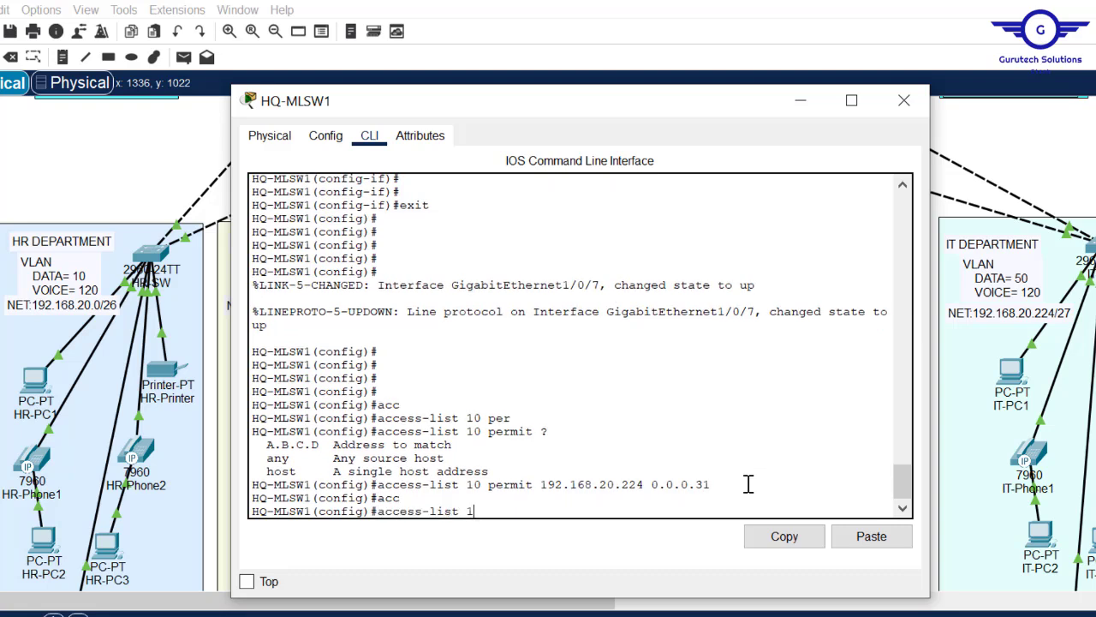
{"action": "type", "text": "10 de"}
{"action": "key", "text": "Tab"}
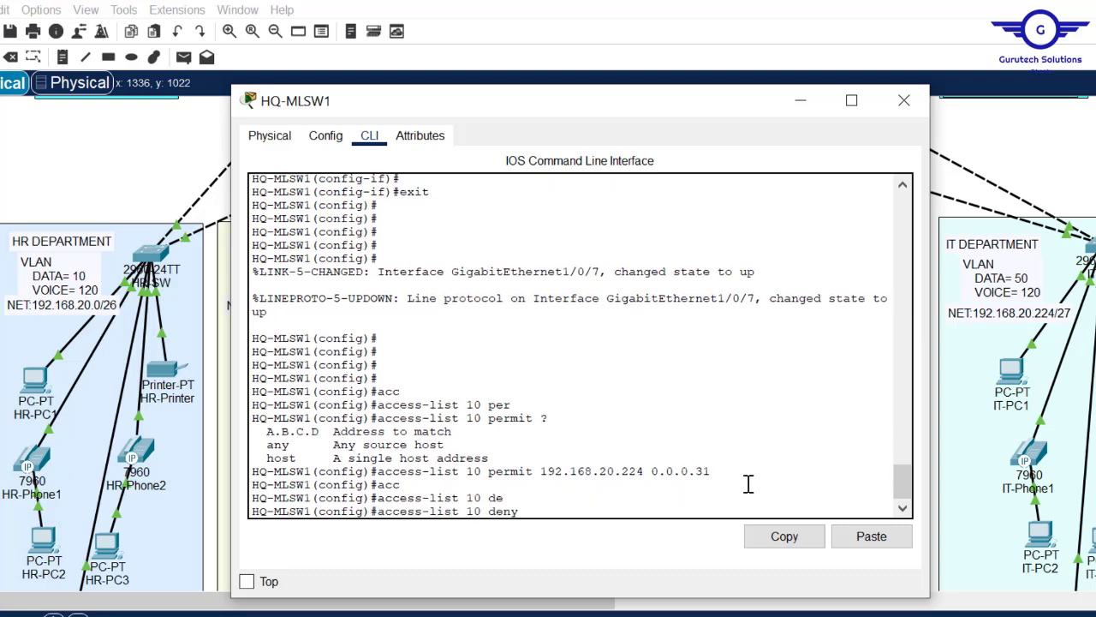
{"action": "type", "text": "any"}
{"action": "key", "text": "Return"}
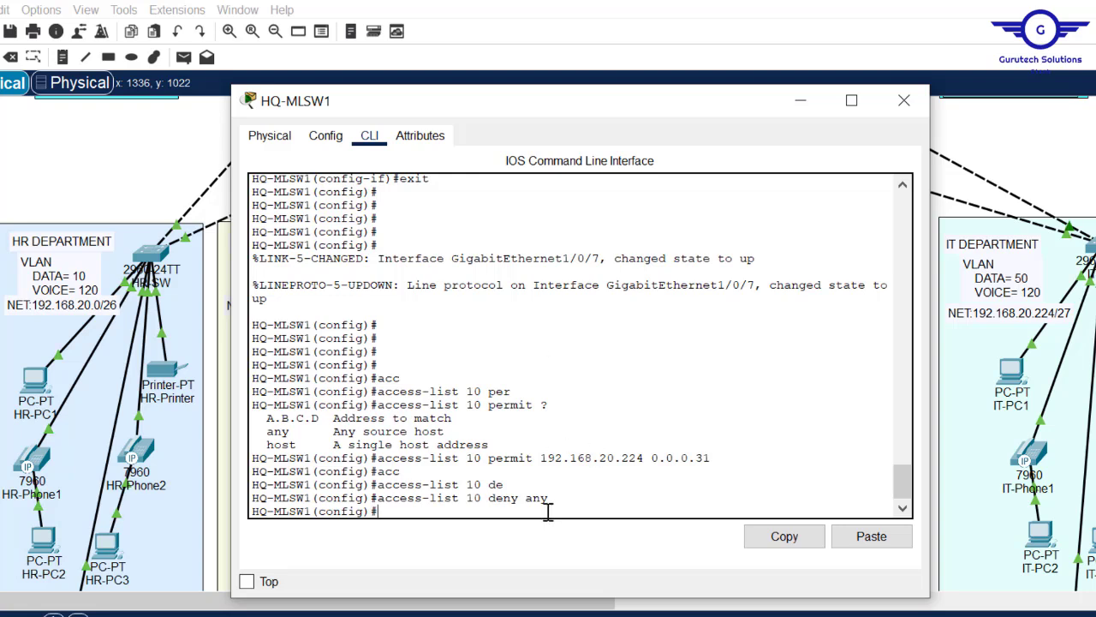
{"action": "left_click_drag", "start_coordinate": [707, 460], "coordinate": [377, 466]}
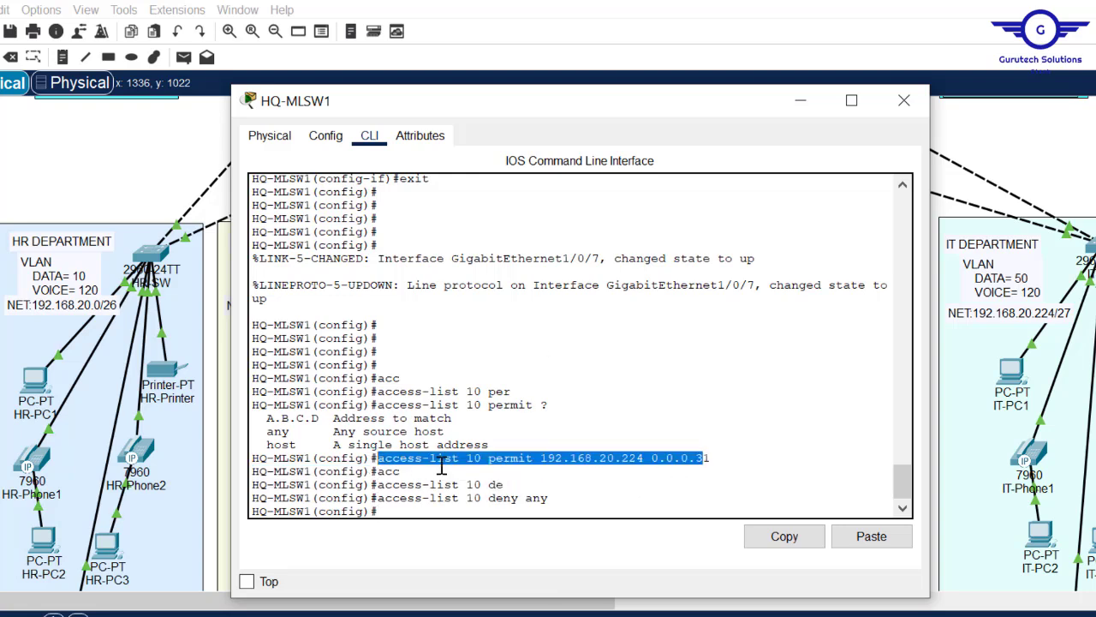
{"action": "left_click", "coordinate": [438, 462]}
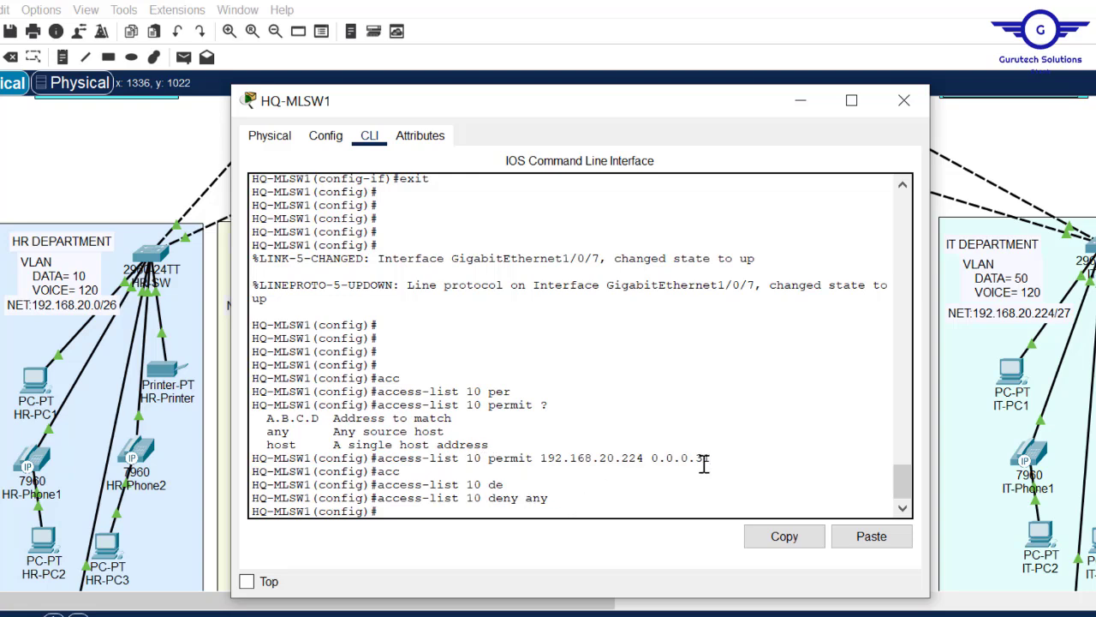
{"action": "left_click_drag", "start_coordinate": [710, 458], "coordinate": [486, 461]}
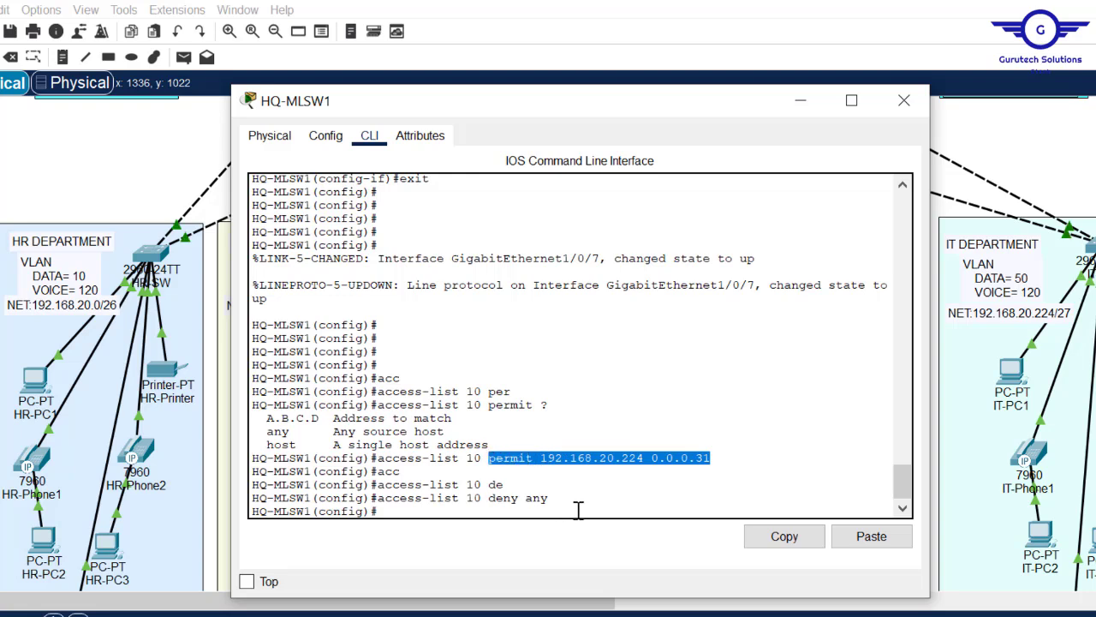
{"action": "left_click", "coordinate": [579, 510]}
{"action": "key", "text": "Return"}
{"action": "key", "text": "Return"}
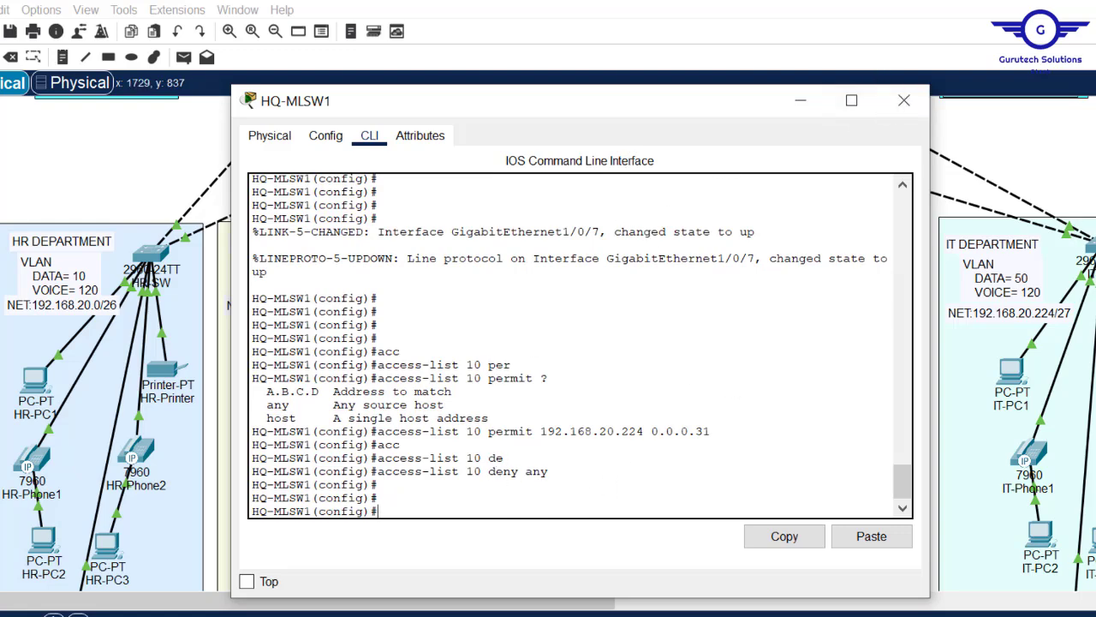
{"action": "left_click", "coordinate": [1091, 232]}
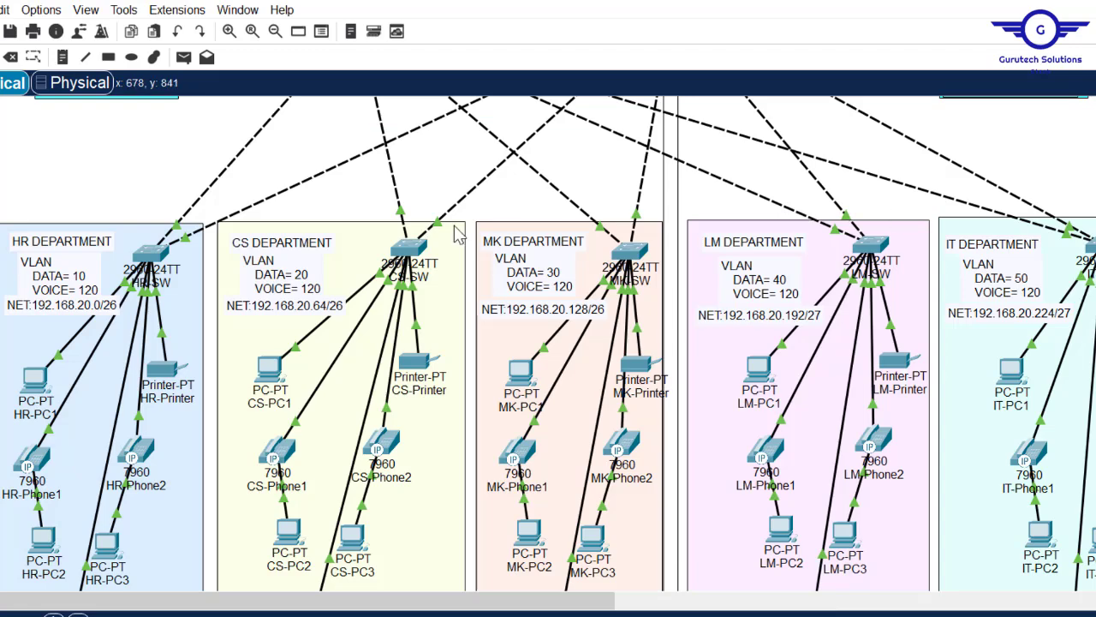
- From MK-Laptop's Command Prompt, SSH as cisco to HQ-MLSW1 at 192.168.20.1, log in, then exit
{"action": "scroll", "coordinate": [489, 248], "scroll_direction": "up", "scroll_amount": 5}
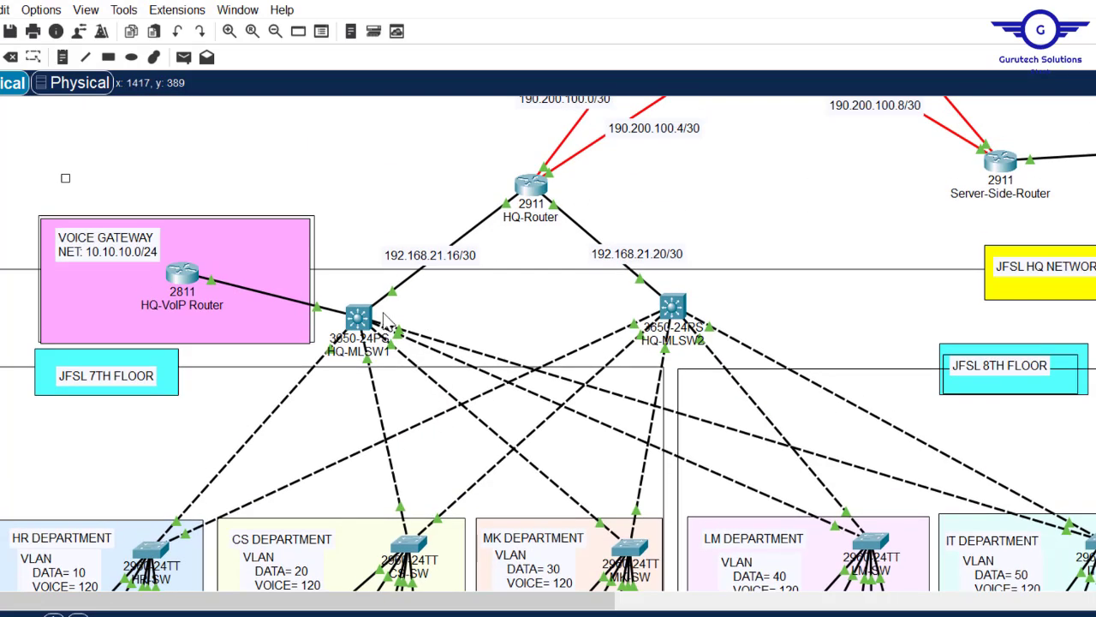
{"action": "mouse_move", "coordinate": [361, 322]}
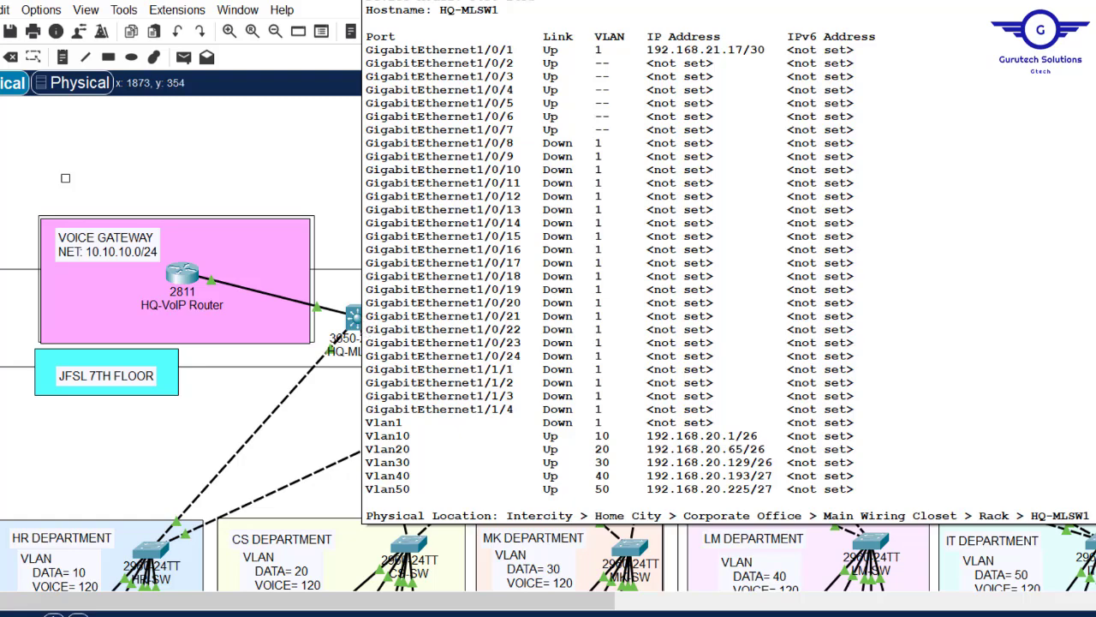
{"action": "scroll", "coordinate": [548, 342], "scroll_direction": "down", "scroll_amount": 8}
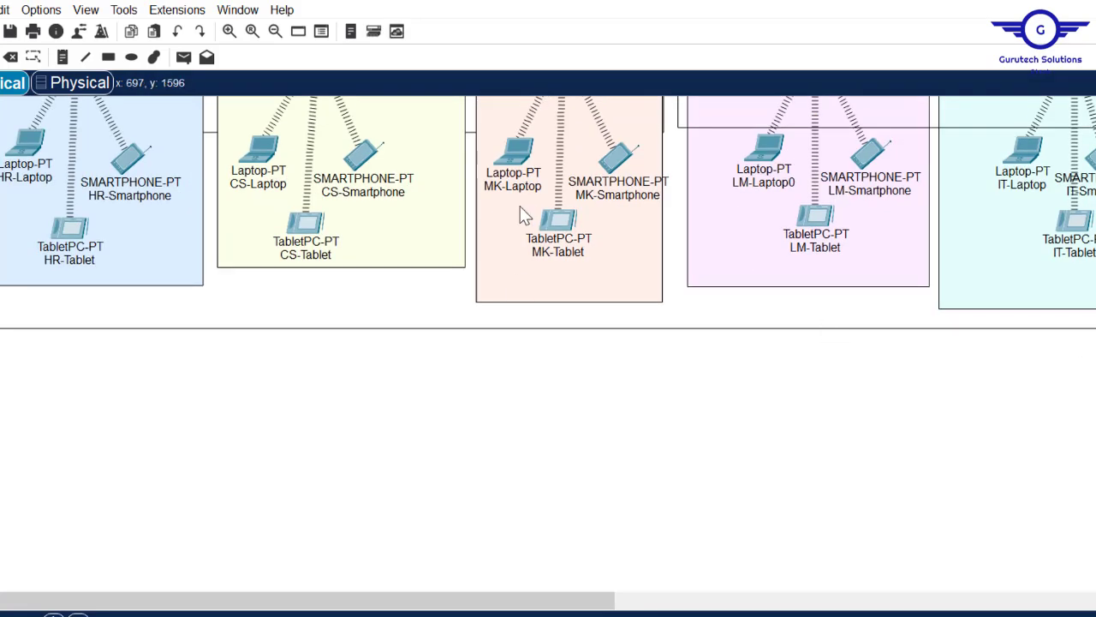
{"action": "left_click", "coordinate": [518, 162]}
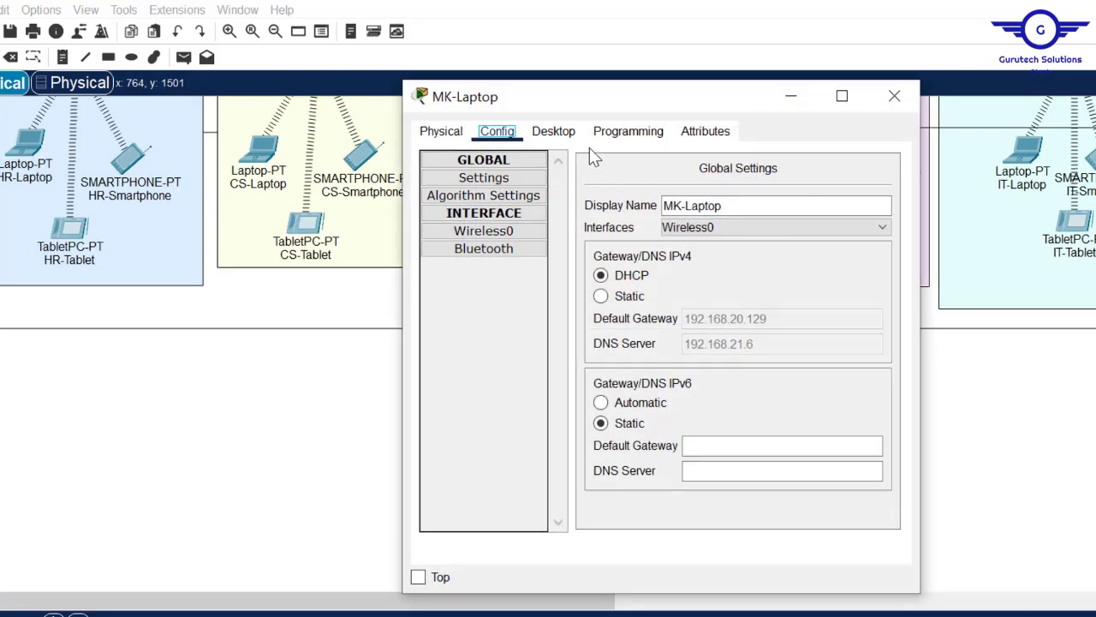
{"action": "left_click", "coordinate": [559, 136]}
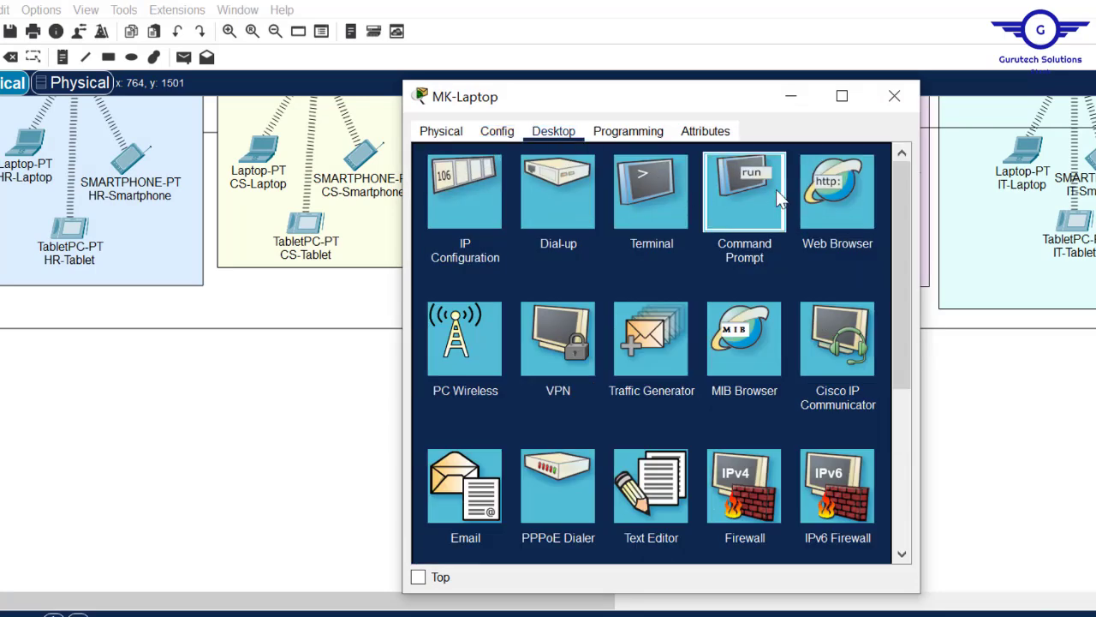
{"action": "left_click", "coordinate": [774, 190]}
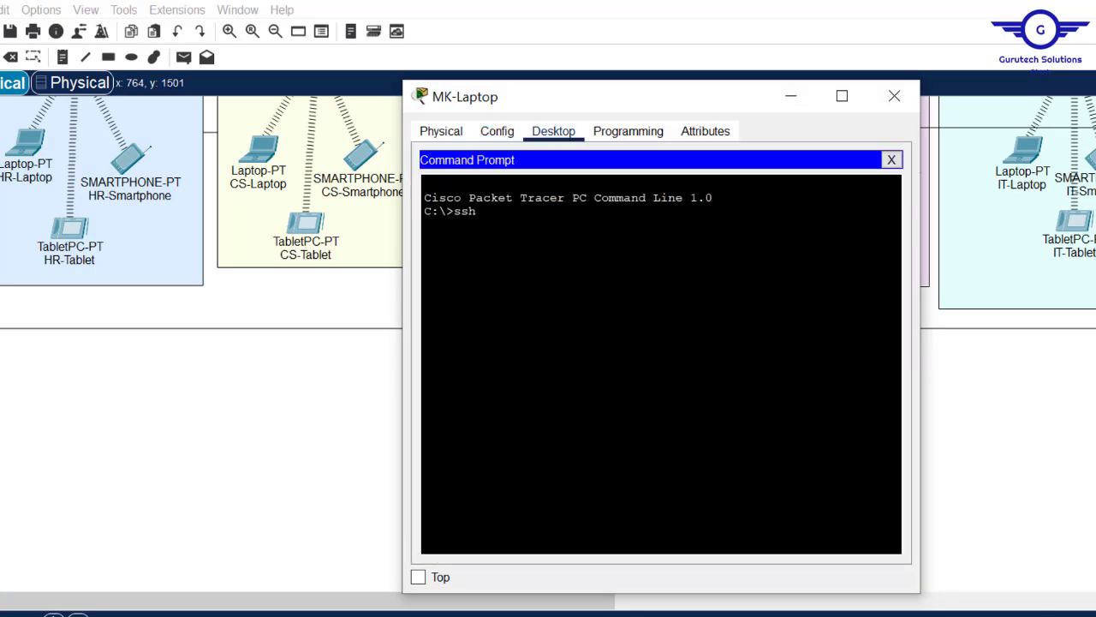
{"action": "type", "text": "ssh -l cisco 192.168.20.1"}
{"action": "key", "text": "Return"}
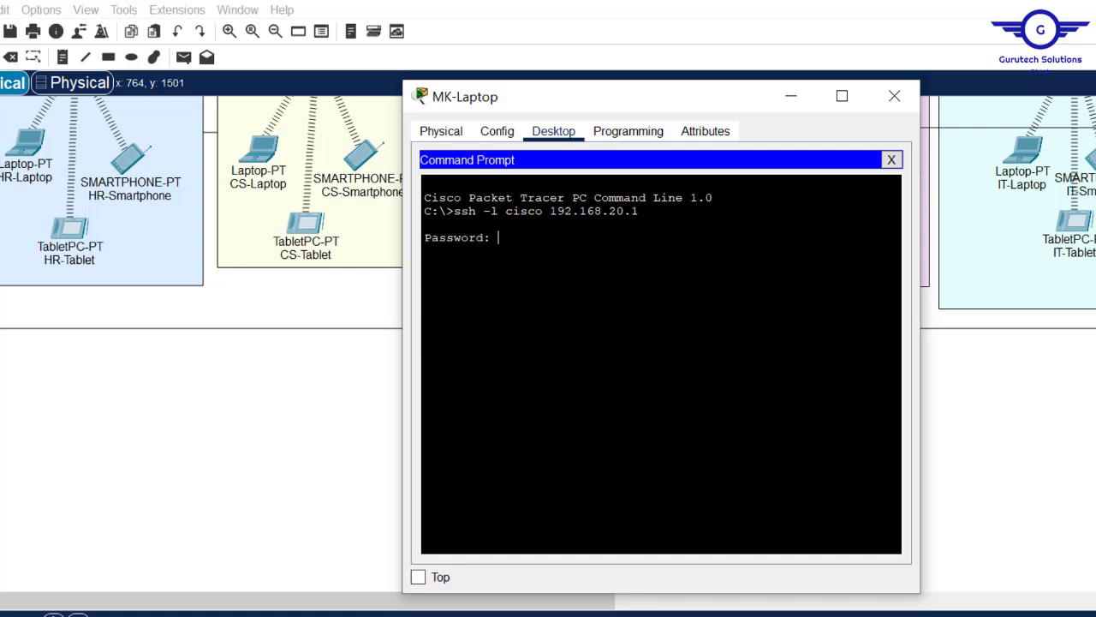
{"action": "key", "text": "Return"}
{"action": "key", "text": "Return"}
{"action": "key", "text": "Return"}
{"action": "key", "text": "Return"}
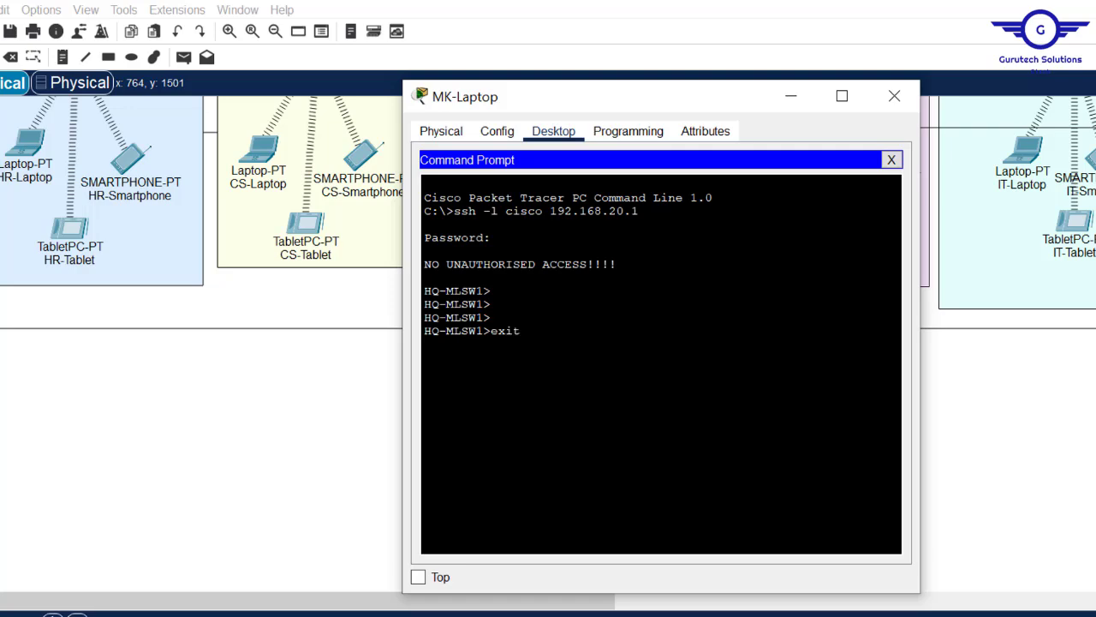
{"action": "type", "text": "exit"}
{"action": "key", "text": "Return"}
{"action": "key", "text": "Return"}
{"action": "key", "text": "Return"}
{"action": "key", "text": "Return"}
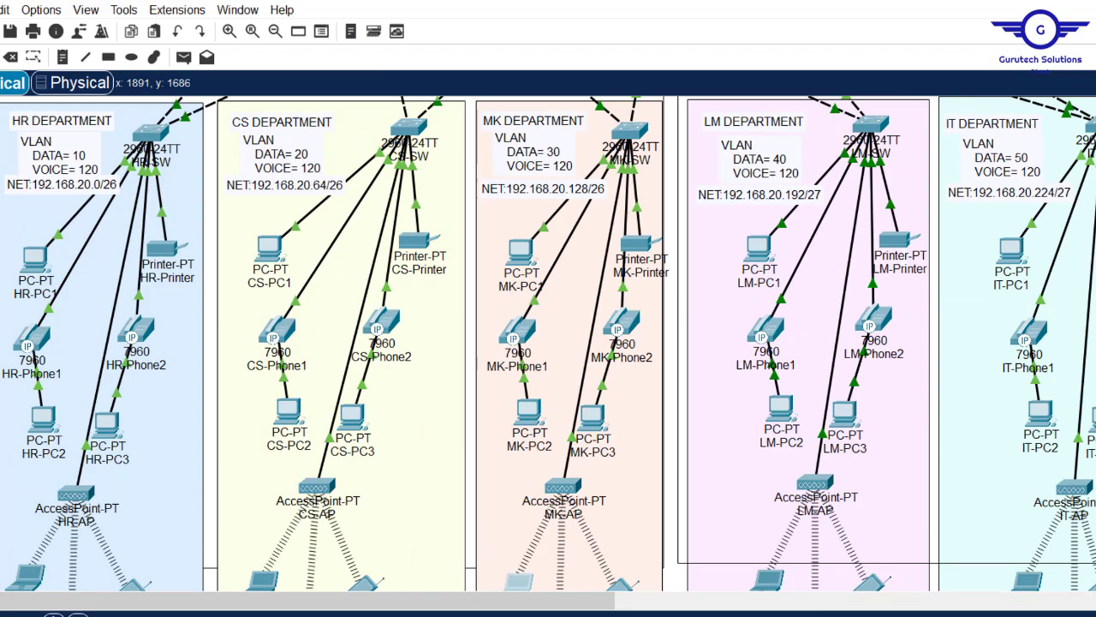
{"action": "scroll", "coordinate": [548, 342], "scroll_direction": "up", "scroll_amount": 5}
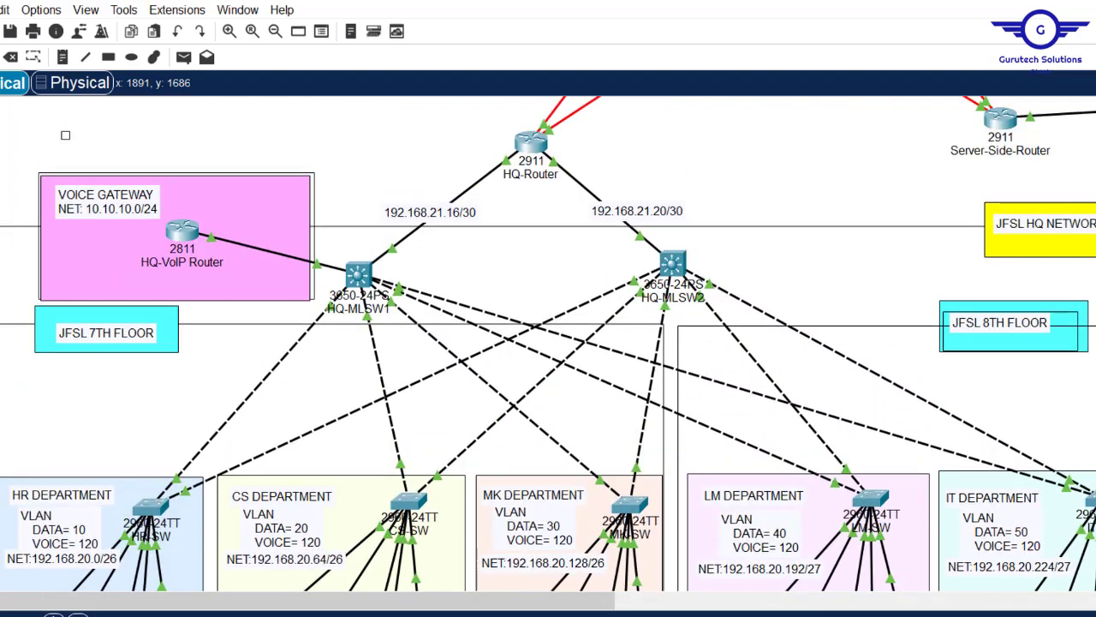
- In HQ-MLSW1's CLI, enter line vty 0 15 configuration
{"action": "left_click", "coordinate": [359, 274]}
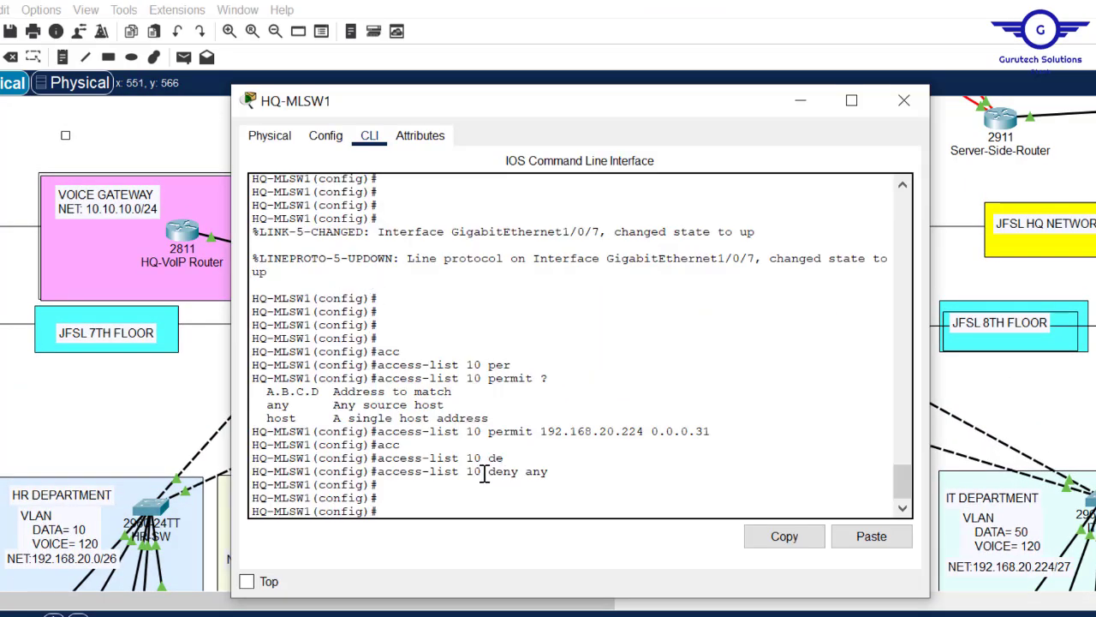
{"action": "left_click_drag", "start_coordinate": [480, 472], "coordinate": [385, 476]}
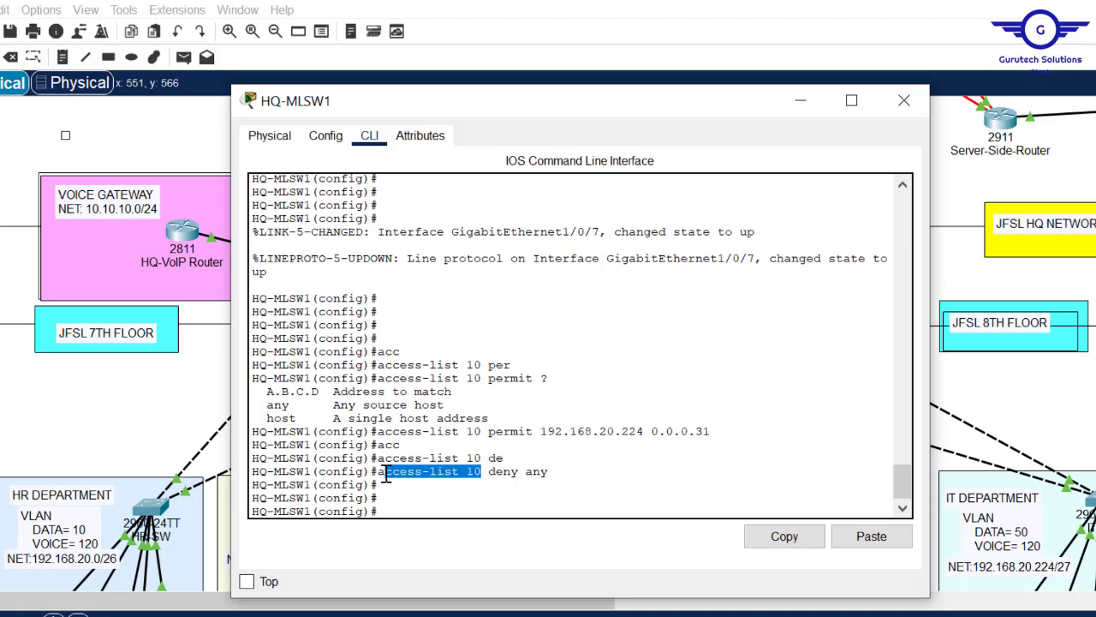
{"action": "left_click", "coordinate": [418, 514]}
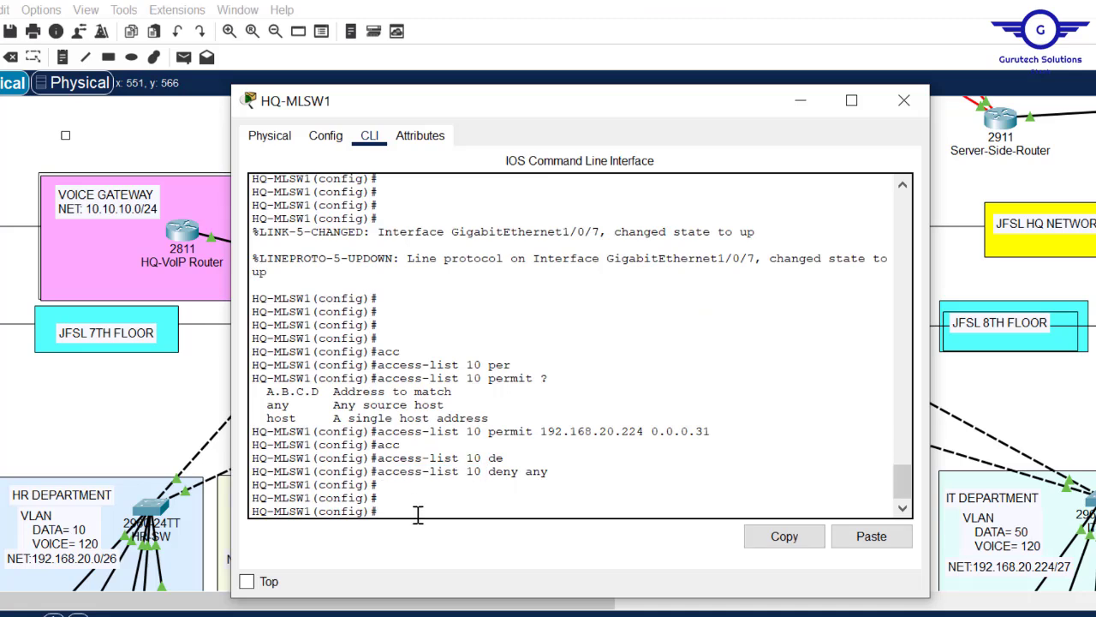
{"action": "key", "text": "Return"}
{"action": "key", "text": "Return"}
{"action": "type", "text": "lin"}
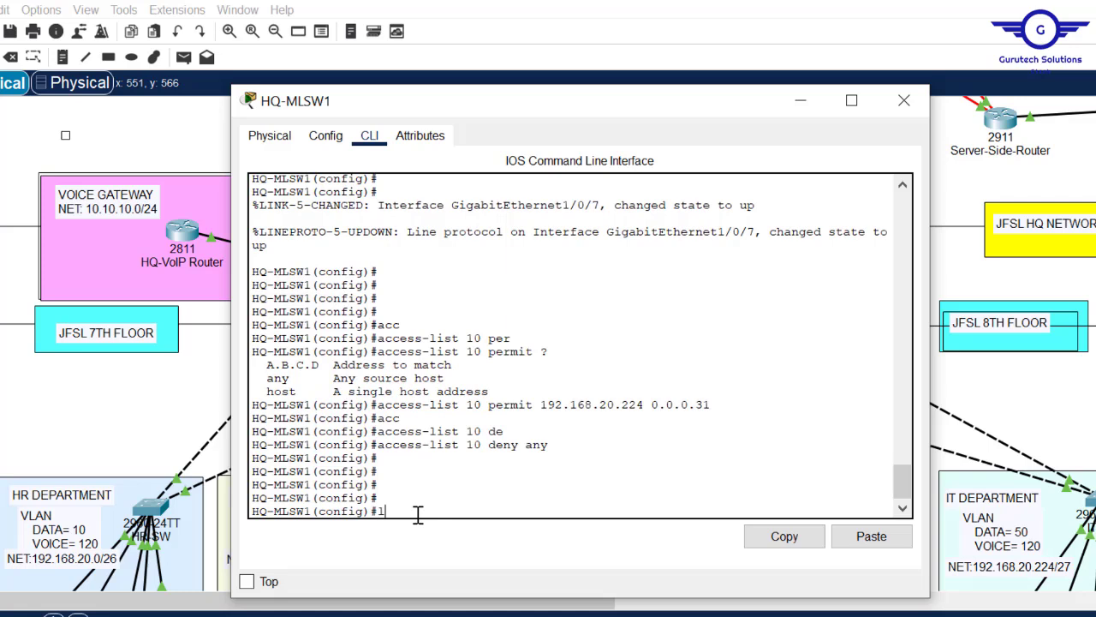
{"action": "key", "text": "Tab"}
{"action": "type", "text": "vty"}
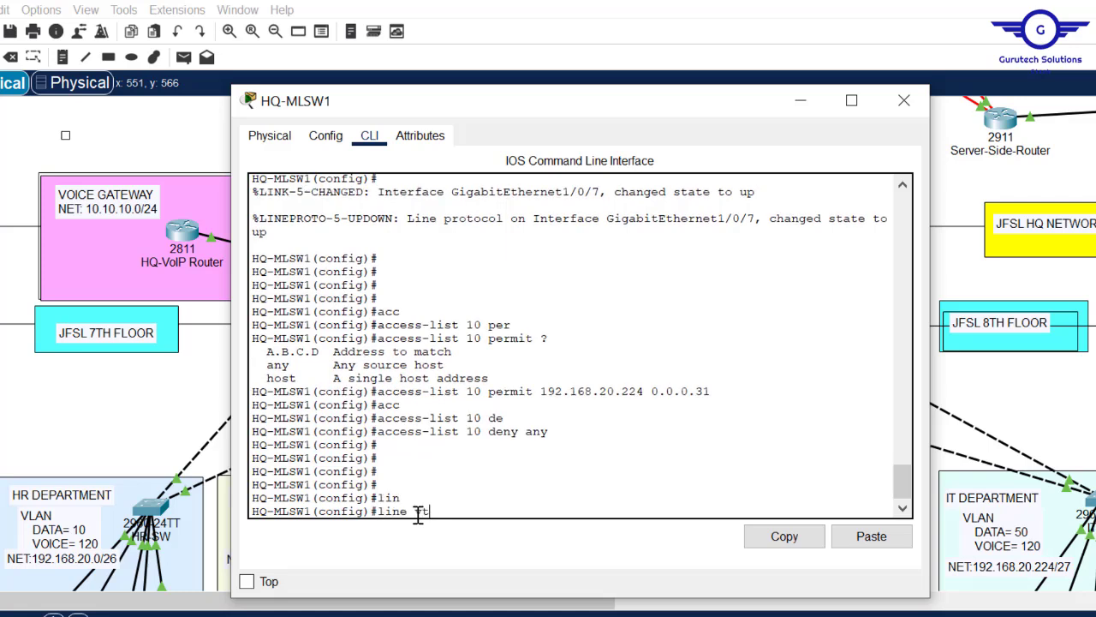
{"action": "key", "text": "Tab"}
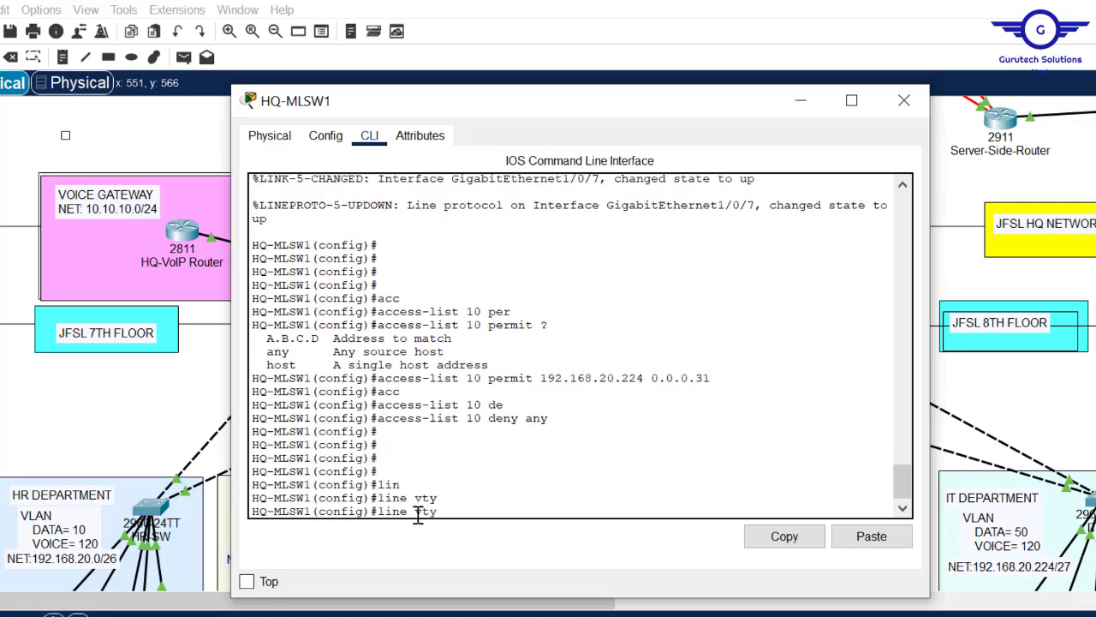
{"action": "type", "text": "0 15"}
{"action": "key", "text": "Return"}
{"action": "key", "text": "Return"}
{"action": "key", "text": "Return"}
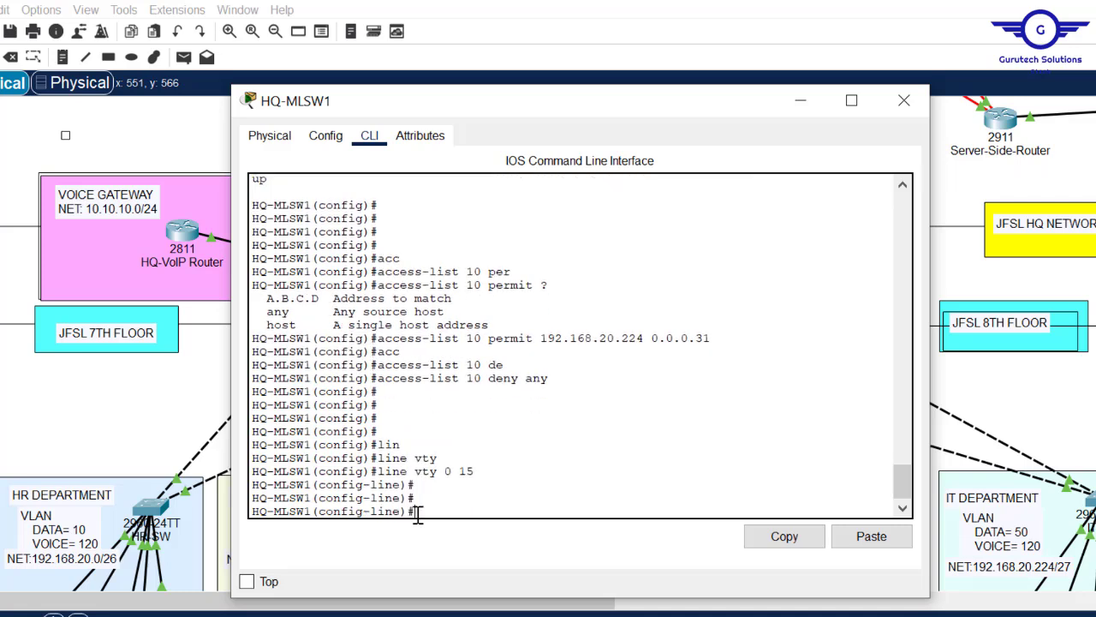
- Apply access-class 10 in to the VTY lines, exit, and save with do wr
{"action": "type", "text": "access"}
{"action": "key", "text": "Tab"}
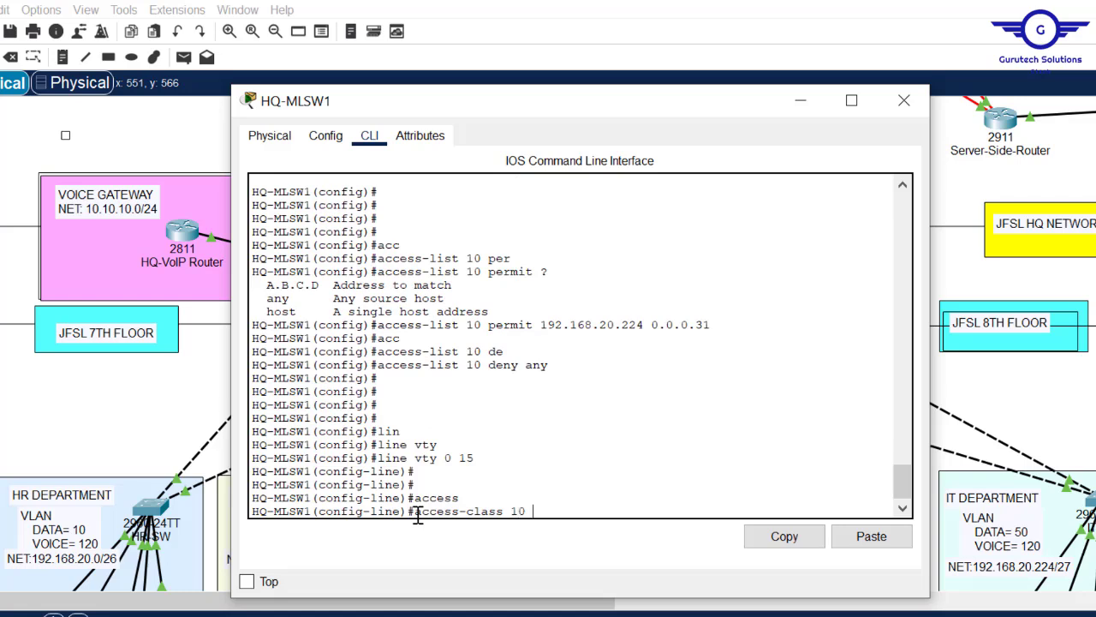
{"action": "type", "text": "10 i"}
{"action": "key", "text": "Tab"}
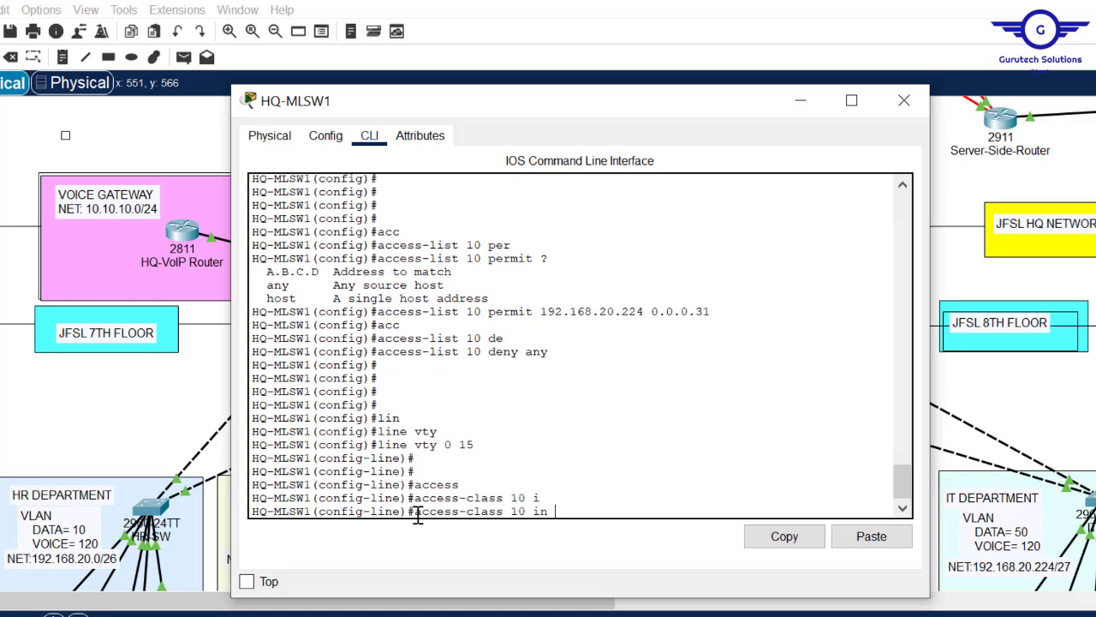
{"action": "key", "text": "Return"}
{"action": "type", "text": "exit"}
{"action": "key", "text": "Return"}
{"action": "key", "text": "Return"}
{"action": "key", "text": "Return"}
{"action": "key", "text": "Return"}
{"action": "type", "text": "do wr"}
{"action": "key", "text": "Return"}
{"action": "key", "text": "Return"}
{"action": "key", "text": "Return"}
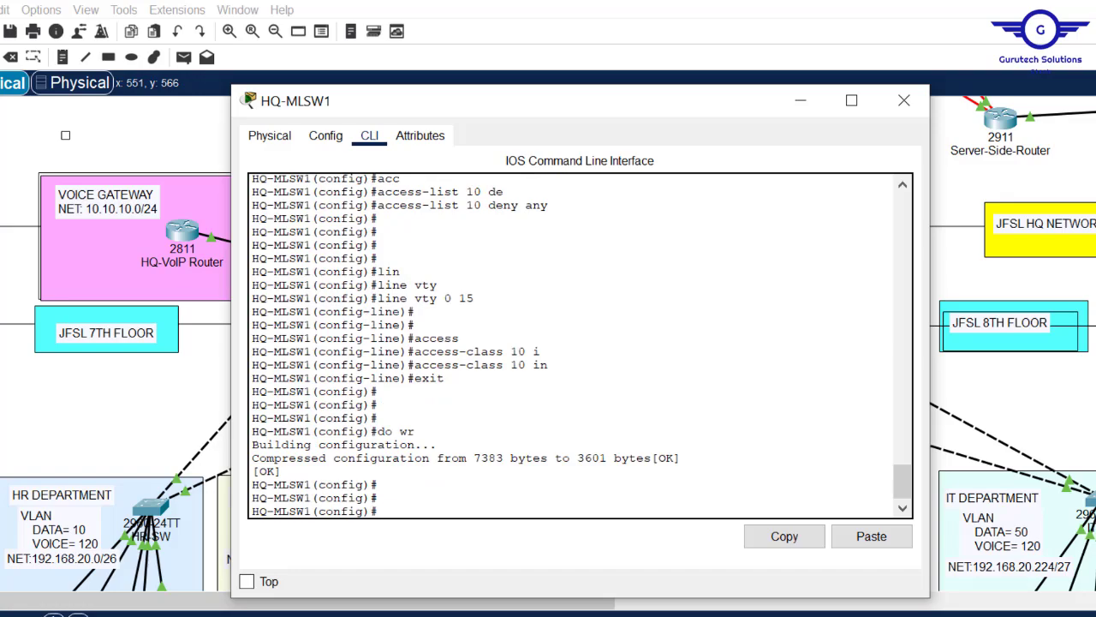
- Rerun ssh -l cisco 192.168.20.1 twice on MK-Laptop, see it refused, and copy the command
{"action": "mouse_move", "coordinate": [643, 616]}
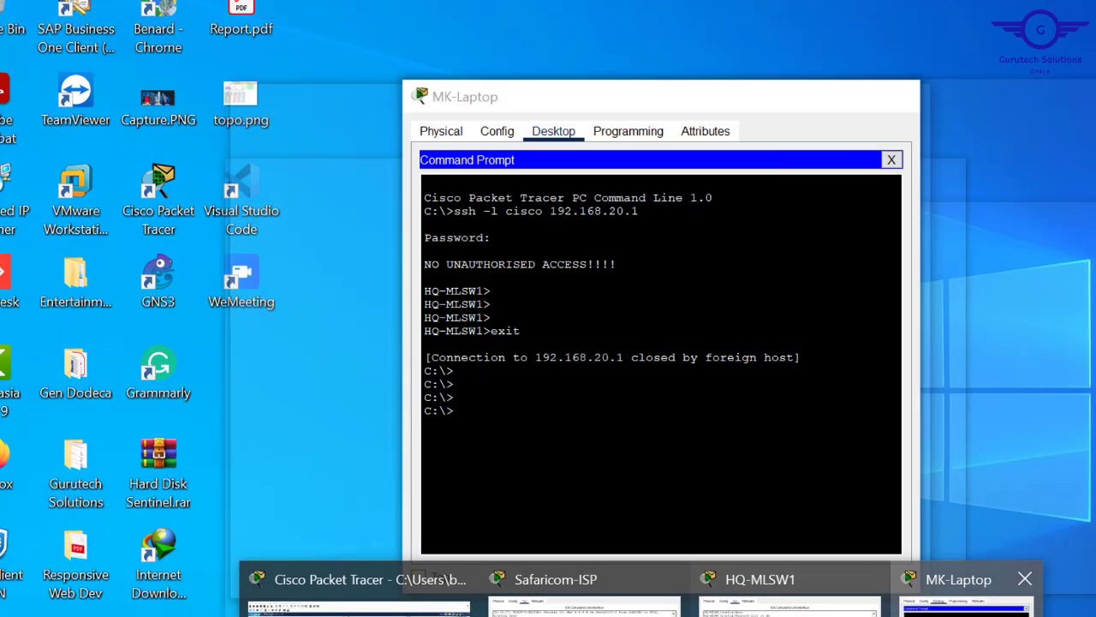
{"action": "left_click", "coordinate": [966, 601]}
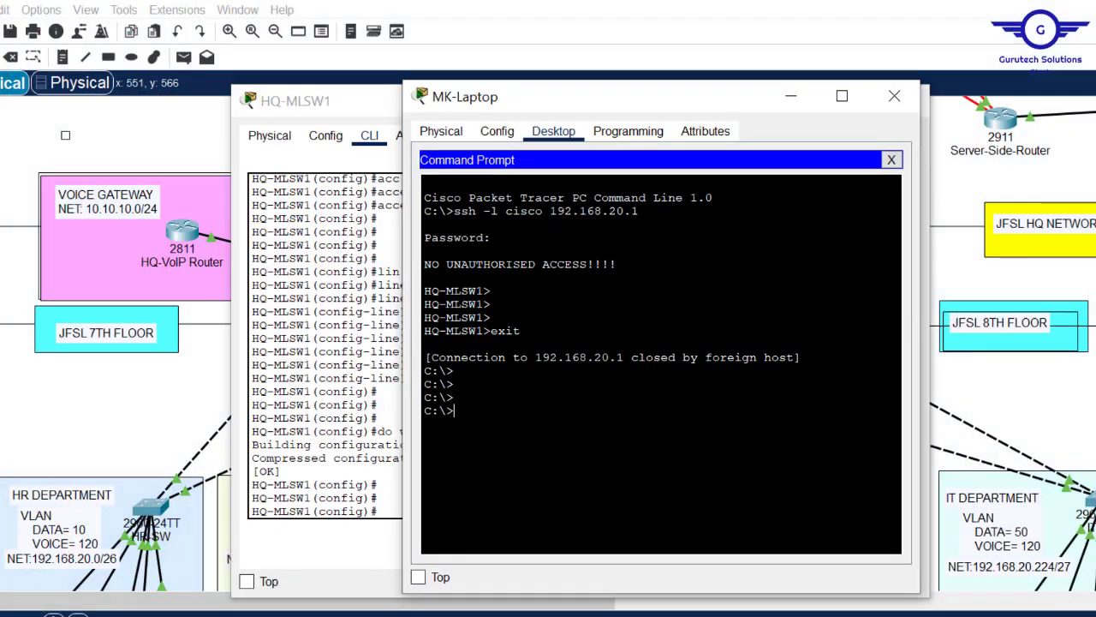
{"action": "key", "text": "Up"}
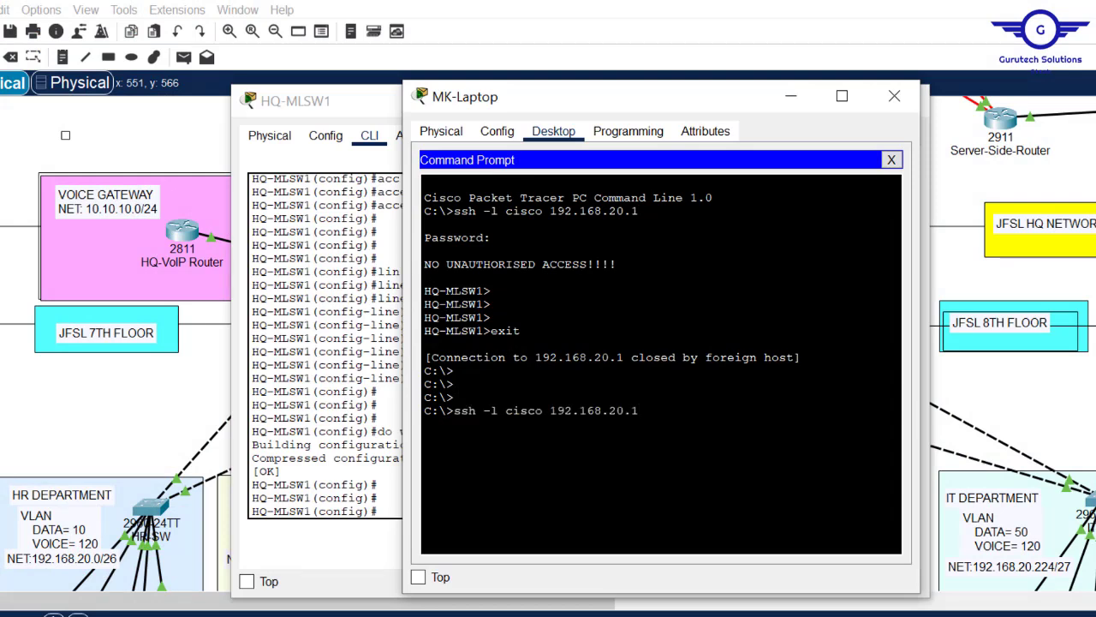
{"action": "key", "text": "Return"}
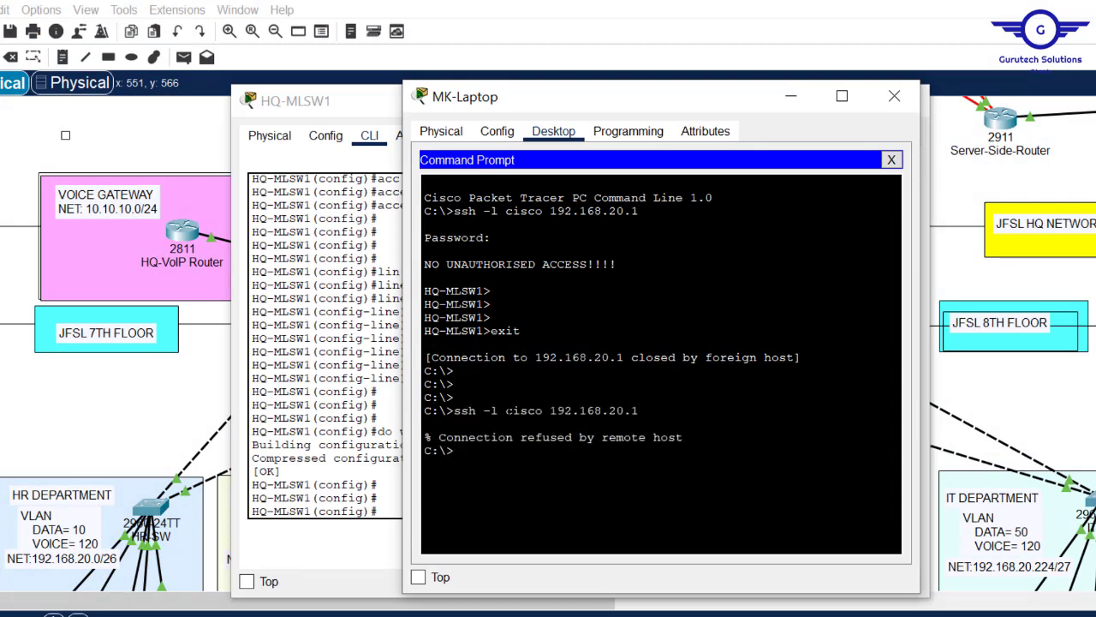
{"action": "left_click_drag", "start_coordinate": [683, 436], "coordinate": [419, 437]}
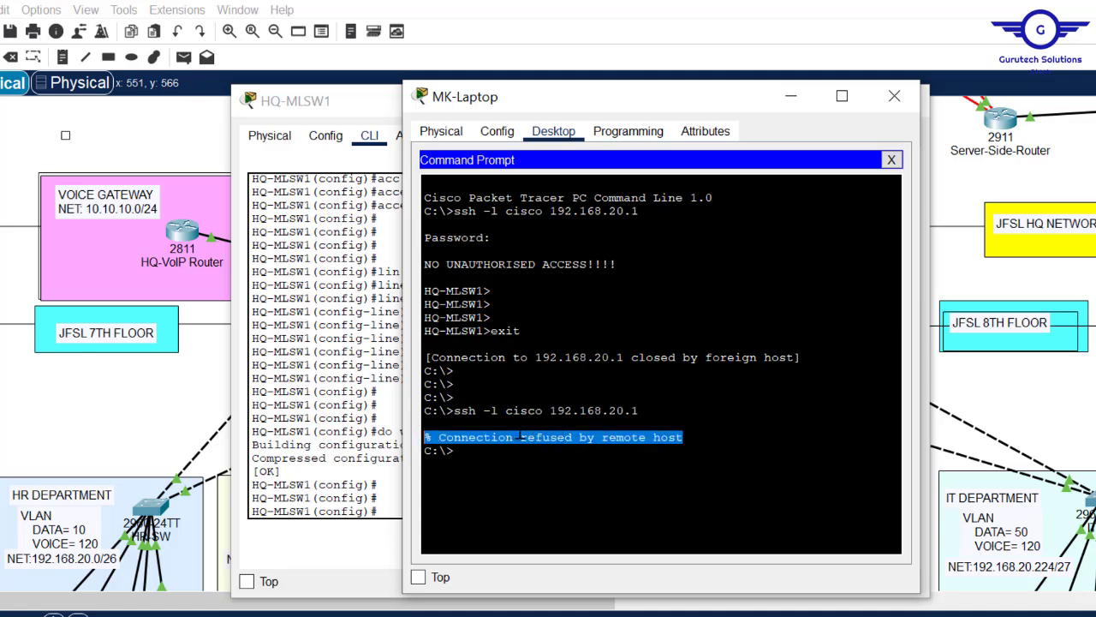
{"action": "left_click", "coordinate": [455, 451]}
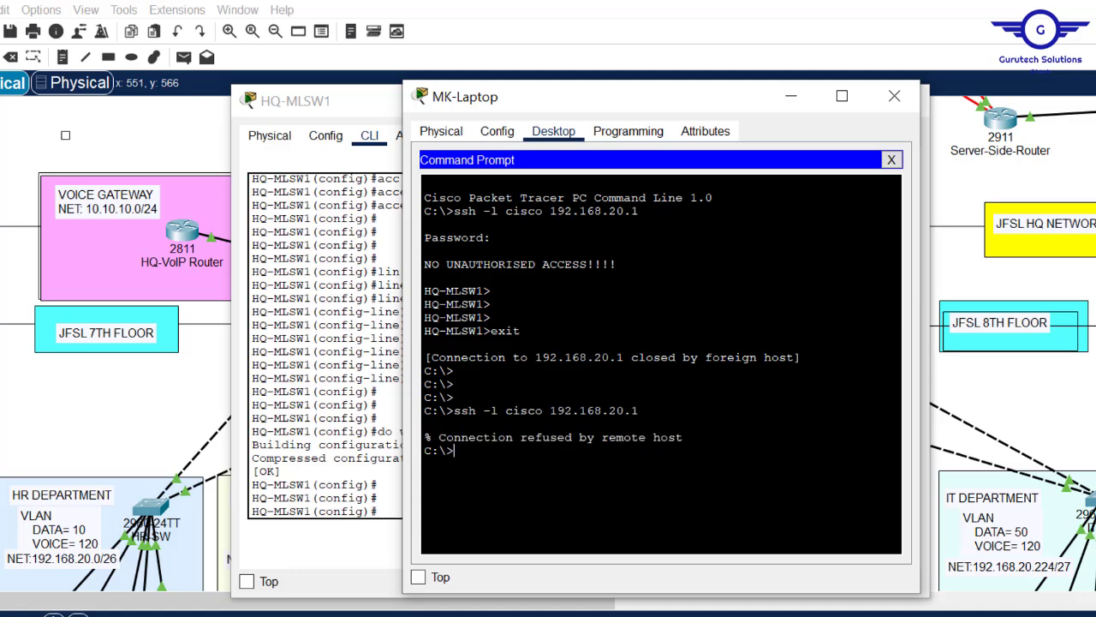
{"action": "key", "text": "Up"}
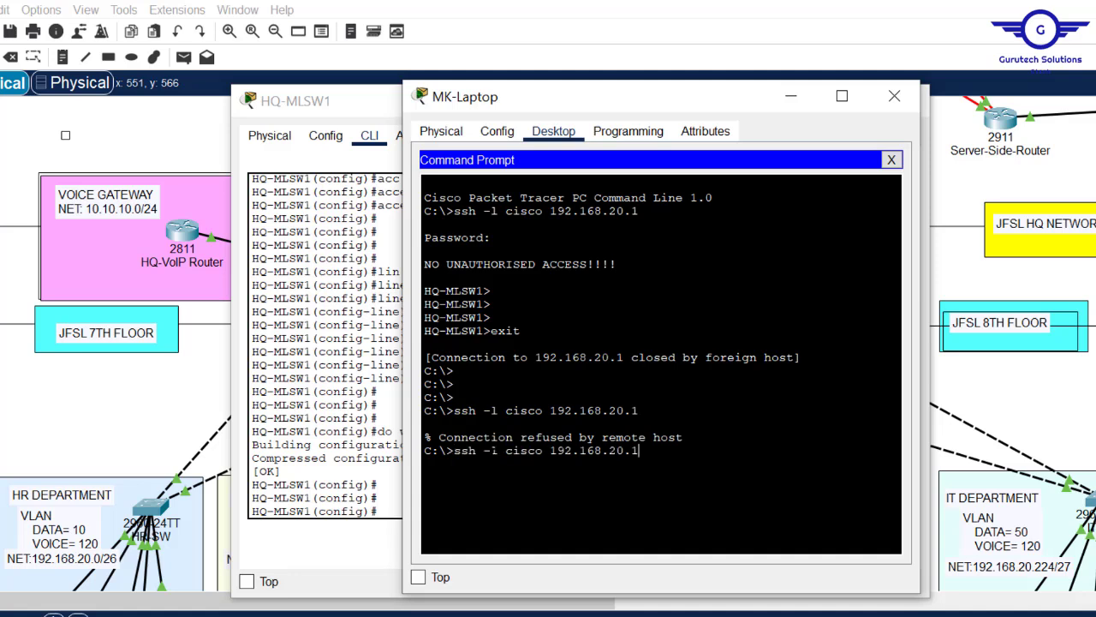
{"action": "key", "text": "Return"}
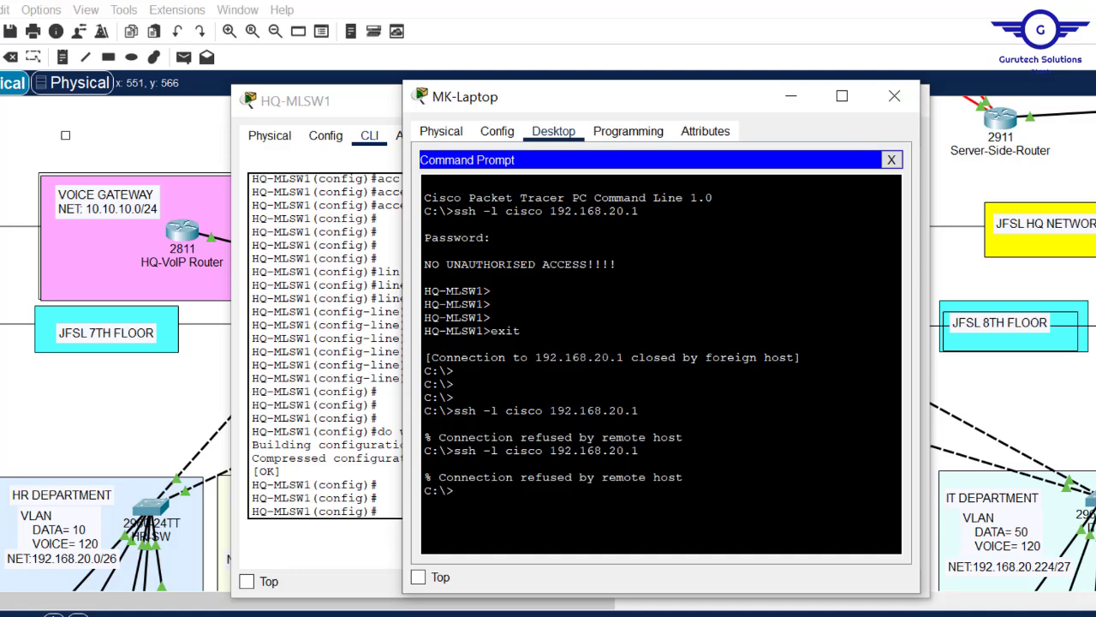
{"action": "left_click_drag", "start_coordinate": [641, 411], "coordinate": [454, 411]}
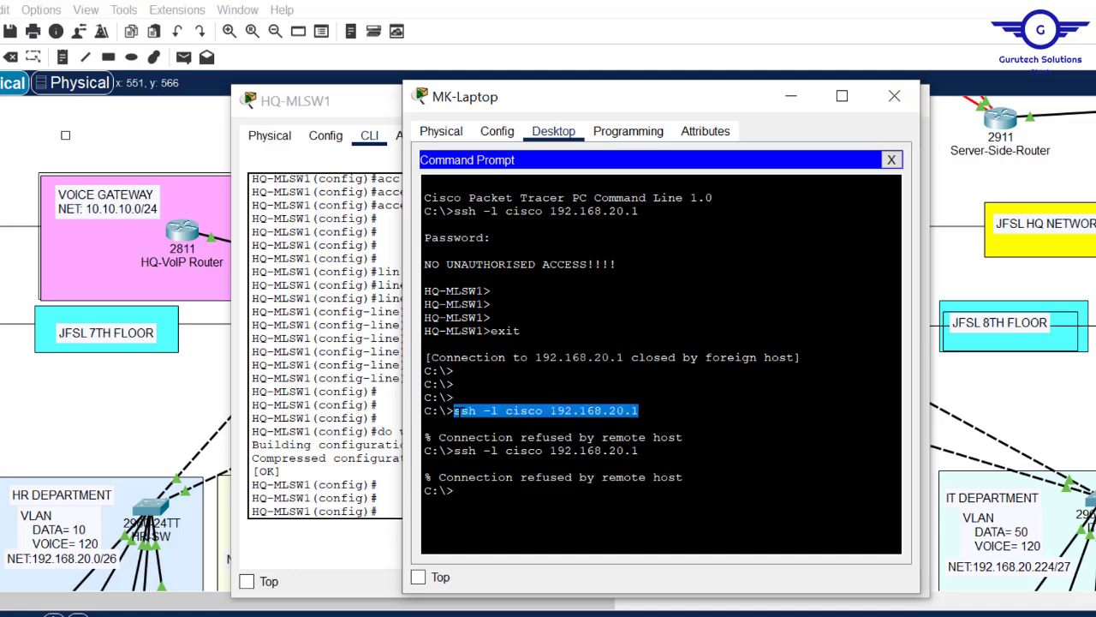
{"action": "right_click", "coordinate": [466, 412]}
{"action": "left_click", "coordinate": [511, 426]}
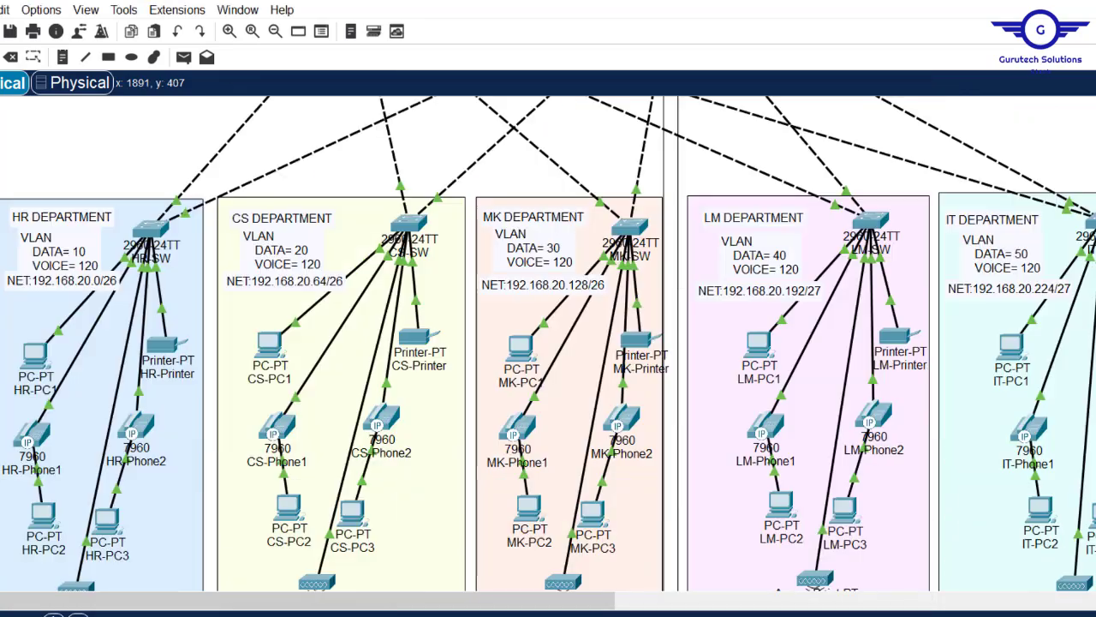
{"action": "scroll", "coordinate": [1019, 248], "scroll_direction": "down", "scroll_amount": 5}
- Paste the copied ssh command into IT-Laptop's Command Prompt, then close the window
{"action": "left_click", "coordinate": [1022, 250]}
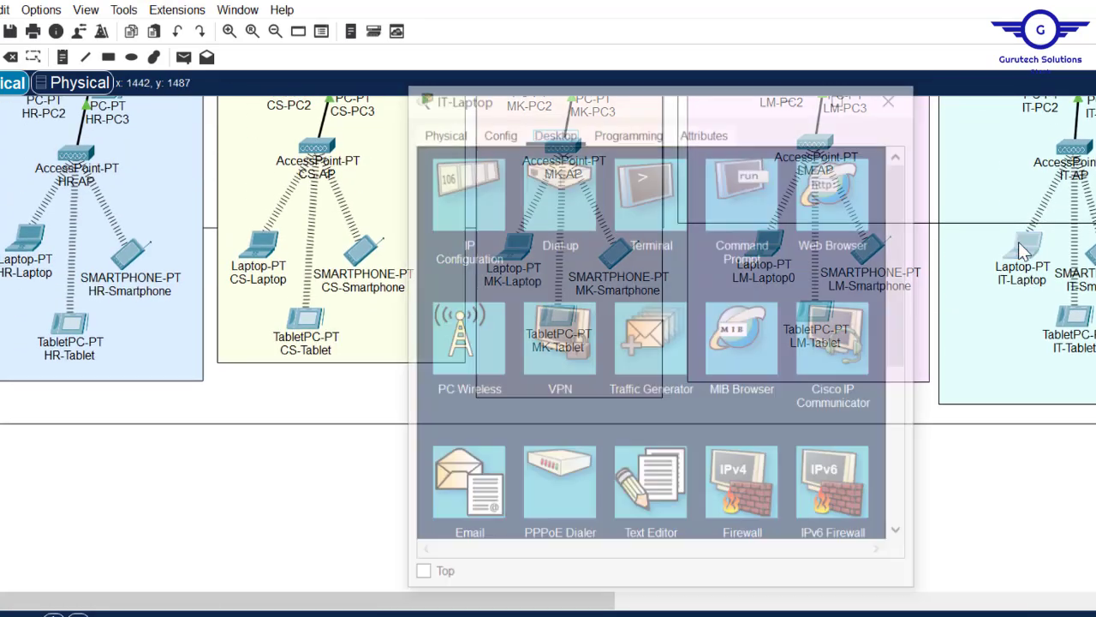
{"action": "left_click", "coordinate": [746, 197]}
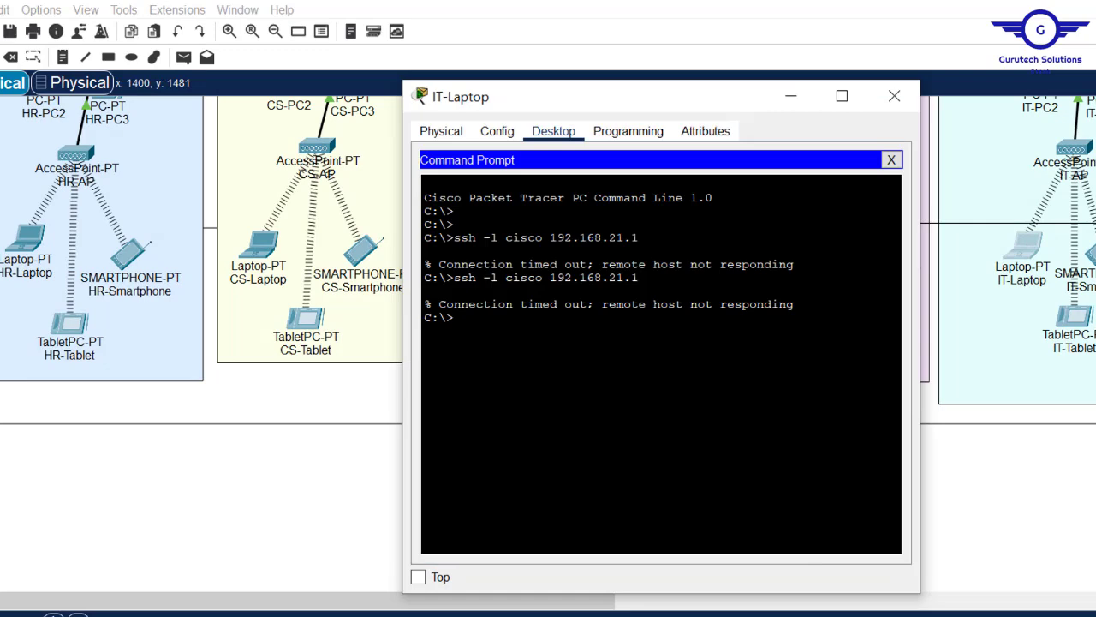
{"action": "right_click", "coordinate": [607, 281]}
{"action": "left_click", "coordinate": [642, 319]}
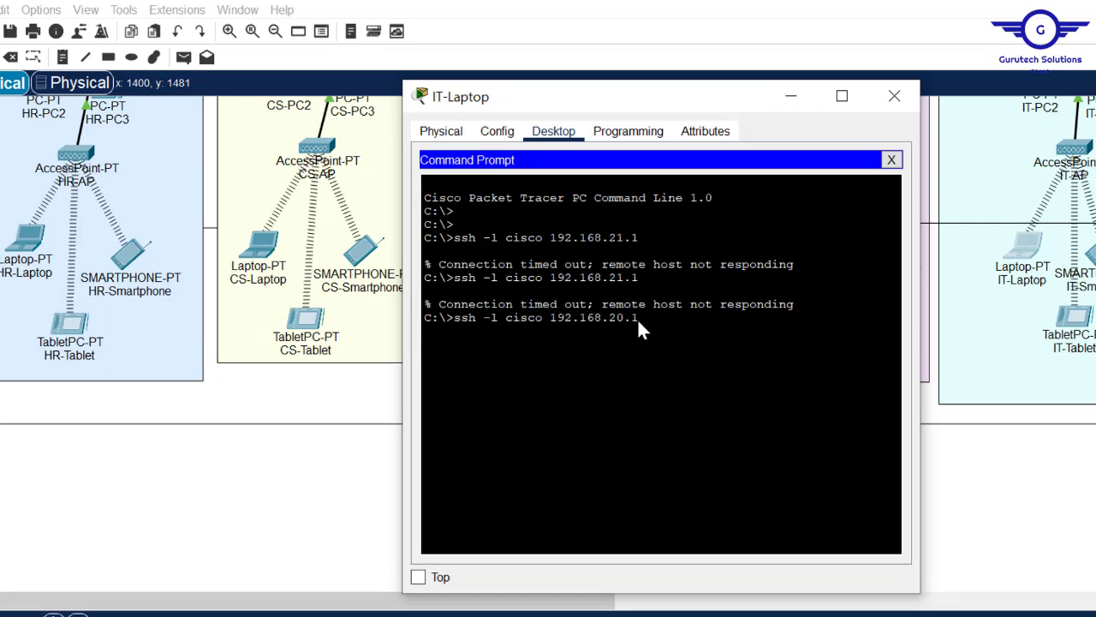
{"action": "left_click", "coordinate": [894, 96]}
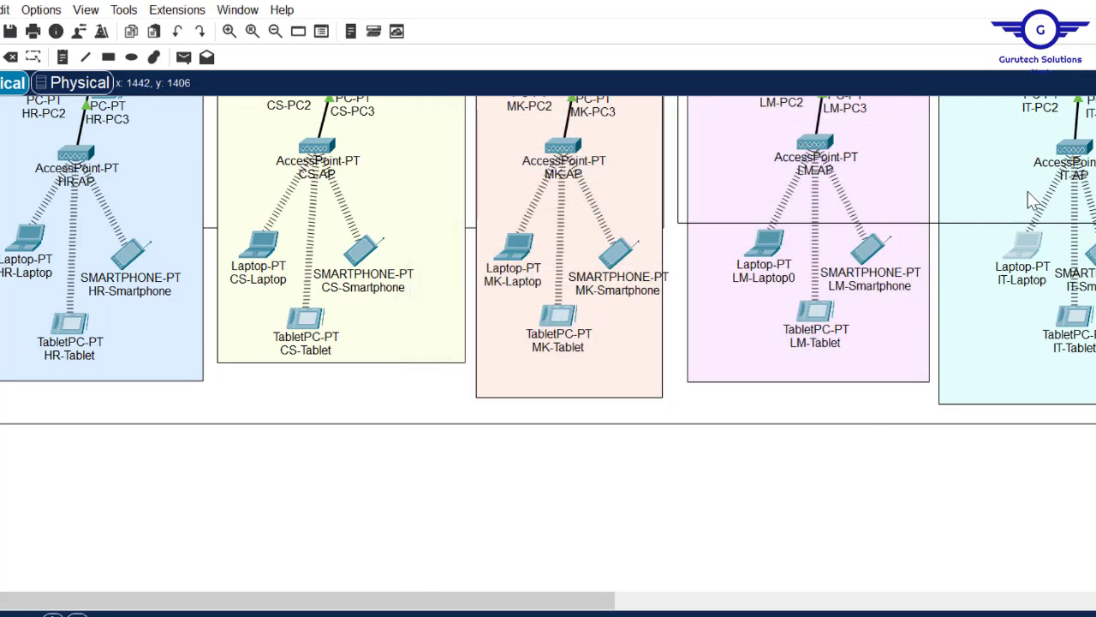
- Switch IT-Laptop's IPv4 configuration to Static and back to DHCP to renew its address
{"action": "left_click", "coordinate": [1019, 247]}
{"action": "left_click", "coordinate": [439, 204]}
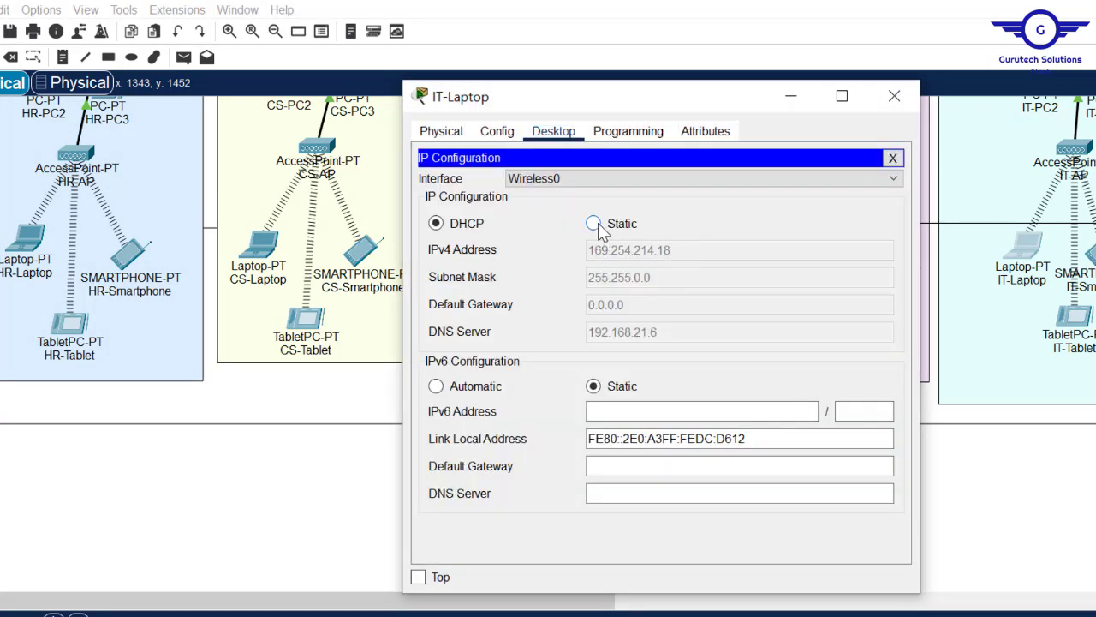
{"action": "left_click", "coordinate": [596, 226]}
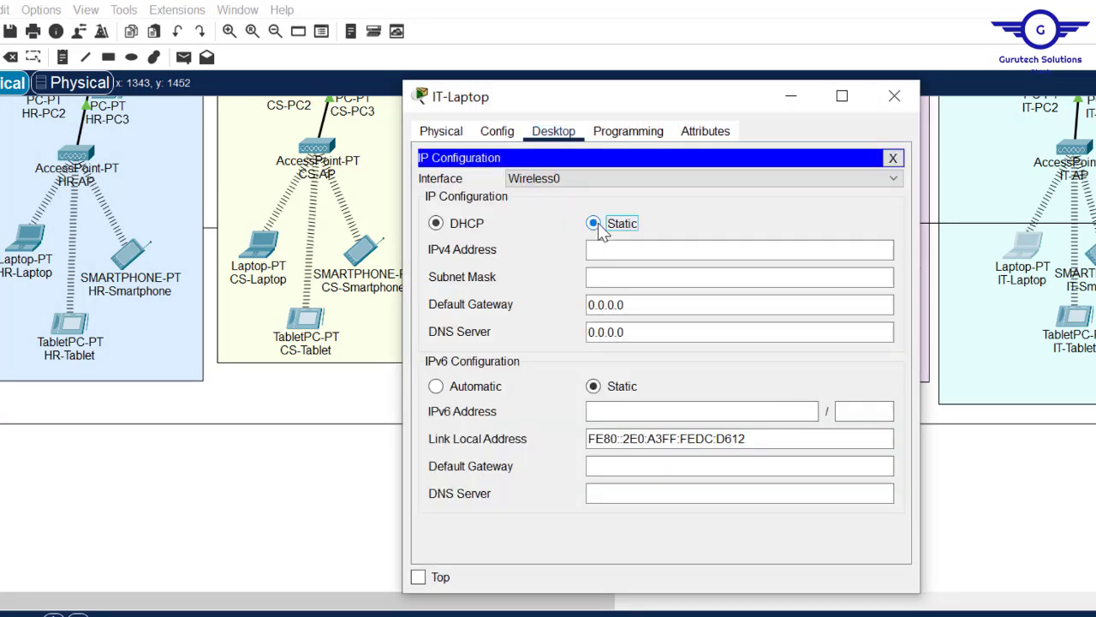
{"action": "left_click", "coordinate": [441, 227]}
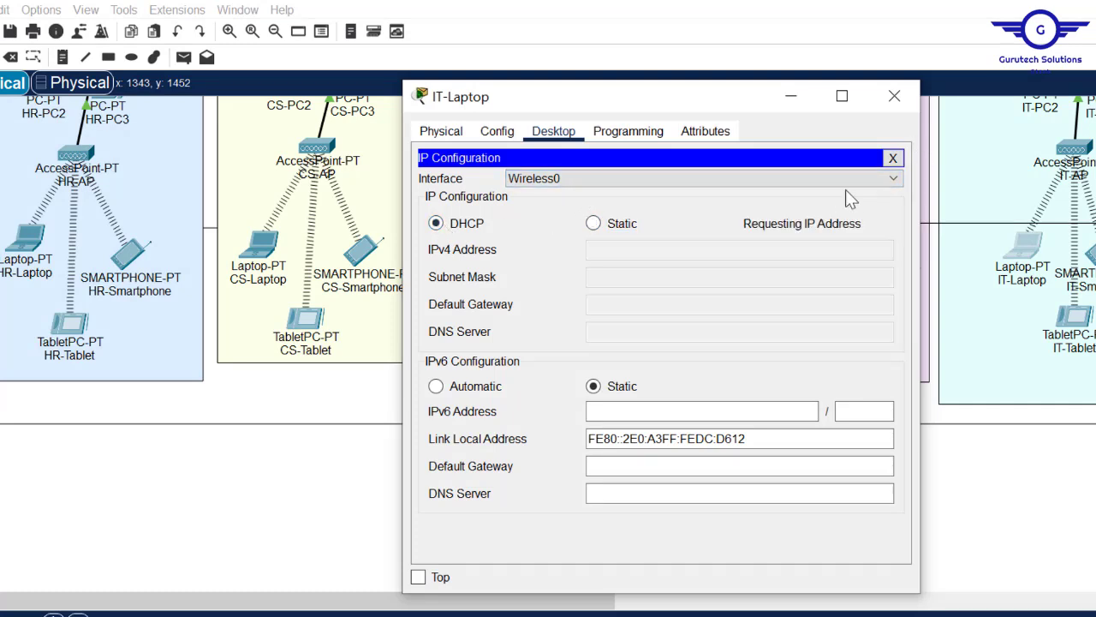
{"action": "left_click", "coordinate": [893, 158]}
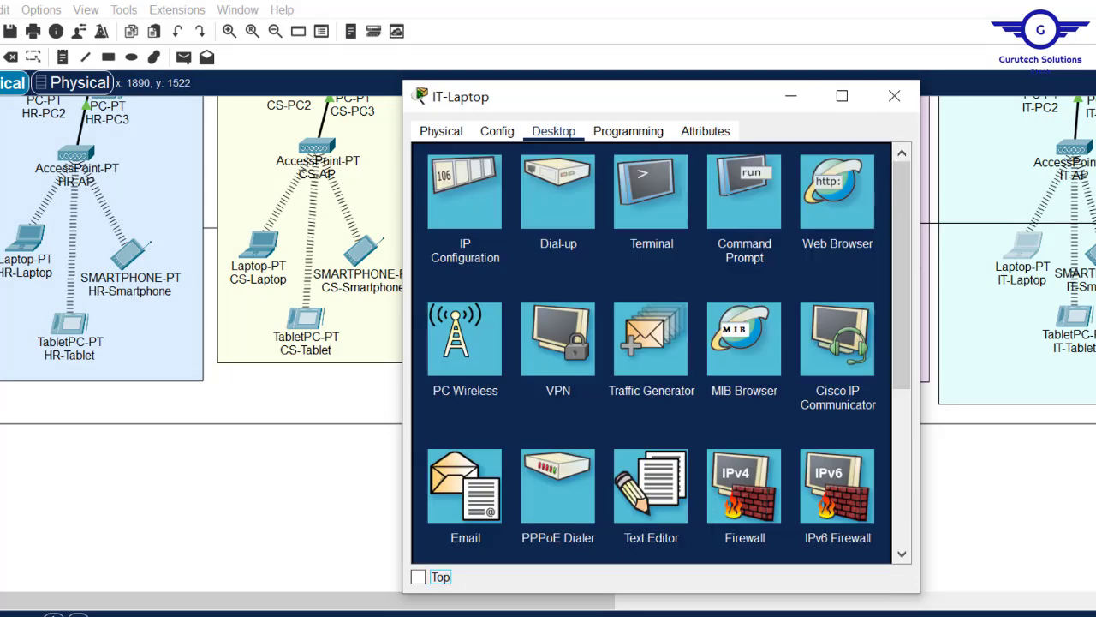
{"action": "left_click", "coordinate": [895, 96]}
- On IT-PC1's Command Prompt, exit the SSH session to the server-side router
{"action": "scroll", "coordinate": [548, 343], "scroll_direction": "up", "scroll_amount": 3}
{"action": "scroll", "coordinate": [548, 342], "scroll_direction": "up", "scroll_amount": 3}
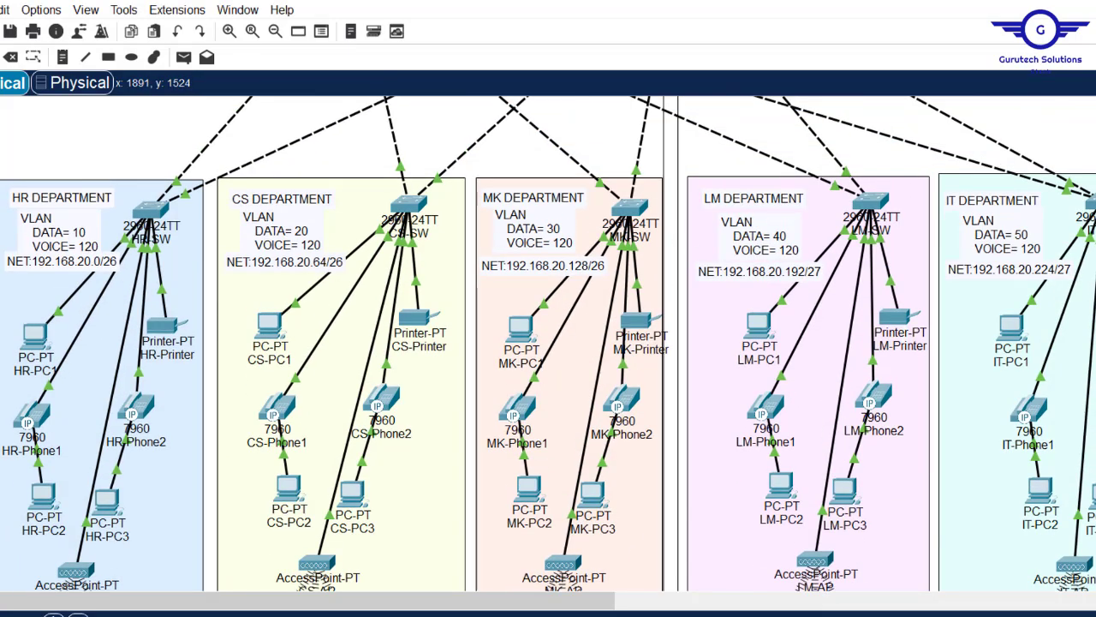
{"action": "scroll", "coordinate": [1022, 365], "scroll_direction": "down", "scroll_amount": 1}
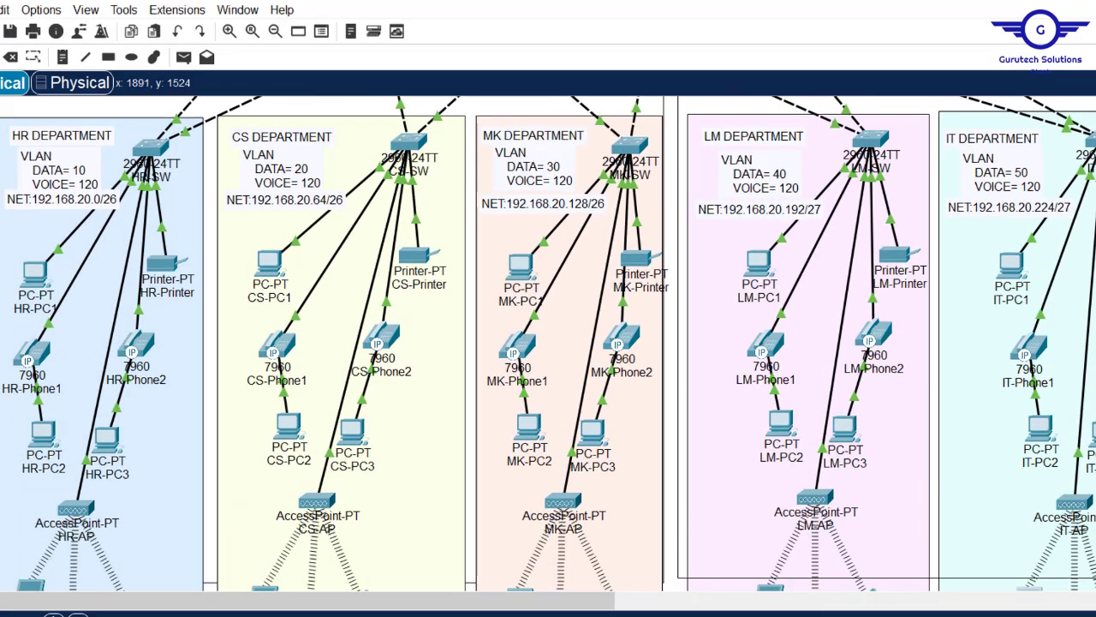
{"action": "left_click", "coordinate": [1014, 272]}
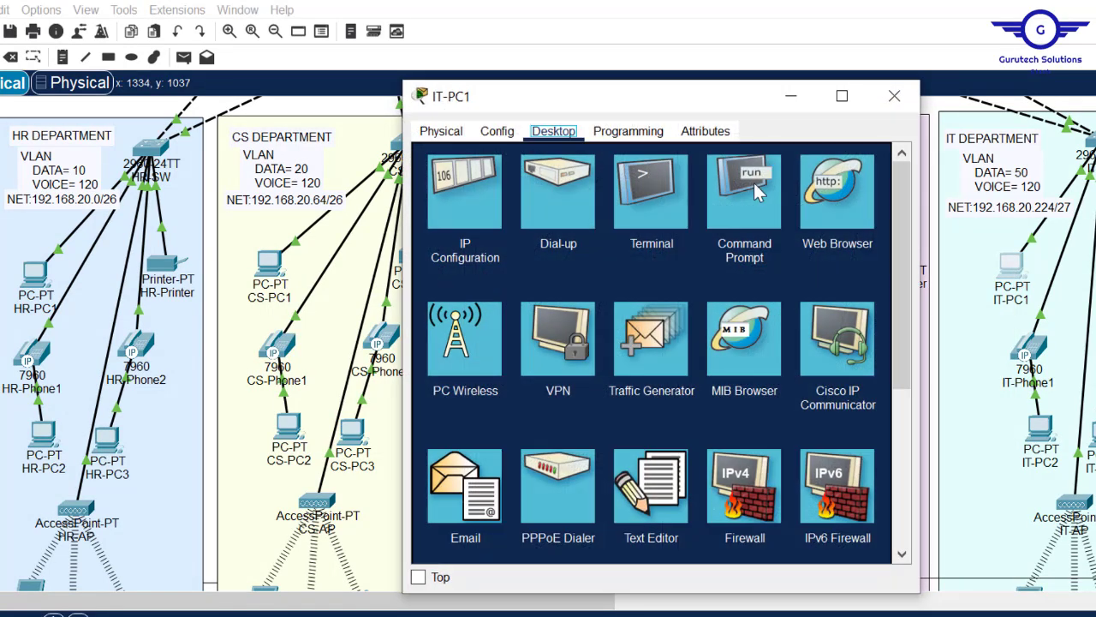
{"action": "left_click", "coordinate": [754, 190]}
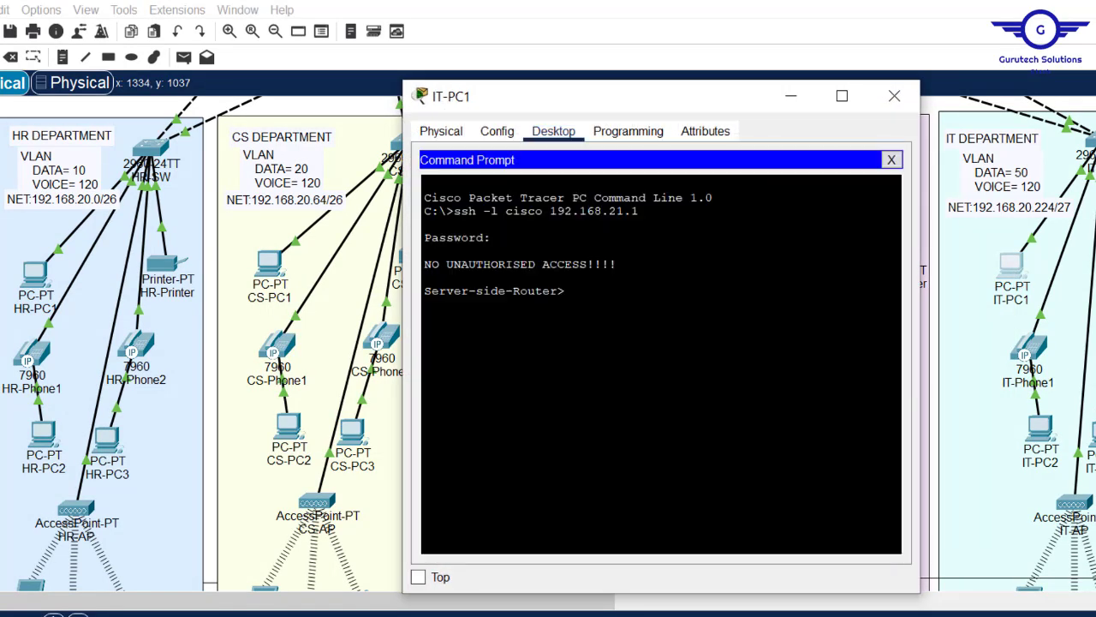
{"action": "type", "text": "exit"}
{"action": "left_click_drag", "start_coordinate": [595, 263], "coordinate": [902, 171]}
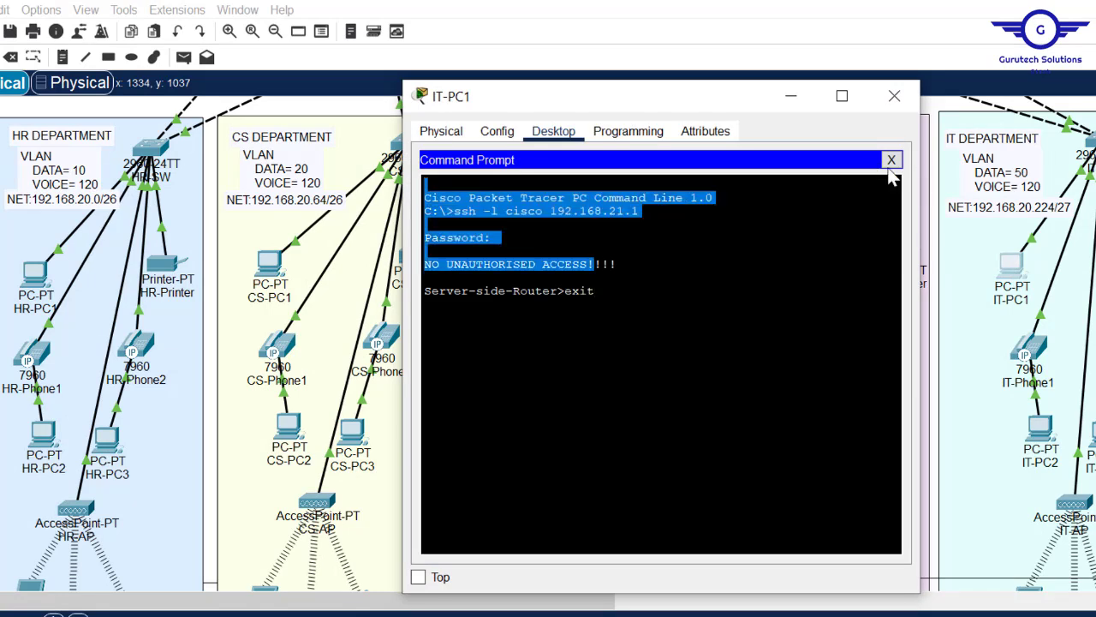
{"action": "left_click", "coordinate": [893, 162]}
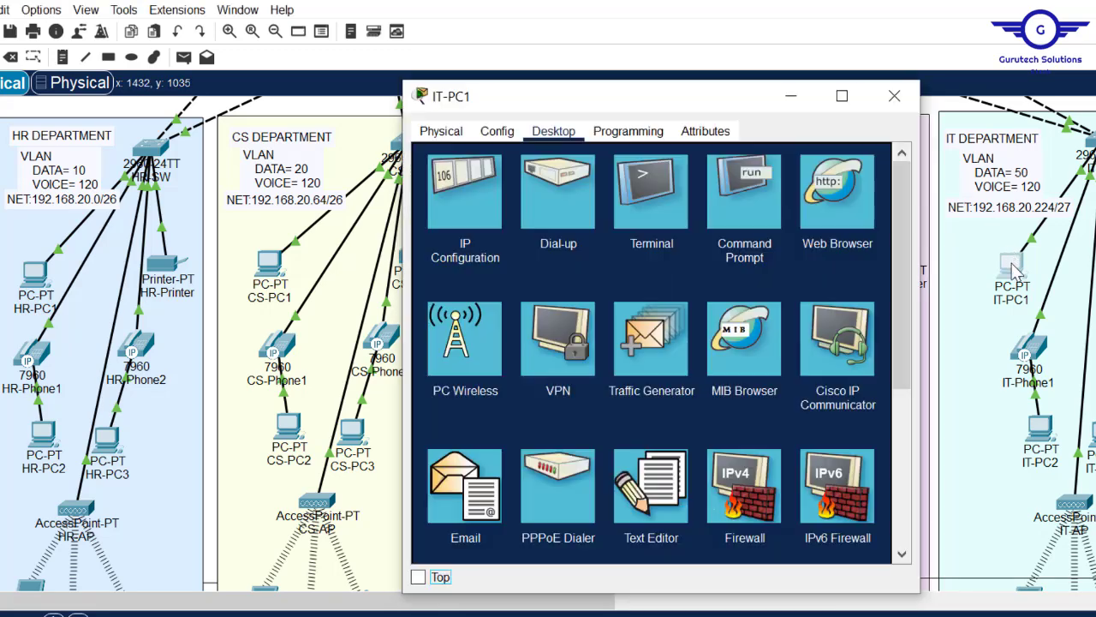
{"action": "left_click", "coordinate": [768, 228]}
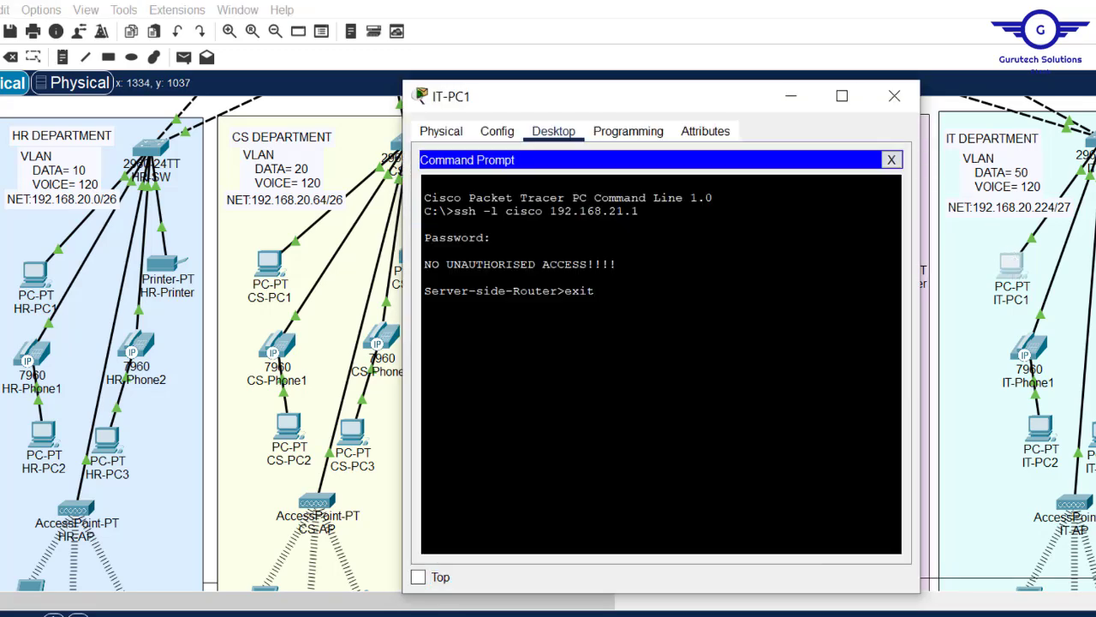
{"action": "key", "text": "Return"}
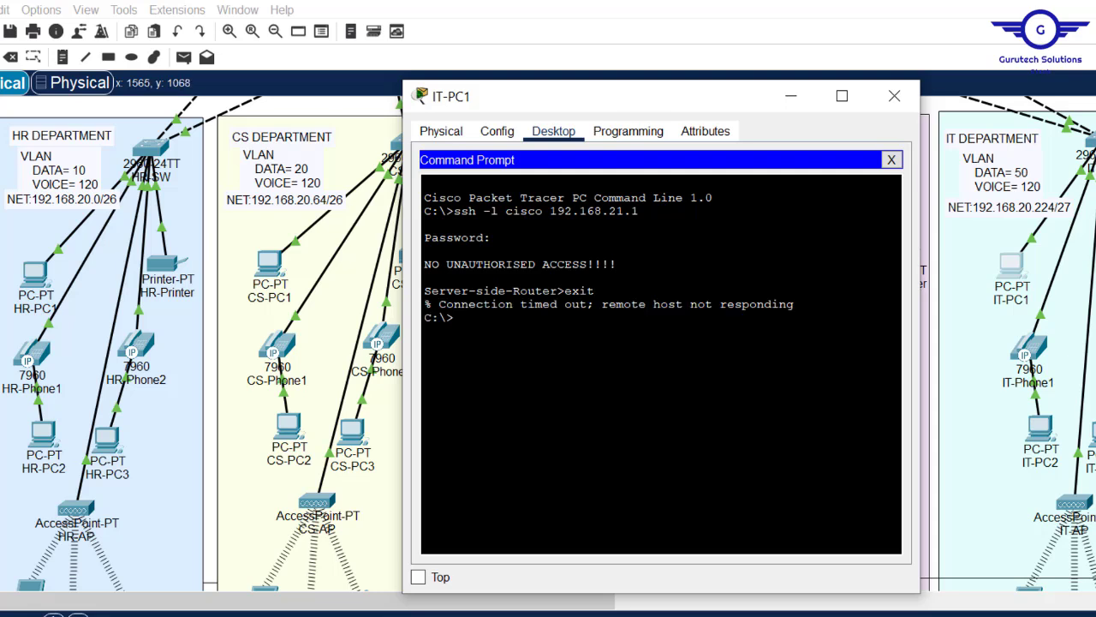
{"action": "key", "text": "Return"}
{"action": "key", "text": "Return"}
{"action": "key", "text": "Return"}
- Paste and run ssh -l cisco 192.168.20.1 on IT-PC1, reaching a password prompt
{"action": "right_click", "coordinate": [611, 359]}
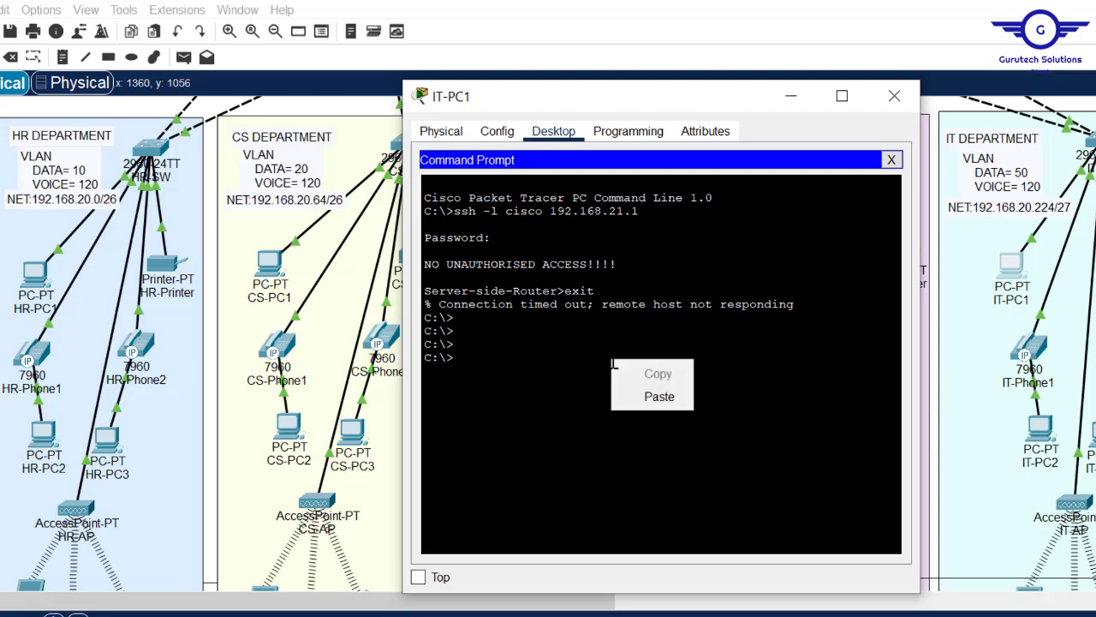
{"action": "left_click", "coordinate": [661, 399]}
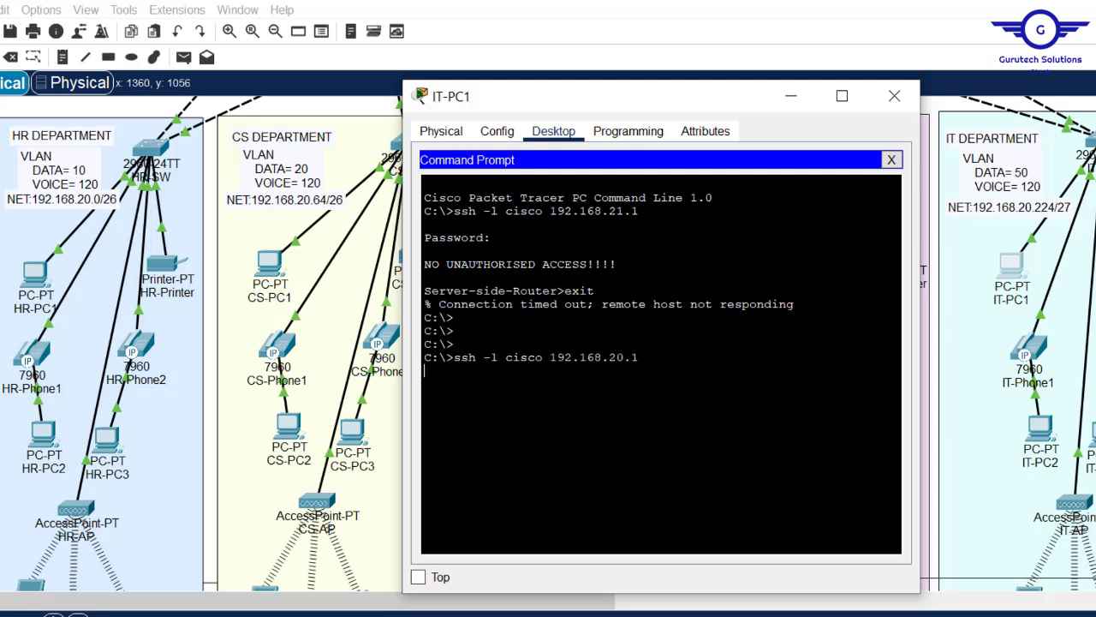
{"action": "key", "text": "Return"}
{"action": "left_click", "coordinate": [891, 102]}
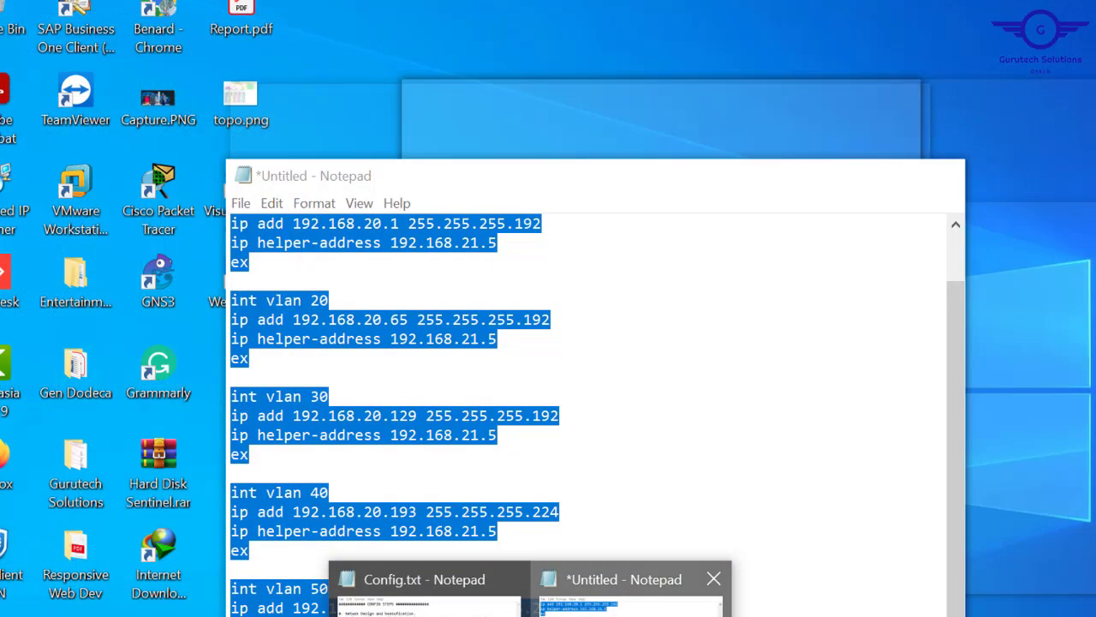
- Replace the note's old commands with access list 10 permitting 192.168.20.224 0.0.0.31 and denying any
{"action": "left_click", "coordinate": [629, 591]}
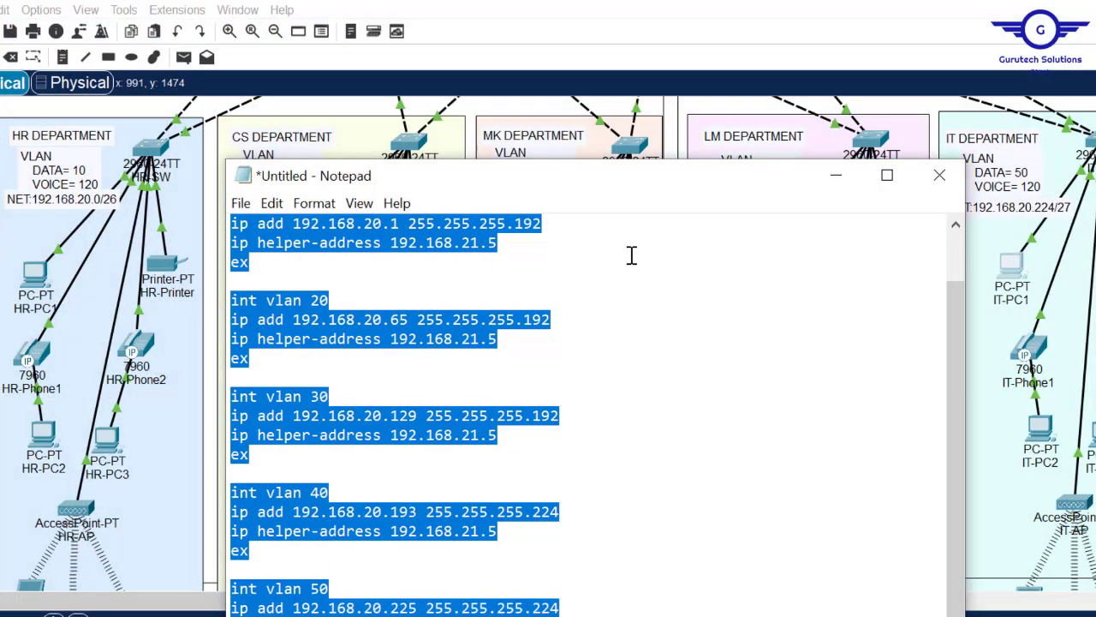
{"action": "left_click_drag", "start_coordinate": [622, 190], "coordinate": [707, 113]}
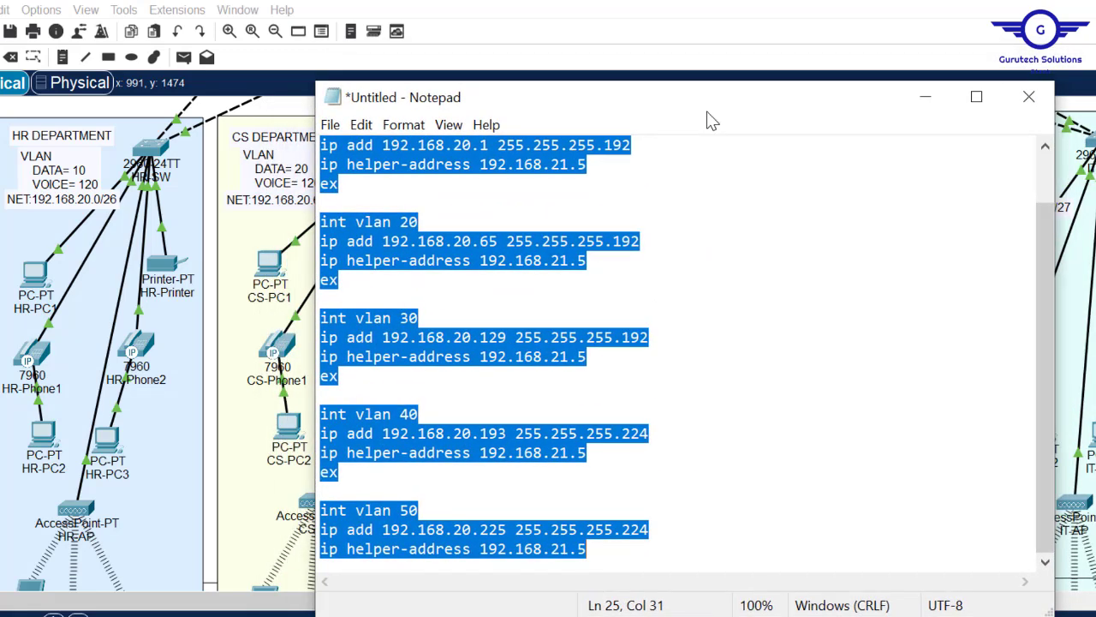
{"action": "key", "text": "ctrl+x"}
{"action": "type", "text": "access list "}
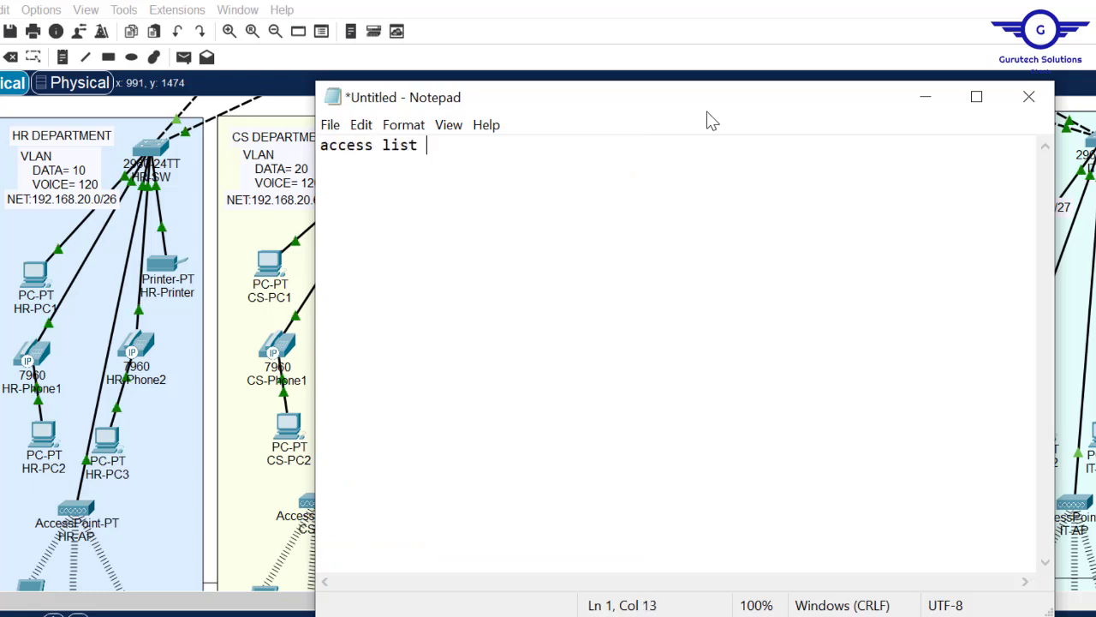
{"action": "type", "text": "10 pe"}
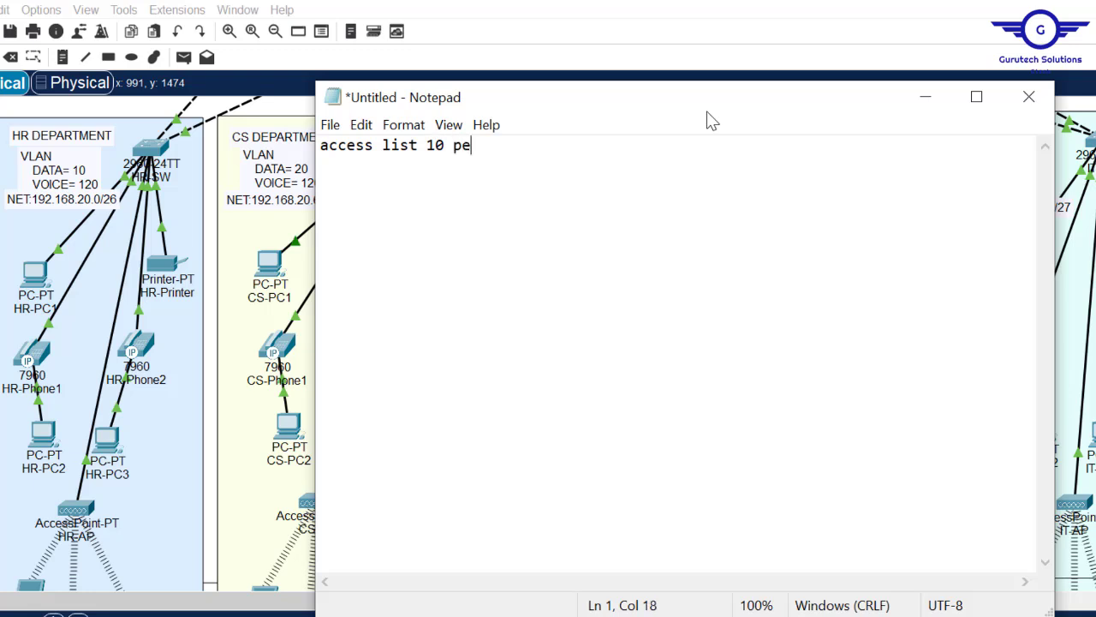
{"action": "type", "text": "rmit"}
{"action": "left_click_drag", "start_coordinate": [763, 112], "coordinate": [645, 100]}
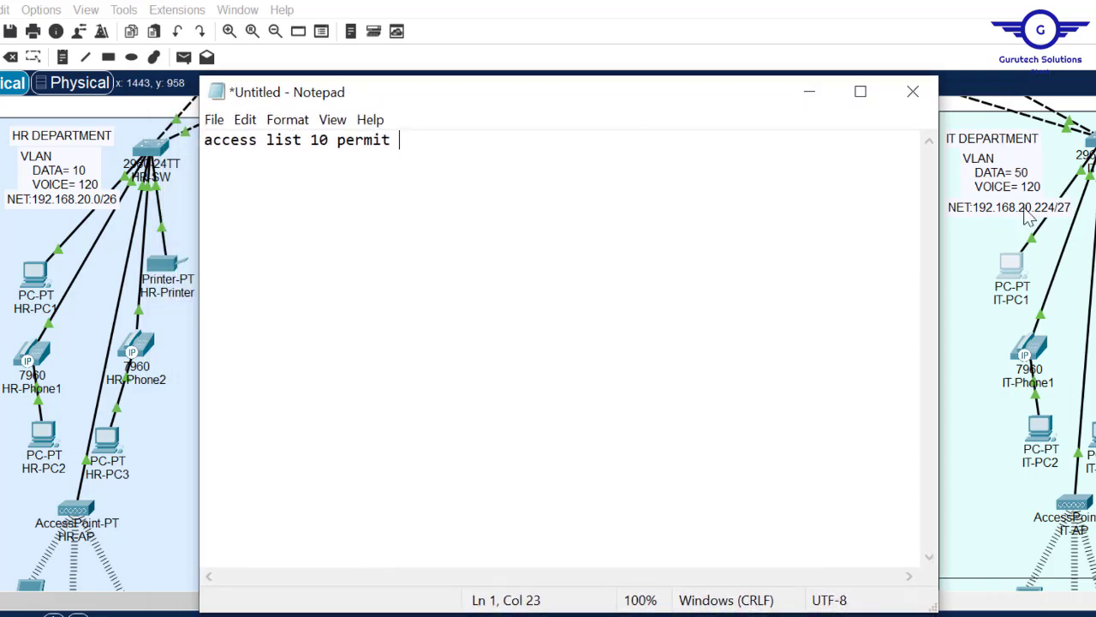
{"action": "type", "text": "192."}
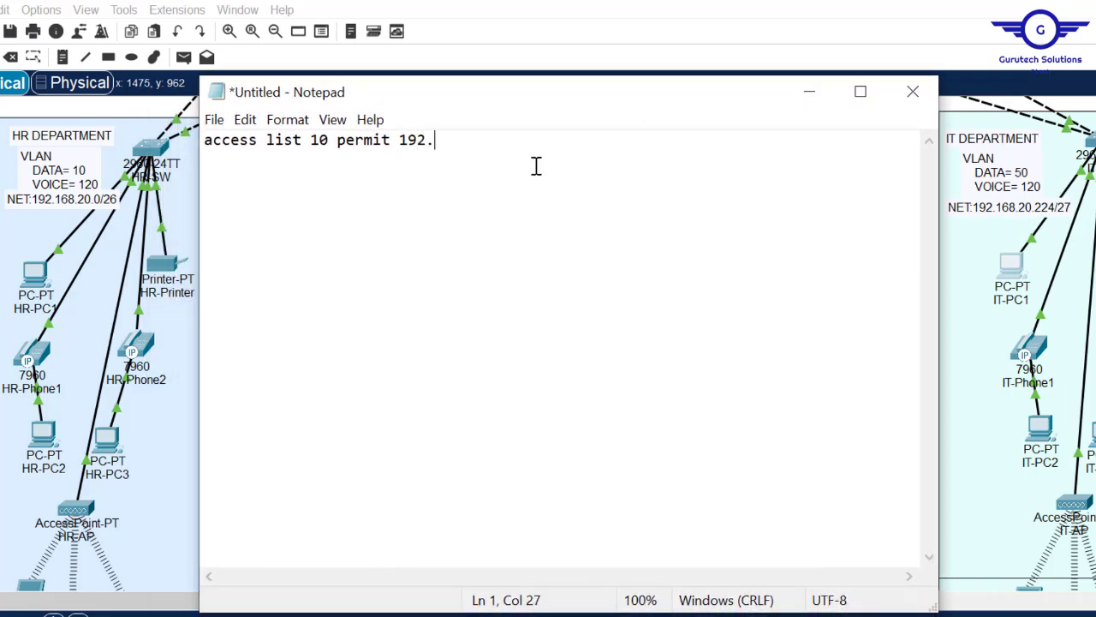
{"action": "type", "text": "168.20/"}
{"action": "key", "text": "BackSpace"}
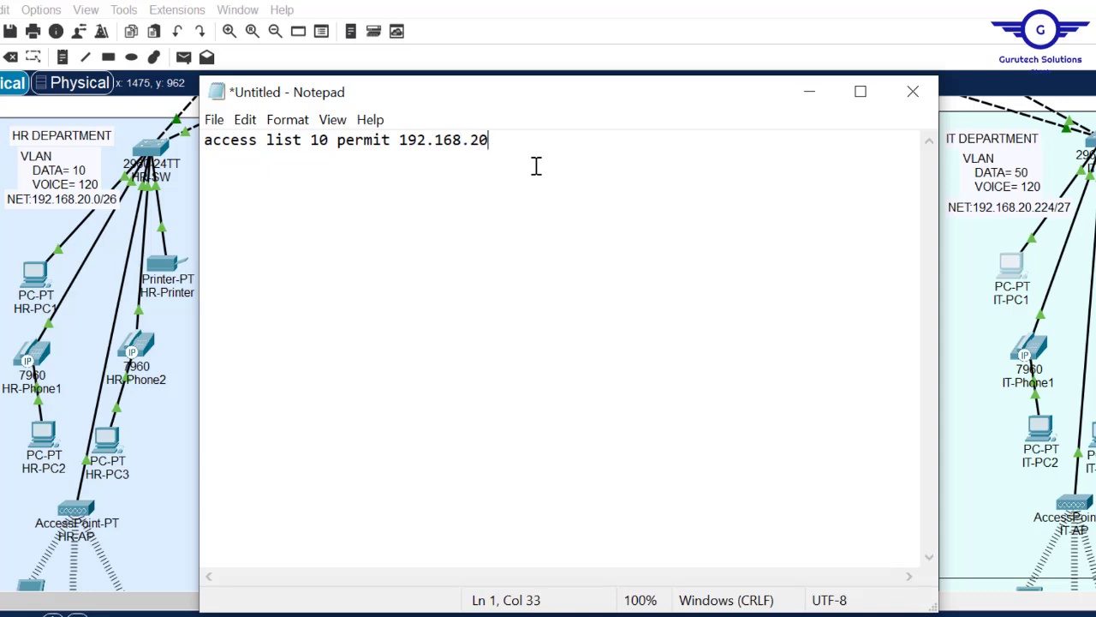
{"action": "type", "text": ".224 0.0.0."}
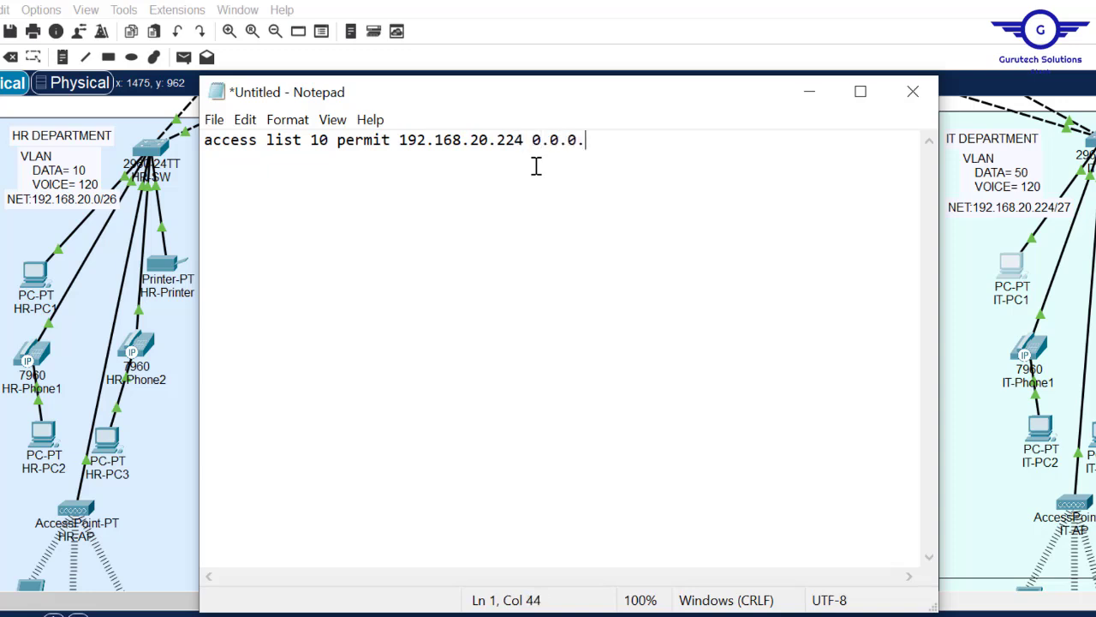
{"action": "type", "text": "31 "}
{"action": "type", "text": "access"}
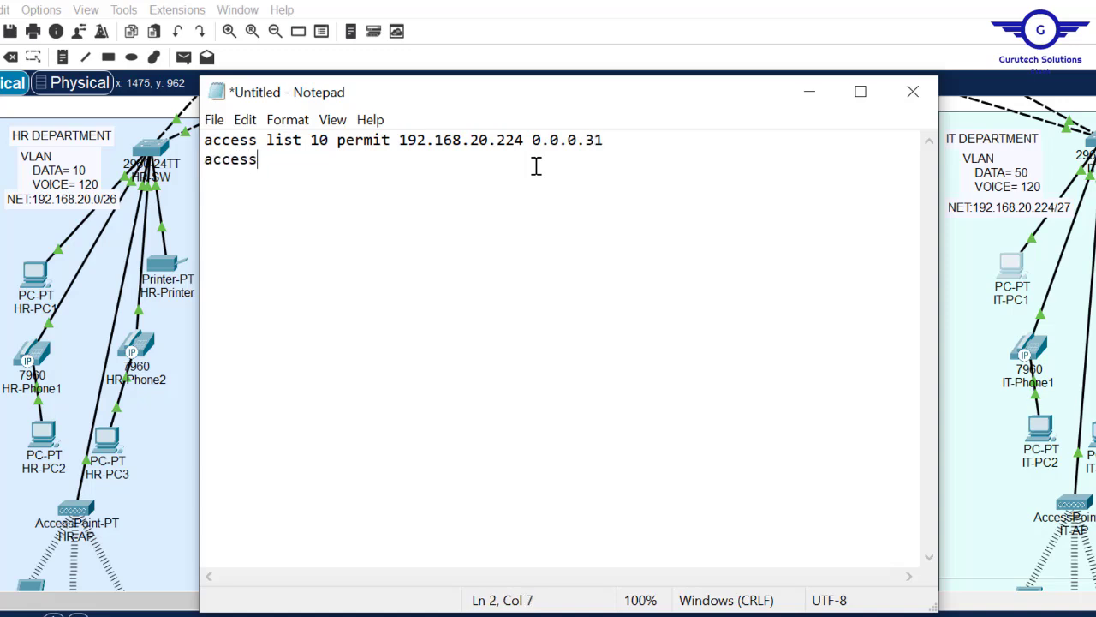
{"action": "type", "text": " list 10 den"}
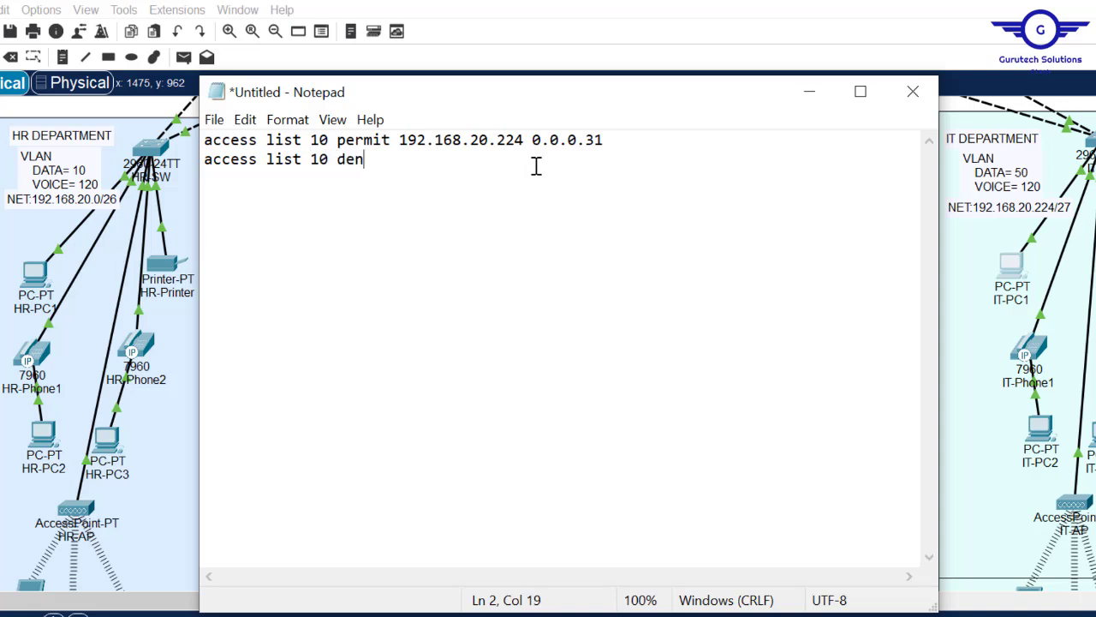
{"action": "type", "text": "y any"}
{"action": "key", "text": "Return"}
{"action": "key", "text": "Return"}
- Add line vty 0 15, access class 10 in, exit and do wr, then select all the commands
{"action": "type", "text": "li"}
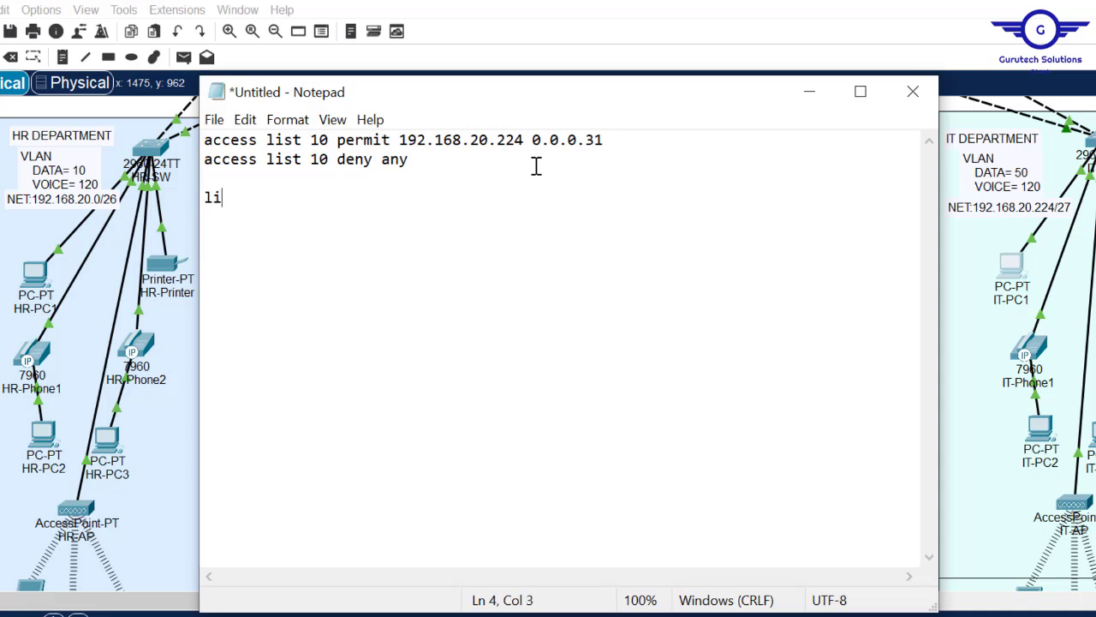
{"action": "type", "text": "ne vty 0 15 "}
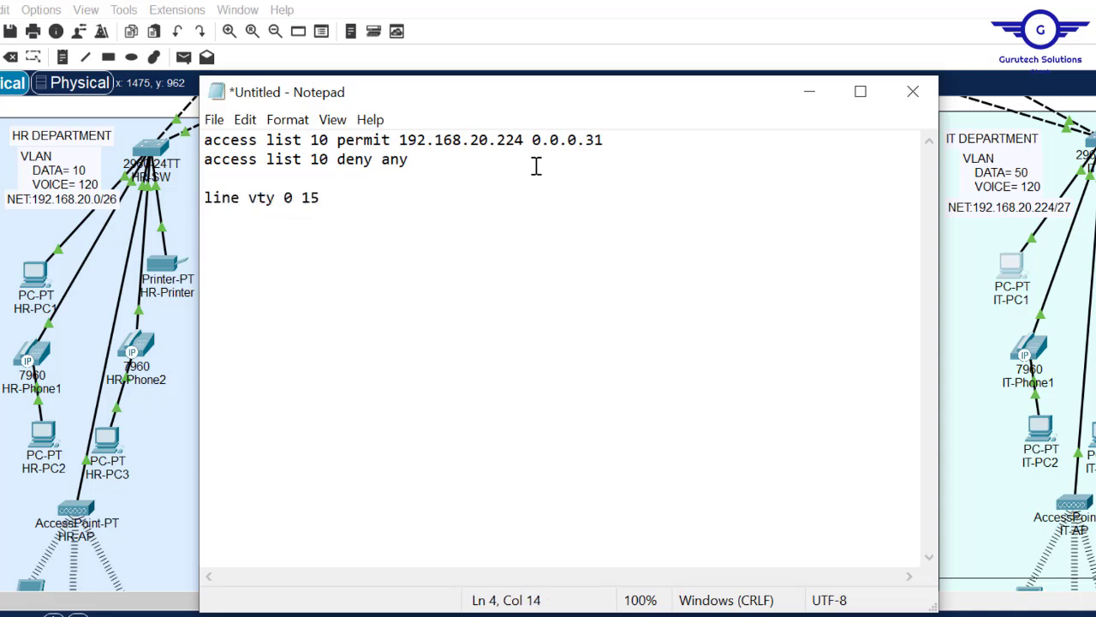
{"action": "type", "text": "access cla"}
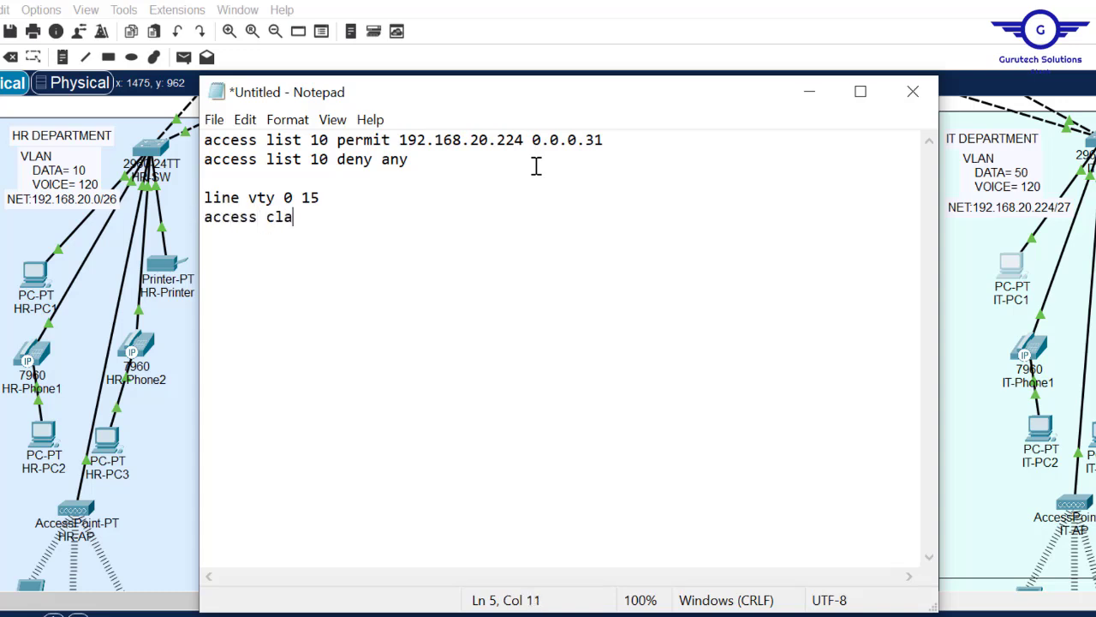
{"action": "type", "text": "ss 10 in"}
{"action": "key", "text": "Return"}
{"action": "type", "text": "\\"}
{"action": "key", "text": "BackSpace"}
{"action": "type", "text": "exit"}
{"action": "key", "text": "Return"}
{"action": "type", "text": "do wr"}
{"action": "key", "text": "Return"}
{"action": "key", "text": "Return"}
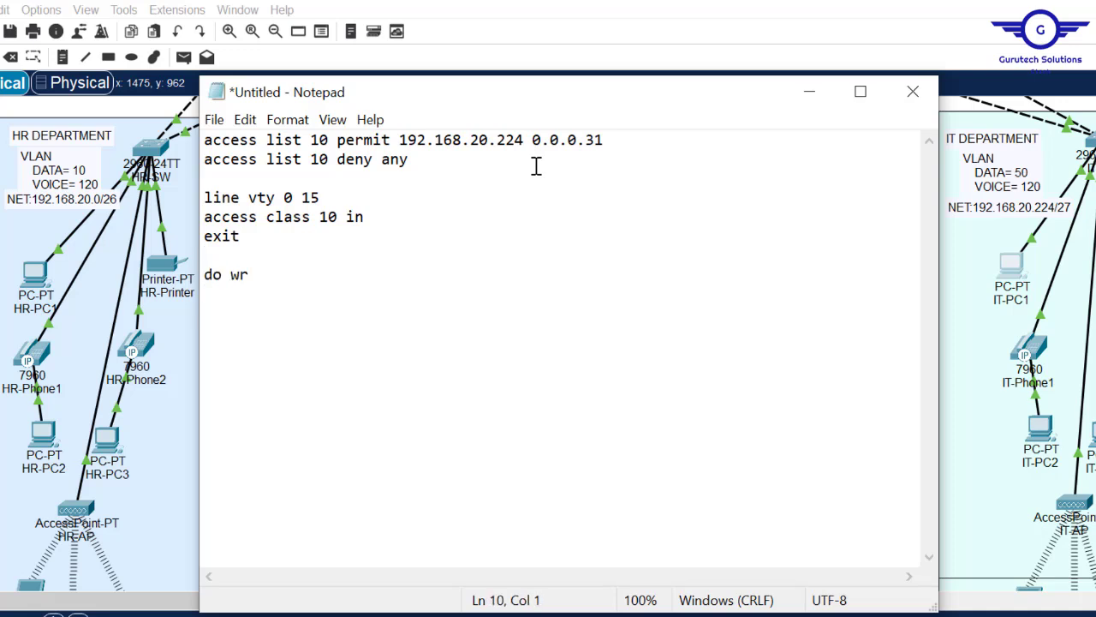
{"action": "key", "text": "ctrl+a"}
{"action": "key", "text": "super+c"}
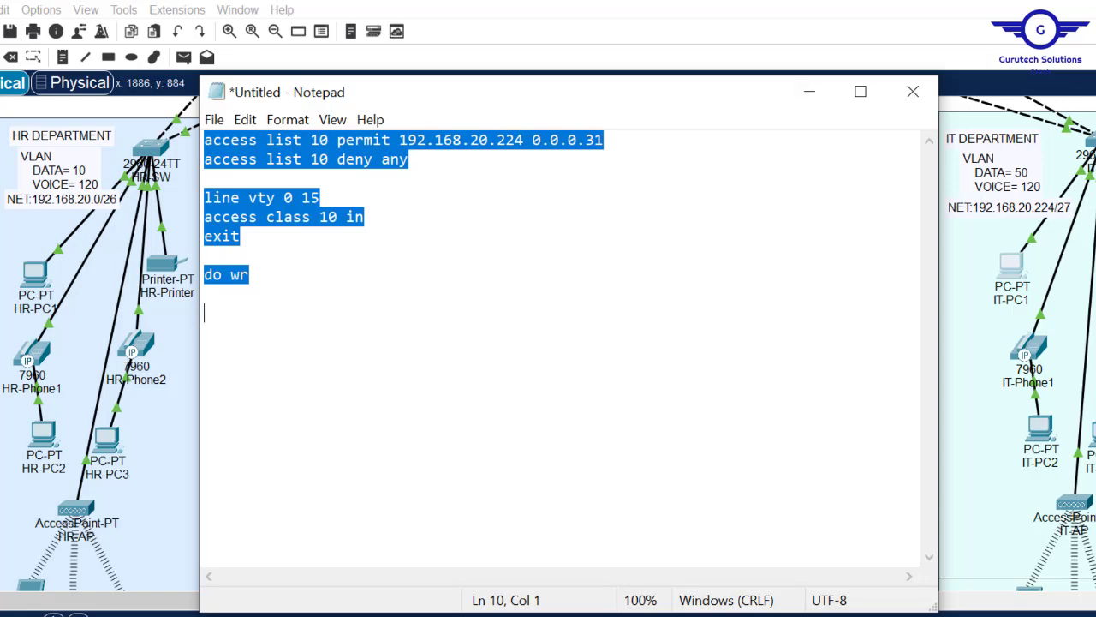
{"action": "key", "text": "alt+Tab"}
{"action": "scroll", "coordinate": [330, 481], "scroll_direction": "up", "scroll_amount": 7}
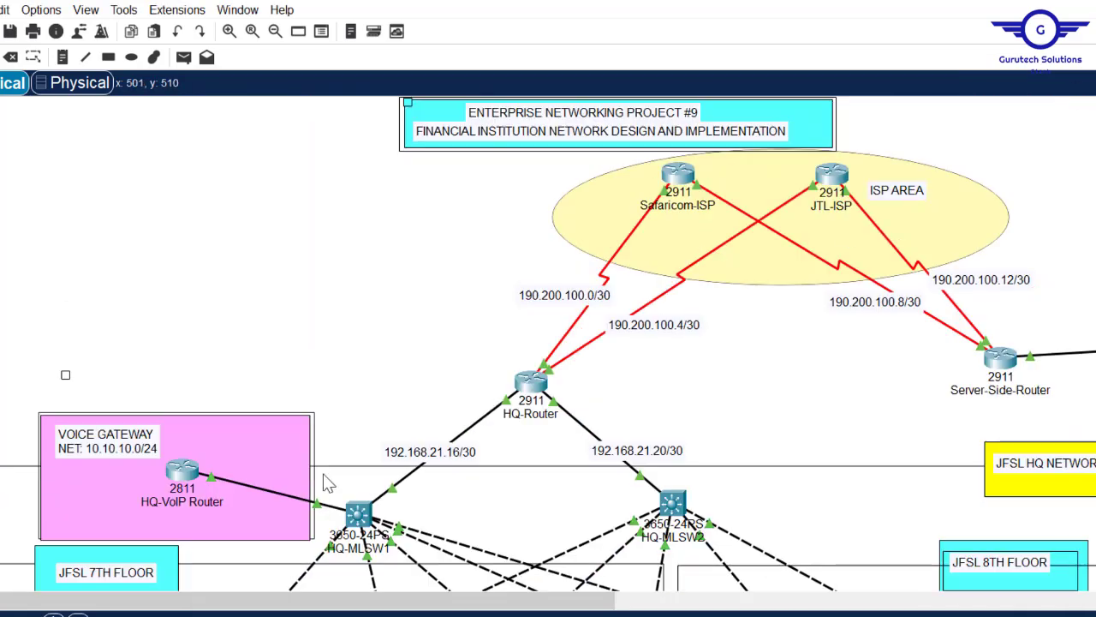
- Exit interface mode on HQ-VoIP Router and paste the ACL and VTY commands, which are rejected as invalid
{"action": "left_click", "coordinate": [183, 480]}
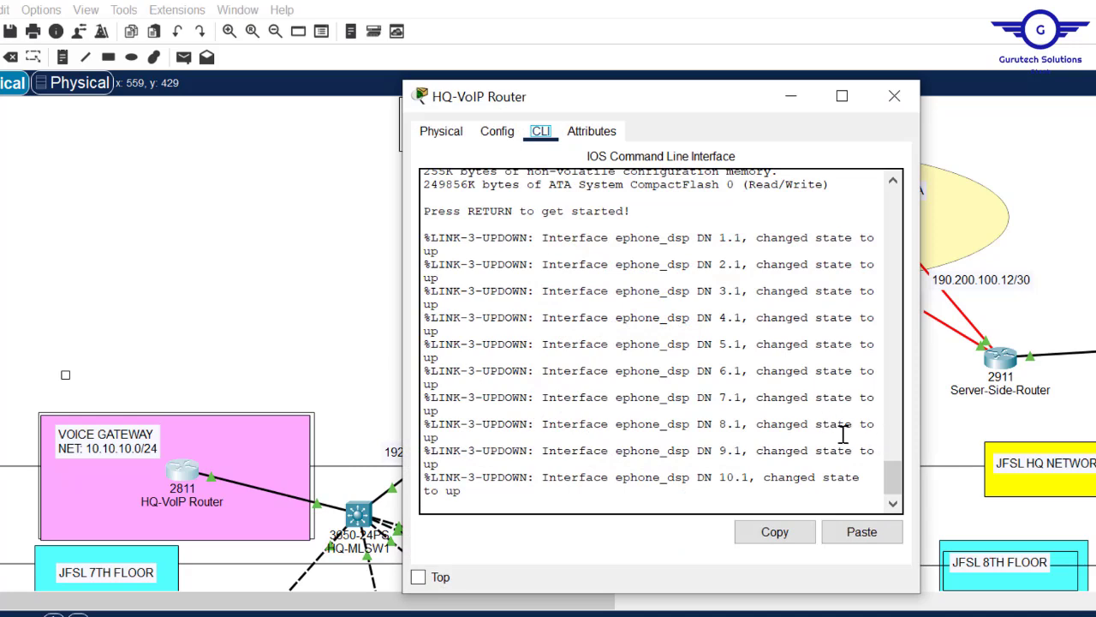
{"action": "left_click", "coordinate": [496, 131]}
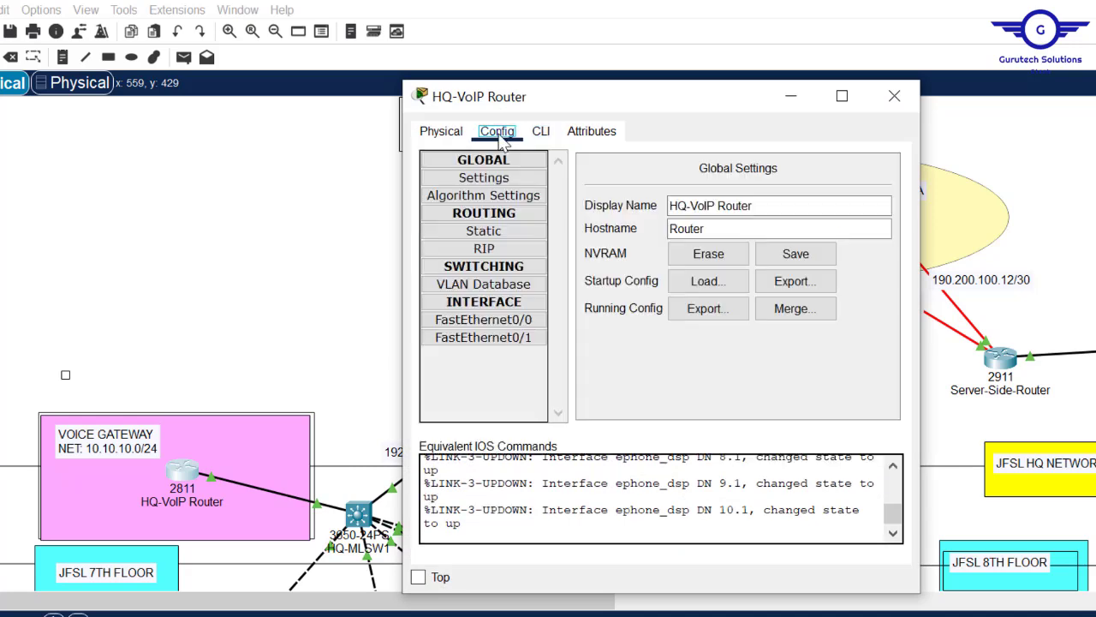
{"action": "left_click", "coordinate": [514, 319]}
{"action": "left_click", "coordinate": [540, 131]}
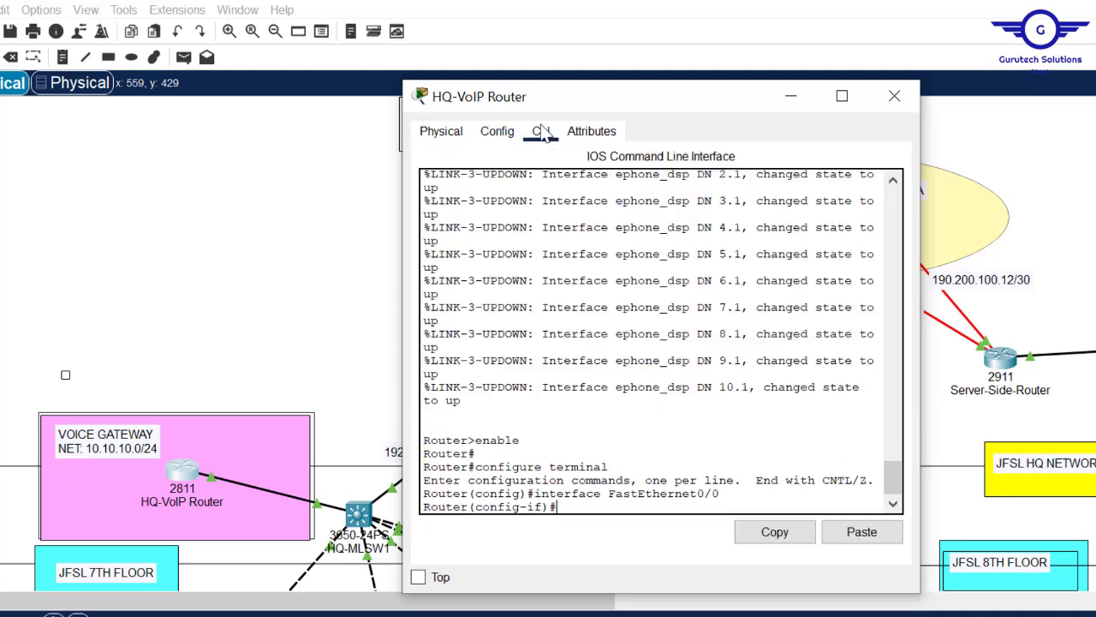
{"action": "key", "text": "Return"}
{"action": "key", "text": "Return"}
{"action": "type", "text": "e"}
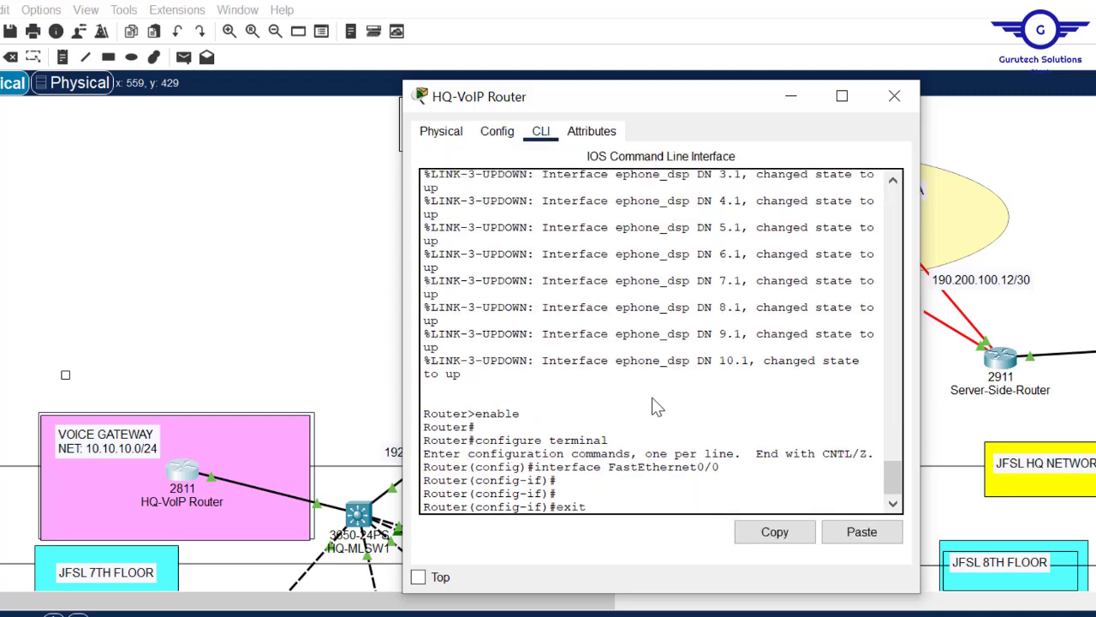
{"action": "type", "text": "xit"}
{"action": "key", "text": "Return"}
{"action": "key", "text": "Return"}
{"action": "key", "text": "Return"}
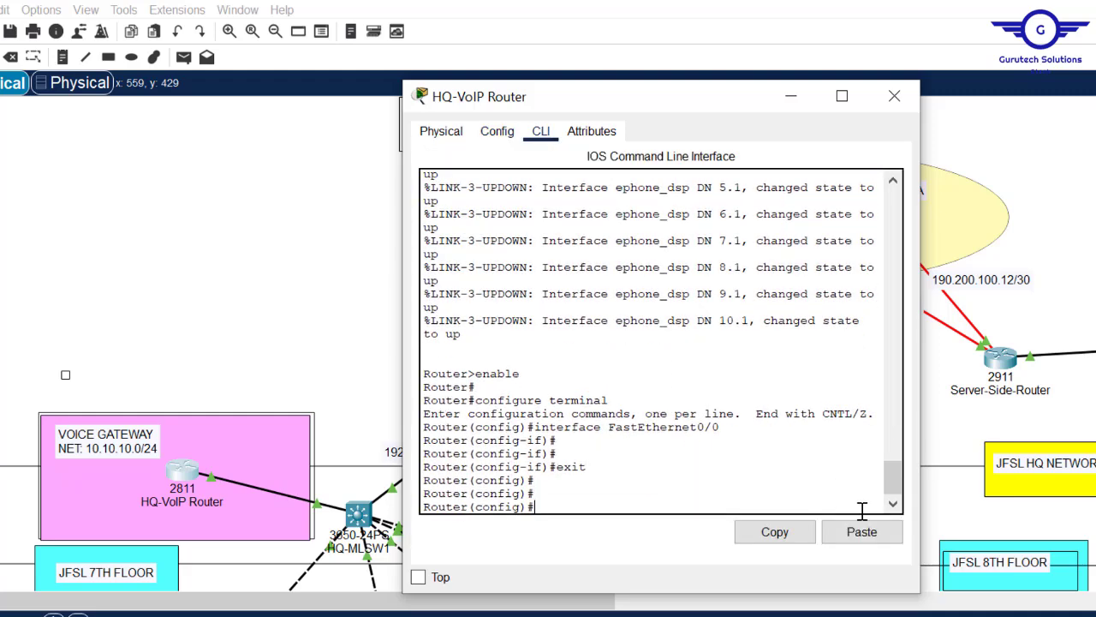
{"action": "left_click", "coordinate": [861, 532]}
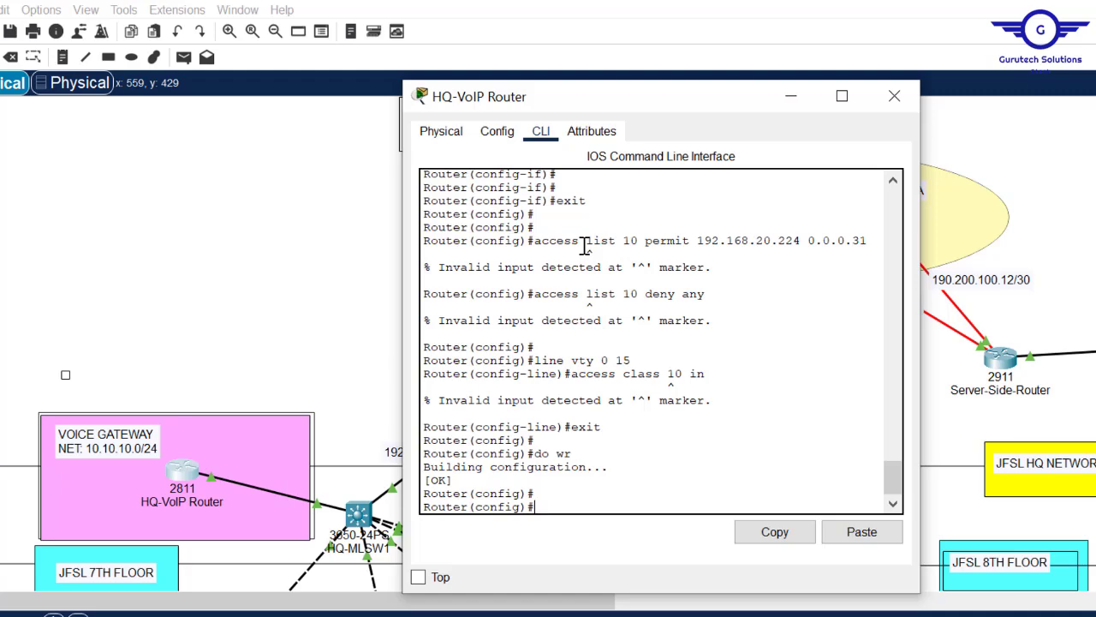
- Return to the topology and bring up HQ-MLSW1's command line
{"action": "left_click", "coordinate": [1025, 248]}
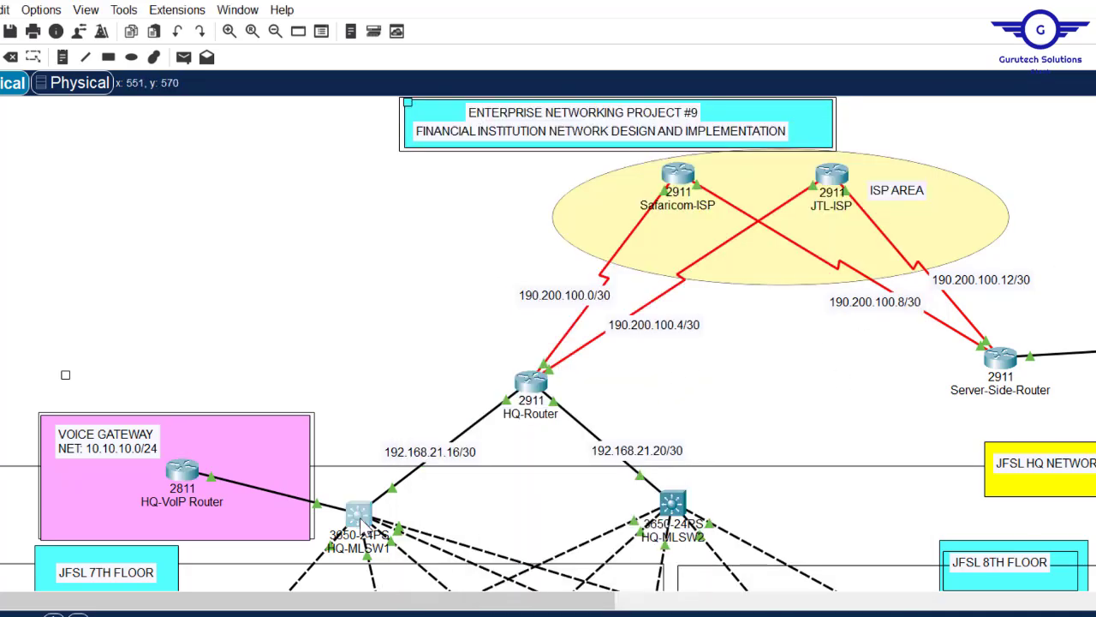
{"action": "left_click", "coordinate": [360, 522]}
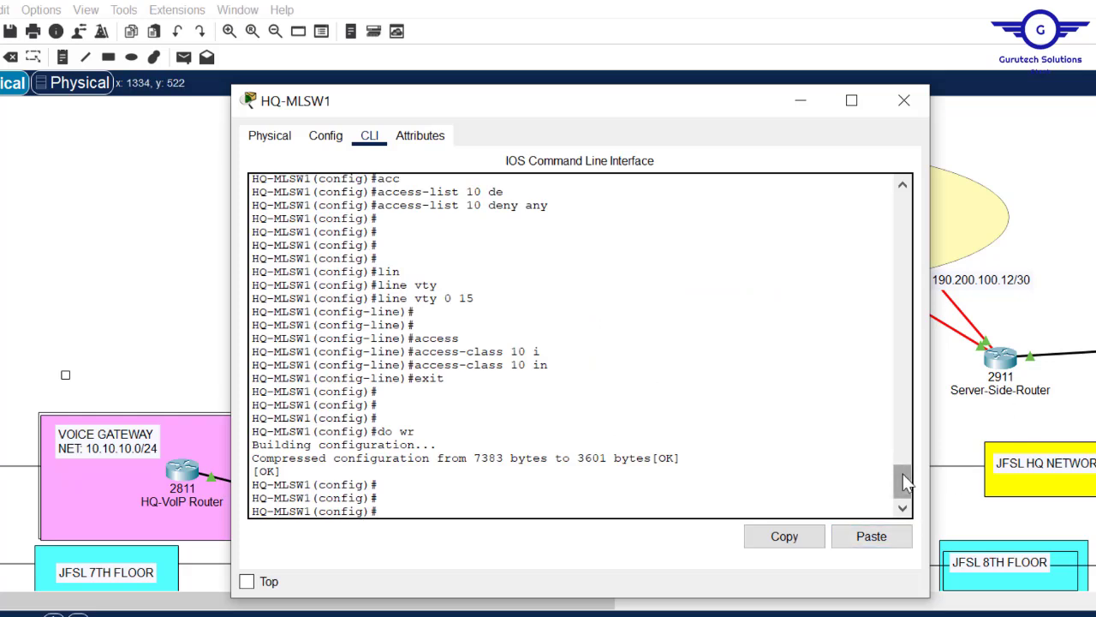
{"action": "left_click_drag", "start_coordinate": [906, 486], "coordinate": [903, 456]}
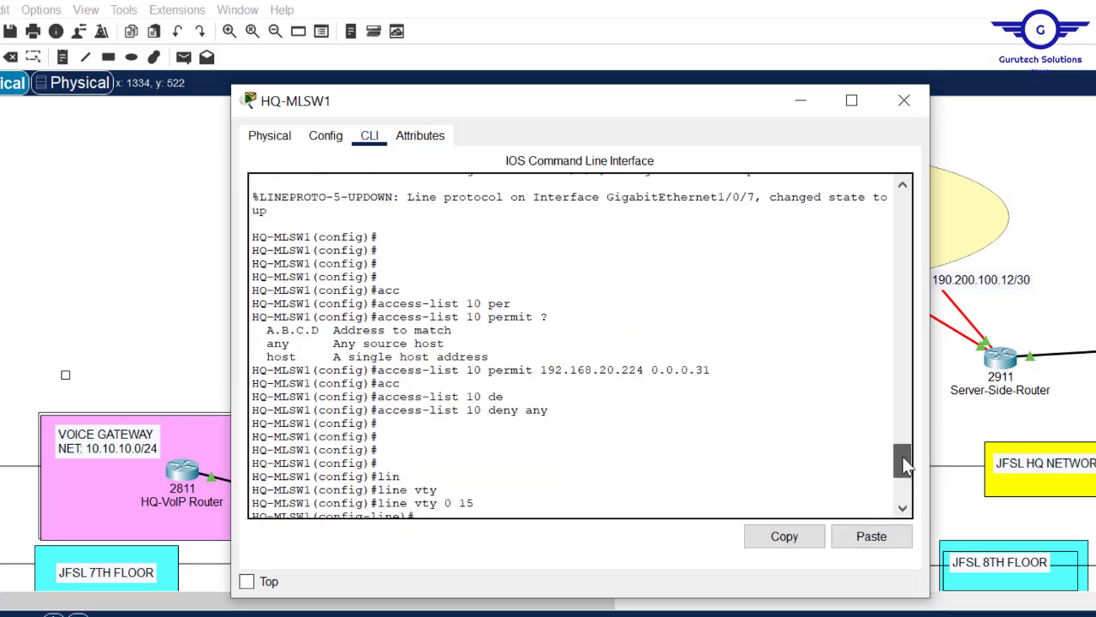
- Hyphenate 'access-list' on both ACL lines and 'access-class 10 in', then select all the commands
{"action": "mouse_move", "coordinate": [533, 610]}
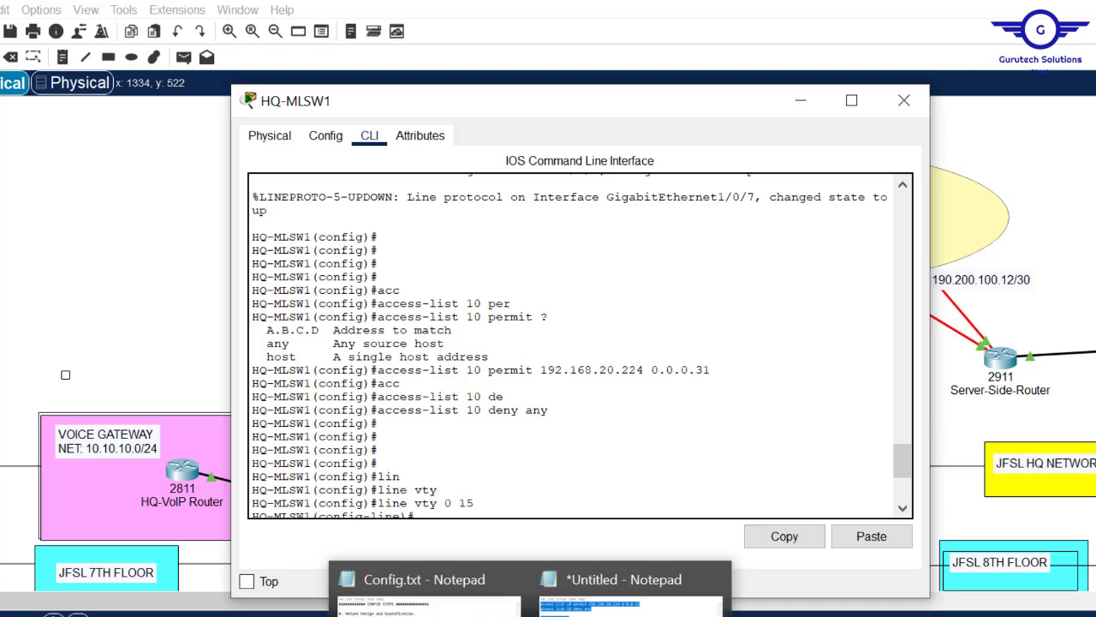
{"action": "left_click", "coordinate": [620, 599]}
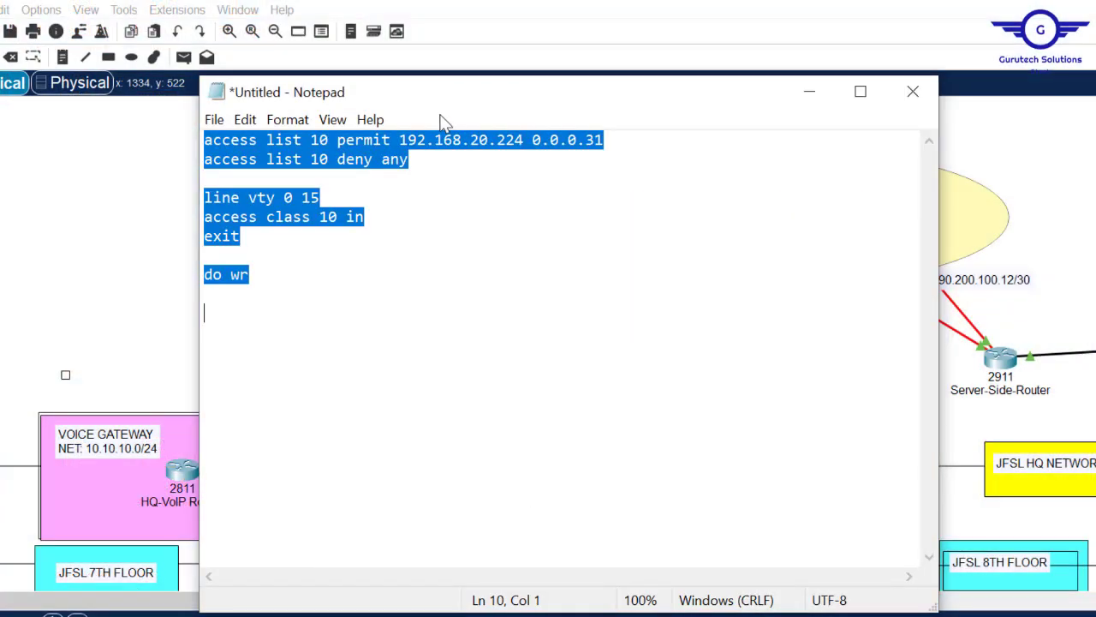
{"action": "left_click", "coordinate": [262, 140]}
{"action": "key", "text": "Delete"}
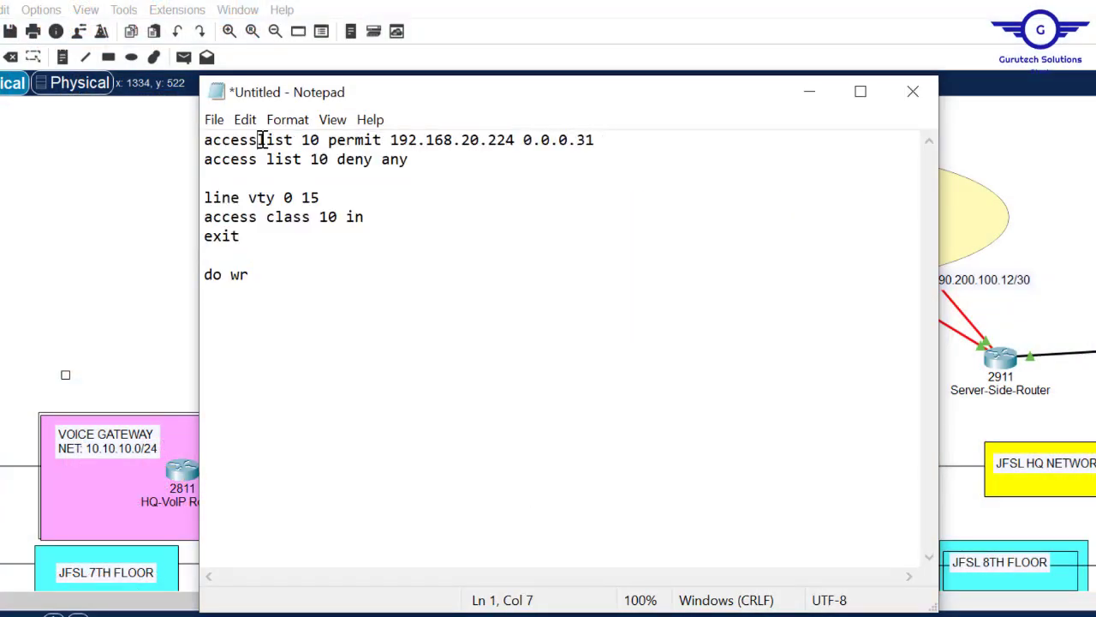
{"action": "type", "text": "-"}
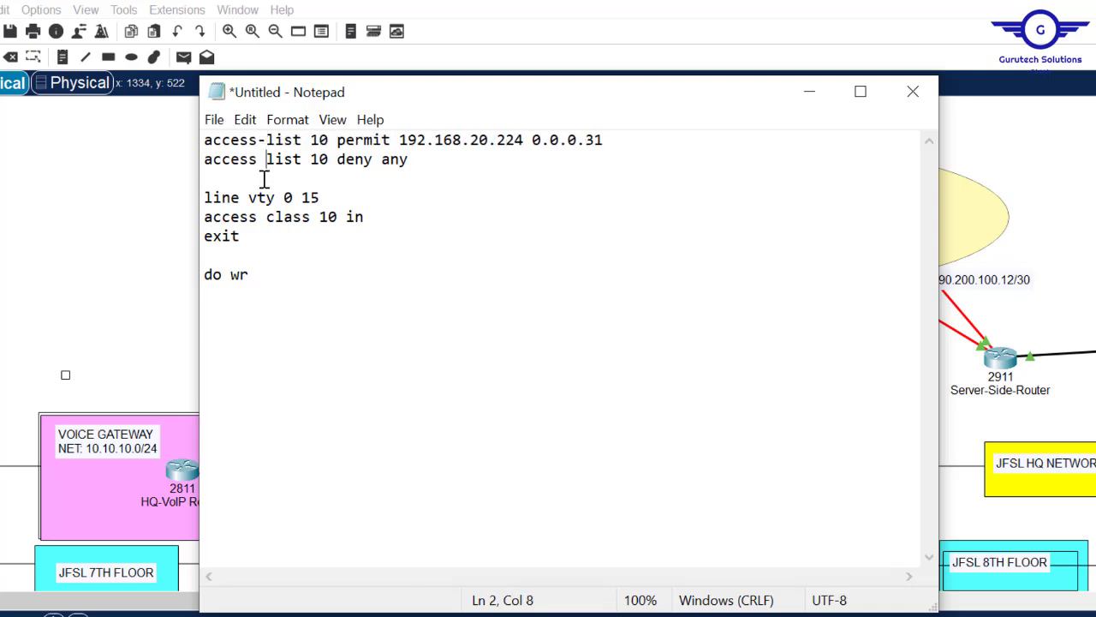
{"action": "key", "text": "BackSpace"}
{"action": "type", "text": "-"}
{"action": "key", "text": "BackSpace"}
{"action": "type", "text": "-"}
{"action": "key", "text": "ctrl+a"}
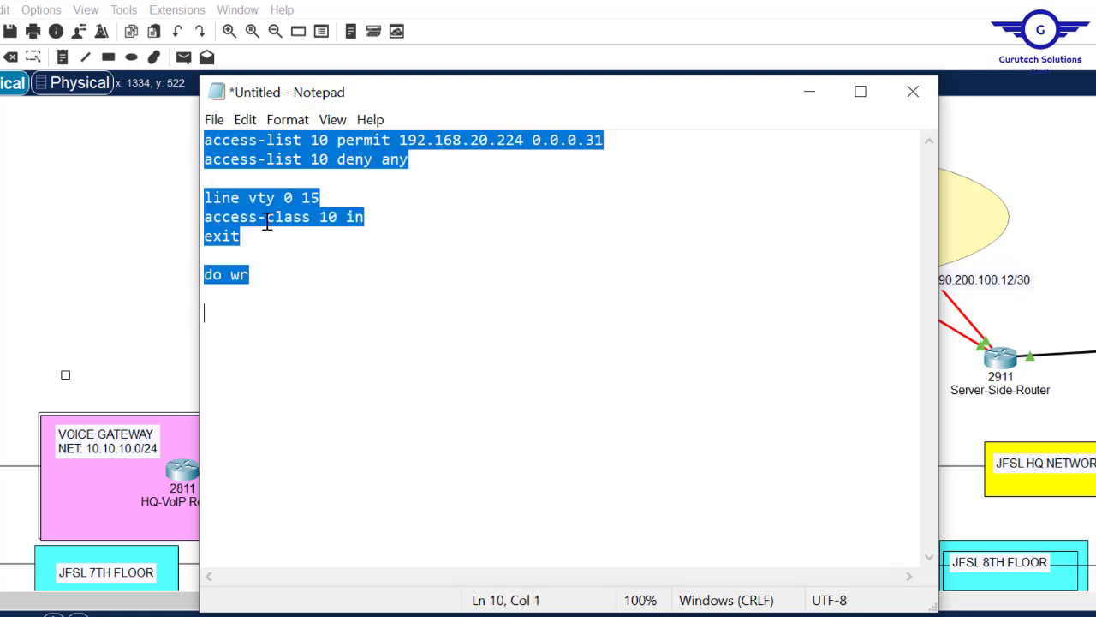
{"action": "left_click", "coordinate": [108, 237]}
- Paste the corrected ACL 10 and vty access-class commands into HQ-VoIP Router, then close it
{"action": "left_click", "coordinate": [185, 480]}
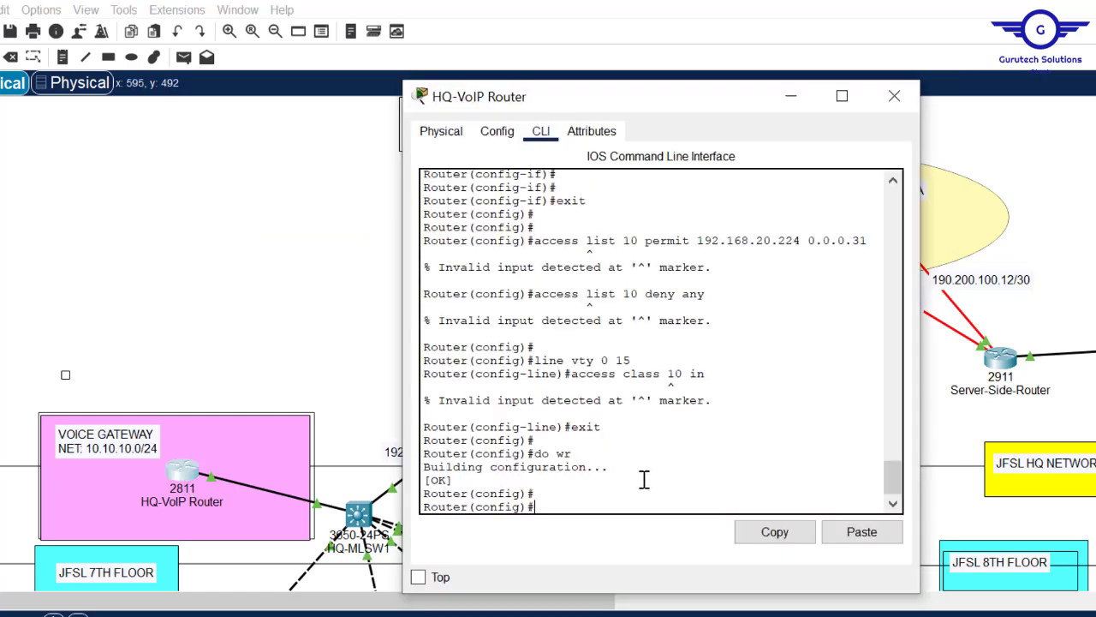
{"action": "left_click", "coordinate": [863, 533]}
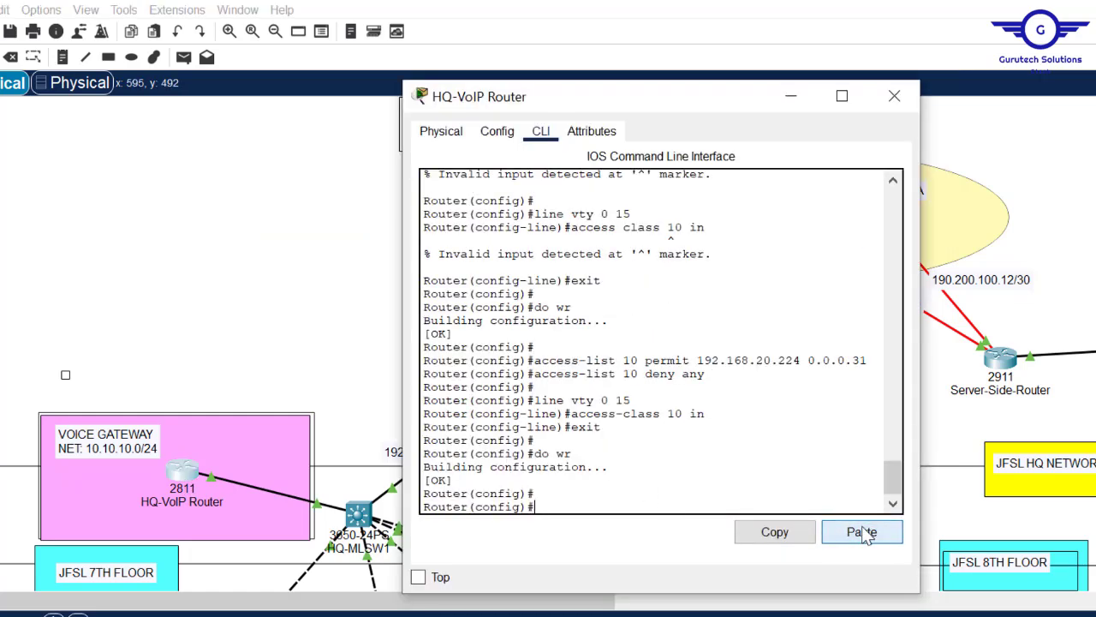
{"action": "left_click", "coordinate": [893, 95]}
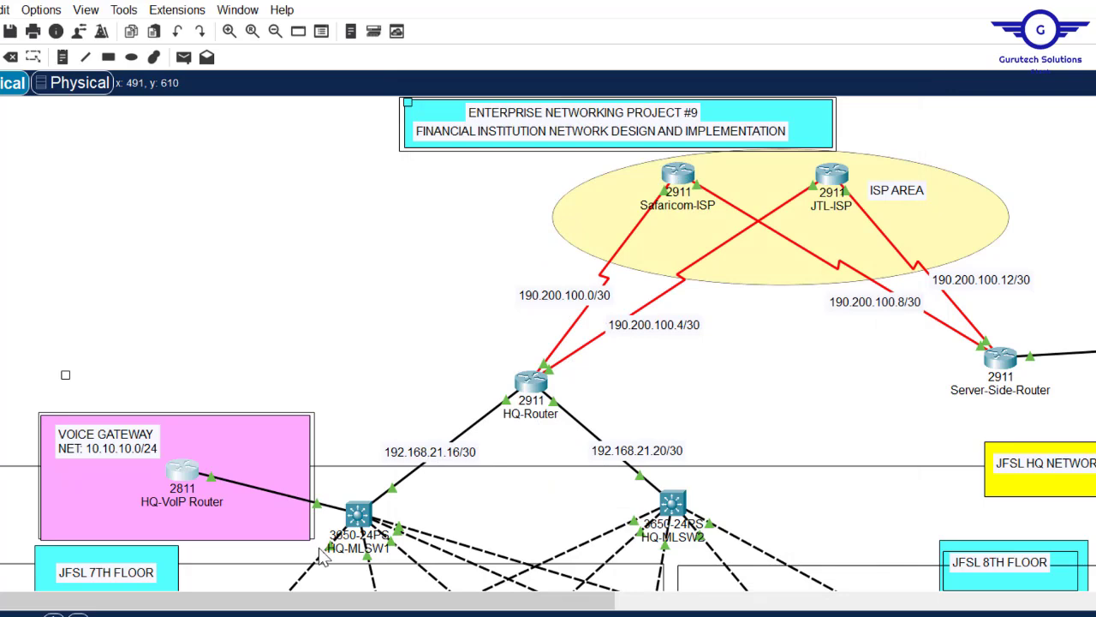
- Briefly check the HQ-MLSW2, HQ-Router, Safaricom-ISP, JTL-ISP and Server-Side-Router windows, closing each
{"action": "left_click", "coordinate": [678, 505]}
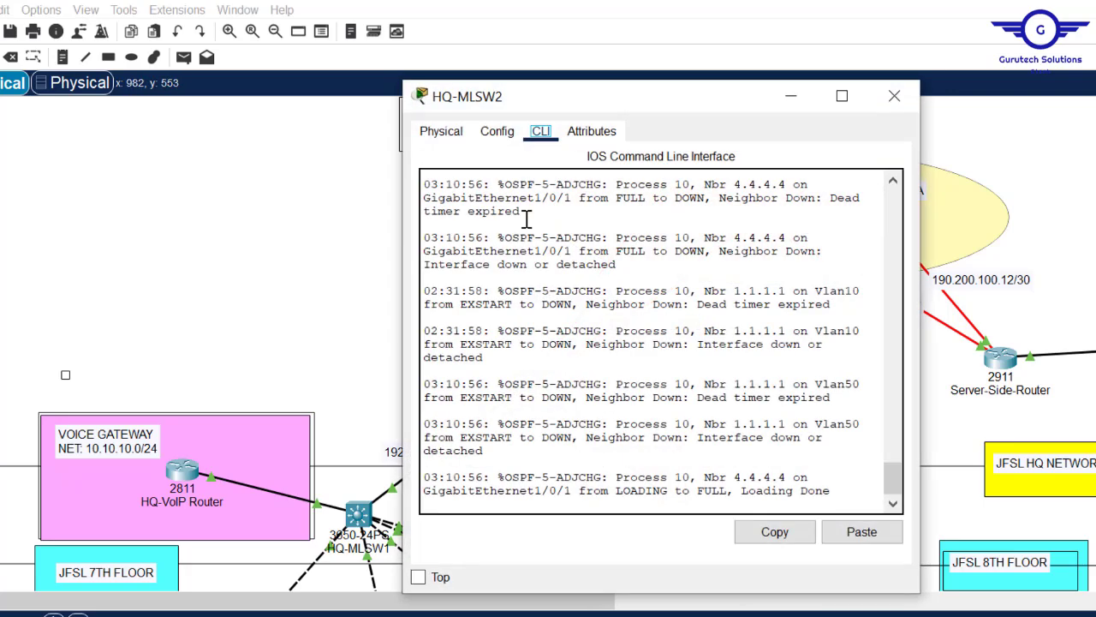
{"action": "left_click", "coordinate": [497, 131]}
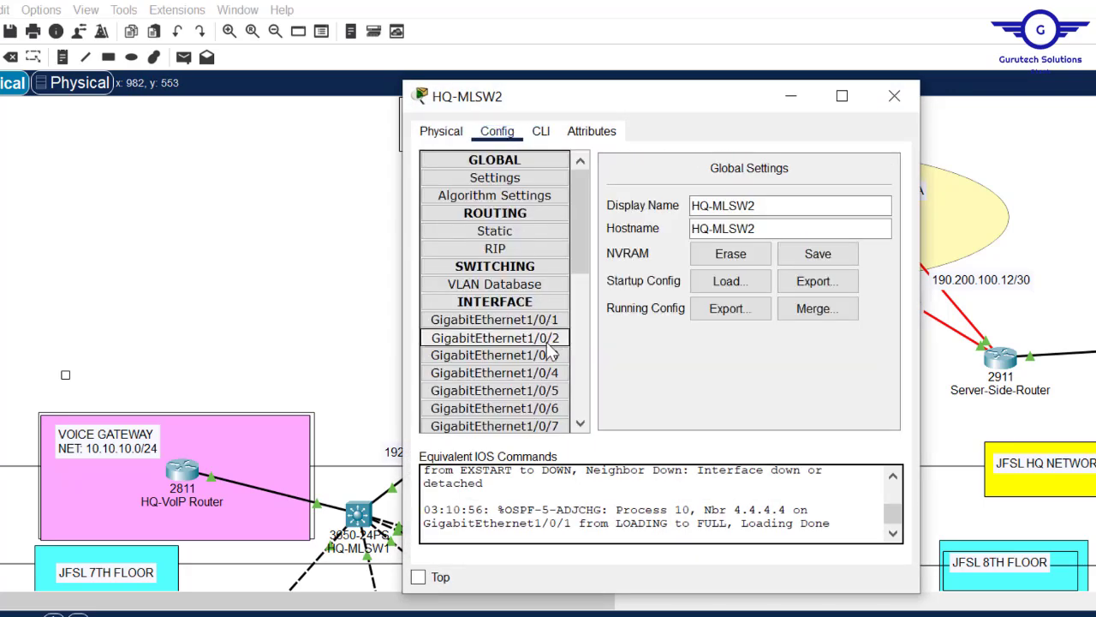
{"action": "left_click", "coordinate": [540, 131]}
{"action": "left_click", "coordinate": [894, 95]}
{"action": "left_click", "coordinate": [894, 95]}
{"action": "left_click", "coordinate": [676, 185]}
{"action": "left_click", "coordinate": [497, 131]}
{"action": "left_click", "coordinate": [541, 131]}
{"action": "left_click", "coordinate": [1094, 95]}
{"action": "left_click", "coordinate": [842, 177]}
{"action": "left_click", "coordinate": [540, 131]}
{"action": "left_click", "coordinate": [894, 95]}
{"action": "left_click", "coordinate": [998, 362]}
{"action": "left_click", "coordinate": [896, 96]}
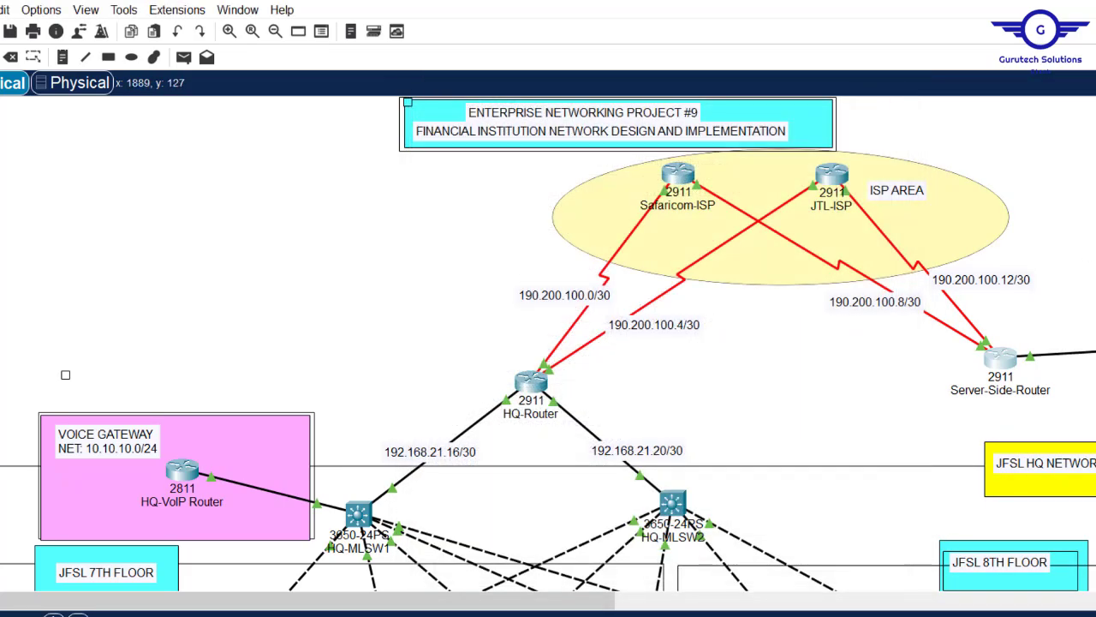
- On HR-Laptop, end the SSH session and rerun ssh -l cisco 192.168.21.1, which is now refused
{"action": "scroll", "coordinate": [1089, 210], "scroll_direction": "down", "scroll_amount": 5}
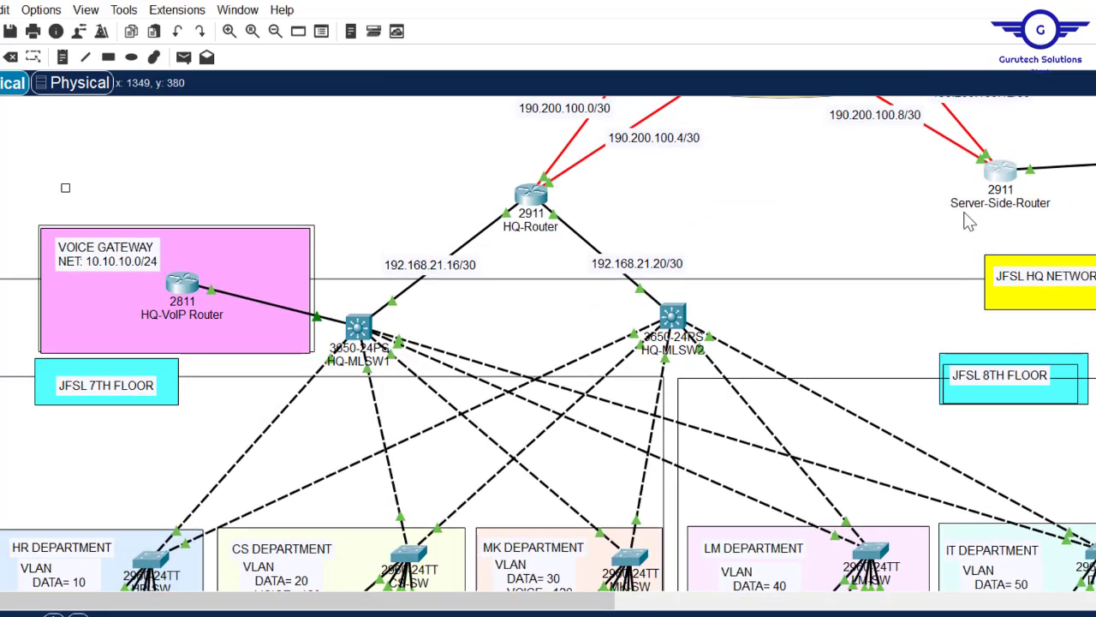
{"action": "scroll", "coordinate": [1090, 238], "scroll_direction": "down", "scroll_amount": 10}
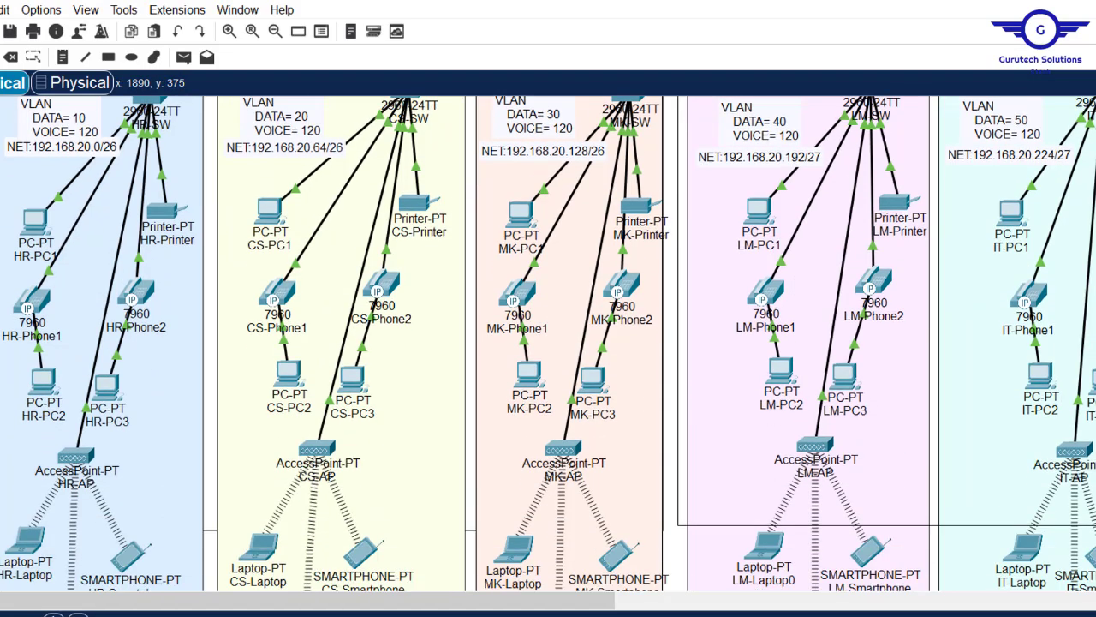
{"action": "left_click", "coordinate": [22, 533]}
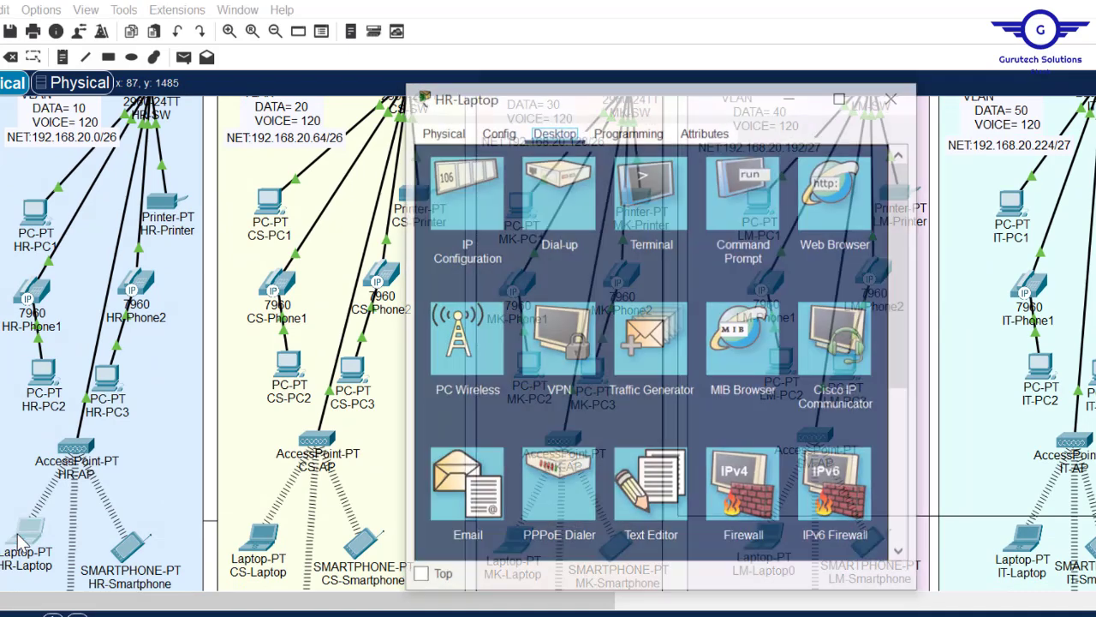
{"action": "left_click", "coordinate": [742, 211]}
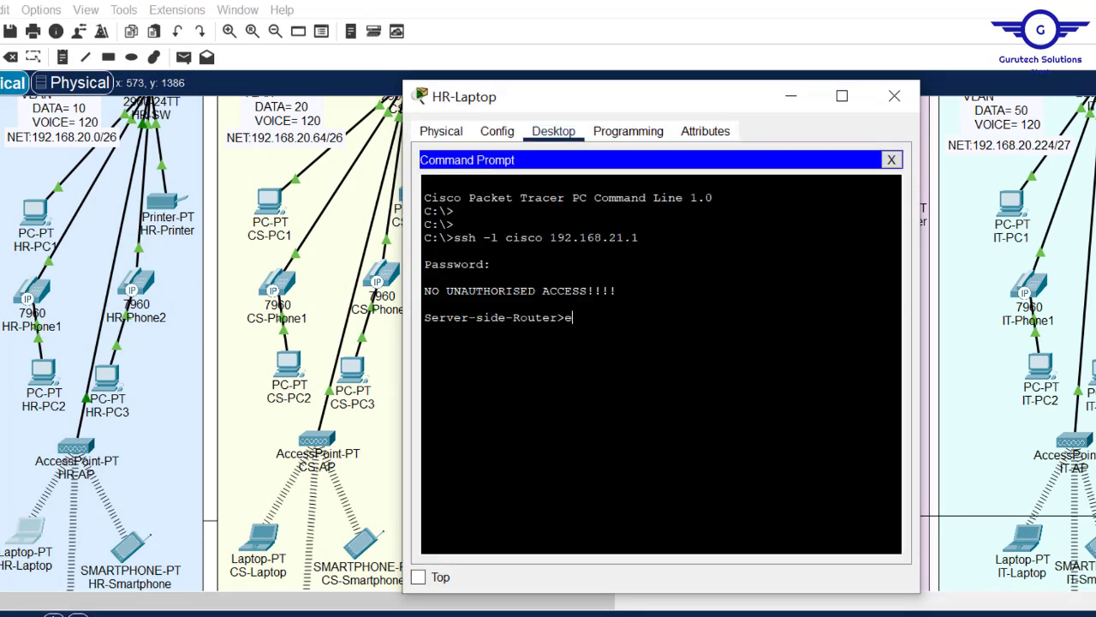
{"action": "type", "text": "exit"}
{"action": "key", "text": "Return"}
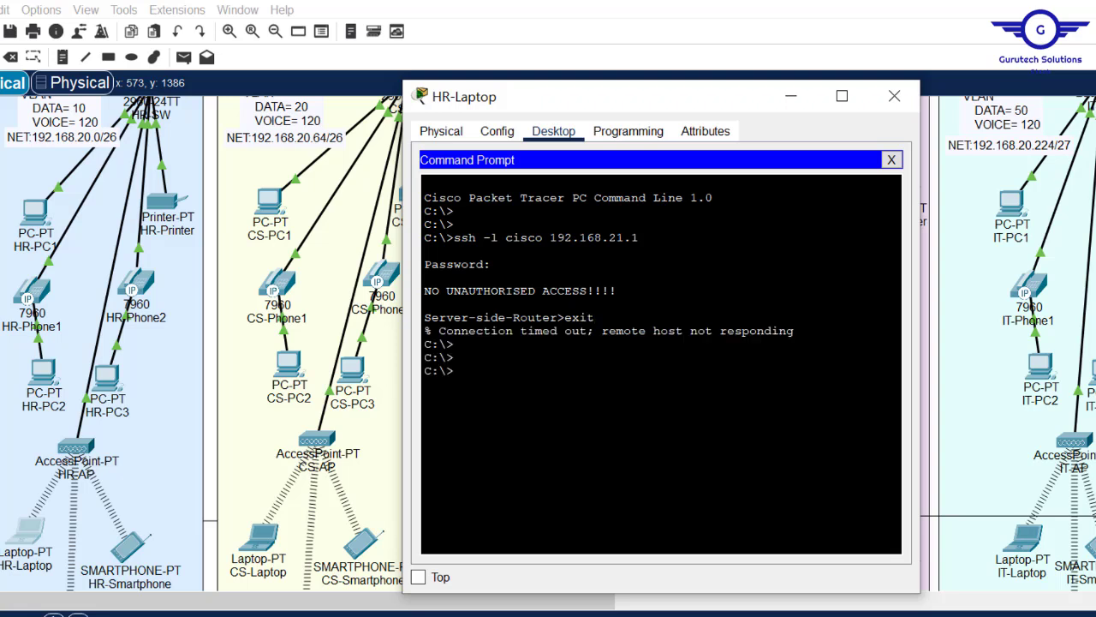
{"action": "key", "text": "Up"}
{"action": "key", "text": "Return"}
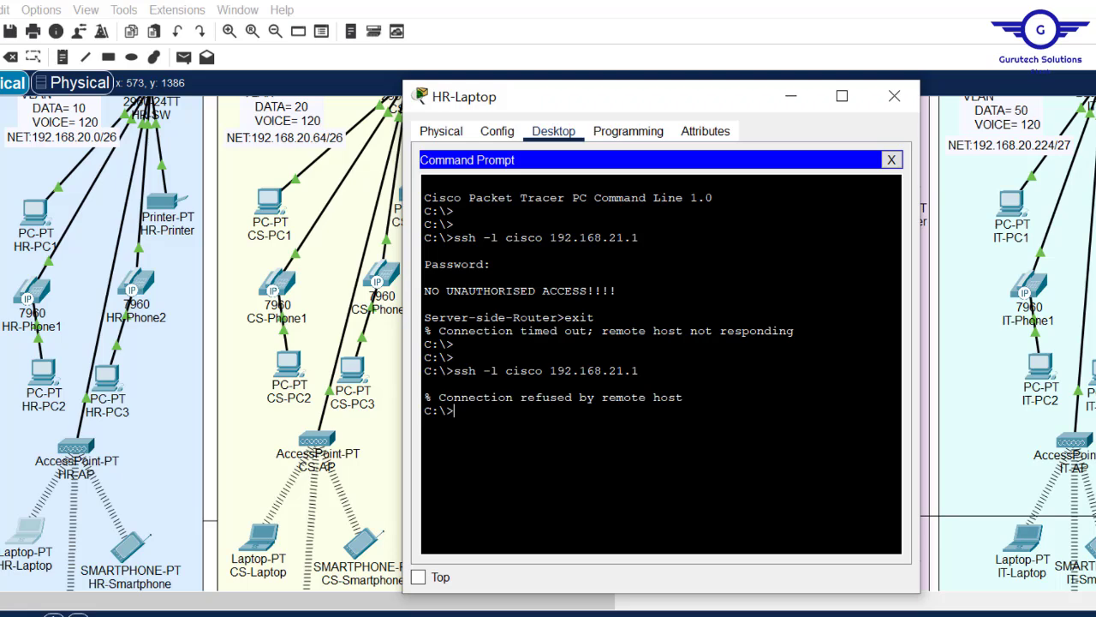
{"action": "left_click", "coordinate": [894, 95]}
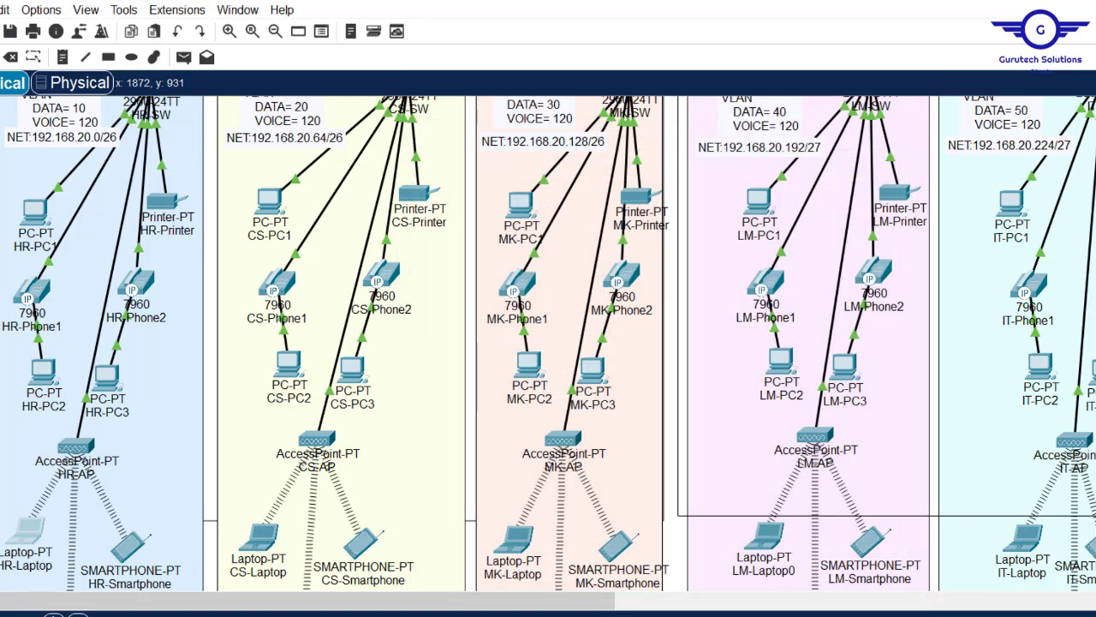
{"action": "left_click", "coordinate": [532, 615]}
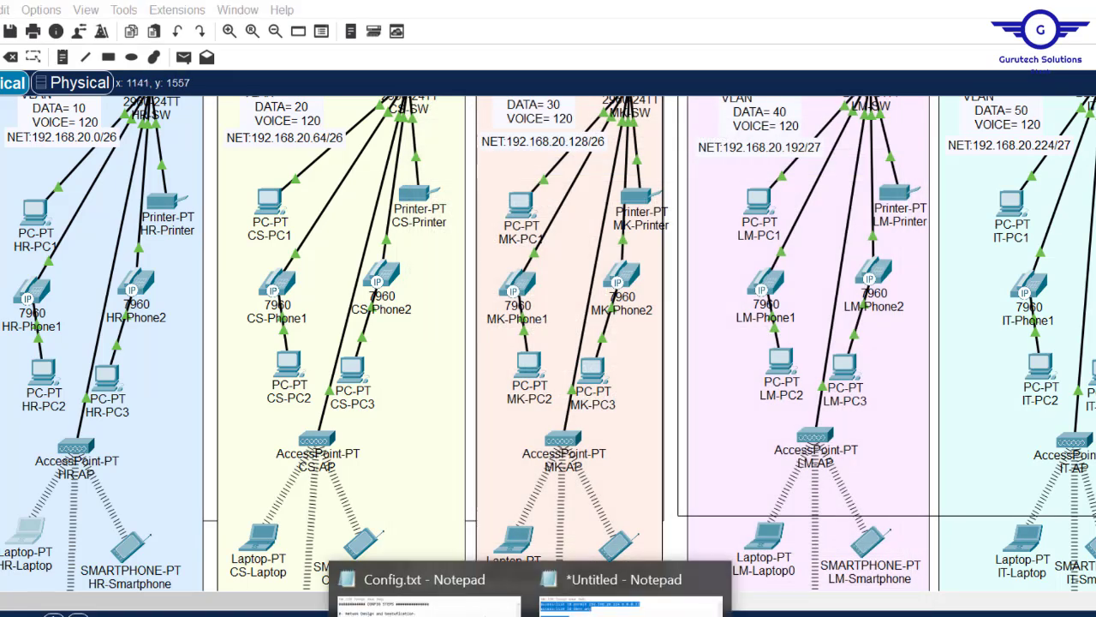
{"action": "left_click", "coordinate": [427, 608]}
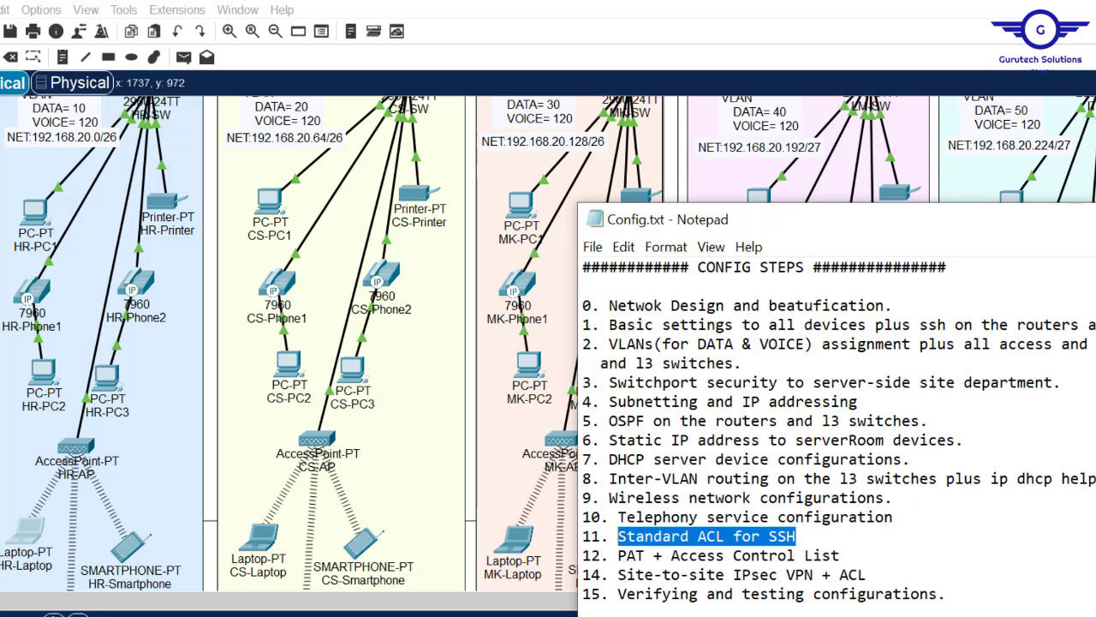
{"action": "left_click", "coordinate": [935, 175]}
{"action": "scroll", "coordinate": [548, 343], "scroll_direction": "up", "scroll_amount": 8}
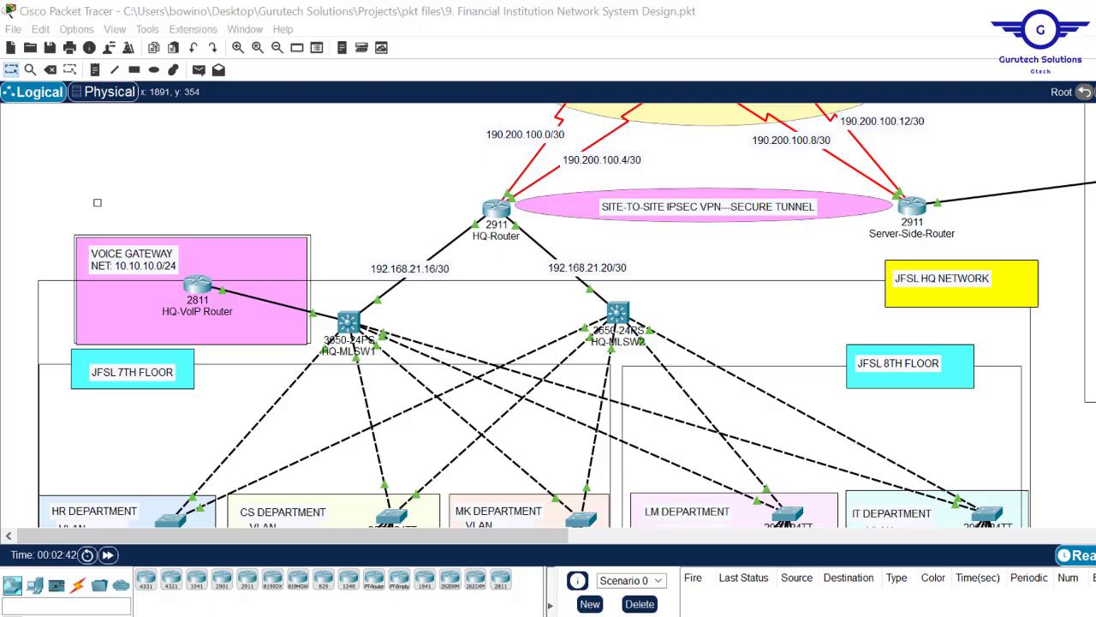
{"action": "scroll", "coordinate": [548, 342], "scroll_direction": "down", "scroll_amount": 3}
{"action": "scroll", "coordinate": [548, 342], "scroll_direction": "up", "scroll_amount": 5}
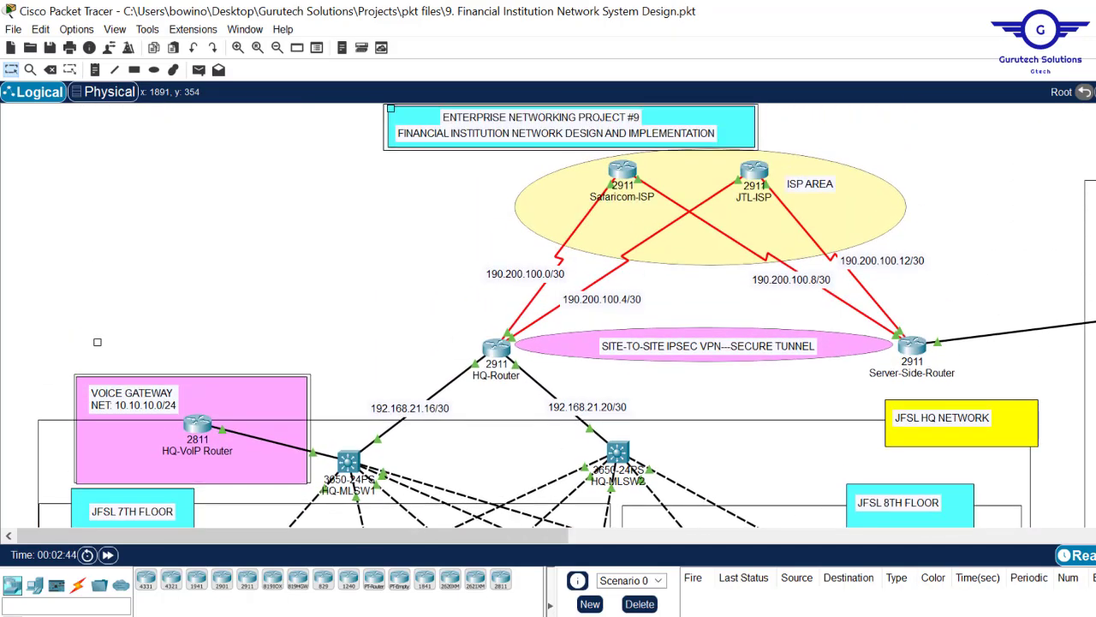
{"action": "scroll", "coordinate": [476, 328], "scroll_direction": "down", "scroll_amount": 5}
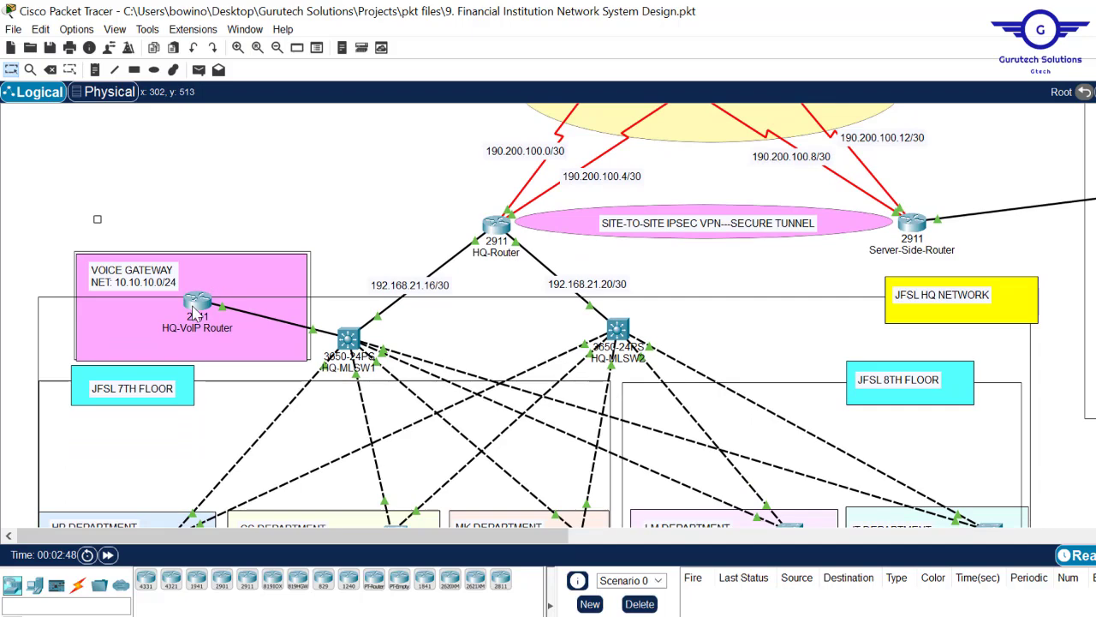
{"action": "left_click", "coordinate": [195, 310]}
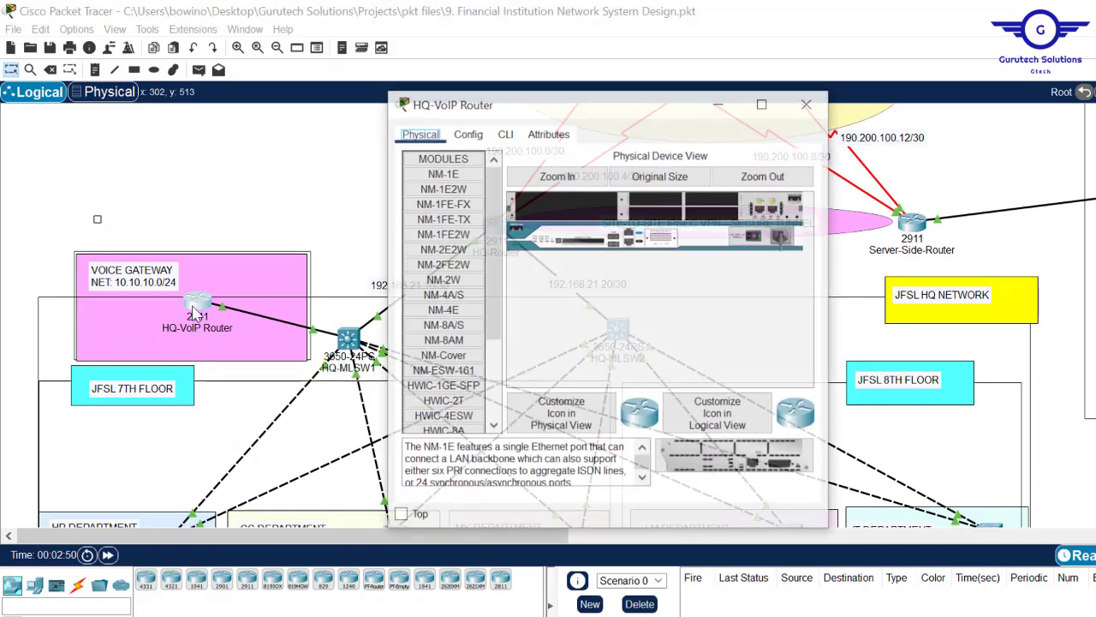
{"action": "left_click", "coordinate": [506, 135]}
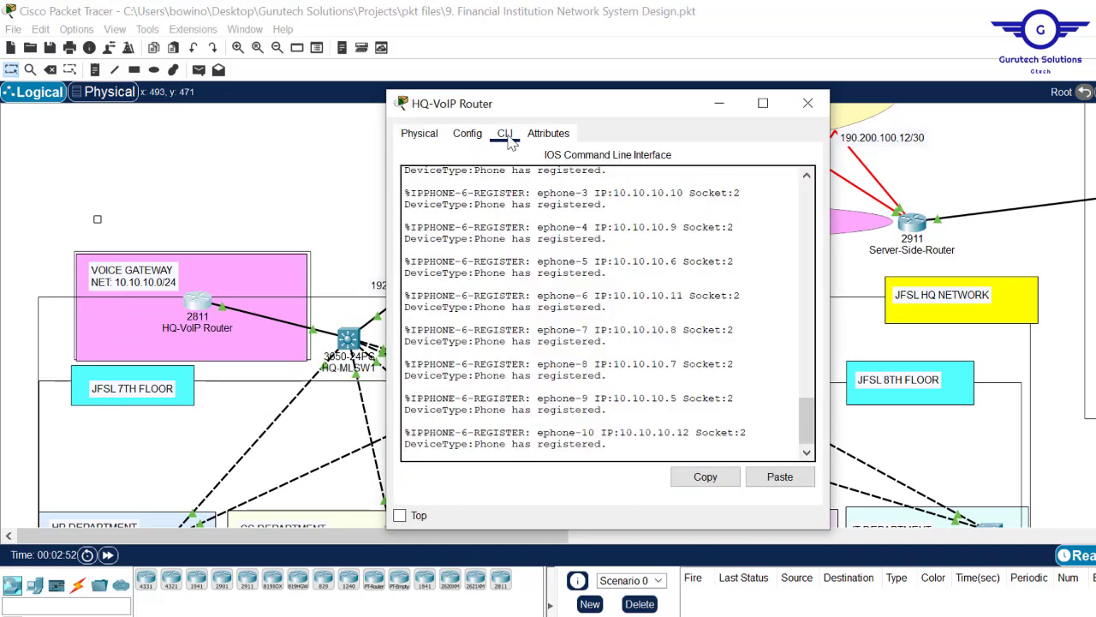
{"action": "mouse_move", "coordinate": [818, 433]}
{"action": "left_mouse_down"}
{"action": "mouse_move", "coordinate": [809, 359]}
{"action": "mouse_move", "coordinate": [809, 447]}
{"action": "left_mouse_up"}
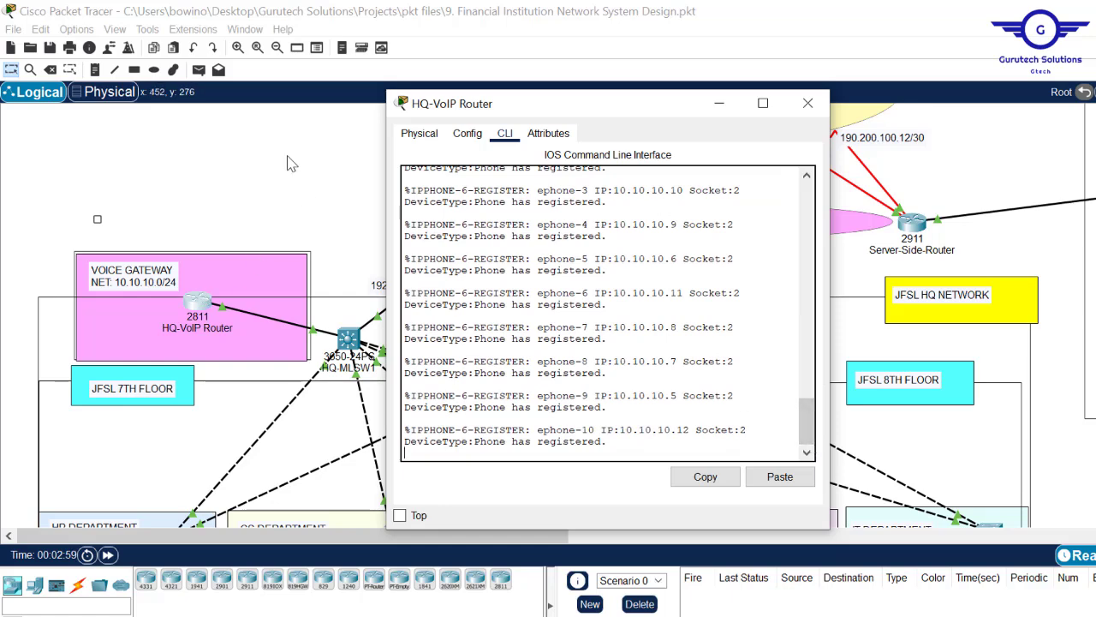
{"action": "left_click", "coordinate": [279, 133]}
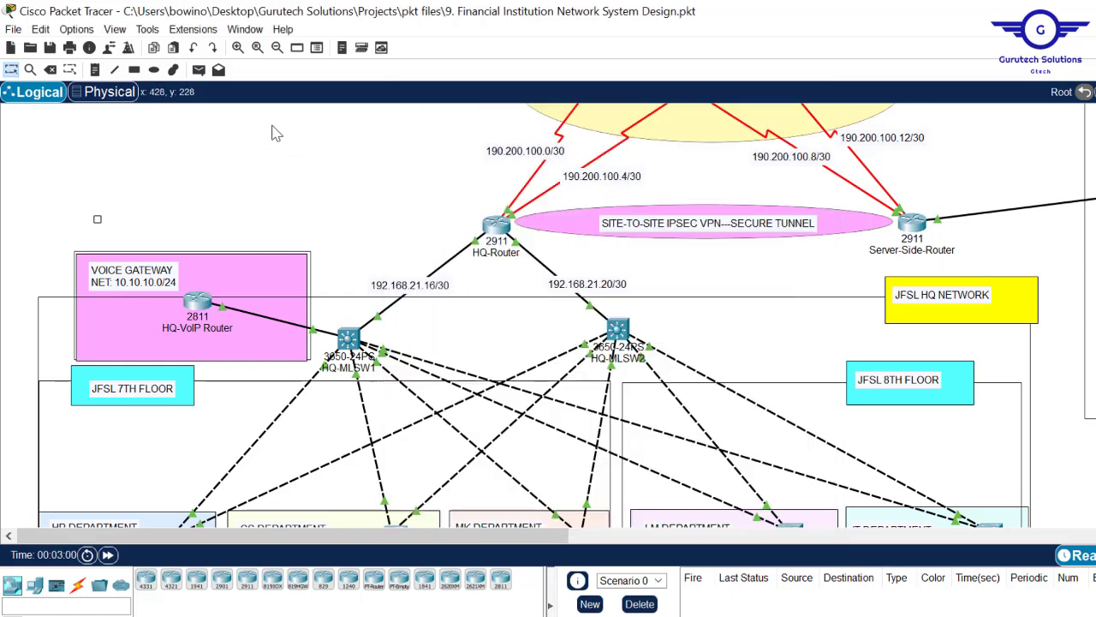
{"action": "scroll", "coordinate": [541, 315], "scroll_direction": "down", "scroll_amount": 8}
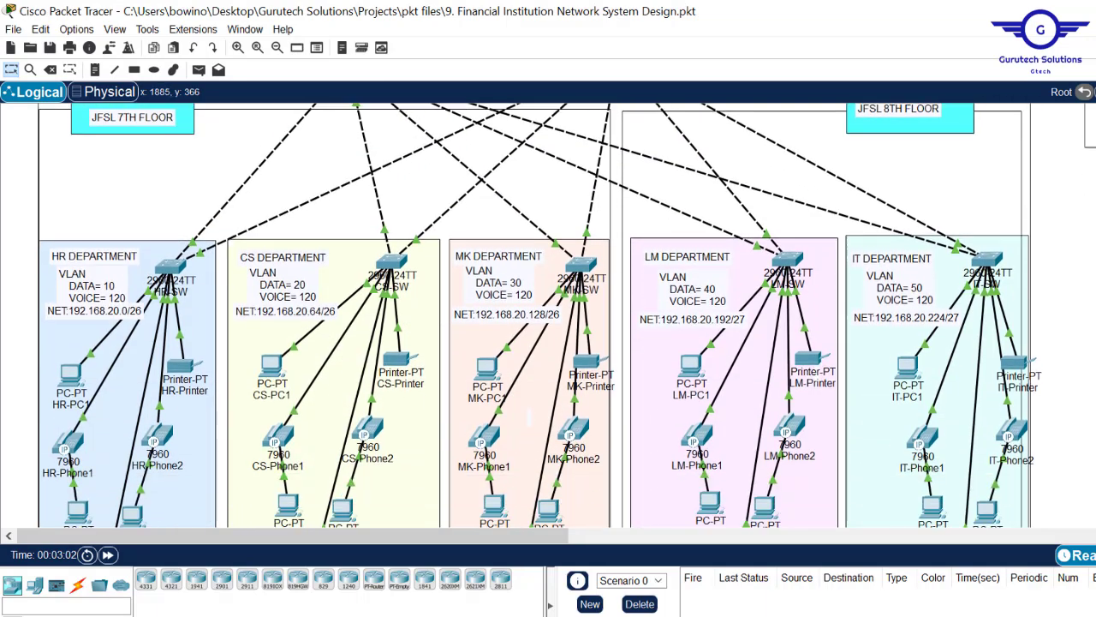
{"action": "scroll", "coordinate": [350, 230], "scroll_direction": "up", "scroll_amount": 1}
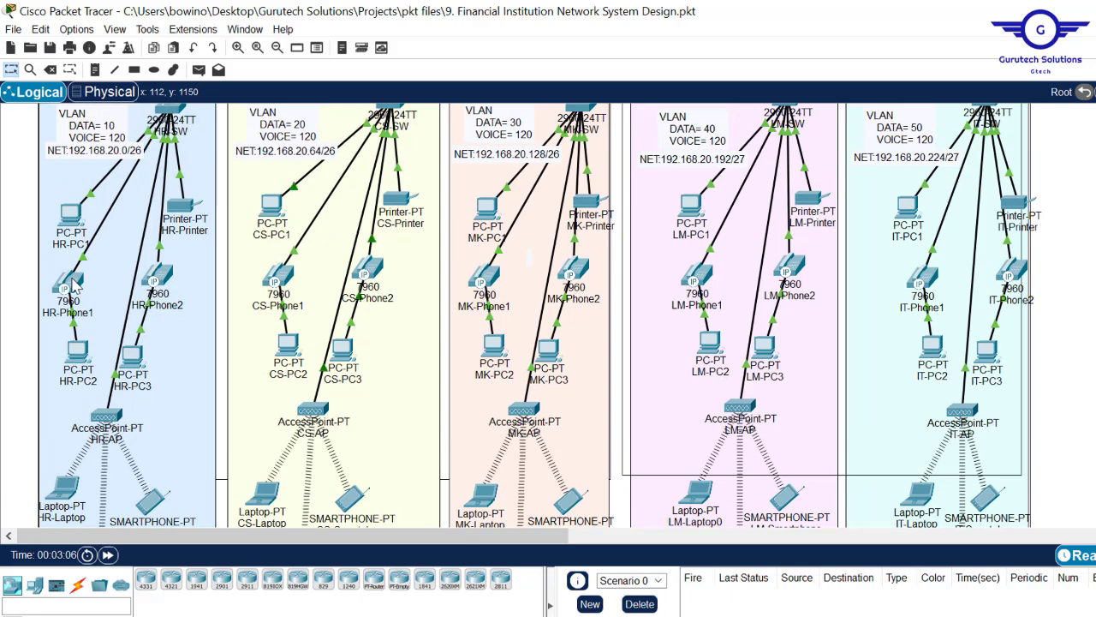
{"action": "mouse_move", "coordinate": [76, 284]}
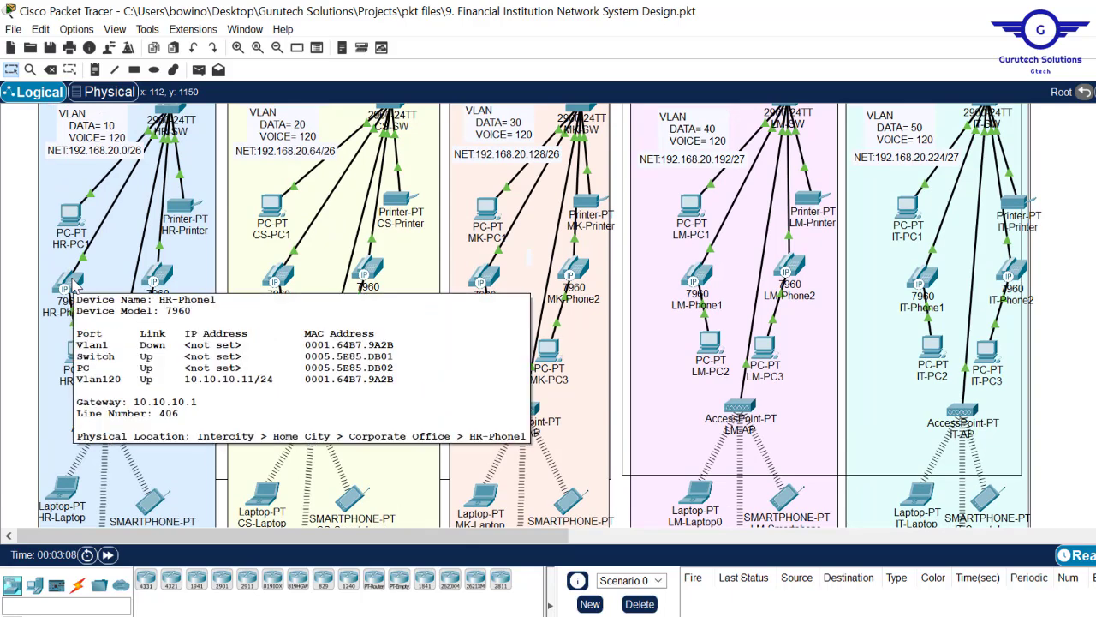
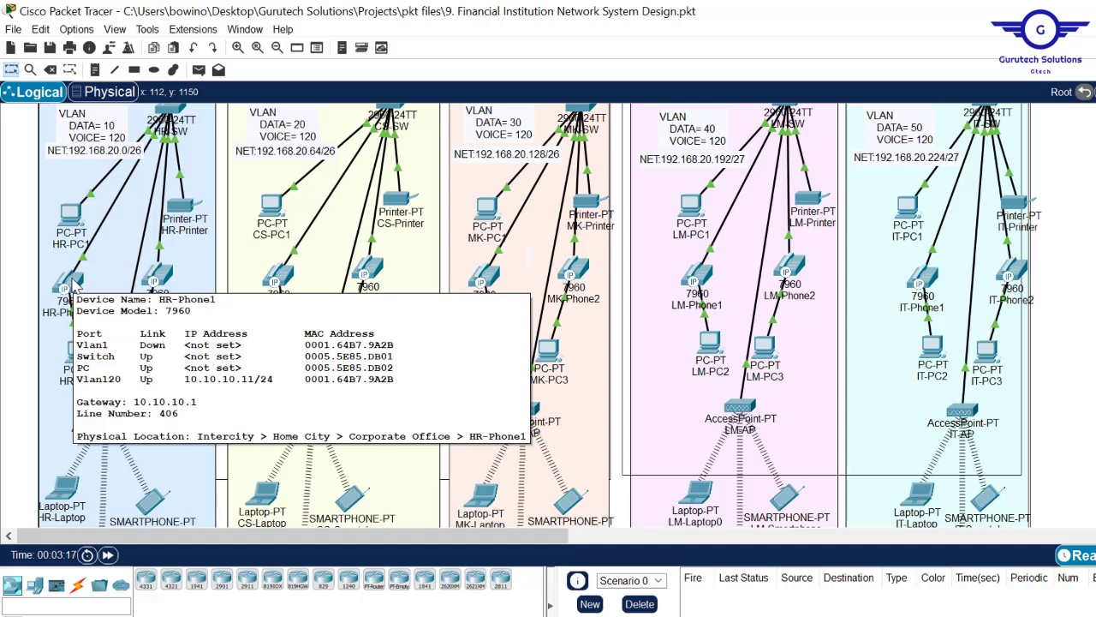
- Open the HR-Phone1 and IT-Phone2 phone panels and place their windows side by side
{"action": "mouse_move", "coordinate": [173, 283]}
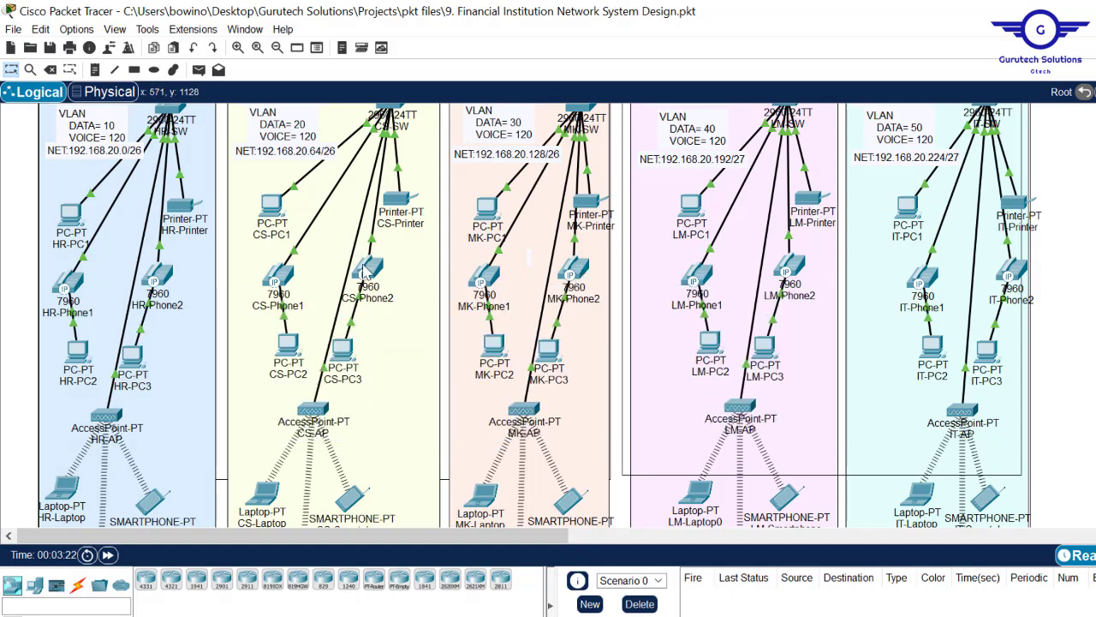
{"action": "mouse_move", "coordinate": [366, 272]}
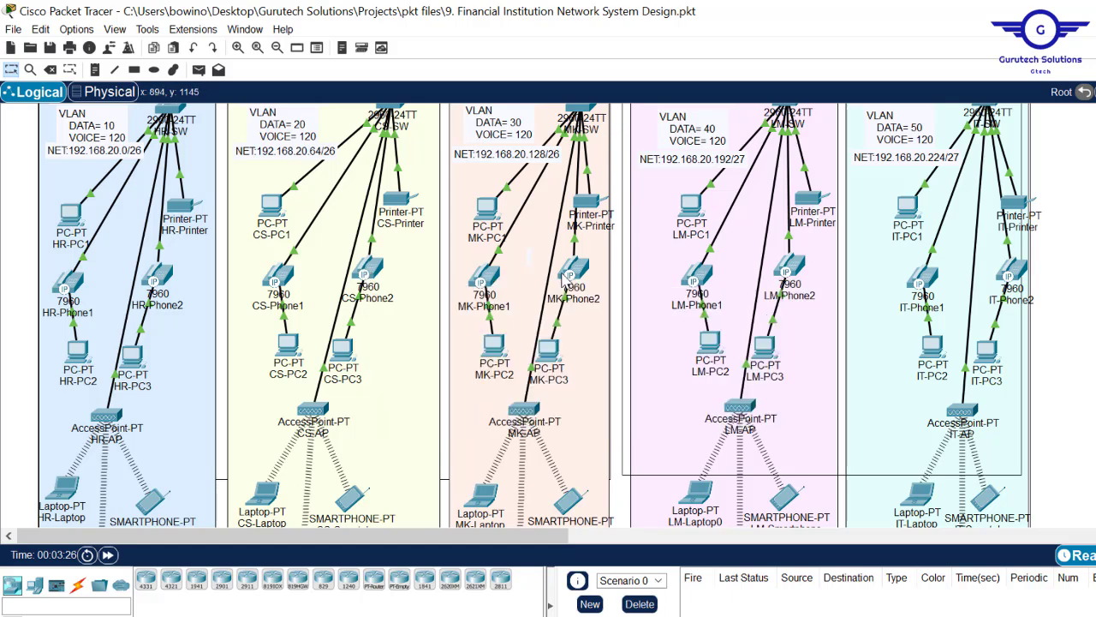
{"action": "mouse_move", "coordinate": [572, 285]}
{"action": "mouse_move", "coordinate": [794, 272]}
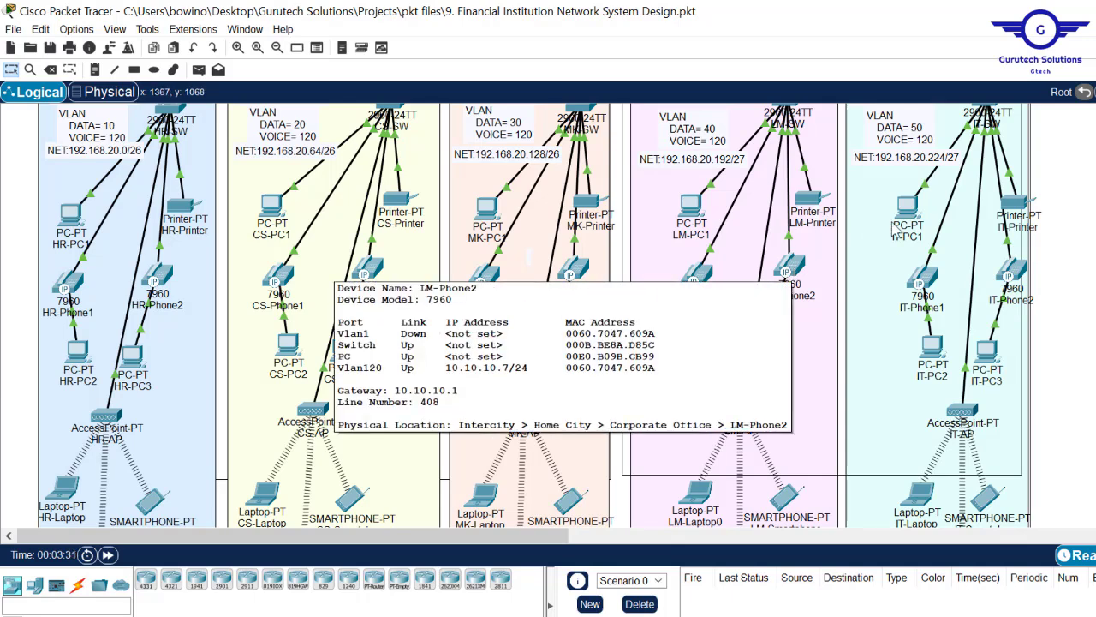
{"action": "mouse_move", "coordinate": [924, 288]}
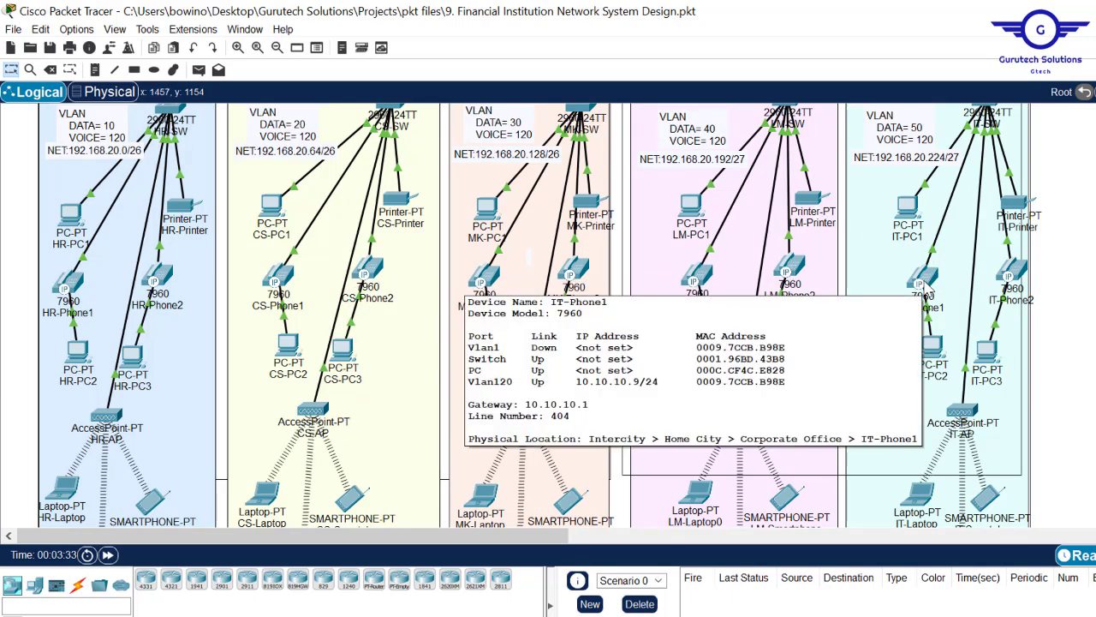
{"action": "mouse_move", "coordinate": [1021, 274]}
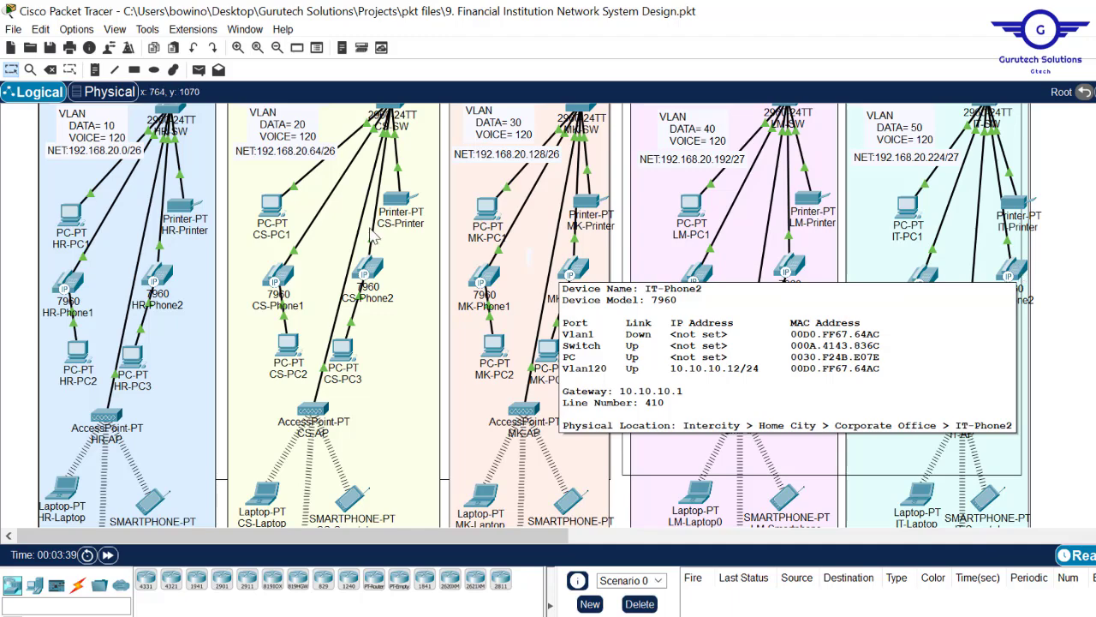
{"action": "left_click", "coordinate": [74, 290]}
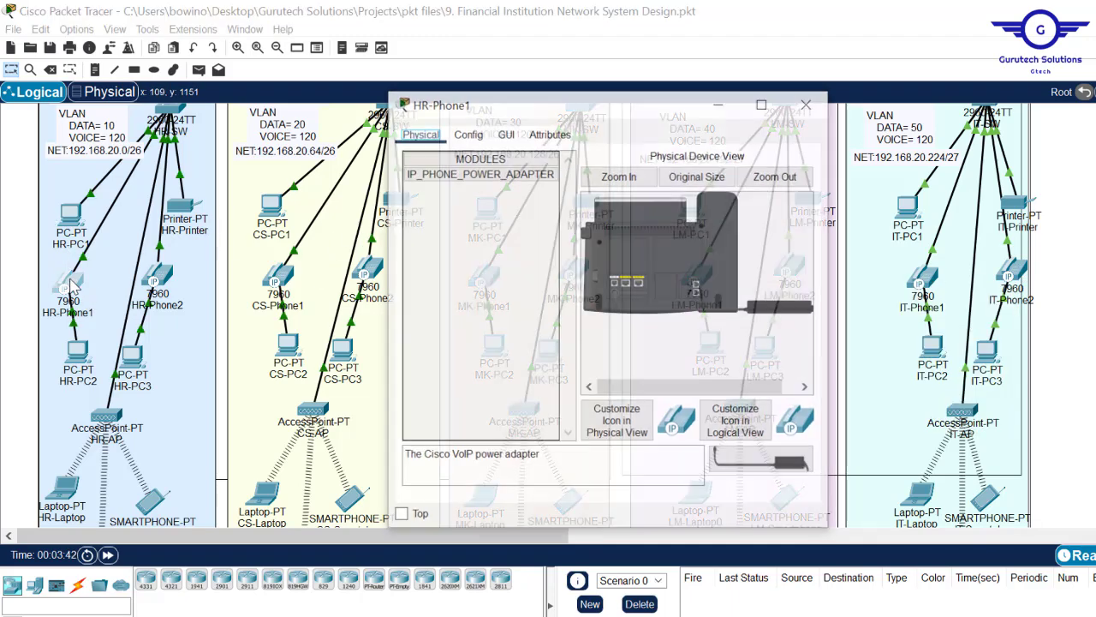
{"action": "left_click", "coordinate": [505, 133]}
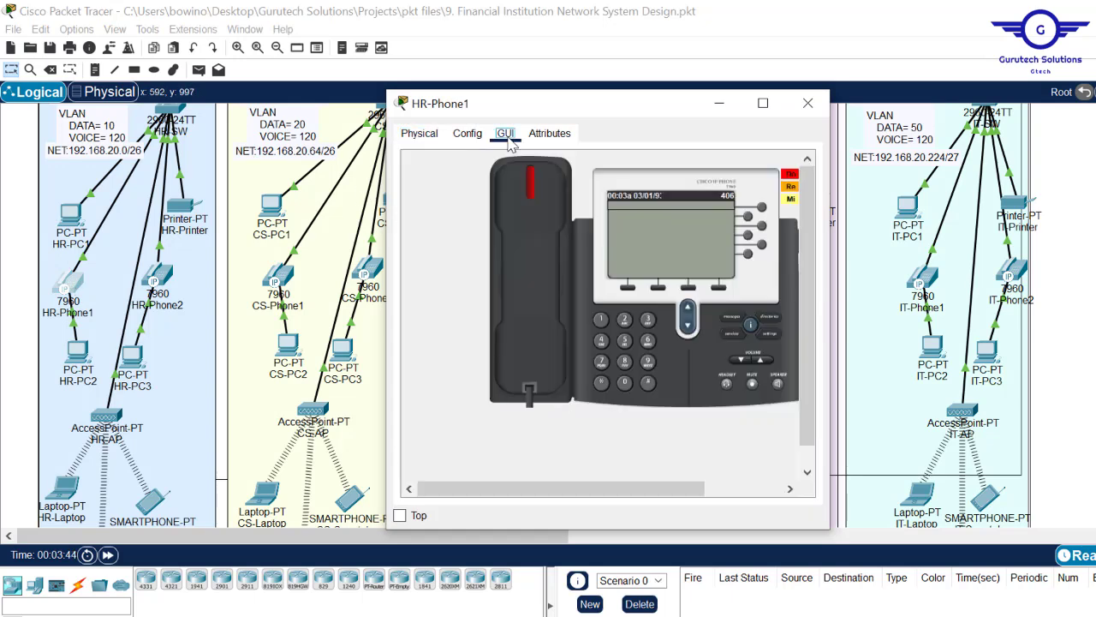
{"action": "left_click_drag", "start_coordinate": [692, 106], "coordinate": [486, 134]}
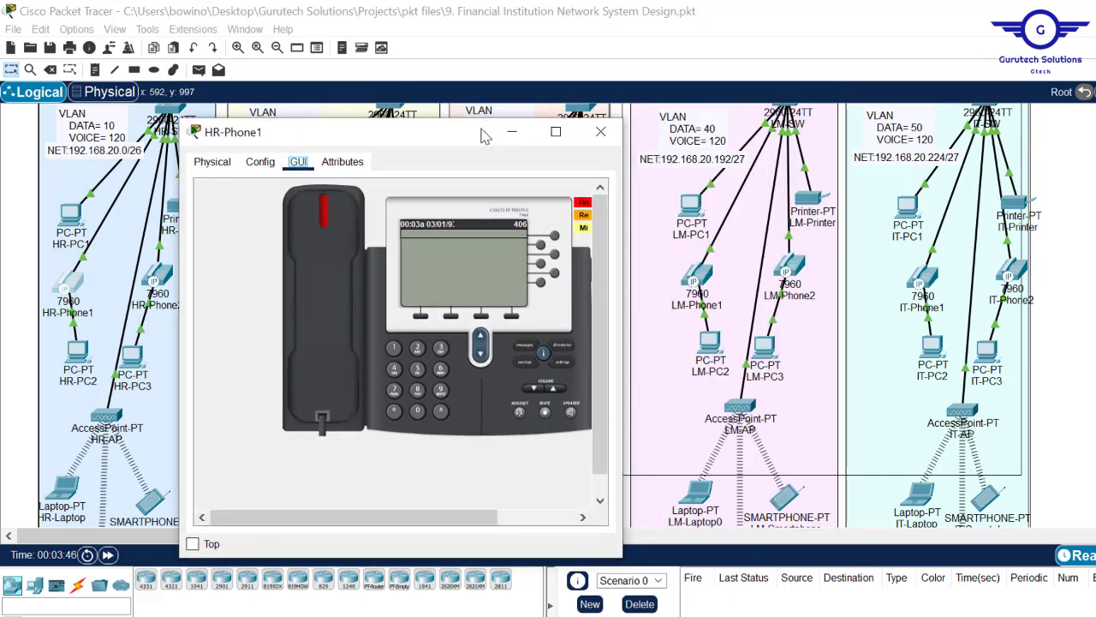
{"action": "left_click", "coordinate": [1010, 276]}
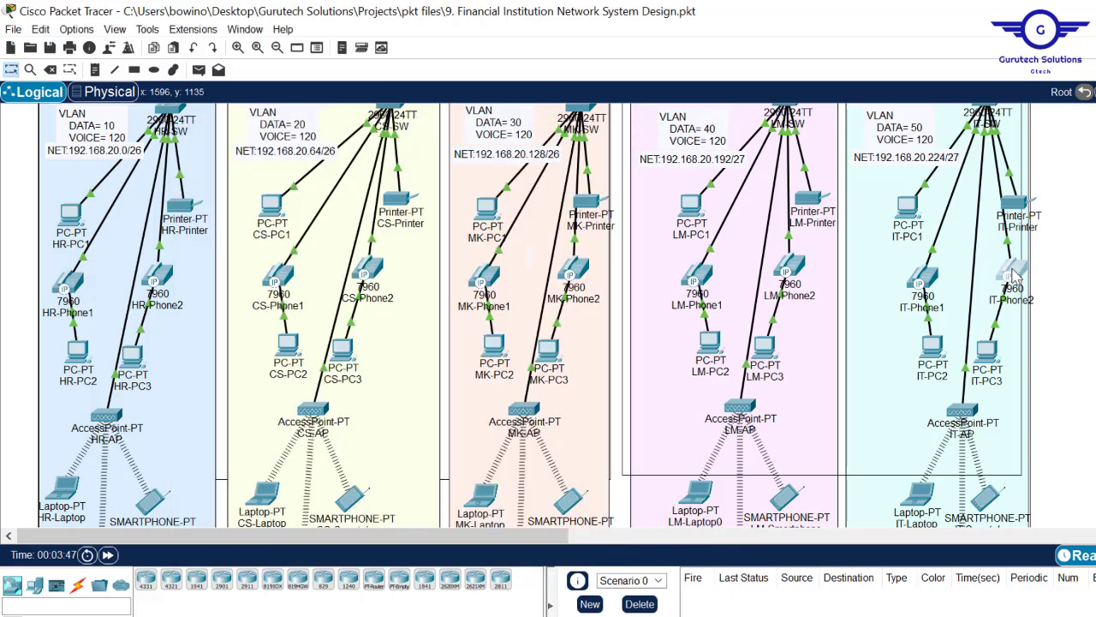
{"action": "left_click", "coordinate": [505, 136]}
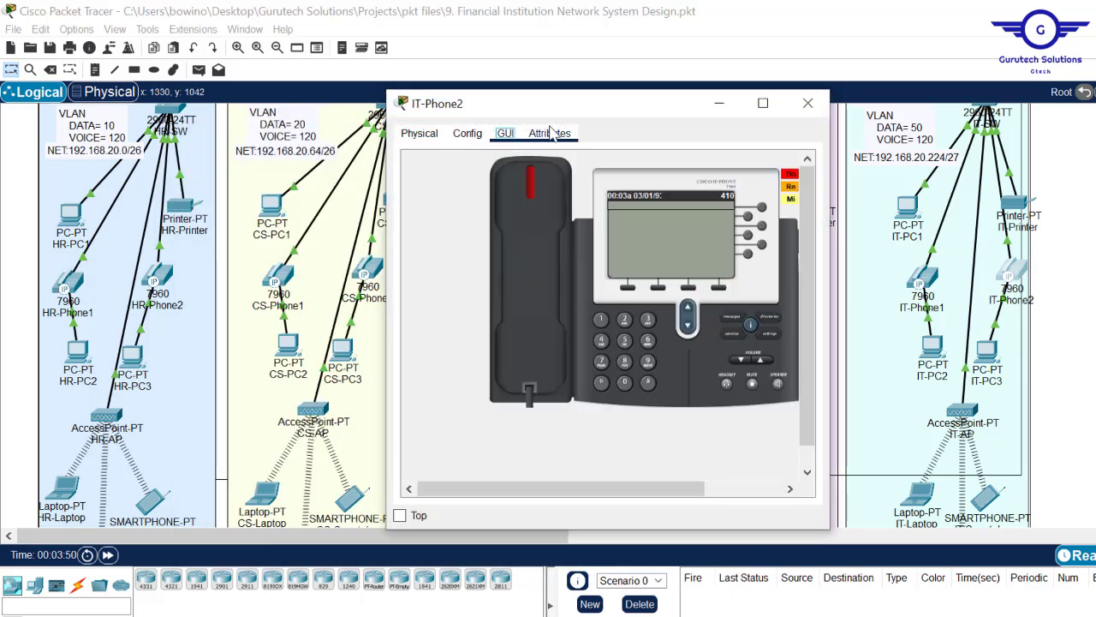
{"action": "left_click_drag", "start_coordinate": [602, 107], "coordinate": [778, 110]}
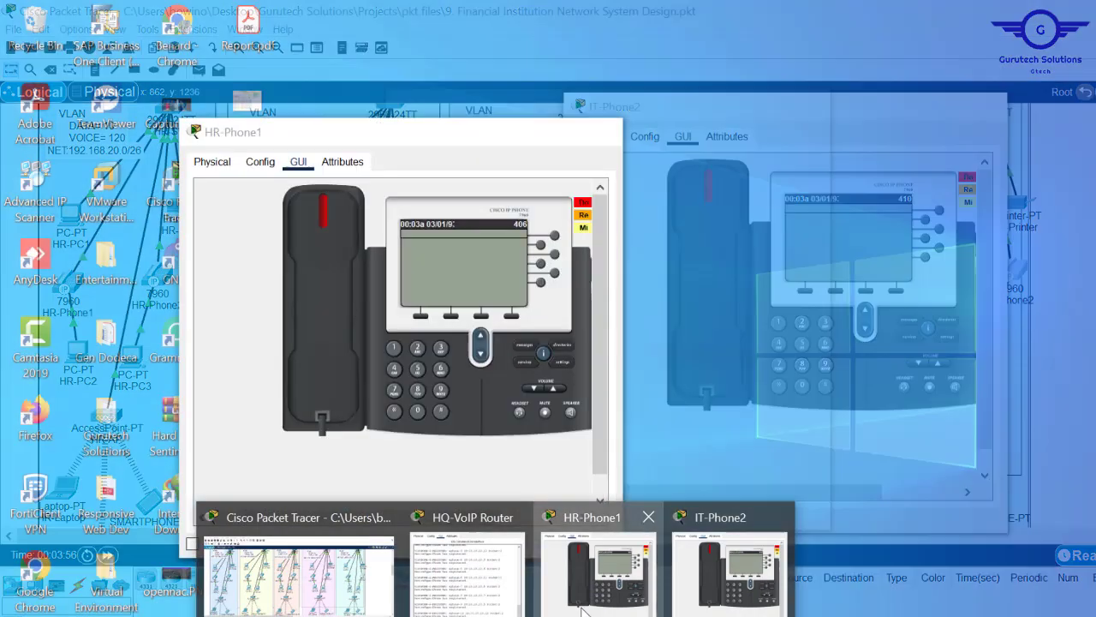
{"action": "left_click", "coordinate": [582, 609]}
{"action": "left_click_drag", "start_coordinate": [446, 140], "coordinate": [385, 120]}
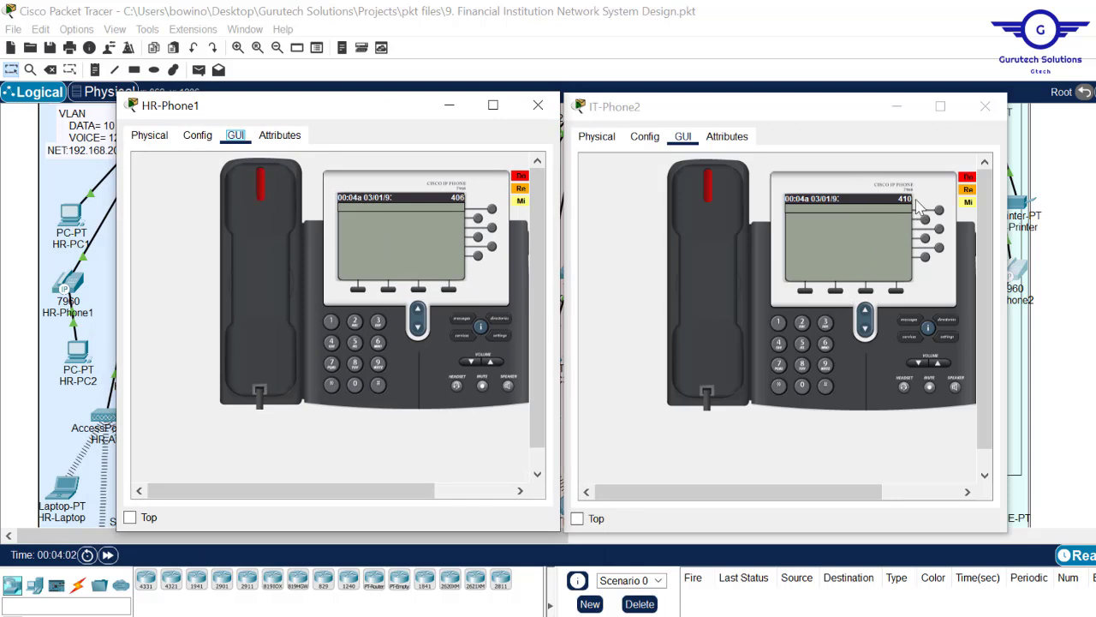
- Call 406 from IT-Phone2, answer on HR-Phone1, then hang up
{"action": "left_click", "coordinate": [780, 344]}
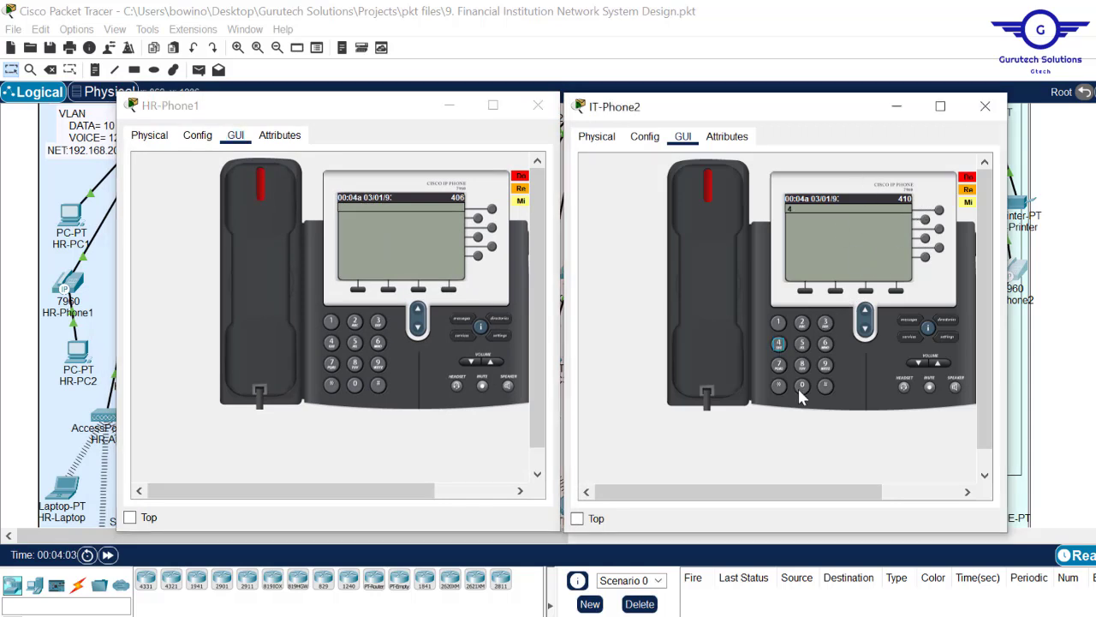
{"action": "left_click", "coordinate": [802, 385]}
{"action": "left_click", "coordinate": [826, 345]}
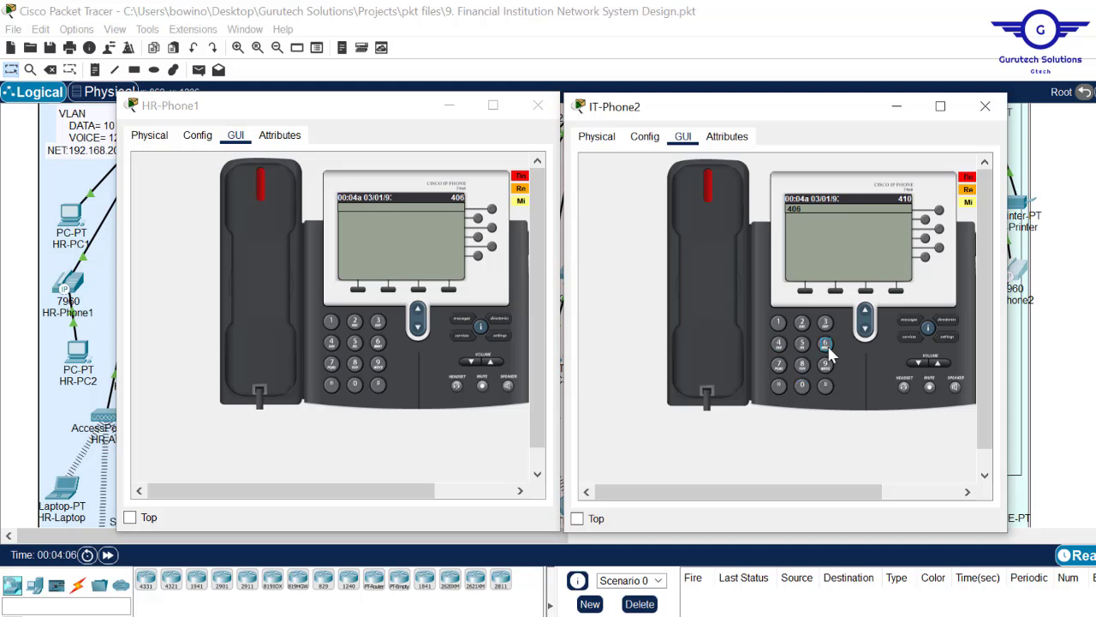
{"action": "left_click", "coordinate": [704, 191]}
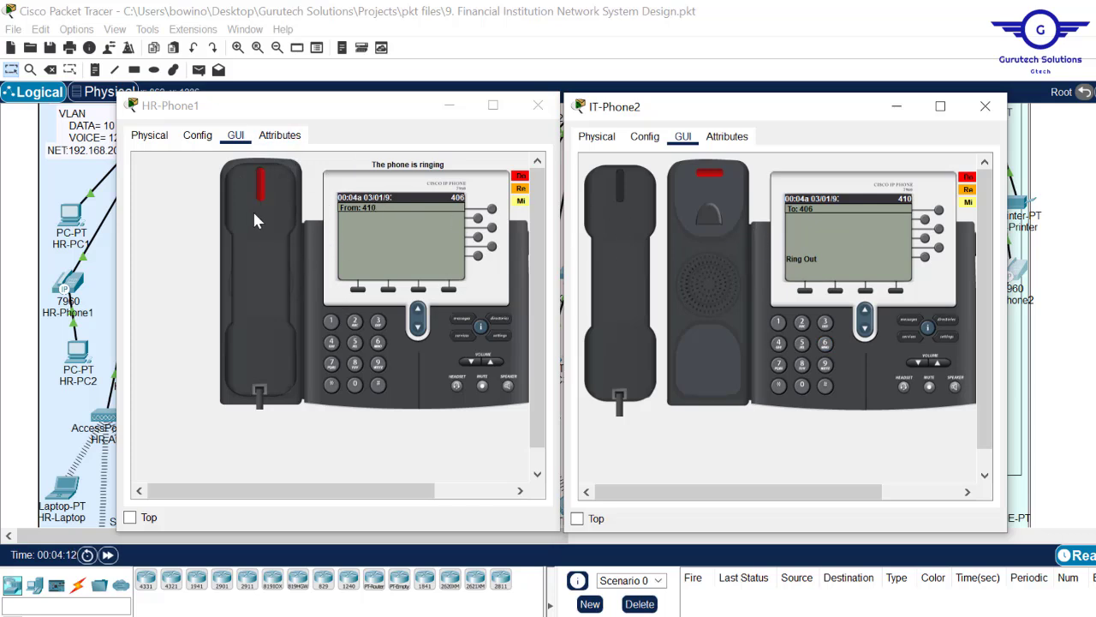
{"action": "left_click", "coordinate": [261, 184]}
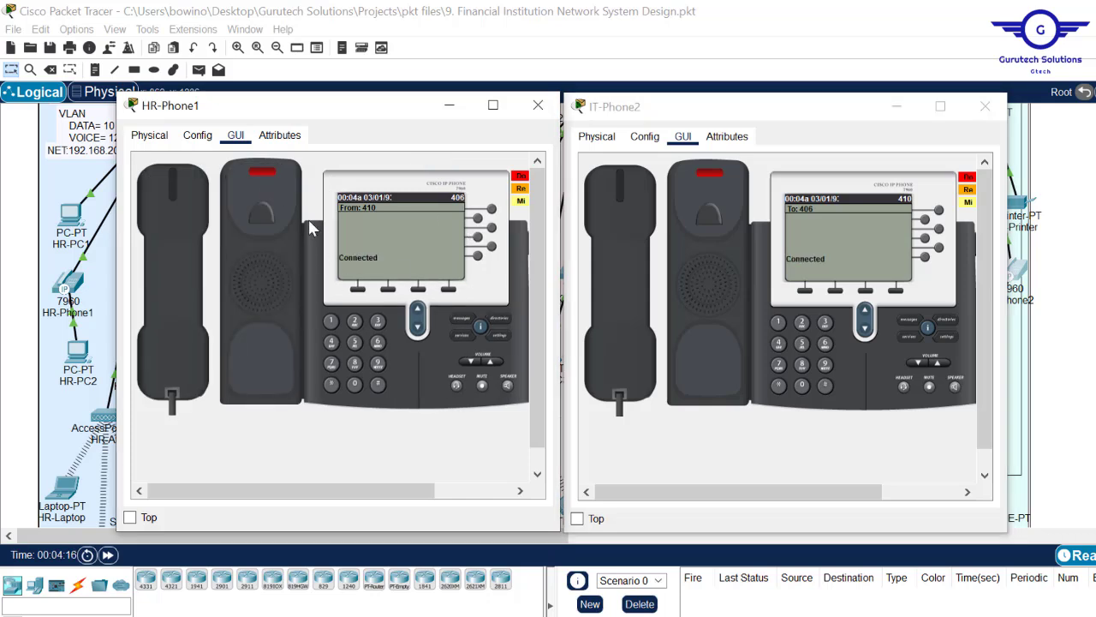
{"action": "left_click", "coordinate": [194, 209]}
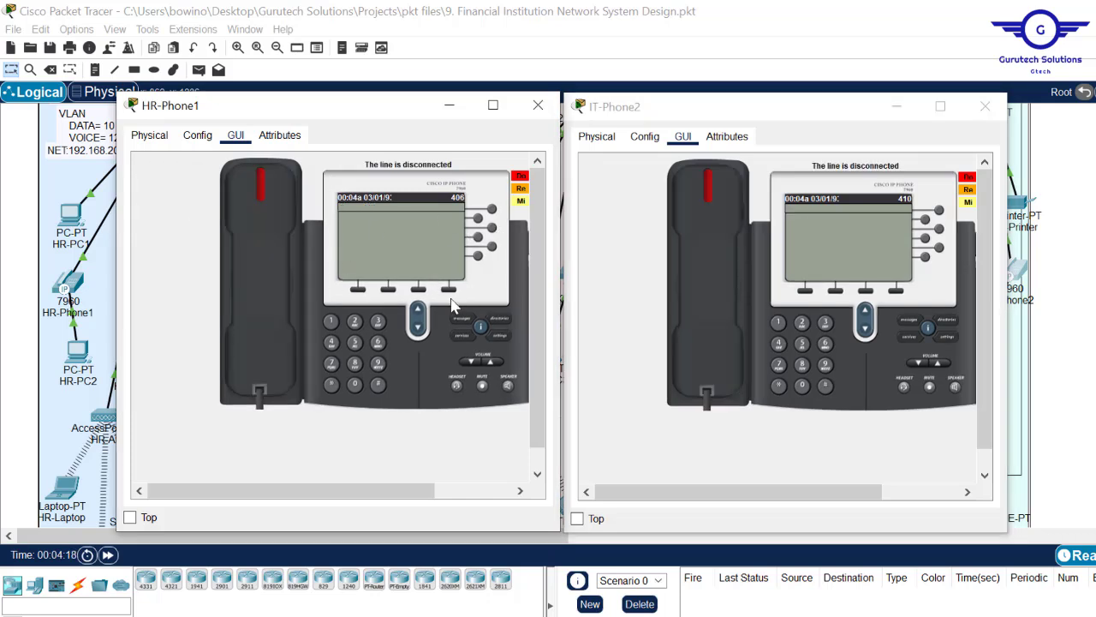
- Call 410 from HR-Phone1 and answer the call on IT-Phone2
{"action": "left_click", "coordinate": [330, 323]}
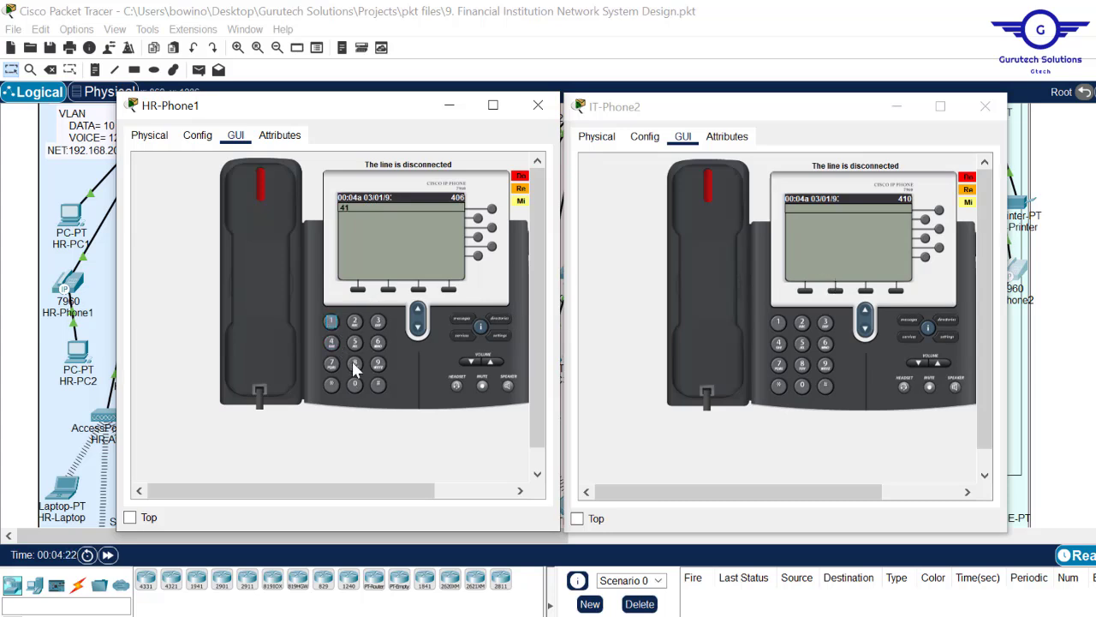
{"action": "left_click", "coordinate": [261, 184]}
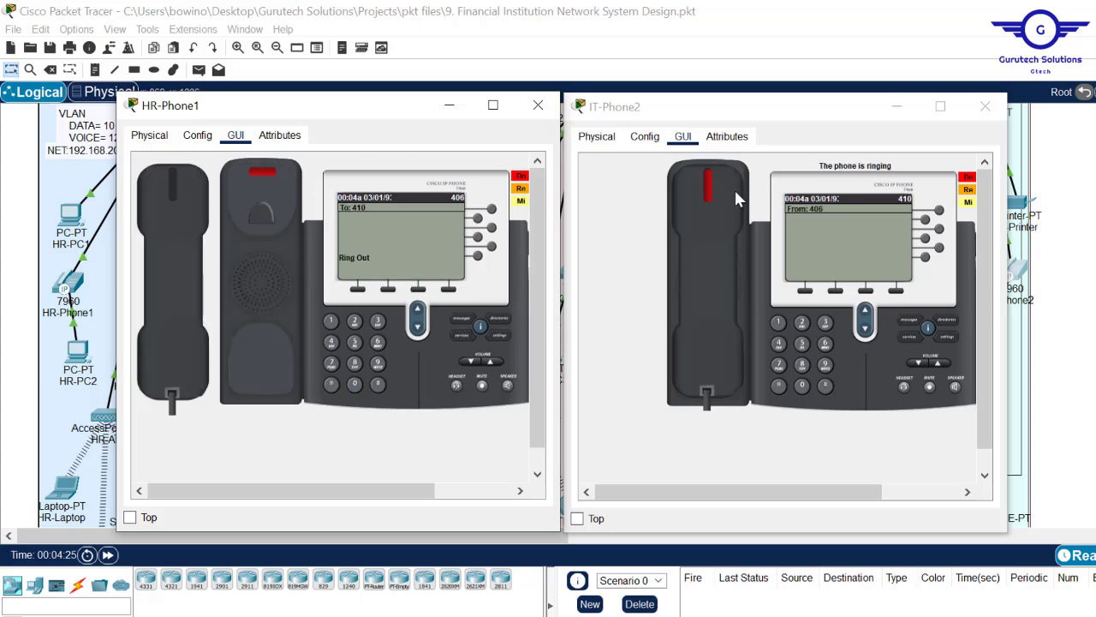
{"action": "left_click", "coordinate": [710, 214]}
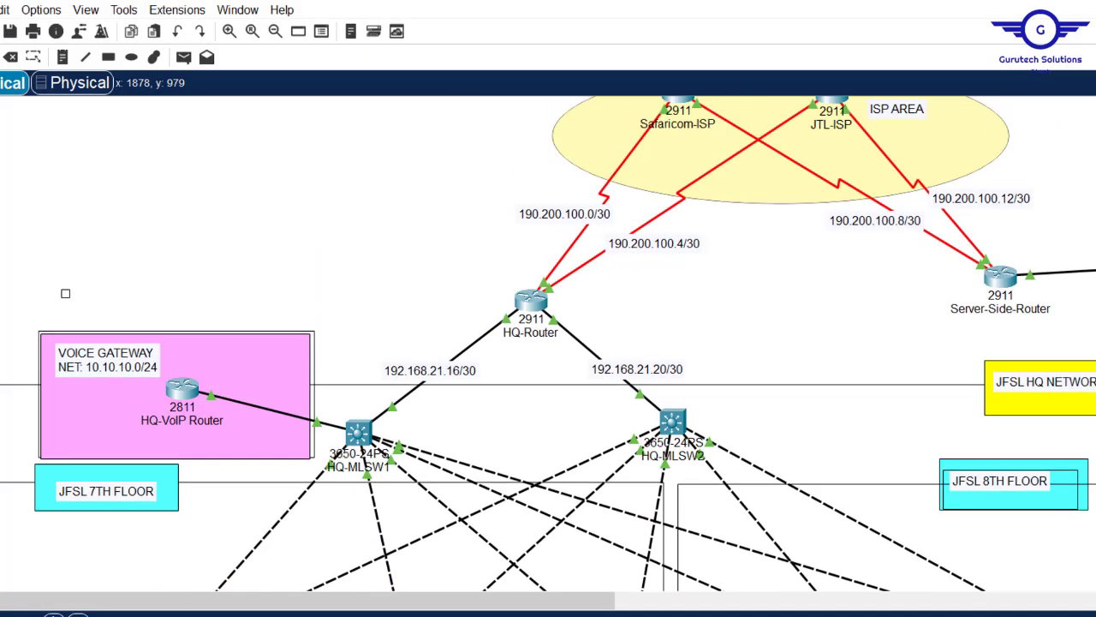
- Scroll the canvas up to the HQ-Router and ISP area
{"action": "scroll", "coordinate": [548, 343], "scroll_direction": "up", "scroll_amount": 1}
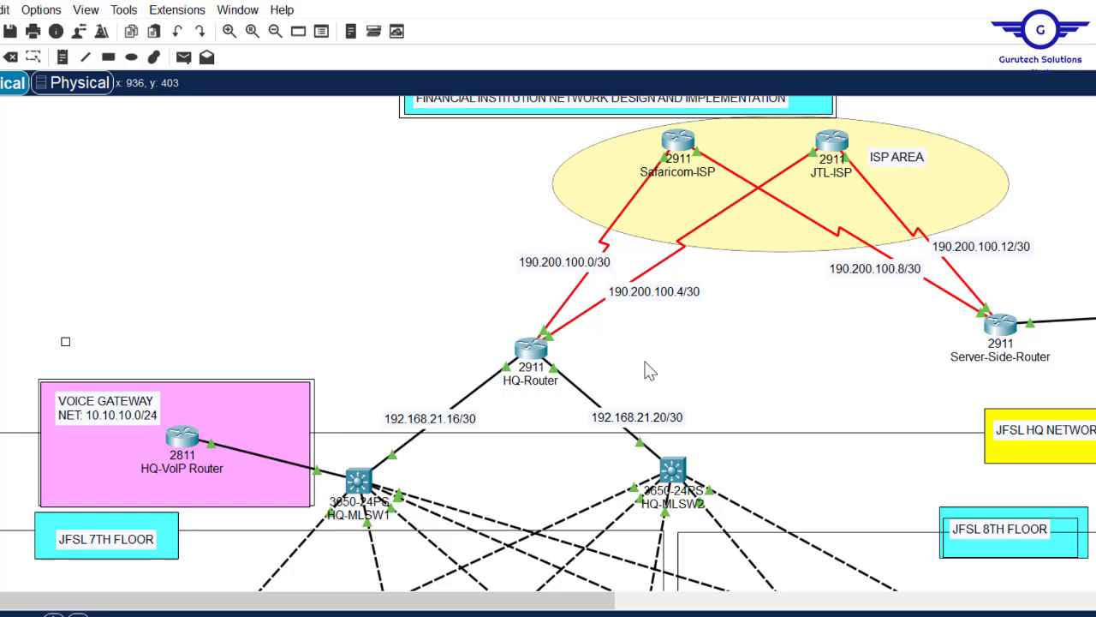
- Make HQ-Router's GigabitEthernet0/0-1 NAT inside interfaces with 'int range gig0/0-1' and 'ip nat inside'
{"action": "left_click", "coordinate": [533, 357]}
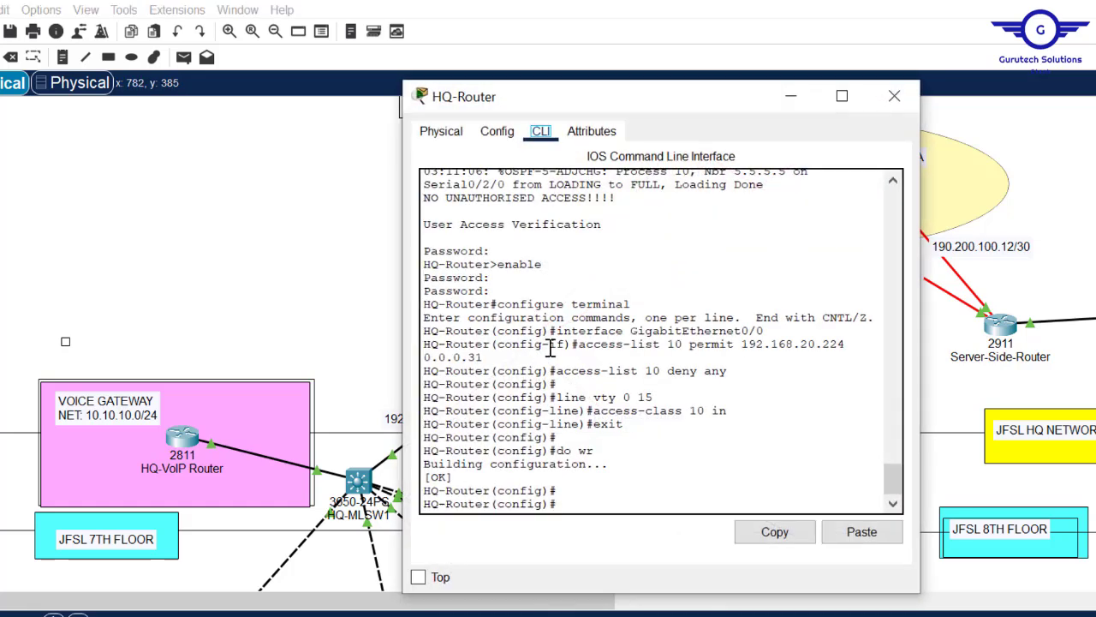
{"action": "key", "text": "Return"}
{"action": "key", "text": "Return"}
{"action": "type", "text": "int range"}
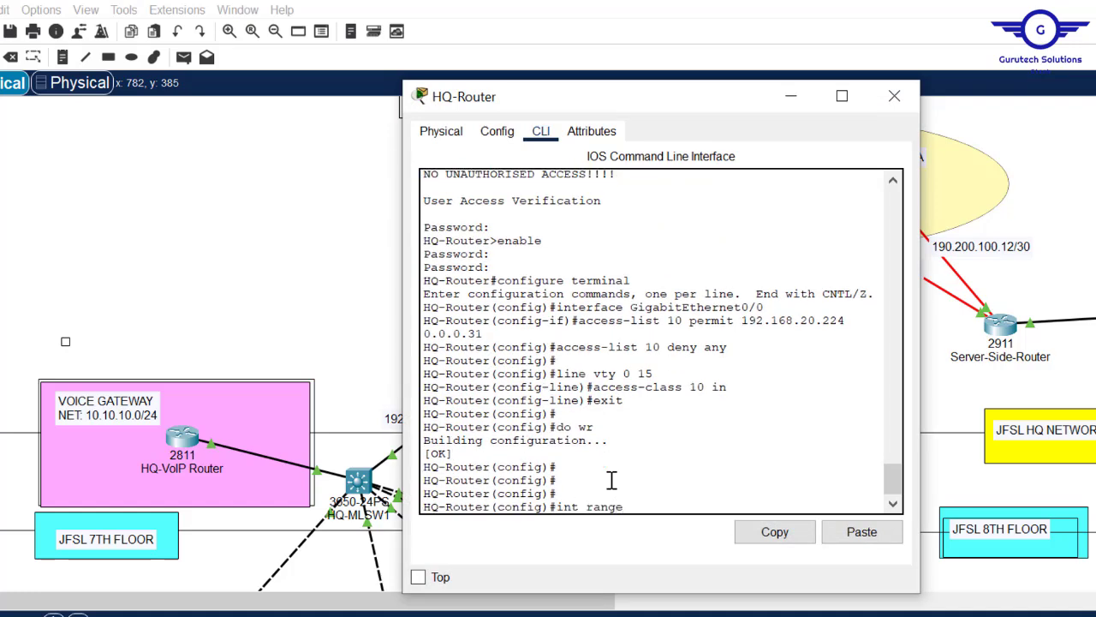
{"action": "type", "text": " gig0/0-1"}
{"action": "key", "text": "Return"}
{"action": "type", "text": "i"}
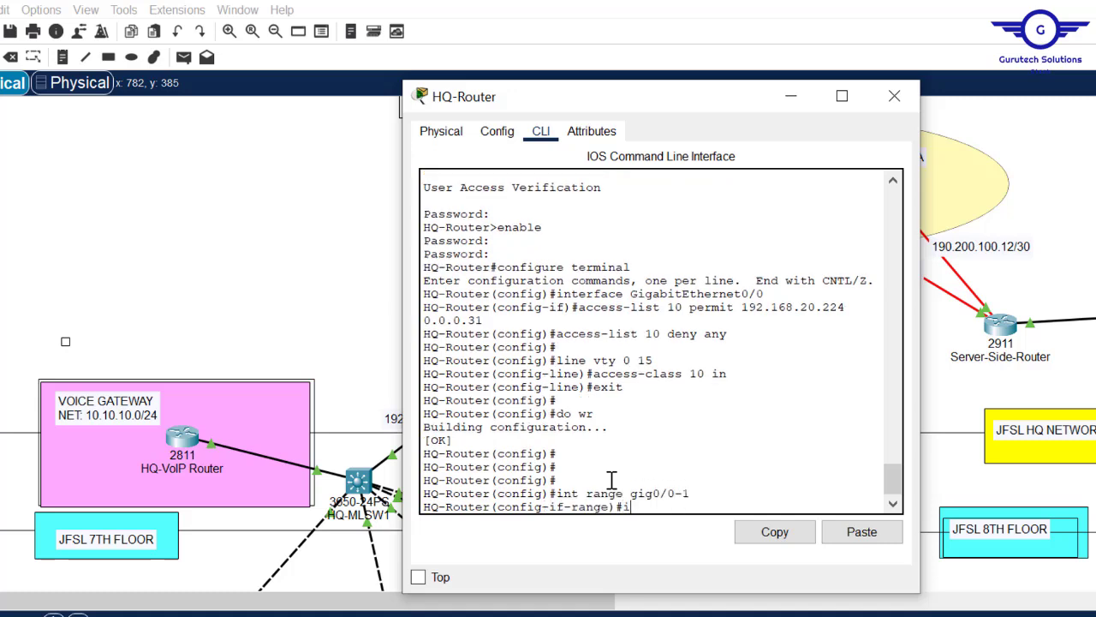
{"action": "type", "text": "p nat in"}
{"action": "key", "text": "Tab"}
{"action": "key", "text": "Return"}
{"action": "type", "text": "exit"}
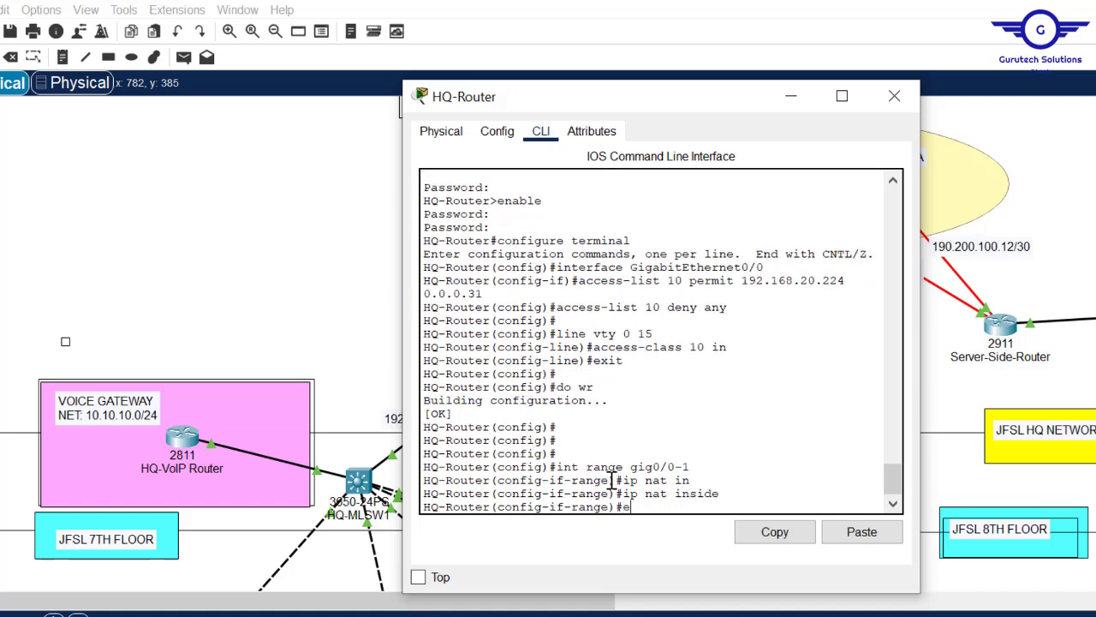
{"action": "key", "text": "Return"}
{"action": "key", "text": "Return"}
{"action": "key", "text": "Return"}
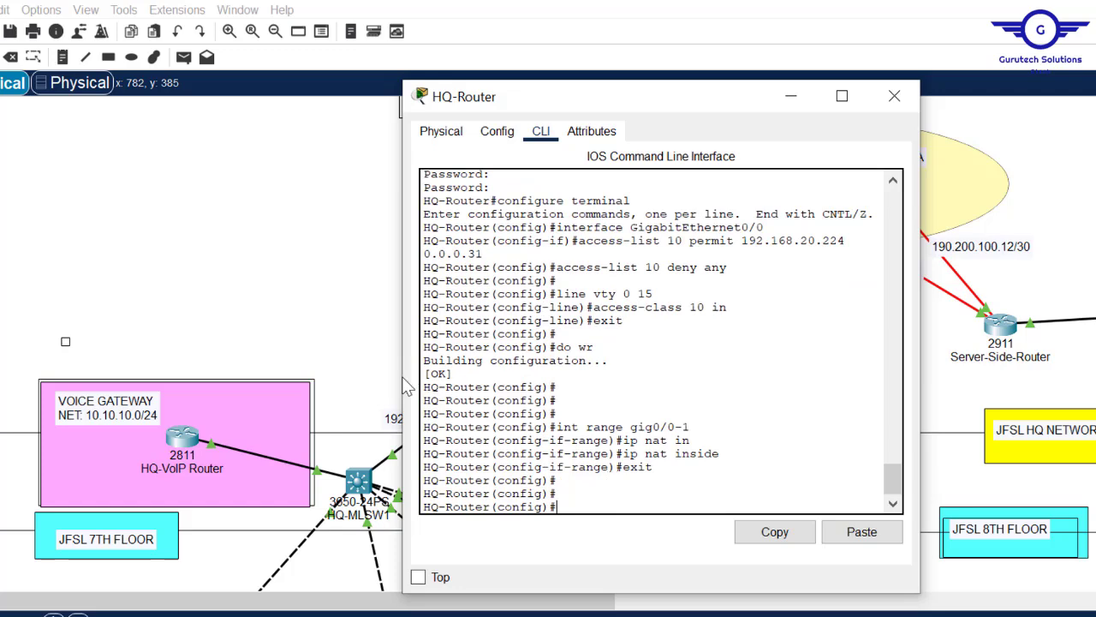
{"action": "left_click", "coordinate": [318, 309]}
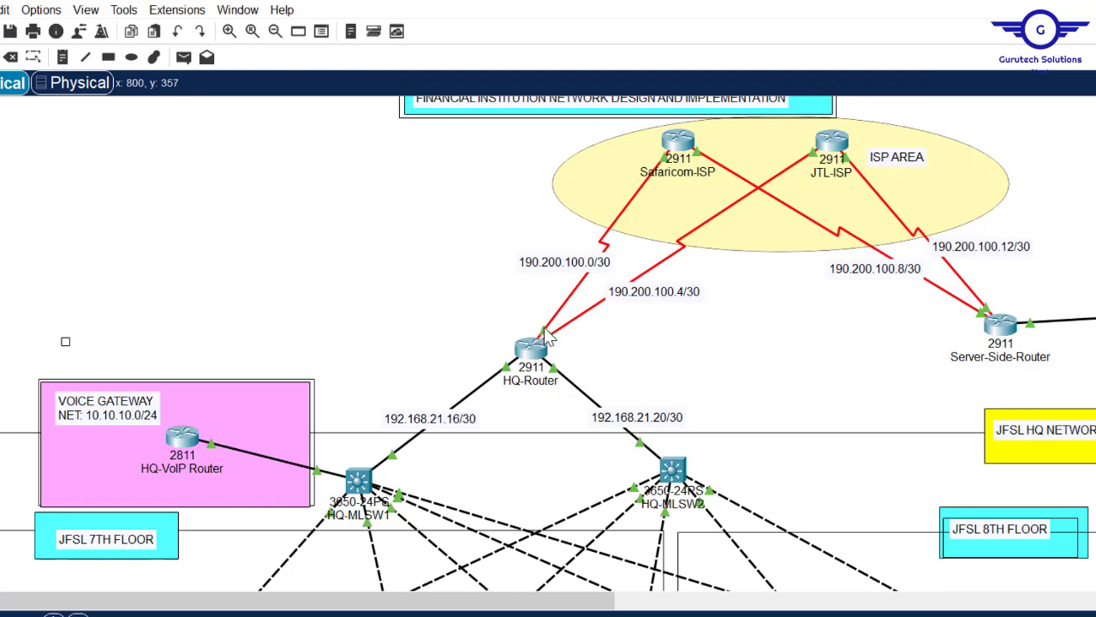
- Try selecting the serial interfaces with 'int range se0/2/0-1' and shorter variants, all rejected
{"action": "left_click", "coordinate": [531, 350]}
{"action": "type", "text": "int"}
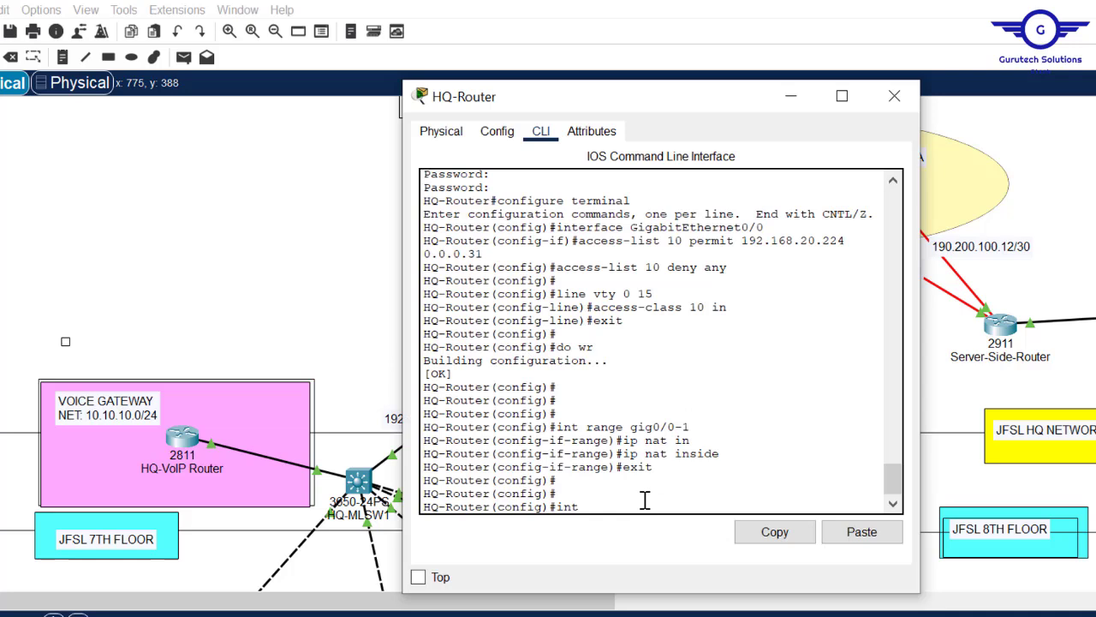
{"action": "type", "text": " range se0/2/0-1"}
{"action": "key", "text": "Return"}
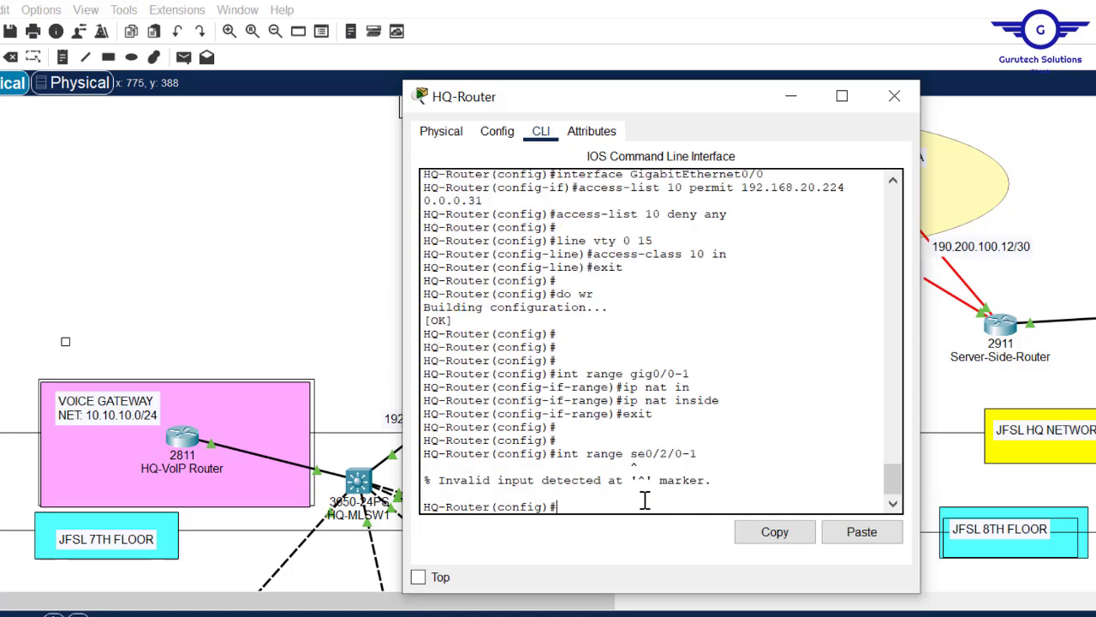
{"action": "key", "text": "Up"}
{"action": "key", "text": "BackSpace"}
{"action": "key", "text": "BackSpace"}
{"action": "key", "text": "BackSpace"}
{"action": "type", "text": "0"}
{"action": "key", "text": "Return"}
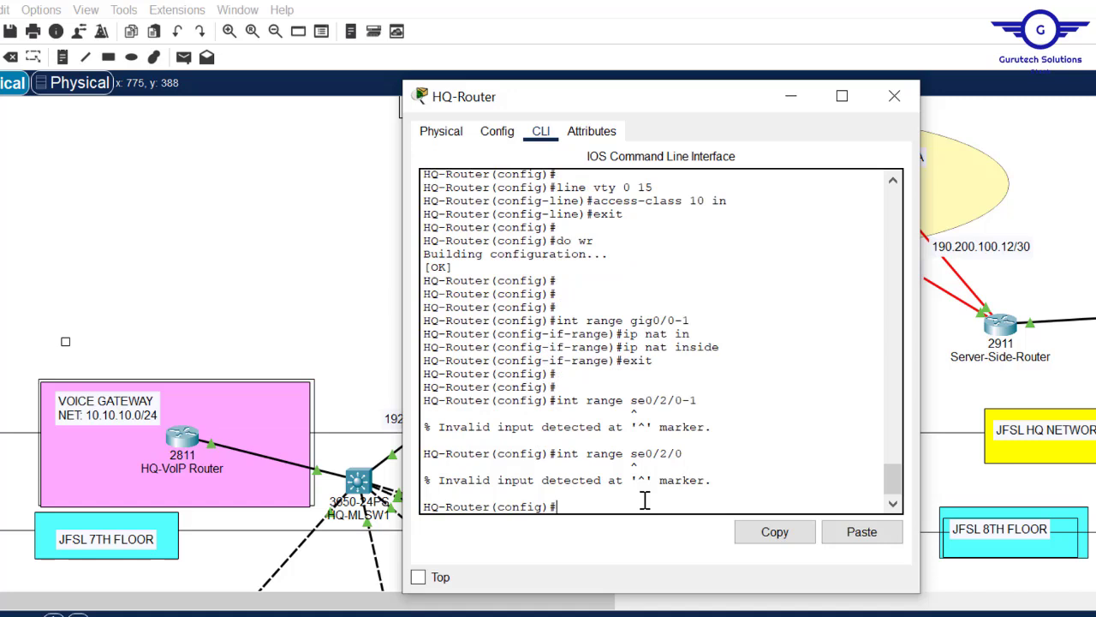
{"action": "key", "text": "Up"}
{"action": "key", "text": "Left"}
{"action": "key", "text": "Left"}
{"action": "key", "text": "Left"}
{"action": "key", "text": "Left"}
{"action": "key", "text": "Left"}
{"action": "key", "text": "BackSpace"}
{"action": "key", "text": "Return"}
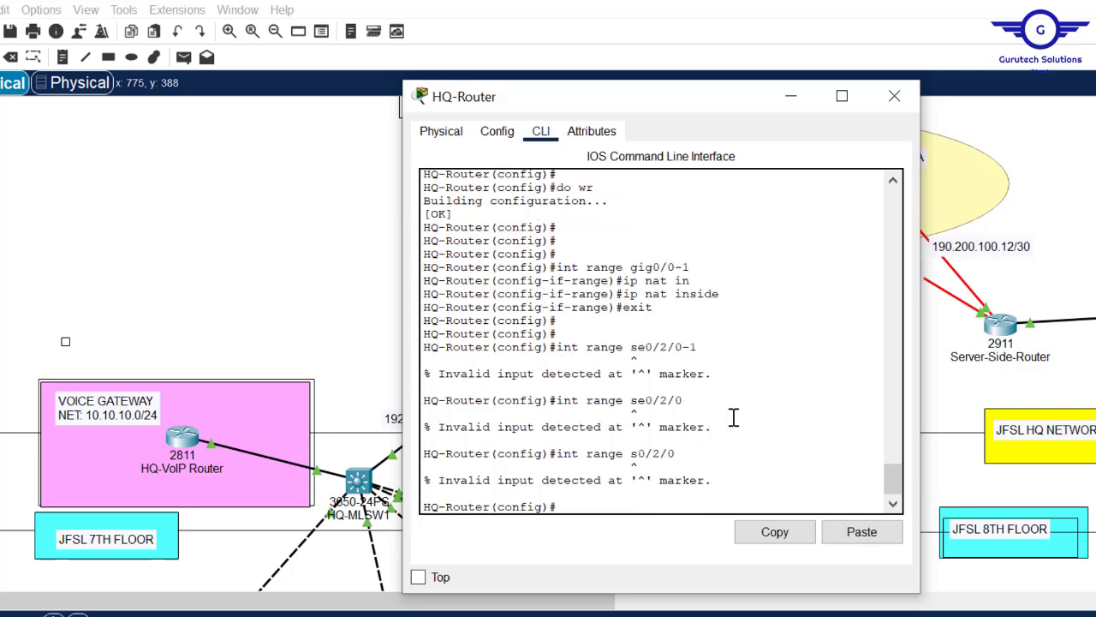
{"action": "left_click", "coordinate": [287, 140]}
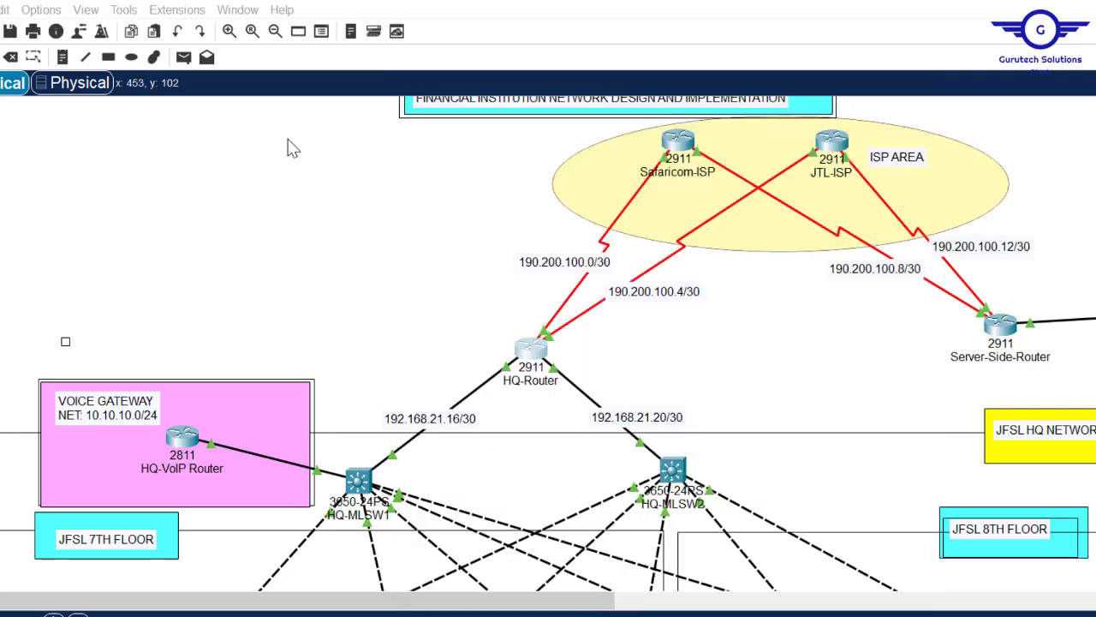
- Set HQ-Router's serial interface se0/2/0 as NAT outside
{"action": "left_click", "coordinate": [529, 351]}
{"action": "type", "text": "int"}
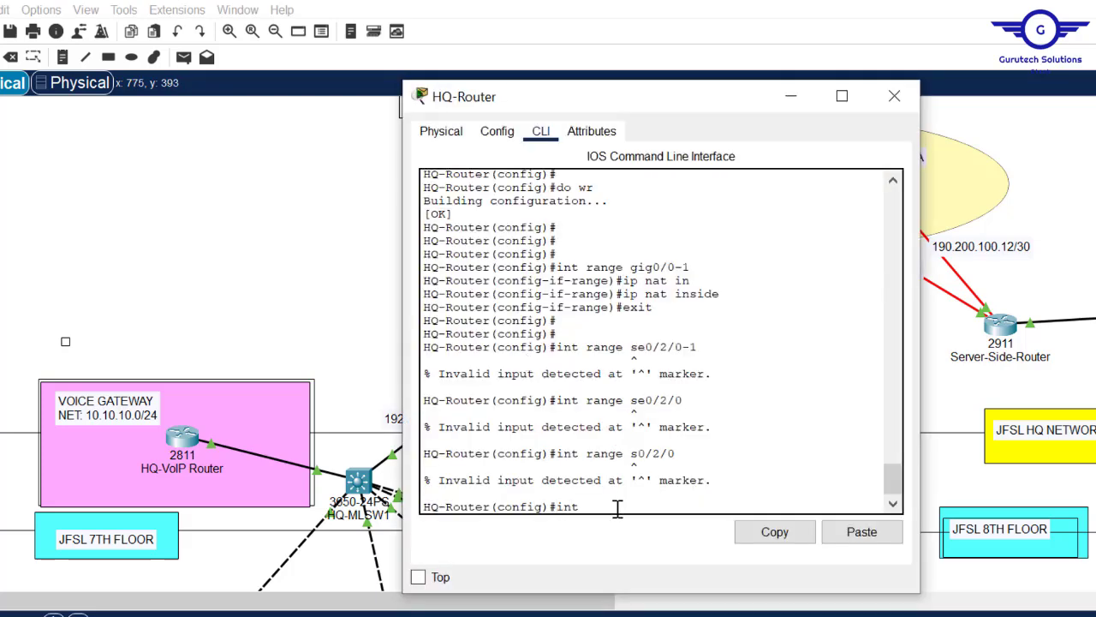
{"action": "type", "text": " se0/2/0"}
{"action": "key", "text": "Return"}
{"action": "key", "text": "Return"}
{"action": "key", "text": "Return"}
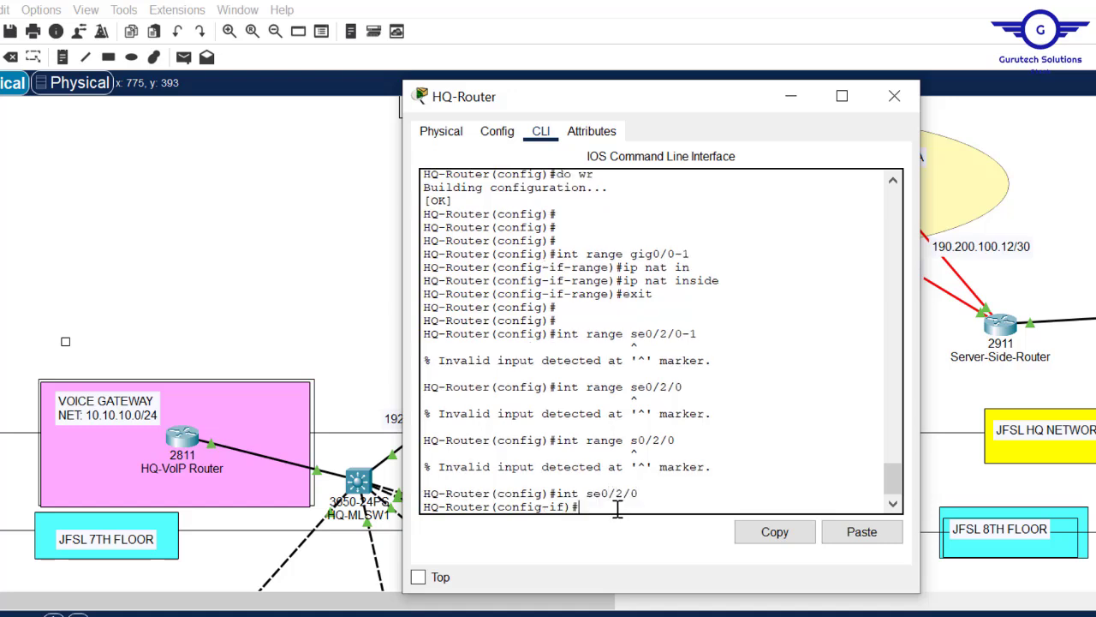
{"action": "type", "text": "ip nat"}
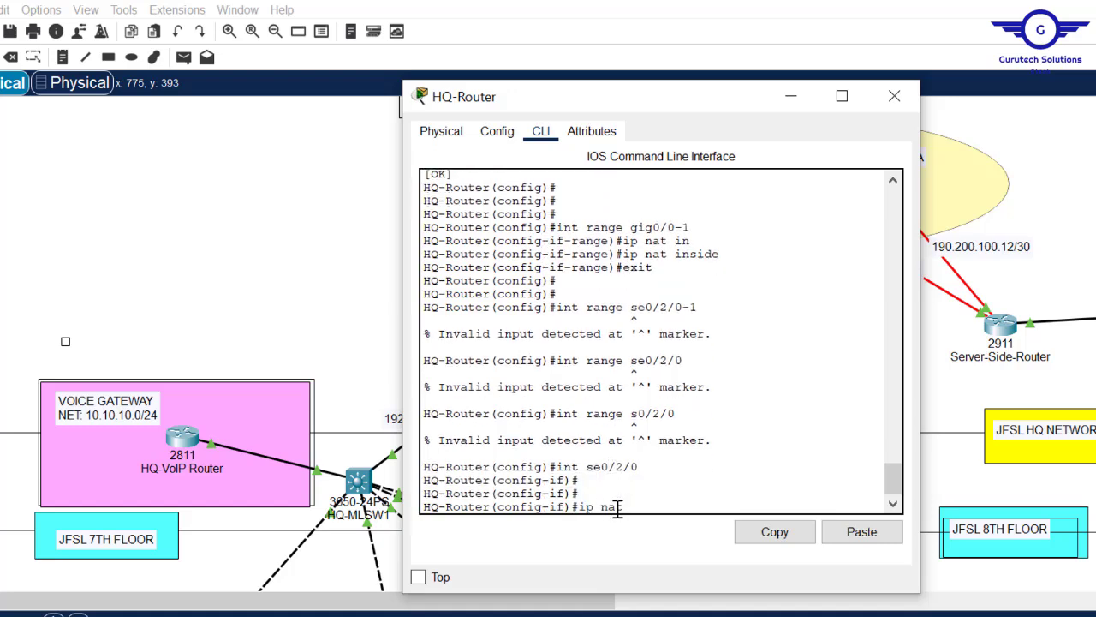
{"action": "type", "text": " out"}
{"action": "key", "text": "Tab"}
{"action": "key", "text": "Return"}
- Set se0/2/1 as NAT outside as well and exit interface configuration
{"action": "key", "text": "Up"}
{"action": "key", "text": "Up"}
{"action": "key", "text": "Up"}
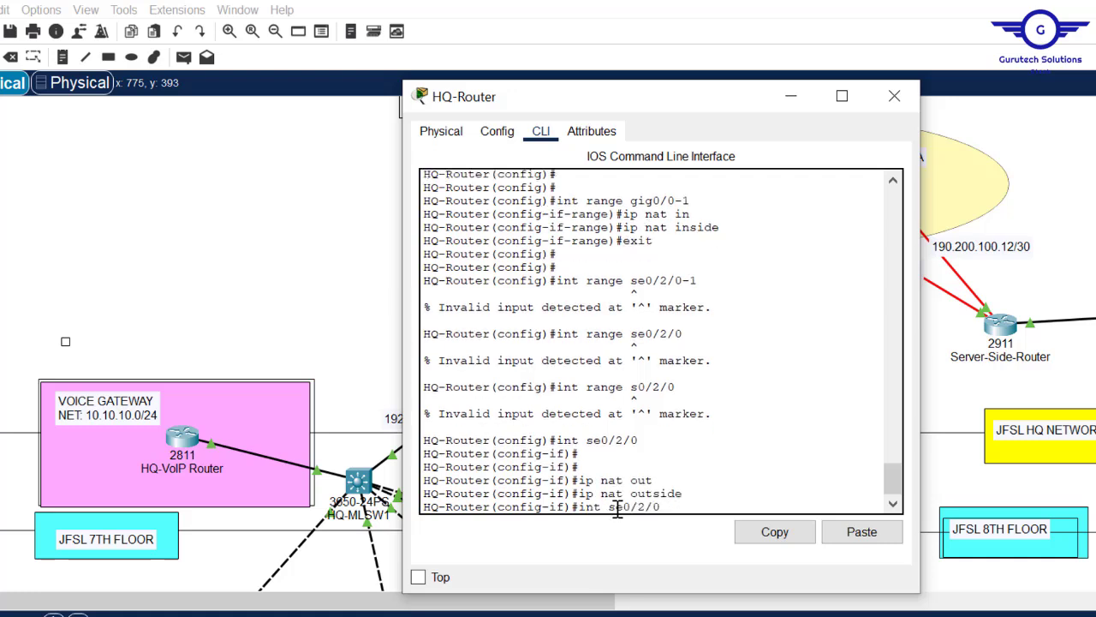
{"action": "key", "text": "BackSpace"}
{"action": "type", "text": "1"}
{"action": "key", "text": "Return"}
{"action": "key", "text": "Up"}
{"action": "key", "text": "Up"}
{"action": "key", "text": "Return"}
{"action": "type", "text": "exit"}
{"action": "key", "text": "Return"}
{"action": "key", "text": "Return"}
{"action": "key", "text": "Return"}
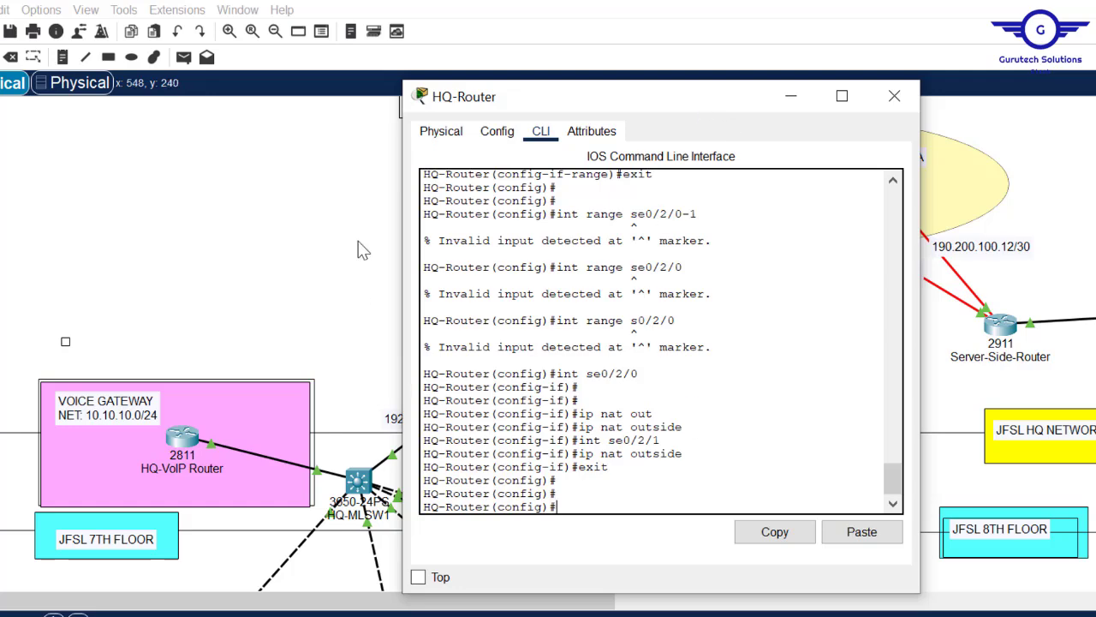
{"action": "left_click", "coordinate": [272, 190]}
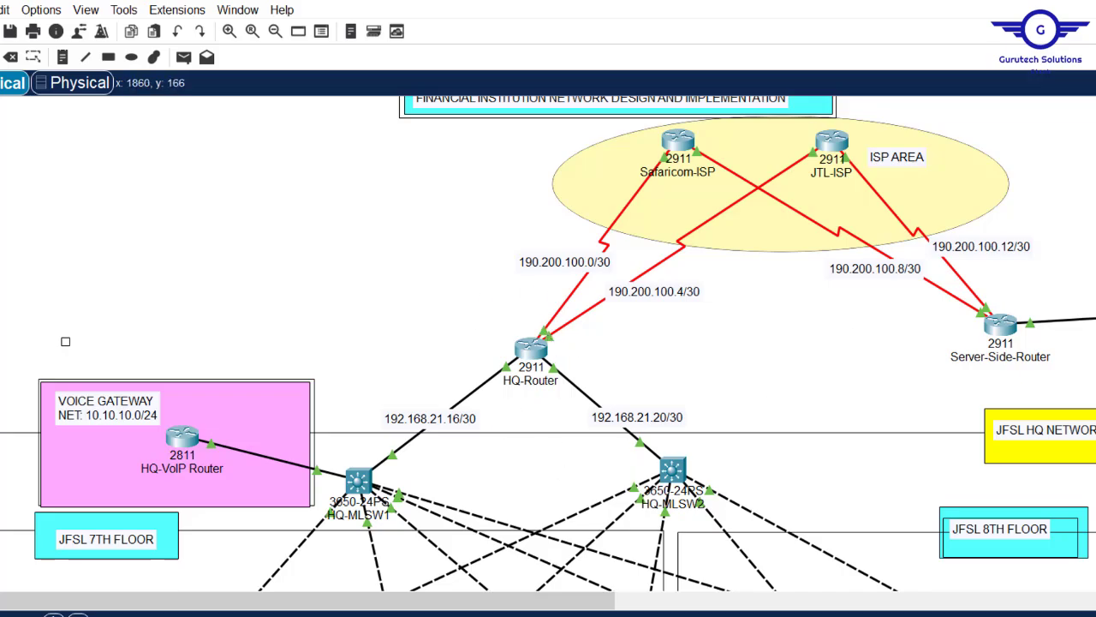
{"action": "scroll", "coordinate": [549, 343], "scroll_direction": "down", "scroll_amount": 3}
{"action": "scroll", "coordinate": [548, 343], "scroll_direction": "down", "scroll_amount": 12}
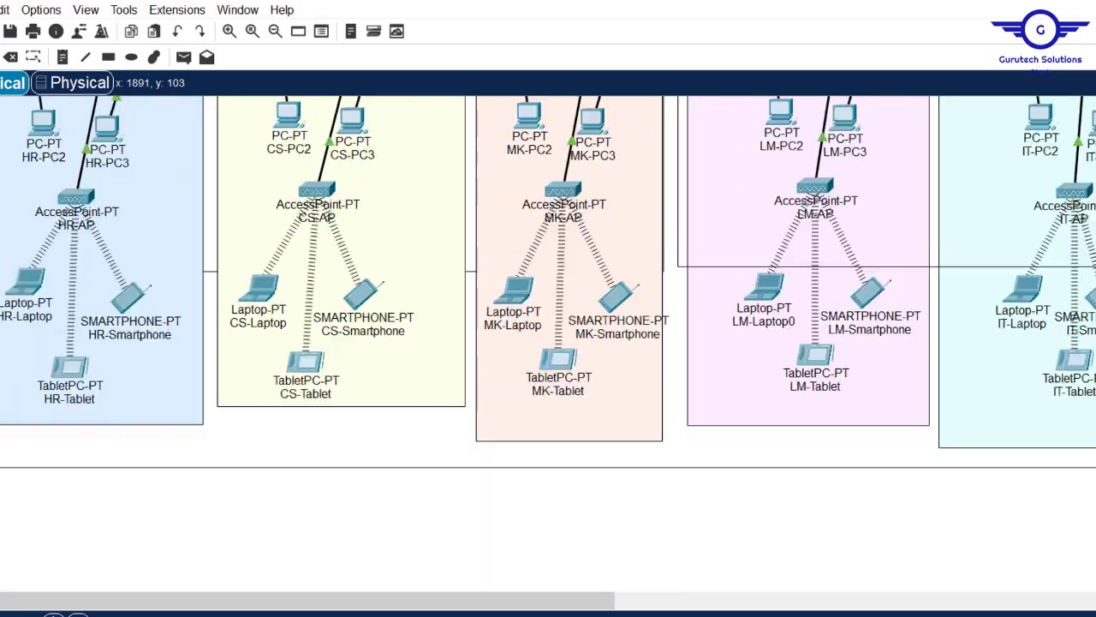
{"action": "scroll", "coordinate": [548, 342], "scroll_direction": "up", "scroll_amount": 4}
{"action": "scroll", "coordinate": [548, 343], "scroll_direction": "up", "scroll_amount": 15}
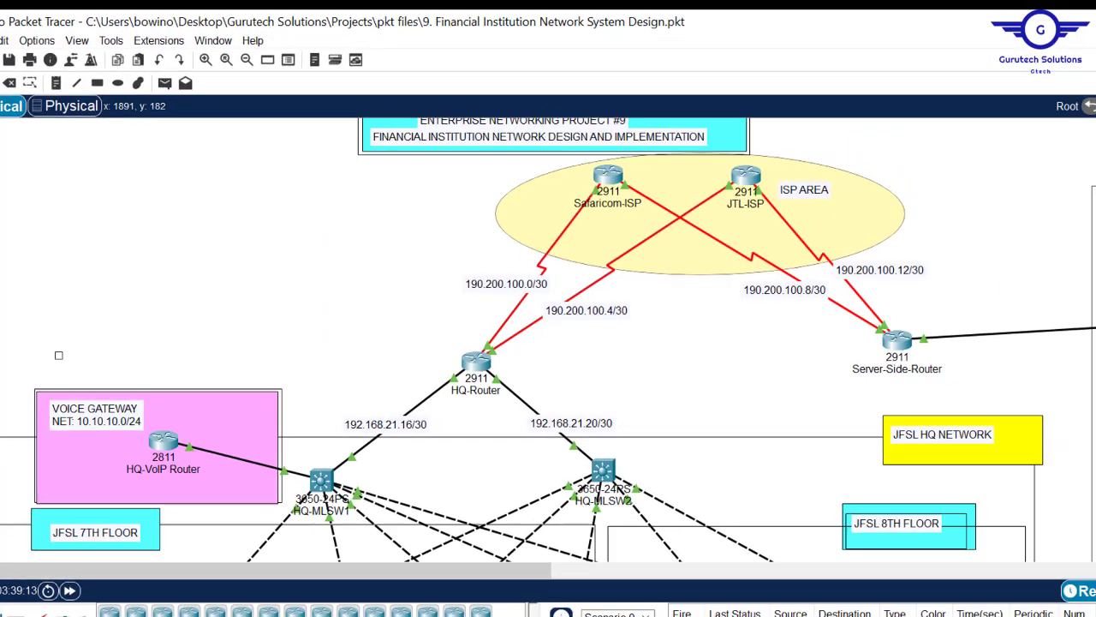
{"action": "scroll", "coordinate": [165, 321], "scroll_direction": "down", "scroll_amount": 15}
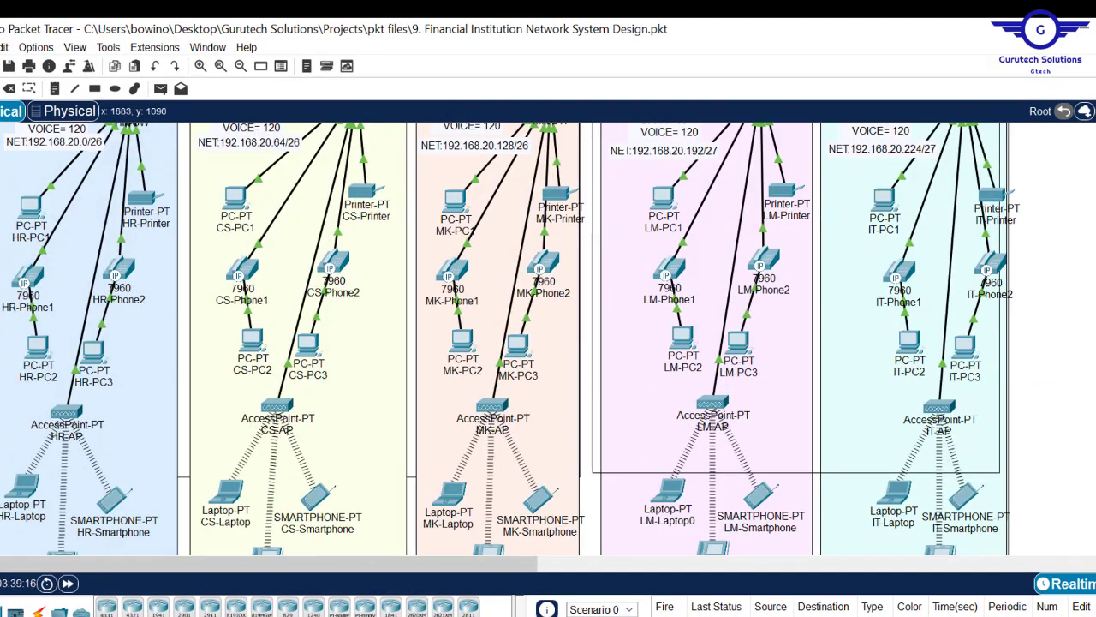
{"action": "scroll", "coordinate": [548, 342], "scroll_direction": "up", "scroll_amount": 15}
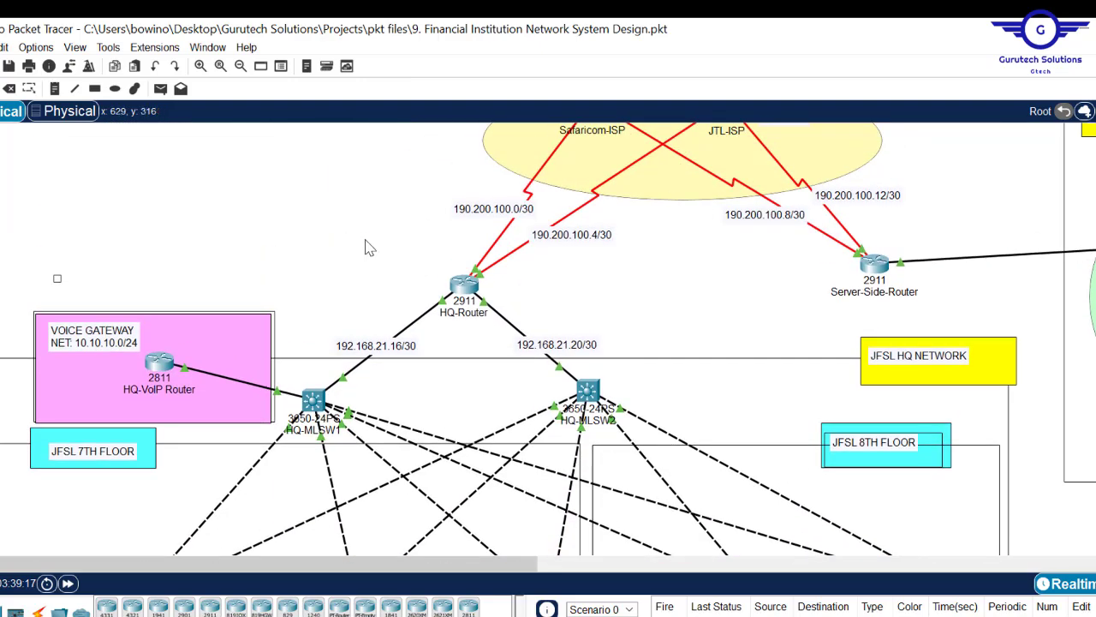
- Create access-list 50 permitting 192.168.20.0 0.0.0.255 on HQ-Router, widening the console
{"action": "left_click", "coordinate": [464, 287]}
{"action": "type", "text": "acc"}
{"action": "key", "text": "Tab"}
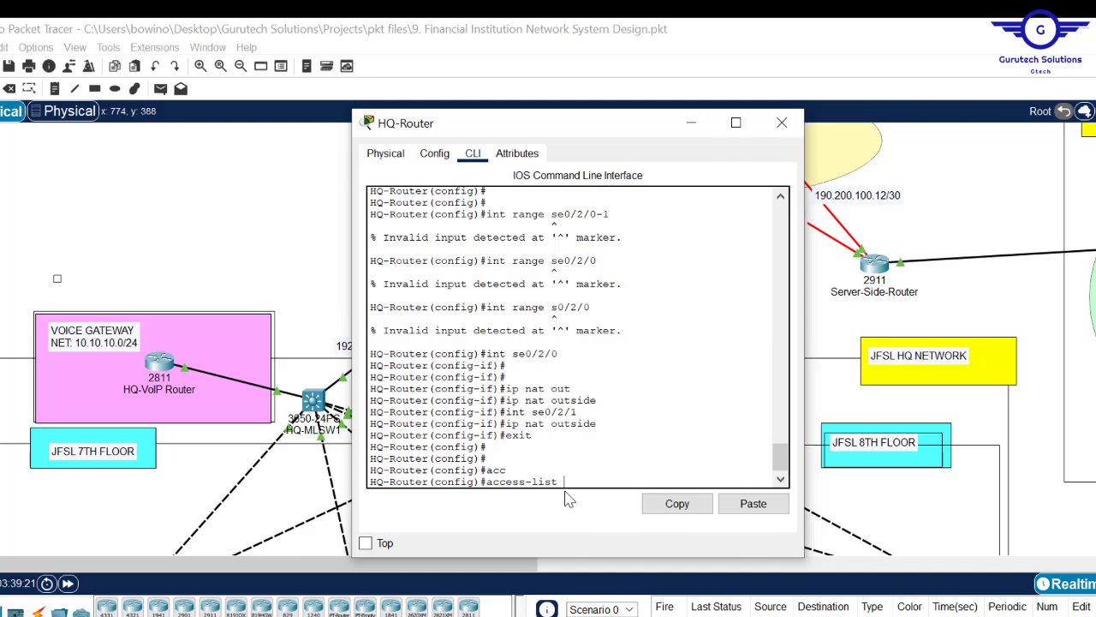
{"action": "type", "text": "50 per"}
{"action": "key", "text": "Tab"}
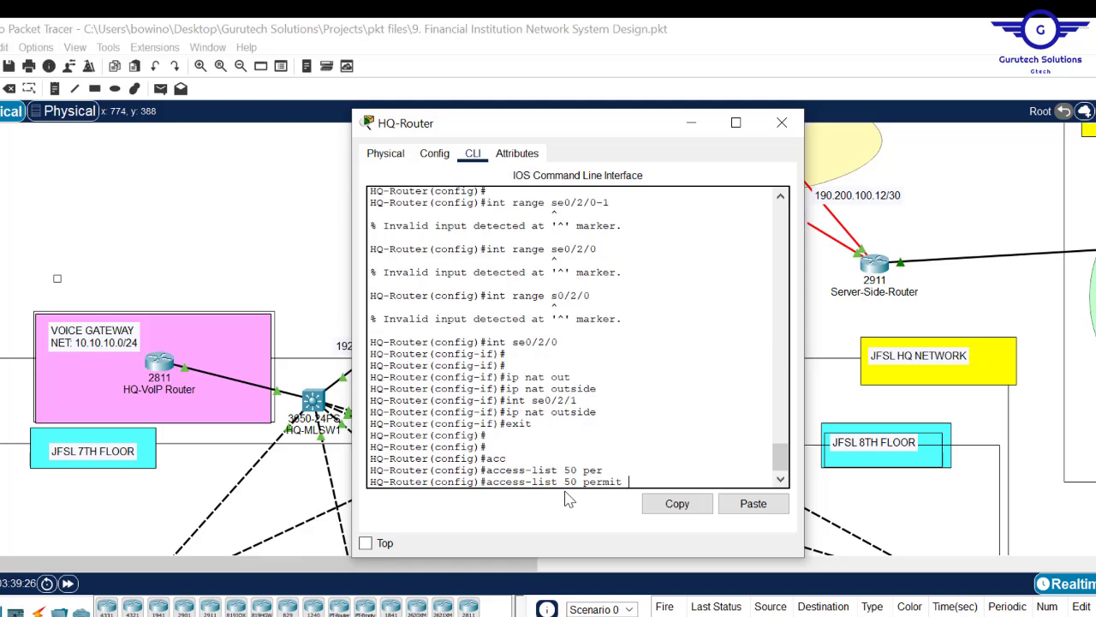
{"action": "type", "text": "192.168.20.0"}
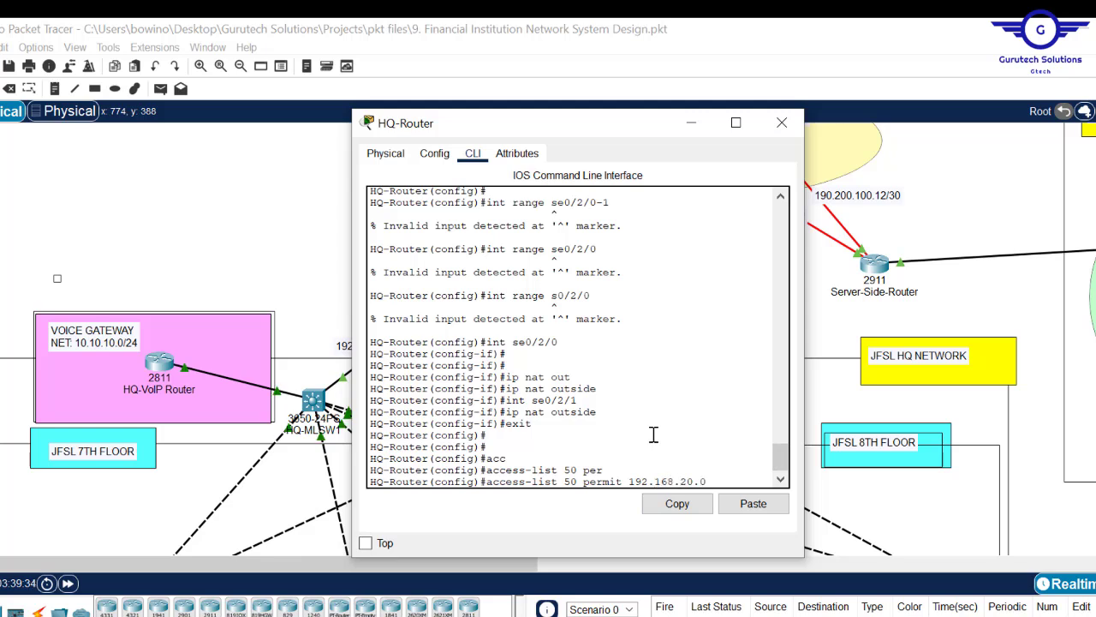
{"action": "type", "text": " 9"}
{"action": "type", "text": " 0.0.0."}
{"action": "type", "text": "255"}
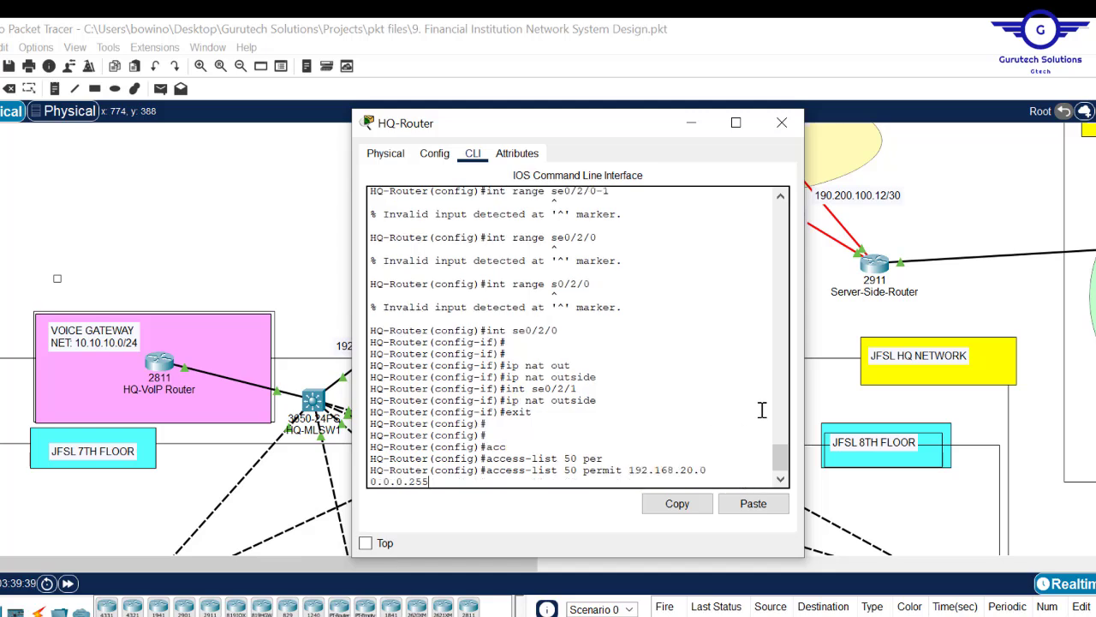
{"action": "left_click_drag", "start_coordinate": [805, 389], "coordinate": [983, 389]}
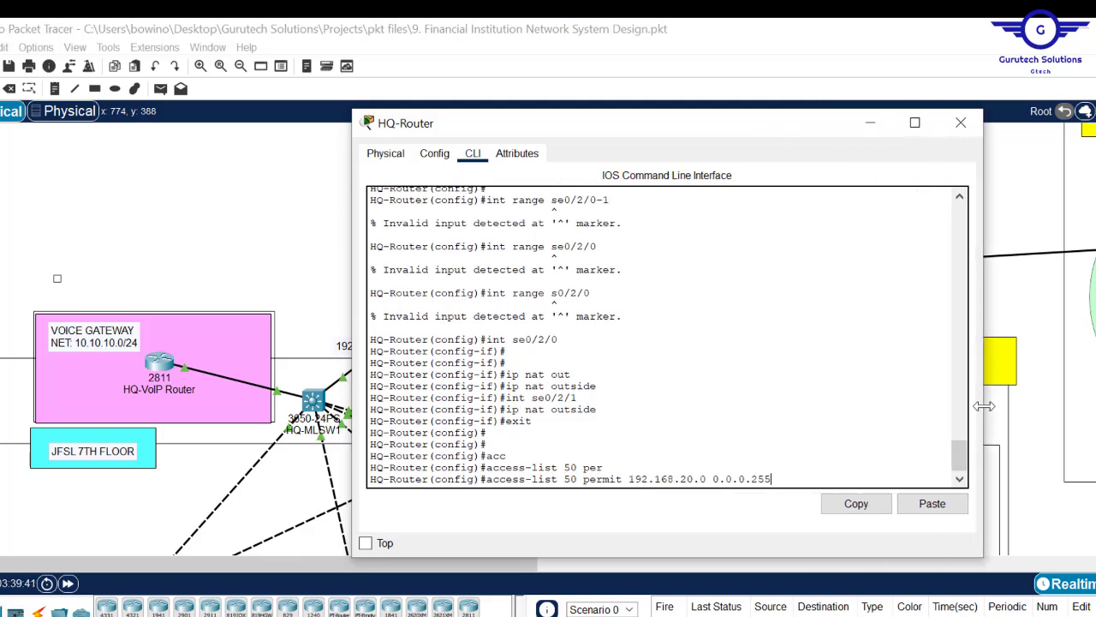
{"action": "left_click_drag", "start_coordinate": [605, 467], "coordinate": [654, 481]}
{"action": "left_click", "coordinate": [654, 480]}
{"action": "left_click_drag", "start_coordinate": [778, 478], "coordinate": [632, 482]}
{"action": "key", "text": "Return"}
{"action": "key", "text": "Return"}
{"action": "key", "text": "Return"}
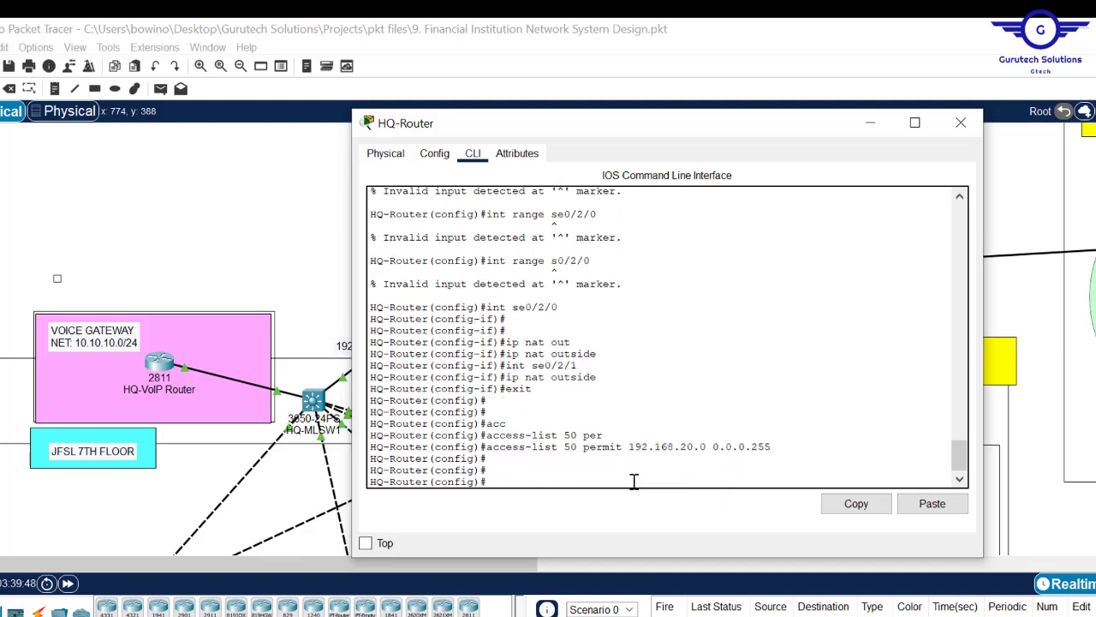
{"action": "left_click_drag", "start_coordinate": [784, 446], "coordinate": [487, 452]}
{"action": "left_click", "coordinate": [493, 454]}
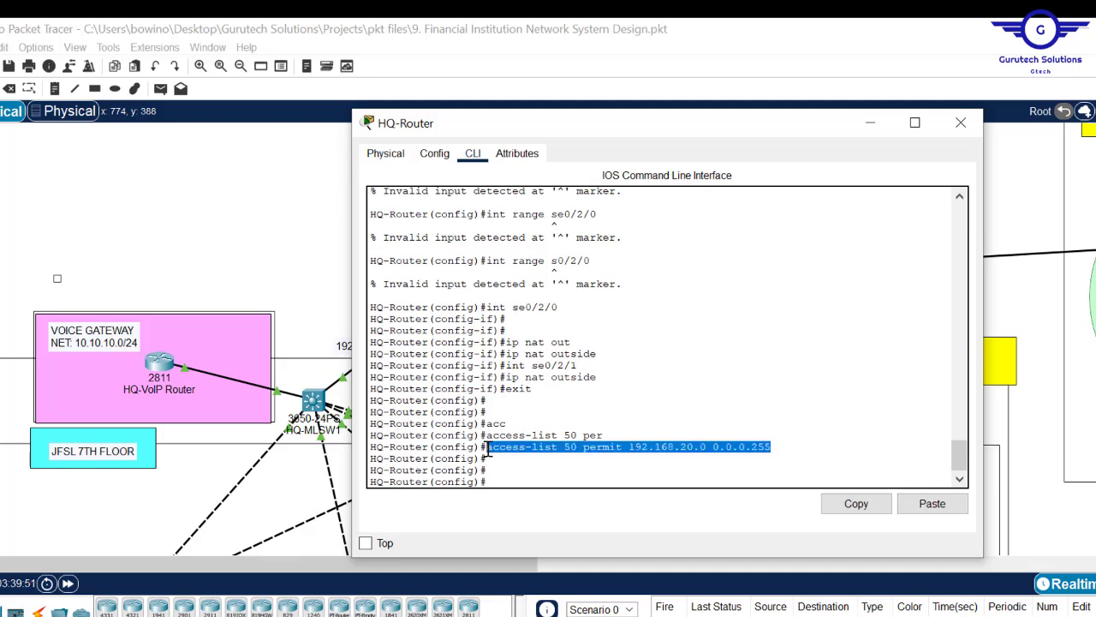
{"action": "left_click", "coordinate": [545, 479]}
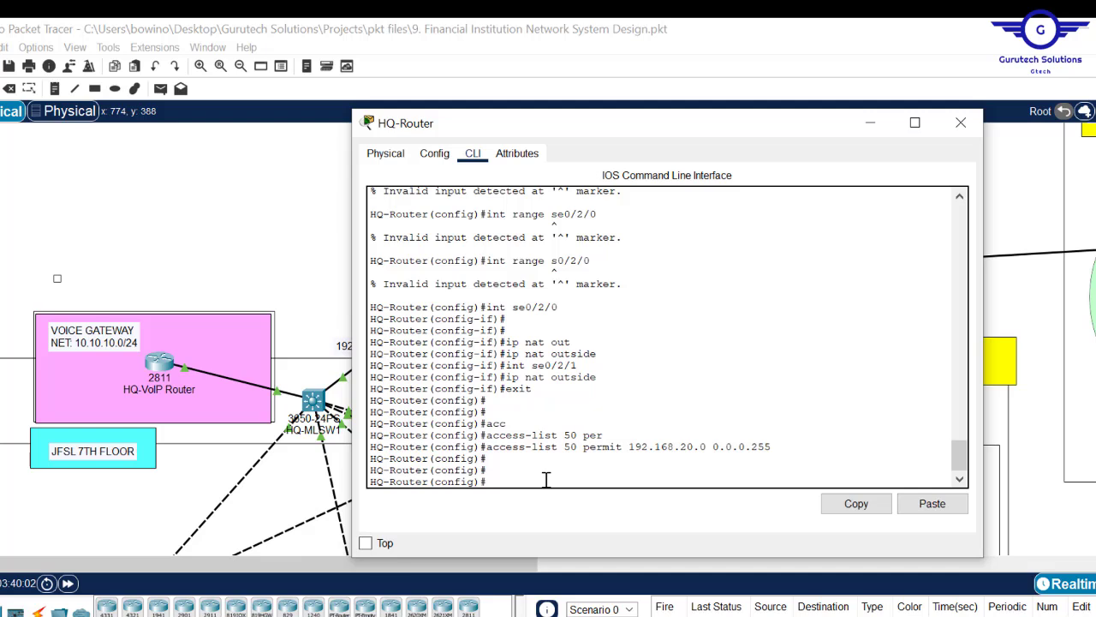
- Start another access-list 50 command, then erase it unfinished
{"action": "type", "text": "acc"}
{"action": "key", "text": "Tab"}
{"action": "type", "text": "li"}
{"action": "key", "text": "Tab"}
{"action": "key", "text": "BackSpace"}
{"action": "key", "text": "BackSpace"}
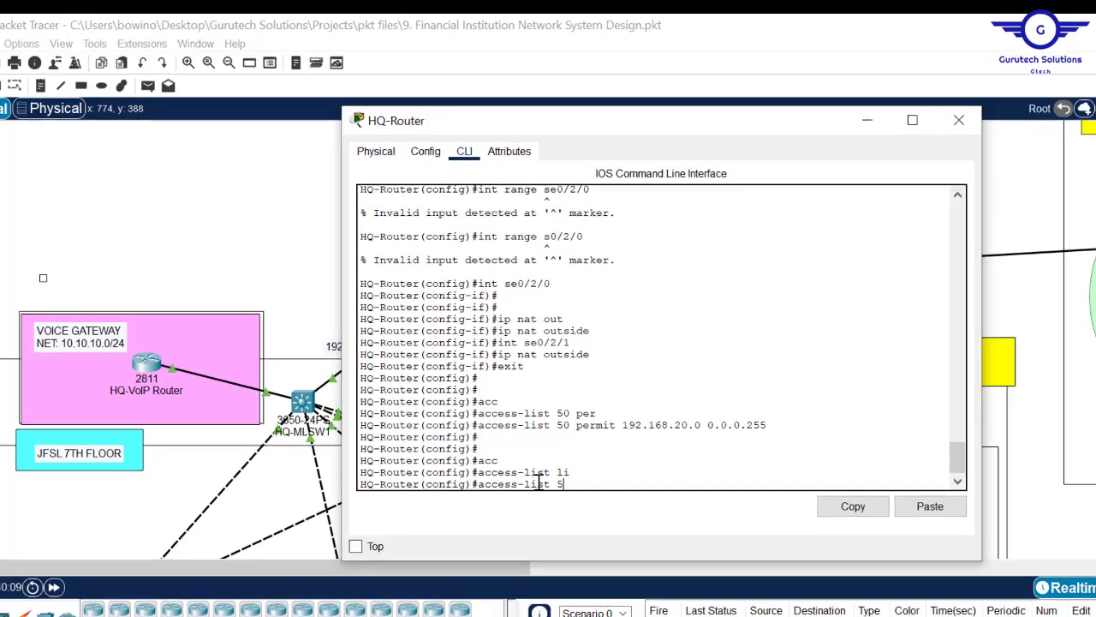
{"action": "type", "text": "50"}
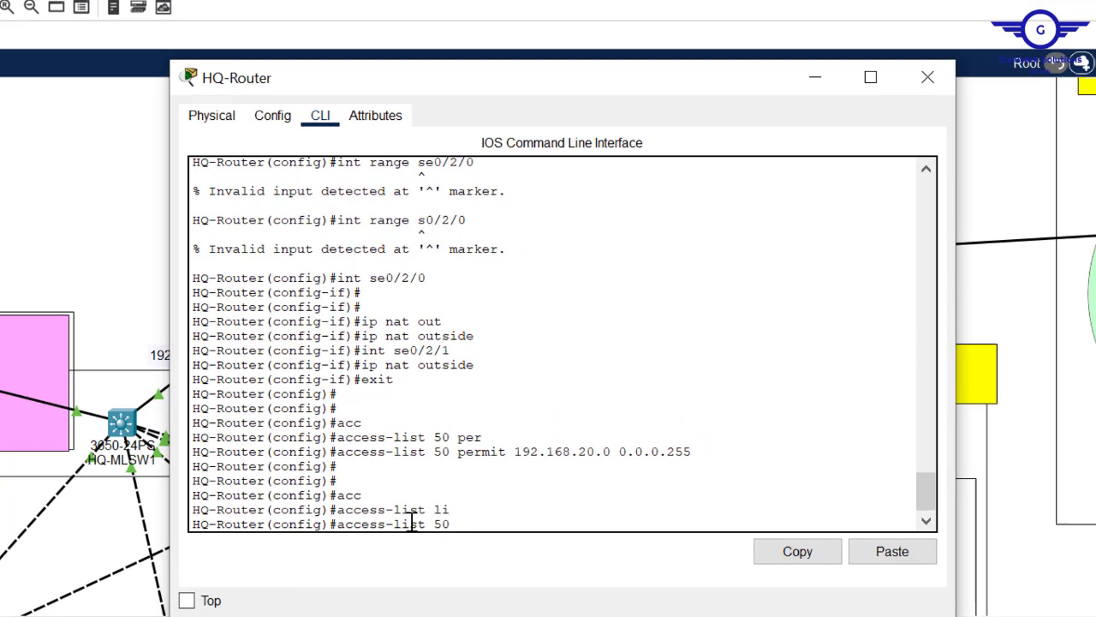
{"action": "key", "text": "BackSpace"}
{"action": "key", "text": "BackSpace"}
{"action": "key", "text": "BackSpace"}
{"action": "key", "text": "BackSpace"}
{"action": "key", "text": "BackSpace"}
{"action": "key", "text": "BackSpace"}
{"action": "key", "text": "BackSpace"}
{"action": "key", "text": "BackSpace"}
{"action": "key", "text": "BackSpace"}
{"action": "key", "text": "BackSpace"}
{"action": "key", "text": "BackSpace"}
{"action": "key", "text": "BackSpace"}
{"action": "key", "text": "BackSpace"}
{"action": "key", "text": "BackSpace"}
{"action": "key", "text": "BackSpace"}
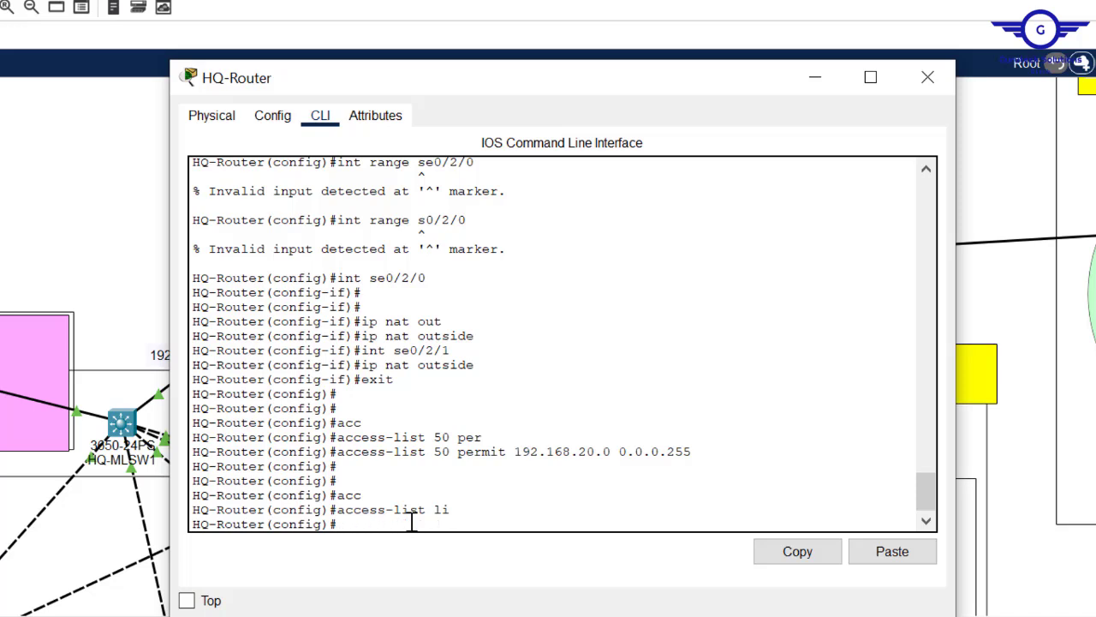
- Add 'ip nat inside source list 50 interface se0/2/0 overload' on HQ-Router
{"action": "type", "text": "ip na"}
{"action": "key", "text": "Tab"}
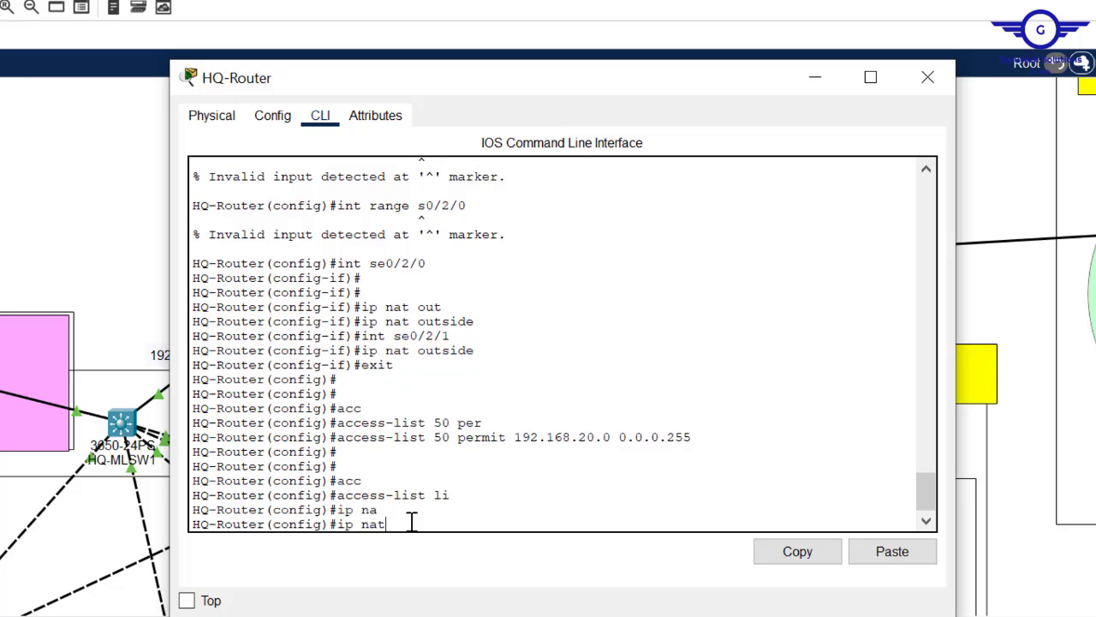
{"action": "type", "text": "t"}
{"action": "key", "text": "Tab"}
{"action": "type", "text": "in"}
{"action": "key", "text": "Tab"}
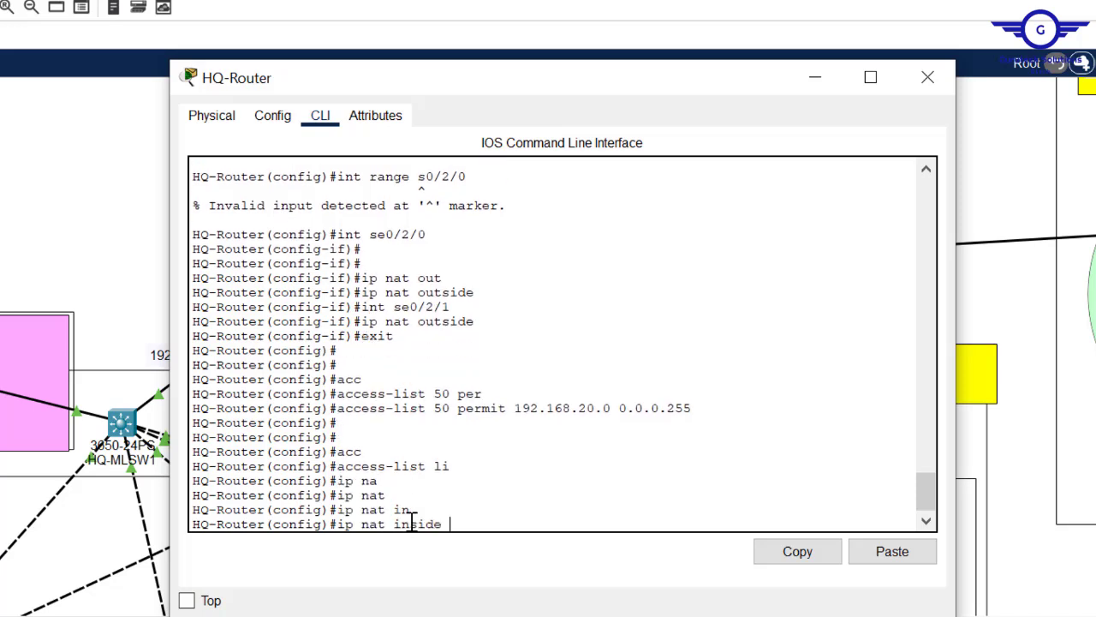
{"action": "type", "text": "s"}
{"action": "key", "text": "Tab"}
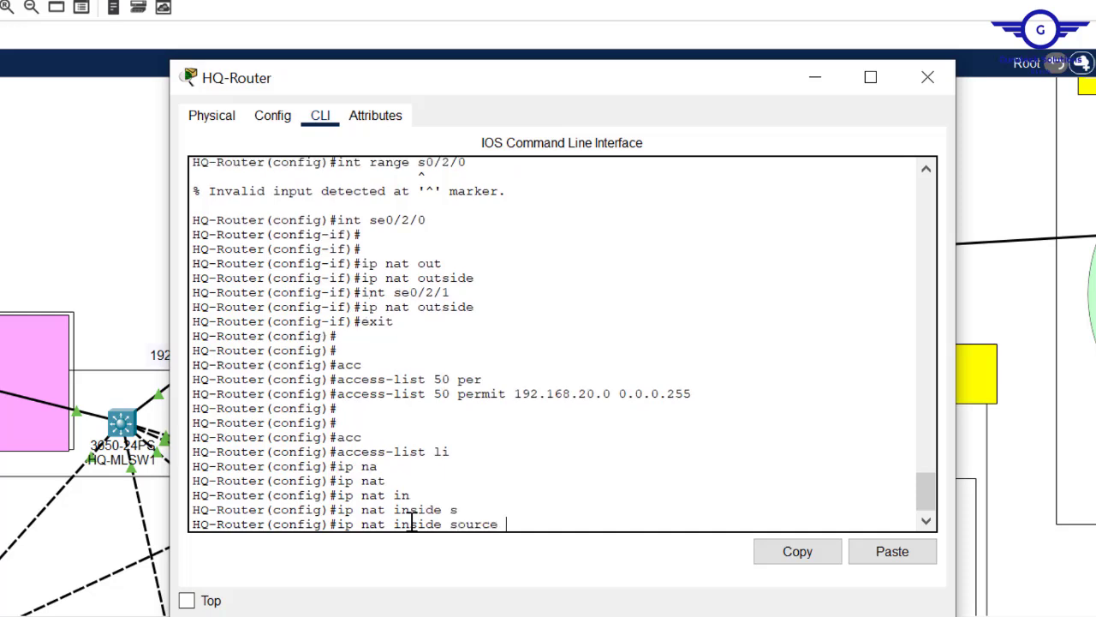
{"action": "left_click_drag", "start_coordinate": [696, 396], "coordinate": [520, 398]}
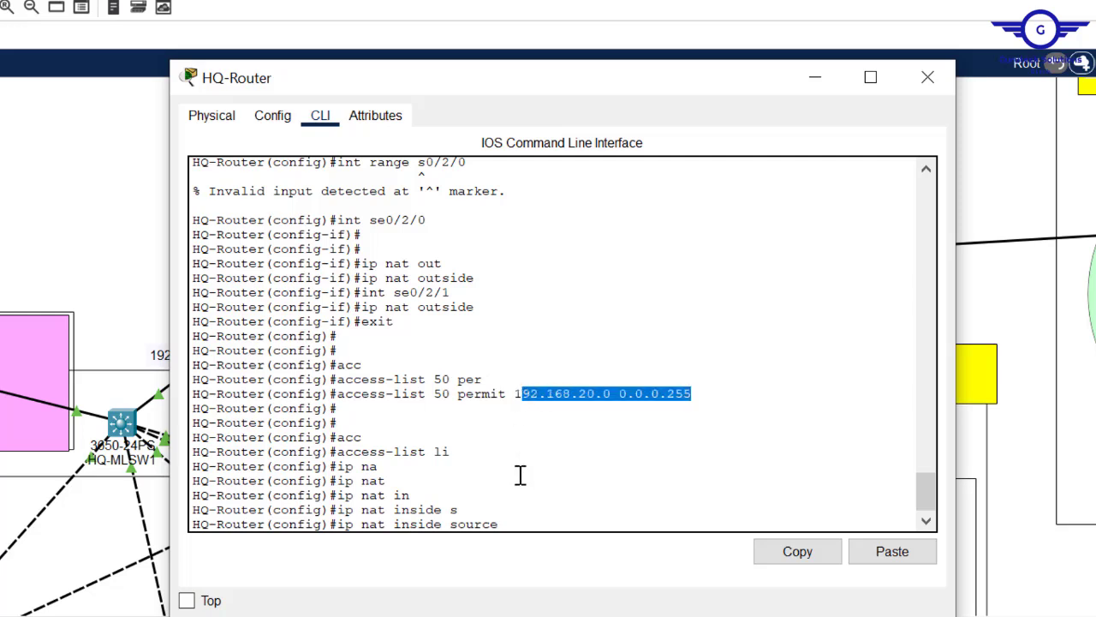
{"action": "left_click", "coordinate": [531, 518]}
{"action": "type", "text": "50"}
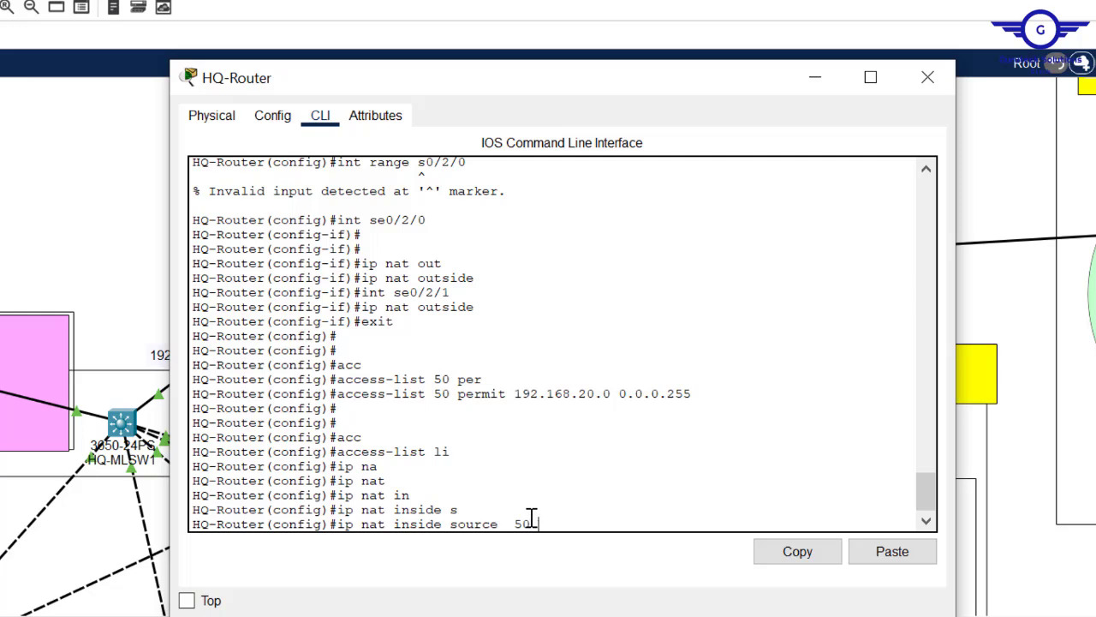
{"action": "key", "text": "BackSpace"}
{"action": "key", "text": "BackSpace"}
{"action": "type", "text": "ac"}
{"action": "key", "text": "Tab"}
{"action": "type", "text": "cess"}
{"action": "key", "text": "Tab"}
{"action": "key", "text": "BackSpace"}
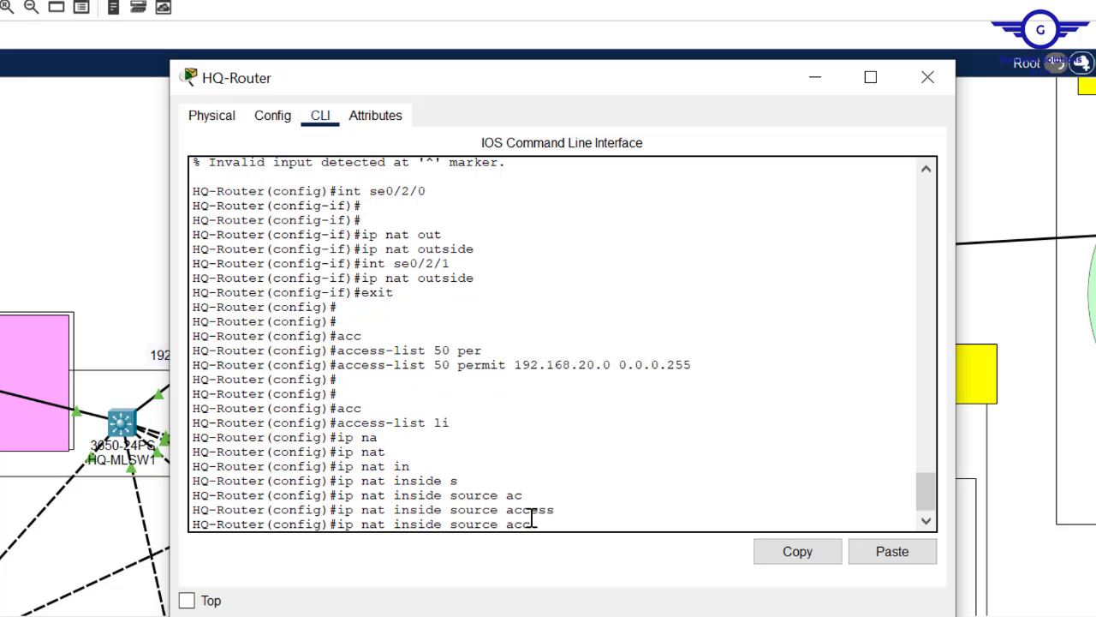
{"action": "key", "text": "BackSpace"}
{"action": "key", "text": "BackSpace"}
{"action": "type", "text": "lis"}
{"action": "key", "text": "Tab"}
{"action": "type", "text": "50"}
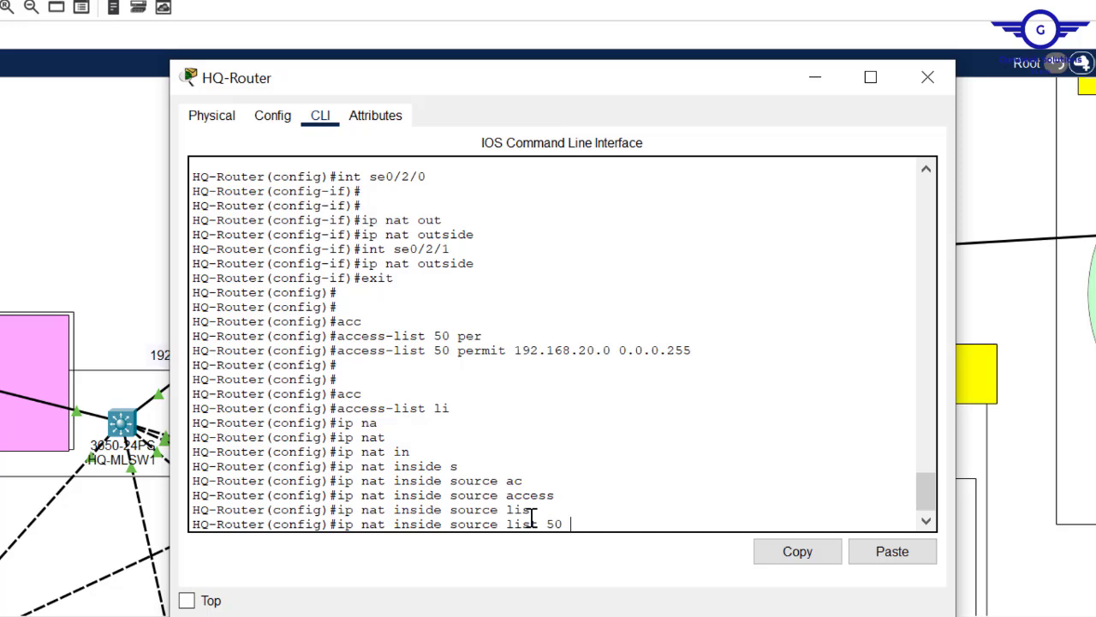
{"action": "type", "text": " inter"}
{"action": "key", "text": "Tab"}
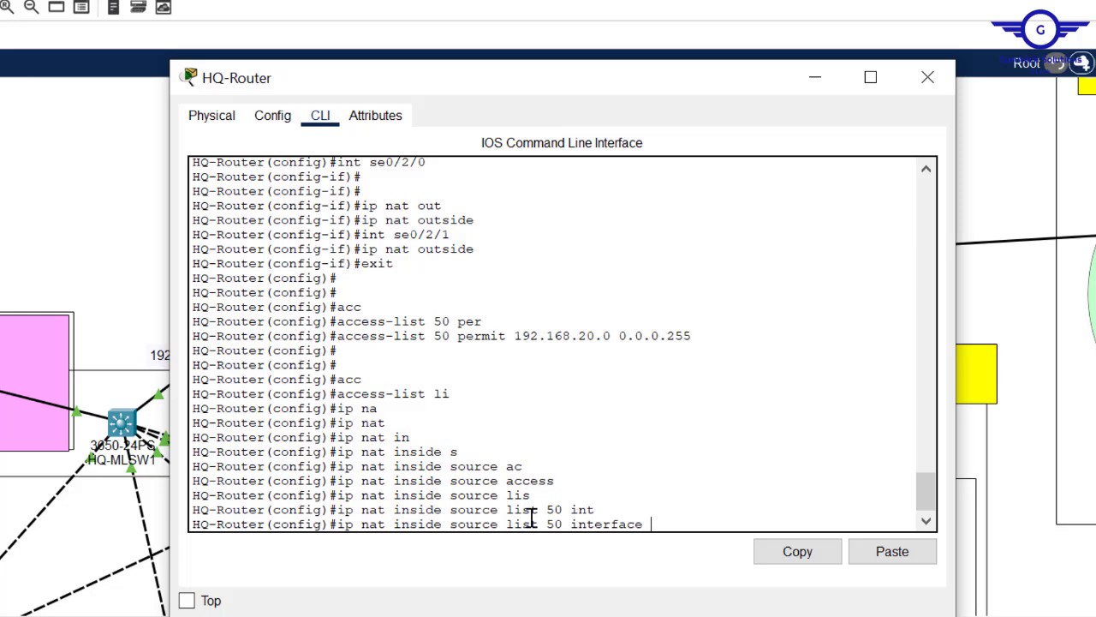
{"action": "type", "text": "se0/2/0 ov"}
{"action": "key", "text": "Tab"}
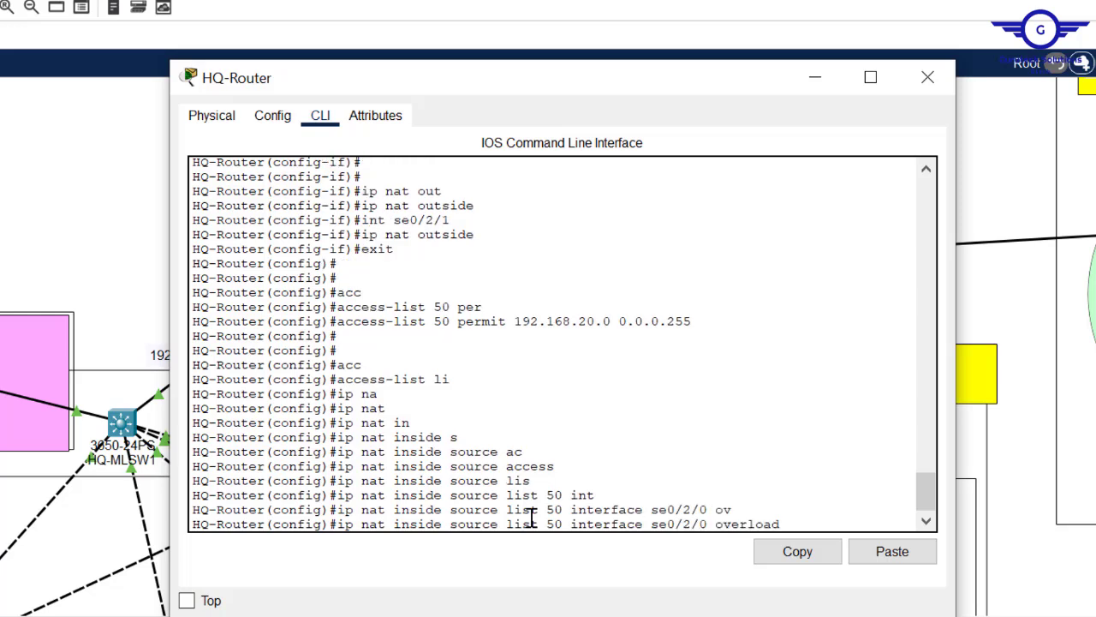
{"action": "key", "text": "Return"}
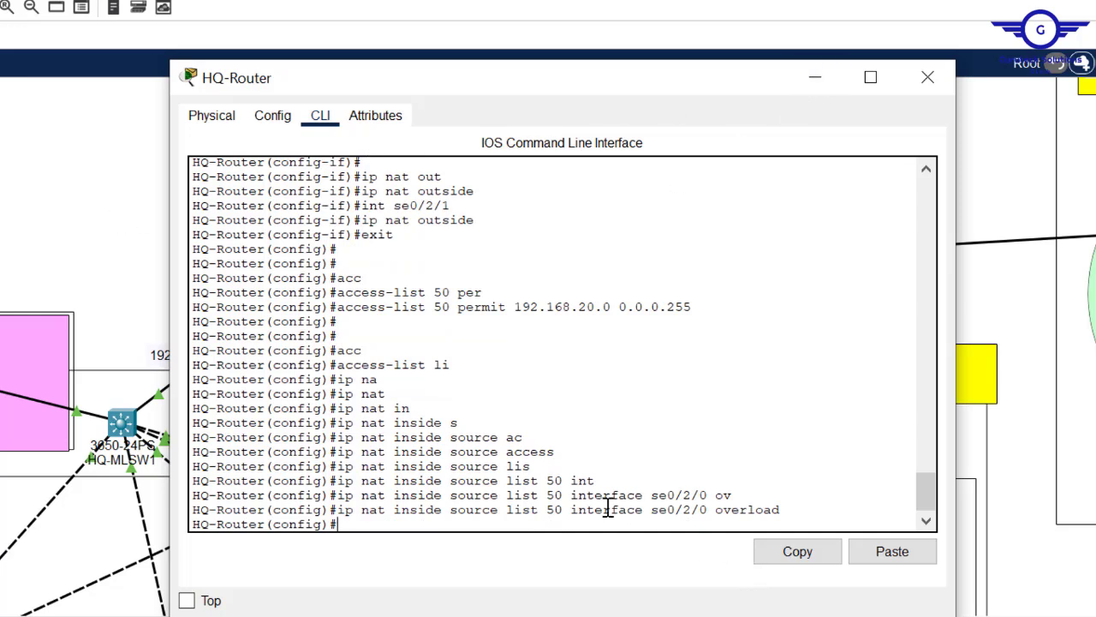
- Add the same overload rule for interface se0/2/1
{"action": "key", "text": "Up"}
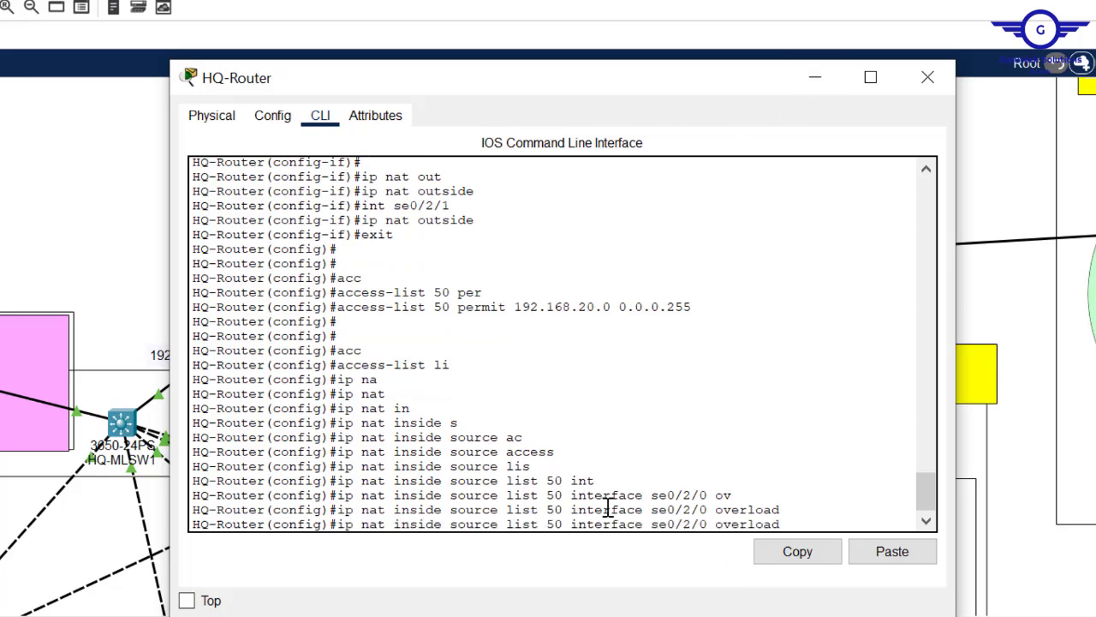
{"action": "key", "text": "Left"}
{"action": "key", "text": "Left"}
{"action": "key", "text": "Left"}
{"action": "key", "text": "Left"}
{"action": "key", "text": "Left"}
{"action": "key", "text": "Left"}
{"action": "key", "text": "BackSpace"}
{"action": "type", "text": "1"}
{"action": "key", "text": "Return"}
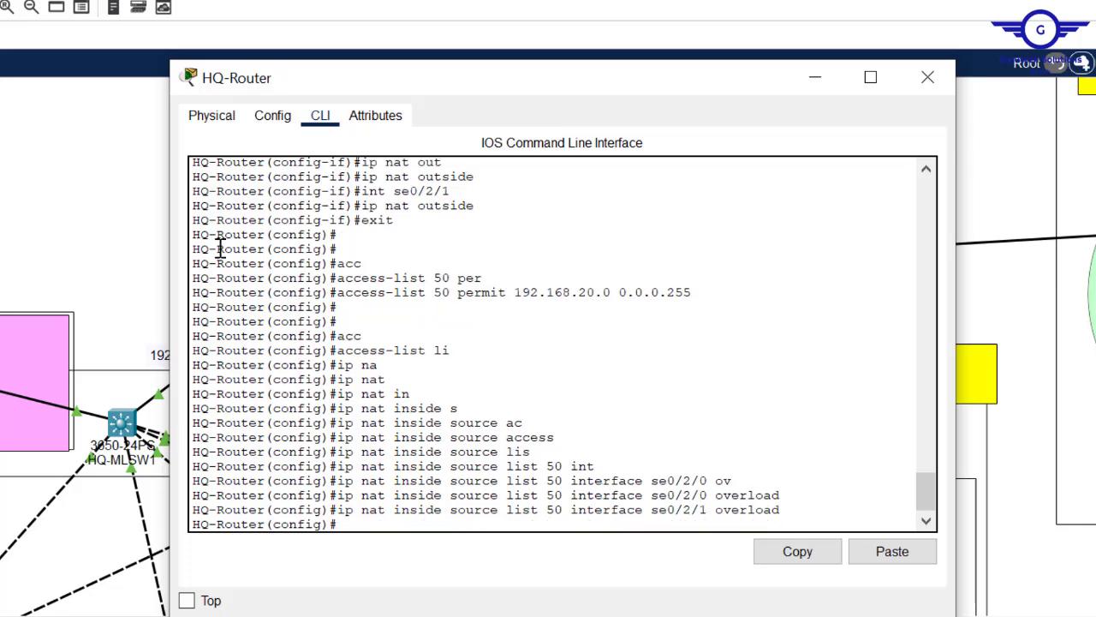
{"action": "left_click", "coordinate": [73, 214]}
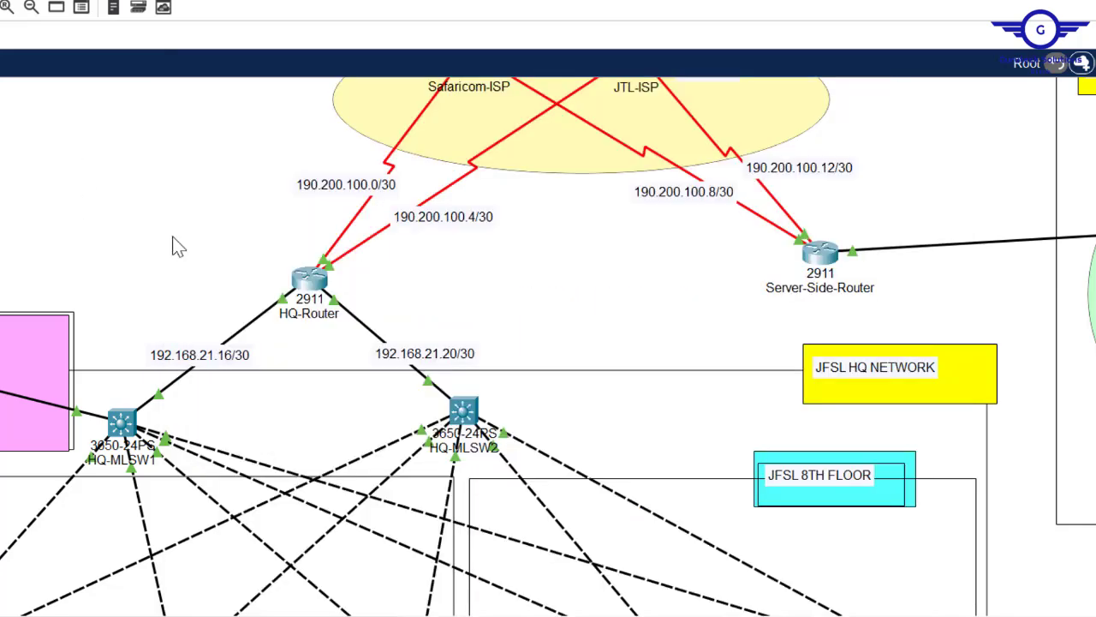
- Review the NAT outside and access-list 50 lines, save with 'do wr', and close HQ-Router
{"action": "left_click", "coordinate": [308, 279]}
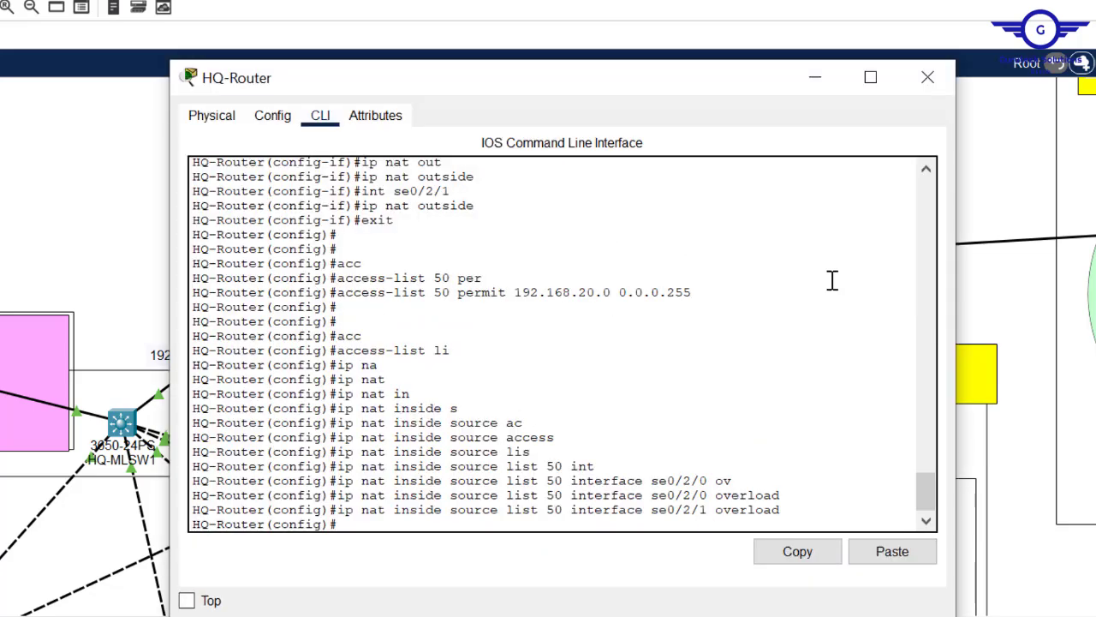
{"action": "left_click_drag", "start_coordinate": [482, 206], "coordinate": [369, 249]}
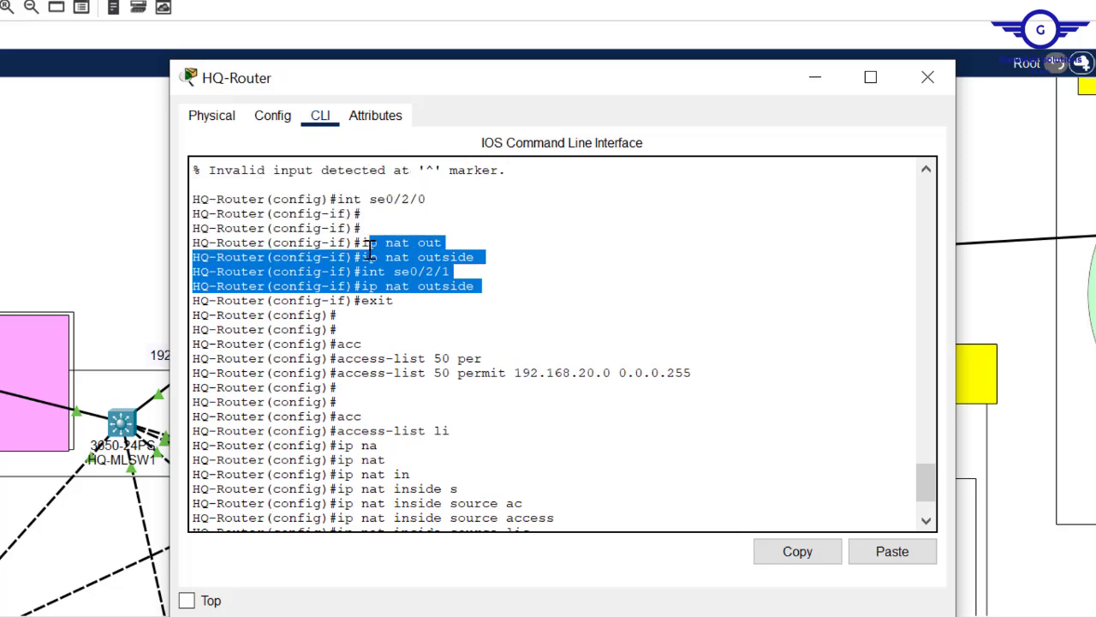
{"action": "left_click", "coordinate": [369, 249]}
{"action": "left_click_drag", "start_coordinate": [337, 372], "coordinate": [704, 369]}
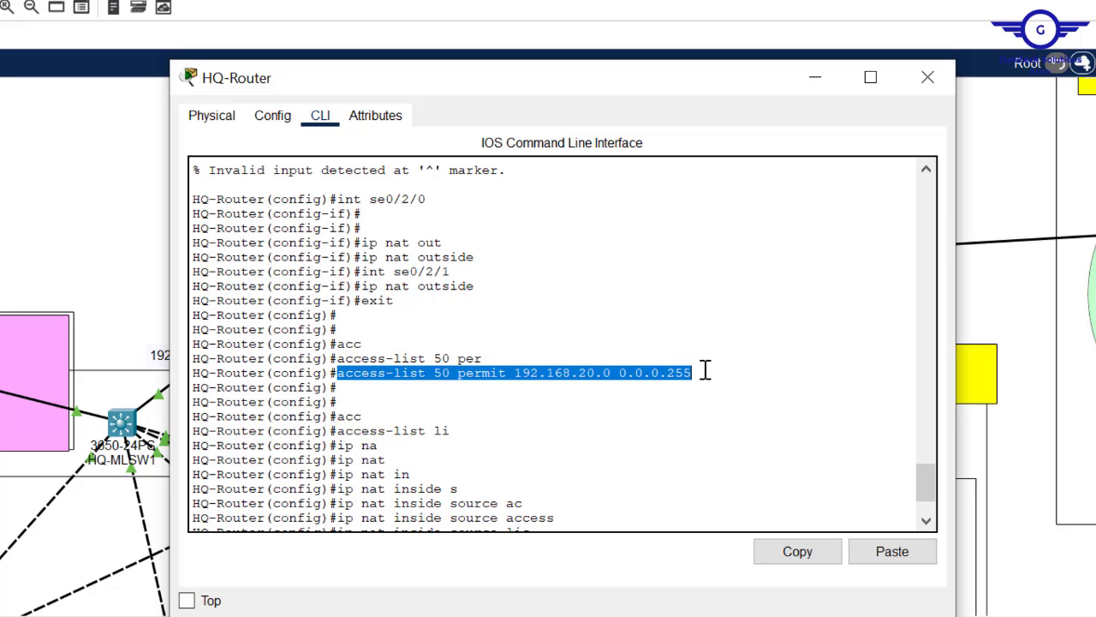
{"action": "scroll", "coordinate": [928, 514], "scroll_direction": "down", "scroll_amount": 2}
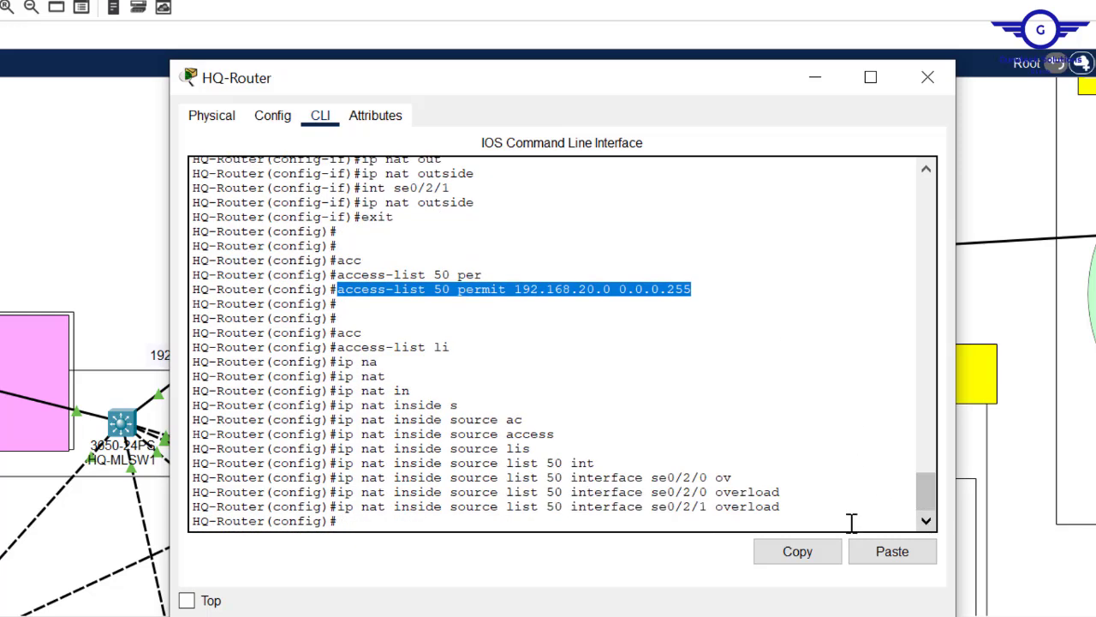
{"action": "type", "text": "do "}
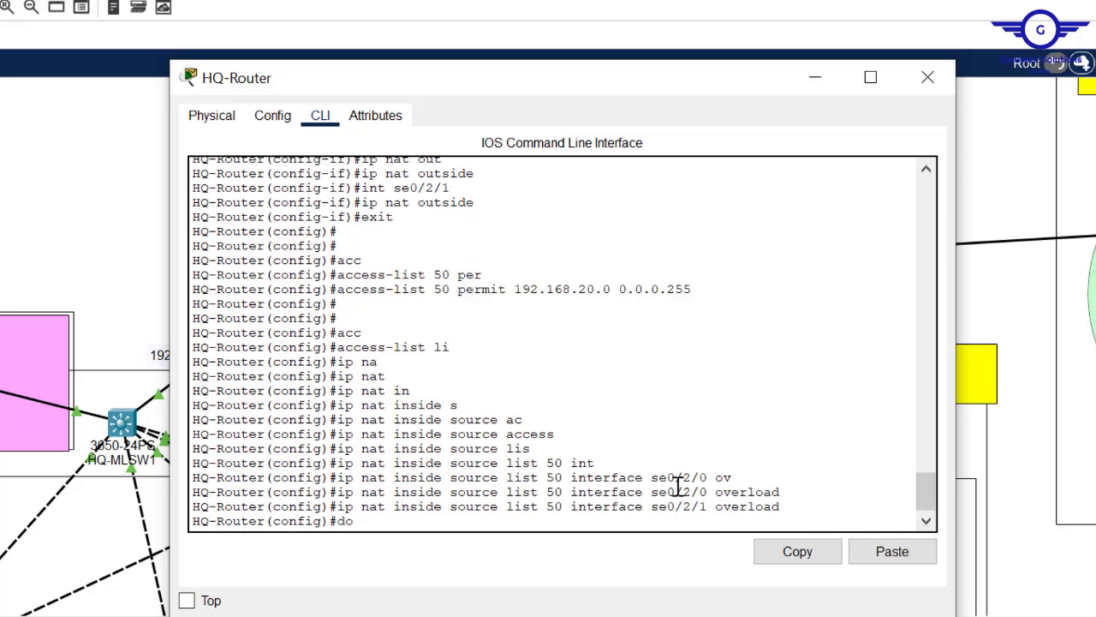
{"action": "type", "text": "wr"}
{"action": "key", "text": "Return"}
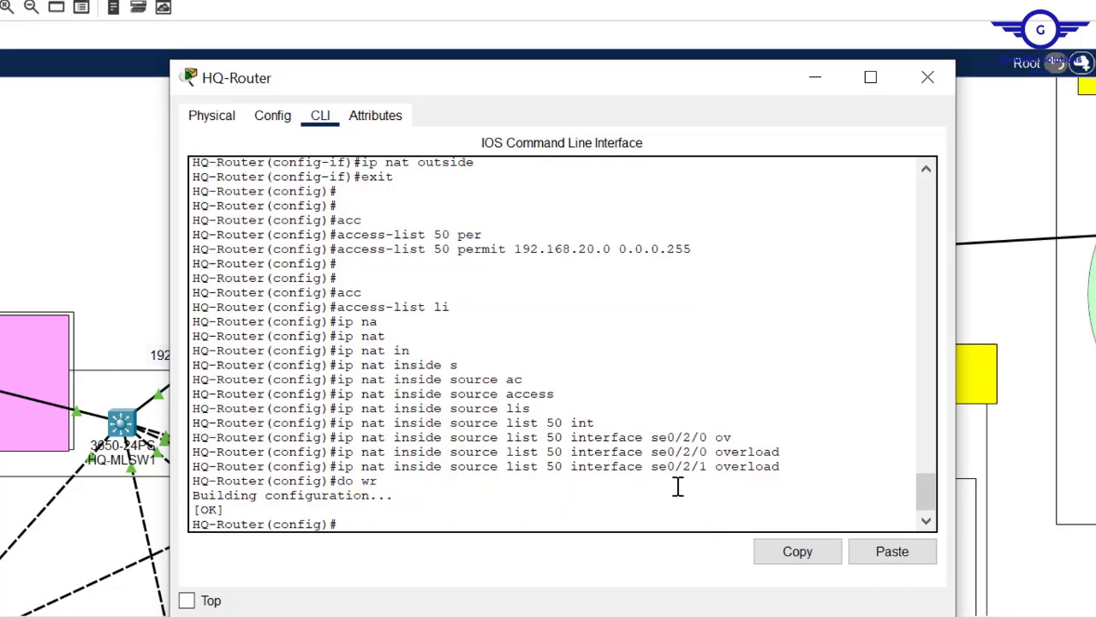
{"action": "key", "text": "Return"}
{"action": "key", "text": "Return"}
{"action": "left_click", "coordinate": [928, 79]}
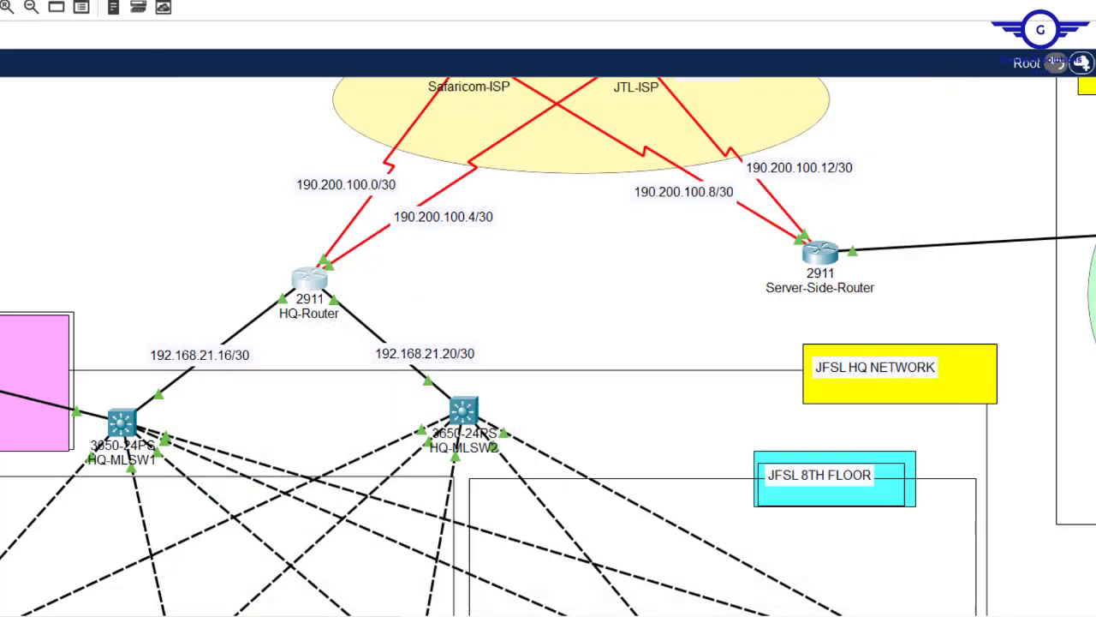
- Scroll and pan the topology from HQ-Router over to the CS department
{"action": "scroll", "coordinate": [779, 307], "scroll_direction": "down", "scroll_amount": 10}
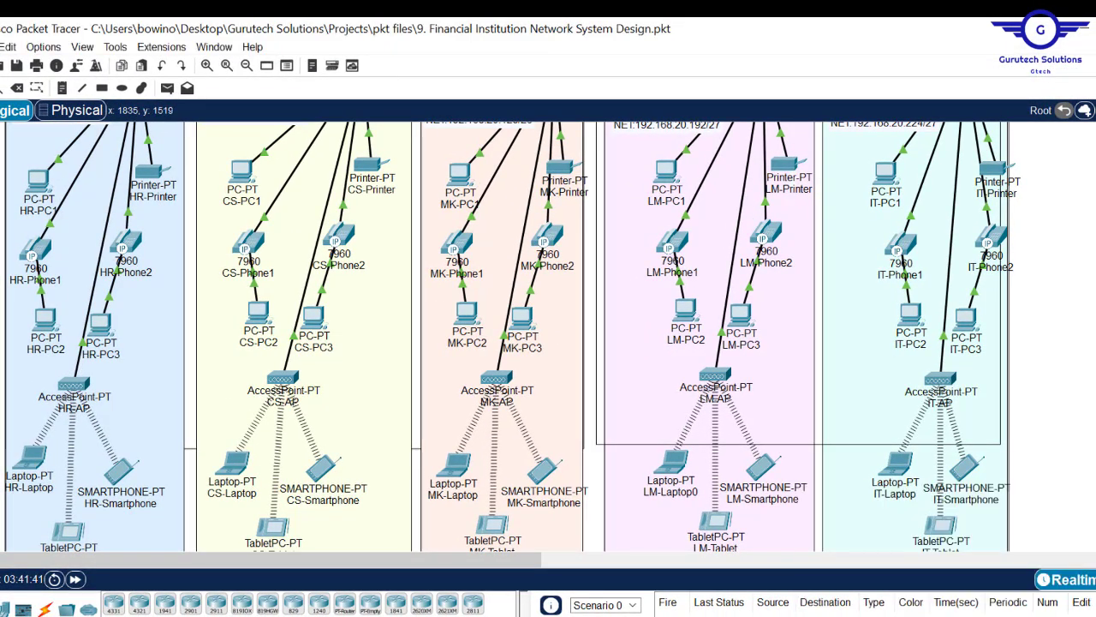
{"action": "scroll", "coordinate": [548, 336], "scroll_direction": "up", "scroll_amount": 10}
{"action": "scroll", "coordinate": [548, 337], "scroll_direction": "down", "scroll_amount": 4}
{"action": "scroll", "coordinate": [548, 337], "scroll_direction": "up", "scroll_amount": 3}
{"action": "scroll", "coordinate": [435, 347], "scroll_direction": "up", "scroll_amount": 1}
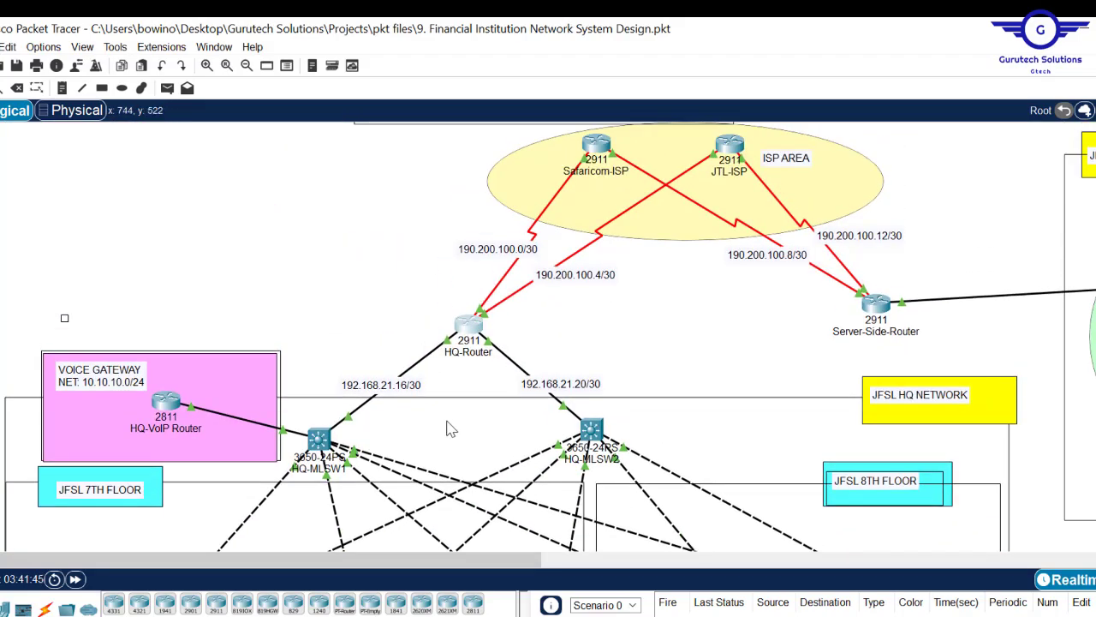
{"action": "left_click_drag", "start_coordinate": [402, 288], "coordinate": [524, 377]}
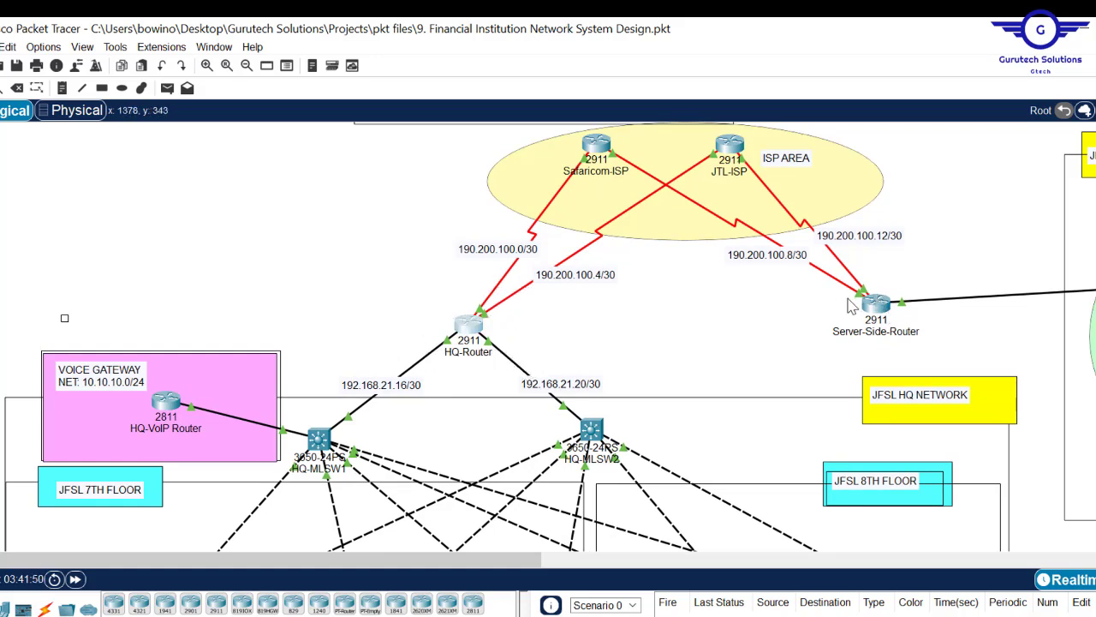
{"action": "left_click_drag", "start_coordinate": [484, 572], "coordinate": [696, 567]}
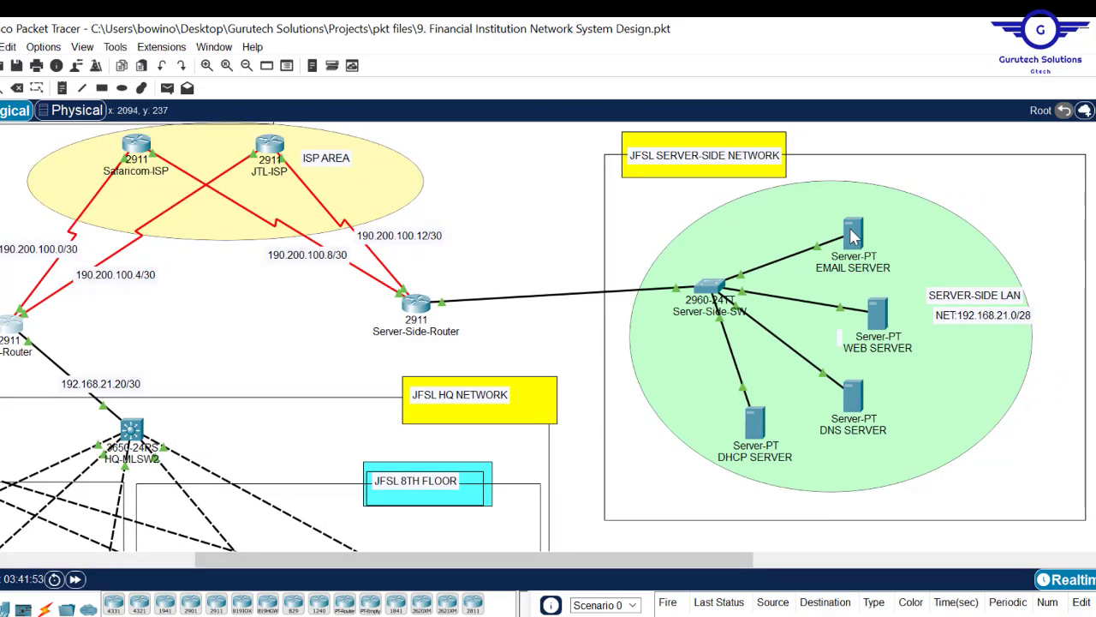
{"action": "mouse_move", "coordinate": [853, 237]}
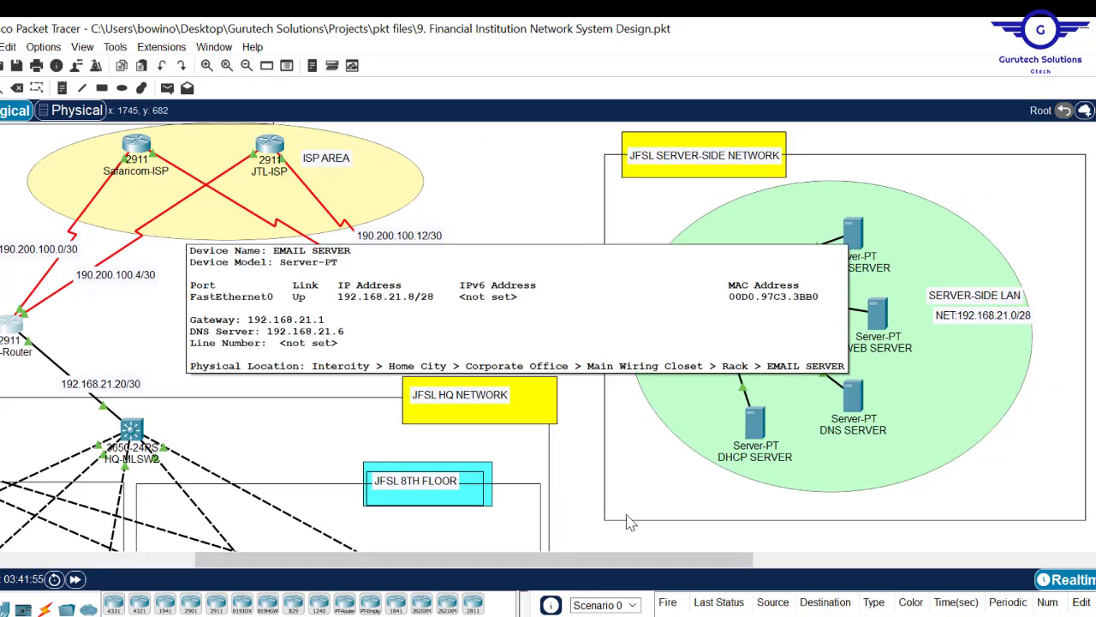
{"action": "scroll", "coordinate": [548, 336], "scroll_direction": "down", "scroll_amount": 5}
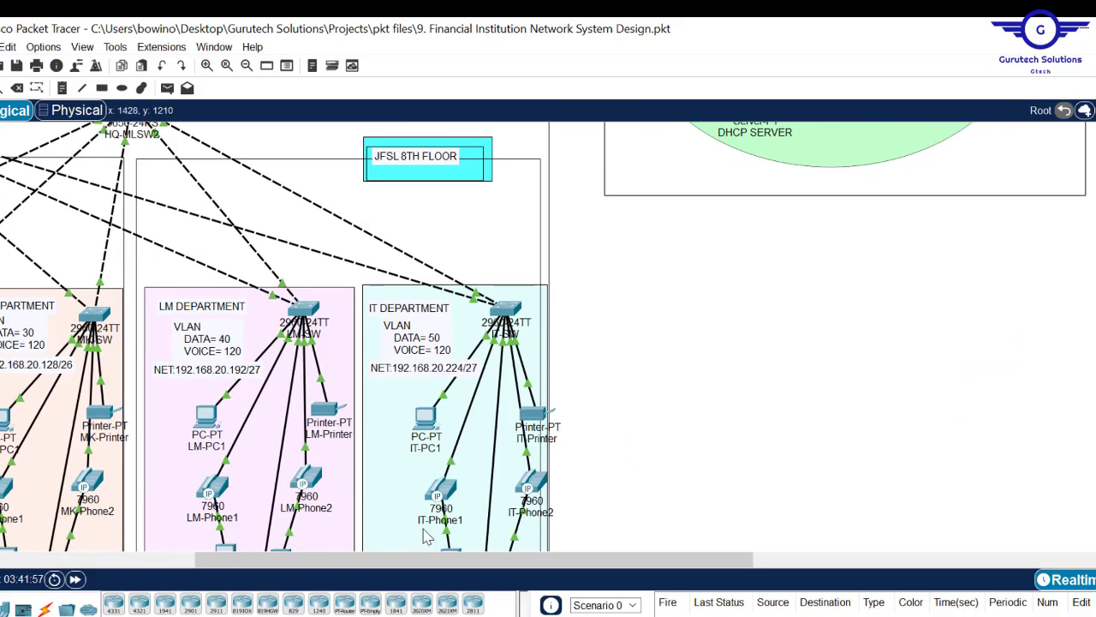
{"action": "left_click_drag", "start_coordinate": [391, 560], "coordinate": [178, 564]}
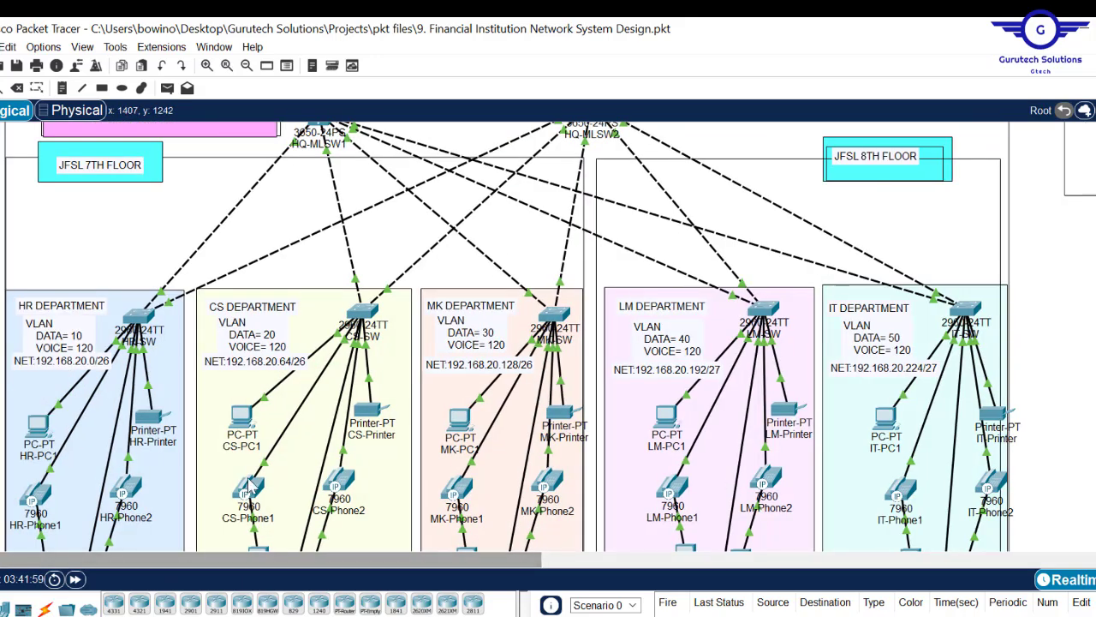
- Ping the email server 192.168.21.8 from CS-PC1's Command Prompt, then close the window
{"action": "left_click", "coordinate": [241, 418]}
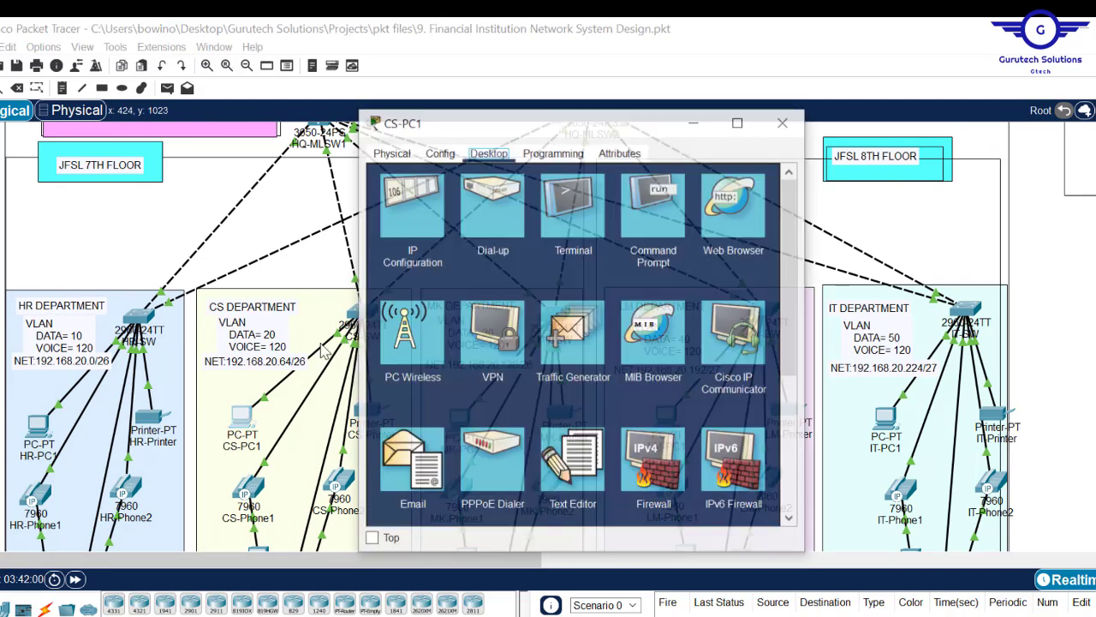
{"action": "left_click", "coordinate": [657, 213]}
{"action": "type", "text": "ping 192.1"}
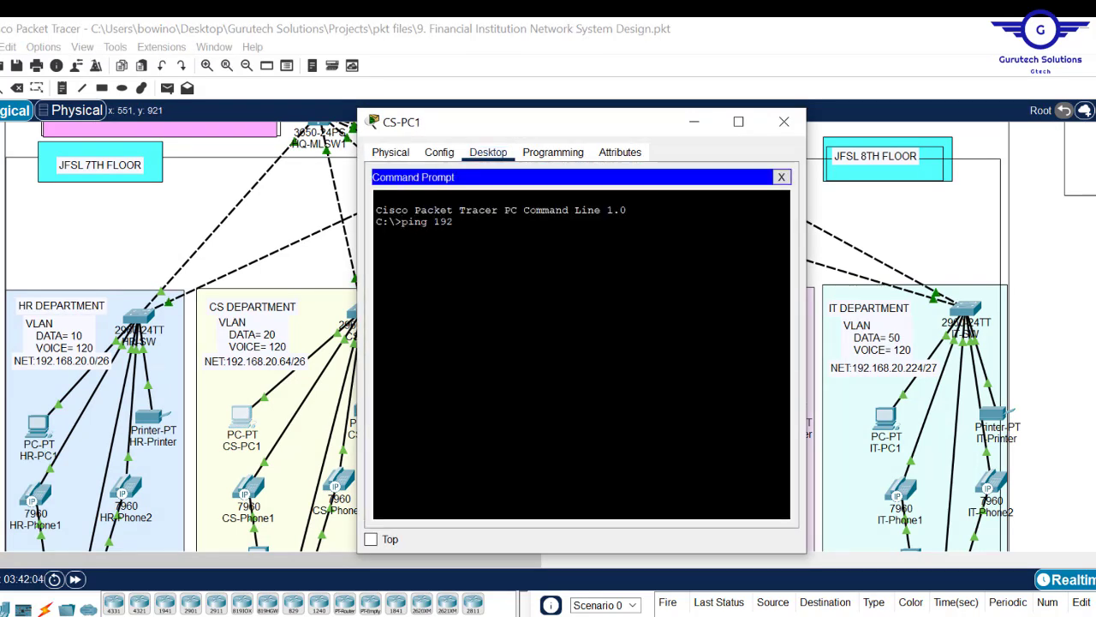
{"action": "type", "text": "68"}
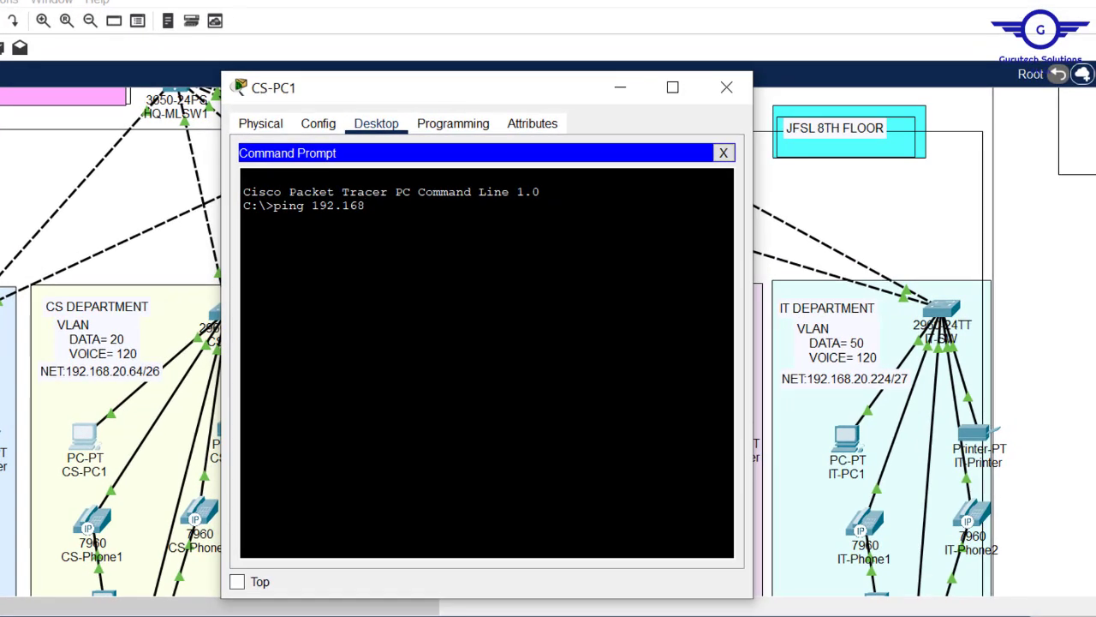
{"action": "type", "text": ".21.8"}
{"action": "key", "text": "Return"}
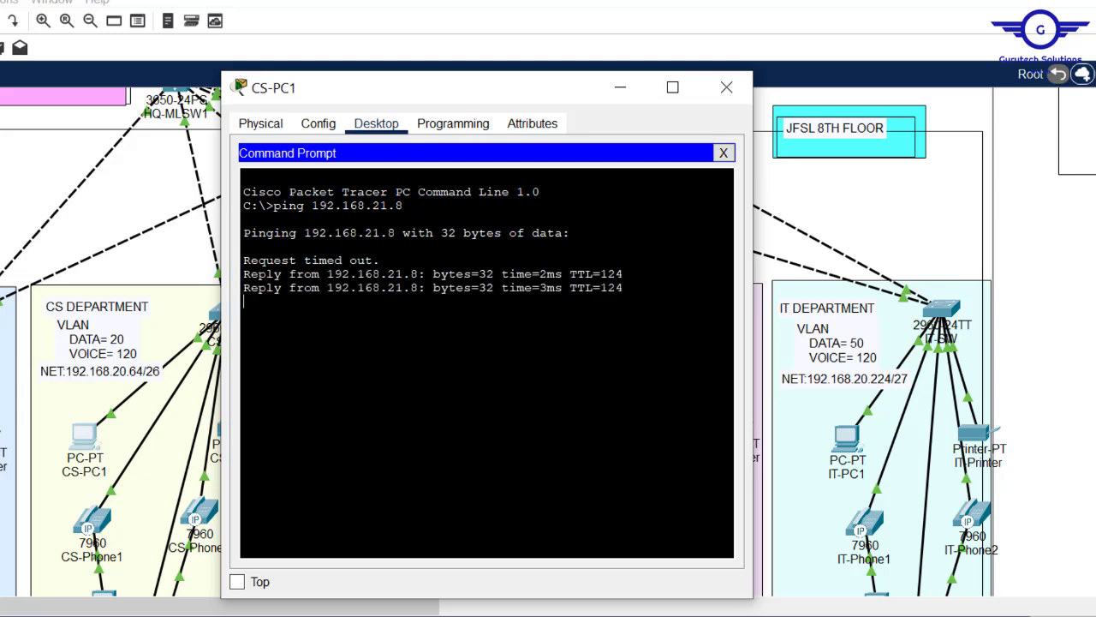
{"action": "left_click", "coordinate": [726, 88]}
{"action": "scroll", "coordinate": [483, 309], "scroll_direction": "up", "scroll_amount": 5}
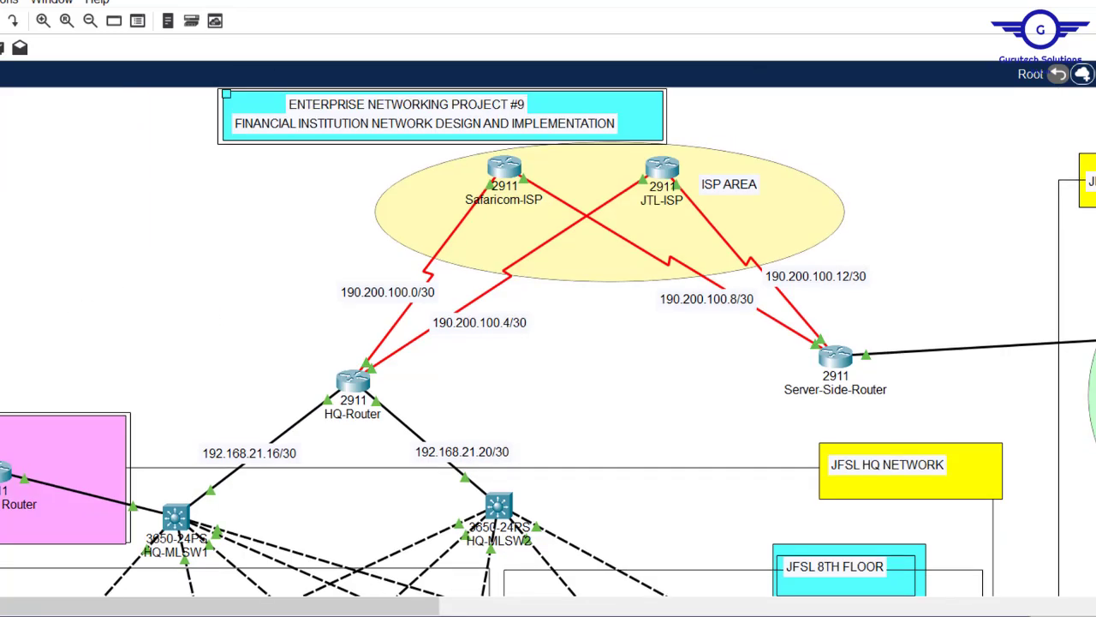
- On HQ-Router, run 'do show ip nat translations' and widen the window to read the table
{"action": "left_click", "coordinate": [351, 381]}
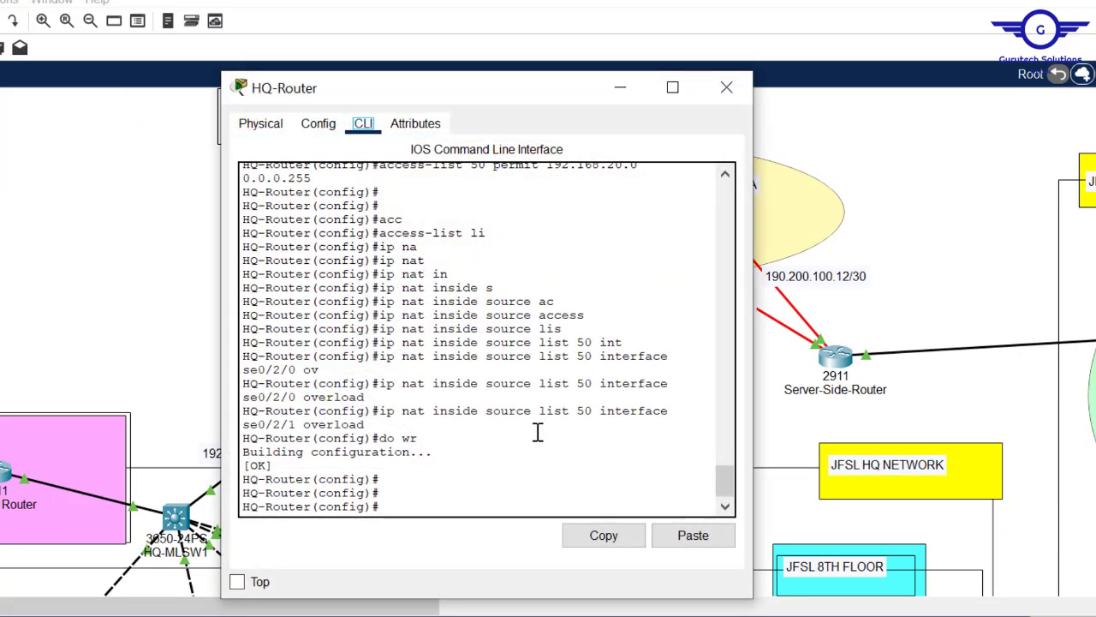
{"action": "left_click", "coordinate": [411, 408]}
{"action": "key", "text": "Return"}
{"action": "key", "text": "Return"}
{"action": "key", "text": "Return"}
{"action": "type", "text": "do sh ip nat tra"}
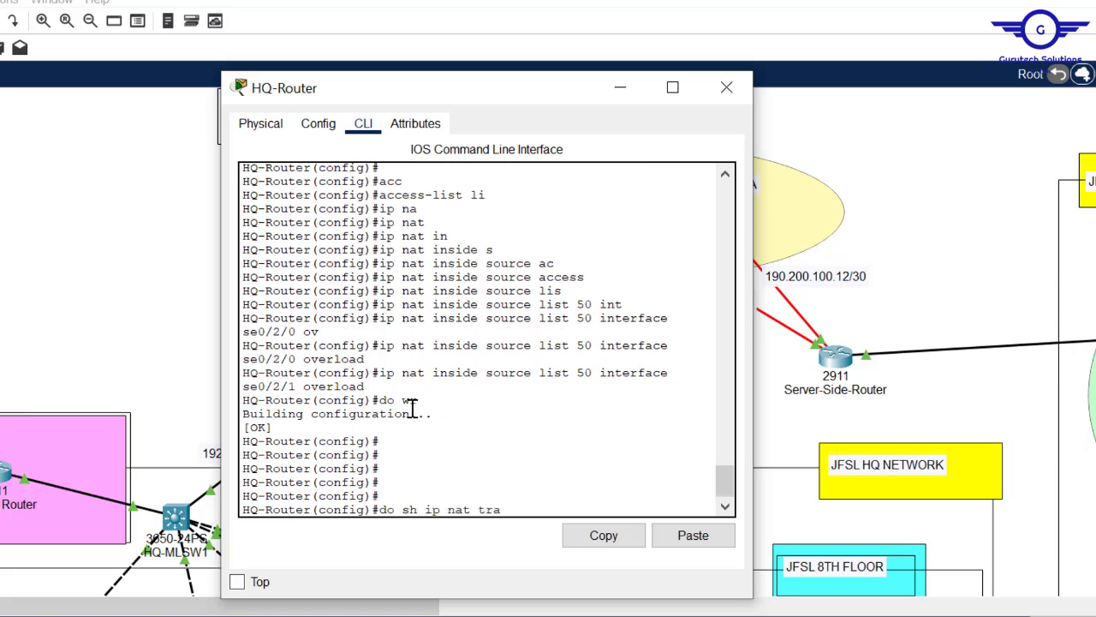
{"action": "key", "text": "Tab"}
{"action": "type", "text": "nslations"}
{"action": "key", "text": "Return"}
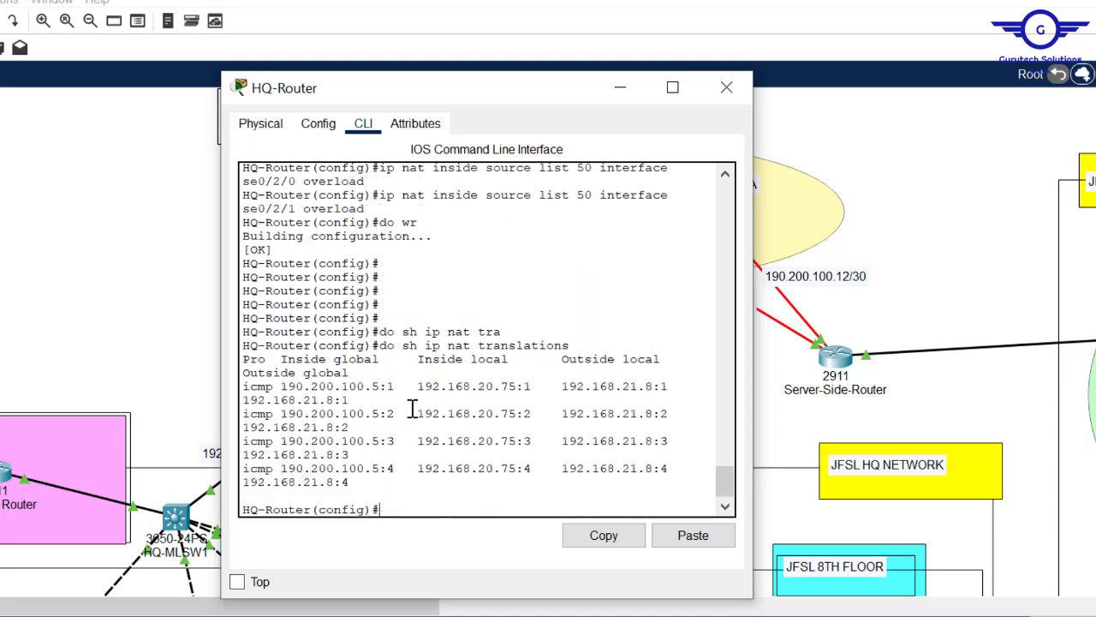
{"action": "left_click_drag", "start_coordinate": [755, 338], "coordinate": [1095, 342]}
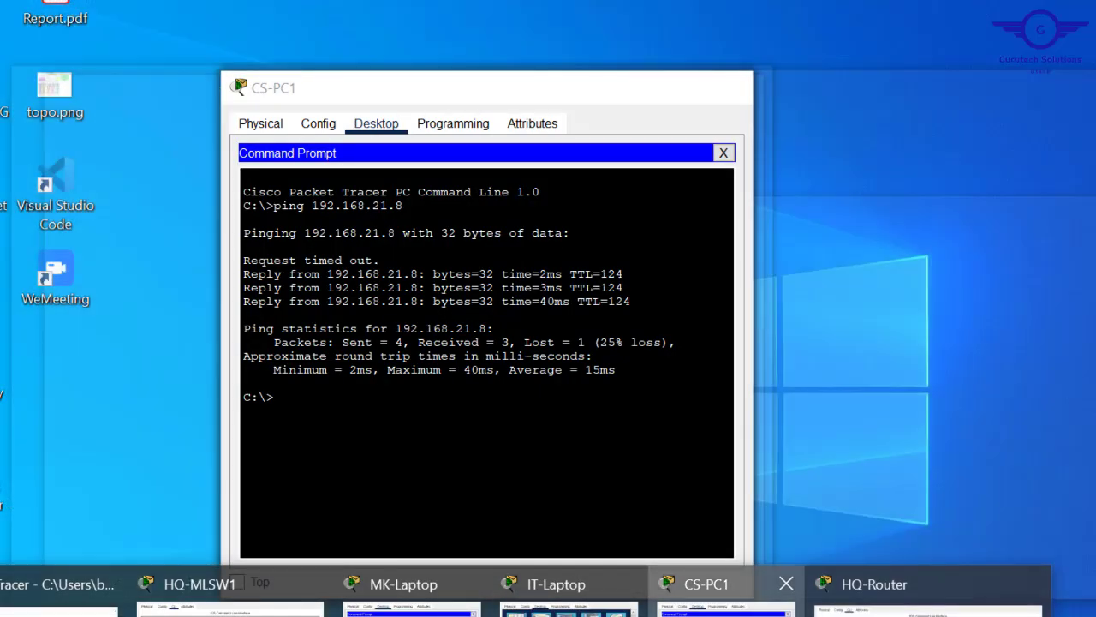
- On CS-PC1, highlight the pinged address 192.168.21.8, check IP Configuration, and close the PC window
{"action": "left_click", "coordinate": [706, 584]}
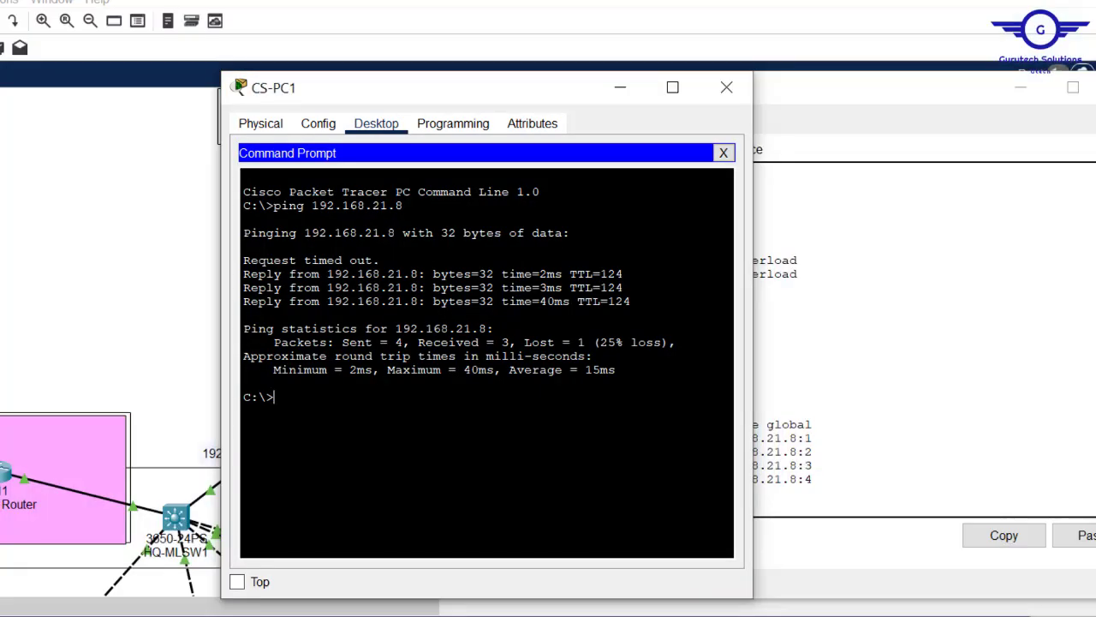
{"action": "left_click_drag", "start_coordinate": [396, 233], "coordinate": [296, 232]}
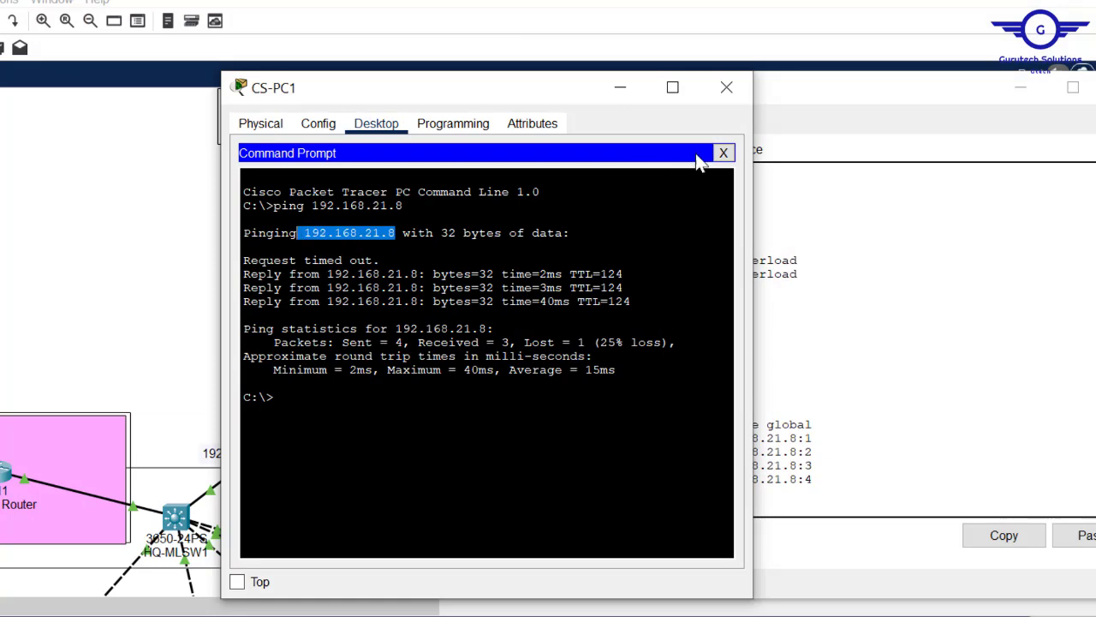
{"action": "left_click", "coordinate": [725, 153]}
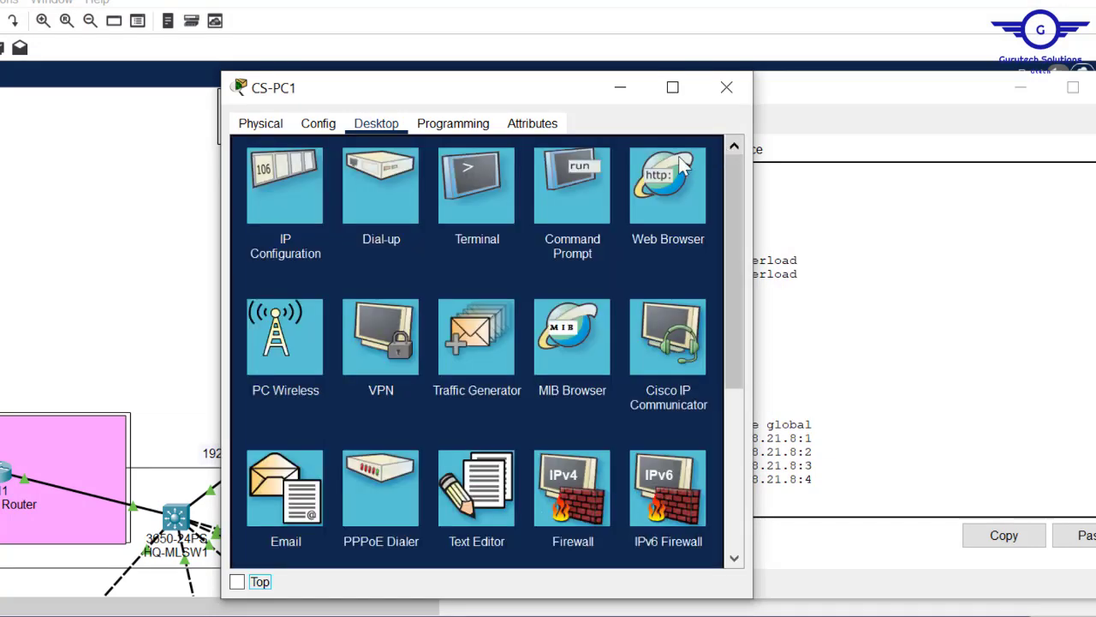
{"action": "left_click", "coordinate": [306, 196]}
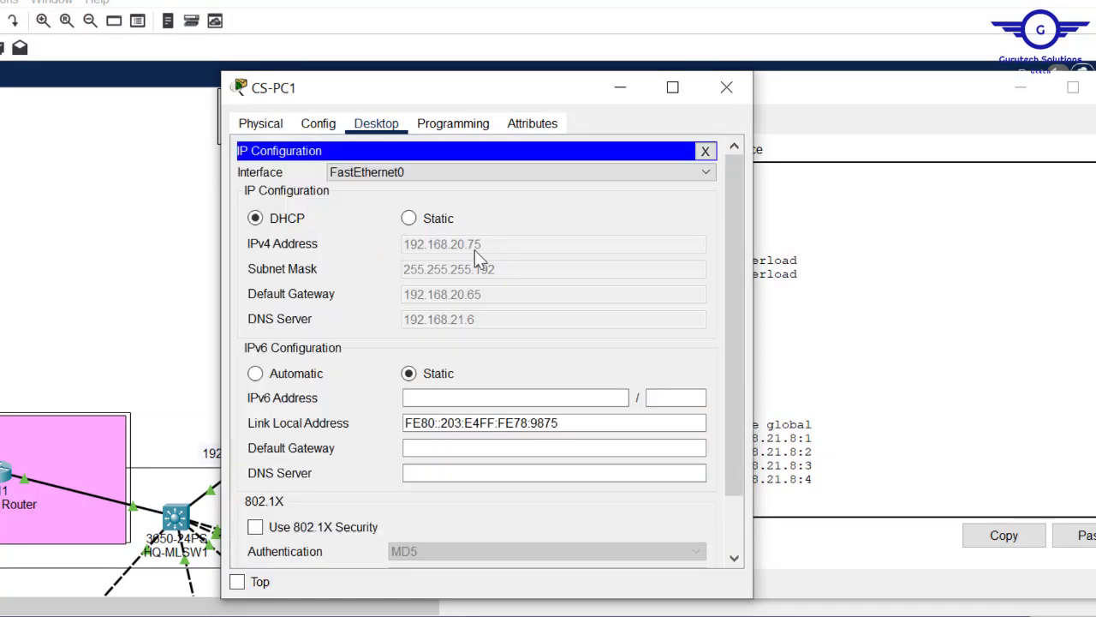
{"action": "left_click", "coordinate": [724, 88]}
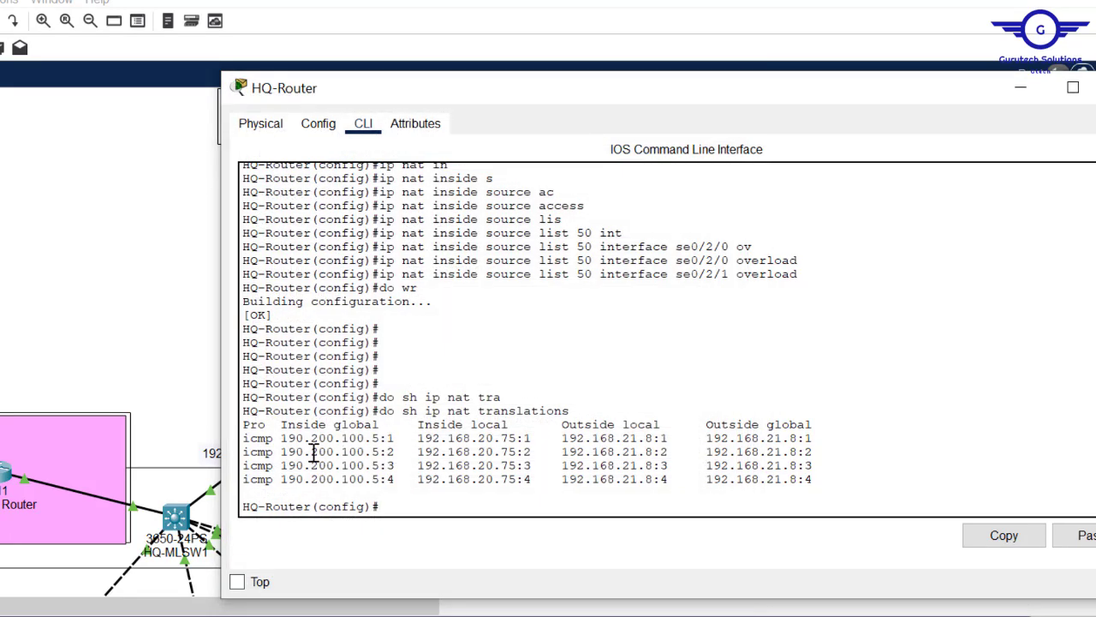
- Highlight the NAT entries 190.200.100.5:1, 192.168.20.75:1 and 192.168.21.8:1 in the translation table
{"action": "left_click_drag", "start_coordinate": [397, 437], "coordinate": [280, 441]}
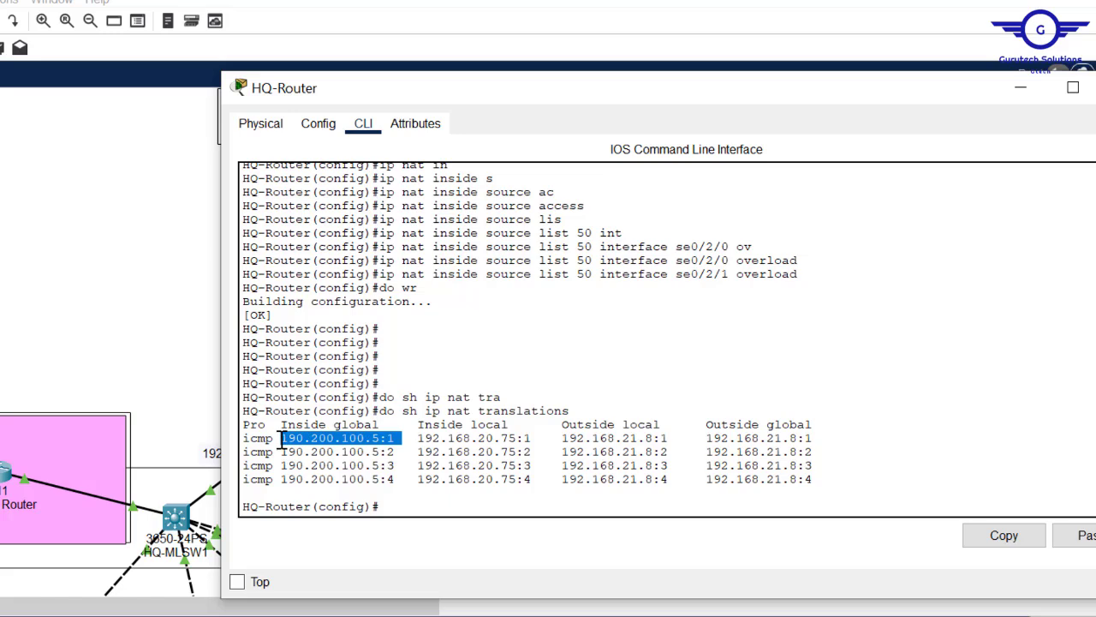
{"action": "left_click", "coordinate": [536, 439]}
{"action": "left_click_drag", "start_coordinate": [536, 439], "coordinate": [409, 444]}
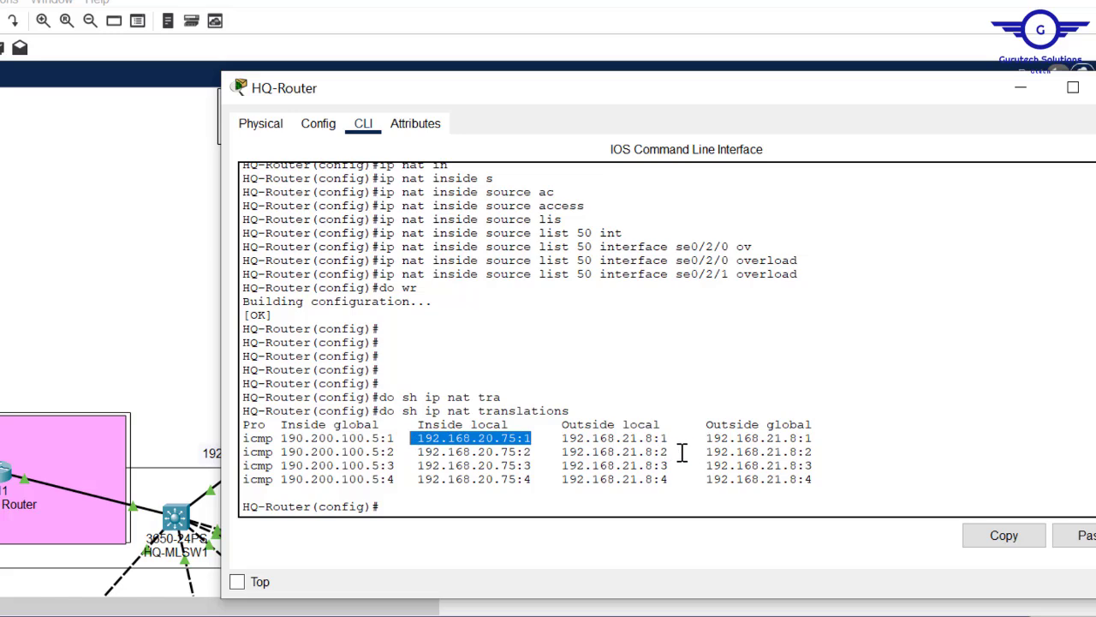
{"action": "left_click_drag", "start_coordinate": [669, 439], "coordinate": [555, 441]}
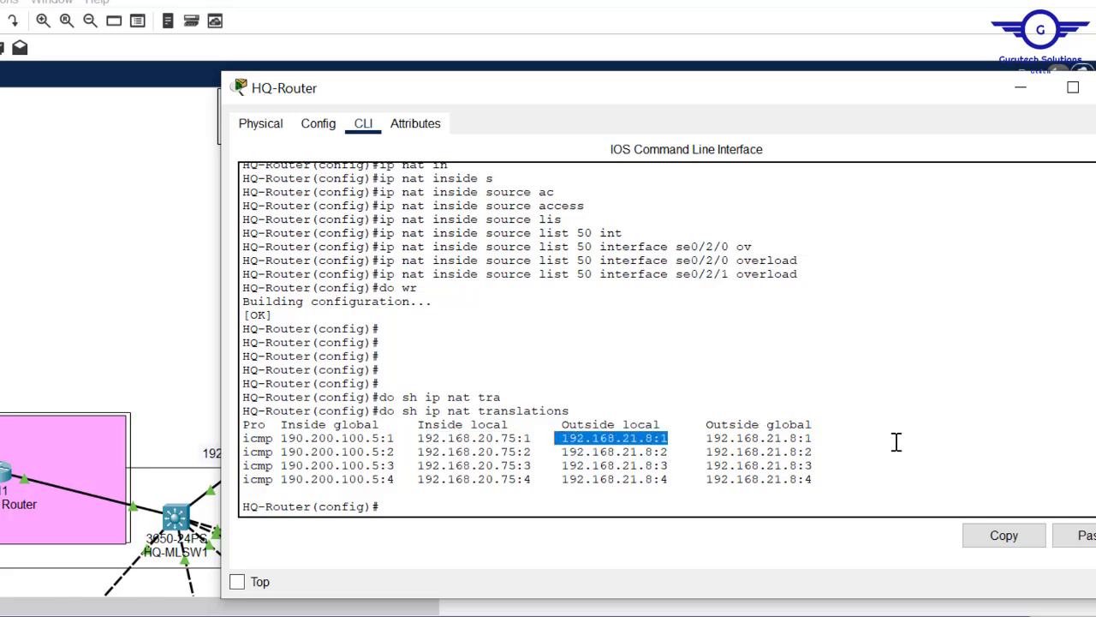
{"action": "left_click", "coordinate": [840, 442]}
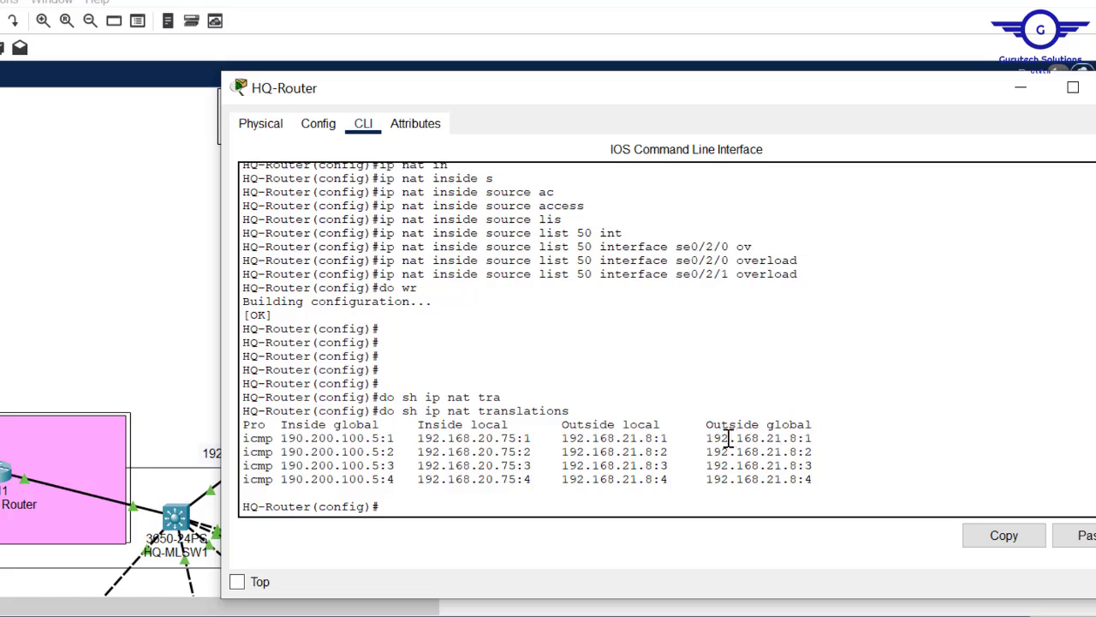
{"action": "left_click_drag", "start_coordinate": [401, 438], "coordinate": [281, 440]}
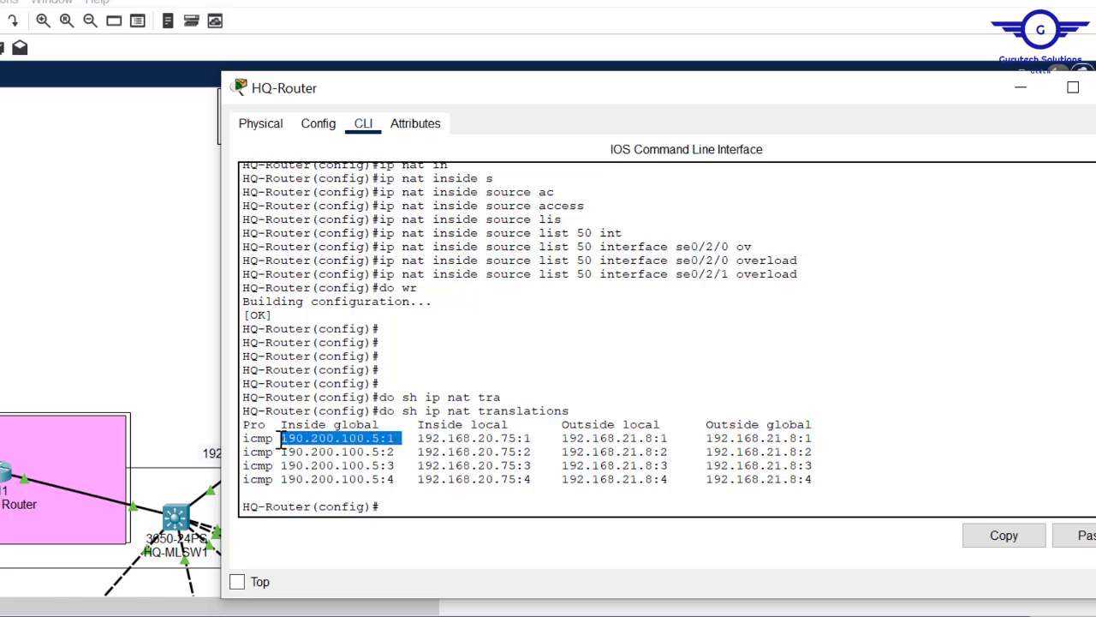
{"action": "left_click", "coordinate": [120, 269]}
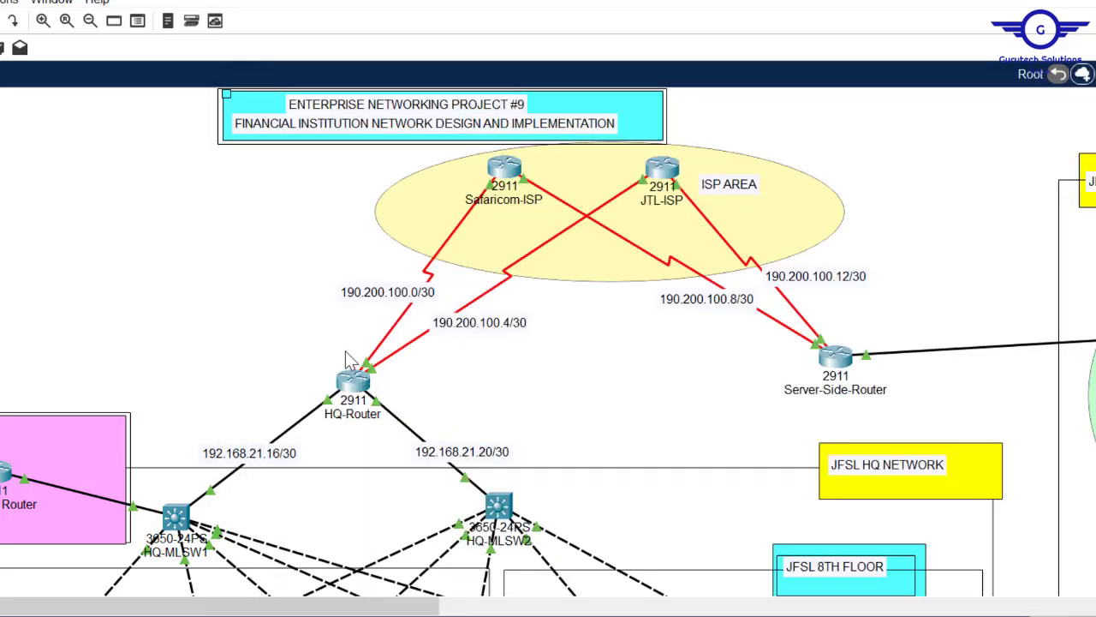
{"action": "left_click", "coordinate": [351, 377]}
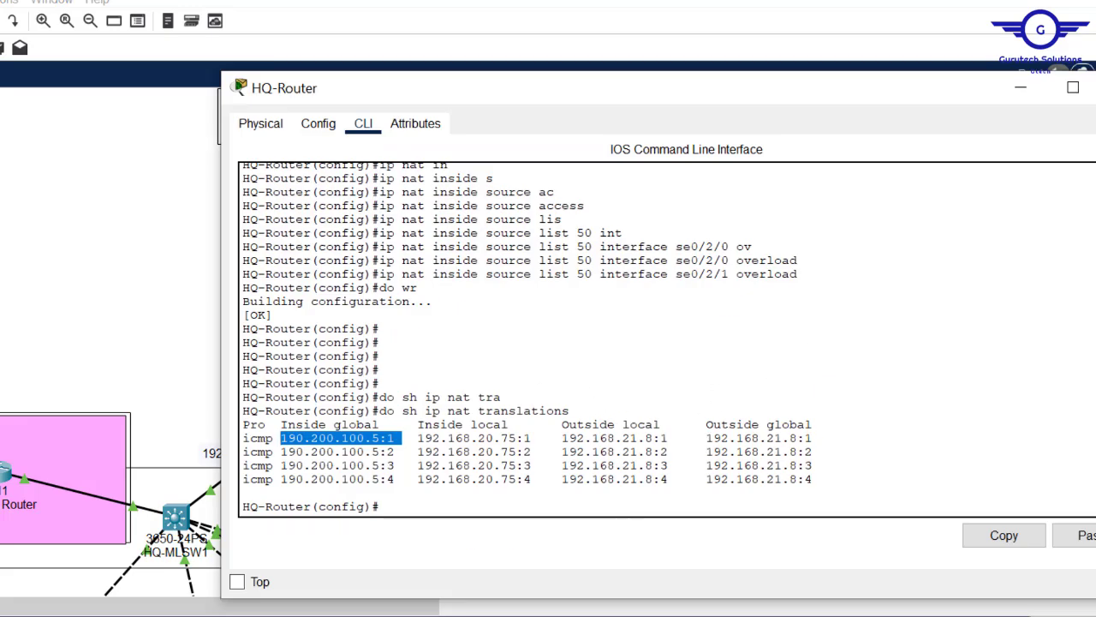
{"action": "left_click", "coordinate": [248, 593]}
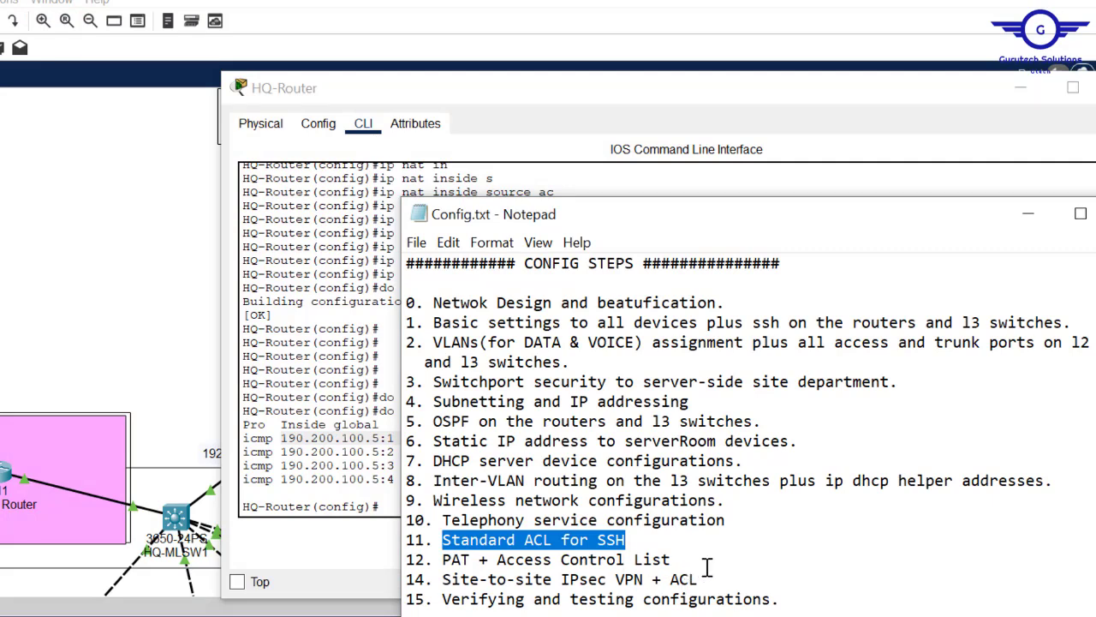
- Highlight step 14, Site-to-site IPsec VPN + ACL, then hide the notes and scroll to the server-side network
{"action": "left_click_drag", "start_coordinate": [715, 580], "coordinate": [444, 581]}
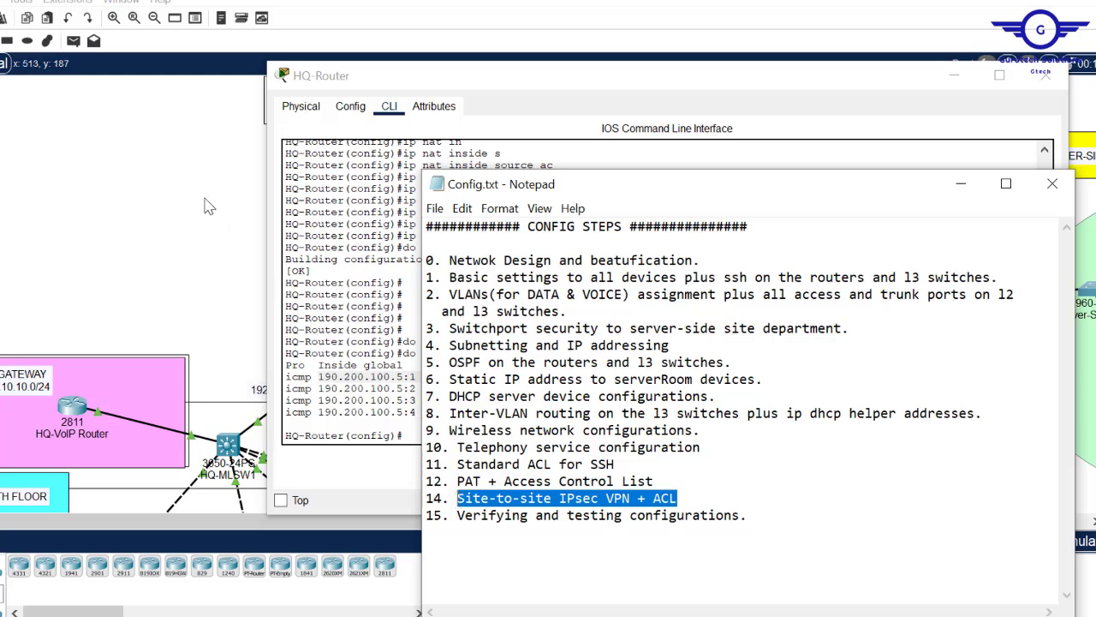
{"action": "left_click", "coordinate": [215, 262]}
{"action": "left_click_drag", "start_coordinate": [236, 527], "coordinate": [315, 522]}
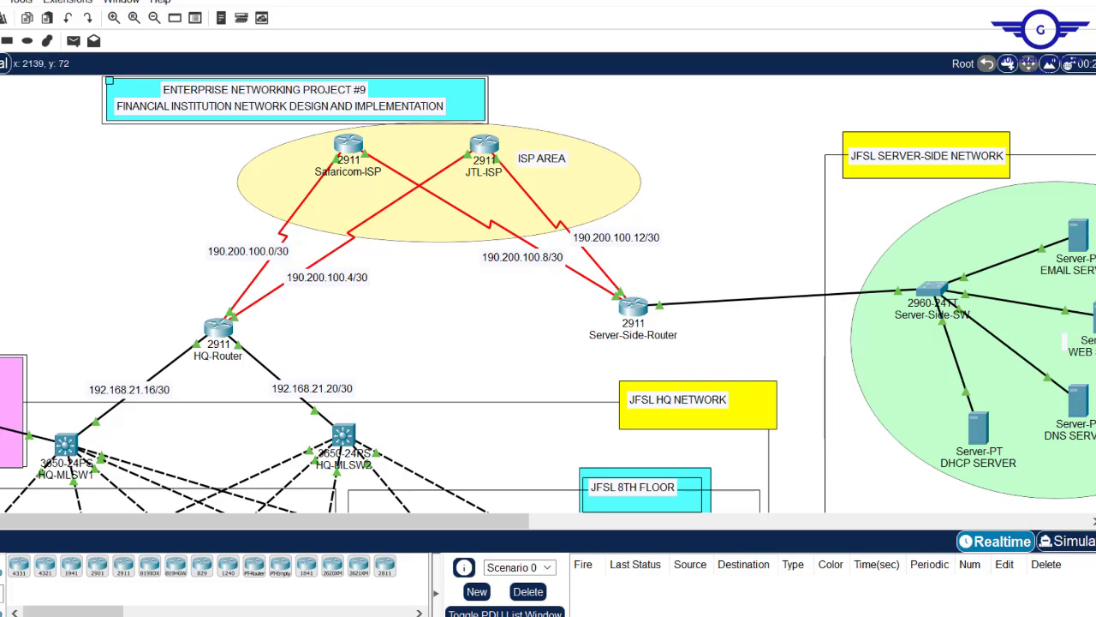
{"action": "scroll", "coordinate": [367, 274], "scroll_direction": "down", "scroll_amount": 5}
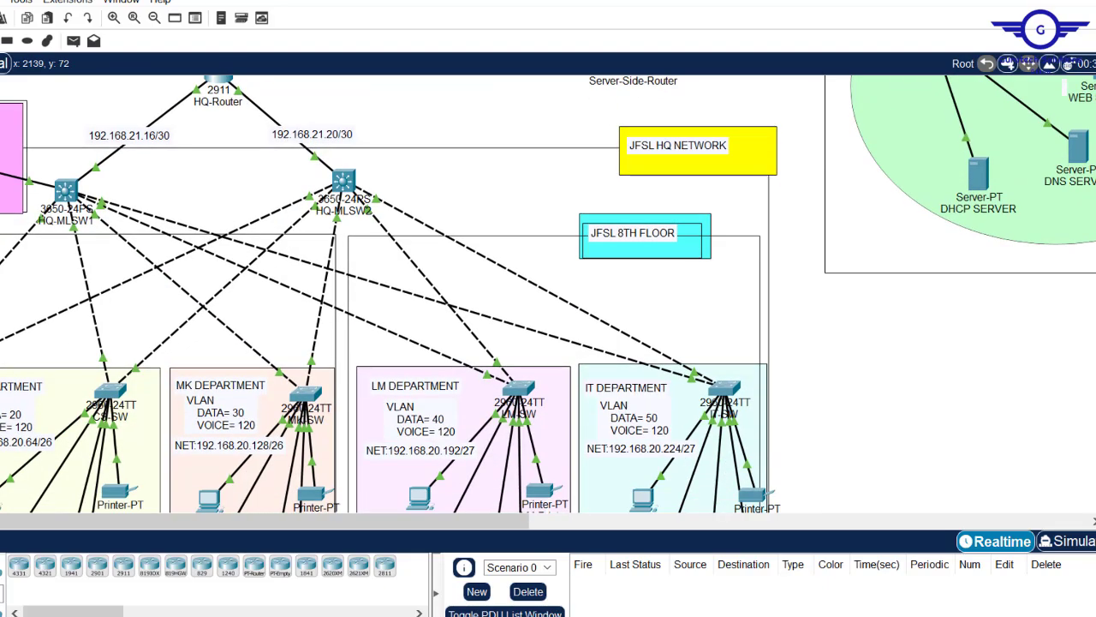
{"action": "scroll", "coordinate": [366, 274], "scroll_direction": "up", "scroll_amount": 5}
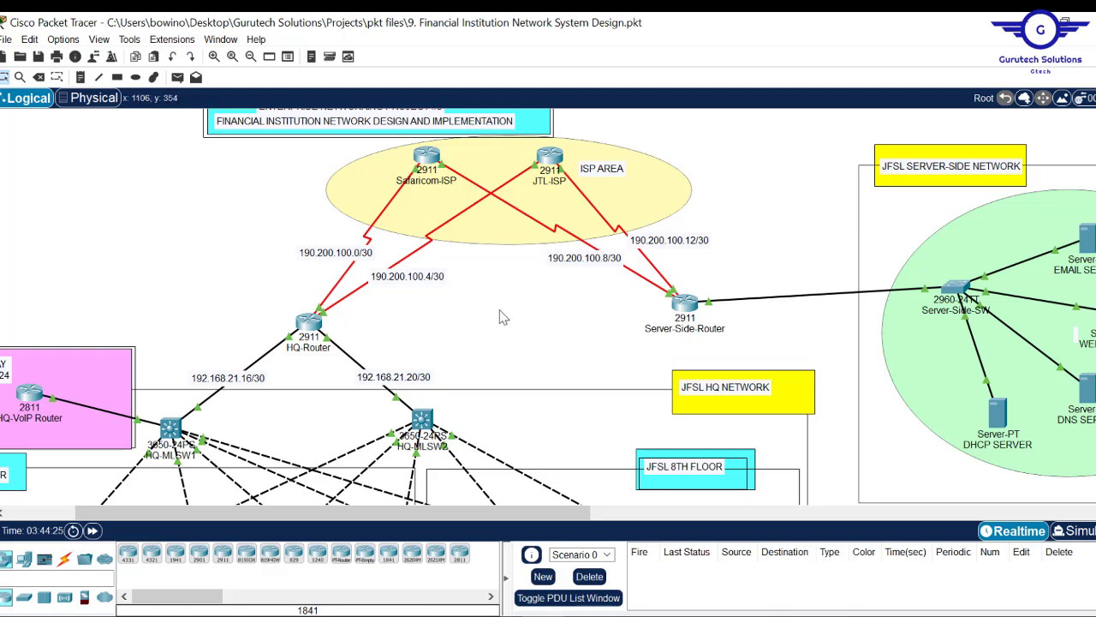
- Draw a pink ellipse spanning HQ-Router and Server-Side-Router
{"action": "left_click", "coordinate": [135, 77]}
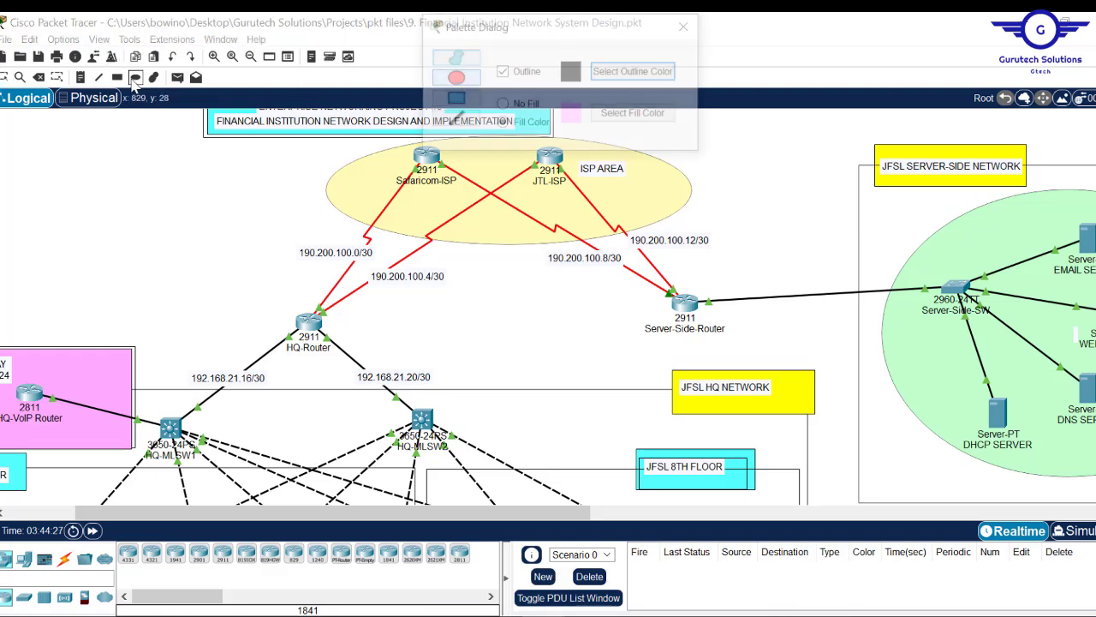
{"action": "left_click_drag", "start_coordinate": [325, 306], "coordinate": [504, 320]}
{"action": "left_click_drag", "start_coordinate": [685, 302], "coordinate": [697, 319]}
{"action": "left_click", "coordinate": [80, 77]}
- Label the ellipse 'SITE-TO-SITE IPSEC VPN---SECURE TUNNEL' and position the note inside it
{"action": "left_click", "coordinate": [446, 321]}
{"action": "type", "text": "SITE-TO-SITE IPSEC V"}
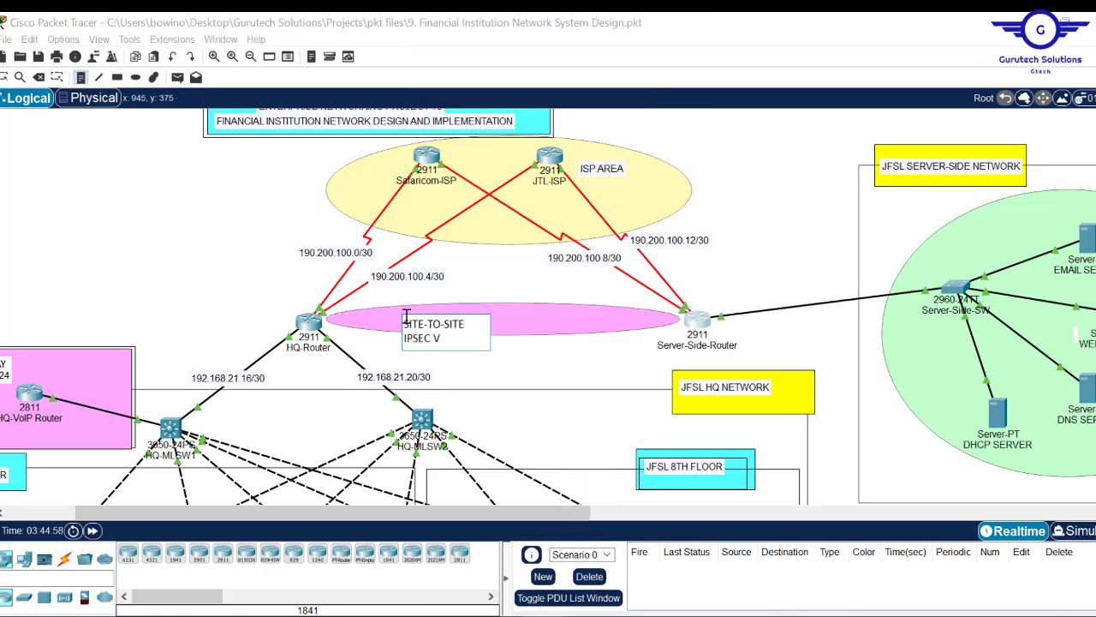
{"action": "type", "text": "PN---SECURE TUNNEL"}
{"action": "key", "text": "Return"}
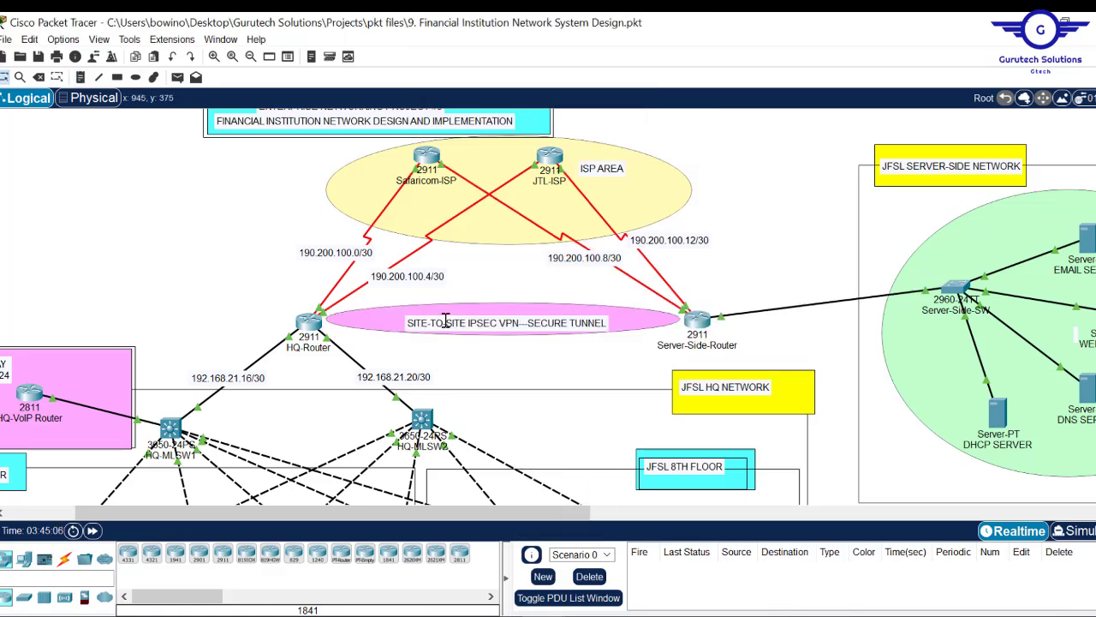
{"action": "mouse_move", "coordinate": [519, 324]}
{"action": "left_mouse_down"}
{"action": "mouse_move", "coordinate": [504, 324]}
{"action": "mouse_move", "coordinate": [519, 320]}
{"action": "left_mouse_up"}
{"action": "left_click", "coordinate": [540, 377]}
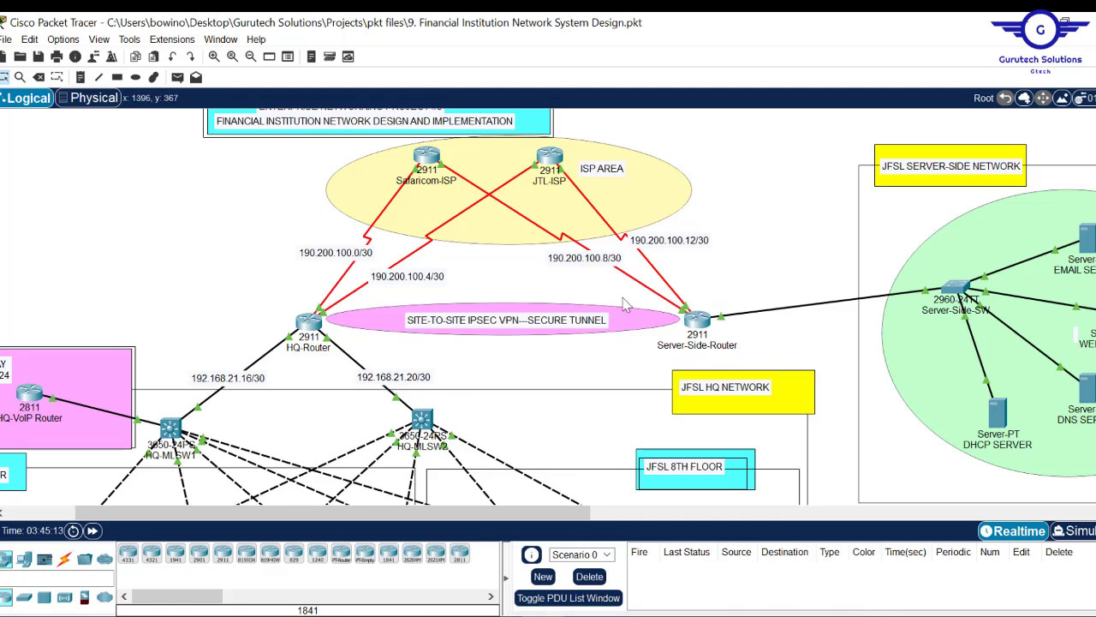
{"action": "scroll", "coordinate": [549, 307], "scroll_direction": "down", "scroll_amount": 2}
{"action": "scroll", "coordinate": [548, 306], "scroll_direction": "up", "scroll_amount": 2}
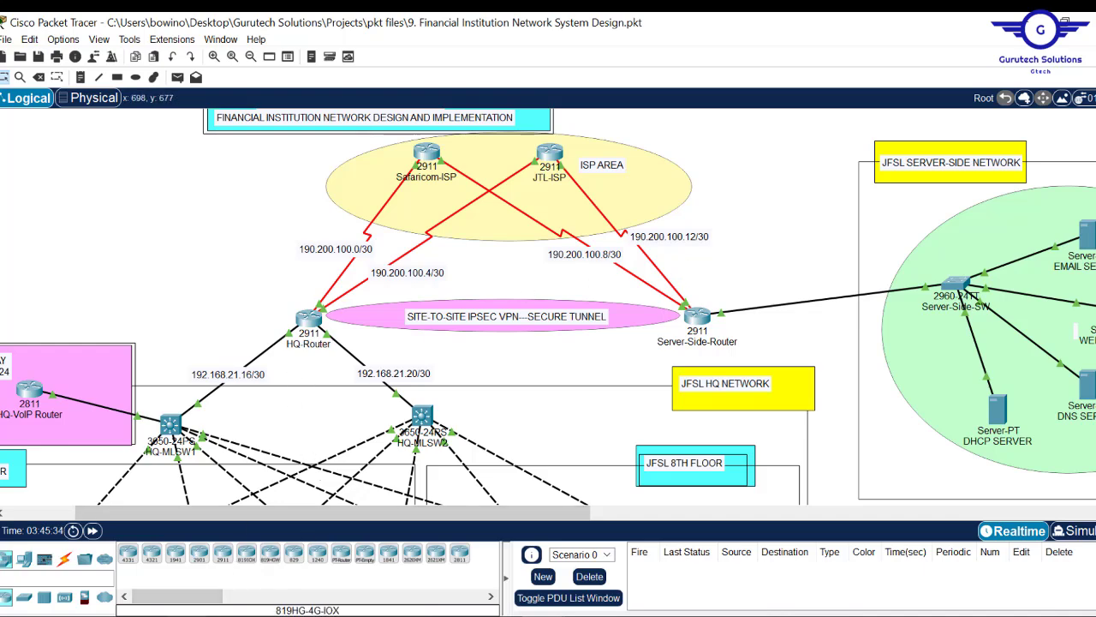
{"action": "key", "text": "super+e"}
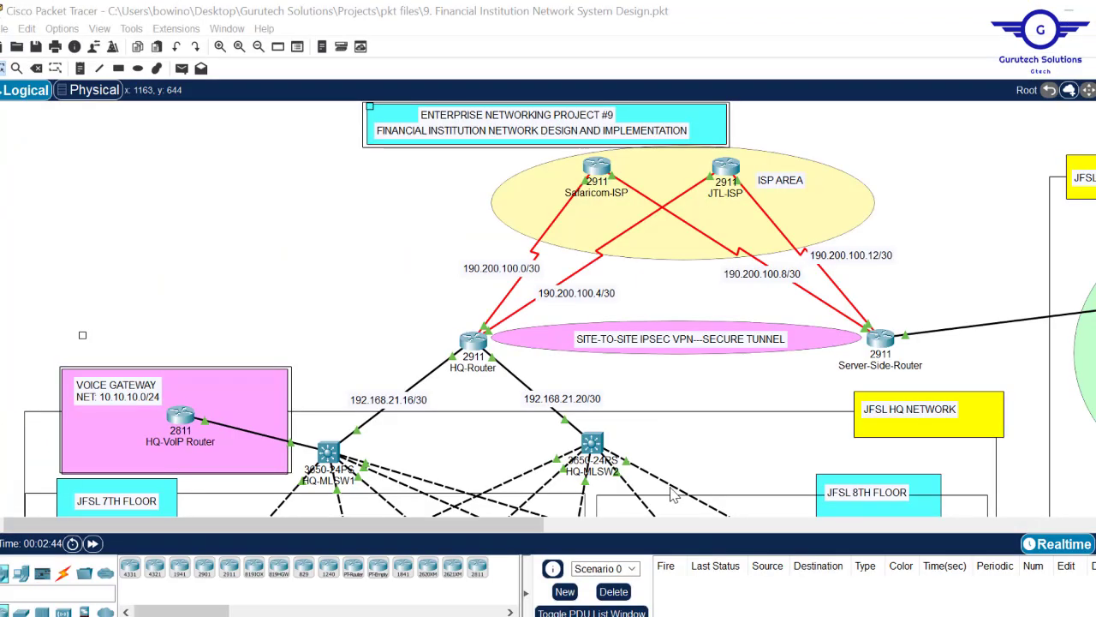
- In ipsec vpn.txt, delete the blank lines between access-list 110 and crypto isakmp policy 10
{"action": "mouse_move", "coordinate": [472, 616]}
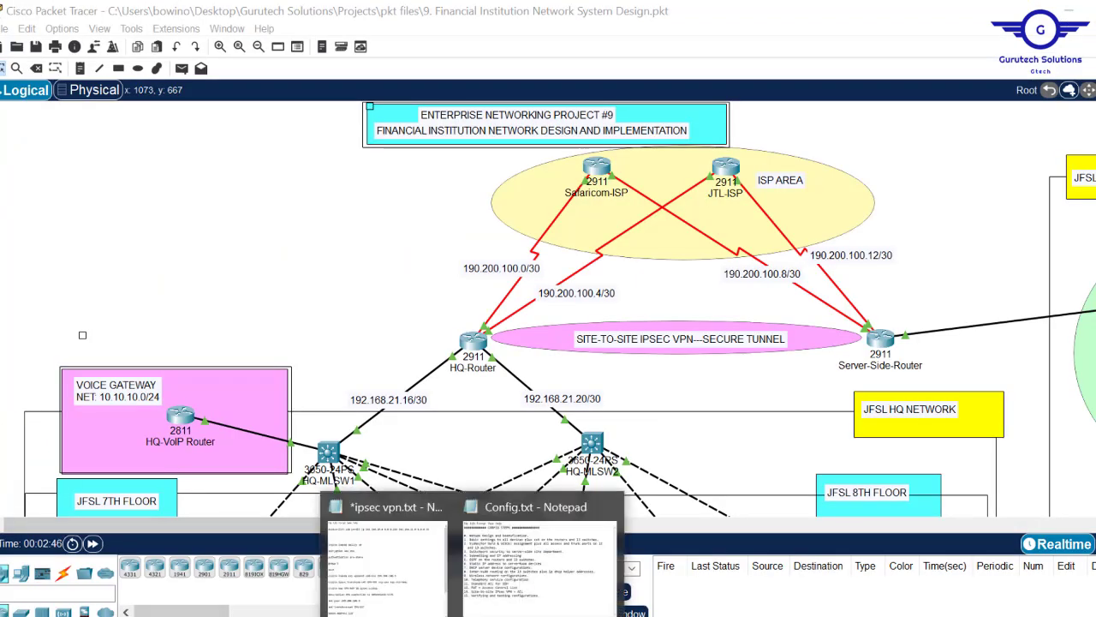
{"action": "left_click", "coordinate": [385, 556]}
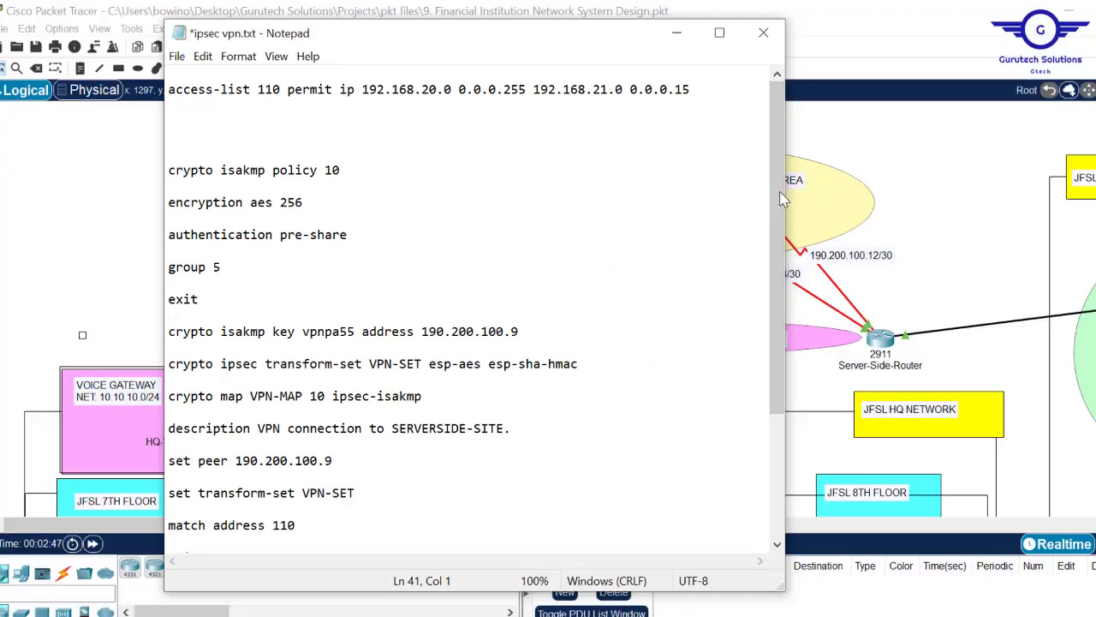
{"action": "scroll", "coordinate": [782, 192], "scroll_direction": "down", "scroll_amount": 4}
{"action": "scroll", "coordinate": [781, 167], "scroll_direction": "up", "scroll_amount": 3}
{"action": "scroll", "coordinate": [781, 163], "scroll_direction": "up", "scroll_amount": 1}
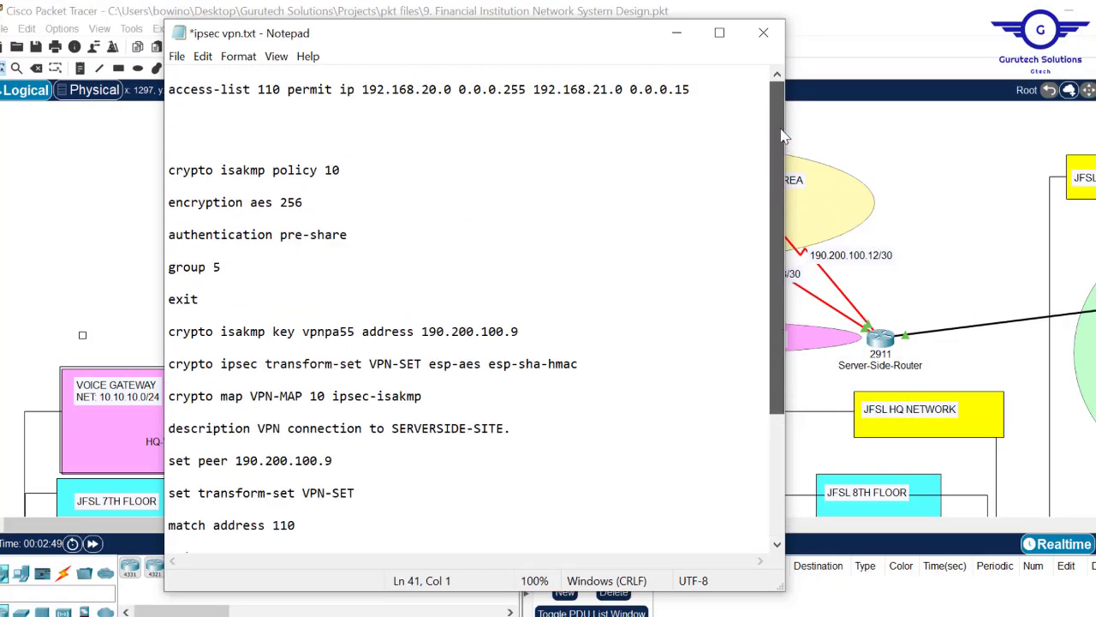
{"action": "left_click", "coordinate": [230, 126]}
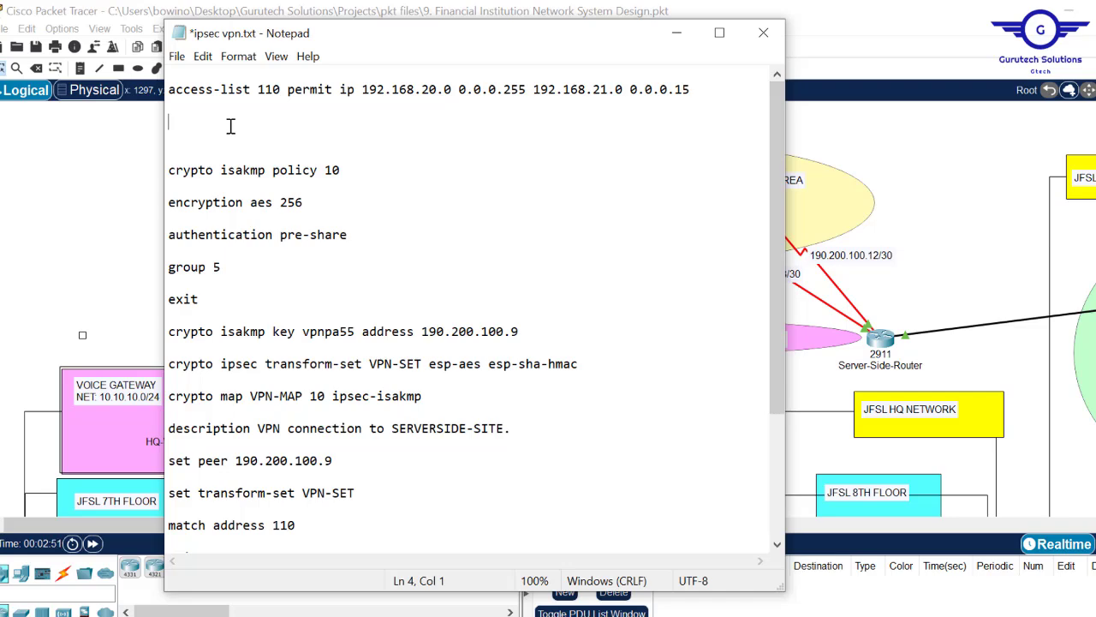
{"action": "key", "text": "Delete"}
{"action": "key", "text": "Delete"}
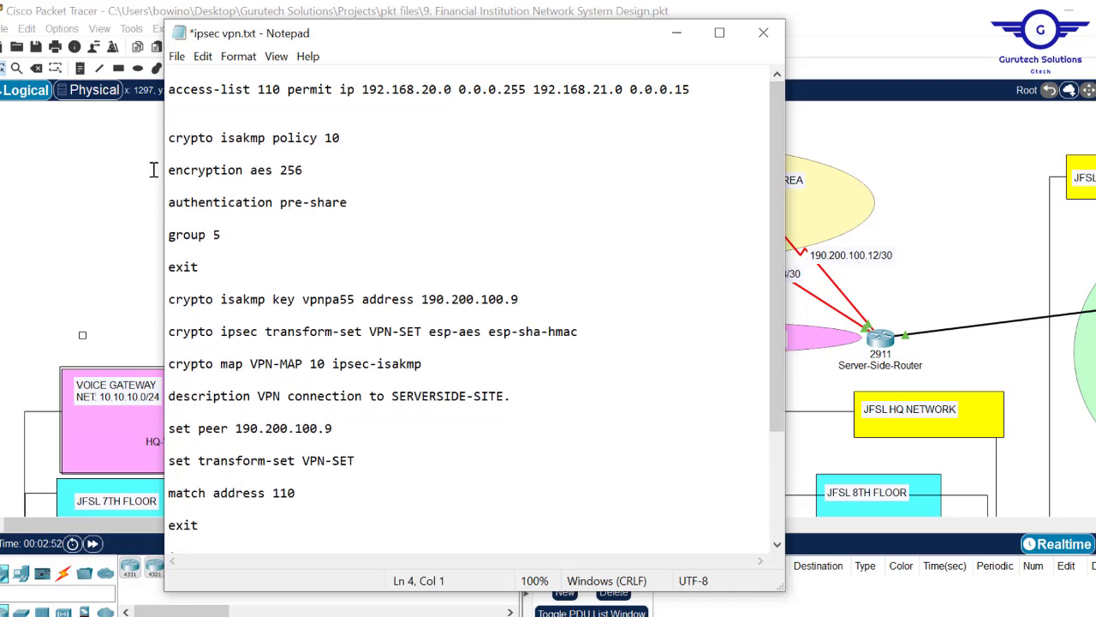
- Return to ipsec vpn.txt and highlight the access-list number 110
{"action": "left_click", "coordinate": [104, 200]}
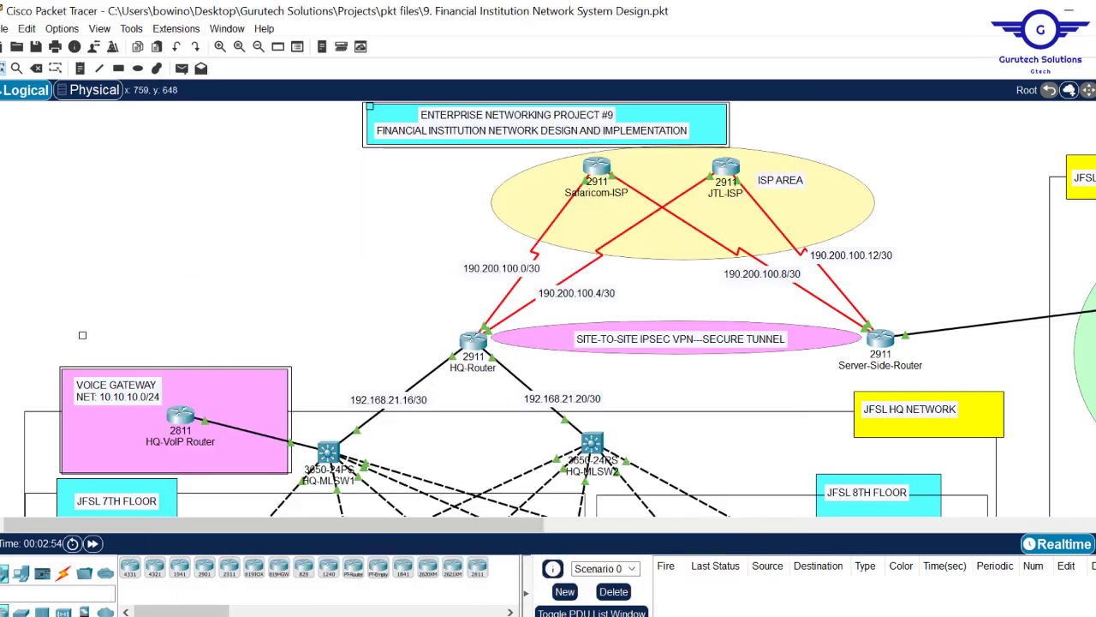
{"action": "mouse_move", "coordinate": [479, 605]}
{"action": "left_click", "coordinate": [394, 557]}
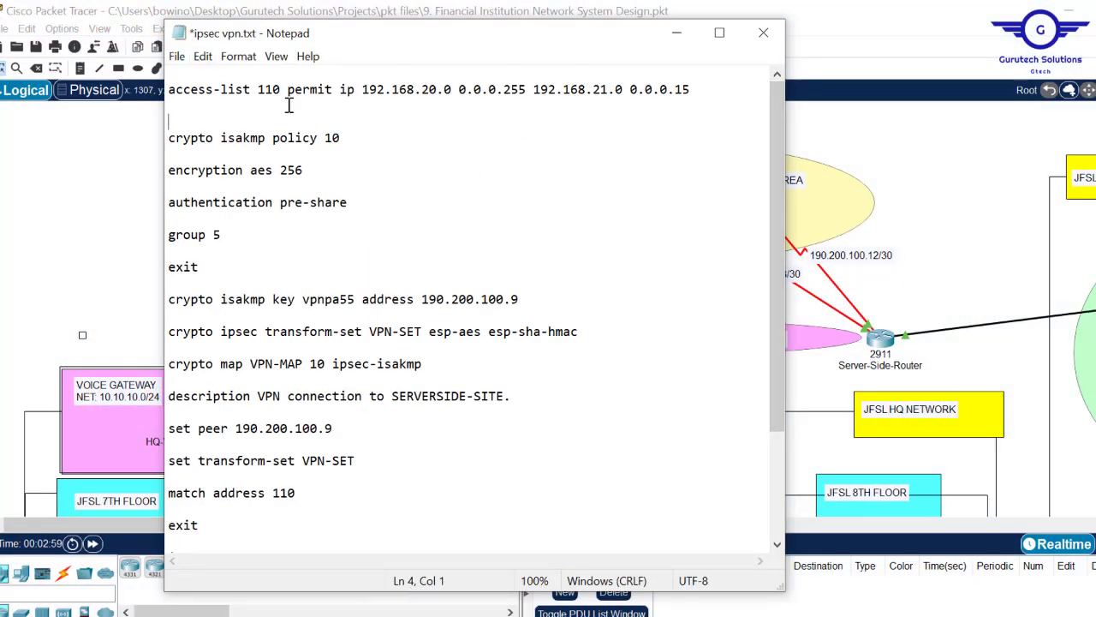
{"action": "left_click_drag", "start_coordinate": [254, 88], "coordinate": [284, 89]}
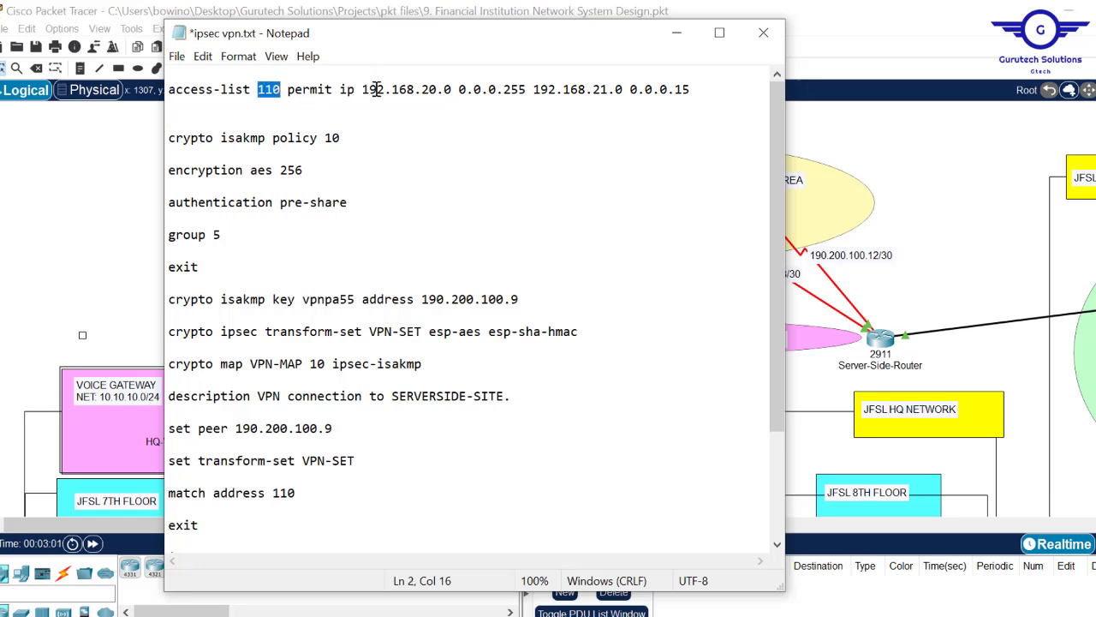
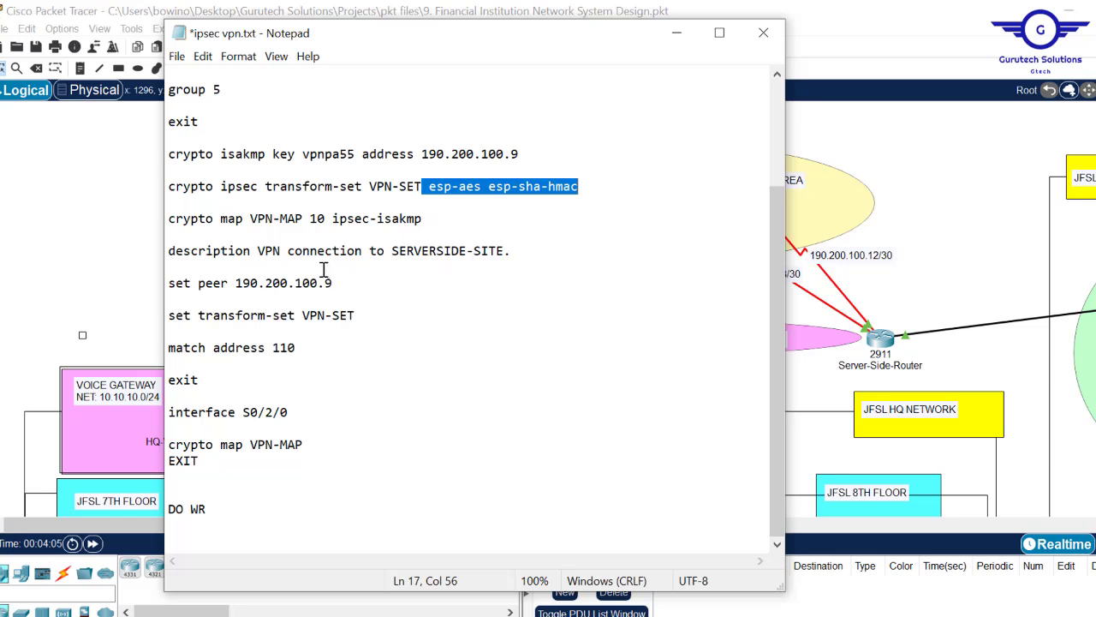
- Highlight the crypto map description and the peer address 190.200.100.9 in ipsec vpn.txt
{"action": "left_click_drag", "start_coordinate": [512, 250], "coordinate": [301, 256]}
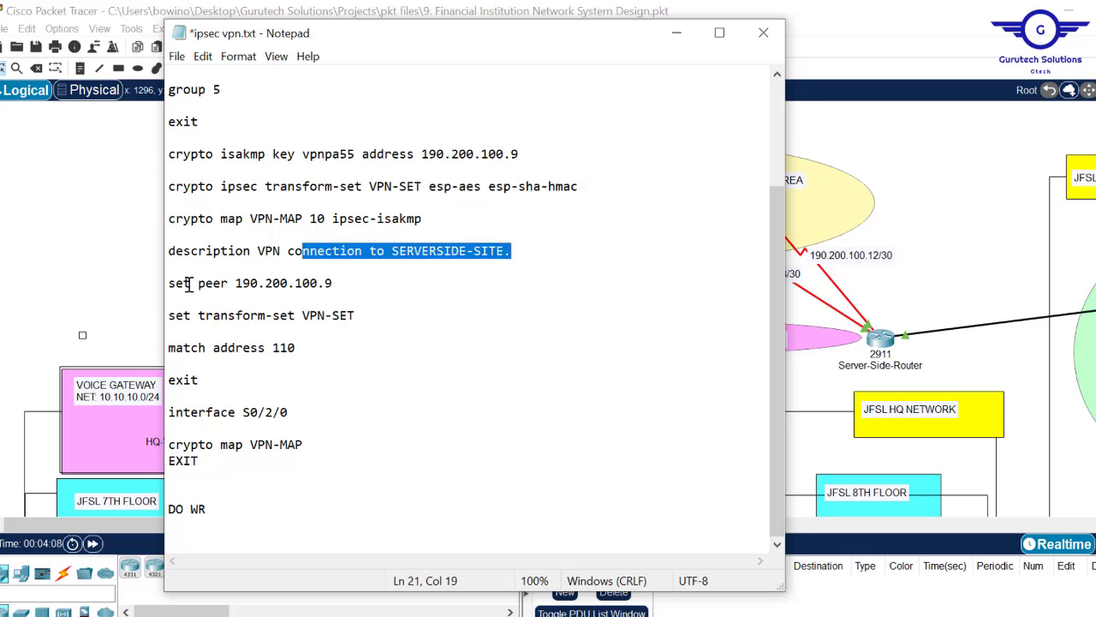
{"action": "left_click_drag", "start_coordinate": [342, 281], "coordinate": [235, 282]}
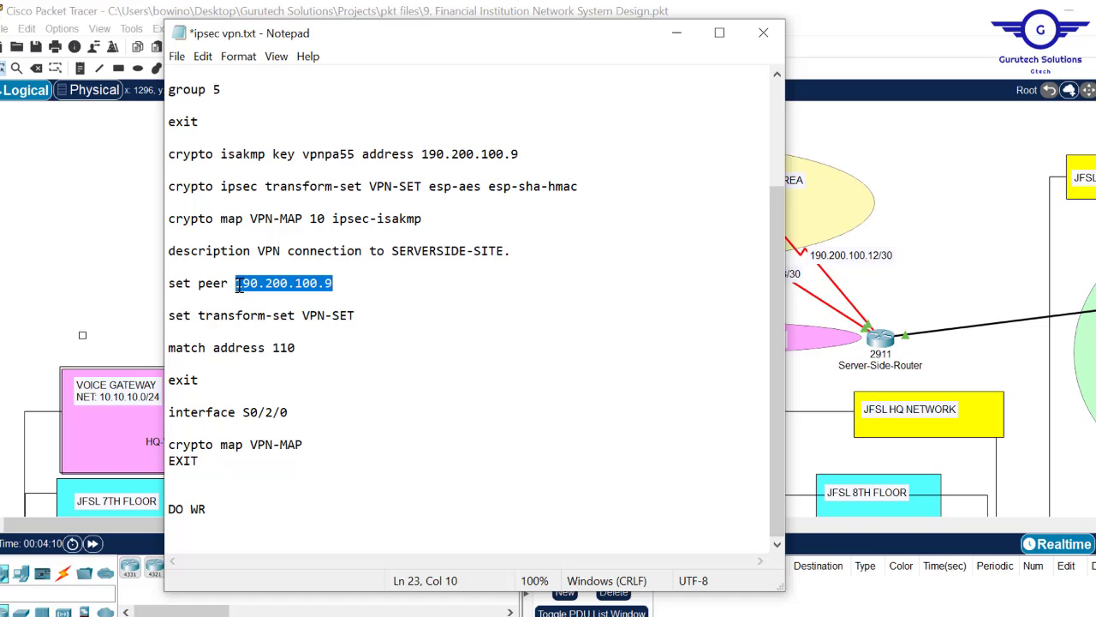
{"action": "left_click_drag", "start_coordinate": [519, 154], "coordinate": [429, 154]}
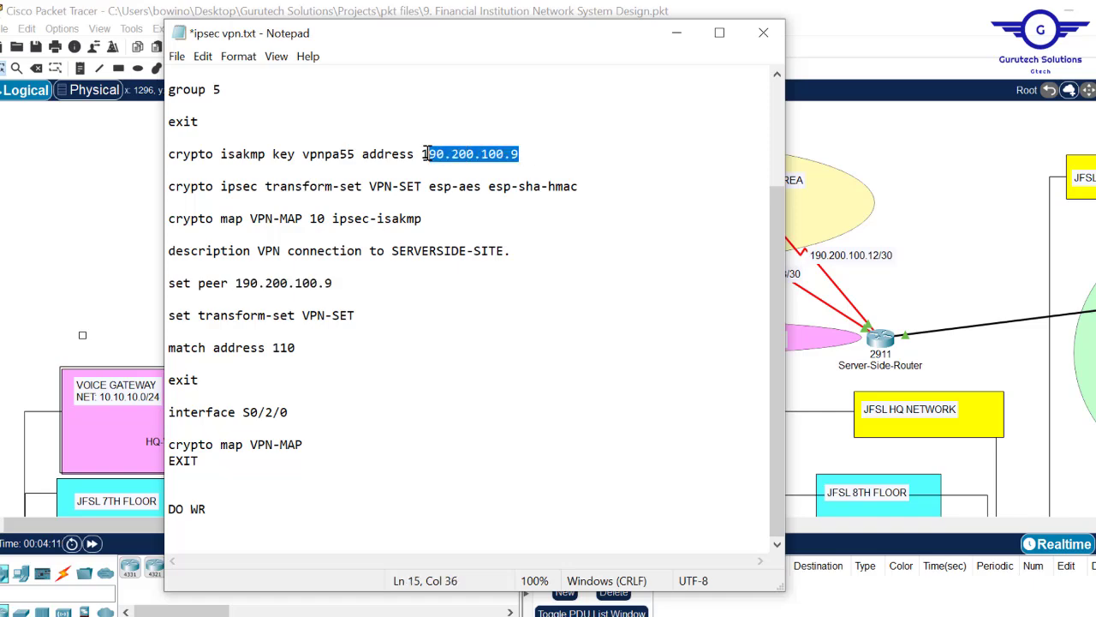
- Select the interface, crypto map and save commands, then minimize Notepad to reveal the topology
{"action": "left_click", "coordinate": [925, 298]}
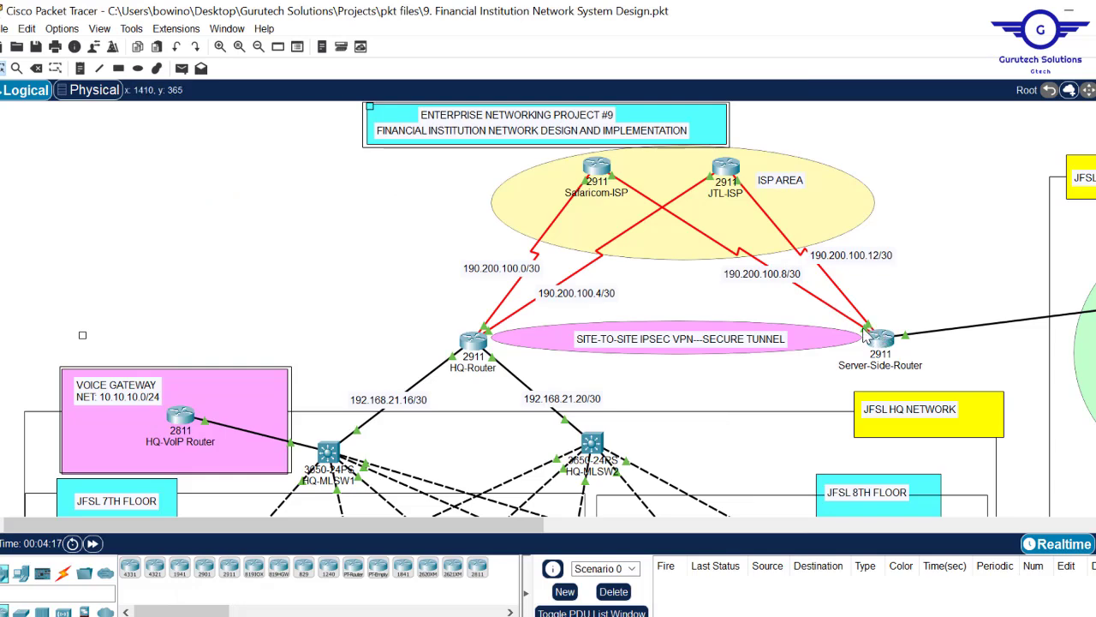
{"action": "mouse_move", "coordinate": [473, 614]}
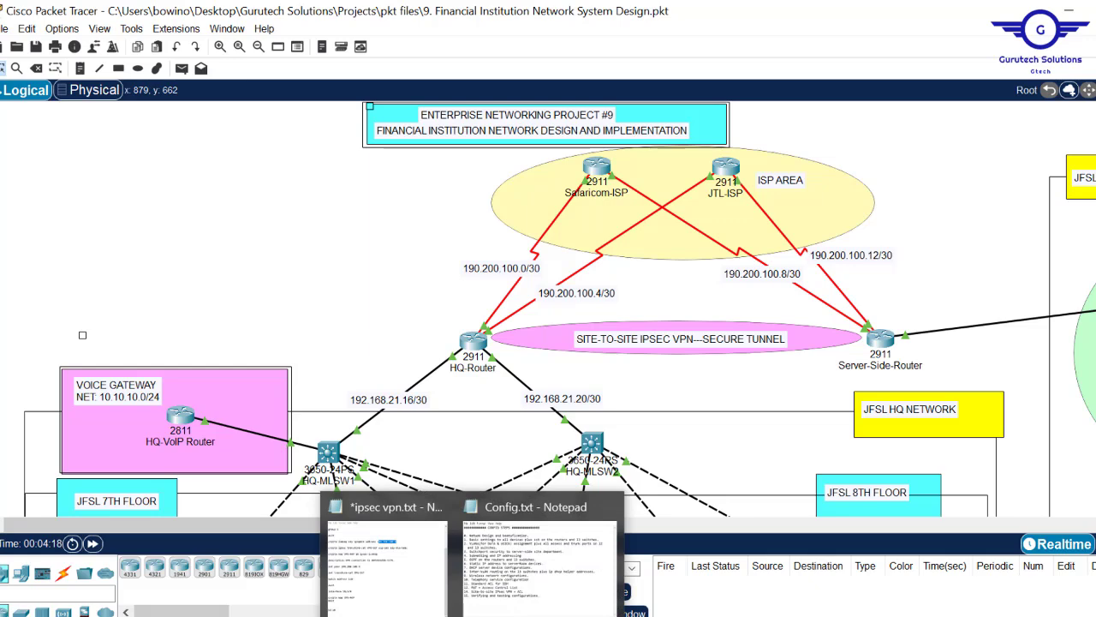
{"action": "left_click", "coordinate": [384, 556]}
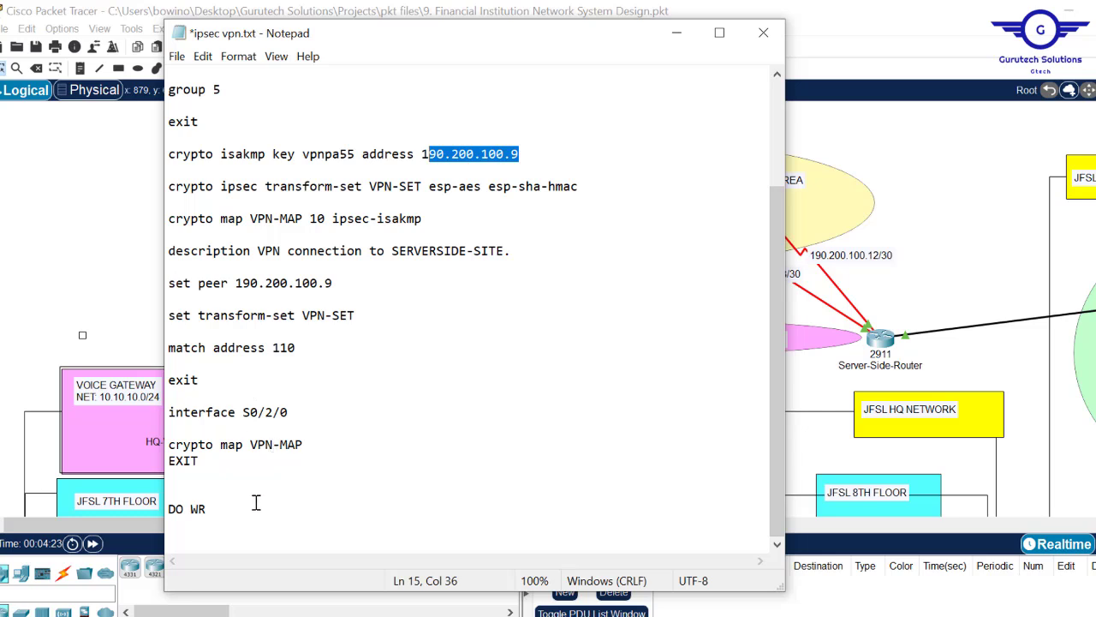
{"action": "left_click_drag", "start_coordinate": [218, 509], "coordinate": [161, 417]}
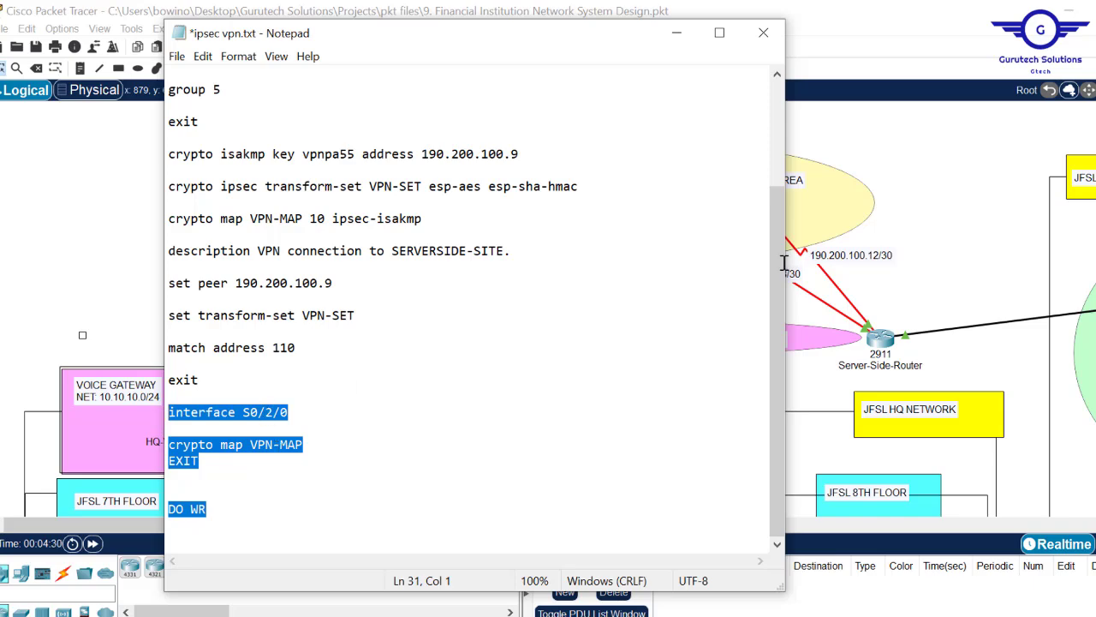
{"action": "key", "text": "alt+Tab"}
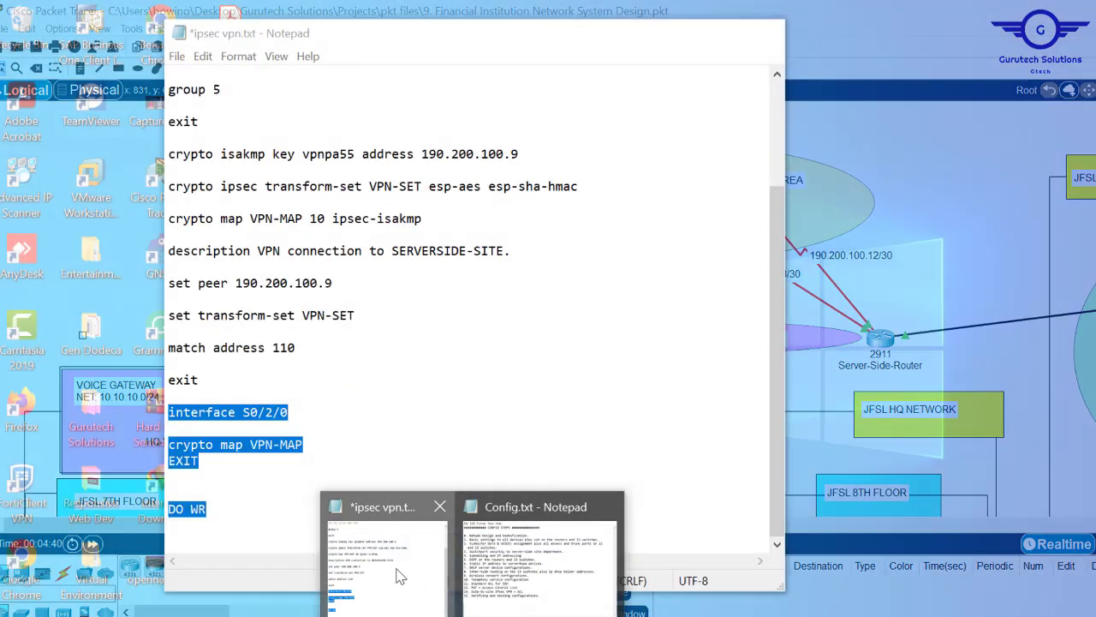
{"action": "left_click", "coordinate": [399, 576]}
{"action": "left_click", "coordinate": [677, 32]}
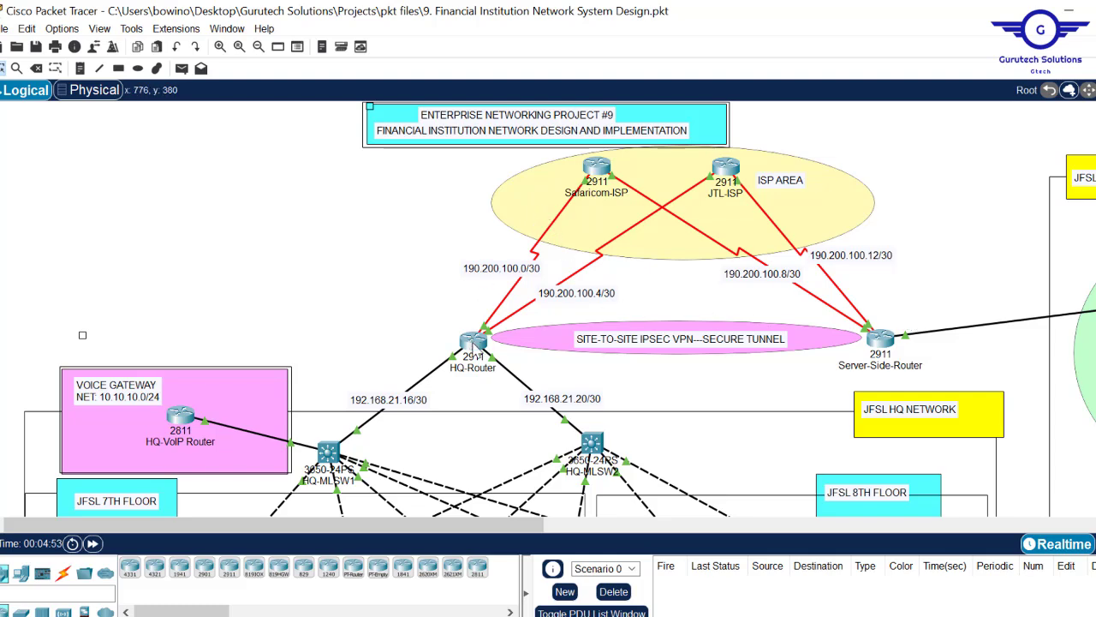
- Open HQ-Router's CLI and exit interface mode back to global configuration
{"action": "left_click", "coordinate": [474, 343]}
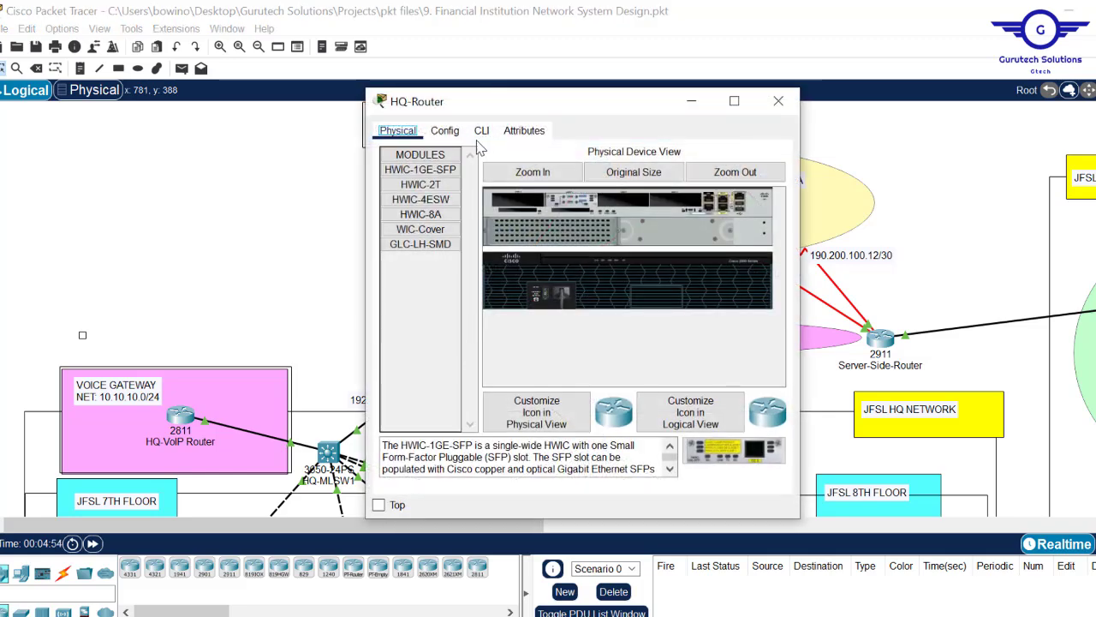
{"action": "left_click", "coordinate": [445, 131]}
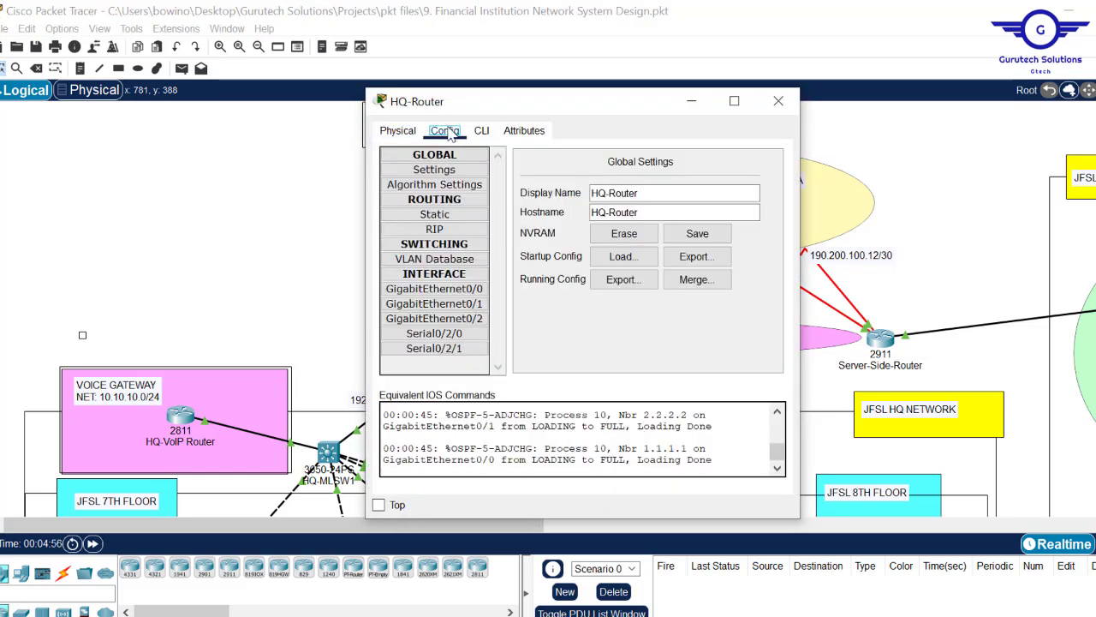
{"action": "left_click", "coordinate": [466, 304]}
{"action": "left_click", "coordinate": [481, 130]}
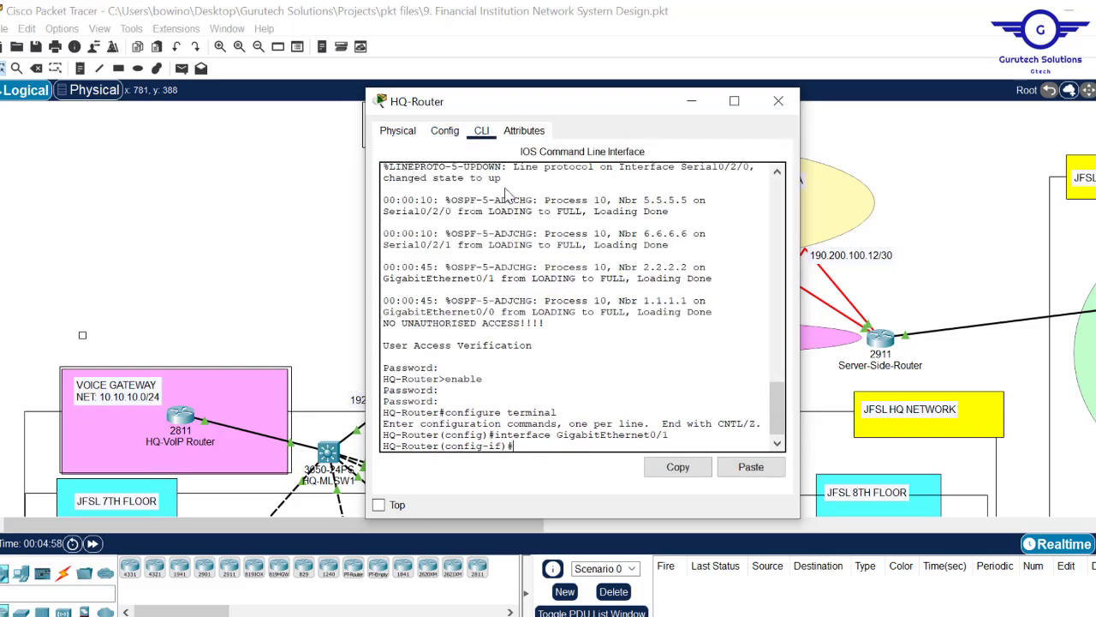
{"action": "type", "text": "EX"}
{"action": "key", "text": "Return"}
{"action": "key", "text": "Return"}
{"action": "key", "text": "Return"}
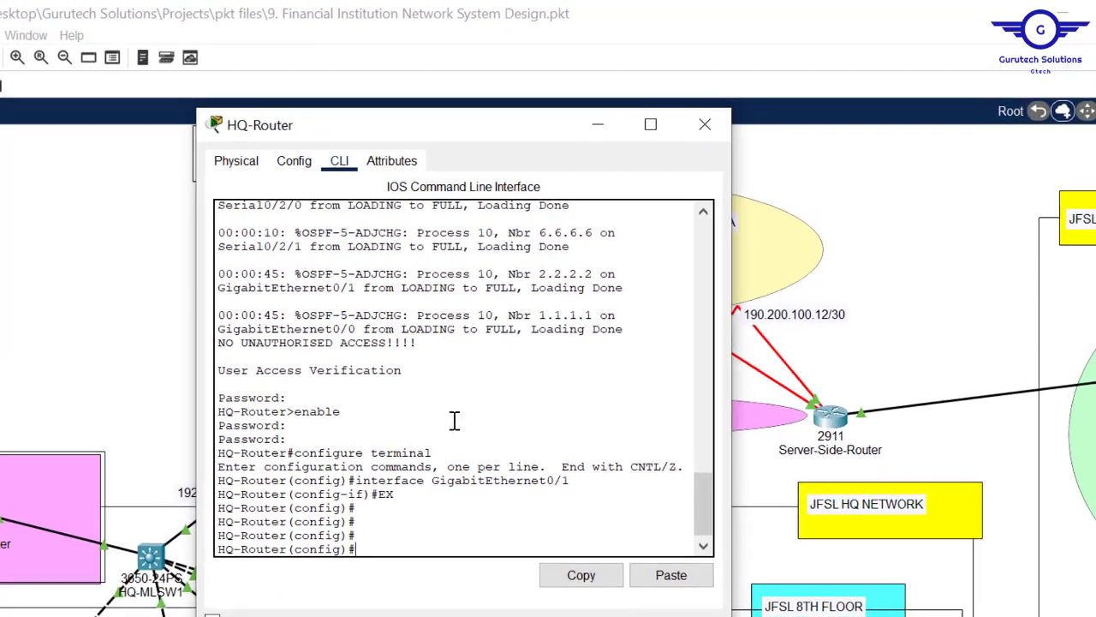
- Build the command 'license boot module c2900 technology-package securityk9' using tab completion
{"action": "type", "text": "lic"}
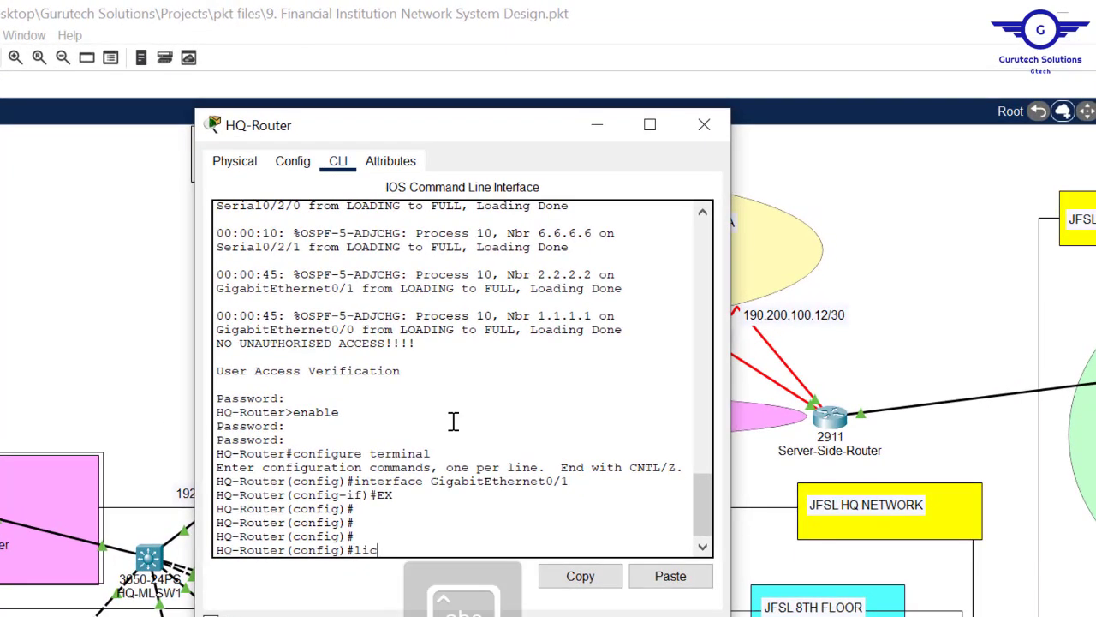
{"action": "key", "text": "Tab"}
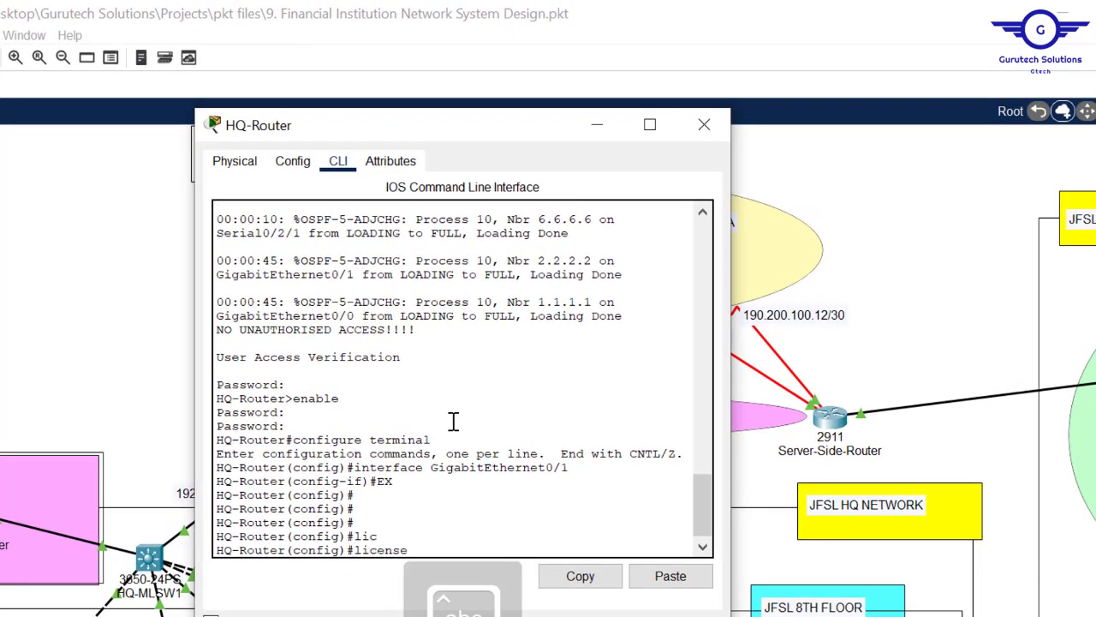
{"action": "type", "text": "b"}
{"action": "key", "text": "Tab"}
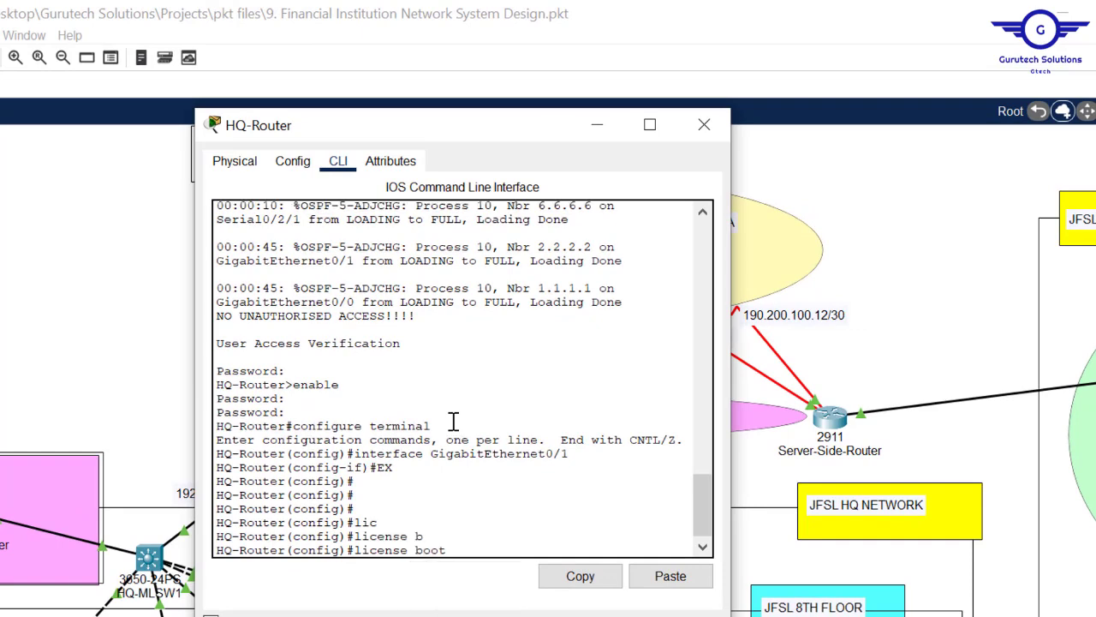
{"action": "type", "text": "m"}
{"action": "key", "text": "Tab"}
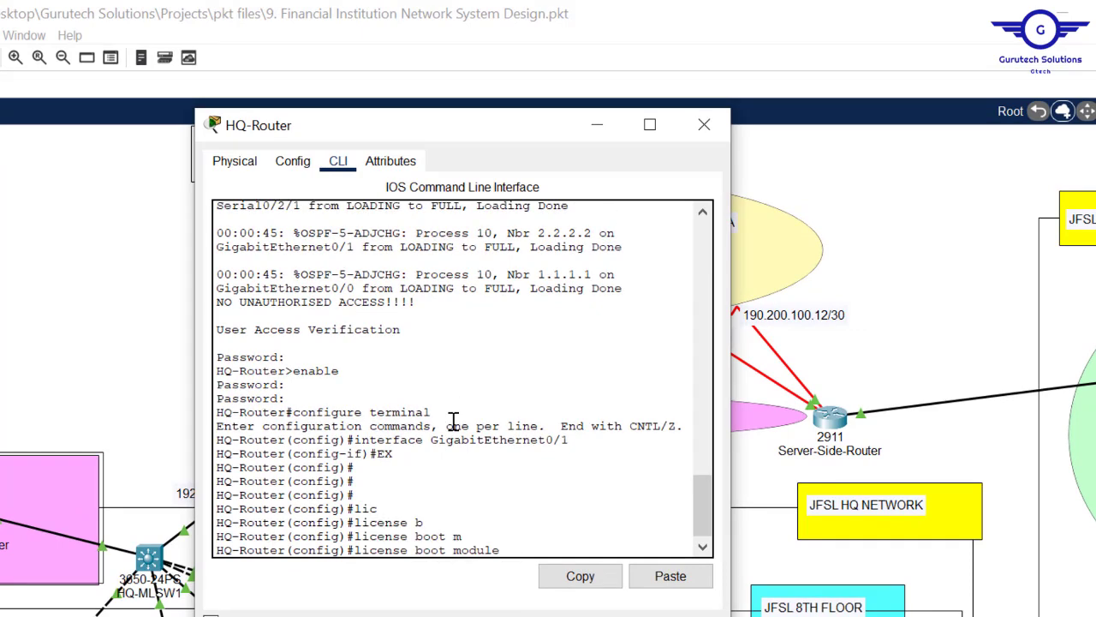
{"action": "type", "text": "c"}
{"action": "key", "text": "Tab"}
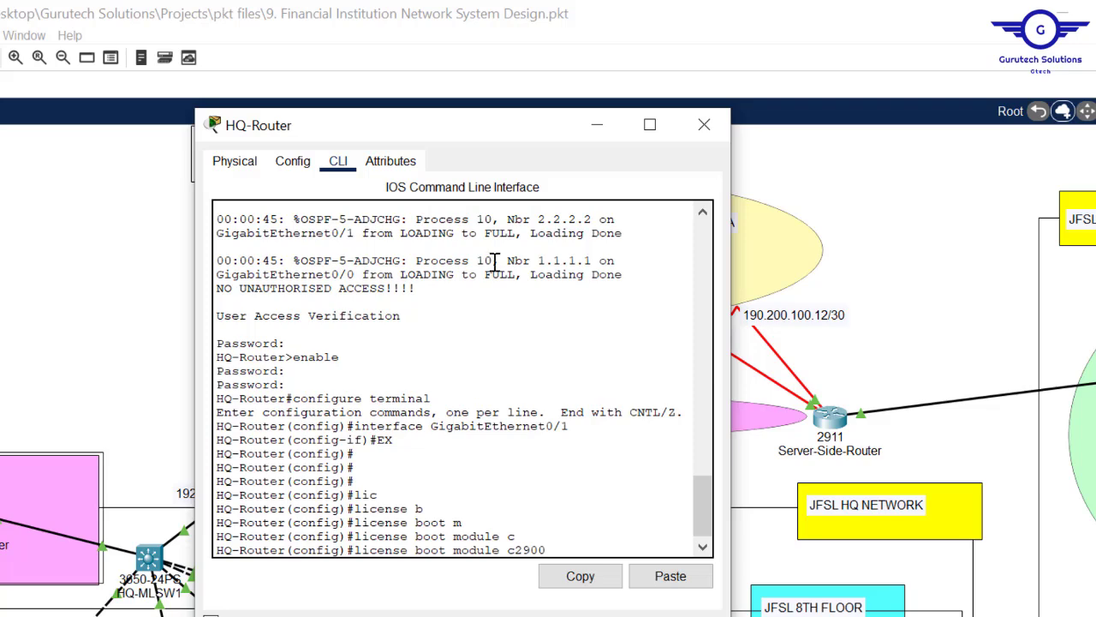
{"action": "left_click", "coordinate": [144, 273]}
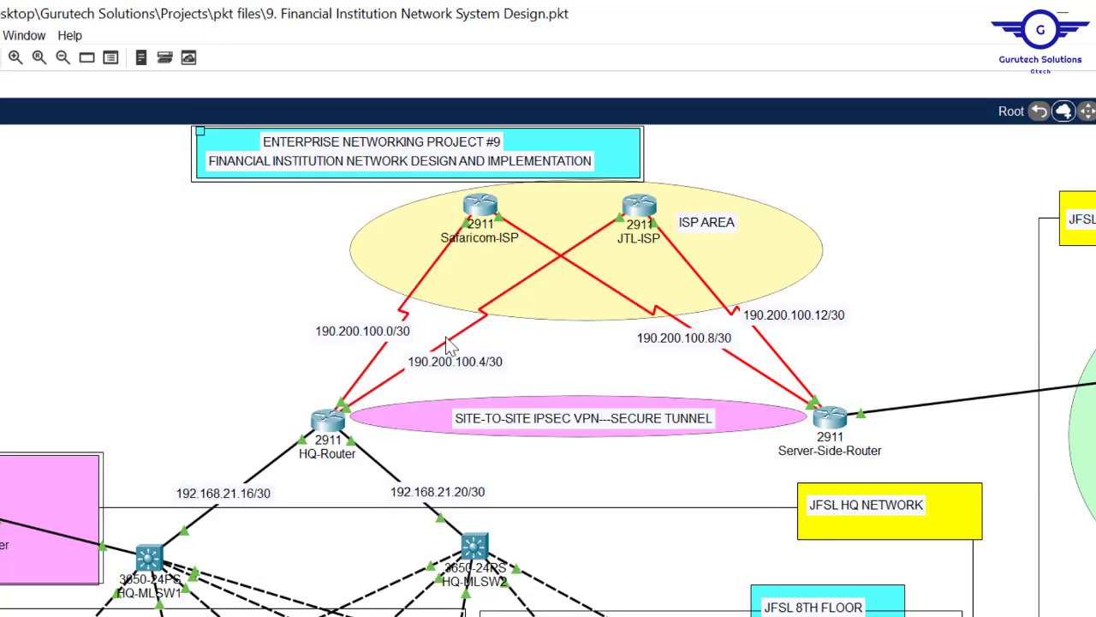
{"action": "left_click", "coordinate": [326, 422]}
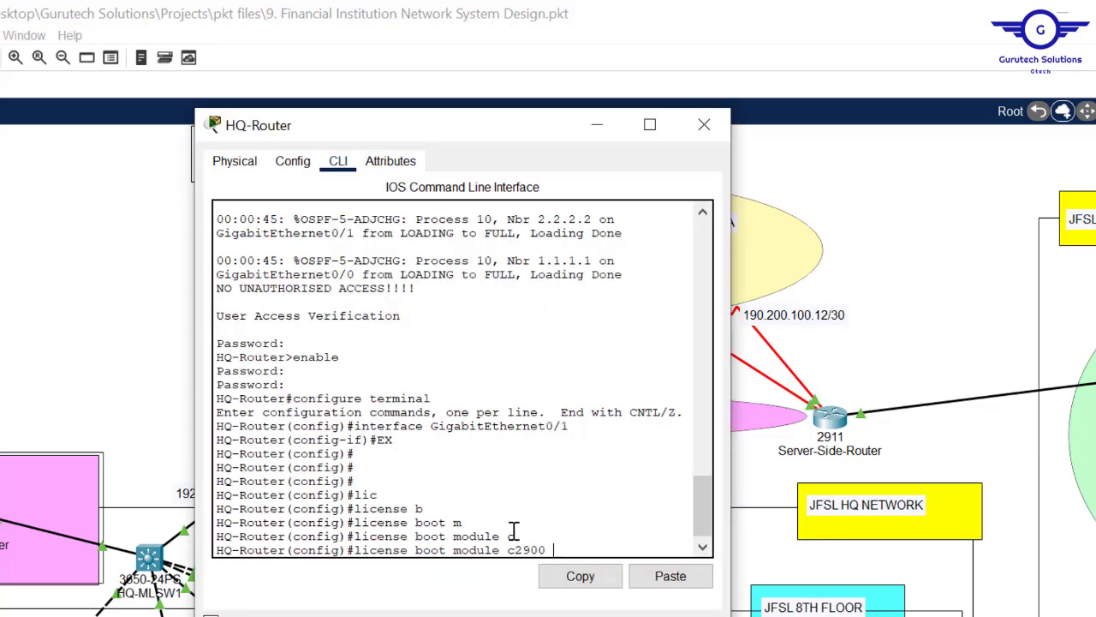
{"action": "type", "text": "t"}
{"action": "key", "text": "Tab"}
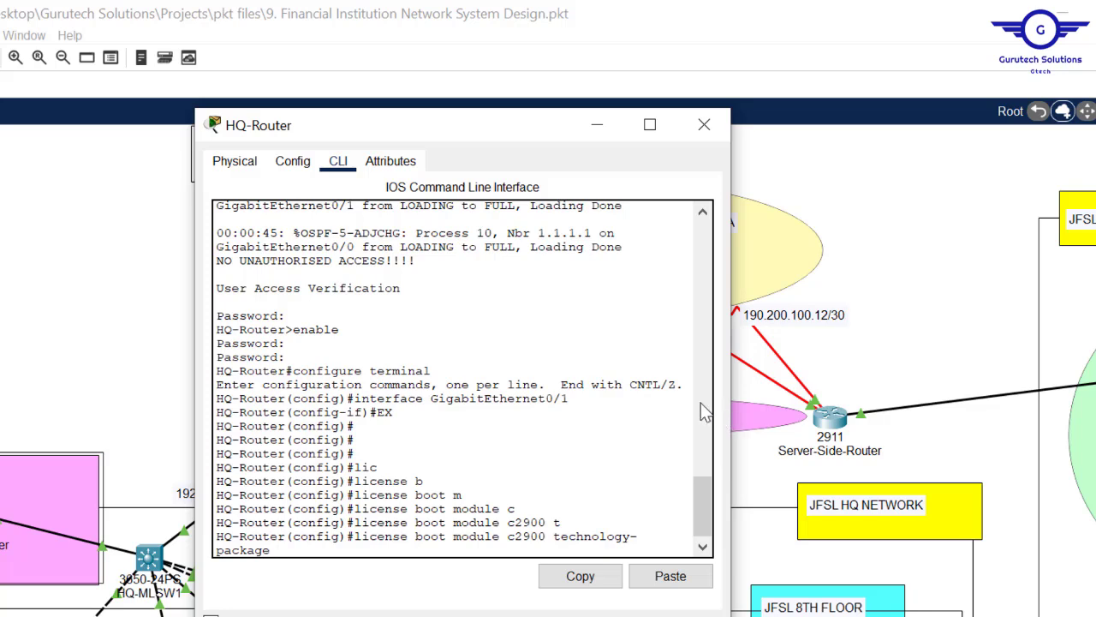
{"action": "key", "text": "Tab"}
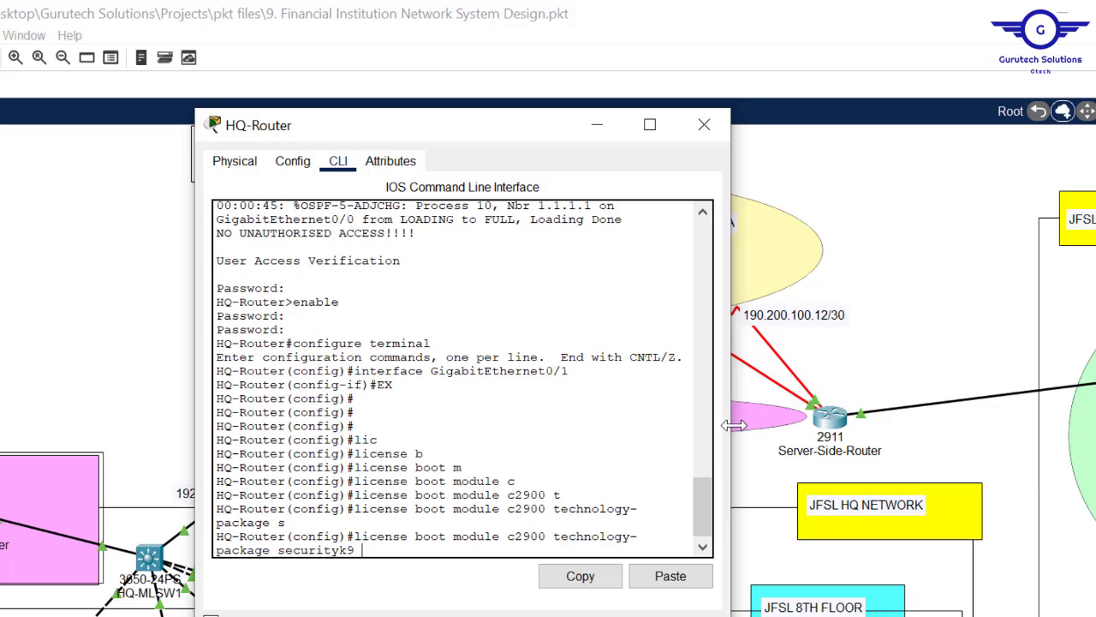
- Run the securityk9 licence command and accept the agreement with yes
{"action": "left_click_drag", "start_coordinate": [734, 426], "coordinate": [948, 441]}
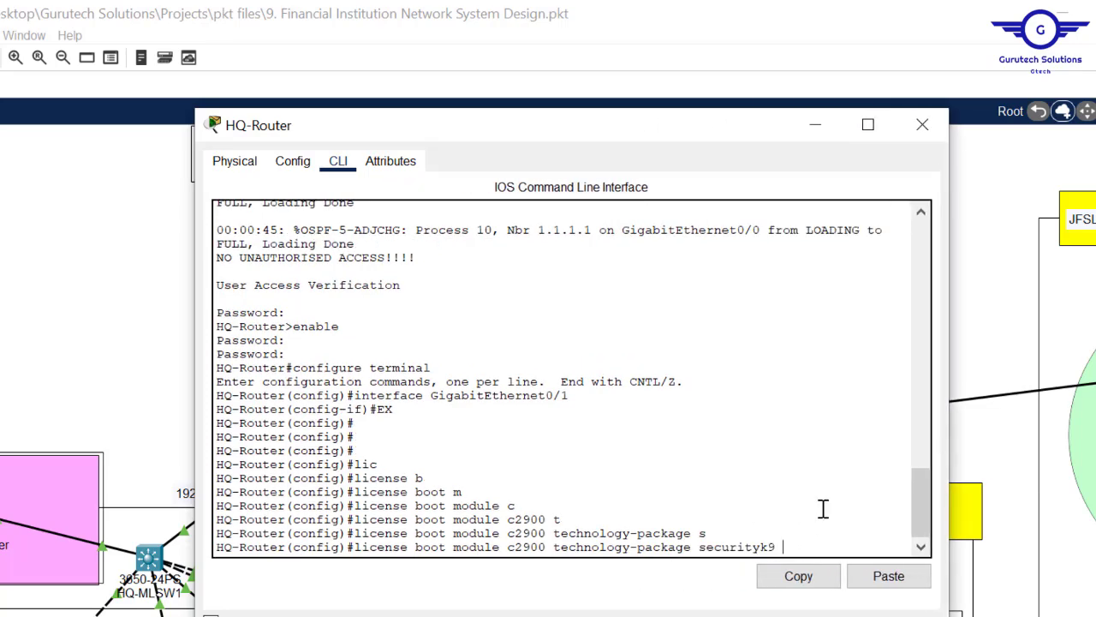
{"action": "key", "text": "Return"}
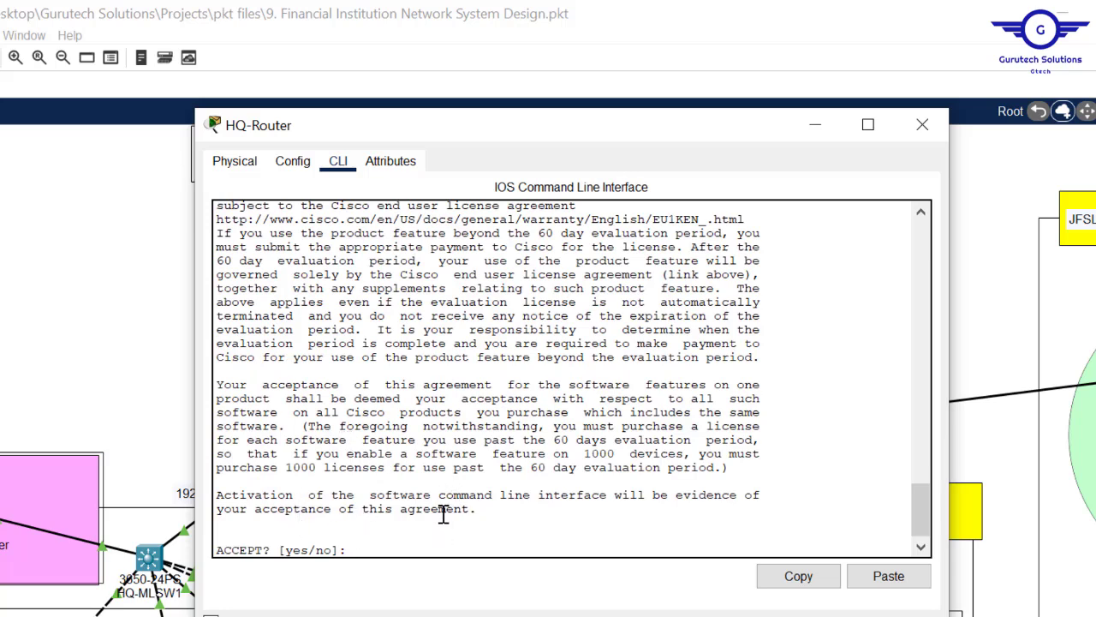
{"action": "type", "text": "yes"}
{"action": "key", "text": "Return"}
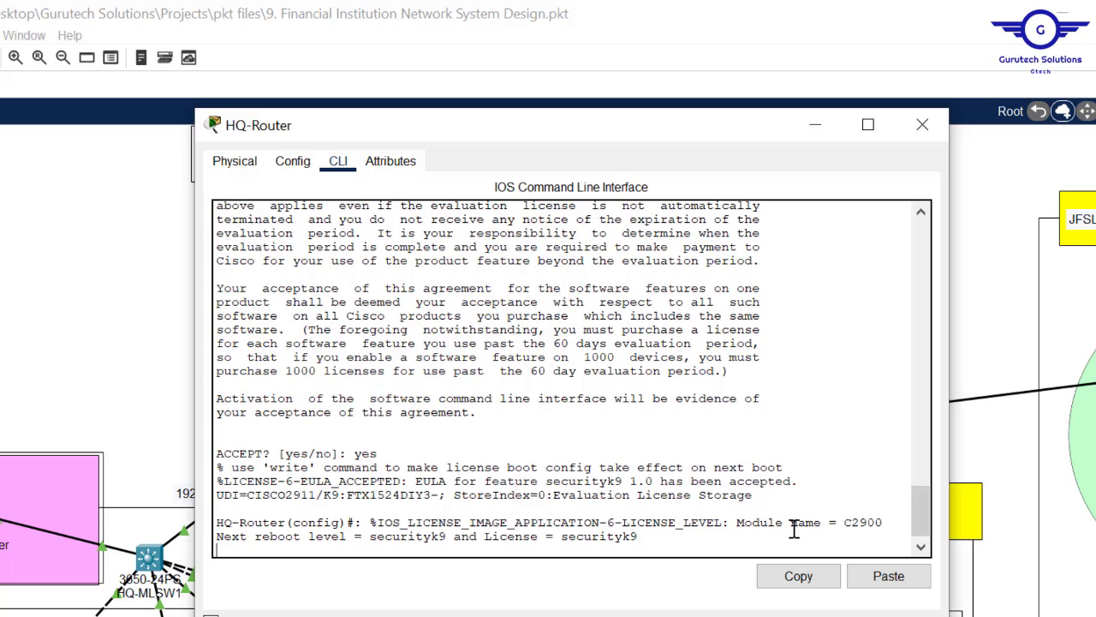
- Reload HQ-Router, saving its configuration first, and close its window
{"action": "key", "text": "Return"}
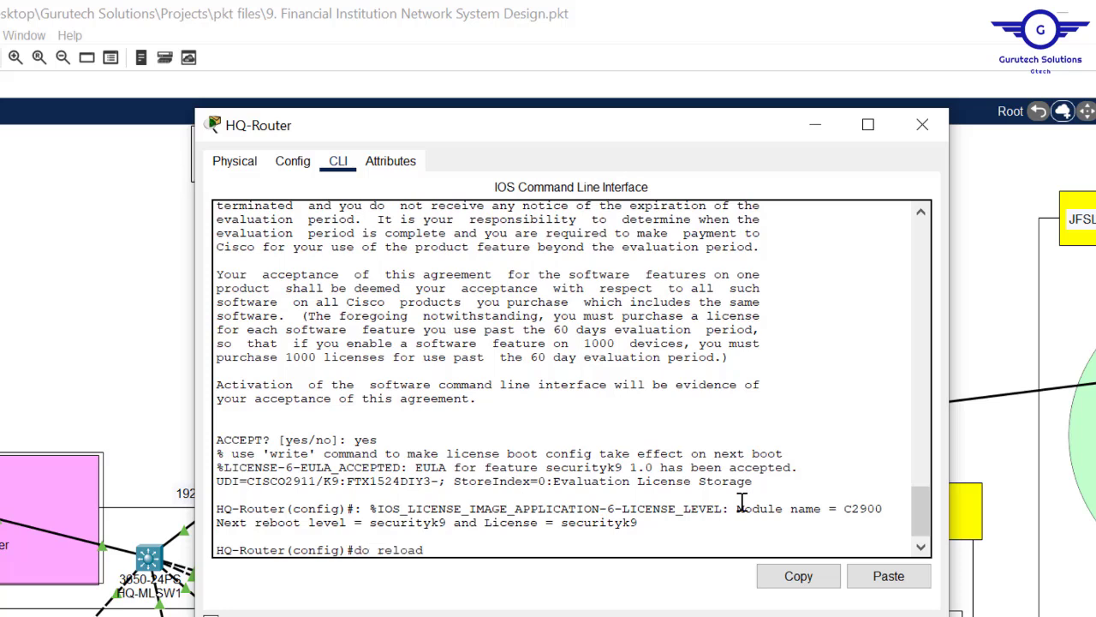
{"action": "key", "text": "Return"}
{"action": "key", "text": "Return"}
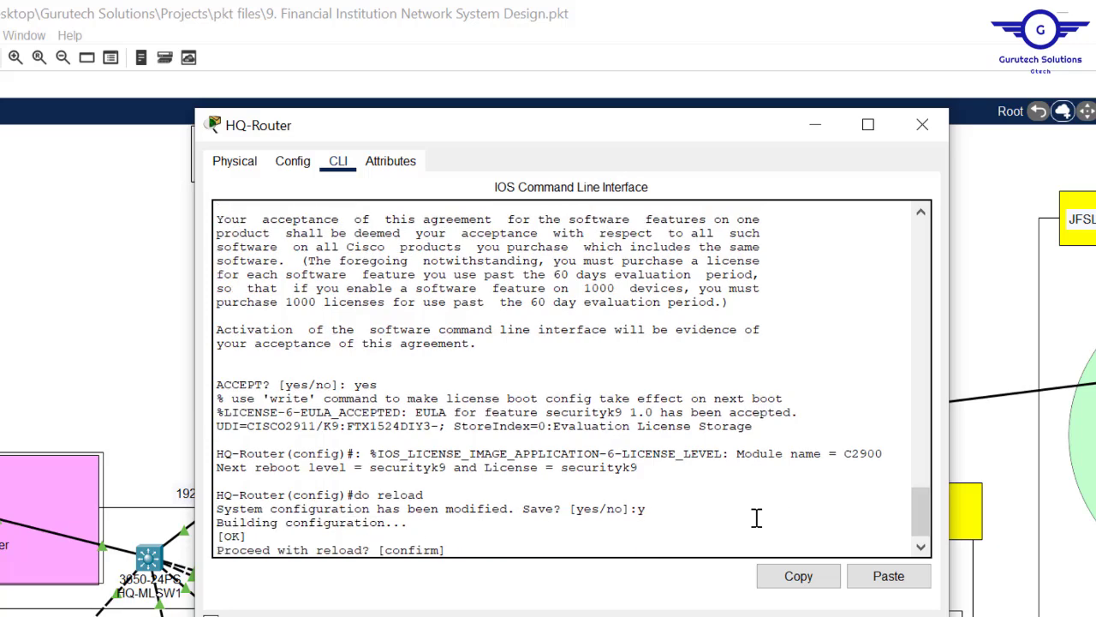
{"action": "key", "text": "Return"}
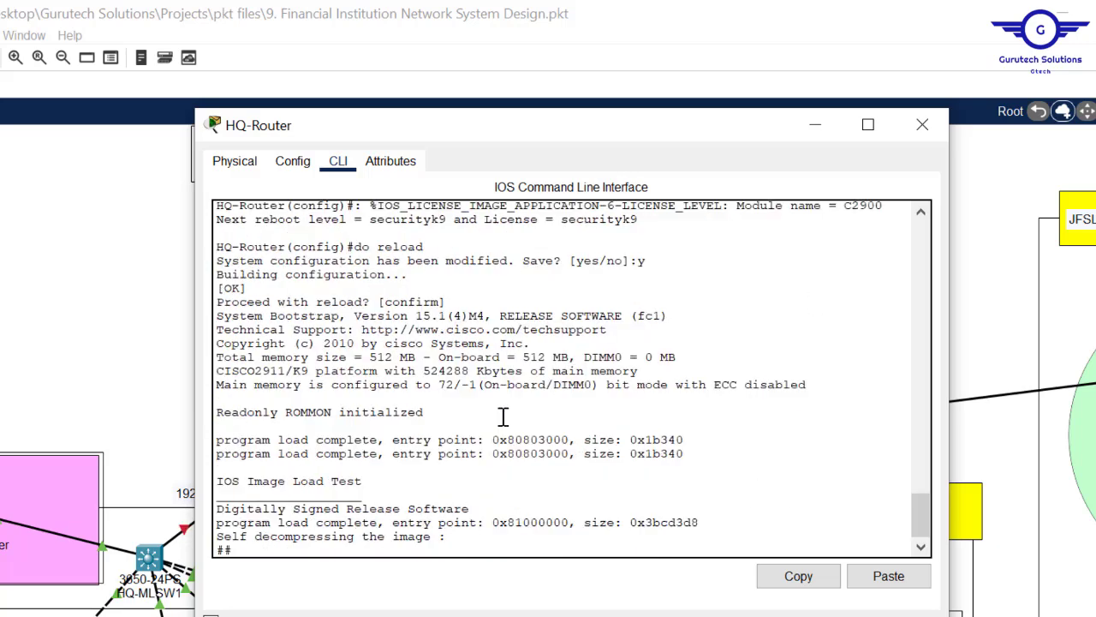
{"action": "left_click", "coordinate": [922, 125]}
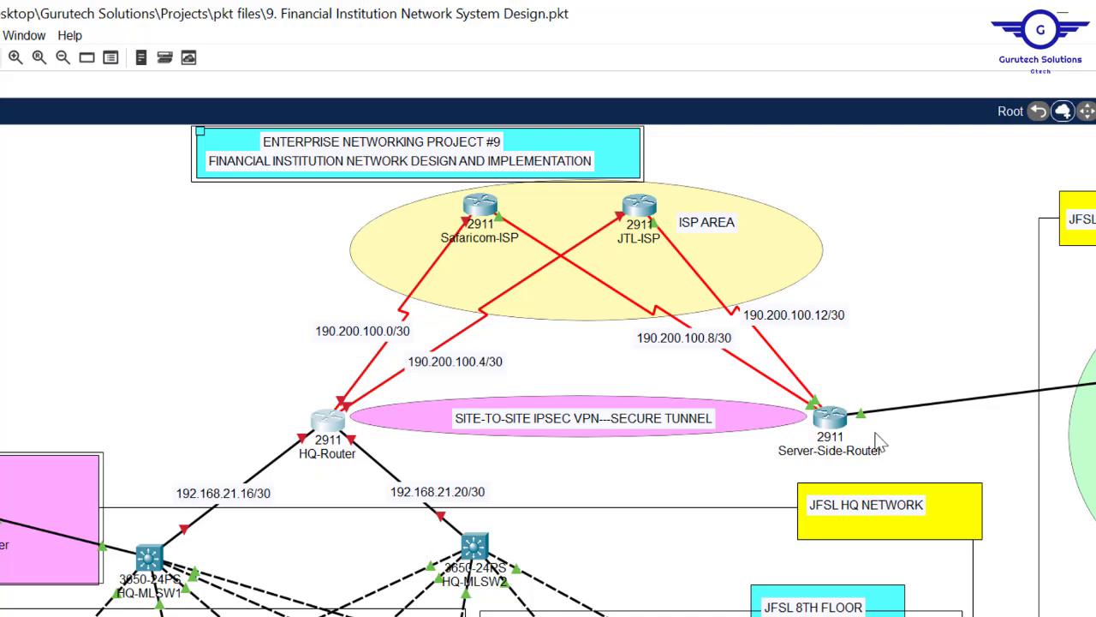
- Open Server-Side-Router's CLI, exit interface mode, and widen the window
{"action": "left_click", "coordinate": [836, 417]}
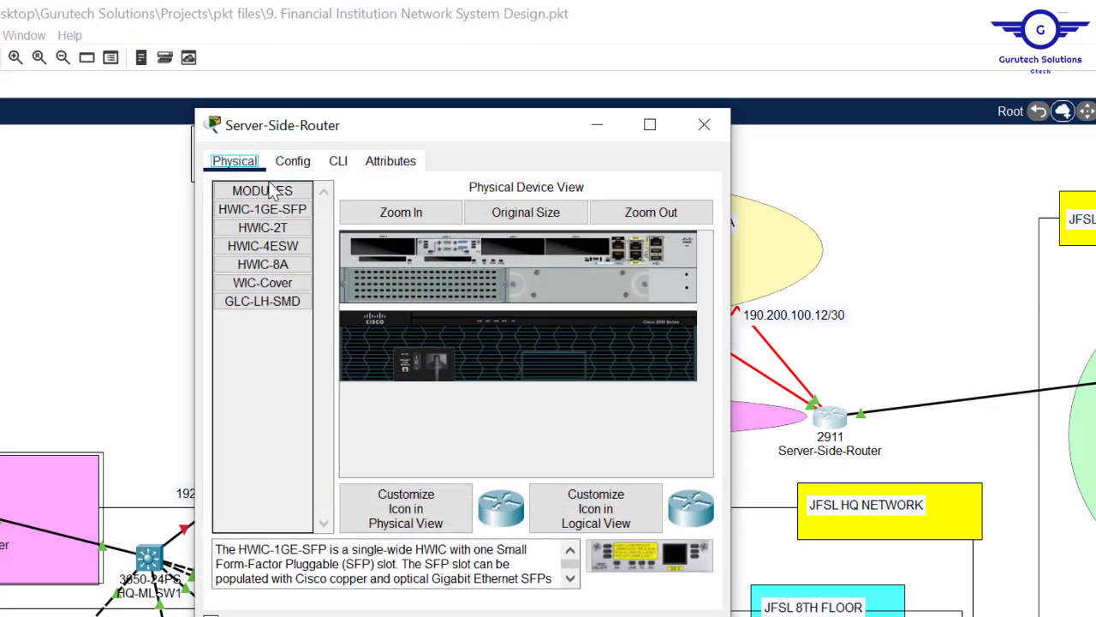
{"action": "left_click", "coordinate": [293, 163]}
{"action": "left_click", "coordinate": [323, 394]}
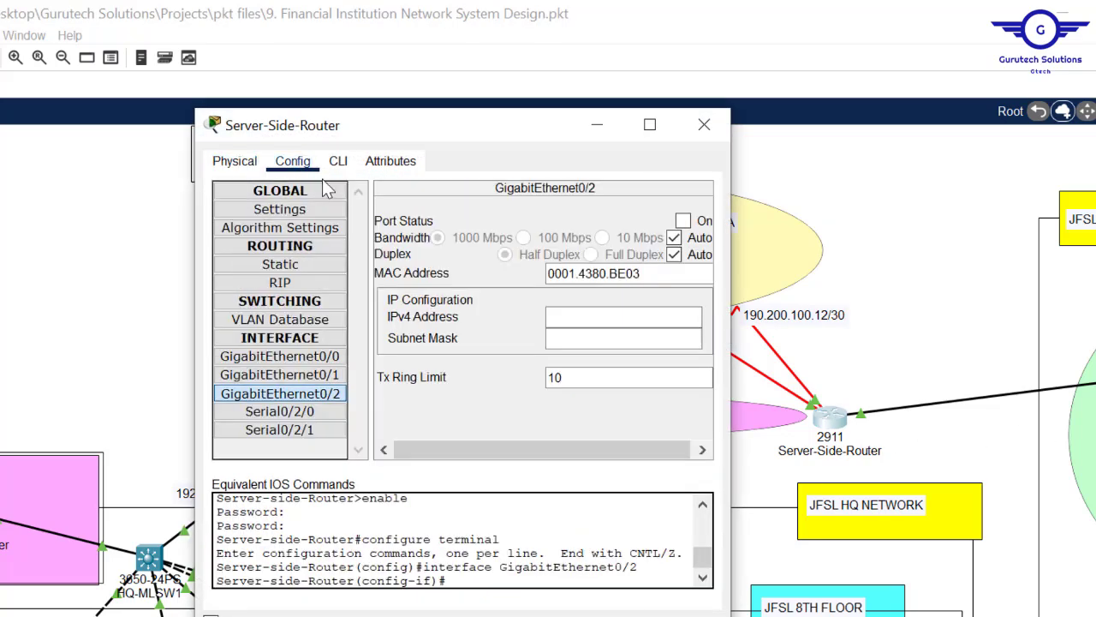
{"action": "left_click", "coordinate": [338, 162]}
{"action": "type", "text": "ex"}
{"action": "key", "text": "Return"}
{"action": "key", "text": "Return"}
{"action": "key", "text": "Return"}
{"action": "key", "text": "Return"}
{"action": "key", "text": "Return"}
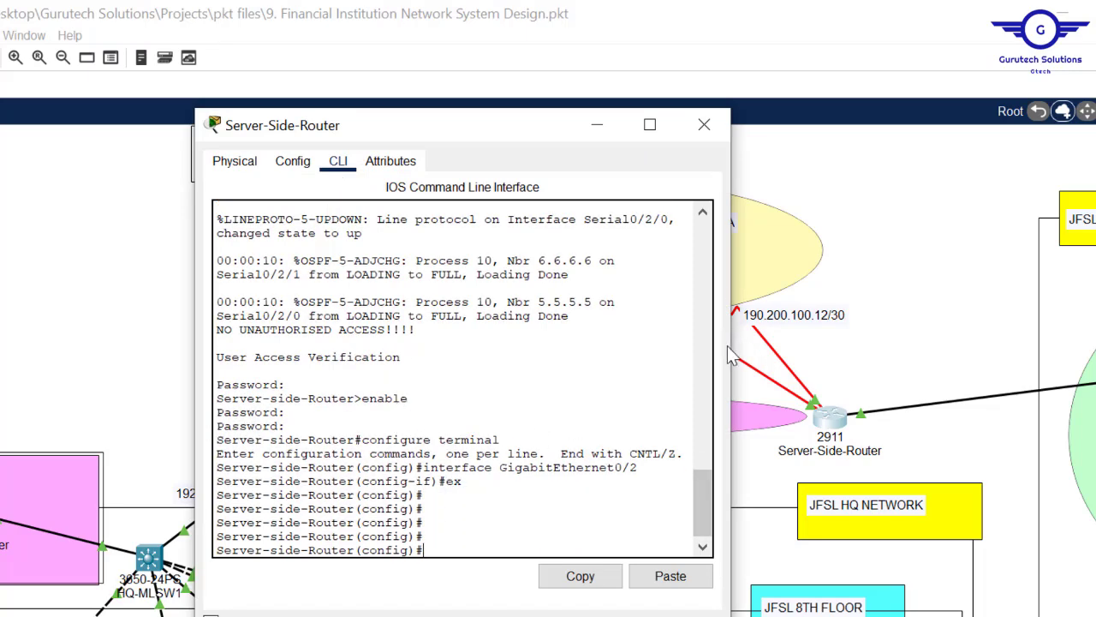
{"action": "left_click_drag", "start_coordinate": [732, 345], "coordinate": [1054, 351]}
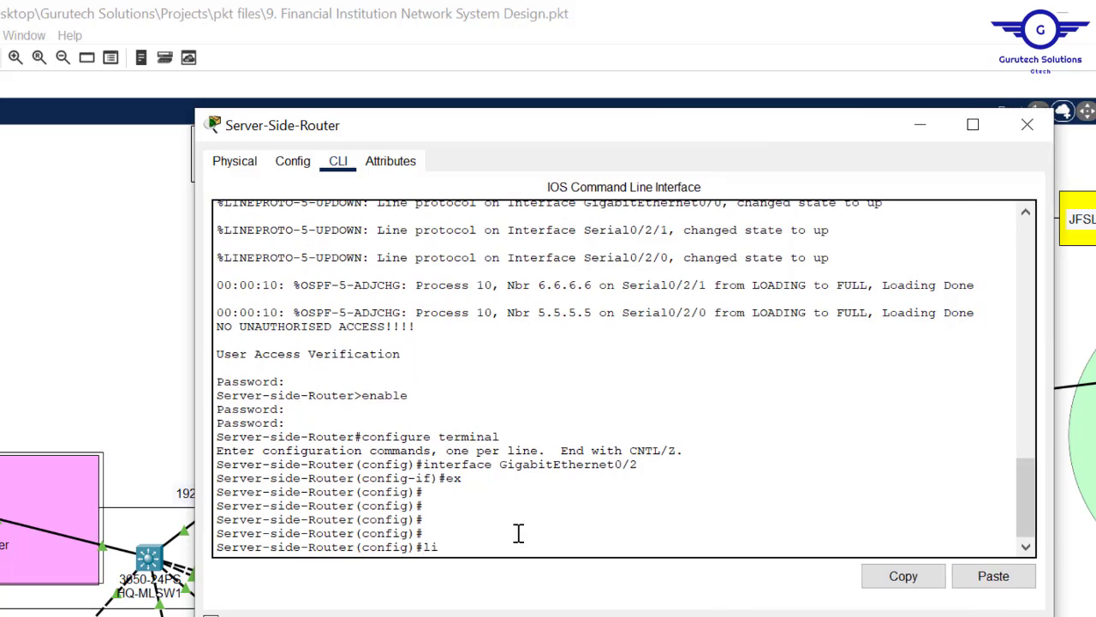
- Run 'license boot module c2900 technology-package securityk9' and accept the licence agreement
{"action": "type", "text": "c"}
{"action": "key", "text": "Tab"}
{"action": "type", "text": "b"}
{"action": "key", "text": "Tab"}
{"action": "type", "text": "m"}
{"action": "key", "text": "Tab"}
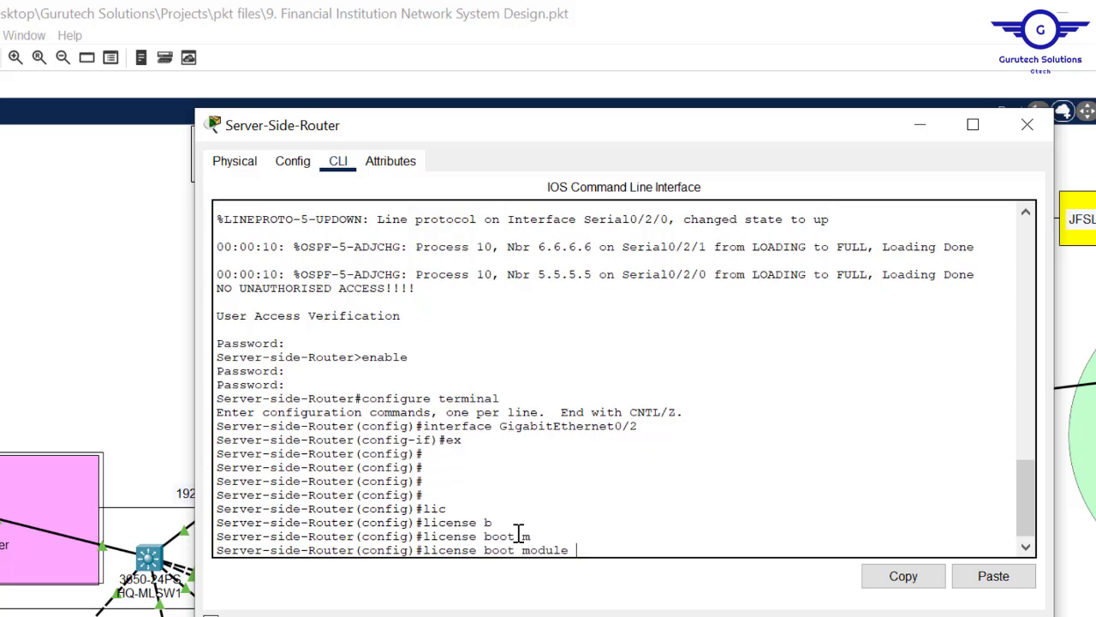
{"action": "type", "text": "c"}
{"action": "key", "text": "Tab"}
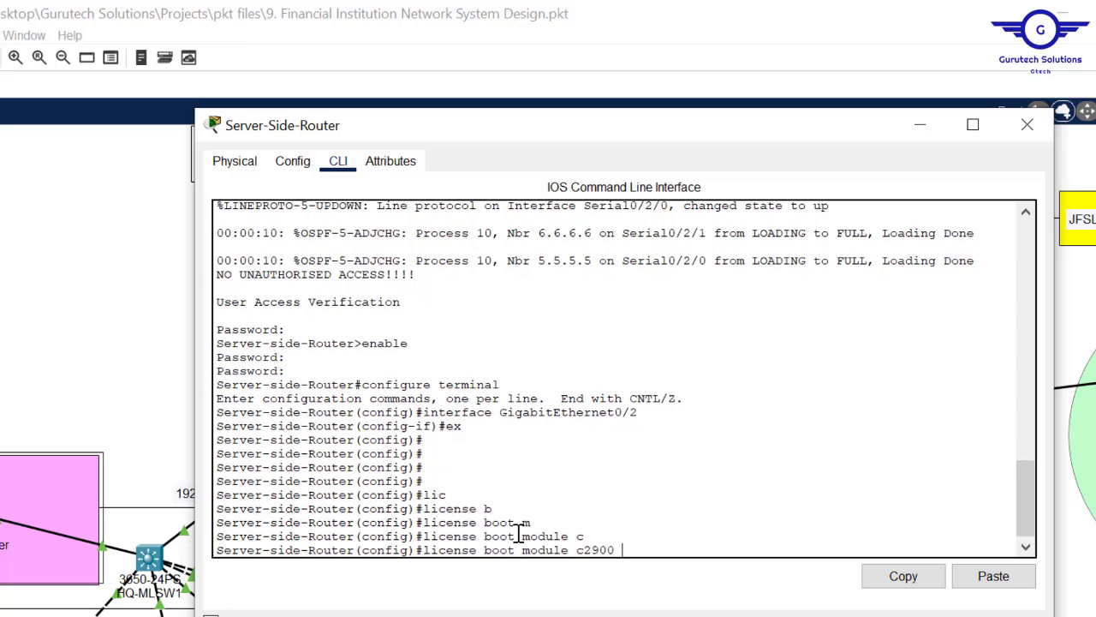
{"action": "type", "text": "t"}
{"action": "key", "text": "Tab"}
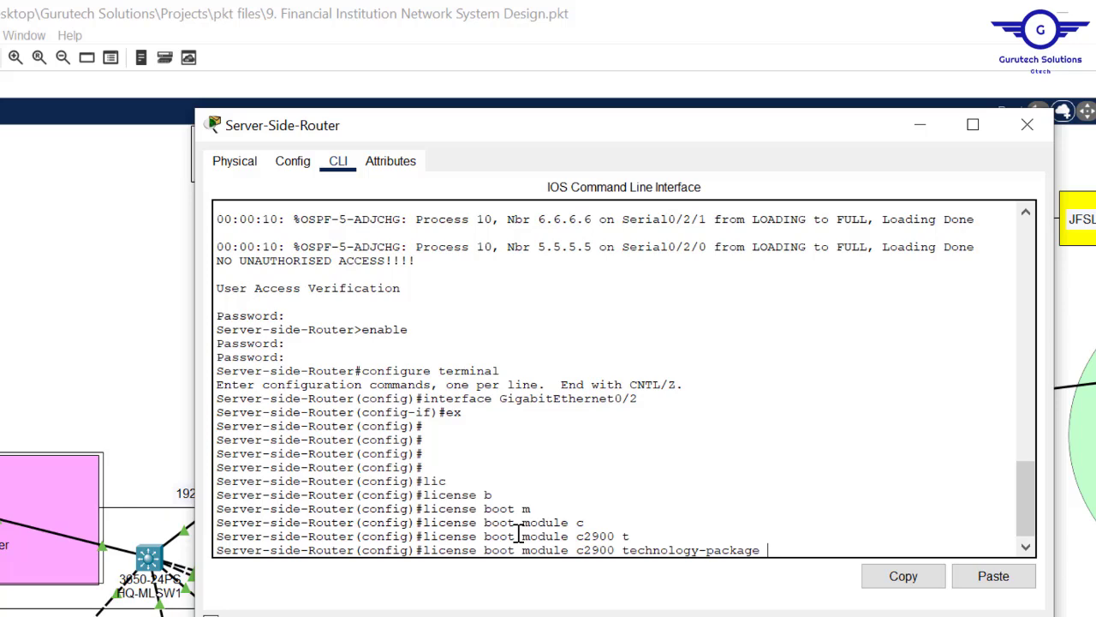
{"action": "type", "text": "s"}
{"action": "key", "text": "Tab"}
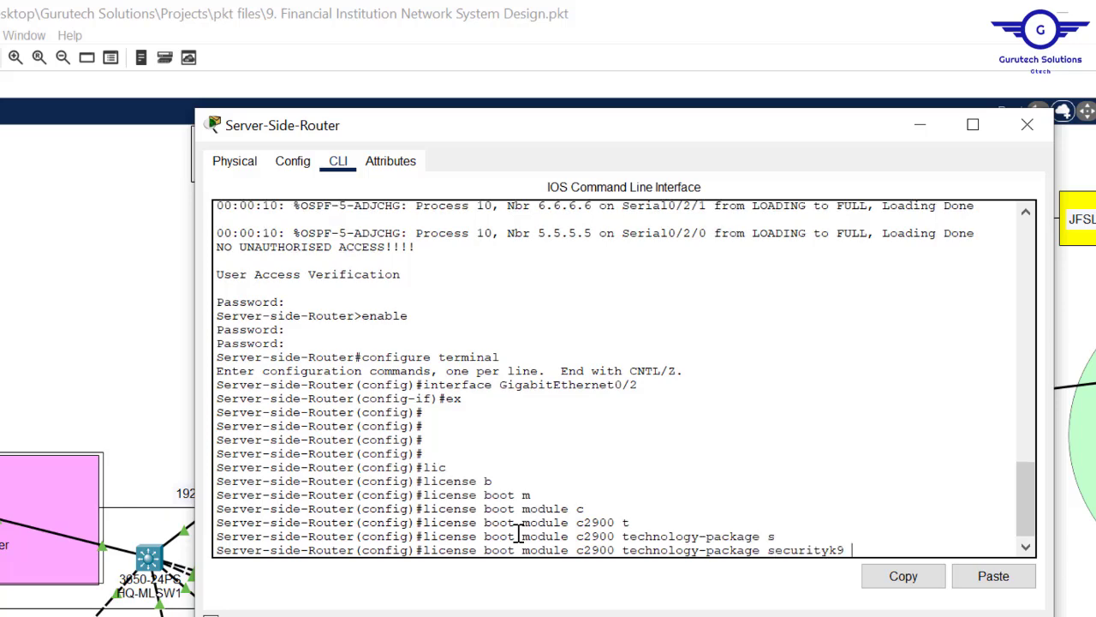
{"action": "key", "text": "Return"}
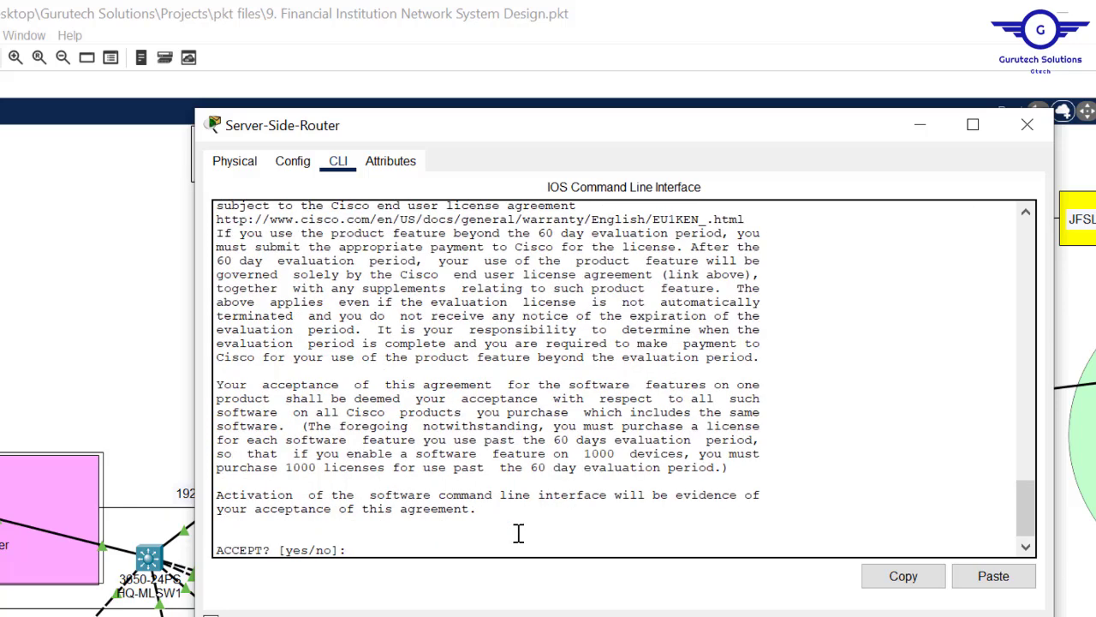
{"action": "key", "text": "Return"}
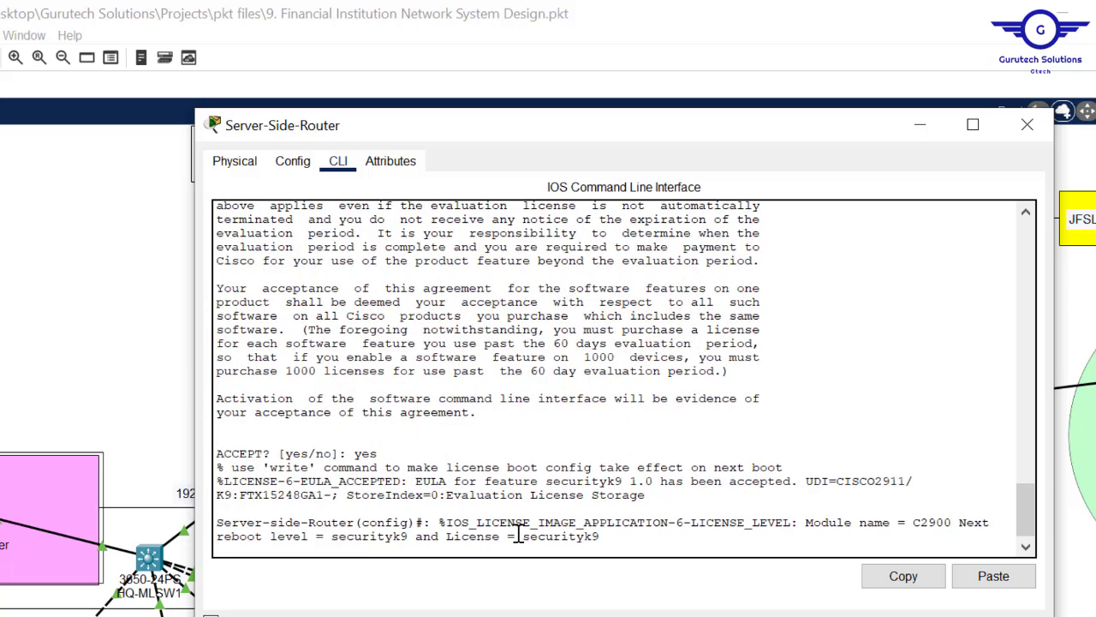
- Run 'do reload', save the configuration, confirm, and close the router window
{"action": "key", "text": "Return"}
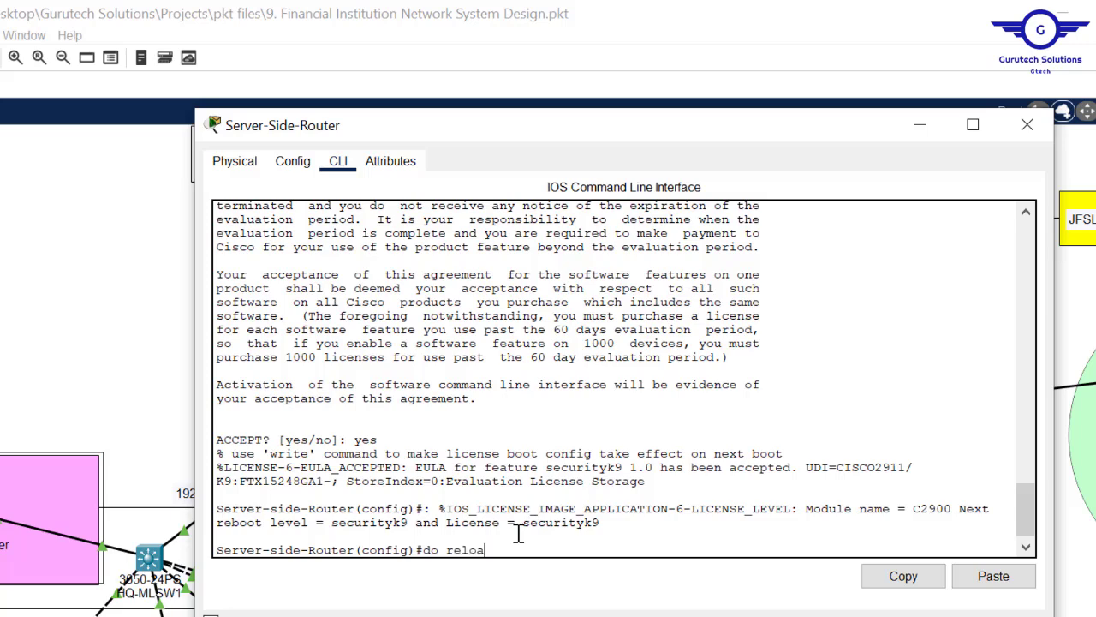
{"action": "type", "text": "do reload"}
{"action": "key", "text": "Return"}
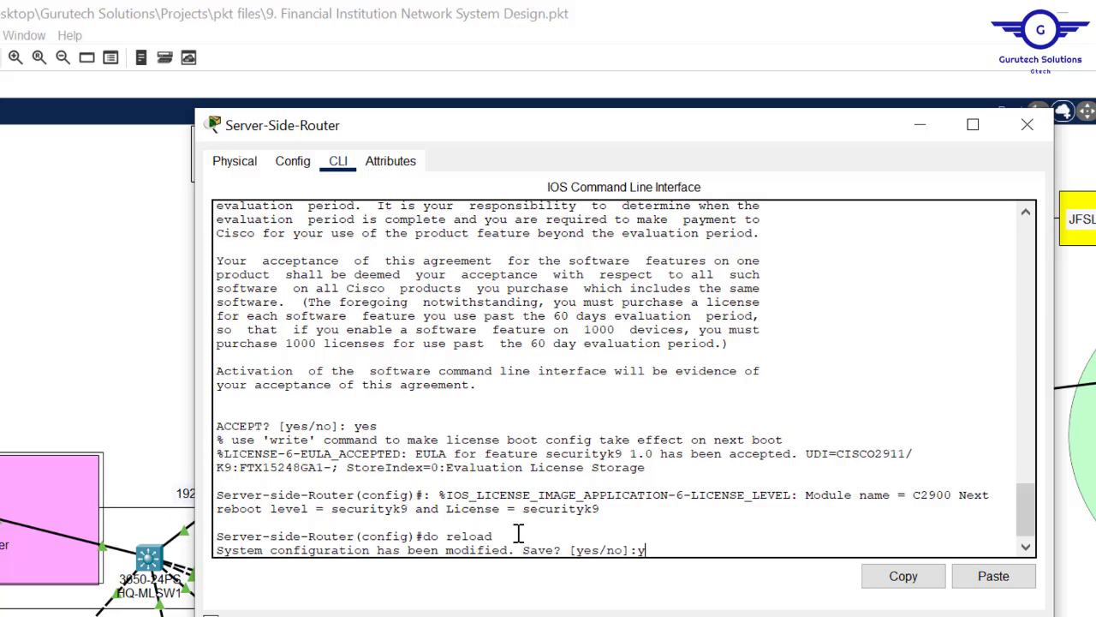
{"action": "type", "text": "yes"}
{"action": "key", "text": "Return"}
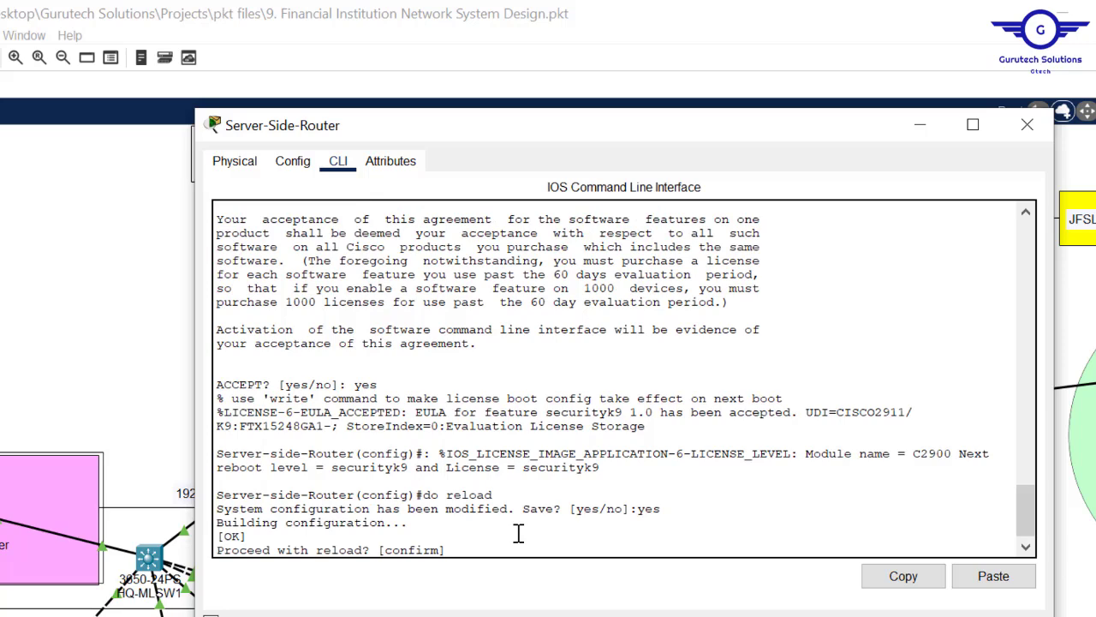
{"action": "type", "text": "y"}
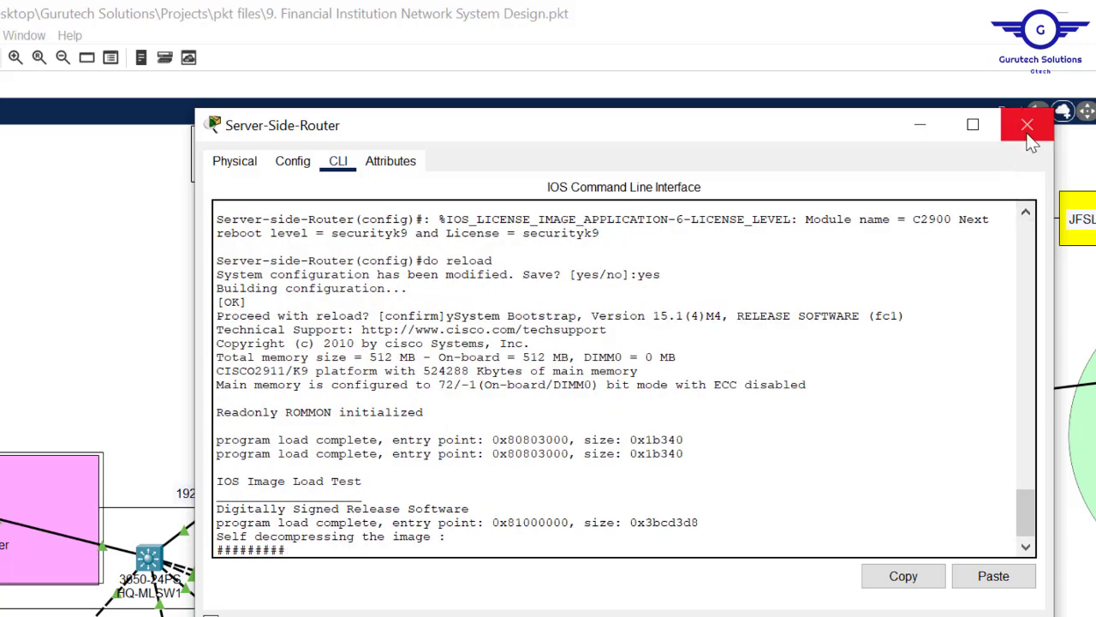
{"action": "left_click", "coordinate": [1027, 124]}
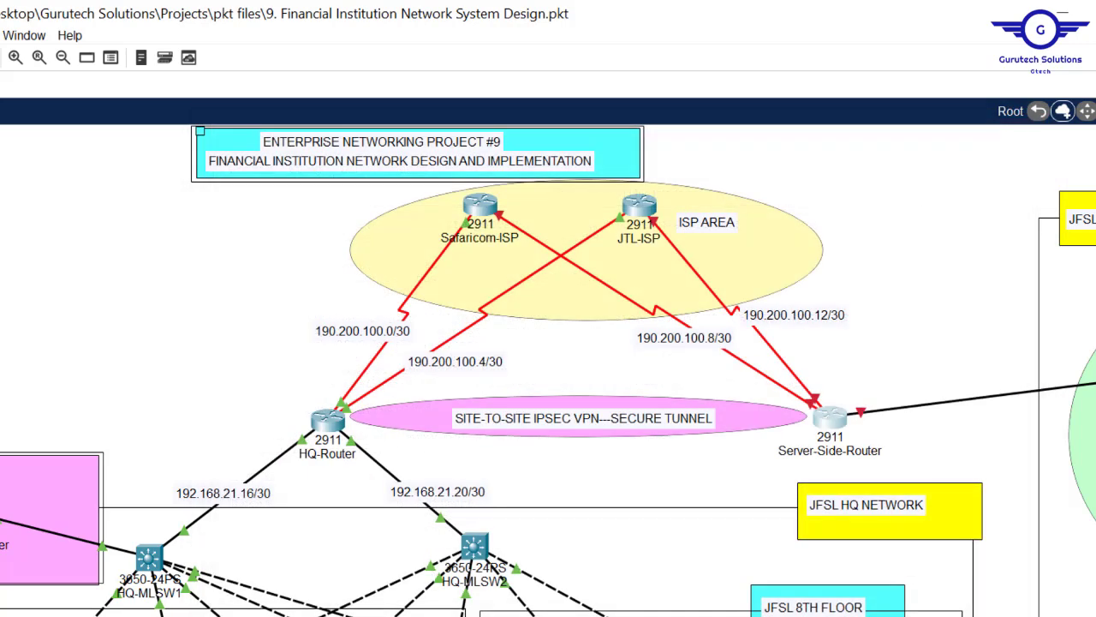
- Wake HQ-Router's command line and select all the VPN configuration text in ipsec vpn.txt
{"action": "left_click", "coordinate": [327, 420]}
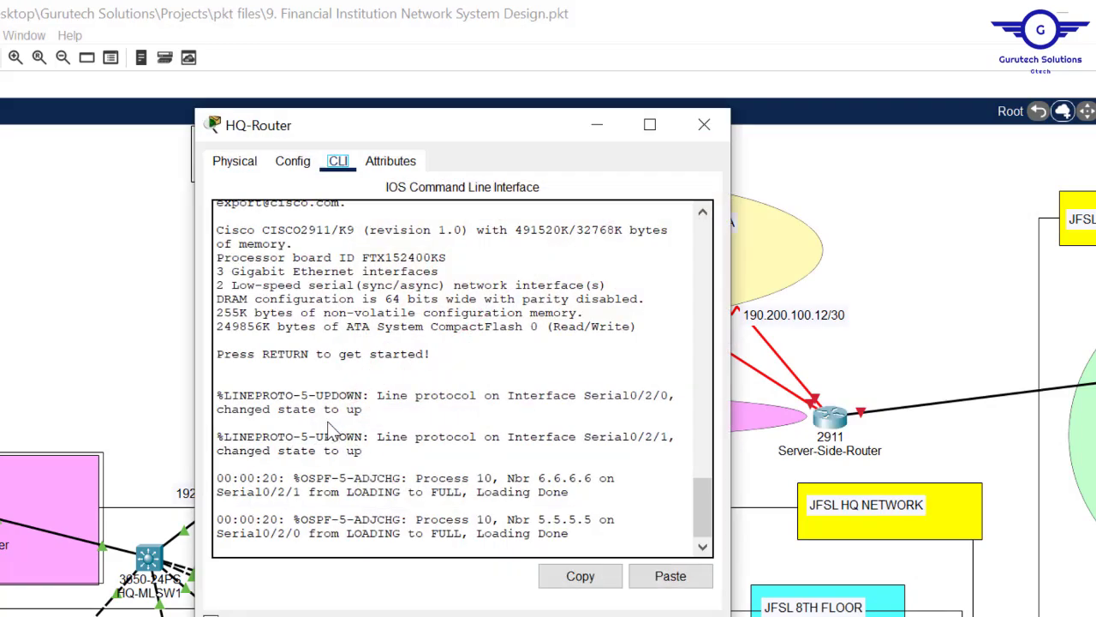
{"action": "left_click", "coordinate": [600, 451]}
{"action": "key", "text": "Return"}
{"action": "key", "text": "Return"}
{"action": "key", "text": "Return"}
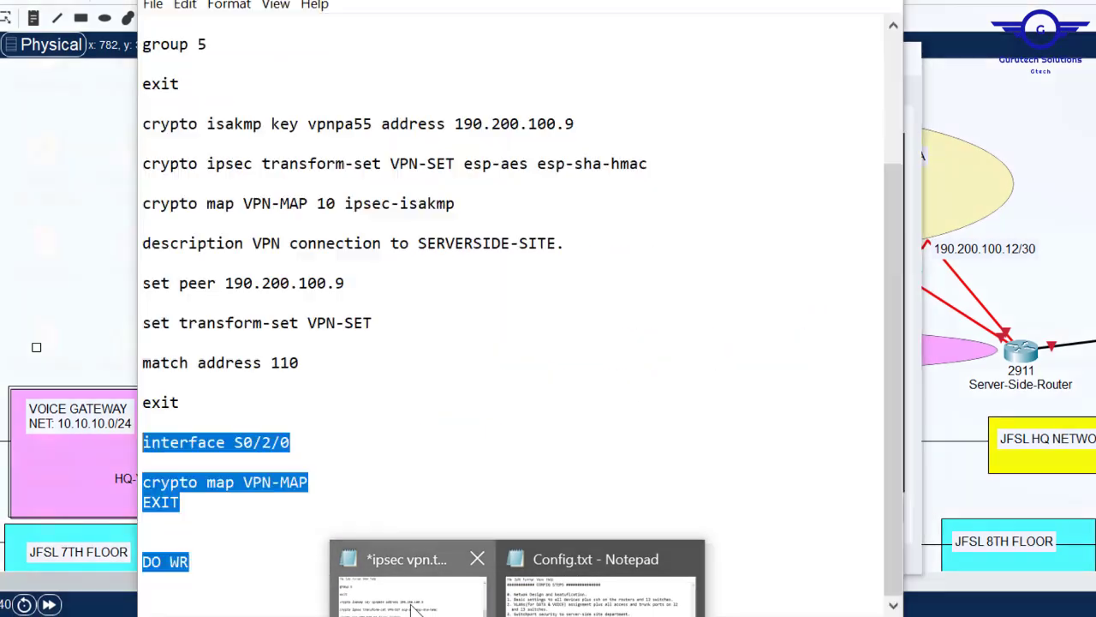
{"action": "left_click", "coordinate": [400, 601]}
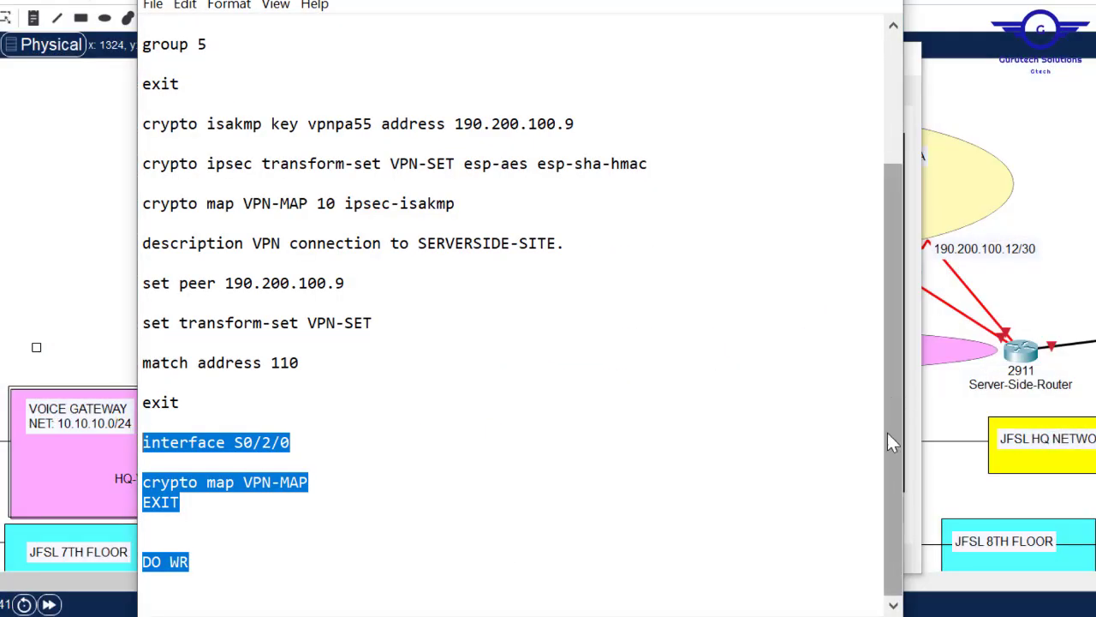
{"action": "left_click_drag", "start_coordinate": [887, 397], "coordinate": [874, 205]}
{"action": "key", "text": "ctrl+a"}
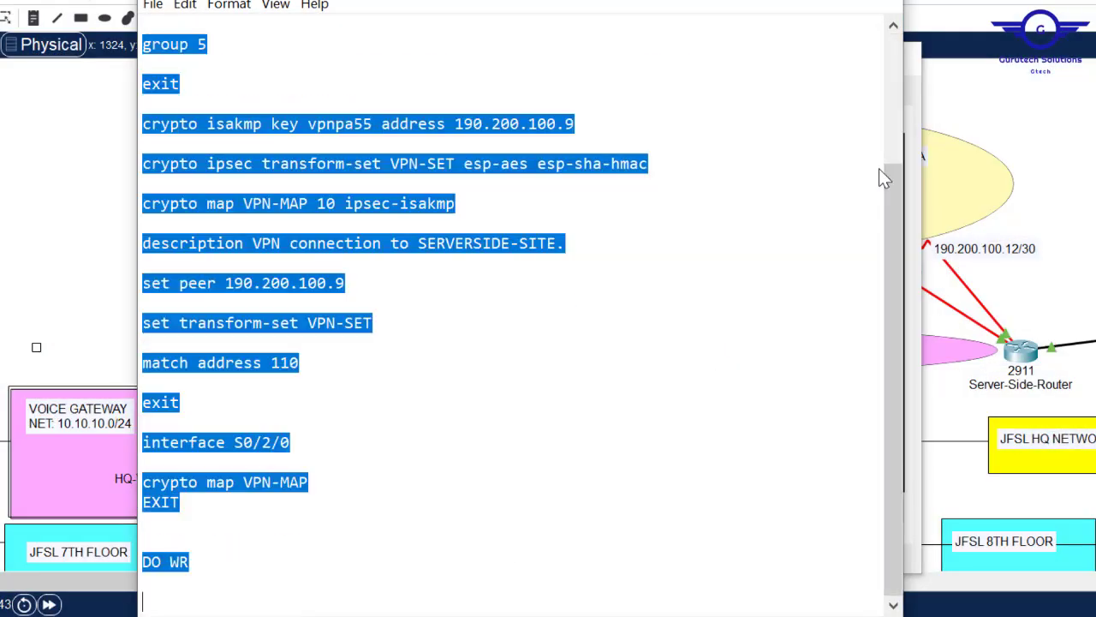
- Exit to global config on HQ-Router, paste the VPN crypto configuration, and close the window
{"action": "left_click", "coordinate": [51, 155]}
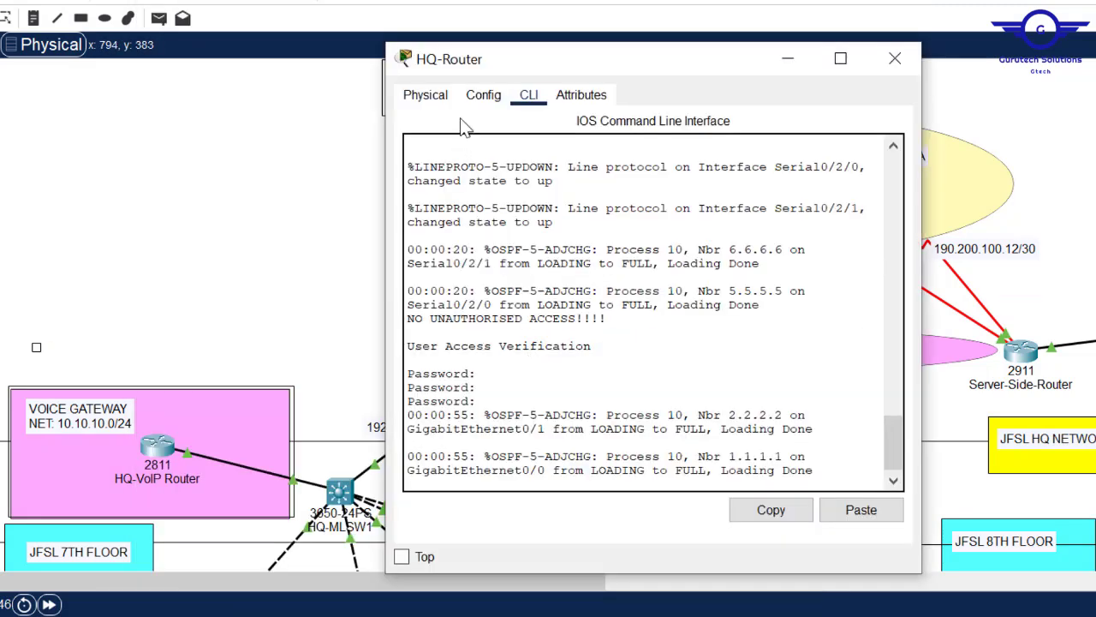
{"action": "left_click", "coordinate": [483, 94]}
{"action": "left_click", "coordinate": [483, 296]}
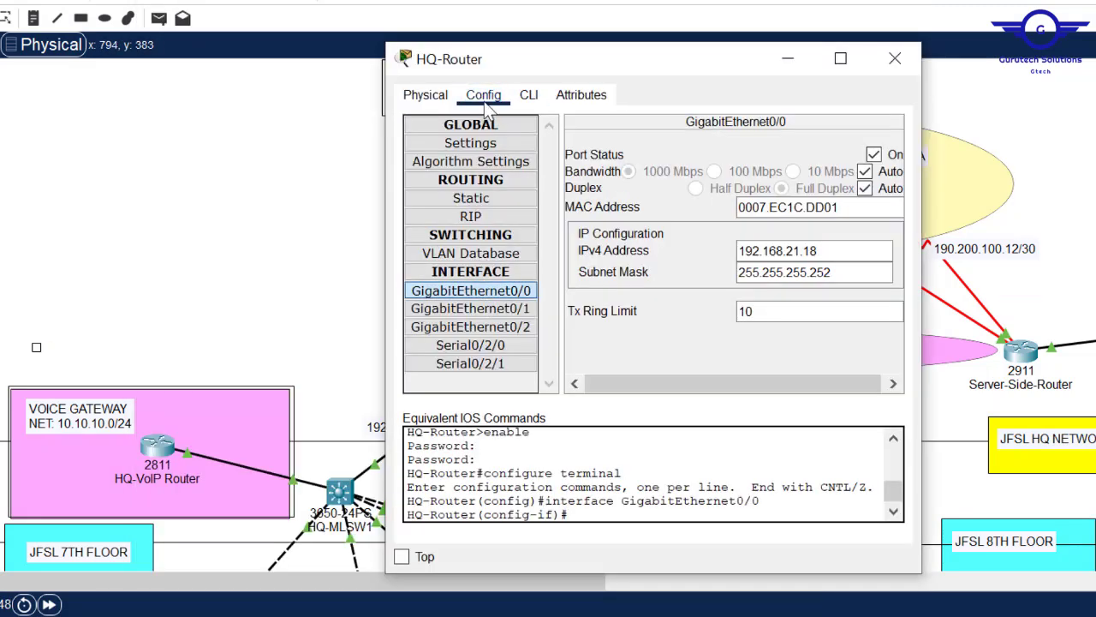
{"action": "left_click", "coordinate": [529, 95]}
{"action": "type", "text": "exit"}
{"action": "key", "text": "Return"}
{"action": "key", "text": "Return"}
{"action": "key", "text": "Return"}
{"action": "key", "text": "Return"}
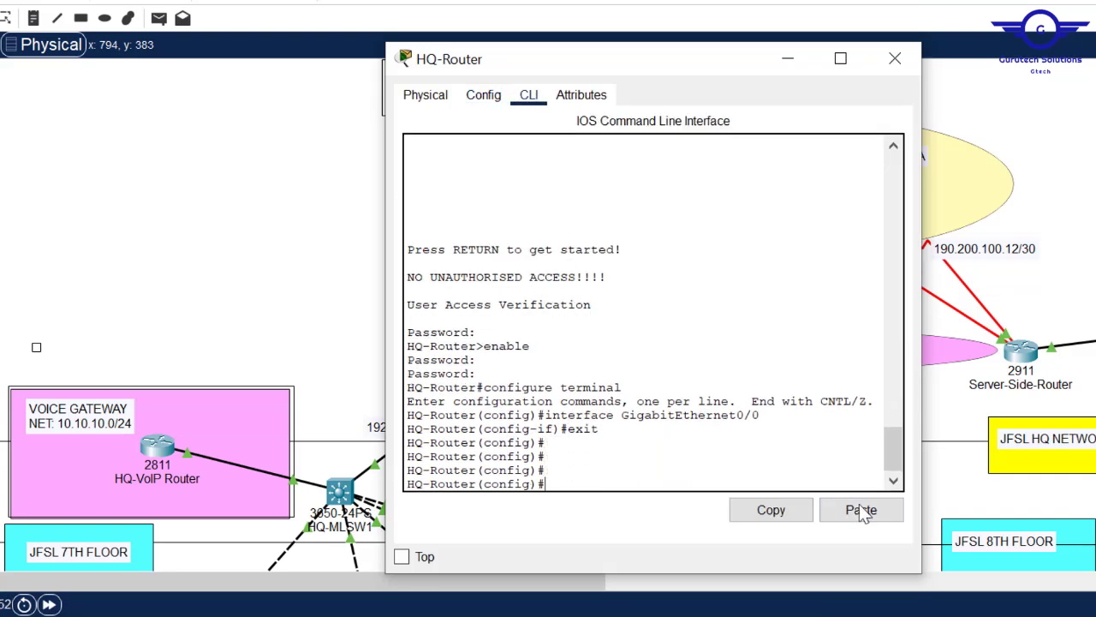
{"action": "left_click", "coordinate": [862, 511]}
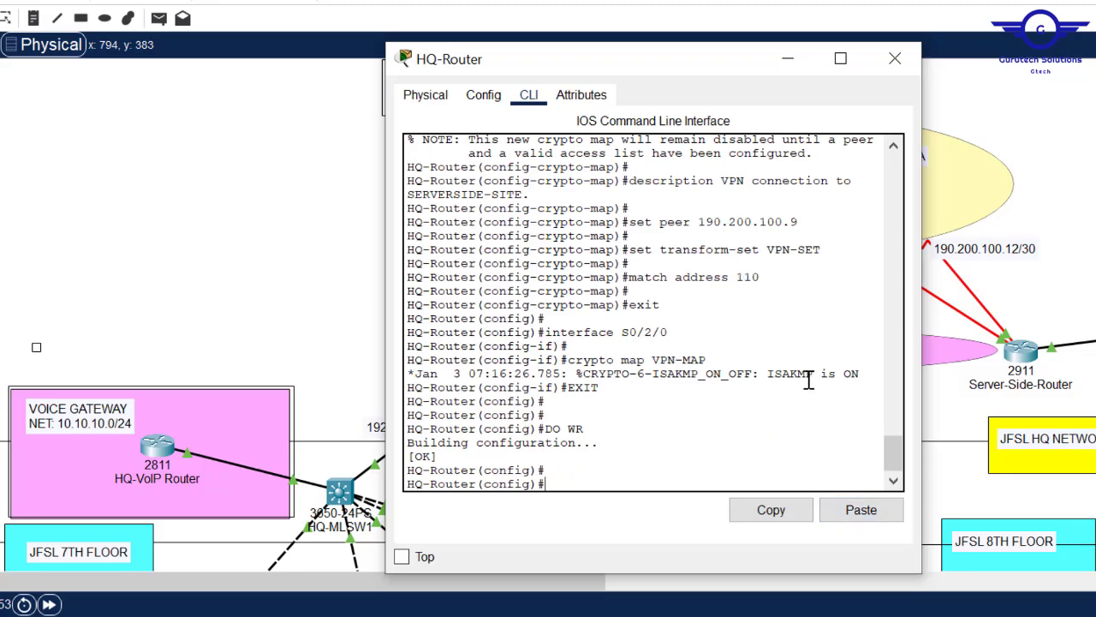
{"action": "mouse_move", "coordinate": [891, 449]}
{"action": "left_mouse_down"}
{"action": "mouse_move", "coordinate": [897, 398]}
{"action": "mouse_move", "coordinate": [899, 456]}
{"action": "left_mouse_up"}
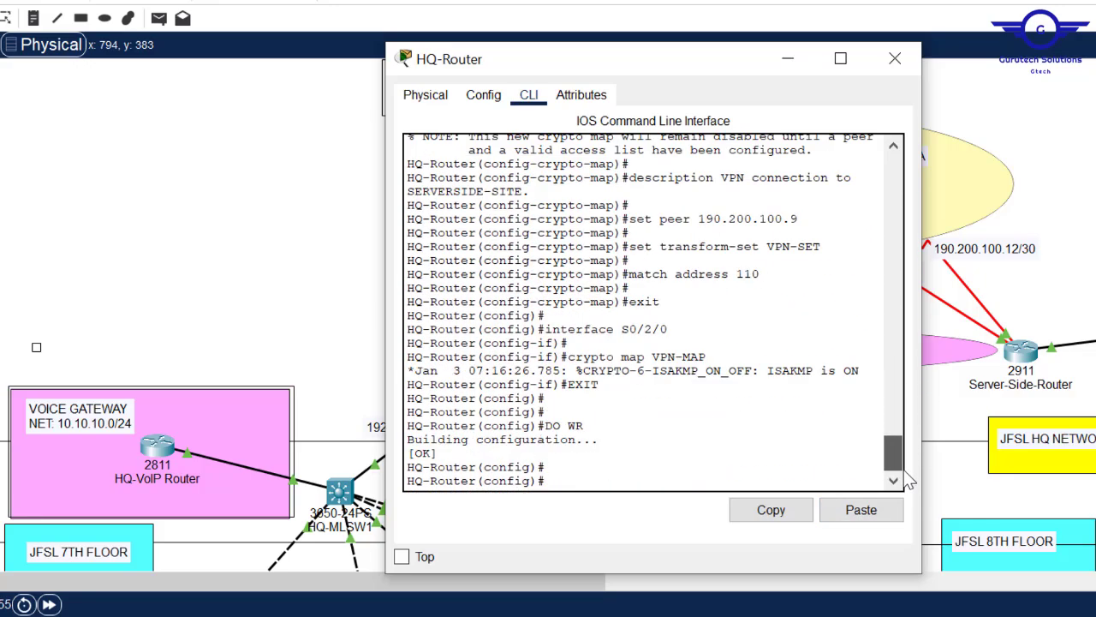
{"action": "left_click", "coordinate": [895, 59]}
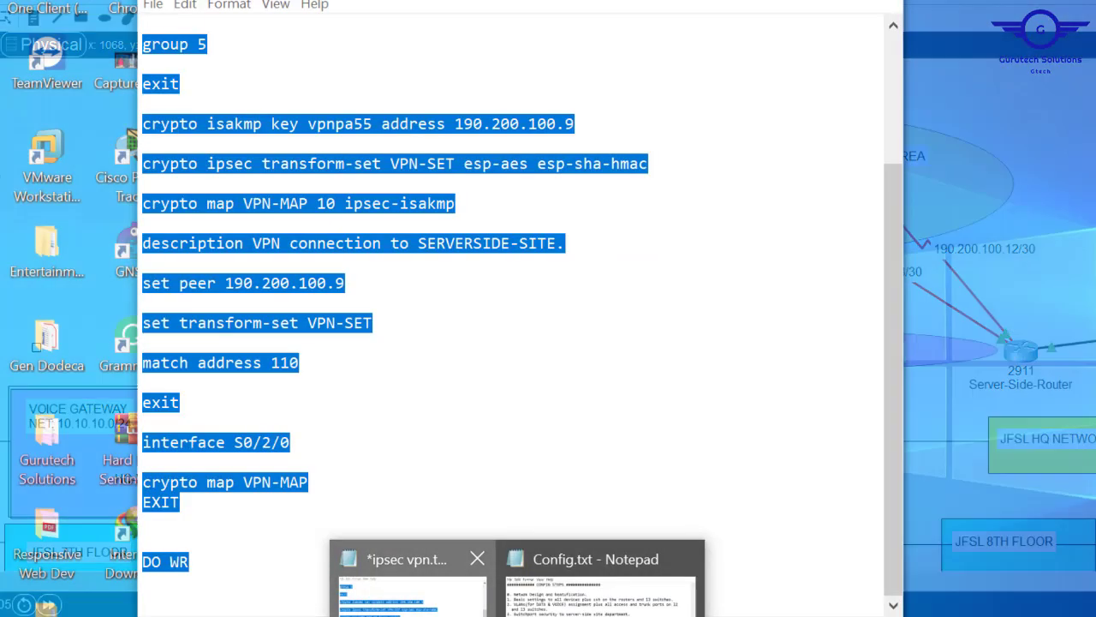
- Bring ipsec vpn.txt forward, clear its selection, and move it over the topology
{"action": "left_click", "coordinate": [411, 584]}
{"action": "left_click", "coordinate": [499, 162]}
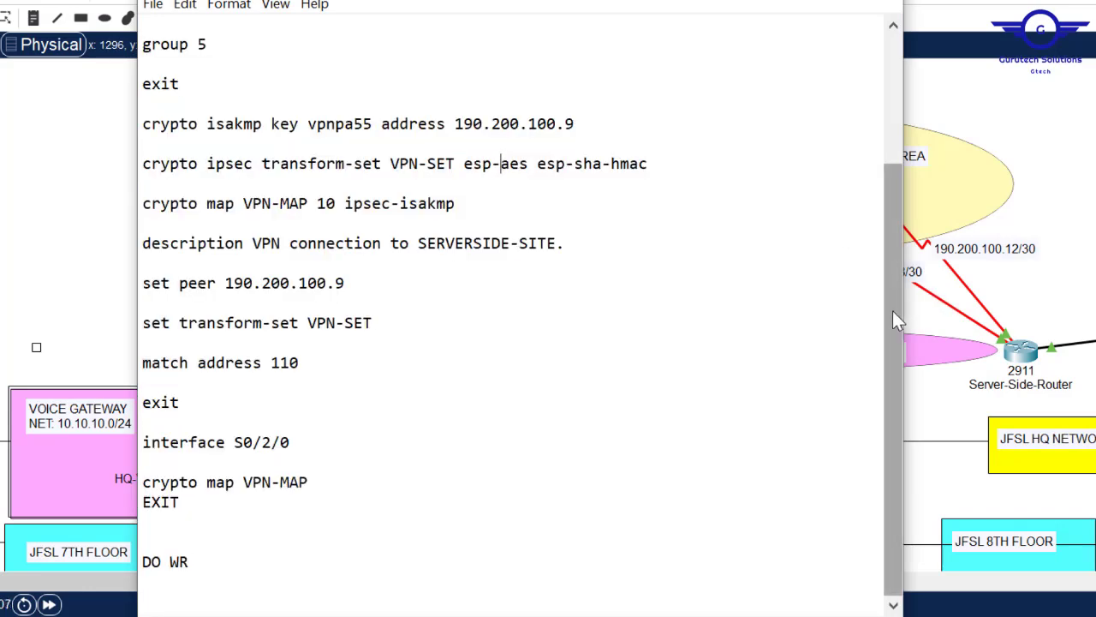
{"action": "left_click_drag", "start_coordinate": [896, 321], "coordinate": [873, 112]}
{"action": "left_click_drag", "start_coordinate": [600, 0], "coordinate": [768, 0]}
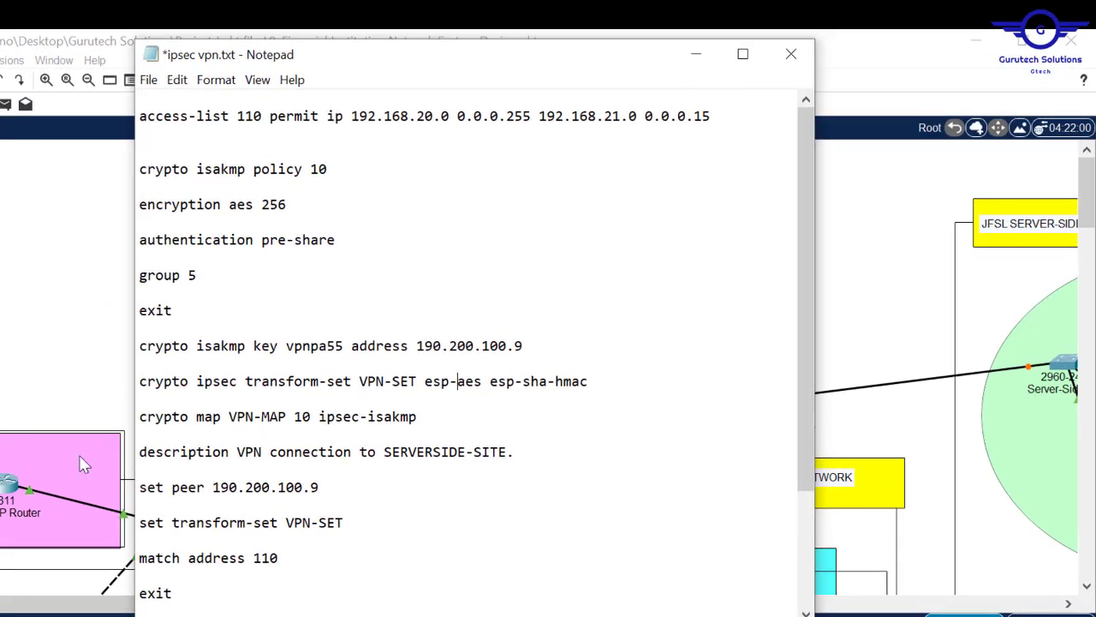
- Swap the access-list networks so 192.168.21.0 0.0.0.15 precedes 192.168.20.0, then select the ISAKMP peer address
{"action": "left_click_drag", "start_coordinate": [715, 120], "coordinate": [540, 120]}
{"action": "key", "text": "ctrl+c"}
{"action": "key", "text": "Delete"}
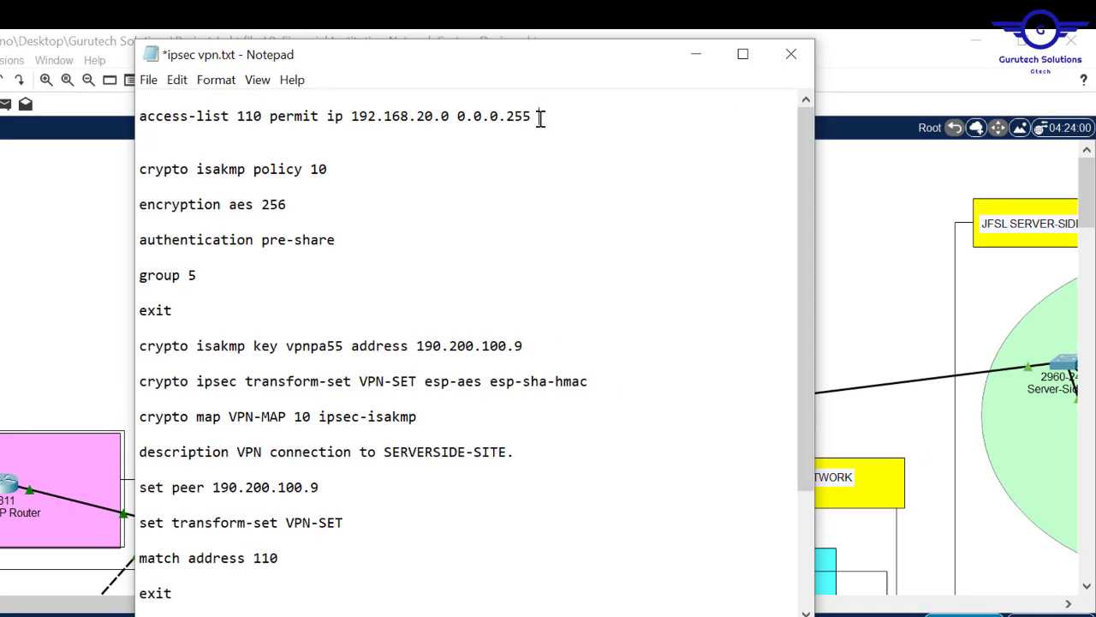
{"action": "left_click", "coordinate": [352, 116]}
{"action": "key", "text": "ctrl+v"}
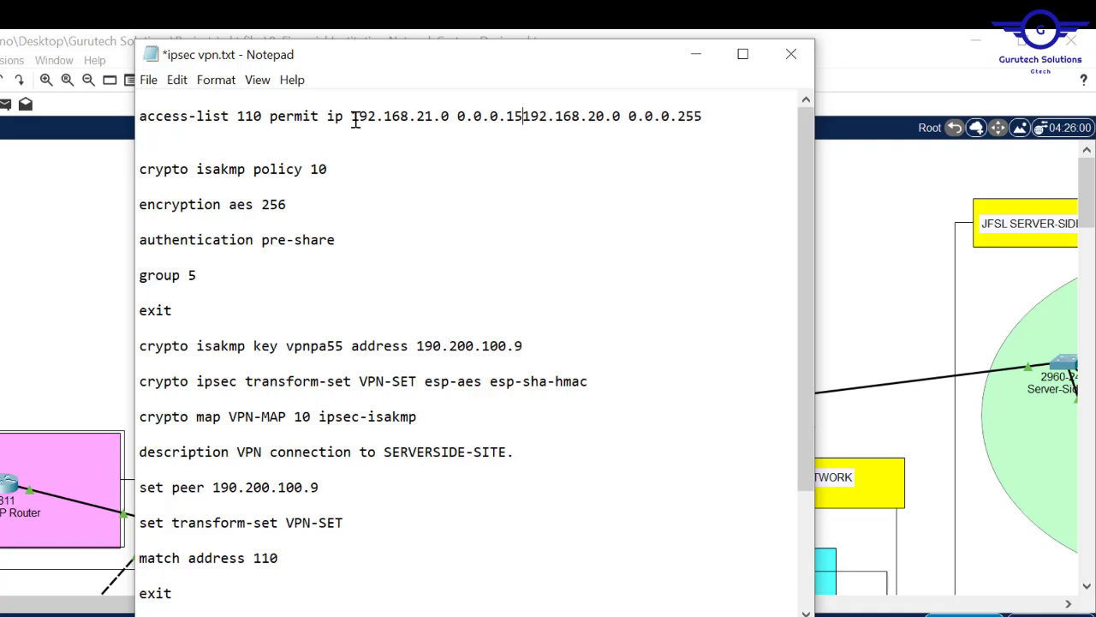
{"action": "left_click_drag", "start_coordinate": [351, 116], "coordinate": [722, 118]}
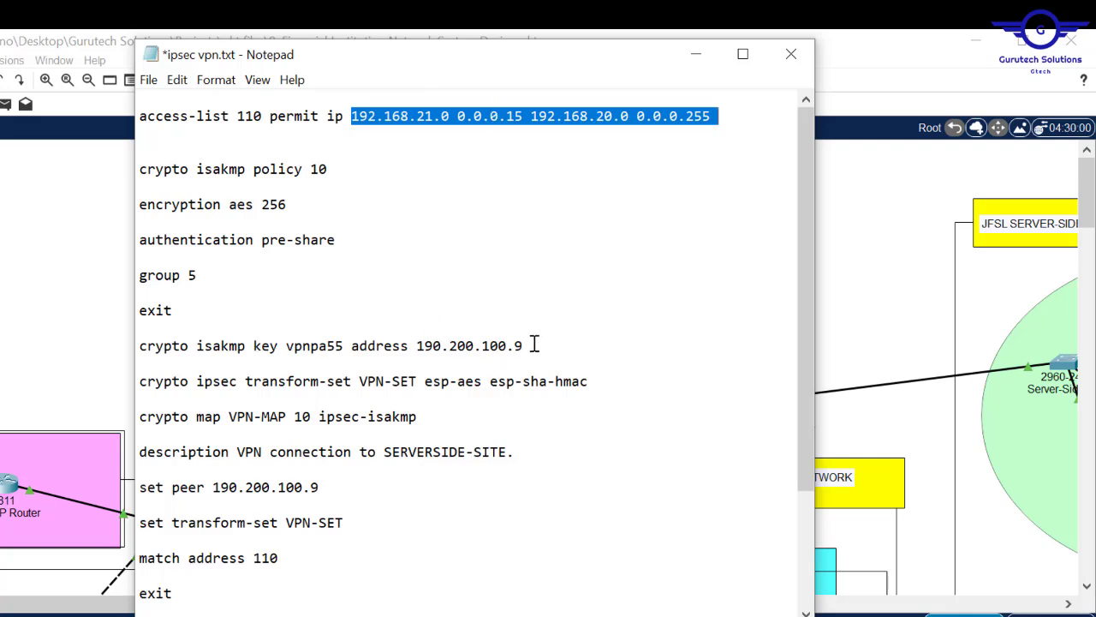
{"action": "left_click_drag", "start_coordinate": [530, 347], "coordinate": [421, 346]}
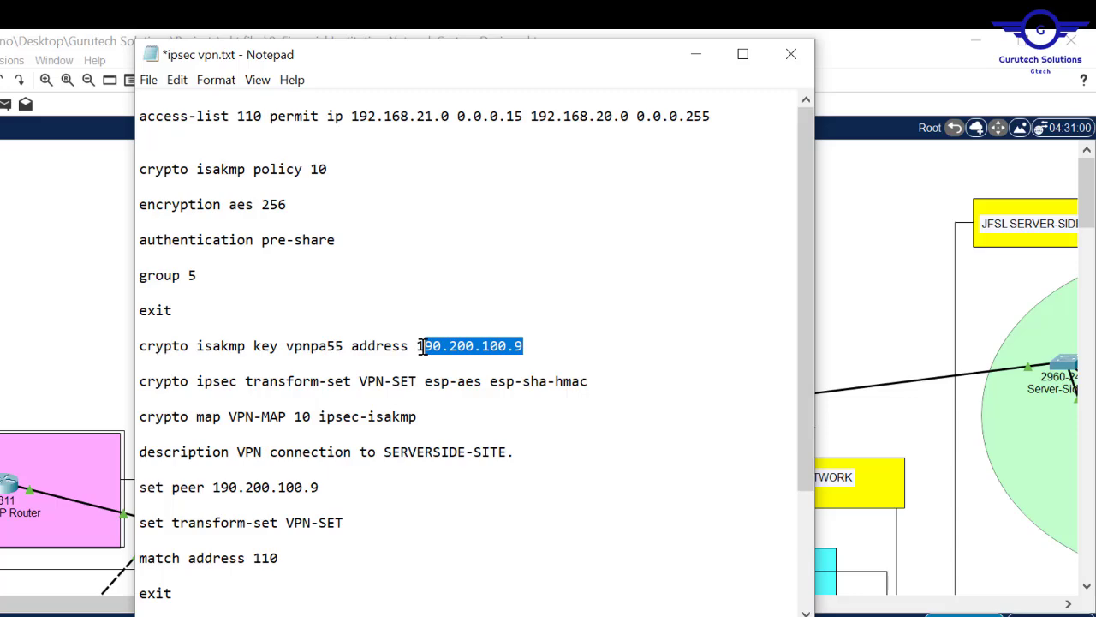
{"action": "left_click", "coordinate": [4, 317]}
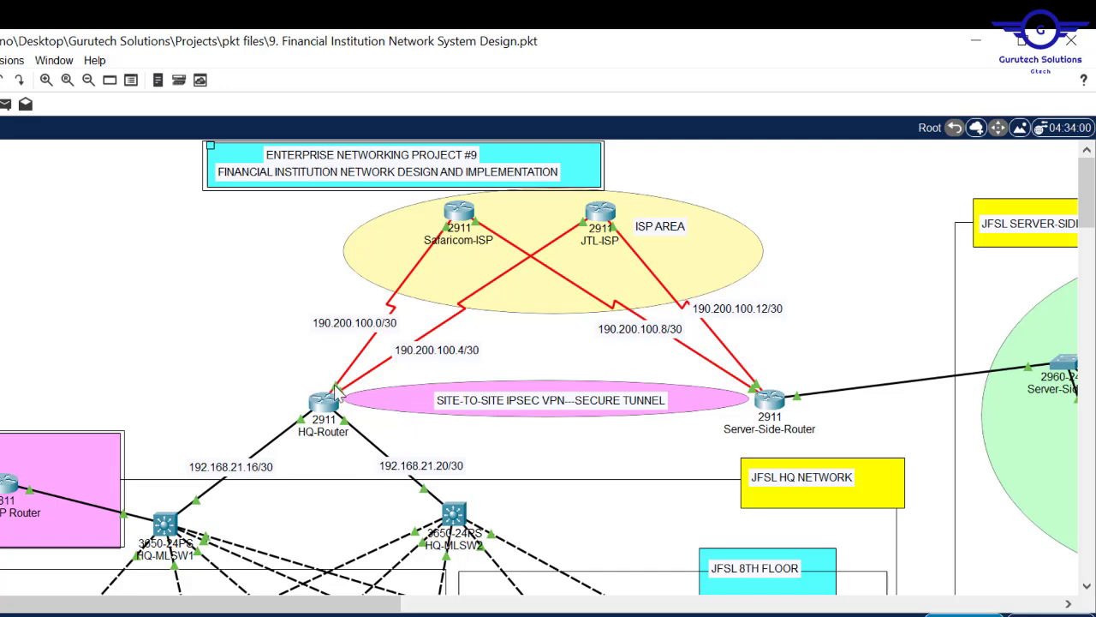
- Change the peer address to 190.200.100.1 and the description to 'VPN connection to HQ-NETWORK'
{"action": "mouse_move", "coordinate": [327, 414]}
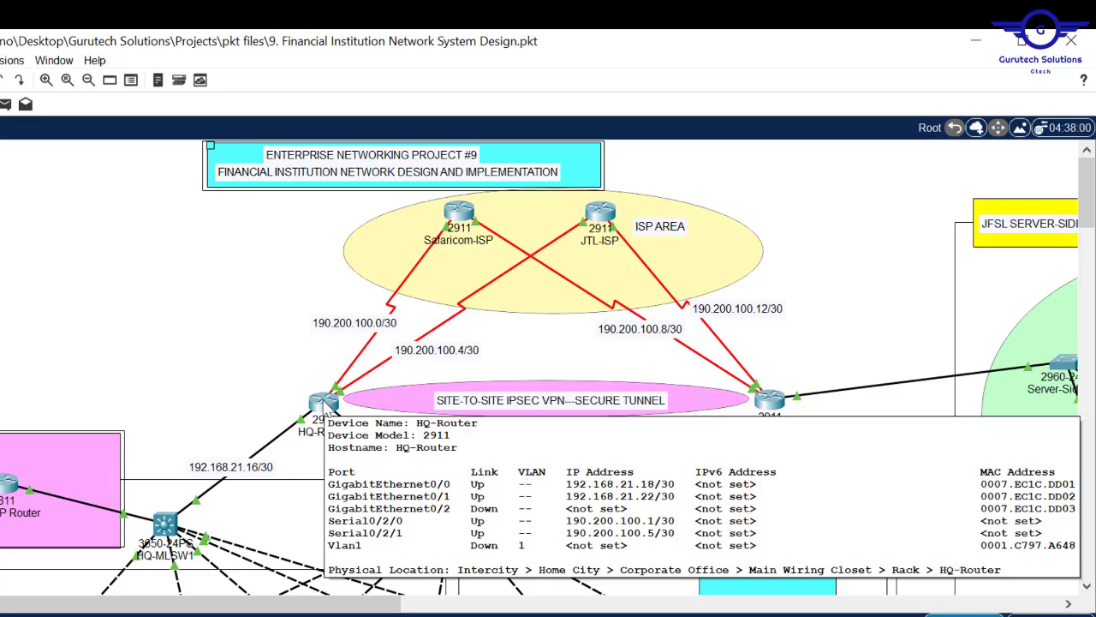
{"action": "mouse_move", "coordinate": [323, 611]}
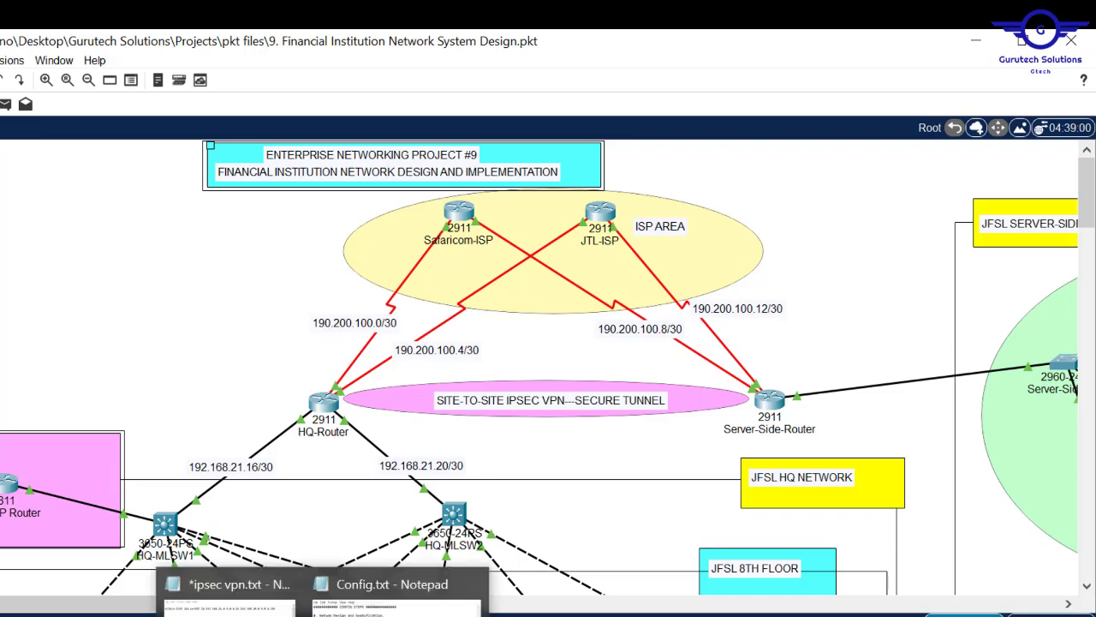
{"action": "left_click", "coordinate": [229, 589]}
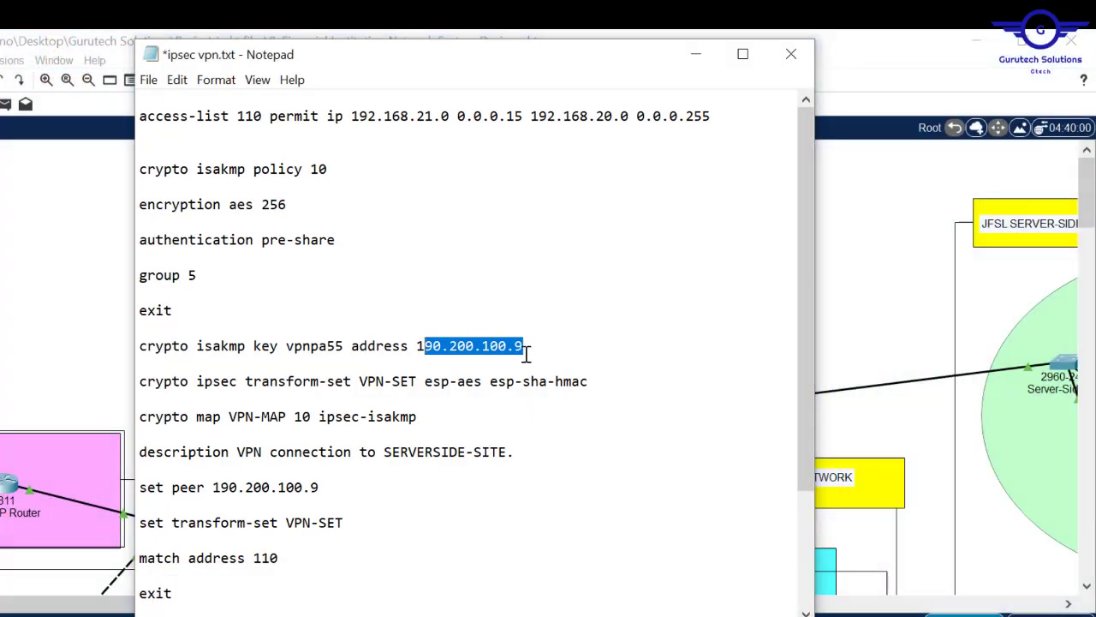
{"action": "left_click", "coordinate": [527, 353]}
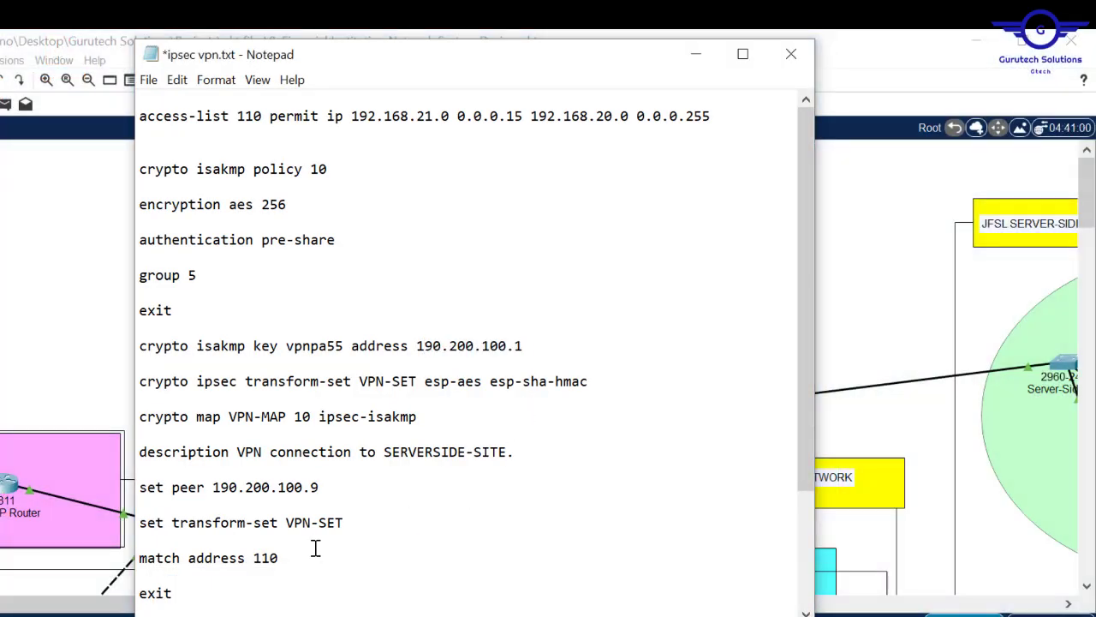
{"action": "type", "text": "1"}
{"action": "key", "text": "BackSpace"}
{"action": "key", "text": "BackSpace"}
{"action": "key", "text": "BackSpace"}
{"action": "key", "text": "BackSpace"}
{"action": "key", "text": "BackSpace"}
{"action": "key", "text": "BackSpace"}
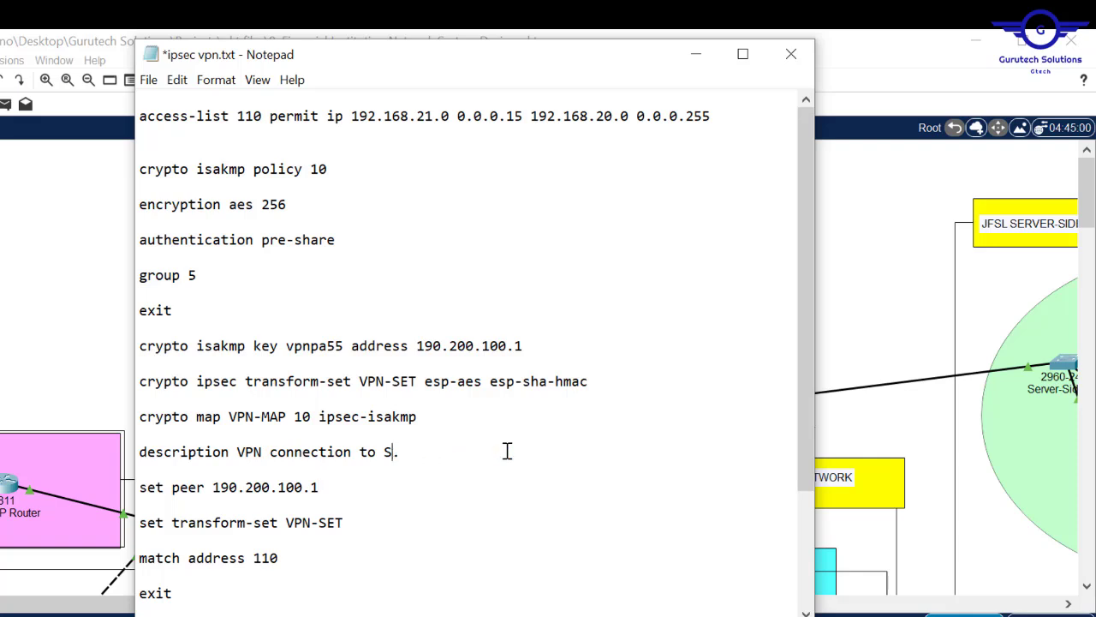
{"action": "key", "text": "Caps_Lock"}
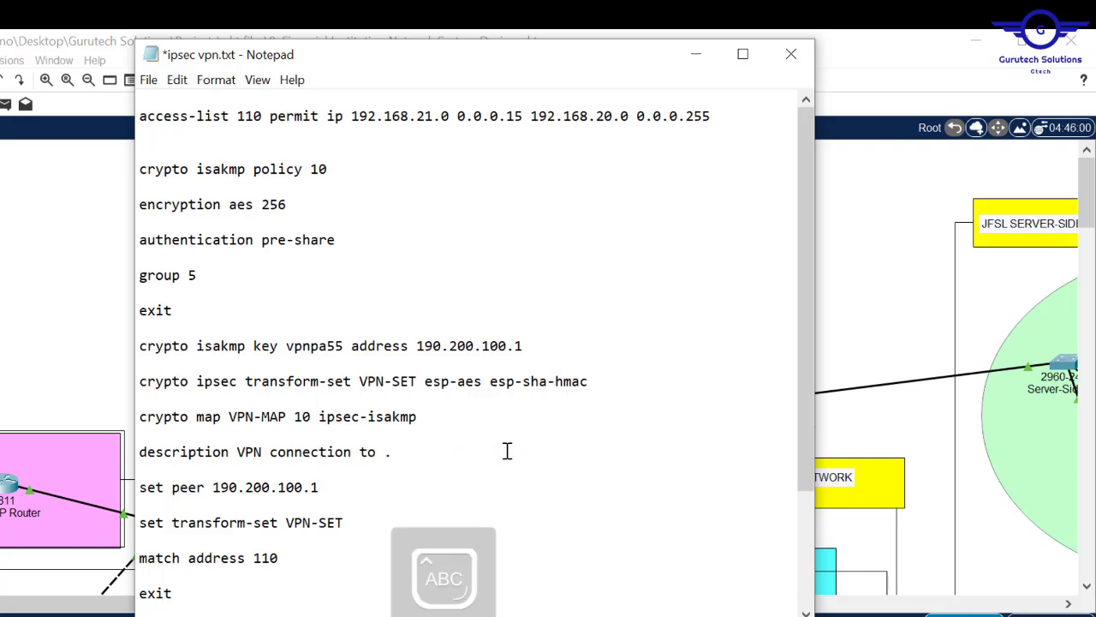
{"action": "type", "text": "HQ-NETWORK"}
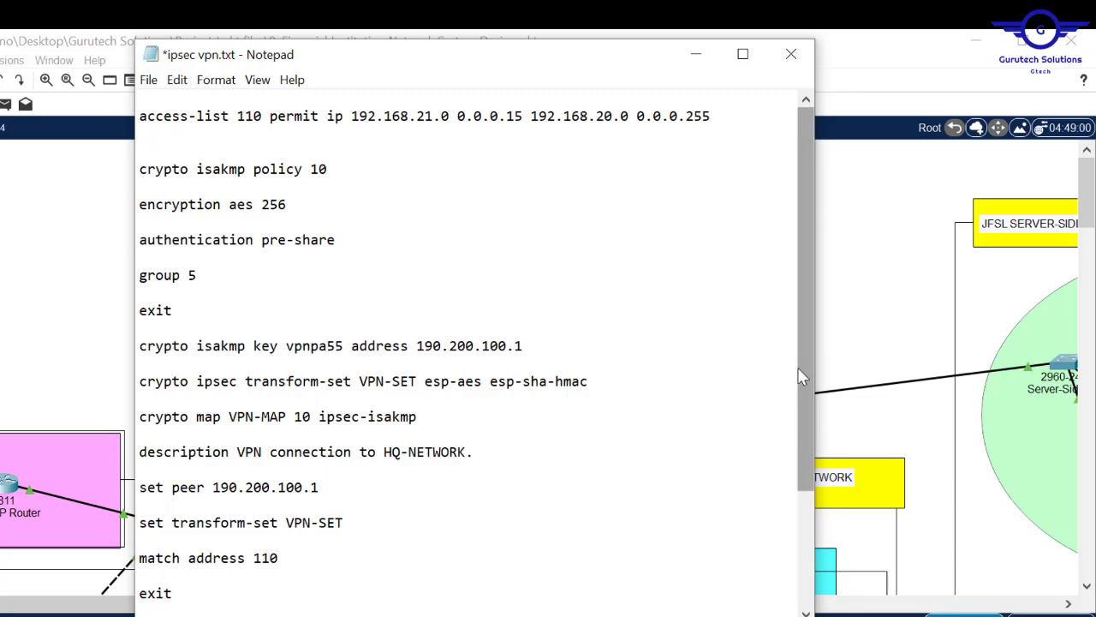
- Select and copy the entire VPN script for Server-Side-Router
{"action": "scroll", "coordinate": [801, 358], "scroll_direction": "down", "scroll_amount": 3}
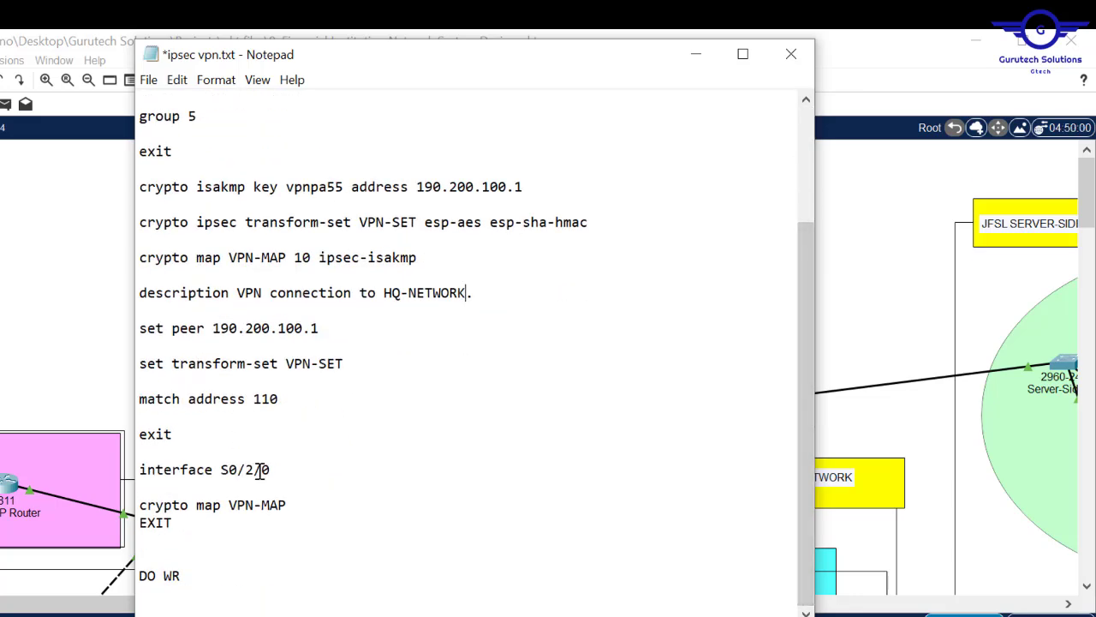
{"action": "left_click_drag", "start_coordinate": [277, 469], "coordinate": [214, 470]}
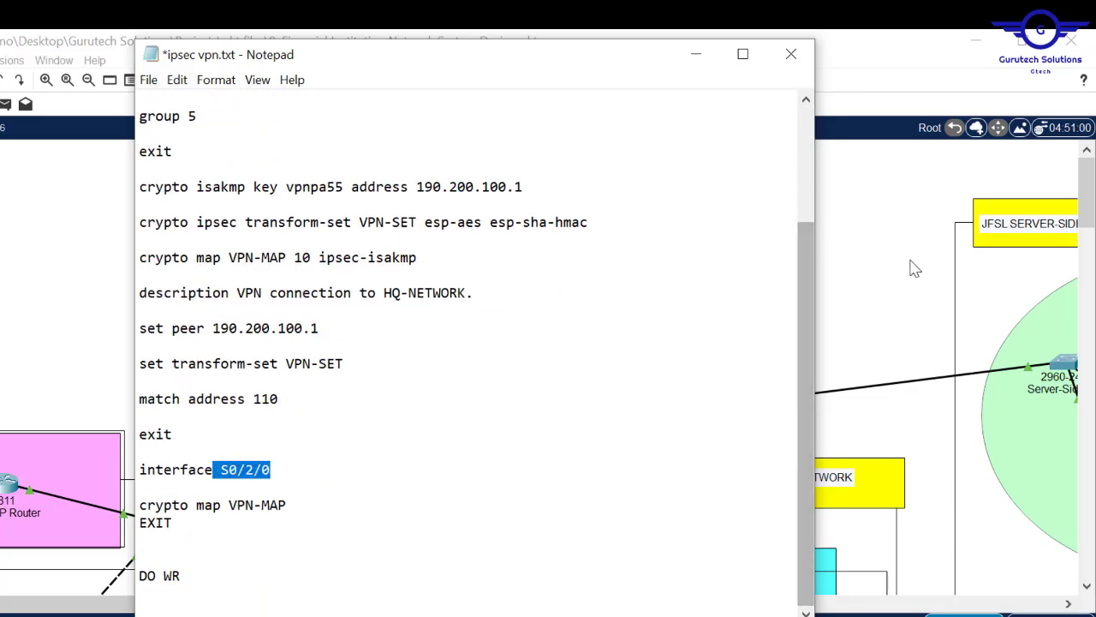
{"action": "key", "text": "ctrl+a"}
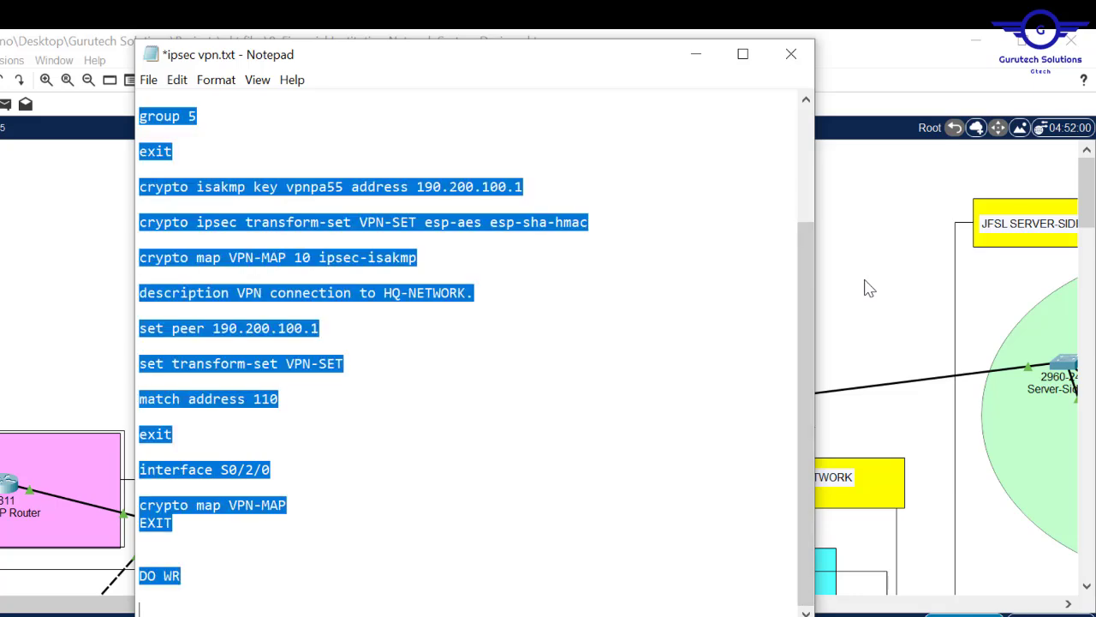
{"action": "left_click", "coordinate": [870, 274]}
- Exit to global config on Server-Side-Router, paste the VPN-MAP commands for peer 190.200.100.1, and close it
{"action": "left_click", "coordinate": [771, 402]}
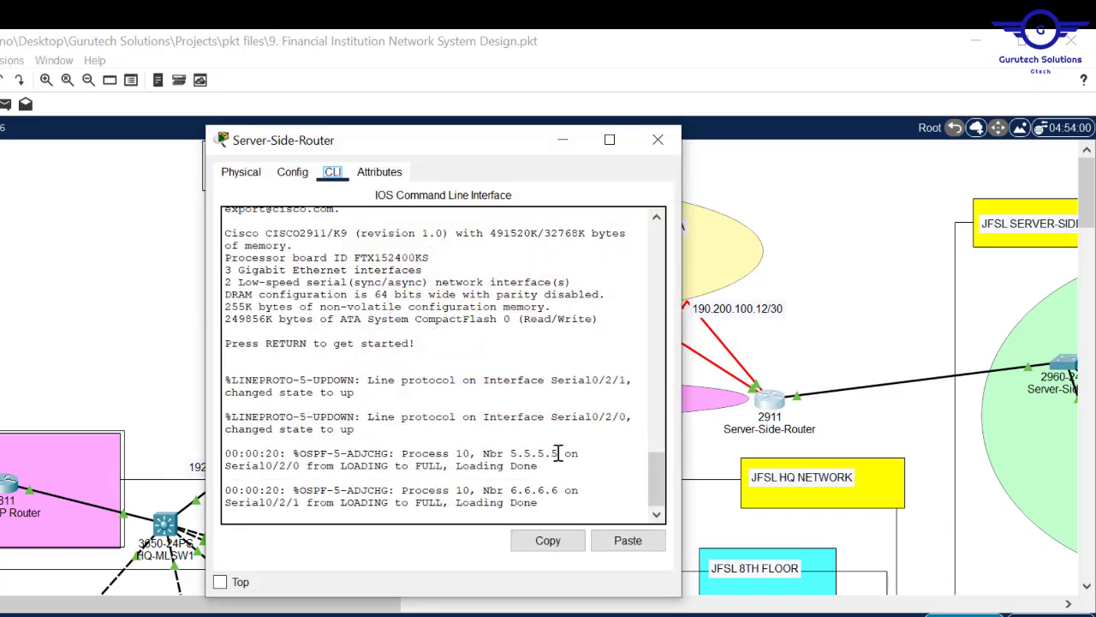
{"action": "key", "text": "Return"}
{"action": "key", "text": "Return"}
{"action": "key", "text": "Return"}
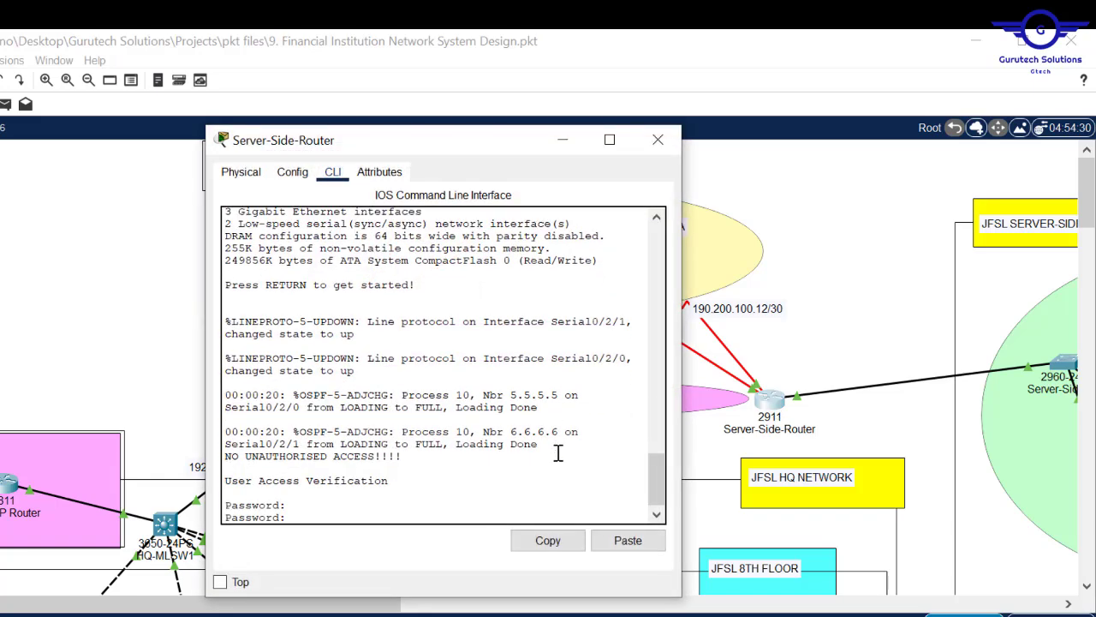
{"action": "left_click", "coordinate": [292, 171]}
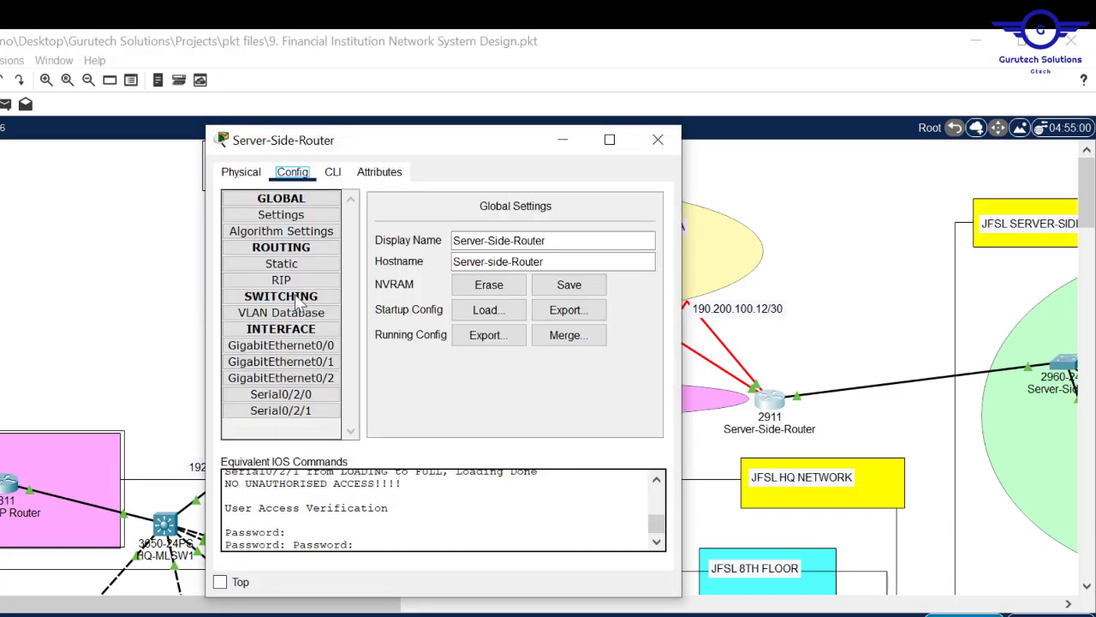
{"action": "left_click", "coordinate": [257, 378]}
{"action": "left_click", "coordinate": [332, 171]}
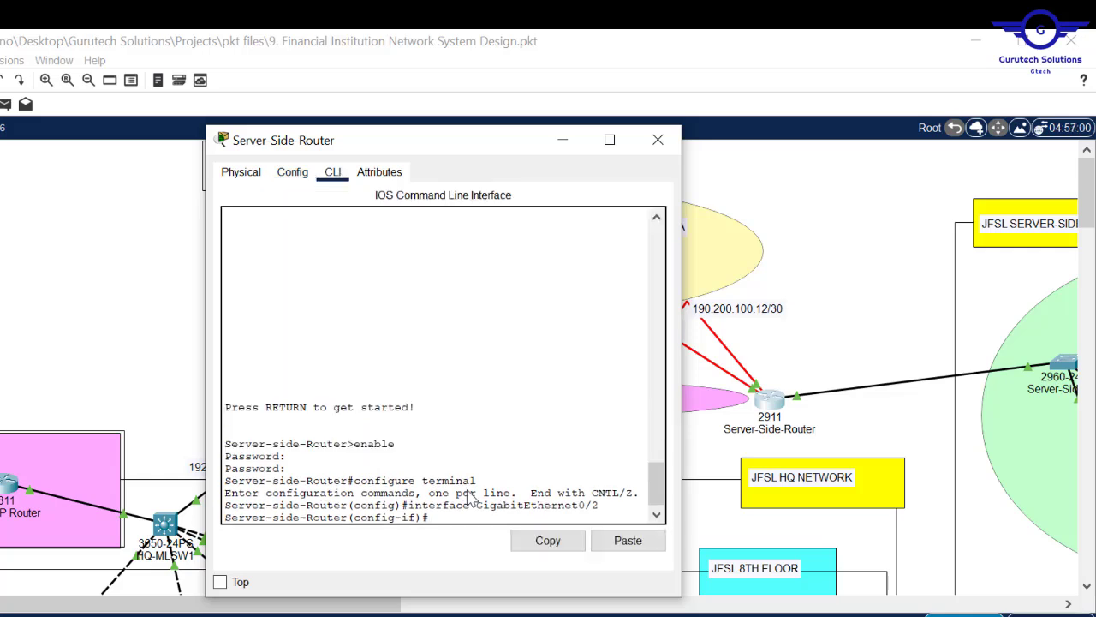
{"action": "type", "text": "EX"}
{"action": "key", "text": "Return"}
{"action": "key", "text": "Return"}
{"action": "key", "text": "Return"}
{"action": "key", "text": "Return"}
{"action": "key", "text": "Return"}
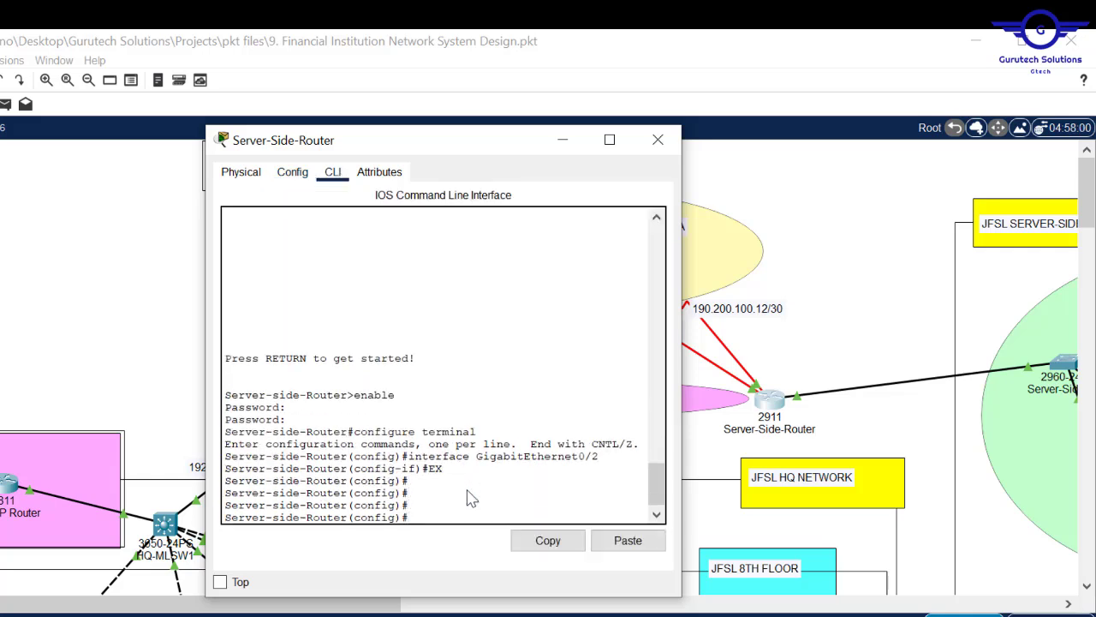
{"action": "left_click", "coordinate": [627, 541]}
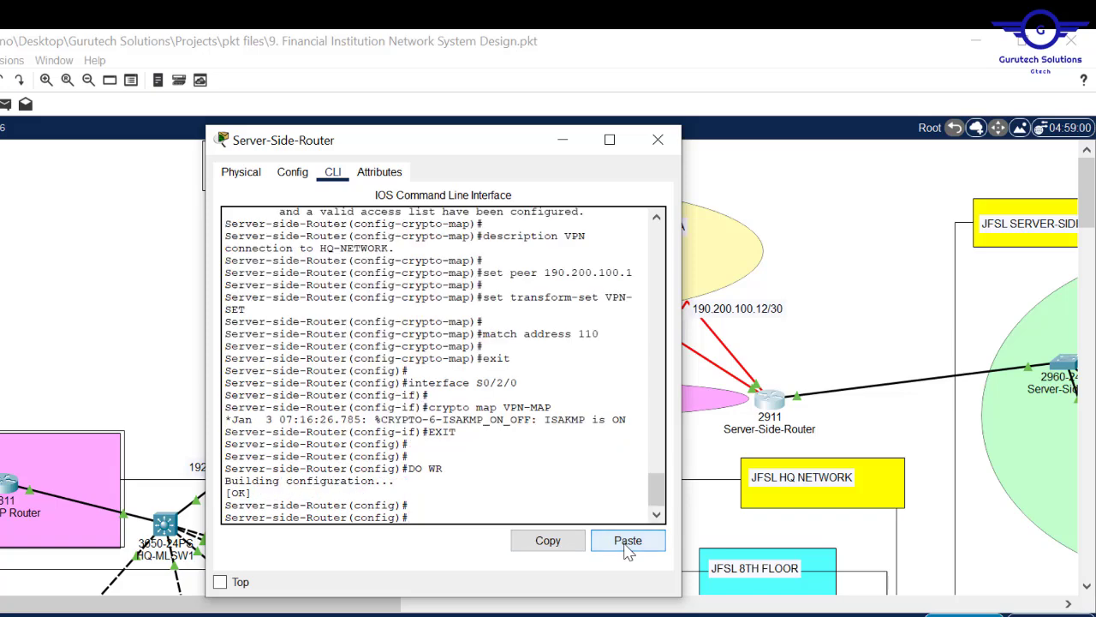
{"action": "left_click", "coordinate": [658, 140]}
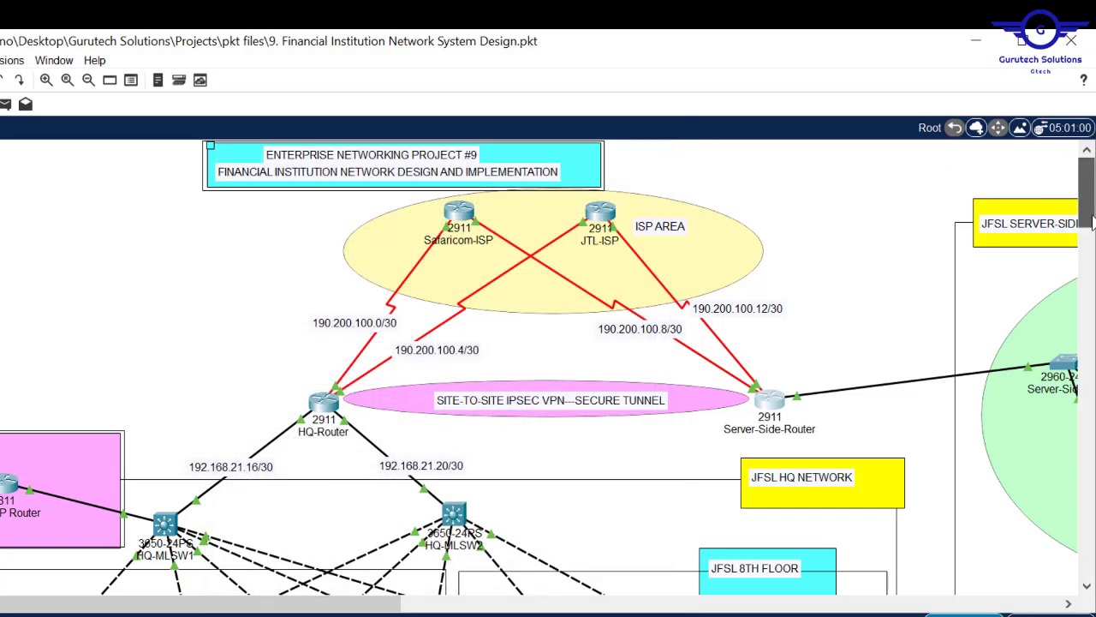
{"action": "left_click_drag", "start_coordinate": [1085, 196], "coordinate": [1086, 260]}
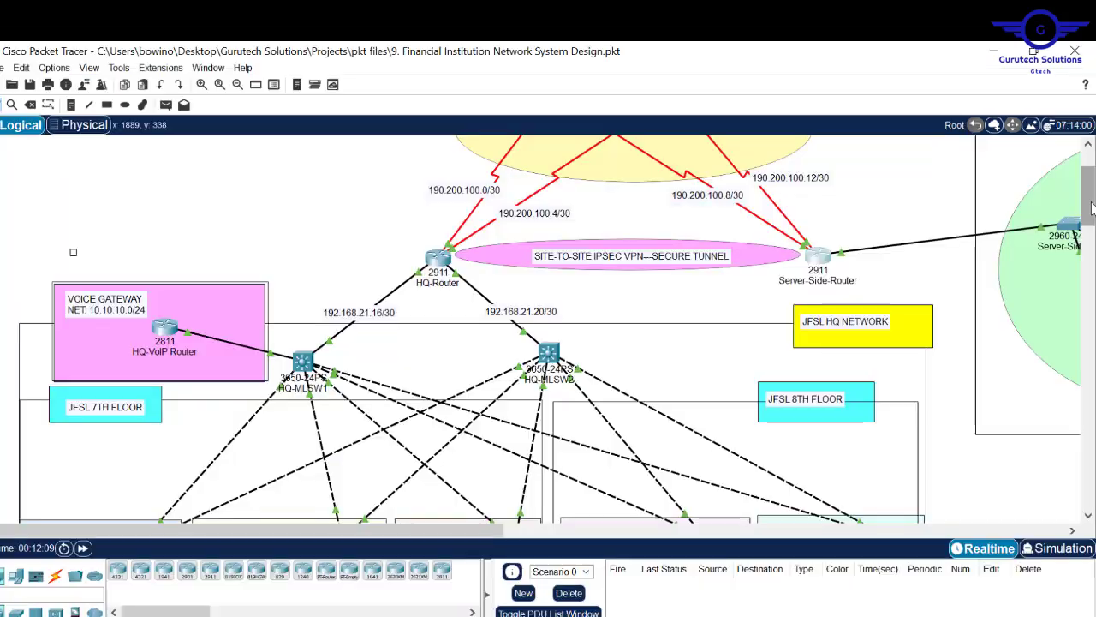
{"action": "scroll", "coordinate": [556, 329], "scroll_direction": "down", "scroll_amount": 5}
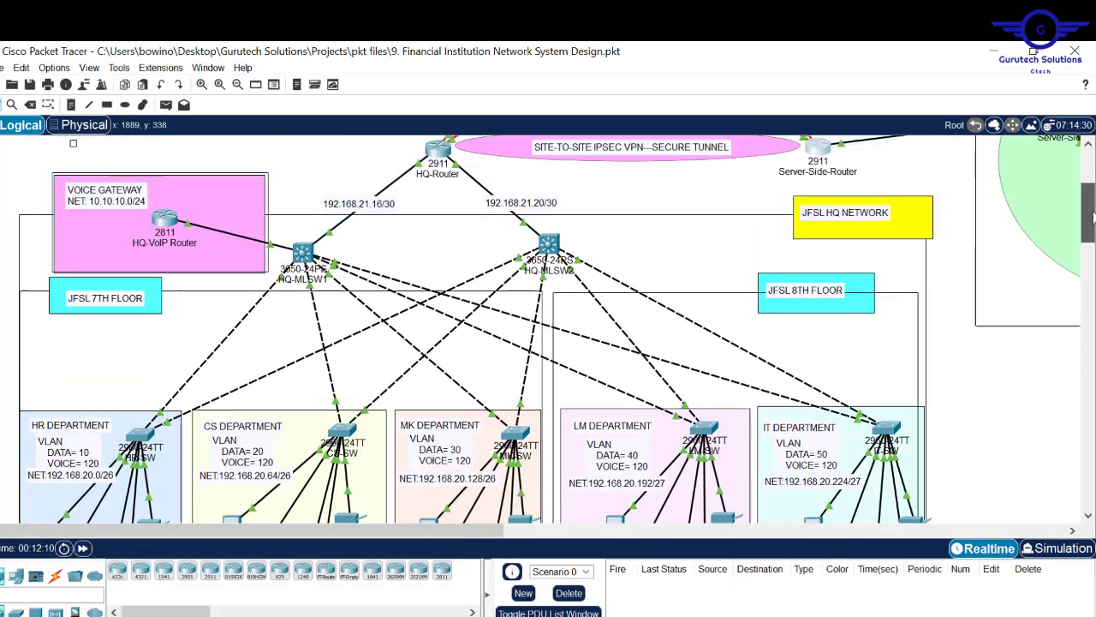
{"action": "scroll", "coordinate": [557, 329], "scroll_direction": "up", "scroll_amount": 5}
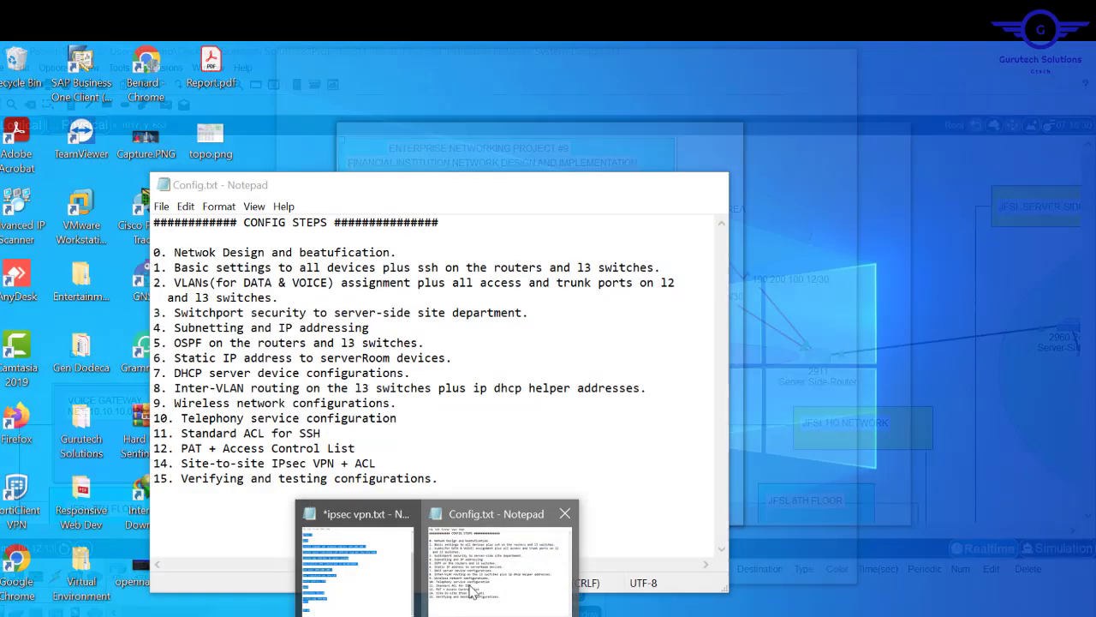
{"action": "left_click", "coordinate": [497, 552]}
{"action": "left_click_drag", "start_coordinate": [385, 462], "coordinate": [170, 255]}
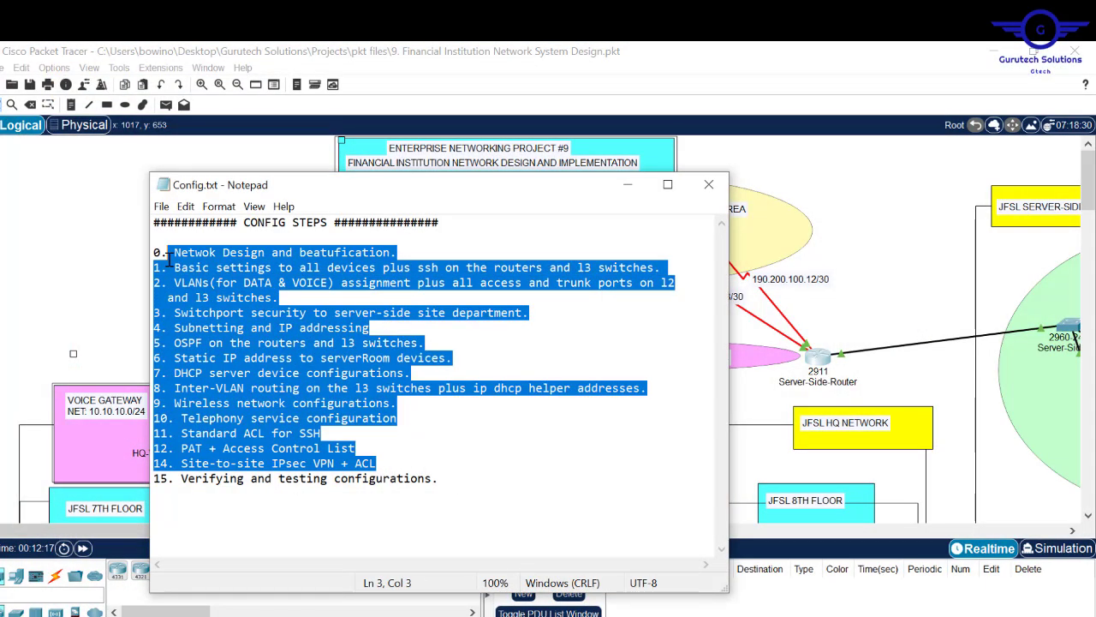
{"action": "left_click_drag", "start_coordinate": [438, 478], "coordinate": [173, 478]}
{"action": "left_click", "coordinate": [74, 220]}
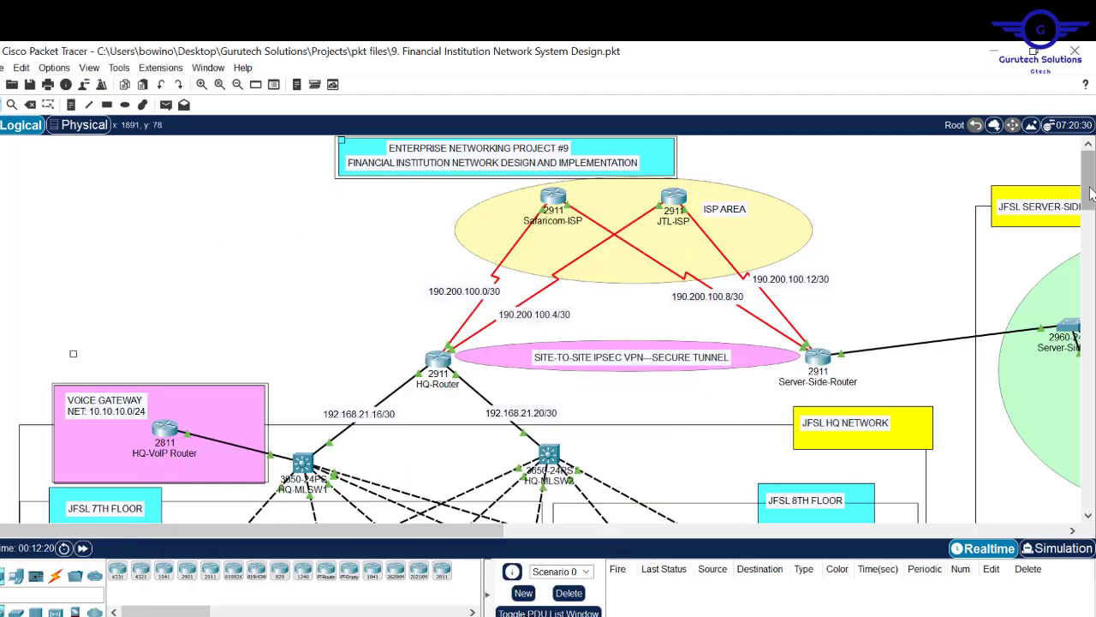
{"action": "mouse_move", "coordinate": [1091, 195]}
{"action": "left_mouse_down"}
{"action": "mouse_move", "coordinate": [1090, 296]}
{"action": "mouse_move", "coordinate": [1089, 204]}
{"action": "left_mouse_up"}
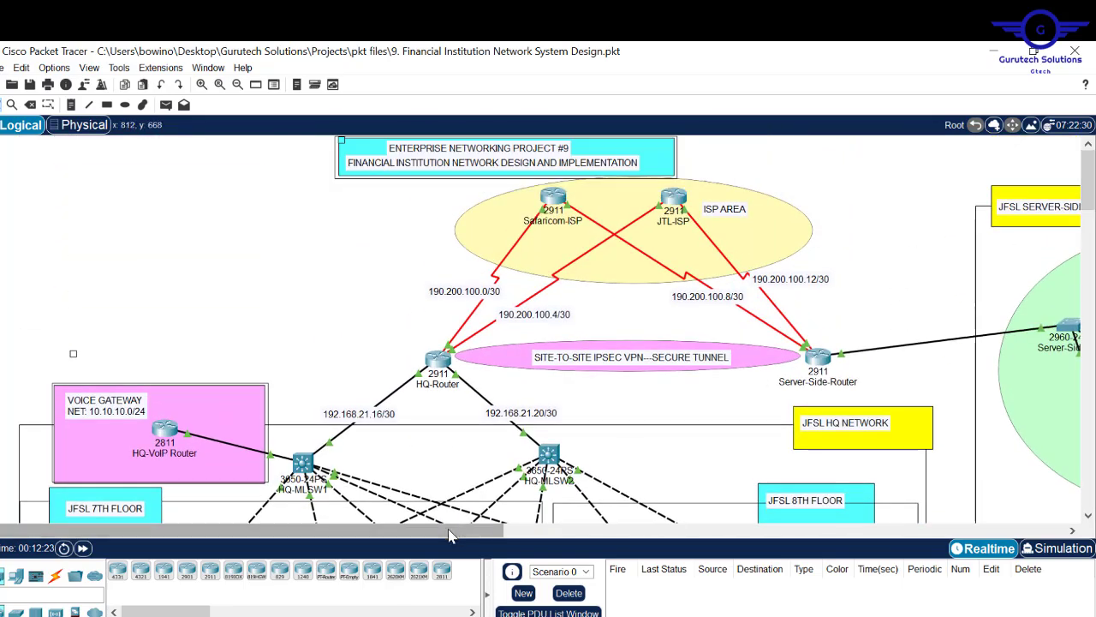
{"action": "left_click_drag", "start_coordinate": [488, 540], "coordinate": [660, 540]}
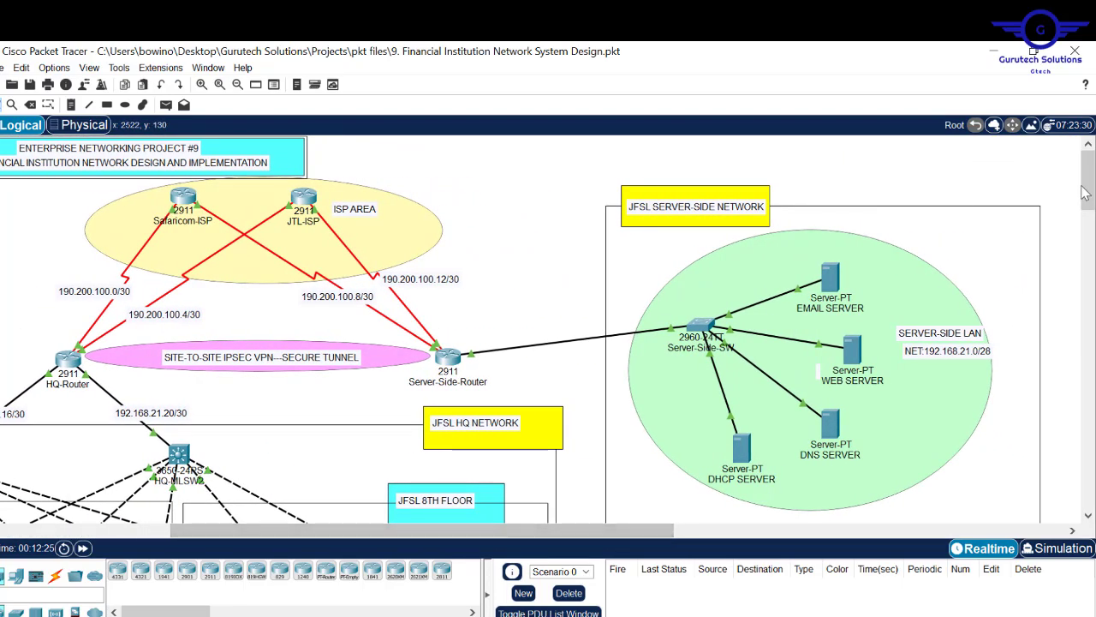
{"action": "left_click_drag", "start_coordinate": [1090, 193], "coordinate": [1091, 180]}
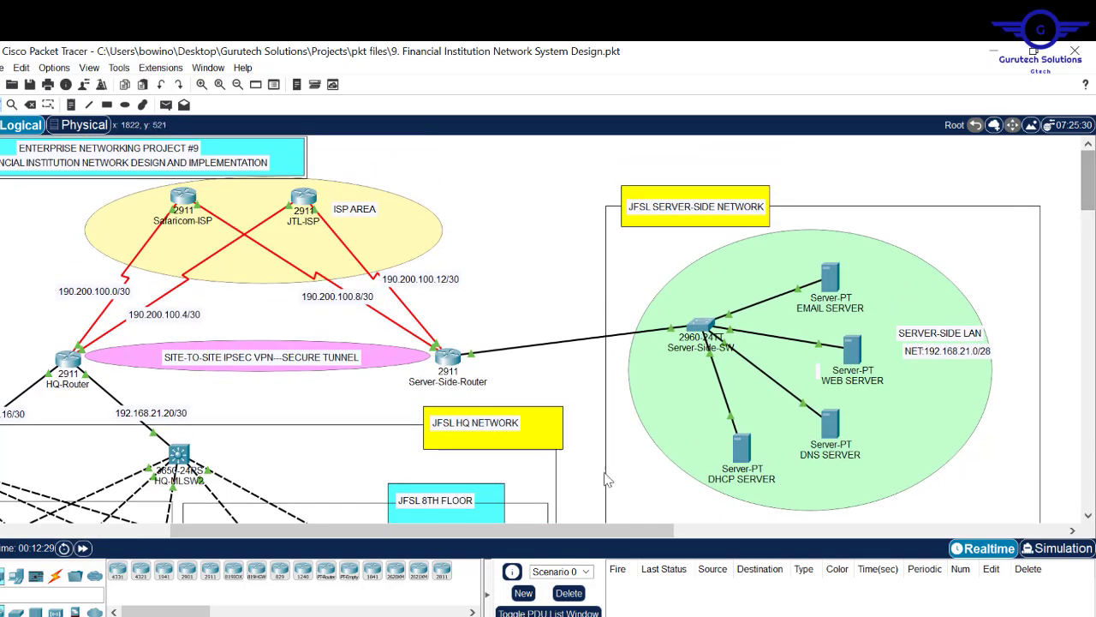
{"action": "left_click_drag", "start_coordinate": [582, 530], "coordinate": [375, 542]}
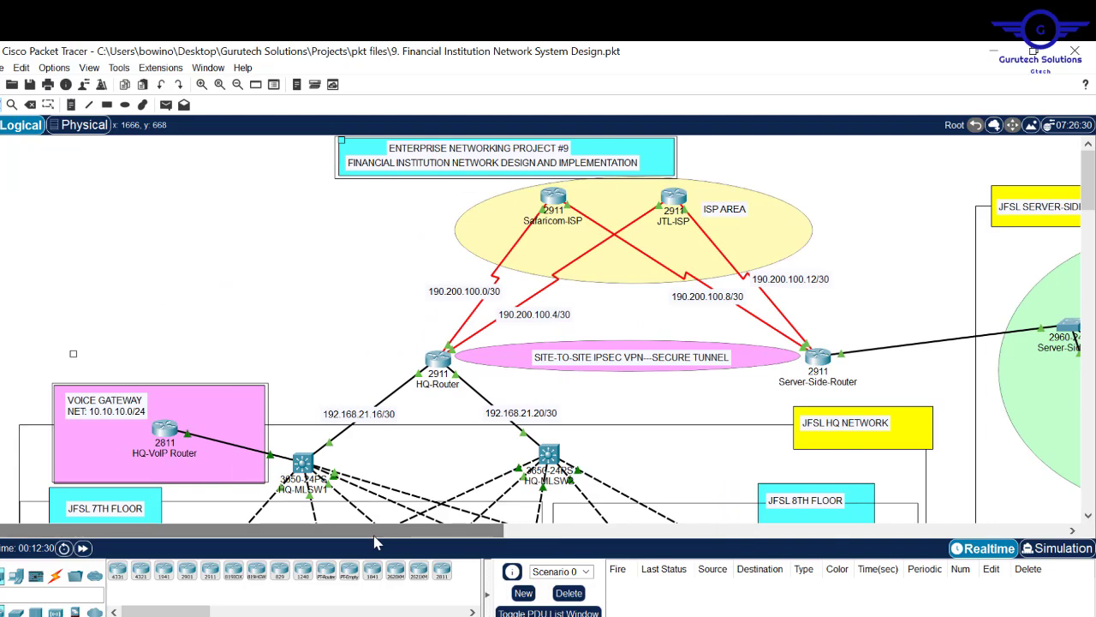